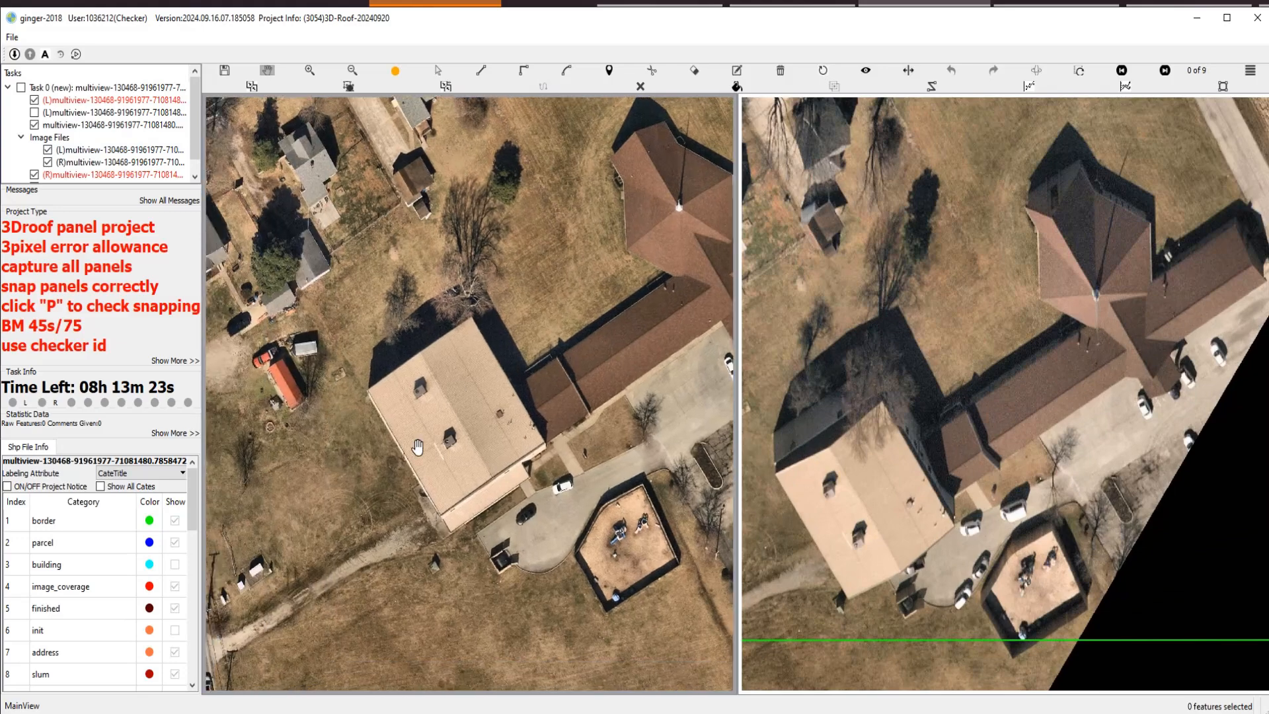
Trace the four-cornered outline of the large tan roof in the overhead image as a building polygon.
{"action": "scroll", "coordinate": [442, 440], "scroll_direction": "up", "scroll_amount": 2}
{"action": "scroll", "coordinate": [385, 358], "scroll_direction": "up", "scroll_amount": 1}
{"action": "key", "text": "d"}
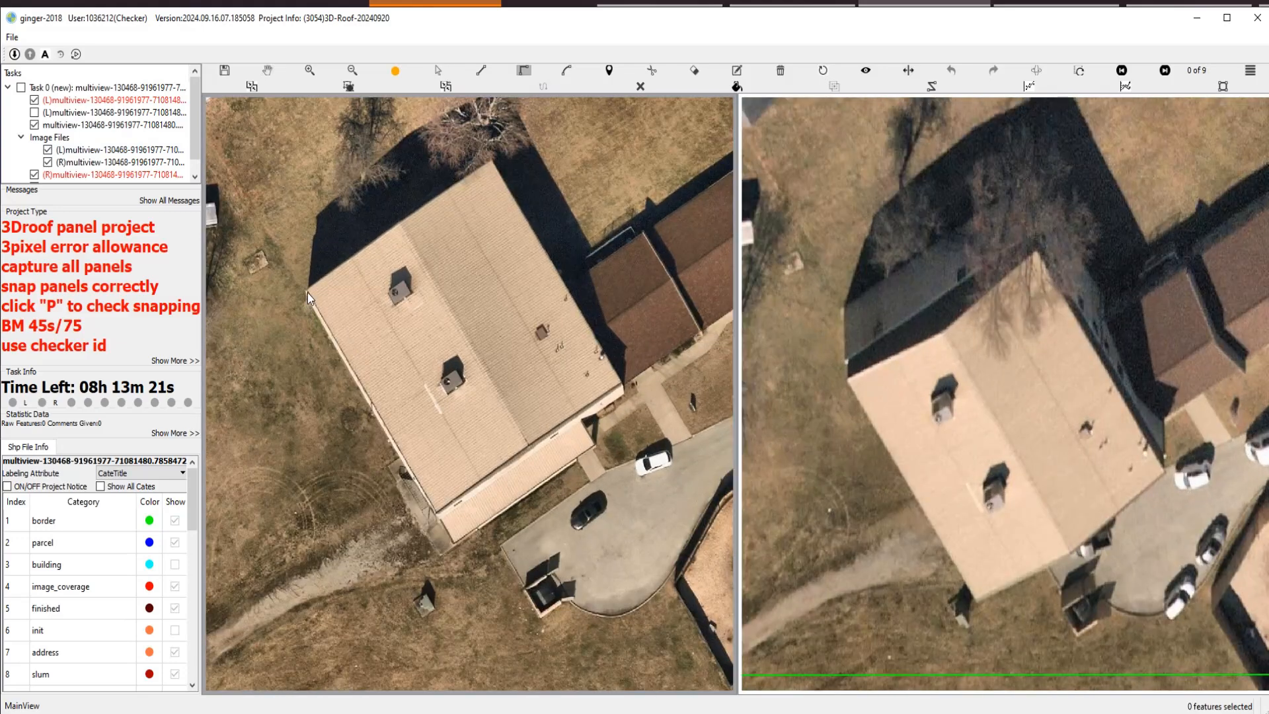
{"action": "left_click", "coordinate": [307, 292]}
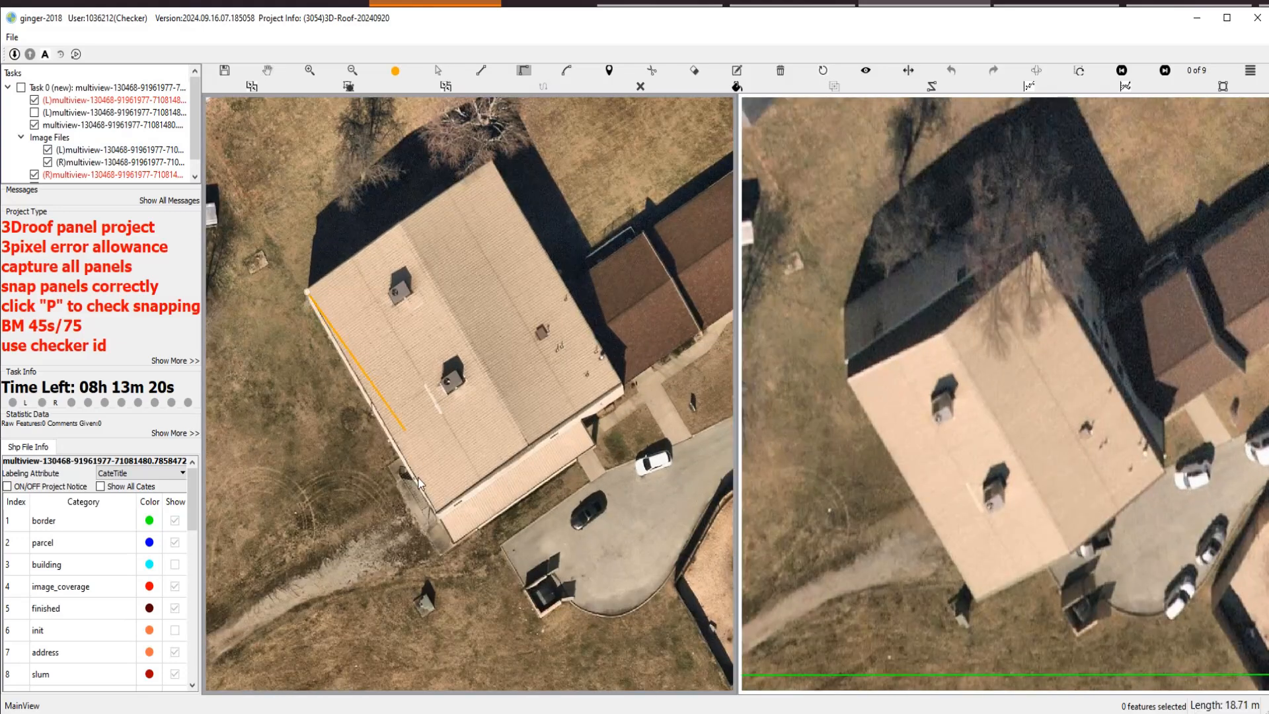
{"action": "scroll", "coordinate": [437, 517], "scroll_direction": "up", "scroll_amount": 2}
{"action": "left_click", "coordinate": [442, 525]}
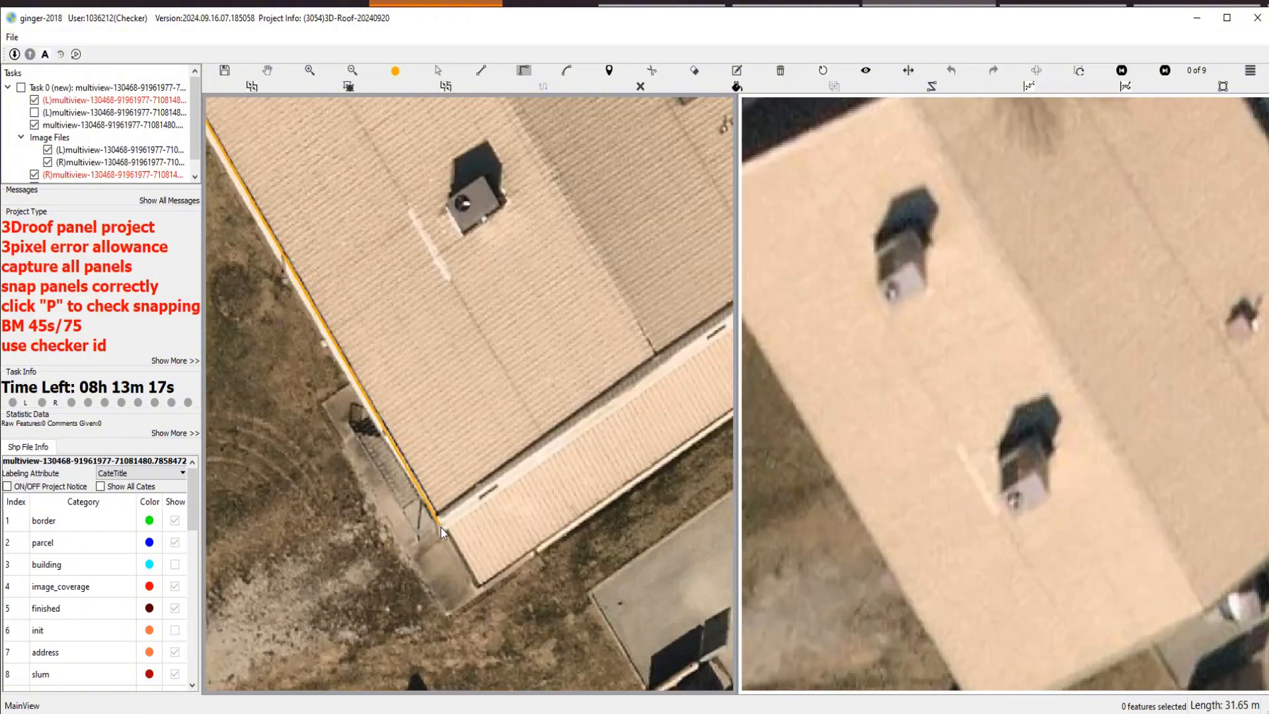
{"action": "scroll", "coordinate": [529, 469], "scroll_direction": "down", "scroll_amount": 3}
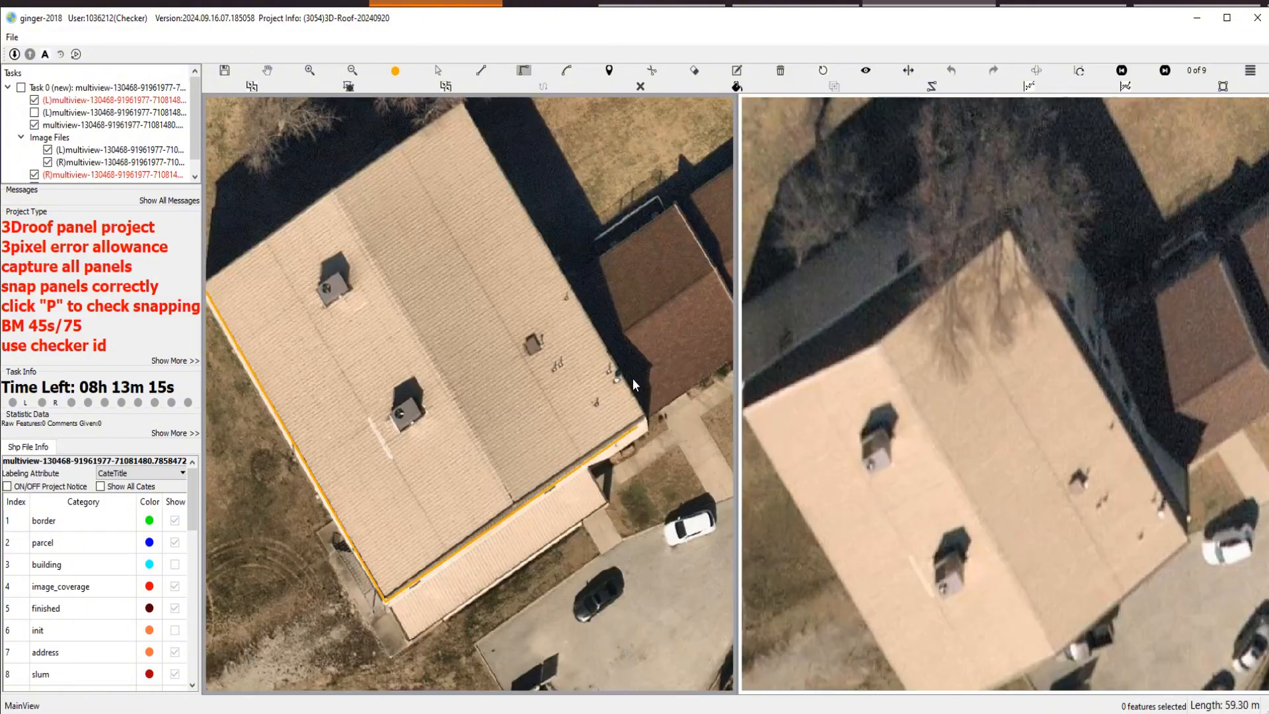
{"action": "left_click", "coordinate": [619, 376]}
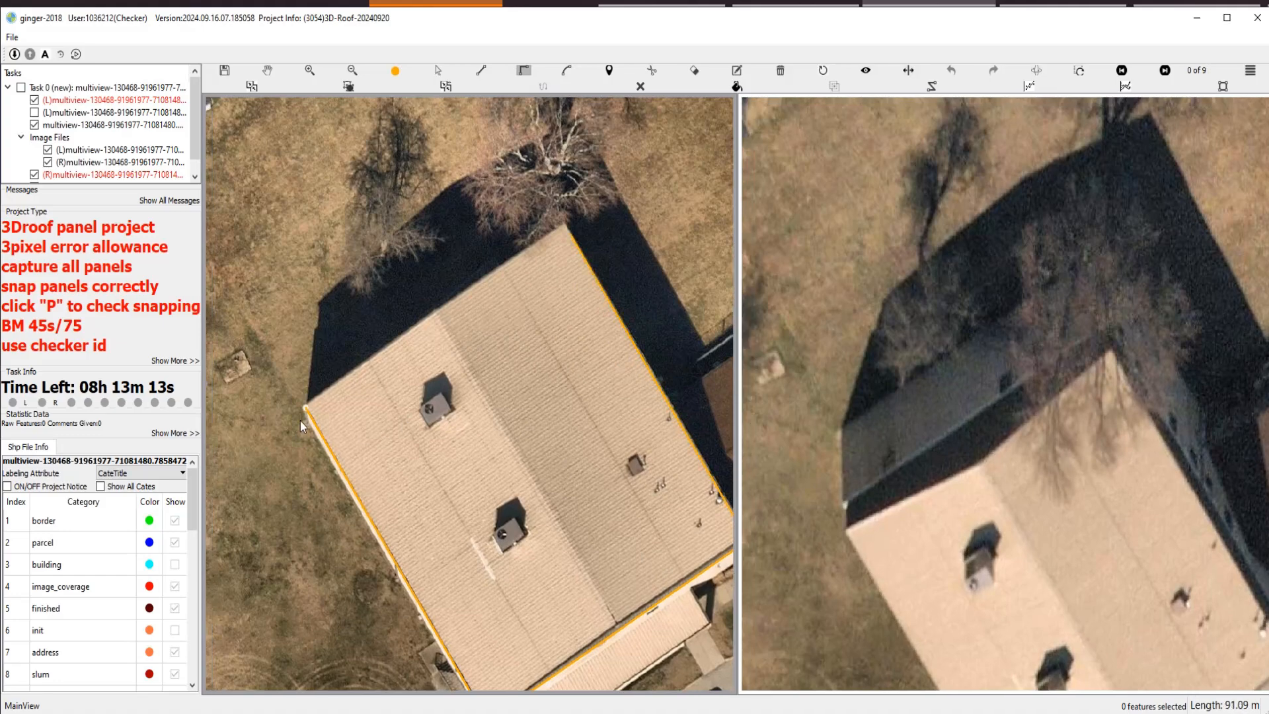
{"action": "left_click", "coordinate": [304, 410]}
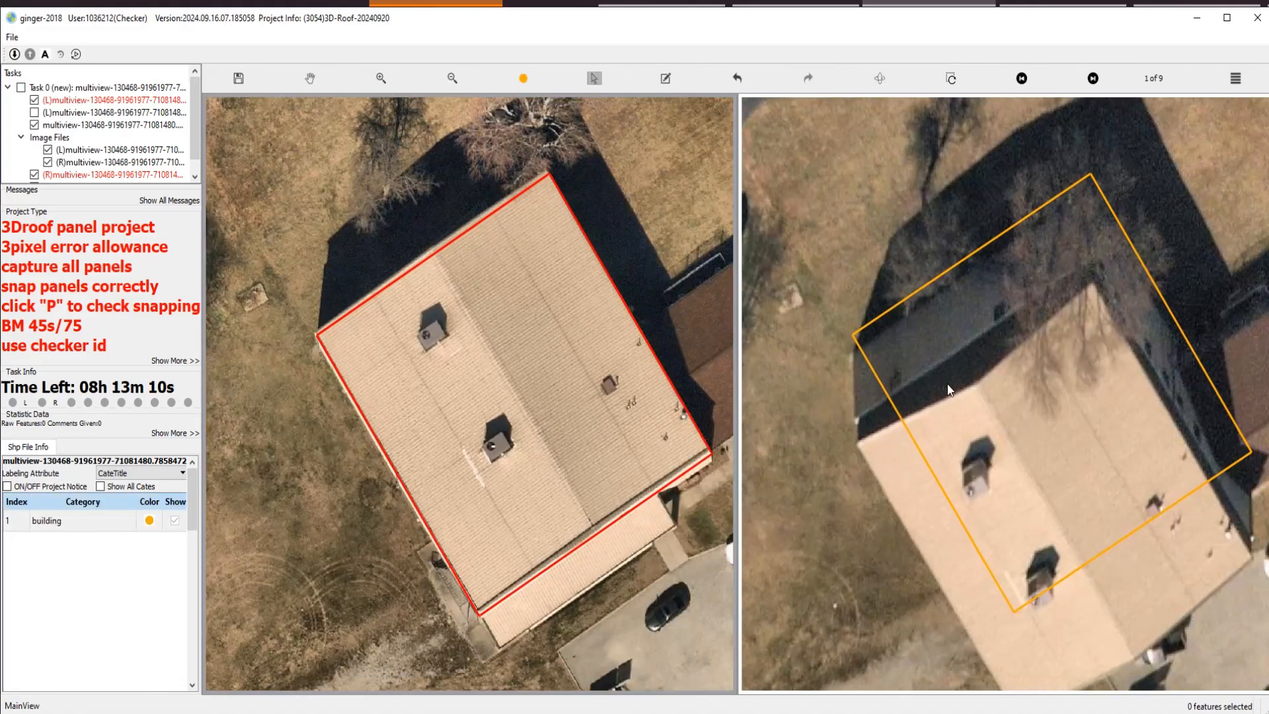
Align the large roof's outline with the same roof in the comparison image and set its footprint at the wall base.
{"action": "left_click", "coordinate": [949, 390]}
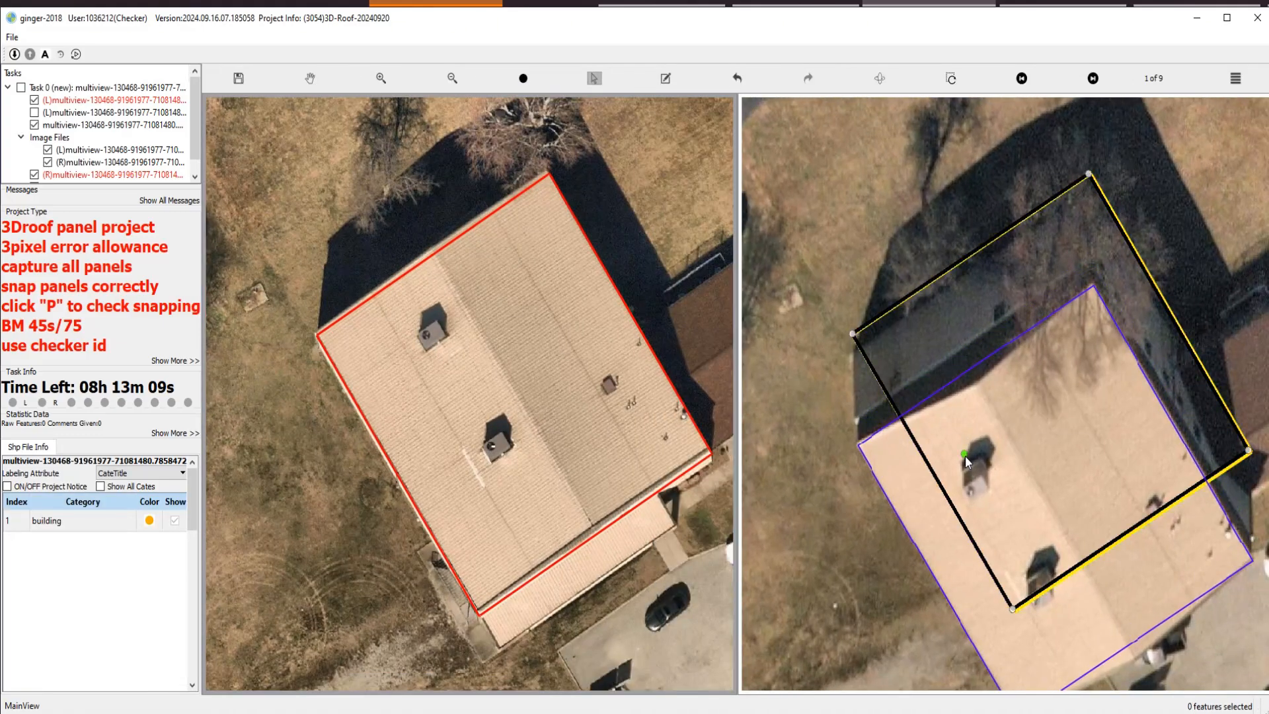
{"action": "left_click", "coordinate": [964, 456]}
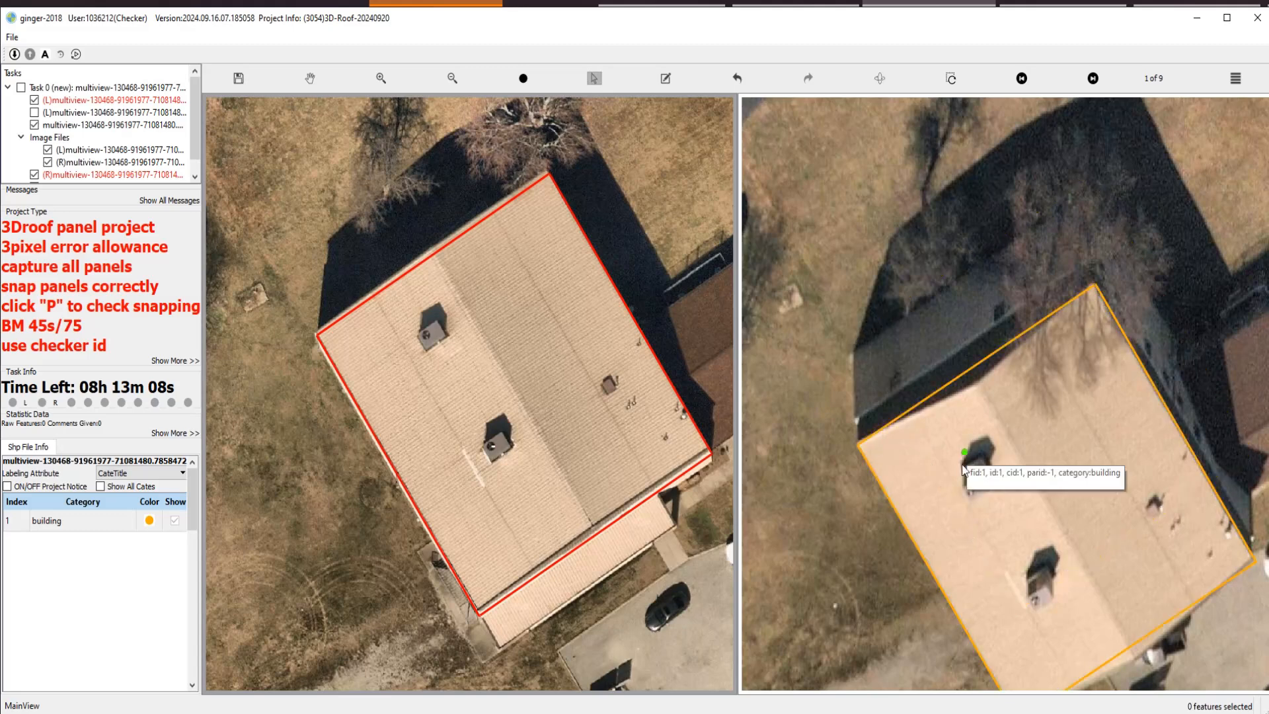
{"action": "left_click", "coordinate": [962, 429]}
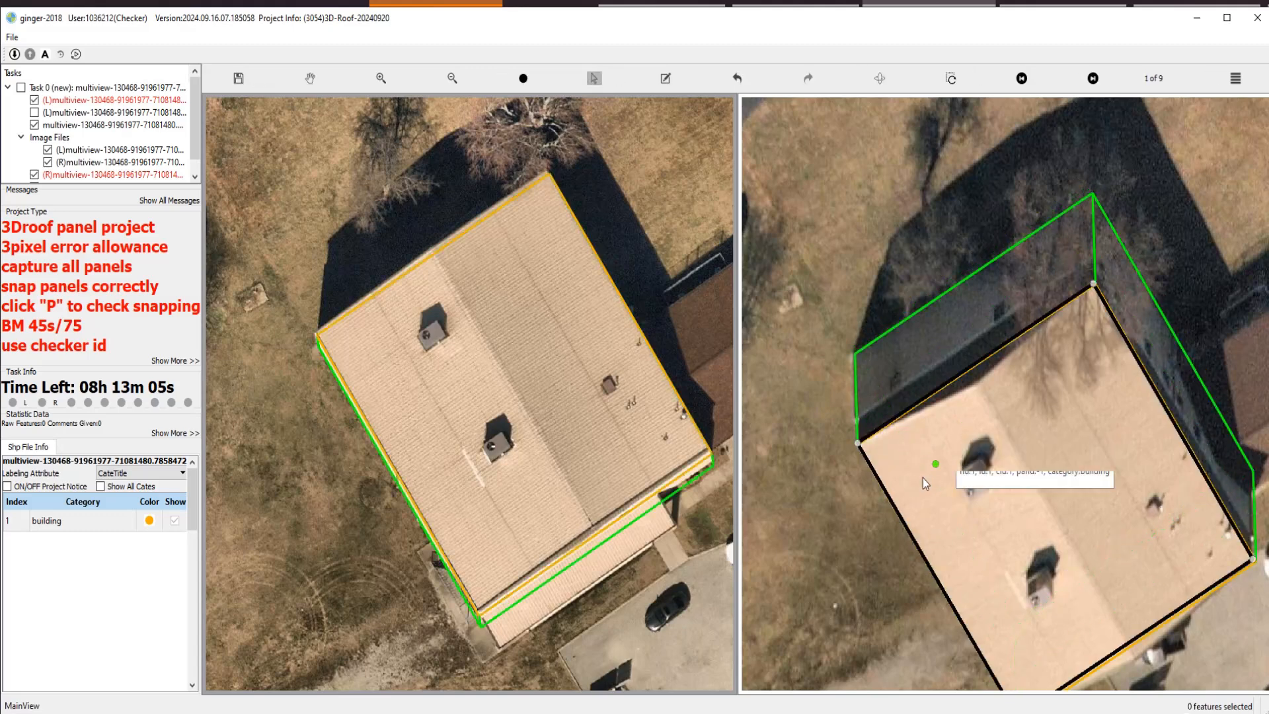
{"action": "key", "text": "Escape"}
{"action": "scroll", "coordinate": [553, 420], "scroll_direction": "down", "scroll_amount": 1}
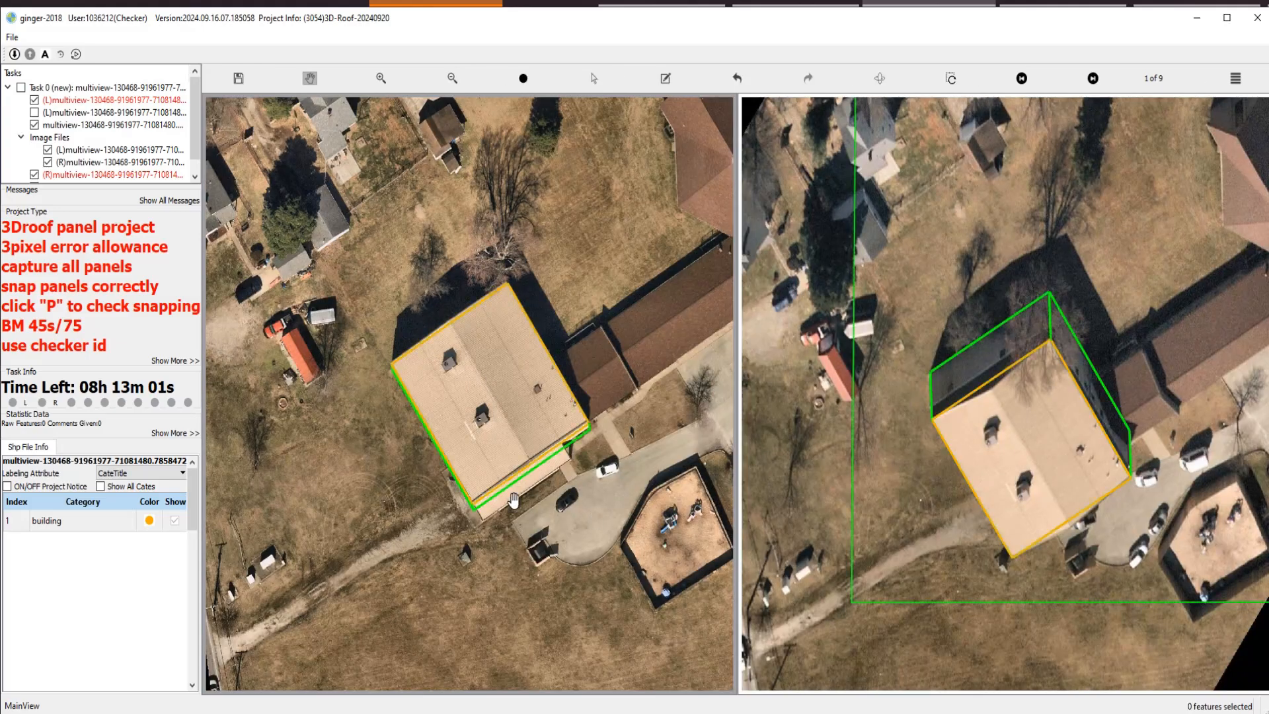
Select the large roof's building outline as the target for the attached lower roof.
{"action": "scroll", "coordinate": [581, 431], "scroll_direction": "up", "scroll_amount": 3}
{"action": "scroll", "coordinate": [581, 431], "scroll_direction": "up", "scroll_amount": 2}
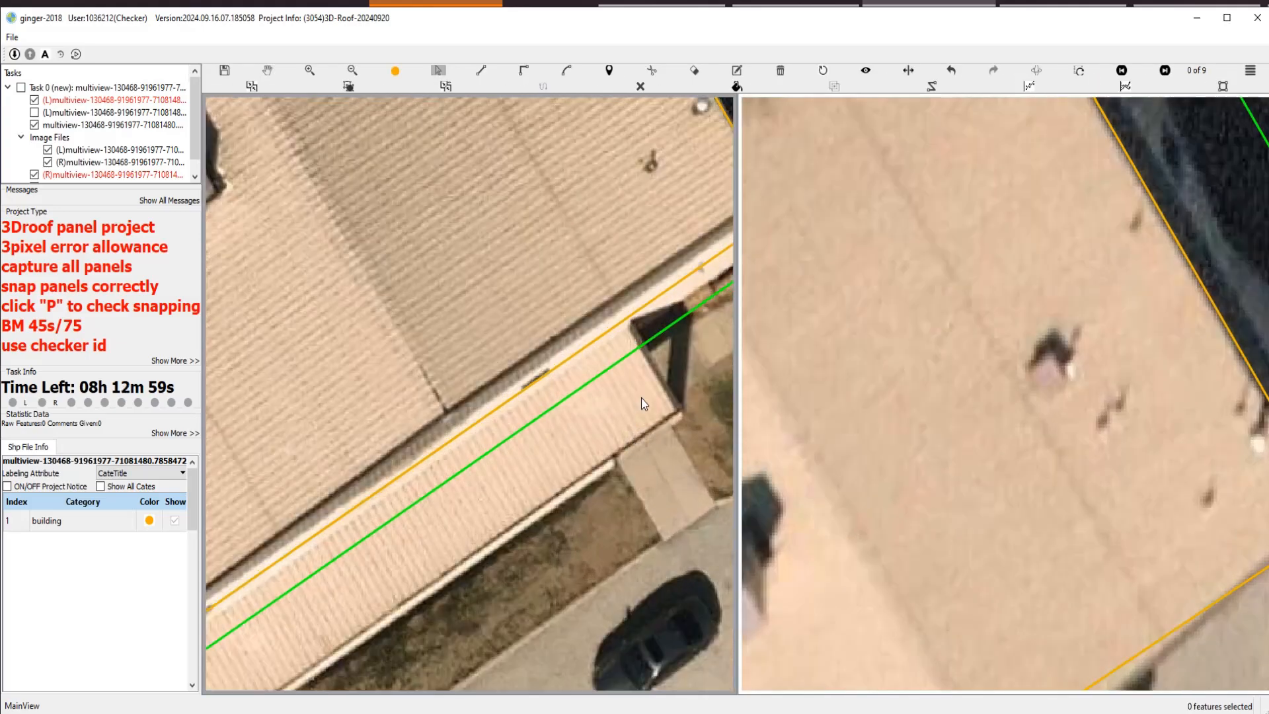
{"action": "scroll", "coordinate": [549, 386], "scroll_direction": "up", "scroll_amount": 2}
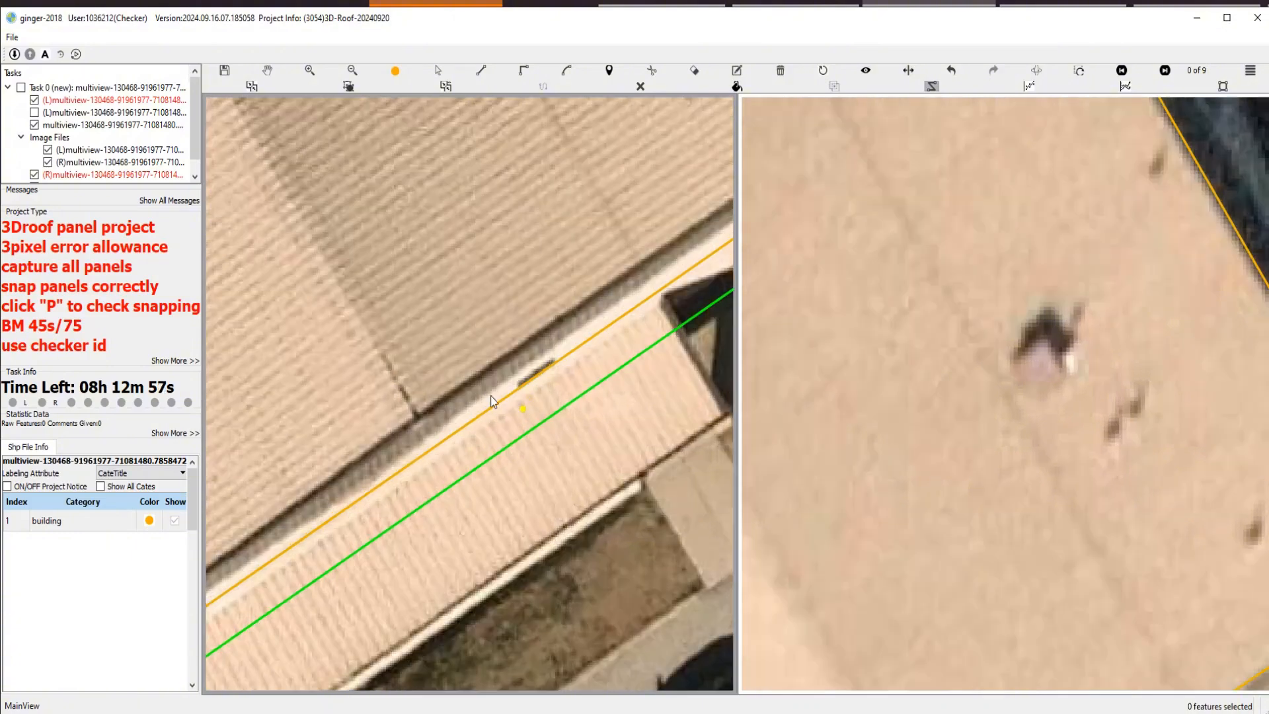
{"action": "left_click", "coordinate": [471, 408]}
{"action": "scroll", "coordinate": [465, 405], "scroll_direction": "down", "scroll_amount": 4}
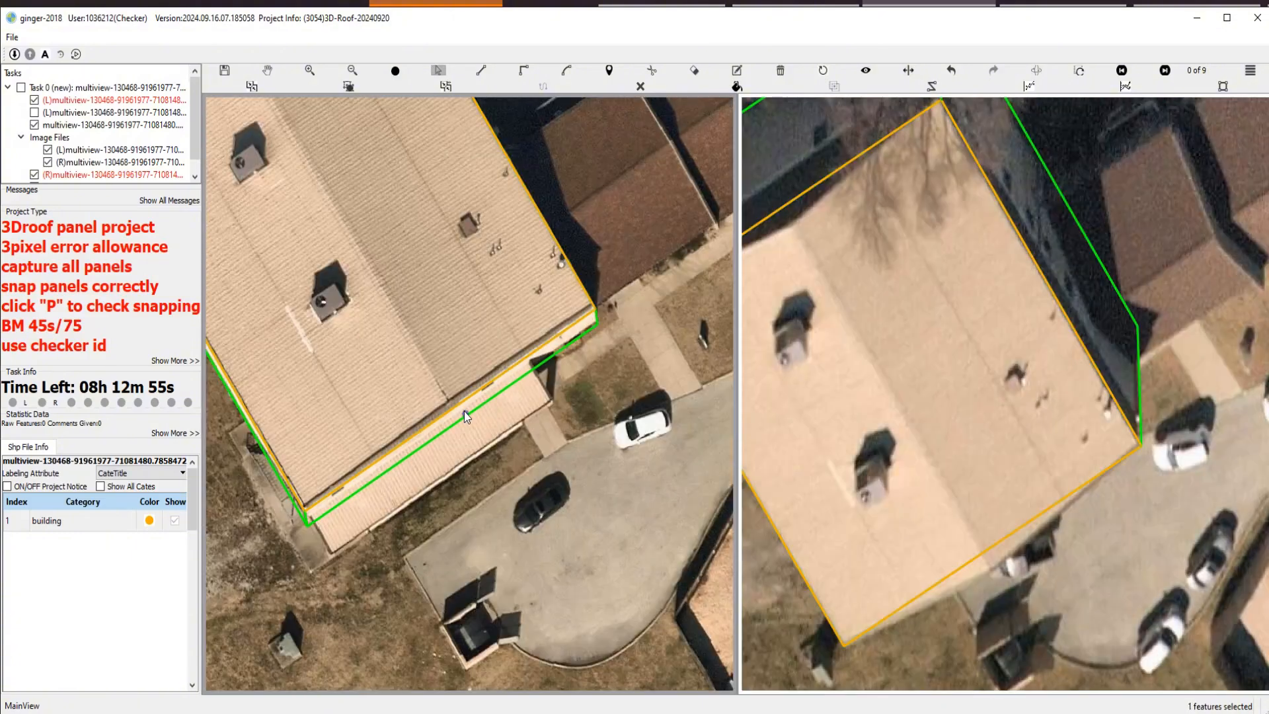
Try tracing the narrow lower roof strip beside the large roof as an attached building polygon, and undo it.
{"action": "scroll", "coordinate": [506, 426], "scroll_direction": "up", "scroll_amount": 2}
{"action": "scroll", "coordinate": [525, 393], "scroll_direction": "up", "scroll_amount": 1}
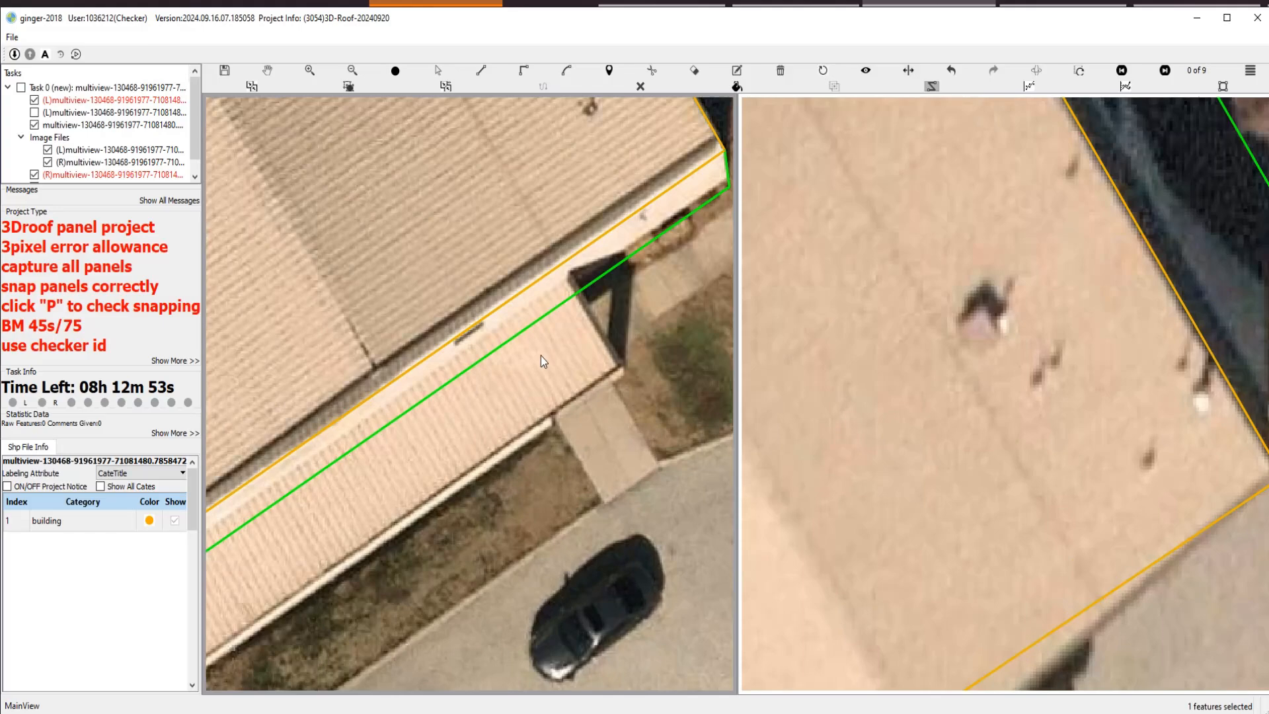
{"action": "left_click", "coordinate": [557, 294]}
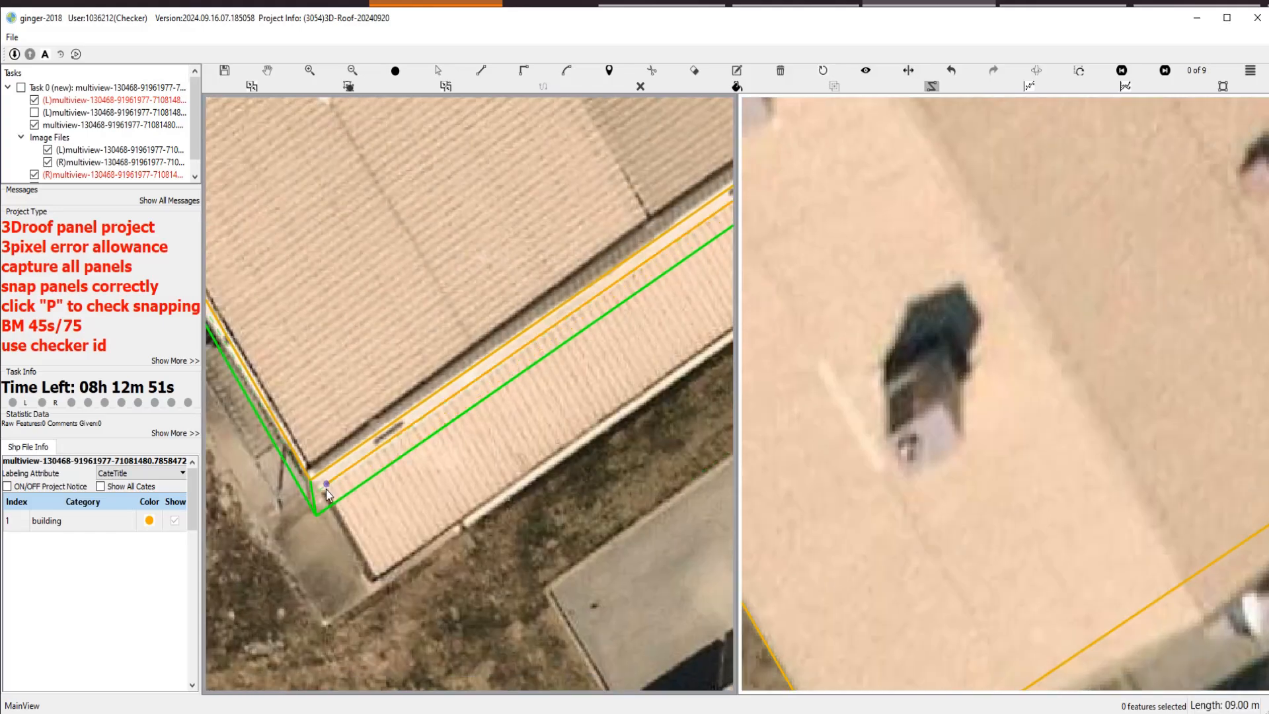
{"action": "left_click", "coordinate": [324, 488]}
{"action": "key", "text": "r"}
{"action": "left_click", "coordinate": [386, 577]}
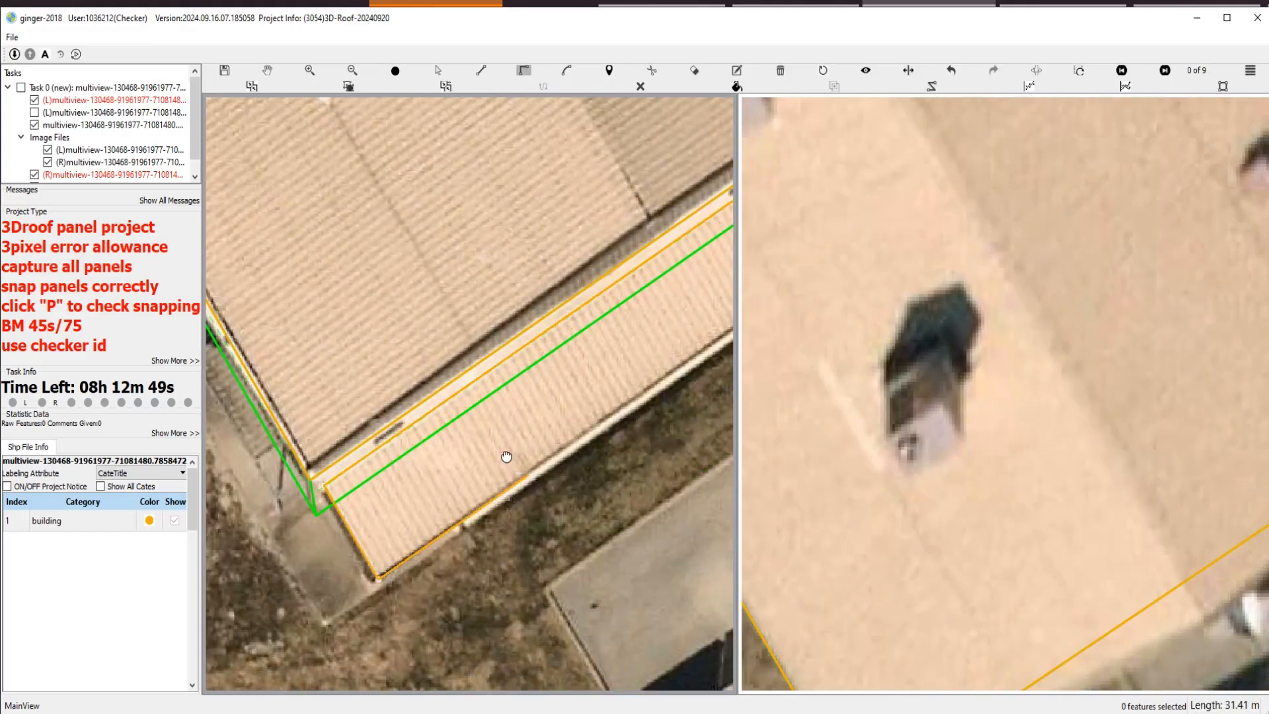
{"action": "double_click", "coordinate": [555, 324]}
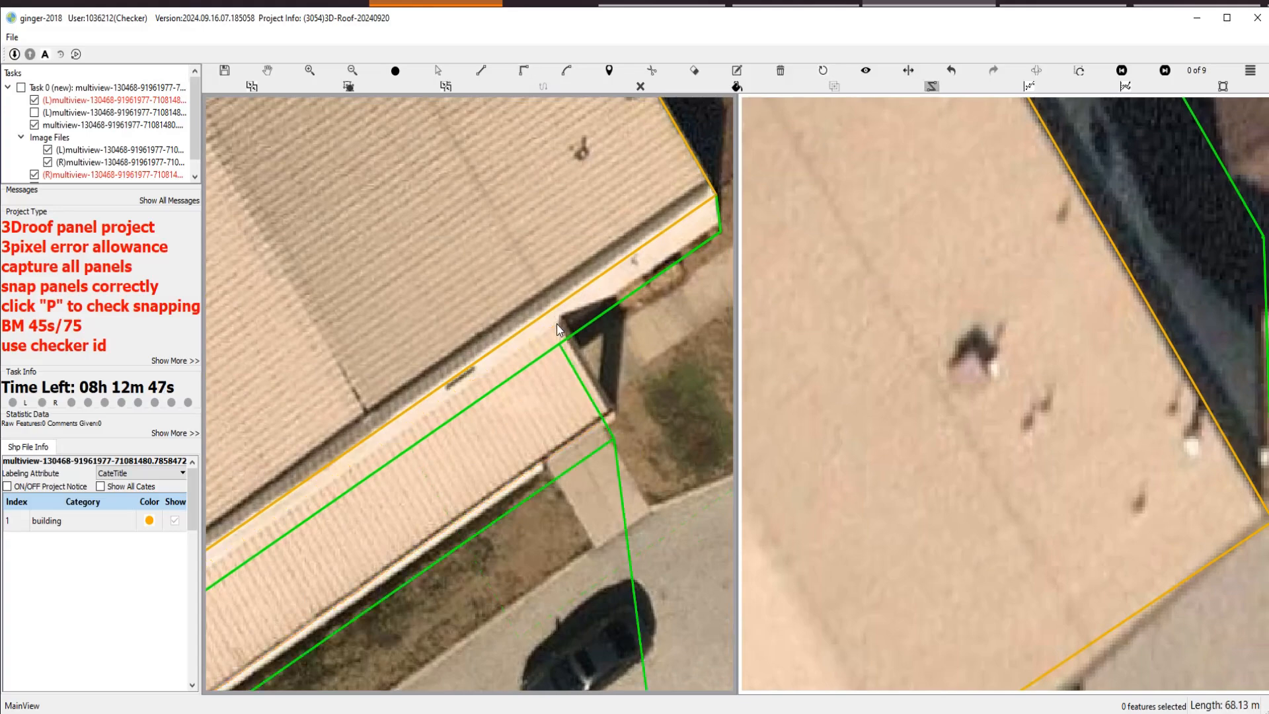
{"action": "scroll", "coordinate": [557, 324], "scroll_direction": "down", "scroll_amount": 3}
{"action": "key", "text": "ctrl+z"}
Trace the narrow lower roof strip beside the large roof as a building polygon with an outline about 50 m long.
{"action": "scroll", "coordinate": [508, 438], "scroll_direction": "up", "scroll_amount": 3}
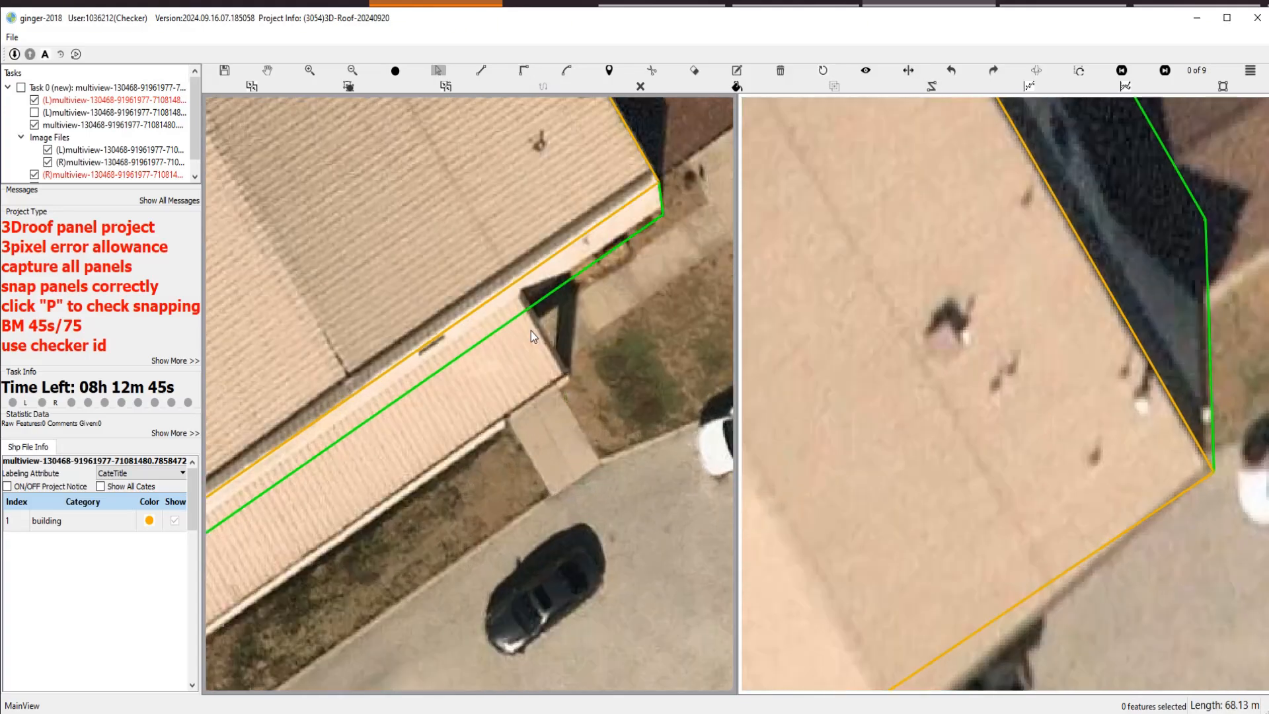
{"action": "left_click", "coordinate": [516, 296]}
{"action": "left_click_drag", "start_coordinate": [265, 527], "coordinate": [450, 404]}
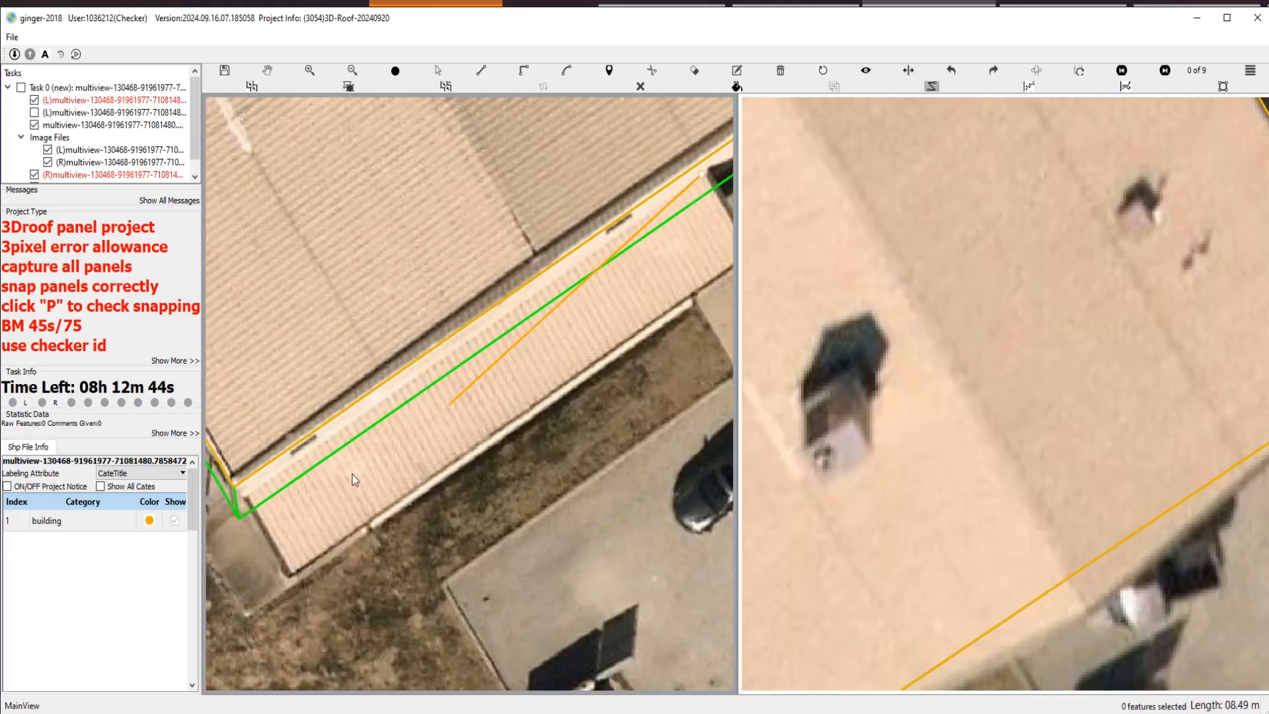
{"action": "left_click", "coordinate": [244, 490]}
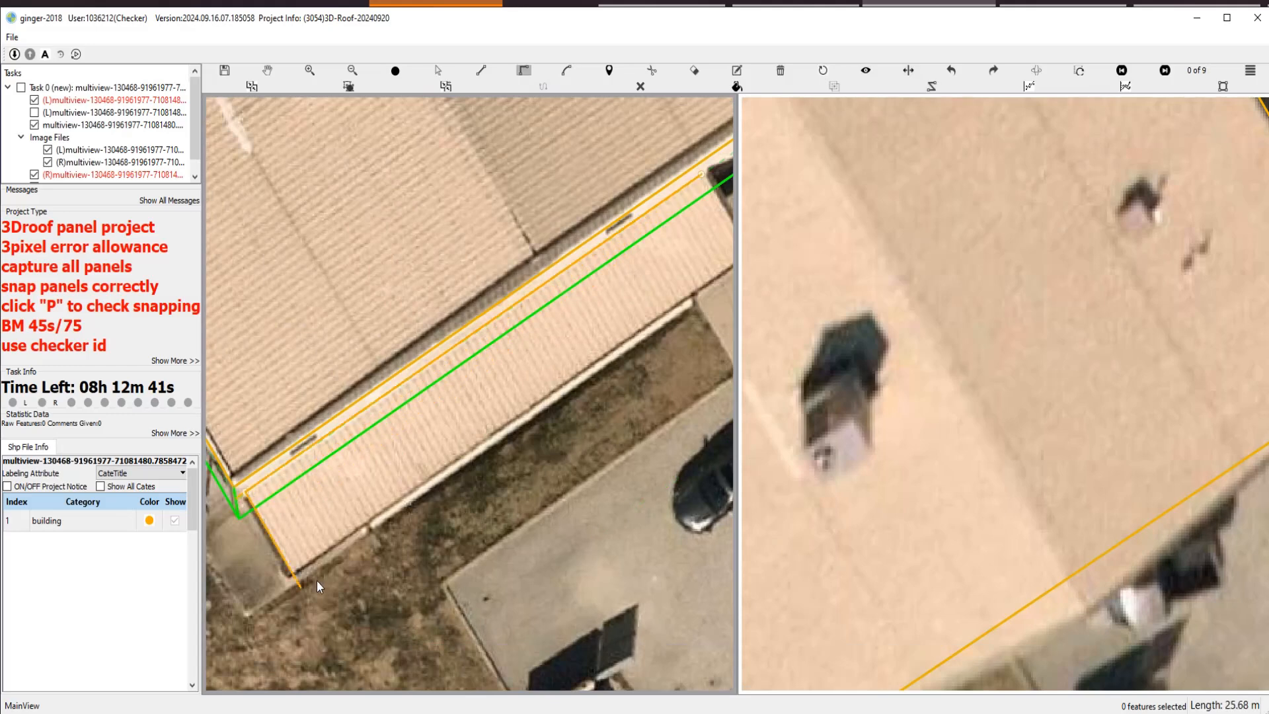
{"action": "left_click", "coordinate": [295, 574]}
{"action": "left_click_drag", "start_coordinate": [528, 371], "coordinate": [433, 521]}
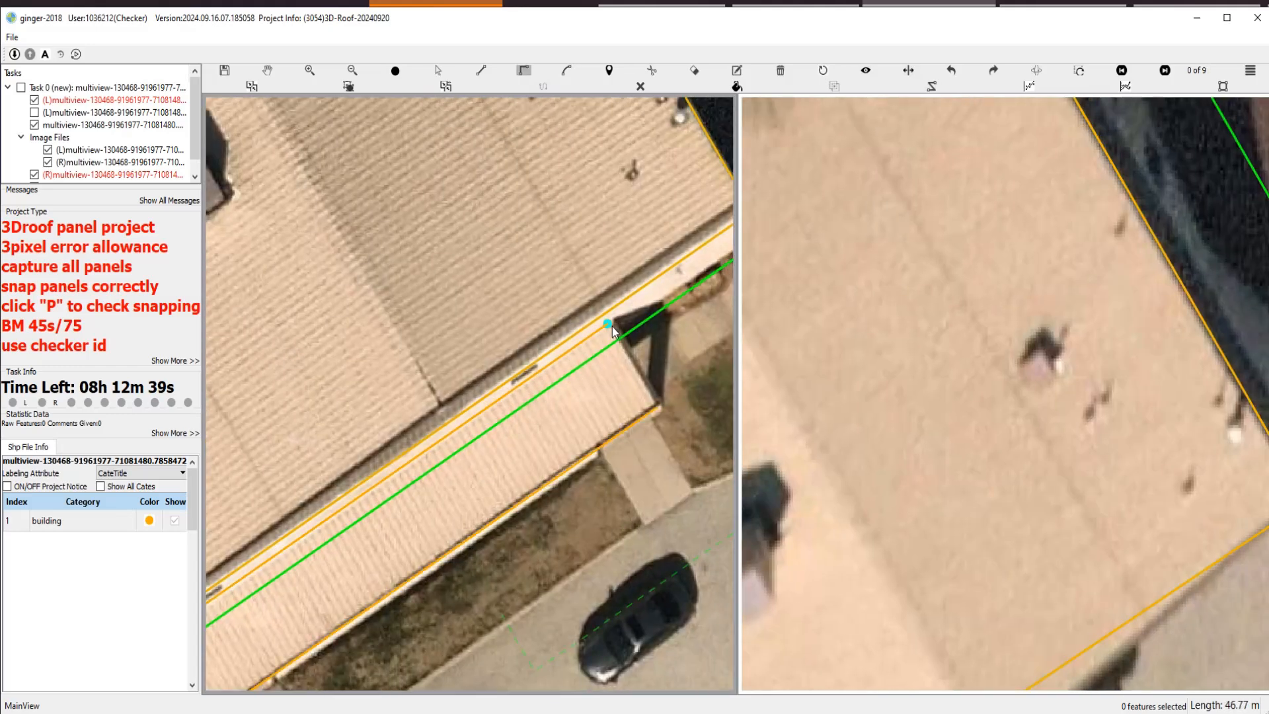
{"action": "left_click", "coordinate": [607, 326]}
{"action": "scroll", "coordinate": [621, 334], "scroll_direction": "down", "scroll_amount": 2}
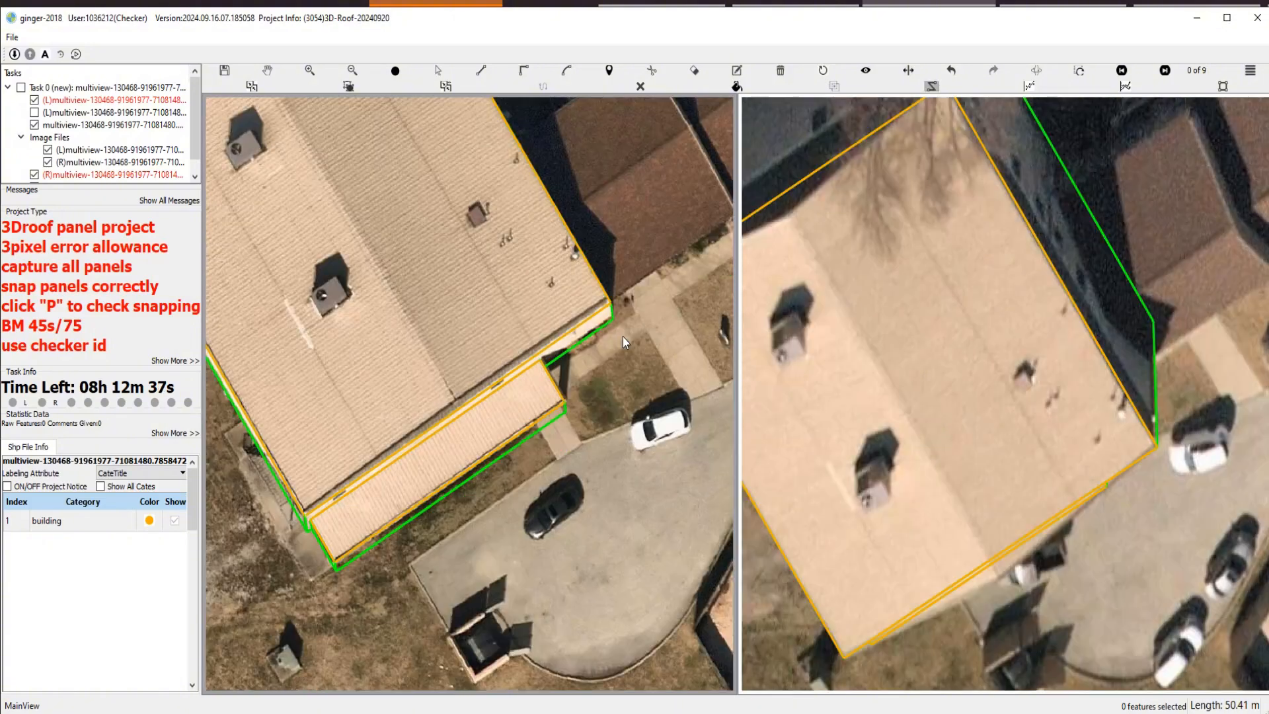
{"action": "scroll", "coordinate": [623, 335], "scroll_direction": "down", "scroll_amount": 2}
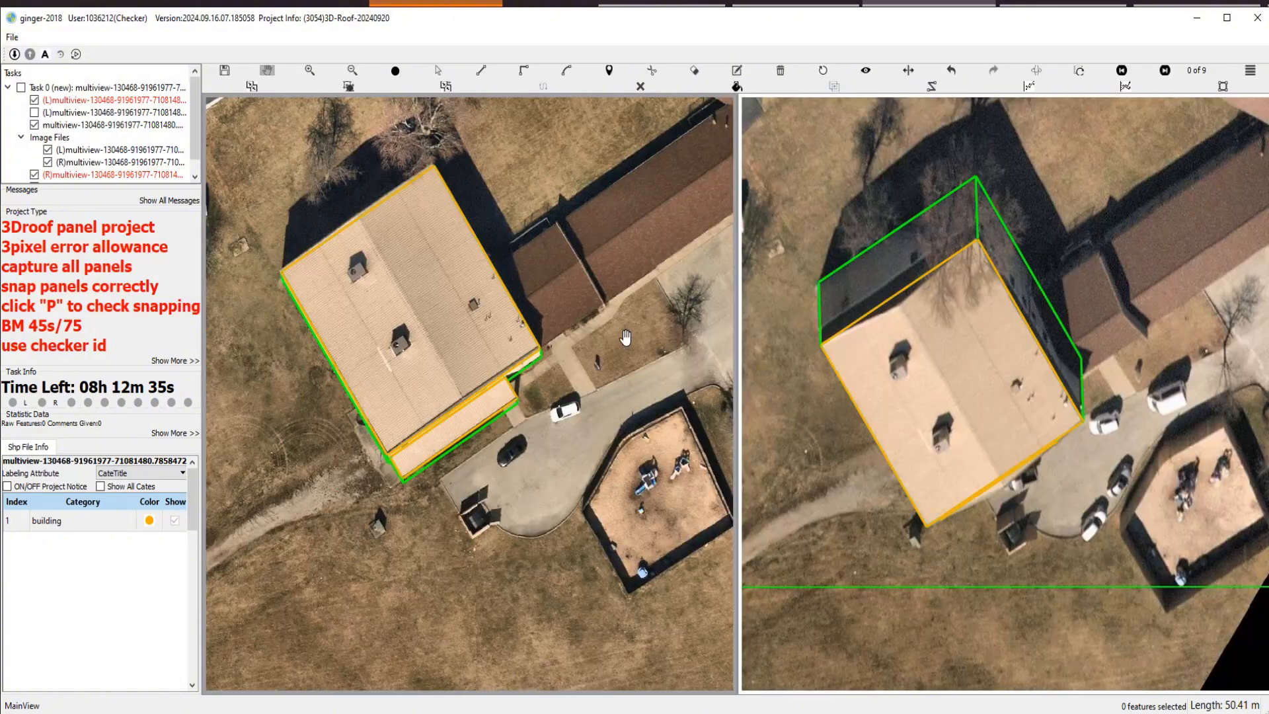
Switch the comparison view to image 2 of 9 and adjust the height of the narrow lower roof strip.
{"action": "key", "text": "Right"}
{"action": "scroll", "coordinate": [982, 500], "scroll_direction": "up", "scroll_amount": 2}
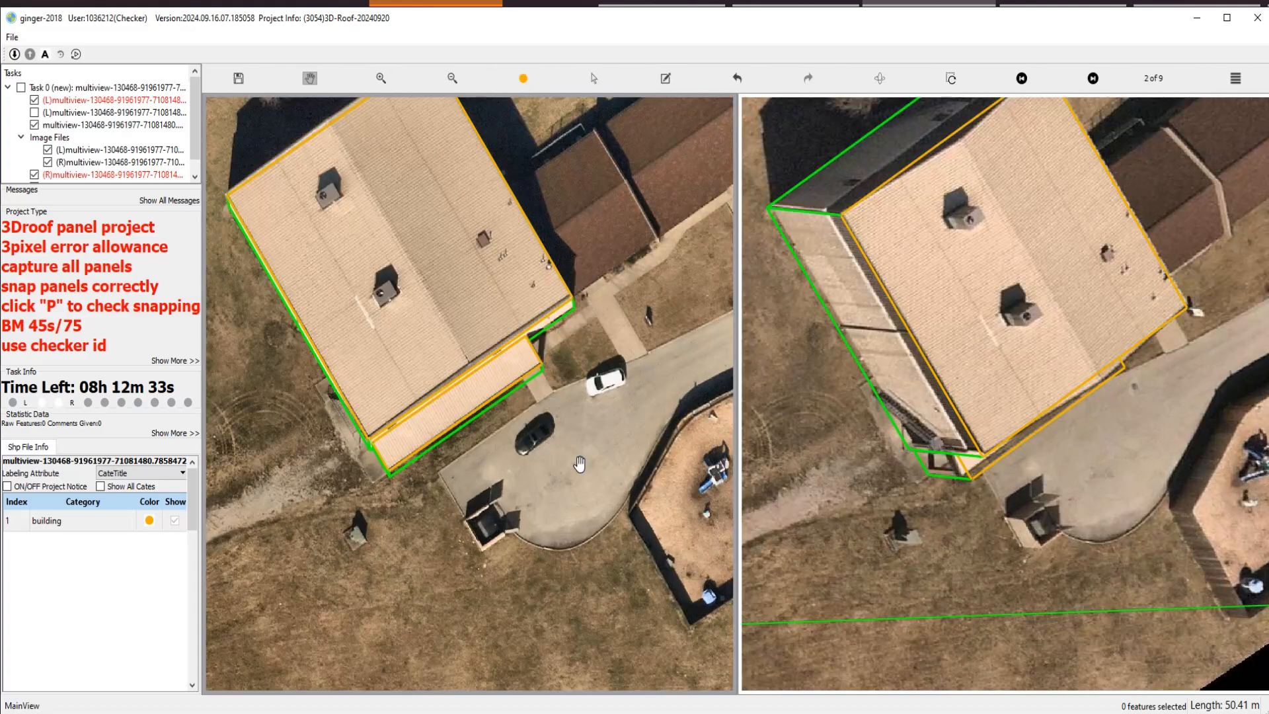
{"action": "scroll", "coordinate": [580, 465], "scroll_direction": "up", "scroll_amount": 3}
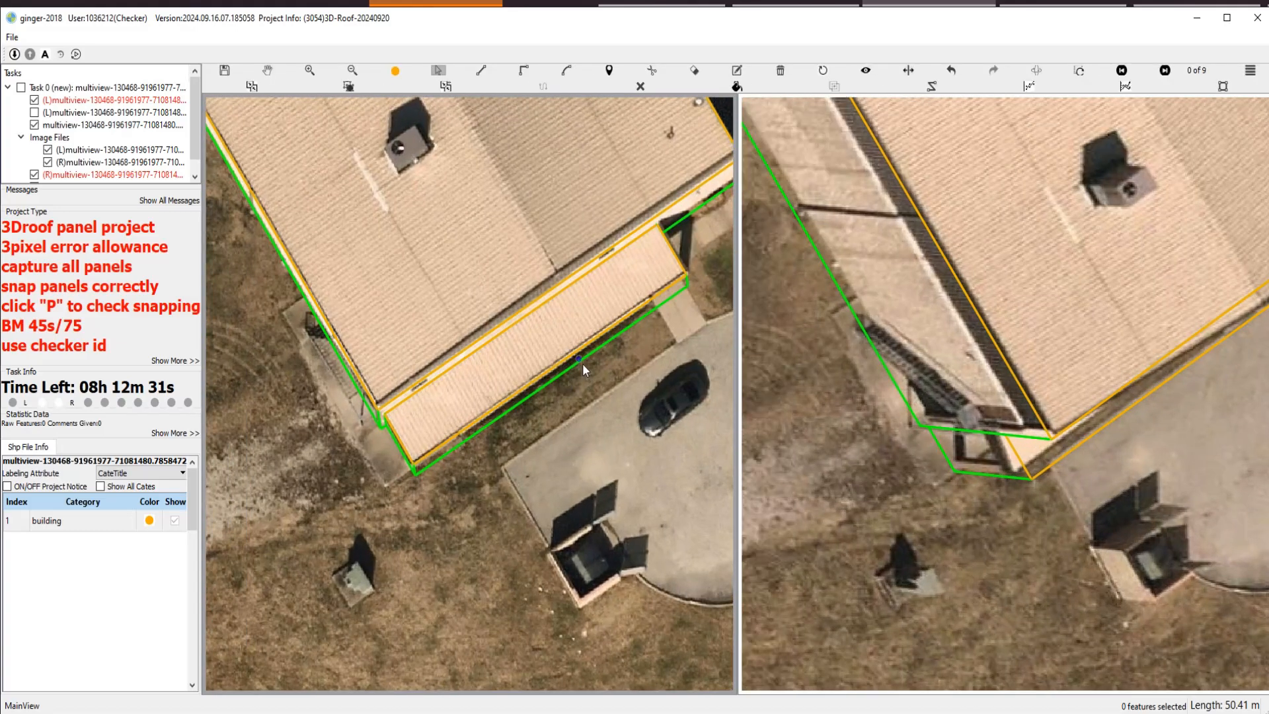
{"action": "scroll", "coordinate": [582, 363], "scroll_direction": "down", "scroll_amount": 3}
{"action": "scroll", "coordinate": [509, 326], "scroll_direction": "up", "scroll_amount": 2}
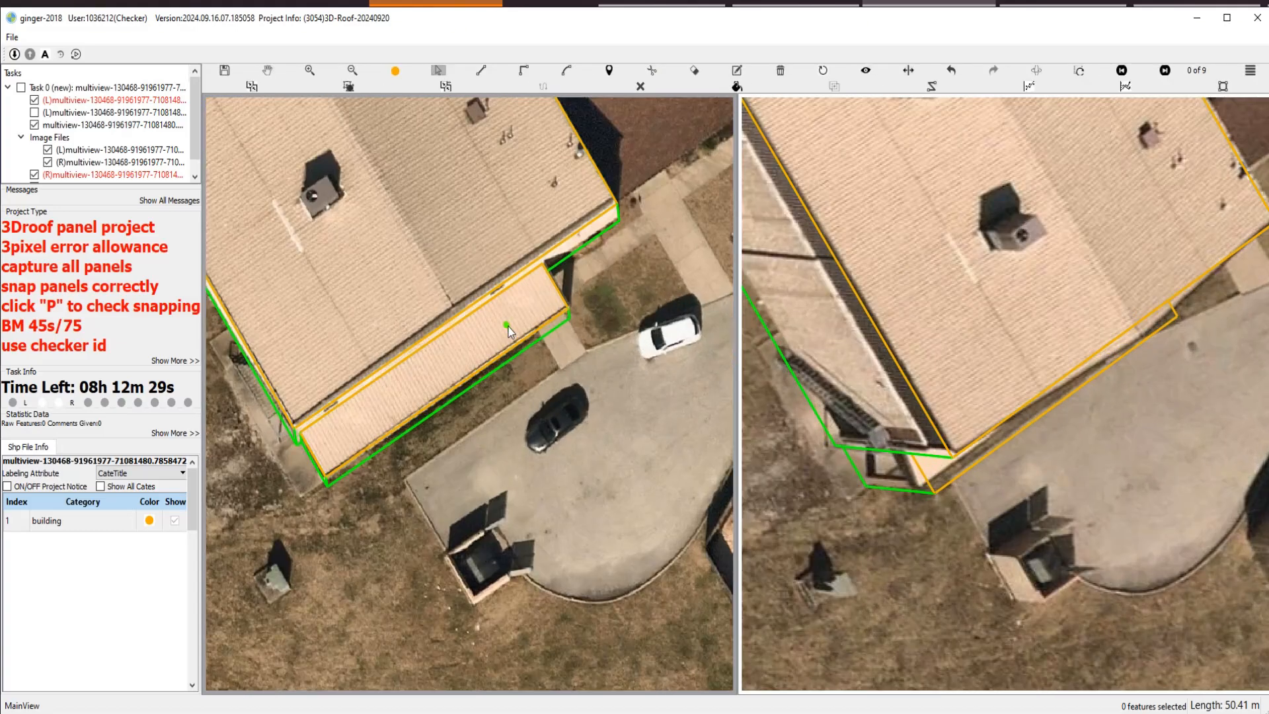
{"action": "left_click", "coordinate": [529, 331]}
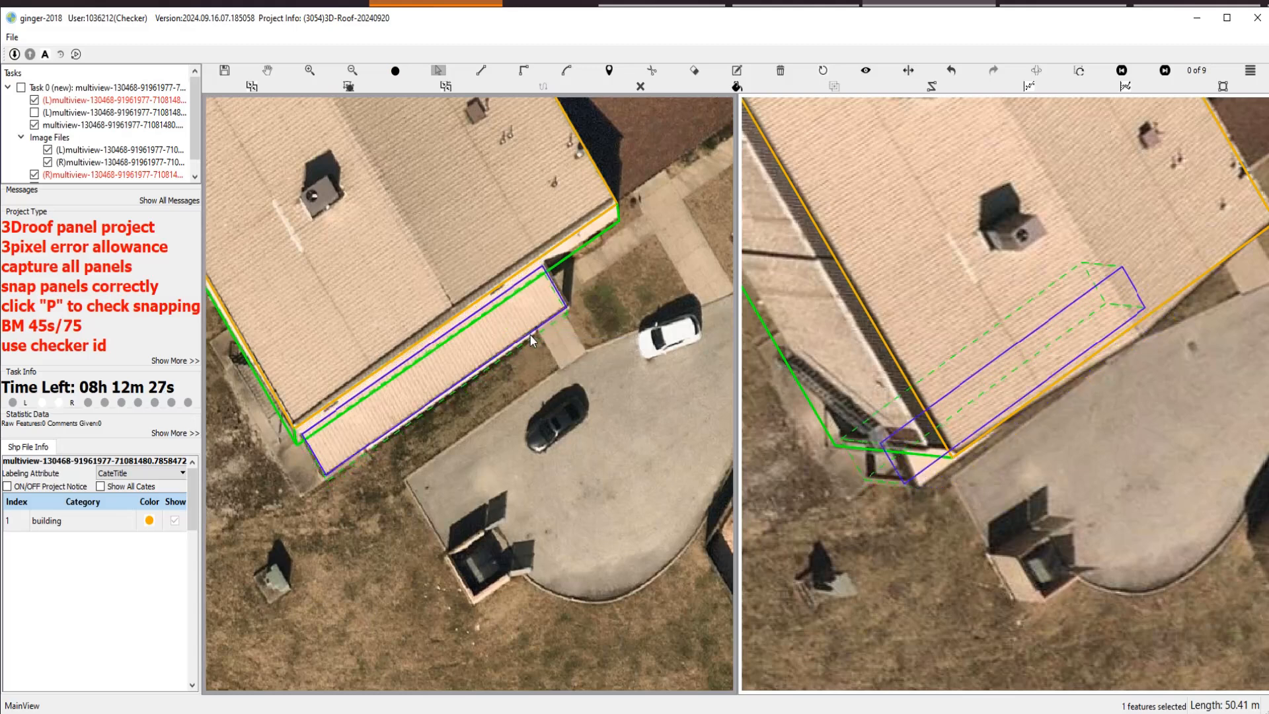
{"action": "left_click_drag", "start_coordinate": [530, 335], "coordinate": [533, 335]}
{"action": "key", "text": "Escape"}
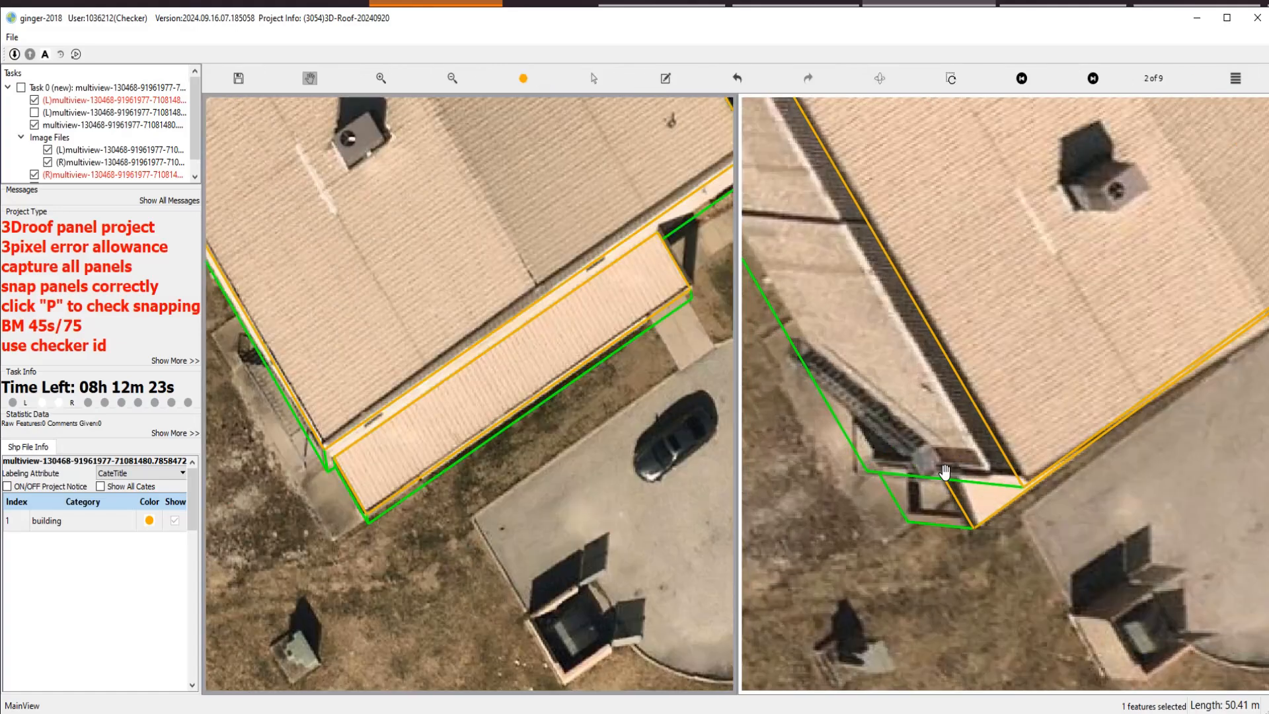
Fine-tune the lower roof strip's outline in comparison image 2 so its outer corner matches the visible roof corner.
{"action": "scroll", "coordinate": [945, 471], "scroll_direction": "up", "scroll_amount": 3}
{"action": "left_click_drag", "start_coordinate": [1019, 555], "coordinate": [981, 565]}
{"action": "key", "text": "s"}
{"action": "scroll", "coordinate": [981, 565], "scroll_direction": "up", "scroll_amount": 1}
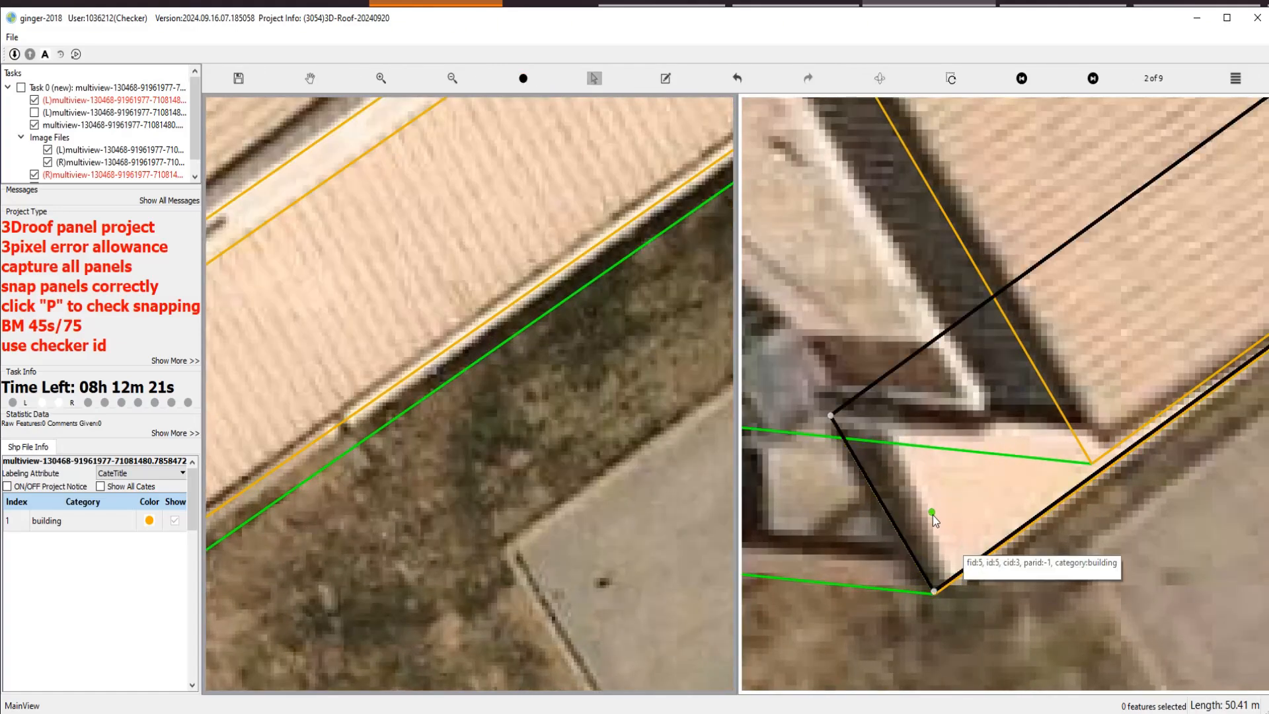
{"action": "left_click", "coordinate": [933, 514]}
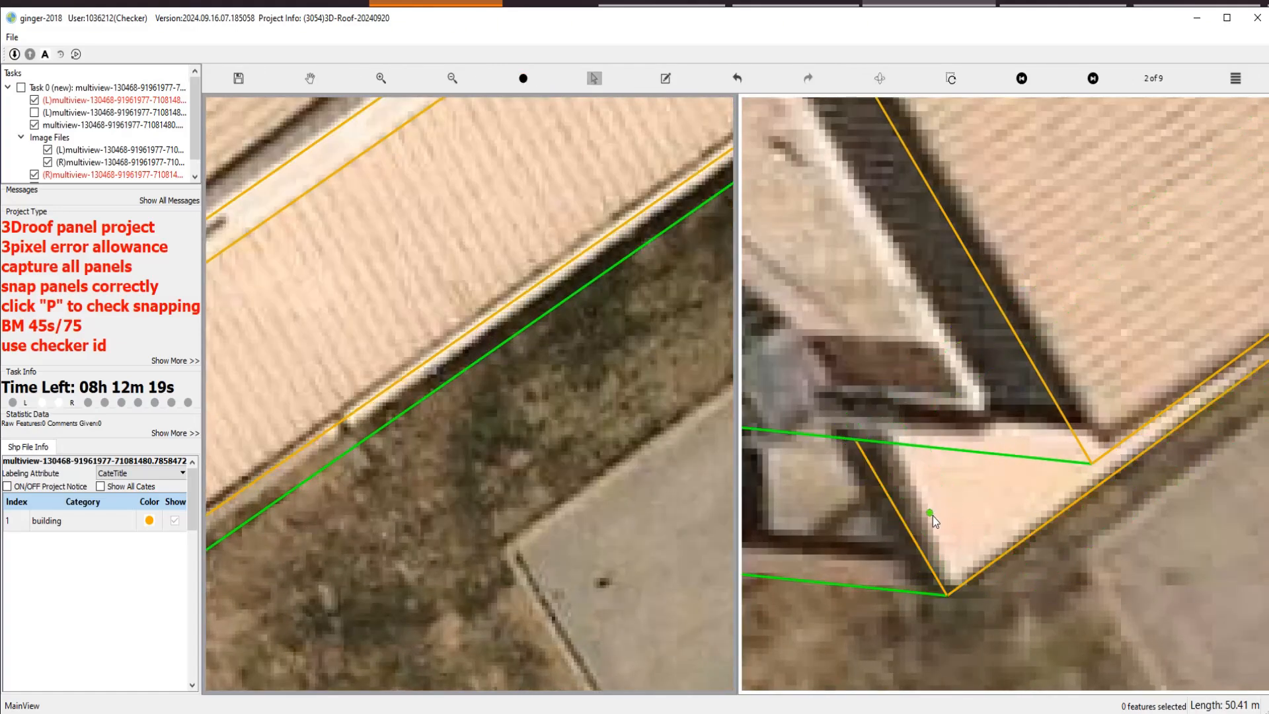
{"action": "scroll", "coordinate": [933, 515], "scroll_direction": "down", "scroll_amount": 2}
{"action": "scroll", "coordinate": [1040, 324], "scroll_direction": "up", "scroll_amount": 1}
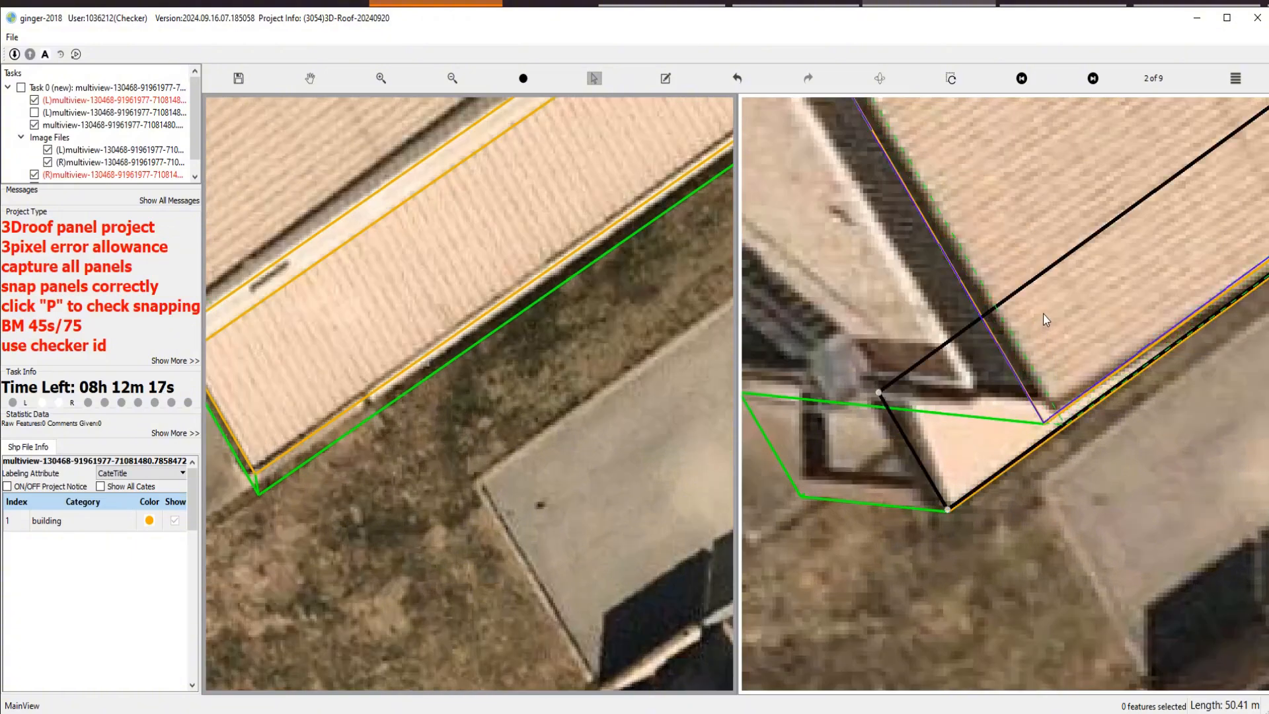
{"action": "scroll", "coordinate": [1039, 333], "scroll_direction": "down", "scroll_amount": 2}
{"action": "scroll", "coordinate": [1036, 335], "scroll_direction": "down", "scroll_amount": 2}
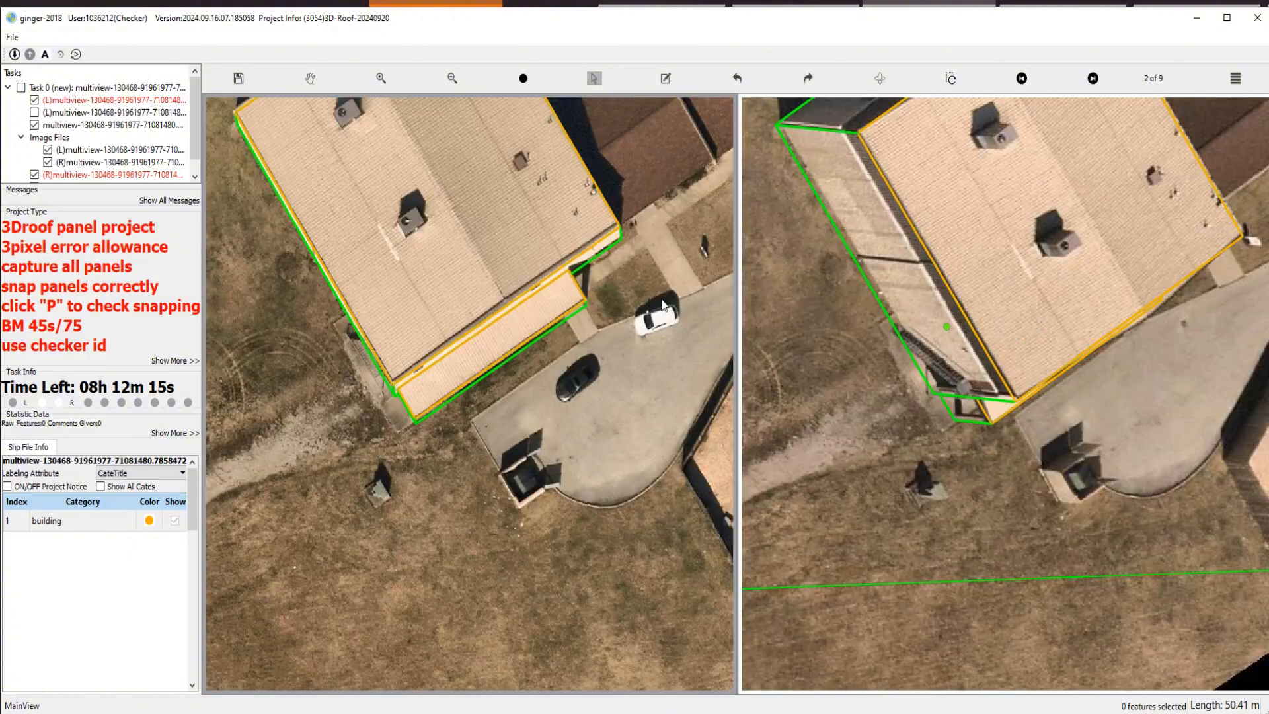
Select the large roof's building outline in the overhead image.
{"action": "scroll", "coordinate": [611, 402], "scroll_direction": "up", "scroll_amount": 1}
{"action": "left_click_drag", "start_coordinate": [635, 291], "coordinate": [624, 498]}
{"action": "key", "text": "s"}
{"action": "left_click", "coordinate": [572, 335]}
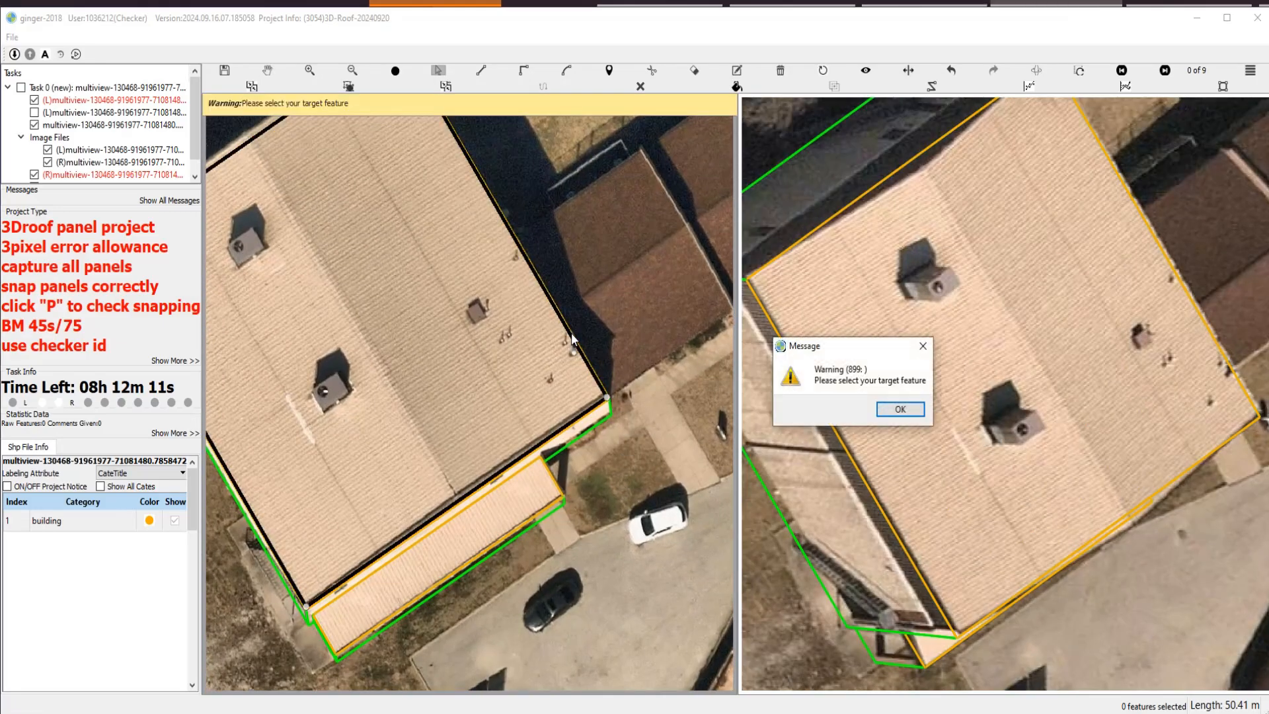
{"action": "key", "text": "Return"}
{"action": "left_click", "coordinate": [569, 328]}
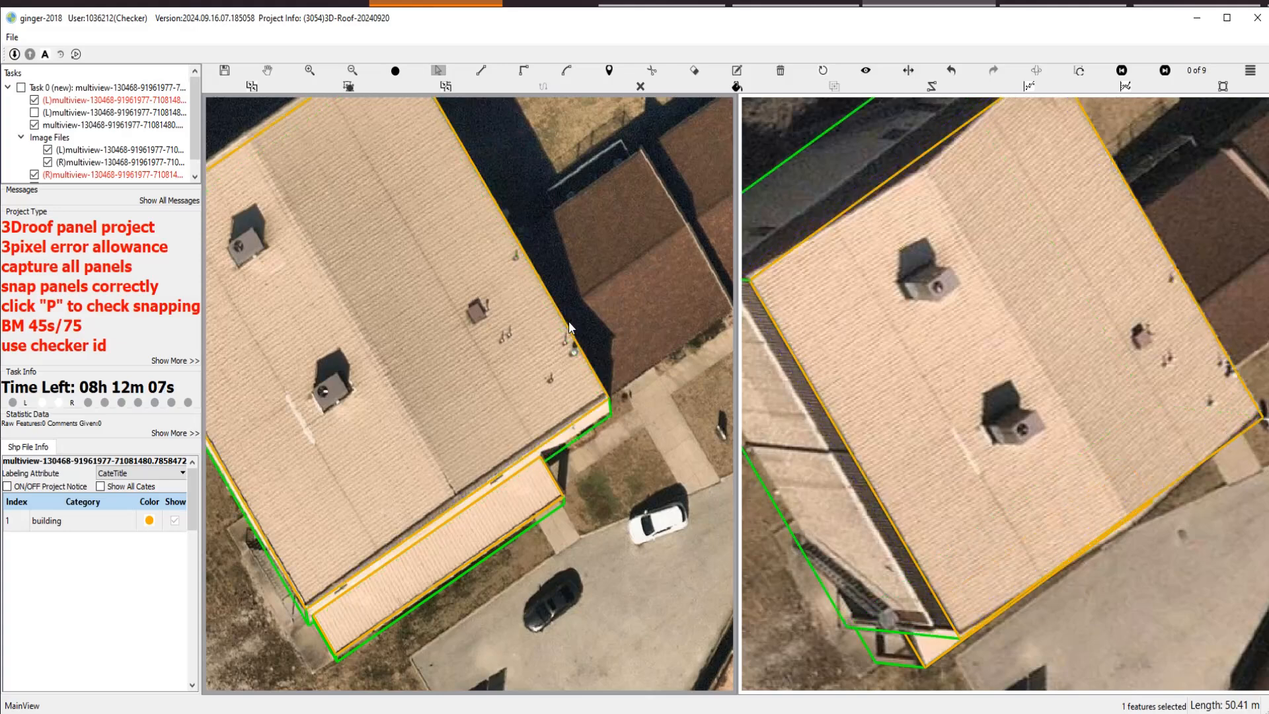
{"action": "scroll", "coordinate": [569, 319], "scroll_direction": "down", "scroll_amount": 3}
{"action": "scroll", "coordinate": [570, 318], "scroll_direction": "down", "scroll_amount": 2}
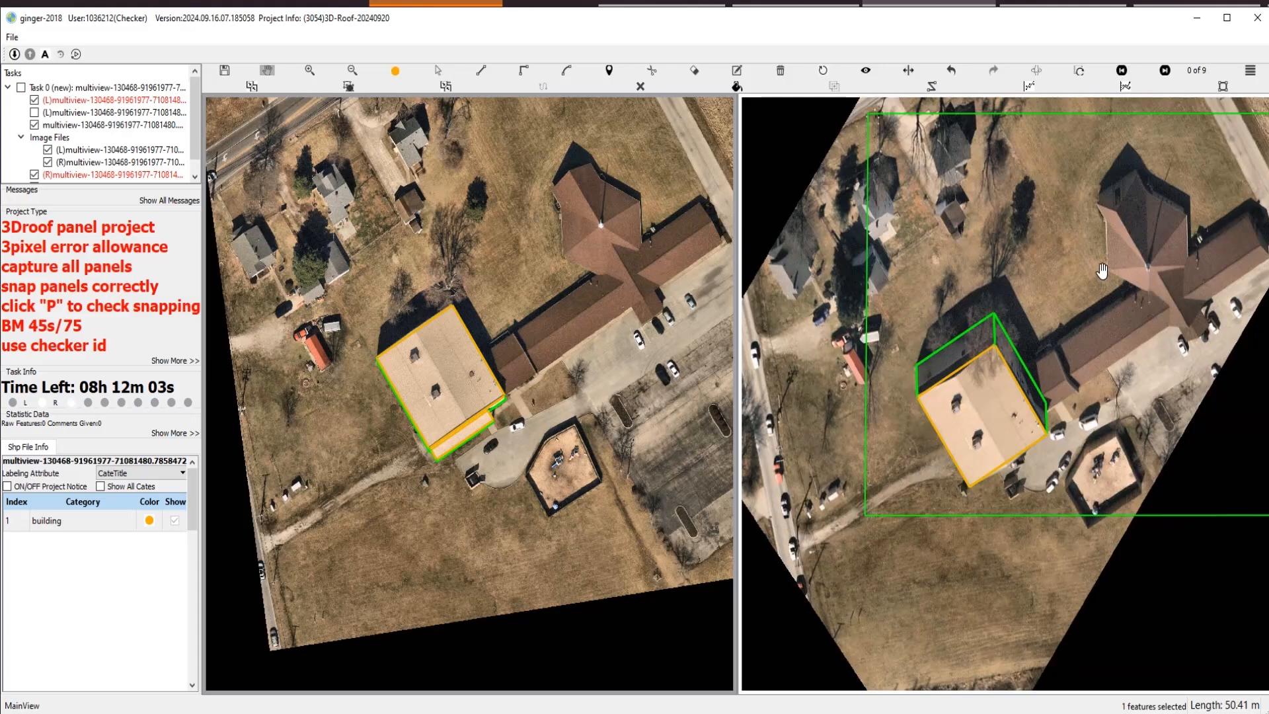
Swap the two image views and trace the short connector roof beside the large roof as a building polygon with an outline about 52 m long.
{"action": "left_click", "coordinate": [1039, 74]}
{"action": "scroll", "coordinate": [524, 353], "scroll_direction": "up", "scroll_amount": 6}
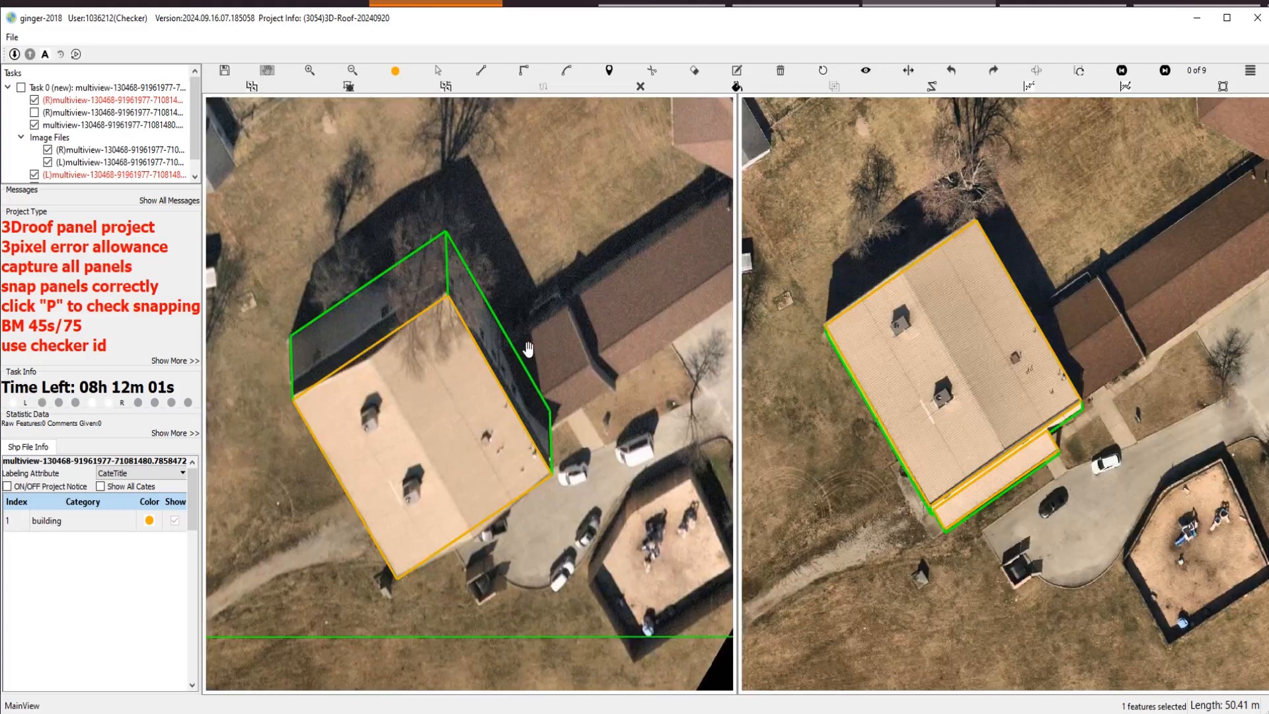
{"action": "key", "text": "z"}
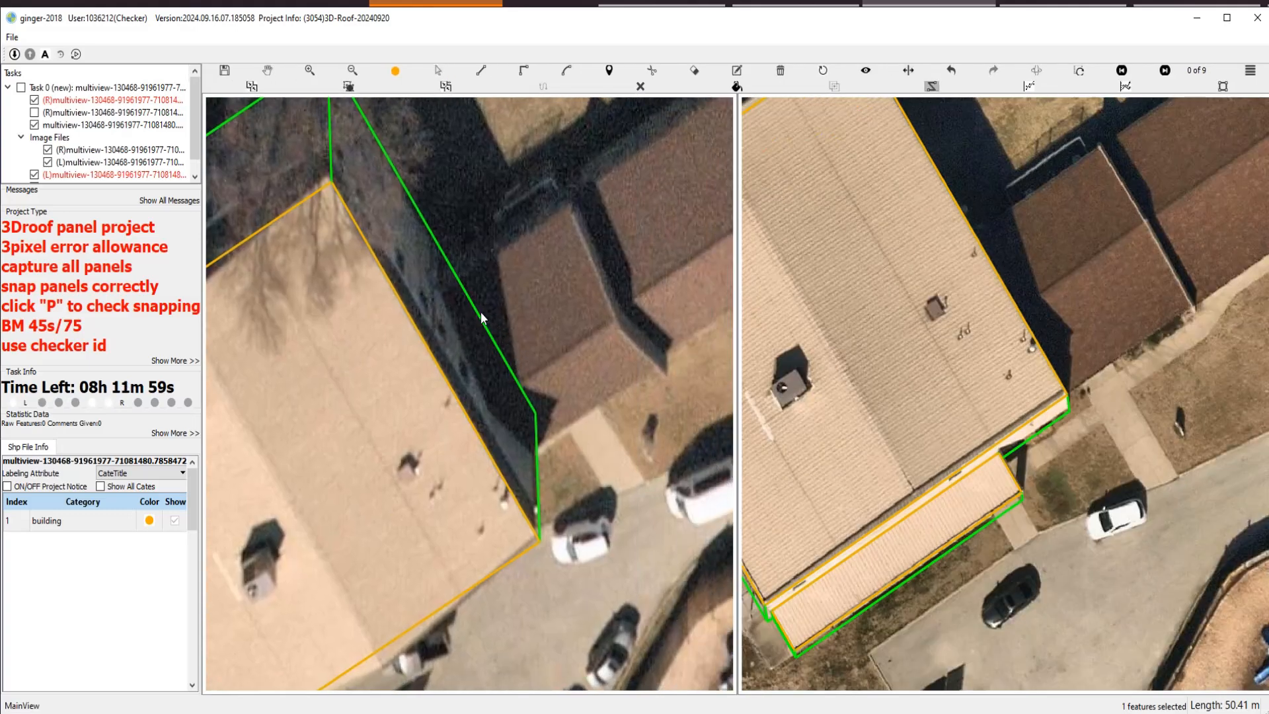
{"action": "left_click", "coordinate": [441, 297]}
{"action": "left_click", "coordinate": [537, 456]}
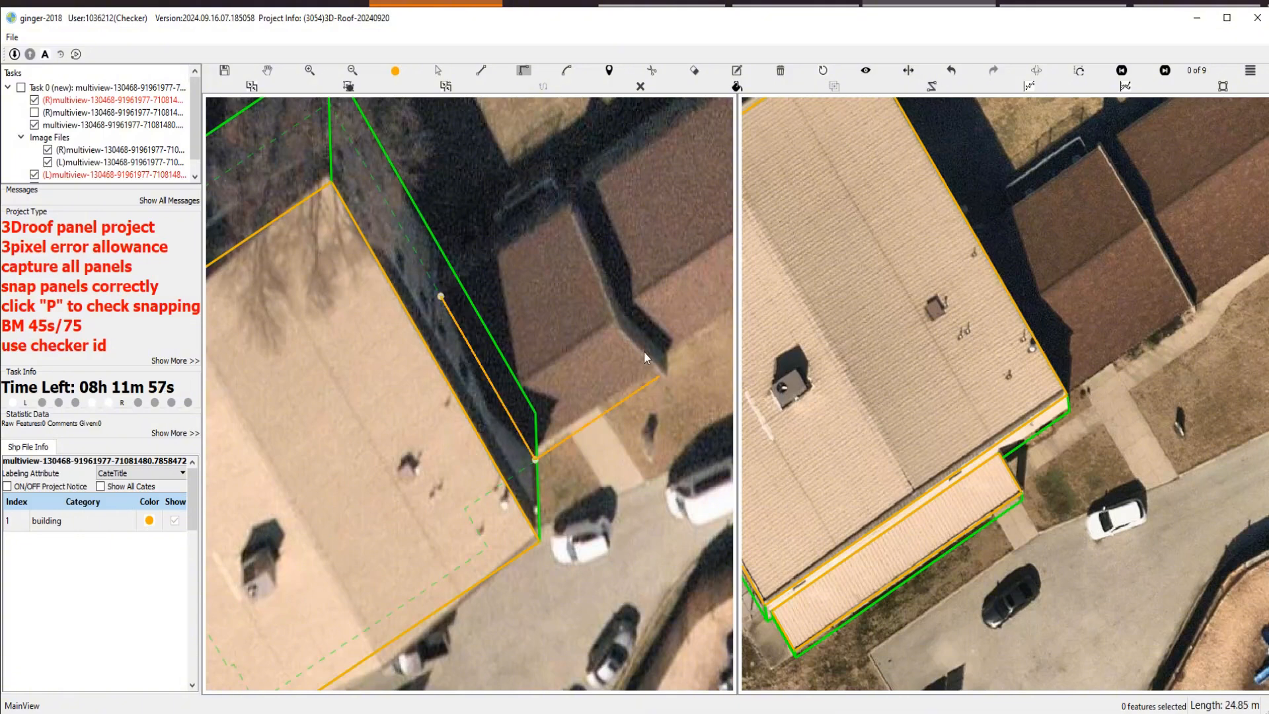
{"action": "left_click", "coordinate": [652, 380]}
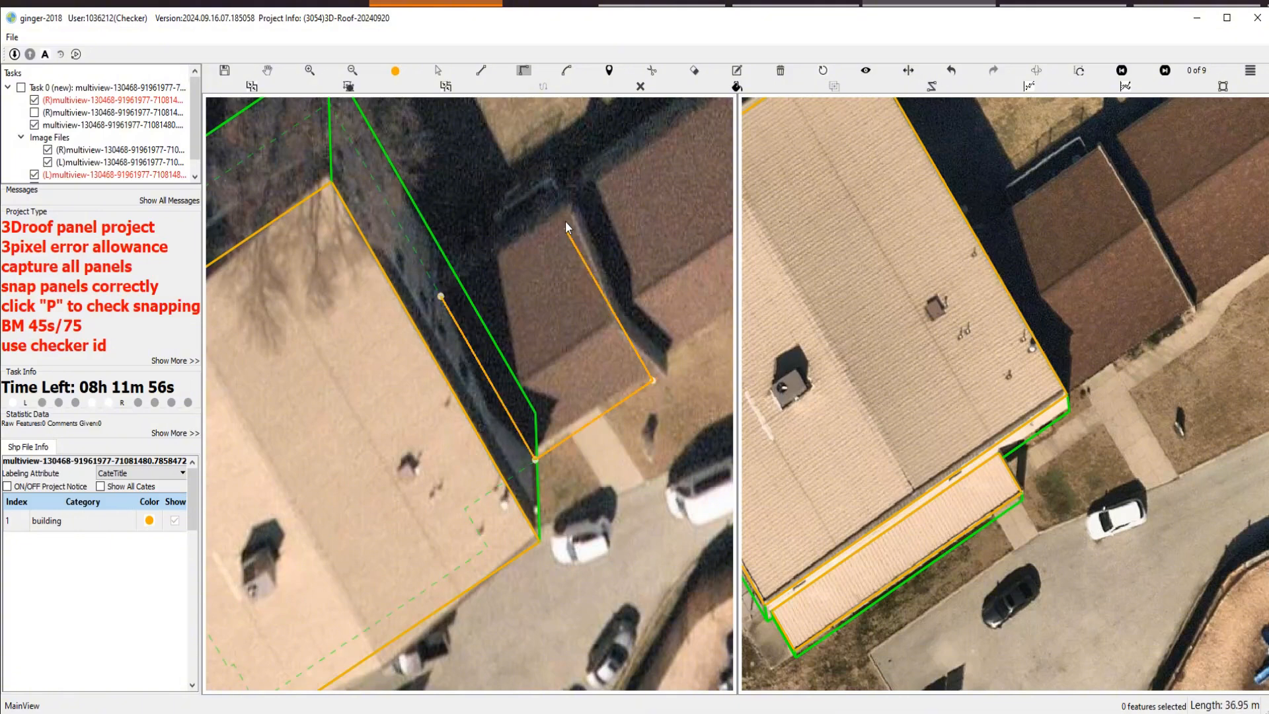
{"action": "left_click", "coordinate": [441, 297]}
{"action": "scroll", "coordinate": [543, 281], "scroll_direction": "up", "scroll_amount": 2}
{"action": "key", "text": "s"}
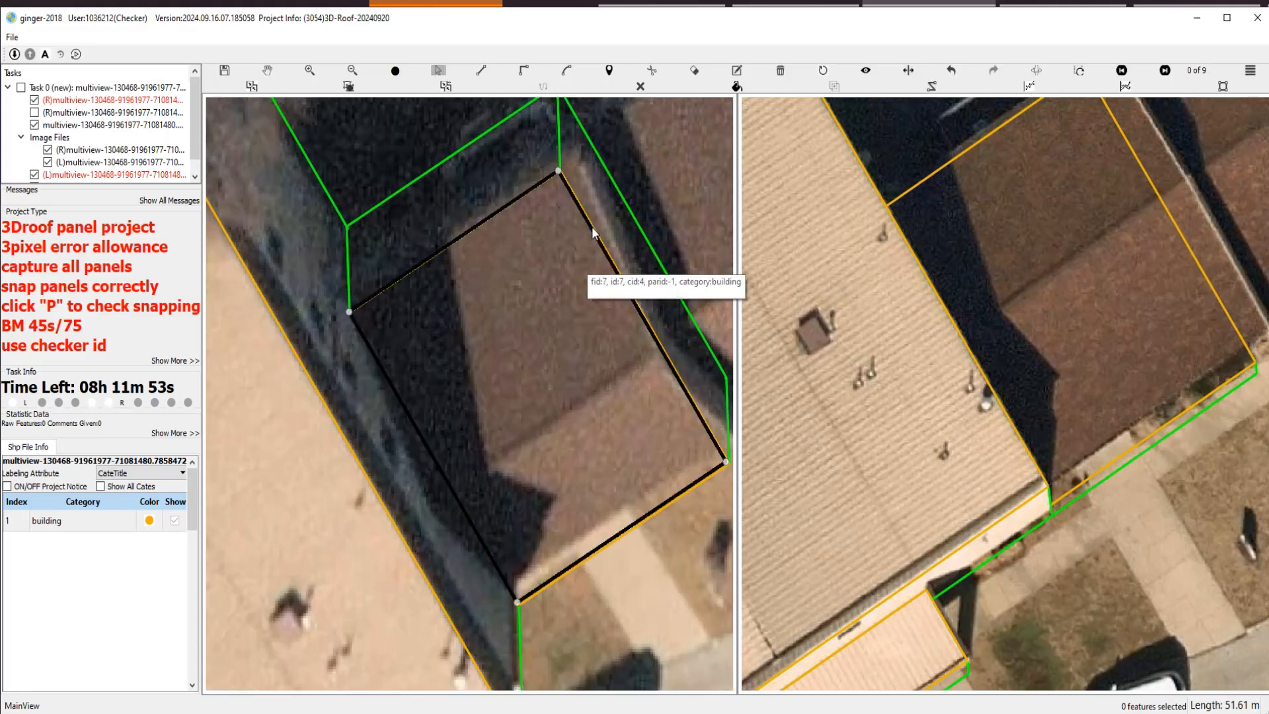
Adjust the connector roof outline's outer side and parking-side eave edge to match the roof edges in both images.
{"action": "left_click_drag", "start_coordinate": [596, 234], "coordinate": [613, 211]}
{"action": "scroll", "coordinate": [613, 211], "scroll_direction": "down", "scroll_amount": 2}
{"action": "scroll", "coordinate": [550, 466], "scroll_direction": "up", "scroll_amount": 2}
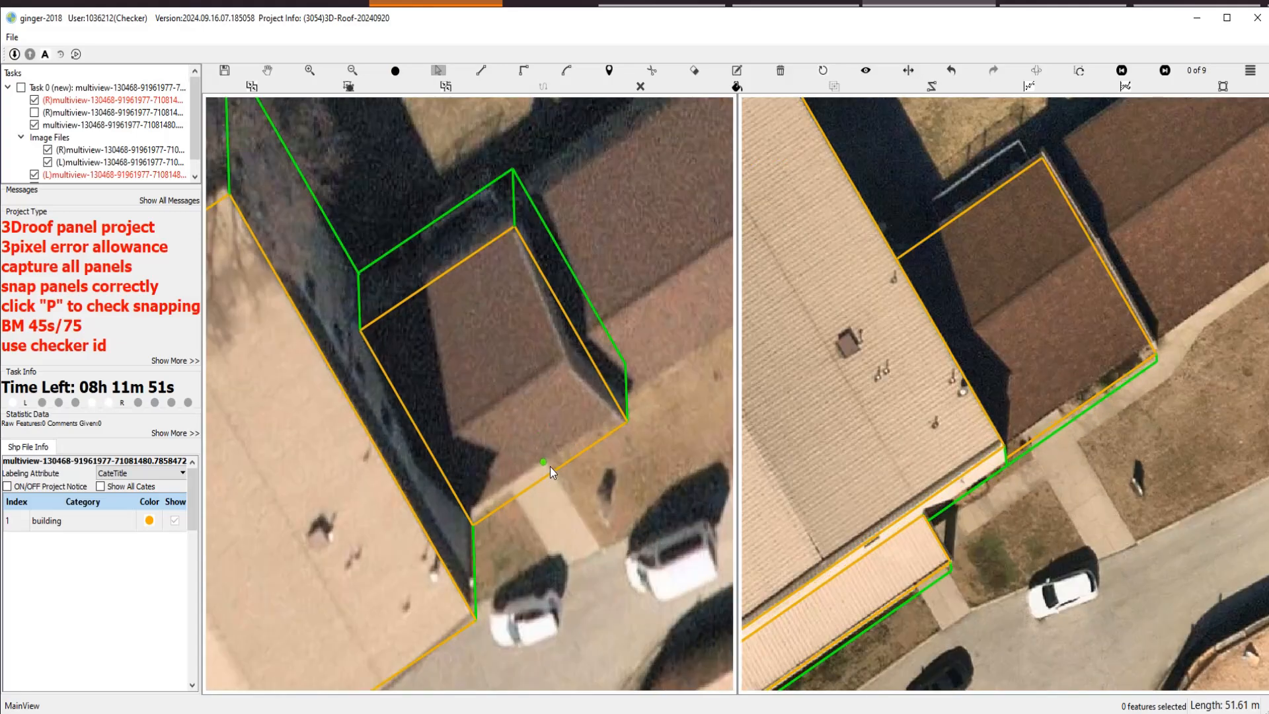
{"action": "left_click_drag", "start_coordinate": [574, 465], "coordinate": [569, 462]}
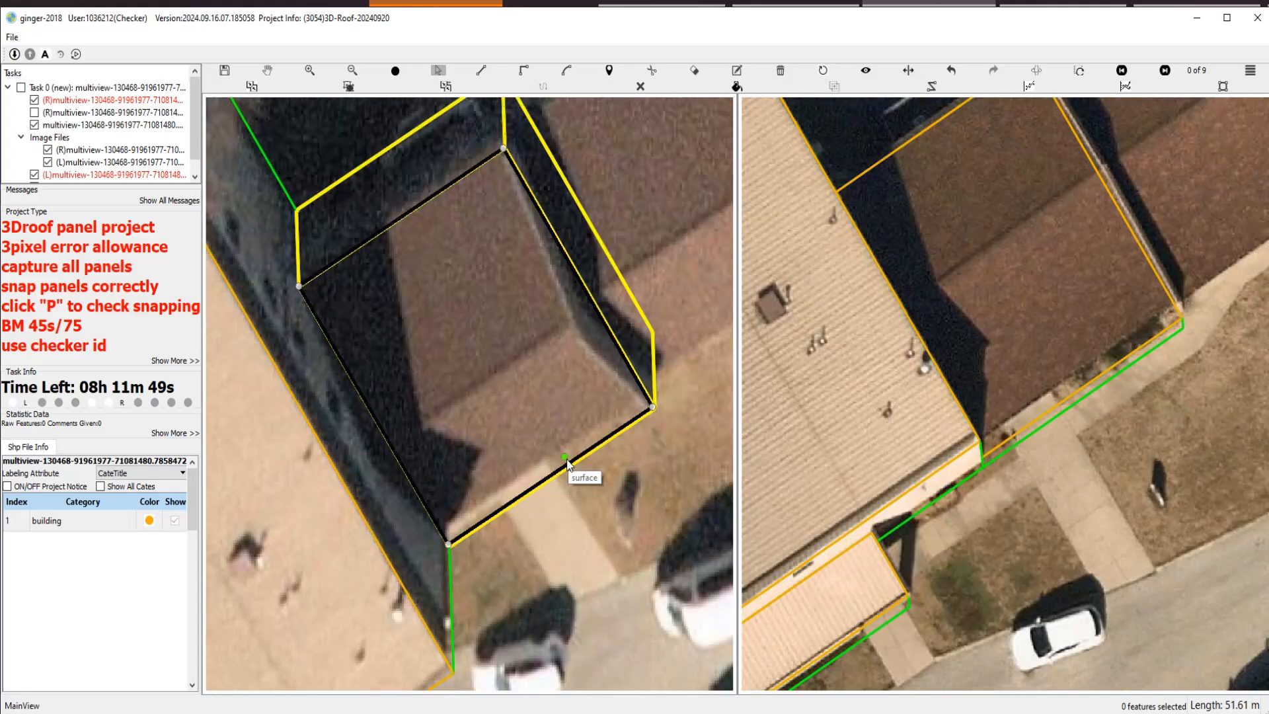
{"action": "key", "text": "ctrl+s"}
{"action": "scroll", "coordinate": [559, 457], "scroll_direction": "up", "scroll_amount": 2}
{"action": "key", "text": "s"}
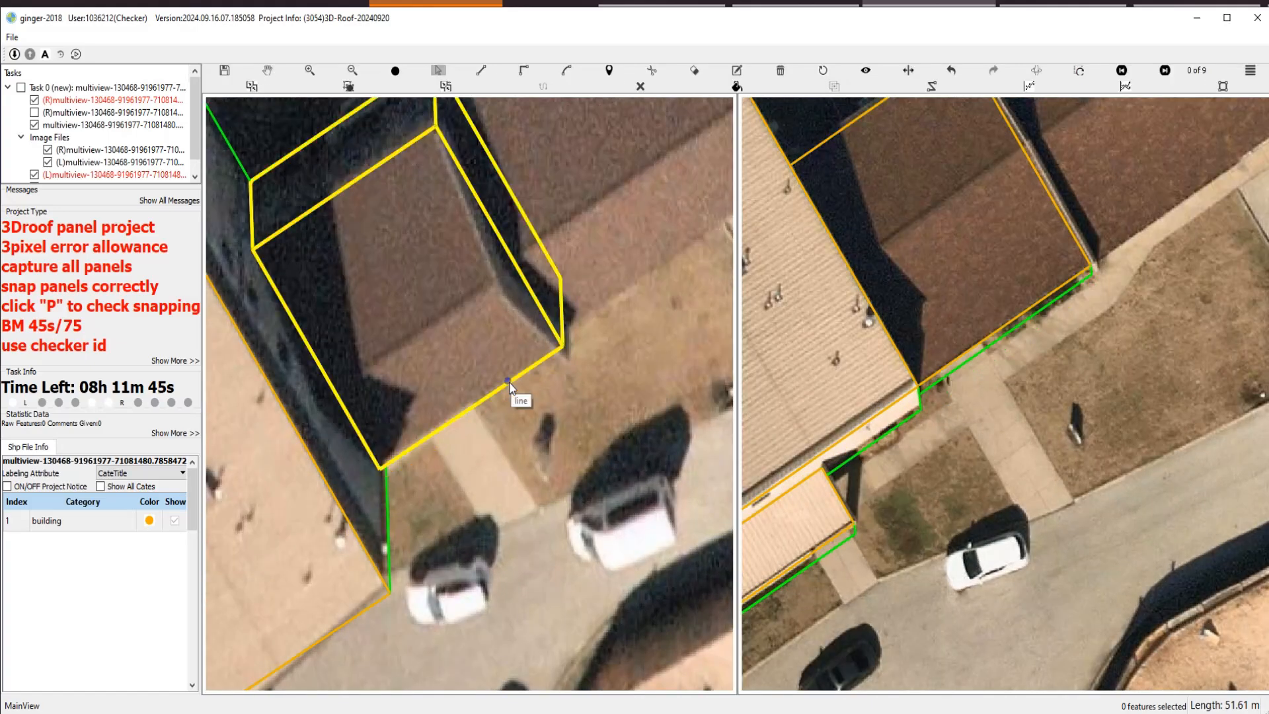
{"action": "scroll", "coordinate": [515, 383], "scroll_direction": "down", "scroll_amount": 2}
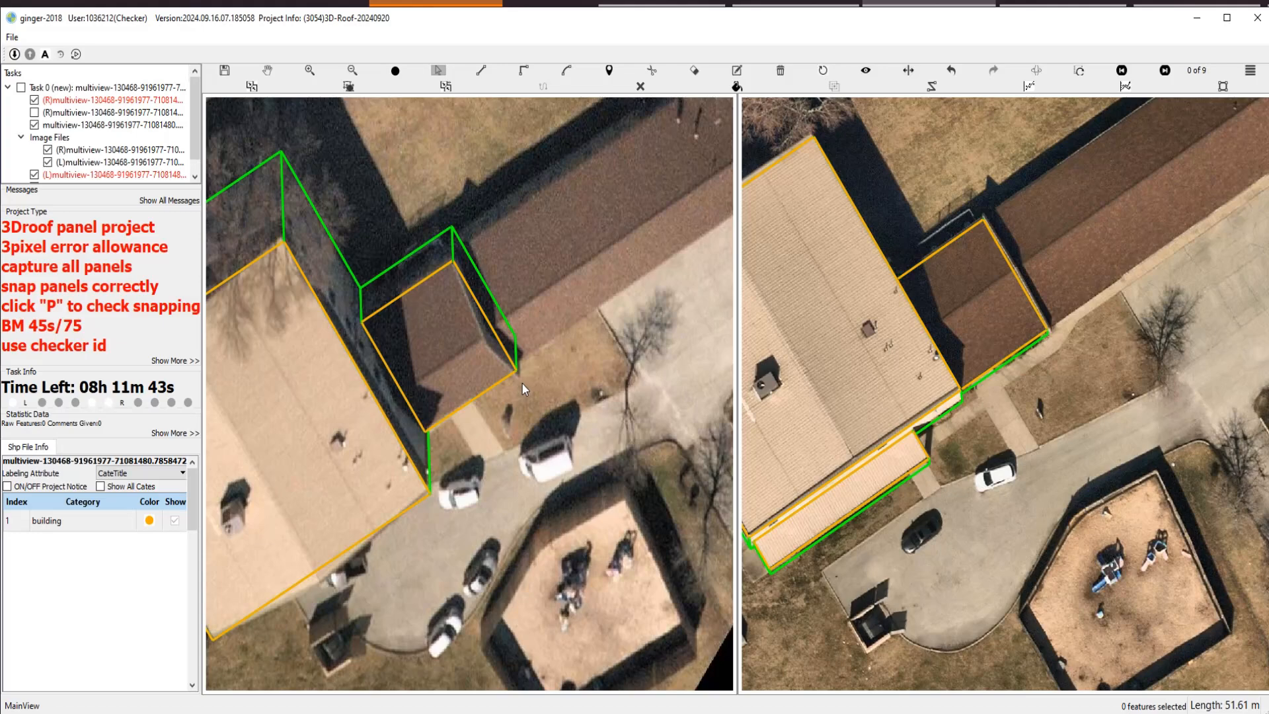
Try to trace the full-length brown wing roof, starting from the two outer corners of the connector roof's outline.
{"action": "scroll", "coordinate": [525, 380], "scroll_direction": "down", "scroll_amount": 2}
{"action": "scroll", "coordinate": [496, 366], "scroll_direction": "up", "scroll_amount": 3}
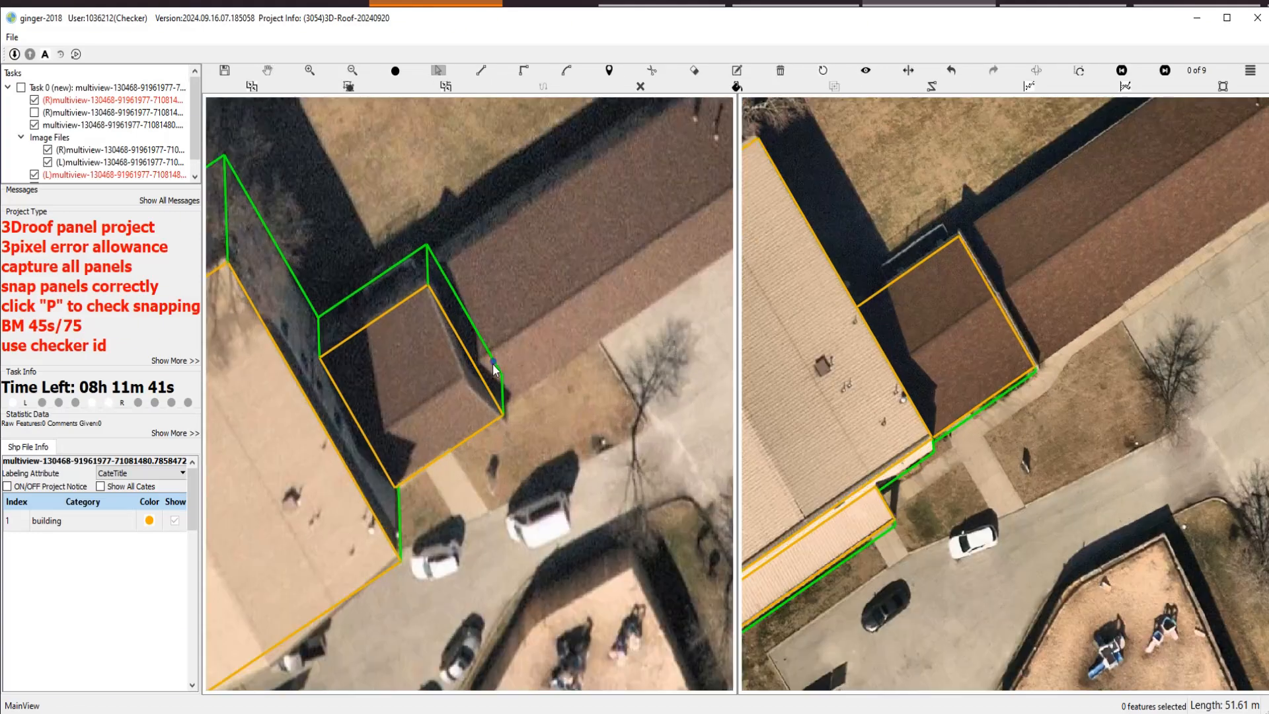
{"action": "key", "text": "z"}
{"action": "left_click", "coordinate": [427, 286]}
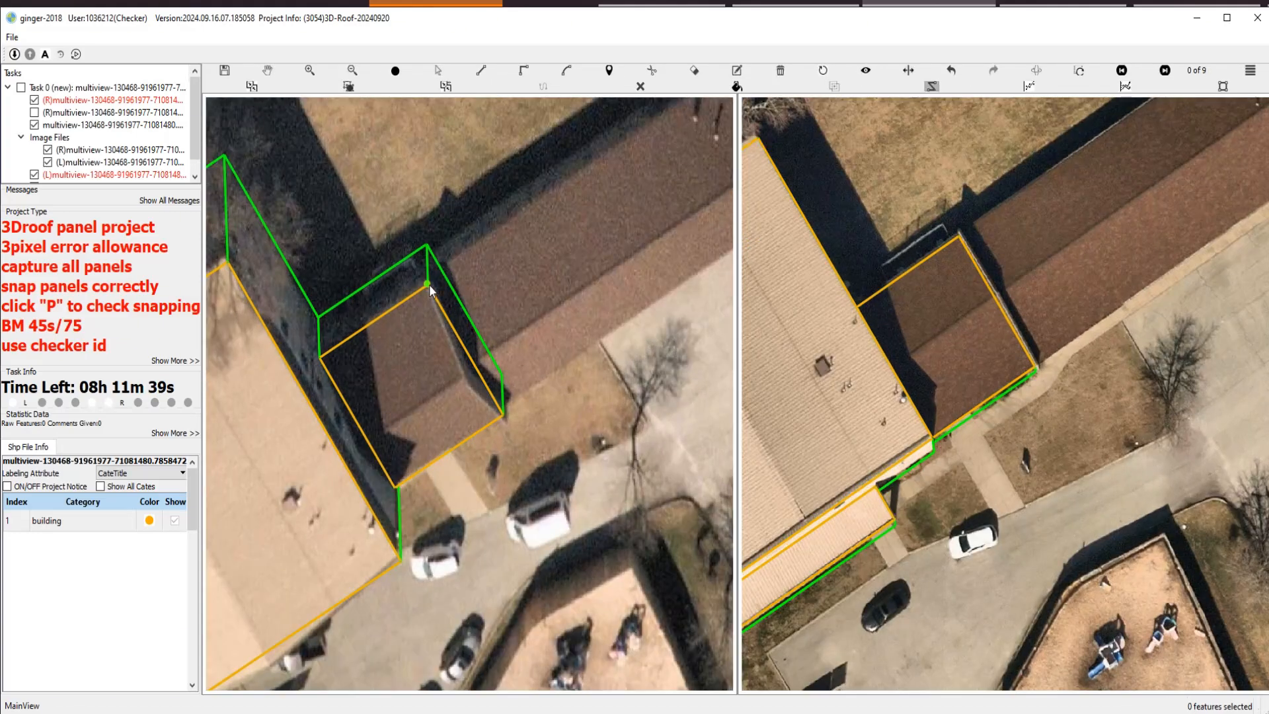
{"action": "left_click", "coordinate": [503, 415]}
{"action": "key", "text": "r"}
{"action": "scroll", "coordinate": [505, 413], "scroll_direction": "down", "scroll_amount": 2}
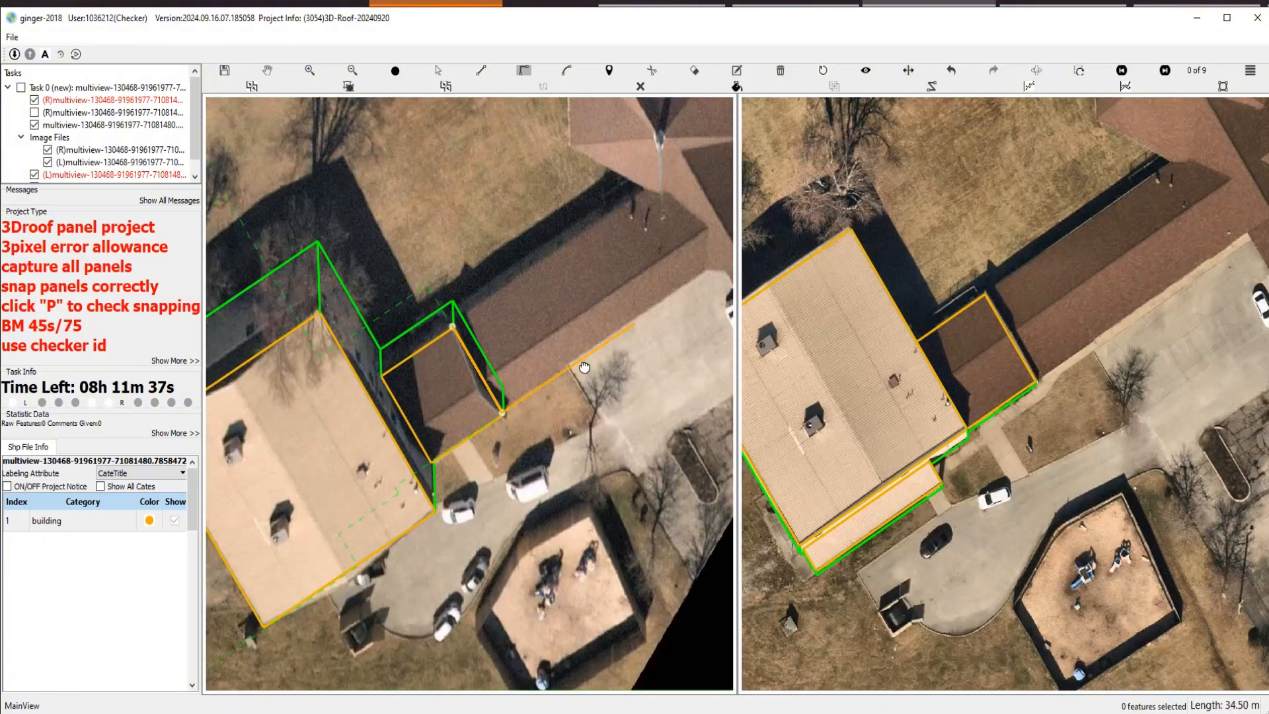
{"action": "left_click_drag", "start_coordinate": [621, 337], "coordinate": [410, 485]}
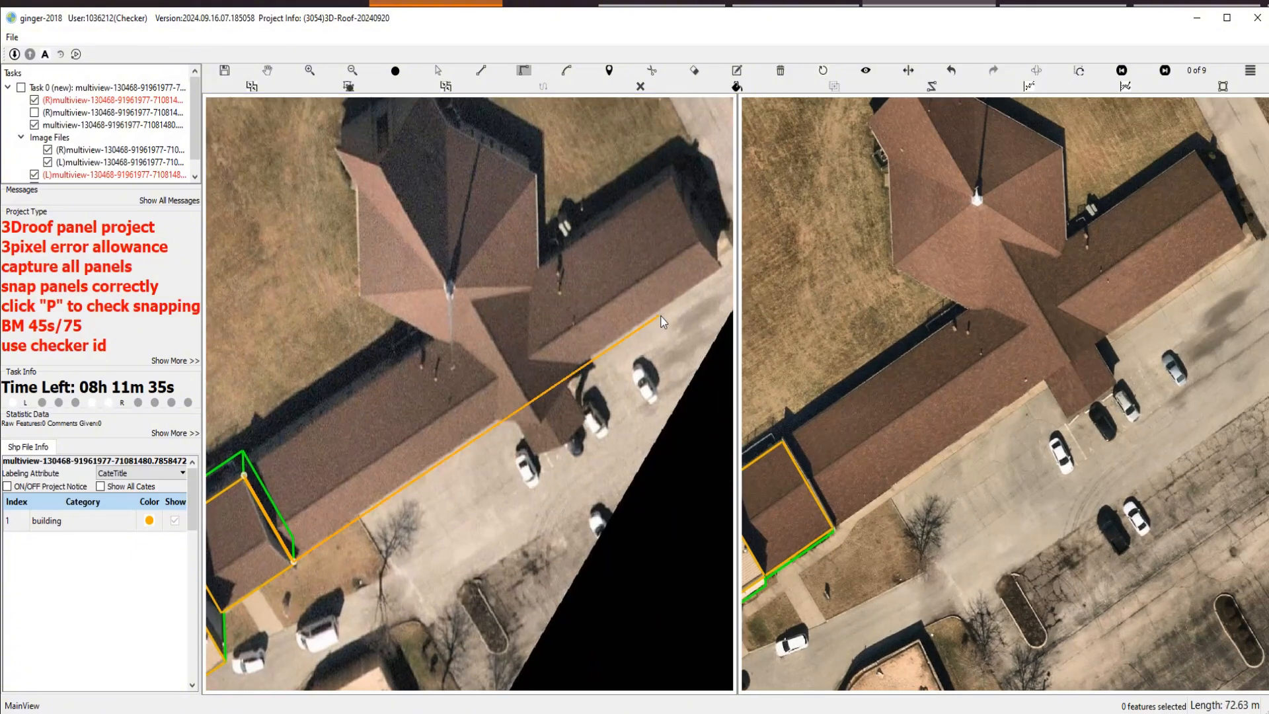
{"action": "left_click", "coordinate": [720, 271]}
{"action": "left_click", "coordinate": [244, 475]}
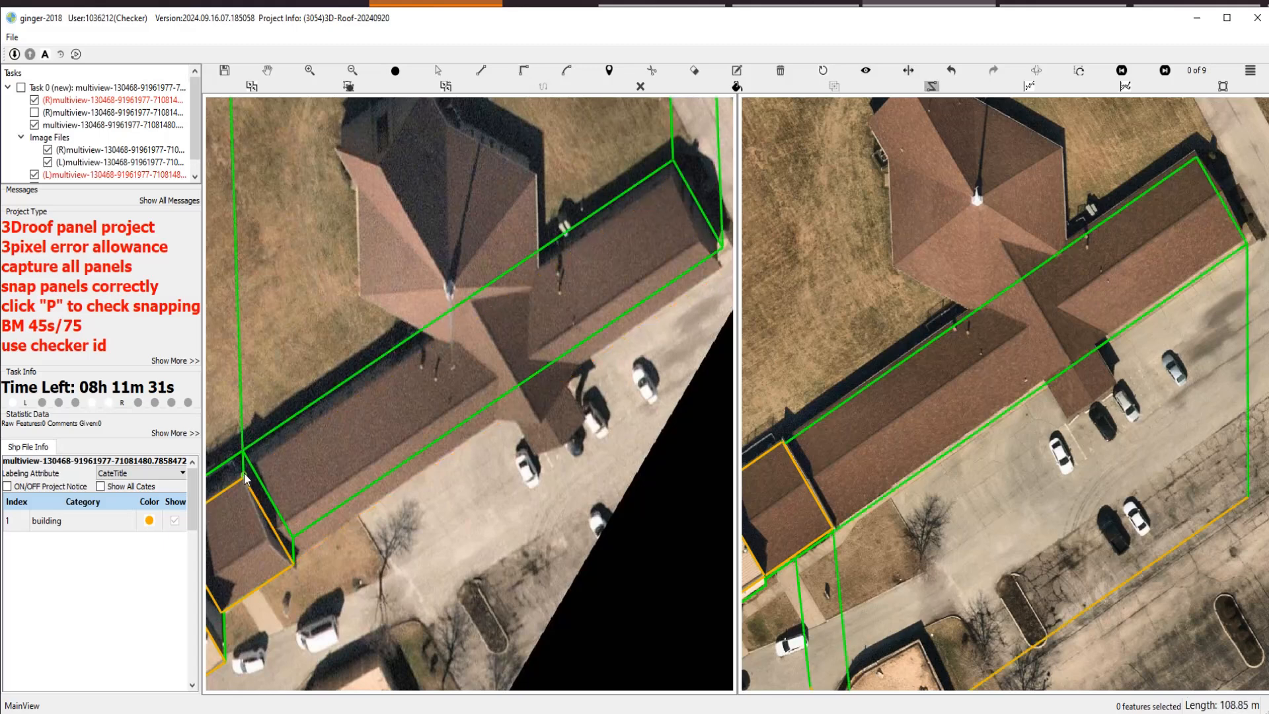
{"action": "key", "text": "z"}
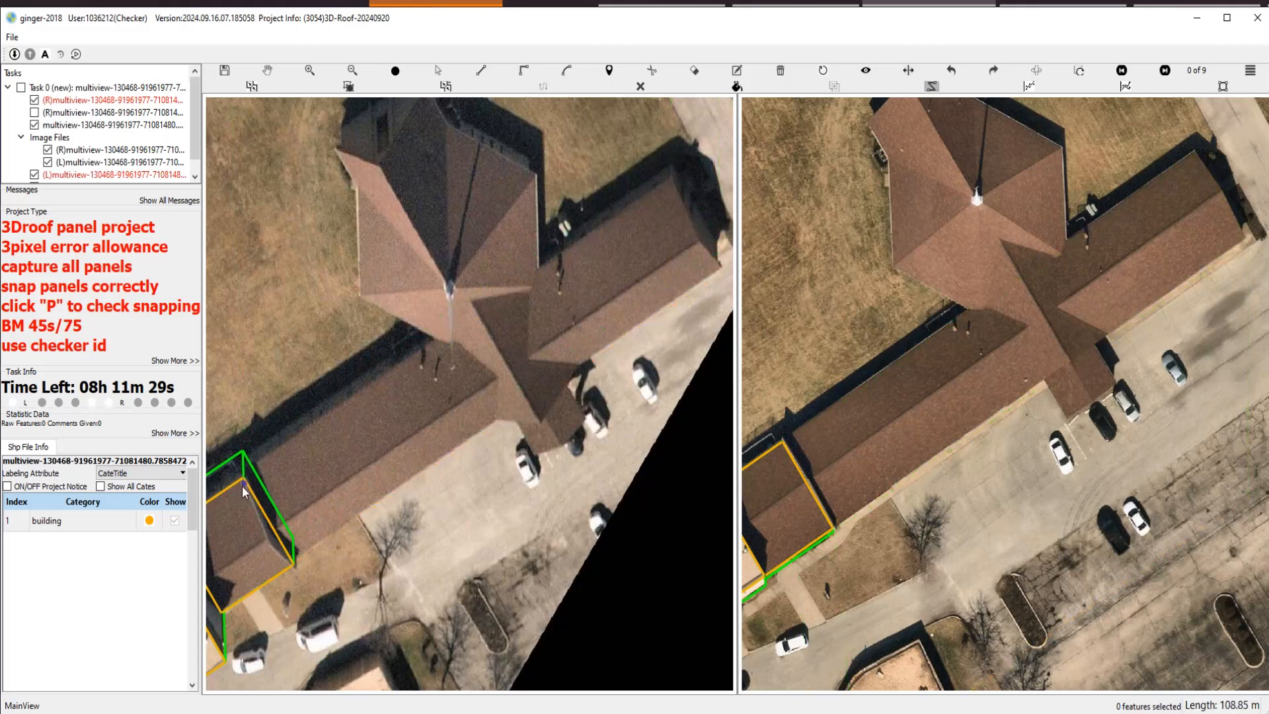
Try to trace the full-length wing roof from start points on the connector's vertical wall lines, slightly beyond its roof corners.
{"action": "scroll", "coordinate": [242, 486], "scroll_direction": "up", "scroll_amount": 3}
{"action": "left_click", "coordinate": [237, 431]}
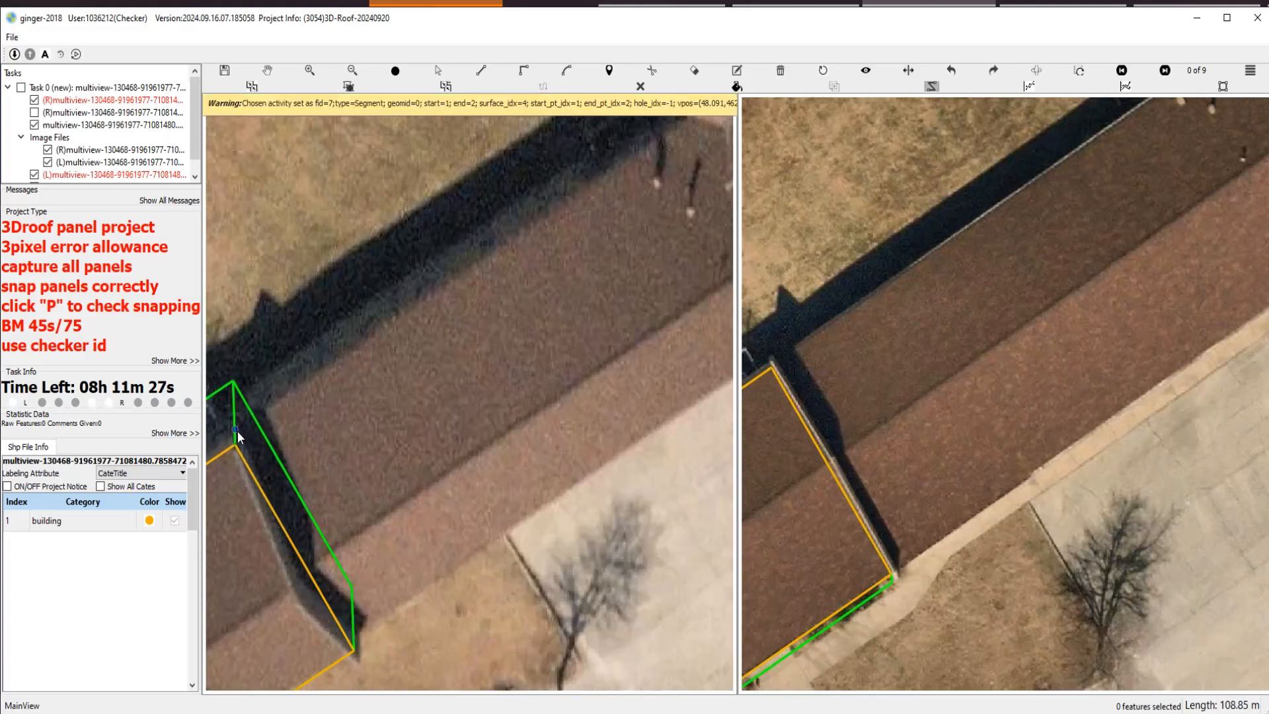
{"action": "left_click", "coordinate": [236, 430]}
{"action": "left_click", "coordinate": [354, 635]}
{"action": "scroll", "coordinate": [354, 638], "scroll_direction": "down", "scroll_amount": 3}
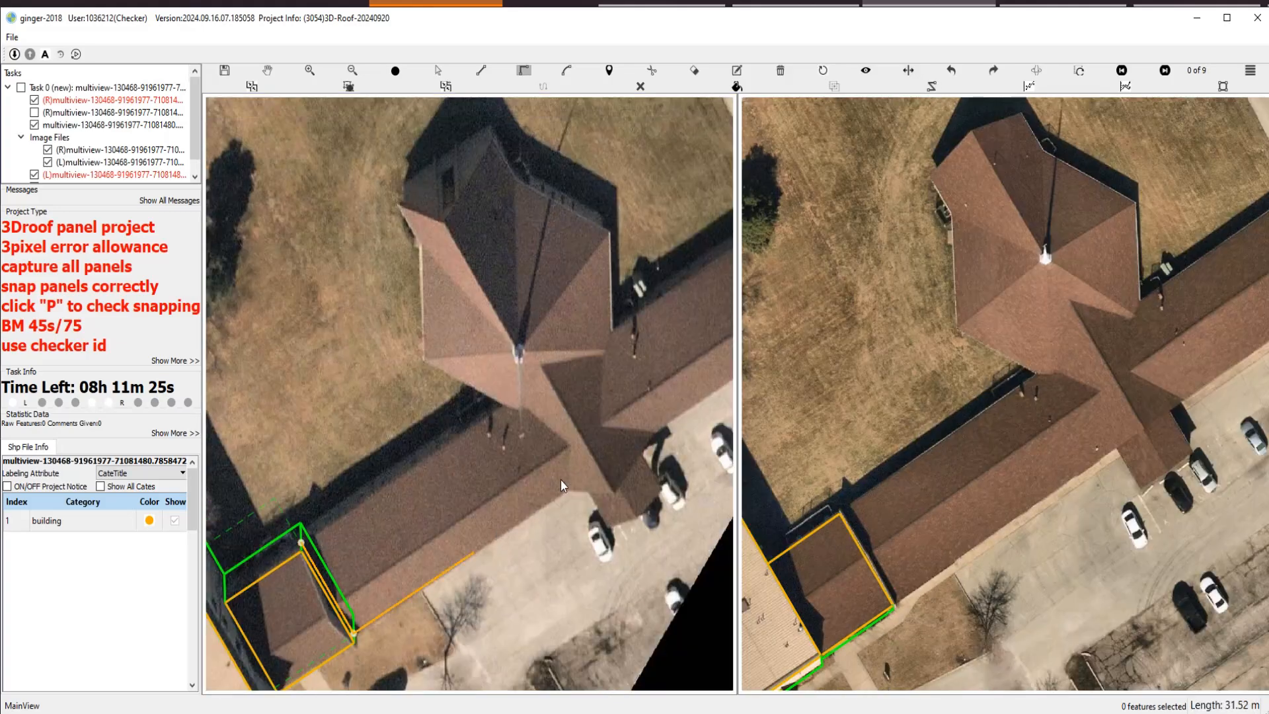
{"action": "left_click_drag", "start_coordinate": [590, 457], "coordinate": [541, 538]}
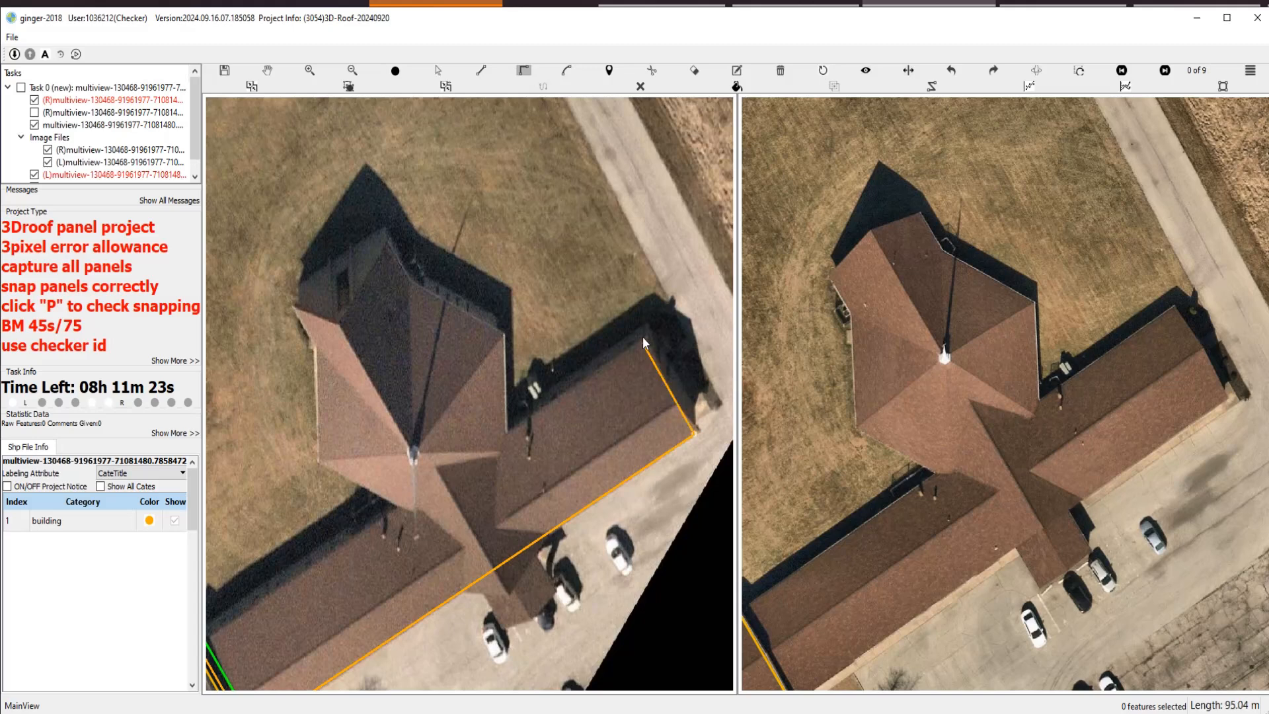
{"action": "scroll", "coordinate": [386, 529], "scroll_direction": "up", "scroll_amount": 3}
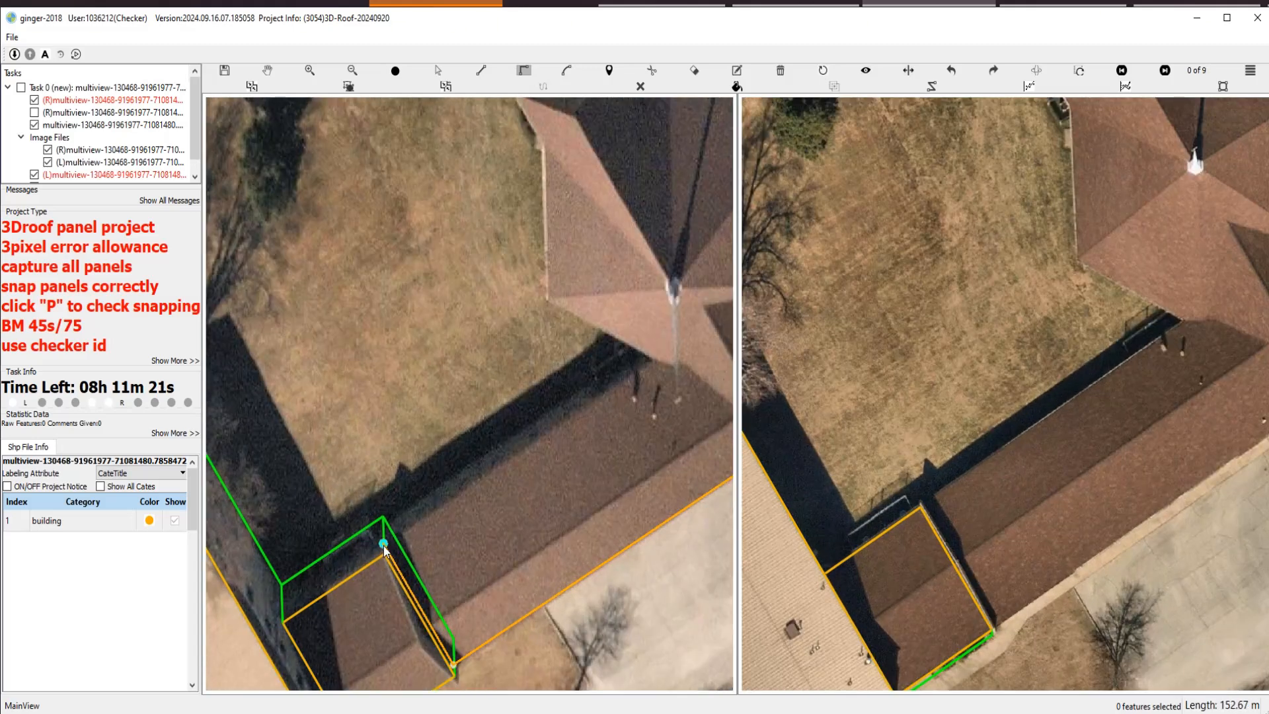
{"action": "double_click", "coordinate": [383, 544]}
{"action": "key", "text": "ctrl+z"}
Trace the near section of the long wing roof, adjoining the connector roof, as a building polygon with an outline about 52 m long.
{"action": "key", "text": "z"}
{"action": "scroll", "coordinate": [445, 572], "scroll_direction": "up", "scroll_amount": 2}
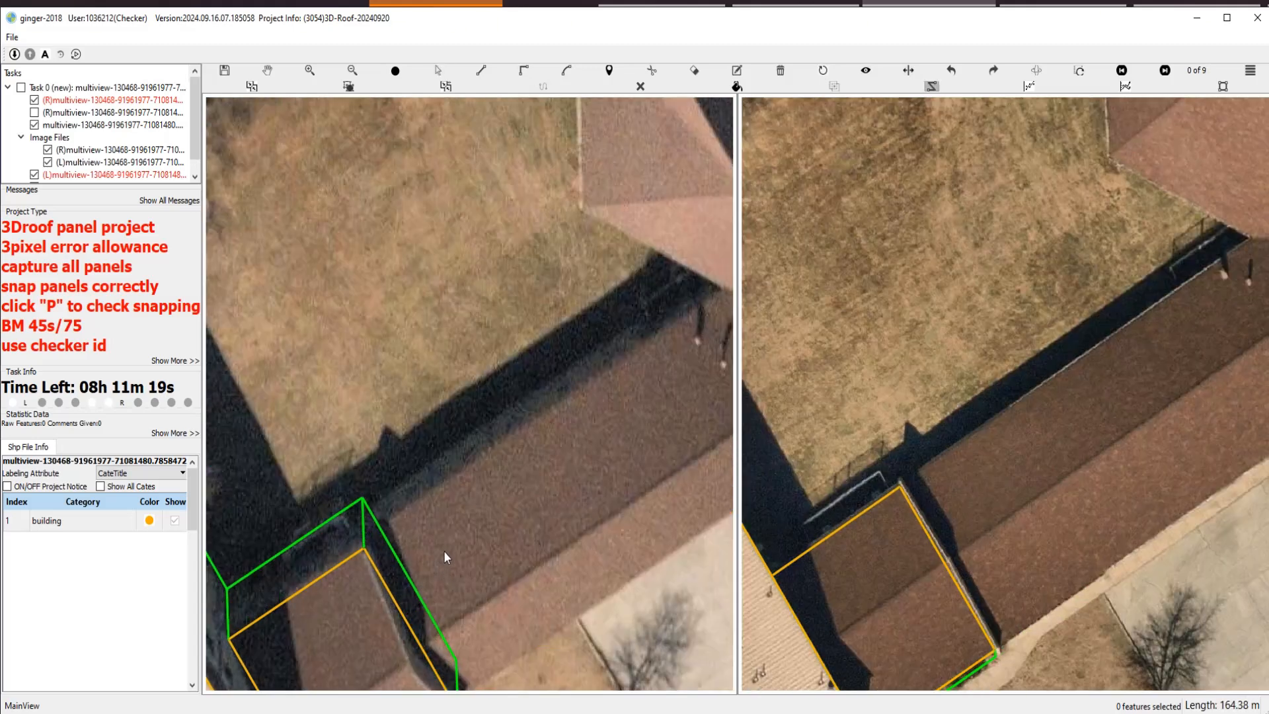
{"action": "left_click", "coordinate": [365, 534]}
{"action": "left_click_drag", "start_coordinate": [447, 653], "coordinate": [406, 540]}
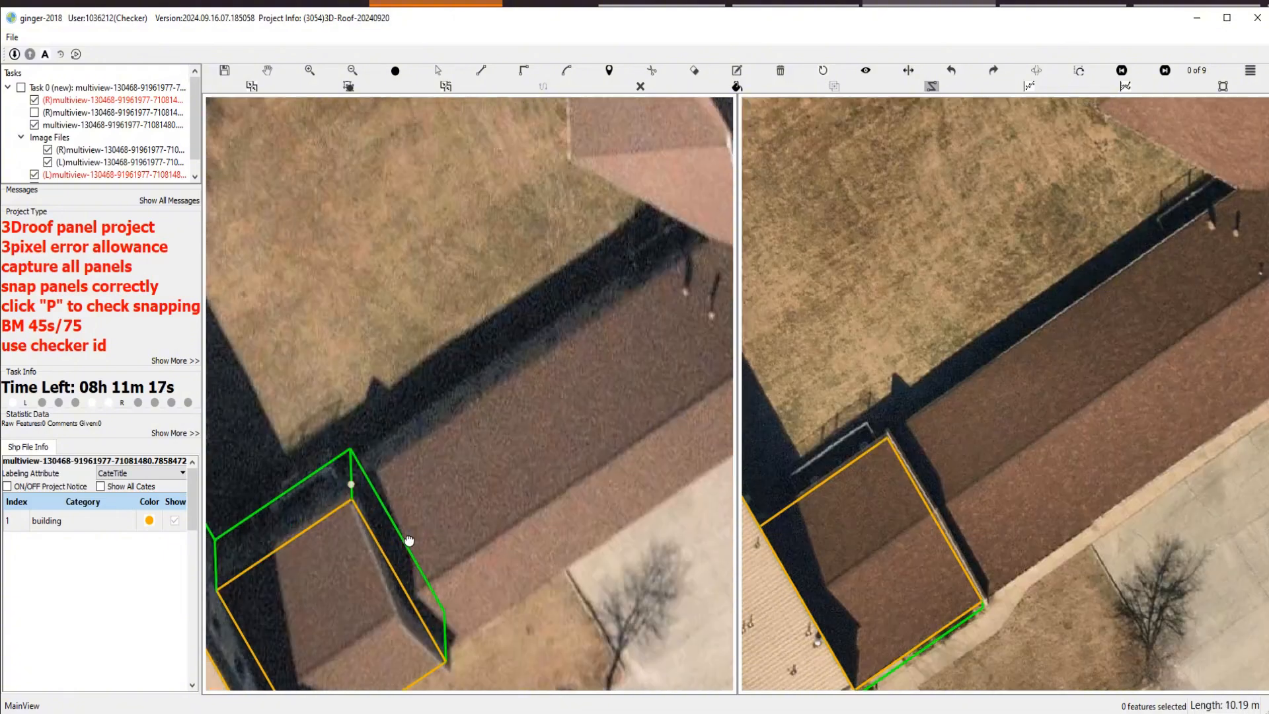
{"action": "left_click", "coordinate": [423, 585]}
{"action": "key", "text": "r"}
{"action": "left_click", "coordinate": [537, 434]}
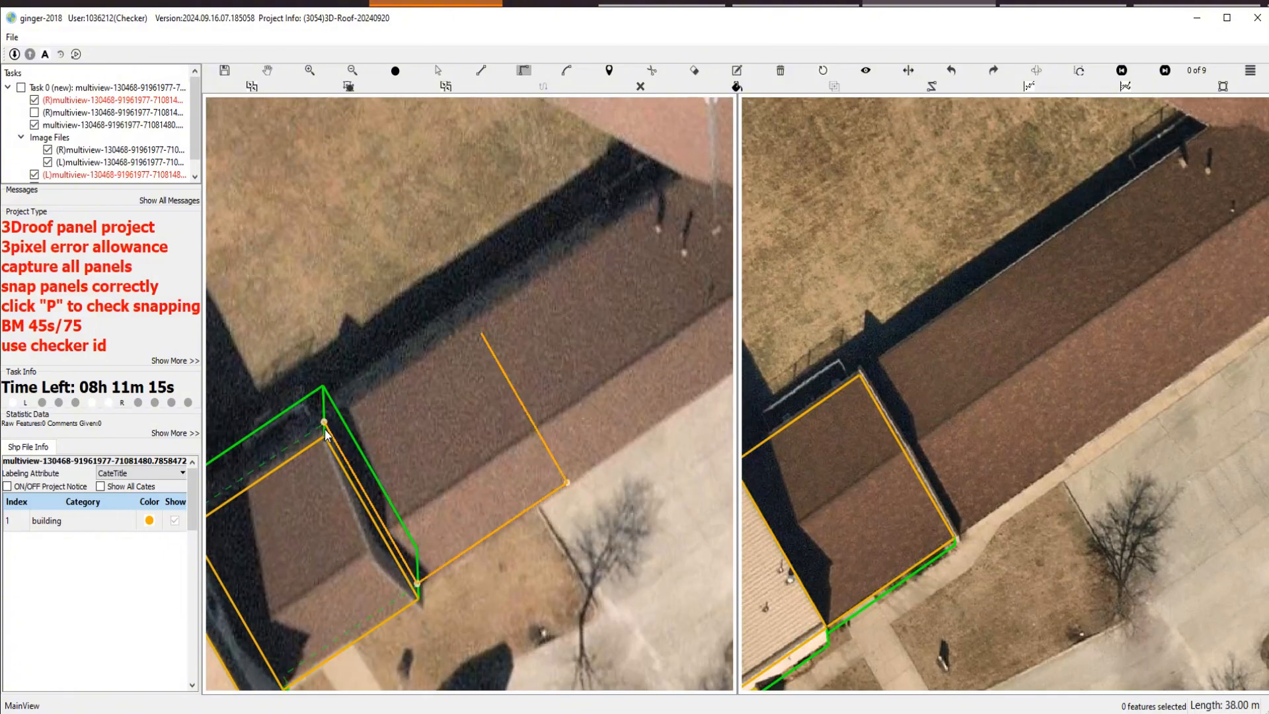
{"action": "left_click", "coordinate": [324, 422]}
Stretch the wing polygon's far edge to the road-side end of the roof and align it with the gable end.
{"action": "scroll", "coordinate": [402, 445], "scroll_direction": "down", "scroll_amount": 3}
{"action": "left_click_drag", "start_coordinate": [439, 448], "coordinate": [605, 284]}
{"action": "scroll", "coordinate": [628, 268], "scroll_direction": "up", "scroll_amount": 4}
{"action": "scroll", "coordinate": [601, 318], "scroll_direction": "up", "scroll_amount": 3}
{"action": "left_click_drag", "start_coordinate": [442, 268], "coordinate": [442, 256]}
{"action": "scroll", "coordinate": [442, 256], "scroll_direction": "down", "scroll_amount": 5}
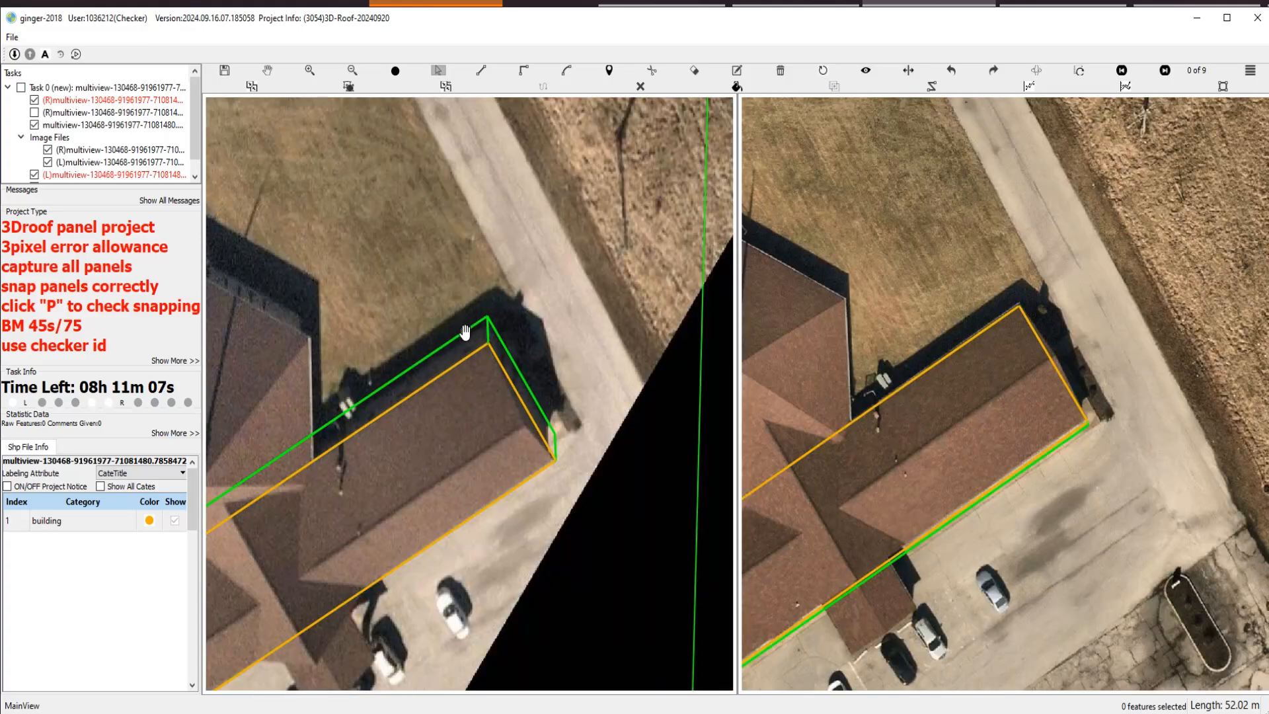
Fine-tune the wing outline's parking-side eave edge so it follows the roof edge in both images.
{"action": "scroll", "coordinate": [978, 382], "scroll_direction": "up", "scroll_amount": 3}
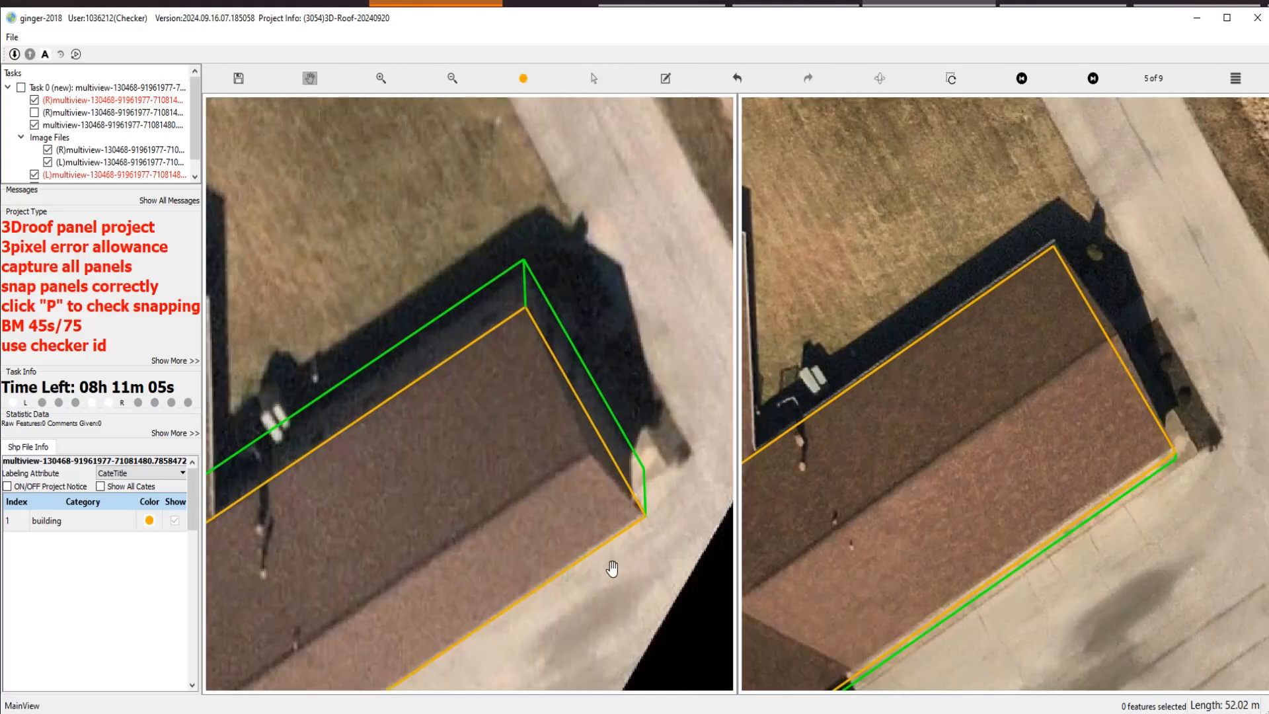
{"action": "scroll", "coordinate": [612, 470], "scroll_direction": "up", "scroll_amount": 6}
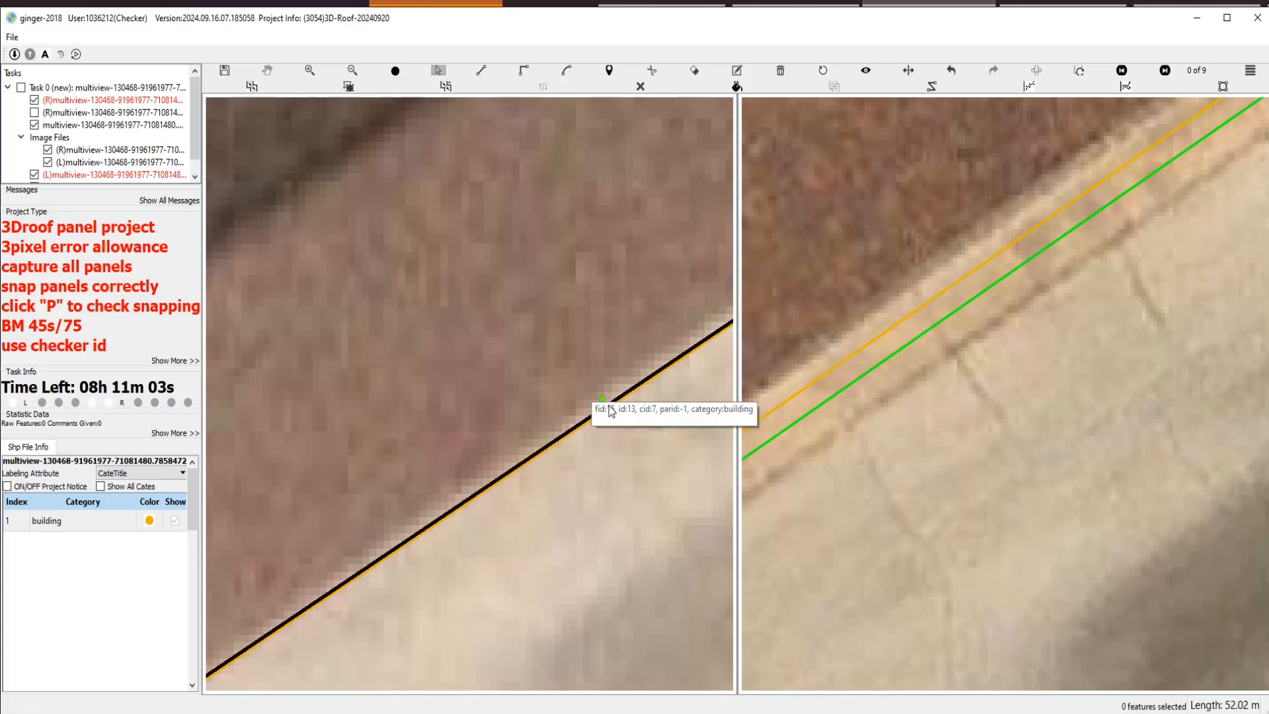
{"action": "left_click", "coordinate": [608, 405]}
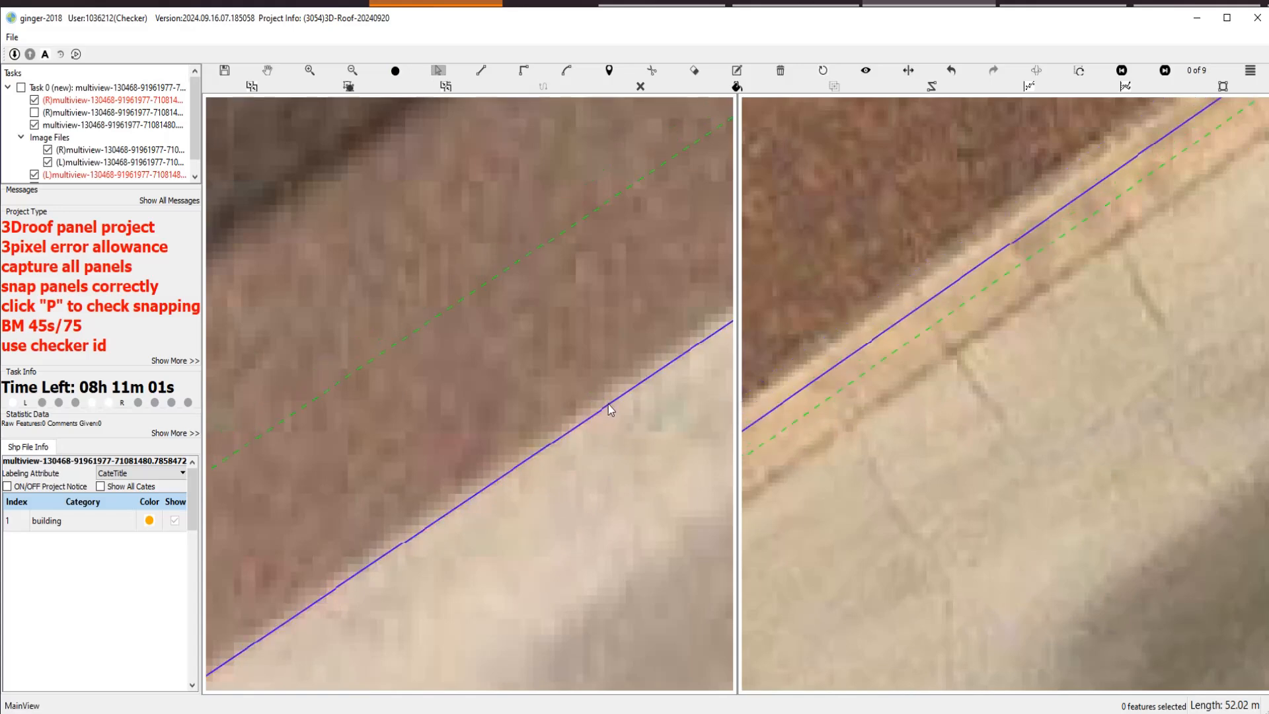
{"action": "left_click_drag", "start_coordinate": [608, 403], "coordinate": [608, 405]}
{"action": "scroll", "coordinate": [608, 407], "scroll_direction": "down", "scroll_amount": 6}
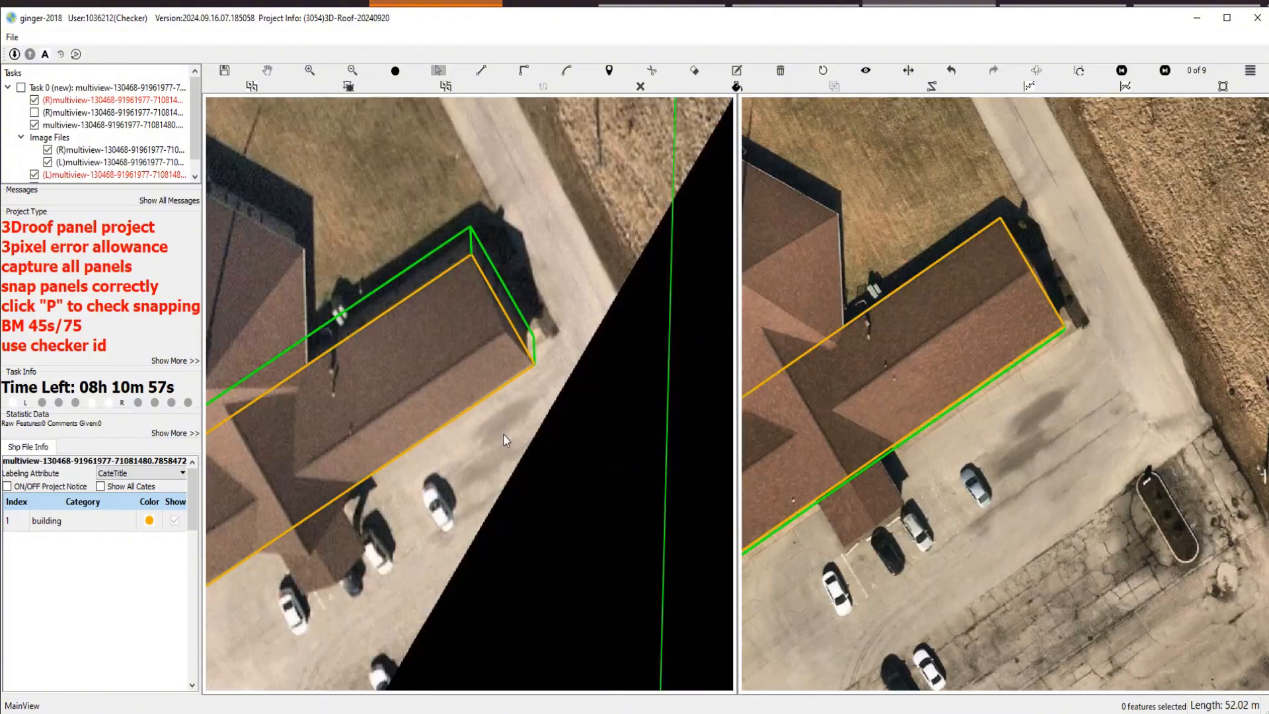
Try to extend the wing roof's eave slightly outward across the width of the projecting entrance roof.
{"action": "scroll", "coordinate": [465, 466], "scroll_direction": "down", "scroll_amount": 1}
{"action": "key", "text": "space"}
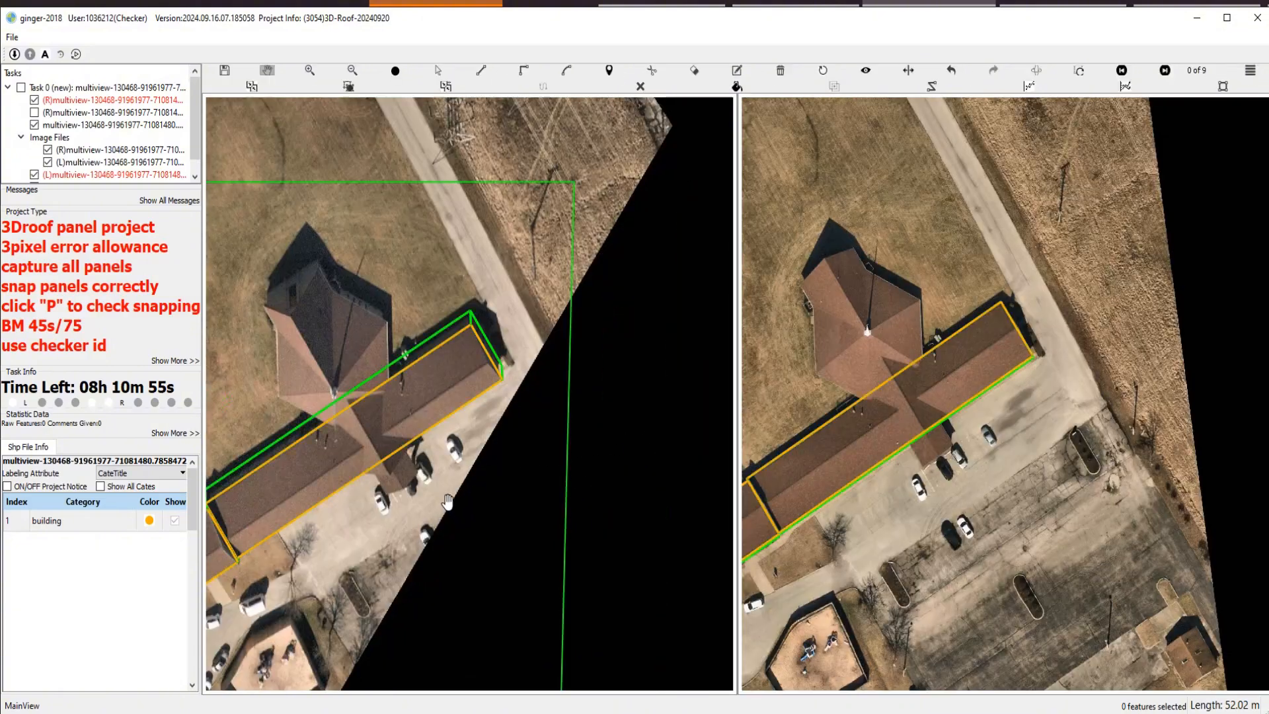
{"action": "left_click_drag", "start_coordinate": [438, 496], "coordinate": [515, 446]}
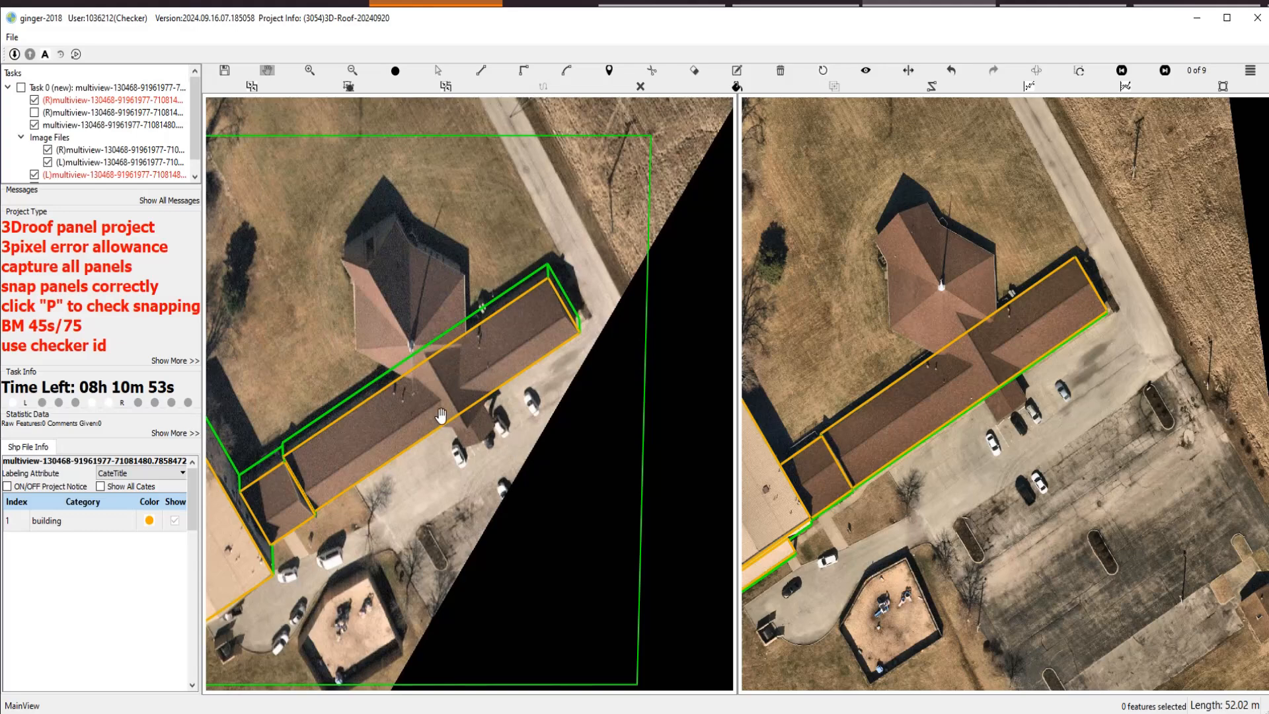
{"action": "scroll", "coordinate": [443, 413], "scroll_direction": "up", "scroll_amount": 3}
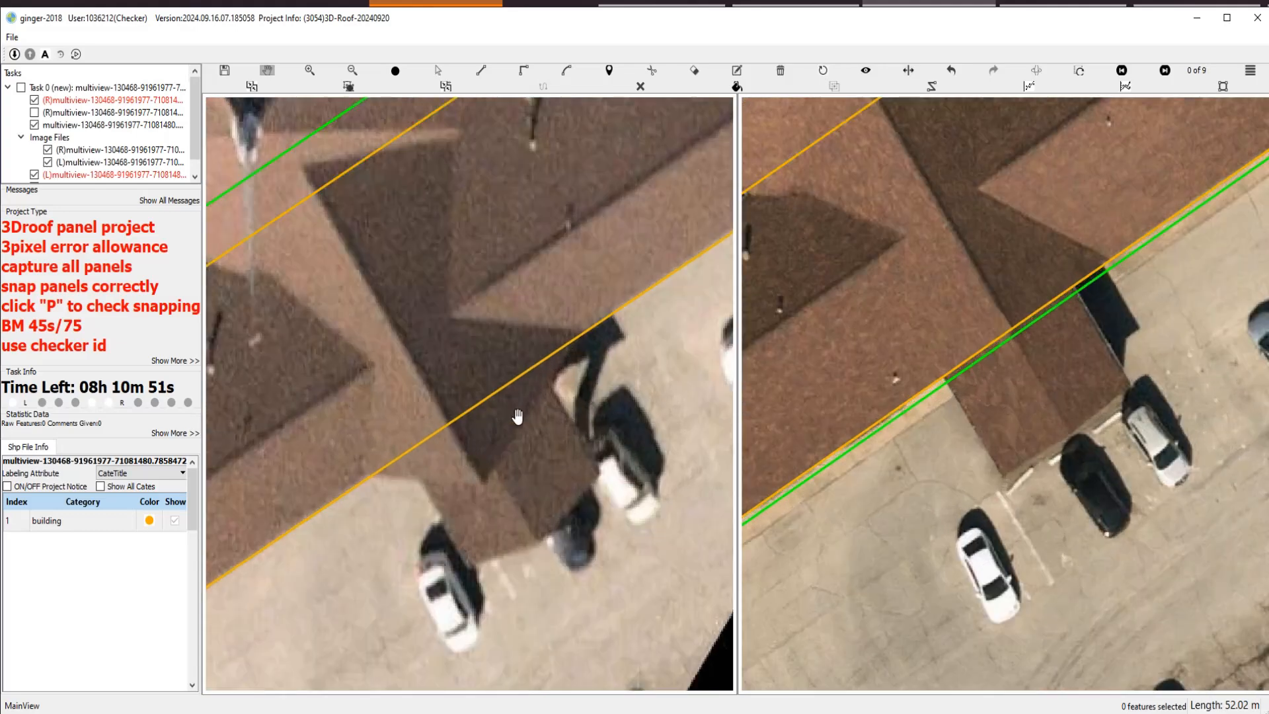
{"action": "key", "text": "h"}
{"action": "key", "text": "h"}
{"action": "scroll", "coordinate": [588, 344], "scroll_direction": "up", "scroll_amount": 2}
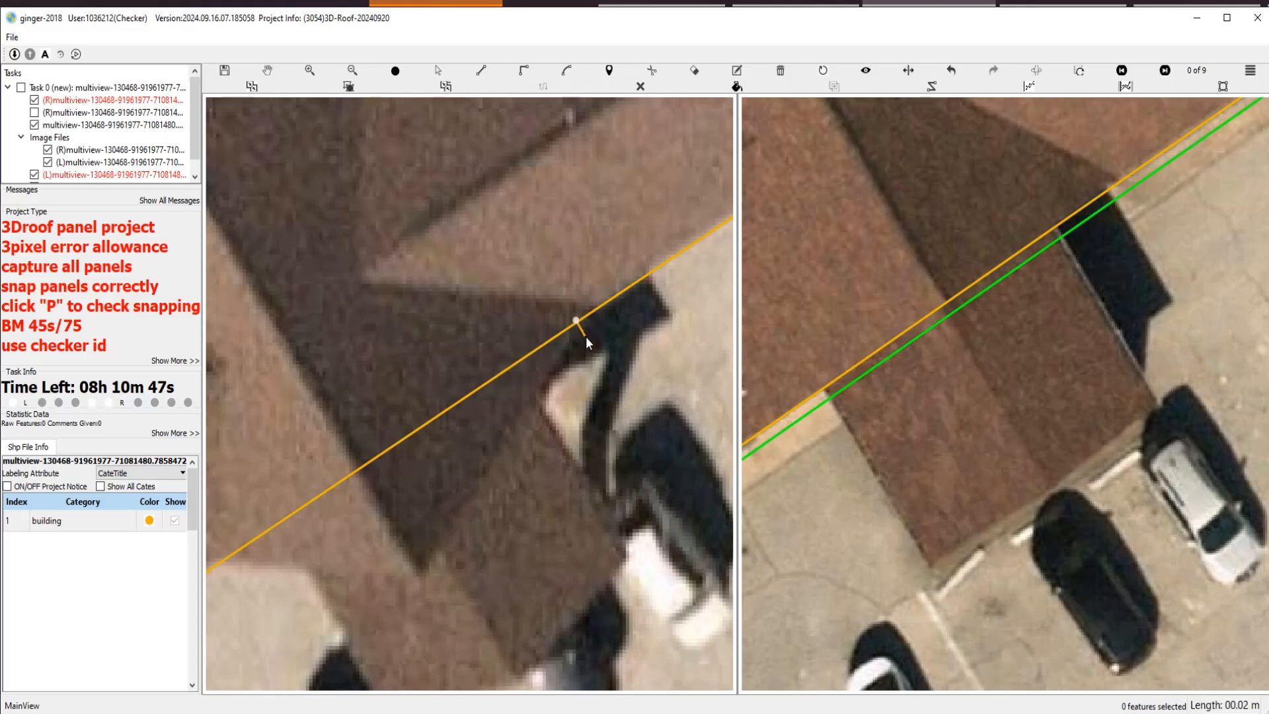
{"action": "left_click", "coordinate": [585, 336]}
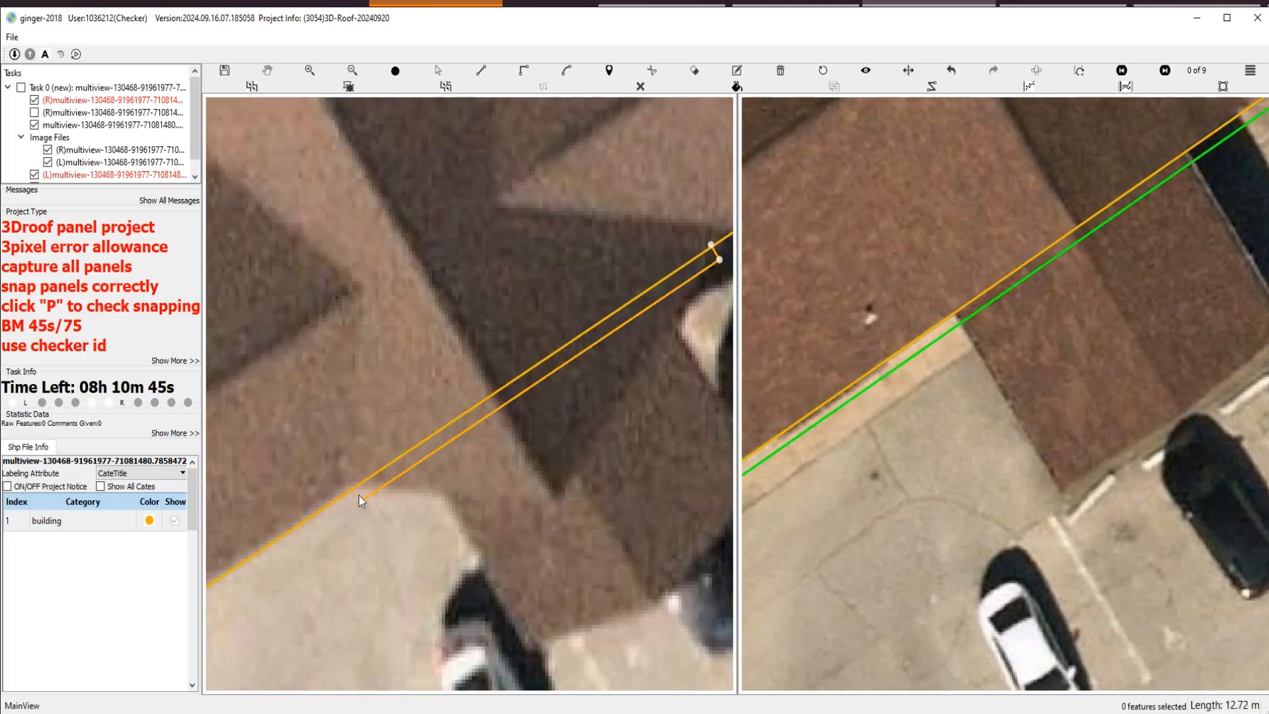
{"action": "left_click", "coordinate": [356, 497]}
{"action": "double_click", "coordinate": [358, 492]}
{"action": "scroll", "coordinate": [390, 510], "scroll_direction": "down", "scroll_amount": 2}
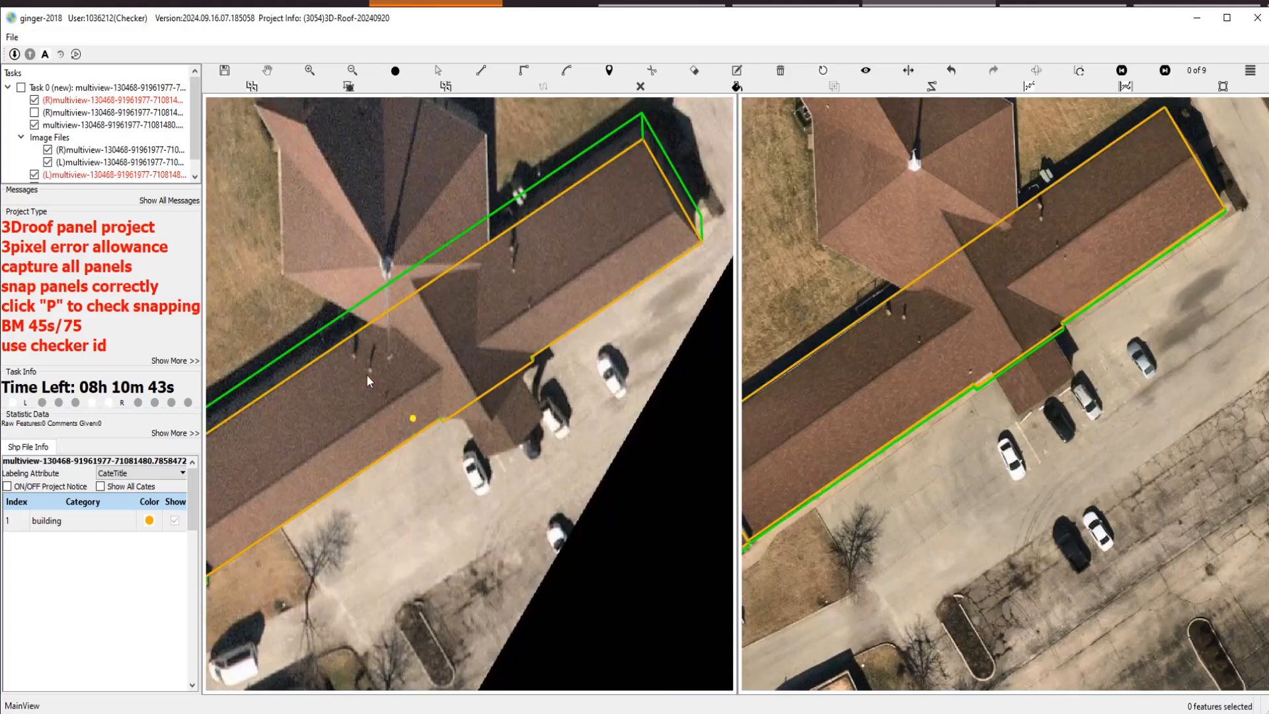
Undo the eave extension at the entrance, hiding and showing the outlines to examine the roof junction.
{"action": "key", "text": "h"}
{"action": "key", "text": "h"}
{"action": "scroll", "coordinate": [1046, 270], "scroll_direction": "up", "scroll_amount": 2}
{"action": "key", "text": "h"}
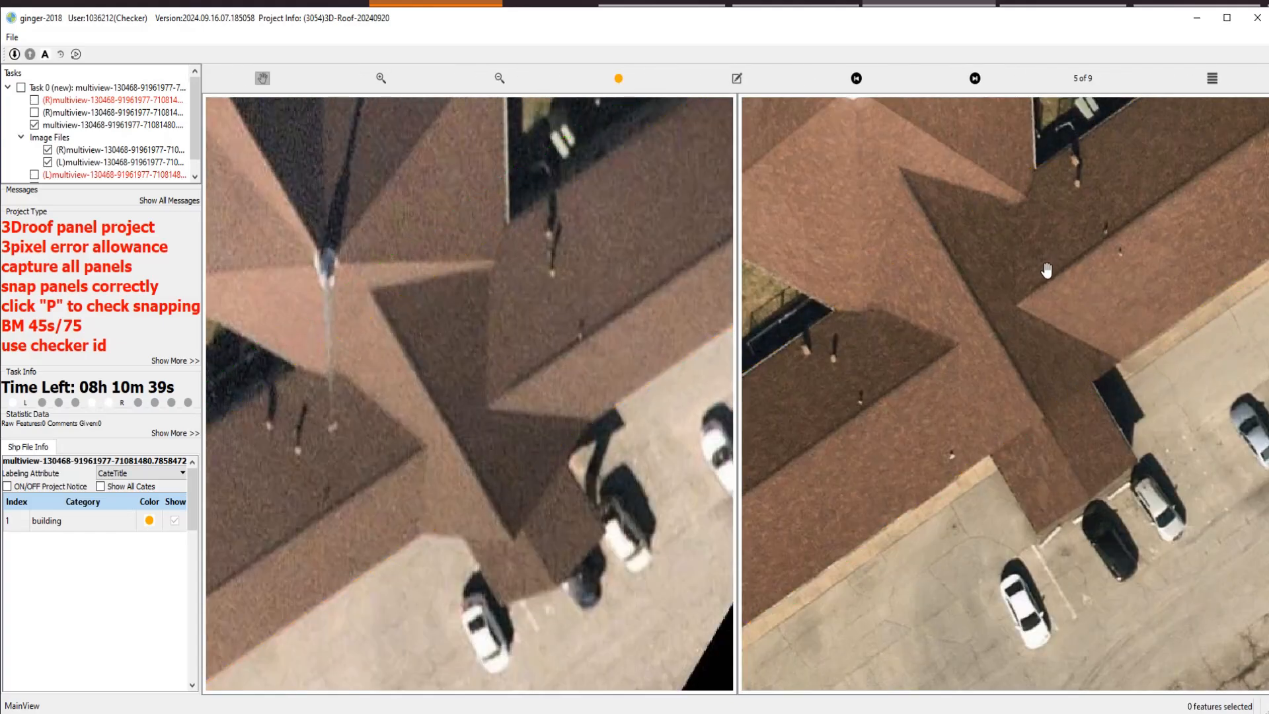
{"action": "key", "text": "h"}
{"action": "scroll", "coordinate": [548, 395], "scroll_direction": "up", "scroll_amount": 2}
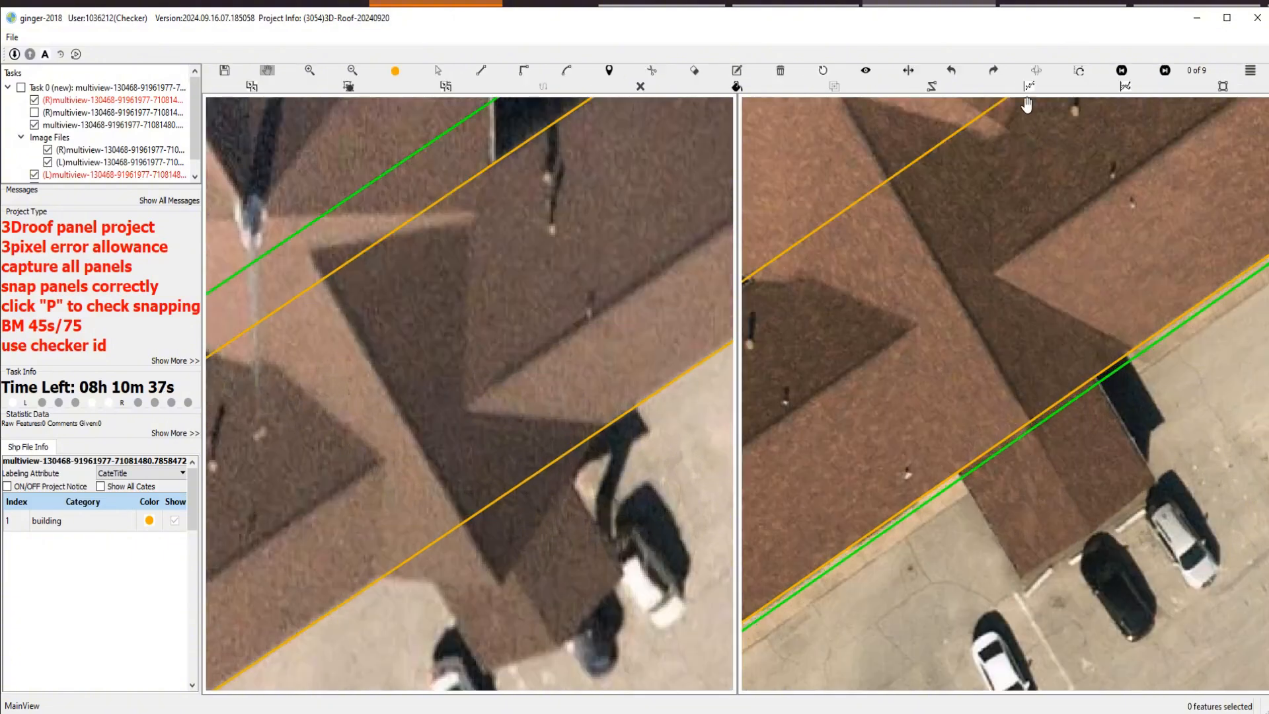
Outline the projecting entrance roof as a separate rectangle starting on the wing's parking-side eave.
{"action": "key", "text": "Escape"}
{"action": "key", "text": "Tab"}
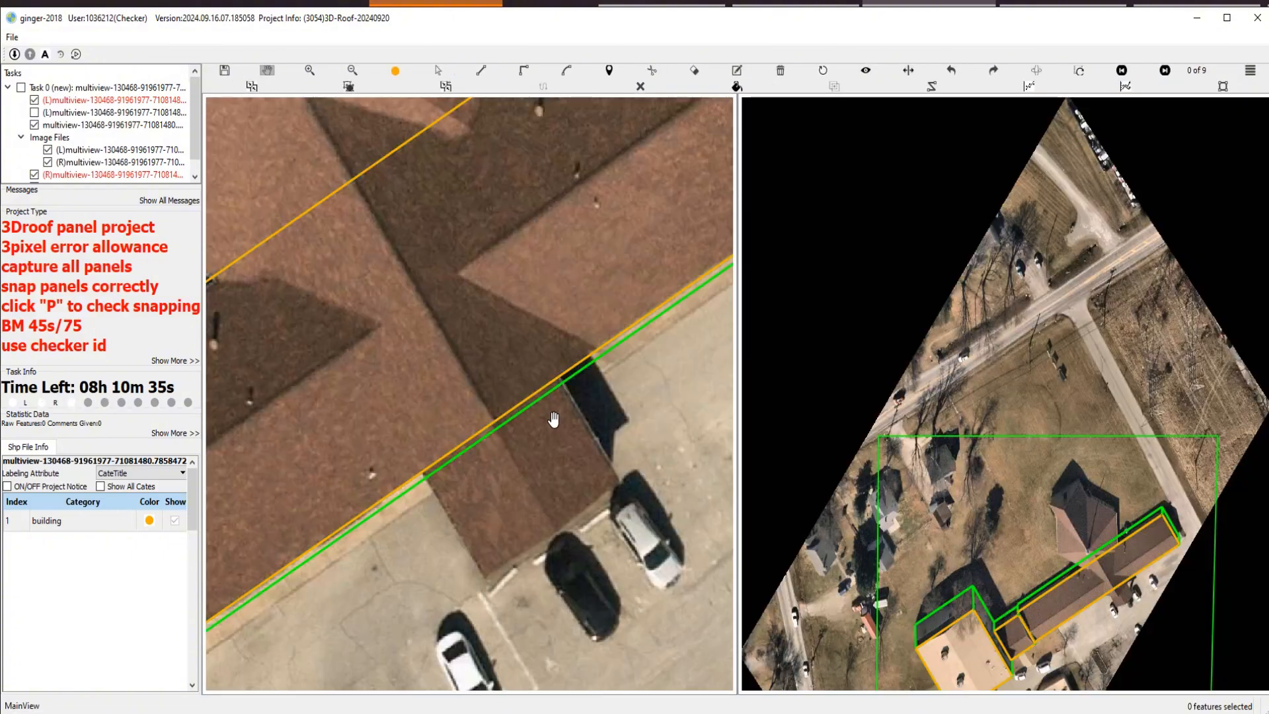
{"action": "scroll", "coordinate": [554, 419], "scroll_direction": "up", "scroll_amount": 1}
{"action": "left_click", "coordinate": [559, 343]}
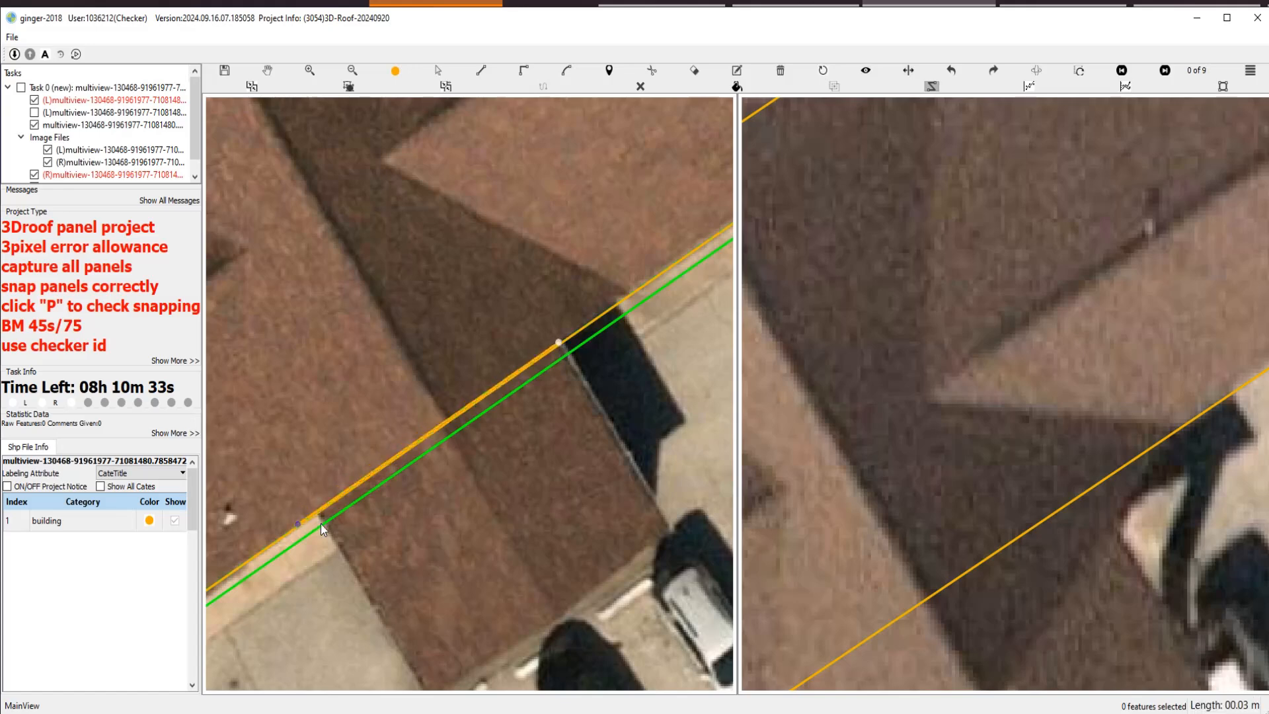
{"action": "left_click", "coordinate": [313, 514]}
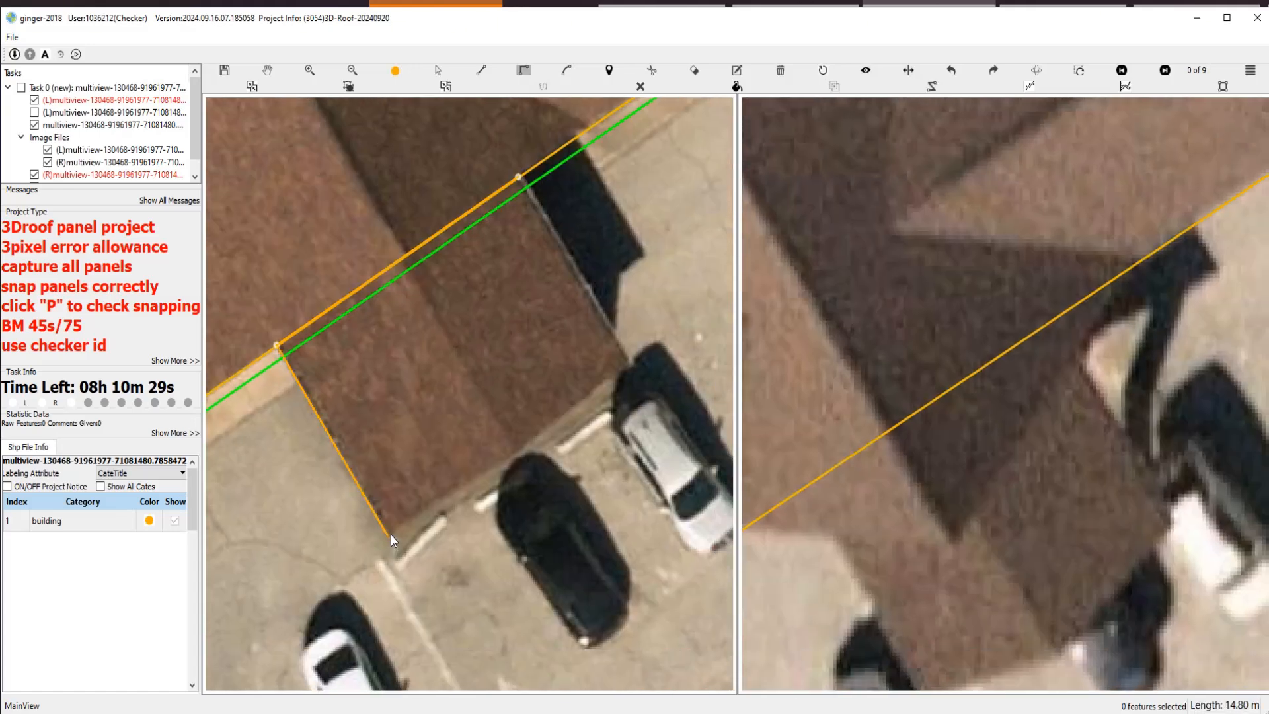
{"action": "left_click", "coordinate": [389, 533]}
{"action": "left_click", "coordinate": [519, 177]}
{"action": "scroll", "coordinate": [564, 328], "scroll_direction": "down", "scroll_amount": 1}
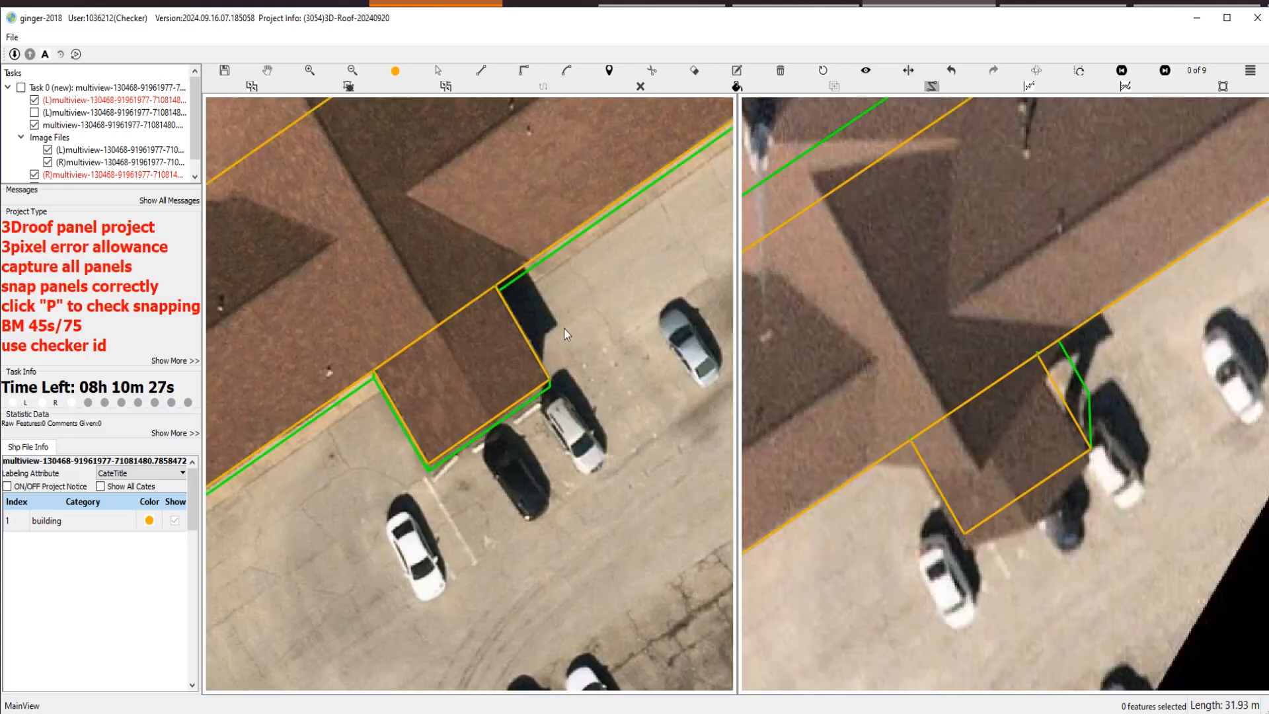
Try to match the height of the separate entrance rectangle to the roof in both images.
{"action": "key", "text": "space"}
{"action": "scroll", "coordinate": [559, 329], "scroll_direction": "up", "scroll_amount": 1}
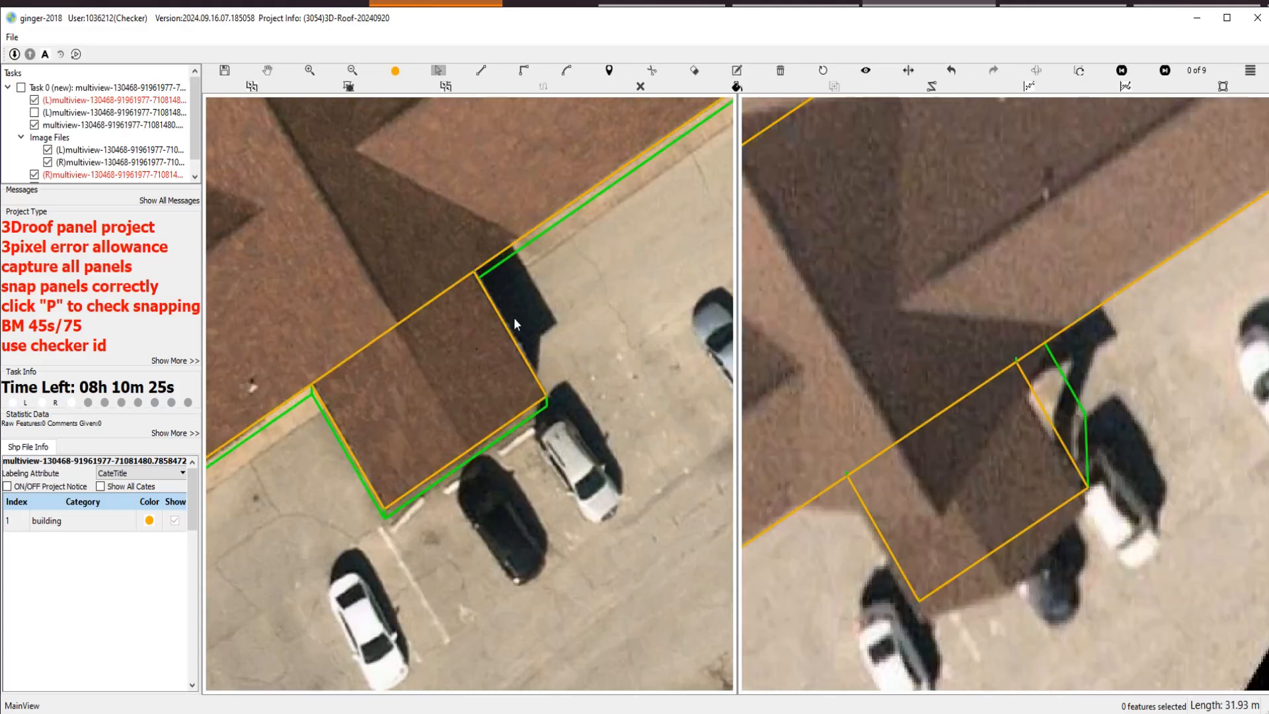
{"action": "key", "text": "s"}
{"action": "left_click", "coordinate": [502, 317]}
{"action": "scroll", "coordinate": [502, 316], "scroll_direction": "down", "scroll_amount": 2}
{"action": "scroll", "coordinate": [501, 320], "scroll_direction": "up", "scroll_amount": 4}
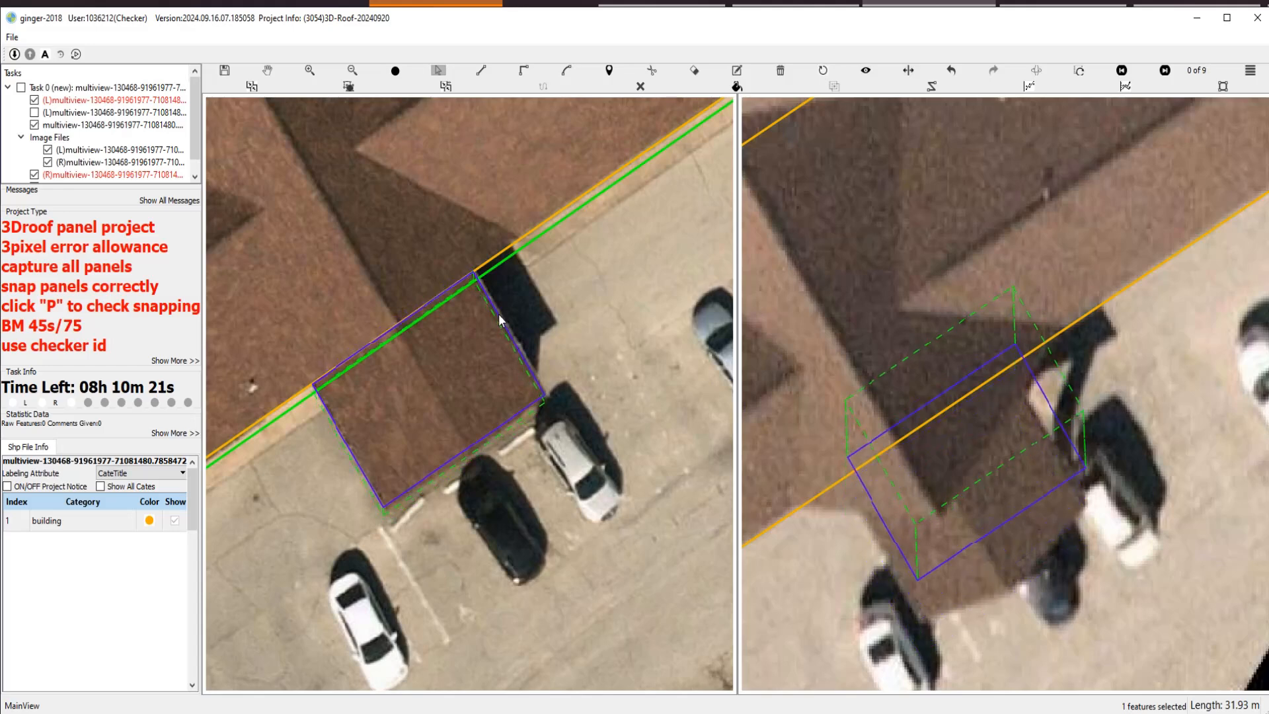
{"action": "scroll", "coordinate": [497, 312], "scroll_direction": "down", "scroll_amount": 2}
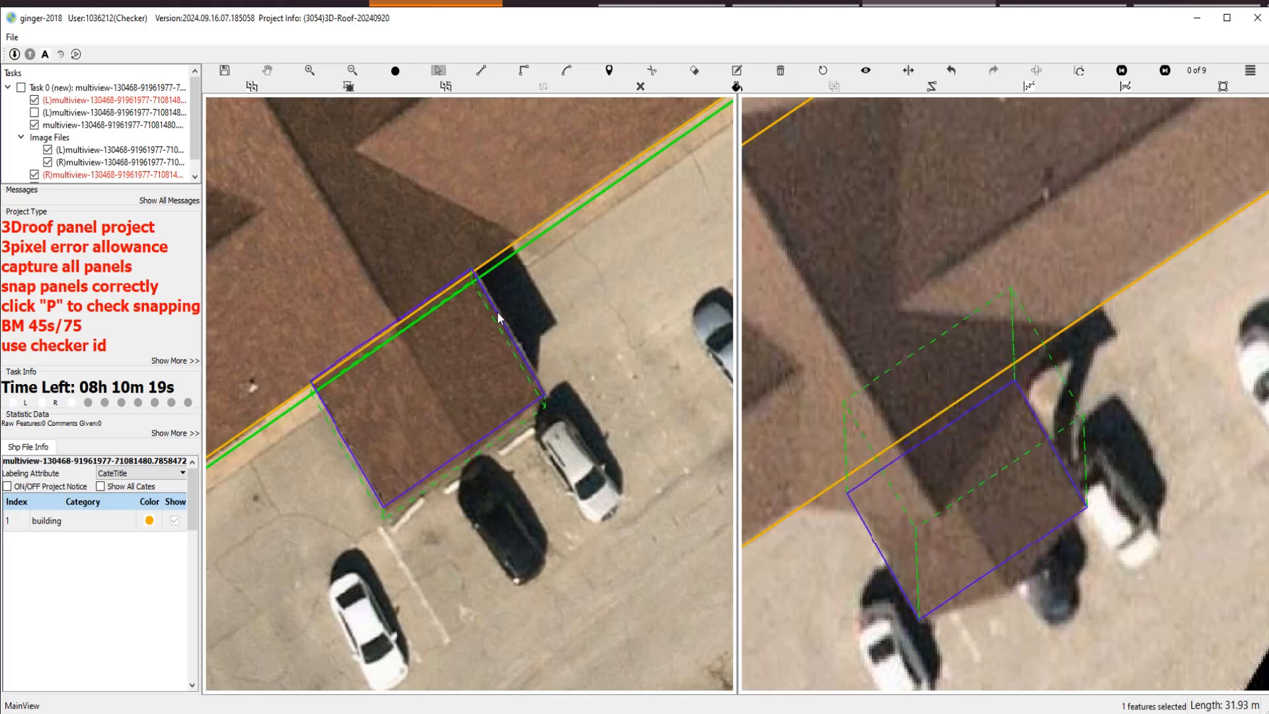
{"action": "right_click", "coordinate": [498, 311]}
Remove the separate entrance rectangle so only the wing outline remains at the junction.
{"action": "scroll", "coordinate": [498, 312], "scroll_direction": "down", "scroll_amount": 1}
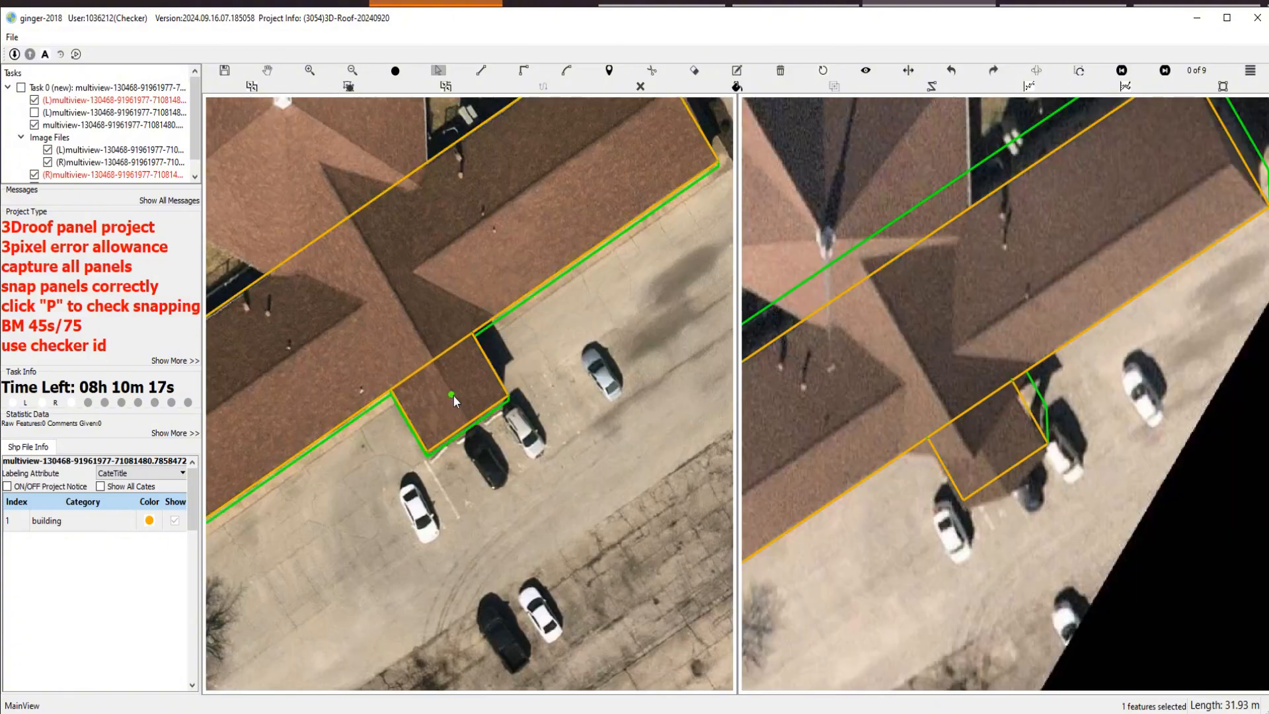
{"action": "scroll", "coordinate": [453, 395], "scroll_direction": "down", "scroll_amount": 1}
{"action": "scroll", "coordinate": [456, 401], "scroll_direction": "down", "scroll_amount": 2}
{"action": "scroll", "coordinate": [462, 402], "scroll_direction": "up", "scroll_amount": 3}
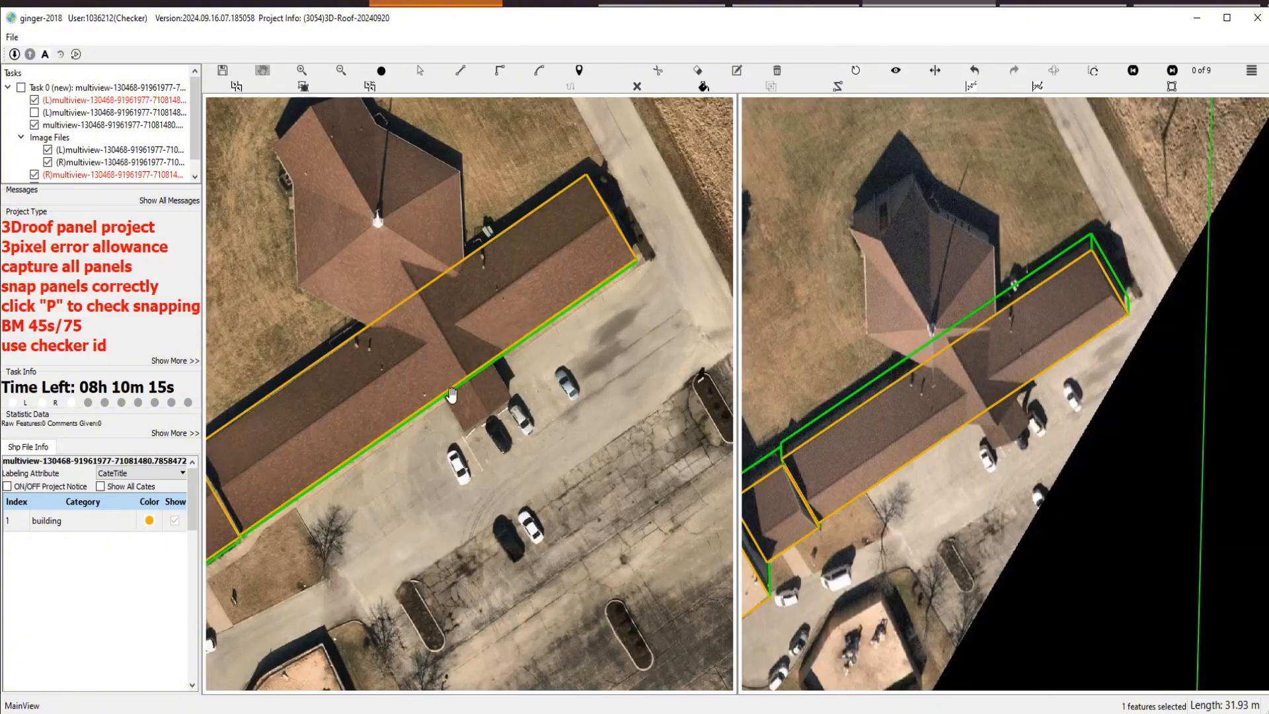
Reshape the wing outline's parking-side edge to run around the three outer sides of the projecting entrance roof.
{"action": "left_click", "coordinate": [437, 396]}
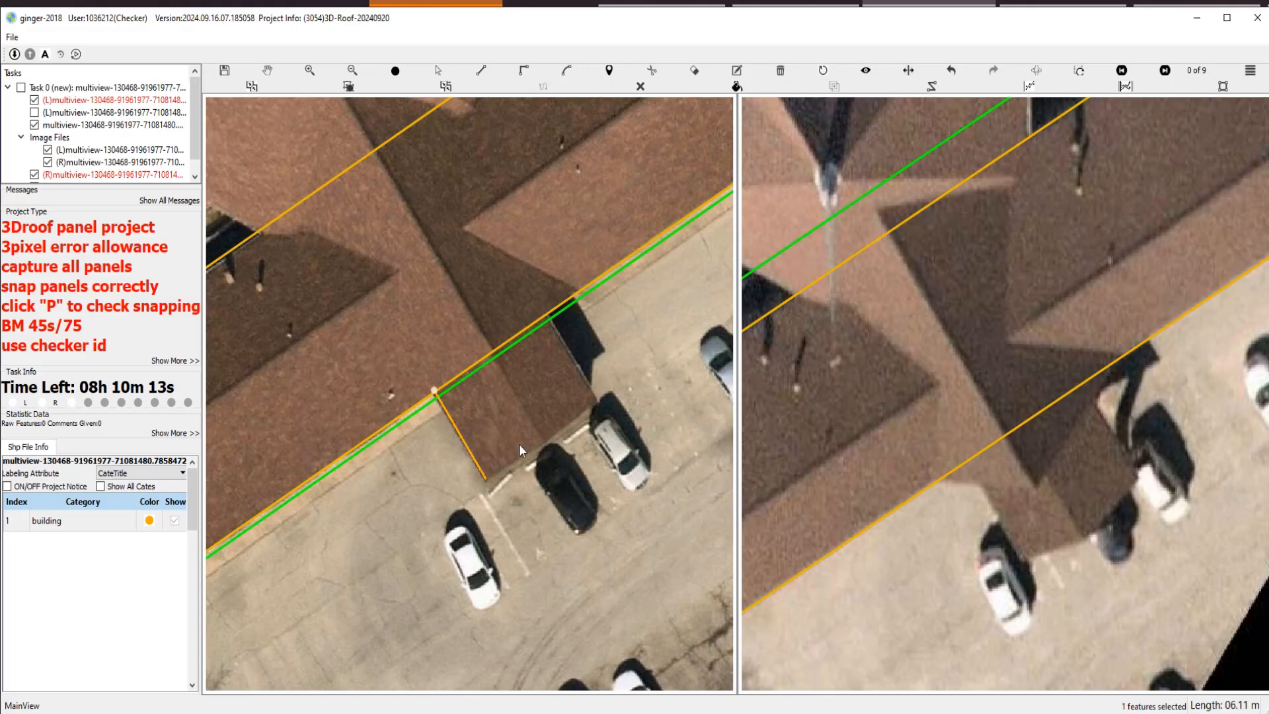
{"action": "left_click", "coordinate": [569, 352]}
{"action": "left_click", "coordinate": [548, 315]}
{"action": "right_click", "coordinate": [547, 316]}
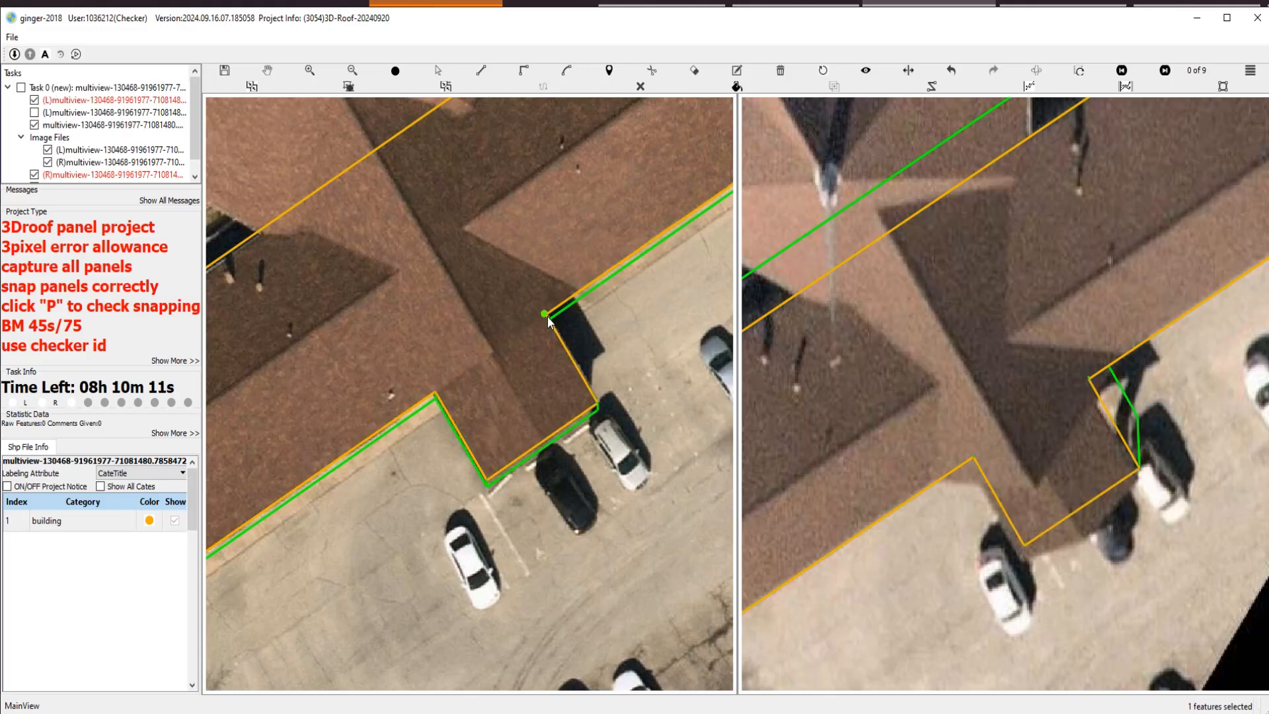
{"action": "scroll", "coordinate": [555, 346], "scroll_direction": "up", "scroll_amount": 2}
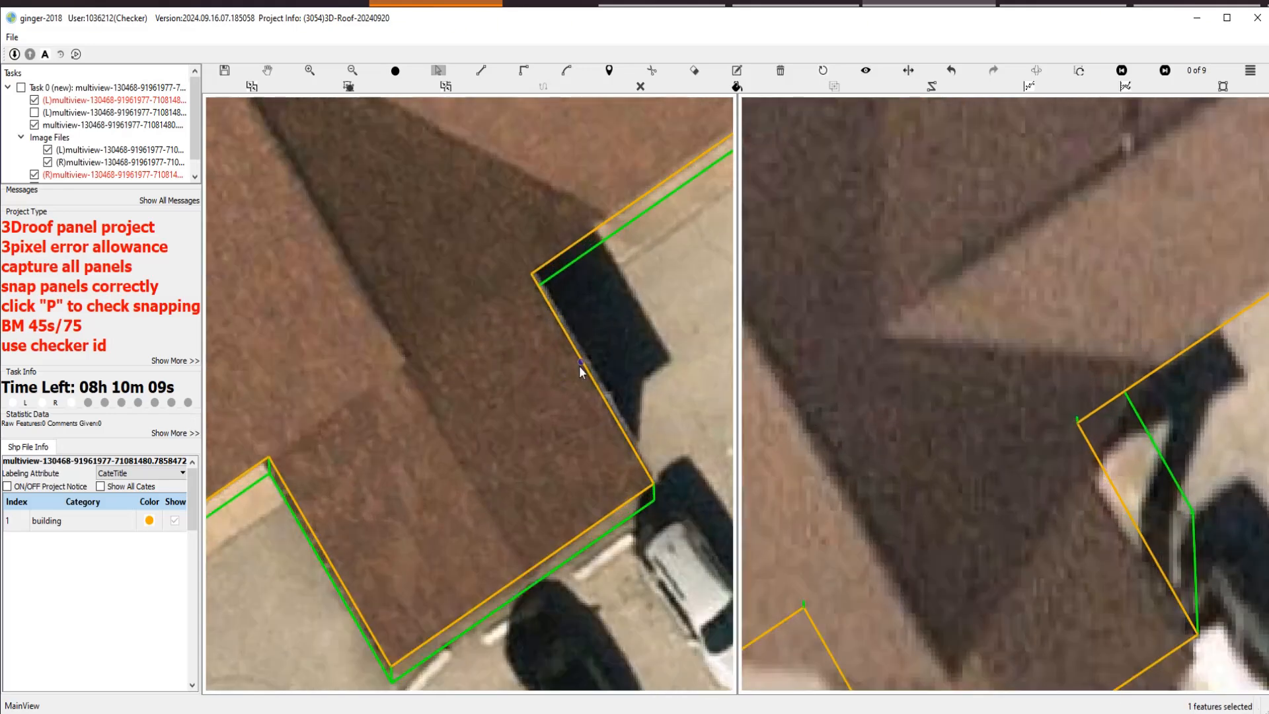
{"action": "scroll", "coordinate": [588, 380], "scroll_direction": "down", "scroll_amount": 2}
{"action": "scroll", "coordinate": [575, 382], "scroll_direction": "down", "scroll_amount": 3}
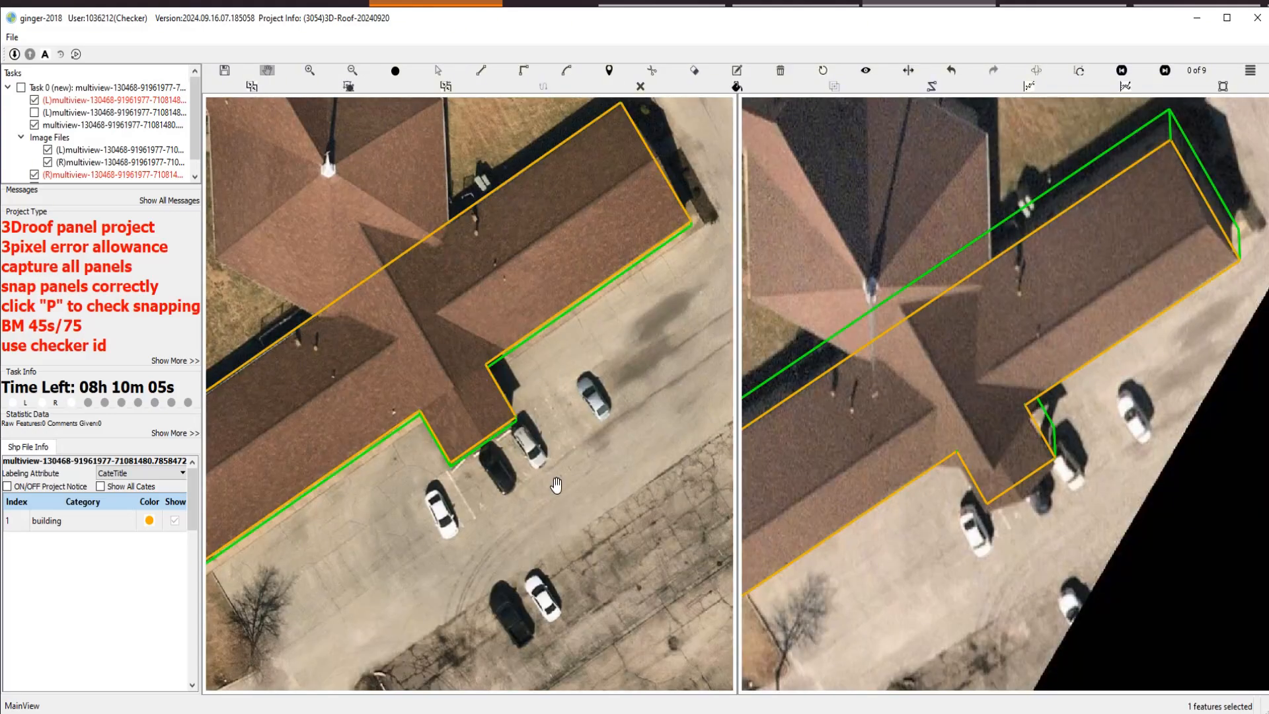
{"action": "scroll", "coordinate": [556, 484], "scroll_direction": "down", "scroll_amount": 2}
{"action": "left_click_drag", "start_coordinate": [597, 473], "coordinate": [638, 455]}
{"action": "key", "text": "Escape"}
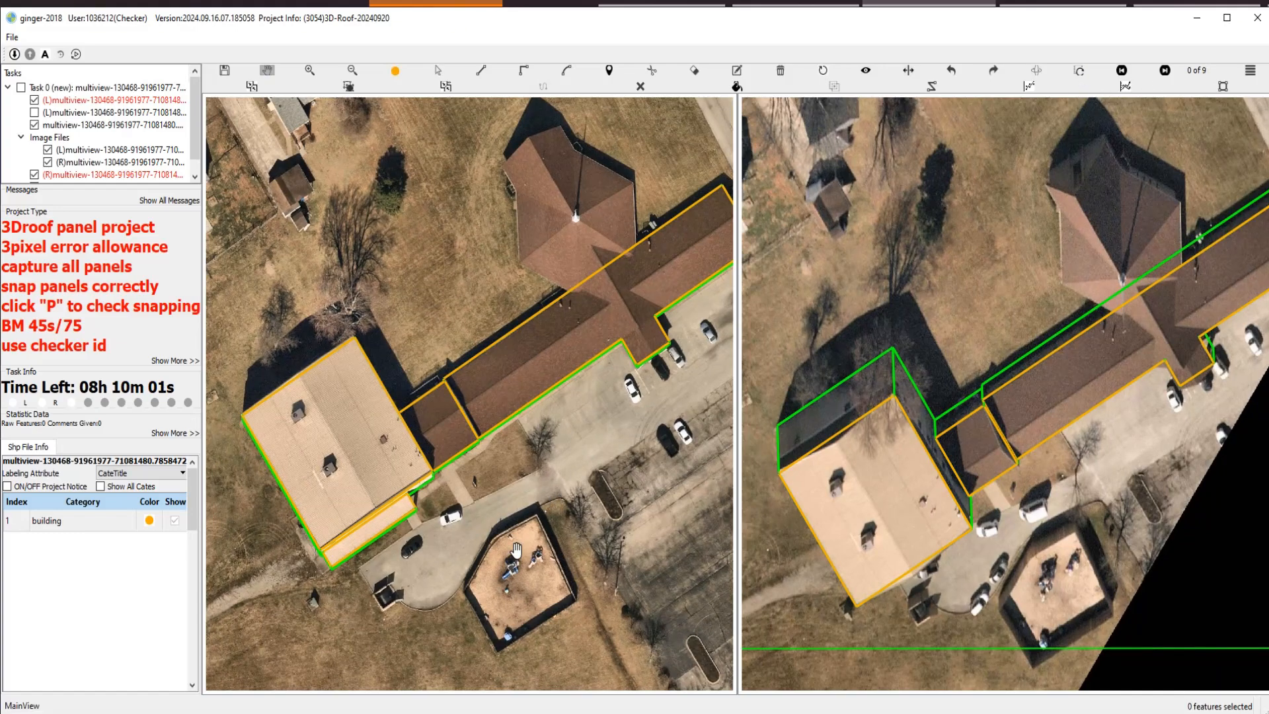
Draw the tan roof's ridge line between its two gable ends and align its height in the second image.
{"action": "scroll", "coordinate": [497, 395], "scroll_direction": "up", "scroll_amount": 5}
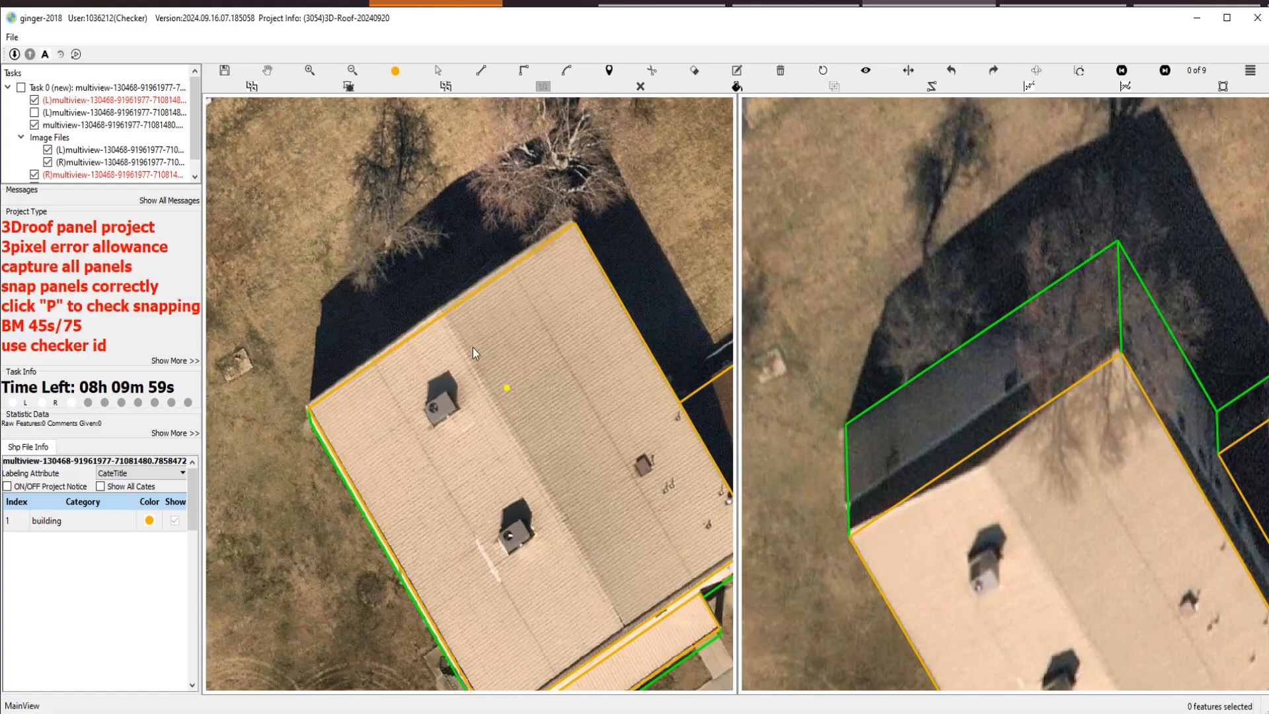
{"action": "left_click", "coordinate": [445, 320]}
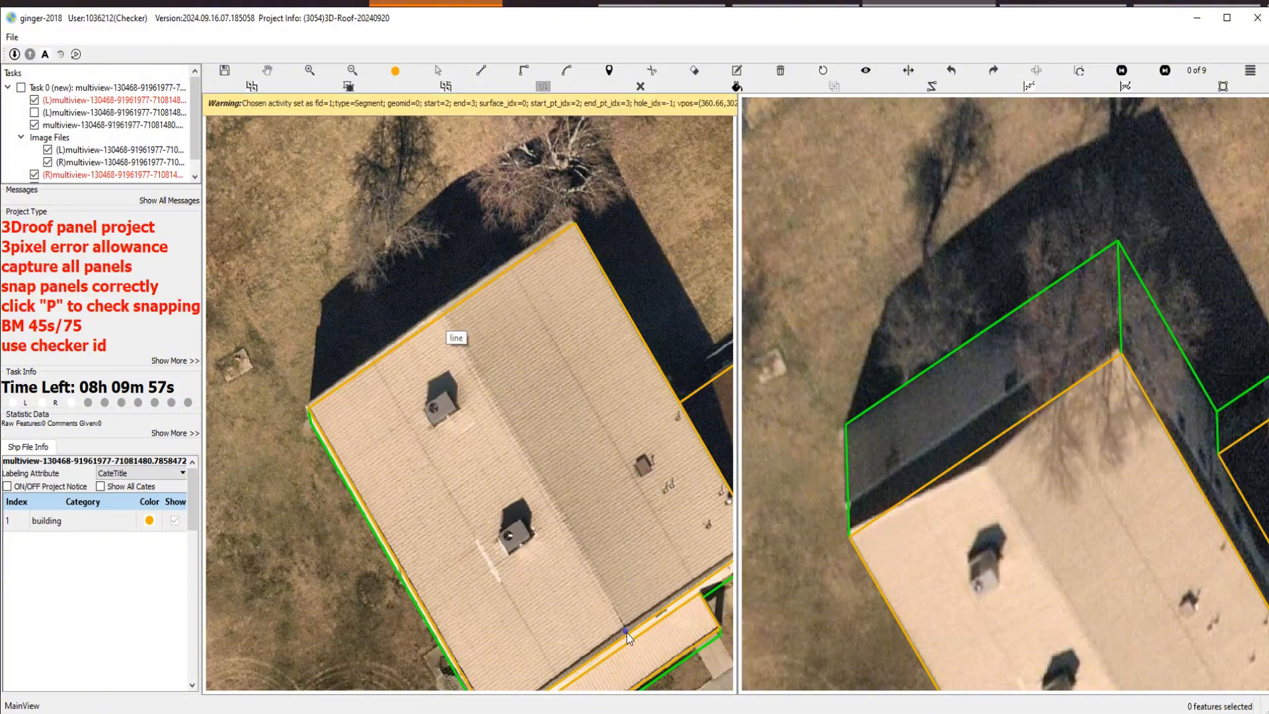
{"action": "left_click", "coordinate": [628, 630]}
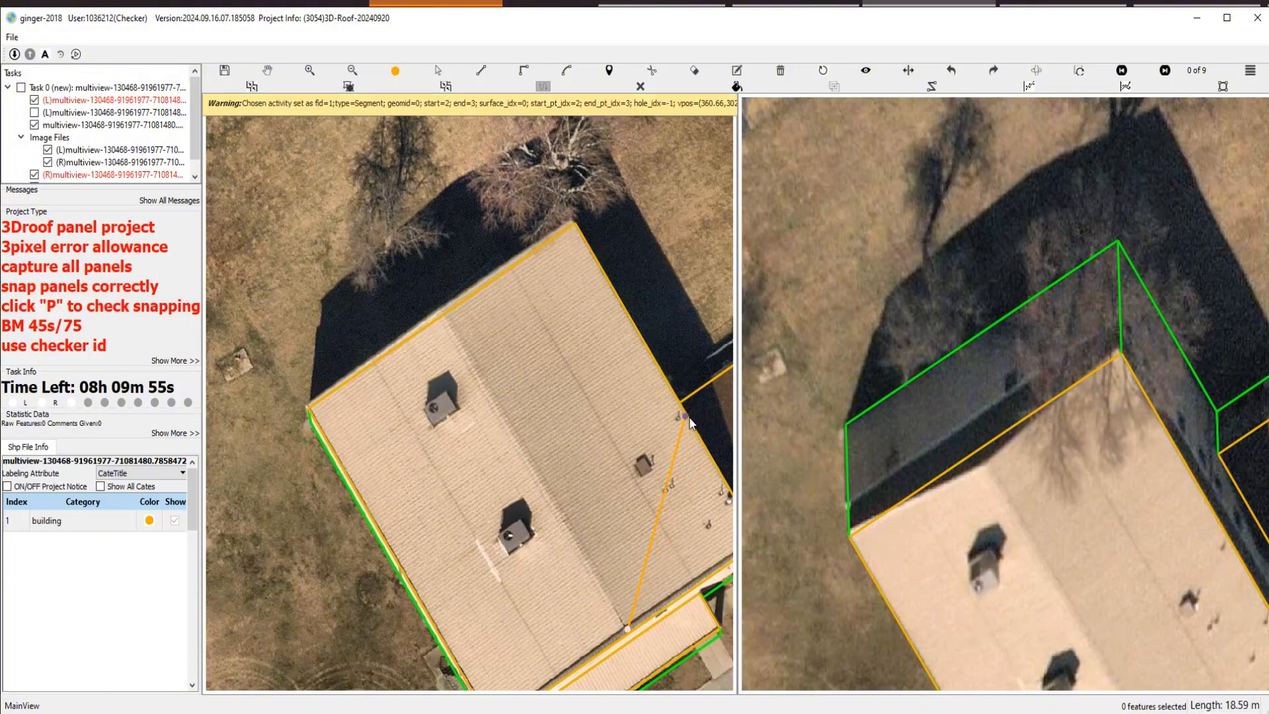
{"action": "scroll", "coordinate": [462, 317], "scroll_direction": "up", "scroll_amount": 2}
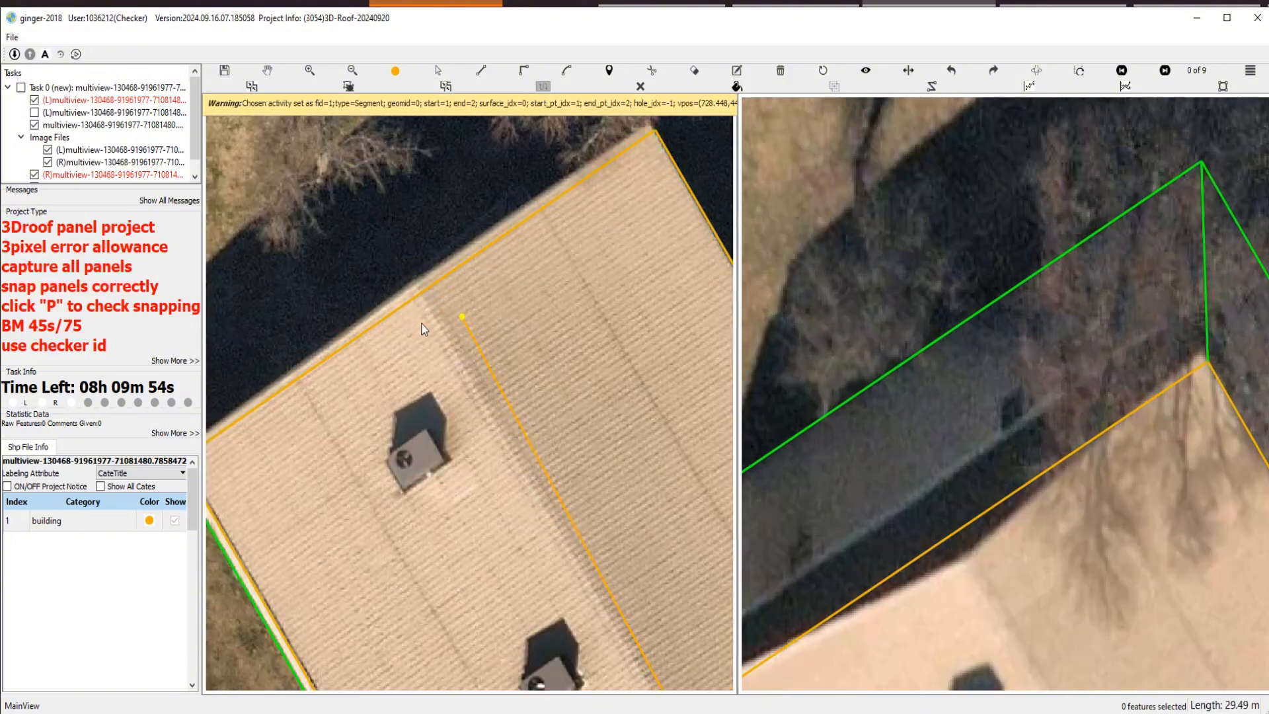
{"action": "left_click", "coordinate": [416, 287]}
{"action": "scroll", "coordinate": [461, 372], "scroll_direction": "down", "scroll_amount": 2}
{"action": "scroll", "coordinate": [1036, 441], "scroll_direction": "up", "scroll_amount": 3}
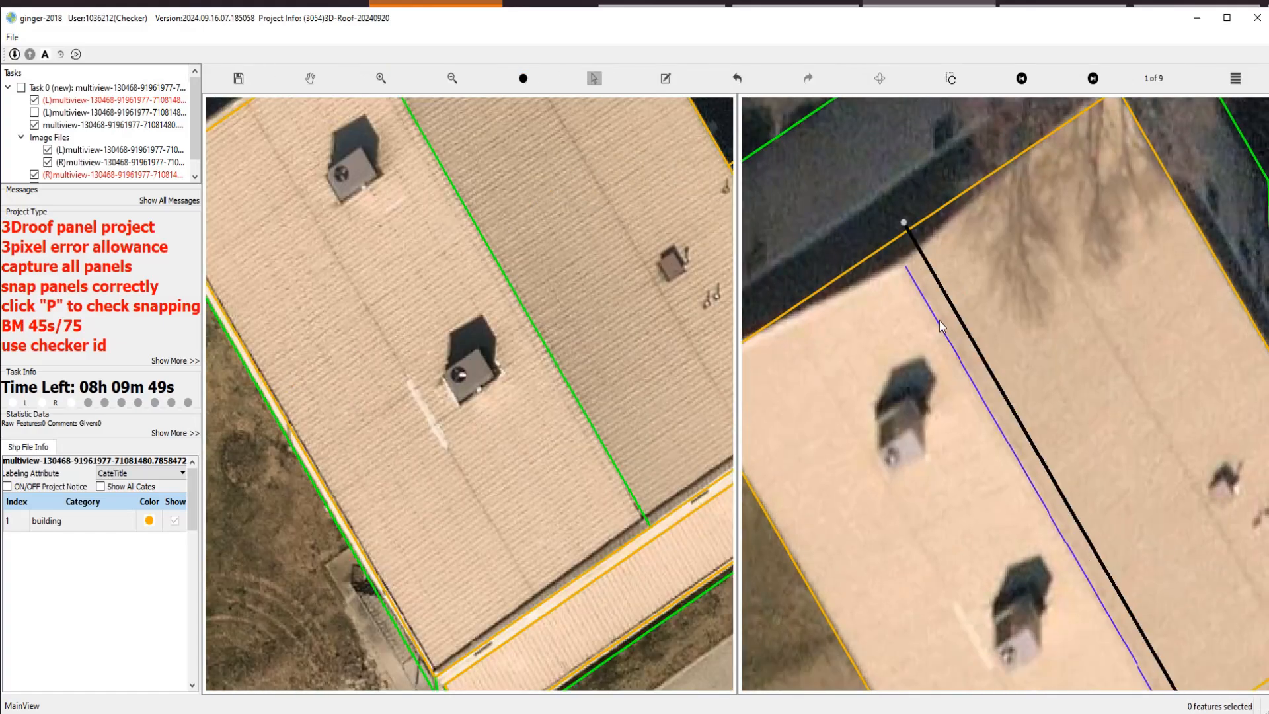
{"action": "scroll", "coordinate": [695, 335], "scroll_direction": "down", "scroll_amount": 3}
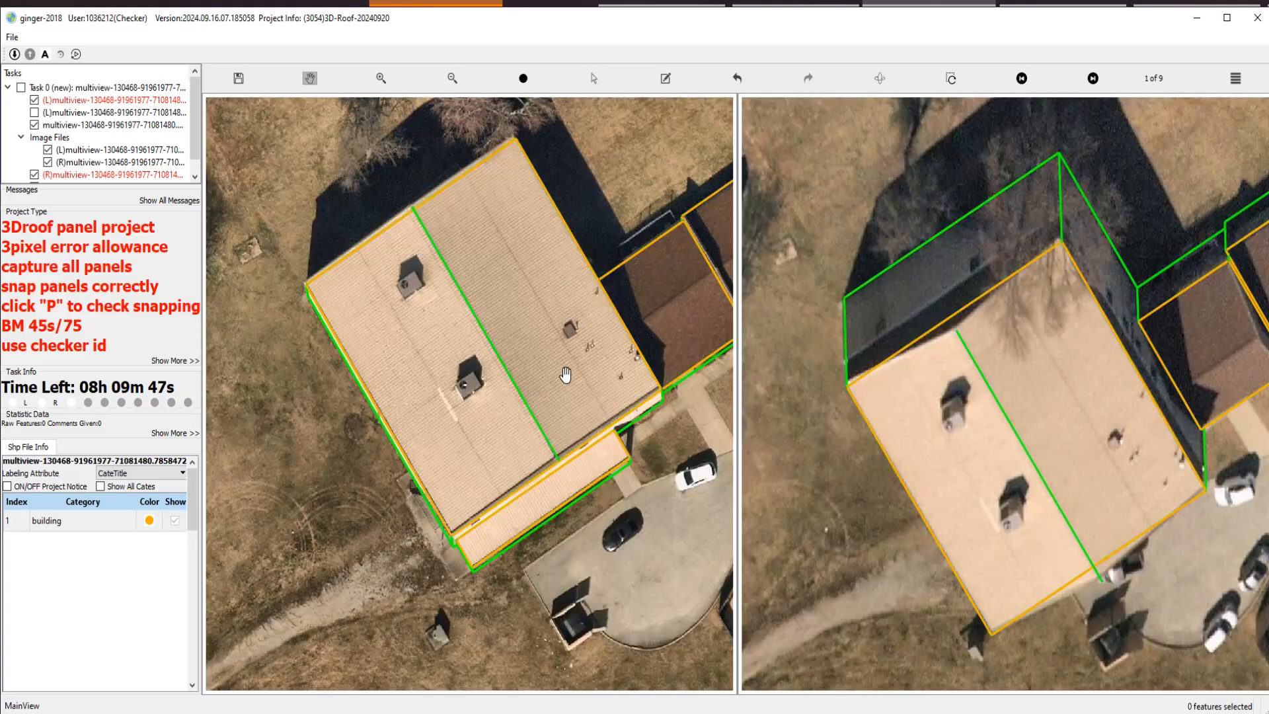
Compare the ridge line's end above the low annex with the roof imagery, hiding and showing the outlines.
{"action": "scroll", "coordinate": [562, 371], "scroll_direction": "up", "scroll_amount": 5}
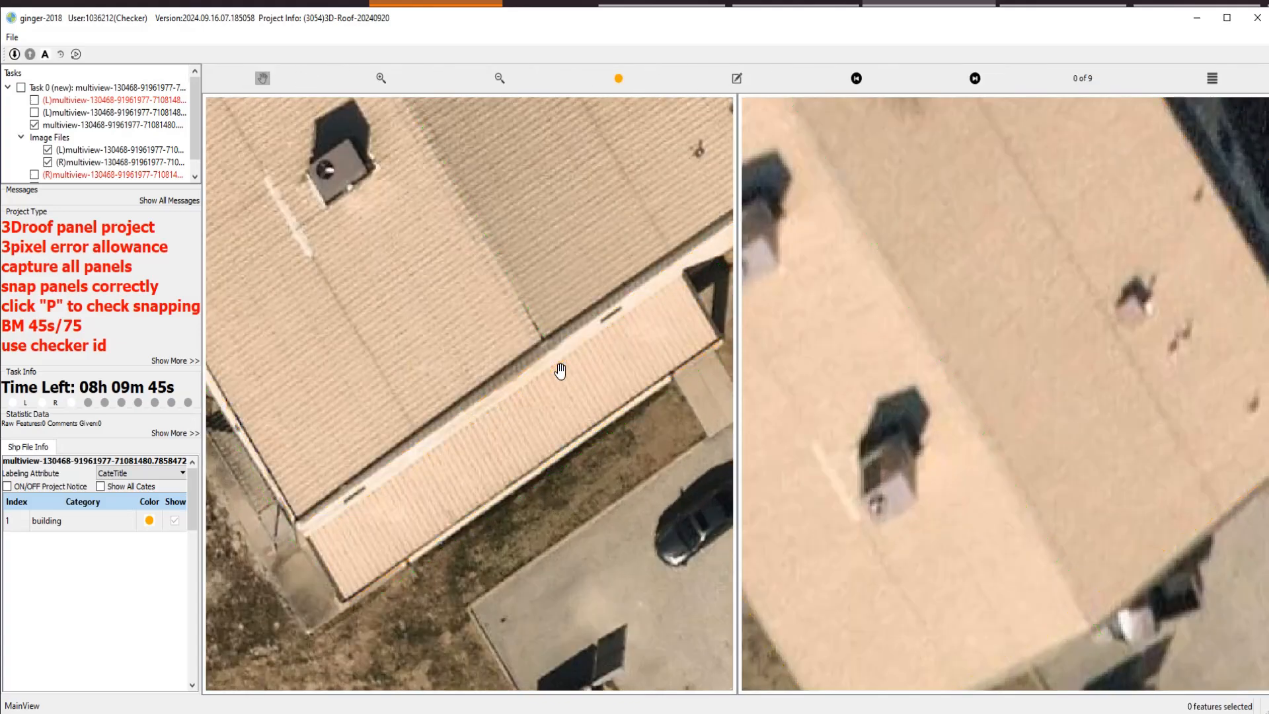
{"action": "scroll", "coordinate": [560, 371], "scroll_direction": "down", "scroll_amount": 3}
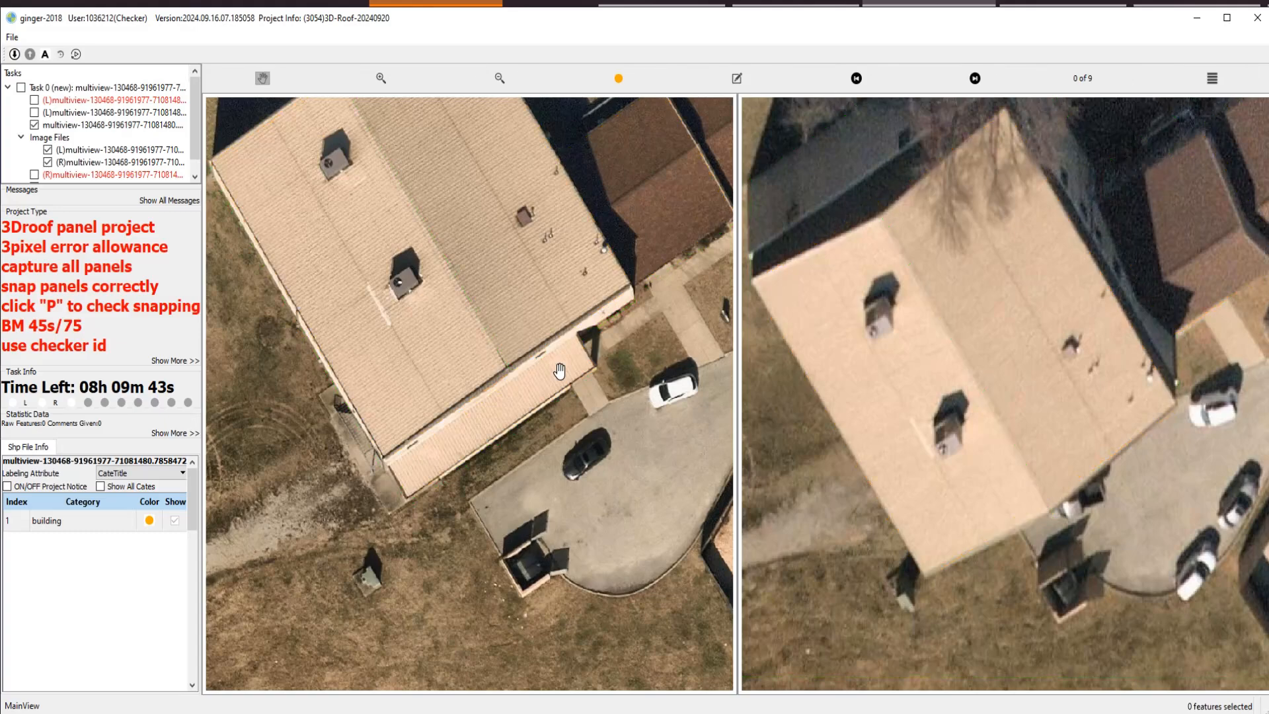
{"action": "scroll", "coordinate": [512, 356], "scroll_direction": "up", "scroll_amount": 5}
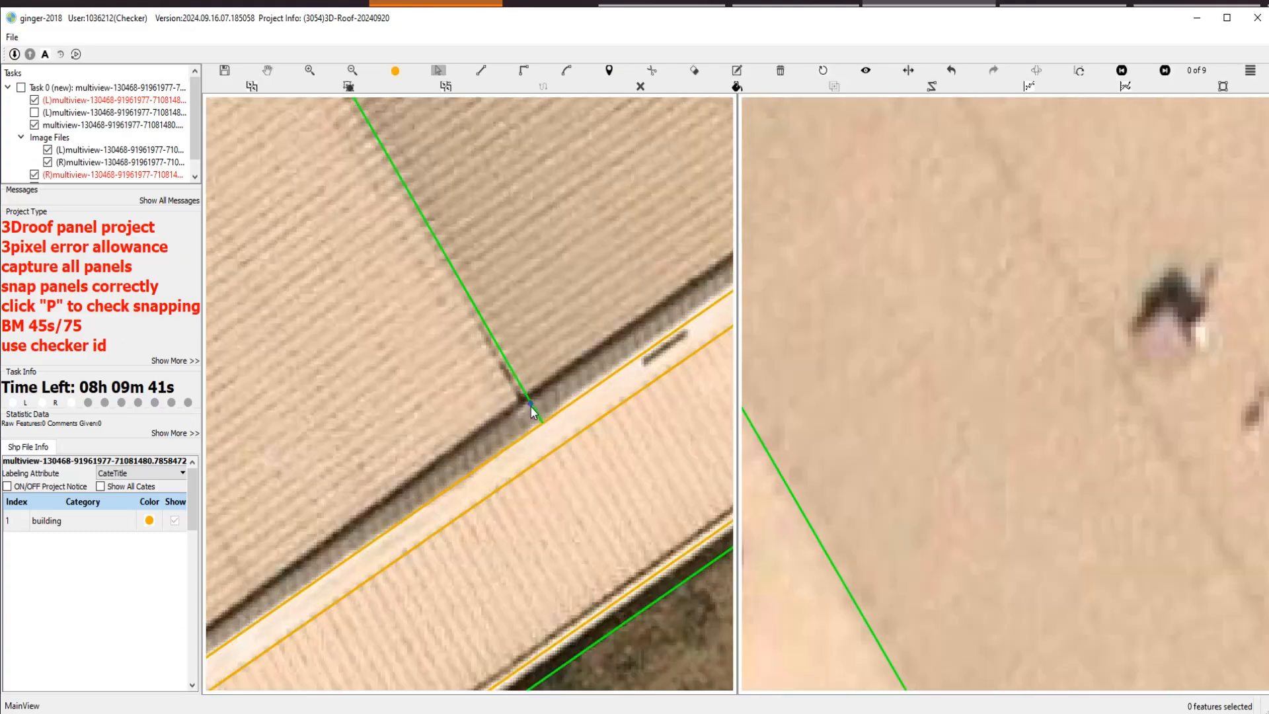
{"action": "left_click", "coordinate": [530, 407]}
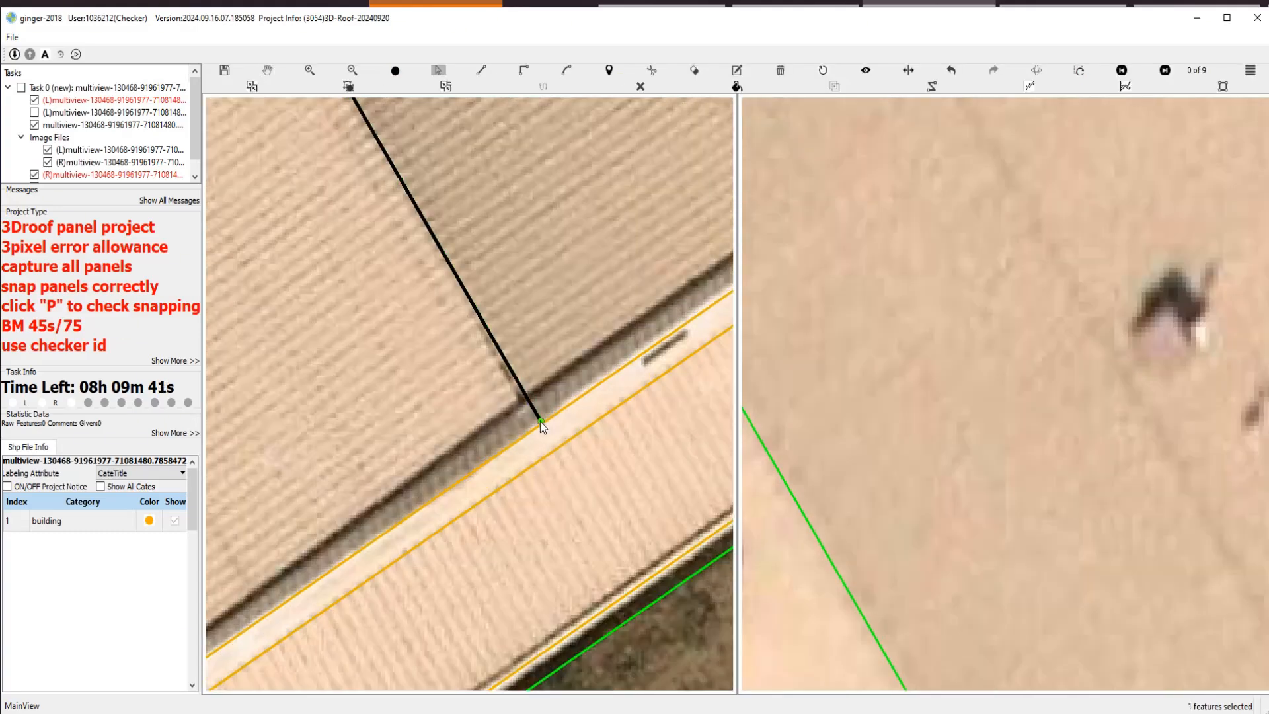
{"action": "scroll", "coordinate": [540, 422], "scroll_direction": "down", "scroll_amount": 5}
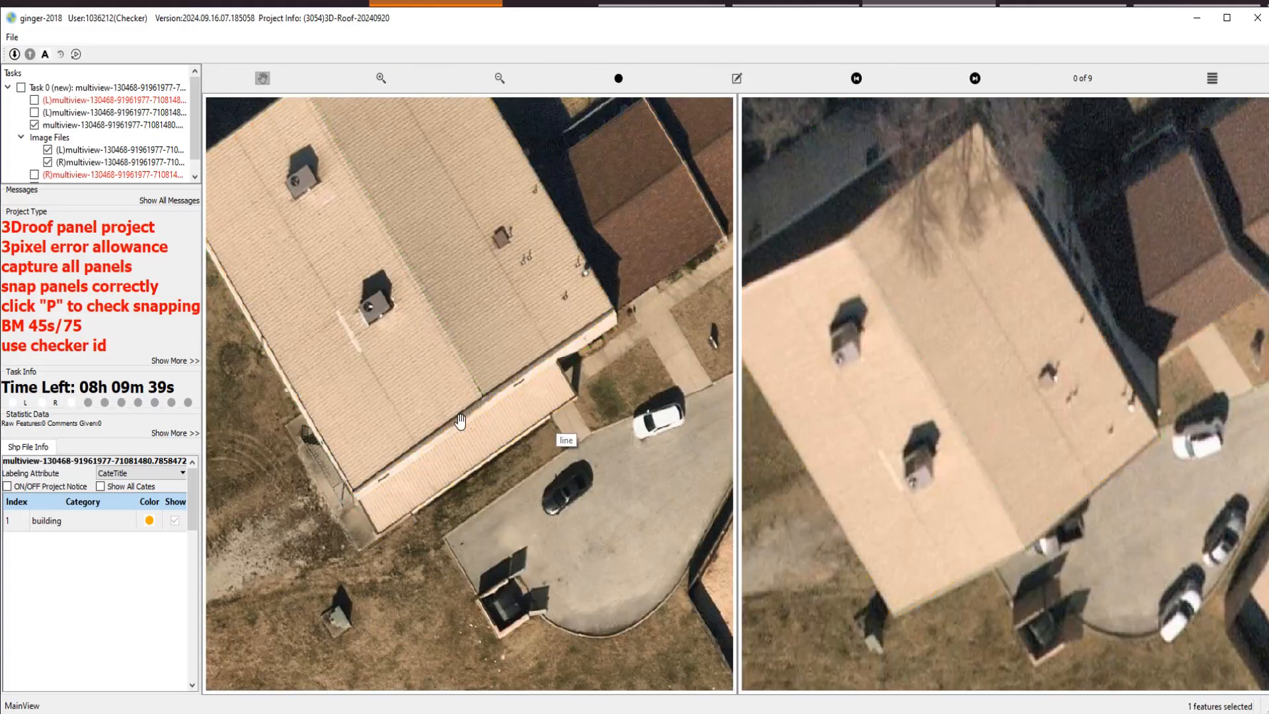
In the 3D wireframe view, connect both annex-side eave corners of the tan roof to the ridge end.
{"action": "key", "text": "p"}
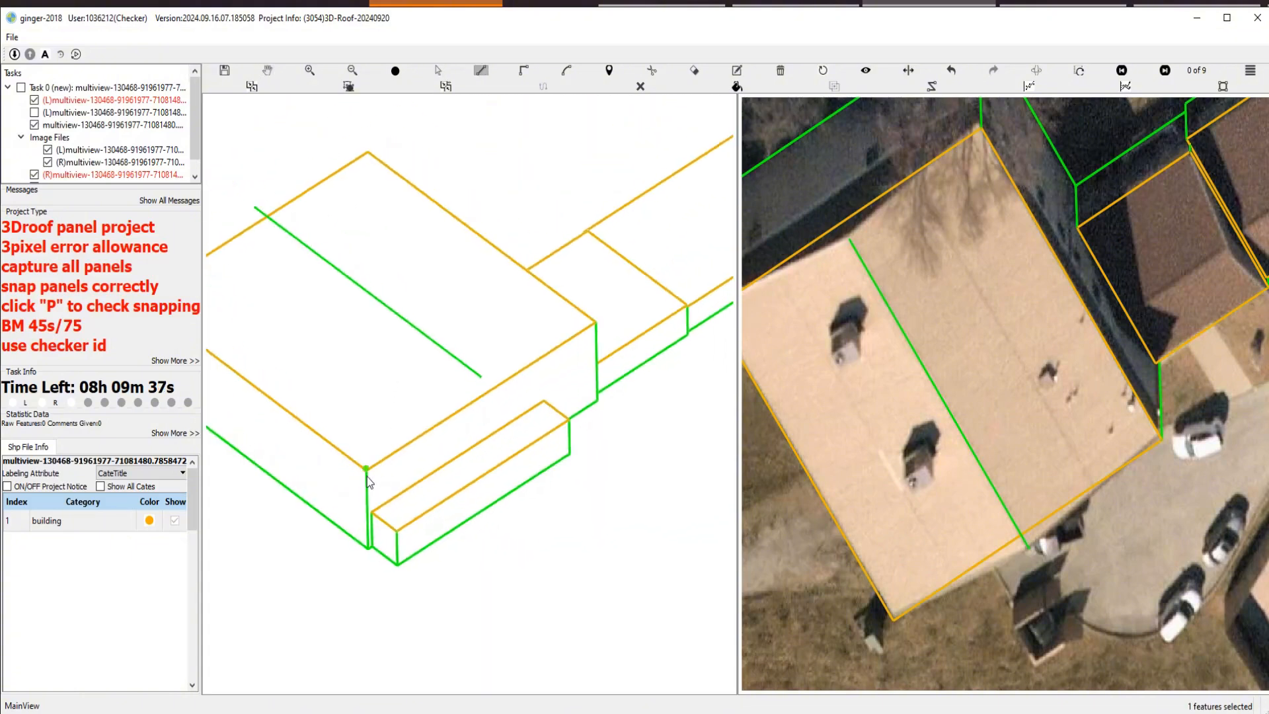
{"action": "left_click", "coordinate": [367, 469]}
{"action": "left_click", "coordinate": [482, 378]}
{"action": "double_click", "coordinate": [596, 323]}
{"action": "left_click_drag", "start_coordinate": [493, 358], "coordinate": [679, 413]}
Trace the tan roof's outer slope panel from the annex-side eave corner through both ridge ends to the far eave corner.
{"action": "left_click", "coordinate": [552, 524]}
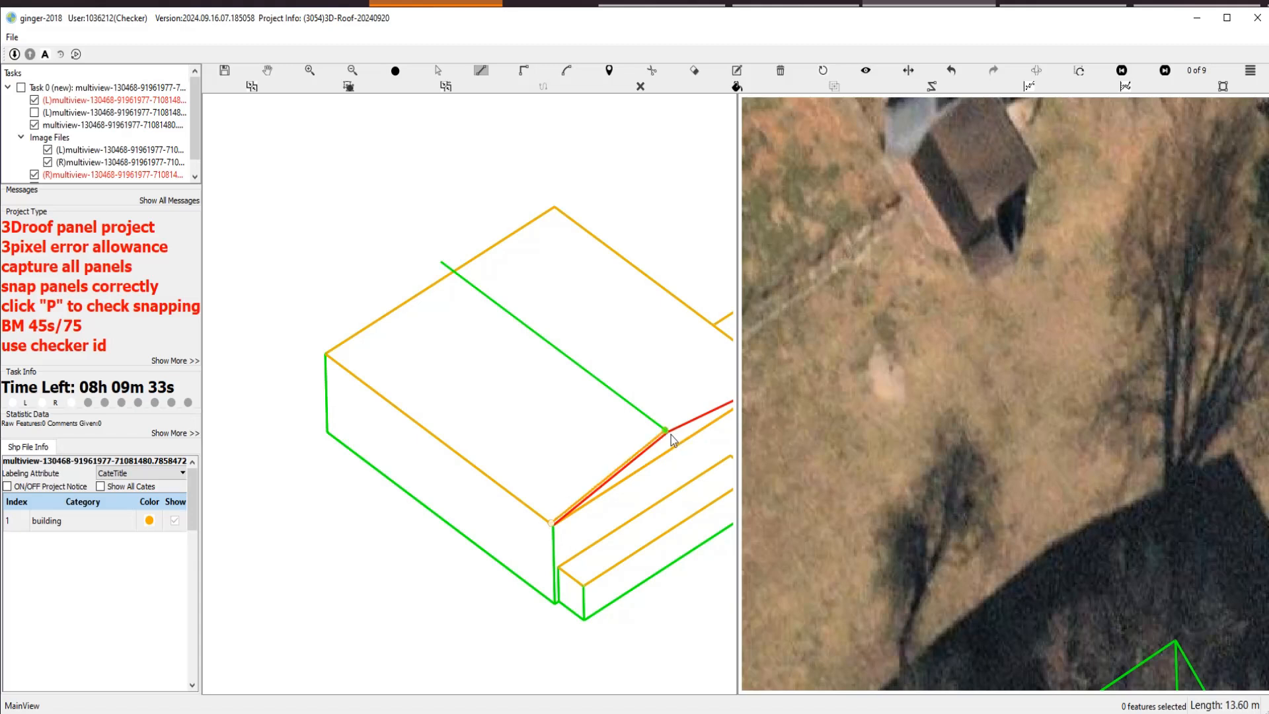
{"action": "left_click", "coordinate": [671, 438]}
{"action": "left_click", "coordinate": [440, 261]}
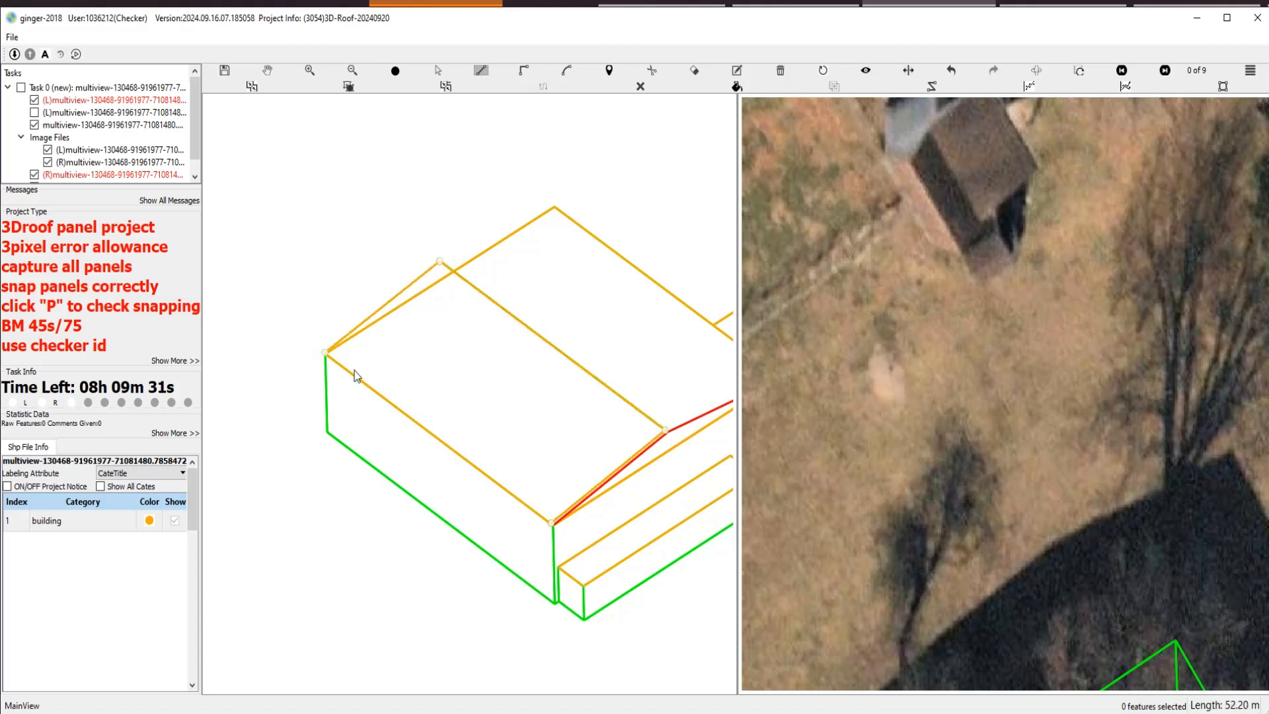
{"action": "double_click", "coordinate": [325, 353]}
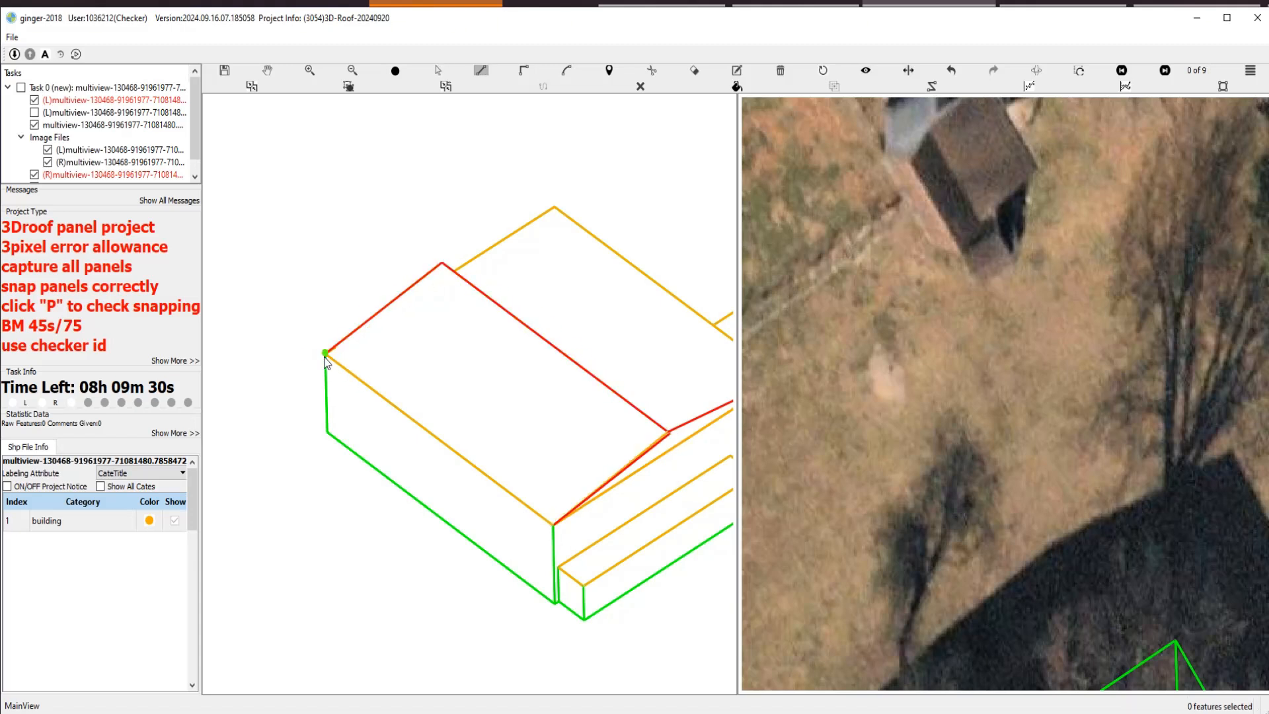
{"action": "double_click", "coordinate": [556, 208]}
{"action": "left_click_drag", "start_coordinate": [601, 233], "coordinate": [442, 229]}
{"action": "key", "text": "ctrl+z"}
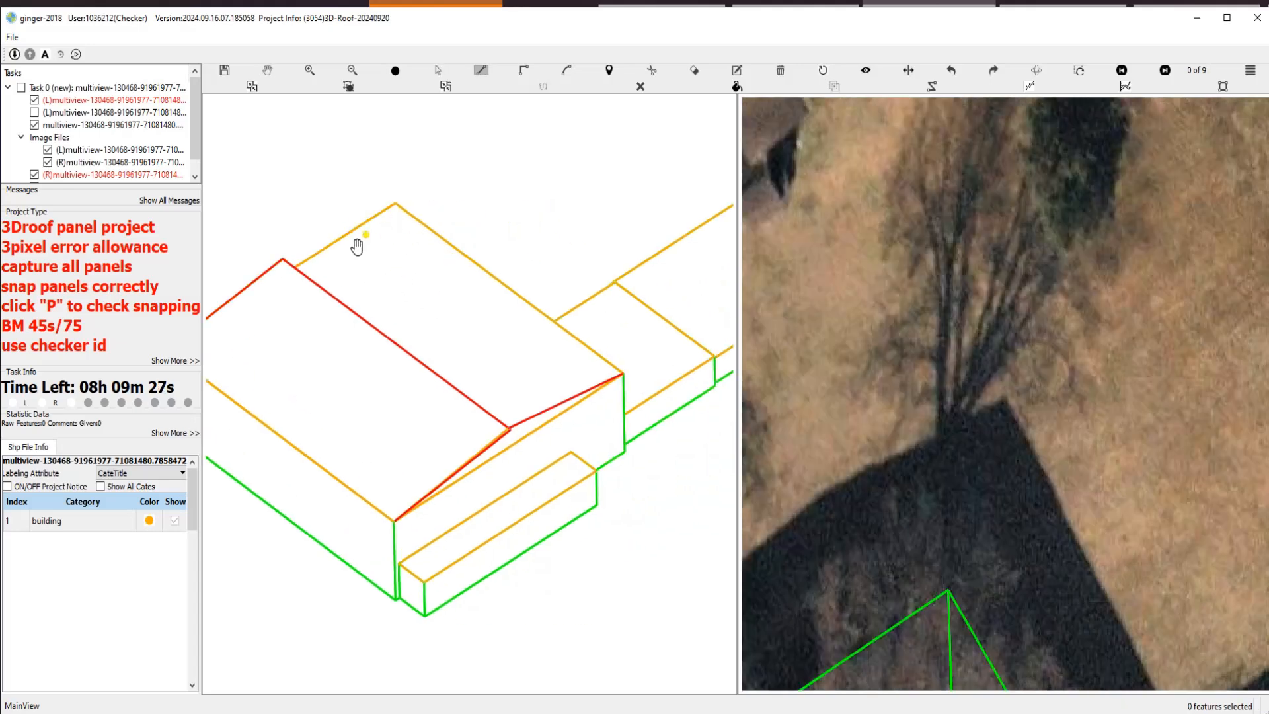
{"action": "left_click_drag", "start_coordinate": [357, 246], "coordinate": [446, 233]}
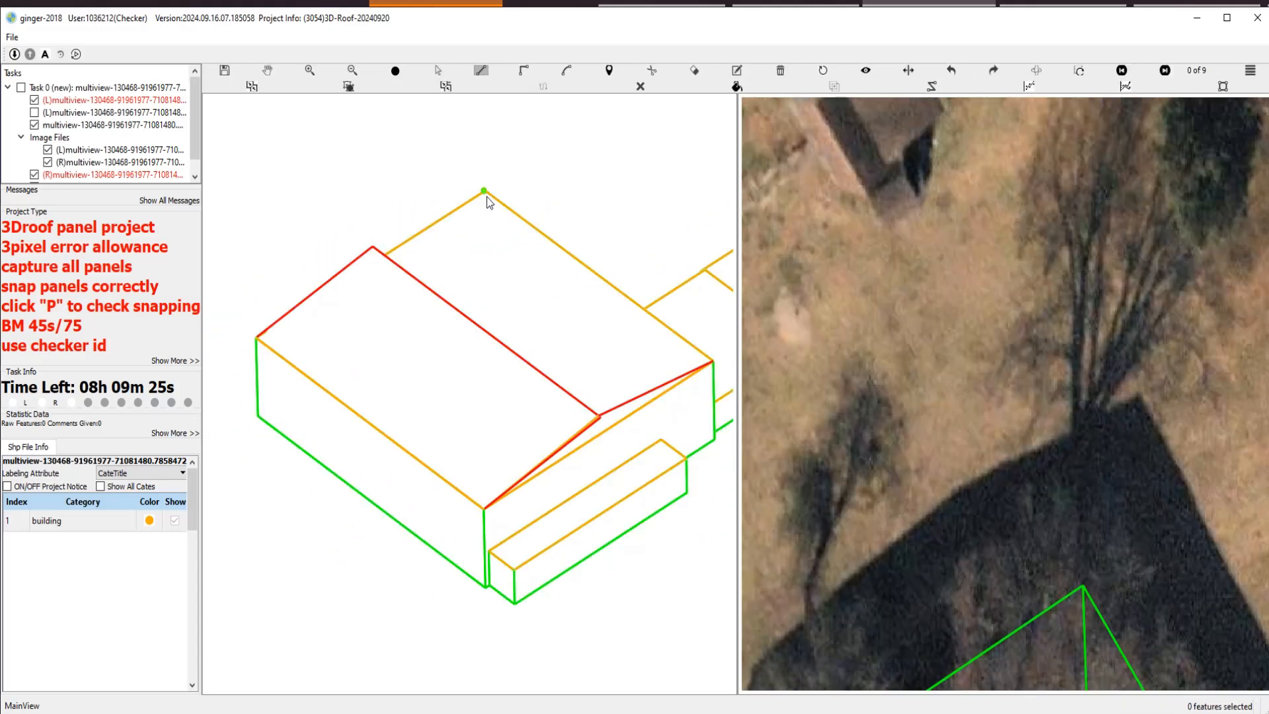
Trace the tan roof's connector-side slope panel from the far eave corner through the ridge ends to the annex-side corner.
{"action": "left_click", "coordinate": [487, 198]}
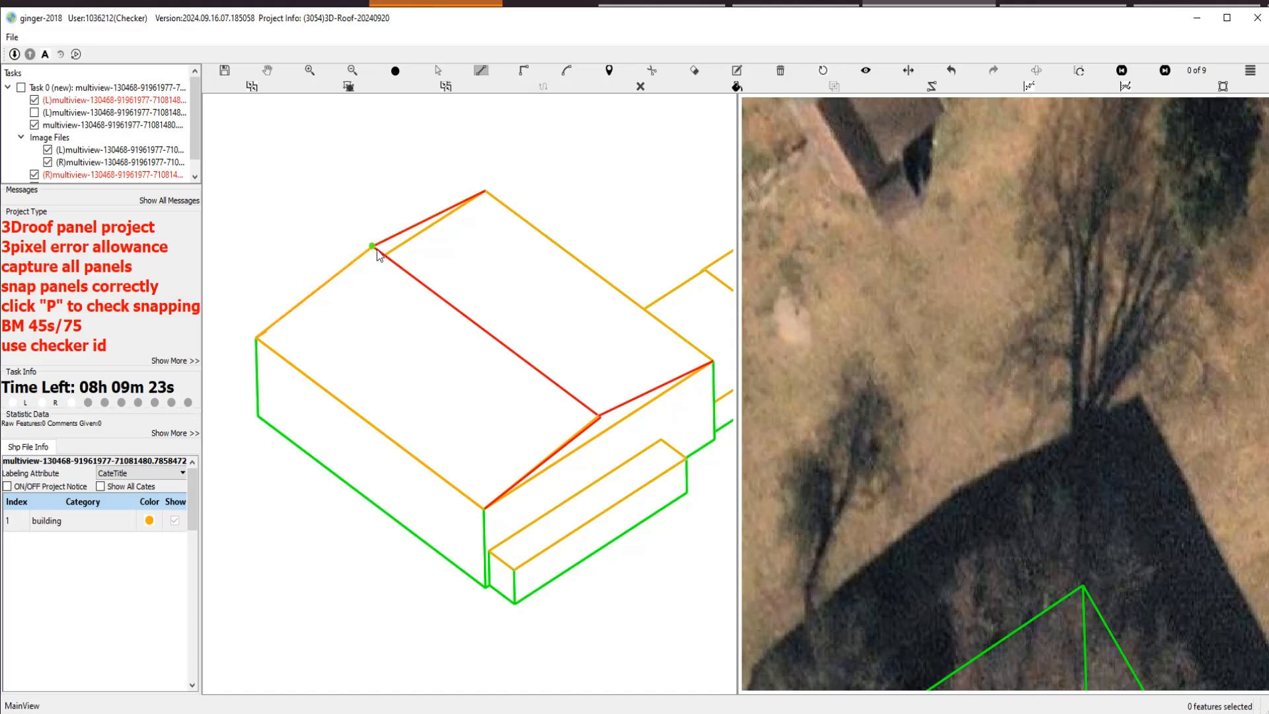
{"action": "left_click", "coordinate": [713, 361]}
{"action": "right_click", "coordinate": [601, 426]}
Fix the unsnapped gable edge on the tan roof's annex side and return to the aerial images at the connector.
{"action": "scroll", "coordinate": [598, 429], "scroll_direction": "up", "scroll_amount": 6}
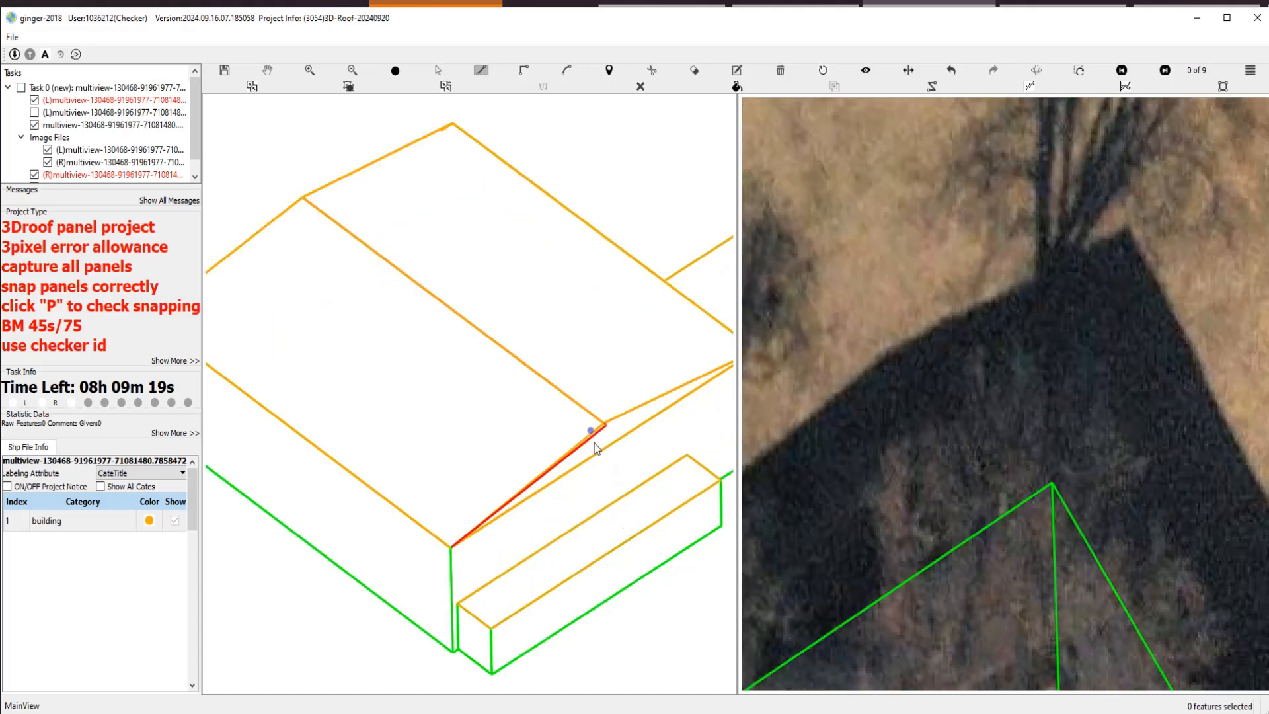
{"action": "scroll", "coordinate": [625, 432], "scroll_direction": "down", "scroll_amount": 8}
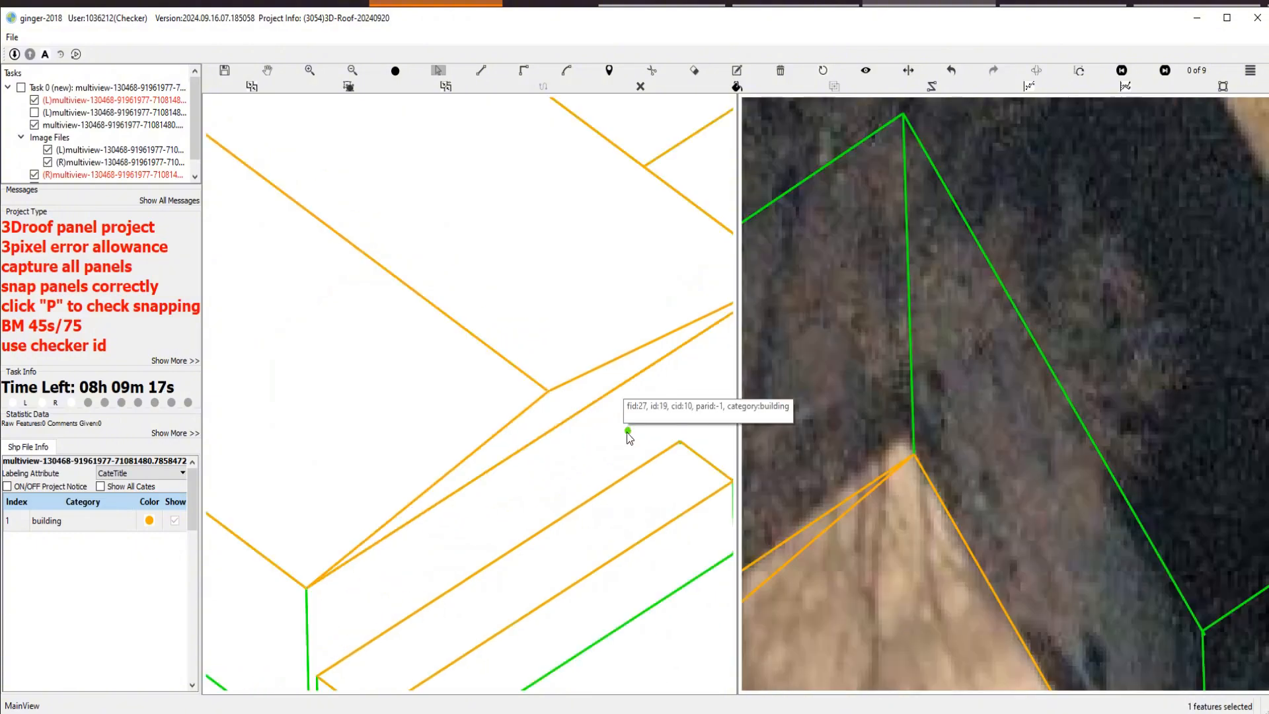
{"action": "scroll", "coordinate": [623, 432], "scroll_direction": "up", "scroll_amount": 6}
{"action": "key", "text": "space"}
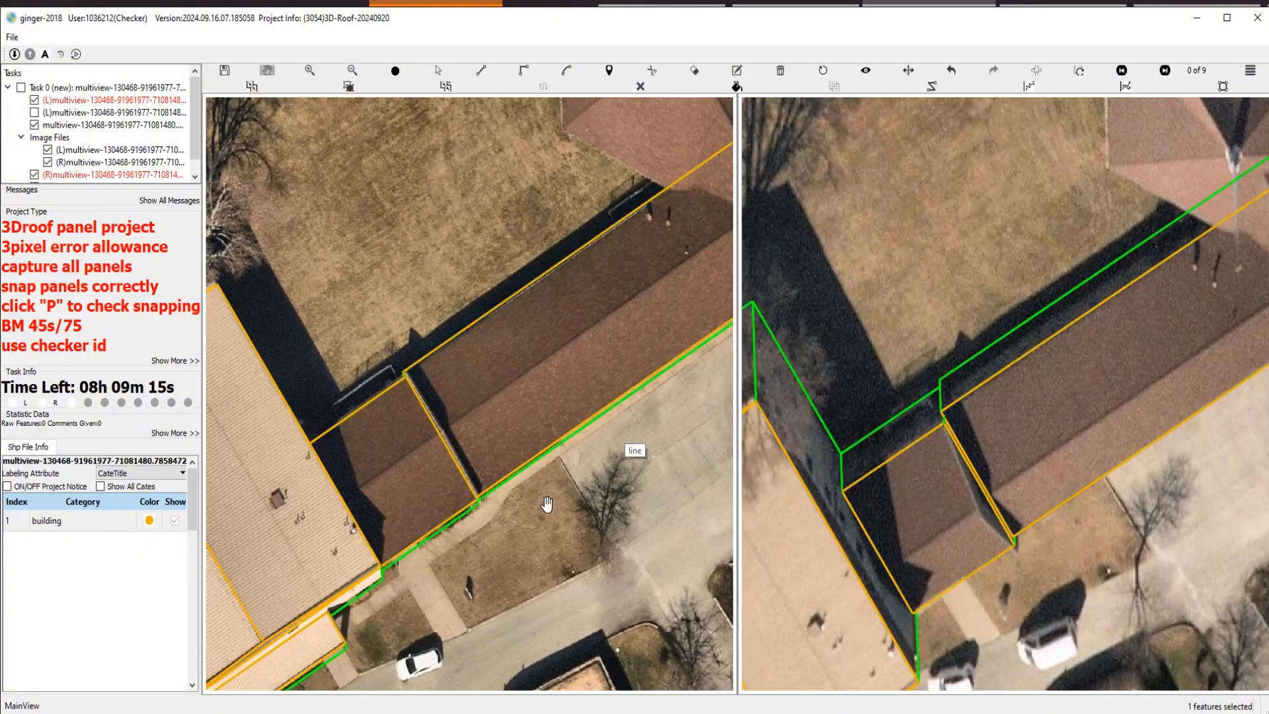
Inspect the connector area with the outlines hidden, and swap the left and right aerial images.
{"action": "left_click_drag", "start_coordinate": [547, 504], "coordinate": [680, 271]}
{"action": "left_click_drag", "start_coordinate": [646, 390], "coordinate": [716, 311]}
{"action": "key", "text": "space"}
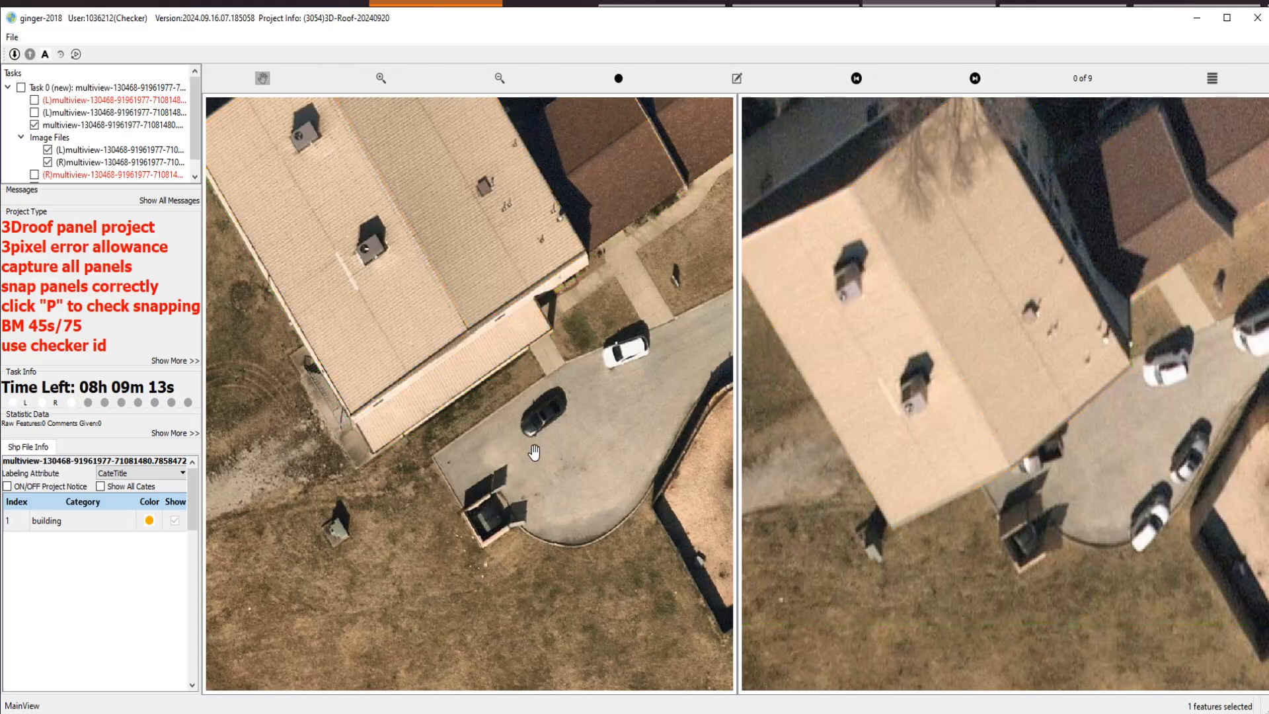
{"action": "key", "text": "space"}
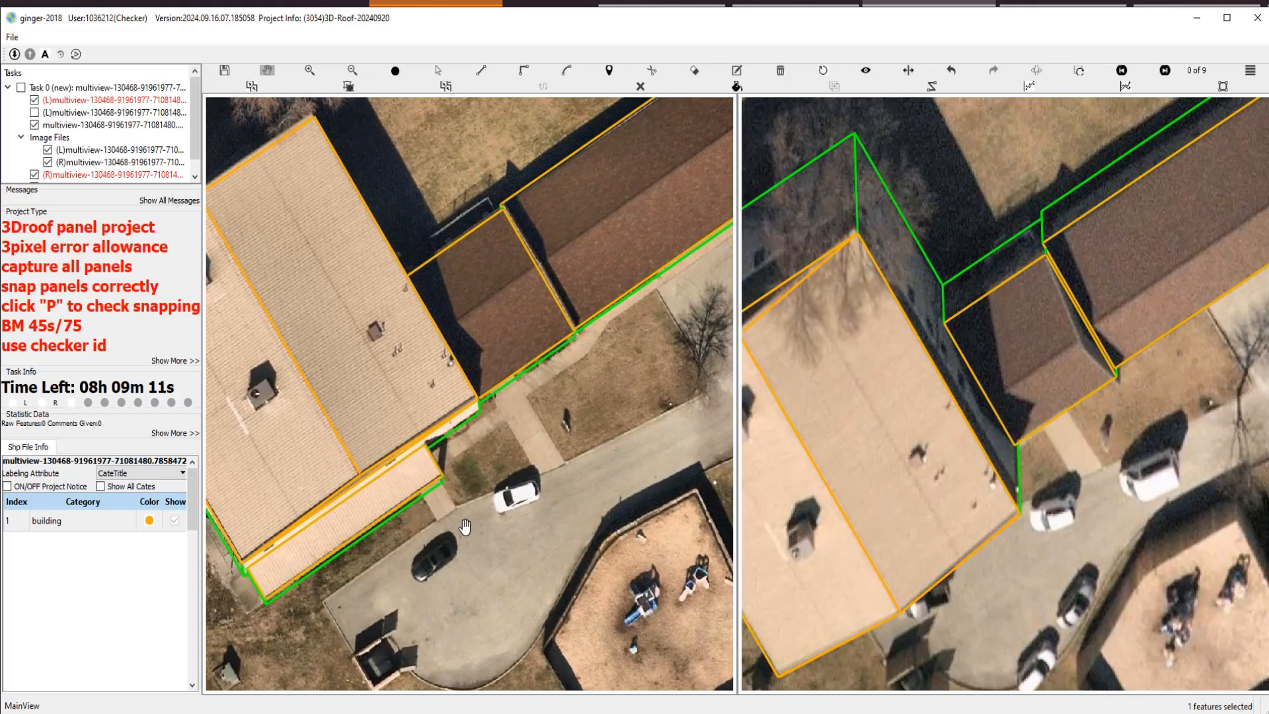
{"action": "left_click", "coordinate": [1036, 71]}
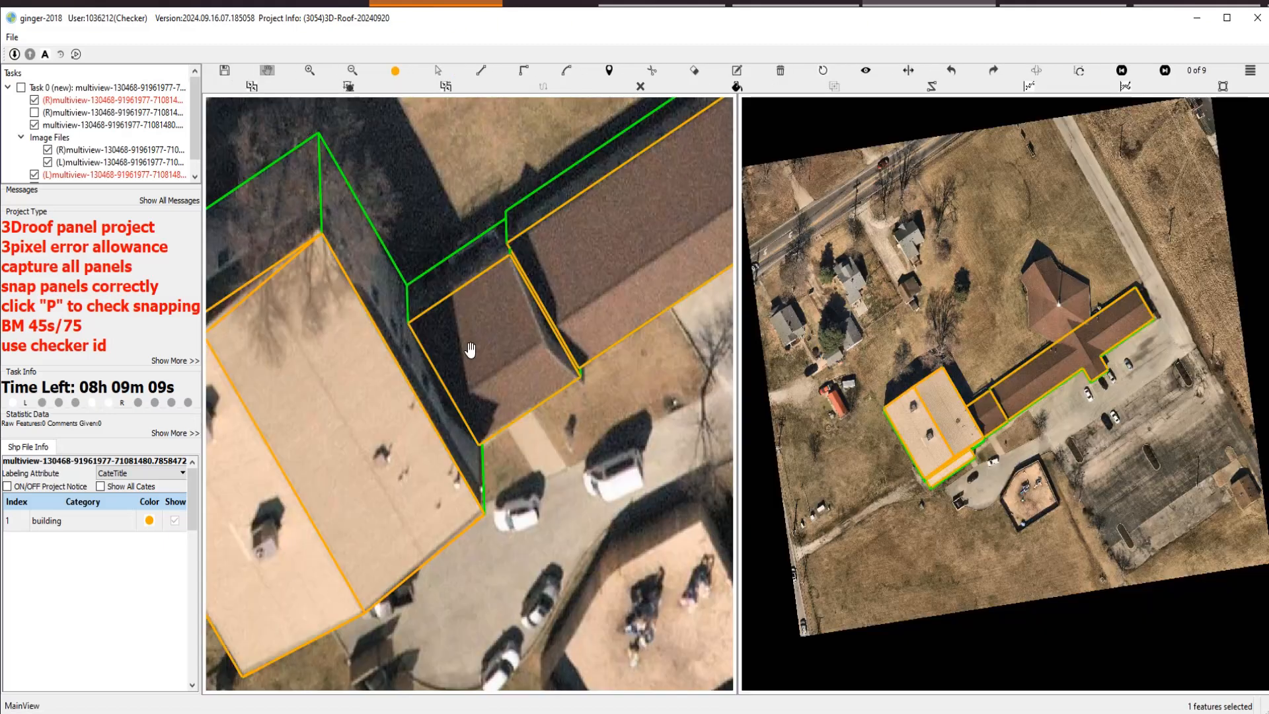
Draw the small brown connector roof's ridge as a segment from its tan-building gable edge to the opposite gable edge.
{"action": "scroll", "coordinate": [475, 423], "scroll_direction": "up", "scroll_amount": 4}
{"action": "key", "text": "p"}
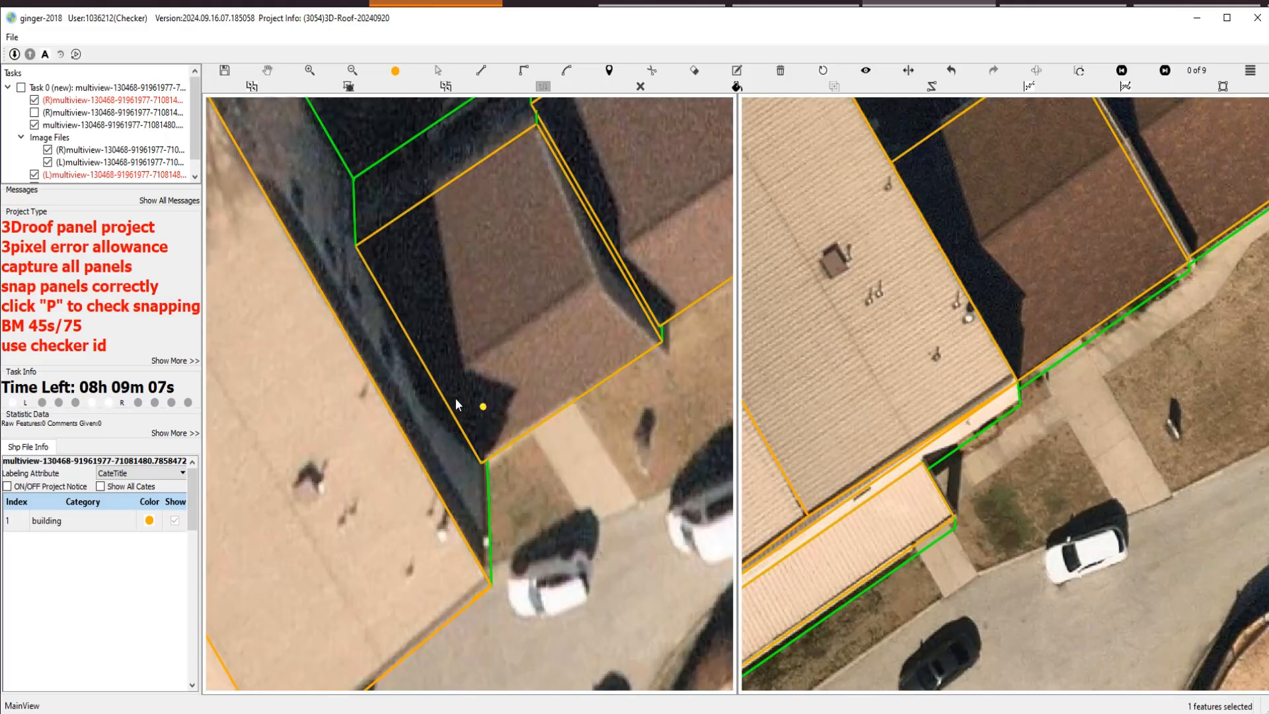
{"action": "left_click", "coordinate": [421, 402]}
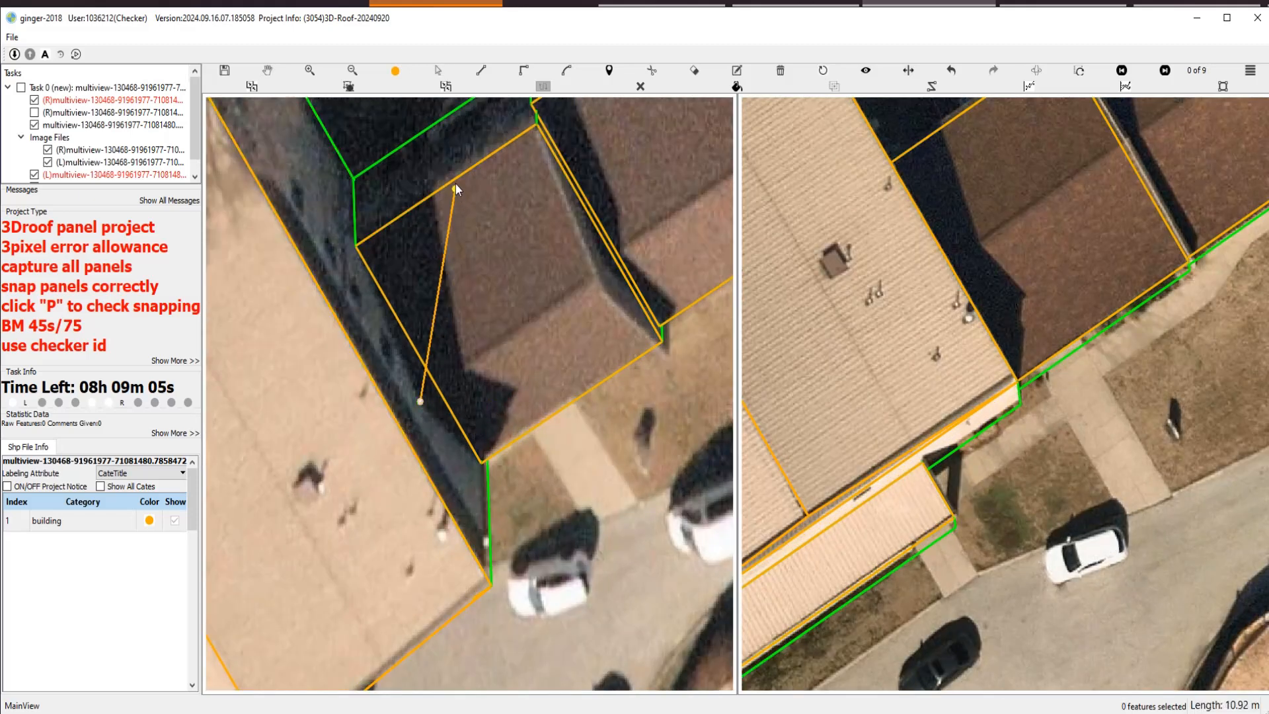
{"action": "left_click", "coordinate": [598, 286]}
Adjust the connector ridge line until it lies on the visible ridge in both aerial images.
{"action": "scroll", "coordinate": [604, 290], "scroll_direction": "down", "scroll_amount": 3}
{"action": "scroll", "coordinate": [1062, 283], "scroll_direction": "up", "scroll_amount": 3}
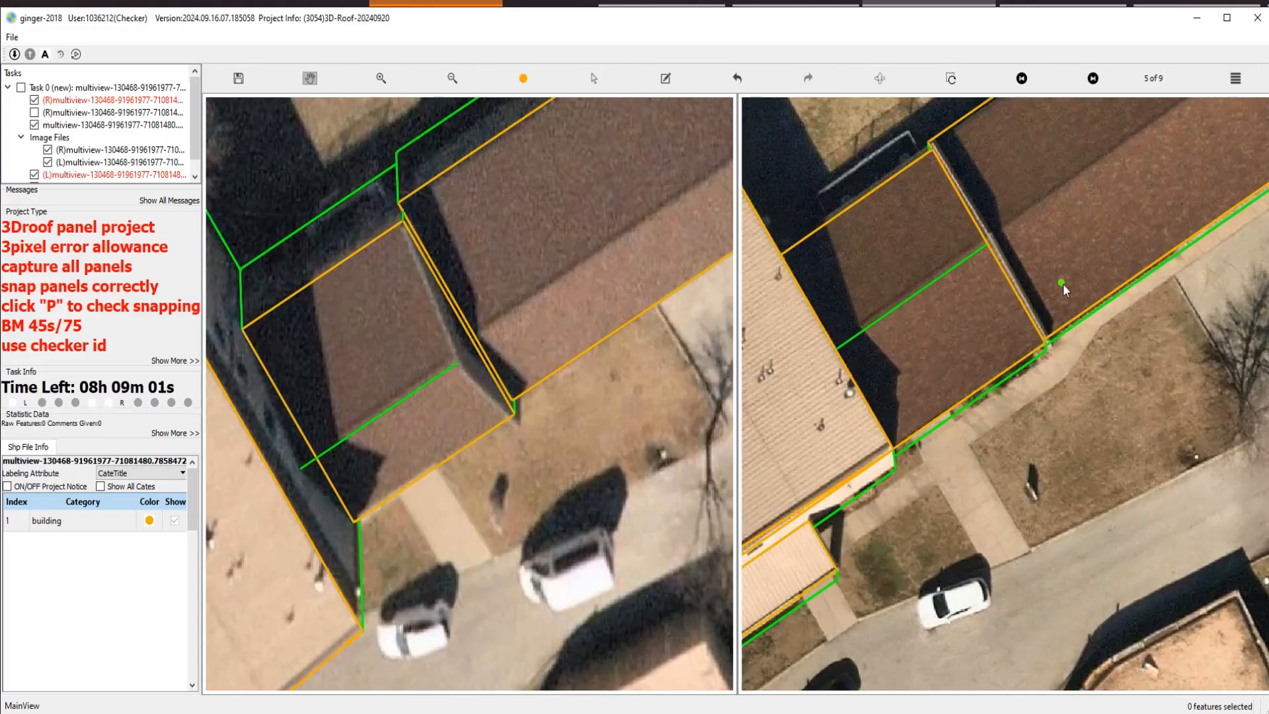
{"action": "scroll", "coordinate": [926, 322], "scroll_direction": "up", "scroll_amount": 3}
{"action": "key", "text": "s"}
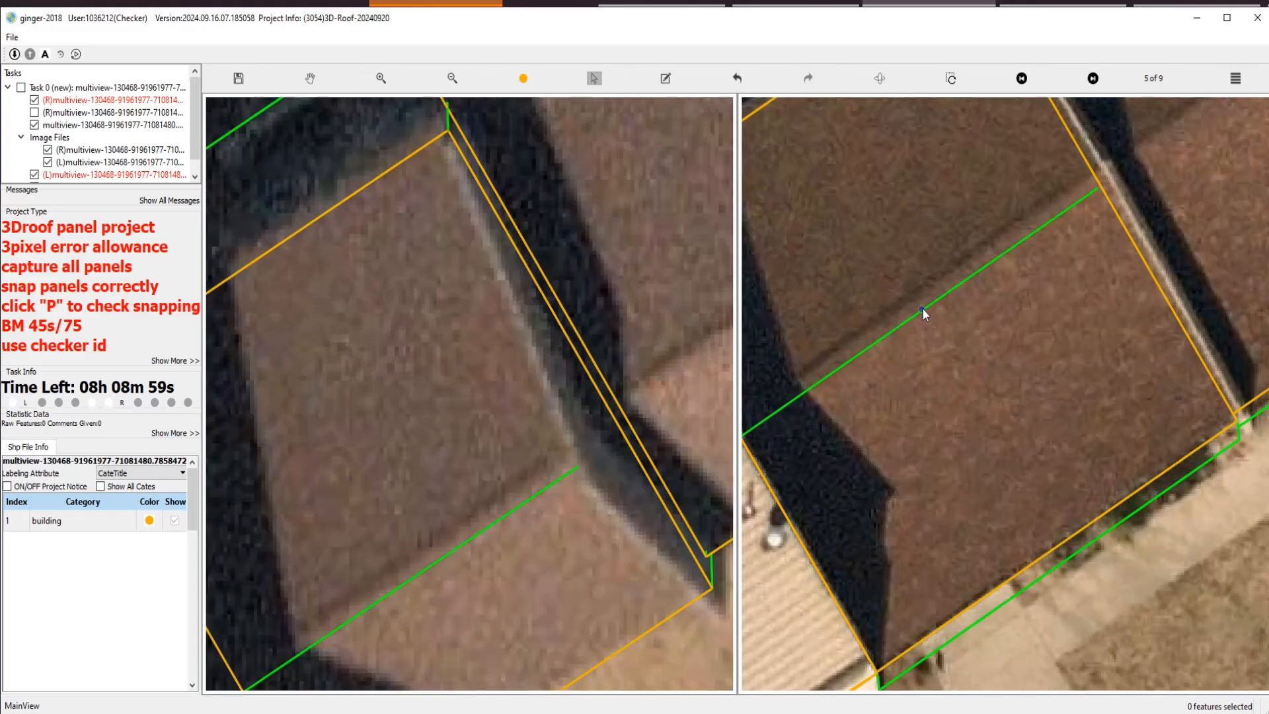
{"action": "scroll", "coordinate": [337, 449], "scroll_direction": "down", "scroll_amount": 2}
{"action": "key", "text": "space"}
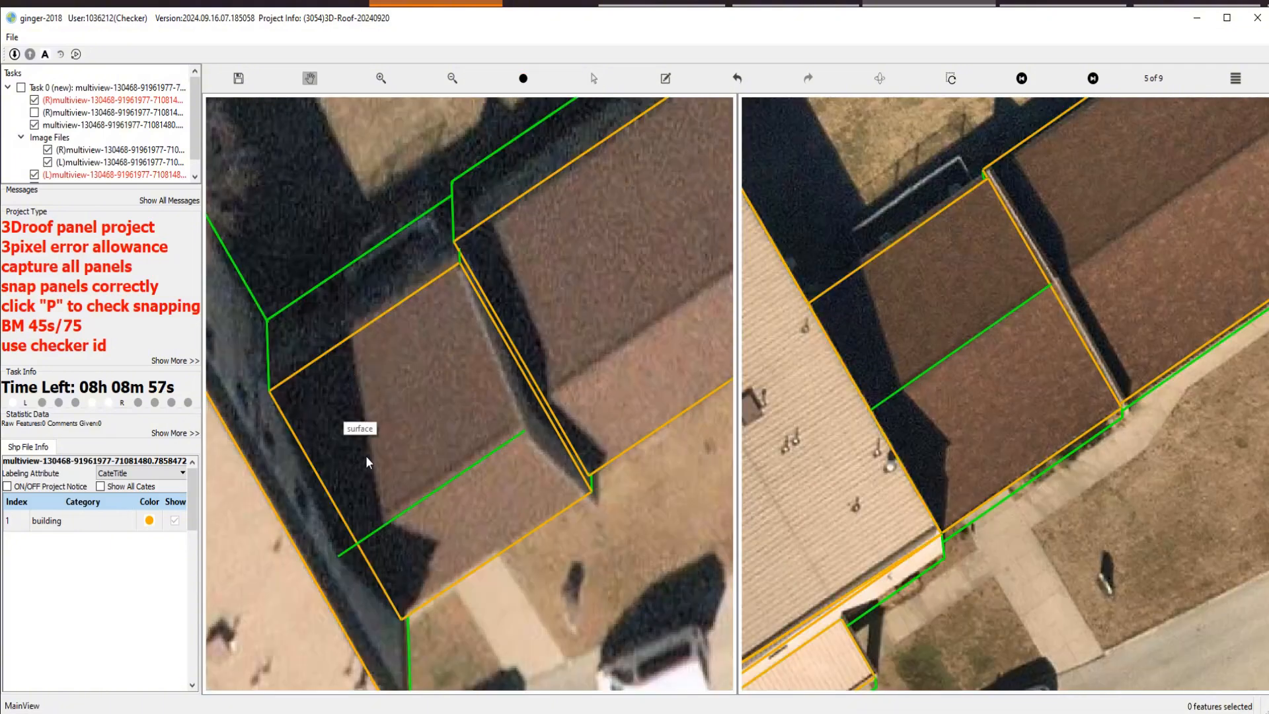
Trace both gable edges of the connector roof from eave corner through the ridge end to the opposite eave corner.
{"action": "left_click_drag", "start_coordinate": [340, 456], "coordinate": [387, 368]}
{"action": "key", "text": "l"}
{"action": "left_click", "coordinate": [317, 303]}
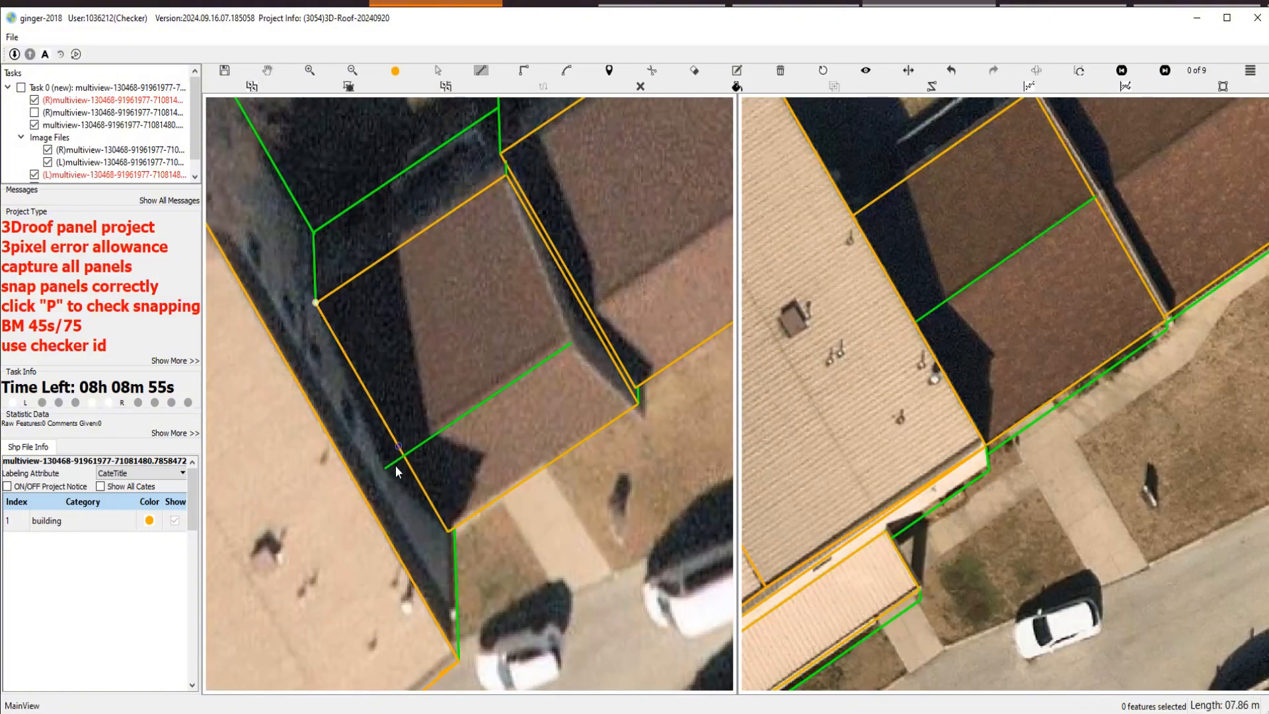
{"action": "left_click", "coordinate": [384, 467]}
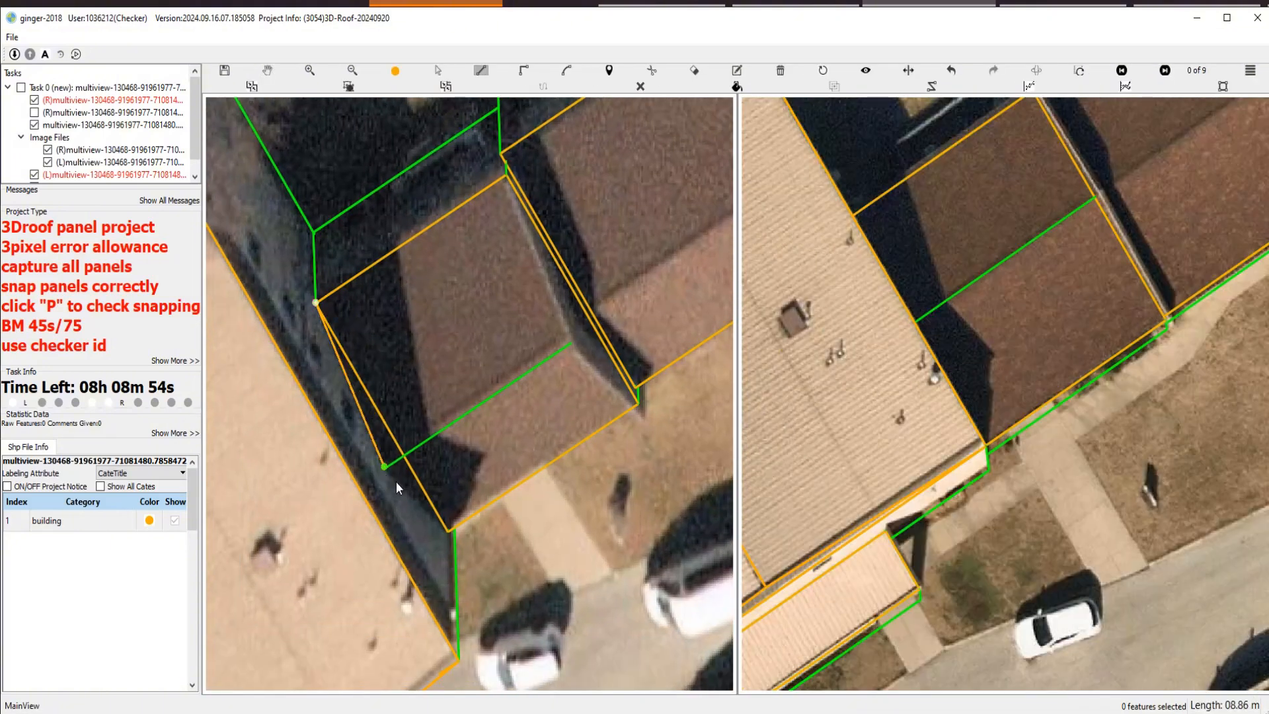
{"action": "left_click", "coordinate": [506, 175]}
{"action": "left_click", "coordinate": [569, 343]}
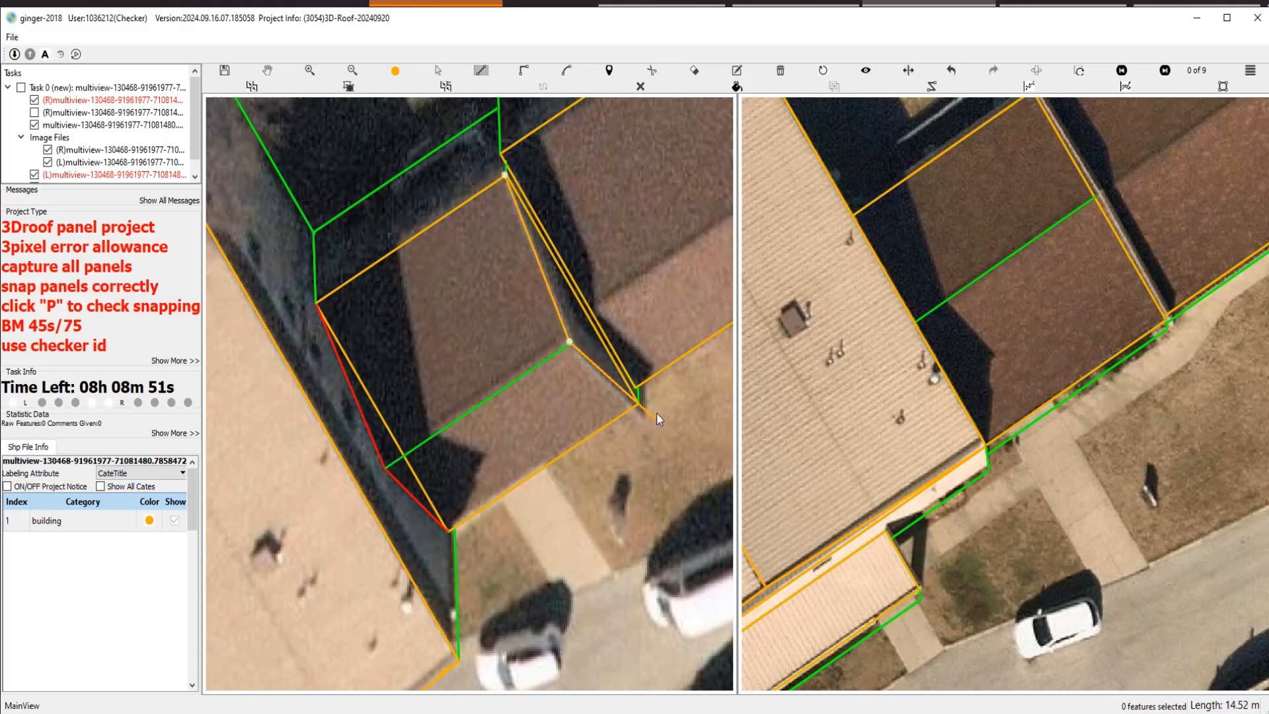
{"action": "left_click", "coordinate": [638, 406]}
Delete the unsnapped gable edge on the connector's tan-building side.
{"action": "key", "text": "s"}
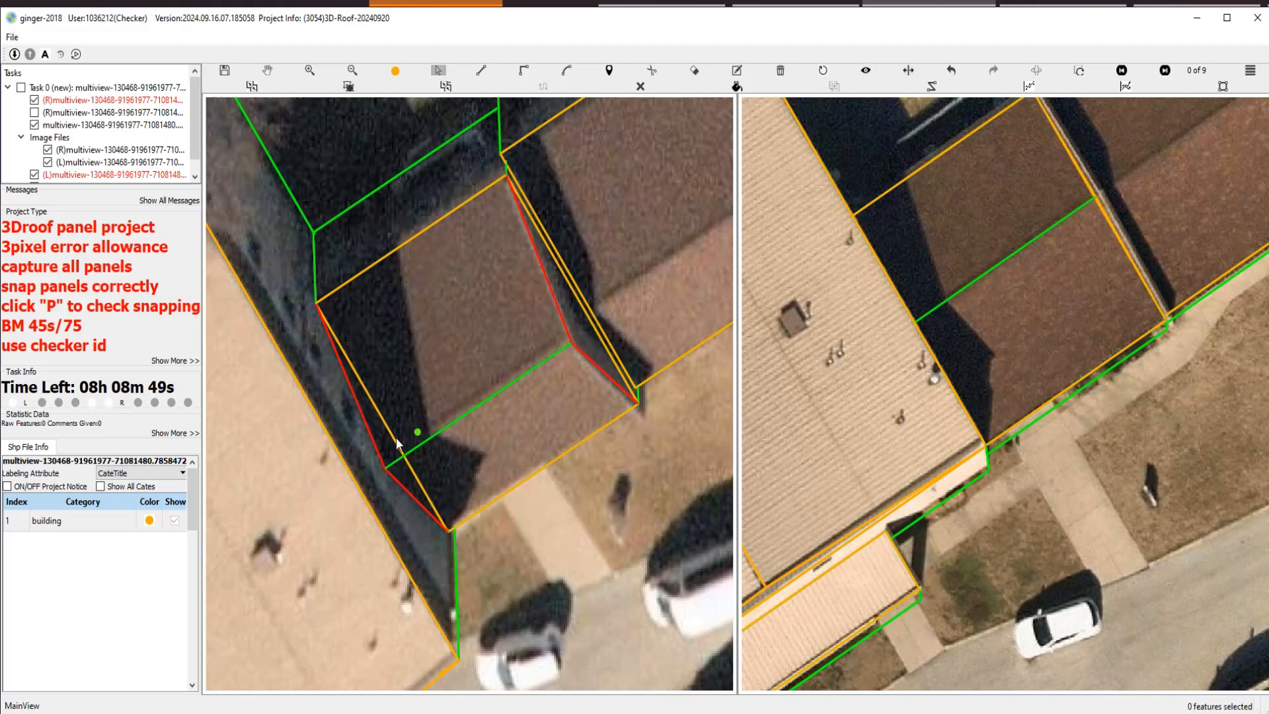
{"action": "left_click", "coordinate": [376, 436]}
{"action": "key", "text": "Delete"}
Trace the connector's lawn-side slope panel from the tan-building eave corner through both ridge ends.
{"action": "key", "text": "l"}
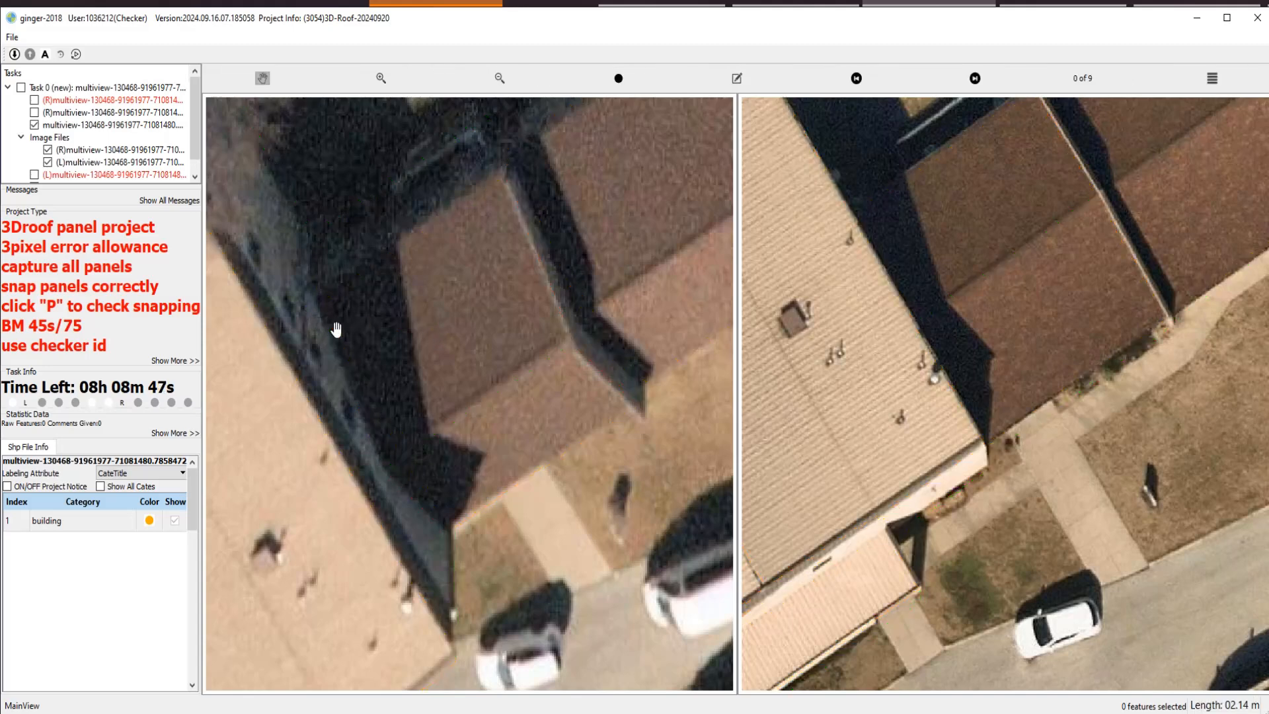
{"action": "left_click", "coordinate": [316, 304]}
{"action": "left_click", "coordinate": [384, 466]}
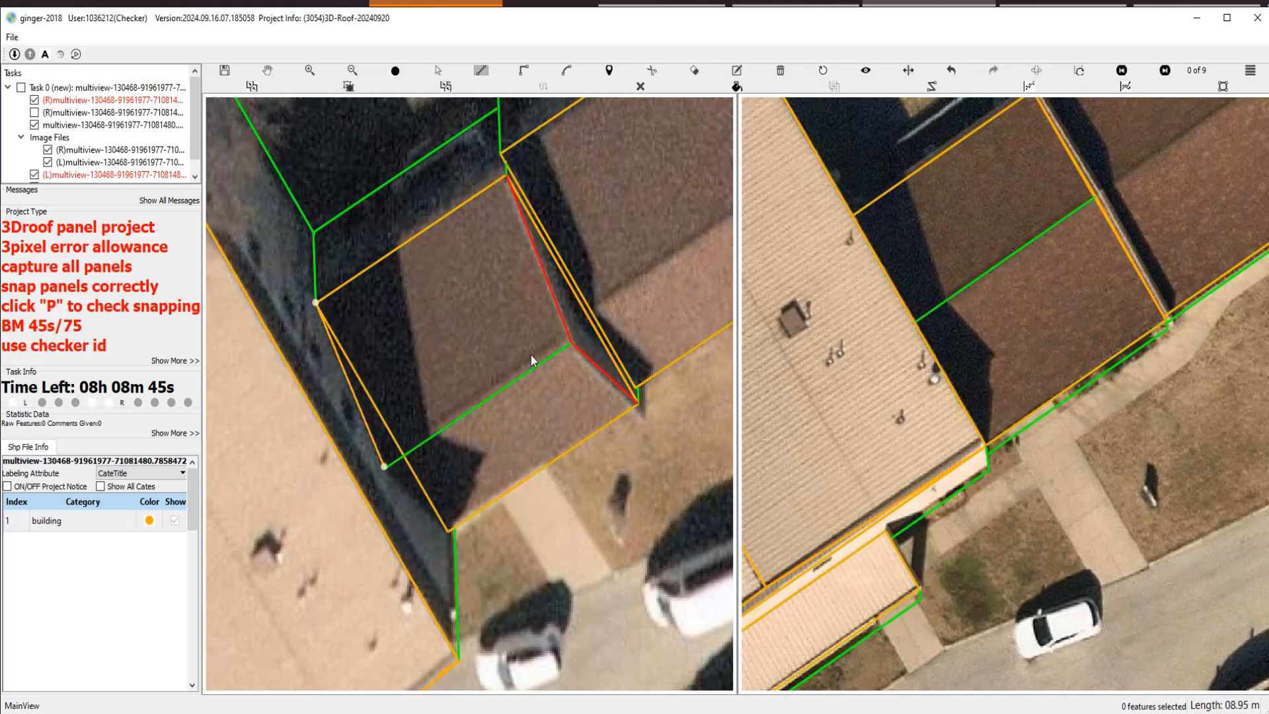
{"action": "left_click", "coordinate": [569, 341]}
{"action": "key", "text": "Escape"}
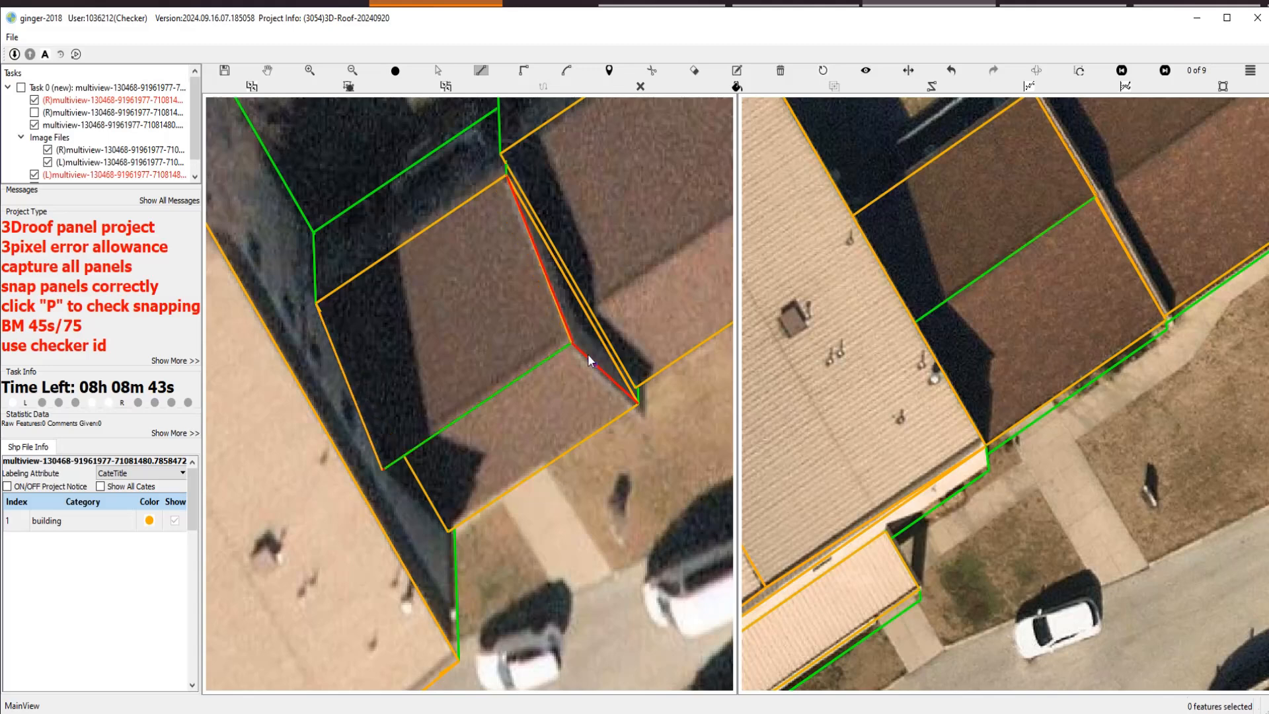
{"action": "left_click", "coordinate": [576, 346]}
{"action": "left_click", "coordinate": [640, 405]}
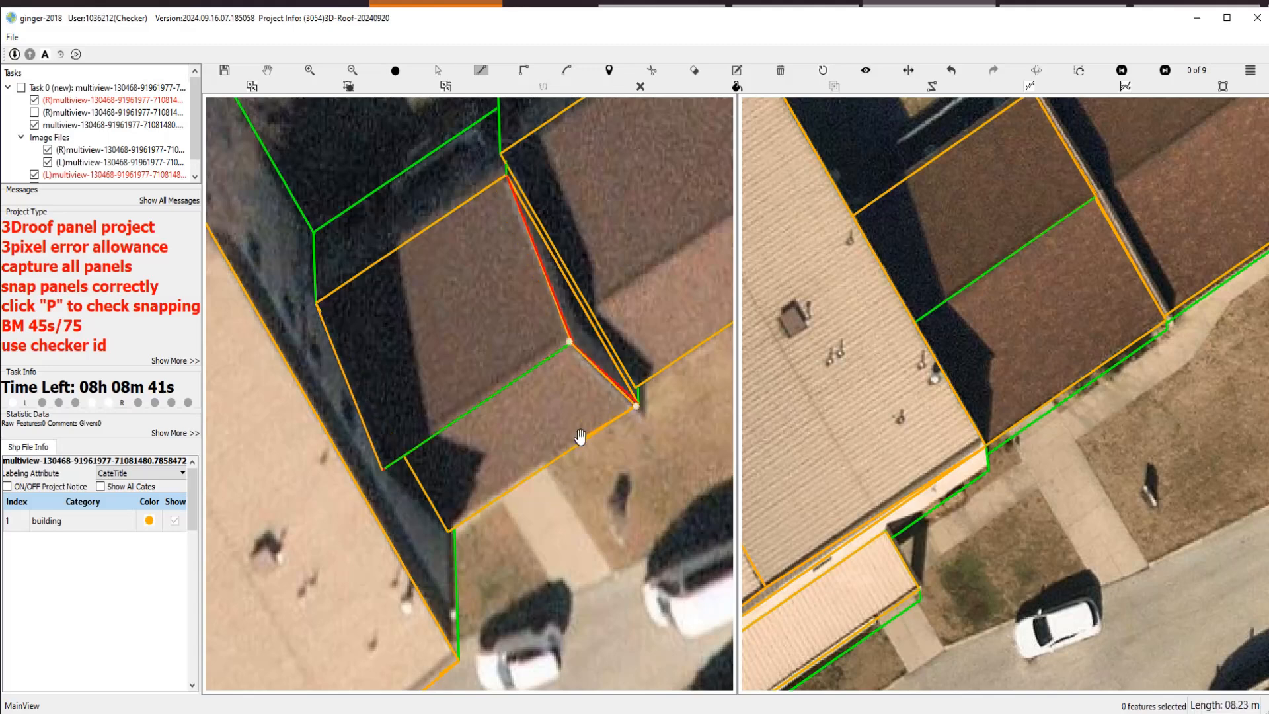
{"action": "key", "text": "Escape"}
{"action": "left_click", "coordinate": [447, 538]}
{"action": "key", "text": "Escape"}
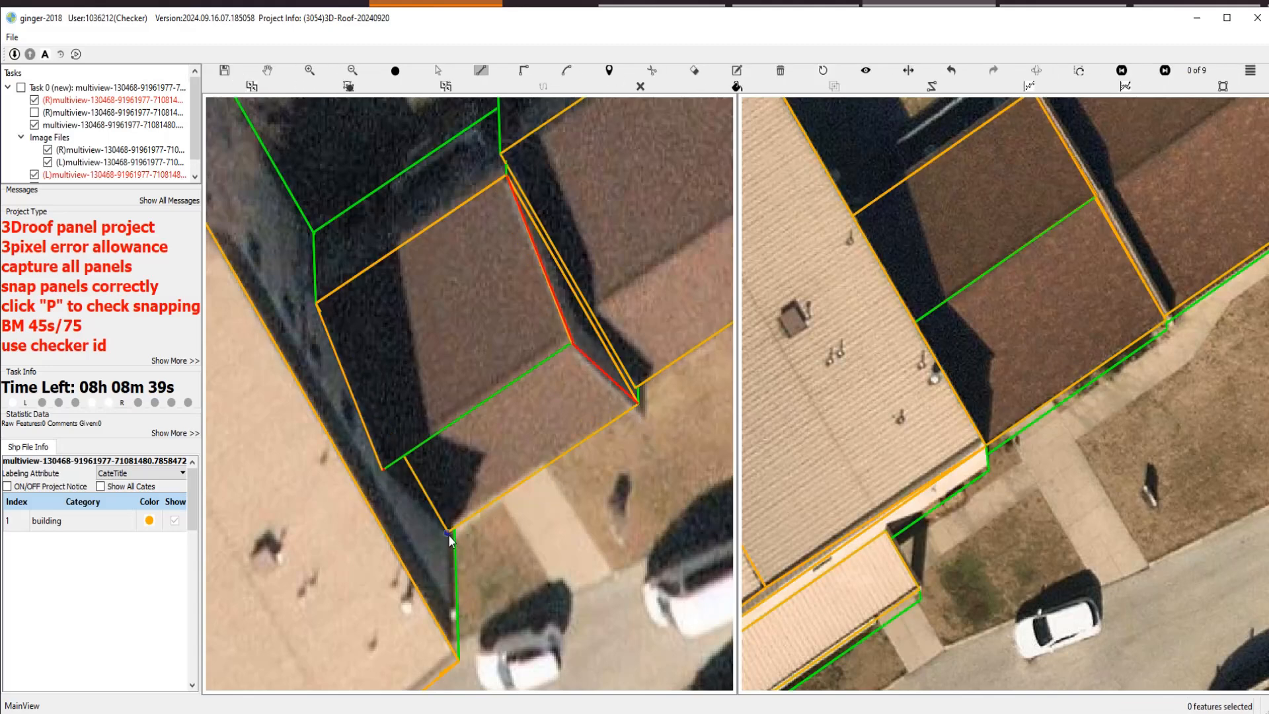
Trace the connector's driveway-side slope panel from the tan-building eave corner through the ridge ends to the far eave corner.
{"action": "left_click", "coordinate": [448, 531]}
{"action": "left_click", "coordinate": [383, 467]}
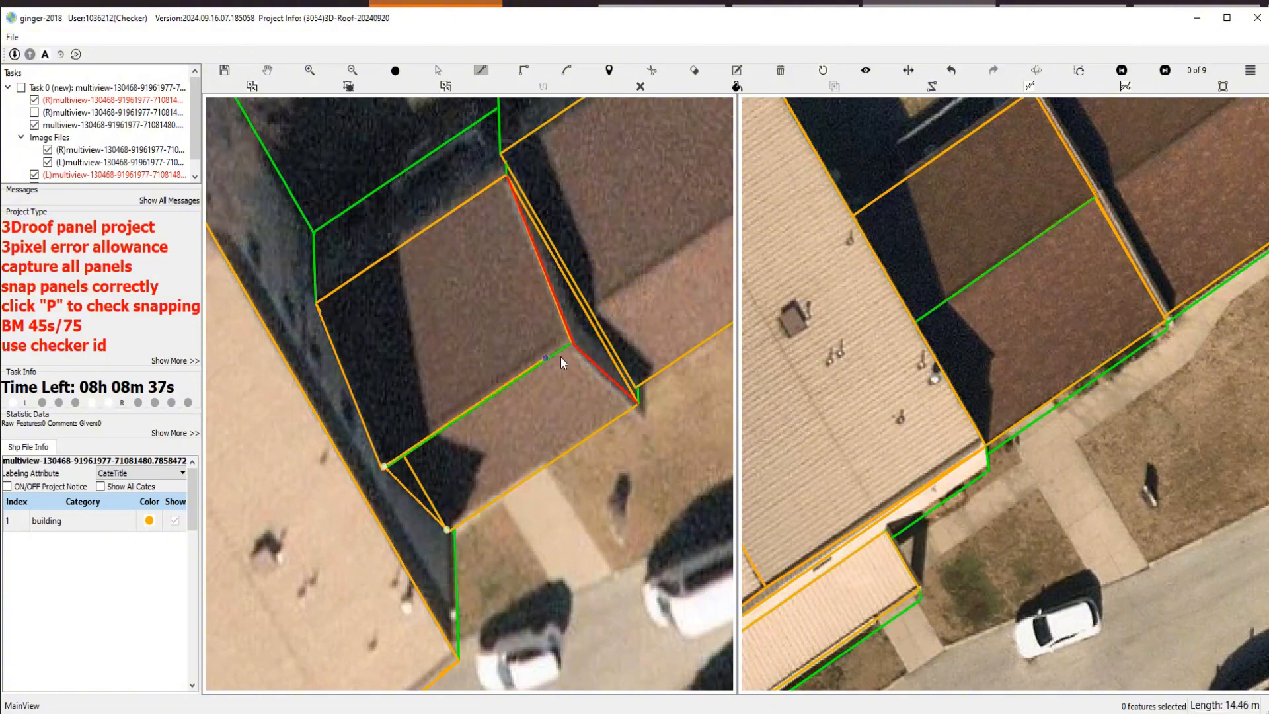
{"action": "left_click", "coordinate": [640, 404]}
{"action": "key", "text": "Escape"}
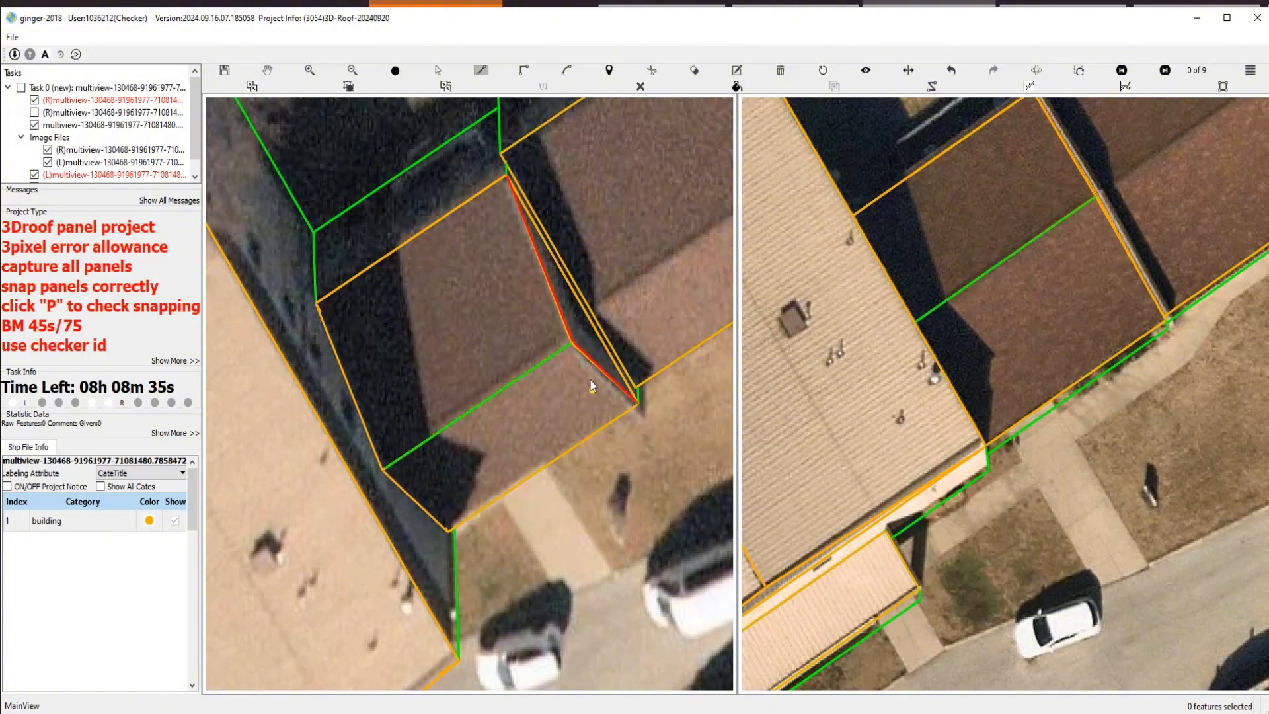
Remove the leftover unsnapped gable edge on the connector's long-roof side.
{"action": "scroll", "coordinate": [588, 378], "scroll_direction": "up", "scroll_amount": 2}
{"action": "scroll", "coordinate": [561, 349], "scroll_direction": "up", "scroll_amount": 5}
{"action": "key", "text": "Escape"}
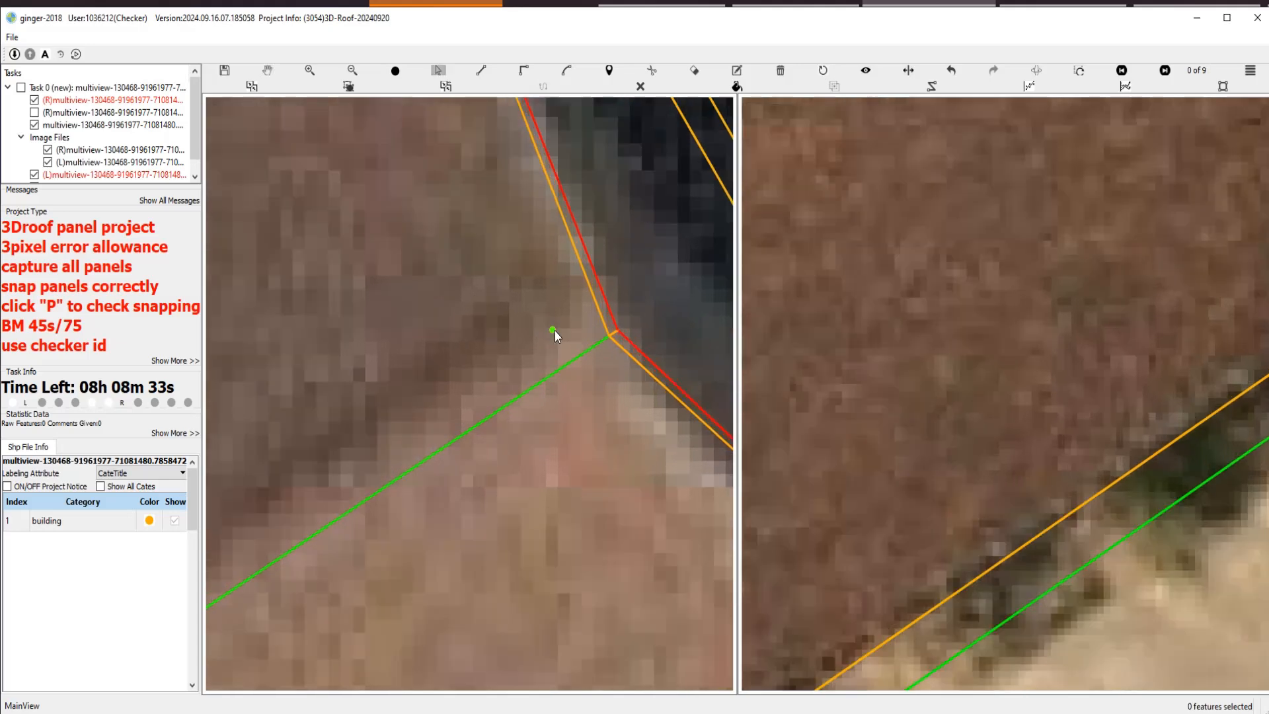
{"action": "left_click", "coordinate": [616, 337]}
{"action": "scroll", "coordinate": [586, 355], "scroll_direction": "down", "scroll_amount": 5}
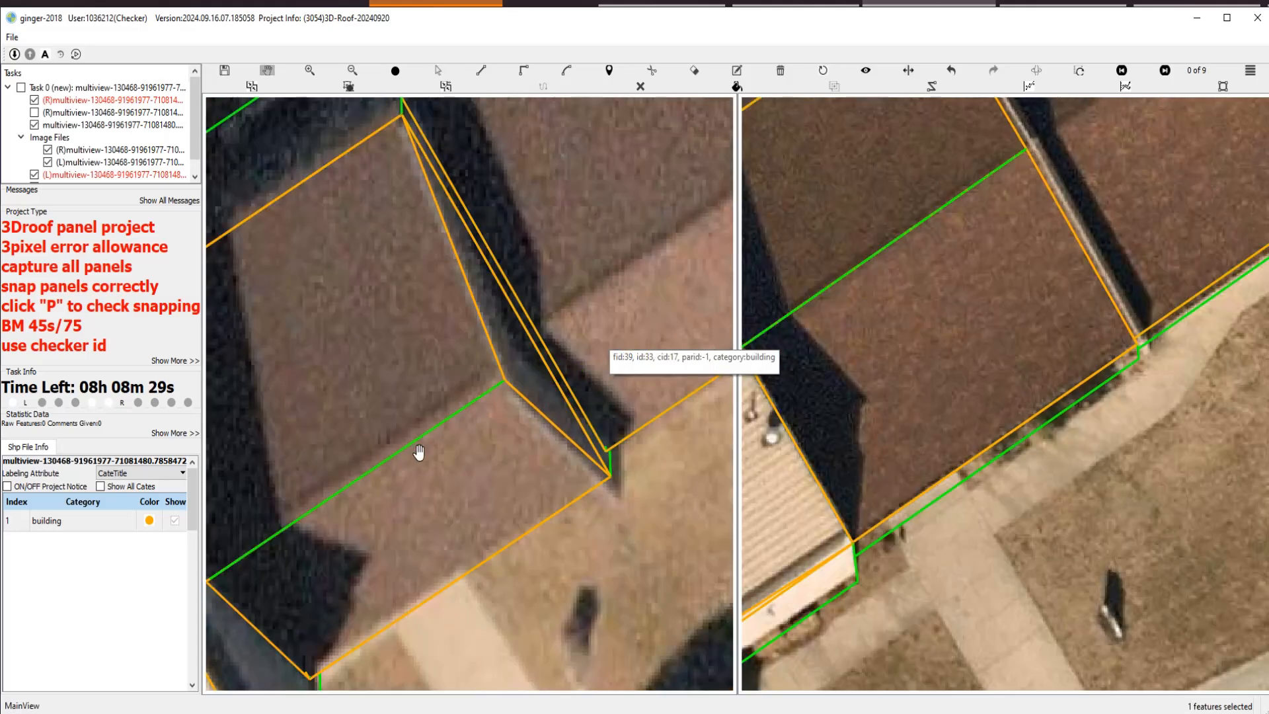
{"action": "scroll", "coordinate": [475, 388], "scroll_direction": "down", "scroll_amount": 5}
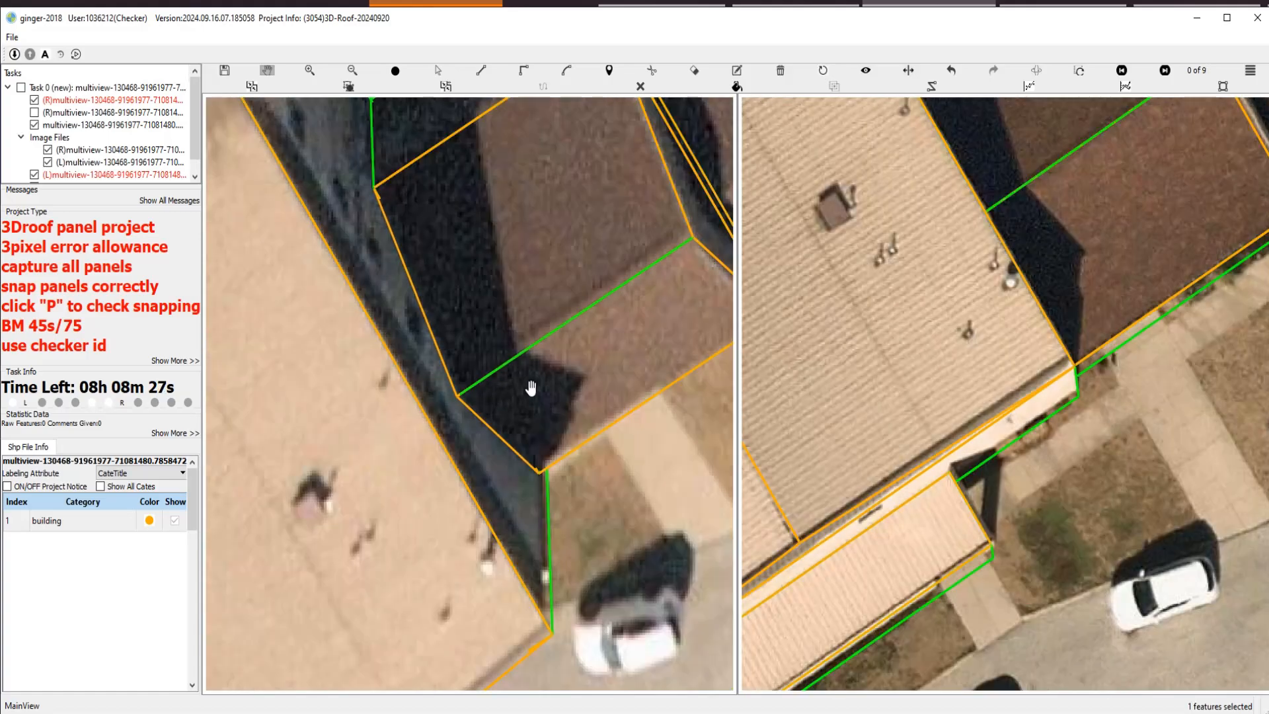
Cycle through the 3D wireframe view to check how the connector's panels join the tan building, and return to the images.
{"action": "key", "text": "Right"}
{"action": "key", "text": "Right"}
{"action": "key", "text": "Right"}
{"action": "key", "text": "Right"}
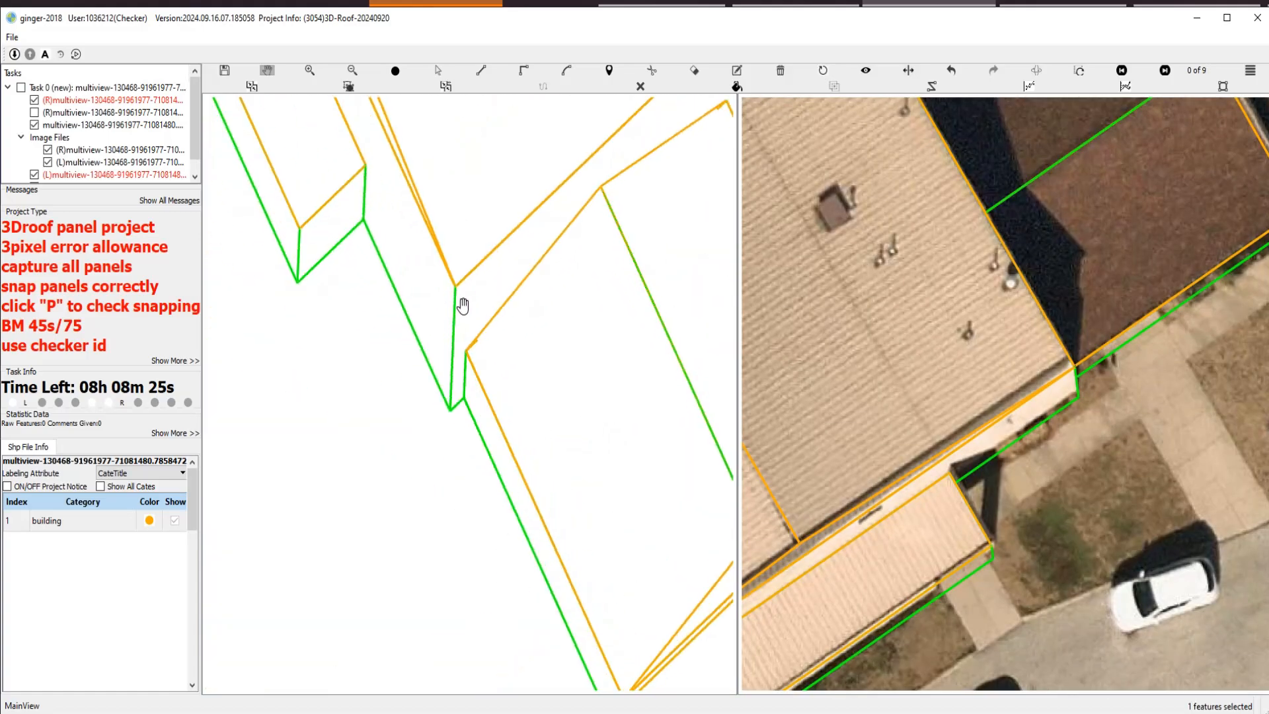
{"action": "key", "text": "Right"}
{"action": "scroll", "coordinate": [506, 283], "scroll_direction": "up", "scroll_amount": 3}
{"action": "scroll", "coordinate": [506, 278], "scroll_direction": "down", "scroll_amount": 2}
{"action": "scroll", "coordinate": [542, 397], "scroll_direction": "up", "scroll_amount": 2}
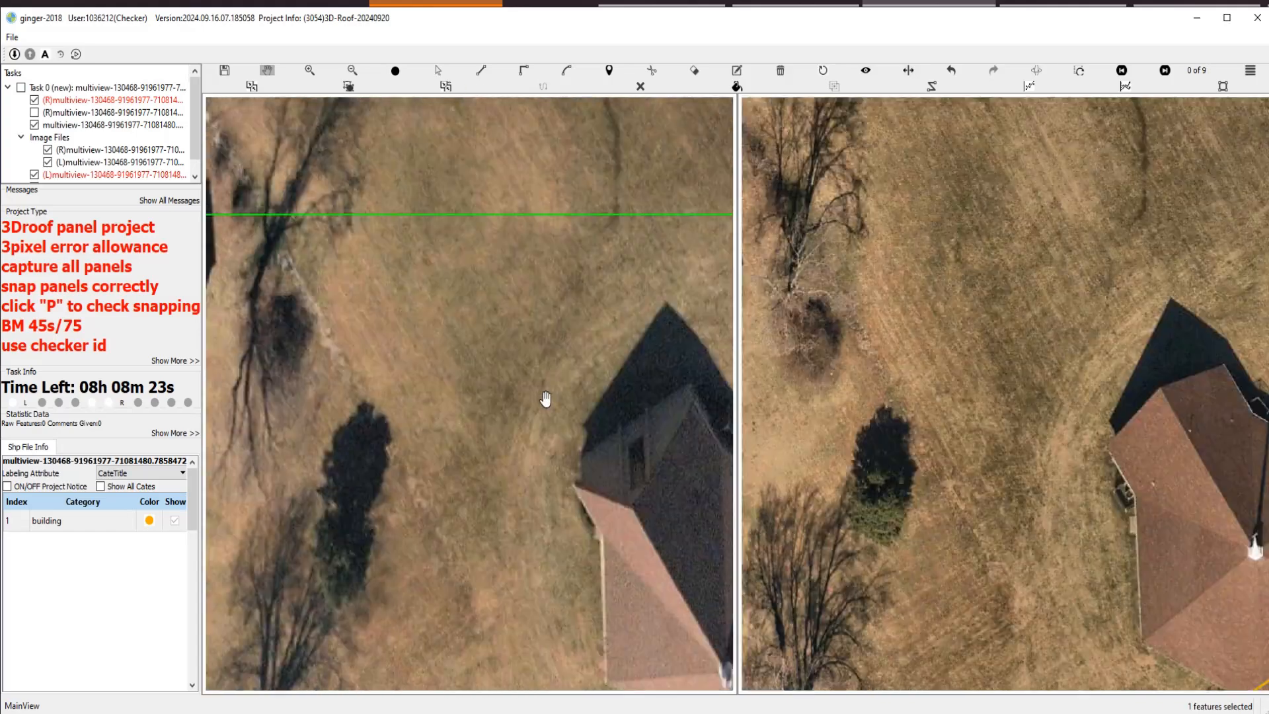
Examine the long brown roof's ridges and projecting wing in both aerial images, with and without the outlines.
{"action": "scroll", "coordinate": [544, 399], "scroll_direction": "down", "scroll_amount": 2}
{"action": "left_click_drag", "start_coordinate": [555, 469], "coordinate": [498, 327]}
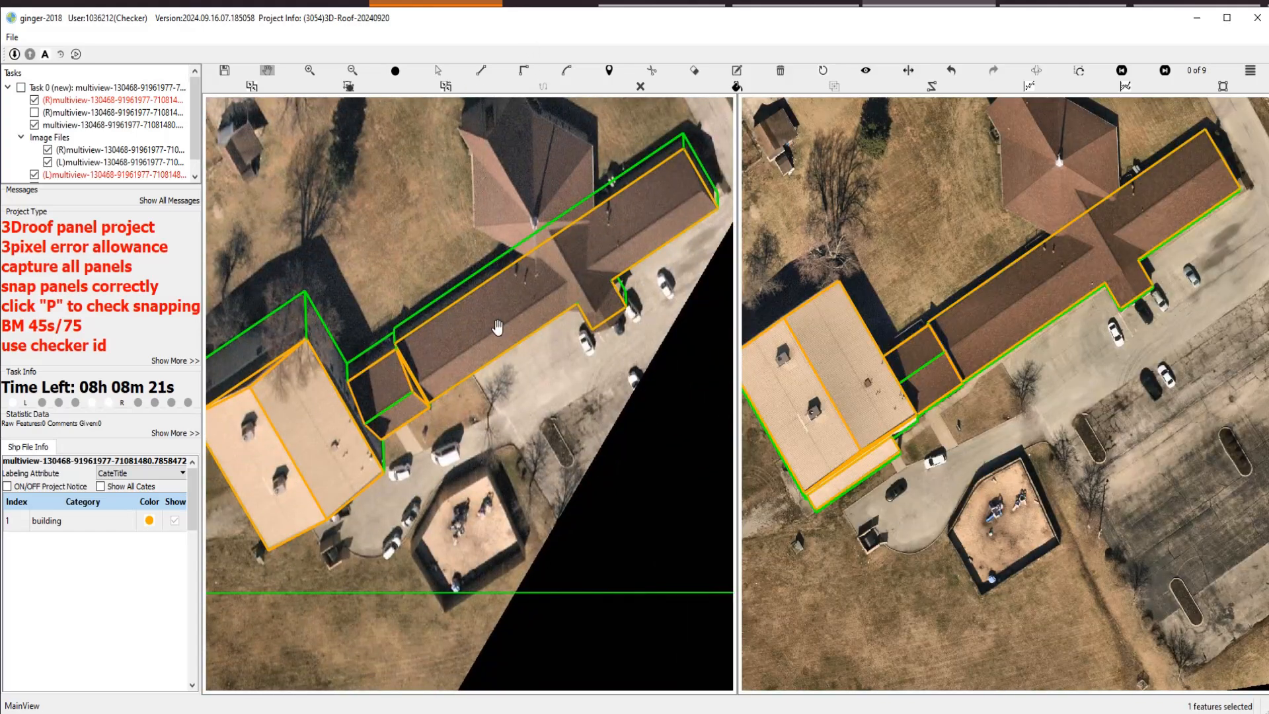
{"action": "scroll", "coordinate": [502, 285], "scroll_direction": "up", "scroll_amount": 3}
{"action": "left_click_drag", "start_coordinate": [530, 285], "coordinate": [420, 323]}
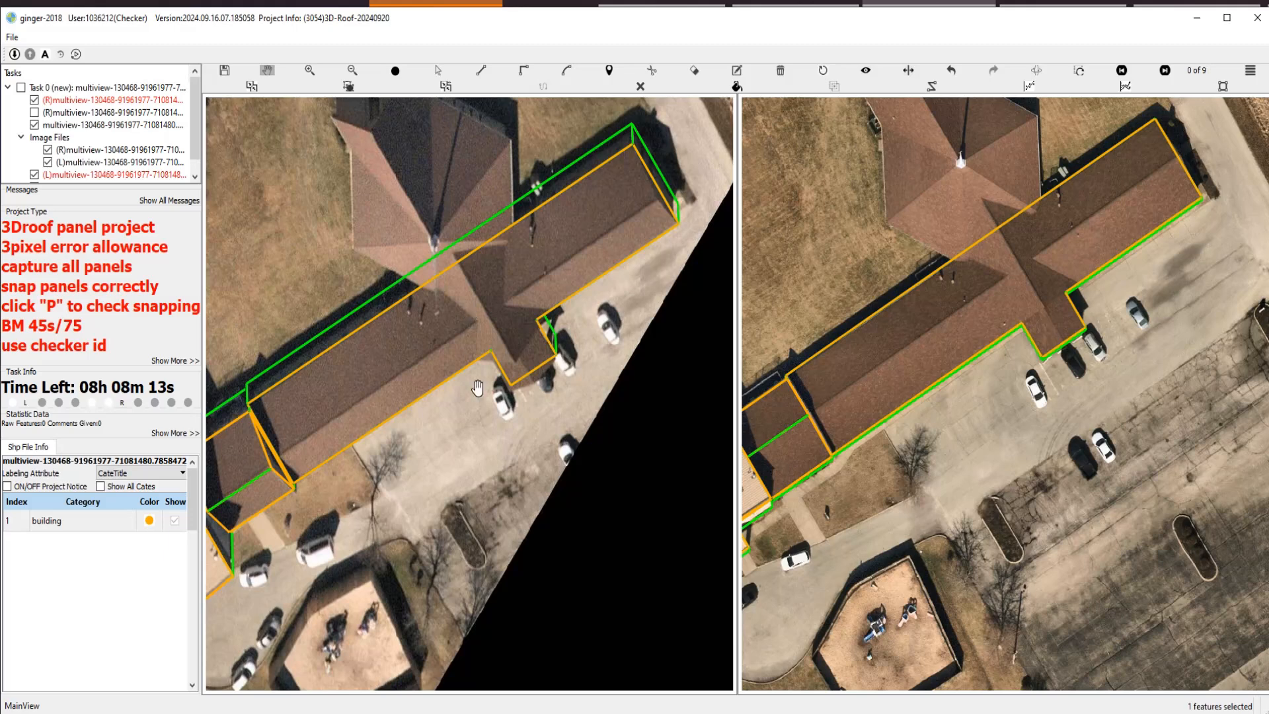
{"action": "scroll", "coordinate": [374, 357], "scroll_direction": "up", "scroll_amount": 2}
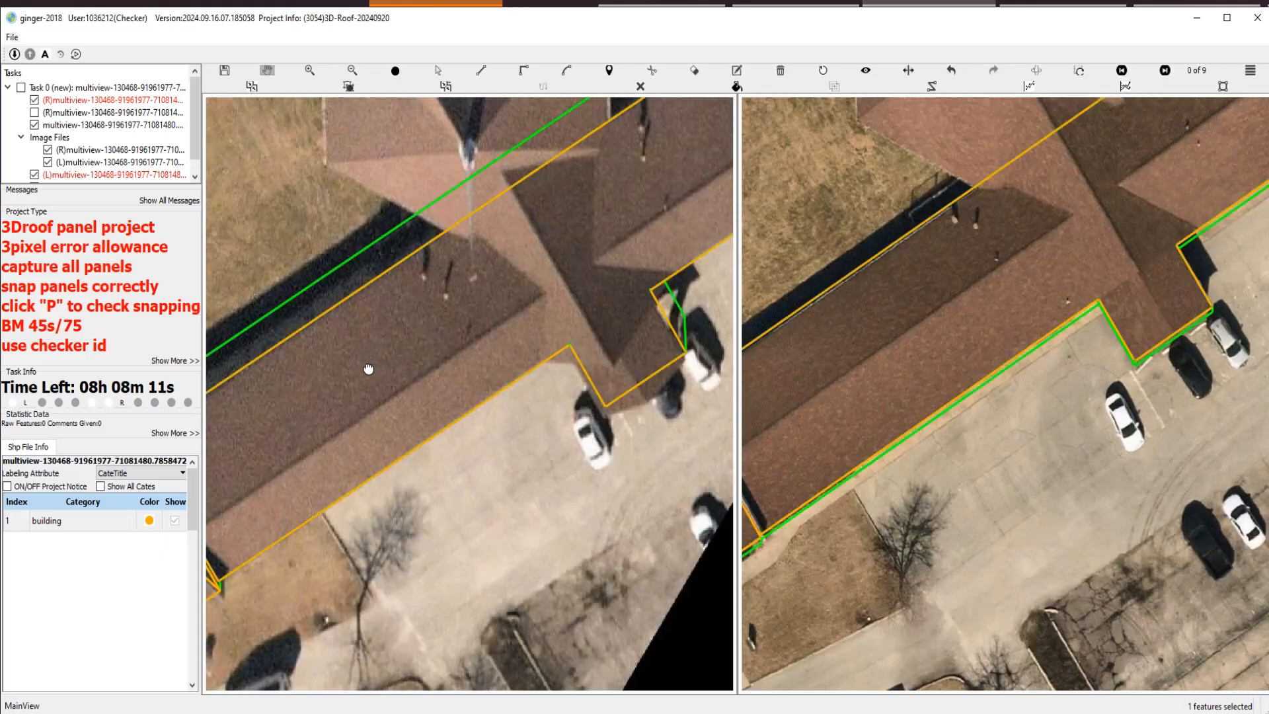
{"action": "left_click_drag", "start_coordinate": [404, 360], "coordinate": [419, 325]}
{"action": "scroll", "coordinate": [410, 321], "scroll_direction": "down", "scroll_amount": 2}
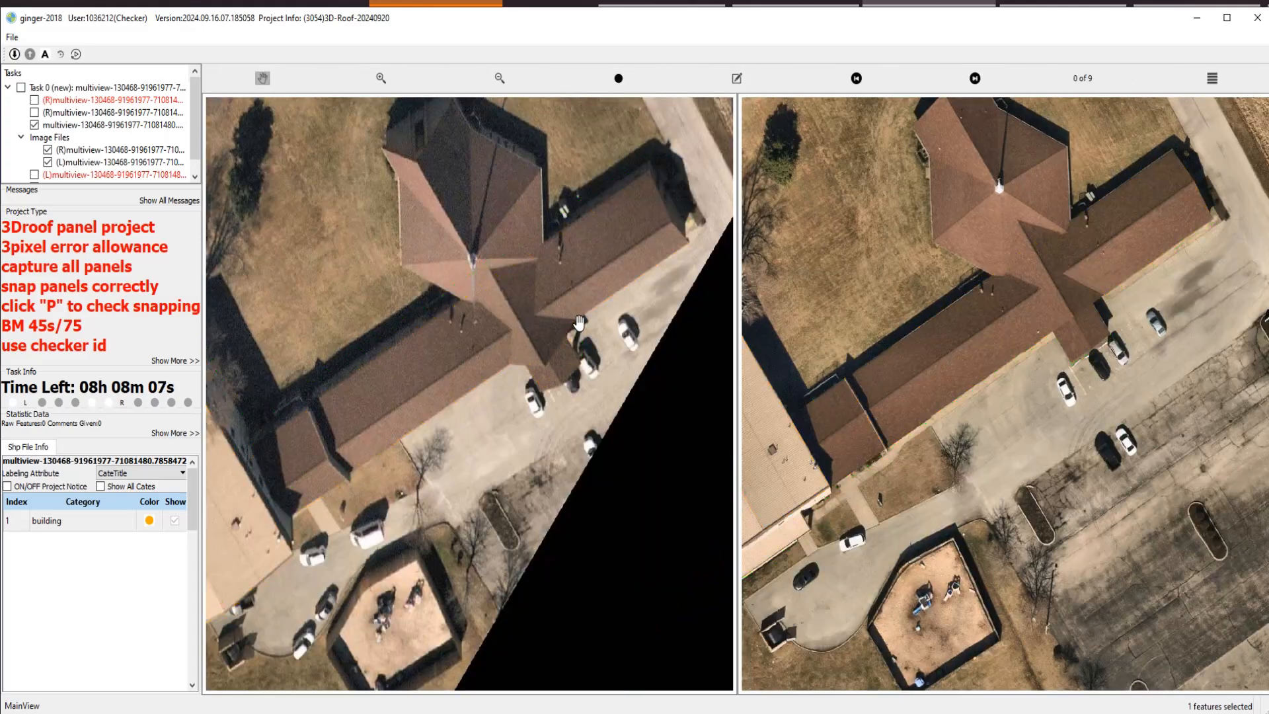
{"action": "scroll", "coordinate": [554, 308], "scroll_direction": "up", "scroll_amount": 2}
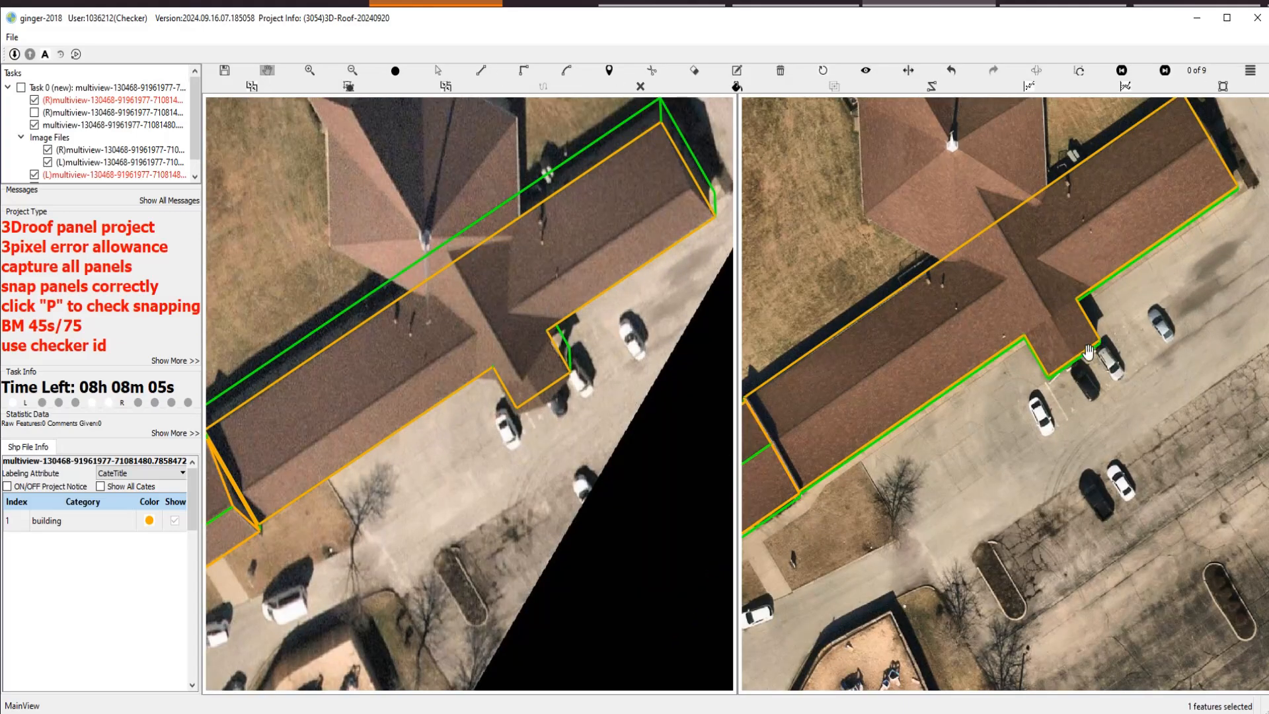
{"action": "scroll", "coordinate": [1088, 352], "scroll_direction": "up", "scroll_amount": 3}
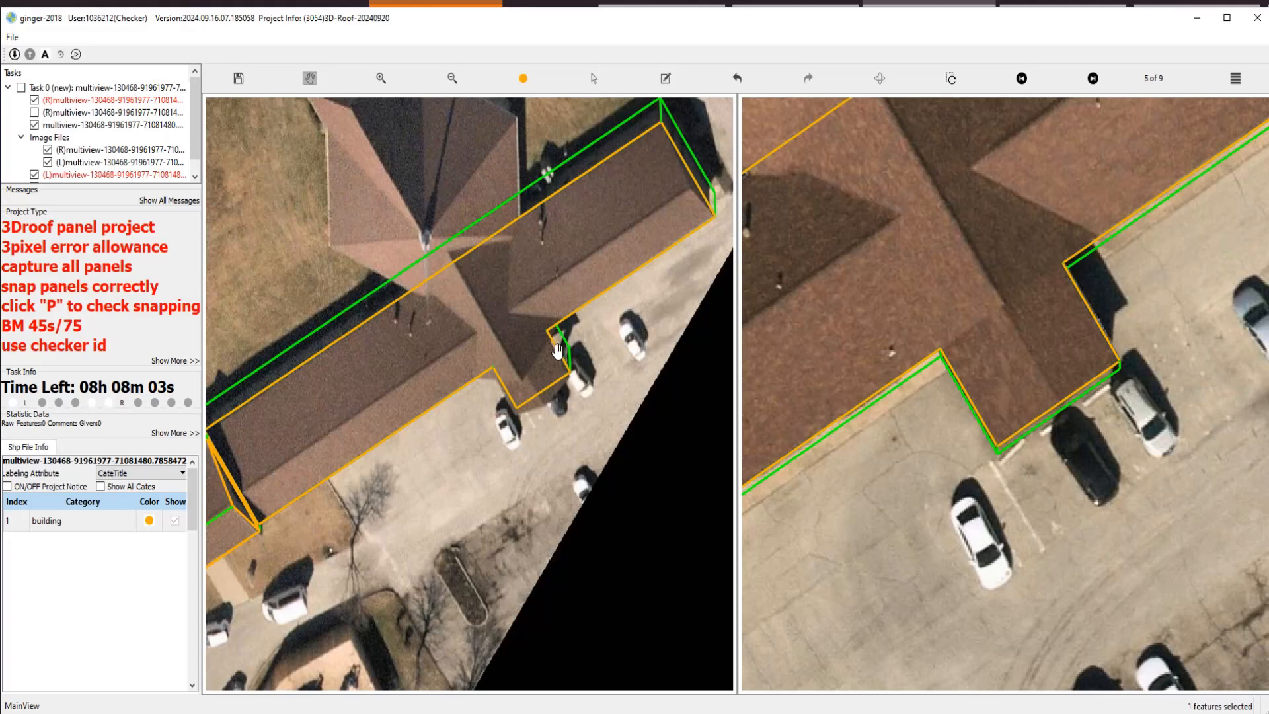
Draw the ridge line along the long brown roof from the connector's gable to the far gable end.
{"action": "key", "text": "p"}
{"action": "key", "text": "p"}
{"action": "left_click_drag", "start_coordinate": [442, 335], "coordinate": [473, 342]}
{"action": "key", "text": "Escape"}
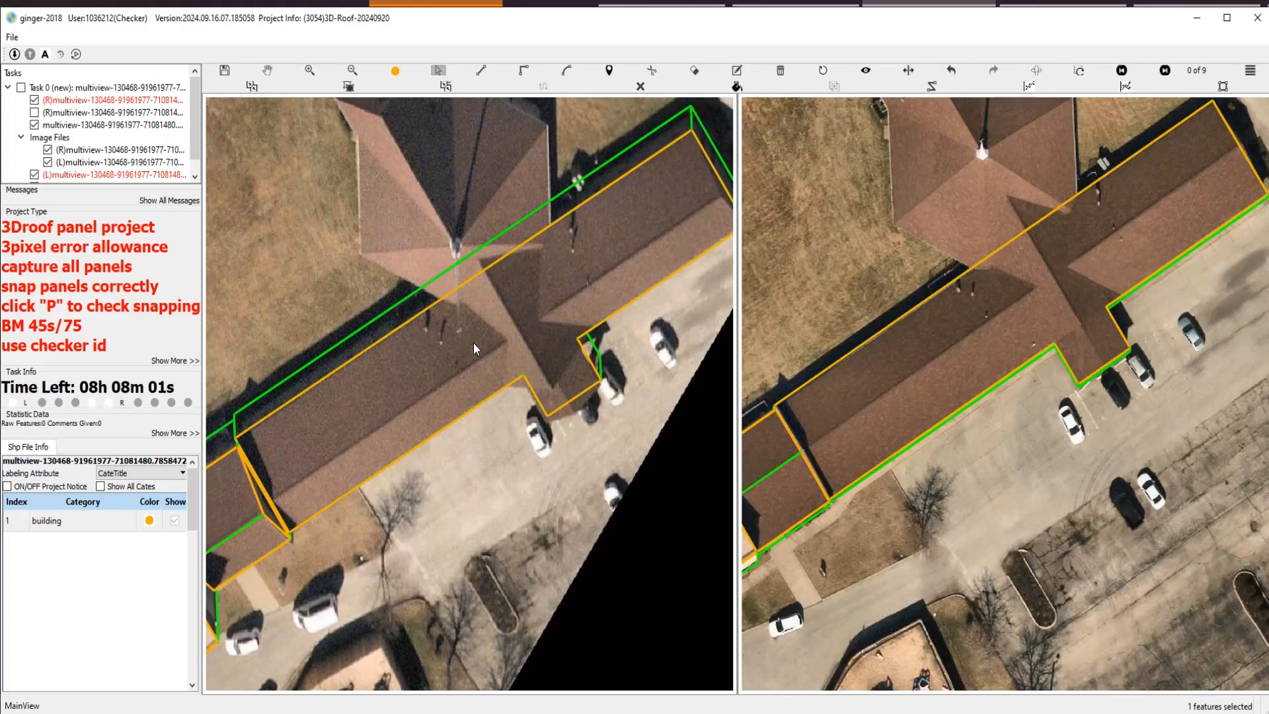
{"action": "scroll", "coordinate": [461, 465], "scroll_direction": "up", "scroll_amount": 4}
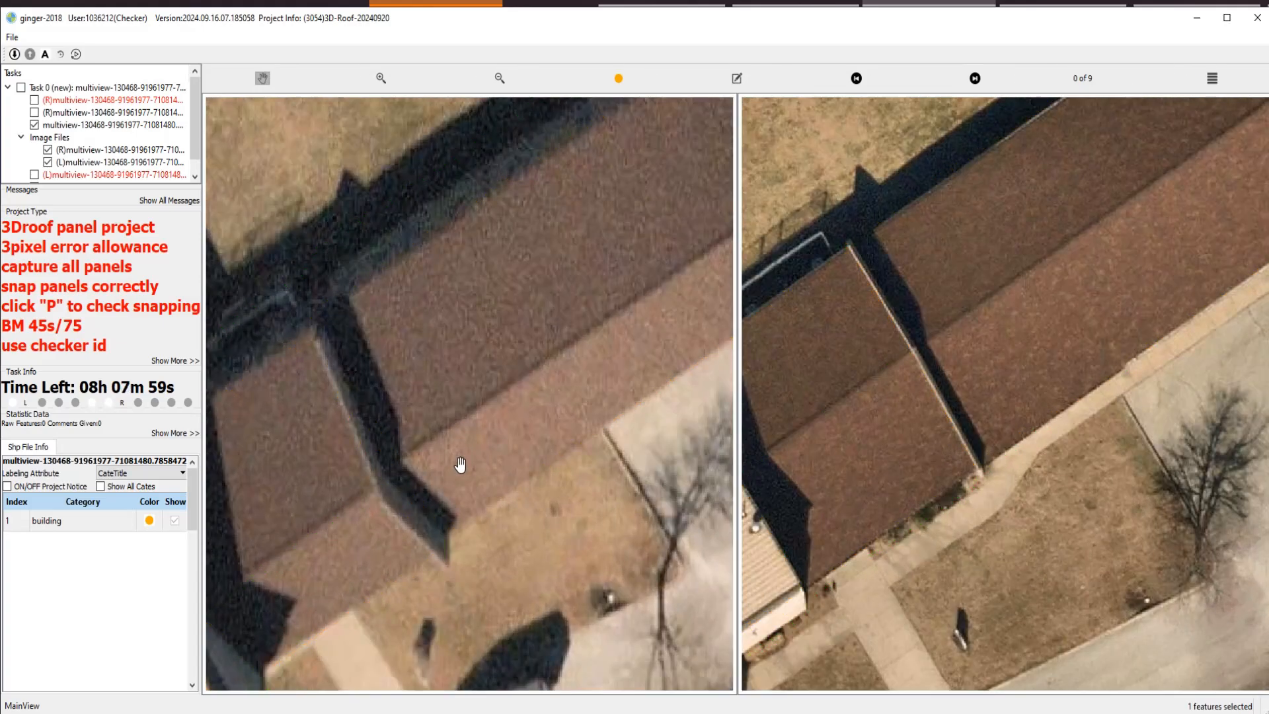
{"action": "scroll", "coordinate": [410, 473], "scroll_direction": "up", "scroll_amount": 3}
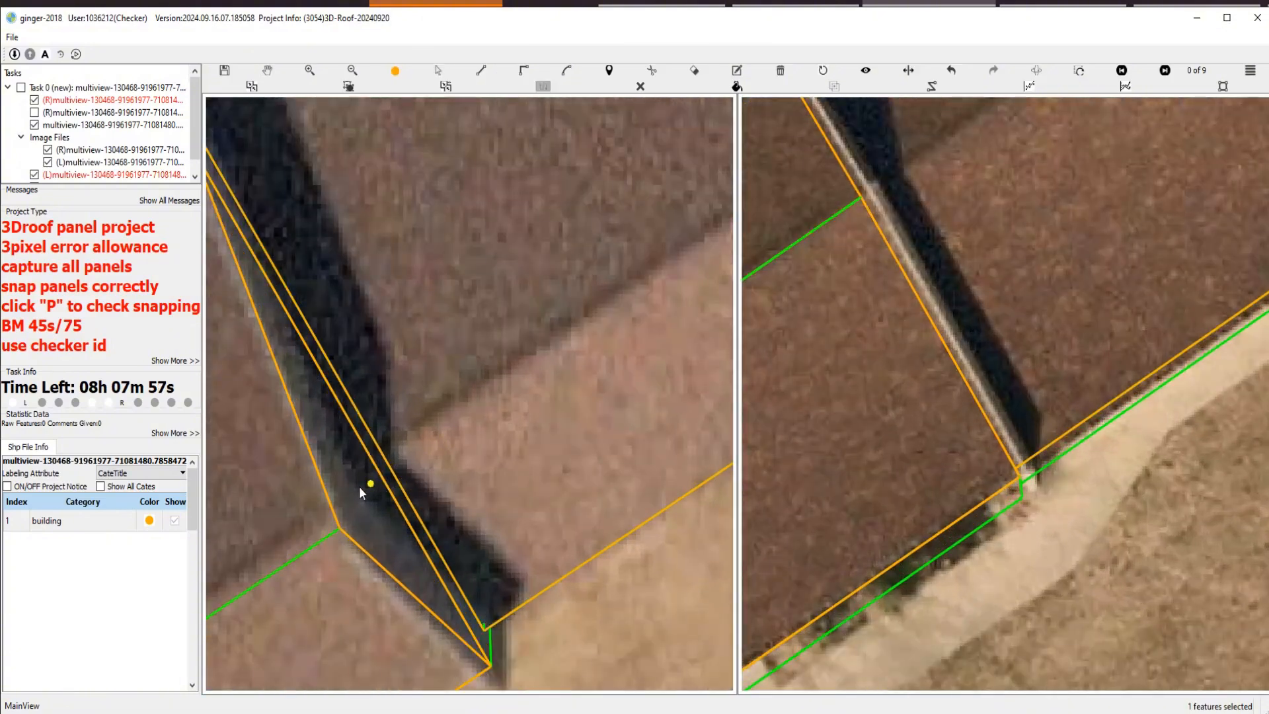
{"action": "left_click", "coordinate": [346, 480]}
{"action": "scroll", "coordinate": [364, 474], "scroll_direction": "down", "scroll_amount": 4}
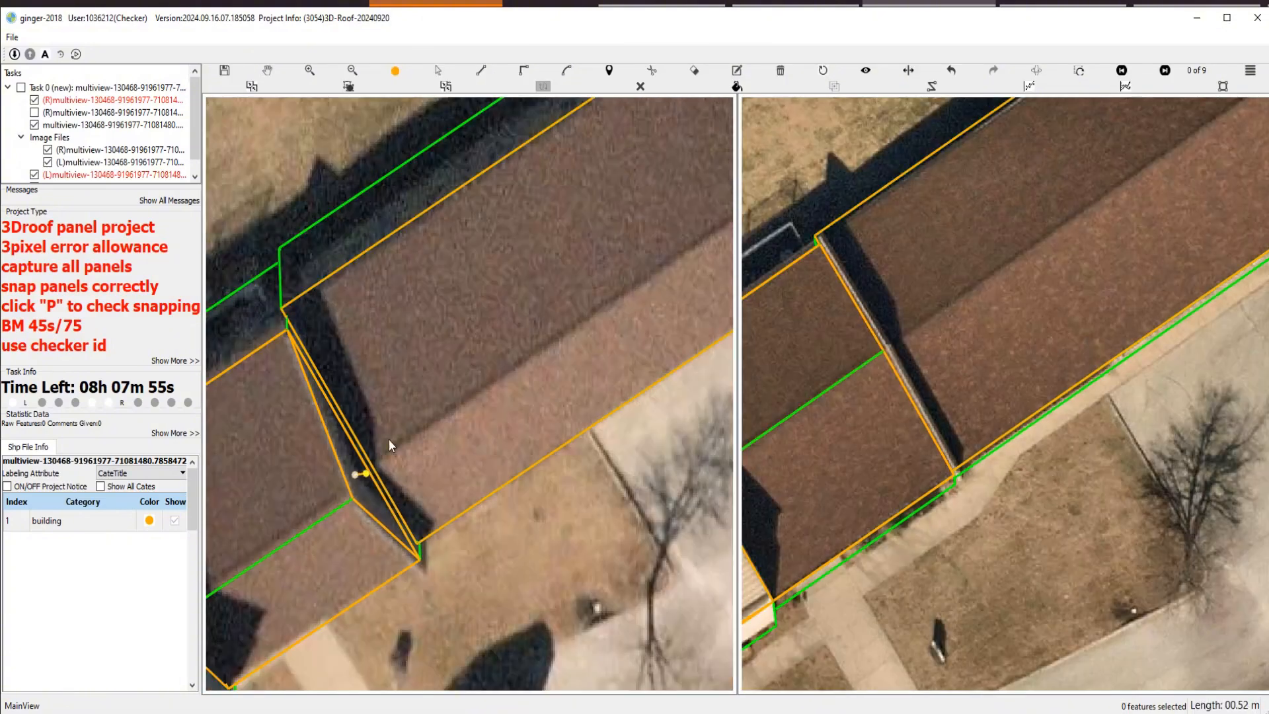
{"action": "left_click", "coordinate": [400, 300]}
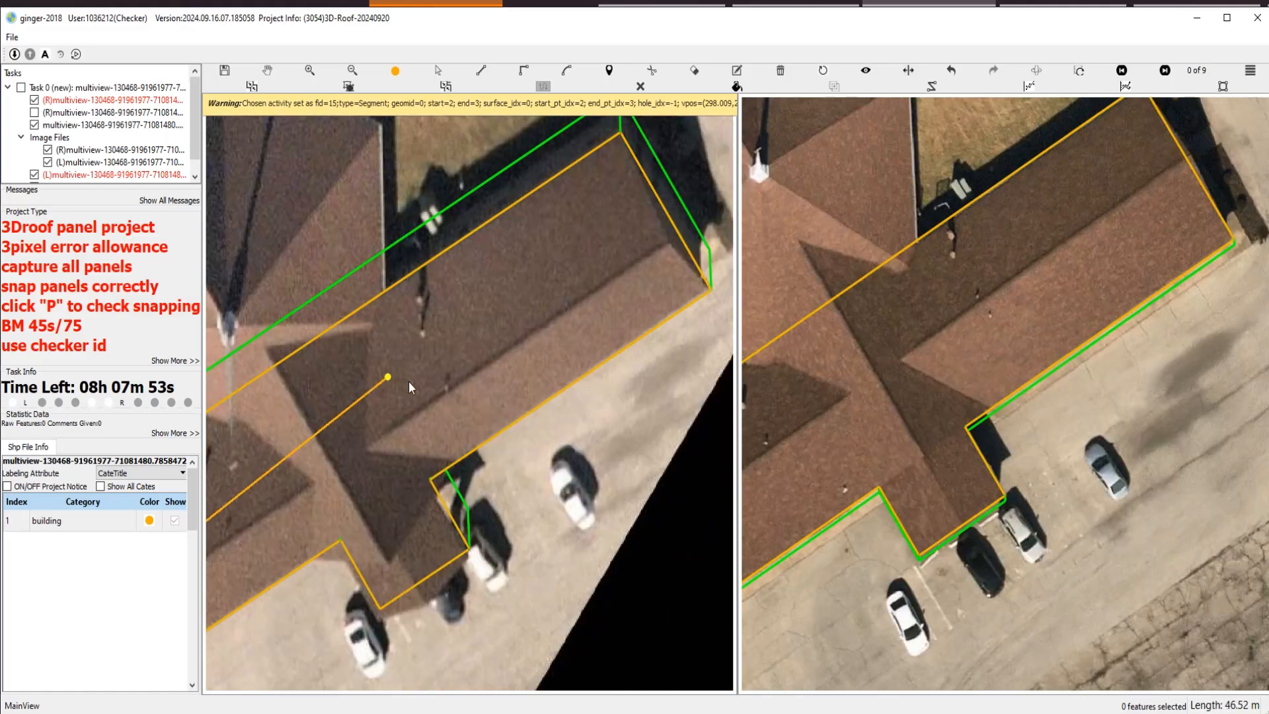
{"action": "left_click", "coordinate": [674, 251]}
{"action": "right_click", "coordinate": [674, 251]}
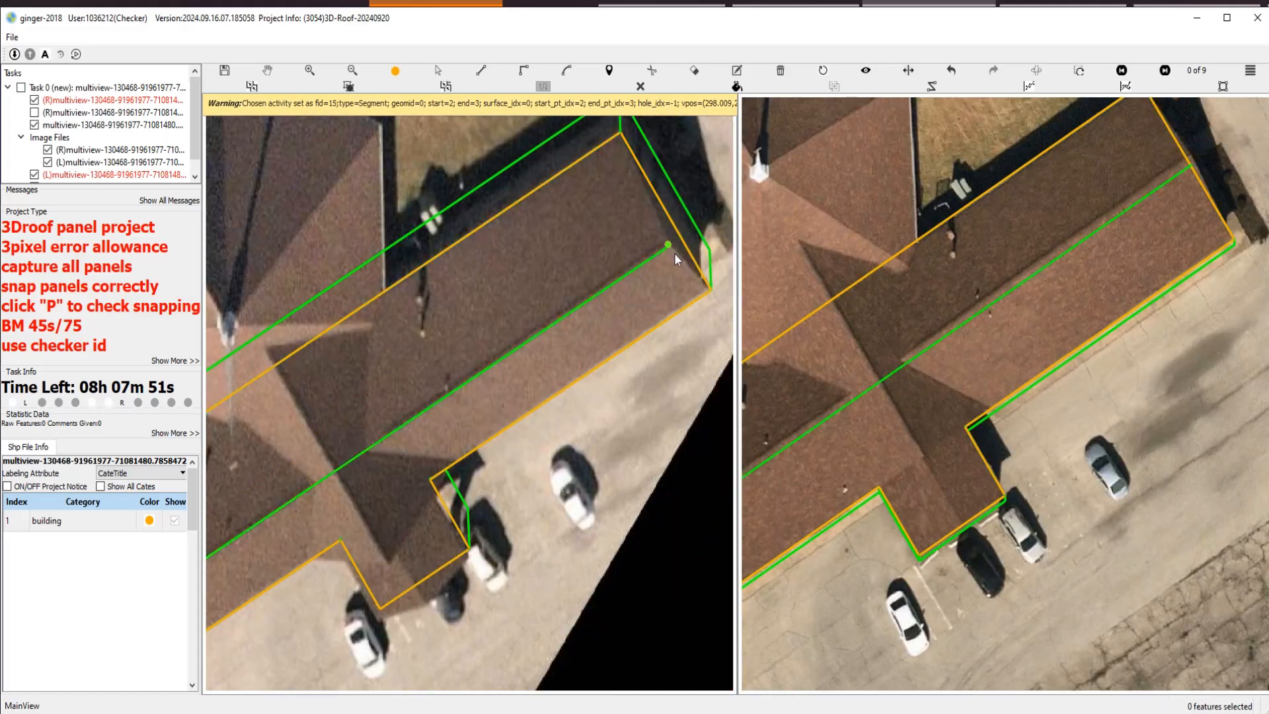
Trace the long roof's driveway-side slope panel in the 3D wireframe, from eave corner along the ridge to the far eave corner.
{"action": "scroll", "coordinate": [895, 403], "scroll_direction": "down", "scroll_amount": 3}
{"action": "scroll", "coordinate": [1031, 333], "scroll_direction": "up", "scroll_amount": 3}
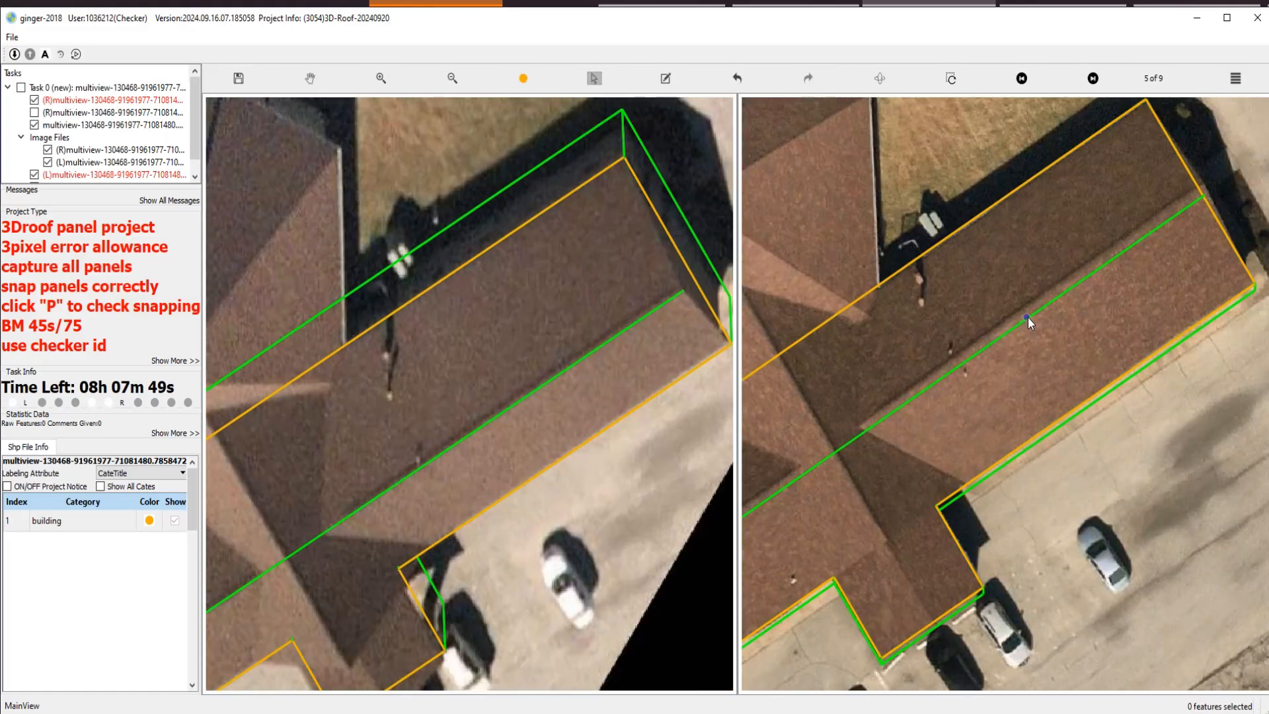
{"action": "scroll", "coordinate": [917, 350], "scroll_direction": "down", "scroll_amount": 2}
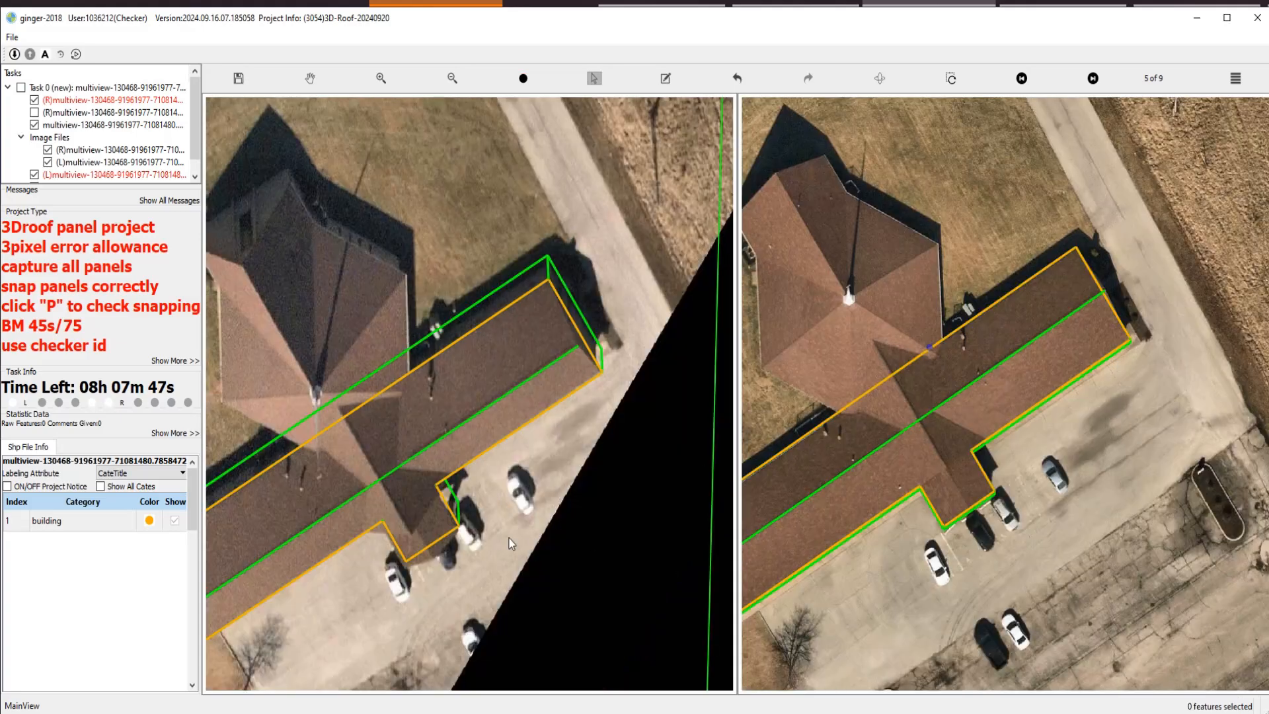
{"action": "left_click_drag", "start_coordinate": [339, 598], "coordinate": [485, 449]}
{"action": "scroll", "coordinate": [343, 464], "scroll_direction": "up", "scroll_amount": 2}
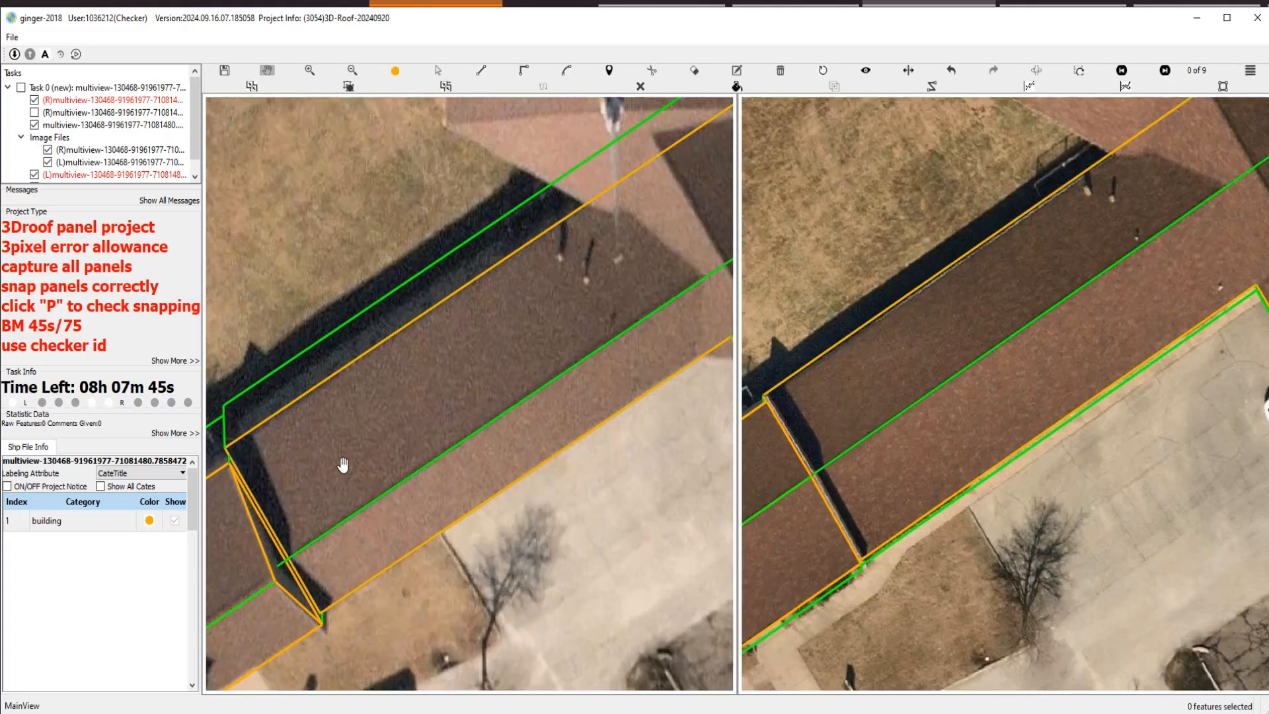
{"action": "left_click_drag", "start_coordinate": [366, 439], "coordinate": [272, 299]}
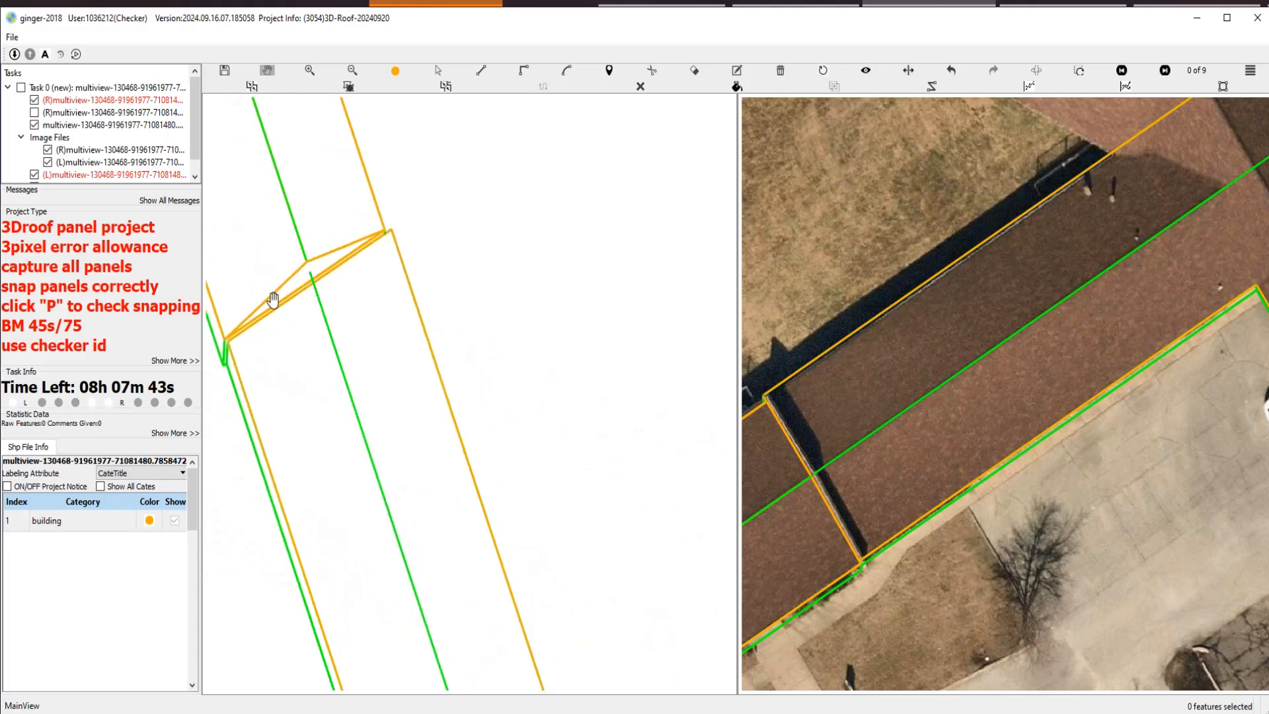
{"action": "left_click_drag", "start_coordinate": [328, 421], "coordinate": [318, 373]}
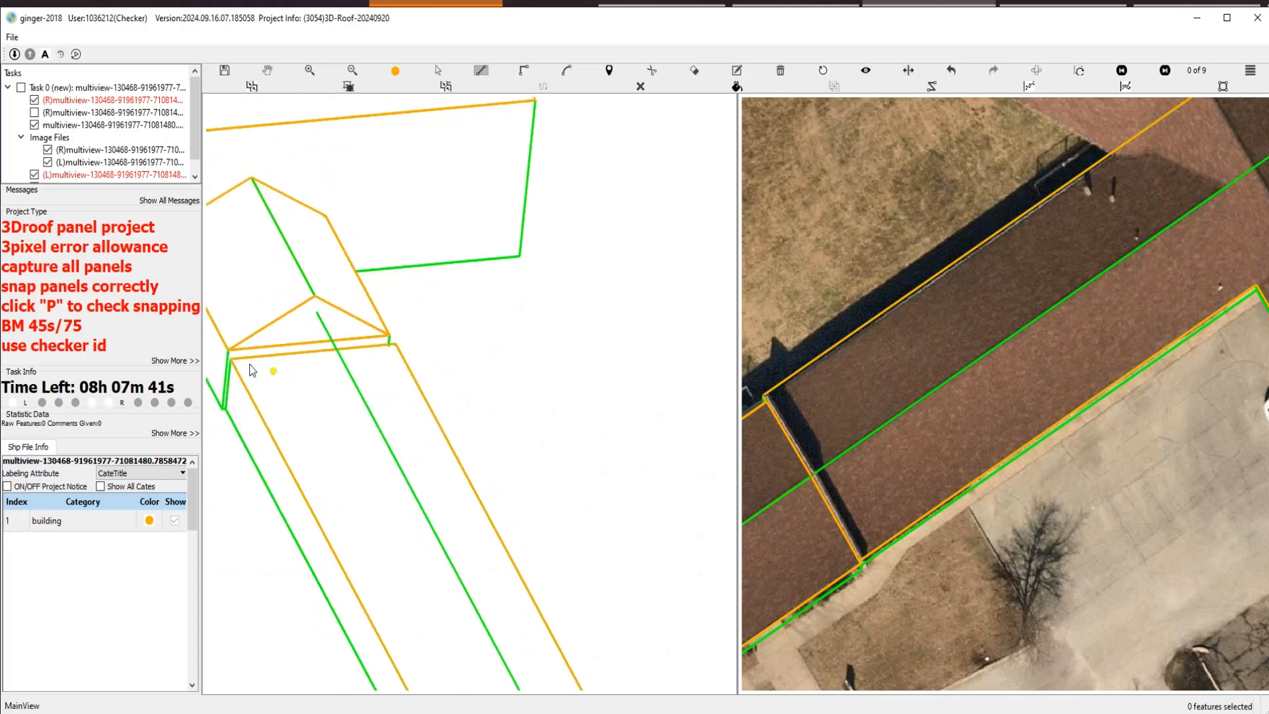
{"action": "scroll", "coordinate": [315, 319], "scroll_direction": "down", "scroll_amount": 3}
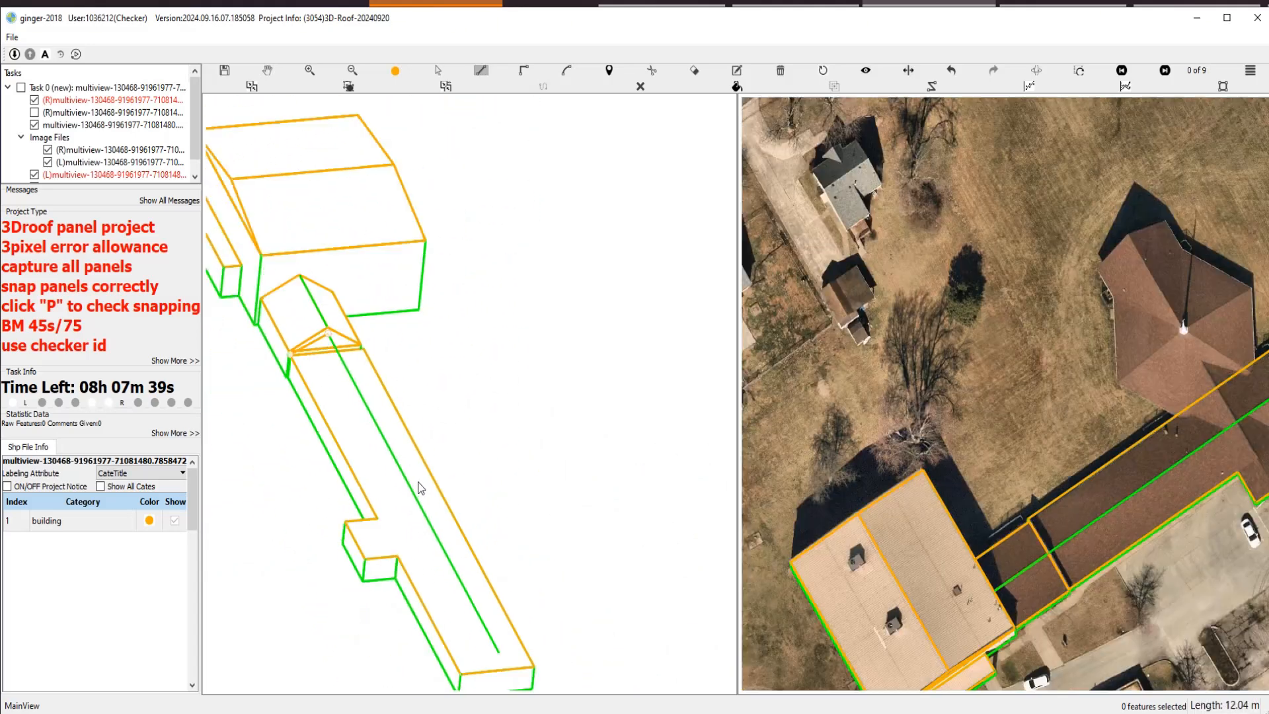
{"action": "left_click_drag", "start_coordinate": [451, 592], "coordinate": [361, 378]}
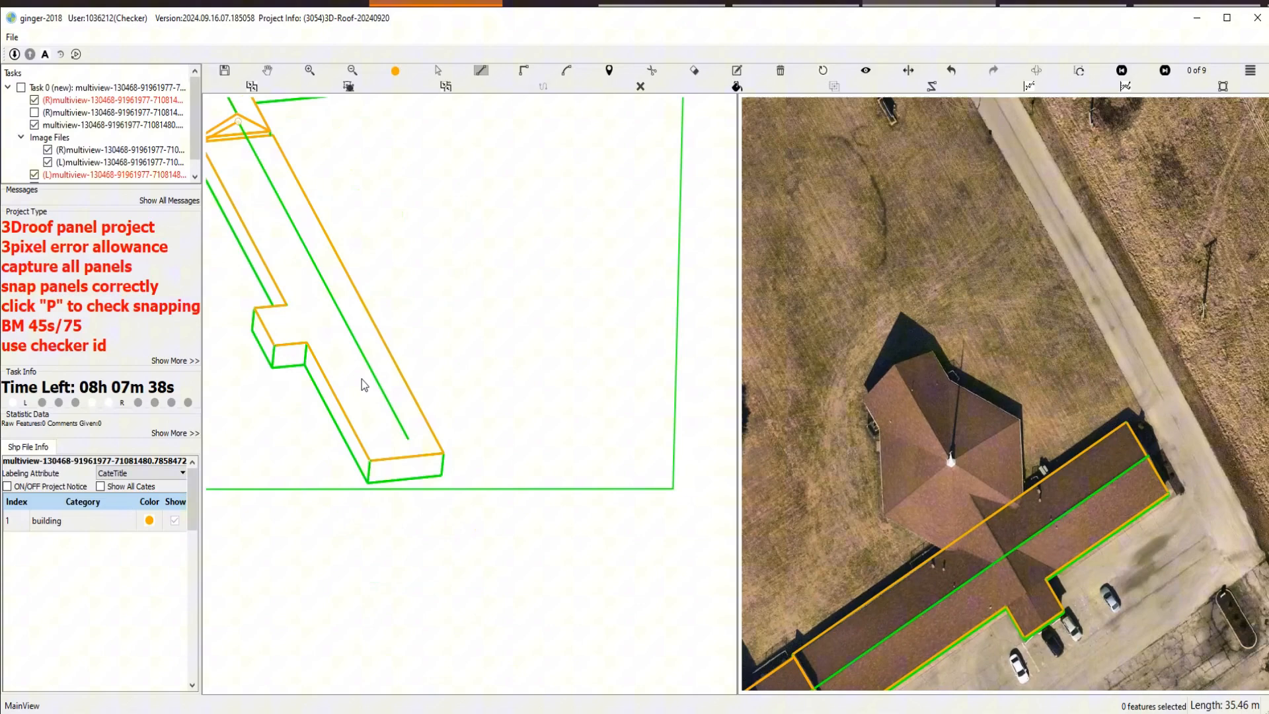
{"action": "right_click", "coordinate": [348, 297]}
Trace the long roof's field-side slope panel from the connector-end eave corner through both ridge ends to the far eave corner.
{"action": "left_click_drag", "start_coordinate": [320, 296], "coordinate": [404, 409]}
{"action": "key", "text": "l"}
{"action": "left_click", "coordinate": [360, 252]}
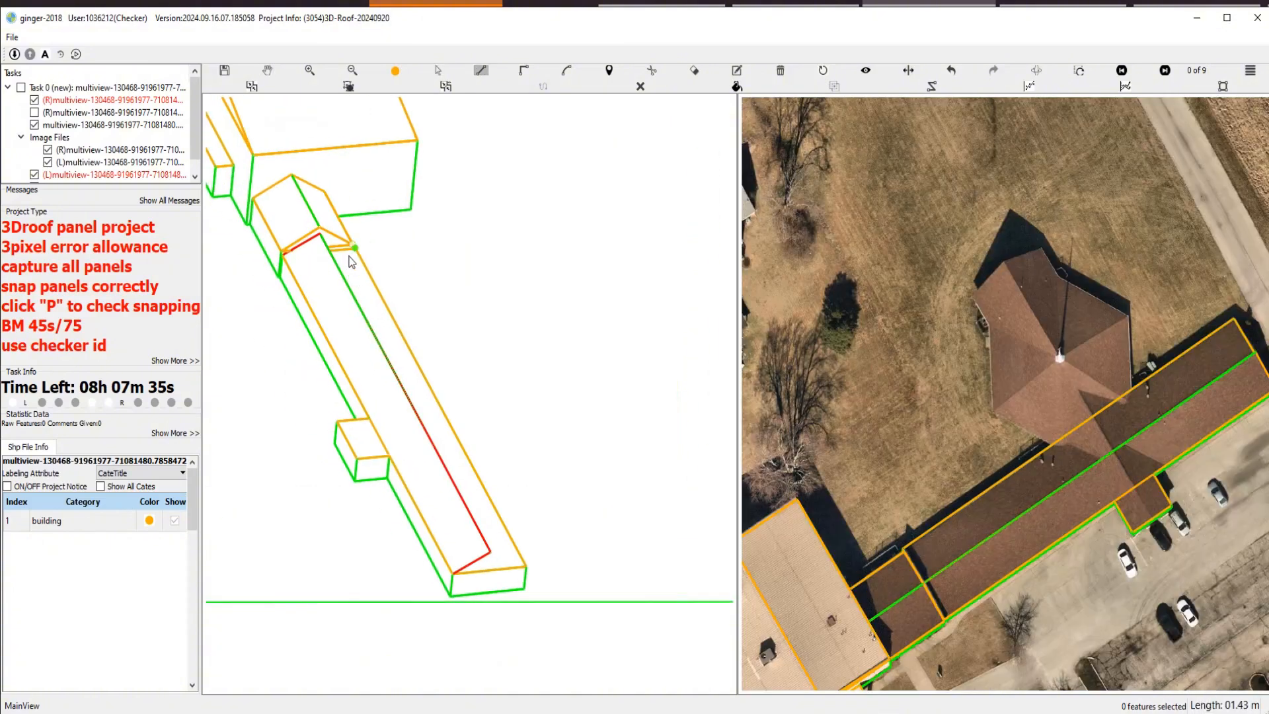
{"action": "scroll", "coordinate": [355, 252], "scroll_direction": "up", "scroll_amount": 1}
{"action": "left_click_drag", "start_coordinate": [324, 271], "coordinate": [421, 420]}
{"action": "scroll", "coordinate": [424, 392], "scroll_direction": "up", "scroll_amount": 4}
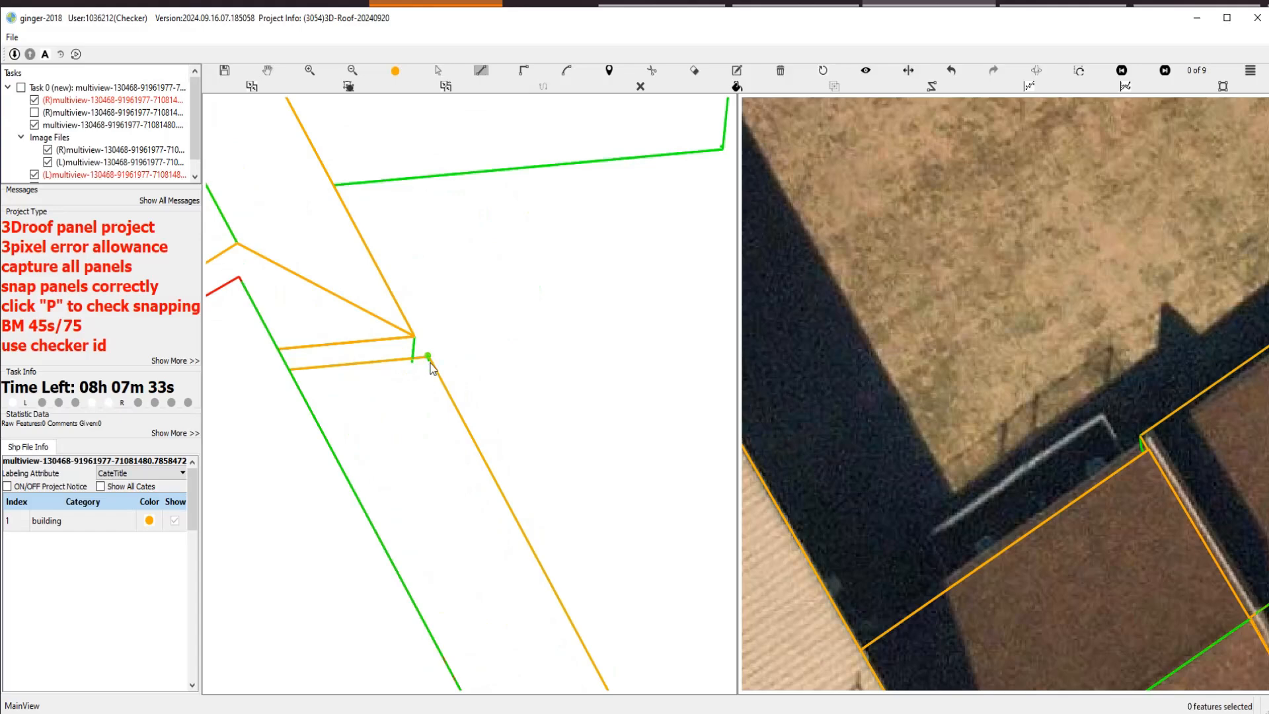
{"action": "left_click", "coordinate": [430, 361]}
{"action": "left_click", "coordinate": [241, 279]}
{"action": "scroll", "coordinate": [357, 436], "scroll_direction": "down", "scroll_amount": 2}
{"action": "left_click_drag", "start_coordinate": [463, 561], "coordinate": [380, 311]}
{"action": "left_click_drag", "start_coordinate": [486, 588], "coordinate": [281, 240]}
{"action": "left_click", "coordinate": [394, 414]}
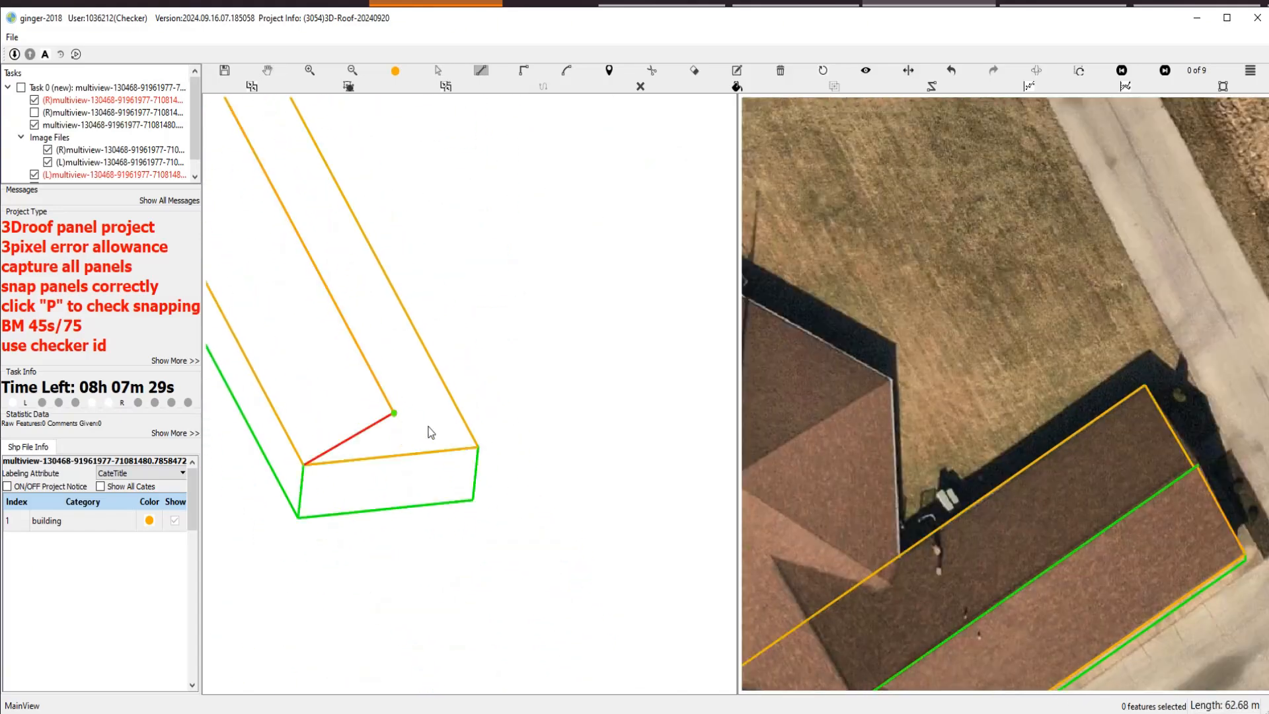
{"action": "left_click", "coordinate": [477, 447]}
Snap the panels' peak vertex onto the ridge end at the long roof's far gable.
{"action": "scroll", "coordinate": [399, 417], "scroll_direction": "up", "scroll_amount": 4}
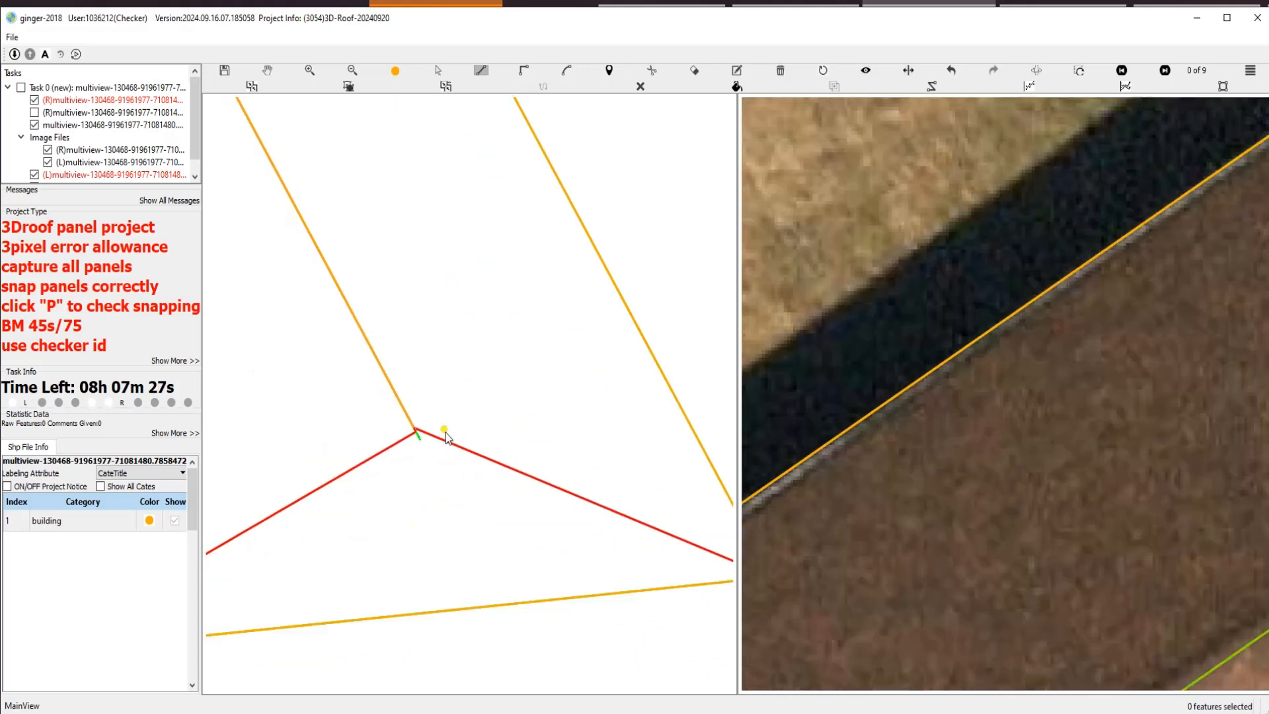
{"action": "scroll", "coordinate": [446, 432], "scroll_direction": "up", "scroll_amount": 1}
{"action": "key", "text": "s"}
{"action": "left_click", "coordinate": [407, 432]}
{"action": "left_click_drag", "start_coordinate": [406, 431], "coordinate": [413, 444]}
{"action": "left_click", "coordinate": [356, 415]}
{"action": "left_click", "coordinate": [357, 415]}
{"action": "scroll", "coordinate": [415, 447], "scroll_direction": "down", "scroll_amount": 3}
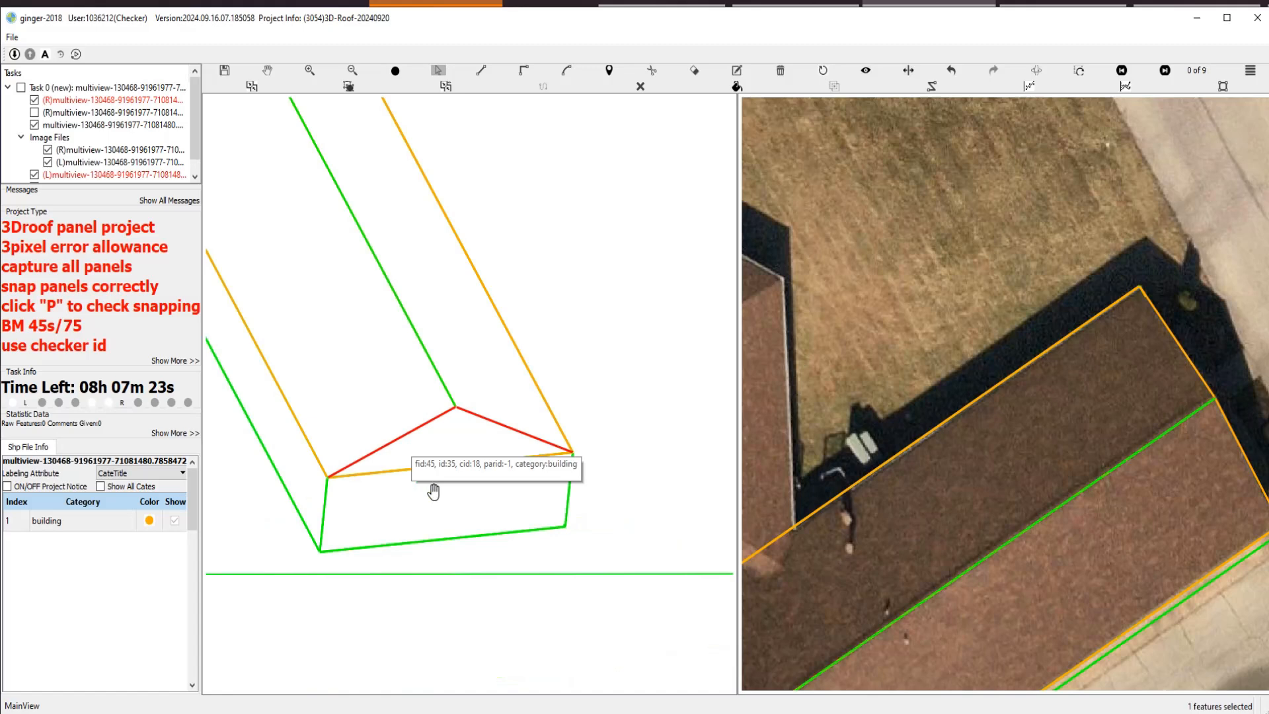
Trace the long roof's far gable from the driveway-side eave corner over the ridge end to the field-side eave corner.
{"action": "left_click", "coordinate": [328, 476]}
{"action": "left_click", "coordinate": [455, 406]}
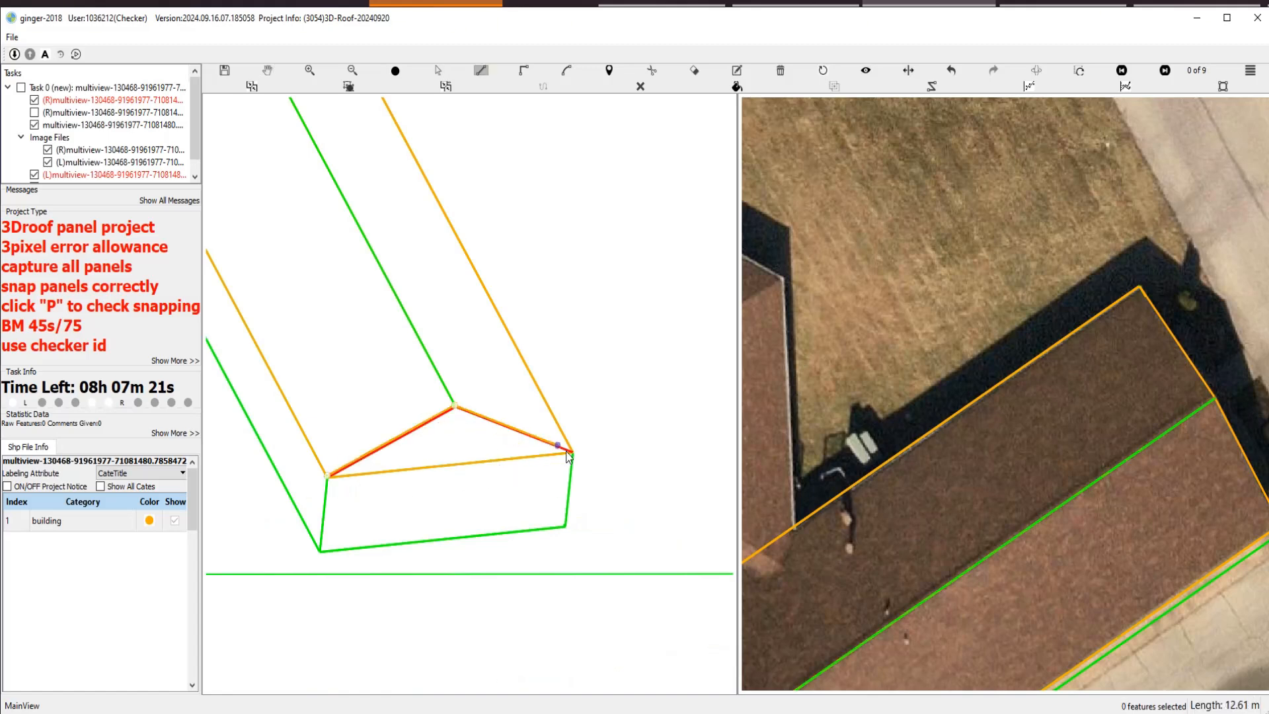
{"action": "double_click", "coordinate": [573, 453]}
Delete the unsnapped red gable edges at the long roof's connector end.
{"action": "scroll", "coordinate": [568, 450], "scroll_direction": "down", "scroll_amount": 2}
{"action": "key", "text": "h"}
{"action": "left_click_drag", "start_coordinate": [354, 334], "coordinate": [513, 509]}
{"action": "scroll", "coordinate": [513, 510], "scroll_direction": "up", "scroll_amount": 3}
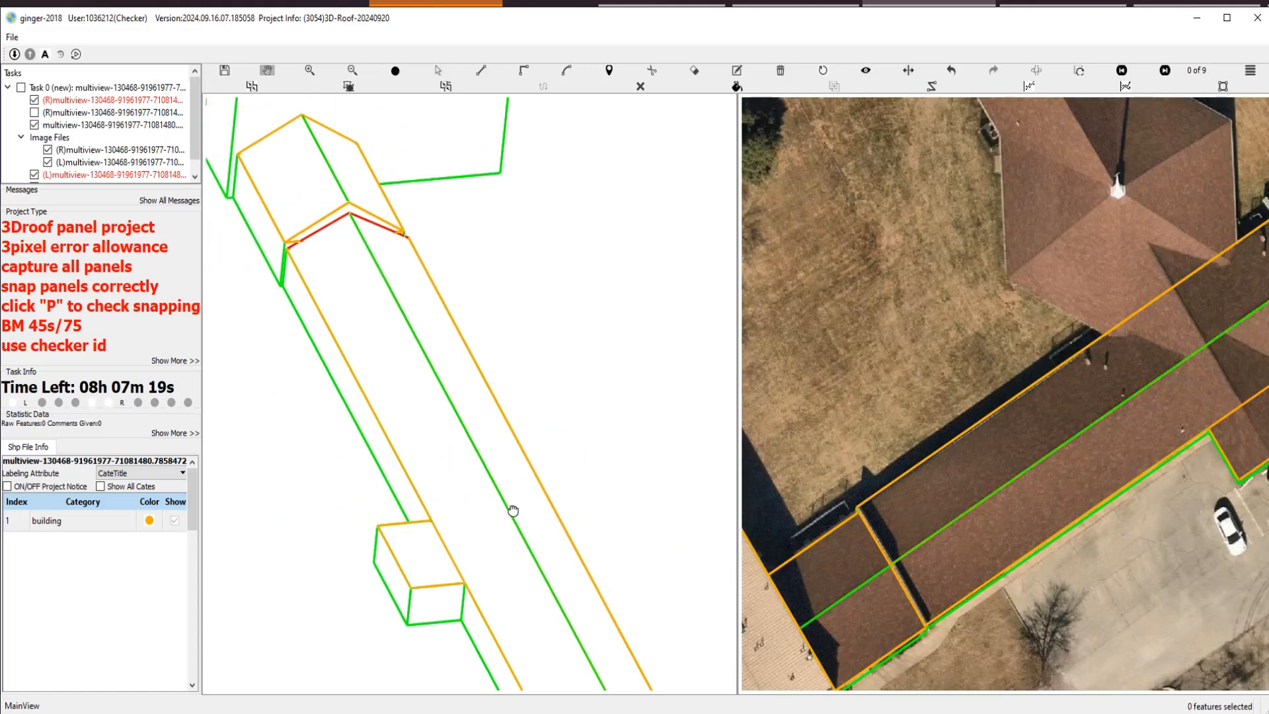
{"action": "left_click_drag", "start_coordinate": [383, 319], "coordinate": [505, 489]}
{"action": "left_click_drag", "start_coordinate": [330, 463], "coordinate": [553, 398]}
{"action": "scroll", "coordinate": [453, 347], "scroll_direction": "up", "scroll_amount": 2}
{"action": "left_click_drag", "start_coordinate": [464, 348], "coordinate": [294, 450]}
{"action": "key", "text": "s"}
{"action": "scroll", "coordinate": [470, 424], "scroll_direction": "down", "scroll_amount": 2}
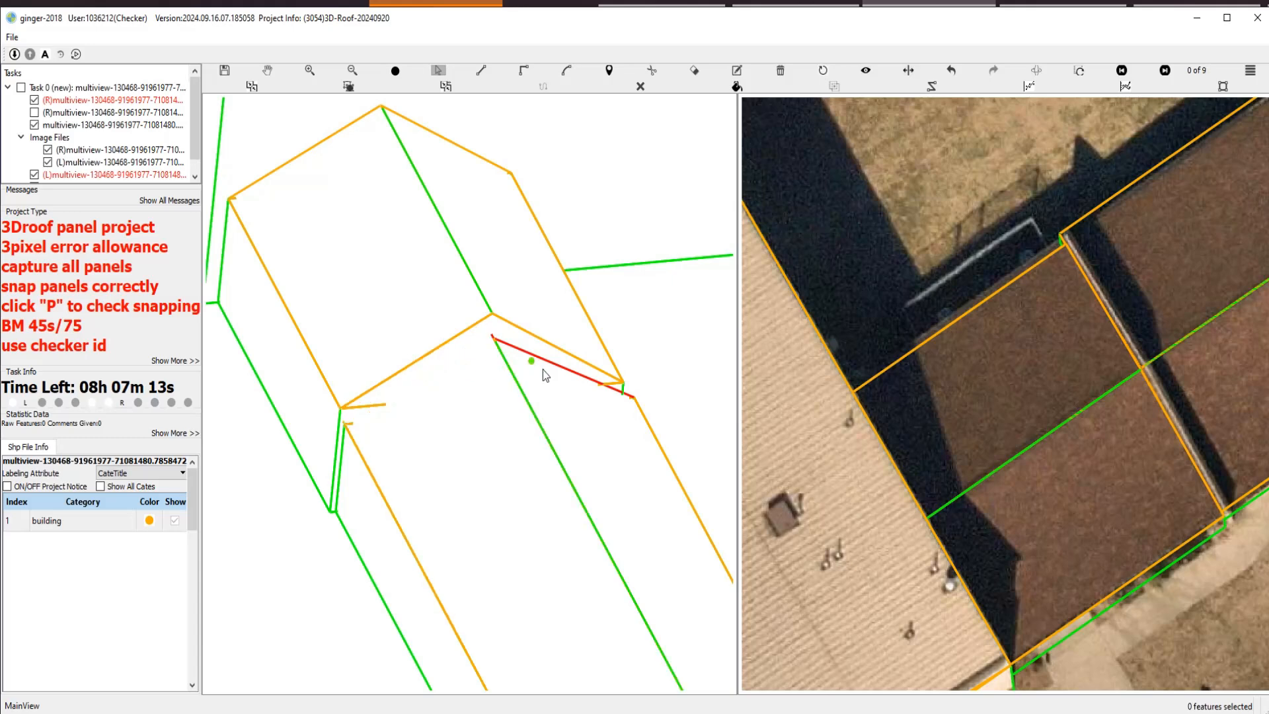
{"action": "scroll", "coordinate": [542, 370], "scroll_direction": "up", "scroll_amount": 1}
{"action": "key", "text": "Delete"}
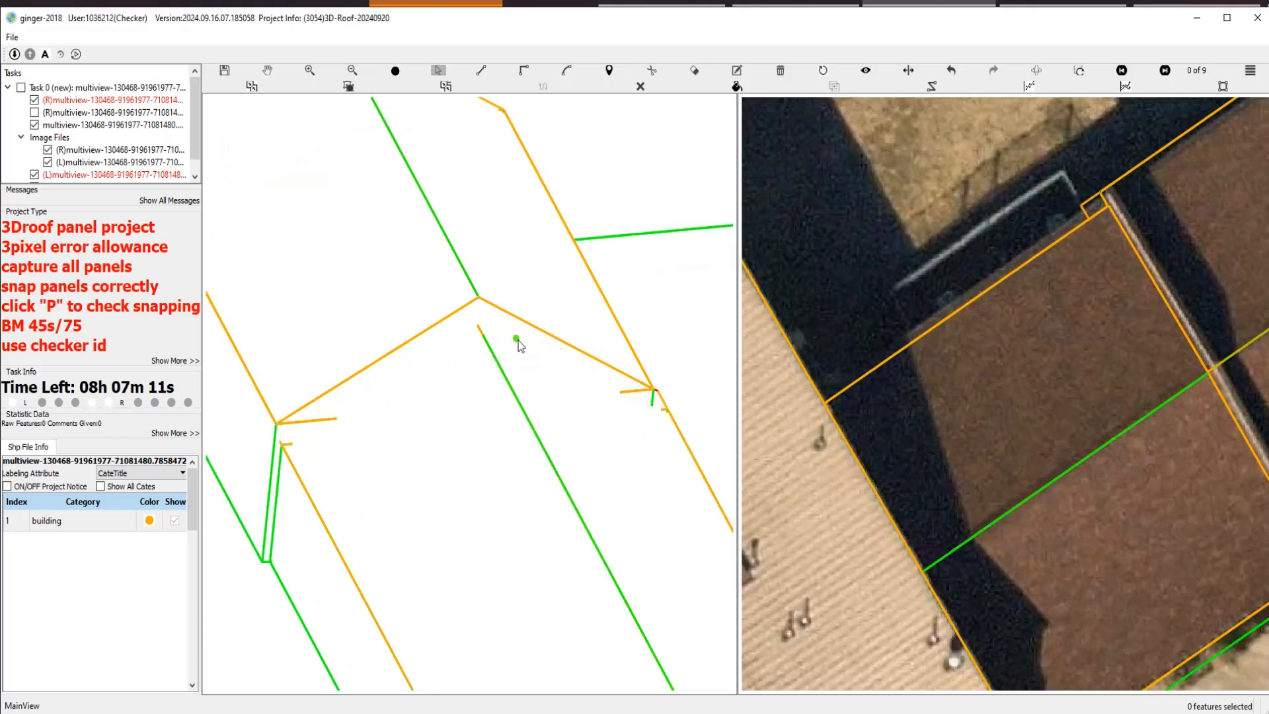
Delete the leftover red edges between the two gables and the small triangle at the driveway-side eave corner.
{"action": "key", "text": "p"}
{"action": "left_click_drag", "start_coordinate": [423, 290], "coordinate": [514, 347]}
{"action": "scroll", "coordinate": [454, 378], "scroll_direction": "up", "scroll_amount": 1}
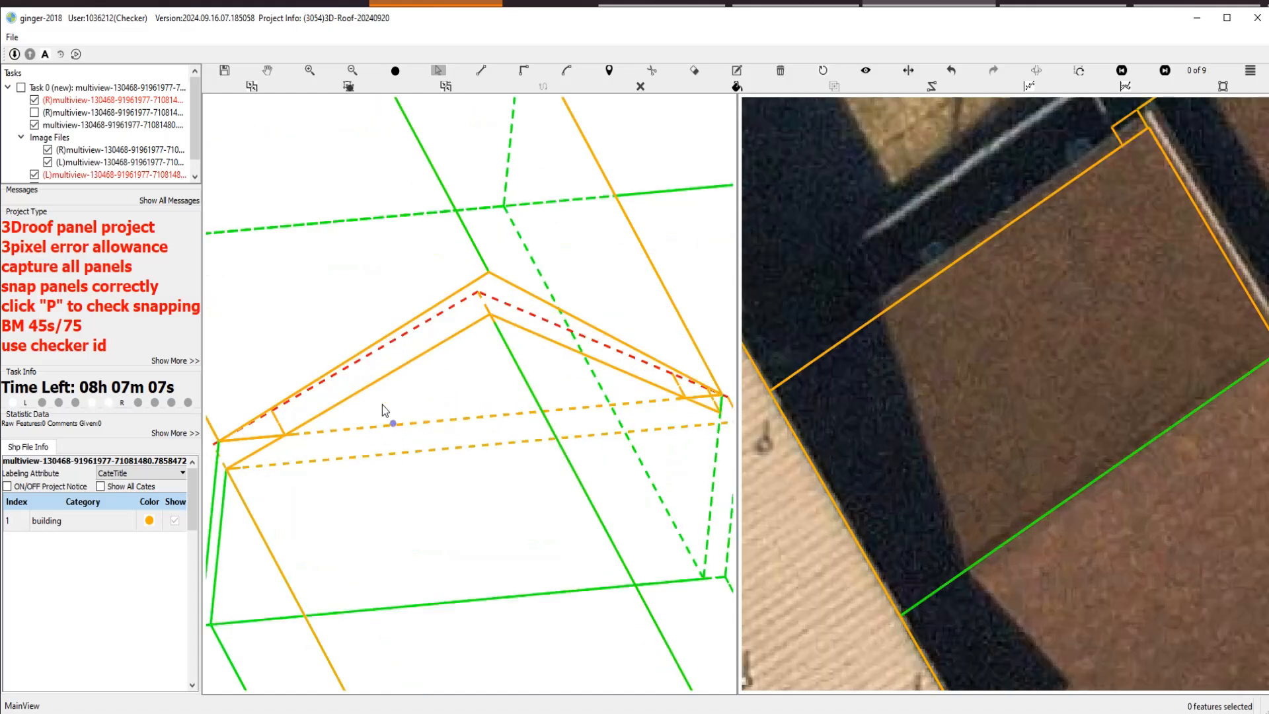
{"action": "left_click", "coordinate": [415, 328]}
{"action": "key", "text": "Delete"}
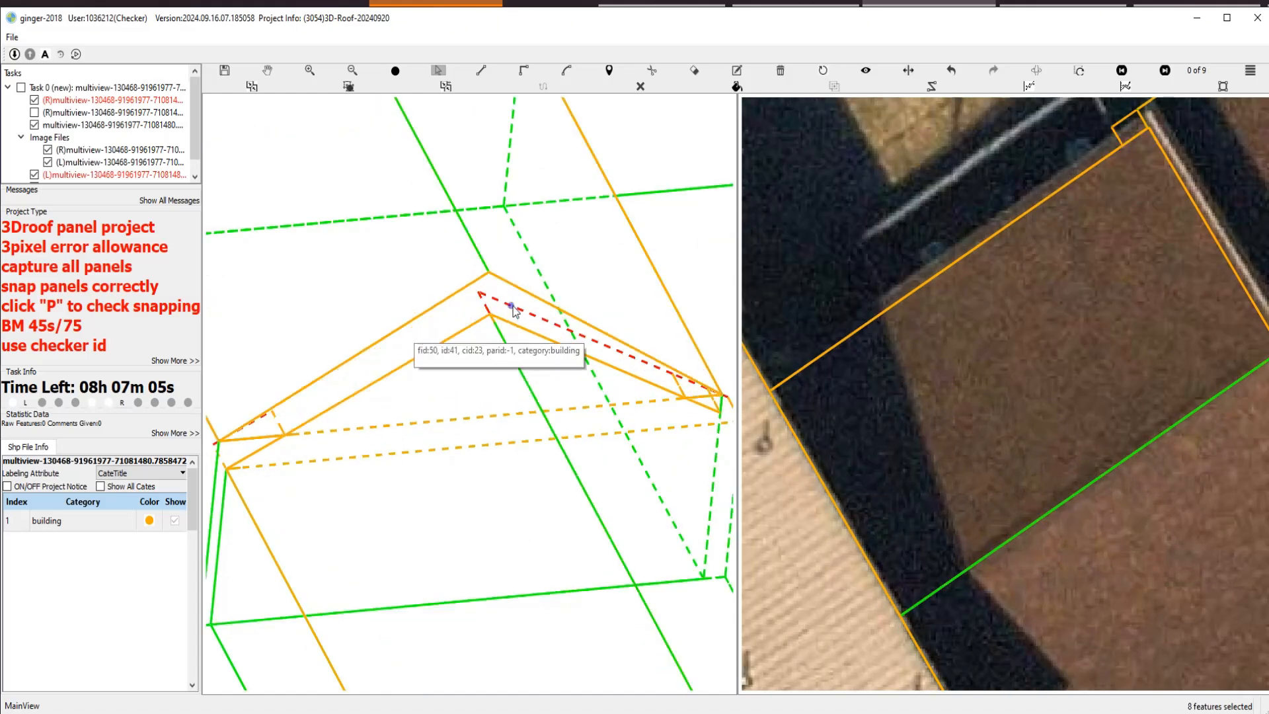
{"action": "left_click", "coordinate": [514, 309]}
{"action": "left_click", "coordinate": [278, 426]}
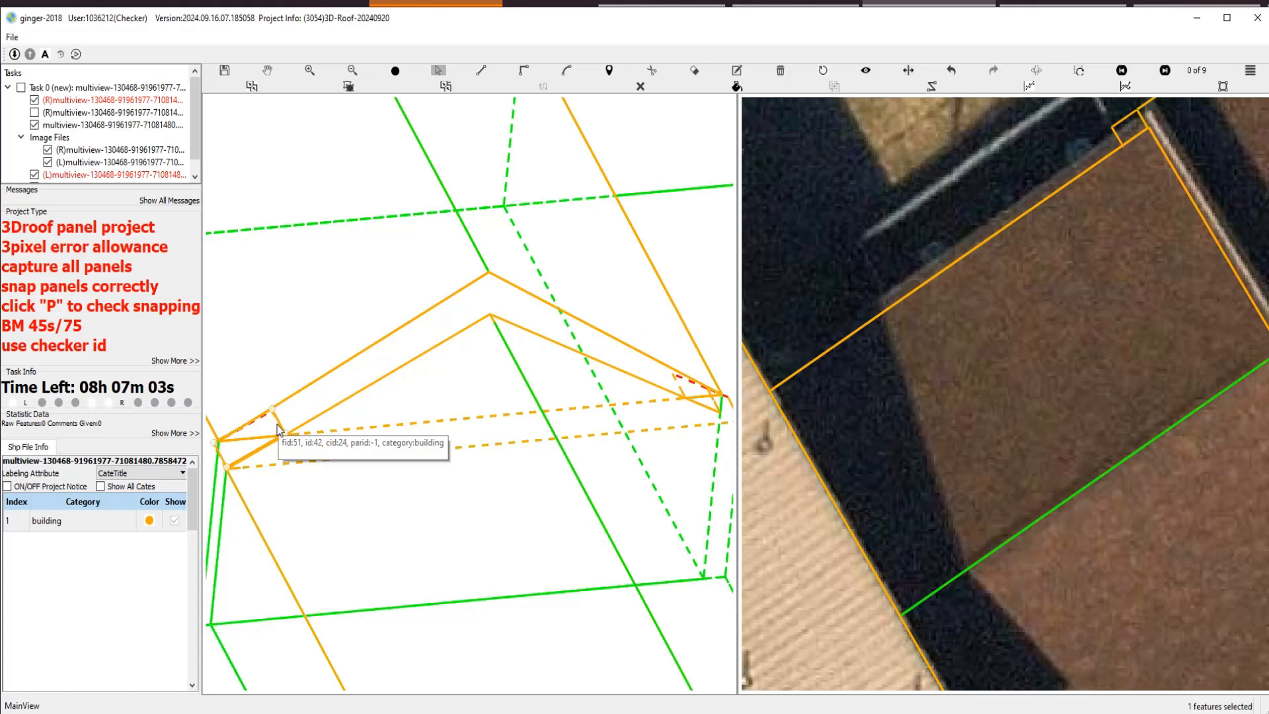
{"action": "key", "text": "Delete"}
Inspect the small leftover triangle and short red edge at the joint's field-side eave corner.
{"action": "left_click_drag", "start_coordinate": [491, 417], "coordinate": [351, 431]}
{"action": "left_click", "coordinate": [351, 431]}
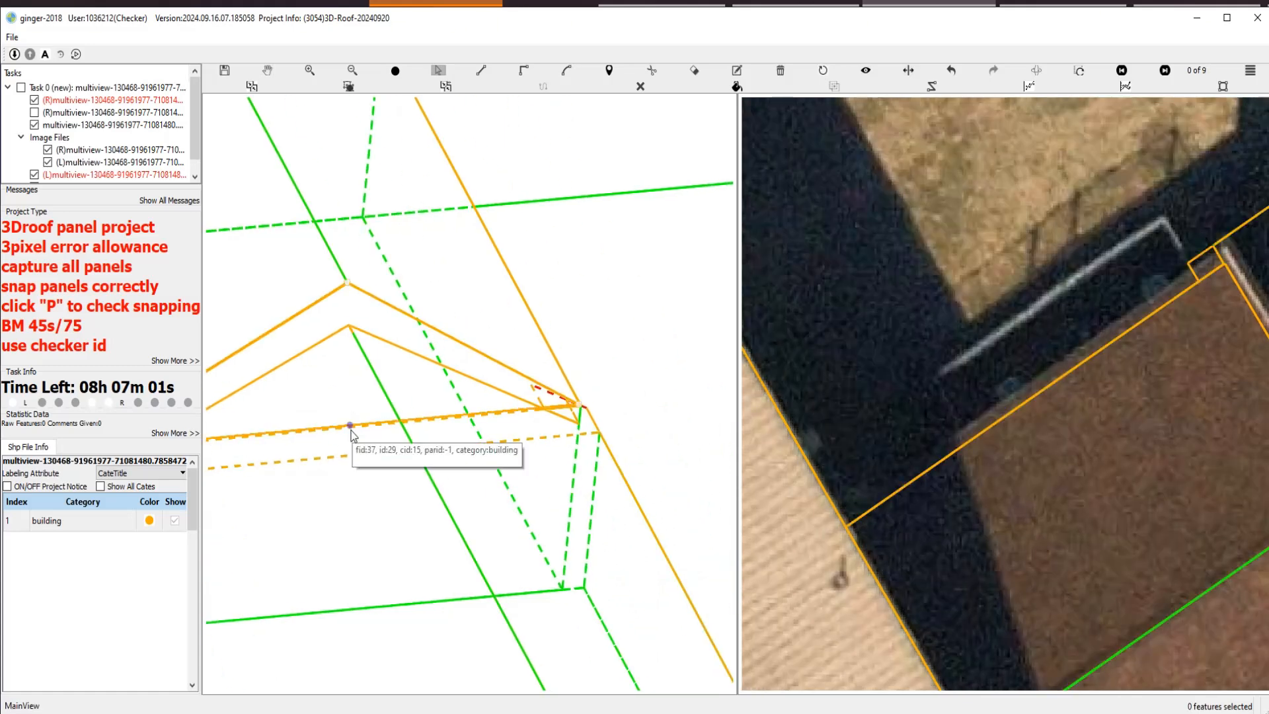
{"action": "scroll", "coordinate": [595, 389], "scroll_direction": "up", "scroll_amount": 4}
{"action": "left_click", "coordinate": [482, 402]}
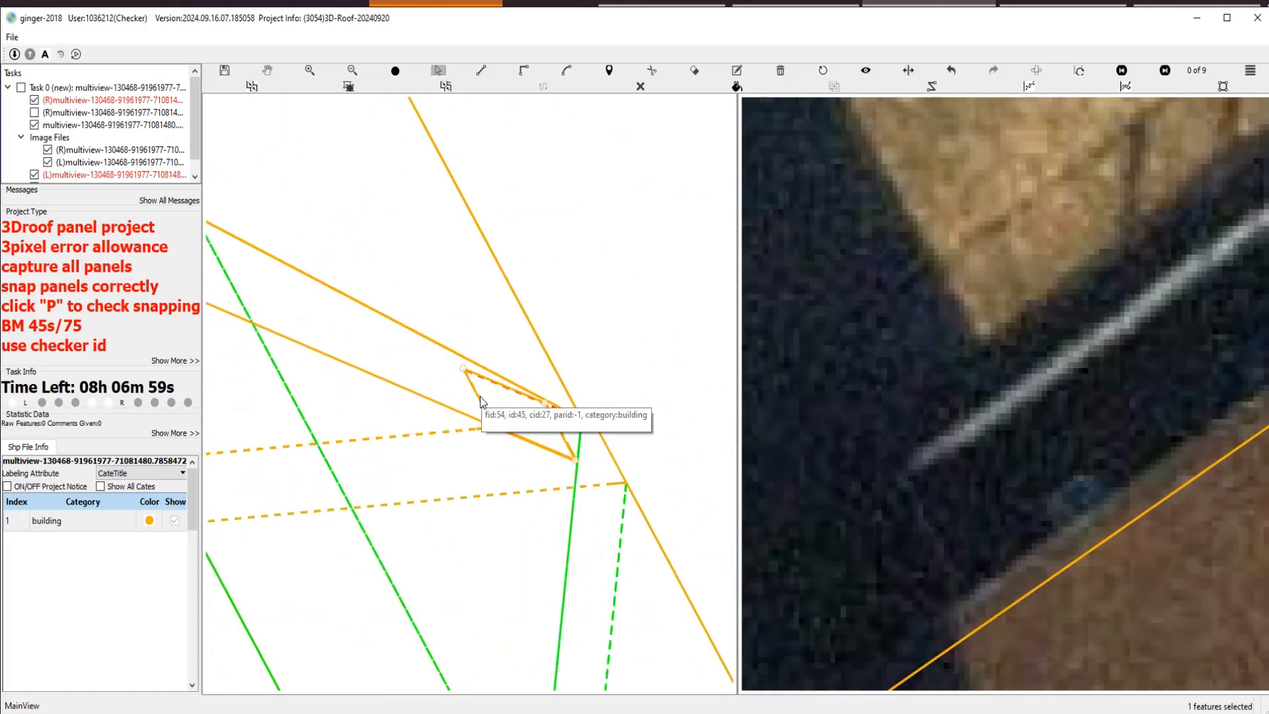
{"action": "scroll", "coordinate": [522, 428], "scroll_direction": "down", "scroll_amount": 4}
{"action": "scroll", "coordinate": [509, 422], "scroll_direction": "up", "scroll_amount": 5}
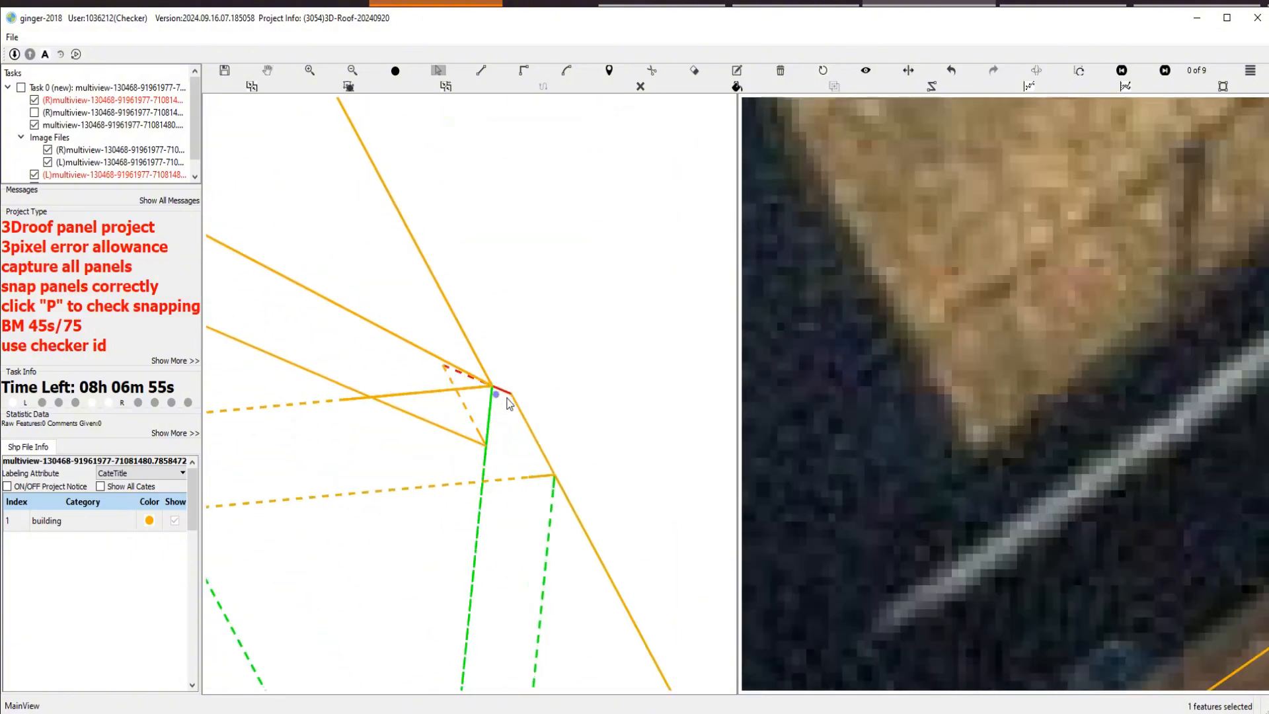
{"action": "scroll", "coordinate": [502, 433], "scroll_direction": "down", "scroll_amount": 6}
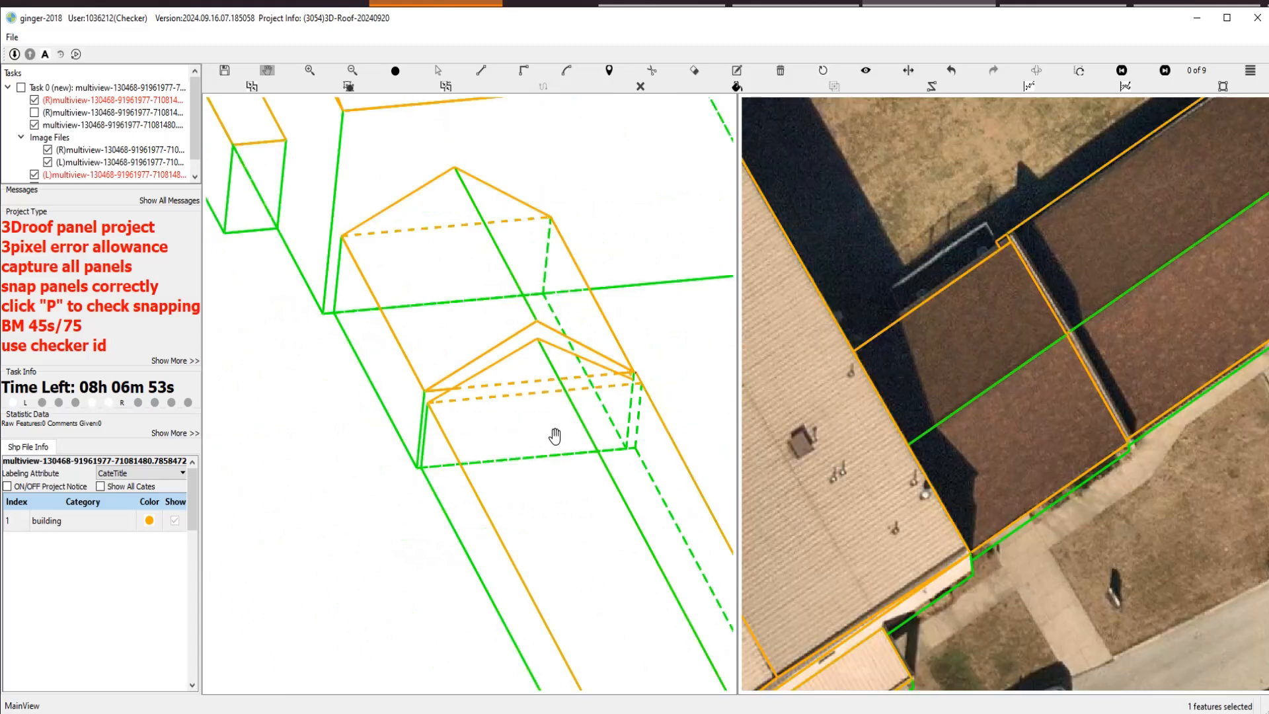
Examine how the connector's and long roof's gable edges overlap at both eave corners, viewing the wireframe from another angle.
{"action": "left_click_drag", "start_coordinate": [539, 438], "coordinate": [573, 434]}
{"action": "scroll", "coordinate": [586, 343], "scroll_direction": "up", "scroll_amount": 2}
{"action": "key", "text": "Escape"}
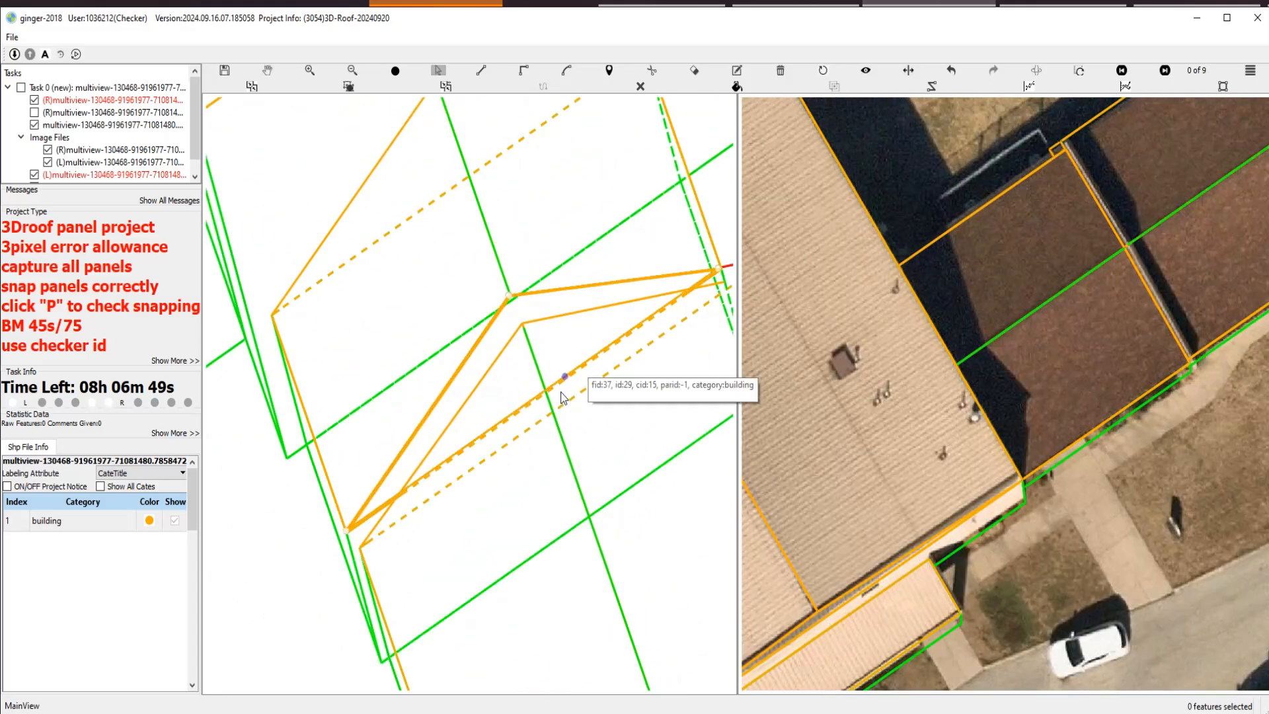
{"action": "scroll", "coordinate": [447, 457], "scroll_direction": "up", "scroll_amount": 4}
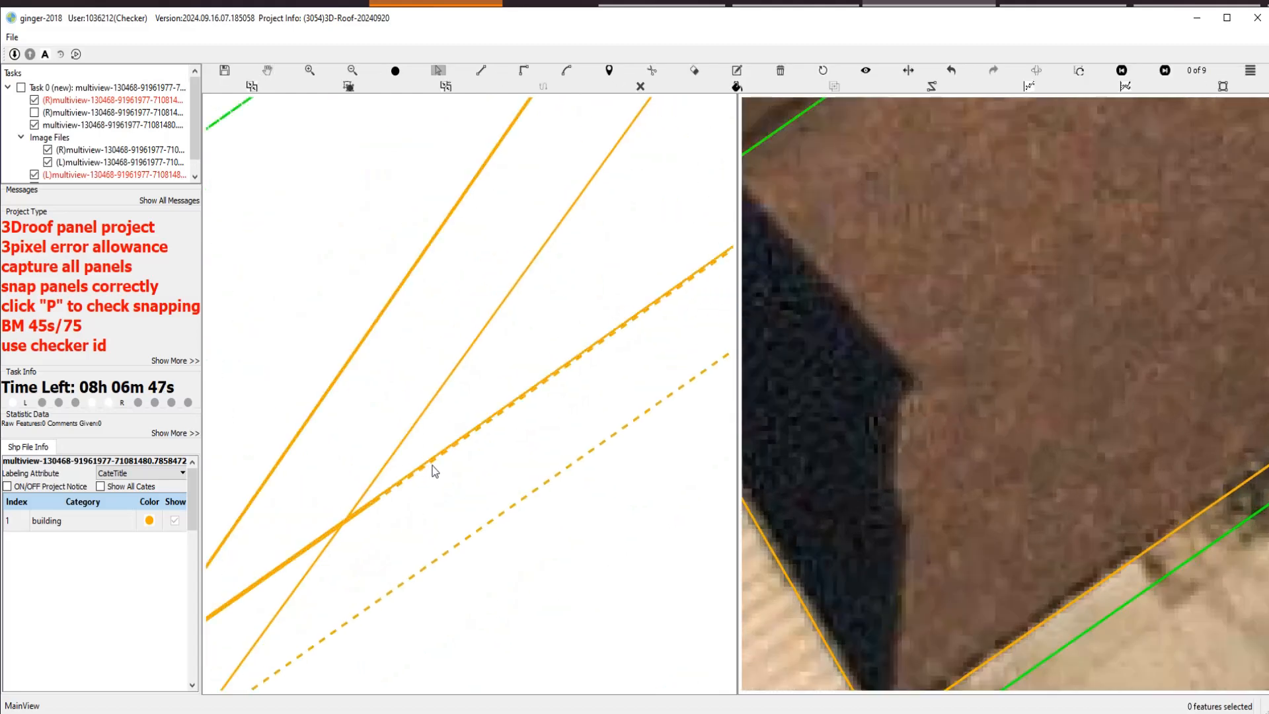
{"action": "left_click_drag", "start_coordinate": [421, 468], "coordinate": [344, 522]}
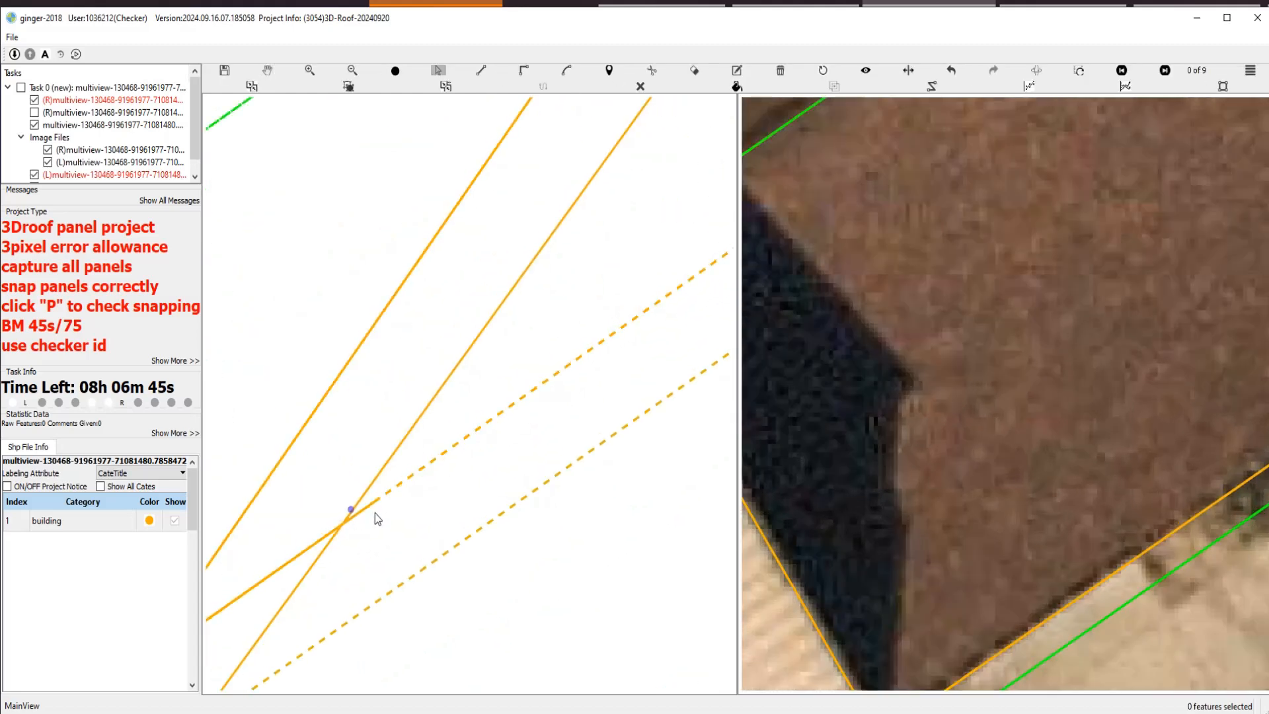
{"action": "scroll", "coordinate": [374, 513], "scroll_direction": "down", "scroll_amount": 3}
{"action": "key", "text": "space"}
{"action": "left_click_drag", "start_coordinate": [661, 265], "coordinate": [302, 537]}
{"action": "scroll", "coordinate": [416, 450], "scroll_direction": "up", "scroll_amount": 3}
{"action": "key", "text": "s"}
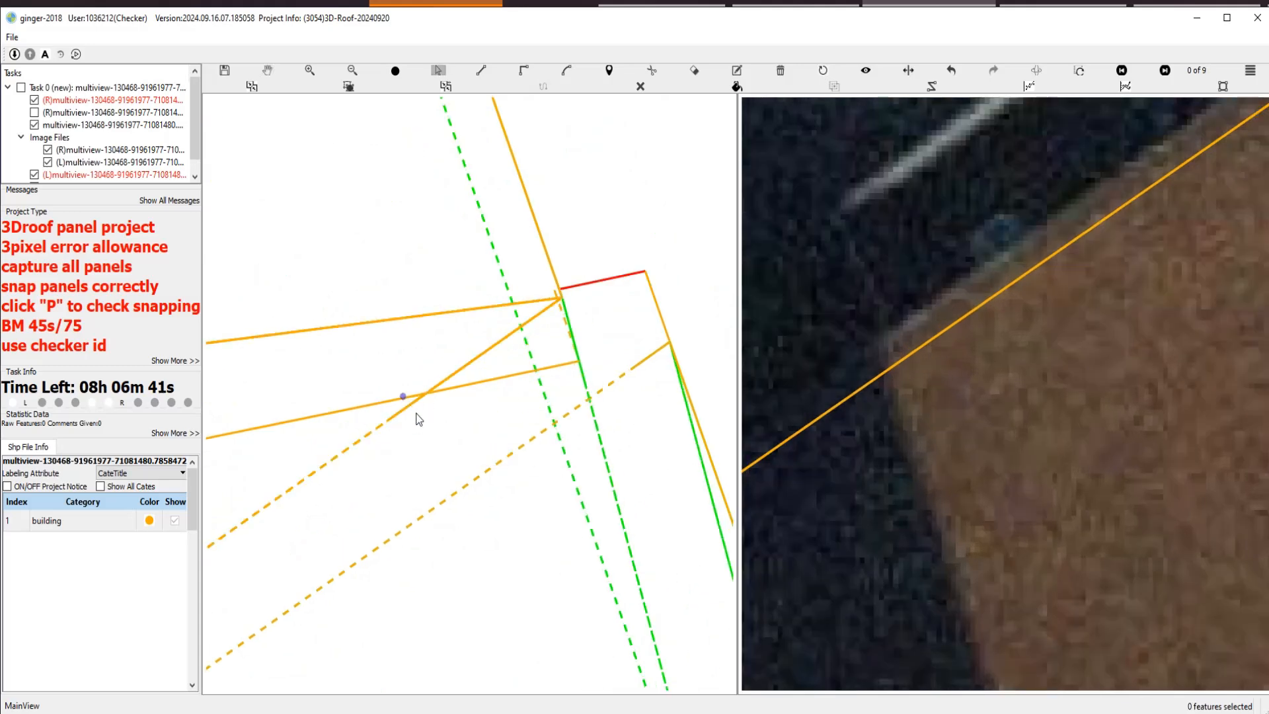
{"action": "scroll", "coordinate": [569, 354], "scroll_direction": "down", "scroll_amount": 3}
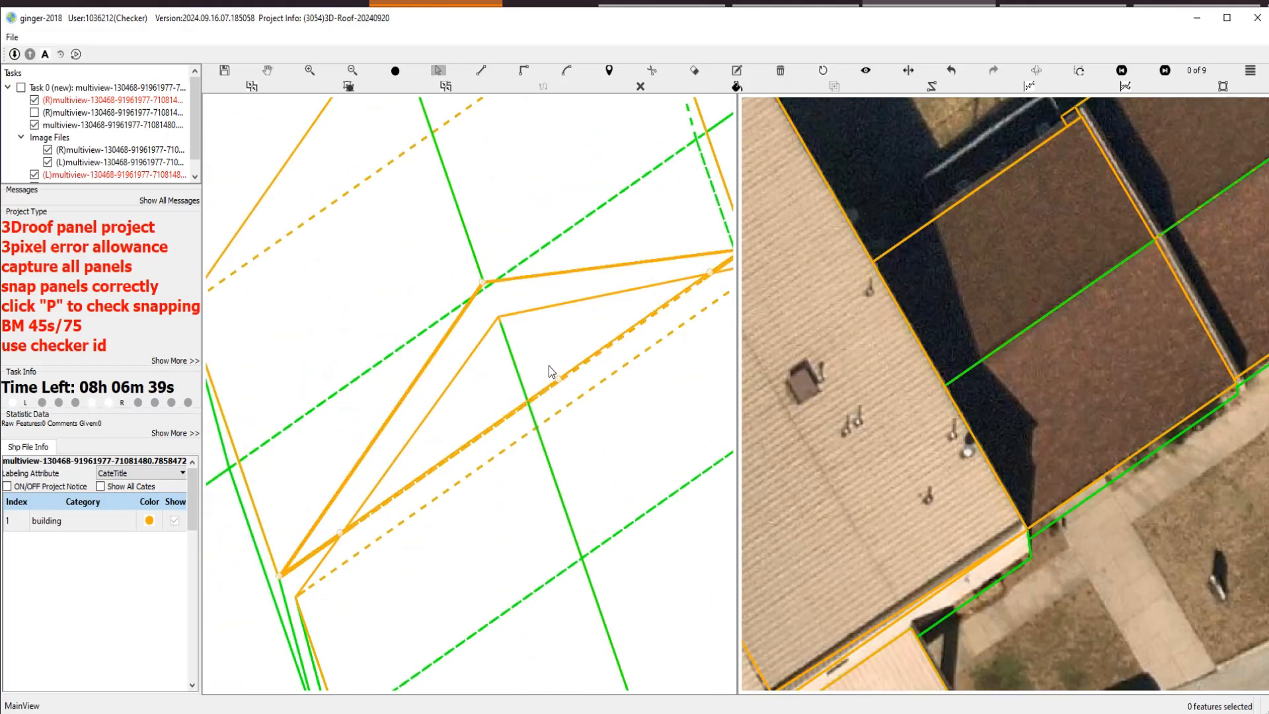
{"action": "scroll", "coordinate": [530, 346], "scroll_direction": "down", "scroll_amount": 3}
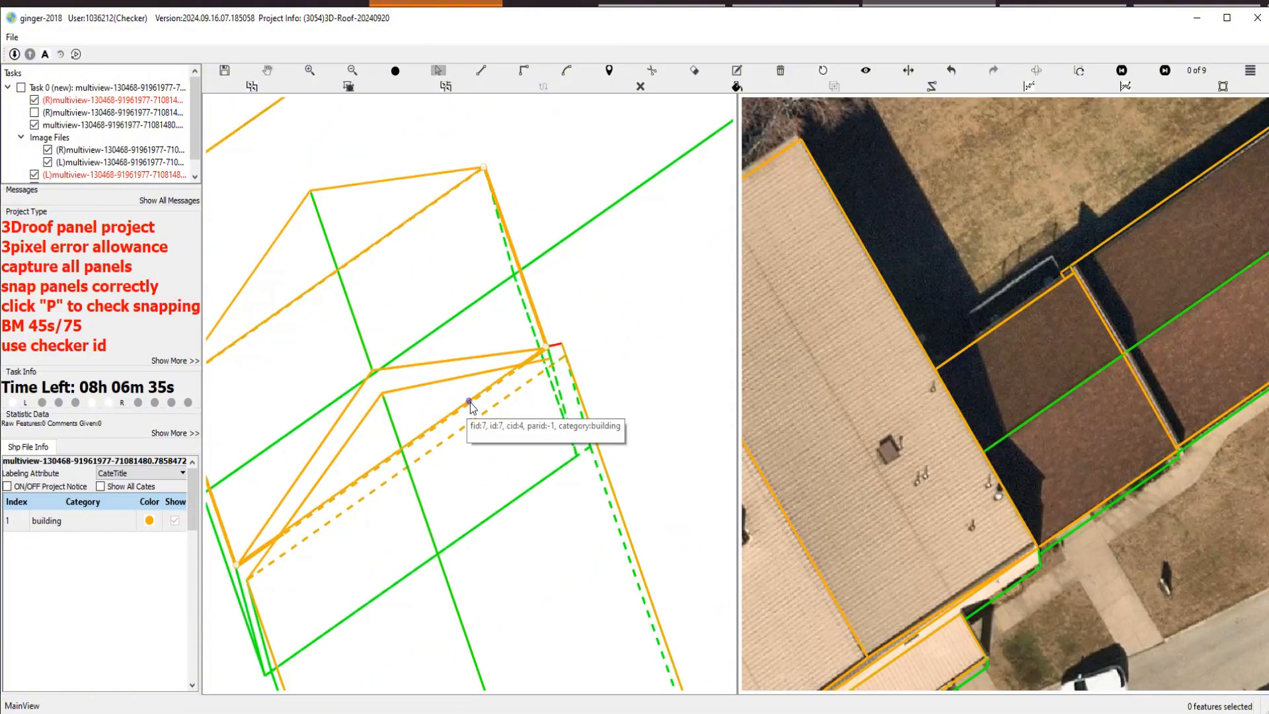
Inspect the short red edge at the joint's field-side eave corner and the gable edges around it.
{"action": "scroll", "coordinate": [557, 337], "scroll_direction": "up", "scroll_amount": 5}
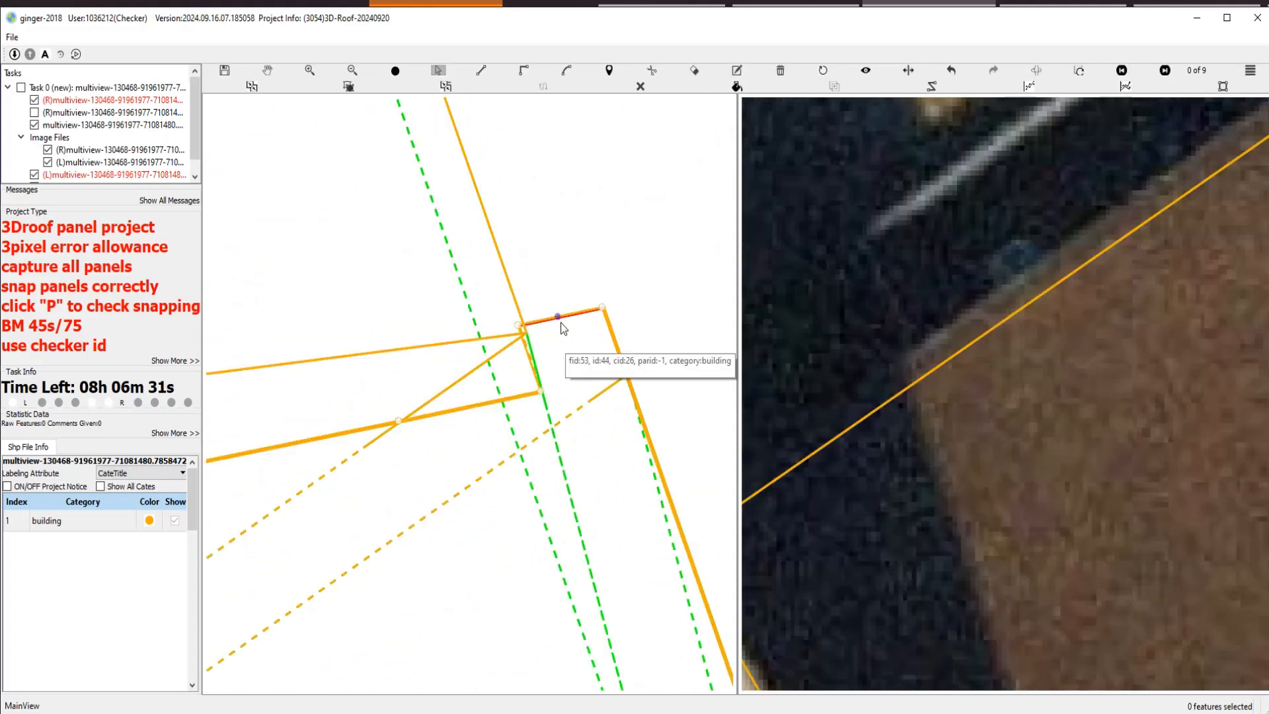
{"action": "left_click_drag", "start_coordinate": [558, 319], "coordinate": [572, 410]}
{"action": "scroll", "coordinate": [388, 346], "scroll_direction": "down", "scroll_amount": 5}
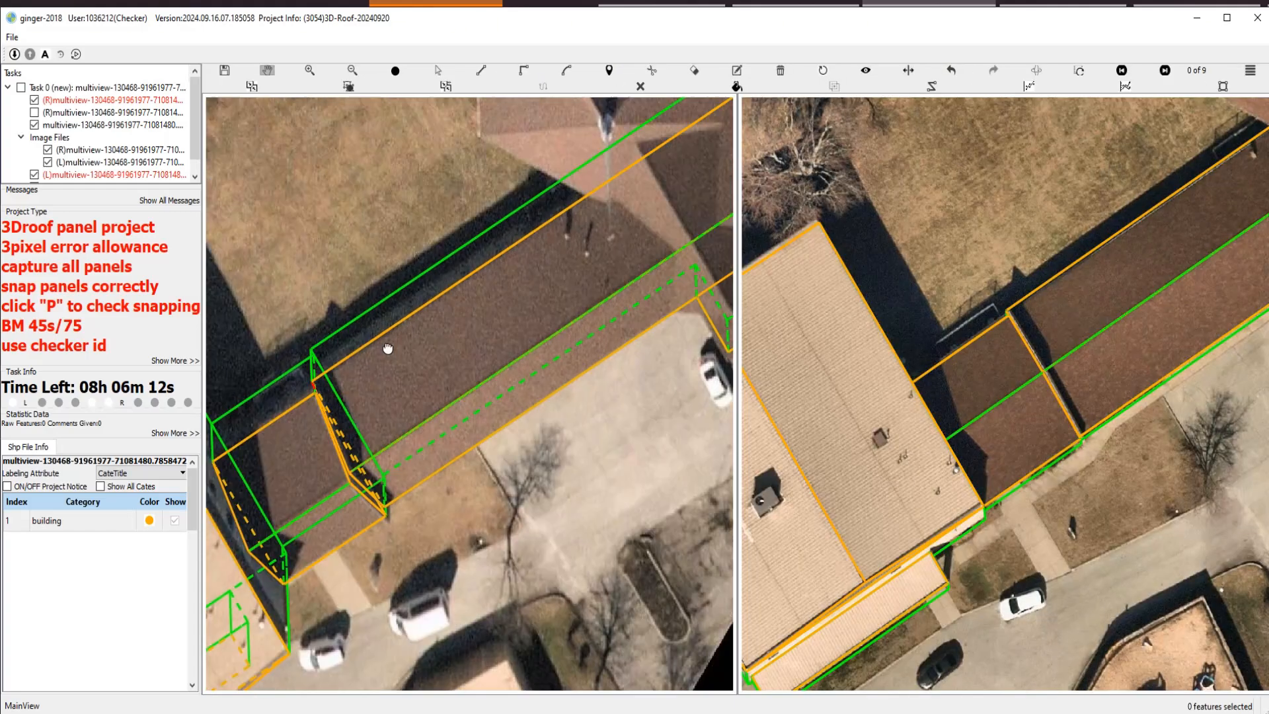
{"action": "scroll", "coordinate": [402, 346], "scroll_direction": "up", "scroll_amount": 2}
{"action": "scroll", "coordinate": [404, 383], "scroll_direction": "up", "scroll_amount": 3}
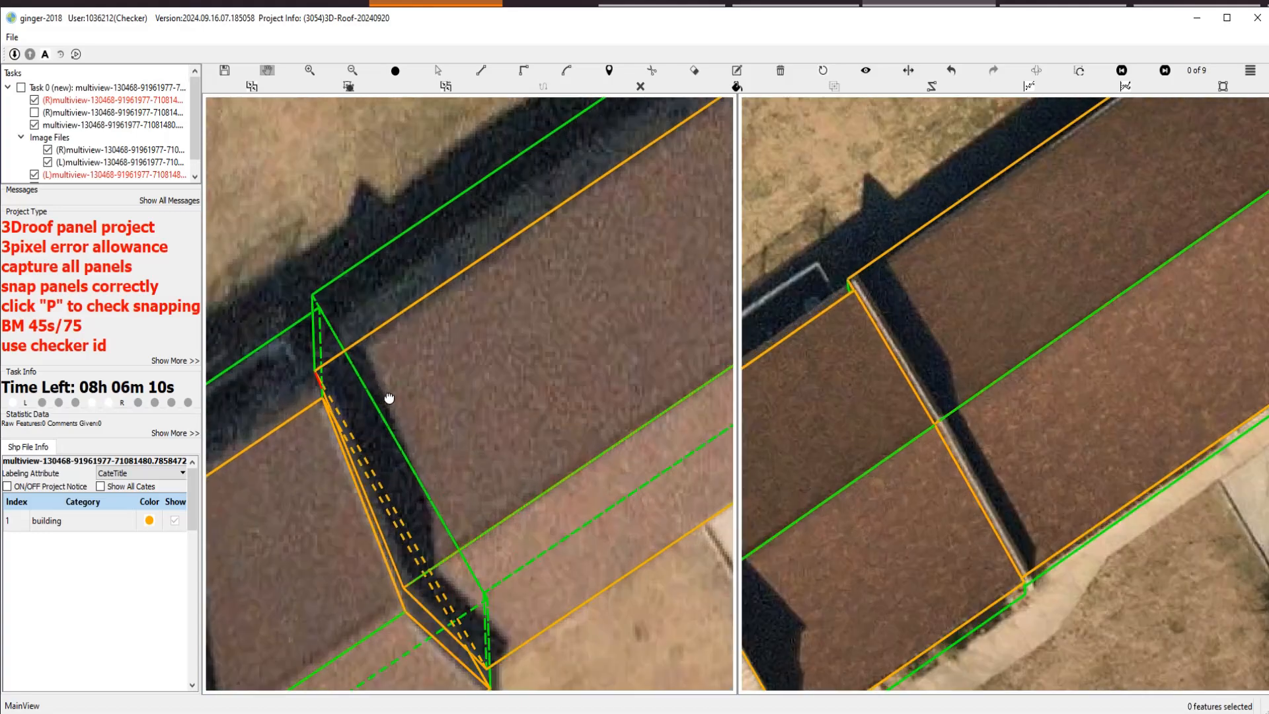
{"action": "left_click_drag", "start_coordinate": [389, 398], "coordinate": [390, 439]}
{"action": "scroll", "coordinate": [436, 447], "scroll_direction": "up", "scroll_amount": 2}
{"action": "scroll", "coordinate": [366, 428], "scroll_direction": "up", "scroll_amount": 2}
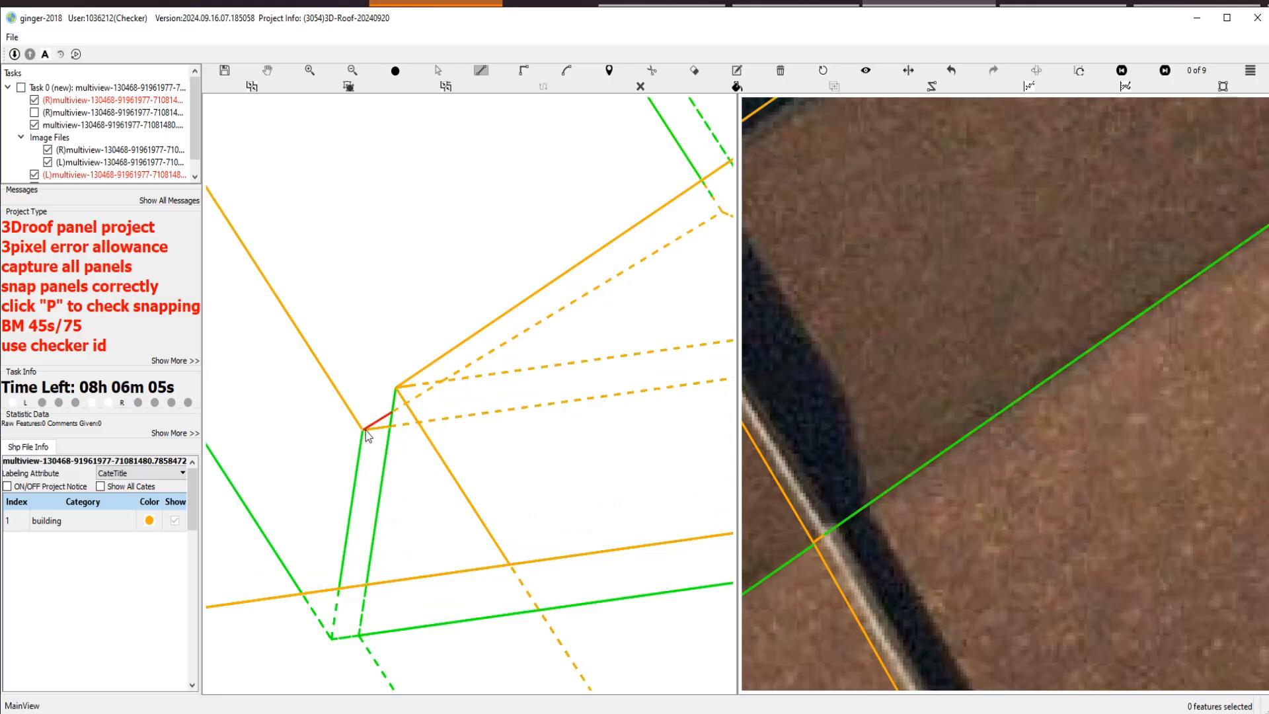
Draw a triangular gable panel at the joint from the red eave corner to the ridge end, down to the base edge and back.
{"action": "left_click", "coordinate": [366, 430]}
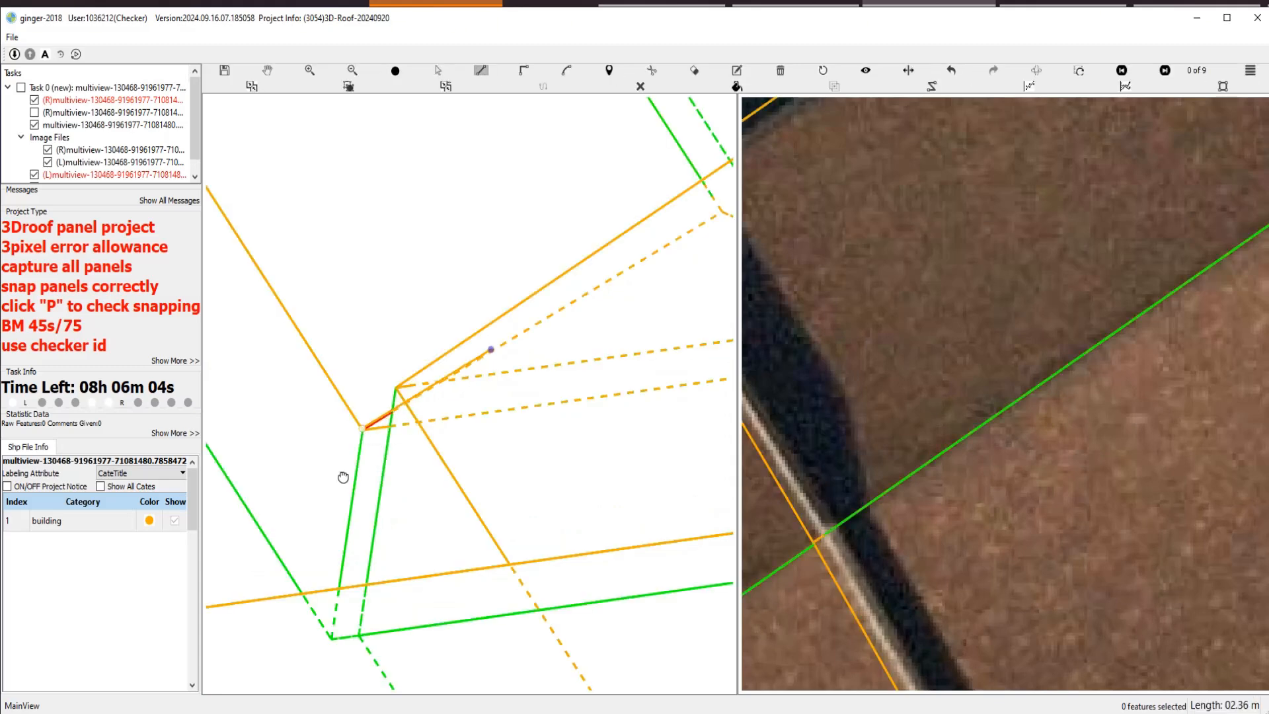
{"action": "left_click_drag", "start_coordinate": [343, 477], "coordinate": [242, 500]}
{"action": "left_click", "coordinate": [472, 364]}
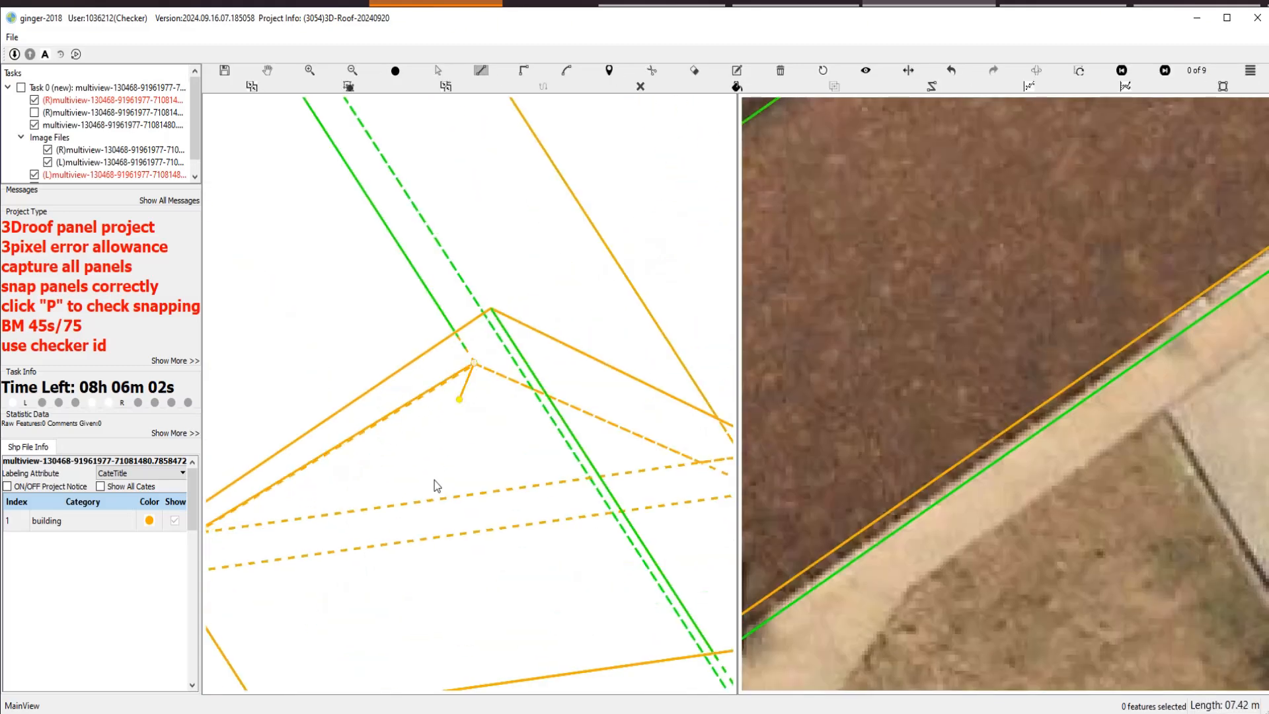
{"action": "left_click", "coordinate": [475, 531]}
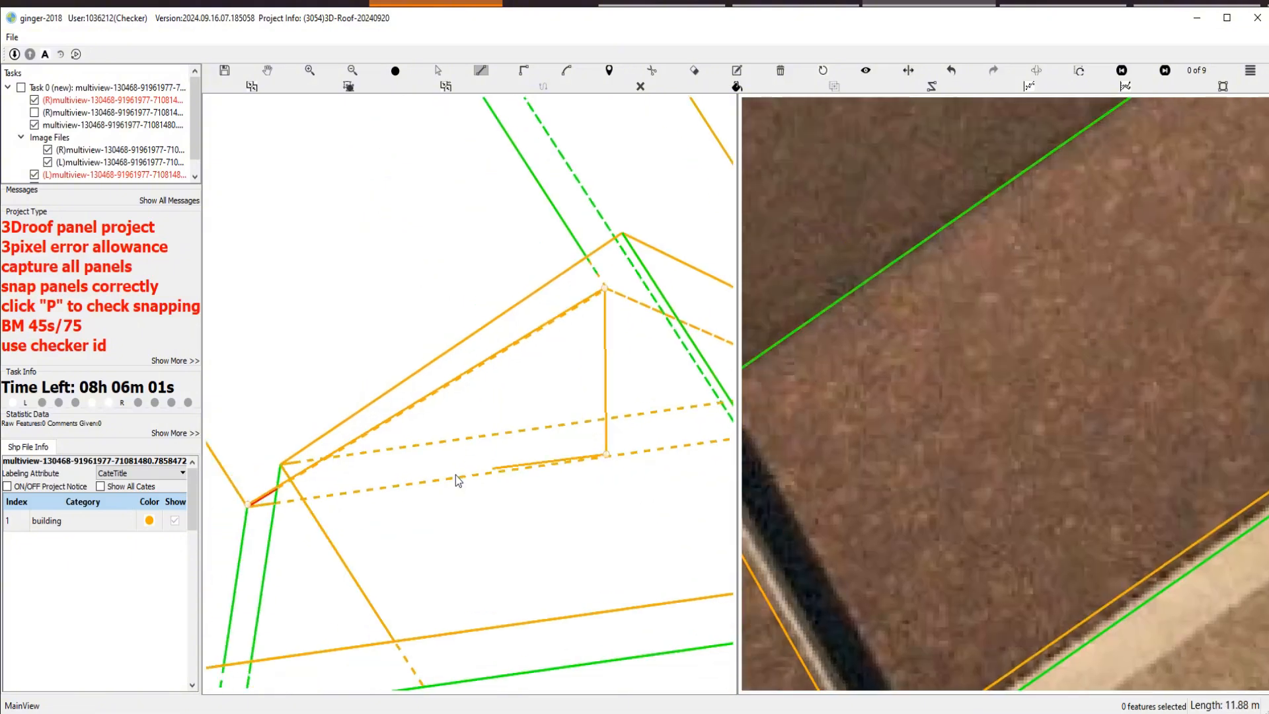
{"action": "left_click", "coordinate": [254, 513]}
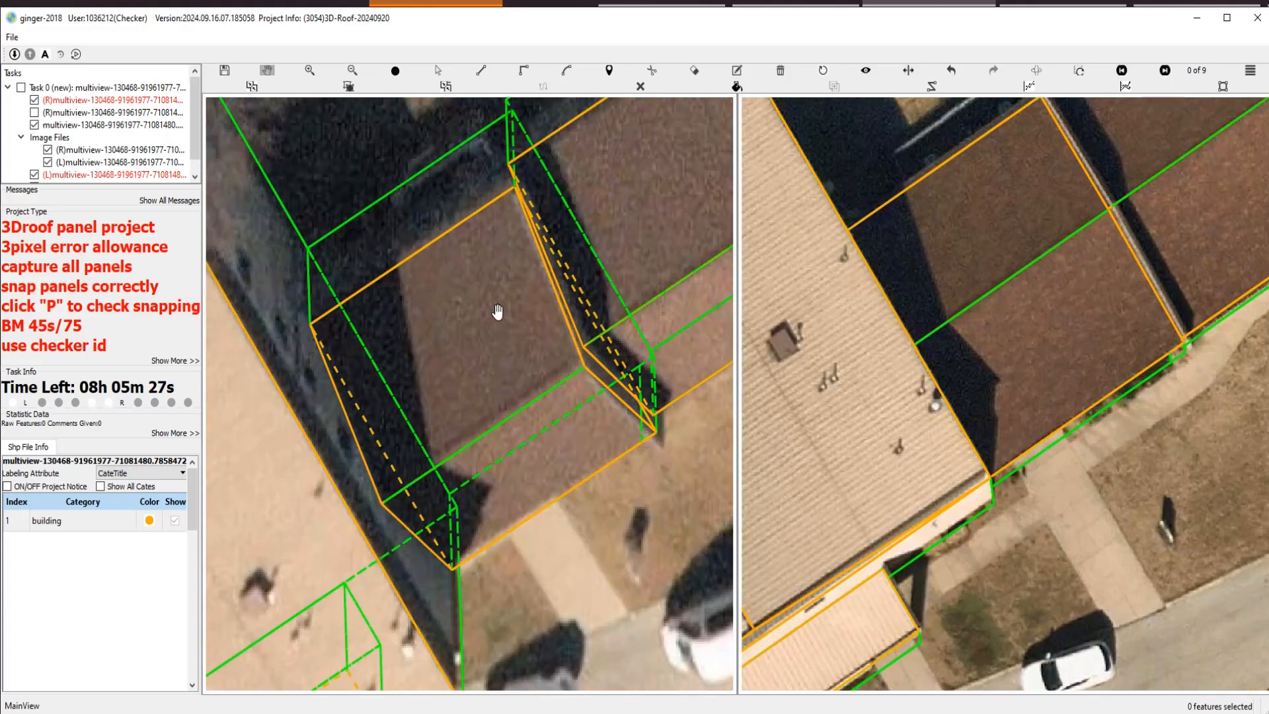
Examine the overlapping gable edges at the connector joint in the wireframe, selecting the panel whose edge crosses the corner.
{"action": "left_click_drag", "start_coordinate": [518, 255], "coordinate": [549, 439]}
{"action": "scroll", "coordinate": [468, 320], "scroll_direction": "up", "scroll_amount": 2}
{"action": "scroll", "coordinate": [569, 459], "scroll_direction": "up", "scroll_amount": 4}
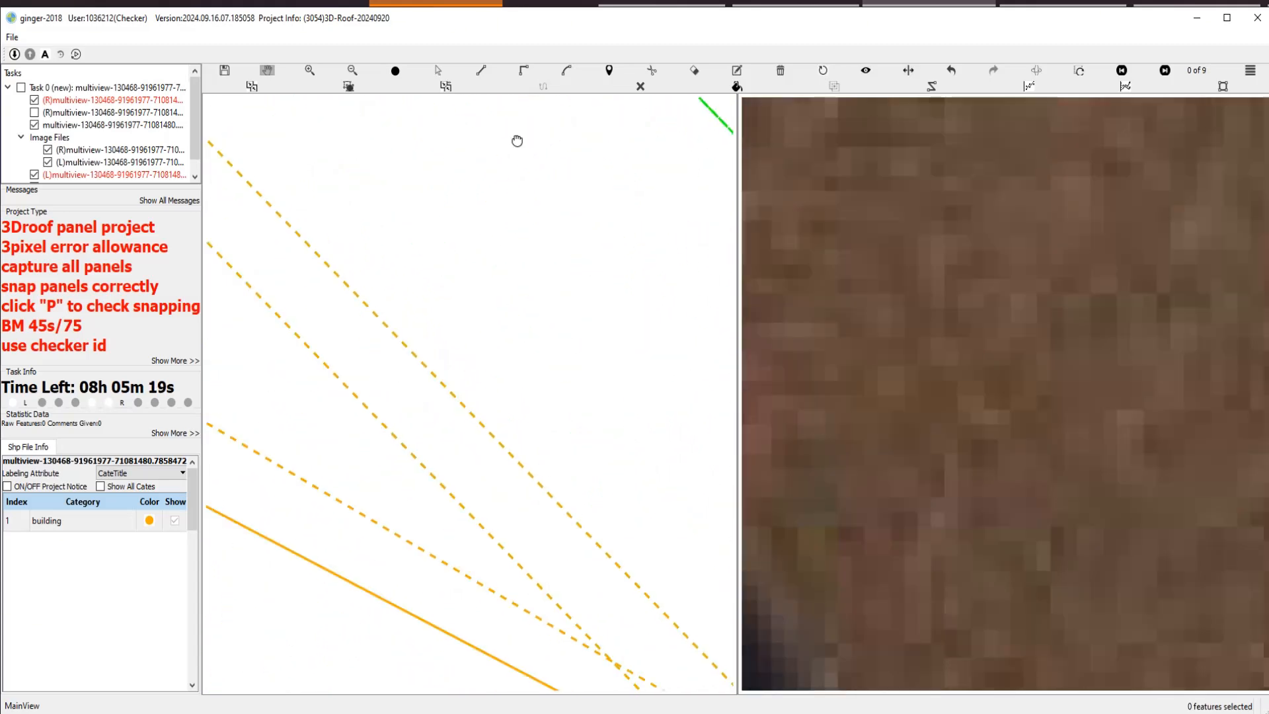
{"action": "scroll", "coordinate": [605, 240], "scroll_direction": "up", "scroll_amount": 2}
{"action": "left_click_drag", "start_coordinate": [604, 241], "coordinate": [494, 310]}
{"action": "key", "text": "s"}
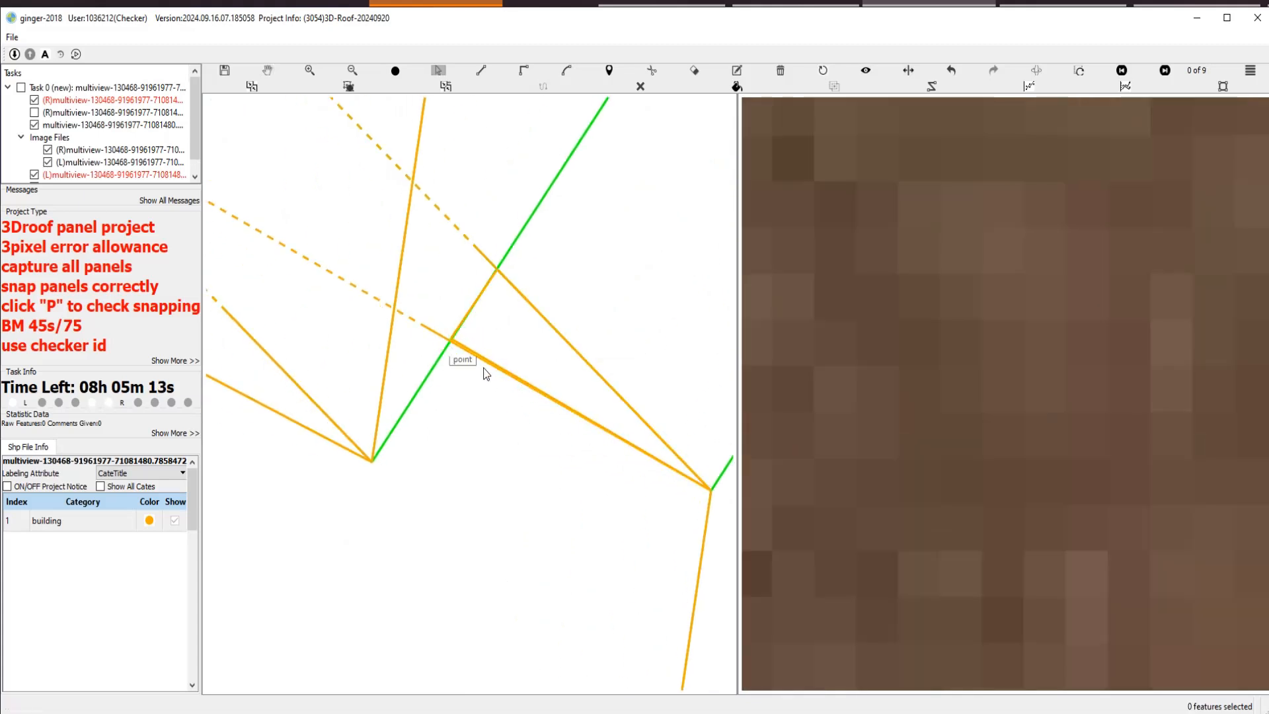
{"action": "left_click", "coordinate": [429, 330]}
{"action": "scroll", "coordinate": [470, 394], "scroll_direction": "down", "scroll_amount": 3}
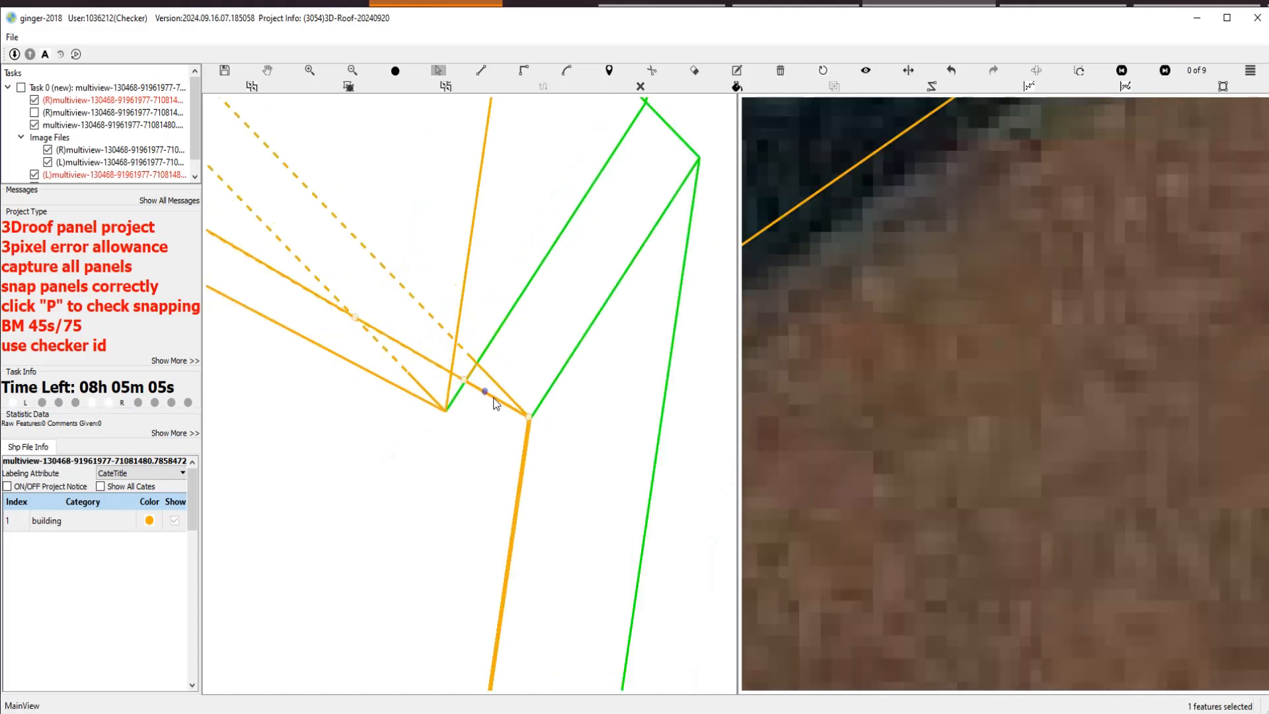
{"action": "scroll", "coordinate": [494, 402], "scroll_direction": "down", "scroll_amount": 3}
{"action": "left_click_drag", "start_coordinate": [494, 397], "coordinate": [475, 142]}
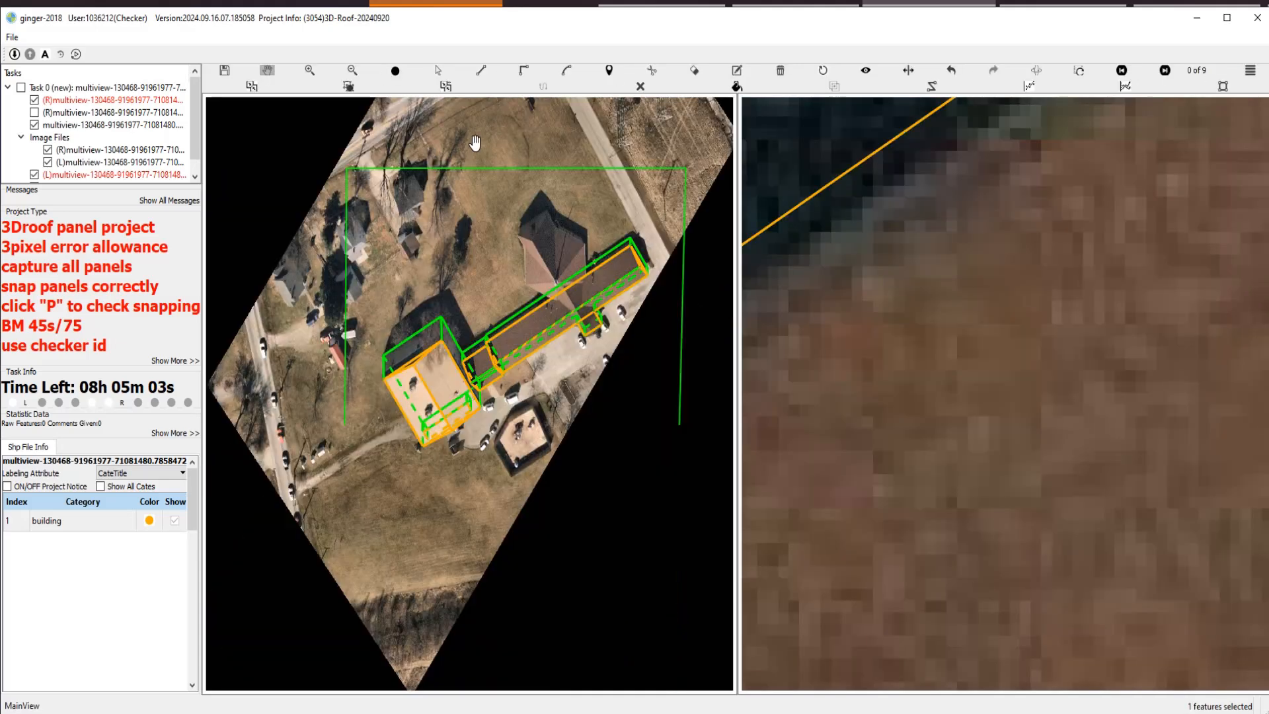
Draw a ridge line about 18 m long from the driveway-side projection across the long roof, parallel to the projection's side edge.
{"action": "scroll", "coordinate": [456, 370], "scroll_direction": "up", "scroll_amount": 5}
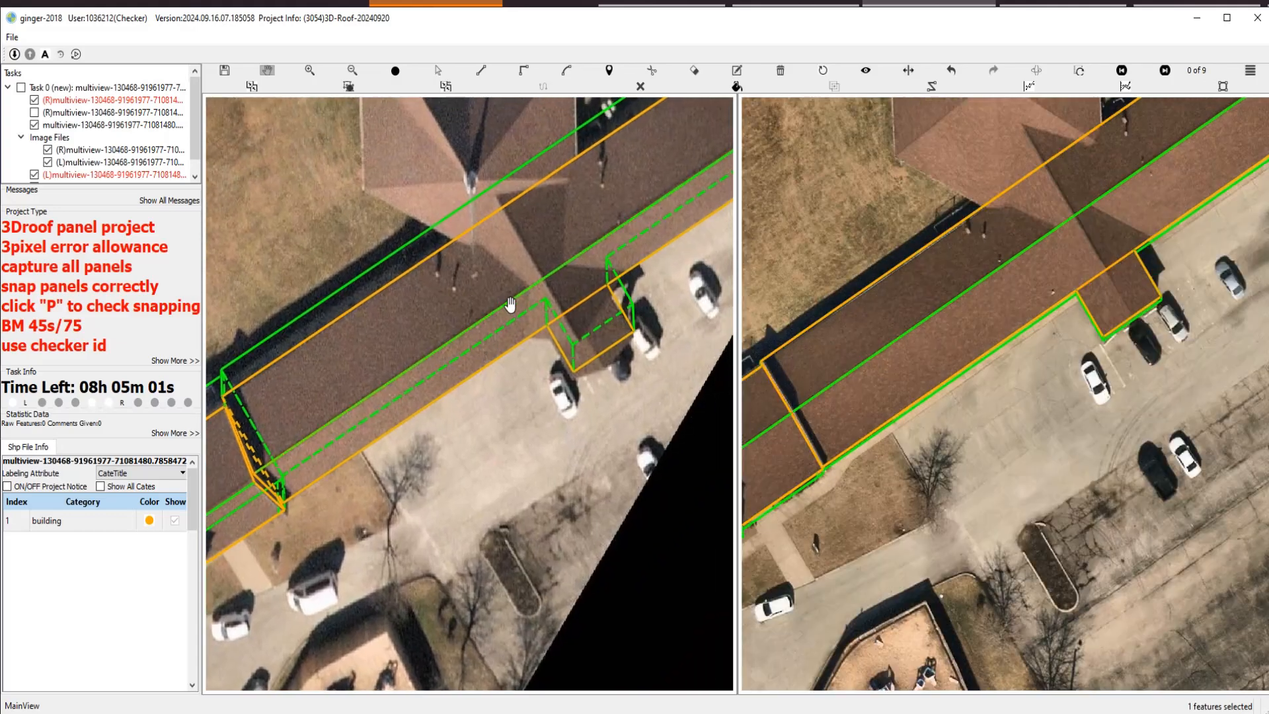
{"action": "left_click_drag", "start_coordinate": [613, 209], "coordinate": [483, 370]}
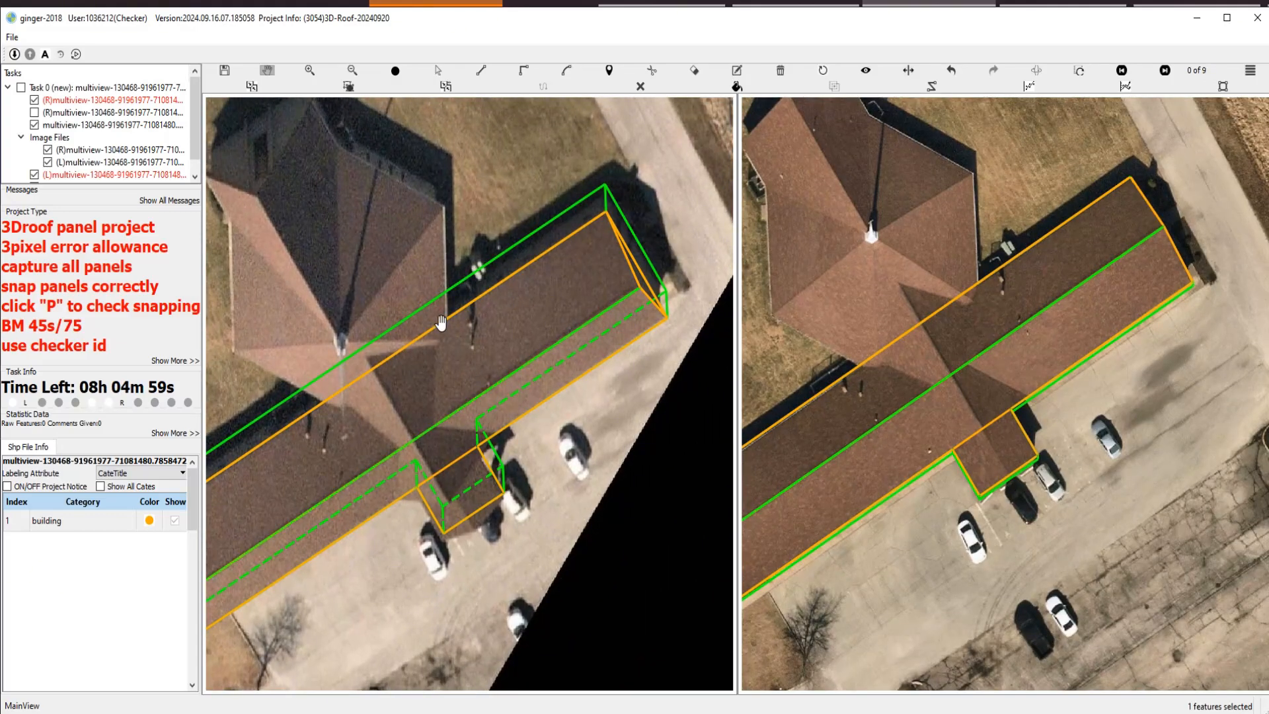
{"action": "left_click_drag", "start_coordinate": [441, 432], "coordinate": [539, 360]}
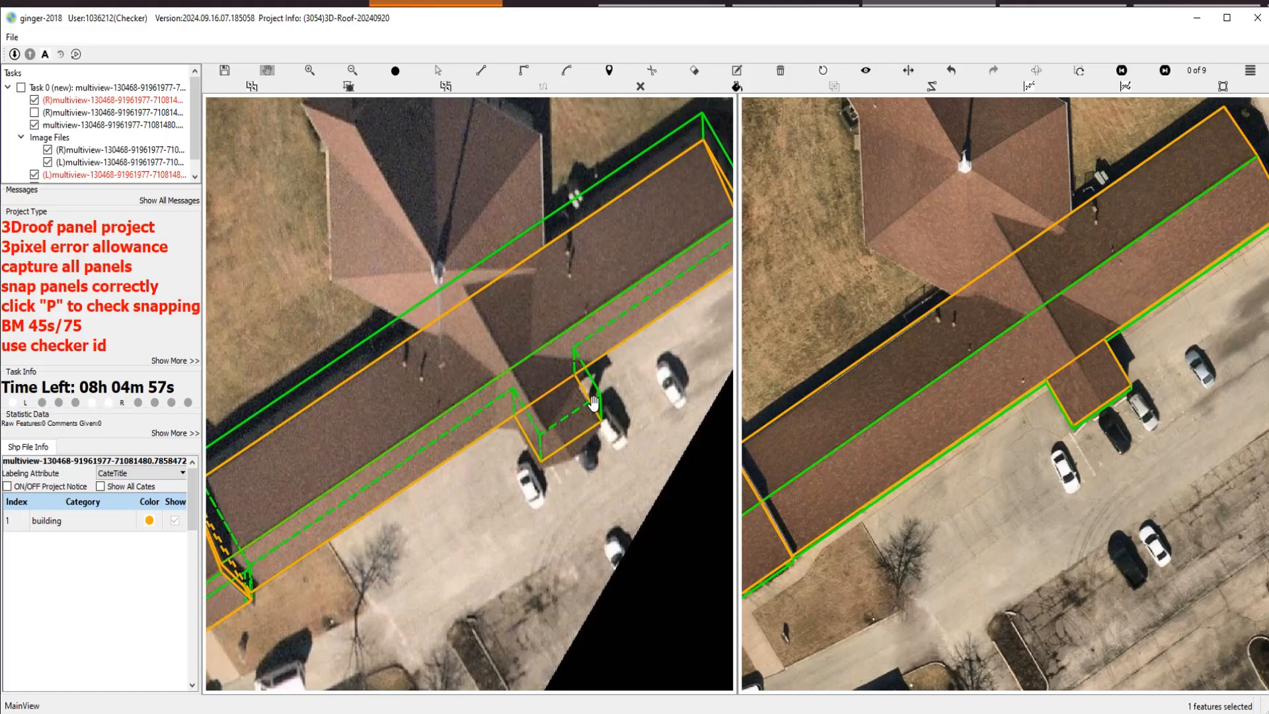
{"action": "scroll", "coordinate": [515, 378], "scroll_direction": "up", "scroll_amount": 1}
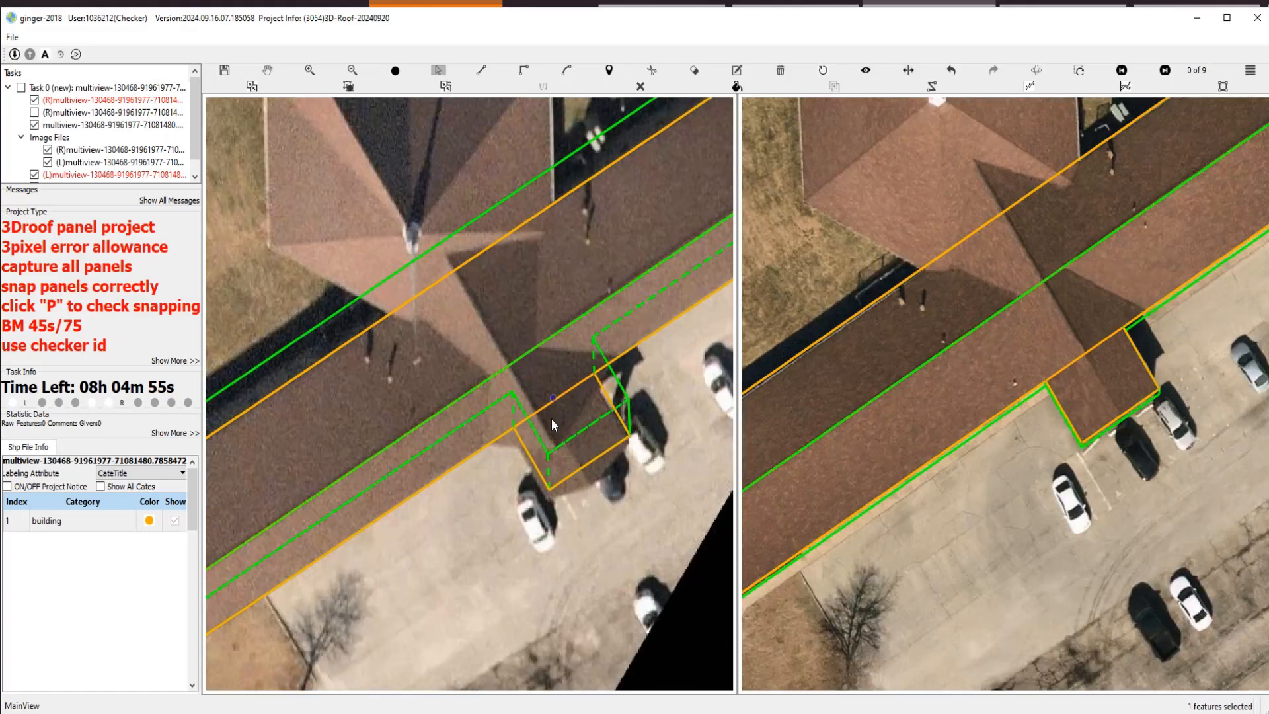
{"action": "scroll", "coordinate": [555, 448], "scroll_direction": "up", "scroll_amount": 1}
{"action": "scroll", "coordinate": [553, 447], "scroll_direction": "up", "scroll_amount": 1}
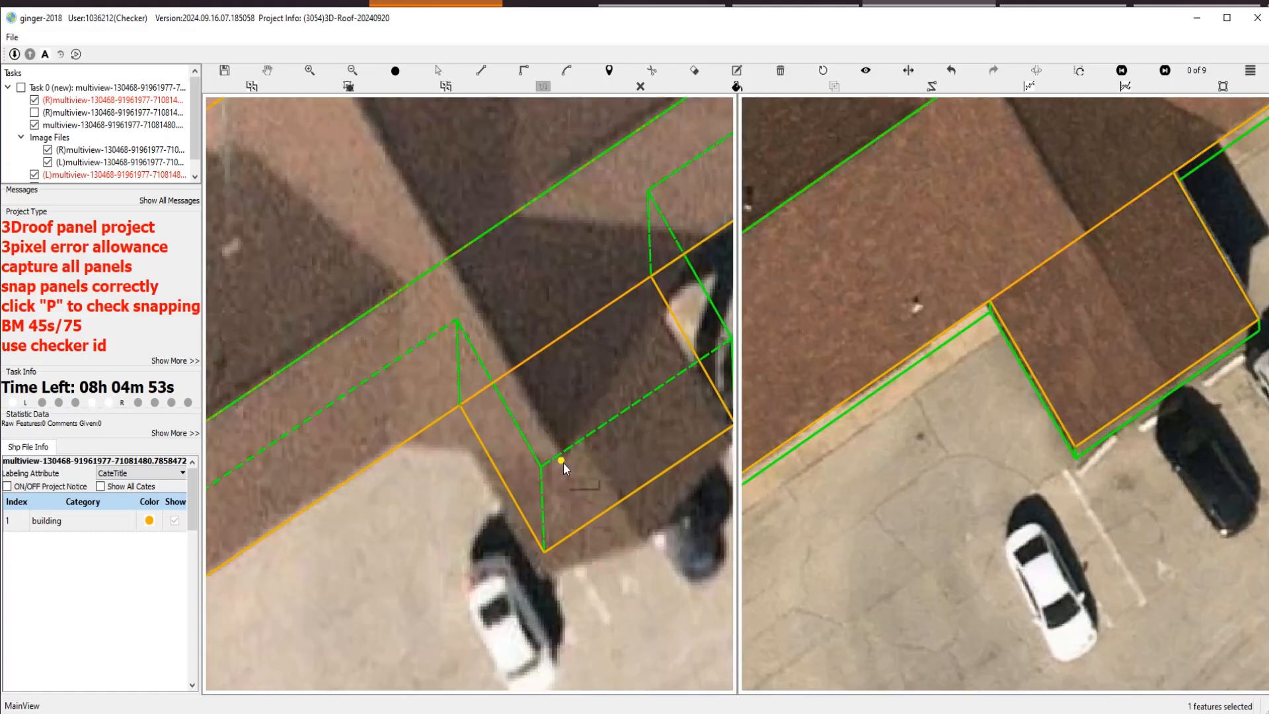
{"action": "left_click", "coordinate": [565, 457]}
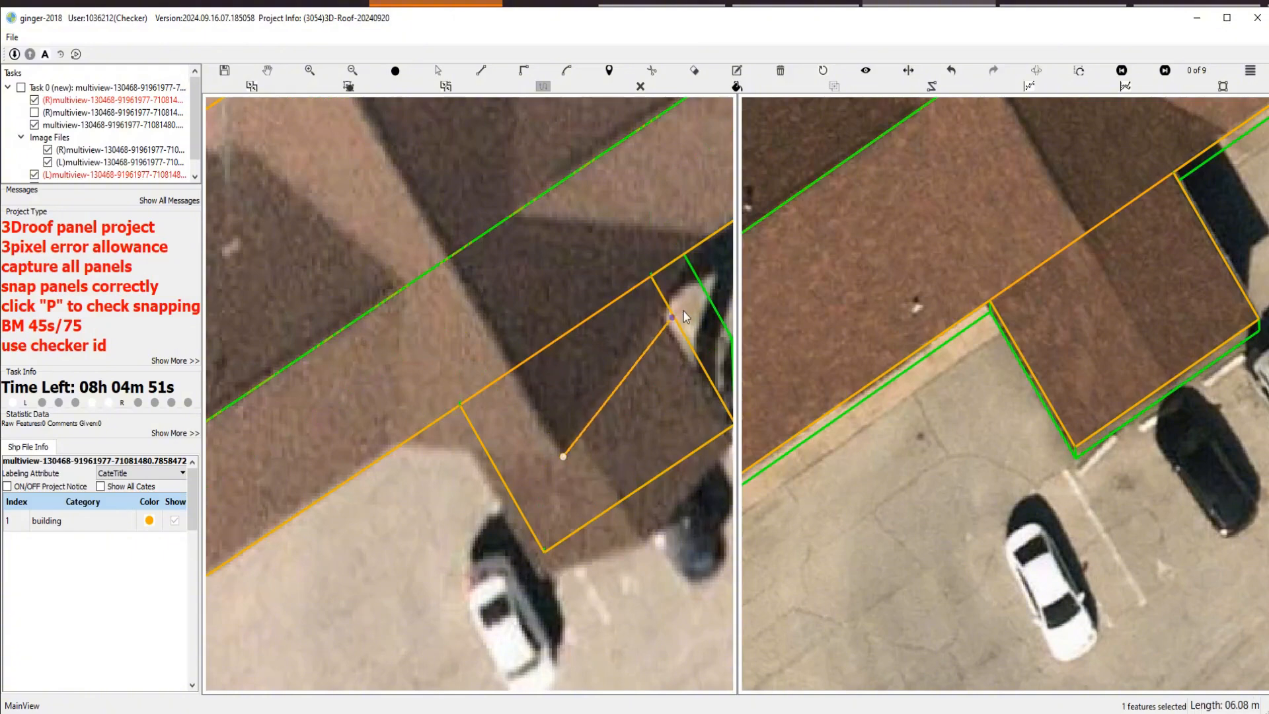
{"action": "scroll", "coordinate": [669, 328], "scroll_direction": "down", "scroll_amount": 2}
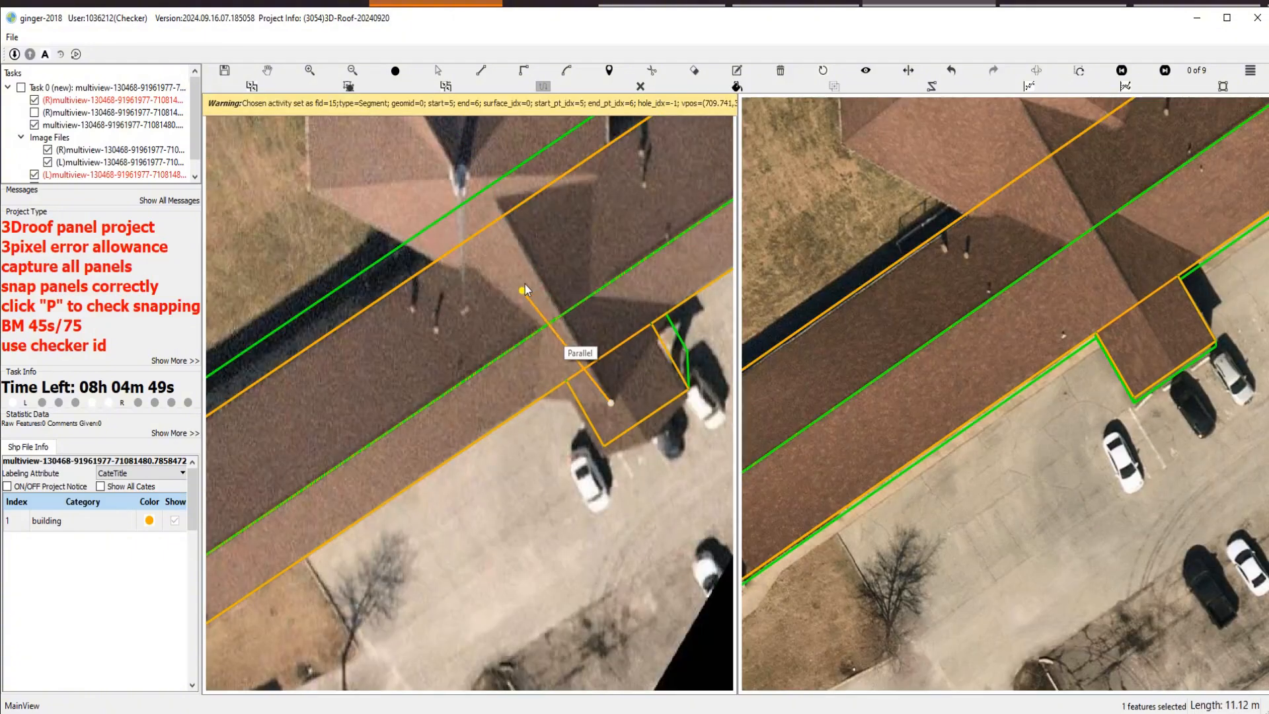
{"action": "left_click_drag", "start_coordinate": [525, 248], "coordinate": [573, 354]}
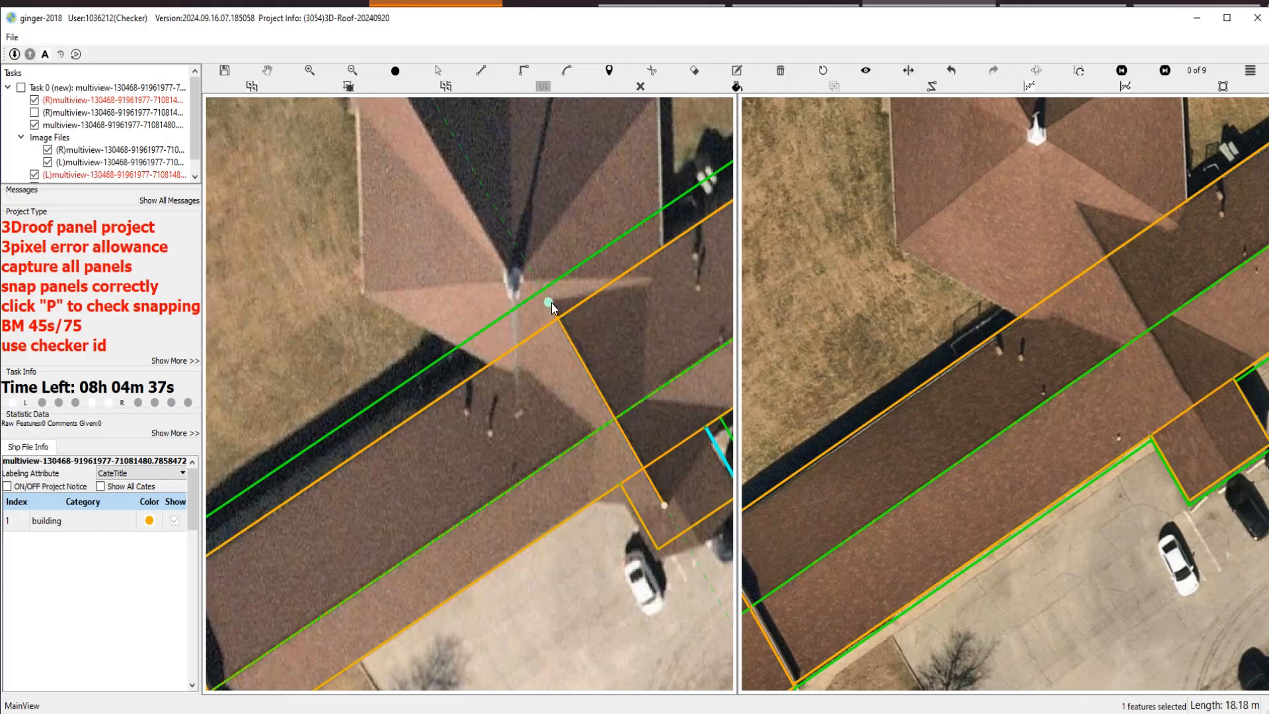
{"action": "double_click", "coordinate": [551, 302]}
Shift the new cross-gable ridge line in the other aerial view onto the visible roof ridge.
{"action": "scroll", "coordinate": [623, 394], "scroll_direction": "down", "scroll_amount": 1}
{"action": "scroll", "coordinate": [1090, 365], "scroll_direction": "up", "scroll_amount": 1}
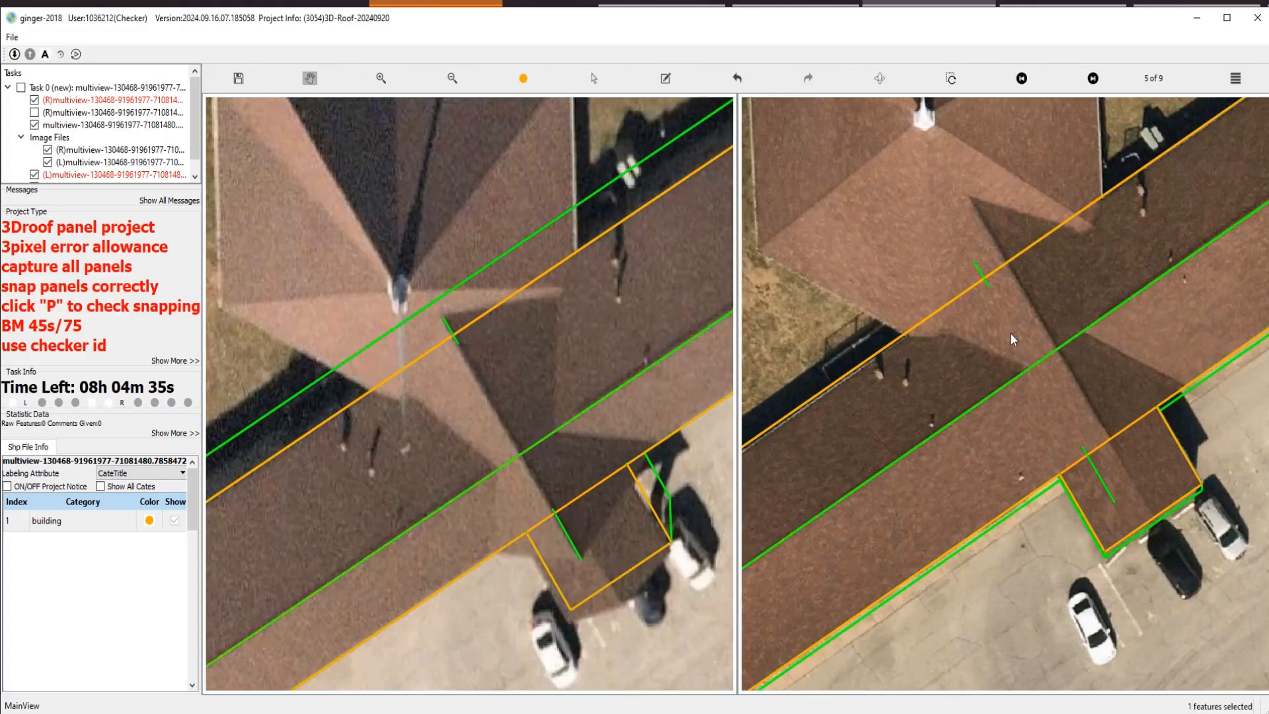
{"action": "left_click_drag", "start_coordinate": [993, 297], "coordinate": [1015, 234]}
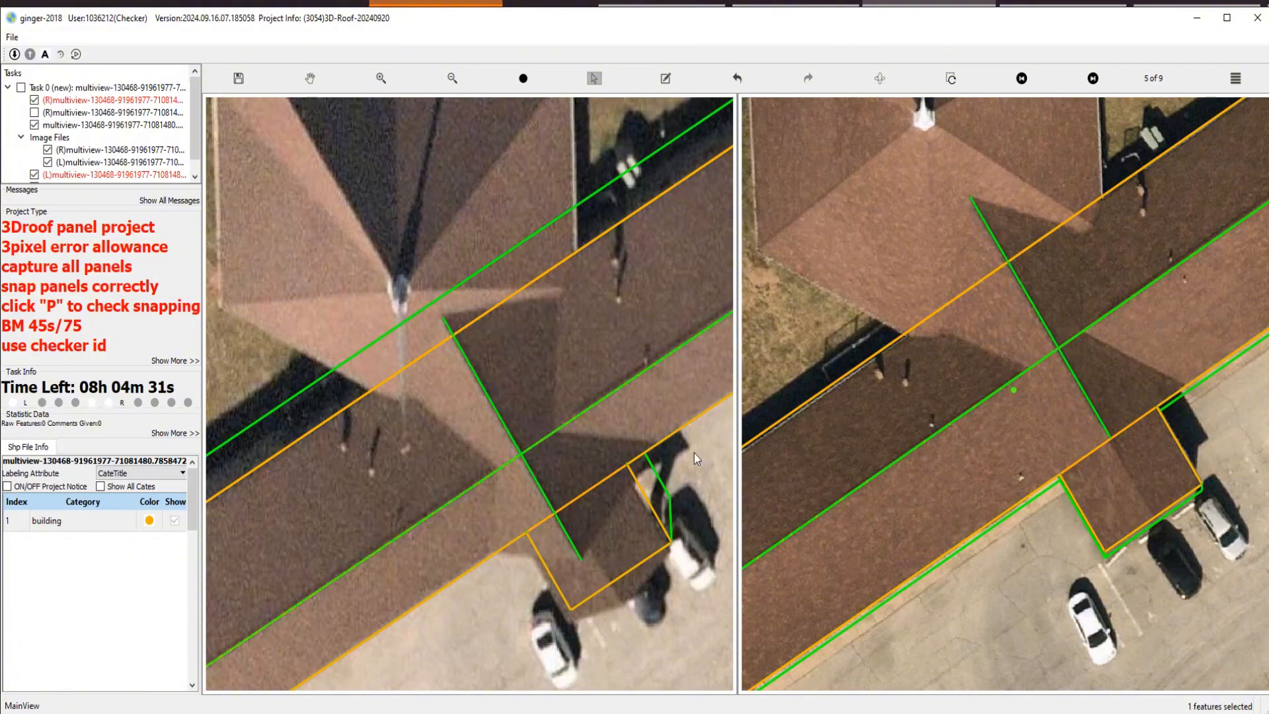
{"action": "scroll", "coordinate": [418, 491], "scroll_direction": "down", "scroll_amount": 1}
{"action": "scroll", "coordinate": [486, 430], "scroll_direction": "up", "scroll_amount": 1}
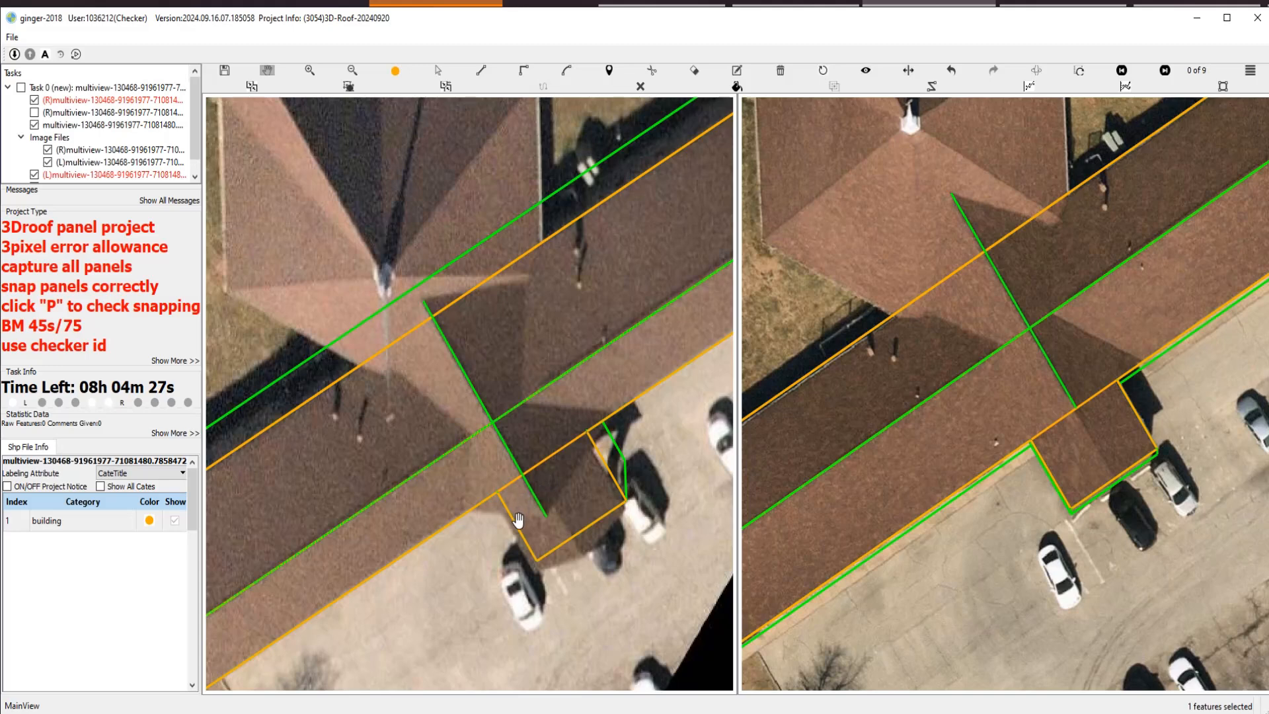
{"action": "key", "text": "space"}
{"action": "key", "text": "space"}
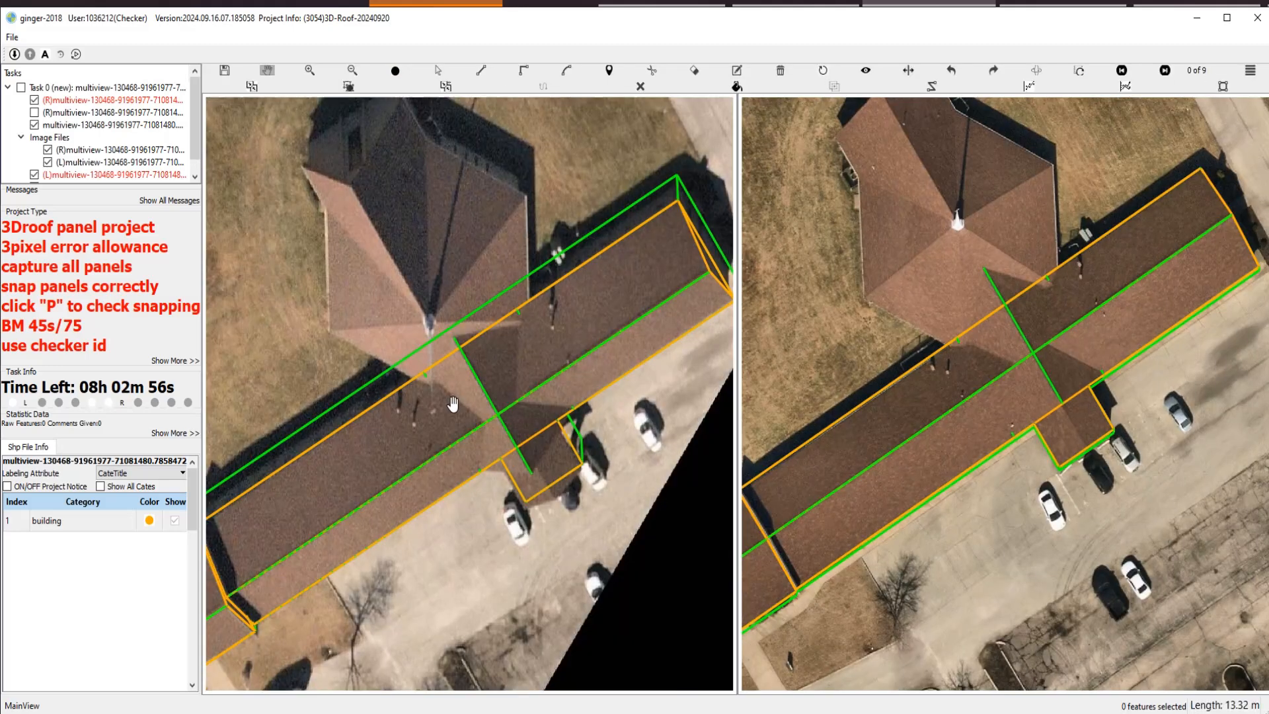
Check the snapping of the long roof's panels, selecting the driveway-side slope panel.
{"action": "left_click_drag", "start_coordinate": [454, 402], "coordinate": [427, 327]}
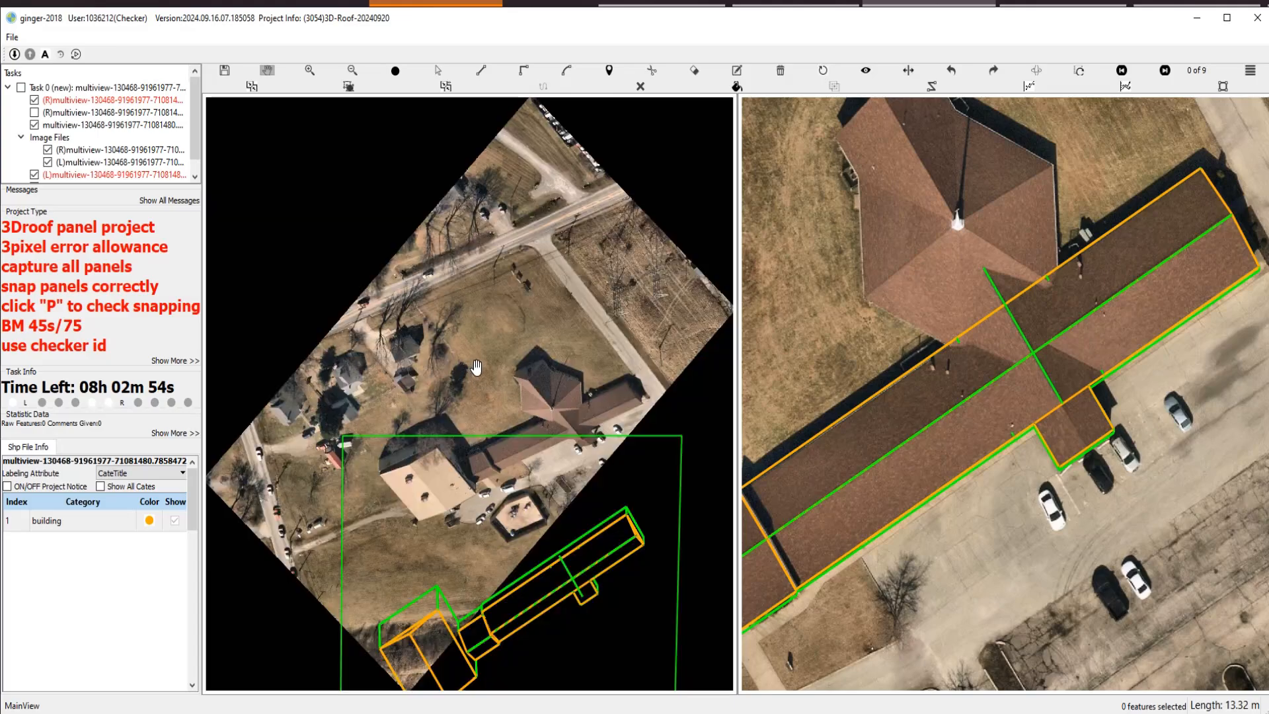
{"action": "scroll", "coordinate": [456, 368], "scroll_direction": "up", "scroll_amount": 2}
{"action": "scroll", "coordinate": [454, 368], "scroll_direction": "down", "scroll_amount": 2}
{"action": "left_click_drag", "start_coordinate": [490, 522], "coordinate": [486, 231]}
{"action": "scroll", "coordinate": [499, 285], "scroll_direction": "up", "scroll_amount": 1}
{"action": "scroll", "coordinate": [498, 297], "scroll_direction": "up", "scroll_amount": 3}
{"action": "key", "text": "s"}
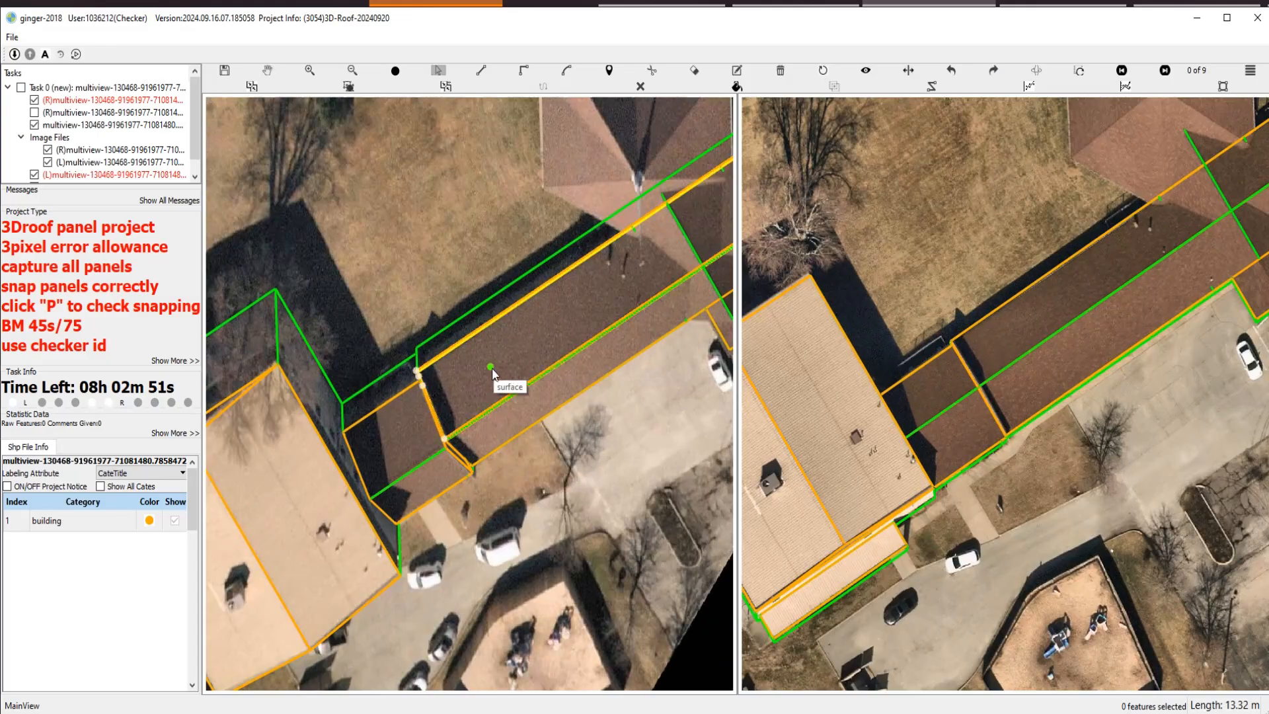
{"action": "scroll", "coordinate": [517, 360], "scroll_direction": "up", "scroll_amount": 1}
{"action": "scroll", "coordinate": [509, 344], "scroll_direction": "up", "scroll_amount": 1}
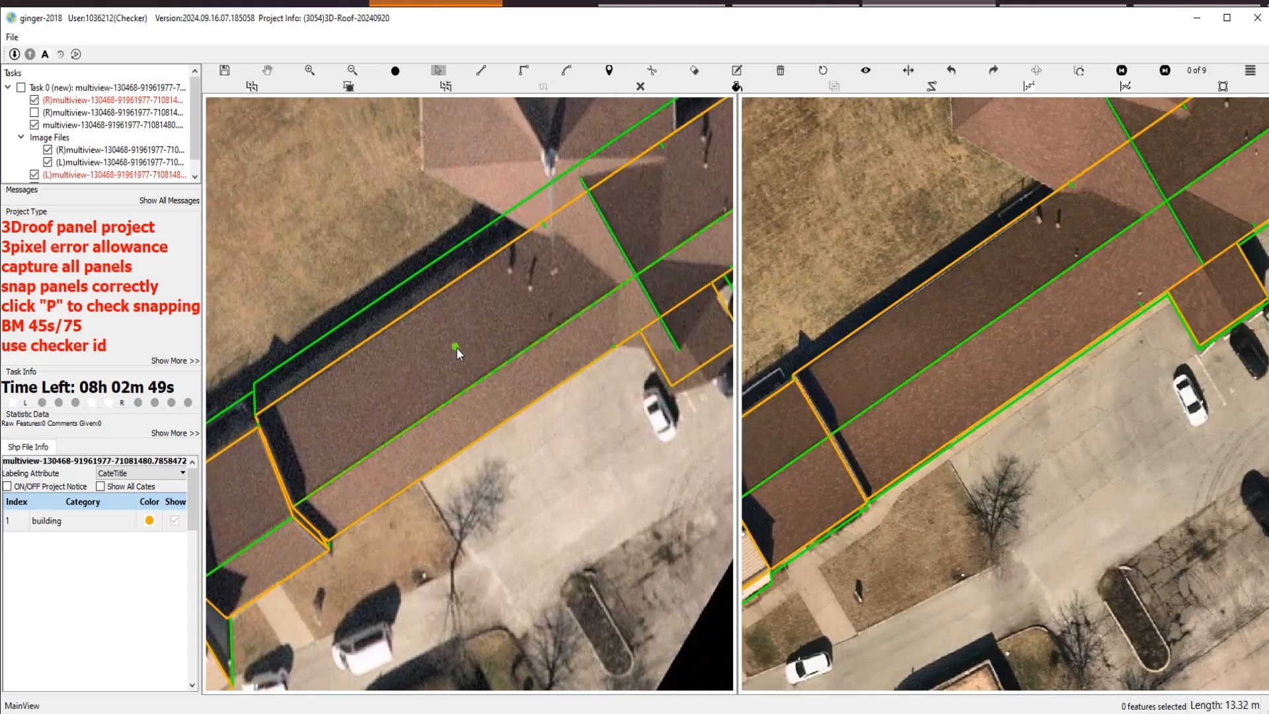
{"action": "key", "text": "p"}
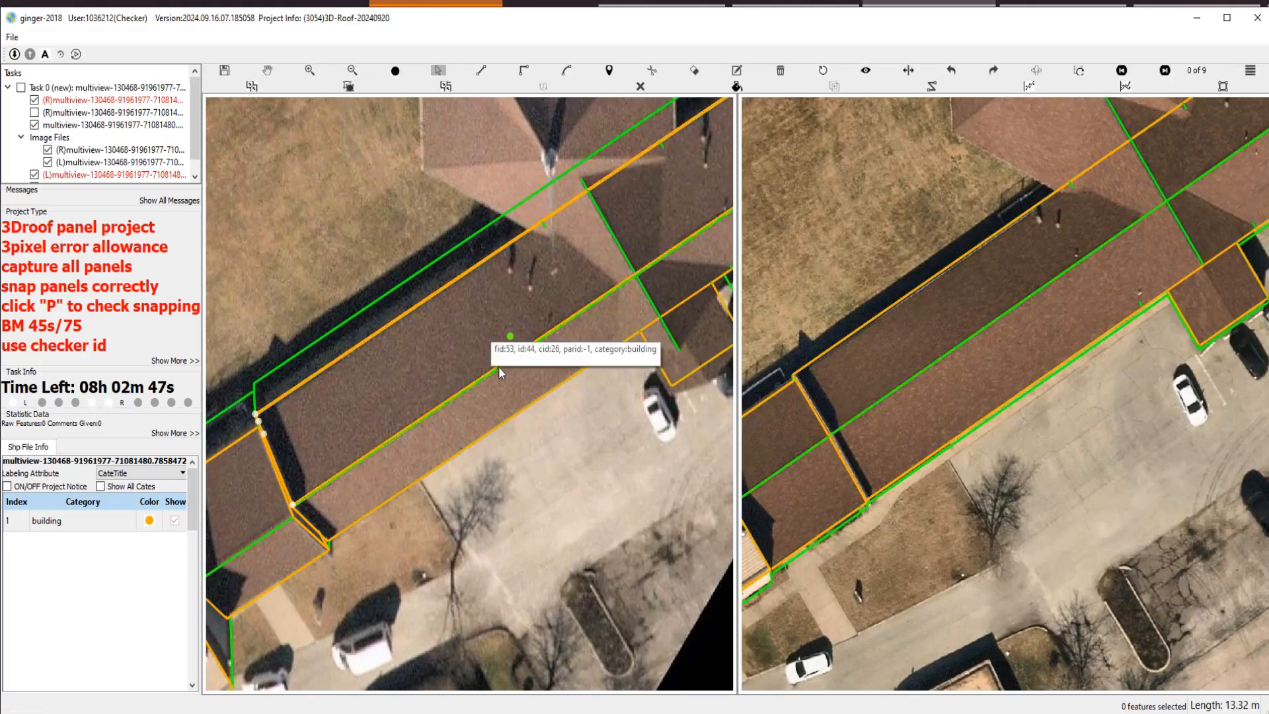
{"action": "left_click", "coordinate": [507, 401]}
{"action": "key", "text": "h"}
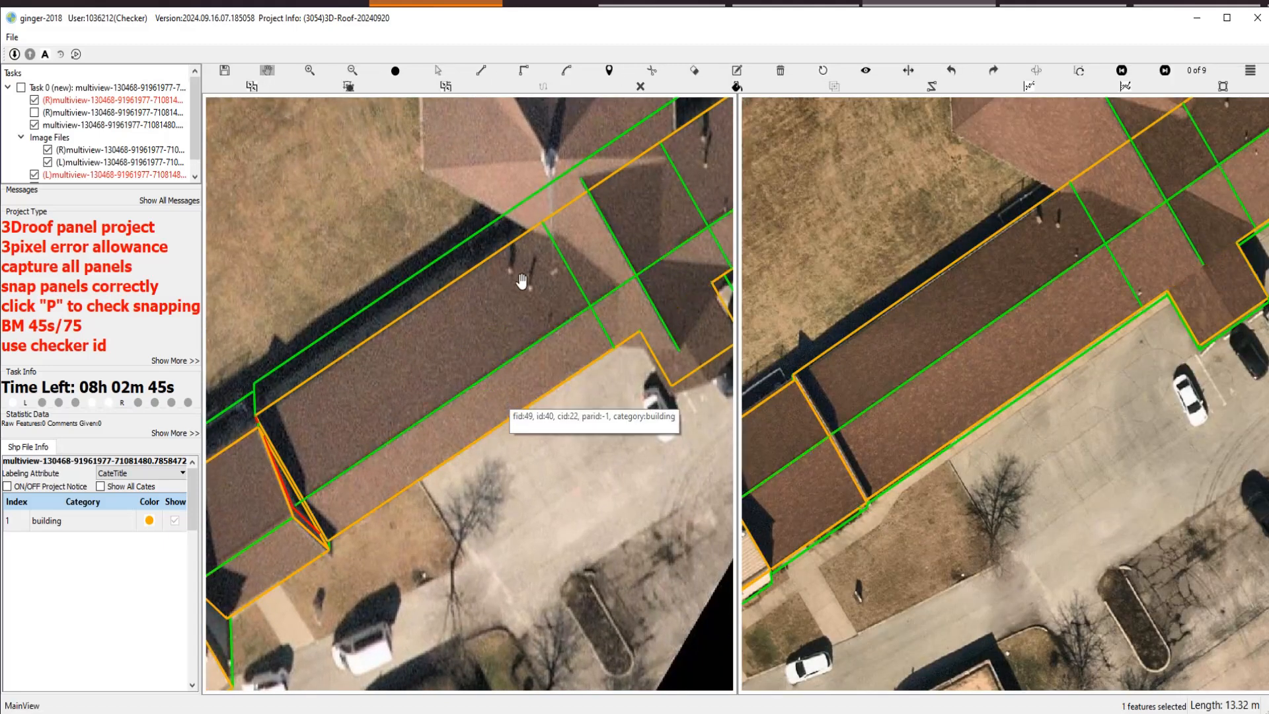
Draw the cross gable's connector-side slope panel from the field-side eave along the new ridge to the driveway-side eave.
{"action": "left_click_drag", "start_coordinate": [521, 281], "coordinate": [413, 374]}
{"action": "key", "text": "l"}
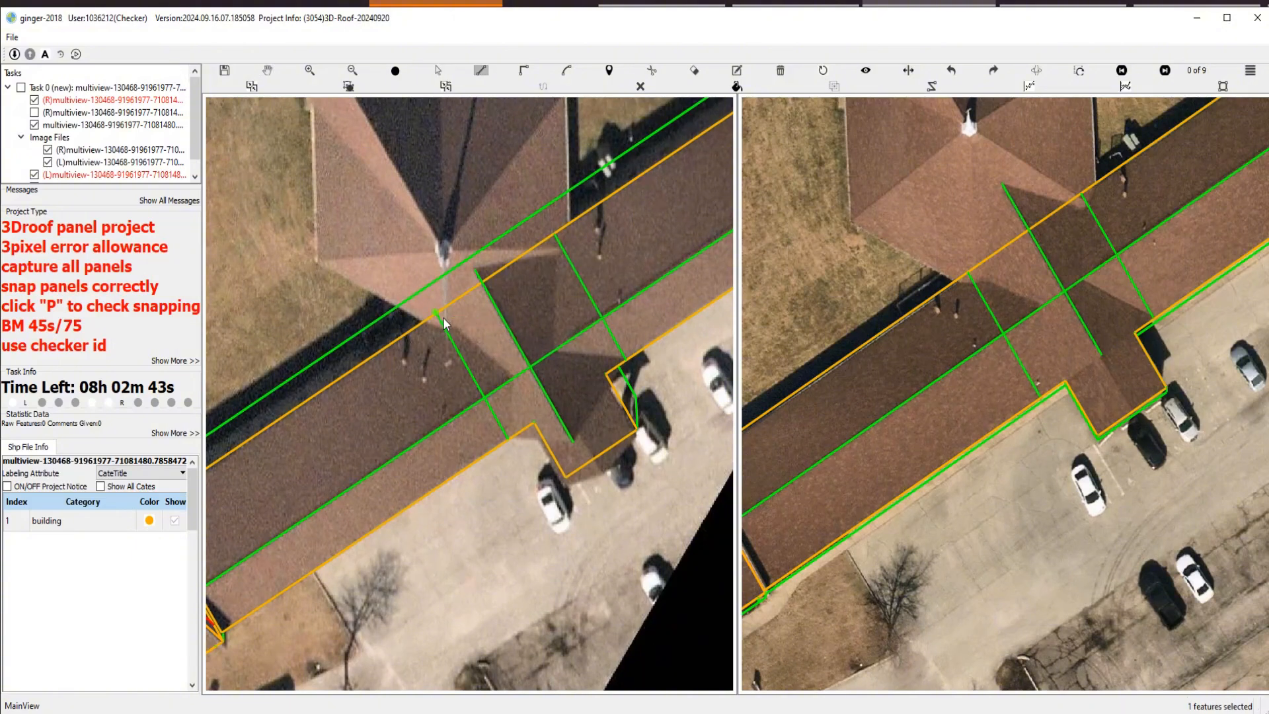
{"action": "left_click", "coordinate": [438, 314]}
{"action": "left_click", "coordinate": [475, 271]}
{"action": "left_click", "coordinate": [572, 441]}
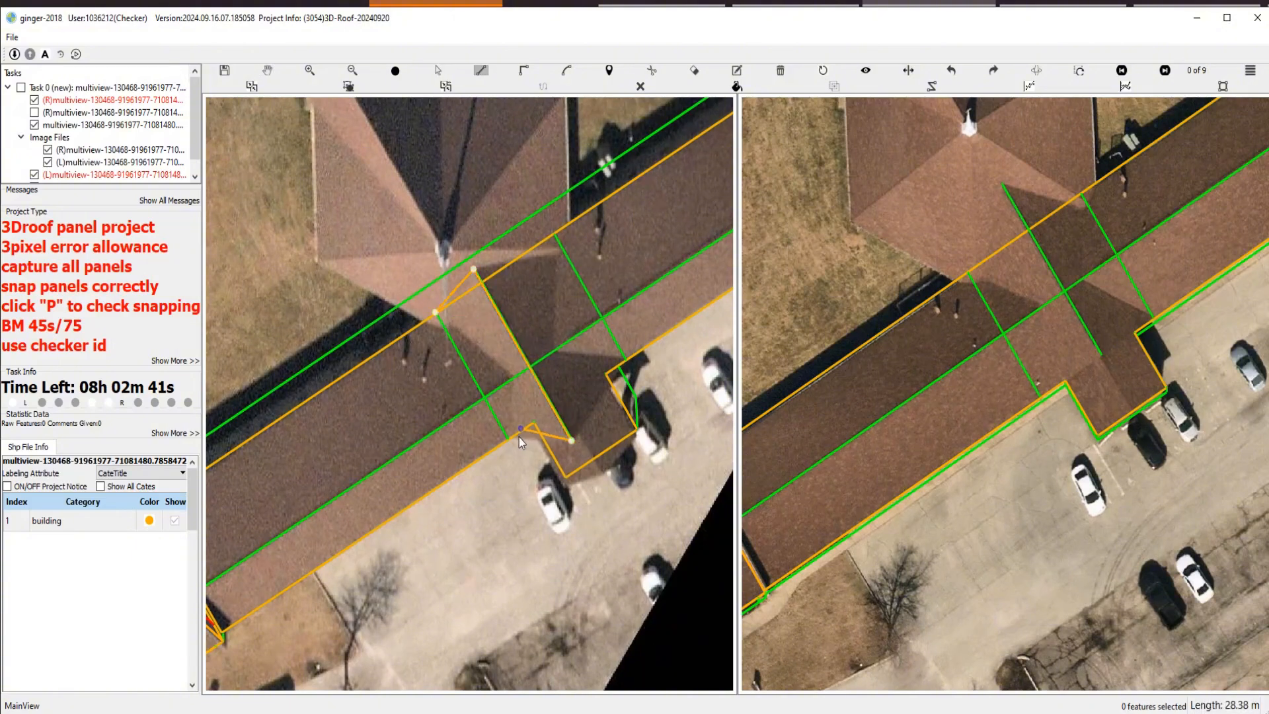
{"action": "double_click", "coordinate": [511, 438]}
Draw the cross gable's opposite slope panel along the same ridge and extend the shared driveway-side ridge vertex slightly outward.
{"action": "left_click", "coordinate": [552, 233]}
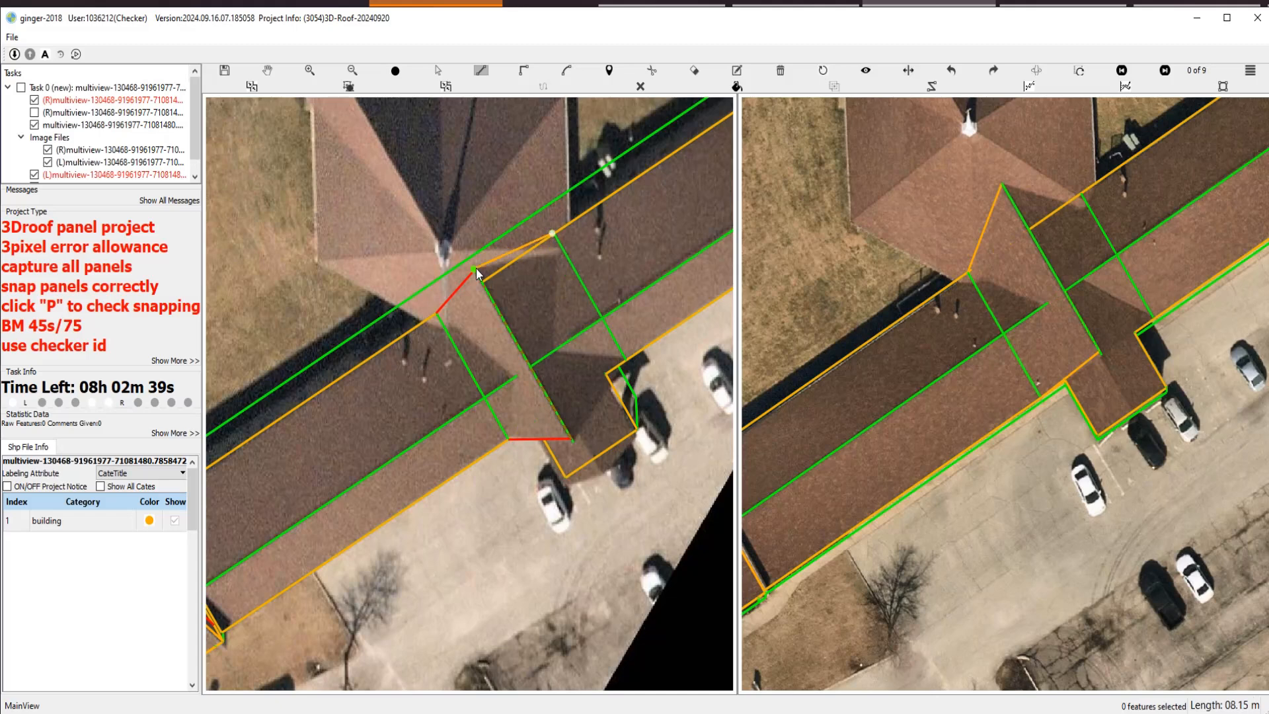
{"action": "left_click", "coordinate": [474, 269]}
{"action": "left_click", "coordinate": [572, 440]}
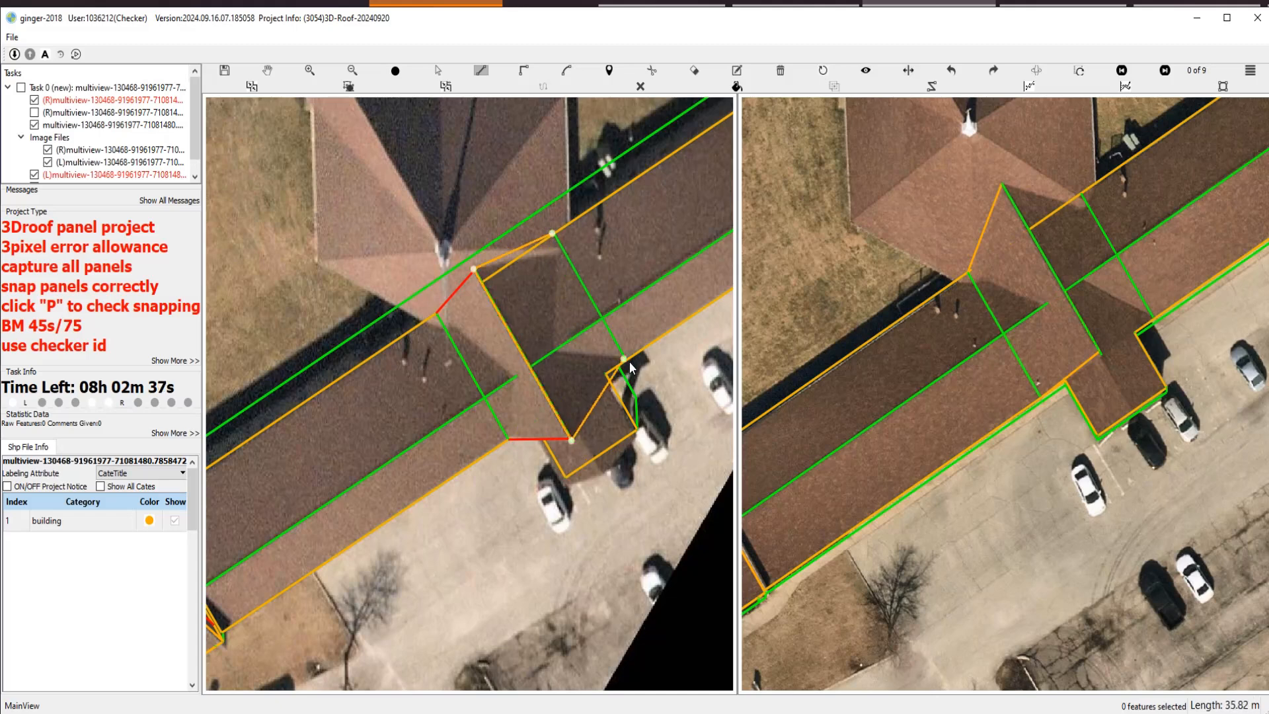
{"action": "double_click", "coordinate": [628, 361]}
{"action": "scroll", "coordinate": [575, 434], "scroll_direction": "up", "scroll_amount": 4}
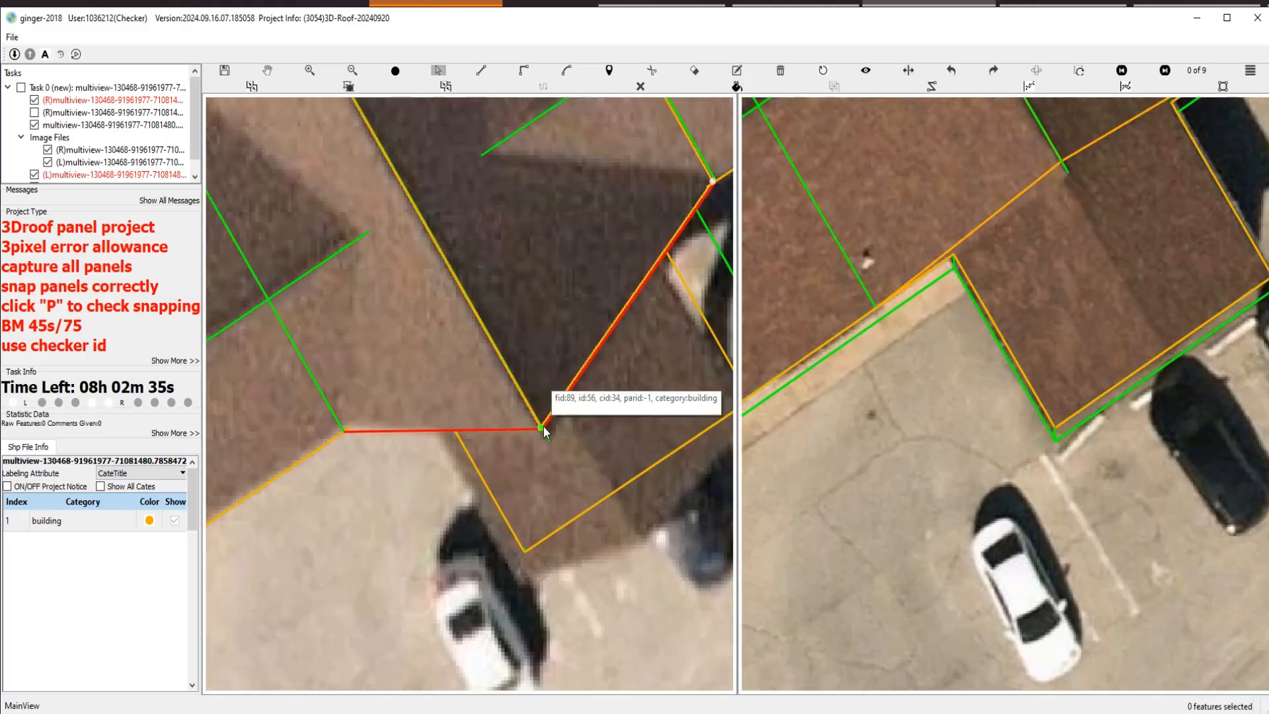
{"action": "left_click_drag", "start_coordinate": [542, 427], "coordinate": [547, 441]}
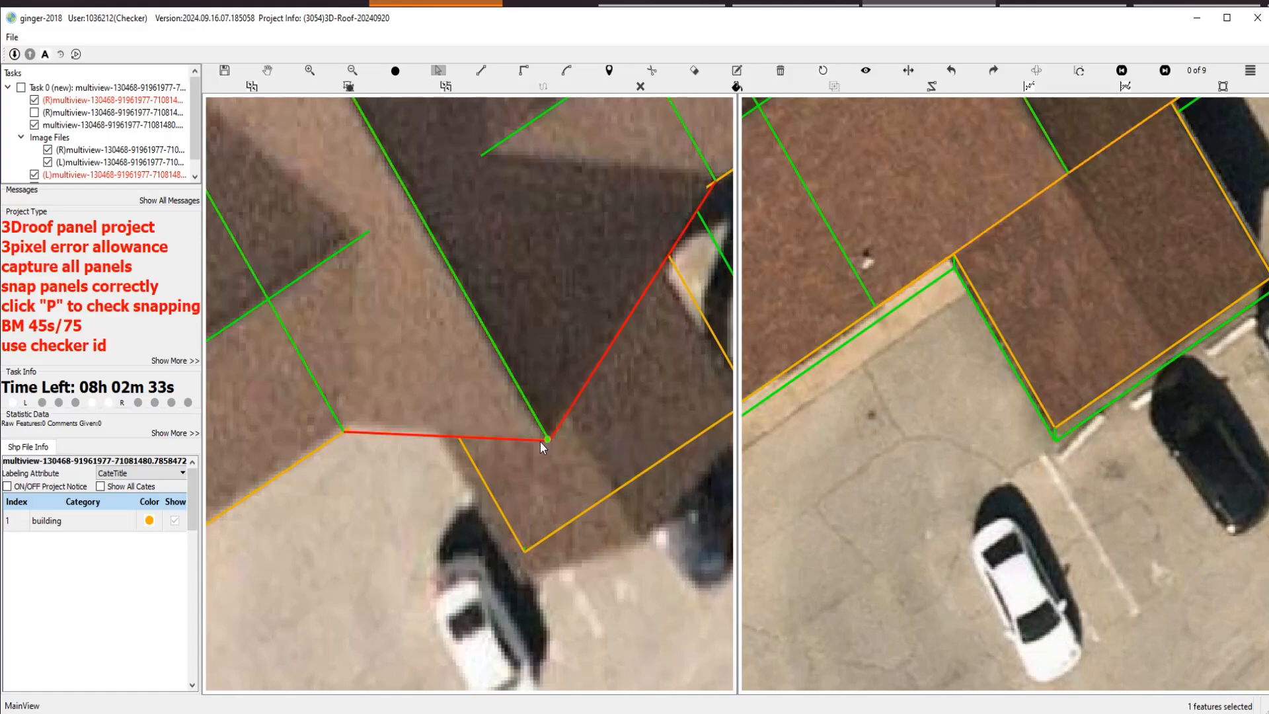
Examine how the cross-gable outlines fit the roof at both ridge ends in the paired aerial views.
{"action": "scroll", "coordinate": [540, 441], "scroll_direction": "down", "scroll_amount": 3}
{"action": "key", "text": "space"}
{"action": "left_click_drag", "start_coordinate": [457, 285], "coordinate": [522, 438]}
{"action": "scroll", "coordinate": [430, 332], "scroll_direction": "up", "scroll_amount": 3}
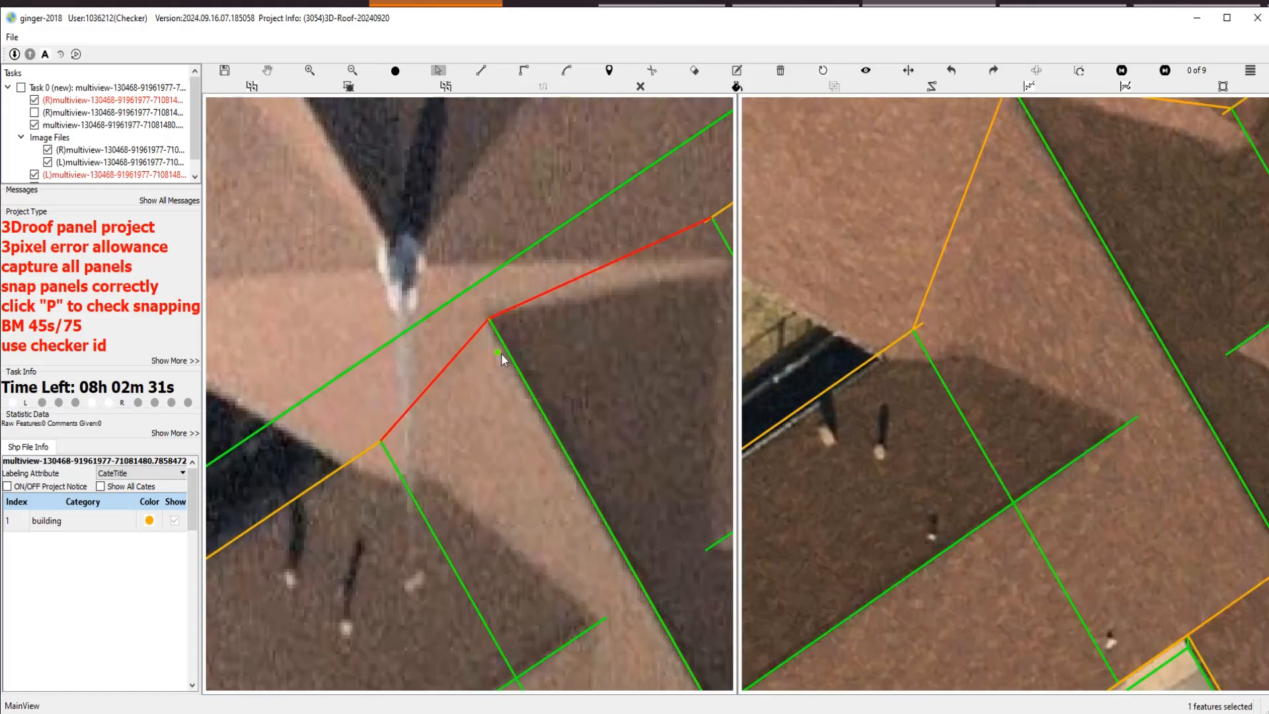
{"action": "scroll", "coordinate": [501, 365], "scroll_direction": "down", "scroll_amount": 3}
{"action": "scroll", "coordinate": [499, 390], "scroll_direction": "up", "scroll_amount": 2}
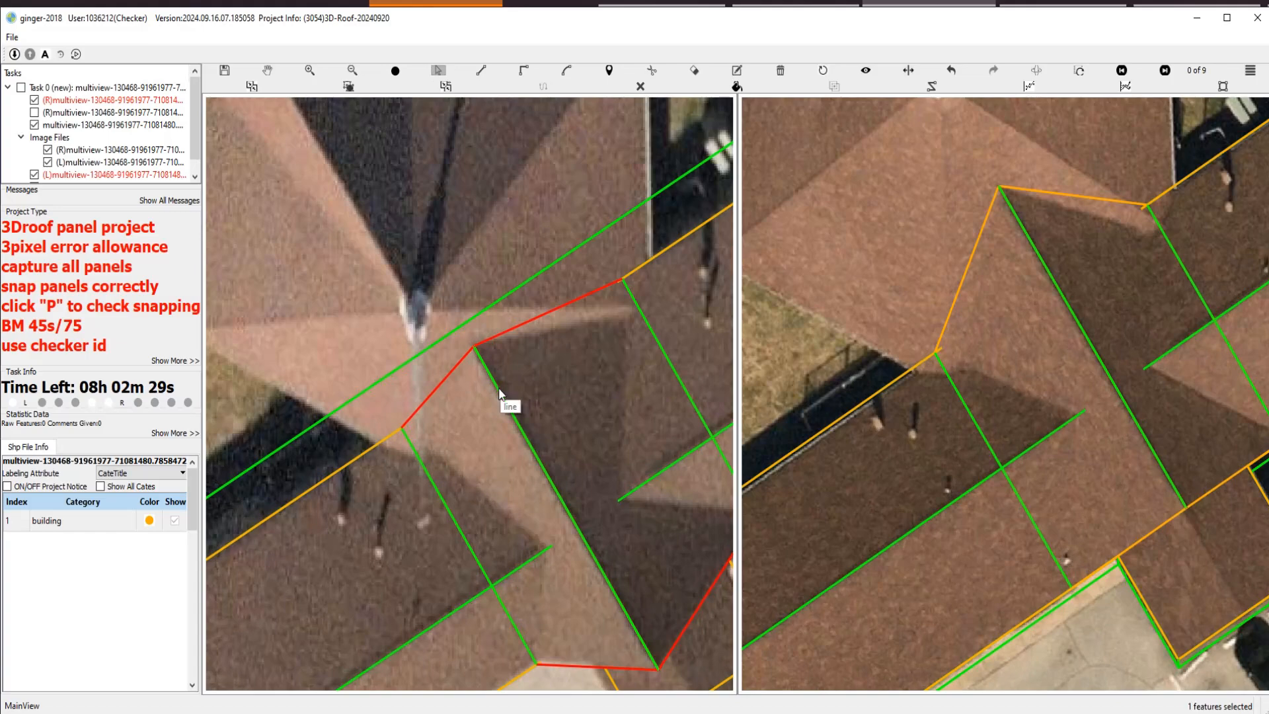
{"action": "scroll", "coordinate": [500, 394], "scroll_direction": "down", "scroll_amount": 2}
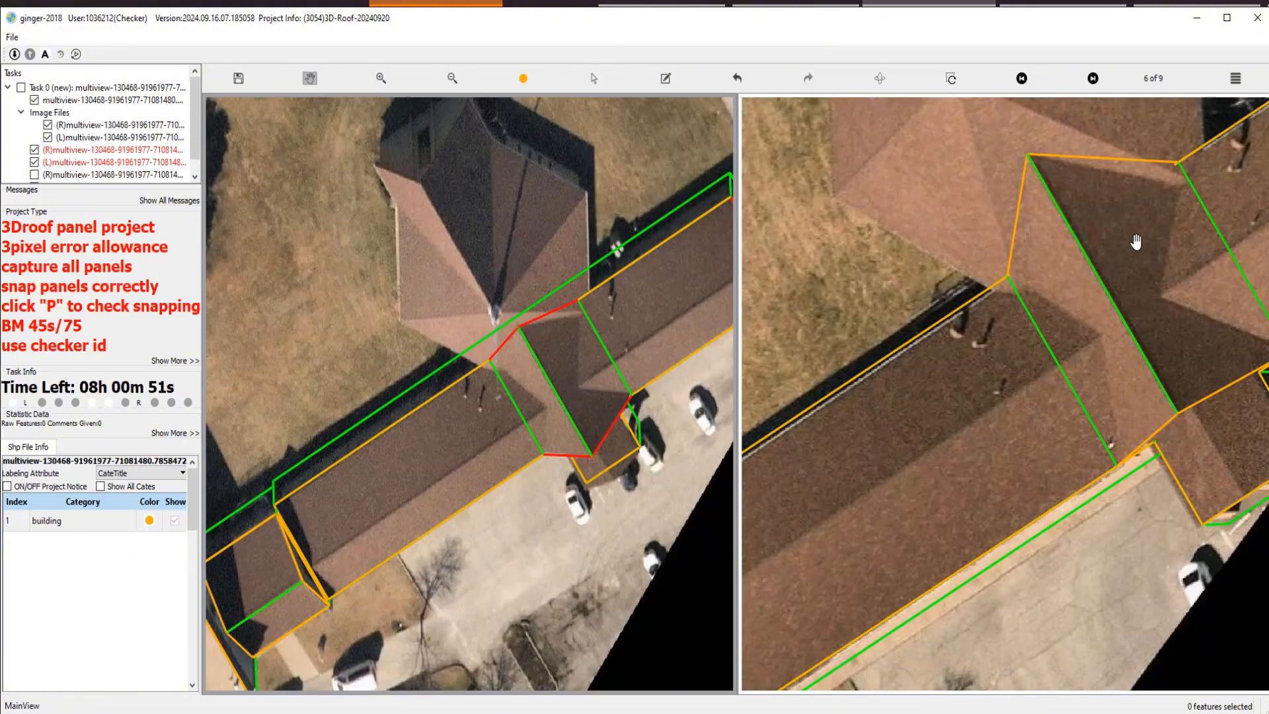
{"action": "scroll", "coordinate": [1001, 272], "scroll_direction": "up", "scroll_amount": 2}
{"action": "key", "text": "space"}
{"action": "key", "text": "space"}
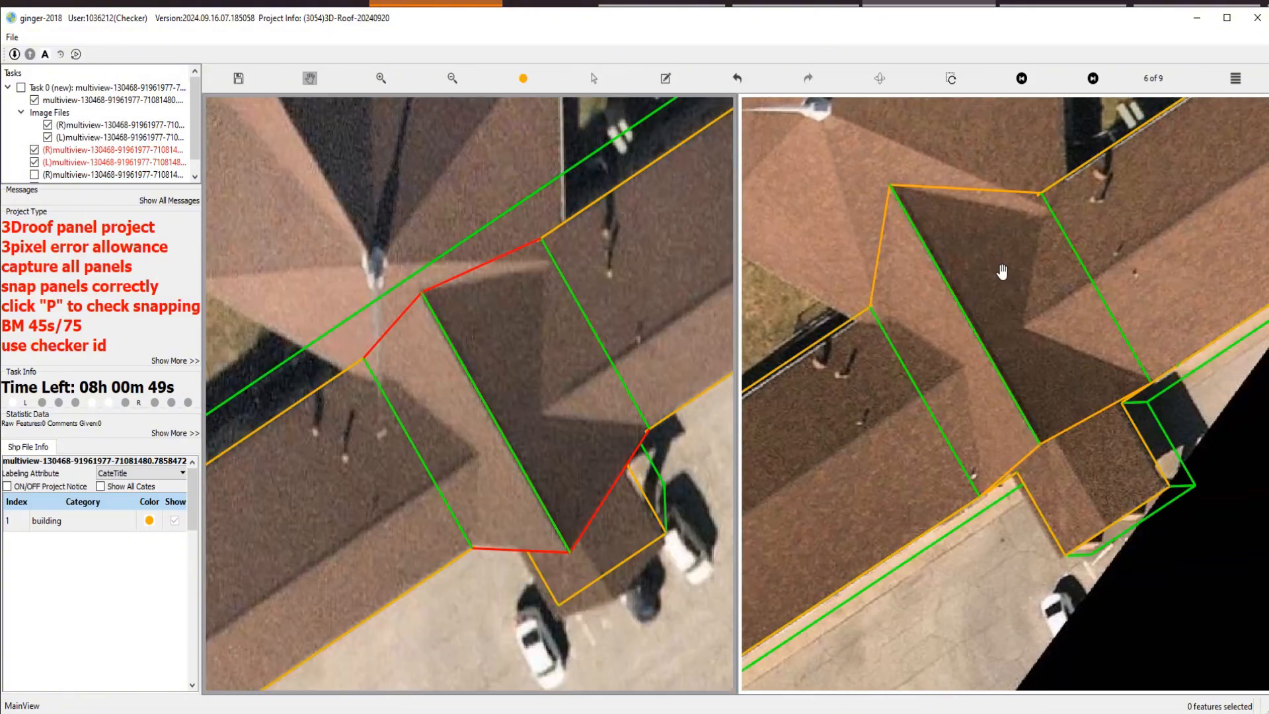
{"action": "left_click", "coordinate": [630, 306]}
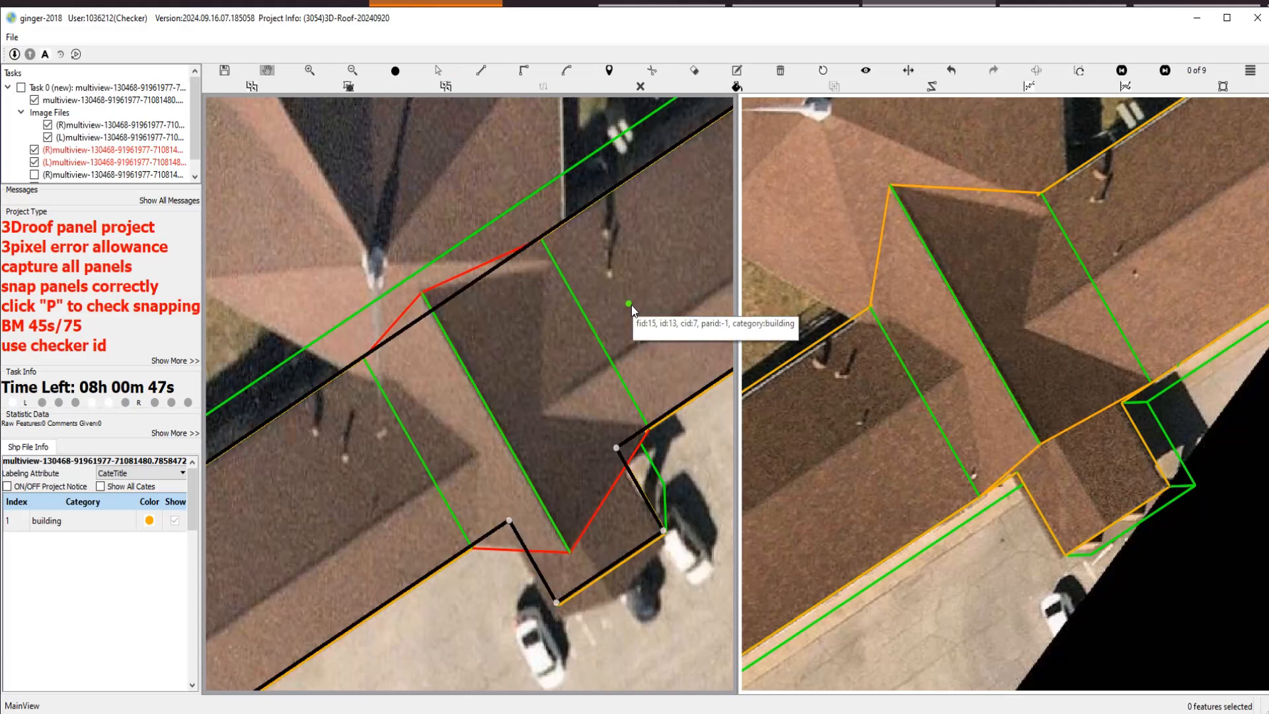
Draw the long roof's ridge line from where it meets the cross gable to the gable end beside the lower block.
{"action": "key", "text": "space"}
{"action": "key", "text": "space"}
{"action": "scroll", "coordinate": [629, 302], "scroll_direction": "down", "scroll_amount": 3}
{"action": "left_click_drag", "start_coordinate": [585, 340], "coordinate": [747, 215]}
{"action": "scroll", "coordinate": [606, 345], "scroll_direction": "up", "scroll_amount": 1}
{"action": "key", "text": "s"}
{"action": "scroll", "coordinate": [621, 368], "scroll_direction": "up", "scroll_amount": 3}
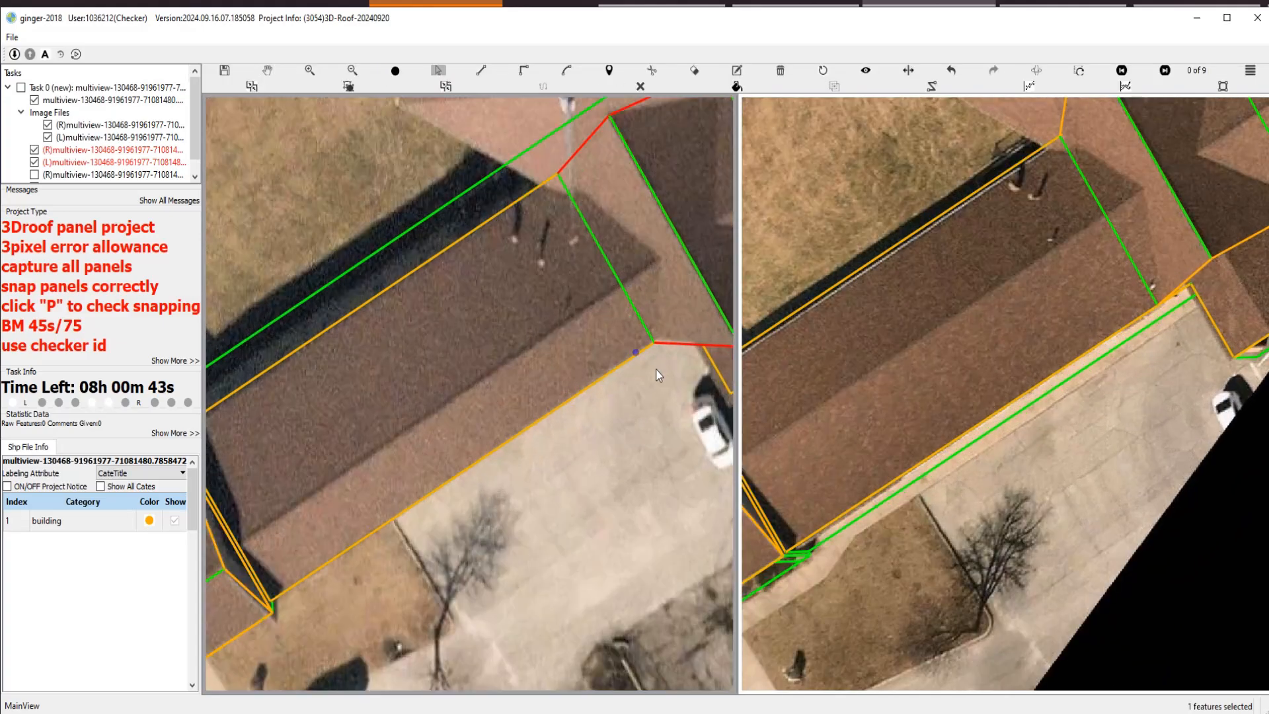
{"action": "left_click", "coordinate": [659, 257]}
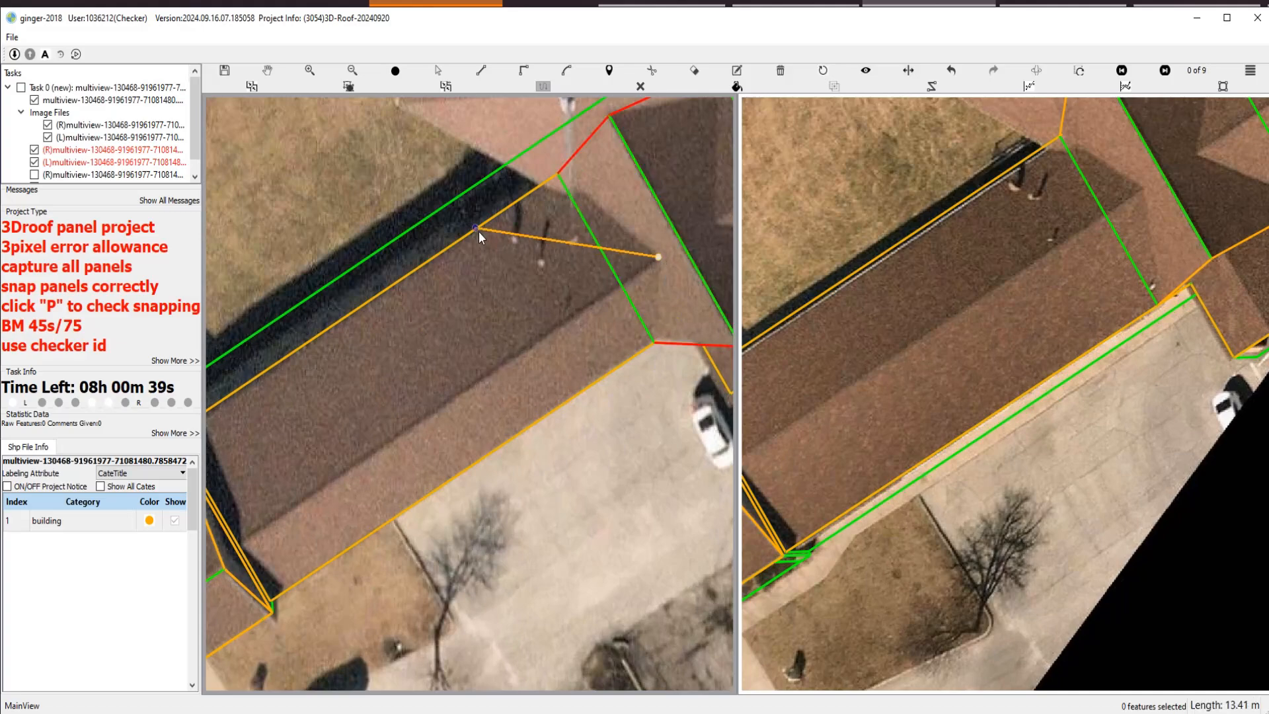
{"action": "key", "text": "p"}
{"action": "left_click_drag", "start_coordinate": [294, 483], "coordinate": [542, 359]}
{"action": "scroll", "coordinate": [518, 390], "scroll_direction": "up", "scroll_amount": 3}
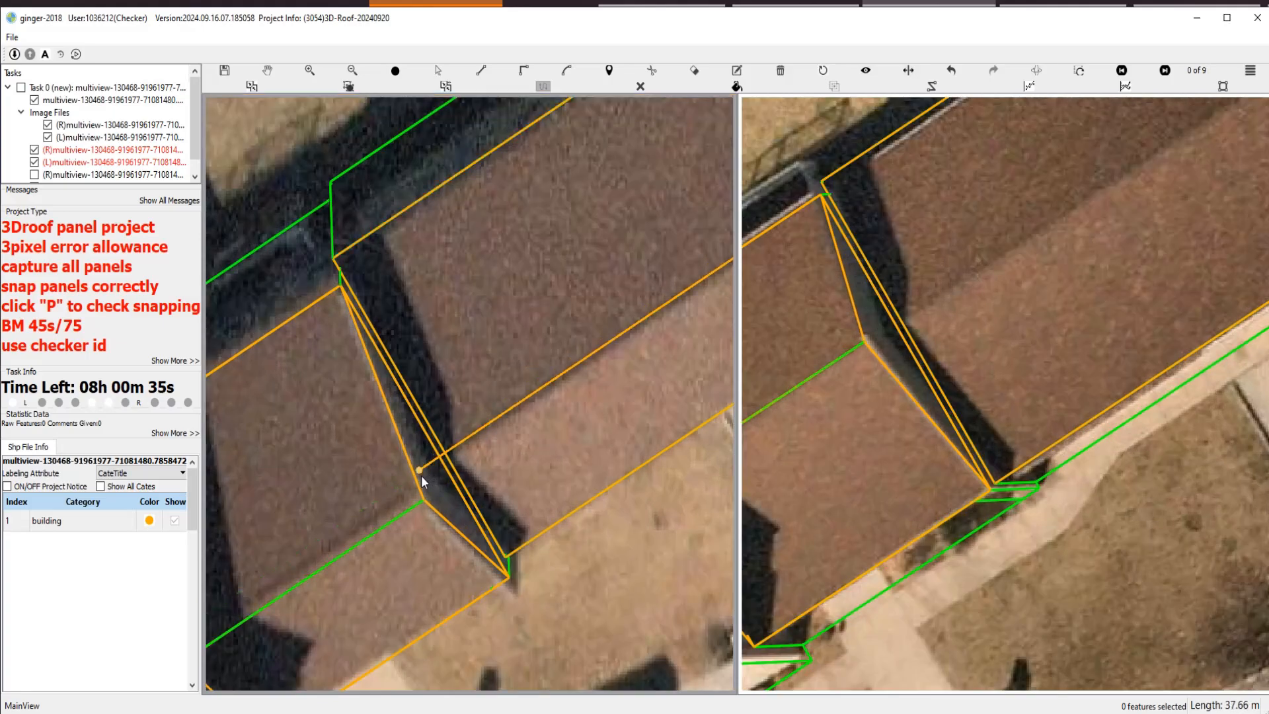
{"action": "scroll", "coordinate": [502, 471], "scroll_direction": "down", "scroll_amount": 3}
{"action": "left_click_drag", "start_coordinate": [783, 289], "coordinate": [602, 328]}
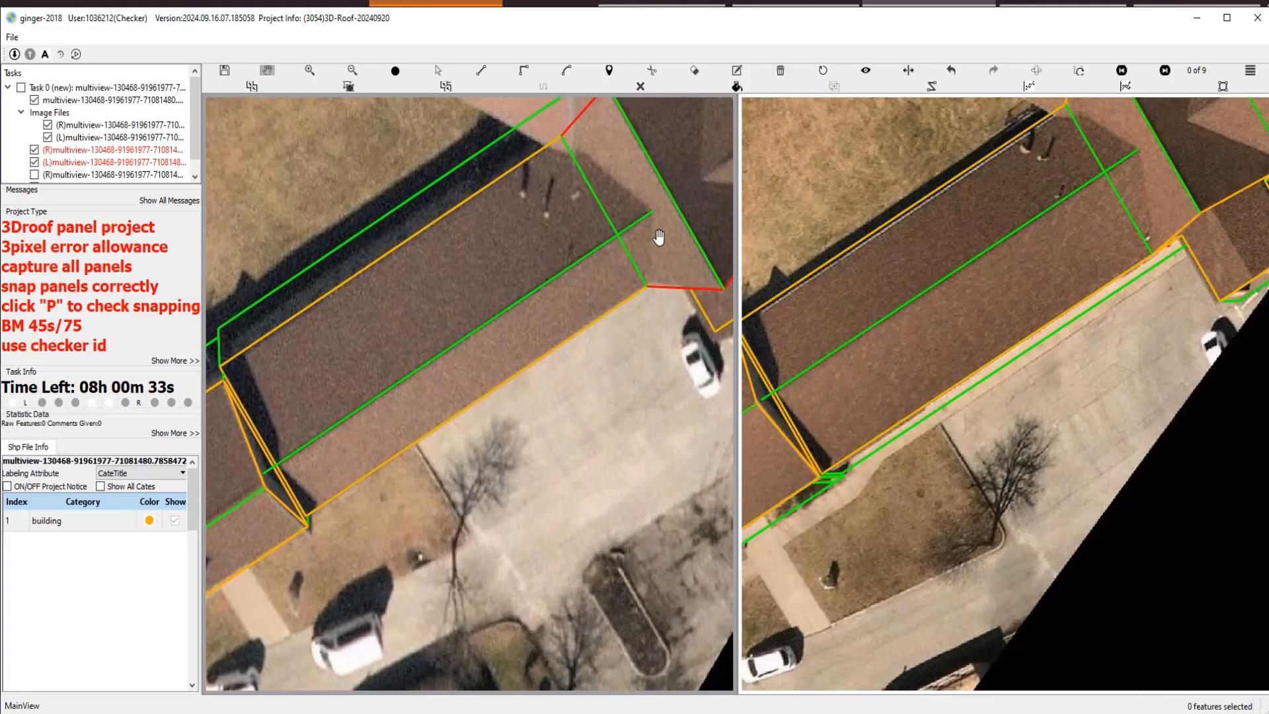
Draw the long roof's driveway-side slope panel from the eave corner along the ridge to the opposite eave corner.
{"action": "key", "text": "l"}
{"action": "left_click", "coordinate": [645, 286]}
{"action": "left_click", "coordinate": [650, 211]}
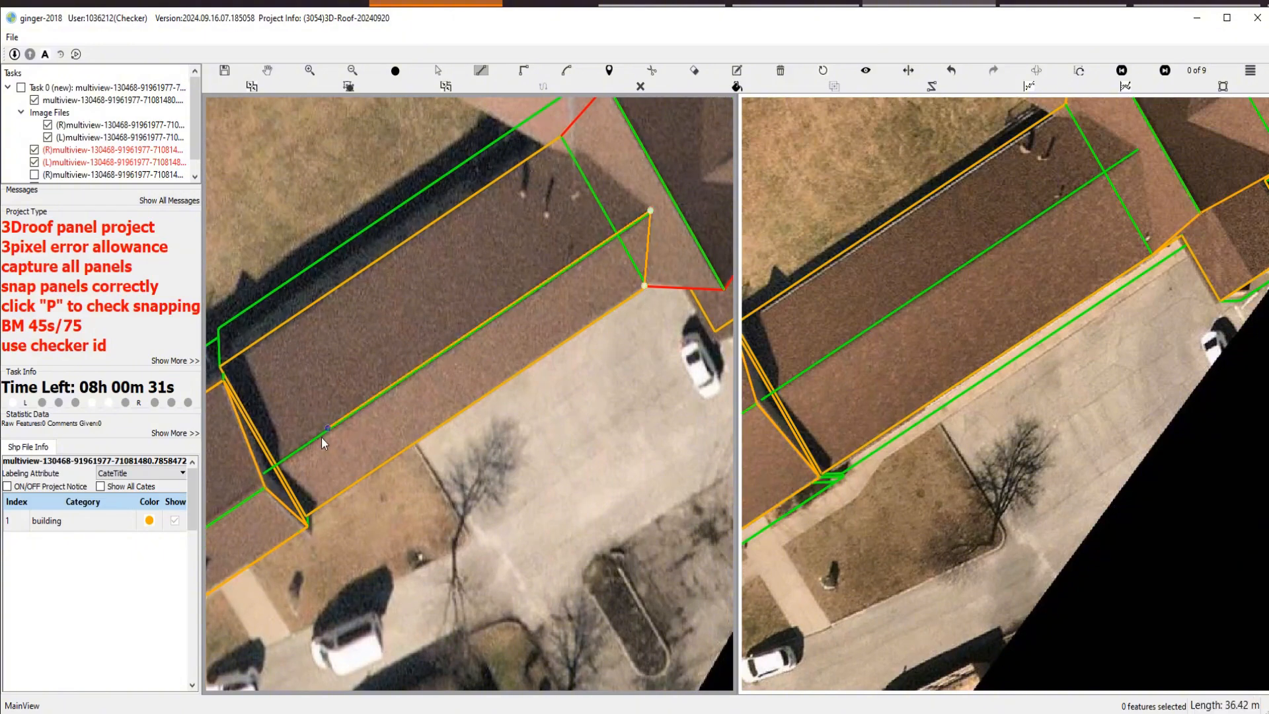
{"action": "left_click", "coordinate": [264, 473]}
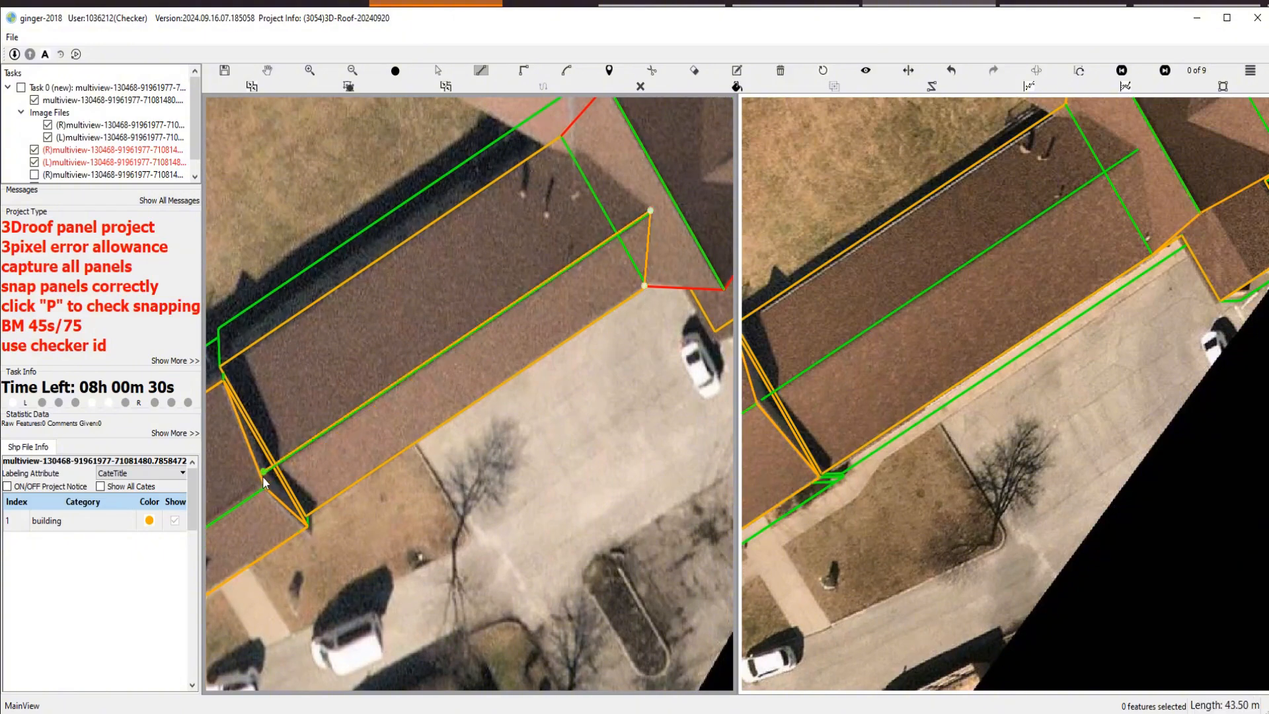
{"action": "double_click", "coordinate": [313, 515]}
{"action": "key", "text": "h"}
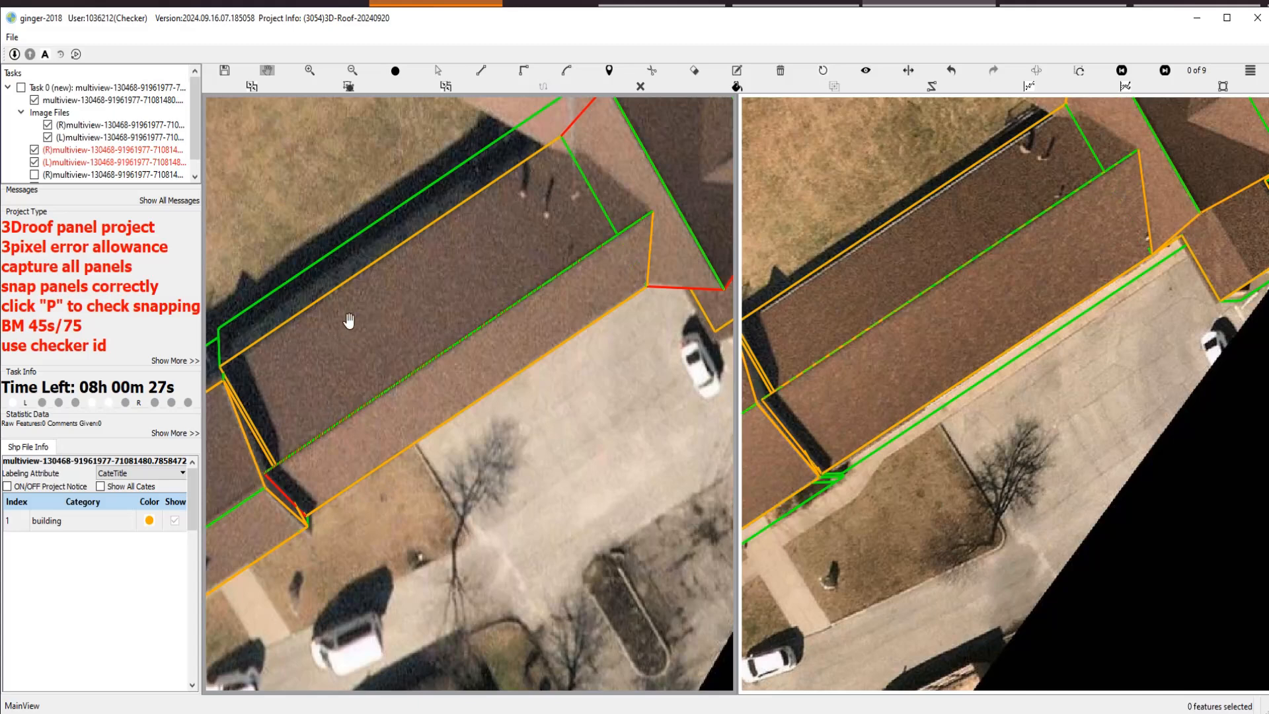
Draw the long roof's field-side slope panel from the ridge's cross-gable end to the field-side eave corner.
{"action": "left_click_drag", "start_coordinate": [349, 321], "coordinate": [378, 400]}
{"action": "key", "text": "l"}
{"action": "left_click", "coordinate": [679, 289]}
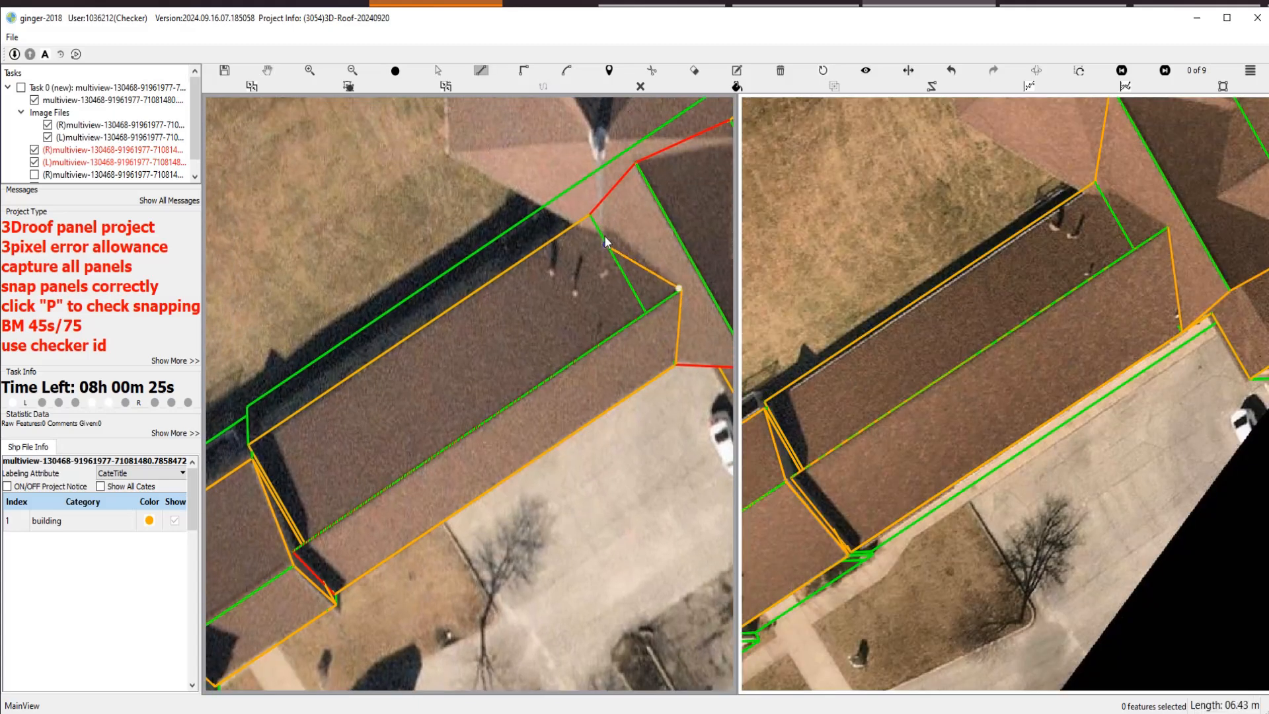
{"action": "left_click", "coordinate": [588, 216]}
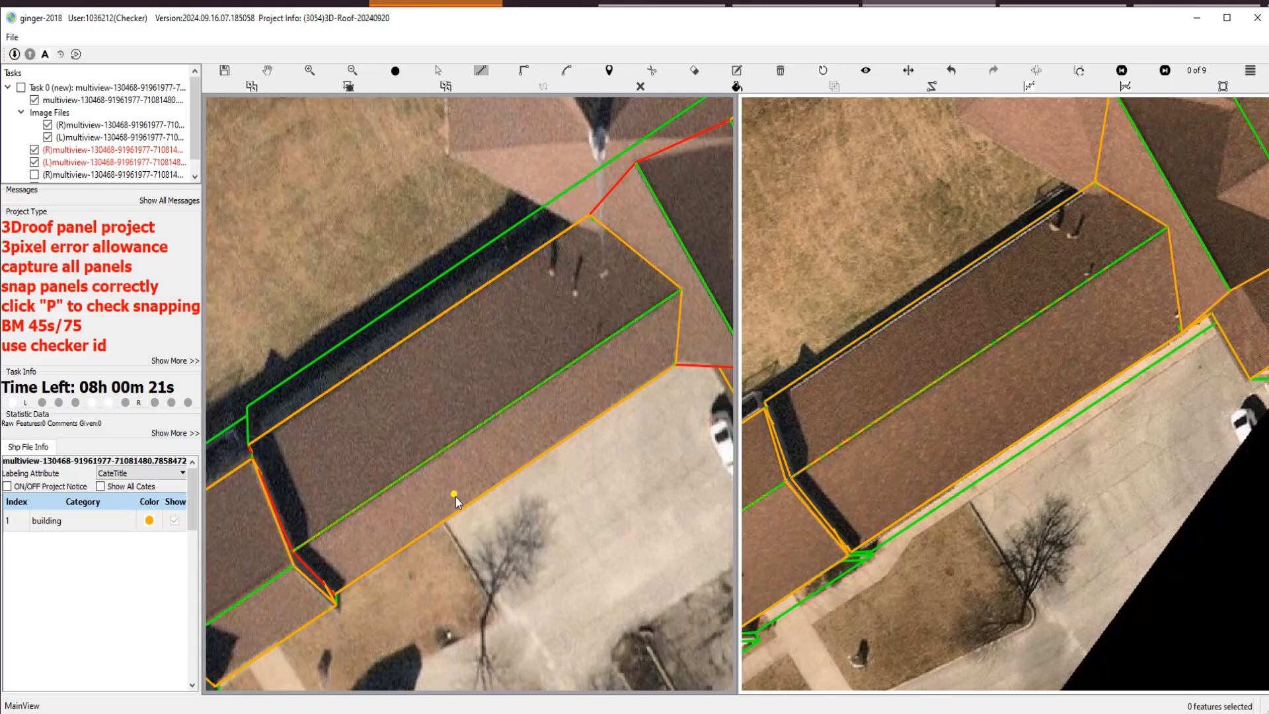
{"action": "scroll", "coordinate": [488, 389], "scroll_direction": "down", "scroll_amount": 2}
{"action": "key", "text": "h"}
{"action": "scroll", "coordinate": [481, 362], "scroll_direction": "up", "scroll_amount": 1}
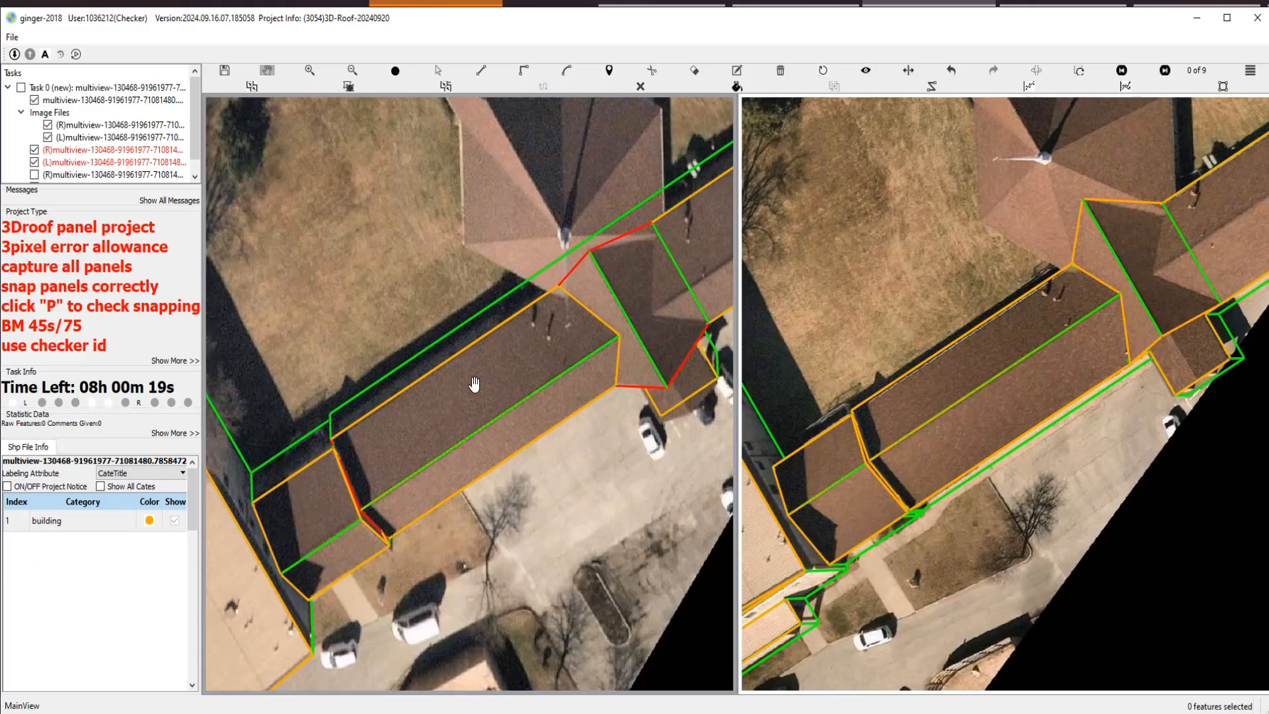
Draw the ridge line of the wing beyond the cross gable, parallel to the long roof's ridge, ending at its outer gable.
{"action": "left_click_drag", "start_coordinate": [473, 382], "coordinate": [426, 279]}
{"action": "key", "text": "p"}
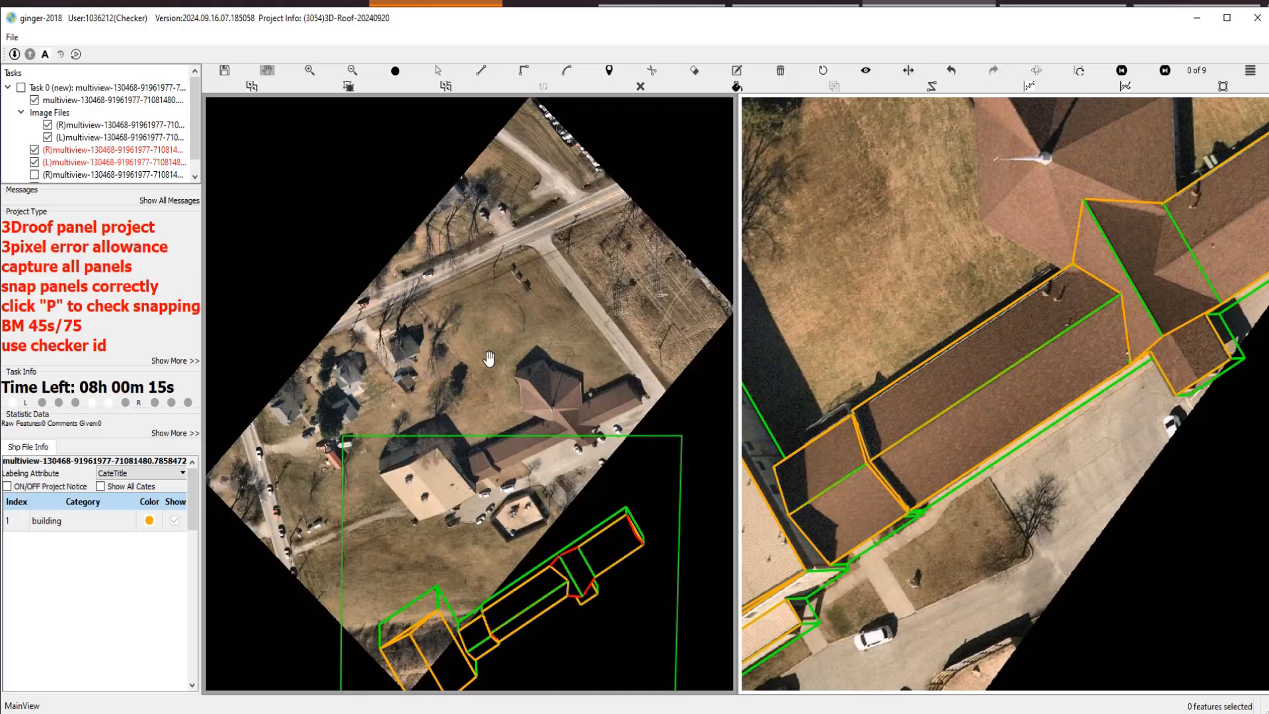
{"action": "scroll", "coordinate": [503, 315], "scroll_direction": "up", "scroll_amount": 1}
{"action": "left_click_drag", "start_coordinate": [517, 488], "coordinate": [427, 158]}
{"action": "scroll", "coordinate": [567, 265], "scroll_direction": "up", "scroll_amount": 4}
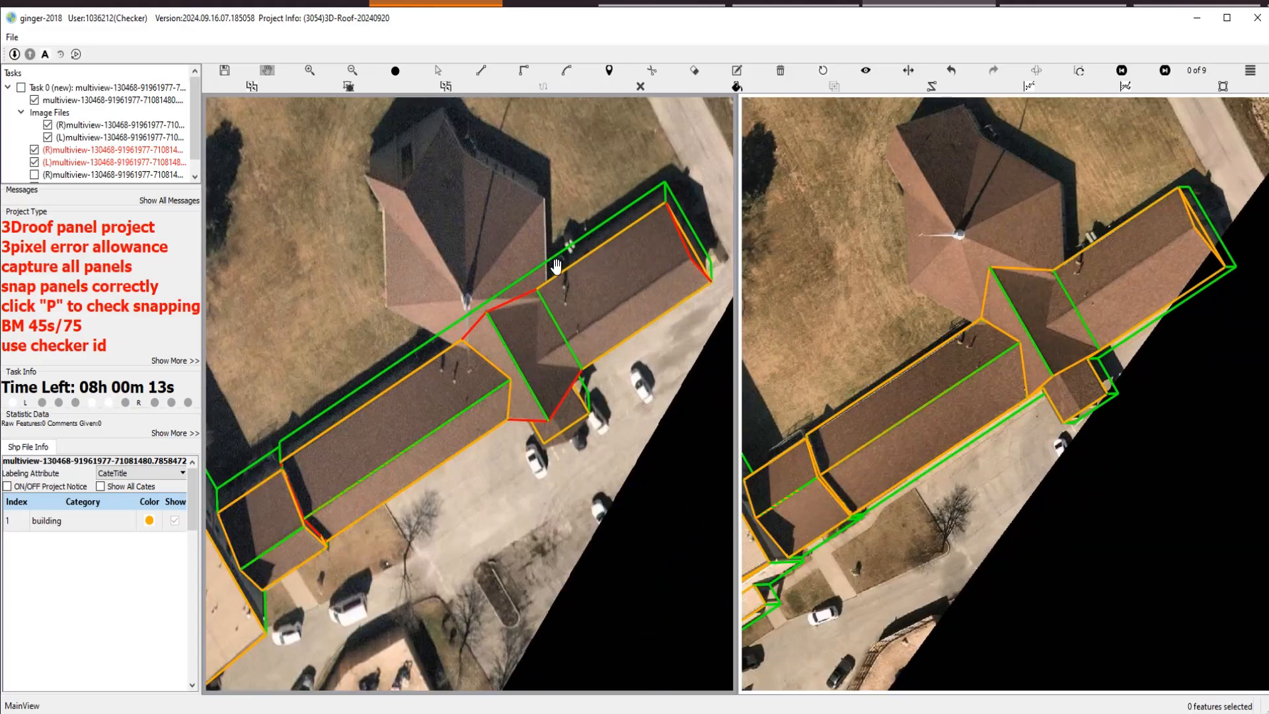
{"action": "left_click_drag", "start_coordinate": [595, 300], "coordinate": [442, 311]}
{"action": "key", "text": "s"}
{"action": "key", "text": "r"}
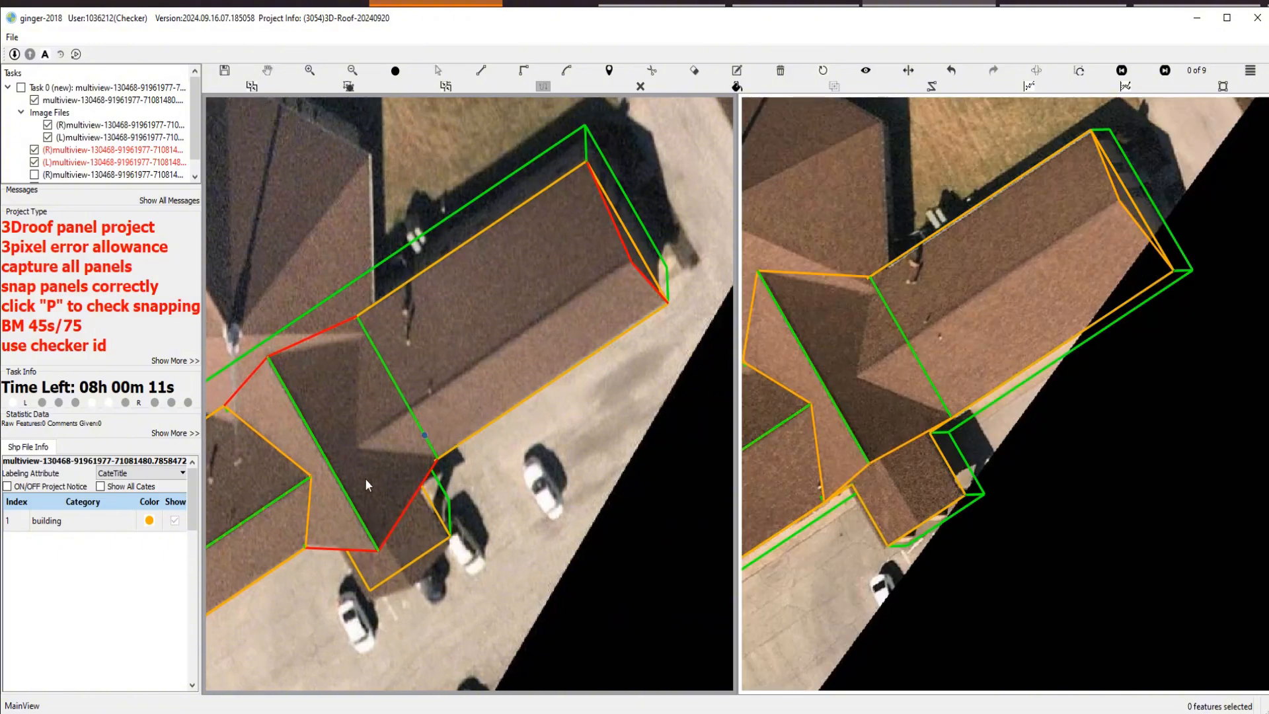
{"action": "left_click", "coordinate": [294, 496]}
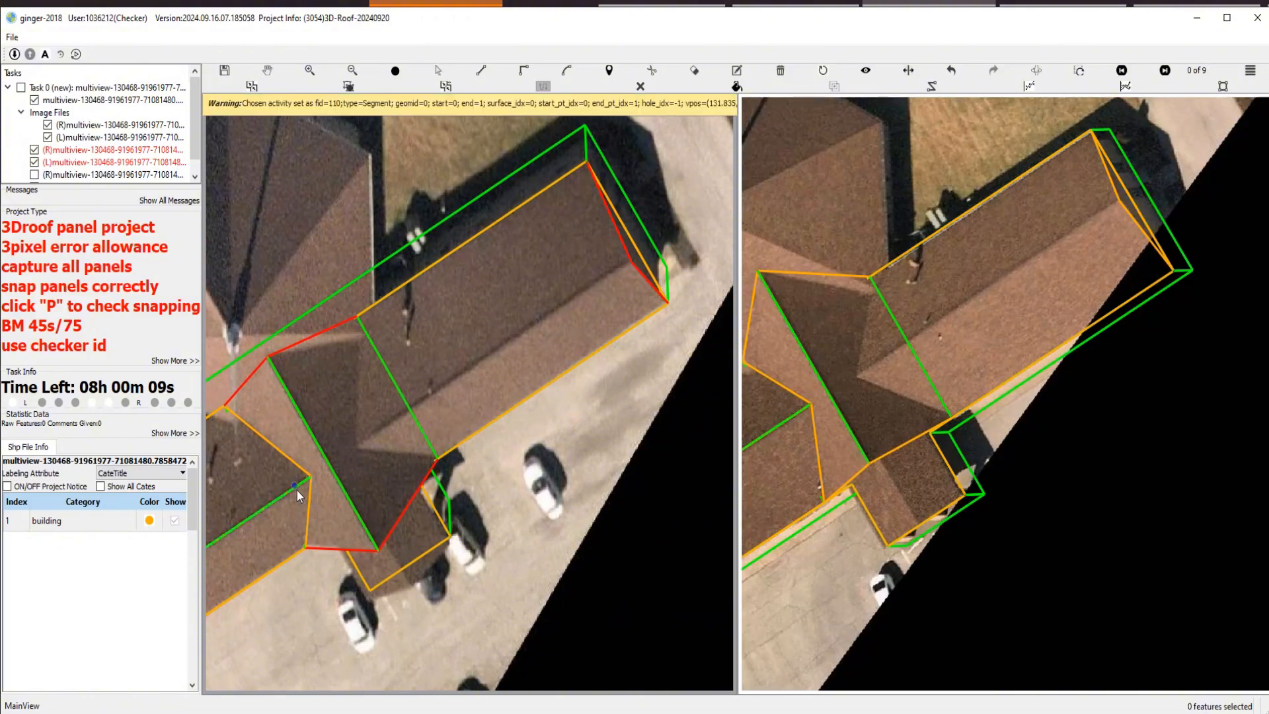
{"action": "left_click", "coordinate": [635, 265]}
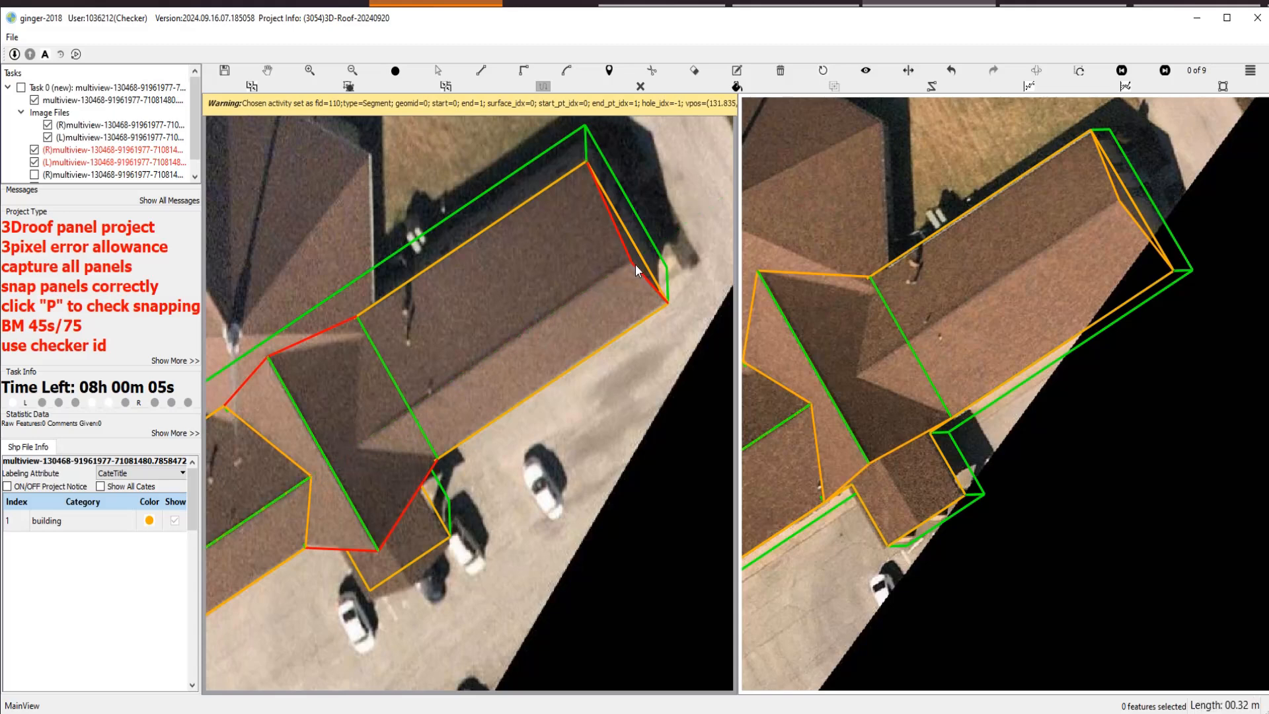
{"action": "left_click", "coordinate": [635, 265]}
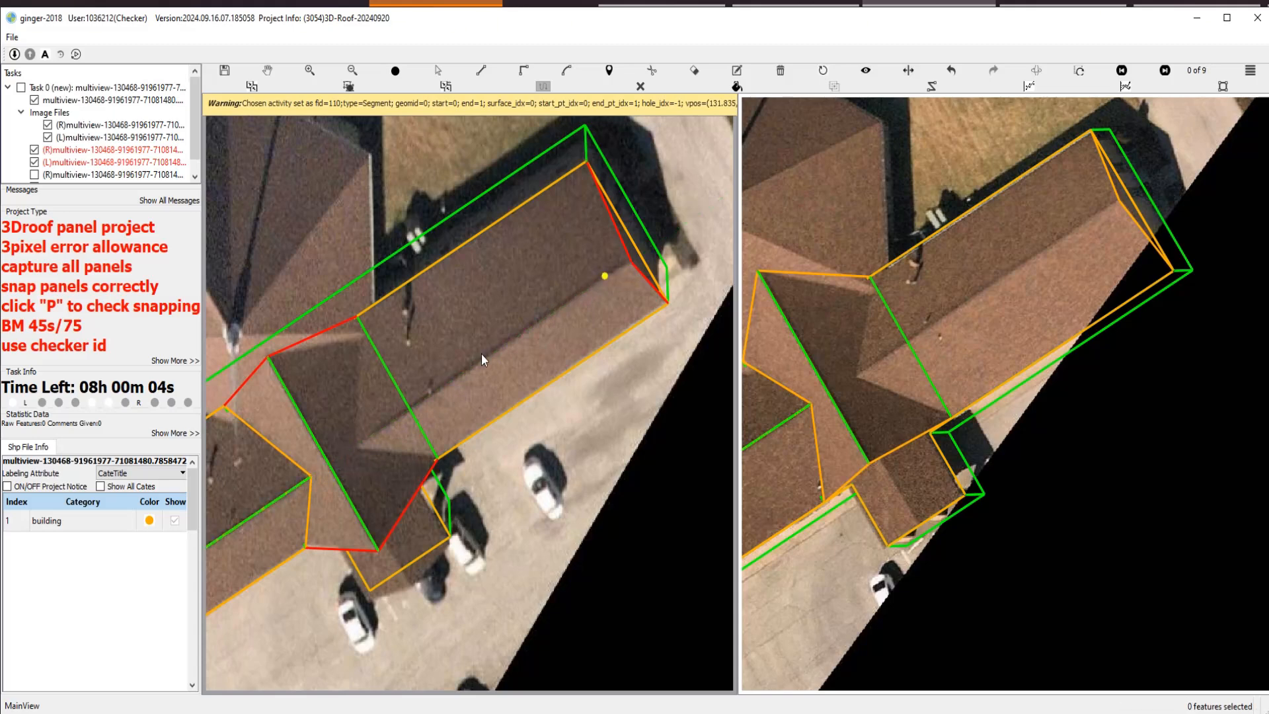
{"action": "left_click", "coordinate": [309, 476]}
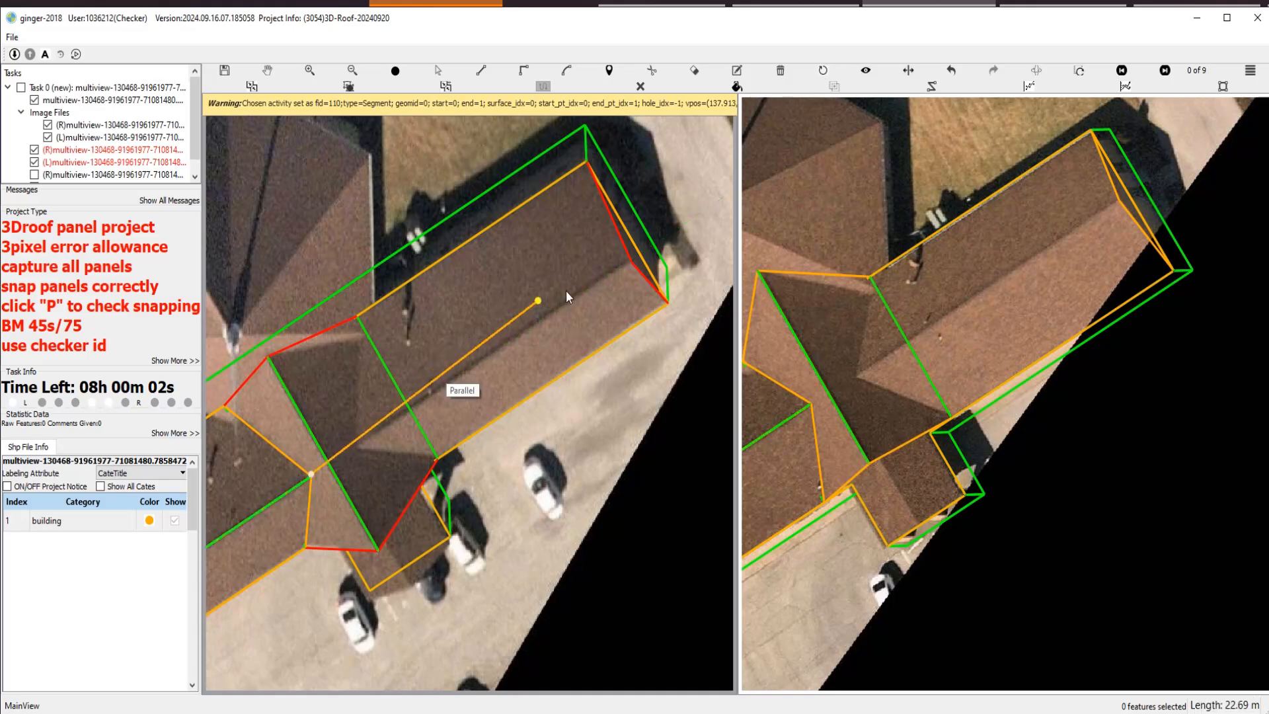
{"action": "left_click", "coordinate": [637, 264]}
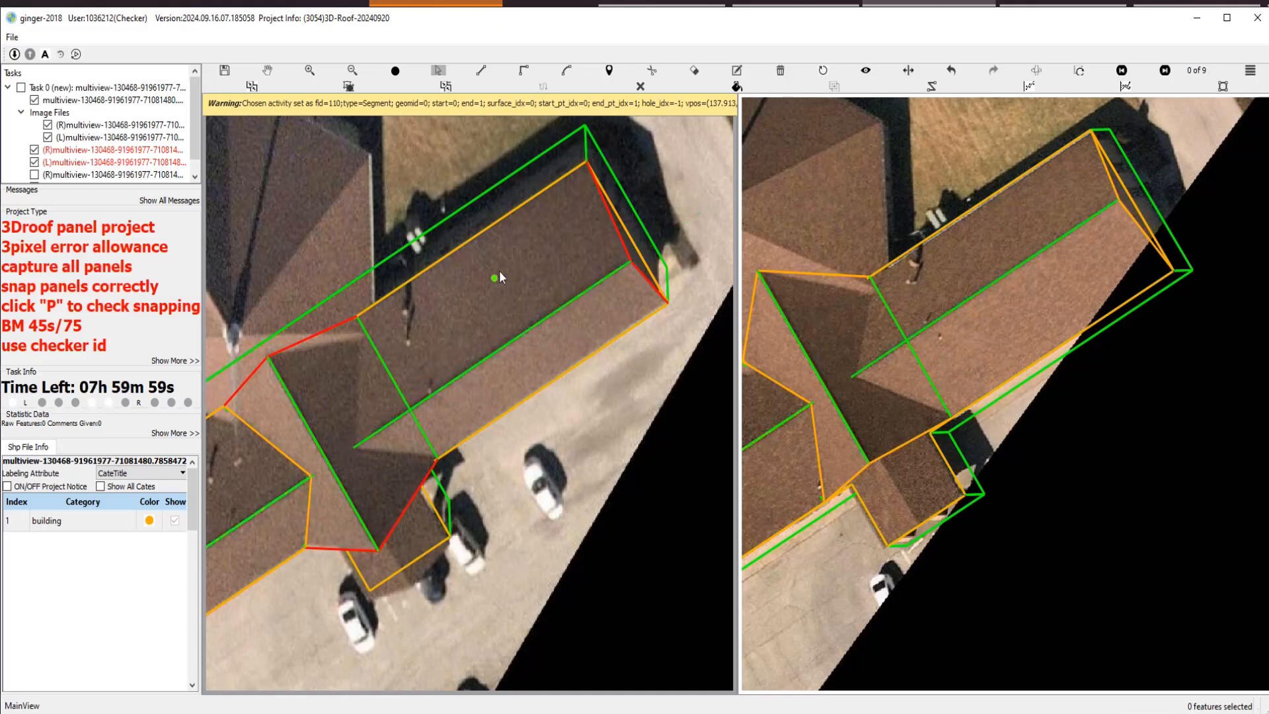
Draw the outer wing's field-side slope panel from the eave's inner corner along the ridge to the outer eave corner.
{"action": "key", "text": "l"}
{"action": "left_click", "coordinate": [357, 318]}
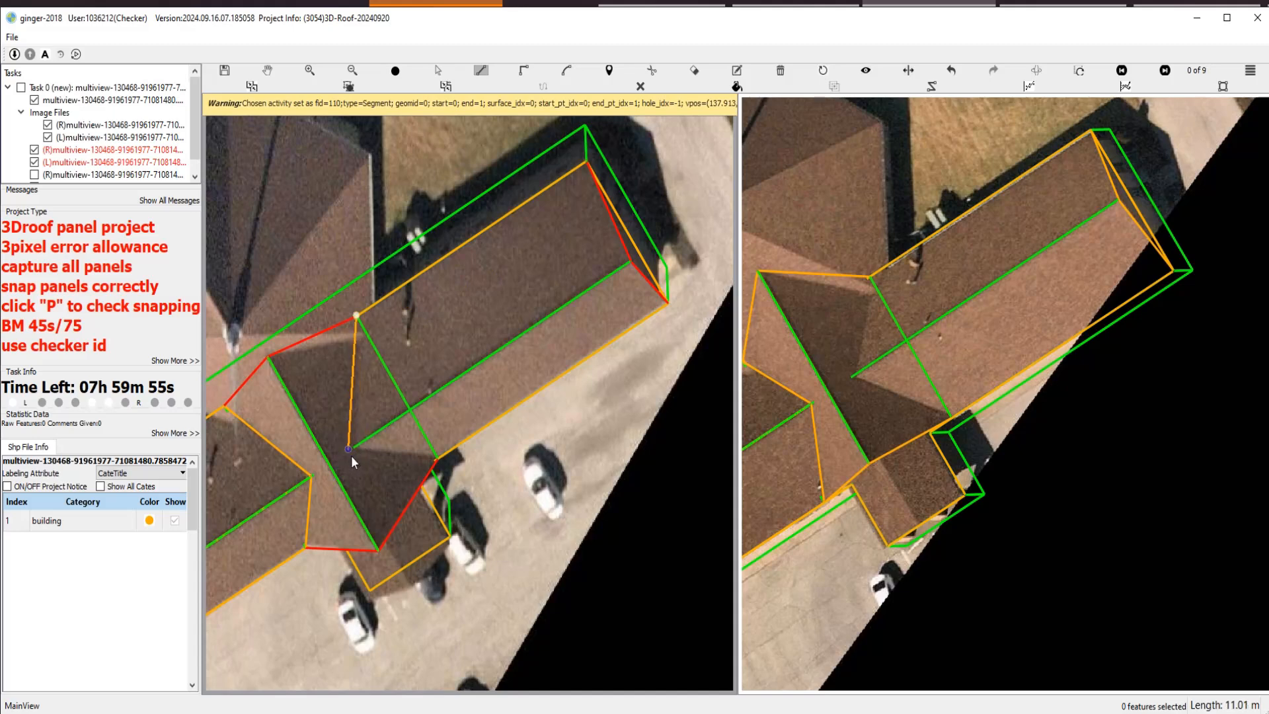
{"action": "left_click", "coordinate": [356, 443]}
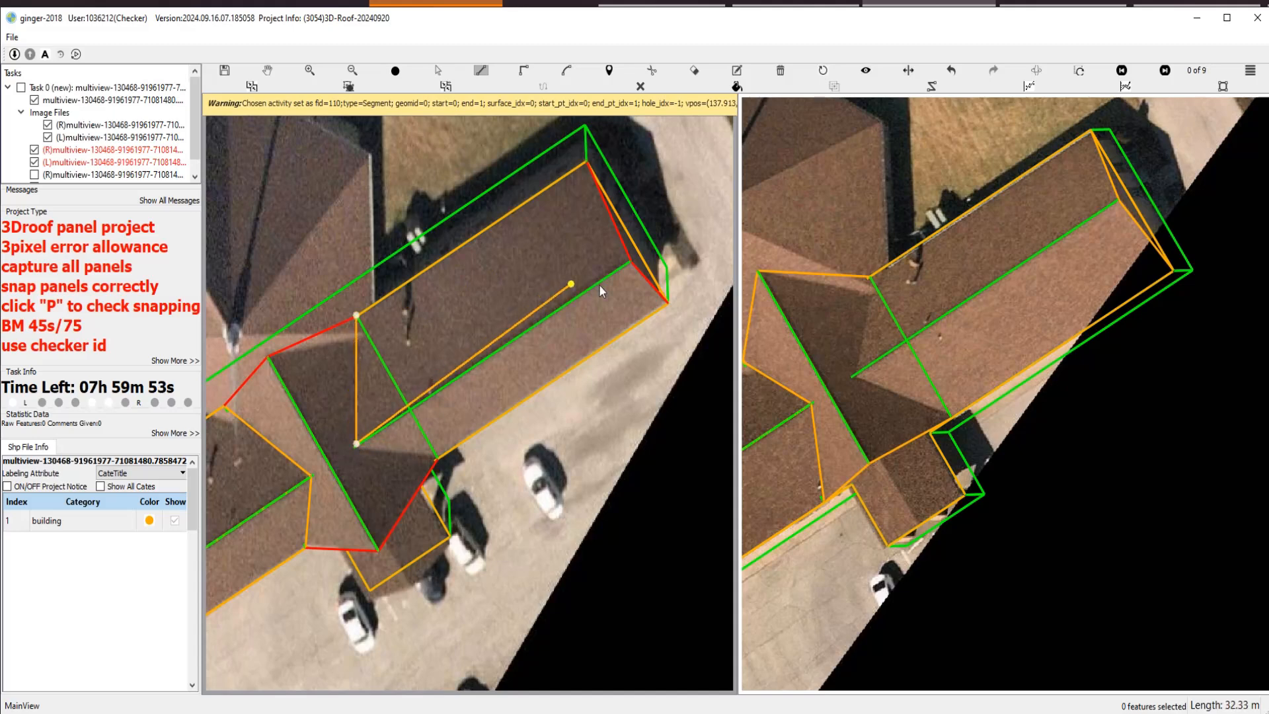
{"action": "left_click", "coordinate": [628, 261]}
{"action": "left_click", "coordinate": [586, 165]}
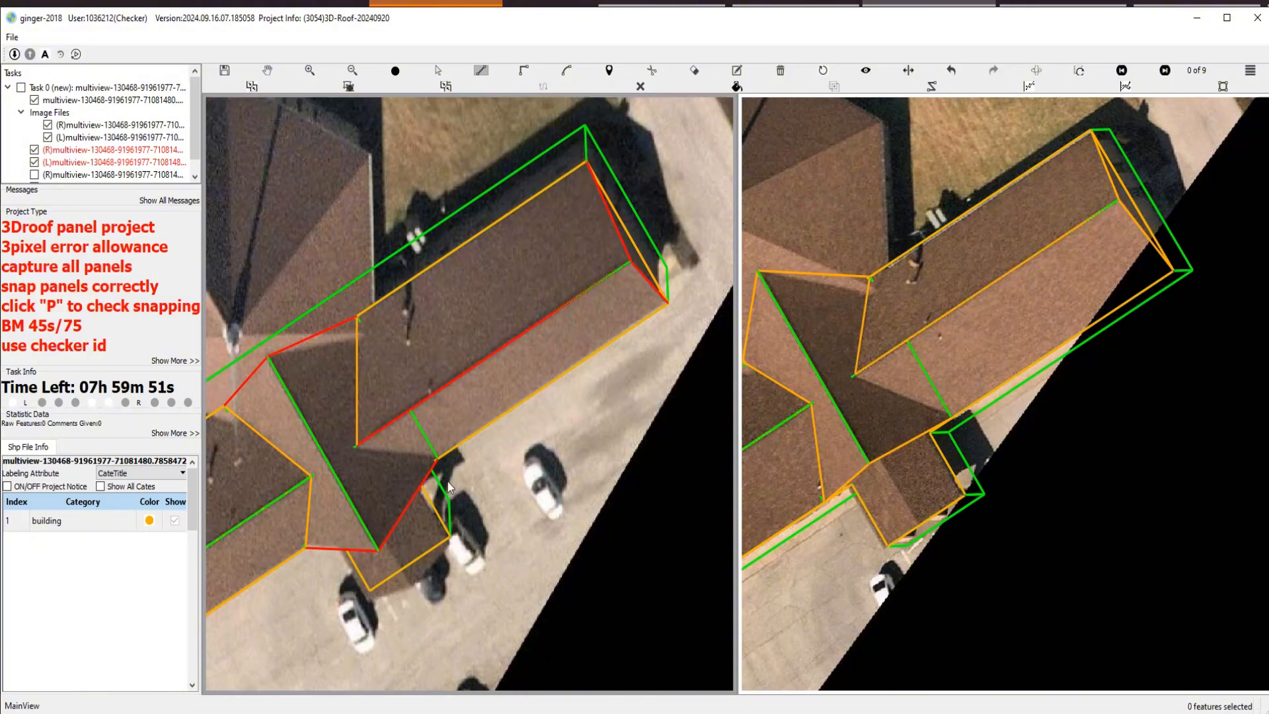
Draw the outer wing's driveway-side slope panel from the inner eave corner along the ridge to the outer eave corner.
{"action": "left_click", "coordinate": [435, 457]}
{"action": "left_click", "coordinate": [357, 444]}
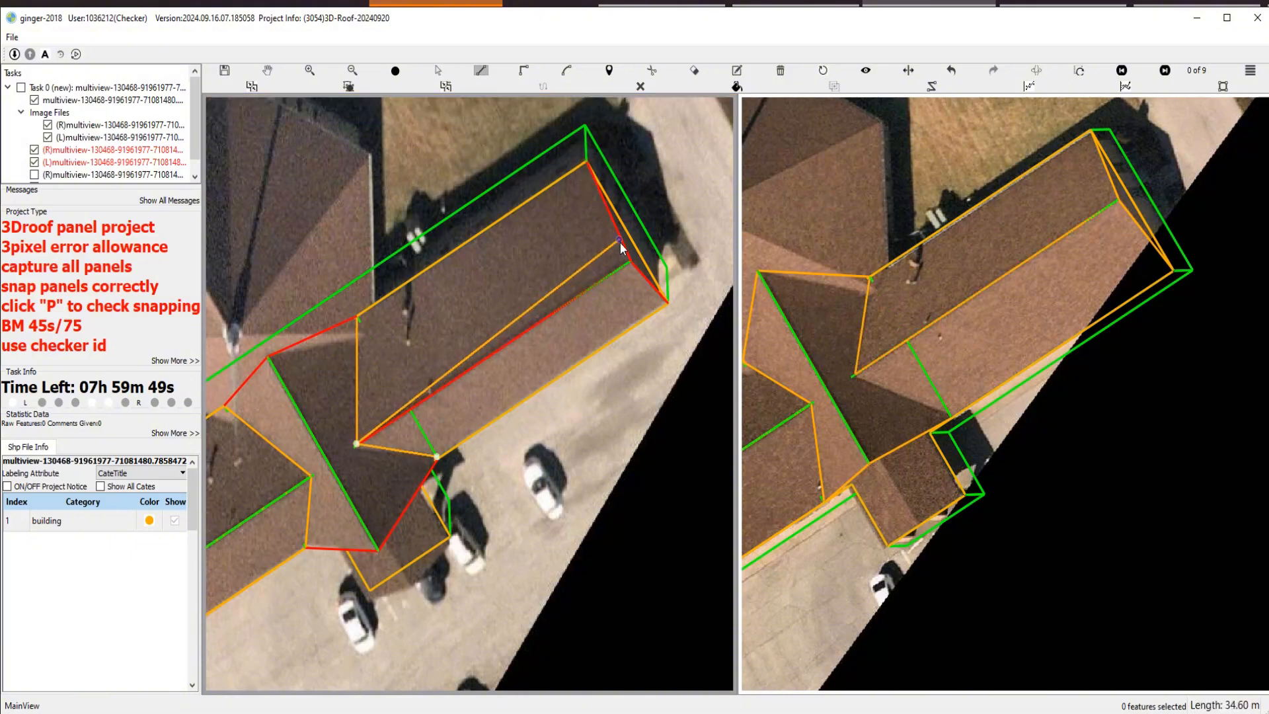
{"action": "left_click", "coordinate": [672, 303]}
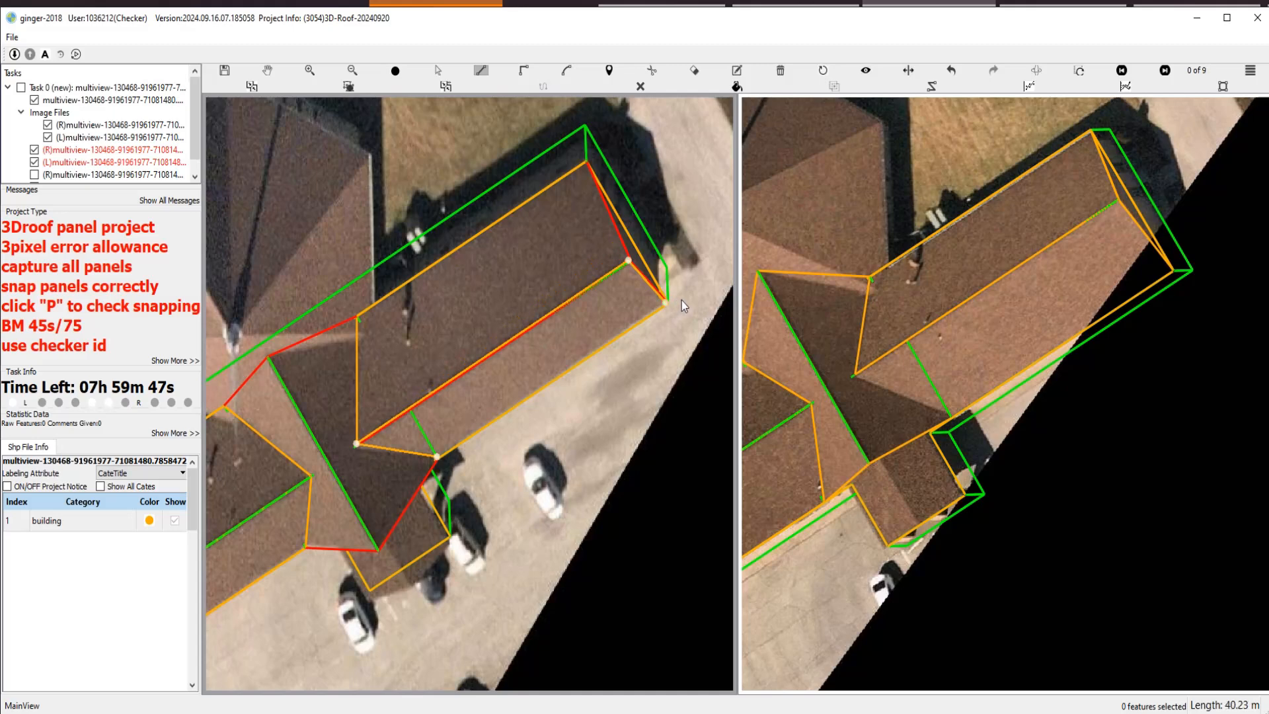
Draw the outer wing's end-gable panel from the field-side eave corner over the ridge end to the driveway-side eave corner.
{"action": "left_click", "coordinate": [588, 163]}
{"action": "left_click", "coordinate": [631, 260]}
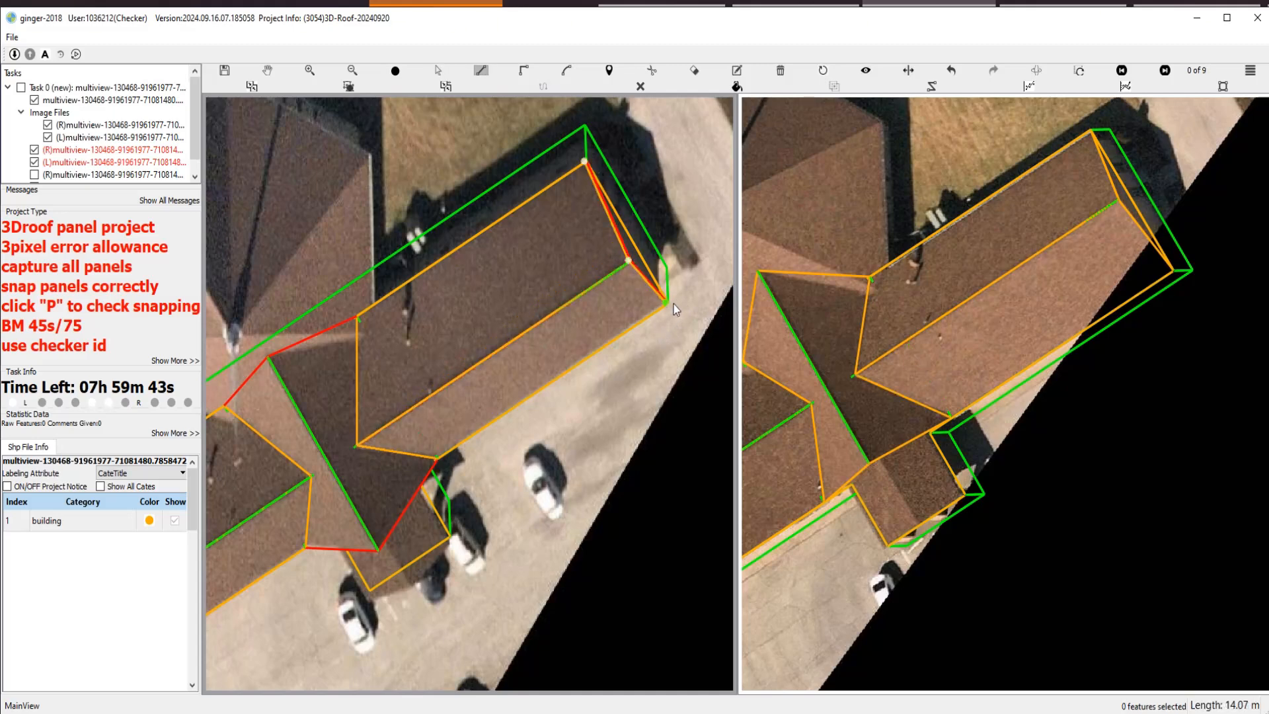
{"action": "left_click", "coordinate": [684, 300]}
Snap the stray vertex at the outer wing's gable peak onto the shared end of the ridge line.
{"action": "scroll", "coordinate": [627, 219], "scroll_direction": "up", "scroll_amount": 2}
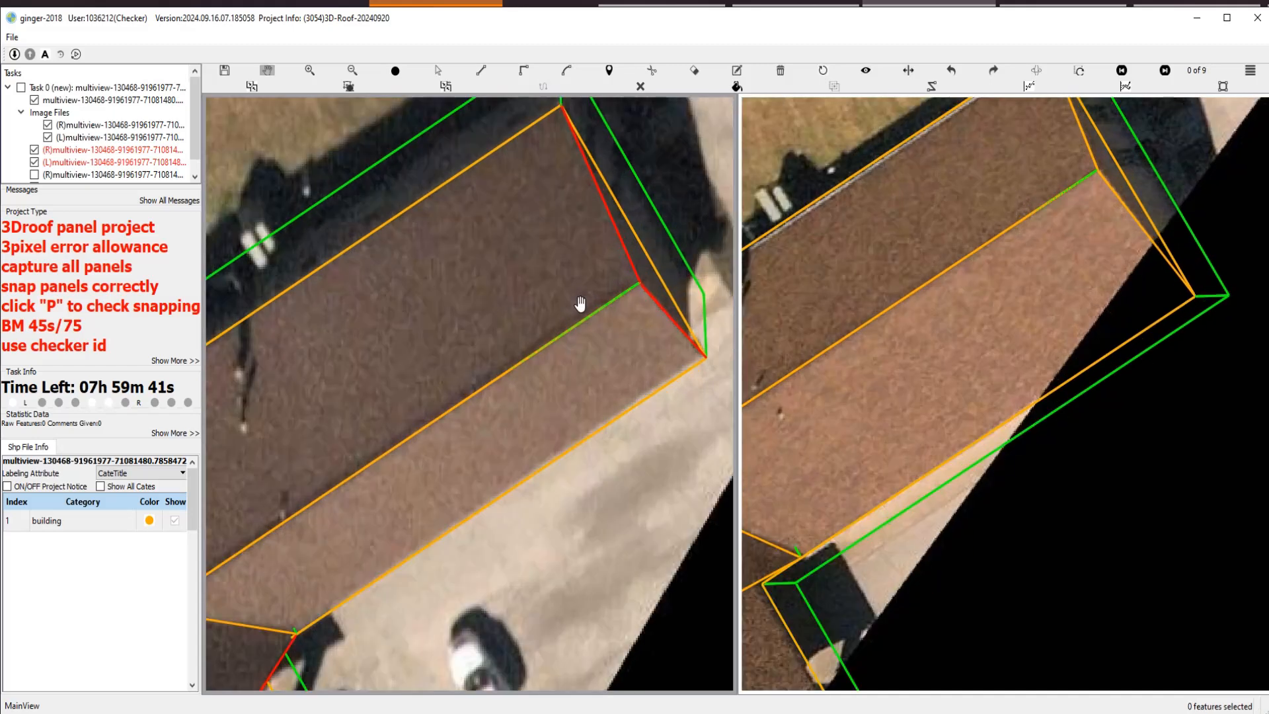
{"action": "scroll", "coordinate": [585, 300], "scroll_direction": "up", "scroll_amount": 6}
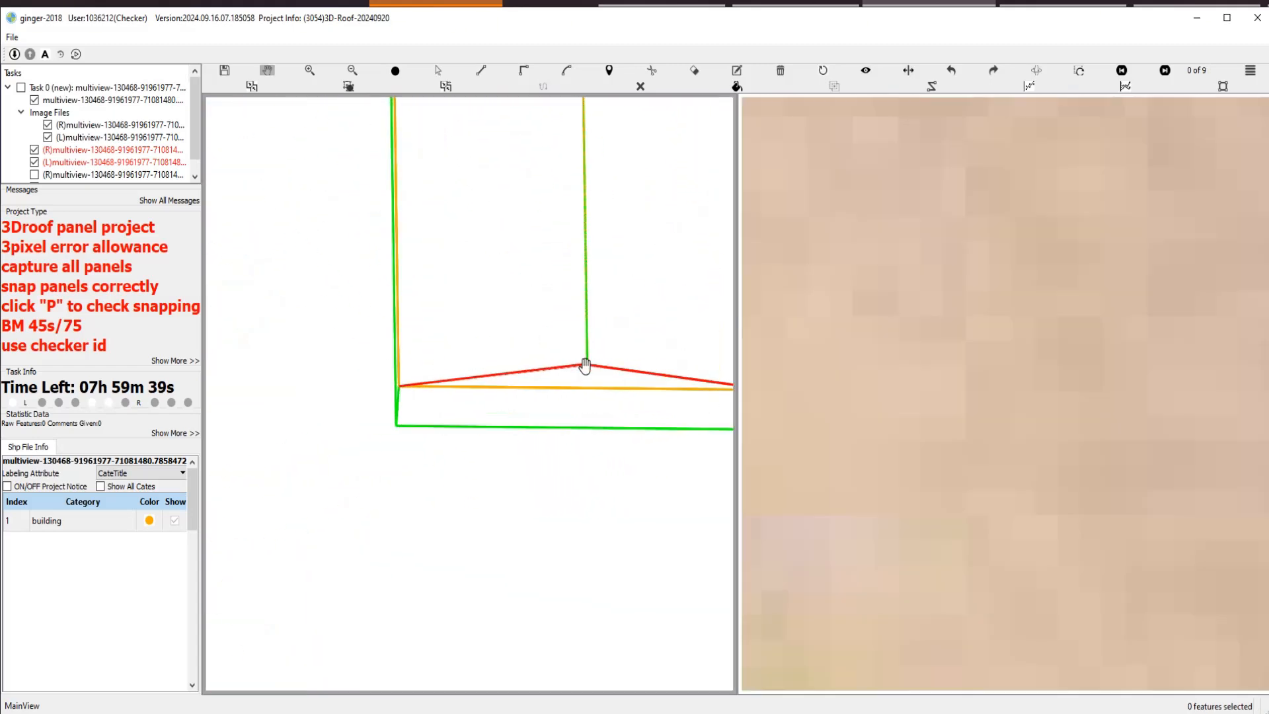
{"action": "scroll", "coordinate": [609, 370], "scroll_direction": "up", "scroll_amount": 2}
{"action": "key", "text": "s"}
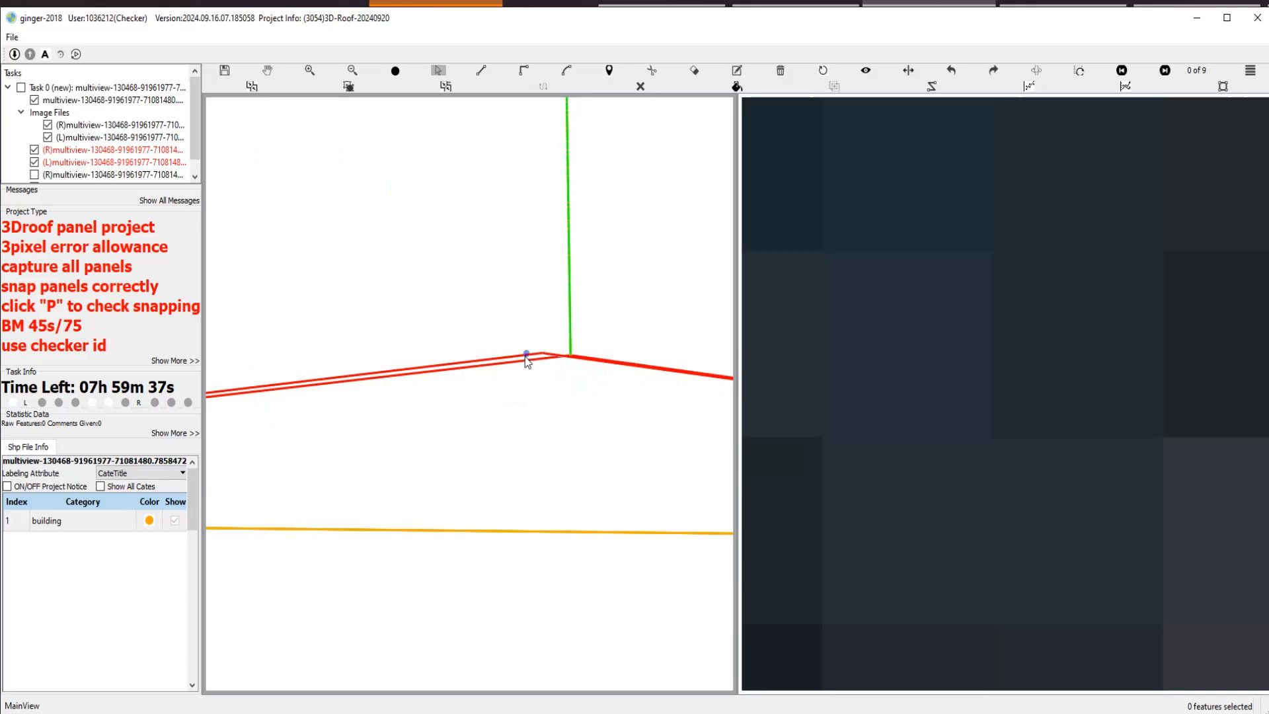
{"action": "left_click_drag", "start_coordinate": [538, 352], "coordinate": [574, 374]}
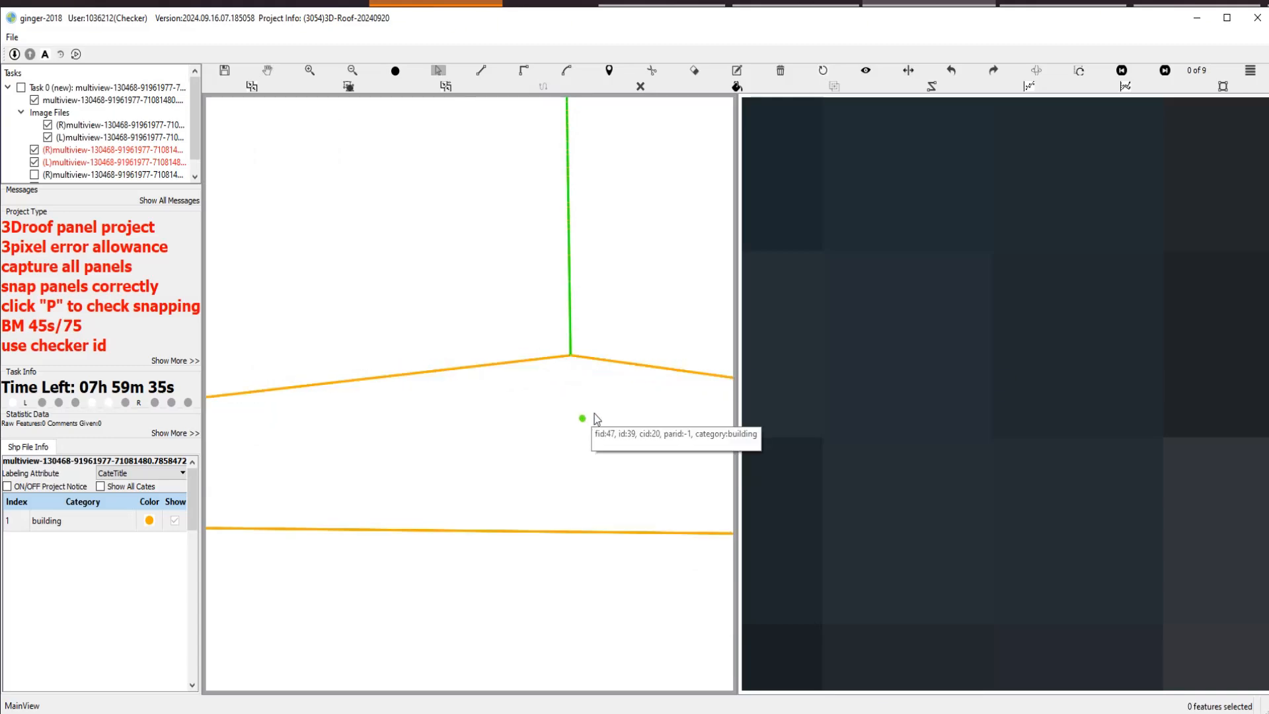
Review the captured roof panels across the whole row of connected buildings in both aerial views.
{"action": "scroll", "coordinate": [588, 433], "scroll_direction": "down", "scroll_amount": 3}
{"action": "scroll", "coordinate": [588, 433], "scroll_direction": "down", "scroll_amount": 10}
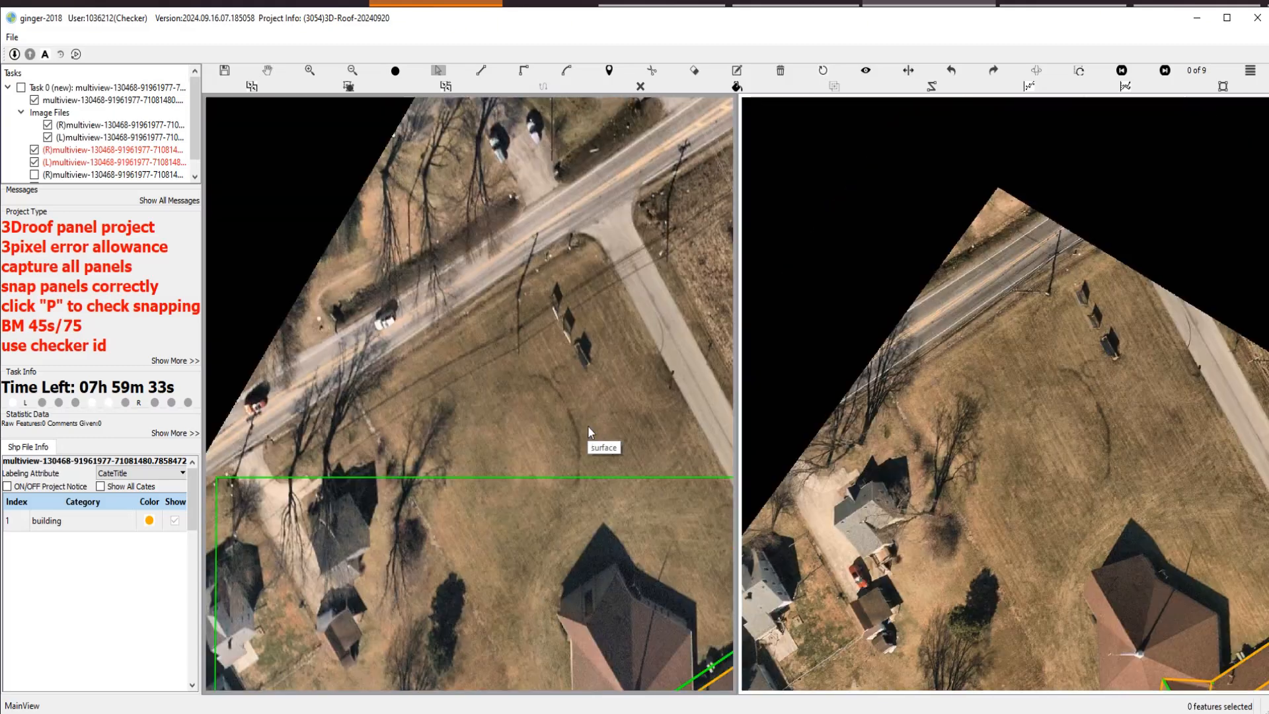
{"action": "scroll", "coordinate": [588, 431], "scroll_direction": "down", "scroll_amount": 4}
{"action": "key", "text": "h"}
{"action": "left_click_drag", "start_coordinate": [578, 365], "coordinate": [538, 278]}
{"action": "left_click_drag", "start_coordinate": [556, 504], "coordinate": [549, 298]}
{"action": "scroll", "coordinate": [549, 297], "scroll_direction": "up", "scroll_amount": 3}
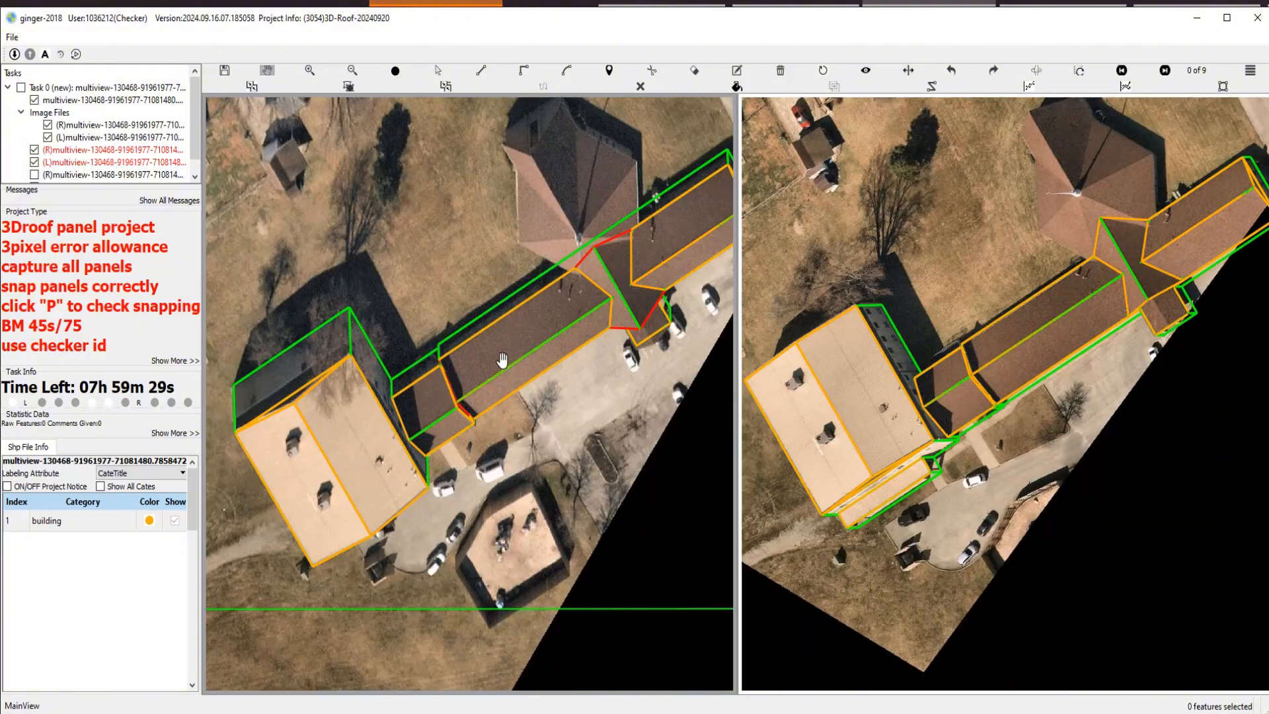
Draw the cross-gable's driveway-side gable panel from the outer wing's eave corner over the ridge end to the long wing's eave corner.
{"action": "scroll", "coordinate": [608, 245], "scroll_direction": "up", "scroll_amount": 2}
{"action": "scroll", "coordinate": [633, 353], "scroll_direction": "up", "scroll_amount": 3}
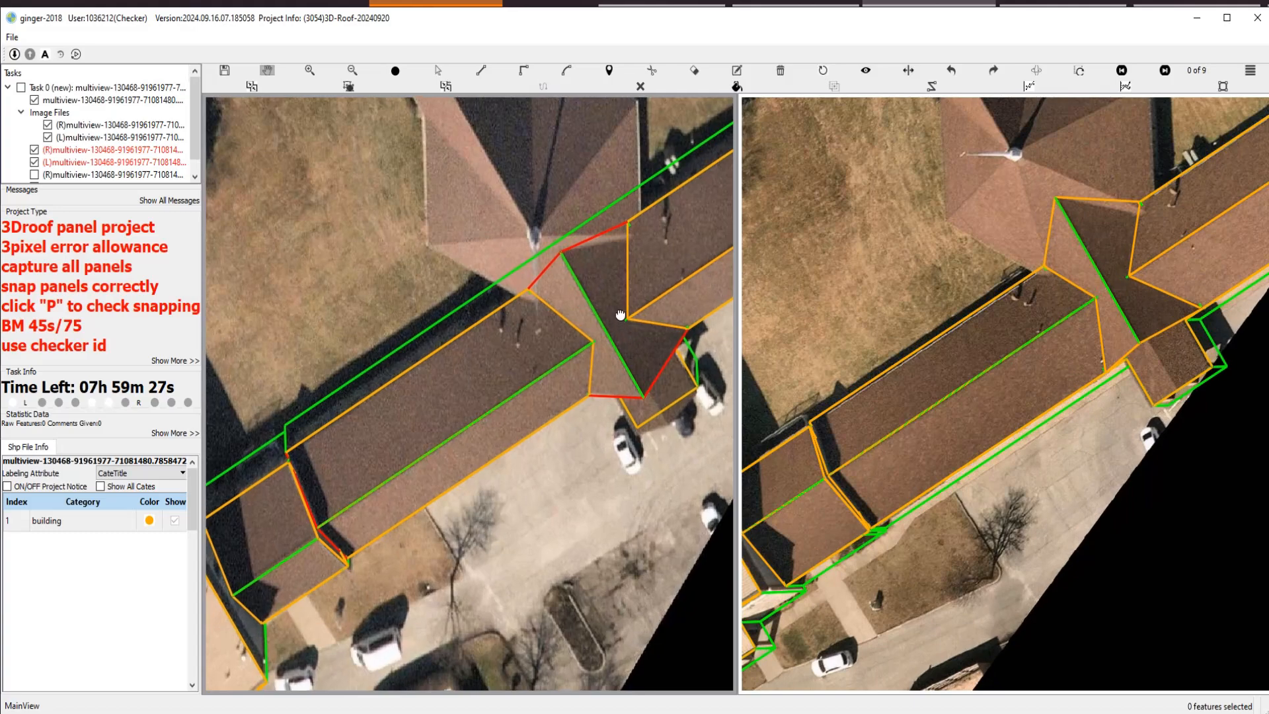
{"action": "key", "text": "h"}
{"action": "left_click", "coordinate": [688, 275]}
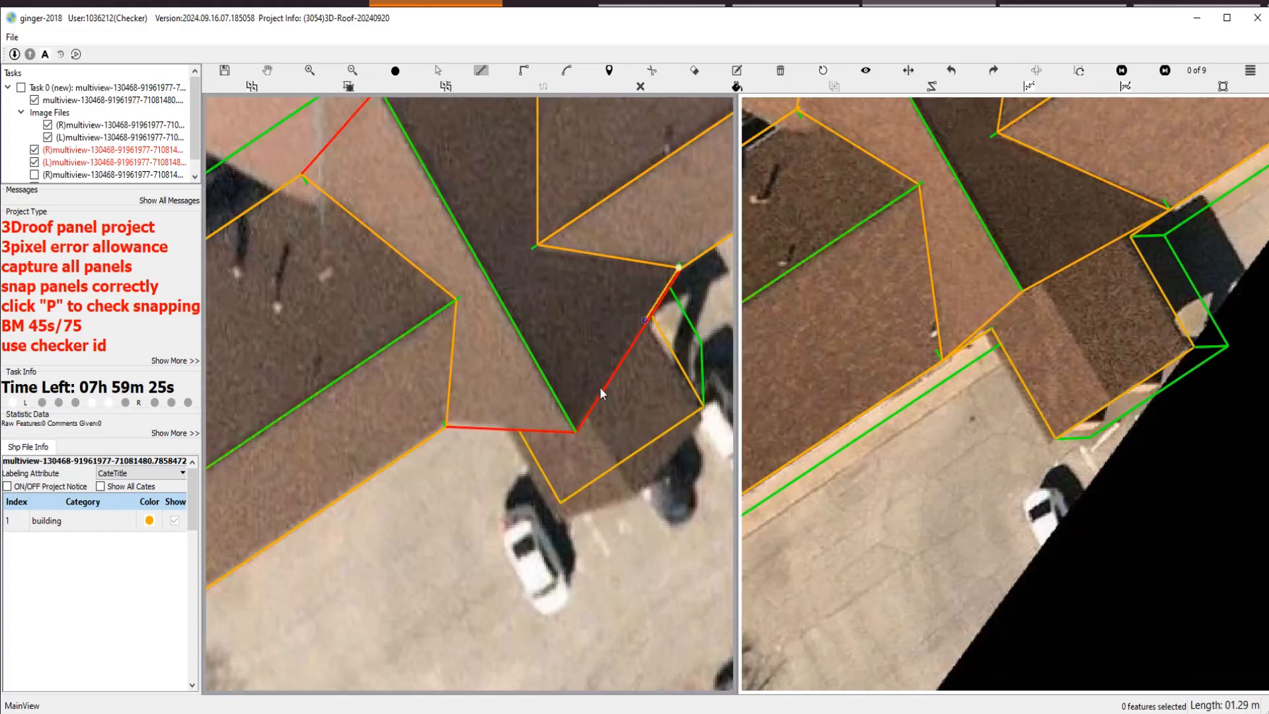
{"action": "left_click", "coordinate": [577, 435]}
{"action": "double_click", "coordinate": [447, 429]}
{"action": "scroll", "coordinate": [456, 350], "scroll_direction": "down", "scroll_amount": 2}
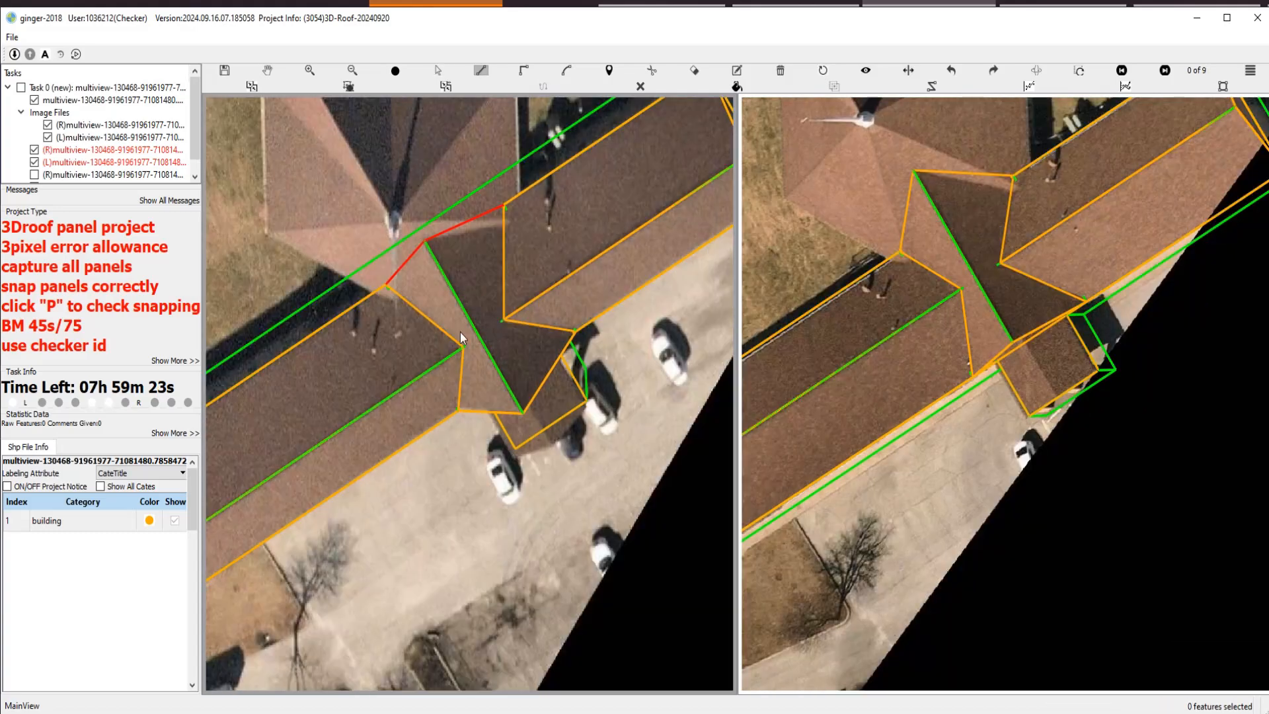
Draw the cross-gable's field-side gable panel from the long wing's eave corner over the ridge end to the outer wing's eave corner.
{"action": "left_click_drag", "start_coordinate": [389, 242], "coordinate": [418, 366]}
{"action": "scroll", "coordinate": [418, 366], "scroll_direction": "up", "scroll_amount": 1}
{"action": "key", "text": "l"}
{"action": "left_click", "coordinate": [419, 424]}
{"action": "left_click", "coordinate": [468, 362]}
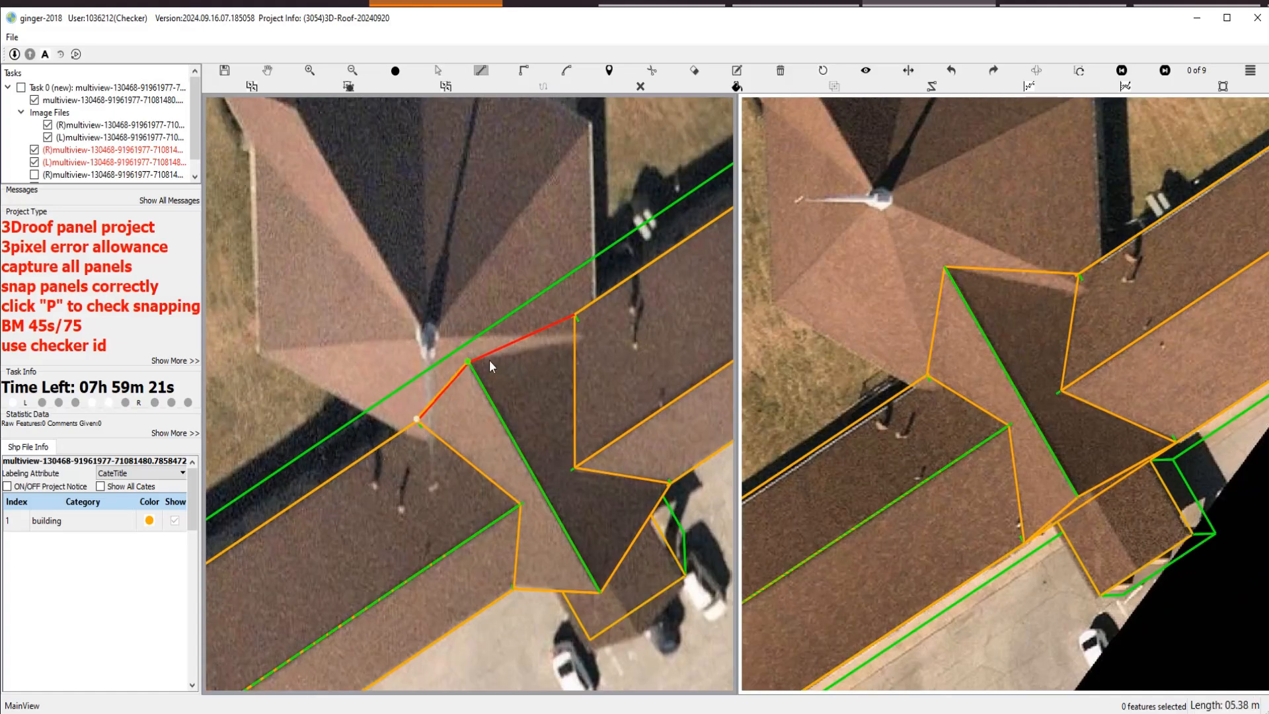
{"action": "double_click", "coordinate": [579, 319]}
{"action": "scroll", "coordinate": [587, 333], "scroll_direction": "down", "scroll_amount": 2}
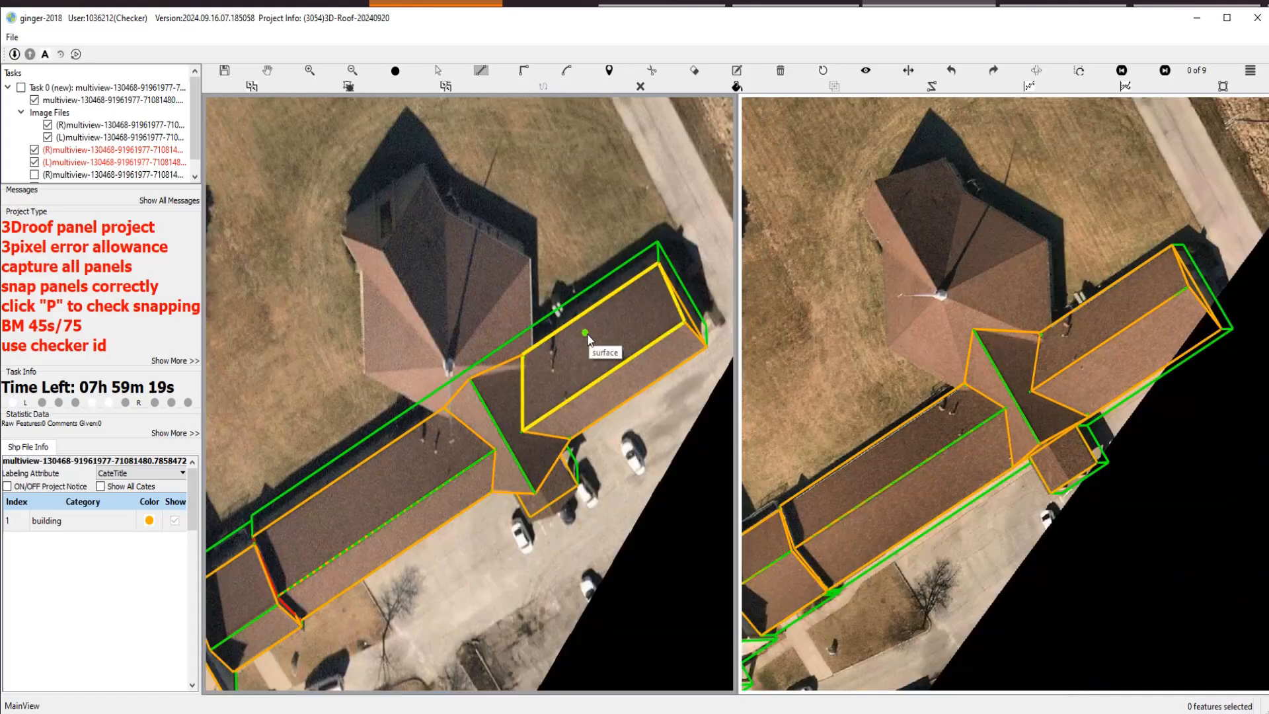
Swap the two aerial images between the views and bring up the small extension roof below the cross-gable.
{"action": "key", "text": "Escape"}
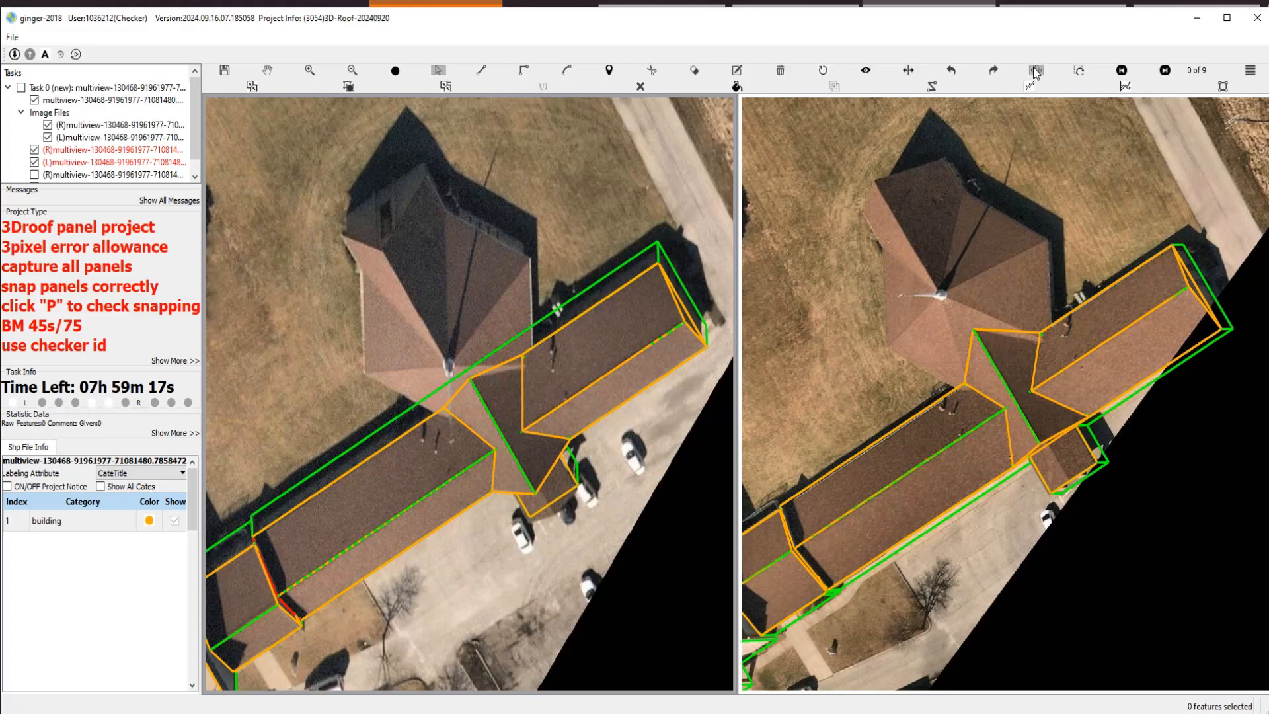
{"action": "left_click", "coordinate": [1035, 72]}
{"action": "left_click_drag", "start_coordinate": [584, 359], "coordinate": [527, 403]}
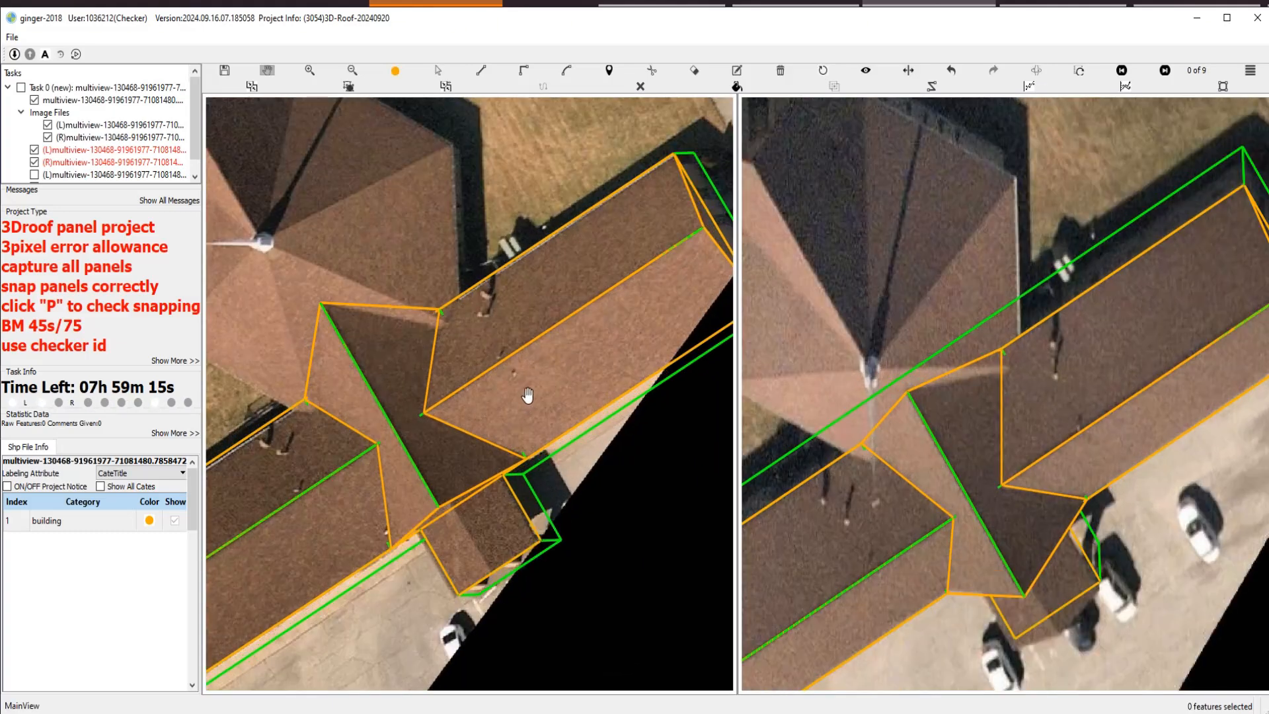
{"action": "scroll", "coordinate": [527, 395], "scroll_direction": "up", "scroll_amount": 6}
{"action": "key", "text": "Escape"}
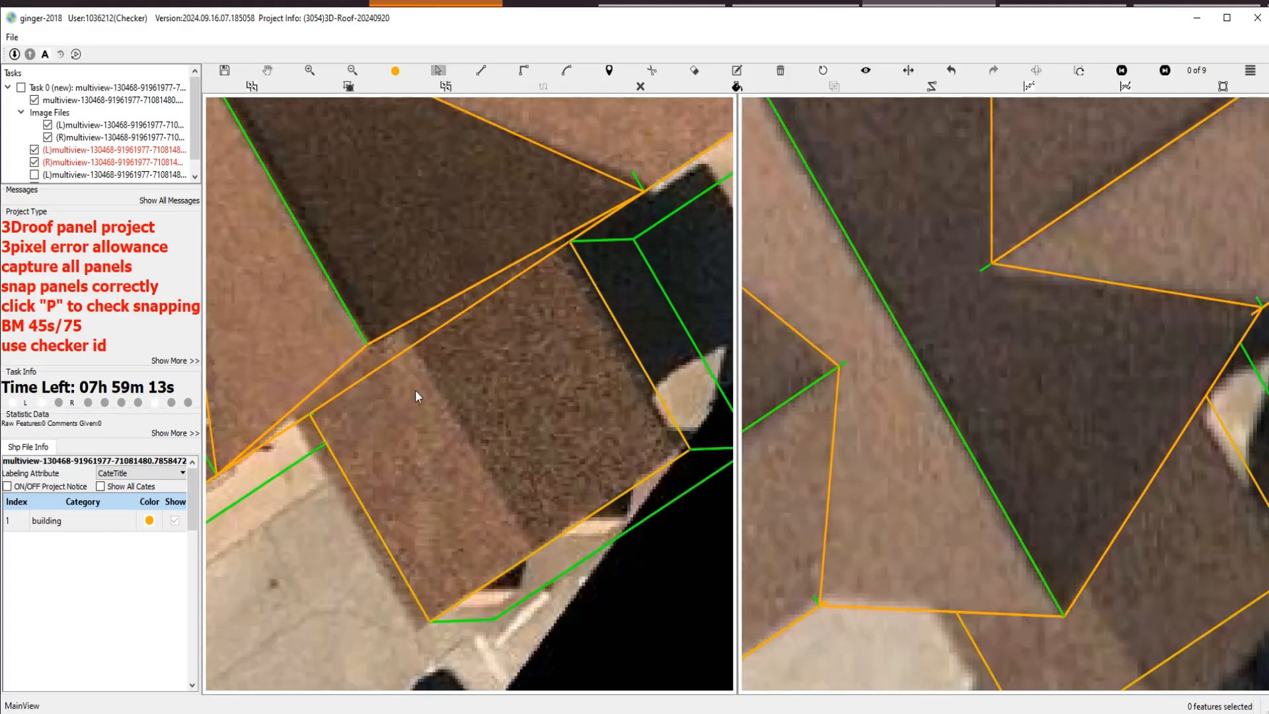
Try to draw a ridge line along the small extension roof from its inner edge to its outer eave edge.
{"action": "key", "text": "p"}
{"action": "scroll", "coordinate": [352, 476], "scroll_direction": "down", "scroll_amount": 2}
{"action": "key", "text": "Escape"}
{"action": "scroll", "coordinate": [398, 436], "scroll_direction": "up", "scroll_amount": 2}
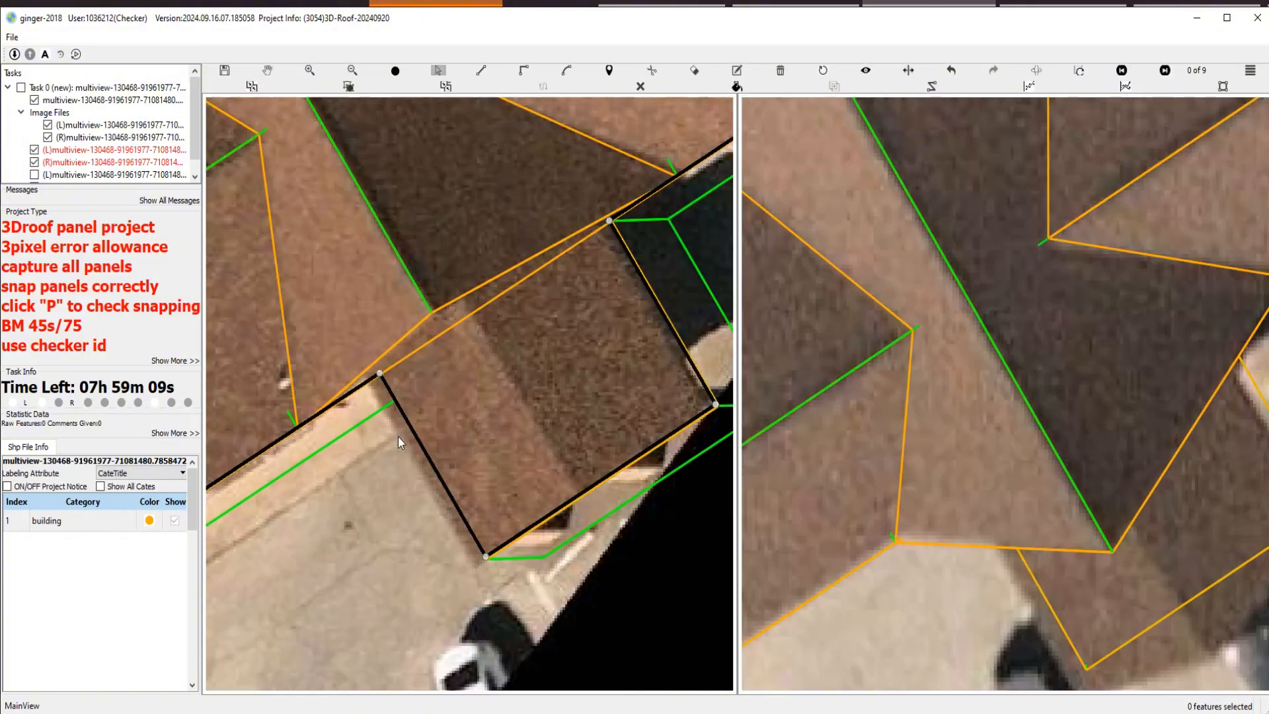
{"action": "scroll", "coordinate": [401, 427], "scroll_direction": "up", "scroll_amount": 2}
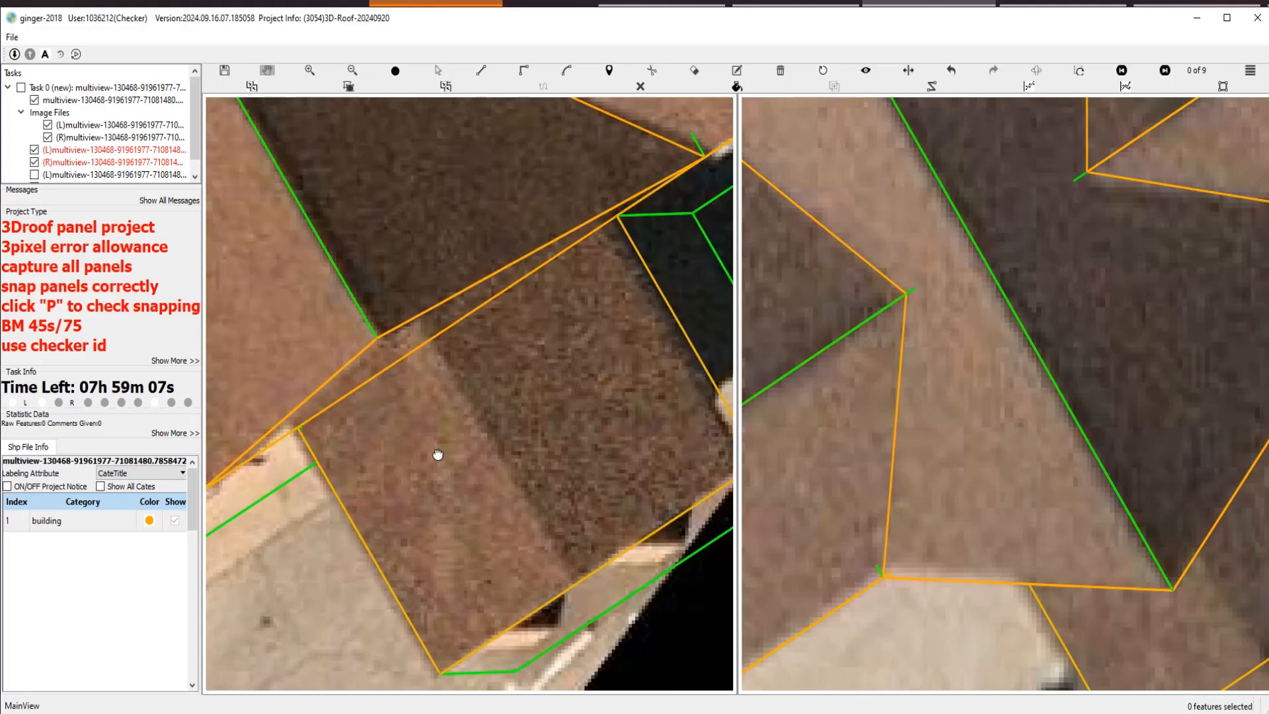
{"action": "scroll", "coordinate": [591, 345], "scroll_direction": "down", "scroll_amount": 3}
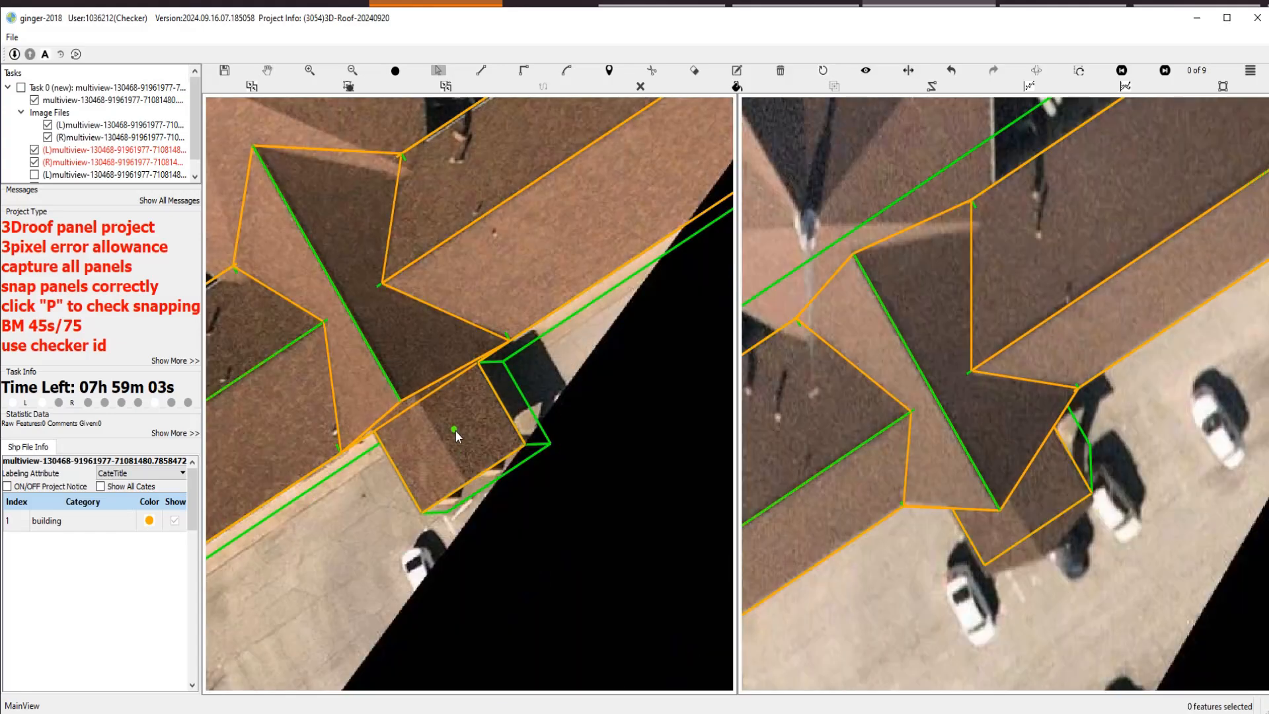
{"action": "scroll", "coordinate": [455, 430], "scroll_direction": "up", "scroll_amount": 2}
{"action": "scroll", "coordinate": [443, 430], "scroll_direction": "up", "scroll_amount": 1}
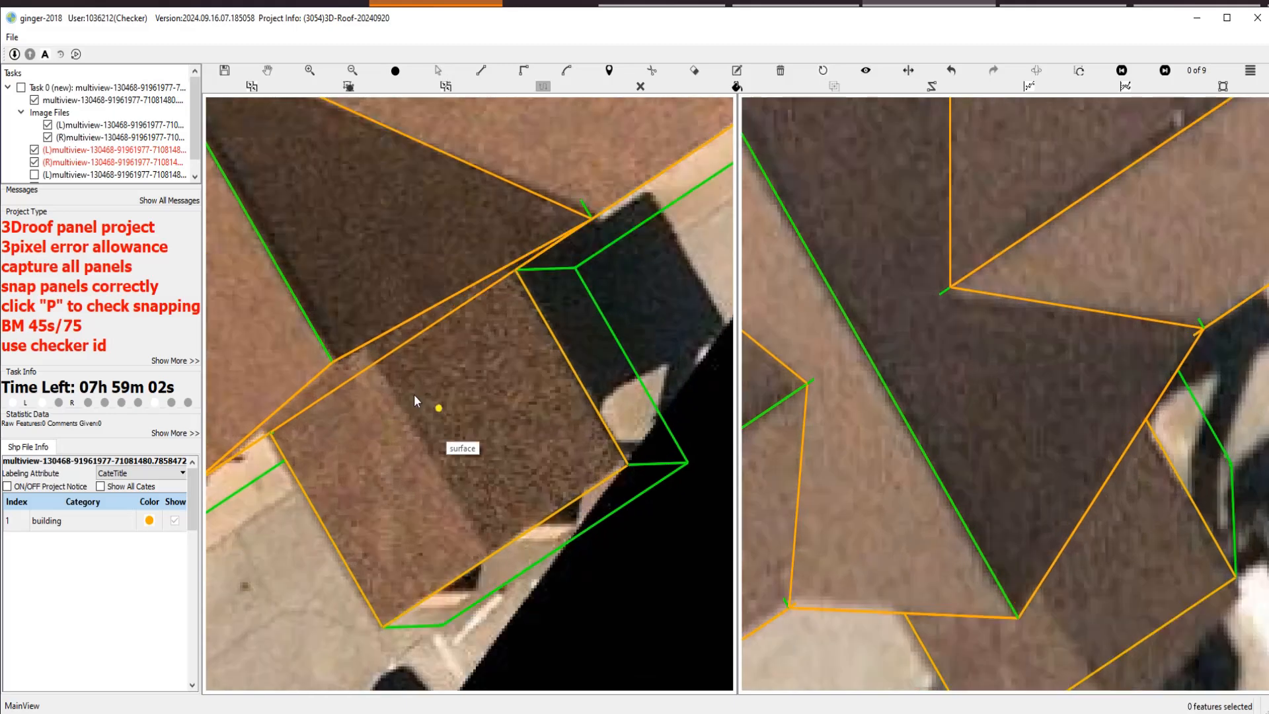
{"action": "left_click", "coordinate": [364, 351]}
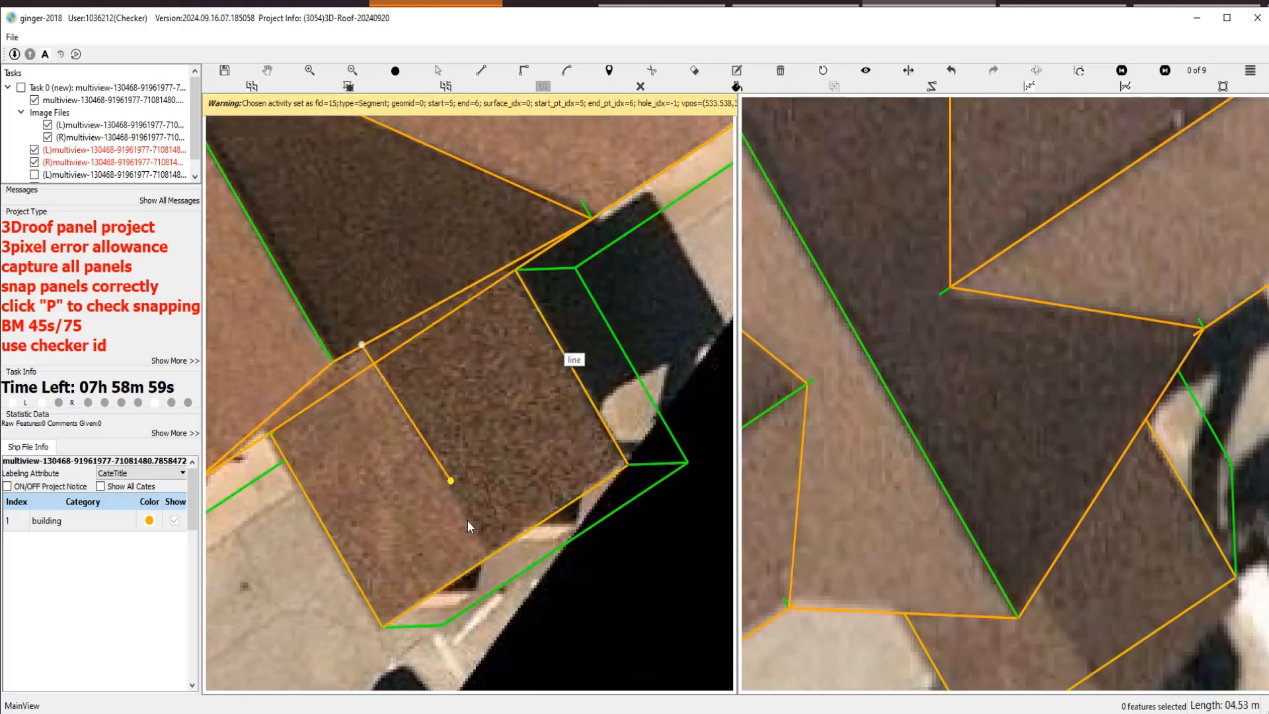
{"action": "left_click", "coordinate": [484, 554]}
{"action": "scroll", "coordinate": [498, 518], "scroll_direction": "down", "scroll_amount": 2}
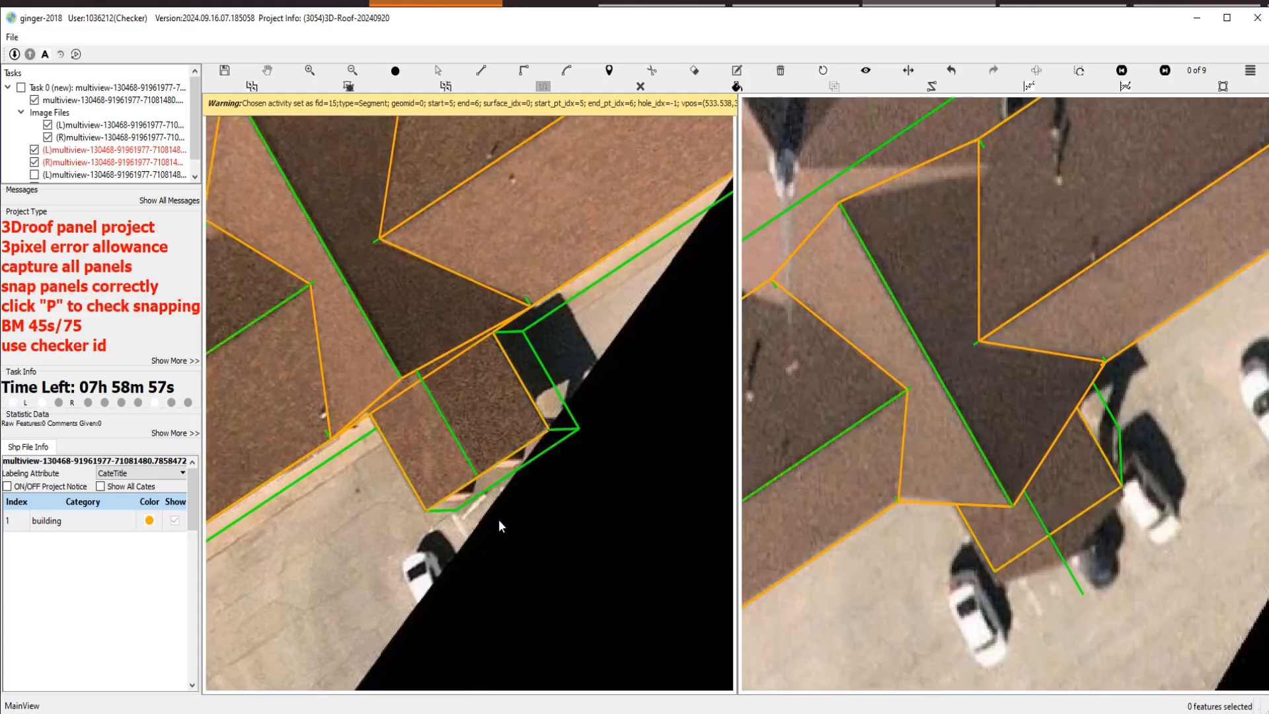
Try to align the extension's ridge line with the roof in the second aerial view, and remove the line.
{"action": "key", "text": "Escape"}
{"action": "scroll", "coordinate": [1083, 565], "scroll_direction": "up", "scroll_amount": 2}
{"action": "key", "text": "space"}
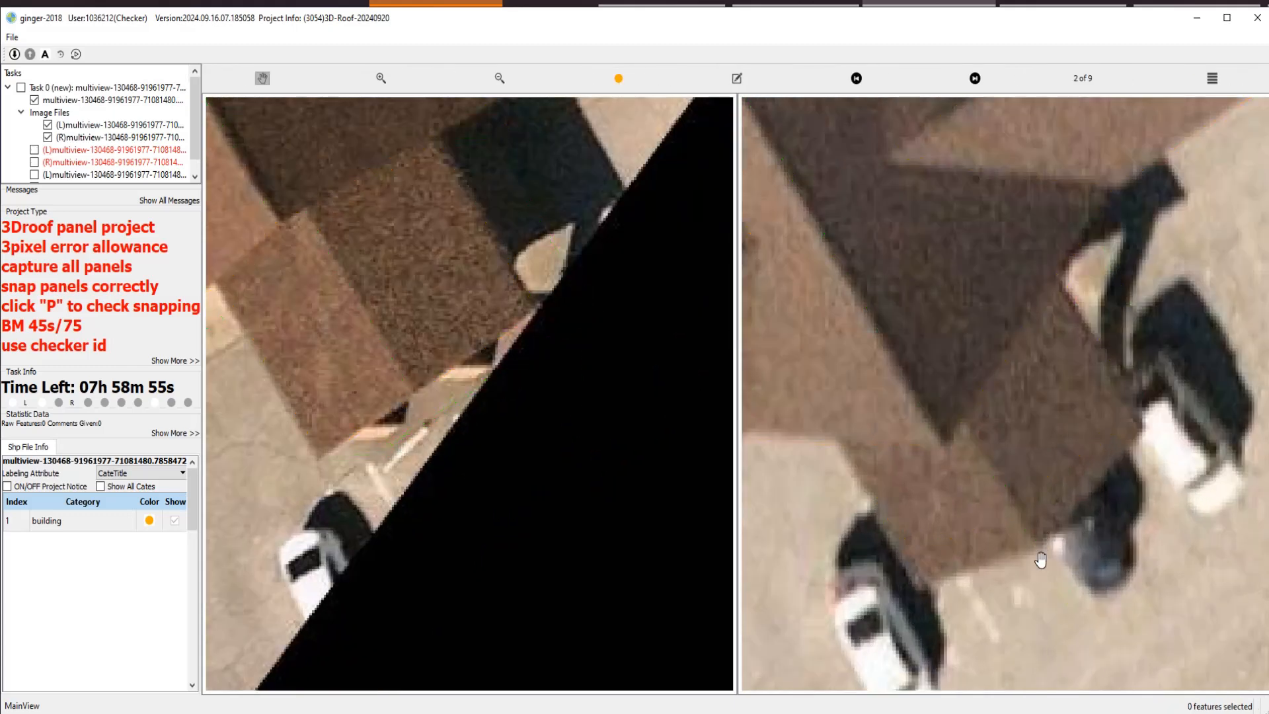
{"action": "key", "text": "space"}
{"action": "mouse_move", "coordinate": [1034, 534]}
{"action": "left_mouse_down"}
{"action": "mouse_move", "coordinate": [1005, 541]}
{"action": "mouse_move", "coordinate": [1025, 525]}
{"action": "mouse_move", "coordinate": [1012, 539]}
{"action": "left_mouse_up"}
{"action": "key", "text": "space"}
{"action": "key", "text": "space"}
{"action": "scroll", "coordinate": [1011, 535], "scroll_direction": "down", "scroll_amount": 2}
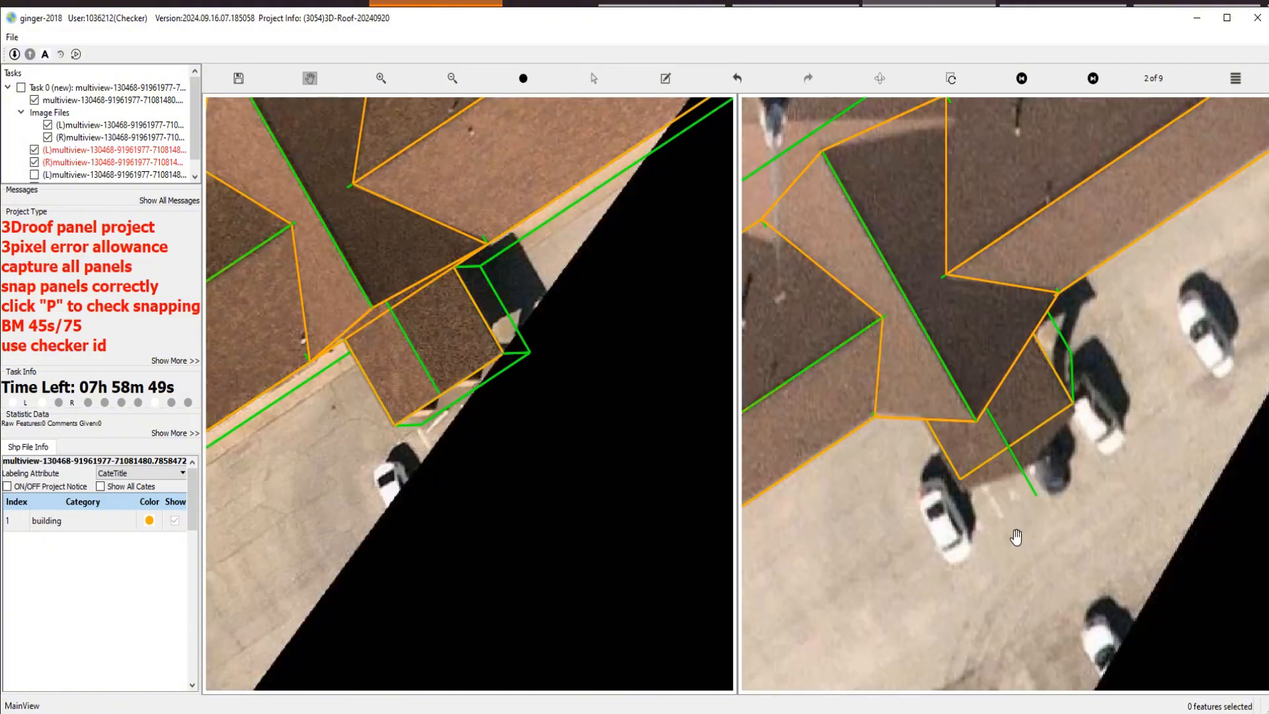
{"action": "key", "text": "space"}
{"action": "key", "text": "space"}
{"action": "scroll", "coordinate": [390, 309], "scroll_direction": "up", "scroll_amount": 1}
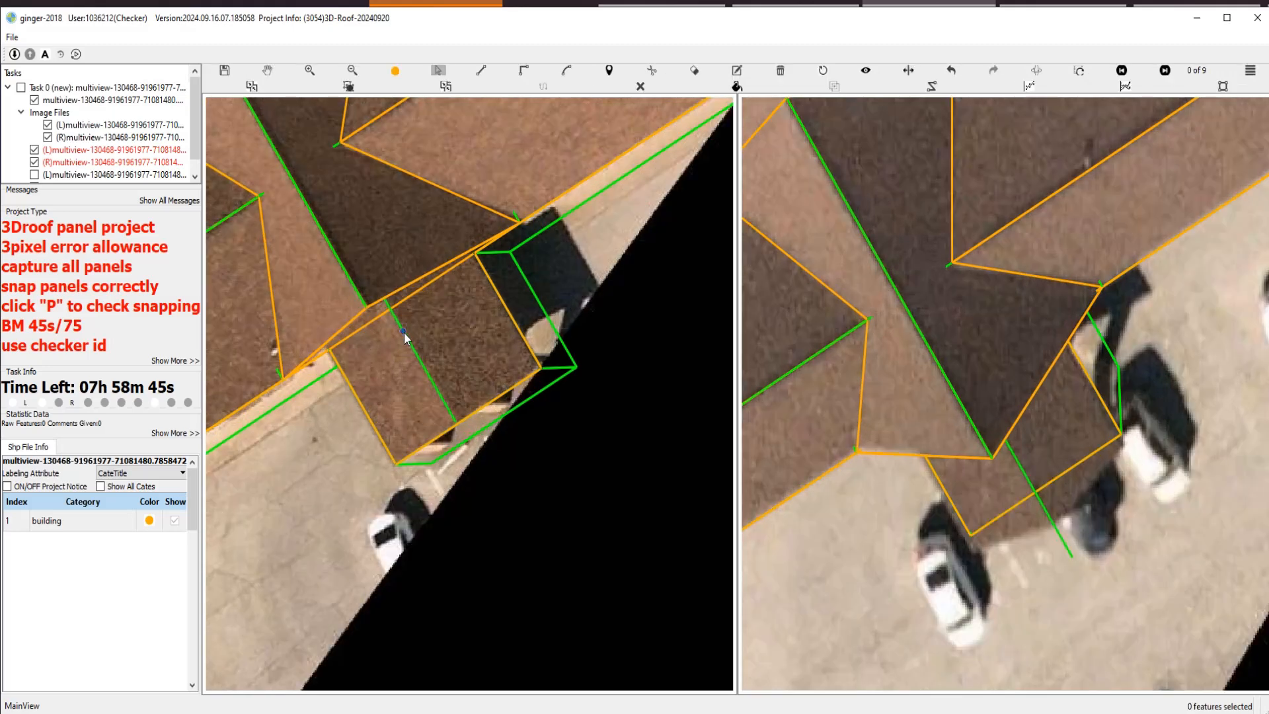
{"action": "left_click_drag", "start_coordinate": [423, 357], "coordinate": [416, 313]}
{"action": "key", "text": "space"}
{"action": "left_click_drag", "start_coordinate": [513, 393], "coordinate": [244, 303]}
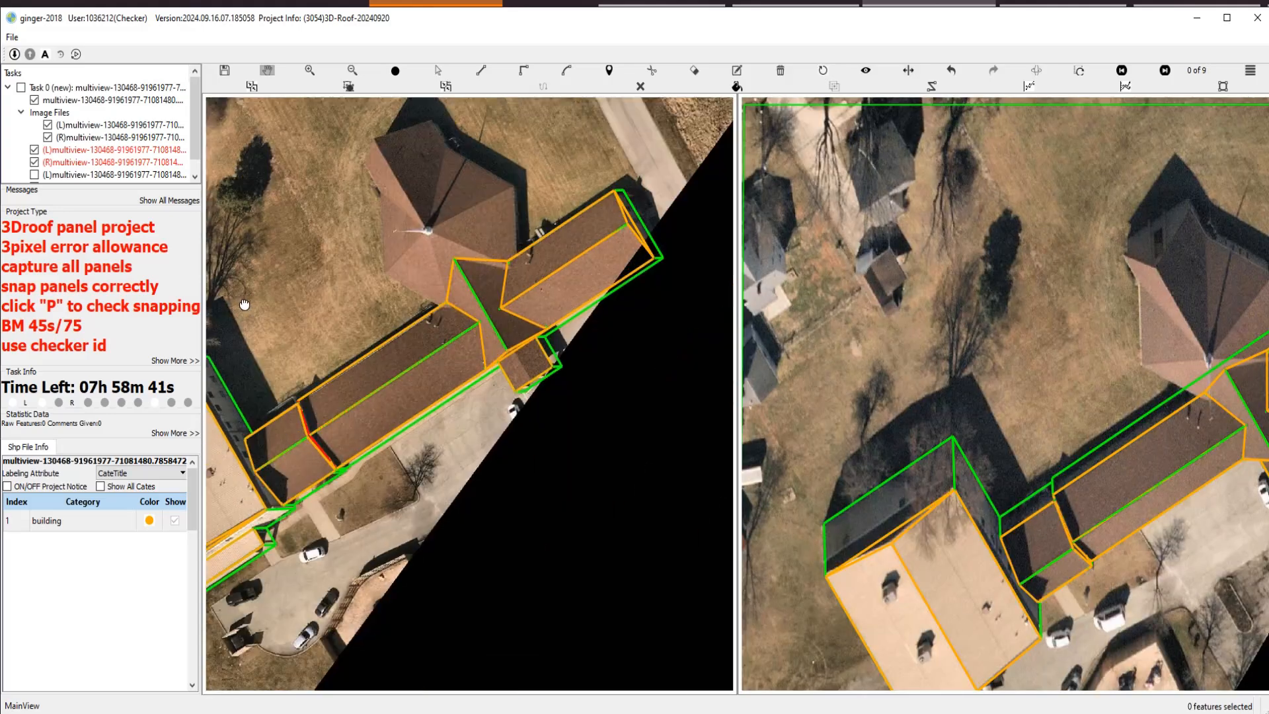
Redraw the small extension's ridge line starting from the outer eave edge and align it with the roof in the second aerial view.
{"action": "scroll", "coordinate": [467, 331], "scroll_direction": "up", "scroll_amount": 4}
{"action": "scroll", "coordinate": [506, 403], "scroll_direction": "up", "scroll_amount": 3}
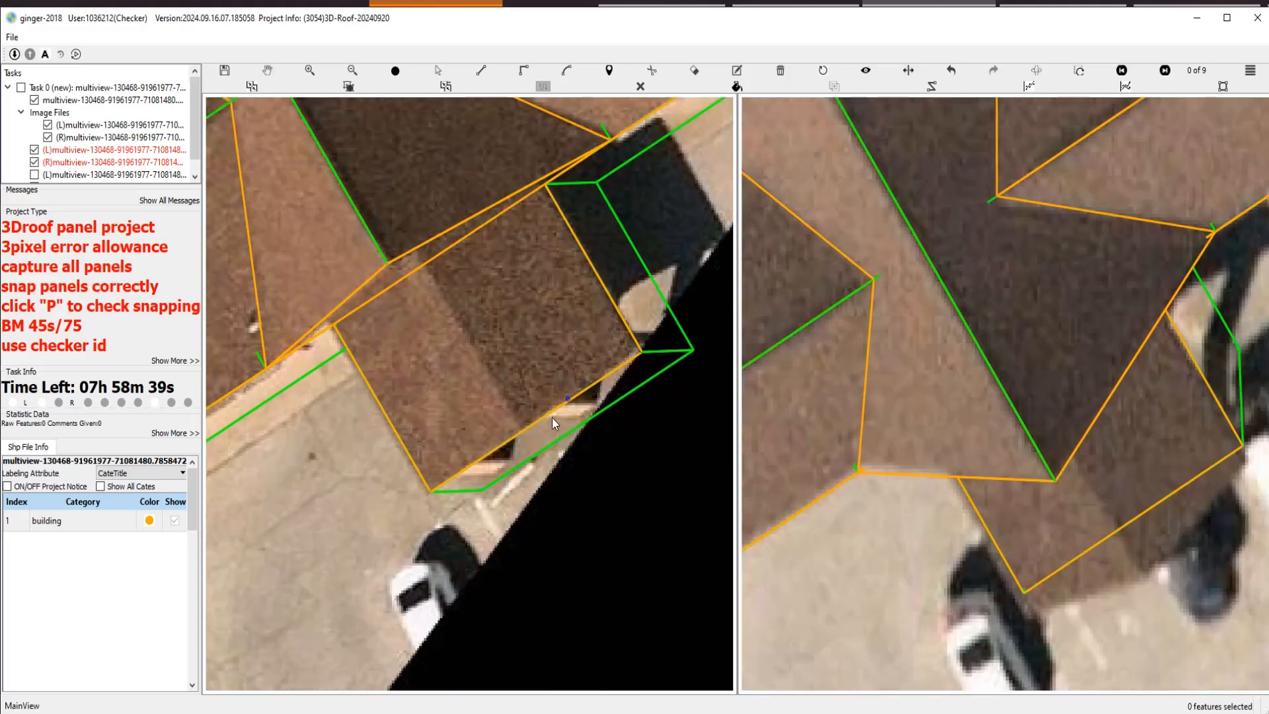
{"action": "left_click", "coordinate": [522, 431]}
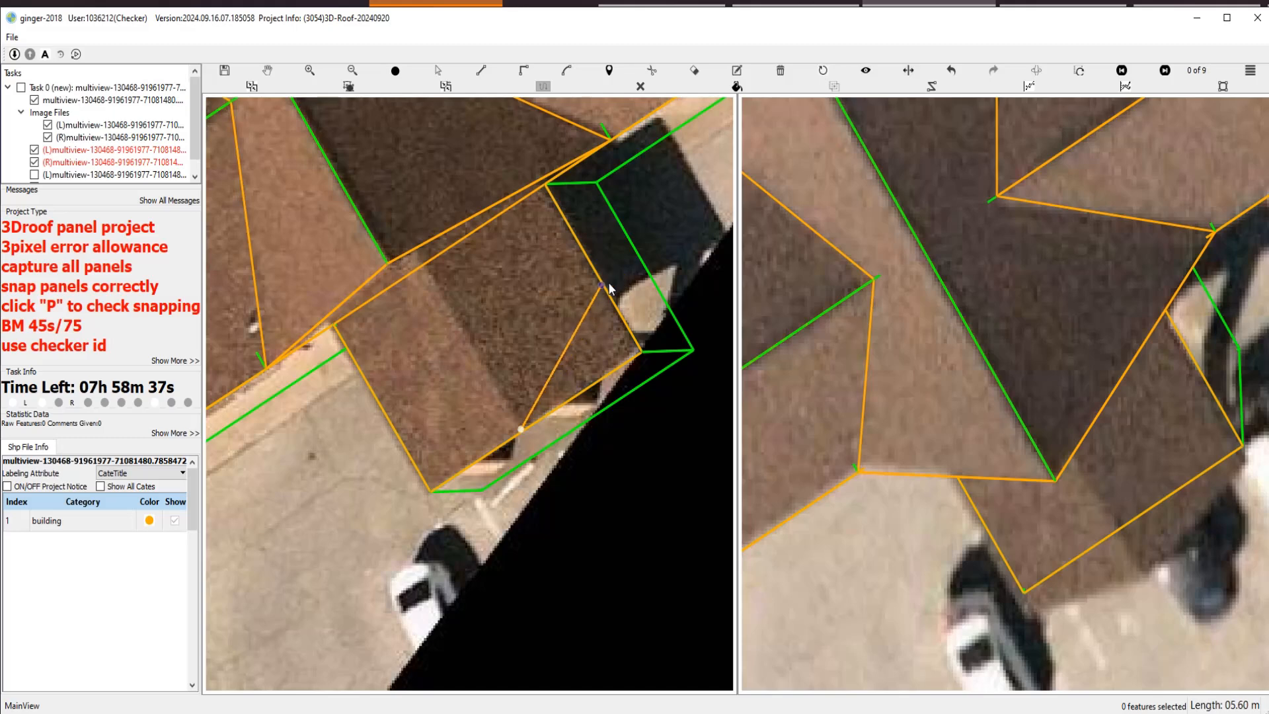
{"action": "left_click", "coordinate": [394, 213]}
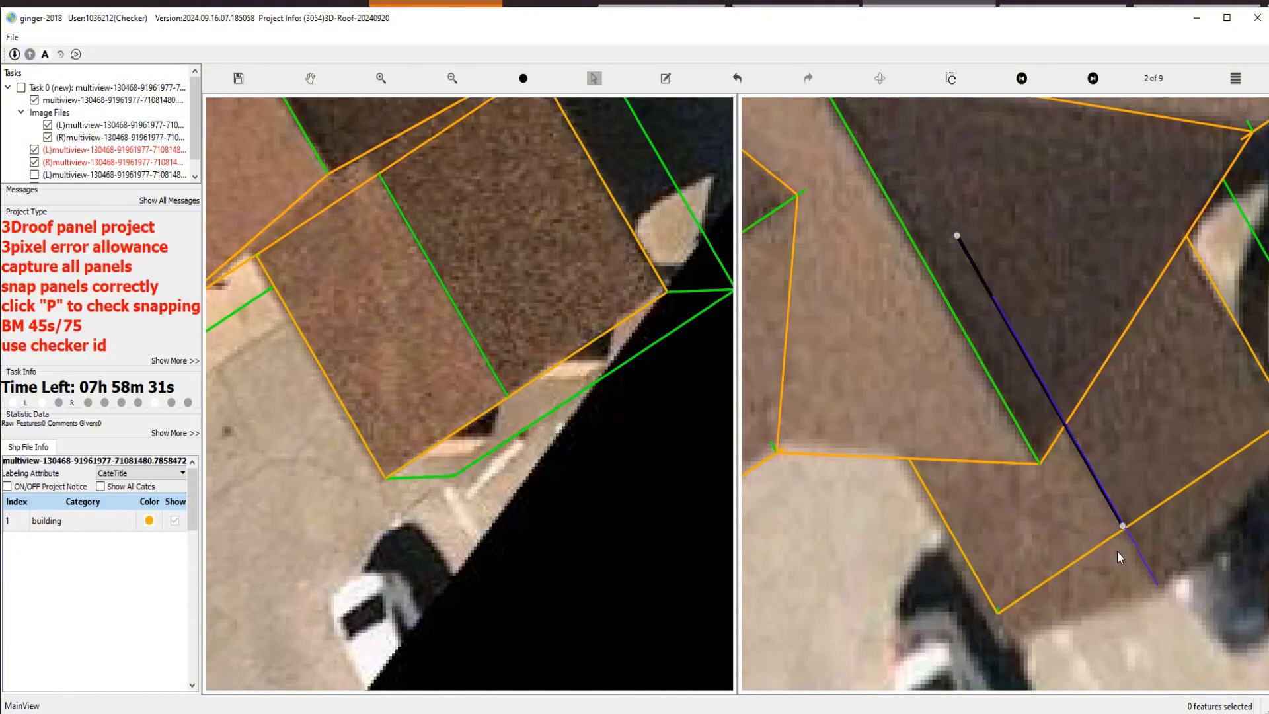
{"action": "left_click", "coordinate": [1118, 549]}
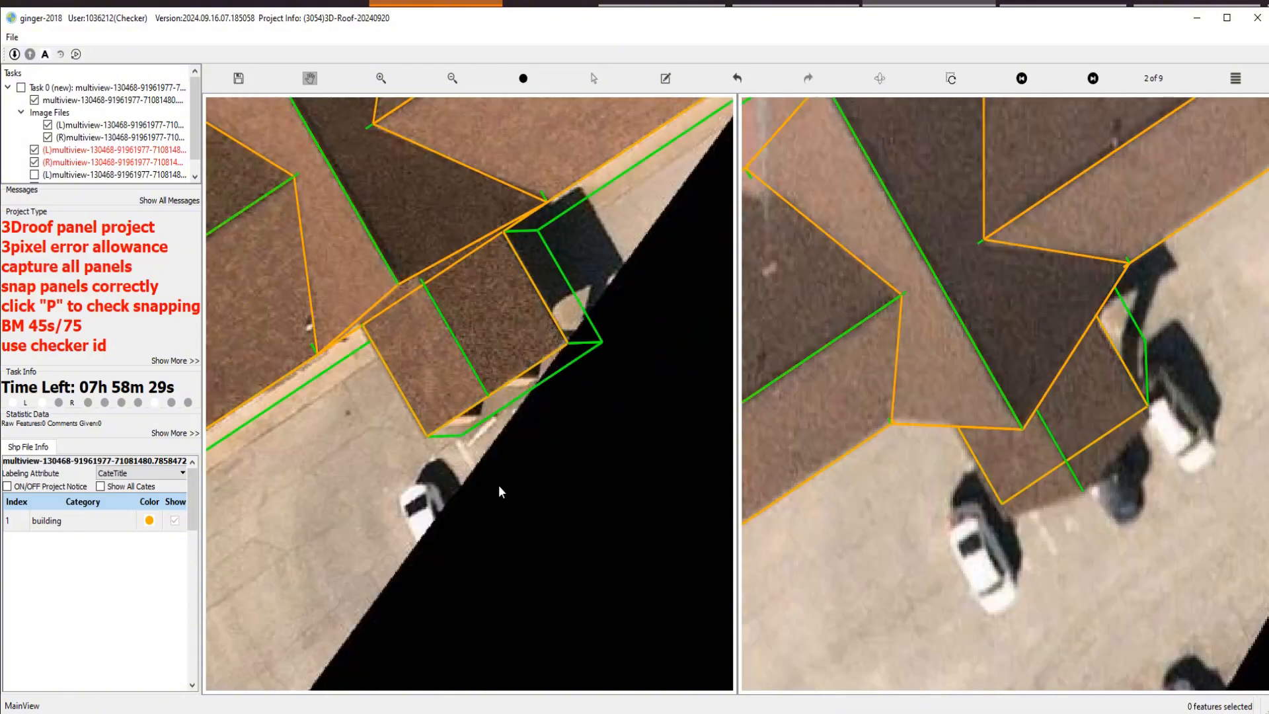
{"action": "scroll", "coordinate": [479, 405], "scroll_direction": "up", "scroll_amount": 1}
{"action": "key", "text": "l"}
{"action": "left_click", "coordinate": [408, 441]}
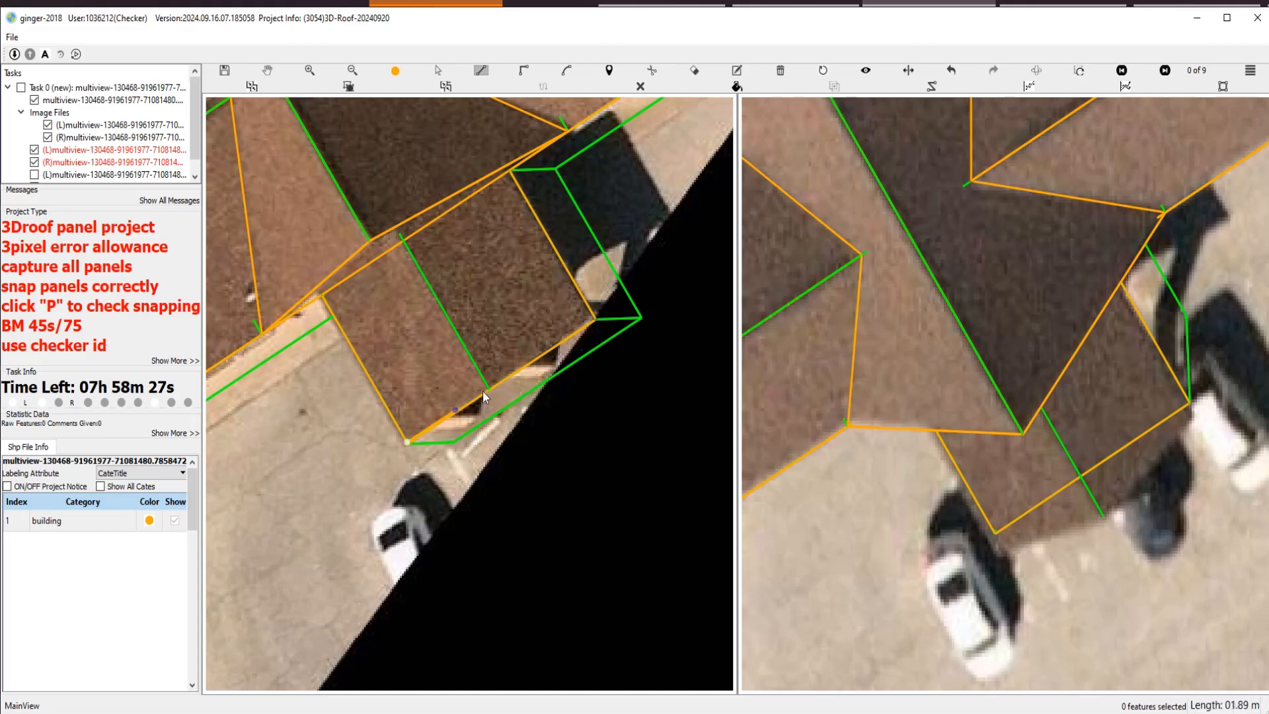
{"action": "left_click", "coordinate": [455, 387]}
{"action": "key", "text": "Escape"}
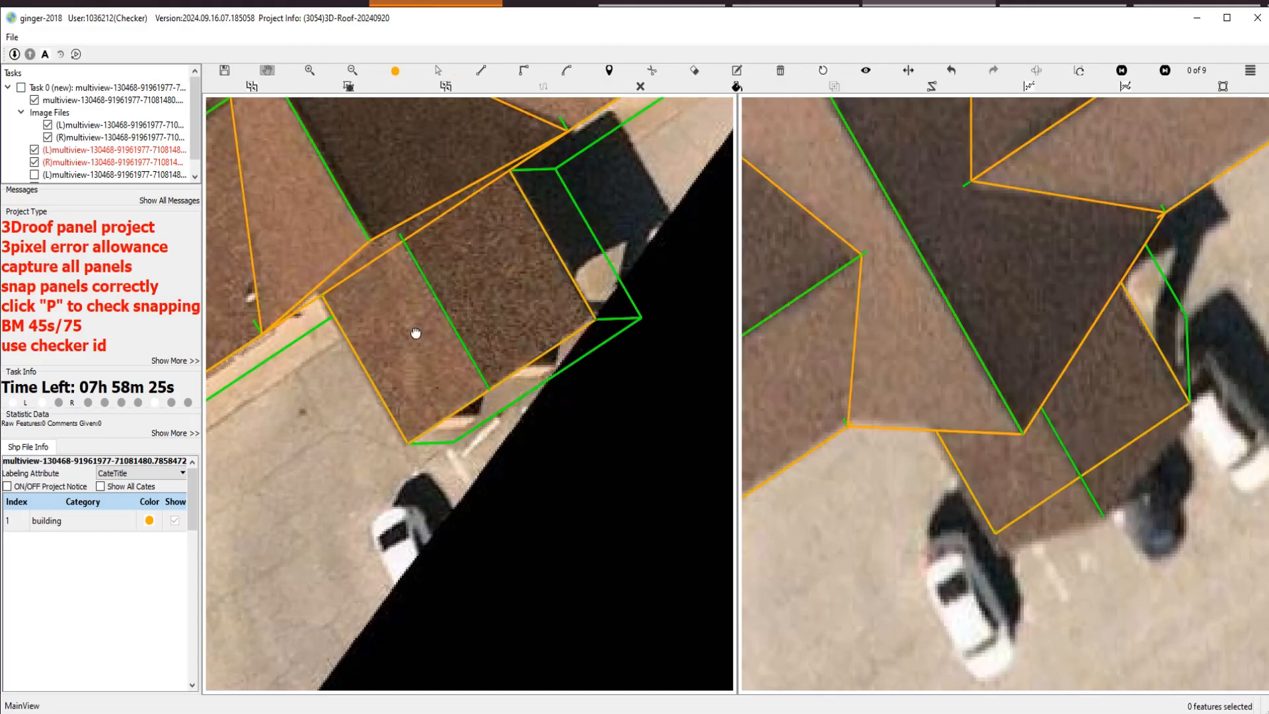
Rotate the outlines in 3D and draw the small extension's end-gable panel from one outer eave corner over the ridge end to the other.
{"action": "key", "text": "p"}
{"action": "left_click_drag", "start_coordinate": [417, 334], "coordinate": [382, 389]}
{"action": "key", "text": "l"}
{"action": "left_click", "coordinate": [341, 395]}
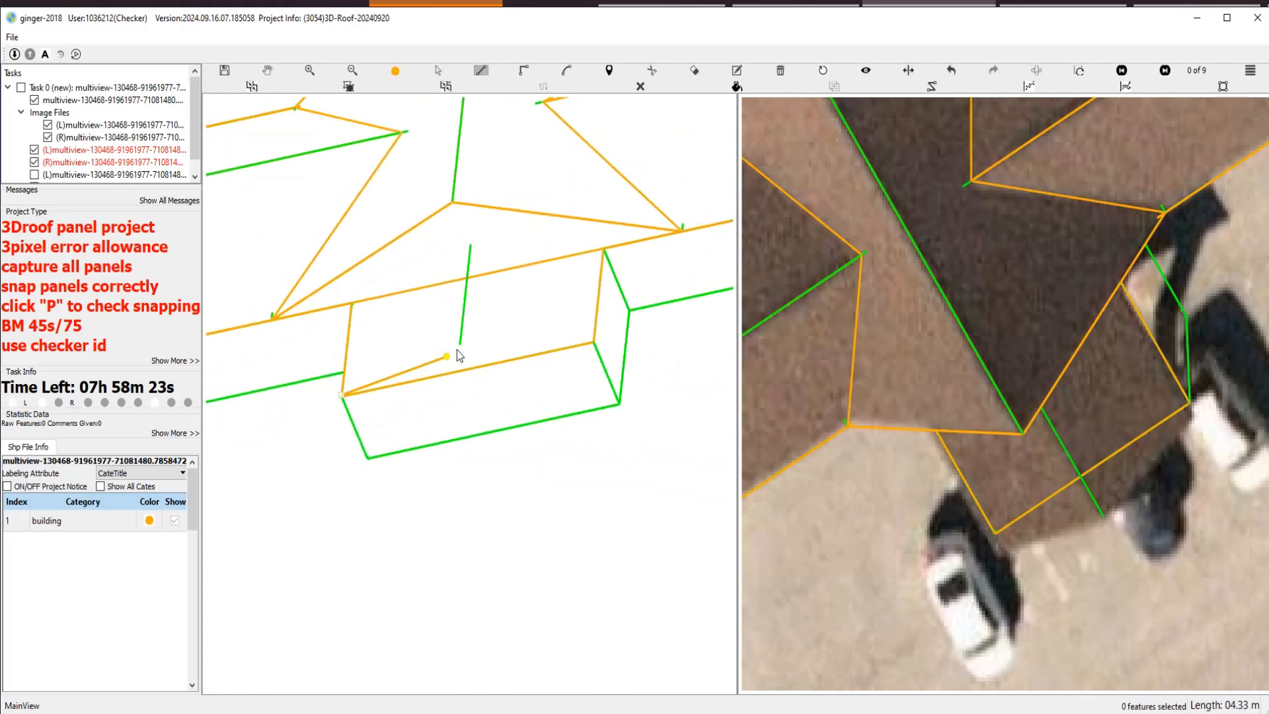
{"action": "left_click", "coordinate": [458, 344]}
{"action": "double_click", "coordinate": [594, 342]}
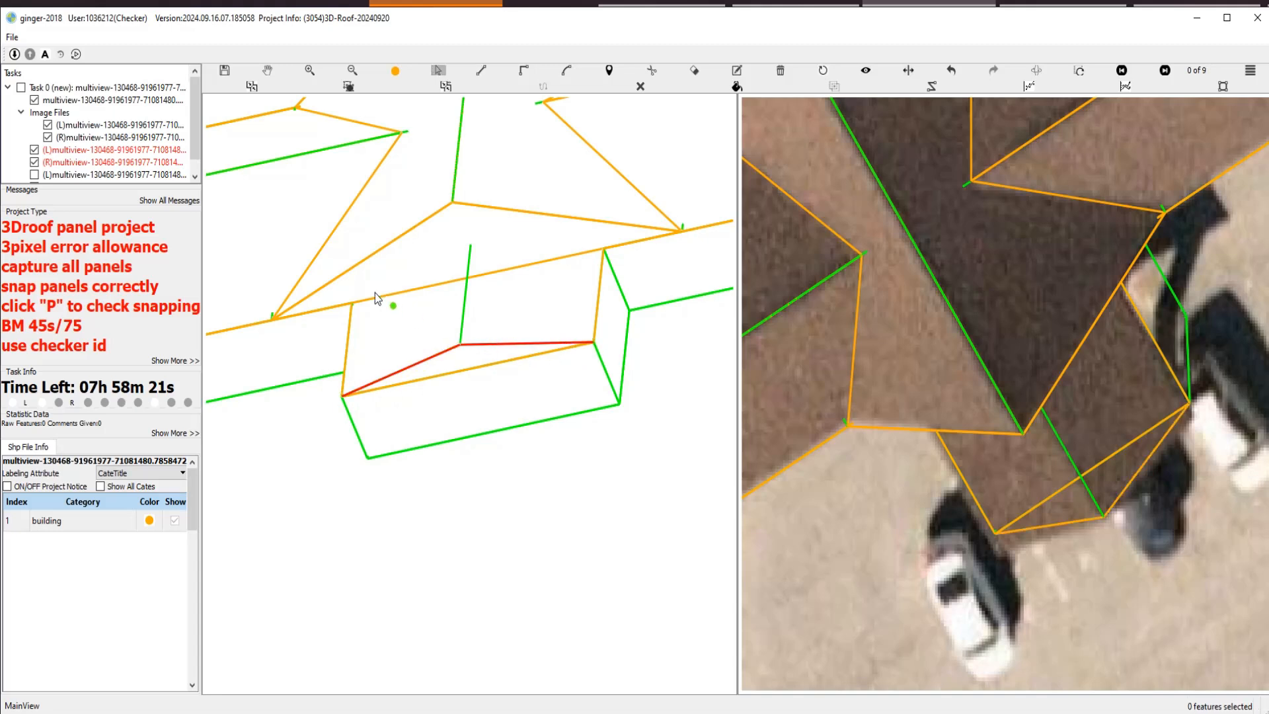
Draw the small extension's slope panel on the long-wing side, from the inner eave corner along the ridge to the outer eave corner.
{"action": "left_click", "coordinate": [351, 302]}
{"action": "left_click", "coordinate": [469, 246]}
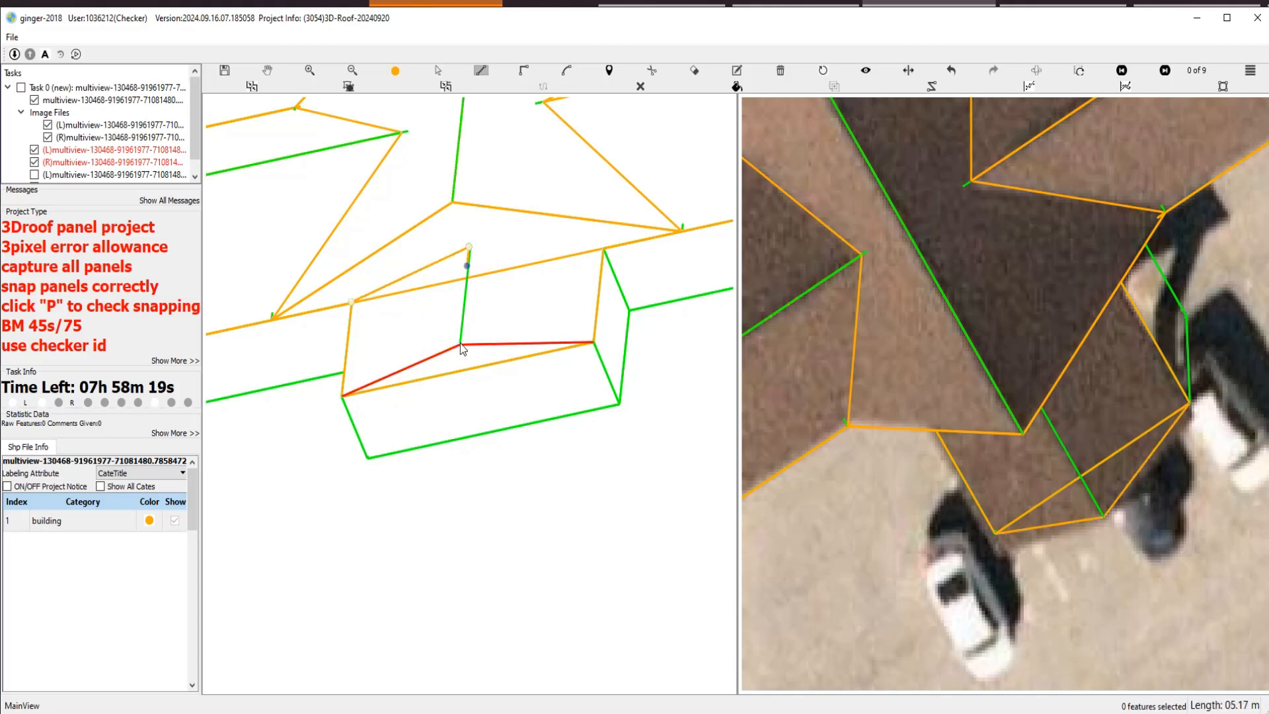
{"action": "left_click", "coordinate": [459, 344]}
{"action": "double_click", "coordinate": [341, 395]}
Draw the small extension's other slope panel, from the outer-wing-side inner eave corner along the ridge to the outer eave corner.
{"action": "key", "text": "l"}
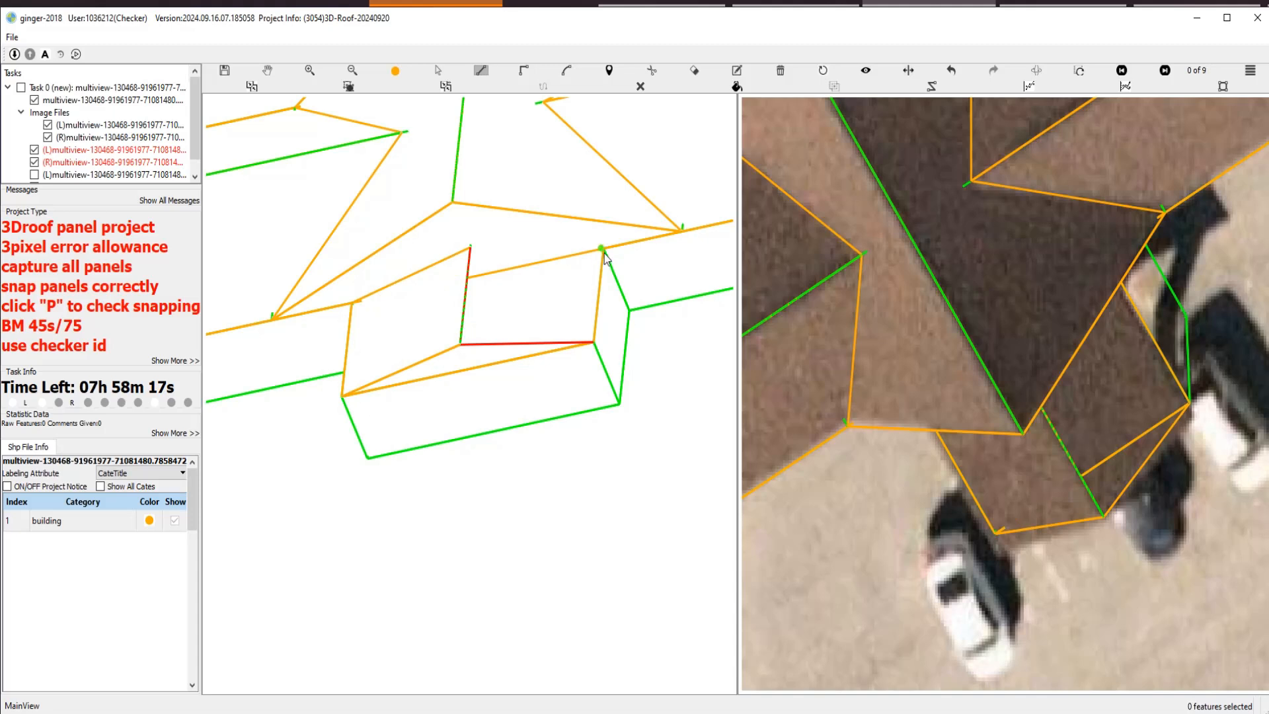
{"action": "left_click", "coordinate": [601, 248]}
{"action": "left_click", "coordinate": [469, 247]}
{"action": "left_click", "coordinate": [459, 347]}
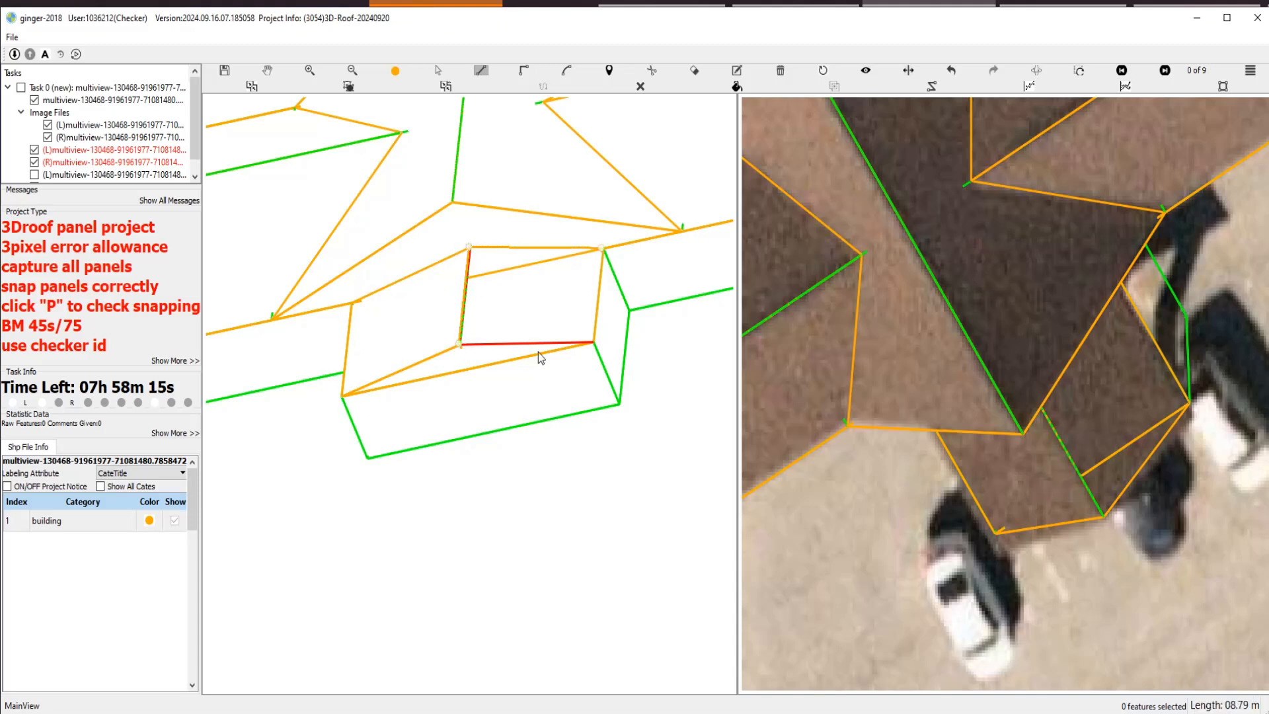
{"action": "double_click", "coordinate": [592, 345]}
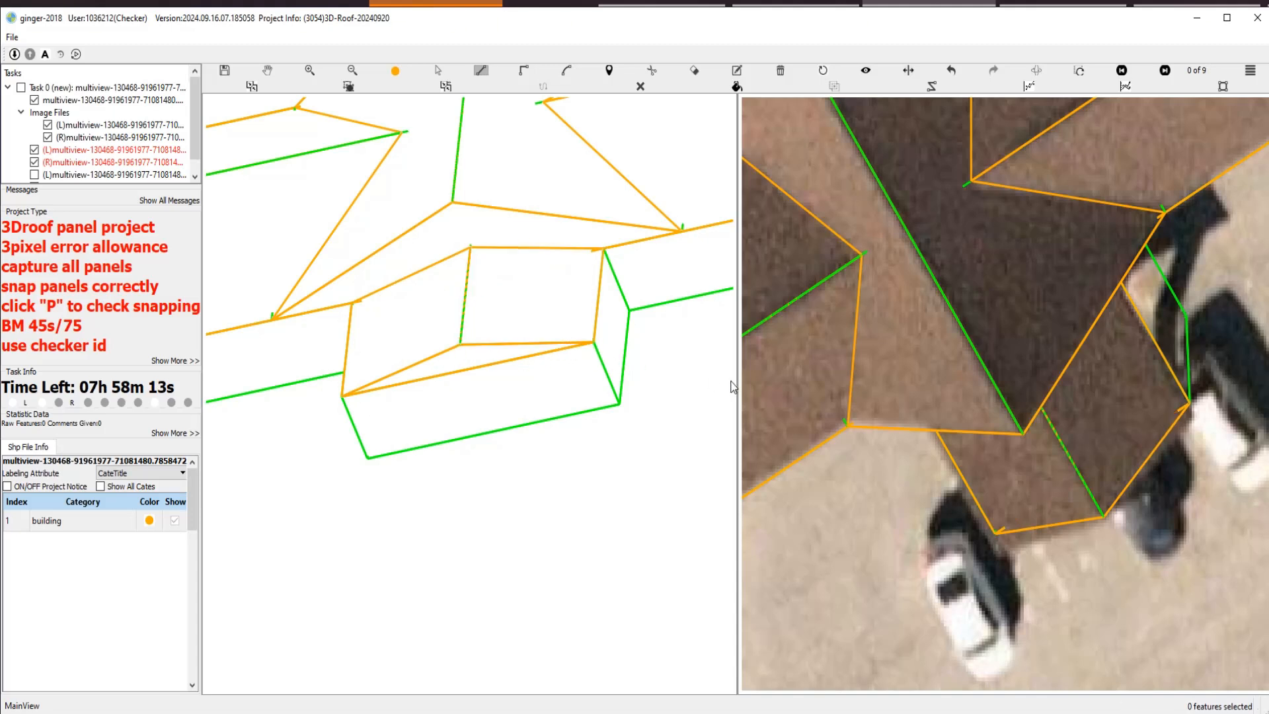
Snap the lower-edge vertex of the cross-gable's driveway-side gable panel onto the small extension's inner eave corner nearest the outer wing.
{"action": "scroll", "coordinate": [463, 248], "scroll_direction": "up", "scroll_amount": 1}
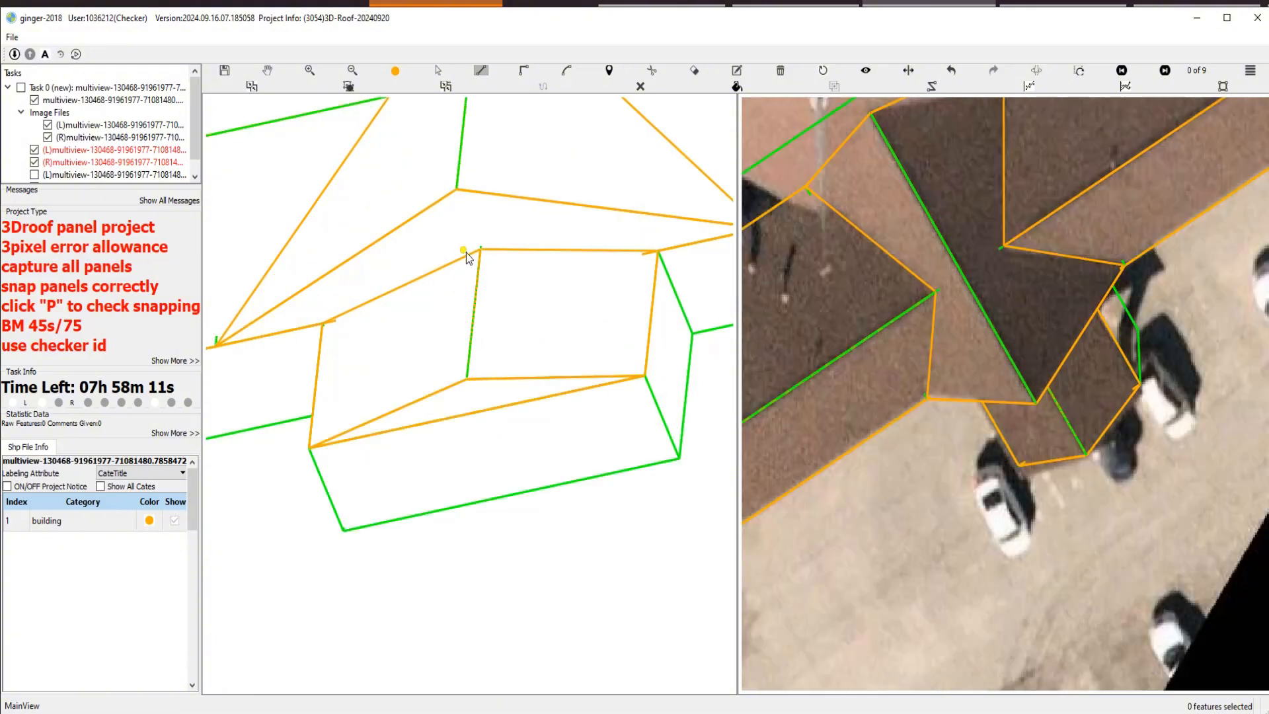
{"action": "key", "text": "s"}
{"action": "key", "text": "p"}
{"action": "left_click", "coordinate": [534, 265]}
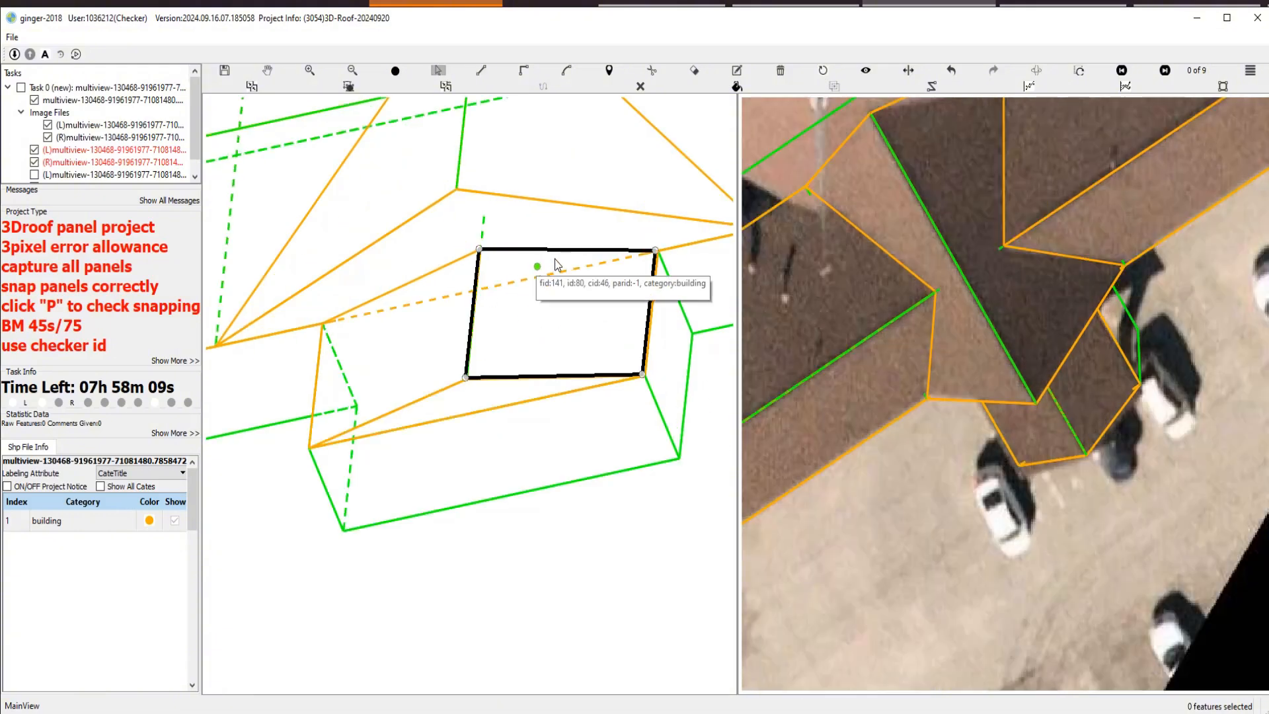
{"action": "left_click", "coordinate": [566, 227]}
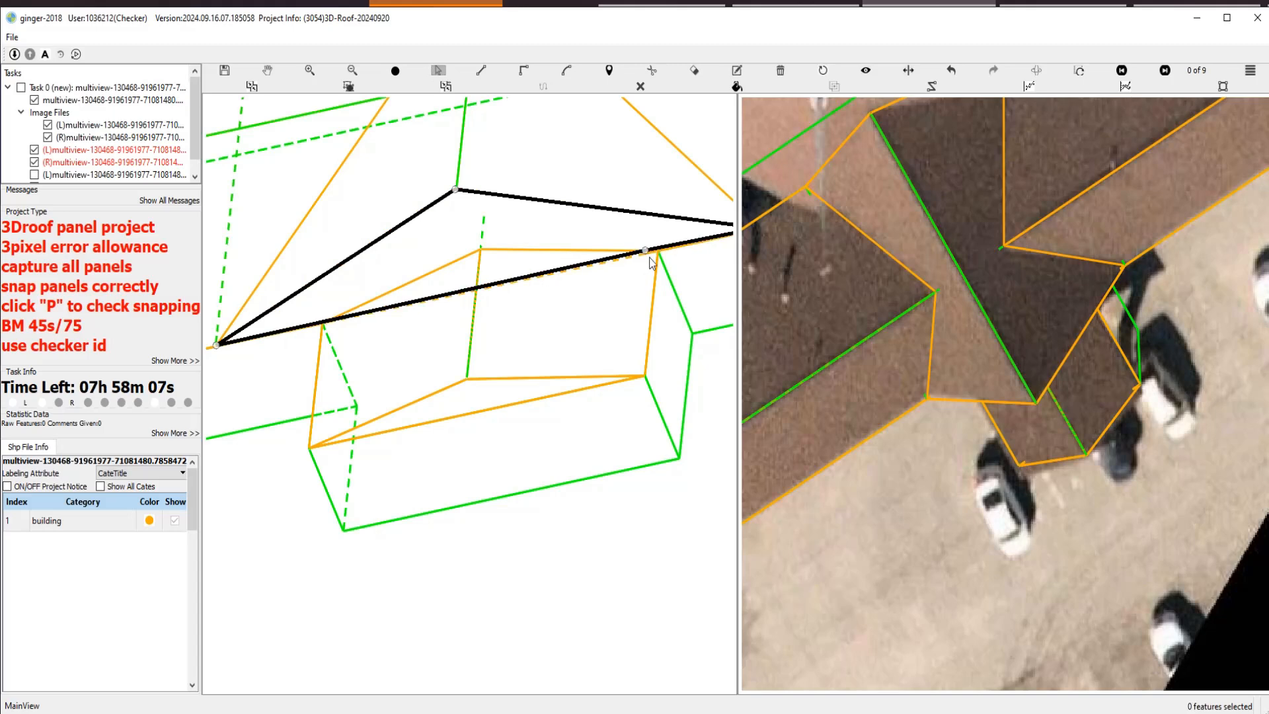
{"action": "left_click_drag", "start_coordinate": [649, 258], "coordinate": [656, 251]}
{"action": "left_click", "coordinate": [548, 289]}
Add vertices to the gable panel's lower edge, snapping them to the extension's other inner eave corner and its inner ridge end.
{"action": "left_click", "coordinate": [429, 299]}
{"action": "left_click_drag", "start_coordinate": [428, 299], "coordinate": [323, 323]}
{"action": "left_click", "coordinate": [384, 319]}
{"action": "left_click", "coordinate": [394, 312]}
{"action": "left_click_drag", "start_coordinate": [426, 302], "coordinate": [481, 250]}
{"action": "left_click", "coordinate": [543, 318]}
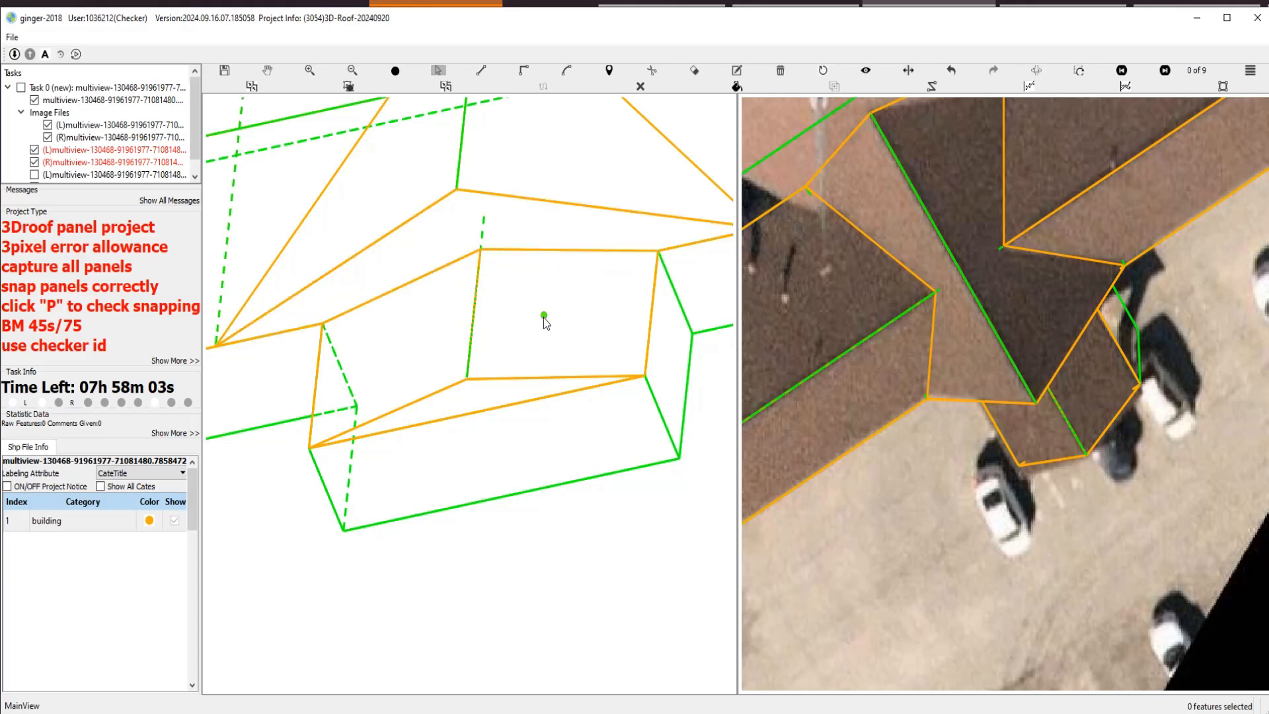
Restore the aerial imagery after the snapping check and swap the two image views around the cross-gable.
{"action": "scroll", "coordinate": [540, 316], "scroll_direction": "down", "scroll_amount": 1}
{"action": "key", "text": "p"}
{"action": "scroll", "coordinate": [542, 310], "scroll_direction": "up", "scroll_amount": 3}
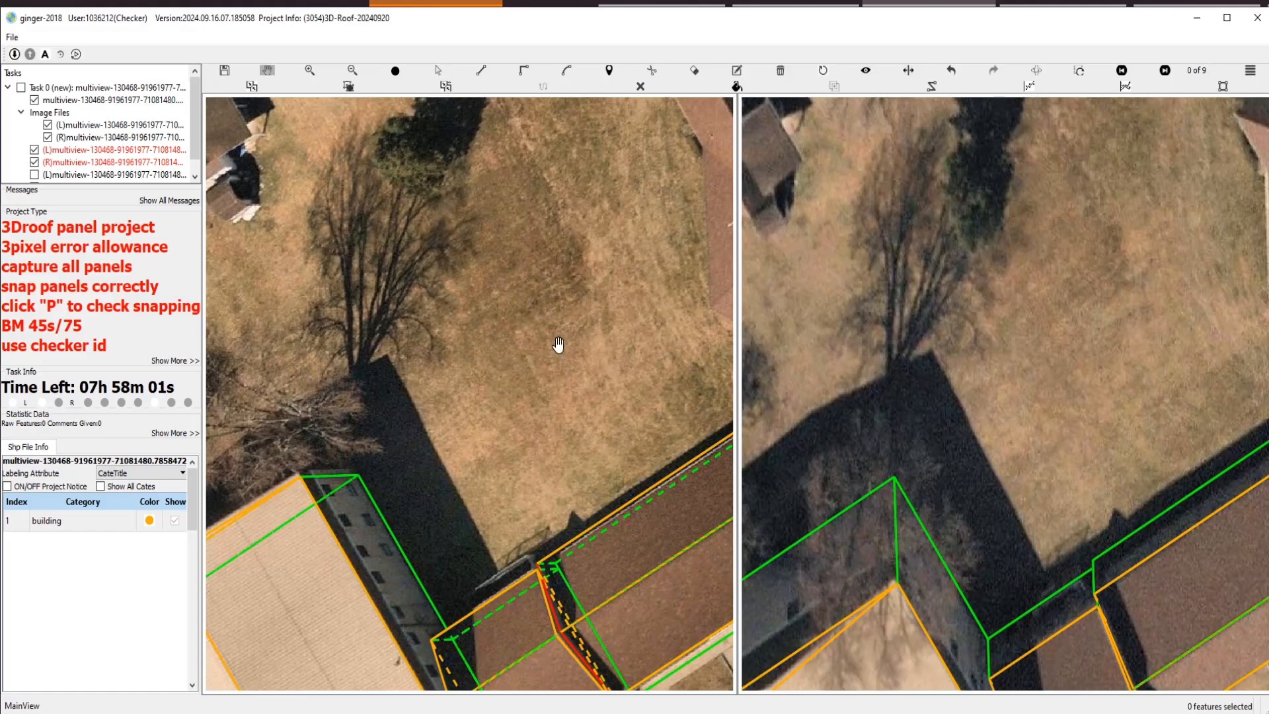
{"action": "left_click_drag", "start_coordinate": [558, 345], "coordinate": [334, 305]}
{"action": "left_click_drag", "start_coordinate": [358, 253], "coordinate": [329, 324]}
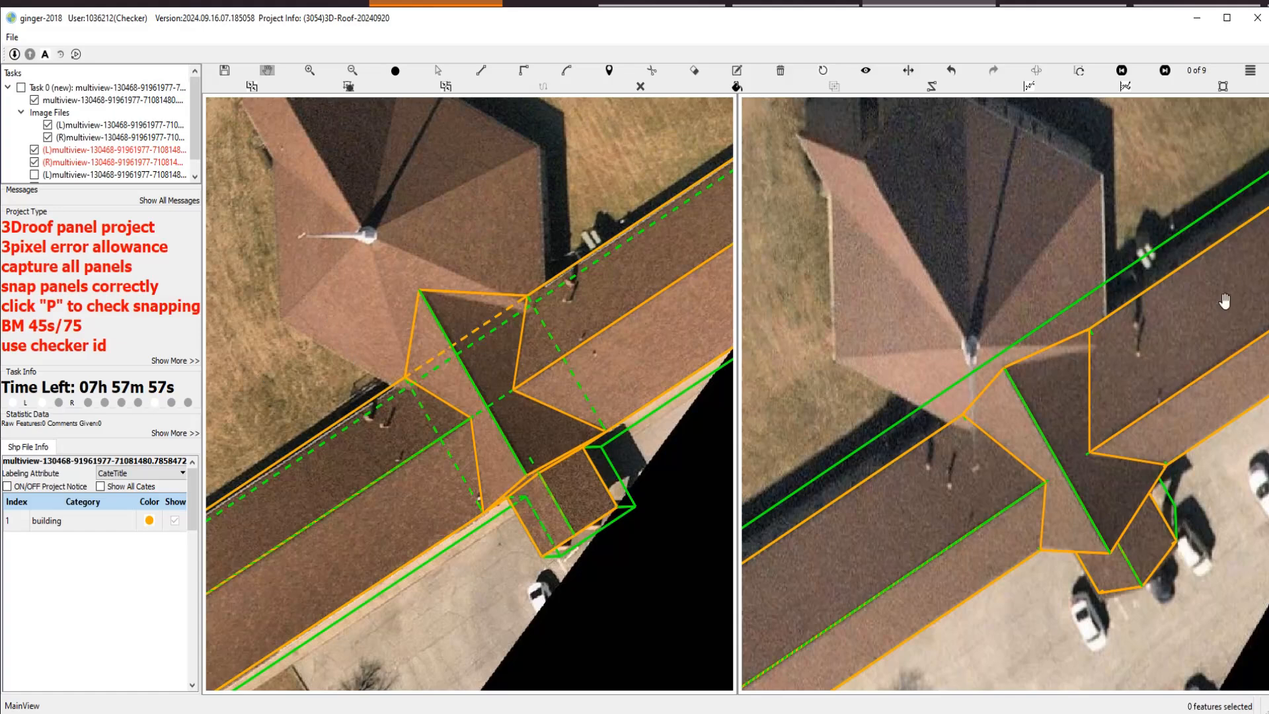
{"action": "key", "text": "Escape"}
{"action": "left_click", "coordinate": [1036, 71]}
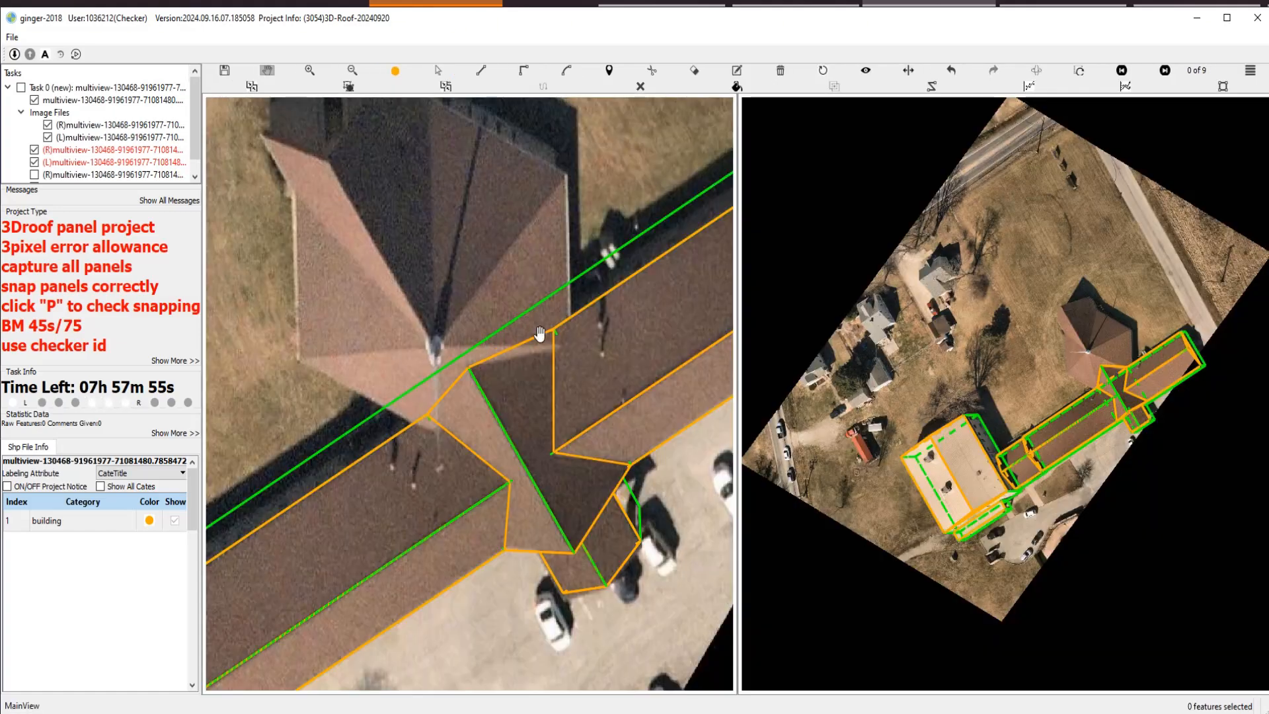
Examine the cross-gable panels and the adjoining polygonal roof in both aerial views.
{"action": "scroll", "coordinate": [560, 359], "scroll_direction": "up", "scroll_amount": 5}
{"action": "scroll", "coordinate": [566, 358], "scroll_direction": "down", "scroll_amount": 3}
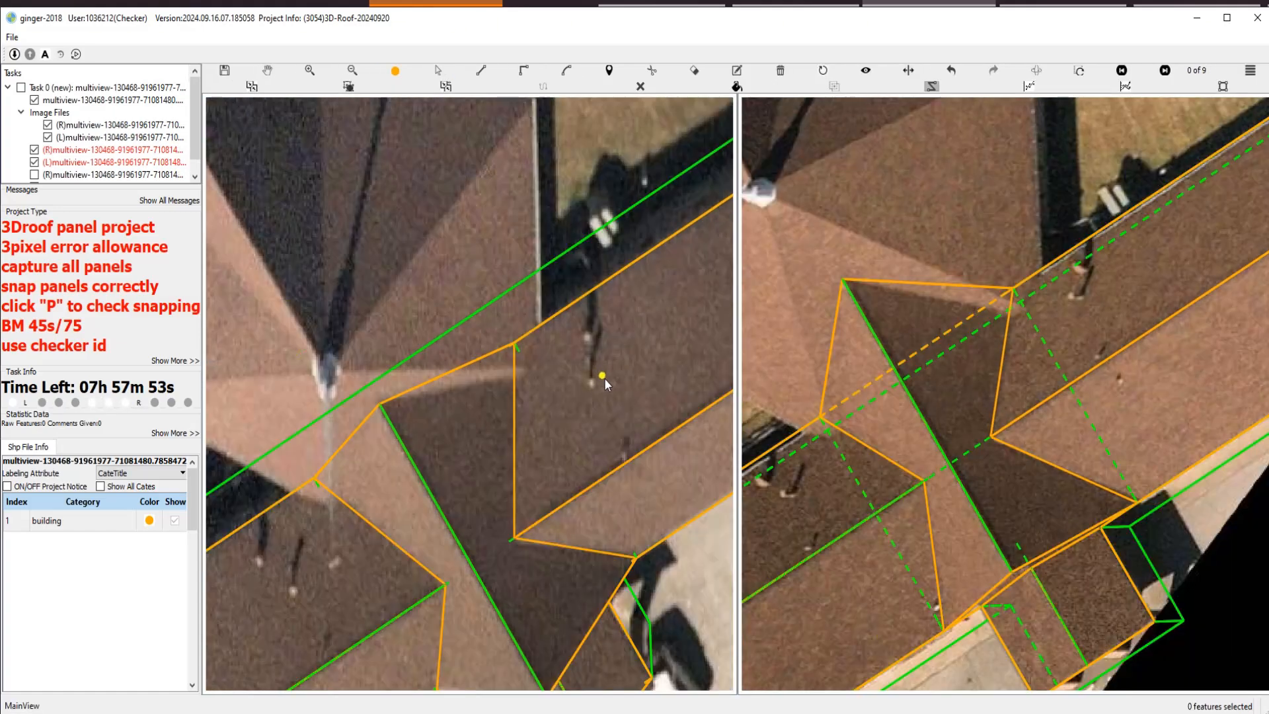
{"action": "left_click", "coordinate": [473, 455]}
{"action": "scroll", "coordinate": [529, 449], "scroll_direction": "down", "scroll_amount": 3}
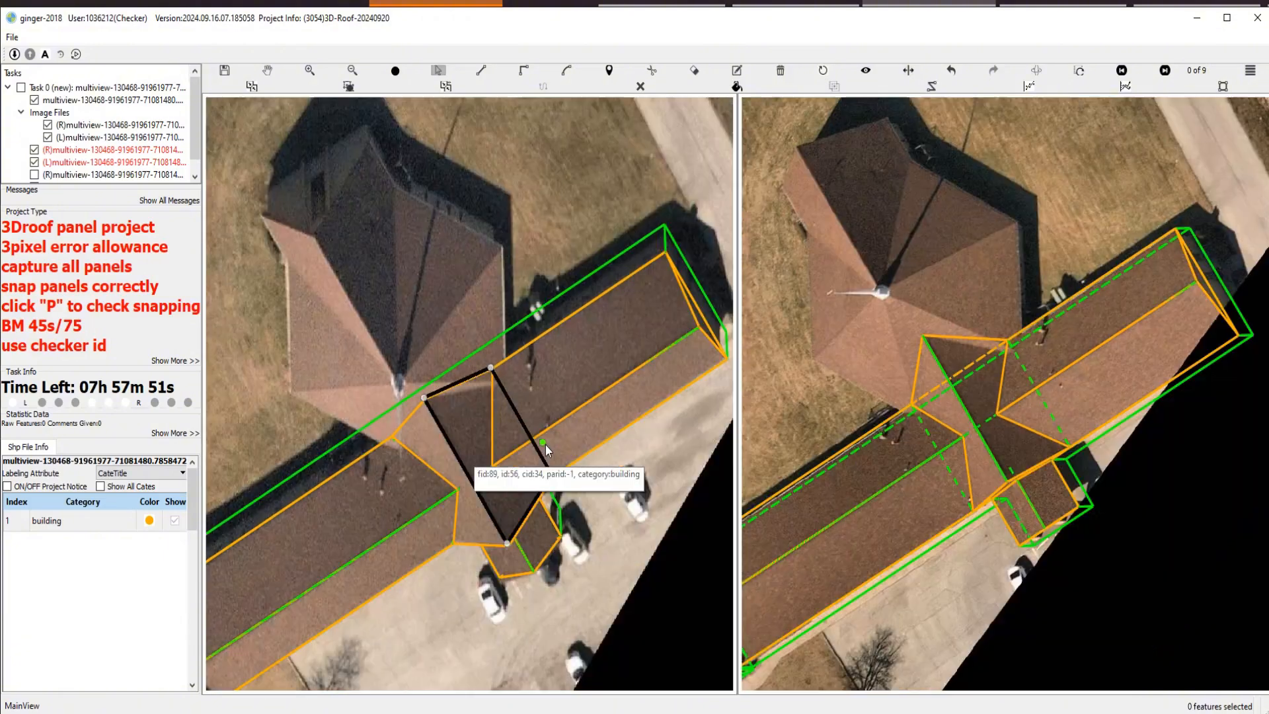
{"action": "scroll", "coordinate": [474, 375], "scroll_direction": "up", "scroll_amount": 3}
{"action": "key", "text": "Escape"}
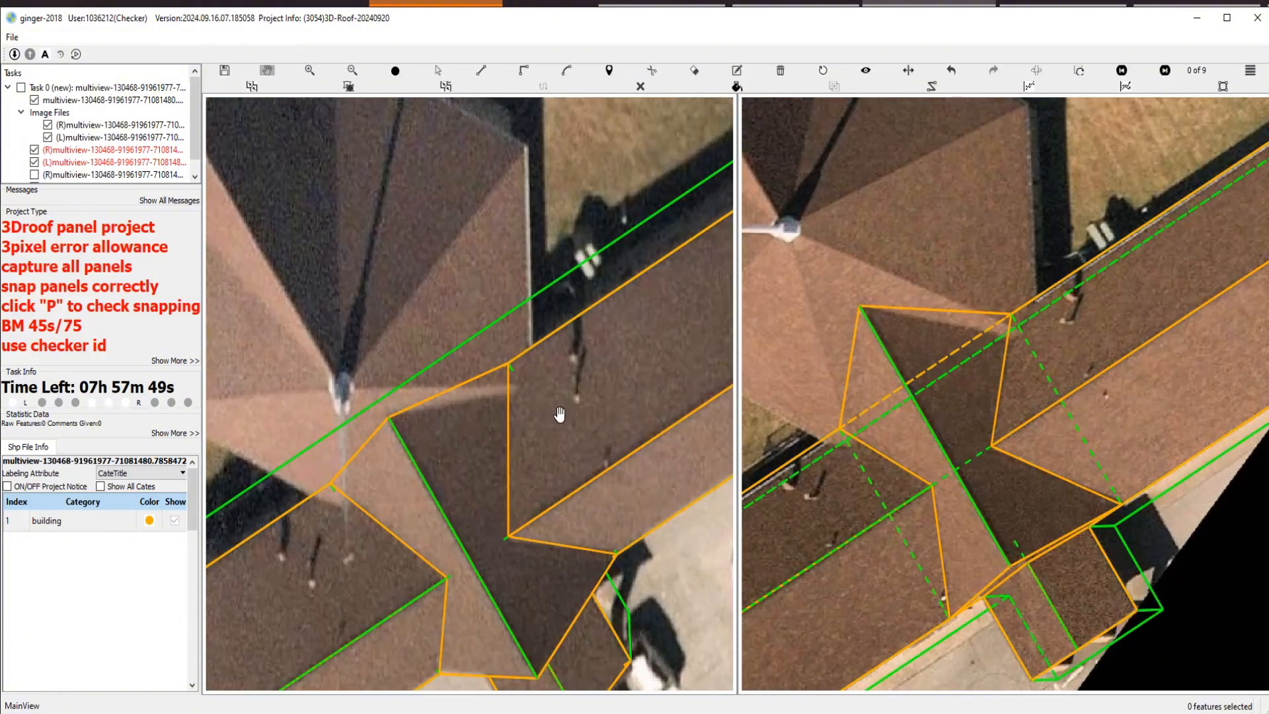
{"action": "left_click_drag", "start_coordinate": [508, 416], "coordinate": [448, 581]}
{"action": "key", "text": "Escape"}
Draw a rectangular outline, about 54 m around, behind the cross-gable, with its near side snapped along the wings' back eave line.
{"action": "scroll", "coordinate": [448, 580], "scroll_direction": "up", "scroll_amount": 2}
{"action": "key", "text": "z"}
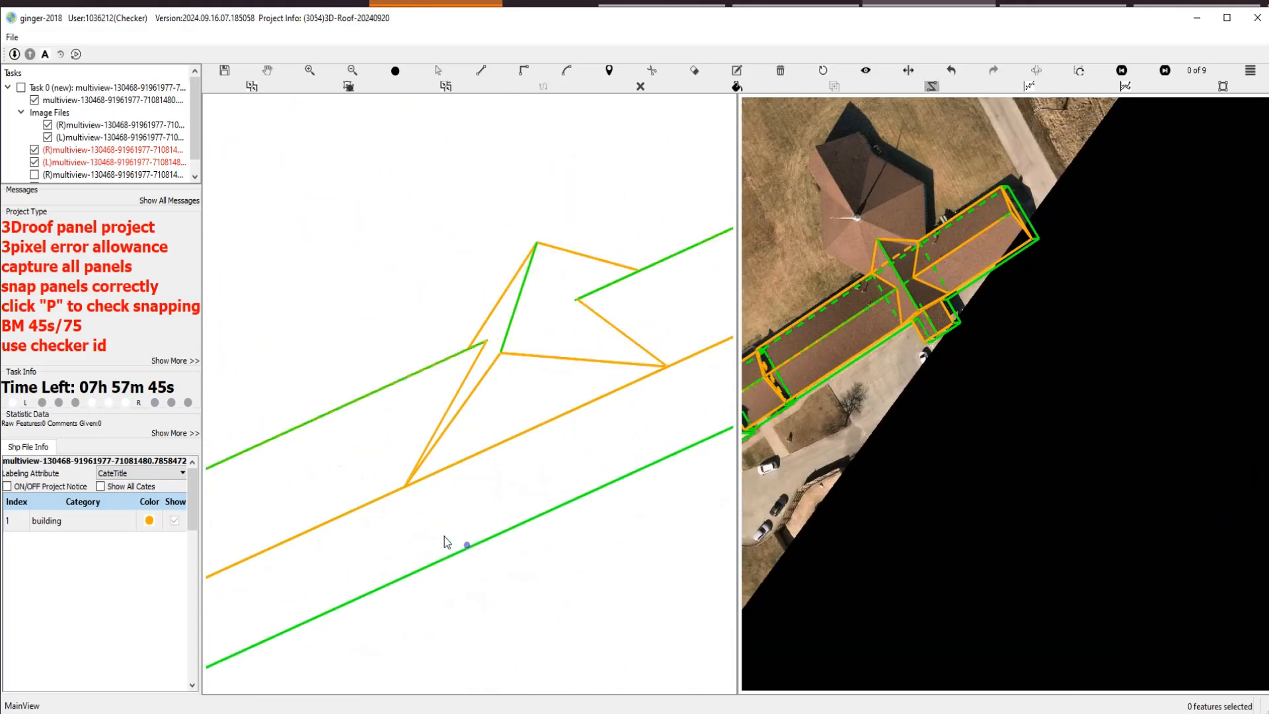
{"action": "left_click", "coordinate": [395, 506]}
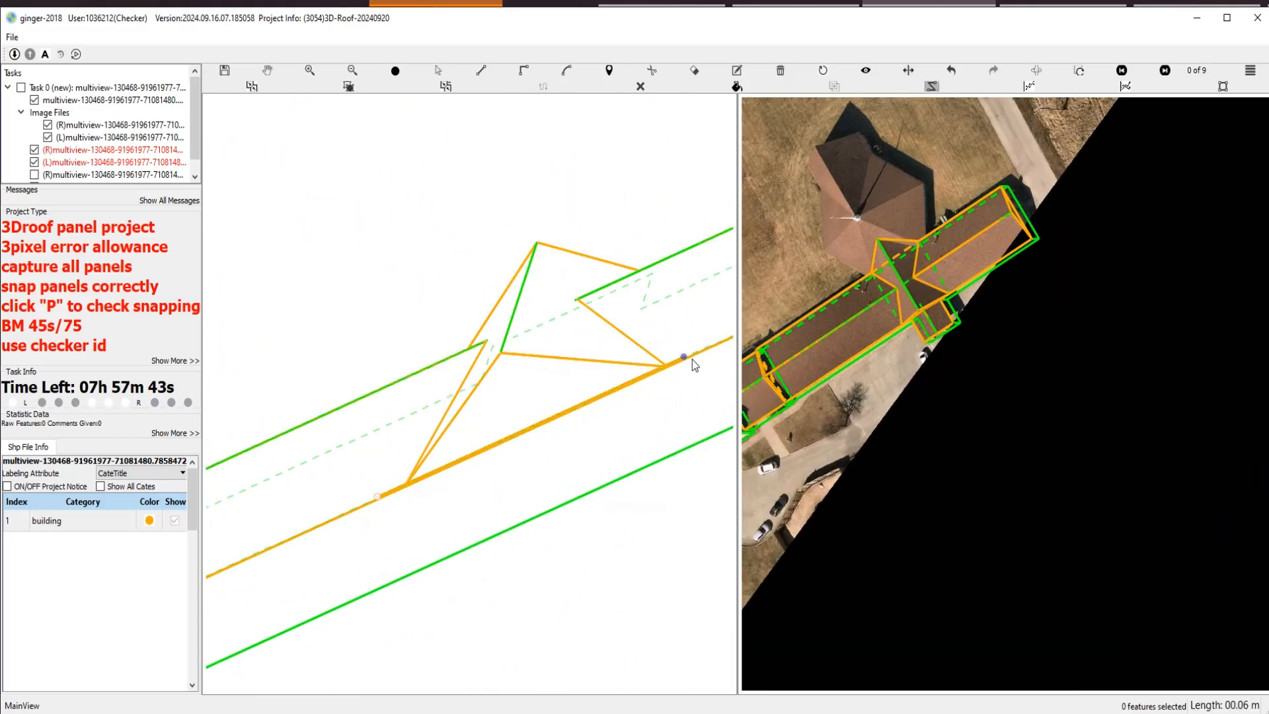
{"action": "left_click", "coordinate": [701, 356]}
{"action": "left_click", "coordinate": [674, 420]}
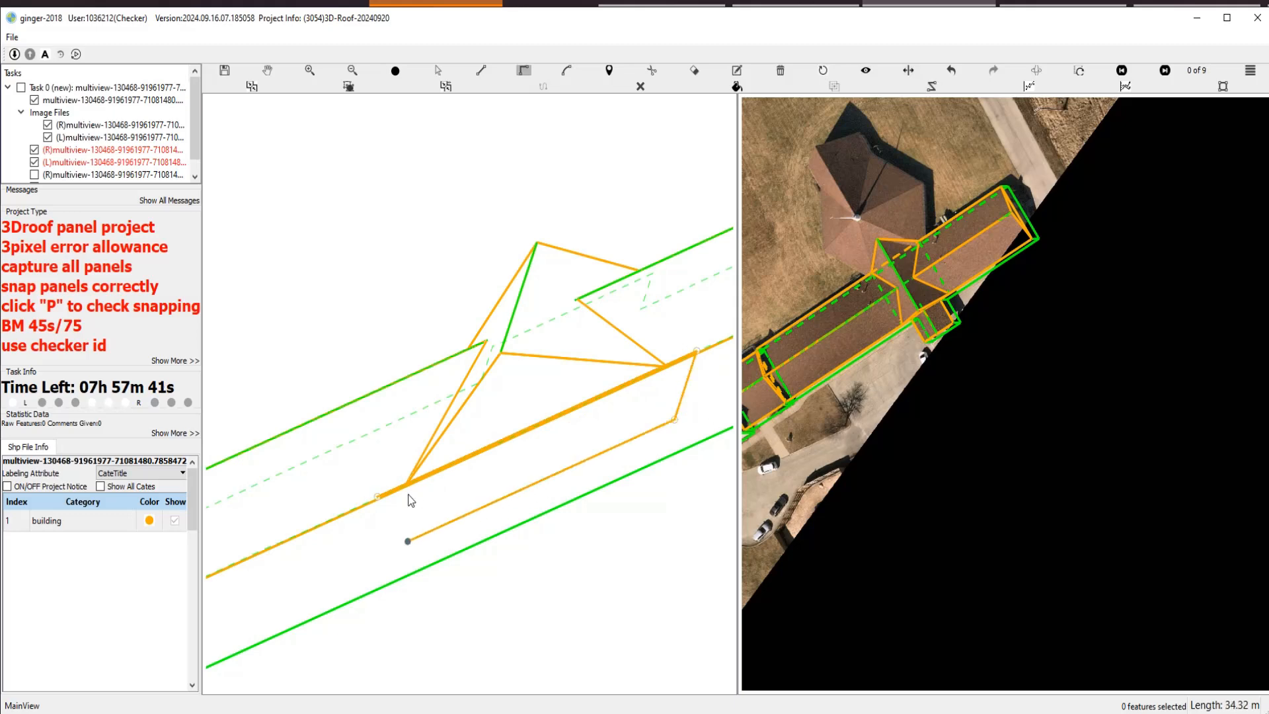
{"action": "left_click", "coordinate": [378, 501]}
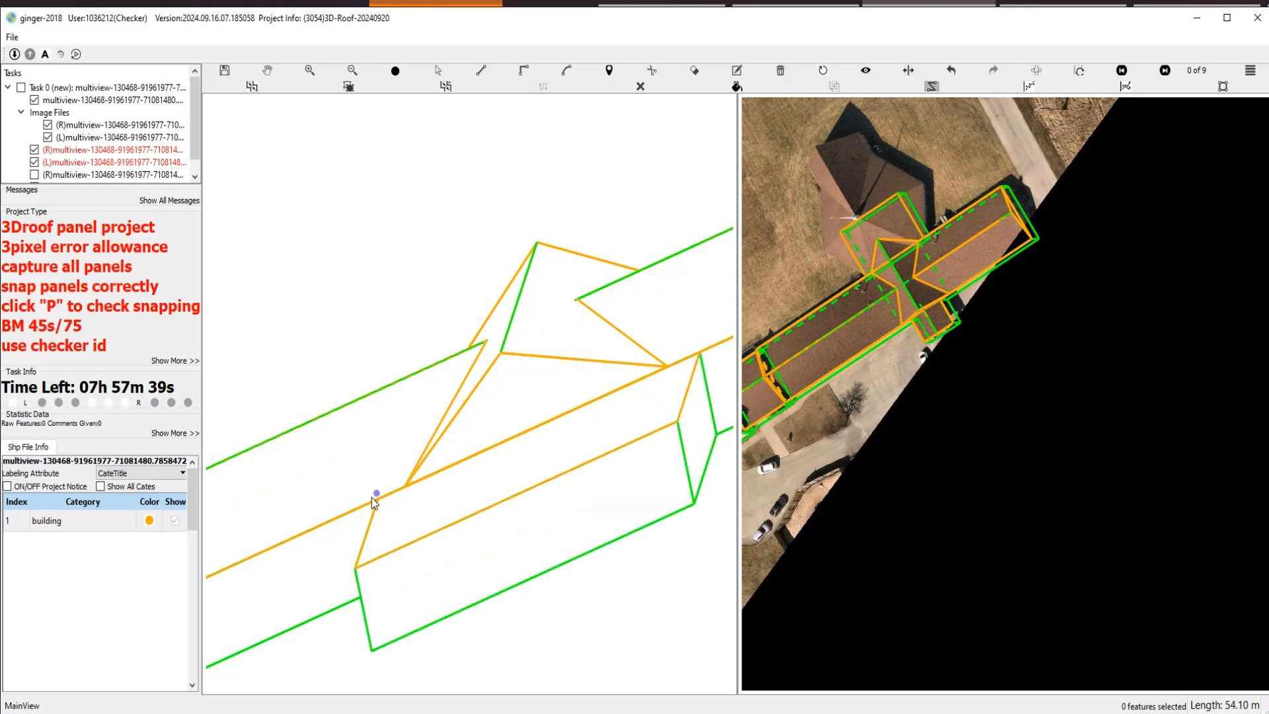
Shift the rectangle's outer-wing side so its near corner meets the point where the polygonal roof joins the outer wing's eave.
{"action": "key", "text": "p"}
{"action": "left_click_drag", "start_coordinate": [485, 351], "coordinate": [396, 119]}
{"action": "scroll", "coordinate": [481, 339], "scroll_direction": "up", "scroll_amount": 4}
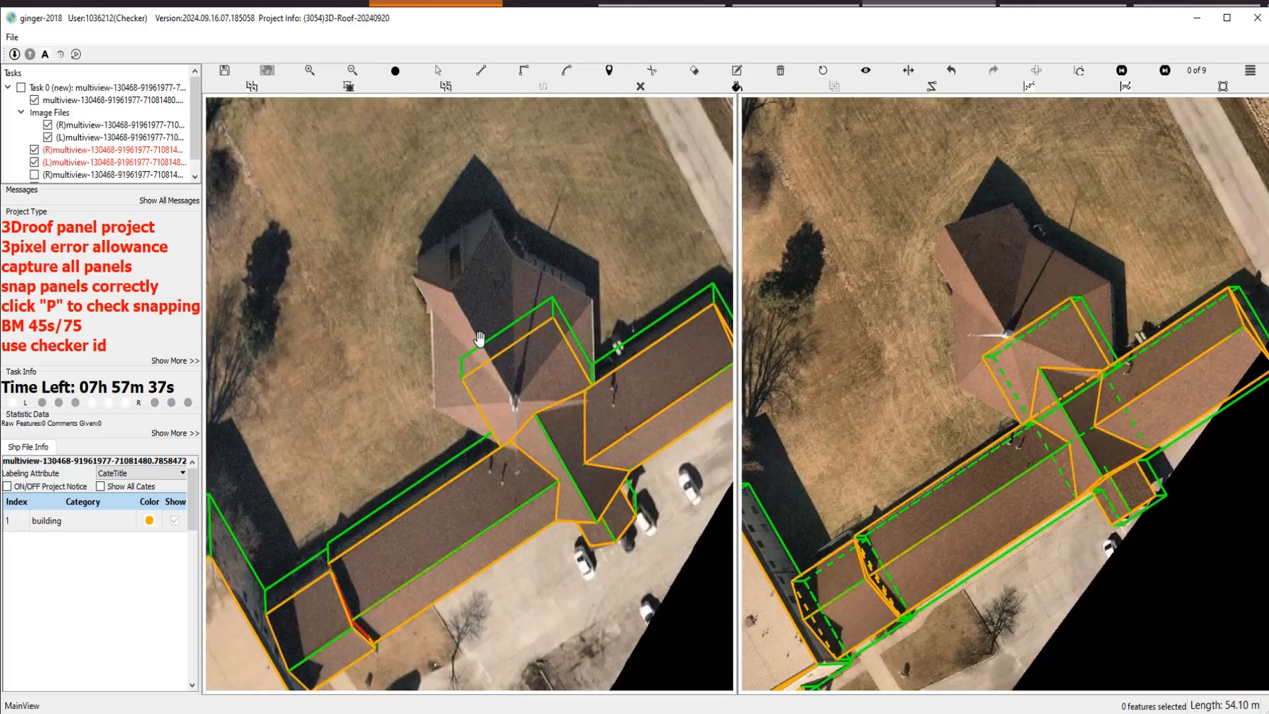
{"action": "left_click_drag", "start_coordinate": [513, 426], "coordinate": [481, 428]}
{"action": "scroll", "coordinate": [649, 360], "scroll_direction": "up", "scroll_amount": 6}
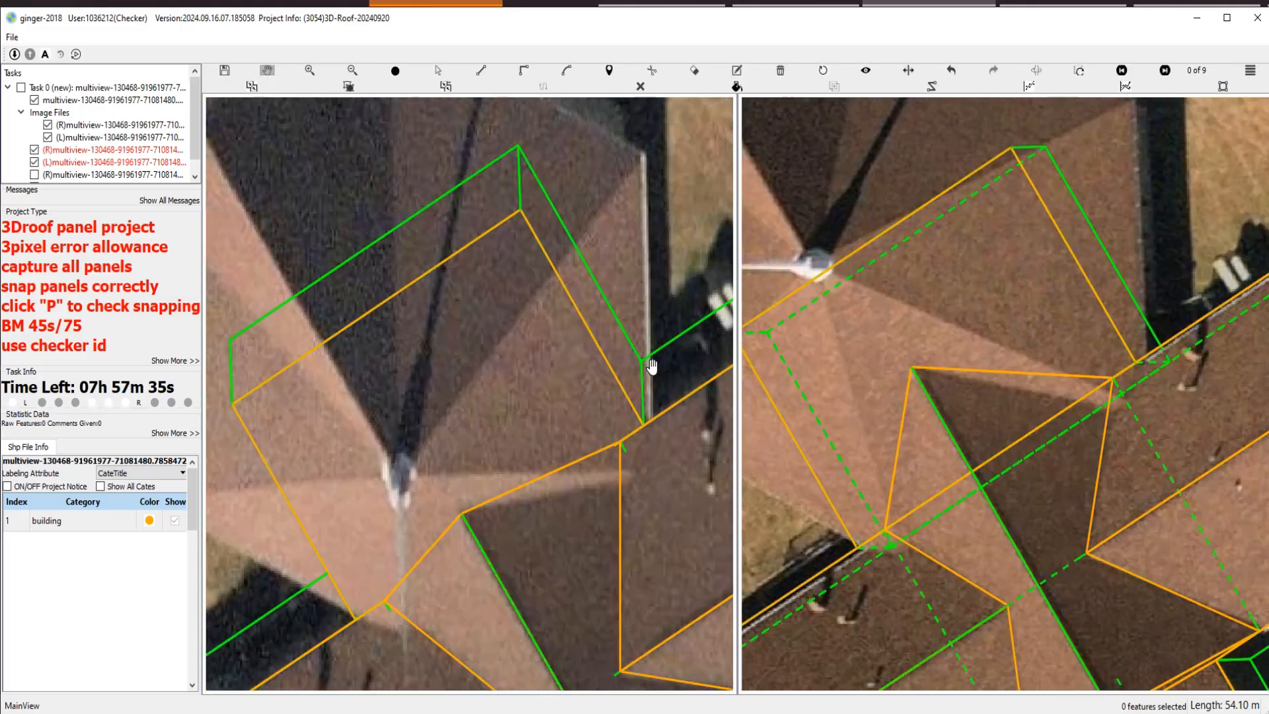
{"action": "key", "text": "s"}
{"action": "left_click_drag", "start_coordinate": [577, 418], "coordinate": [592, 408]}
{"action": "scroll", "coordinate": [574, 406], "scroll_direction": "down", "scroll_amount": 3}
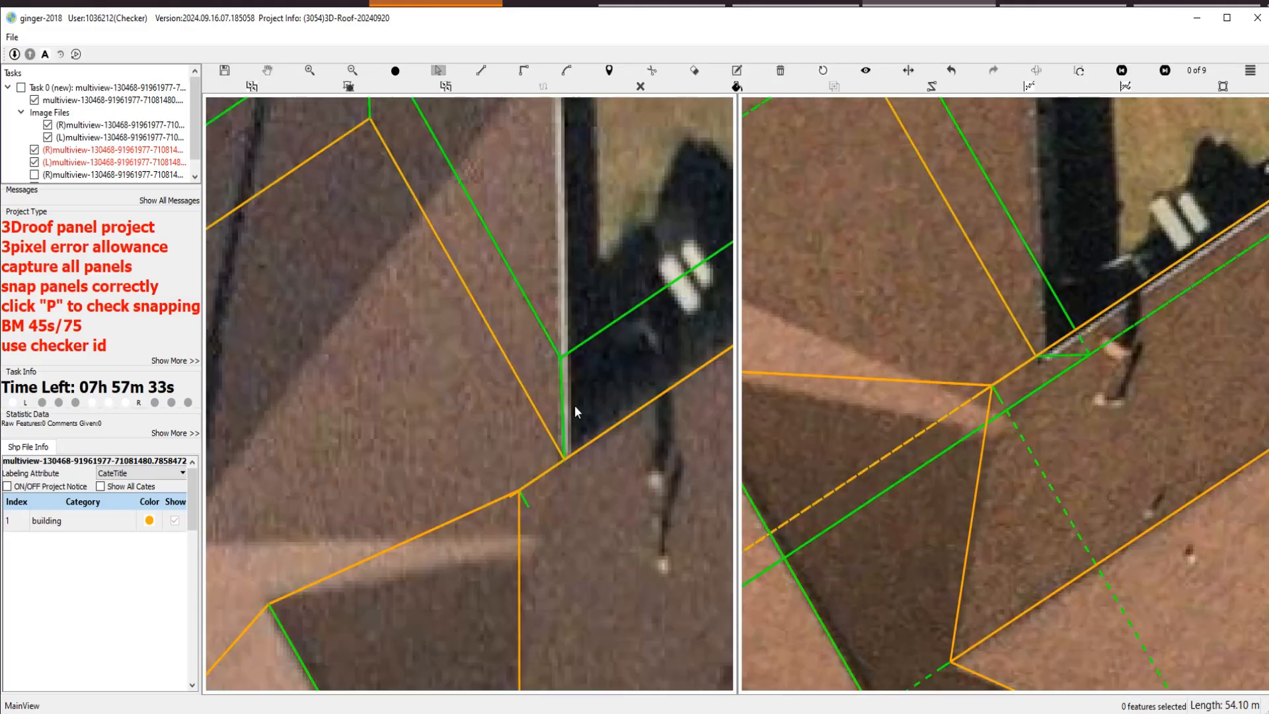
Shift the rectangle's long-wing side to the point where the polygonal roof meets the long wing's back eave.
{"action": "key", "text": "h"}
{"action": "left_click_drag", "start_coordinate": [354, 467], "coordinate": [521, 284]}
{"action": "left_click_drag", "start_coordinate": [279, 502], "coordinate": [386, 447]}
{"action": "key", "text": "s"}
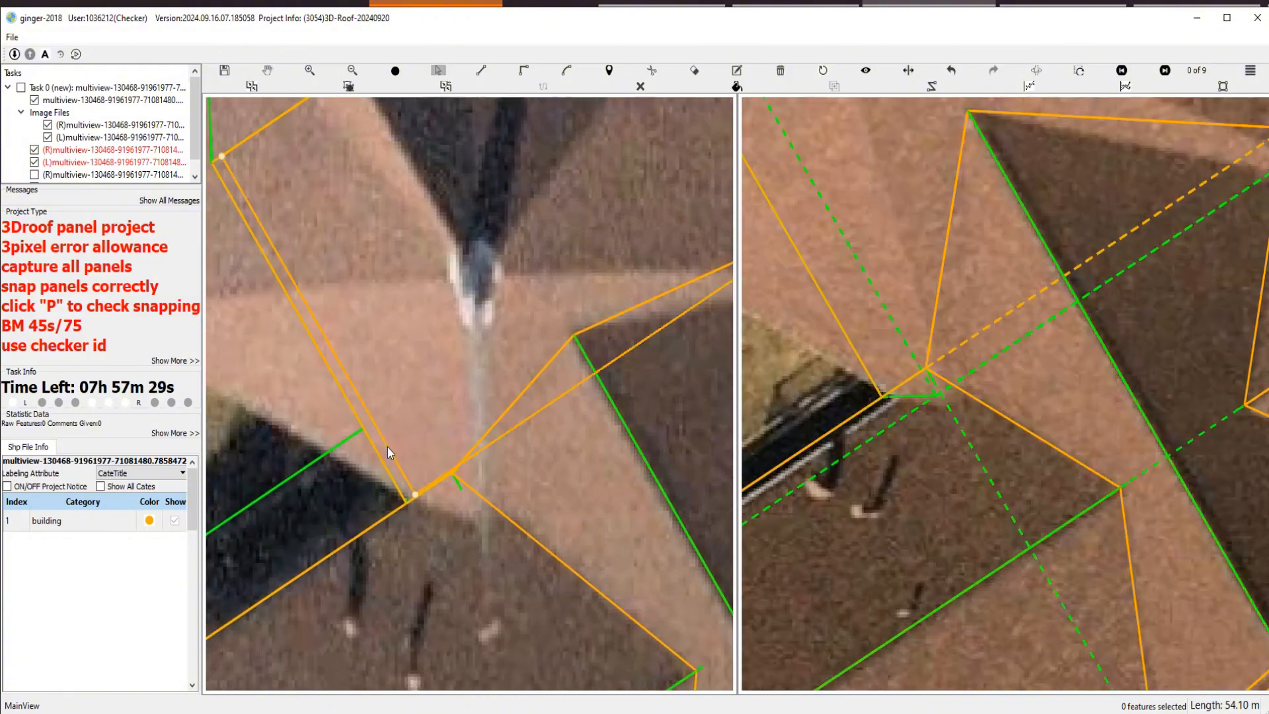
{"action": "scroll", "coordinate": [393, 435], "scroll_direction": "down", "scroll_amount": 3}
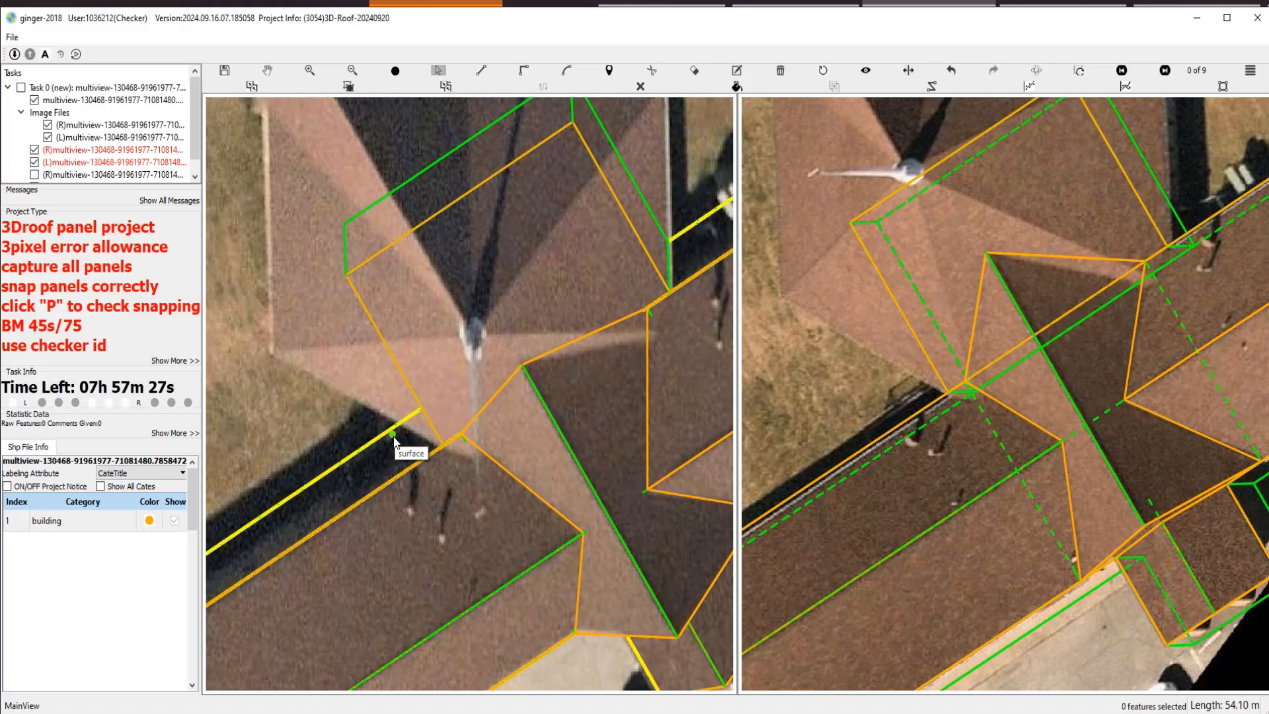
{"action": "scroll", "coordinate": [521, 309], "scroll_direction": "up", "scroll_amount": 1}
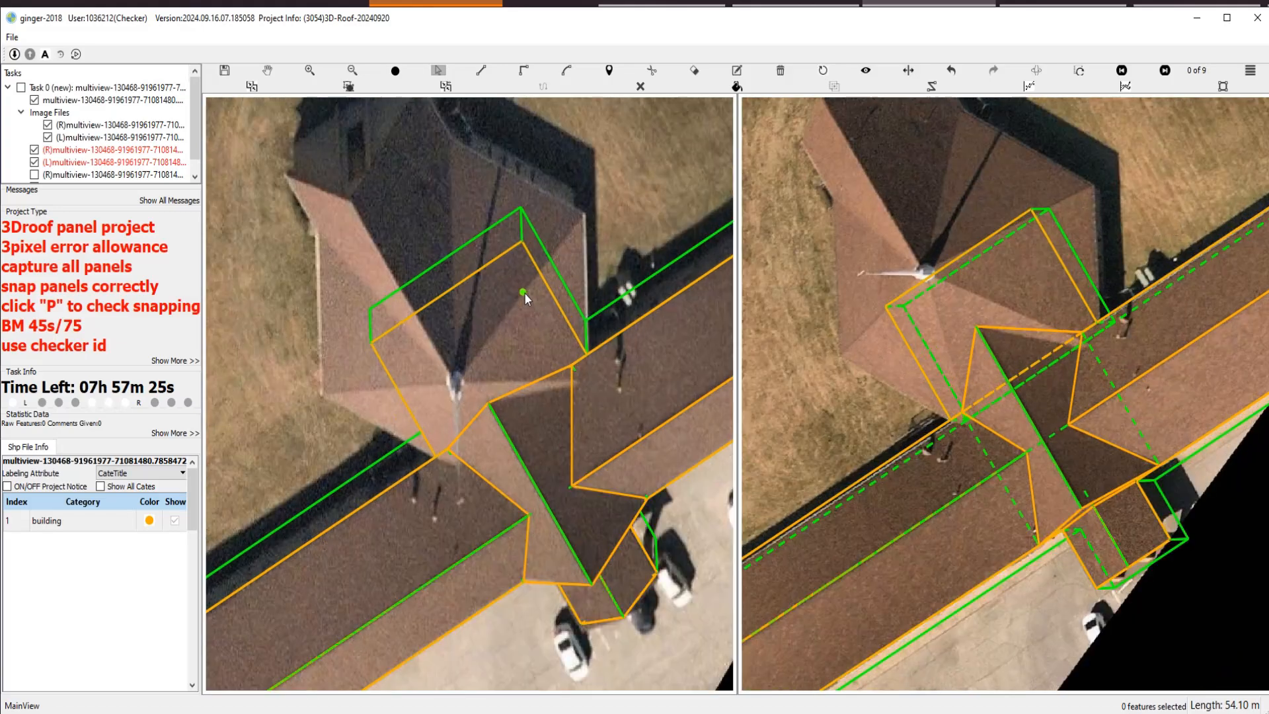
Move the rectangle's far edge outward to the far end of the polygonal roof's rear projection.
{"action": "scroll", "coordinate": [479, 309], "scroll_direction": "down", "scroll_amount": 3}
{"action": "scroll", "coordinate": [482, 347], "scroll_direction": "up", "scroll_amount": 1}
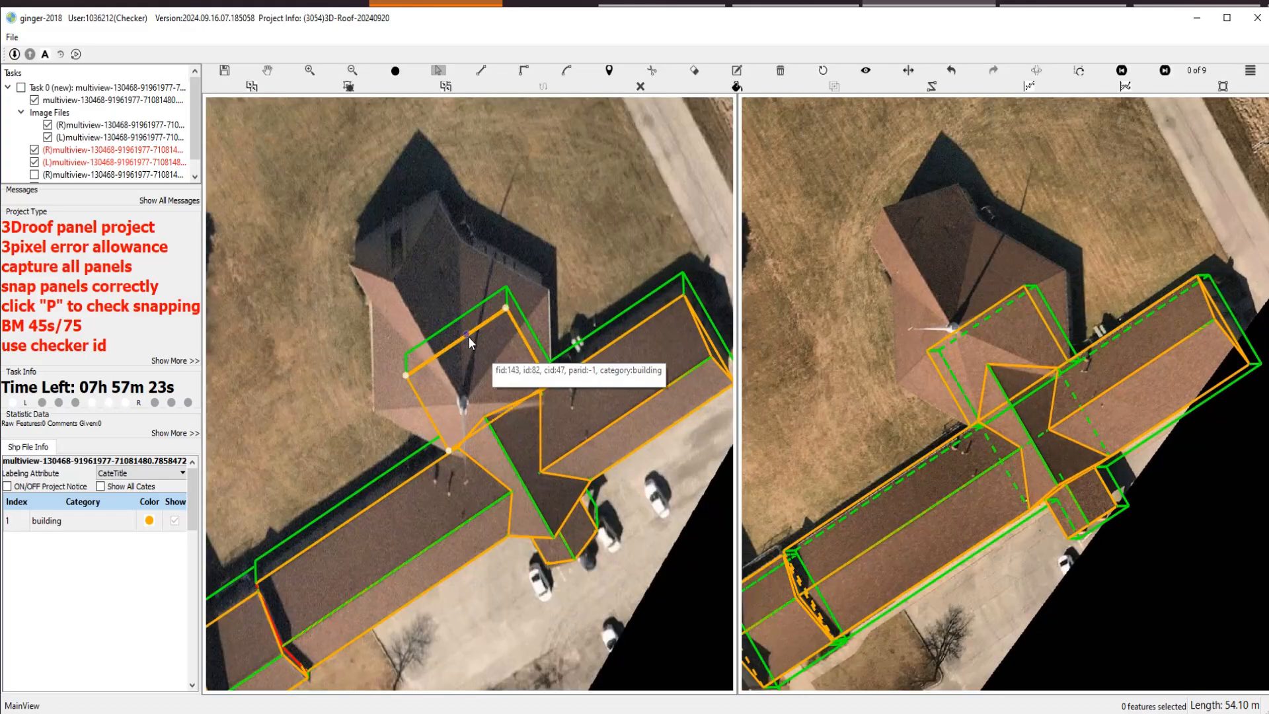
{"action": "left_click_drag", "start_coordinate": [467, 335], "coordinate": [405, 225]}
{"action": "key", "text": "space"}
{"action": "key", "text": "space"}
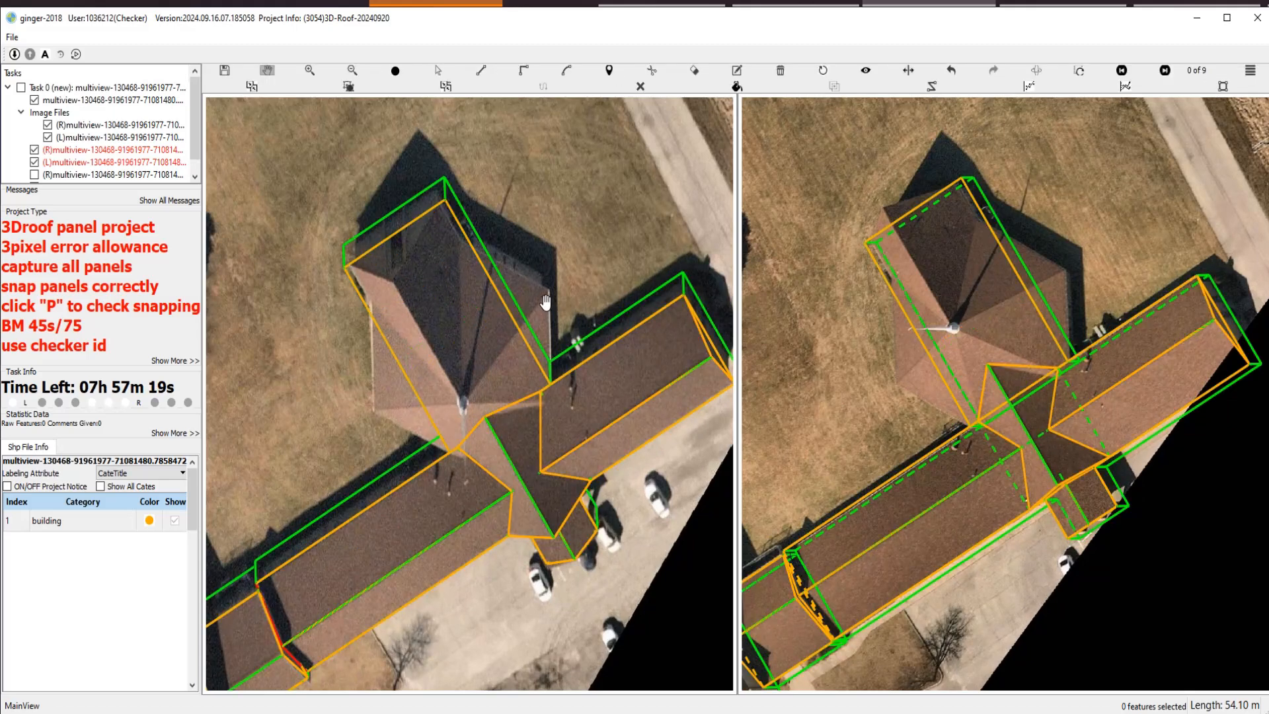
{"action": "scroll", "coordinate": [387, 326], "scroll_direction": "up", "scroll_amount": 2}
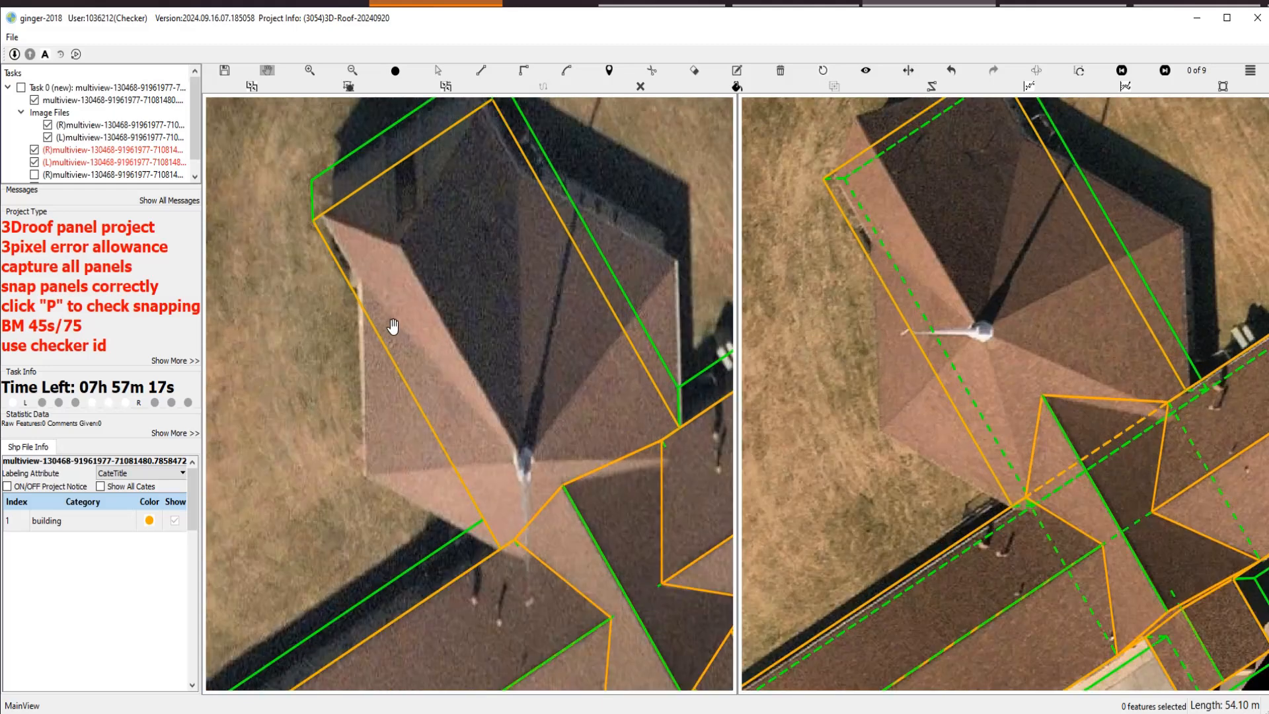
{"action": "key", "text": "space"}
{"action": "left_click", "coordinate": [379, 341]}
{"action": "key", "text": "space"}
{"action": "key", "text": "space"}
{"action": "key", "text": "d"}
{"action": "left_click", "coordinate": [532, 168]}
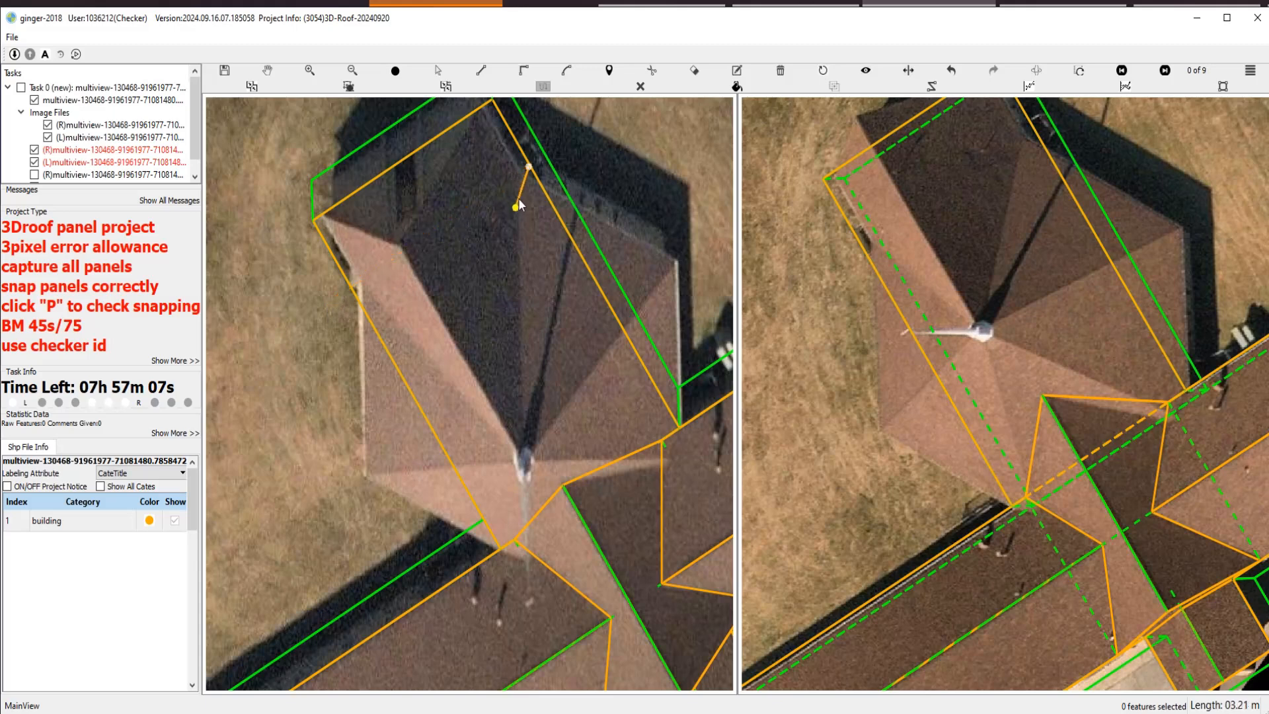
{"action": "key", "text": "Escape"}
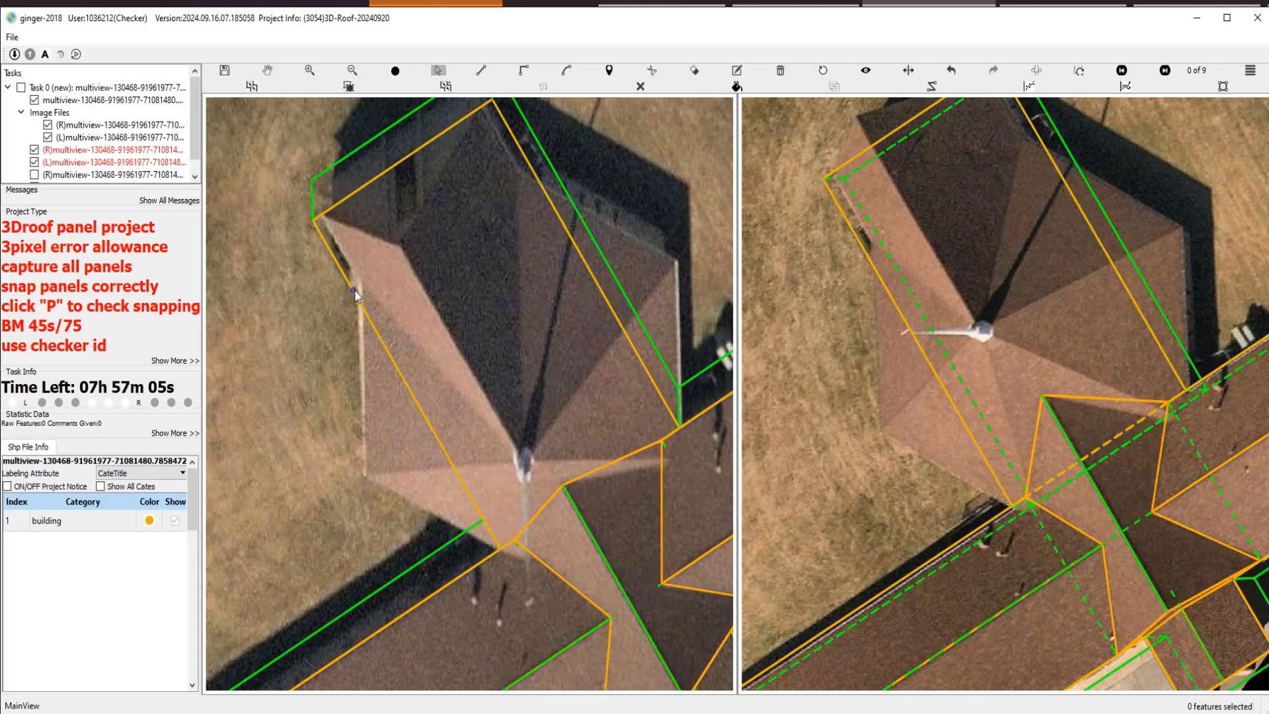
{"action": "left_click", "coordinate": [369, 190]}
{"action": "key", "text": "t"}
{"action": "scroll", "coordinate": [353, 290], "scroll_direction": "up", "scroll_amount": 1}
{"action": "scroll", "coordinate": [452, 365], "scroll_direction": "down", "scroll_amount": 3}
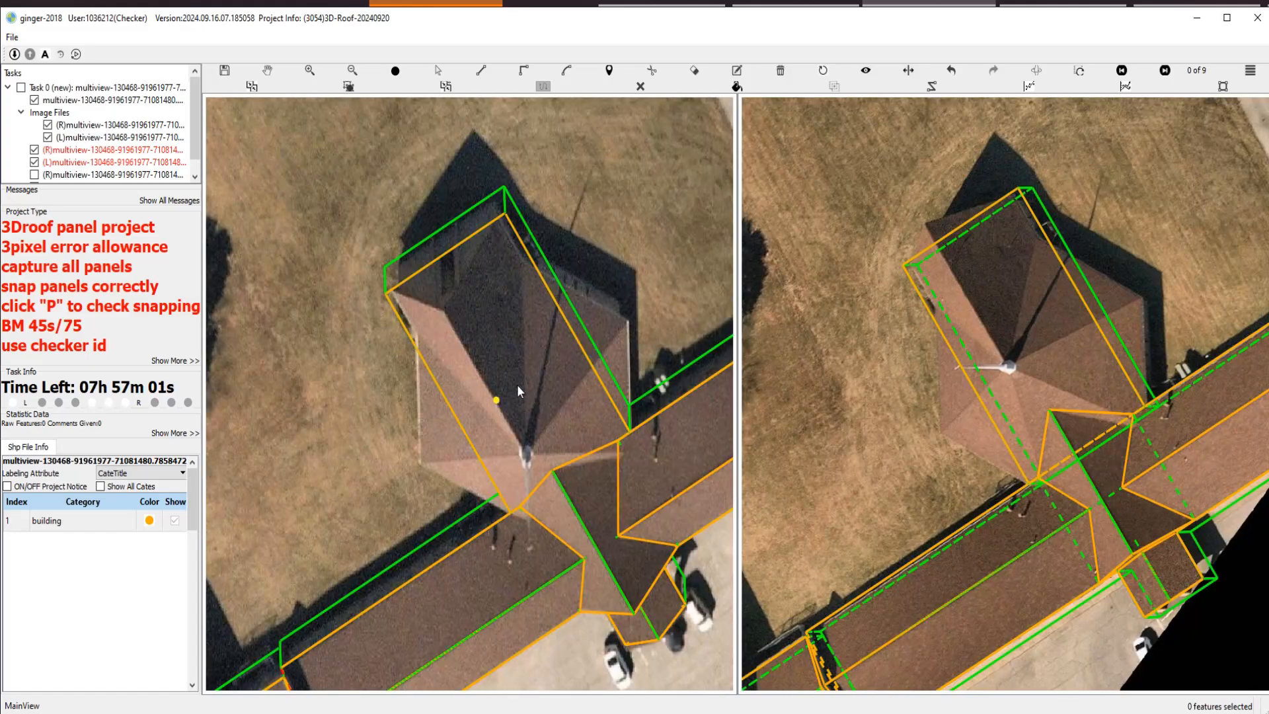
{"action": "key", "text": "Escape"}
{"action": "scroll", "coordinate": [533, 360], "scroll_direction": "up", "scroll_amount": 2}
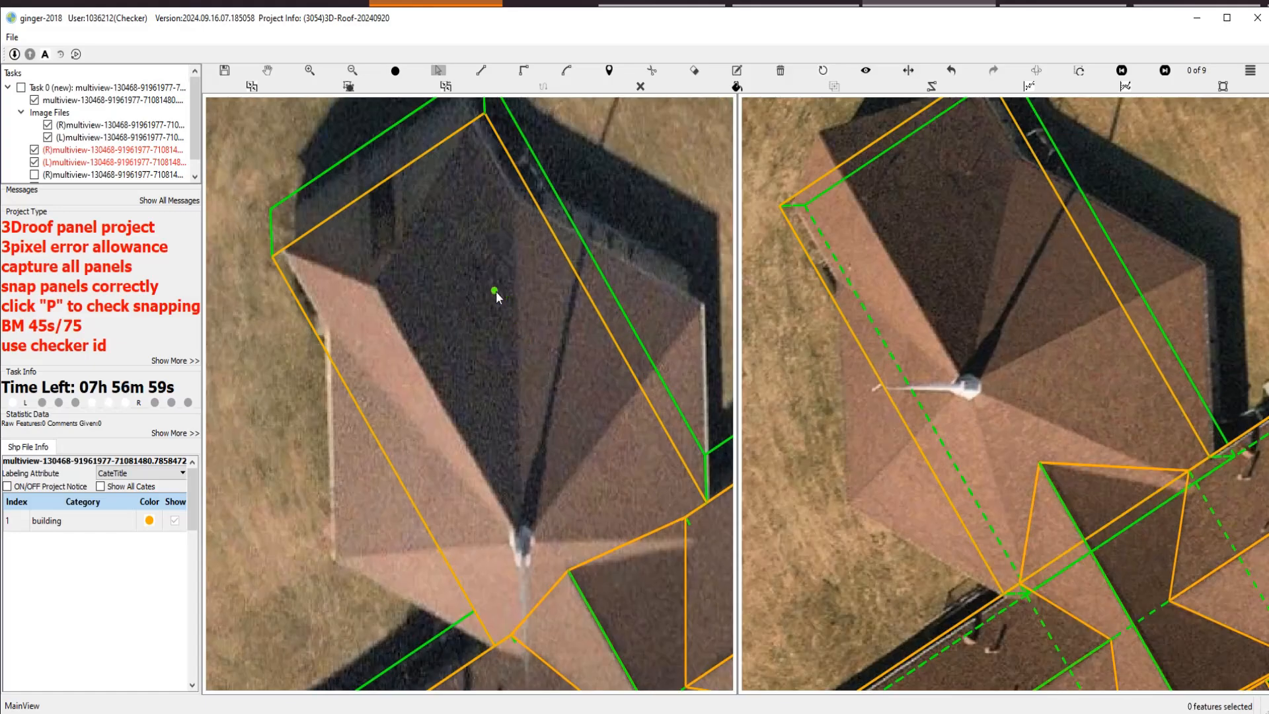
Pull the rectangle's far edge back to the polygonal roof's eave corners at the base of the rear projection.
{"action": "key", "text": "p"}
{"action": "left_click", "coordinate": [532, 196]}
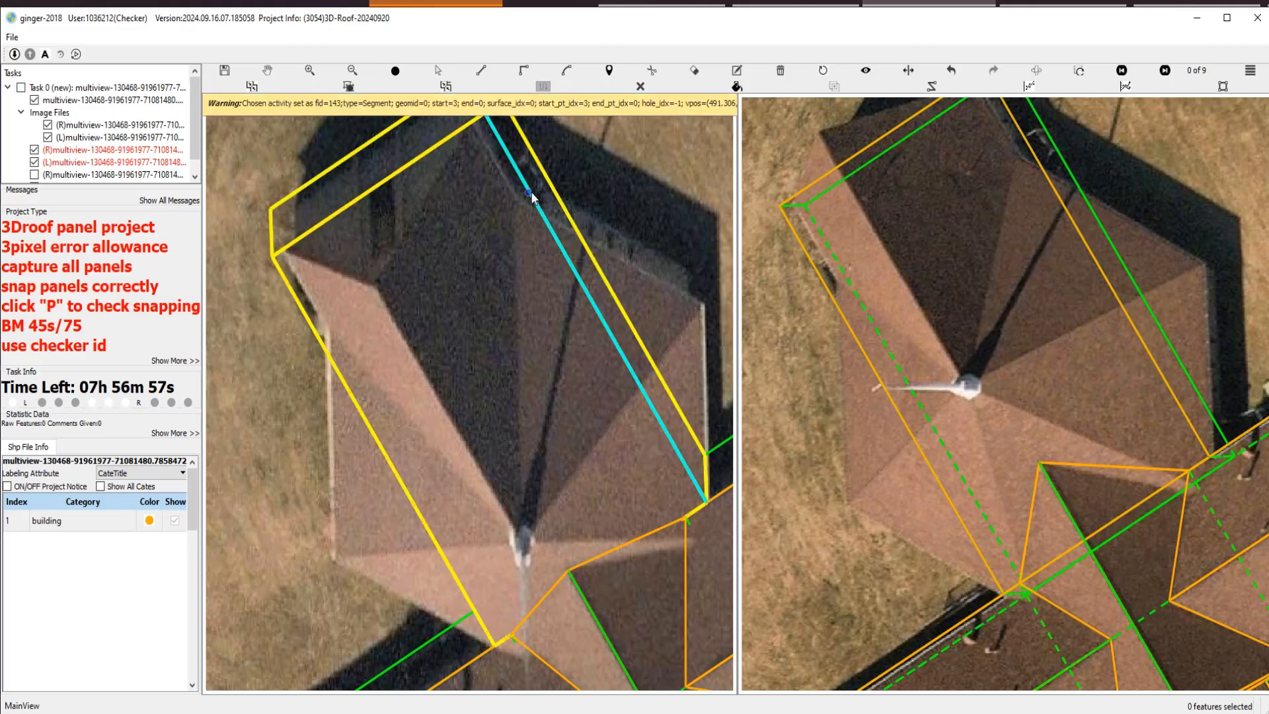
{"action": "left_click_drag", "start_coordinate": [426, 161], "coordinate": [471, 236]}
{"action": "scroll", "coordinate": [363, 348], "scroll_direction": "down", "scroll_amount": 2}
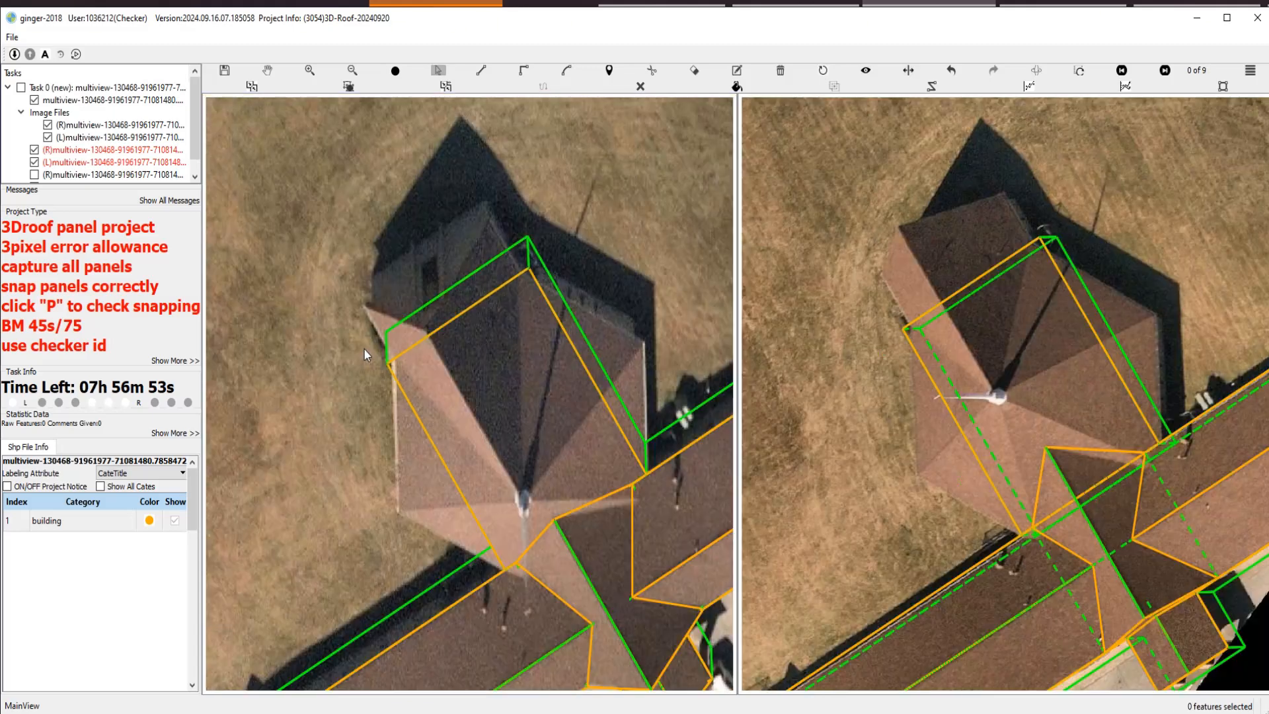
{"action": "key", "text": "space"}
{"action": "key", "text": "space"}
{"action": "left_click", "coordinate": [663, 433]}
{"action": "key", "text": "l"}
{"action": "left_click", "coordinate": [600, 391]}
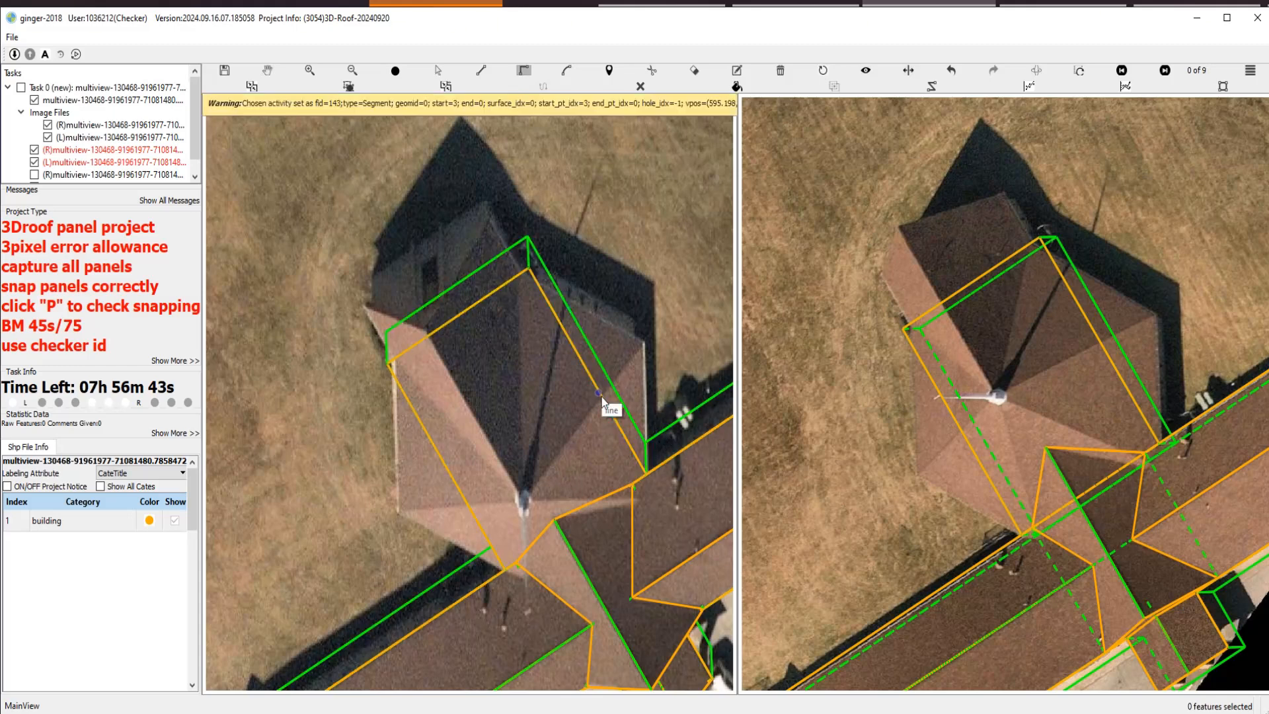
{"action": "left_click", "coordinate": [643, 342]}
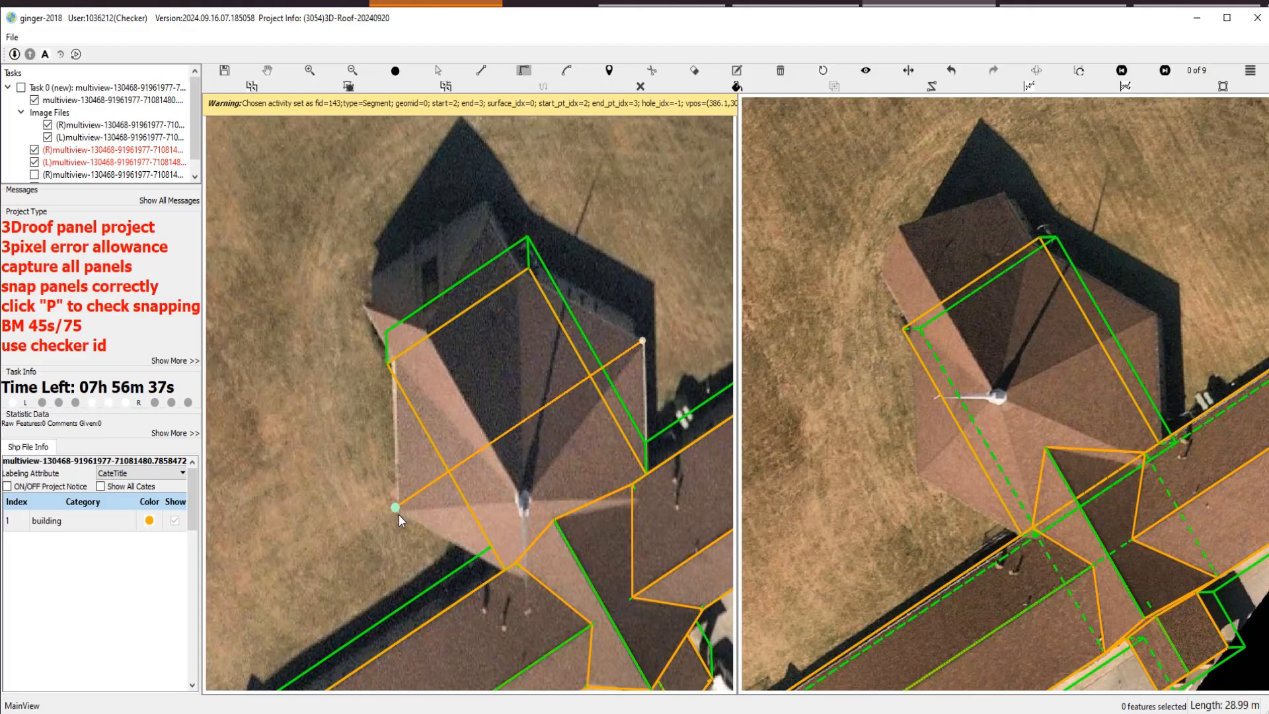
{"action": "key", "text": "Escape"}
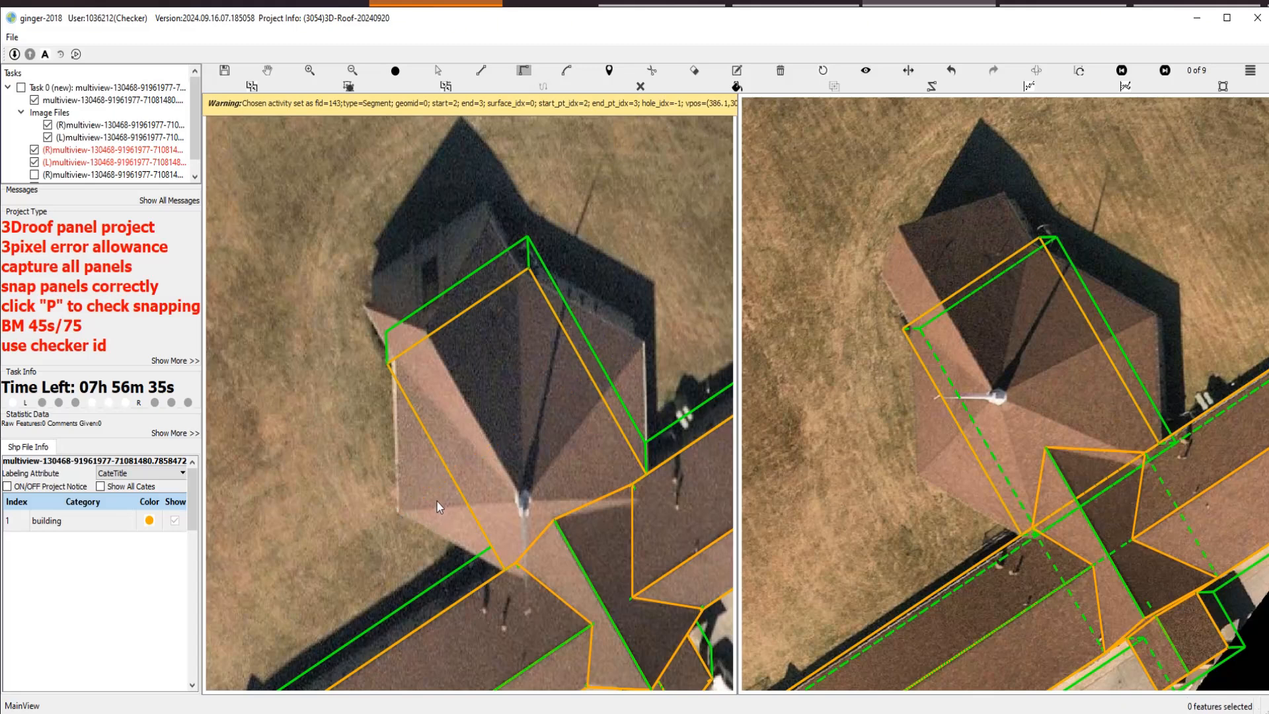
Draw a line parallel to the rectangle's far edge across the polygonal roof, connecting its two outermost opposite side corners.
{"action": "key", "text": "s"}
{"action": "left_click", "coordinate": [399, 513]}
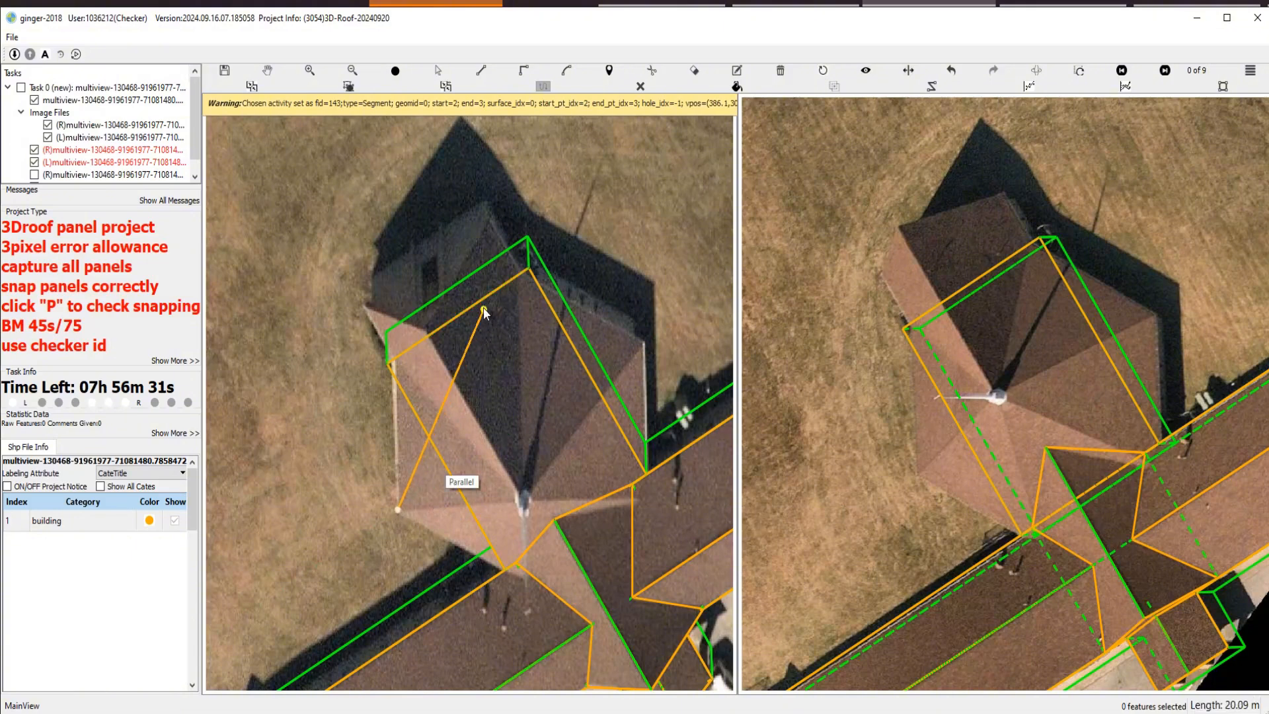
{"action": "left_click", "coordinate": [642, 345]}
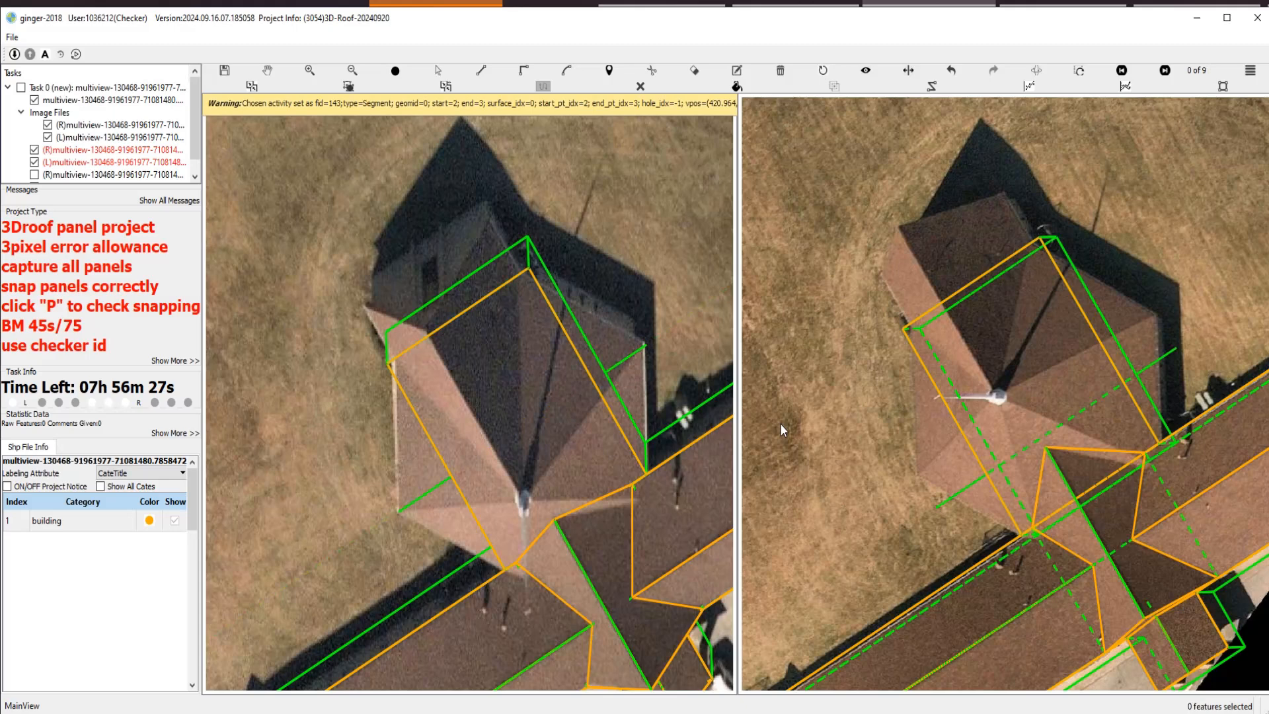
Align the cross line in the second image so its end meets the polygonal roof's outer-wing-side eave corner.
{"action": "scroll", "coordinate": [1199, 369], "scroll_direction": "up", "scroll_amount": 4}
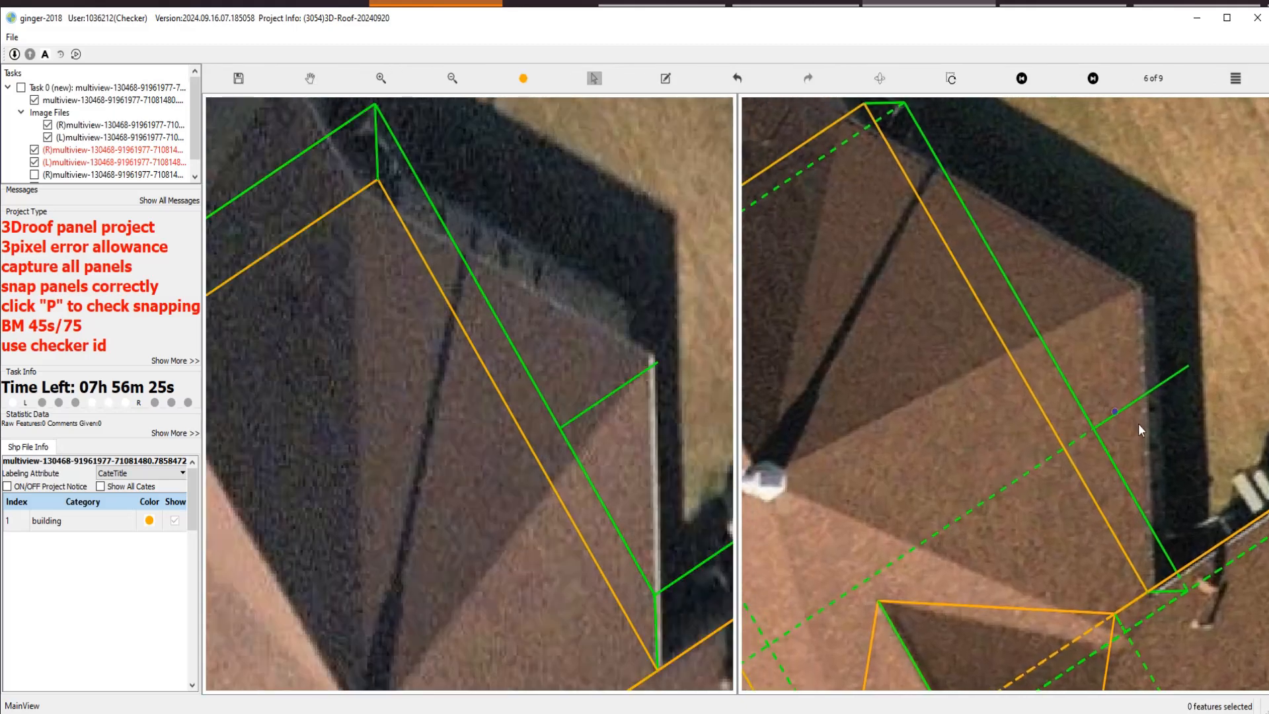
{"action": "left_click", "coordinate": [1127, 411]}
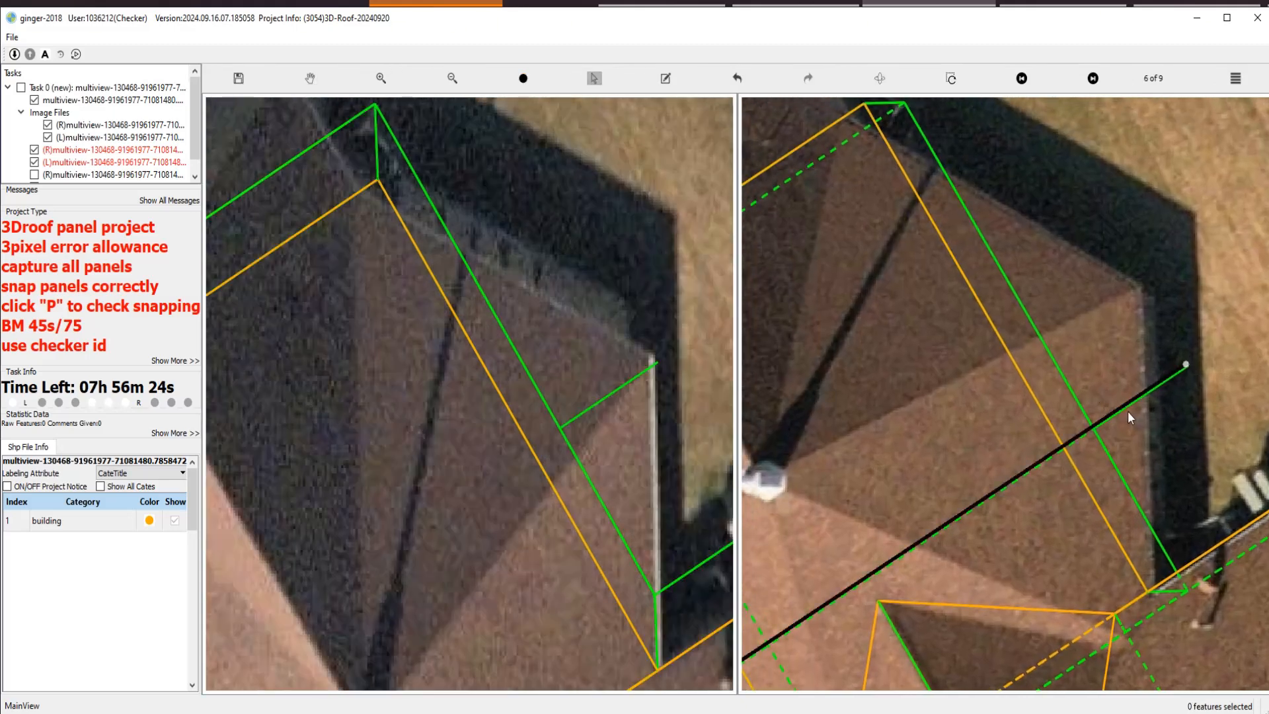
{"action": "left_click", "coordinate": [1072, 328]}
{"action": "scroll", "coordinate": [663, 367], "scroll_direction": "down", "scroll_amount": 4}
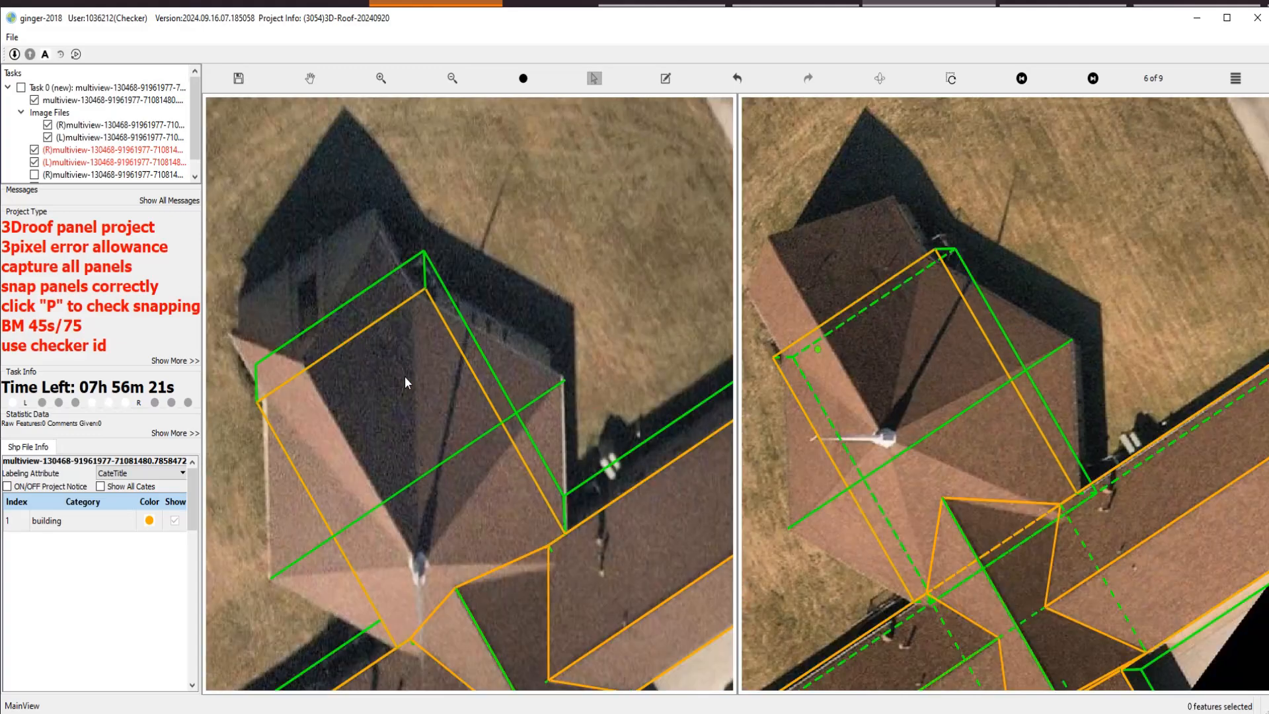
Pull the outline's shaded-side edge out to the eave corner at the cross line's end and fit the adjoining rear corner to the eave.
{"action": "scroll", "coordinate": [417, 303], "scroll_direction": "up", "scroll_amount": 2}
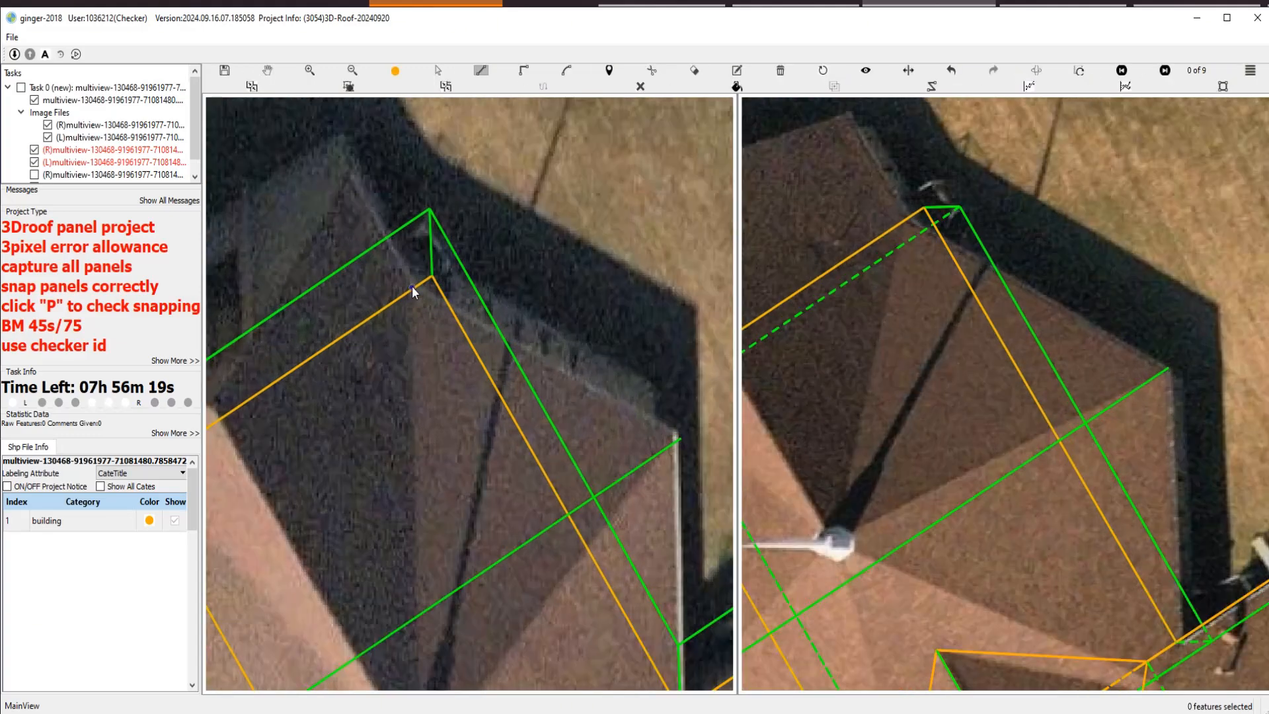
{"action": "left_click", "coordinate": [412, 287]}
{"action": "left_click", "coordinate": [681, 443]}
{"action": "left_click_drag", "start_coordinate": [665, 538], "coordinate": [624, 228]}
{"action": "left_click", "coordinate": [644, 402]}
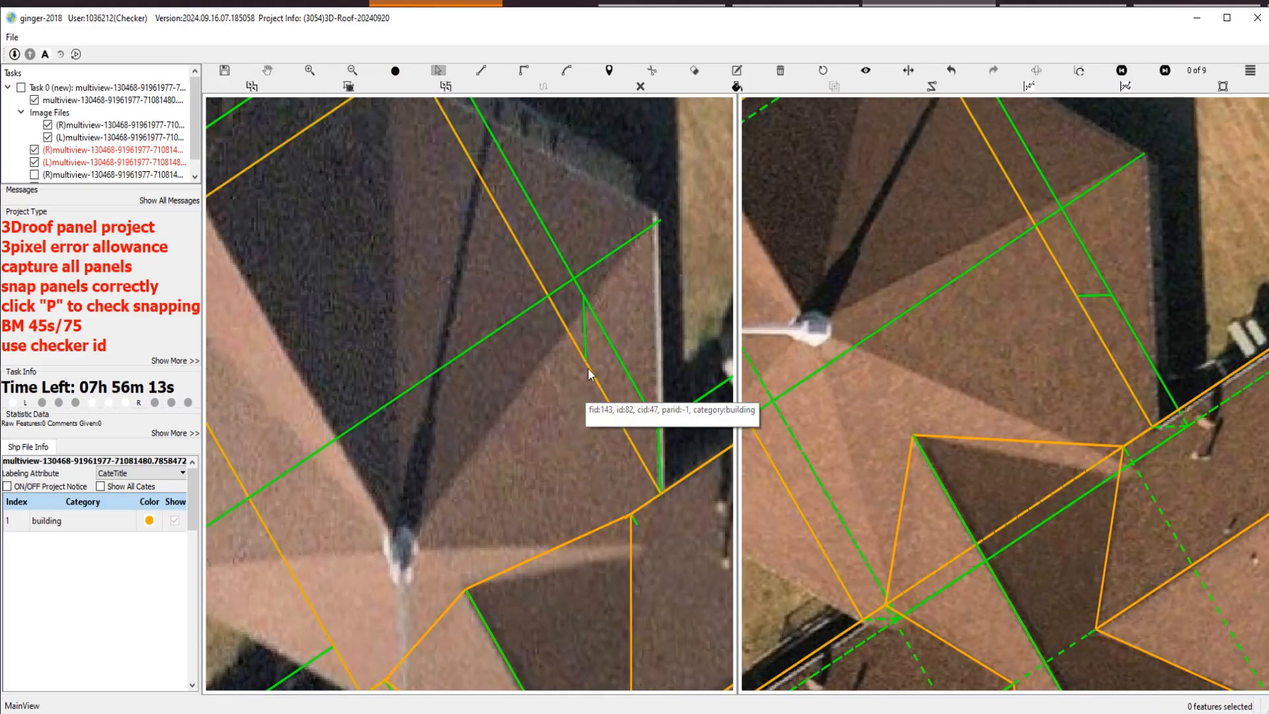
{"action": "left_click_drag", "start_coordinate": [587, 366], "coordinate": [664, 225]}
{"action": "scroll", "coordinate": [664, 257], "scroll_direction": "down", "scroll_amount": 5}
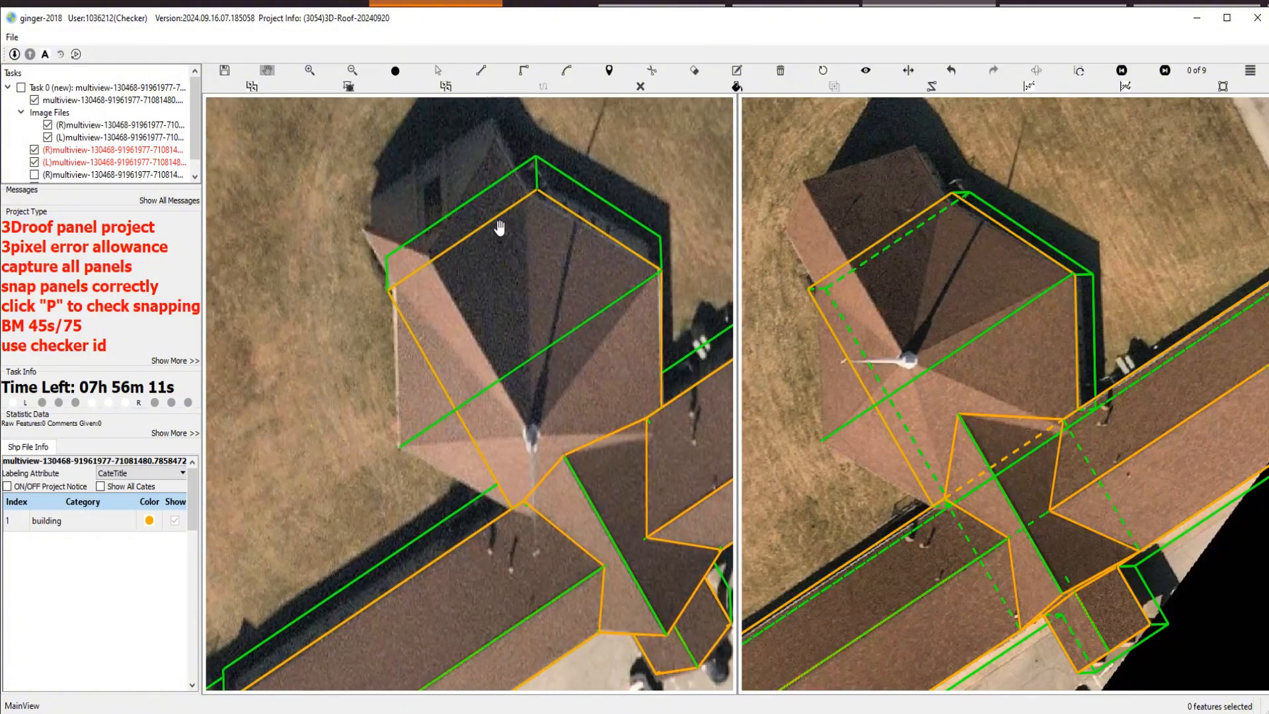
{"action": "scroll", "coordinate": [536, 191], "scroll_direction": "up", "scroll_amount": 6}
{"action": "left_click_drag", "start_coordinate": [537, 192], "coordinate": [530, 194]}
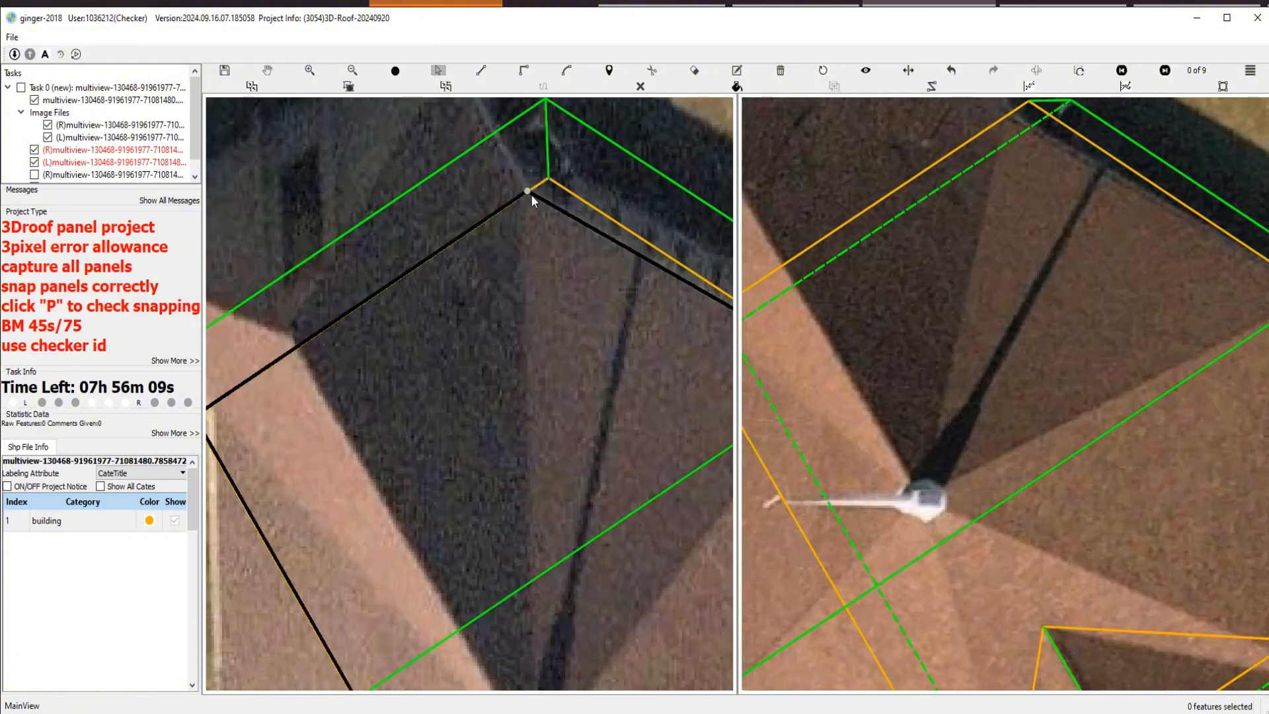
Pull the outline's sunlit-side edge out to the eave corner at the cross line's other end and fit the adjoining rear corner to the eave.
{"action": "scroll", "coordinate": [529, 196], "scroll_direction": "down", "scroll_amount": 4}
{"action": "key", "text": "space"}
{"action": "left_click_drag", "start_coordinate": [408, 520], "coordinate": [438, 439]}
{"action": "scroll", "coordinate": [512, 355], "scroll_direction": "up", "scroll_amount": 2}
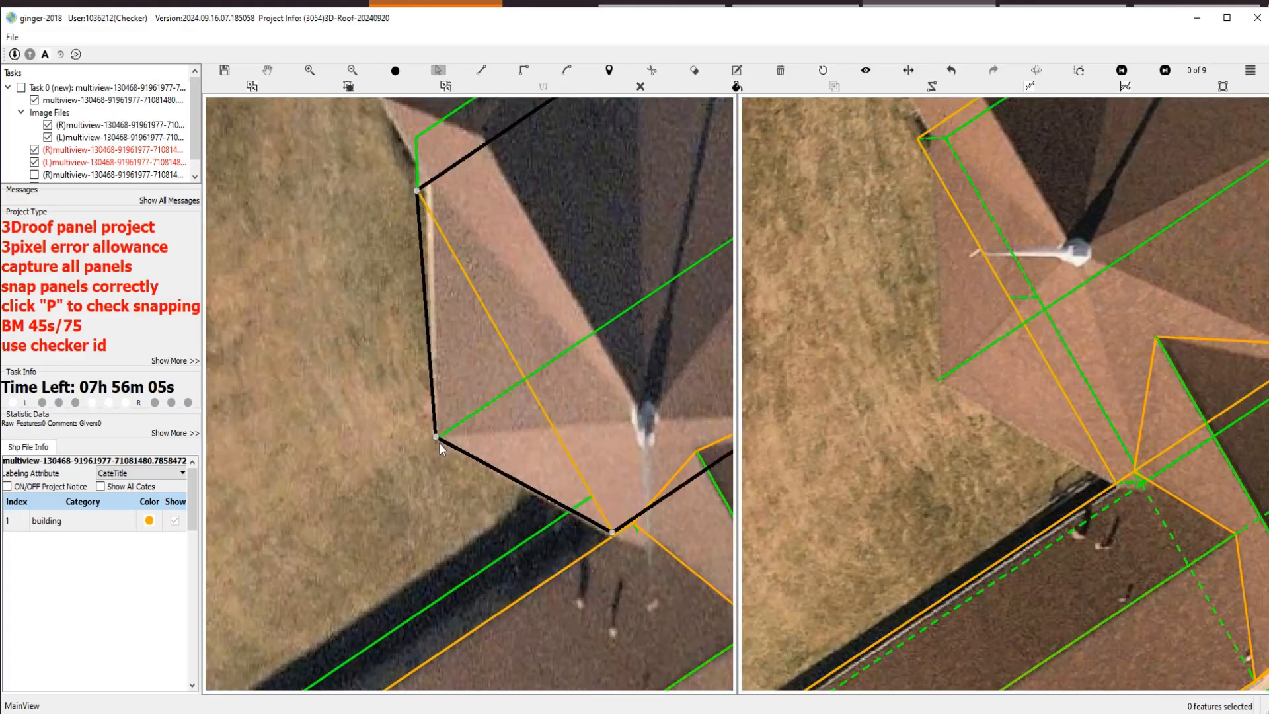
{"action": "scroll", "coordinate": [456, 318], "scroll_direction": "up", "scroll_amount": 3}
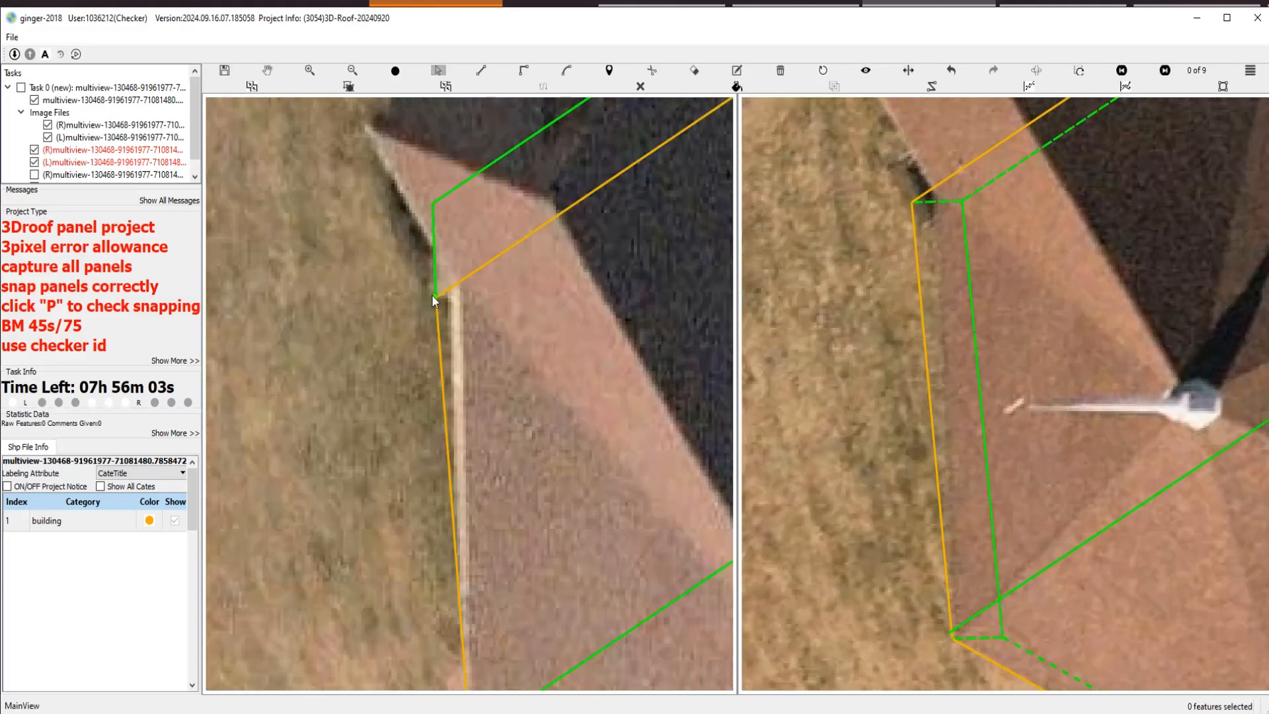
{"action": "left_click_drag", "start_coordinate": [435, 296], "coordinate": [455, 291]}
{"action": "scroll", "coordinate": [463, 317], "scroll_direction": "down", "scroll_amount": 5}
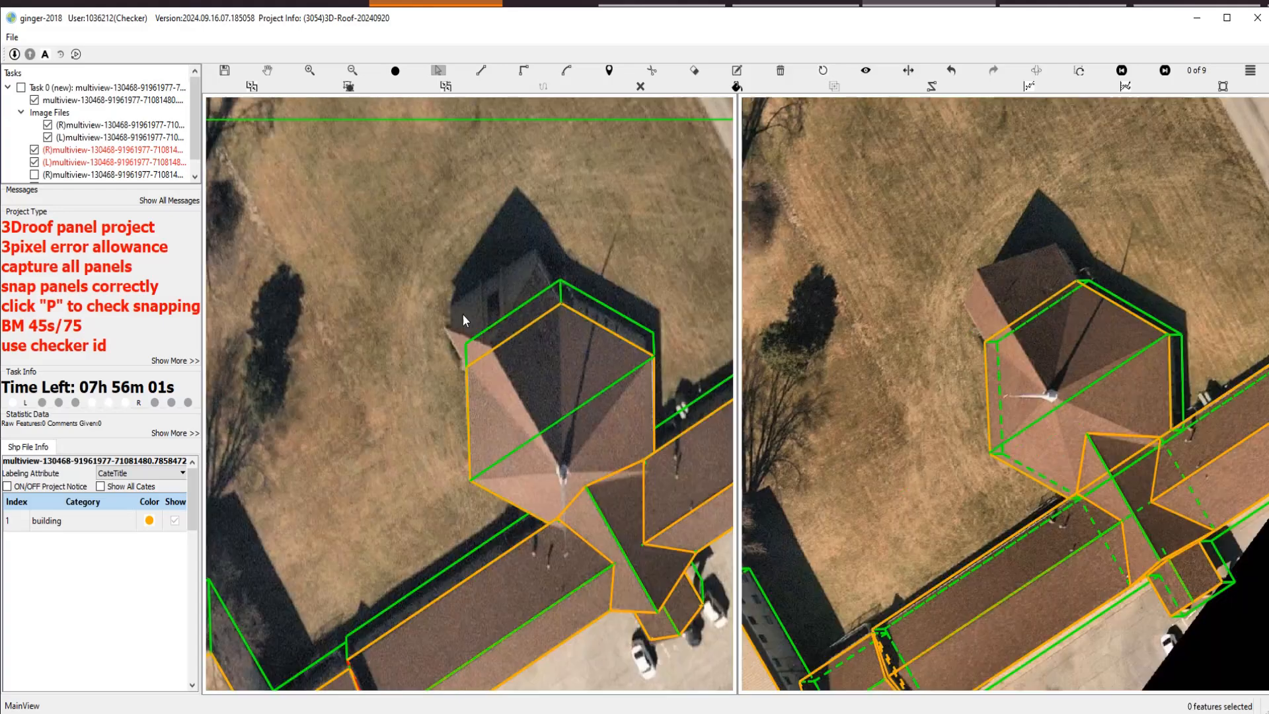
Hide and reshow the captured outlines to compare the polygonal roof's outline with the aerial images.
{"action": "key", "text": "space"}
{"action": "key", "text": "space"}
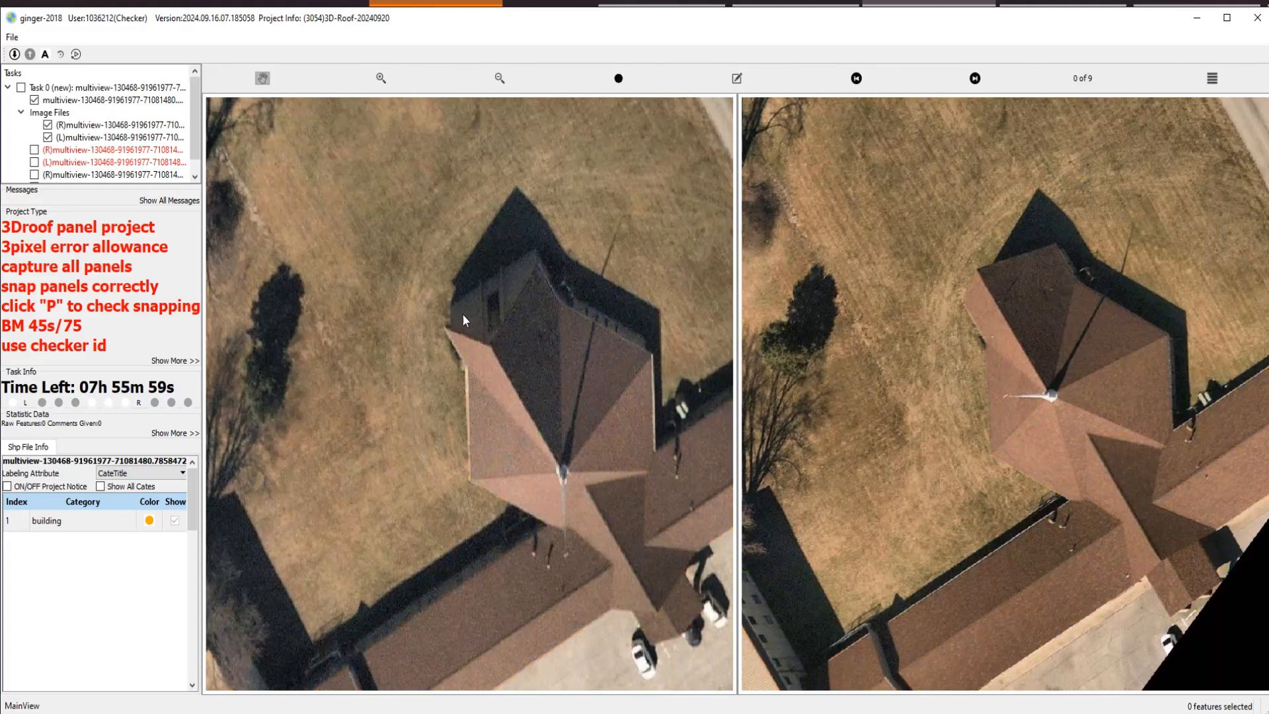
{"action": "scroll", "coordinate": [580, 337], "scroll_direction": "up", "scroll_amount": 2}
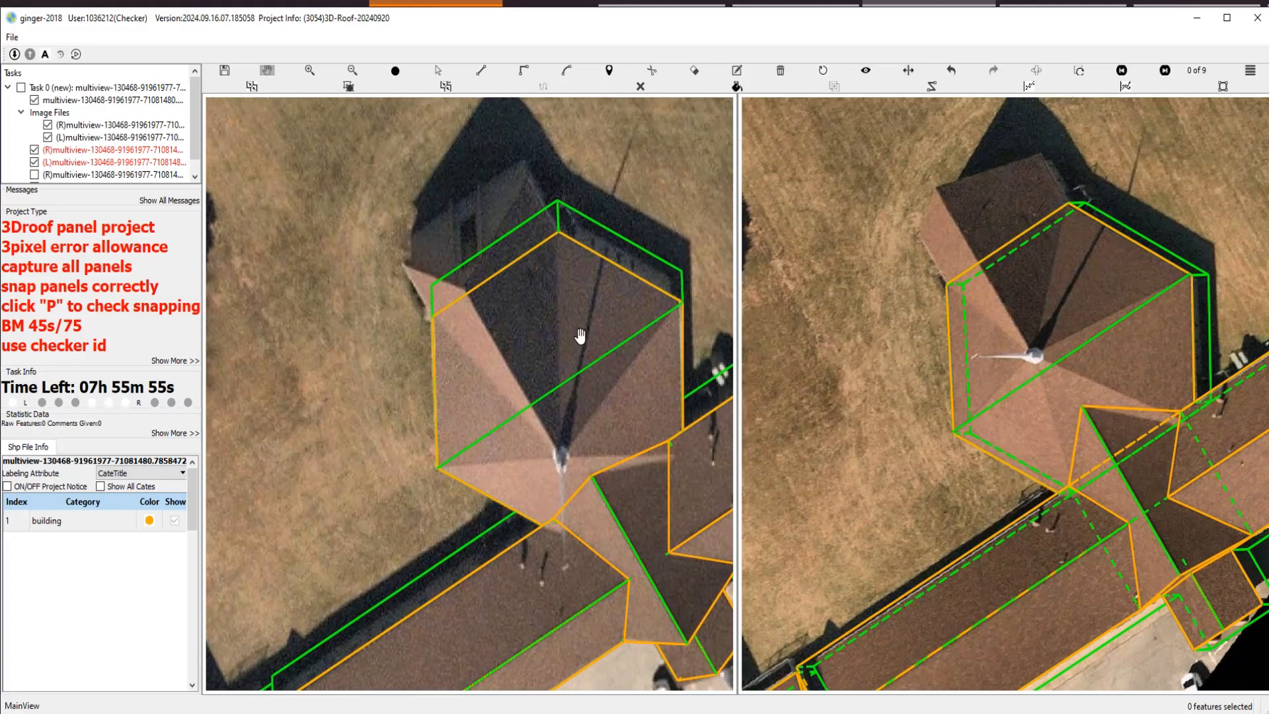
{"action": "scroll", "coordinate": [573, 218], "scroll_direction": "up", "scroll_amount": 1}
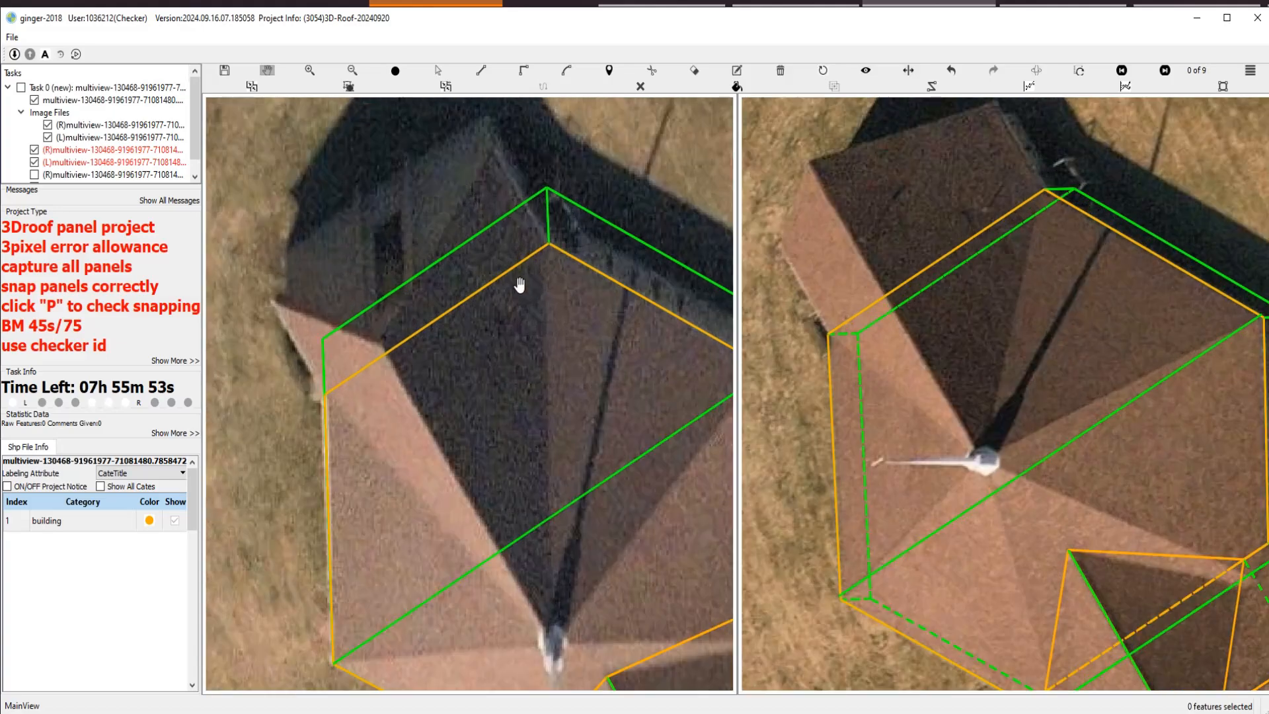
{"action": "key", "text": "s"}
{"action": "mouse_move", "coordinate": [489, 287]}
{"action": "left_mouse_down"}
{"action": "mouse_move", "coordinate": [455, 248]}
{"action": "mouse_move", "coordinate": [479, 291]}
{"action": "left_mouse_up"}
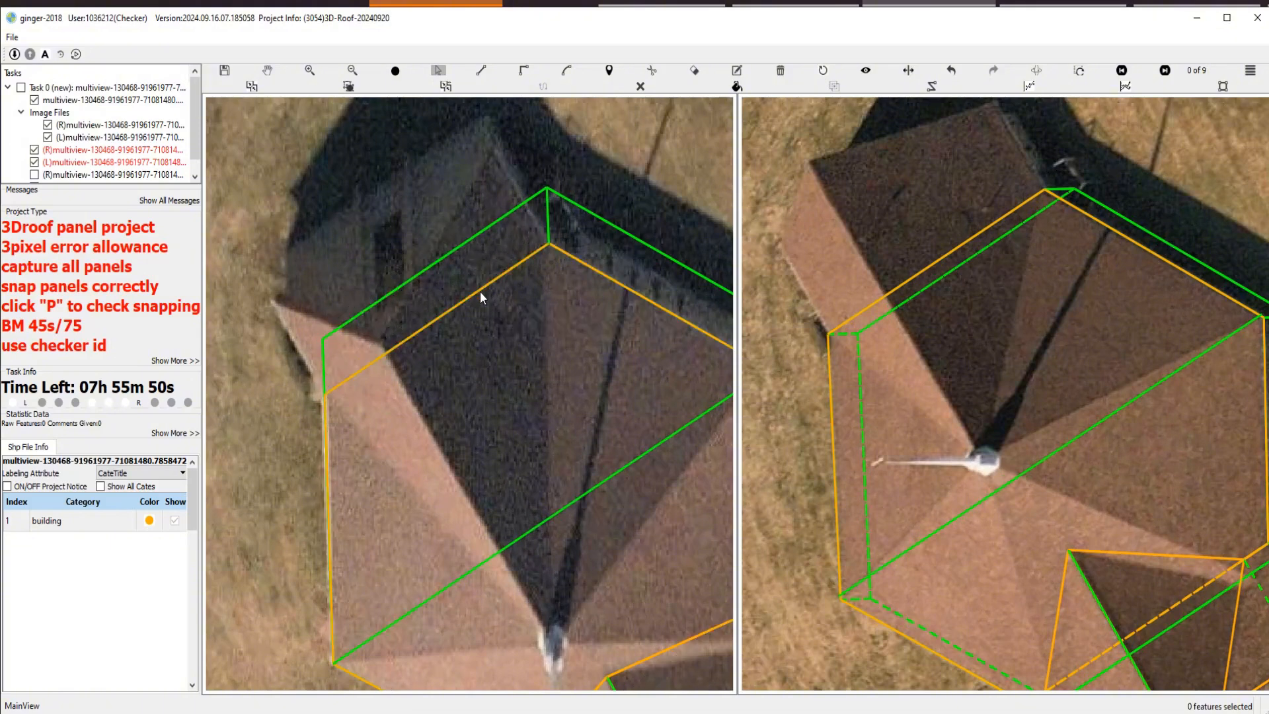
{"action": "left_click", "coordinate": [551, 242]}
{"action": "left_click", "coordinate": [324, 397]}
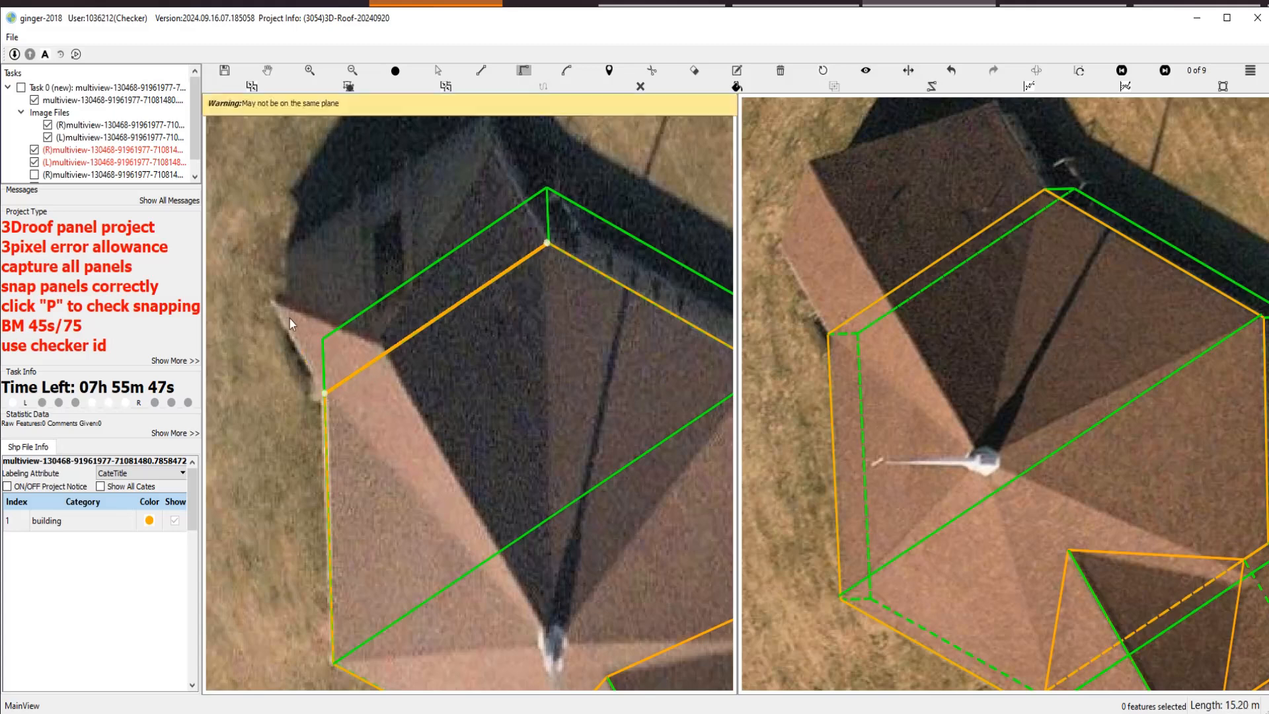
{"action": "left_click", "coordinate": [272, 301]}
{"action": "left_click", "coordinate": [549, 244]}
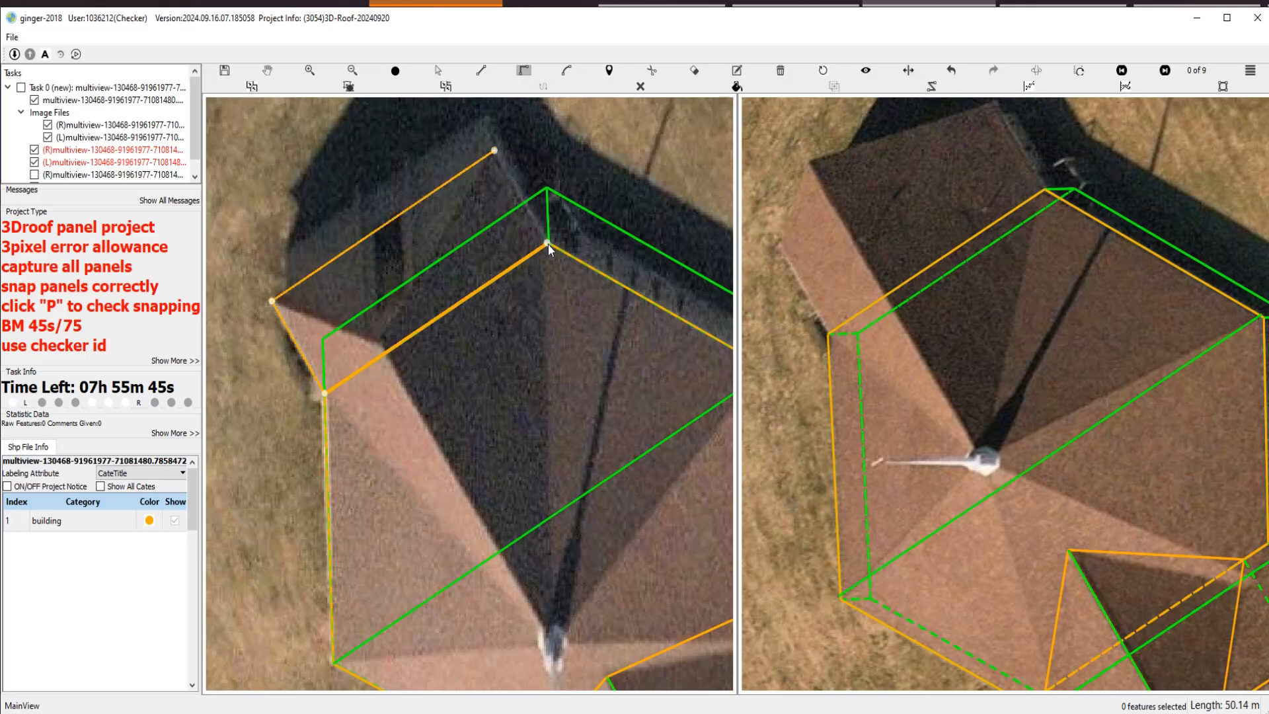
{"action": "key", "text": "ctrl+z"}
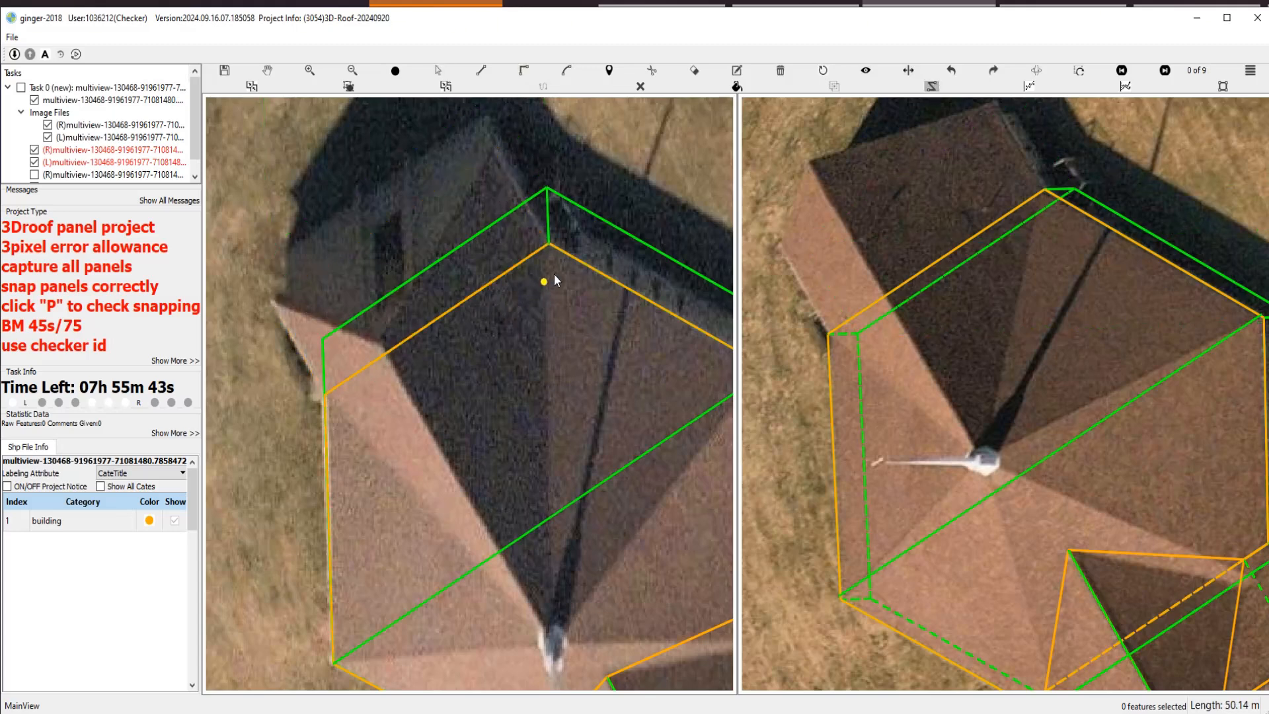
Draw a rectangle over the rear projection from the outline's two rear corners and merge it with the polygonal roof outline.
{"action": "left_click", "coordinate": [551, 244]}
{"action": "left_click", "coordinate": [325, 394]}
{"action": "left_click", "coordinate": [276, 300]}
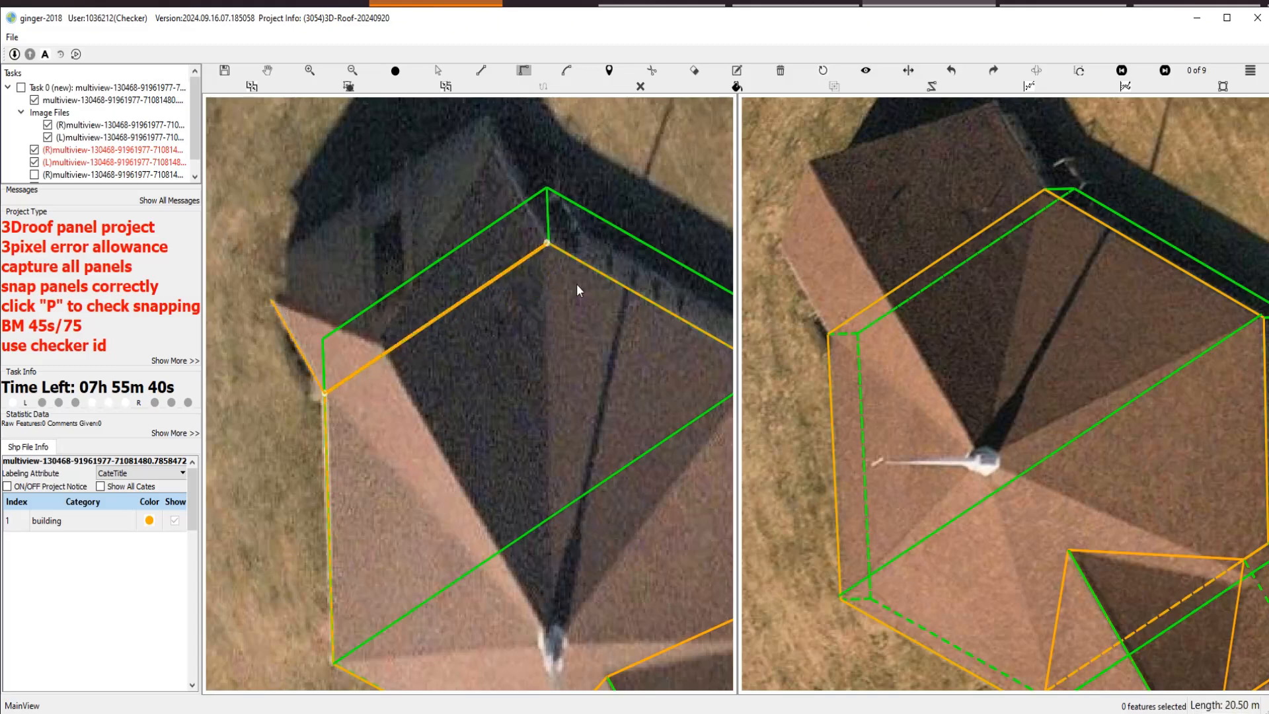
{"action": "left_click", "coordinate": [549, 244]}
{"action": "scroll", "coordinate": [548, 244], "scroll_direction": "down", "scroll_amount": 3}
{"action": "left_click_drag", "start_coordinate": [458, 348], "coordinate": [504, 354]}
{"action": "scroll", "coordinate": [506, 358], "scroll_direction": "up", "scroll_amount": 3}
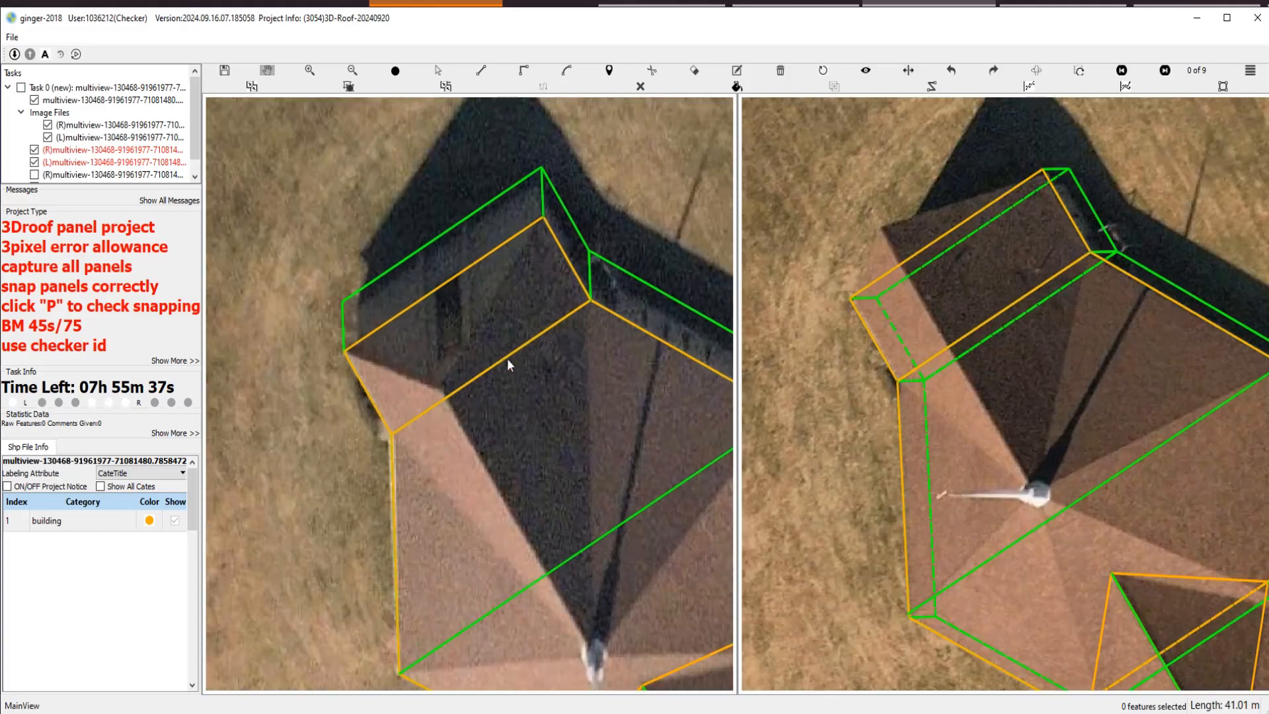
{"action": "key", "text": "p"}
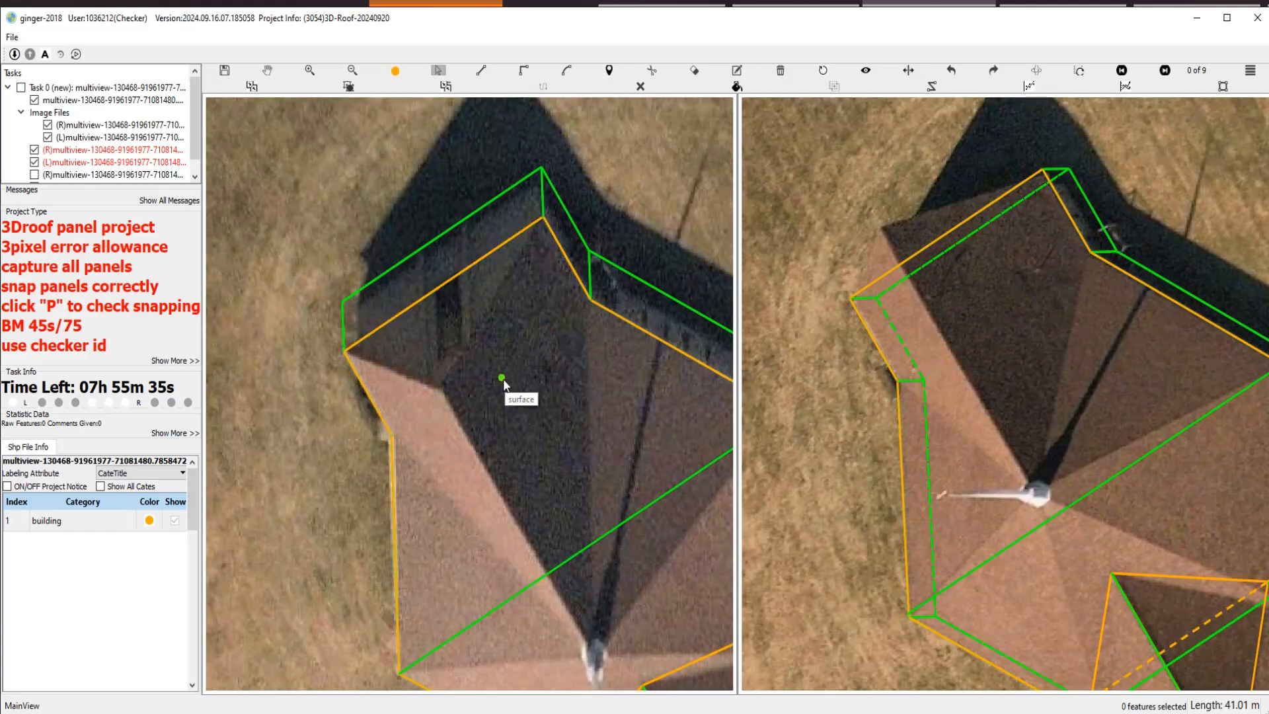
Draw a line from the polygonal roof's apex, parallel to the rear eave of the adjoining long wing.
{"action": "scroll", "coordinate": [518, 387], "scroll_direction": "down", "scroll_amount": 2}
{"action": "left_click_drag", "start_coordinate": [534, 427], "coordinate": [527, 333]}
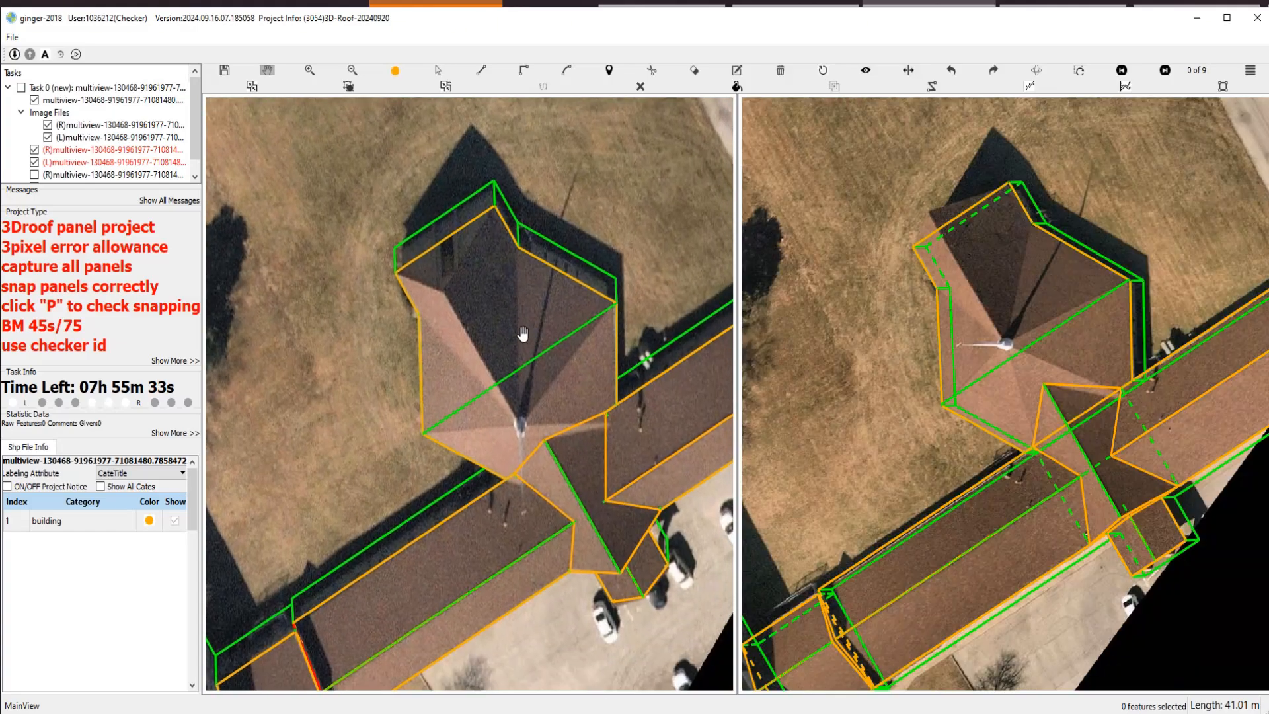
{"action": "scroll", "coordinate": [511, 336], "scroll_direction": "up", "scroll_amount": 1}
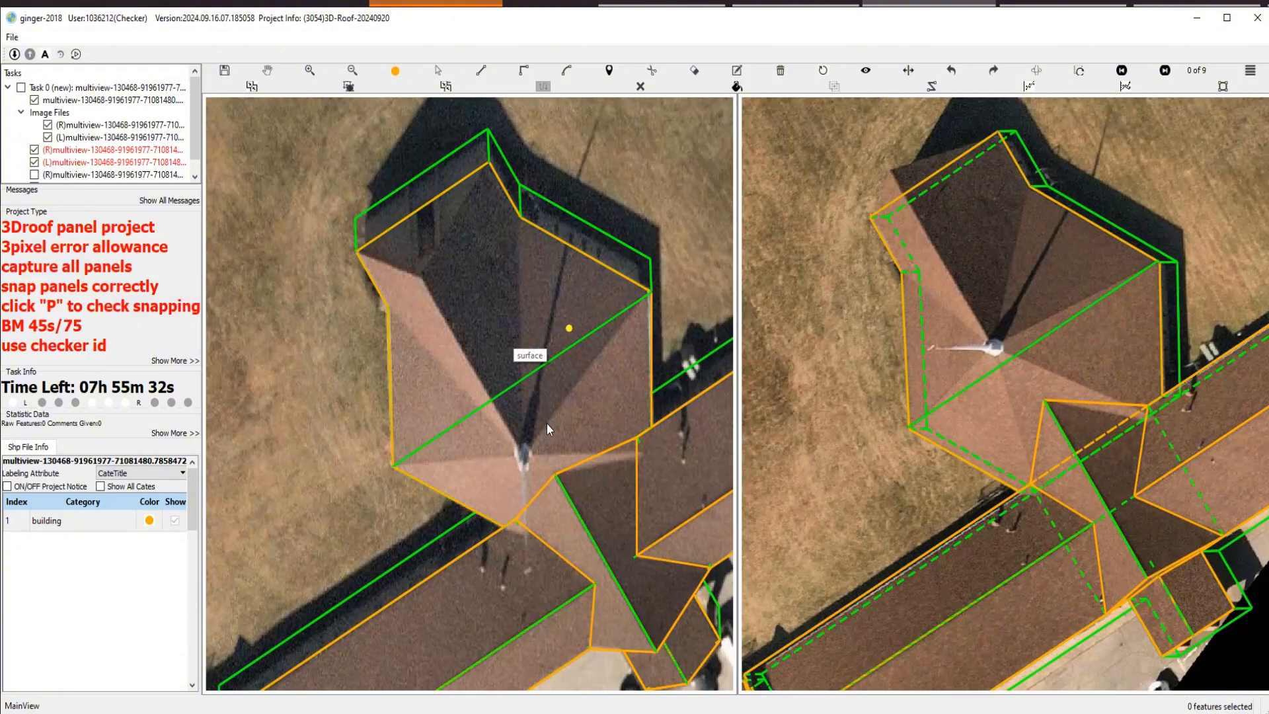
{"action": "left_click", "coordinate": [526, 460]}
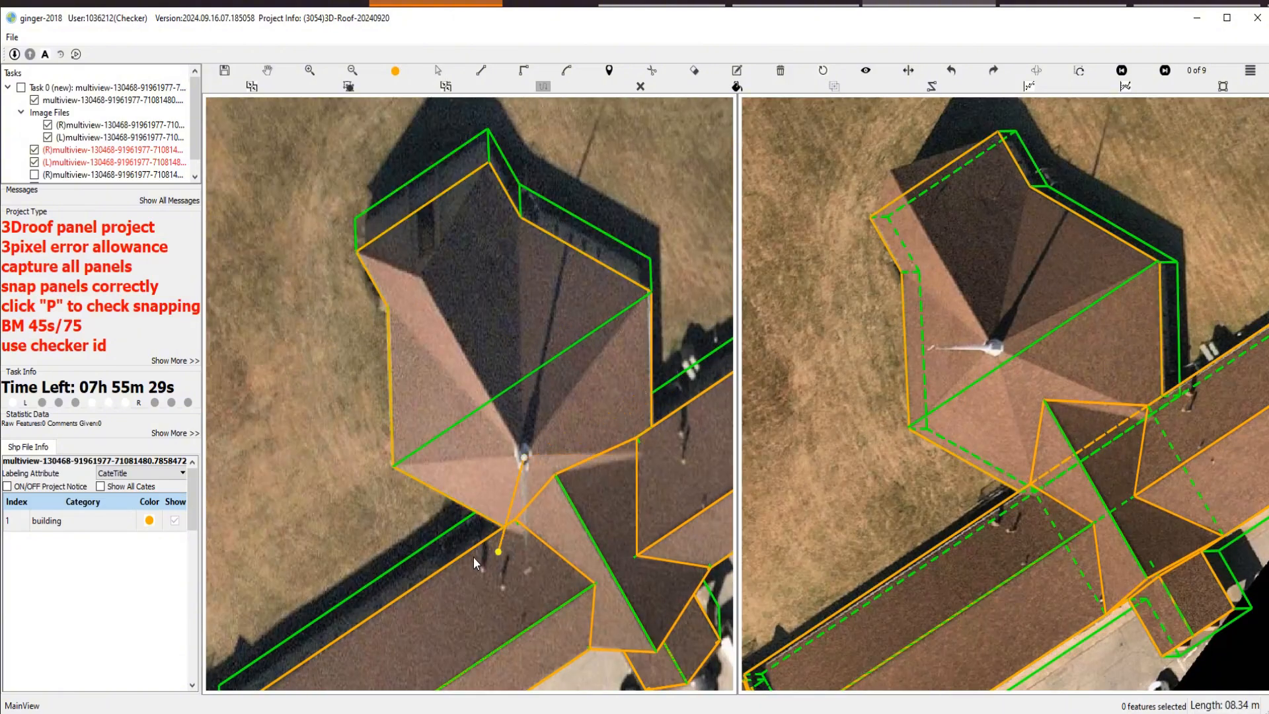
{"action": "key", "text": "a"}
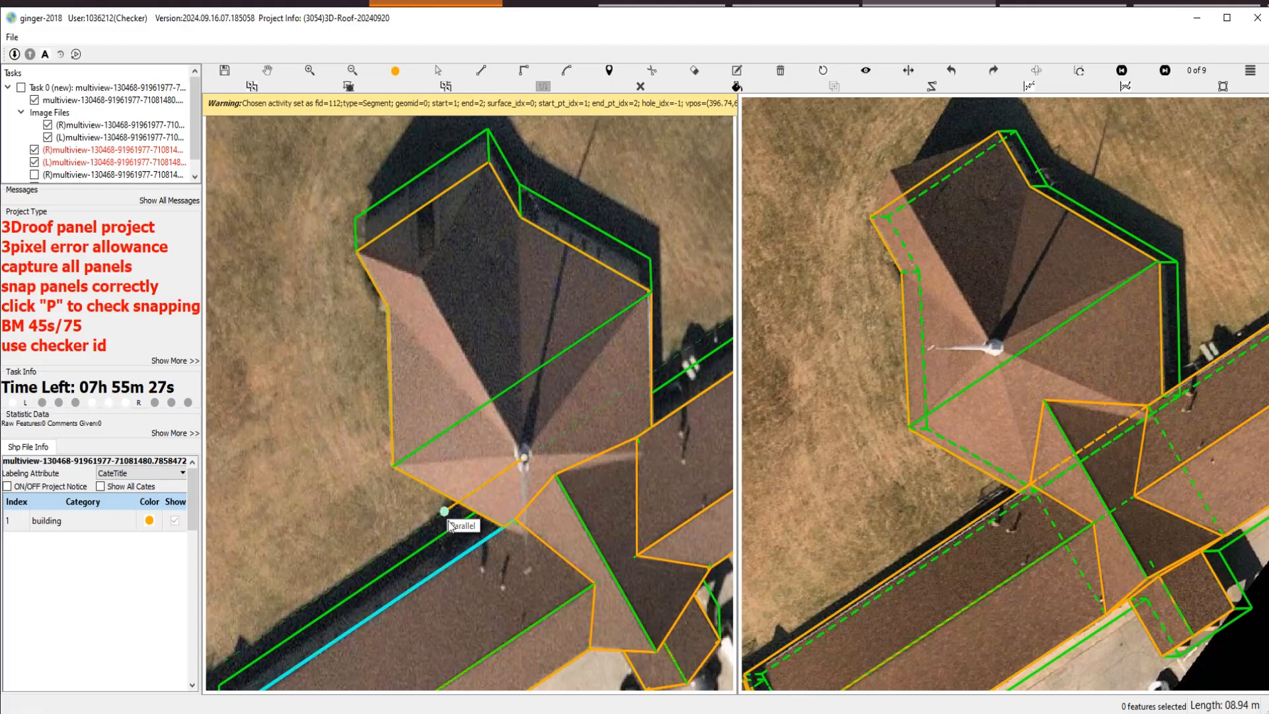
{"action": "double_click", "coordinate": [397, 550]}
{"action": "key", "text": "Escape"}
{"action": "scroll", "coordinate": [1173, 504], "scroll_direction": "up", "scroll_amount": 3}
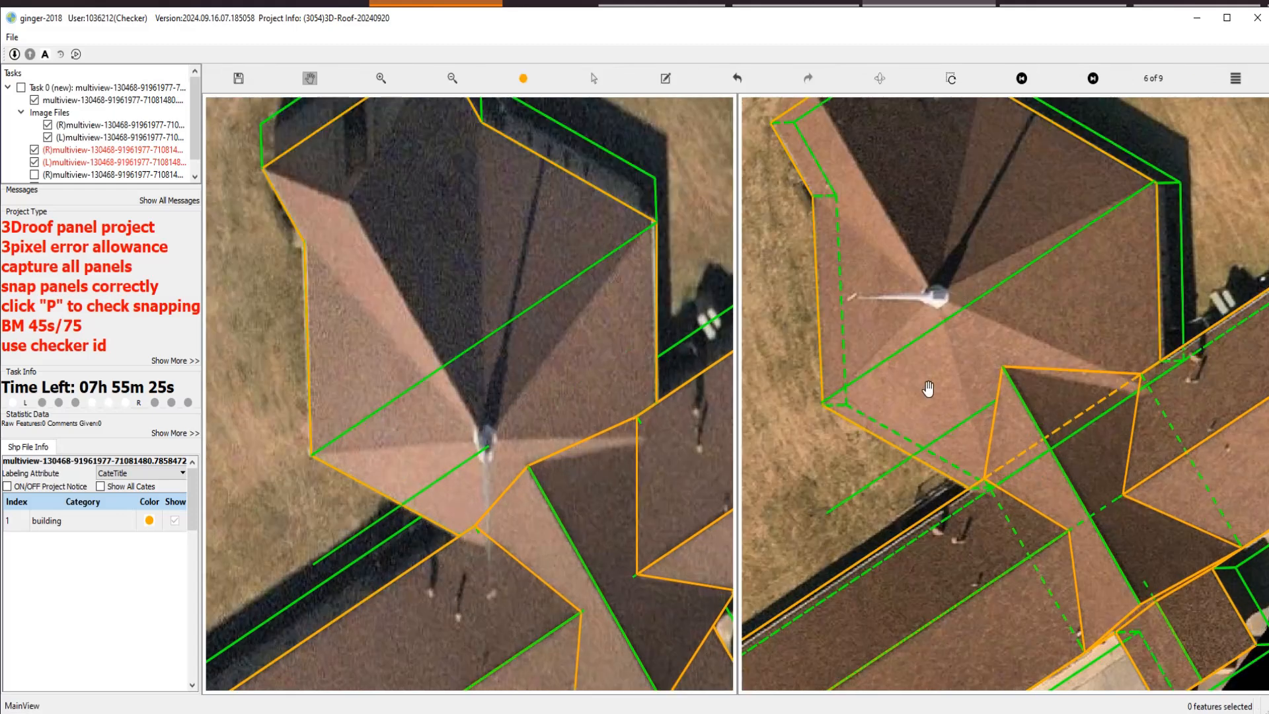
Align the apex line in the second image so its end meets the polygonal roof's apex.
{"action": "left_click_drag", "start_coordinate": [928, 388], "coordinate": [1058, 429]}
{"action": "key", "text": "s"}
{"action": "left_click", "coordinate": [1073, 482]}
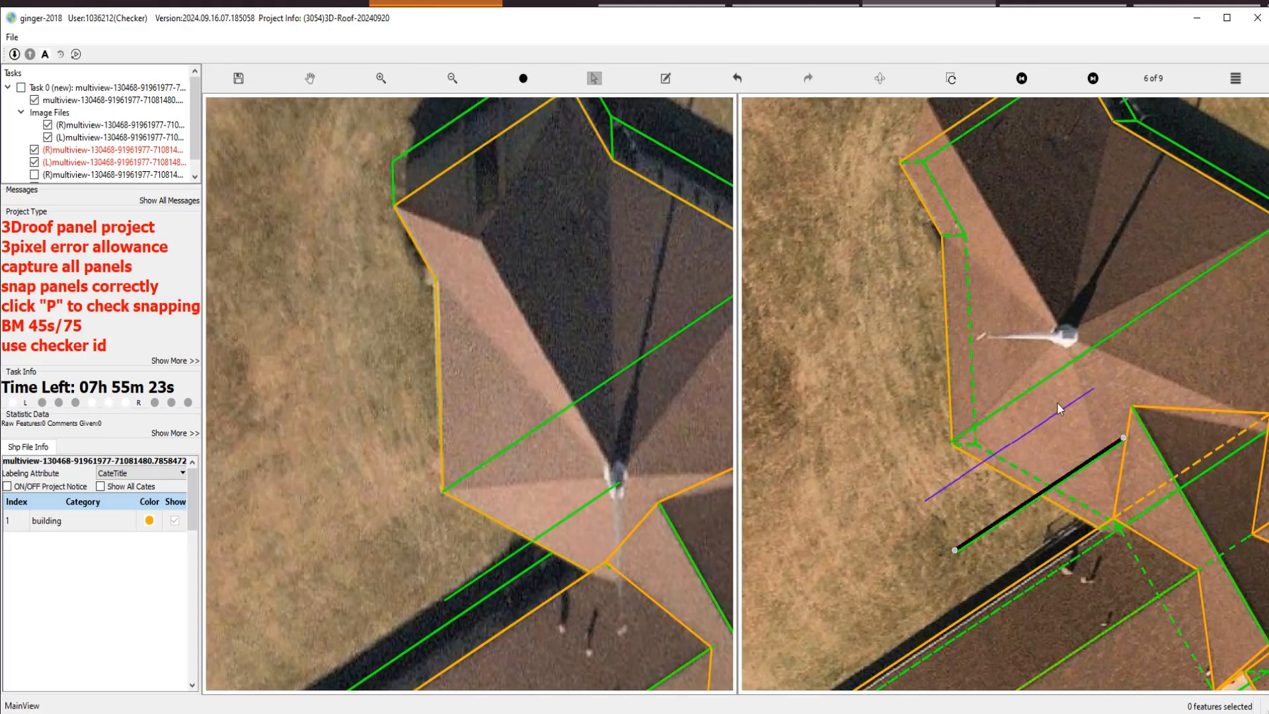
{"action": "left_click", "coordinate": [1039, 360]}
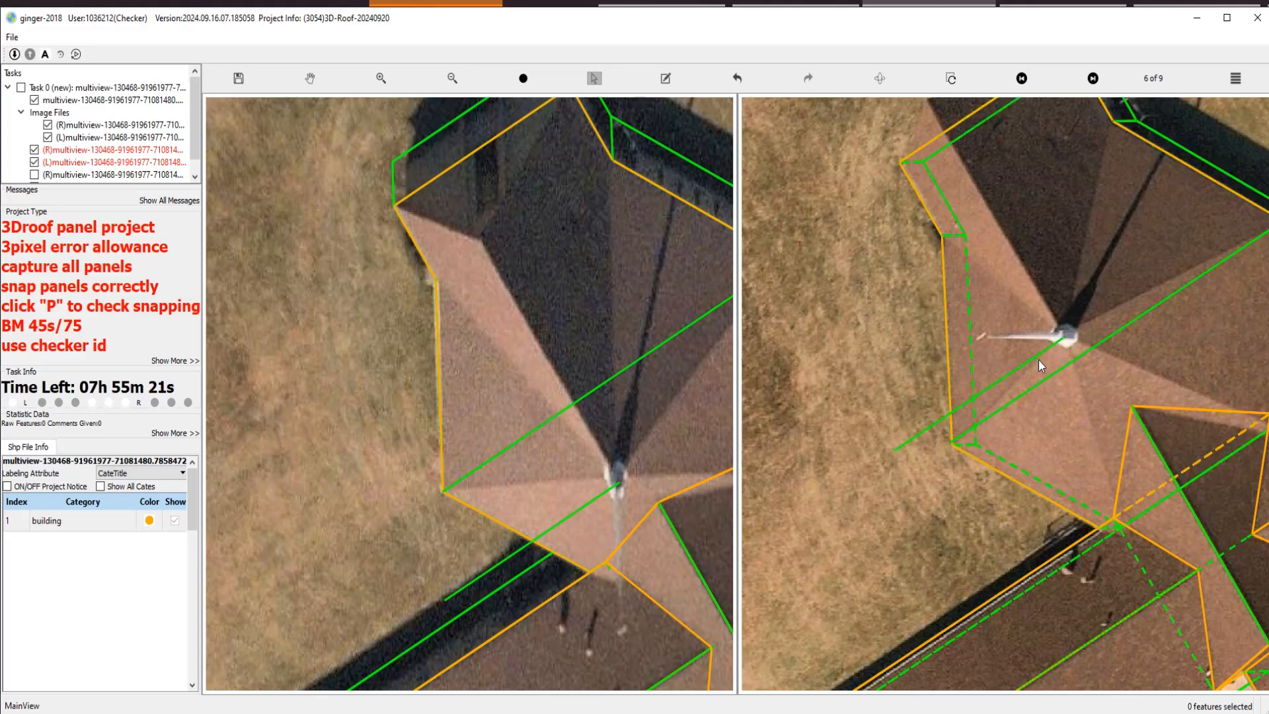
{"action": "scroll", "coordinate": [516, 324], "scroll_direction": "down", "scroll_amount": 3}
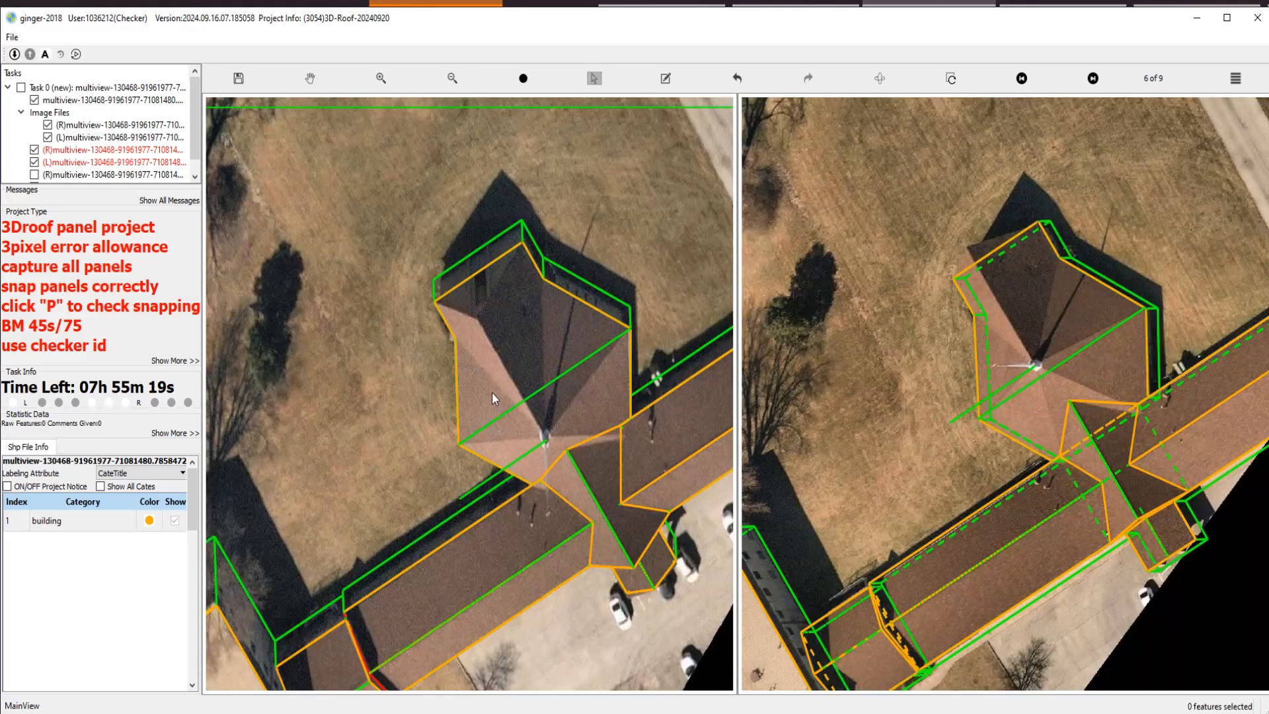
{"action": "key", "text": "Escape"}
Draw connected ridge lines from the shaded-side rear corner to the apex and on to the shaded-side eave corner.
{"action": "scroll", "coordinate": [502, 310], "scroll_direction": "up", "scroll_amount": 3}
{"action": "left_click_drag", "start_coordinate": [542, 313], "coordinate": [581, 252]}
{"action": "left_click", "coordinate": [481, 70]}
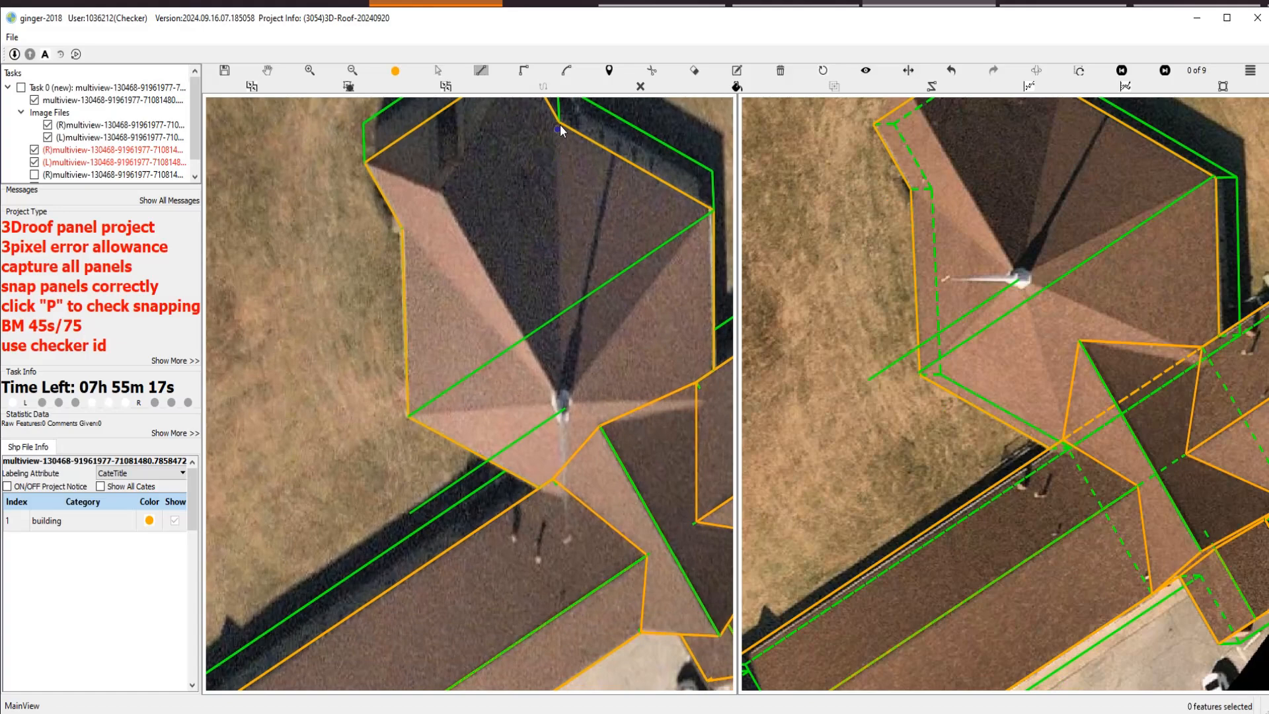
{"action": "left_click", "coordinate": [558, 122]}
{"action": "left_click", "coordinate": [565, 407]}
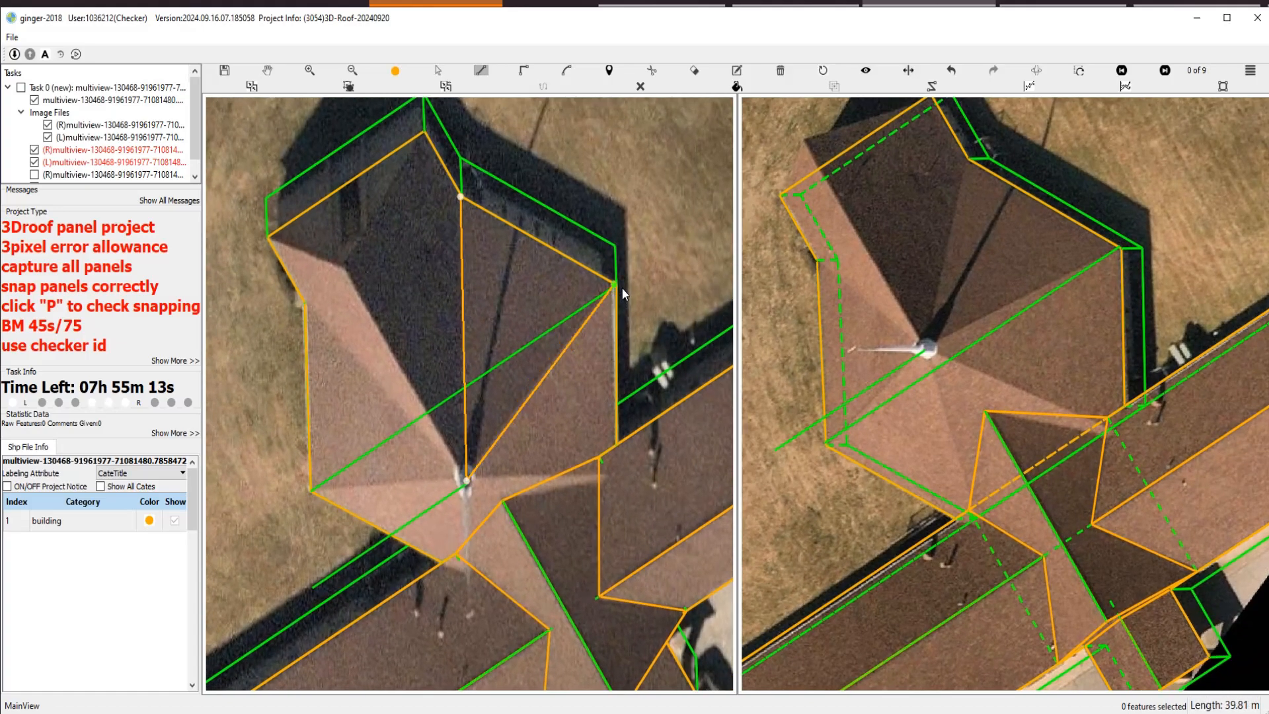
{"action": "double_click", "coordinate": [616, 286]}
{"action": "left_click_drag", "start_coordinate": [555, 435], "coordinate": [558, 341]}
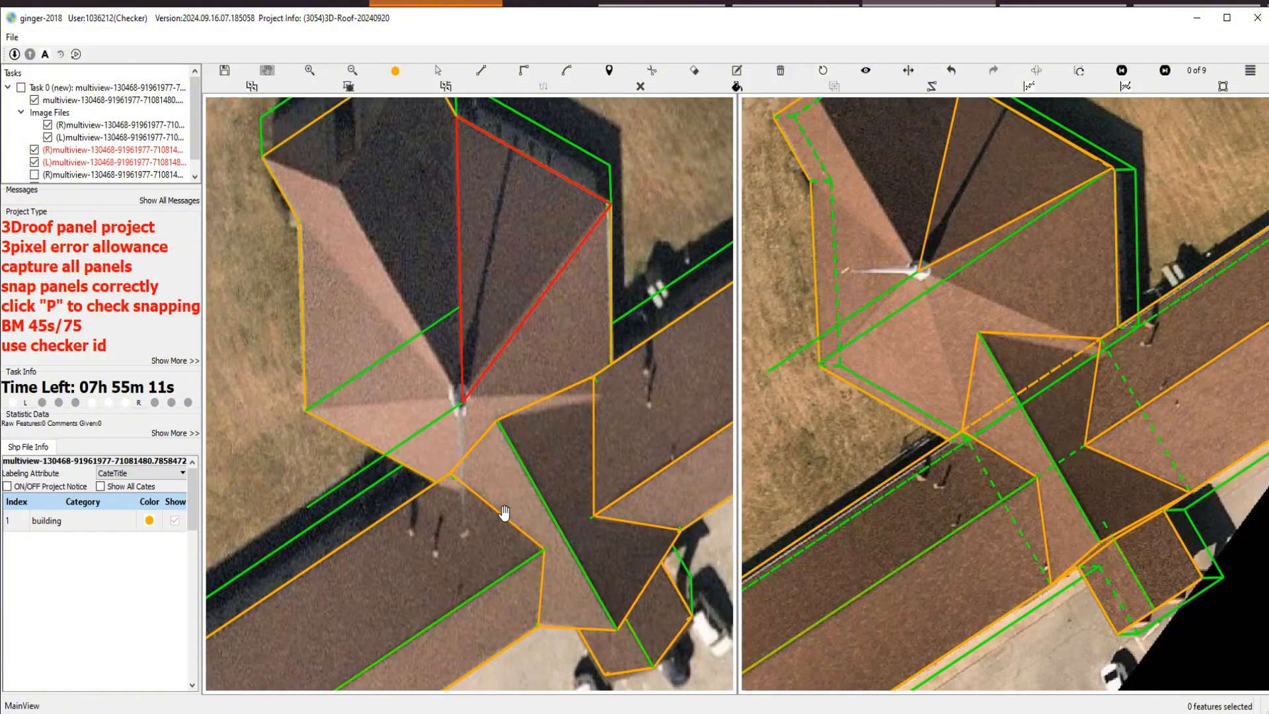
{"action": "key", "text": "Escape"}
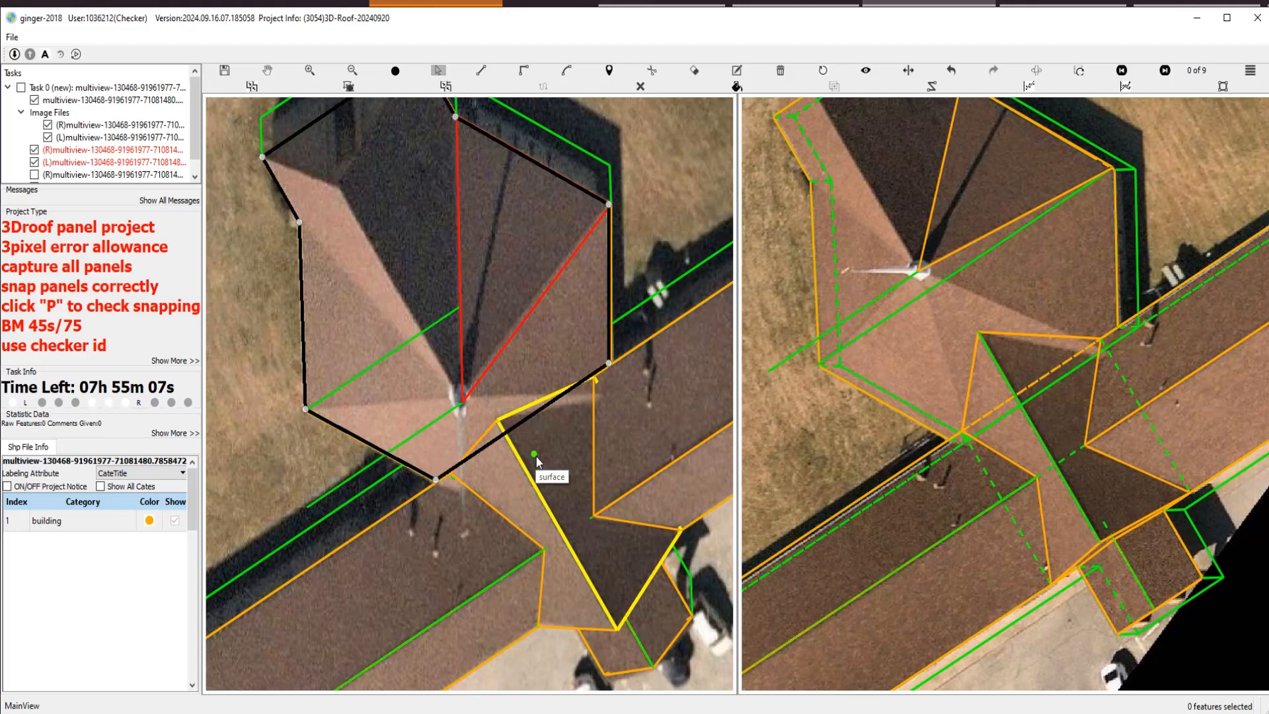
Extend the sunlit lower eave past its corner at the long wing with a parallel line about 2.6 m long.
{"action": "scroll", "coordinate": [537, 452], "scroll_direction": "up", "scroll_amount": 1}
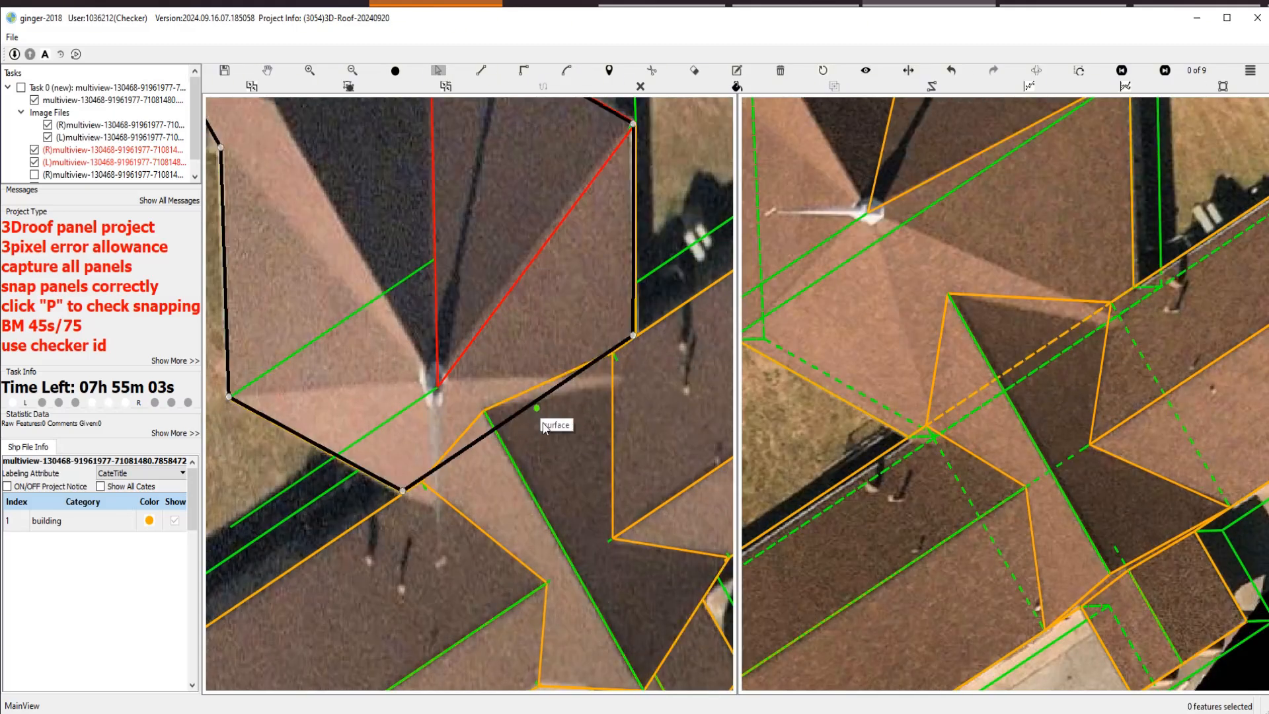
{"action": "key", "text": "p"}
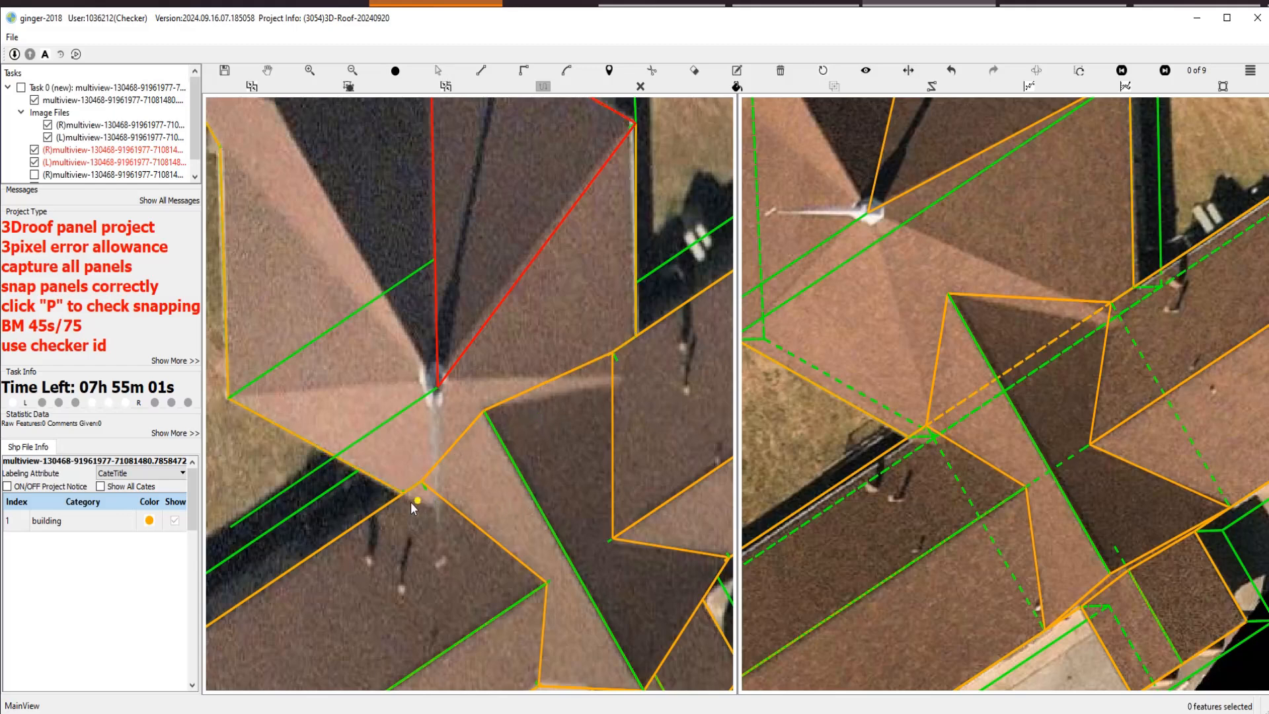
{"action": "left_click", "coordinate": [386, 487]}
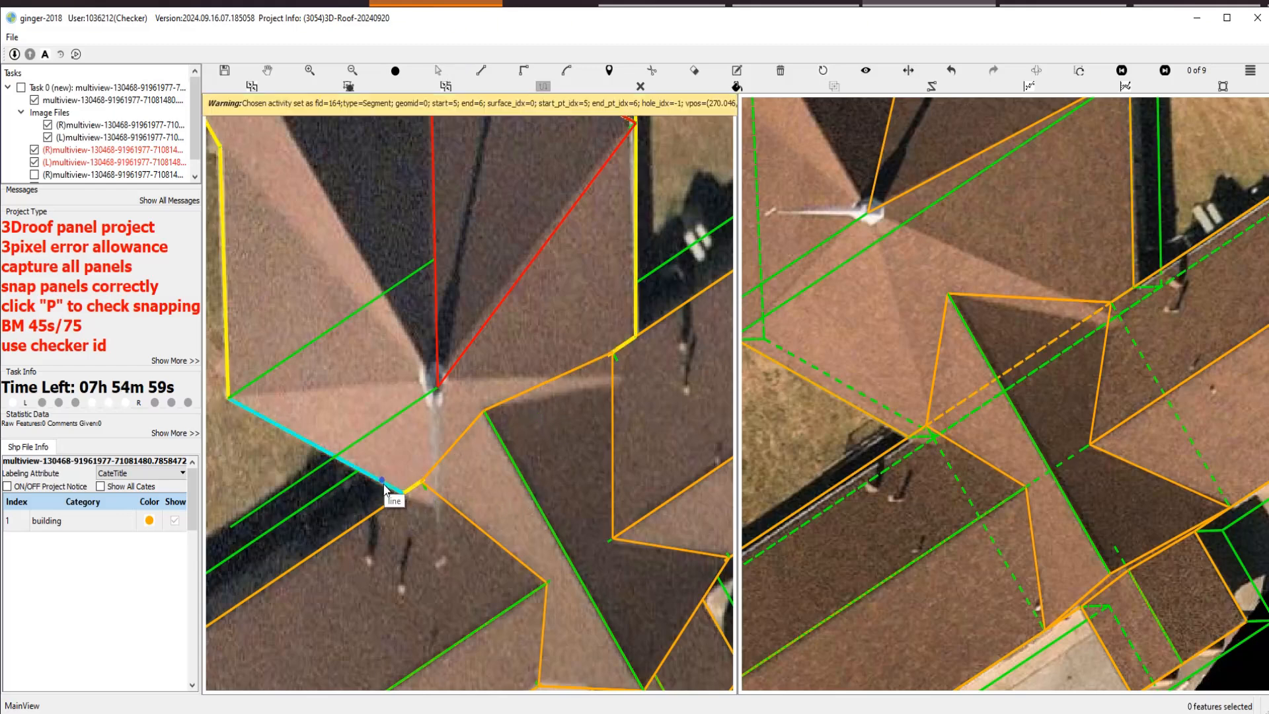
{"action": "left_click", "coordinate": [404, 499]}
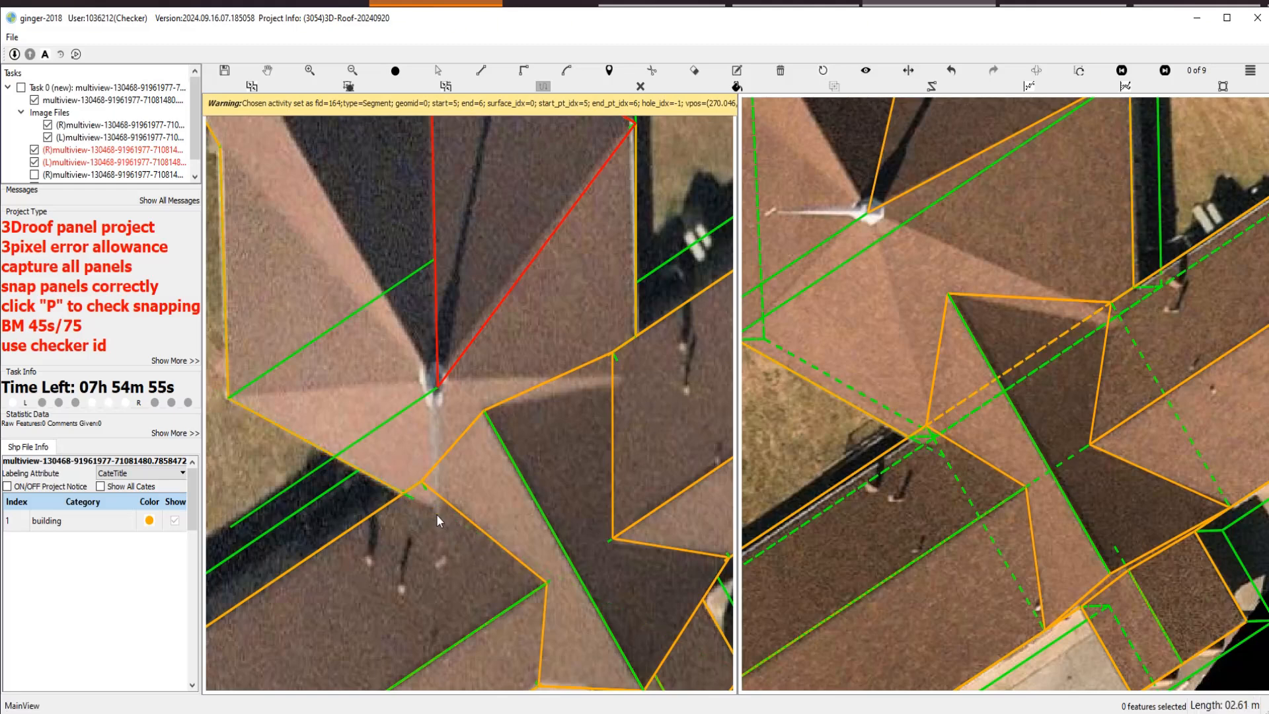
{"action": "left_click", "coordinate": [436, 514]}
Extend the polygonal roof's shaded-side eave past its corner at the long wing with a short line in the same direction.
{"action": "left_click", "coordinate": [619, 352]}
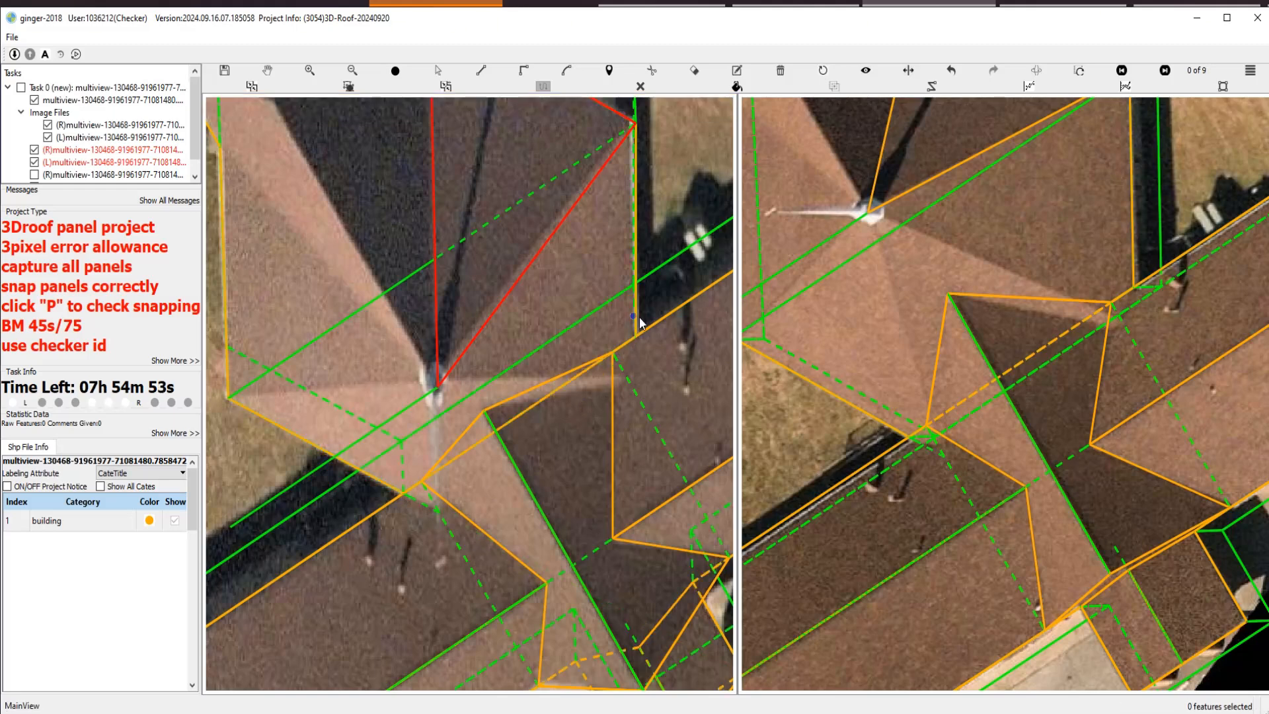
{"action": "left_click", "coordinate": [637, 319]}
{"action": "left_click", "coordinate": [633, 338]}
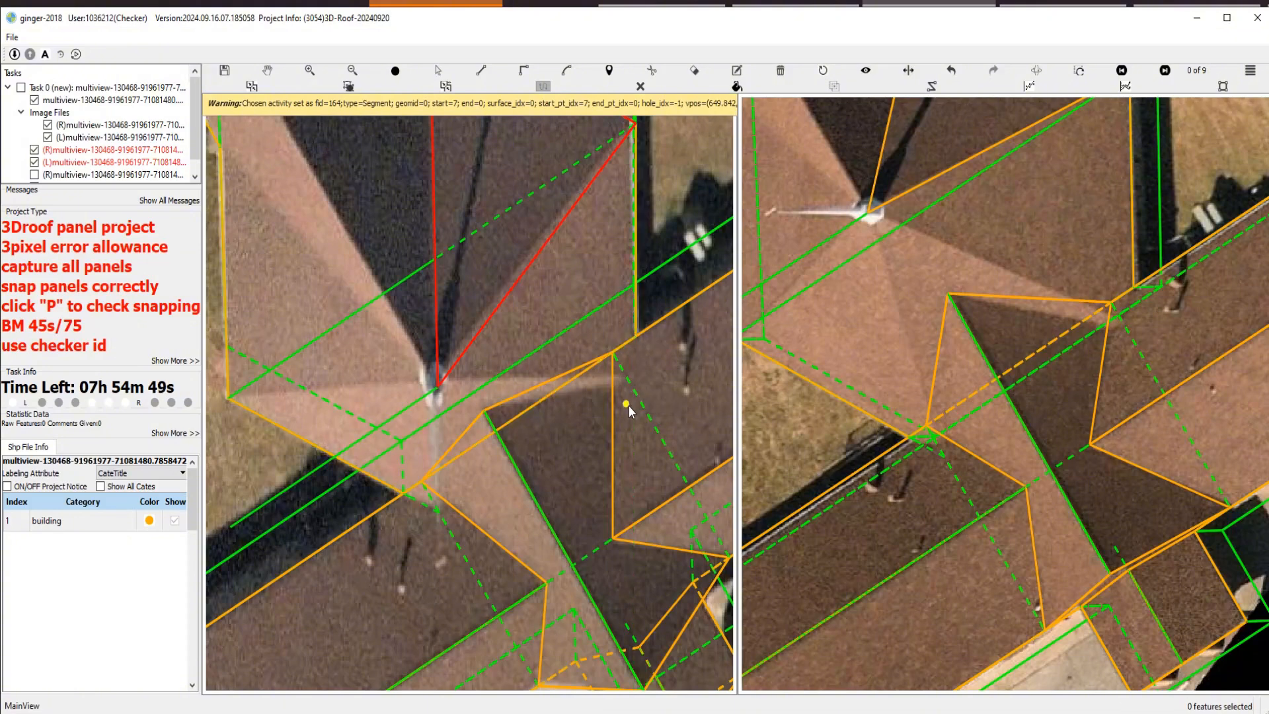
{"action": "scroll", "coordinate": [624, 383], "scroll_direction": "up", "scroll_amount": 2}
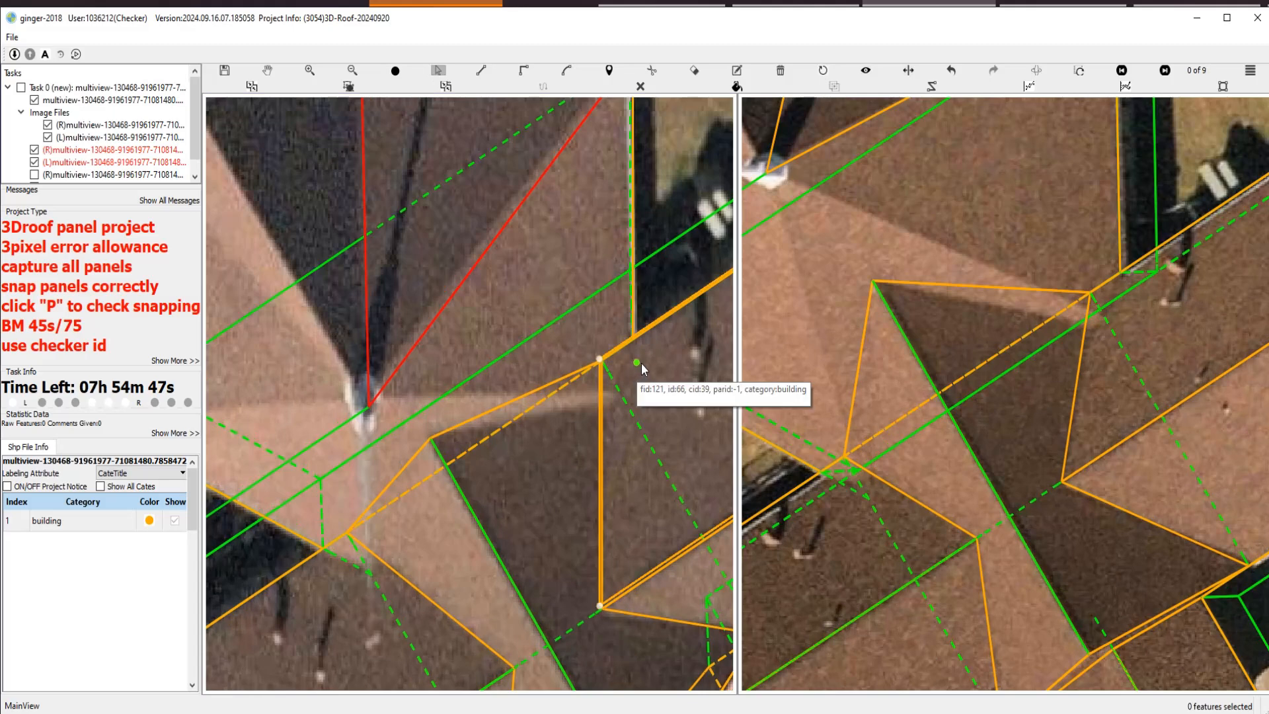
{"action": "left_click", "coordinate": [640, 301]}
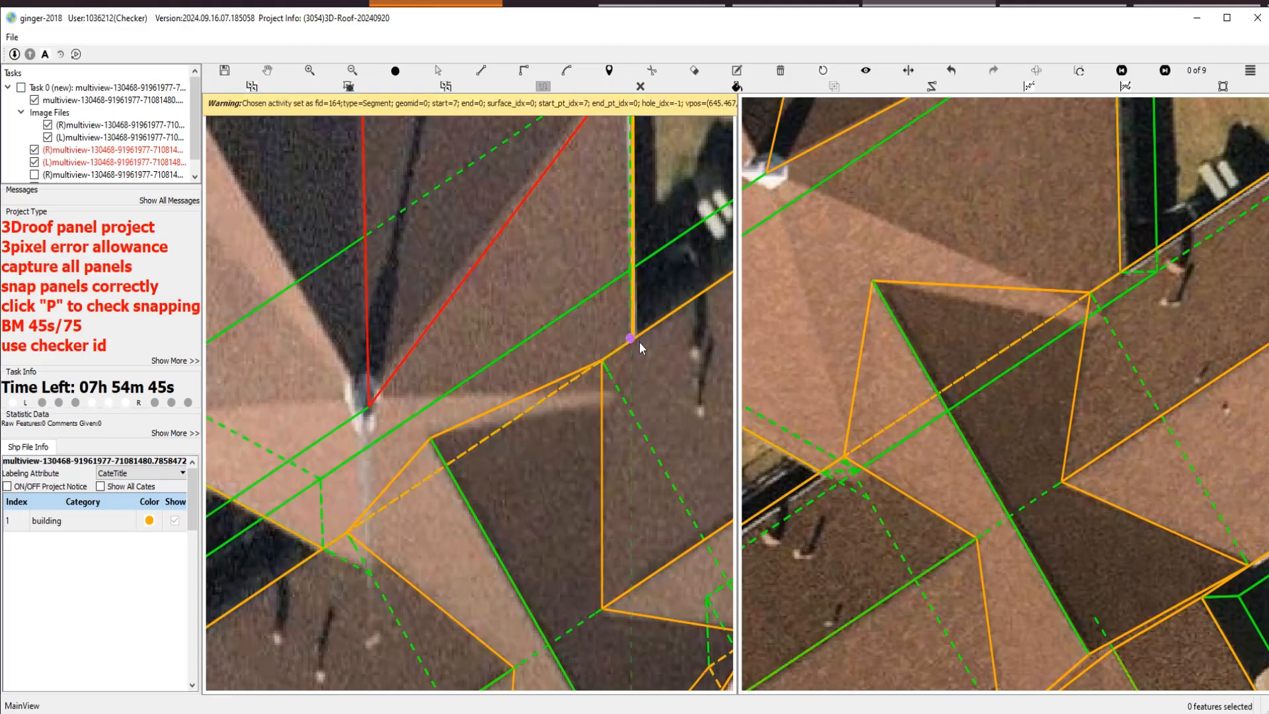
{"action": "left_click", "coordinate": [630, 414]}
{"action": "left_click_drag", "start_coordinate": [621, 433], "coordinate": [628, 403]}
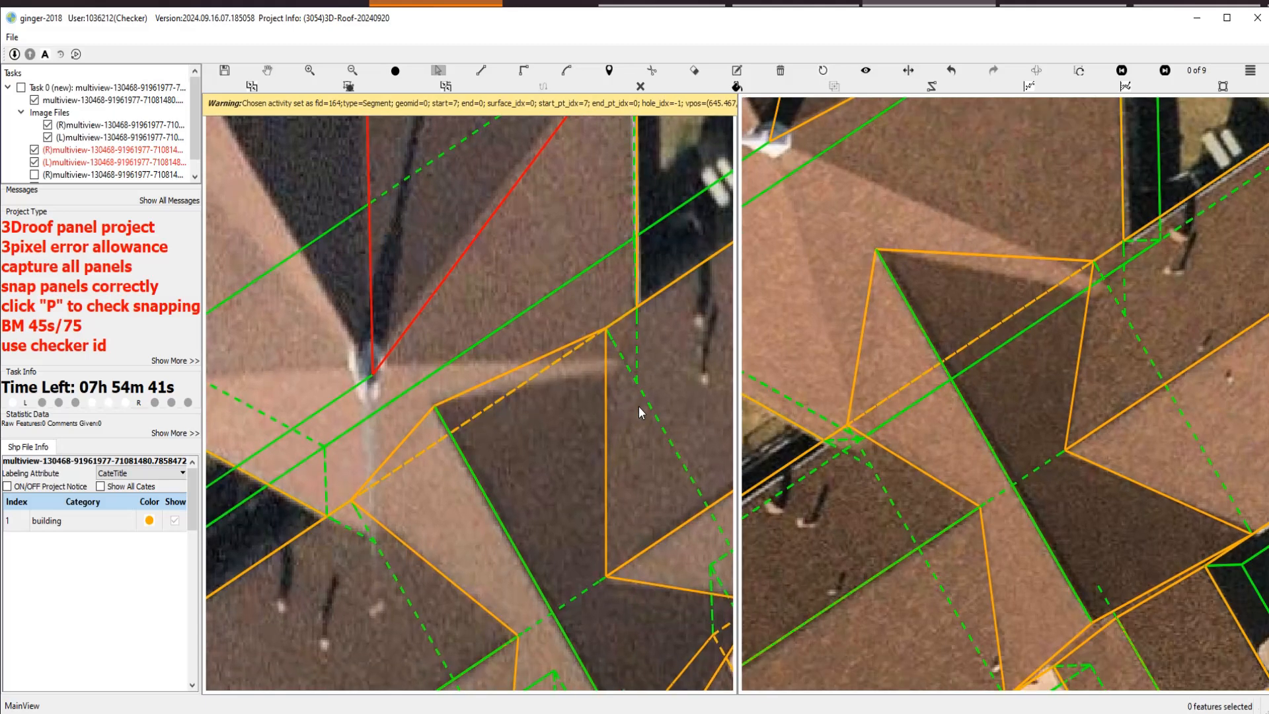
Try to draw a line about 13.6 m long from the shaded-side eave extension to the sunlit eave extension's end, parallel to the long wing.
{"action": "scroll", "coordinate": [639, 409], "scroll_direction": "up", "scroll_amount": 1}
{"action": "left_click", "coordinate": [635, 372]}
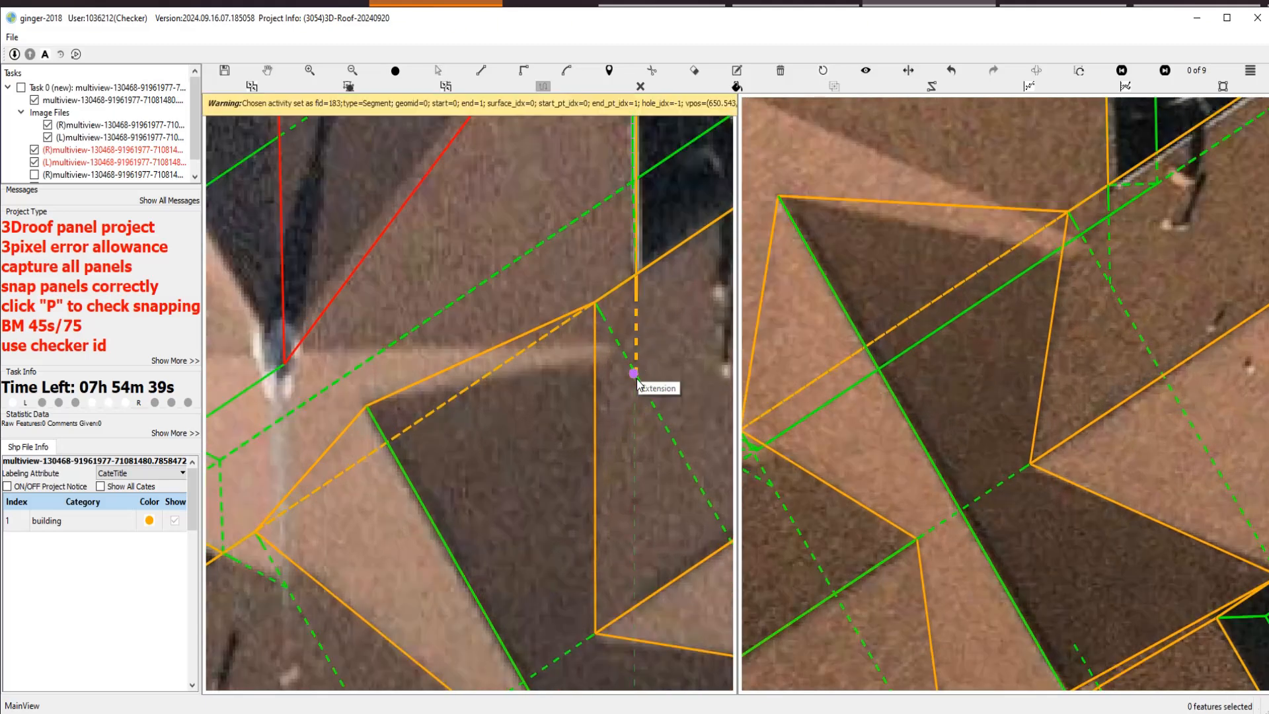
{"action": "left_click", "coordinate": [502, 366]}
{"action": "left_click_drag", "start_coordinate": [495, 405], "coordinate": [635, 300]}
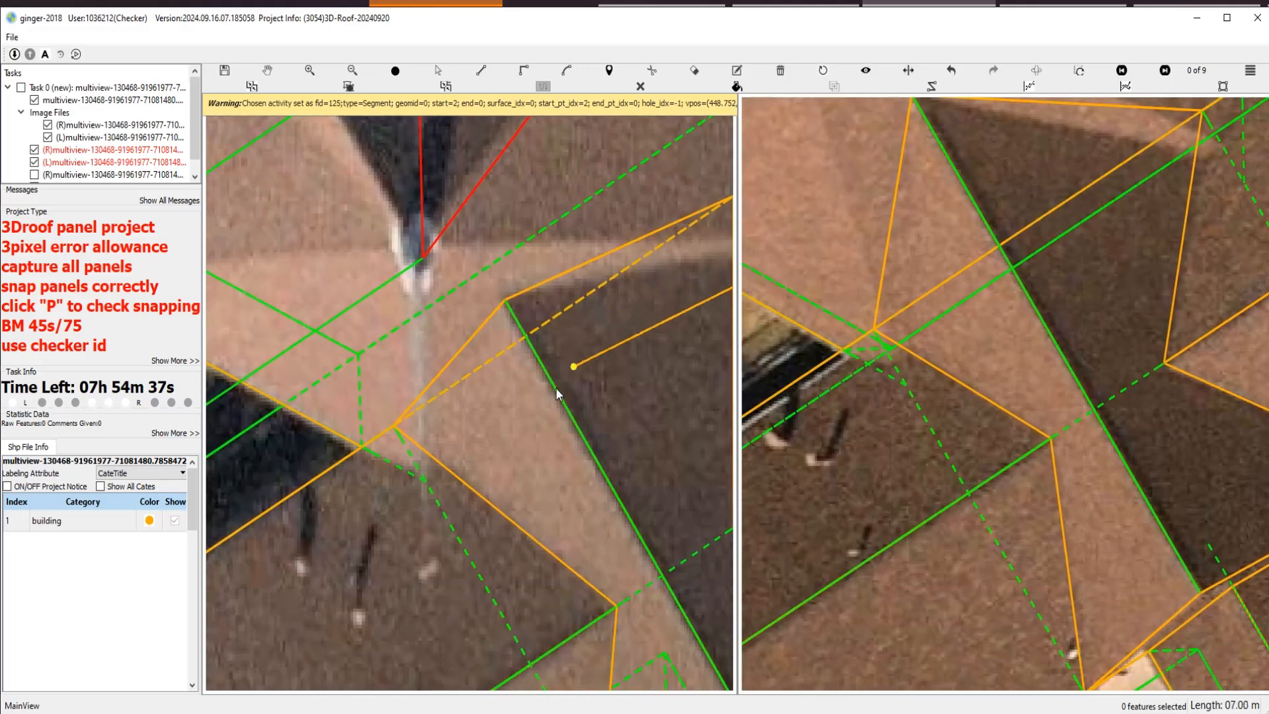
{"action": "left_click", "coordinate": [434, 497]}
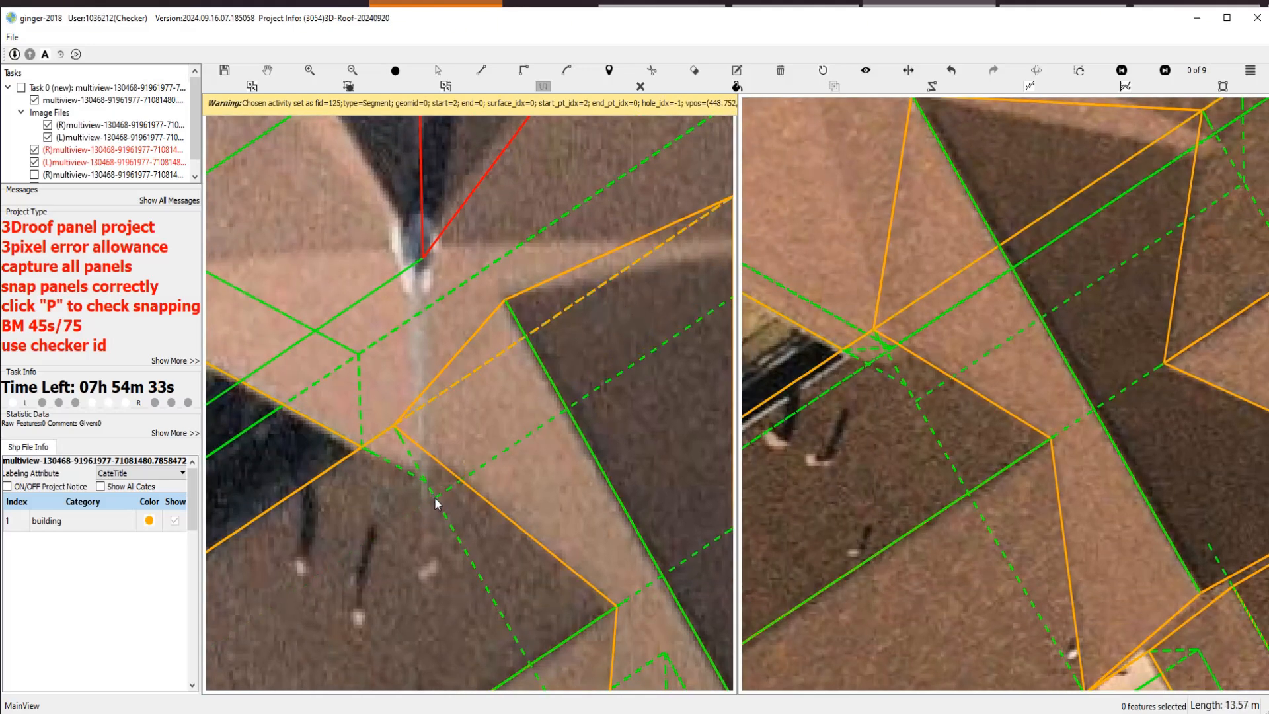
{"action": "scroll", "coordinate": [482, 463], "scroll_direction": "down", "scroll_amount": 2}
{"action": "scroll", "coordinate": [553, 362], "scroll_direction": "up", "scroll_amount": 2}
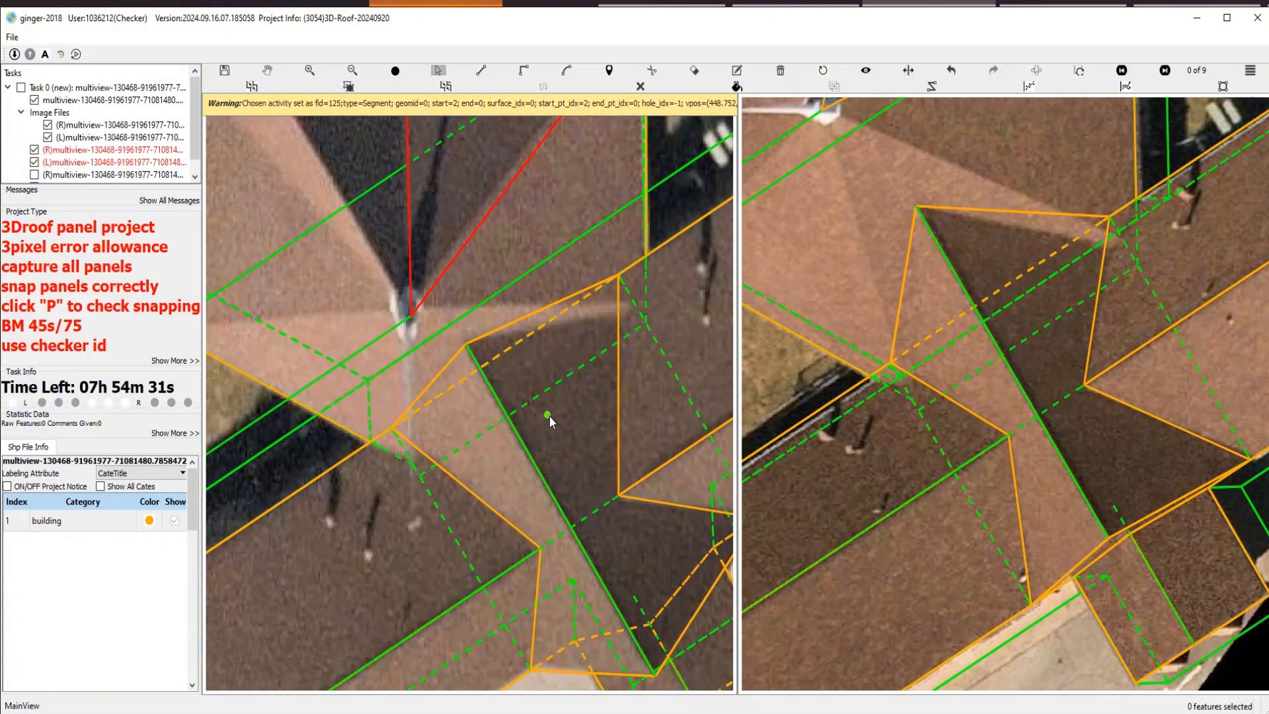
{"action": "key", "text": "Escape"}
Insert a vertex on the cross-gable's sunlit panel edge and snap it to the adjoining long wing's ridge end.
{"action": "scroll", "coordinate": [412, 459], "scroll_direction": "up", "scroll_amount": 4}
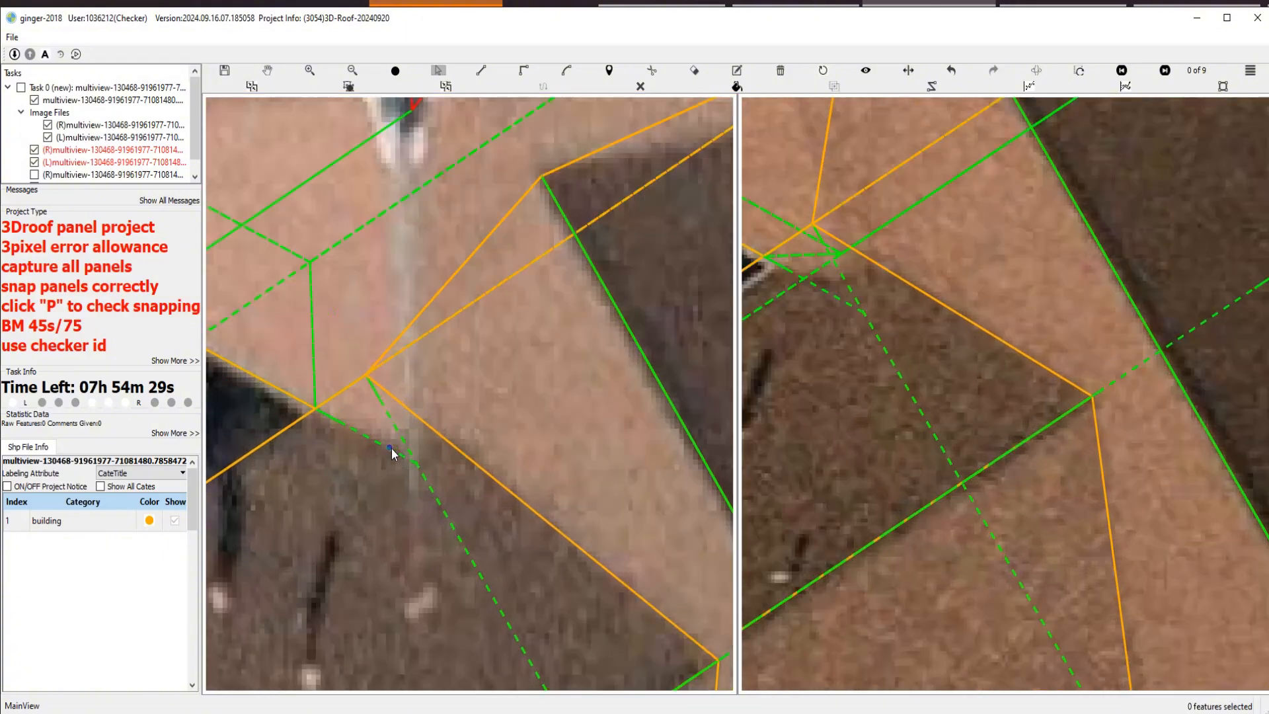
{"action": "scroll", "coordinate": [403, 463], "scroll_direction": "down", "scroll_amount": 2}
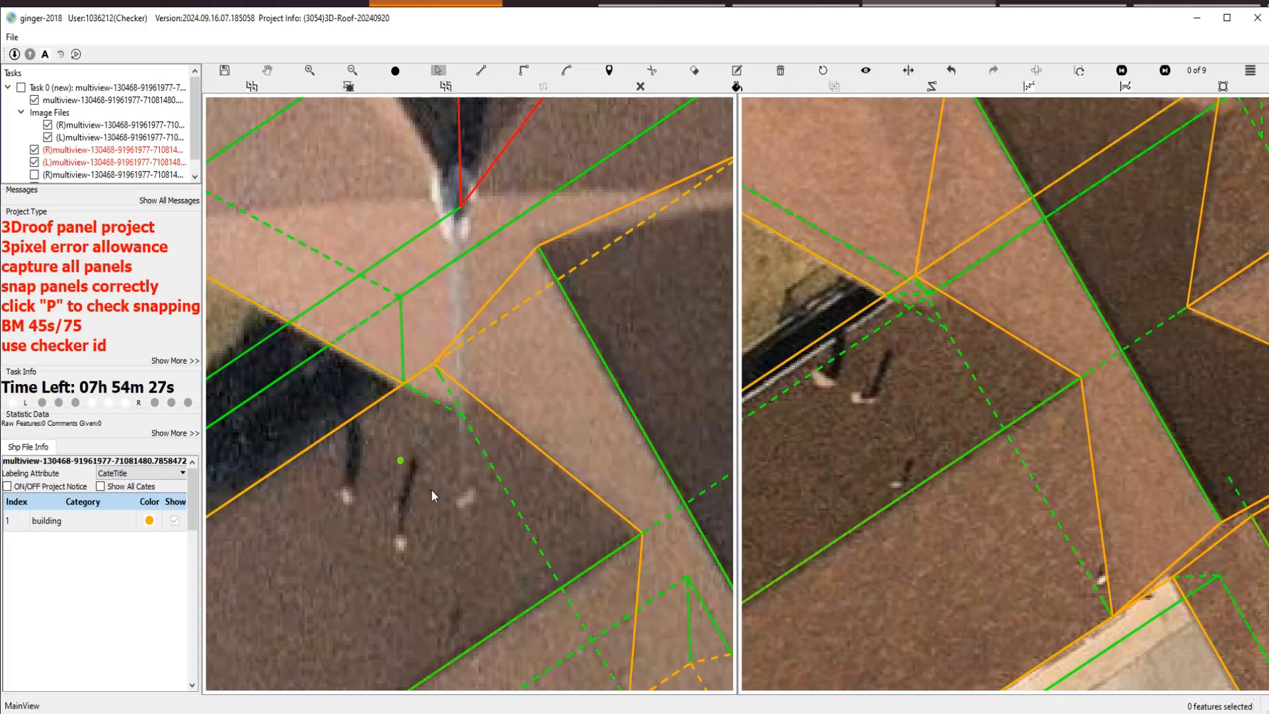
{"action": "left_click", "coordinate": [493, 483]}
{"action": "key", "text": "space"}
{"action": "scroll", "coordinate": [524, 489], "scroll_direction": "down", "scroll_amount": 3}
{"action": "key", "text": "Escape"}
{"action": "scroll", "coordinate": [505, 465], "scroll_direction": "up", "scroll_amount": 1}
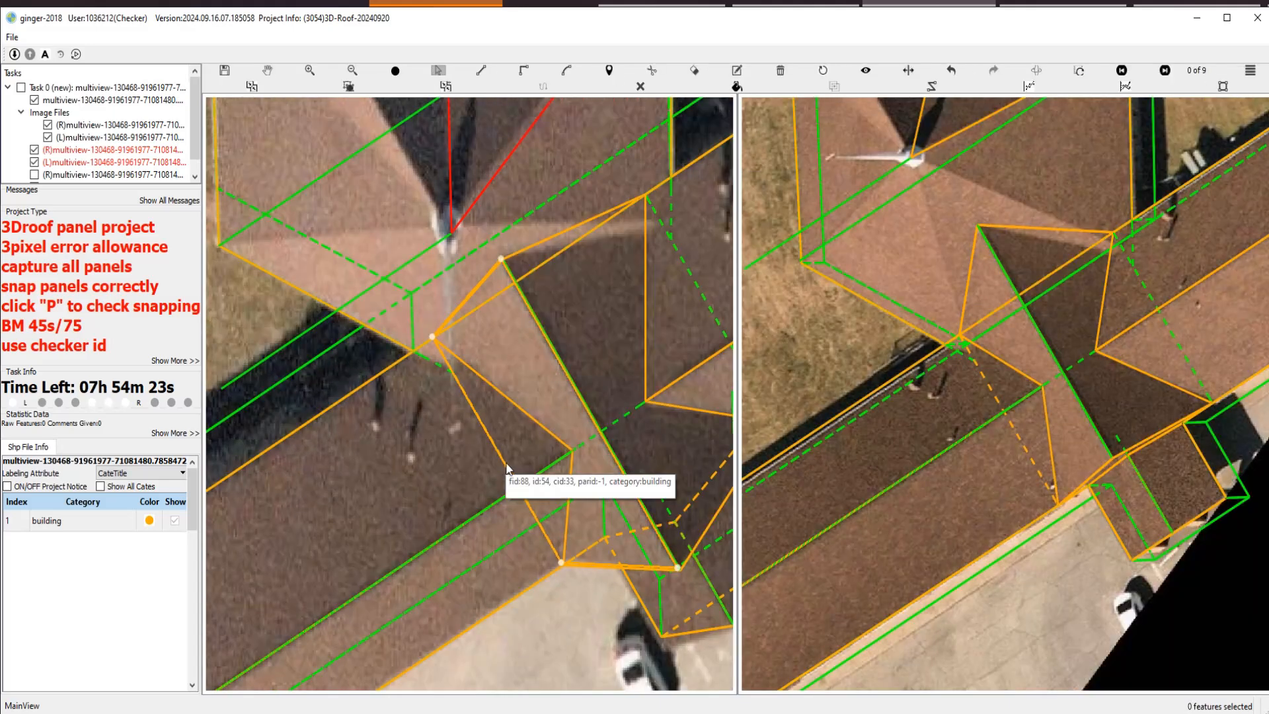
{"action": "key", "text": "space"}
{"action": "key", "text": "space"}
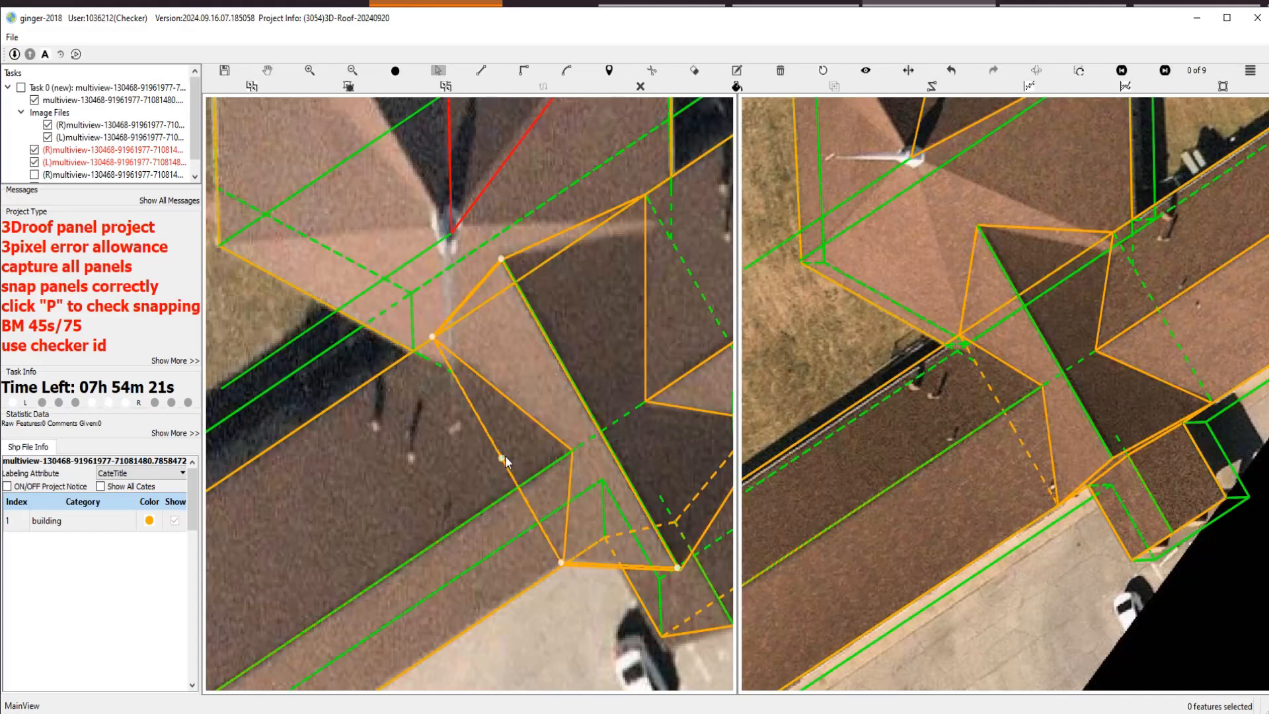
Draw a line from the sunlit eave extension's end to the shaded-side eave extension, parallel to the long wing's rear eave.
{"action": "scroll", "coordinate": [425, 353], "scroll_direction": "up", "scroll_amount": 2}
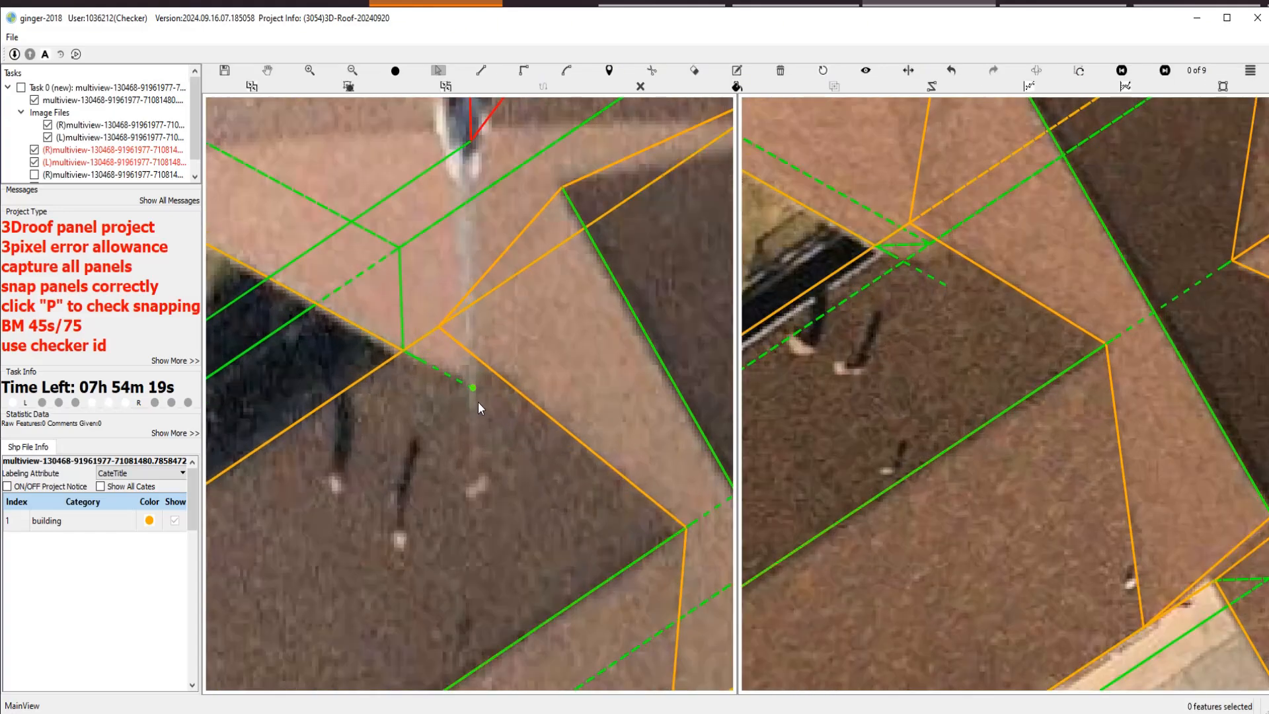
{"action": "left_click", "coordinate": [447, 380]}
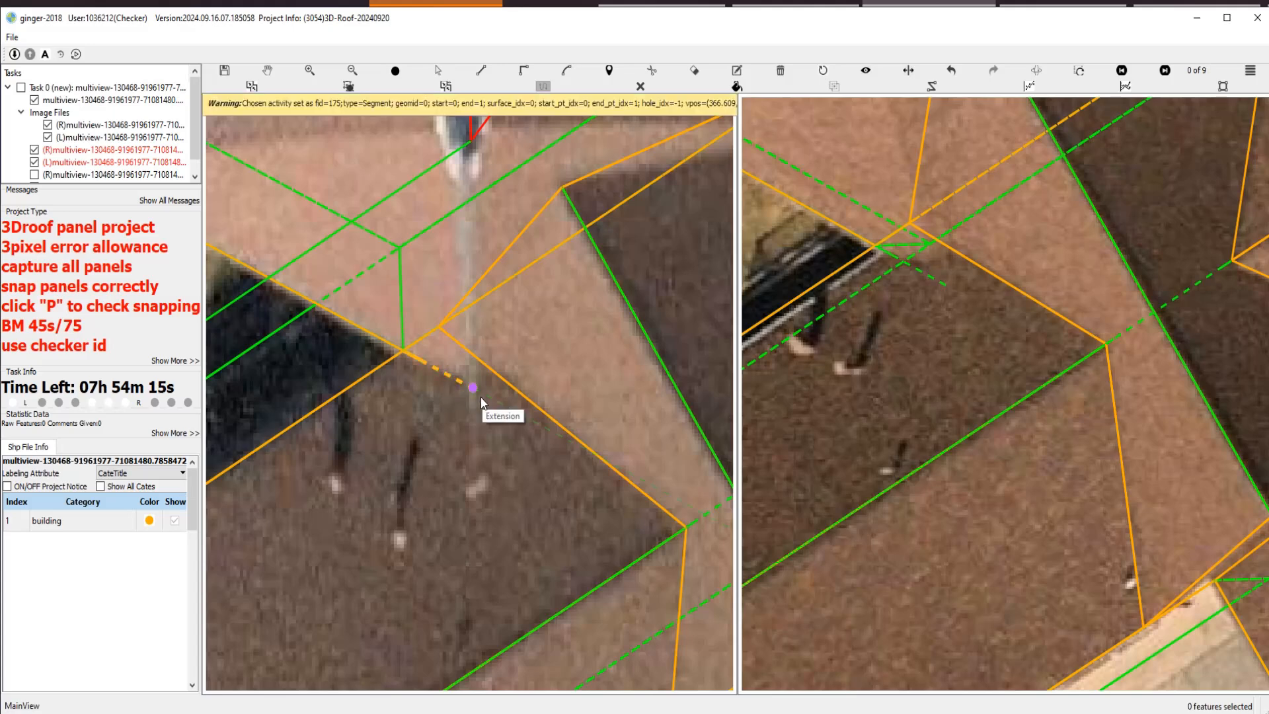
{"action": "left_click", "coordinate": [481, 399]}
{"action": "left_click", "coordinate": [519, 272]}
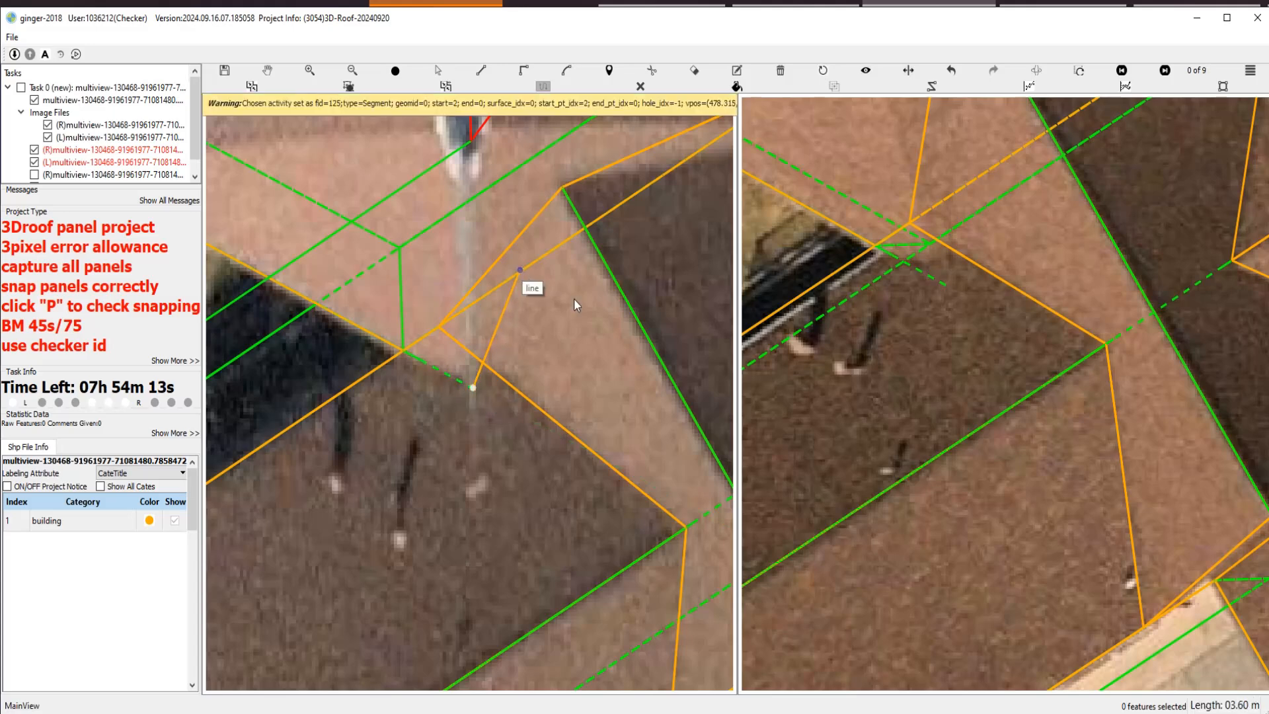
{"action": "left_click_drag", "start_coordinate": [648, 268], "coordinate": [413, 436]}
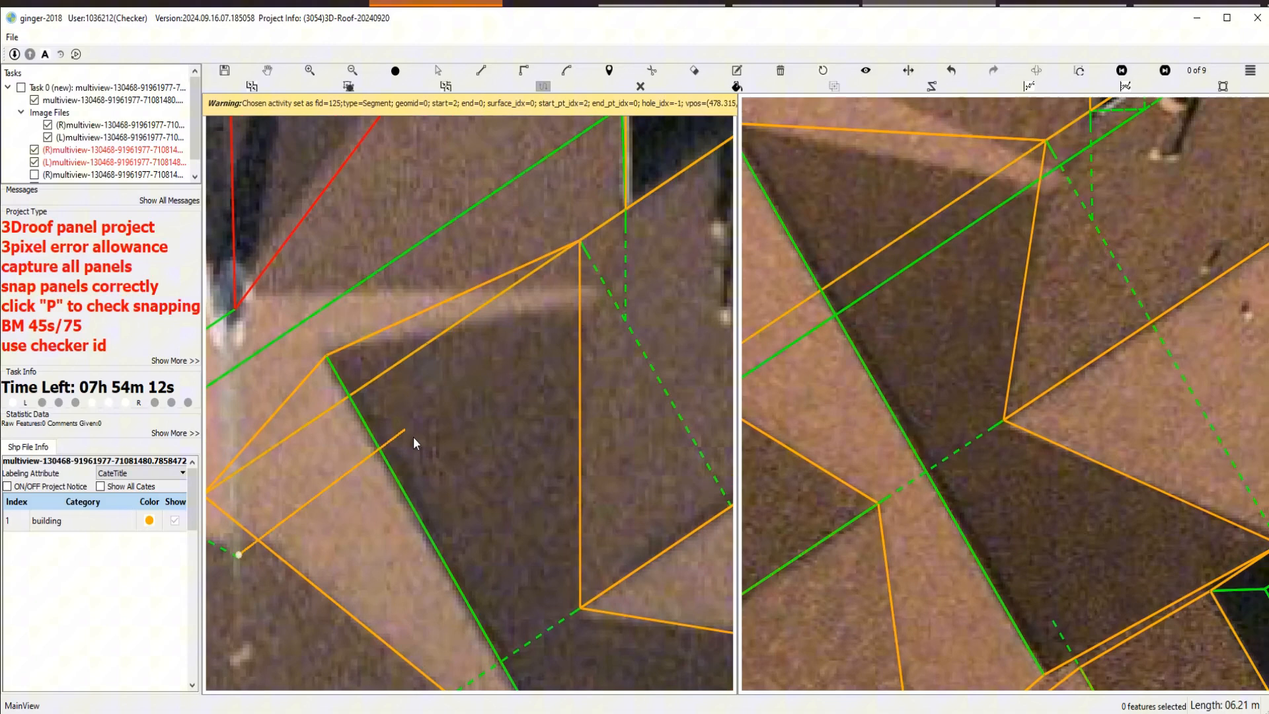
{"action": "left_click", "coordinate": [625, 297]}
{"action": "scroll", "coordinate": [632, 303], "scroll_direction": "up", "scroll_amount": 2}
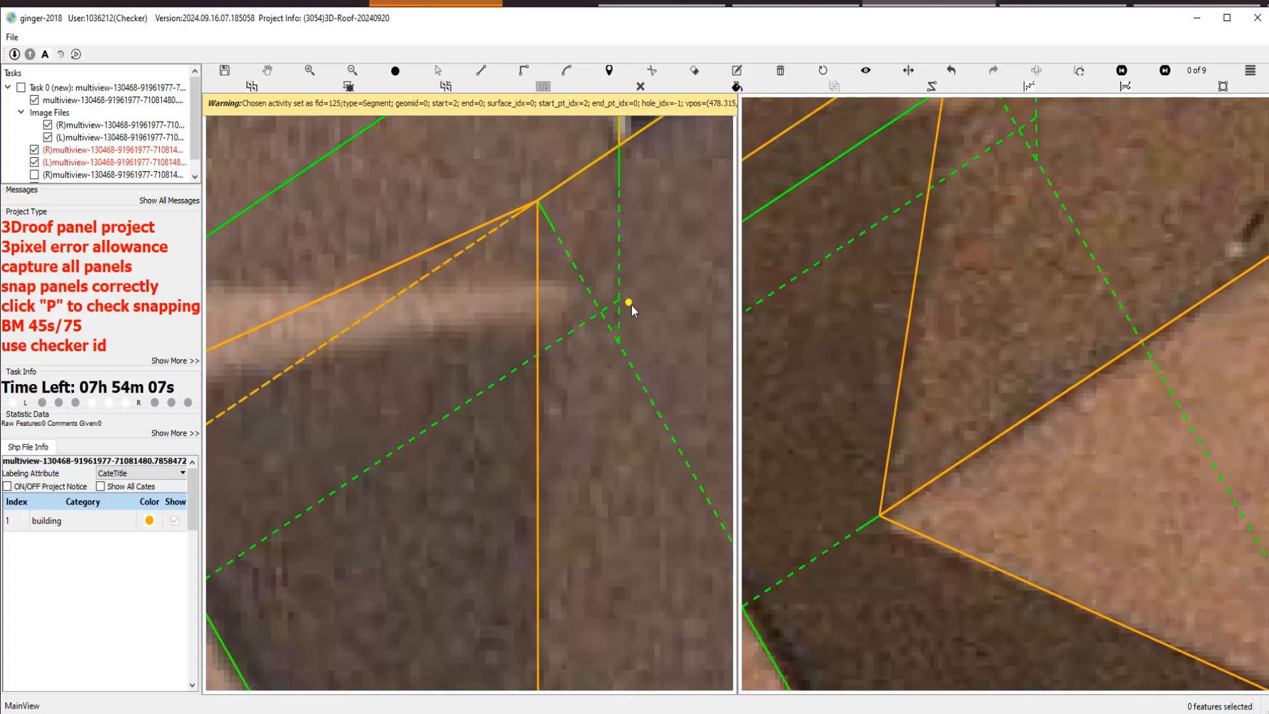
Insert a vertex on the cross-gable's shaded panel edge and snap it to the ridge end of the other long wing.
{"action": "scroll", "coordinate": [647, 345], "scroll_direction": "down", "scroll_amount": 5}
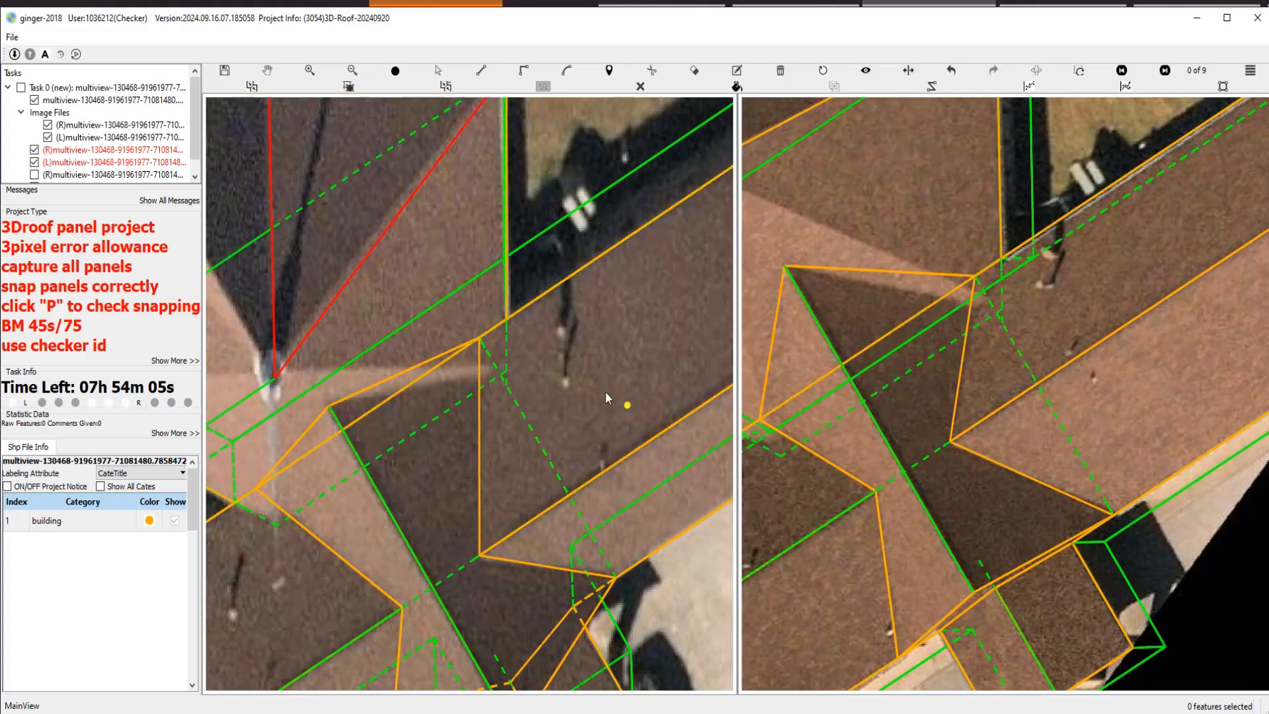
{"action": "scroll", "coordinate": [581, 403], "scroll_direction": "up", "scroll_amount": 2}
{"action": "scroll", "coordinate": [561, 397], "scroll_direction": "down", "scroll_amount": 2}
{"action": "left_click", "coordinate": [562, 378]}
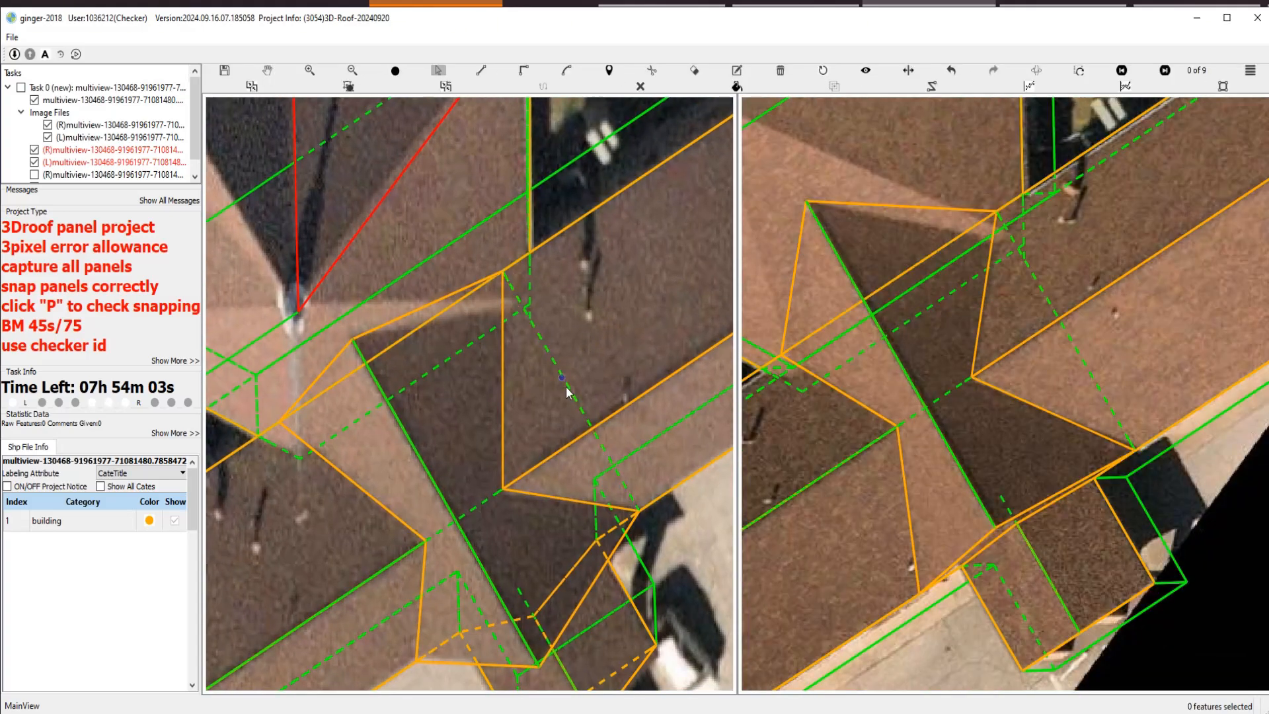
{"action": "left_click", "coordinate": [570, 392]}
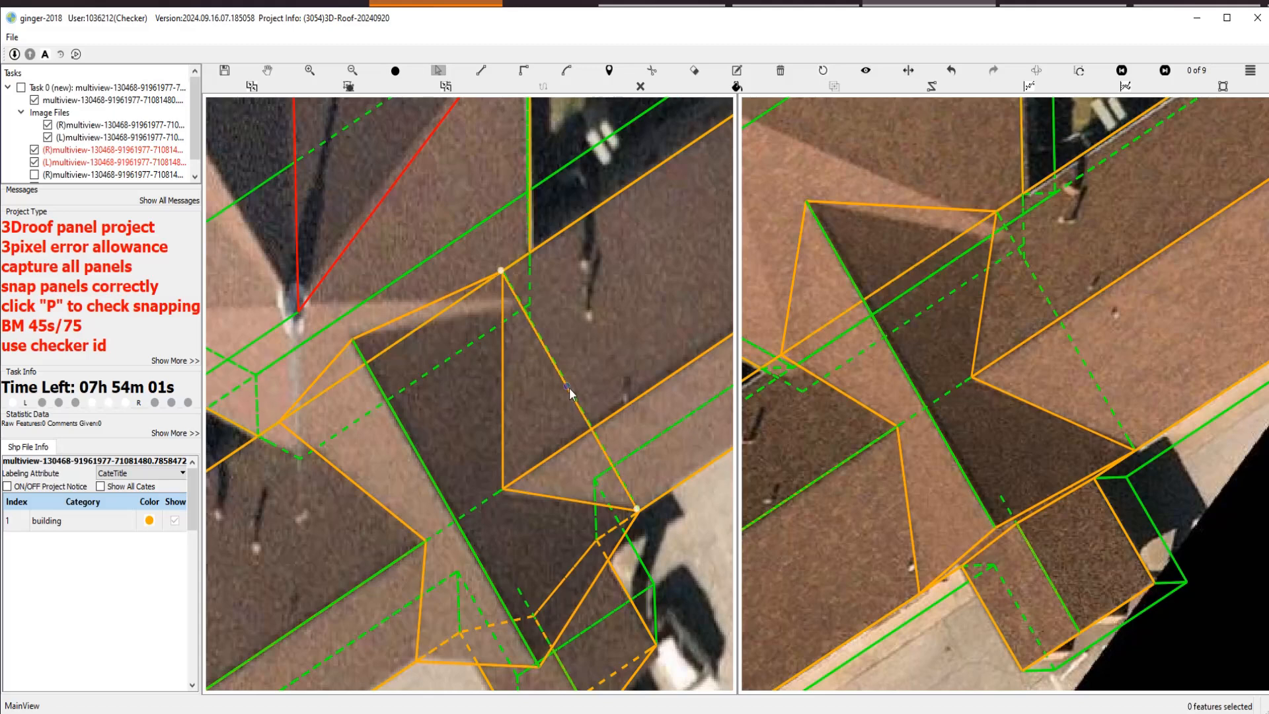
{"action": "left_click", "coordinate": [570, 393]}
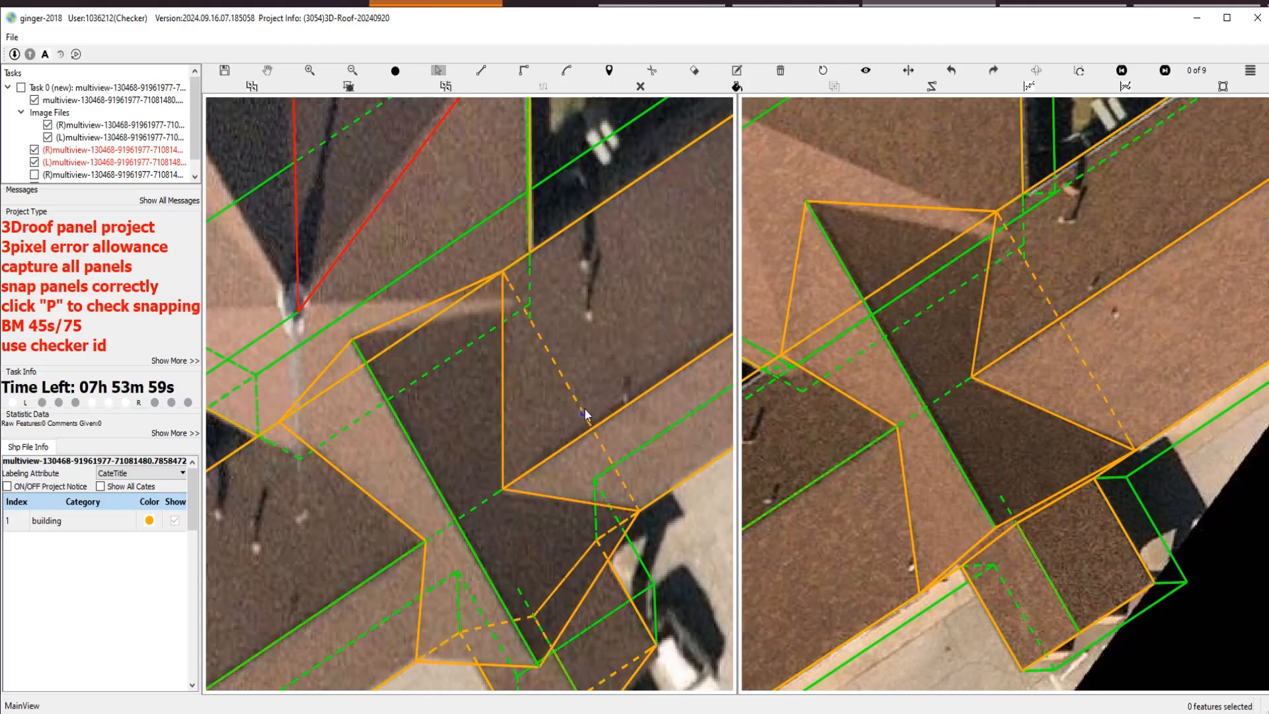
{"action": "left_click", "coordinate": [579, 405]}
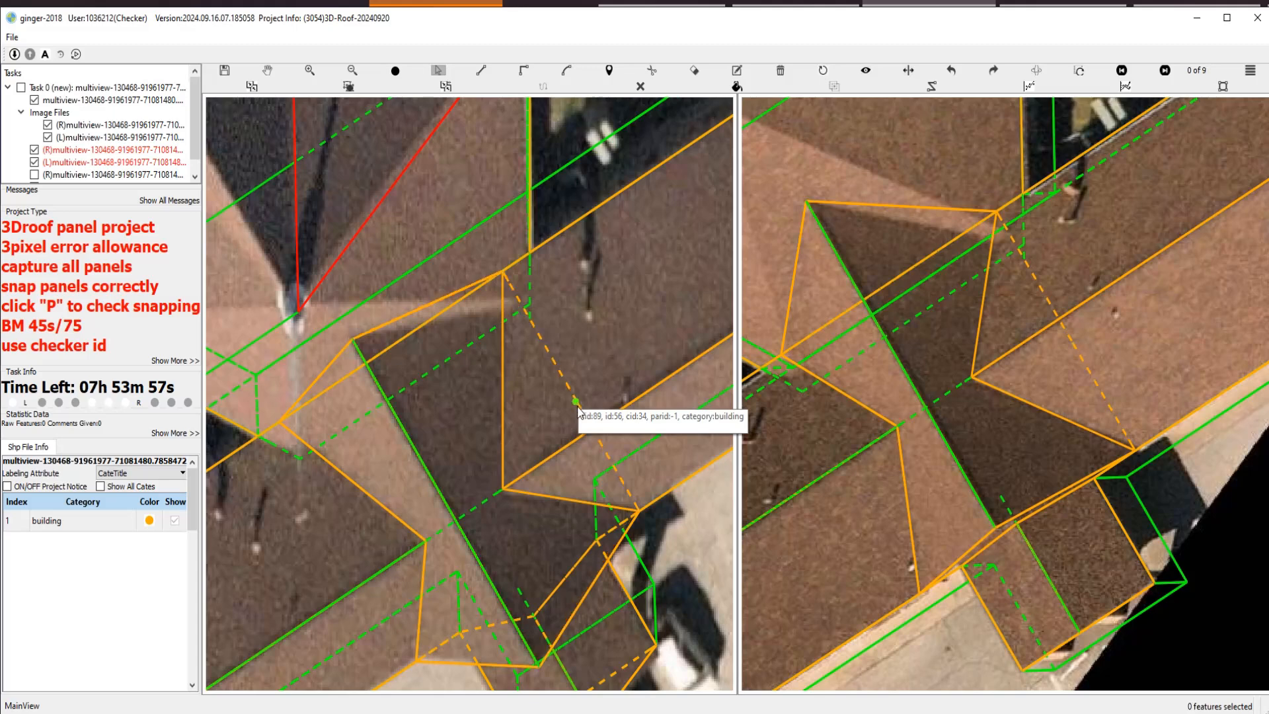
{"action": "left_click_drag", "start_coordinate": [575, 399], "coordinate": [504, 489]}
Draw connected lines from the polygonal roof's shaded-side eave corner along the eave to its extension's end and on to the apex.
{"action": "scroll", "coordinate": [580, 455], "scroll_direction": "down", "scroll_amount": 3}
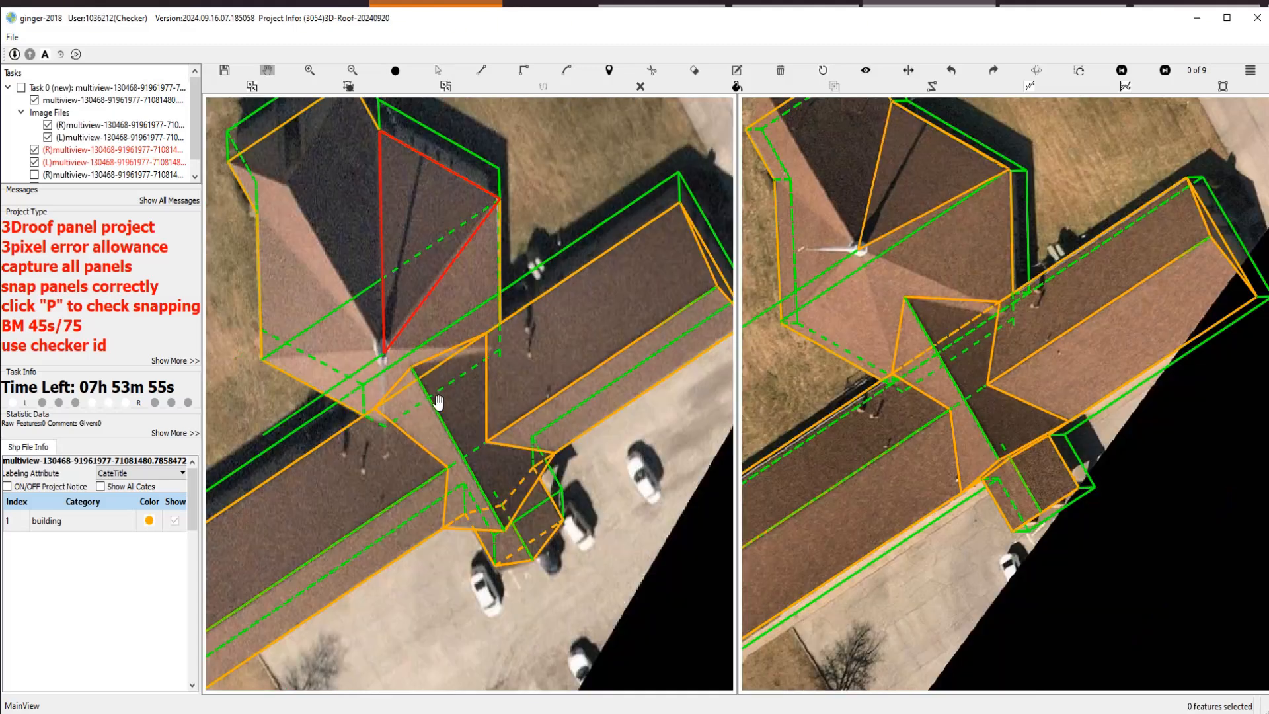
{"action": "scroll", "coordinate": [516, 375], "scroll_direction": "up", "scroll_amount": 1}
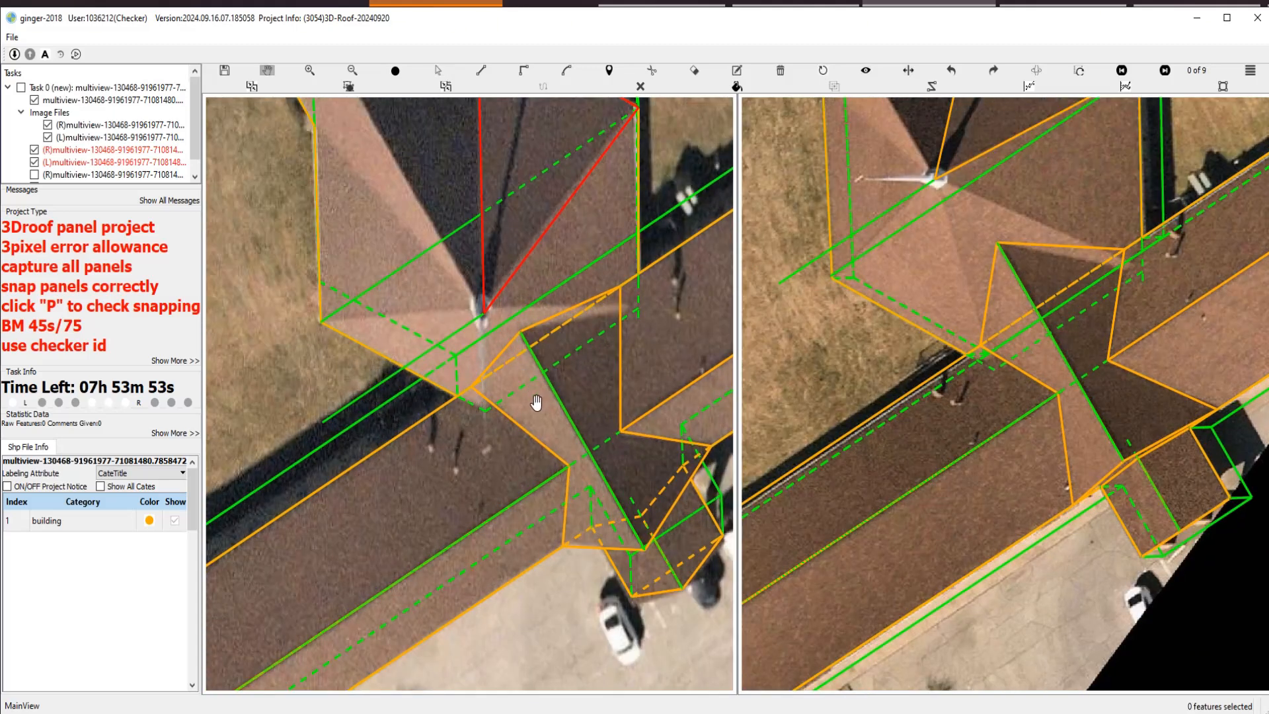
{"action": "scroll", "coordinate": [536, 397], "scroll_direction": "down", "scroll_amount": 2}
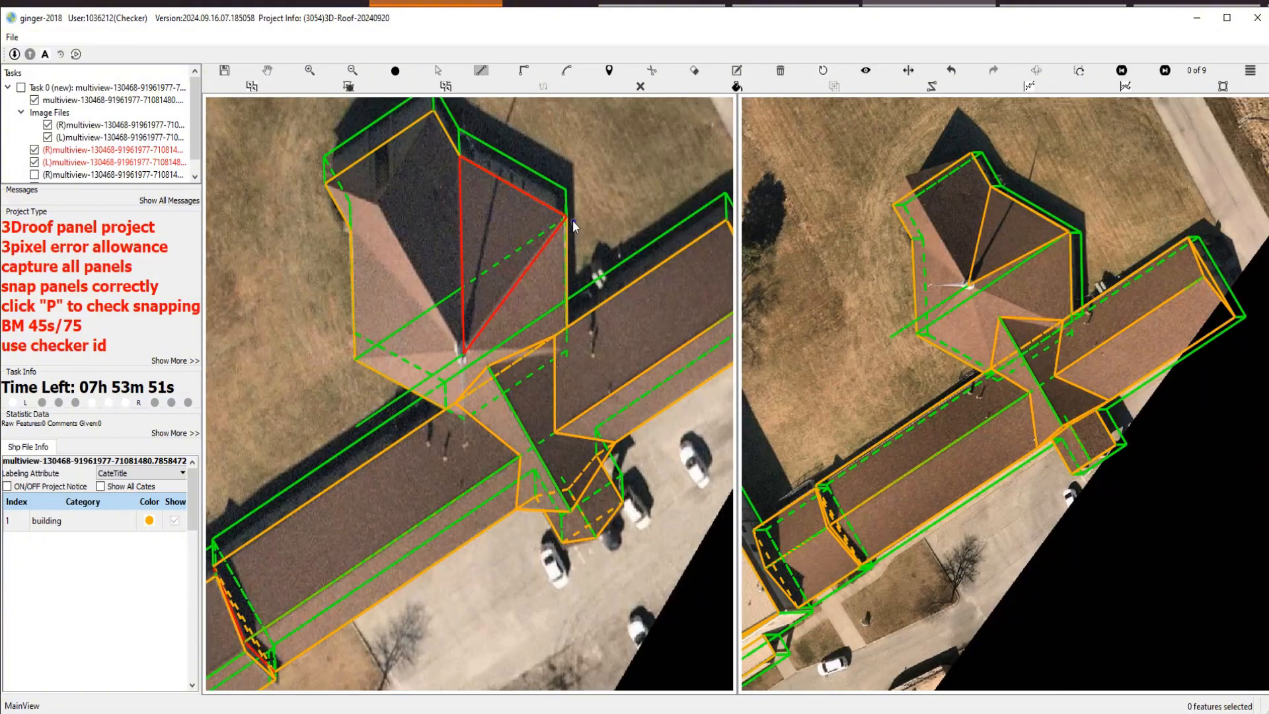
{"action": "left_click", "coordinate": [567, 217]}
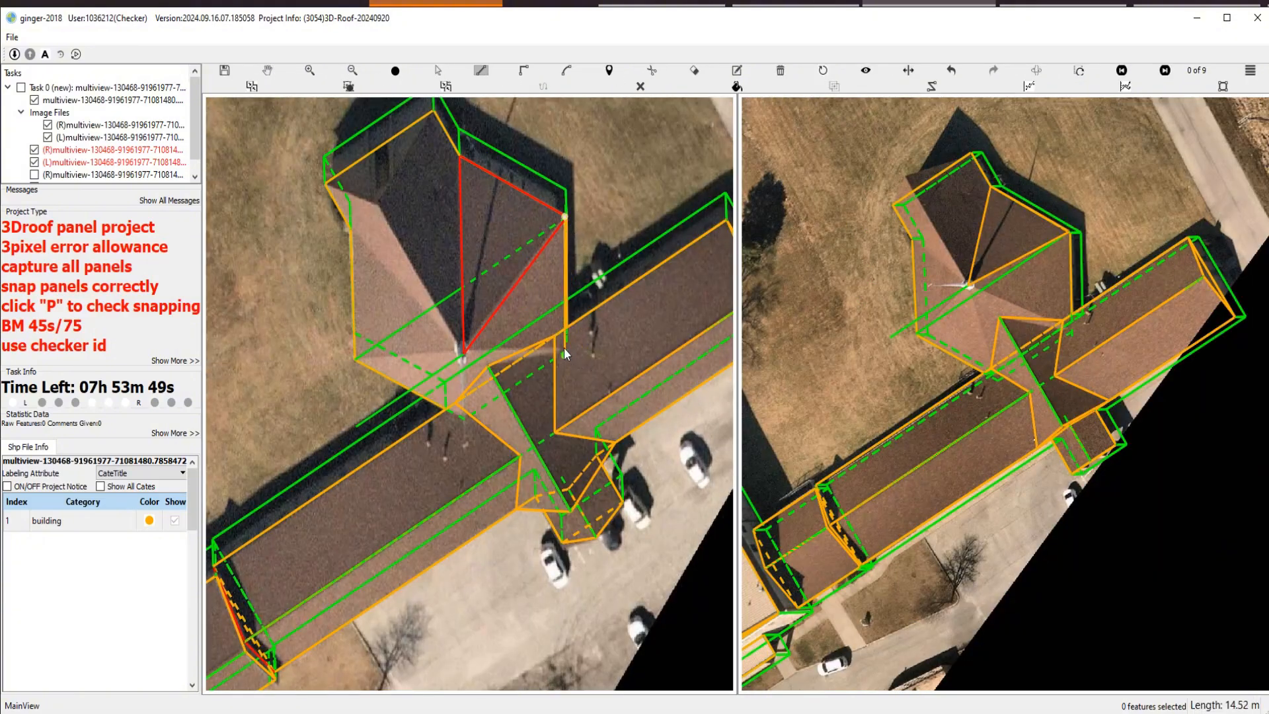
{"action": "scroll", "coordinate": [563, 348], "scroll_direction": "up", "scroll_amount": 3}
{"action": "left_click", "coordinate": [564, 347]}
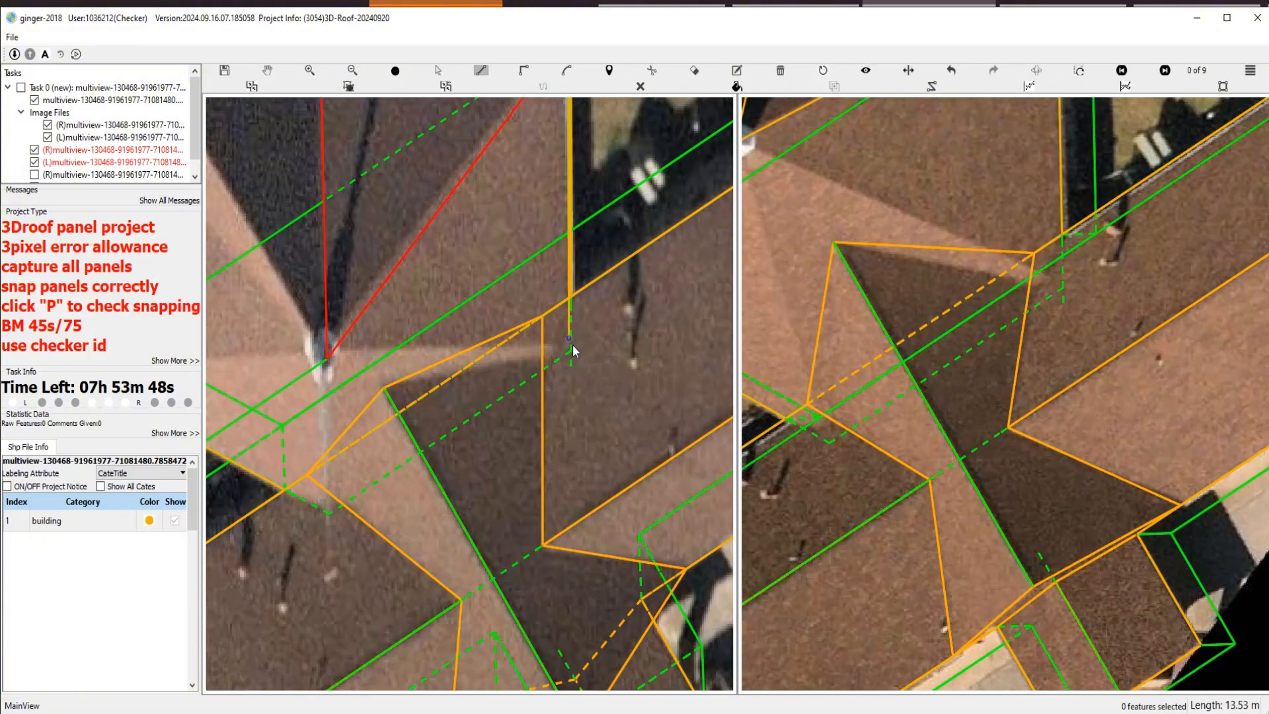
{"action": "left_click", "coordinate": [330, 355]}
Draw a line about 6.9 m long from the sunlit eave extension's end to the polygonal roof's apex.
{"action": "scroll", "coordinate": [367, 358], "scroll_direction": "down", "scroll_amount": 3}
{"action": "scroll", "coordinate": [390, 429], "scroll_direction": "up", "scroll_amount": 3}
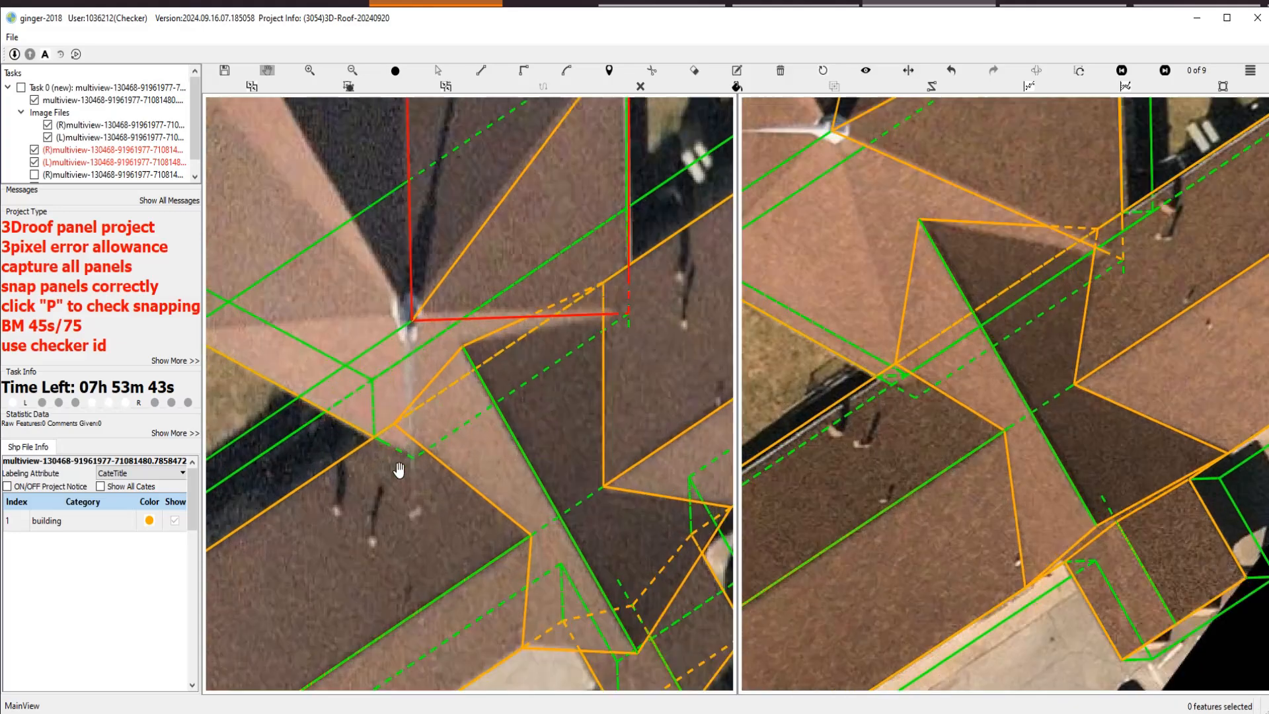
{"action": "scroll", "coordinate": [400, 469], "scroll_direction": "up", "scroll_amount": 2}
{"action": "left_click", "coordinate": [428, 459]}
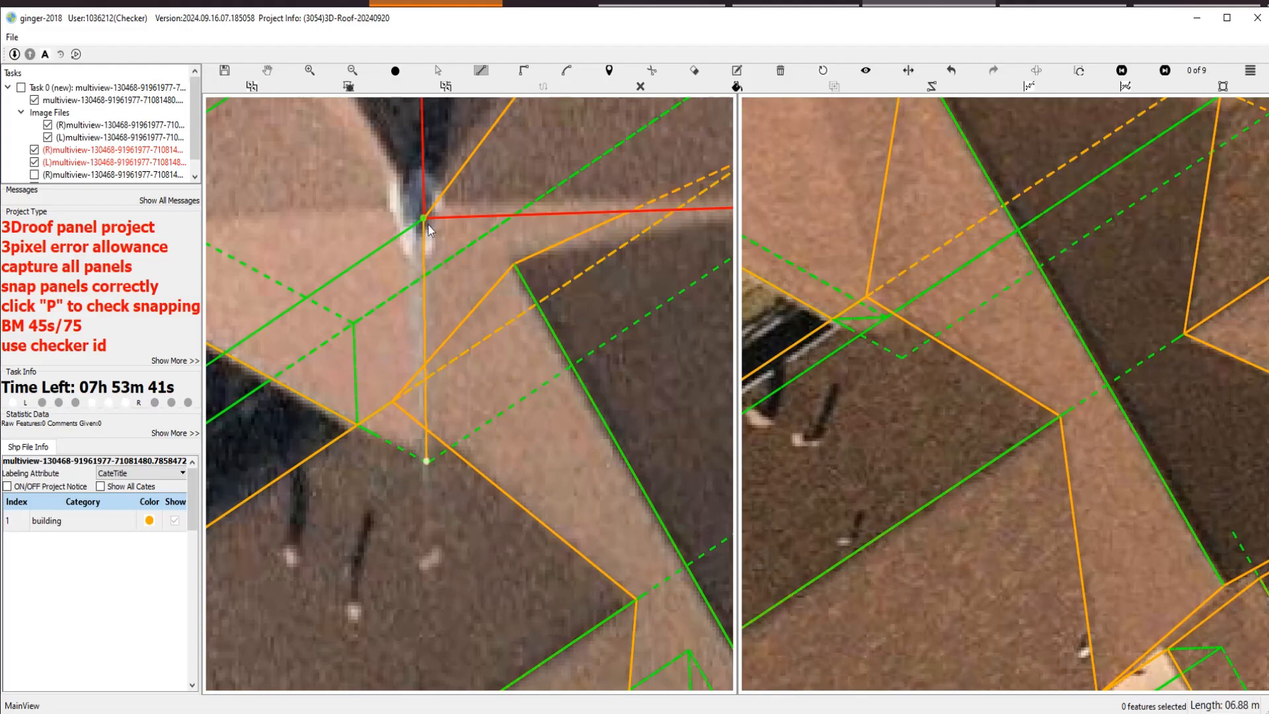
Complete the triangular roof panel joining the tower's bottom corner, its apex and its right eave corner.
{"action": "left_click", "coordinate": [424, 217]}
{"action": "left_click", "coordinate": [682, 248]}
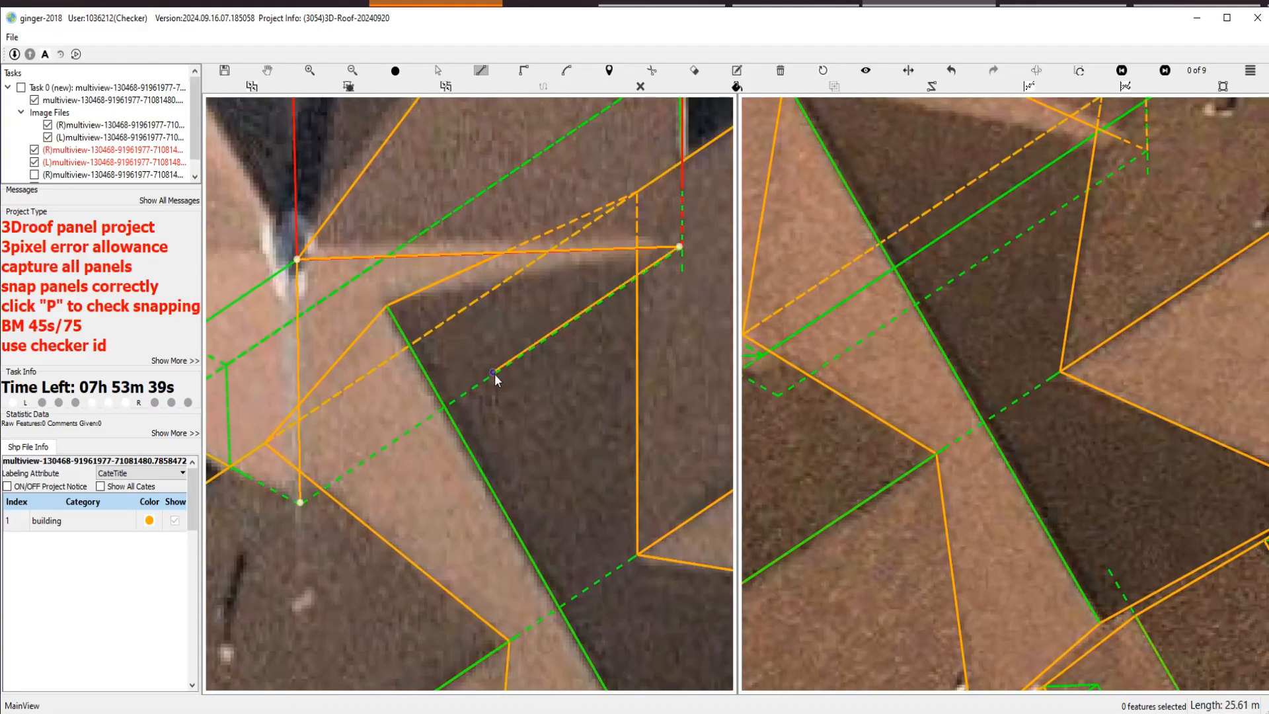
{"action": "right_click", "coordinate": [506, 378]}
Draw the triangular roof panel between the tower's bottom corner, apex and lower-left eave corner.
{"action": "scroll", "coordinate": [509, 379], "scroll_direction": "down", "scroll_amount": 2}
{"action": "left_click_drag", "start_coordinate": [394, 438], "coordinate": [544, 424]}
{"action": "left_click", "coordinate": [554, 424]}
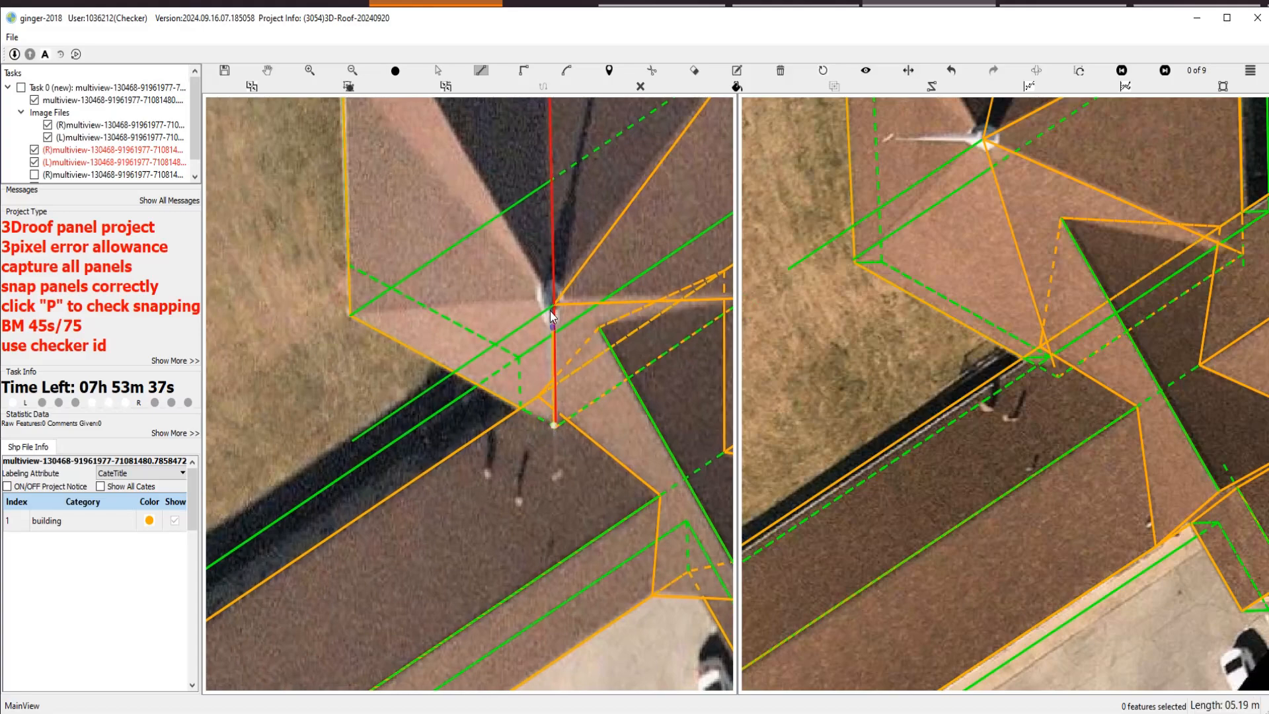
{"action": "left_click", "coordinate": [551, 304]}
{"action": "left_click", "coordinate": [352, 316]}
{"action": "right_click", "coordinate": [368, 329]}
Draw the left triangular roof panel through the lower-left eave corner, the upper-left eave corner and the tower apex.
{"action": "scroll", "coordinate": [396, 310], "scroll_direction": "down", "scroll_amount": 2}
{"action": "left_click_drag", "start_coordinate": [439, 279], "coordinate": [439, 369]}
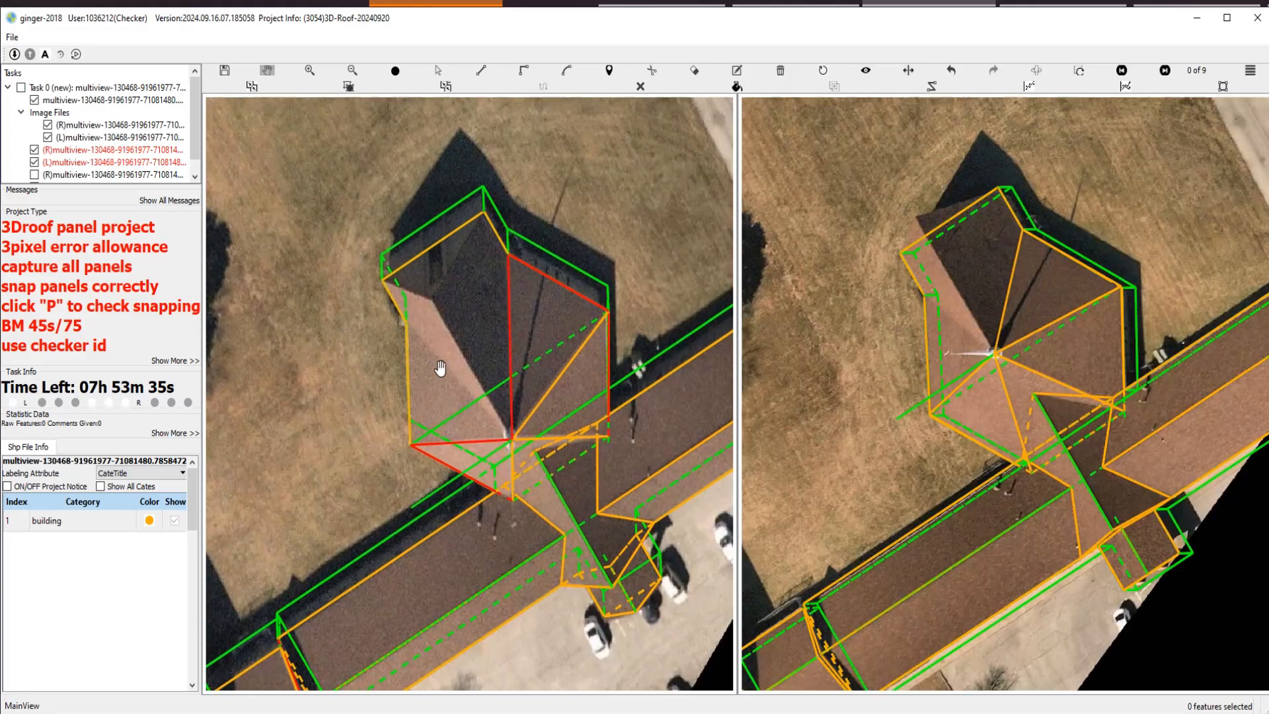
{"action": "left_click", "coordinate": [411, 446]}
{"action": "left_click", "coordinate": [404, 320]}
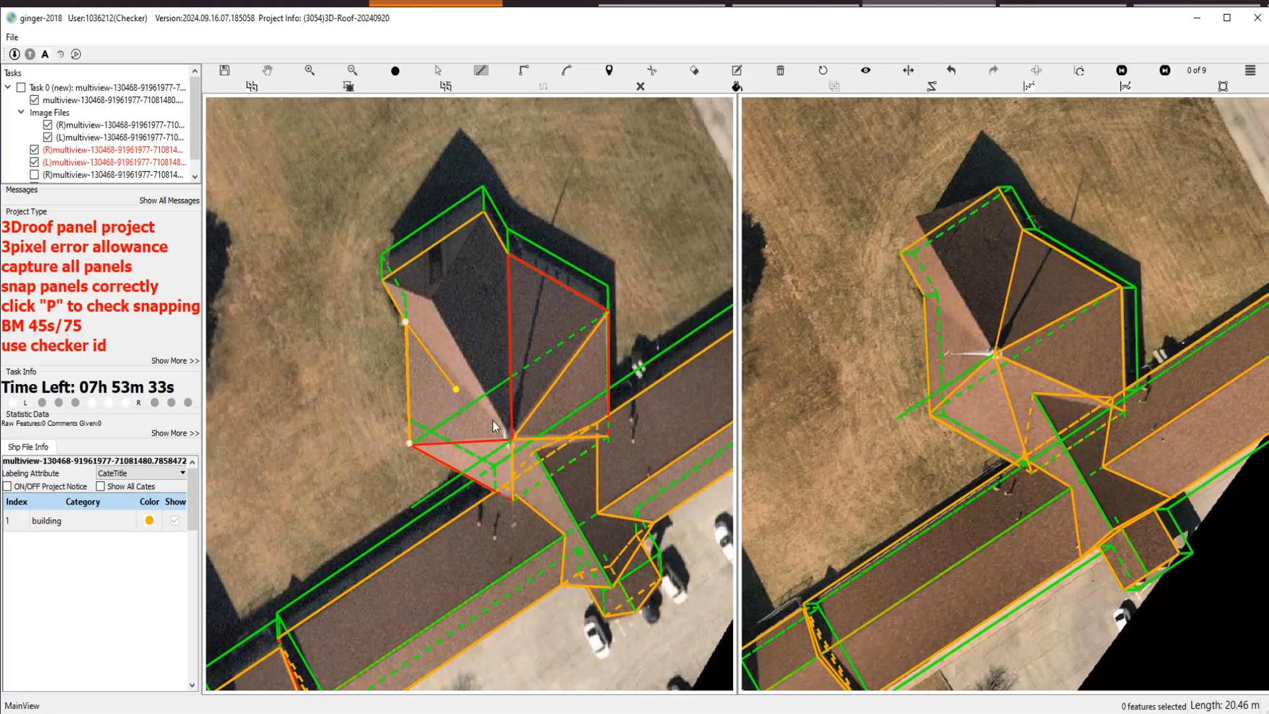
{"action": "left_click", "coordinate": [511, 438]}
{"action": "right_click", "coordinate": [512, 438]}
Delete the two newly drawn triangular panels meeting at the tower's lower-left eave corner.
{"action": "key", "text": "space"}
{"action": "left_click_drag", "start_coordinate": [473, 469], "coordinate": [505, 411]}
{"action": "scroll", "coordinate": [503, 410], "scroll_direction": "up", "scroll_amount": 2}
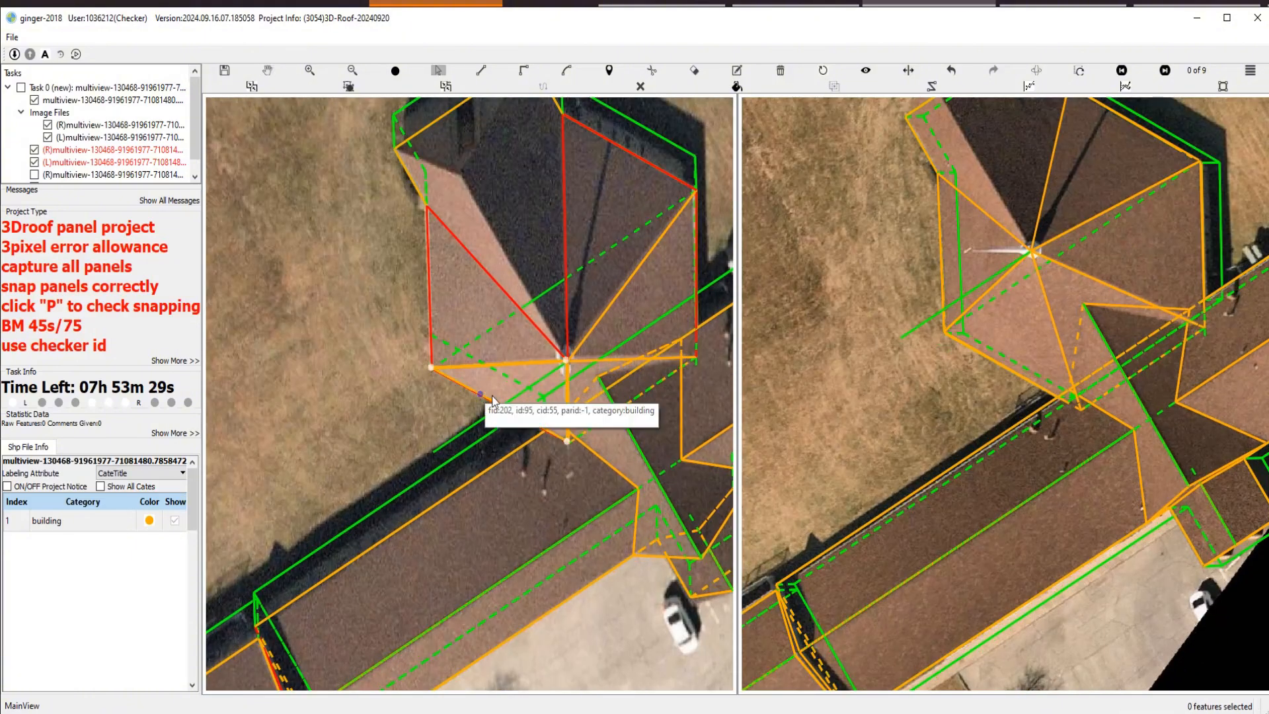
{"action": "scroll", "coordinate": [476, 382], "scroll_direction": "up", "scroll_amount": 5}
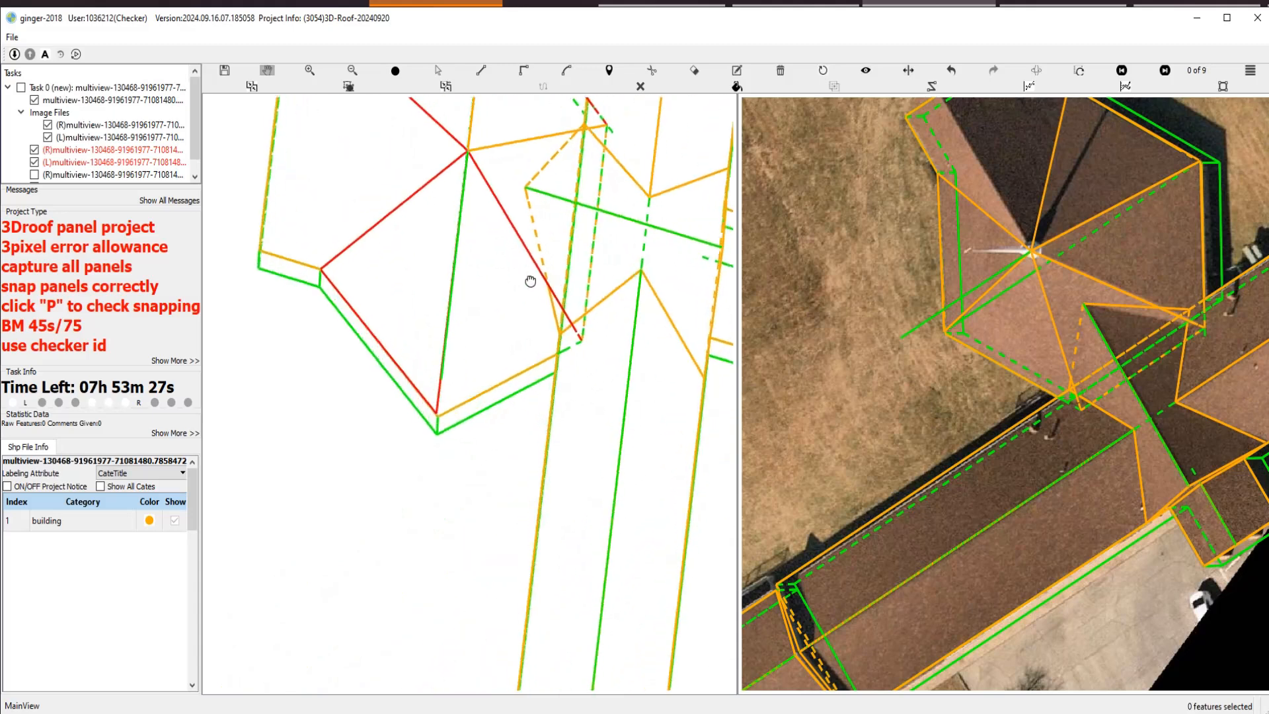
{"action": "scroll", "coordinate": [439, 421], "scroll_direction": "up", "scroll_amount": 5}
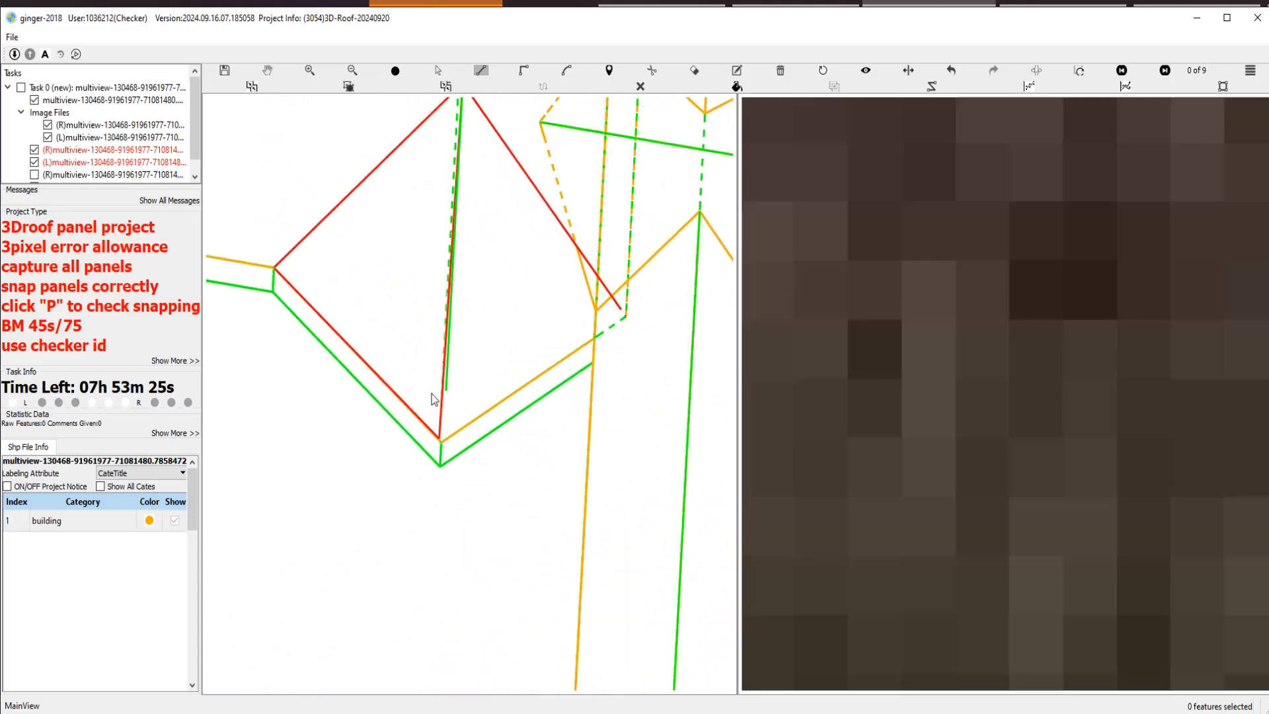
{"action": "scroll", "coordinate": [454, 418], "scroll_direction": "down", "scroll_amount": 5}
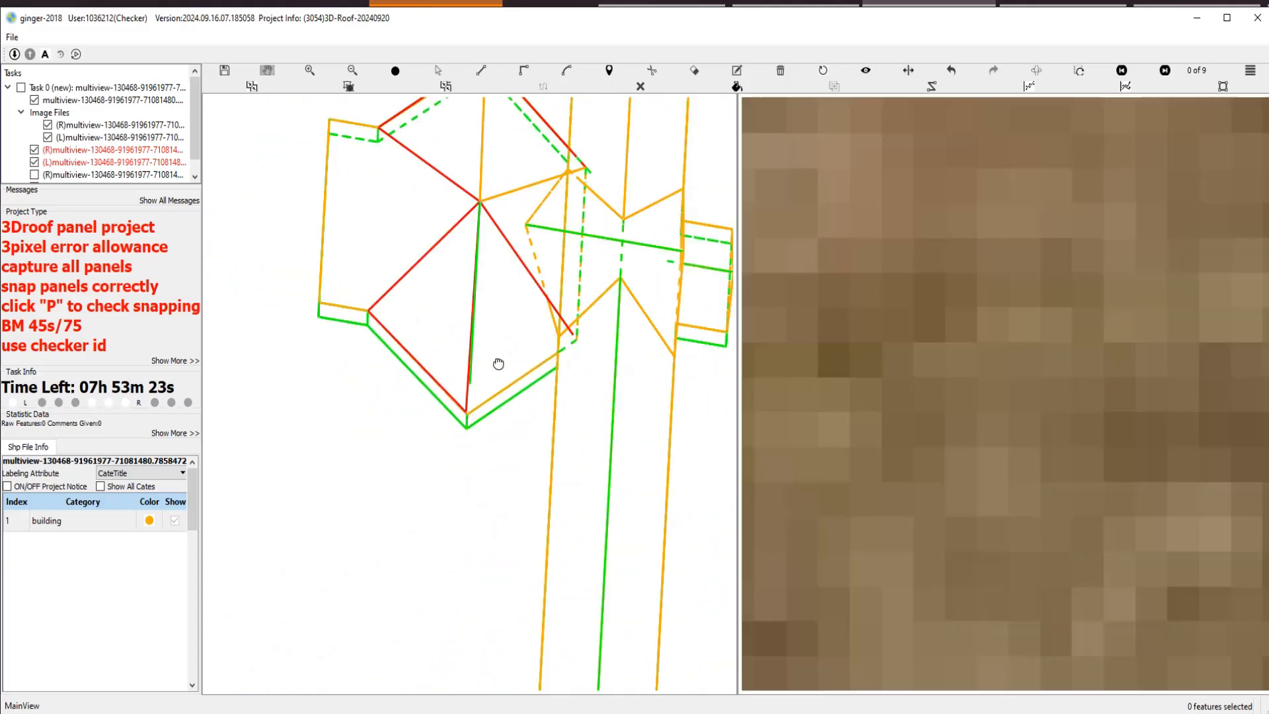
{"action": "scroll", "coordinate": [462, 296], "scroll_direction": "up", "scroll_amount": 2}
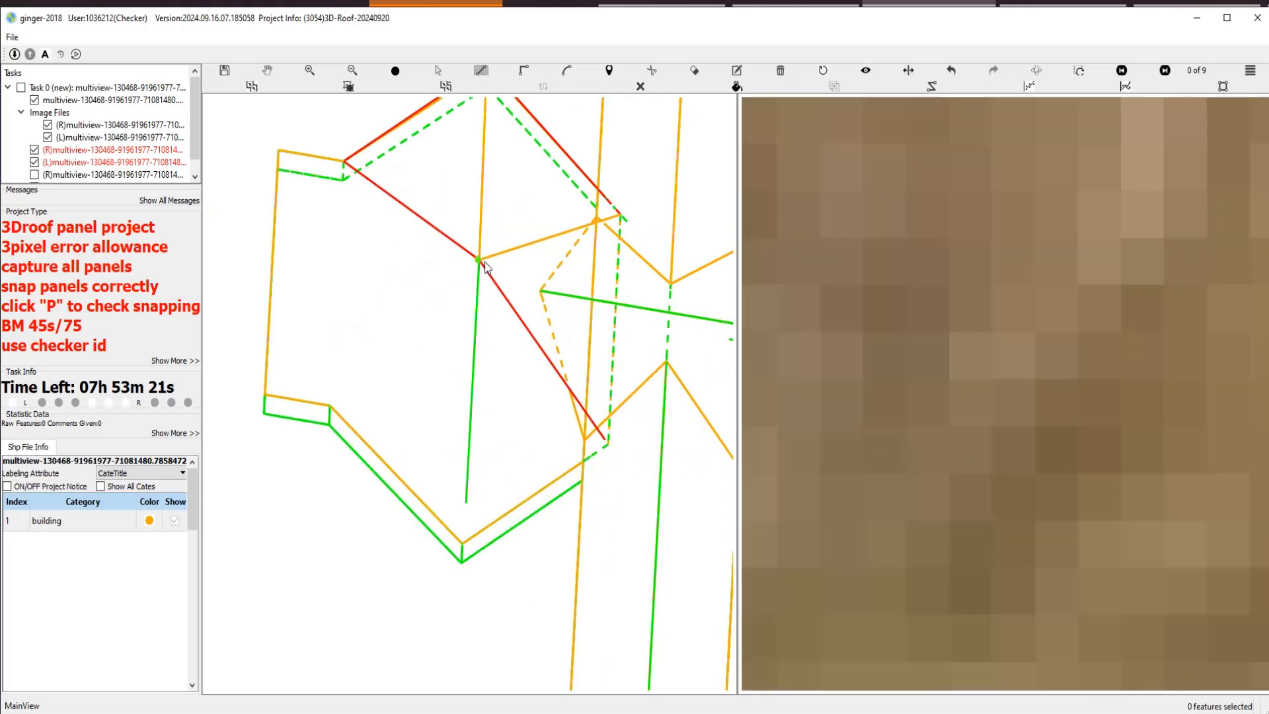
{"action": "scroll", "coordinate": [611, 429], "scroll_direction": "up", "scroll_amount": 3}
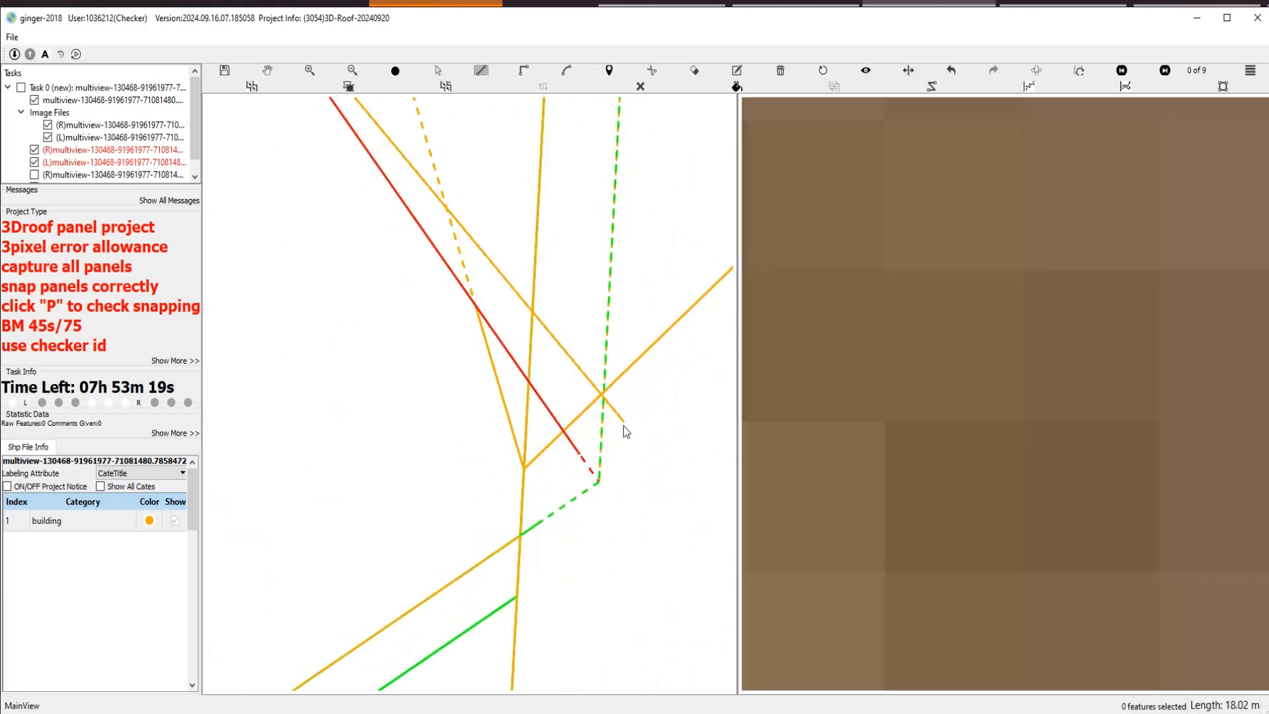
Draw a triangular roof panel from the tower apex through the dashed corner beside the long roof to the tower's lowest corner.
{"action": "scroll", "coordinate": [605, 474], "scroll_direction": "down", "scroll_amount": 2}
{"action": "scroll", "coordinate": [601, 481], "scroll_direction": "down", "scroll_amount": 3}
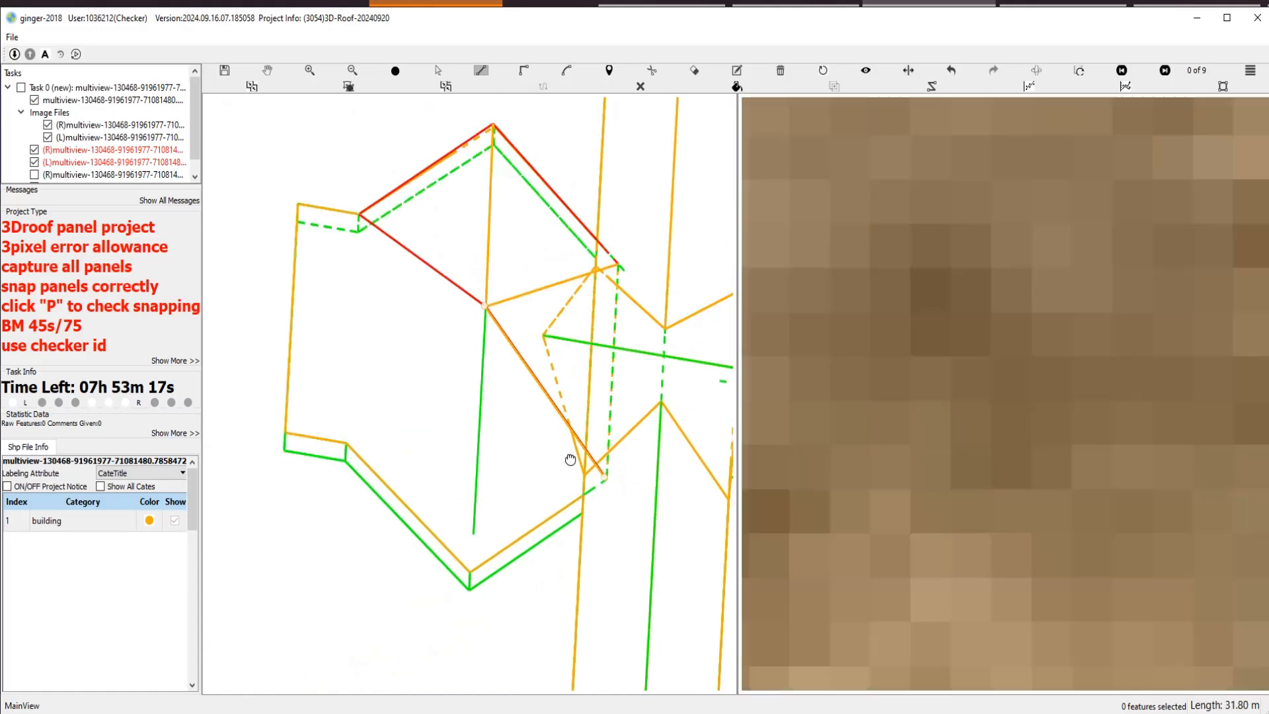
{"action": "left_click_drag", "start_coordinate": [570, 459], "coordinate": [669, 415]}
{"action": "left_click", "coordinate": [587, 531]}
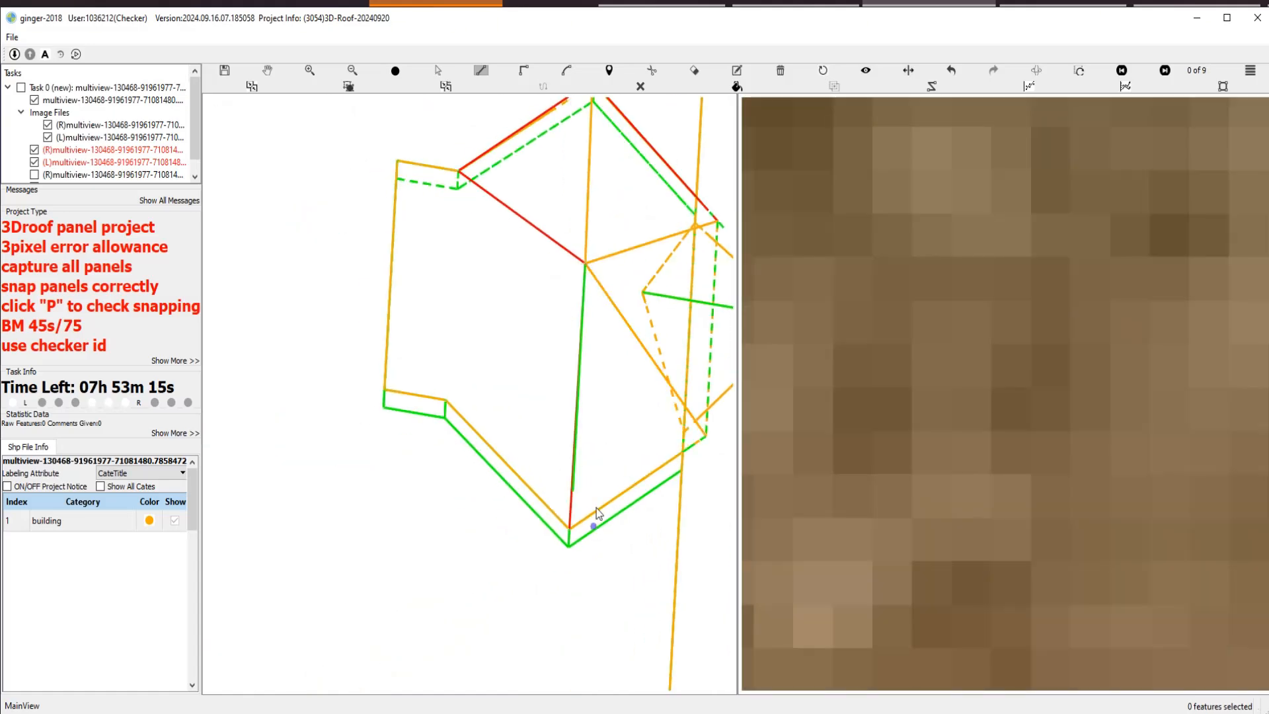
Delete the two triangular roof panels that share the hip from the tower apex to its topmost corner.
{"action": "key", "text": "space"}
{"action": "left_click_drag", "start_coordinate": [646, 468], "coordinate": [508, 653]}
{"action": "key", "text": "Escape"}
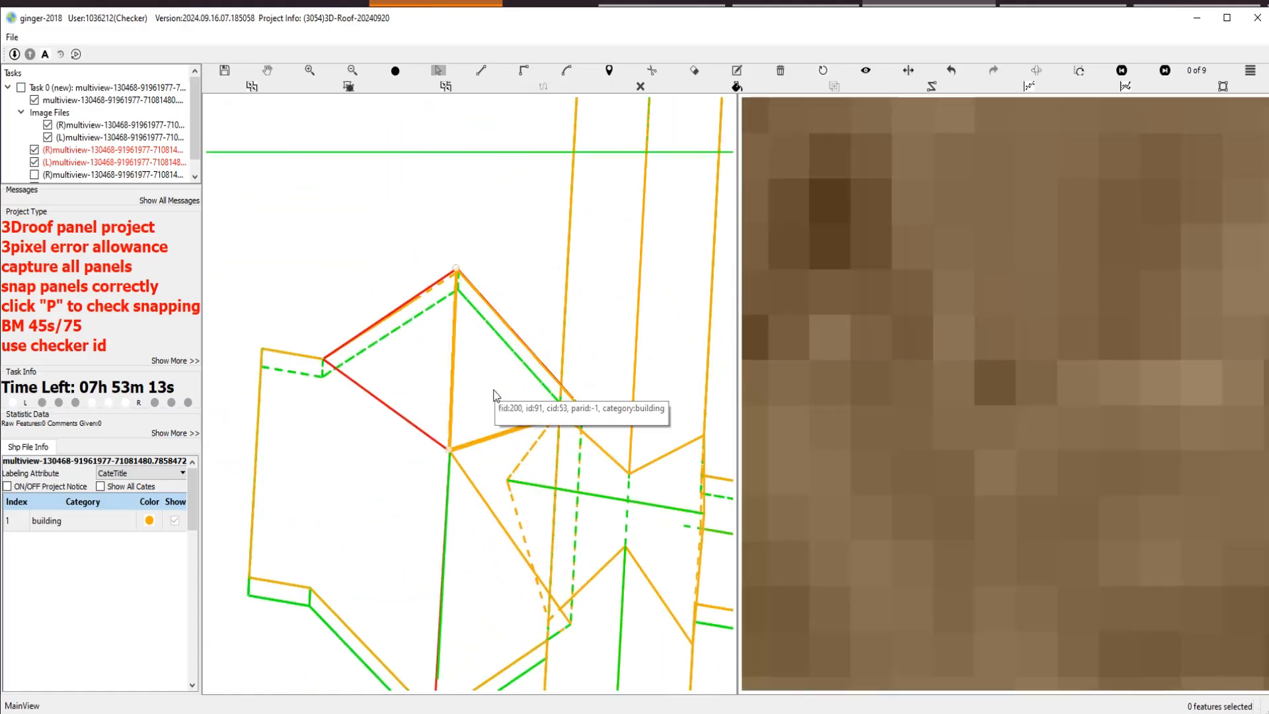
{"action": "scroll", "coordinate": [505, 364], "scroll_direction": "up", "scroll_amount": 2}
{"action": "left_click", "coordinate": [367, 312]}
{"action": "key", "text": "Delete"}
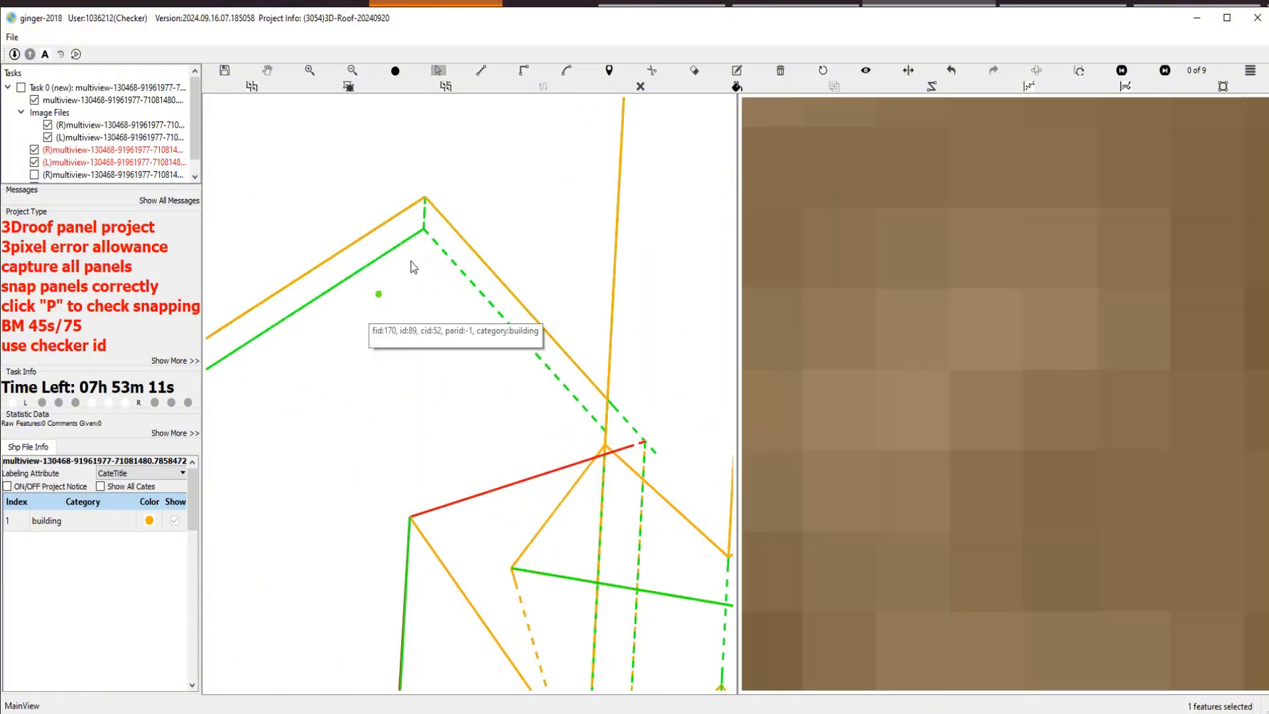
Redraw the triangular panel from the tower's topmost corner through the right dashed corner to the apex.
{"action": "key", "text": "l"}
{"action": "left_click", "coordinate": [424, 197]}
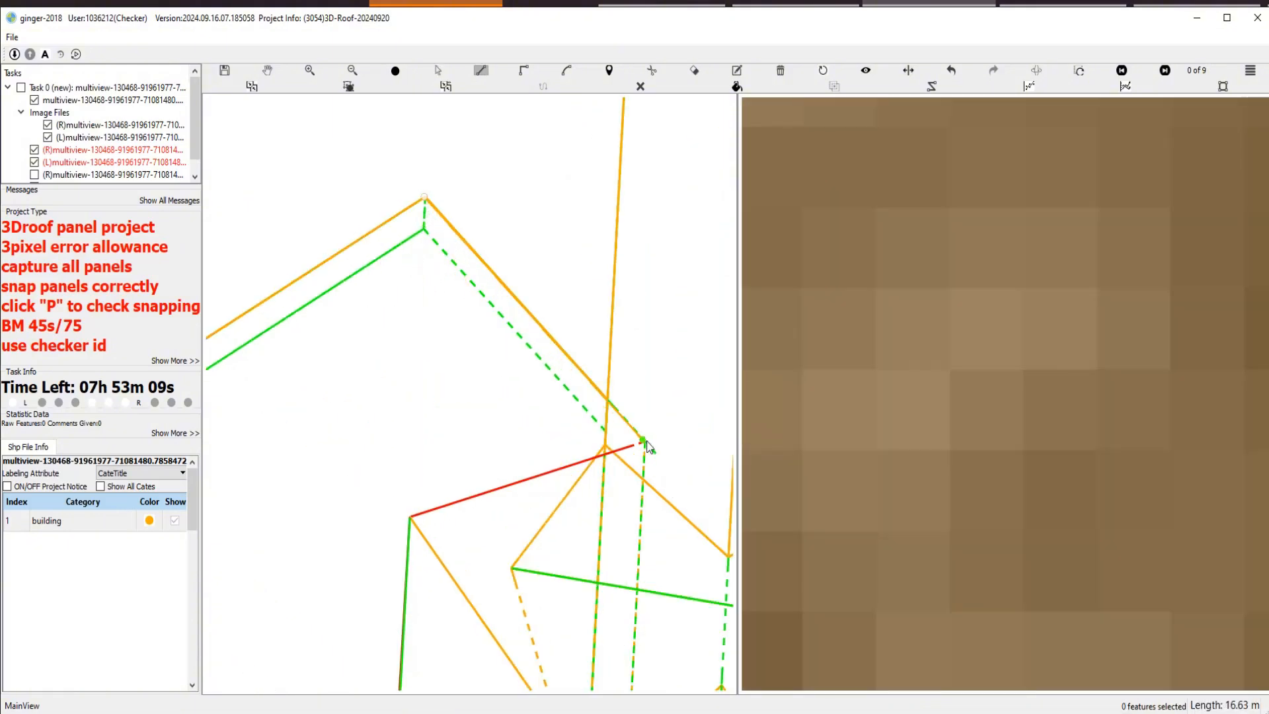
{"action": "double_click", "coordinate": [418, 516]}
{"action": "scroll", "coordinate": [456, 514], "scroll_direction": "down", "scroll_amount": 1}
Draw the adjacent triangular panel through the tower's upper-left inner corner, topmost corner and apex.
{"action": "left_click_drag", "start_coordinate": [419, 513], "coordinate": [559, 405]}
{"action": "key", "text": "s"}
{"action": "key", "text": "l"}
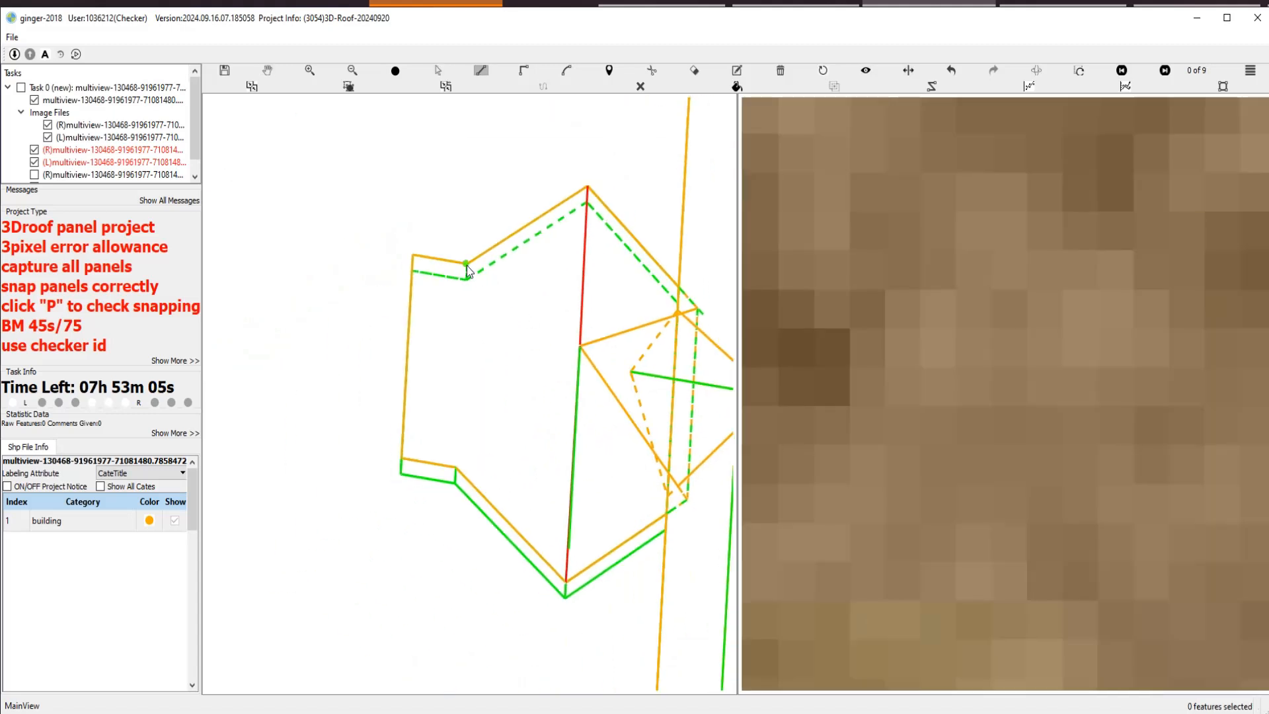
{"action": "left_click", "coordinate": [466, 264]}
{"action": "left_click", "coordinate": [585, 187]}
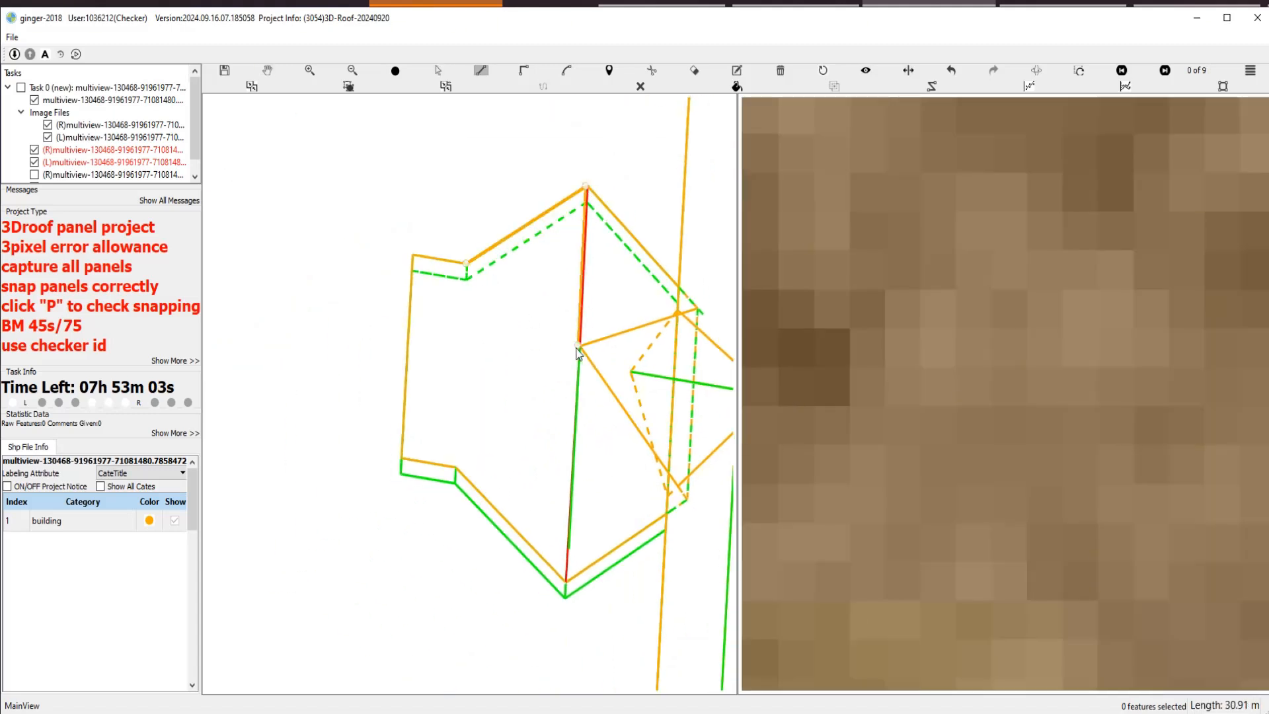
{"action": "double_click", "coordinate": [577, 348]}
Draw the lower-left triangular panel joining the tower's lower-left inner corner, the apex and the lowest corner.
{"action": "left_click_drag", "start_coordinate": [598, 399], "coordinate": [557, 285]}
{"action": "left_click", "coordinate": [416, 353]}
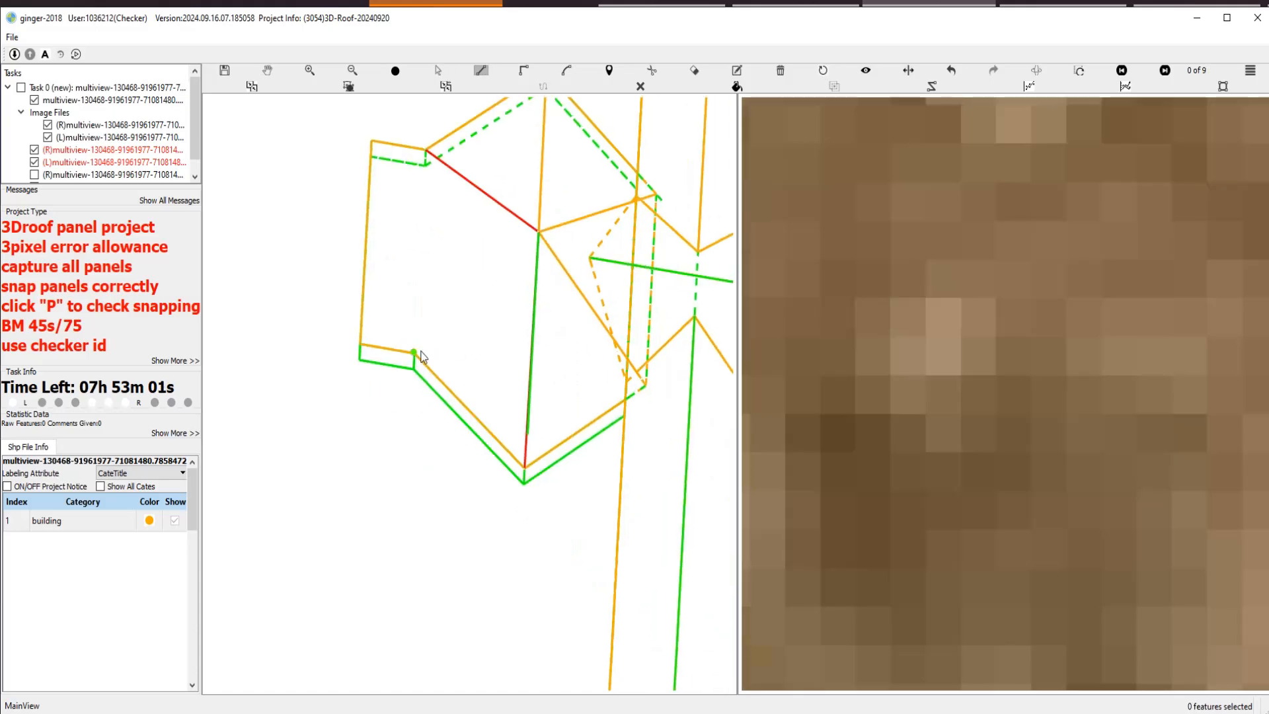
{"action": "left_click", "coordinate": [538, 233]}
{"action": "double_click", "coordinate": [524, 467]}
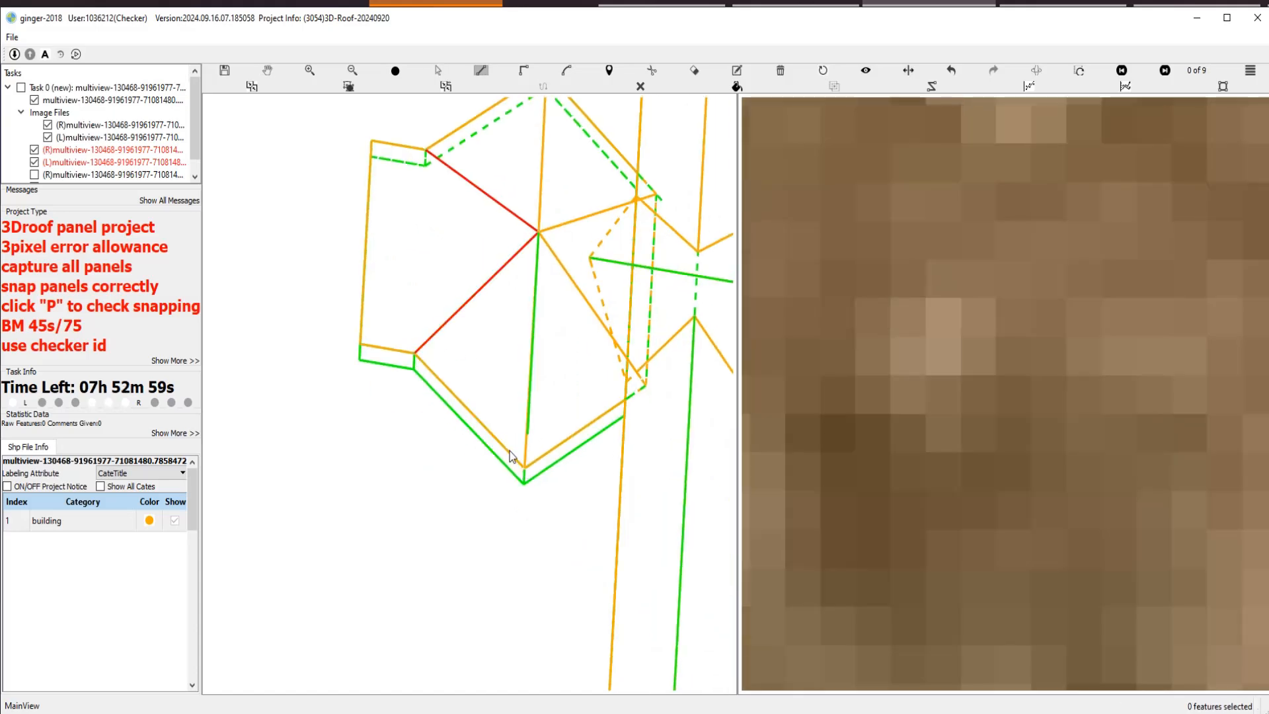
Draw a ridge line about 18 m long from the tower apex along the dark panel's left edge, parallel to the short upper-right eave.
{"action": "key", "text": "space"}
{"action": "left_click_drag", "start_coordinate": [467, 355], "coordinate": [563, 474]}
{"action": "scroll", "coordinate": [605, 355], "scroll_direction": "up", "scroll_amount": 5}
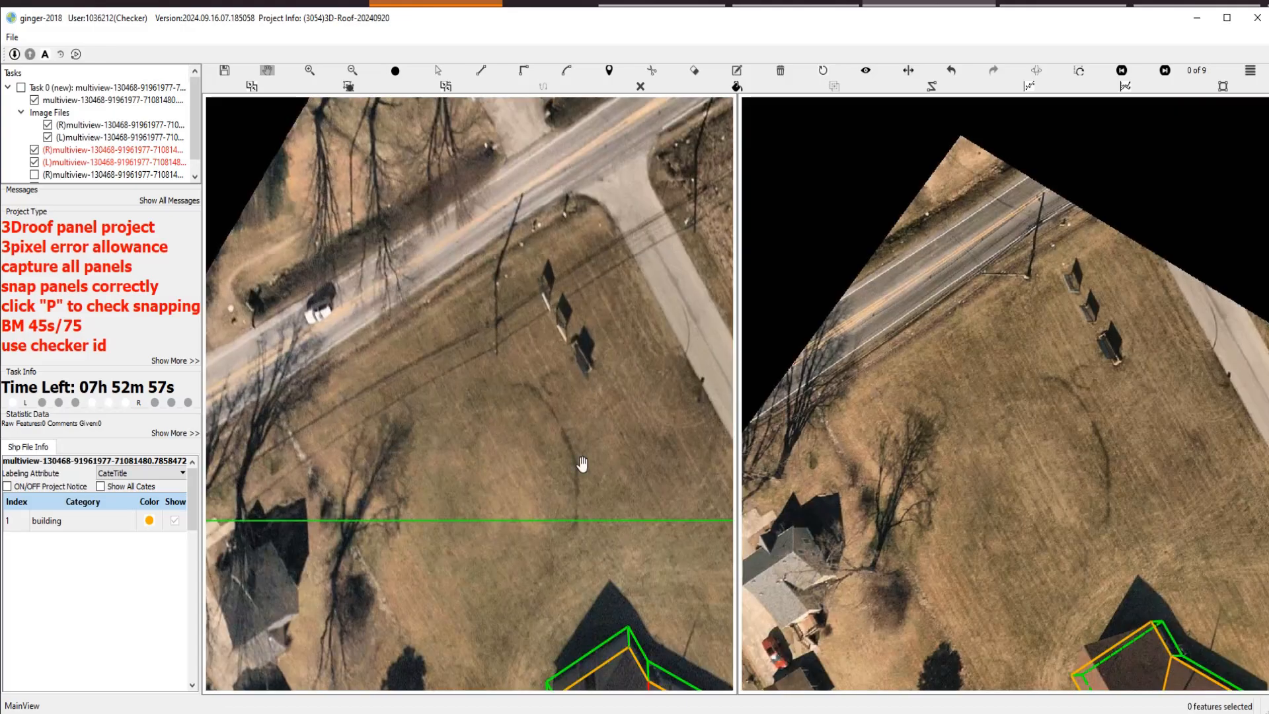
{"action": "left_click_drag", "start_coordinate": [580, 462], "coordinate": [529, 311]}
{"action": "scroll", "coordinate": [529, 311], "scroll_direction": "up", "scroll_amount": 3}
{"action": "key", "text": "Escape"}
{"action": "scroll", "coordinate": [529, 313], "scroll_direction": "up", "scroll_amount": 3}
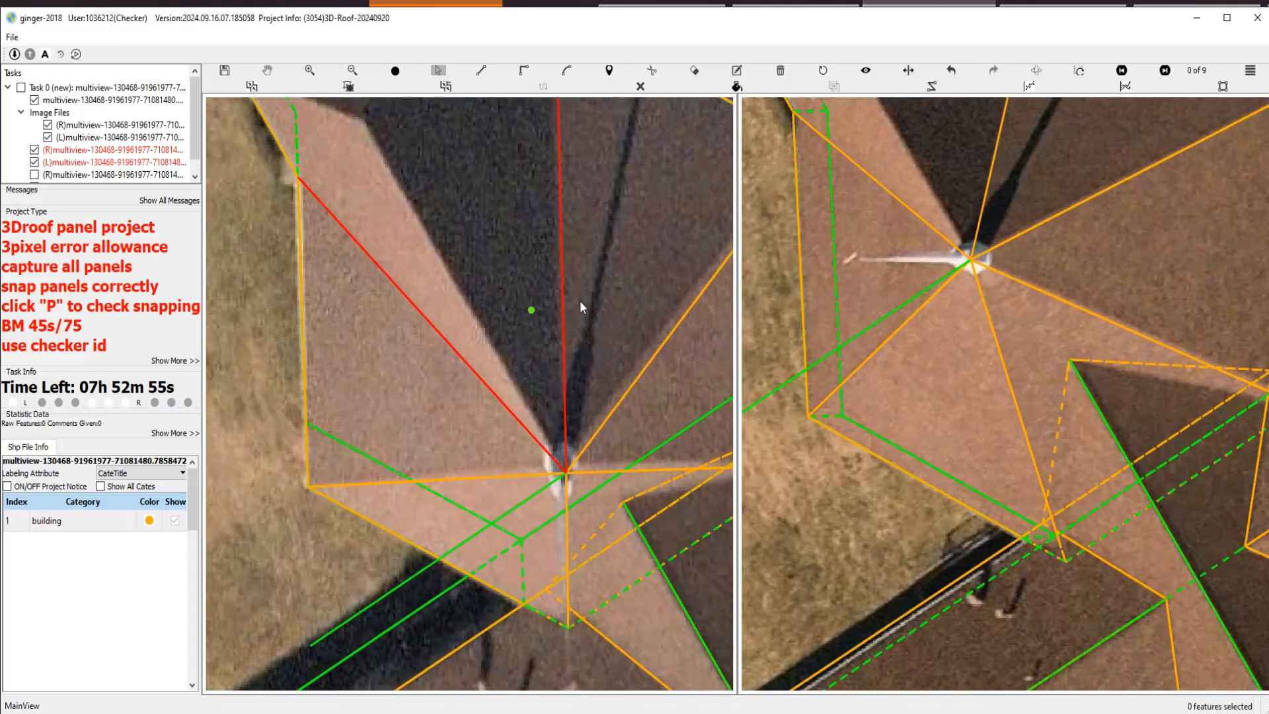
{"action": "key", "text": "p"}
{"action": "left_click_drag", "start_coordinate": [492, 256], "coordinate": [572, 395]}
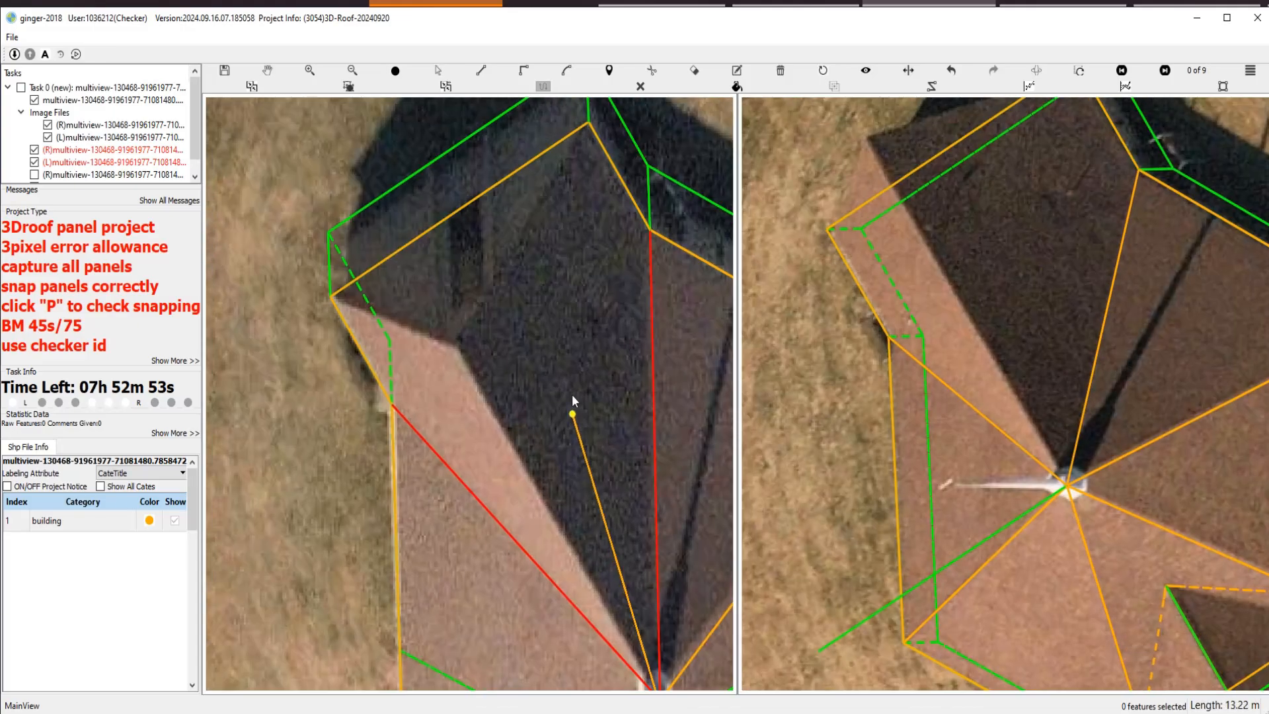
{"action": "left_click", "coordinate": [621, 190]}
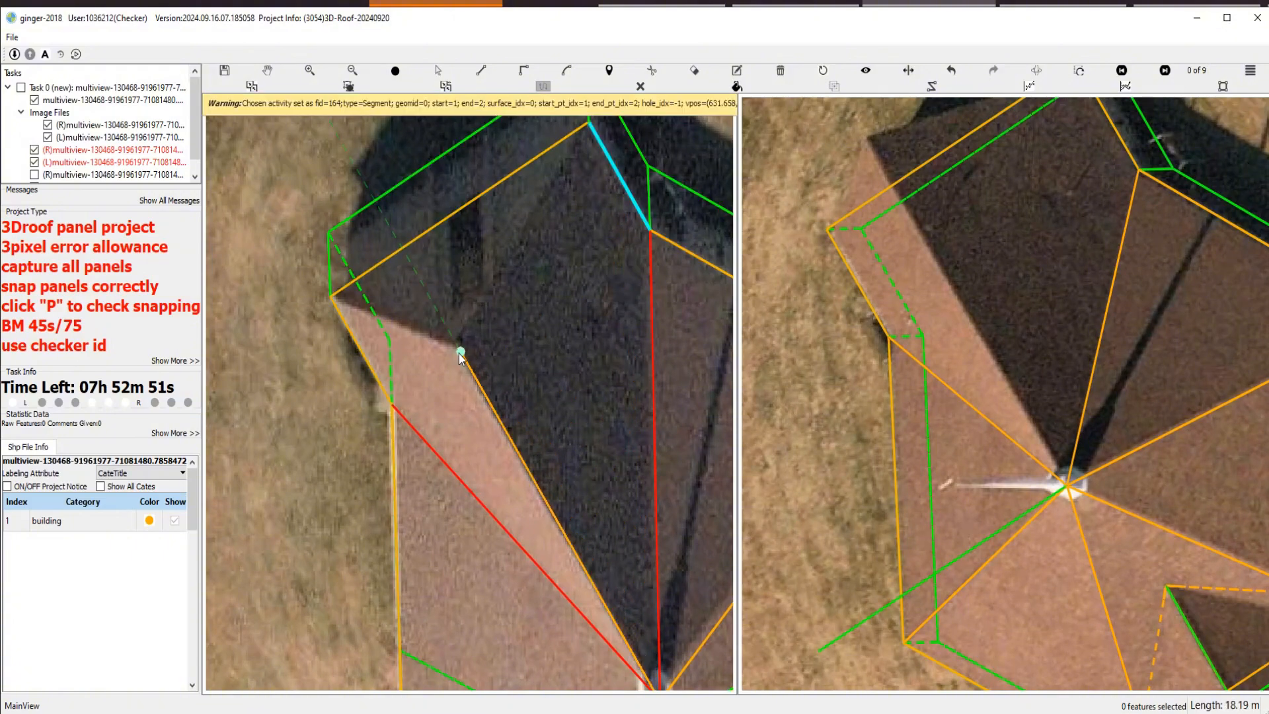
{"action": "left_click", "coordinate": [455, 344]}
{"action": "key", "text": "l"}
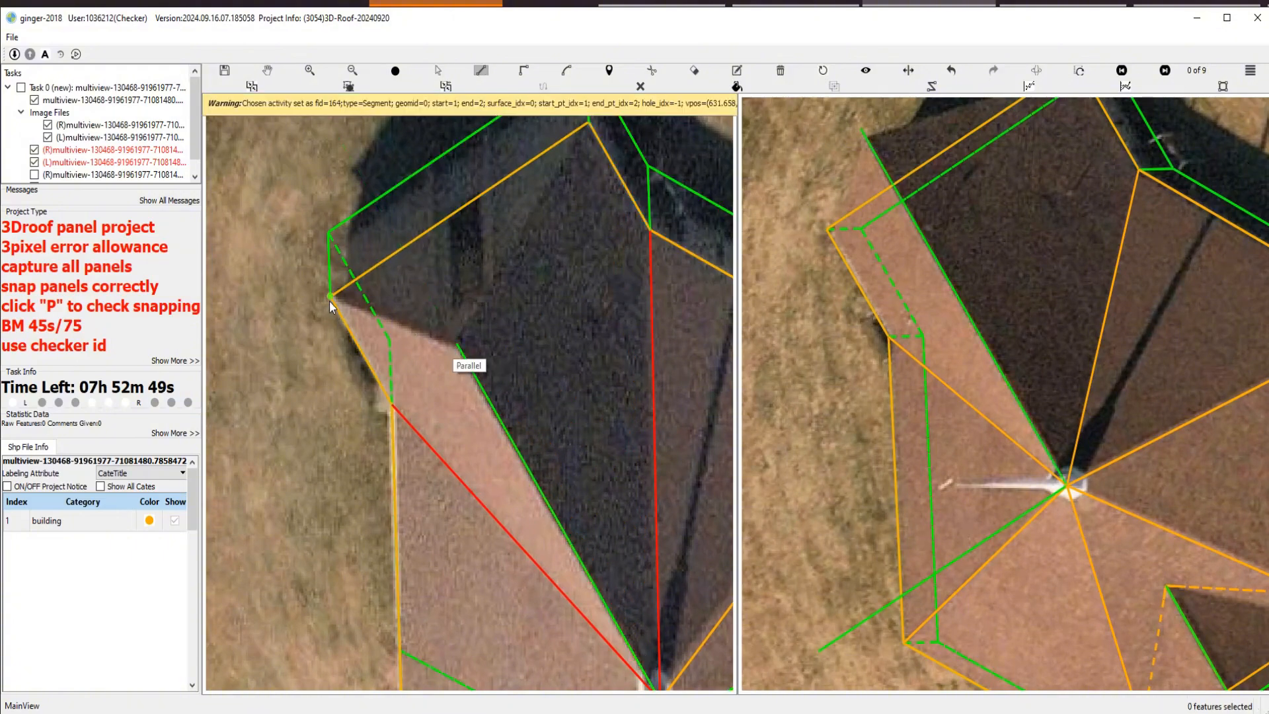
{"action": "left_click", "coordinate": [330, 298]}
{"action": "key", "text": "Escape"}
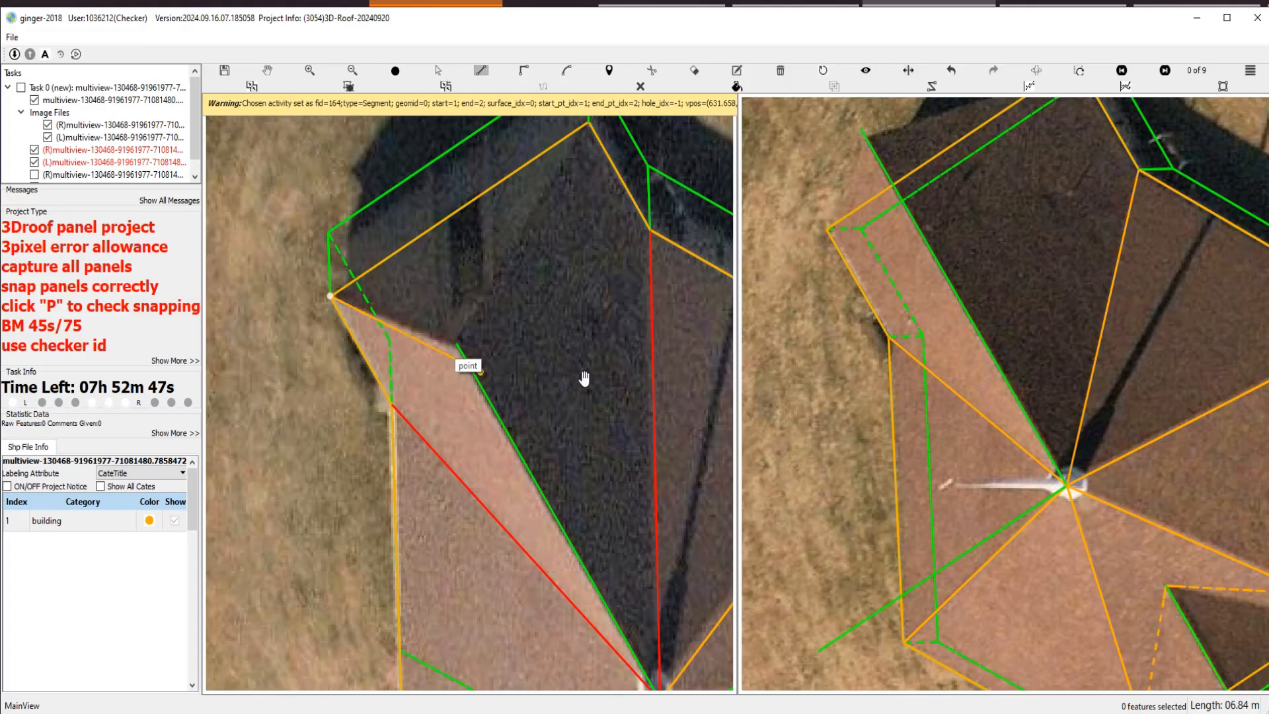
{"action": "key", "text": "s"}
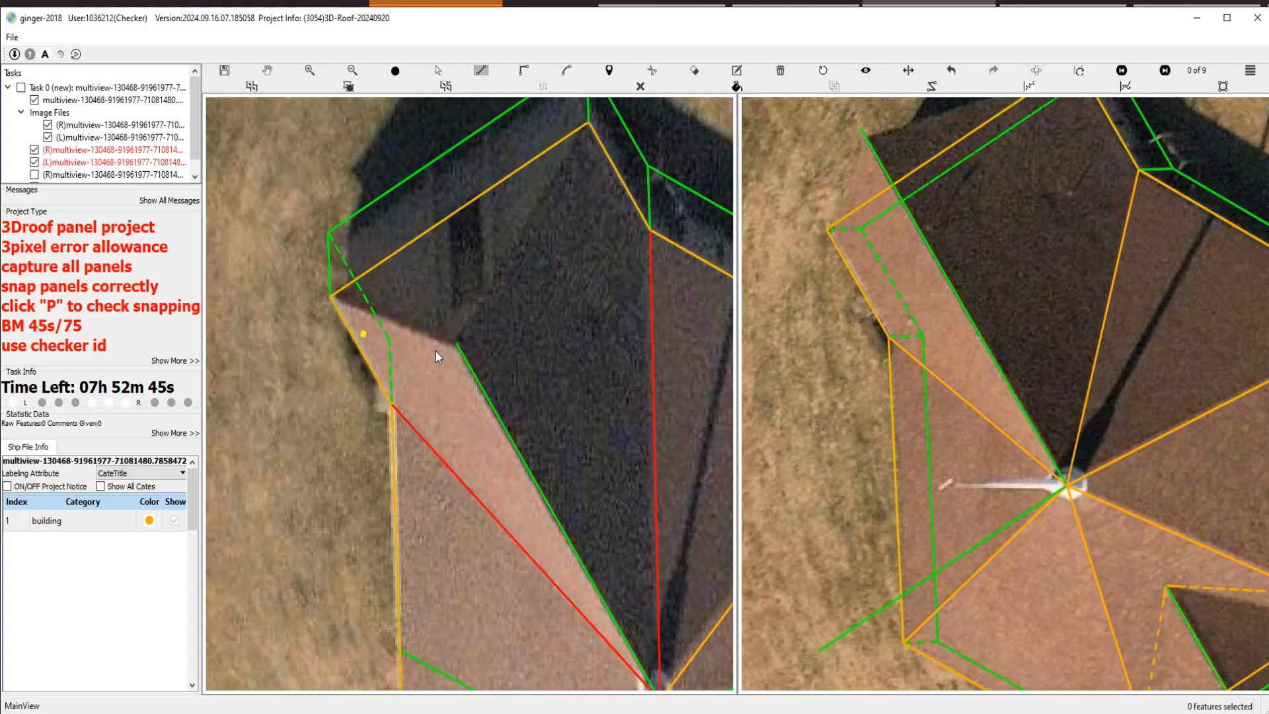
{"action": "scroll", "coordinate": [462, 351], "scroll_direction": "up", "scroll_amount": 3}
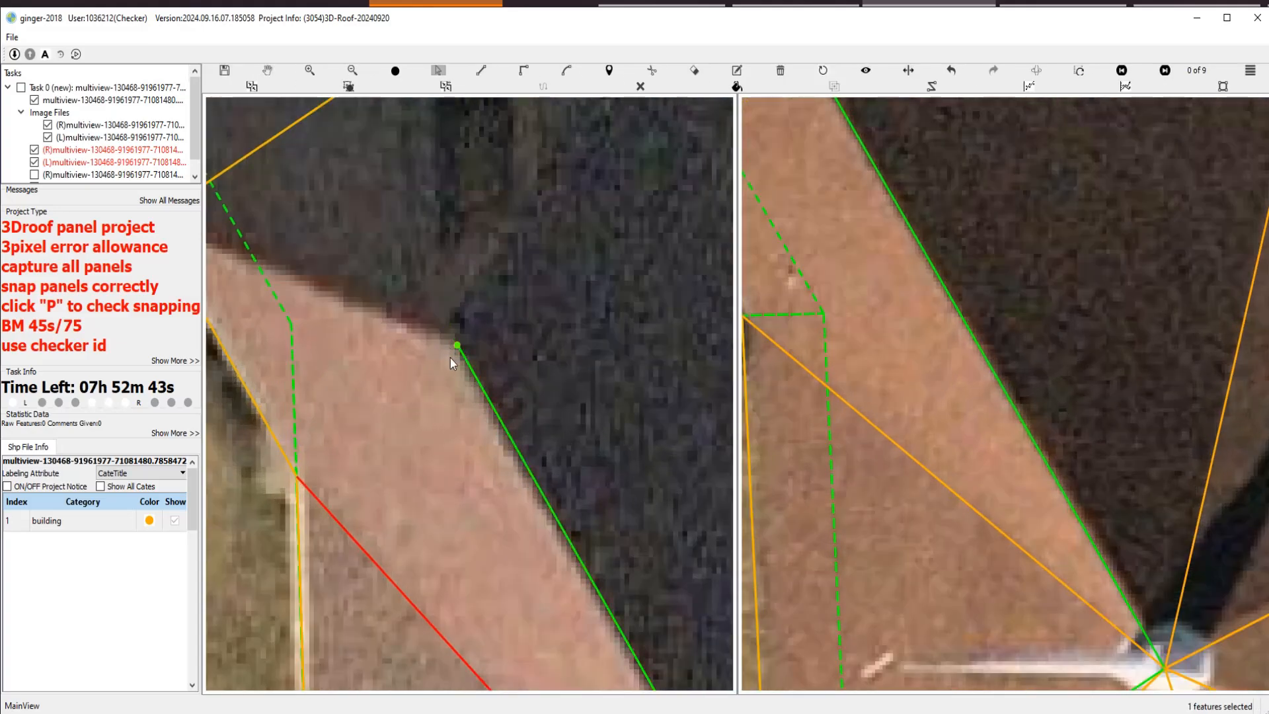
Draw a triangular end panel through the tower's far-left eave corner, the free end of the ridge and the topmost eave corner.
{"action": "scroll", "coordinate": [450, 358], "scroll_direction": "down", "scroll_amount": 4}
{"action": "key", "text": "l"}
{"action": "left_click", "coordinate": [389, 350]}
{"action": "left_click", "coordinate": [468, 382]}
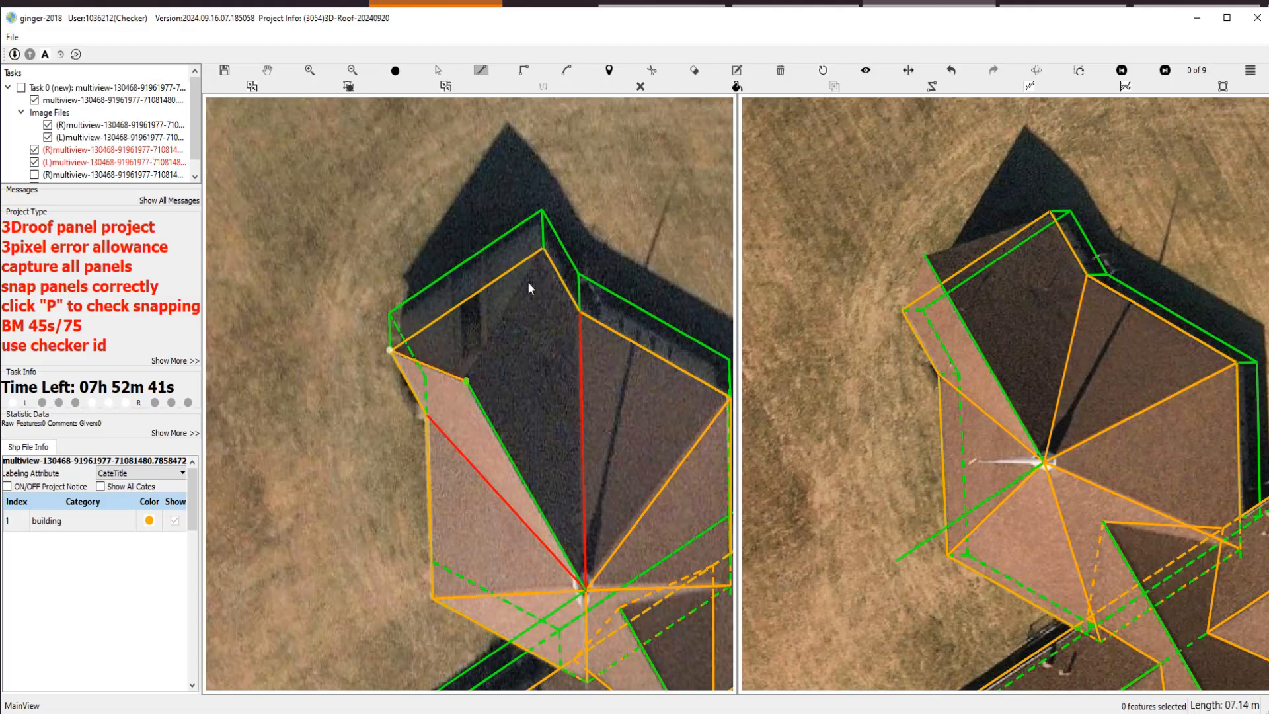
{"action": "double_click", "coordinate": [543, 248]}
Draw the narrow light panel through the far-left eave corner, ridge end, tower apex and inner-left eave corner.
{"action": "scroll", "coordinate": [453, 292], "scroll_direction": "up", "scroll_amount": 3}
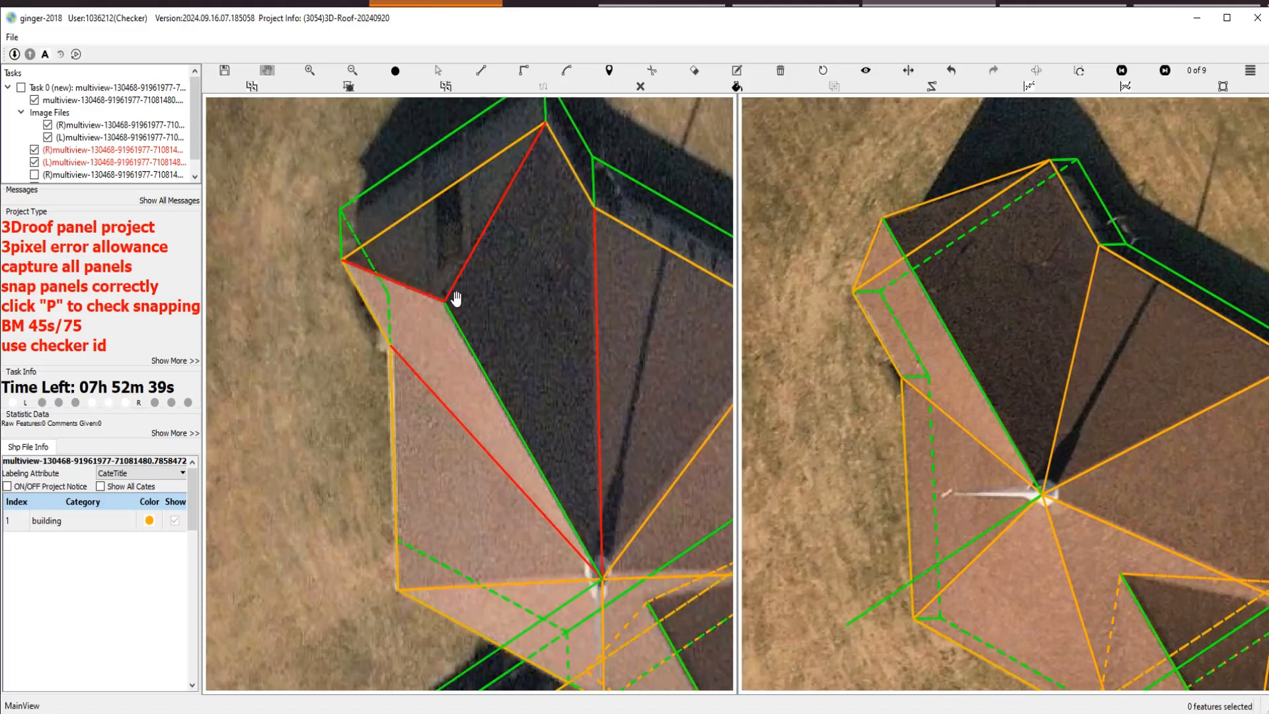
{"action": "left_click", "coordinate": [343, 238]}
{"action": "left_click", "coordinate": [441, 278]}
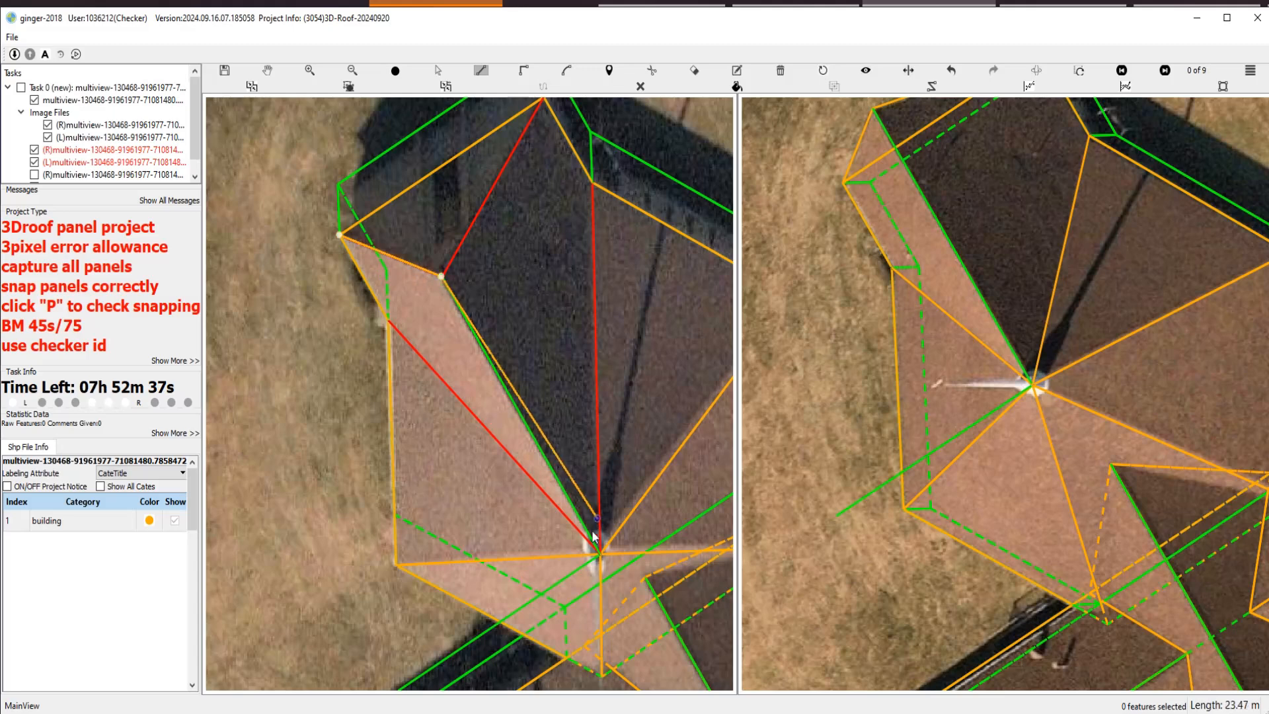
{"action": "double_click", "coordinate": [389, 322]}
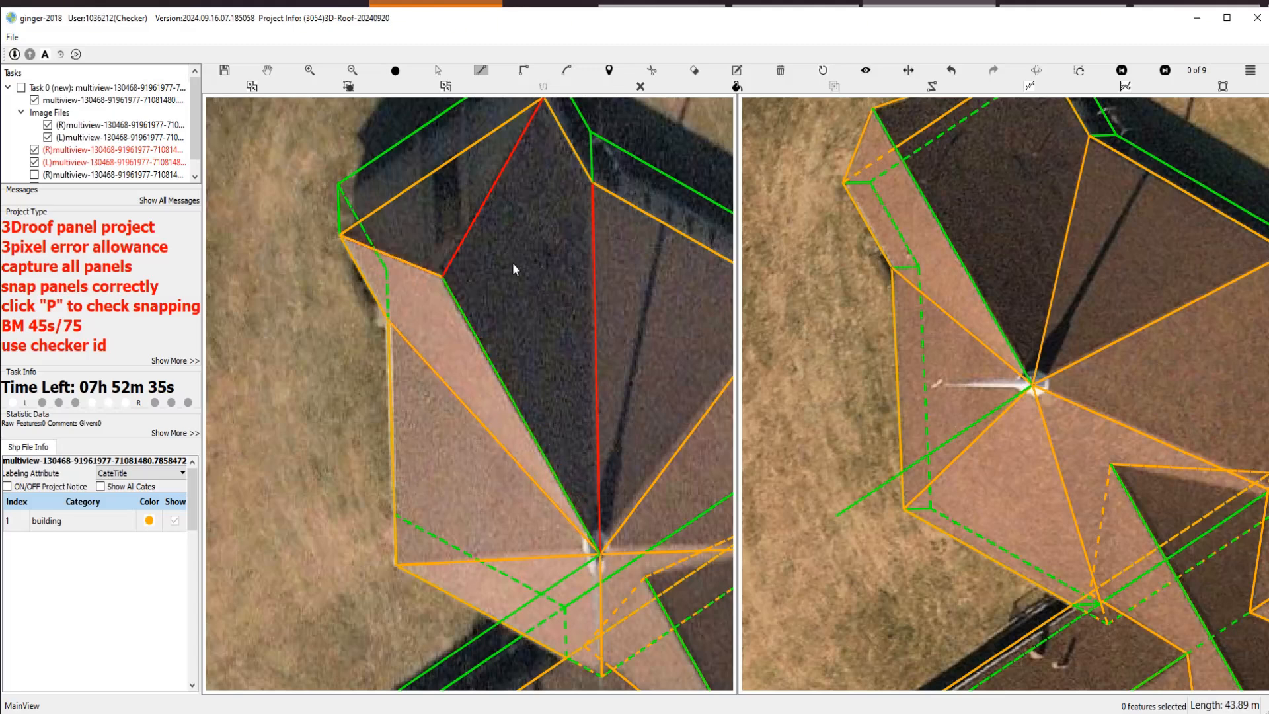
Draw the dark four-sided panel through the topmost eave corner, ridge end, tower apex and inner-right eave corner.
{"action": "left_click_drag", "start_coordinate": [513, 263], "coordinate": [495, 341]}
{"action": "left_click", "coordinate": [524, 175]}
{"action": "left_click", "coordinate": [424, 353]}
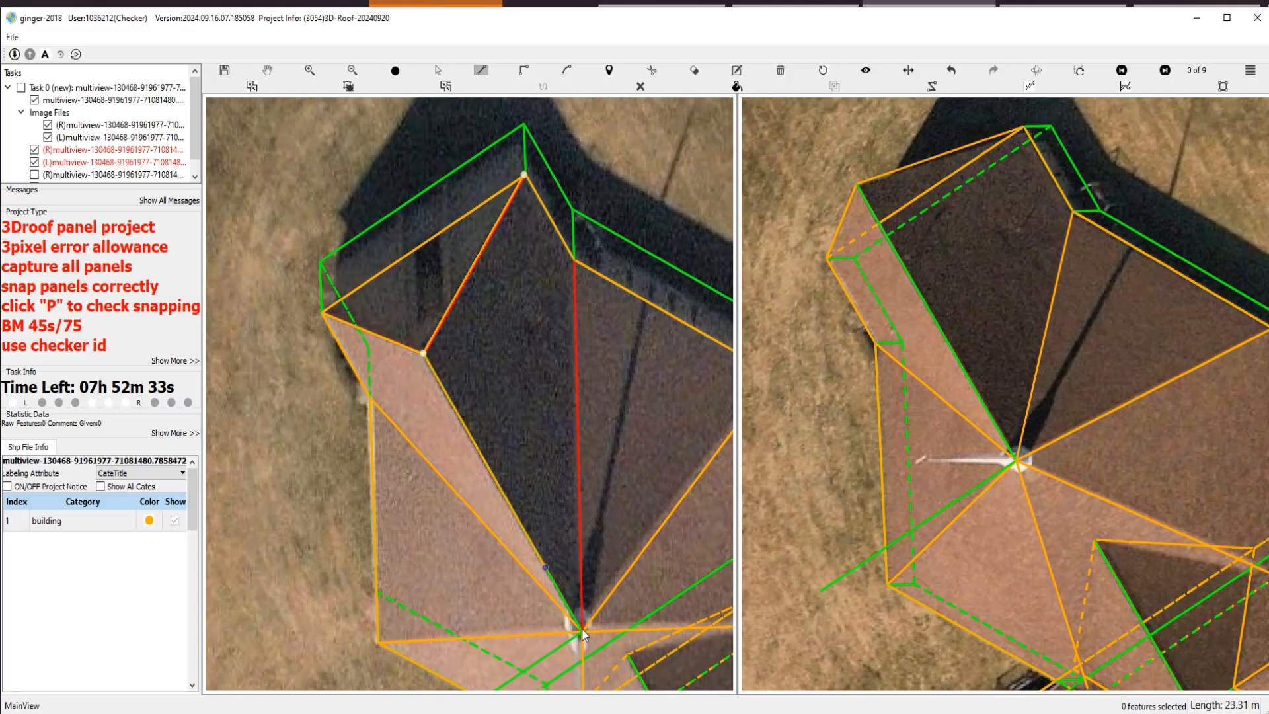
{"action": "left_click", "coordinate": [580, 629]}
{"action": "double_click", "coordinate": [573, 261]}
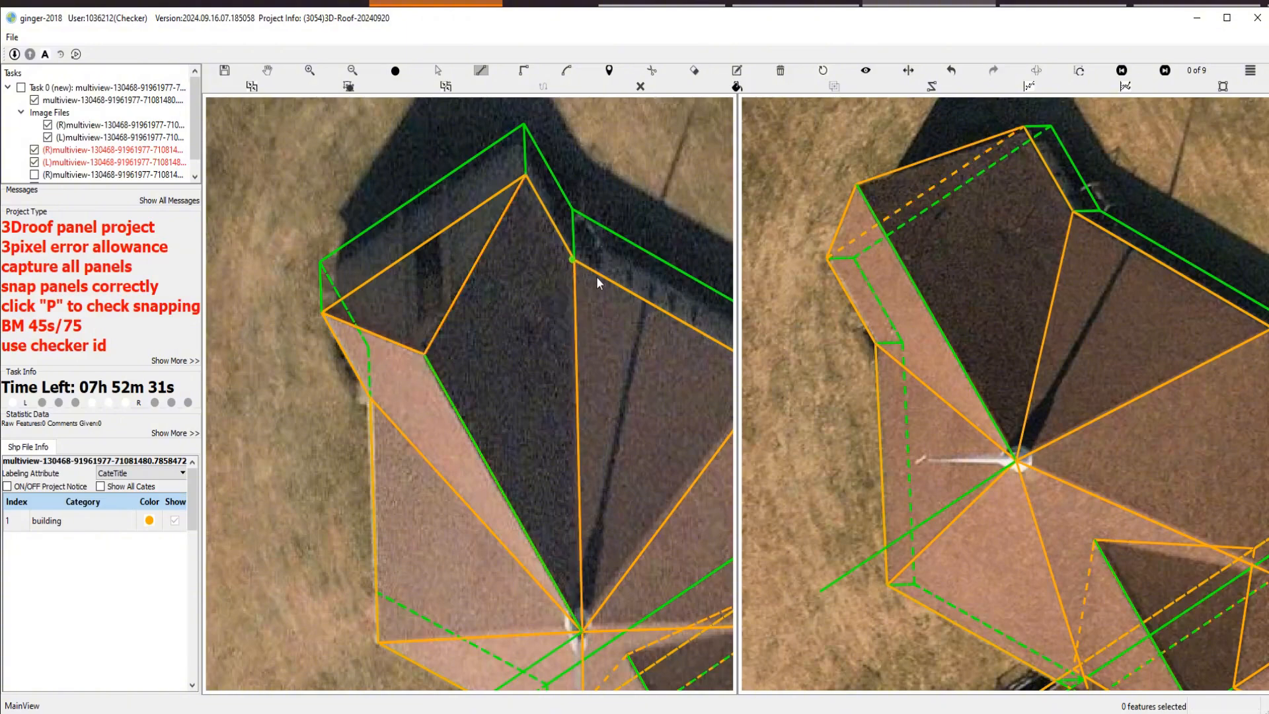
Hide the panel overlays and examine the bare imagery where the tower roof meets the long roof.
{"action": "scroll", "coordinate": [586, 308], "scroll_direction": "down", "scroll_amount": 1}
{"action": "key", "text": "space"}
{"action": "left_click_drag", "start_coordinate": [600, 304], "coordinate": [588, 170]}
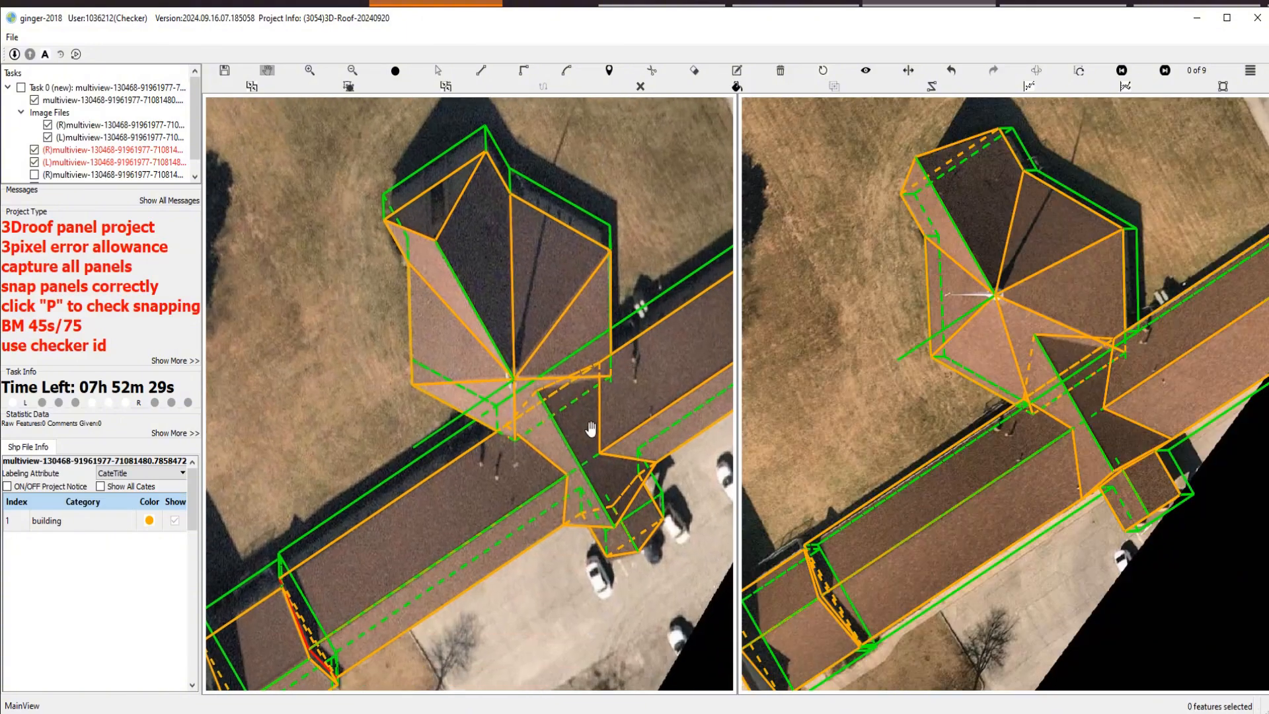
{"action": "scroll", "coordinate": [590, 428], "scroll_direction": "up", "scroll_amount": 1}
{"action": "left_click_drag", "start_coordinate": [575, 416], "coordinate": [575, 414]}
{"action": "key", "text": "h"}
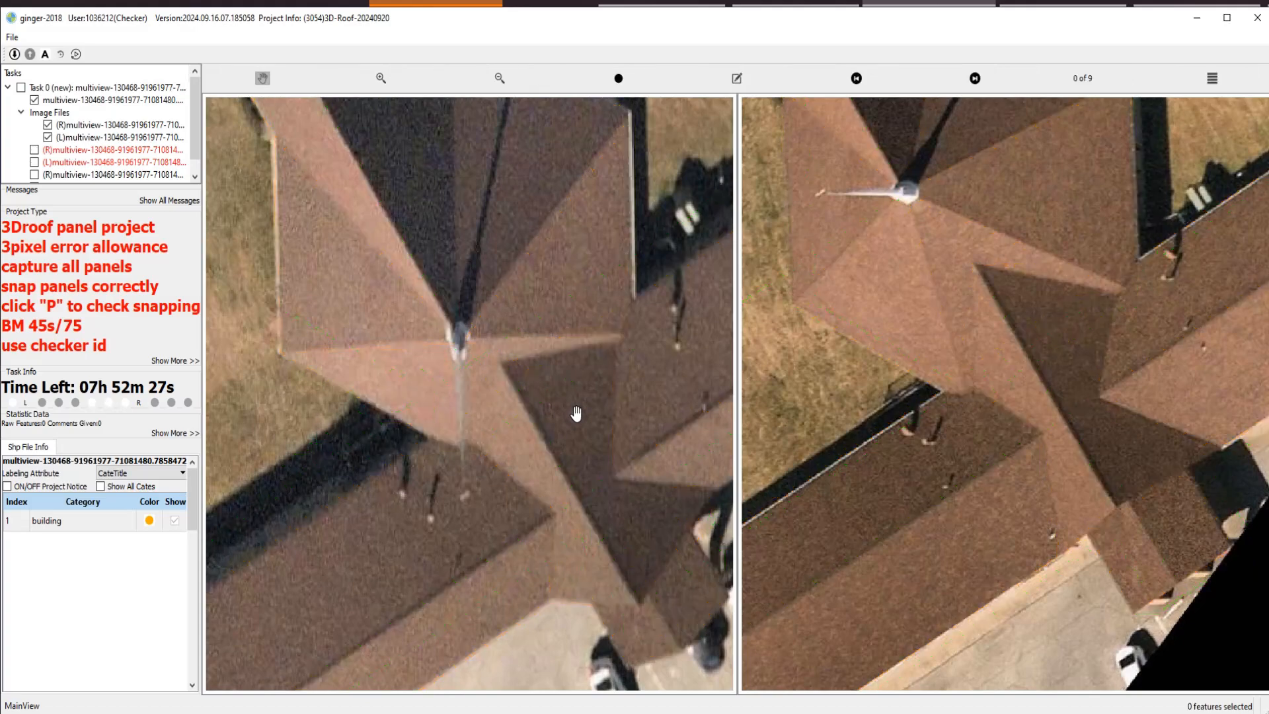
Show the panel overlays, try moving the dark valley panel's upper corner onto the tower's lower-right eave corner, and delete the adjacent triangular panel.
{"action": "key", "text": "h"}
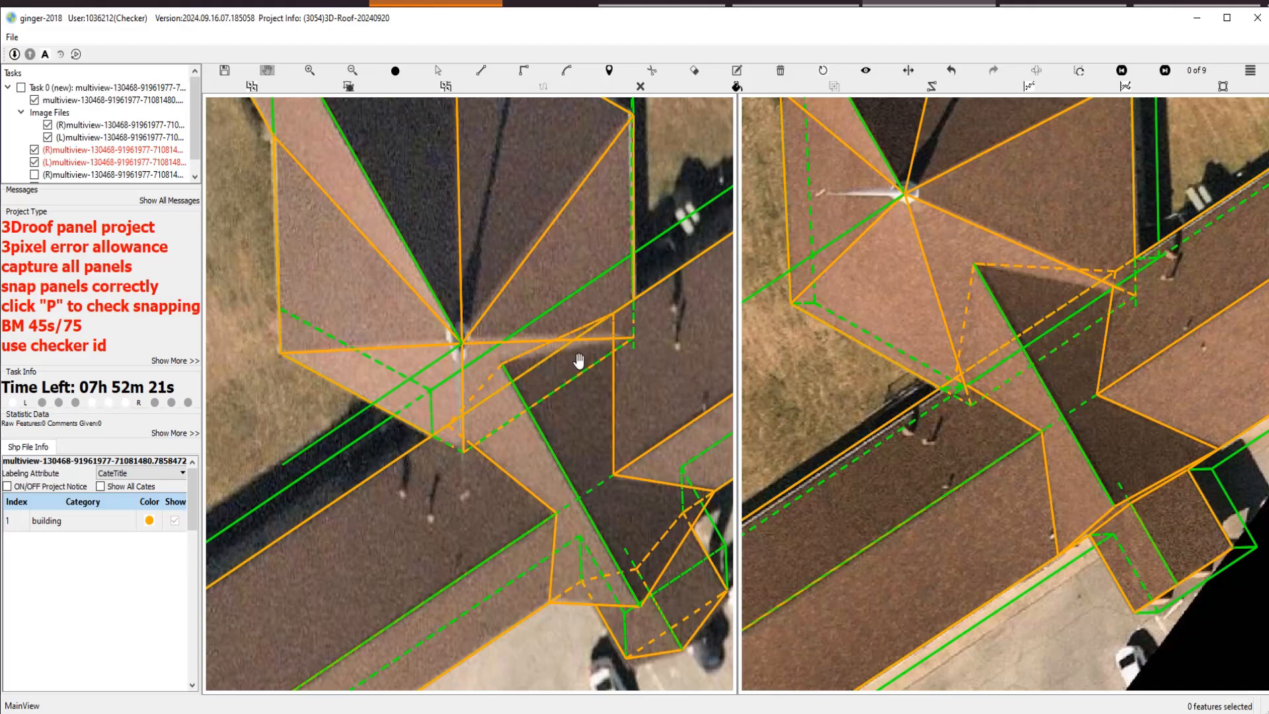
{"action": "scroll", "coordinate": [580, 356], "scroll_direction": "up", "scroll_amount": 2}
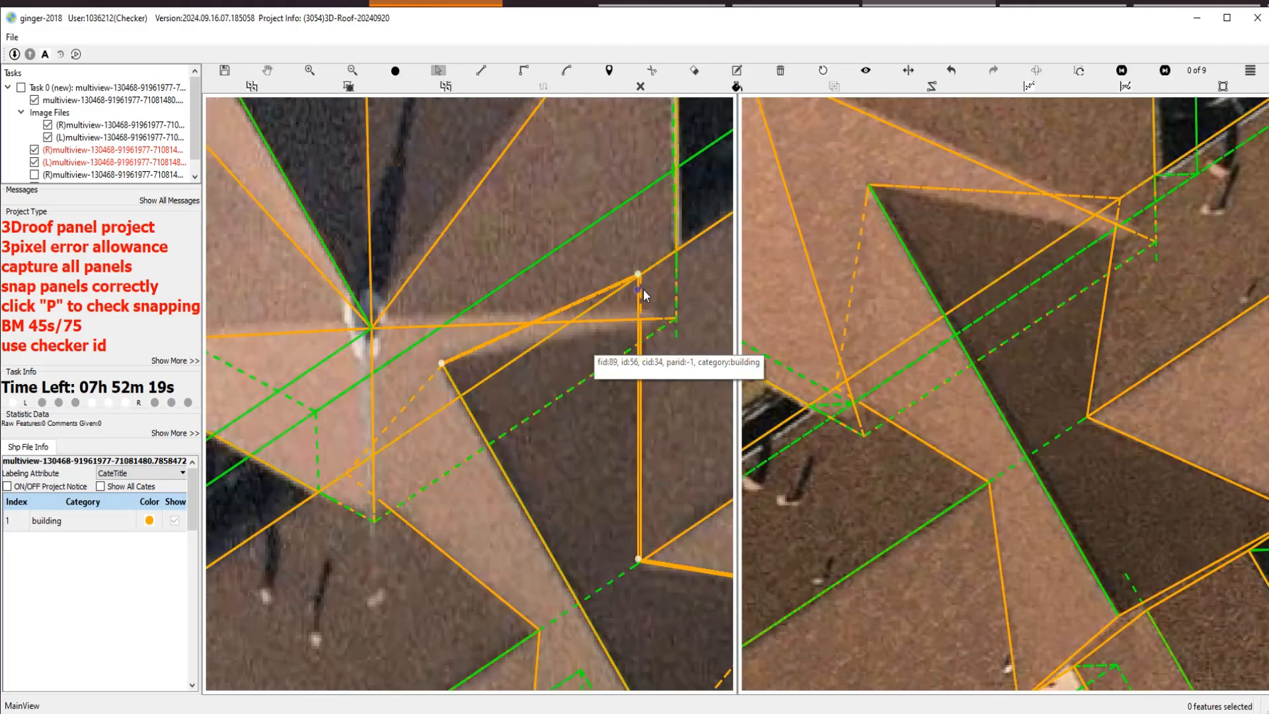
{"action": "left_click_drag", "start_coordinate": [639, 281], "coordinate": [675, 324]}
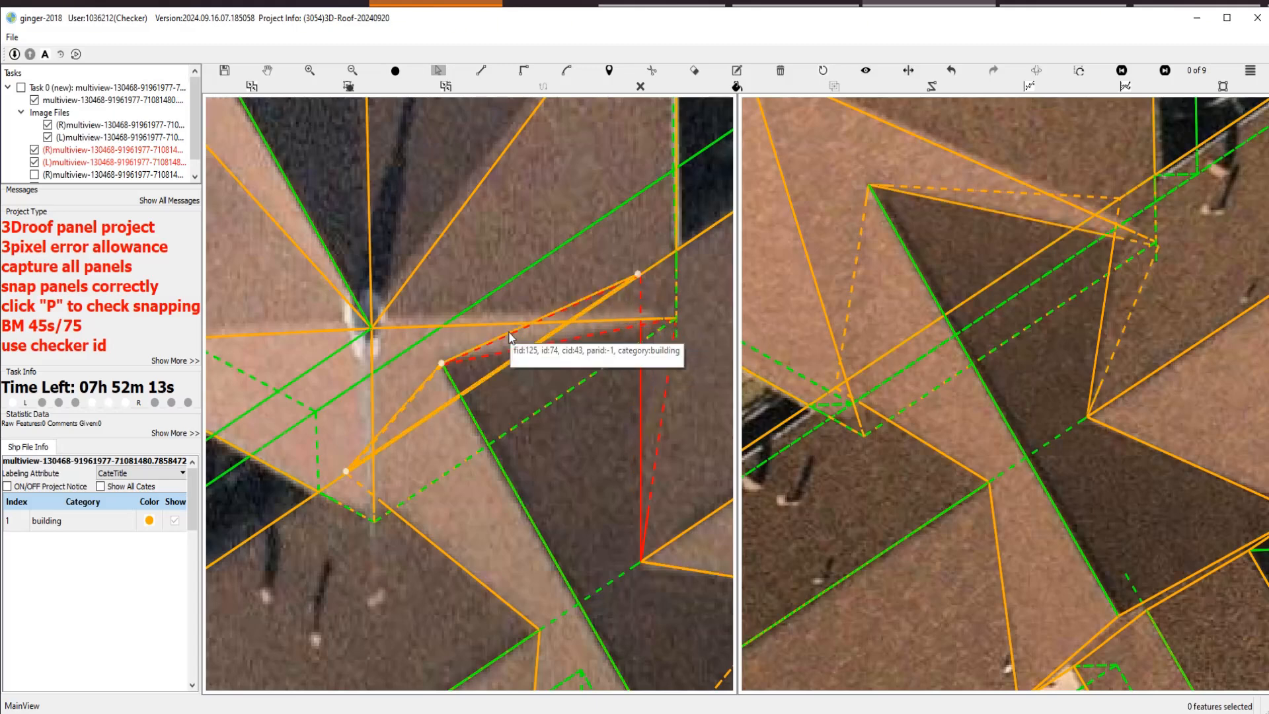
{"action": "key", "text": "Delete"}
Try to snap the light sloping panel's lower-left corner onto the tower's bottom eave corner.
{"action": "key", "text": "space"}
{"action": "left_click_drag", "start_coordinate": [380, 520], "coordinate": [431, 472]}
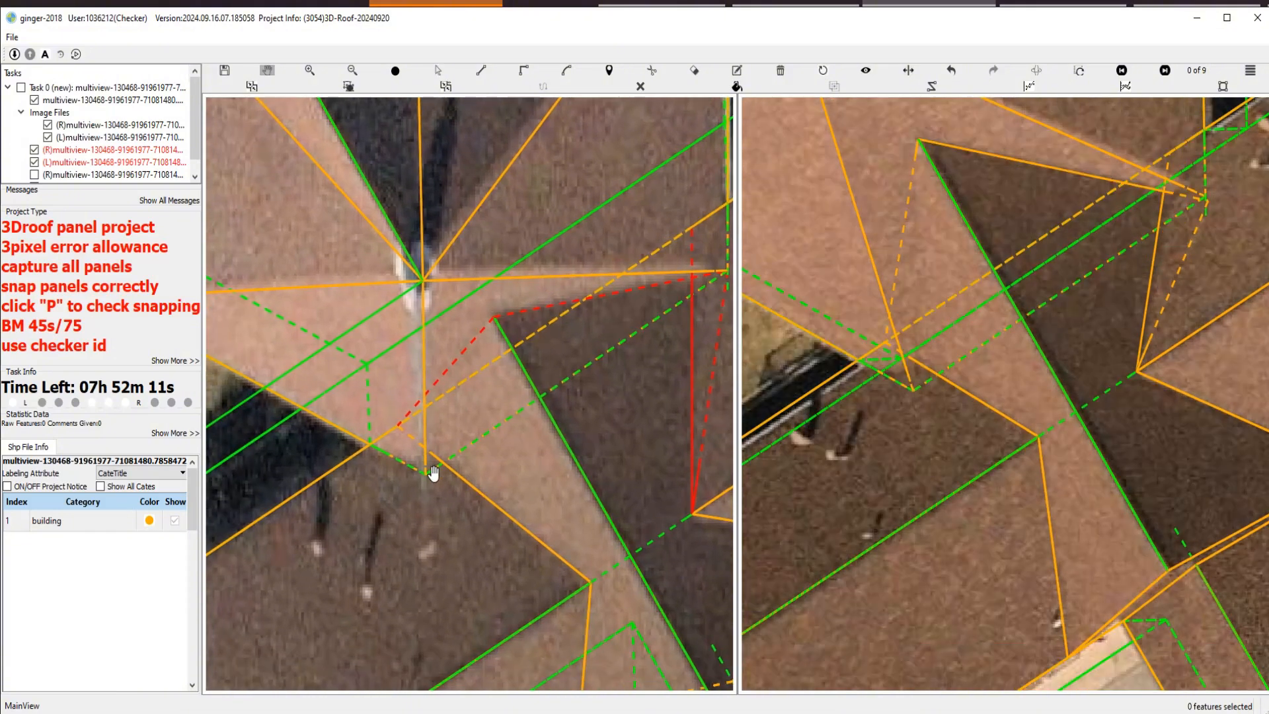
{"action": "left_click_drag", "start_coordinate": [399, 425], "coordinate": [426, 471]}
{"action": "left_click", "coordinate": [456, 473]}
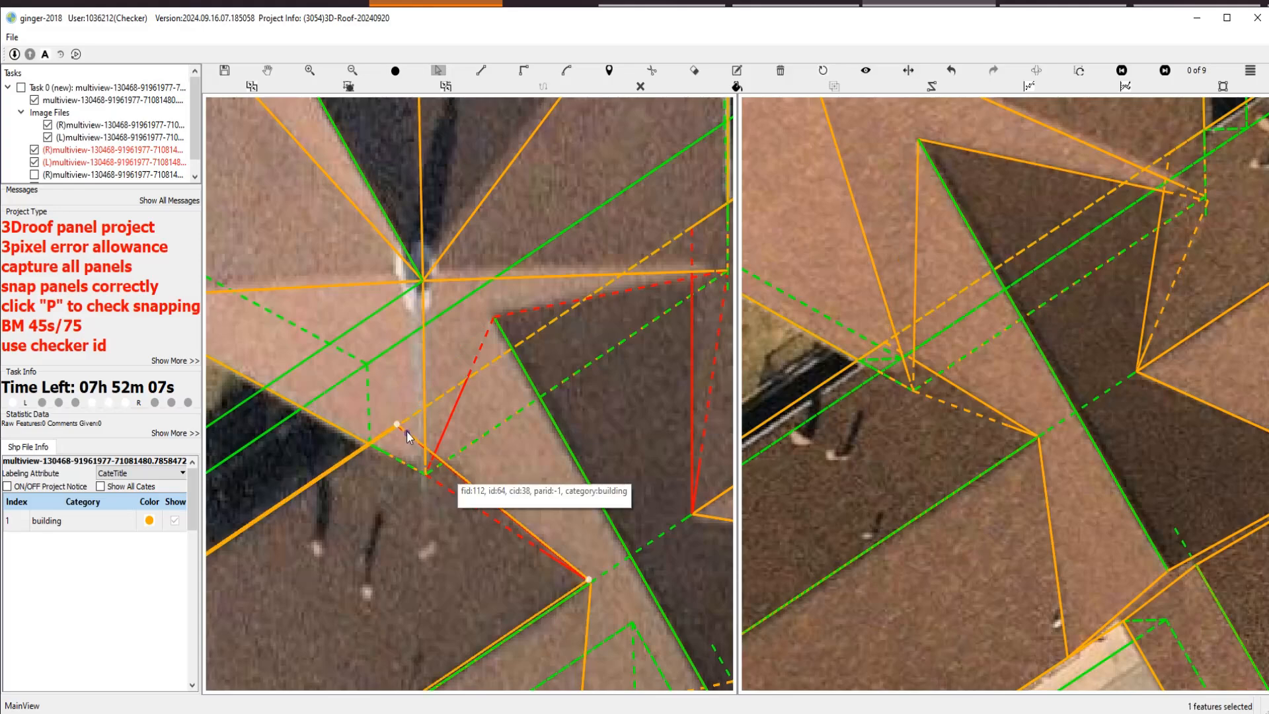
Move the long roof's dark panel corner onto the tower's lower-left eave line and add a corner along the panel's end edge.
{"action": "scroll", "coordinate": [505, 496], "scroll_direction": "down", "scroll_amount": 1}
{"action": "key", "text": "h"}
{"action": "key", "text": "h"}
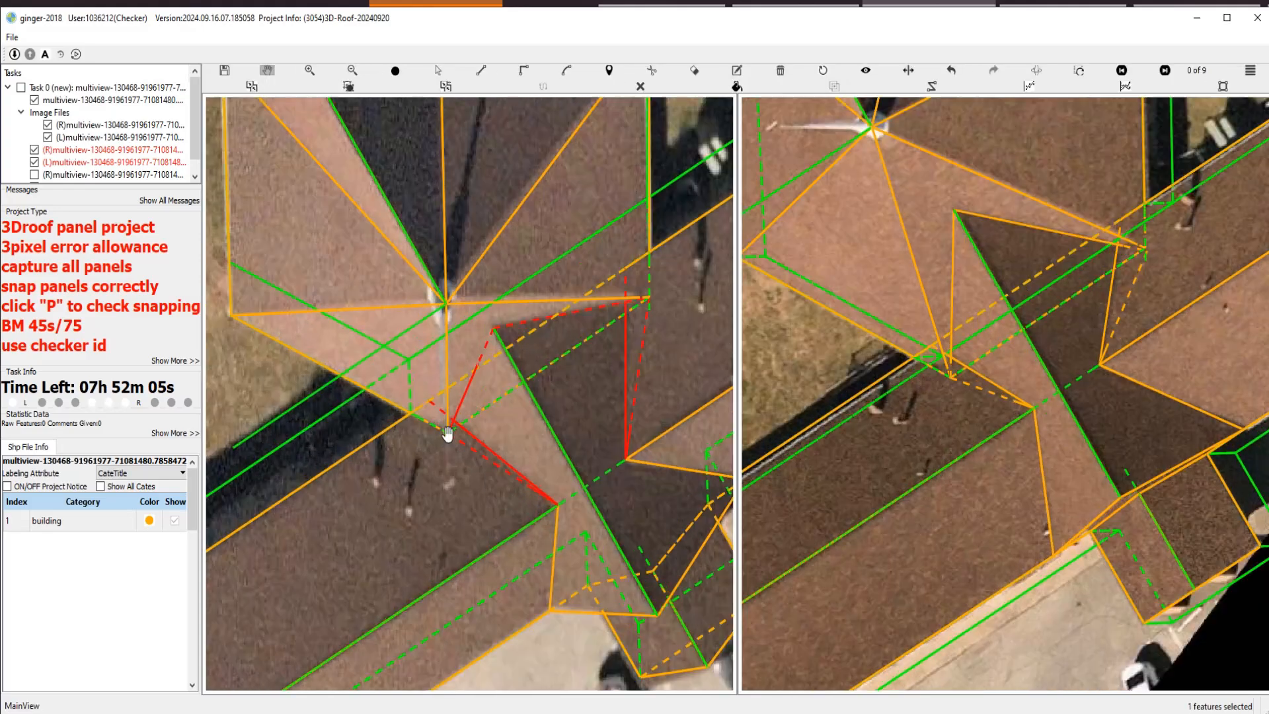
{"action": "scroll", "coordinate": [443, 431], "scroll_direction": "up", "scroll_amount": 1}
{"action": "left_click_drag", "start_coordinate": [427, 388], "coordinate": [384, 399]}
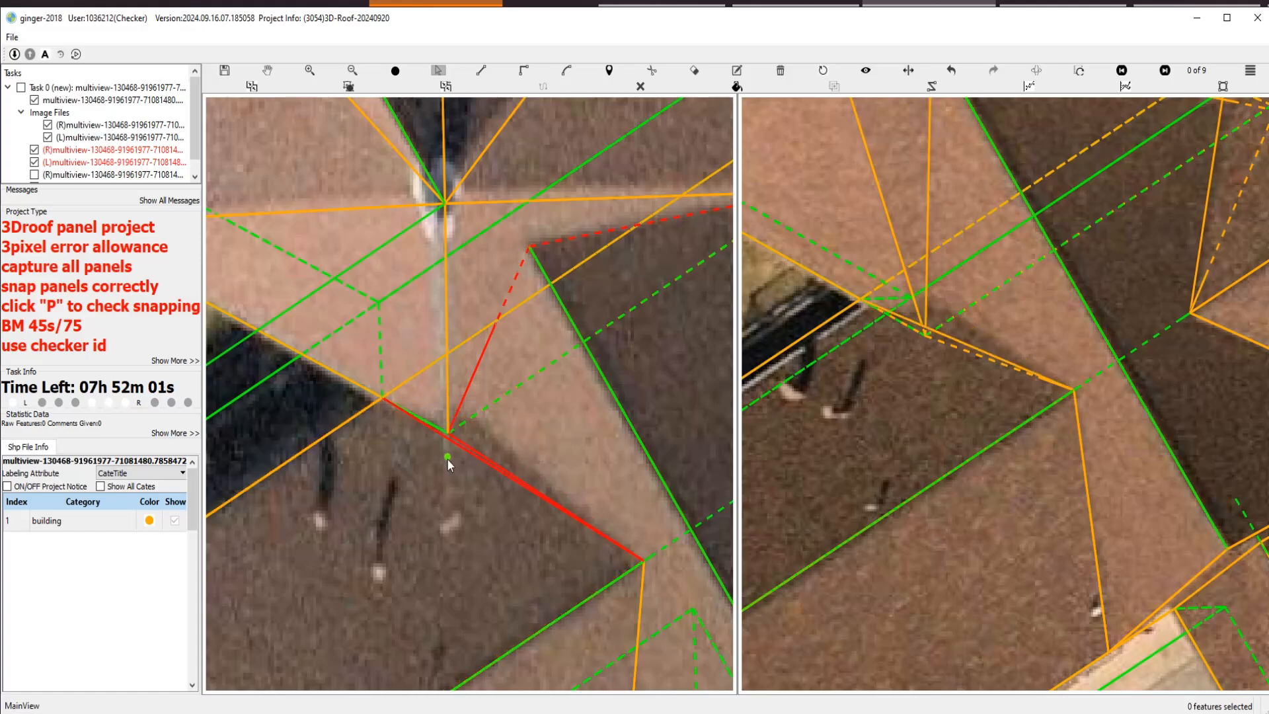
{"action": "scroll", "coordinate": [454, 456], "scroll_direction": "down", "scroll_amount": 1}
{"action": "scroll", "coordinate": [489, 465], "scroll_direction": "up", "scroll_amount": 1}
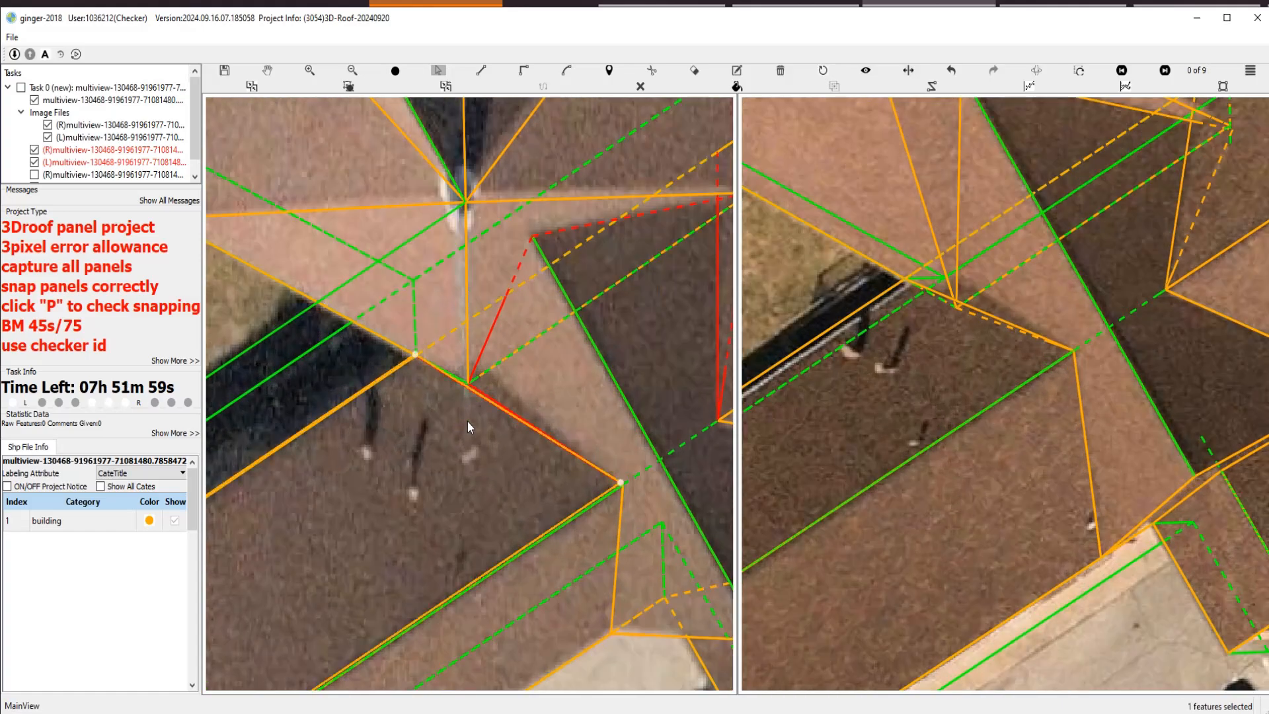
{"action": "left_click", "coordinate": [478, 395]}
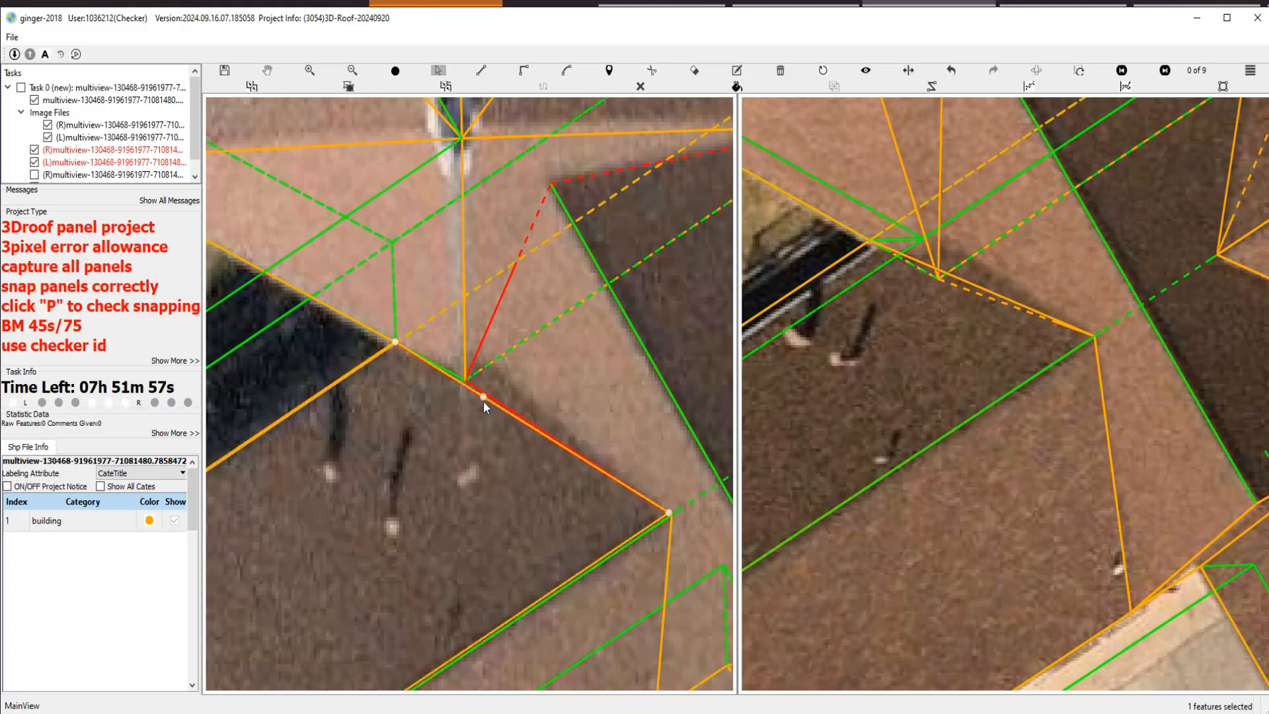
Examine the edges where the tower's eave meets the adjoining long-roof panels for gaps and misaligned corners.
{"action": "scroll", "coordinate": [494, 431], "scroll_direction": "down", "scroll_amount": 1}
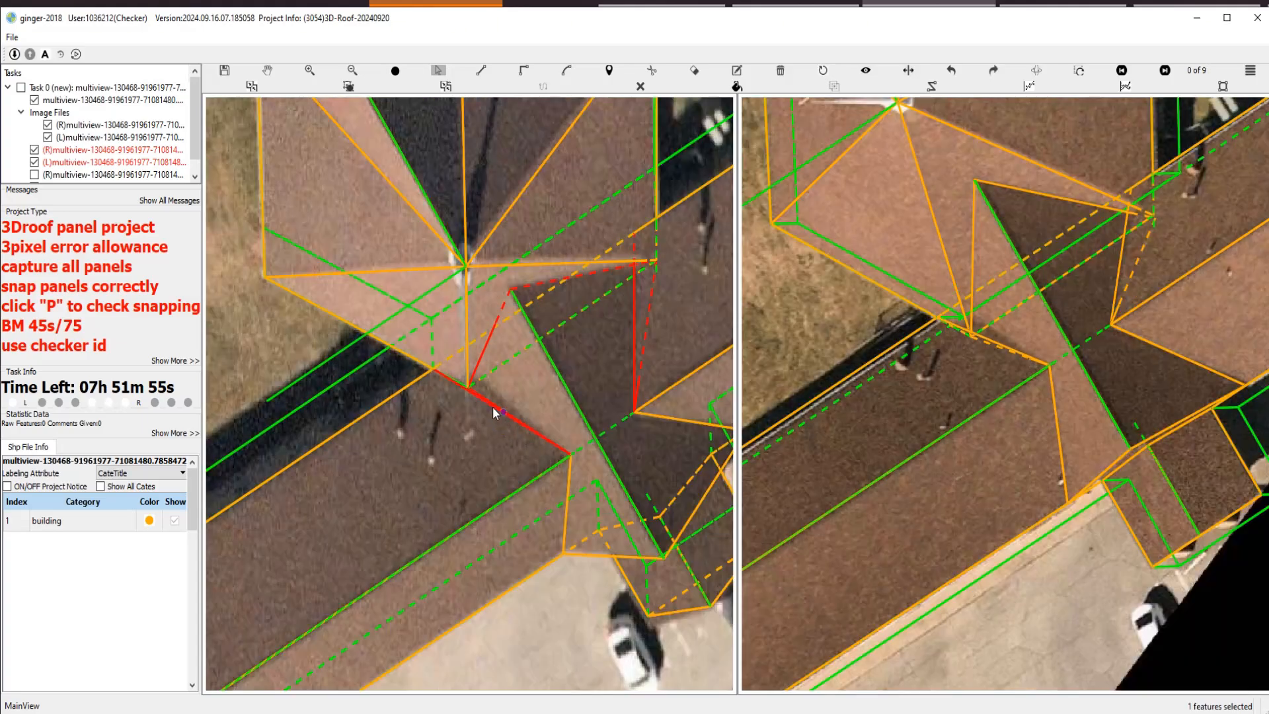
{"action": "scroll", "coordinate": [485, 377], "scroll_direction": "up", "scroll_amount": 2}
{"action": "scroll", "coordinate": [483, 378], "scroll_direction": "down", "scroll_amount": 1}
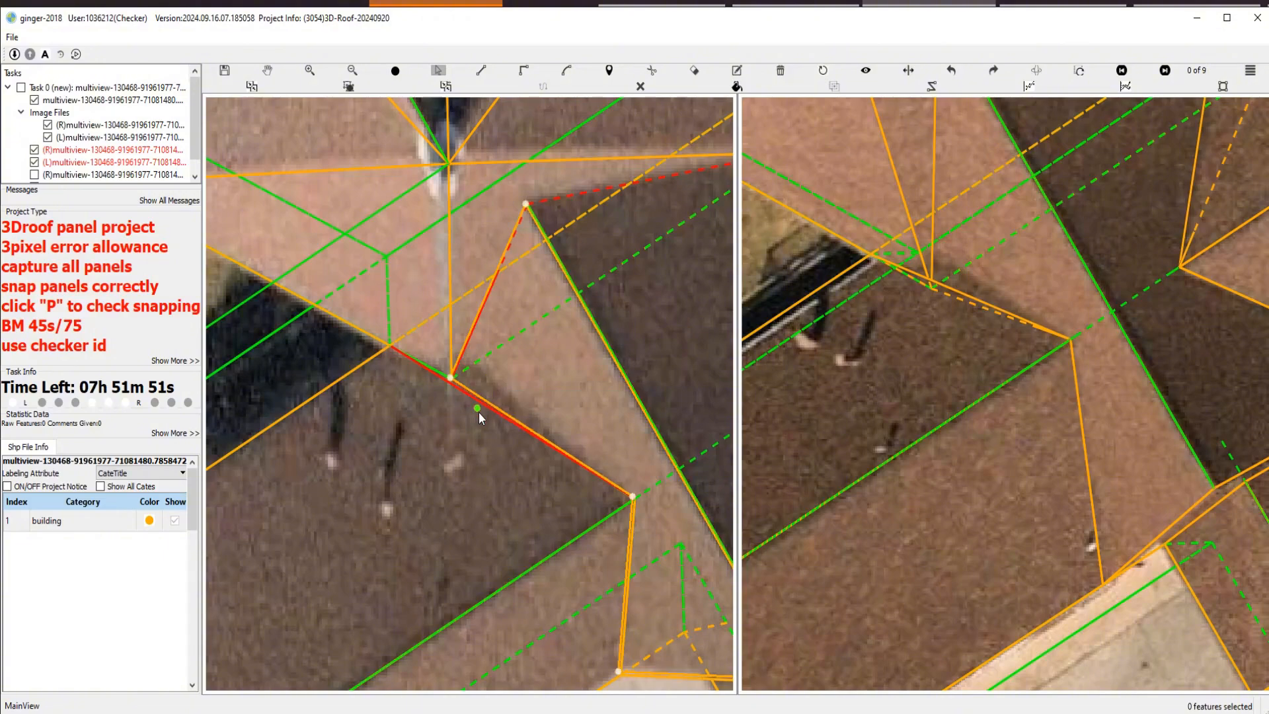
{"action": "scroll", "coordinate": [506, 436], "scroll_direction": "down", "scroll_amount": 1}
{"action": "scroll", "coordinate": [493, 441], "scroll_direction": "up", "scroll_amount": 1}
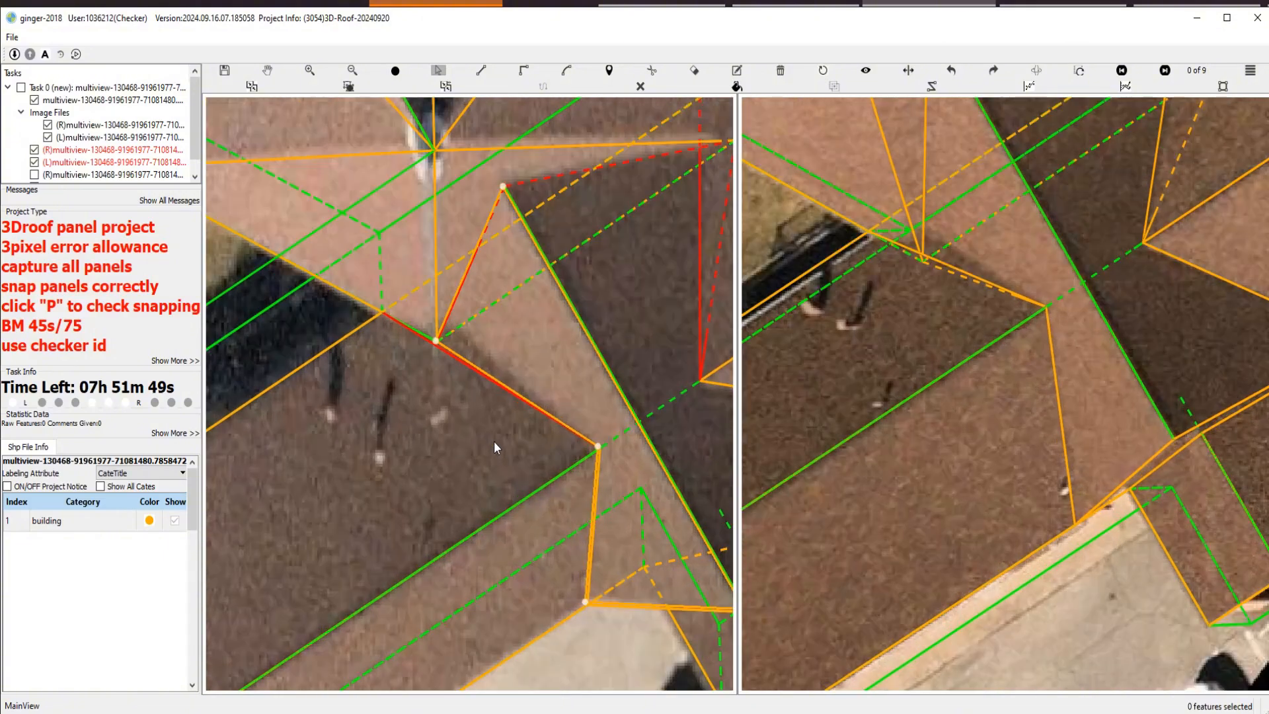
{"action": "scroll", "coordinate": [460, 378], "scroll_direction": "up", "scroll_amount": 1}
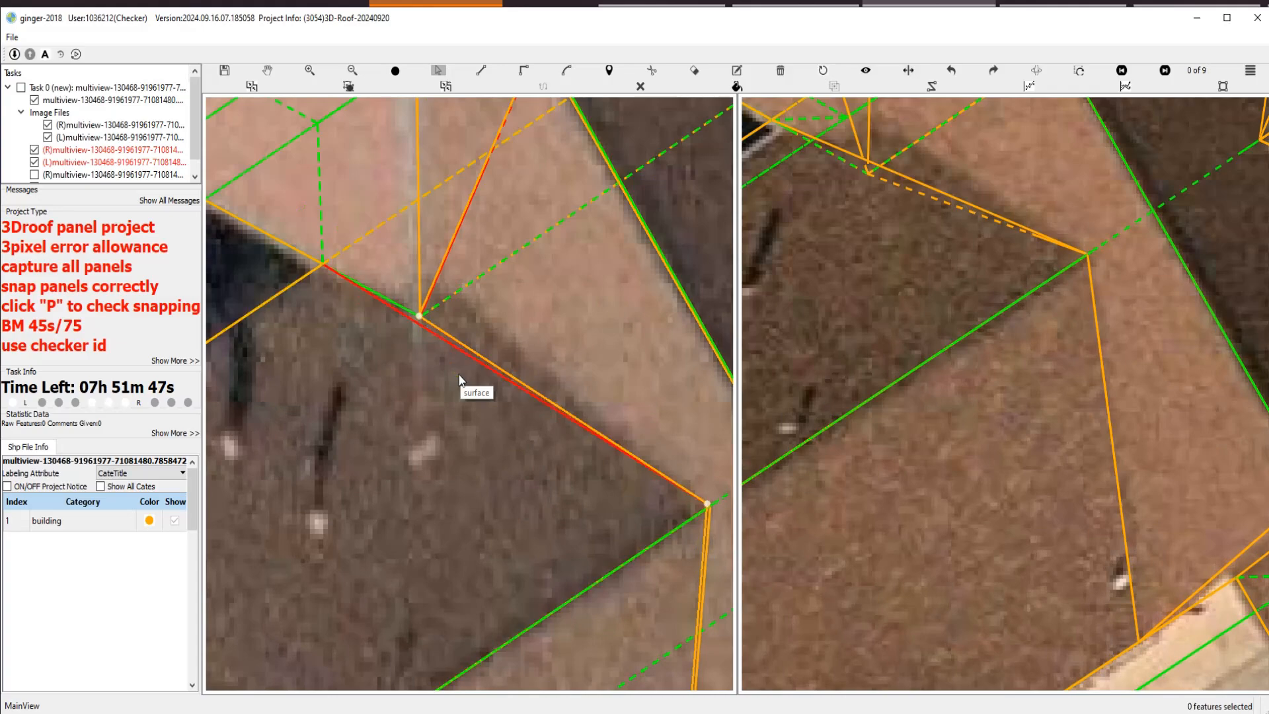
{"action": "scroll", "coordinate": [466, 386], "scroll_direction": "down", "scroll_amount": 1}
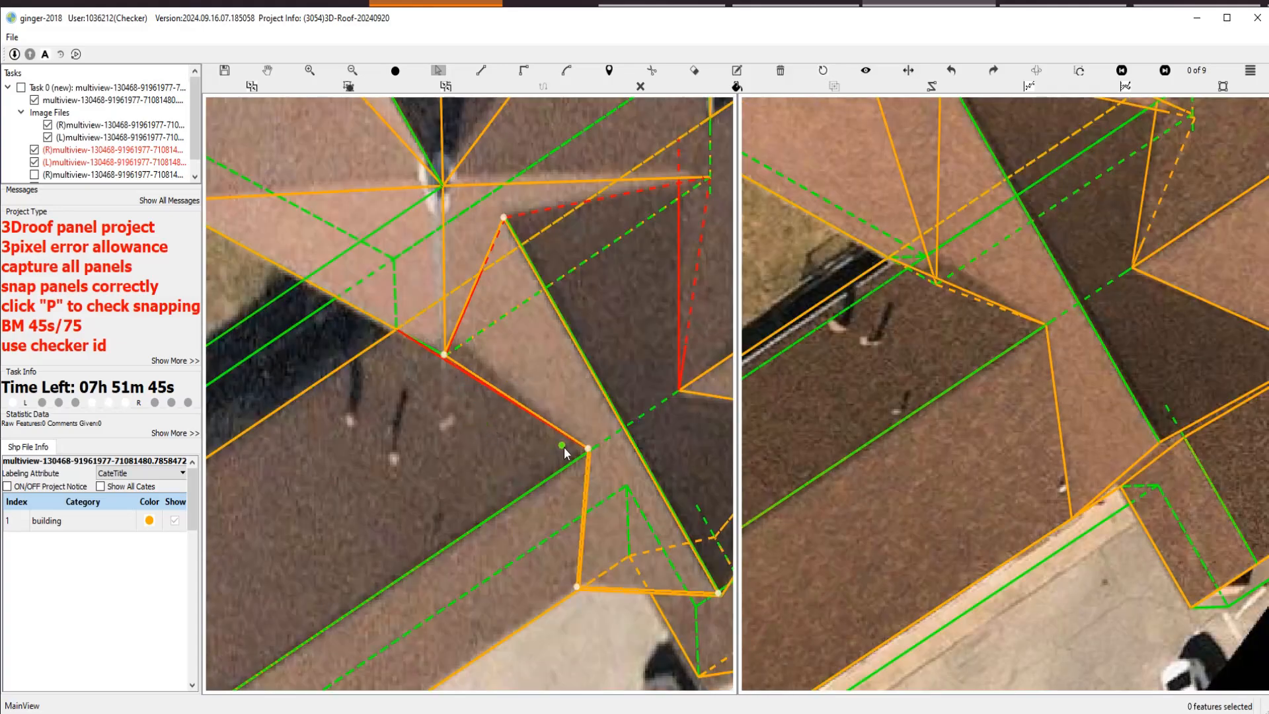
{"action": "scroll", "coordinate": [476, 372], "scroll_direction": "up", "scroll_amount": 1}
{"action": "scroll", "coordinate": [474, 367], "scroll_direction": "up", "scroll_amount": 1}
{"action": "scroll", "coordinate": [423, 352], "scroll_direction": "up", "scroll_amount": 2}
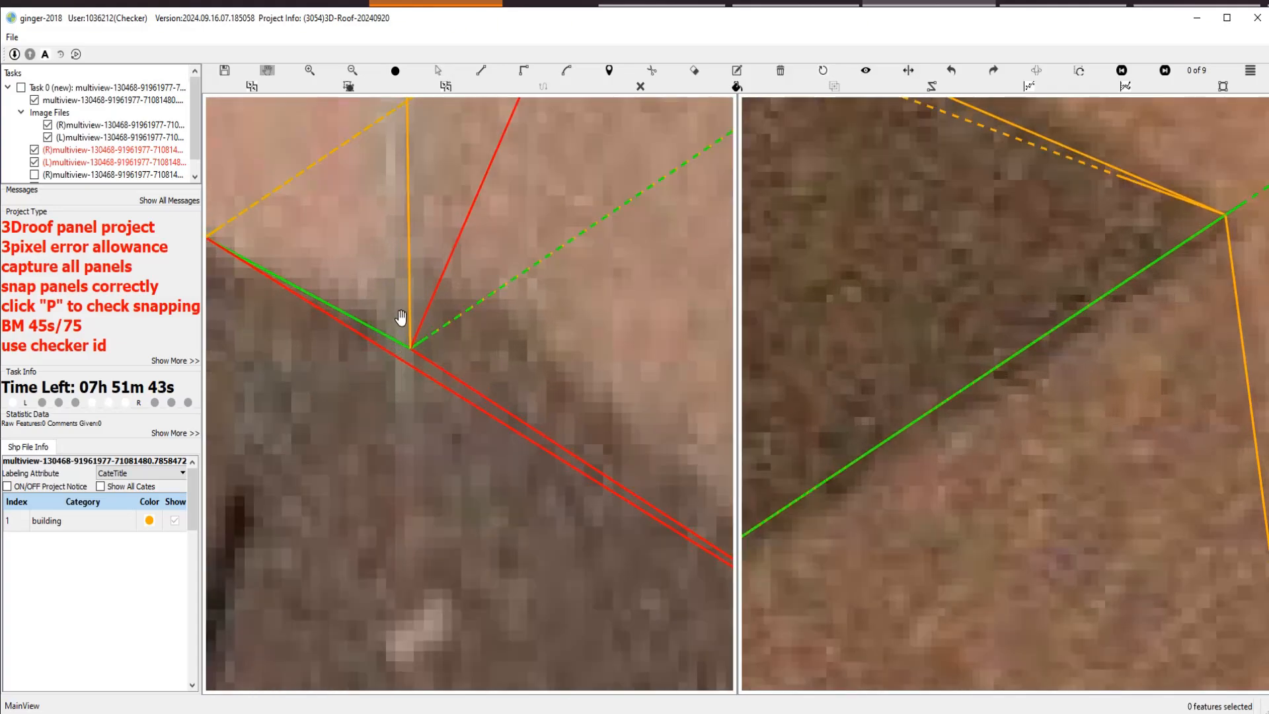
{"action": "scroll", "coordinate": [418, 365], "scroll_direction": "down", "scroll_amount": 2}
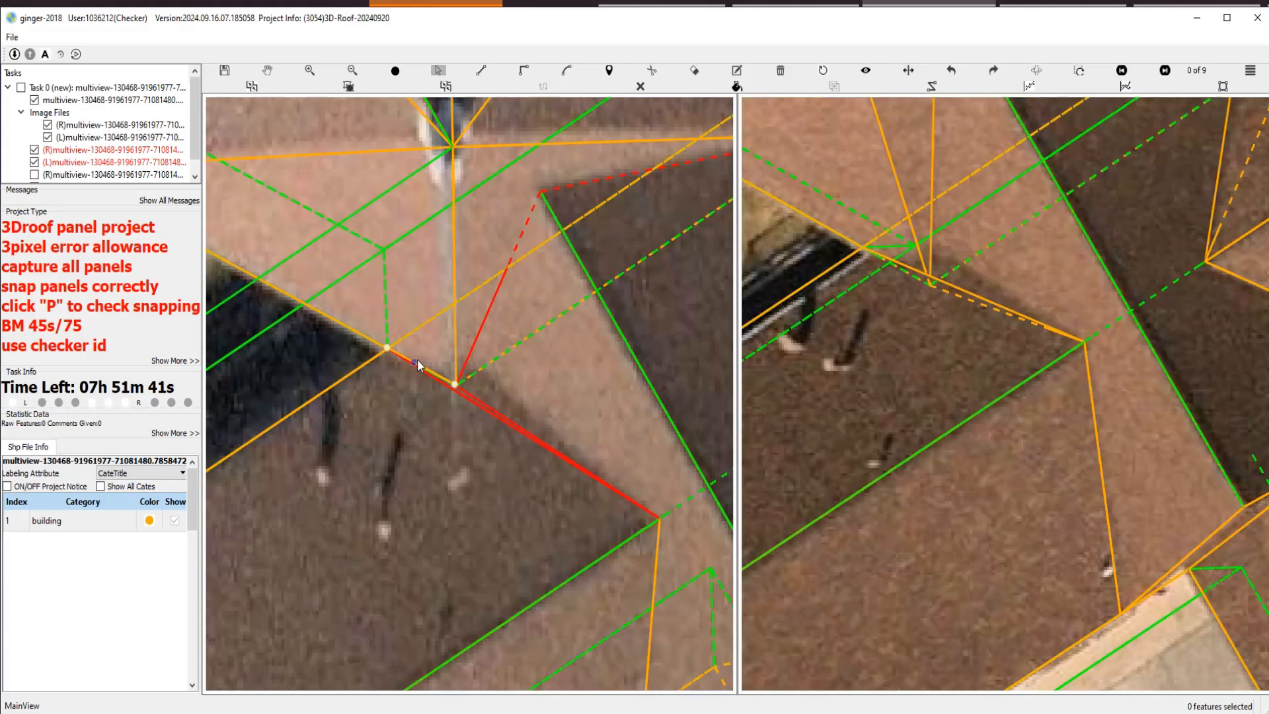
{"action": "scroll", "coordinate": [540, 395], "scroll_direction": "down", "scroll_amount": 3}
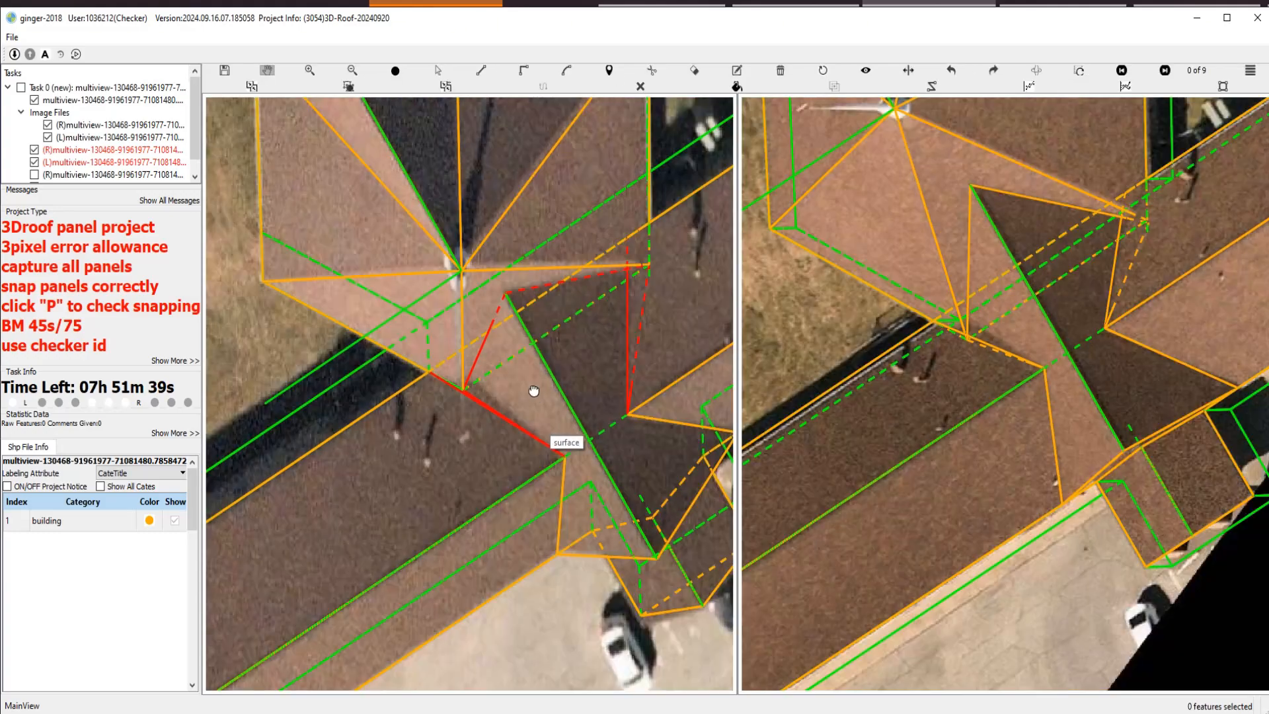
{"action": "scroll", "coordinate": [559, 342], "scroll_direction": "up", "scroll_amount": 3}
{"action": "left_click_drag", "start_coordinate": [567, 306], "coordinate": [565, 258]}
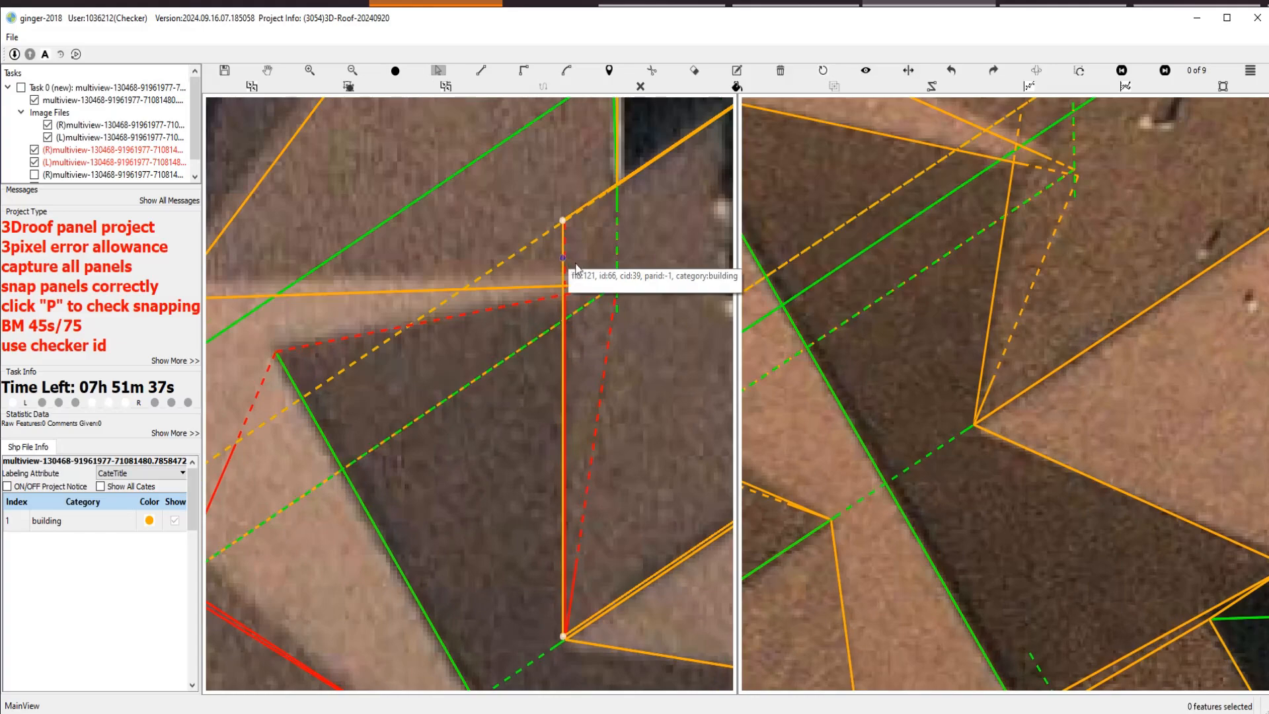
{"action": "scroll", "coordinate": [567, 261], "scroll_direction": "down", "scroll_amount": 2}
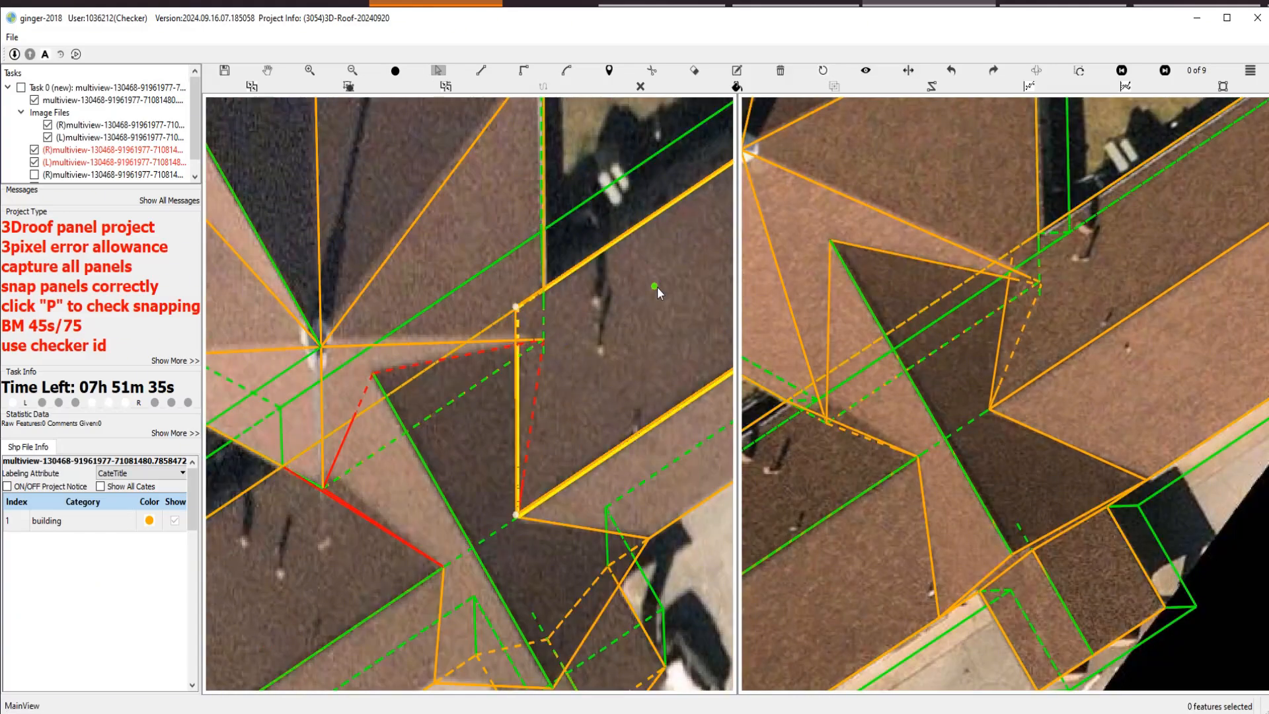
Undo the corner moves and the triangular panel deletion where the tower meets the long roof.
{"action": "key", "text": "p"}
{"action": "key", "text": "ctrl+z"}
{"action": "key", "text": "ctrl+z"}
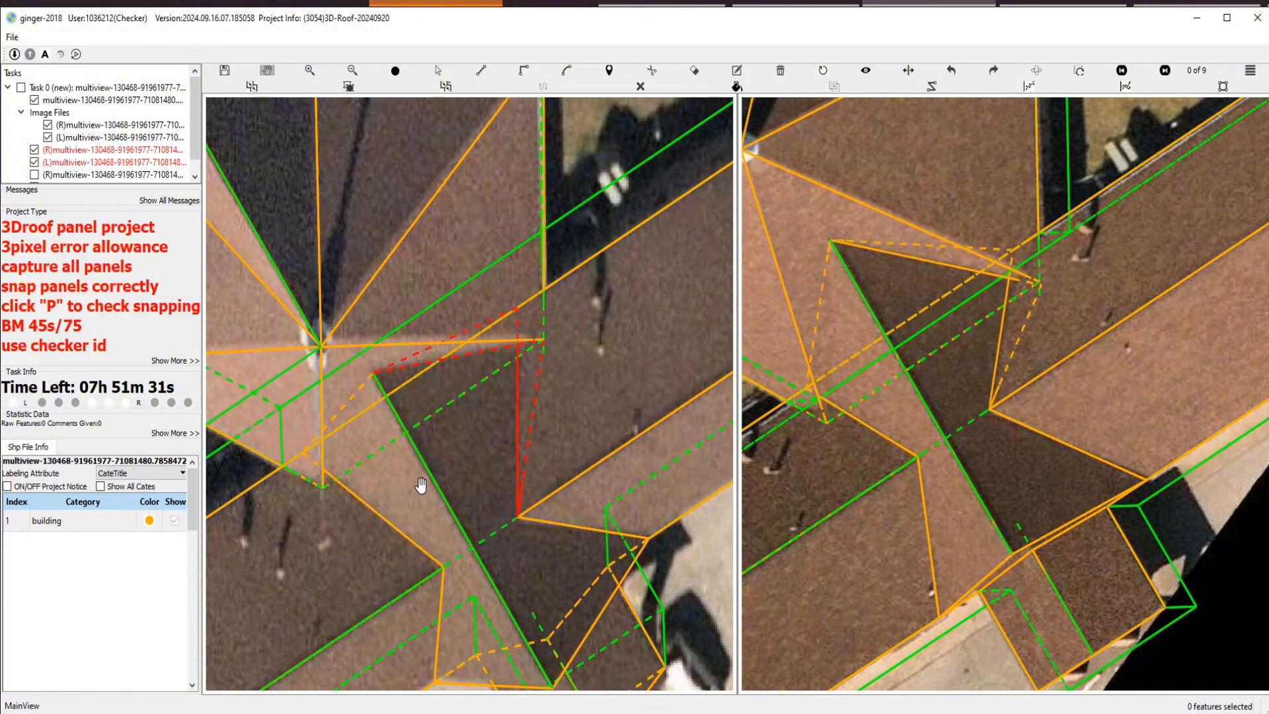
{"action": "key", "text": "ctrl+z"}
Trim the dark valley panel's upper tip where it overlaps the tower's lower panels.
{"action": "scroll", "coordinate": [456, 503], "scroll_direction": "down", "scroll_amount": 3}
{"action": "scroll", "coordinate": [400, 423], "scroll_direction": "up", "scroll_amount": 4}
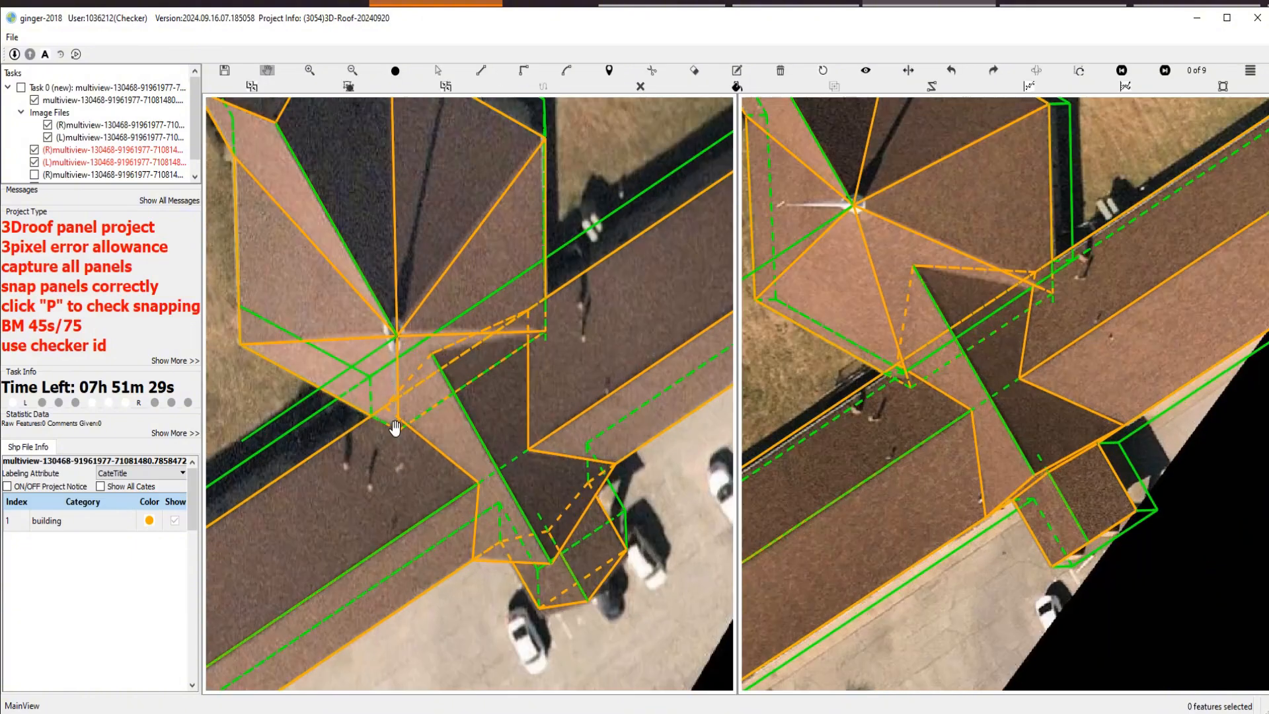
{"action": "key", "text": "space"}
{"action": "key", "text": "space"}
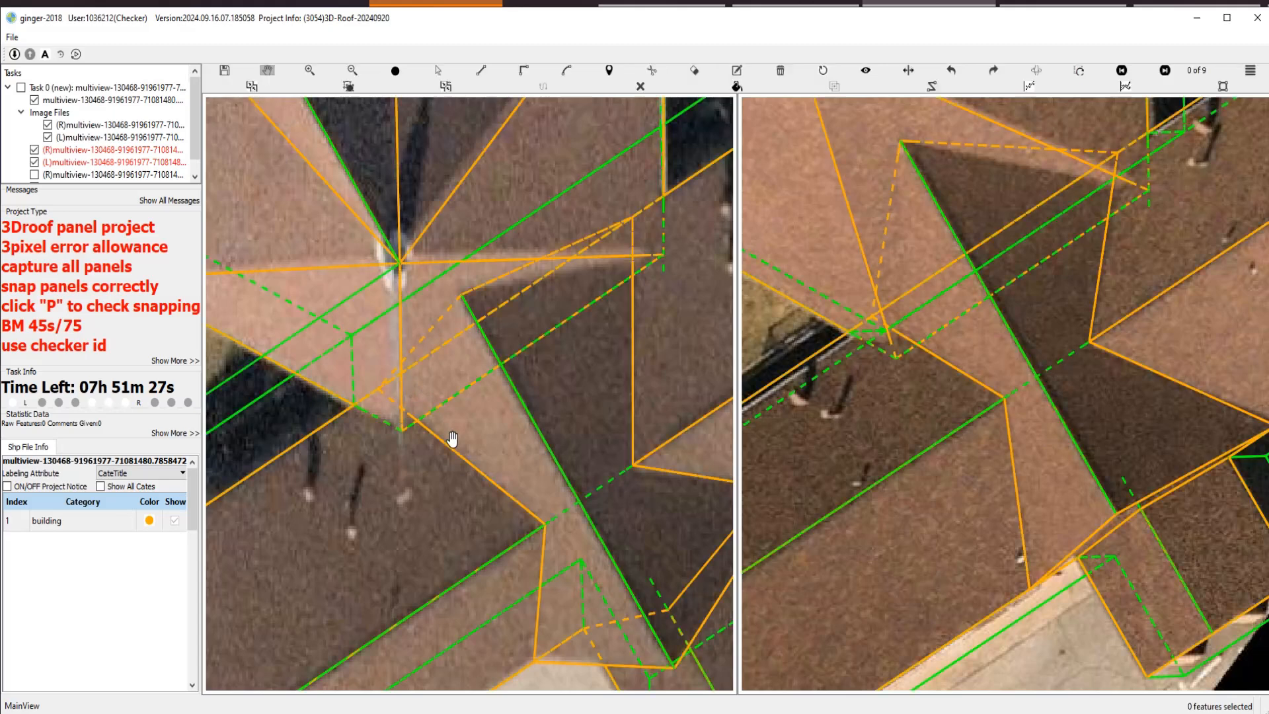
{"action": "key", "text": "s"}
{"action": "key", "text": "space"}
{"action": "key", "text": "space"}
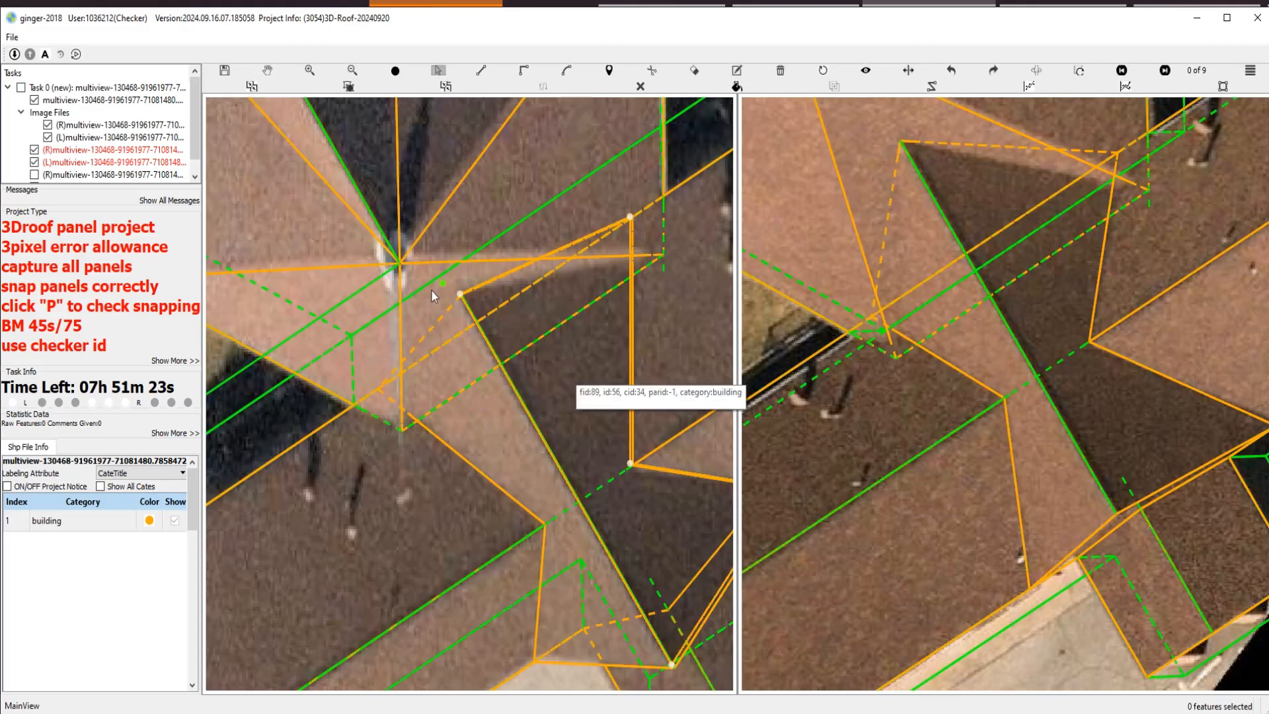
{"action": "left_click", "coordinate": [431, 325]}
{"action": "left_click", "coordinate": [379, 351], "text": "ctrl"}
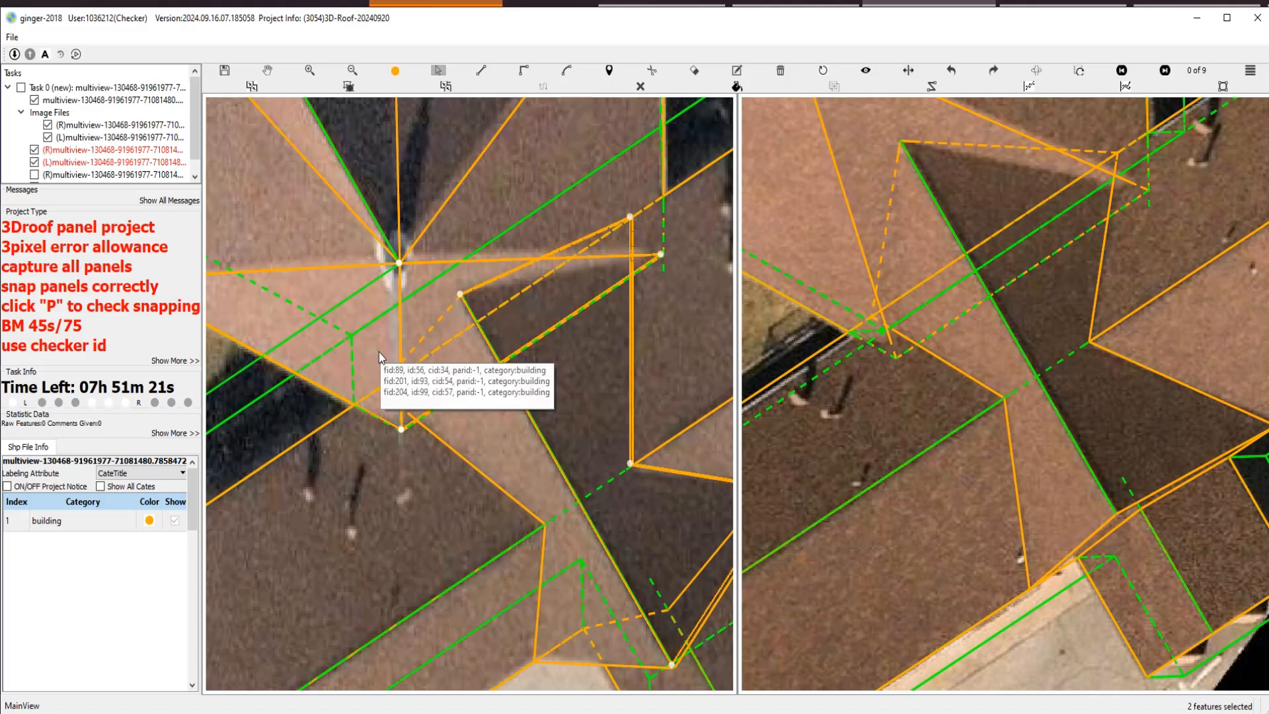
{"action": "left_click", "coordinate": [624, 196], "text": "ctrl"}
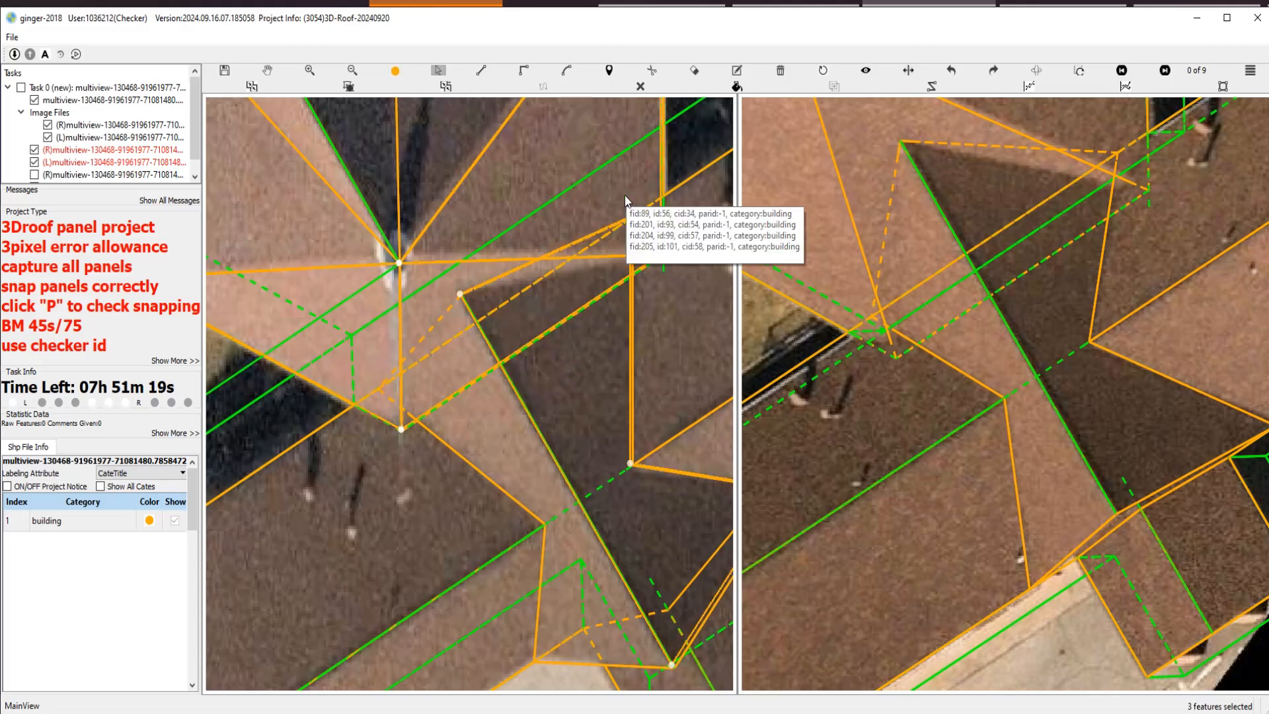
{"action": "left_click", "coordinate": [583, 245], "text": "ctrl"}
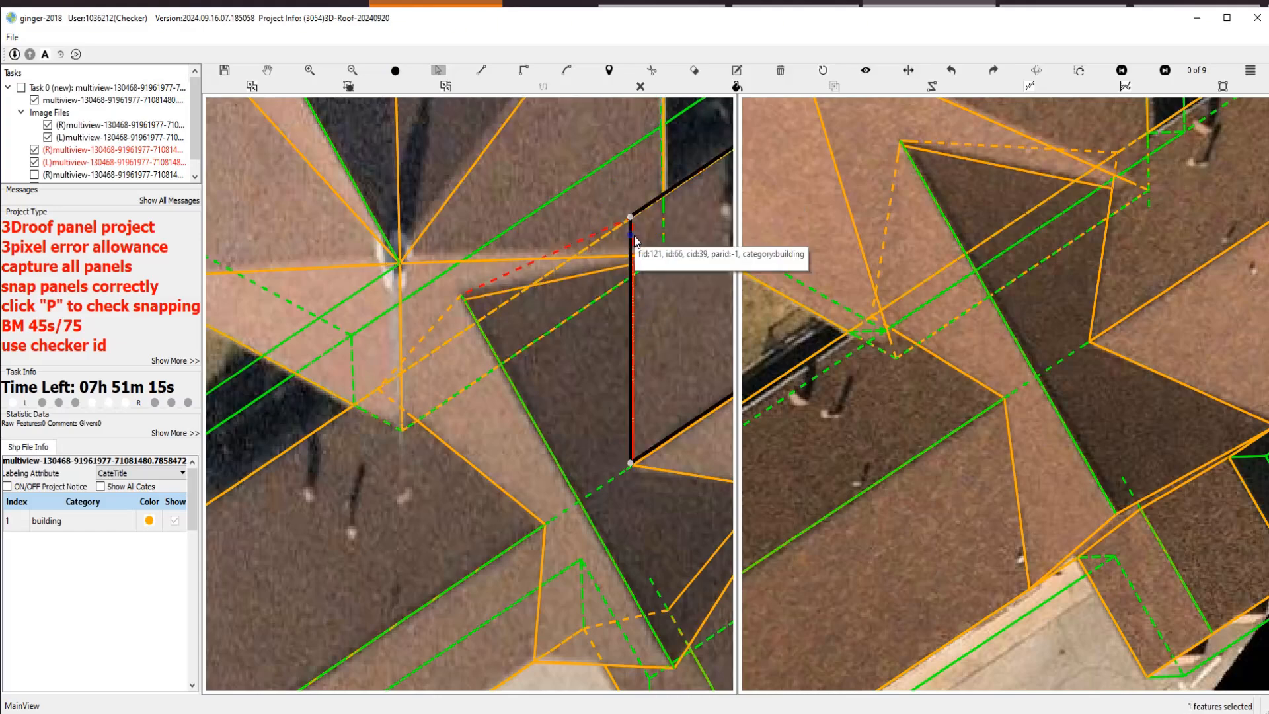
Delete the thin triangular panel lying beneath the tower between the cross ridge's end and the long roof's hidden eave.
{"action": "scroll", "coordinate": [658, 276], "scroll_direction": "down", "scroll_amount": 3}
{"action": "left_click", "coordinate": [530, 325]}
{"action": "scroll", "coordinate": [523, 325], "scroll_direction": "up", "scroll_amount": 3}
{"action": "key", "text": "Delete"}
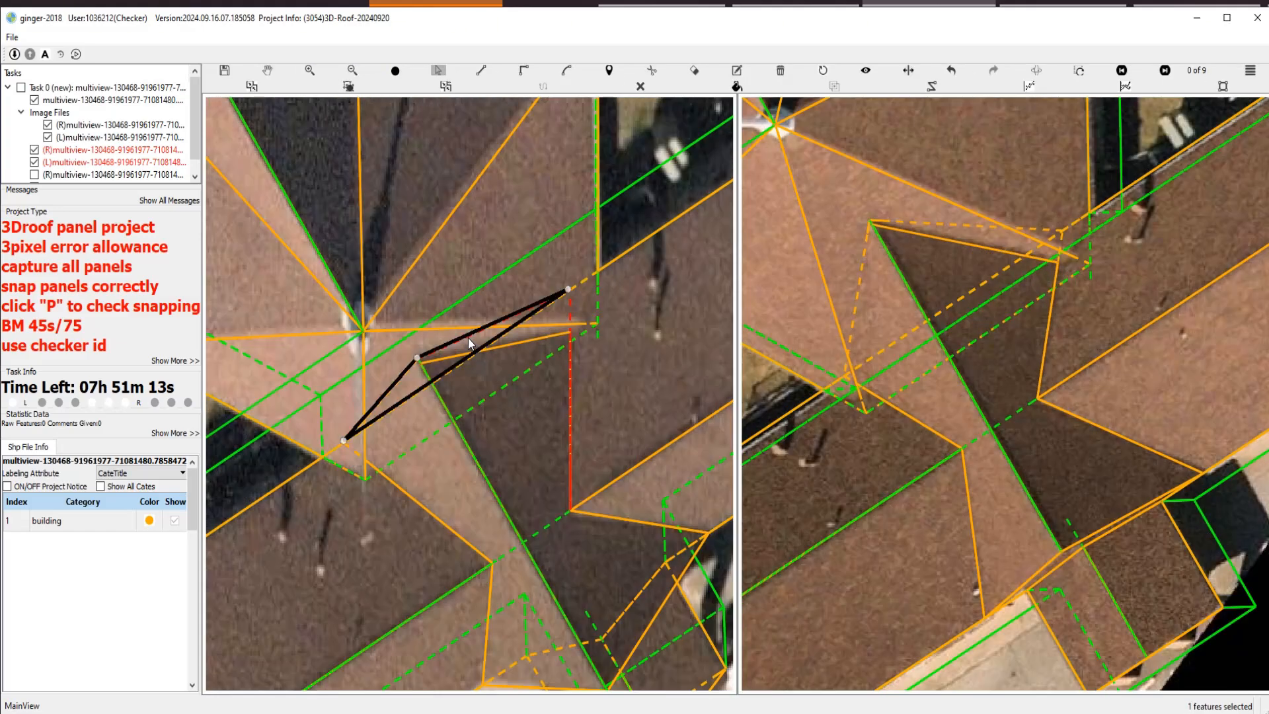
{"action": "scroll", "coordinate": [590, 352], "scroll_direction": "down", "scroll_amount": 1}
{"action": "scroll", "coordinate": [540, 414], "scroll_direction": "up", "scroll_amount": 2}
Compare the light sloping panel with the bare imagery and trim its corner where it overlaps the tower panels.
{"action": "key", "text": "space"}
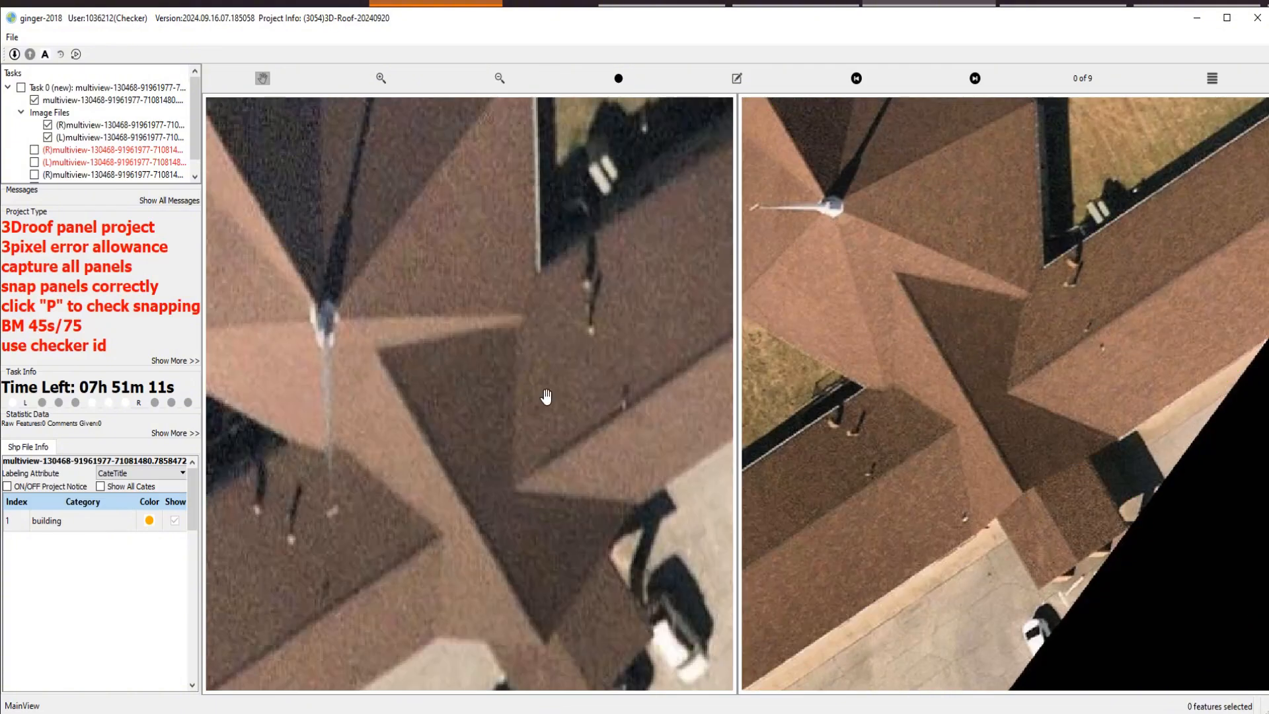
{"action": "left_click_drag", "start_coordinate": [378, 390], "coordinate": [489, 337]}
{"action": "scroll", "coordinate": [467, 321], "scroll_direction": "up", "scroll_amount": 2}
{"action": "key", "text": "space"}
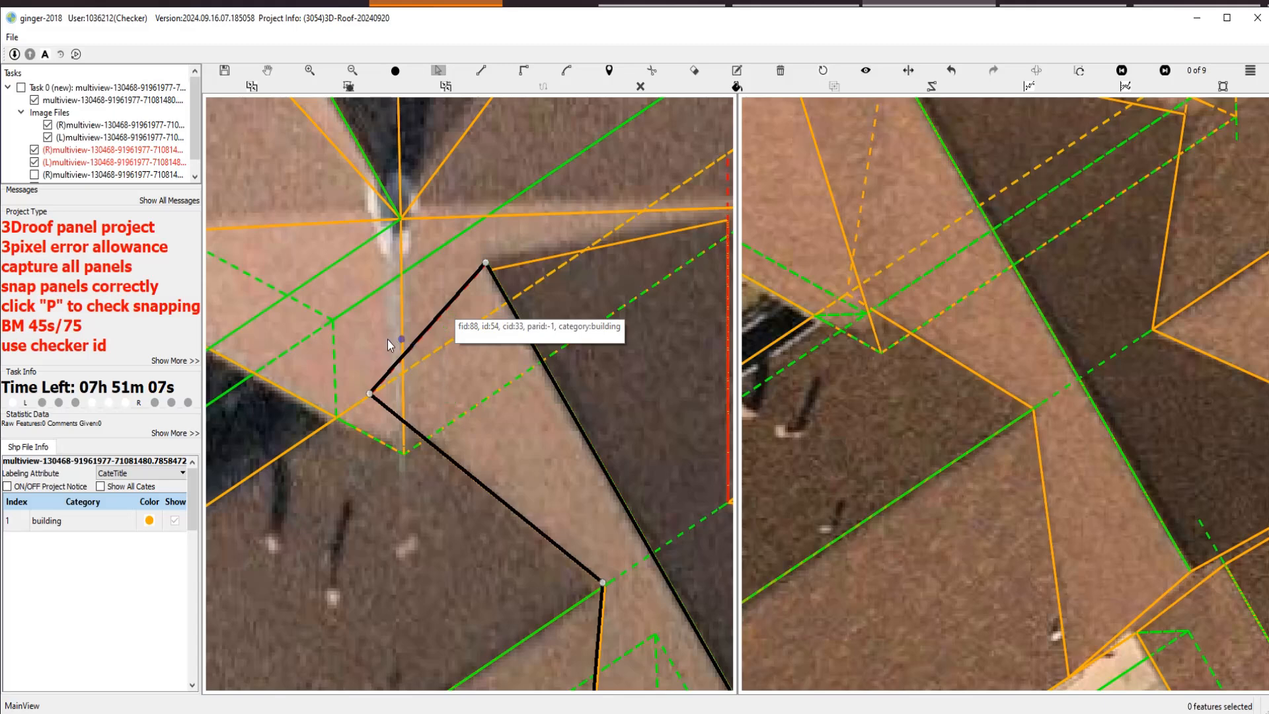
{"action": "left_click", "coordinate": [442, 284]}
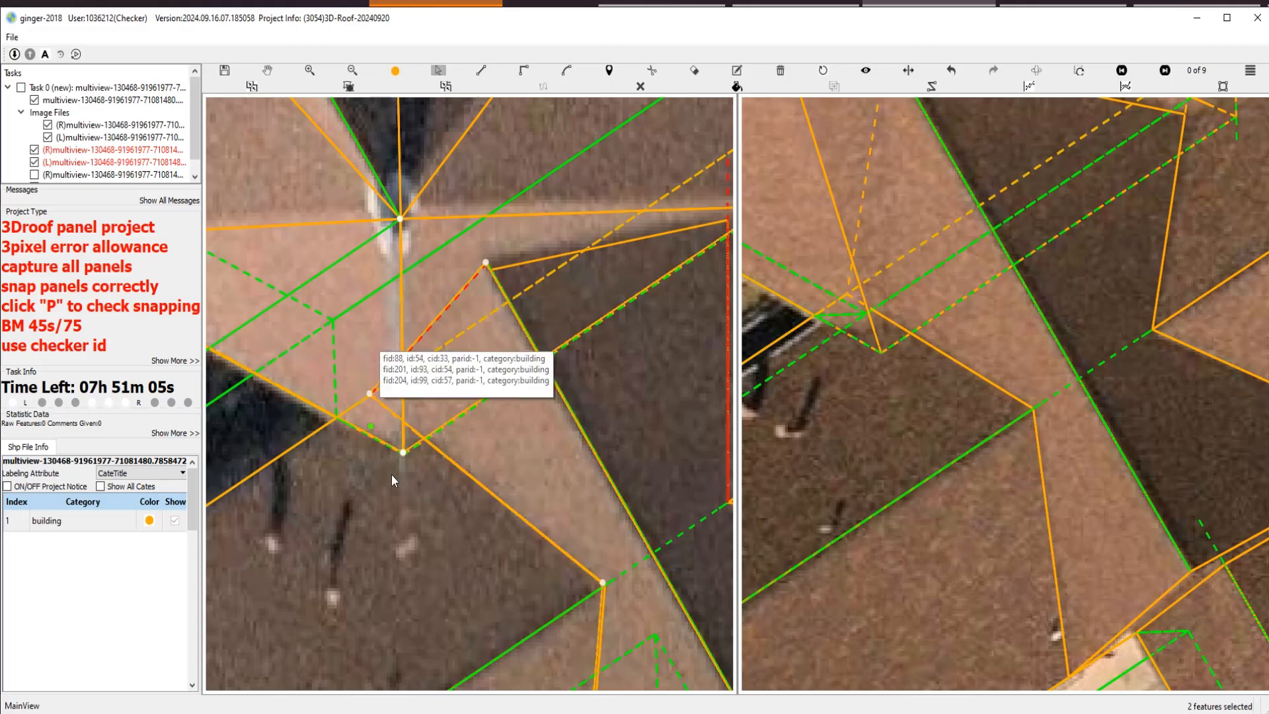
{"action": "scroll", "coordinate": [406, 462], "scroll_direction": "up", "scroll_amount": 1}
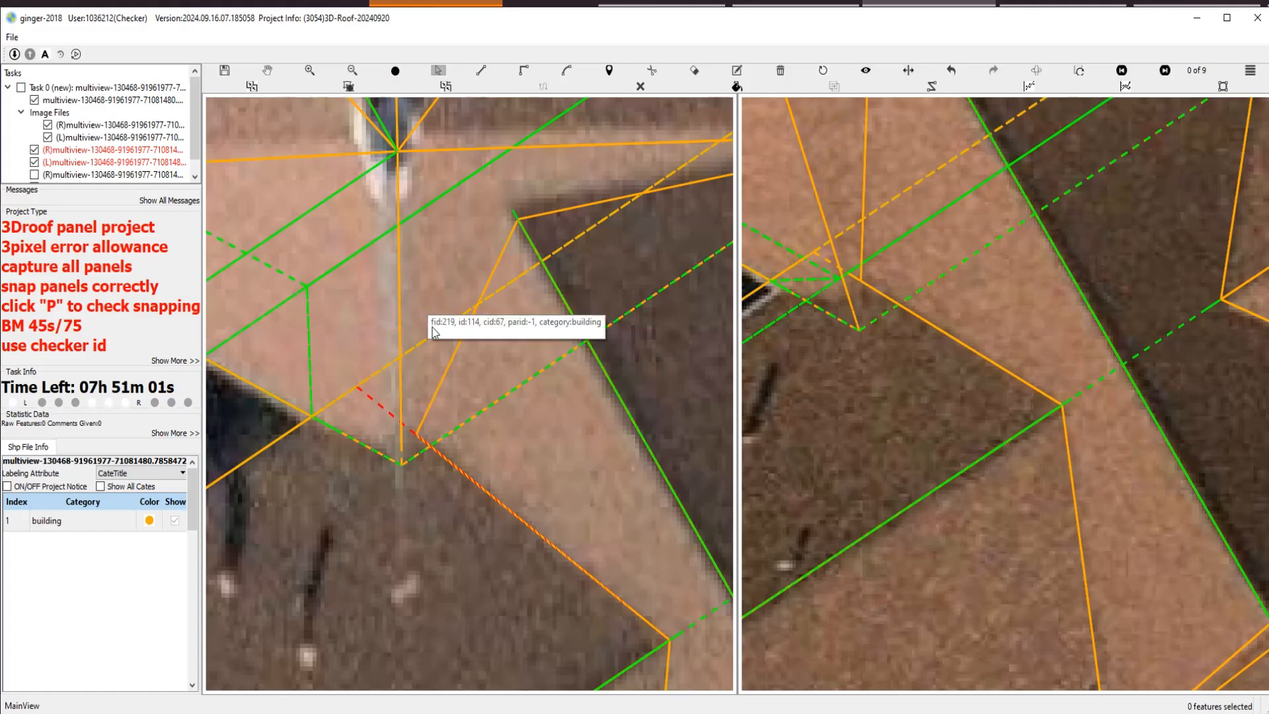
{"action": "scroll", "coordinate": [469, 401], "scroll_direction": "down", "scroll_amount": 1}
{"action": "scroll", "coordinate": [479, 474], "scroll_direction": "down", "scroll_amount": 1}
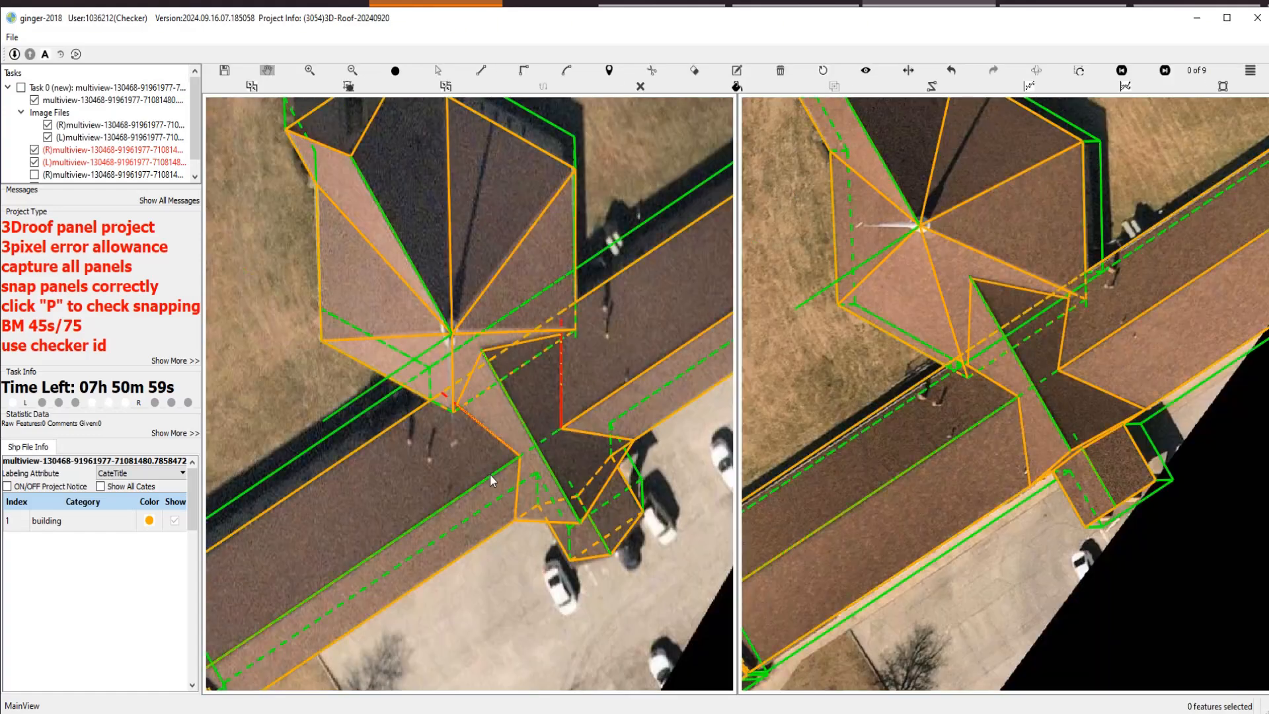
Check the snapping, then add a corner to the long roof's dark panel at the light panel's trimmed tip and move its end corner to the tower's eave.
{"action": "key", "text": "p"}
{"action": "key", "text": "p"}
{"action": "key", "text": "space"}
{"action": "scroll", "coordinate": [436, 406], "scroll_direction": "up", "scroll_amount": 2}
{"action": "scroll", "coordinate": [437, 406], "scroll_direction": "up", "scroll_amount": 2}
{"action": "key", "text": "space"}
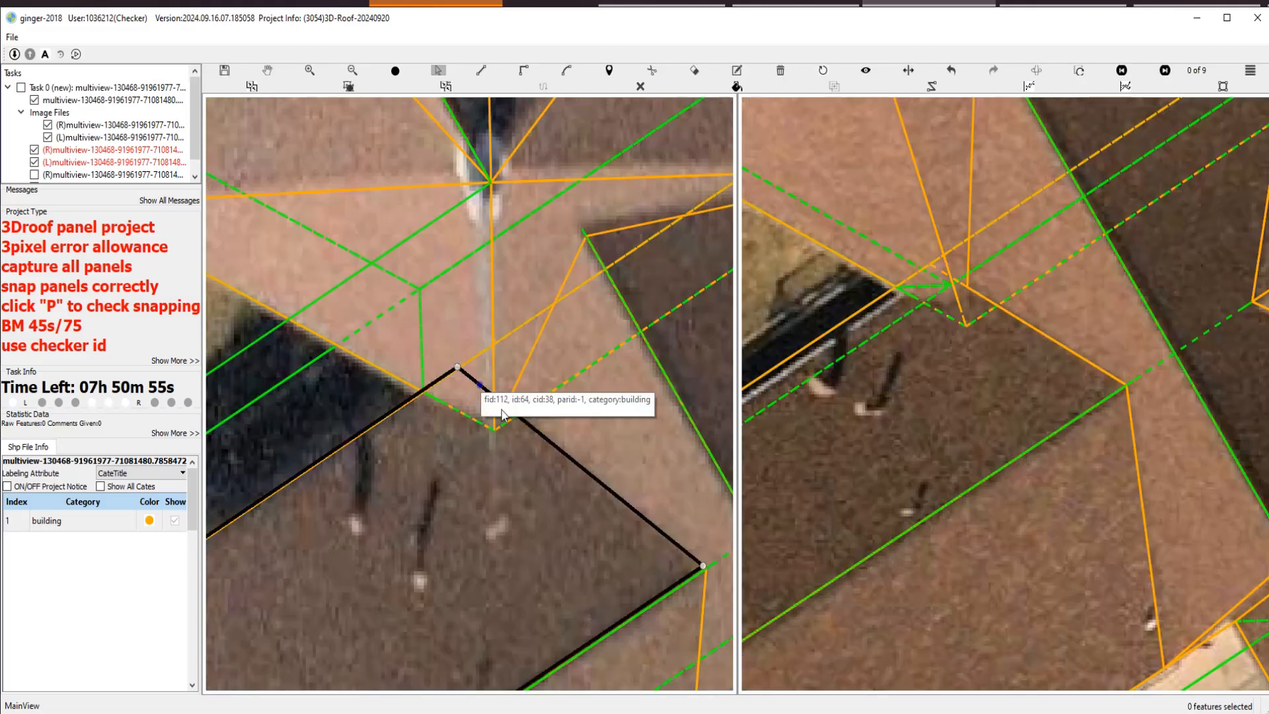
{"action": "left_click", "coordinate": [480, 387]}
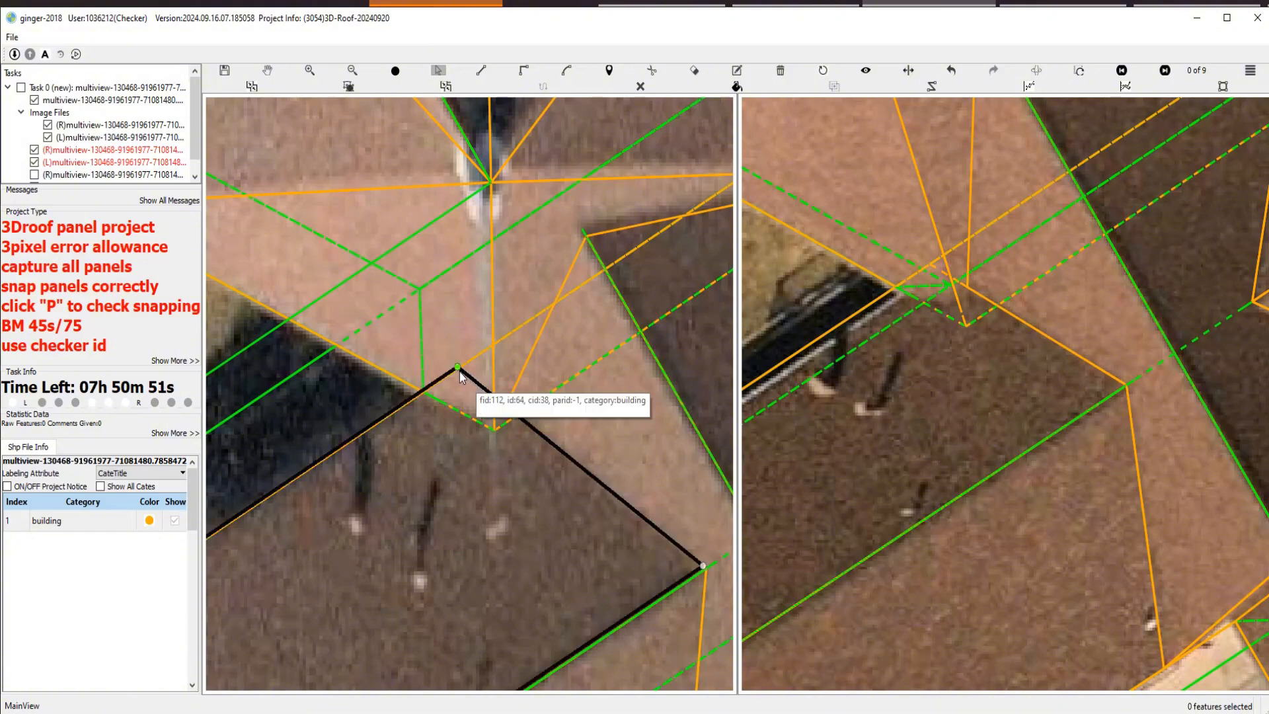
{"action": "left_click_drag", "start_coordinate": [442, 390], "coordinate": [420, 395]}
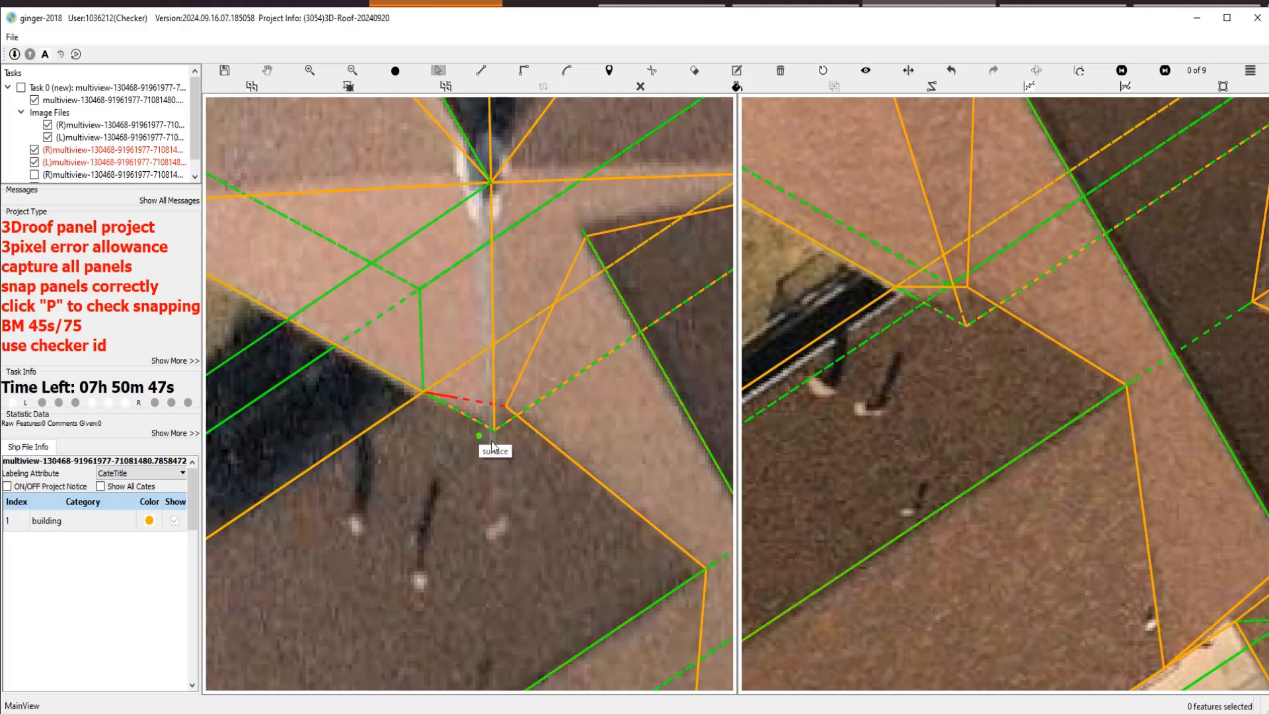
Try to add a corner on the long roof's dark panel edge and move it to the tower's lower eave tip.
{"action": "scroll", "coordinate": [497, 443], "scroll_direction": "down", "scroll_amount": 2}
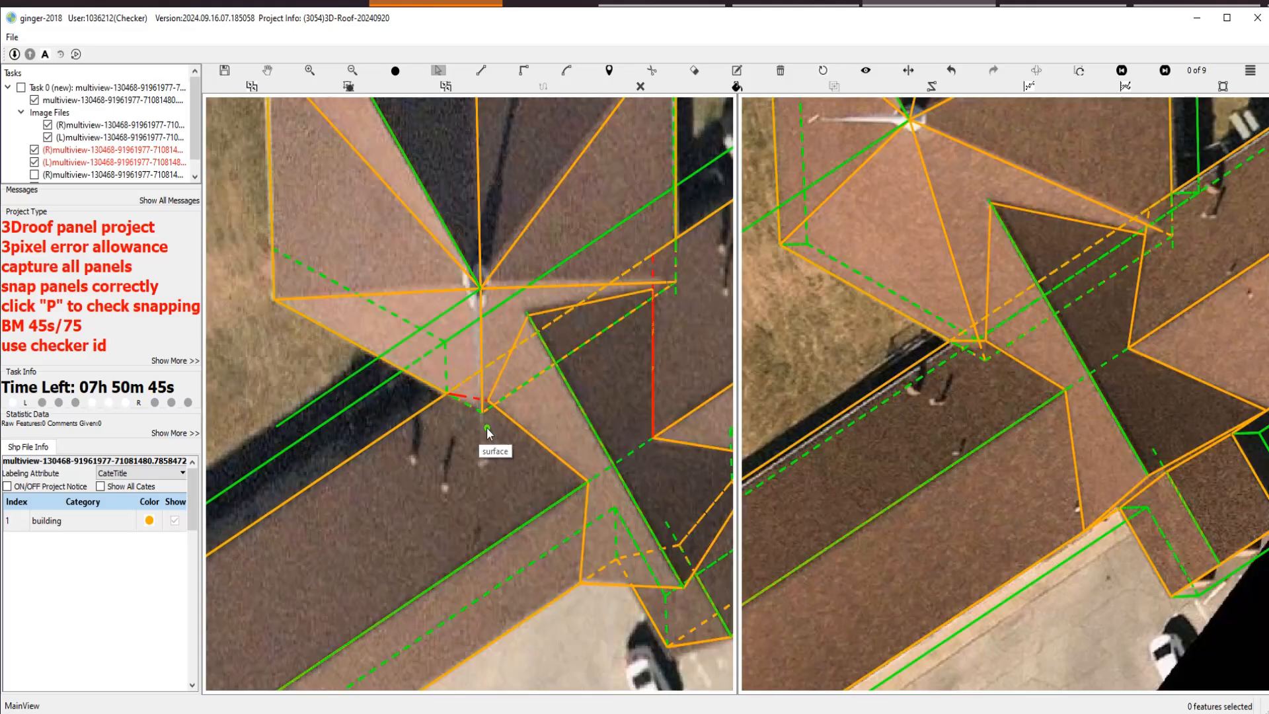
{"action": "scroll", "coordinate": [489, 432], "scroll_direction": "up", "scroll_amount": 3}
{"action": "left_click", "coordinate": [471, 395]}
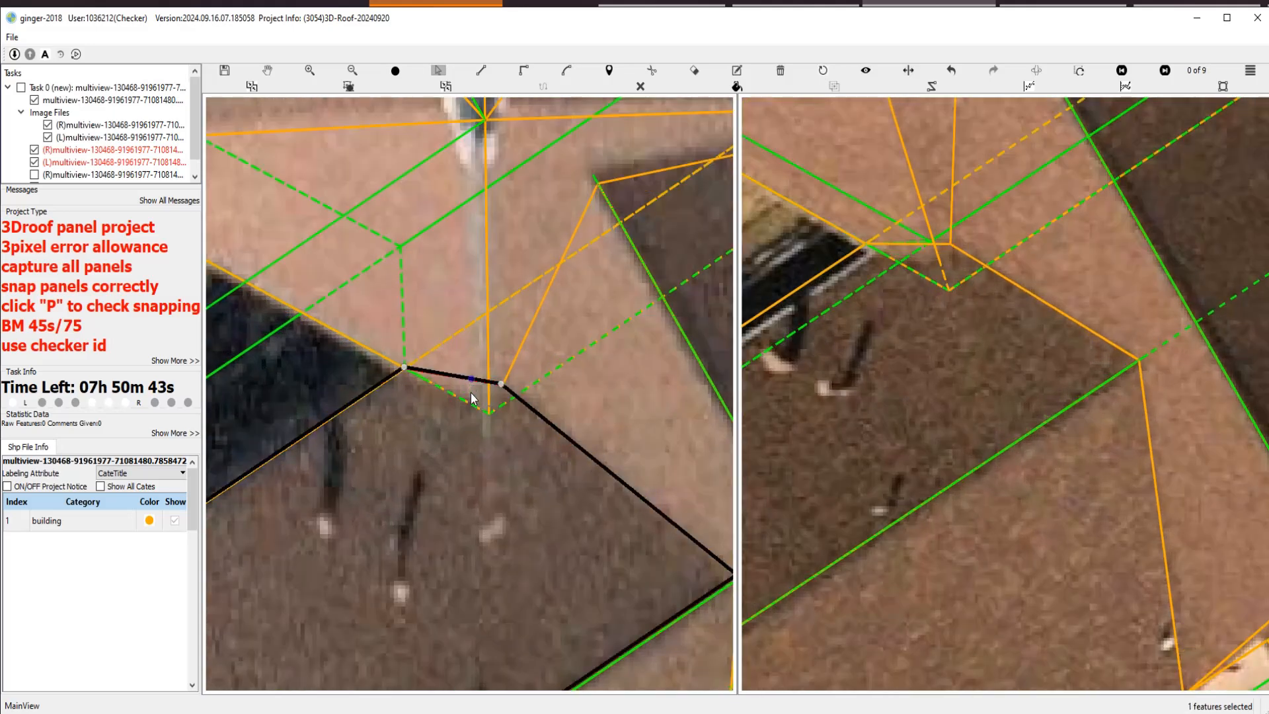
{"action": "left_click_drag", "start_coordinate": [470, 383], "coordinate": [489, 413]}
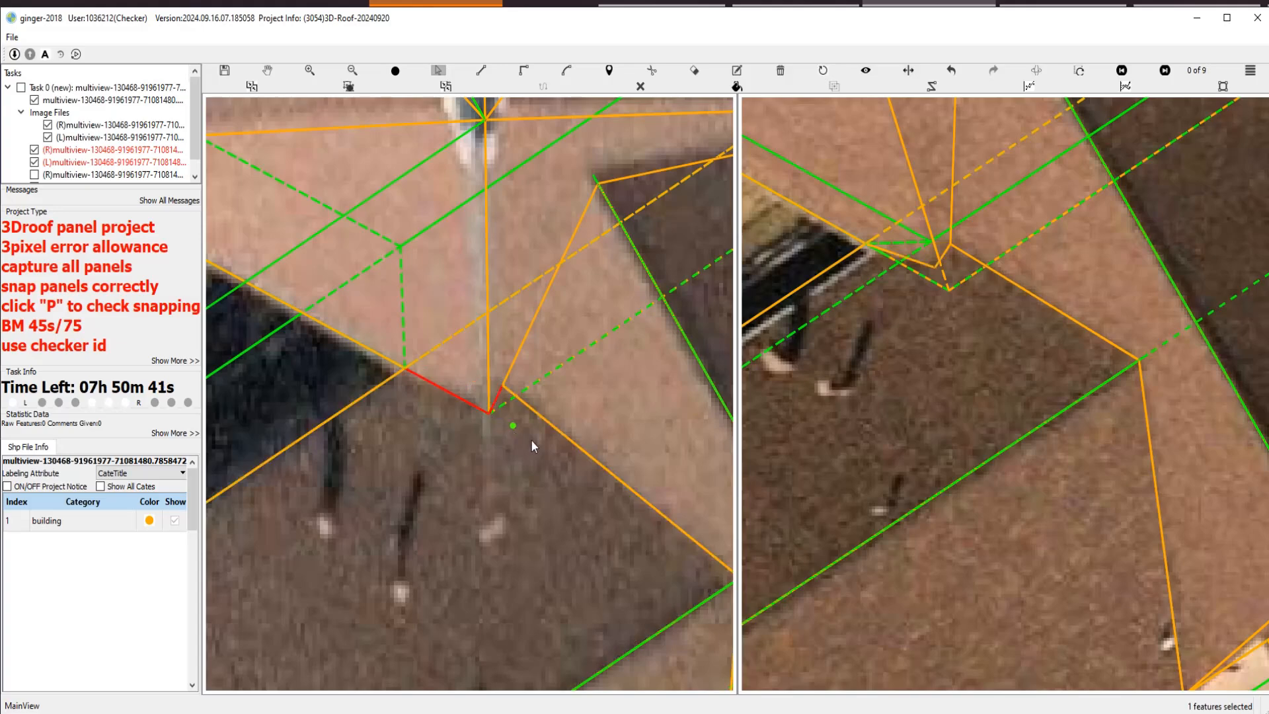
{"action": "scroll", "coordinate": [533, 446], "scroll_direction": "down", "scroll_amount": 3}
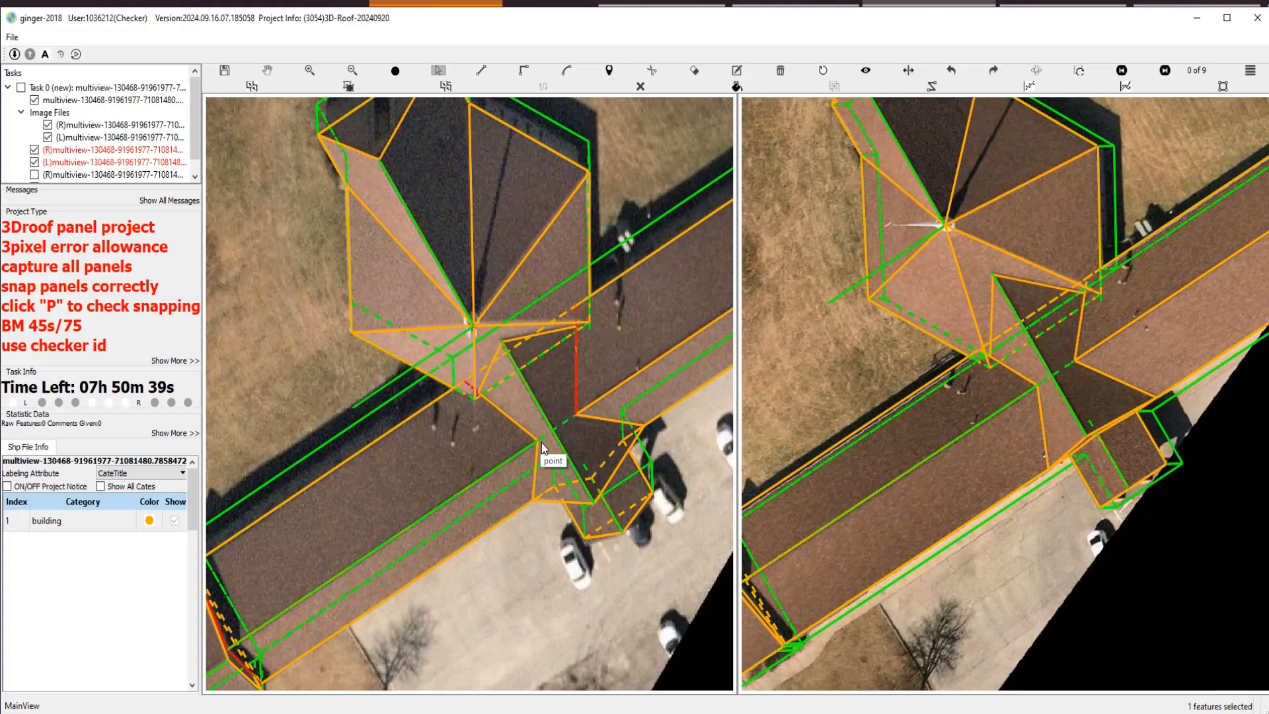
{"action": "scroll", "coordinate": [473, 399], "scroll_direction": "up", "scroll_amount": 2}
{"action": "scroll", "coordinate": [474, 398], "scroll_direction": "up", "scroll_amount": 1}
{"action": "scroll", "coordinate": [475, 401], "scroll_direction": "down", "scroll_amount": 3}
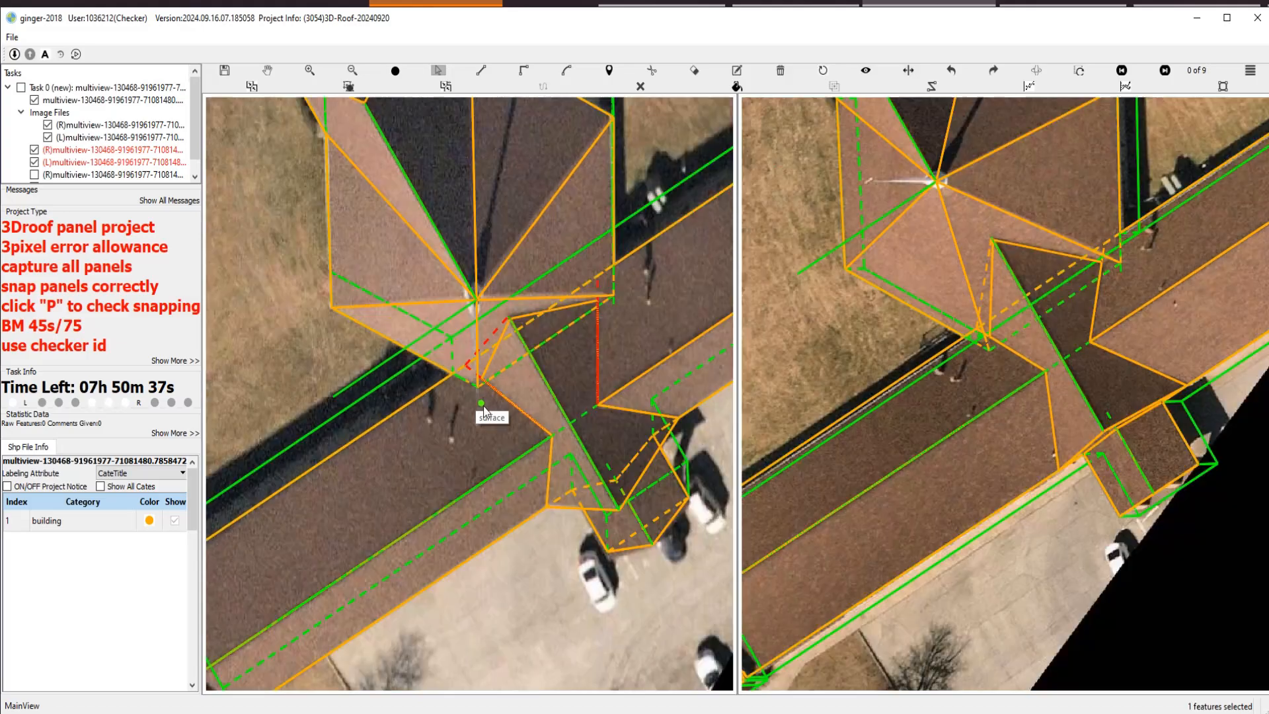
Move the dark panel's end edge outward to overlap the light sloping panel, comparing it with the bare imagery.
{"action": "key", "text": "space"}
{"action": "key", "text": "space"}
{"action": "scroll", "coordinate": [474, 387], "scroll_direction": "up", "scroll_amount": 1}
{"action": "scroll", "coordinate": [474, 387], "scroll_direction": "up", "scroll_amount": 2}
{"action": "key", "text": "s"}
{"action": "left_click", "coordinate": [474, 417]}
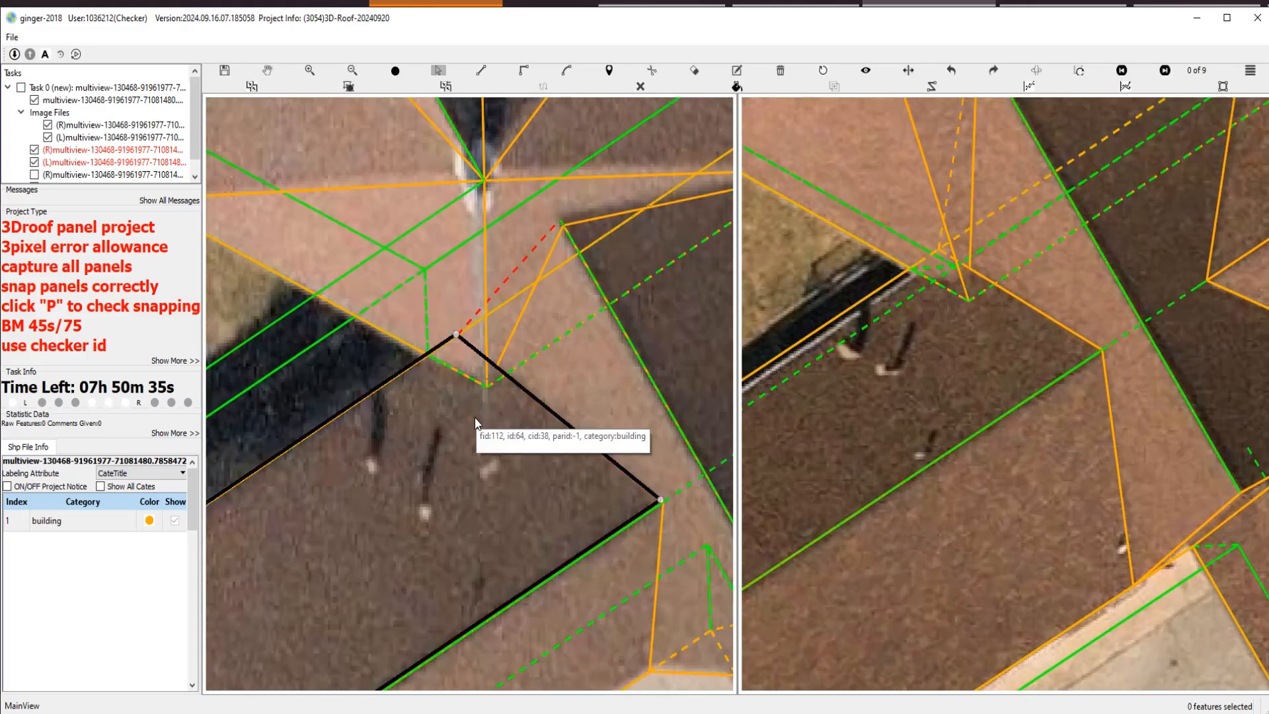
{"action": "left_click_drag", "start_coordinate": [526, 387], "coordinate": [555, 374]}
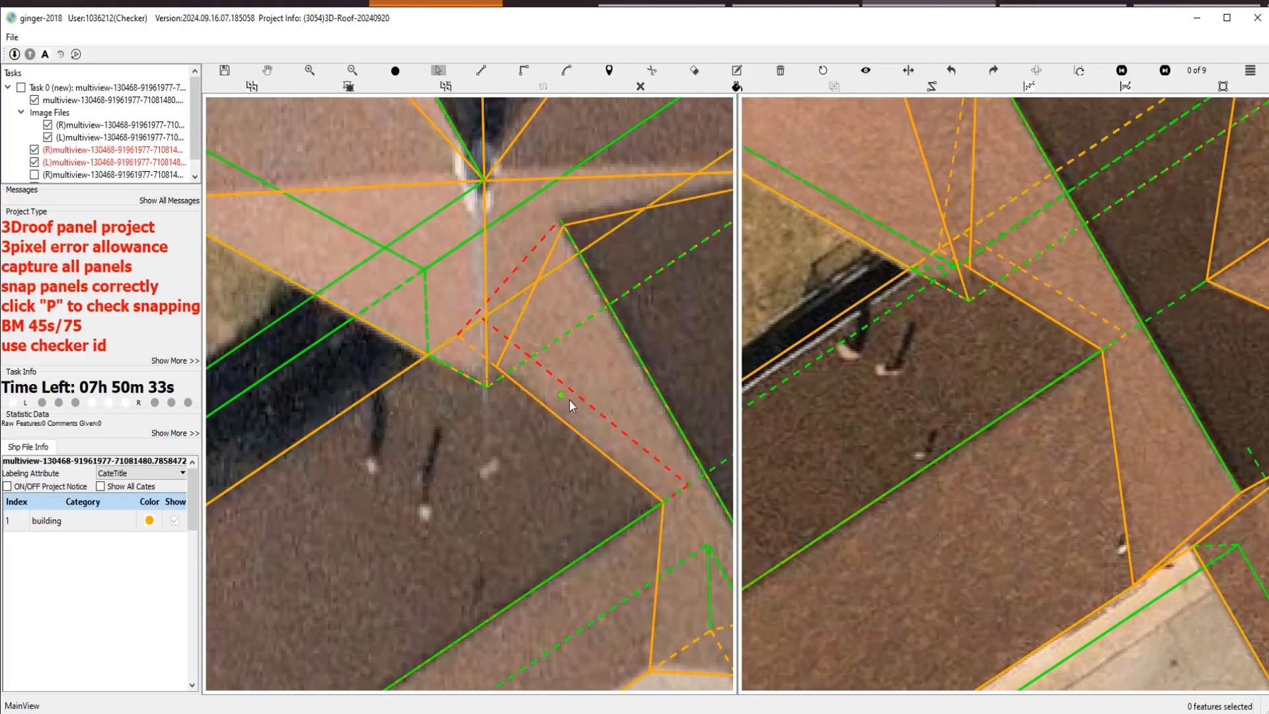
{"action": "key", "text": "space"}
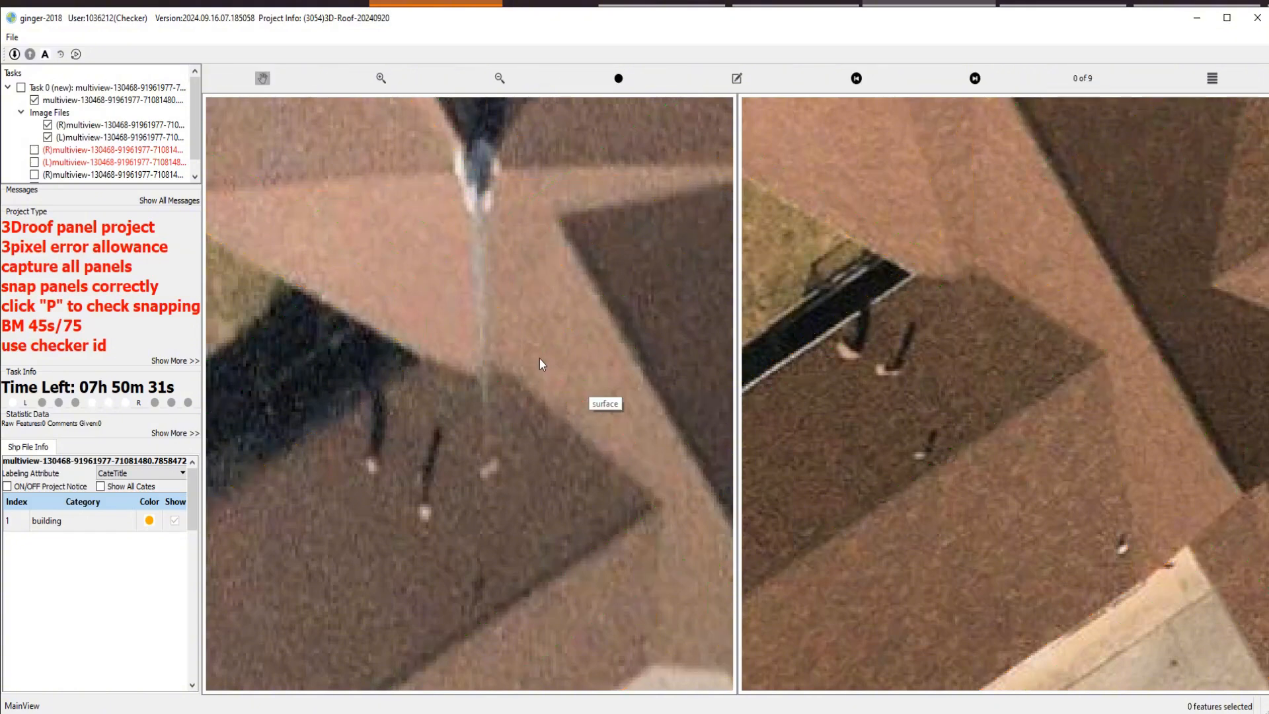
{"action": "key", "text": "space"}
Cut the dark panel against the overlapping light sloping panel and delete the thin strip along their shared edge.
{"action": "left_click", "coordinate": [518, 348]}
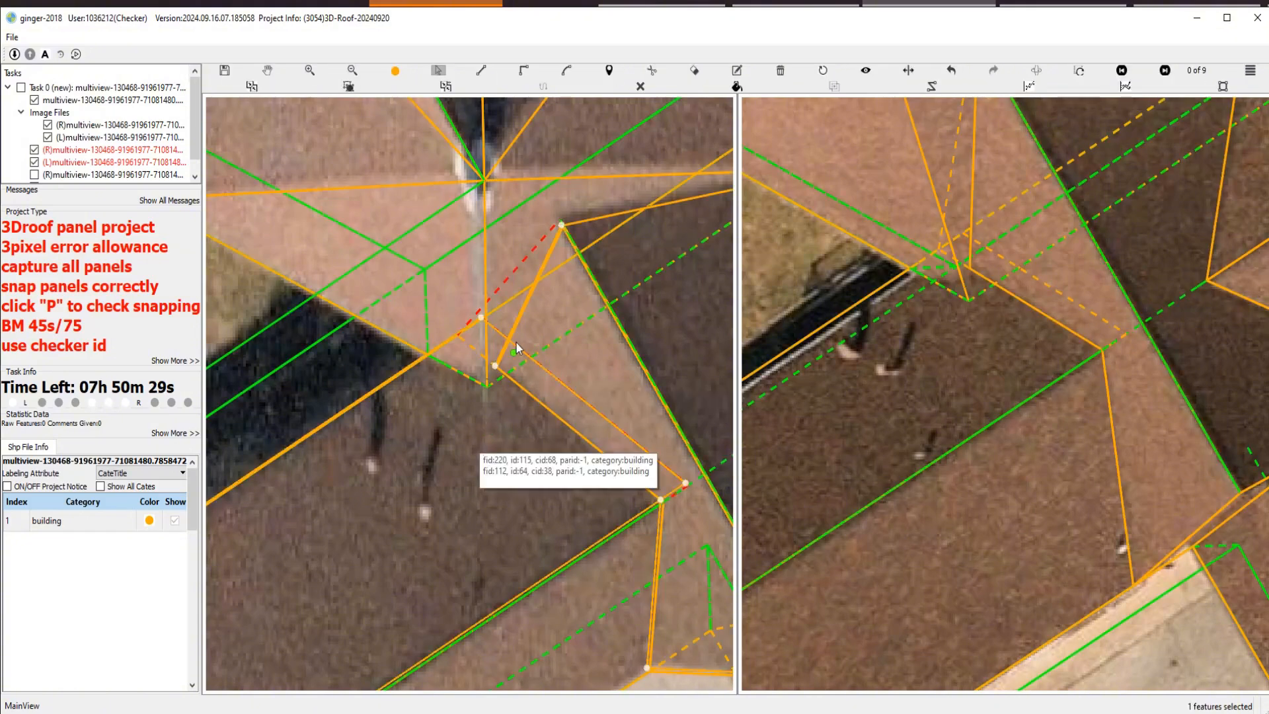
{"action": "left_click", "coordinate": [509, 277], "text": "ctrl"}
{"action": "key", "text": "Escape"}
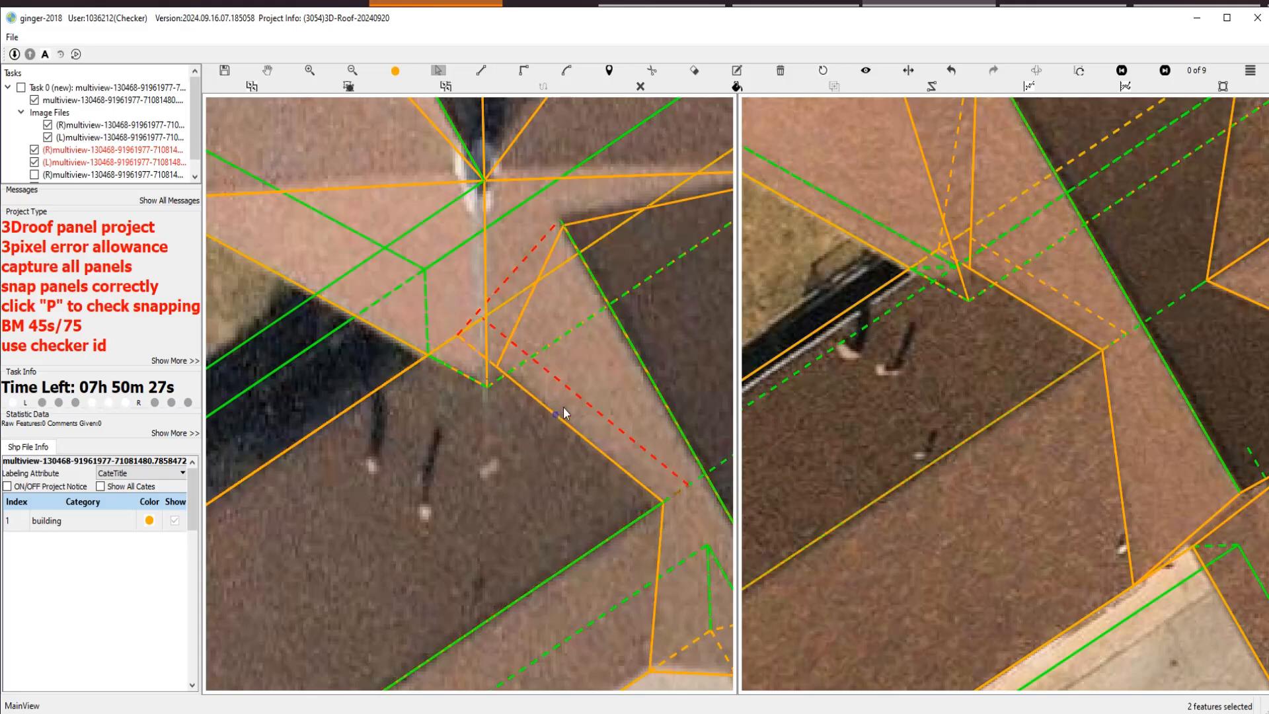
{"action": "left_click", "coordinate": [570, 391]}
{"action": "key", "text": "Escape"}
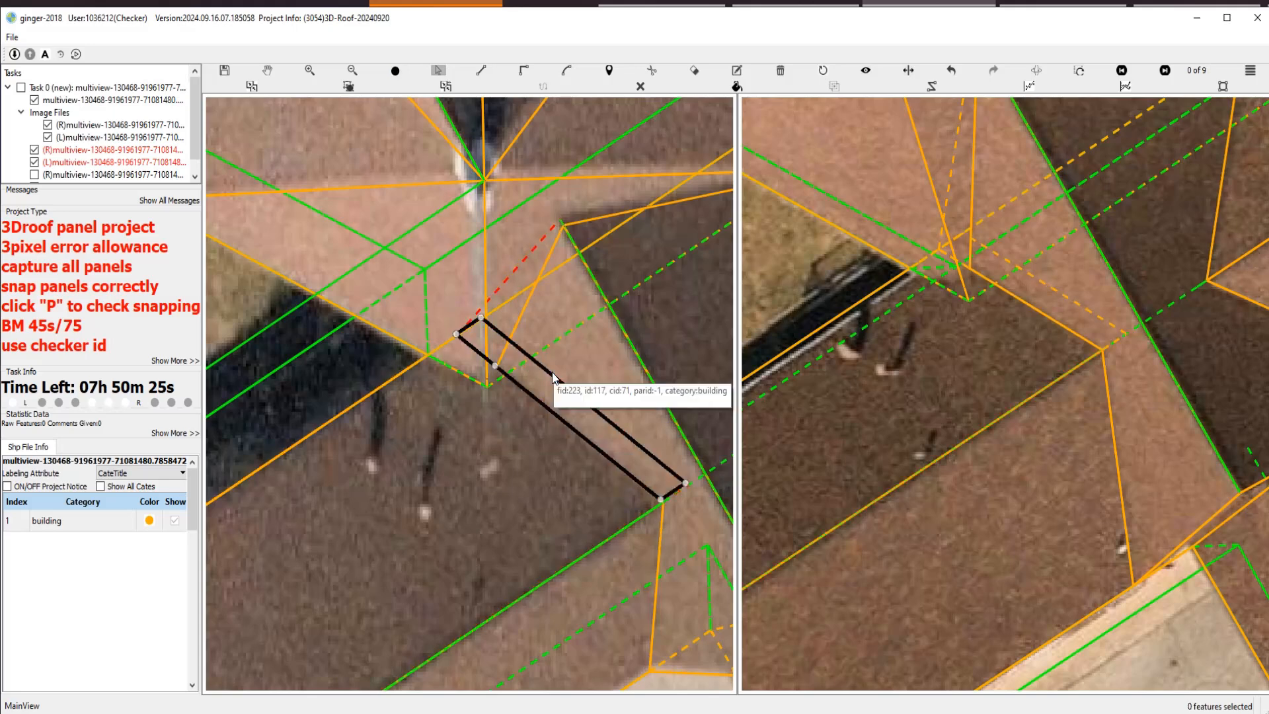
{"action": "key", "text": "Delete"}
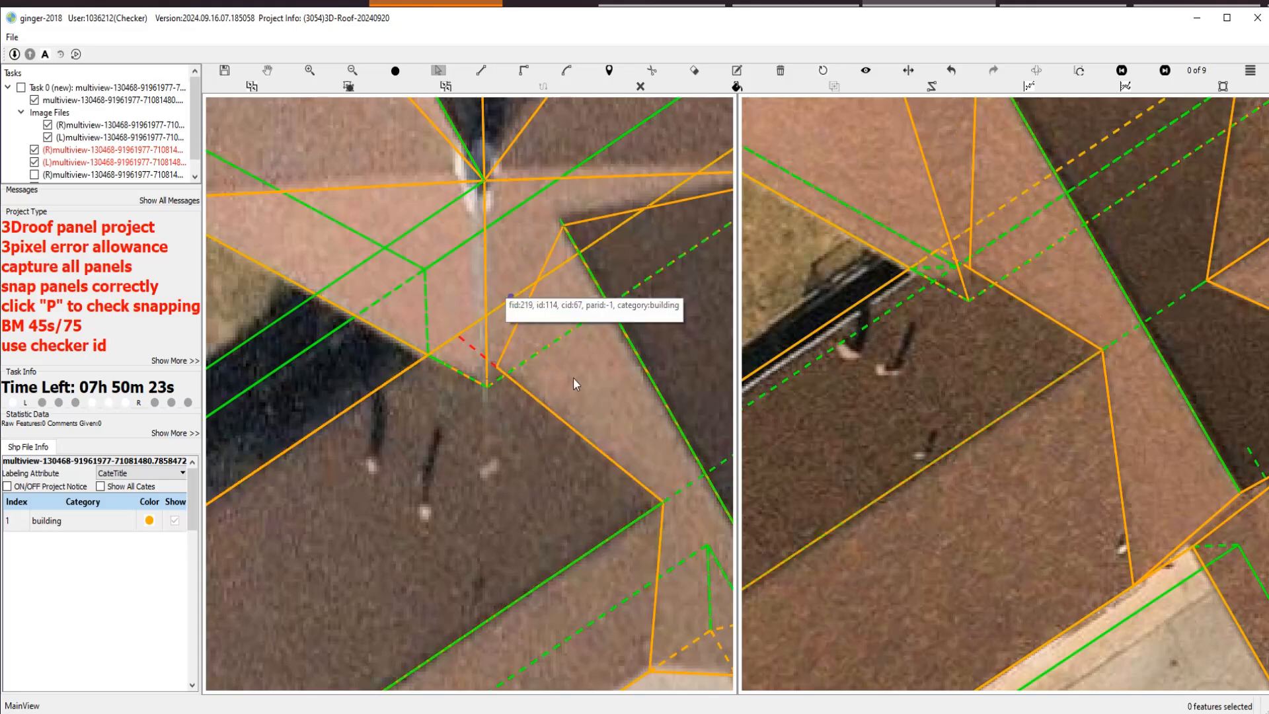
Select the long roof's dark panel and the tower's lower panel, cut their overlap and check the snapping.
{"action": "scroll", "coordinate": [574, 399], "scroll_direction": "down", "scroll_amount": 3}
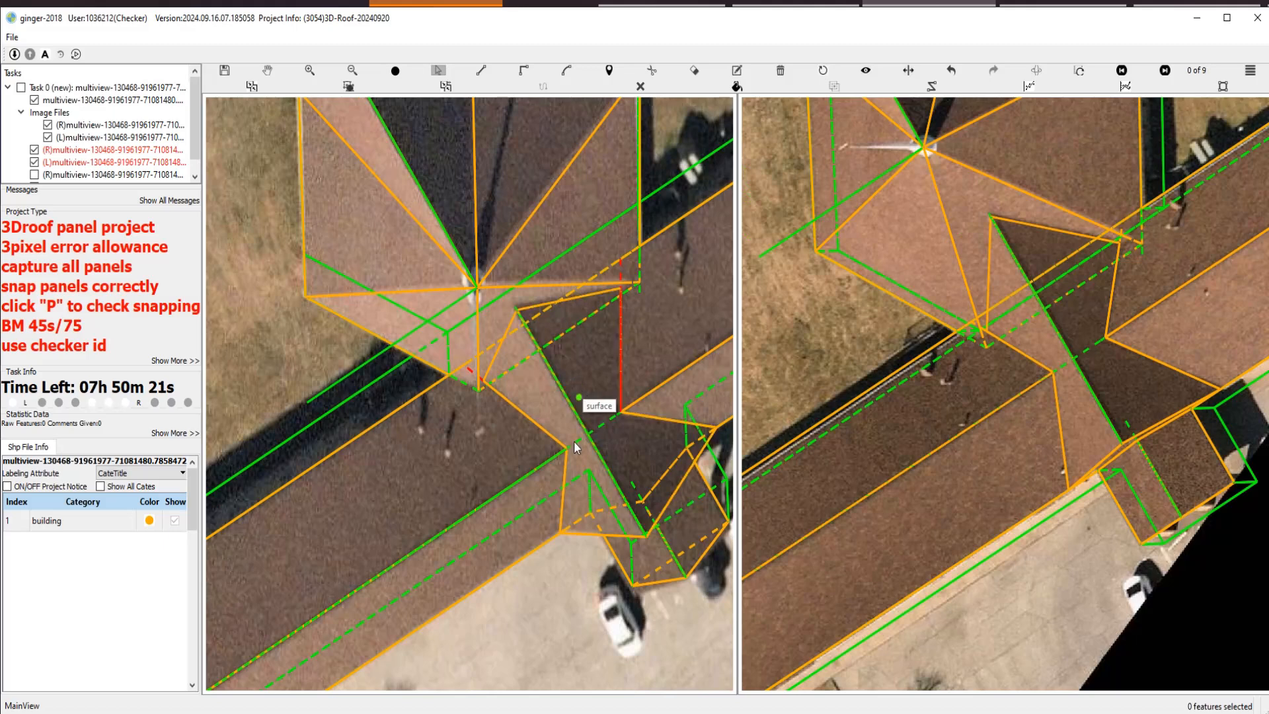
{"action": "key", "text": "h"}
{"action": "scroll", "coordinate": [441, 381], "scroll_direction": "up", "scroll_amount": 3}
{"action": "scroll", "coordinate": [464, 377], "scroll_direction": "up", "scroll_amount": 3}
{"action": "key", "text": "s"}
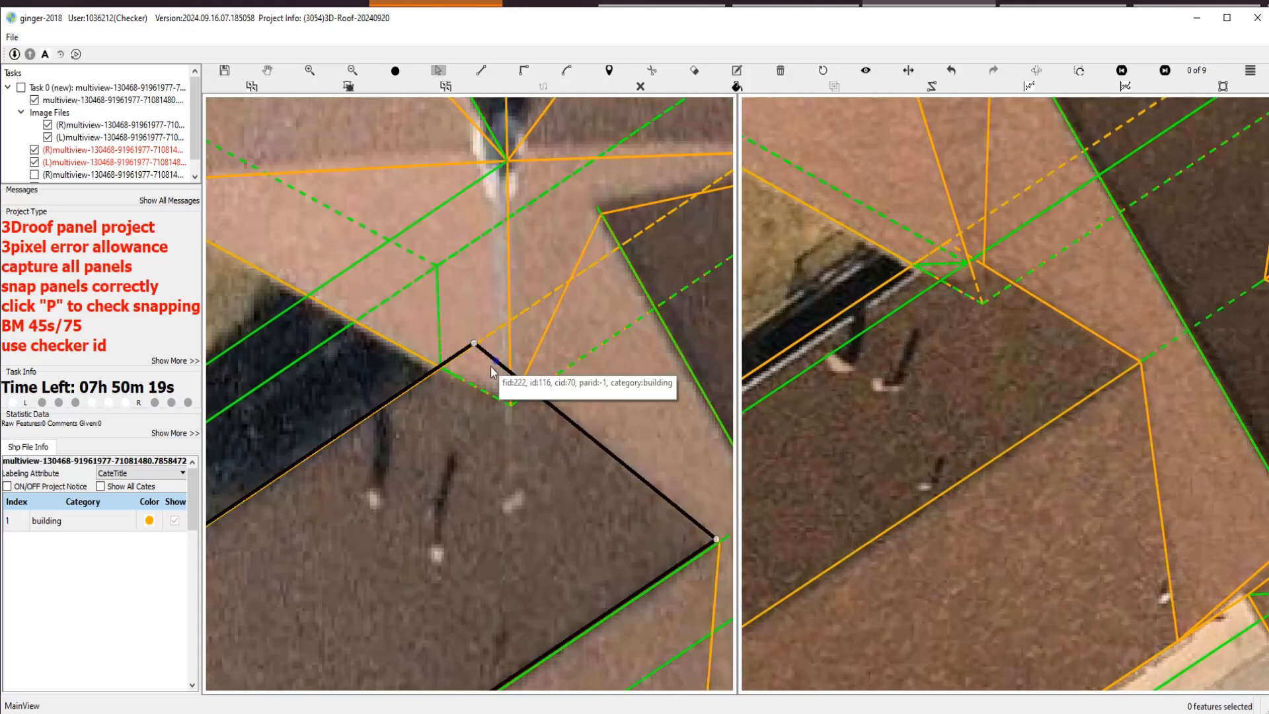
{"action": "key", "text": "p"}
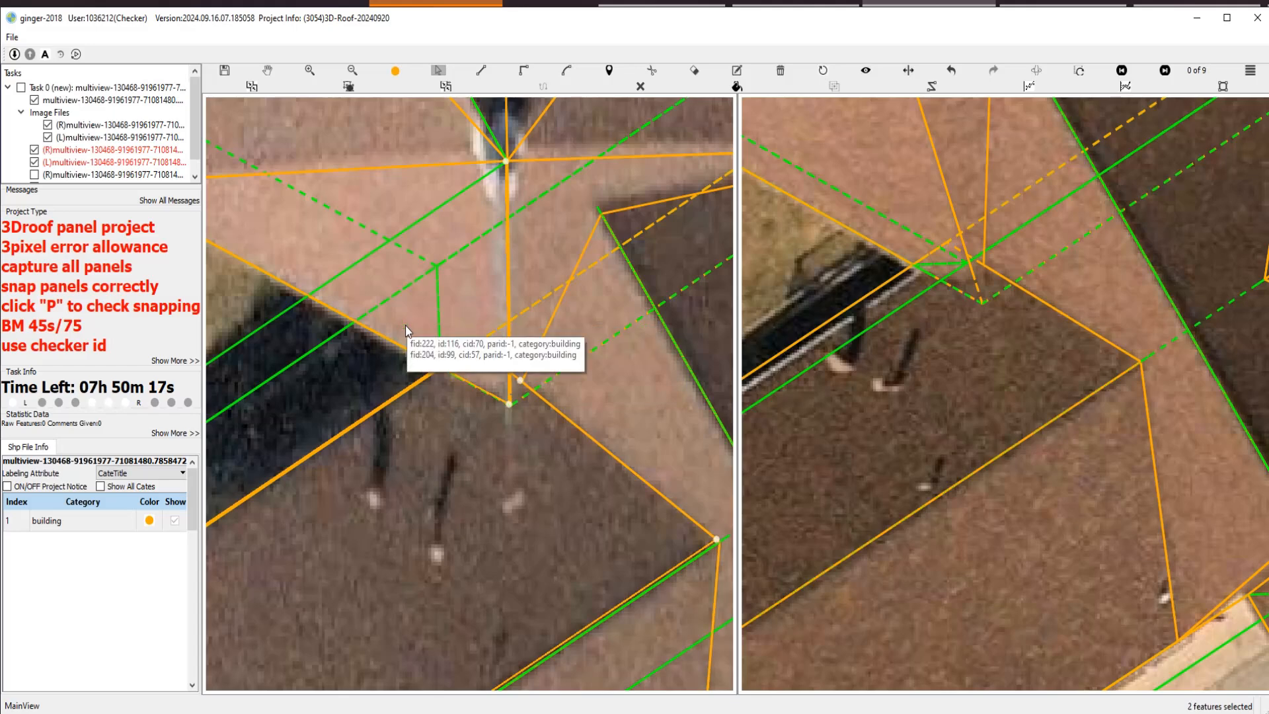
{"action": "scroll", "coordinate": [473, 366], "scroll_direction": "up", "scroll_amount": 3}
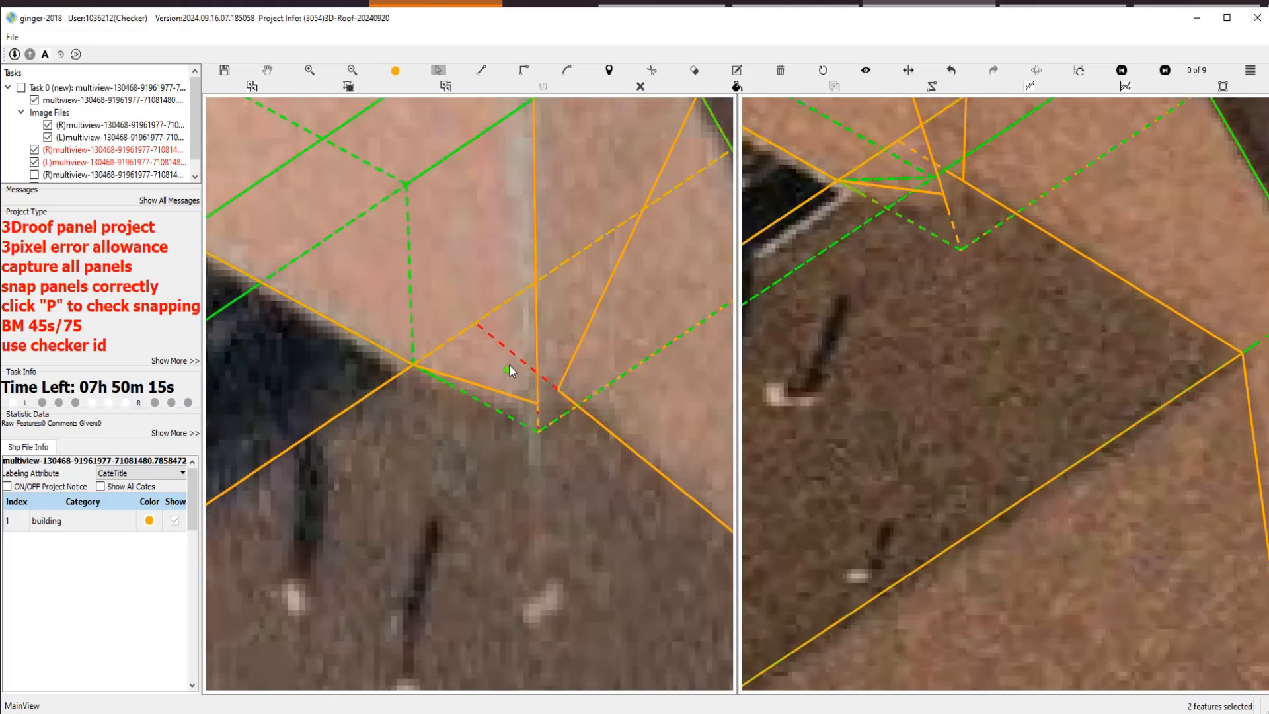
{"action": "key", "text": "p"}
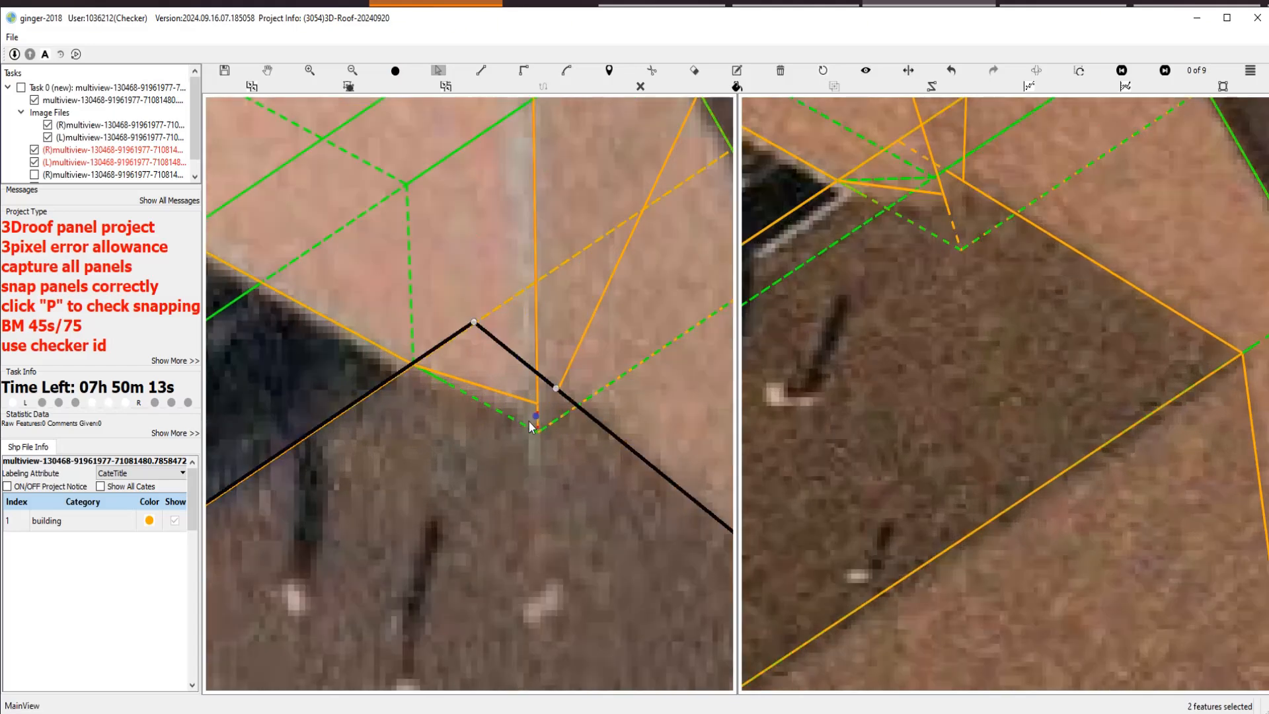
Cut all panels meeting at the tower's lower eave tip against each other and delete the leftover triangular sliver.
{"action": "scroll", "coordinate": [494, 369], "scroll_direction": "down", "scroll_amount": 3}
{"action": "left_click_drag", "start_coordinate": [479, 399], "coordinate": [529, 426]}
{"action": "scroll", "coordinate": [528, 430], "scroll_direction": "up", "scroll_amount": 3}
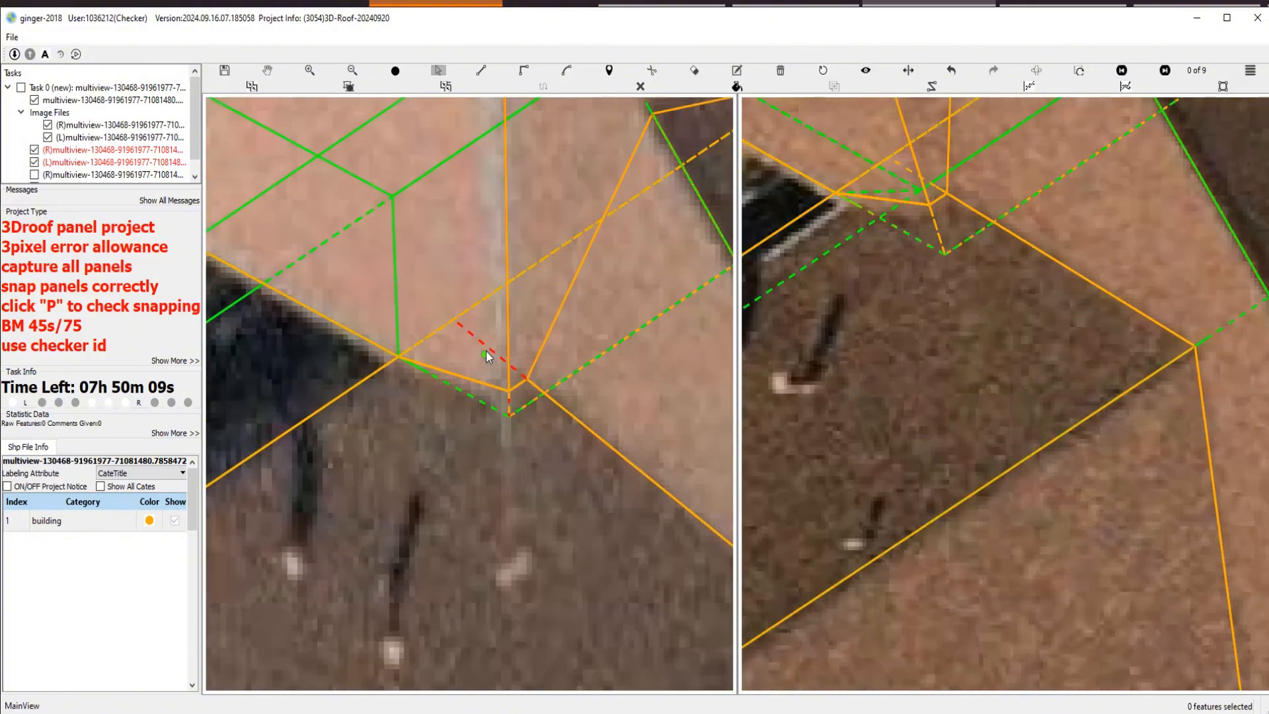
{"action": "scroll", "coordinate": [513, 413], "scroll_direction": "up", "scroll_amount": 2}
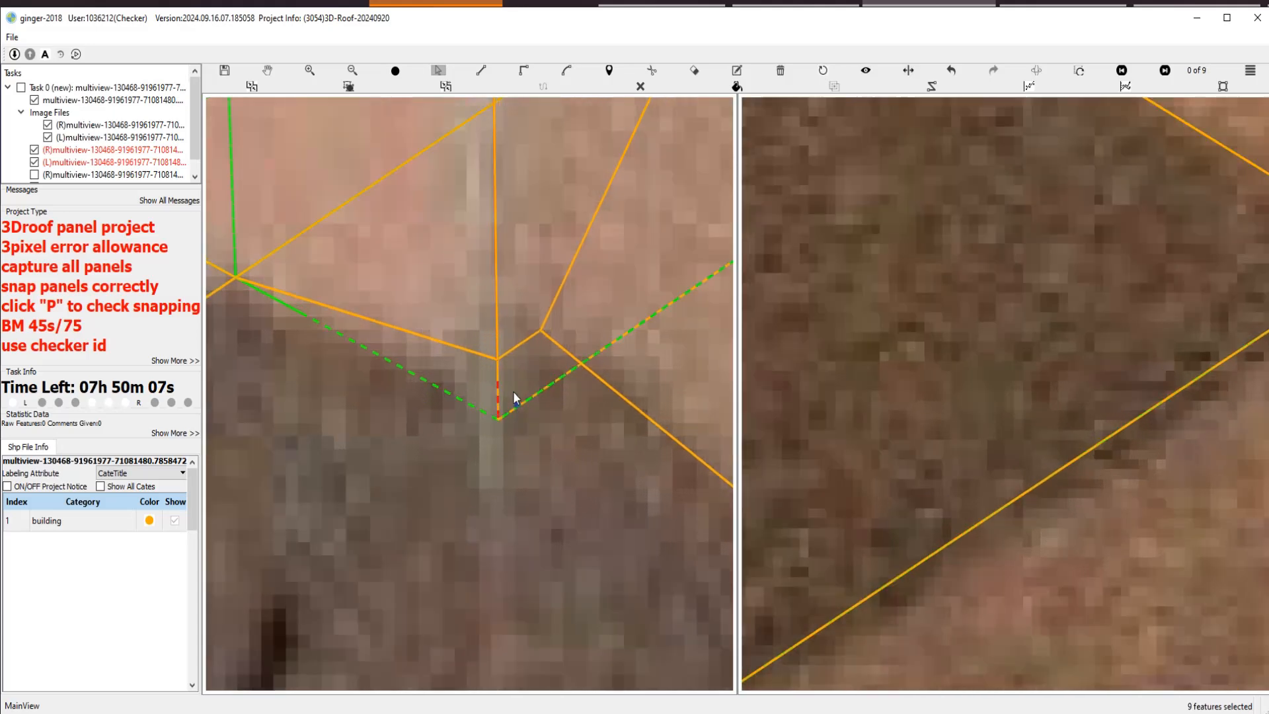
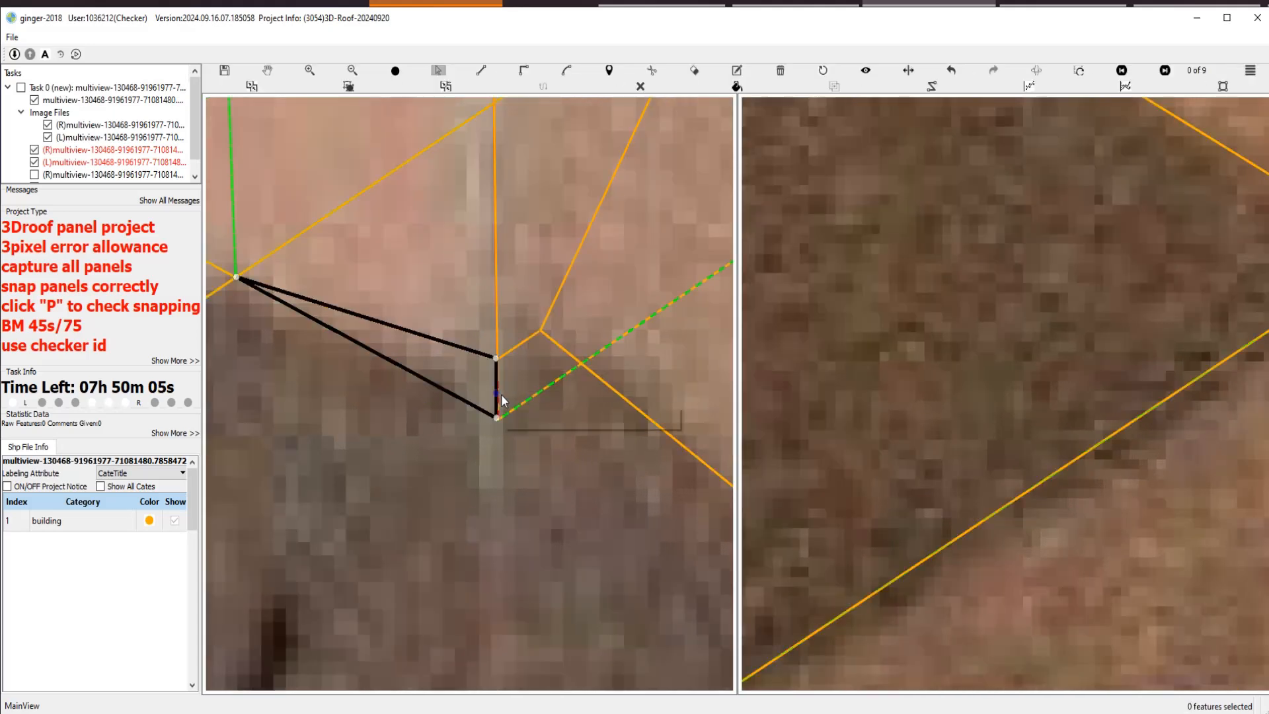
{"action": "left_click", "coordinate": [497, 408]}
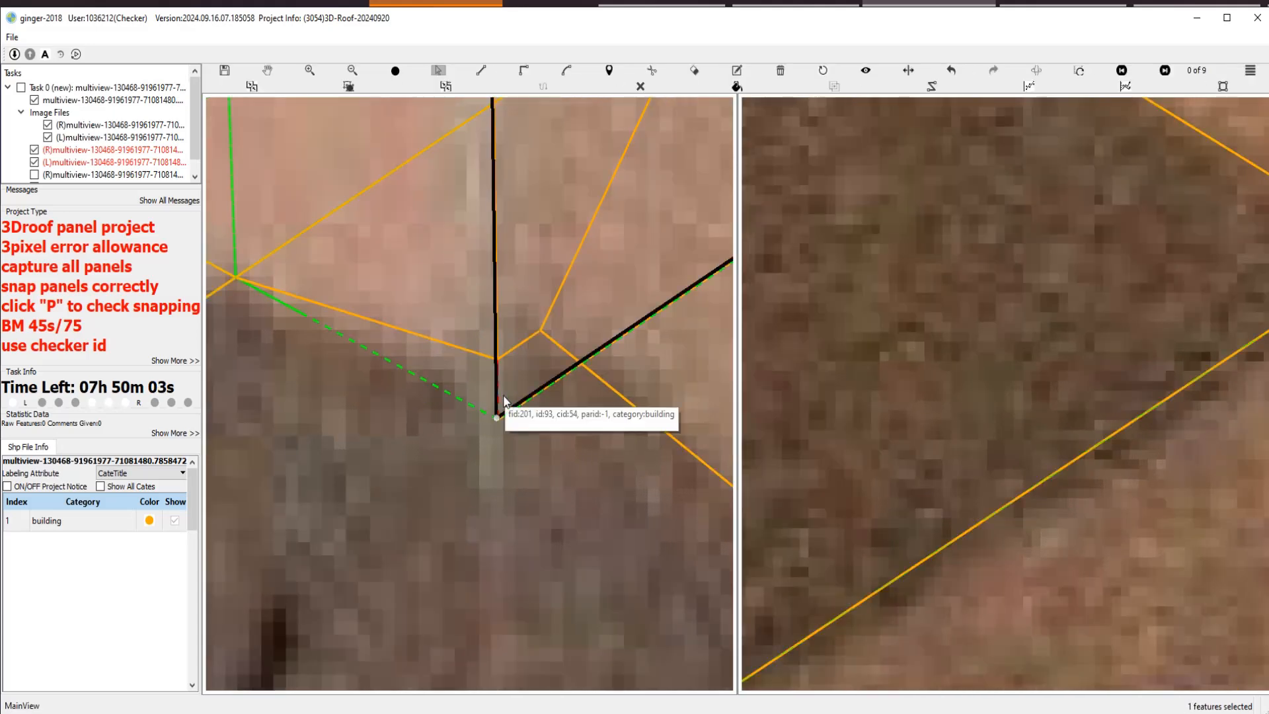
{"action": "scroll", "coordinate": [500, 418], "scroll_direction": "down", "scroll_amount": 5}
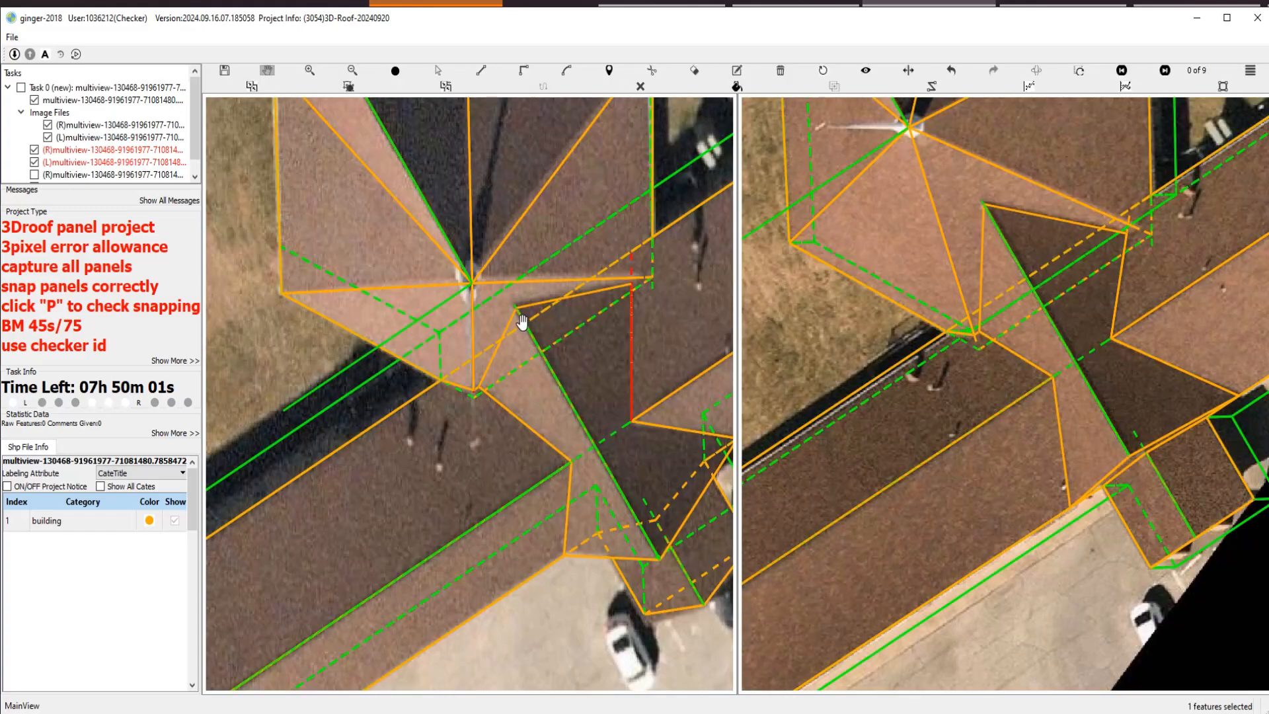
{"action": "scroll", "coordinate": [489, 388], "scroll_direction": "up", "scroll_amount": 5}
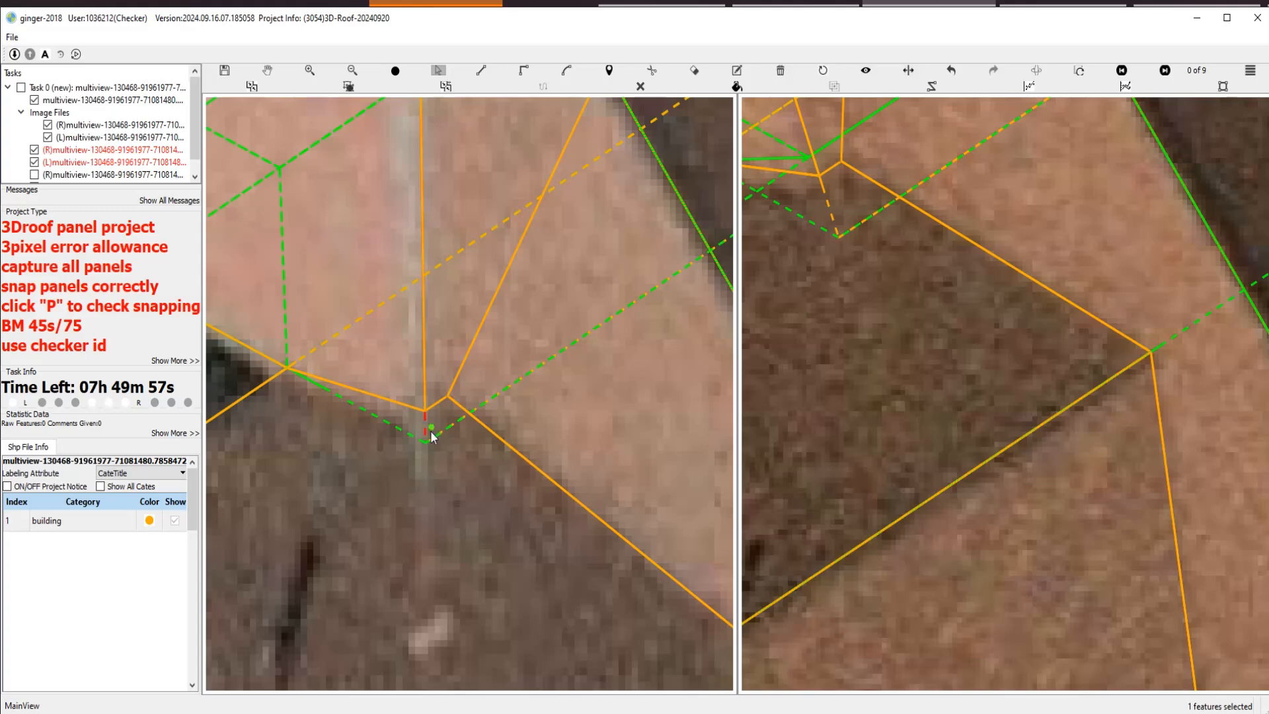
{"action": "left_click", "coordinate": [429, 434]}
{"action": "key", "text": "Delete"}
Inspect the panel edges meeting at the tower's lower eave tip and compare them with the bare imagery.
{"action": "scroll", "coordinate": [429, 435], "scroll_direction": "down", "scroll_amount": 5}
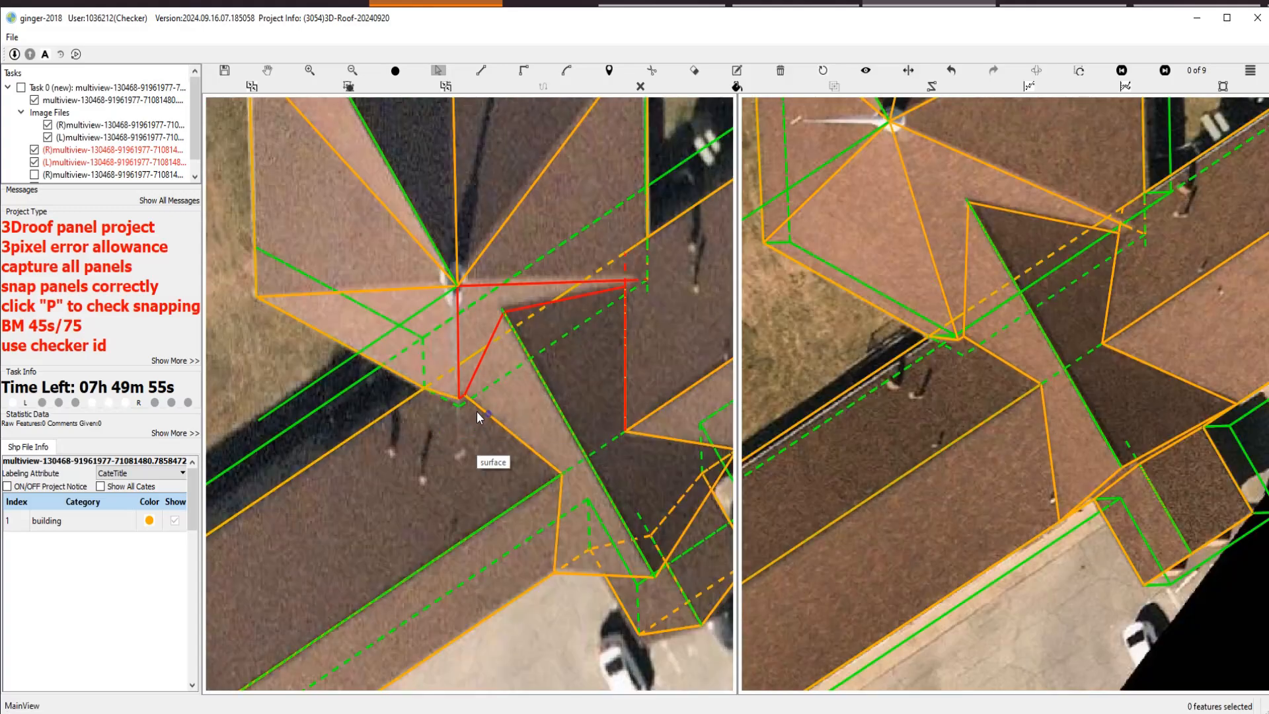
{"action": "scroll", "coordinate": [466, 399], "scroll_direction": "up", "scroll_amount": 6}
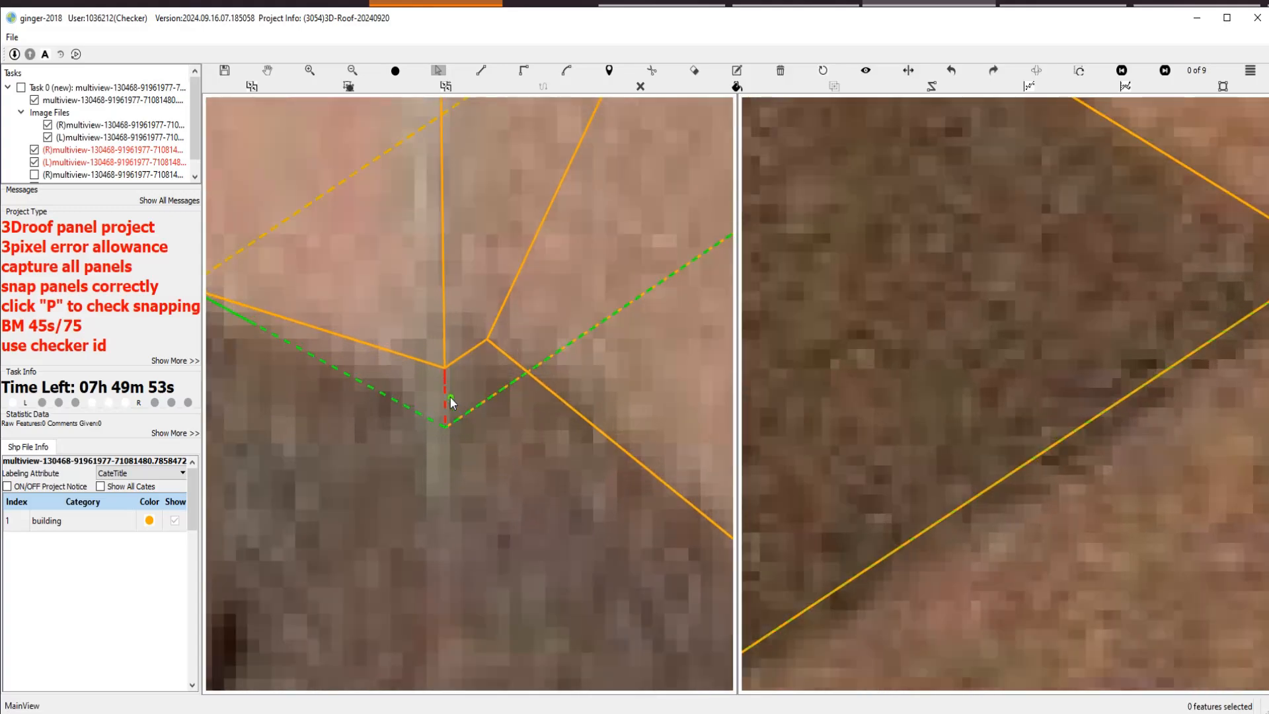
{"action": "left_click", "coordinate": [450, 400]}
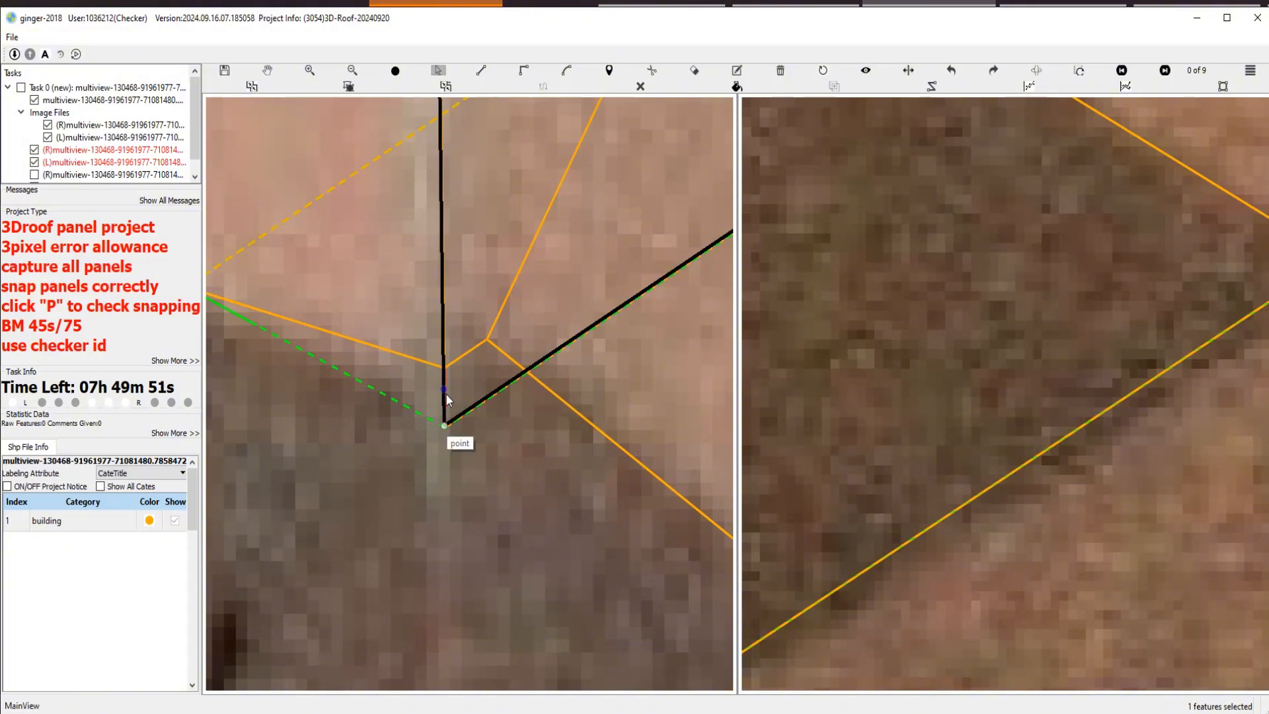
{"action": "key", "text": "space"}
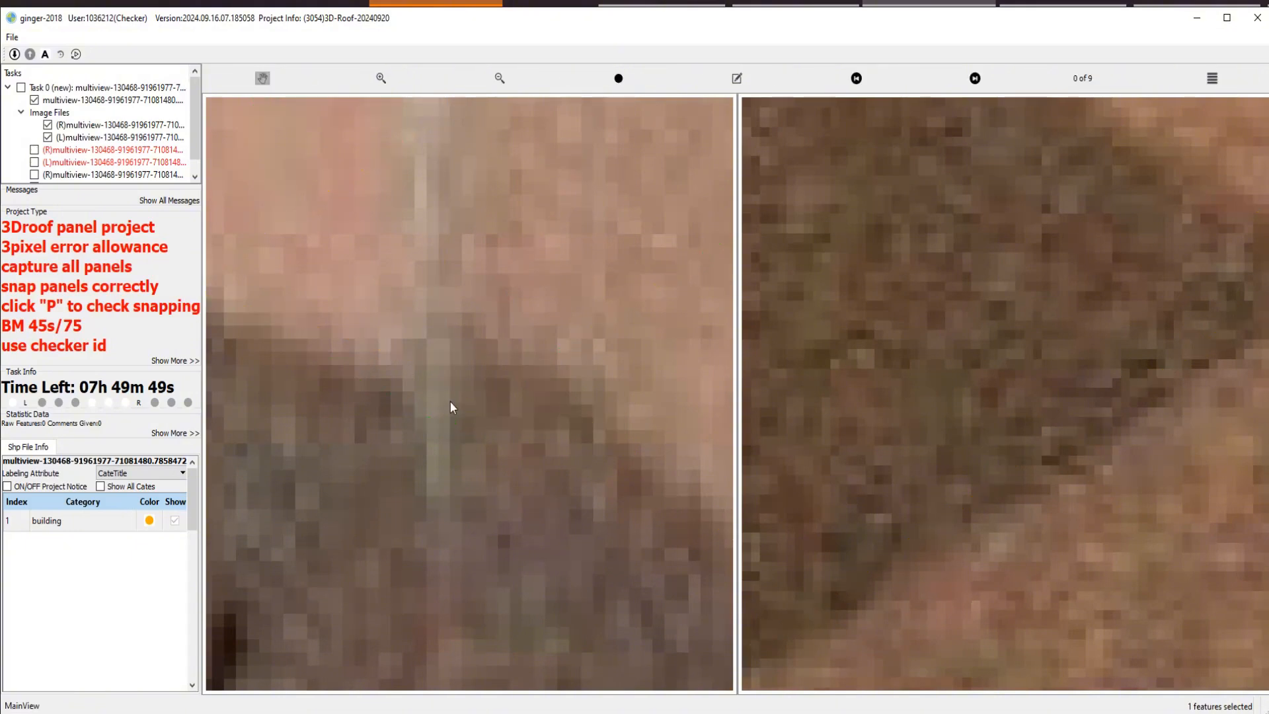
{"action": "key", "text": "space"}
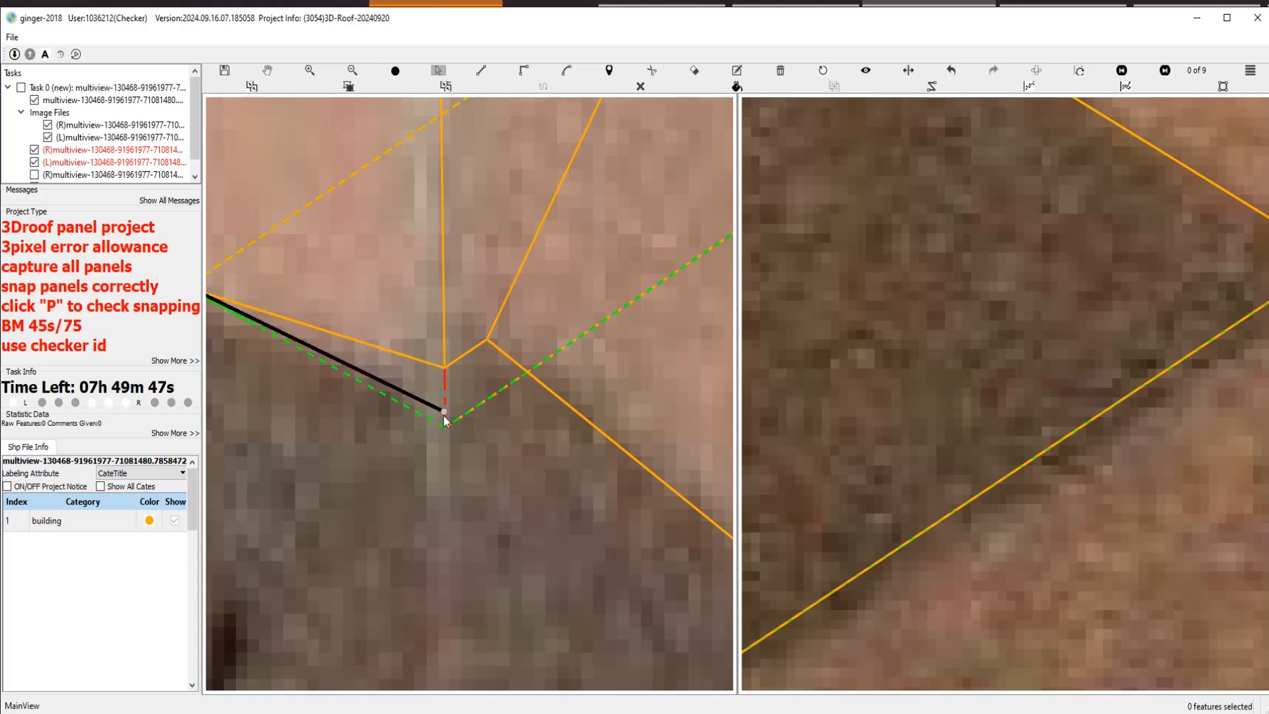
{"action": "left_click", "coordinate": [446, 426]}
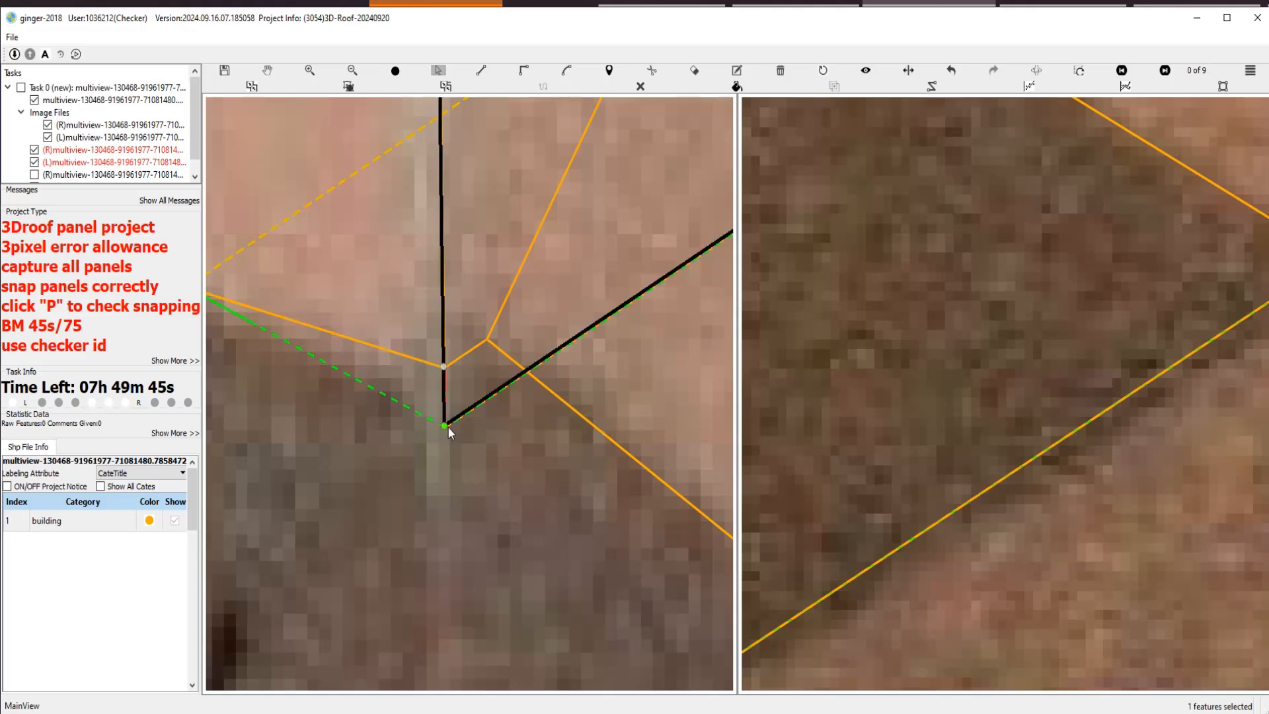
Cut the panels overlapping at the cross ridge's end beside the tower's eave corner and delete the small overlap piece.
{"action": "scroll", "coordinate": [450, 427], "scroll_direction": "down", "scroll_amount": 2}
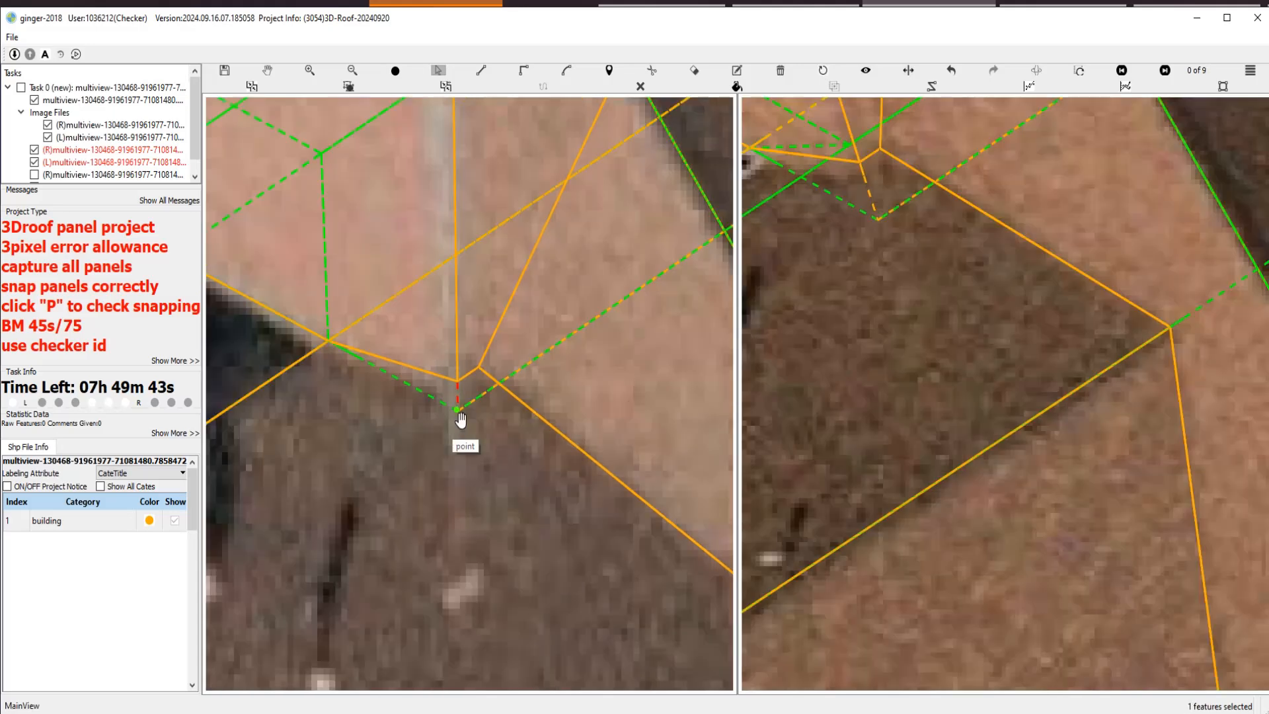
{"action": "scroll", "coordinate": [460, 420], "scroll_direction": "down", "scroll_amount": 4}
{"action": "scroll", "coordinate": [589, 294], "scroll_direction": "up", "scroll_amount": 4}
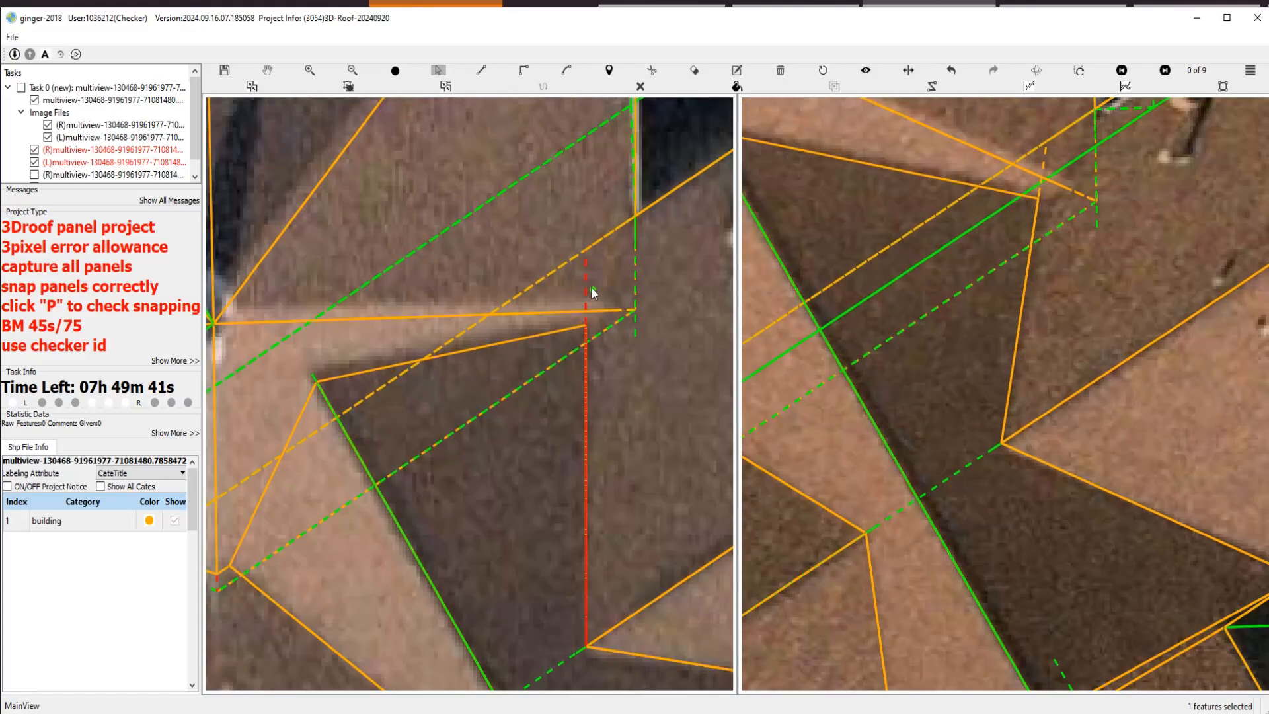
{"action": "scroll", "coordinate": [591, 291], "scroll_direction": "down", "scroll_amount": 3}
{"action": "scroll", "coordinate": [479, 338], "scroll_direction": "up", "scroll_amount": 3}
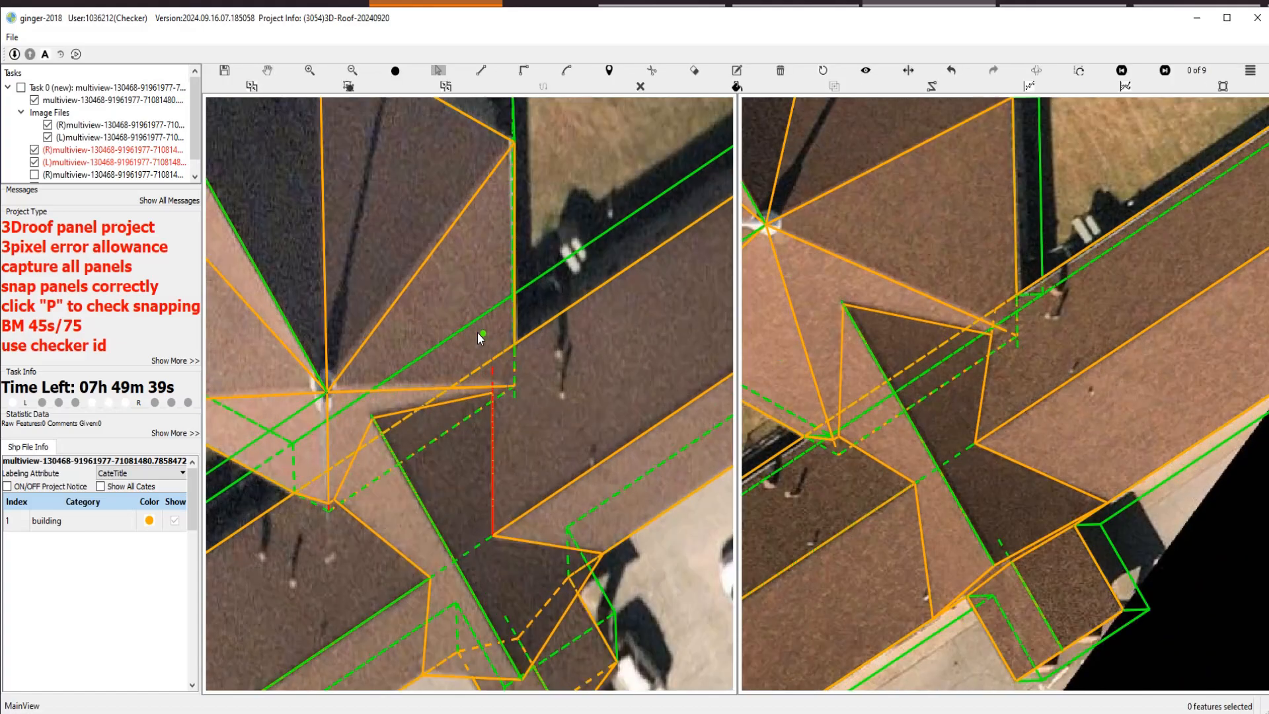
{"action": "left_click_drag", "start_coordinate": [451, 306], "coordinate": [531, 411]}
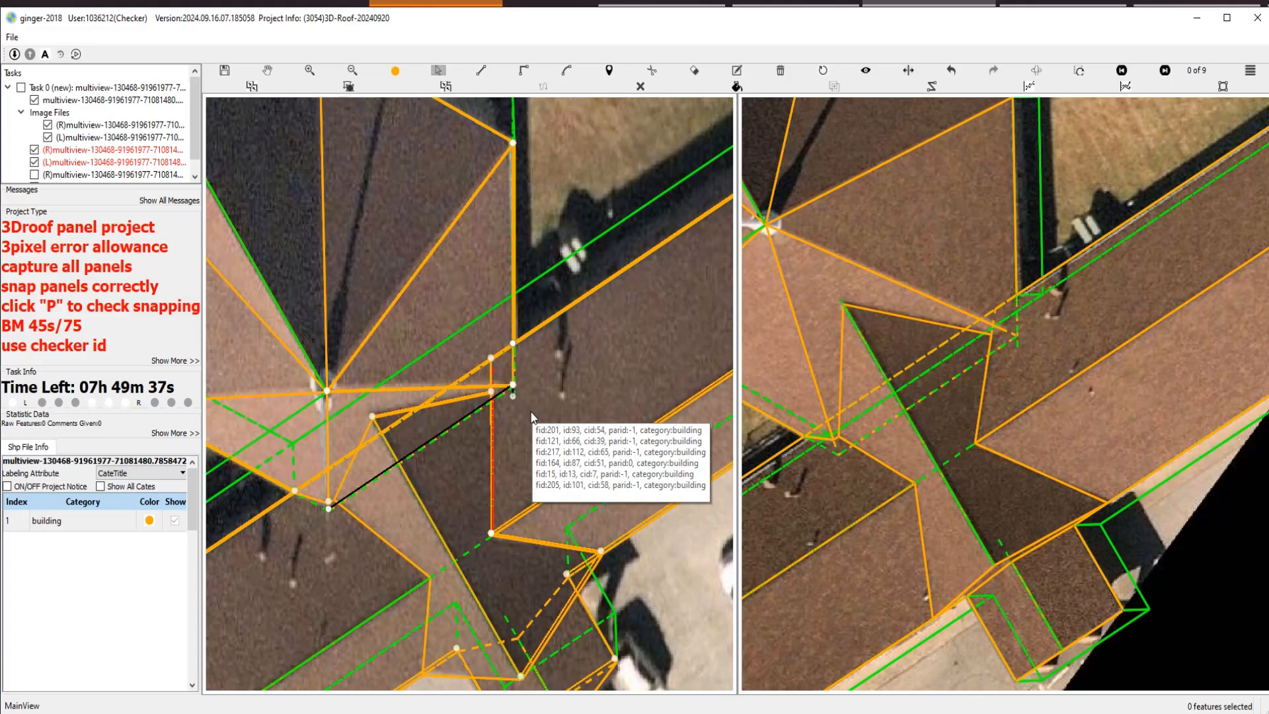
{"action": "scroll", "coordinate": [500, 393], "scroll_direction": "up", "scroll_amount": 3}
{"action": "left_click", "coordinate": [482, 342]}
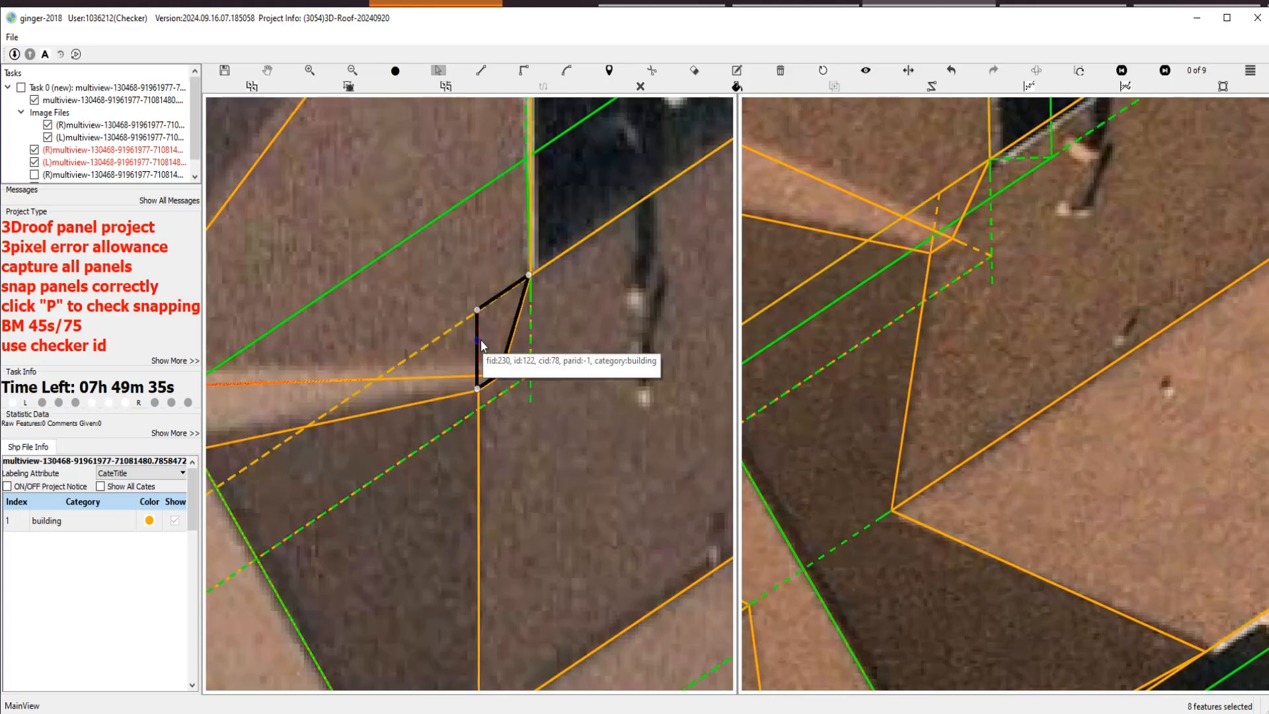
{"action": "scroll", "coordinate": [482, 417], "scroll_direction": "down", "scroll_amount": 5}
{"action": "key", "text": "h"}
{"action": "left_click_drag", "start_coordinate": [375, 399], "coordinate": [429, 386]}
{"action": "scroll", "coordinate": [430, 390], "scroll_direction": "up", "scroll_amount": 4}
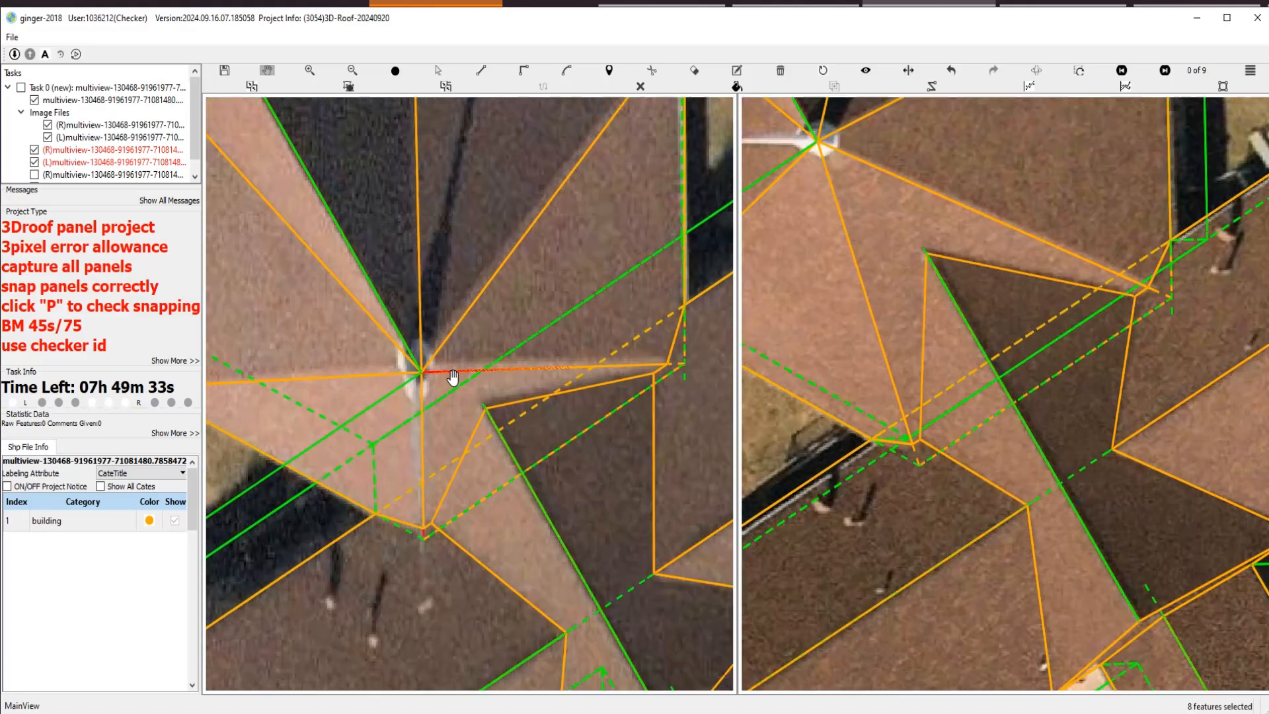
Delete the tower's lower triangular panel spanning from the apex to the two eave tips beside the cross ridge.
{"action": "scroll", "coordinate": [453, 376], "scroll_direction": "up", "scroll_amount": 3}
{"action": "key", "text": "s"}
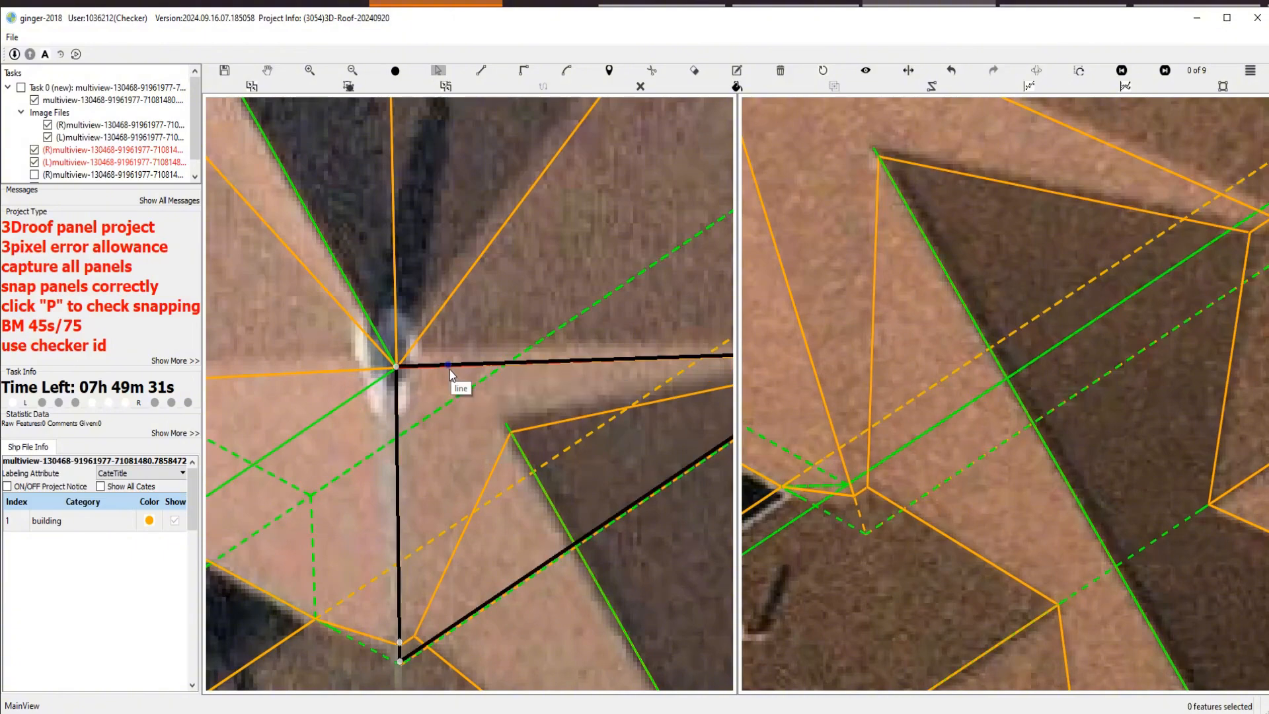
{"action": "scroll", "coordinate": [447, 367], "scroll_direction": "down", "scroll_amount": 2}
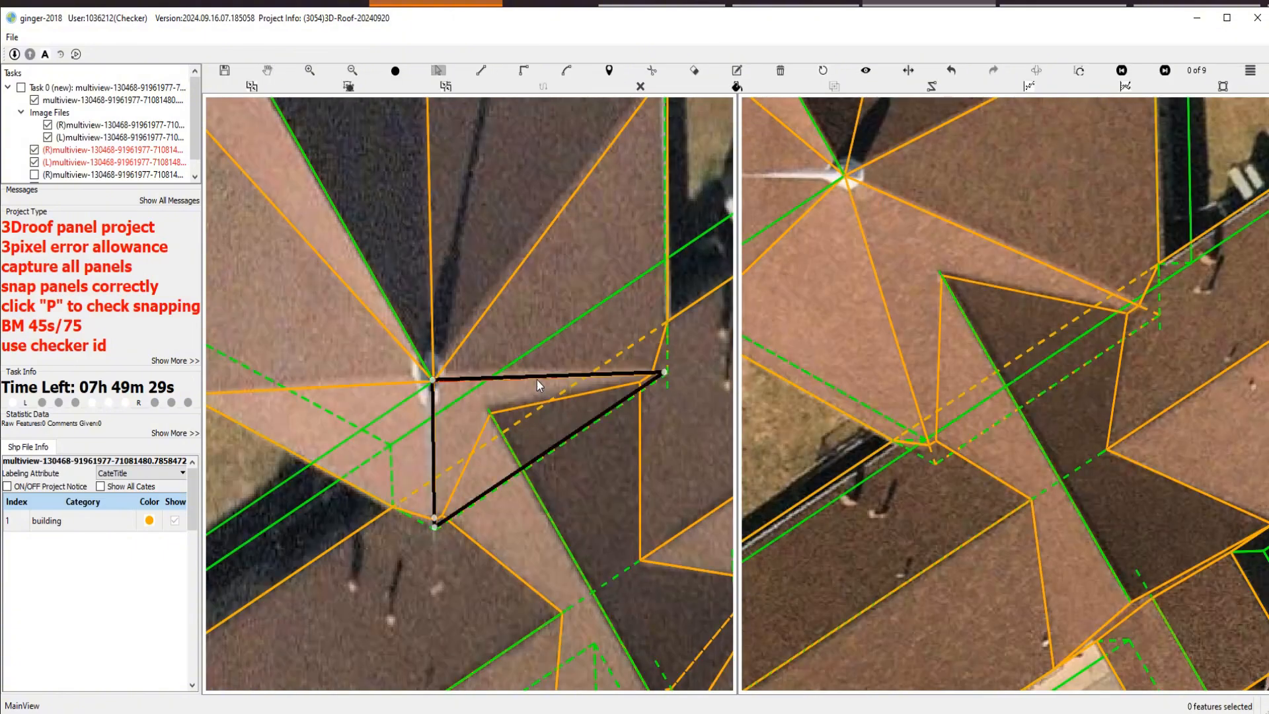
{"action": "scroll", "coordinate": [431, 546], "scroll_direction": "up", "scroll_amount": 3}
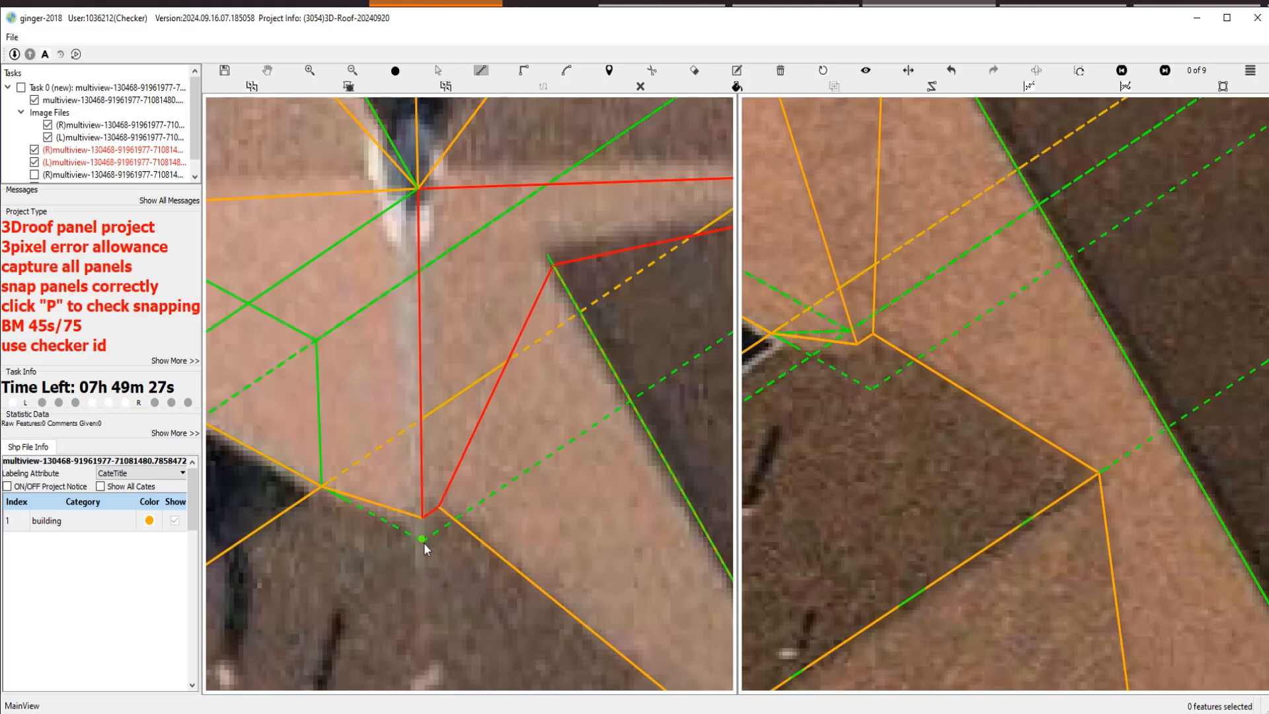
Try to redraw the tower's lower panel from the lower eave tip through the apex to the opposite eave corner, and undo it.
{"action": "left_click", "coordinate": [423, 541]}
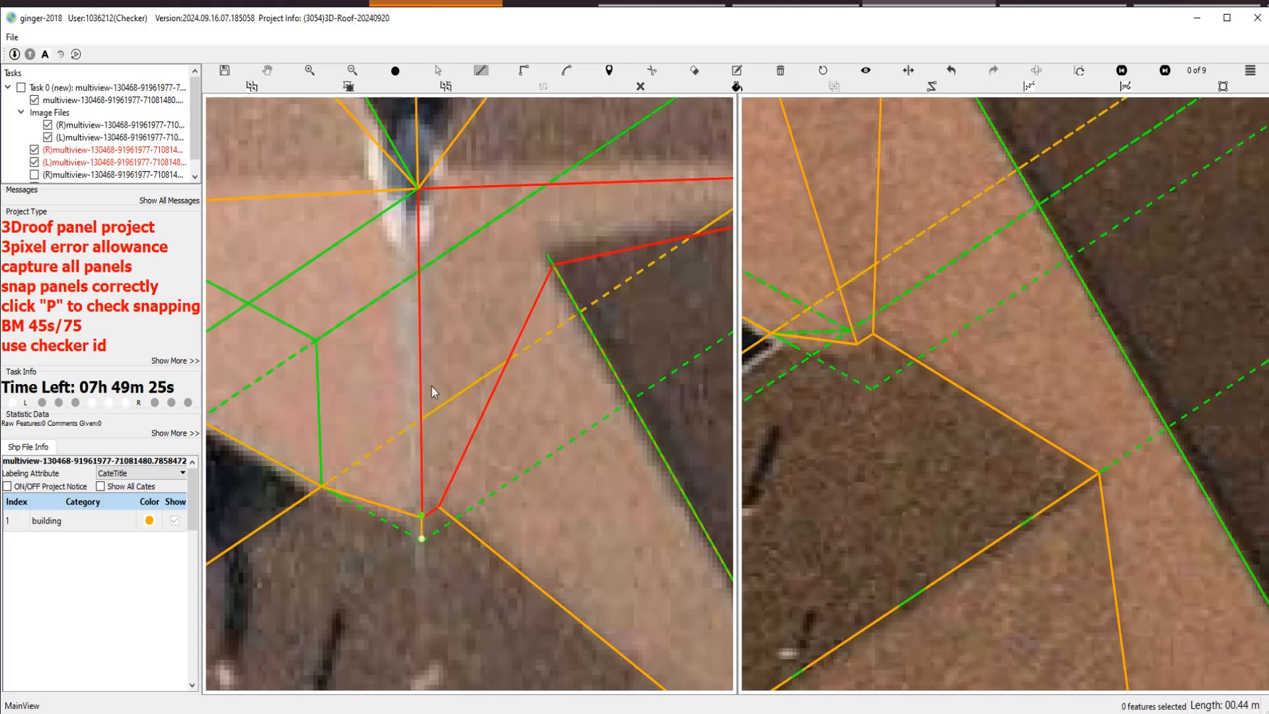
{"action": "left_click", "coordinate": [418, 189]}
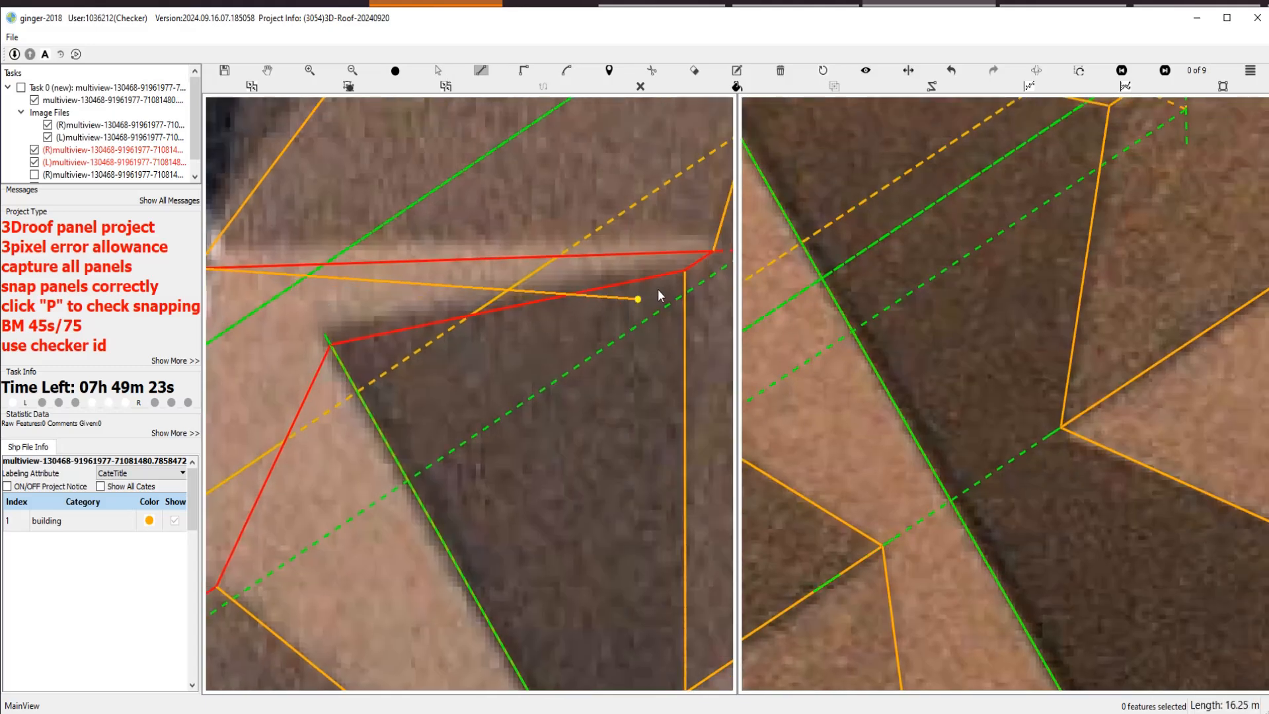
{"action": "left_click", "coordinate": [711, 251]}
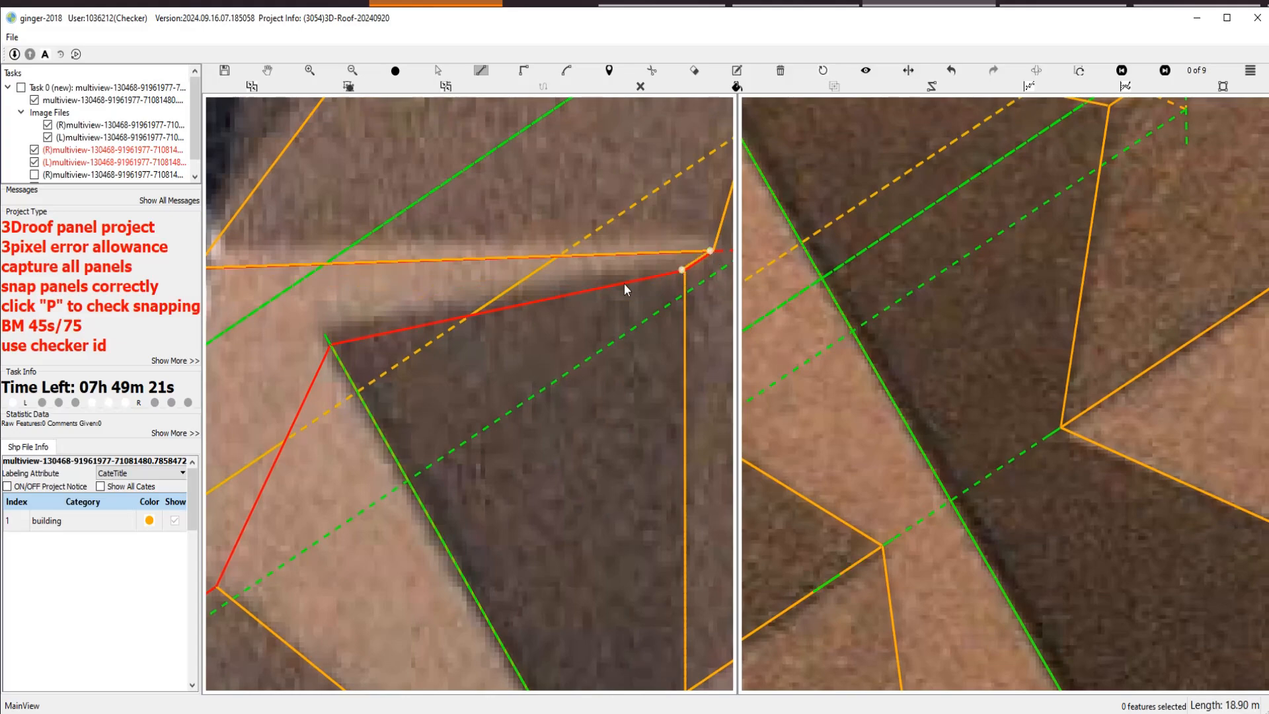
{"action": "scroll", "coordinate": [440, 389], "scroll_direction": "down", "scroll_amount": 1}
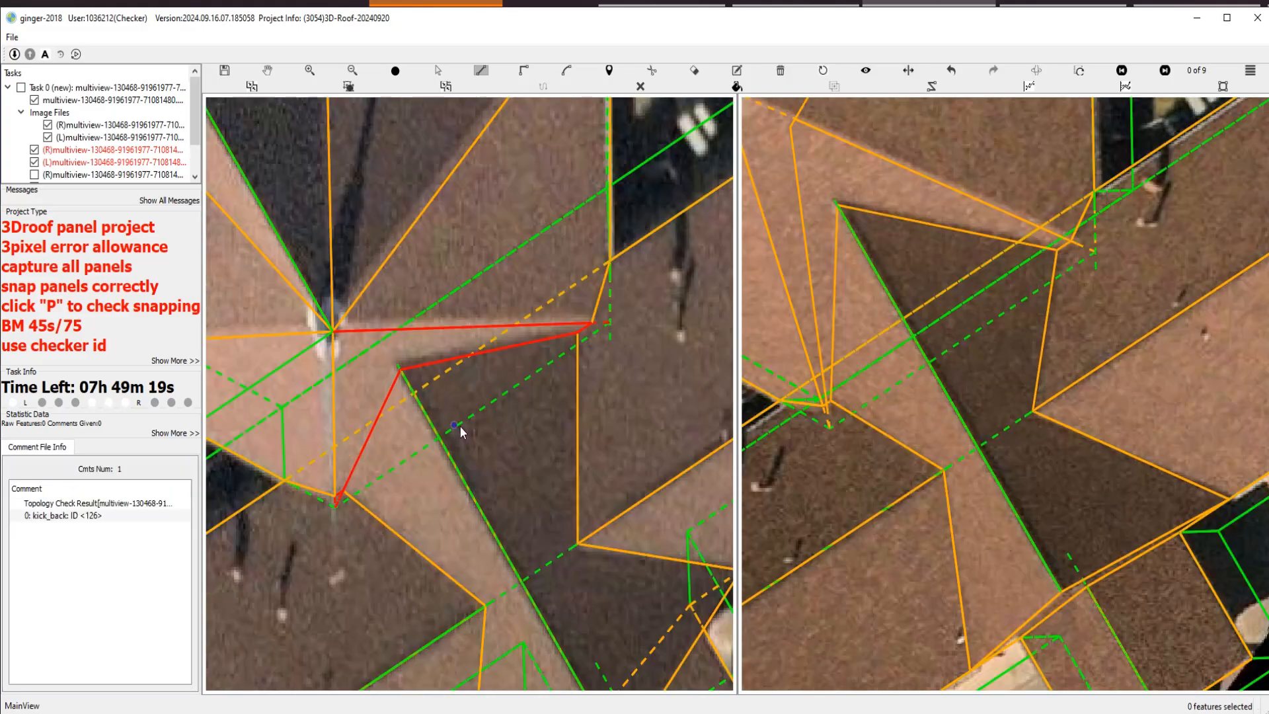
{"action": "key", "text": "ctrl+z"}
{"action": "scroll", "coordinate": [603, 340], "scroll_direction": "up", "scroll_amount": 2}
{"action": "key", "text": "Escape"}
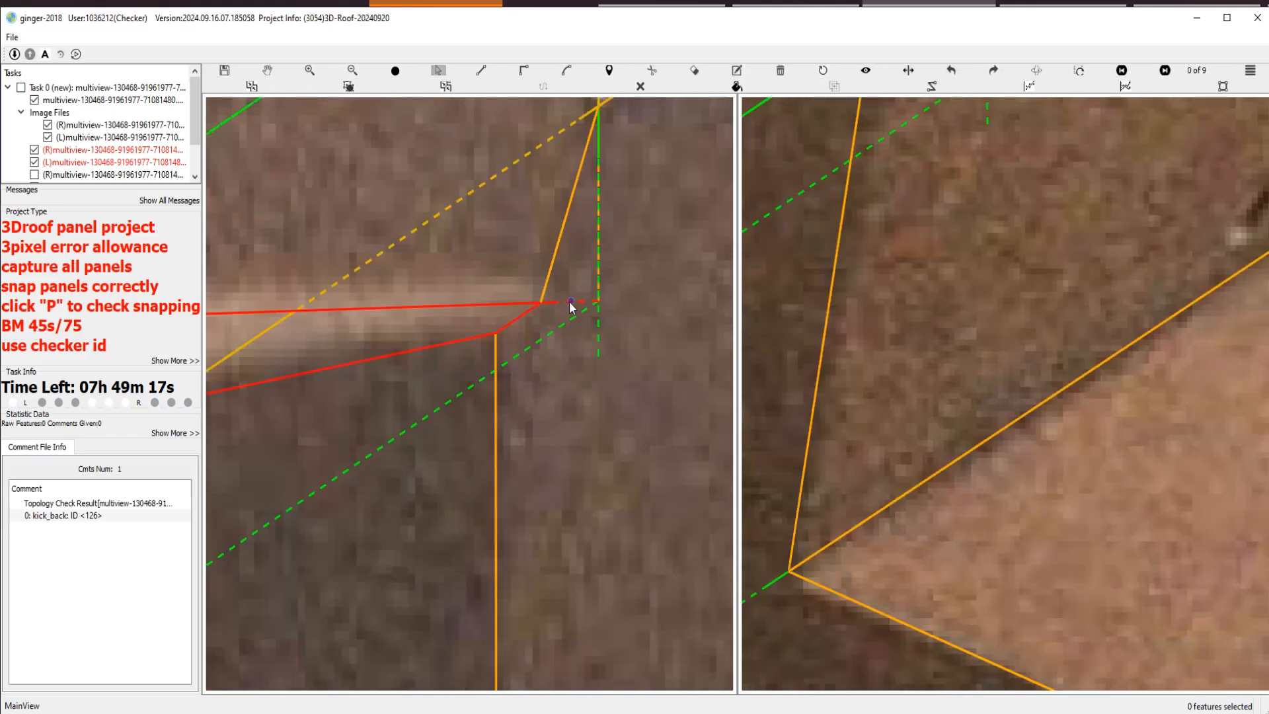
Trace the tower's lower panel from the eave tip around the cross ridge's end to the opposite eave corner and the apex.
{"action": "scroll", "coordinate": [475, 401], "scroll_direction": "down", "scroll_amount": 1}
{"action": "key", "text": "space"}
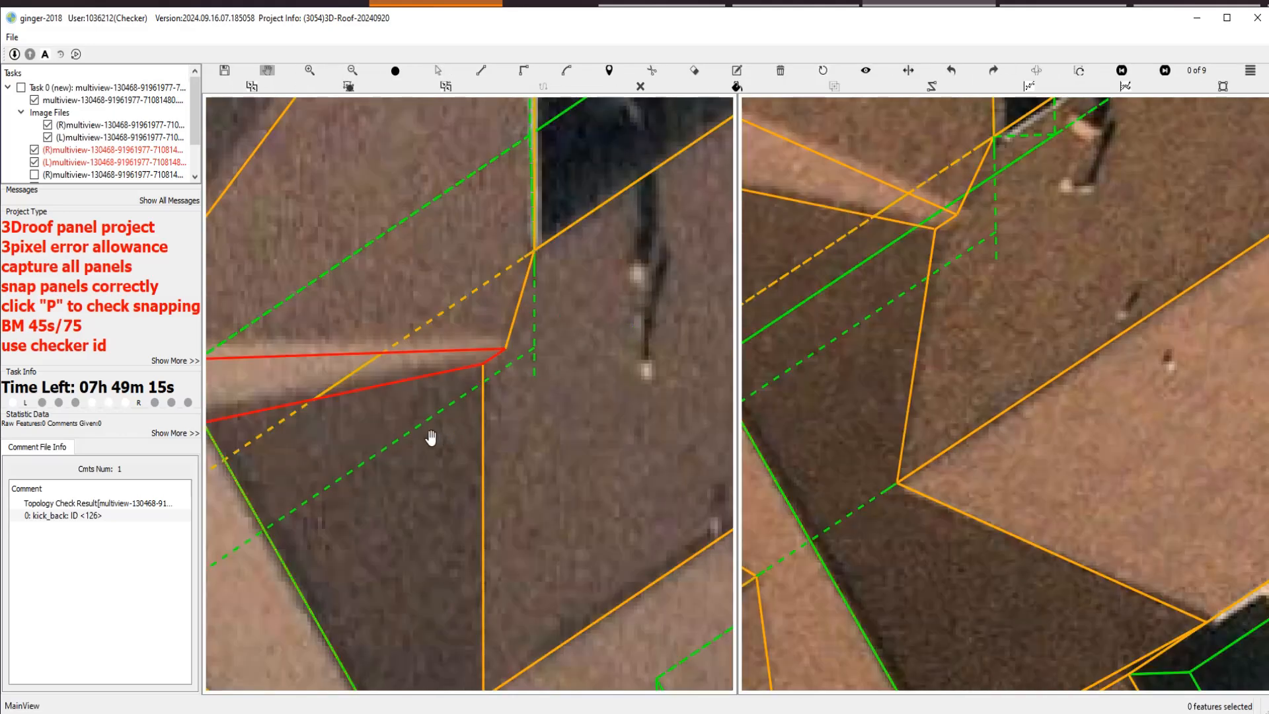
{"action": "mouse_move", "coordinate": [430, 437]}
{"action": "left_mouse_down"}
{"action": "mouse_move", "coordinate": [706, 268]}
{"action": "mouse_move", "coordinate": [447, 429]}
{"action": "left_mouse_up"}
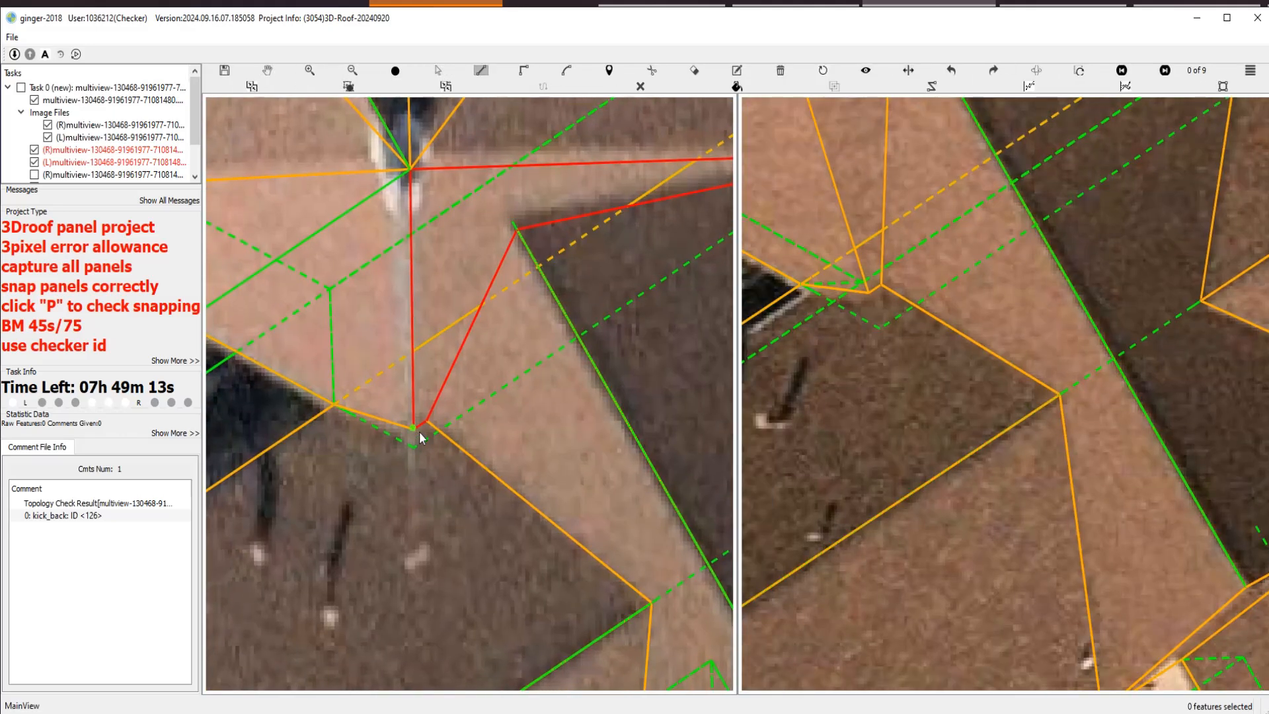
{"action": "left_click", "coordinate": [419, 434]}
{"action": "left_click", "coordinate": [518, 234]}
{"action": "key", "text": "space"}
{"action": "left_click_drag", "start_coordinate": [518, 234], "coordinate": [423, 275]}
{"action": "left_click", "coordinate": [701, 217]}
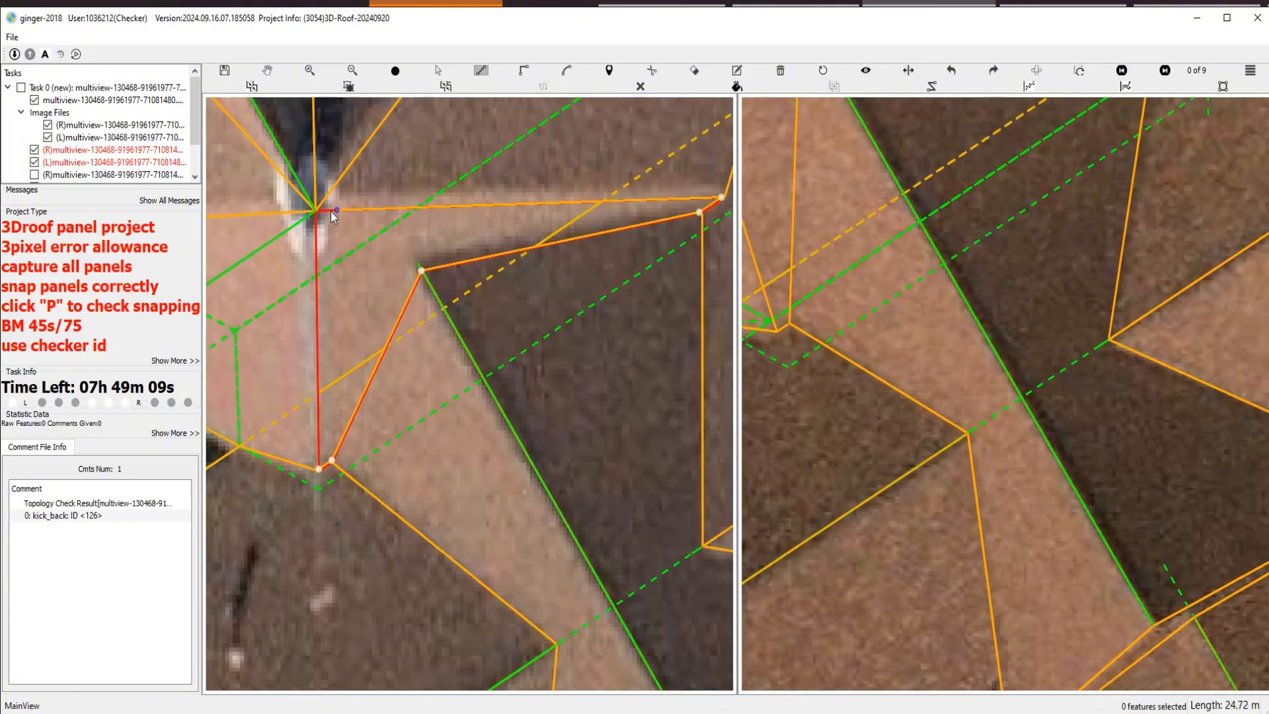
{"action": "right_click", "coordinate": [486, 325]}
{"action": "scroll", "coordinate": [494, 325], "scroll_direction": "down", "scroll_amount": 1}
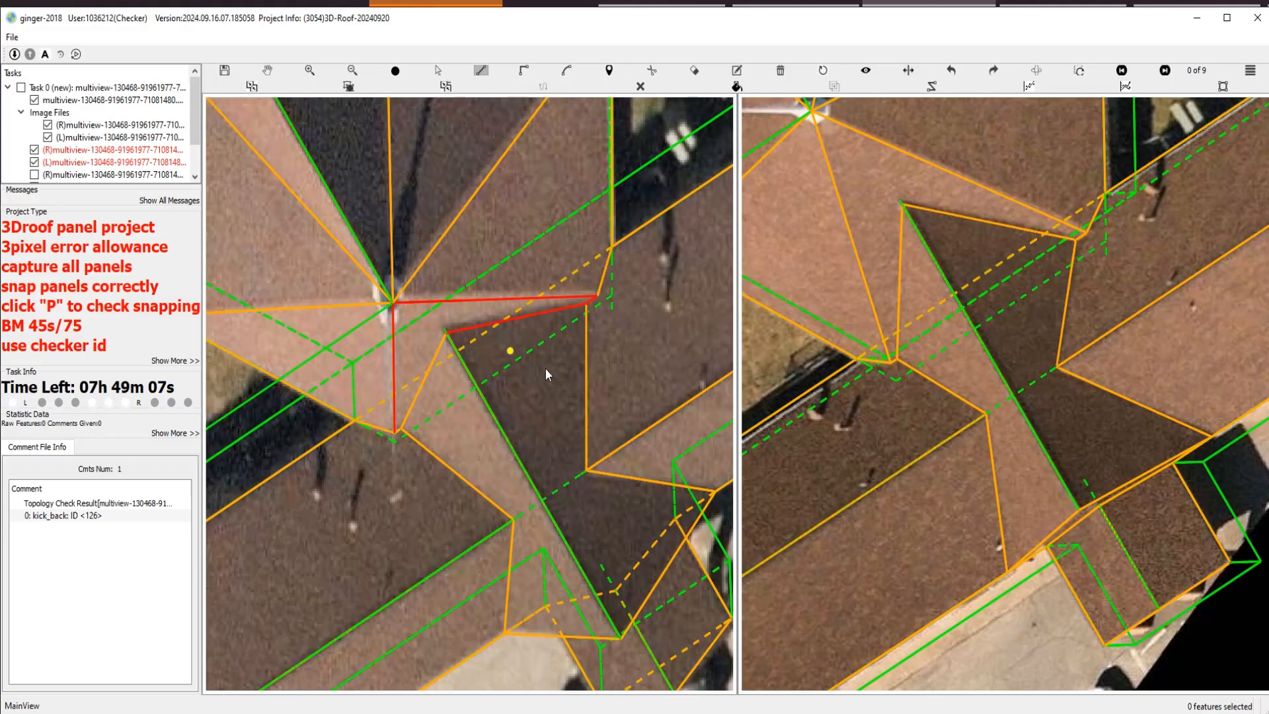
Compare the redrawn lower panel with its neighbours in the view without imagery and delete it.
{"action": "key", "text": "space"}
{"action": "scroll", "coordinate": [509, 357], "scroll_direction": "up", "scroll_amount": 3}
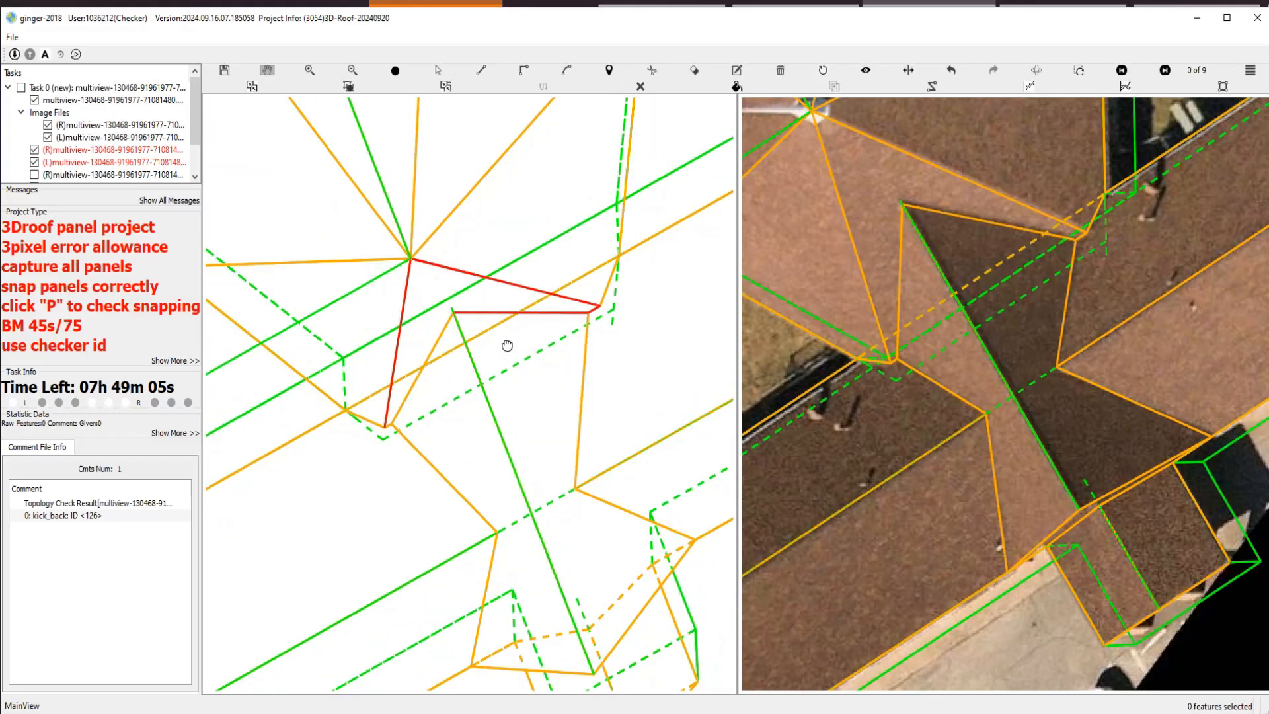
{"action": "scroll", "coordinate": [460, 270], "scroll_direction": "down", "scroll_amount": 1}
{"action": "scroll", "coordinate": [492, 278], "scroll_direction": "up", "scroll_amount": 1}
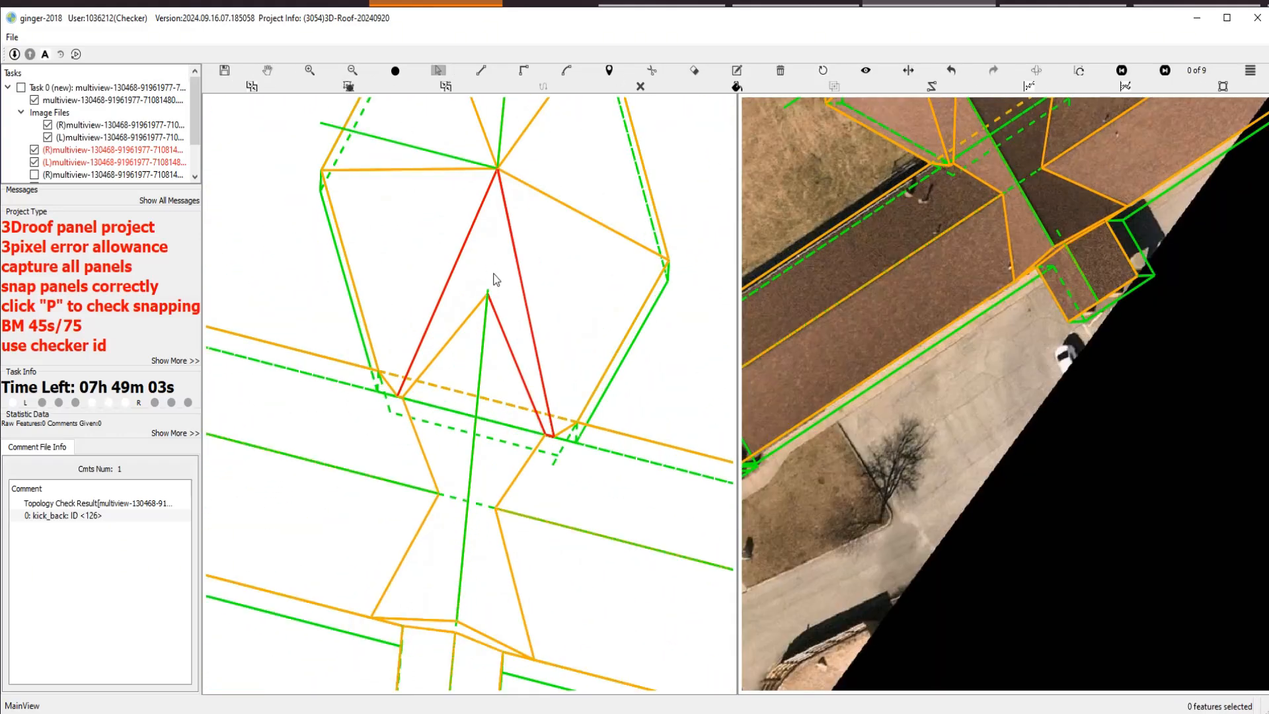
{"action": "scroll", "coordinate": [463, 304], "scroll_direction": "up", "scroll_amount": 1}
{"action": "scroll", "coordinate": [437, 326], "scroll_direction": "up", "scroll_amount": 2}
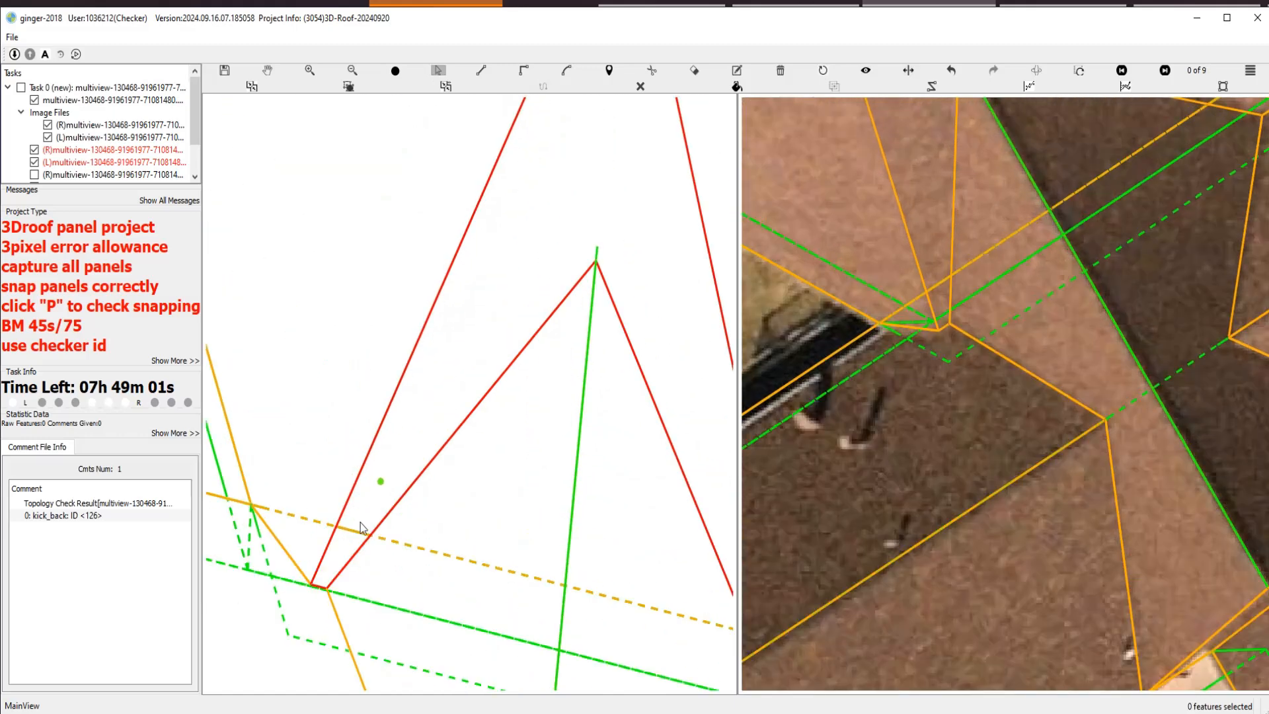
Trace the lower tower panel in the view without imagery, snapping to both eave tips, the cross ridge's end and the apex.
{"action": "left_click", "coordinate": [313, 585]}
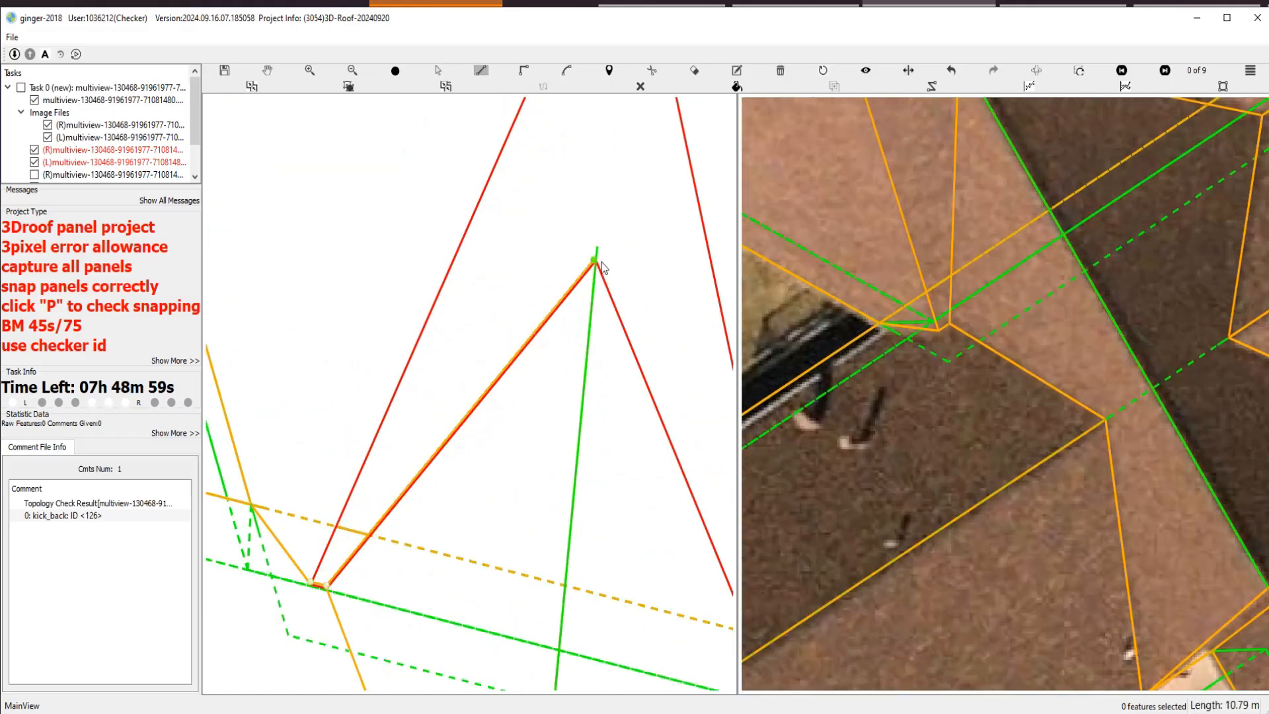
{"action": "left_click_drag", "start_coordinate": [680, 470], "coordinate": [457, 285]}
{"action": "left_click", "coordinate": [556, 528]}
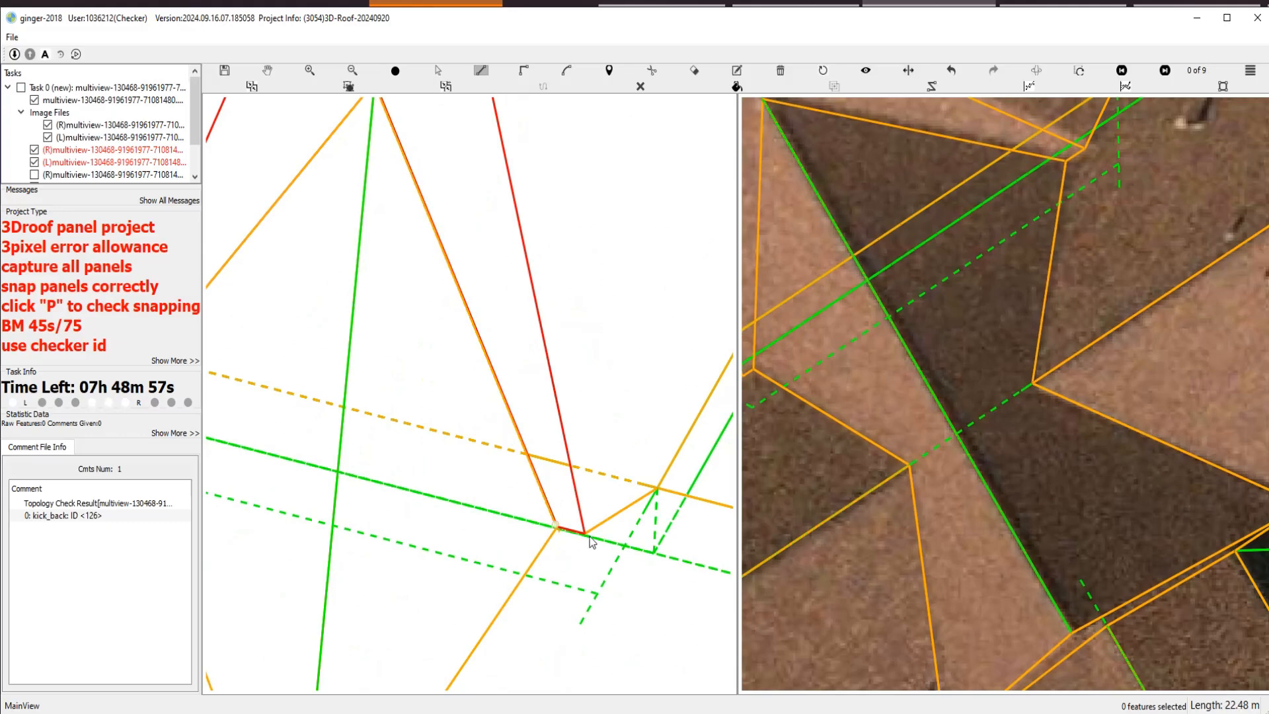
{"action": "left_click", "coordinate": [585, 533]}
{"action": "left_click_drag", "start_coordinate": [520, 228], "coordinate": [616, 509]}
{"action": "left_click_drag", "start_coordinate": [548, 163], "coordinate": [626, 513]}
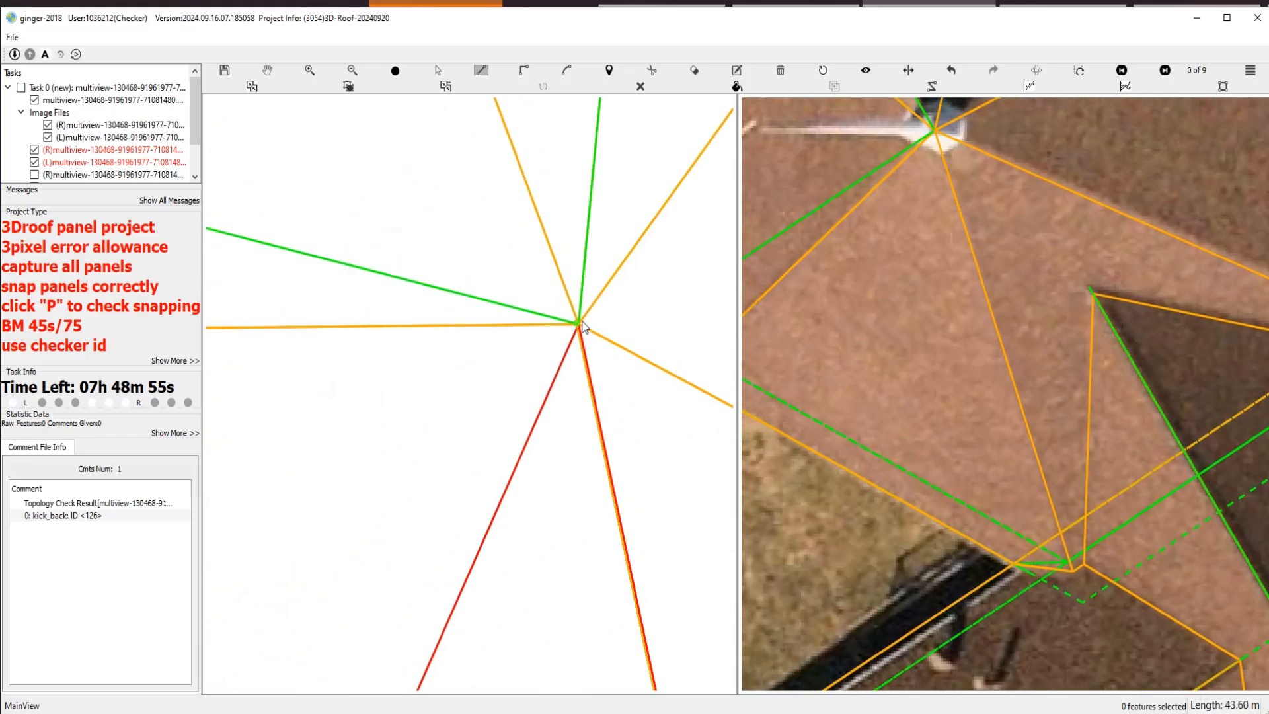
{"action": "double_click", "coordinate": [584, 335]}
Try to move the lower panel's notch vertex up to the cross ridge line's end, and undo the move.
{"action": "scroll", "coordinate": [607, 411], "scroll_direction": "down", "scroll_amount": 6}
{"action": "left_click_drag", "start_coordinate": [548, 469], "coordinate": [522, 371]}
{"action": "scroll", "coordinate": [504, 430], "scroll_direction": "up", "scroll_amount": 1}
{"action": "scroll", "coordinate": [439, 354], "scroll_direction": "up", "scroll_amount": 8}
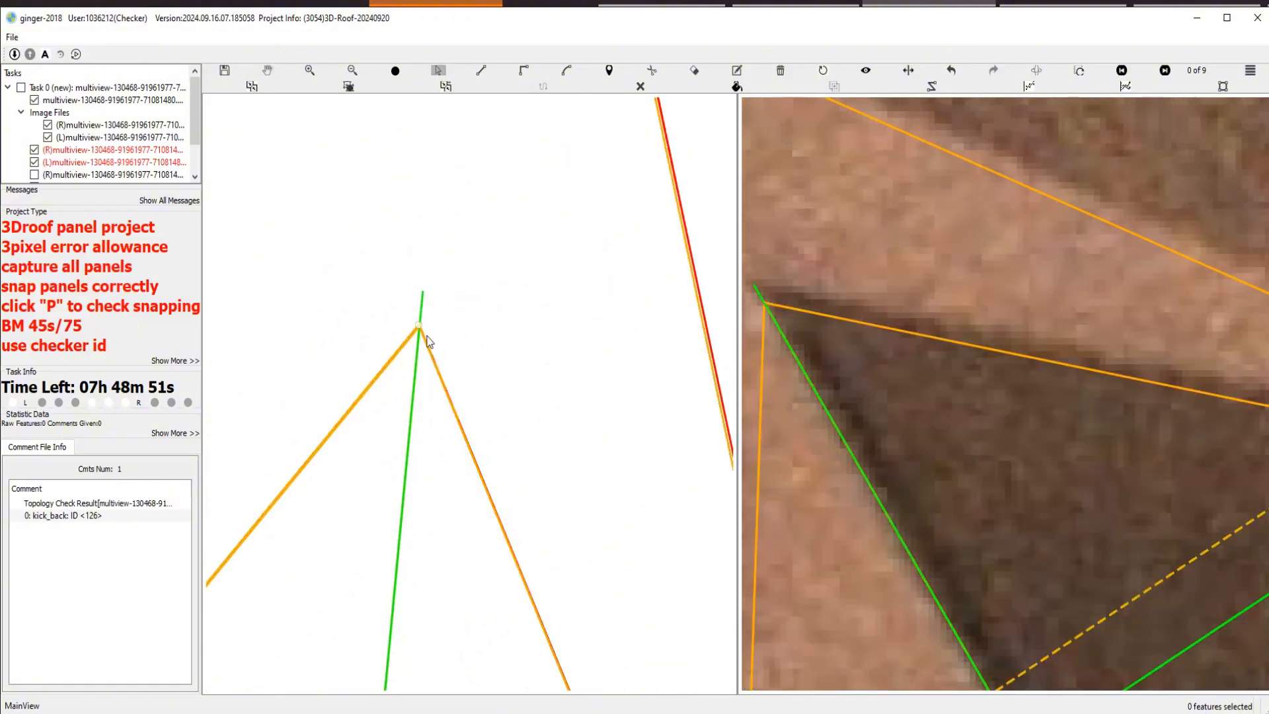
{"action": "left_click_drag", "start_coordinate": [420, 325], "coordinate": [423, 292]}
{"action": "scroll", "coordinate": [469, 394], "scroll_direction": "down", "scroll_amount": 3}
{"action": "key", "text": "space"}
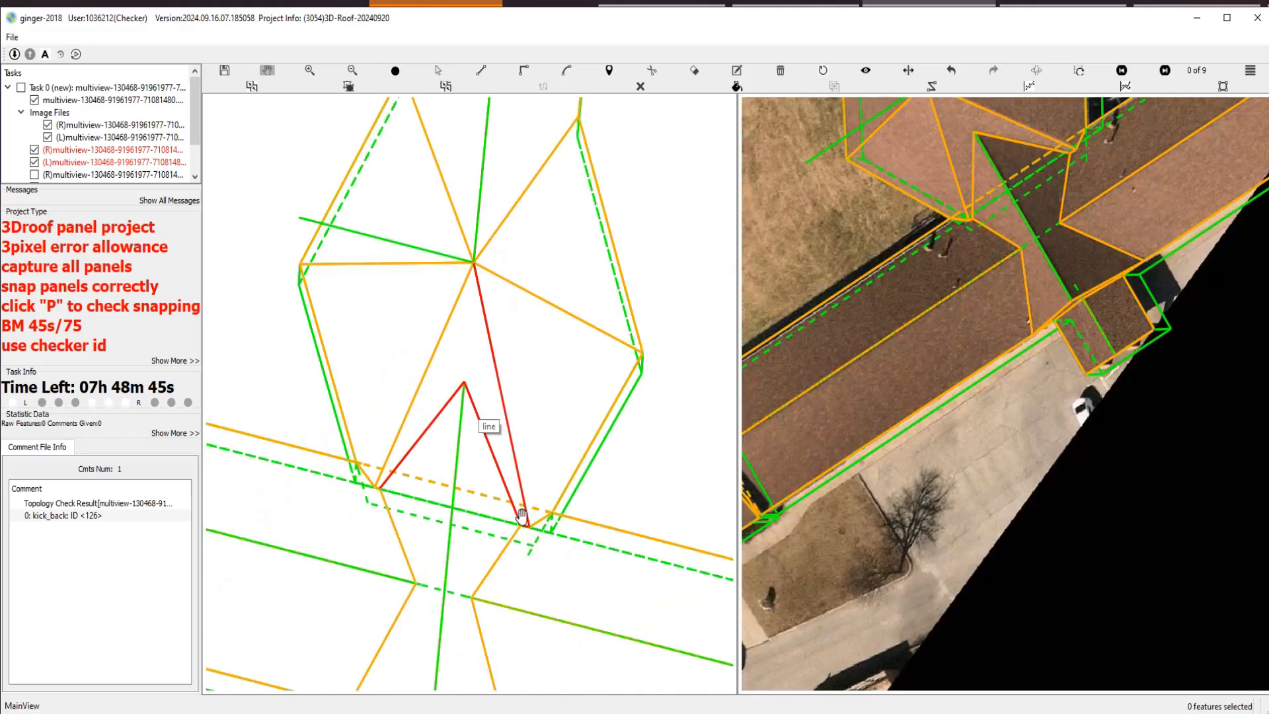
{"action": "key", "text": "ctrl+z"}
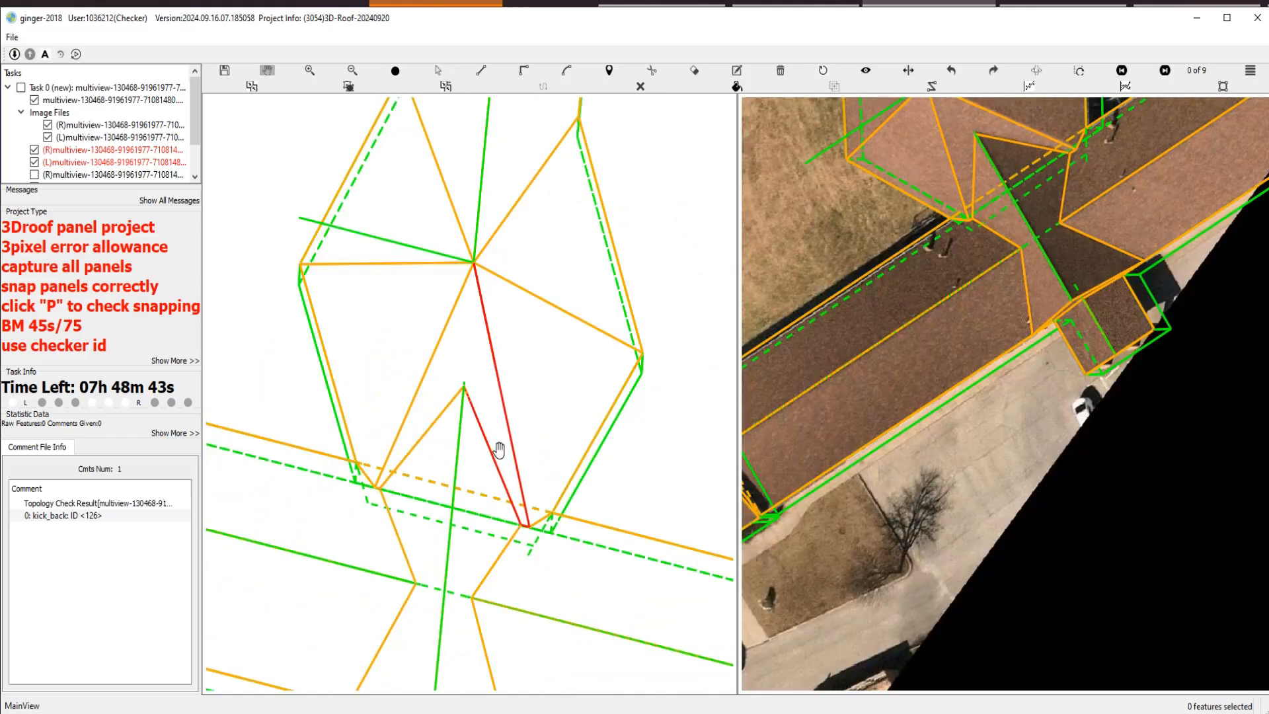
Examine how the lower tower panel's edges match the neighbouring panels at the apex, notch and eave corners.
{"action": "scroll", "coordinate": [499, 450], "scroll_direction": "up", "scroll_amount": 5}
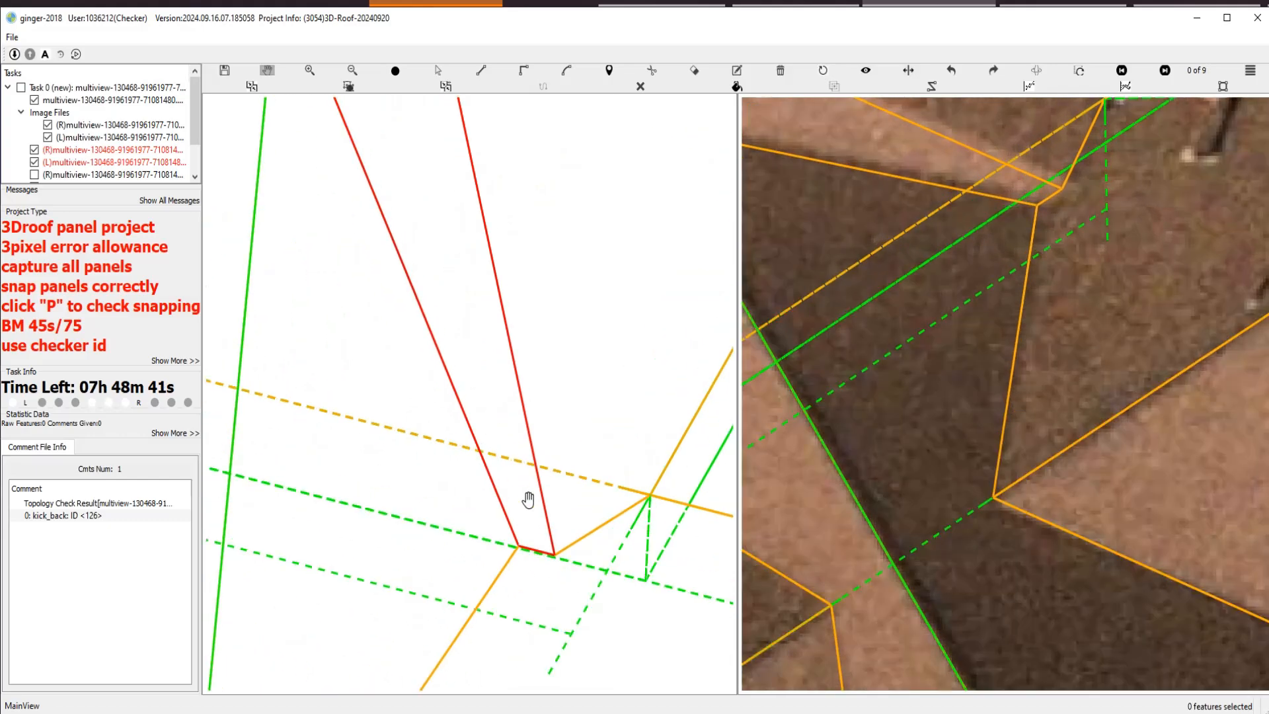
{"action": "left_click_drag", "start_coordinate": [508, 473], "coordinate": [554, 537]}
{"action": "scroll", "coordinate": [507, 449], "scroll_direction": "down", "scroll_amount": 1}
{"action": "left_click_drag", "start_coordinate": [462, 286], "coordinate": [477, 338]}
{"action": "scroll", "coordinate": [478, 335], "scroll_direction": "down", "scroll_amount": 3}
{"action": "scroll", "coordinate": [479, 321], "scroll_direction": "up", "scroll_amount": 3}
{"action": "key", "text": "s"}
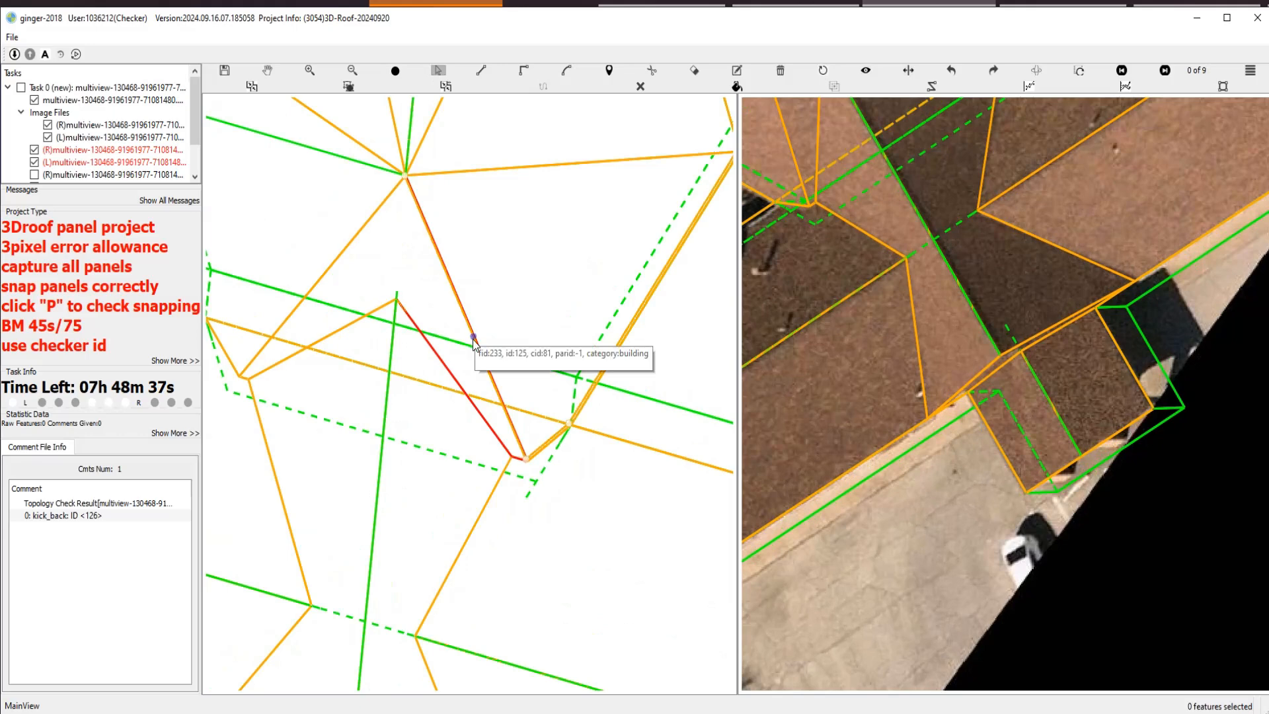
{"action": "scroll", "coordinate": [479, 387], "scroll_direction": "down", "scroll_amount": 1}
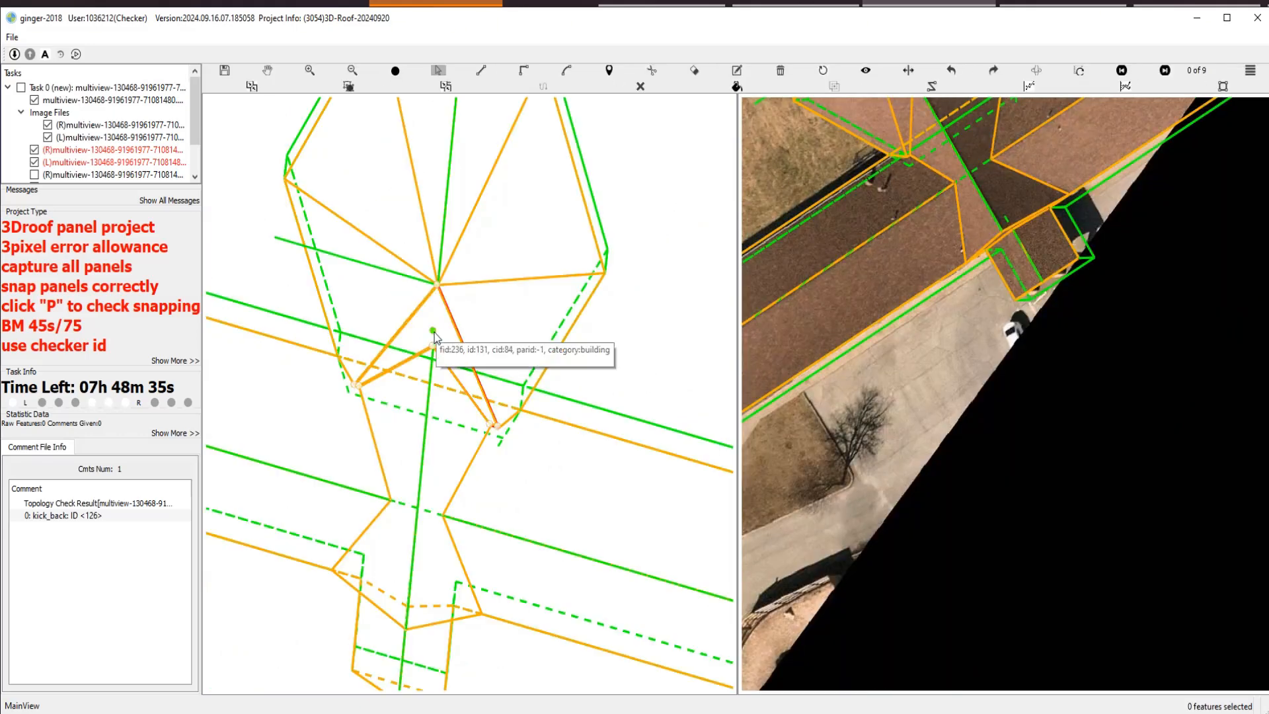
{"action": "scroll", "coordinate": [444, 332], "scroll_direction": "up", "scroll_amount": 1}
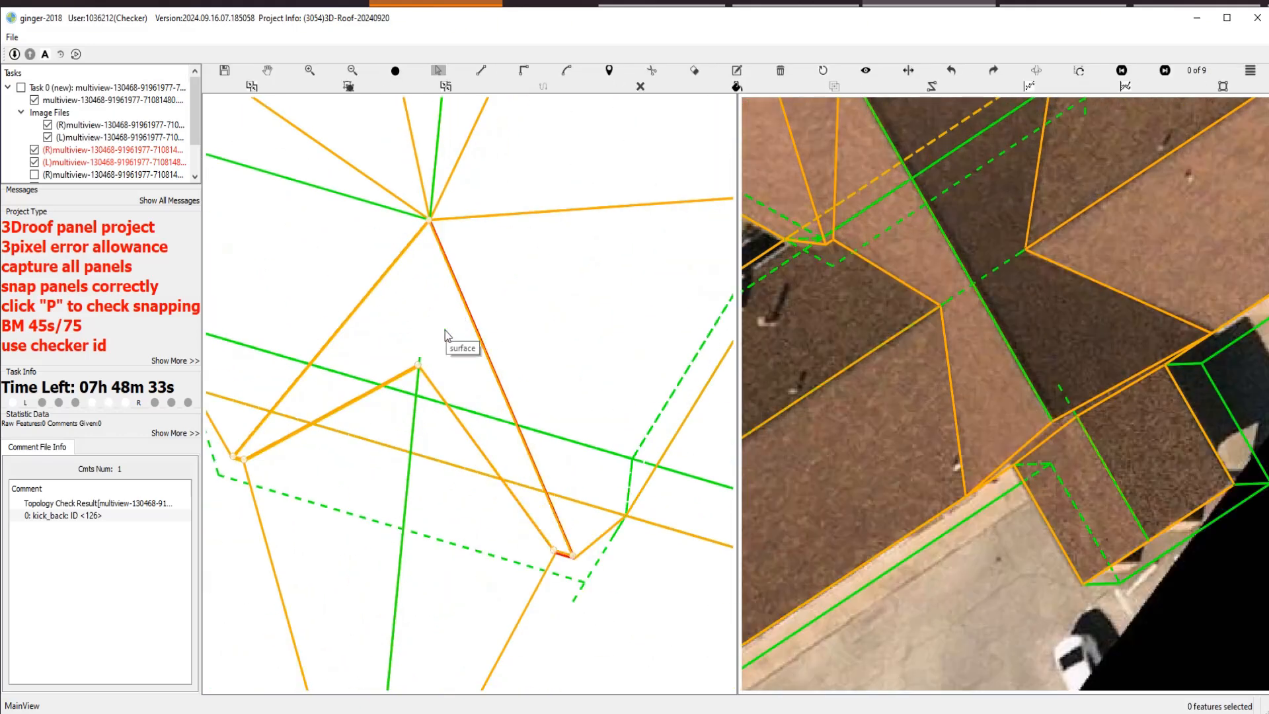
{"action": "scroll", "coordinate": [569, 569], "scroll_direction": "up", "scroll_amount": 1}
{"action": "key", "text": "h"}
{"action": "left_click_drag", "start_coordinate": [563, 549], "coordinate": [515, 456]}
{"action": "scroll", "coordinate": [517, 459], "scroll_direction": "up", "scroll_amount": 6}
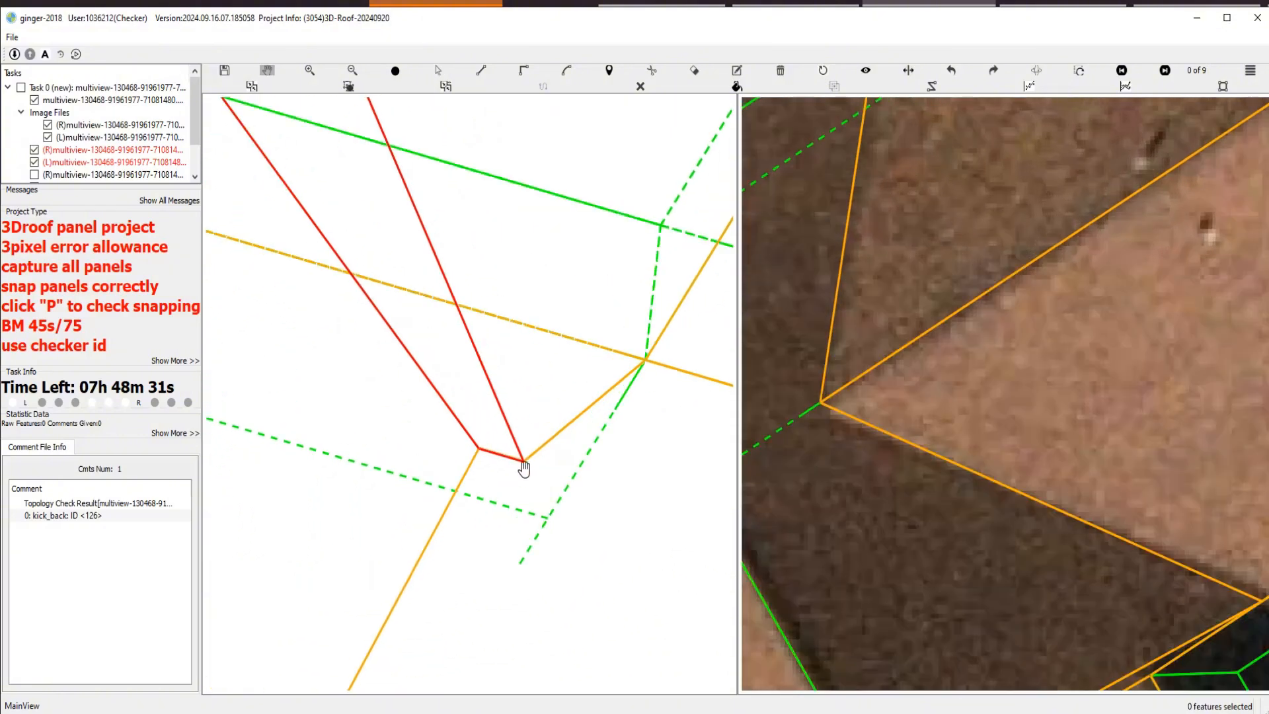
Select the lower tower panel at its misaligned eave corner and delete it.
{"action": "scroll", "coordinate": [521, 503], "scroll_direction": "up", "scroll_amount": 2}
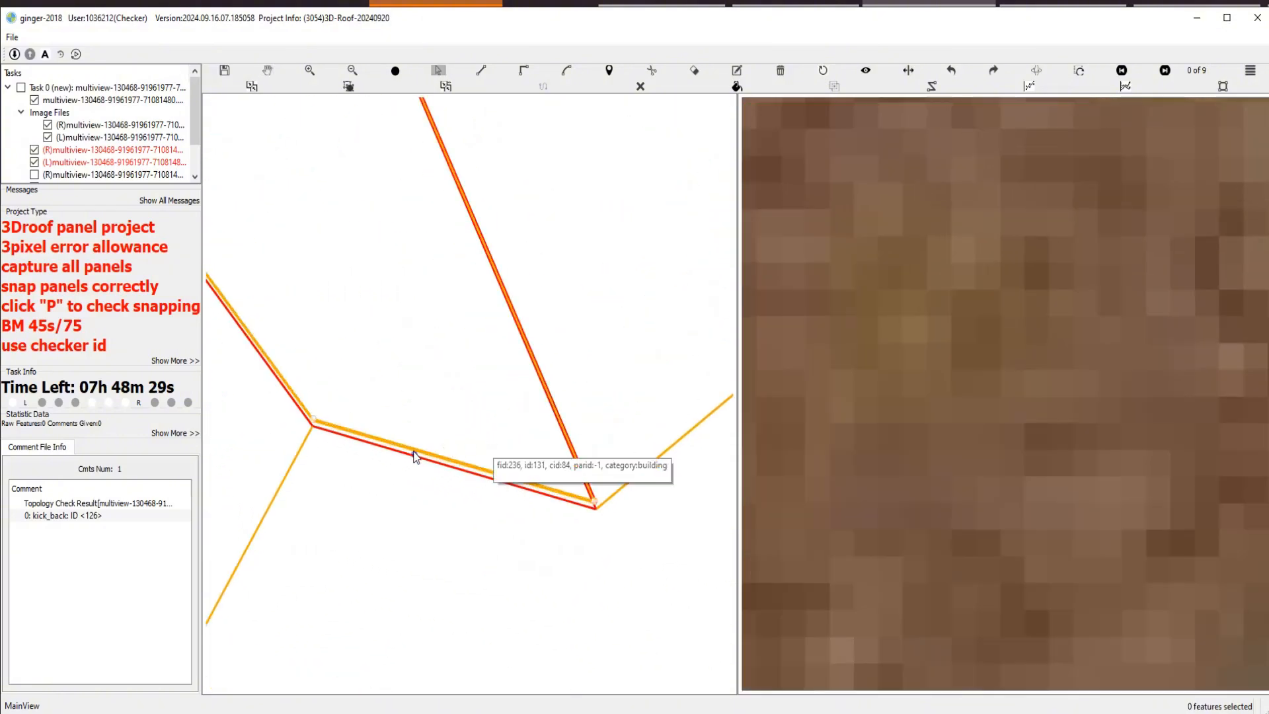
{"action": "left_click", "coordinate": [359, 455]}
{"action": "left_click_drag", "start_coordinate": [596, 503], "coordinate": [597, 516]}
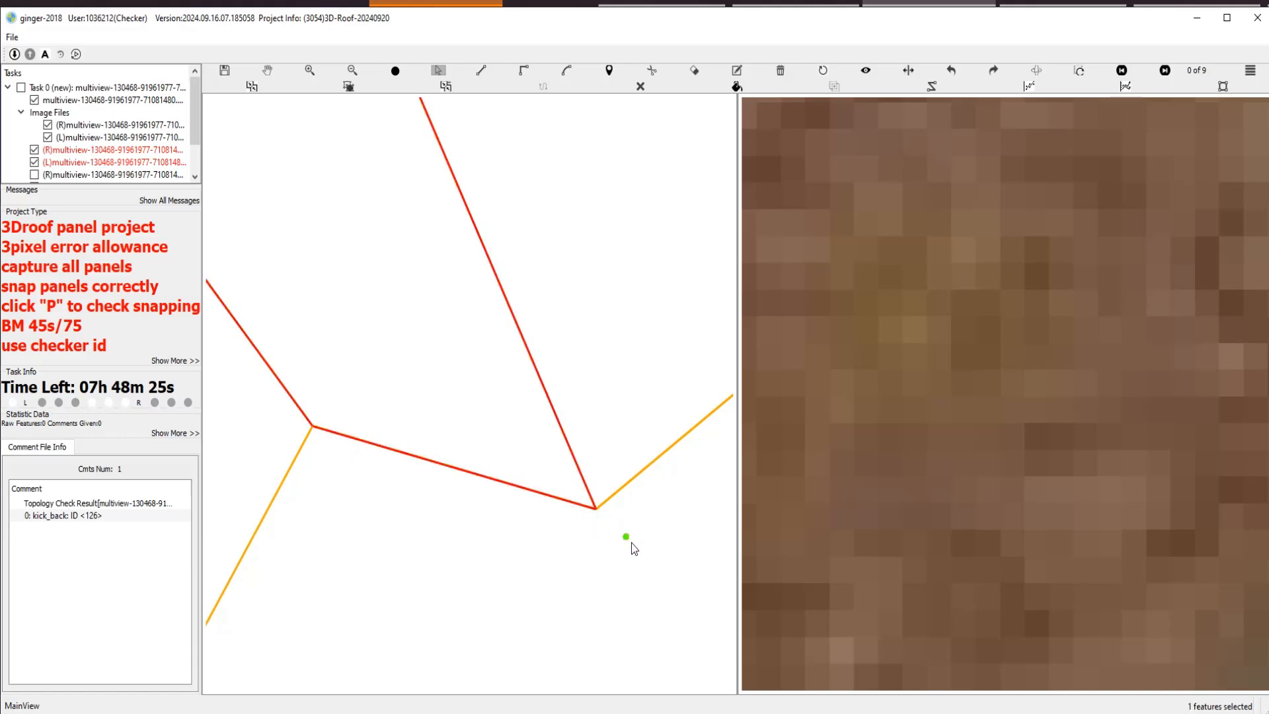
{"action": "scroll", "coordinate": [588, 527], "scroll_direction": "up", "scroll_amount": 3}
{"action": "scroll", "coordinate": [499, 598], "scroll_direction": "up", "scroll_amount": 2}
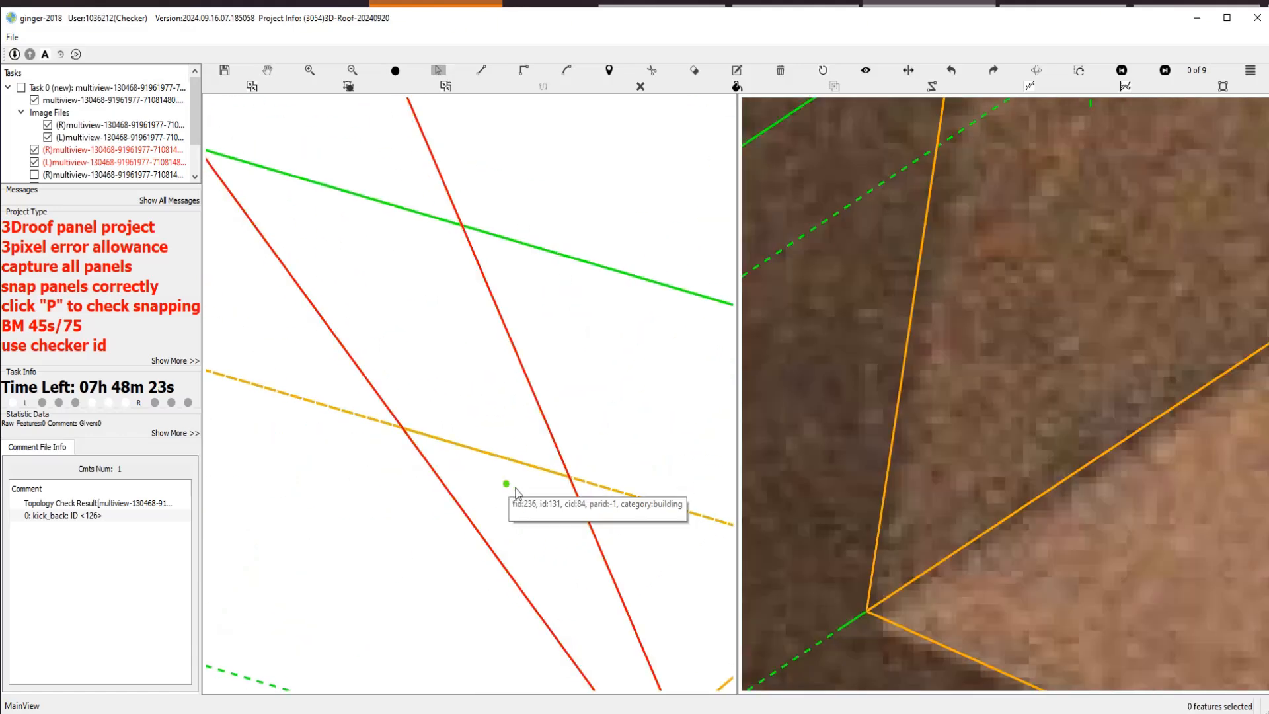
Redraw the lower tower panel from one eave corner around the cross ridge's end to the opposite eave tip and the apex.
{"action": "scroll", "coordinate": [515, 489], "scroll_direction": "down", "scroll_amount": 3}
{"action": "scroll", "coordinate": [562, 535], "scroll_direction": "up", "scroll_amount": 2}
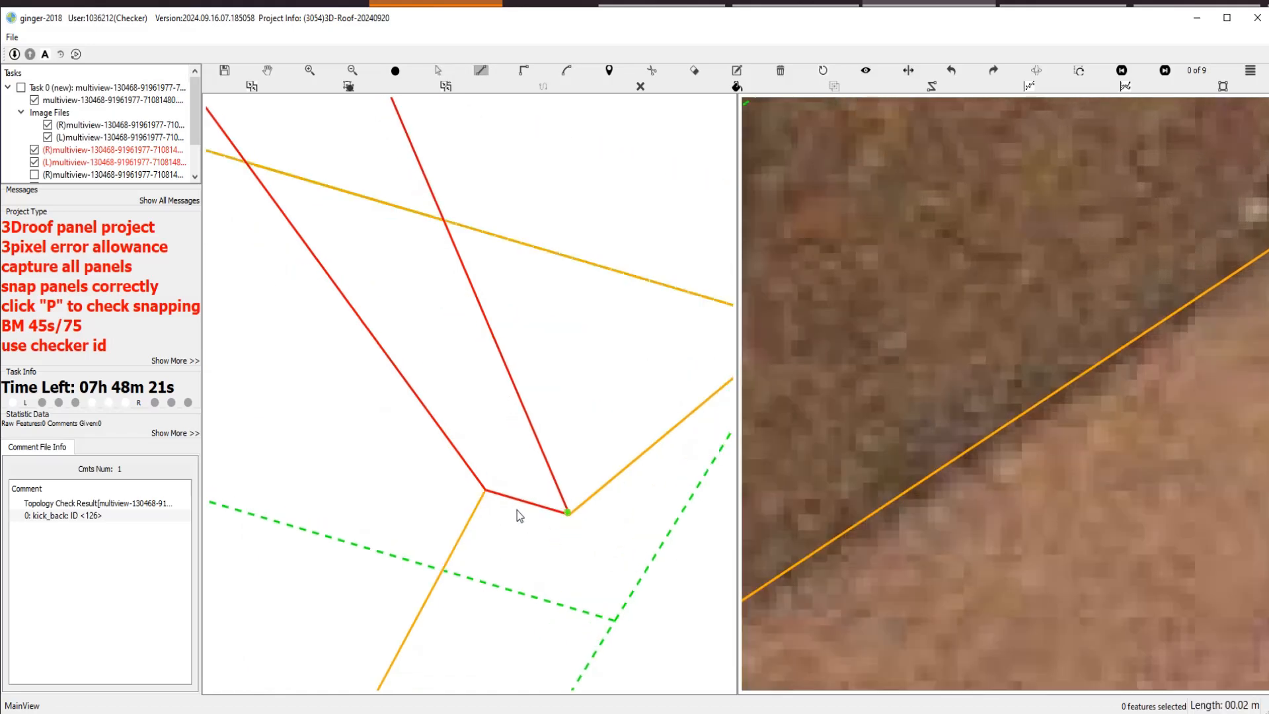
{"action": "scroll", "coordinate": [487, 504], "scroll_direction": "down", "scroll_amount": 3}
{"action": "scroll", "coordinate": [588, 536], "scroll_direction": "up", "scroll_amount": 2}
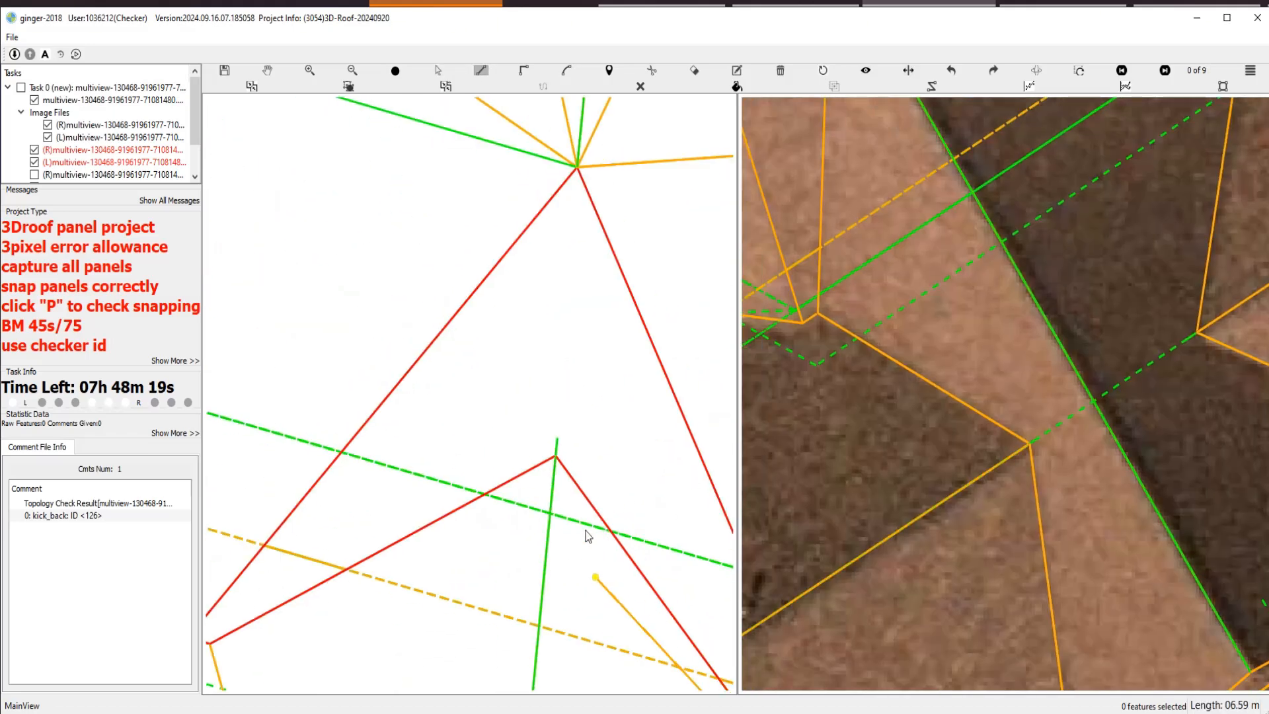
{"action": "scroll", "coordinate": [589, 425], "scroll_direction": "down", "scroll_amount": 3}
{"action": "scroll", "coordinate": [444, 532], "scroll_direction": "up", "scroll_amount": 2}
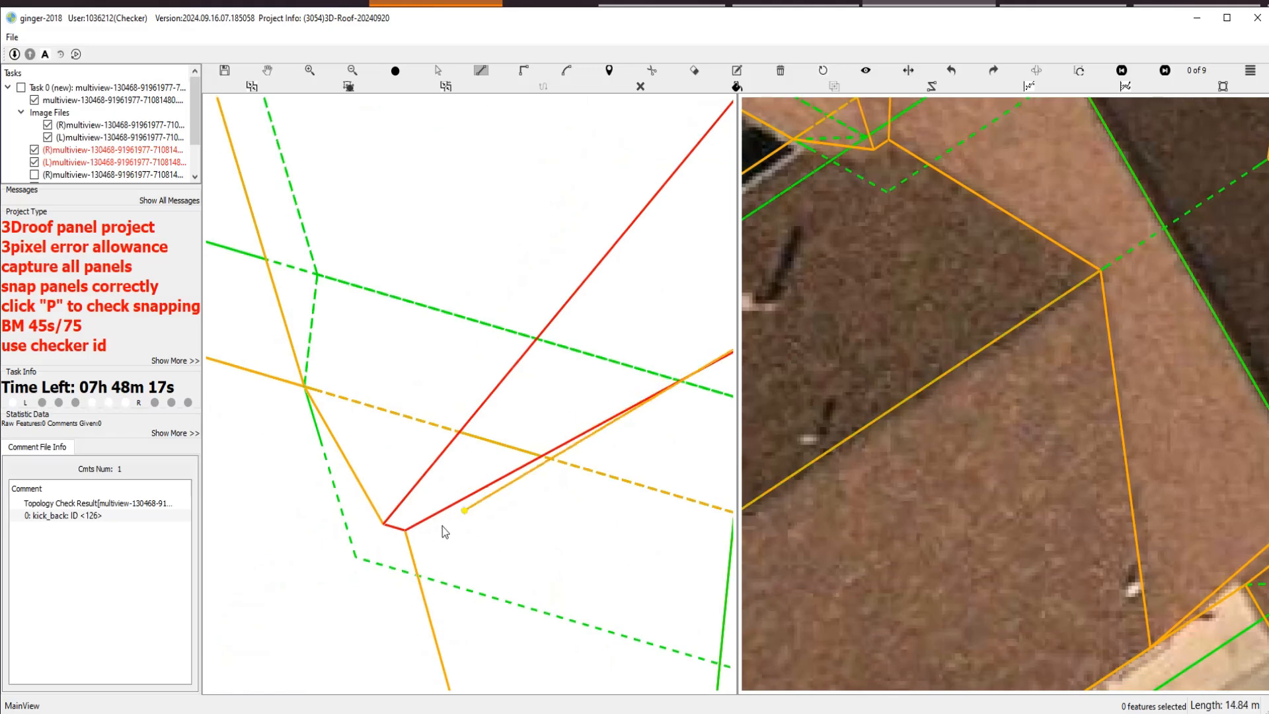
{"action": "left_click_drag", "start_coordinate": [645, 208], "coordinate": [357, 579]}
{"action": "double_click", "coordinate": [341, 588]}
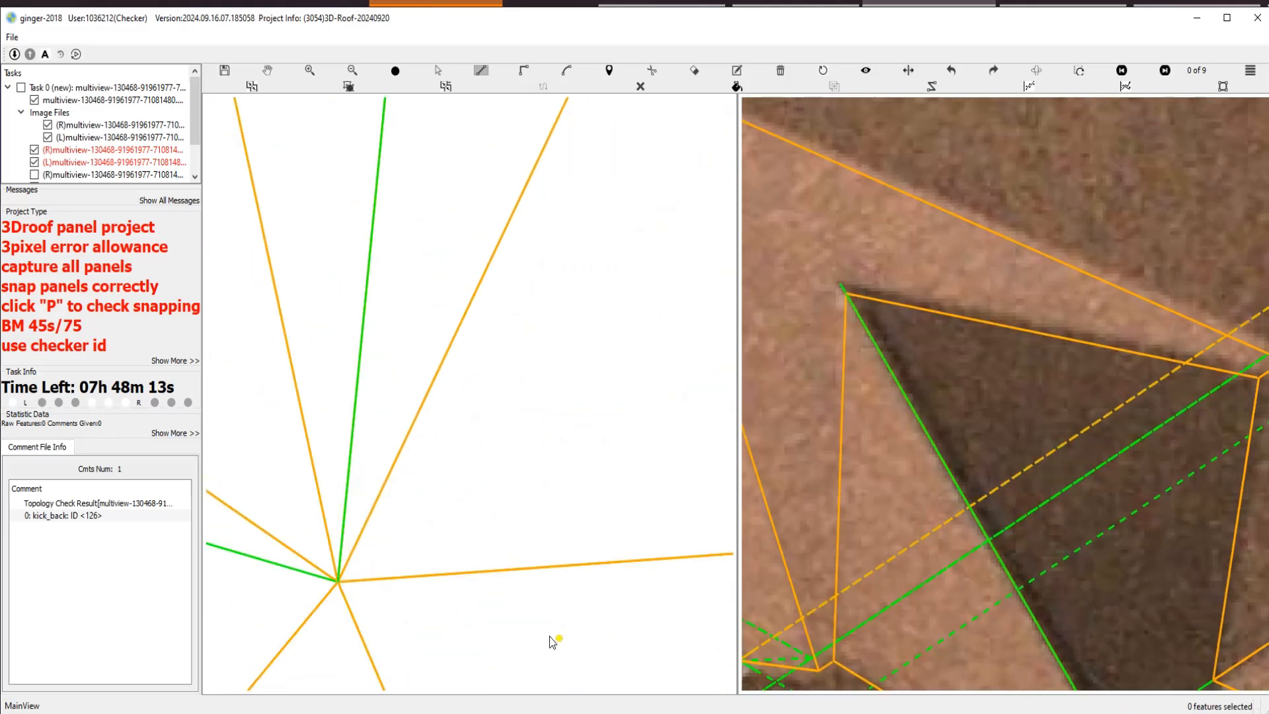
Return to the imagery view and check the snapping around the tower and along the long roof.
{"action": "scroll", "coordinate": [525, 623], "scroll_direction": "down", "scroll_amount": 2}
{"action": "key", "text": "space"}
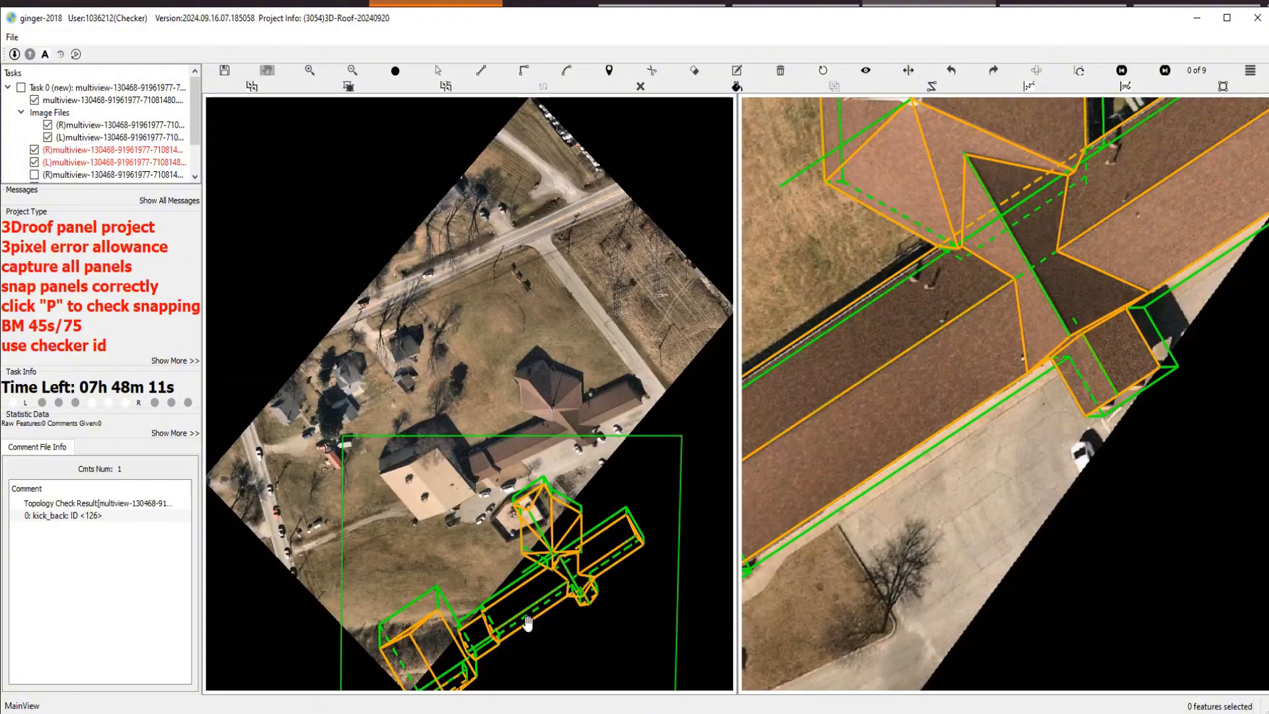
{"action": "scroll", "coordinate": [528, 620], "scroll_direction": "up", "scroll_amount": 3}
{"action": "left_click_drag", "start_coordinate": [721, 661], "coordinate": [479, 295]}
{"action": "scroll", "coordinate": [485, 306], "scroll_direction": "up", "scroll_amount": 1}
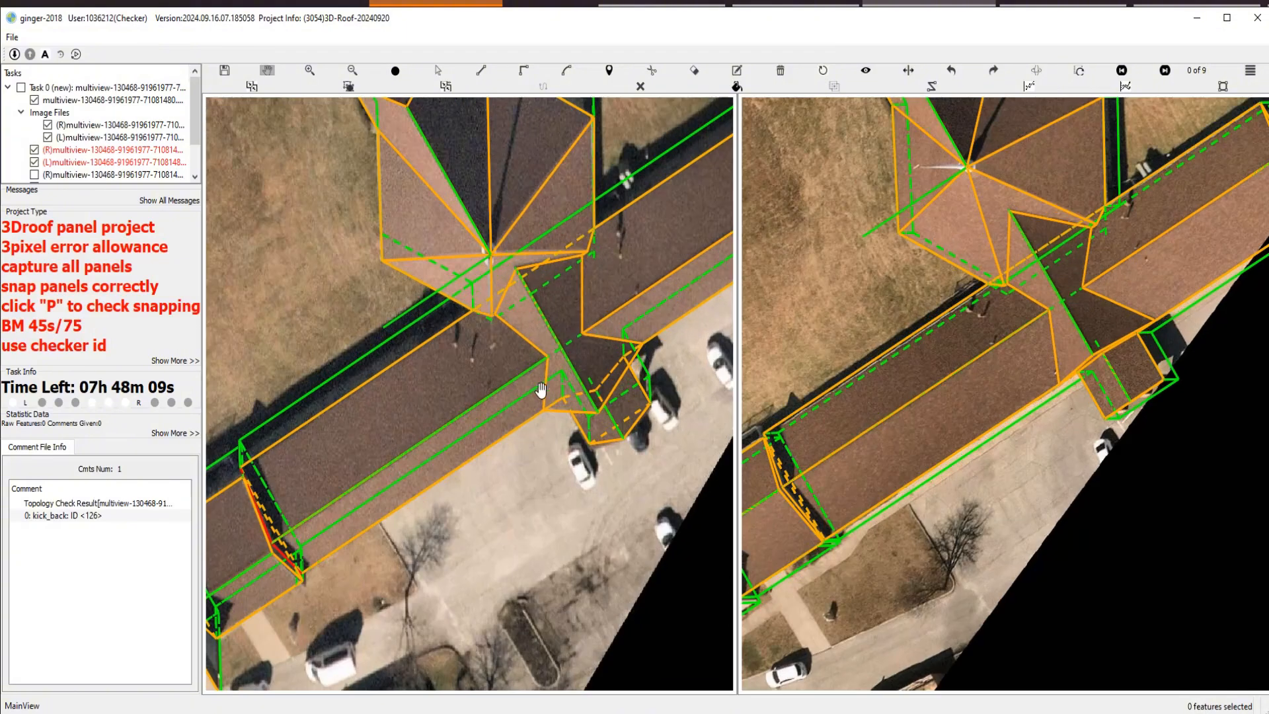
Examine the panel edges from the tower along the long roof to the stepped gable joint with the unsnapped edges.
{"action": "left_click_drag", "start_coordinate": [555, 333], "coordinate": [486, 397]}
{"action": "key", "text": "h"}
{"action": "key", "text": "h"}
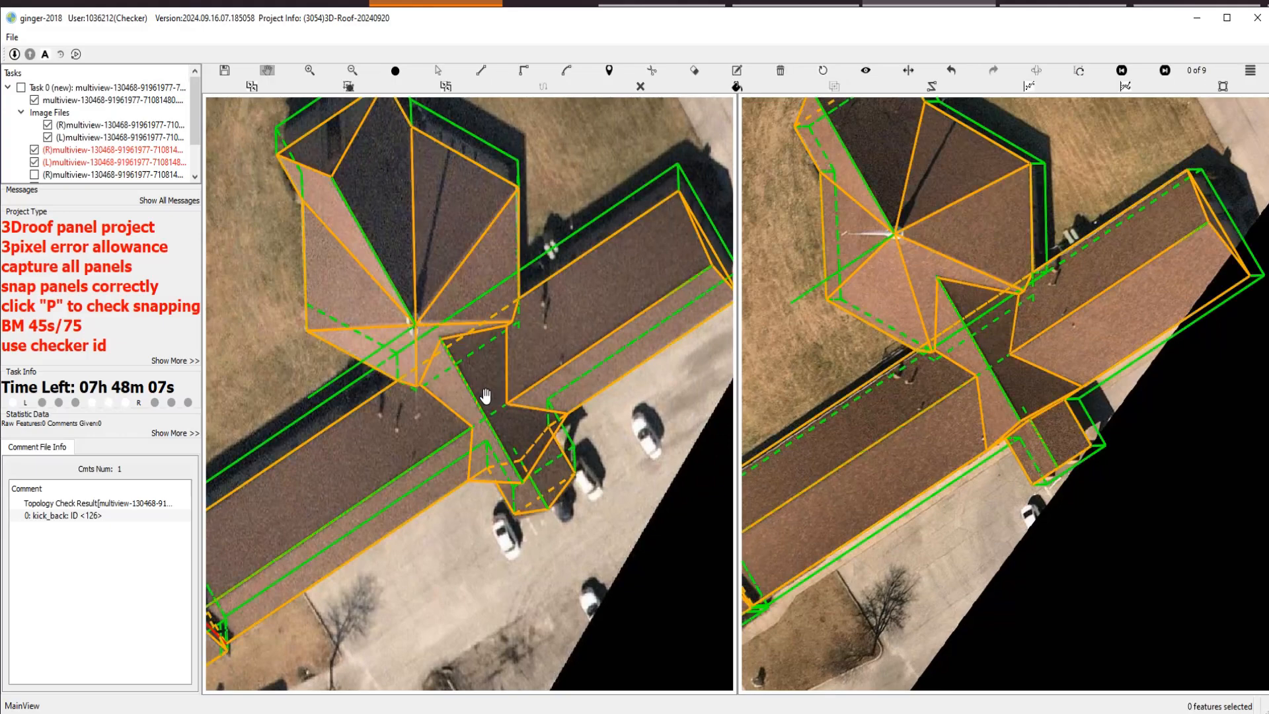
{"action": "left_click_drag", "start_coordinate": [251, 272], "coordinate": [459, 73]}
{"action": "scroll", "coordinate": [481, 325], "scroll_direction": "up", "scroll_amount": 3}
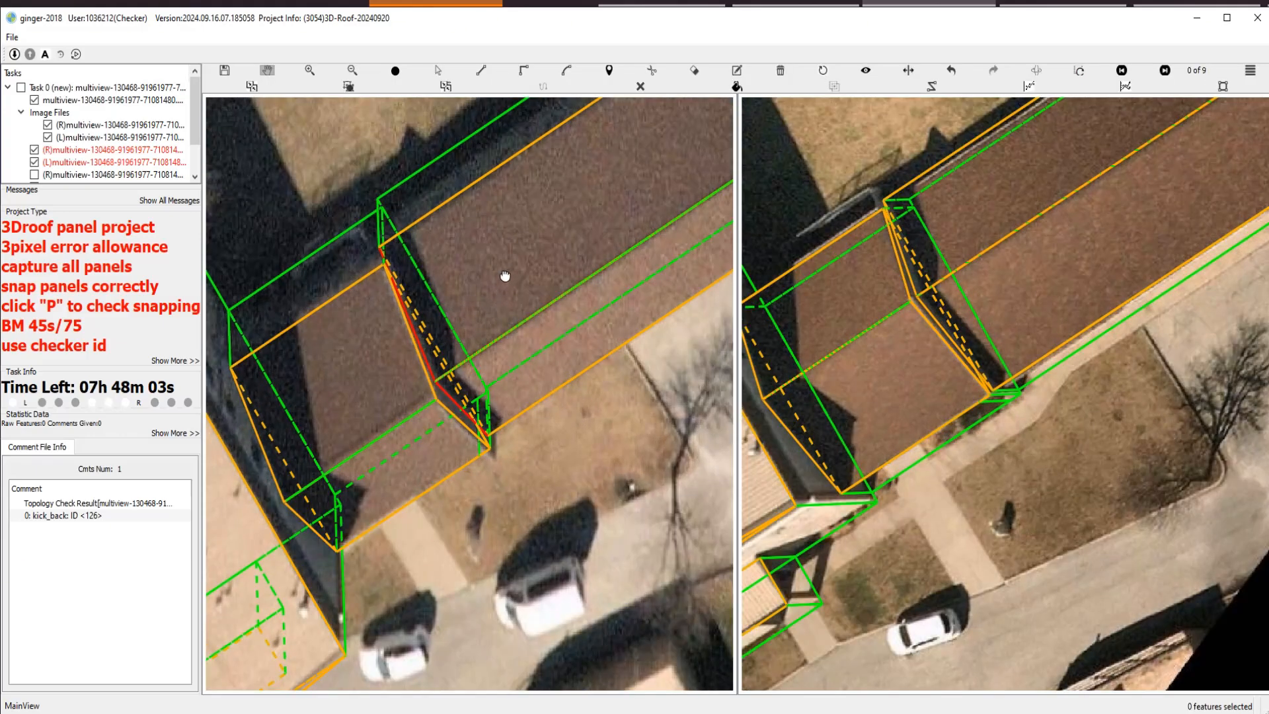
{"action": "left_click_drag", "start_coordinate": [505, 275], "coordinate": [372, 125]}
{"action": "left_click_drag", "start_coordinate": [434, 224], "coordinate": [430, 357]}
{"action": "scroll", "coordinate": [430, 356], "scroll_direction": "up", "scroll_amount": 5}
{"action": "key", "text": "s"}
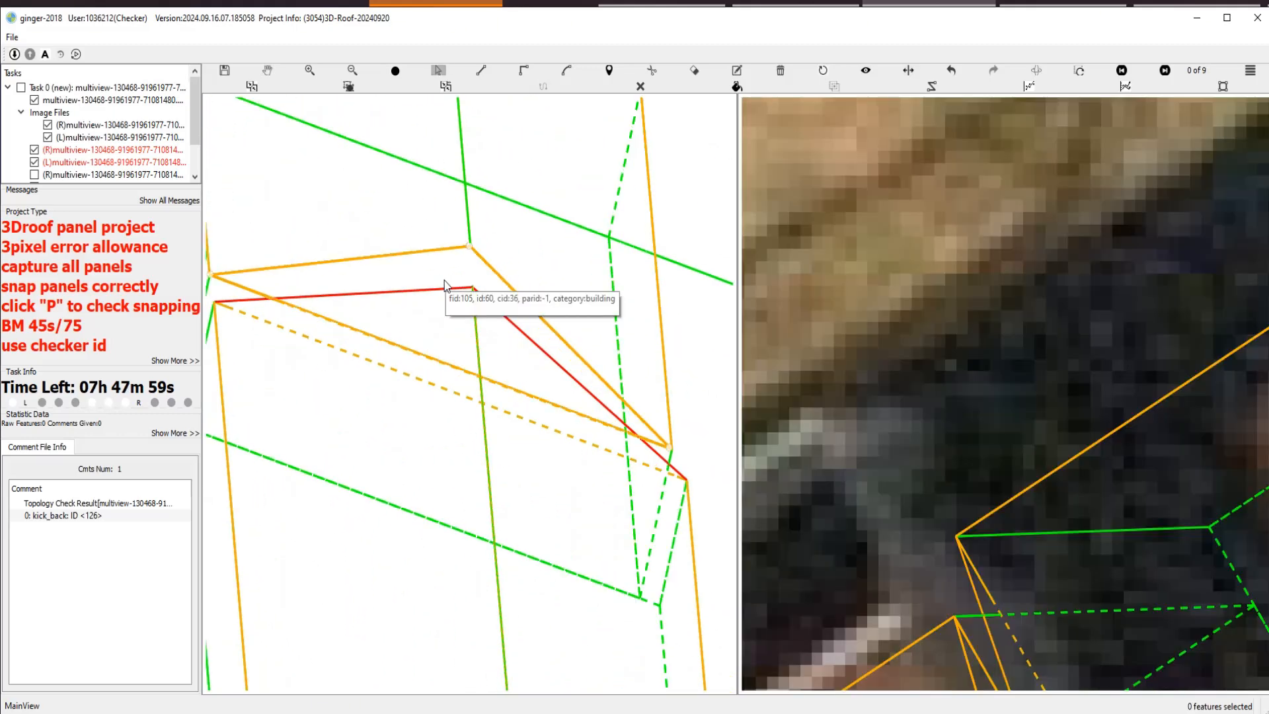
Draw a triangular panel across the stepped gable, from one eave corner over the lower ridge end to the opposite eave corner.
{"action": "key", "text": "h"}
{"action": "left_click_drag", "start_coordinate": [422, 342], "coordinate": [450, 344]}
{"action": "key", "text": "s"}
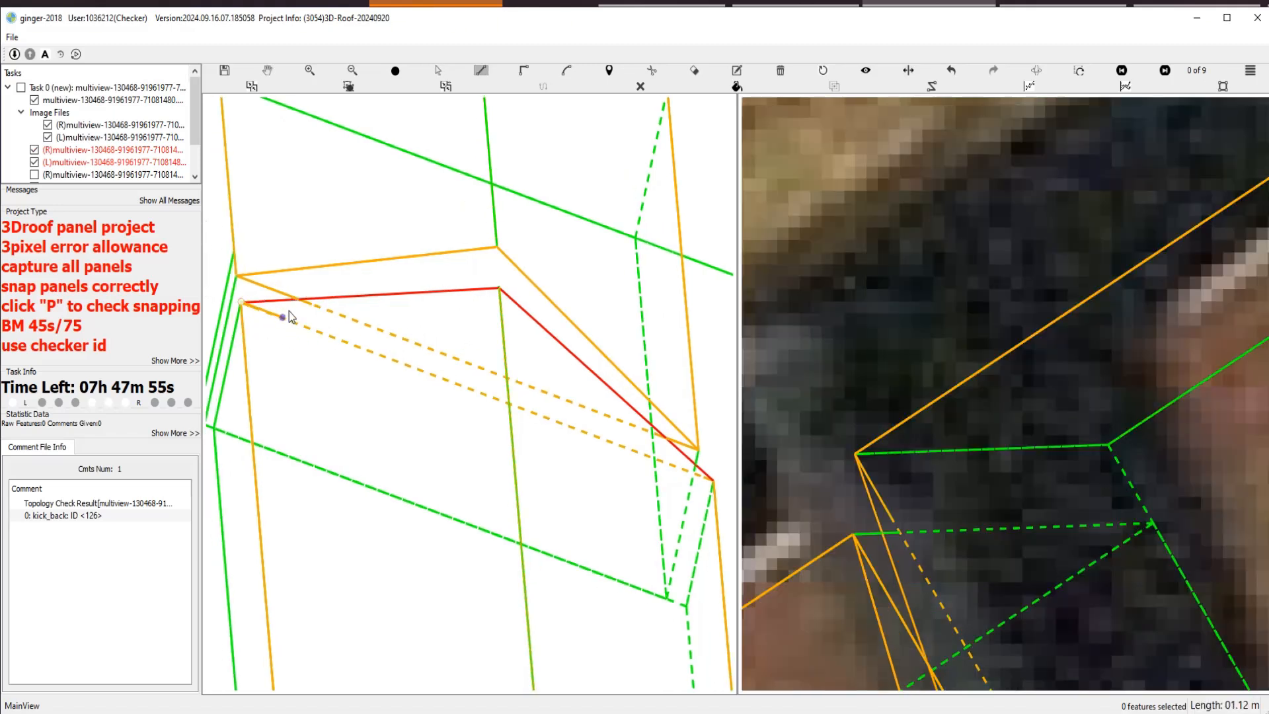
{"action": "left_click", "coordinate": [493, 299]}
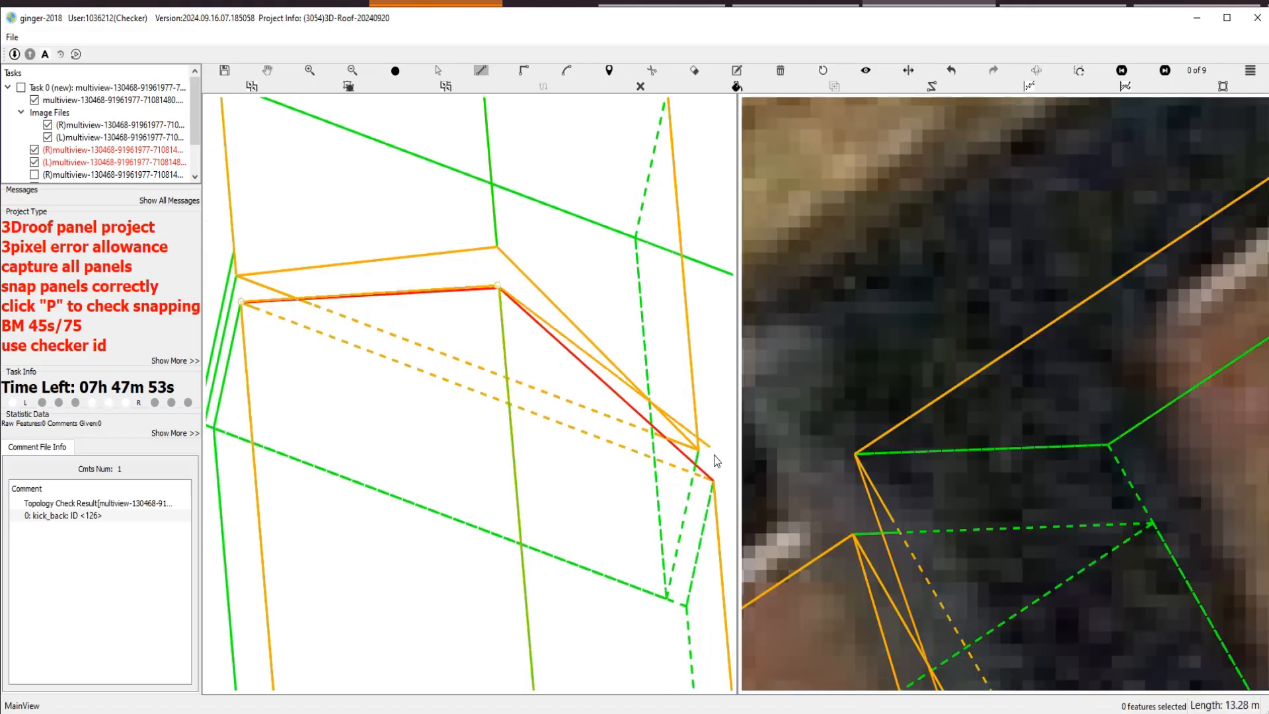
{"action": "left_click", "coordinate": [710, 480]}
{"action": "right_click", "coordinate": [554, 318]}
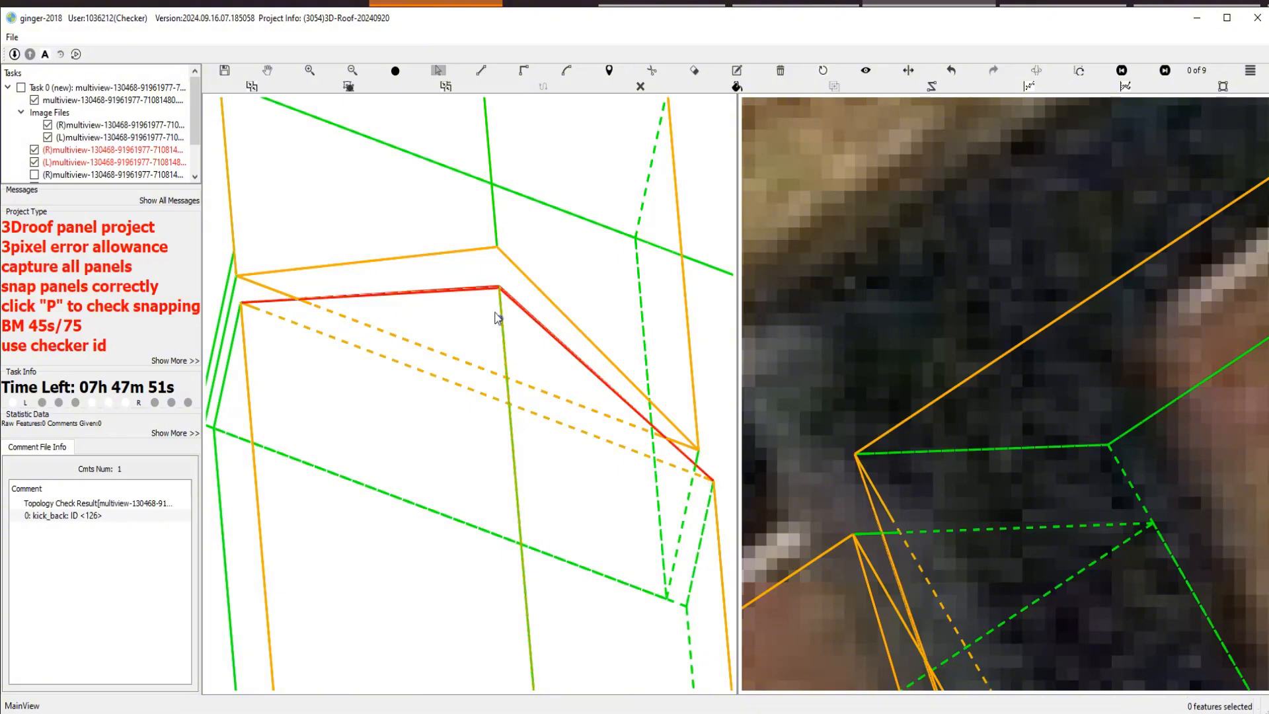
Select all panels meeting at the stepped gable and run the snapping on their shared edges.
{"action": "scroll", "coordinate": [499, 290], "scroll_direction": "up", "scroll_amount": 5}
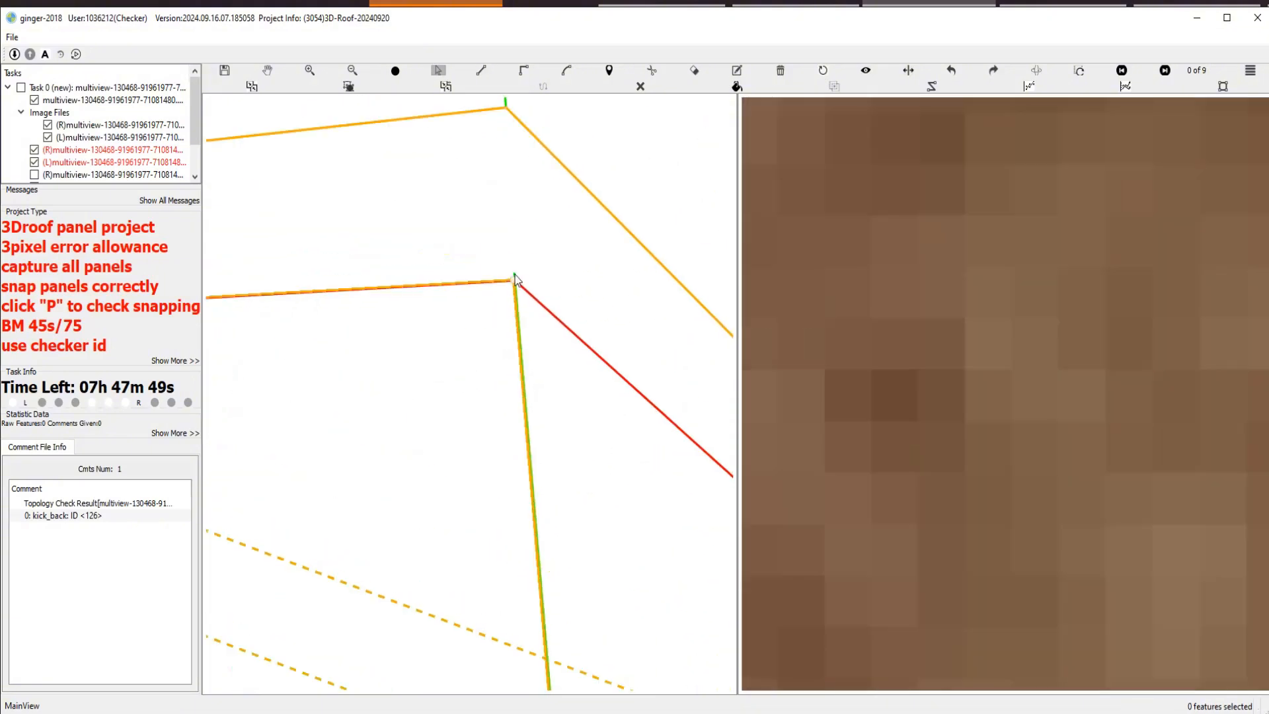
{"action": "left_click", "coordinate": [528, 312]}
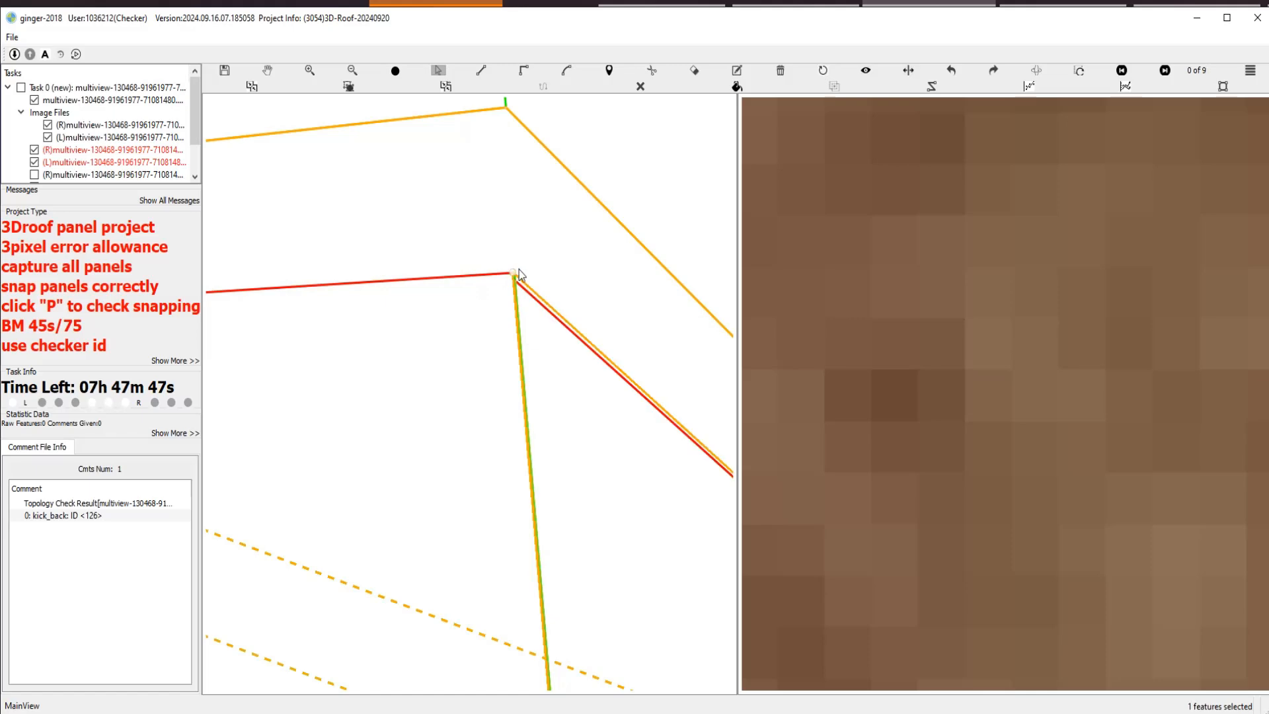
{"action": "scroll", "coordinate": [519, 274], "scroll_direction": "down", "scroll_amount": 3}
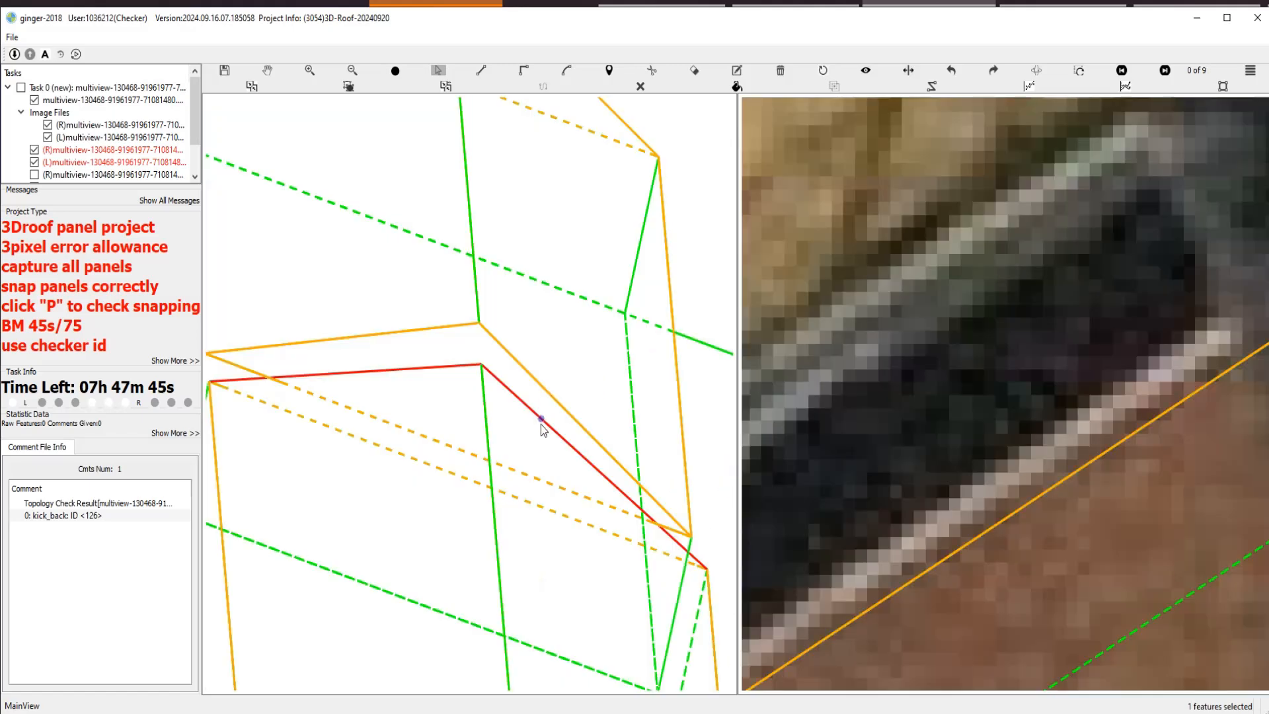
{"action": "scroll", "coordinate": [541, 424], "scroll_direction": "down", "scroll_amount": 2}
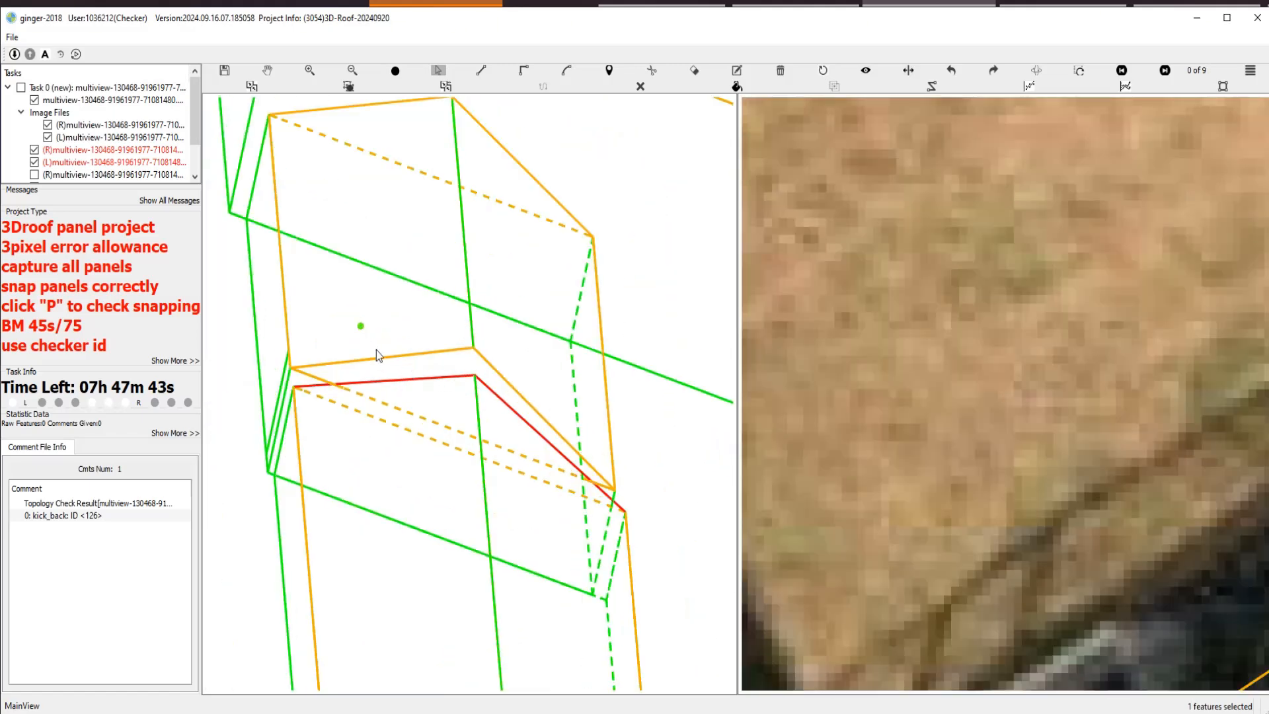
{"action": "left_click_drag", "start_coordinate": [377, 355], "coordinate": [636, 530]}
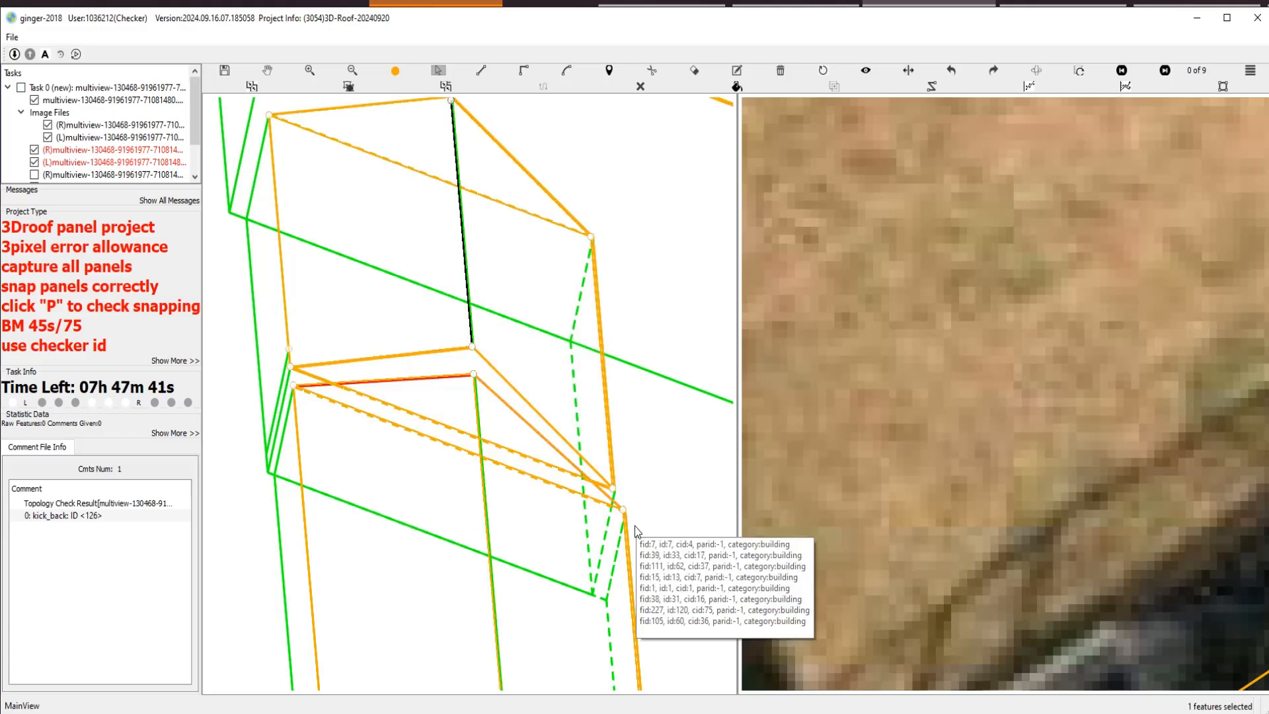
{"action": "scroll", "coordinate": [560, 509], "scroll_direction": "up", "scroll_amount": 3}
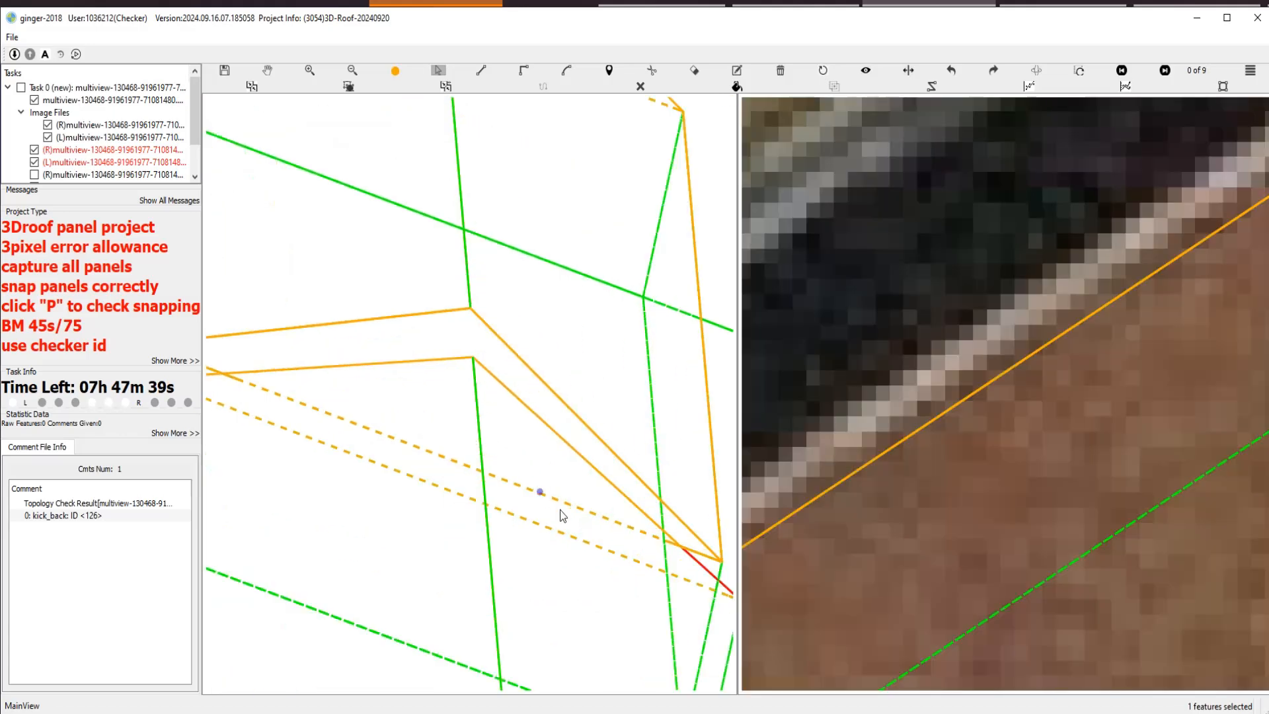
Examine which panels overlap between the two gable edges and at the eave corner.
{"action": "left_click", "coordinate": [555, 499]}
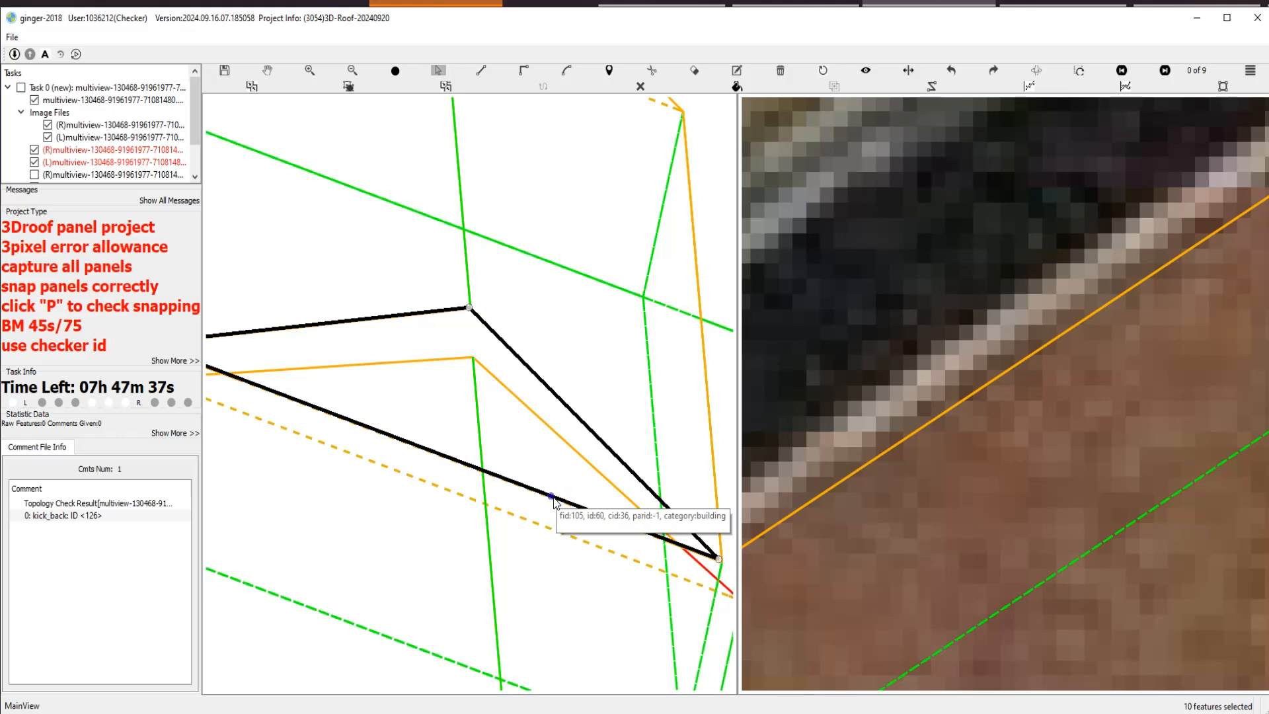
{"action": "scroll", "coordinate": [554, 498], "scroll_direction": "down", "scroll_amount": 3}
{"action": "scroll", "coordinate": [592, 477], "scroll_direction": "up", "scroll_amount": 2}
{"action": "left_click", "coordinate": [577, 482]}
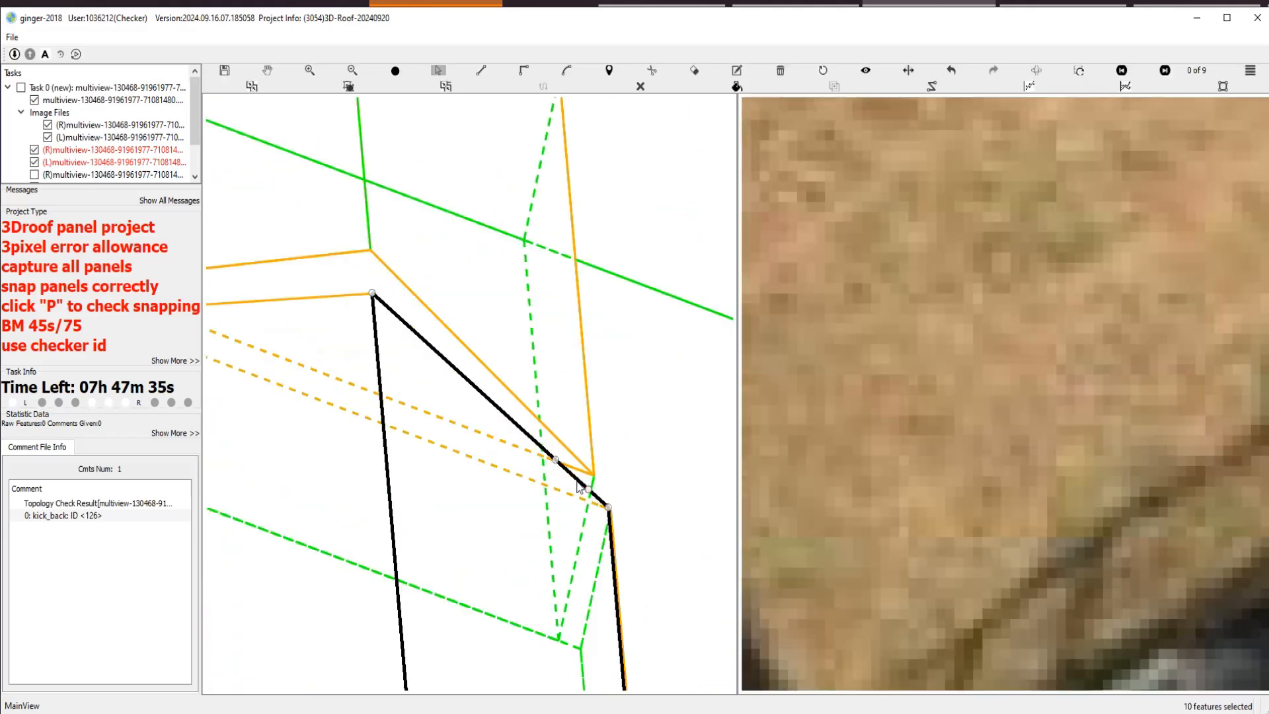
{"action": "left_click", "coordinate": [577, 488]}
{"action": "scroll", "coordinate": [535, 491], "scroll_direction": "down", "scroll_amount": 3}
{"action": "left_click", "coordinate": [412, 388]}
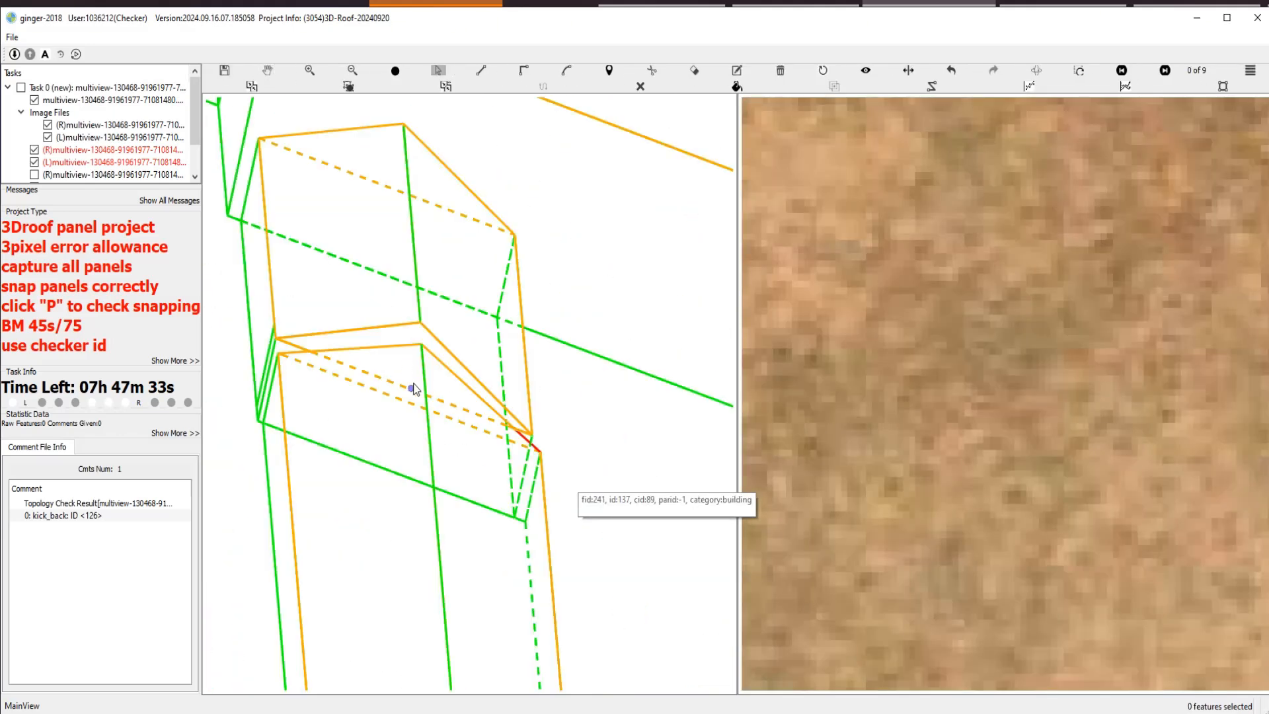
Draw an overlapping strip panel along the gap between the two gable edges and select it with the surrounding panels for snapping.
{"action": "scroll", "coordinate": [412, 383], "scroll_direction": "up", "scroll_amount": 3}
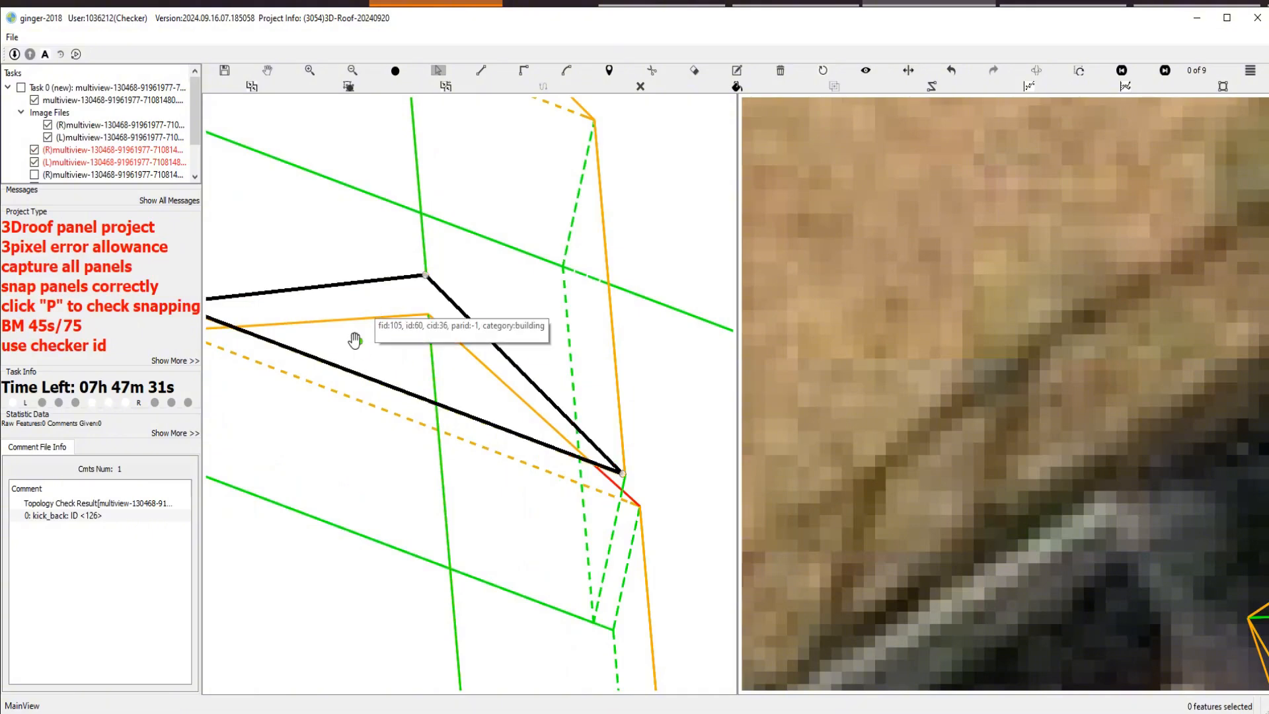
{"action": "scroll", "coordinate": [318, 335], "scroll_direction": "up", "scroll_amount": 2}
{"action": "left_click_drag", "start_coordinate": [288, 320], "coordinate": [395, 323]}
{"action": "left_click_drag", "start_coordinate": [456, 372], "coordinate": [296, 360]}
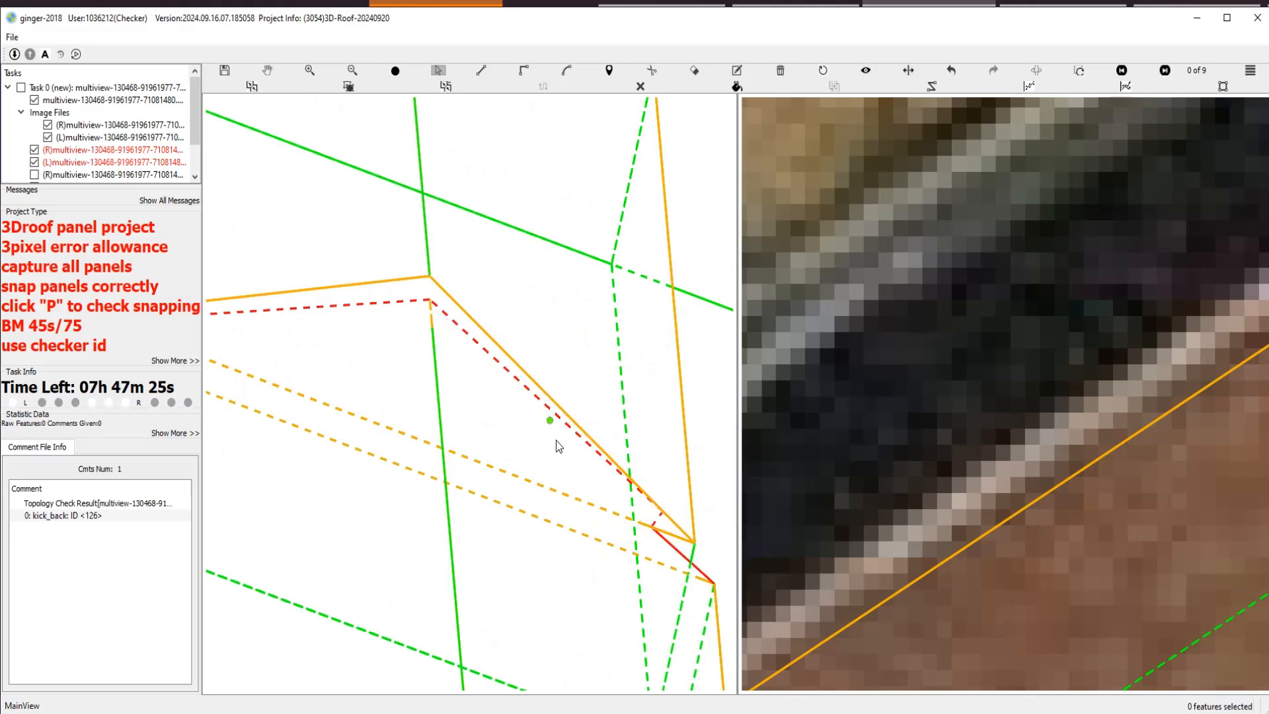
{"action": "scroll", "coordinate": [498, 423], "scroll_direction": "down", "scroll_amount": 2}
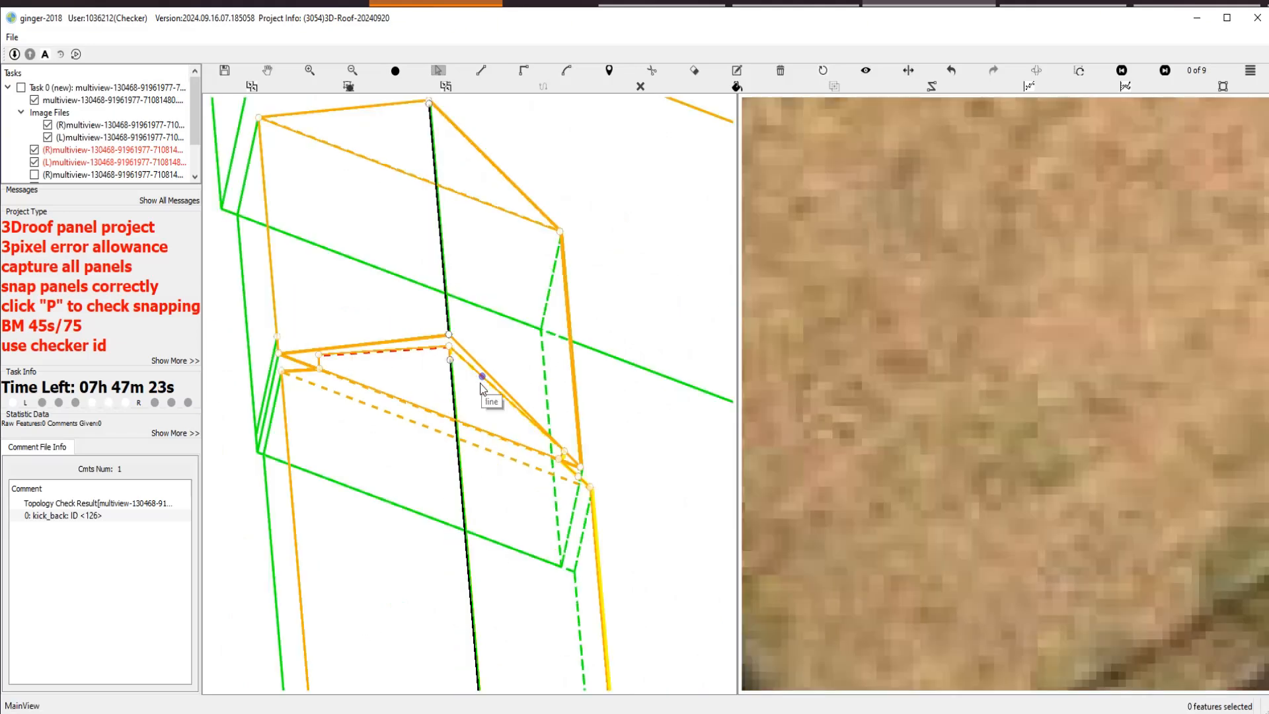
{"action": "scroll", "coordinate": [422, 350], "scroll_direction": "up", "scroll_amount": 2}
Delete the leftover strip pieces and slivers between the two gable edges, from the ridge end down to the eave corner.
{"action": "left_click", "coordinate": [423, 347]}
{"action": "key", "text": "Delete"}
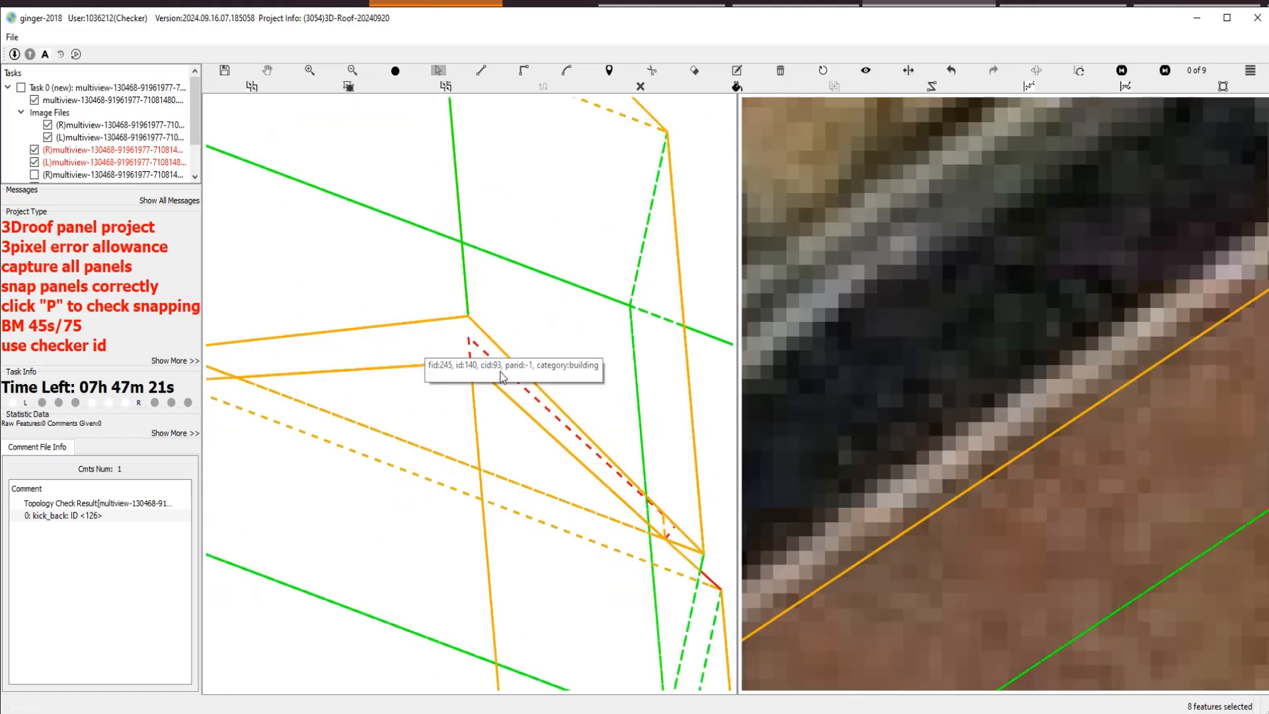
{"action": "left_click", "coordinate": [498, 364]}
{"action": "key", "text": "Delete"}
{"action": "scroll", "coordinate": [539, 435], "scroll_direction": "up", "scroll_amount": 4}
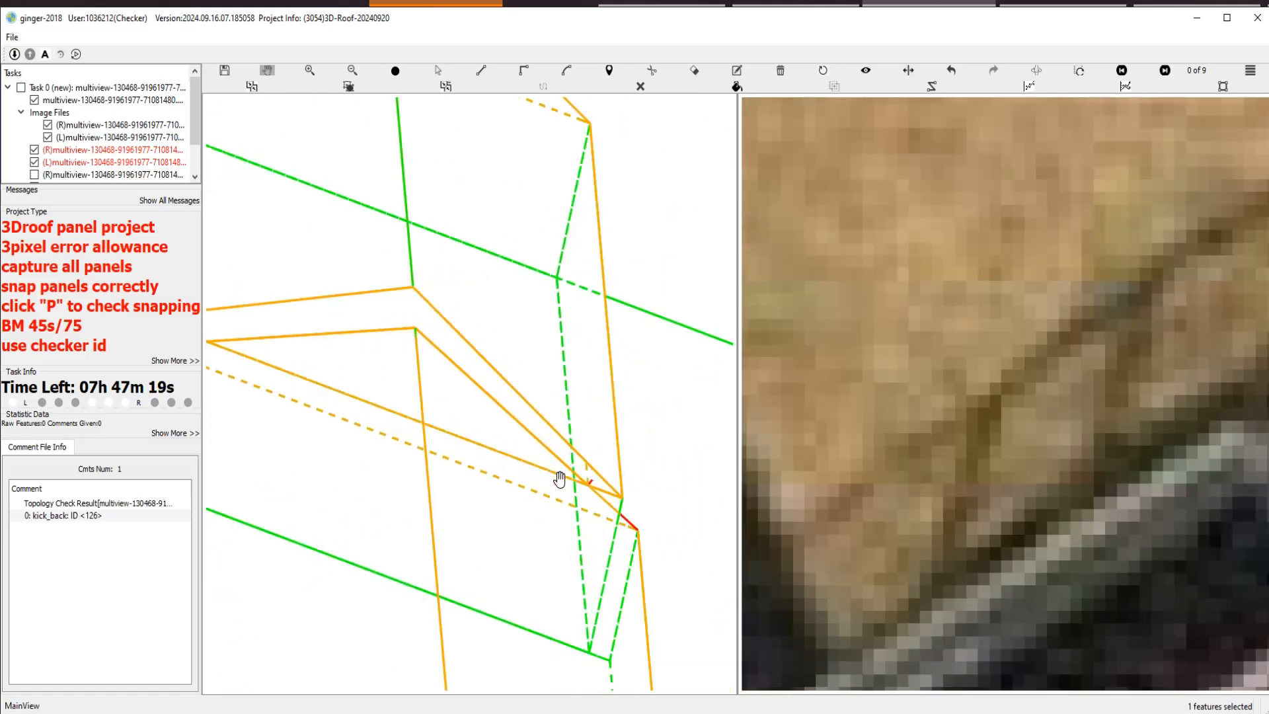
{"action": "key", "text": "Delete"}
{"action": "scroll", "coordinate": [542, 474], "scroll_direction": "down", "scroll_amount": 2}
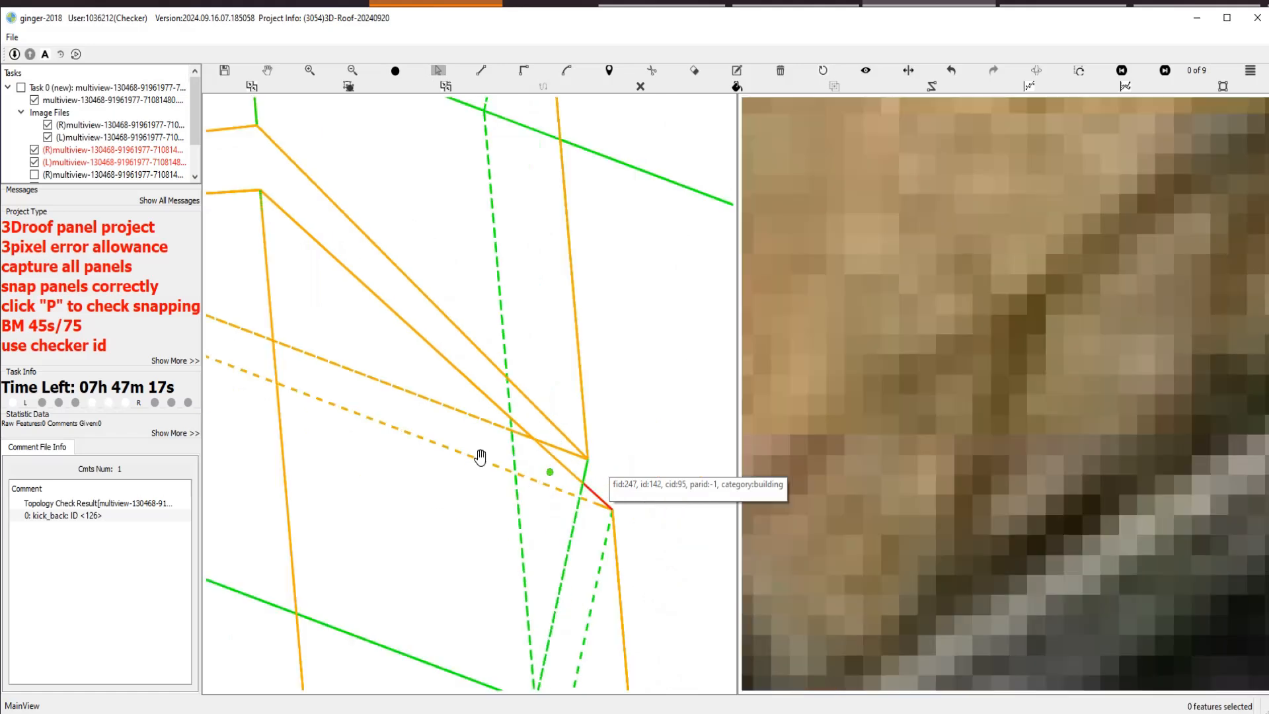
{"action": "left_click_drag", "start_coordinate": [482, 456], "coordinate": [623, 519]}
{"action": "scroll", "coordinate": [469, 393], "scroll_direction": "down", "scroll_amount": 2}
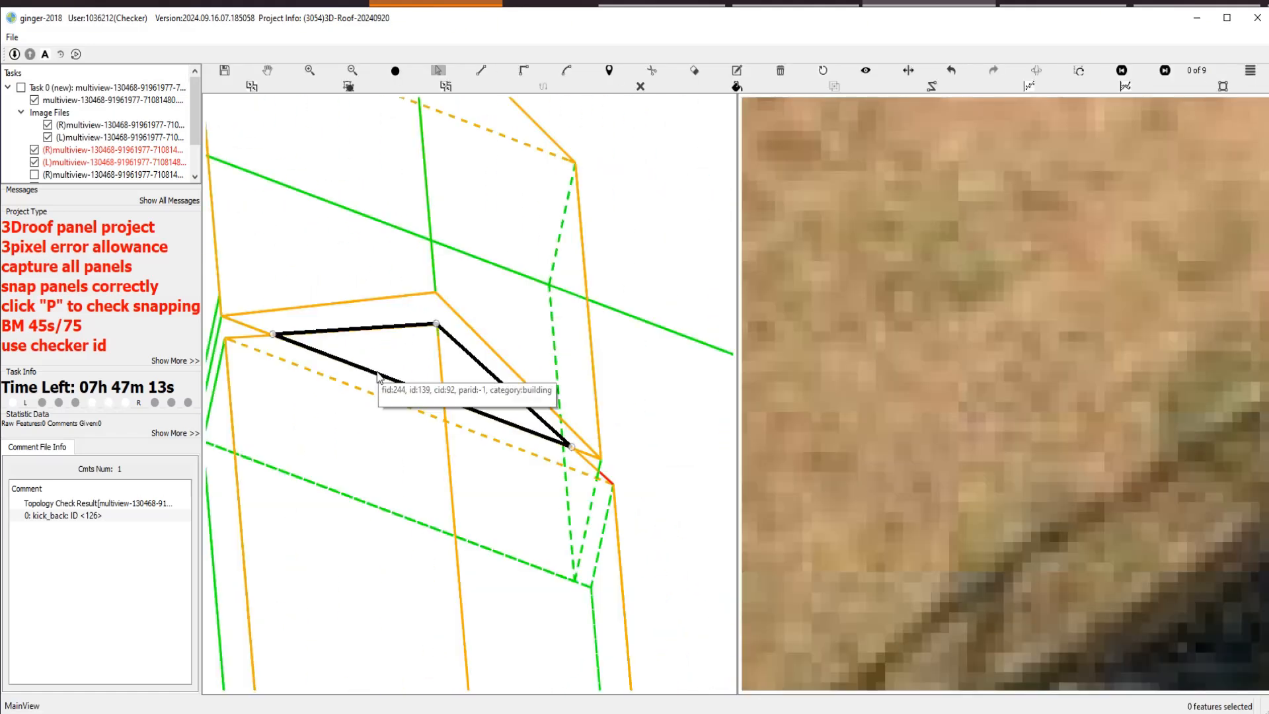
{"action": "scroll", "coordinate": [463, 403], "scroll_direction": "down", "scroll_amount": 2}
Draw a narrow panel from the unsnapped eave corner, extending inward across the overlapping gable edges.
{"action": "left_click_drag", "start_coordinate": [415, 433], "coordinate": [479, 468]}
{"action": "left_click_drag", "start_coordinate": [555, 443], "coordinate": [473, 454]}
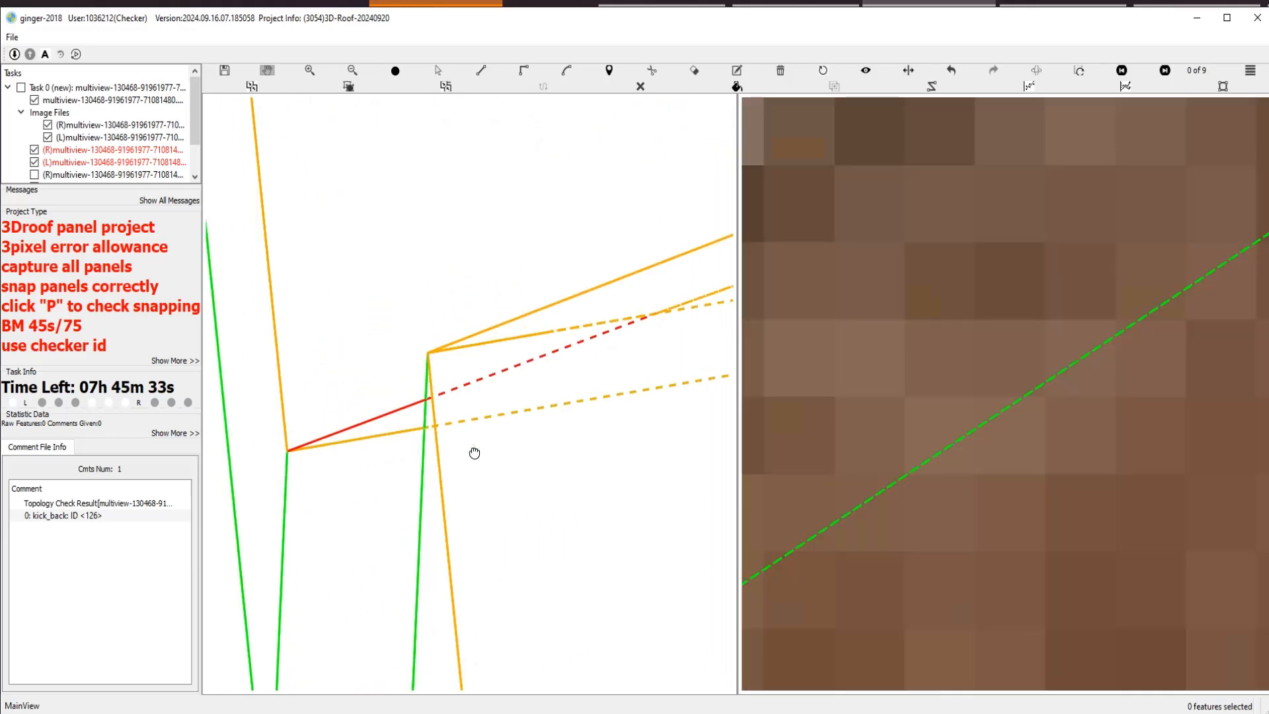
{"action": "scroll", "coordinate": [474, 453], "scroll_direction": "down", "scroll_amount": 2}
{"action": "left_click_drag", "start_coordinate": [641, 438], "coordinate": [490, 475]}
{"action": "scroll", "coordinate": [489, 476], "scroll_direction": "down", "scroll_amount": 2}
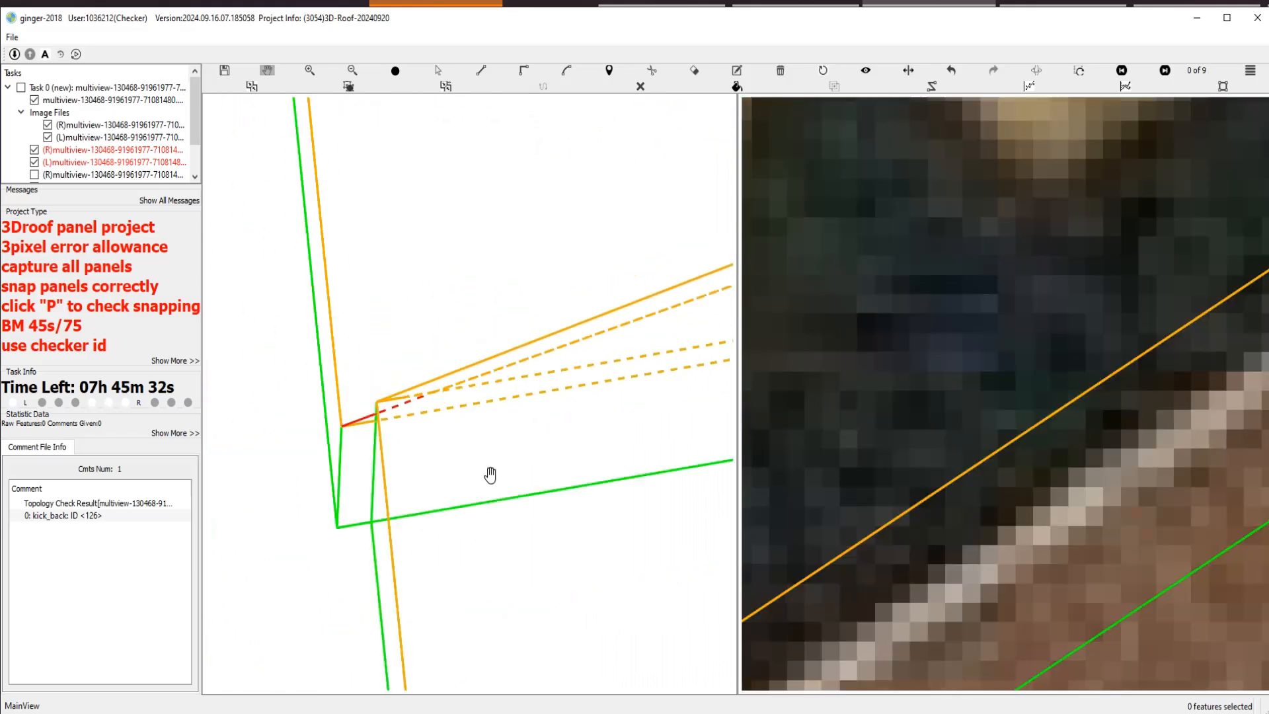
{"action": "left_click_drag", "start_coordinate": [601, 446], "coordinate": [387, 473]}
{"action": "left_click_drag", "start_coordinate": [446, 444], "coordinate": [654, 418]}
{"action": "key", "text": "Escape"}
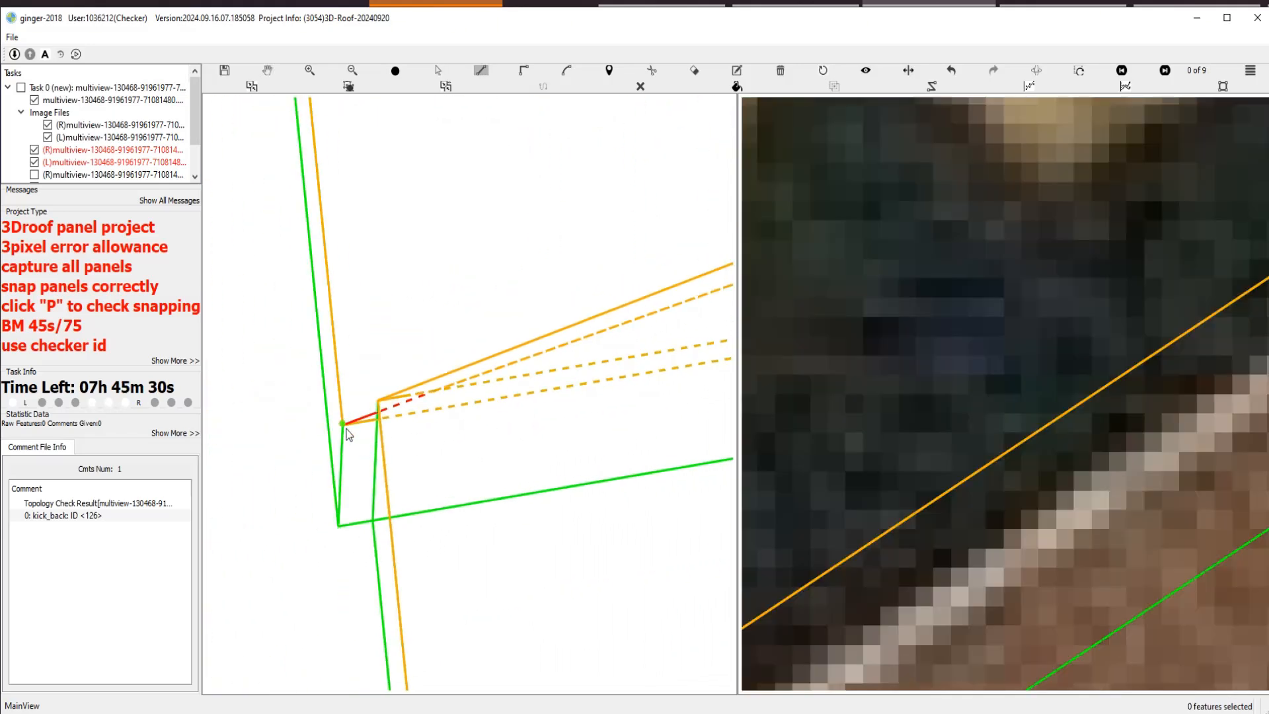
{"action": "left_click", "coordinate": [343, 425]}
{"action": "left_click", "coordinate": [465, 386]}
{"action": "left_click", "coordinate": [466, 405]}
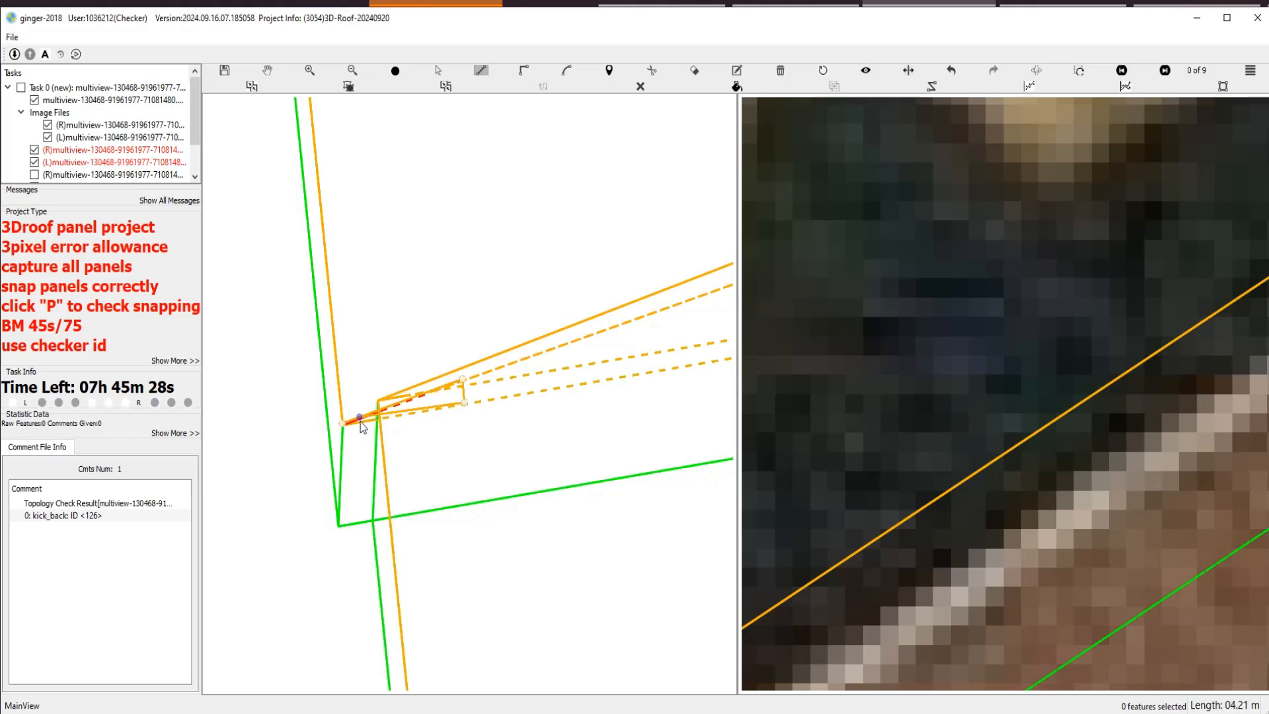
{"action": "right_click", "coordinate": [371, 428]}
Select the panels meeting at the eave corner and run the snapping on their edges.
{"action": "scroll", "coordinate": [371, 428], "scroll_direction": "up", "scroll_amount": 3}
{"action": "key", "text": "Escape"}
{"action": "left_click_drag", "start_coordinate": [370, 338], "coordinate": [422, 428]}
{"action": "key", "text": "p"}
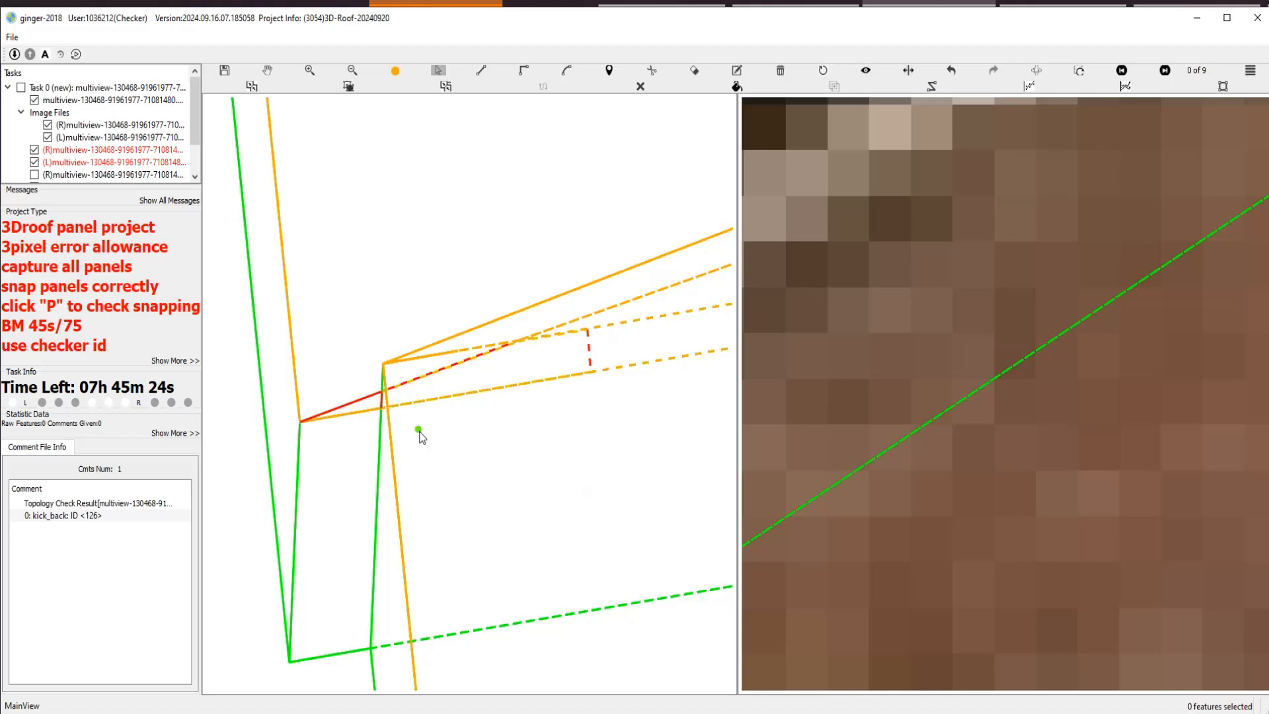
Draw a small triangular panel between the eave corner and the nearby edge crossing, with a first edge about 0.61 m long.
{"action": "scroll", "coordinate": [367, 403], "scroll_direction": "up", "scroll_amount": 2}
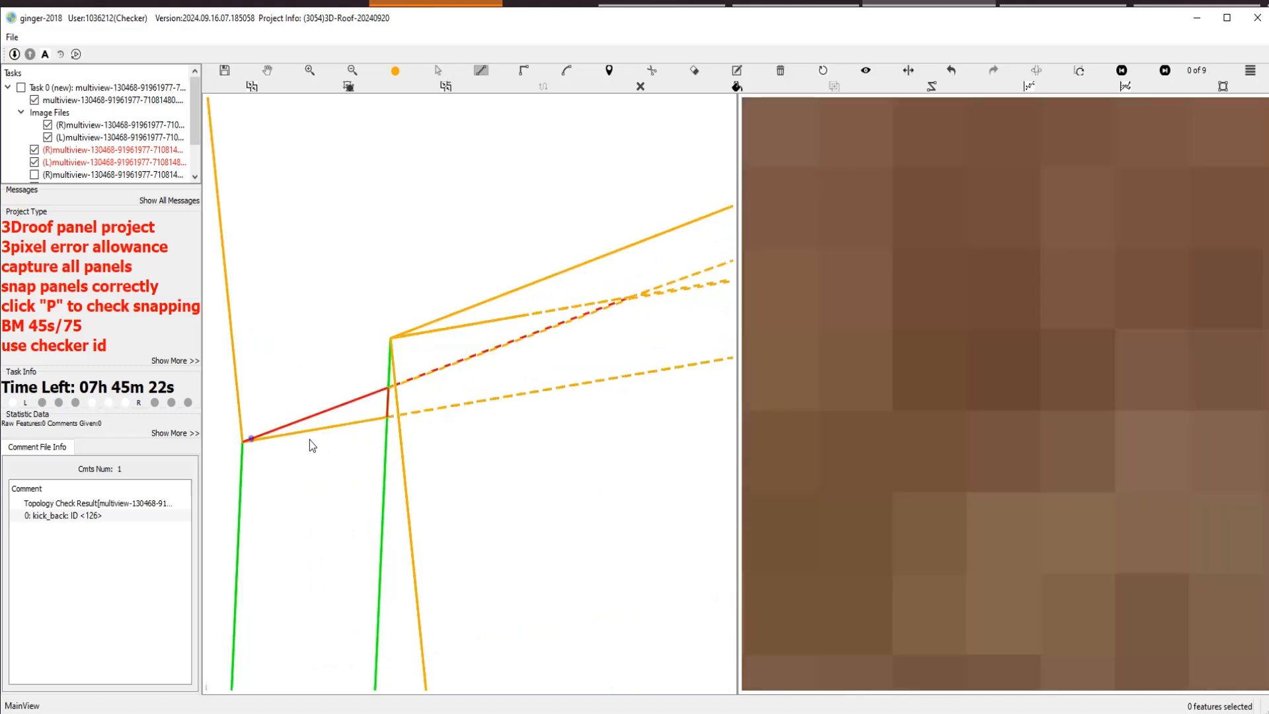
{"action": "scroll", "coordinate": [301, 452], "scroll_direction": "up", "scroll_amount": 1}
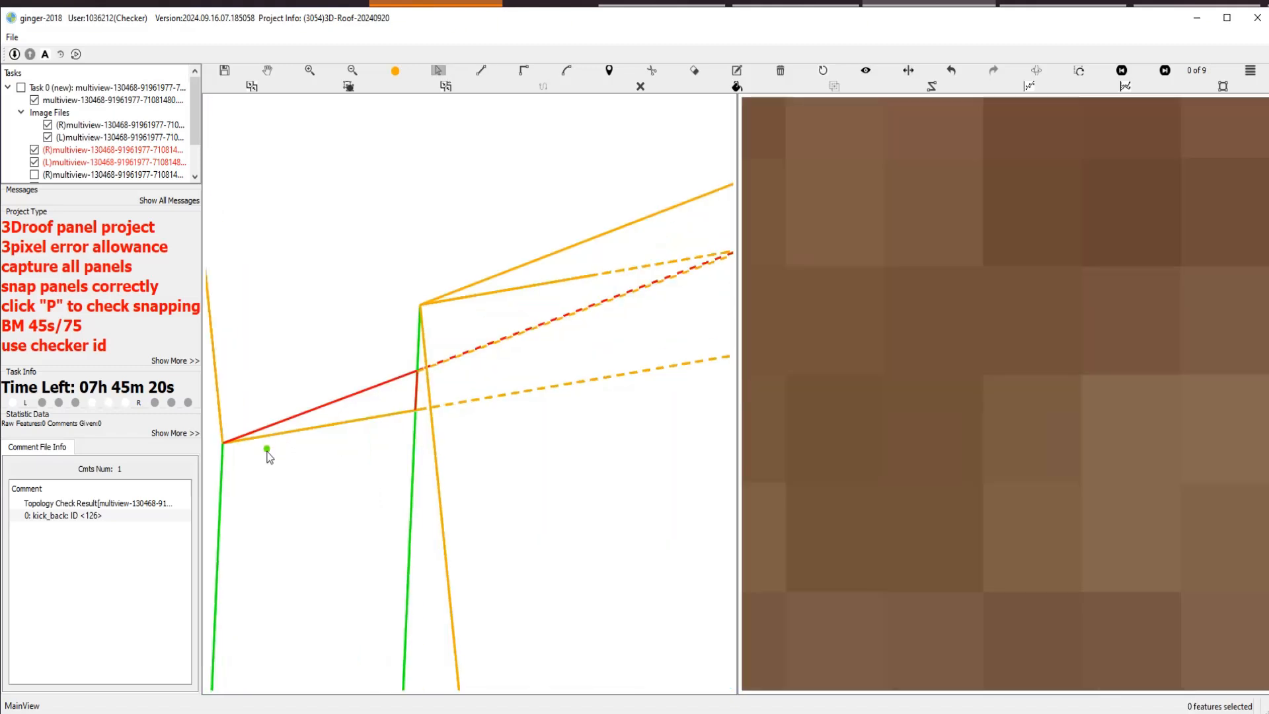
{"action": "left_click", "coordinate": [225, 445]}
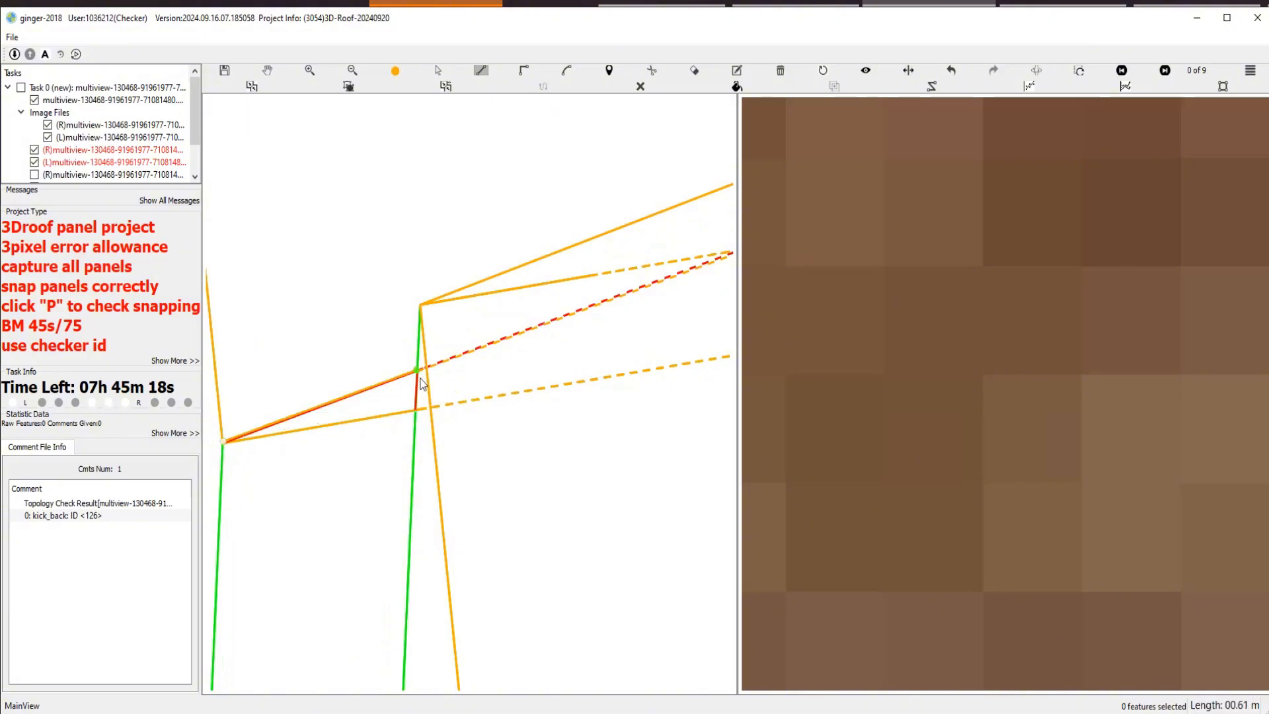
{"action": "key", "text": "Escape"}
Delete the leftover narrow pieces beside the small corner triangle and check the panels along the whole stepped gable.
{"action": "left_click", "coordinate": [474, 351]}
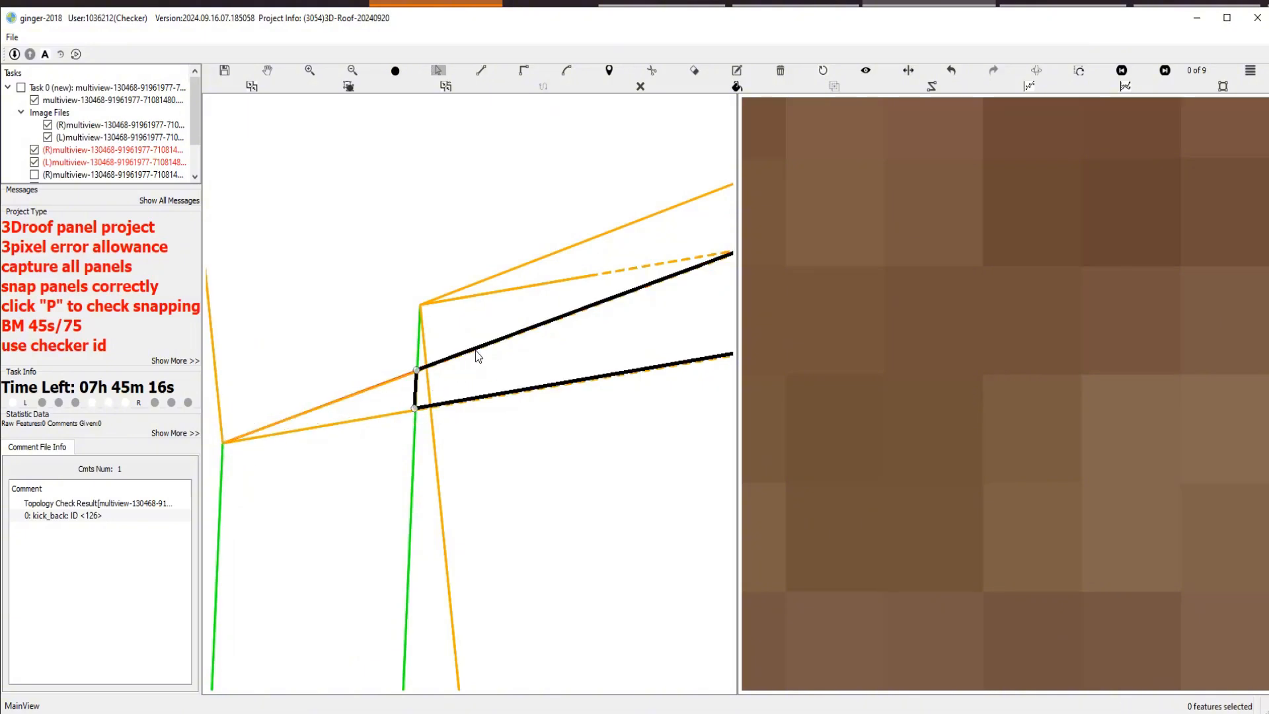
{"action": "key", "text": "Delete"}
{"action": "scroll", "coordinate": [502, 384], "scroll_direction": "down", "scroll_amount": 2}
{"action": "left_click", "coordinate": [513, 359]}
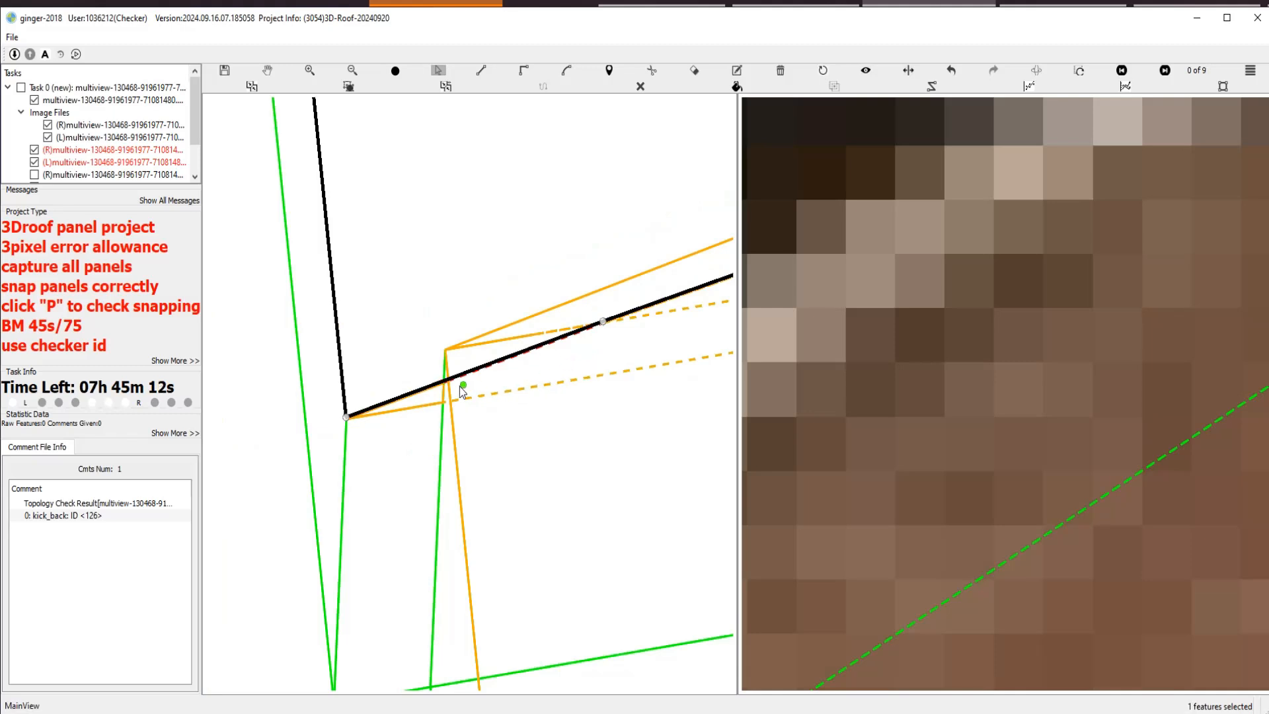
{"action": "scroll", "coordinate": [462, 389], "scroll_direction": "up", "scroll_amount": 2}
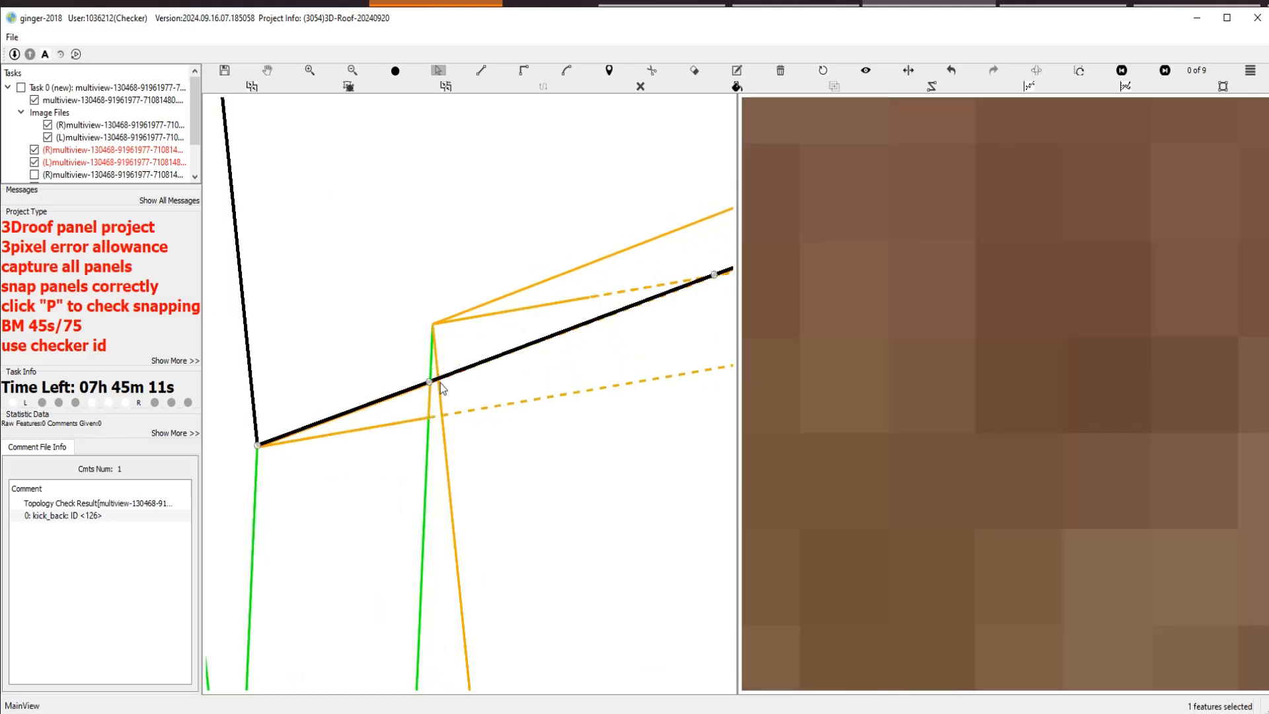
{"action": "key", "text": "Delete"}
{"action": "scroll", "coordinate": [470, 394], "scroll_direction": "down", "scroll_amount": 2}
{"action": "left_click_drag", "start_coordinate": [470, 415], "coordinate": [504, 415]}
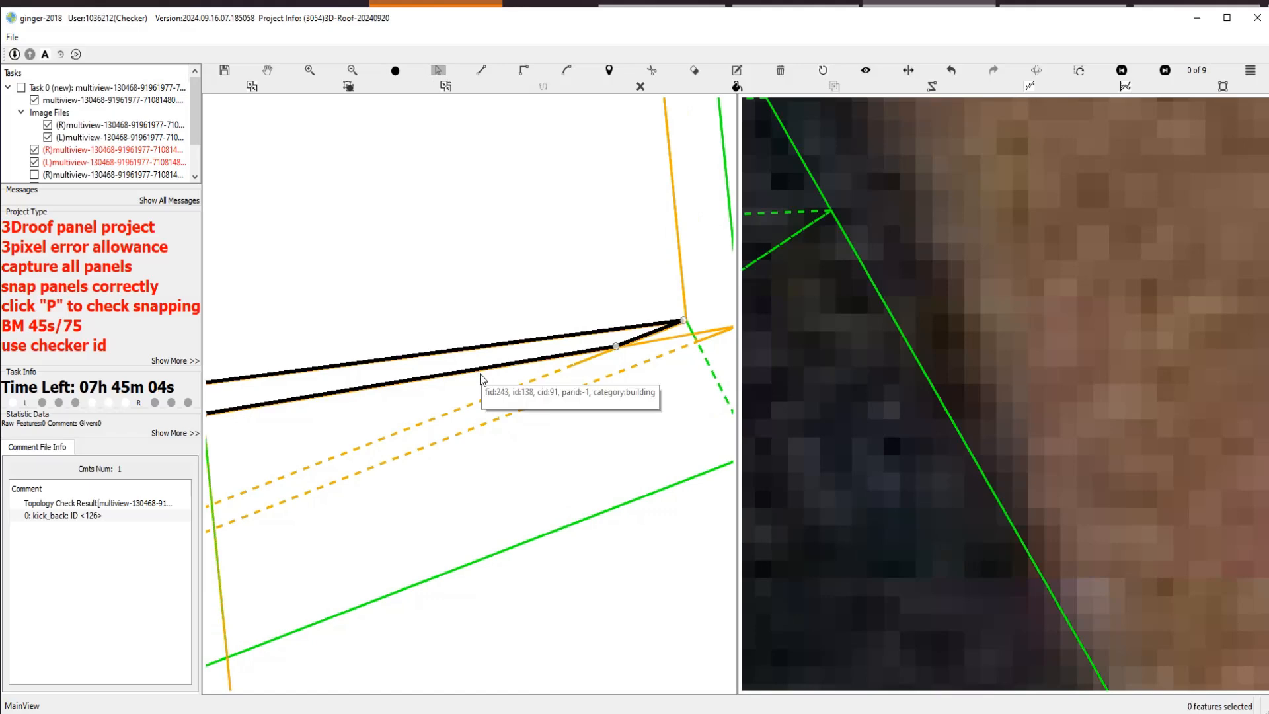
{"action": "scroll", "coordinate": [480, 374], "scroll_direction": "down", "scroll_amount": 2}
{"action": "left_click_drag", "start_coordinate": [419, 428], "coordinate": [522, 404]}
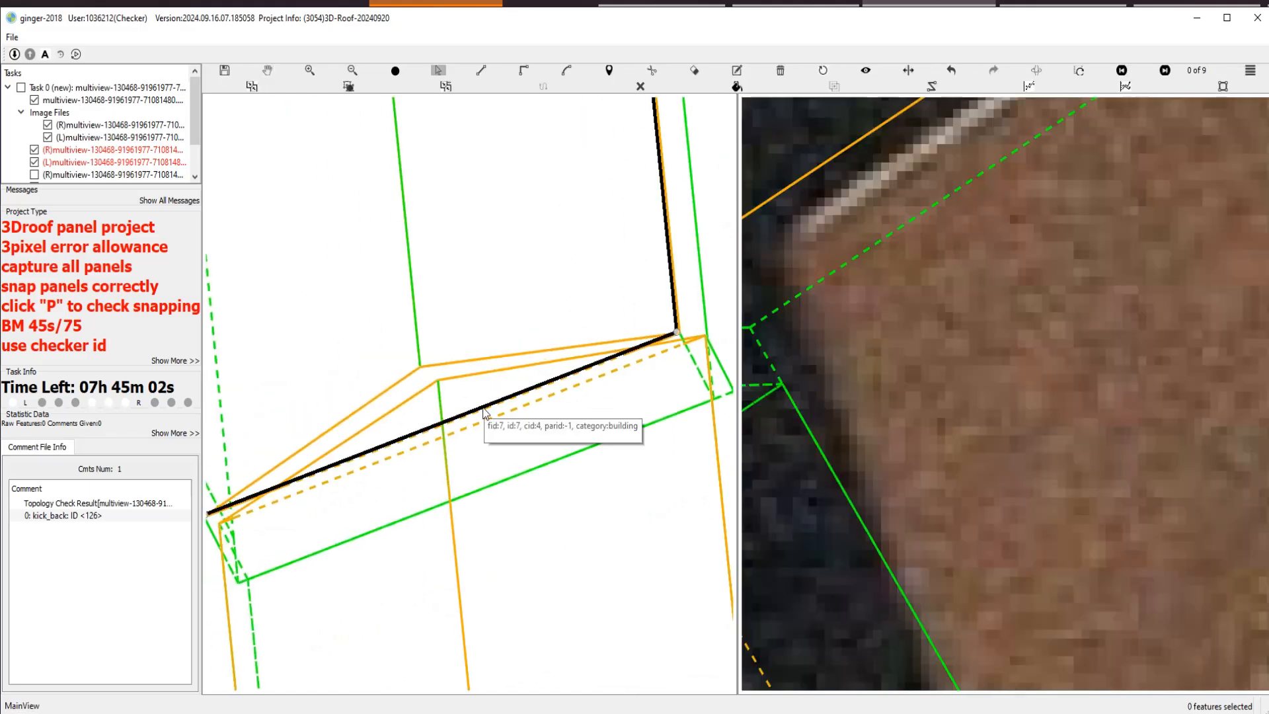
Review the snapped outlines at the stepped gable, then check the captured panels over the imagery across the whole building.
{"action": "key", "text": "space"}
{"action": "key", "text": "space"}
{"action": "scroll", "coordinate": [534, 448], "scroll_direction": "down", "scroll_amount": 1}
{"action": "left_click_drag", "start_coordinate": [552, 505], "coordinate": [522, 487]}
{"action": "key", "text": "3"}
{"action": "scroll", "coordinate": [593, 510], "scroll_direction": "down", "scroll_amount": 5}
{"action": "key", "text": "Right"}
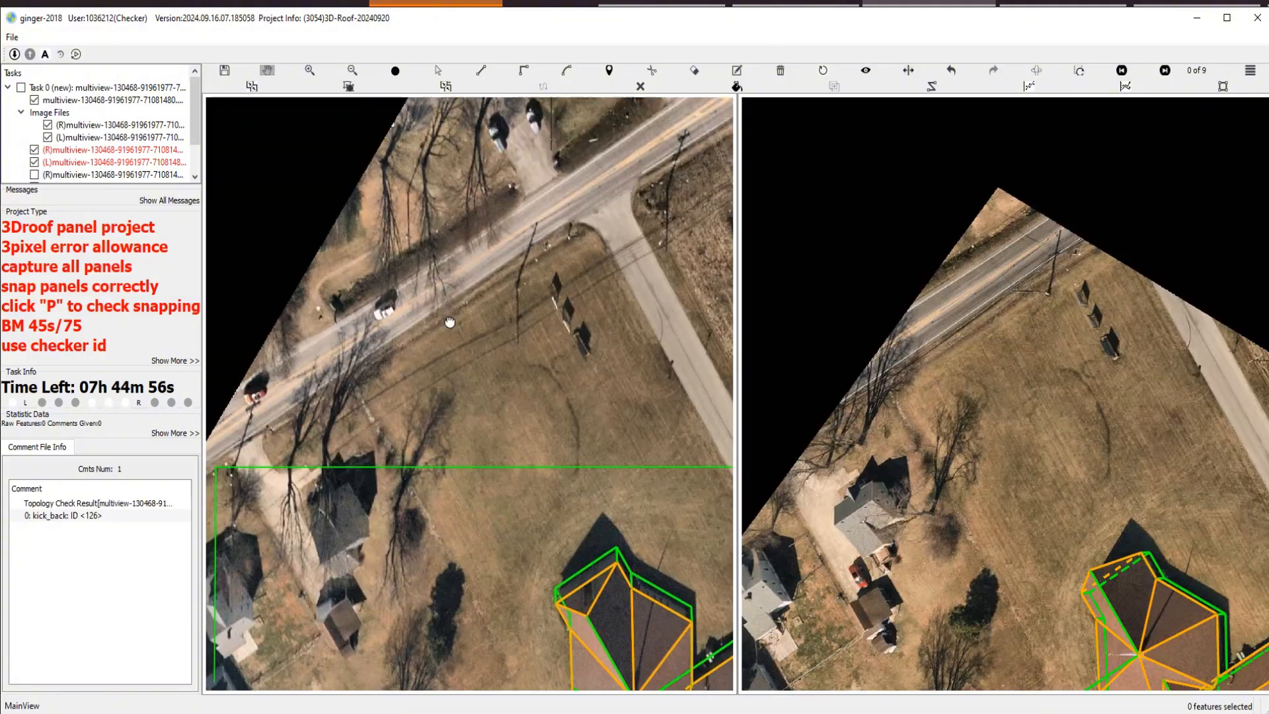
{"action": "scroll", "coordinate": [447, 320], "scroll_direction": "down", "scroll_amount": 2}
{"action": "scroll", "coordinate": [504, 473], "scroll_direction": "up", "scroll_amount": 3}
{"action": "key", "text": "Right"}
{"action": "scroll", "coordinate": [559, 455], "scroll_direction": "down", "scroll_amount": 3}
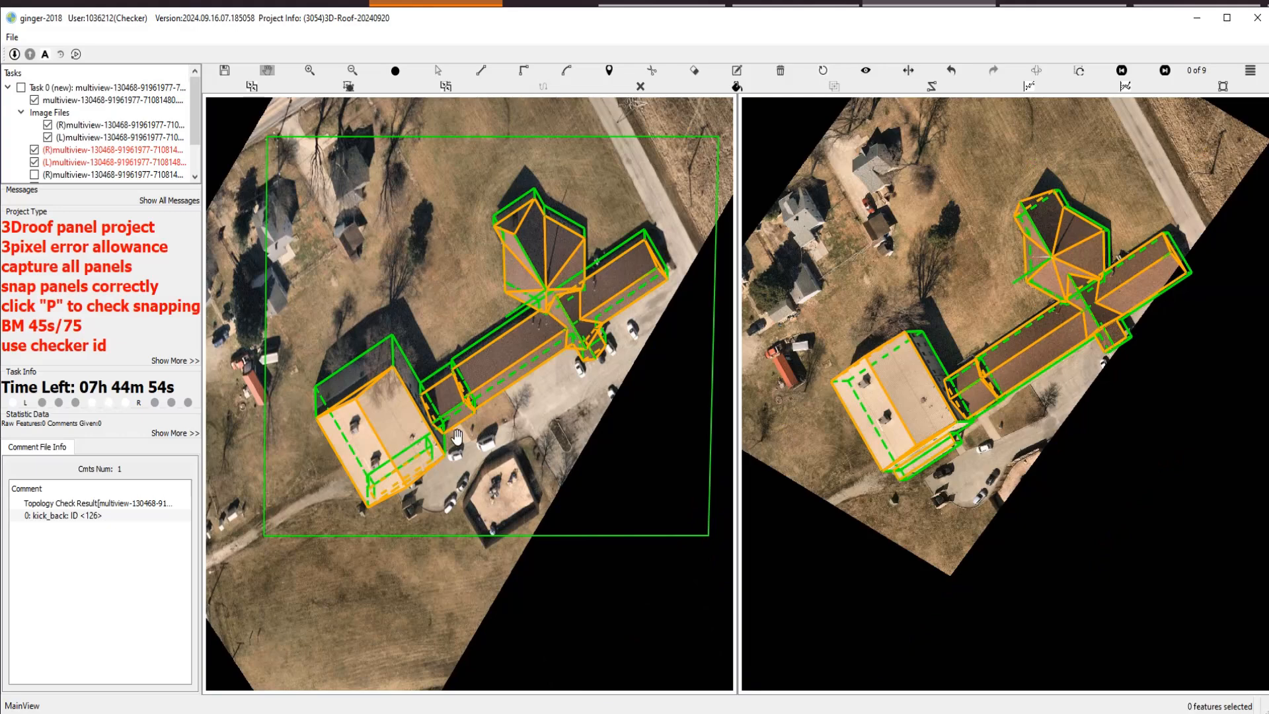
Examine the lean-to roof below the large light roof's gable in several image pairs, toggling the outlines and comparing its edges and ends.
{"action": "scroll", "coordinate": [827, 465], "scroll_direction": "up", "scroll_amount": 6}
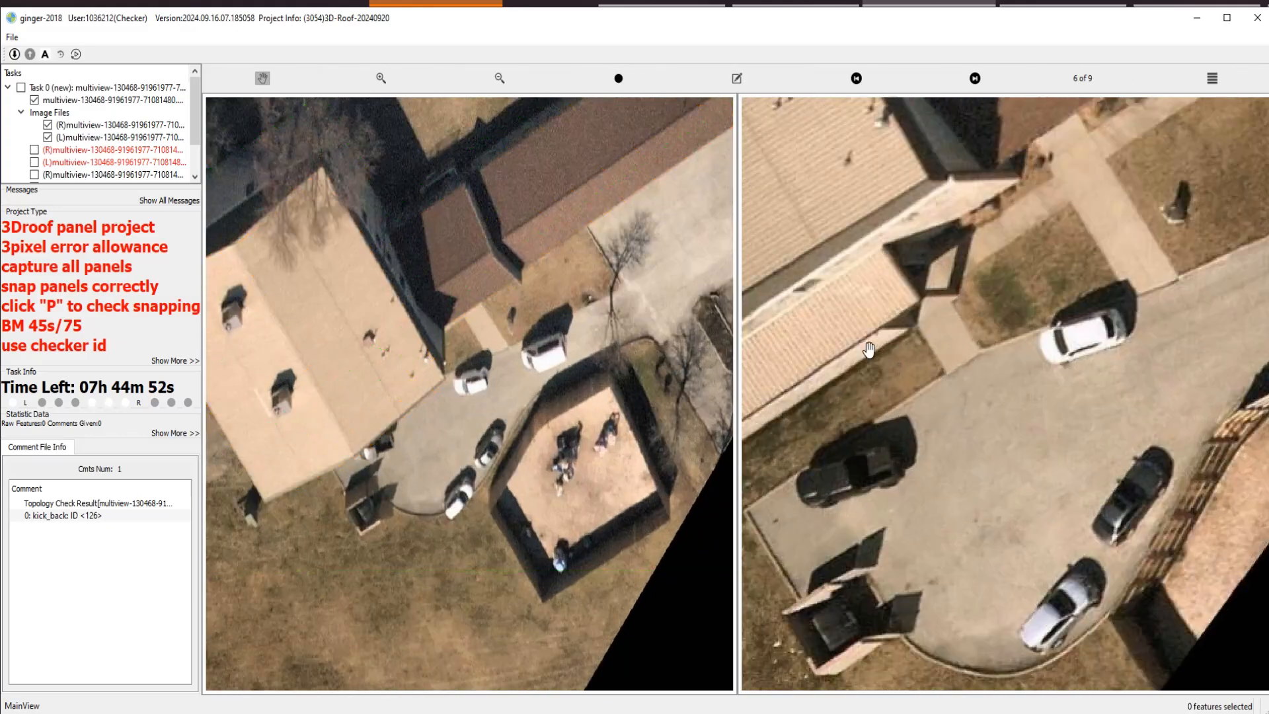
{"action": "scroll", "coordinate": [884, 378], "scroll_direction": "up", "scroll_amount": 4}
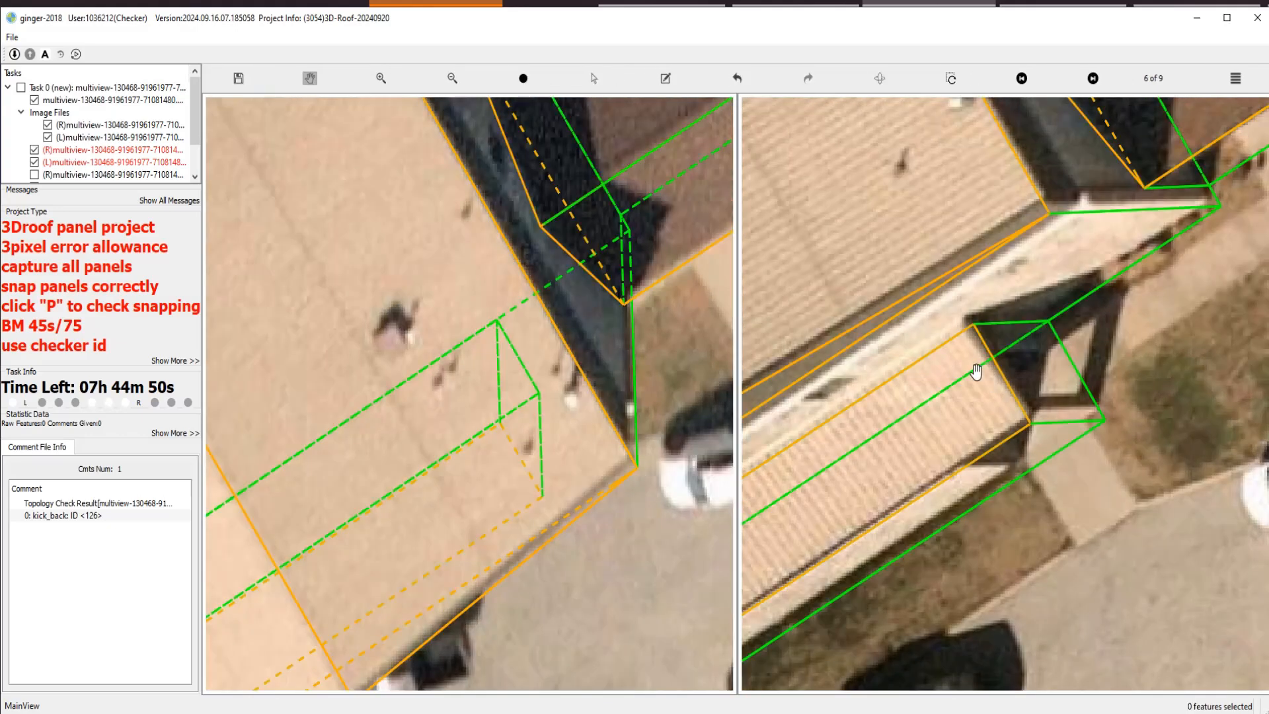
{"action": "left_click", "coordinate": [879, 79]}
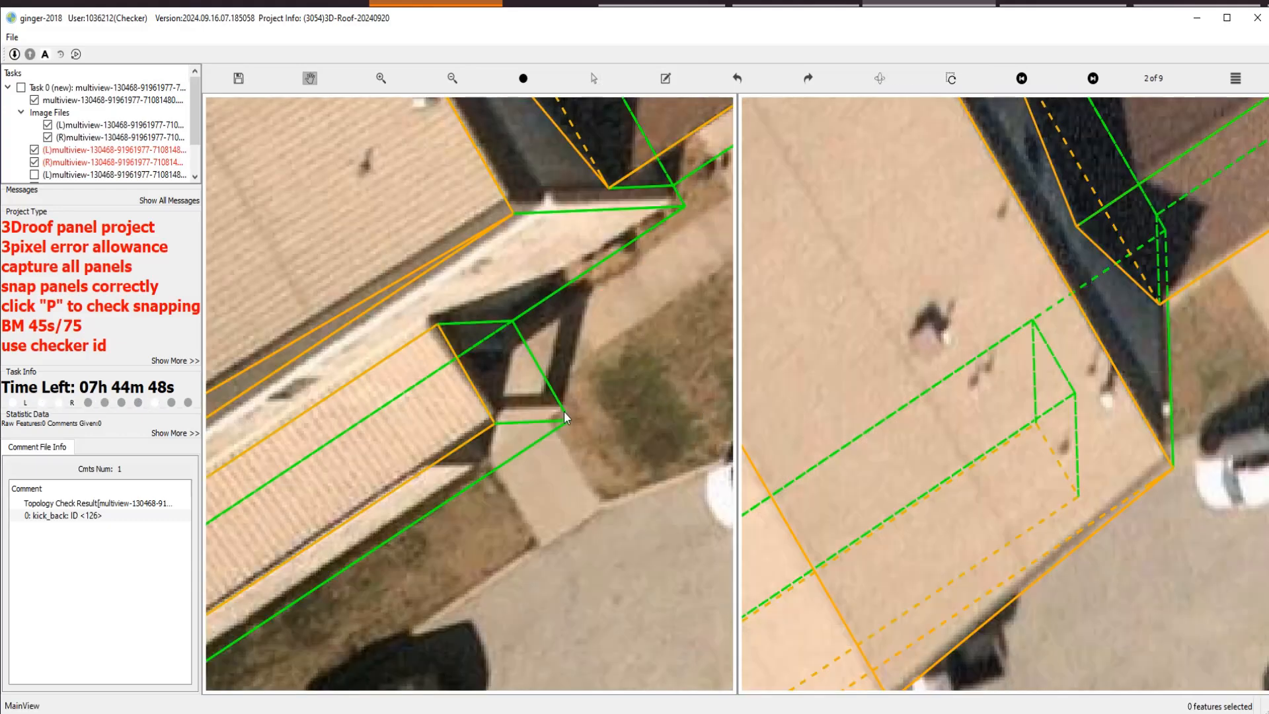
{"action": "key", "text": "Escape"}
{"action": "scroll", "coordinate": [436, 437], "scroll_direction": "up", "scroll_amount": 5}
{"action": "left_click_drag", "start_coordinate": [302, 486], "coordinate": [641, 425]}
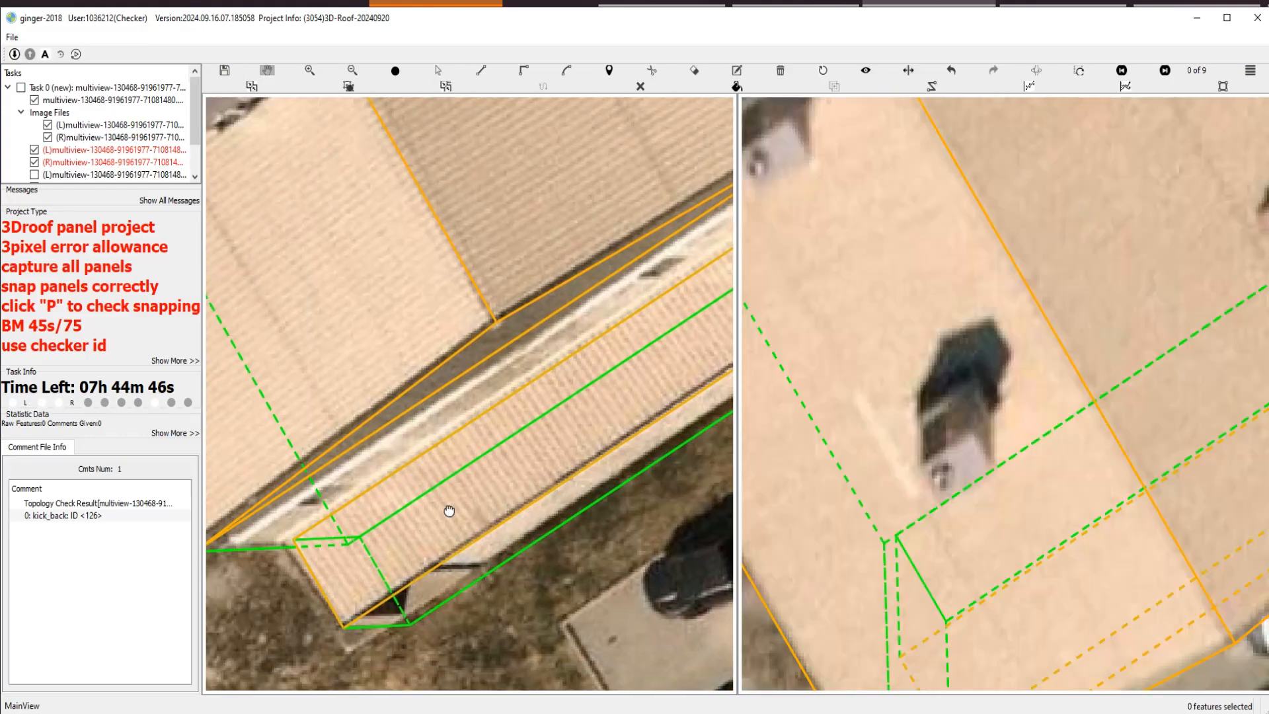
{"action": "scroll", "coordinate": [449, 511], "scroll_direction": "up", "scroll_amount": 4}
{"action": "scroll", "coordinate": [600, 347], "scroll_direction": "down", "scroll_amount": 5}
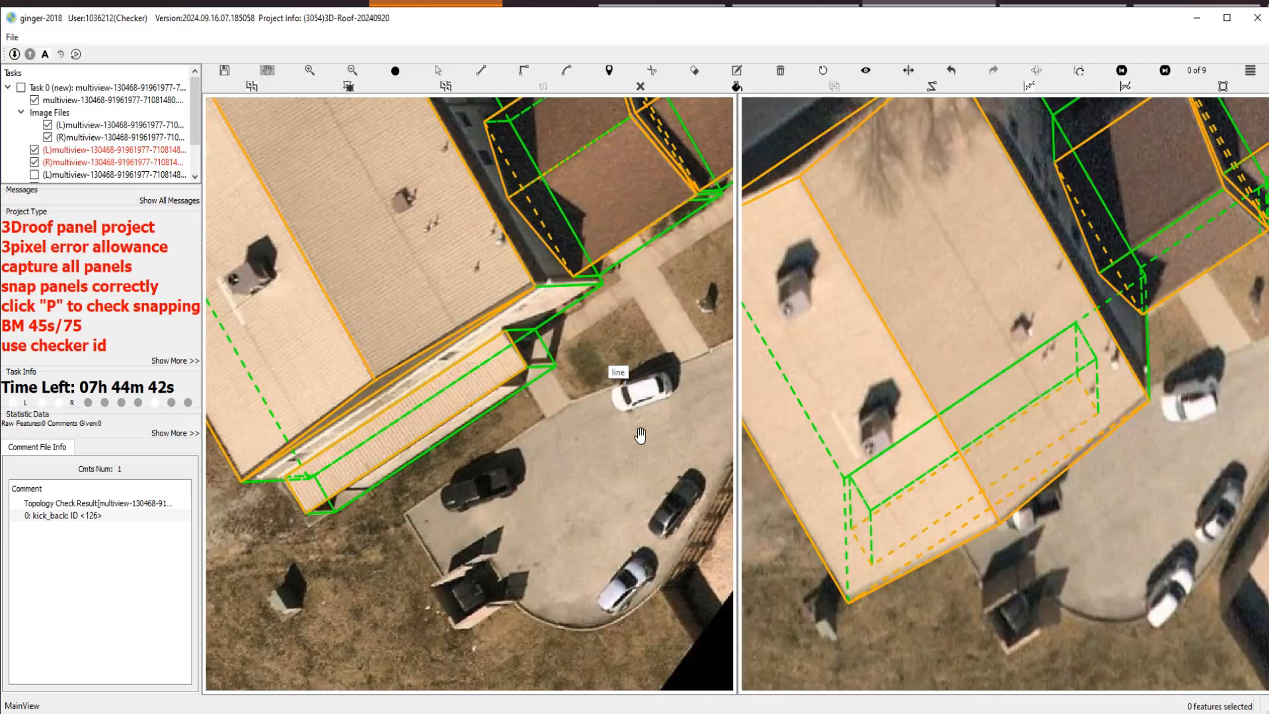
{"action": "key", "text": "Escape"}
{"action": "left_click", "coordinate": [1166, 74]}
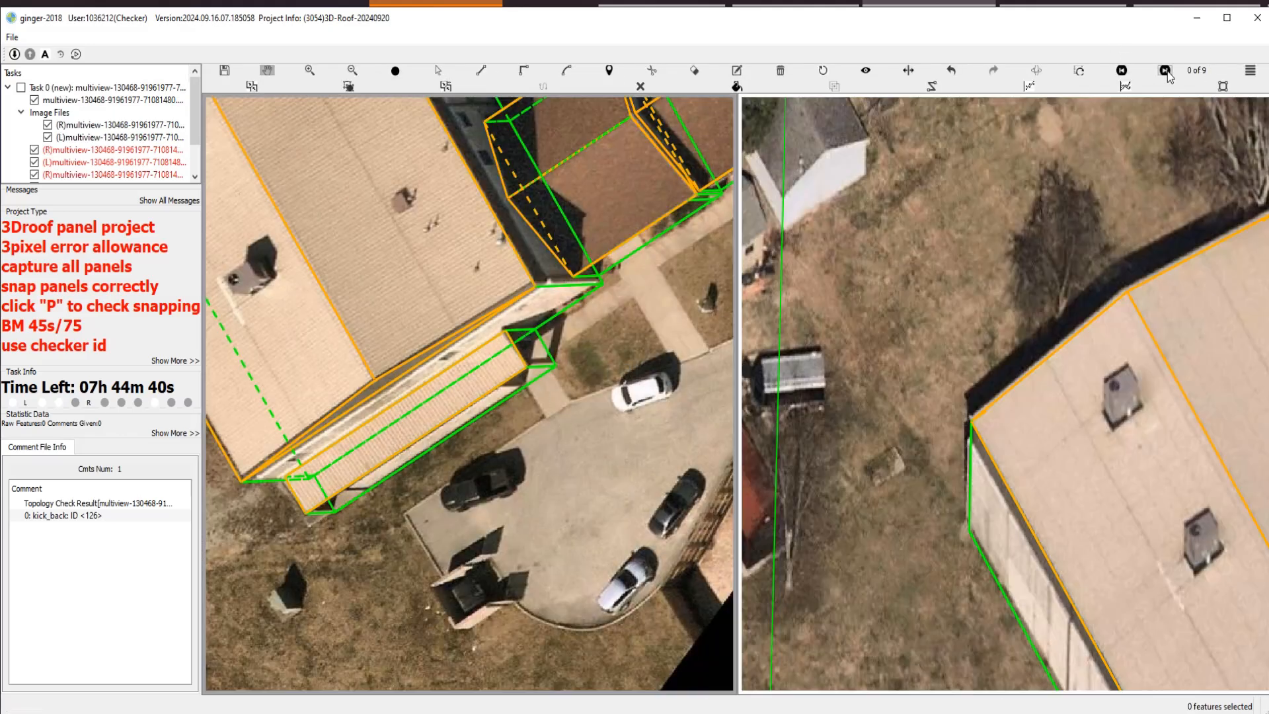
{"action": "scroll", "coordinate": [950, 291], "scroll_direction": "down", "scroll_amount": 2}
{"action": "scroll", "coordinate": [1106, 438], "scroll_direction": "up", "scroll_amount": 1}
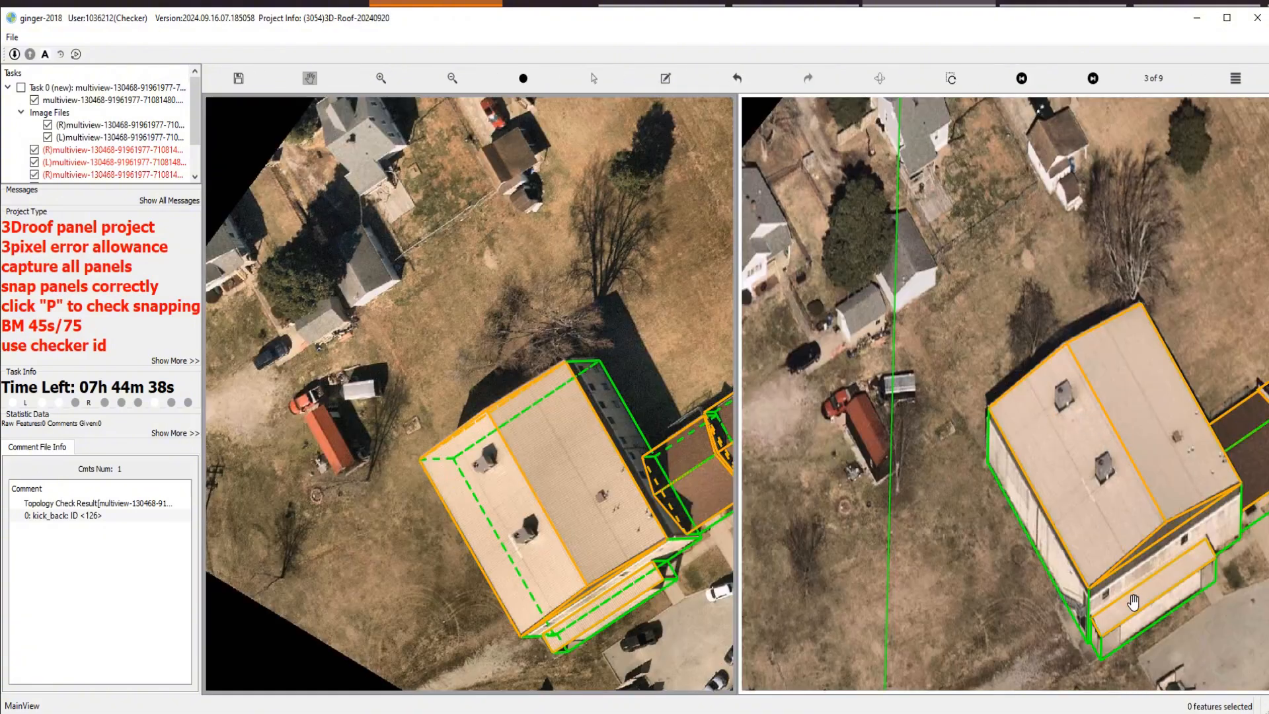
{"action": "left_click_drag", "start_coordinate": [1156, 585], "coordinate": [1156, 579]}
{"action": "scroll", "coordinate": [568, 581], "scroll_direction": "up", "scroll_amount": 3}
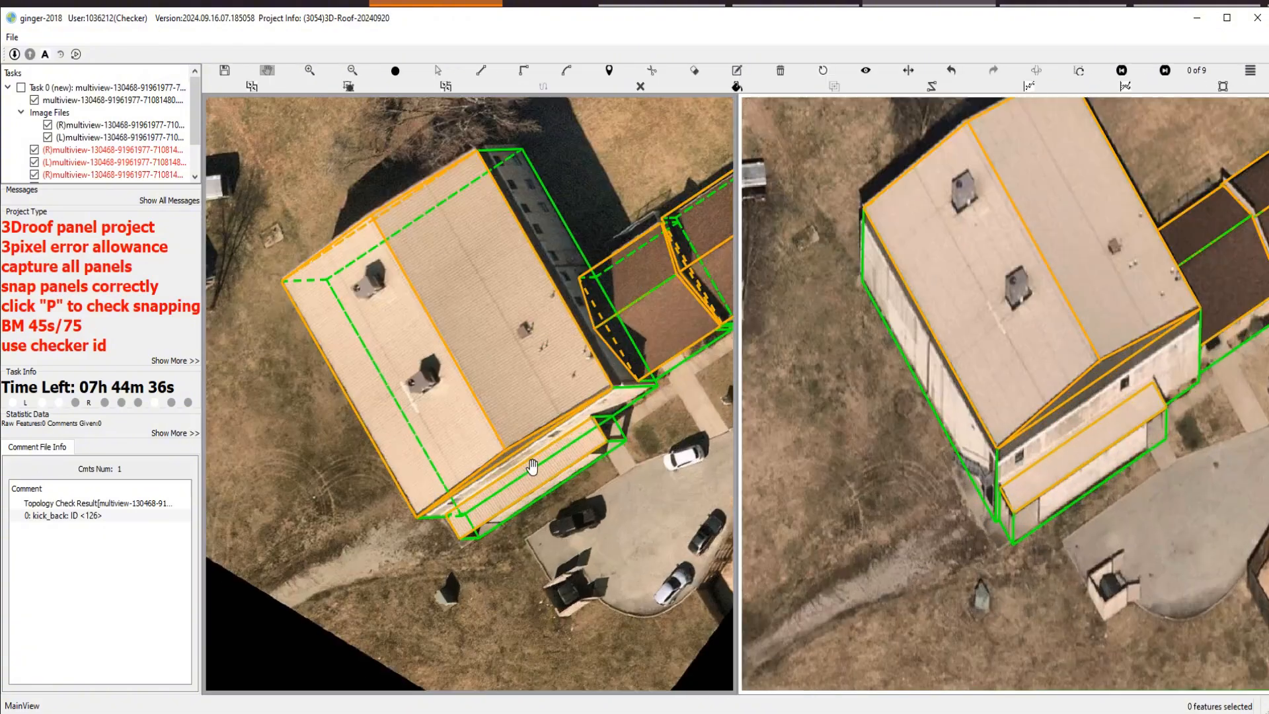
Draw a narrow triangular panel at the lean-to's end beside the brown wing, from its eave corner to just beyond its upper corner.
{"action": "scroll", "coordinate": [626, 444], "scroll_direction": "up", "scroll_amount": 3}
{"action": "key", "text": "Escape"}
{"action": "key", "text": "l"}
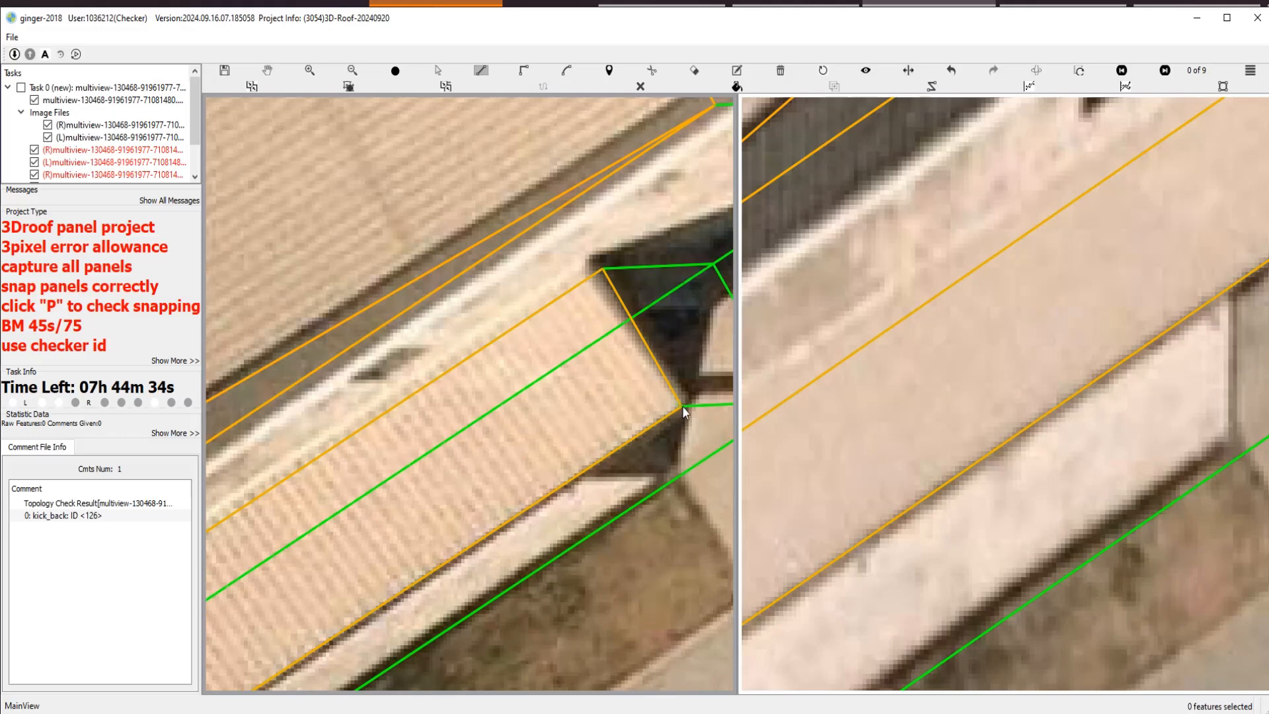
{"action": "left_click", "coordinate": [681, 406]}
{"action": "left_click", "coordinate": [655, 265]}
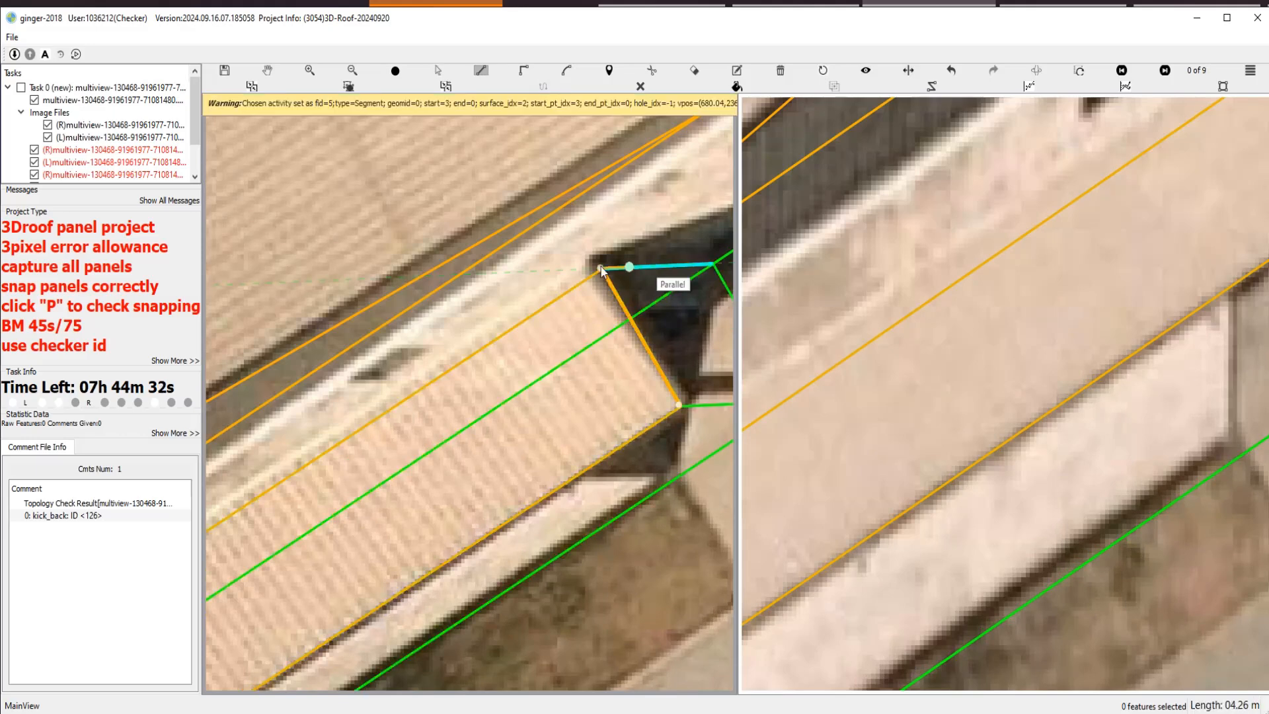
{"action": "left_click", "coordinate": [582, 272]}
Draw a panel over the lean-to from its eave corner, along the wall side past the upper edge, to the far eave corner.
{"action": "scroll", "coordinate": [582, 274], "scroll_direction": "down", "scroll_amount": 3}
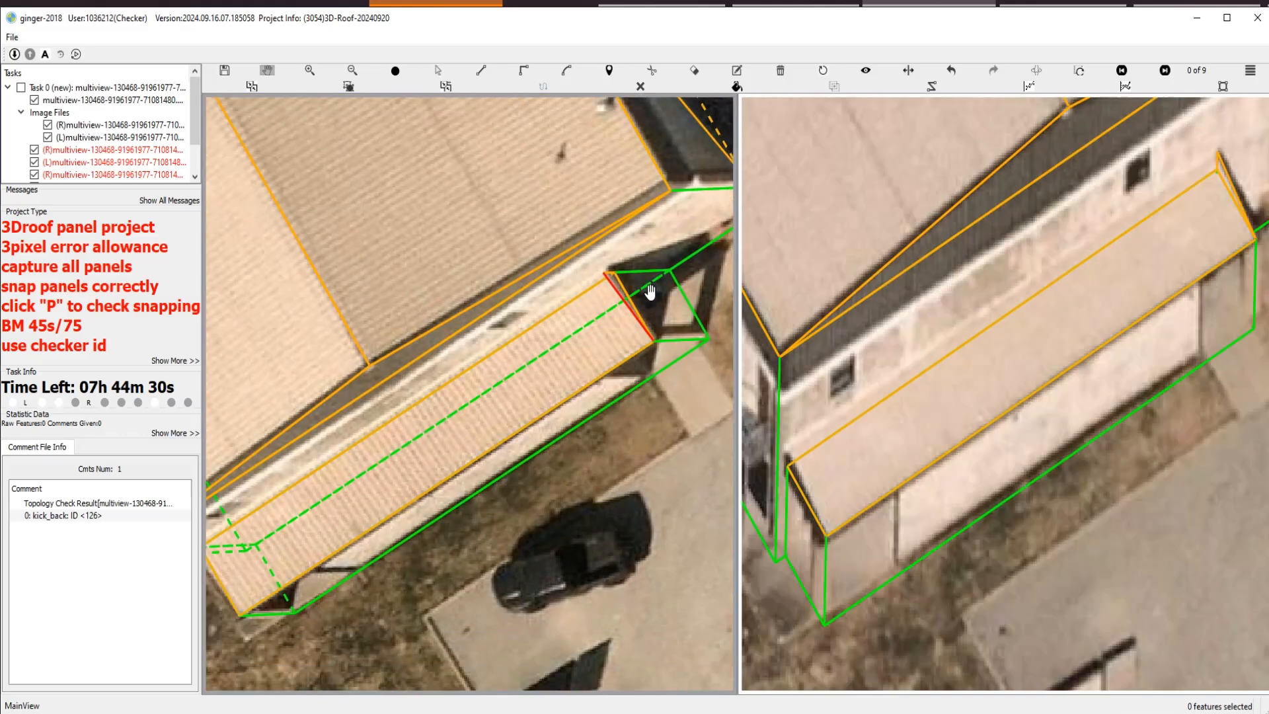
{"action": "left_click_drag", "start_coordinate": [648, 289], "coordinate": [594, 306]}
{"action": "scroll", "coordinate": [608, 364], "scroll_direction": "up", "scroll_amount": 1}
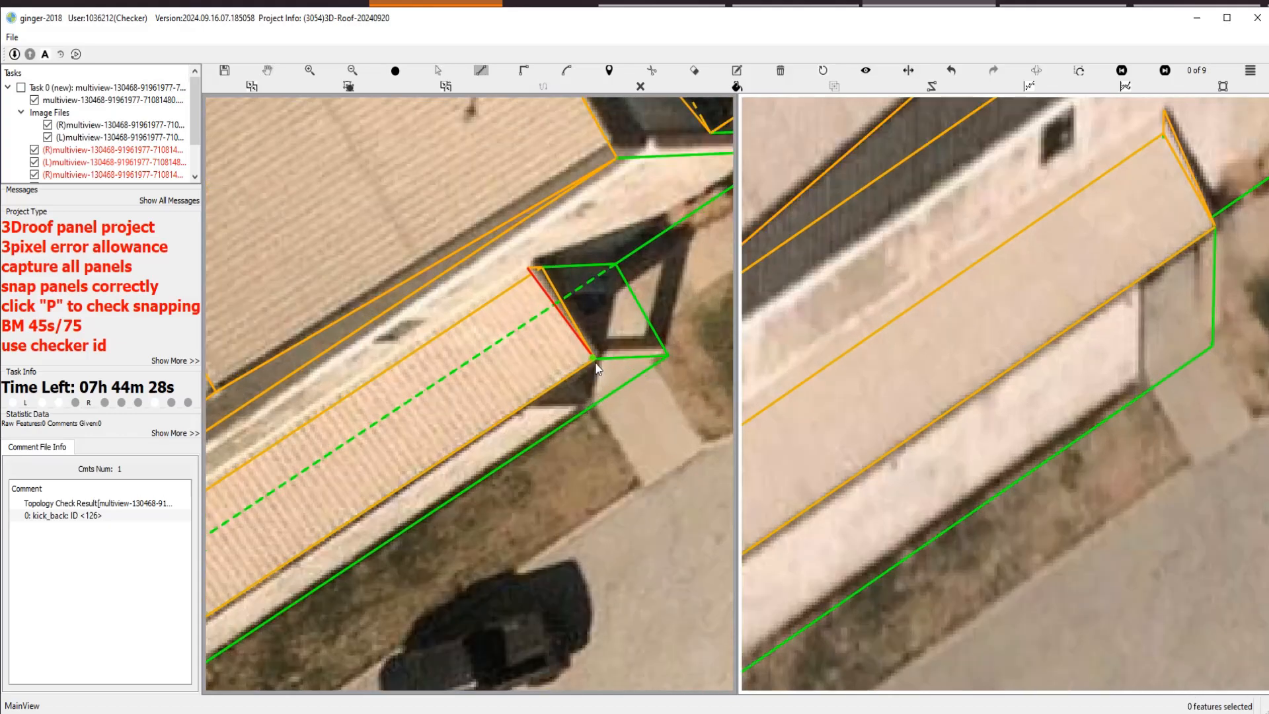
{"action": "left_click", "coordinate": [594, 358]}
{"action": "key", "text": "p"}
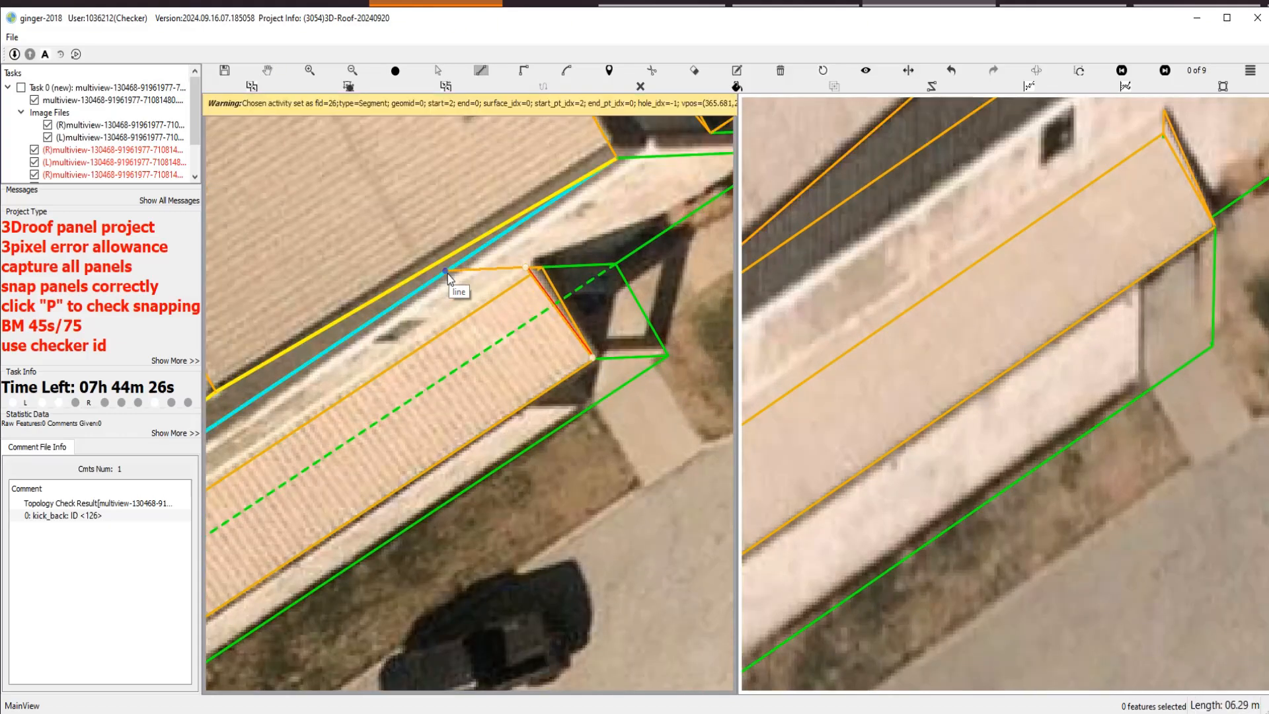
{"action": "left_click_drag", "start_coordinate": [241, 501], "coordinate": [529, 321]}
{"action": "left_click_drag", "start_coordinate": [261, 466], "coordinate": [457, 367]}
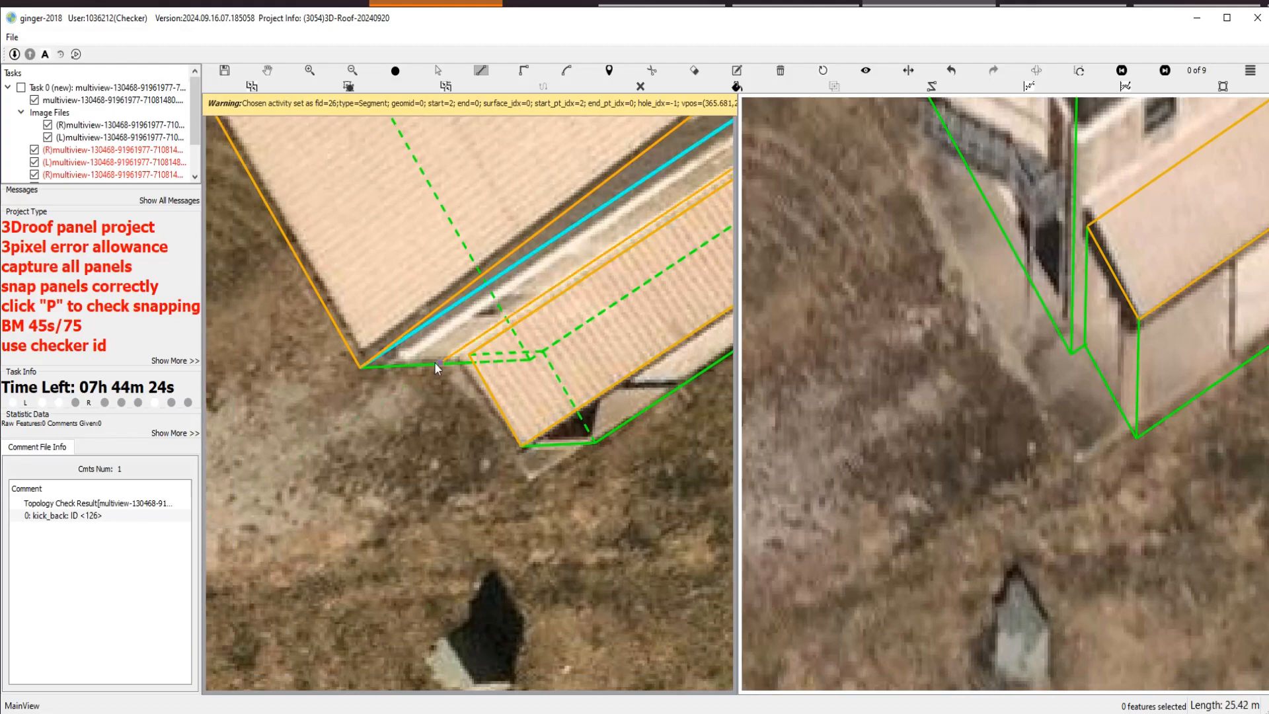
{"action": "left_click", "coordinate": [434, 366]}
{"action": "left_click", "coordinate": [525, 448]}
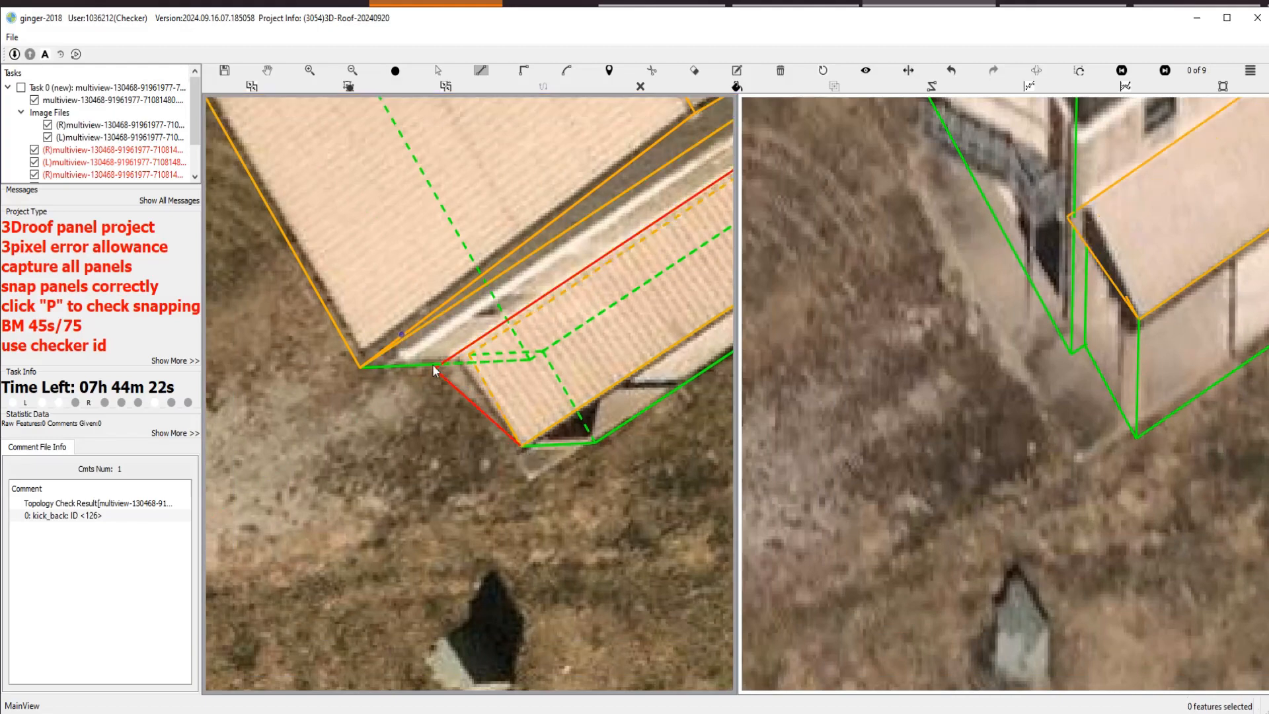
Draw a narrow triangular panel at the lean-to's far end from the eave corner, with a first edge about 3.31 m long.
{"action": "scroll", "coordinate": [526, 450], "scroll_direction": "up", "scroll_amount": 2}
{"action": "left_click", "coordinate": [608, 527]}
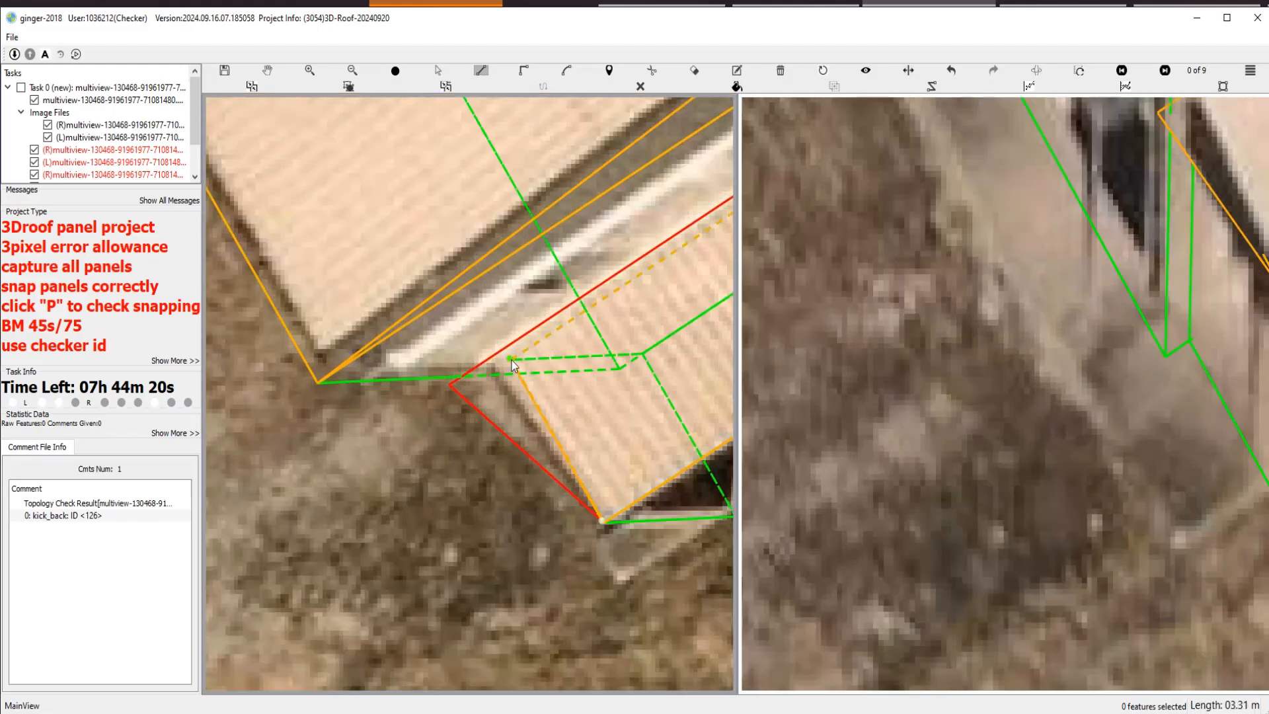
{"action": "left_click", "coordinate": [488, 362]}
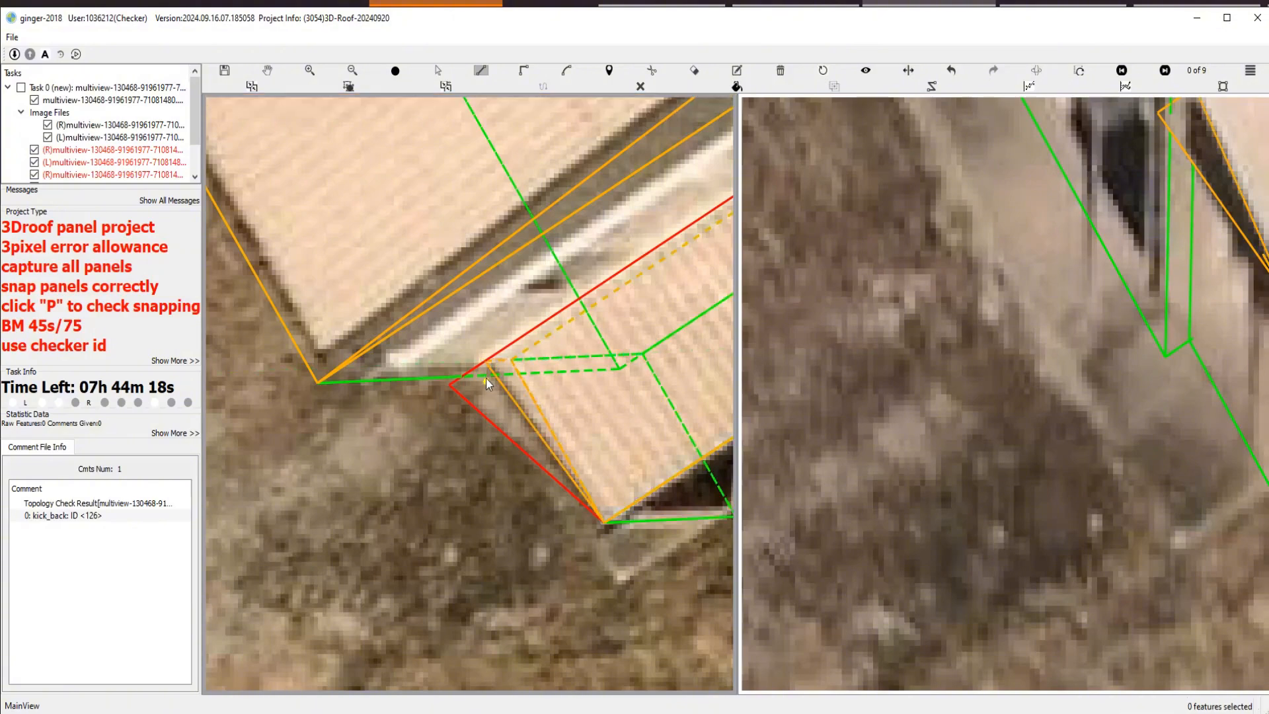
Move the overlapping lean-to panel's protruding corner onto the outer corner of the narrow end triangle.
{"action": "scroll", "coordinate": [487, 383], "scroll_direction": "up", "scroll_amount": 1}
{"action": "key", "text": "Escape"}
{"action": "left_click_drag", "start_coordinate": [437, 384], "coordinate": [476, 360]}
{"action": "scroll", "coordinate": [477, 380], "scroll_direction": "down", "scroll_amount": 2}
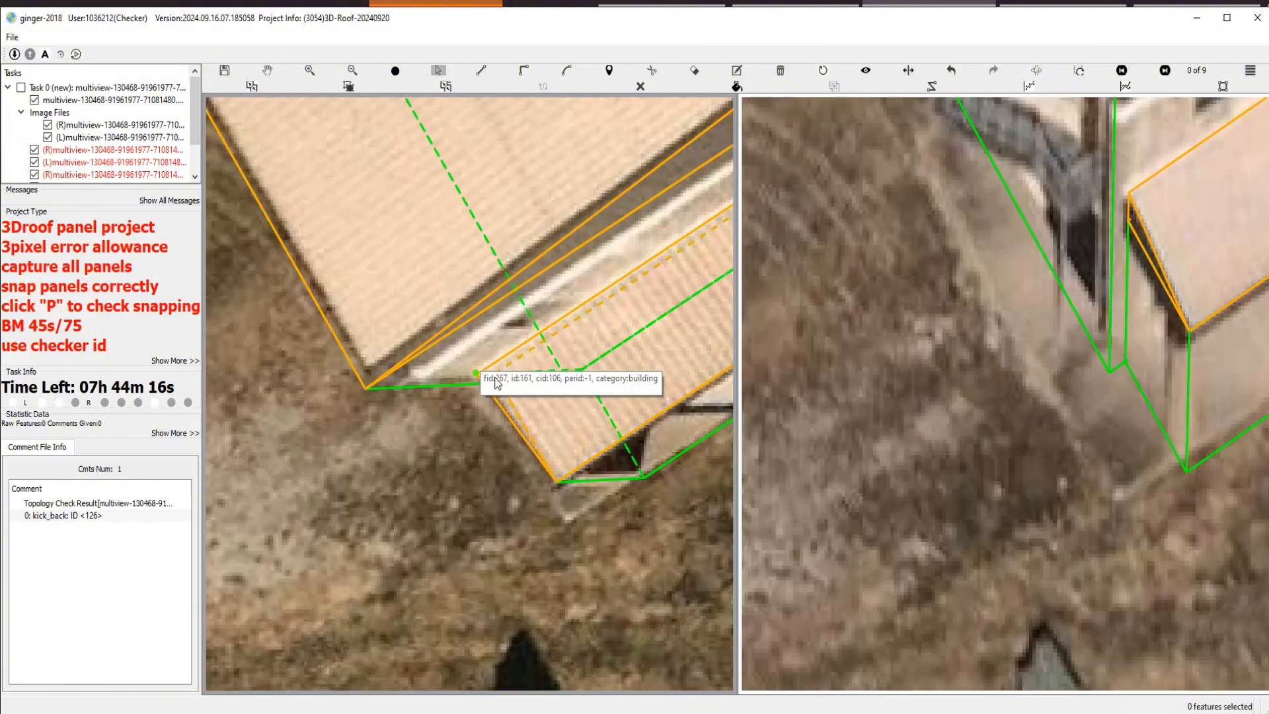
Select all of the building's panels in the overview and bring up the near-vertical image for comparison.
{"action": "scroll", "coordinate": [497, 383], "scroll_direction": "down", "scroll_amount": 1}
{"action": "left_click_drag", "start_coordinate": [710, 316], "coordinate": [462, 412]}
{"action": "scroll", "coordinate": [520, 438], "scroll_direction": "down", "scroll_amount": 3}
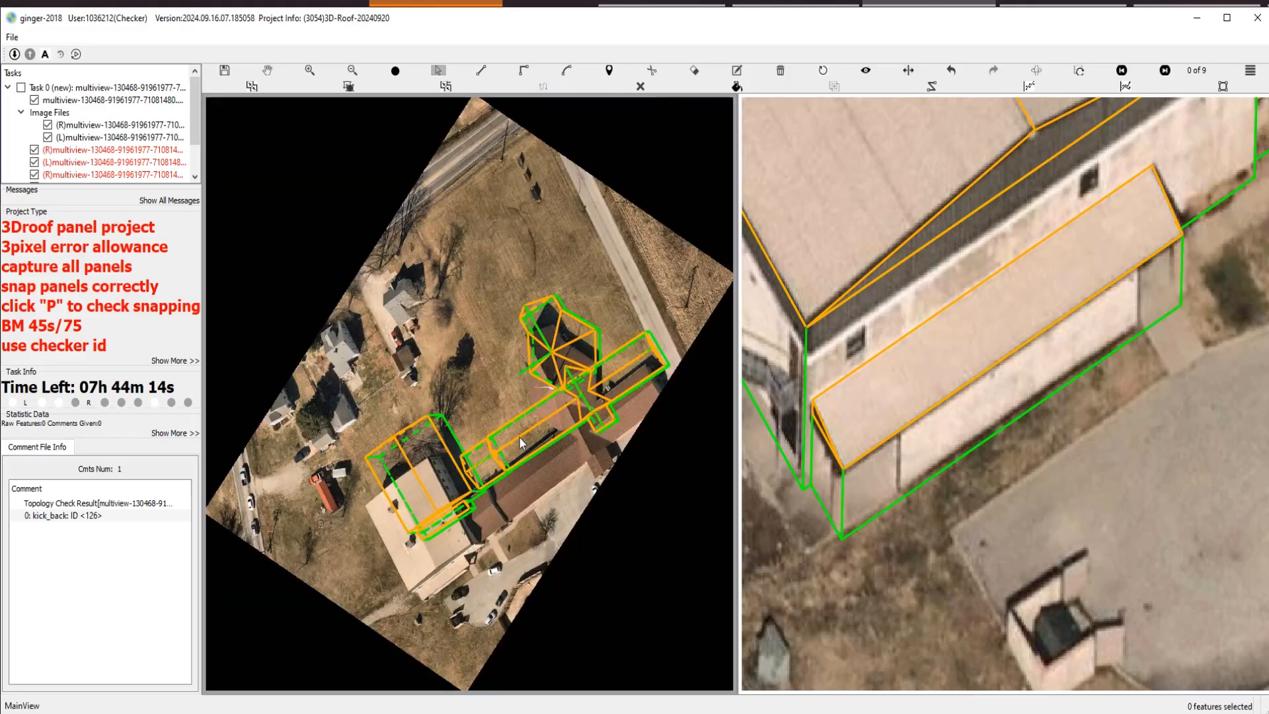
{"action": "scroll", "coordinate": [516, 429], "scroll_direction": "up", "scroll_amount": 1}
{"action": "scroll", "coordinate": [522, 456], "scroll_direction": "down", "scroll_amount": 1}
{"action": "left_click_drag", "start_coordinate": [351, 263], "coordinate": [702, 570]}
{"action": "left_click", "coordinate": [916, 170]}
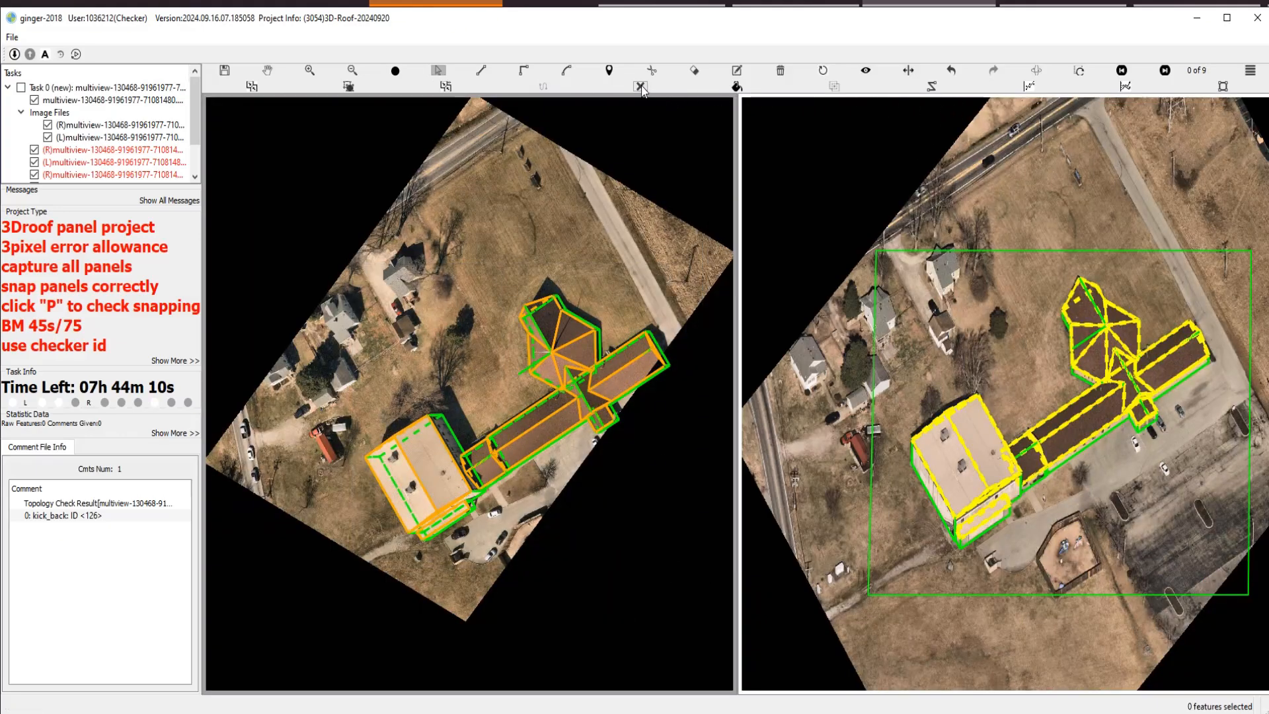
{"action": "left_click", "coordinate": [1079, 71]}
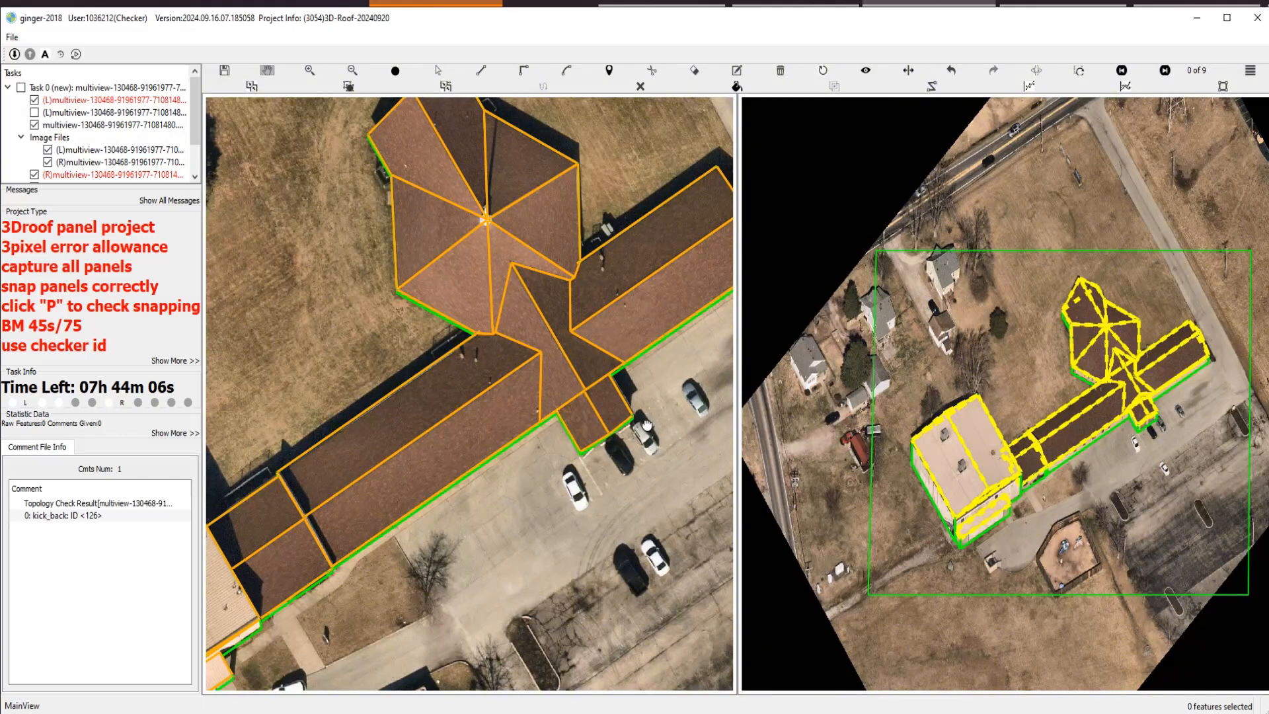
Toggle the outlines on and off to compare the large light roof, lean-to and long wing panels with the imagery.
{"action": "key", "text": "space"}
{"action": "key", "text": "space"}
{"action": "left_click_drag", "start_coordinate": [542, 567], "coordinate": [794, 410]}
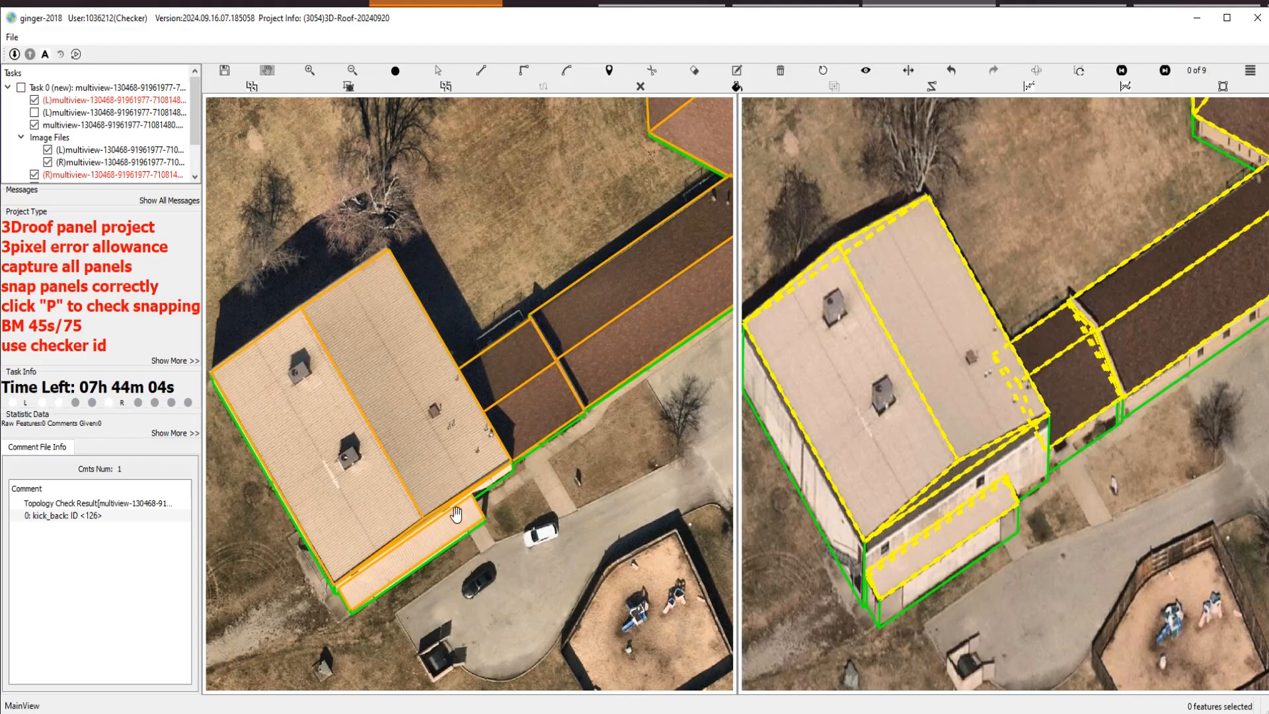
{"action": "key", "text": "space"}
{"action": "key", "text": "space"}
{"action": "left_click_drag", "start_coordinate": [570, 554], "coordinate": [735, 404]}
{"action": "key", "text": "space"}
{"action": "key", "text": "space"}
{"action": "left_click_drag", "start_coordinate": [704, 337], "coordinate": [505, 589]}
{"action": "left_click_drag", "start_coordinate": [671, 544], "coordinate": [426, 640]}
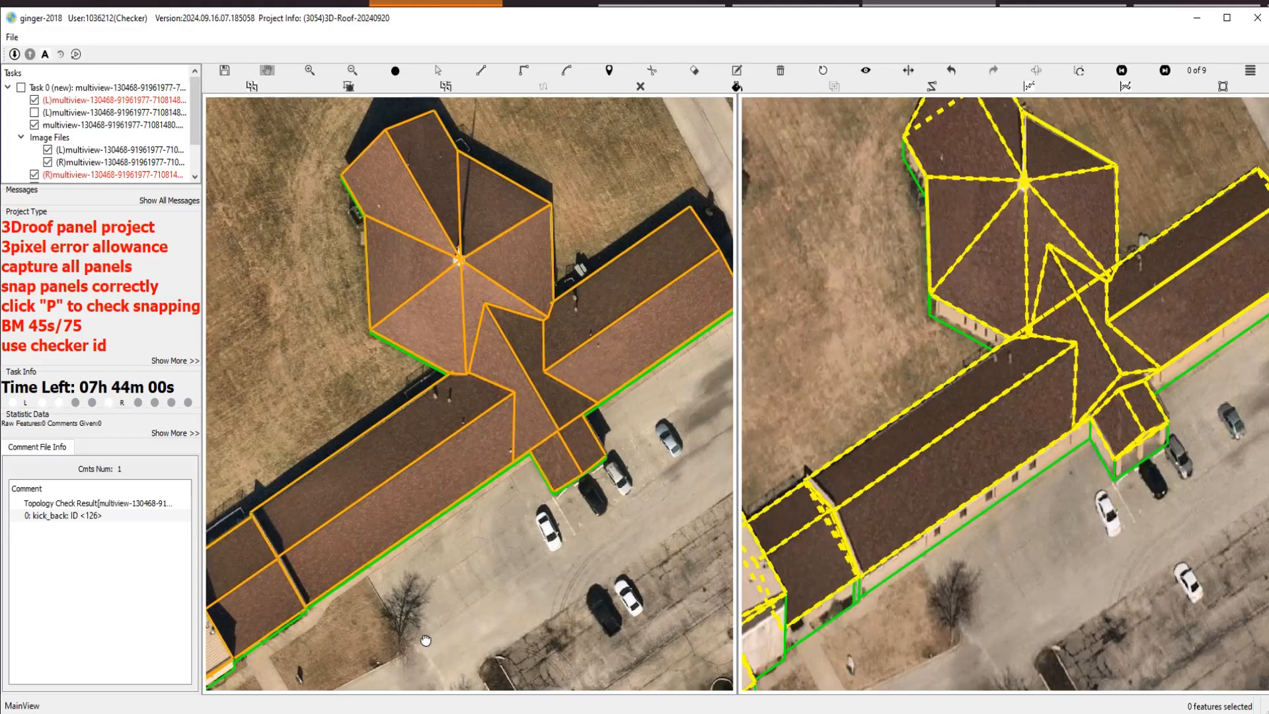
Check the panels around the small entrance porch and adjoining wing against the imagery in both views.
{"action": "scroll", "coordinate": [1121, 560], "scroll_direction": "up", "scroll_amount": 3}
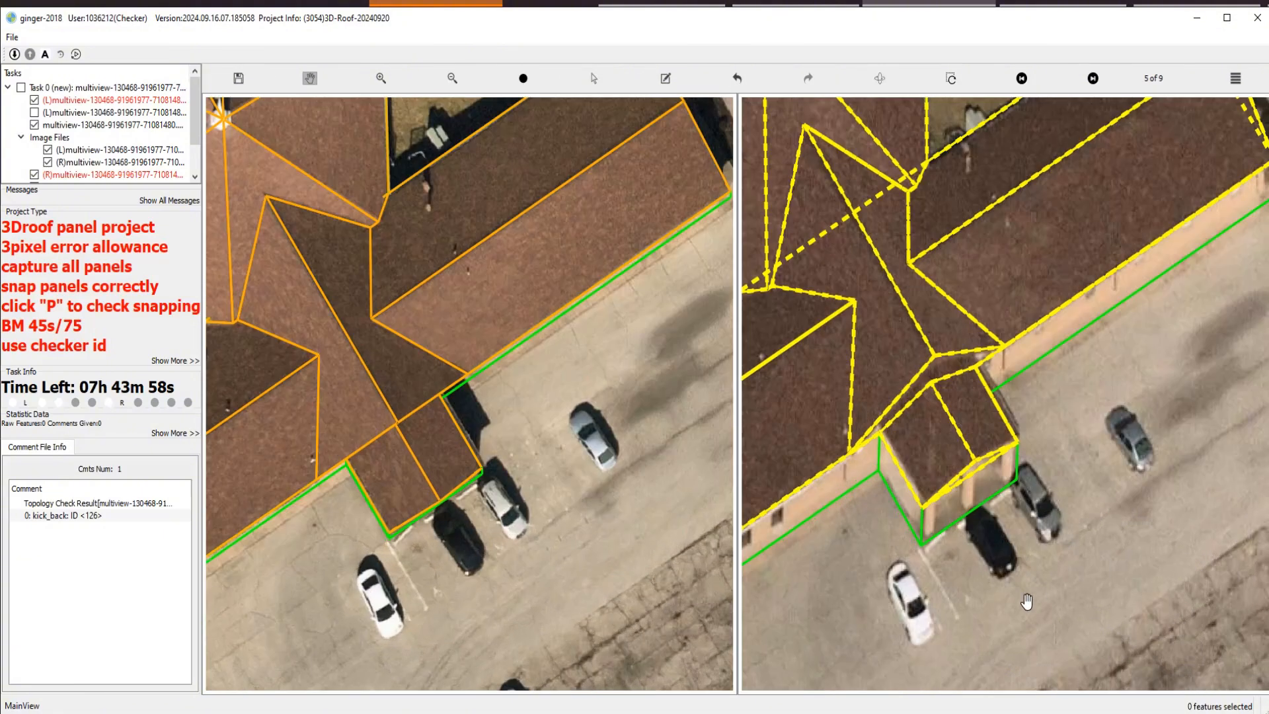
{"action": "left_click_drag", "start_coordinate": [977, 616], "coordinate": [1155, 528]}
{"action": "scroll", "coordinate": [1150, 527], "scroll_direction": "down", "scroll_amount": 3}
{"action": "left_click_drag", "start_coordinate": [972, 552], "coordinate": [1036, 538]}
{"action": "key", "text": "space"}
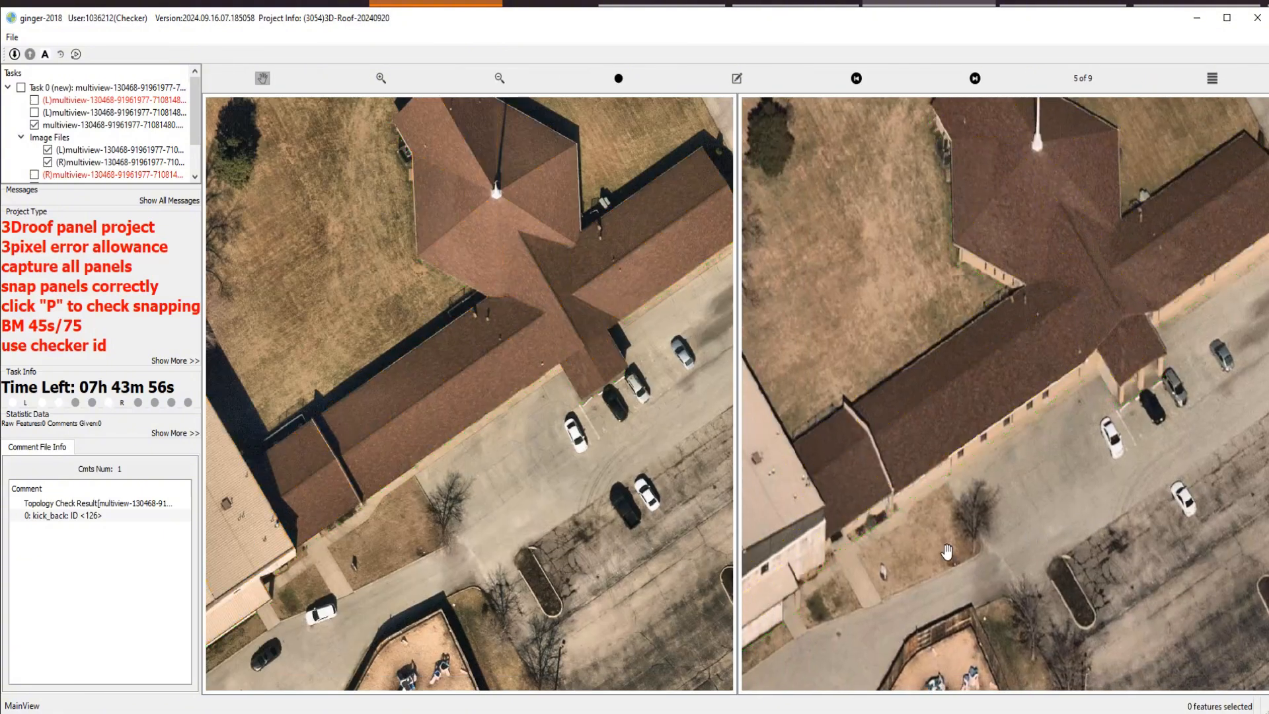
{"action": "key", "text": "space"}
{"action": "scroll", "coordinate": [946, 550], "scroll_direction": "down", "scroll_amount": 2}
Switch to the next oblique image and examine the tower roof panels and their junction with the long wing.
{"action": "key", "text": "s"}
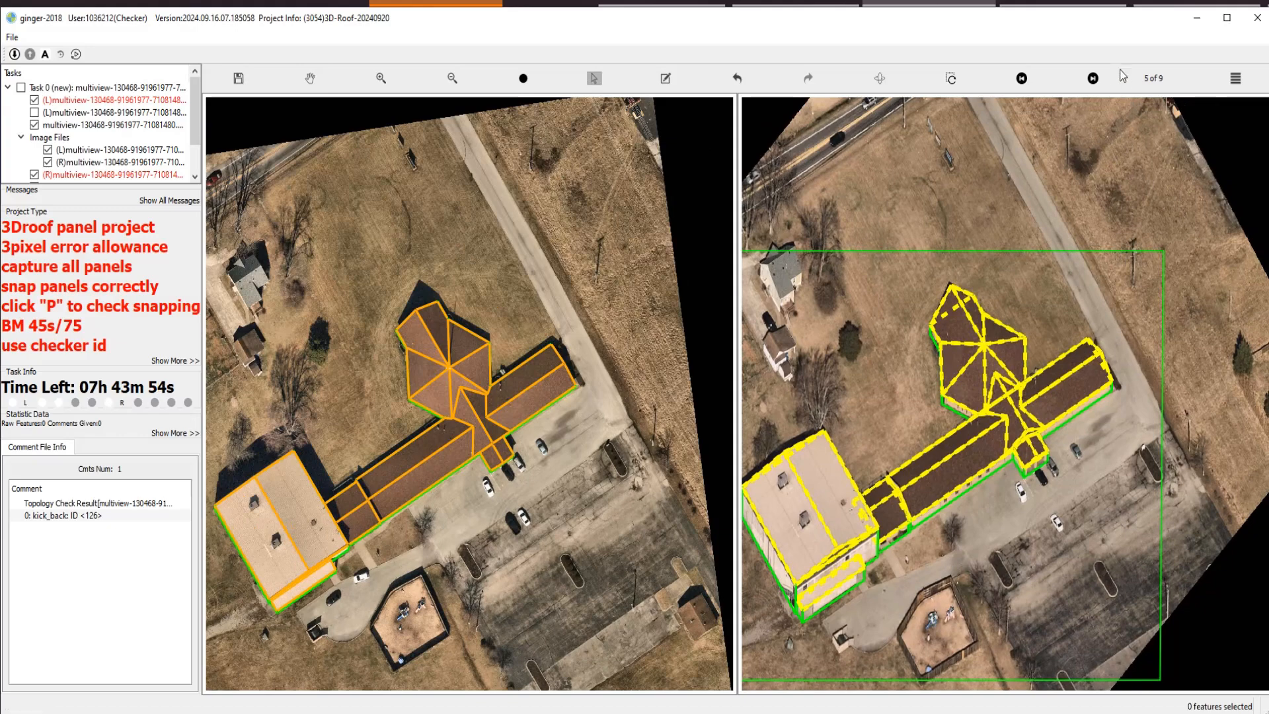
{"action": "left_click", "coordinate": [1094, 78]}
{"action": "scroll", "coordinate": [1137, 245], "scroll_direction": "up", "scroll_amount": 3}
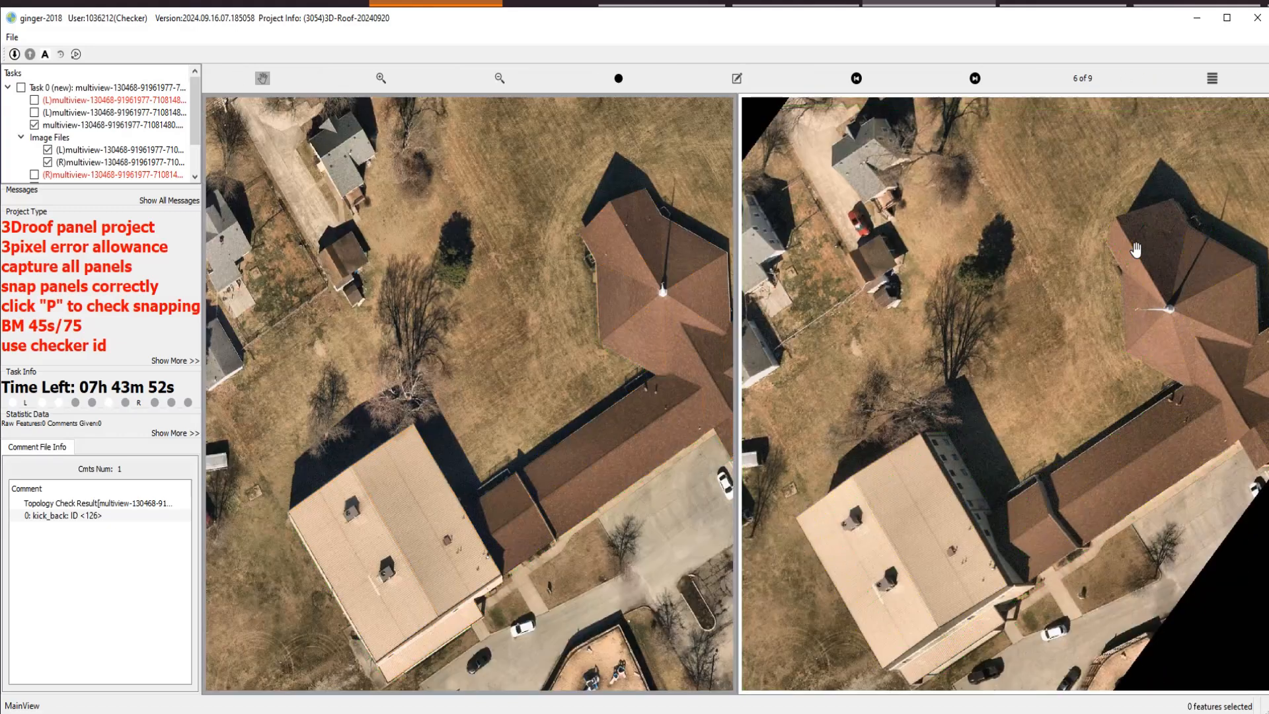
{"action": "left_click_drag", "start_coordinate": [1183, 277], "coordinate": [1026, 343]}
{"action": "scroll", "coordinate": [1026, 343], "scroll_direction": "up", "scroll_amount": 3}
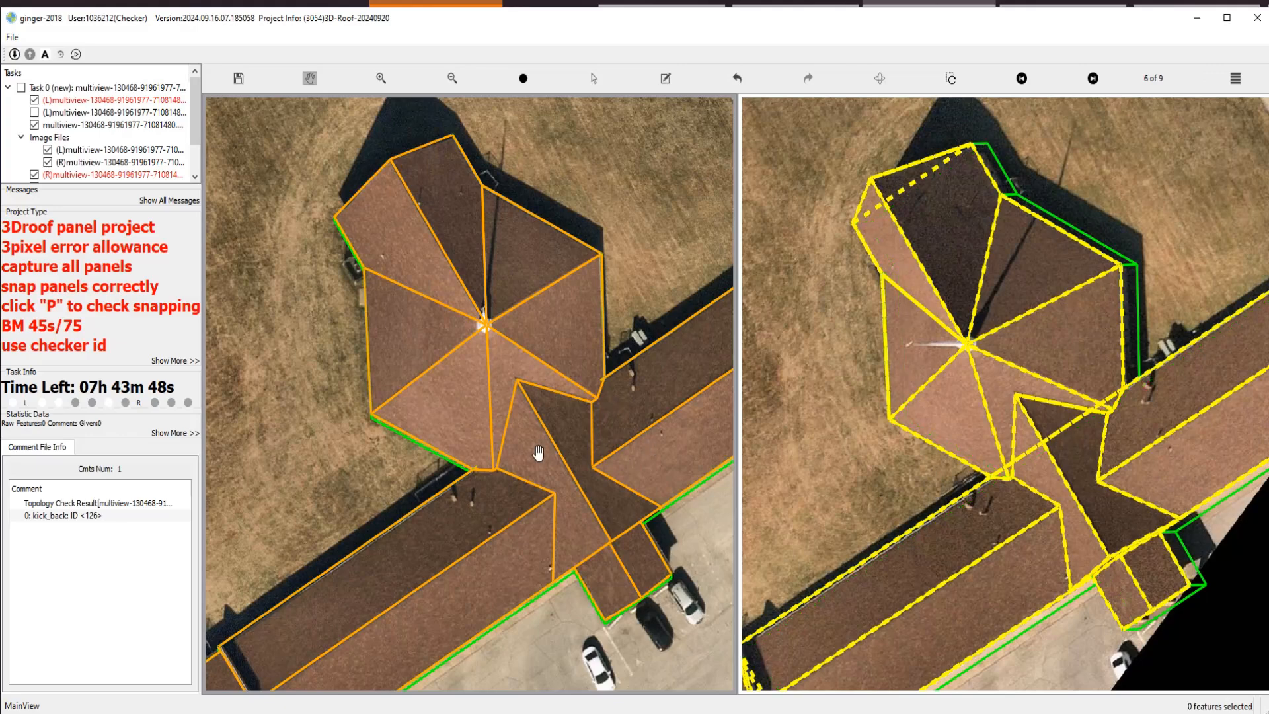
{"action": "scroll", "coordinate": [539, 439], "scroll_direction": "up", "scroll_amount": 2}
{"action": "left_click_drag", "start_coordinate": [537, 453], "coordinate": [589, 423]}
{"action": "left_click_drag", "start_coordinate": [490, 446], "coordinate": [529, 462]}
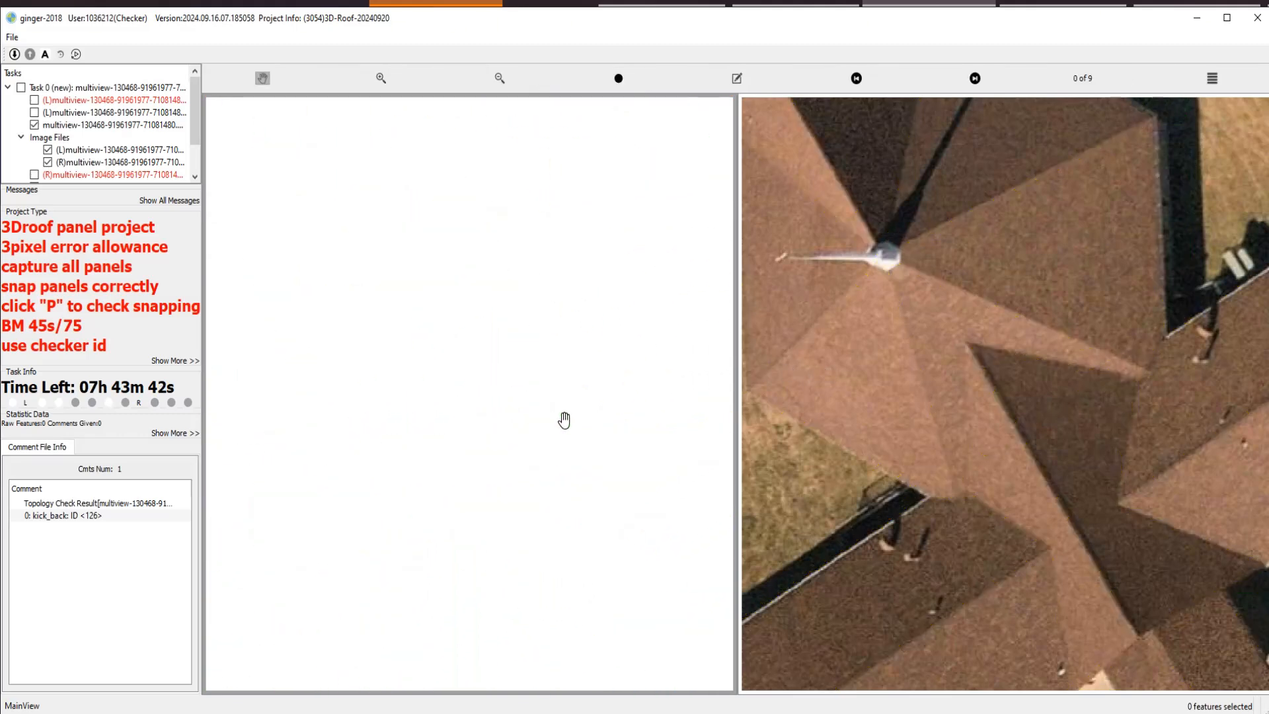
Inspect the outlines without imagery around the entrance porch, long wing and tower junction for gaps and unsnapped edges.
{"action": "left_click_drag", "start_coordinate": [580, 386], "coordinate": [490, 371]}
{"action": "scroll", "coordinate": [515, 481], "scroll_direction": "up", "scroll_amount": 4}
{"action": "key", "text": "s"}
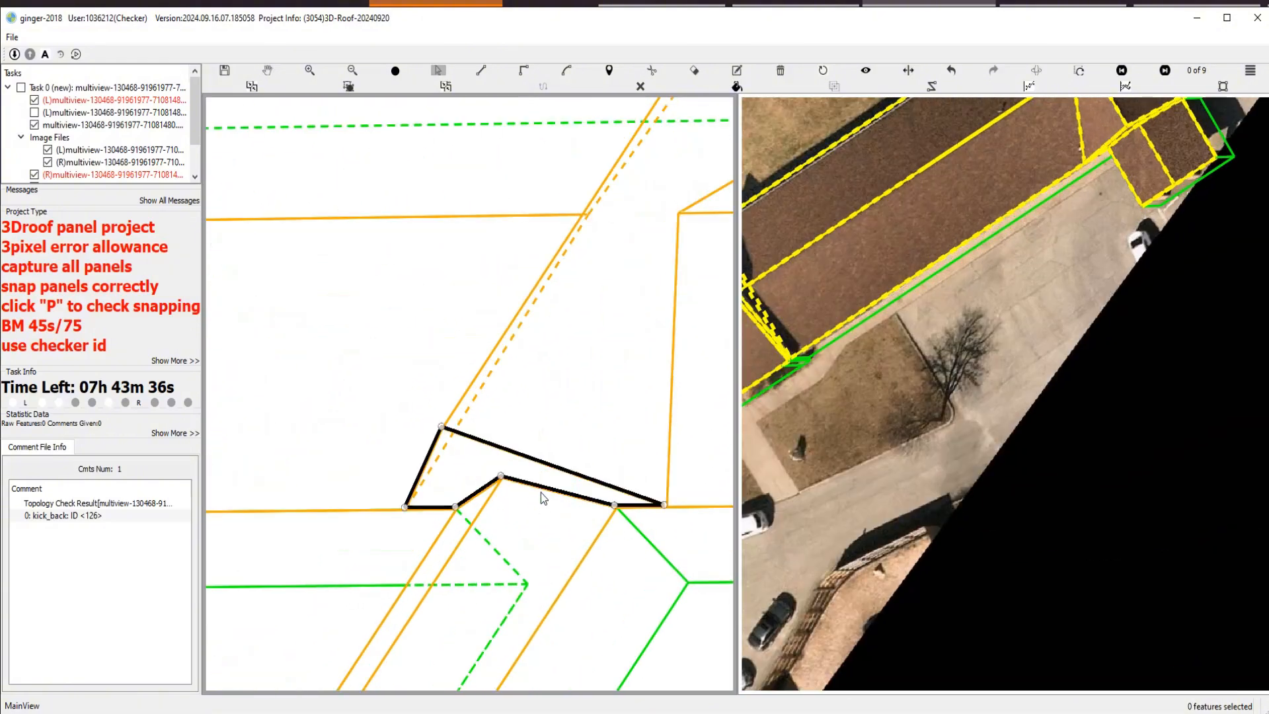
{"action": "key", "text": "h"}
{"action": "scroll", "coordinate": [467, 403], "scroll_direction": "down", "scroll_amount": 4}
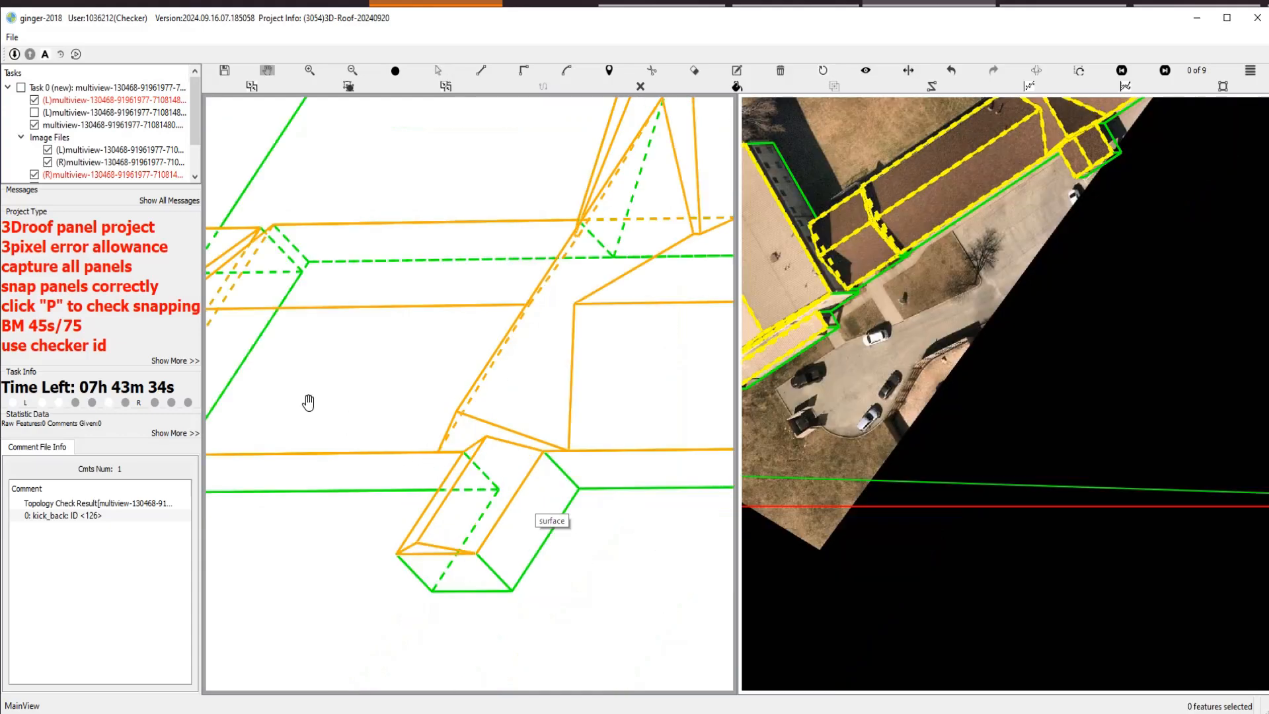
{"action": "left_click_drag", "start_coordinate": [309, 402], "coordinate": [532, 417]}
{"action": "scroll", "coordinate": [400, 374], "scroll_direction": "up", "scroll_amount": 3}
{"action": "scroll", "coordinate": [412, 396], "scroll_direction": "down", "scroll_amount": 4}
{"action": "left_click_drag", "start_coordinate": [489, 361], "coordinate": [238, 394]}
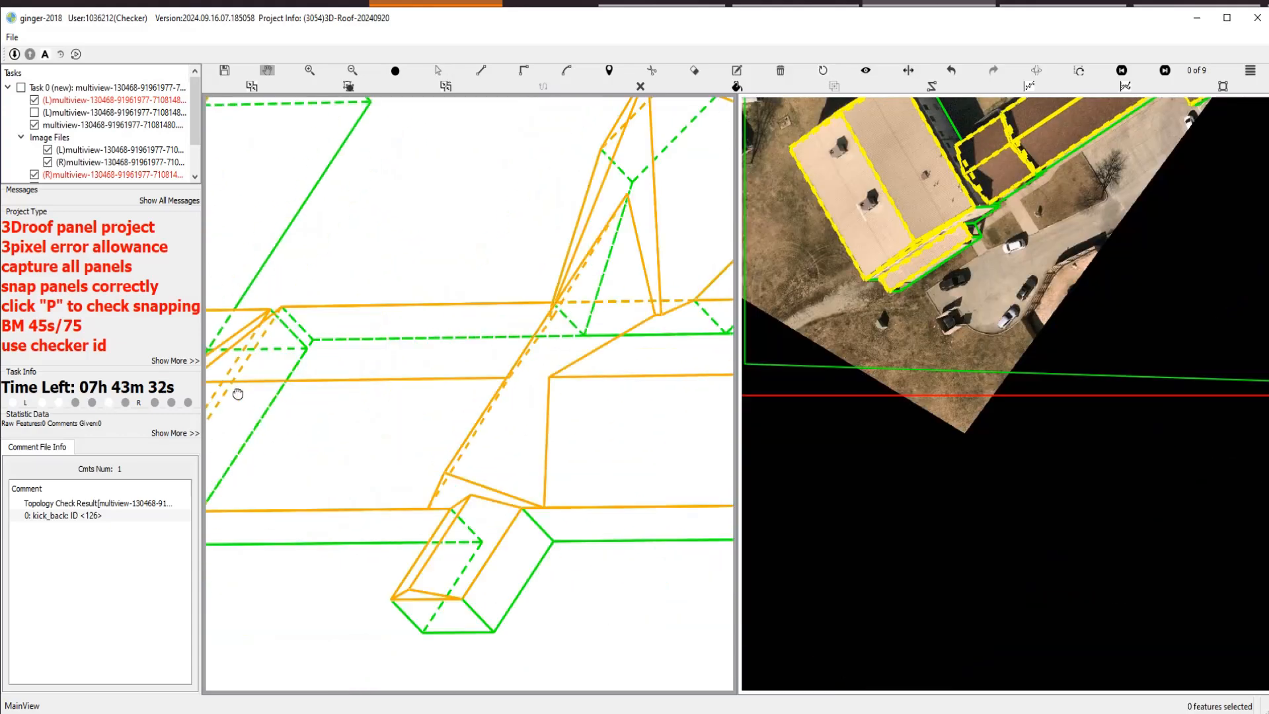
{"action": "left_click_drag", "start_coordinate": [588, 385], "coordinate": [291, 486]}
{"action": "scroll", "coordinate": [477, 277], "scroll_direction": "up", "scroll_amount": 2}
{"action": "scroll", "coordinate": [477, 276], "scroll_direction": "up", "scroll_amount": 2}
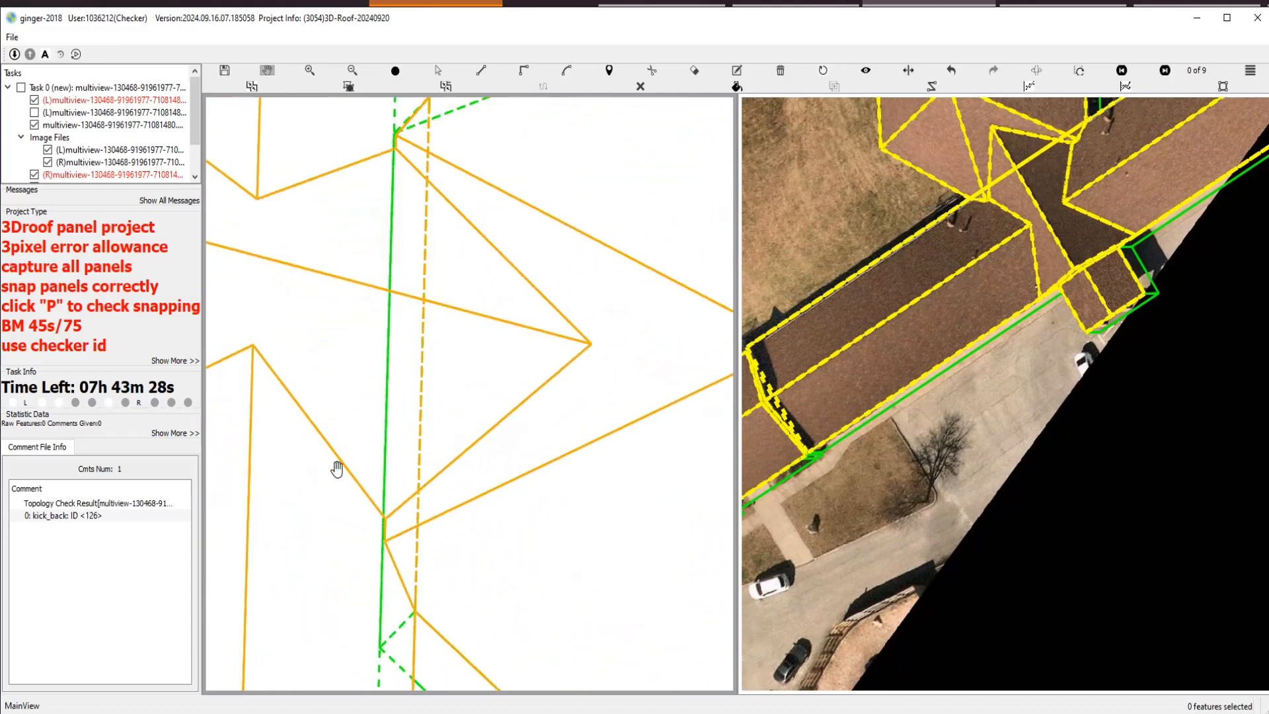
Bring back the imagery and examine the long wing and short connecting roof without outlines in both views.
{"action": "scroll", "coordinate": [386, 447], "scroll_direction": "down", "scroll_amount": 3}
{"action": "left_click_drag", "start_coordinate": [566, 530], "coordinate": [441, 391]}
{"action": "scroll", "coordinate": [437, 392], "scroll_direction": "down", "scroll_amount": 3}
{"action": "key", "text": "p"}
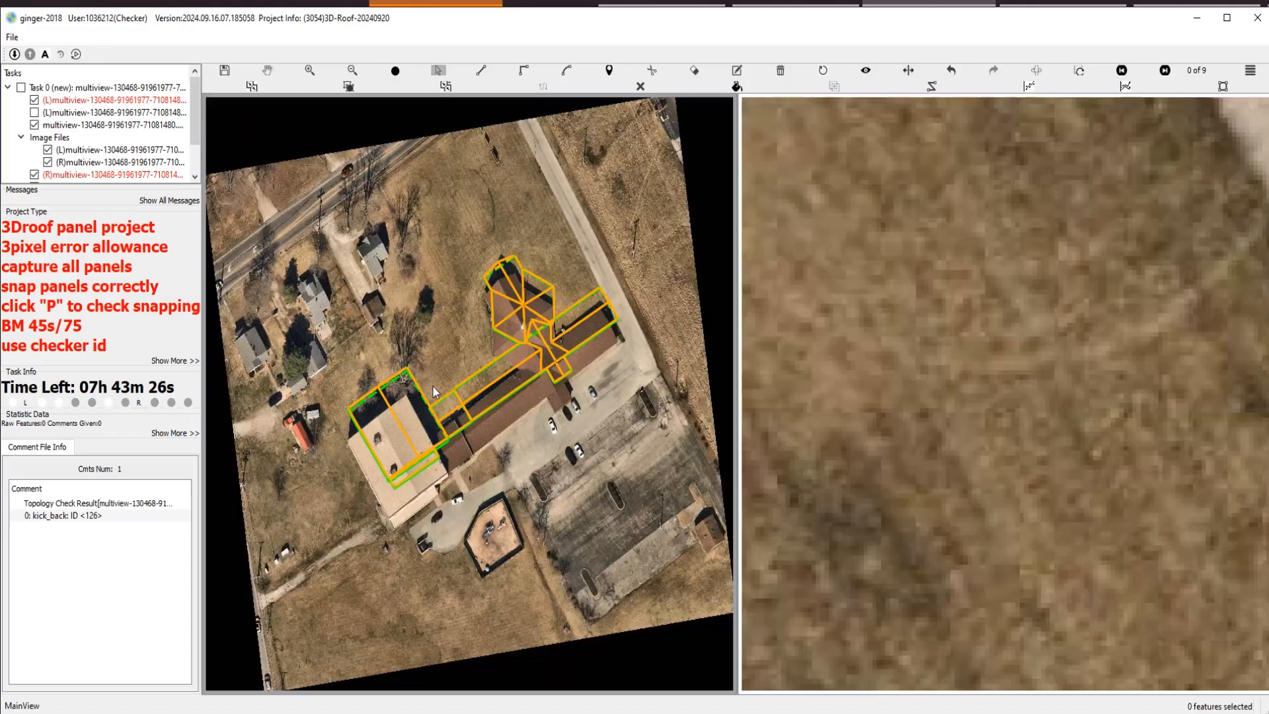
{"action": "scroll", "coordinate": [456, 378], "scroll_direction": "up", "scroll_amount": 5}
{"action": "scroll", "coordinate": [451, 384], "scroll_direction": "down", "scroll_amount": 5}
{"action": "scroll", "coordinate": [452, 387], "scroll_direction": "up", "scroll_amount": 3}
{"action": "key", "text": "space"}
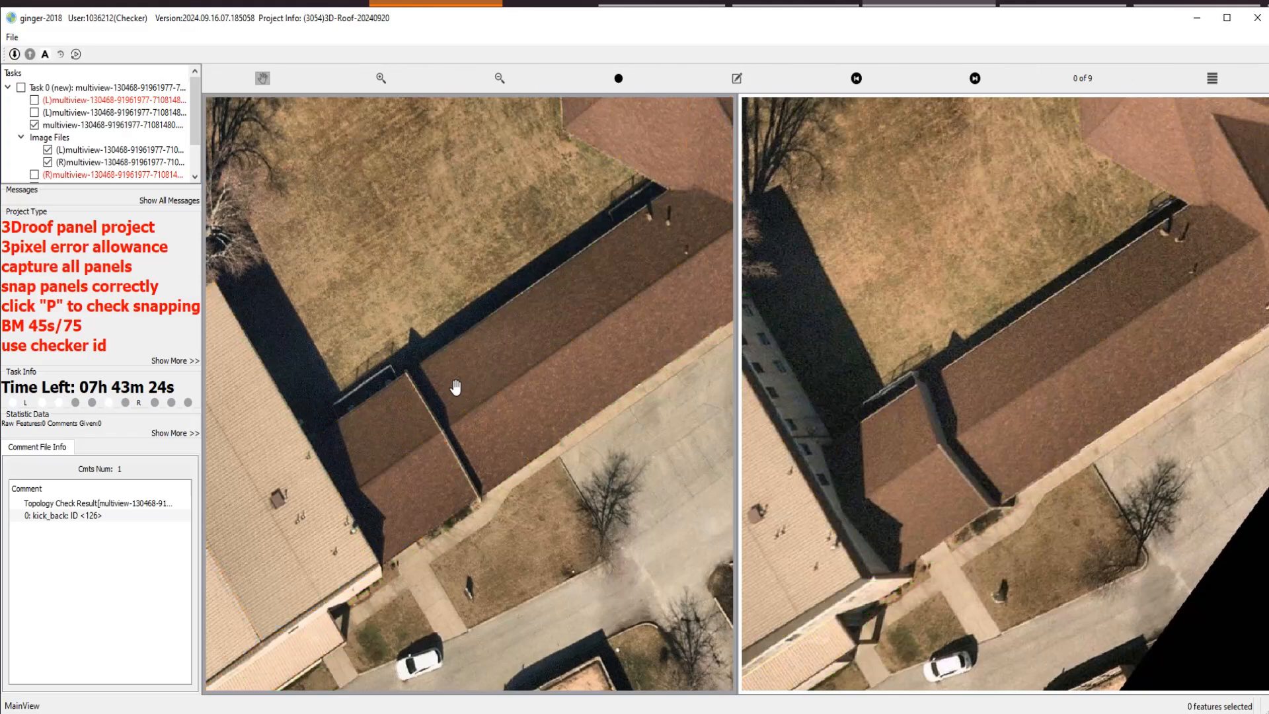
Toggle the outlines and the second left feature layer to compare the long wing, connecting roof and tower panels with the imagery.
{"action": "key", "text": "space"}
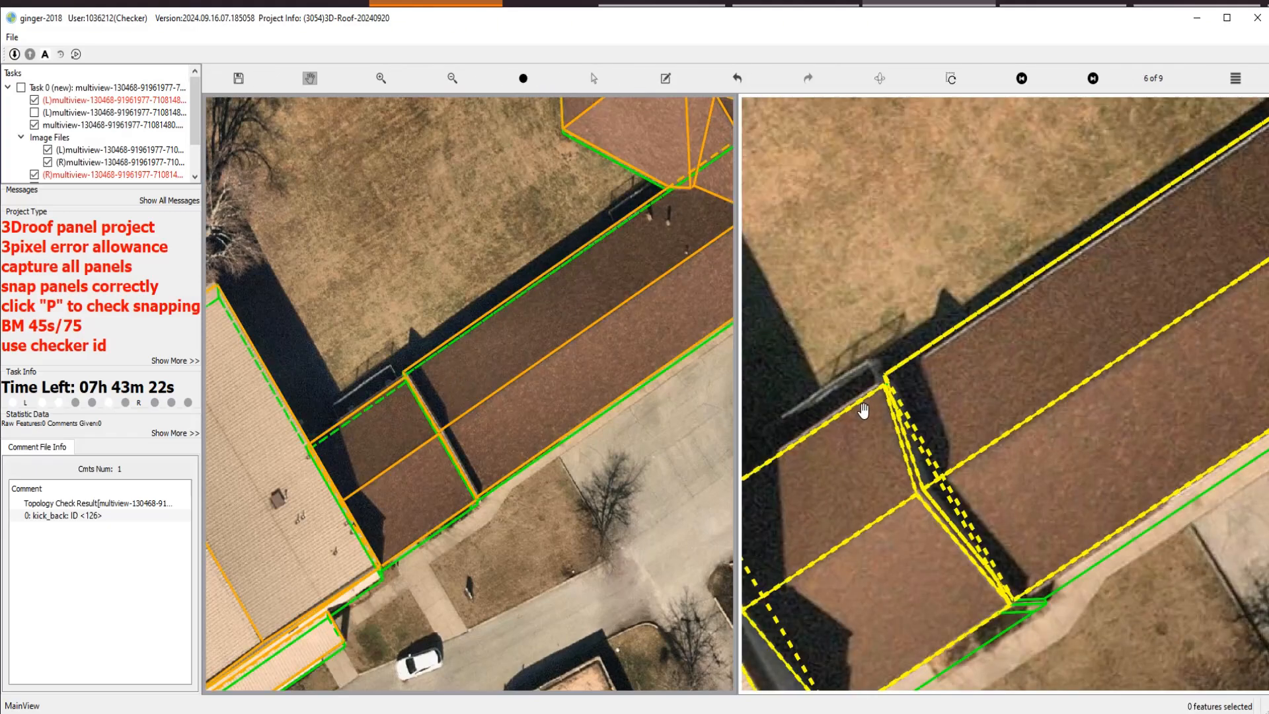
{"action": "scroll", "coordinate": [960, 406], "scroll_direction": "up", "scroll_amount": 2}
{"action": "scroll", "coordinate": [929, 409], "scroll_direction": "down", "scroll_amount": 2}
{"action": "key", "text": "space"}
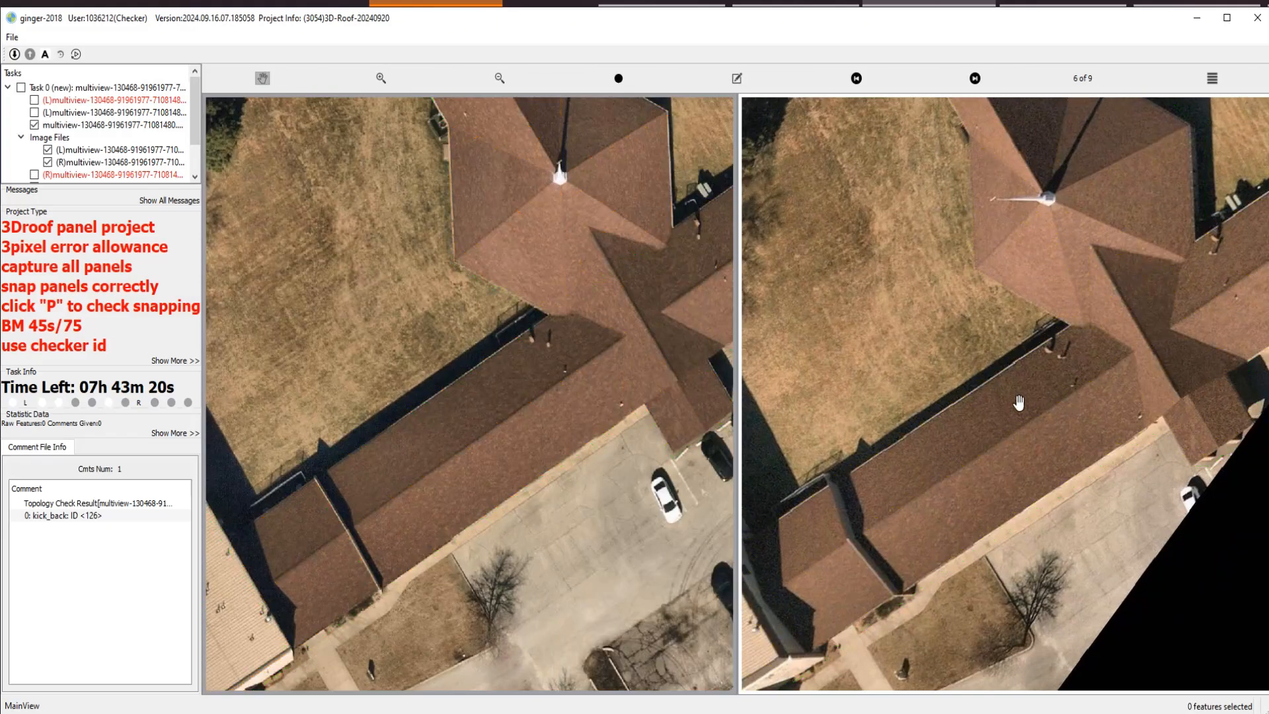
{"action": "key", "text": "space"}
{"action": "left_click", "coordinate": [36, 113]}
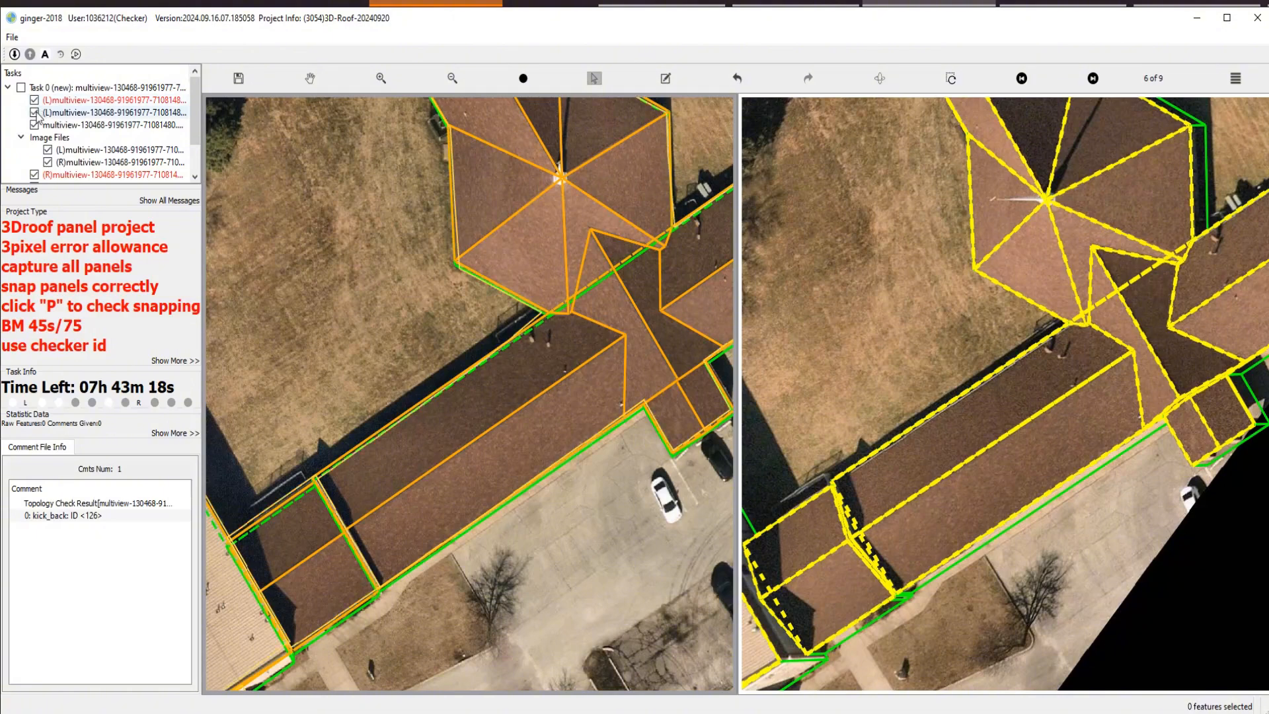
{"action": "left_click", "coordinate": [36, 114]}
{"action": "scroll", "coordinate": [1153, 222], "scroll_direction": "down", "scroll_amount": 3}
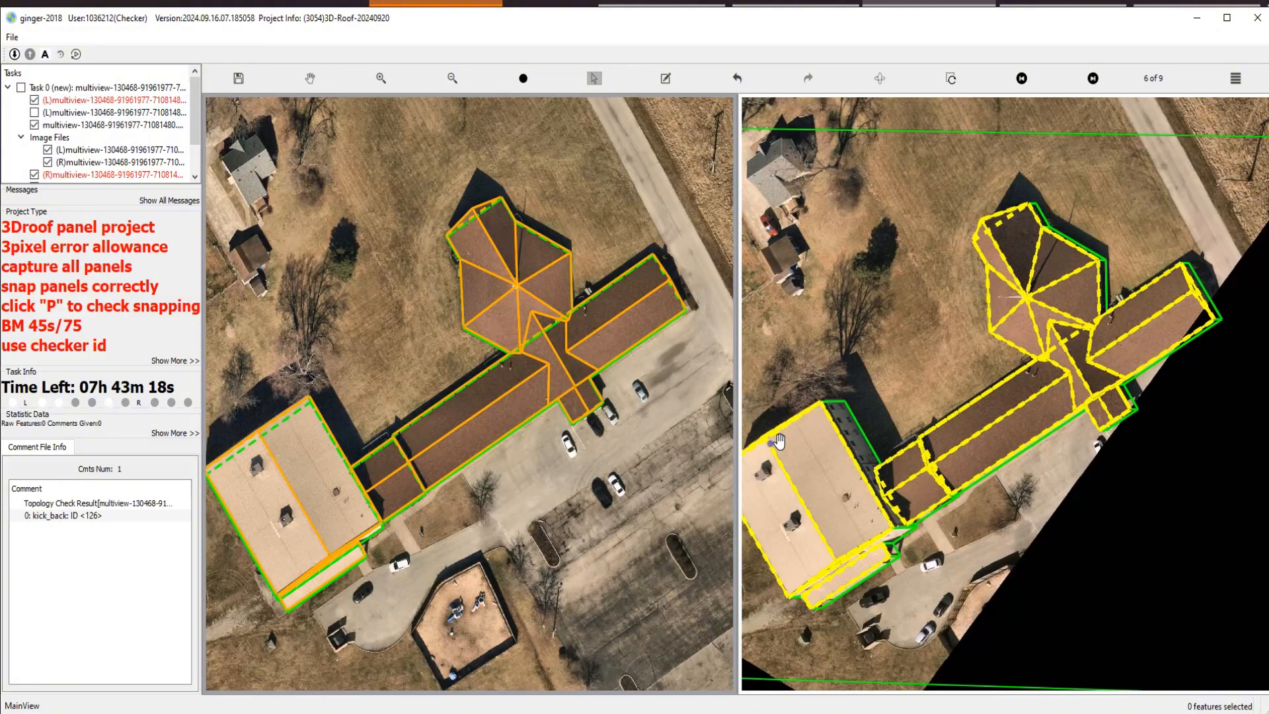
Step through the seventh and eighth oblique images and inspect the short connecting roof's rear eave beside the large light roof.
{"action": "left_click", "coordinate": [1094, 81]}
{"action": "scroll", "coordinate": [1105, 315], "scroll_direction": "down", "scroll_amount": 1}
{"action": "left_click_drag", "start_coordinate": [1027, 397], "coordinate": [1022, 388]}
{"action": "scroll", "coordinate": [1037, 167], "scroll_direction": "down", "scroll_amount": 1}
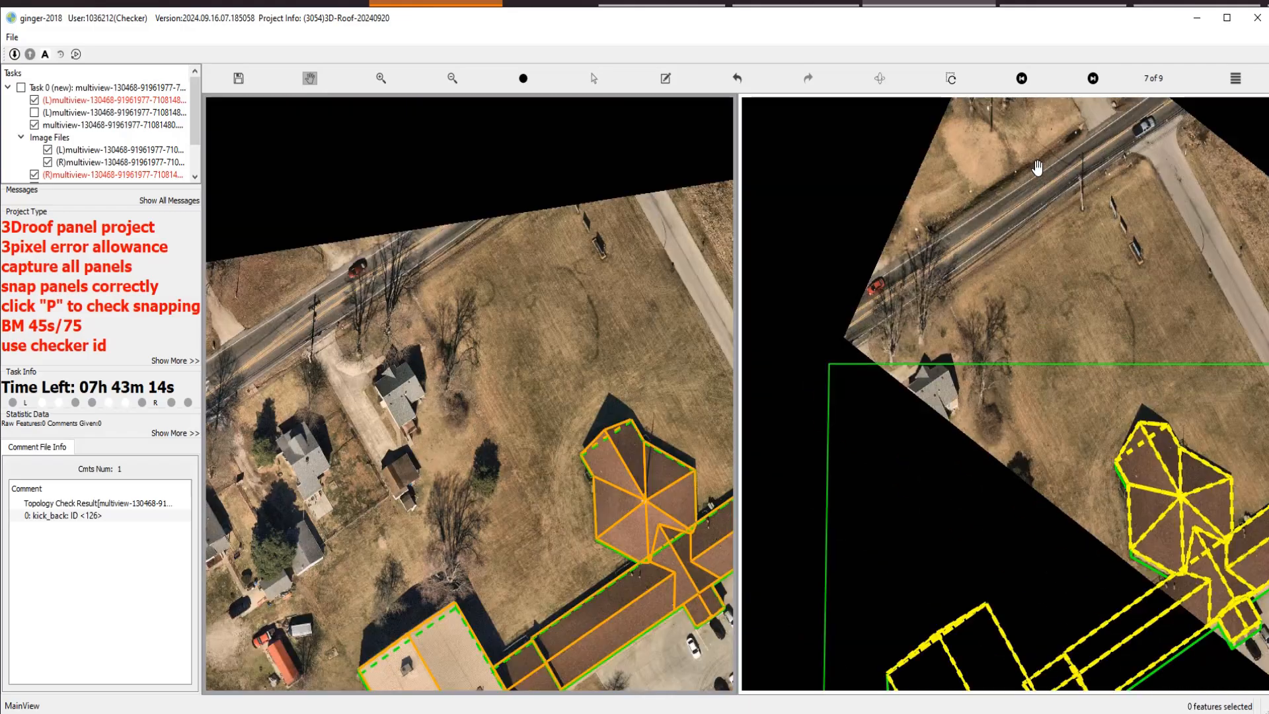
{"action": "left_click_drag", "start_coordinate": [1116, 376], "coordinate": [1020, 136]}
{"action": "left_click", "coordinate": [1093, 82]}
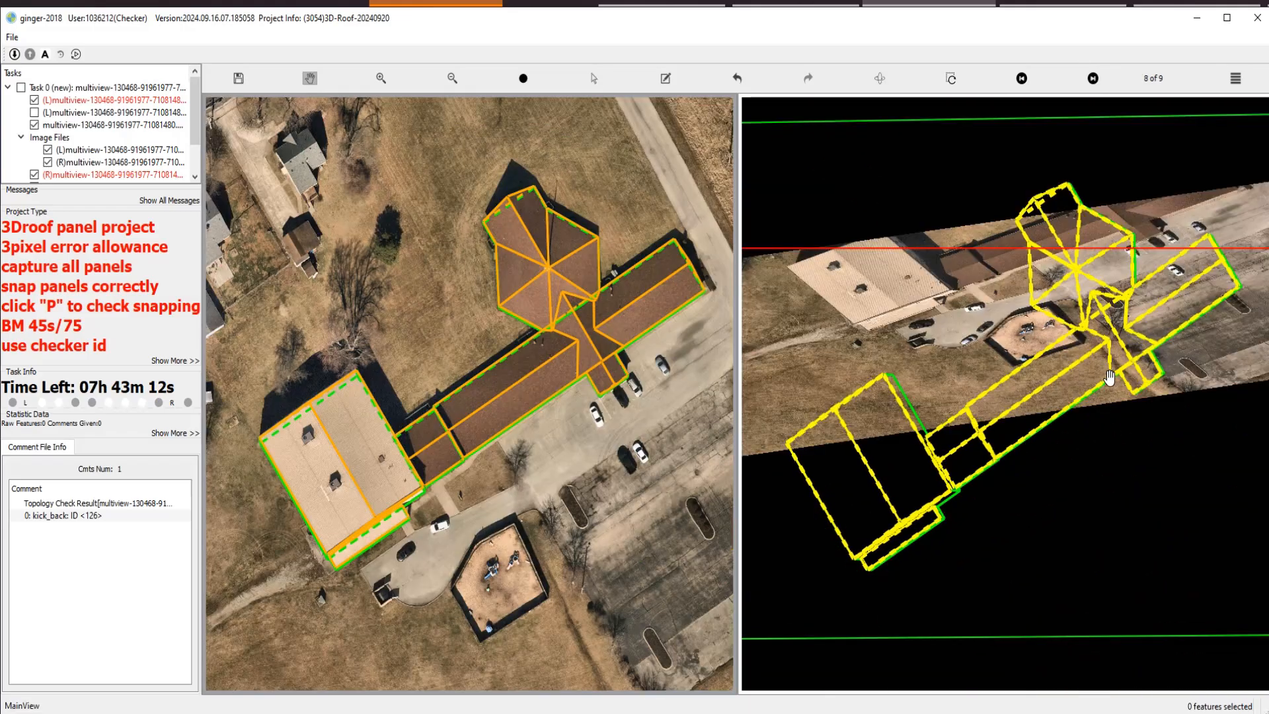
{"action": "scroll", "coordinate": [1004, 356], "scroll_direction": "up", "scroll_amount": 2}
{"action": "scroll", "coordinate": [907, 381], "scroll_direction": "up", "scroll_amount": 2}
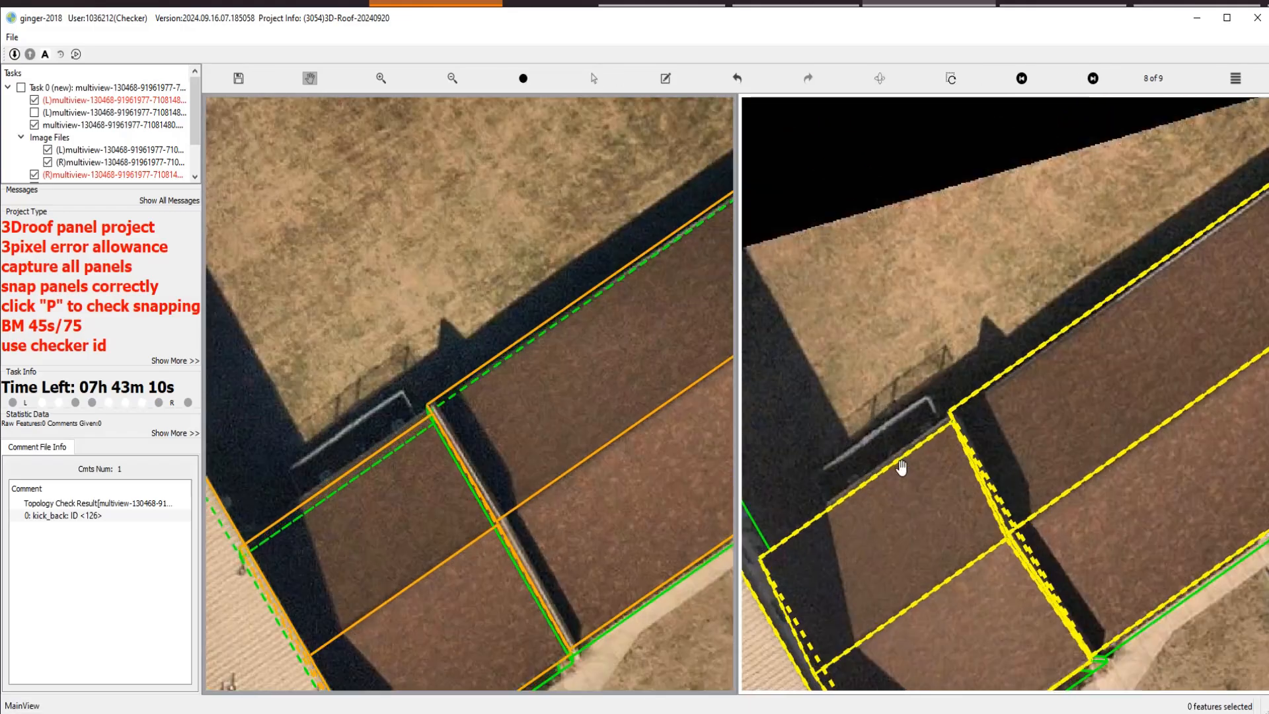
{"action": "scroll", "coordinate": [421, 414], "scroll_direction": "up", "scroll_amount": 2}
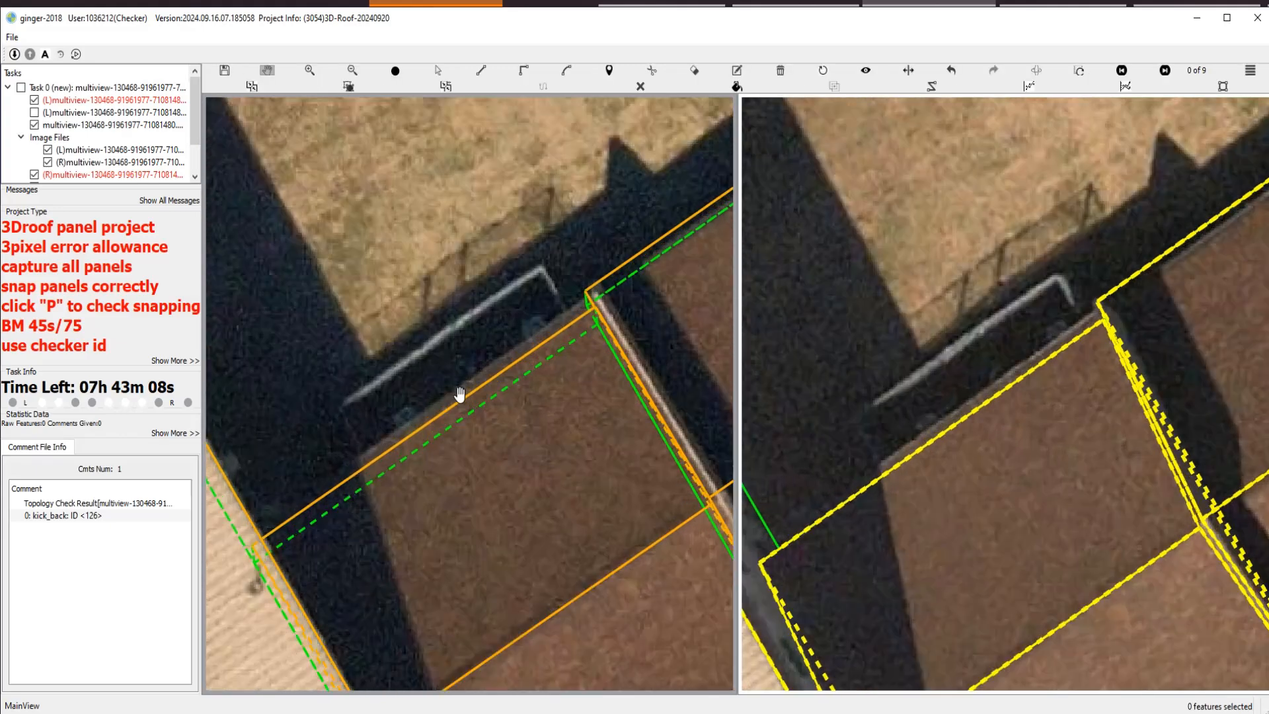
{"action": "scroll", "coordinate": [485, 394], "scroll_direction": "down", "scroll_amount": 2}
{"action": "scroll", "coordinate": [493, 444], "scroll_direction": "up", "scroll_amount": 2}
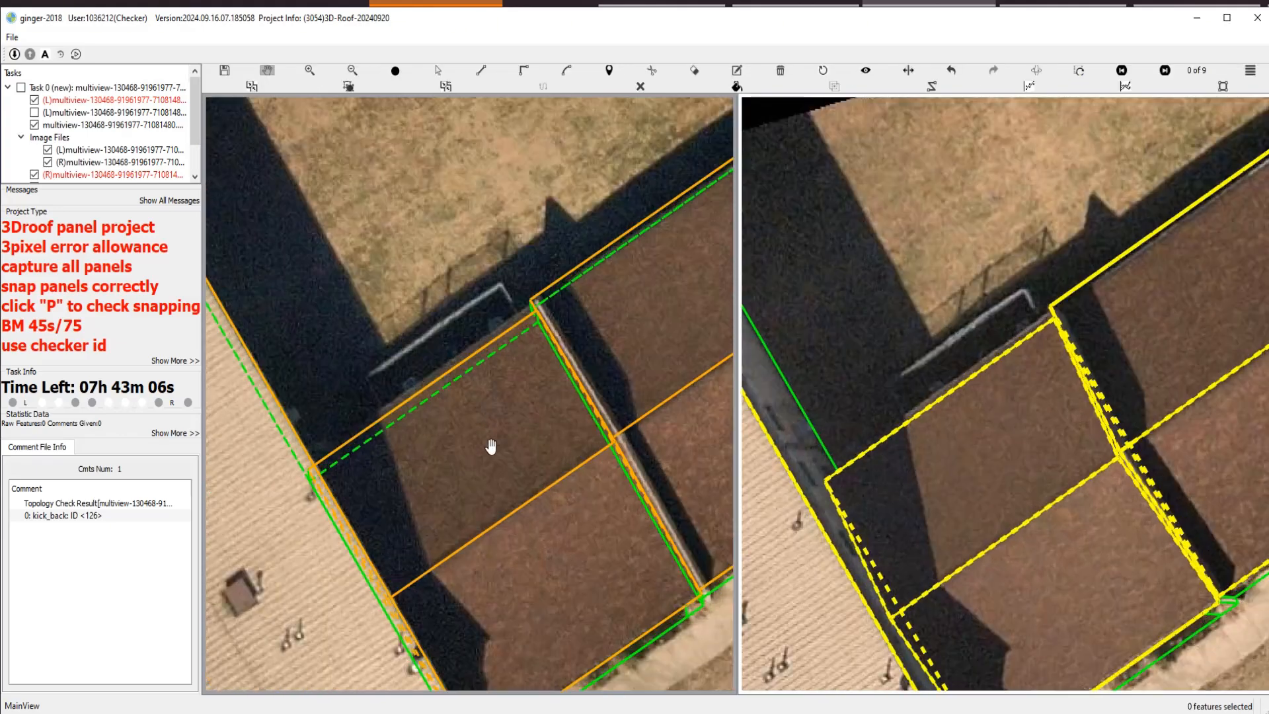
Select the short connecting roof in the outlines-only view and shift its rear eave edge outward.
{"action": "mouse_move", "coordinate": [442, 447]}
{"action": "left_mouse_down"}
{"action": "mouse_move", "coordinate": [537, 407]}
{"action": "mouse_move", "coordinate": [578, 362]}
{"action": "mouse_move", "coordinate": [448, 439]}
{"action": "left_mouse_up"}
{"action": "scroll", "coordinate": [451, 440], "scroll_direction": "up", "scroll_amount": 2}
{"action": "left_click", "coordinate": [453, 442]}
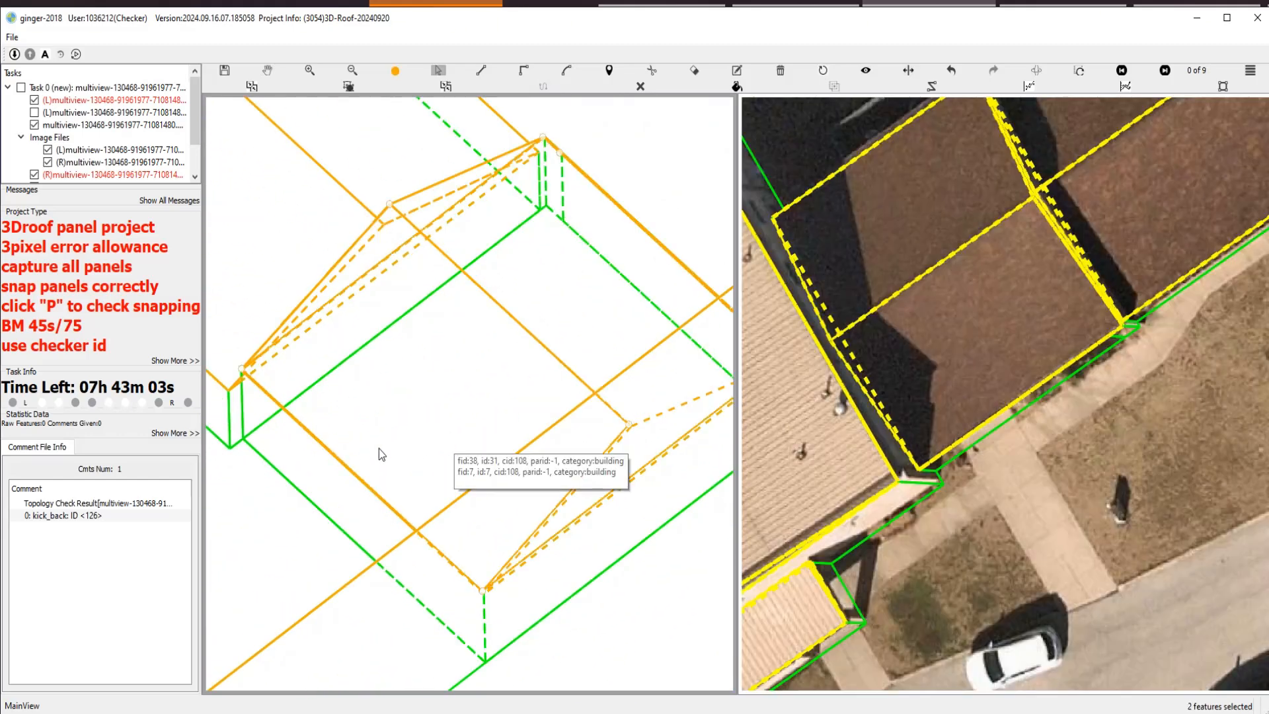
{"action": "scroll", "coordinate": [331, 409], "scroll_direction": "up", "scroll_amount": 2}
{"action": "scroll", "coordinate": [410, 433], "scroll_direction": "down", "scroll_amount": 2}
{"action": "key", "text": "ctrl+z"}
{"action": "key", "text": "s"}
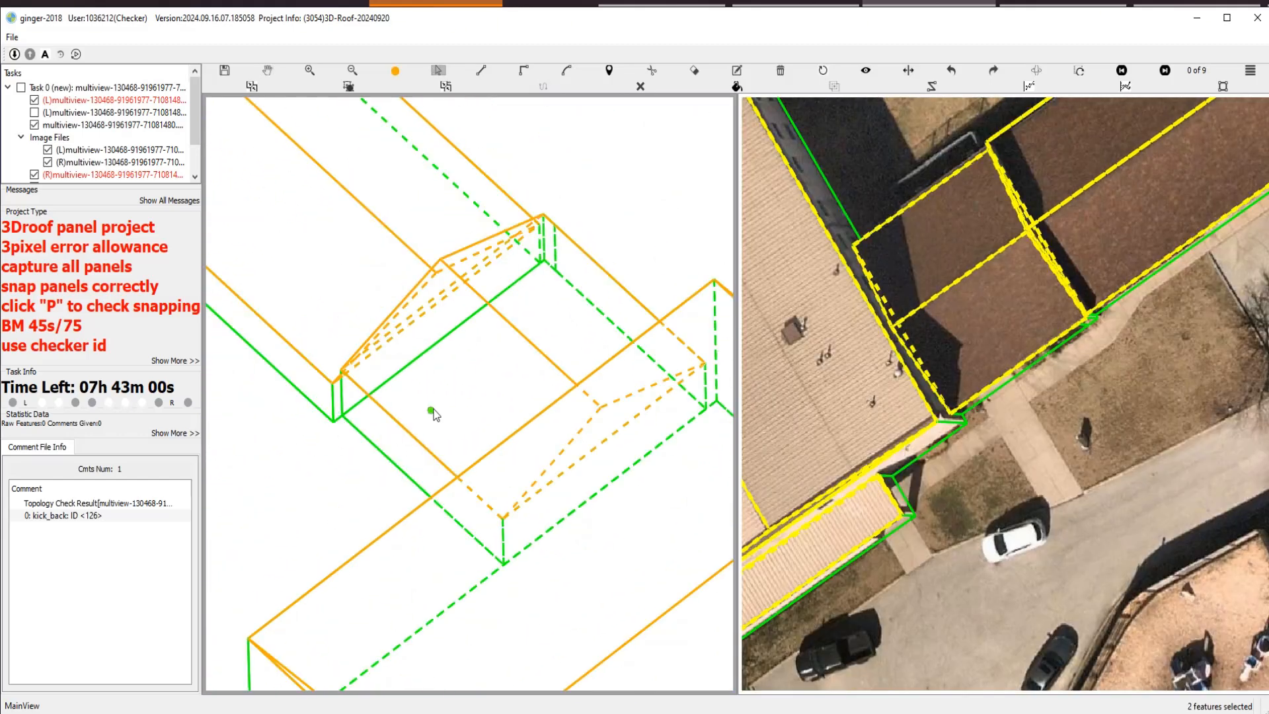
{"action": "left_click", "coordinate": [434, 406]}
{"action": "key", "text": "ctrl+y"}
{"action": "scroll", "coordinate": [363, 389], "scroll_direction": "up", "scroll_amount": 3}
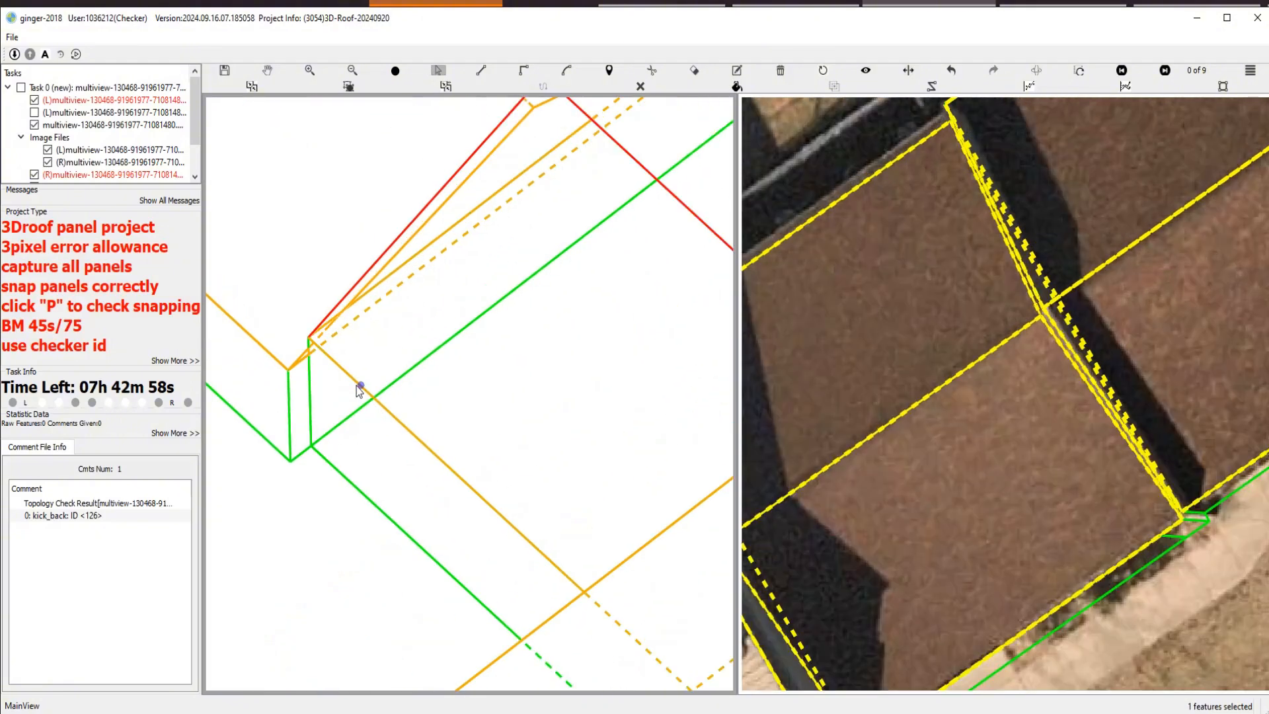
{"action": "left_click_drag", "start_coordinate": [345, 391], "coordinate": [345, 391]}
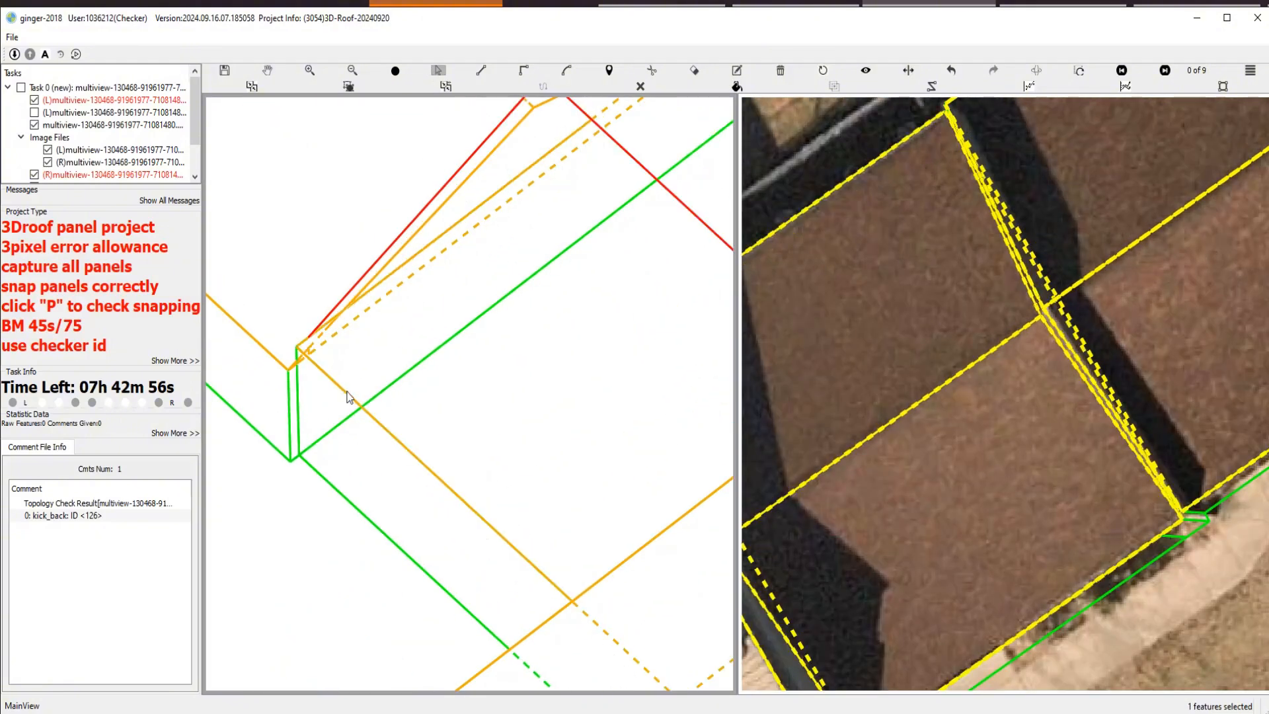
Adjust the connecting roof's eave corner beside the large light roof to meet the adjoining outline.
{"action": "scroll", "coordinate": [348, 396], "scroll_direction": "down", "scroll_amount": 2}
{"action": "scroll", "coordinate": [411, 340], "scroll_direction": "up", "scroll_amount": 5}
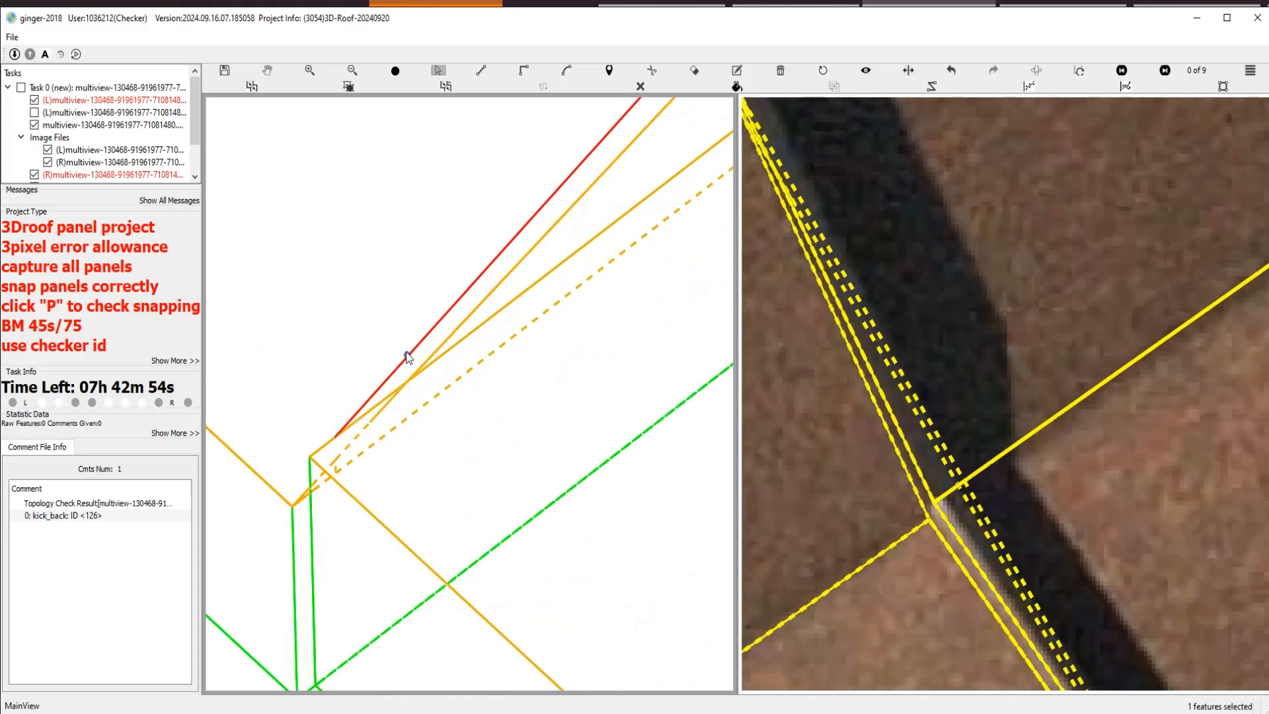
{"action": "left_click_drag", "start_coordinate": [336, 436], "coordinate": [312, 465]}
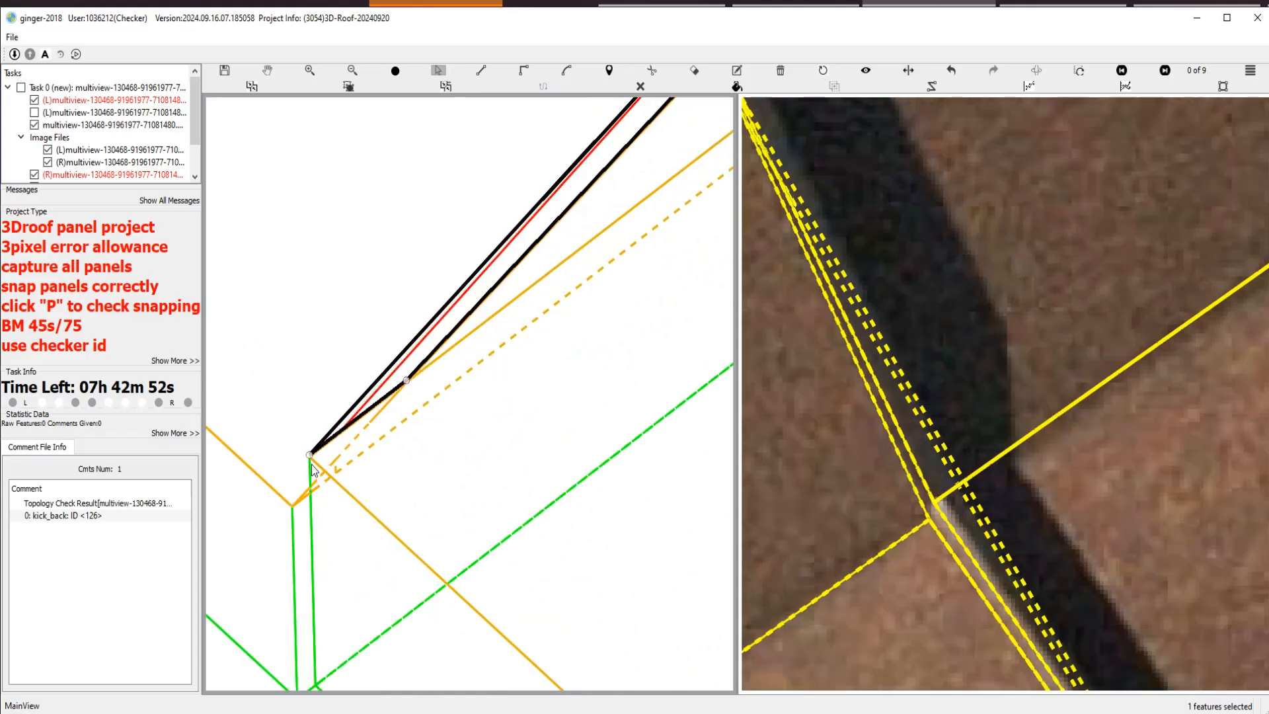
Draw a four-corner rear slope panel on the short connecting roof, snapped to the existing eave and ridge corners, and restore the imagery.
{"action": "scroll", "coordinate": [310, 456], "scroll_direction": "down", "scroll_amount": 6}
{"action": "key", "text": "space"}
{"action": "left_click_drag", "start_coordinate": [564, 391], "coordinate": [414, 224]}
{"action": "scroll", "coordinate": [513, 405], "scroll_direction": "up", "scroll_amount": 1}
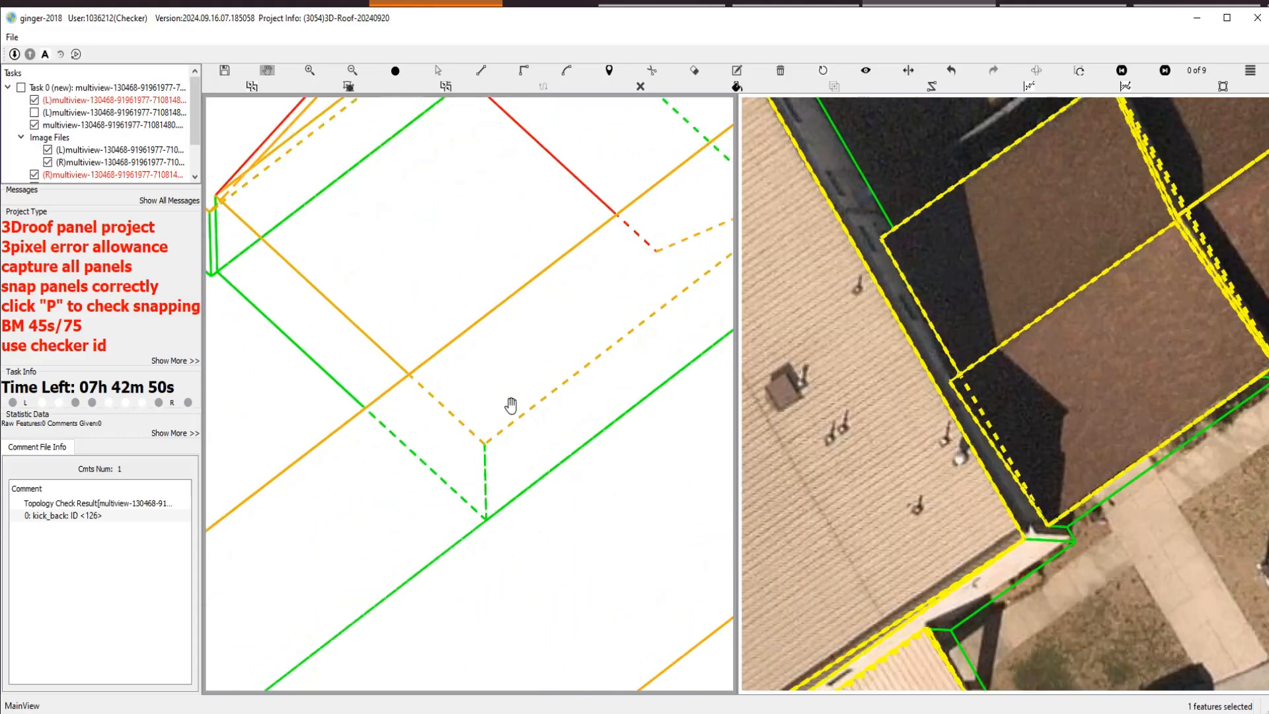
{"action": "scroll", "coordinate": [529, 398], "scroll_direction": "down", "scroll_amount": 2}
{"action": "left_click", "coordinate": [296, 267]}
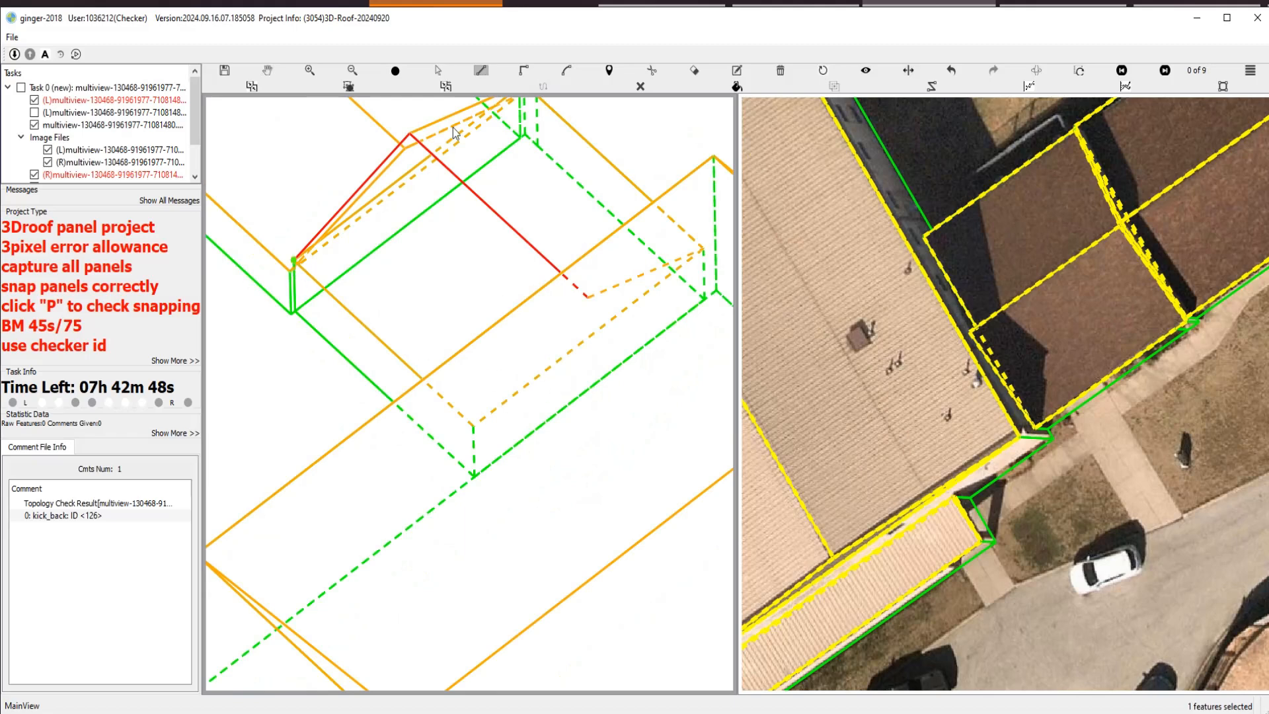
{"action": "left_click", "coordinate": [409, 135]}
{"action": "left_click", "coordinate": [473, 428]}
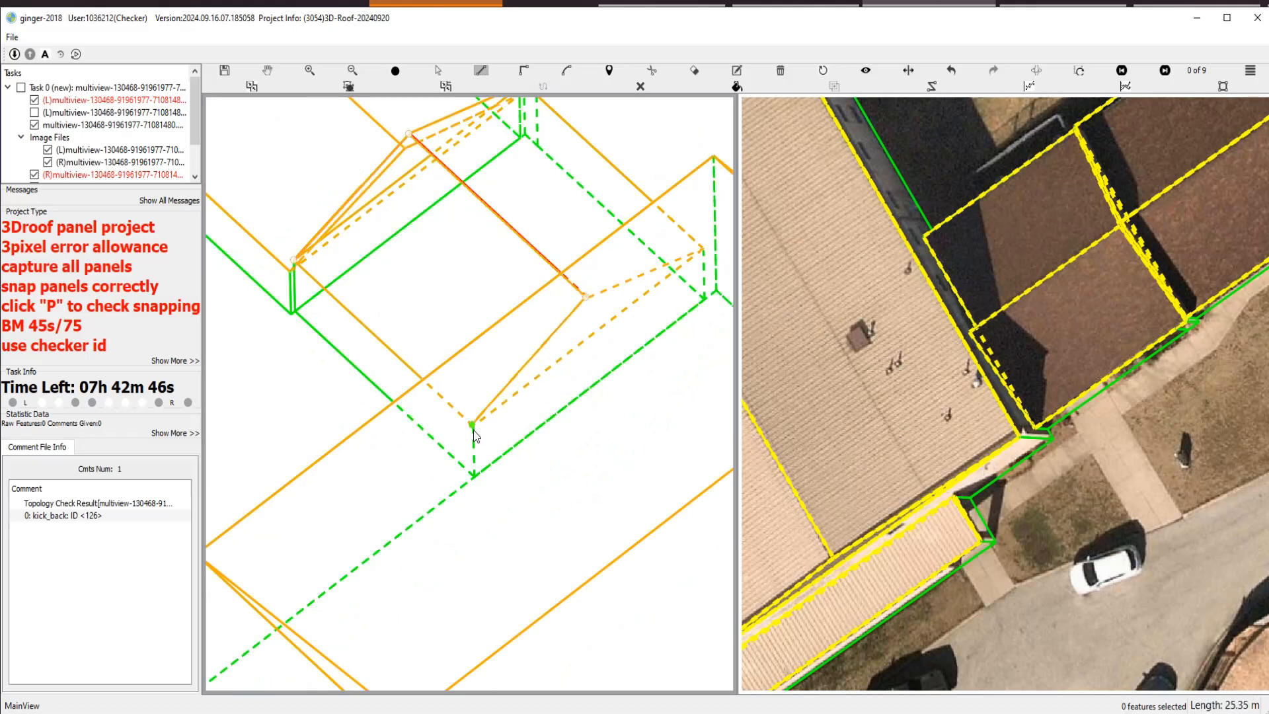
{"action": "right_click", "coordinate": [534, 422]}
{"action": "key", "text": "space"}
{"action": "mouse_move", "coordinate": [438, 314]}
{"action": "left_mouse_down"}
{"action": "mouse_move", "coordinate": [439, 290]}
{"action": "mouse_move", "coordinate": [420, 287]}
{"action": "left_mouse_up"}
{"action": "key", "text": "p"}
{"action": "scroll", "coordinate": [402, 295], "scroll_direction": "up", "scroll_amount": 5}
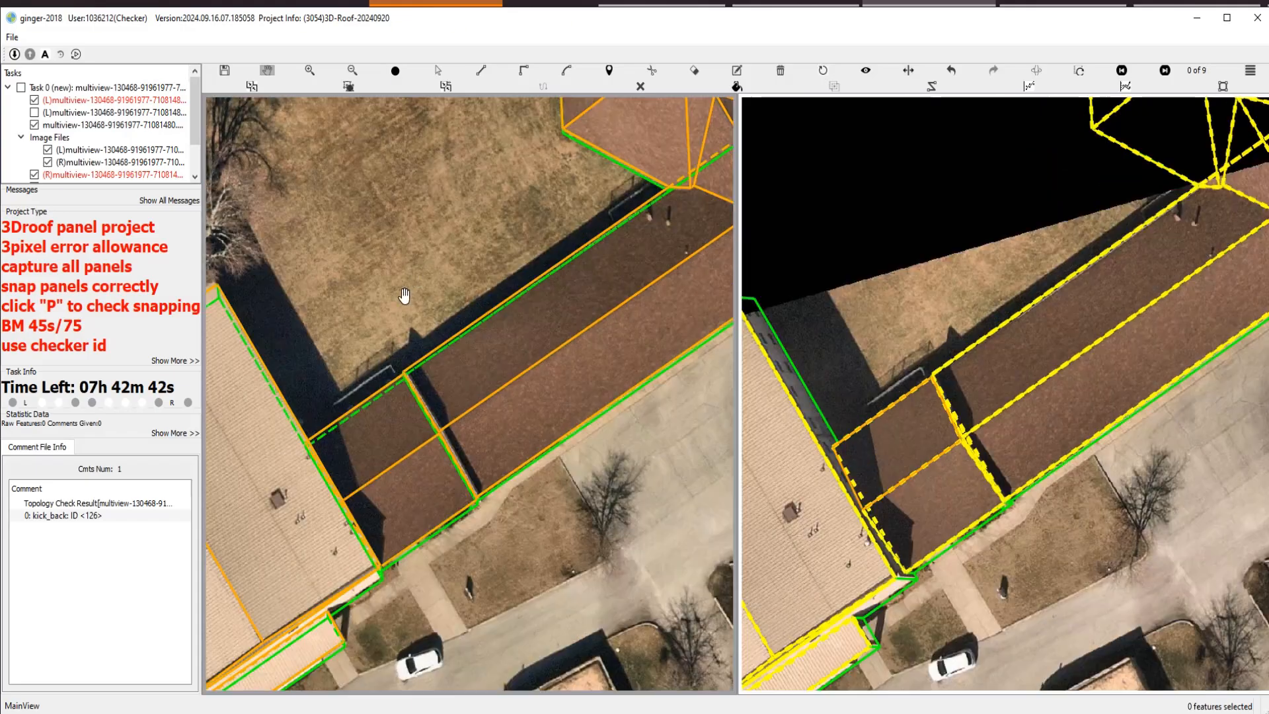
Draw a narrow rectangular canopy panel along the connecting roof's rear eave, with an outline length of about 24 m.
{"action": "left_click_drag", "start_coordinate": [381, 383], "coordinate": [454, 314]}
{"action": "scroll", "coordinate": [462, 318], "scroll_direction": "up", "scroll_amount": 8}
{"action": "key", "text": "space"}
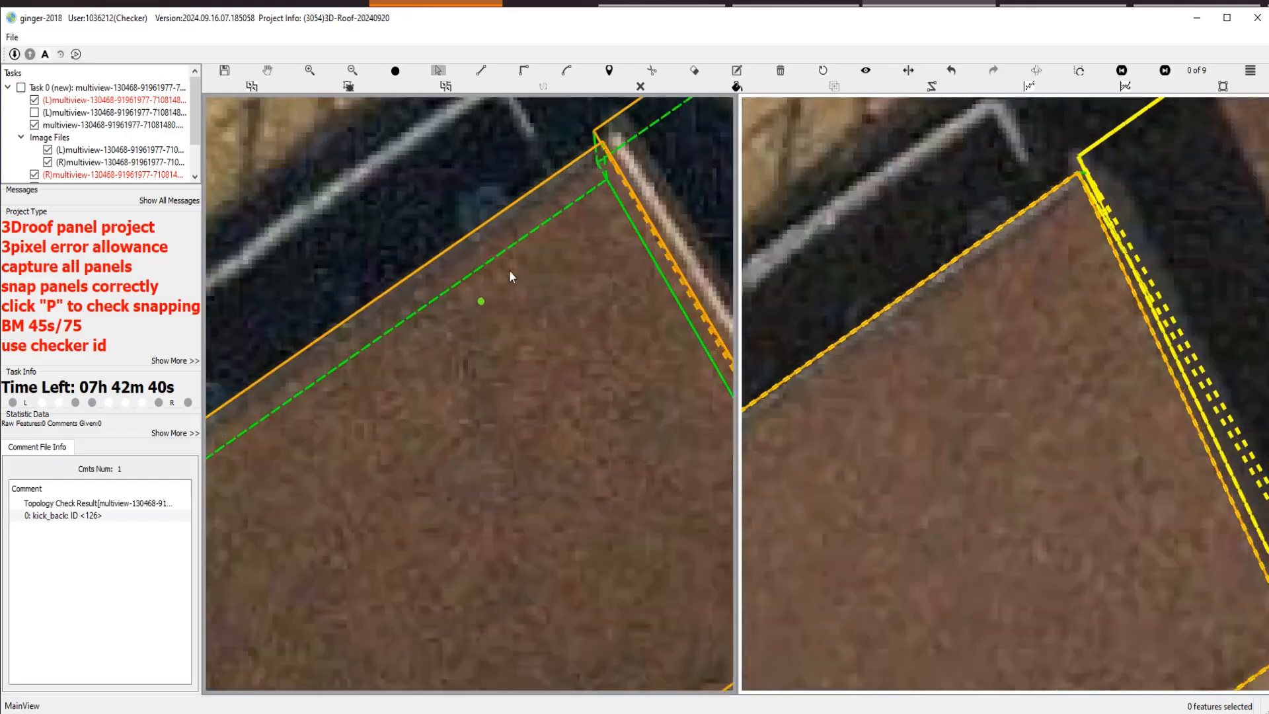
{"action": "key", "text": "z"}
{"action": "left_click", "coordinate": [561, 188]}
{"action": "left_click_drag", "start_coordinate": [349, 385], "coordinate": [574, 231]}
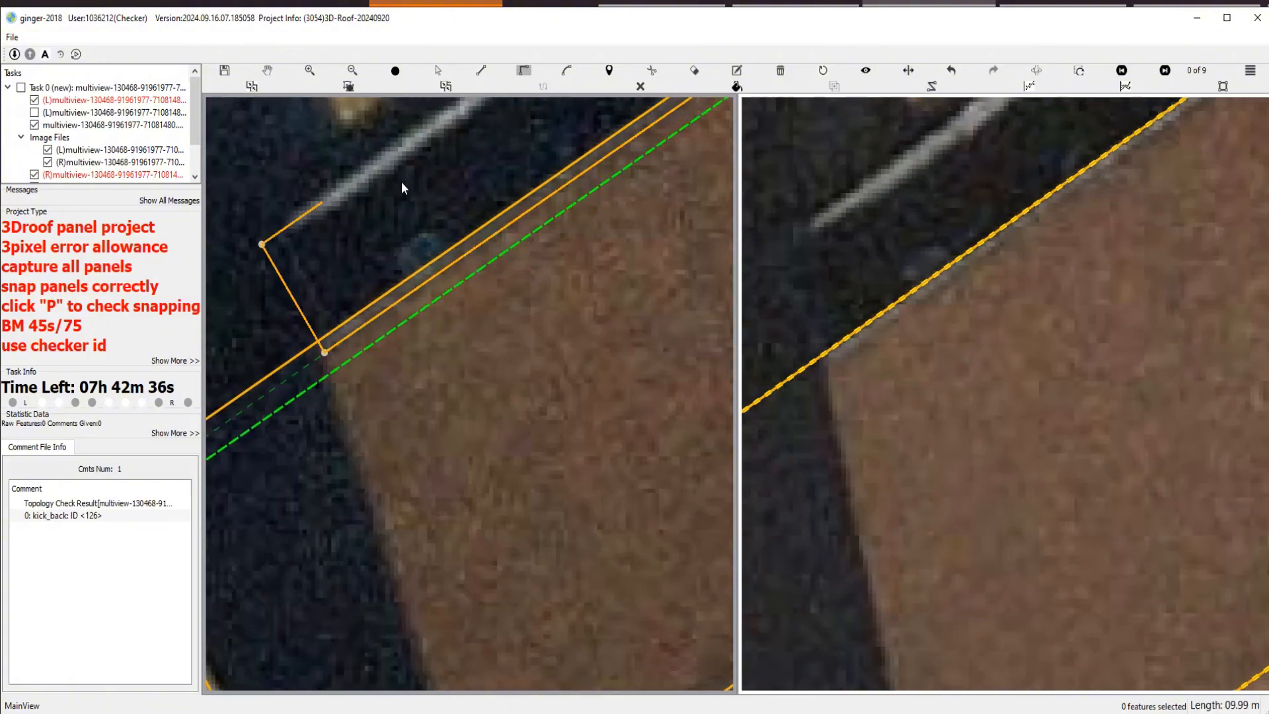
{"action": "left_click_drag", "start_coordinate": [522, 133], "coordinate": [332, 344]}
{"action": "left_click_drag", "start_coordinate": [479, 256], "coordinate": [401, 349]}
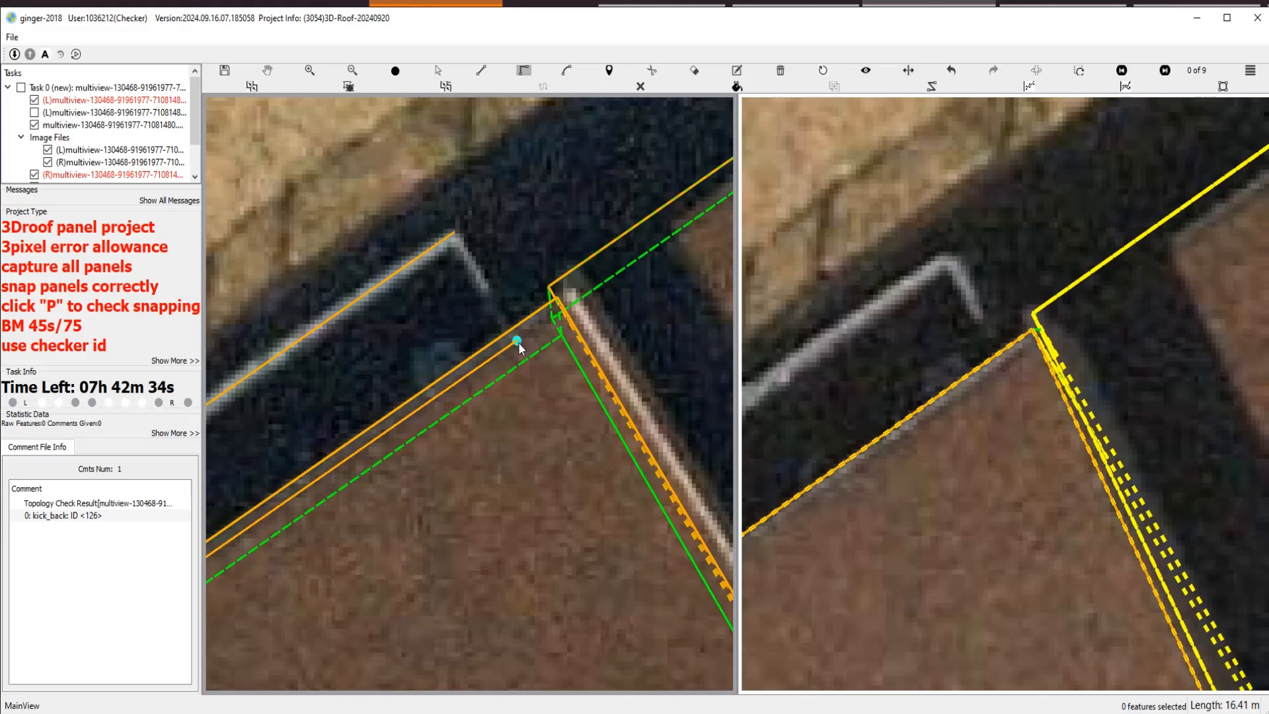
{"action": "key", "text": "c"}
{"action": "scroll", "coordinate": [518, 343], "scroll_direction": "down", "scroll_amount": 1}
{"action": "left_click_drag", "start_coordinate": [487, 311], "coordinate": [602, 332]}
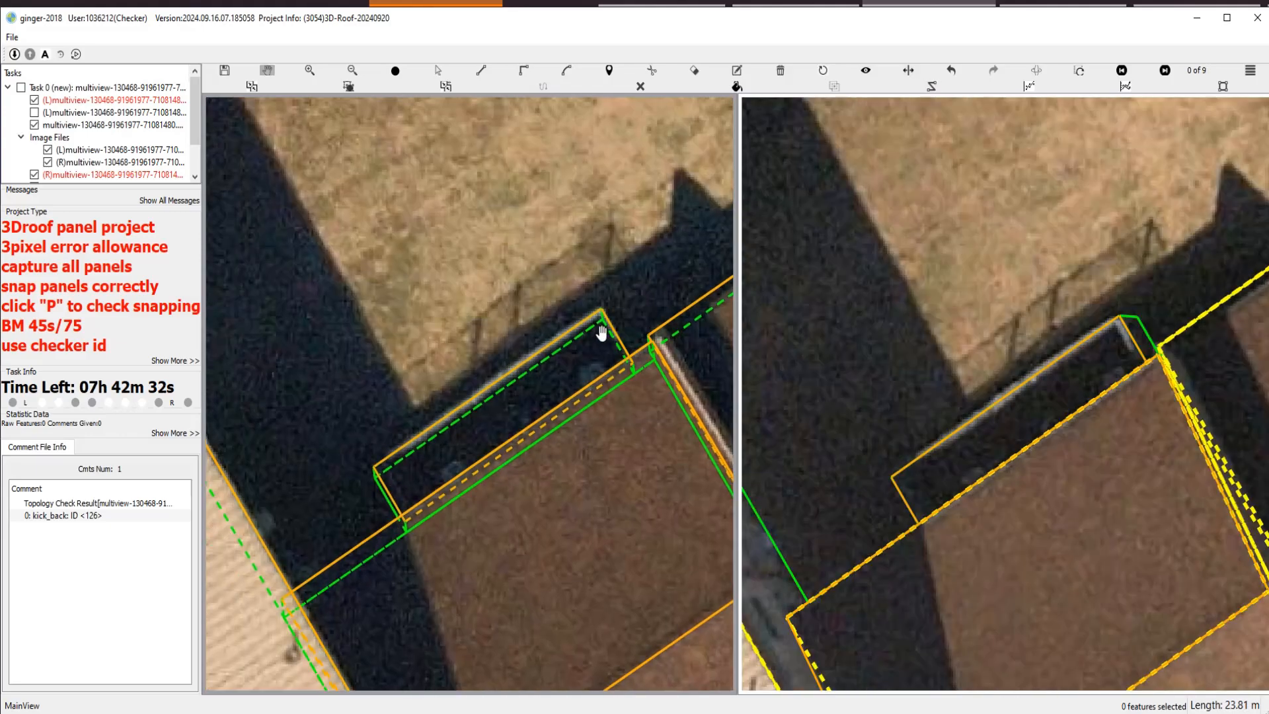
Select the new canopy panel and adjust its height to fit the light canopy edge in both views.
{"action": "scroll", "coordinate": [617, 330], "scroll_direction": "up", "scroll_amount": 3}
{"action": "key", "text": "s"}
{"action": "left_click", "coordinate": [608, 338]}
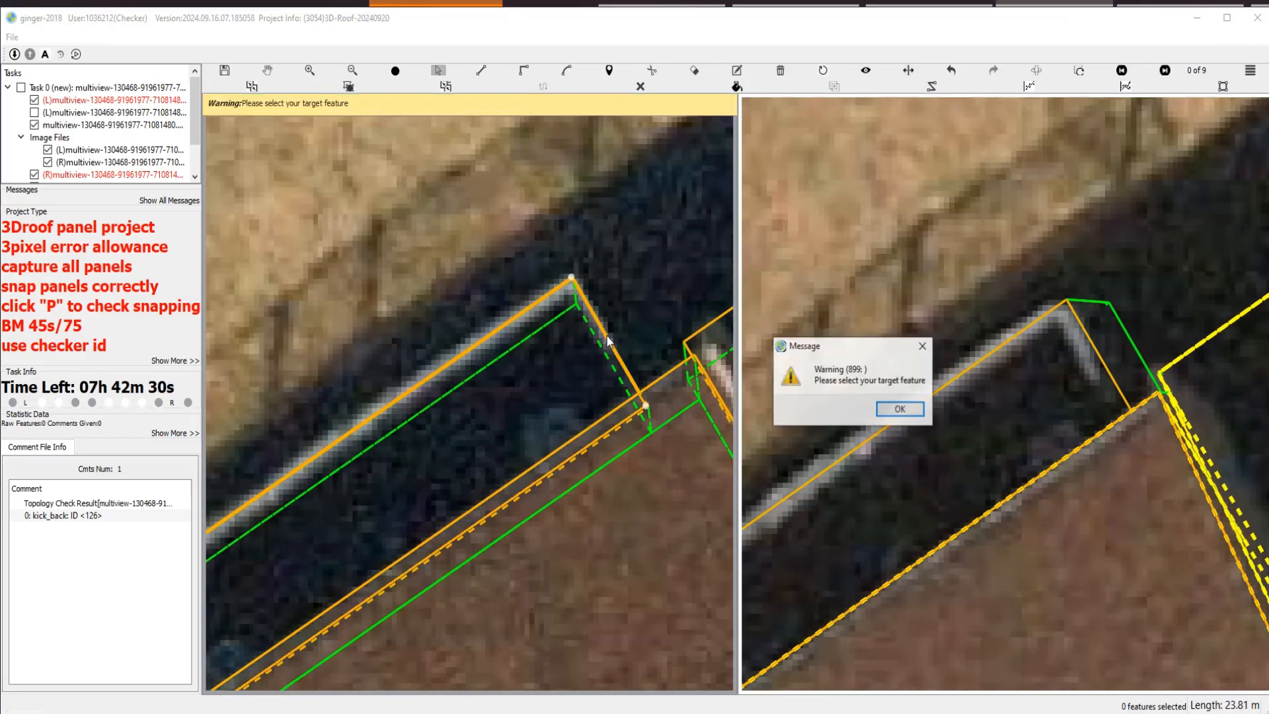
{"action": "key", "text": "Return"}
{"action": "left_click", "coordinate": [596, 320]}
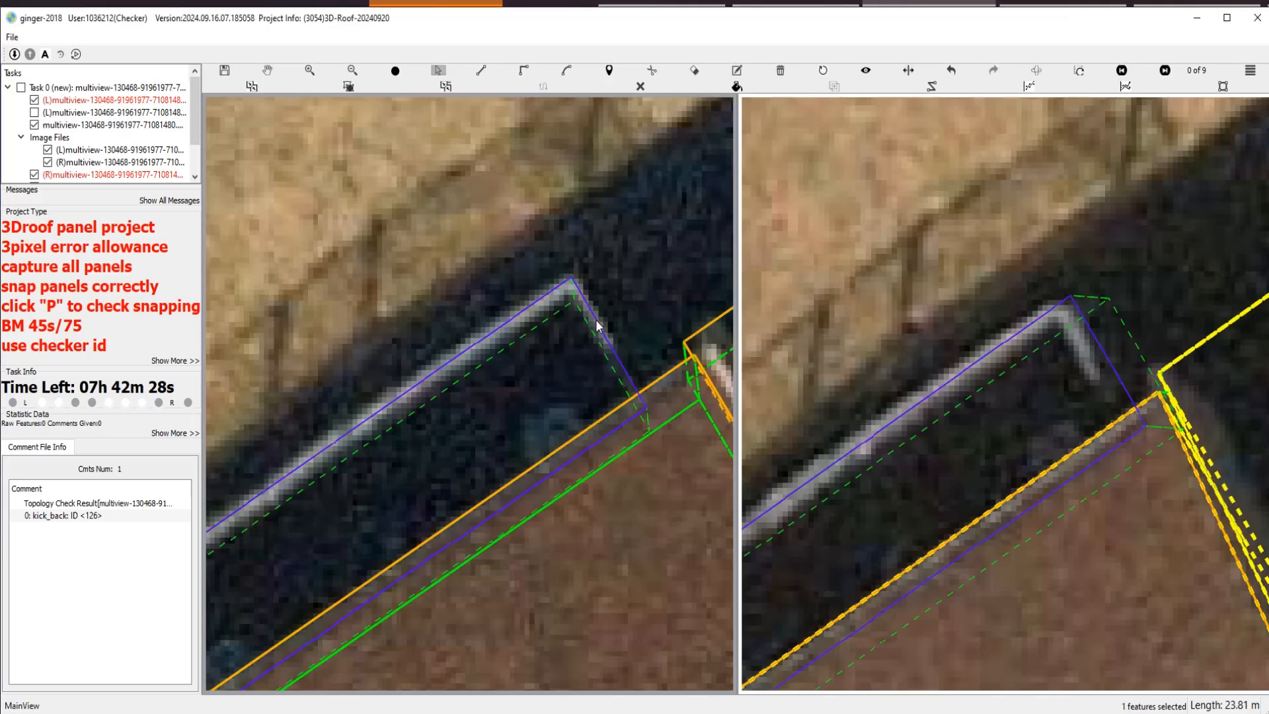
{"action": "scroll", "coordinate": [595, 314], "scroll_direction": "down", "scroll_amount": 3}
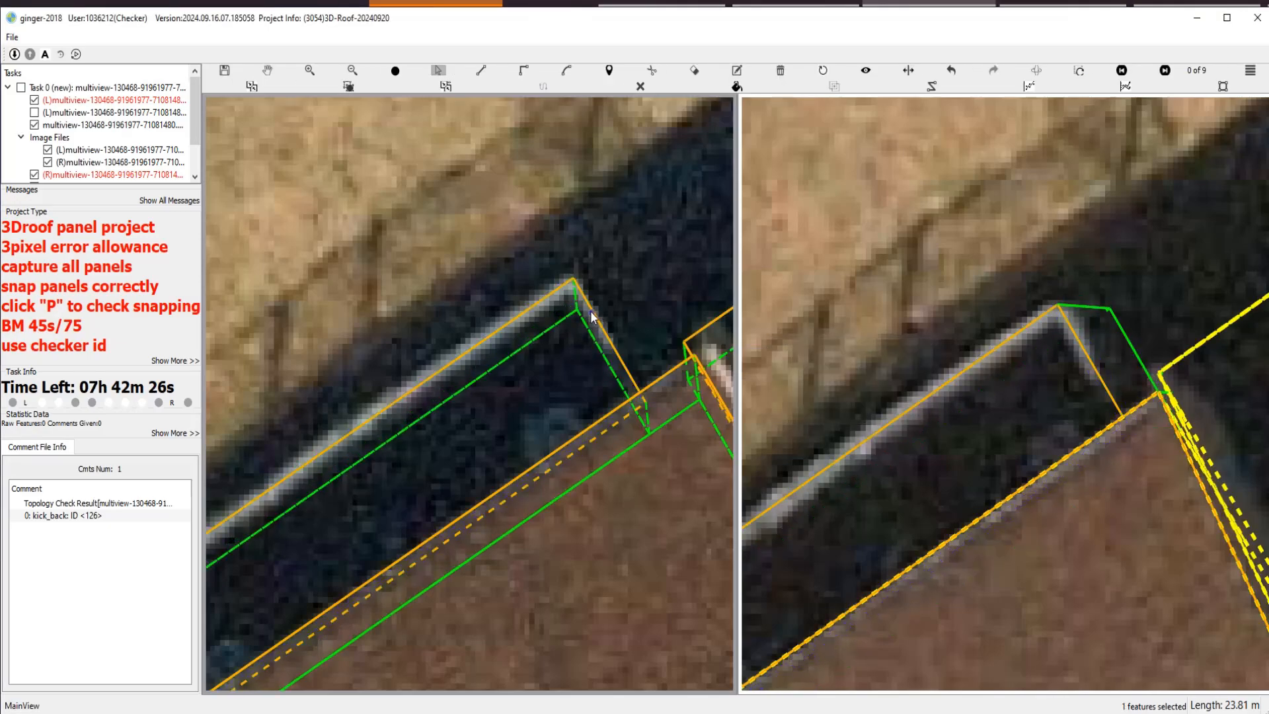
Examine the thin light-edged structure beside the long wing's rear eave near the tower, with and without outlines.
{"action": "left_click_drag", "start_coordinate": [592, 308], "coordinate": [357, 499]}
{"action": "left_click_drag", "start_coordinate": [612, 350], "coordinate": [410, 504]}
{"action": "key", "text": "space"}
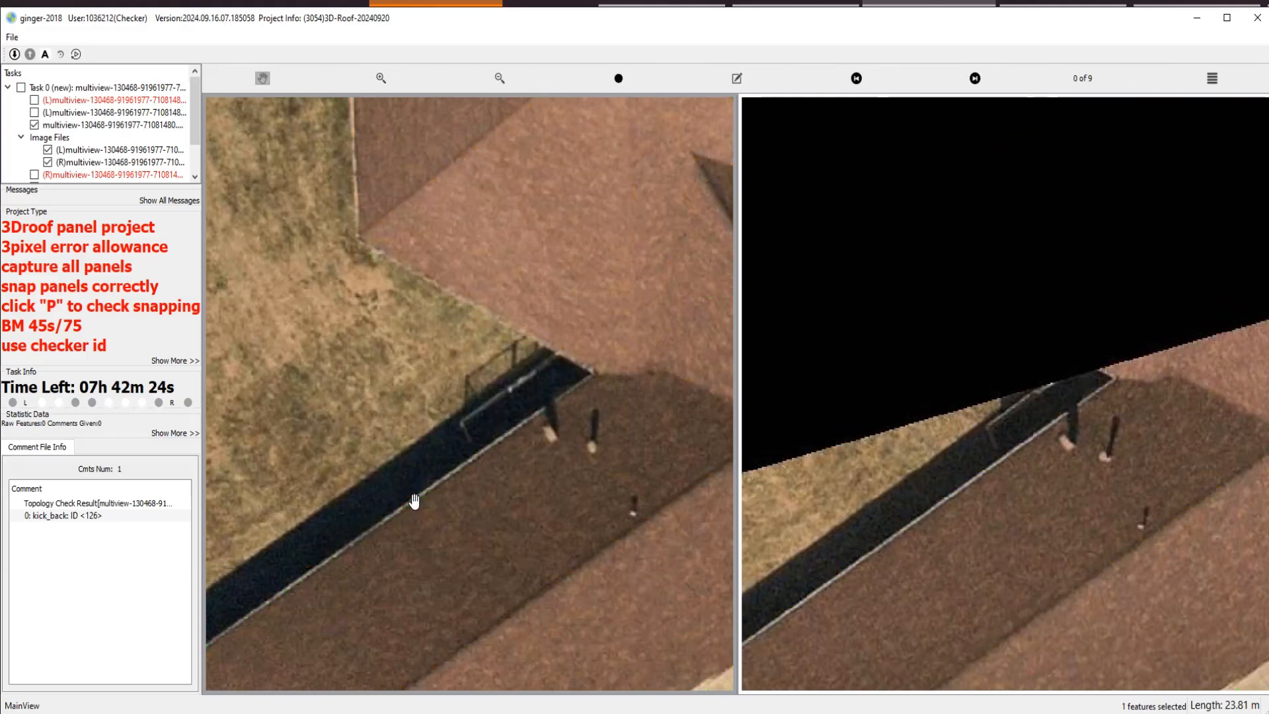
{"action": "key", "text": "space"}
{"action": "scroll", "coordinate": [506, 449], "scroll_direction": "up", "scroll_amount": 5}
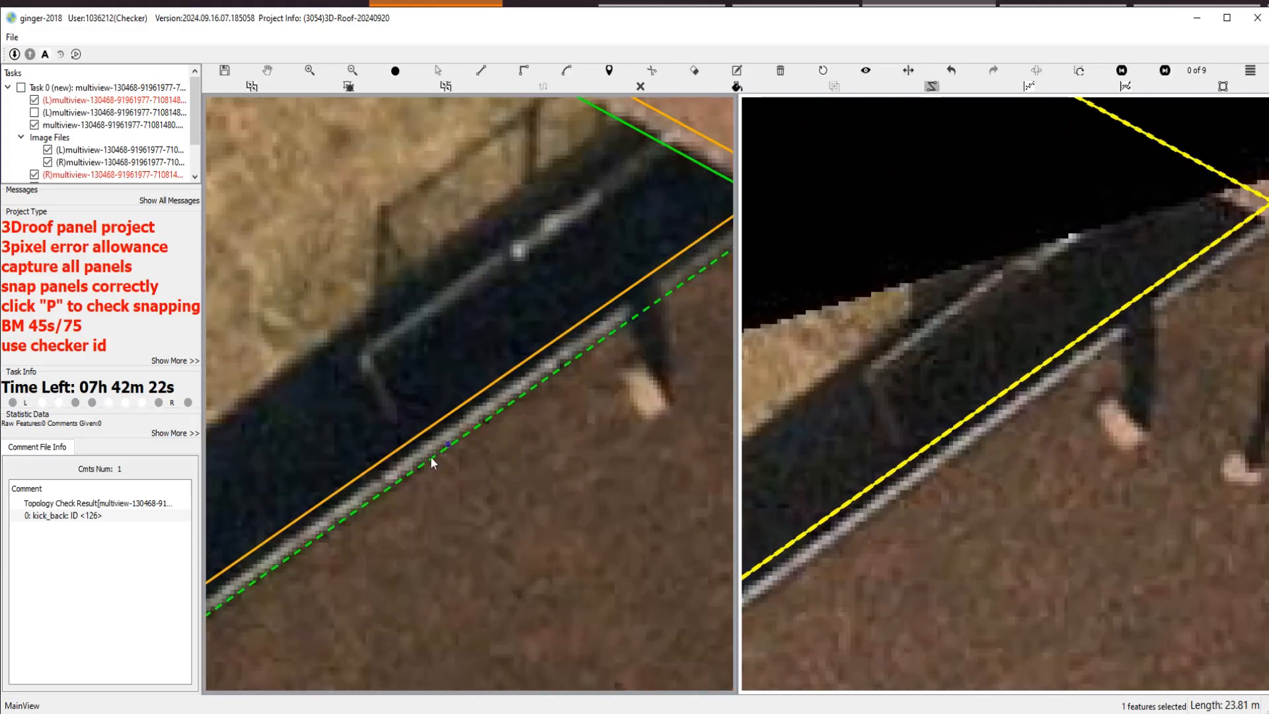
{"action": "scroll", "coordinate": [507, 429], "scroll_direction": "down", "scroll_amount": 5}
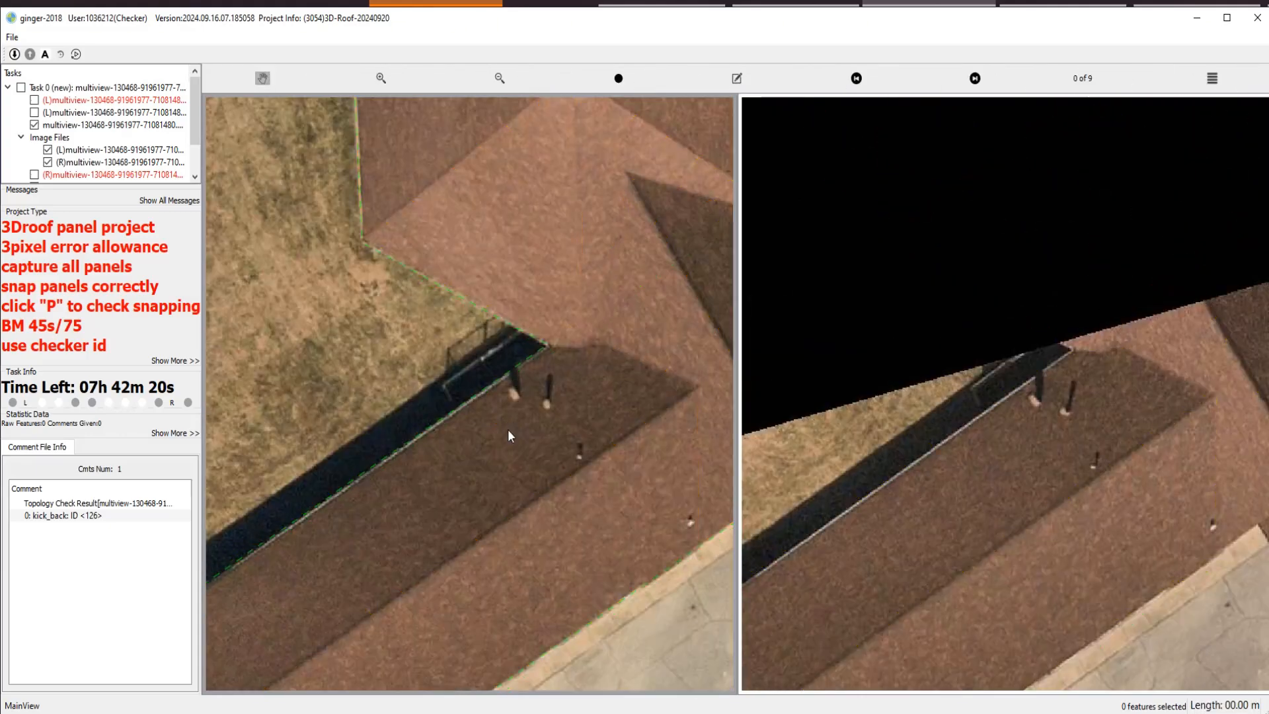
{"action": "left_click_drag", "start_coordinate": [434, 526], "coordinate": [500, 463]}
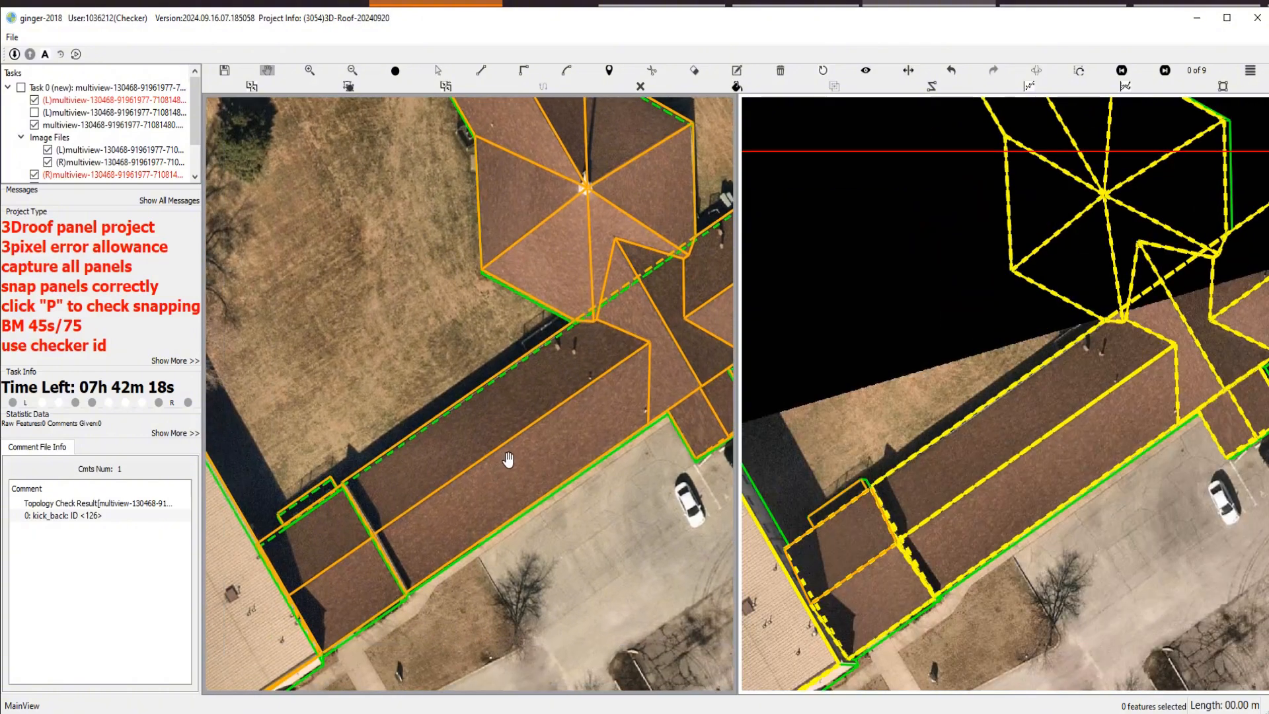
Select all roof features of the building and group them.
{"action": "scroll", "coordinate": [506, 455], "scroll_direction": "down", "scroll_amount": 2}
{"action": "key", "text": "s"}
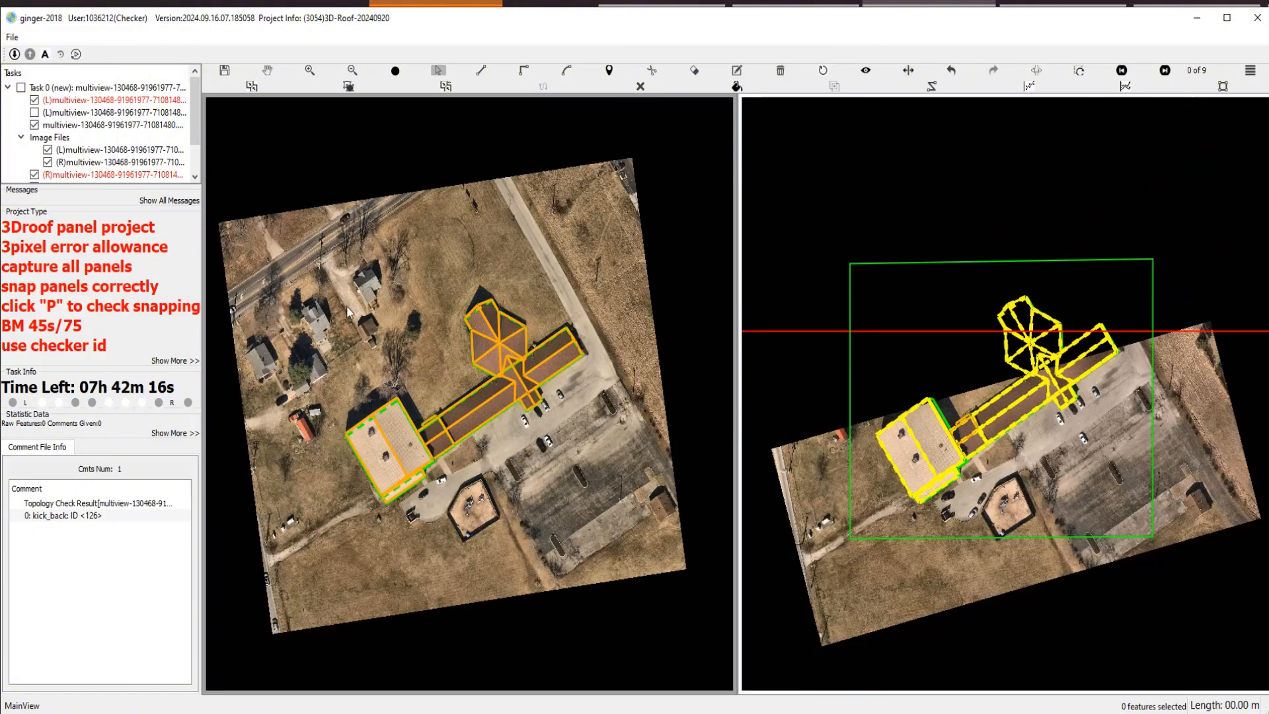
{"action": "left_click_drag", "start_coordinate": [314, 266], "coordinate": [667, 553]}
{"action": "key", "text": "h"}
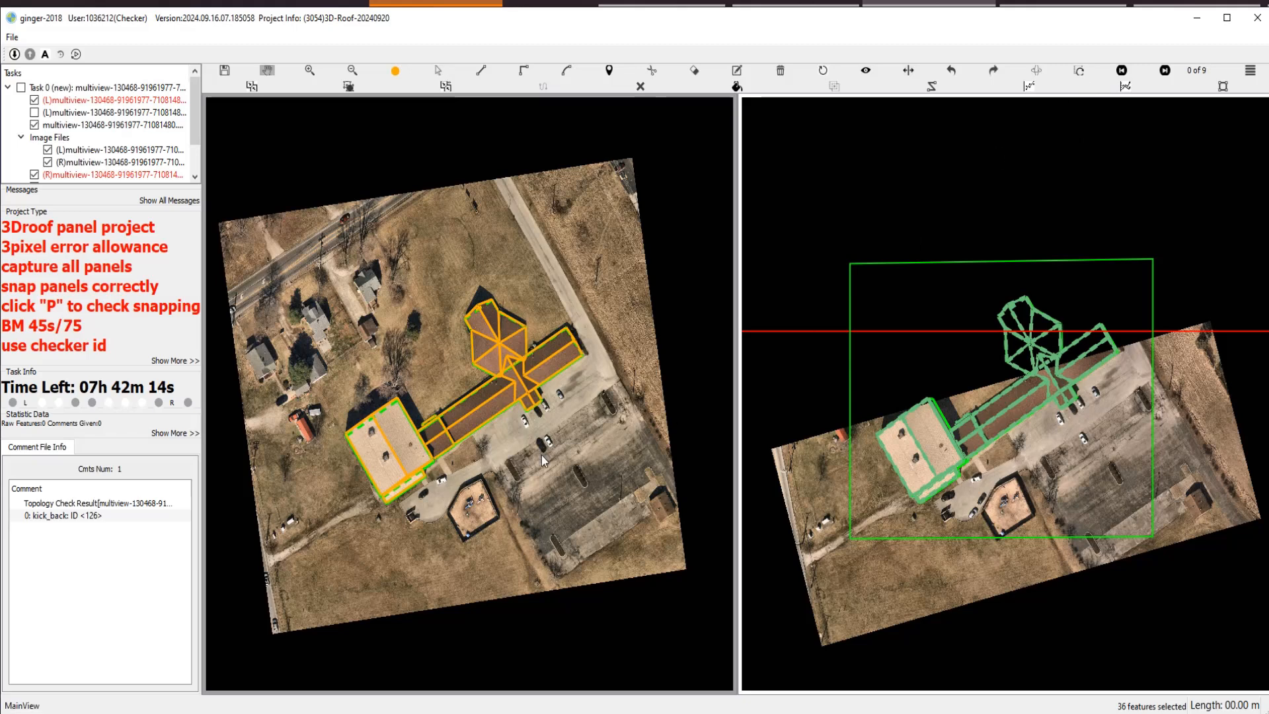
{"action": "scroll", "coordinate": [553, 471], "scroll_direction": "up", "scroll_amount": 3}
{"action": "key", "text": "g"}
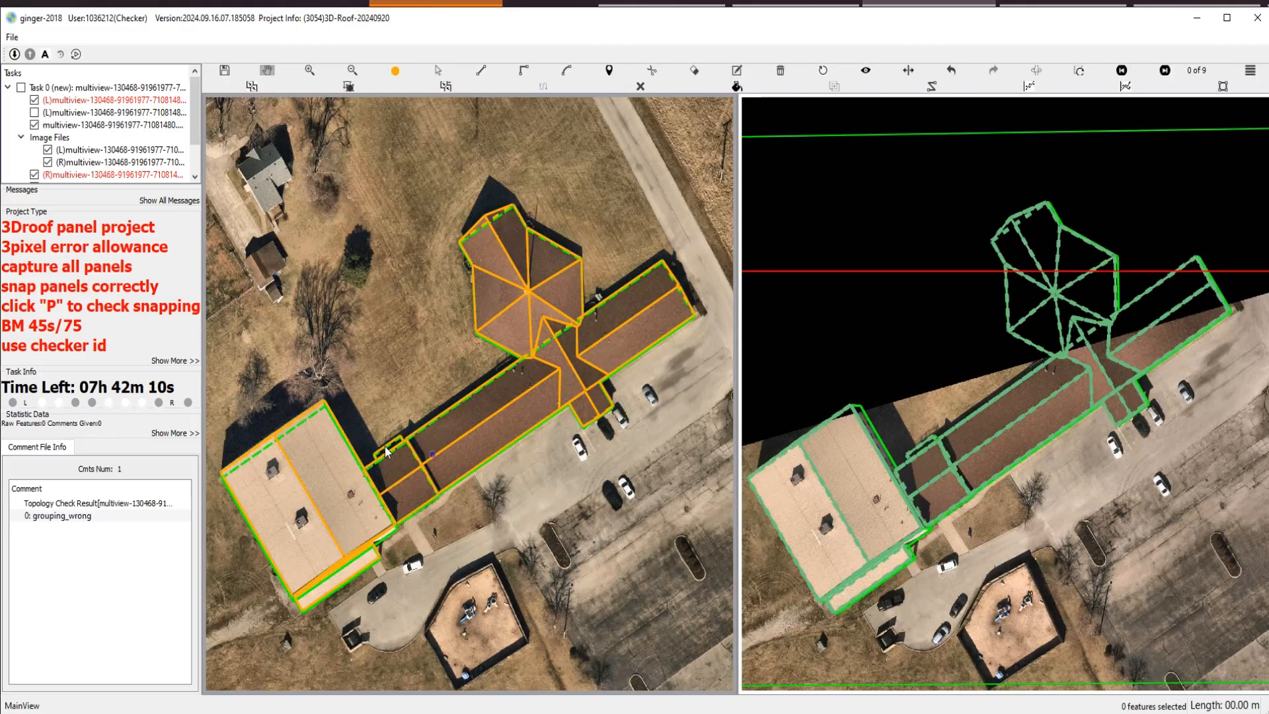
Select all of the building's roof features again, including the flat-roofed block and tower, and regroup them.
{"action": "scroll", "coordinate": [384, 446], "scroll_direction": "up", "scroll_amount": 5}
{"action": "key", "text": "s"}
{"action": "left_click", "coordinate": [404, 446]}
{"action": "scroll", "coordinate": [405, 447], "scroll_direction": "down", "scroll_amount": 8}
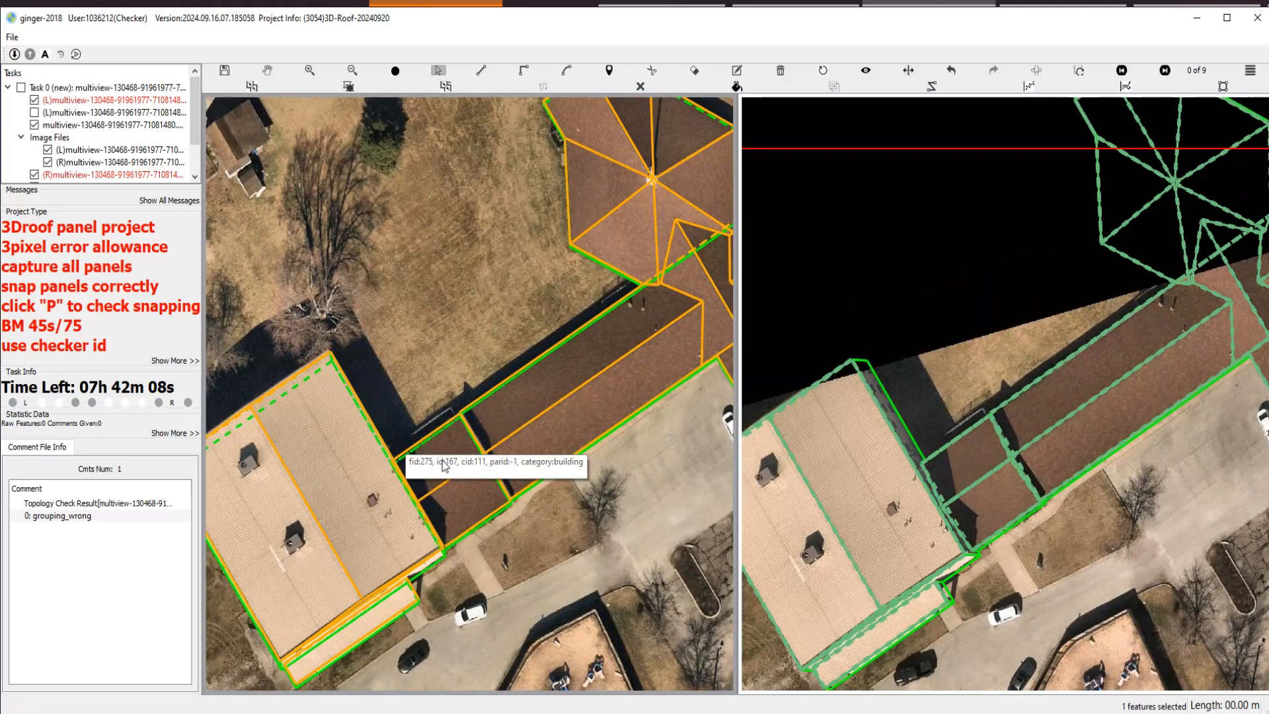
{"action": "left_click_drag", "start_coordinate": [285, 204], "coordinate": [687, 572]}
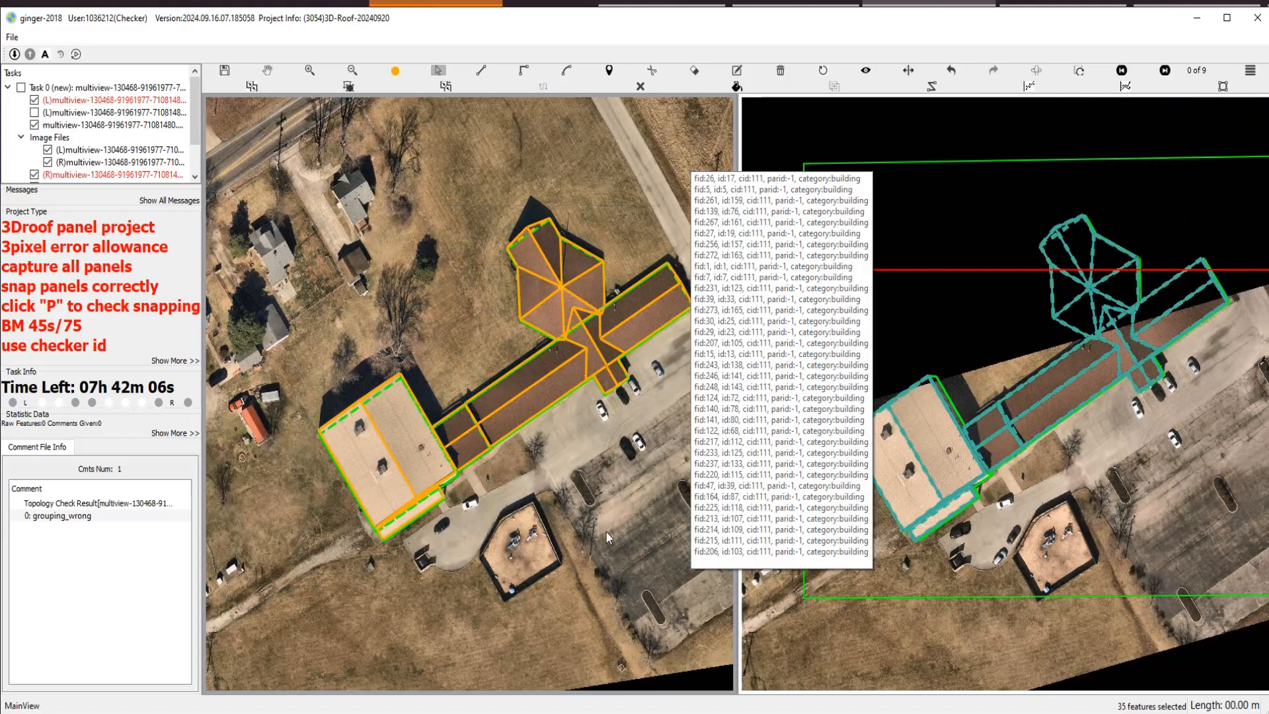
{"action": "key", "text": "h"}
{"action": "scroll", "coordinate": [592, 522], "scroll_direction": "up", "scroll_amount": 1}
{"action": "scroll", "coordinate": [588, 523], "scroll_direction": "down", "scroll_amount": 1}
{"action": "left_click_drag", "start_coordinate": [559, 528], "coordinate": [494, 504]}
{"action": "key", "text": "s"}
Locate the grouping_wrong topology comment and examine its flagged outline against the building's wings, tower and flat-roofed block.
{"action": "double_click", "coordinate": [50, 516]}
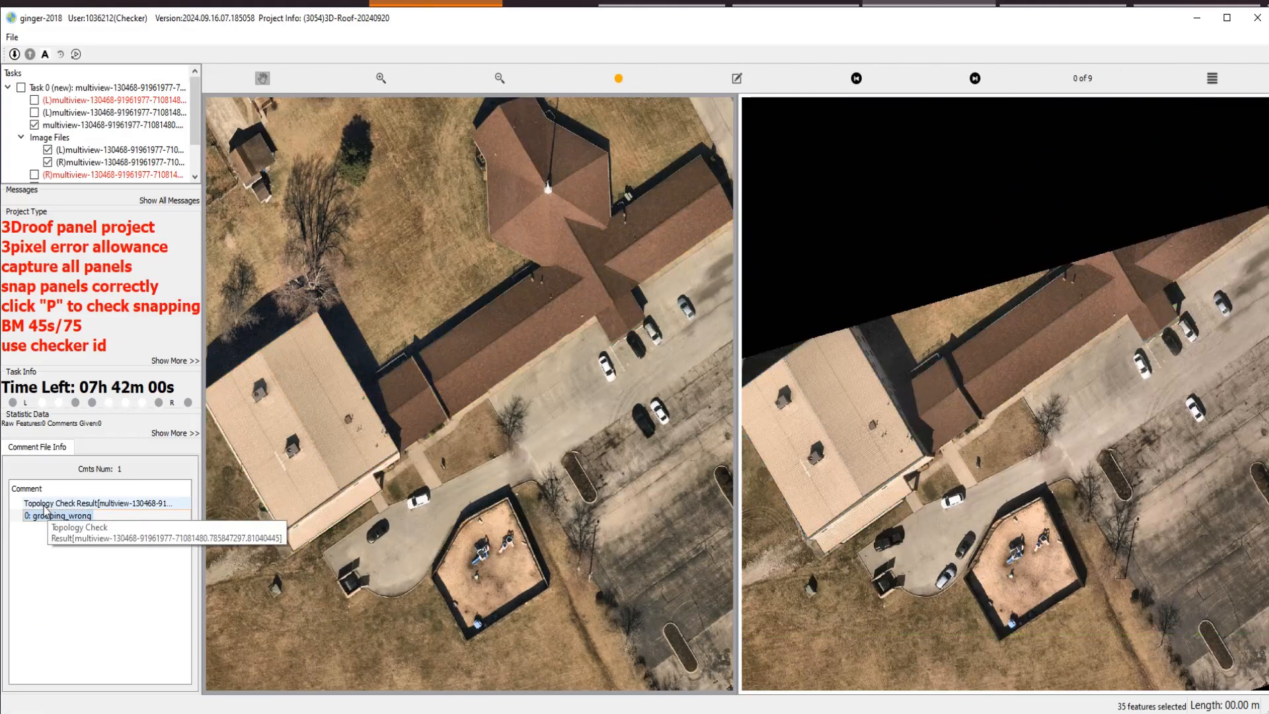
{"action": "key", "text": "h"}
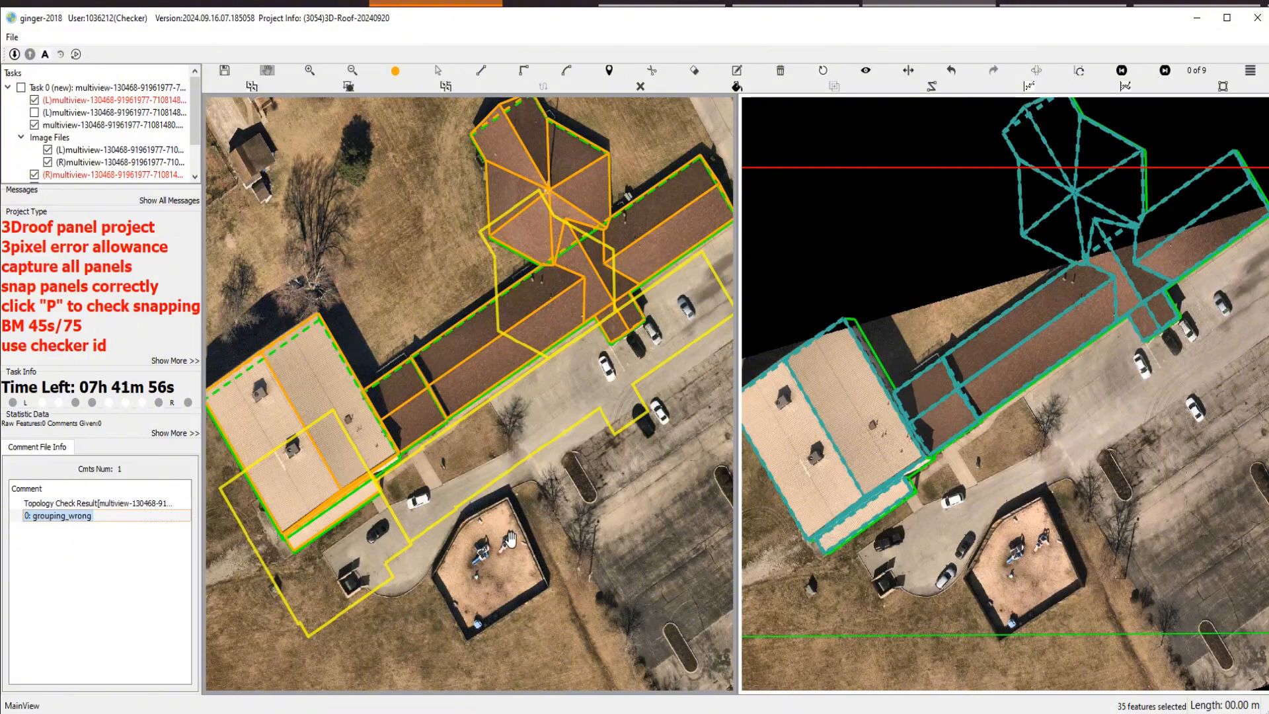
{"action": "scroll", "coordinate": [406, 531], "scroll_direction": "up", "scroll_amount": 2}
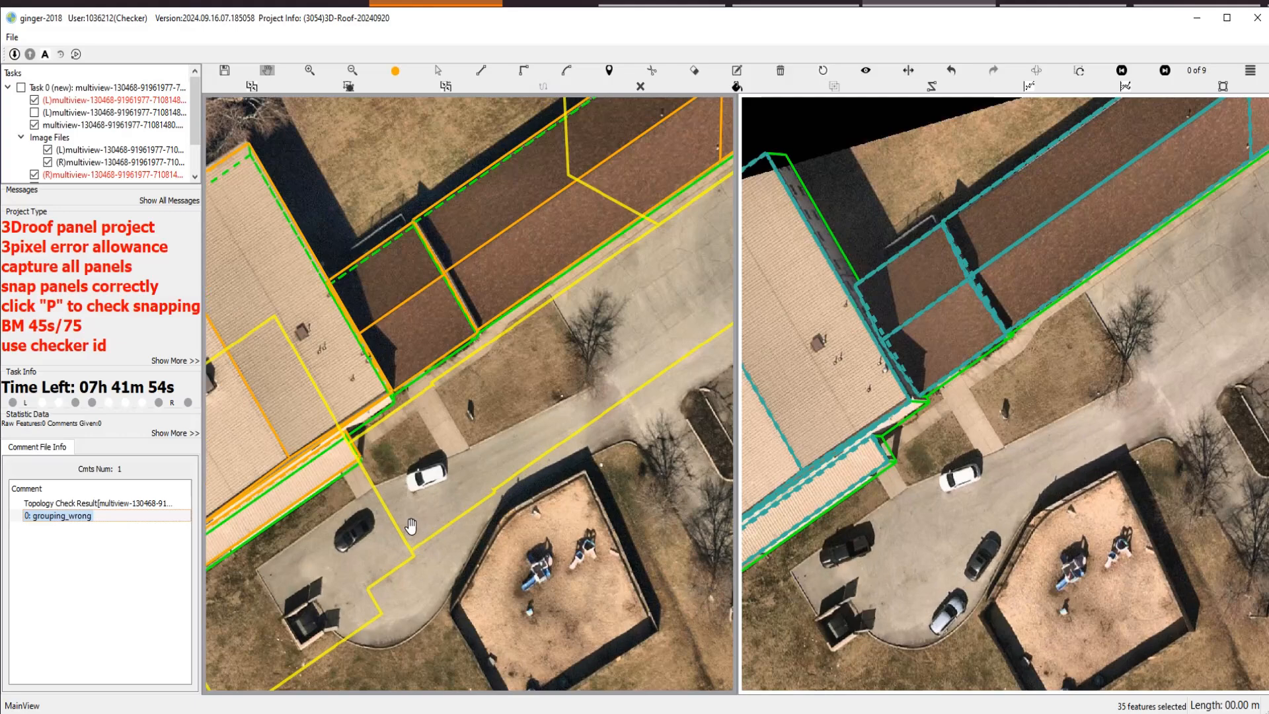
{"action": "scroll", "coordinate": [436, 523], "scroll_direction": "down", "scroll_amount": 3}
{"action": "left_click_drag", "start_coordinate": [561, 330], "coordinate": [467, 431]}
{"action": "scroll", "coordinate": [467, 431], "scroll_direction": "up", "scroll_amount": 3}
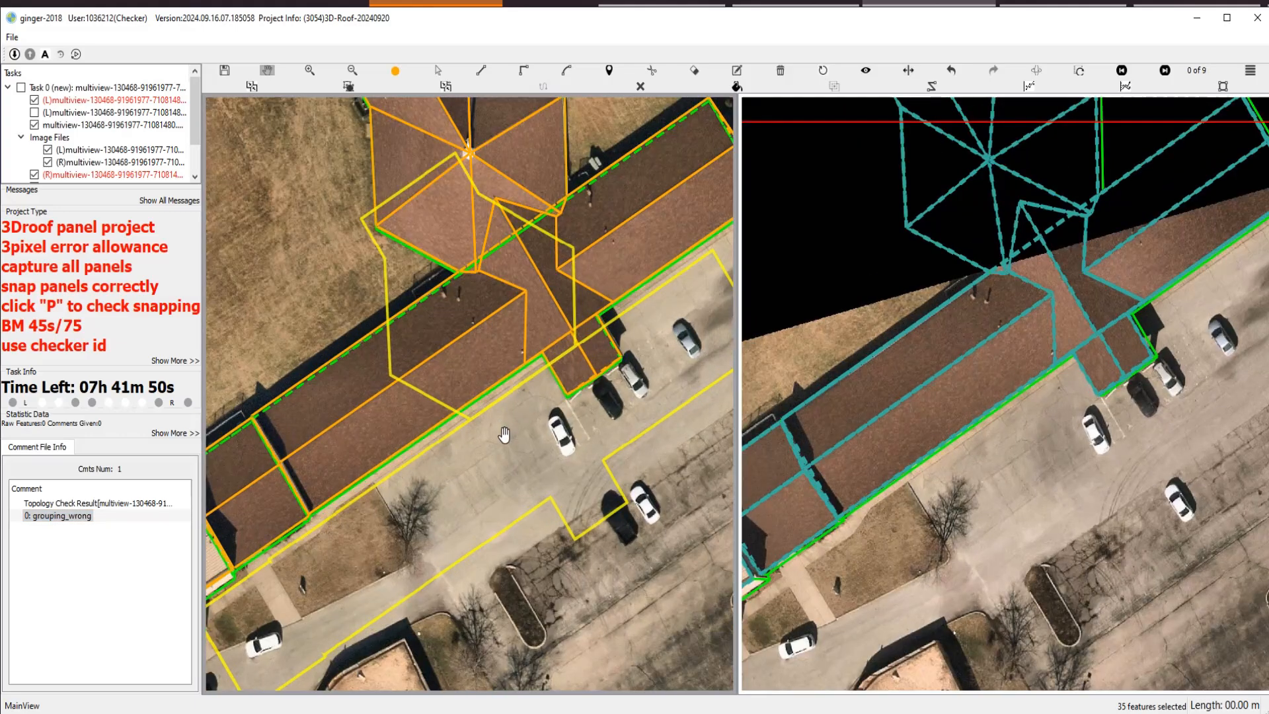
{"action": "scroll", "coordinate": [505, 434], "scroll_direction": "down", "scroll_amount": 5}
{"action": "left_click_drag", "start_coordinate": [298, 482], "coordinate": [344, 458]}
{"action": "scroll", "coordinate": [388, 459], "scroll_direction": "up", "scroll_amount": 6}
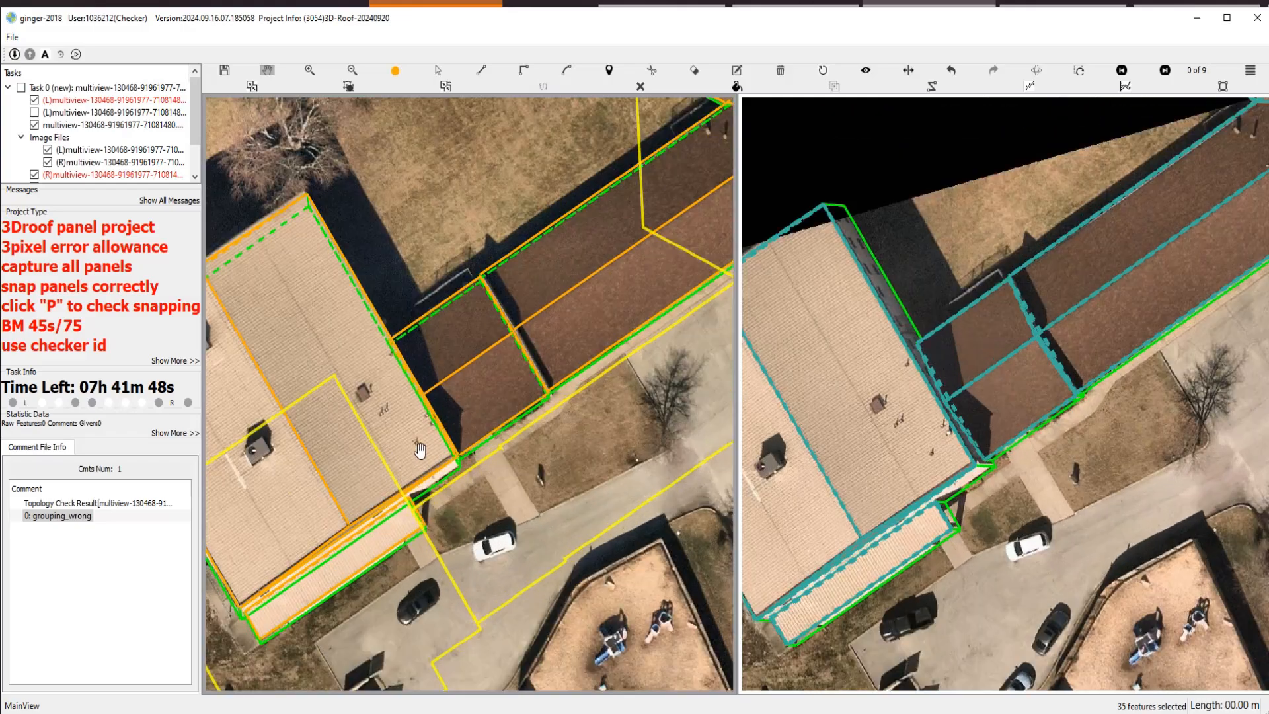
Examine the junction of the flat-roofed block and short connector in the 3D wireframe and in the imagery without outlines.
{"action": "left_click_drag", "start_coordinate": [413, 423], "coordinate": [310, 363]}
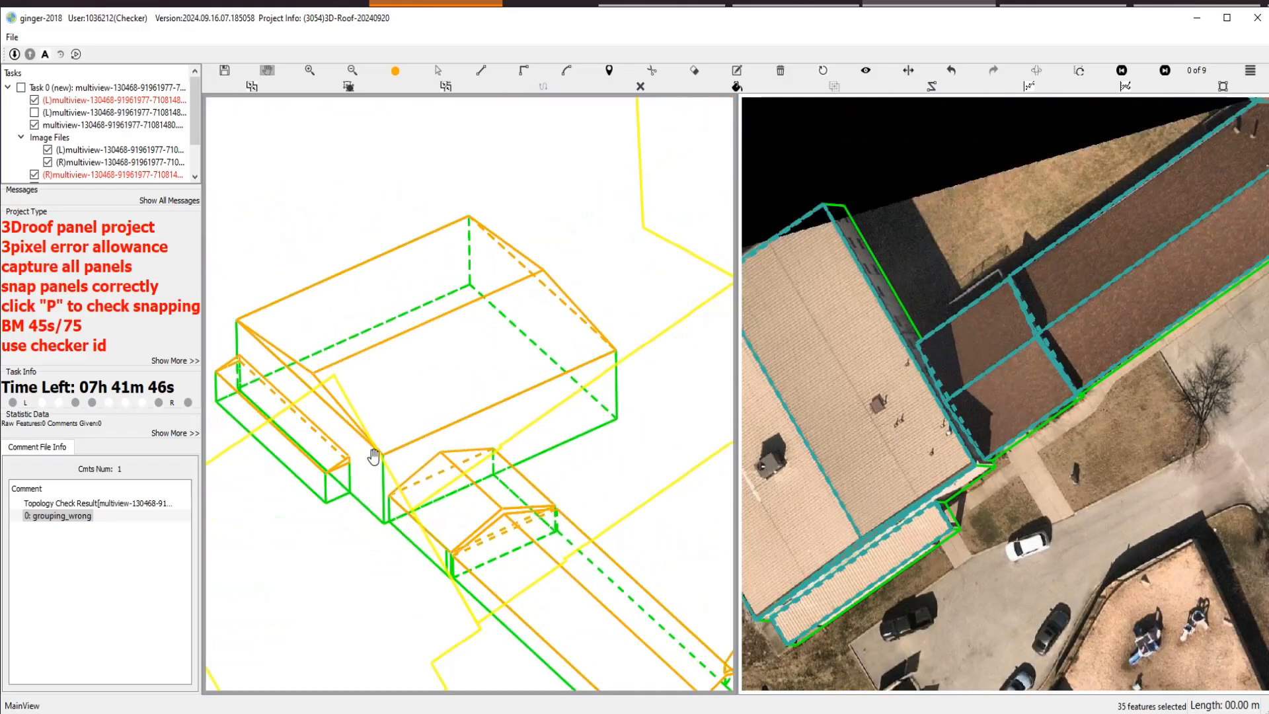
{"action": "scroll", "coordinate": [392, 469], "scroll_direction": "up", "scroll_amount": 2}
{"action": "scroll", "coordinate": [460, 517], "scroll_direction": "down", "scroll_amount": 4}
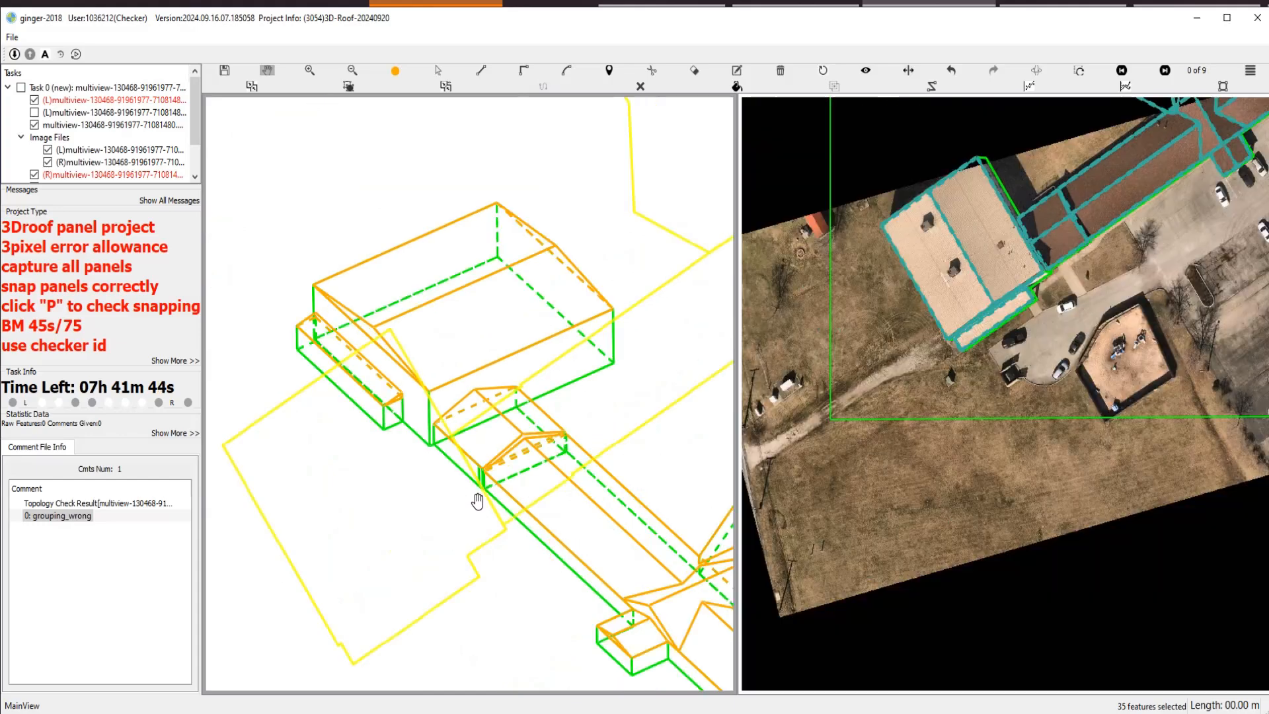
{"action": "key", "text": "r"}
{"action": "scroll", "coordinate": [492, 507], "scroll_direction": "up", "scroll_amount": 4}
{"action": "key", "text": "h"}
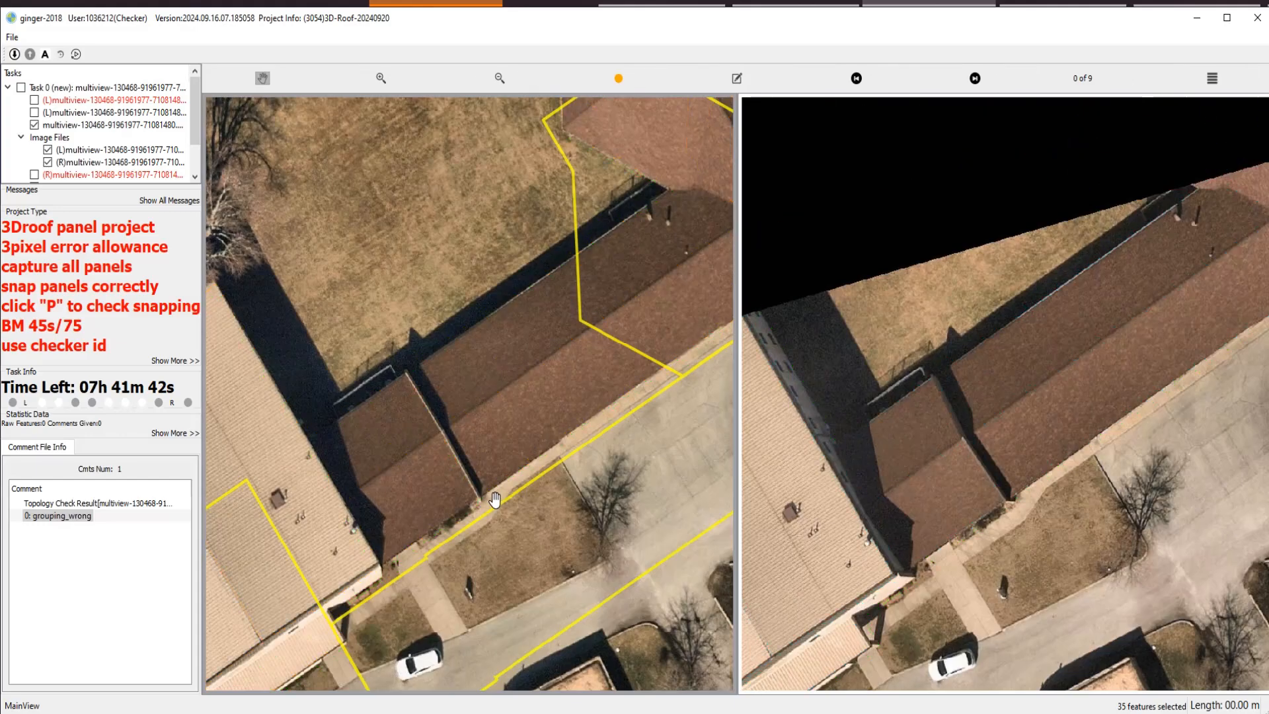
{"action": "key", "text": "h"}
{"action": "left_click_drag", "start_coordinate": [434, 527], "coordinate": [529, 536]}
{"action": "scroll", "coordinate": [528, 535], "scroll_direction": "down", "scroll_amount": 2}
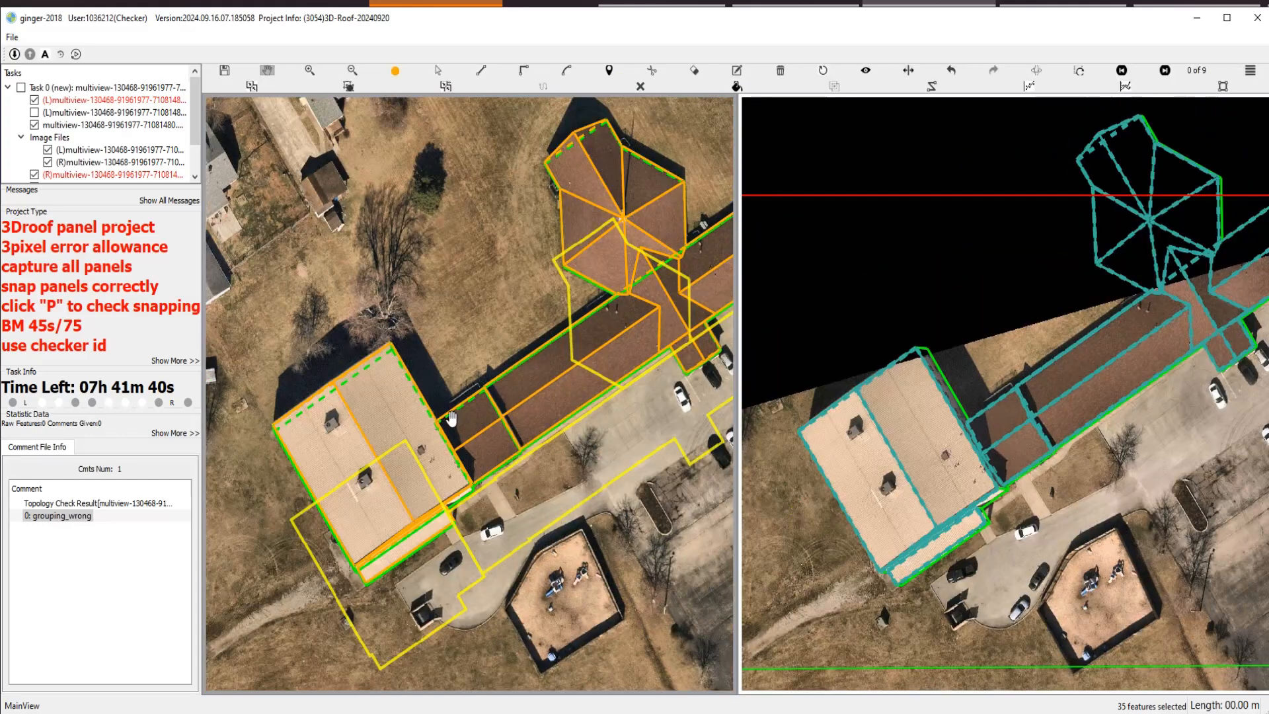
Select the features of the flat-roofed block and short connector to check their group IDs.
{"action": "scroll", "coordinate": [485, 400], "scroll_direction": "down", "scroll_amount": 3}
{"action": "key", "text": "s"}
{"action": "scroll", "coordinate": [535, 344], "scroll_direction": "up", "scroll_amount": 3}
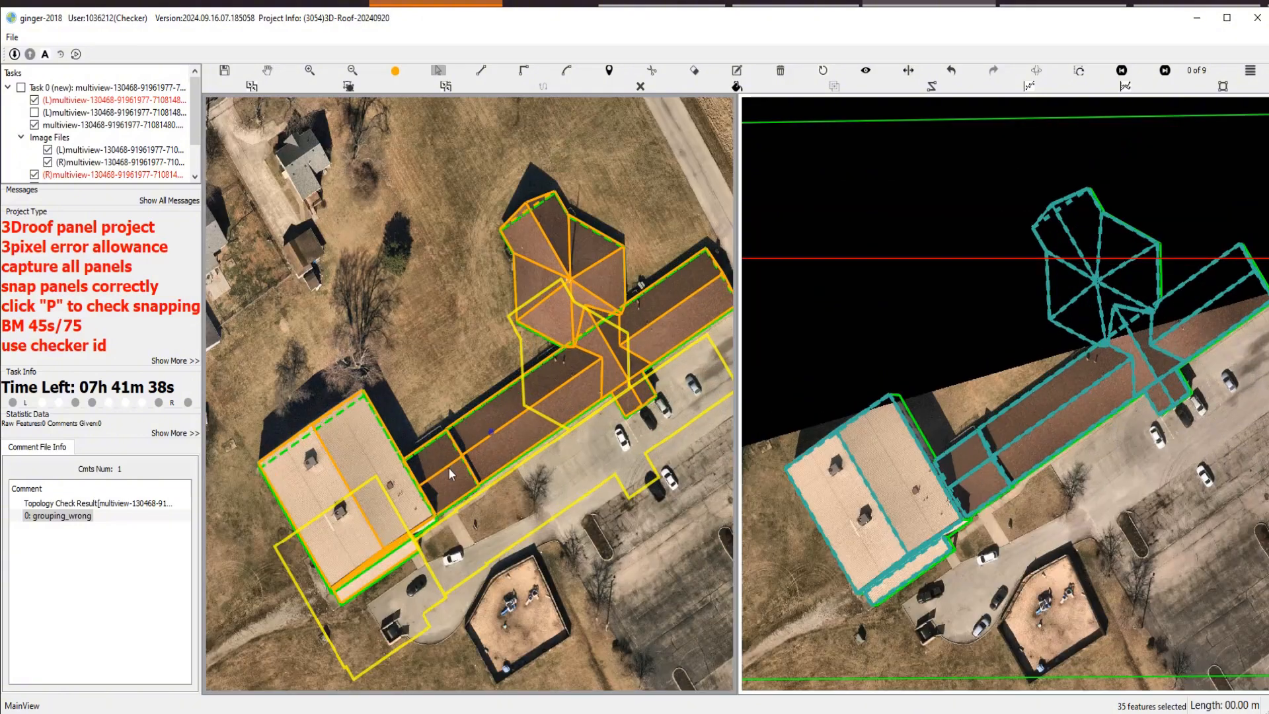
{"action": "left_click_drag", "start_coordinate": [279, 417], "coordinate": [440, 637]}
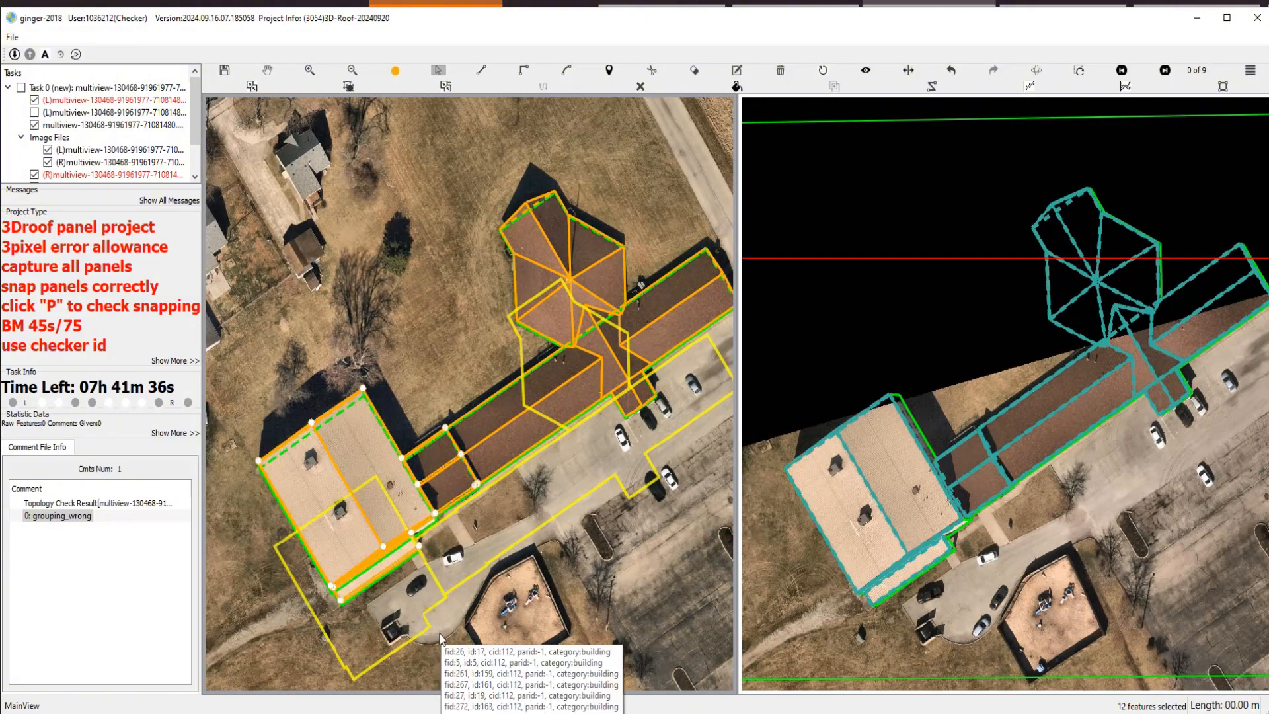
{"action": "left_click", "coordinate": [489, 544]}
{"action": "key", "text": "Escape"}
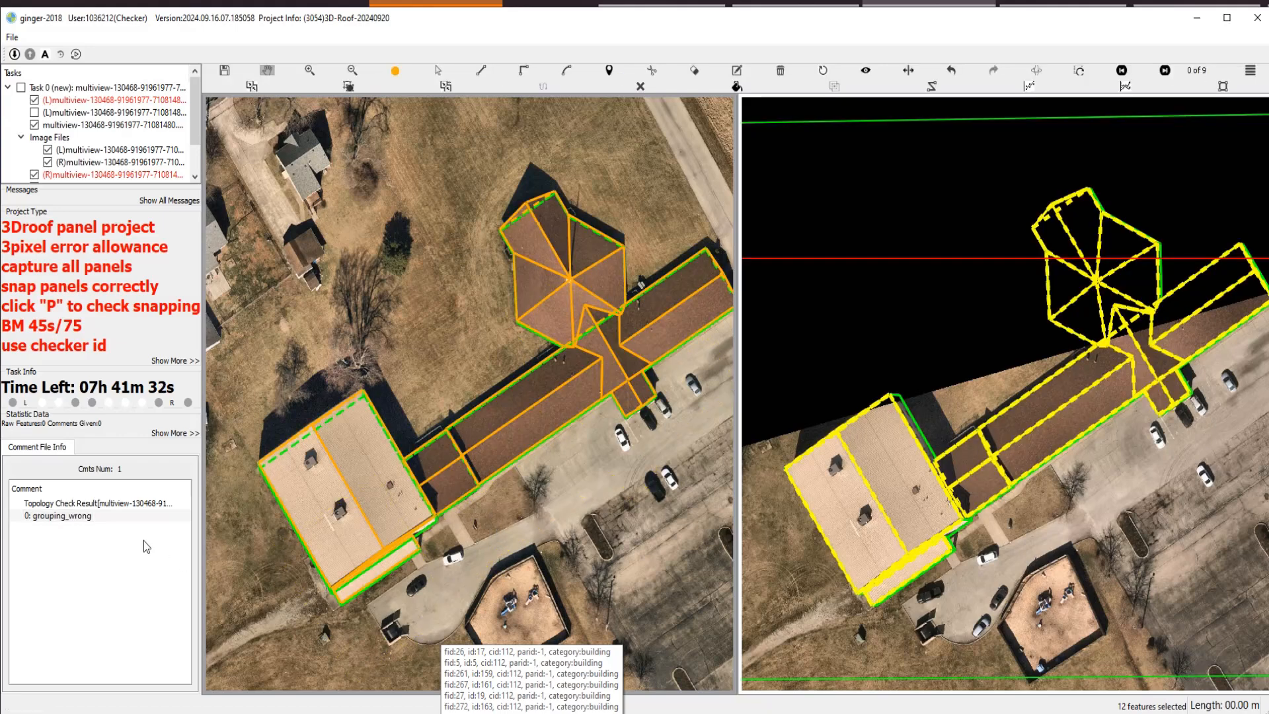
Go back to the grouping_wrong comment and inspect the connector's joint with the flat-roofed block in the 3D wireframe.
{"action": "left_click", "coordinate": [91, 517]}
{"action": "key", "text": "Escape"}
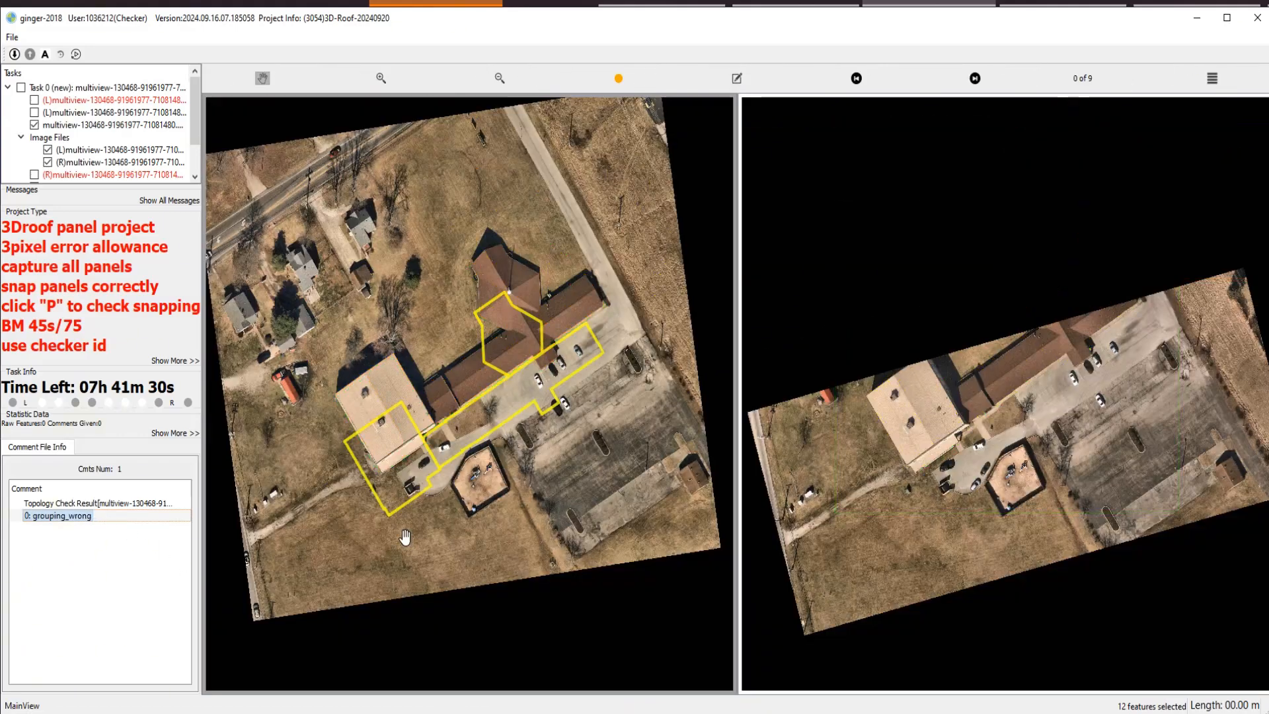
{"action": "scroll", "coordinate": [456, 404], "scroll_direction": "up", "scroll_amount": 5}
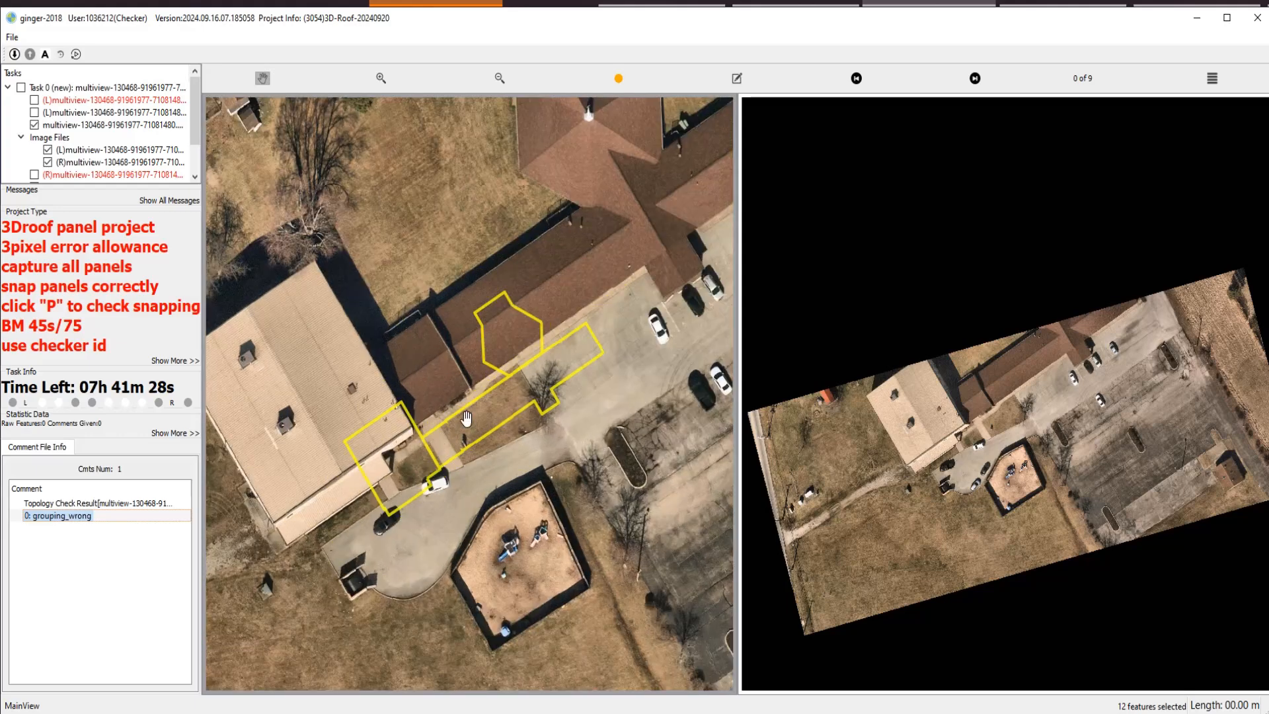
{"action": "scroll", "coordinate": [435, 438], "scroll_direction": "up", "scroll_amount": 4}
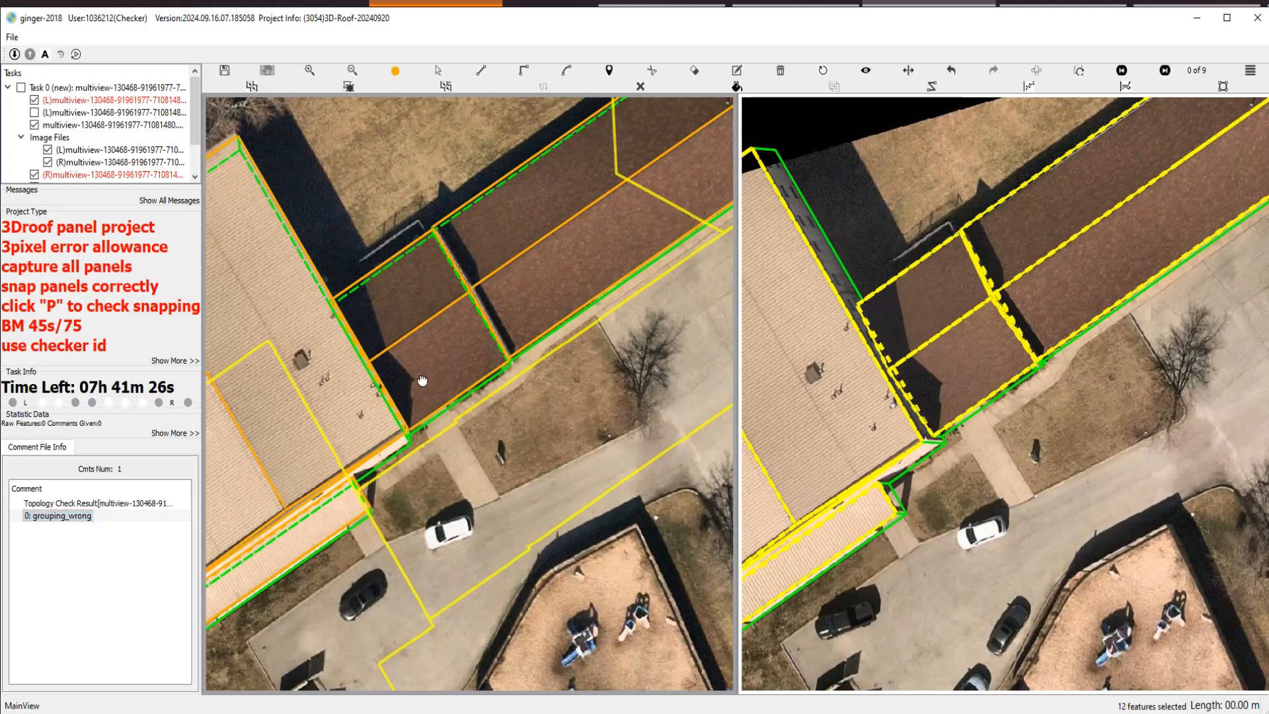
{"action": "key", "text": "Right"}
{"action": "left_click_drag", "start_coordinate": [403, 348], "coordinate": [376, 305]}
{"action": "left_click_drag", "start_coordinate": [371, 313], "coordinate": [372, 315]}
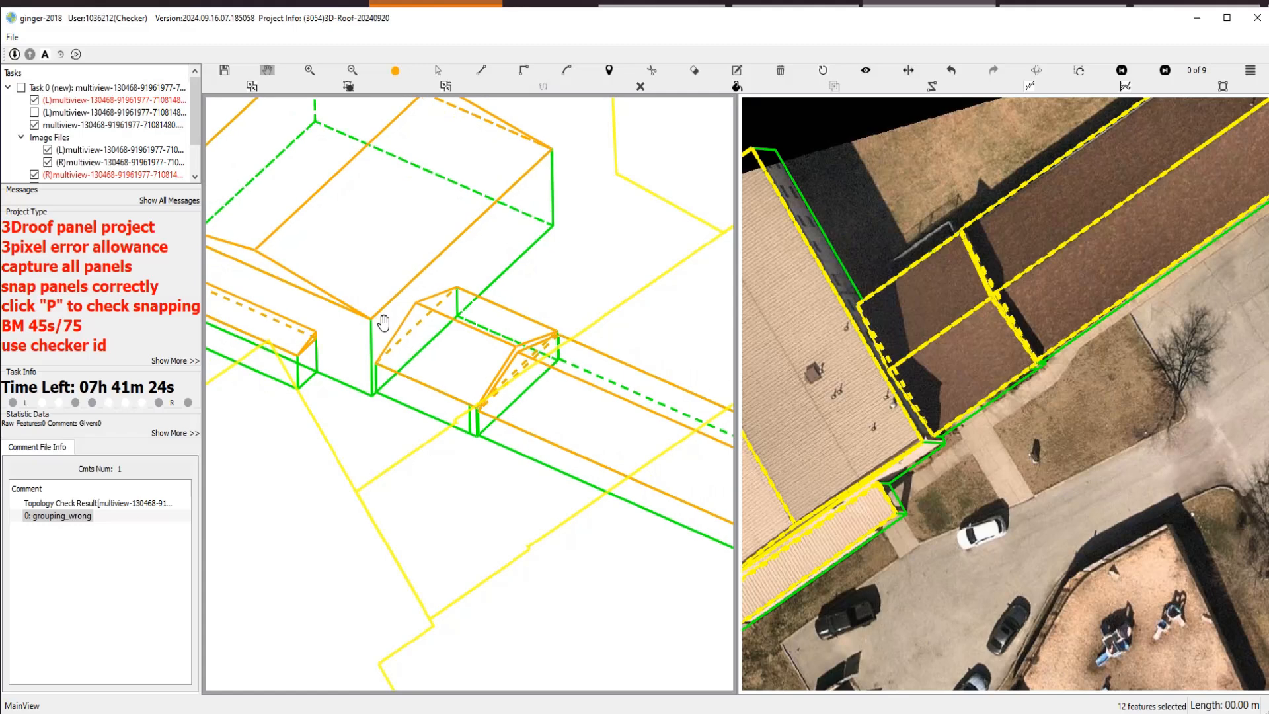
{"action": "scroll", "coordinate": [384, 323], "scroll_direction": "up", "scroll_amount": 4}
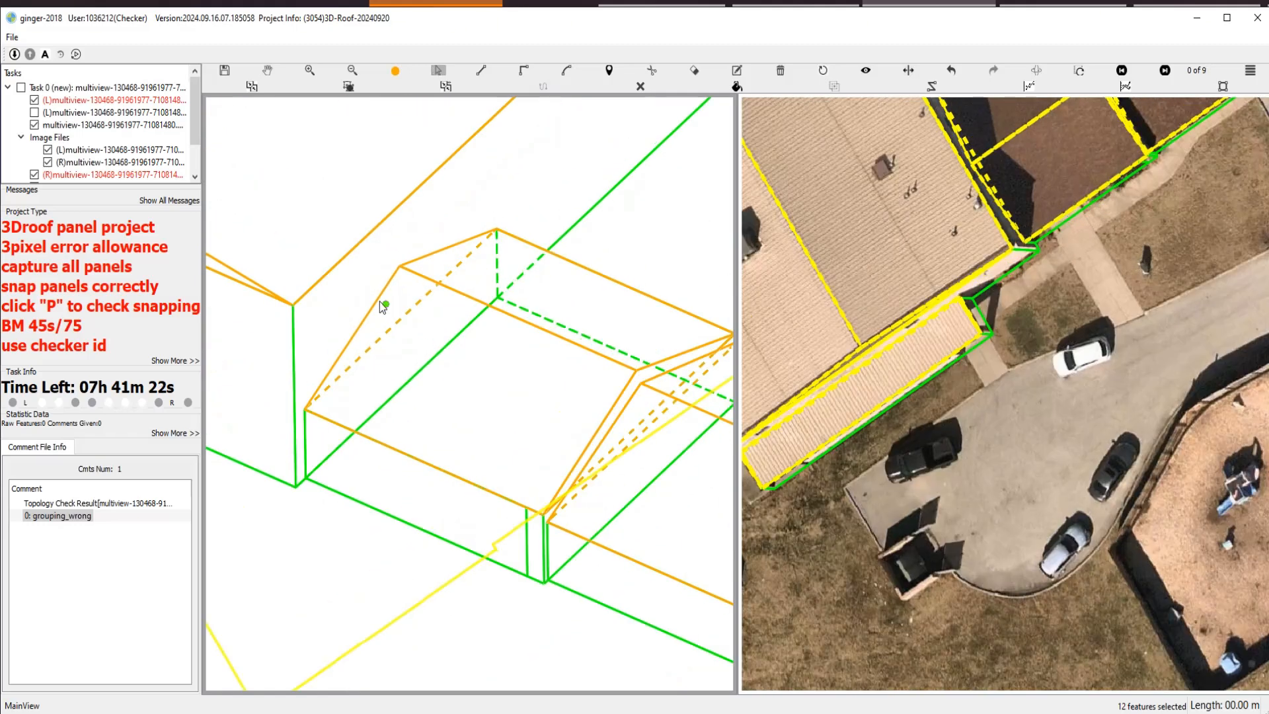
Pull the ends of both sloped connector roof panels away from the flat-roofed block to expose the geometry underneath.
{"action": "left_click", "coordinate": [380, 302]}
{"action": "left_click_drag", "start_coordinate": [379, 303], "coordinate": [423, 335]}
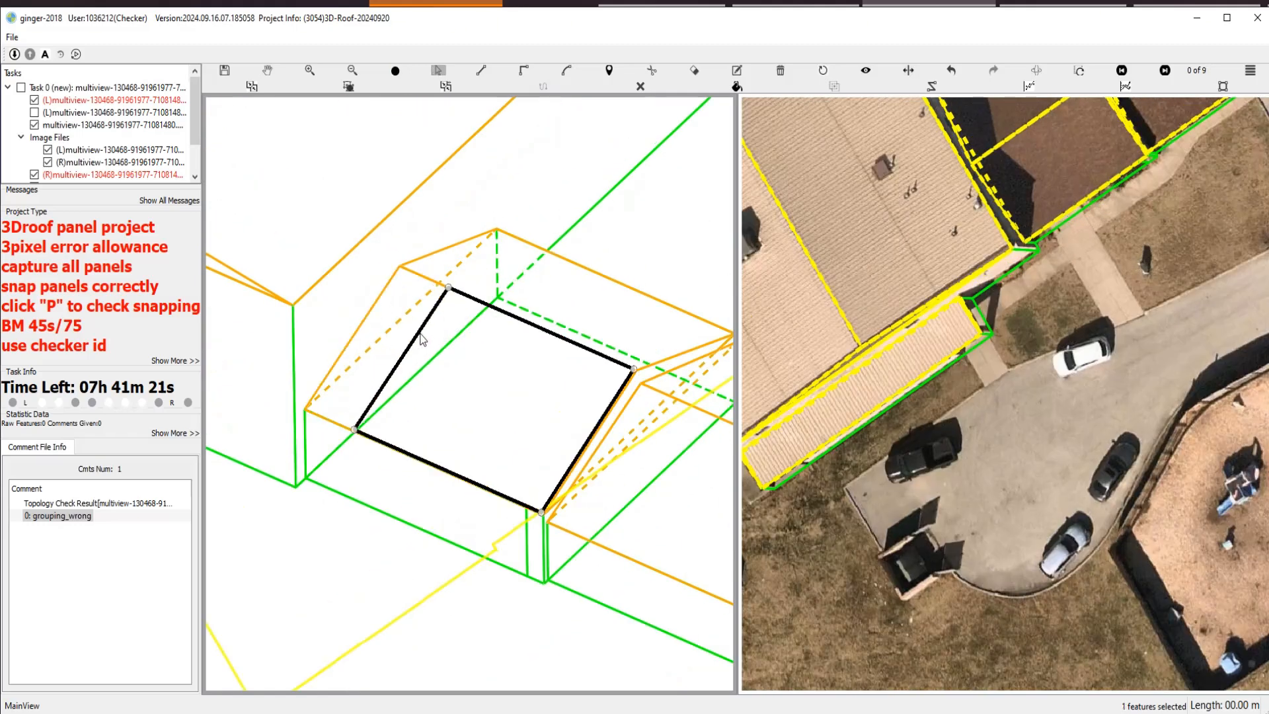
{"action": "left_click", "coordinate": [446, 266]}
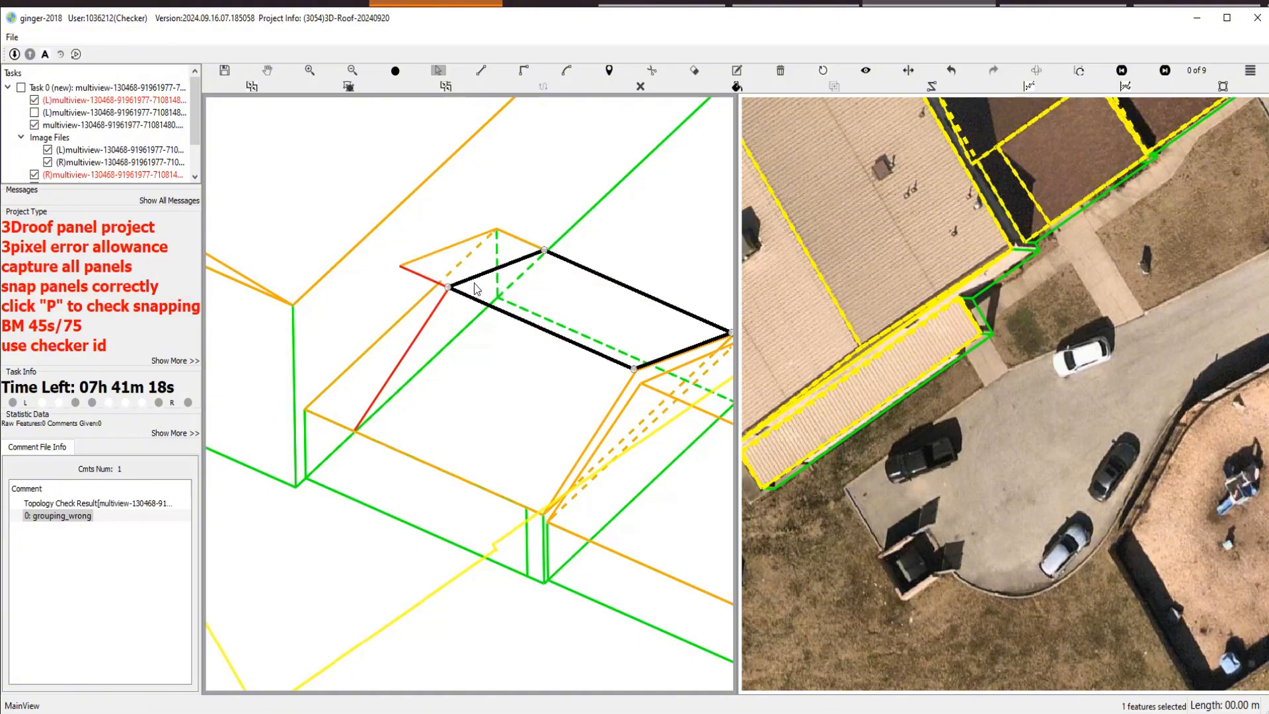
{"action": "left_click_drag", "start_coordinate": [475, 289], "coordinate": [355, 366]}
Shift the end edge of the underlying connector panel toward the flat-roofed block and delete the narrow strip panel there.
{"action": "left_click_drag", "start_coordinate": [268, 352], "coordinate": [309, 416]}
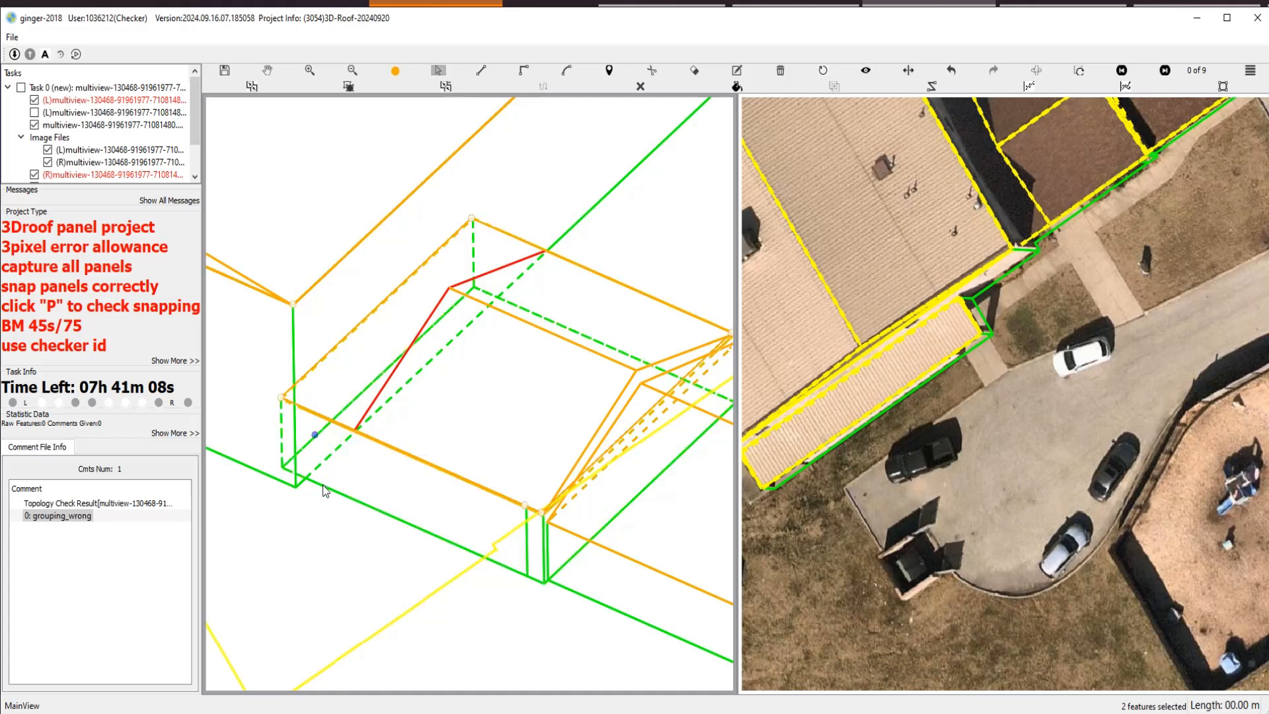
{"action": "scroll", "coordinate": [326, 362], "scroll_direction": "up", "scroll_amount": 1}
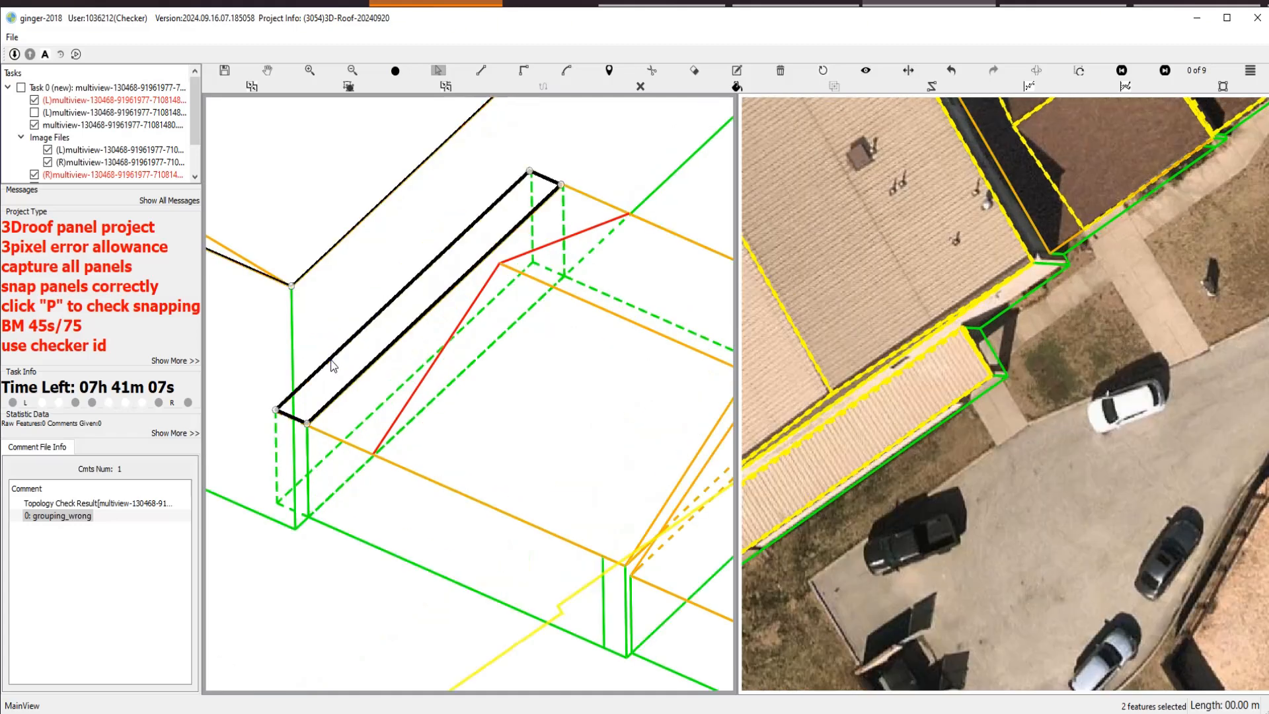
{"action": "left_click", "coordinate": [332, 360]}
{"action": "key", "text": "Delete"}
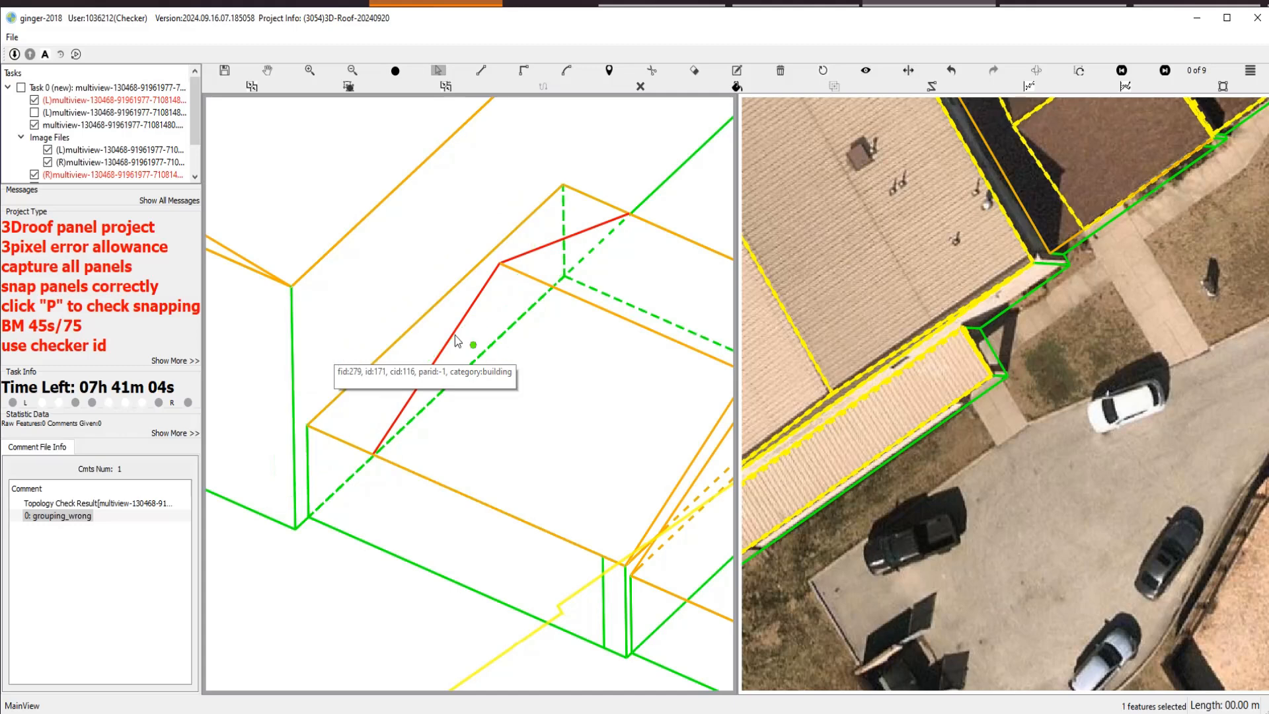
Extend both sloped connector roof panels back to the connector's end edge beside the flat-roofed block.
{"action": "left_click_drag", "start_coordinate": [453, 332], "coordinate": [433, 233]}
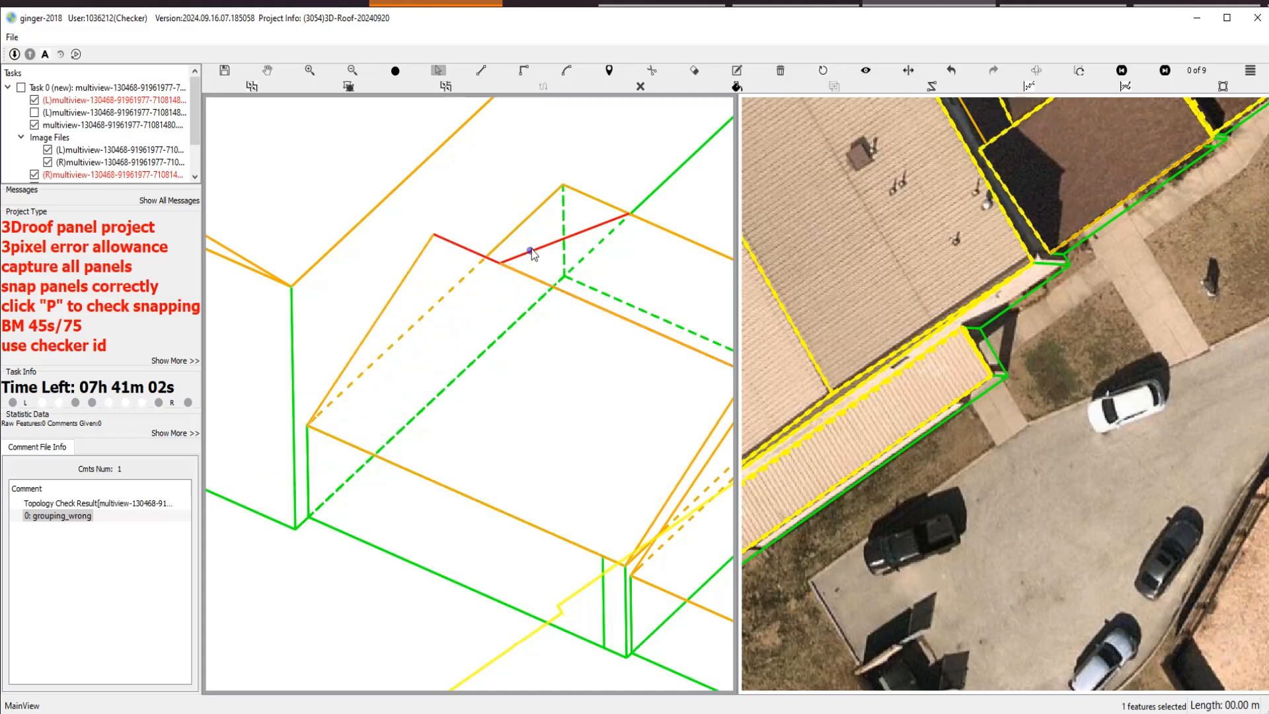
{"action": "left_click", "coordinate": [527, 251]}
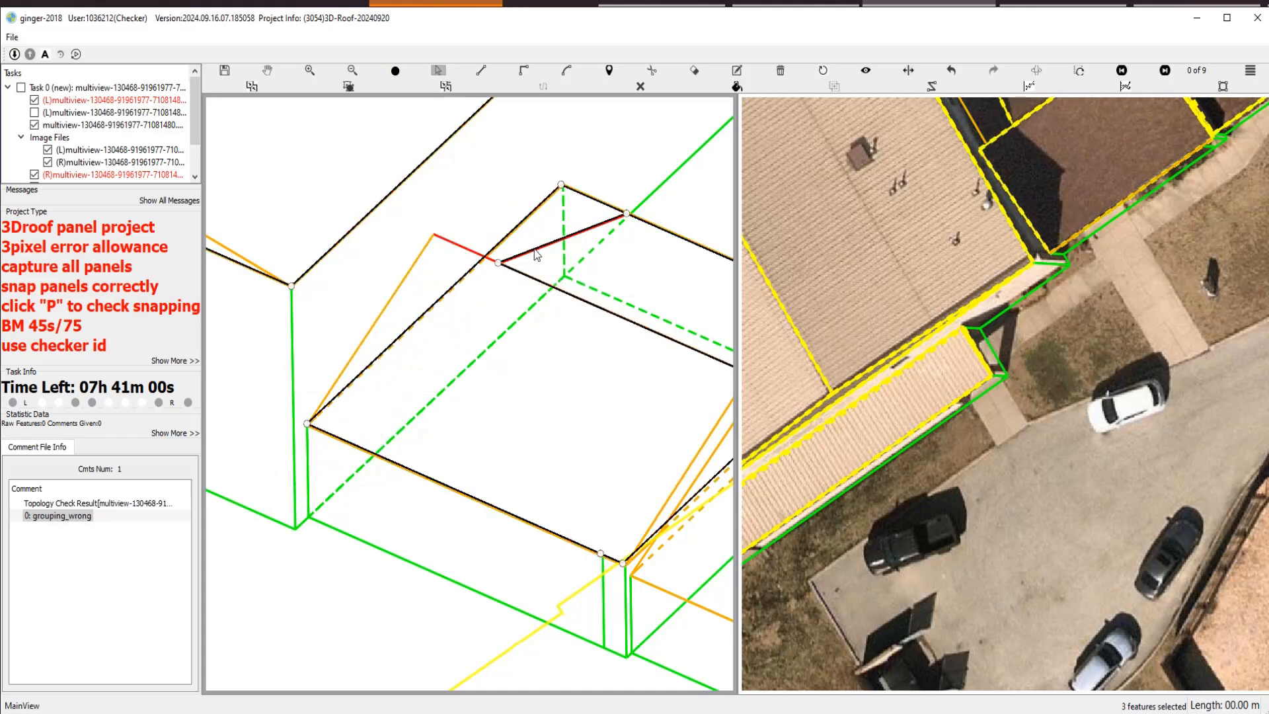
{"action": "left_click", "coordinate": [529, 251]}
{"action": "left_click_drag", "start_coordinate": [529, 252], "coordinate": [457, 220]}
{"action": "scroll", "coordinate": [473, 336], "scroll_direction": "down", "scroll_amount": 2}
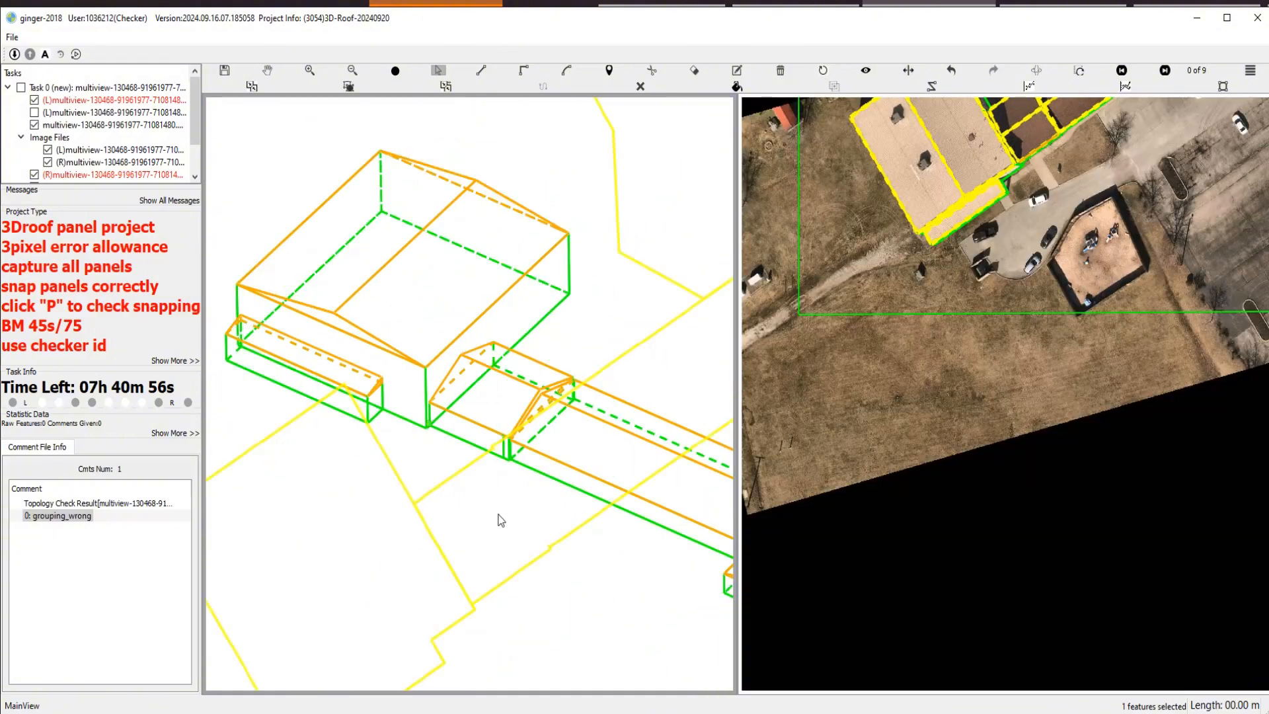
Return to the aerial image view, select the whole building's roof features and group them again.
{"action": "key", "text": "p"}
{"action": "left_click_drag", "start_coordinate": [304, 236], "coordinate": [638, 550]}
{"action": "left_click", "coordinate": [589, 493]}
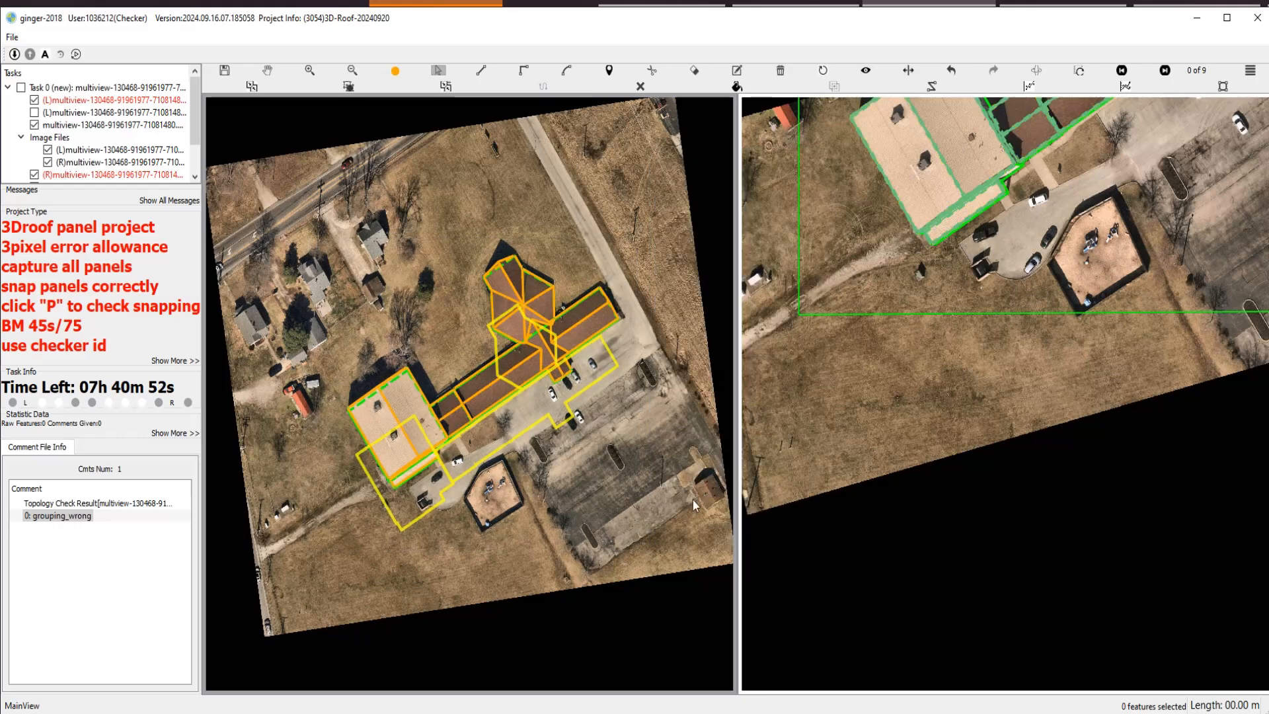
Take a screenshot of the image area covering the building and its yellow flagged outline.
{"action": "key", "text": "Print"}
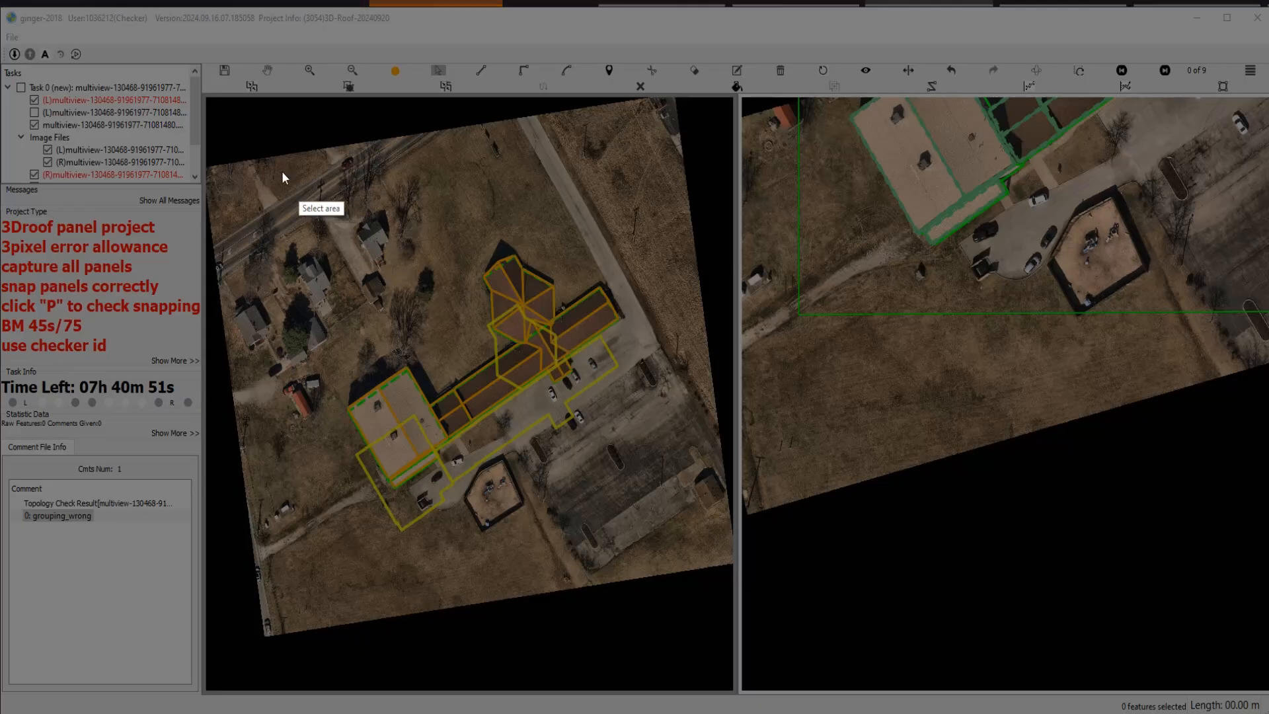
{"action": "left_click_drag", "start_coordinate": [251, 164], "coordinate": [720, 572]}
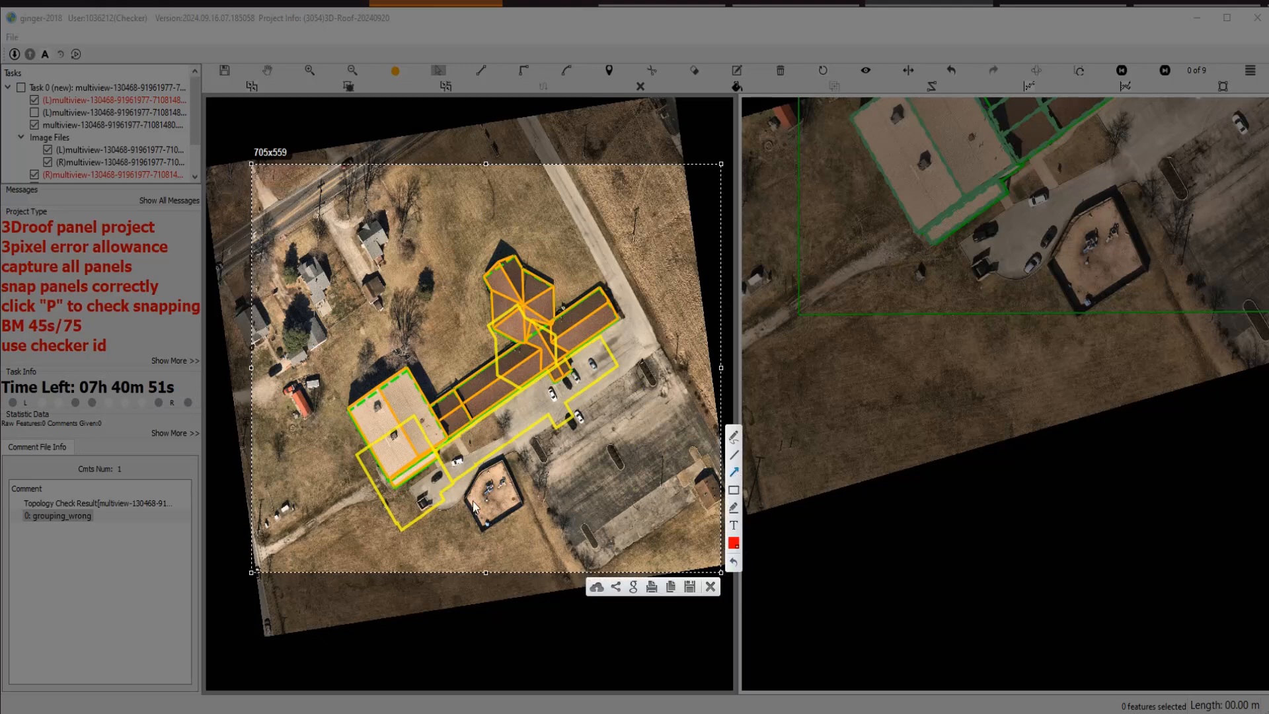
{"action": "left_click_drag", "start_coordinate": [472, 449], "coordinate": [450, 466]}
{"action": "left_click_drag", "start_coordinate": [553, 396], "coordinate": [541, 379]}
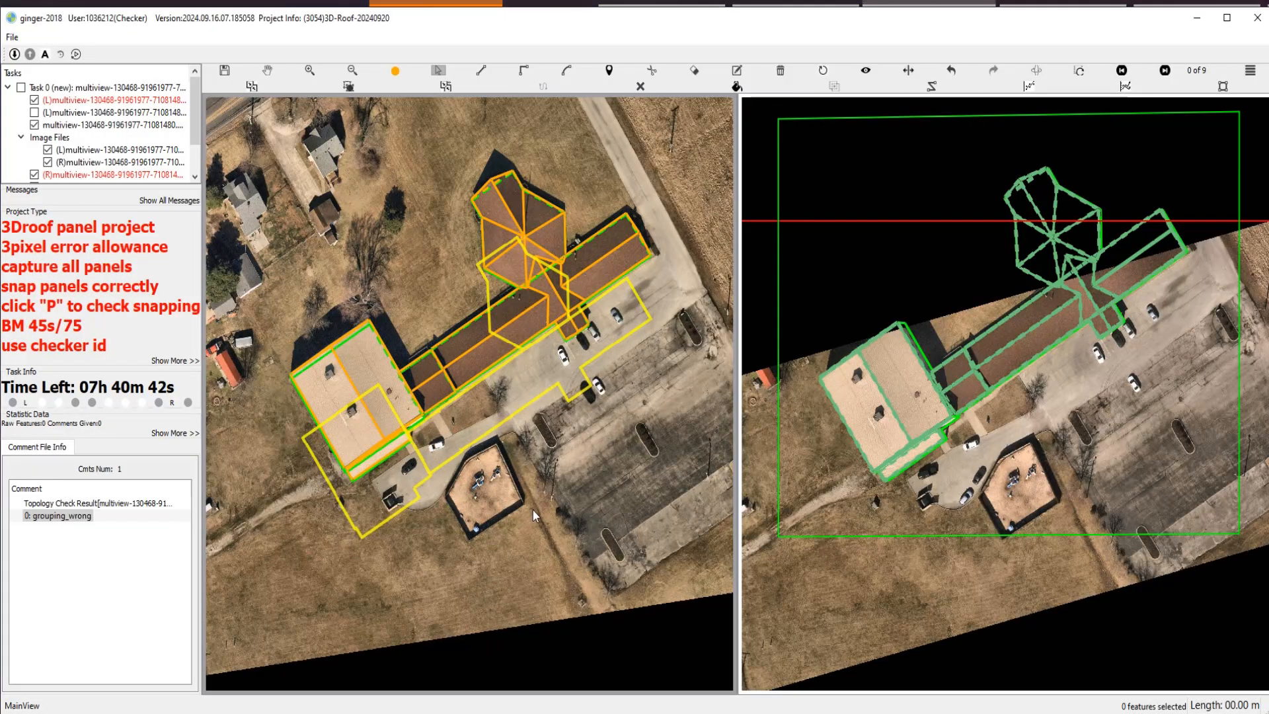
Reopen the grouping_wrong comment and examine the flagged outline around the long wing and tower.
{"action": "left_click", "coordinate": [533, 509]}
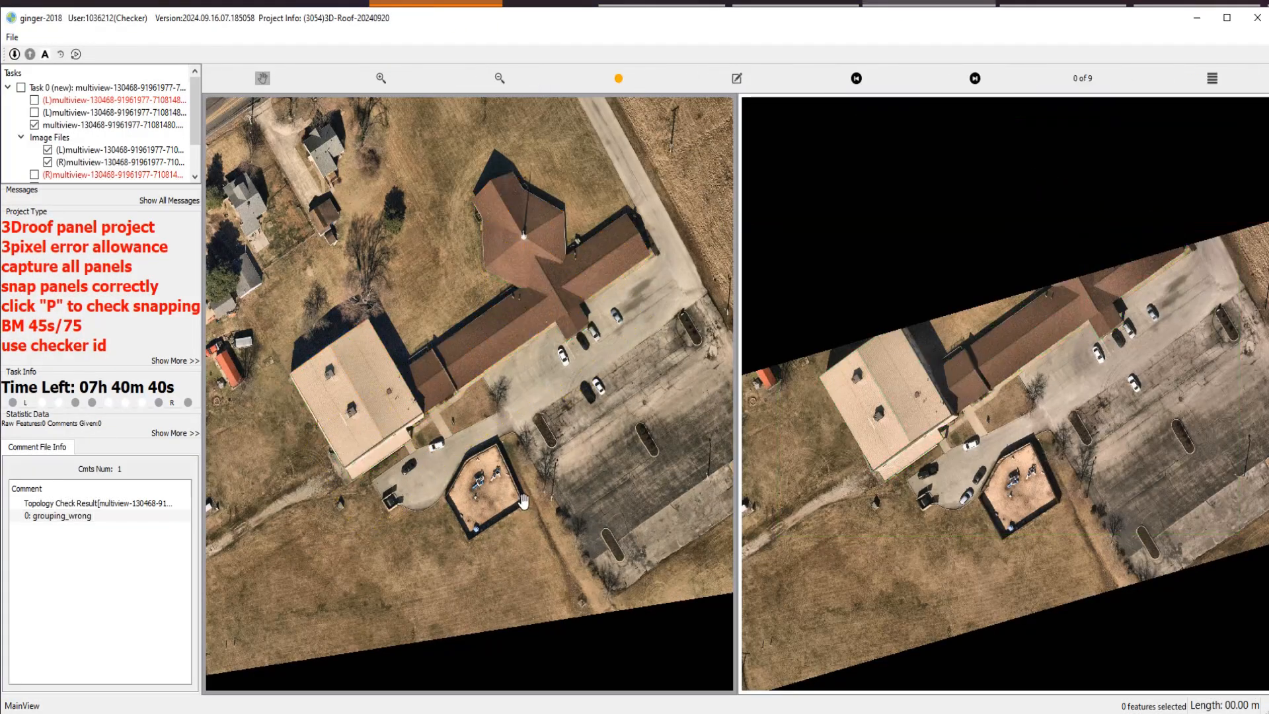
{"action": "left_click", "coordinate": [84, 516]}
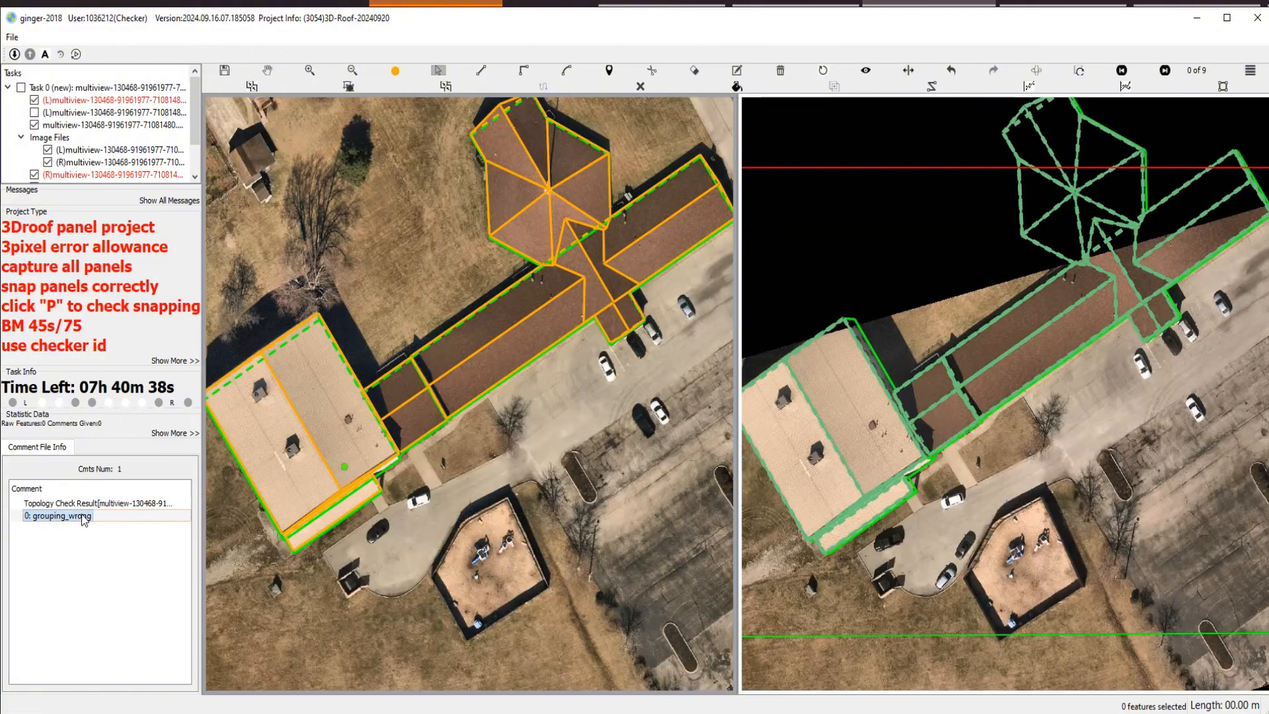
{"action": "key", "text": "p"}
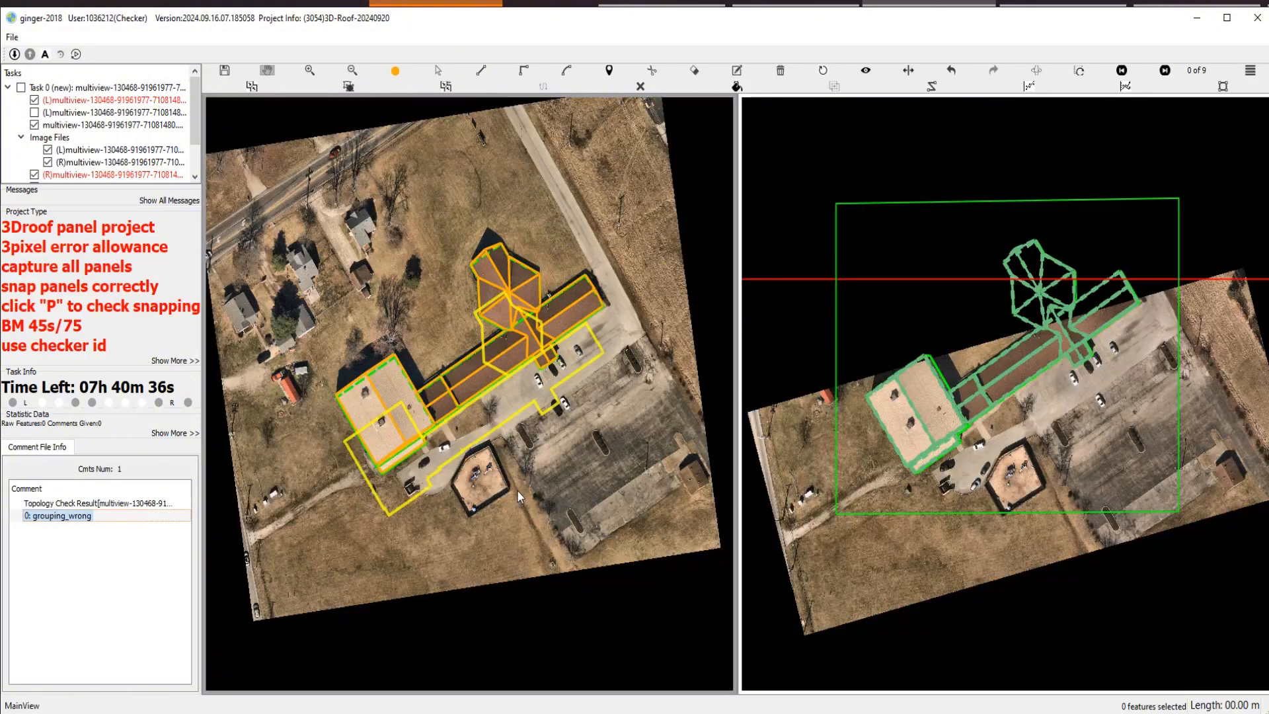
{"action": "scroll", "coordinate": [493, 358], "scroll_direction": "up", "scroll_amount": 1}
{"action": "scroll", "coordinate": [493, 358], "scroll_direction": "up", "scroll_amount": 1}
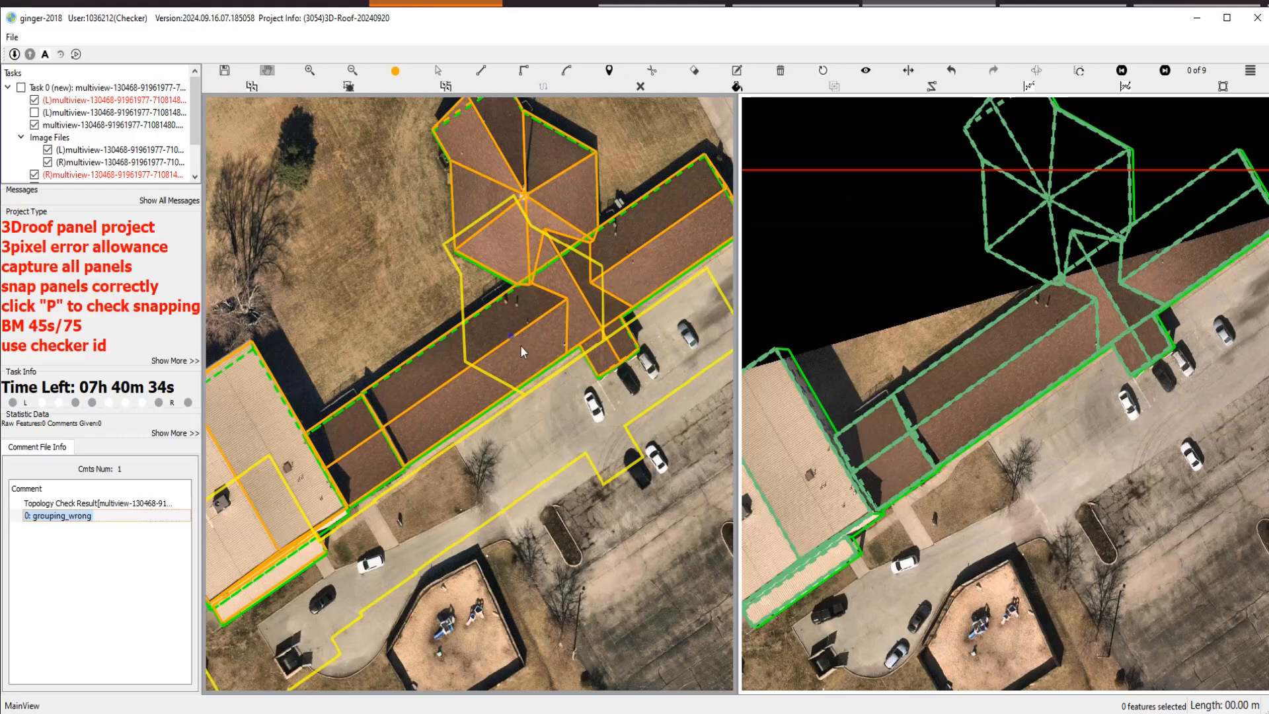
Inspect the octagonal tower in the 3D view and delete its separate base outline polygon.
{"action": "key", "text": "p"}
{"action": "scroll", "coordinate": [557, 319], "scroll_direction": "up", "scroll_amount": 1}
{"action": "scroll", "coordinate": [548, 343], "scroll_direction": "up", "scroll_amount": 4}
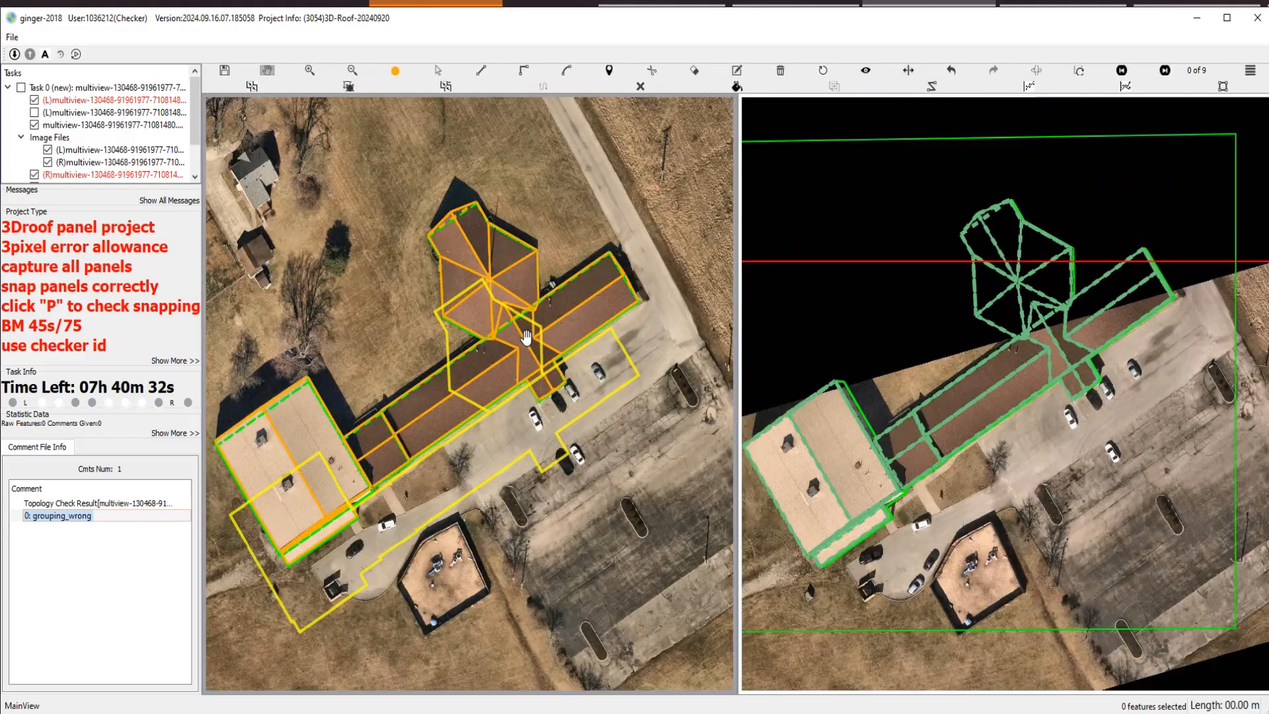
{"action": "scroll", "coordinate": [502, 344], "scroll_direction": "up", "scroll_amount": 5}
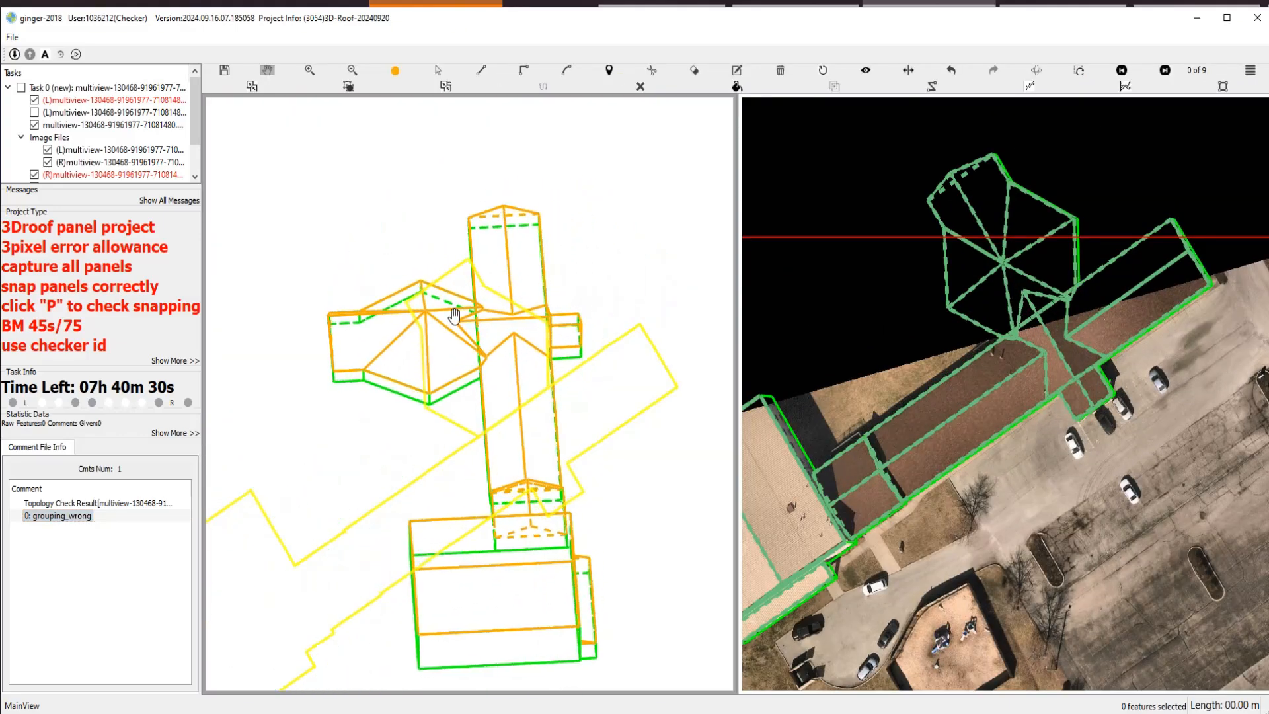
{"action": "key", "text": "s"}
{"action": "left_click", "coordinate": [510, 342]}
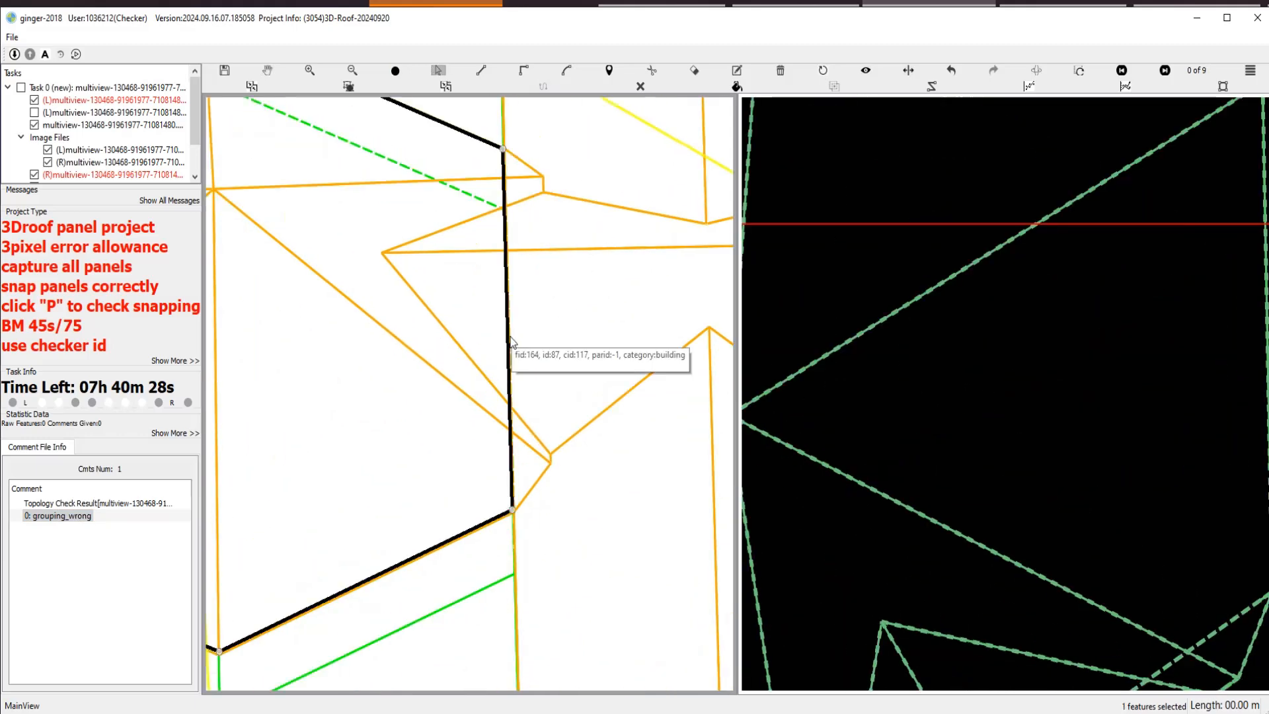
{"action": "scroll", "coordinate": [533, 408], "scroll_direction": "down", "scroll_amount": 2}
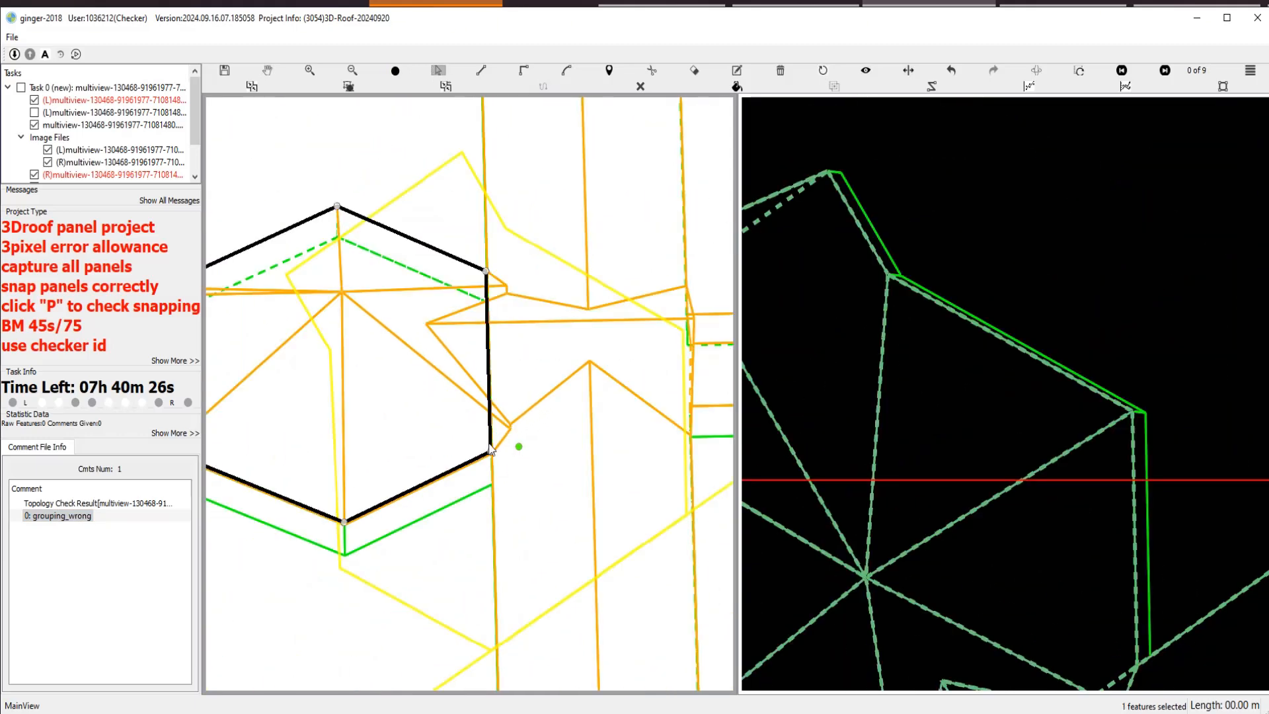
{"action": "key", "text": "h"}
{"action": "left_click_drag", "start_coordinate": [395, 416], "coordinate": [470, 418]}
{"action": "key", "text": "s"}
{"action": "left_click", "coordinate": [525, 494]}
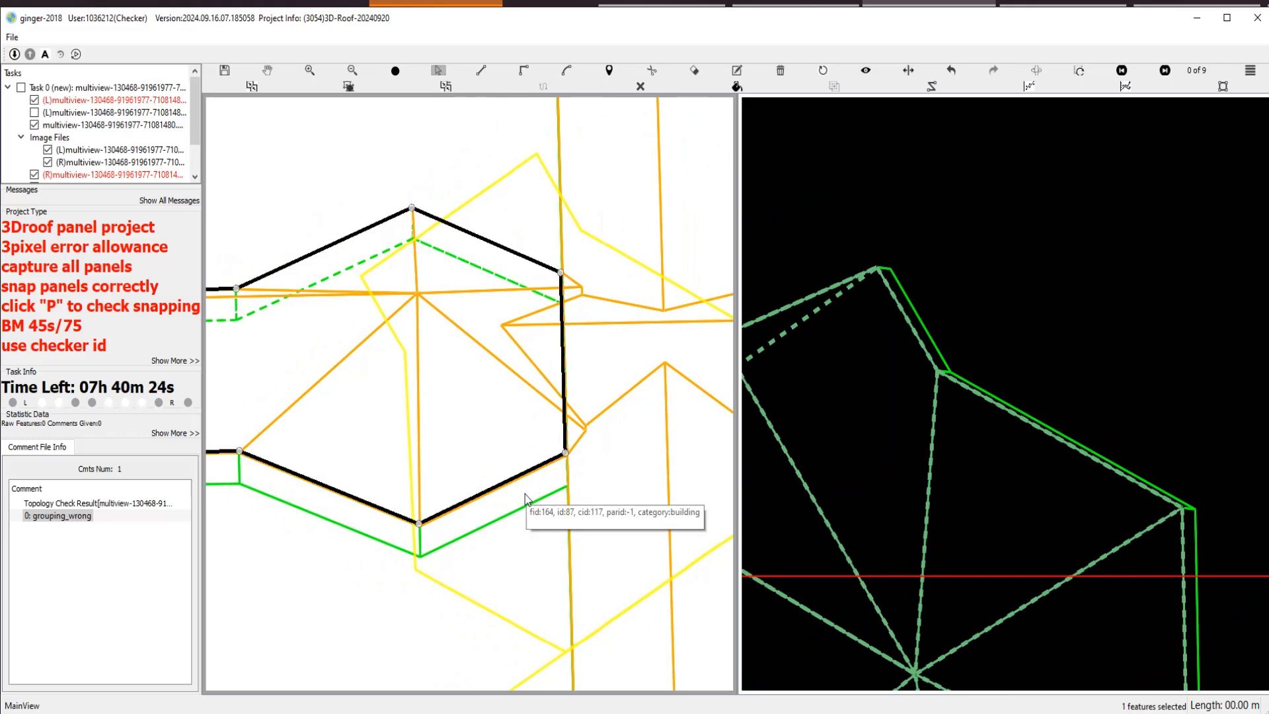
{"action": "key", "text": "Escape"}
{"action": "scroll", "coordinate": [549, 503], "scroll_direction": "up", "scroll_amount": 1}
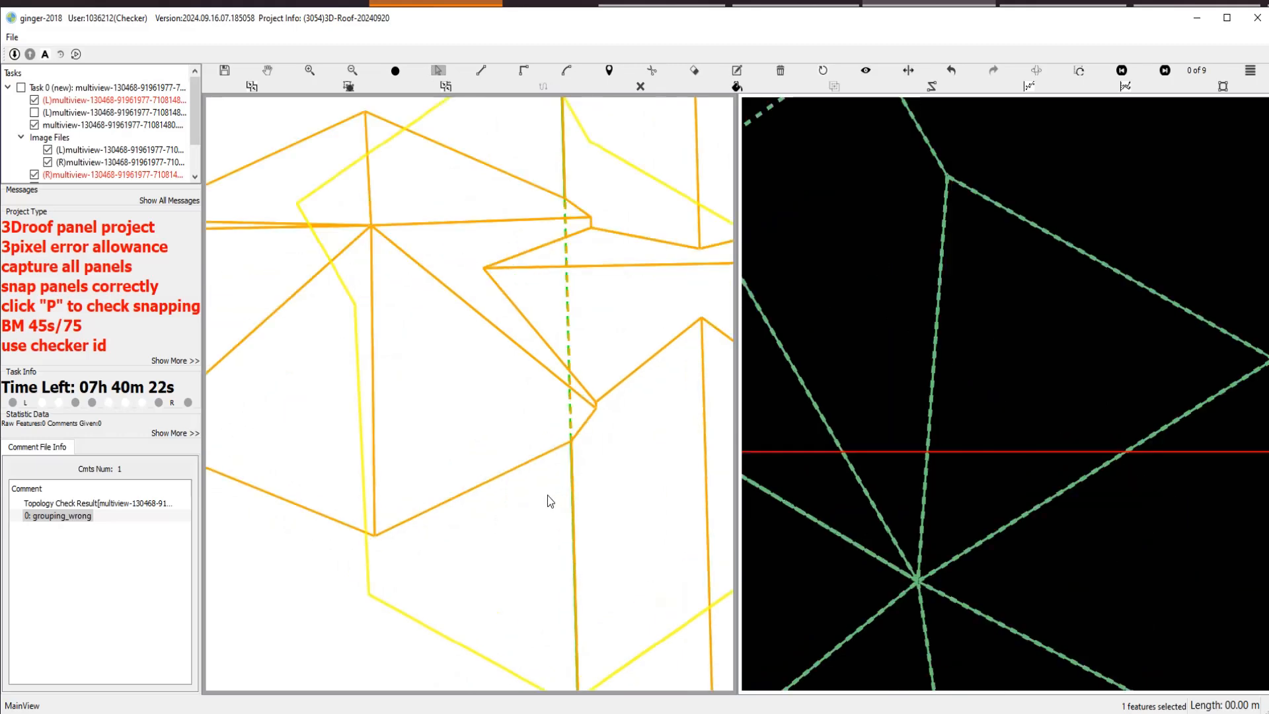
Insert vertices in the long wing's building outline where the octagonal tower's corners meet it.
{"action": "scroll", "coordinate": [545, 476], "scroll_direction": "down", "scroll_amount": 2}
{"action": "scroll", "coordinate": [541, 457], "scroll_direction": "up", "scroll_amount": 1}
{"action": "key", "text": "h"}
{"action": "left_click_drag", "start_coordinate": [549, 444], "coordinate": [498, 431]}
{"action": "scroll", "coordinate": [497, 431], "scroll_direction": "up", "scroll_amount": 3}
{"action": "key", "text": "s"}
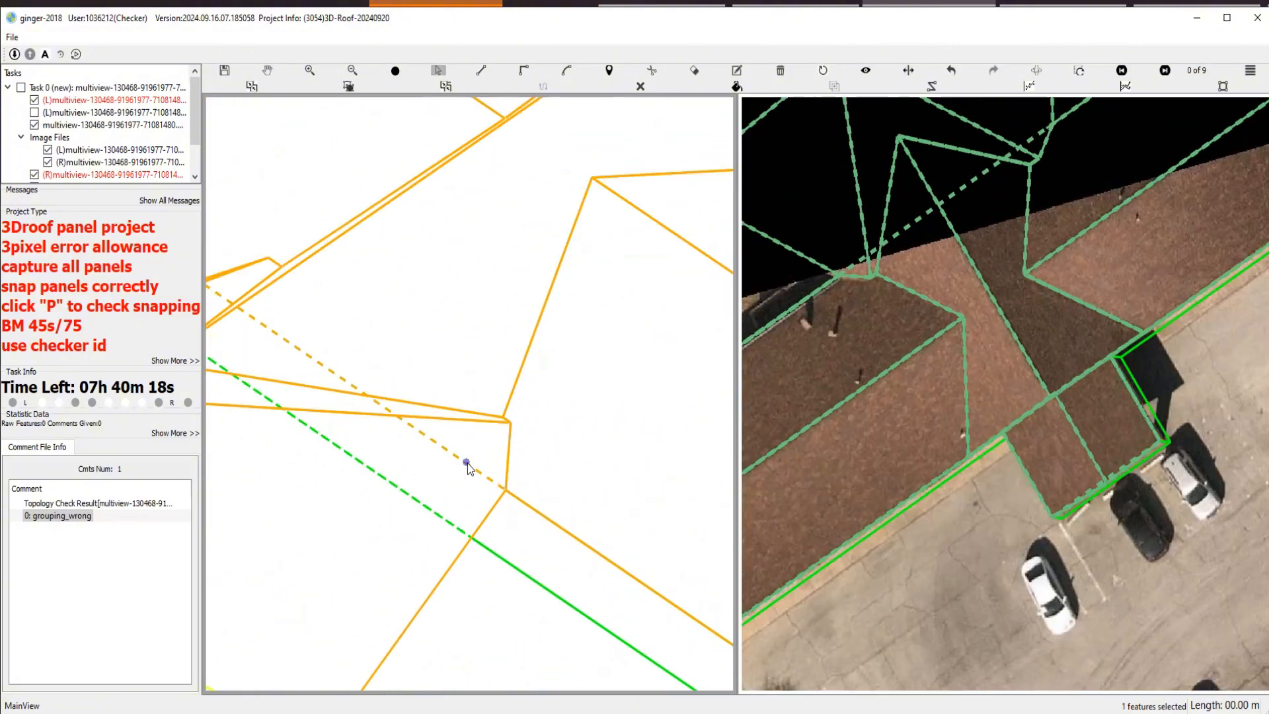
{"action": "scroll", "coordinate": [495, 504], "scroll_direction": "down", "scroll_amount": 2}
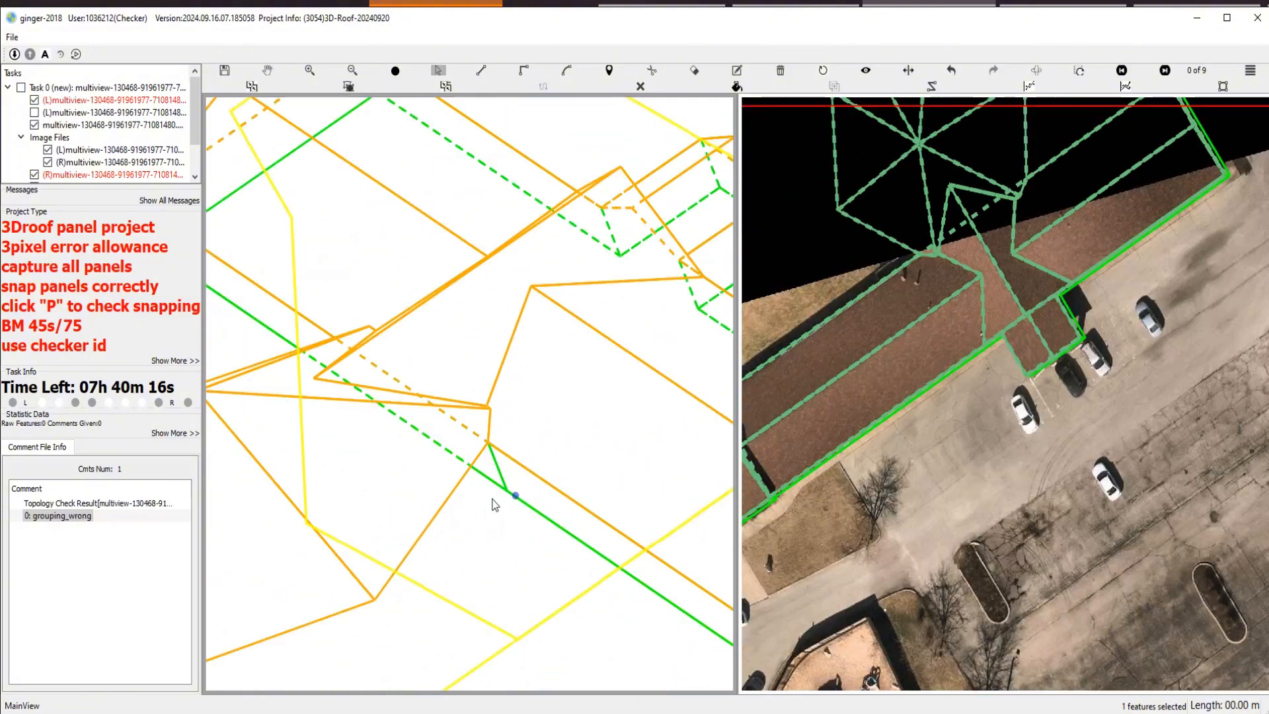
{"action": "scroll", "coordinate": [494, 504], "scroll_direction": "up", "scroll_amount": 2}
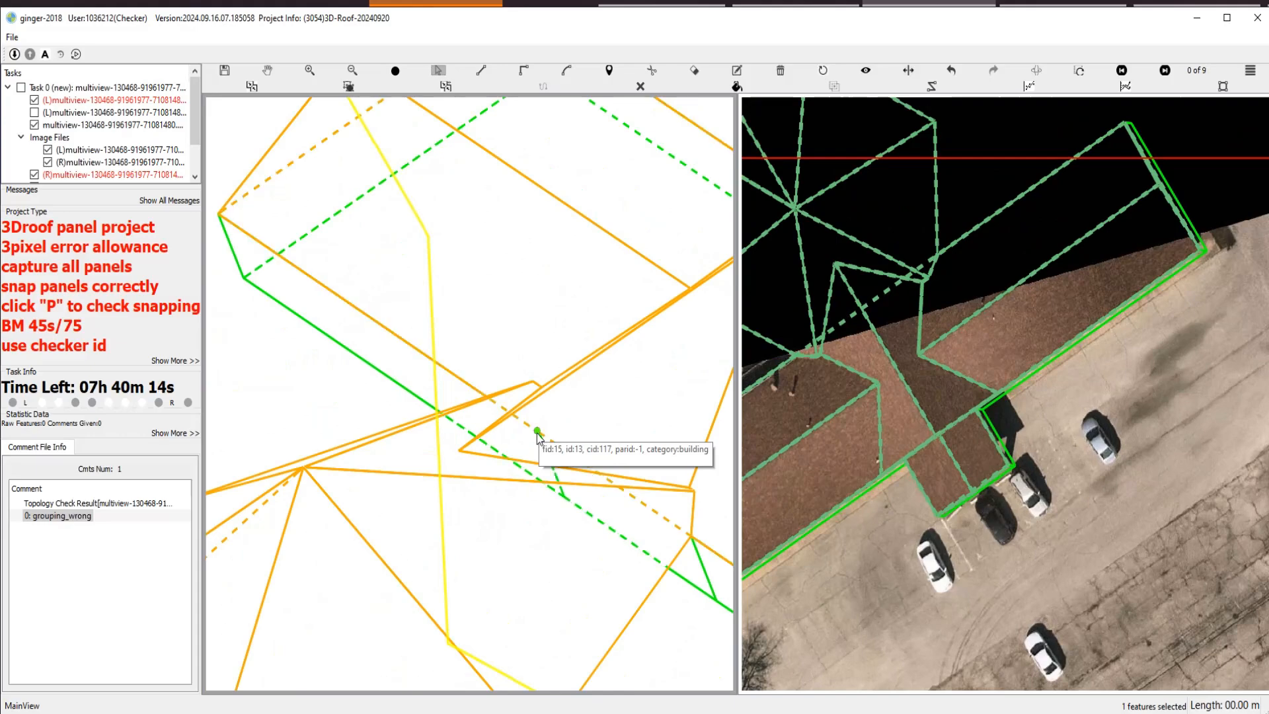
Stretch the wing's building outline outward to the first tower eave corners on both sides of the junction.
{"action": "scroll", "coordinate": [542, 451], "scroll_direction": "down", "scroll_amount": 5}
{"action": "left_click_drag", "start_coordinate": [544, 442], "coordinate": [515, 392]}
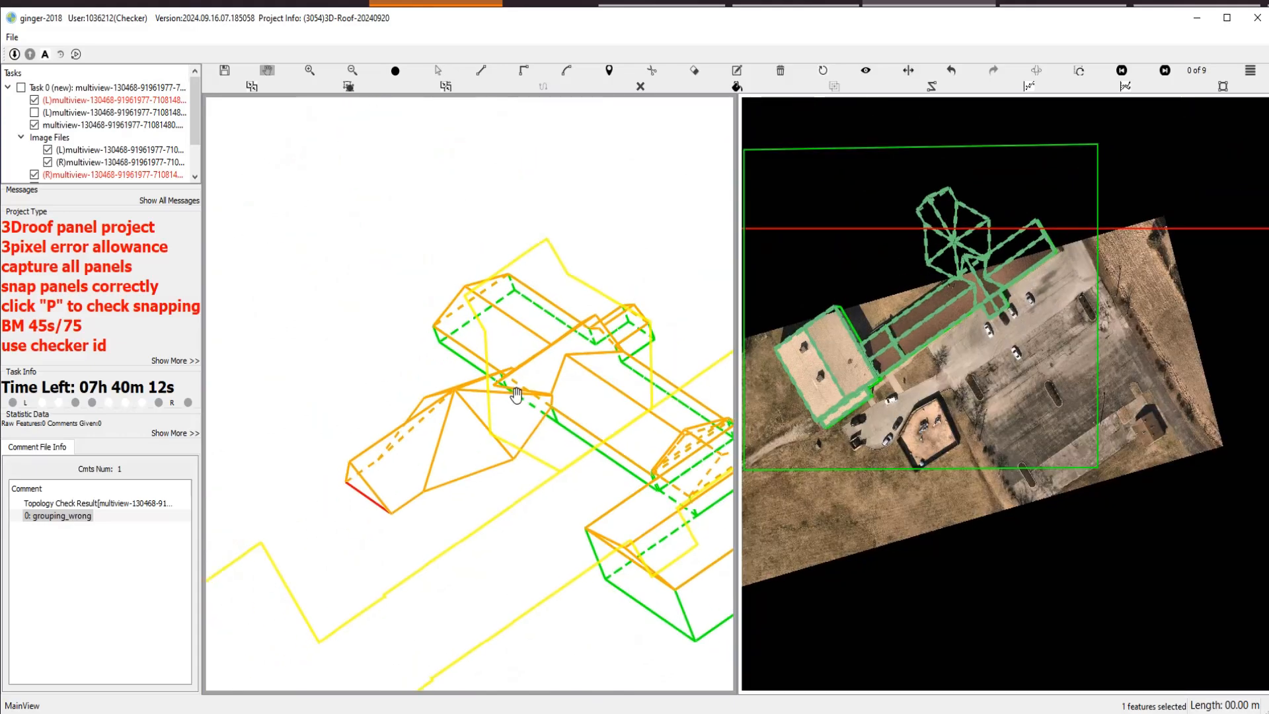
{"action": "scroll", "coordinate": [517, 396], "scroll_direction": "up", "scroll_amount": 3}
{"action": "mouse_move", "coordinate": [524, 442]}
{"action": "left_mouse_down"}
{"action": "mouse_move", "coordinate": [514, 456]}
{"action": "mouse_move", "coordinate": [507, 438]}
{"action": "left_mouse_up"}
{"action": "scroll", "coordinate": [593, 386], "scroll_direction": "up", "scroll_amount": 2}
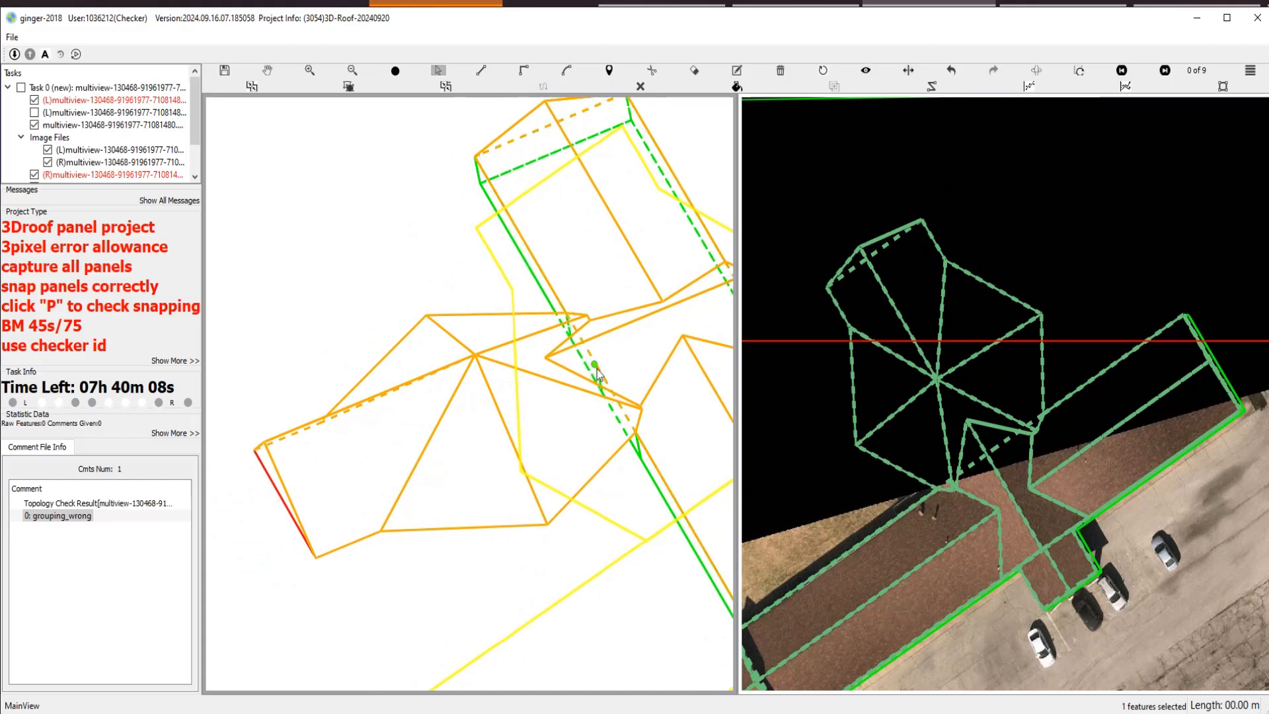
{"action": "left_click_drag", "start_coordinate": [597, 368], "coordinate": [553, 532]}
{"action": "left_click", "coordinate": [562, 454]}
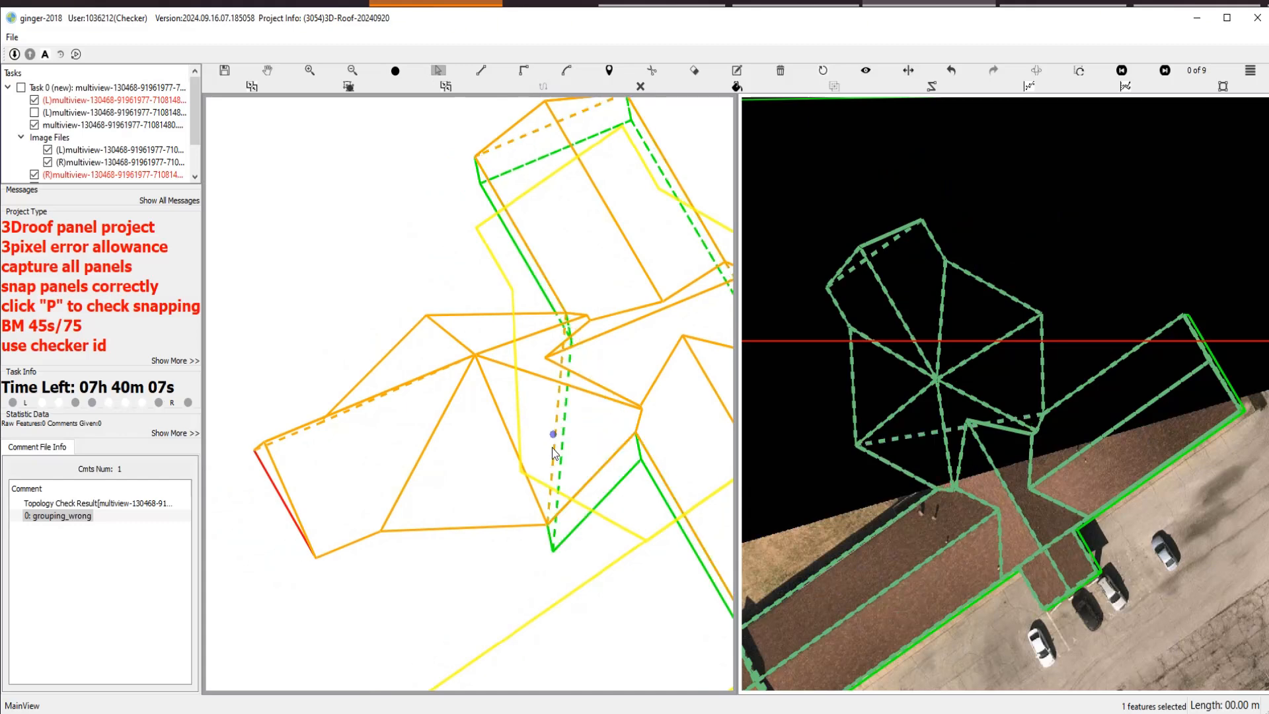
{"action": "left_click_drag", "start_coordinate": [553, 431], "coordinate": [427, 315]}
{"action": "left_click", "coordinate": [474, 399]}
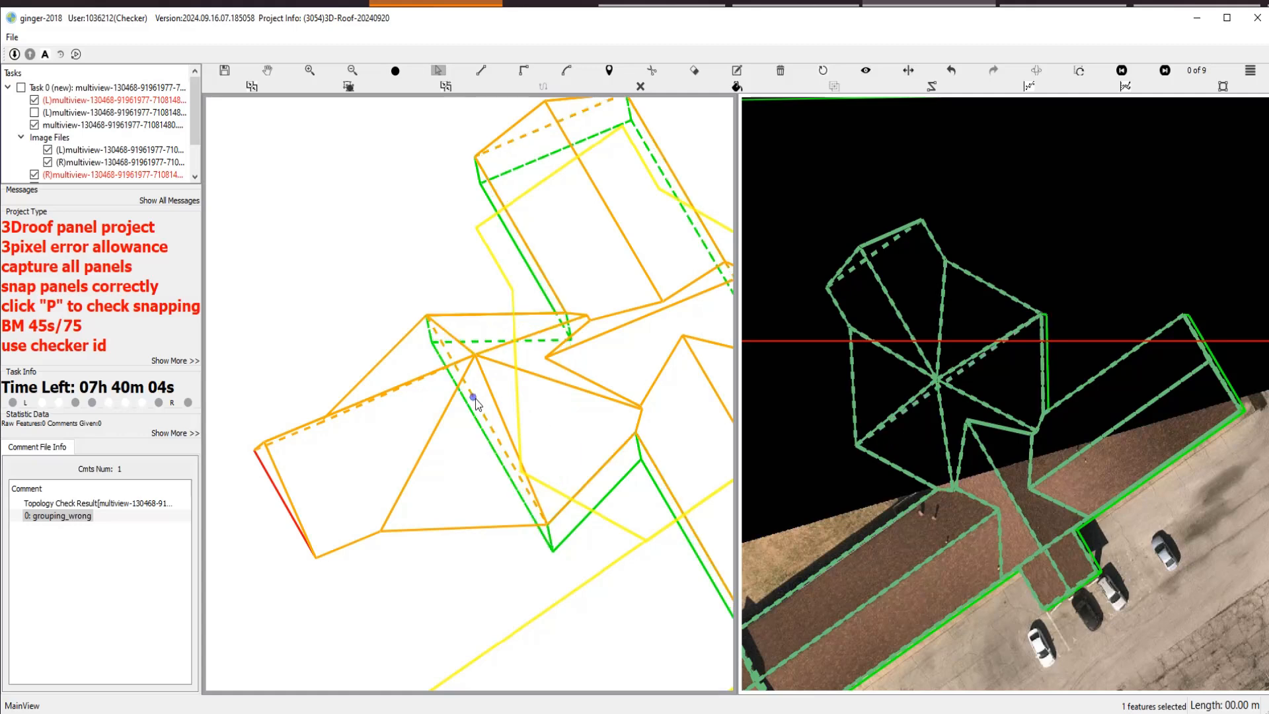
Extend the building outline around the tower's remaining corners and far end so it follows the tower's eaves.
{"action": "left_click_drag", "start_coordinate": [478, 405], "coordinate": [378, 534]}
{"action": "left_click", "coordinate": [403, 456]}
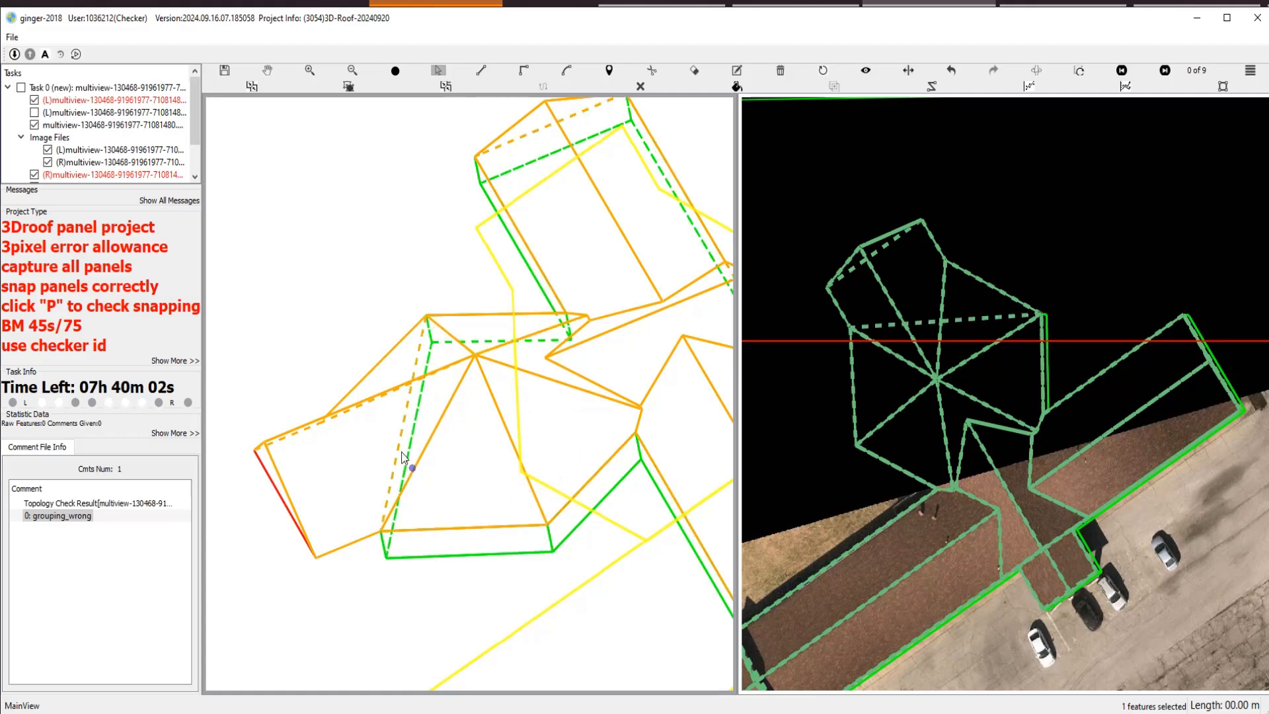
{"action": "left_click_drag", "start_coordinate": [398, 446], "coordinate": [321, 423]}
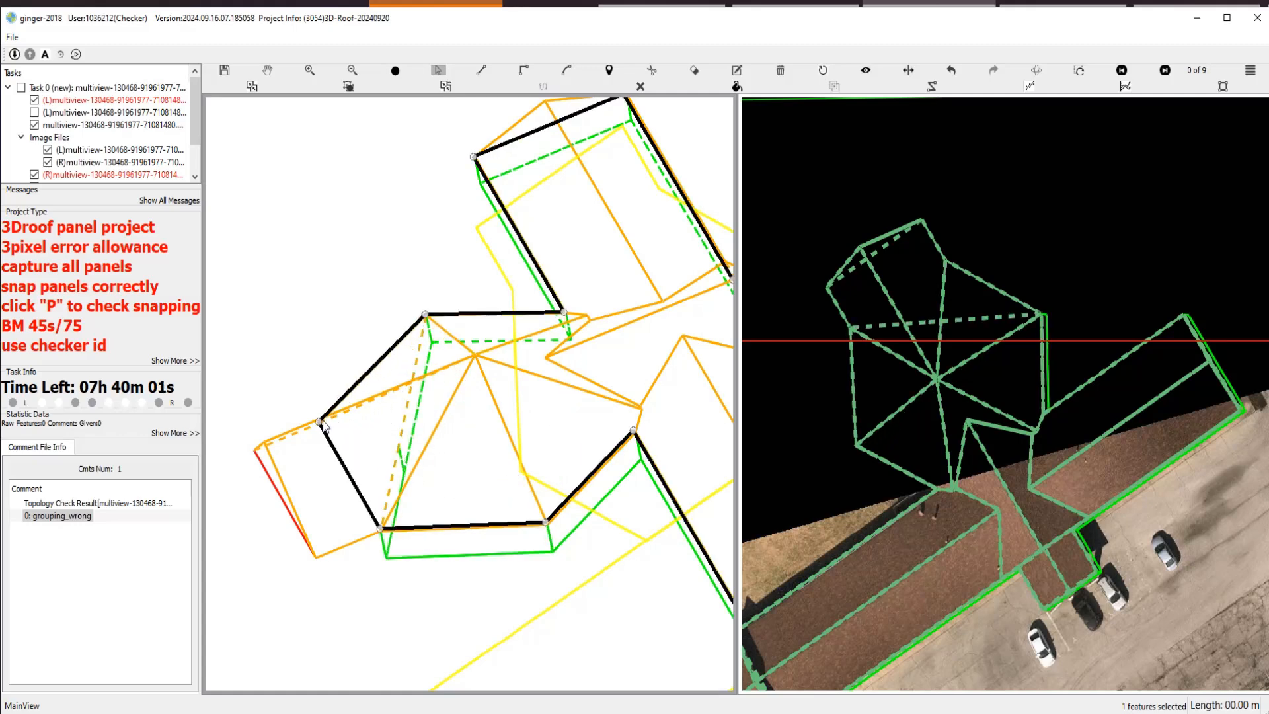
{"action": "left_click", "coordinate": [330, 446]}
{"action": "left_click_drag", "start_coordinate": [352, 487], "coordinate": [316, 557]}
{"action": "left_click", "coordinate": [297, 477]}
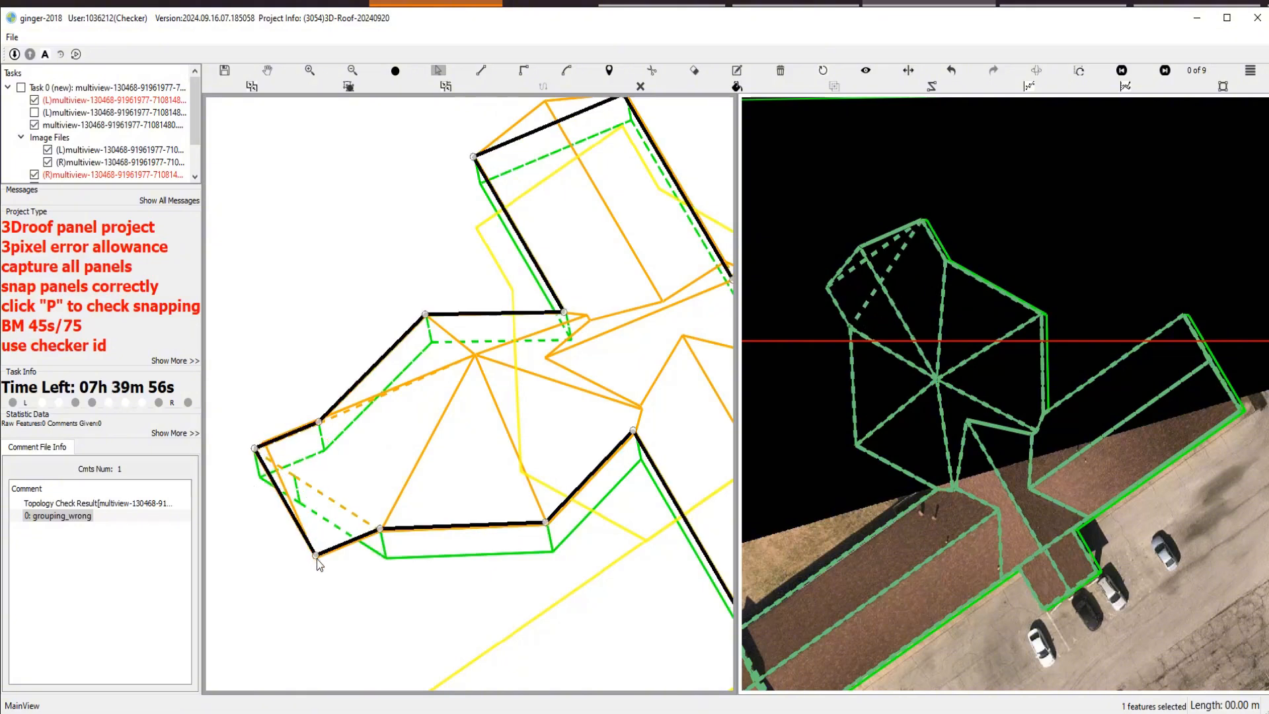
{"action": "left_click", "coordinate": [403, 540]}
Return to the aerial image, select all features of the building and regroup them.
{"action": "scroll", "coordinate": [423, 532], "scroll_direction": "down", "scroll_amount": 2}
{"action": "left_click_drag", "start_coordinate": [457, 530], "coordinate": [316, 343]}
{"action": "scroll", "coordinate": [474, 403], "scroll_direction": "down", "scroll_amount": 6}
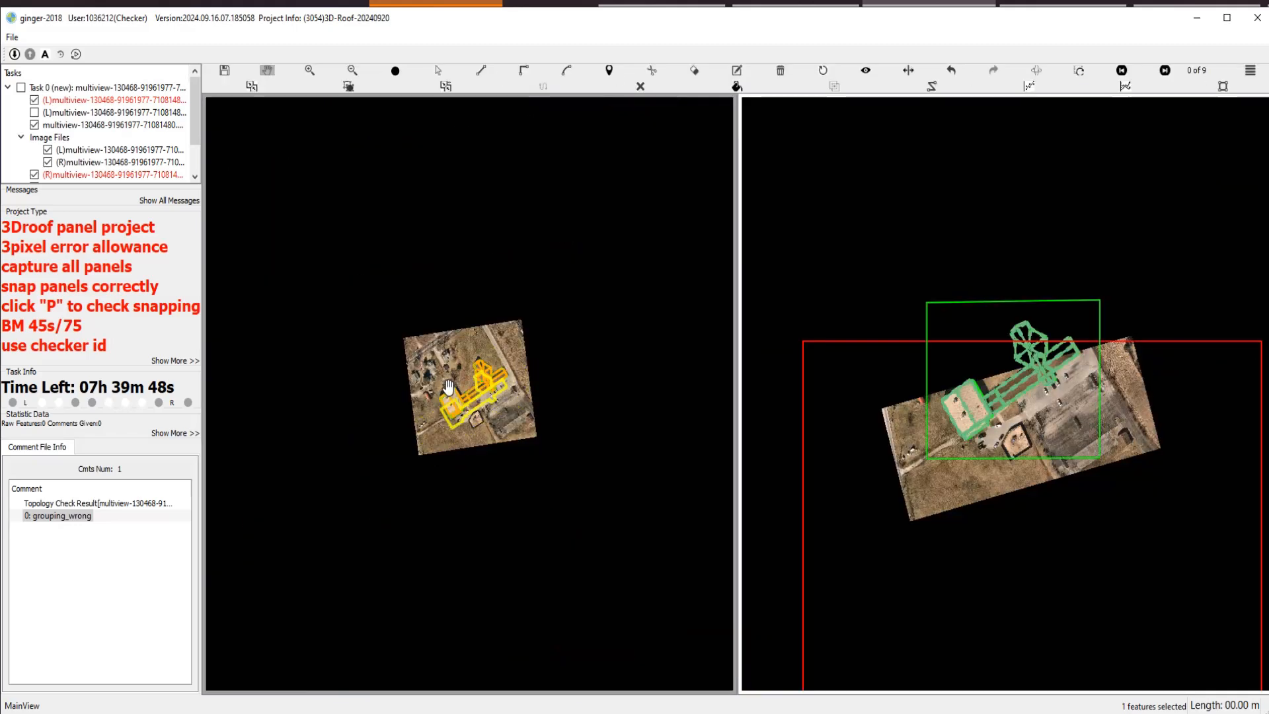
{"action": "scroll", "coordinate": [456, 382], "scroll_direction": "up", "scroll_amount": 4}
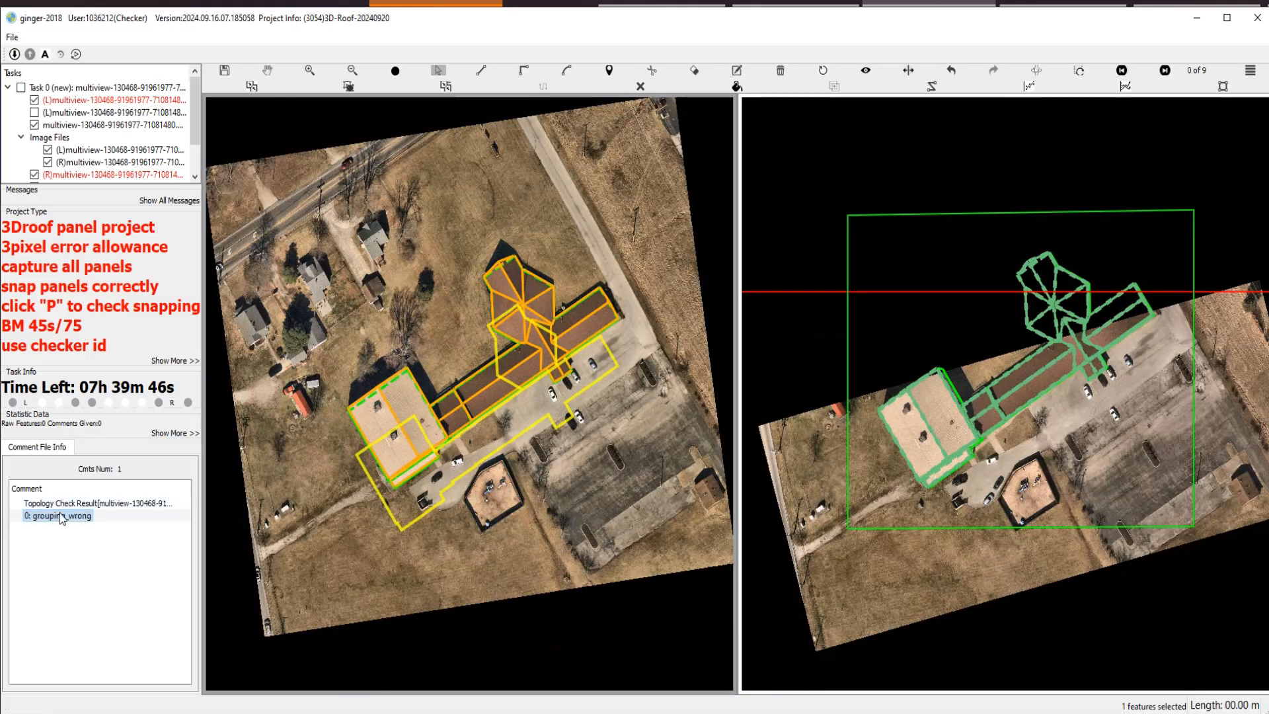
{"action": "left_click_drag", "start_coordinate": [276, 220], "coordinate": [677, 522]}
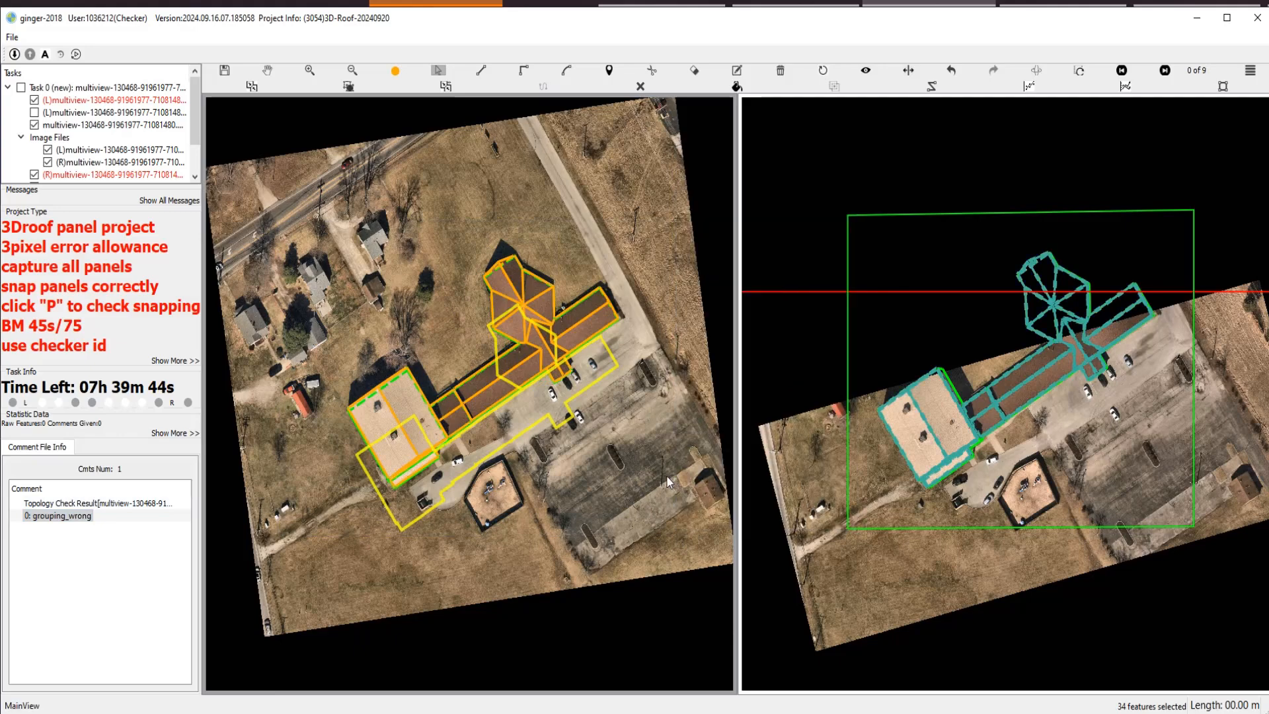
{"action": "scroll", "coordinate": [666, 475], "scroll_direction": "up", "scroll_amount": 2}
{"action": "key", "text": "g"}
{"action": "left_click", "coordinate": [38, 489]}
{"action": "scroll", "coordinate": [367, 408], "scroll_direction": "up", "scroll_amount": 2}
{"action": "key", "text": "h"}
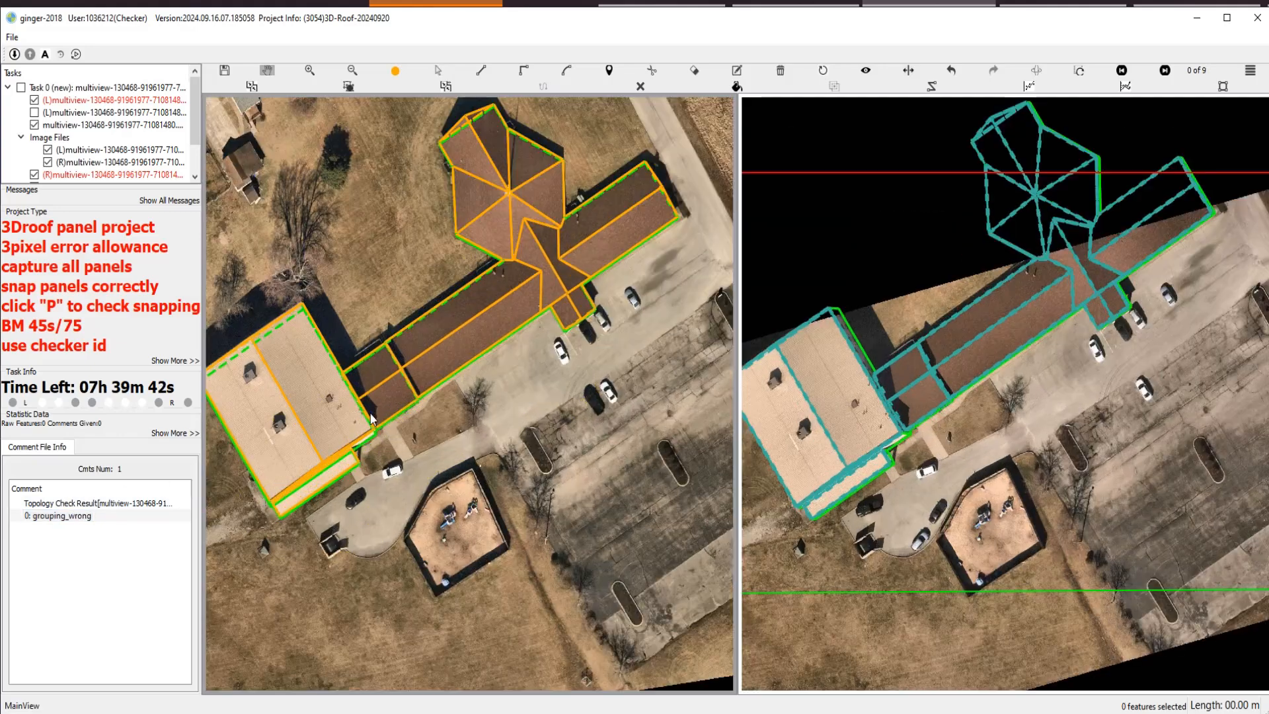
Reopen the grouping_wrong comment and examine its flagged outline near the flat-roofed block and connector with the captured features hidden.
{"action": "left_click_drag", "start_coordinate": [462, 494], "coordinate": [458, 495]}
{"action": "left_click", "coordinate": [50, 516]}
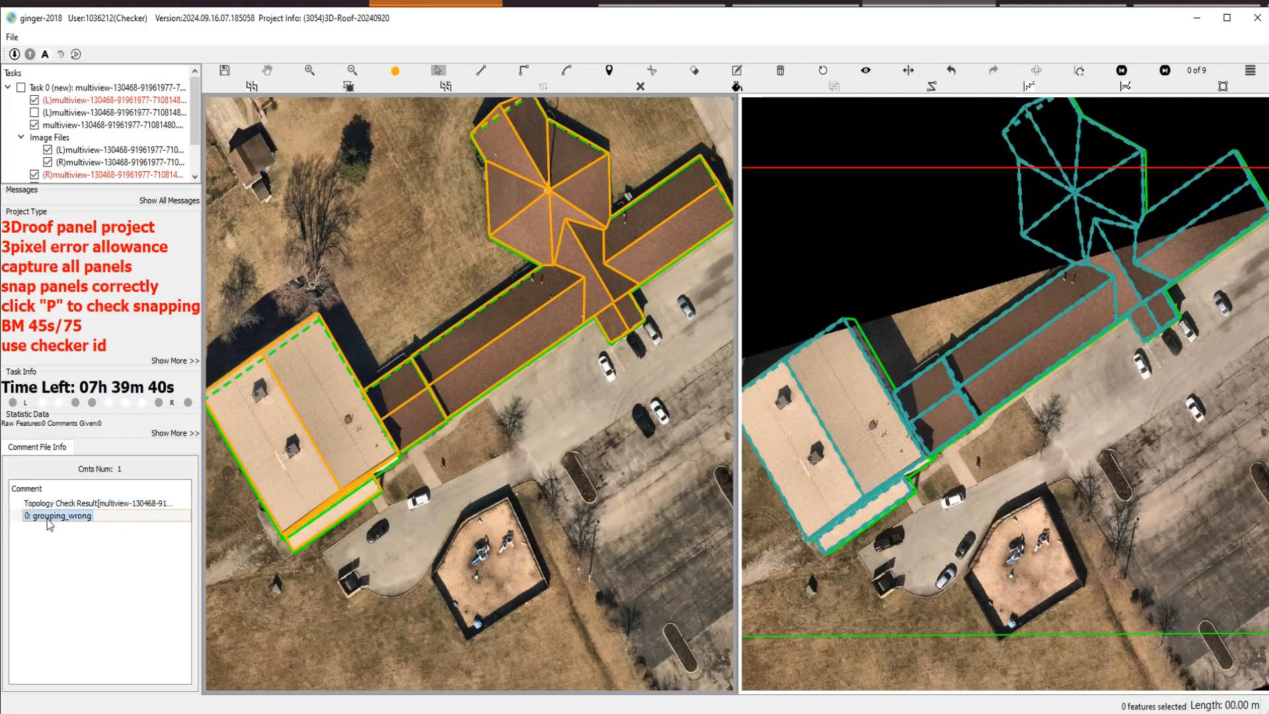
{"action": "key", "text": "p"}
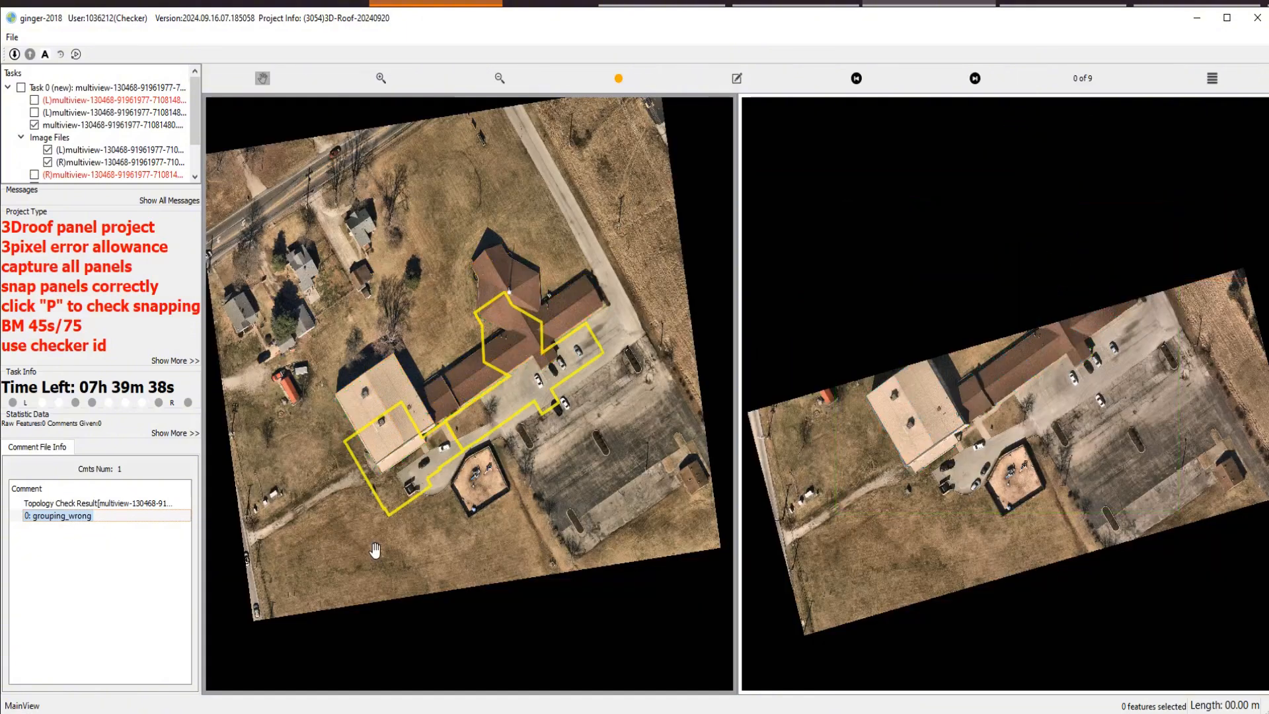
{"action": "scroll", "coordinate": [413, 489], "scroll_direction": "up", "scroll_amount": 3}
{"action": "scroll", "coordinate": [478, 465], "scroll_direction": "up", "scroll_amount": 2}
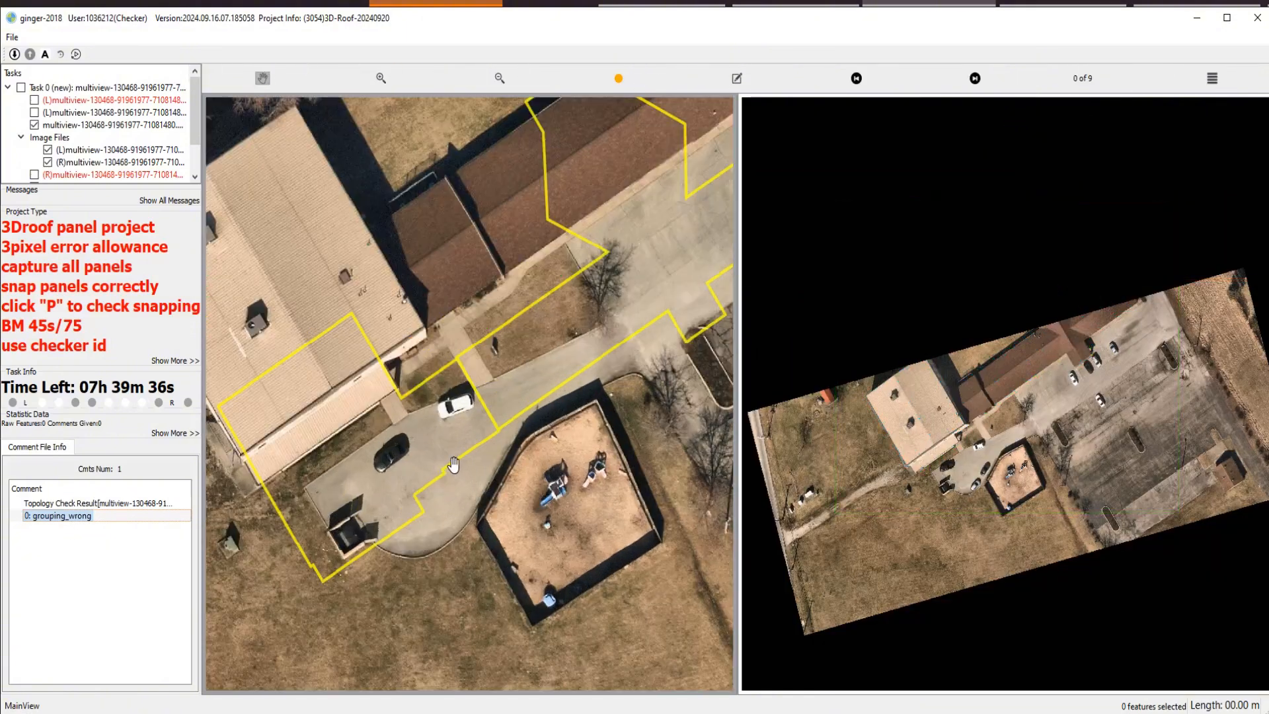
{"action": "scroll", "coordinate": [481, 370], "scroll_direction": "up", "scroll_amount": 2}
{"action": "scroll", "coordinate": [475, 380], "scroll_direction": "down", "scroll_amount": 4}
Show the features again and examine the connector's junctions with the long wing and flat-roofed block in the 3D view.
{"action": "key", "text": "p"}
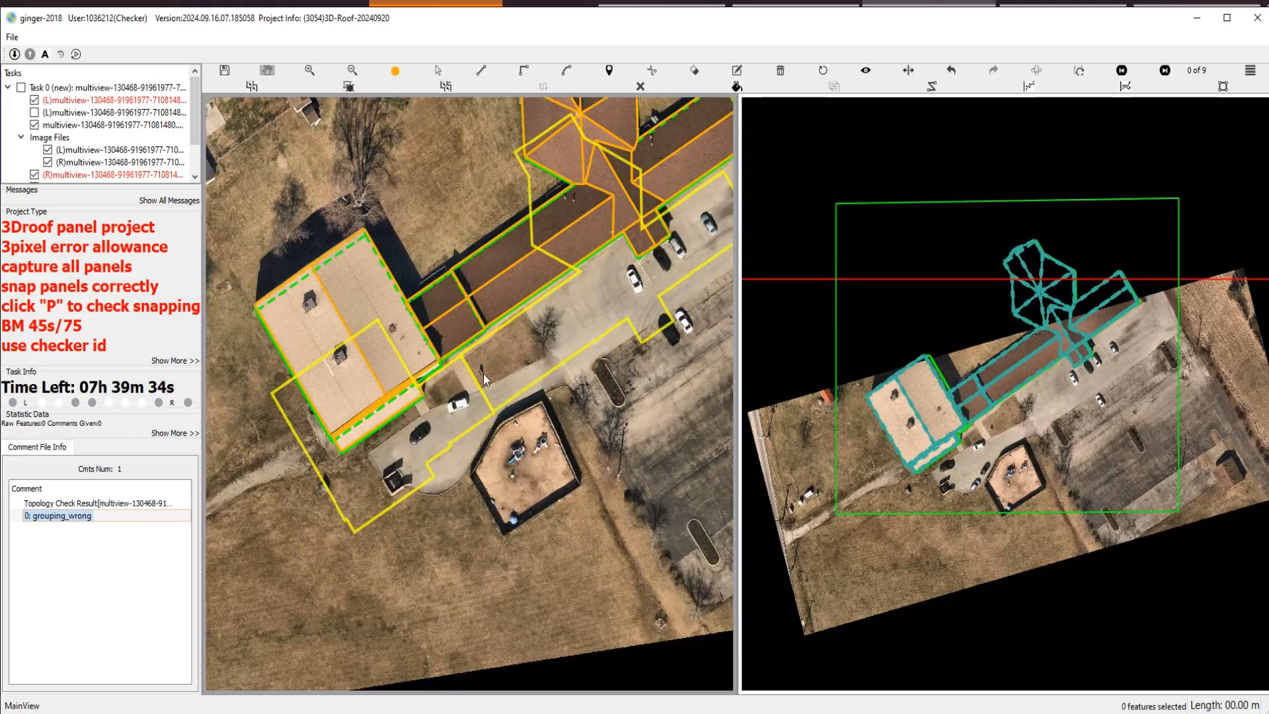
{"action": "scroll", "coordinate": [481, 270], "scroll_direction": "up", "scroll_amount": 1}
{"action": "scroll", "coordinate": [476, 291], "scroll_direction": "up", "scroll_amount": 3}
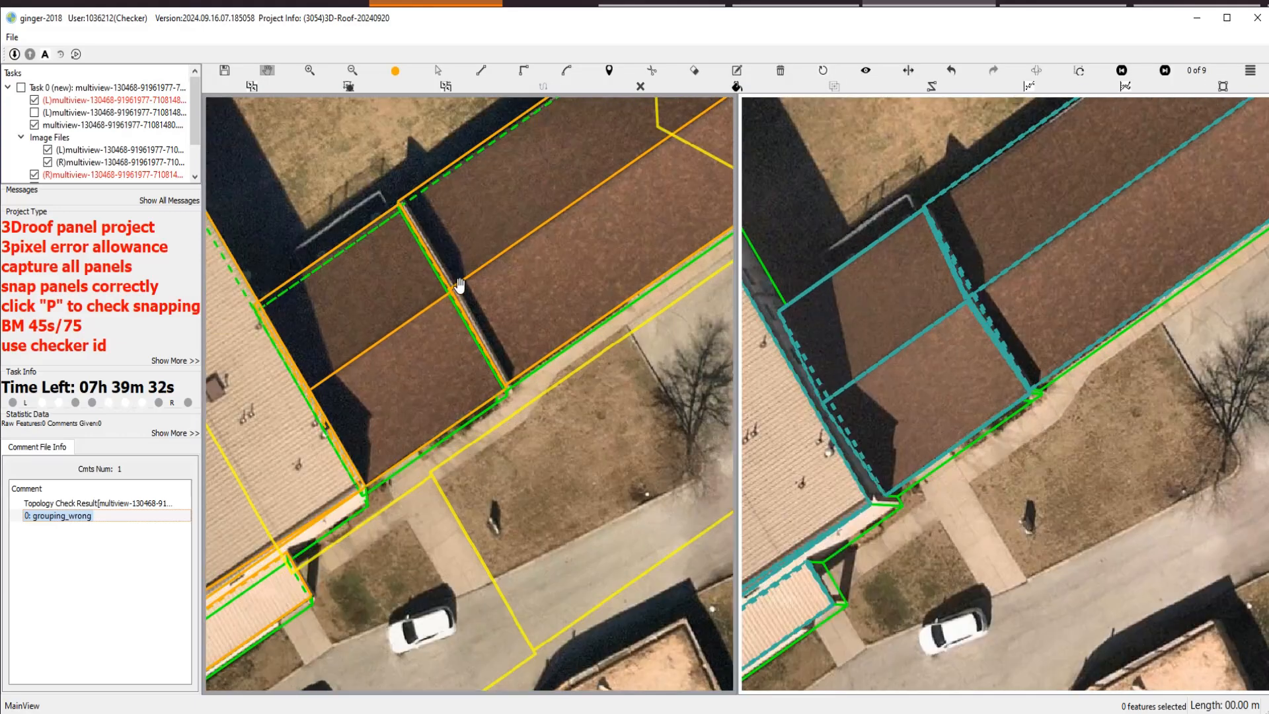
{"action": "left_click_drag", "start_coordinate": [460, 285], "coordinate": [537, 255]}
{"action": "scroll", "coordinate": [344, 262], "scroll_direction": "up", "scroll_amount": 2}
{"action": "left_click_drag", "start_coordinate": [414, 287], "coordinate": [376, 267]}
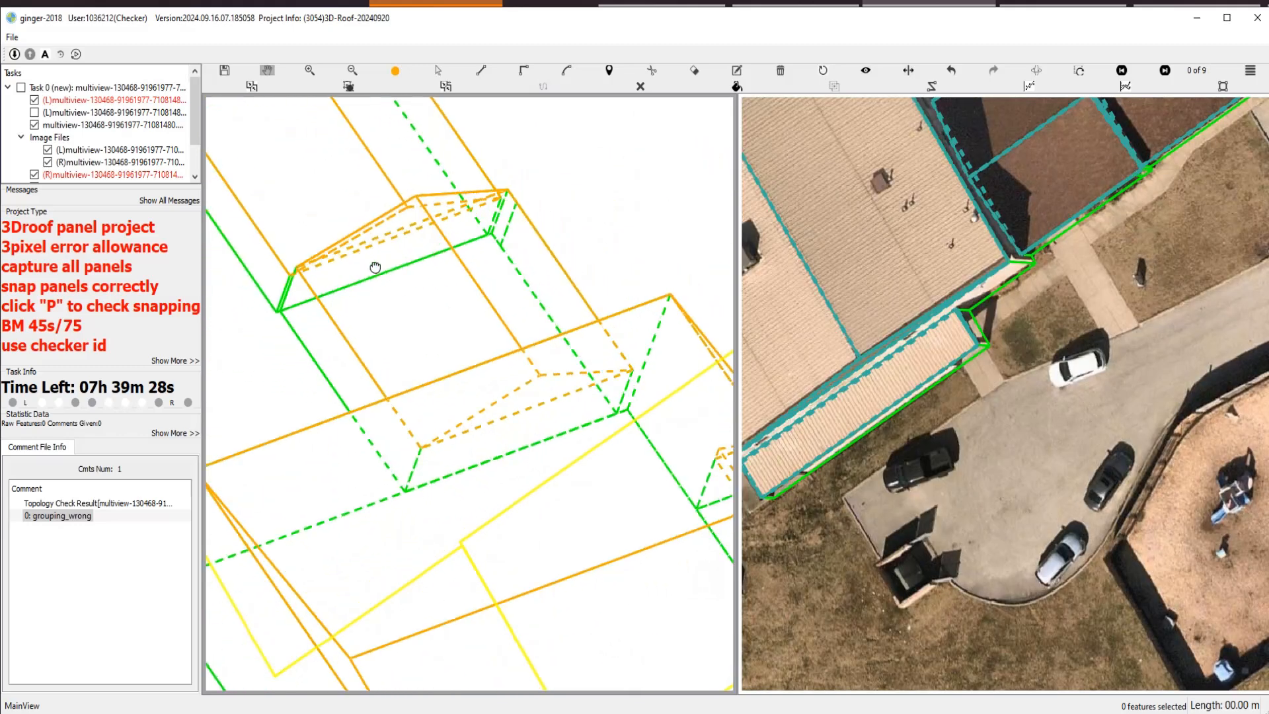
{"action": "scroll", "coordinate": [390, 256], "scroll_direction": "up", "scroll_amount": 2}
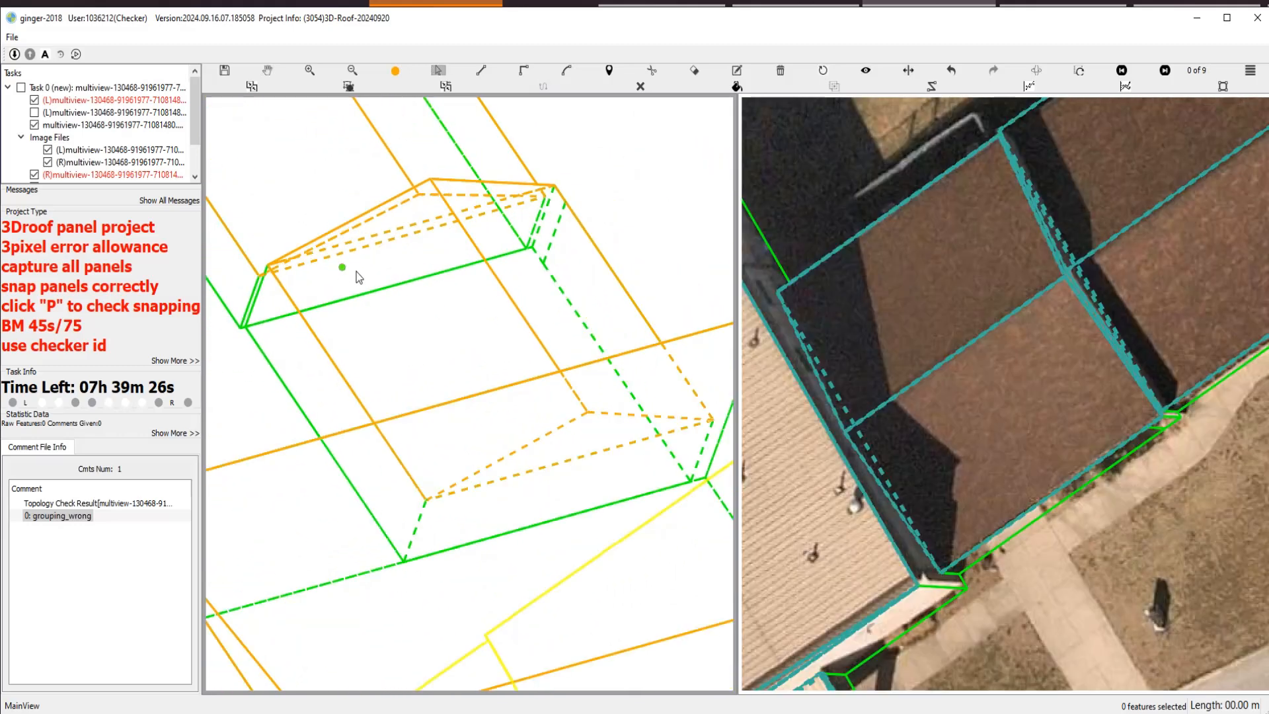
{"action": "left_click_drag", "start_coordinate": [413, 326], "coordinate": [515, 400]}
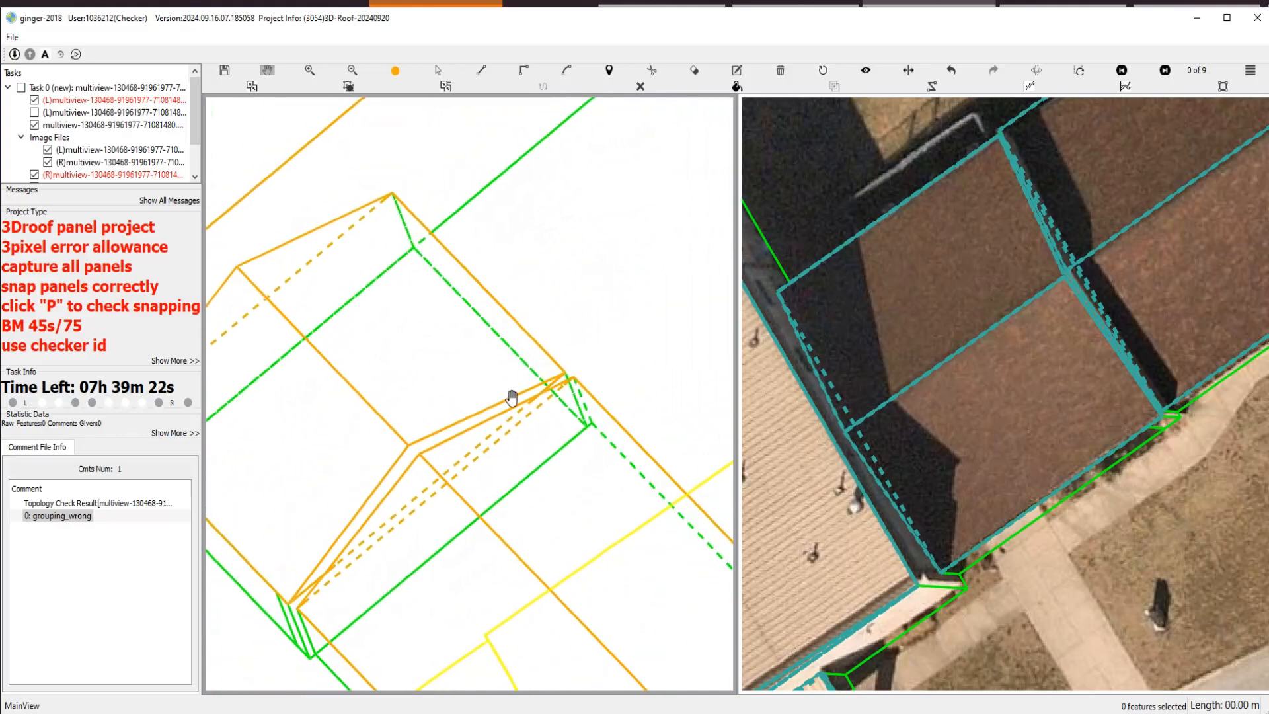
{"action": "scroll", "coordinate": [522, 419], "scroll_direction": "down", "scroll_amount": 3}
{"action": "left_click_drag", "start_coordinate": [435, 429], "coordinate": [411, 403]}
{"action": "scroll", "coordinate": [411, 403], "scroll_direction": "up", "scroll_amount": 2}
Select the long wing's sloped roof panel beside the parking side and pull its end edge back from the connector.
{"action": "key", "text": "Escape"}
{"action": "left_click", "coordinate": [399, 406]}
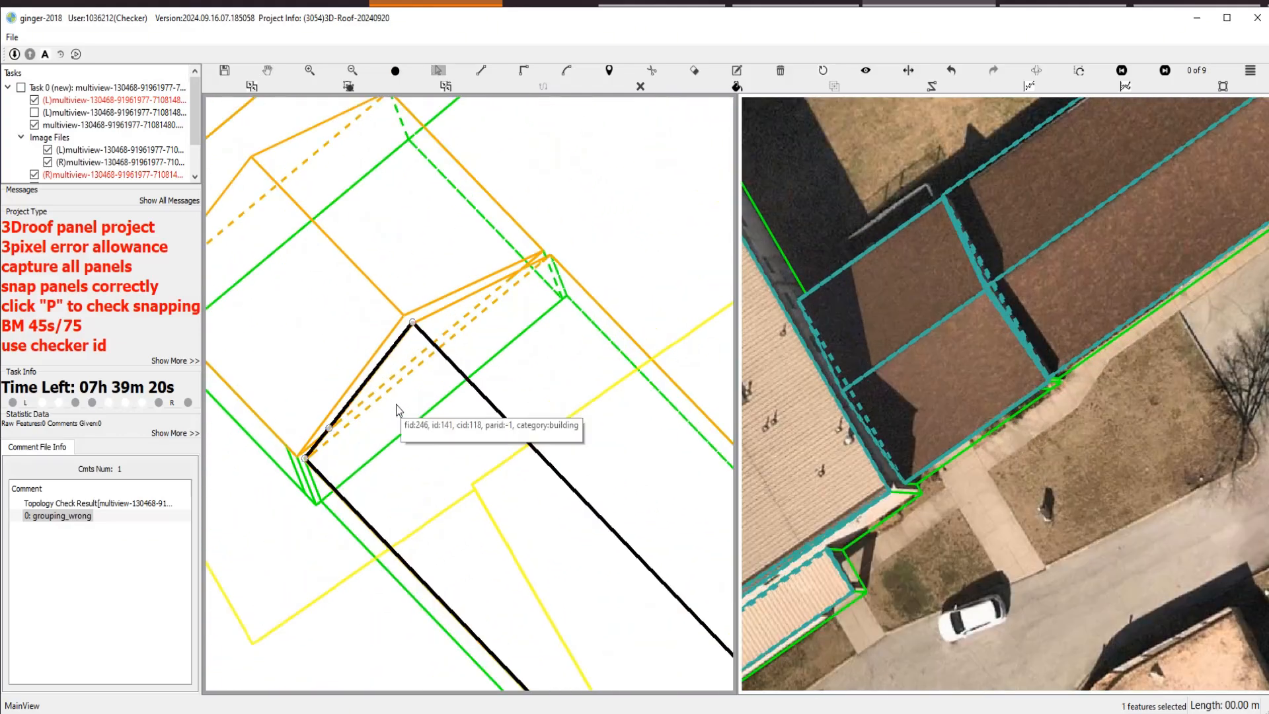
{"action": "scroll", "coordinate": [395, 404], "scroll_direction": "up", "scroll_amount": 1}
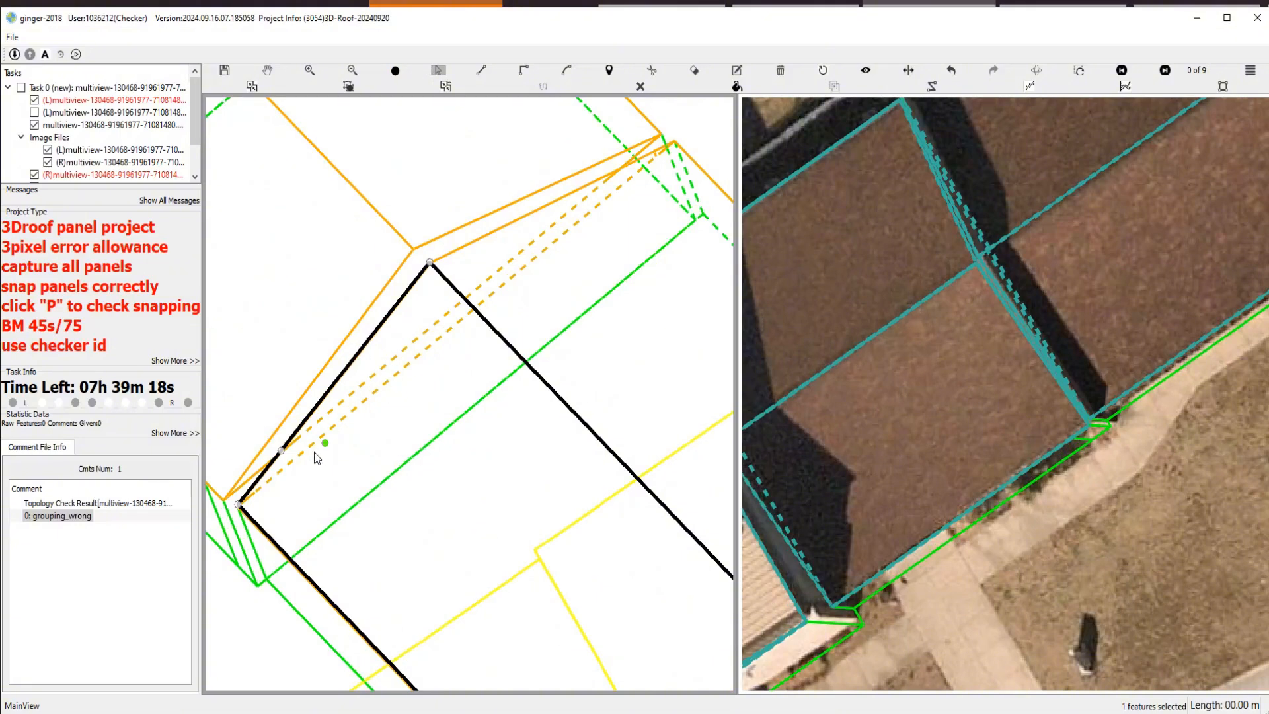
{"action": "left_click", "coordinate": [282, 451]}
{"action": "left_click_drag", "start_coordinate": [312, 423], "coordinate": [352, 462]}
{"action": "left_click_drag", "start_coordinate": [536, 306], "coordinate": [395, 451]}
Select the narrow roof face filling the gap between the connector and the long wing and delete it.
{"action": "key", "text": "s"}
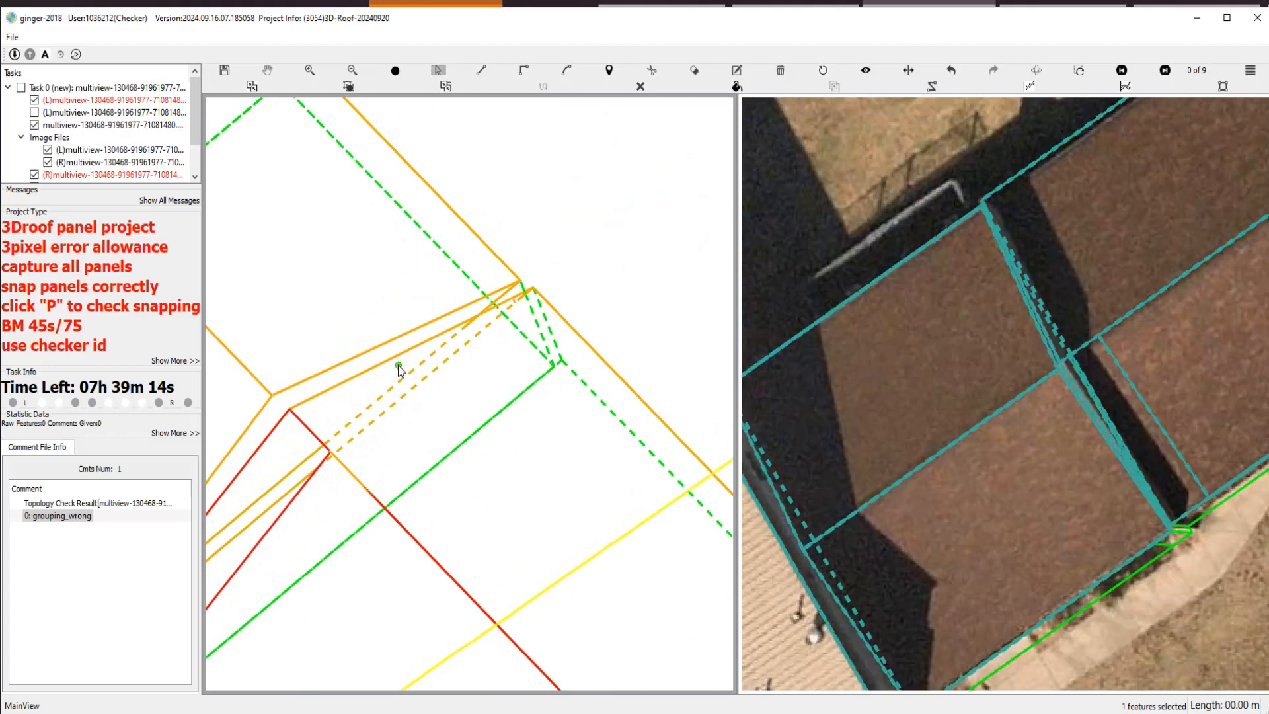
{"action": "left_click", "coordinate": [395, 362]}
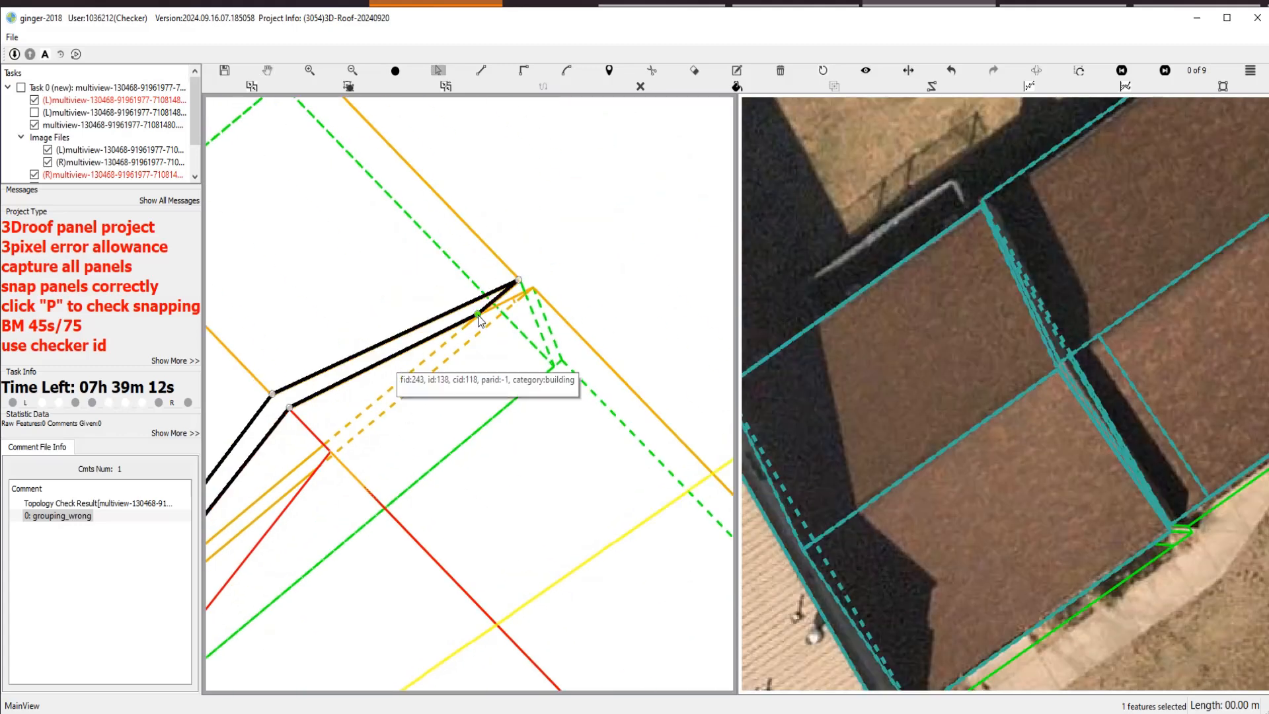
{"action": "left_click", "coordinate": [479, 319]}
{"action": "left_click", "coordinate": [410, 351]}
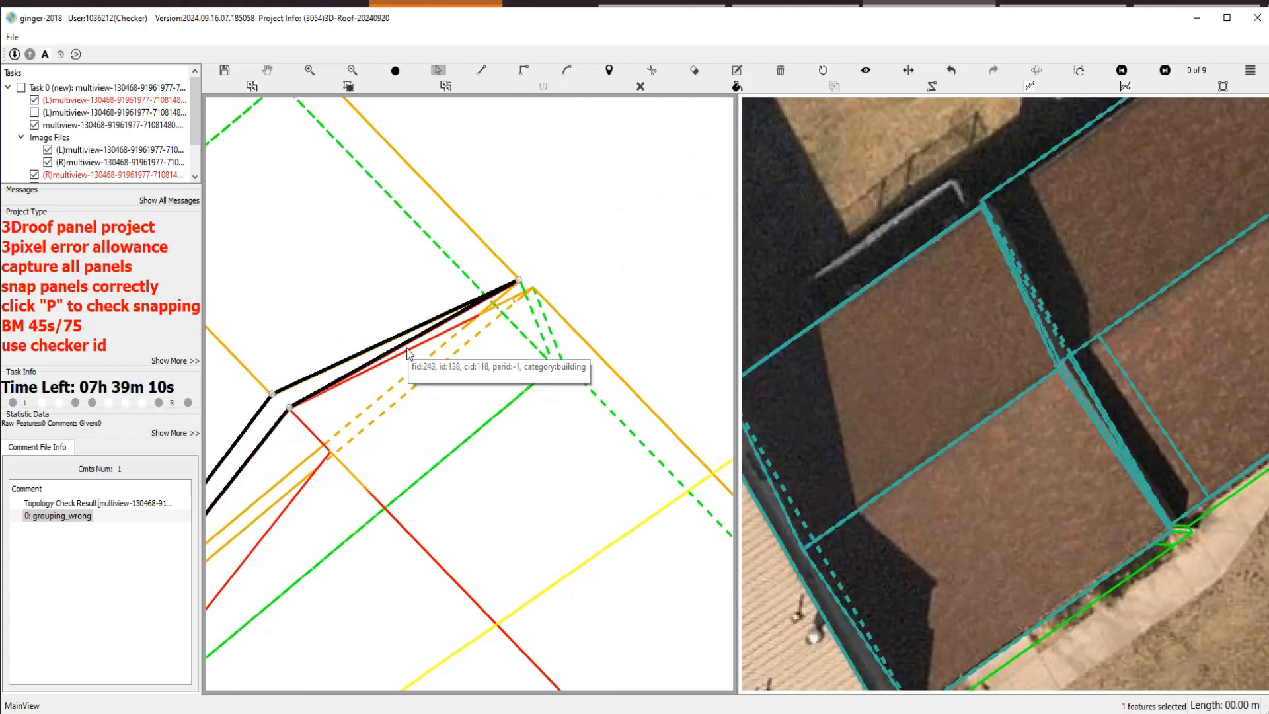
{"action": "key", "text": "Delete"}
Select the long wing's sloped roof panel on the side away from the parking and pull its end edge back from the connector.
{"action": "left_click", "coordinate": [382, 363]}
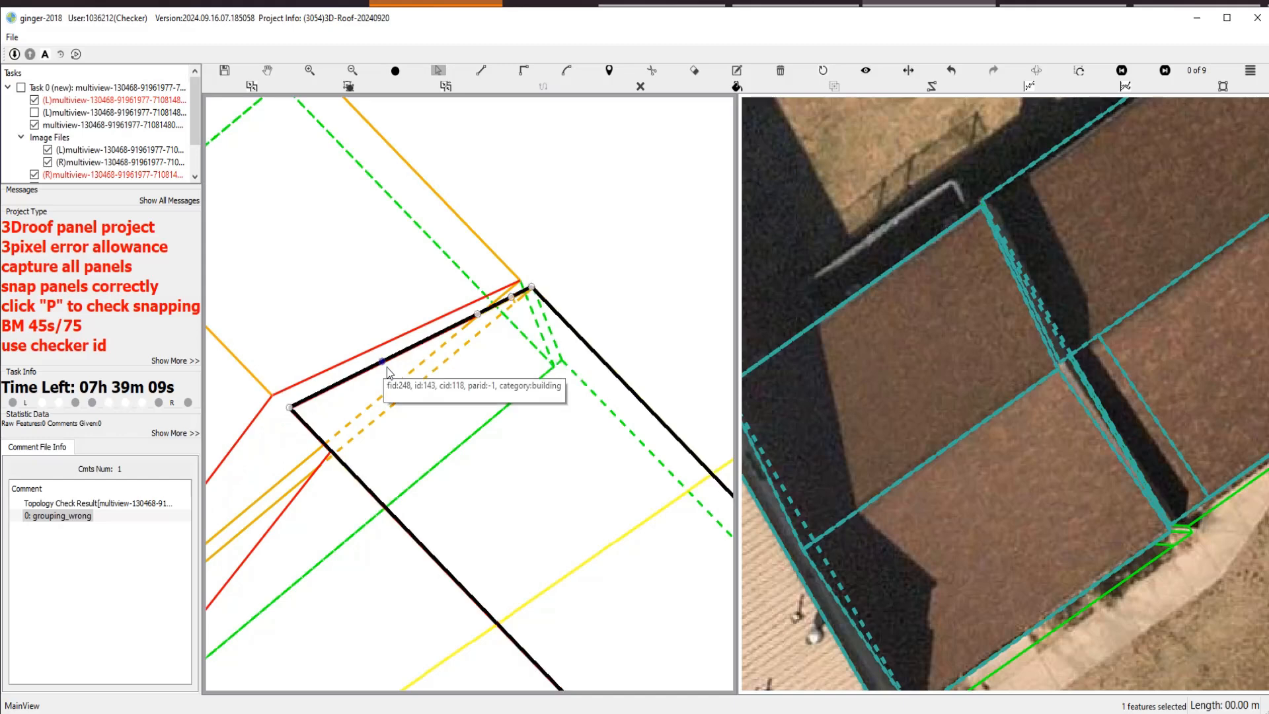
{"action": "left_click", "coordinate": [479, 320]}
{"action": "left_click_drag", "start_coordinate": [423, 350], "coordinate": [455, 391]}
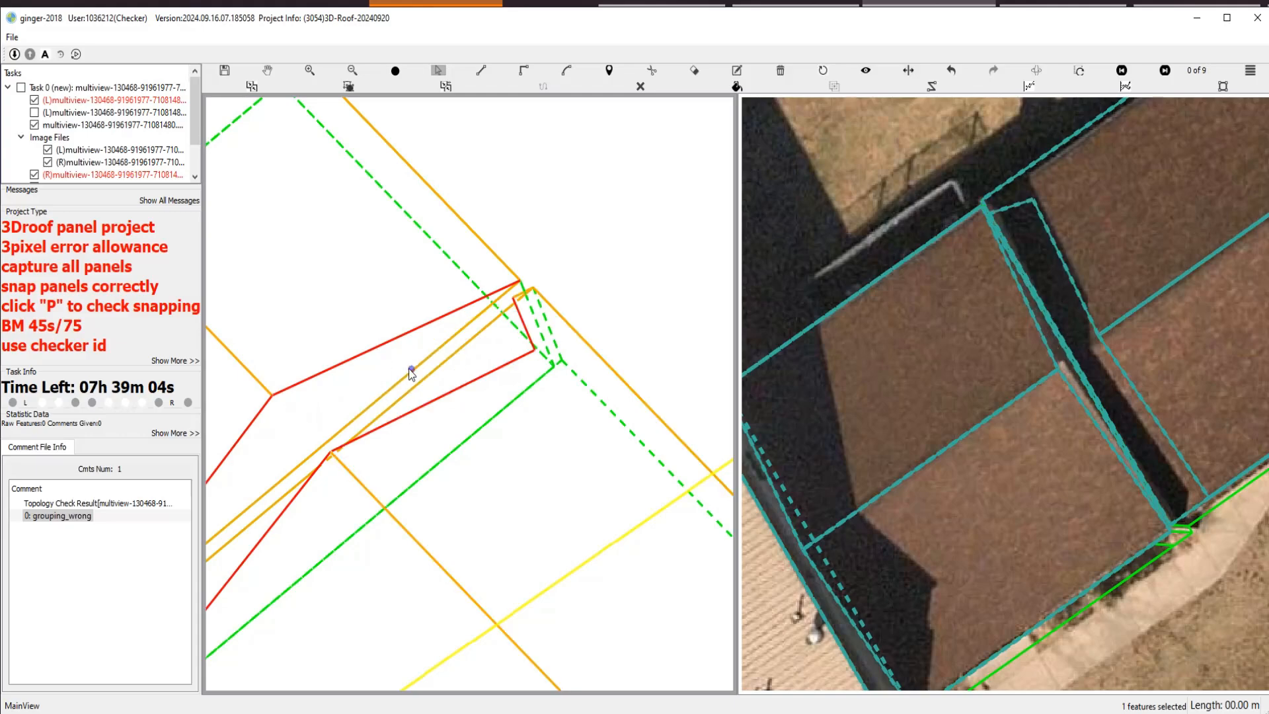
Select the two nearly coincident faces at the connector's eave end and check whether they snap.
{"action": "scroll", "coordinate": [413, 371], "scroll_direction": "down", "scroll_amount": 3}
{"action": "left_click_drag", "start_coordinate": [306, 507], "coordinate": [416, 439]}
{"action": "scroll", "coordinate": [418, 437], "scroll_direction": "up", "scroll_amount": 4}
{"action": "scroll", "coordinate": [428, 421], "scroll_direction": "up", "scroll_amount": 3}
{"action": "key", "text": "s"}
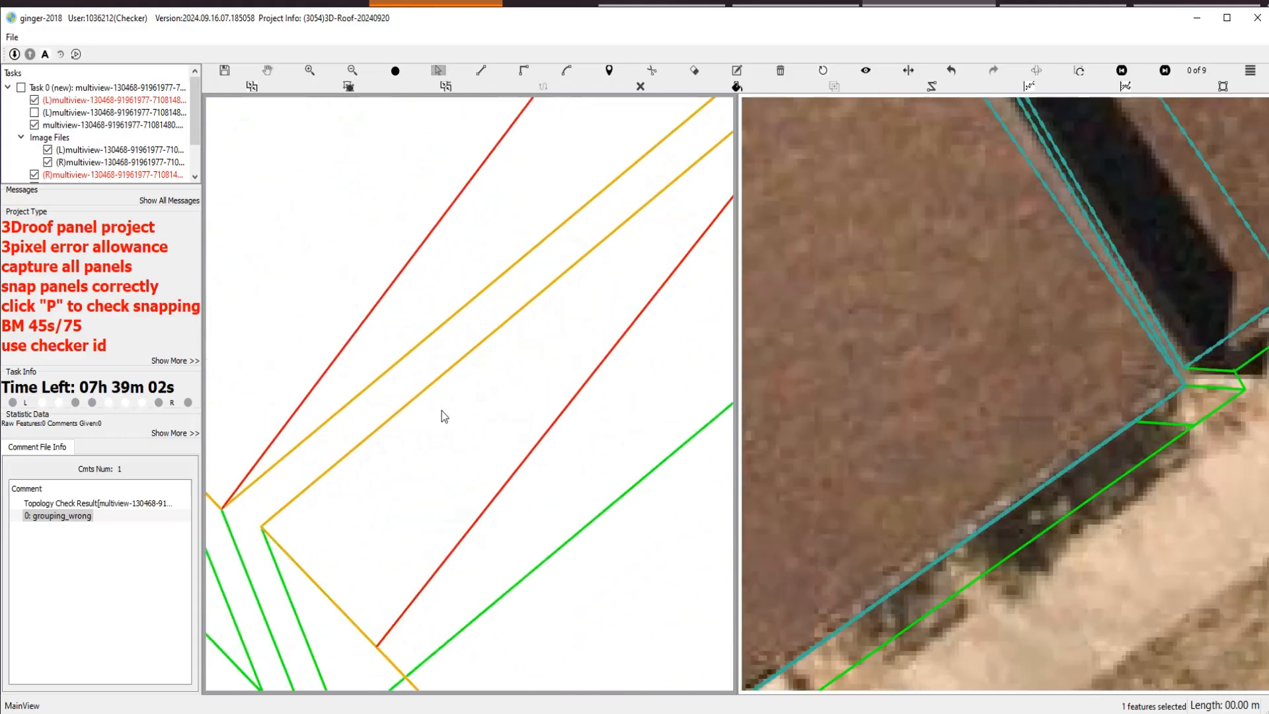
{"action": "left_click", "coordinate": [428, 400]}
{"action": "left_click_drag", "start_coordinate": [425, 380], "coordinate": [398, 344]}
{"action": "scroll", "coordinate": [421, 395], "scroll_direction": "down", "scroll_amount": 1}
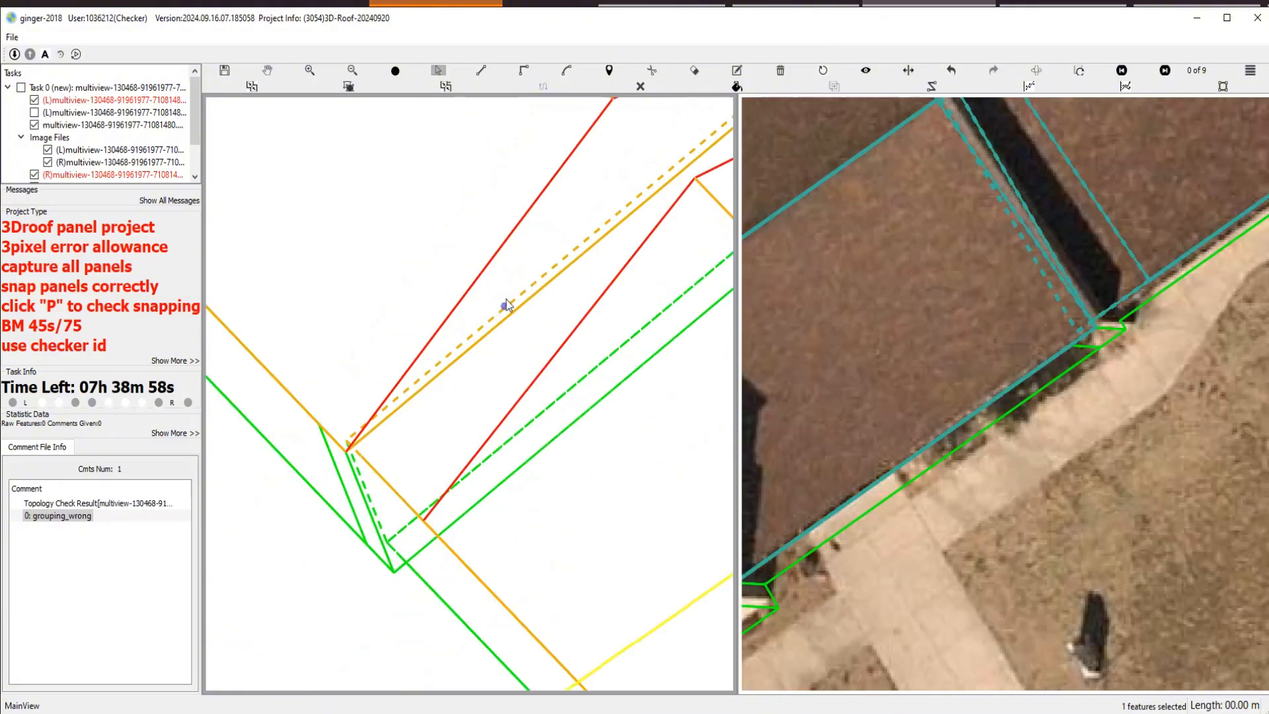
{"action": "left_click_drag", "start_coordinate": [507, 331], "coordinate": [507, 331]}
{"action": "key", "text": "p"}
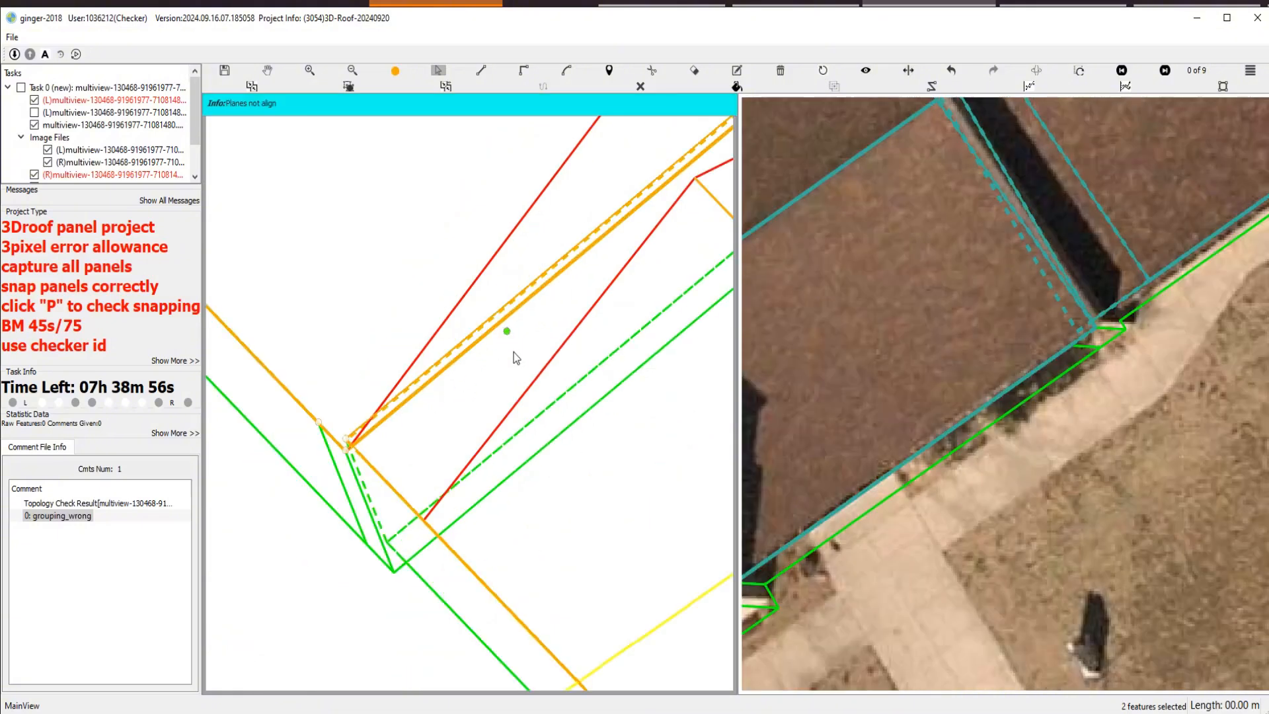
Reselect the narrow connector face together with the adjoining face and run the snapping check again.
{"action": "left_click", "coordinate": [497, 342]}
{"action": "left_click", "coordinate": [492, 321]}
{"action": "left_click", "coordinate": [481, 374]}
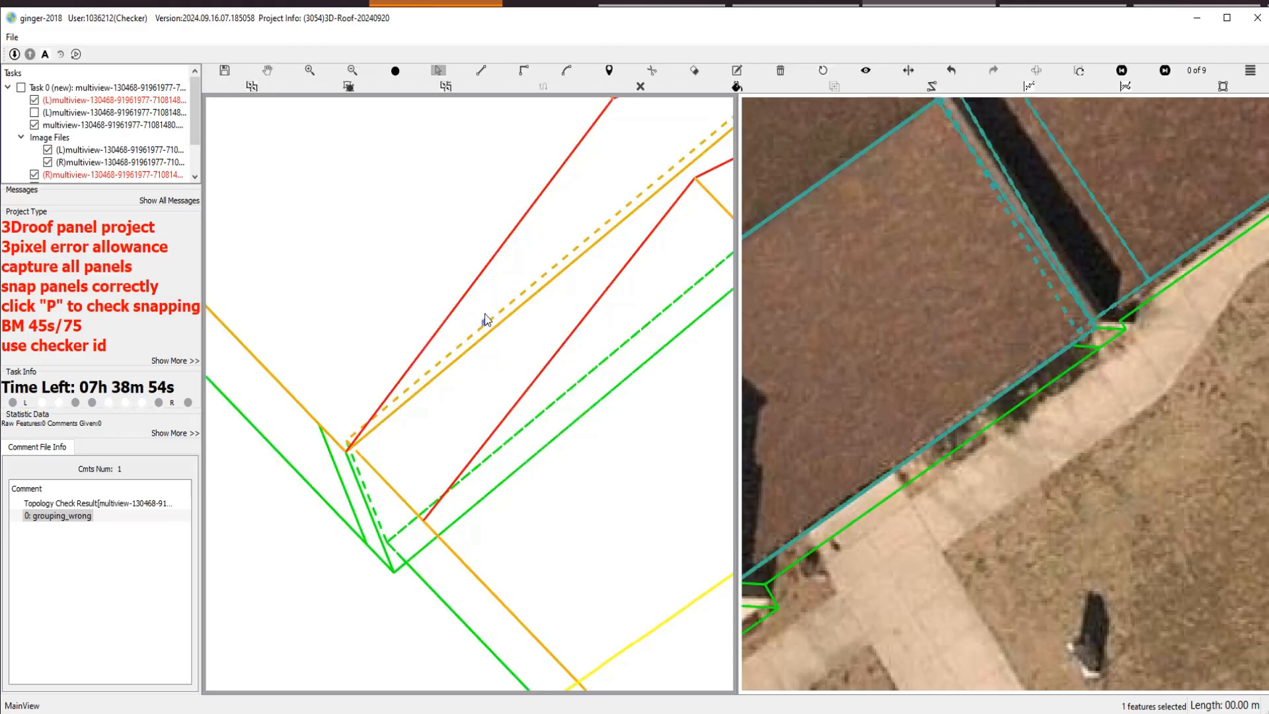
{"action": "left_click", "coordinate": [488, 320]}
{"action": "left_click", "coordinate": [499, 358]}
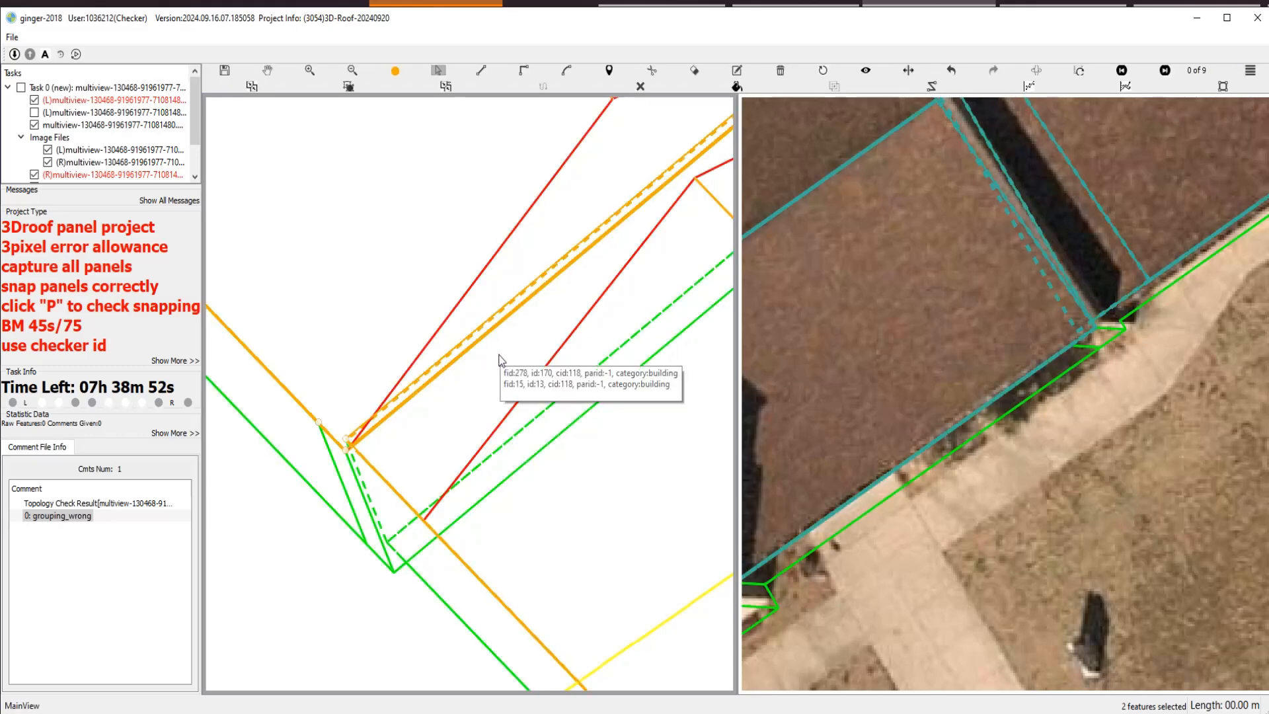
{"action": "key", "text": "p"}
Select the leftover building block along the connector's junction edge and remove it.
{"action": "scroll", "coordinate": [456, 350], "scroll_direction": "up", "scroll_amount": 1}
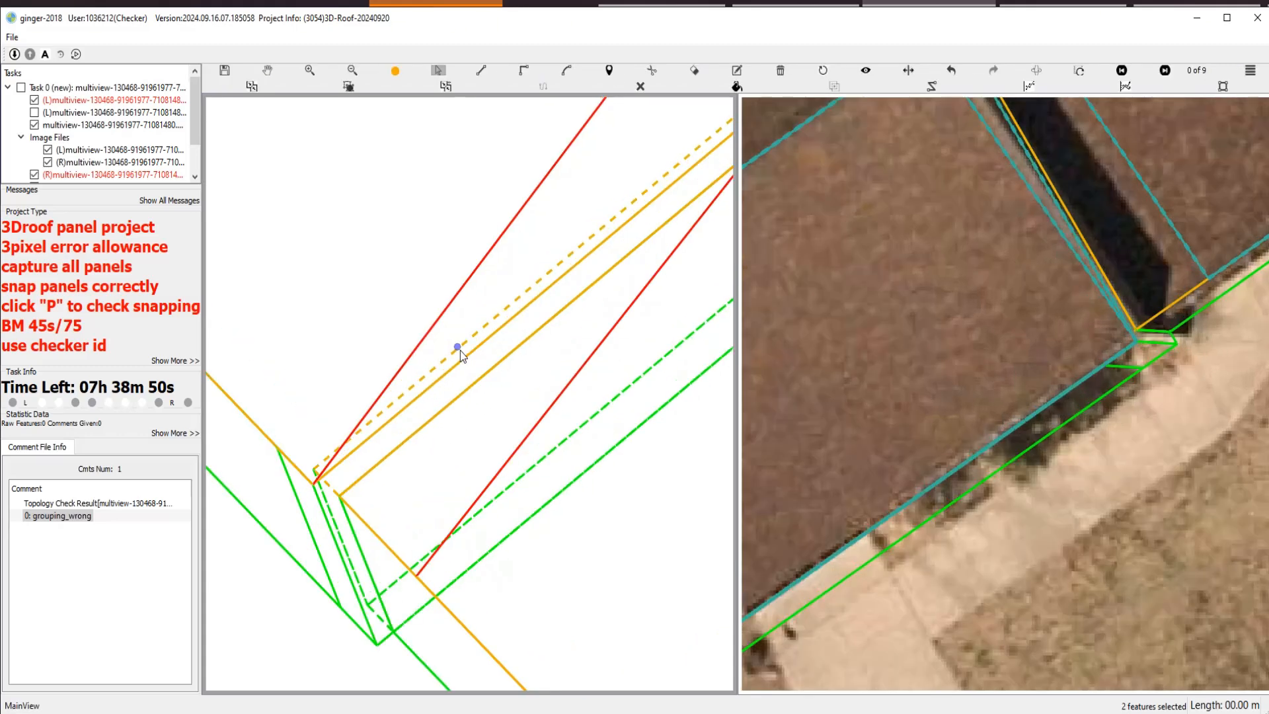
{"action": "left_click", "coordinate": [460, 350]}
{"action": "key", "text": "p"}
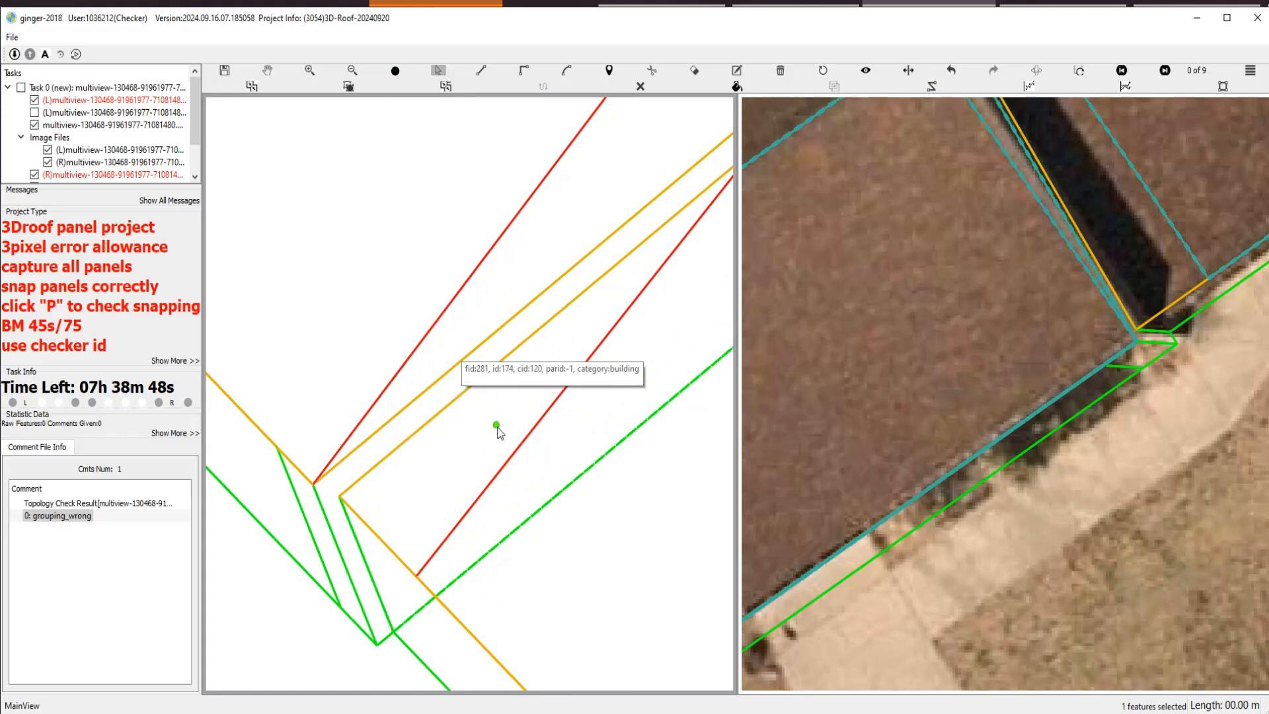
Select the long wing's parking-side roof panel and move its end edge back toward the connector.
{"action": "scroll", "coordinate": [497, 432], "scroll_direction": "down", "scroll_amount": 2}
{"action": "scroll", "coordinate": [523, 361], "scroll_direction": "up", "scroll_amount": 2}
{"action": "left_click", "coordinate": [505, 380]}
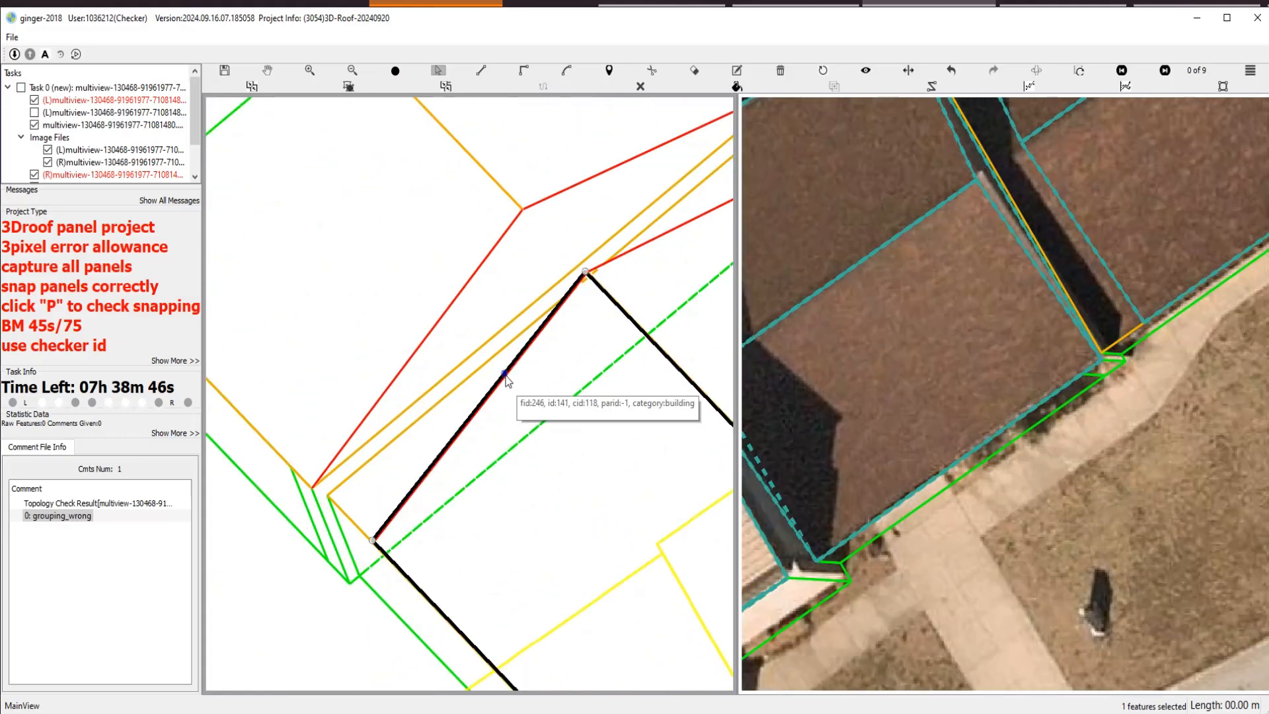
{"action": "left_click_drag", "start_coordinate": [505, 375], "coordinate": [324, 529]}
{"action": "key", "text": "p"}
{"action": "scroll", "coordinate": [506, 424], "scroll_direction": "up", "scroll_amount": 1}
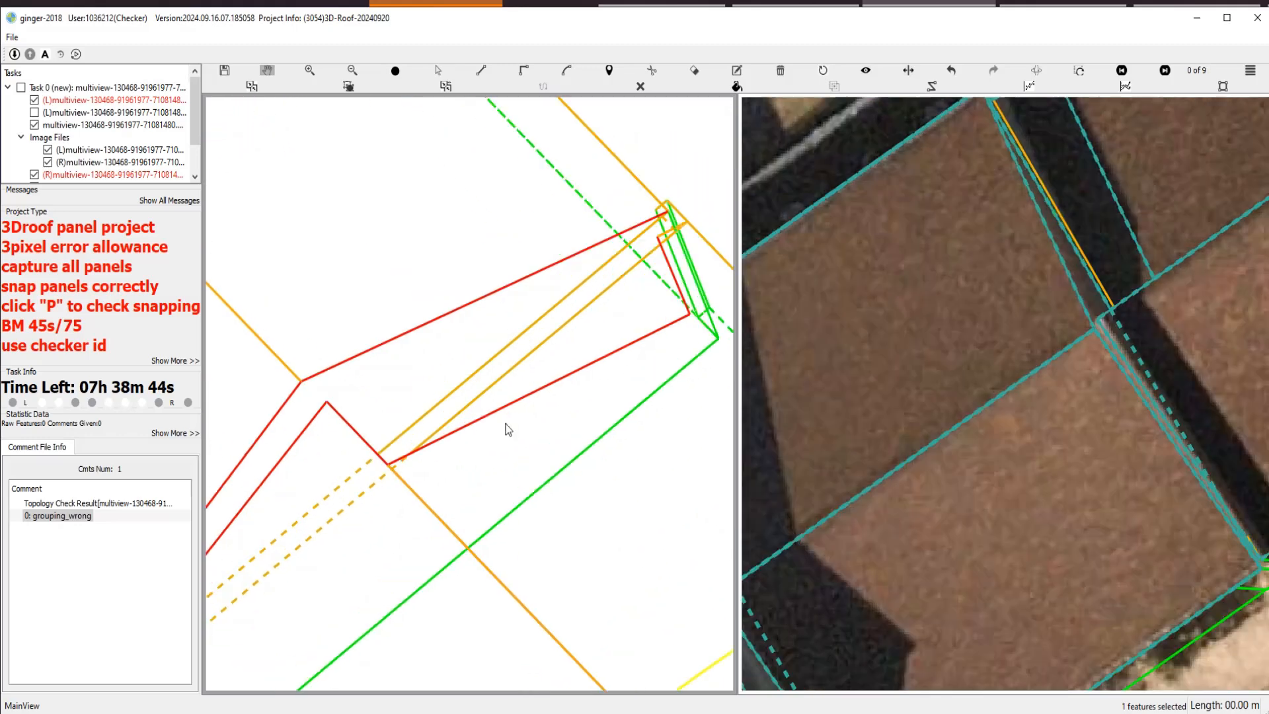
Move the end edge of the long wing's opposite roof panel to the connector so both panels meet at the ridge end.
{"action": "key", "text": "s"}
{"action": "left_click", "coordinate": [493, 411]}
{"action": "left_click_drag", "start_coordinate": [466, 424], "coordinate": [407, 370]}
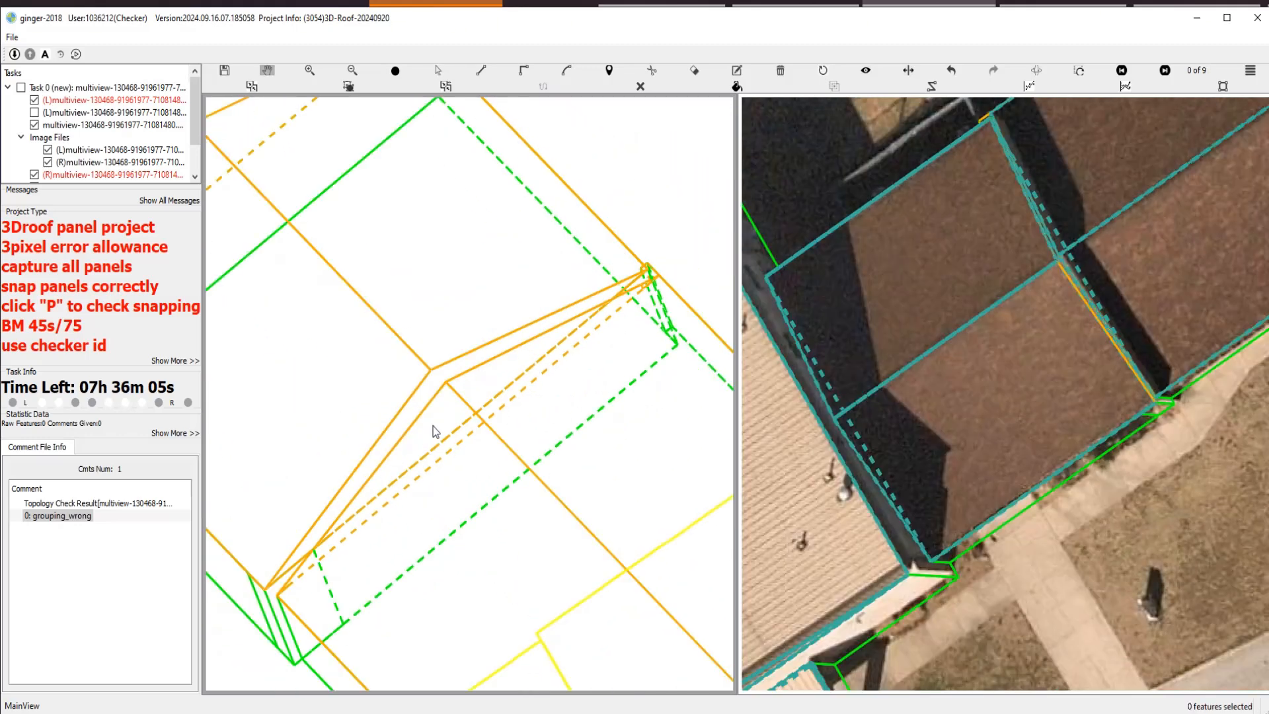
Examine the parking-side panel's end edge and the connector's far corner for misaligned or leftover faces.
{"action": "scroll", "coordinate": [429, 433], "scroll_direction": "up", "scroll_amount": 2}
{"action": "scroll", "coordinate": [546, 411], "scroll_direction": "up", "scroll_amount": 1}
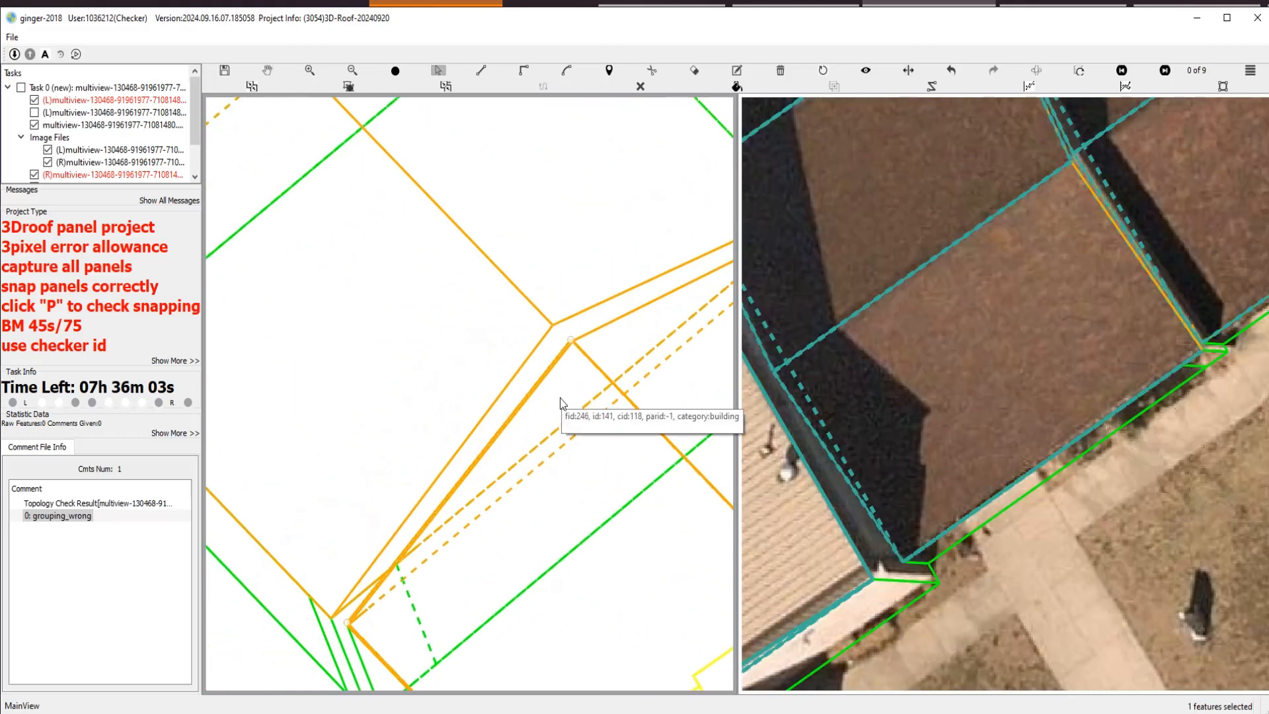
{"action": "key", "text": "p"}
{"action": "left_click_drag", "start_coordinate": [559, 402], "coordinate": [341, 482]}
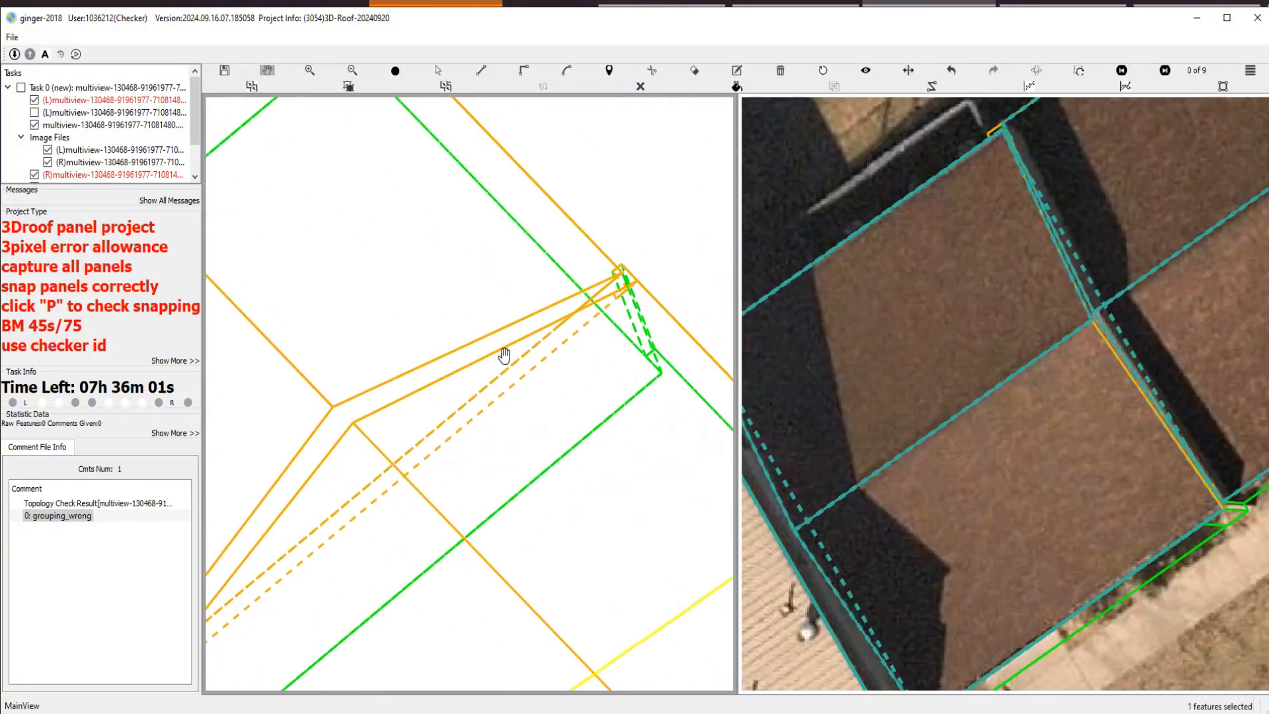
{"action": "scroll", "coordinate": [562, 324], "scroll_direction": "up", "scroll_amount": 1}
{"action": "left_click_drag", "start_coordinate": [638, 294], "coordinate": [524, 360]}
{"action": "scroll", "coordinate": [524, 363], "scroll_direction": "up", "scroll_amount": 2}
{"action": "key", "text": "s"}
{"action": "scroll", "coordinate": [515, 374], "scroll_direction": "up", "scroll_amount": 1}
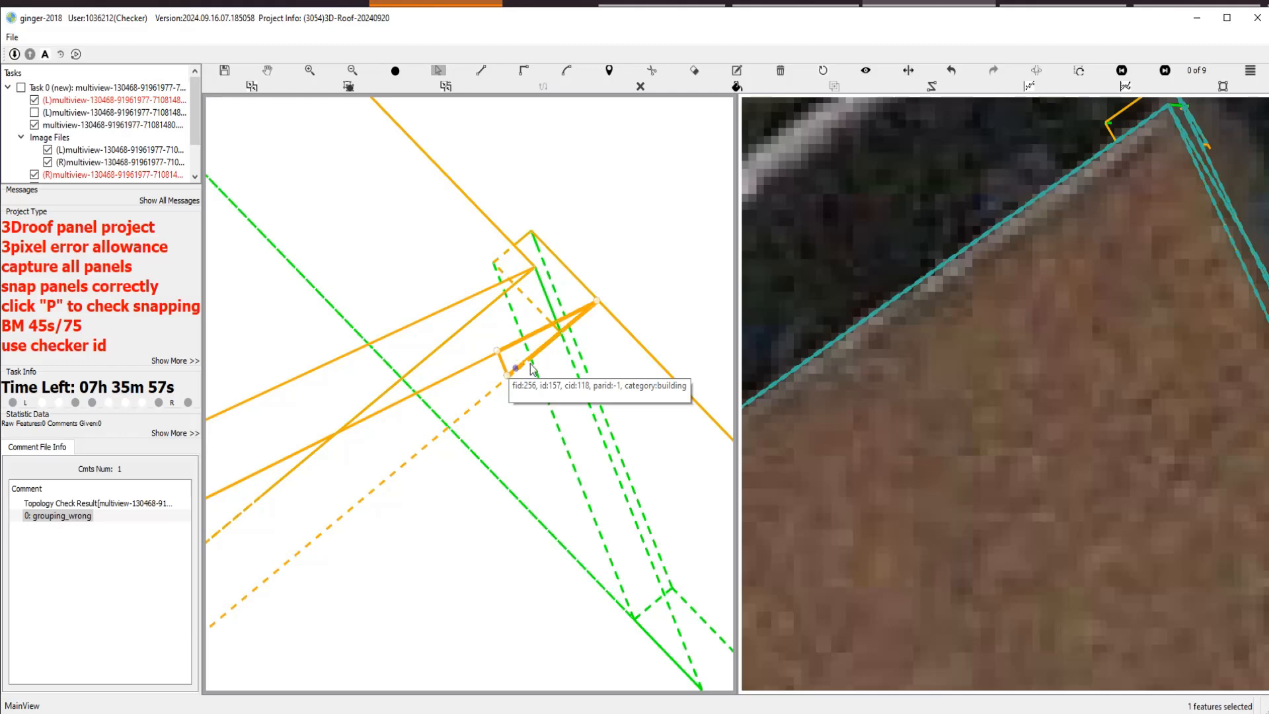
Select the small leftover block overlapping the connector's far corner and delete it.
{"action": "scroll", "coordinate": [530, 363], "scroll_direction": "up", "scroll_amount": 3}
{"action": "scroll", "coordinate": [555, 354], "scroll_direction": "down", "scroll_amount": 2}
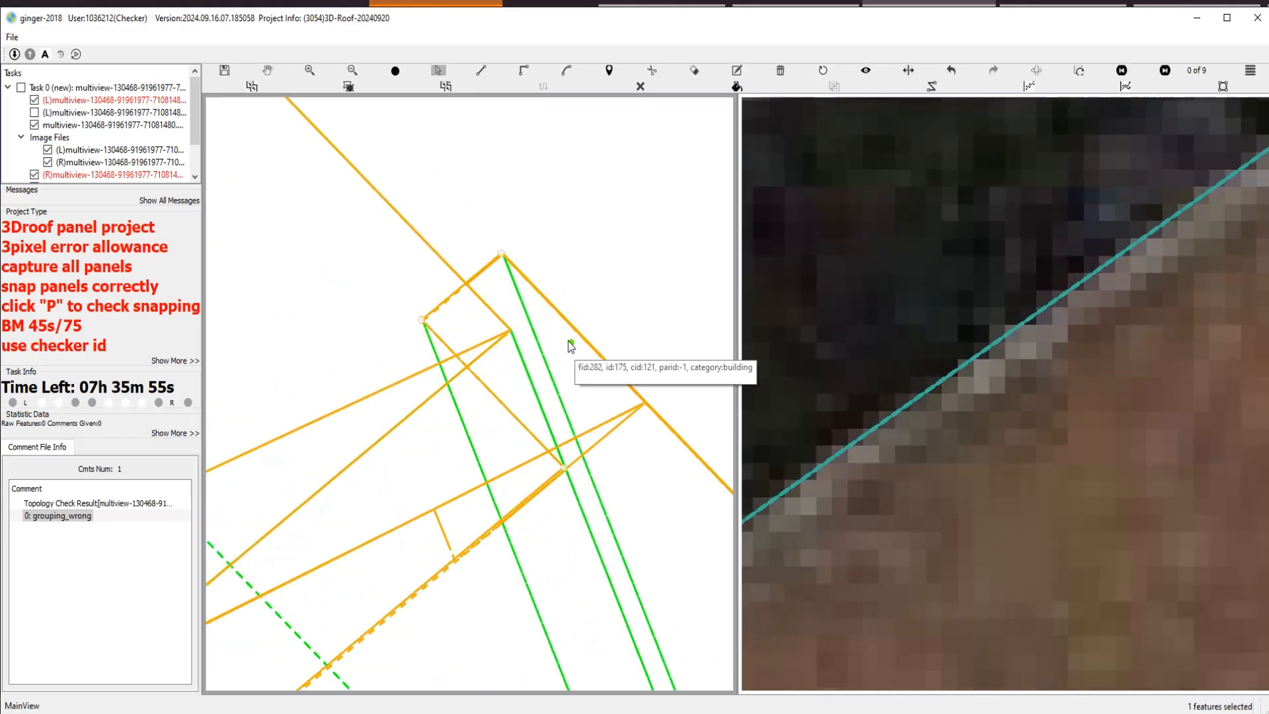
{"action": "scroll", "coordinate": [606, 430], "scroll_direction": "down", "scroll_amount": 2}
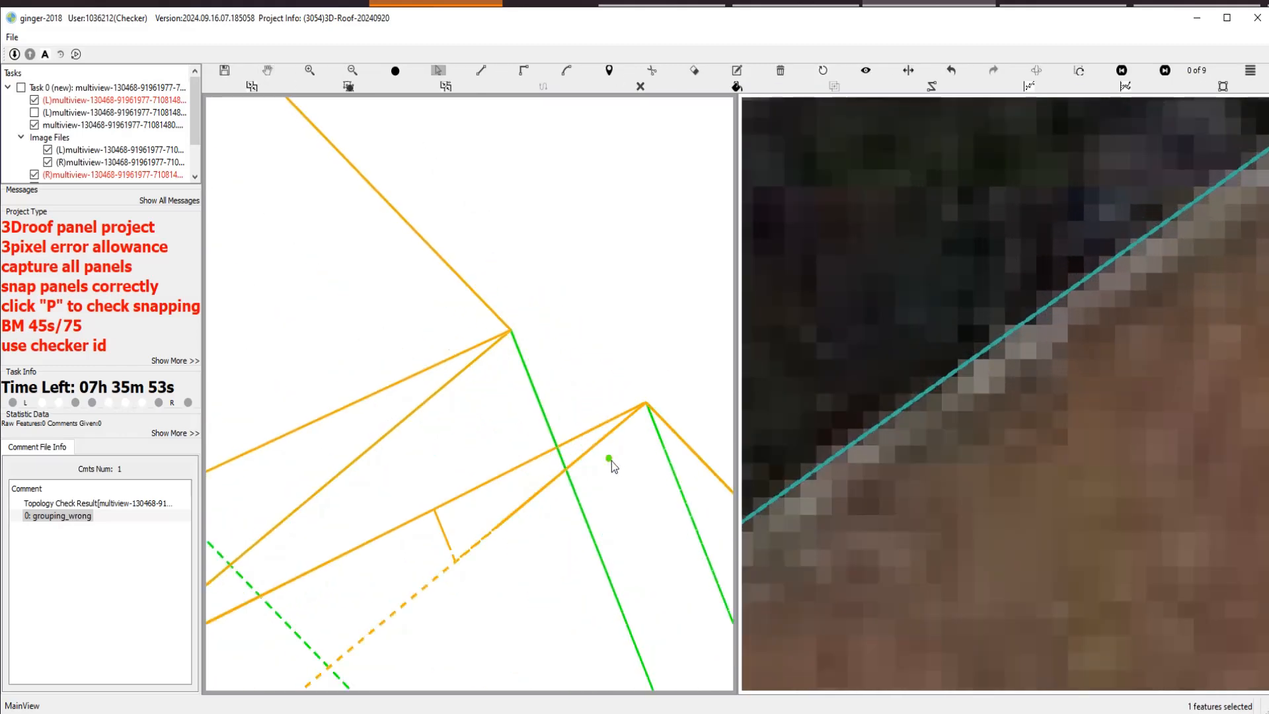
{"action": "scroll", "coordinate": [611, 460], "scroll_direction": "down", "scroll_amount": 3}
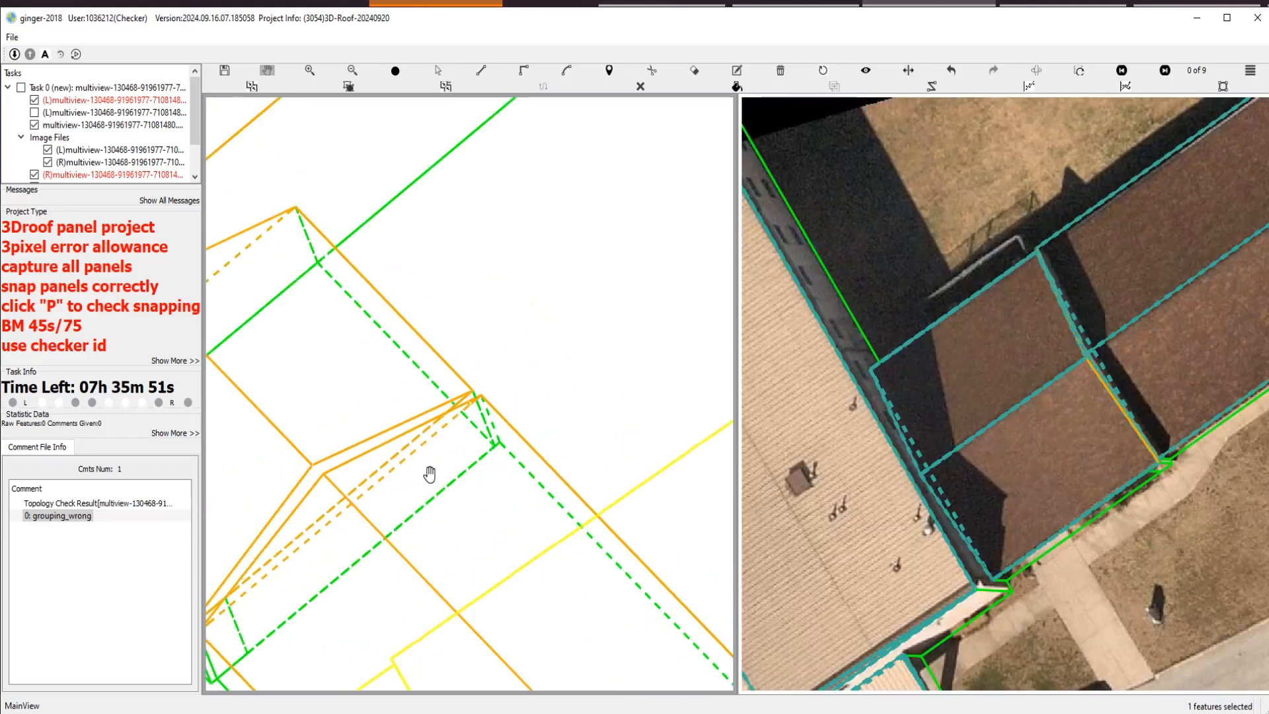
Examine the narrow faces between the connector and the long wing from the gable end, checking both eave corners.
{"action": "mouse_move", "coordinate": [429, 474]}
{"action": "left_mouse_down"}
{"action": "mouse_move", "coordinate": [317, 385]}
{"action": "mouse_move", "coordinate": [349, 434]}
{"action": "mouse_move", "coordinate": [390, 434]}
{"action": "mouse_move", "coordinate": [388, 423]}
{"action": "mouse_move", "coordinate": [386, 447]}
{"action": "mouse_move", "coordinate": [368, 448]}
{"action": "mouse_move", "coordinate": [454, 475]}
{"action": "left_mouse_up"}
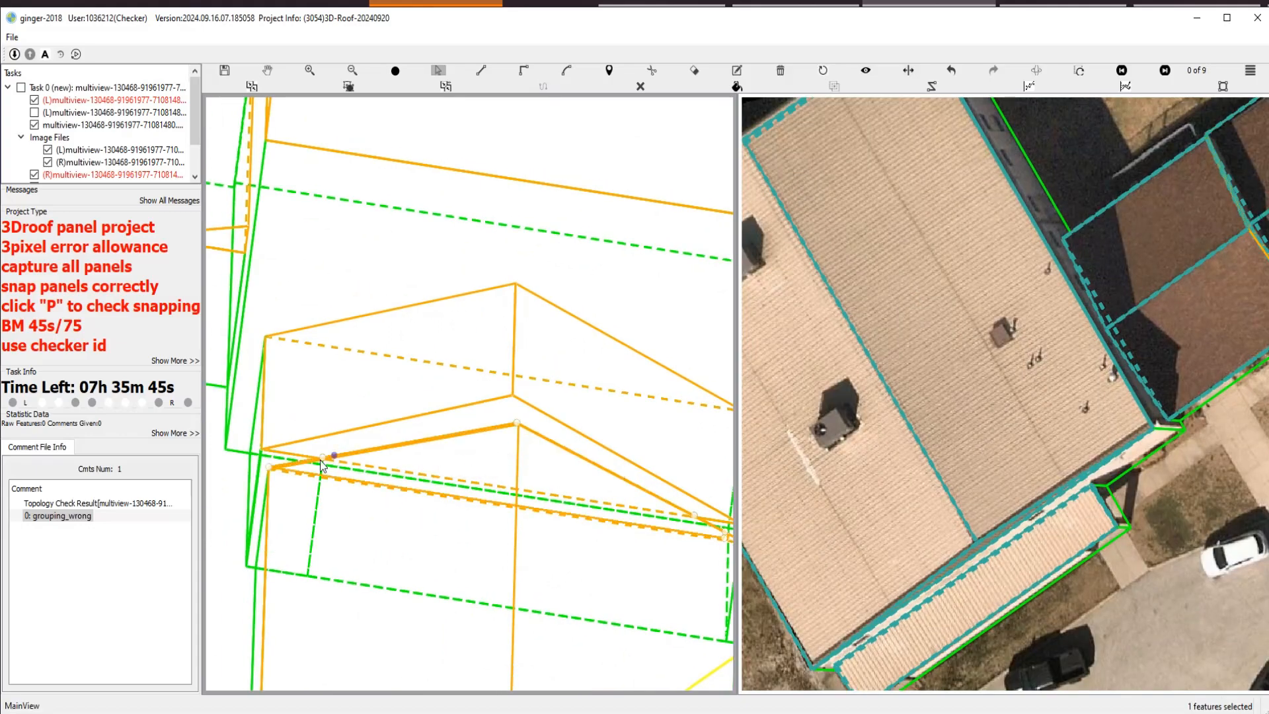
{"action": "scroll", "coordinate": [328, 466], "scroll_direction": "up", "scroll_amount": 4}
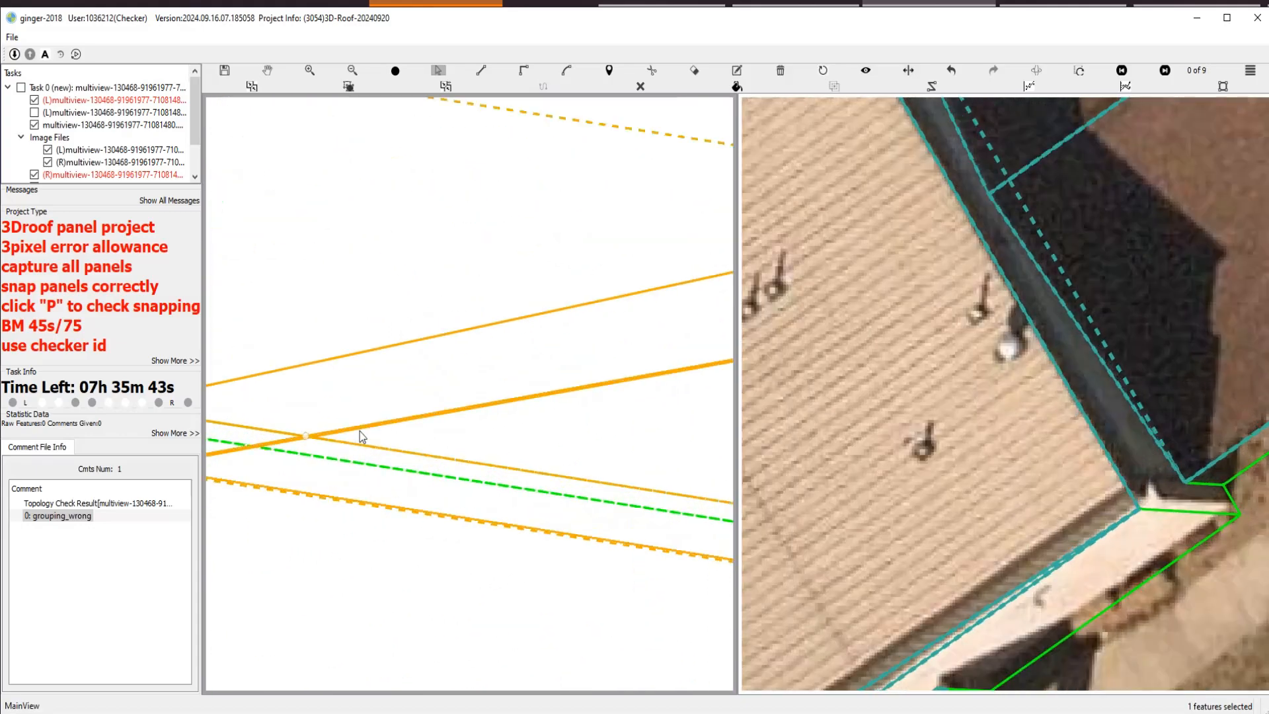
{"action": "scroll", "coordinate": [319, 447], "scroll_direction": "down", "scroll_amount": 5}
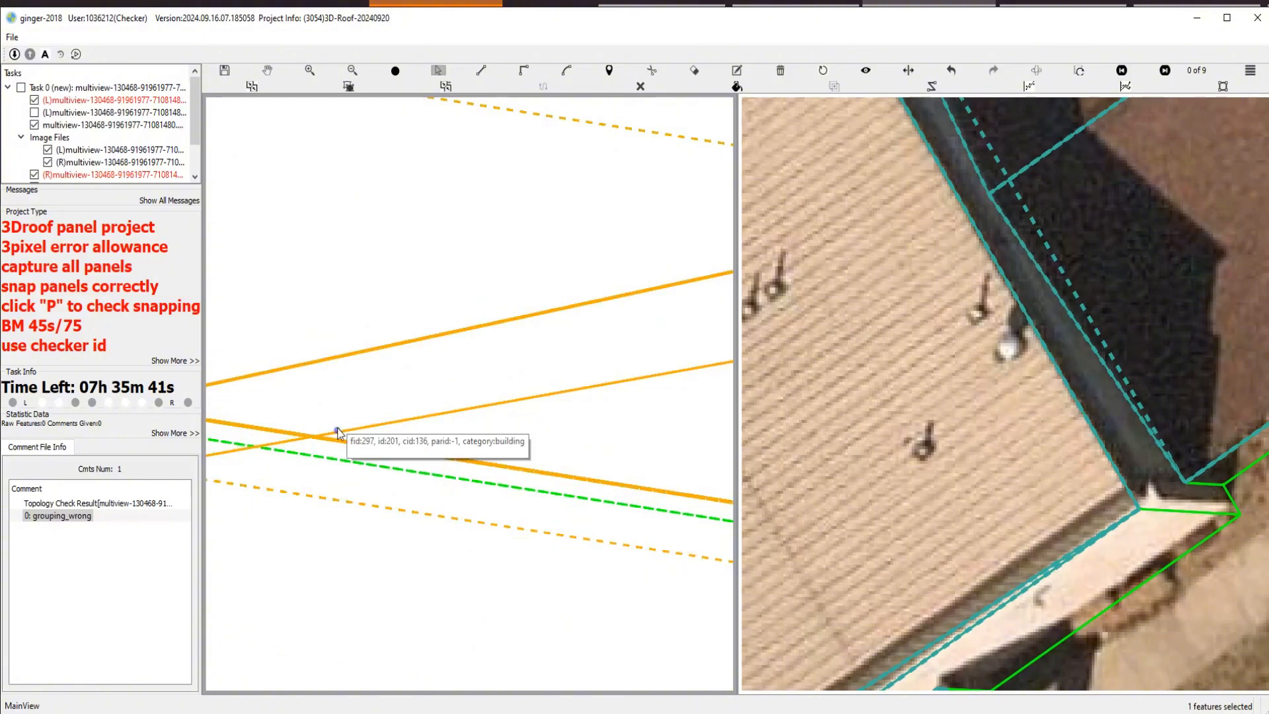
{"action": "scroll", "coordinate": [521, 428], "scroll_direction": "up", "scroll_amount": 5}
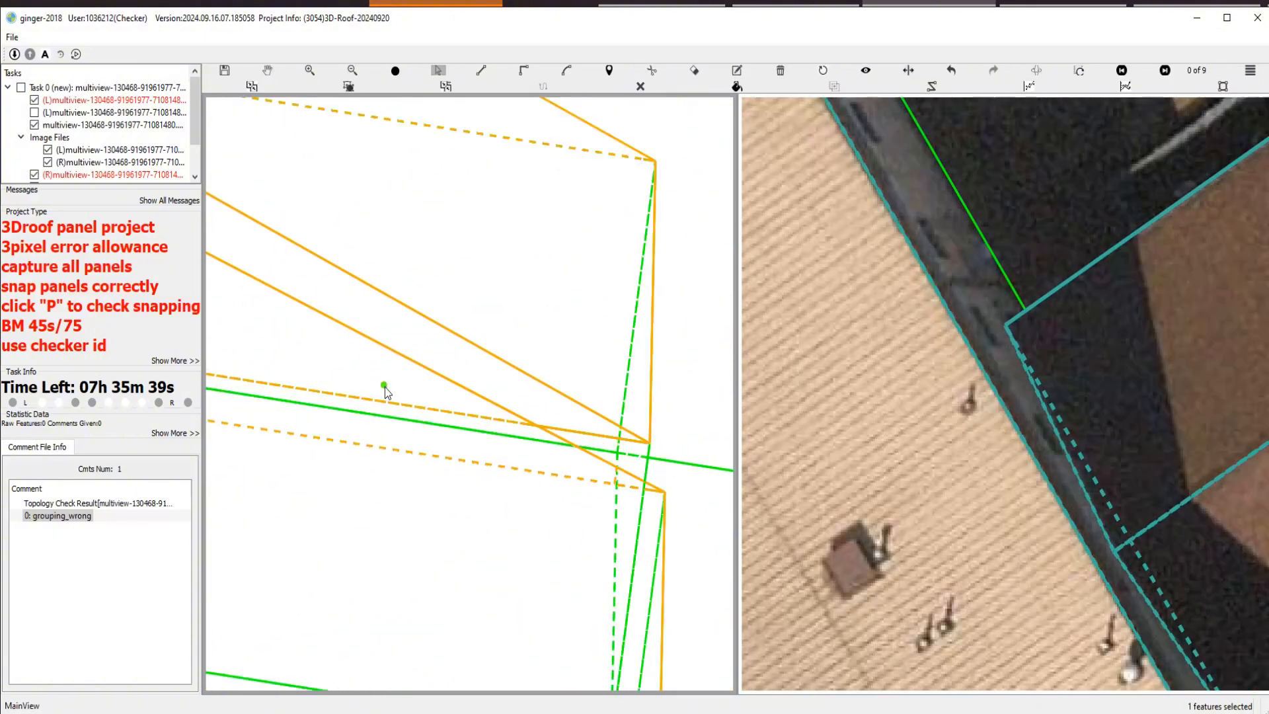
{"action": "scroll", "coordinate": [519, 423], "scroll_direction": "up", "scroll_amount": 4}
{"action": "scroll", "coordinate": [573, 416], "scroll_direction": "down", "scroll_amount": 5}
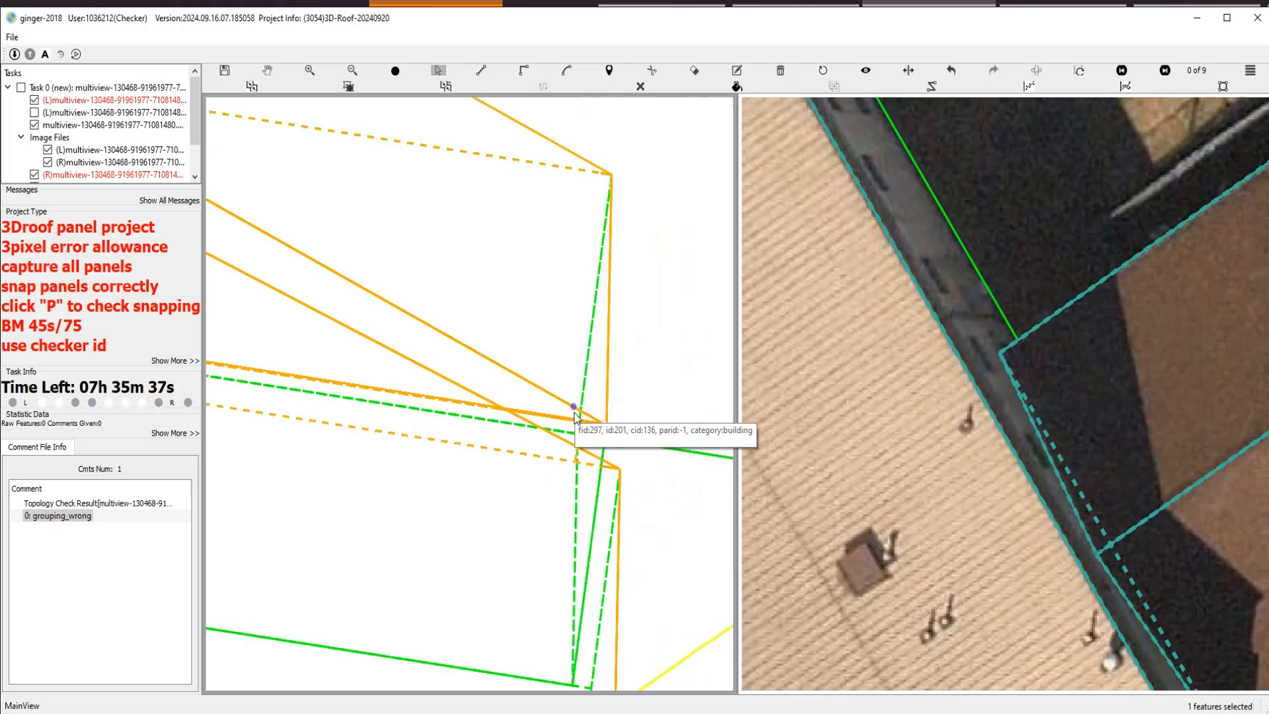
{"action": "key", "text": "space"}
{"action": "key", "text": "space"}
{"action": "scroll", "coordinate": [568, 455], "scroll_direction": "up", "scroll_amount": 4}
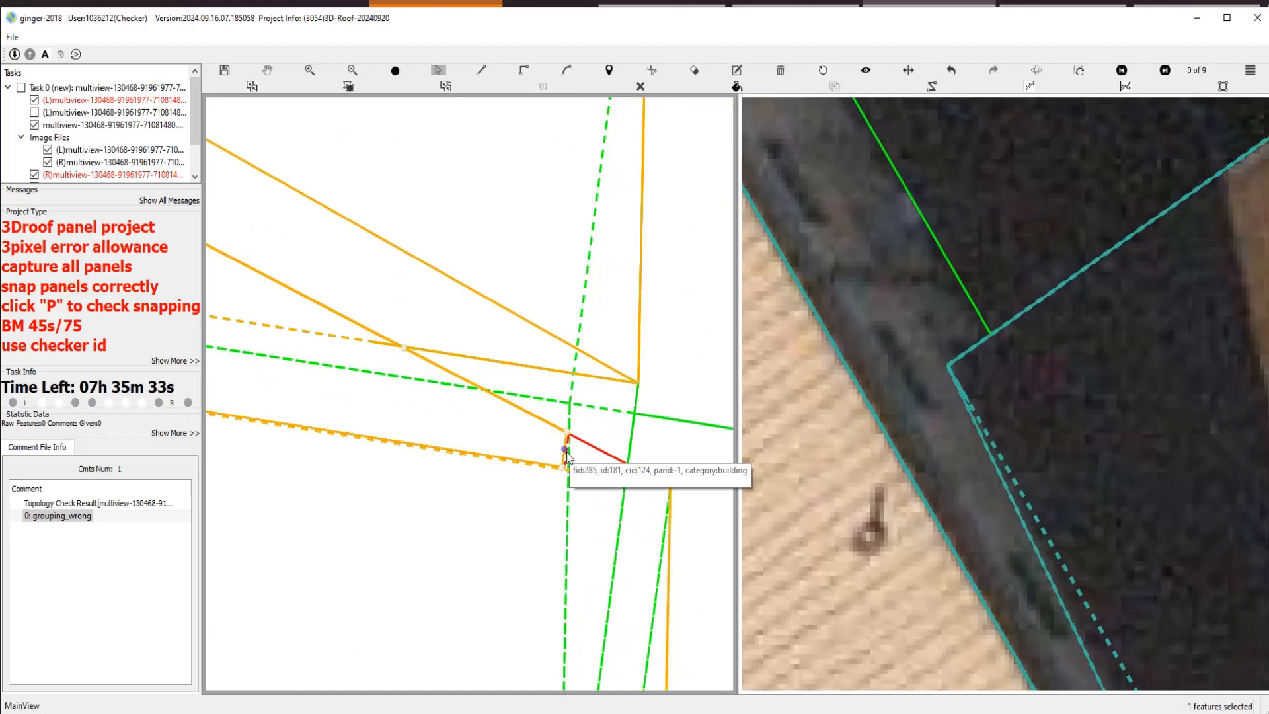
Move the loose corner of the narrow face between the connector and the long wing out to the wing's eave corner.
{"action": "left_click_drag", "start_coordinate": [567, 433], "coordinate": [674, 487]}
{"action": "scroll", "coordinate": [595, 473], "scroll_direction": "down", "scroll_amount": 5}
{"action": "left_click_drag", "start_coordinate": [250, 373], "coordinate": [569, 461]}
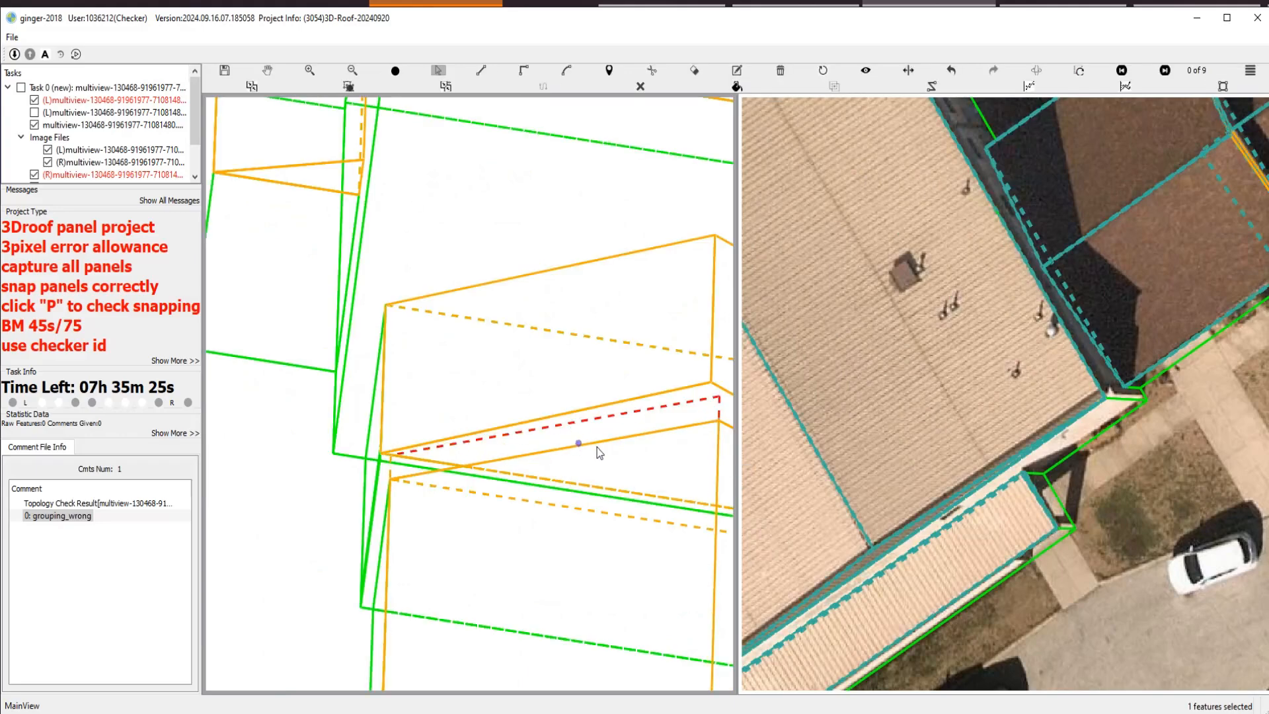
Examine the dashed outline along the connector's gable and compare the junction with the imagery while the features are hidden.
{"action": "scroll", "coordinate": [597, 447], "scroll_direction": "up", "scroll_amount": 3}
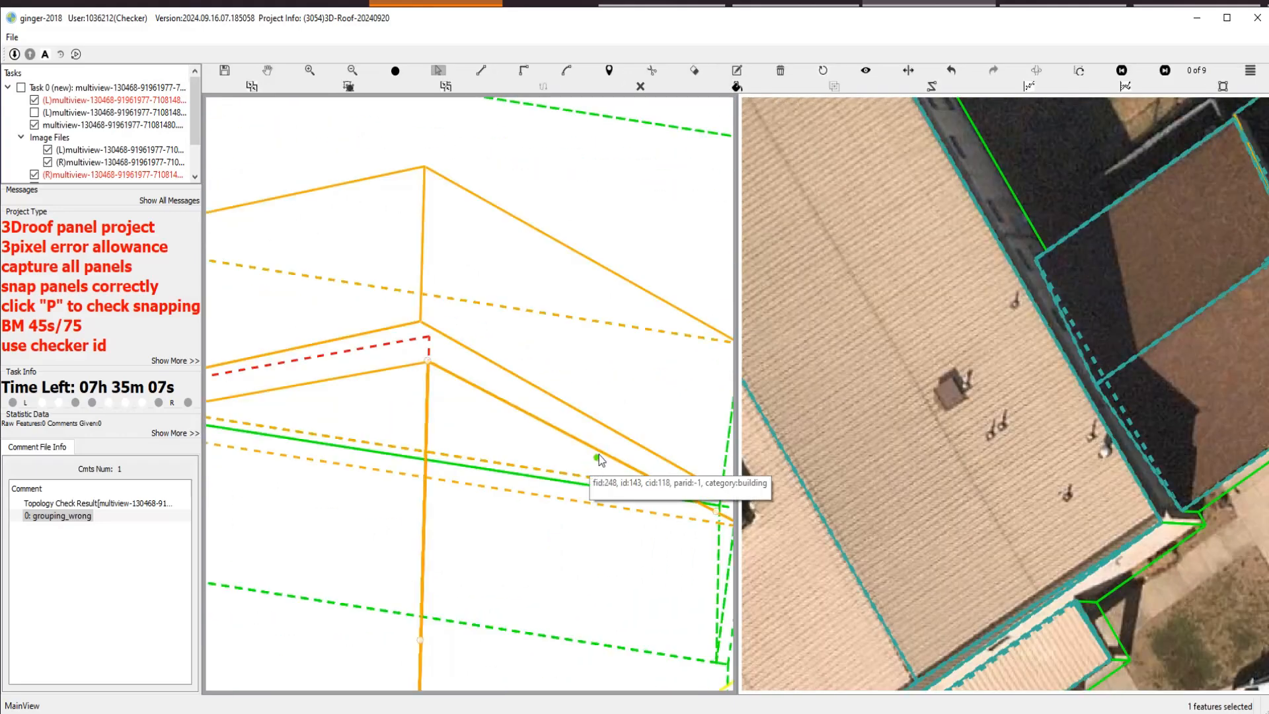
{"action": "scroll", "coordinate": [559, 492], "scroll_direction": "down", "scroll_amount": 3}
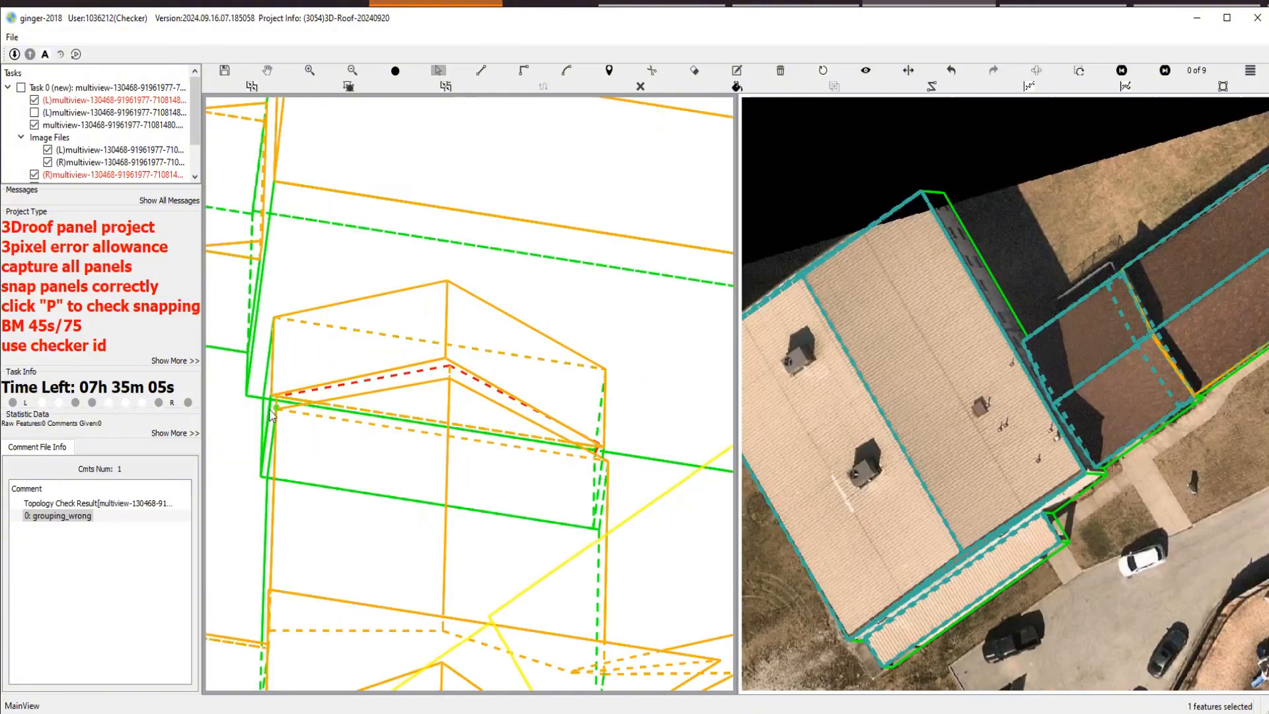
{"action": "scroll", "coordinate": [270, 415], "scroll_direction": "up", "scroll_amount": 3}
{"action": "scroll", "coordinate": [470, 396], "scroll_direction": "down", "scroll_amount": 3}
{"action": "key", "text": "space"}
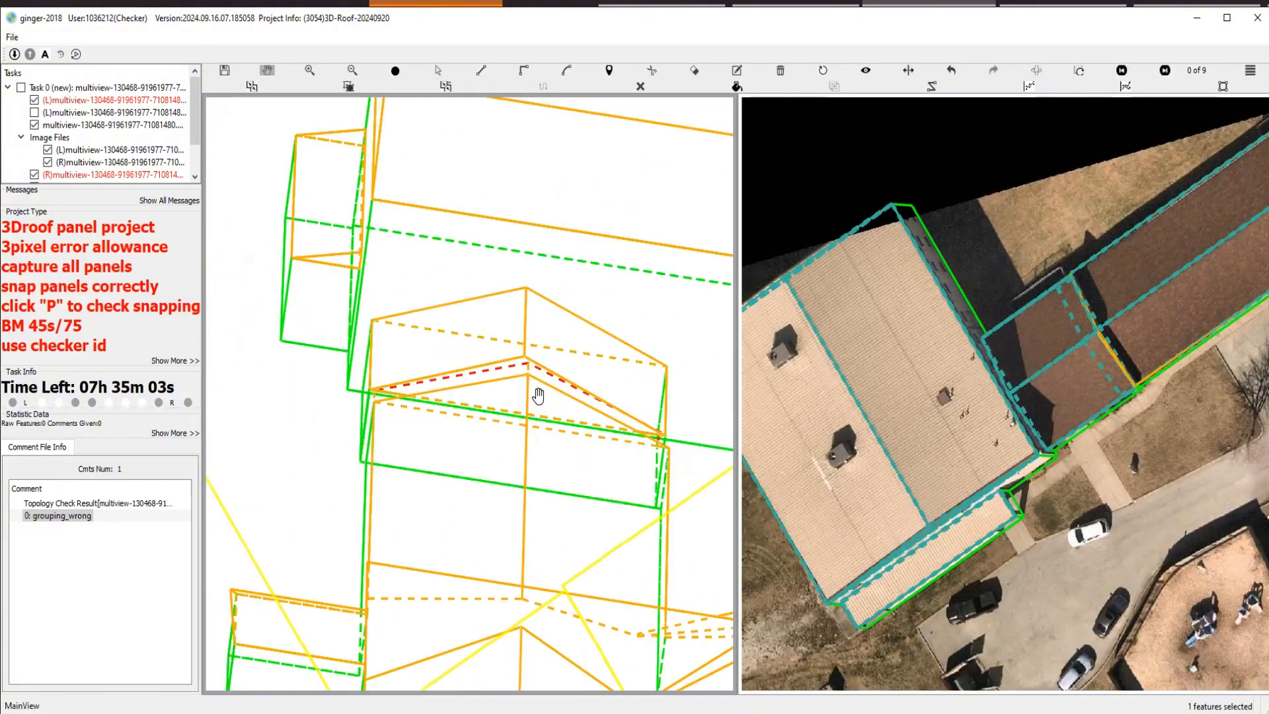
{"action": "scroll", "coordinate": [481, 365], "scroll_direction": "up", "scroll_amount": 2}
{"action": "scroll", "coordinate": [549, 371], "scroll_direction": "up", "scroll_amount": 5}
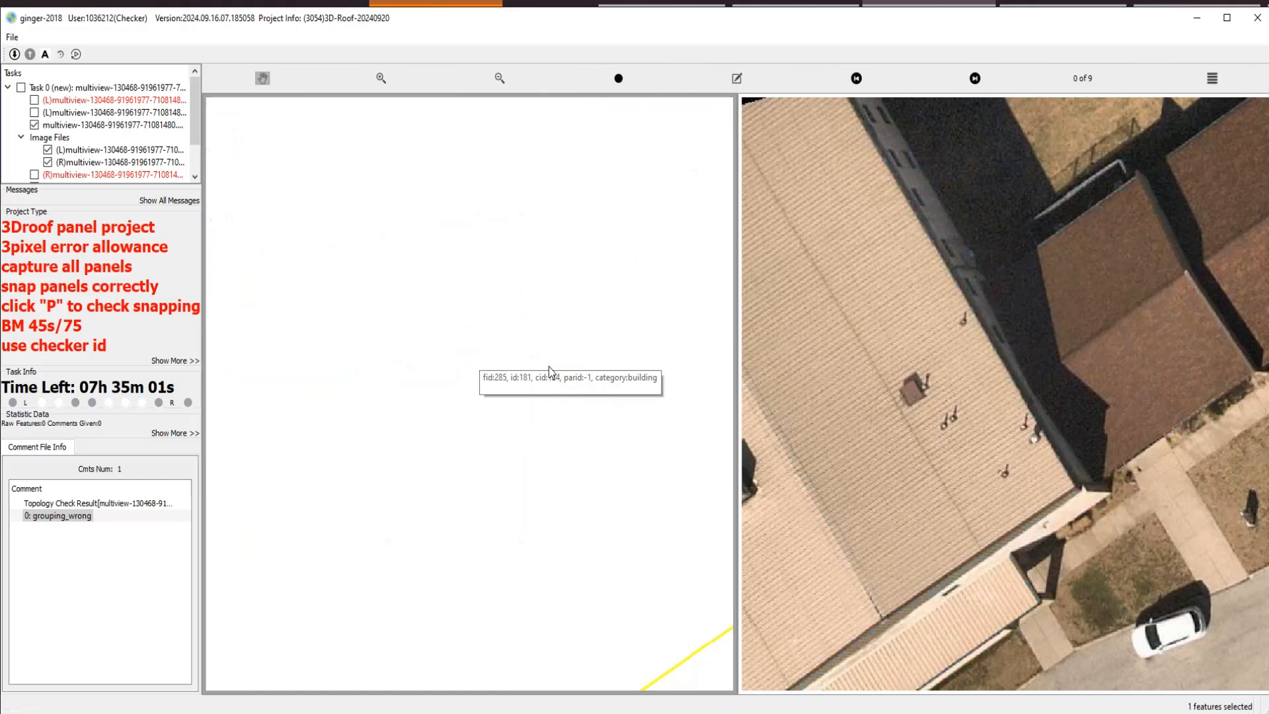
{"action": "scroll", "coordinate": [548, 365], "scroll_direction": "down", "scroll_amount": 3}
{"action": "scroll", "coordinate": [532, 356], "scroll_direction": "up", "scroll_amount": 3}
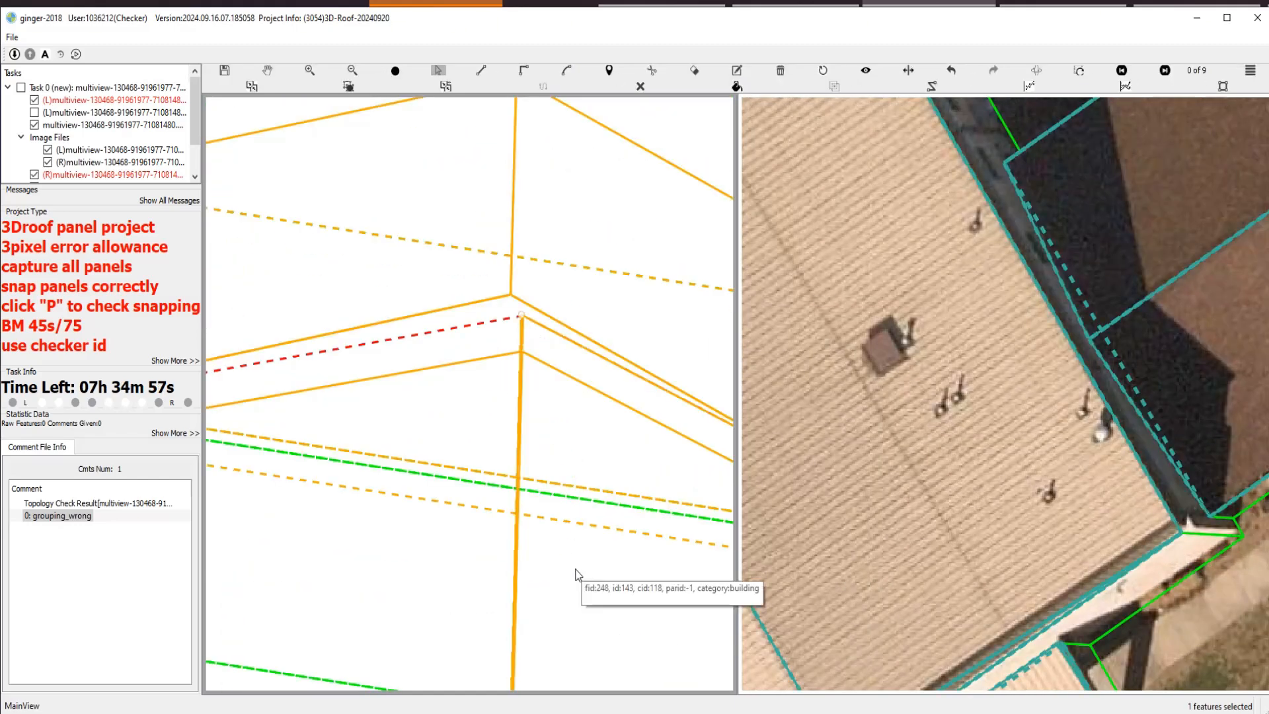
Select the four faces meeting at the connector's gable and eave corner, and split them where they overlap.
{"action": "key", "text": "p"}
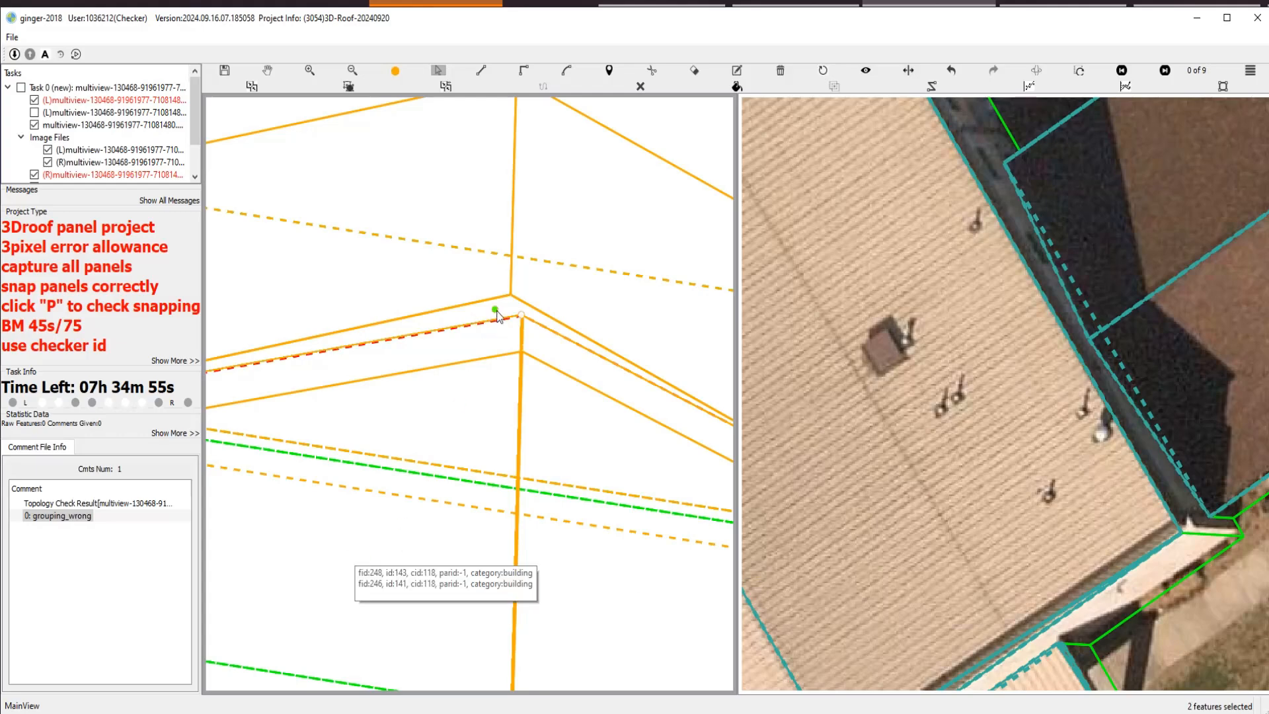
{"action": "left_click", "coordinate": [497, 316], "text": "ctrl"}
{"action": "scroll", "coordinate": [253, 408], "scroll_direction": "down", "scroll_amount": 3}
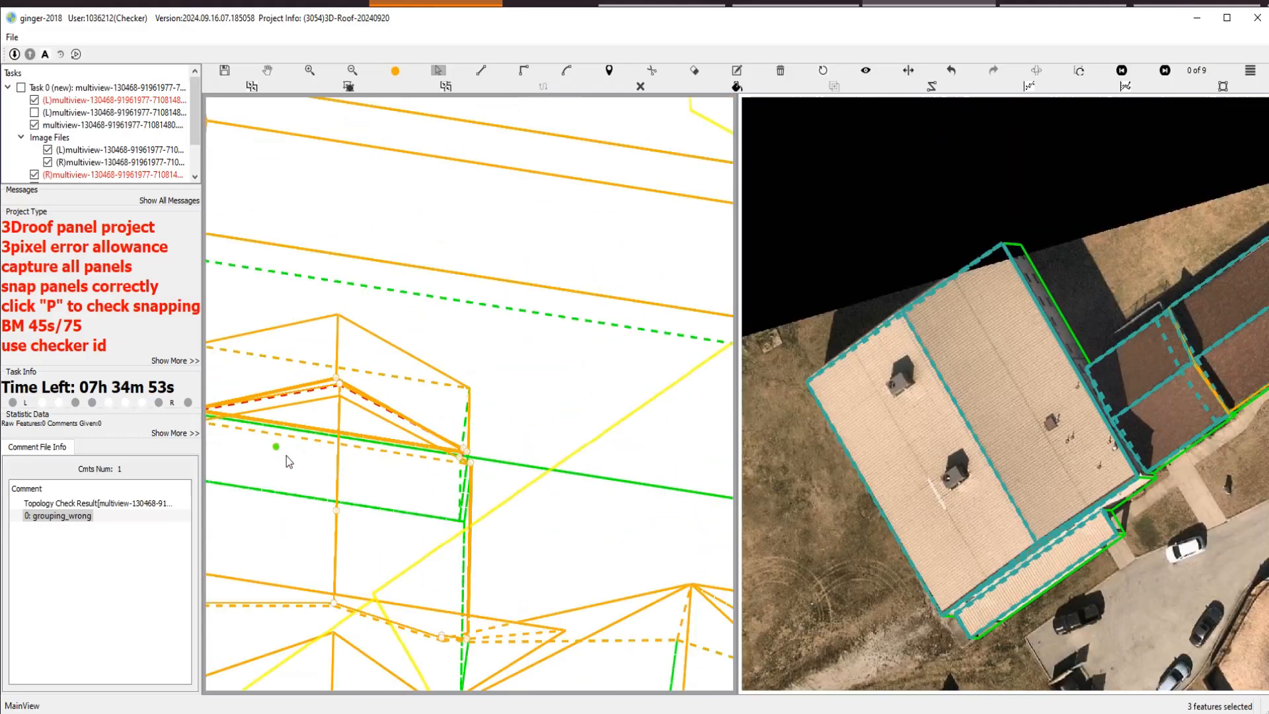
{"action": "scroll", "coordinate": [453, 514], "scroll_direction": "up", "scroll_amount": 5}
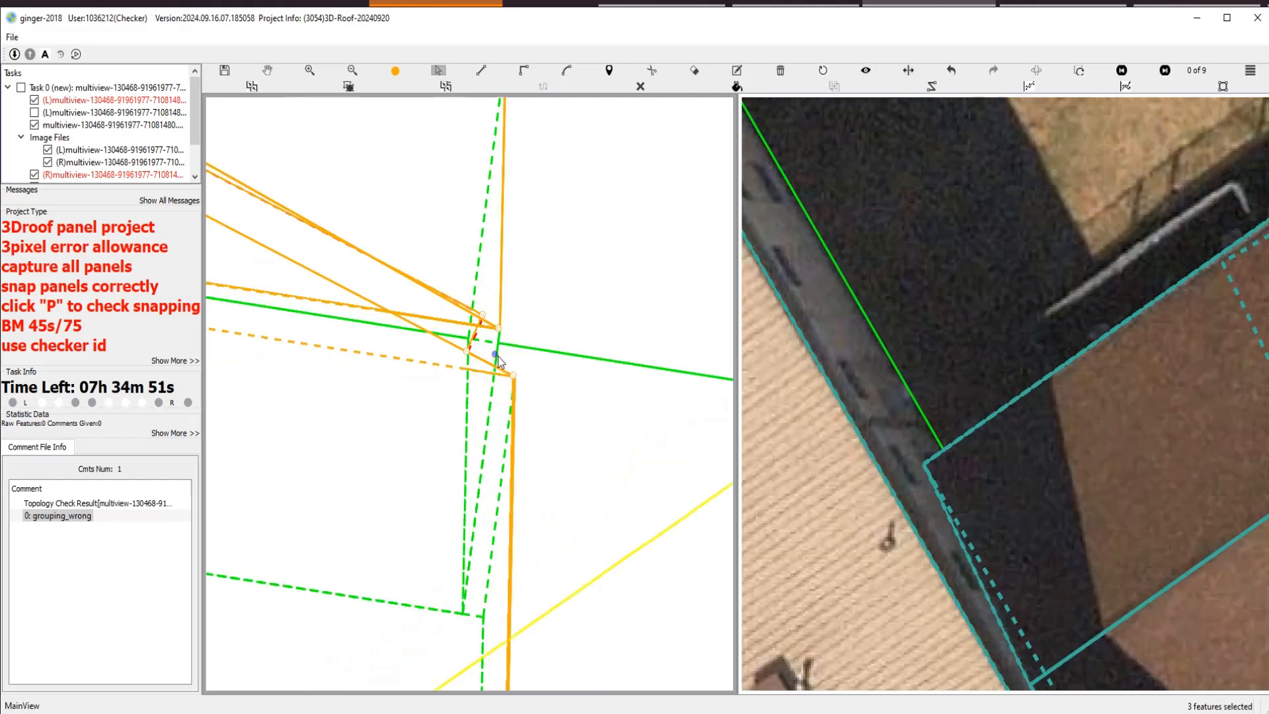
{"action": "left_click", "coordinate": [490, 344], "text": "ctrl"}
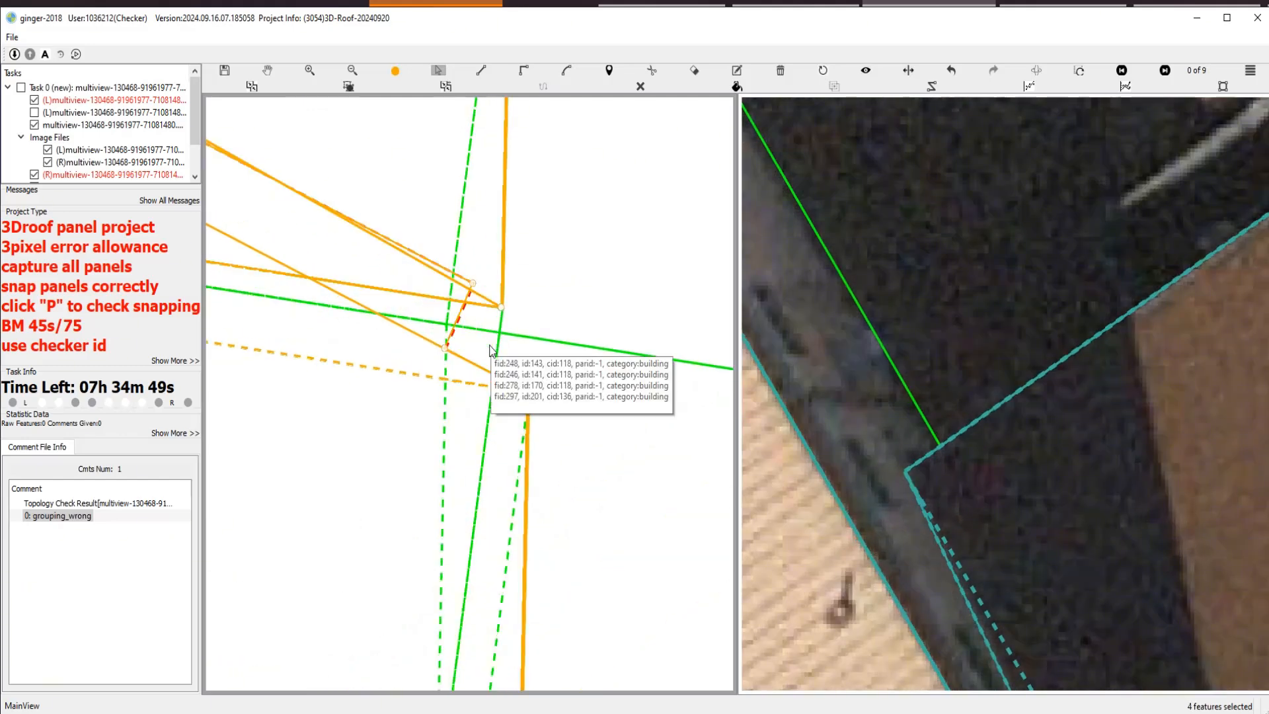
{"action": "scroll", "coordinate": [474, 352], "scroll_direction": "down", "scroll_amount": 2}
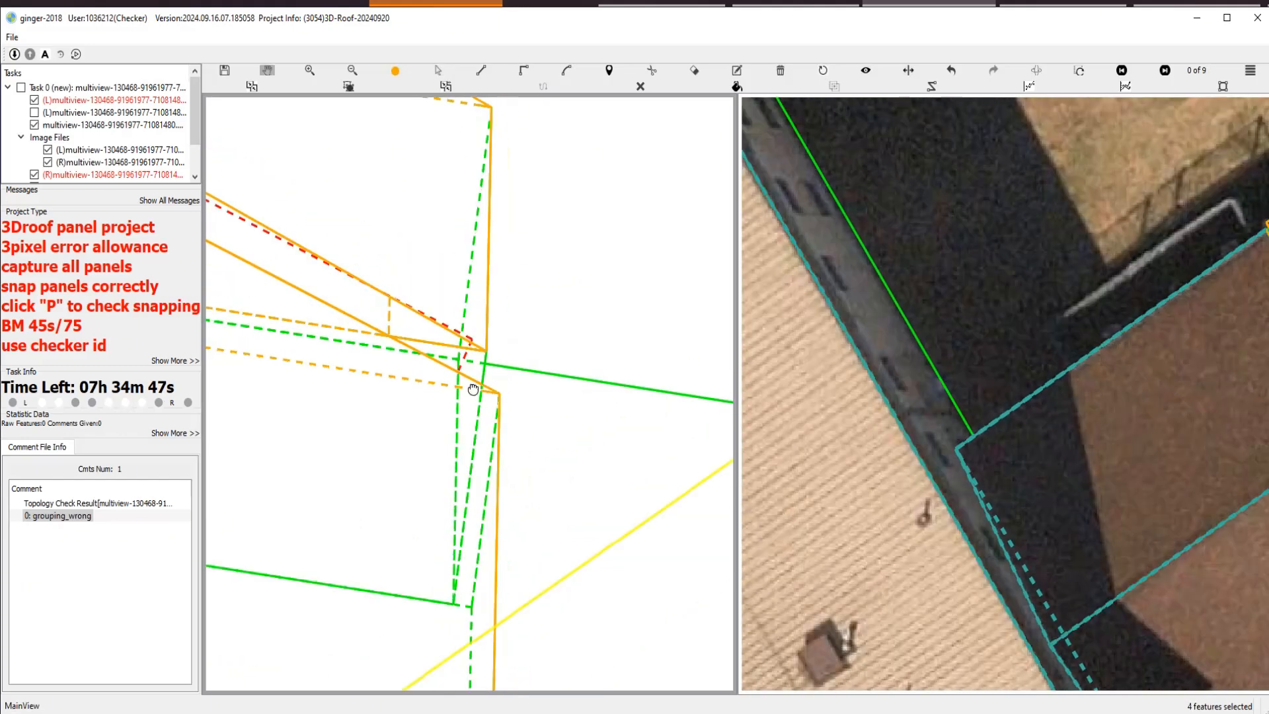
{"action": "scroll", "coordinate": [581, 431], "scroll_direction": "up", "scroll_amount": 1}
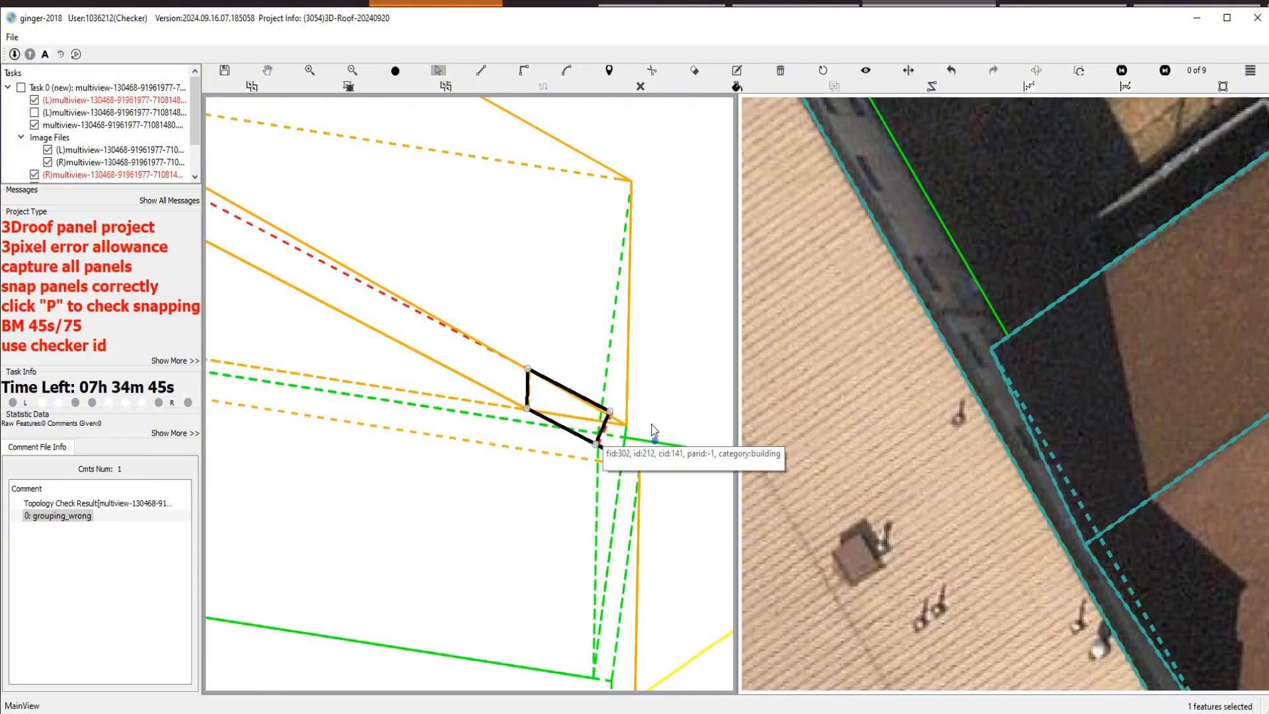
Delete the small sliver face at the connector's eave corner and the leftover strip along the gable's left slope.
{"action": "key", "text": "Return"}
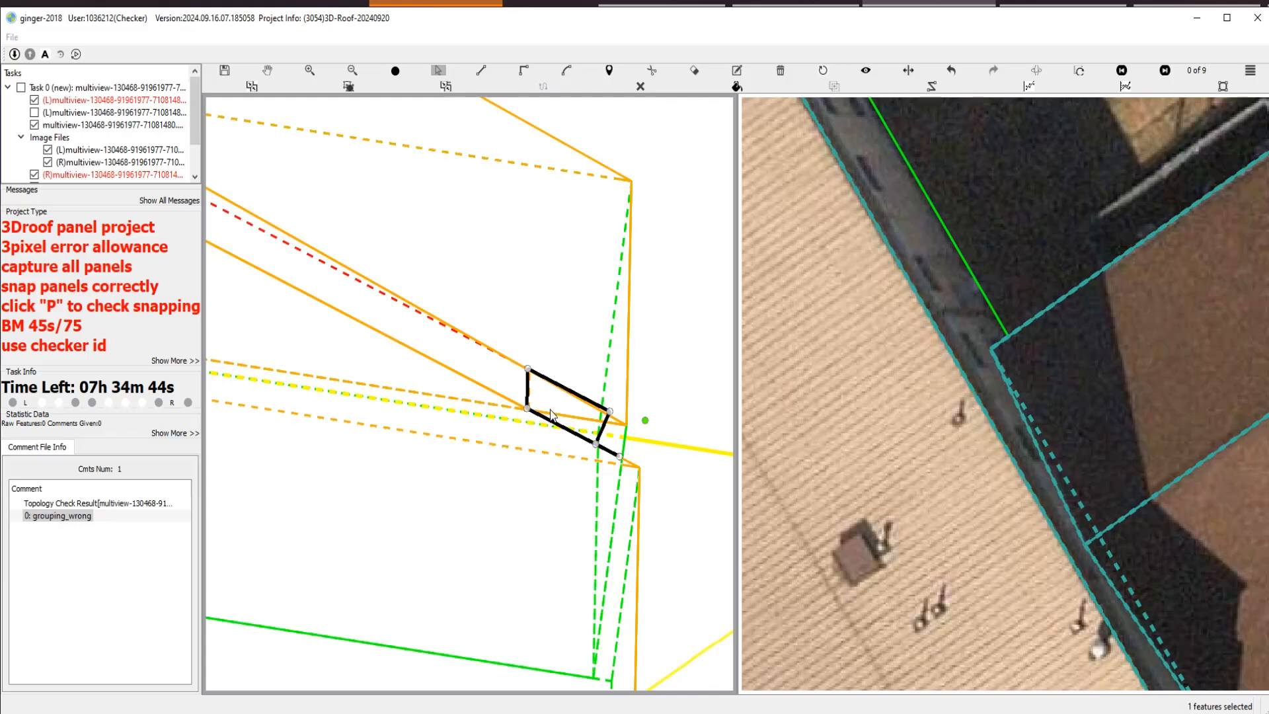
{"action": "scroll", "coordinate": [555, 422], "scroll_direction": "up", "scroll_amount": 2}
{"action": "scroll", "coordinate": [579, 412], "scroll_direction": "up", "scroll_amount": 2}
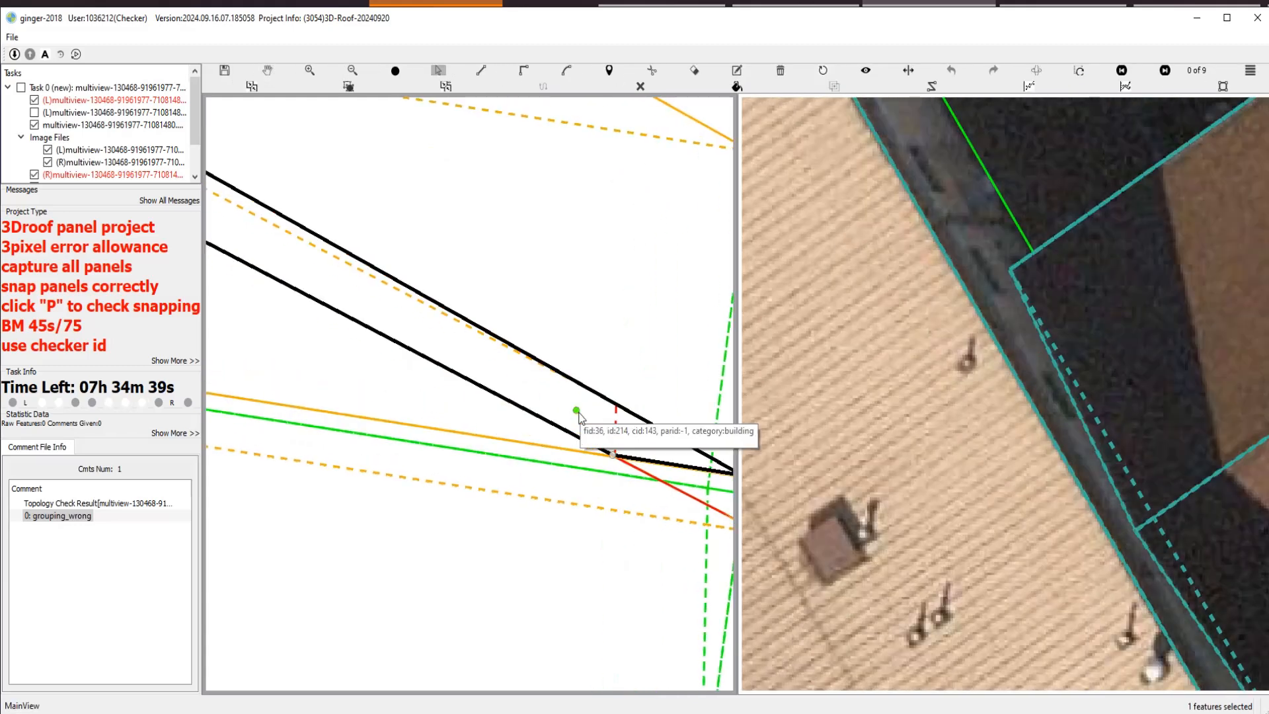
{"action": "scroll", "coordinate": [595, 422], "scroll_direction": "down", "scroll_amount": 3}
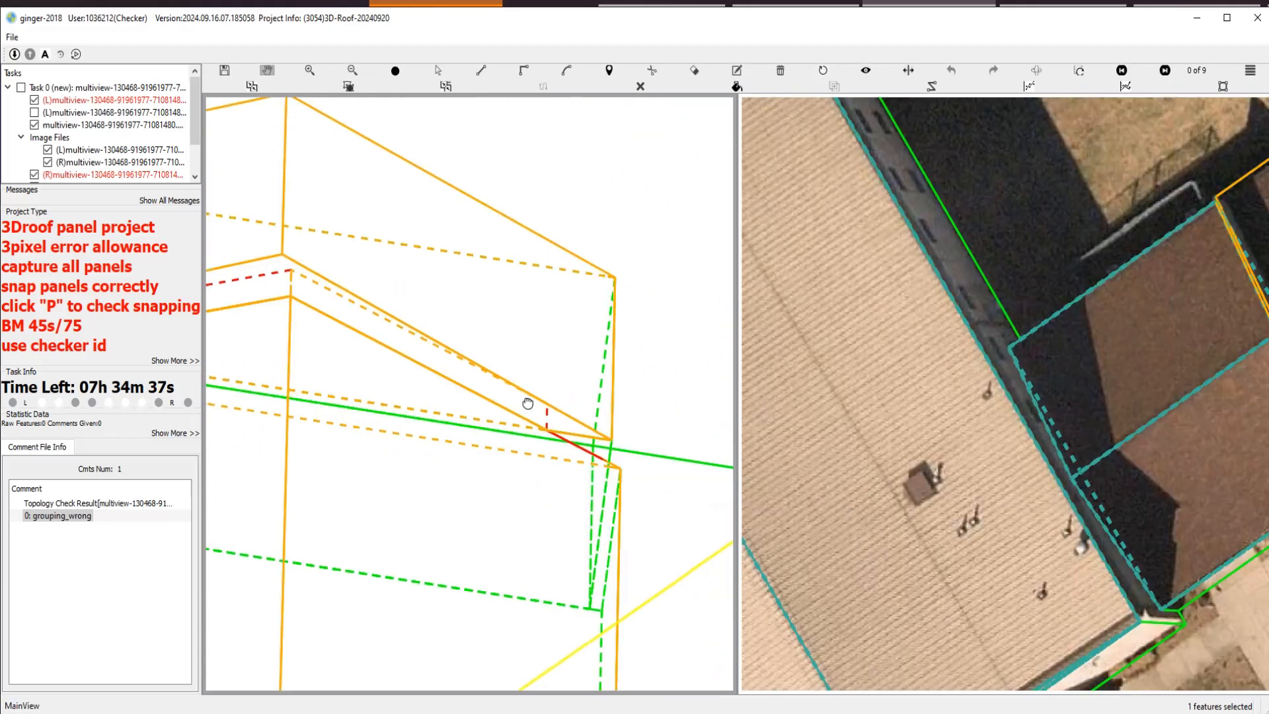
{"action": "left_click_drag", "start_coordinate": [257, 282], "coordinate": [467, 368]}
{"action": "left_click", "coordinate": [468, 368]}
{"action": "key", "text": "Delete"}
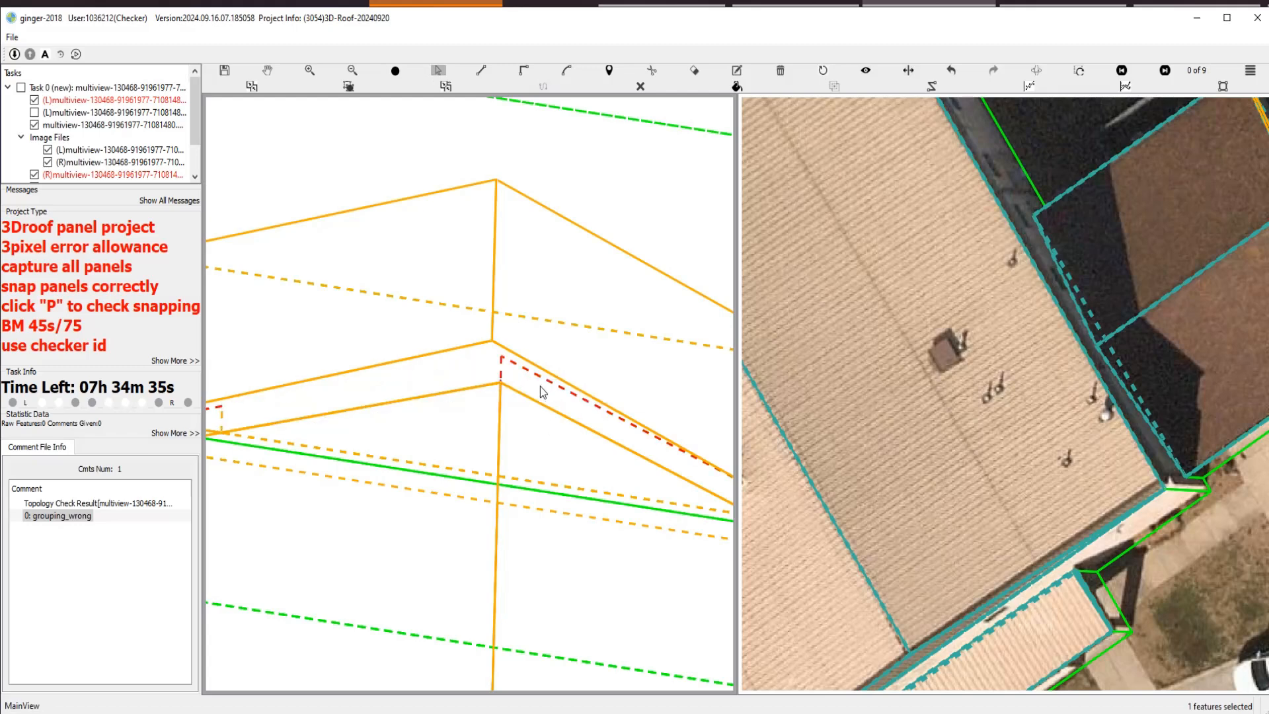
Select the four faces bordering the leftover strip on the gable's right slope and split them where they overlap.
{"action": "left_click", "coordinate": [541, 385]}
{"action": "left_click", "coordinate": [531, 375]}
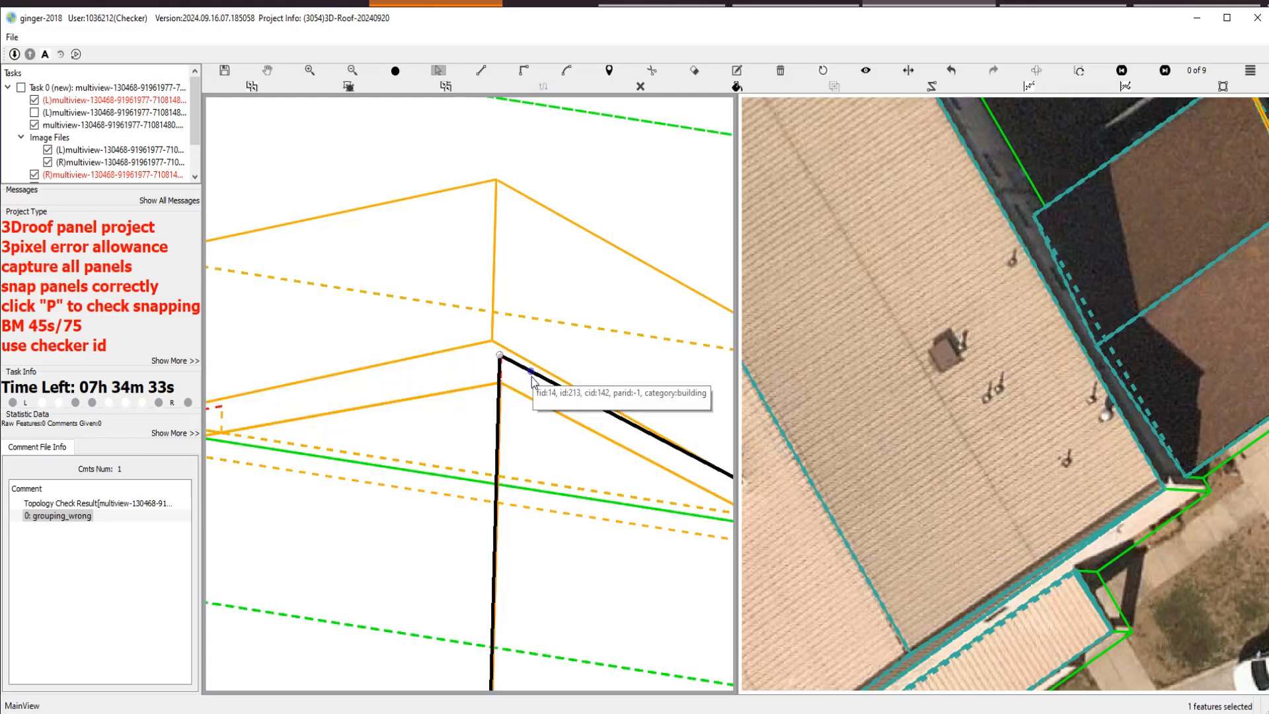
{"action": "key", "text": "Delete"}
{"action": "scroll", "coordinate": [534, 383], "scroll_direction": "down", "scroll_amount": 3}
{"action": "scroll", "coordinate": [588, 422], "scroll_direction": "up", "scroll_amount": 4}
{"action": "left_click_drag", "start_coordinate": [589, 424], "coordinate": [527, 416]}
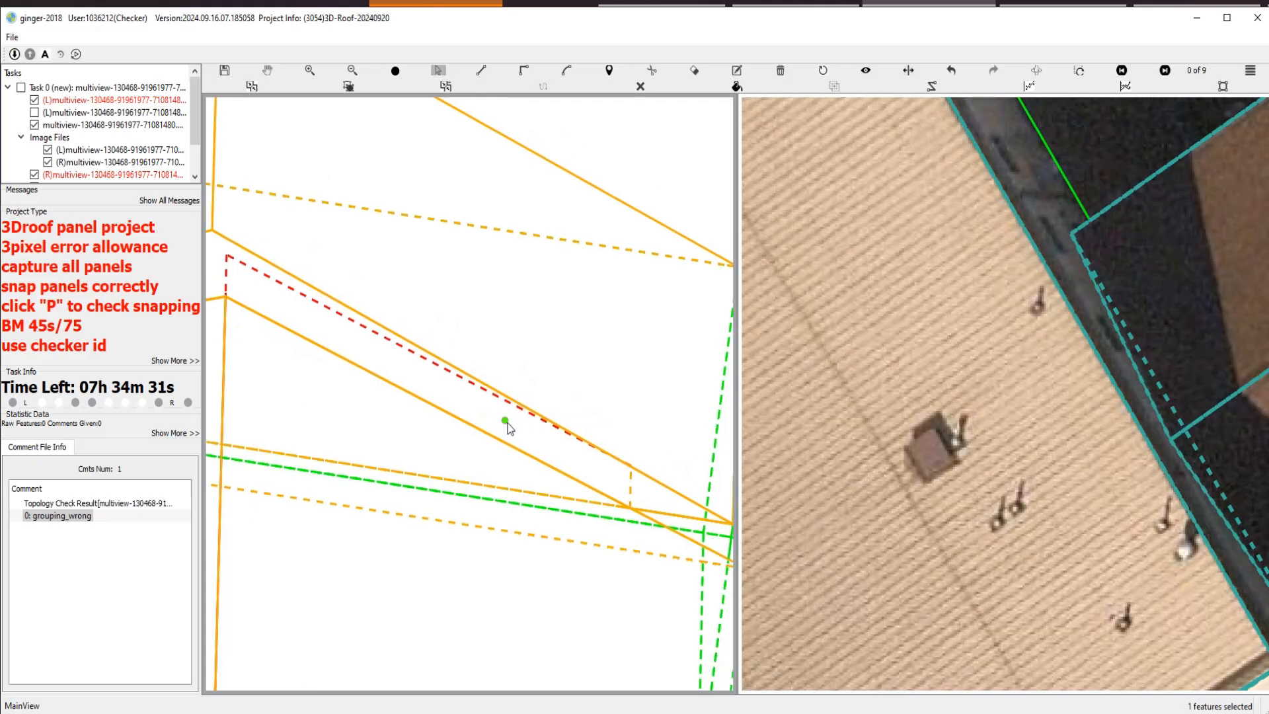
{"action": "key", "text": "p"}
{"action": "scroll", "coordinate": [515, 430], "scroll_direction": "down", "scroll_amount": 2}
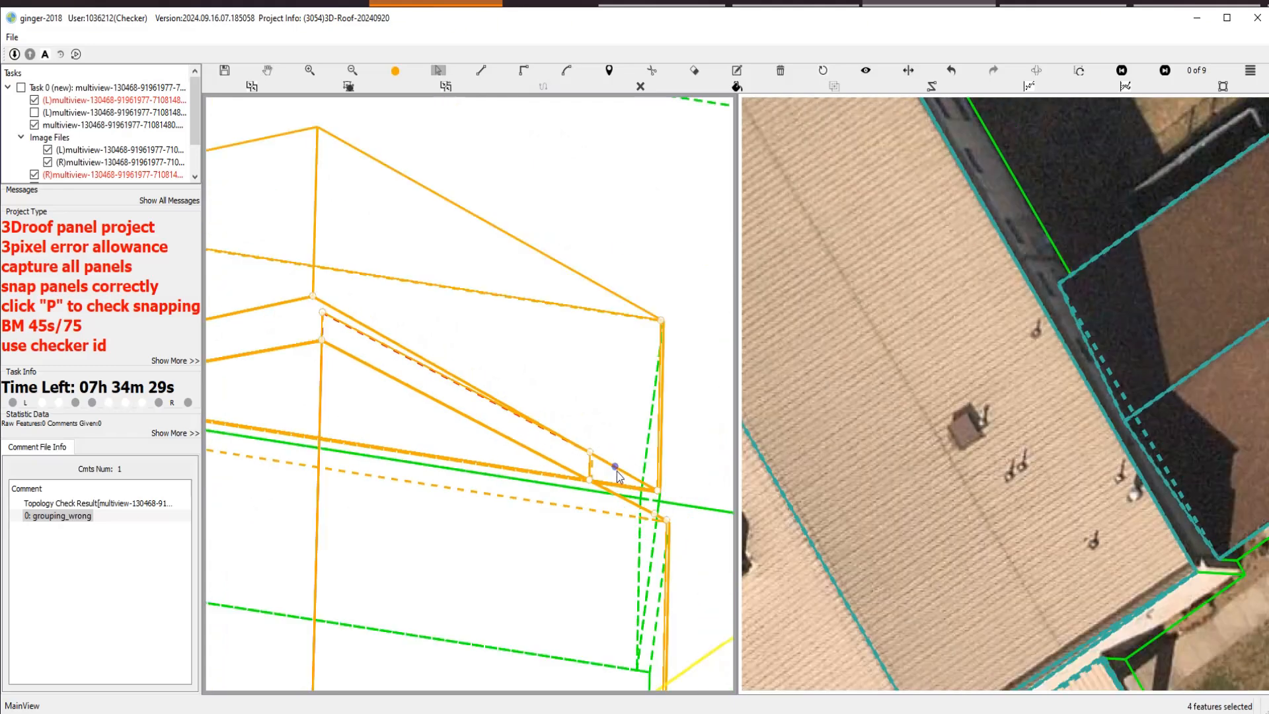
{"action": "mouse_move", "coordinate": [604, 473]}
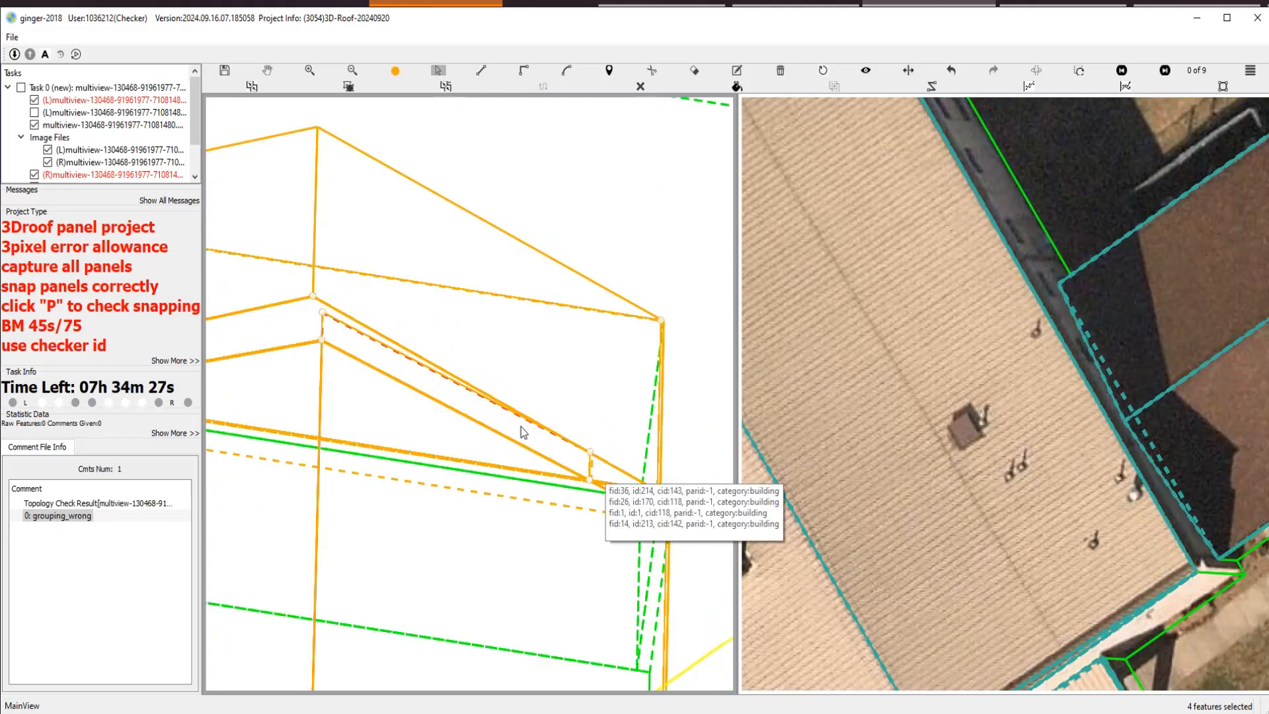
Delete the narrow leftover strip running from the ridge down the gable's right slope.
{"action": "scroll", "coordinate": [521, 427], "scroll_direction": "up", "scroll_amount": 4}
{"action": "left_click", "coordinate": [370, 319]}
{"action": "key", "text": "Escape"}
{"action": "scroll", "coordinate": [411, 386], "scroll_direction": "down", "scroll_amount": 3}
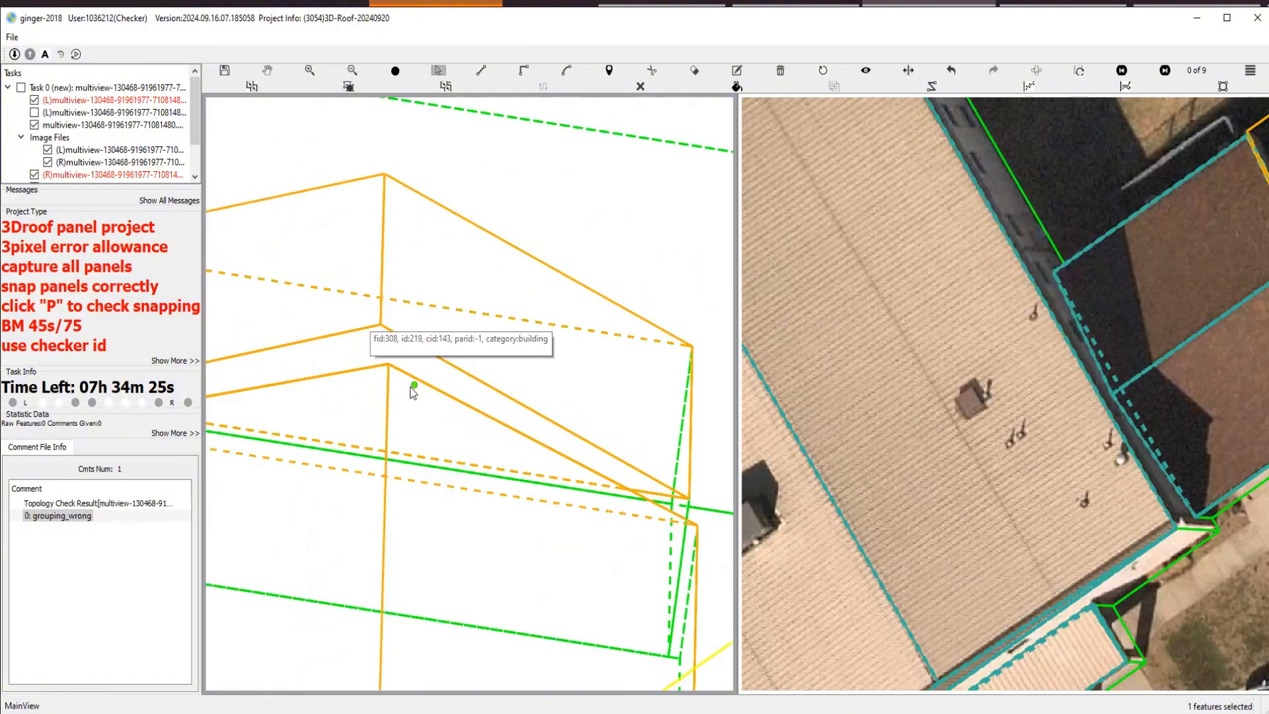
Examine the gable's opposite eave corner and the whole junction for leftover edges.
{"action": "left_click_drag", "start_coordinate": [329, 402], "coordinate": [481, 418]}
{"action": "scroll", "coordinate": [374, 473], "scroll_direction": "up", "scroll_amount": 2}
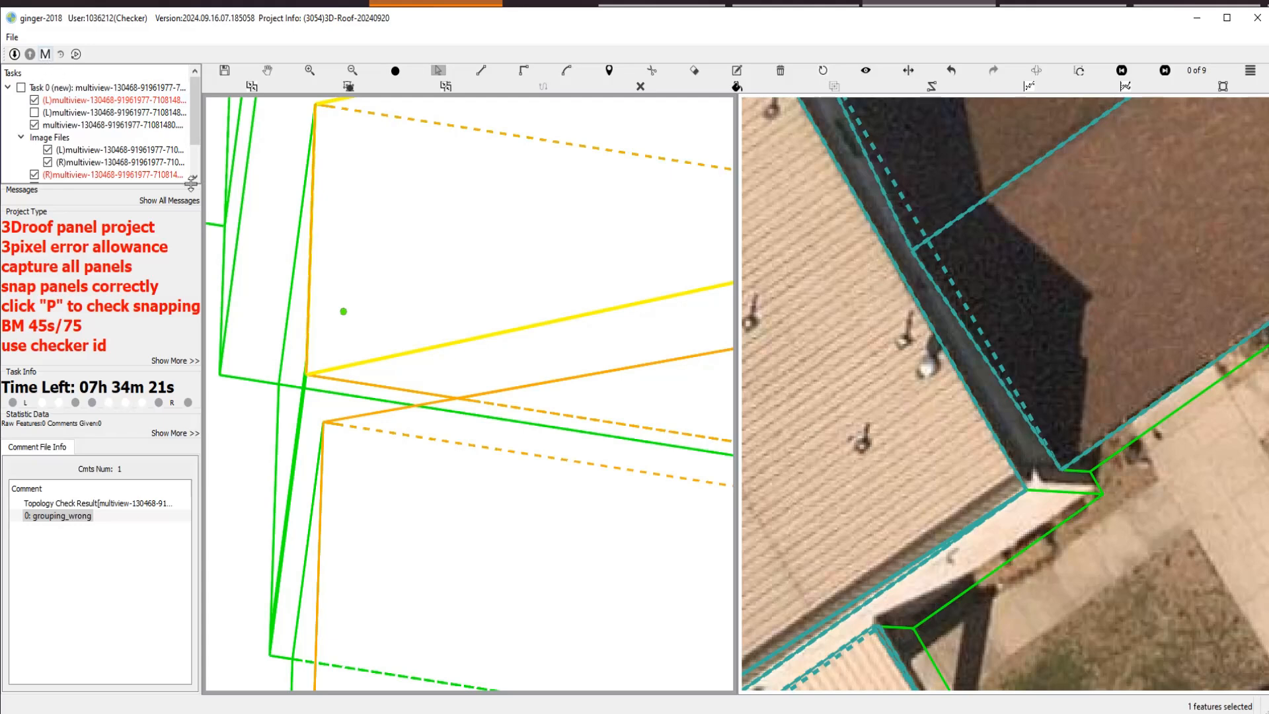
{"action": "scroll", "coordinate": [427, 444], "scroll_direction": "down", "scroll_amount": 8}
{"action": "key", "text": "space"}
{"action": "left_click_drag", "start_coordinate": [544, 419], "coordinate": [399, 405]}
{"action": "scroll", "coordinate": [400, 405], "scroll_direction": "up", "scroll_amount": 2}
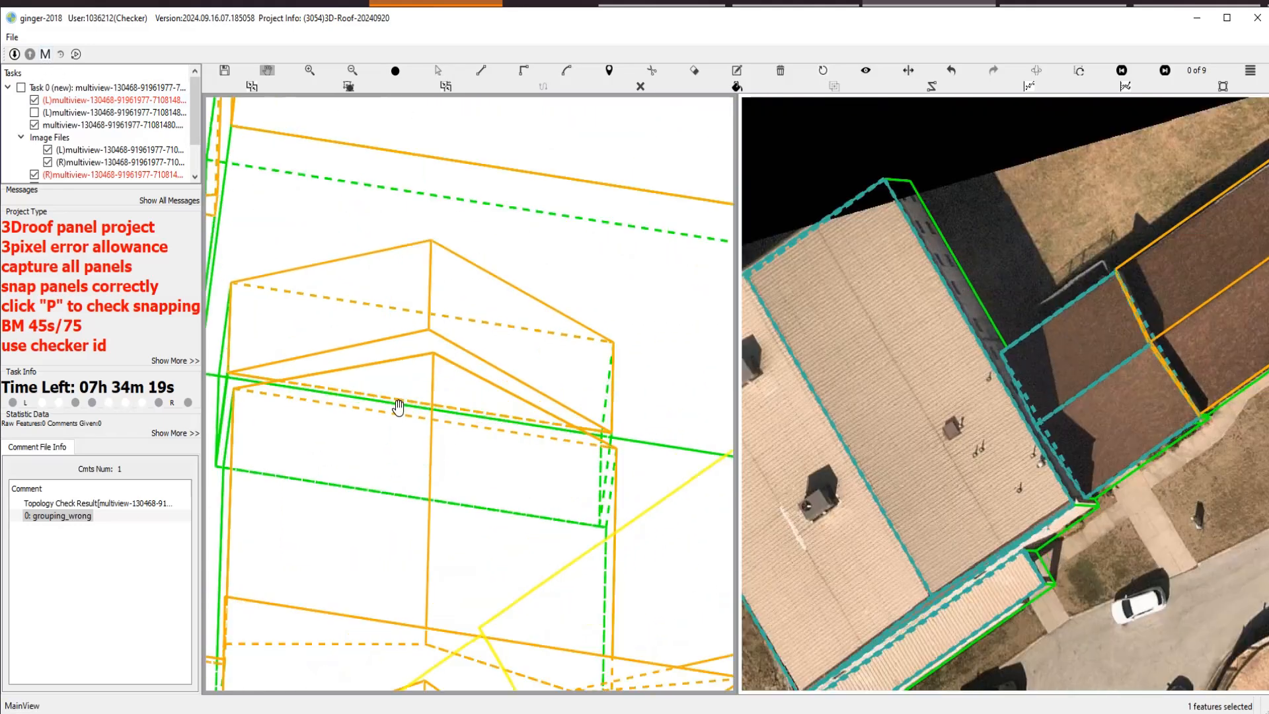
Select the vertical face, the chevron-shaped face and the lower gable triangle in turn to check their outlines and corners at both eaves.
{"action": "key", "text": "space"}
{"action": "left_click", "coordinate": [385, 401]}
{"action": "scroll", "coordinate": [360, 399], "scroll_direction": "up", "scroll_amount": 2}
{"action": "left_click", "coordinate": [369, 395]}
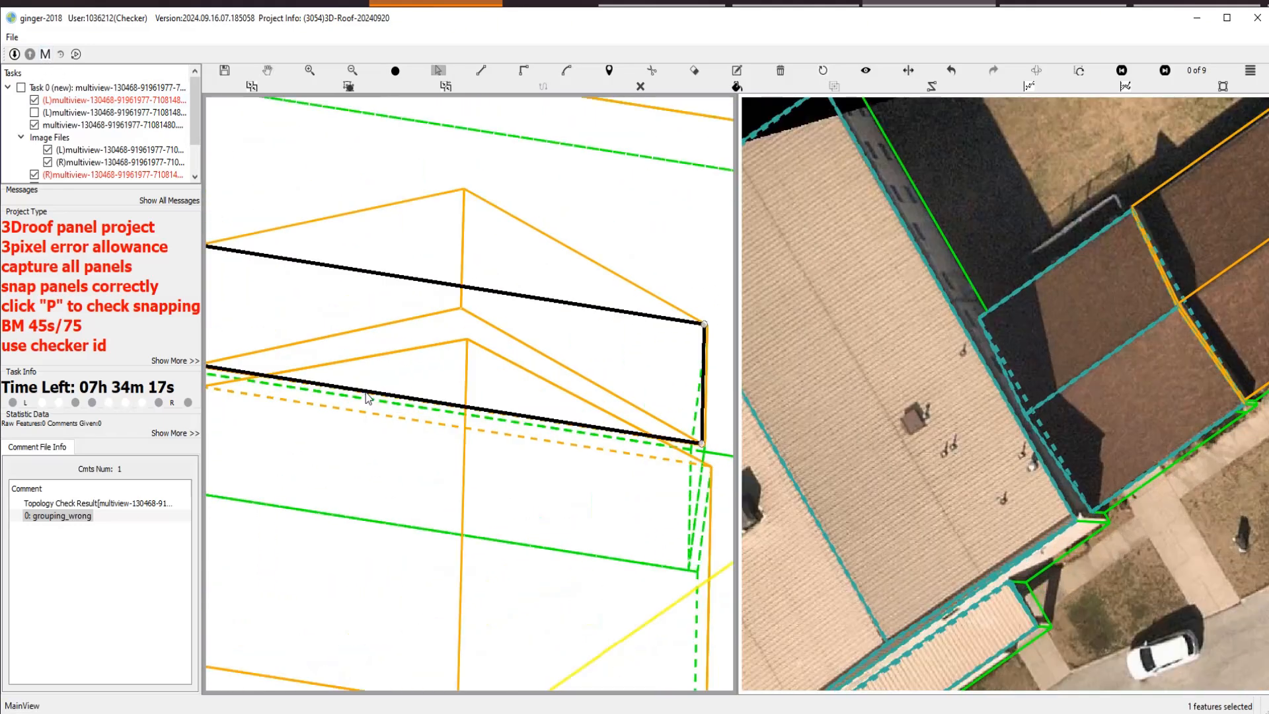
{"action": "scroll", "coordinate": [502, 403], "scroll_direction": "down", "scroll_amount": 2}
{"action": "scroll", "coordinate": [515, 394], "scroll_direction": "up", "scroll_amount": 2}
{"action": "left_click", "coordinate": [494, 390]}
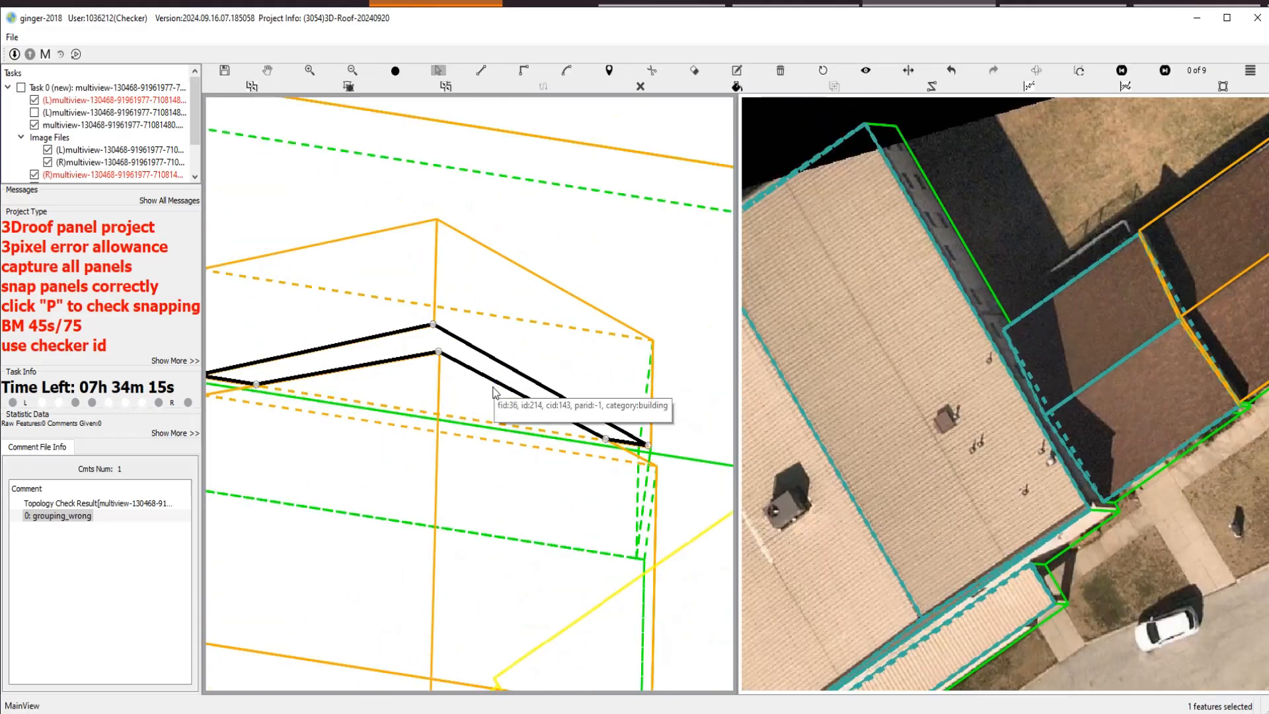
{"action": "scroll", "coordinate": [377, 416], "scroll_direction": "down", "scroll_amount": 2}
{"action": "scroll", "coordinate": [403, 419], "scroll_direction": "up", "scroll_amount": 2}
{"action": "left_click", "coordinate": [404, 421]}
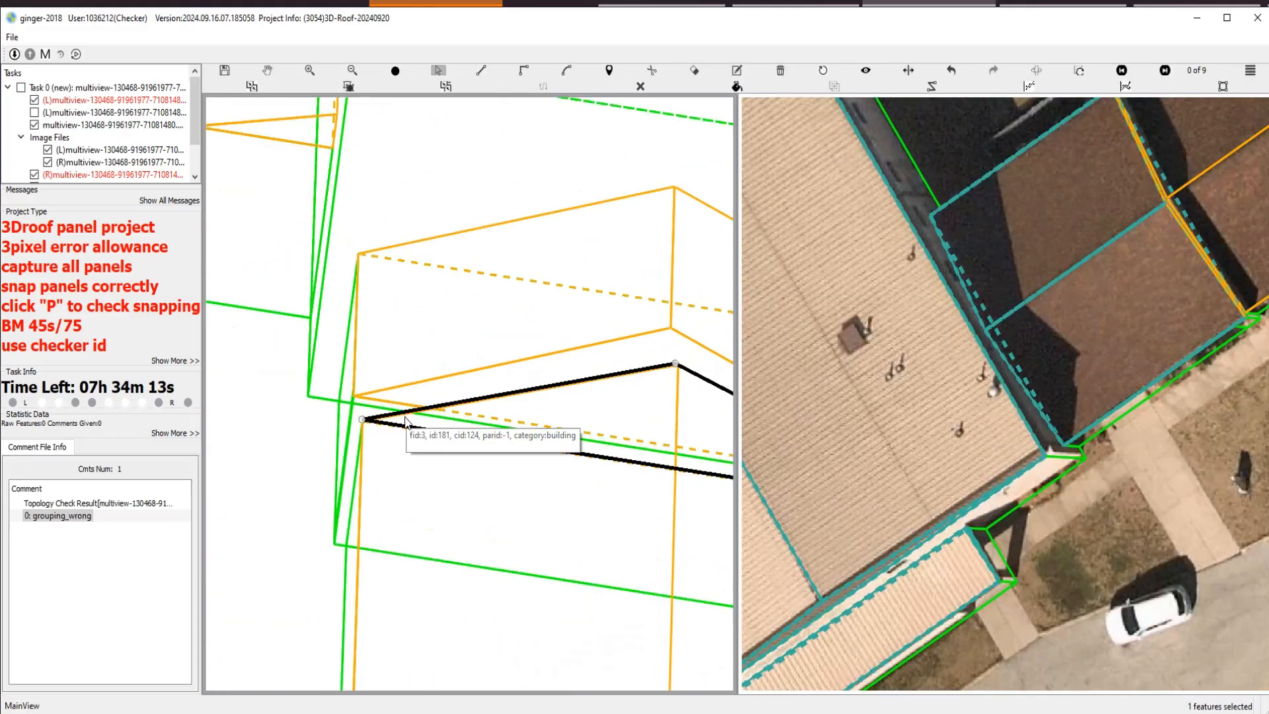
{"action": "scroll", "coordinate": [403, 421], "scroll_direction": "down", "scroll_amount": 2}
{"action": "scroll", "coordinate": [597, 467], "scroll_direction": "up", "scroll_amount": 4}
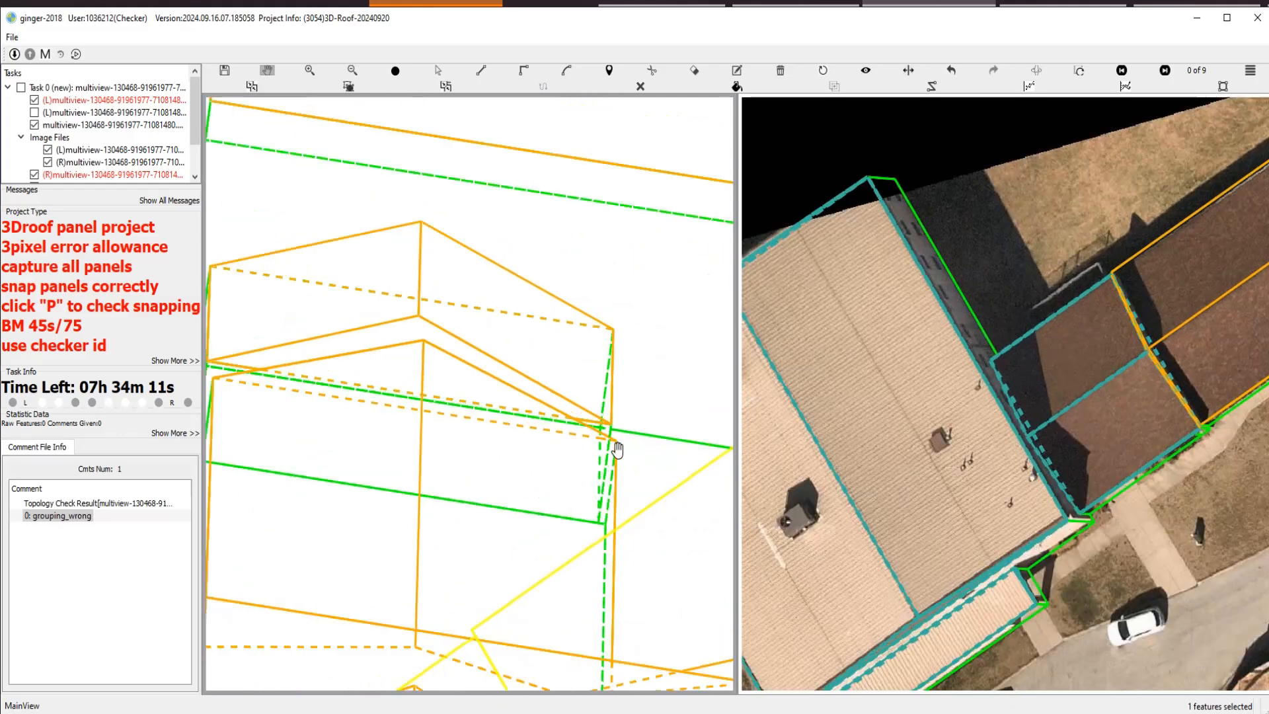
{"action": "left_click_drag", "start_coordinate": [508, 426], "coordinate": [542, 476]}
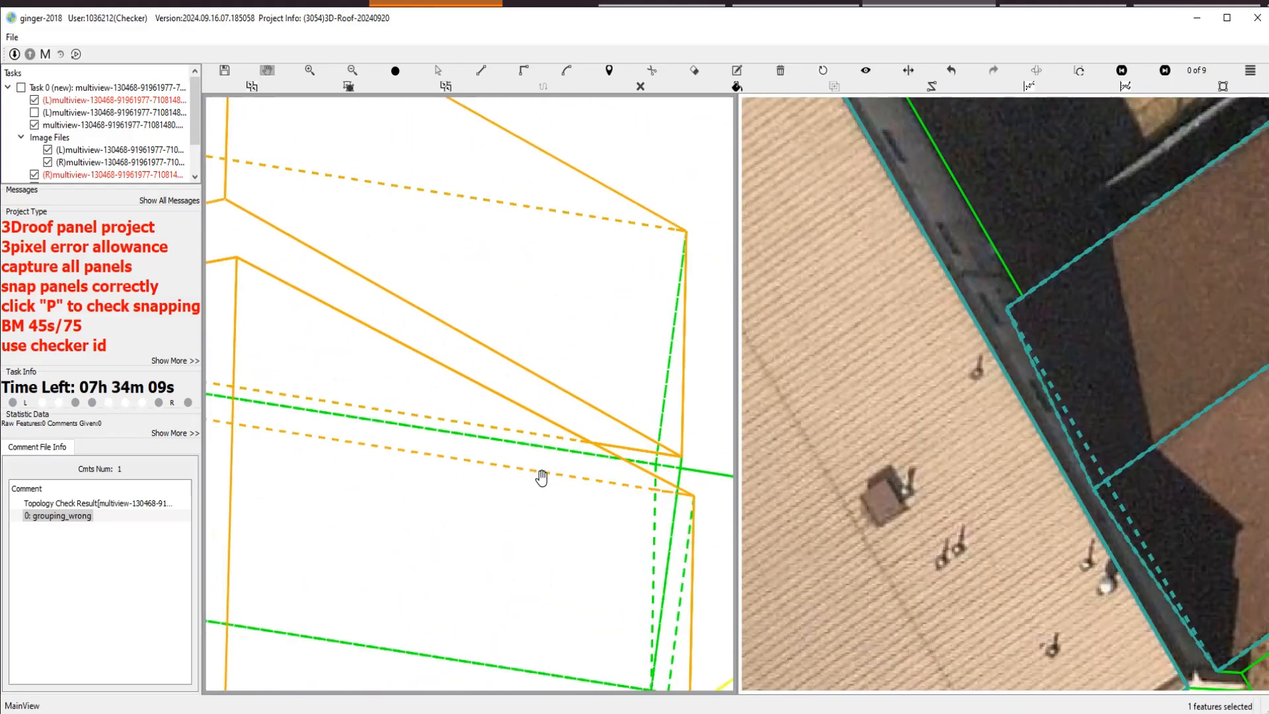
{"action": "scroll", "coordinate": [542, 476], "scroll_direction": "down", "scroll_amount": 2}
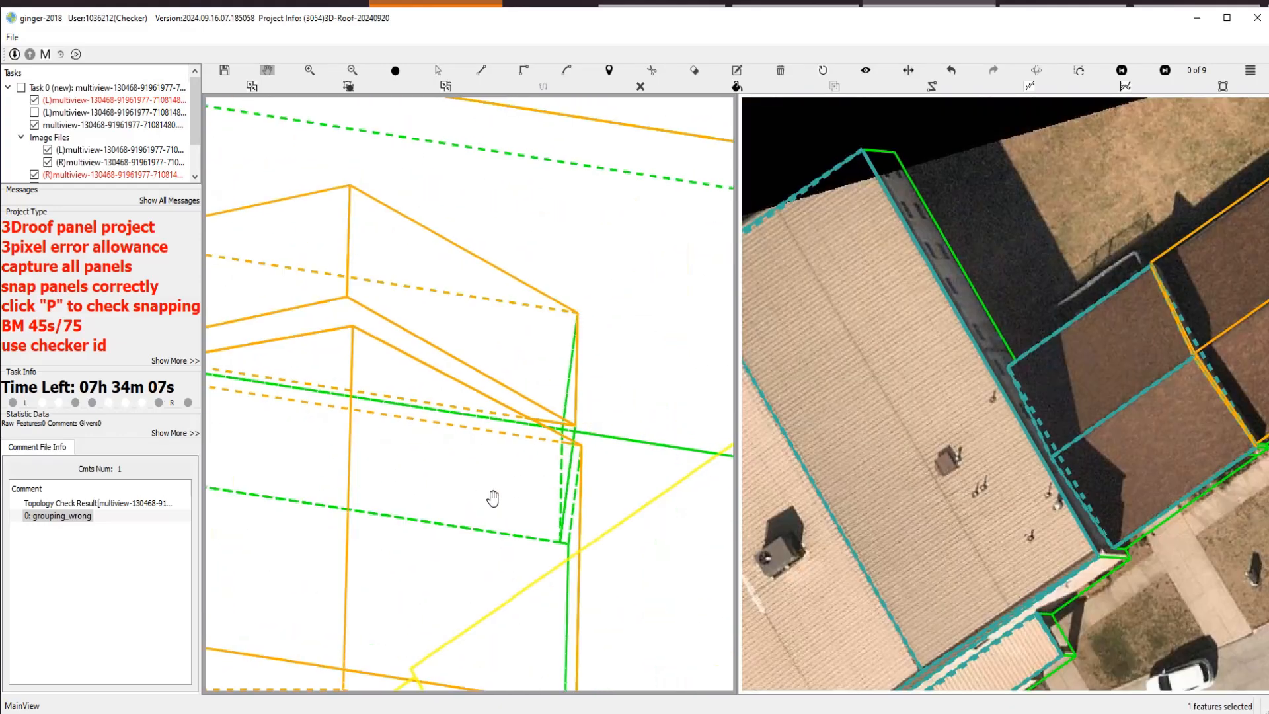
{"action": "scroll", "coordinate": [492, 498], "scroll_direction": "down", "scroll_amount": 4}
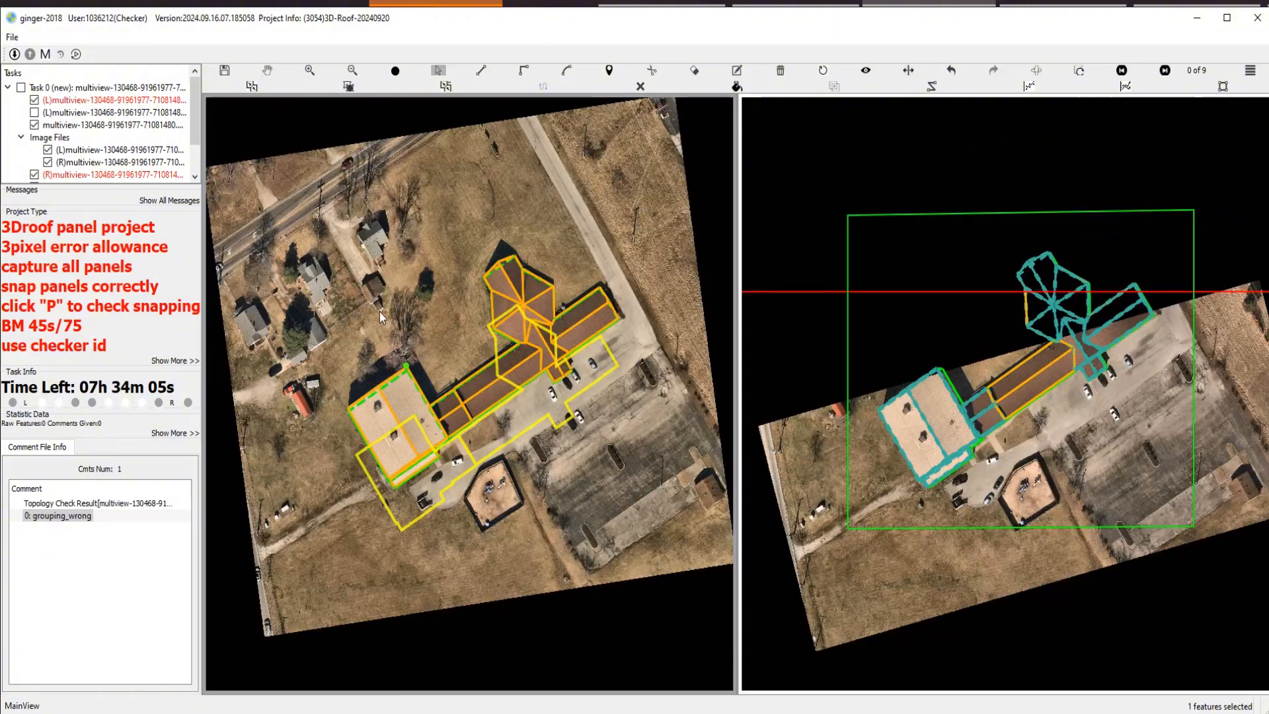
Select all roof features of the building and group them together.
{"action": "left_click_drag", "start_coordinate": [304, 260], "coordinate": [660, 543]}
{"action": "scroll", "coordinate": [520, 450], "scroll_direction": "up", "scroll_amount": 2}
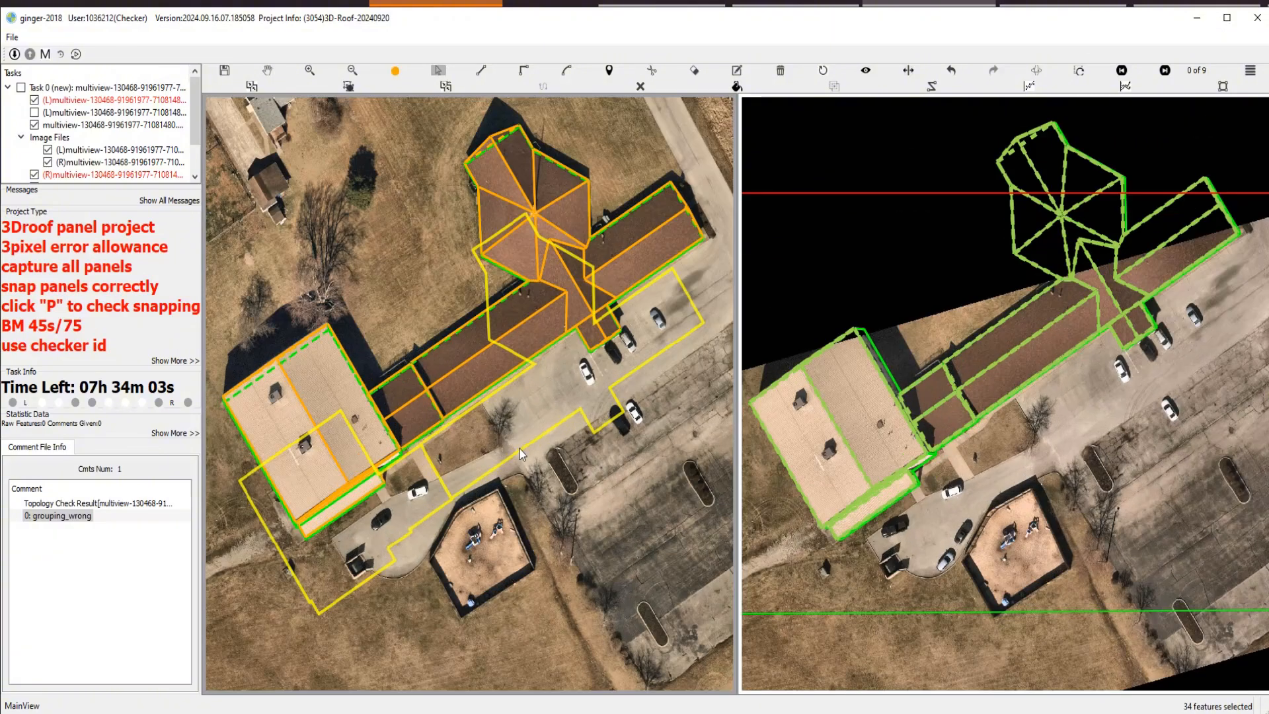
{"action": "key", "text": "g"}
{"action": "scroll", "coordinate": [465, 395], "scroll_direction": "up", "scroll_amount": 3}
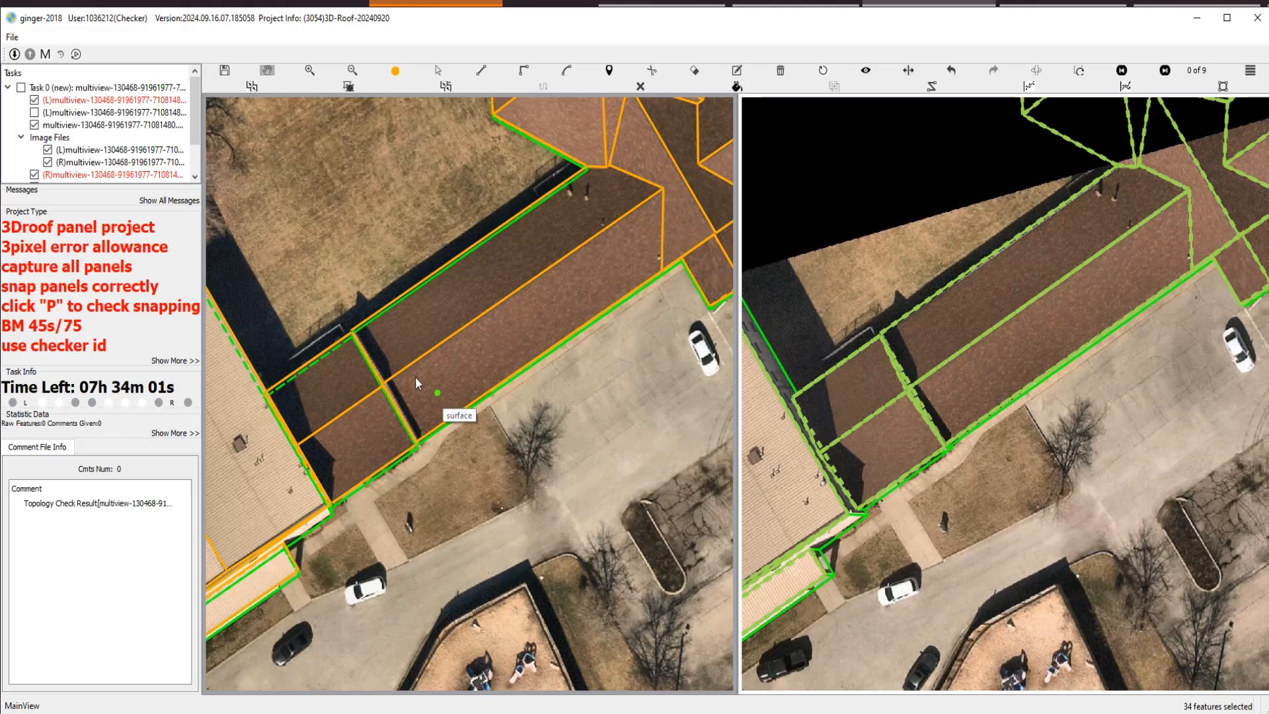
{"action": "scroll", "coordinate": [422, 381], "scroll_direction": "up", "scroll_amount": 2}
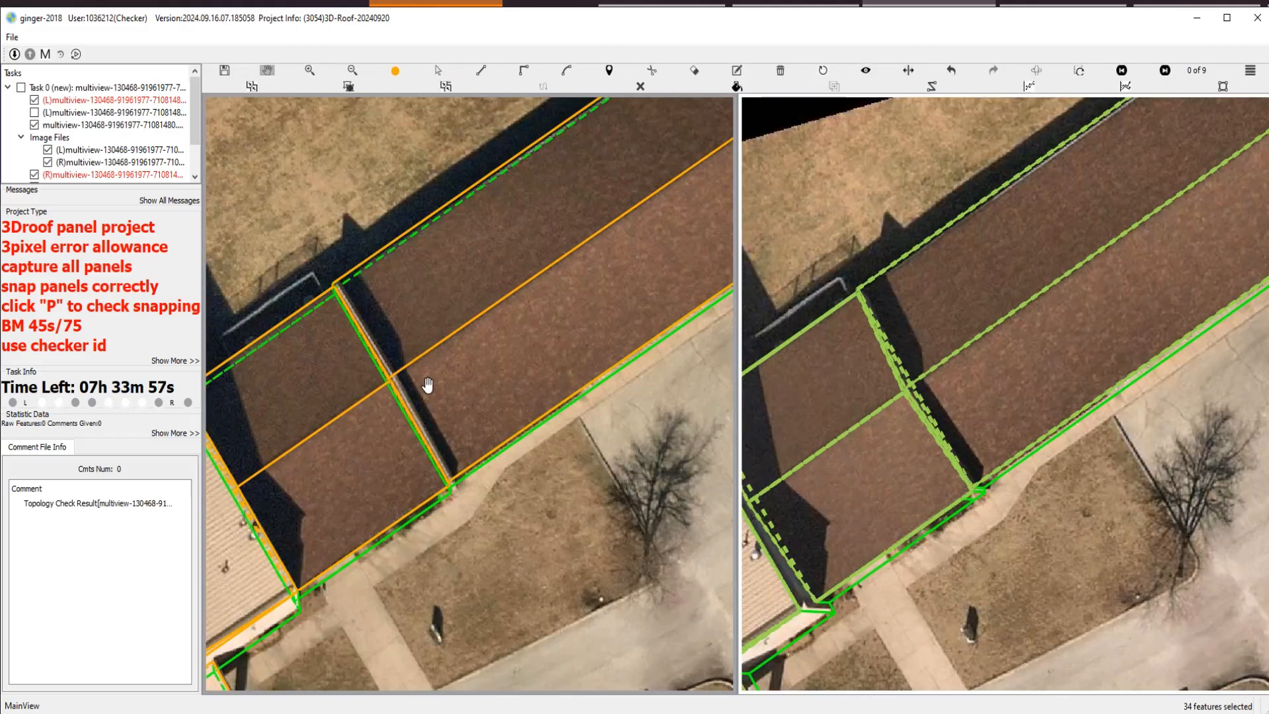
Hide the imagery and examine the overlapping panel outlines at the gable where the two roof sections meet.
{"action": "key", "text": "p"}
{"action": "scroll", "coordinate": [456, 337], "scroll_direction": "up", "scroll_amount": 5}
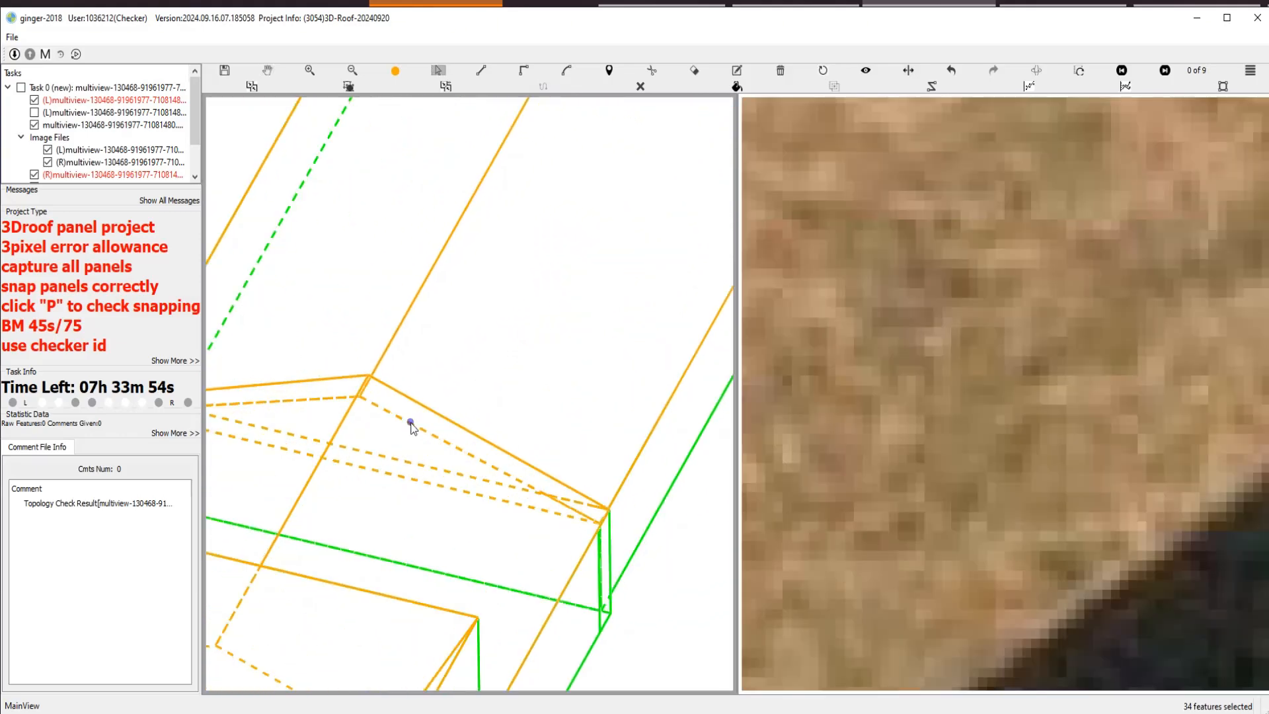
{"action": "left_click", "coordinate": [410, 423]}
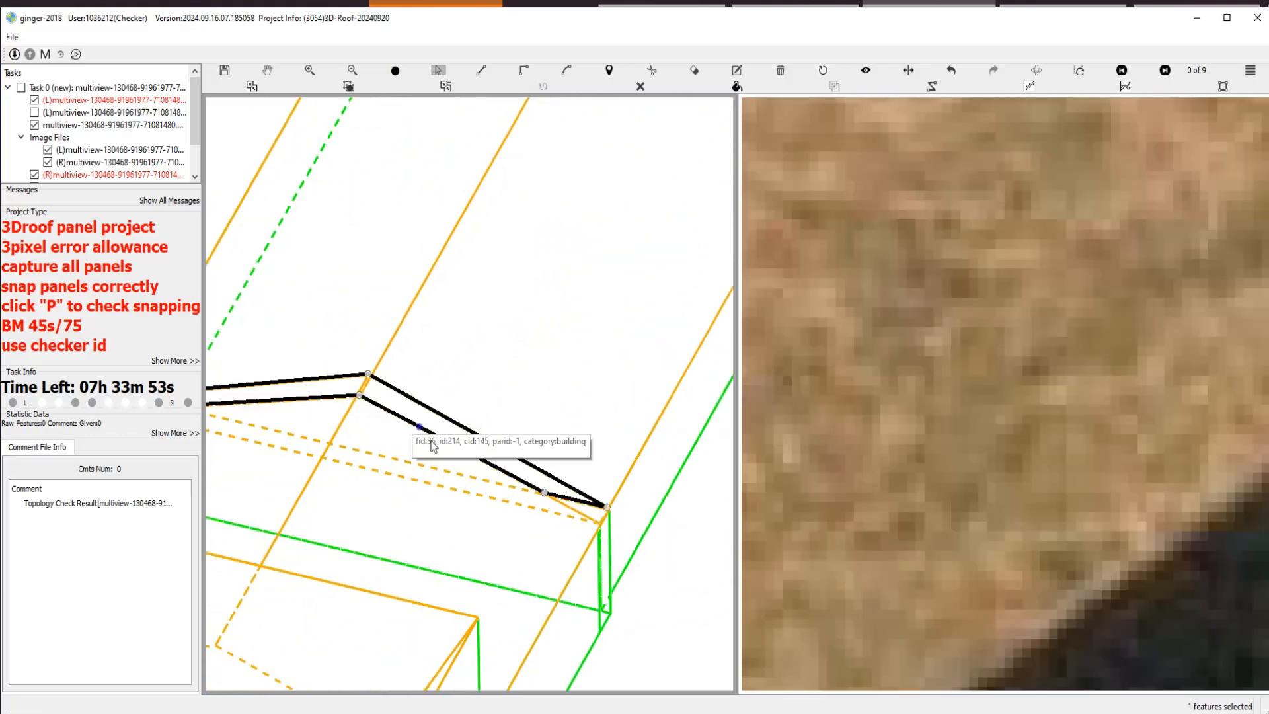
{"action": "left_click", "coordinate": [397, 458]}
{"action": "scroll", "coordinate": [394, 456], "scroll_direction": "down", "scroll_amount": 2}
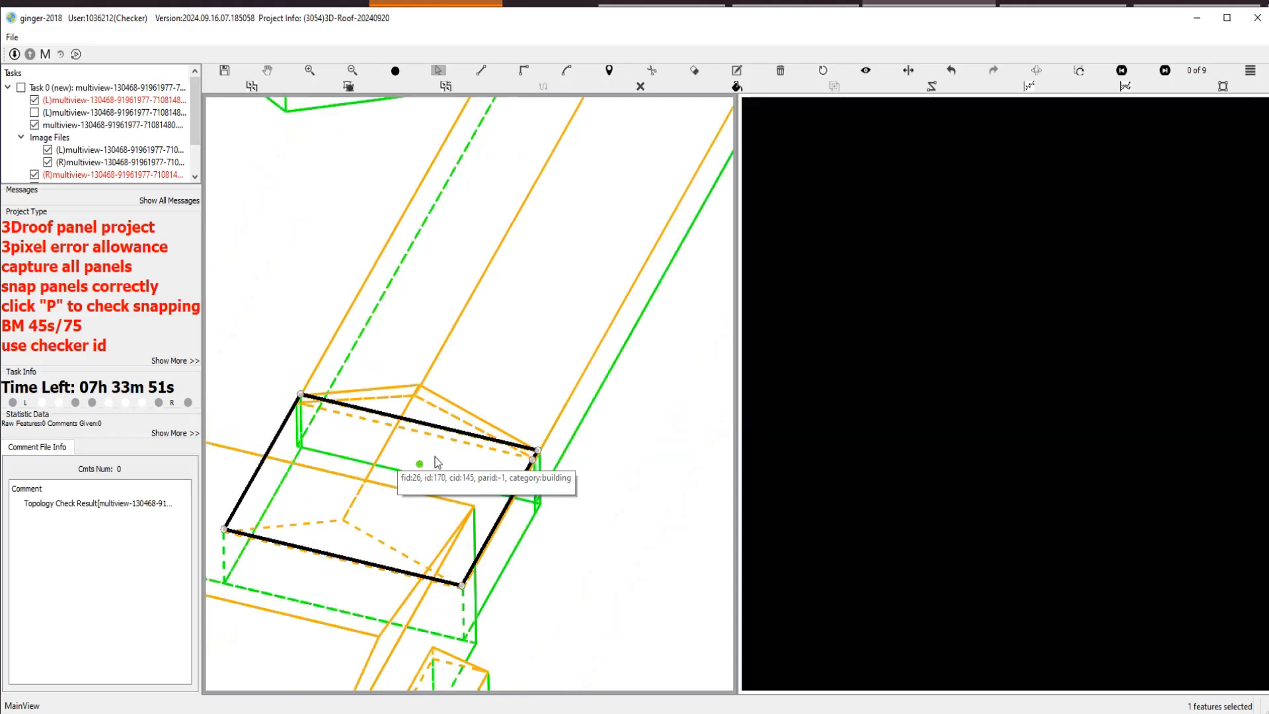
{"action": "scroll", "coordinate": [346, 402], "scroll_direction": "up", "scroll_amount": 2}
{"action": "left_click", "coordinate": [363, 391]}
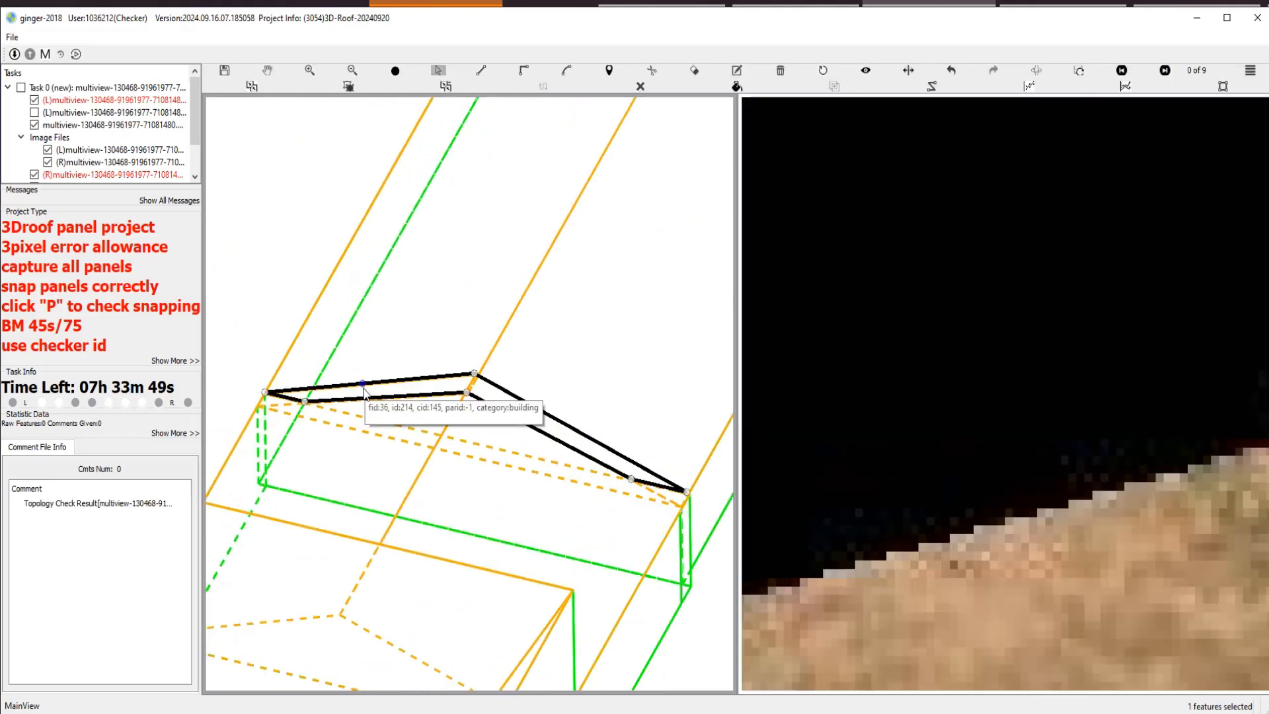
{"action": "left_click", "coordinate": [526, 461]}
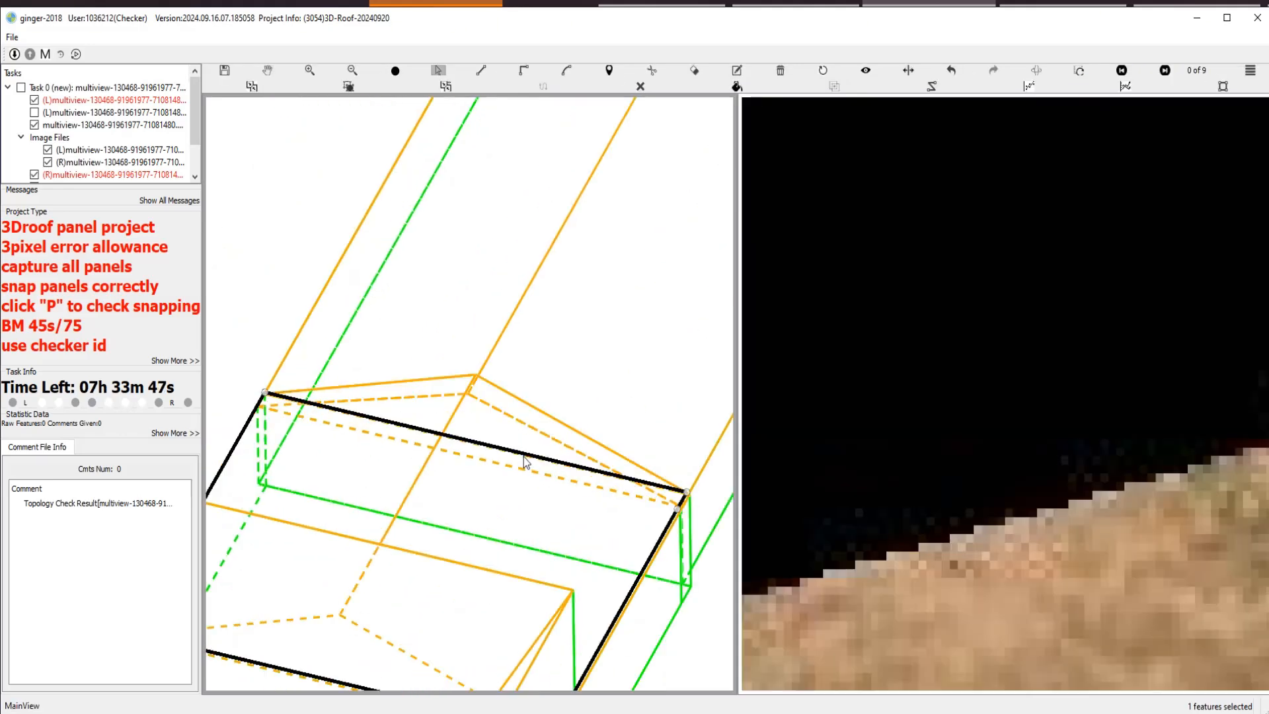
{"action": "key", "text": "p"}
{"action": "left_click_drag", "start_coordinate": [491, 449], "coordinate": [326, 325]}
{"action": "key", "text": "p"}
{"action": "left_click", "coordinate": [455, 411]}
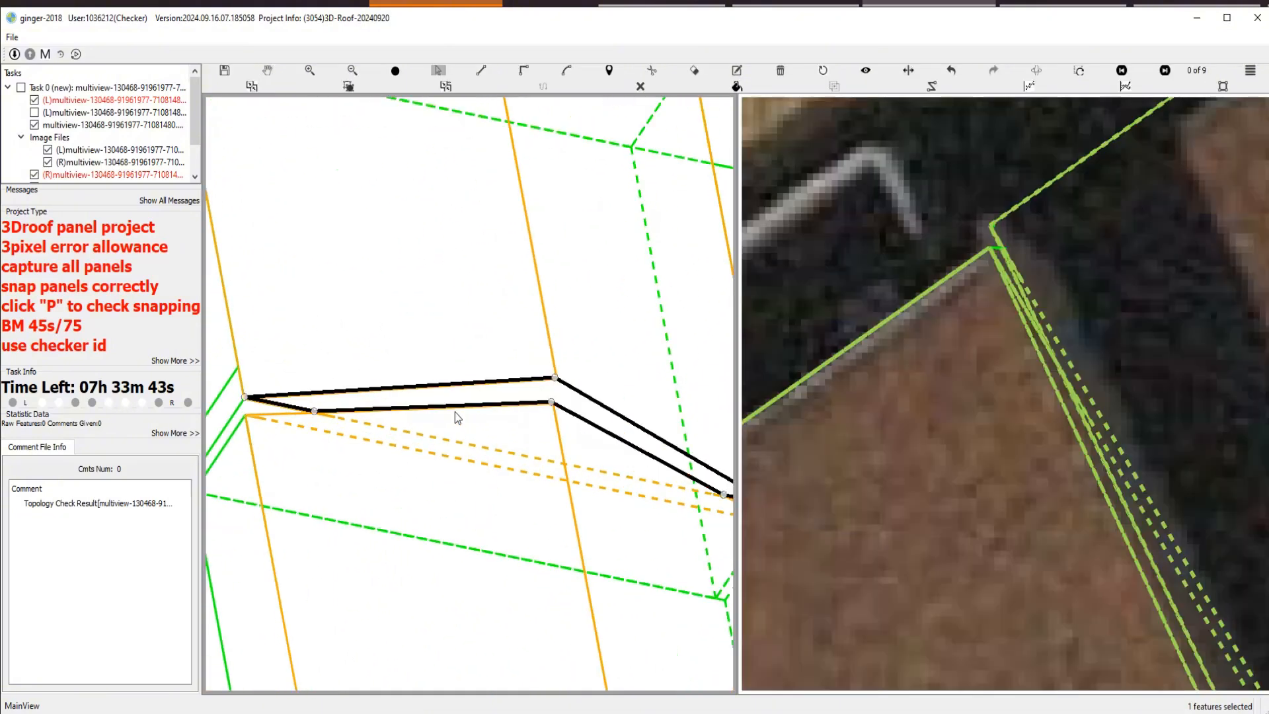
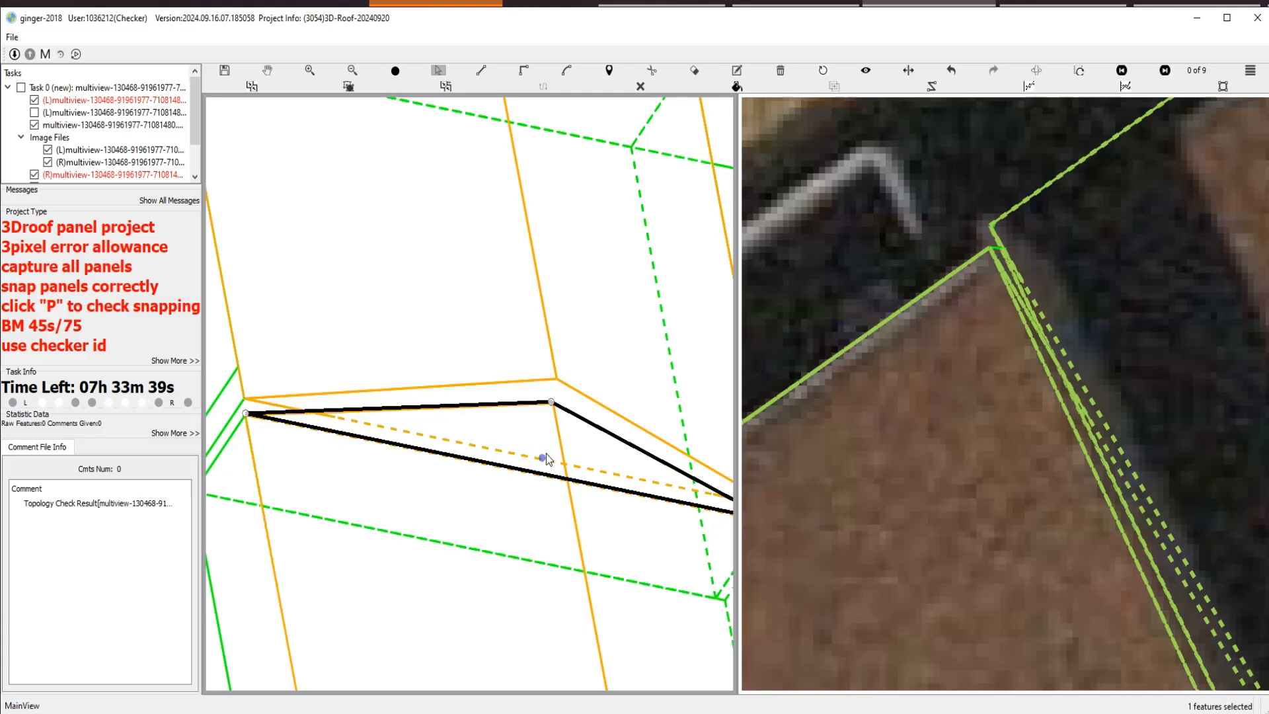
Add a vertex to the lower gable panel (fid 3) where its sloping edge crosses the neighbouring section's straight end edge.
{"action": "mouse_move", "coordinate": [553, 404]}
{"action": "left_mouse_down"}
{"action": "mouse_move", "coordinate": [545, 418]}
{"action": "mouse_move", "coordinate": [551, 407]}
{"action": "left_mouse_up"}
{"action": "left_click", "coordinate": [399, 442]}
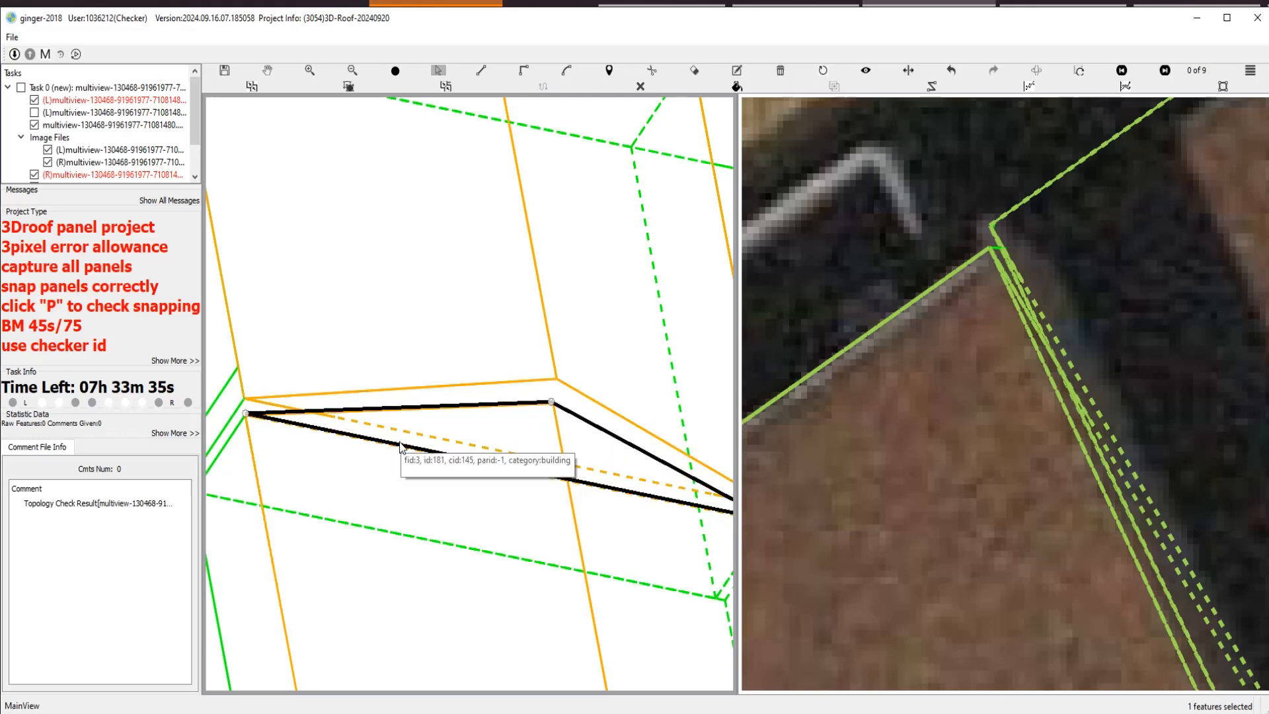
{"action": "scroll", "coordinate": [340, 417], "scroll_direction": "up", "scroll_amount": 5}
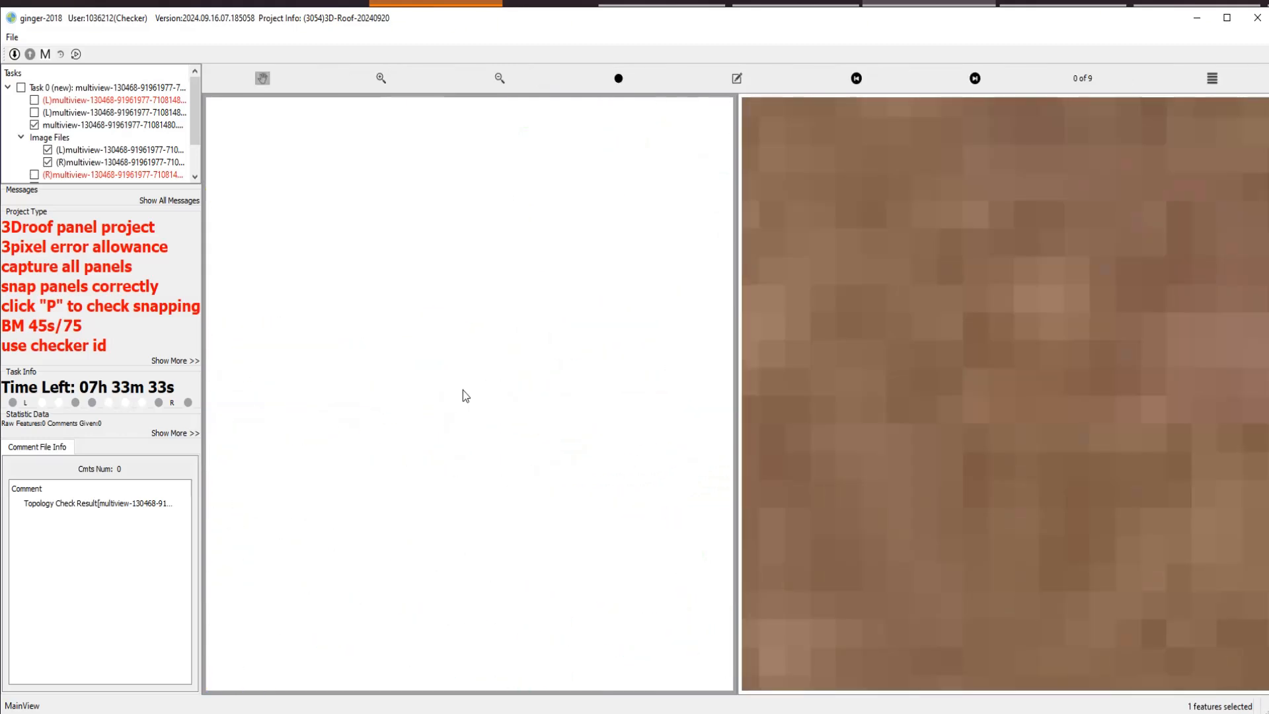
{"action": "left_click", "coordinate": [461, 391]}
{"action": "left_click", "coordinate": [322, 396]}
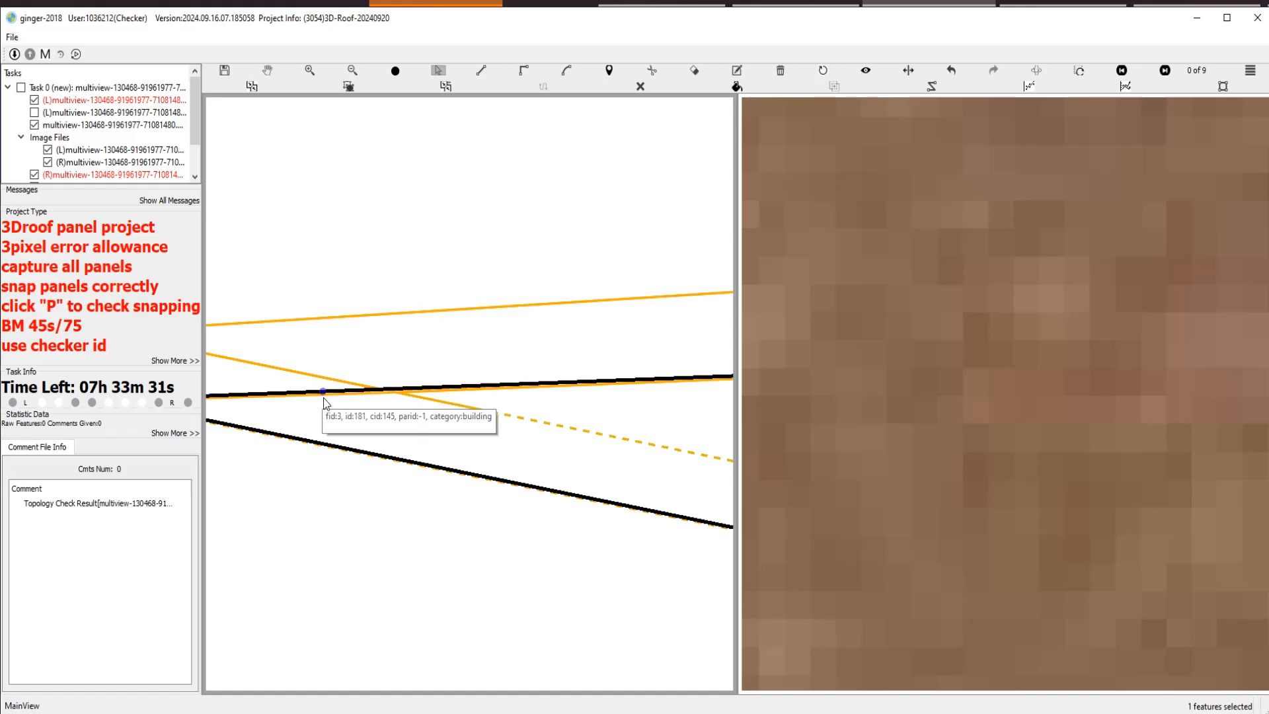
{"action": "left_click_drag", "start_coordinate": [334, 396], "coordinate": [330, 394]}
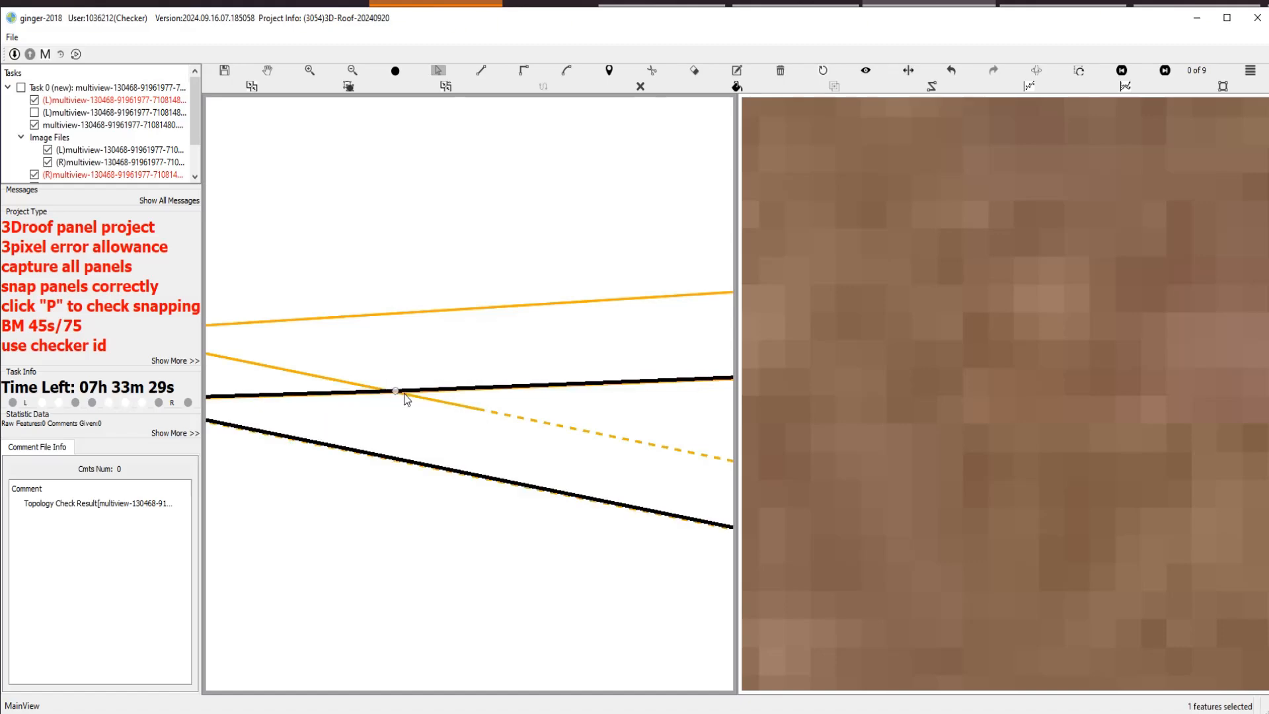
Inspect the adjoining roof slope panel (fid 307) for vertices at the gable edge crossing, the eave corner and the ridge end.
{"action": "scroll", "coordinate": [406, 396], "scroll_direction": "down", "scroll_amount": 2}
{"action": "scroll", "coordinate": [433, 429], "scroll_direction": "down", "scroll_amount": 3}
{"action": "left_click_drag", "start_coordinate": [380, 416], "coordinate": [225, 404]}
{"action": "scroll", "coordinate": [406, 446], "scroll_direction": "up", "scroll_amount": 4}
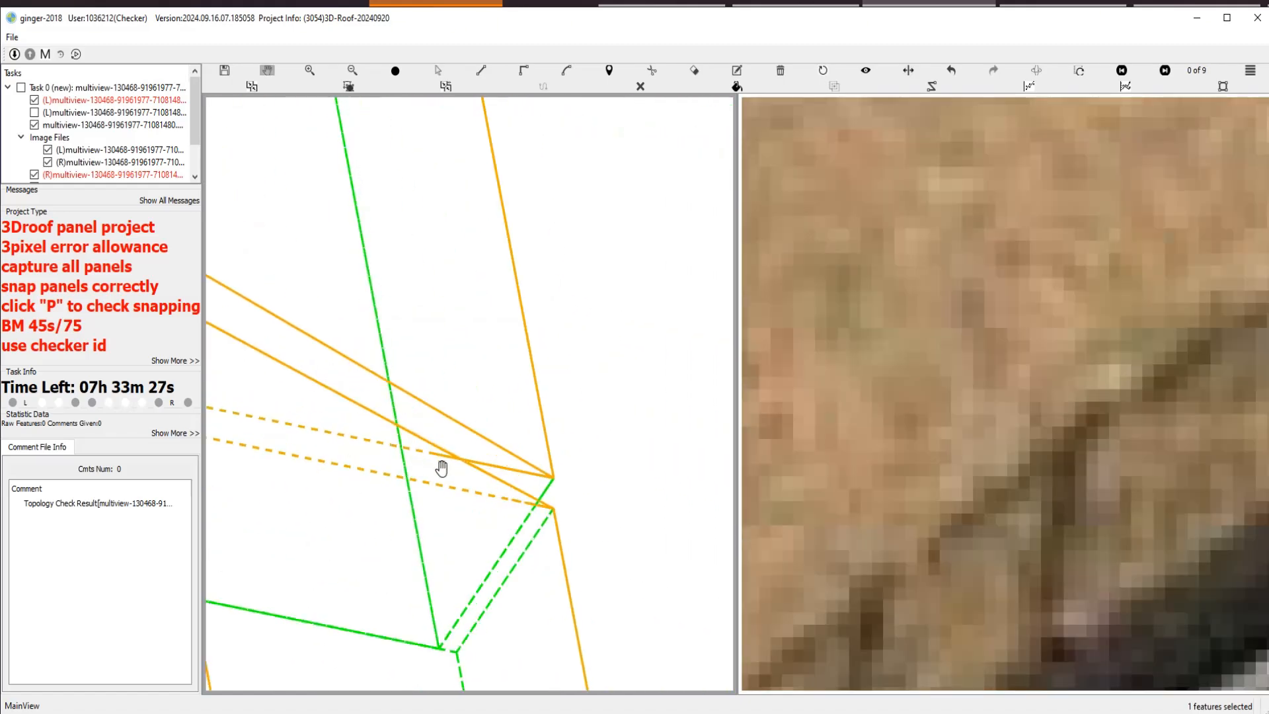
{"action": "left_click", "coordinate": [514, 487]}
{"action": "scroll", "coordinate": [509, 443], "scroll_direction": "down", "scroll_amount": 3}
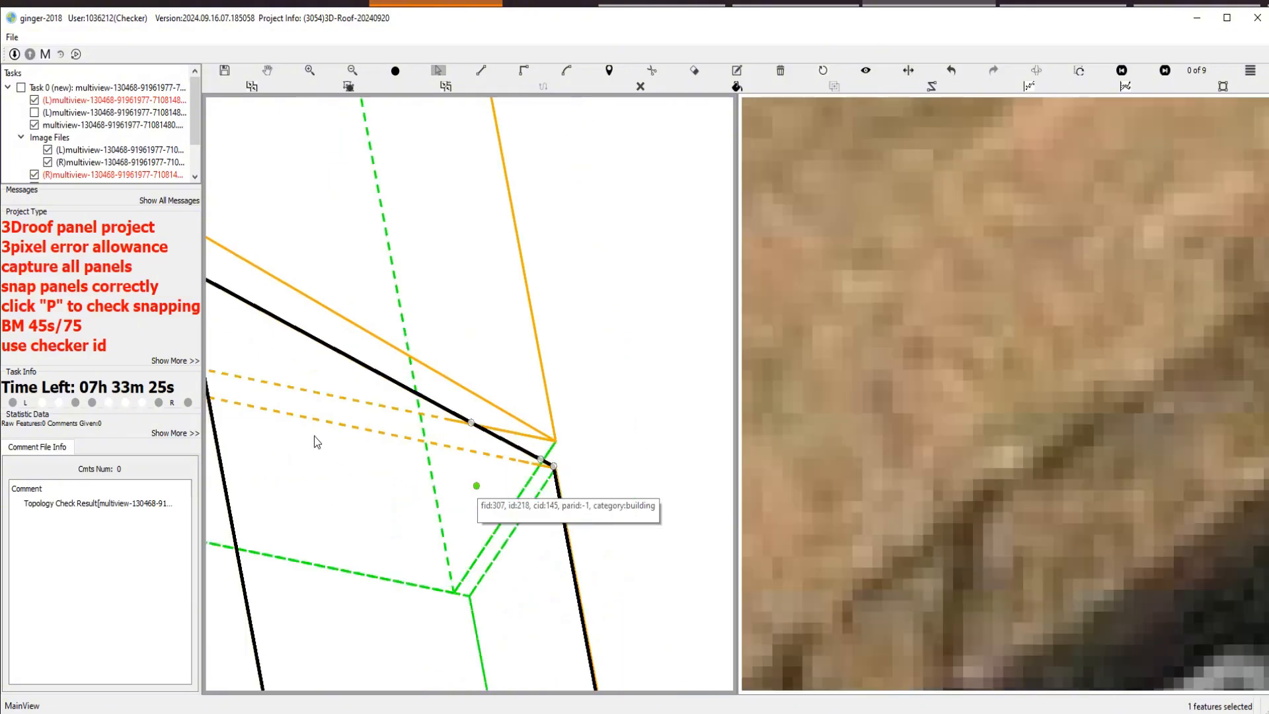
{"action": "left_click", "coordinate": [314, 434]}
{"action": "left_click_drag", "start_coordinate": [291, 403], "coordinate": [496, 454]}
{"action": "scroll", "coordinate": [496, 453], "scroll_direction": "up", "scroll_amount": 2}
{"action": "left_click", "coordinate": [518, 437]}
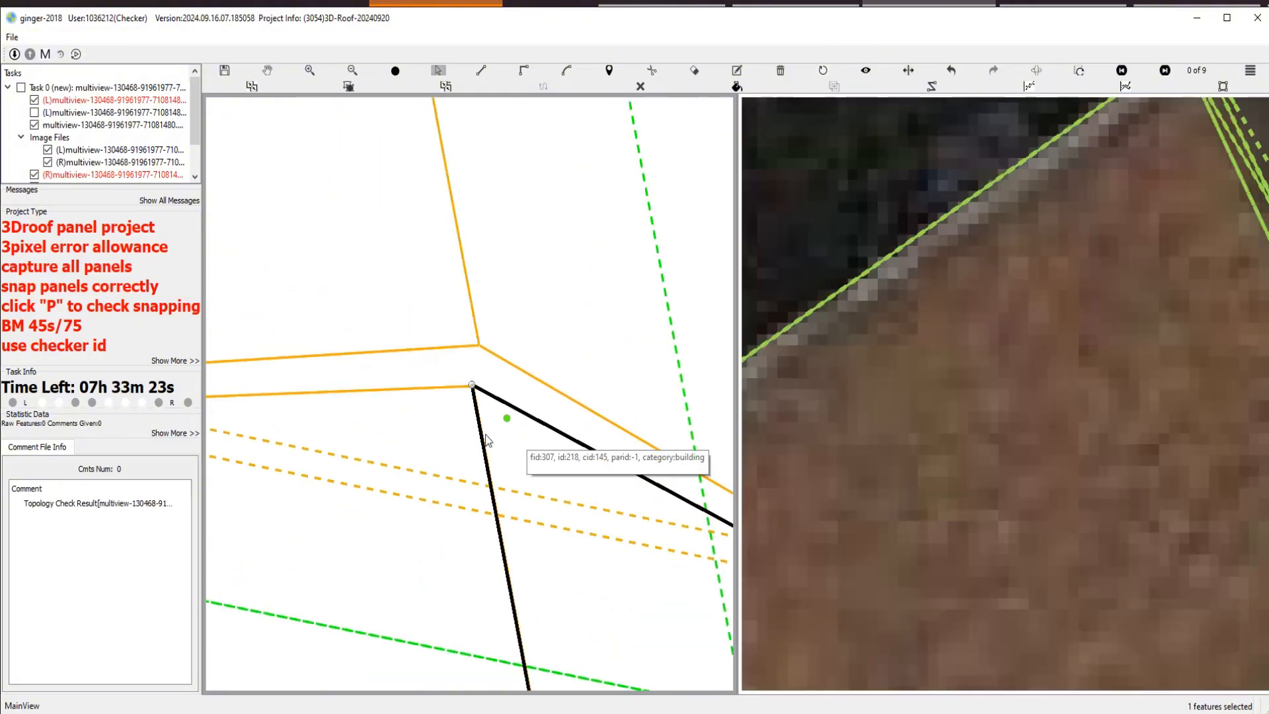
{"action": "left_click", "coordinate": [407, 475]}
{"action": "scroll", "coordinate": [406, 476], "scroll_direction": "down", "scroll_amount": 3}
{"action": "left_click_drag", "start_coordinate": [343, 429], "coordinate": [384, 443]}
{"action": "scroll", "coordinate": [382, 440], "scroll_direction": "up", "scroll_amount": 3}
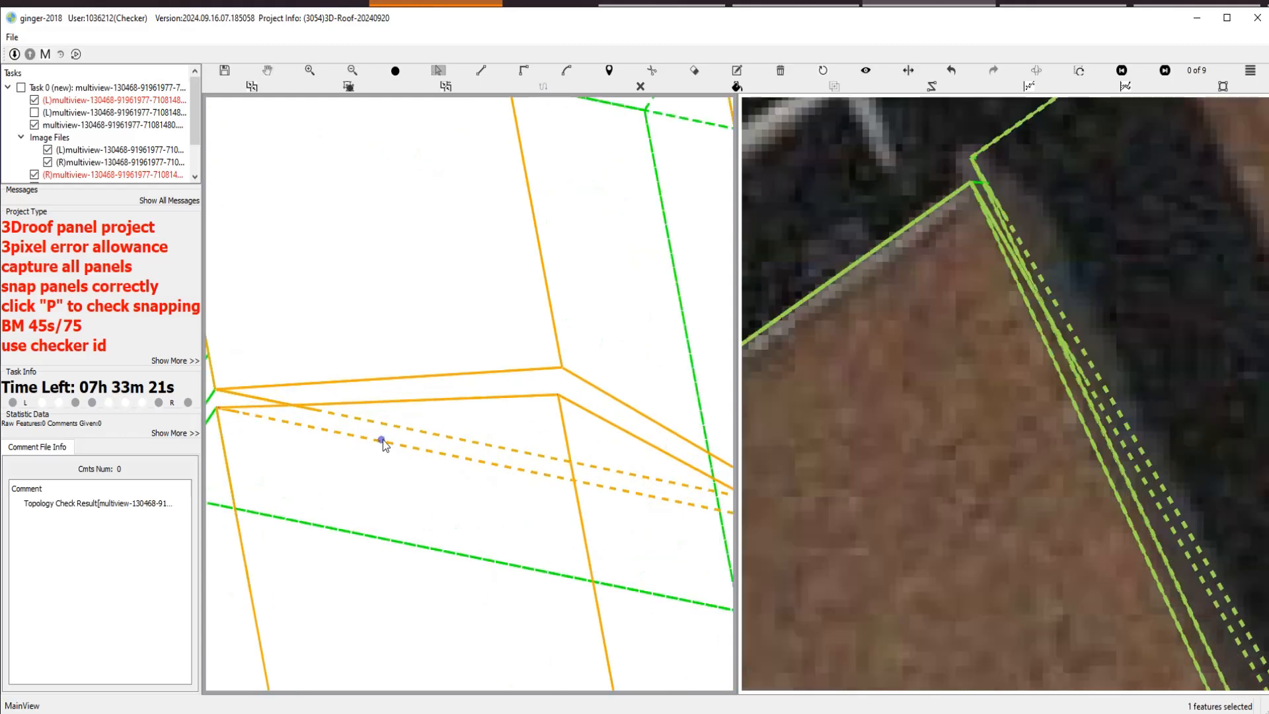
Move the peak vertex of the lower gable panel (fid 3) down onto the neighbouring section's straight end edge.
{"action": "left_click", "coordinate": [385, 443]}
{"action": "left_click", "coordinate": [516, 436]}
{"action": "left_click", "coordinate": [563, 422]}
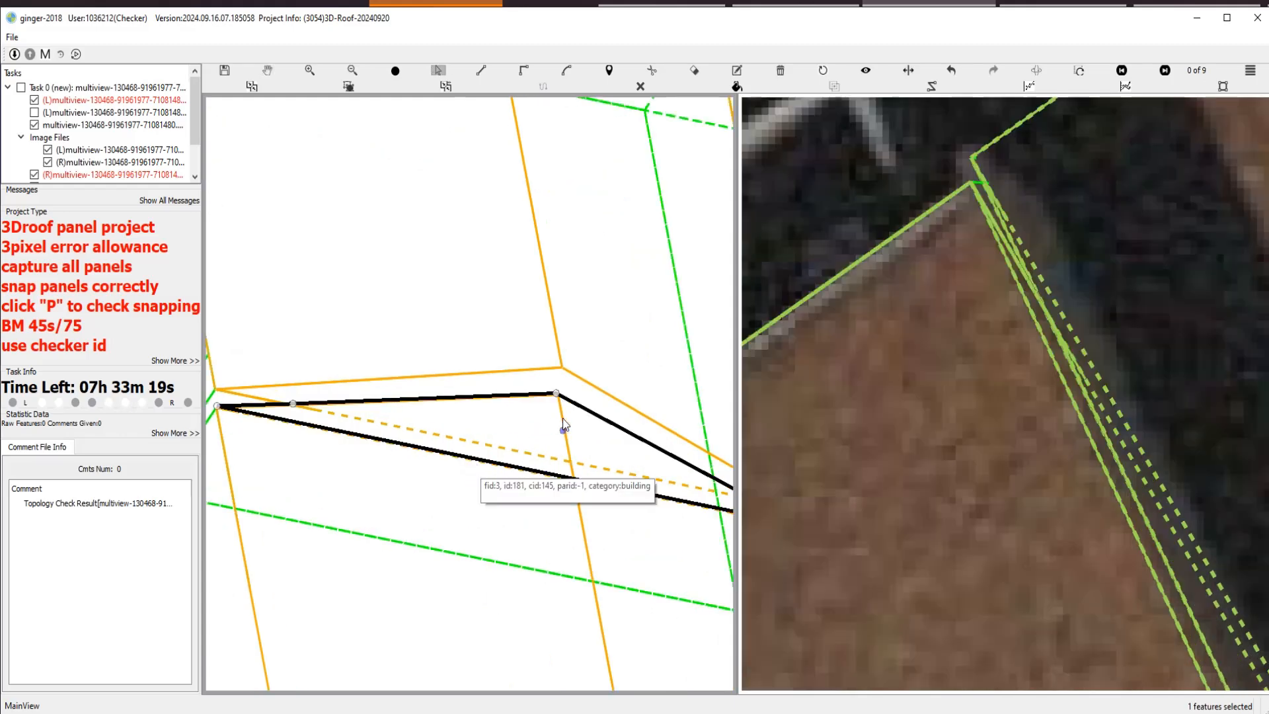
{"action": "left_click", "coordinate": [556, 395]}
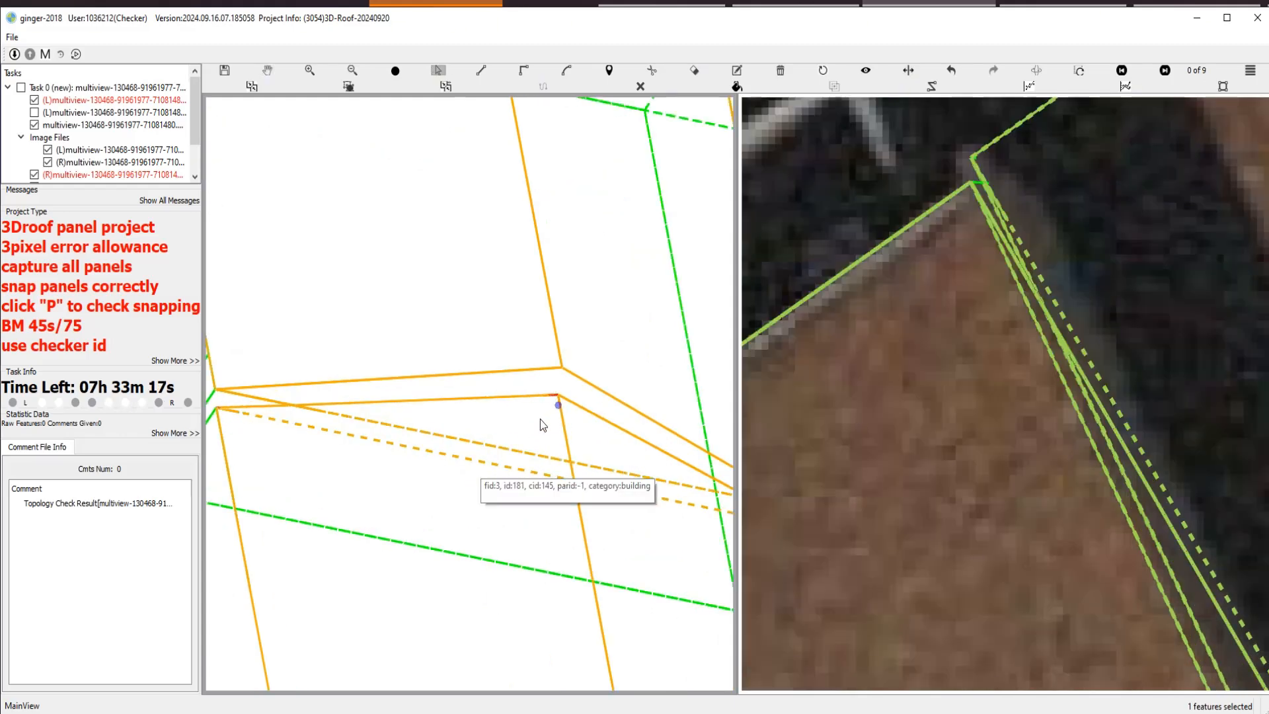
{"action": "left_click", "coordinate": [409, 452]}
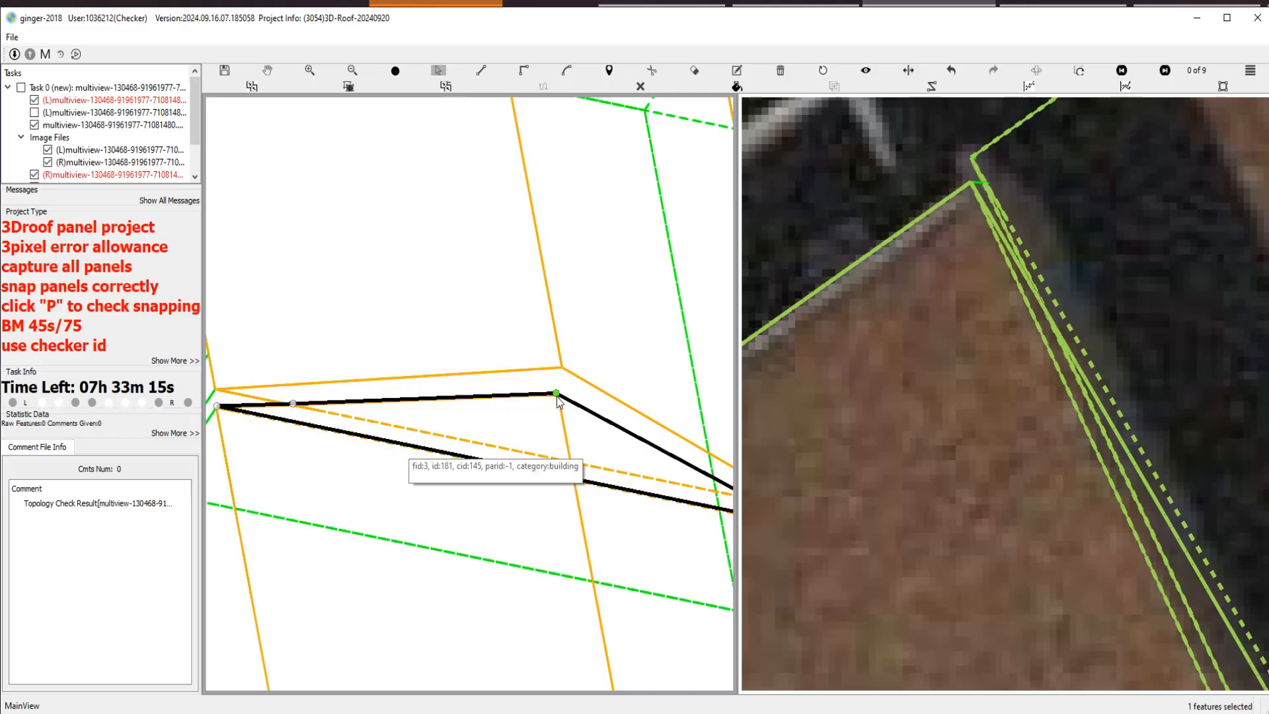
{"action": "left_click_drag", "start_coordinate": [557, 396], "coordinate": [554, 459]}
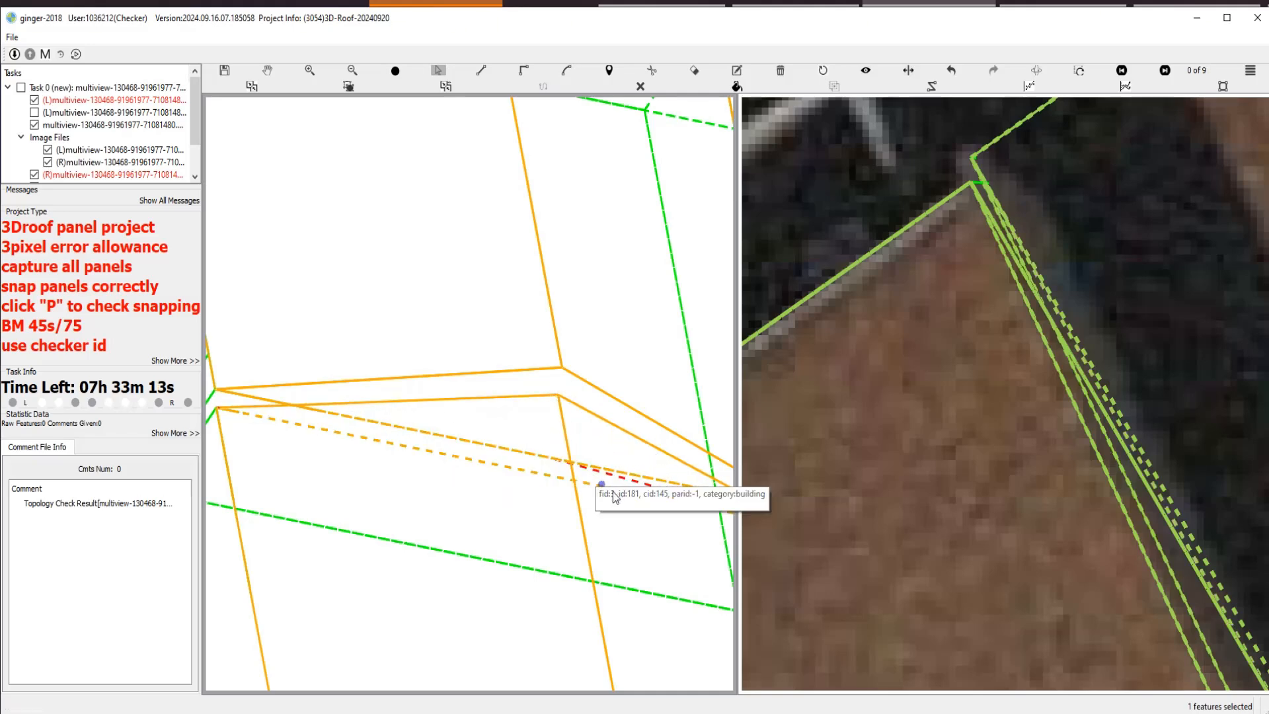
Insert a vertex on the upper edge of gable panel fid 3 and snap it to the crossing near the opposite eave corner.
{"action": "scroll", "coordinate": [476, 458], "scroll_direction": "up", "scroll_amount": 5}
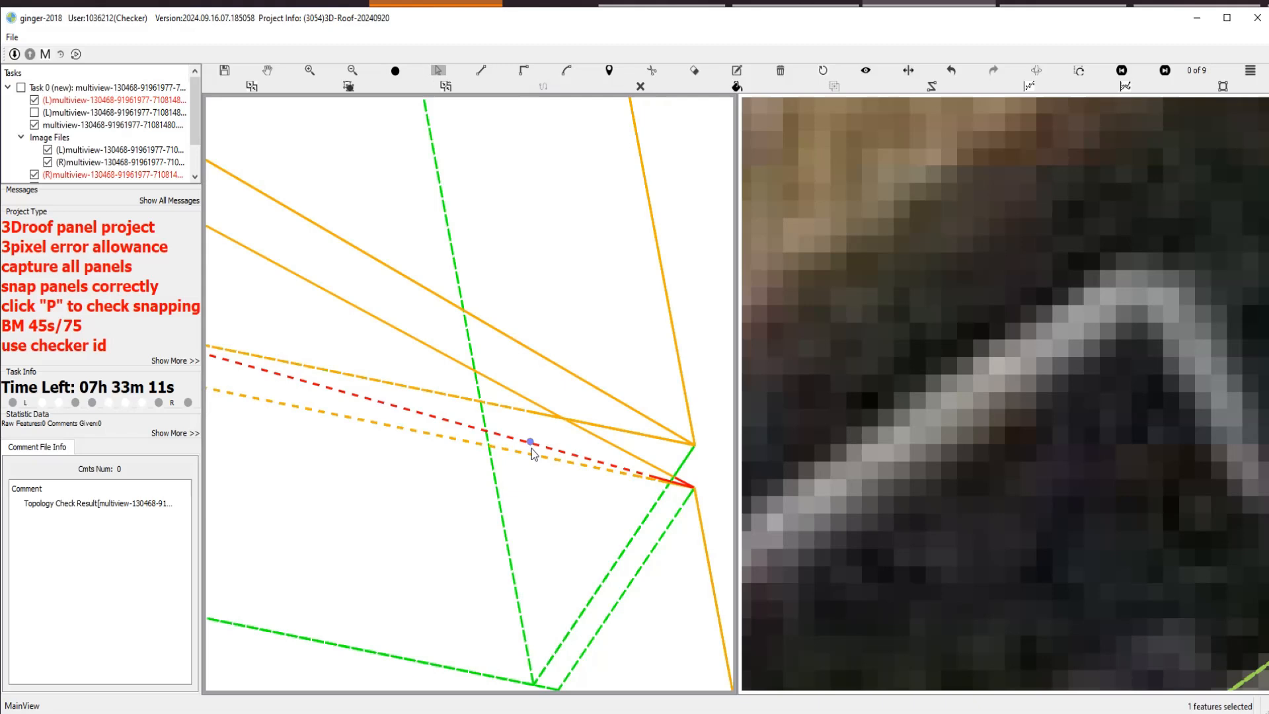
{"action": "left_click", "coordinate": [529, 447]}
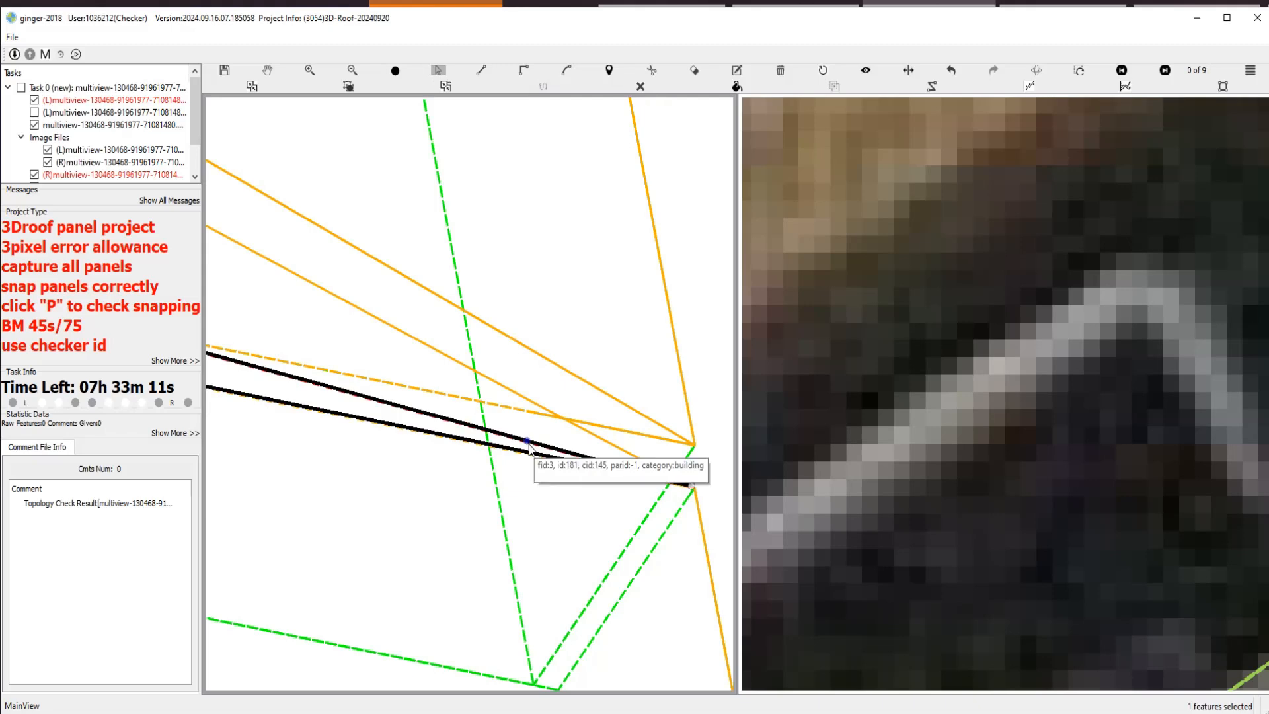
{"action": "left_click_drag", "start_coordinate": [527, 441], "coordinate": [561, 417]}
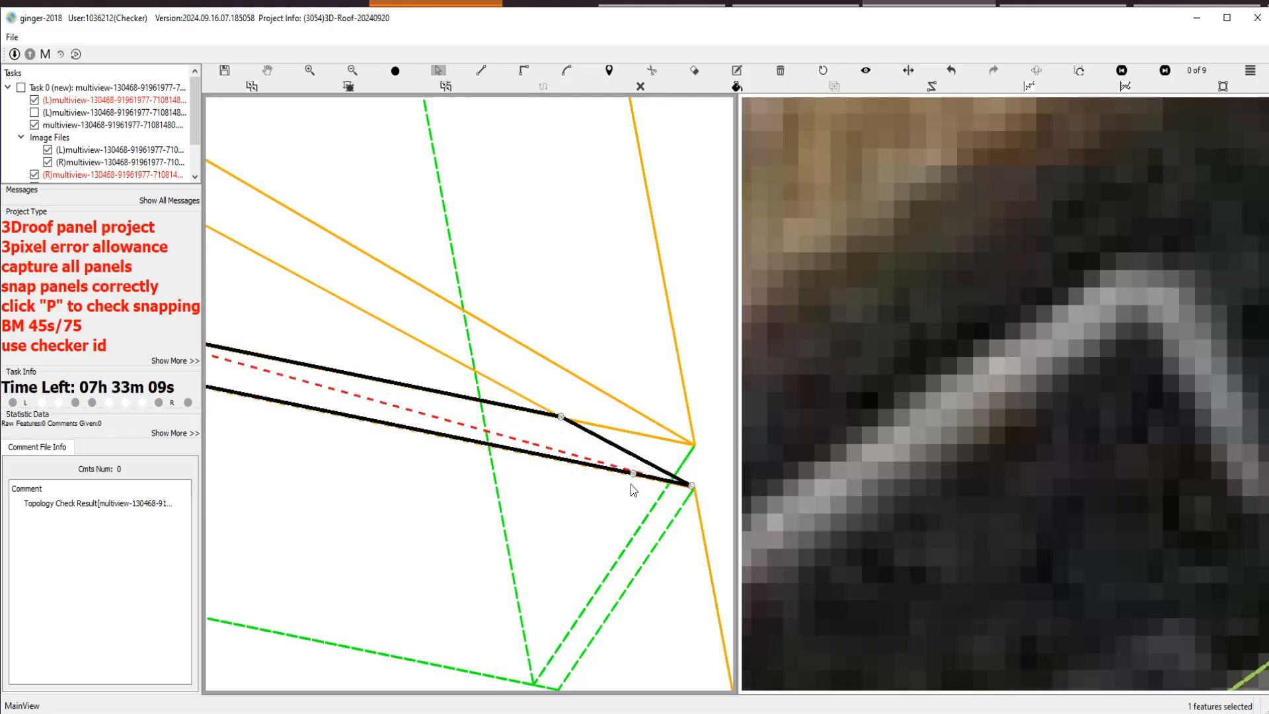
{"action": "scroll", "coordinate": [632, 489], "scroll_direction": "up", "scroll_amount": 2}
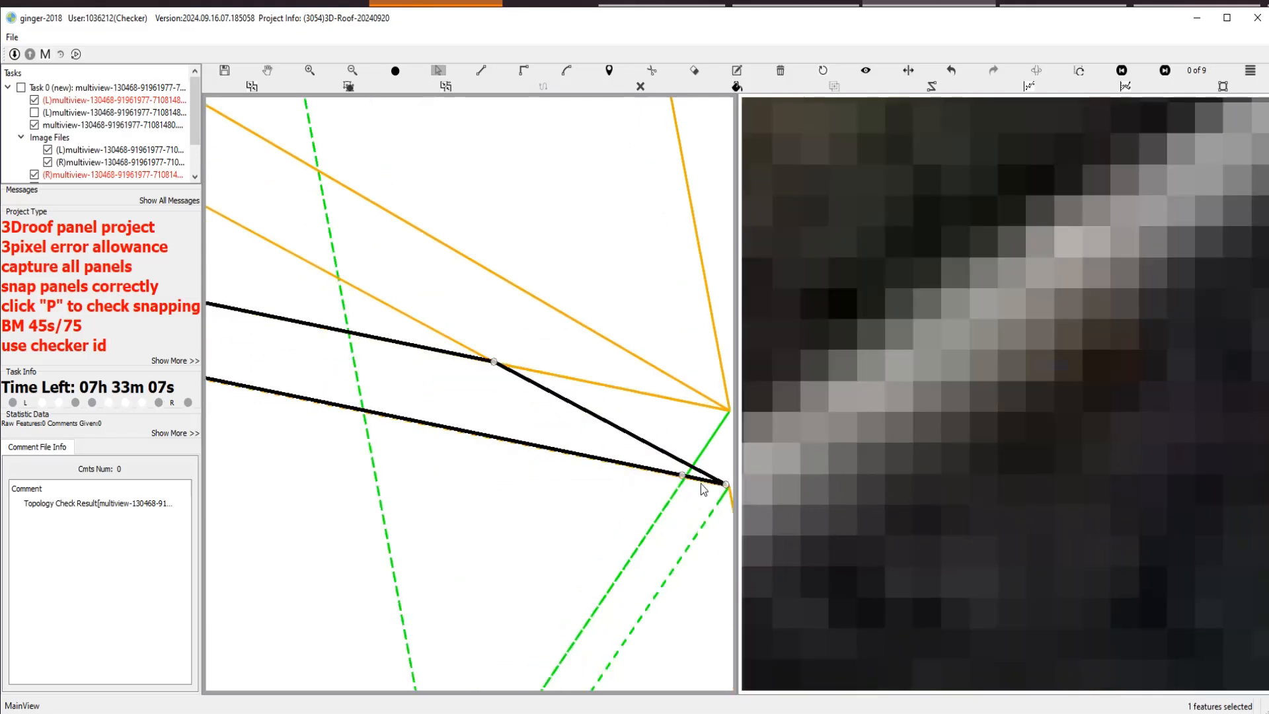
{"action": "scroll", "coordinate": [431, 448], "scroll_direction": "down", "scroll_amount": 5}
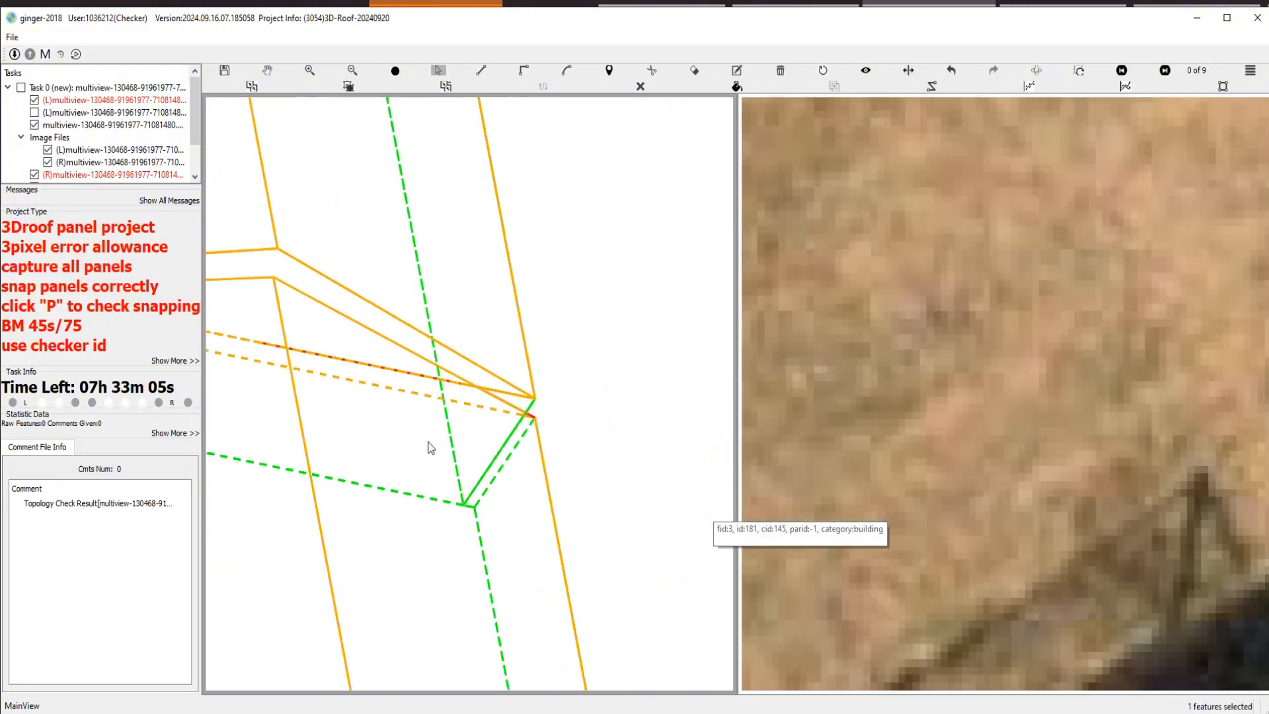
Check how the roof slope panel (fid 307) meets the reshaped gable panel at the crossing vertex and eave corner.
{"action": "left_click_drag", "start_coordinate": [431, 448], "coordinate": [282, 450]}
{"action": "scroll", "coordinate": [589, 443], "scroll_direction": "up", "scroll_amount": 1}
{"action": "scroll", "coordinate": [482, 463], "scroll_direction": "up", "scroll_amount": 1}
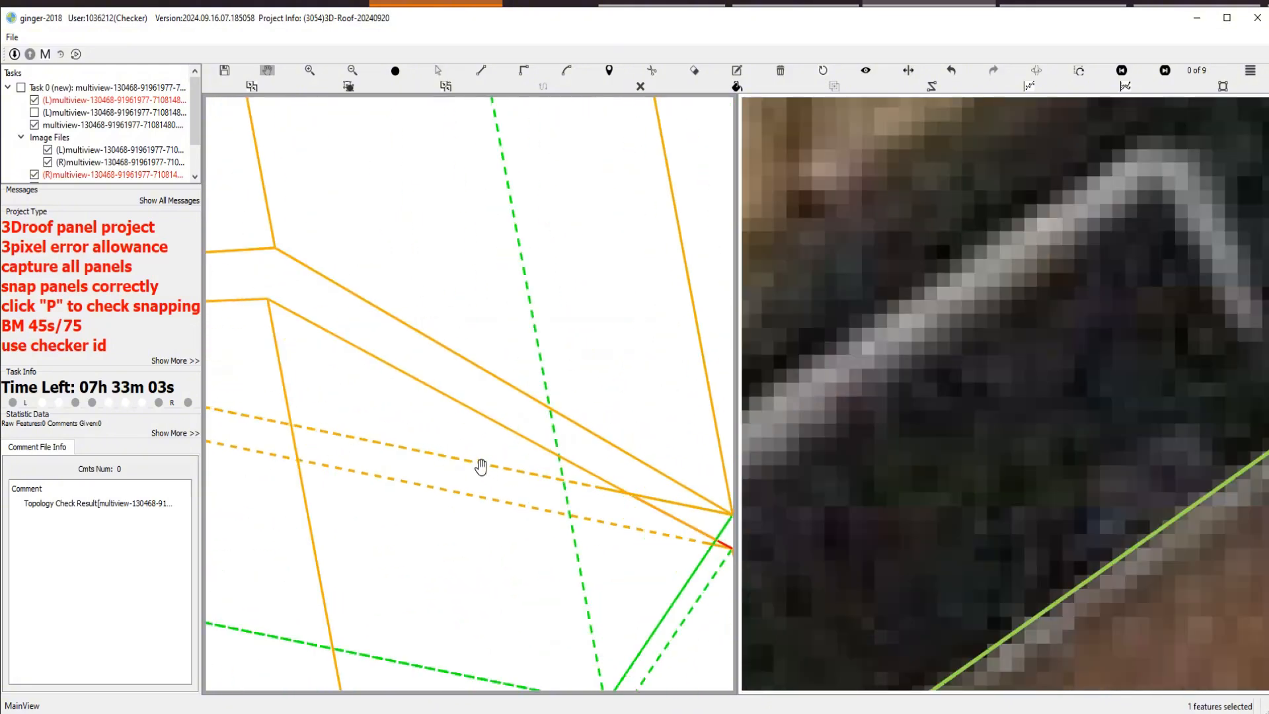
{"action": "left_click", "coordinate": [449, 438]}
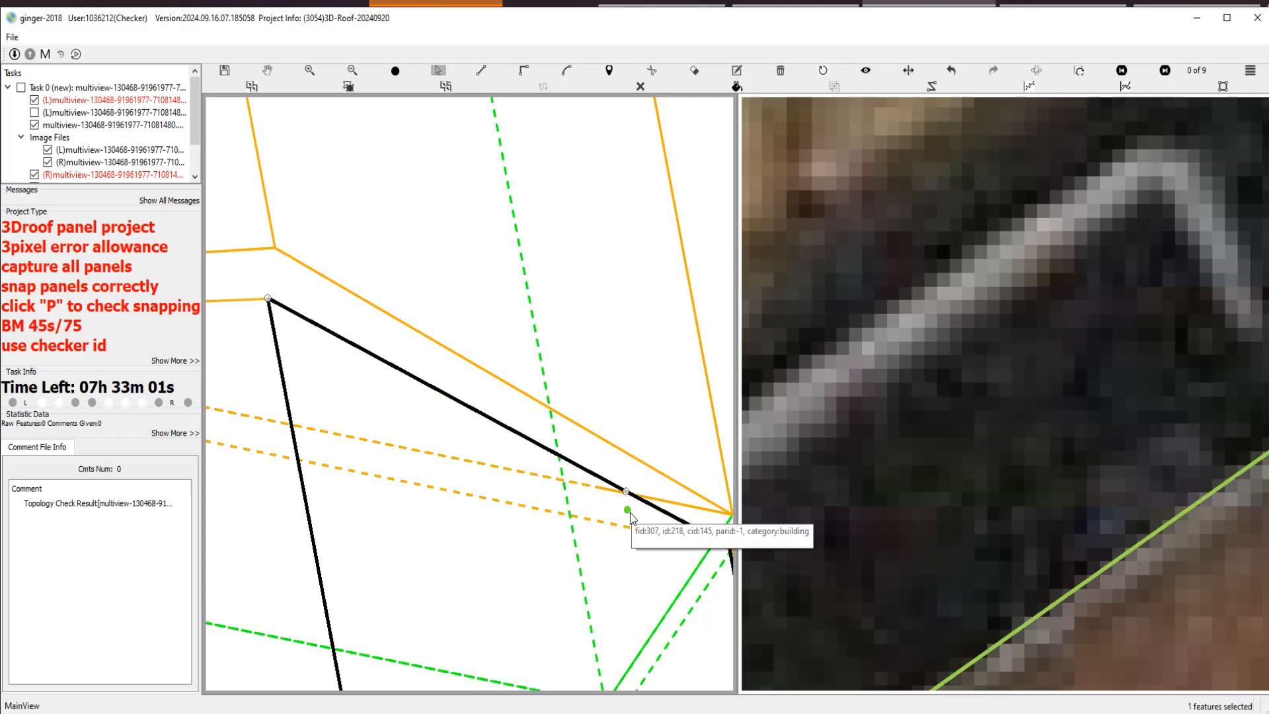
{"action": "left_click", "coordinate": [670, 520]}
{"action": "left_click", "coordinate": [670, 519]}
{"action": "scroll", "coordinate": [655, 515], "scroll_direction": "down", "scroll_amount": 1}
{"action": "key", "text": "Escape"}
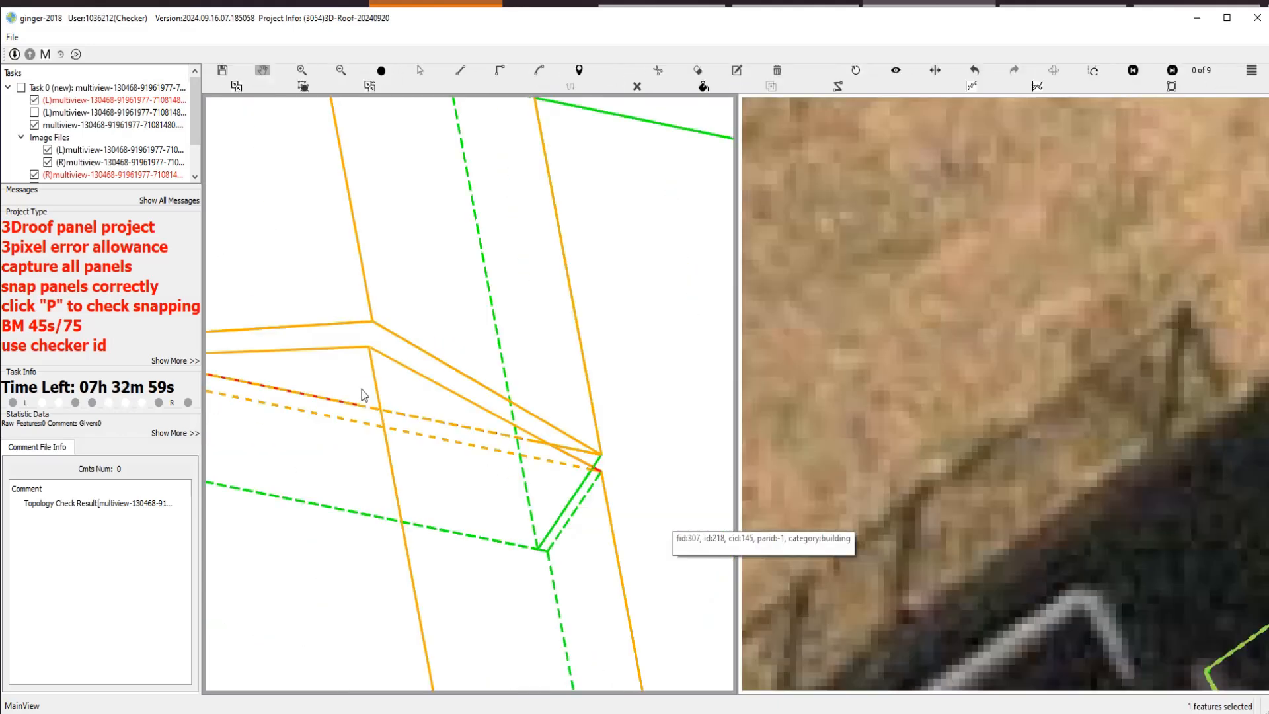
Compare the vertices of gable panels fid 36 and fid 3 at their shared crossing near the first eave corner.
{"action": "scroll", "coordinate": [360, 403], "scroll_direction": "up", "scroll_amount": 3}
{"action": "left_click", "coordinate": [430, 438]}
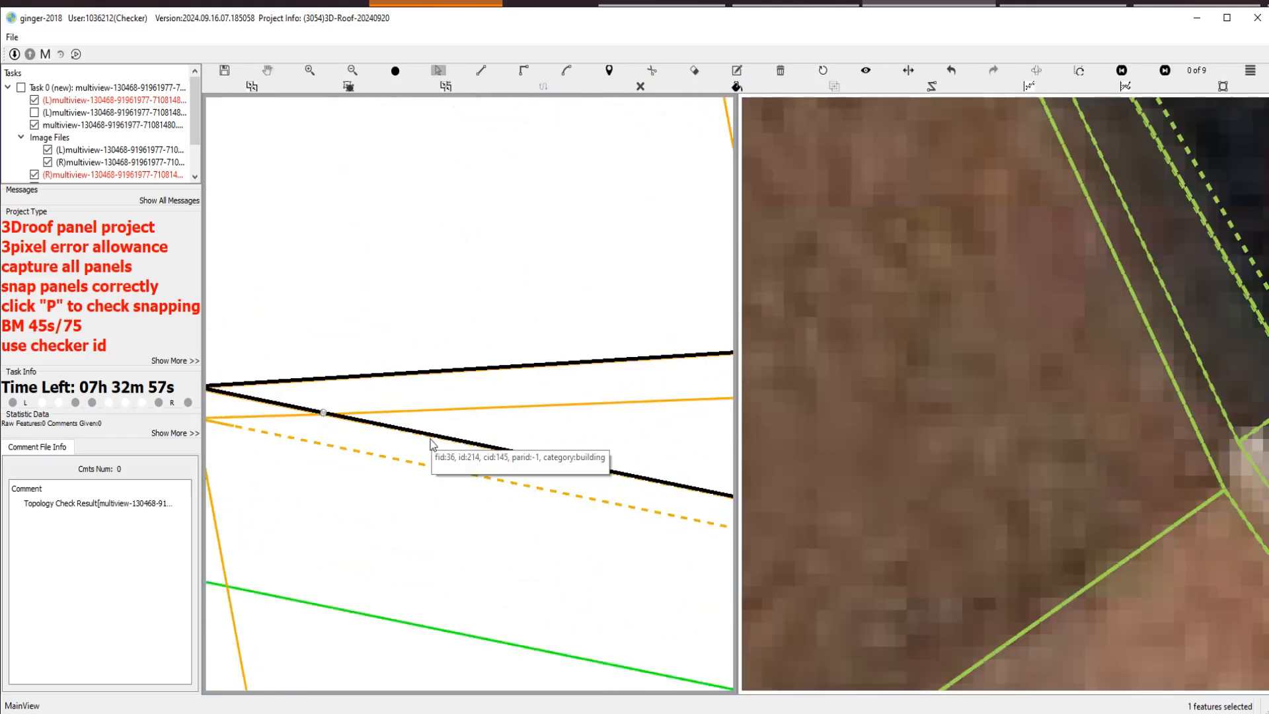
{"action": "scroll", "coordinate": [318, 423], "scroll_direction": "up", "scroll_amount": 3}
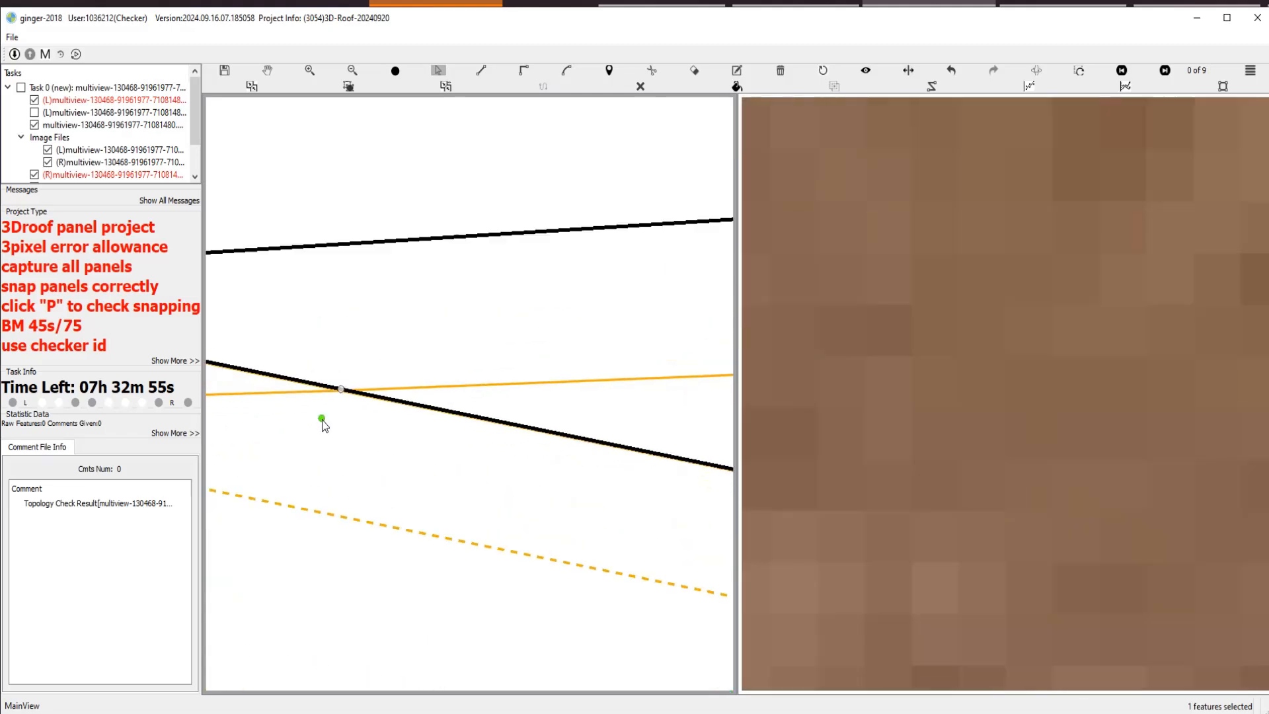
{"action": "left_click", "coordinate": [397, 403]}
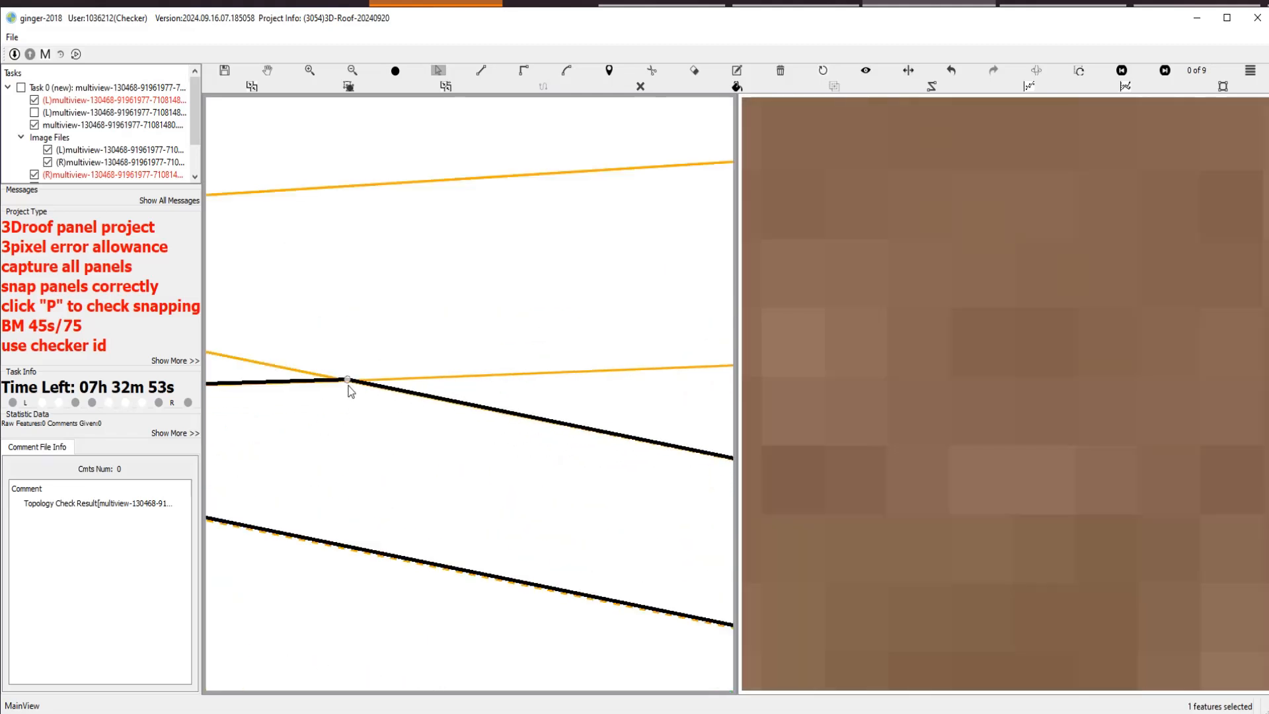
{"action": "scroll", "coordinate": [400, 423], "scroll_direction": "down", "scroll_amount": 1}
{"action": "left_click", "coordinate": [580, 423]}
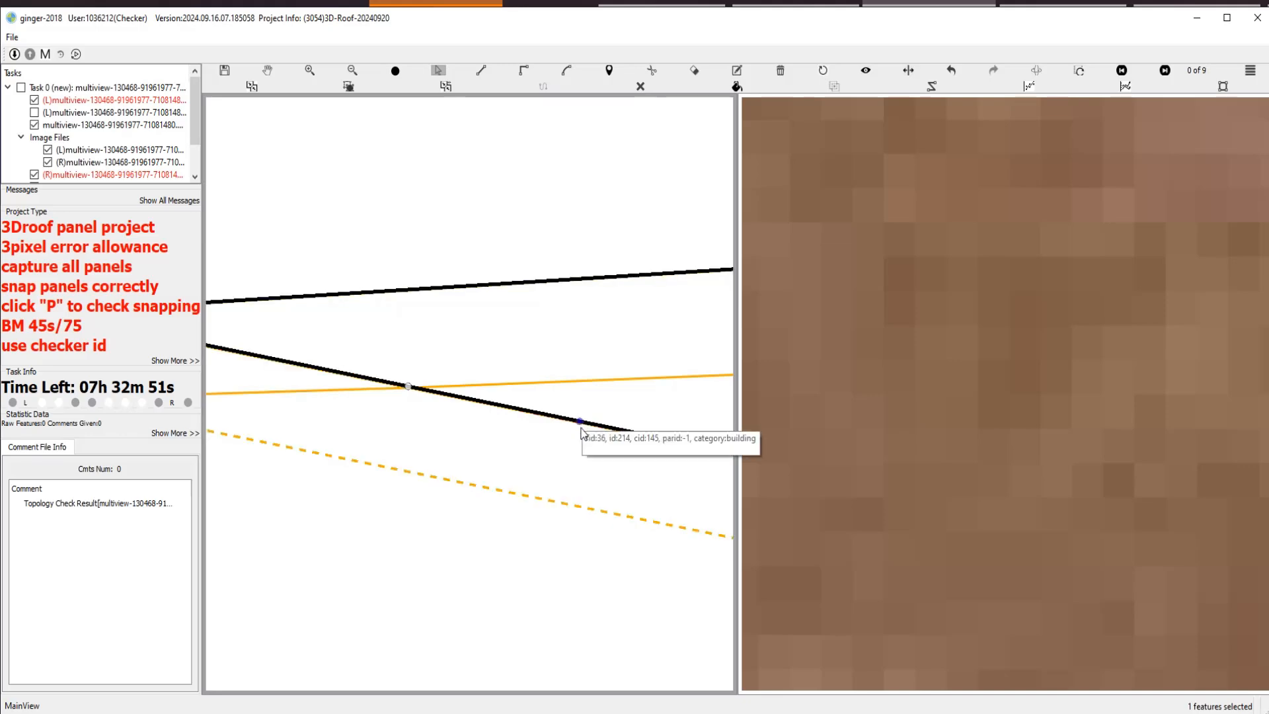
{"action": "scroll", "coordinate": [571, 435], "scroll_direction": "down", "scroll_amount": 2}
{"action": "key", "text": "Escape"}
Examine the end edge of the adjacent roof outline (fid 26) against the surrounding gable panels.
{"action": "scroll", "coordinate": [600, 438], "scroll_direction": "down", "scroll_amount": 1}
{"action": "left_click_drag", "start_coordinate": [602, 439], "coordinate": [476, 426]}
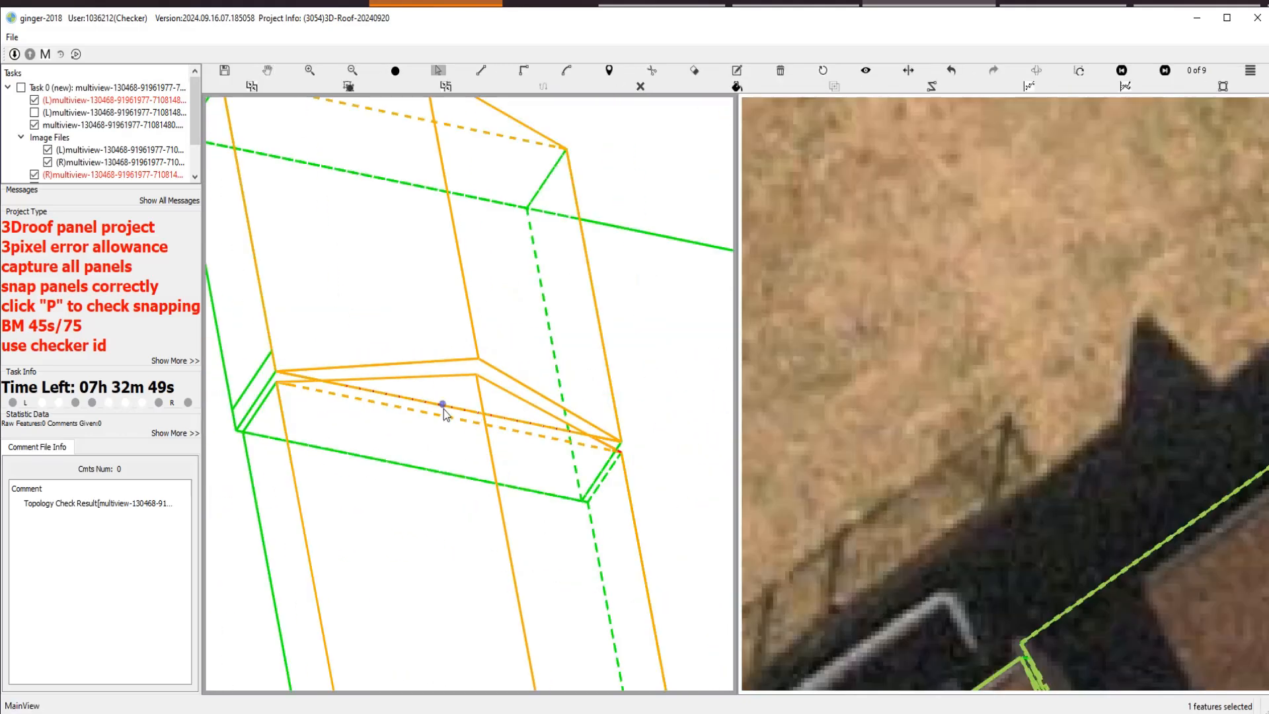
{"action": "left_click", "coordinate": [443, 410]}
{"action": "scroll", "coordinate": [456, 418], "scroll_direction": "up", "scroll_amount": 1}
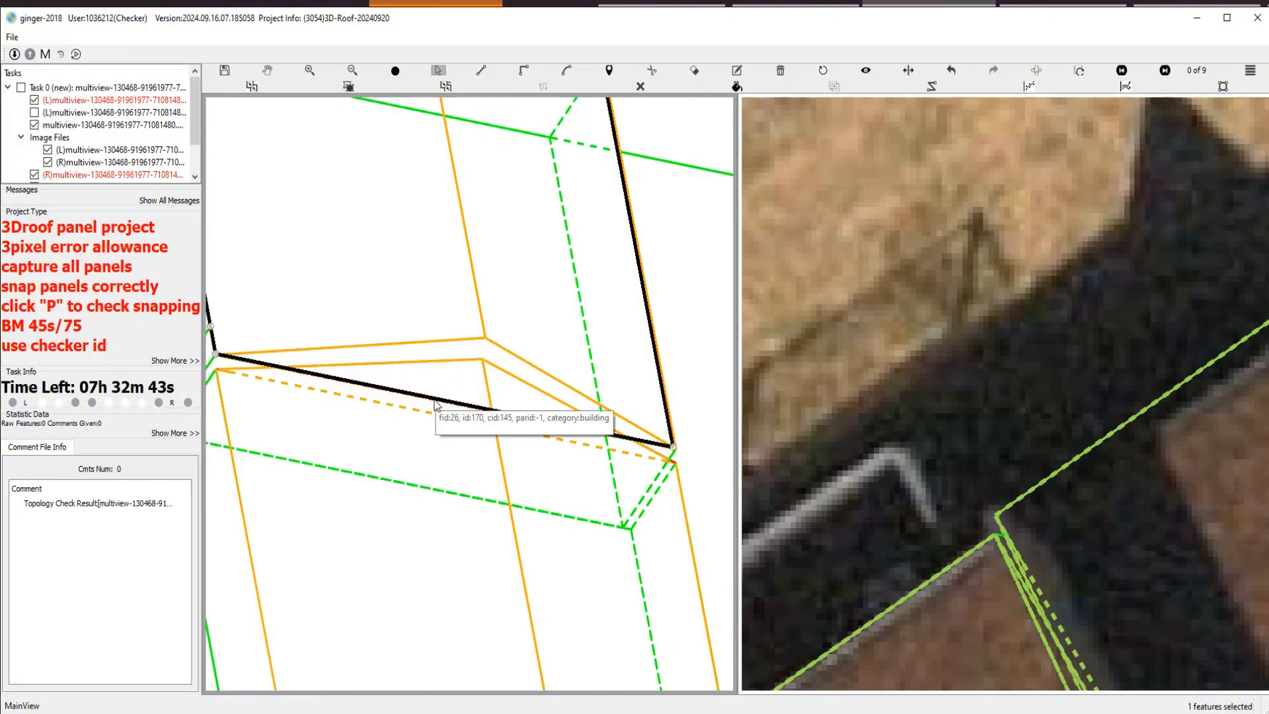
{"action": "scroll", "coordinate": [470, 360], "scroll_direction": "up", "scroll_amount": 1}
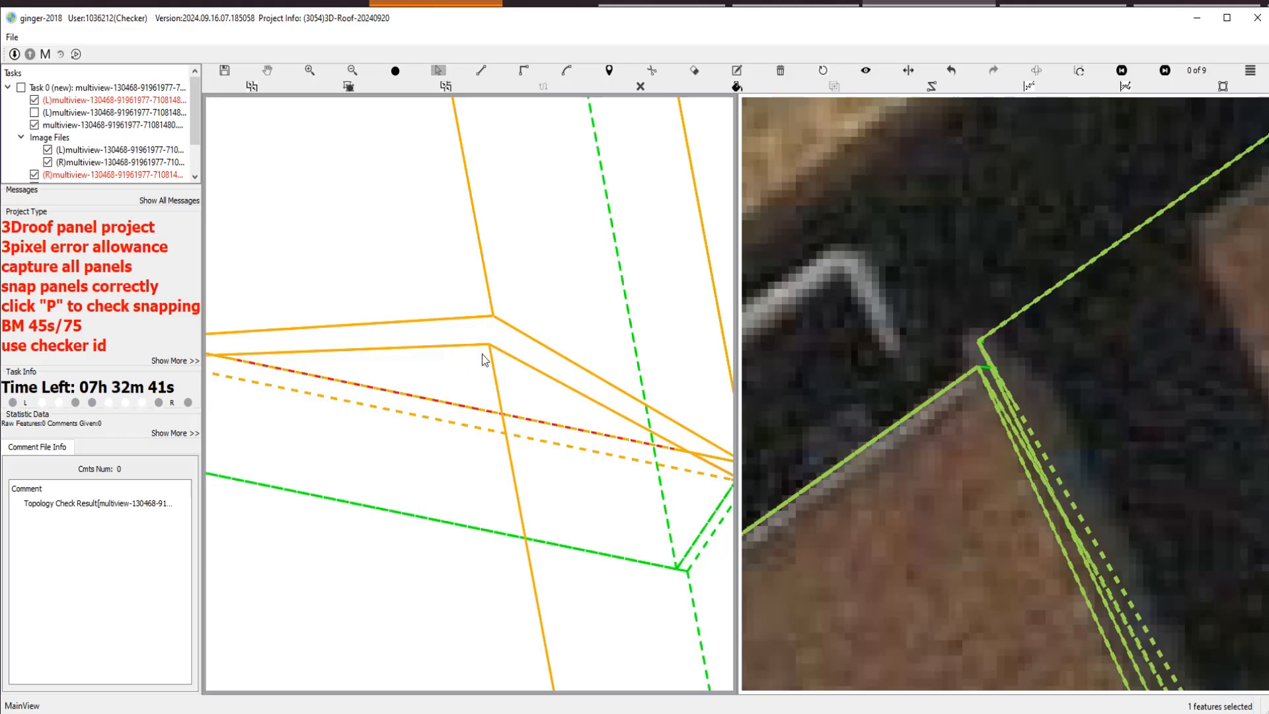
{"action": "scroll", "coordinate": [450, 390], "scroll_direction": "down", "scroll_amount": 2}
{"action": "scroll", "coordinate": [439, 403], "scroll_direction": "up", "scroll_amount": 1}
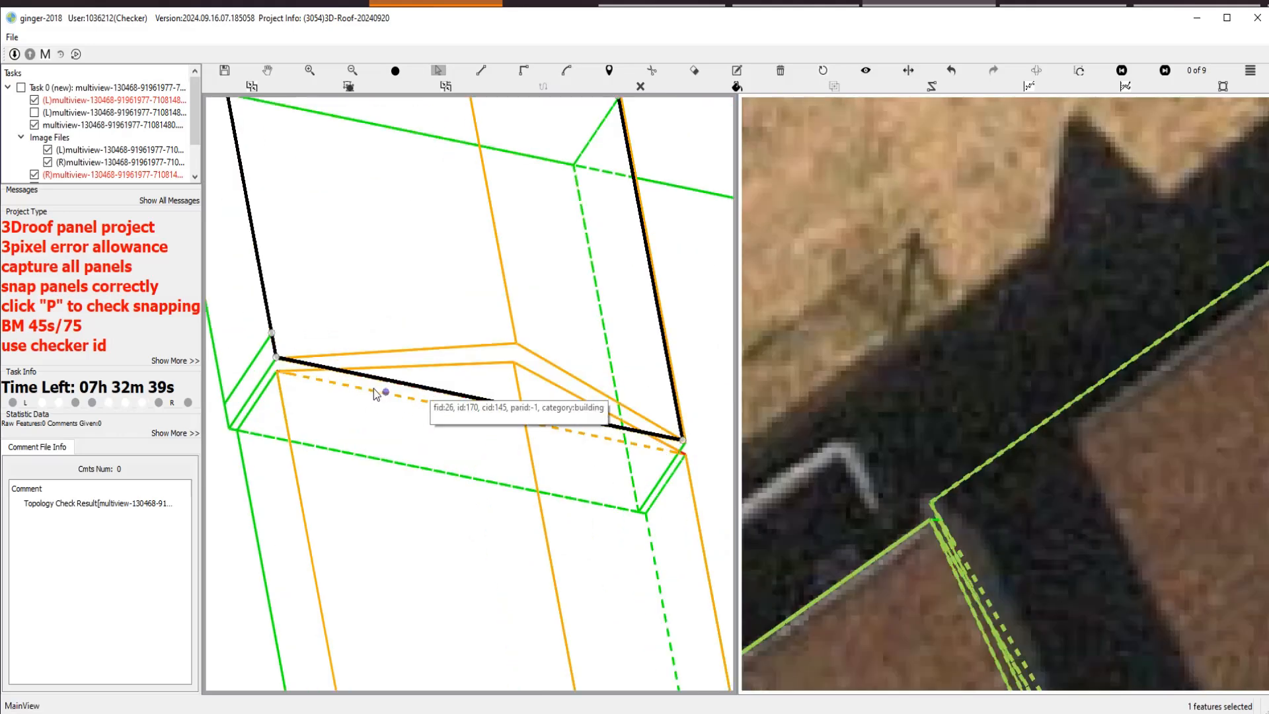
Move the intermediate vertex on the upper edge of gable panel fid 3 toward the panel's lower edge.
{"action": "scroll", "coordinate": [375, 394], "scroll_direction": "up", "scroll_amount": 2}
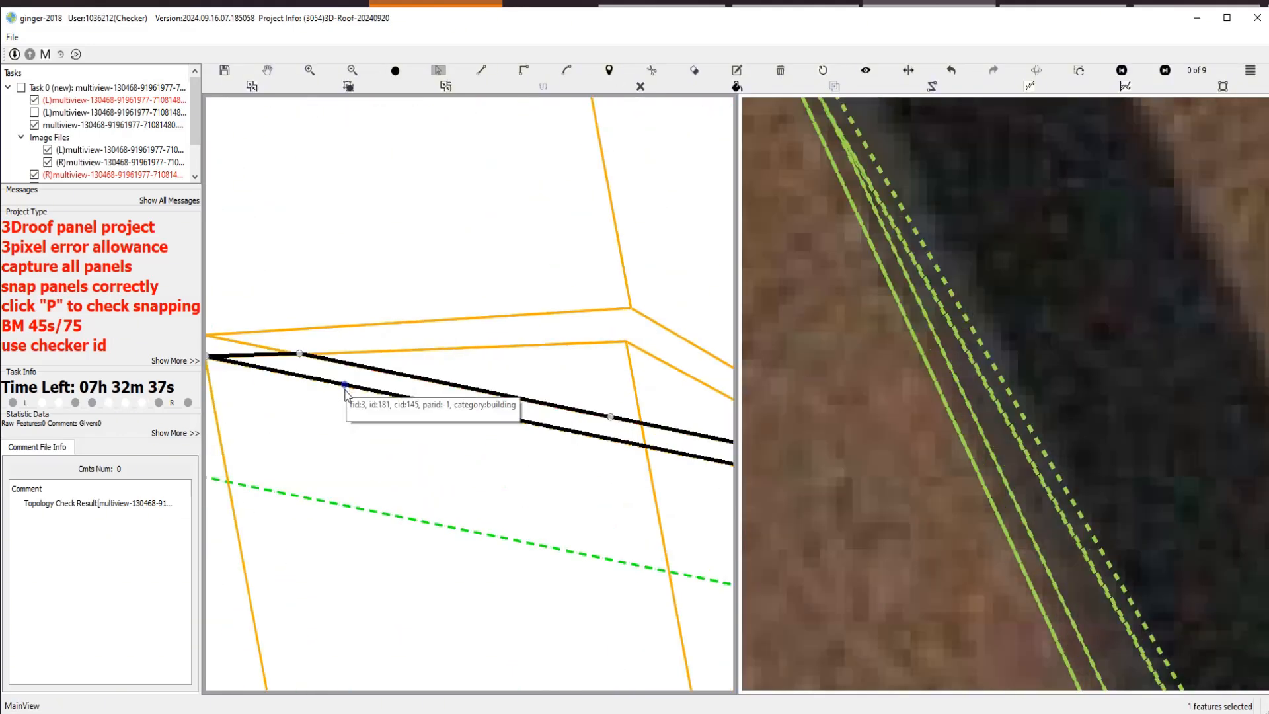
{"action": "left_click_drag", "start_coordinate": [611, 417], "coordinate": [620, 436]}
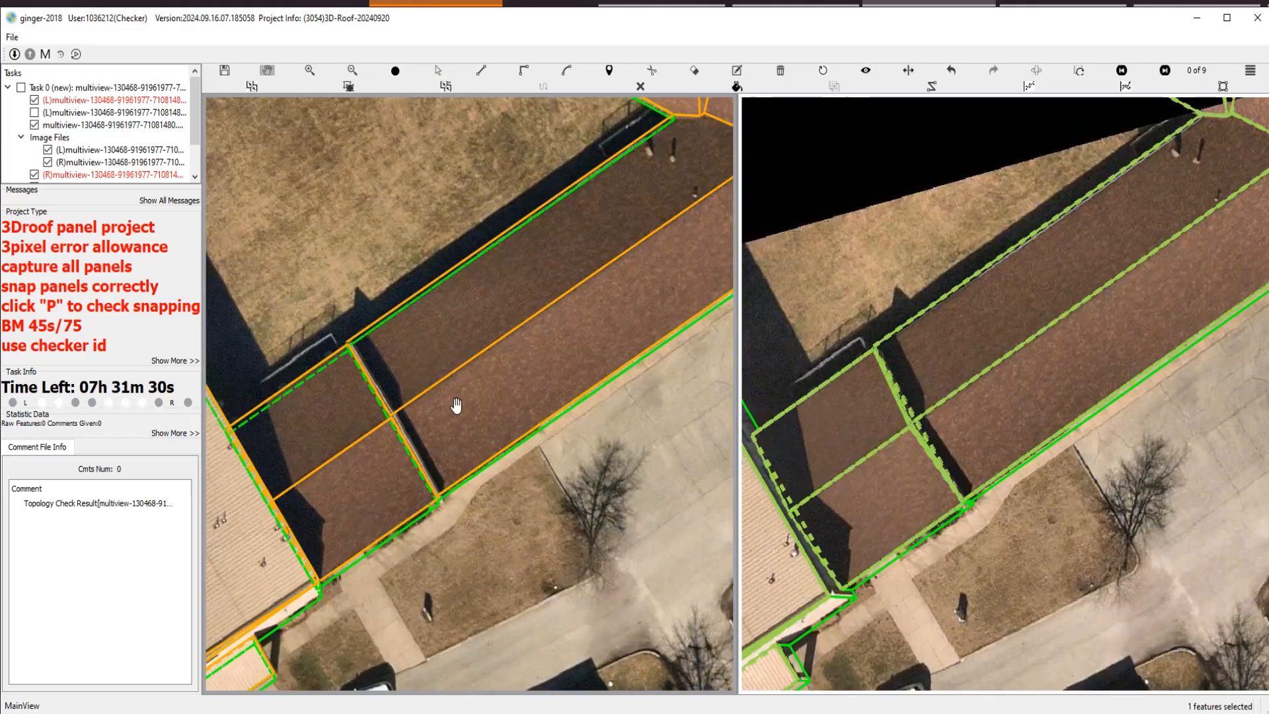
Examine how the roof slope panel and roof outline fid 26 meet the gable panels at the first eave corner.
{"action": "left_click_drag", "start_coordinate": [405, 359], "coordinate": [316, 318]}
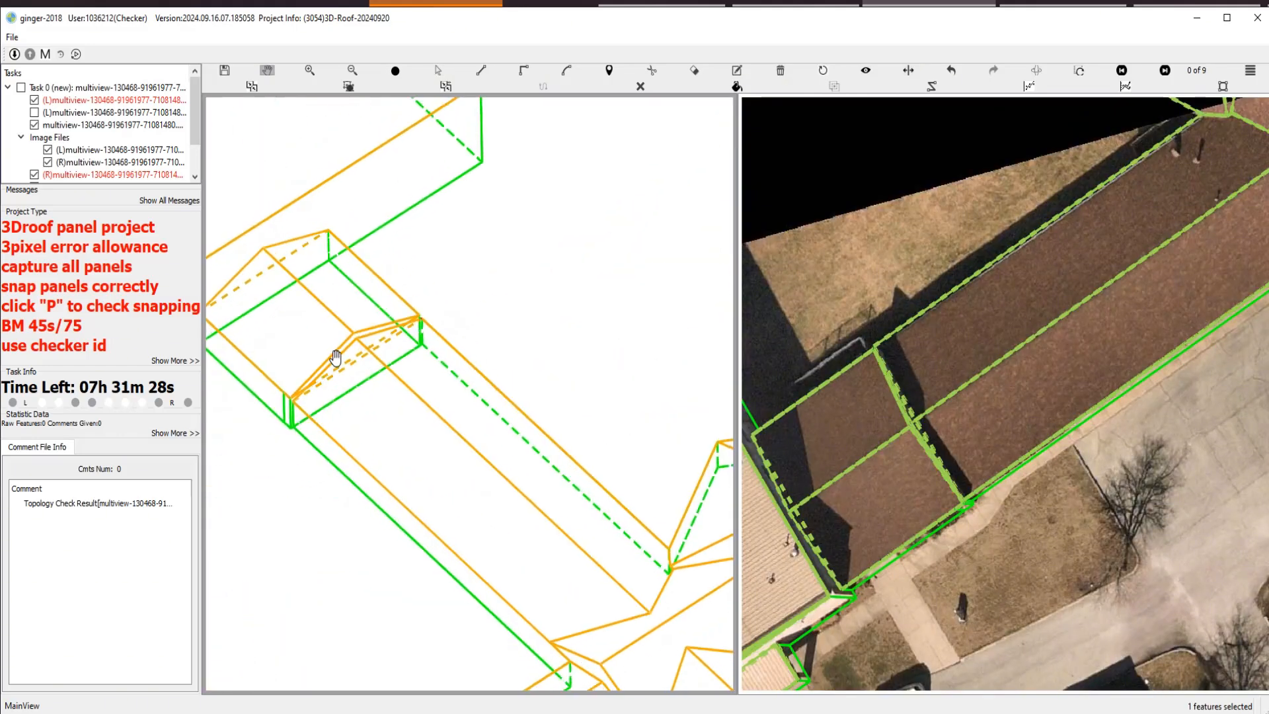
{"action": "scroll", "coordinate": [324, 344], "scroll_direction": "up", "scroll_amount": 3}
{"action": "scroll", "coordinate": [322, 437], "scroll_direction": "up", "scroll_amount": 2}
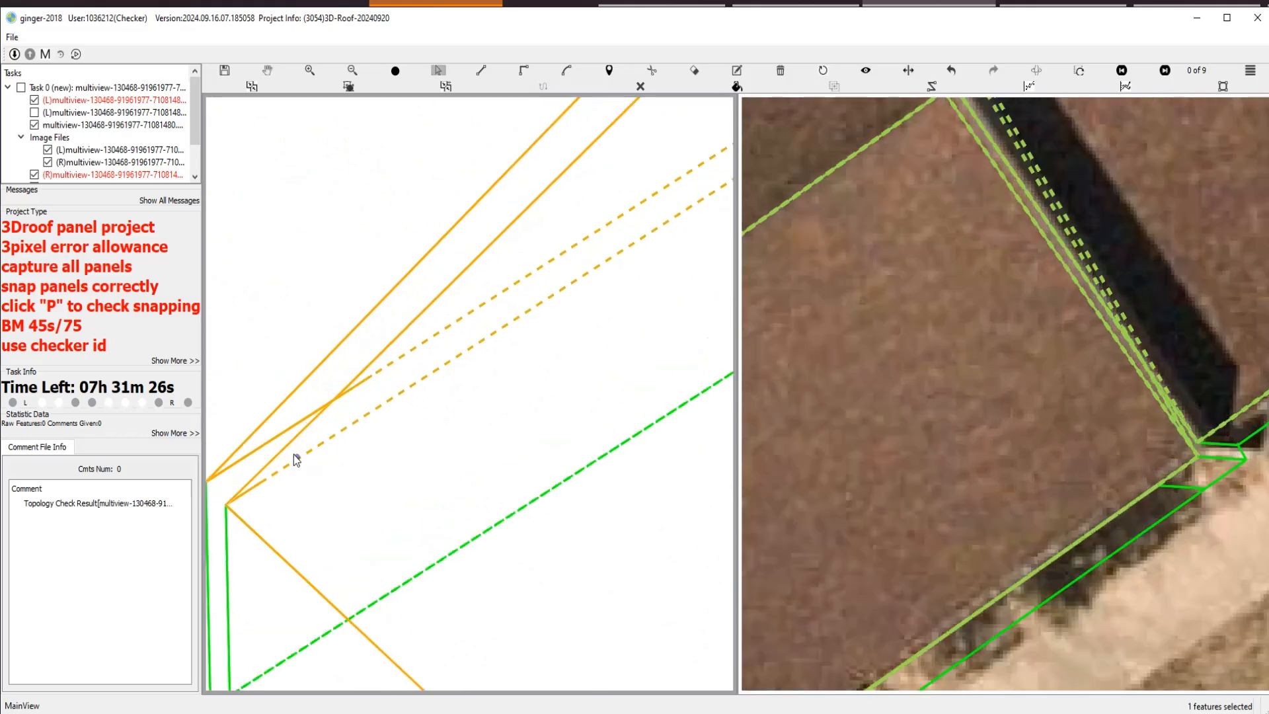
{"action": "left_click", "coordinate": [301, 463]}
{"action": "left_click", "coordinate": [301, 443]}
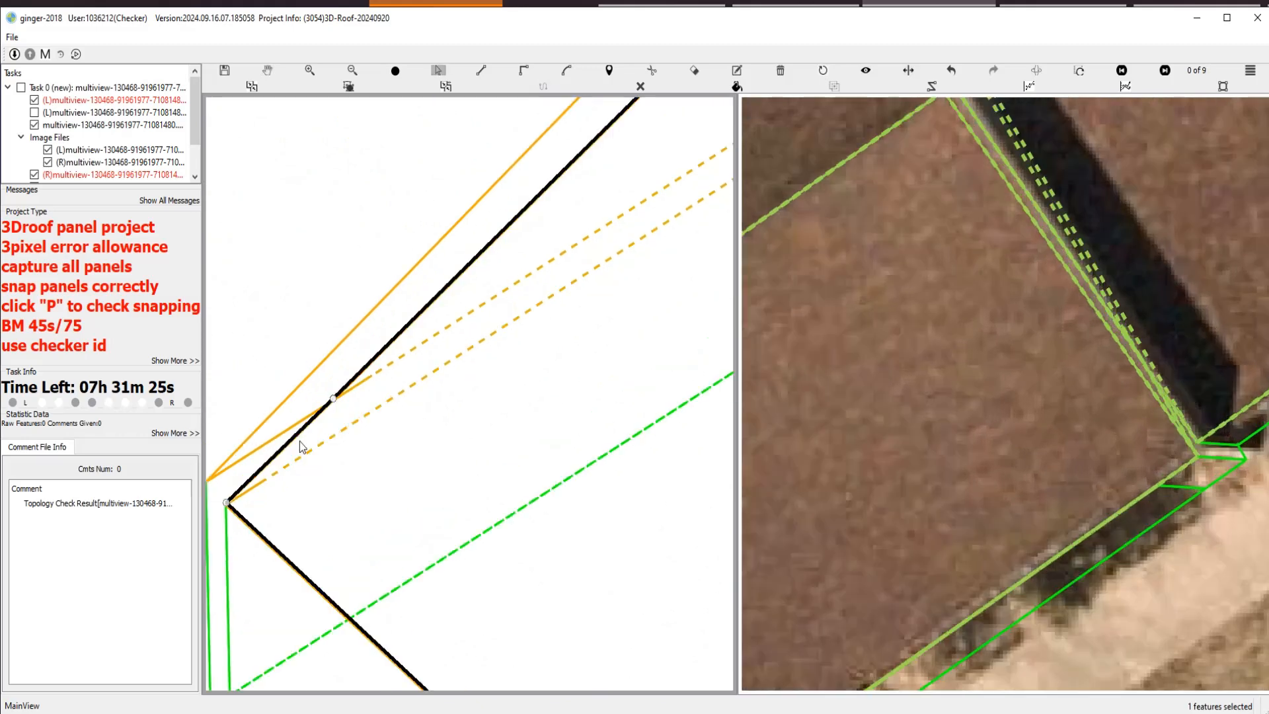
{"action": "key", "text": "Escape"}
{"action": "scroll", "coordinate": [460, 331], "scroll_direction": "down", "scroll_amount": 3}
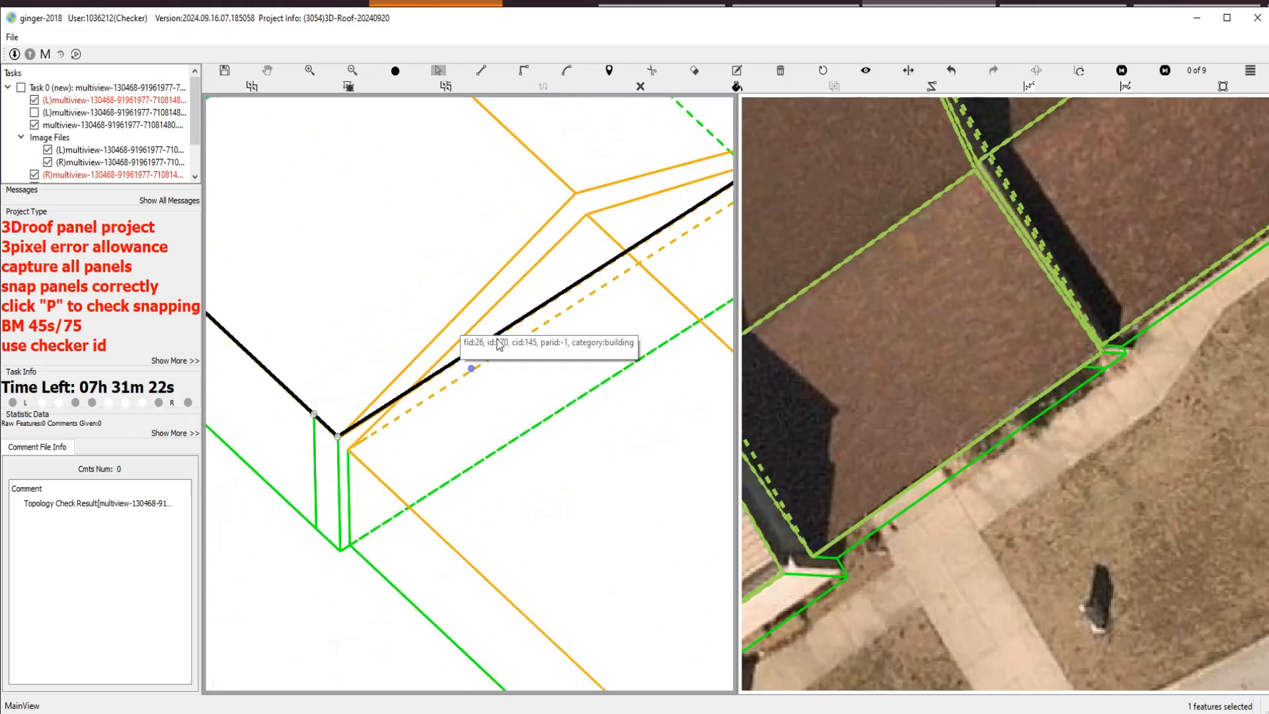
Check the vertices of roof slope panel fid 307 at the crossing near the opposite eave corner.
{"action": "left_click_drag", "start_coordinate": [502, 340], "coordinate": [290, 481]}
{"action": "scroll", "coordinate": [598, 311], "scroll_direction": "up", "scroll_amount": 1}
{"action": "scroll", "coordinate": [592, 310], "scroll_direction": "up", "scroll_amount": 2}
{"action": "key", "text": "s"}
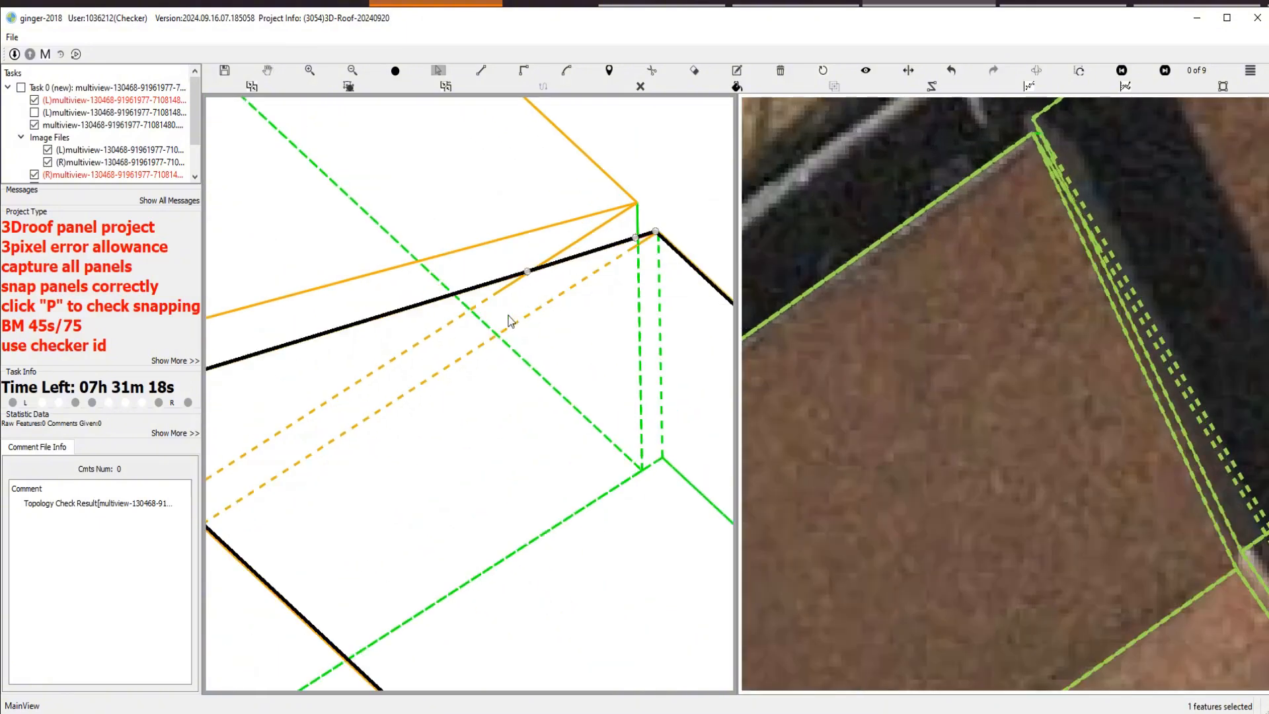
{"action": "scroll", "coordinate": [430, 360], "scroll_direction": "down", "scroll_amount": 2}
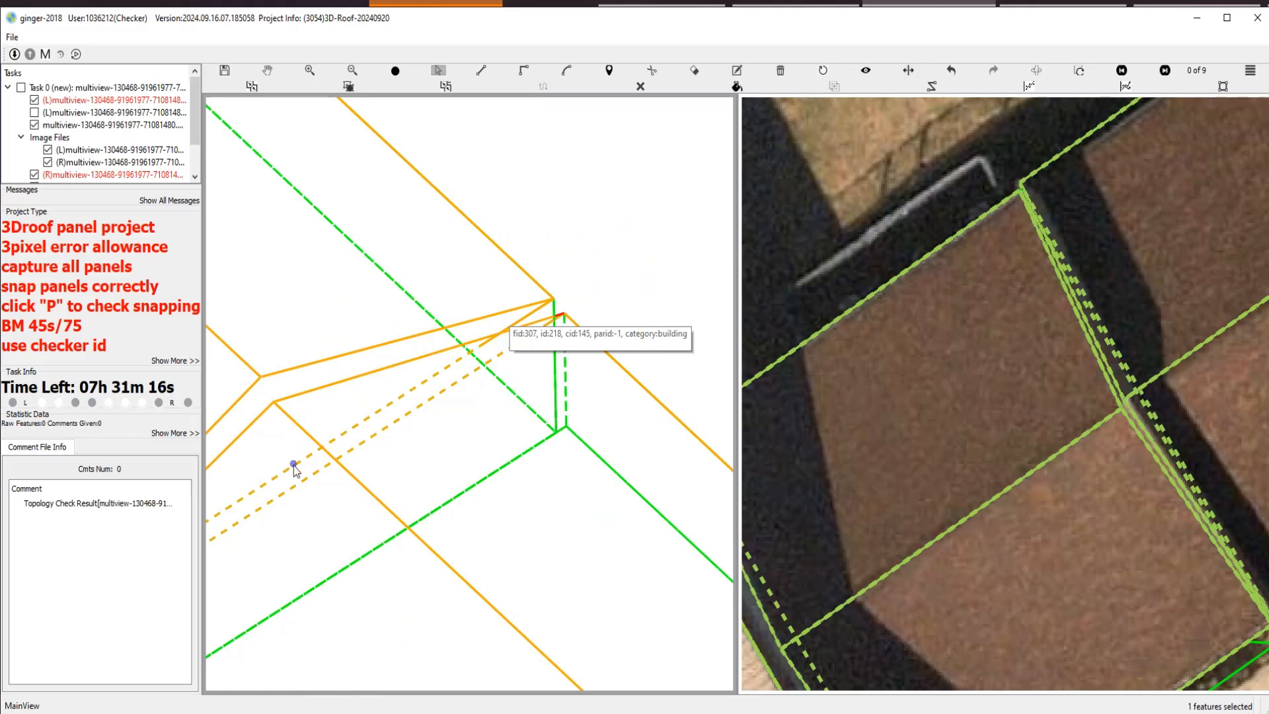
Delete the stray vertical wall line beside the end corner of roof outline fid 26.
{"action": "scroll", "coordinate": [417, 460], "scroll_direction": "down", "scroll_amount": 2}
{"action": "left_click_drag", "start_coordinate": [355, 469], "coordinate": [461, 415]}
{"action": "scroll", "coordinate": [436, 436], "scroll_direction": "up", "scroll_amount": 1}
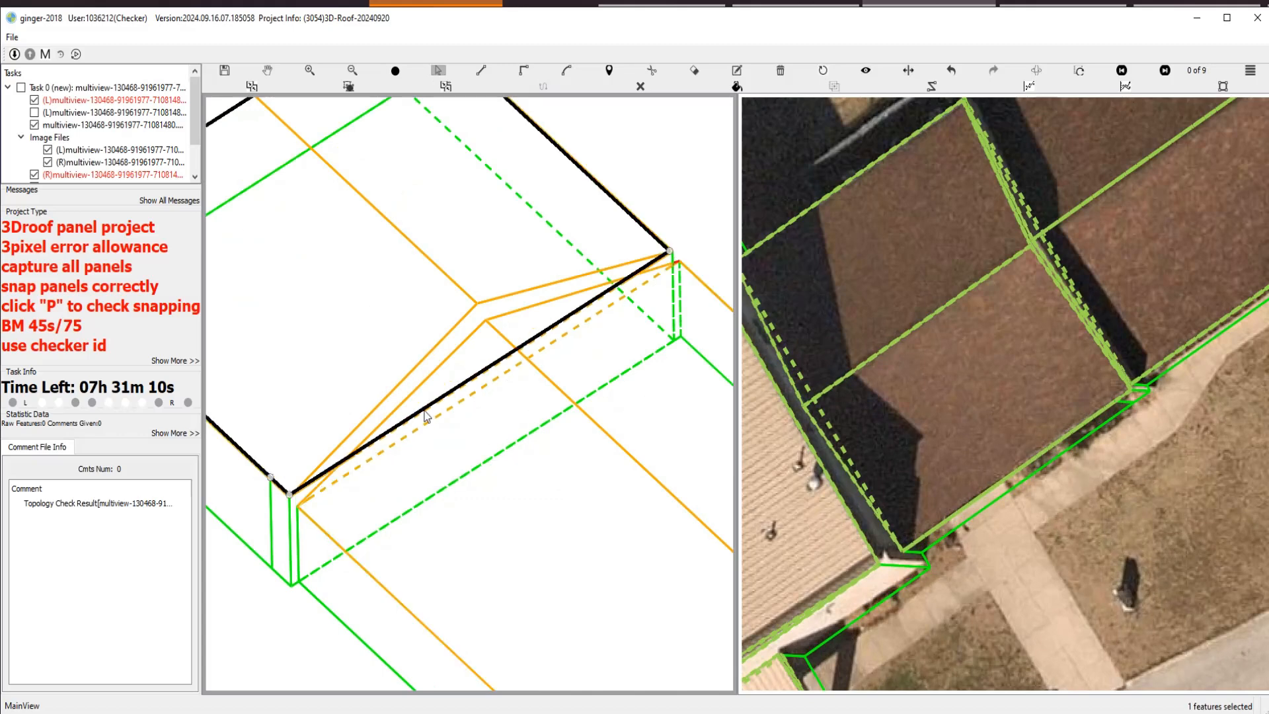
{"action": "key", "text": "Escape"}
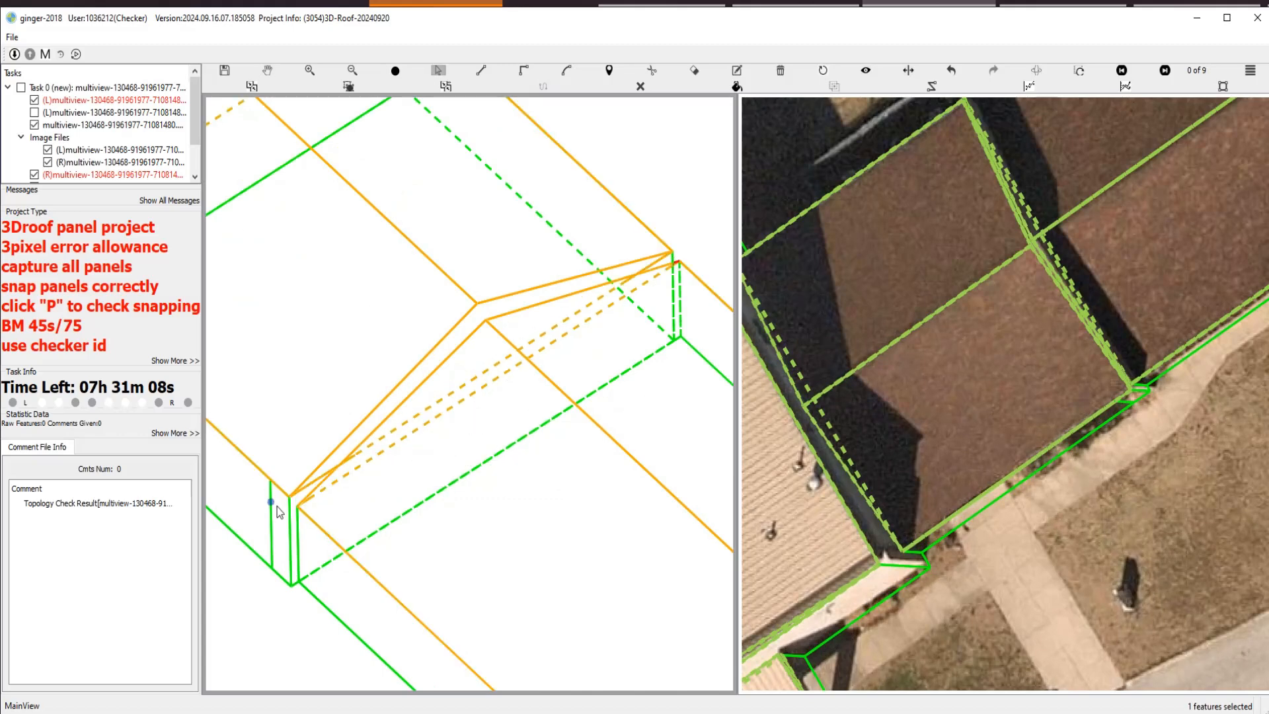
{"action": "key", "text": "Escape"}
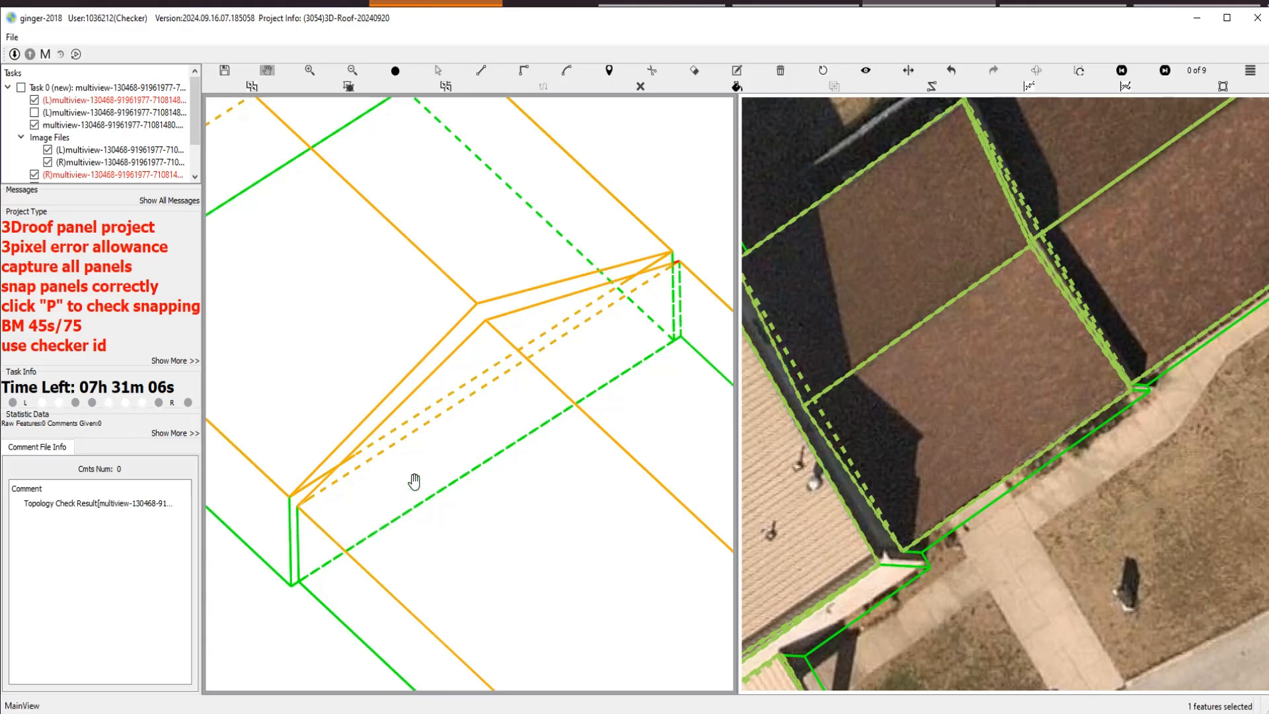
Compare gable panel fid 36 with the end edge of roof outline fid 26 from the other side of the junction.
{"action": "left_click_drag", "start_coordinate": [413, 482], "coordinate": [434, 388]}
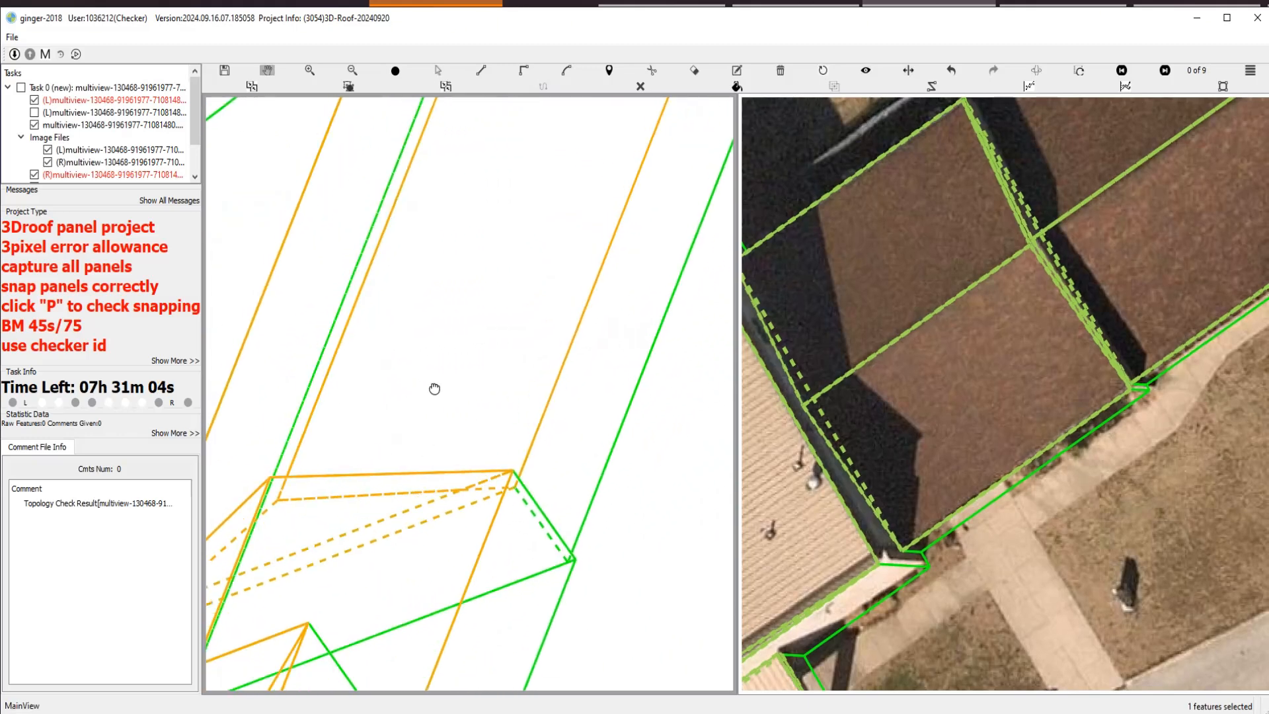
{"action": "scroll", "coordinate": [390, 442], "scroll_direction": "up", "scroll_amount": 3}
{"action": "scroll", "coordinate": [359, 463], "scroll_direction": "down", "scroll_amount": 2}
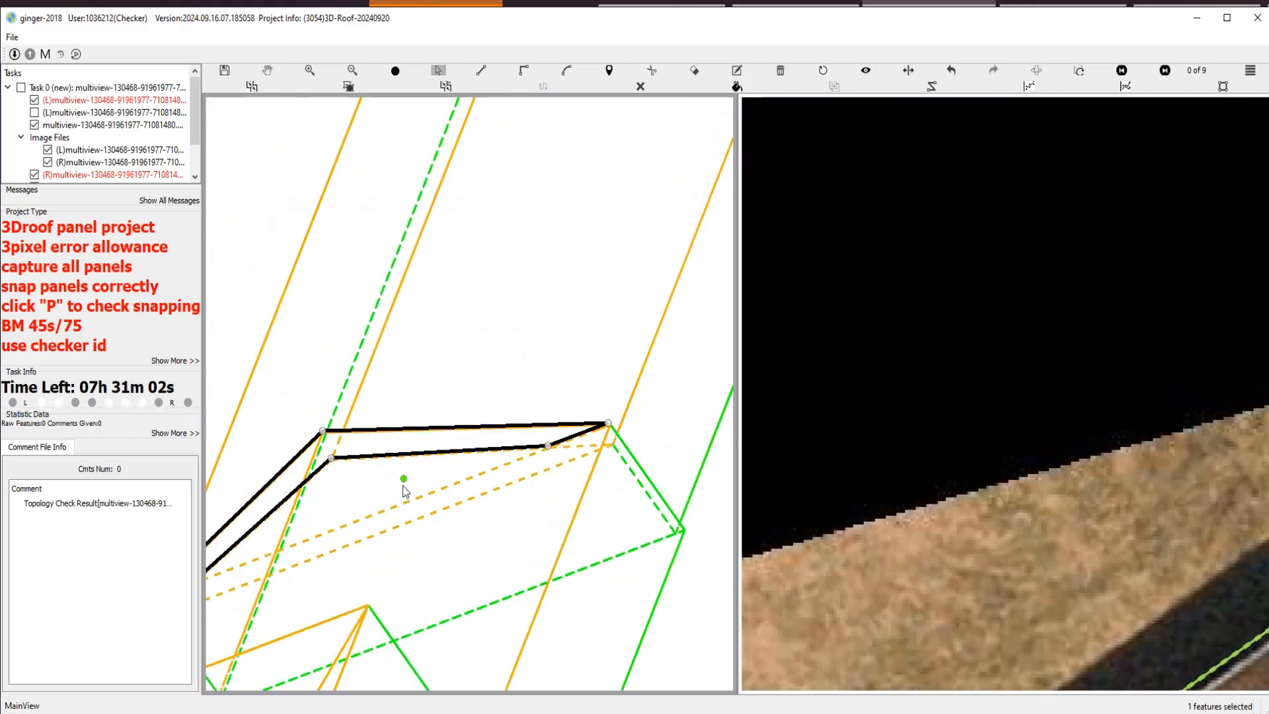
{"action": "scroll", "coordinate": [391, 510], "scroll_direction": "down", "scroll_amount": 3}
{"action": "key", "text": "Escape"}
{"action": "left_click_drag", "start_coordinate": [461, 513], "coordinate": [519, 515]}
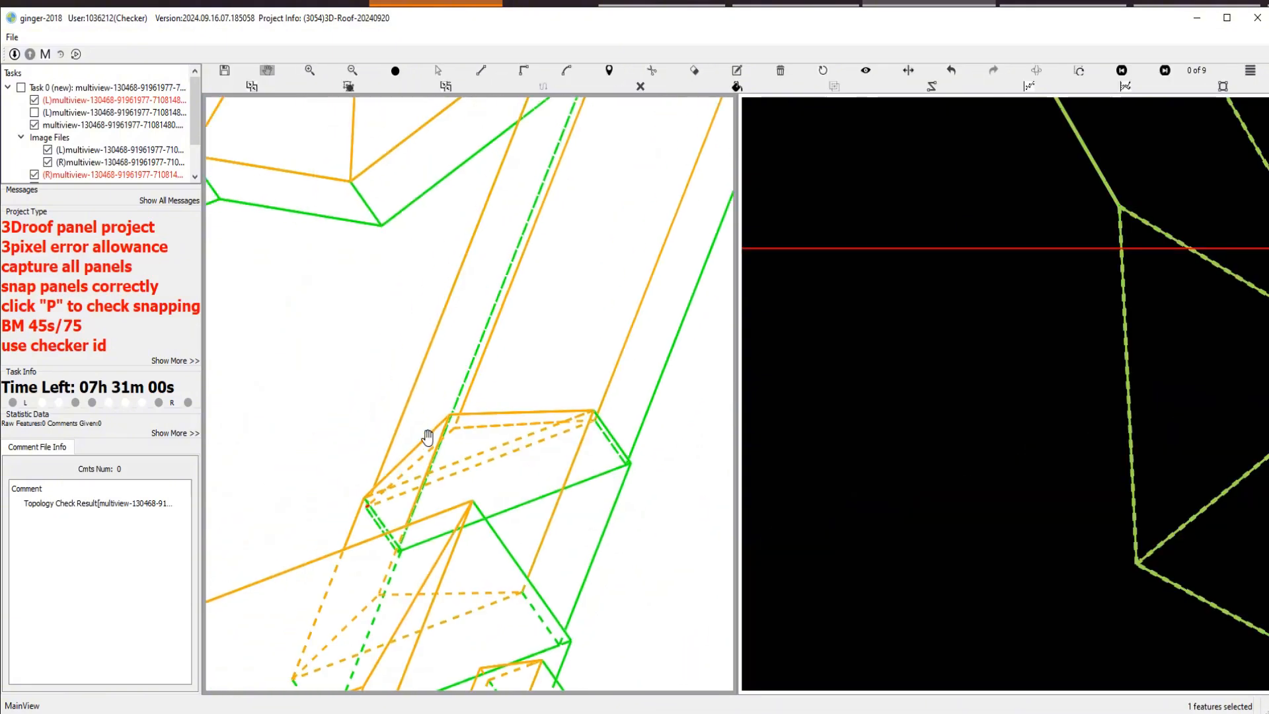
{"action": "scroll", "coordinate": [436, 437], "scroll_direction": "up", "scroll_amount": 3}
{"action": "key", "text": "Escape"}
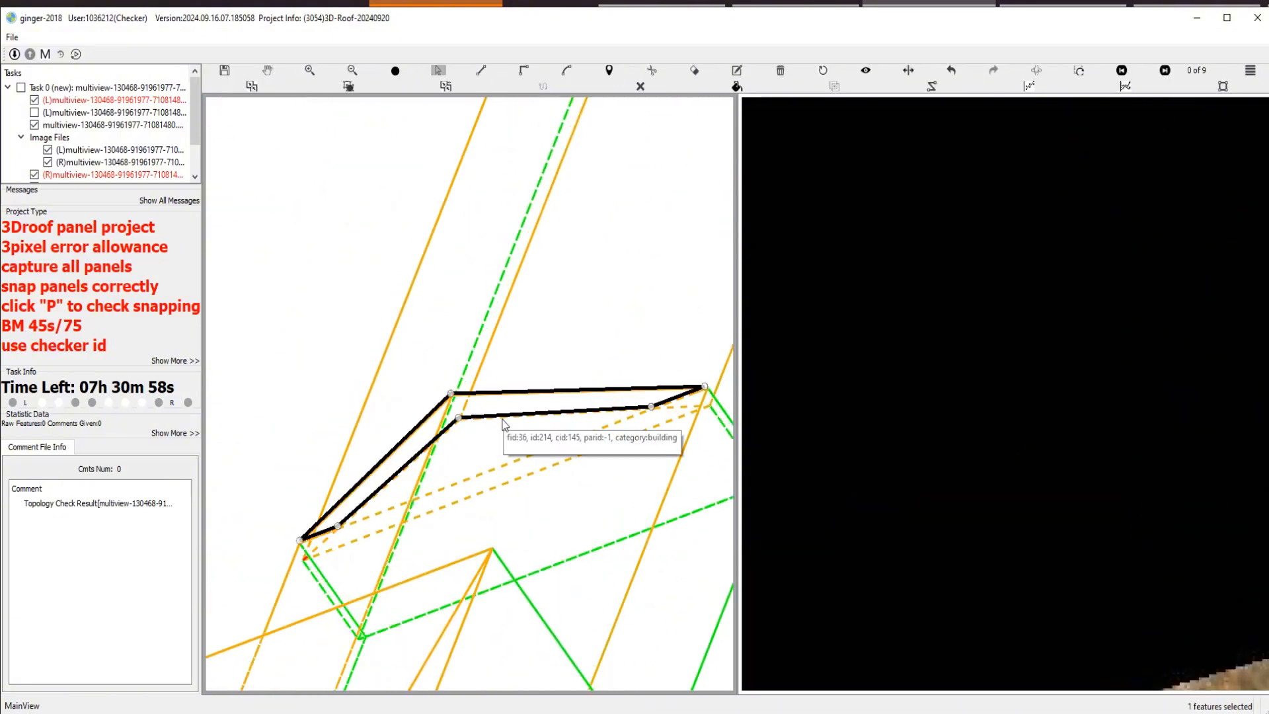
{"action": "left_click", "coordinate": [377, 519]}
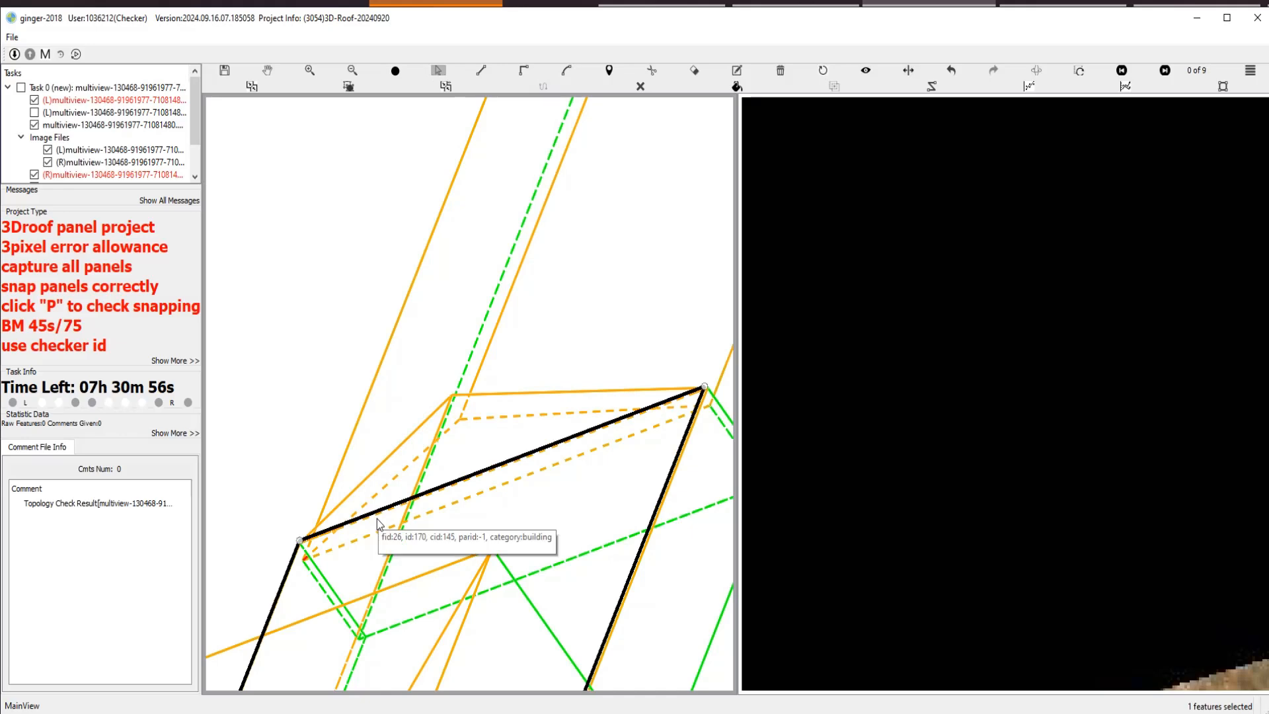
Run the snapping check and examine the short red line segment at the roof slope's eave corner.
{"action": "key", "text": "p"}
{"action": "mouse_move", "coordinate": [518, 436]}
{"action": "left_mouse_down"}
{"action": "mouse_move", "coordinate": [436, 467]}
{"action": "mouse_move", "coordinate": [294, 388]}
{"action": "mouse_move", "coordinate": [564, 464]}
{"action": "mouse_move", "coordinate": [569, 396]}
{"action": "mouse_move", "coordinate": [553, 368]}
{"action": "mouse_move", "coordinate": [525, 423]}
{"action": "left_mouse_up"}
{"action": "scroll", "coordinate": [567, 553], "scroll_direction": "up", "scroll_amount": 5}
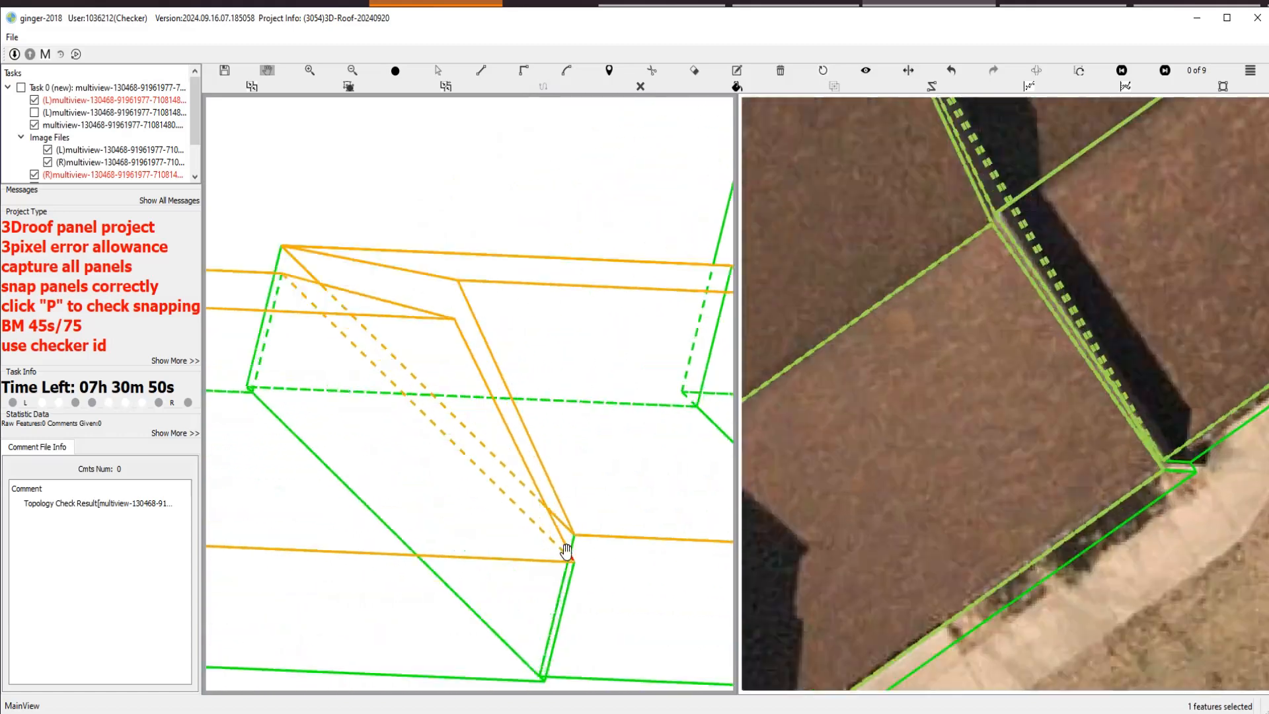
{"action": "scroll", "coordinate": [558, 532], "scroll_direction": "up", "scroll_amount": 4}
{"action": "left_click_drag", "start_coordinate": [575, 560], "coordinate": [468, 335]}
{"action": "scroll", "coordinate": [541, 476], "scroll_direction": "up", "scroll_amount": 1}
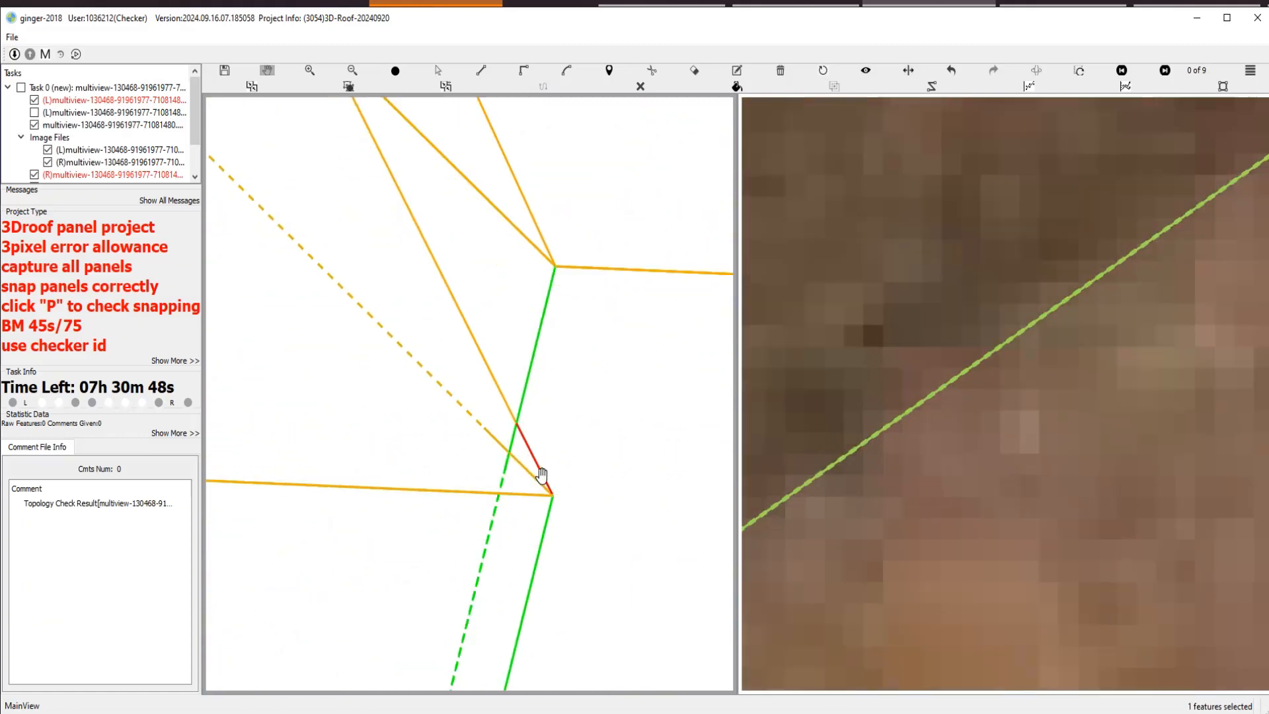
{"action": "key", "text": "s"}
{"action": "left_click", "coordinate": [531, 448]}
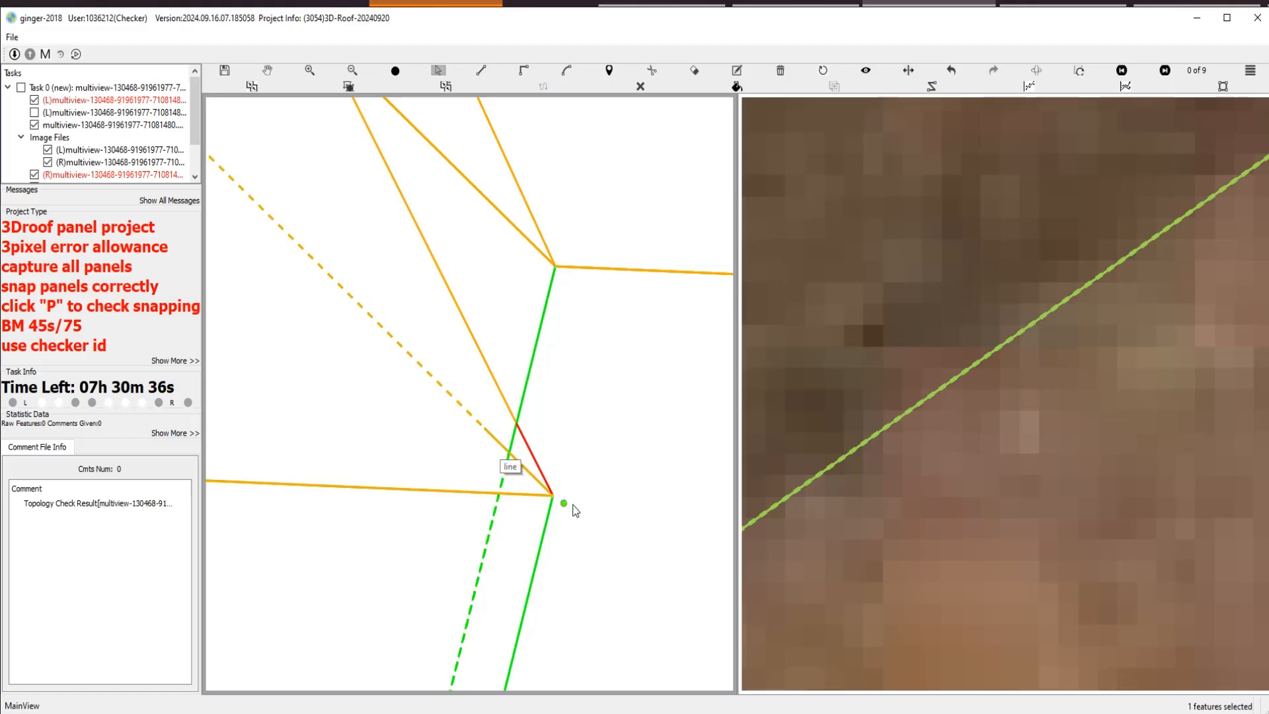
Draw a line along the roof slope's gable edge from the eave corner over the ridge vertex to the opposite eave corner.
{"action": "scroll", "coordinate": [401, 313], "scroll_direction": "down", "scroll_amount": 1}
{"action": "left_click_drag", "start_coordinate": [401, 314], "coordinate": [632, 502]}
{"action": "scroll", "coordinate": [691, 493], "scroll_direction": "down", "scroll_amount": 3}
{"action": "scroll", "coordinate": [678, 492], "scroll_direction": "up", "scroll_amount": 3}
{"action": "key", "text": "l"}
{"action": "scroll", "coordinate": [630, 501], "scroll_direction": "down", "scroll_amount": 3}
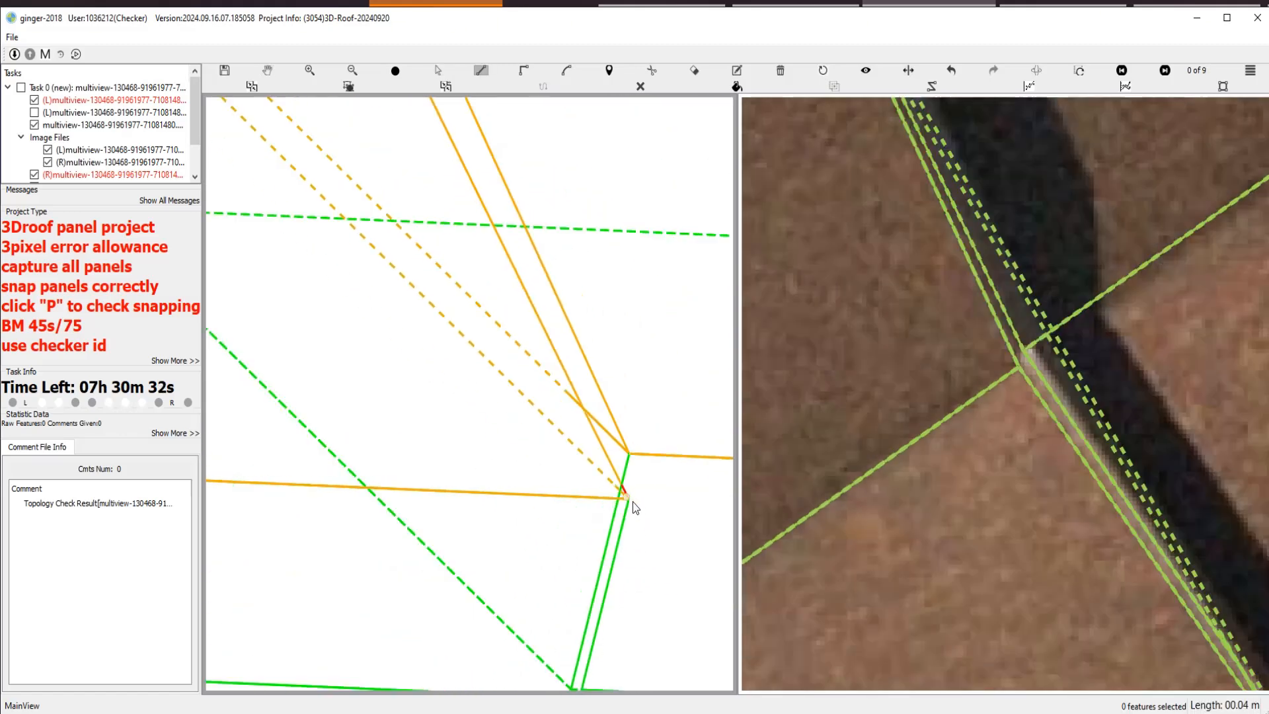
{"action": "left_click_drag", "start_coordinate": [498, 400], "coordinate": [552, 442]}
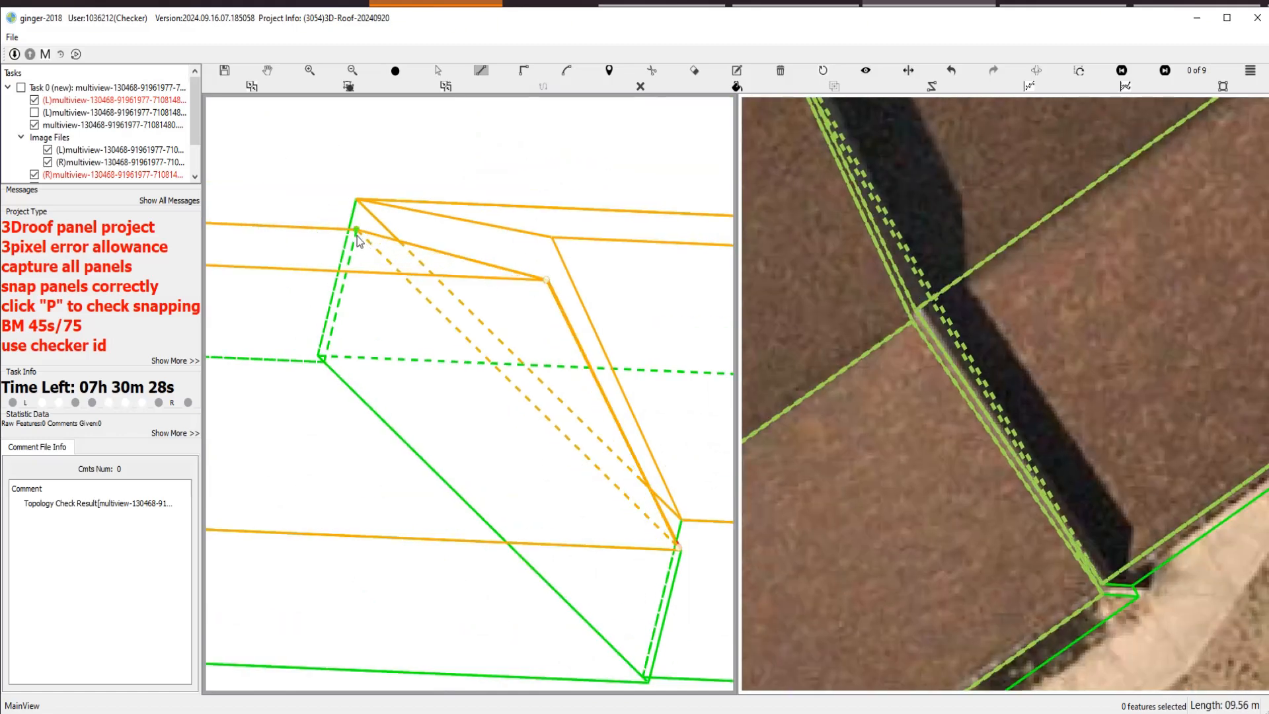
{"action": "key", "text": "Escape"}
Draw a short line from the roof slope's eave corner to the nearby crossing with the vertical wall edge.
{"action": "scroll", "coordinate": [567, 461], "scroll_direction": "up", "scroll_amount": 5}
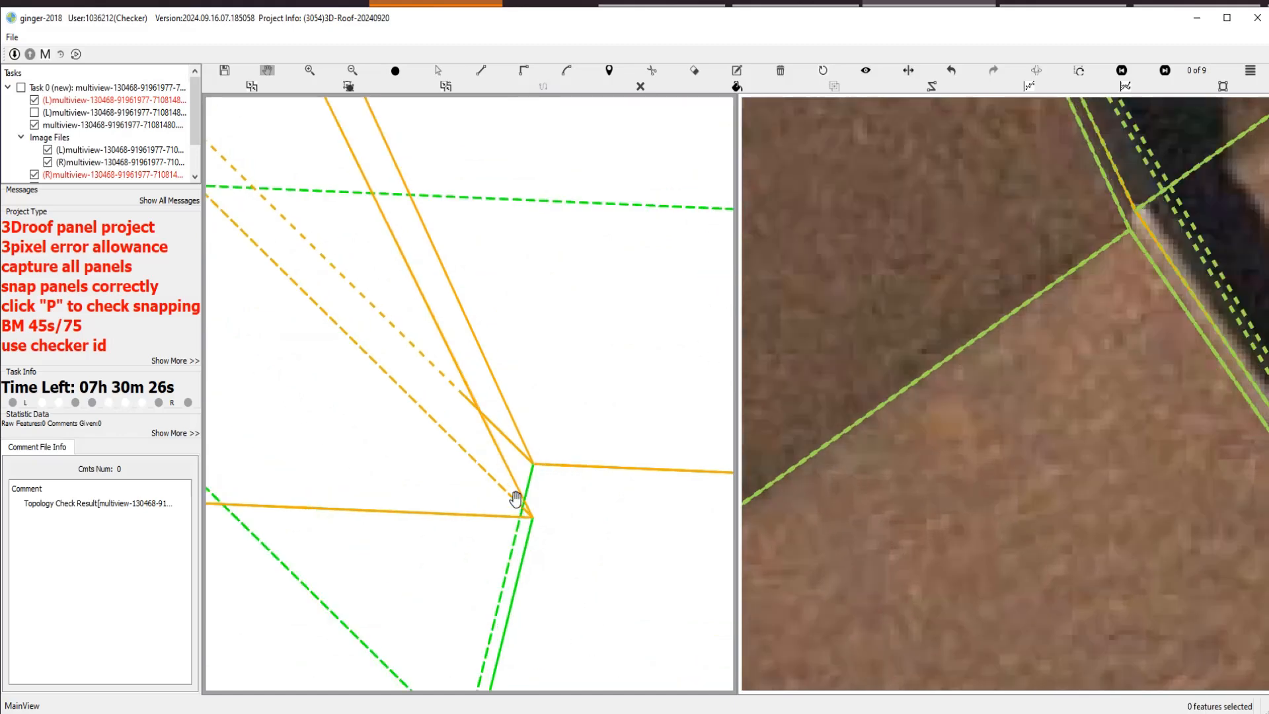
{"action": "left_click_drag", "start_coordinate": [466, 468], "coordinate": [587, 540]}
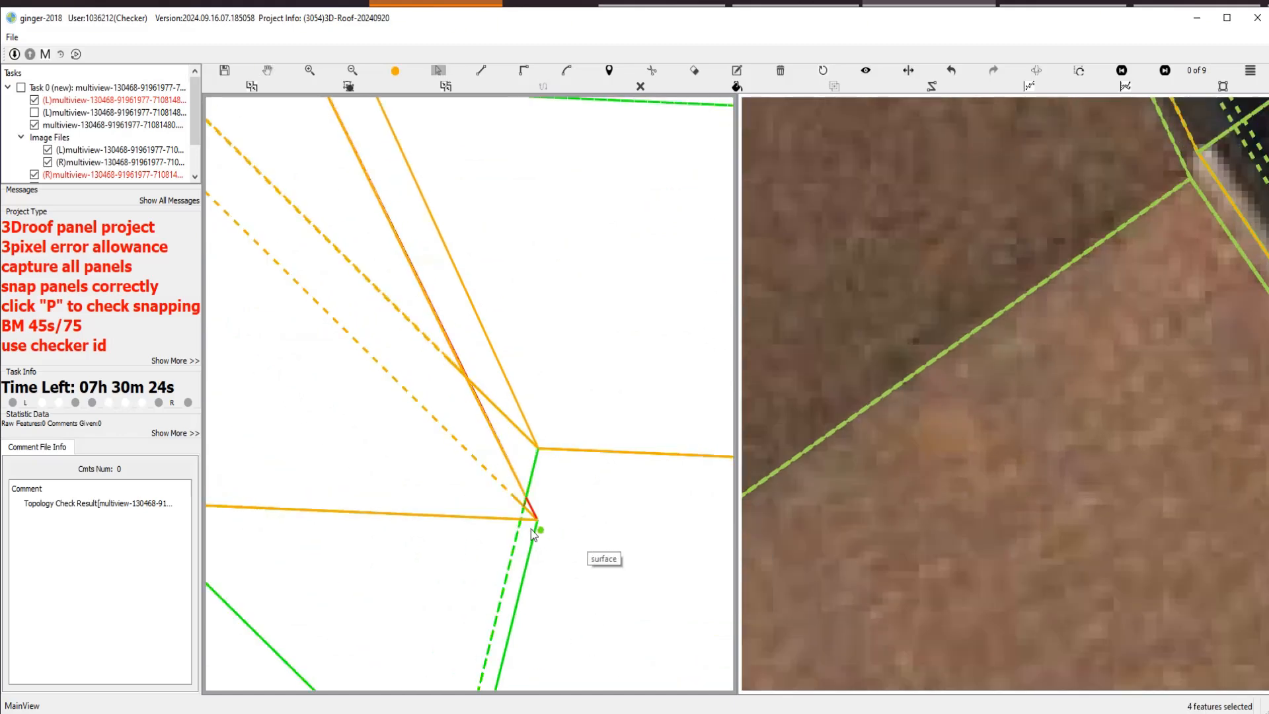
{"action": "scroll", "coordinate": [511, 507], "scroll_direction": "up", "scroll_amount": 2}
{"action": "scroll", "coordinate": [513, 500], "scroll_direction": "up", "scroll_amount": 1}
{"action": "key", "text": "l"}
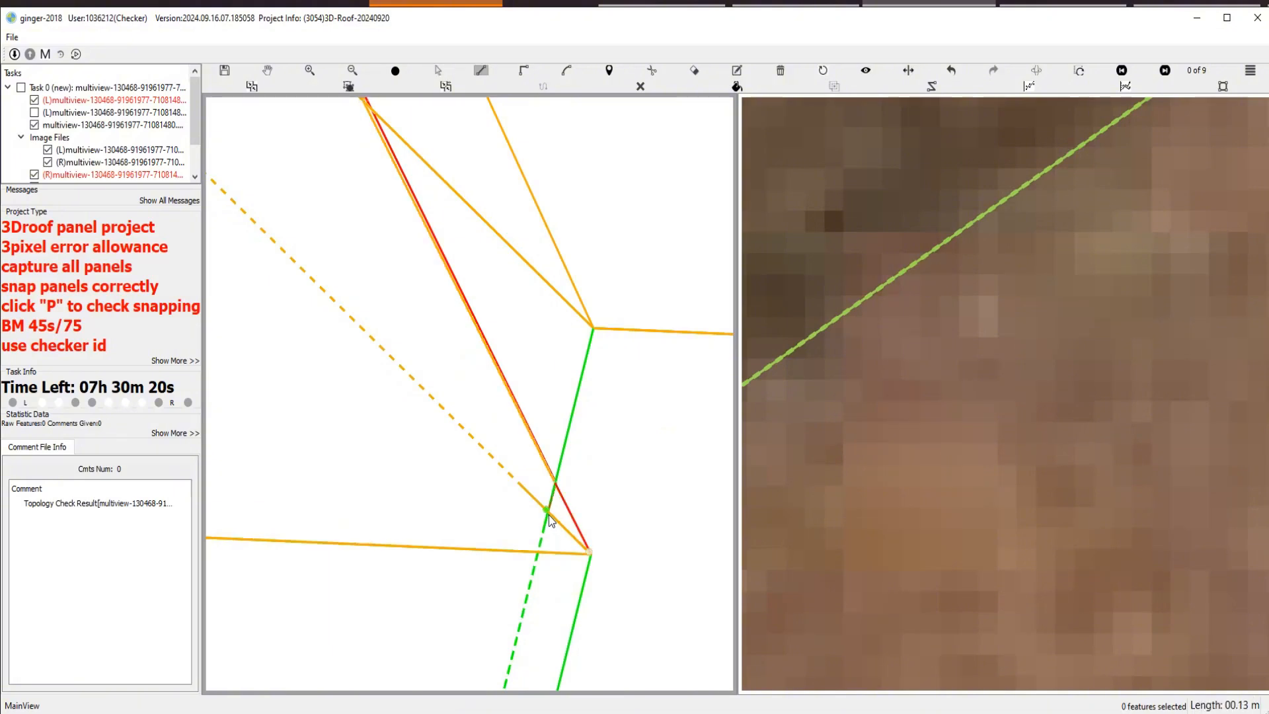
{"action": "right_click", "coordinate": [560, 489]}
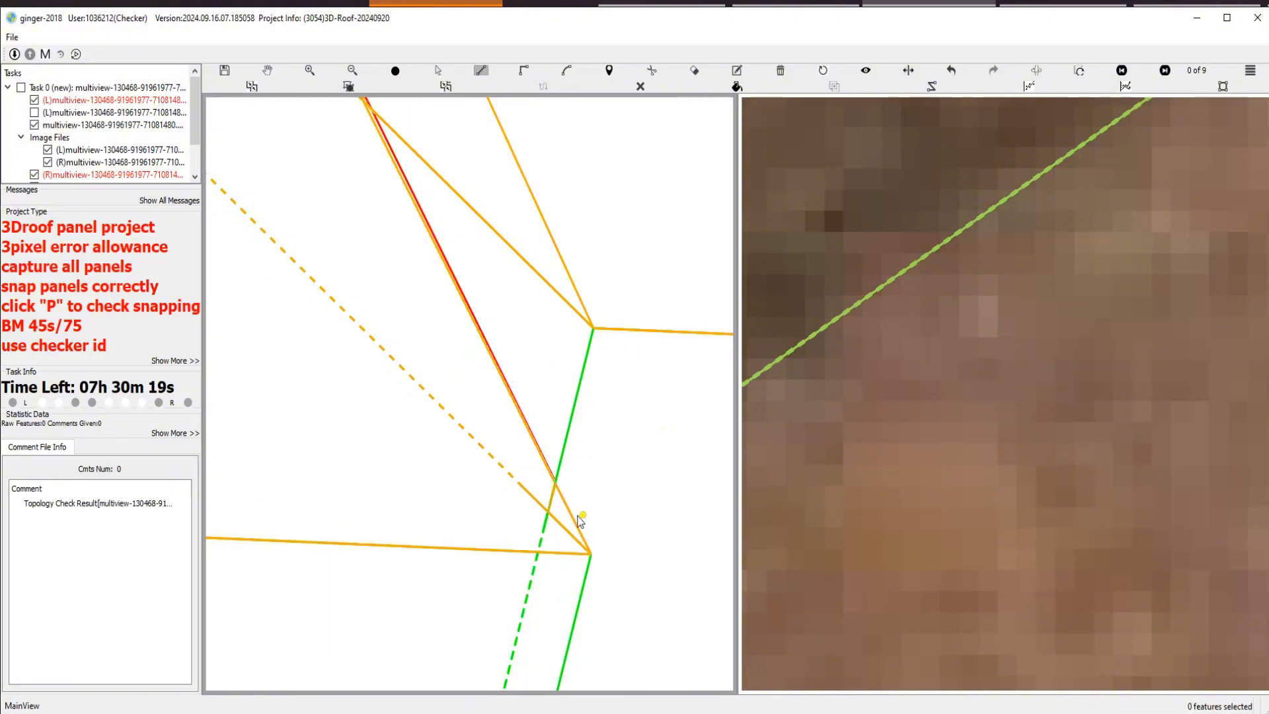
{"action": "left_click", "coordinate": [515, 430]}
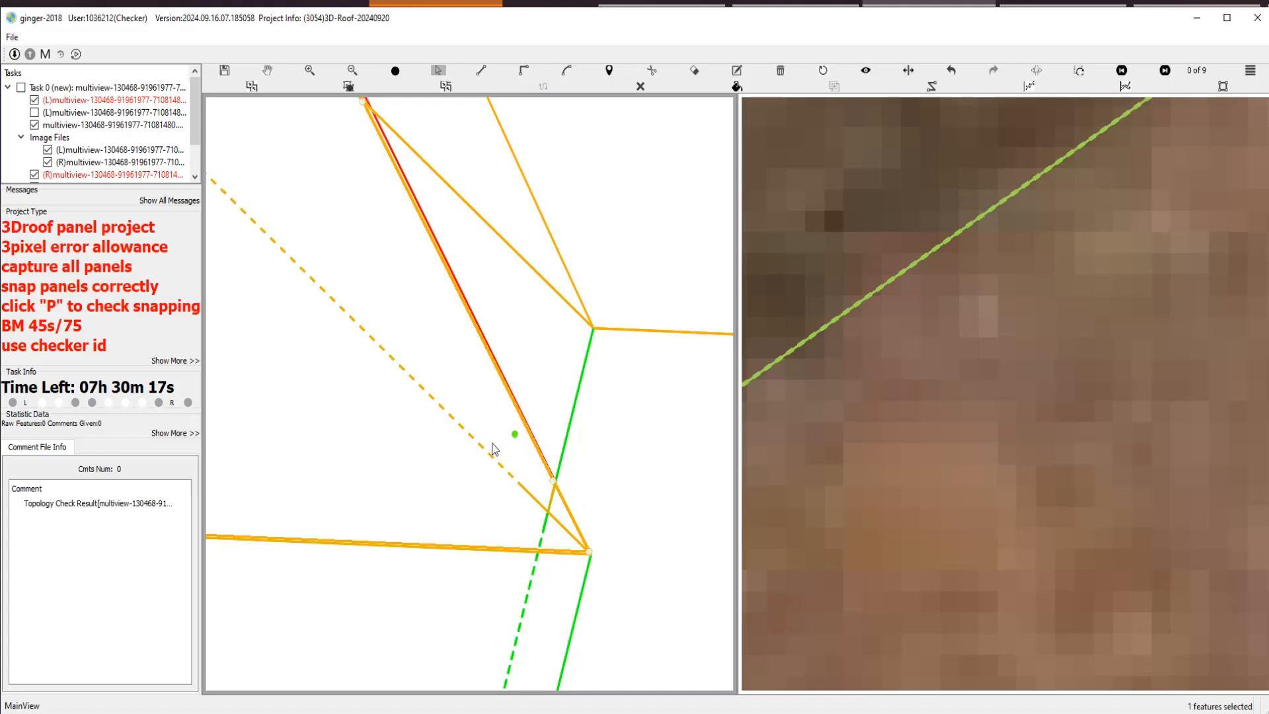
{"action": "key", "text": "Delete"}
{"action": "scroll", "coordinate": [481, 443], "scroll_direction": "down", "scroll_amount": 2}
{"action": "key", "text": "ctrl+z"}
{"action": "scroll", "coordinate": [450, 386], "scroll_direction": "up", "scroll_amount": 1}
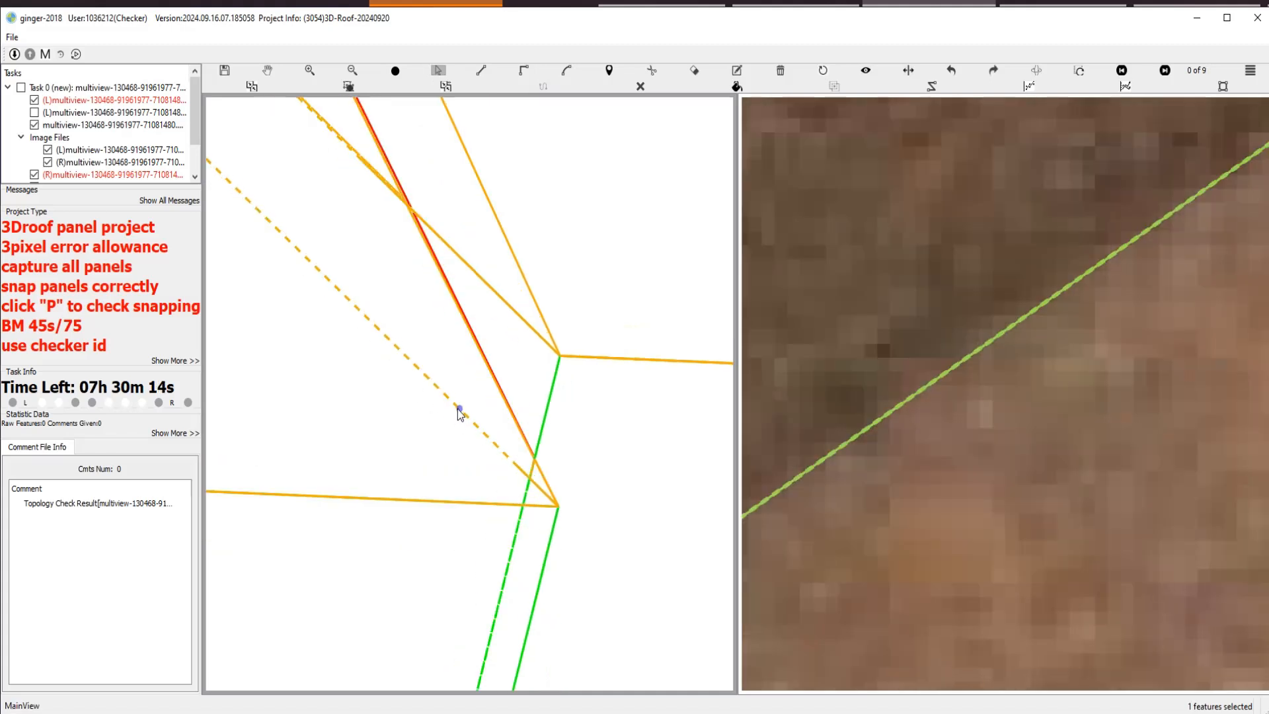
Delete the extra line running along the gable base edge into the eave corner.
{"action": "left_click", "coordinate": [460, 413]}
{"action": "key", "text": "Delete"}
{"action": "scroll", "coordinate": [470, 403], "scroll_direction": "down", "scroll_amount": 3}
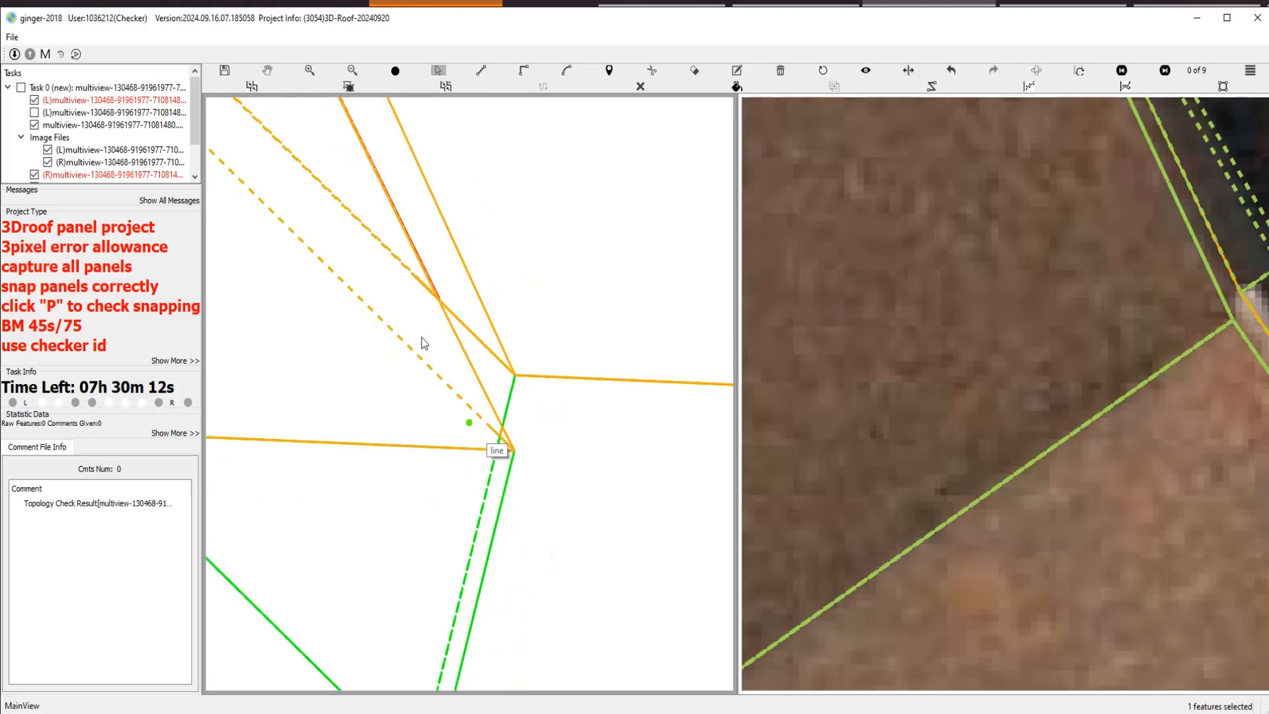
Select the duplicate line at the gable edge crossing and snap its end vertex onto the crossing.
{"action": "left_click_drag", "start_coordinate": [380, 210], "coordinate": [465, 427]}
{"action": "scroll", "coordinate": [492, 462], "scroll_direction": "up", "scroll_amount": 4}
{"action": "scroll", "coordinate": [542, 523], "scroll_direction": "up", "scroll_amount": 1}
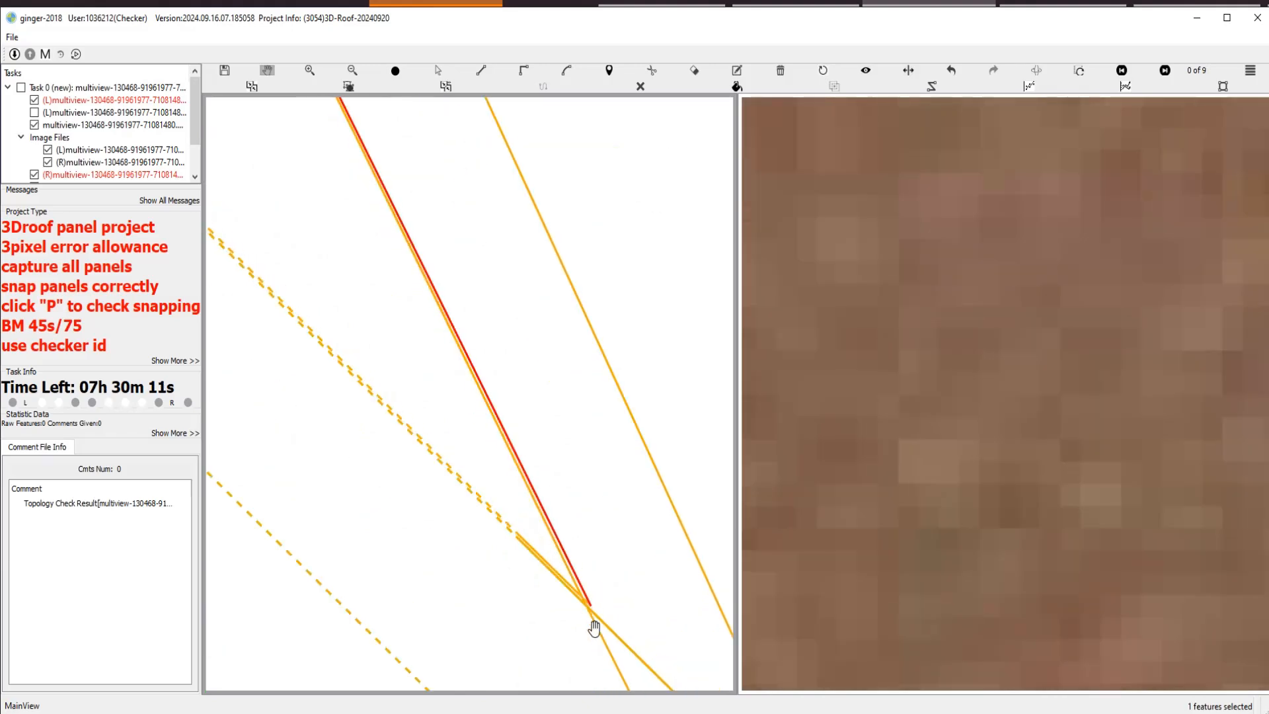
{"action": "key", "text": "s"}
{"action": "left_click", "coordinate": [545, 559]}
{"action": "left_click_drag", "start_coordinate": [590, 605], "coordinate": [599, 616]}
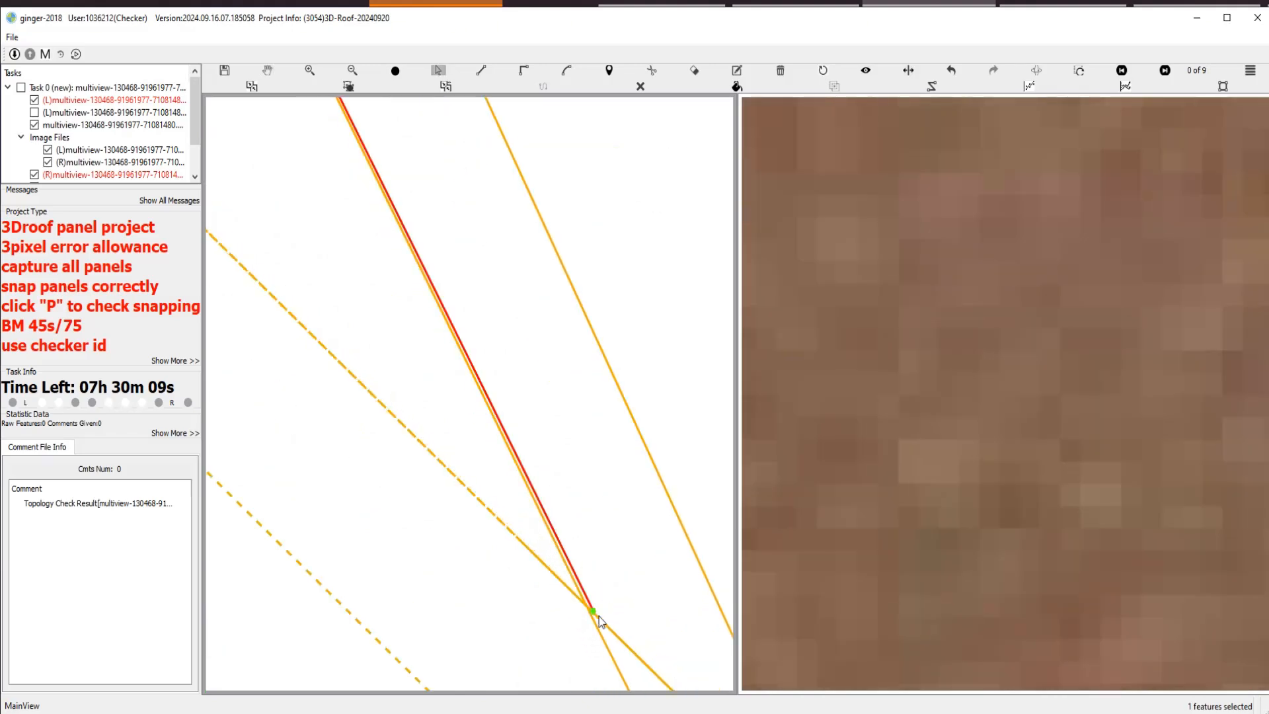
Undo the last change at the gable edge crossing and delete the duplicate feature ending there.
{"action": "left_click", "coordinate": [549, 576]}
{"action": "scroll", "coordinate": [551, 516], "scroll_direction": "down", "scroll_amount": 1}
{"action": "key", "text": "ctrl+z"}
{"action": "scroll", "coordinate": [552, 509], "scroll_direction": "up", "scroll_amount": 1}
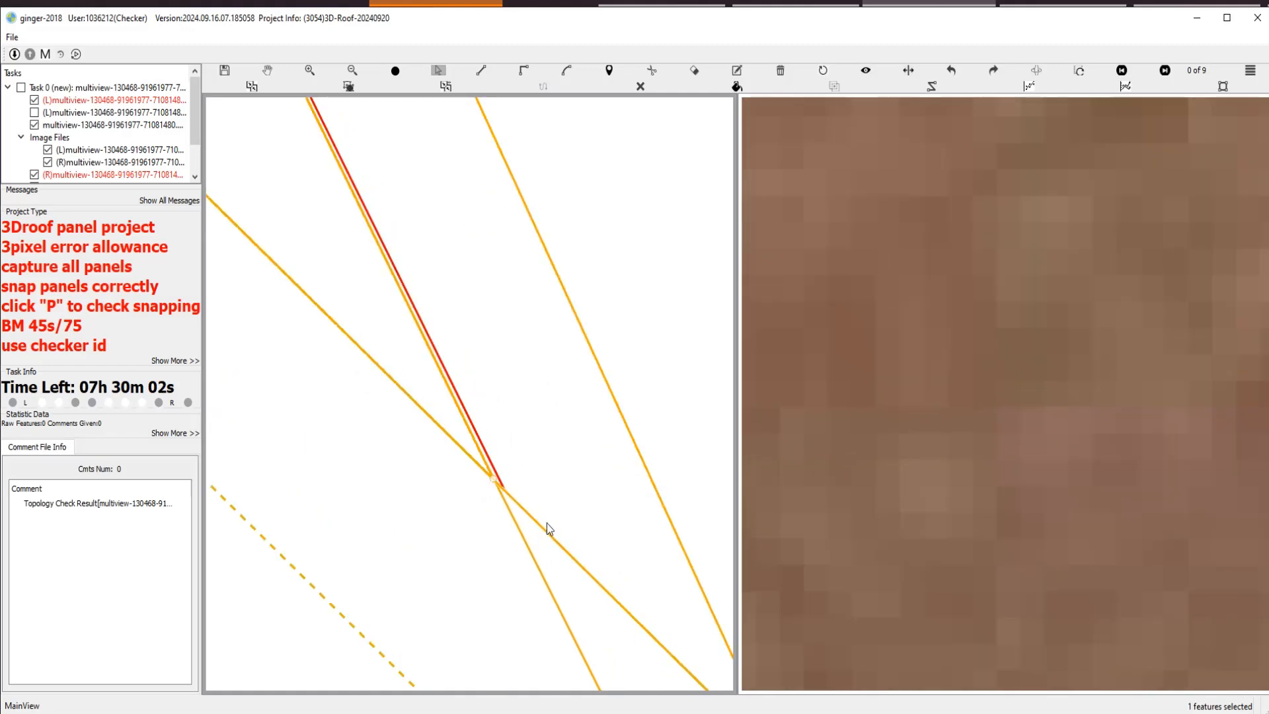
{"action": "key", "text": "Delete"}
Examine the ridge vertex where the roof slope edges meet gable panel fid 36.
{"action": "scroll", "coordinate": [548, 524], "scroll_direction": "down", "scroll_amount": 3}
{"action": "key", "text": "space"}
{"action": "left_click_drag", "start_coordinate": [560, 554], "coordinate": [597, 612]}
{"action": "left_click_drag", "start_coordinate": [302, 242], "coordinate": [456, 459]}
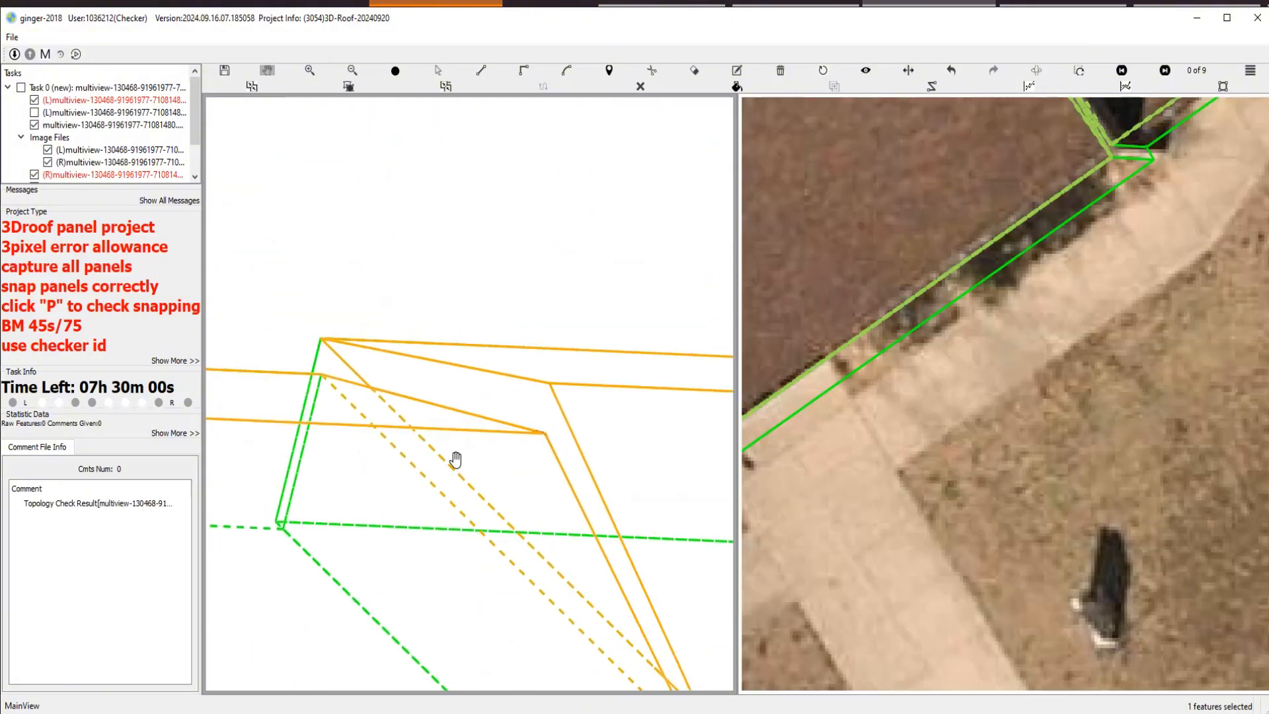
{"action": "scroll", "coordinate": [456, 459], "scroll_direction": "up", "scroll_amount": 1}
{"action": "scroll", "coordinate": [538, 490], "scroll_direction": "up", "scroll_amount": 4}
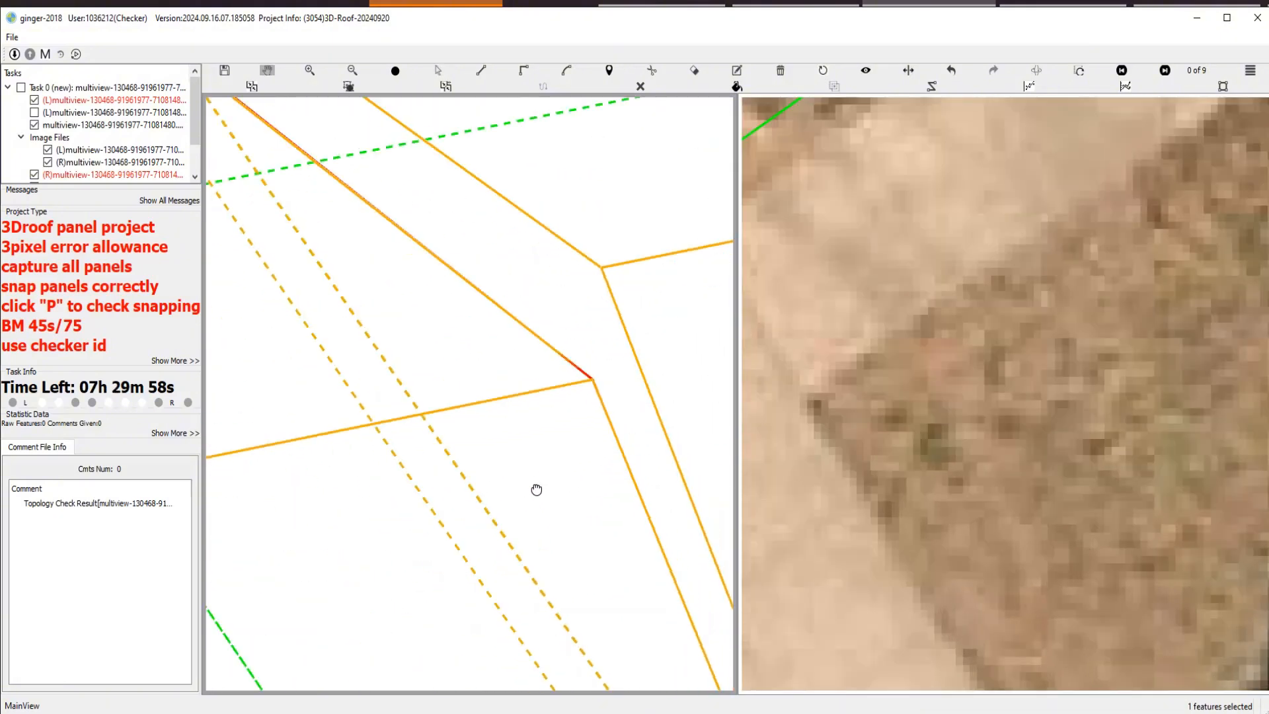
{"action": "scroll", "coordinate": [589, 360], "scroll_direction": "up", "scroll_amount": 2}
{"action": "key", "text": "space"}
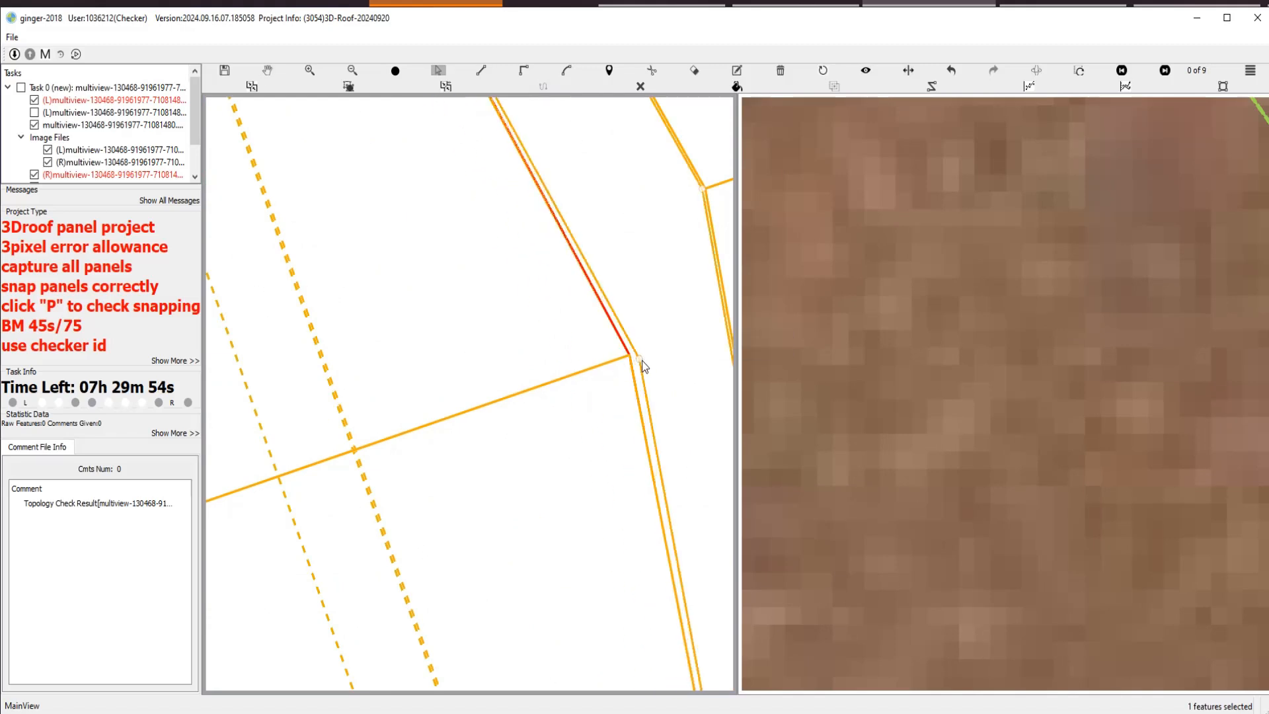
{"action": "scroll", "coordinate": [539, 390], "scroll_direction": "down", "scroll_amount": 3}
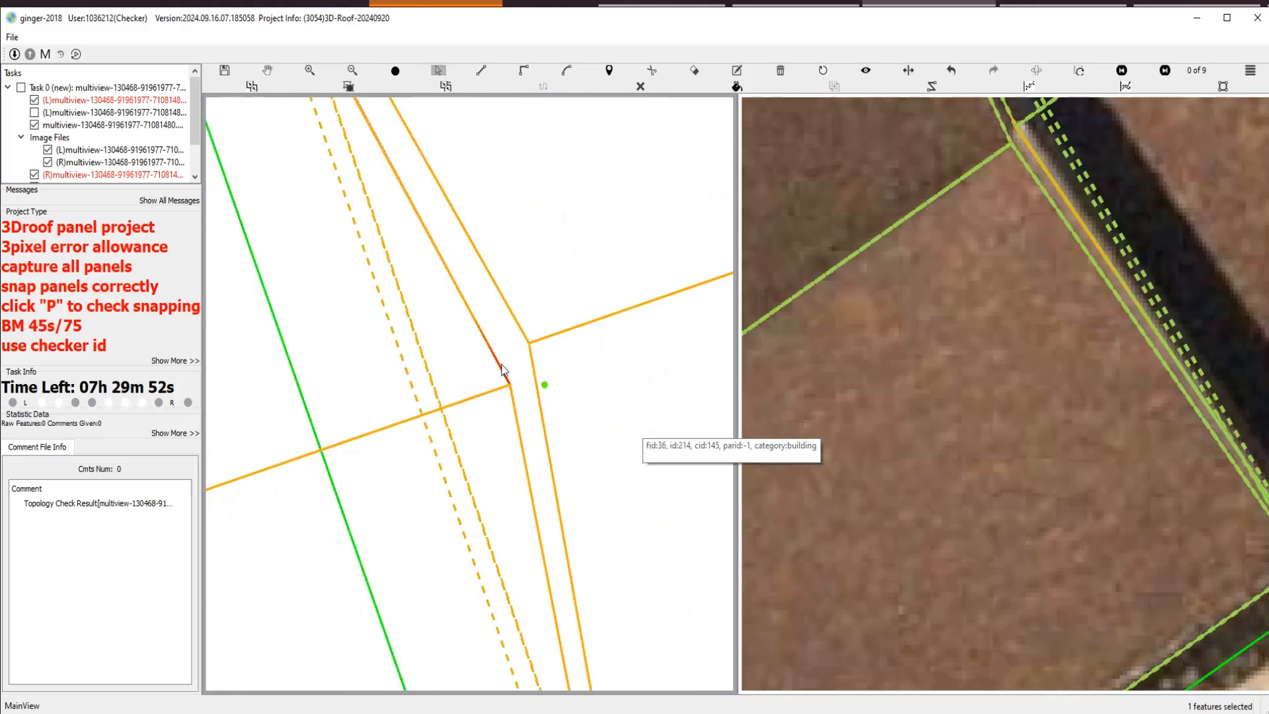
Examine the two parallel gable edges around their ridge vertices and where they meet the eave corners.
{"action": "key", "text": "space"}
{"action": "scroll", "coordinate": [522, 397], "scroll_direction": "down", "scroll_amount": 3}
{"action": "left_click_drag", "start_coordinate": [453, 390], "coordinate": [401, 411]}
{"action": "scroll", "coordinate": [505, 382], "scroll_direction": "up", "scroll_amount": 5}
{"action": "scroll", "coordinate": [402, 409], "scroll_direction": "up", "scroll_amount": 1}
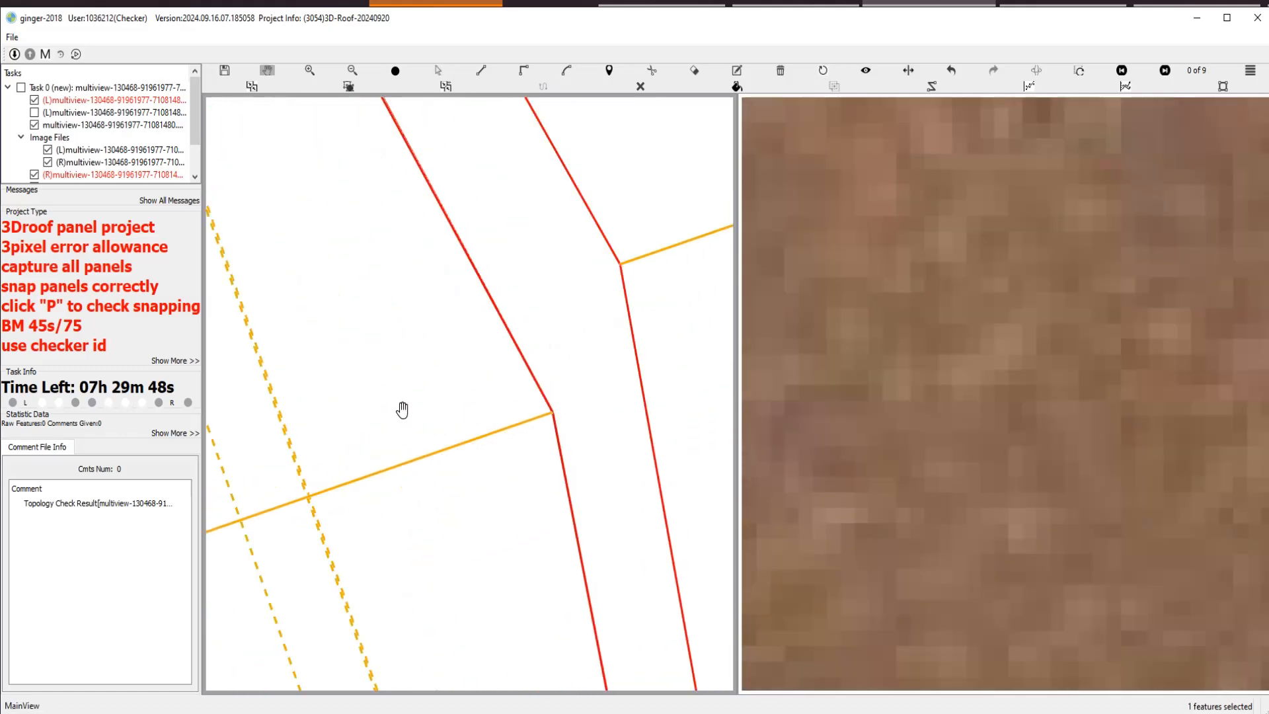
{"action": "scroll", "coordinate": [450, 416], "scroll_direction": "down", "scroll_amount": 5}
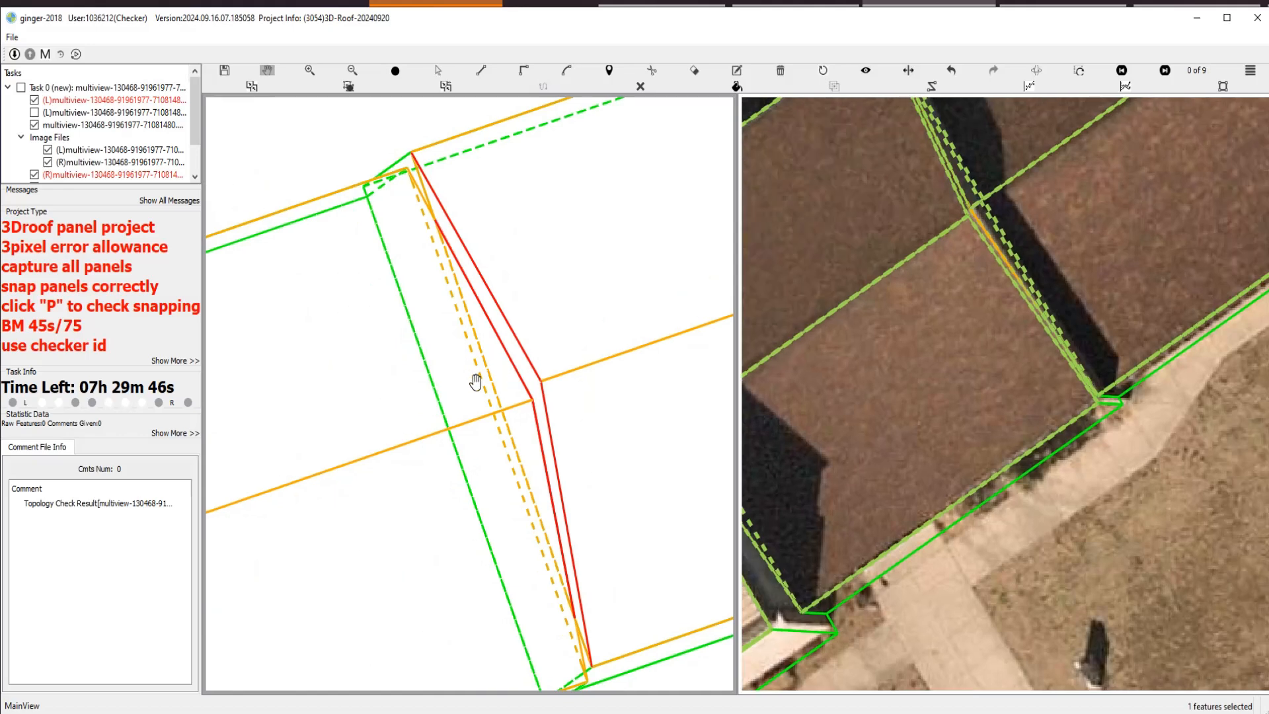
{"action": "scroll", "coordinate": [522, 351], "scroll_direction": "up", "scroll_amount": 2}
{"action": "left_click_drag", "start_coordinate": [524, 350], "coordinate": [305, 352]}
{"action": "scroll", "coordinate": [305, 353], "scroll_direction": "up", "scroll_amount": 2}
Draw a closed panel filling the strip between the two parallel gable edges, through both ridge vertices, the eave corners and the edge crossings.
{"action": "key", "text": "space"}
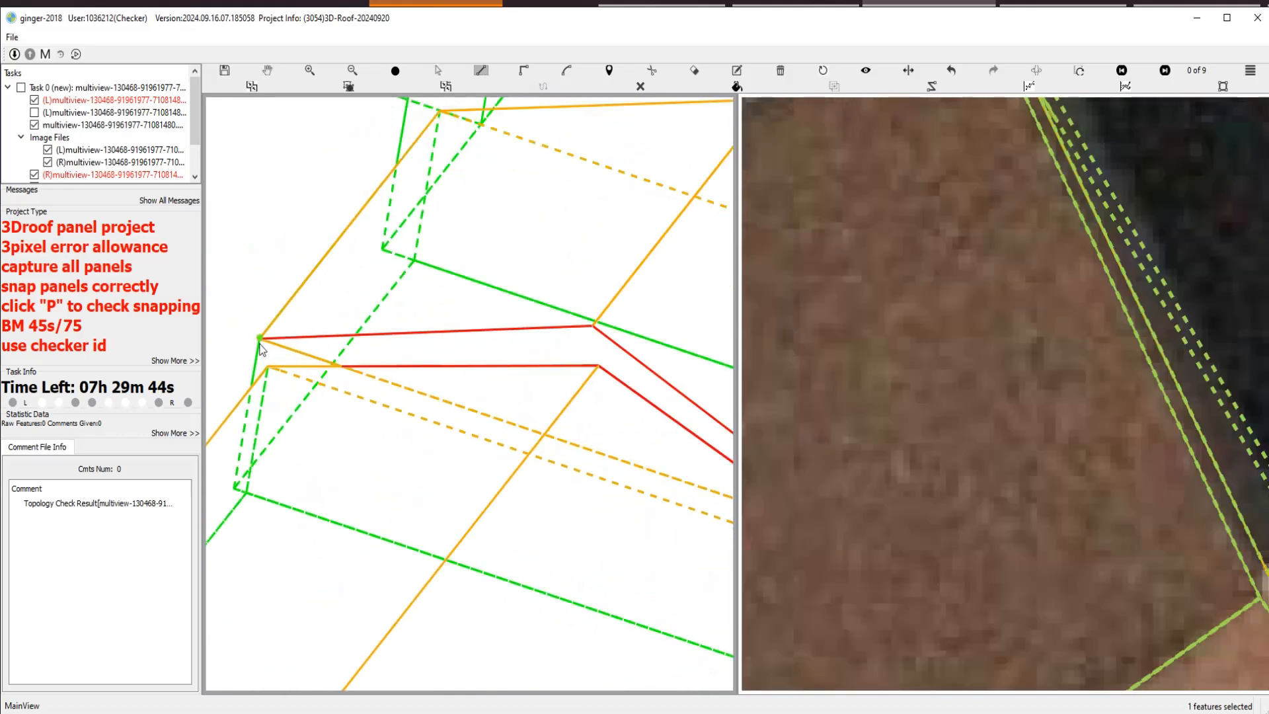
{"action": "left_click_drag", "start_coordinate": [492, 386], "coordinate": [278, 387]}
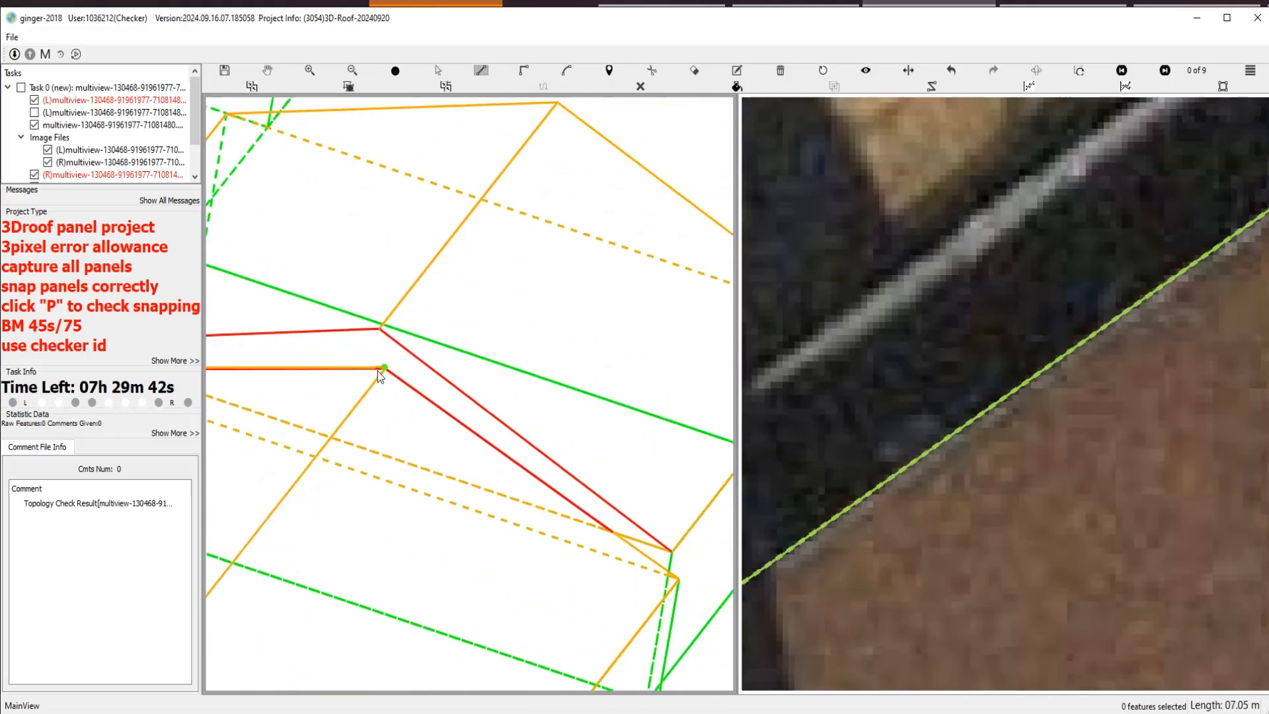
{"action": "left_click", "coordinate": [380, 369]}
{"action": "left_click", "coordinate": [678, 557]}
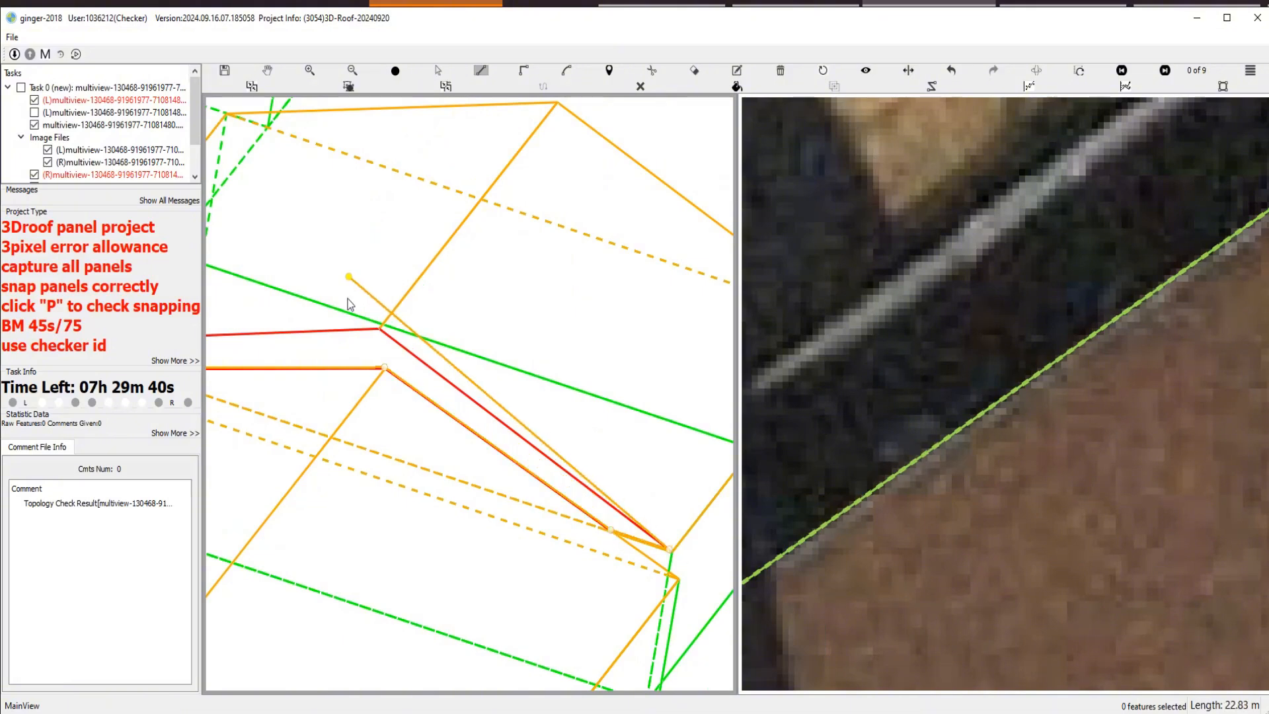
{"action": "left_click", "coordinate": [381, 333]}
{"action": "right_click", "coordinate": [381, 334]}
{"action": "scroll", "coordinate": [414, 391], "scroll_direction": "down", "scroll_amount": 1}
{"action": "key", "text": "space"}
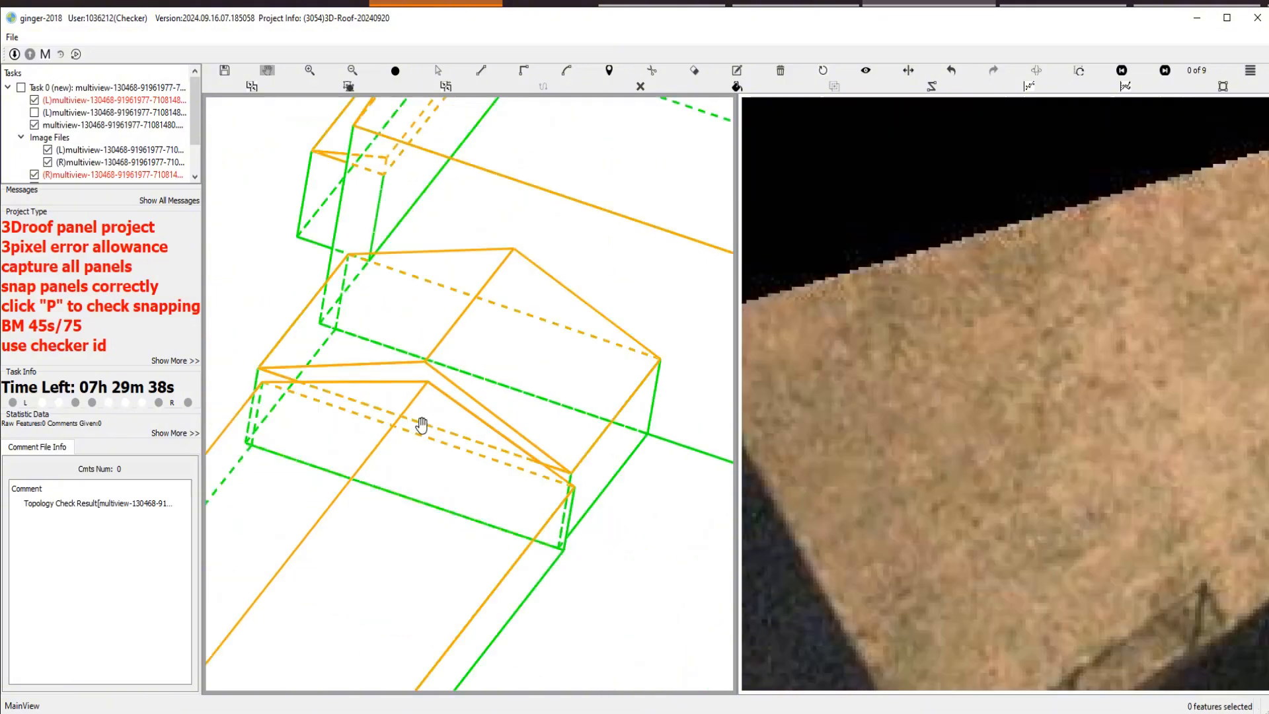
Examine the whole building model and the gable junction from several angles for edges that are not snapped.
{"action": "left_click_drag", "start_coordinate": [422, 424], "coordinate": [491, 351]}
{"action": "scroll", "coordinate": [492, 337], "scroll_direction": "up", "scroll_amount": 1}
{"action": "scroll", "coordinate": [513, 346], "scroll_direction": "down", "scroll_amount": 1}
{"action": "left_click_drag", "start_coordinate": [486, 415], "coordinate": [482, 373]}
{"action": "left_click_drag", "start_coordinate": [433, 439], "coordinate": [446, 278]}
{"action": "scroll", "coordinate": [474, 408], "scroll_direction": "down", "scroll_amount": 3}
{"action": "left_click_drag", "start_coordinate": [553, 419], "coordinate": [475, 491]}
{"action": "scroll", "coordinate": [537, 367], "scroll_direction": "down", "scroll_amount": 2}
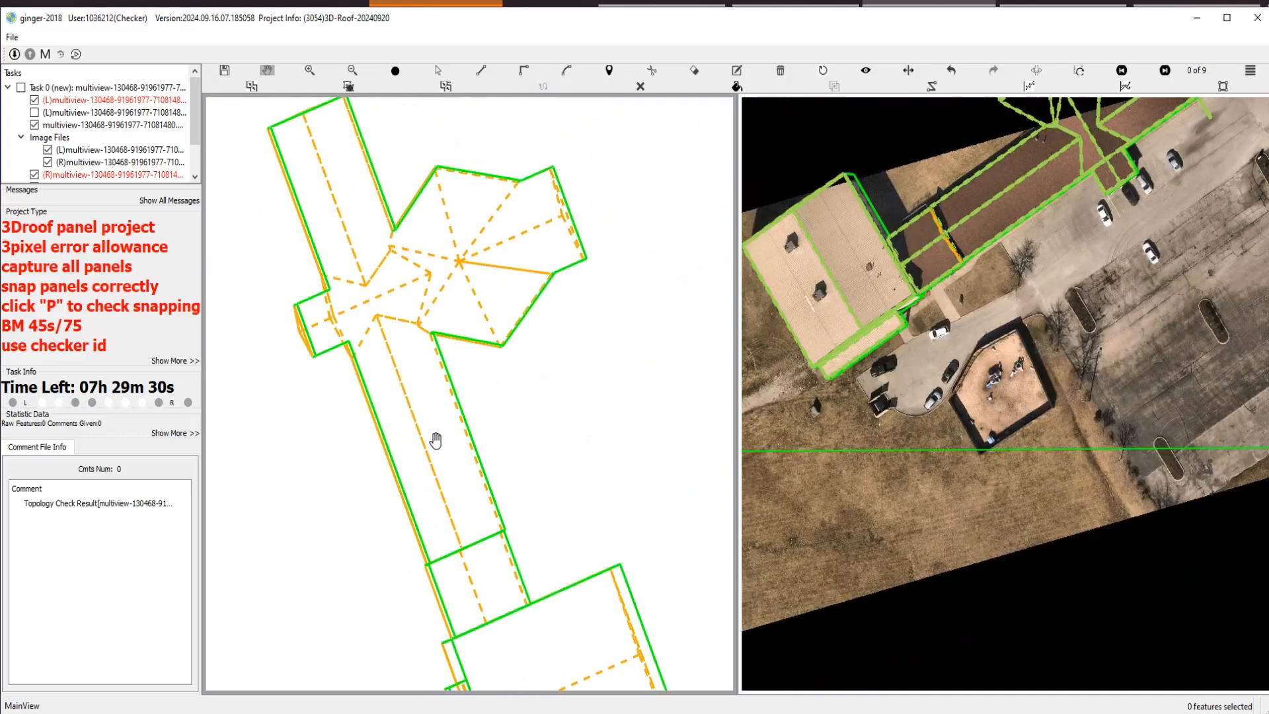
{"action": "left_click_drag", "start_coordinate": [422, 413], "coordinate": [427, 354]}
{"action": "mouse_move", "coordinate": [425, 518]}
{"action": "left_mouse_down"}
{"action": "mouse_move", "coordinate": [436, 475]}
{"action": "mouse_move", "coordinate": [433, 494]}
{"action": "left_mouse_up"}
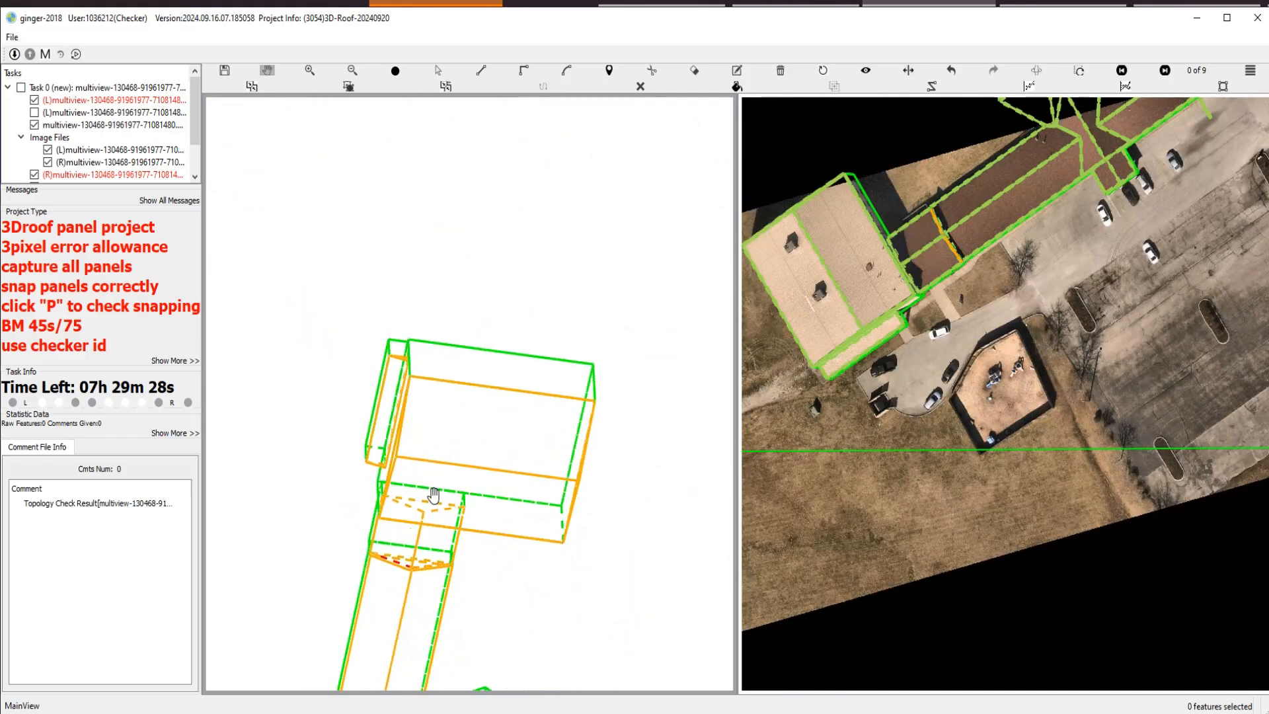
{"action": "scroll", "coordinate": [404, 575], "scroll_direction": "up", "scroll_amount": 3}
{"action": "left_click_drag", "start_coordinate": [385, 575], "coordinate": [482, 363]}
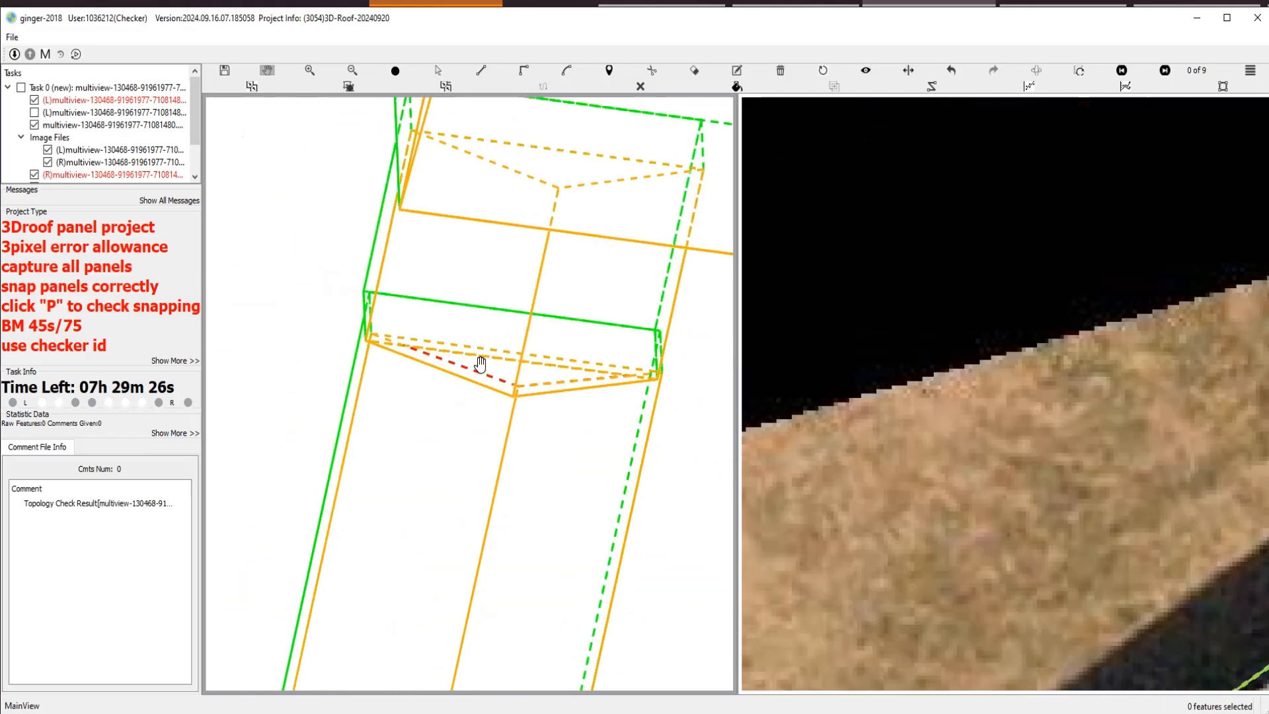
{"action": "scroll", "coordinate": [495, 364], "scroll_direction": "up", "scroll_amount": 2}
{"action": "scroll", "coordinate": [500, 366], "scroll_direction": "up", "scroll_amount": 2}
Select the strip panel between the gable edges and snap its inner ridge vertex onto the adjoining gable's ridge vertex.
{"action": "key", "text": "s"}
{"action": "scroll", "coordinate": [584, 438], "scroll_direction": "up", "scroll_amount": 4}
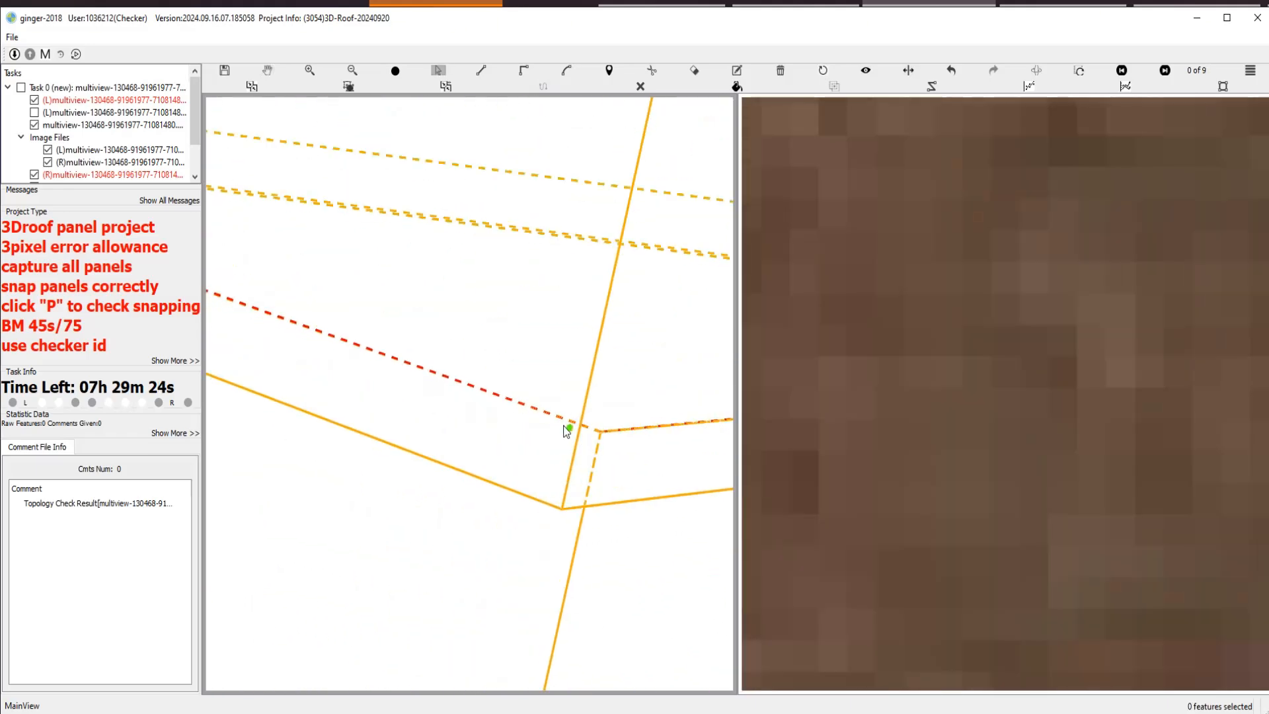
{"action": "left_click", "coordinate": [561, 418]}
{"action": "scroll", "coordinate": [604, 443], "scroll_direction": "up", "scroll_amount": 2}
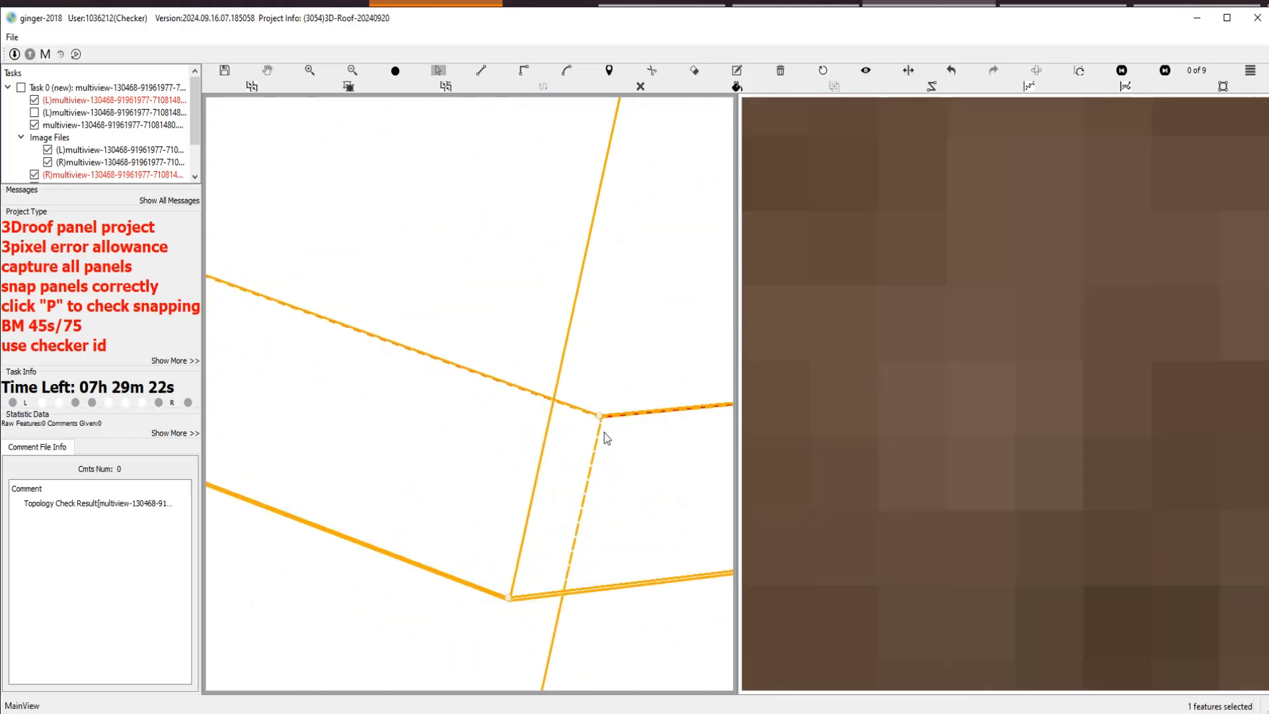
{"action": "left_click_drag", "start_coordinate": [602, 418], "coordinate": [609, 424]}
{"action": "scroll", "coordinate": [634, 467], "scroll_direction": "down", "scroll_amount": 5}
Snap the strip panel's loose vertex near the eave onto the crossing of the gable slope and base edges.
{"action": "key", "text": "space"}
{"action": "left_click_drag", "start_coordinate": [218, 284], "coordinate": [411, 397]}
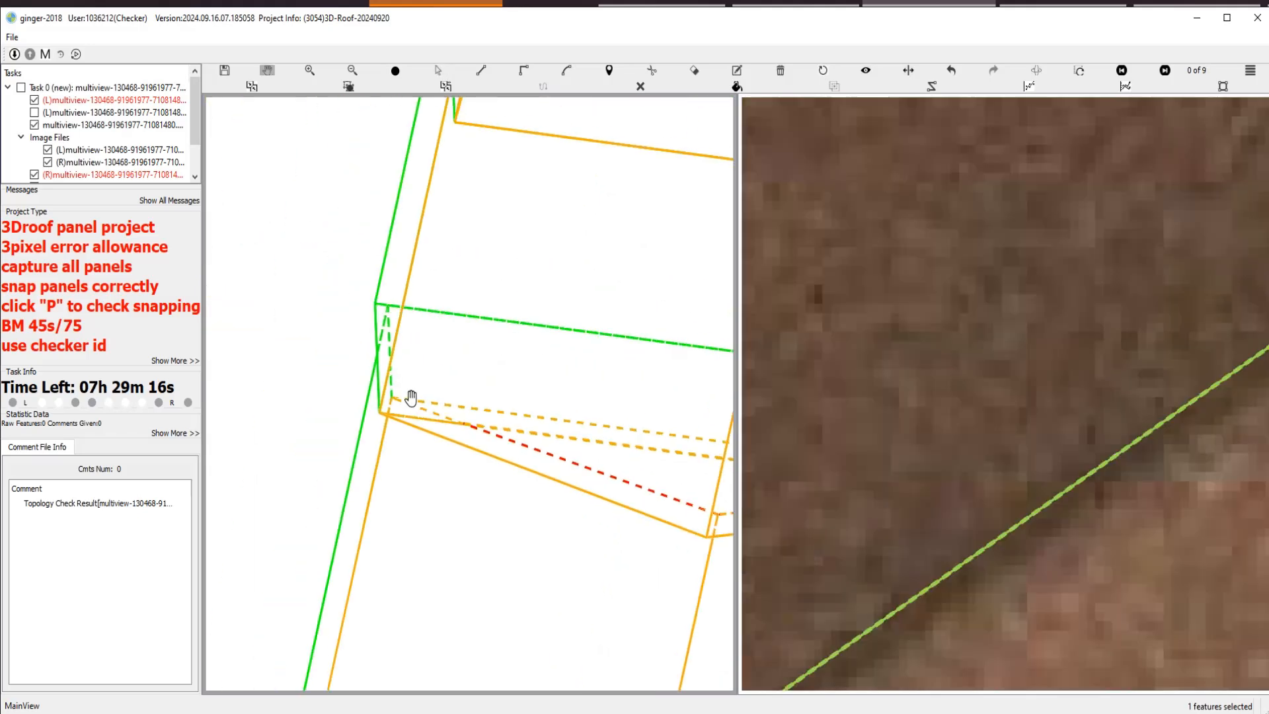
{"action": "scroll", "coordinate": [419, 404], "scroll_direction": "up", "scroll_amount": 2}
{"action": "scroll", "coordinate": [479, 449], "scroll_direction": "up", "scroll_amount": 5}
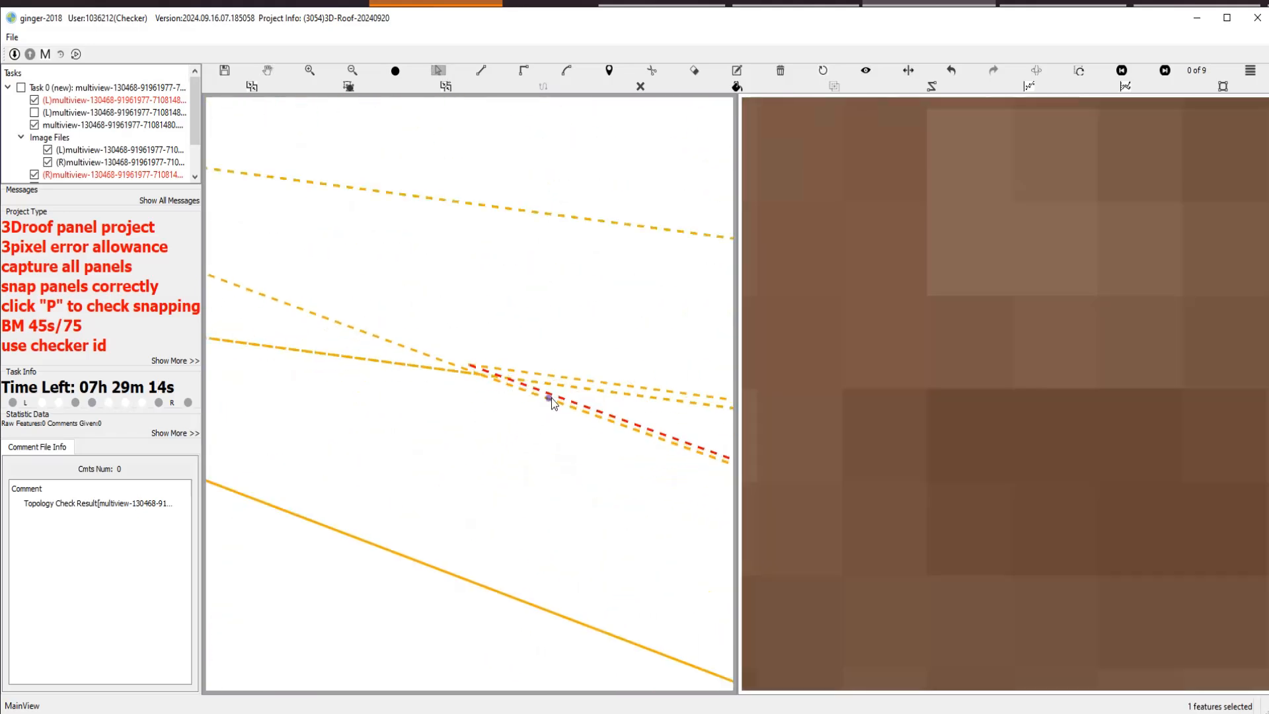
{"action": "mouse_move", "coordinate": [471, 364]}
{"action": "left_mouse_down"}
{"action": "mouse_move", "coordinate": [497, 382]}
{"action": "mouse_move", "coordinate": [481, 380]}
{"action": "left_mouse_up"}
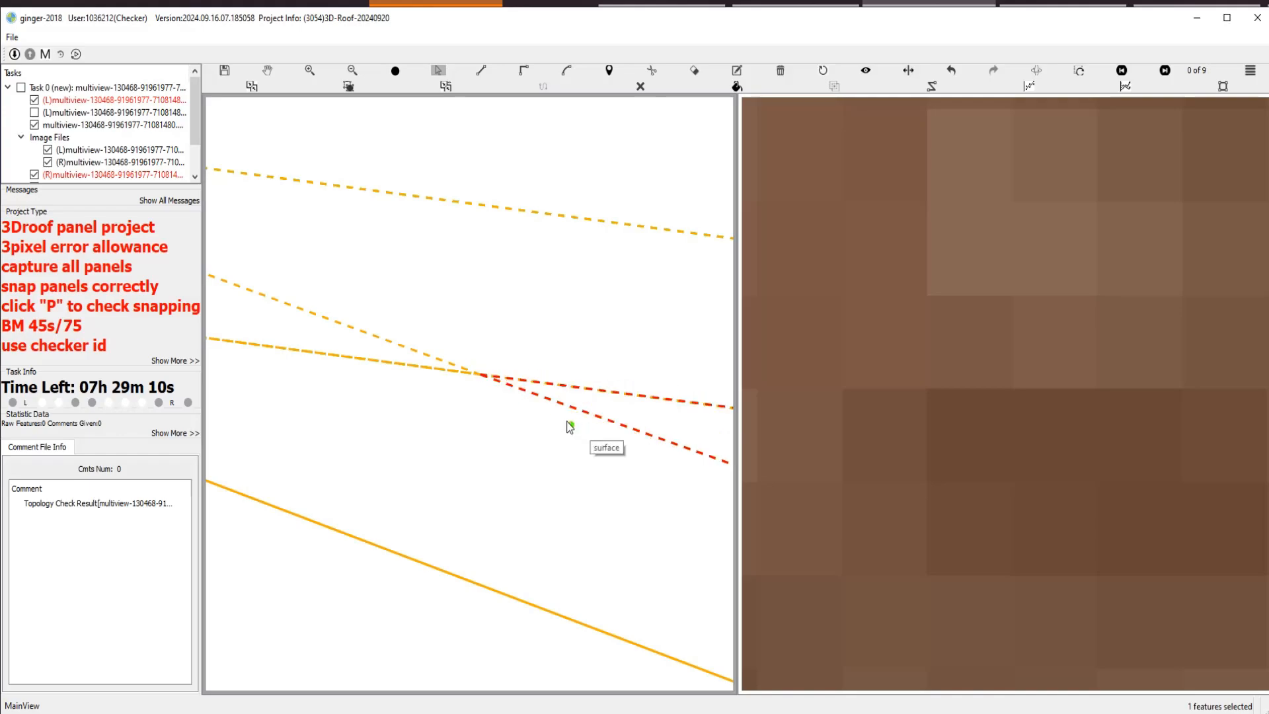
Inspect the features along the gable slope and base edges from the eave corner to the ridge.
{"action": "scroll", "coordinate": [567, 429], "scroll_direction": "down", "scroll_amount": 3}
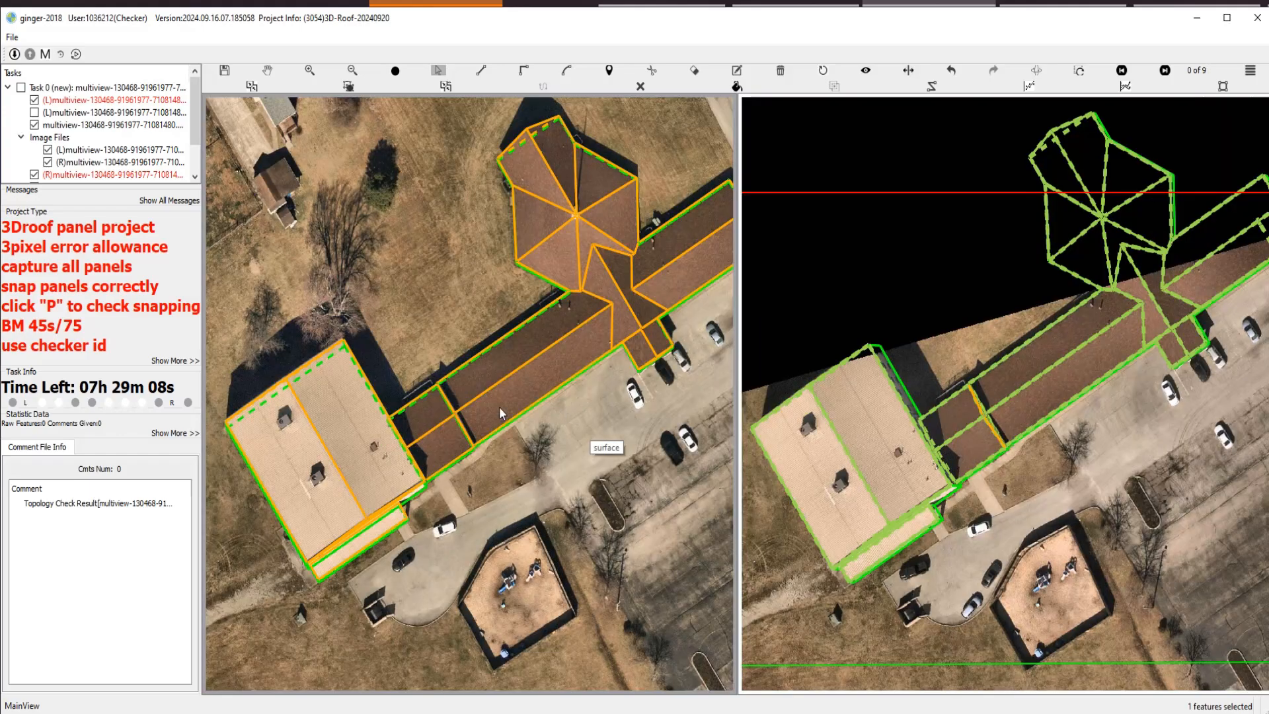
{"action": "scroll", "coordinate": [456, 390], "scroll_direction": "up", "scroll_amount": 4}
{"action": "scroll", "coordinate": [495, 397], "scroll_direction": "up", "scroll_amount": 2}
{"action": "left_click_drag", "start_coordinate": [547, 383], "coordinate": [473, 319]}
{"action": "scroll", "coordinate": [473, 319], "scroll_direction": "up", "scroll_amount": 5}
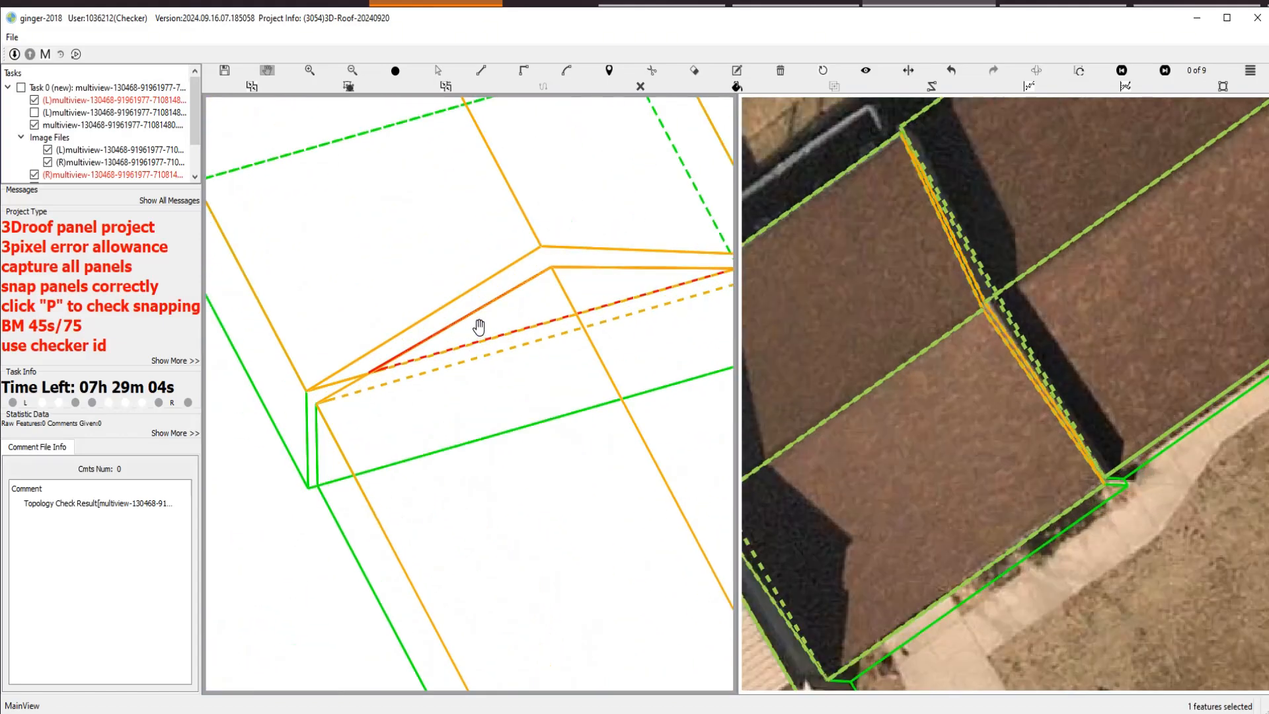
{"action": "key", "text": "Escape"}
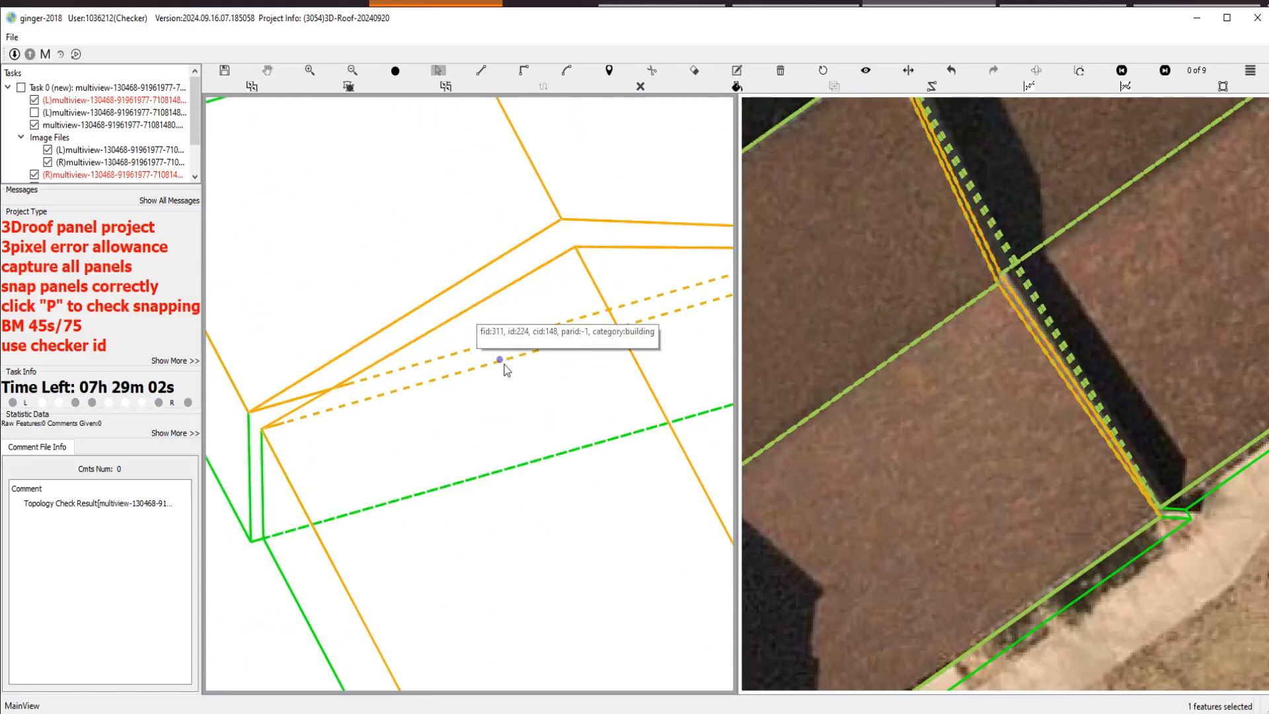
{"action": "scroll", "coordinate": [506, 370], "scroll_direction": "down", "scroll_amount": 3}
{"action": "scroll", "coordinate": [525, 389], "scroll_direction": "up", "scroll_amount": 1}
{"action": "left_click_drag", "start_coordinate": [552, 377], "coordinate": [473, 402]}
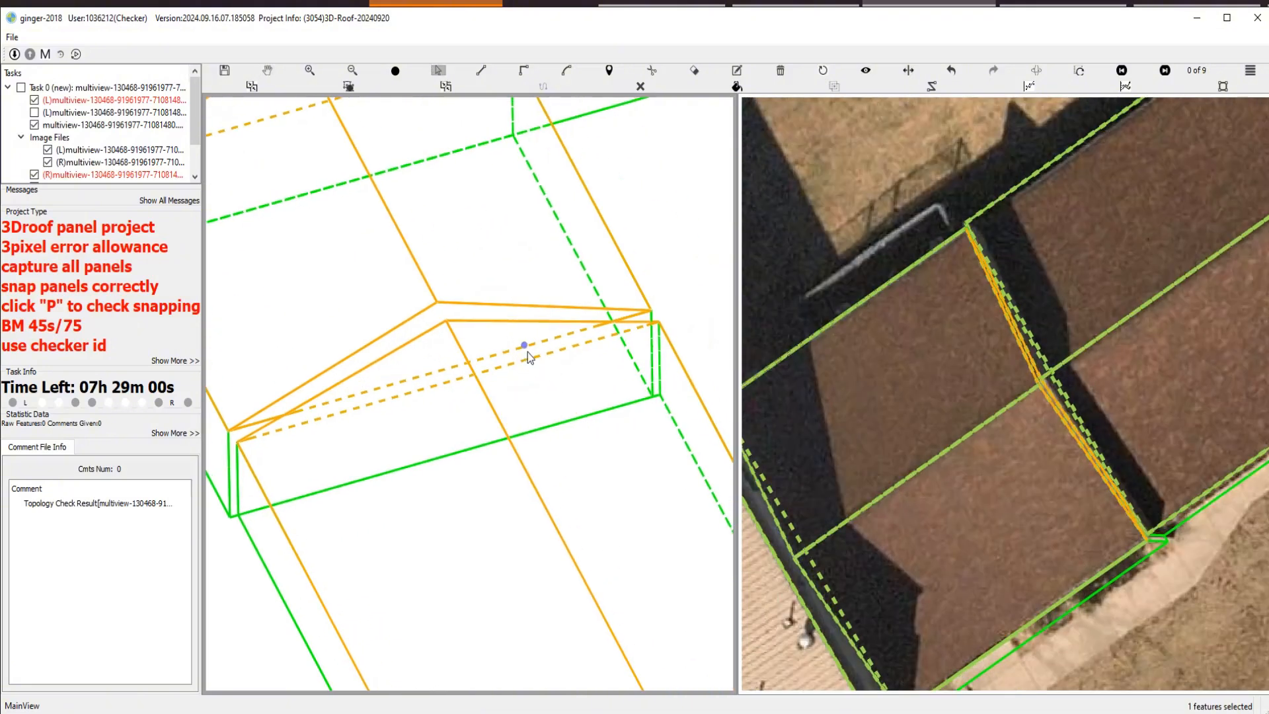
{"action": "key", "text": "Escape"}
{"action": "scroll", "coordinate": [516, 344], "scroll_direction": "down", "scroll_amount": 2}
{"action": "scroll", "coordinate": [441, 367], "scroll_direction": "up", "scroll_amount": 4}
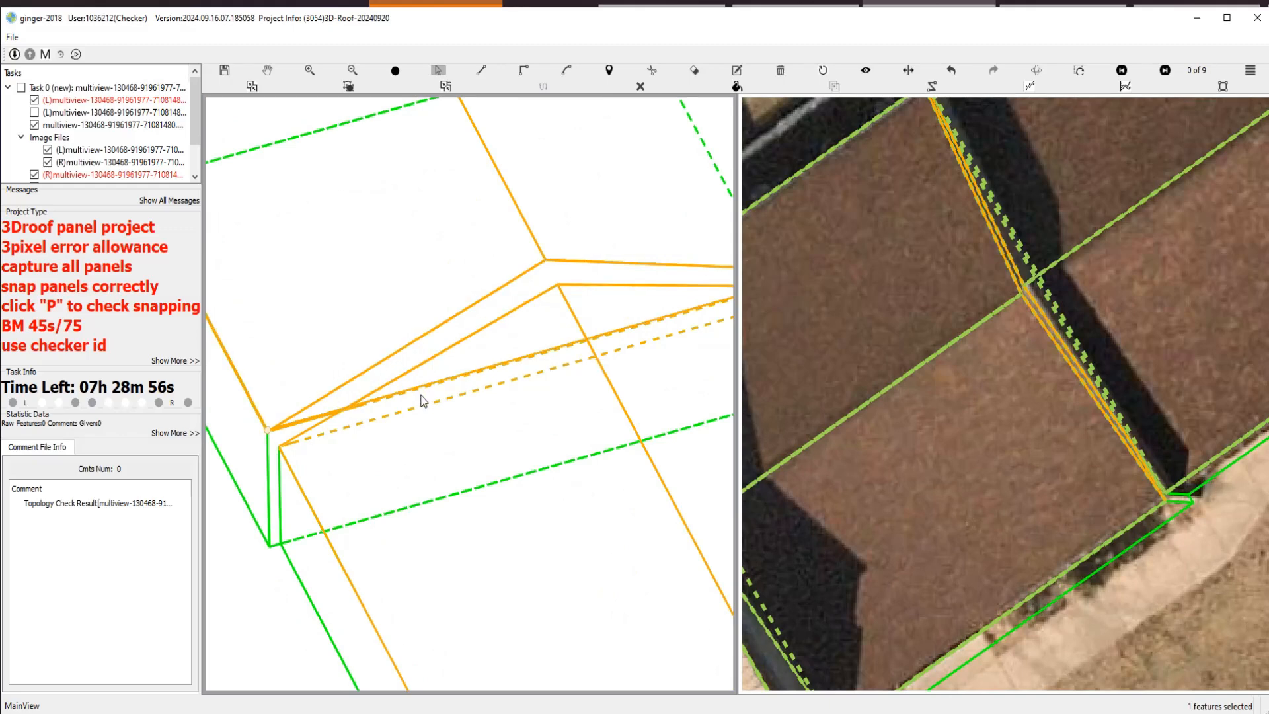
Check snapping at the gable's far eave corner, using the filled-panel display and inspecting panel fid 8.
{"action": "key", "text": "Escape"}
{"action": "left_click_drag", "start_coordinate": [435, 393], "coordinate": [289, 436]}
{"action": "scroll", "coordinate": [289, 436], "scroll_direction": "down", "scroll_amount": 3}
{"action": "scroll", "coordinate": [444, 359], "scroll_direction": "up", "scroll_amount": 5}
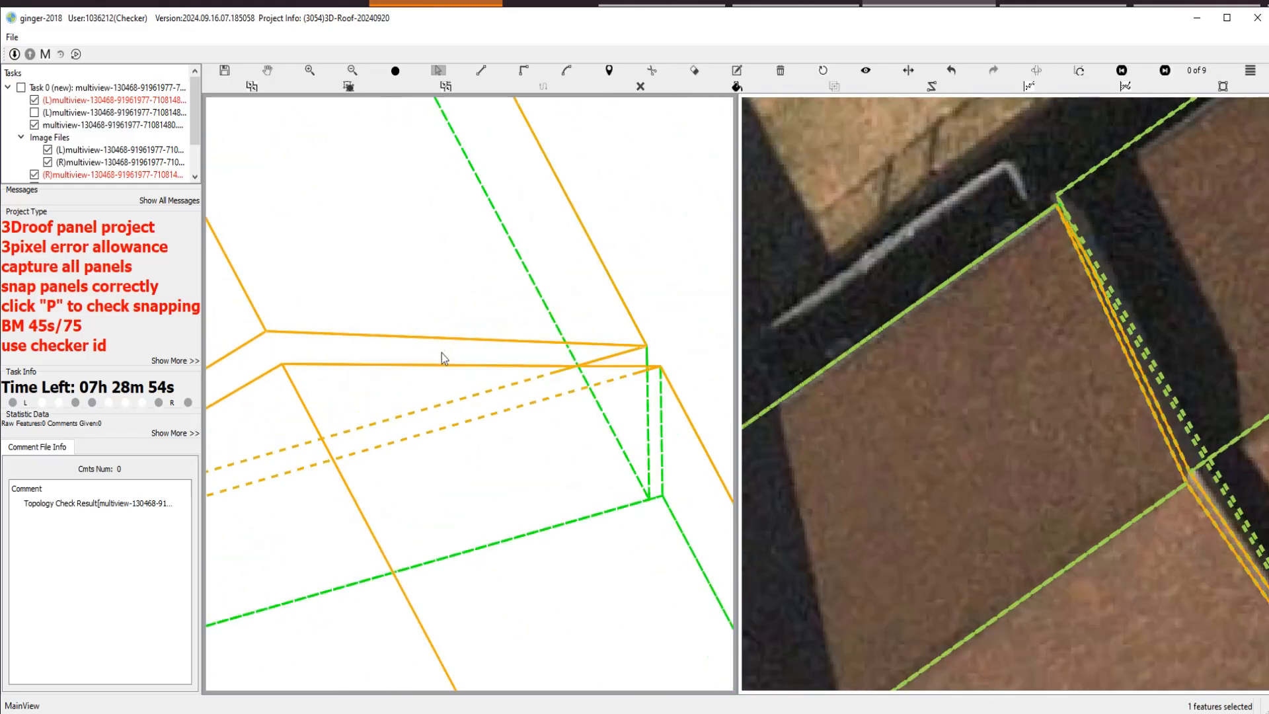
{"action": "key", "text": "Escape"}
{"action": "scroll", "coordinate": [627, 374], "scroll_direction": "up", "scroll_amount": 5}
{"action": "left_click_drag", "start_coordinate": [587, 380], "coordinate": [451, 416]}
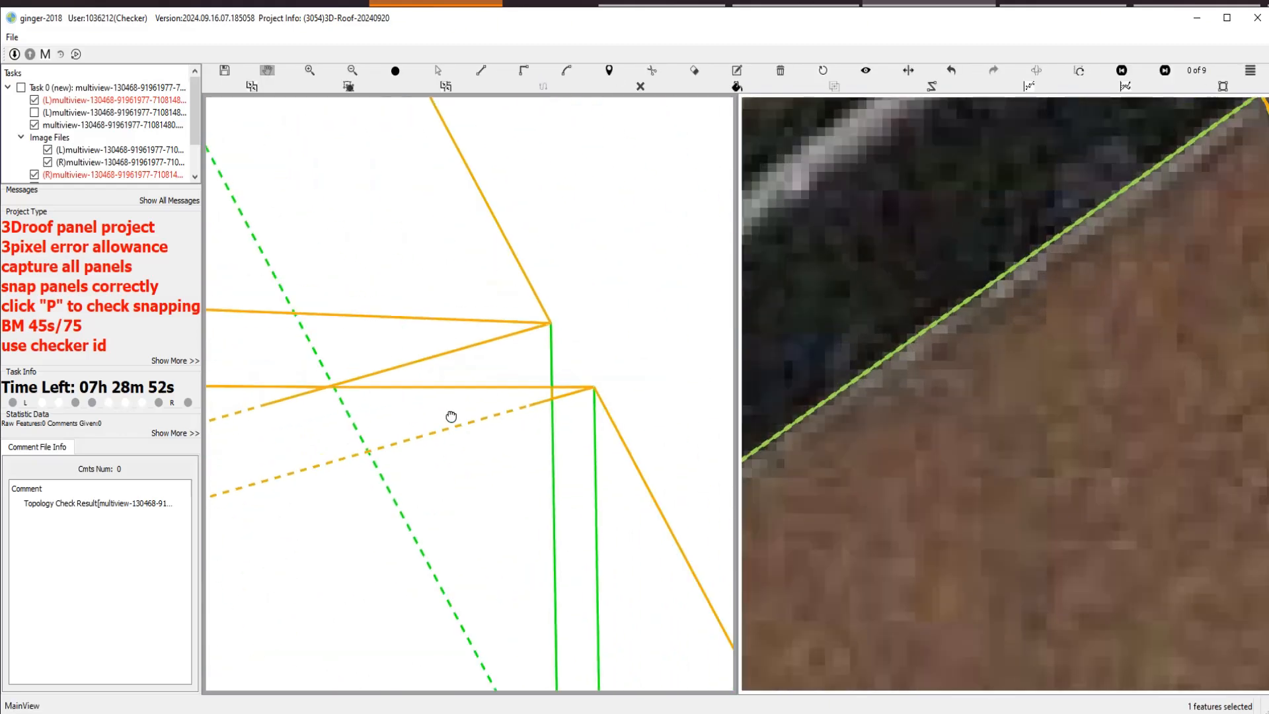
{"action": "scroll", "coordinate": [527, 405], "scroll_direction": "up", "scroll_amount": 4}
{"action": "key", "text": "p"}
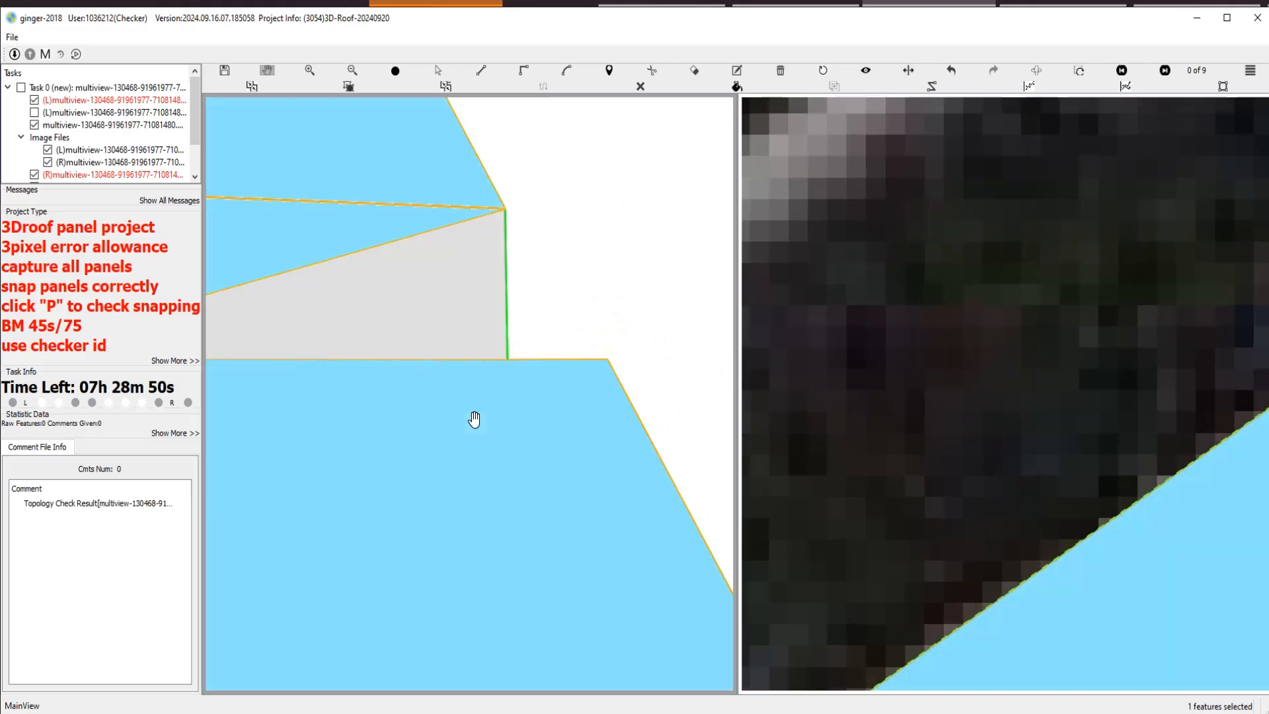
{"action": "key", "text": "p"}
{"action": "key", "text": "s"}
{"action": "scroll", "coordinate": [465, 402], "scroll_direction": "down", "scroll_amount": 8}
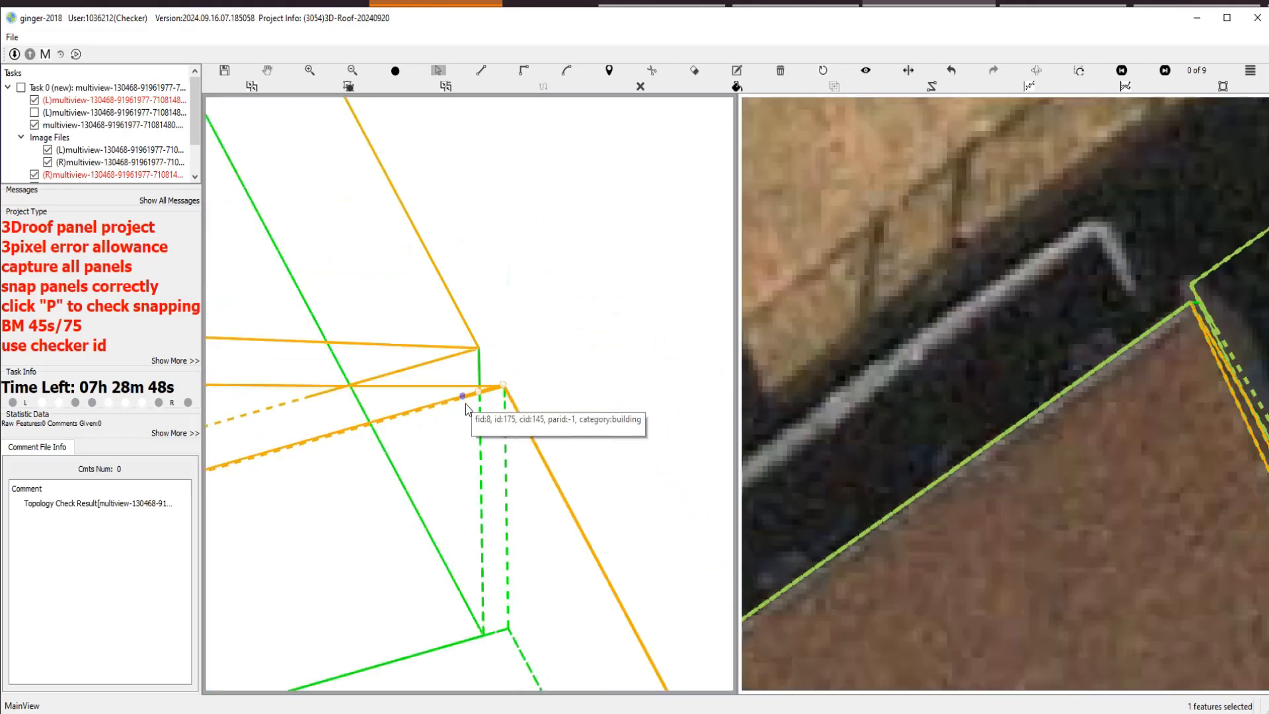
Select all building features and clear the selection, then hide and restore the overlays to compare the roof with the imagery.
{"action": "scroll", "coordinate": [525, 416], "scroll_direction": "down", "scroll_amount": 6}
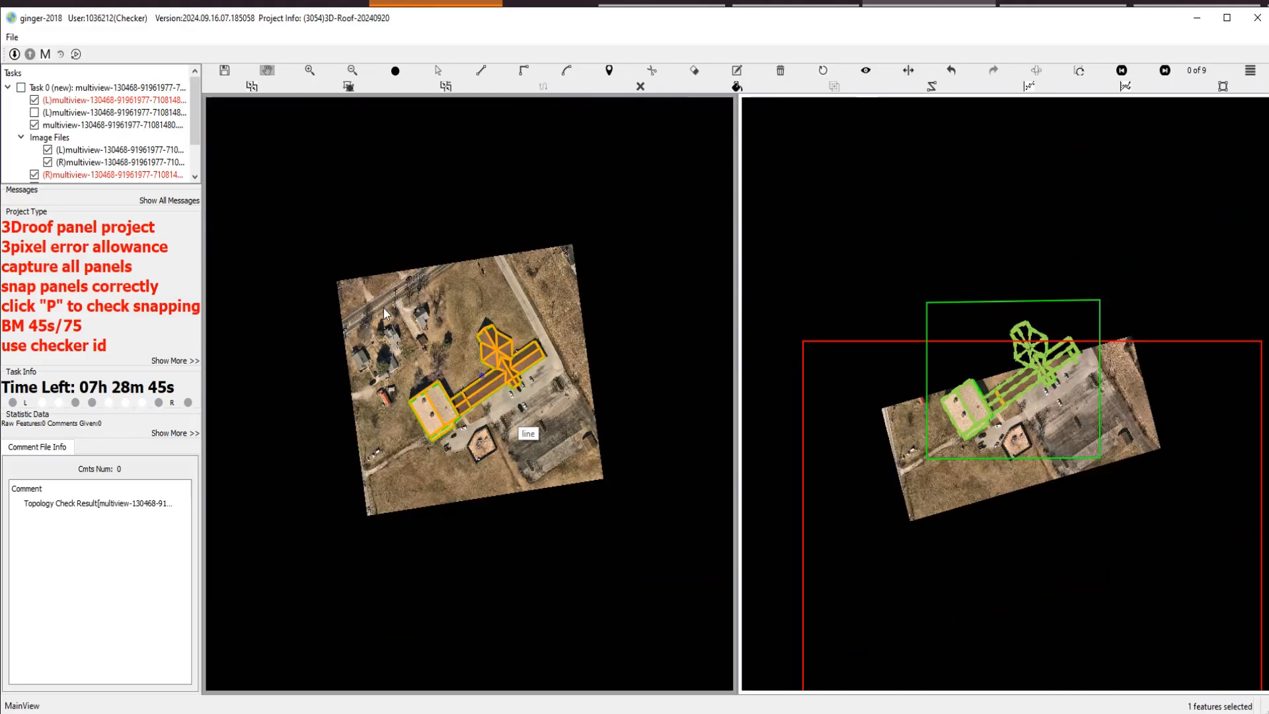
{"action": "key", "text": "s"}
{"action": "left_click_drag", "start_coordinate": [368, 303], "coordinate": [623, 487]}
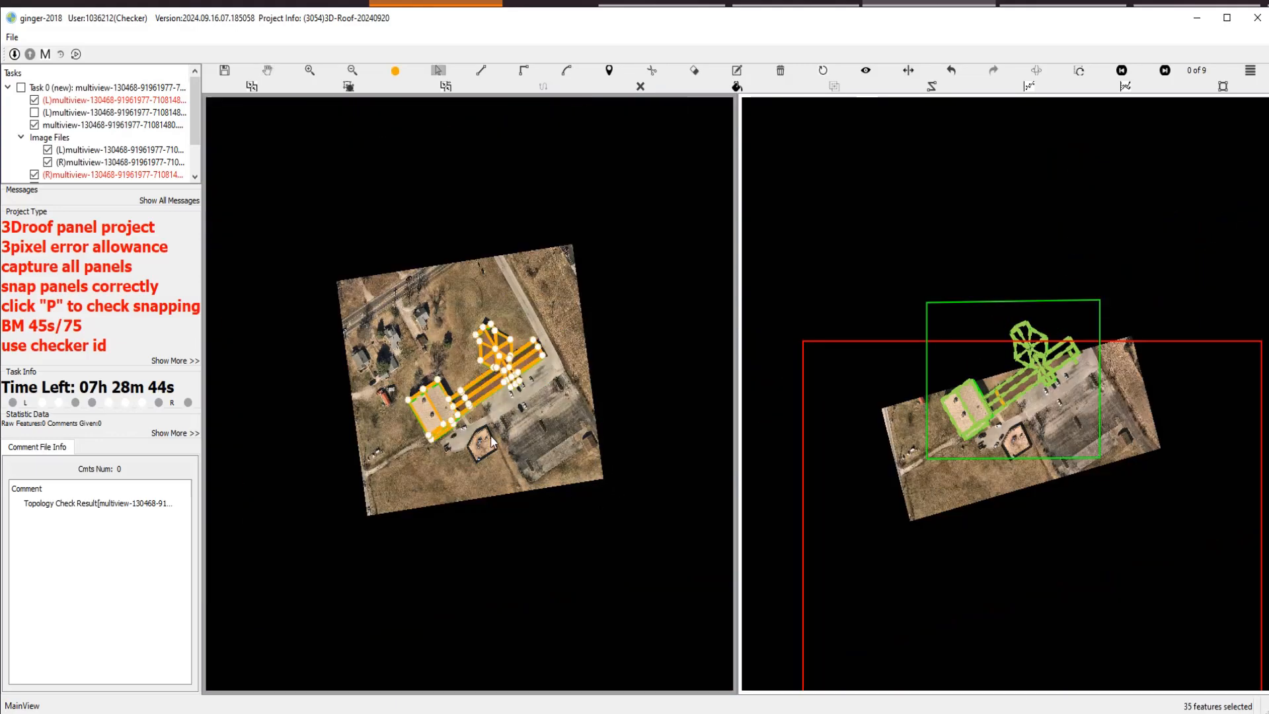
{"action": "scroll", "coordinate": [489, 433], "scroll_direction": "up", "scroll_amount": 2}
{"action": "scroll", "coordinate": [490, 435], "scroll_direction": "down", "scroll_amount": 1}
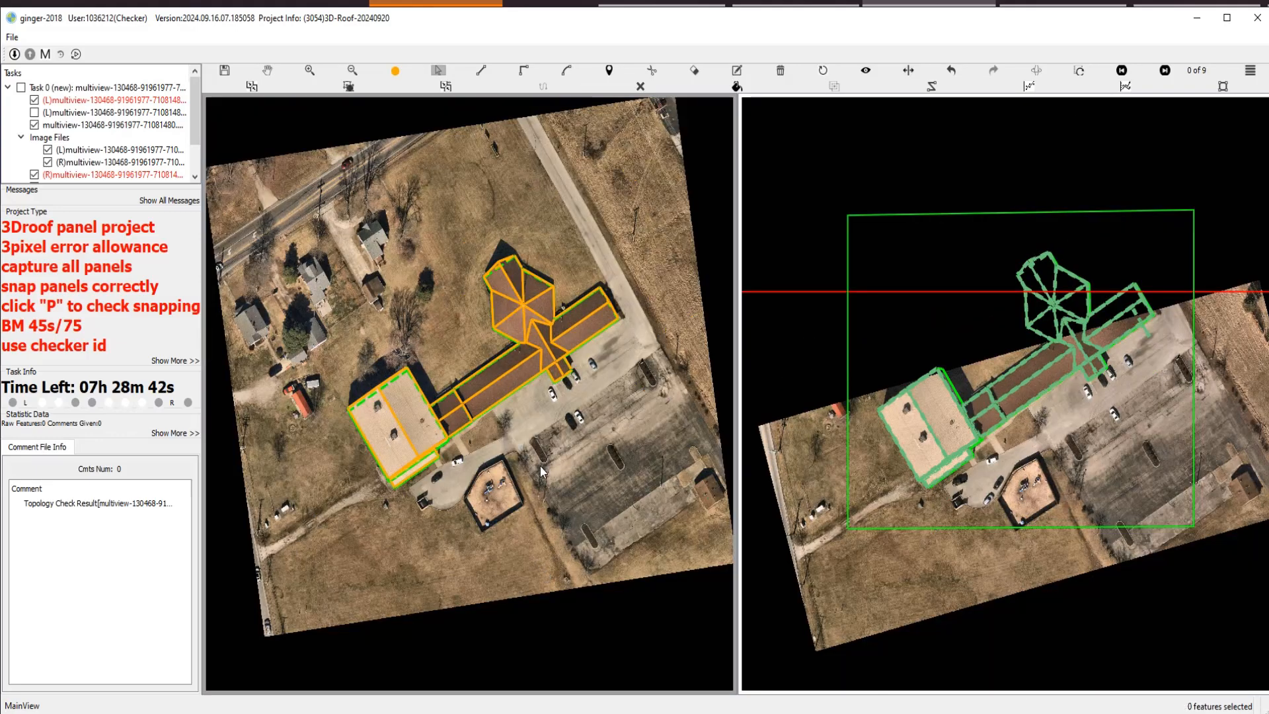
{"action": "key", "text": "Escape"}
{"action": "scroll", "coordinate": [512, 450], "scroll_direction": "up", "scroll_amount": 2}
{"action": "key", "text": "h"}
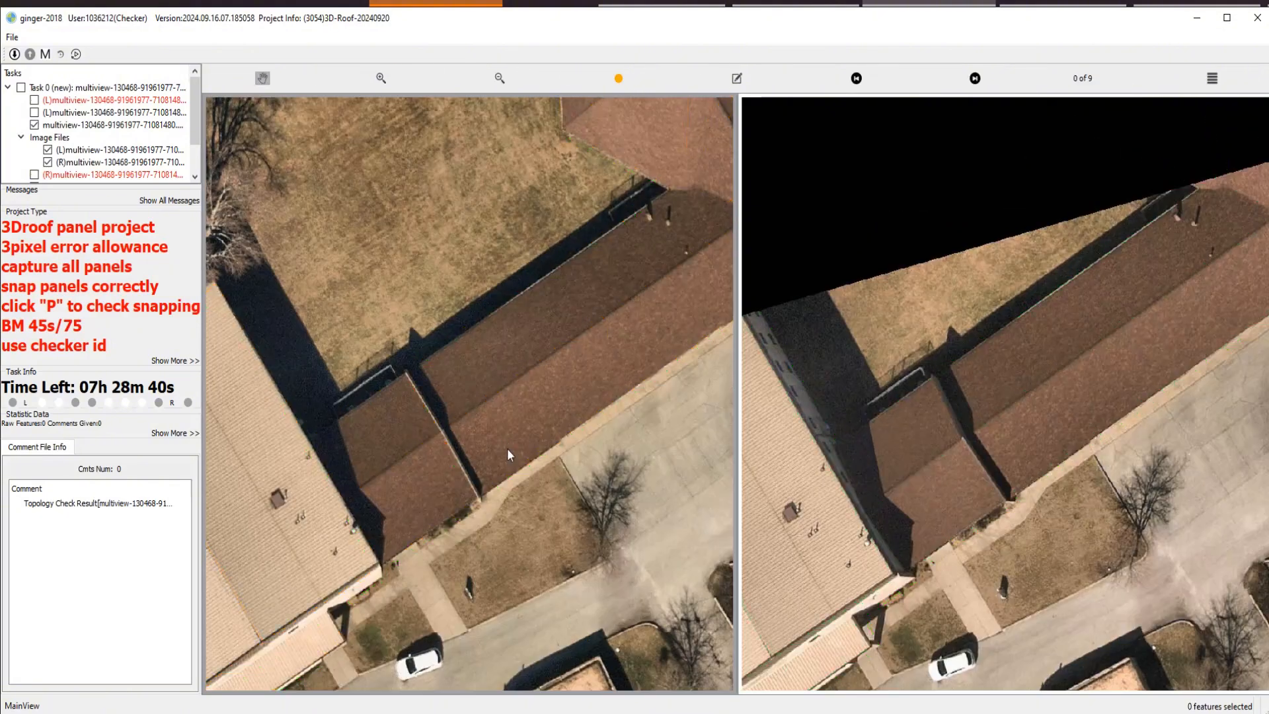
{"action": "key", "text": "h"}
Draw a rectangular panel about 23 m in perimeter over the narrow rail-edged roof strip beside the short section's eave.
{"action": "scroll", "coordinate": [351, 397], "scroll_direction": "up", "scroll_amount": 4}
{"action": "key", "text": "s"}
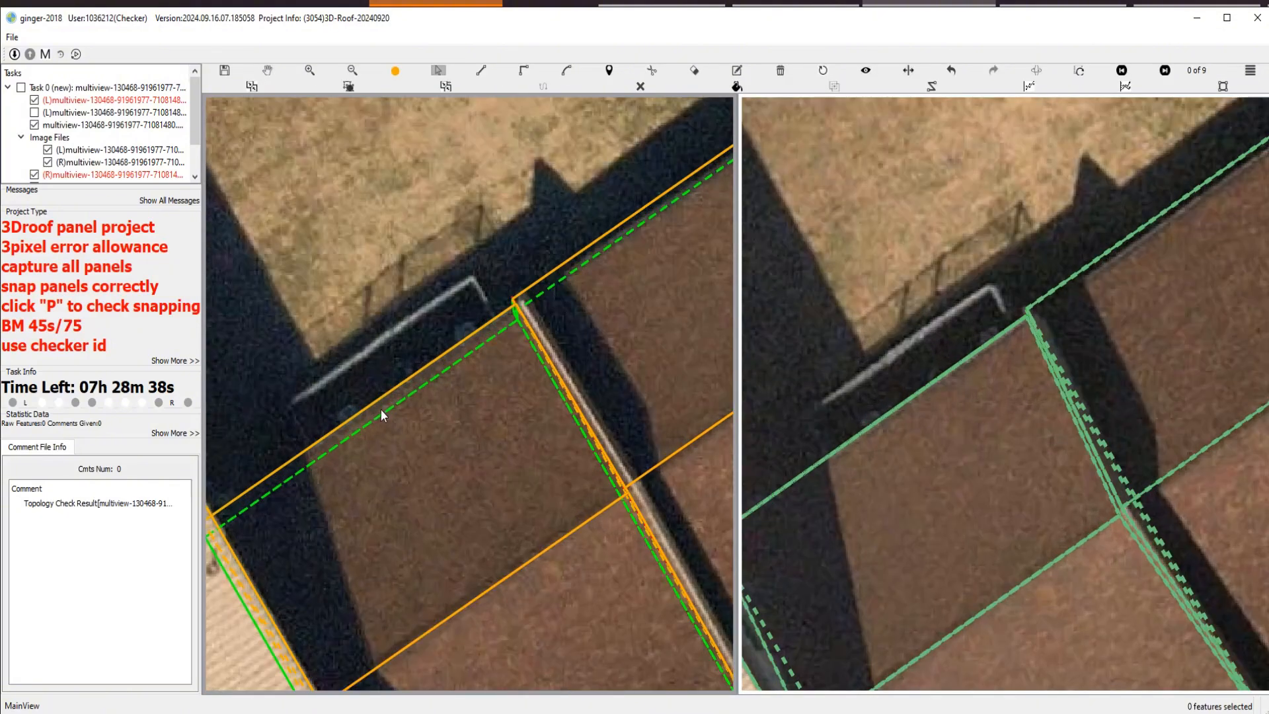
{"action": "scroll", "coordinate": [380, 410], "scroll_direction": "up", "scroll_amount": 1}
{"action": "key", "text": "z"}
{"action": "left_click", "coordinate": [292, 472]}
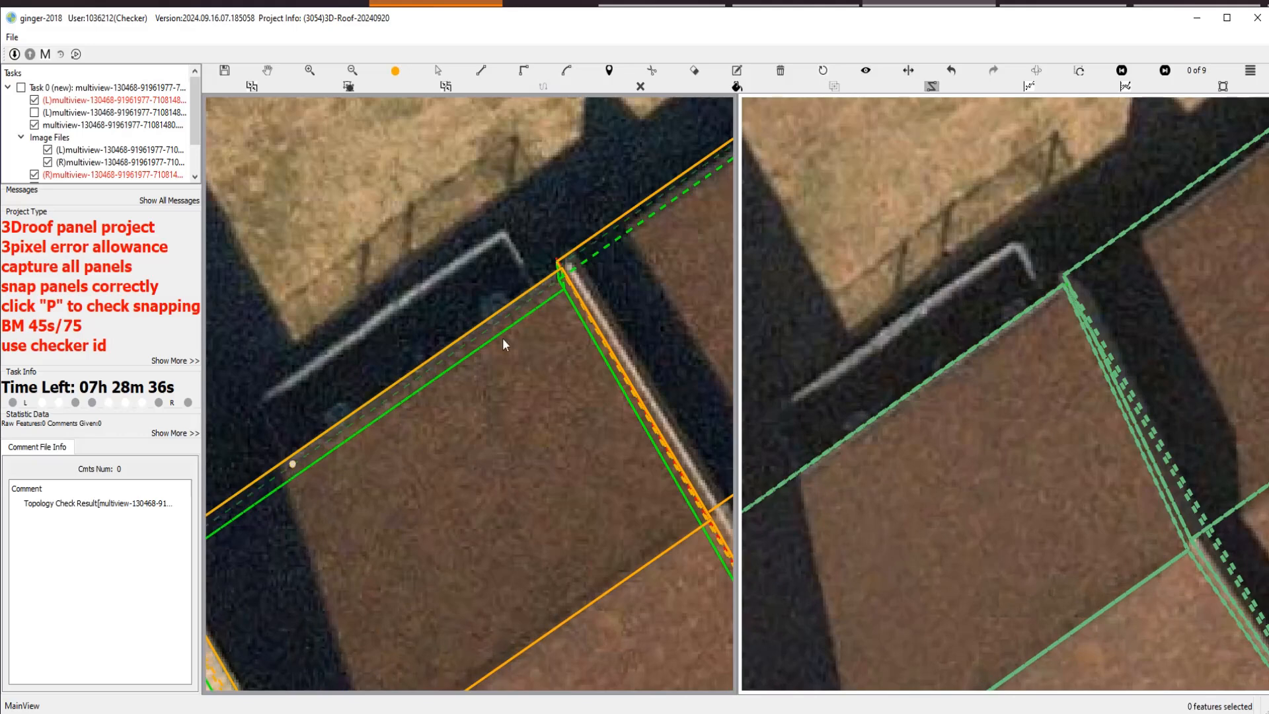
{"action": "left_click", "coordinate": [537, 293]}
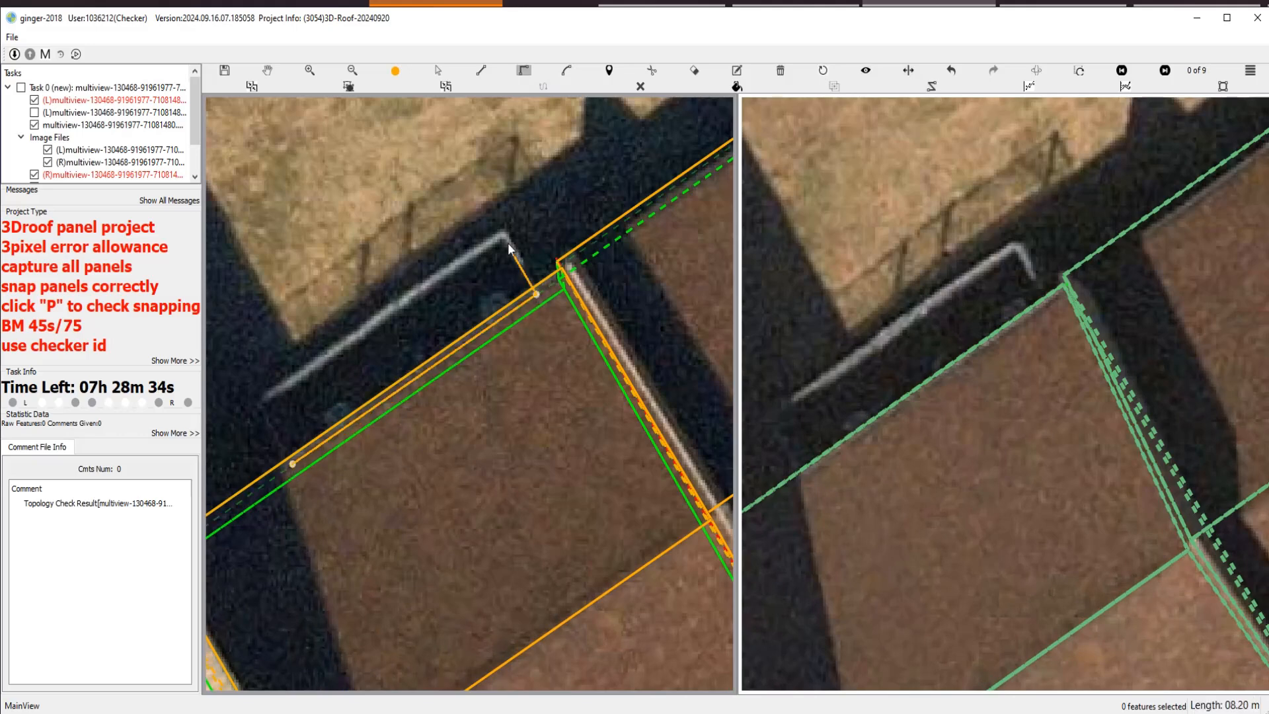
{"action": "left_click", "coordinate": [294, 464]}
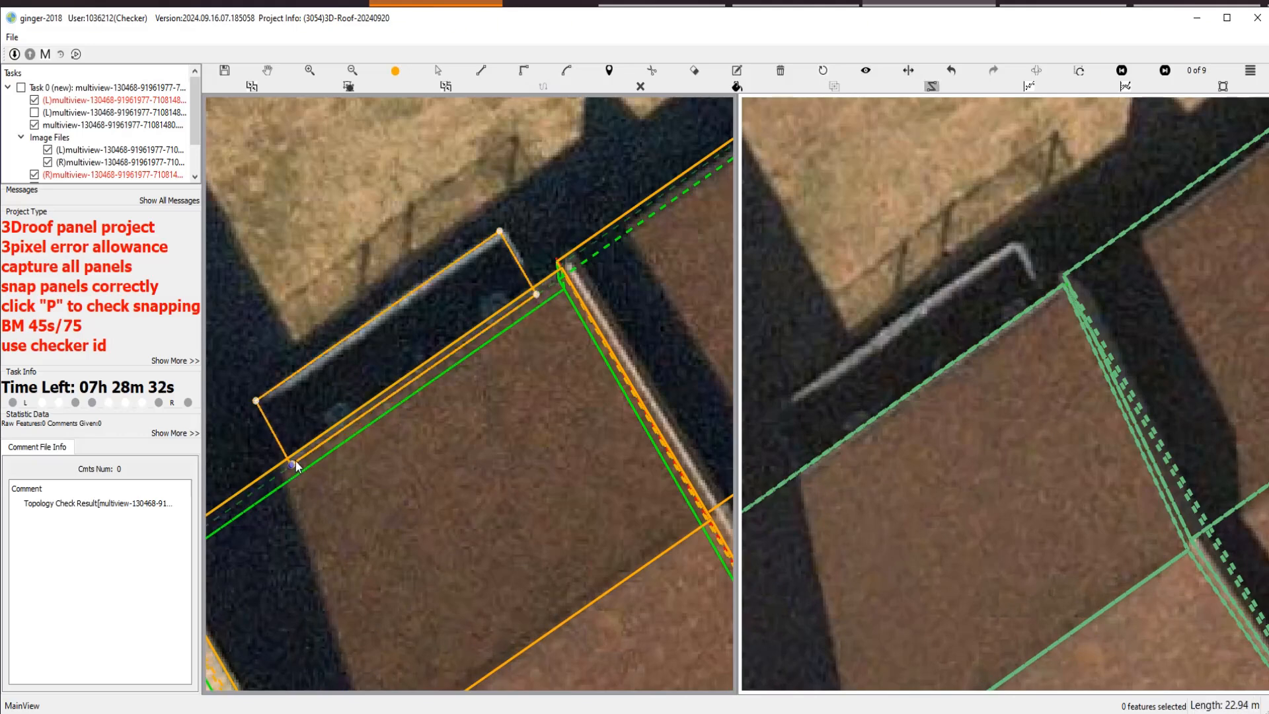
{"action": "scroll", "coordinate": [469, 452], "scroll_direction": "down", "scroll_amount": 1}
{"action": "scroll", "coordinate": [545, 360], "scroll_direction": "up", "scroll_amount": 1}
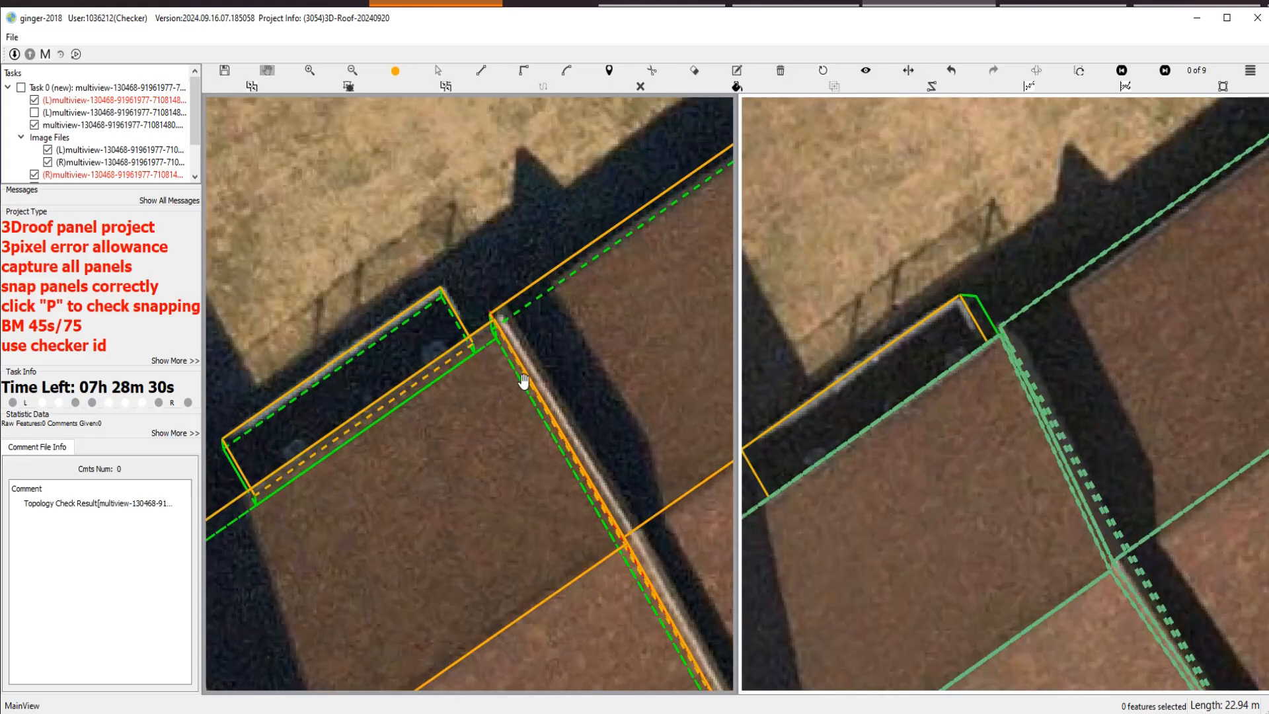
Draw a small triangular outline between the two diverging panel edges and the vertical wall edge at the gable junction, with a side about 0.22 m long.
{"action": "left_click_drag", "start_coordinate": [543, 373], "coordinate": [651, 317]}
{"action": "scroll", "coordinate": [488, 436], "scroll_direction": "up", "scroll_amount": 1}
{"action": "scroll", "coordinate": [489, 435], "scroll_direction": "up", "scroll_amount": 6}
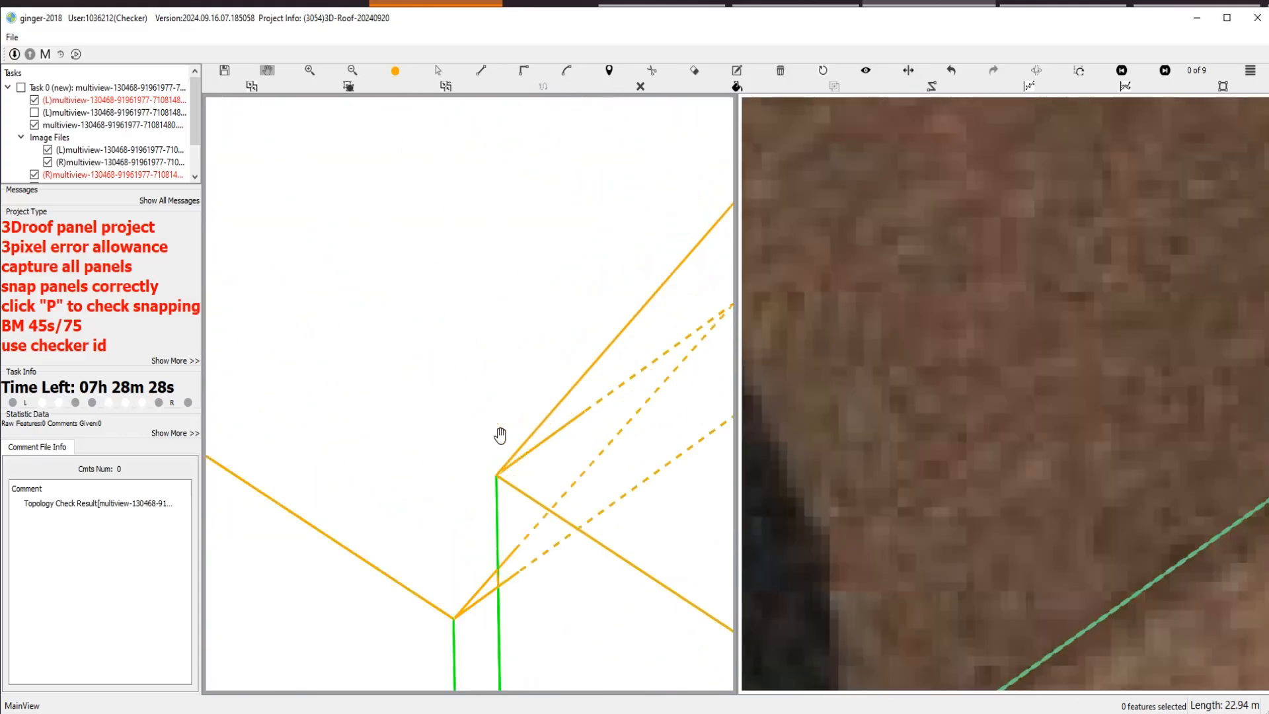
{"action": "left_click_drag", "start_coordinate": [483, 547], "coordinate": [492, 422]}
{"action": "scroll", "coordinate": [522, 410], "scroll_direction": "up", "scroll_amount": 2}
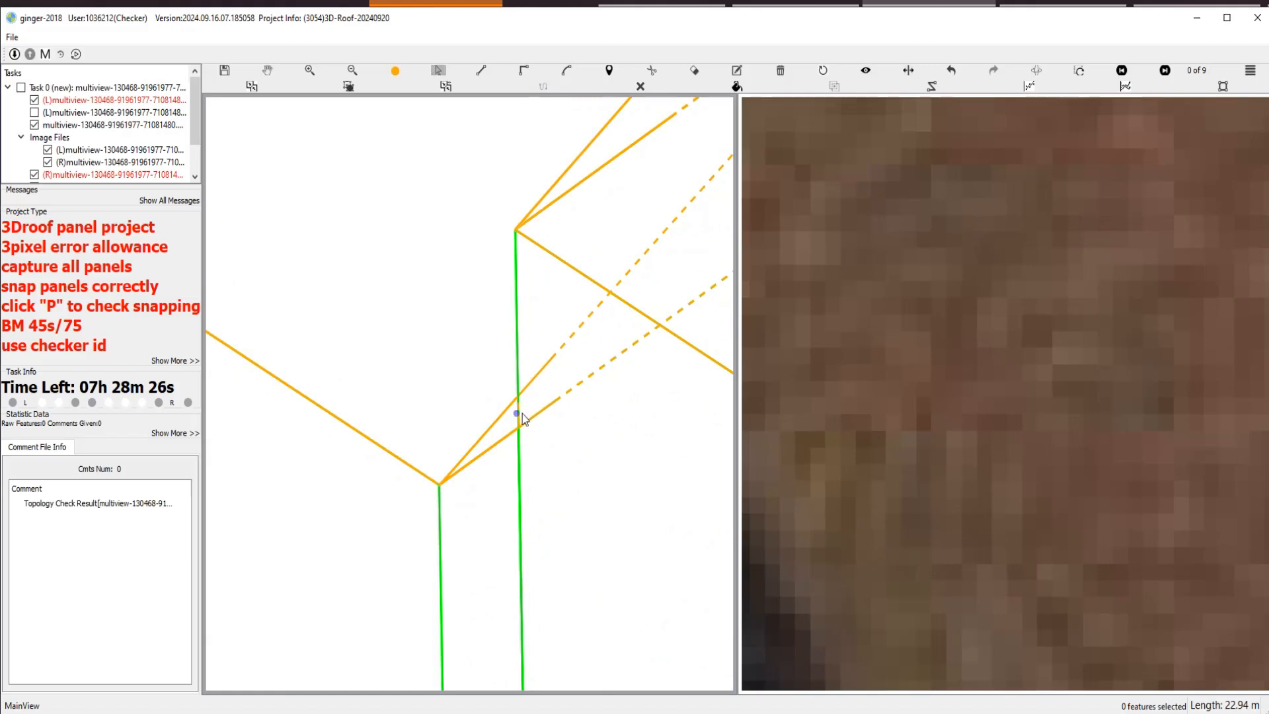
{"action": "left_click", "coordinate": [519, 416]}
{"action": "left_click", "coordinate": [522, 433]}
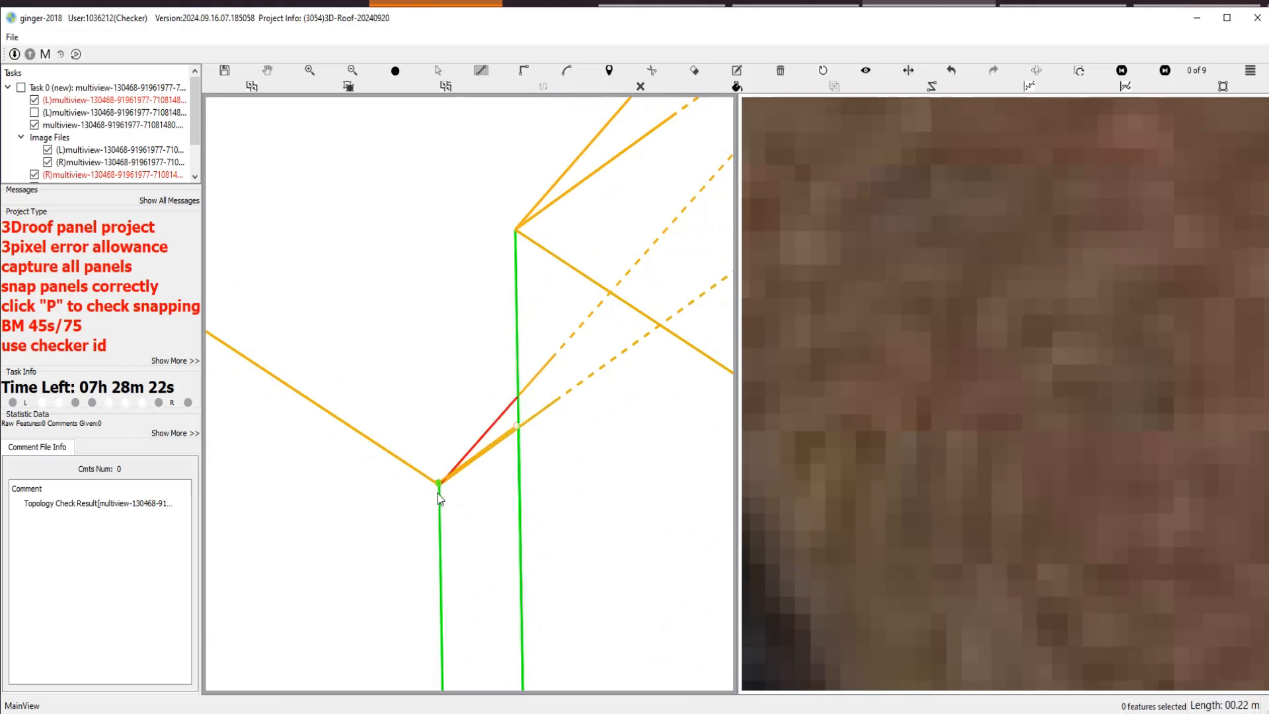
{"action": "double_click", "coordinate": [522, 400]}
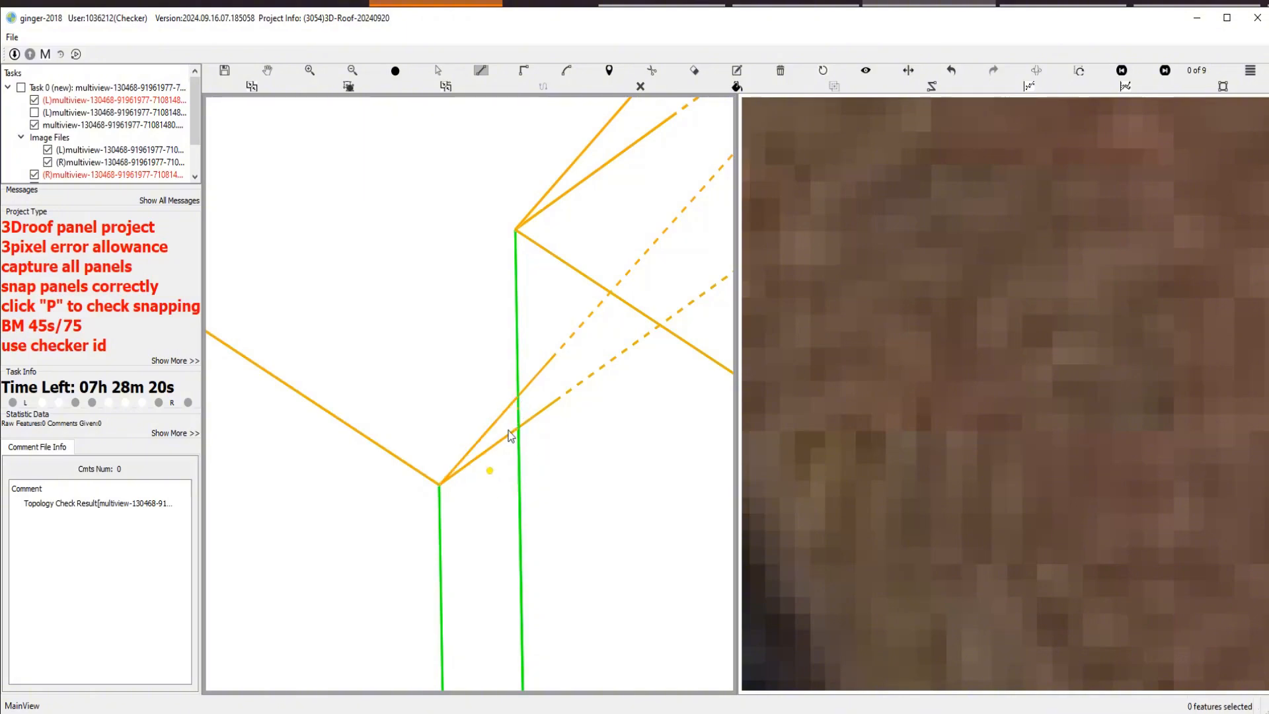
Select all building features, show them in the 3D display, and delete the stray red line beside the polygonal roof.
{"action": "scroll", "coordinate": [520, 419], "scroll_direction": "down", "scroll_amount": 6}
{"action": "scroll", "coordinate": [450, 399], "scroll_direction": "up", "scroll_amount": 2}
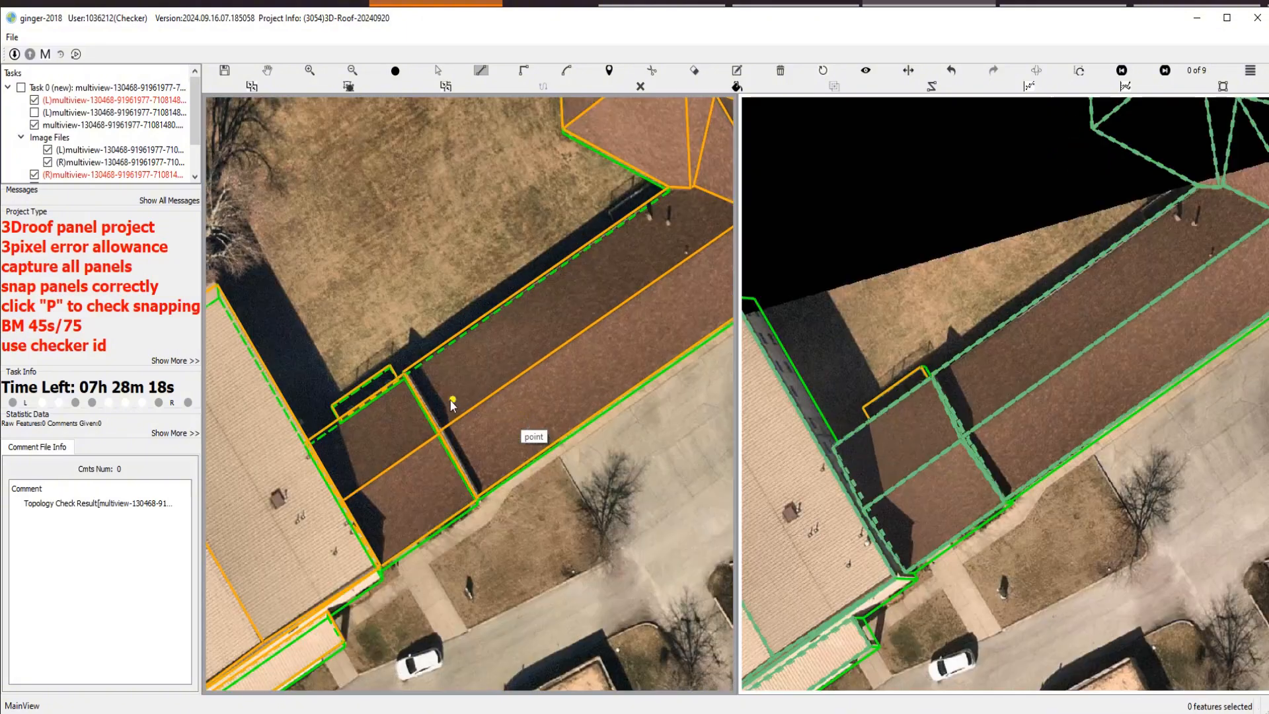
{"action": "scroll", "coordinate": [446, 399], "scroll_direction": "down", "scroll_amount": 2}
{"action": "key", "text": "Escape"}
{"action": "scroll", "coordinate": [476, 423], "scroll_direction": "down", "scroll_amount": 2}
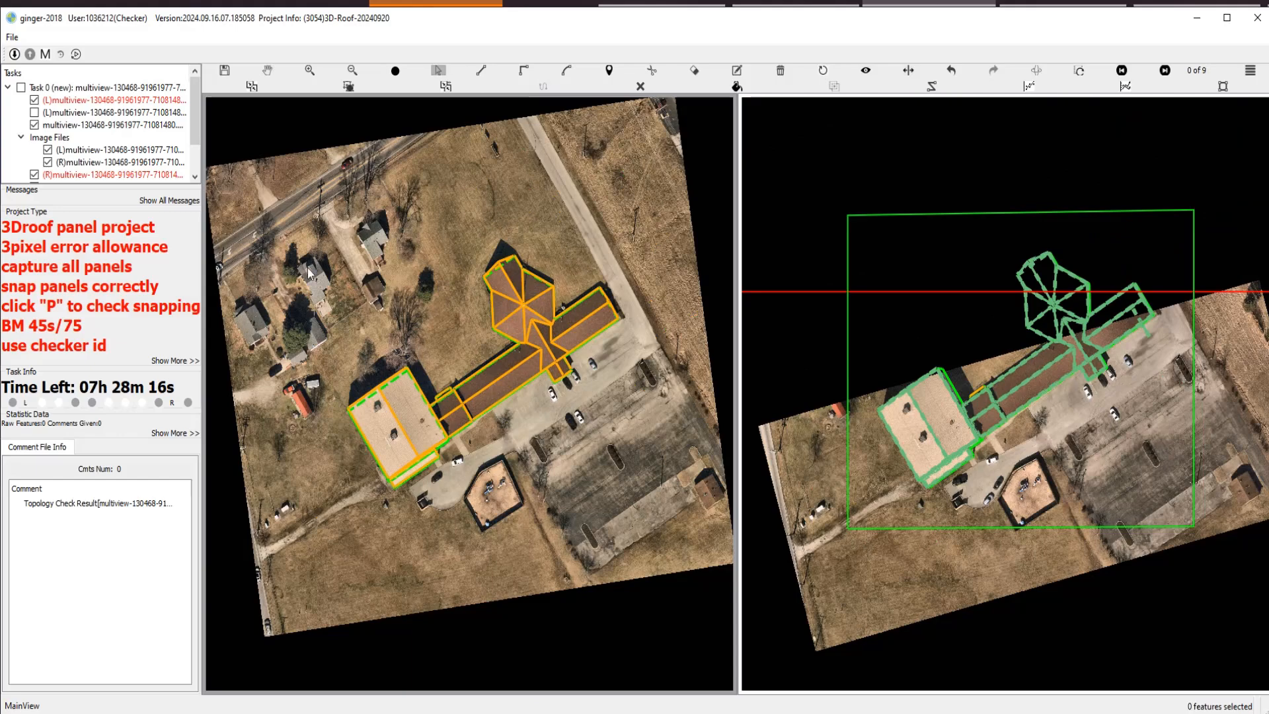
{"action": "left_click_drag", "start_coordinate": [307, 267], "coordinate": [654, 519]}
{"action": "scroll", "coordinate": [449, 395], "scroll_direction": "up", "scroll_amount": 4}
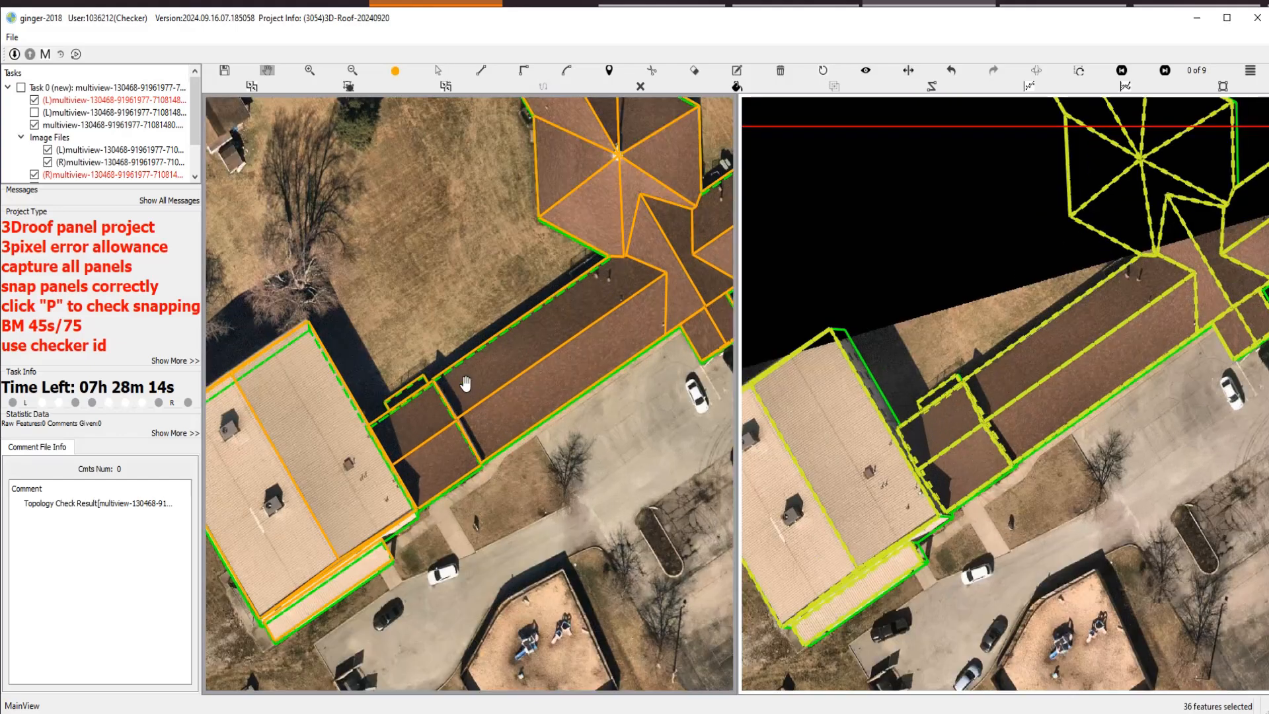
{"action": "left_click_drag", "start_coordinate": [419, 412], "coordinate": [590, 264]}
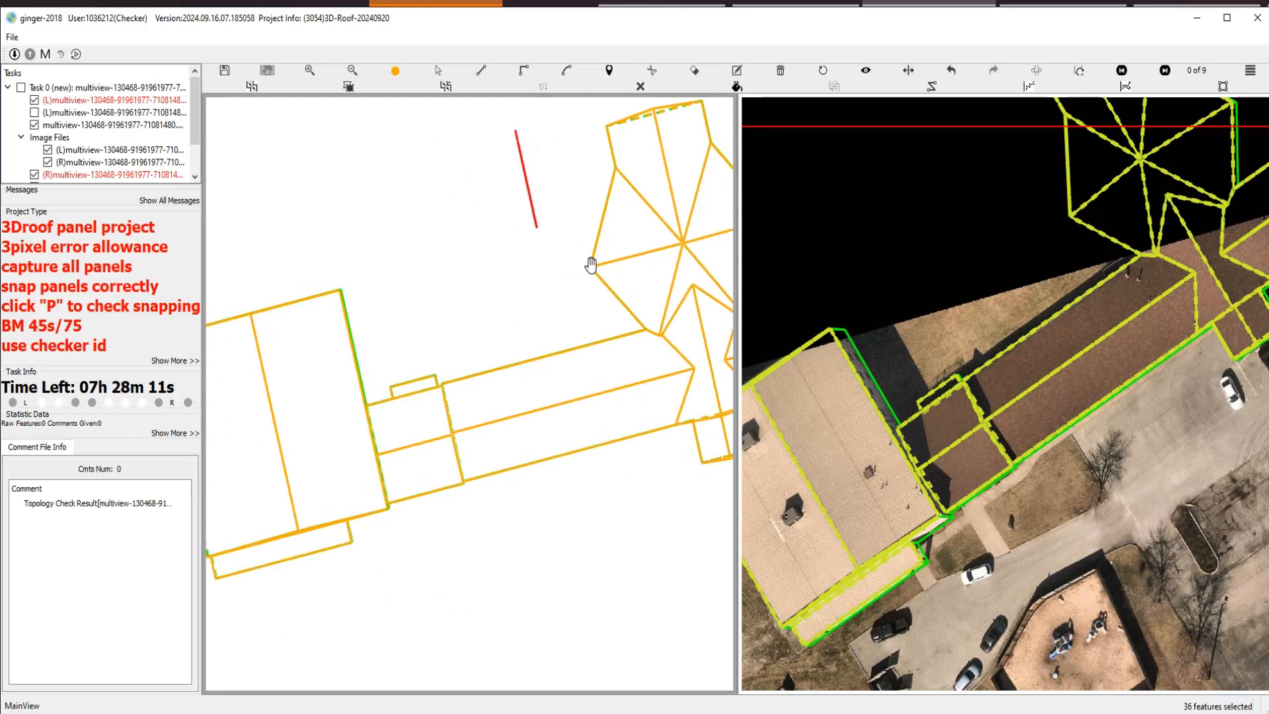
{"action": "left_click", "coordinate": [515, 209]}
{"action": "key", "text": "Delete"}
Inspect the large rectangular roof block and its narrow lower strip from several angles in the 3D display to check panel snapping.
{"action": "scroll", "coordinate": [537, 320], "scroll_direction": "down", "scroll_amount": 4}
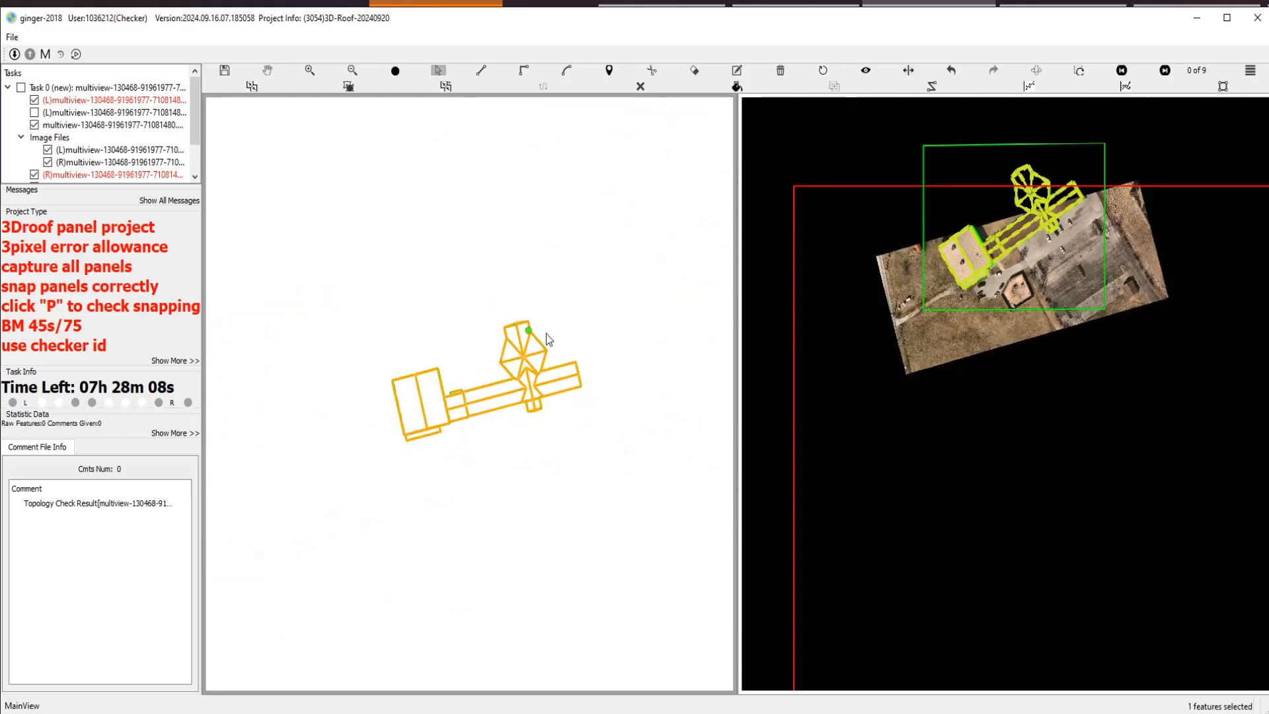
{"action": "scroll", "coordinate": [476, 392], "scroll_direction": "up", "scroll_amount": 6}
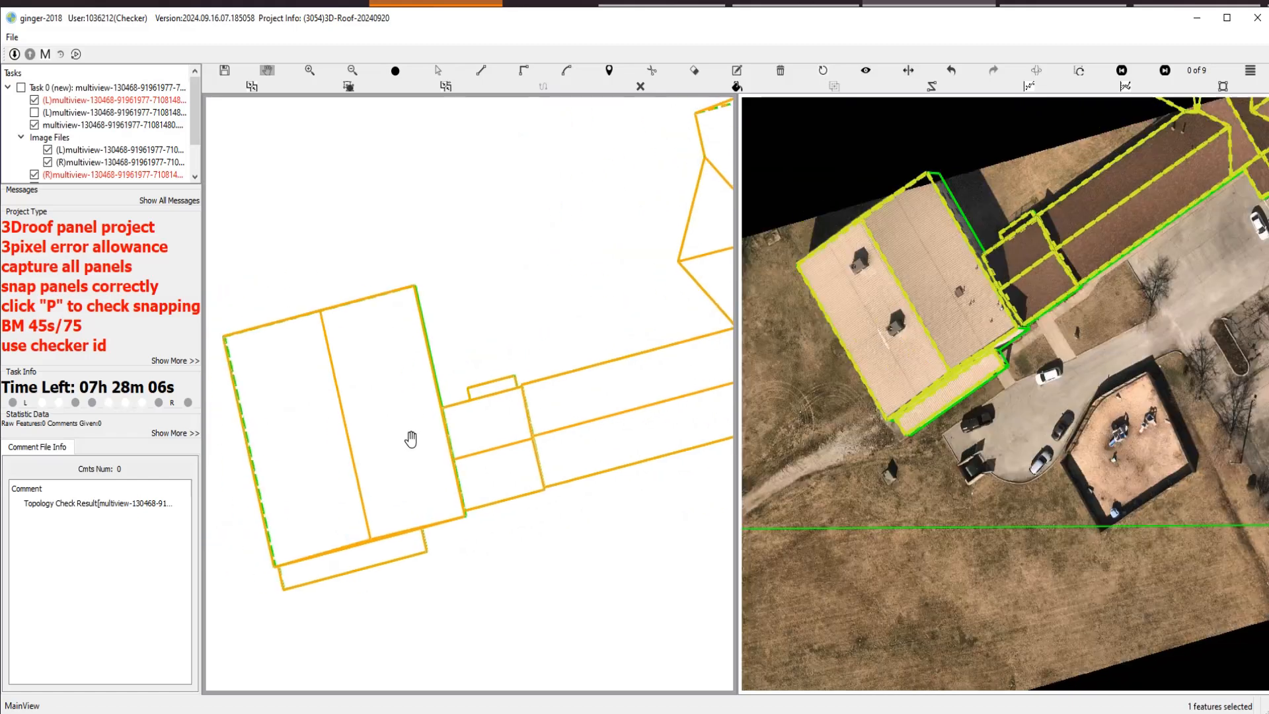
{"action": "left_click_drag", "start_coordinate": [392, 434], "coordinate": [271, 364]}
{"action": "scroll", "coordinate": [436, 517], "scroll_direction": "up", "scroll_amount": 4}
{"action": "left_click_drag", "start_coordinate": [437, 518], "coordinate": [374, 459]}
{"action": "scroll", "coordinate": [476, 533], "scroll_direction": "up", "scroll_amount": 5}
{"action": "scroll", "coordinate": [484, 408], "scroll_direction": "up", "scroll_amount": 2}
{"action": "left_click_drag", "start_coordinate": [476, 533], "coordinate": [605, 446]}
{"action": "left_click_drag", "start_coordinate": [676, 486], "coordinate": [581, 439]}
{"action": "scroll", "coordinate": [521, 467], "scroll_direction": "up", "scroll_amount": 3}
{"action": "left_click_drag", "start_coordinate": [521, 468], "coordinate": [586, 428]}
{"action": "left_click_drag", "start_coordinate": [630, 495], "coordinate": [395, 394]}
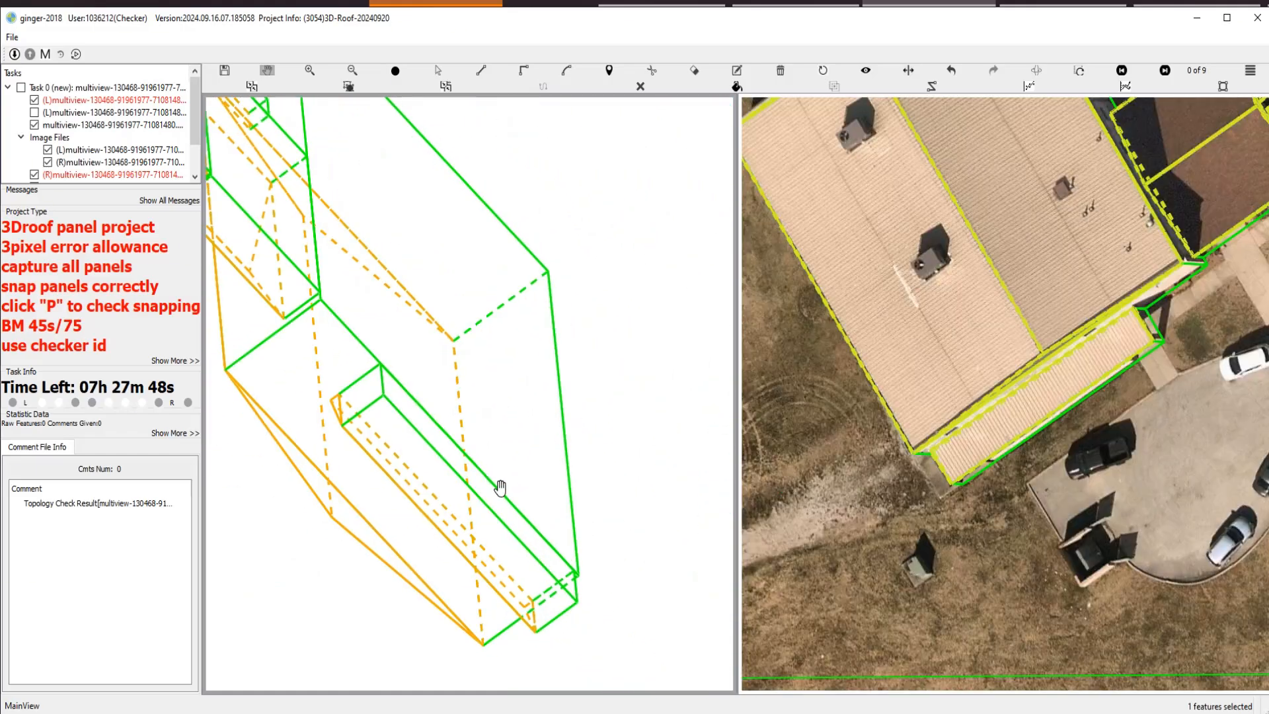
{"action": "scroll", "coordinate": [506, 486], "scroll_direction": "down", "scroll_amount": 3}
{"action": "key", "text": "p"}
{"action": "scroll", "coordinate": [531, 467], "scroll_direction": "down", "scroll_amount": 2}
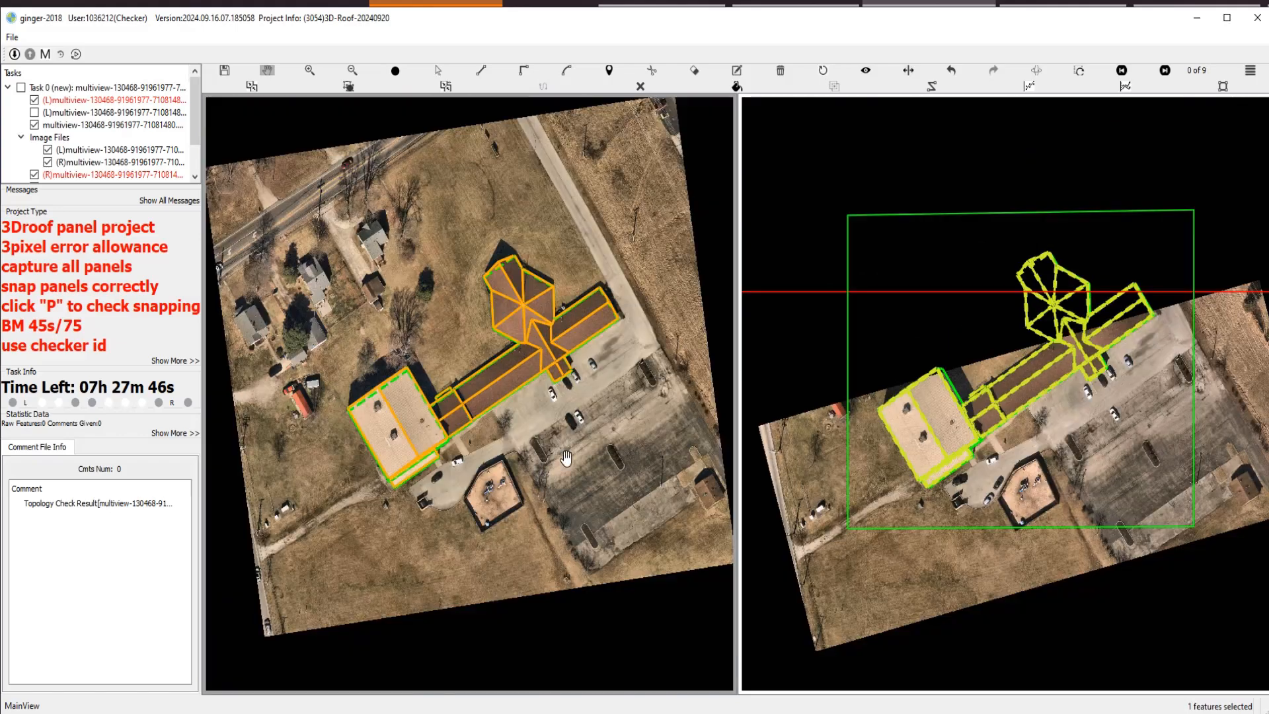
Select all building features to check their category, and clear the selection.
{"action": "left_click_drag", "start_coordinate": [264, 213], "coordinate": [732, 545]}
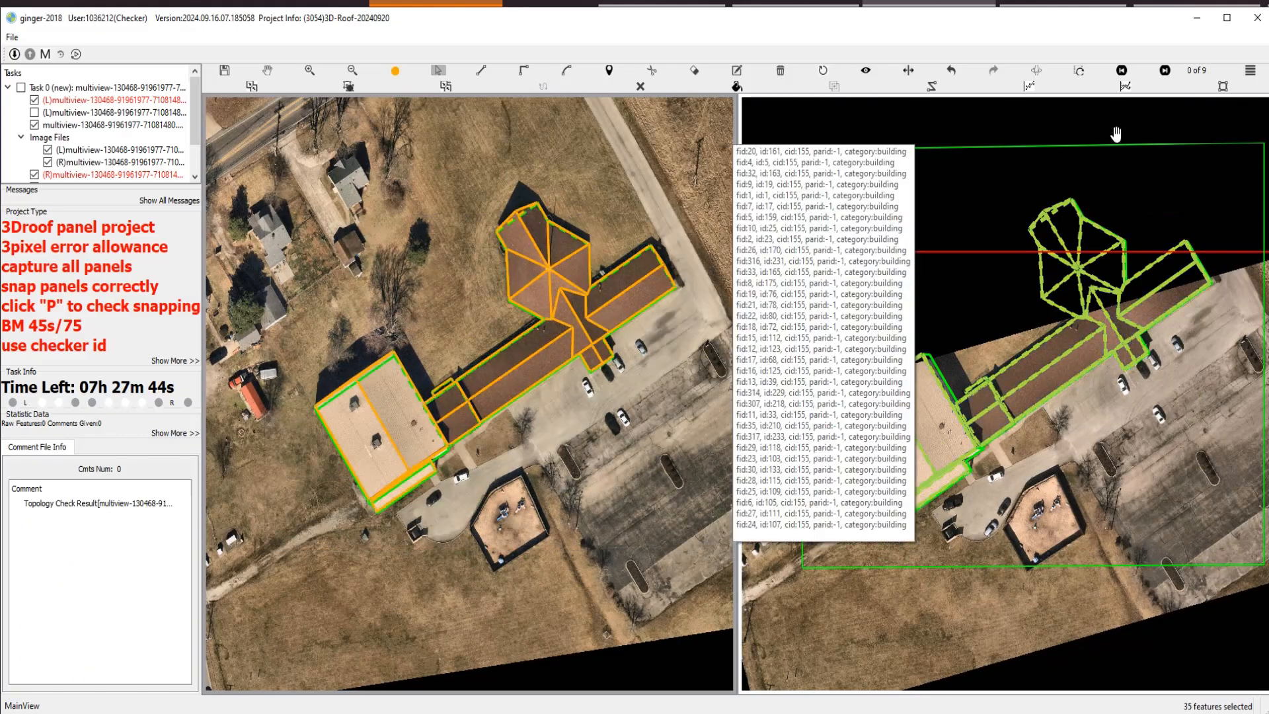
{"action": "scroll", "coordinate": [582, 521], "scroll_direction": "up", "scroll_amount": 4}
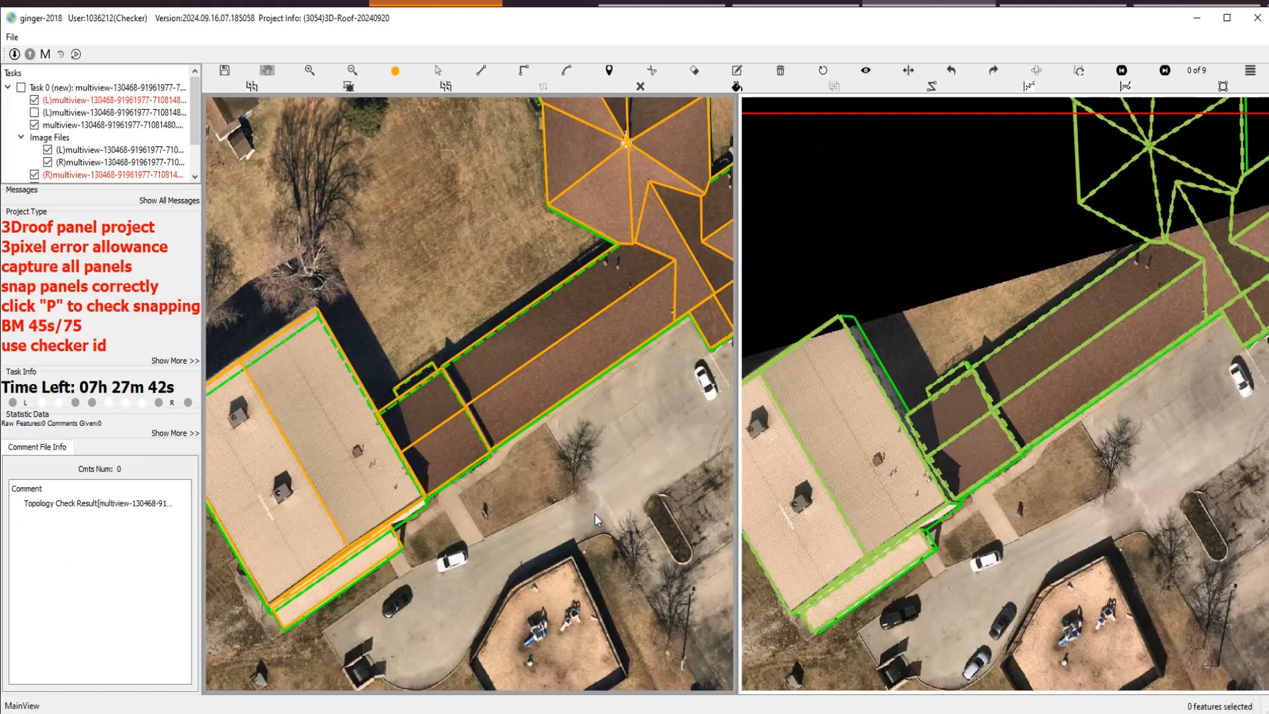
{"action": "scroll", "coordinate": [1058, 431], "scroll_direction": "down", "scroll_amount": 4}
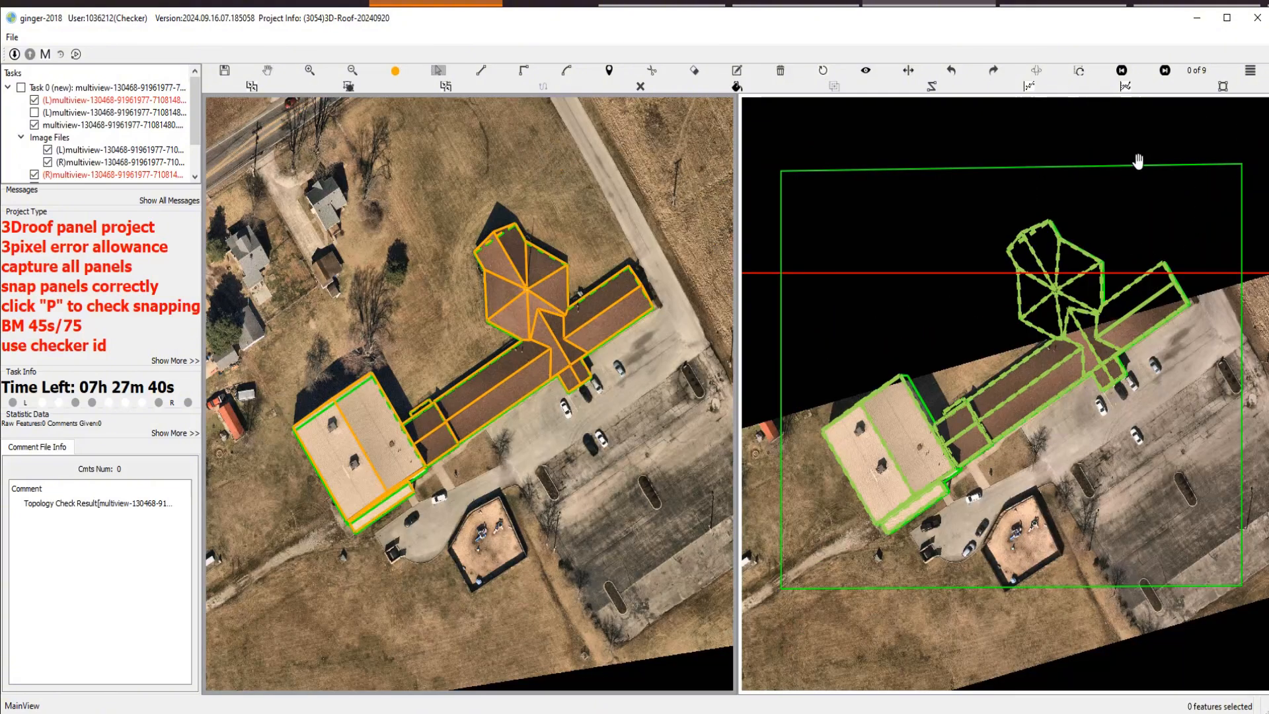
Compare the roof outlines with the imagery in successive comparison images, from image 9 through image 3 of 9.
{"action": "left_click", "coordinate": [1165, 74]}
{"action": "scroll", "coordinate": [1151, 501], "scroll_direction": "up", "scroll_amount": 3}
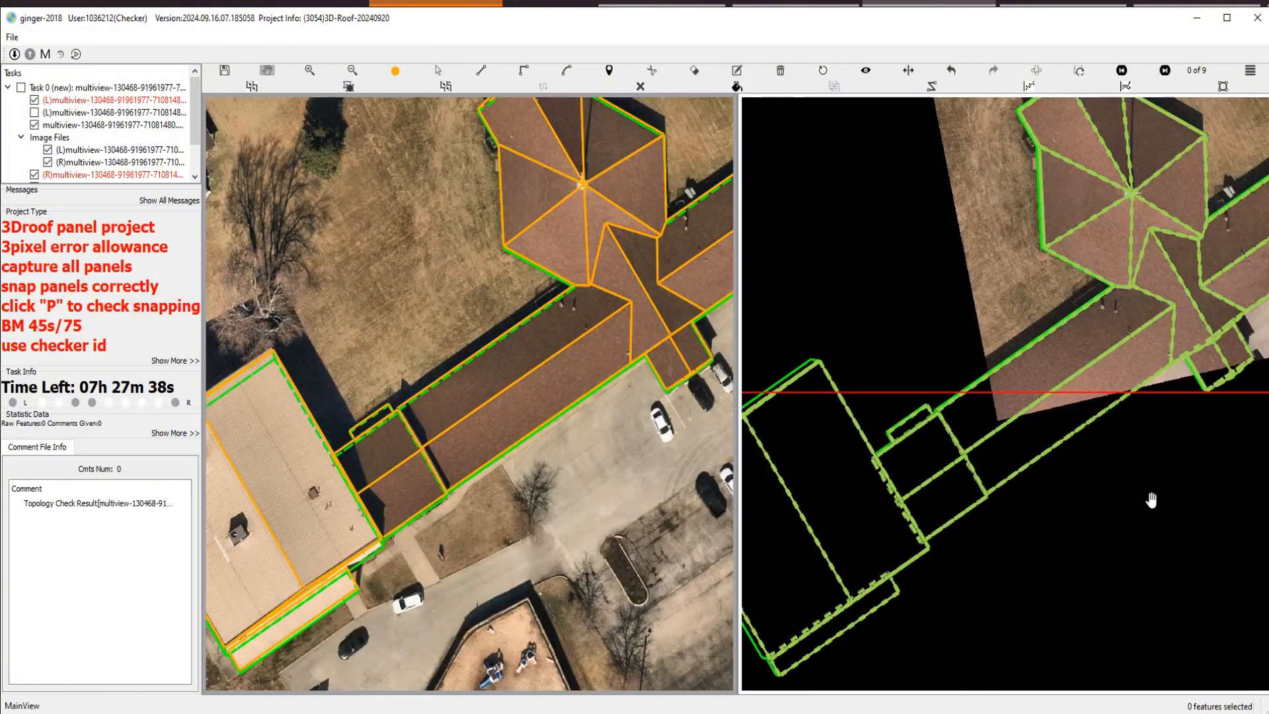
{"action": "left_click_drag", "start_coordinate": [1021, 421], "coordinate": [883, 583]}
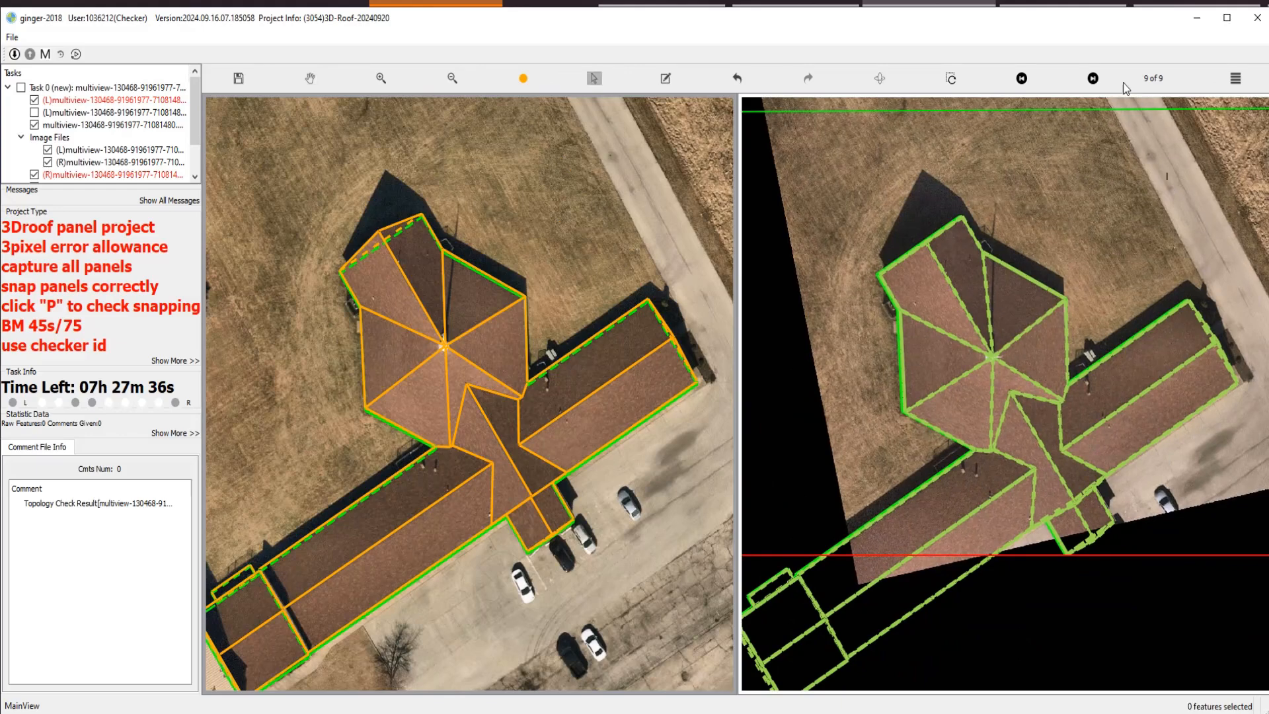
{"action": "left_click", "coordinate": [1093, 78]}
{"action": "scroll", "coordinate": [1073, 248], "scroll_direction": "down", "scroll_amount": 1}
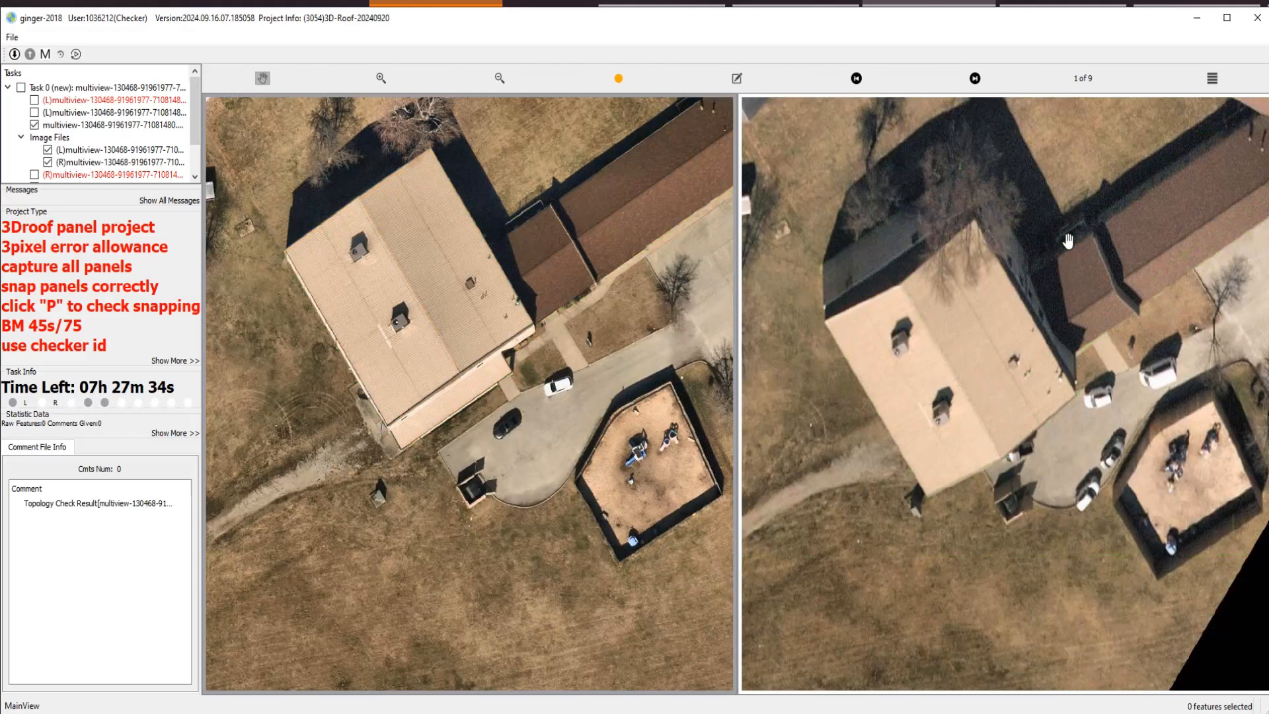
{"action": "left_click_drag", "start_coordinate": [1061, 147], "coordinate": [985, 324]}
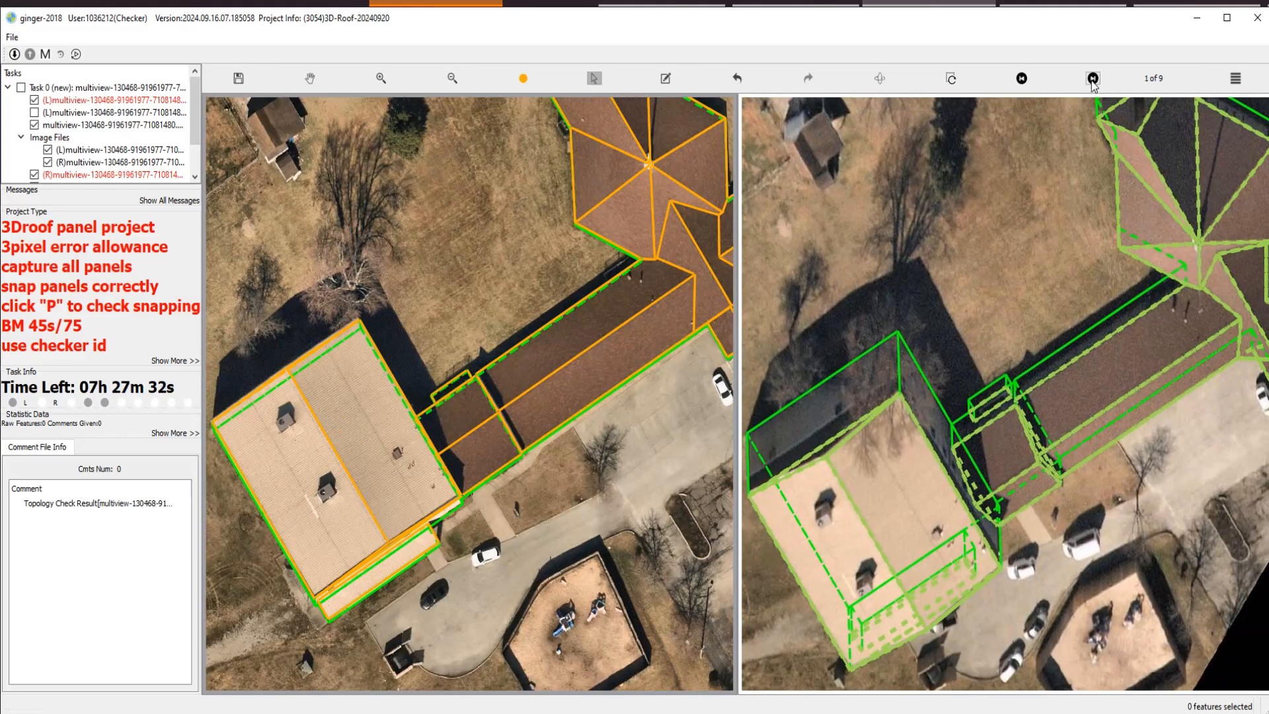
{"action": "left_click", "coordinate": [1093, 79]}
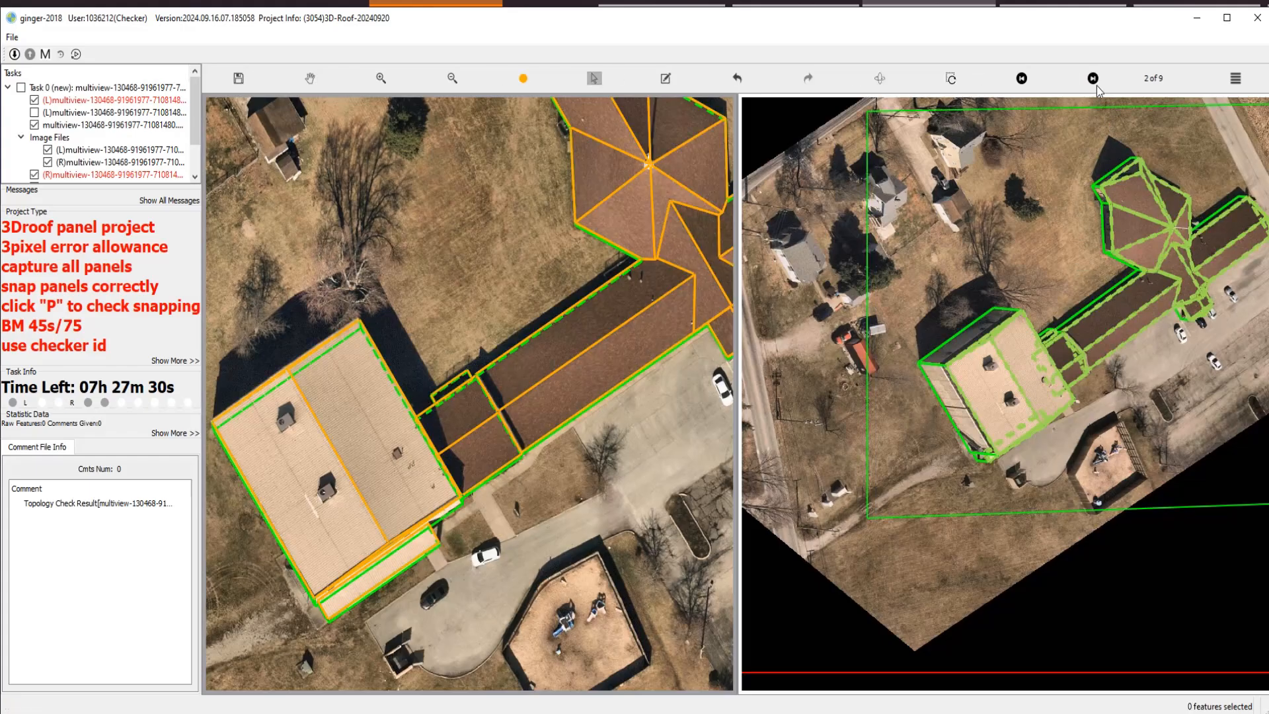
{"action": "left_click", "coordinate": [1093, 78]}
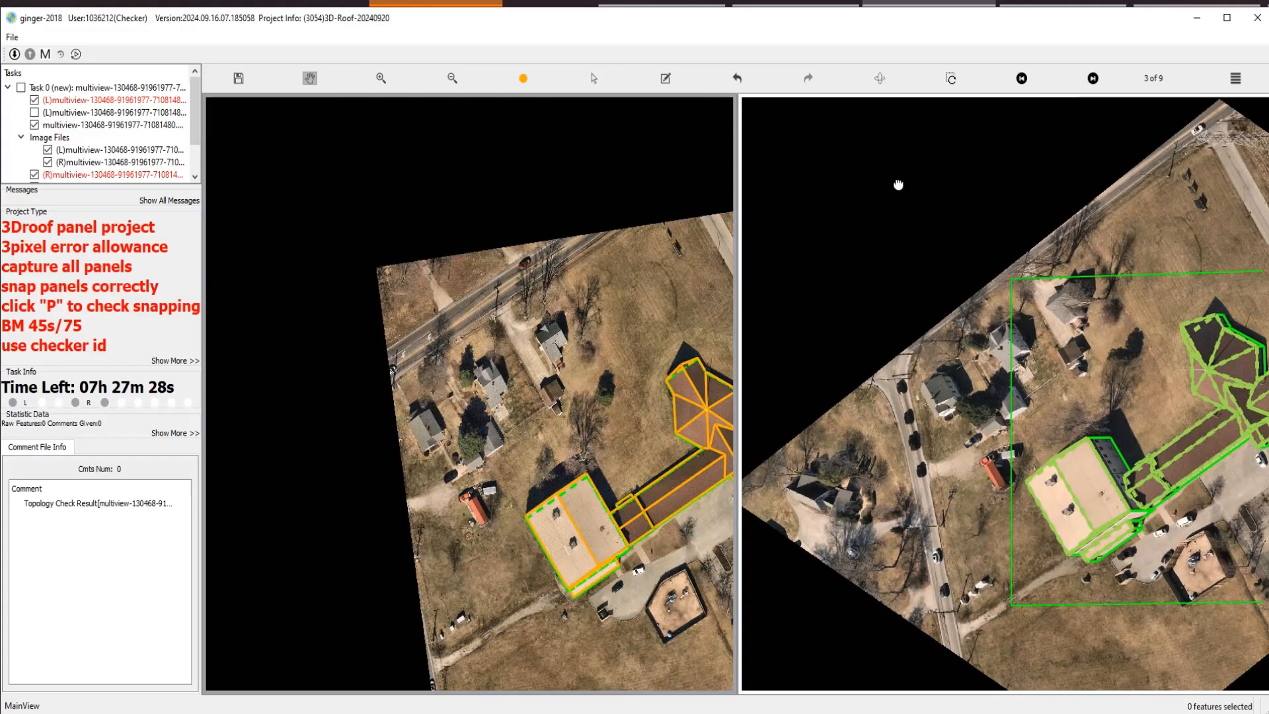
Examine how the panels fit the large block, the gable junction and the long wing in comparison image 3 of 9.
{"action": "scroll", "coordinate": [1041, 372], "scroll_direction": "up", "scroll_amount": 2}
{"action": "scroll", "coordinate": [1041, 372], "scroll_direction": "up", "scroll_amount": 2}
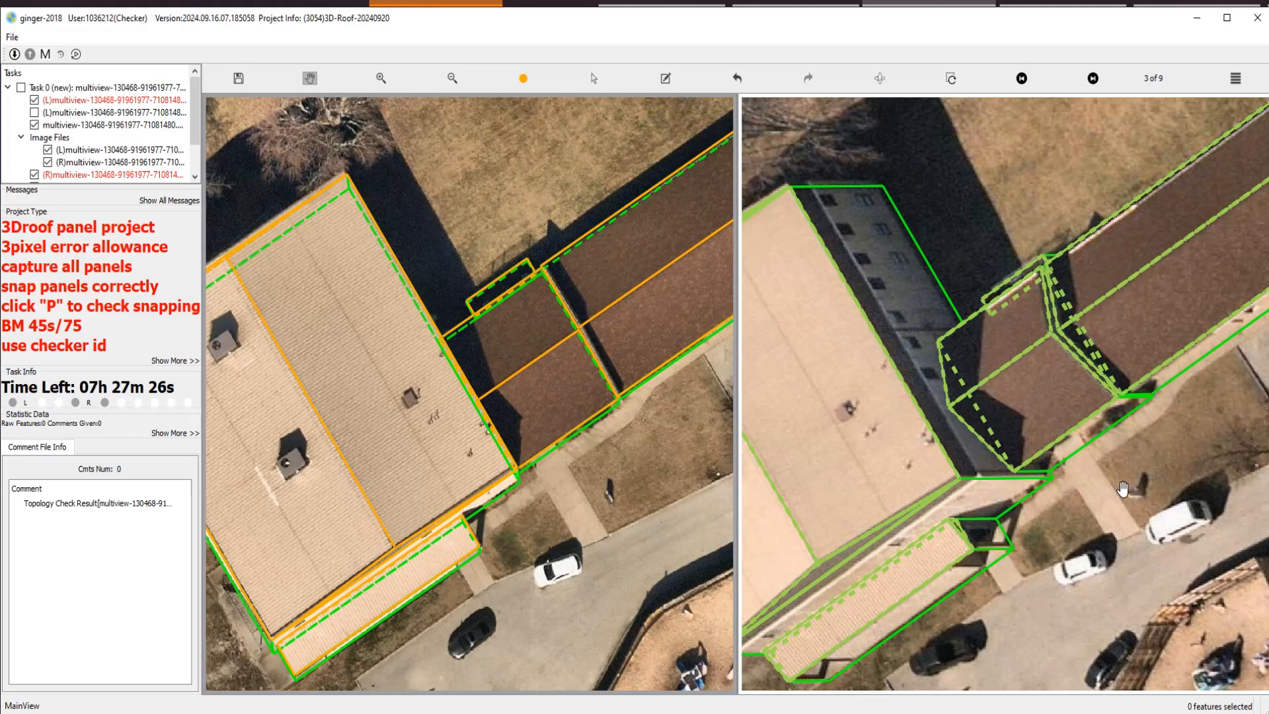
{"action": "left_click_drag", "start_coordinate": [1140, 440], "coordinate": [956, 521]}
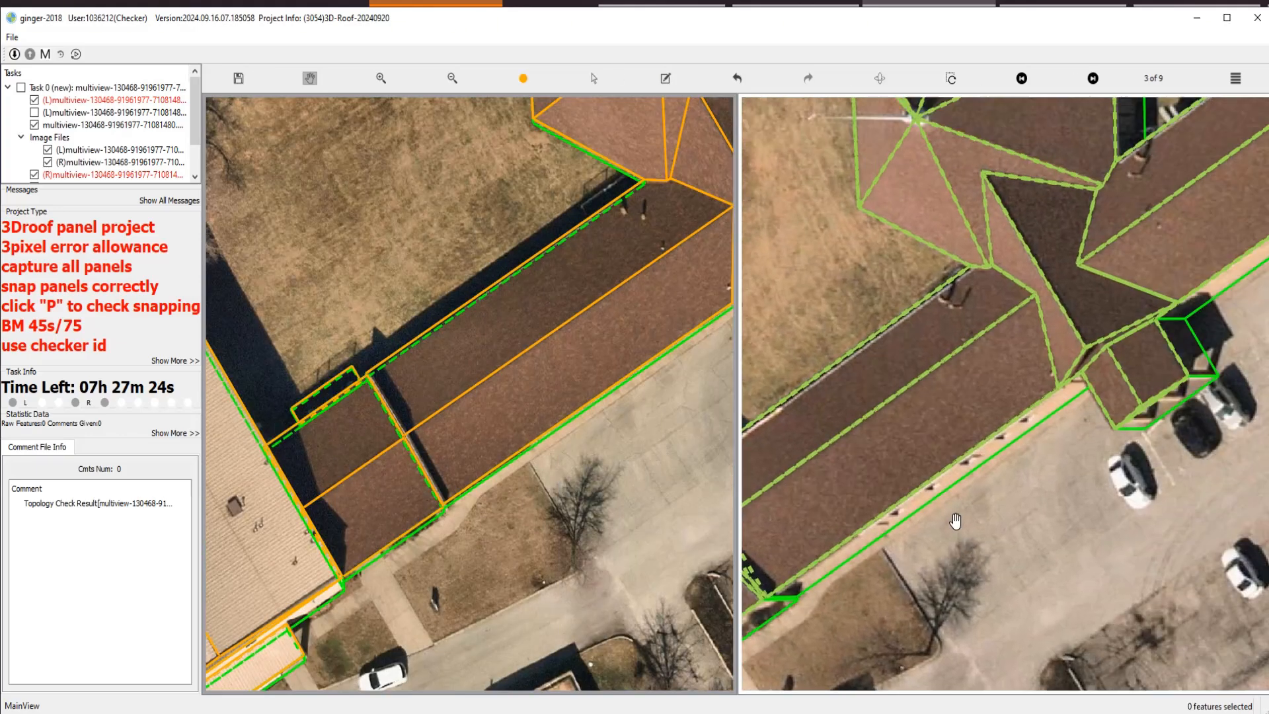
{"action": "scroll", "coordinate": [955, 520], "scroll_direction": "down", "scroll_amount": 2}
{"action": "scroll", "coordinate": [978, 539], "scroll_direction": "down", "scroll_amount": 3}
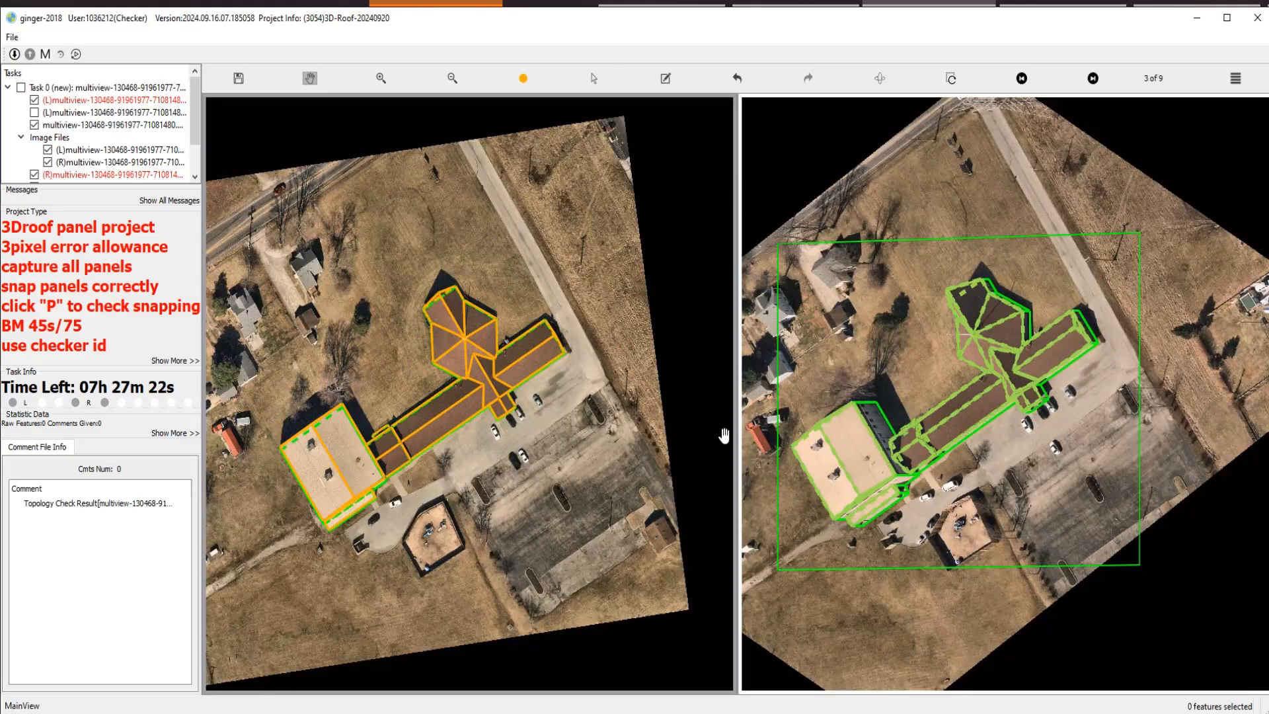
{"action": "scroll", "coordinate": [437, 498], "scroll_direction": "up", "scroll_amount": 4}
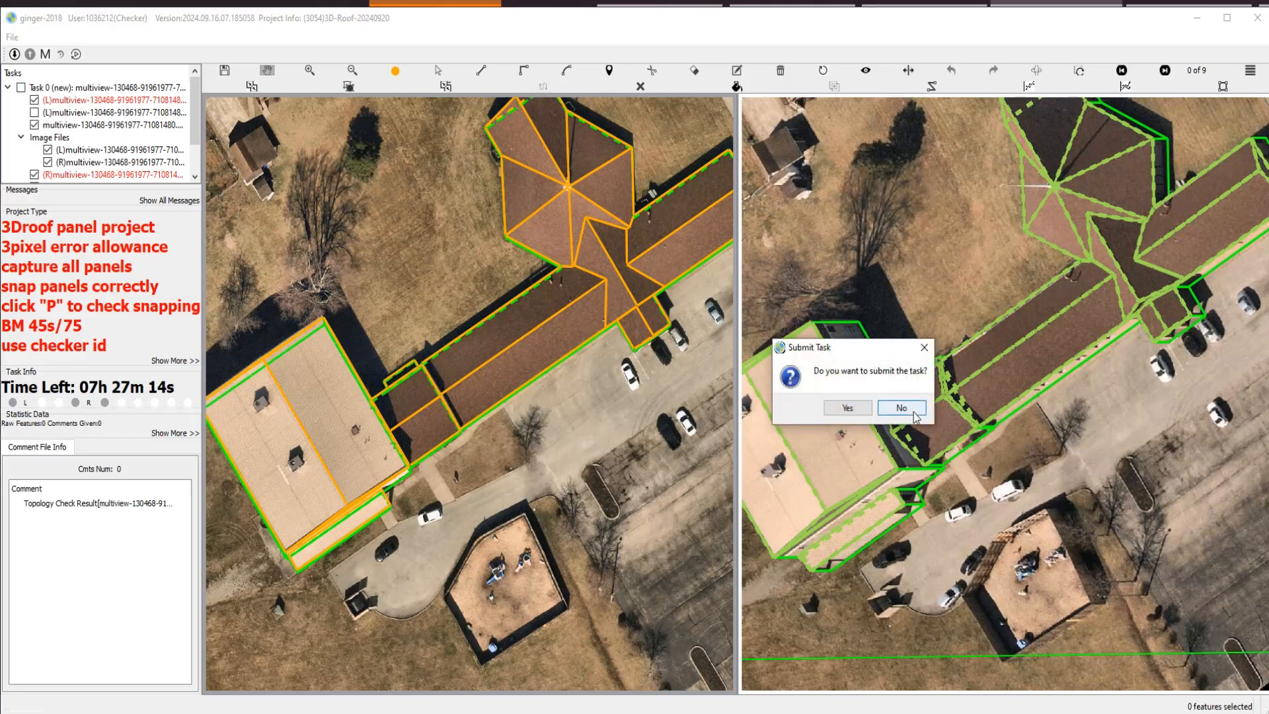
Decline submitting the task and review the complete roof outlines in both images.
{"action": "left_click", "coordinate": [915, 411]}
{"action": "scroll", "coordinate": [684, 444], "scroll_direction": "up", "scroll_amount": 3}
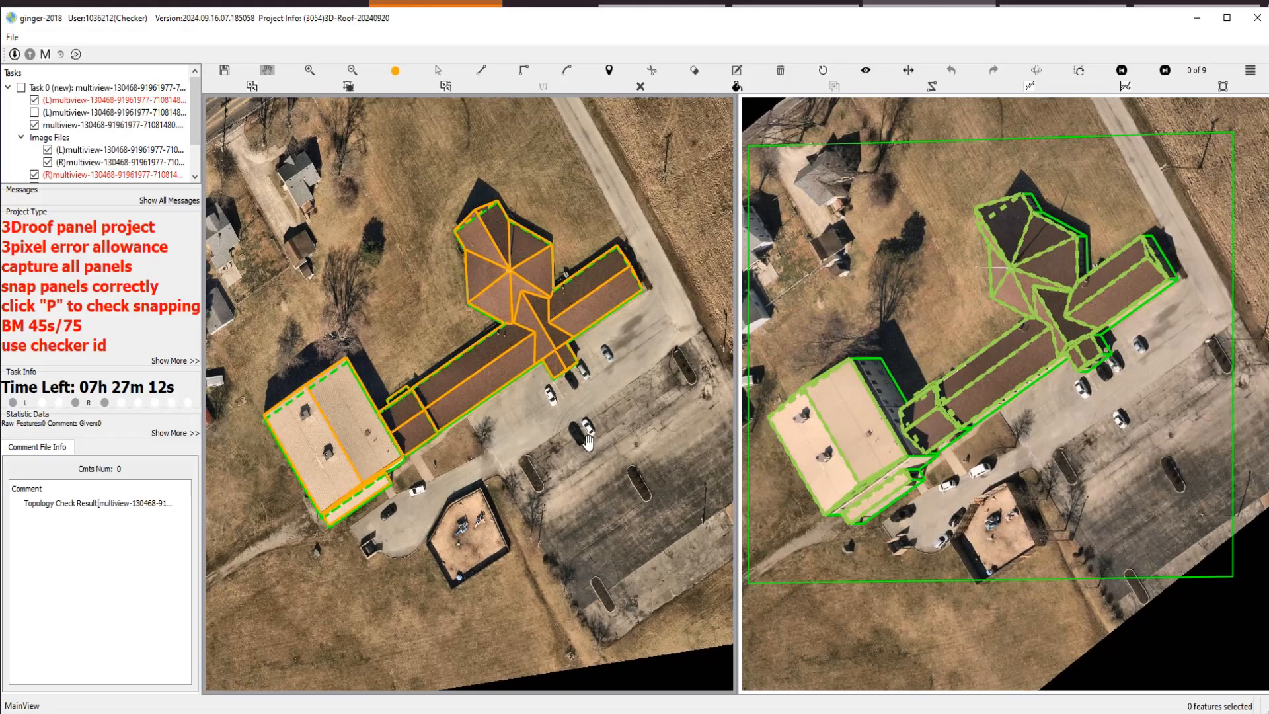
{"action": "scroll", "coordinate": [588, 442], "scroll_direction": "up", "scroll_amount": 1}
{"action": "left_click_drag", "start_coordinate": [588, 442], "coordinate": [588, 500]}
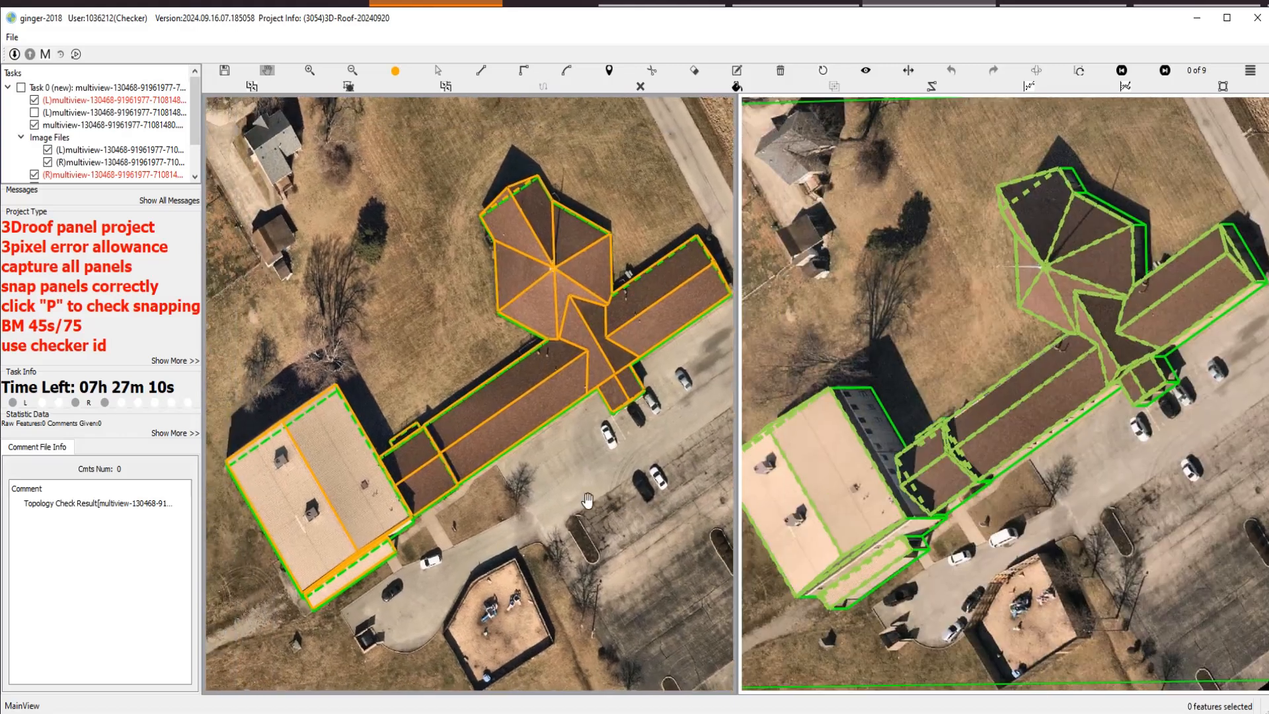
{"action": "scroll", "coordinate": [587, 500], "scroll_direction": "down", "scroll_amount": 1}
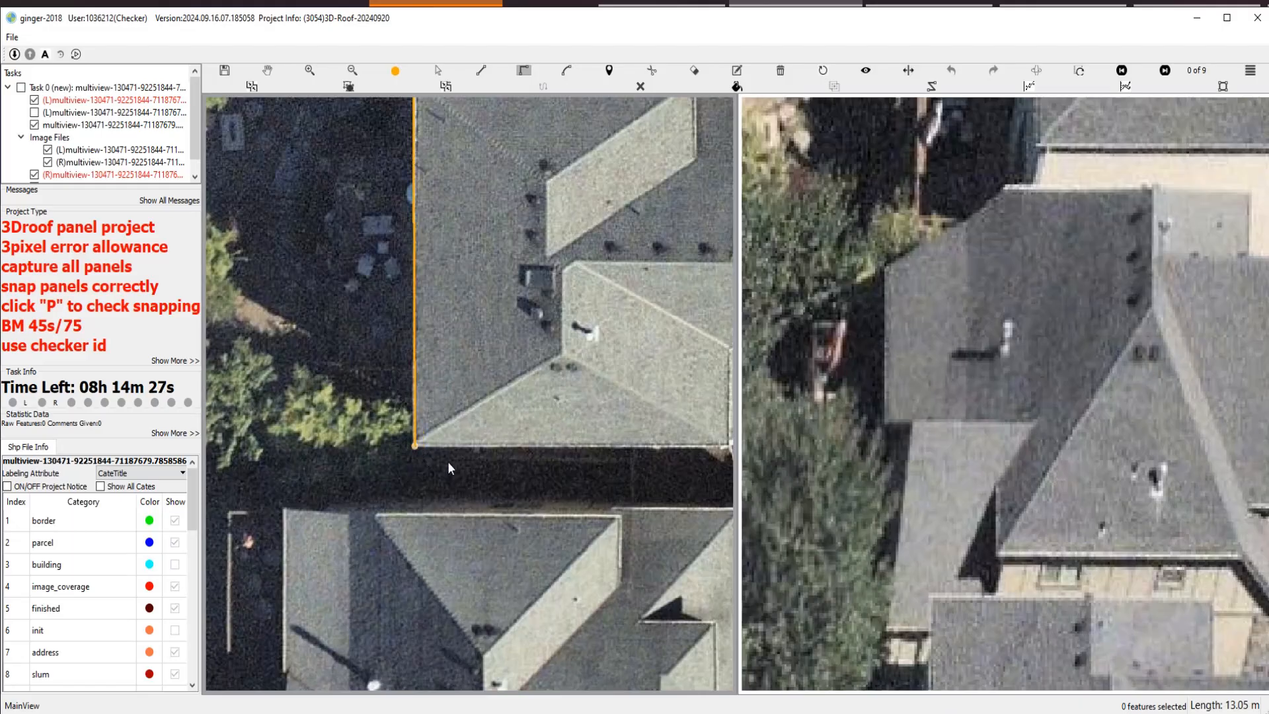
Draw a rectangular building panel about 13 m long over the main part of the house roof, with corners on the eave lines.
{"action": "scroll", "coordinate": [564, 436], "scroll_direction": "down", "scroll_amount": 1}
{"action": "left_click_drag", "start_coordinate": [642, 343], "coordinate": [638, 385]}
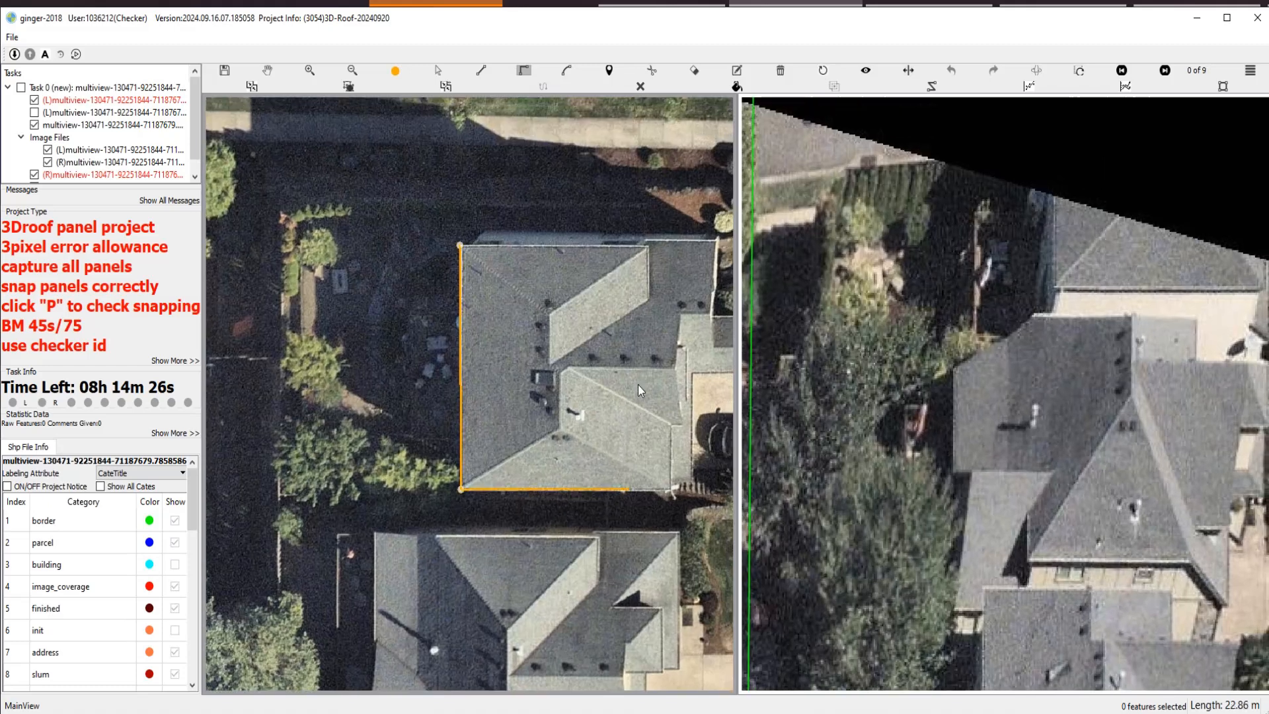
{"action": "left_click", "coordinate": [648, 288]}
{"action": "scroll", "coordinate": [655, 266], "scroll_direction": "up", "scroll_amount": 1}
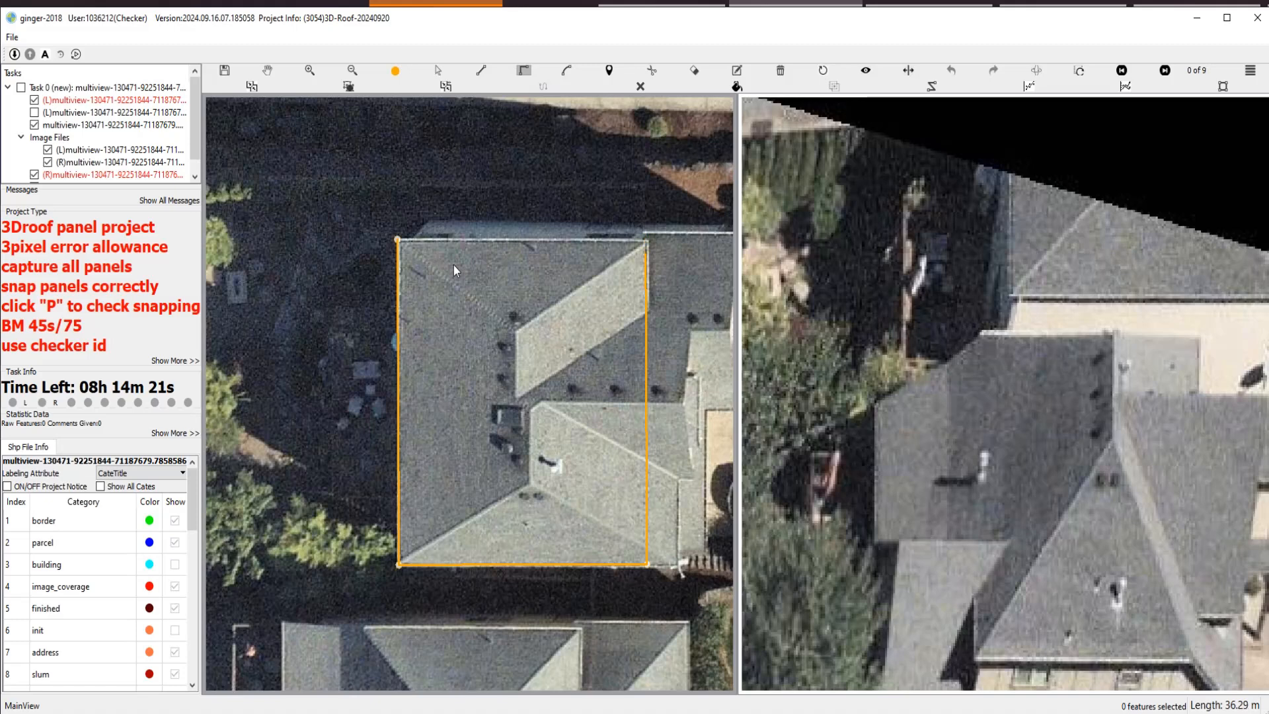
{"action": "scroll", "coordinate": [631, 265], "scroll_direction": "up", "scroll_amount": 2}
{"action": "left_click", "coordinate": [629, 262]}
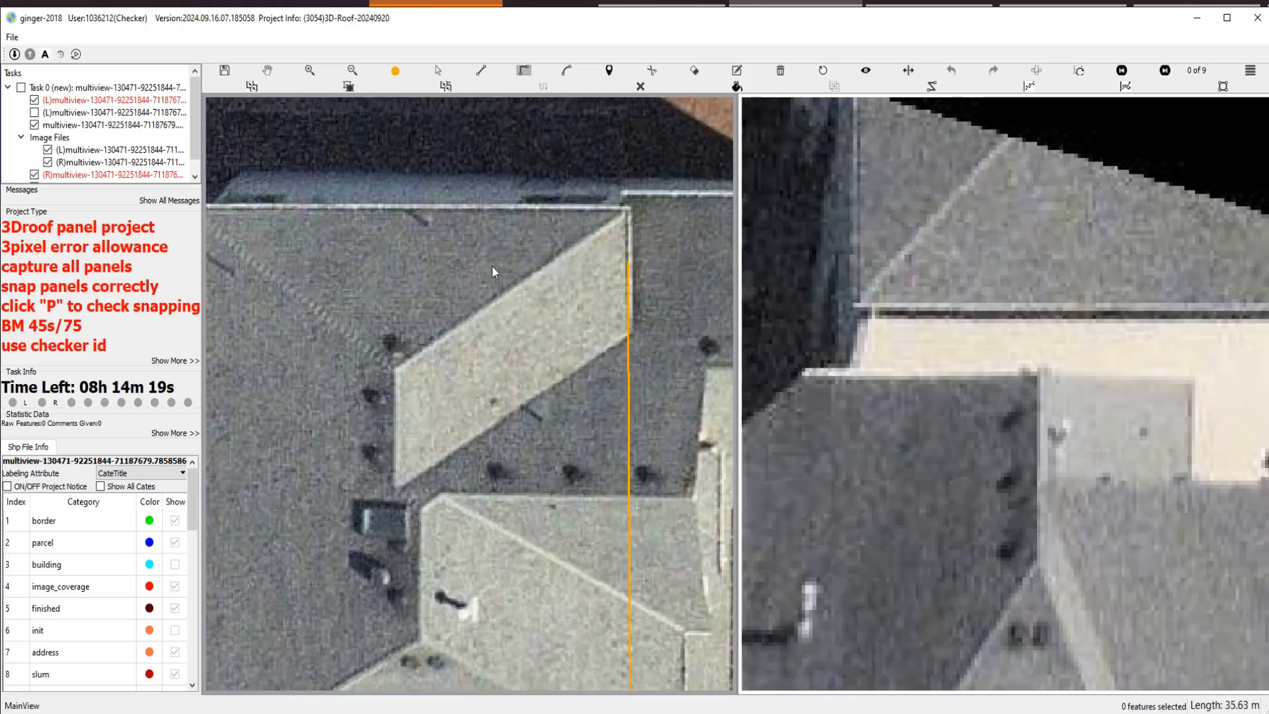
{"action": "left_click_drag", "start_coordinate": [455, 264], "coordinate": [525, 263]}
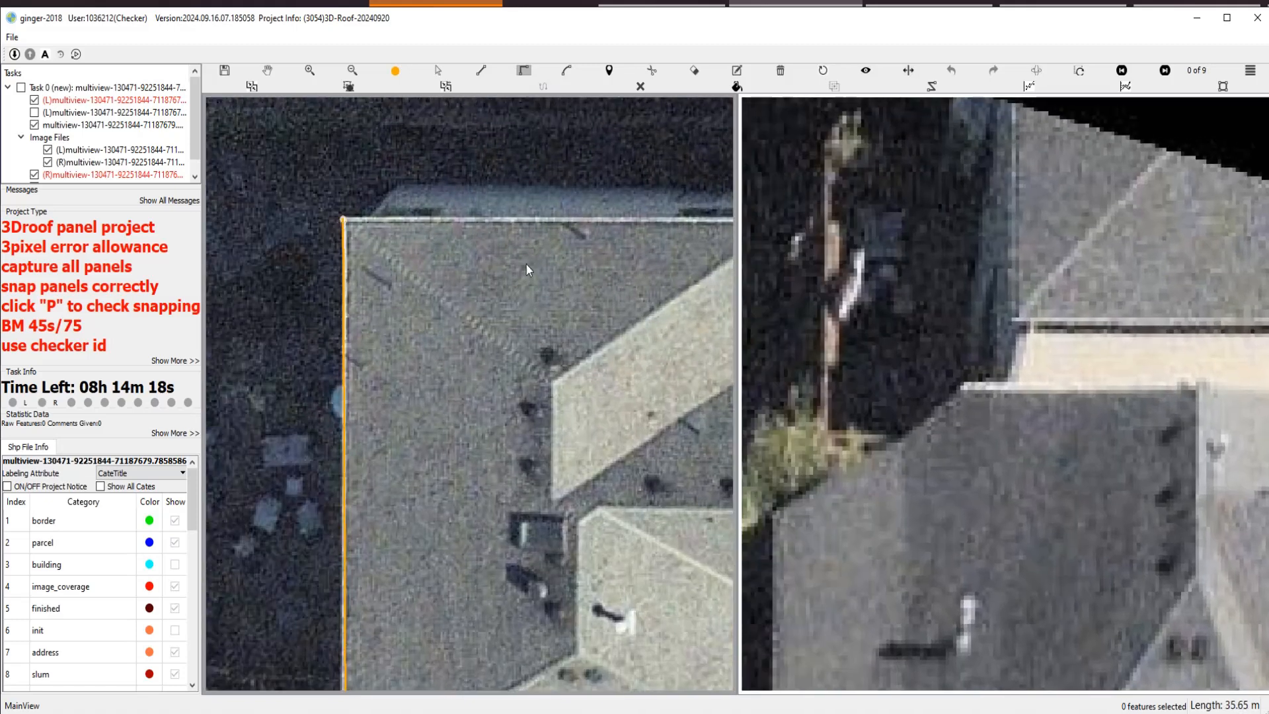
{"action": "left_click", "coordinate": [343, 221]}
{"action": "scroll", "coordinate": [1117, 415], "scroll_direction": "up", "scroll_amount": 2}
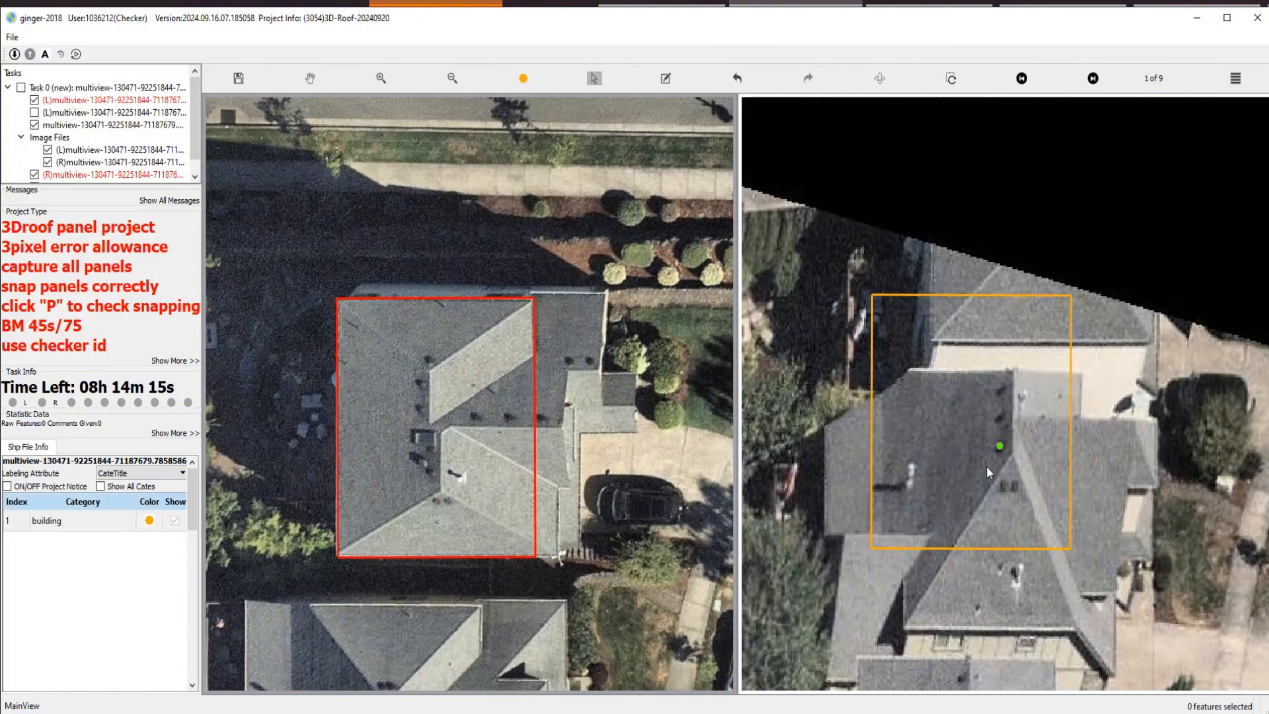
Shift the rectangular outline in comparison image 1 of 9 onto the matching roof at the image's edge.
{"action": "left_click_drag", "start_coordinate": [983, 465], "coordinate": [1140, 208]}
{"action": "key", "text": "s"}
{"action": "scroll", "coordinate": [1119, 398], "scroll_direction": "down", "scroll_amount": 2}
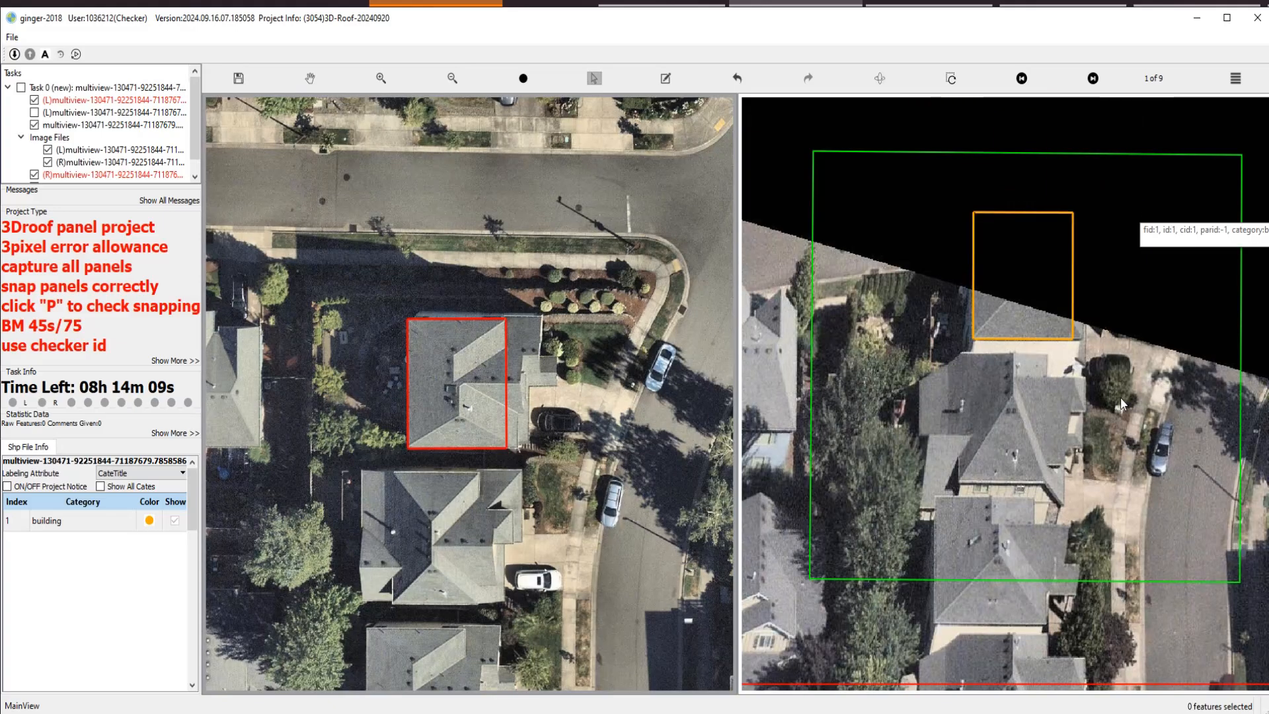
{"action": "scroll", "coordinate": [1070, 324], "scroll_direction": "up", "scroll_amount": 2}
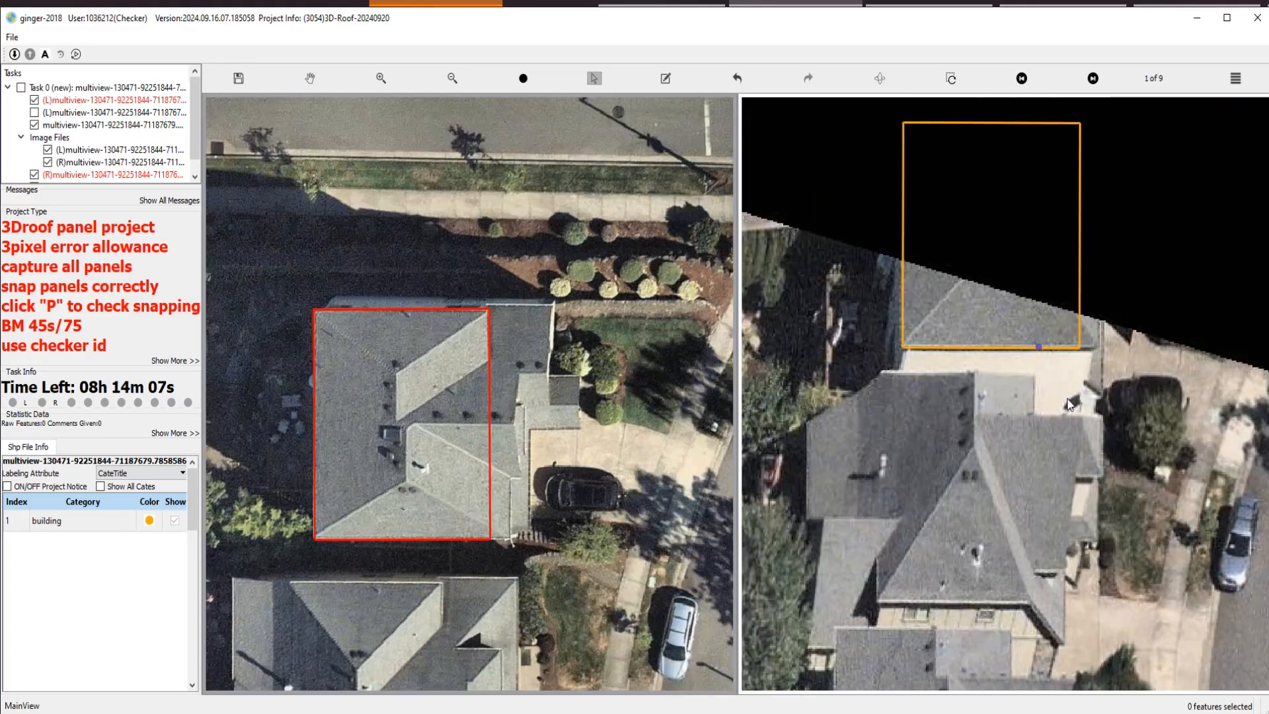
Bring up comparison image 2 of 9 and shift the rectangular outline onto the matching house roof.
{"action": "scroll", "coordinate": [1070, 404], "scroll_direction": "down", "scroll_amount": 2}
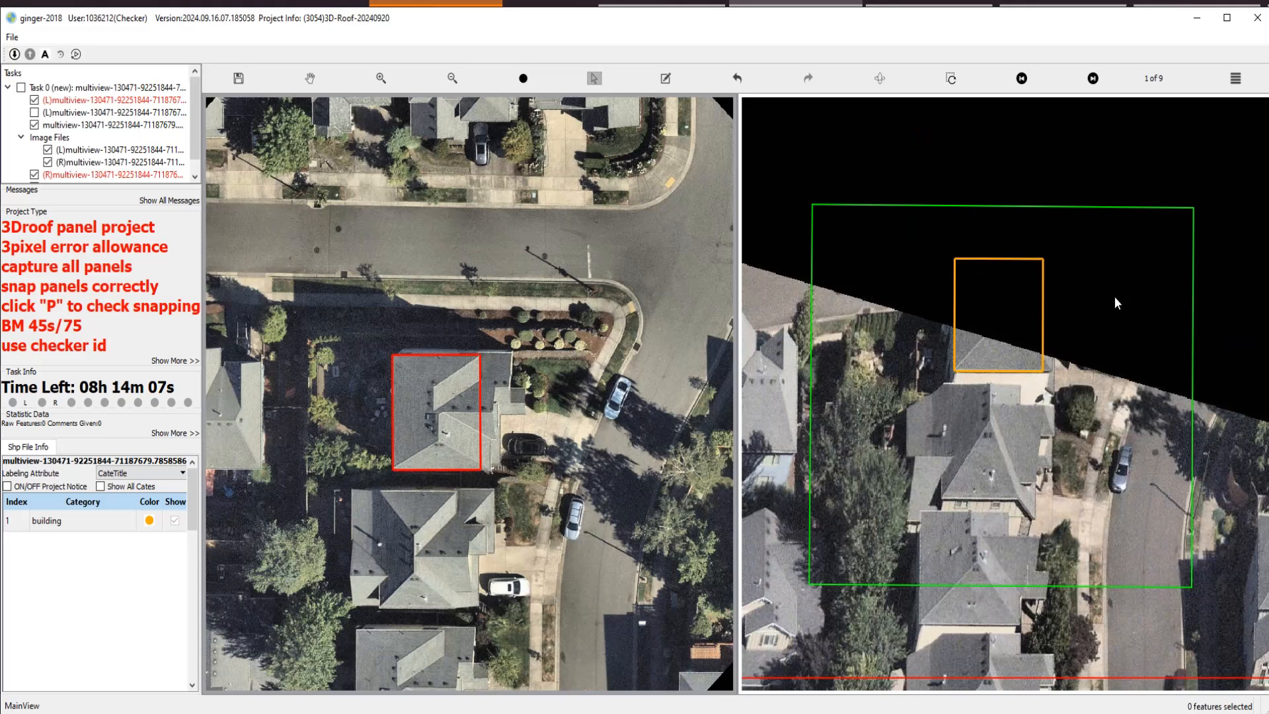
{"action": "left_click", "coordinate": [1092, 78]}
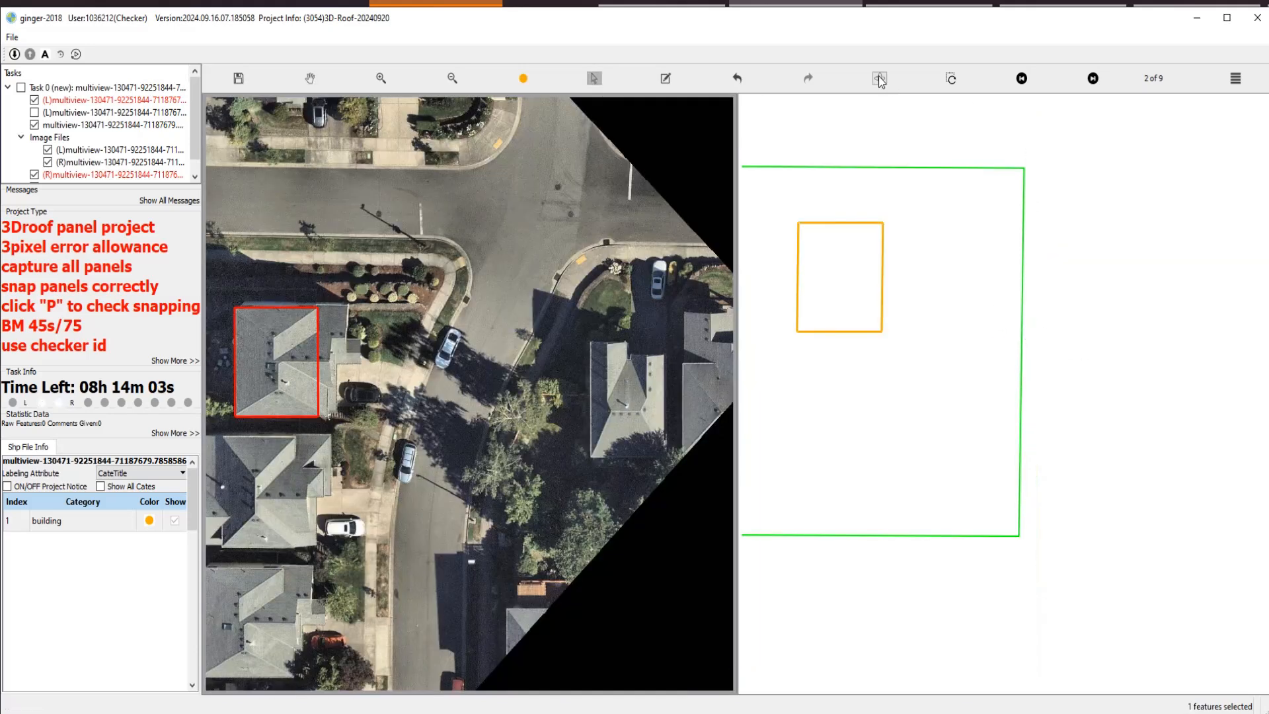
{"action": "left_click", "coordinate": [878, 78]}
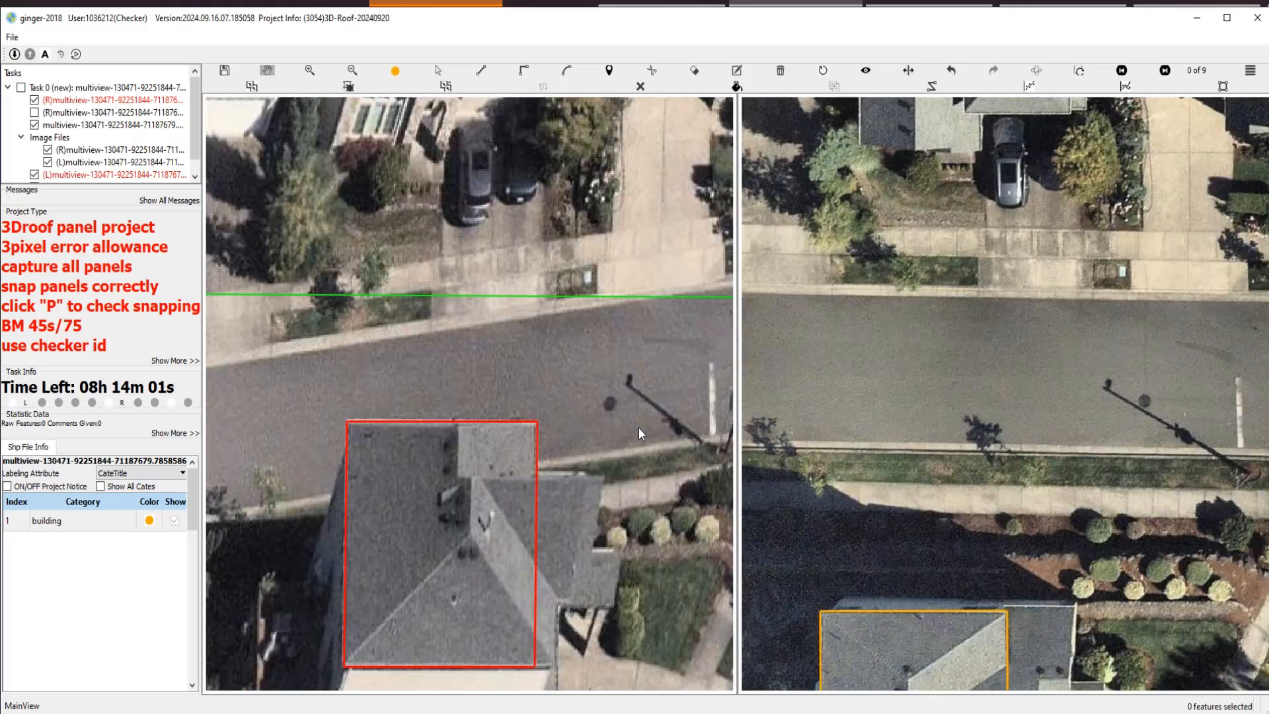
{"action": "scroll", "coordinate": [638, 427], "scroll_direction": "down", "scroll_amount": 1}
{"action": "key", "text": "Escape"}
{"action": "left_click_drag", "start_coordinate": [620, 383], "coordinate": [634, 363]}
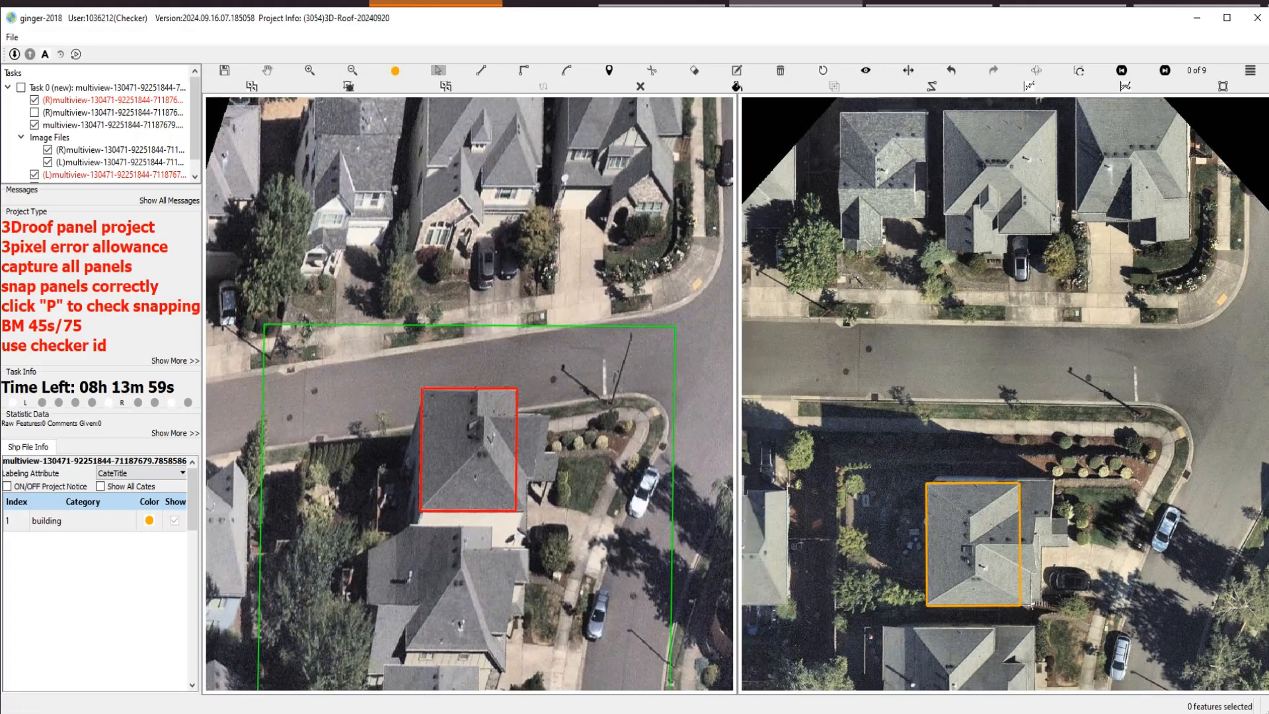
{"action": "left_click", "coordinate": [1041, 76]}
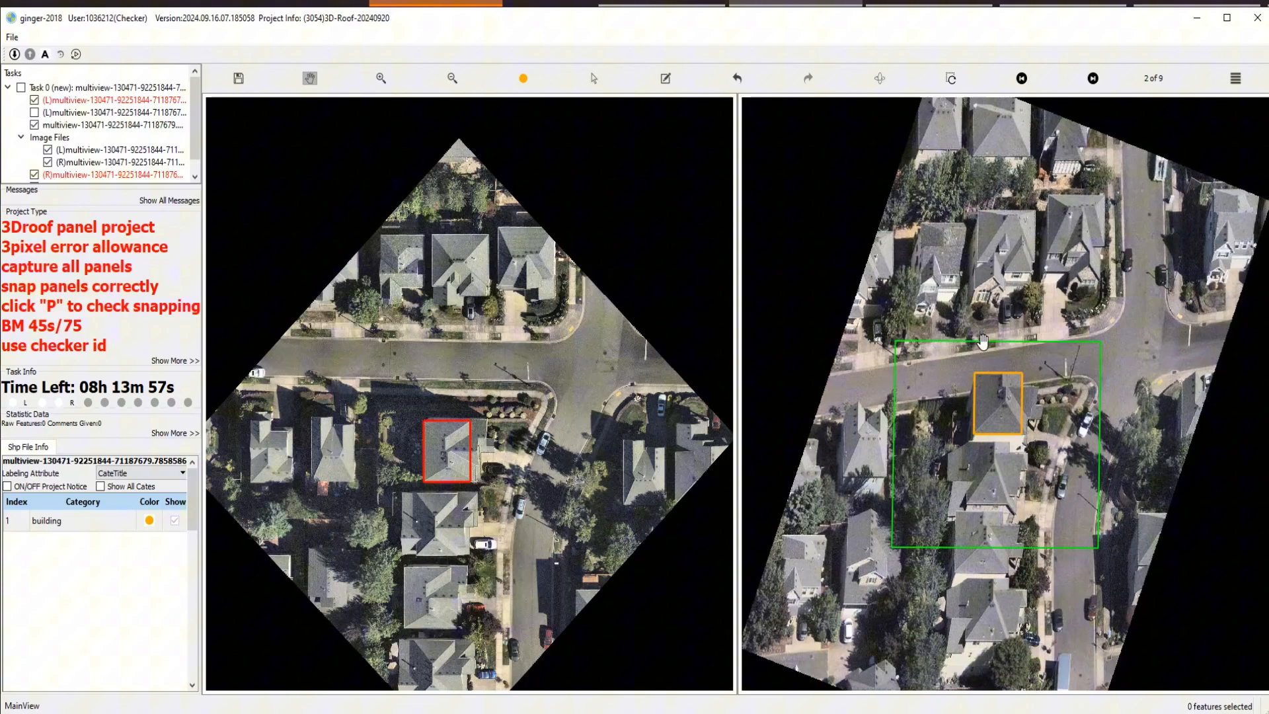
Place the building's base outline at ground level below the roof rectangle in comparison image 2 of 9.
{"action": "scroll", "coordinate": [1012, 372], "scroll_direction": "up", "scroll_amount": 3}
{"action": "left_click_drag", "start_coordinate": [1020, 428], "coordinate": [1062, 178]}
{"action": "scroll", "coordinate": [1079, 226], "scroll_direction": "up", "scroll_amount": 1}
{"action": "key", "text": "Escape"}
{"action": "scroll", "coordinate": [1060, 181], "scroll_direction": "down", "scroll_amount": 1}
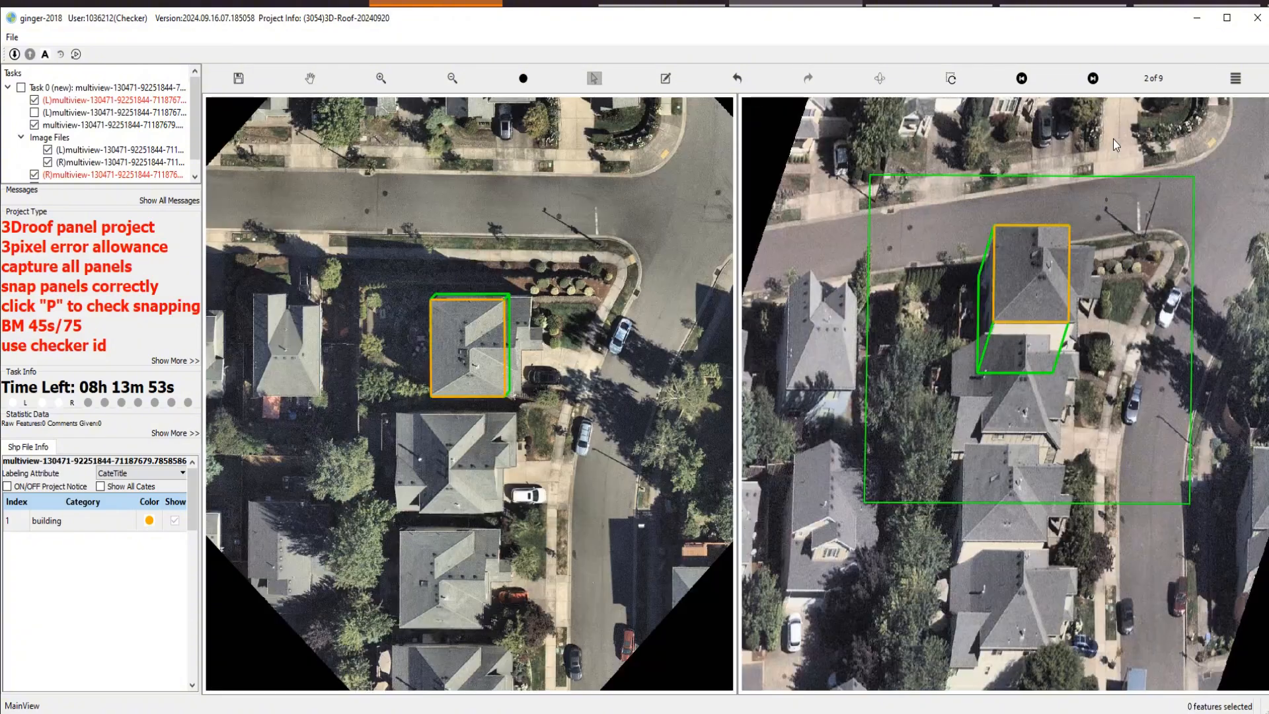
Fine-tune the building's roof and base alignment against the house walls in comparison image 3 of 9.
{"action": "left_click", "coordinate": [1092, 78]}
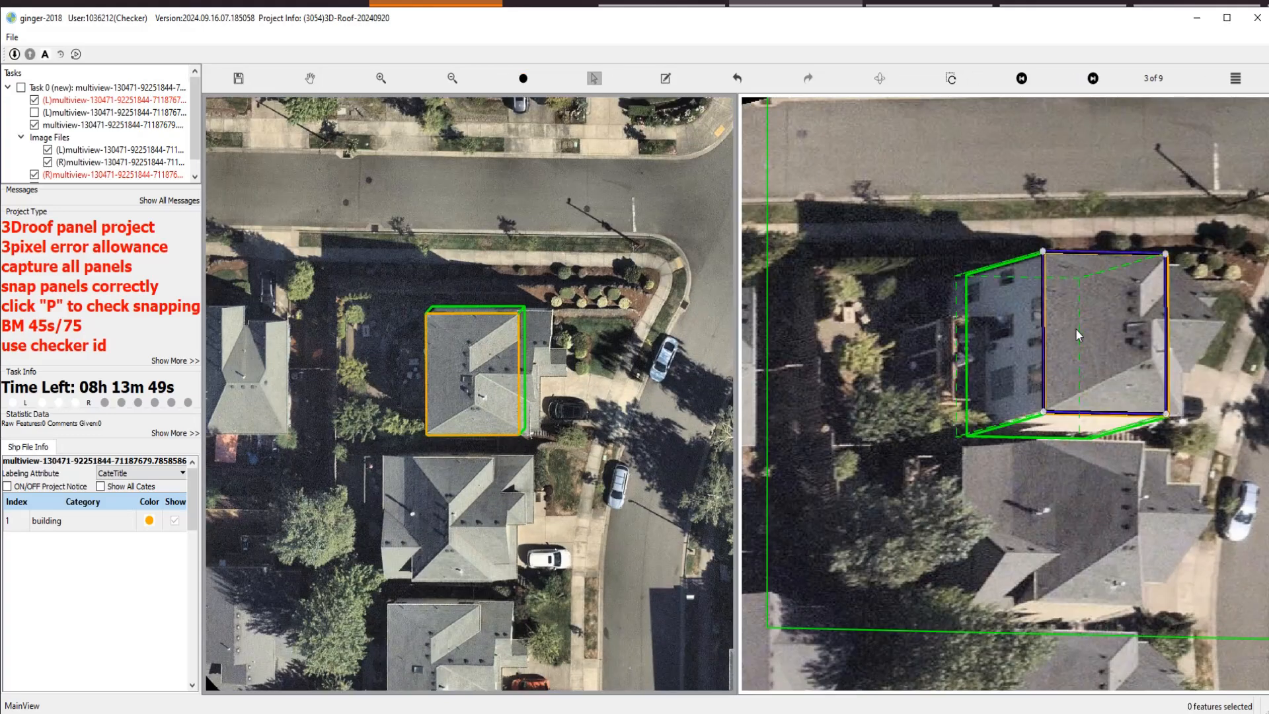
{"action": "left_click_drag", "start_coordinate": [1076, 328], "coordinate": [1068, 331]}
{"action": "scroll", "coordinate": [618, 334], "scroll_direction": "up", "scroll_amount": 1}
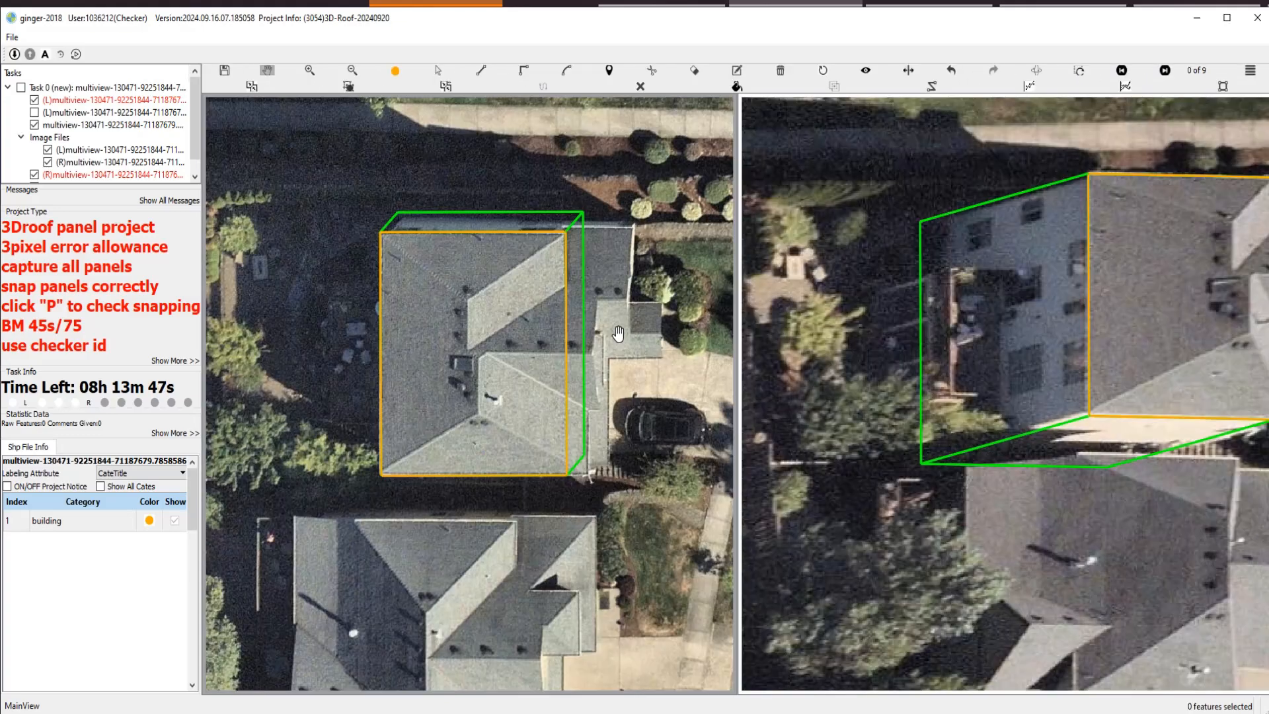
{"action": "scroll", "coordinate": [564, 382], "scroll_direction": "up", "scroll_amount": 1}
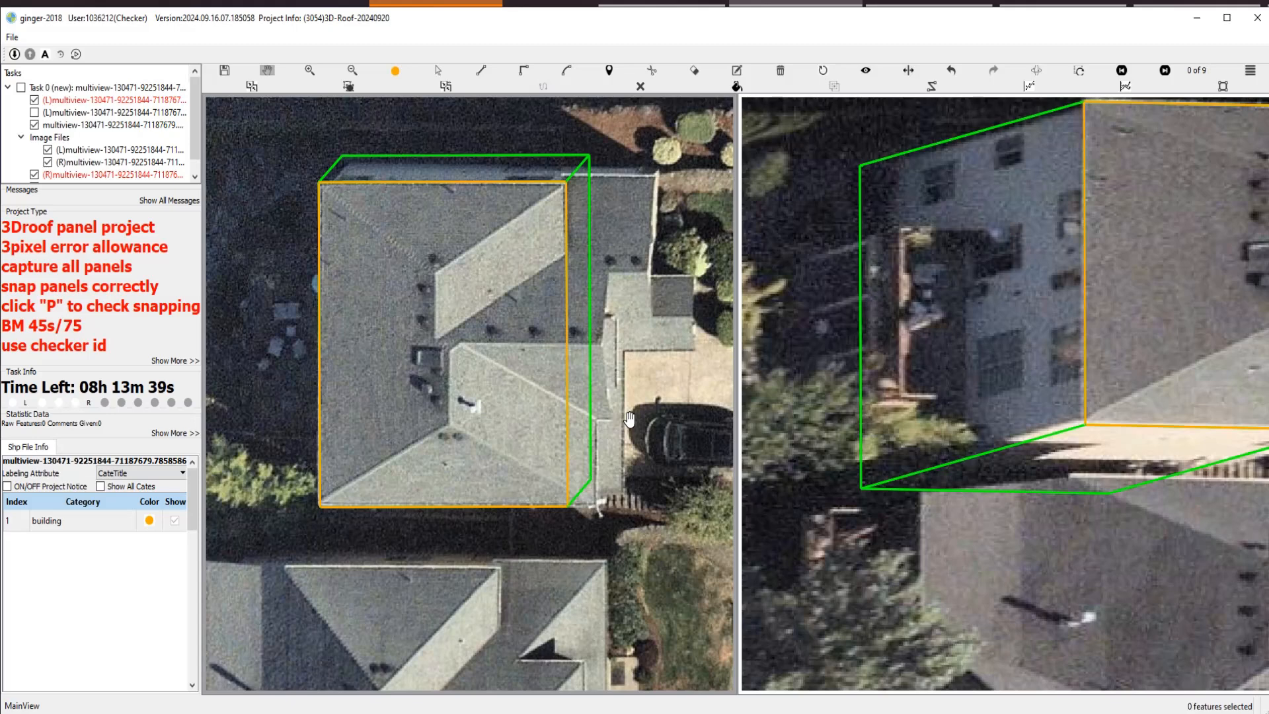
Move the rectangle's driveway-side edge outward to the lower eave corner of the main roof.
{"action": "key", "text": "space"}
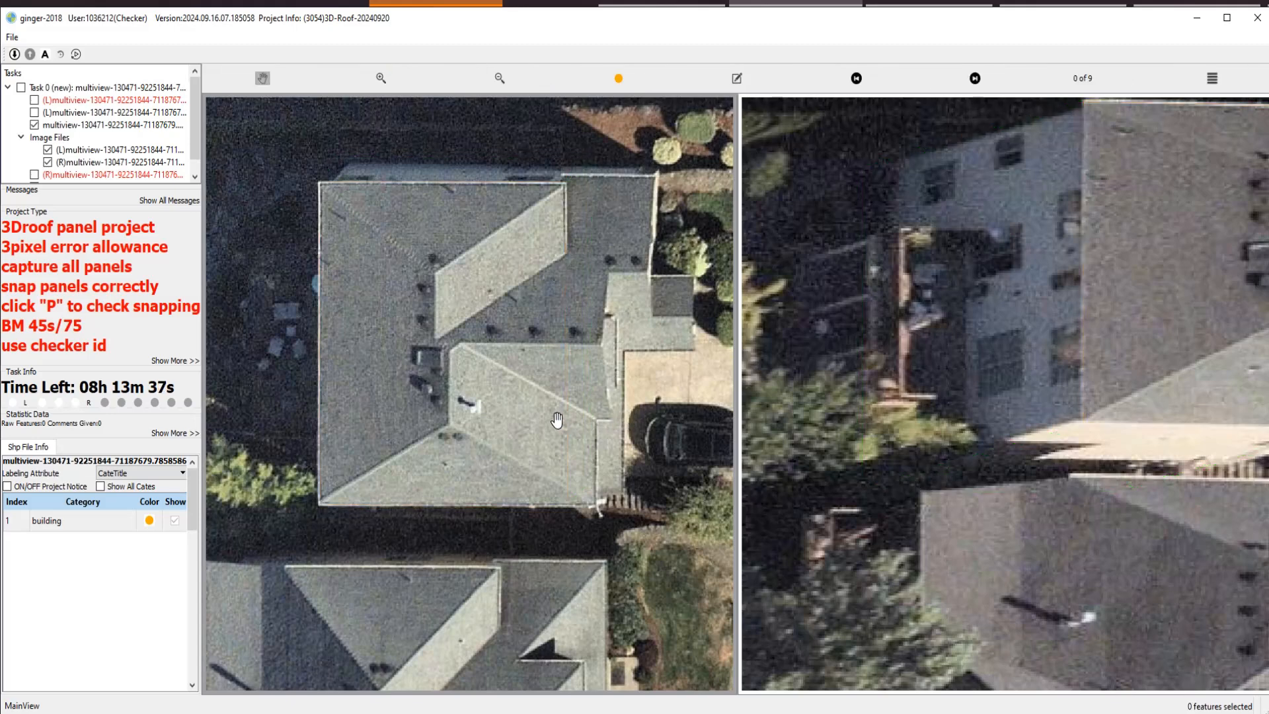
{"action": "key", "text": "space"}
{"action": "key", "text": "s"}
{"action": "left_click", "coordinate": [569, 361]}
{"action": "left_click_drag", "start_coordinate": [569, 361], "coordinate": [600, 366]}
{"action": "scroll", "coordinate": [592, 285], "scroll_direction": "up", "scroll_amount": 1}
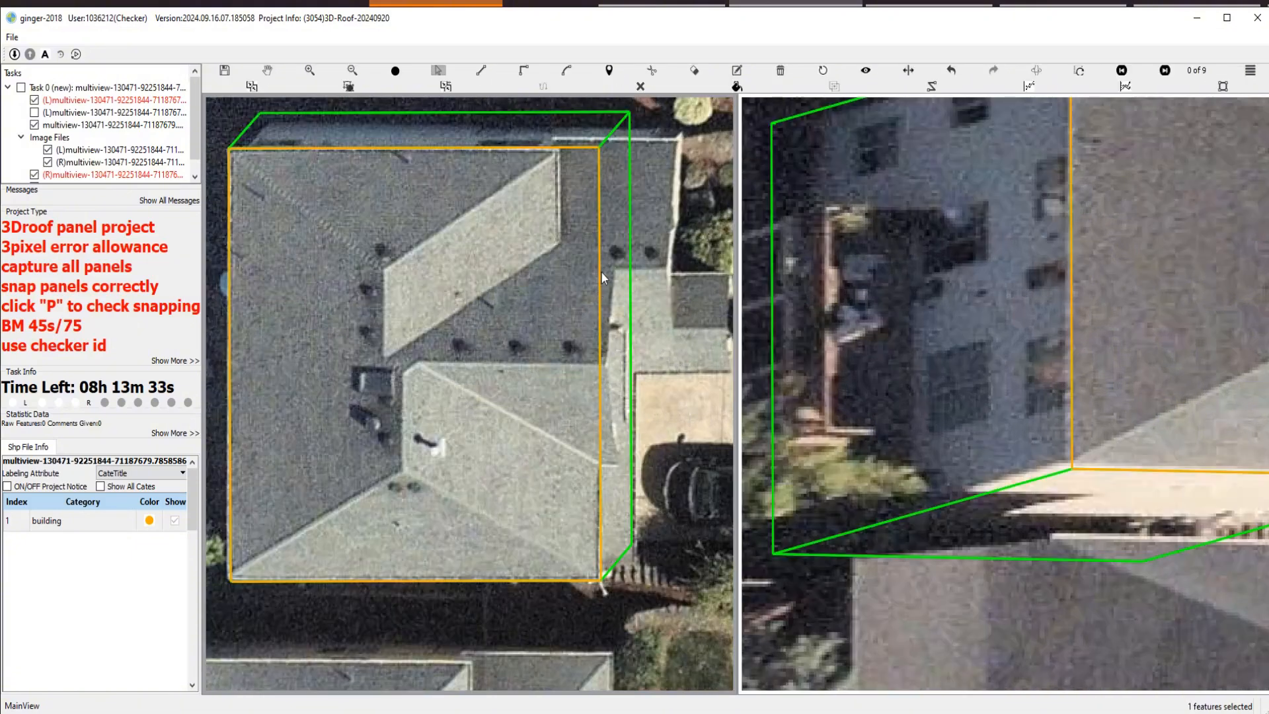
Reshape the driveway-side edge into steps, with an eave projection about 0.8 m deep and a notch at the light gable's corner.
{"action": "key", "text": "space"}
{"action": "key", "text": "space"}
{"action": "left_click", "coordinate": [599, 465]}
{"action": "left_click", "coordinate": [618, 465]}
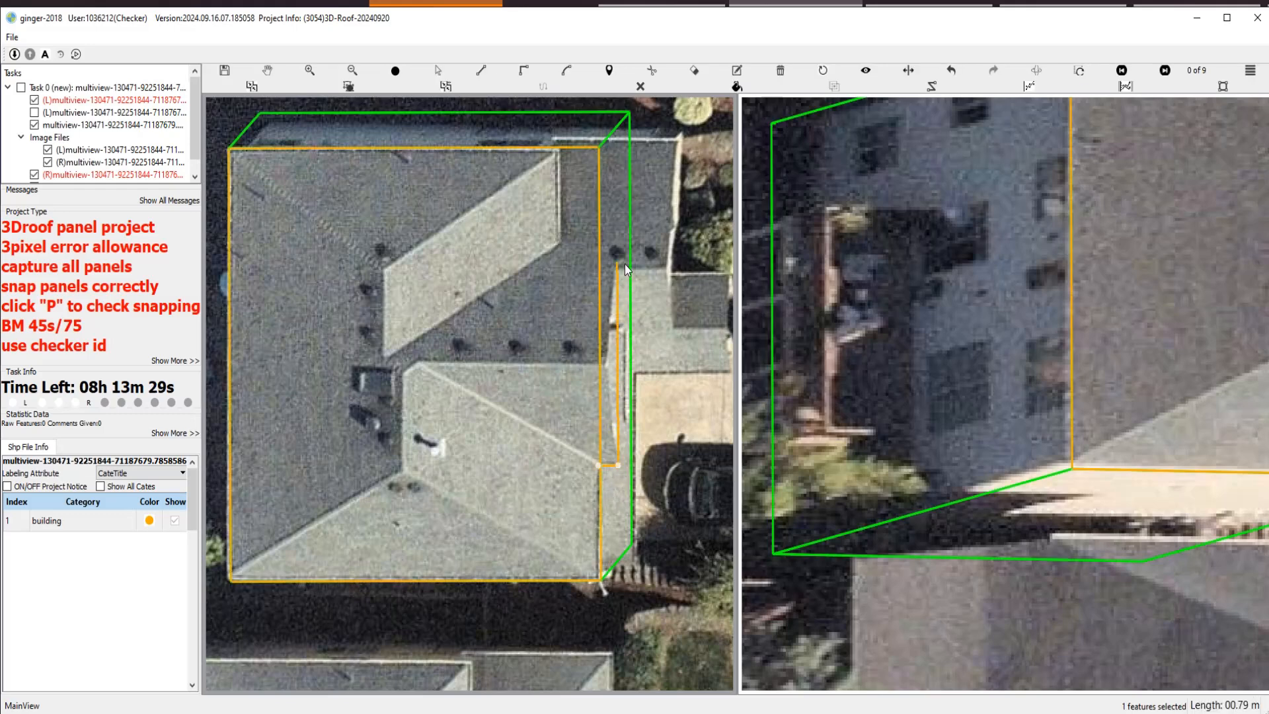
{"action": "left_click", "coordinate": [570, 243]}
{"action": "left_click", "coordinate": [566, 146]}
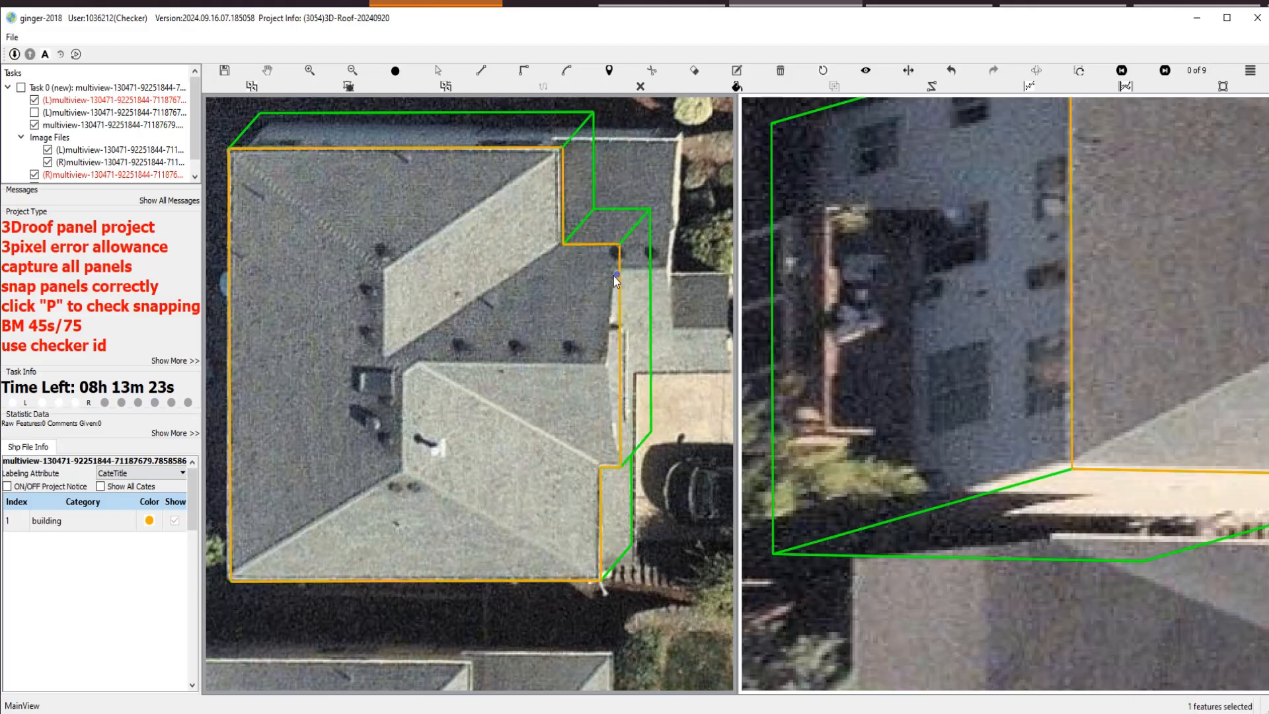
{"action": "scroll", "coordinate": [566, 246], "scroll_direction": "up", "scroll_amount": 1}
{"action": "key", "text": "Escape"}
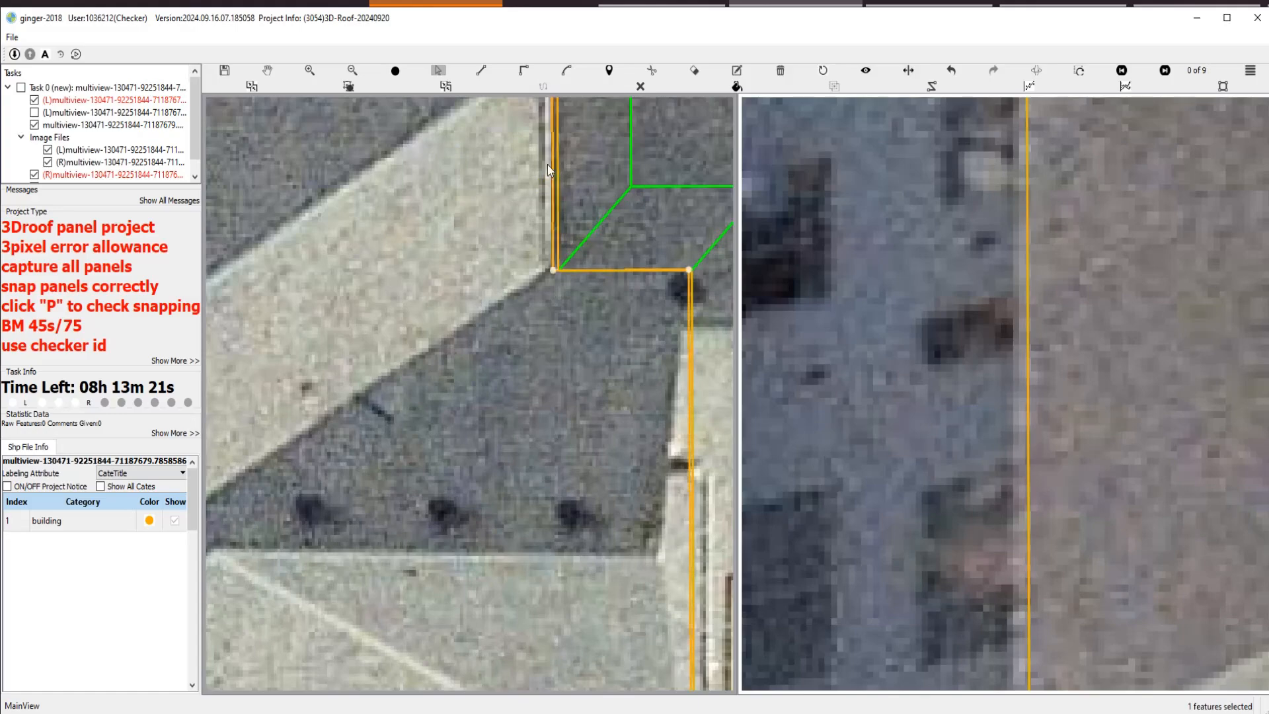
Compare the house roof with the outlines hidden and shown in both images.
{"action": "scroll", "coordinate": [625, 269], "scroll_direction": "down", "scroll_amount": 2}
{"action": "scroll", "coordinate": [625, 269], "scroll_direction": "down", "scroll_amount": 3}
{"action": "key", "text": "space"}
{"action": "key", "text": "space"}
{"action": "key", "text": "space"}
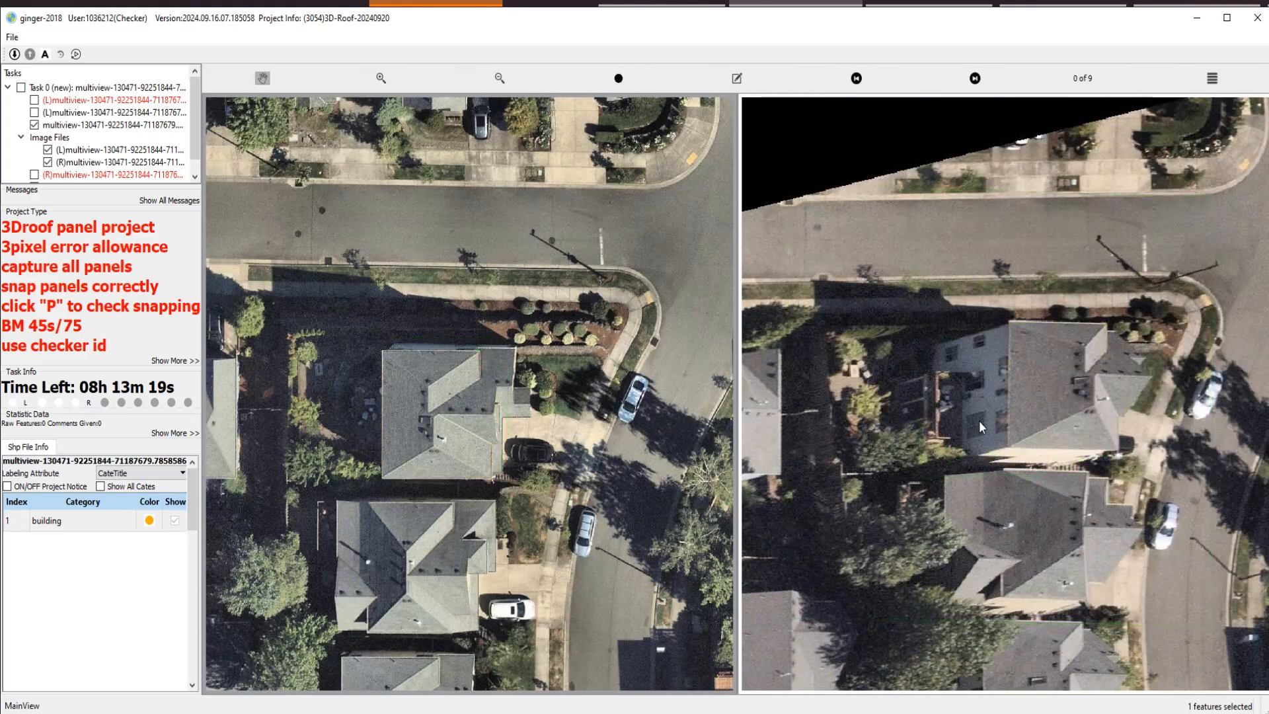
{"action": "scroll", "coordinate": [1127, 353], "scroll_direction": "up", "scroll_amount": 3}
{"action": "scroll", "coordinate": [456, 444], "scroll_direction": "up", "scroll_amount": 3}
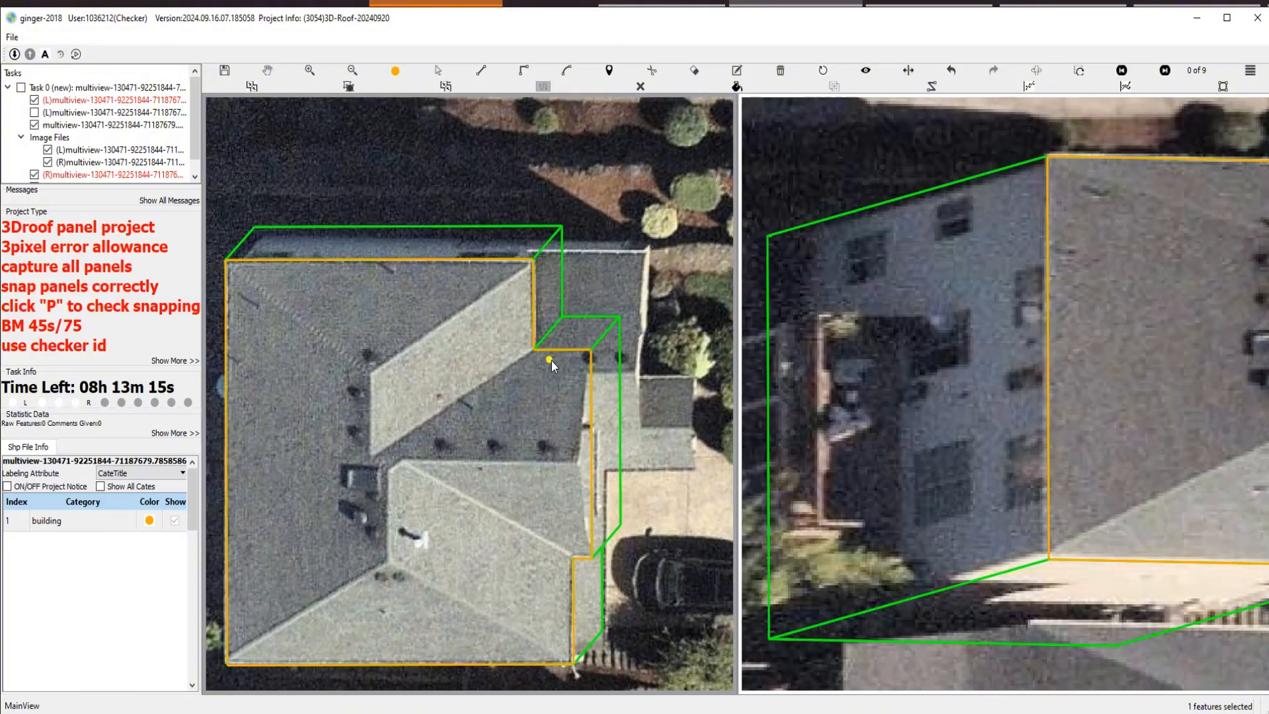
Draw extension lines from the notch corner across to the rear eave and from the lower step along the driveway-side edge.
{"action": "left_click", "coordinate": [549, 350]}
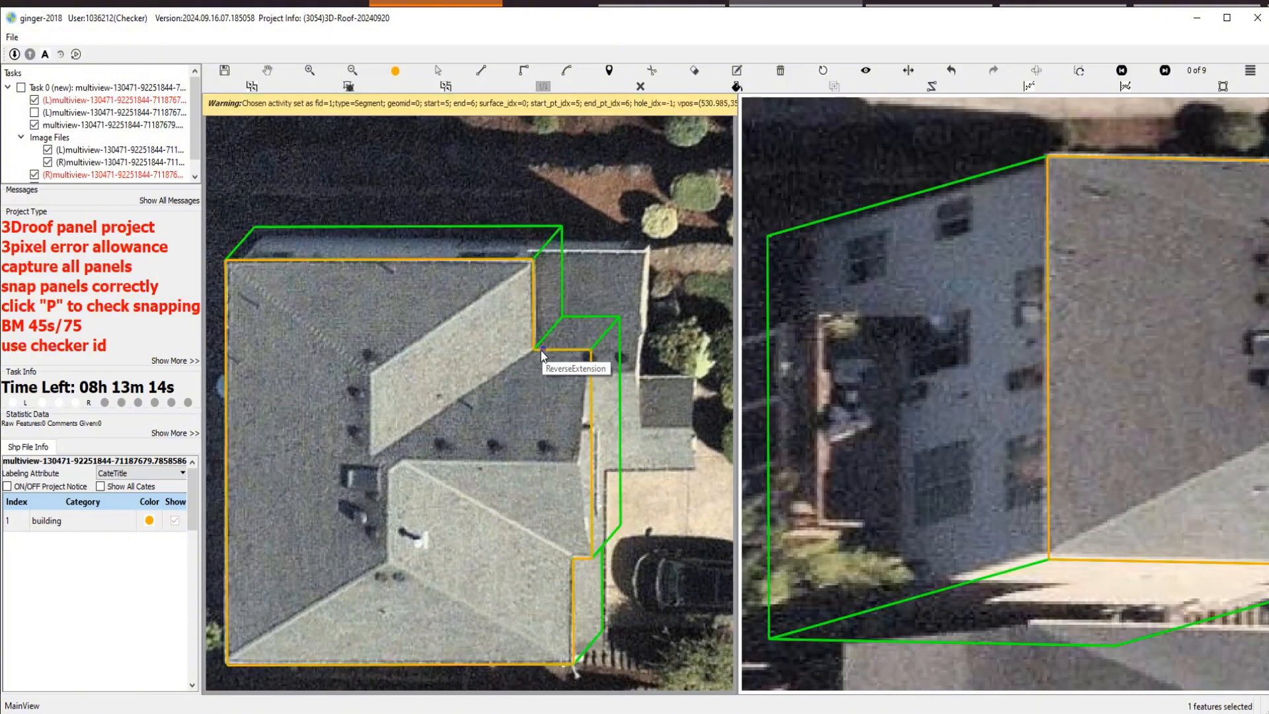
{"action": "left_click", "coordinate": [225, 351]}
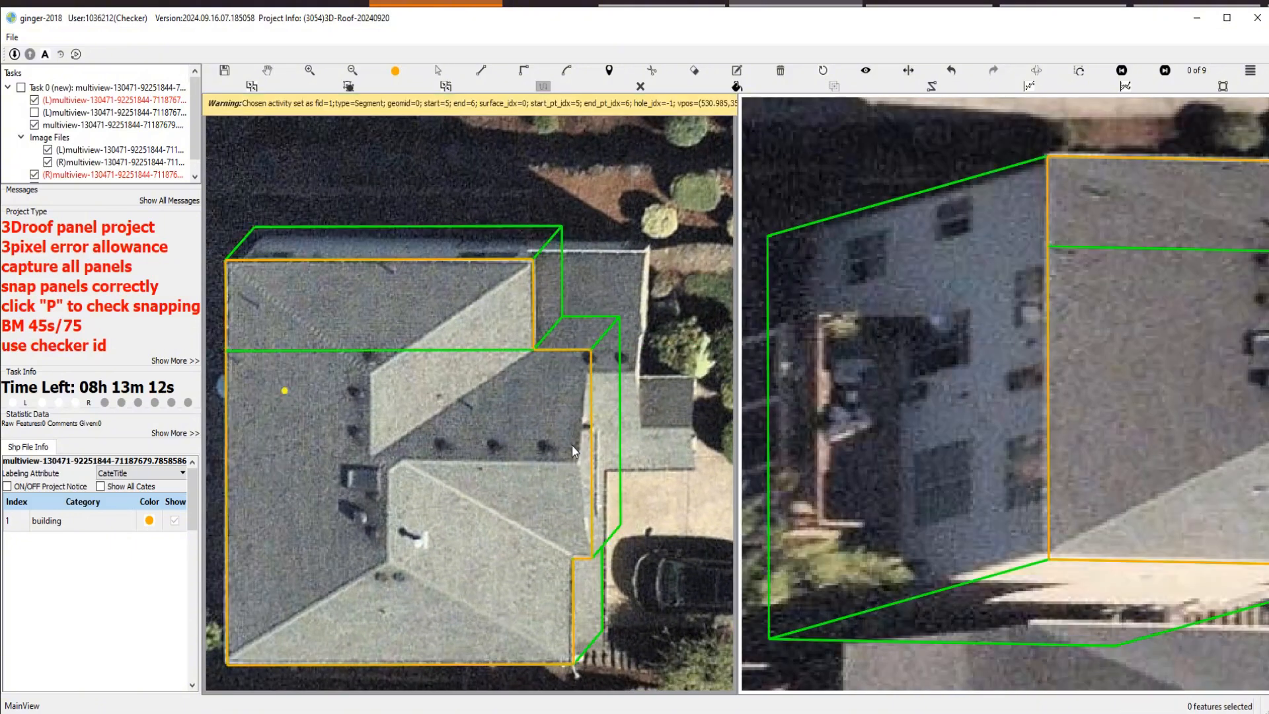
{"action": "left_click", "coordinate": [570, 581]}
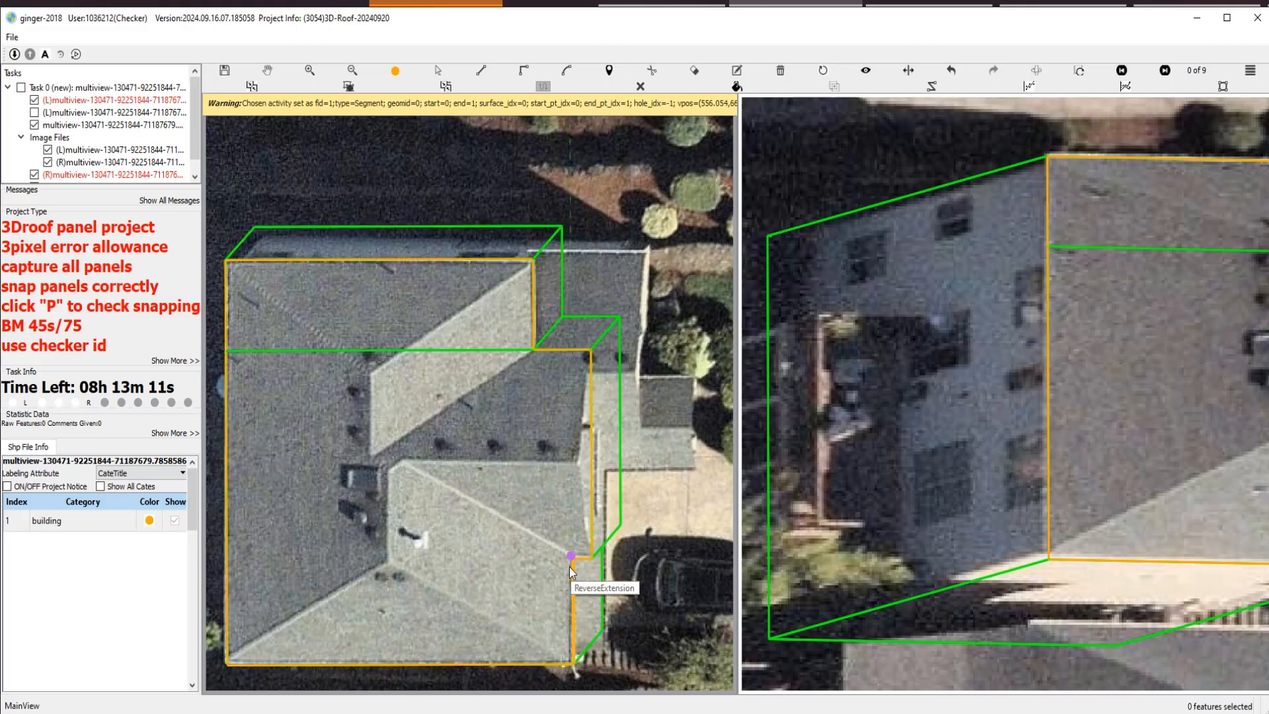
{"action": "left_click", "coordinate": [574, 362]}
Begin a second building outline for the lower roofs, following just outside the main roof's stepped driveway-side edge.
{"action": "scroll", "coordinate": [560, 274], "scroll_direction": "up", "scroll_amount": 1}
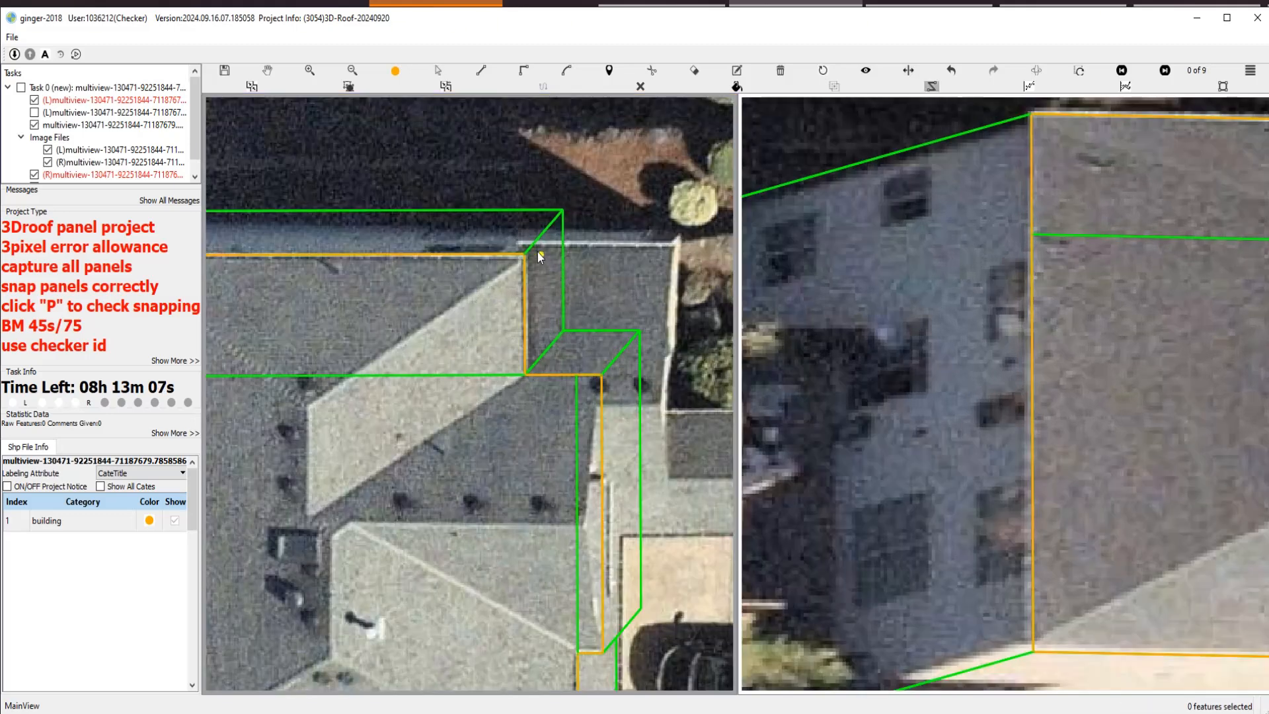
{"action": "left_click", "coordinate": [537, 248]}
{"action": "left_click", "coordinate": [534, 362]}
{"action": "left_click", "coordinate": [607, 362]}
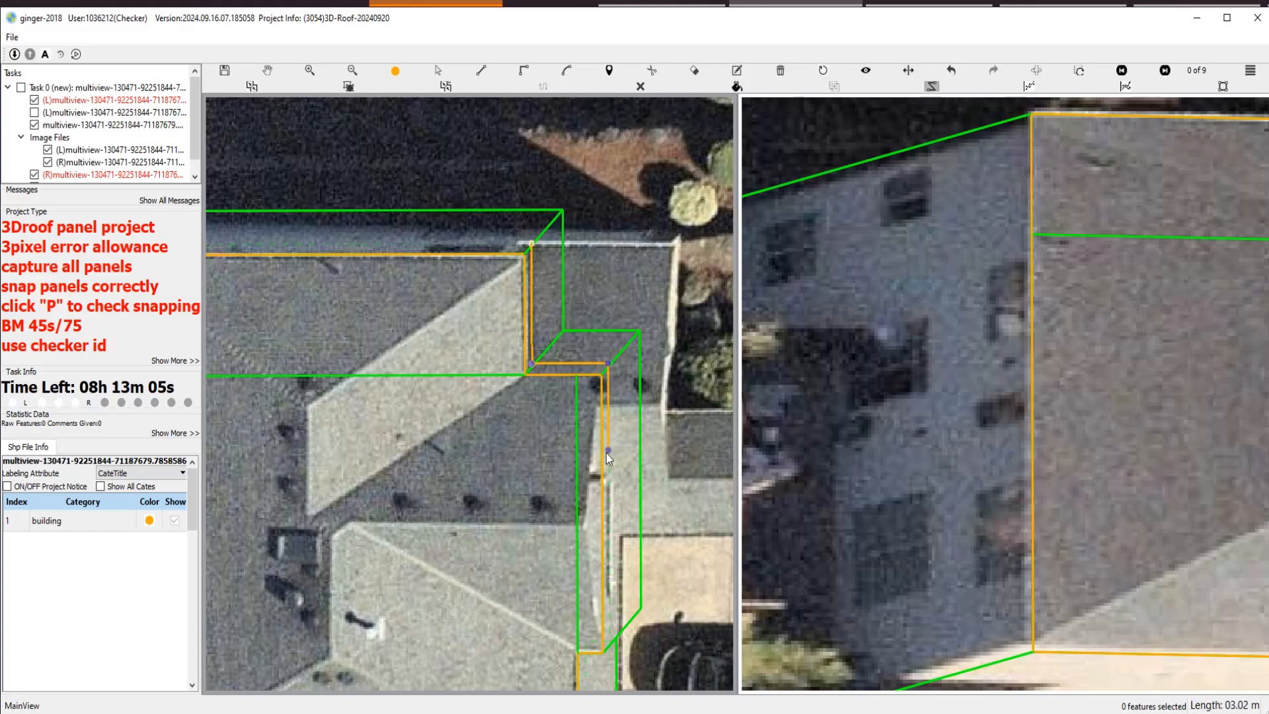
{"action": "scroll", "coordinate": [605, 454], "scroll_direction": "down", "scroll_amount": 1}
{"action": "left_click_drag", "start_coordinate": [617, 482], "coordinate": [576, 291]}
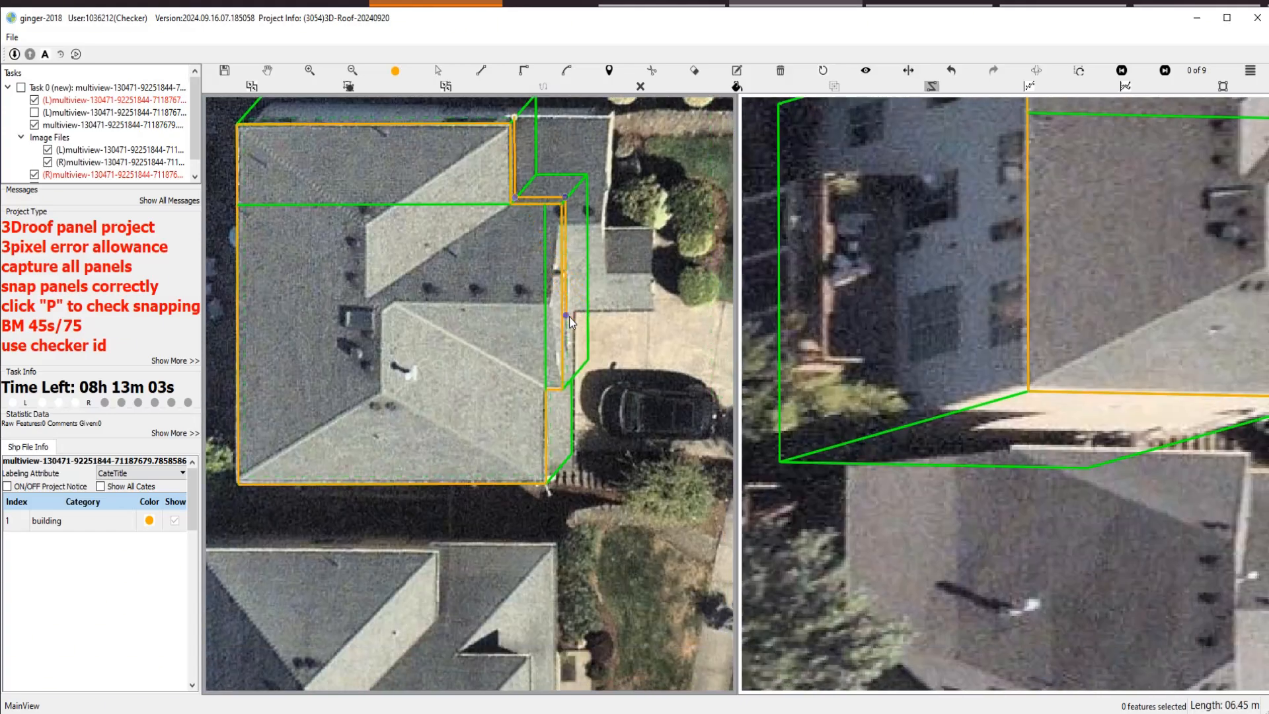
{"action": "scroll", "coordinate": [570, 311], "scroll_direction": "up", "scroll_amount": 2}
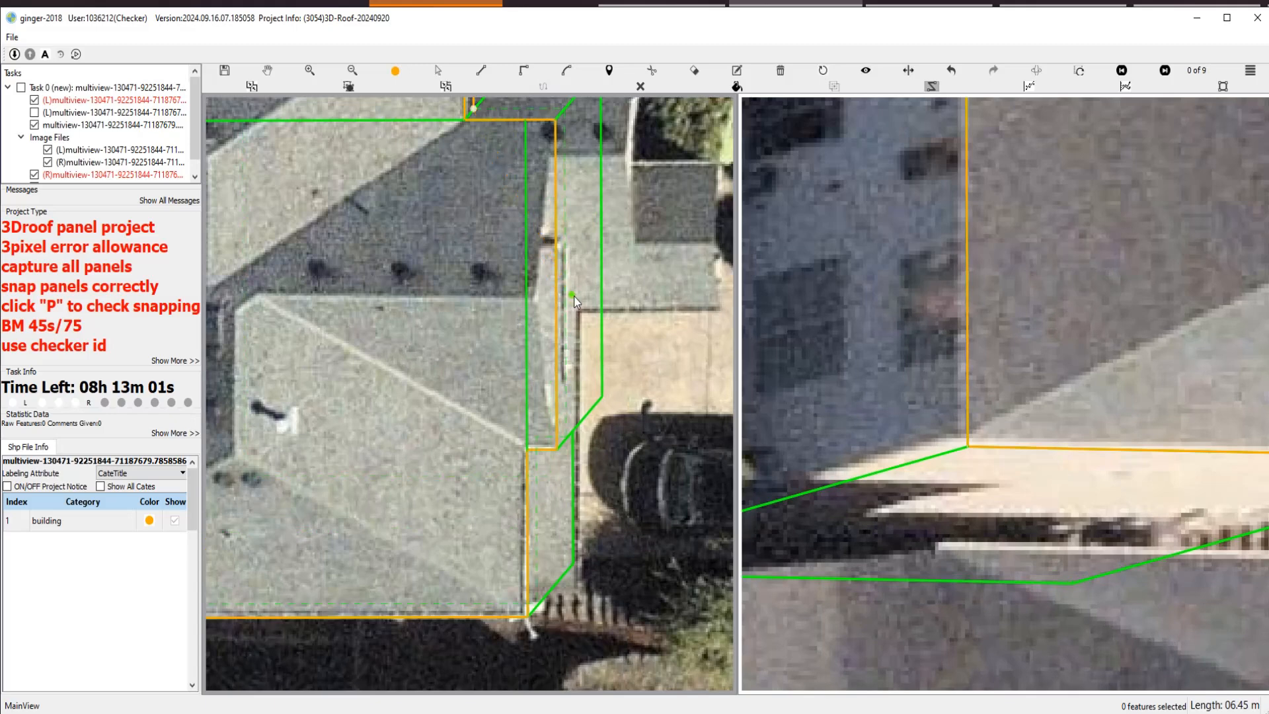
{"action": "left_click", "coordinate": [535, 603]}
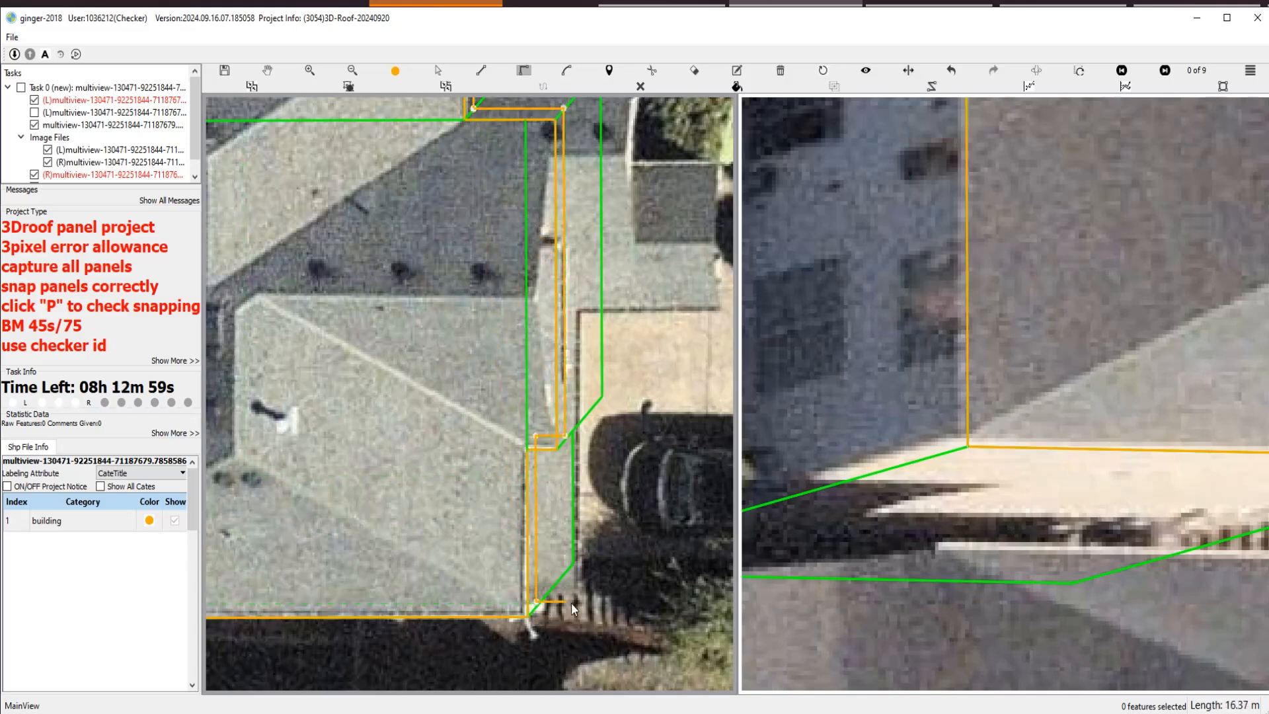
Complete the lower-roof outline around the strip, porch and front wing with square corners, about 38.6 m in total length.
{"action": "left_click", "coordinate": [577, 601]}
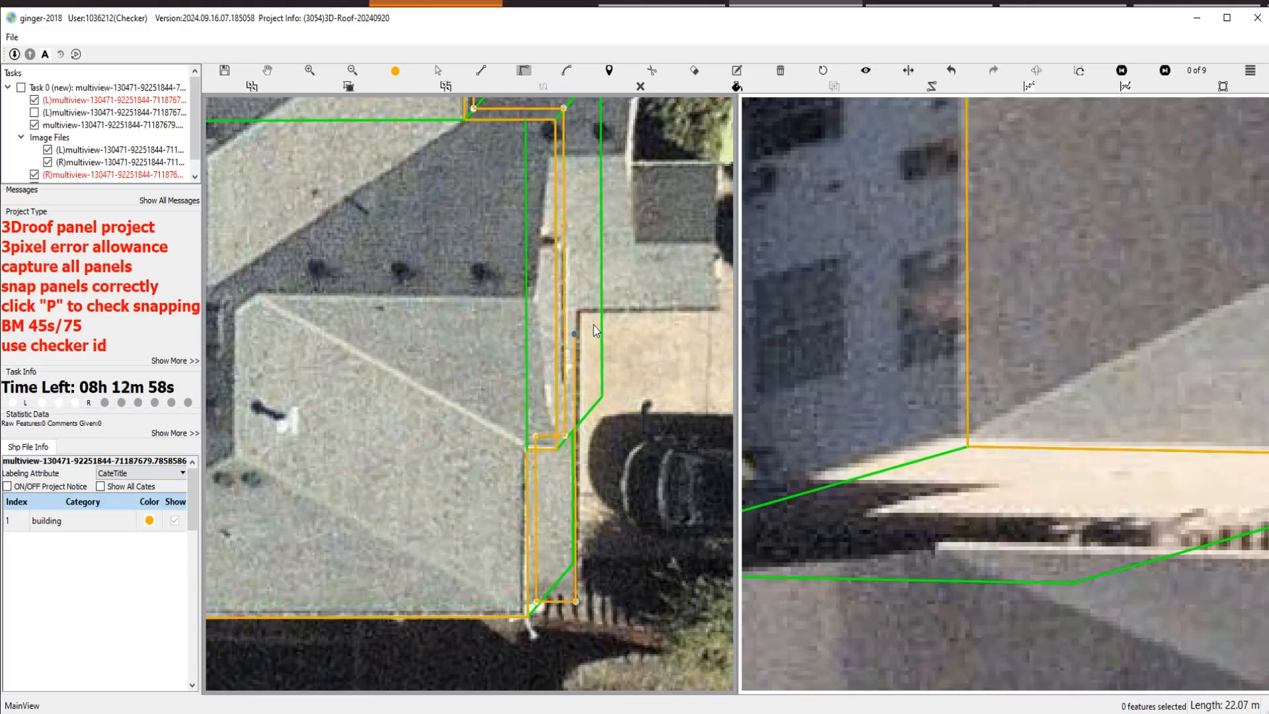
{"action": "left_click", "coordinate": [719, 297]}
{"action": "left_click_drag", "start_coordinate": [635, 138], "coordinate": [660, 347]}
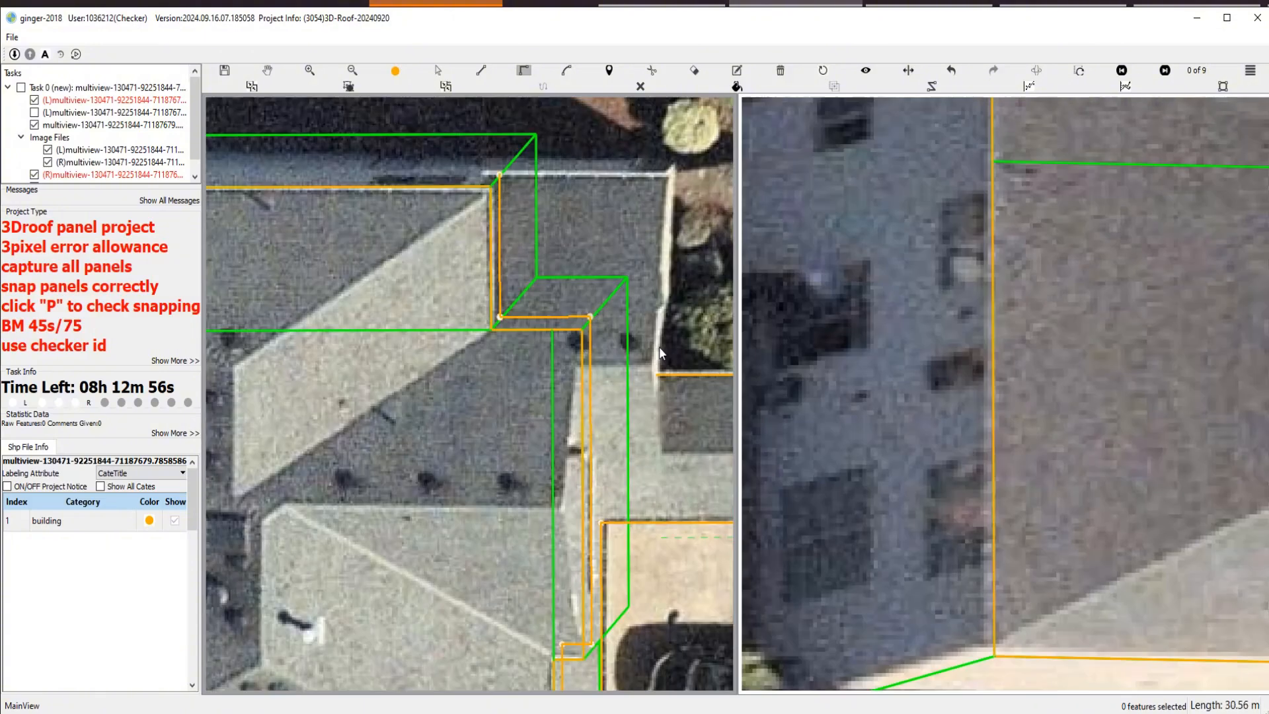
{"action": "left_click", "coordinate": [666, 188]}
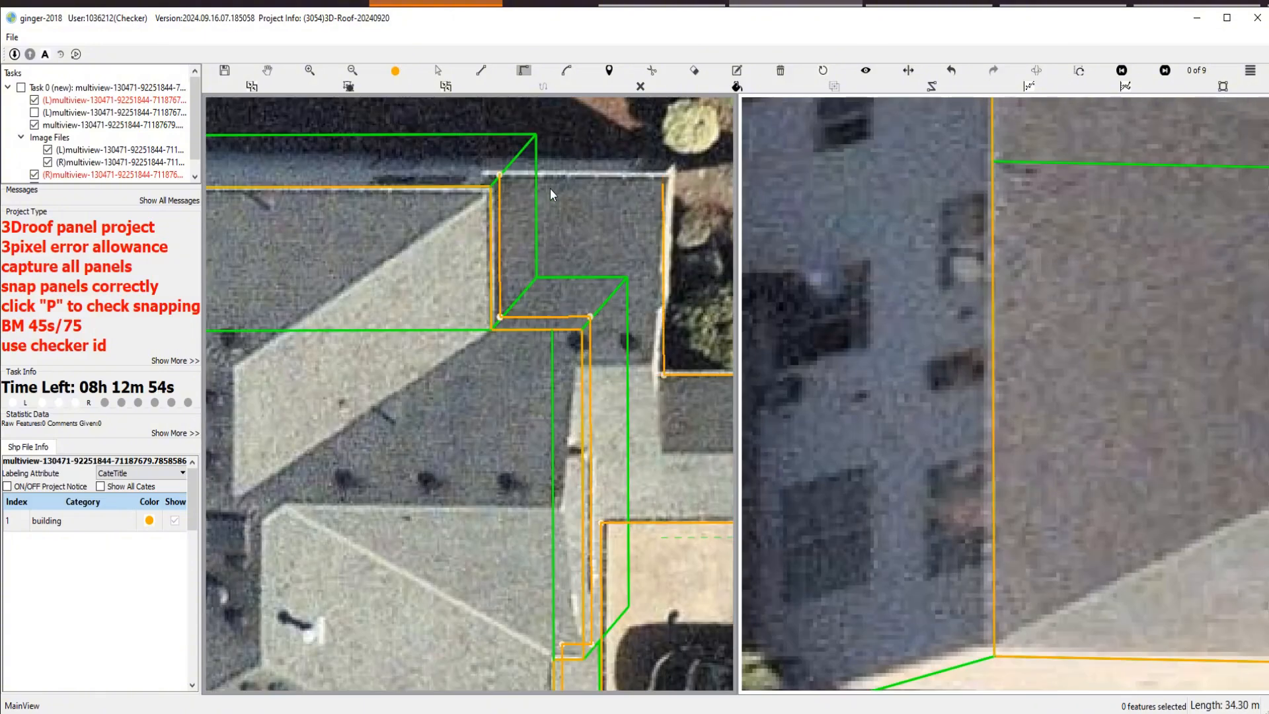
{"action": "left_click", "coordinate": [500, 173]}
{"action": "scroll", "coordinate": [648, 263], "scroll_direction": "up", "scroll_amount": 2}
{"action": "key", "text": "Escape"}
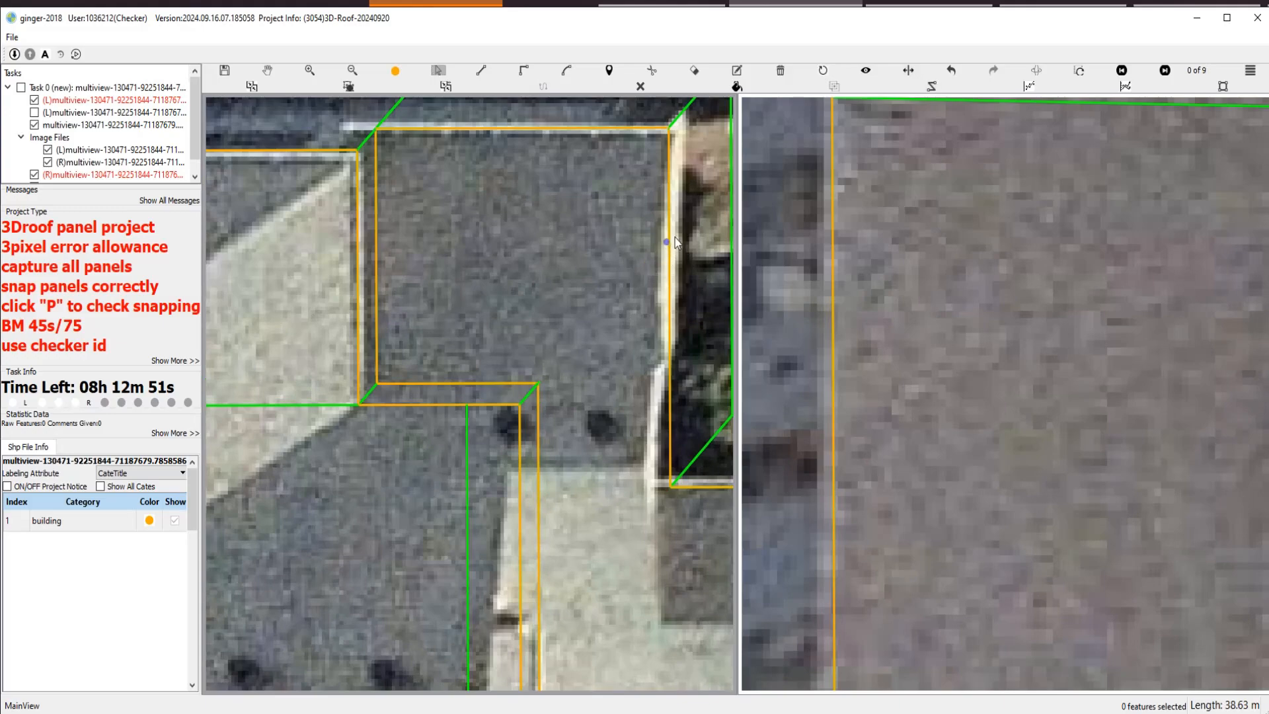
Draw the main ridge line parallel to the rear eave, between the two hip junctions beside the roof vents.
{"action": "scroll", "coordinate": [681, 238], "scroll_direction": "down", "scroll_amount": 2}
{"action": "scroll", "coordinate": [679, 360], "scroll_direction": "down", "scroll_amount": 2}
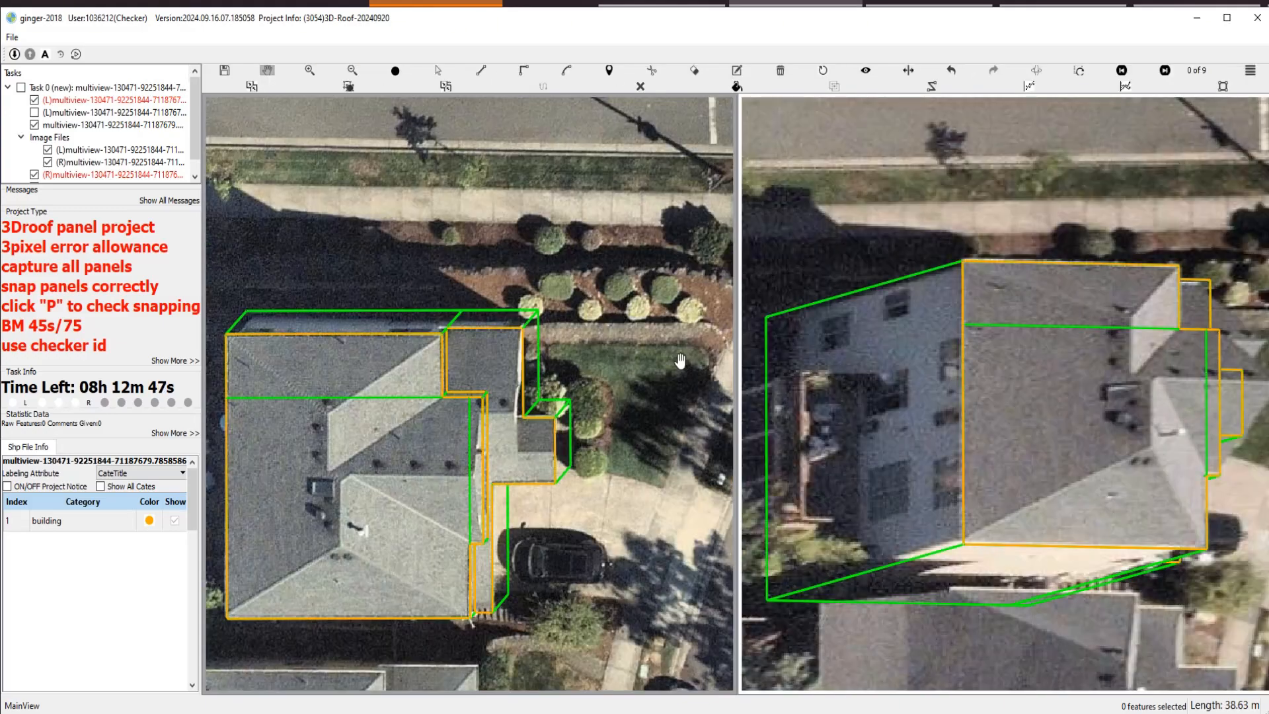
{"action": "scroll", "coordinate": [522, 438], "scroll_direction": "up", "scroll_amount": 3}
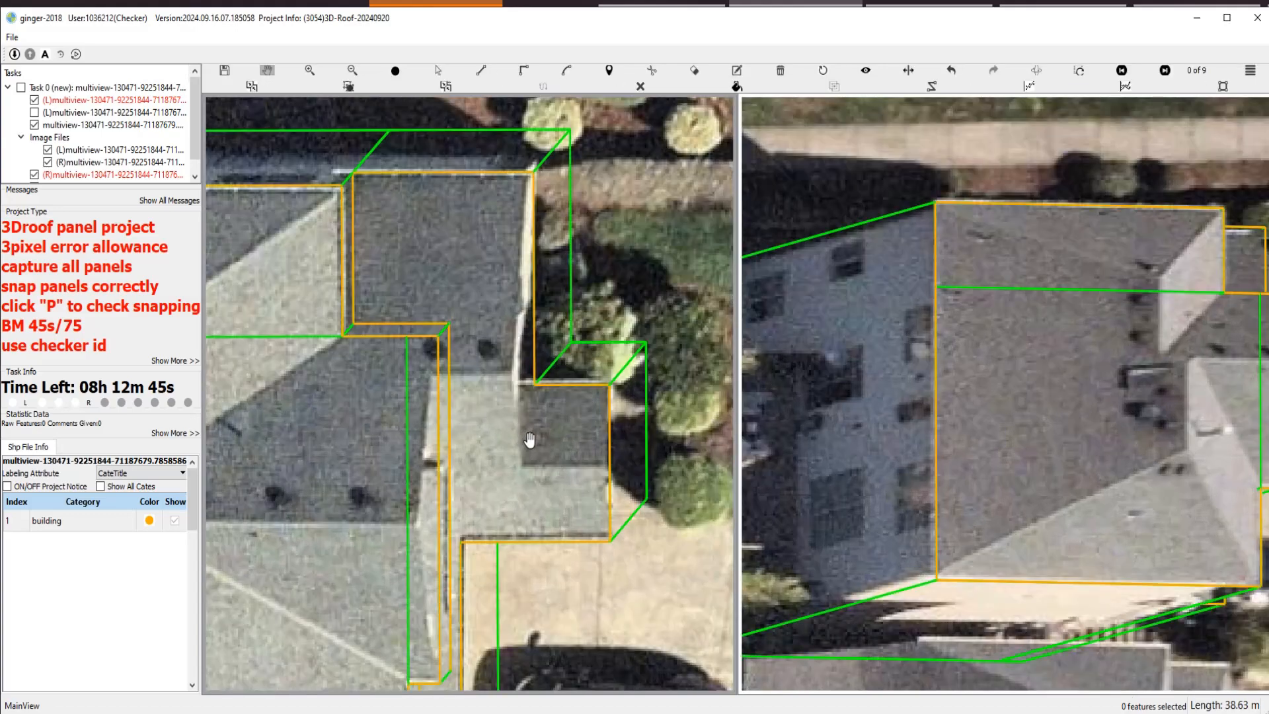
{"action": "scroll", "coordinate": [590, 383], "scroll_direction": "down", "scroll_amount": 2}
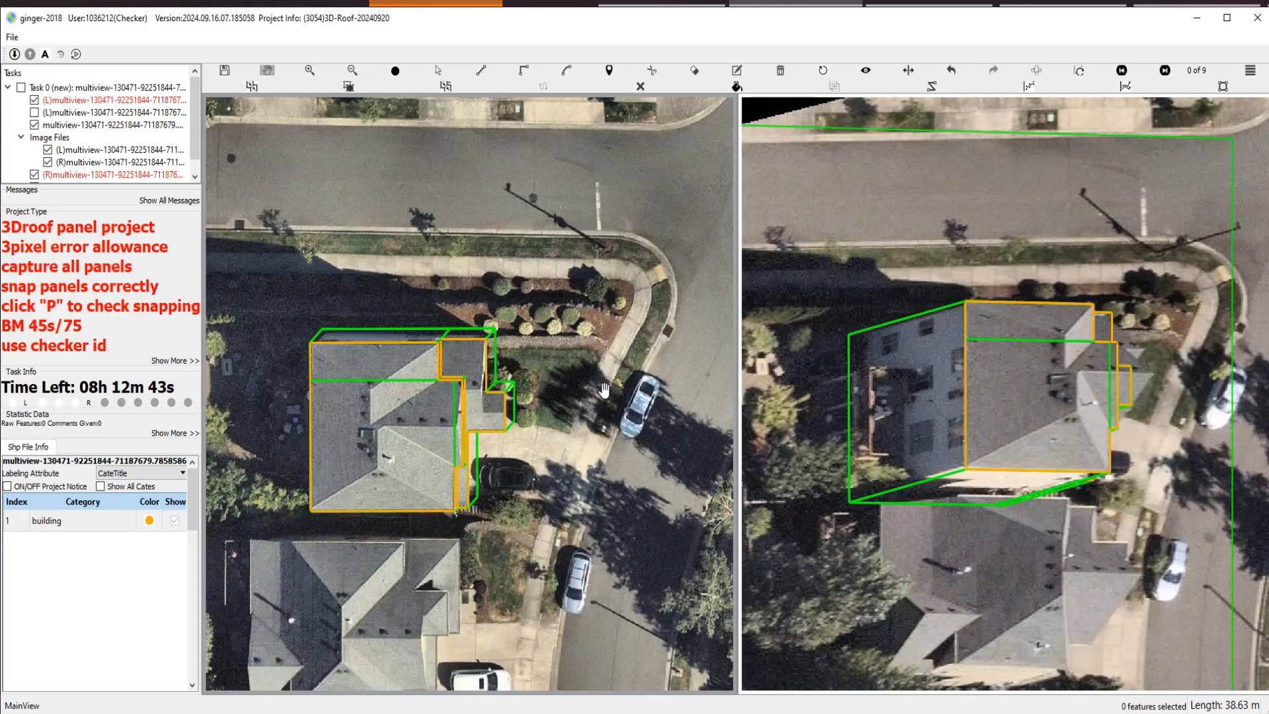
{"action": "scroll", "coordinate": [520, 466], "scroll_direction": "up", "scroll_amount": 2}
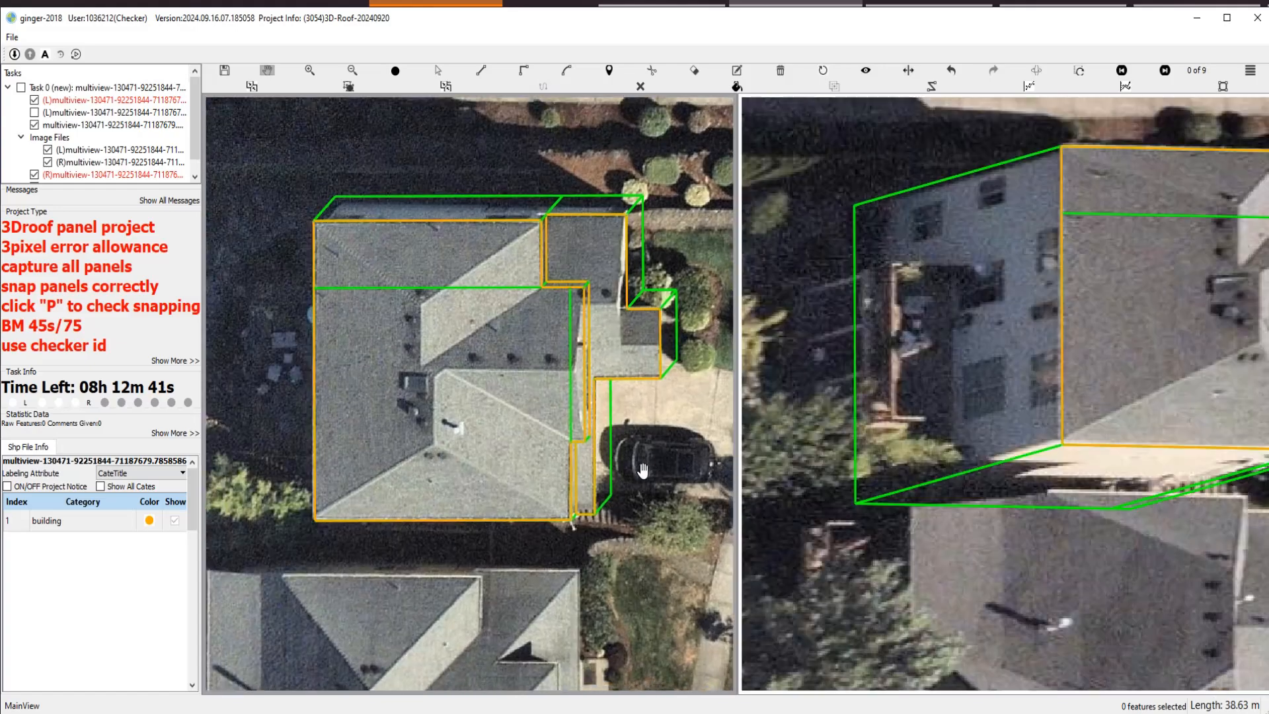
{"action": "left_click_drag", "start_coordinate": [524, 446], "coordinate": [564, 446]}
{"action": "key", "text": "s"}
{"action": "scroll", "coordinate": [515, 447], "scroll_direction": "up", "scroll_amount": 1}
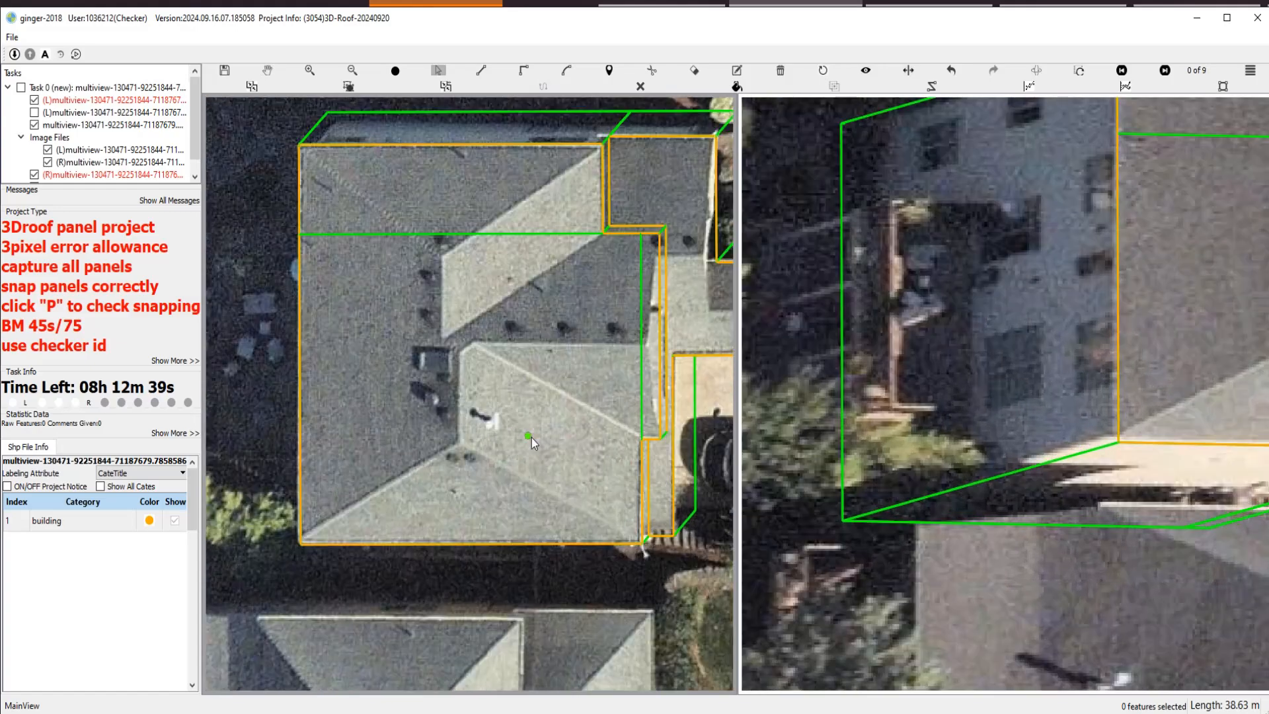
{"action": "left_click", "coordinate": [461, 444]}
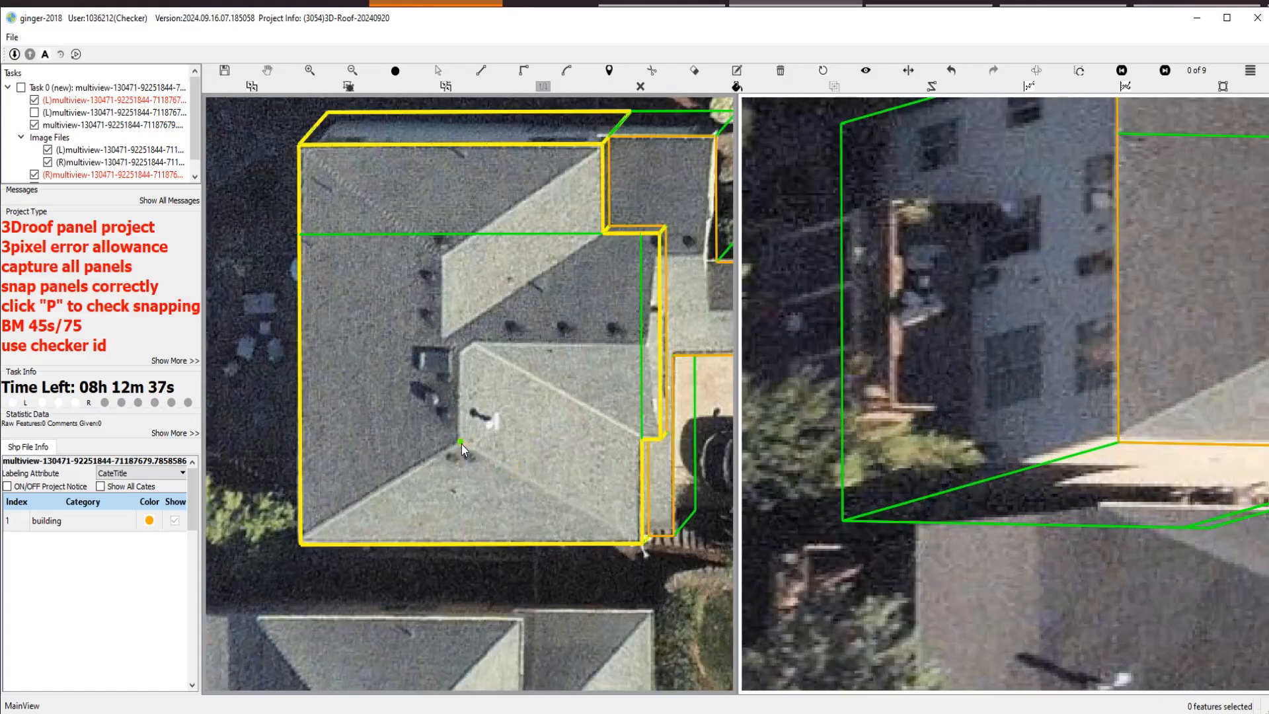
{"action": "left_click", "coordinate": [299, 410]}
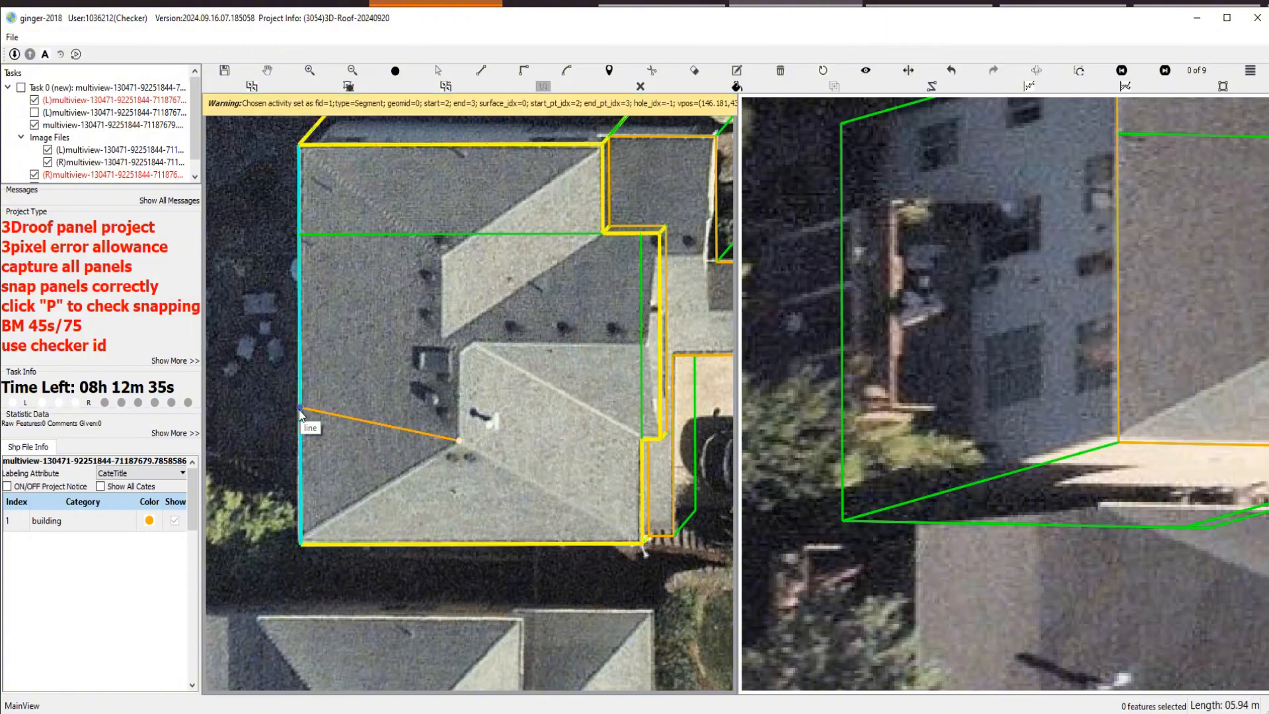
{"action": "double_click", "coordinate": [459, 357]}
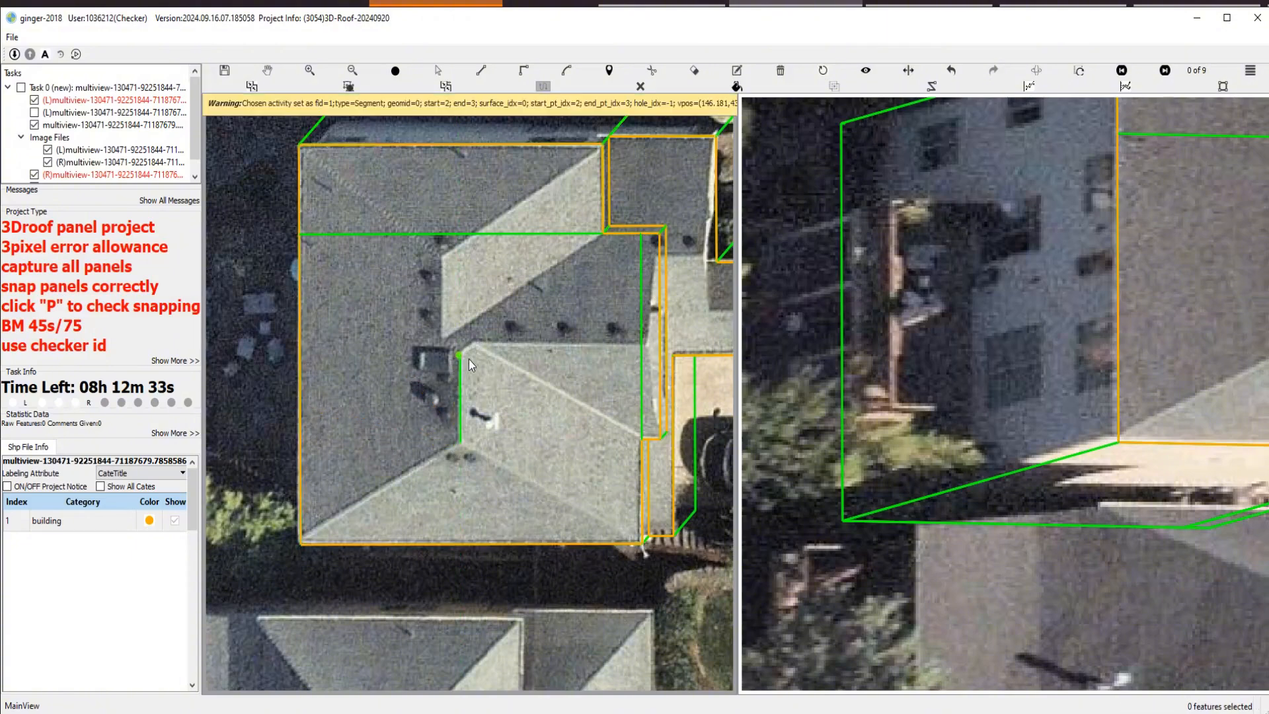
Compare the new ridge line with the roof in the second image, with the outlines shown and hidden.
{"action": "scroll", "coordinate": [469, 360], "scroll_direction": "down", "scroll_amount": 3}
{"action": "scroll", "coordinate": [1103, 349], "scroll_direction": "up", "scroll_amount": 3}
{"action": "left_click_drag", "start_coordinate": [1103, 349], "coordinate": [1024, 408]}
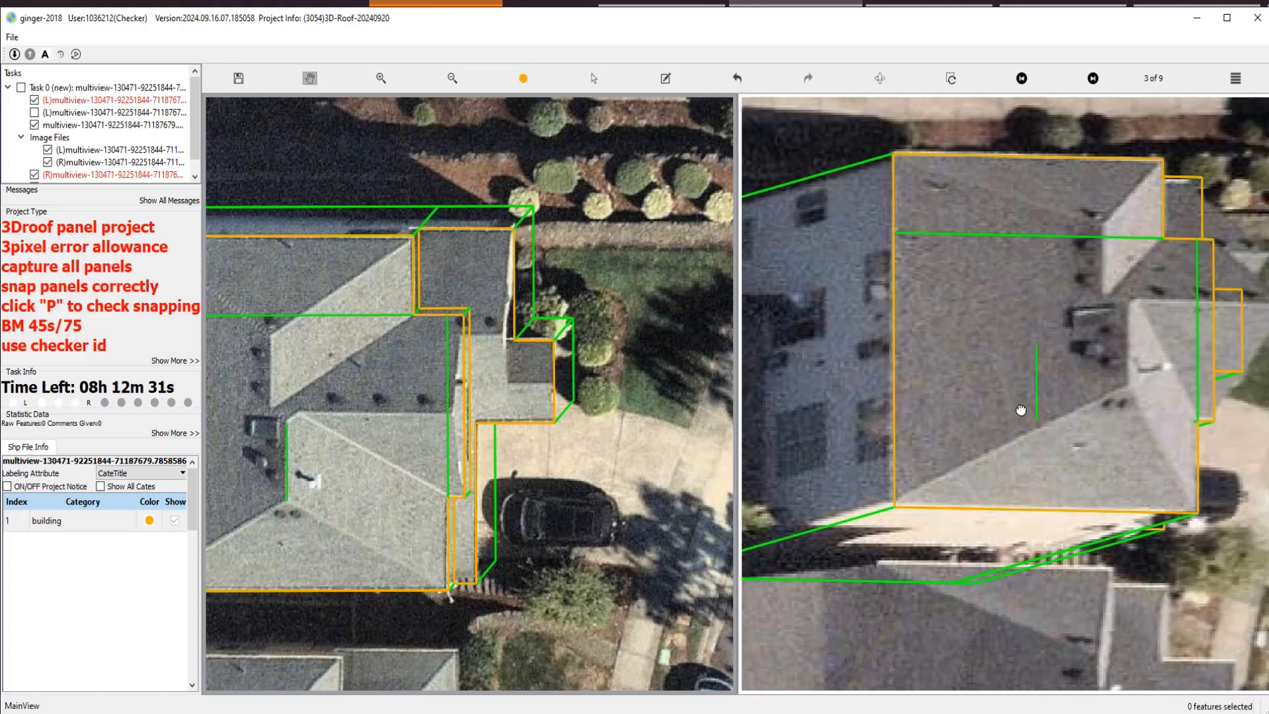
{"action": "scroll", "coordinate": [1045, 402], "scroll_direction": "up", "scroll_amount": 3}
{"action": "key", "text": "s"}
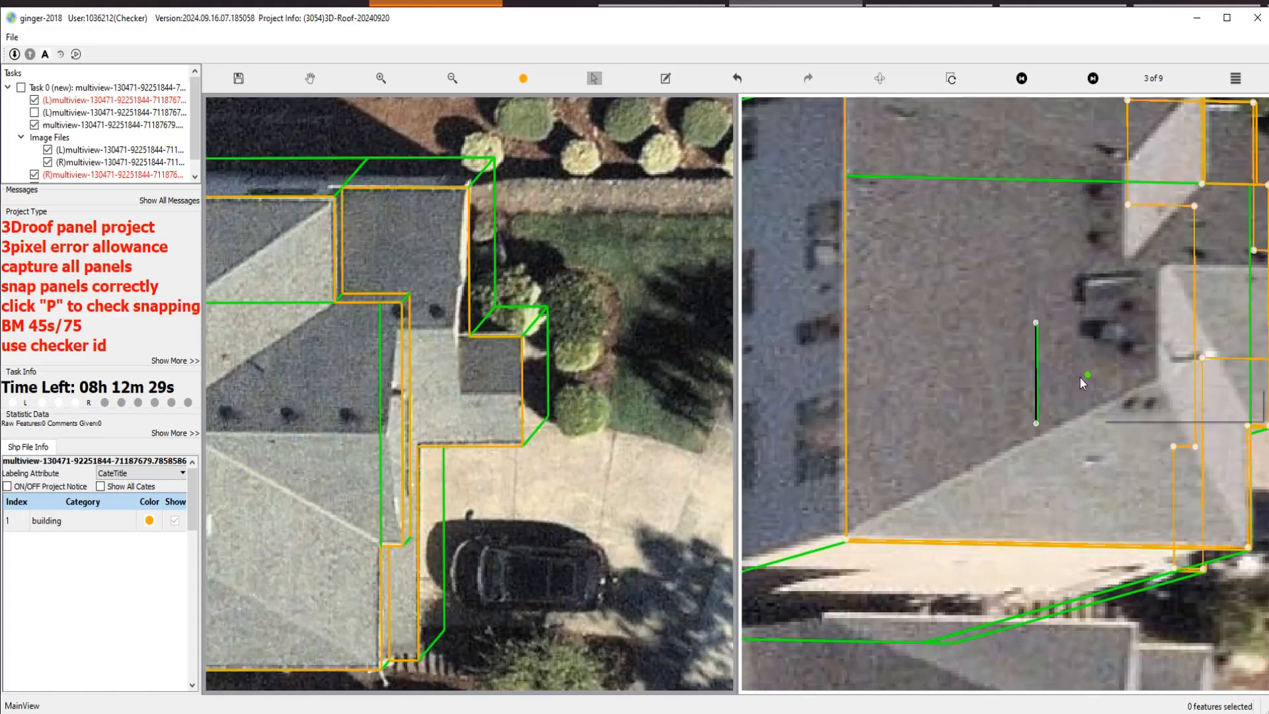
{"action": "left_click", "coordinate": [1036, 375]}
{"action": "scroll", "coordinate": [1048, 387], "scroll_direction": "down", "scroll_amount": 5}
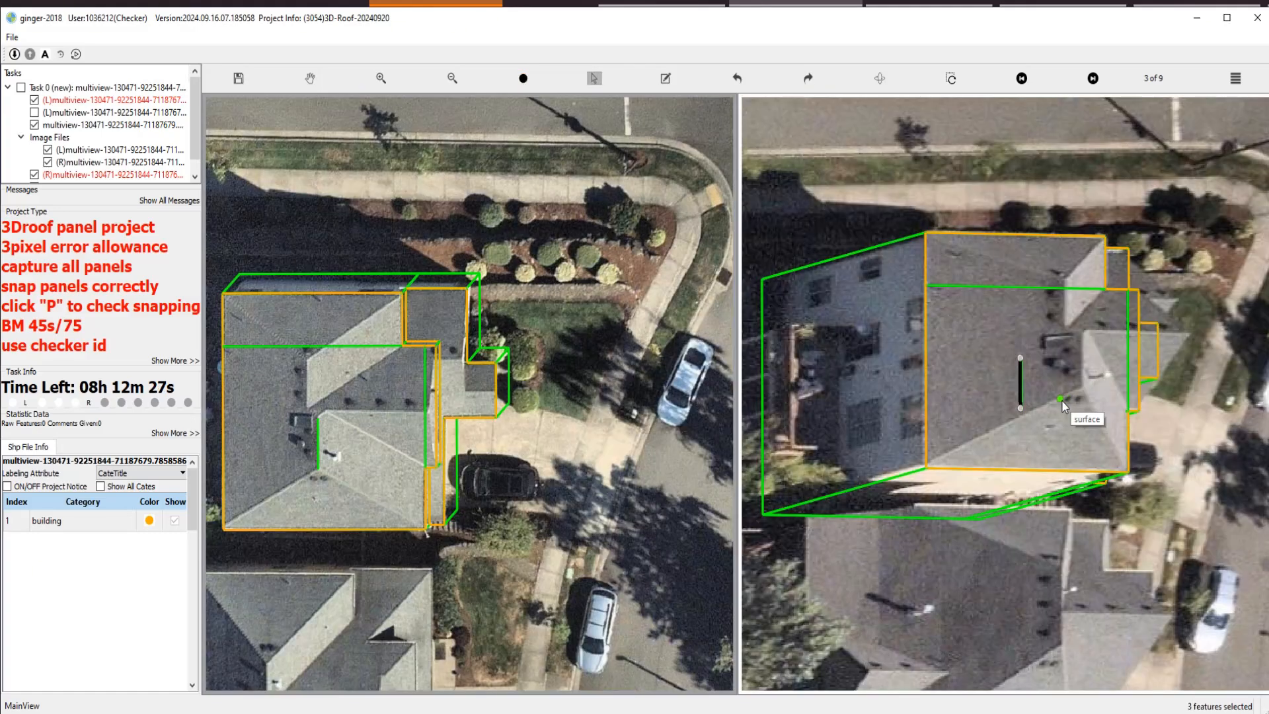
{"action": "scroll", "coordinate": [1047, 318], "scroll_direction": "up", "scroll_amount": 4}
{"action": "key", "text": "h"}
{"action": "left_click_drag", "start_coordinate": [1056, 380], "coordinate": [1014, 386]}
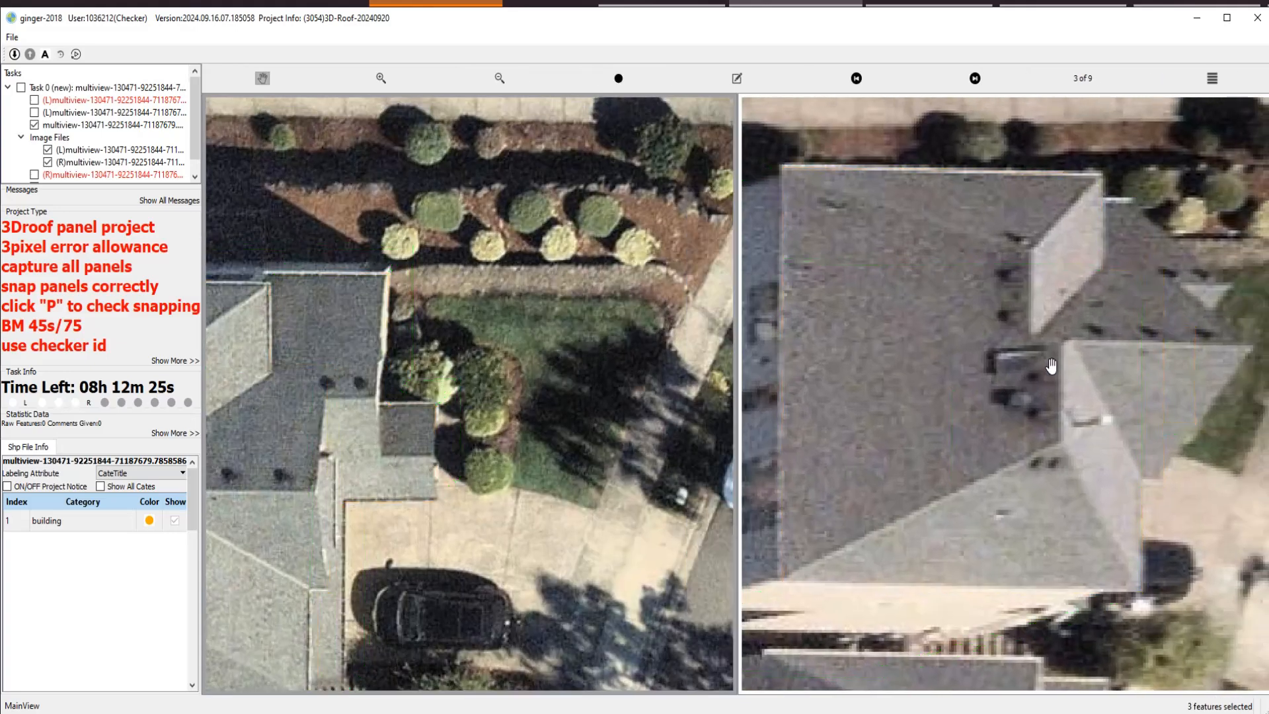
{"action": "scroll", "coordinate": [367, 325], "scroll_direction": "up", "scroll_amount": 4}
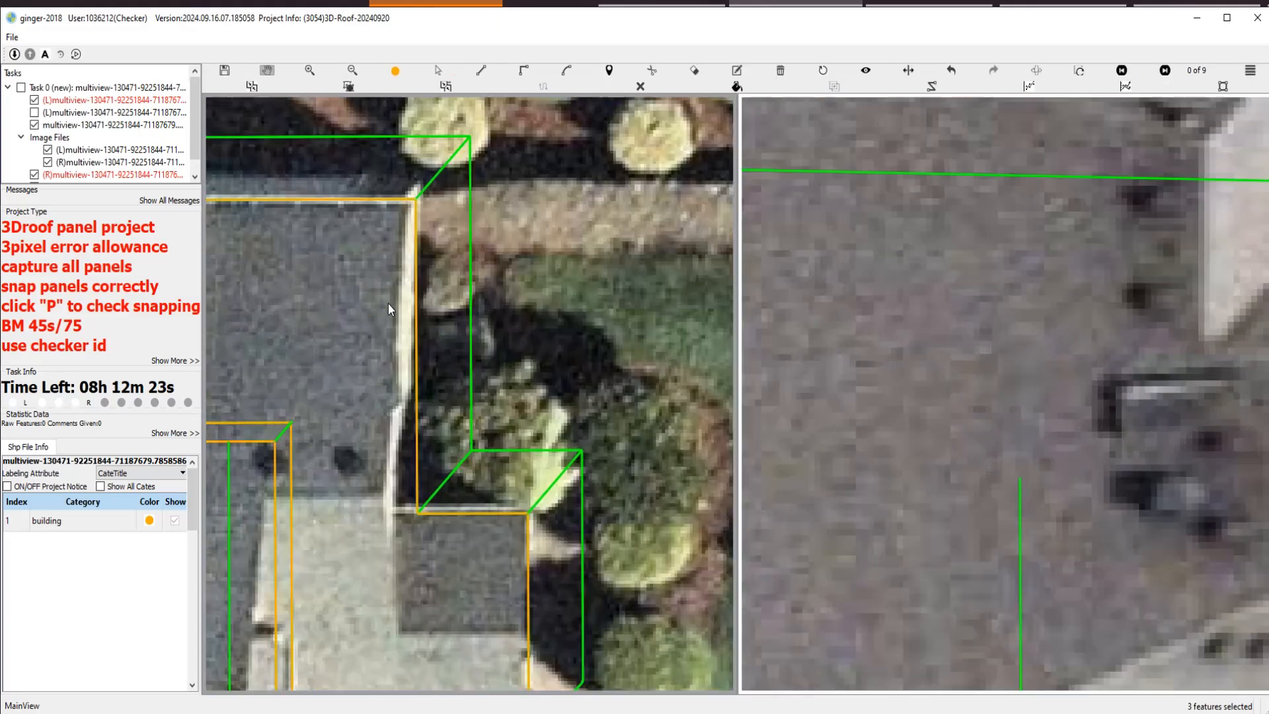
Nudge the lower-roof outline's outer edge beside the planting bed onto the white roof edge.
{"action": "key", "text": "s"}
{"action": "left_click", "coordinate": [416, 242]}
{"action": "left_click_drag", "start_coordinate": [419, 250], "coordinate": [418, 252]}
{"action": "key", "text": "h"}
{"action": "scroll", "coordinate": [418, 251], "scroll_direction": "down", "scroll_amount": 5}
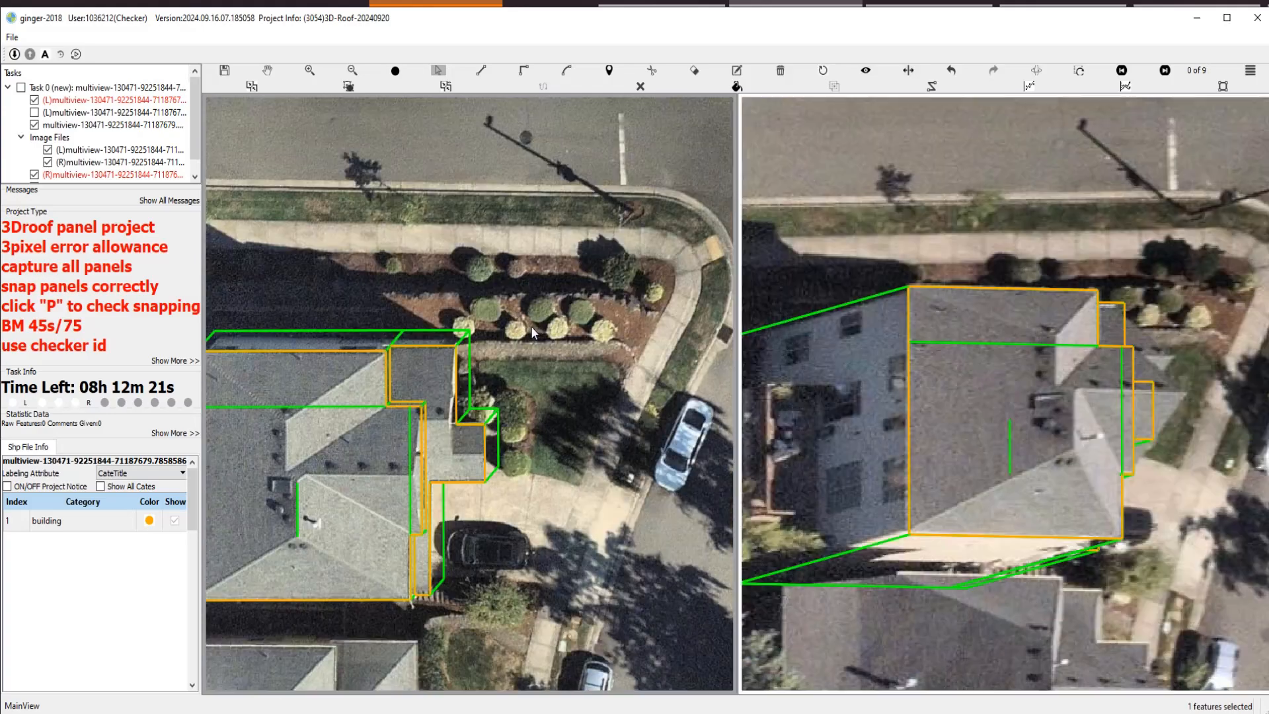
Move the ridge line in the second image onto the actual roof ridge.
{"action": "scroll", "coordinate": [1058, 457], "scroll_direction": "up", "scroll_amount": 3}
{"action": "key", "text": "s"}
{"action": "left_click", "coordinate": [969, 417]}
{"action": "left_click_drag", "start_coordinate": [969, 416], "coordinate": [1085, 394]}
{"action": "scroll", "coordinate": [550, 474], "scroll_direction": "down", "scroll_amount": 1}
{"action": "key", "text": "h"}
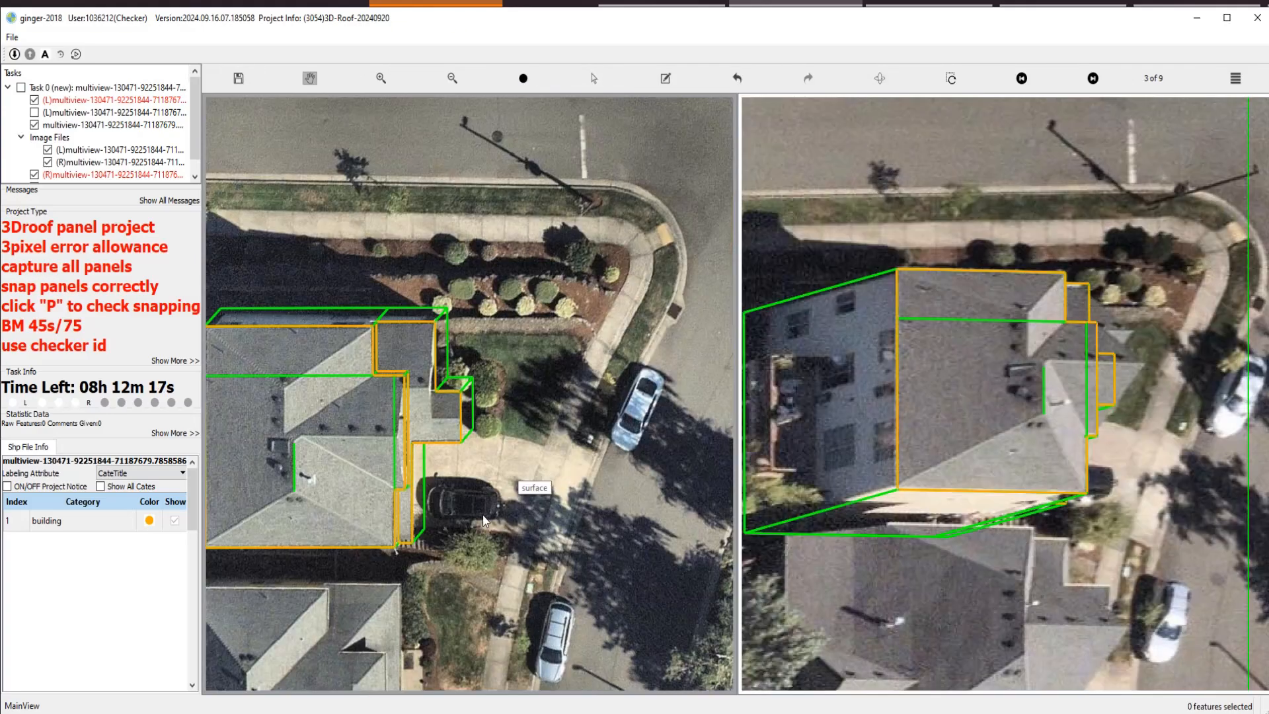
Draw the lower hip lines from the rear lower corner through the ridge's lower end to the driveway-side corner.
{"action": "key", "text": "e"}
{"action": "left_click_drag", "start_coordinate": [306, 534], "coordinate": [444, 507]}
{"action": "scroll", "coordinate": [444, 507], "scroll_direction": "up", "scroll_amount": 3}
{"action": "key", "text": "s"}
{"action": "key", "text": "d"}
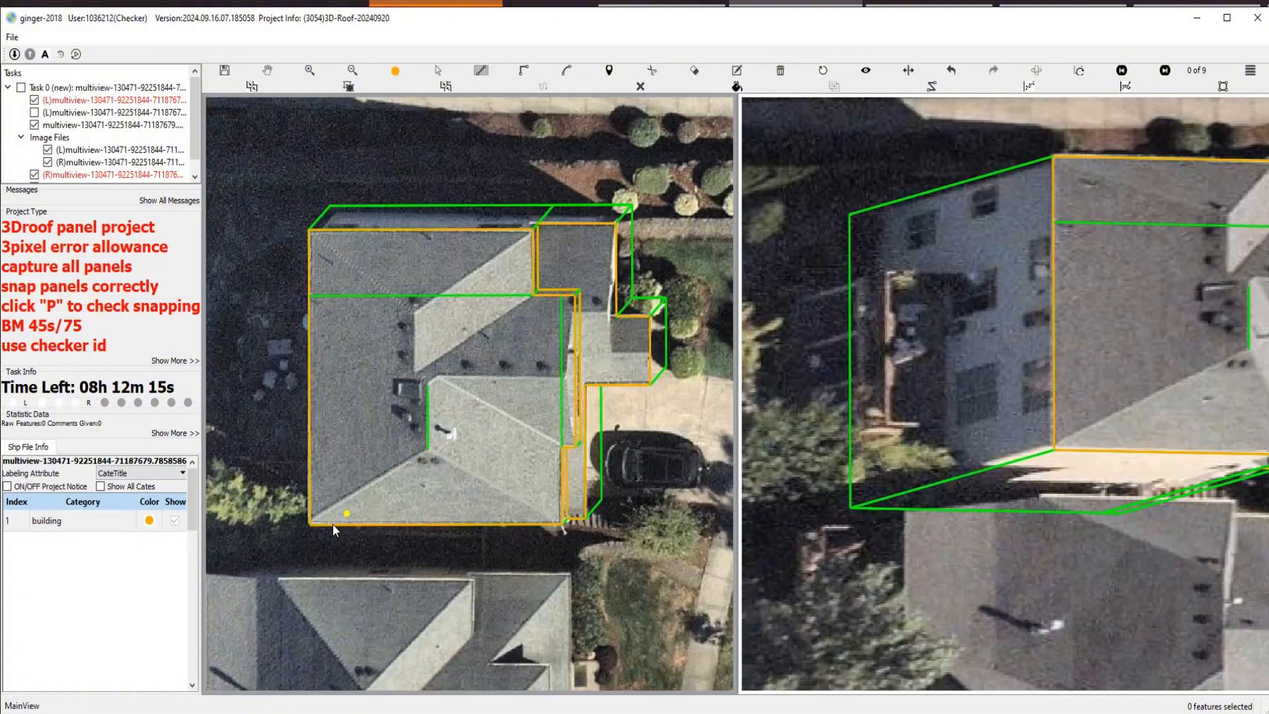
{"action": "left_click_drag", "start_coordinate": [356, 457], "coordinate": [354, 492]}
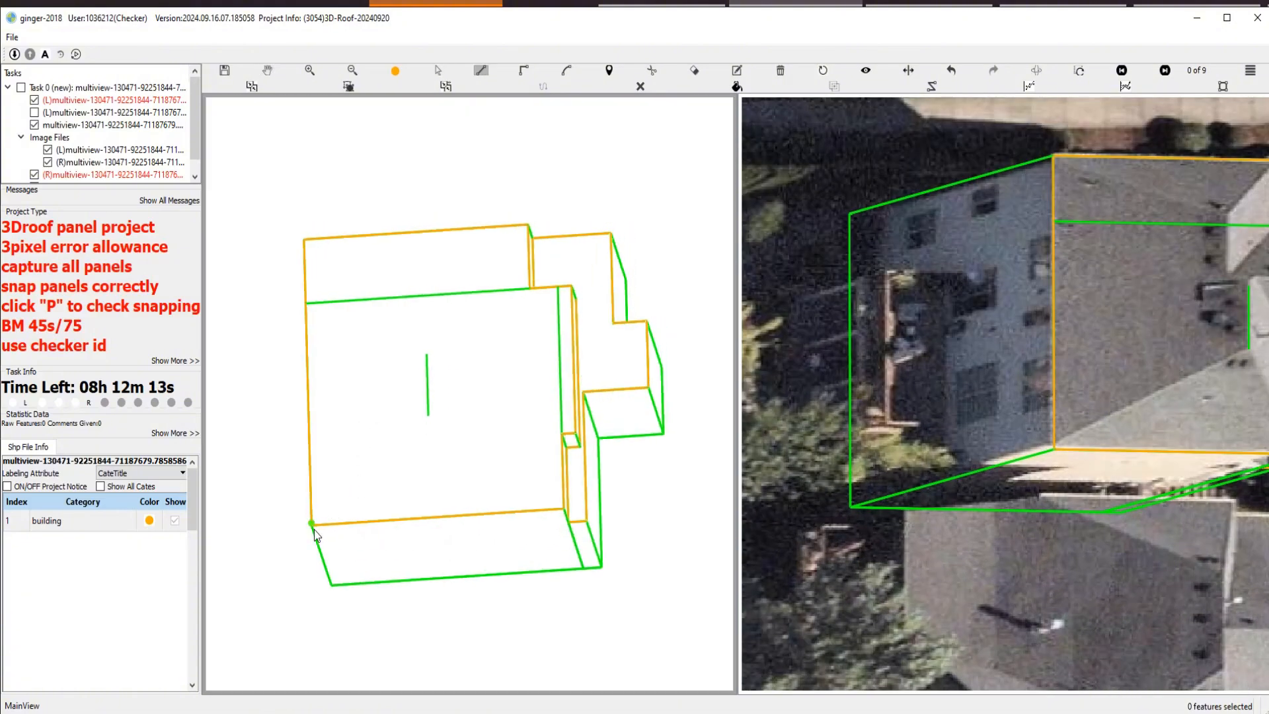
{"action": "left_click", "coordinate": [312, 524]}
{"action": "left_click", "coordinate": [427, 415]}
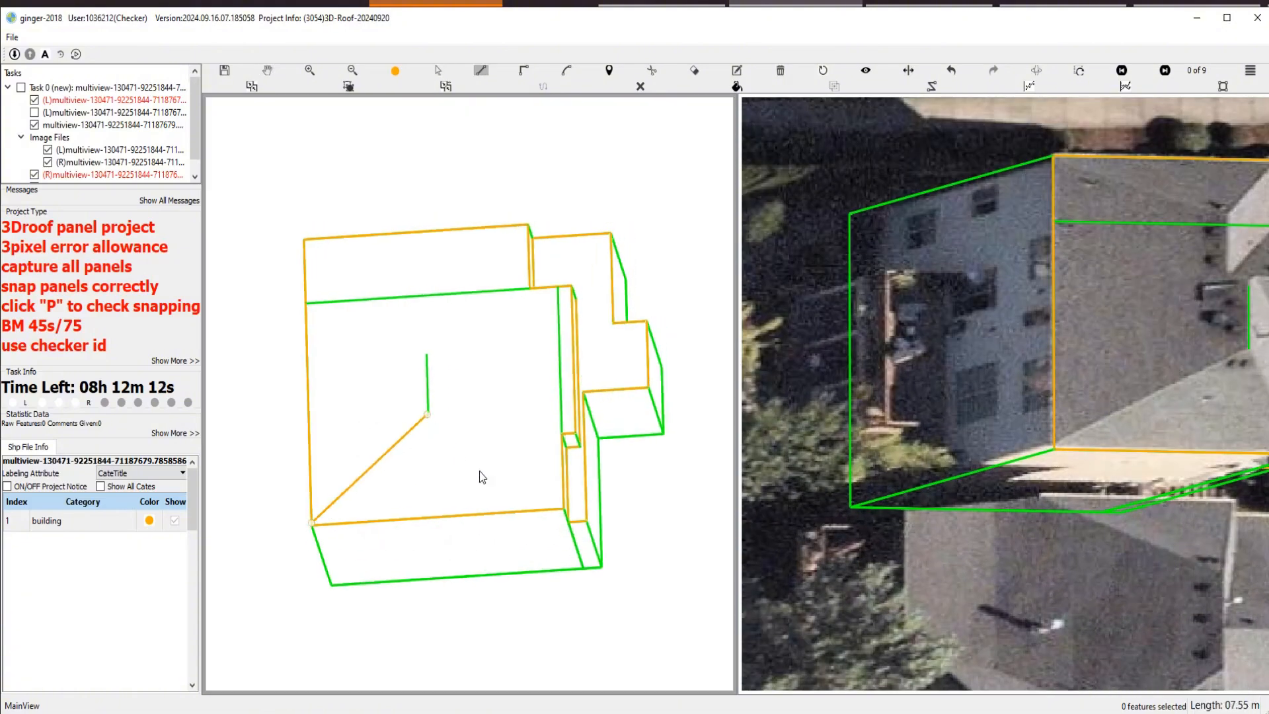
{"action": "left_click", "coordinate": [559, 509]}
{"action": "scroll", "coordinate": [549, 510], "scroll_direction": "up", "scroll_amount": 3}
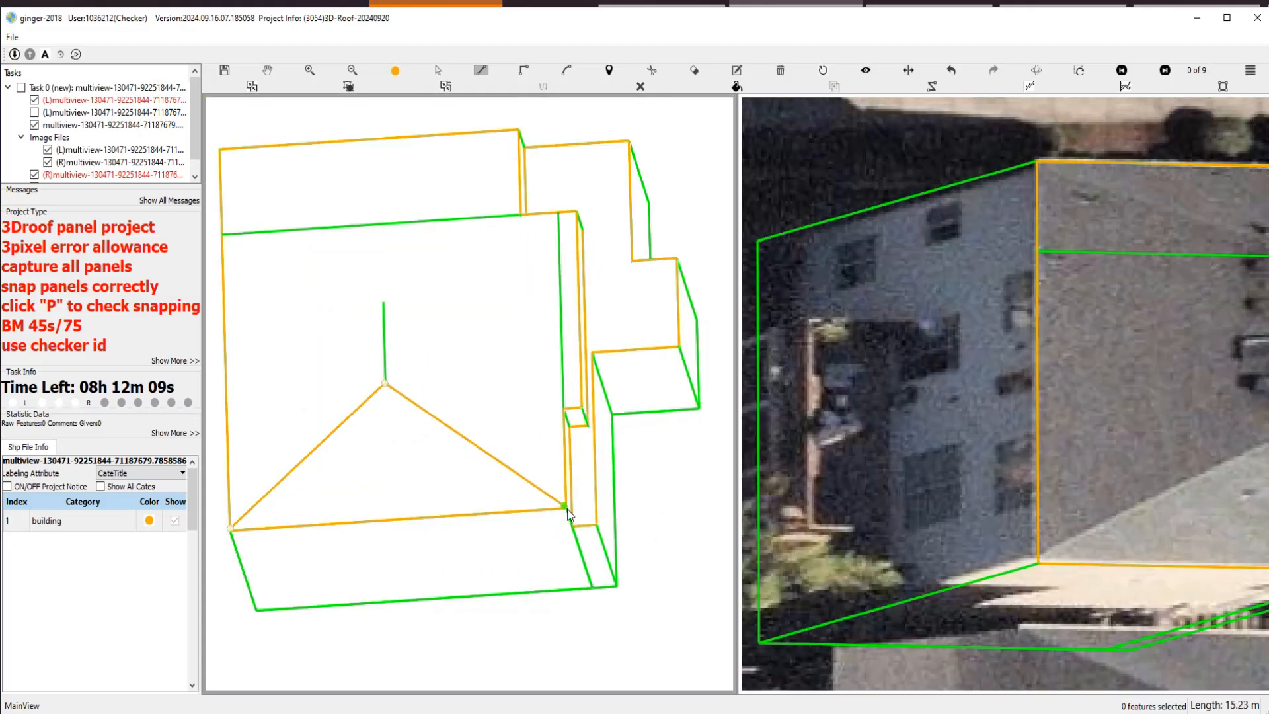
{"action": "double_click", "coordinate": [567, 510]}
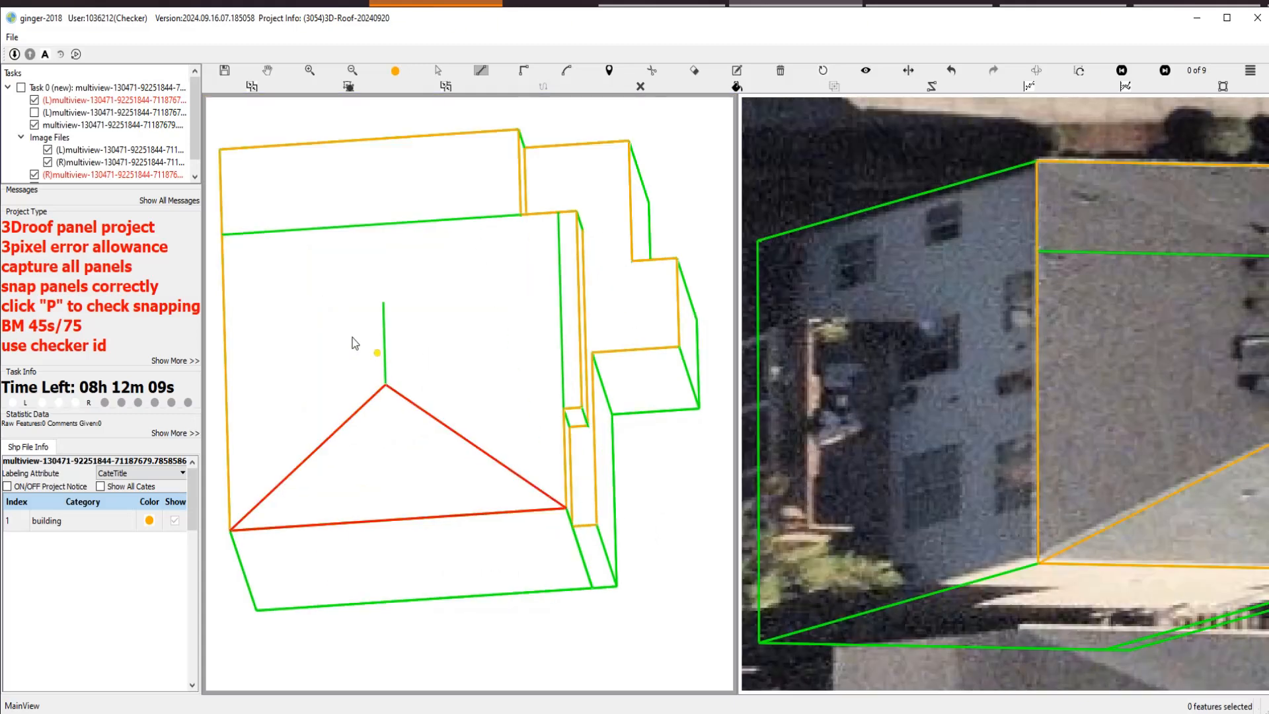
Draw the upper hip lines through the ridge's upper end, and trace the driveway-side panel along its hips and the ridge.
{"action": "left_click", "coordinate": [223, 234]}
{"action": "left_click", "coordinate": [382, 302]}
{"action": "double_click", "coordinate": [555, 213]}
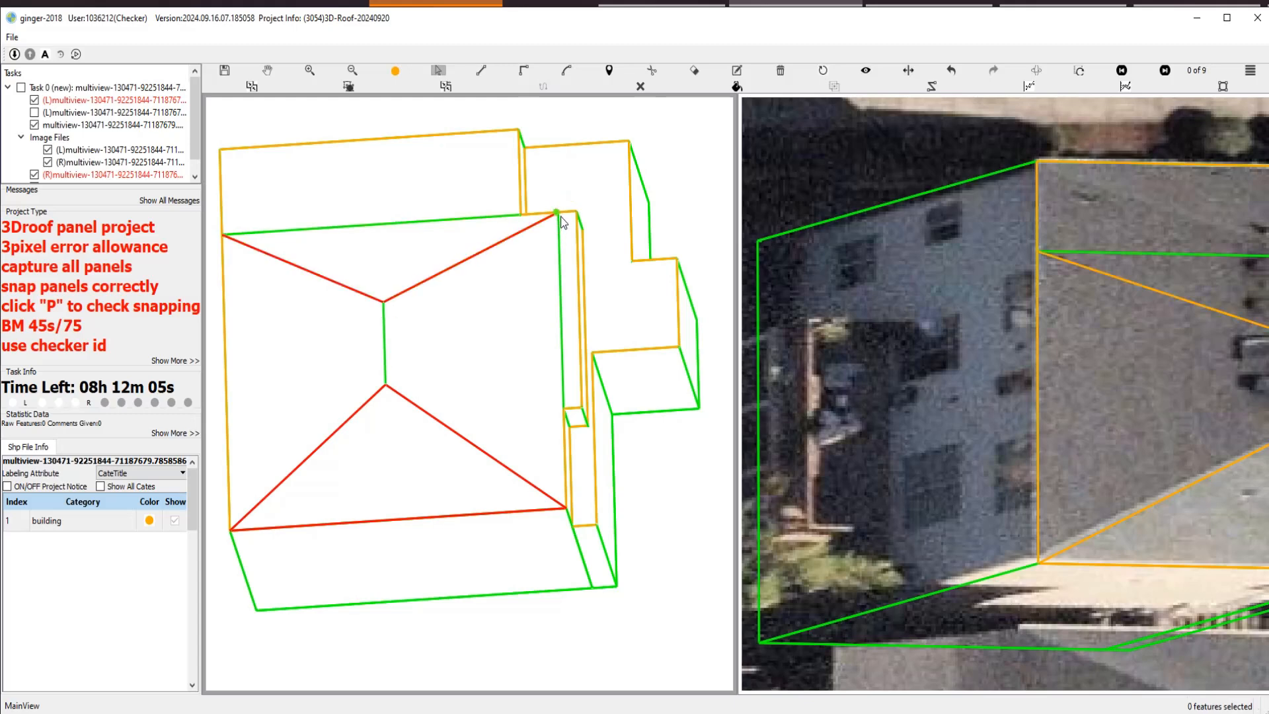
{"action": "left_click", "coordinate": [382, 302]}
{"action": "left_click", "coordinate": [386, 383]}
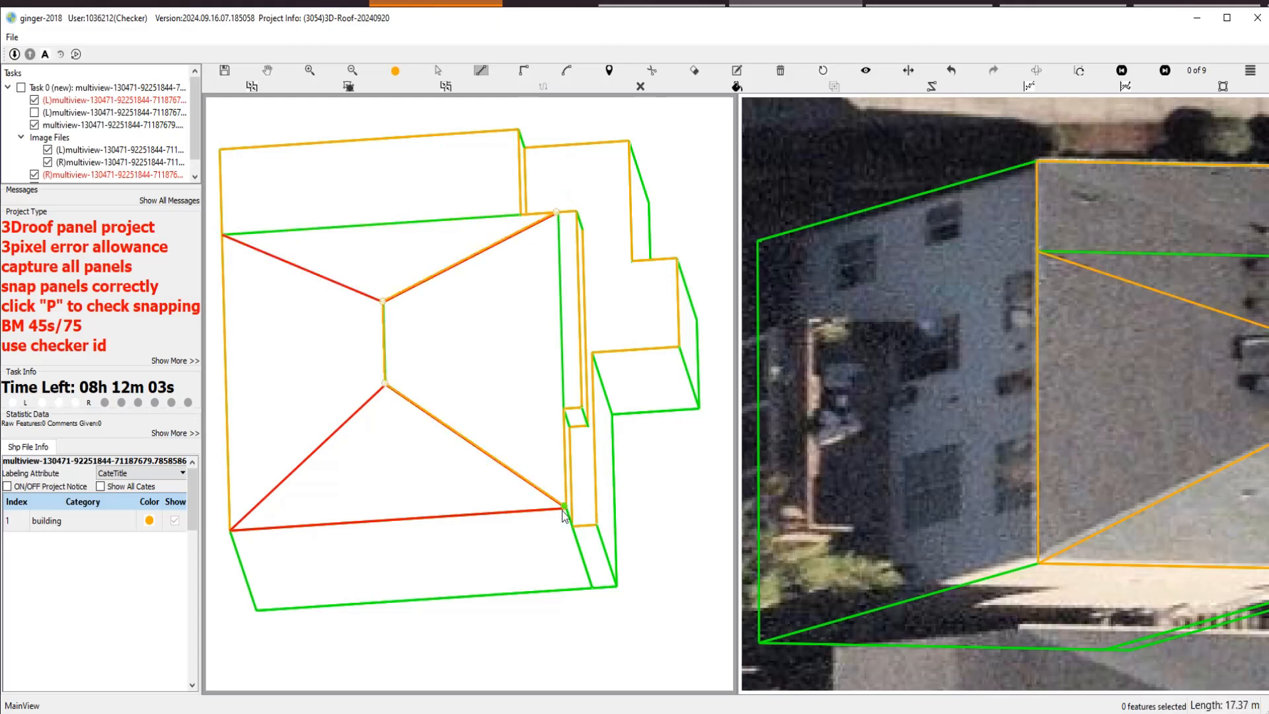
{"action": "double_click", "coordinate": [566, 508]}
Delete the line that forms the lower hip panel.
{"action": "key", "text": "s"}
{"action": "left_click", "coordinate": [362, 508]}
{"action": "key", "text": "Delete"}
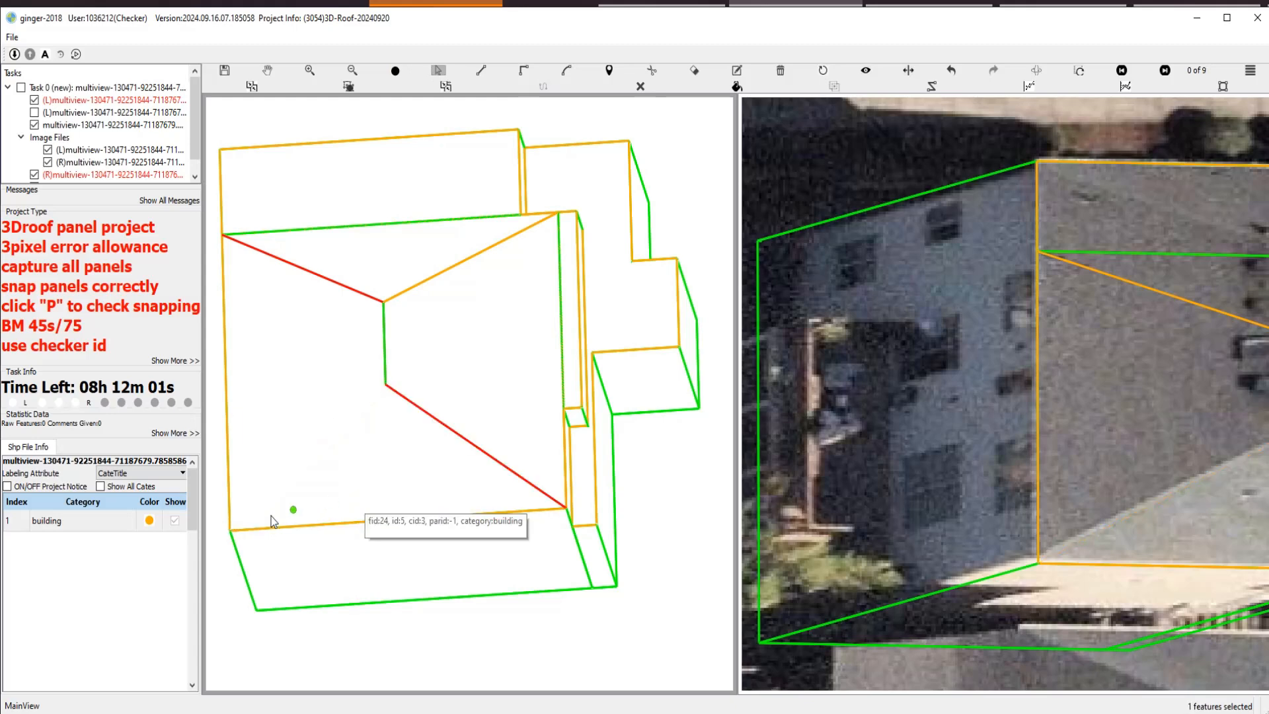
Trace the rear panel along the lower hip, ridge and upper hip, and snap its misplaced vertex to the ridge's lower end.
{"action": "key", "text": "l"}
{"action": "left_click", "coordinate": [230, 539]}
{"action": "left_click", "coordinate": [385, 376]}
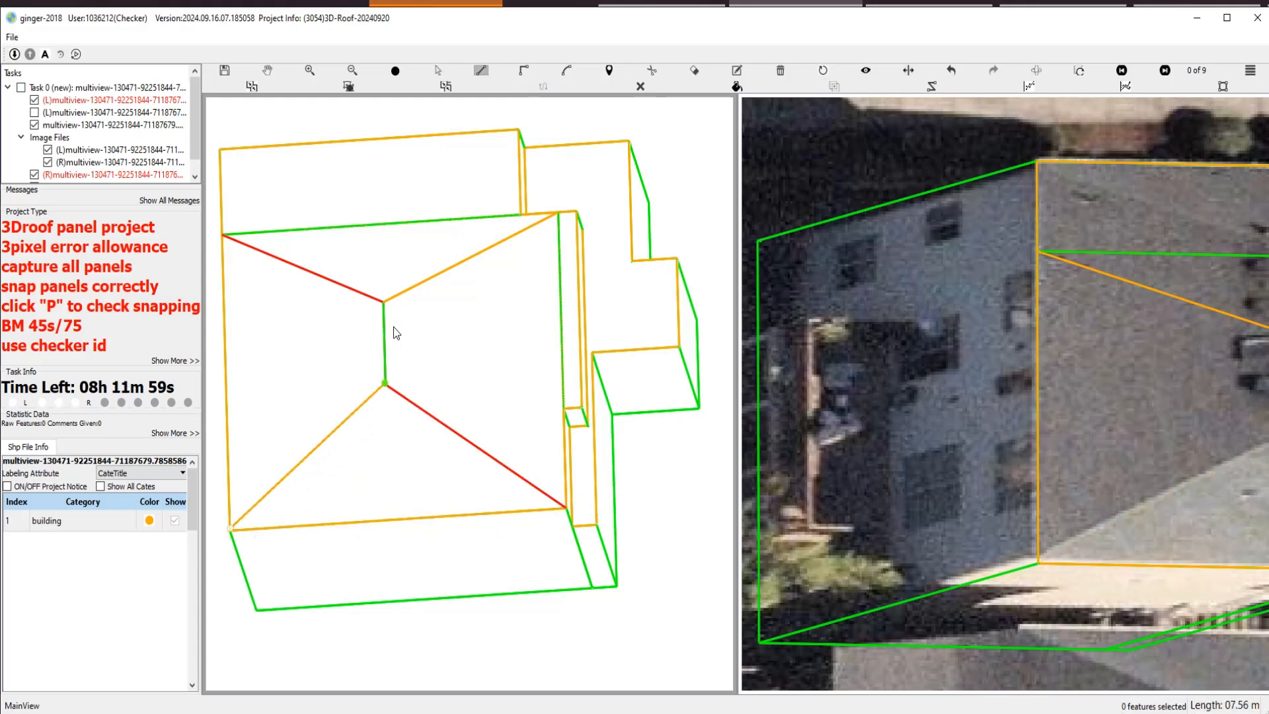
{"action": "left_click", "coordinate": [383, 302]}
{"action": "double_click", "coordinate": [223, 235]}
{"action": "key", "text": "s"}
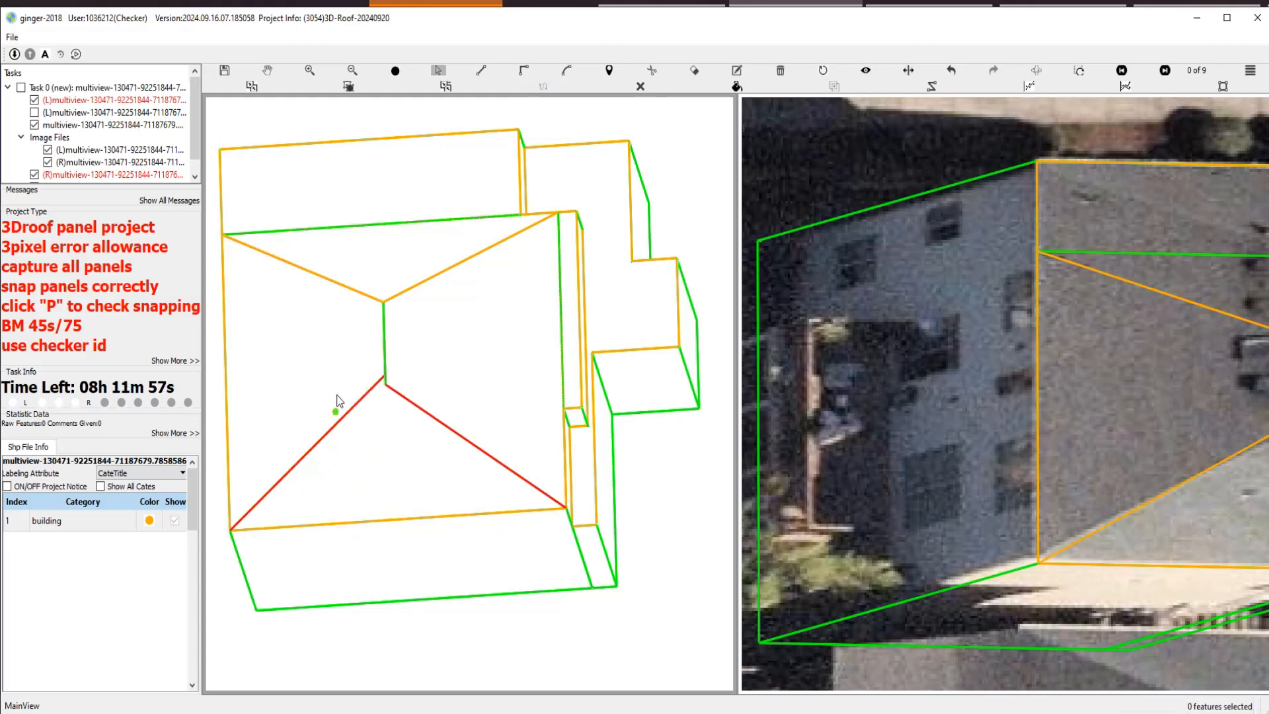
{"action": "scroll", "coordinate": [333, 393], "scroll_direction": "up", "scroll_amount": 1}
{"action": "left_click", "coordinate": [391, 387]}
{"action": "left_click_drag", "start_coordinate": [402, 368], "coordinate": [404, 382]}
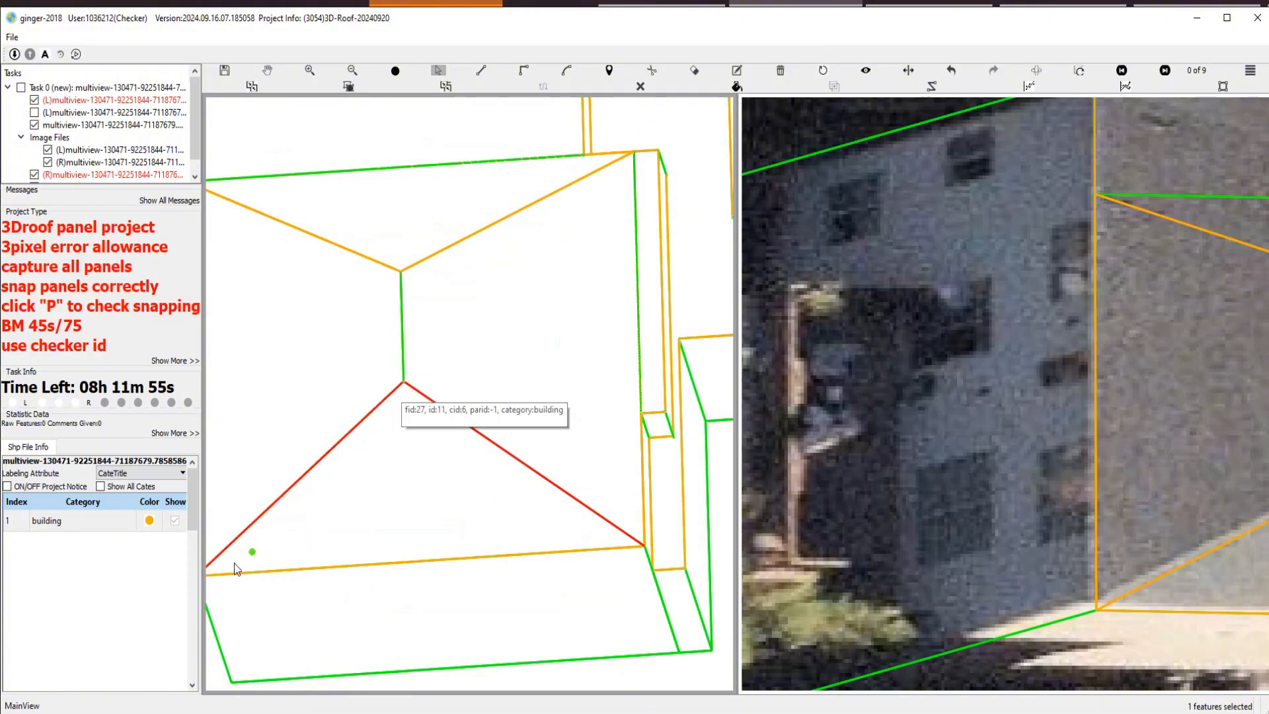
Trace the lower hip panel from the rear corner through the ridge end to the driveway-side corner, and check the snapping.
{"action": "key", "text": "l"}
{"action": "left_click_drag", "start_coordinate": [289, 541], "coordinate": [431, 463]}
{"action": "left_click", "coordinate": [339, 497]}
{"action": "left_click", "coordinate": [545, 304]}
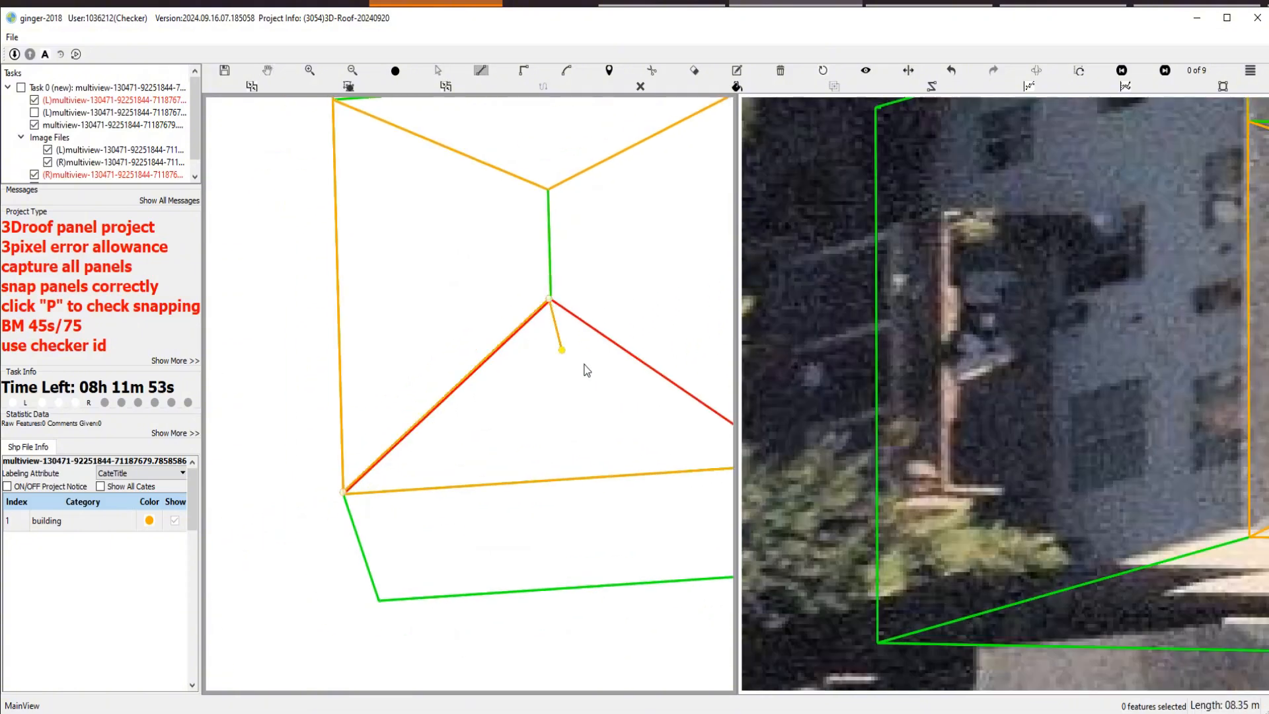
{"action": "double_click", "coordinate": [603, 457]}
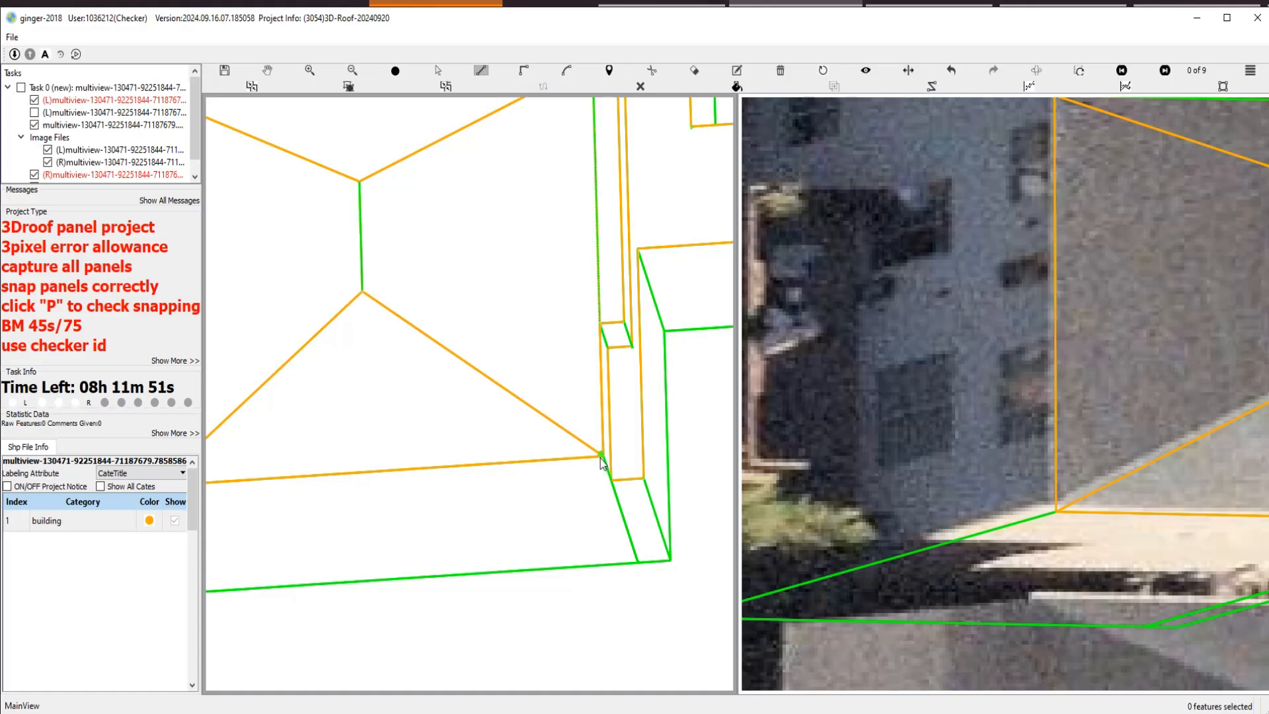
{"action": "key", "text": "p"}
{"action": "key", "text": "p"}
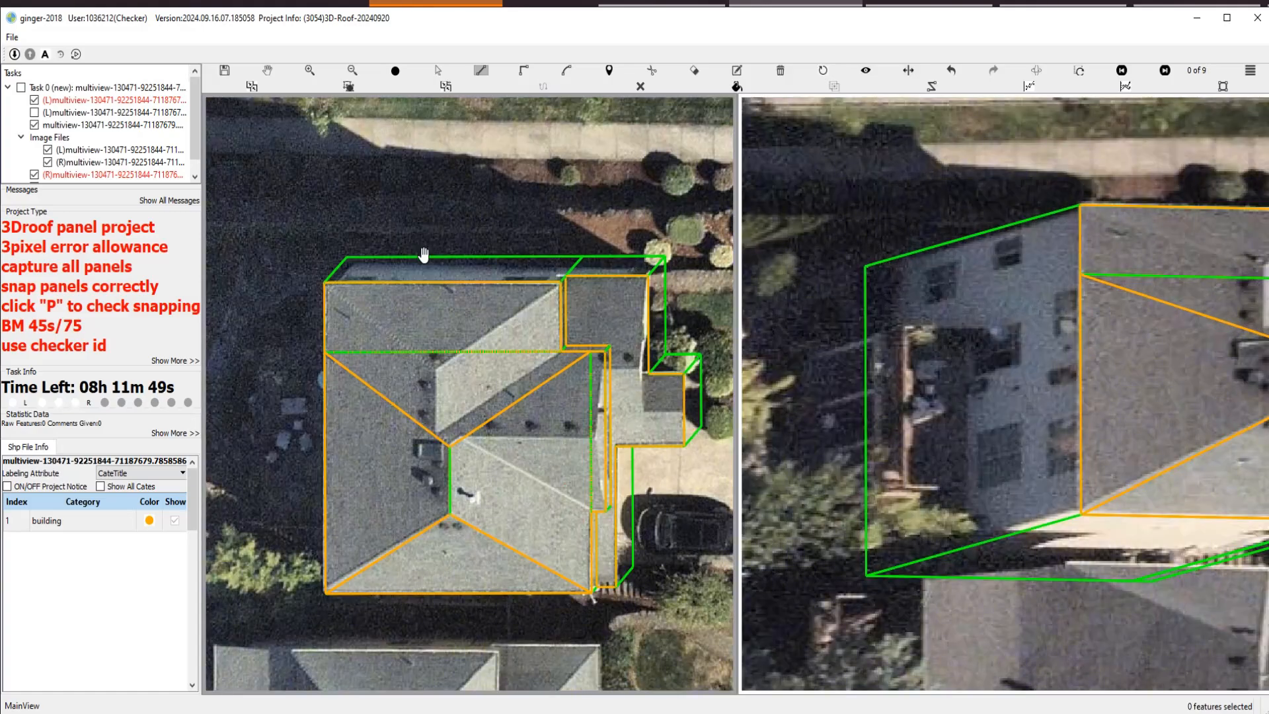
Draw a second ridge line parallel to the rear eave, along the inner end of the light-coloured roof panel.
{"action": "left_click_drag", "start_coordinate": [424, 237], "coordinate": [447, 237]}
{"action": "key", "text": "Escape"}
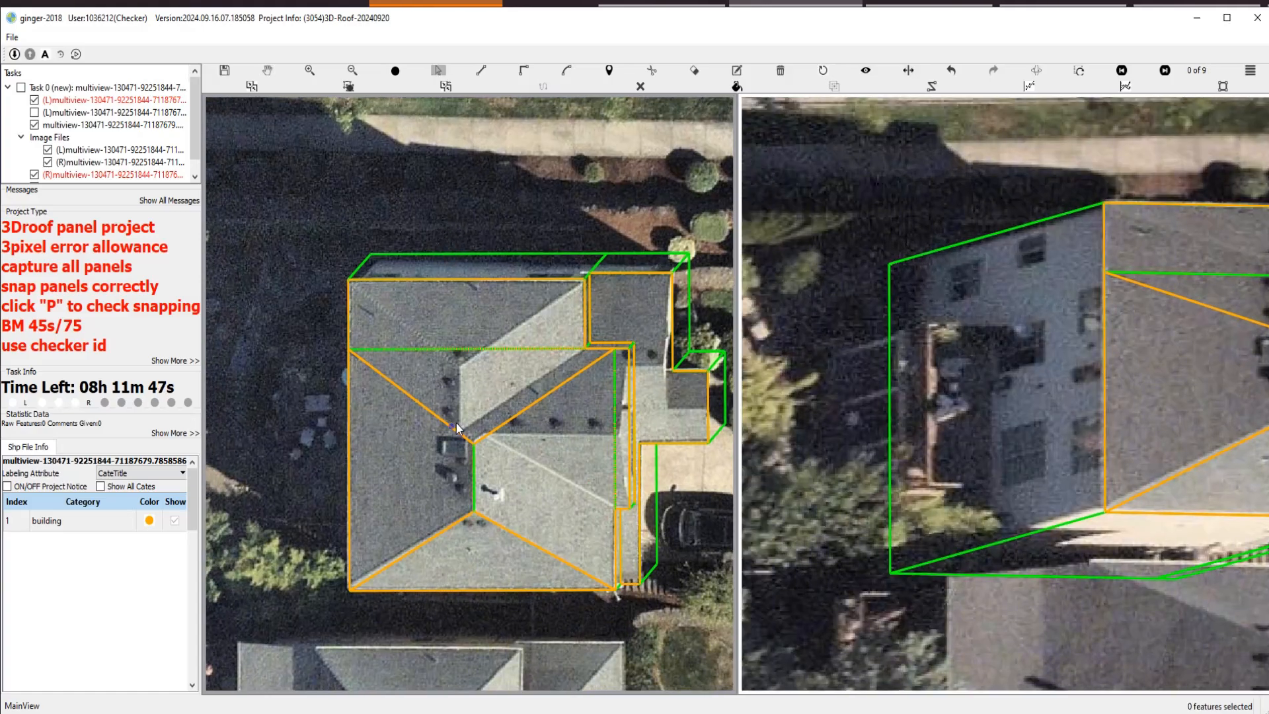
{"action": "scroll", "coordinate": [456, 426], "scroll_direction": "up", "scroll_amount": 1}
{"action": "scroll", "coordinate": [463, 438], "scroll_direction": "up", "scroll_amount": 1}
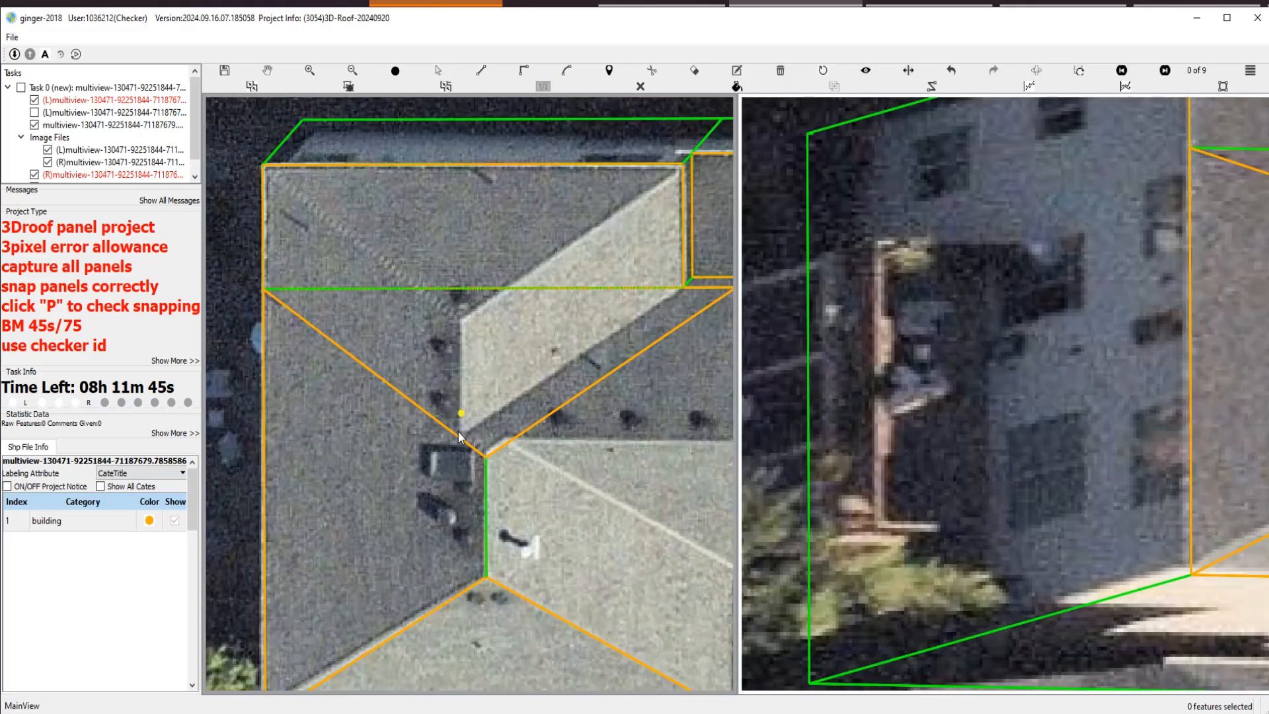
{"action": "left_click", "coordinate": [462, 444]}
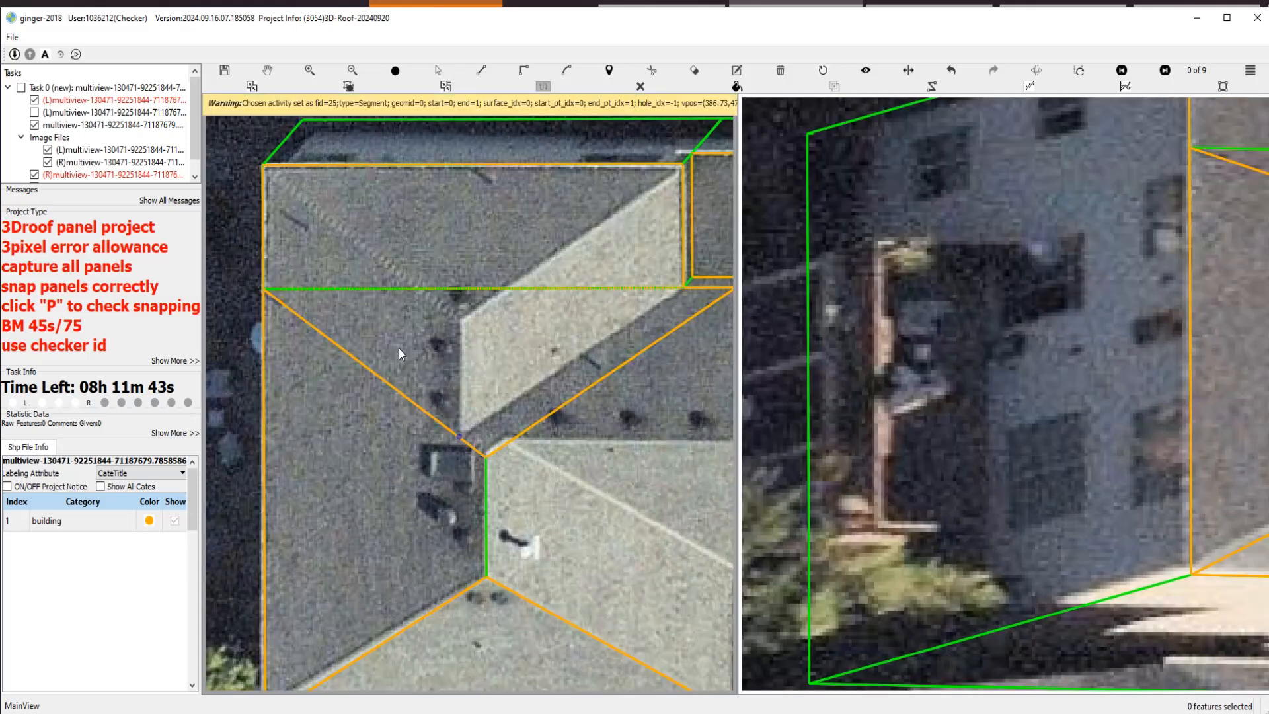
{"action": "left_click", "coordinate": [265, 237]}
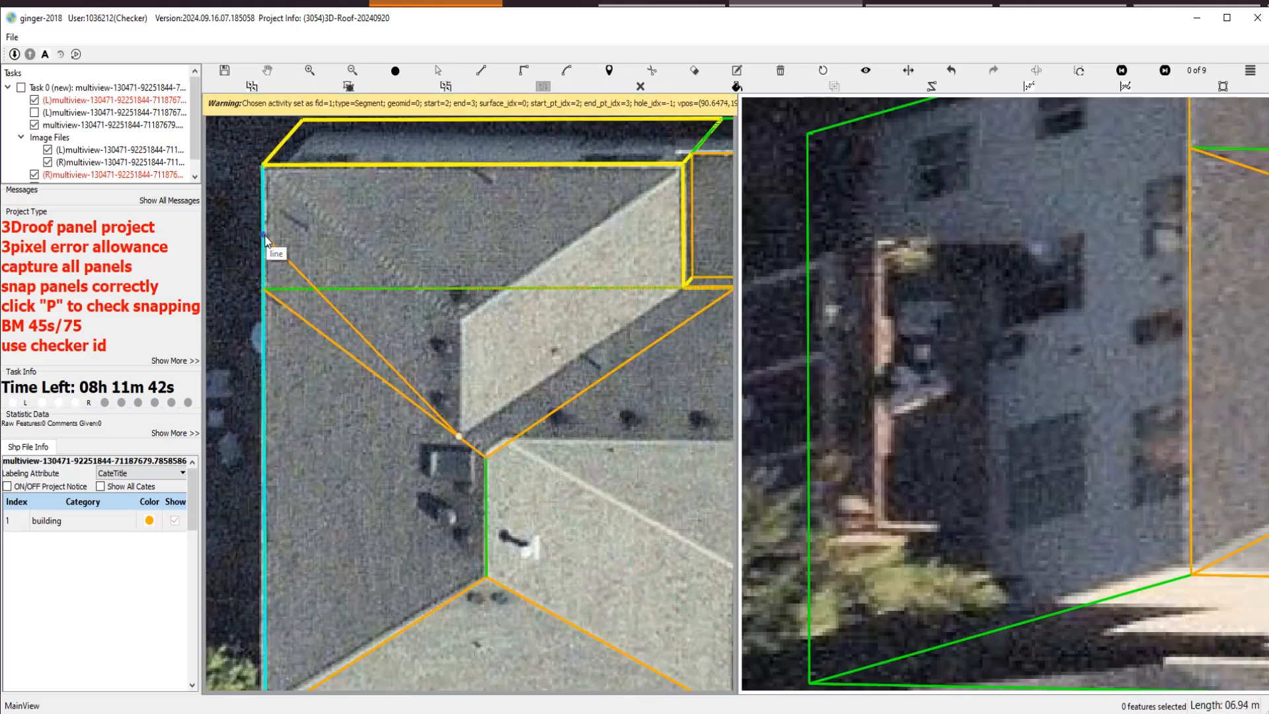
{"action": "double_click", "coordinate": [459, 322]}
{"action": "key", "text": "Escape"}
Reshape the rear panel so its upper edge follows the second ridge line out to the roof's upper rear corner.
{"action": "left_click", "coordinate": [376, 386]}
{"action": "left_click", "coordinate": [390, 384]}
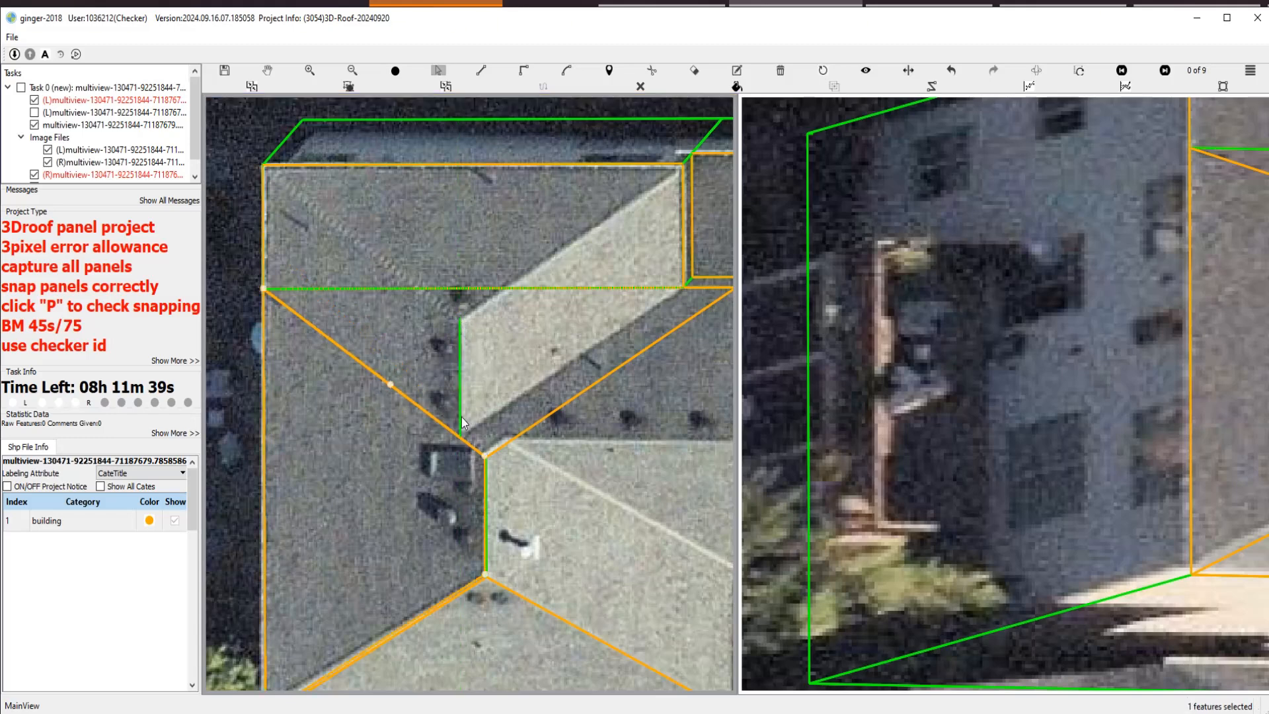
{"action": "left_click", "coordinate": [417, 413]}
{"action": "left_click", "coordinate": [413, 409]}
{"action": "left_click", "coordinate": [390, 404]}
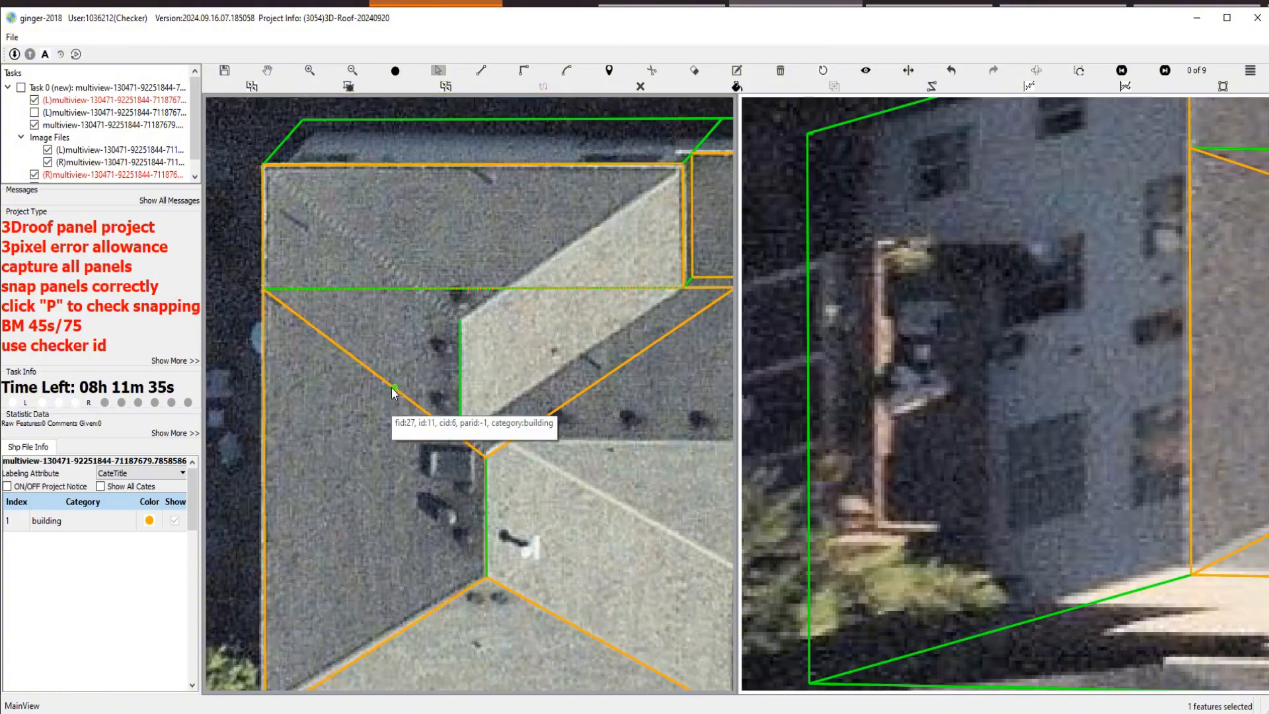
{"action": "left_click_drag", "start_coordinate": [395, 390], "coordinate": [264, 167]}
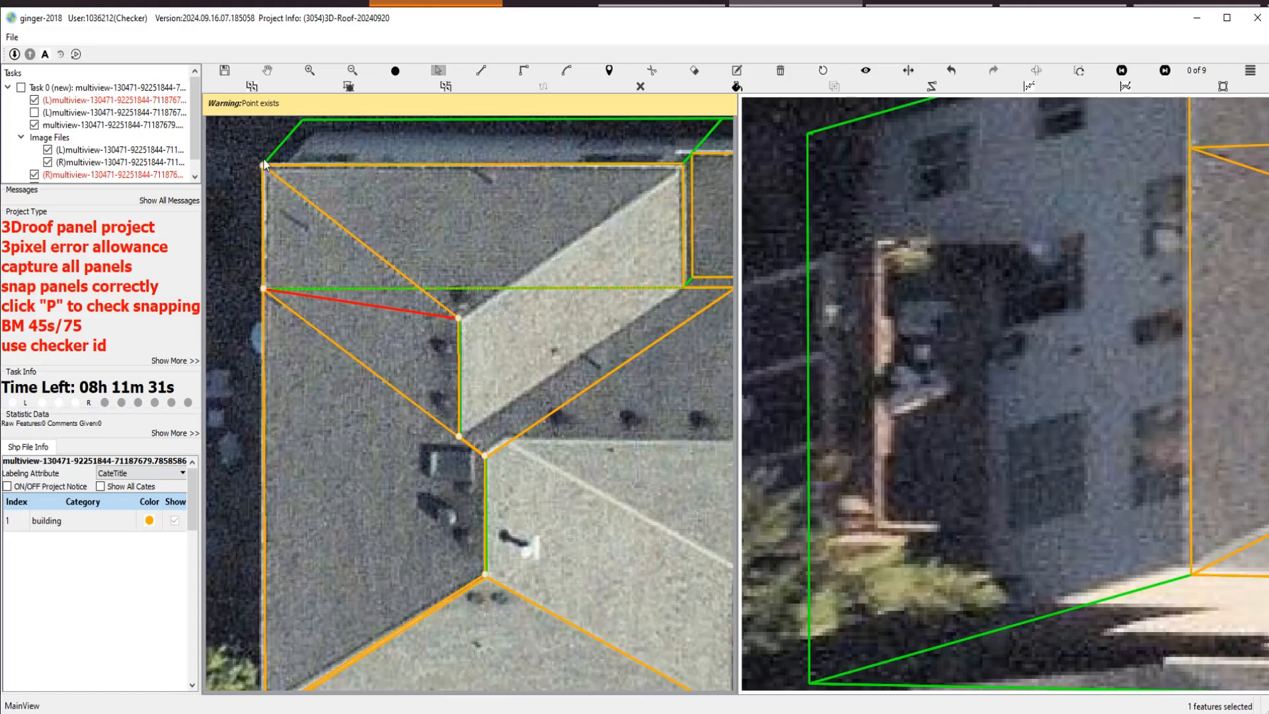
{"action": "key", "text": "Escape"}
{"action": "scroll", "coordinate": [265, 165], "scroll_direction": "down", "scroll_amount": 3}
{"action": "scroll", "coordinate": [444, 375], "scroll_direction": "up", "scroll_amount": 3}
{"action": "left_click_drag", "start_coordinate": [539, 413], "coordinate": [468, 405]}
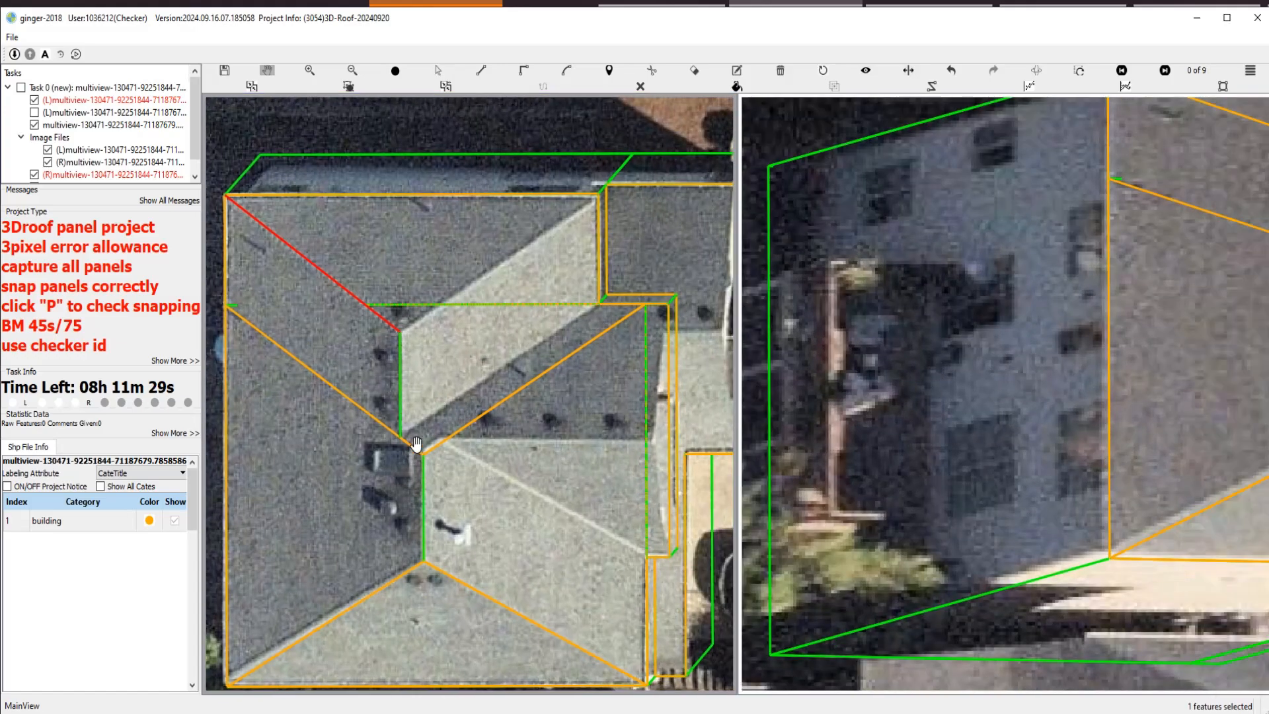
Delete the triangular panel between the two upper hips of the main ridge.
{"action": "left_click", "coordinate": [496, 403]}
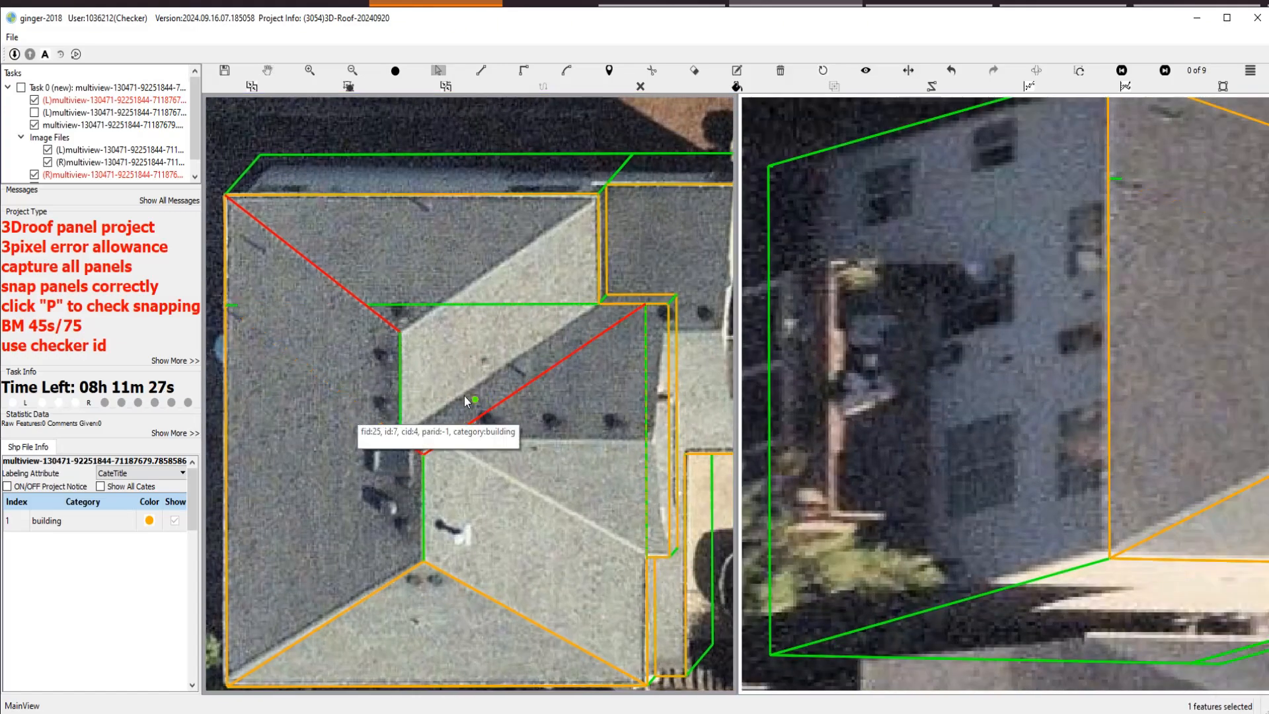
{"action": "scroll", "coordinate": [485, 368], "scroll_direction": "down", "scroll_amount": 3}
{"action": "scroll", "coordinate": [472, 378], "scroll_direction": "up", "scroll_amount": 3}
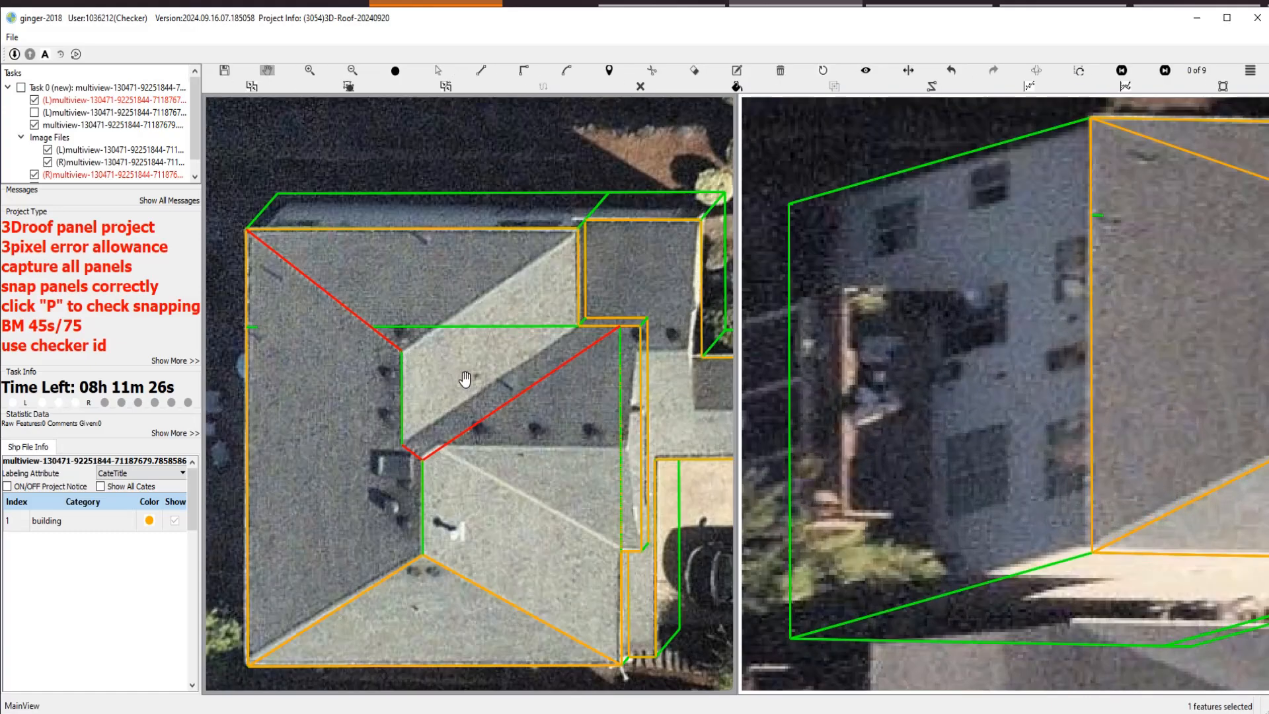
Trace the triangular upper panel between the second ridge's upper end and the two corners of the upper eave.
{"action": "left_click", "coordinate": [401, 350]}
{"action": "left_click", "coordinate": [576, 228]}
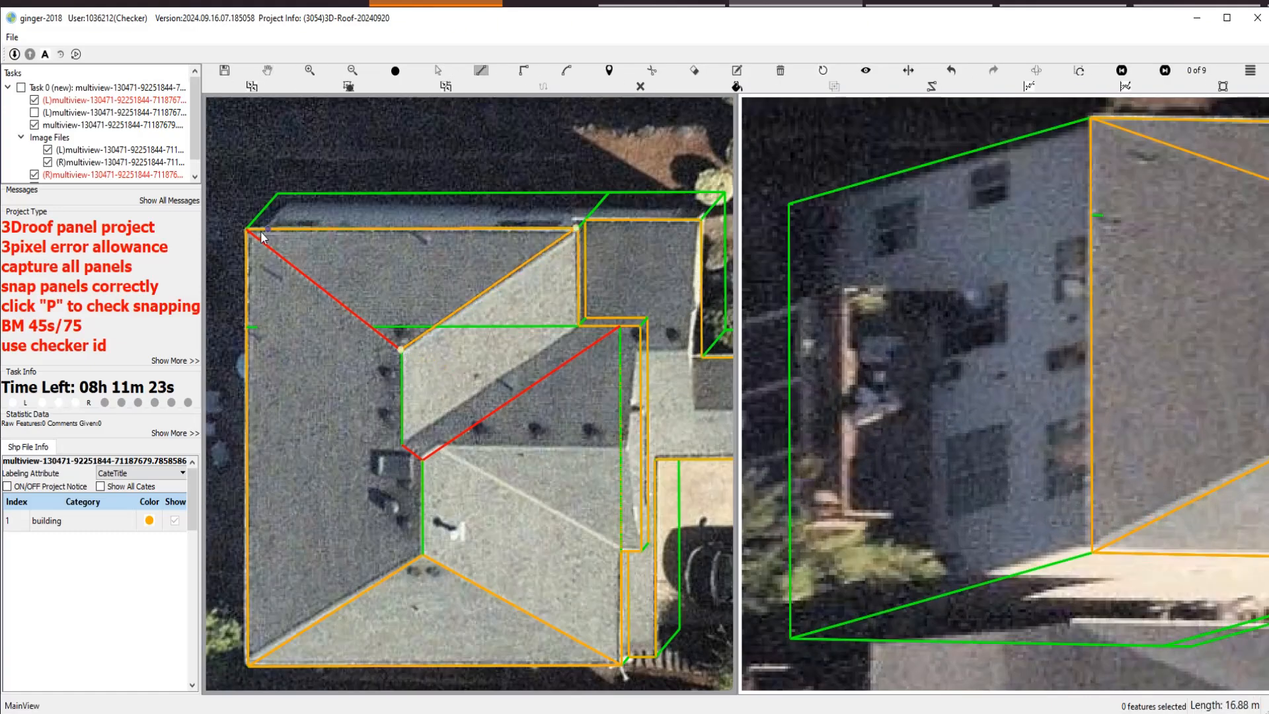
{"action": "left_click", "coordinate": [247, 229]}
{"action": "left_click", "coordinate": [402, 350]}
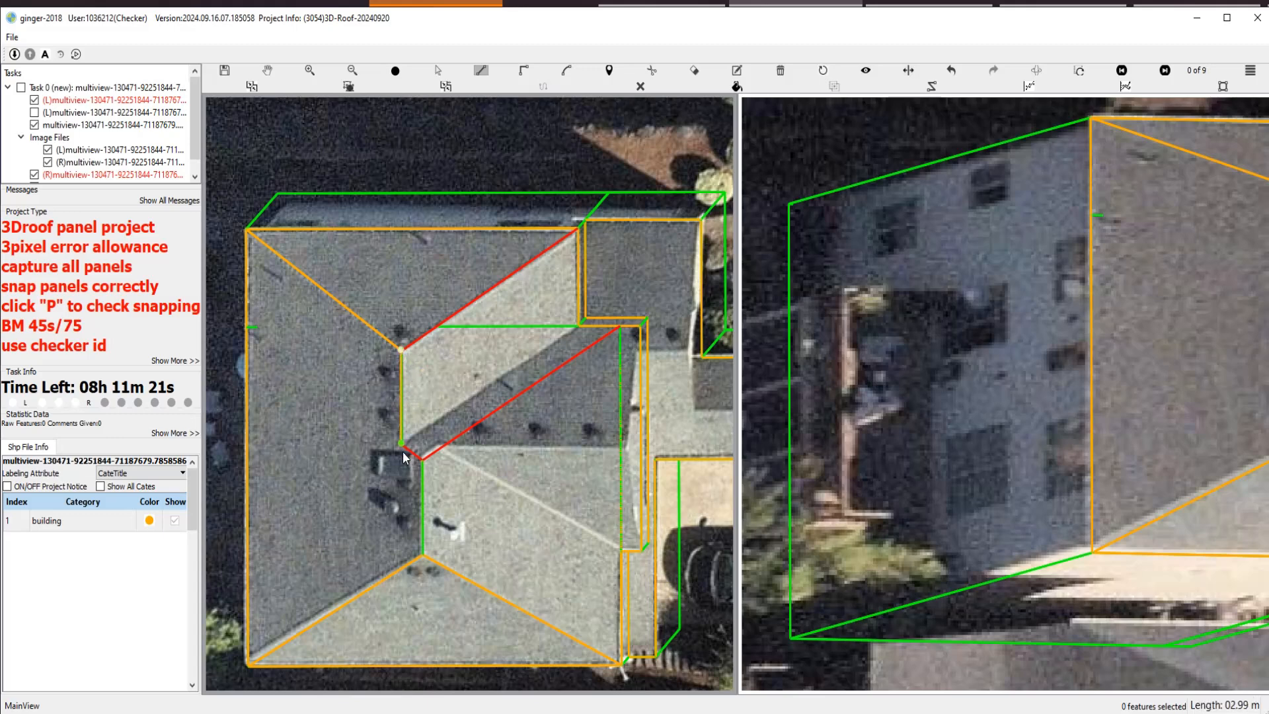
Trace the light-coloured panel beside the second ridge, and the narrow strip between it and the main ridge's upper hip.
{"action": "left_click", "coordinate": [401, 443]}
{"action": "left_click", "coordinate": [577, 324]}
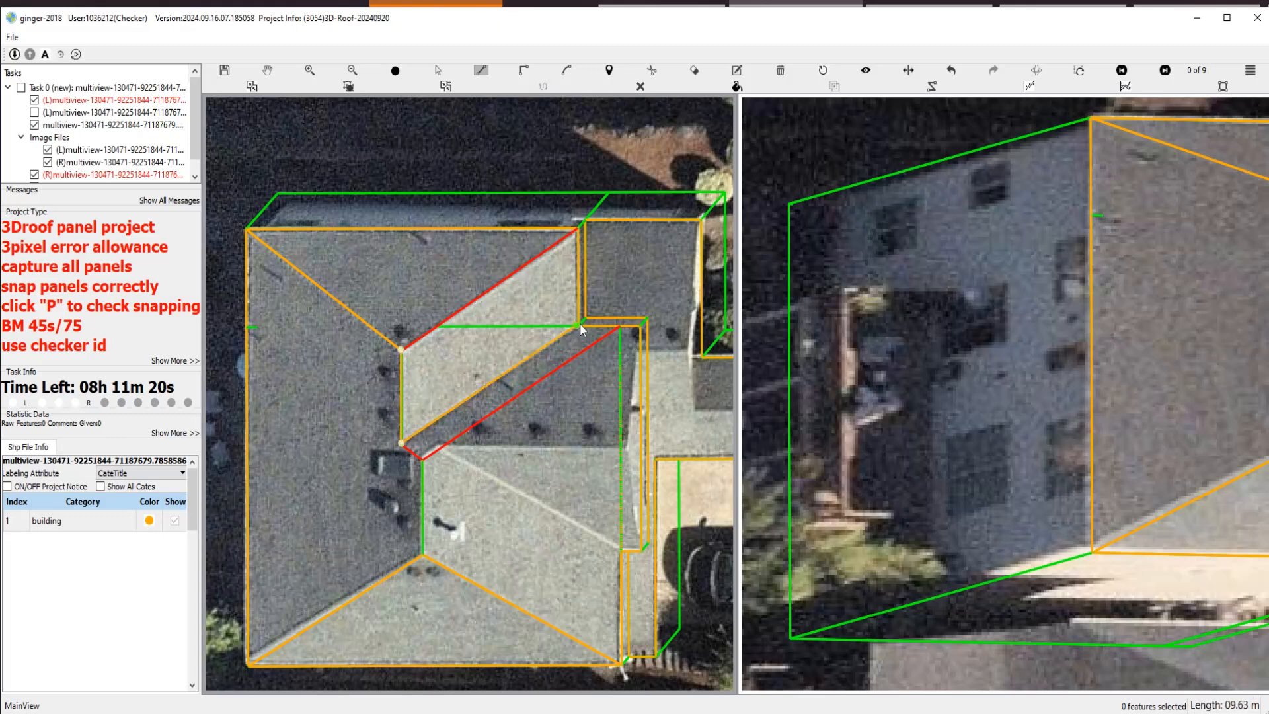
{"action": "left_click", "coordinate": [578, 228]}
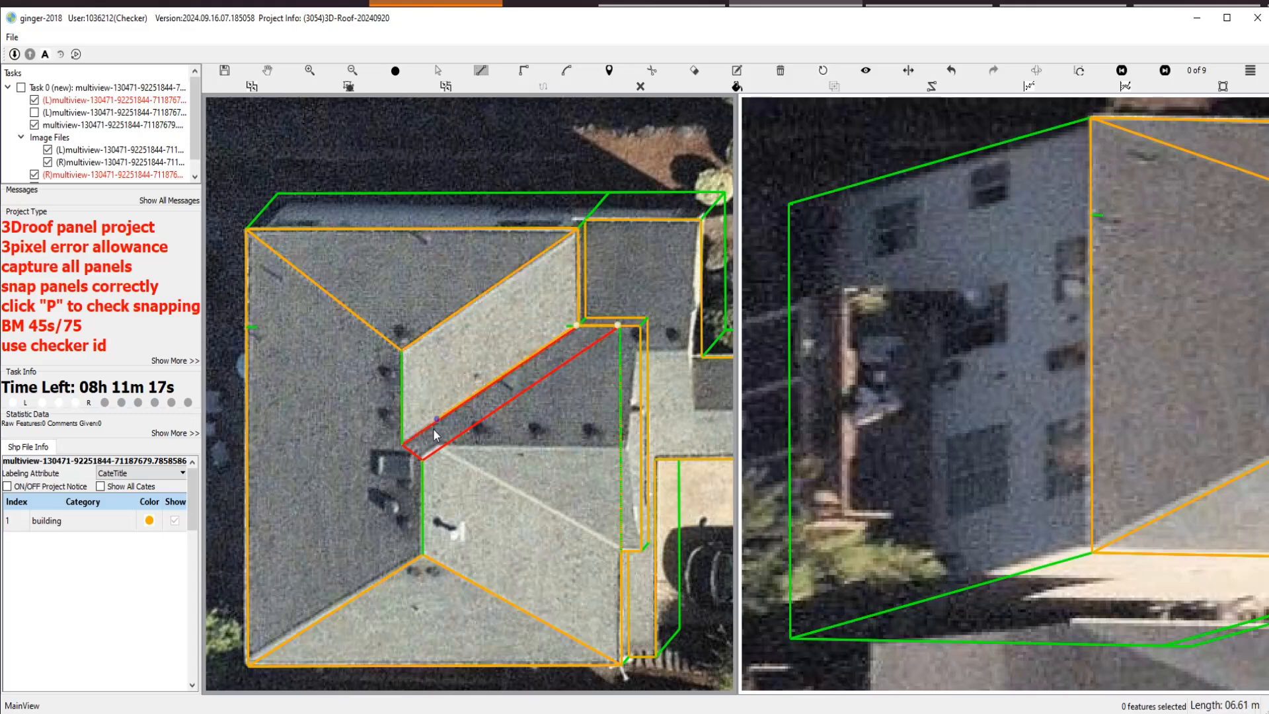
{"action": "double_click", "coordinate": [423, 461]}
{"action": "scroll", "coordinate": [436, 454], "scroll_direction": "up", "scroll_amount": 5}
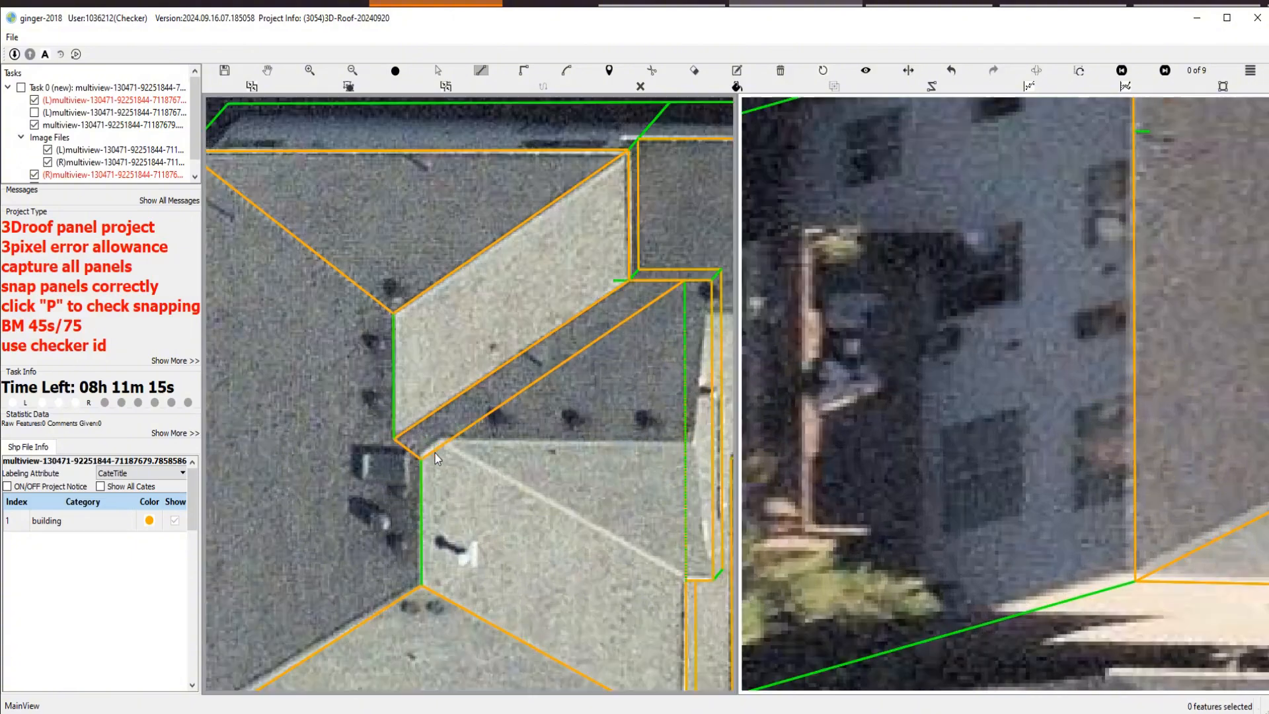
Compare the traced panels with the bare imagery, and delete the light-coloured panel and the narrow strip beside it.
{"action": "scroll", "coordinate": [450, 450], "scroll_direction": "down", "scroll_amount": 3}
{"action": "scroll", "coordinate": [461, 453], "scroll_direction": "down", "scroll_amount": 1}
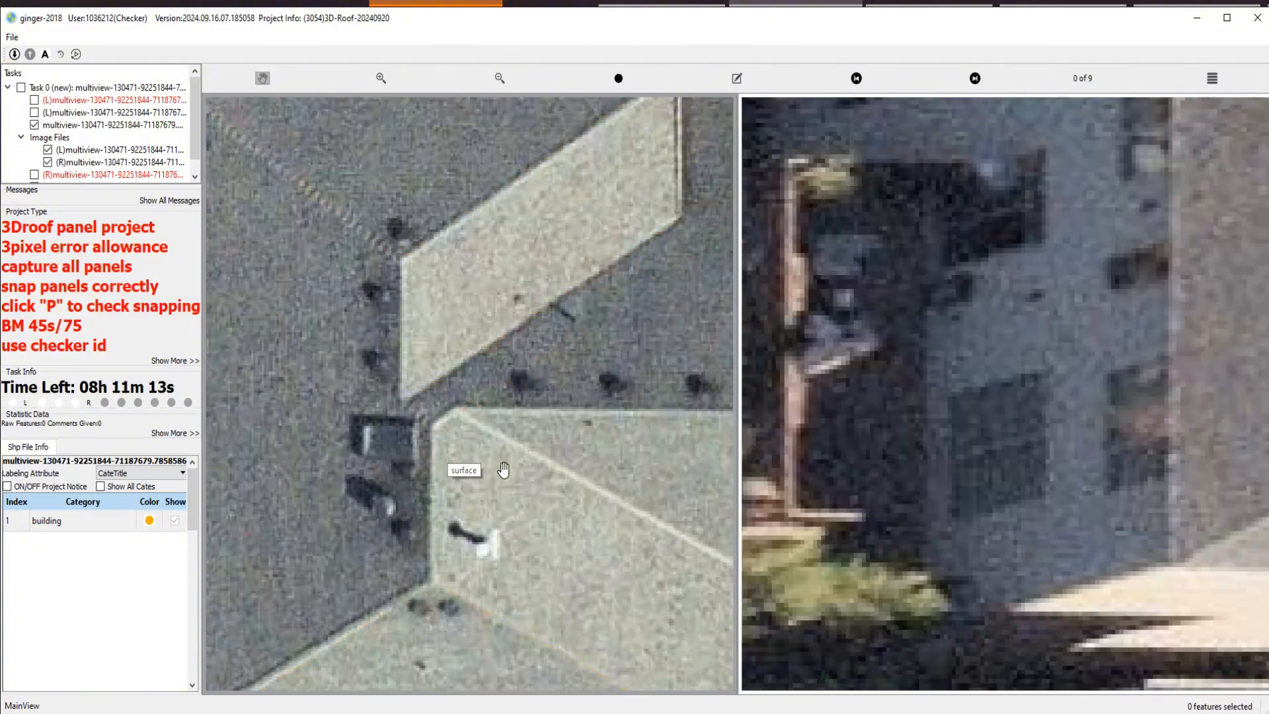
{"action": "scroll", "coordinate": [505, 467], "scroll_direction": "down", "scroll_amount": 3}
{"action": "scroll", "coordinate": [454, 383], "scroll_direction": "up", "scroll_amount": 3}
{"action": "scroll", "coordinate": [490, 398], "scroll_direction": "down", "scroll_amount": 3}
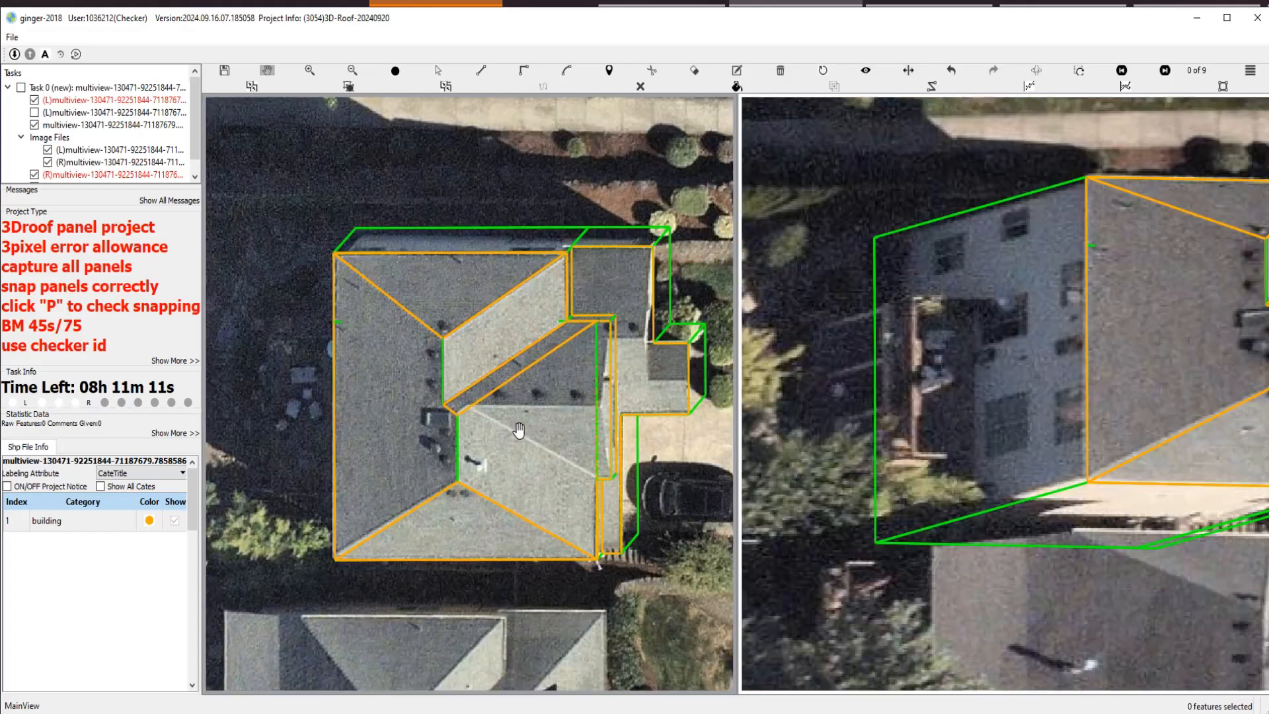
{"action": "scroll", "coordinate": [515, 390], "scroll_direction": "up", "scroll_amount": 2}
{"action": "scroll", "coordinate": [475, 364], "scroll_direction": "up", "scroll_amount": 1}
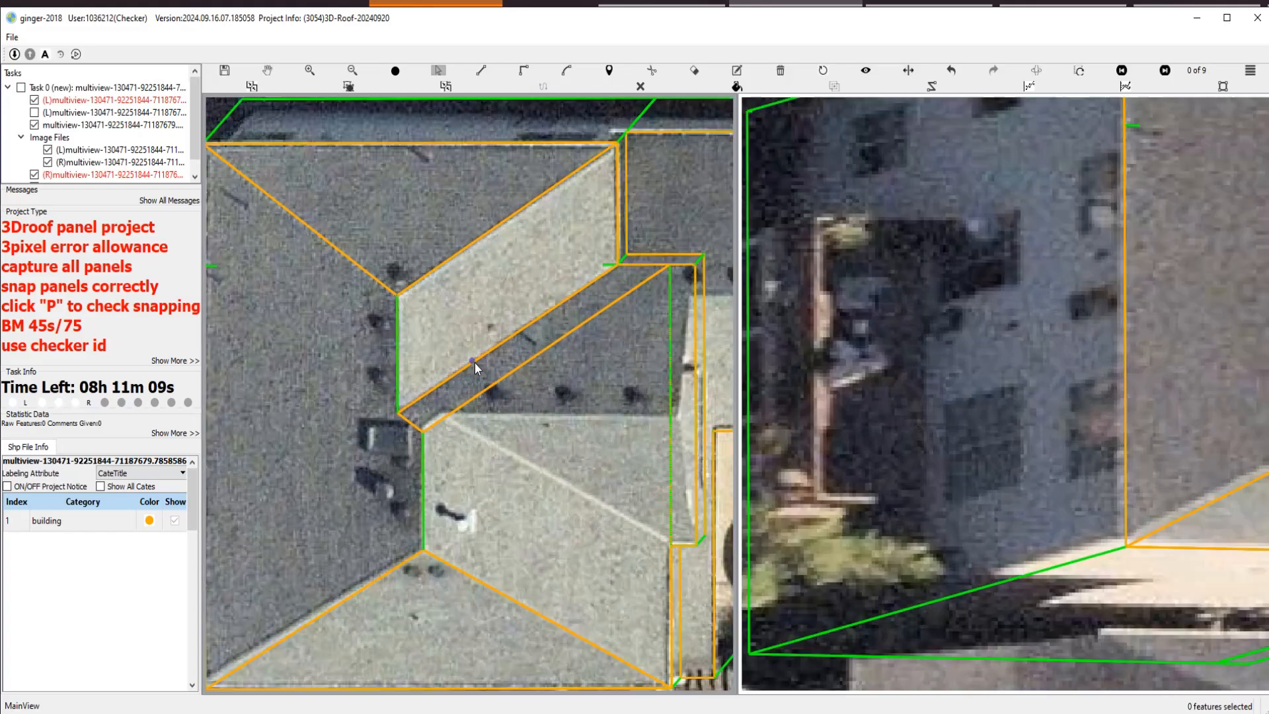
{"action": "left_click", "coordinate": [455, 374]}
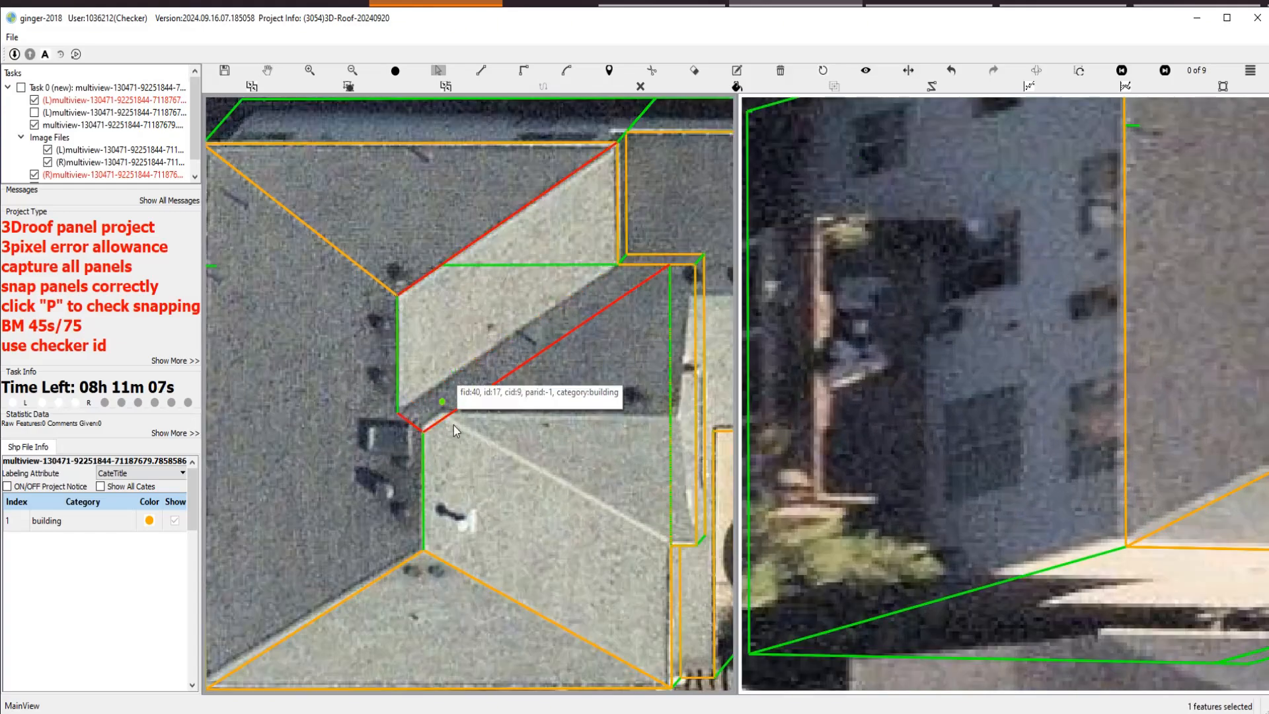
{"action": "scroll", "coordinate": [425, 449], "scroll_direction": "up", "scroll_amount": 2}
{"action": "scroll", "coordinate": [426, 449], "scroll_direction": "up", "scroll_amount": 1}
{"action": "key", "text": "p"}
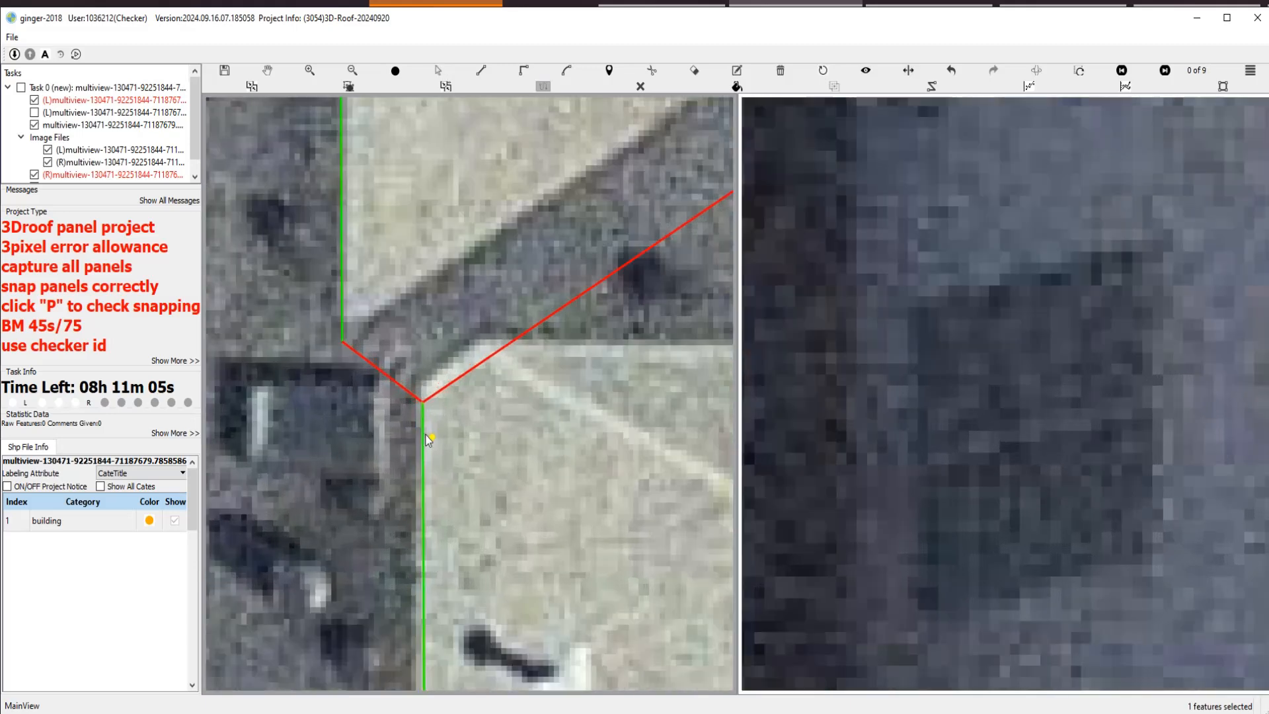
{"action": "left_click", "coordinate": [422, 430]}
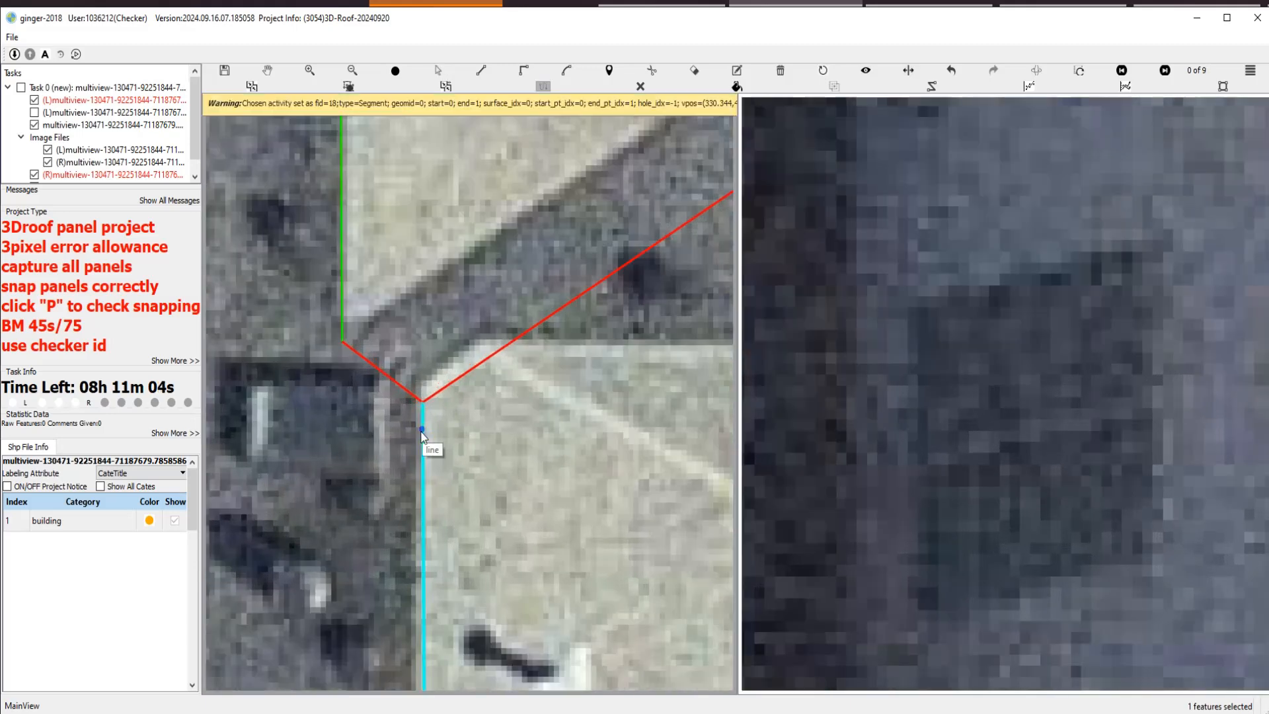
{"action": "left_click", "coordinate": [422, 382]}
{"action": "key", "text": "Escape"}
{"action": "scroll", "coordinate": [461, 383], "scroll_direction": "down", "scroll_amount": 2}
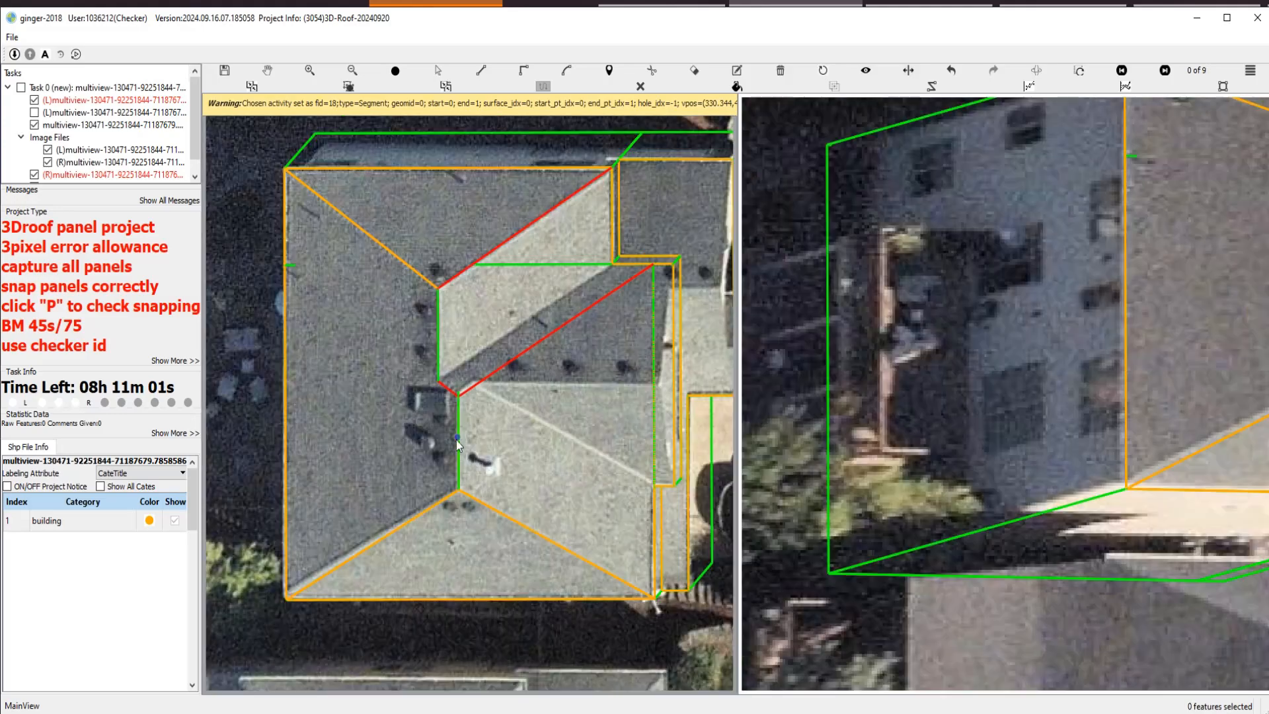
{"action": "left_click_drag", "start_coordinate": [440, 376], "coordinate": [457, 440]}
{"action": "scroll", "coordinate": [459, 447], "scroll_direction": "up", "scroll_amount": 2}
{"action": "key", "text": "Escape"}
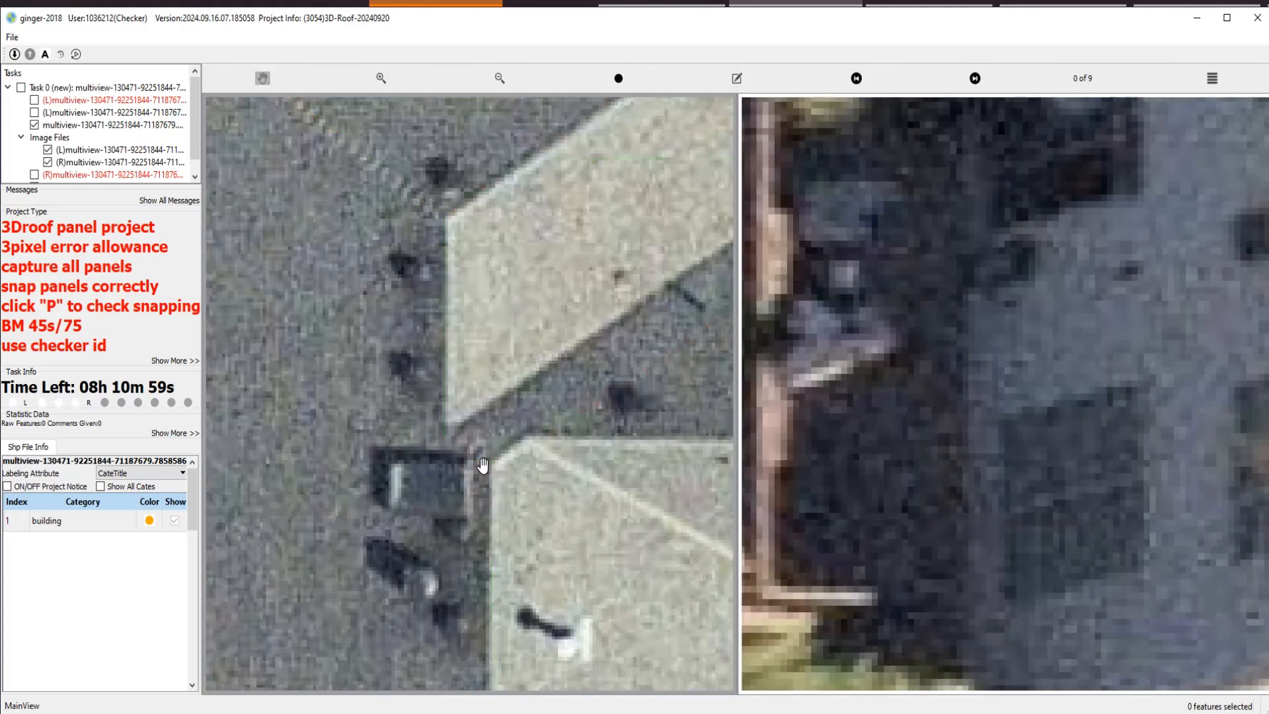
Delete the second ridge line and the triangular upper panel, and restore the rear panel's straight hip edge.
{"action": "scroll", "coordinate": [479, 360], "scroll_direction": "down", "scroll_amount": 1}
{"action": "left_click", "coordinate": [459, 340]}
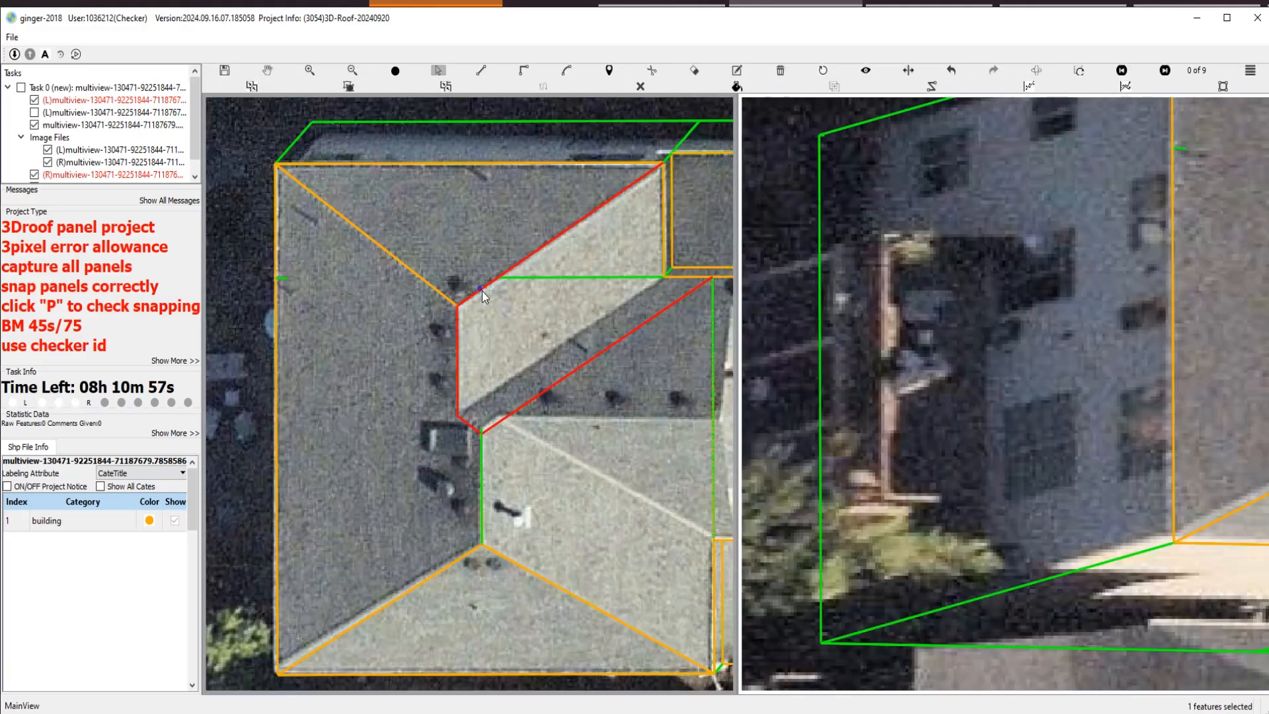
{"action": "left_click_drag", "start_coordinate": [432, 293], "coordinate": [435, 407]}
{"action": "left_click", "coordinate": [434, 386]}
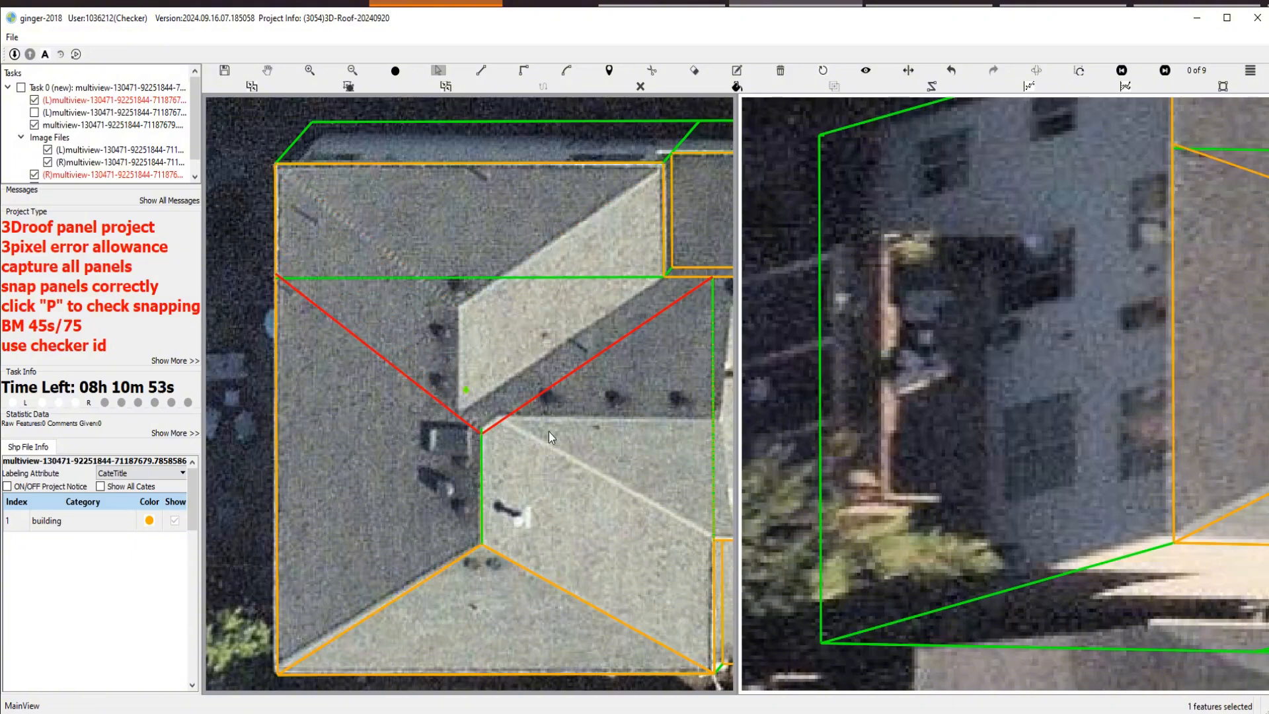
Snap the rear panel's hip vertex to the upper end of the main ridge.
{"action": "scroll", "coordinate": [489, 429], "scroll_direction": "up", "scroll_amount": 5}
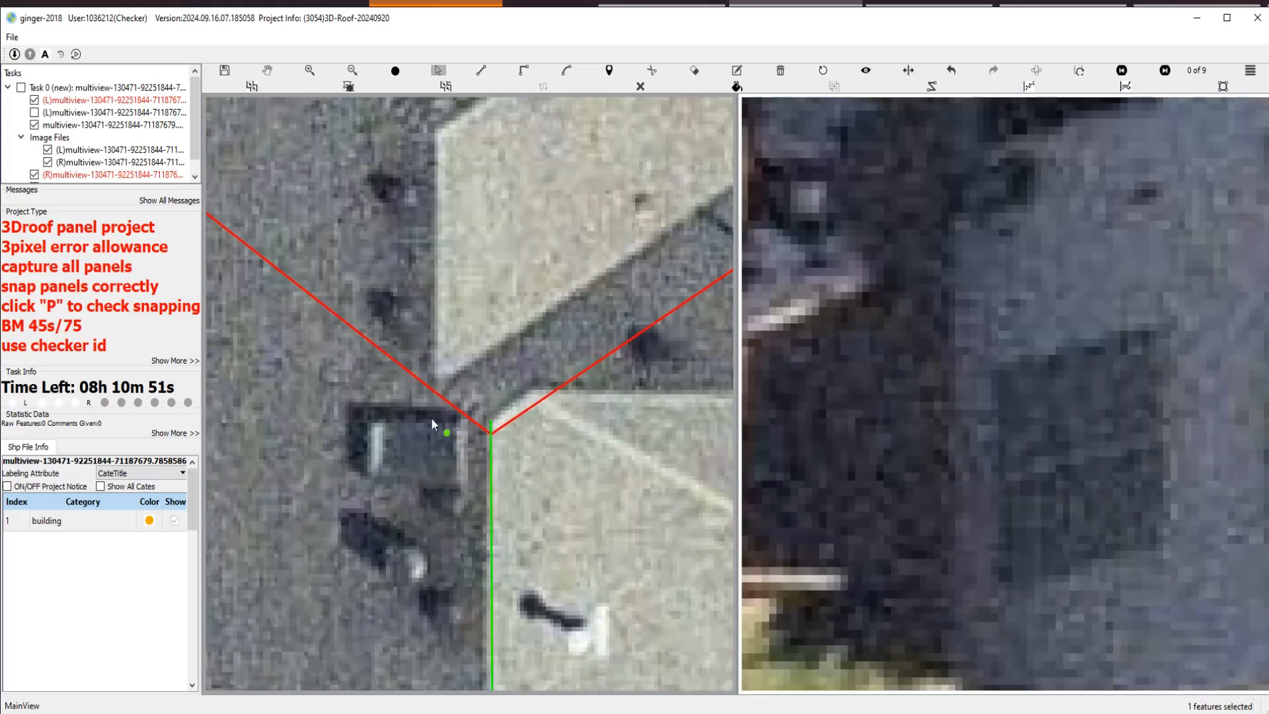
{"action": "scroll", "coordinate": [469, 430], "scroll_direction": "up", "scroll_amount": 3}
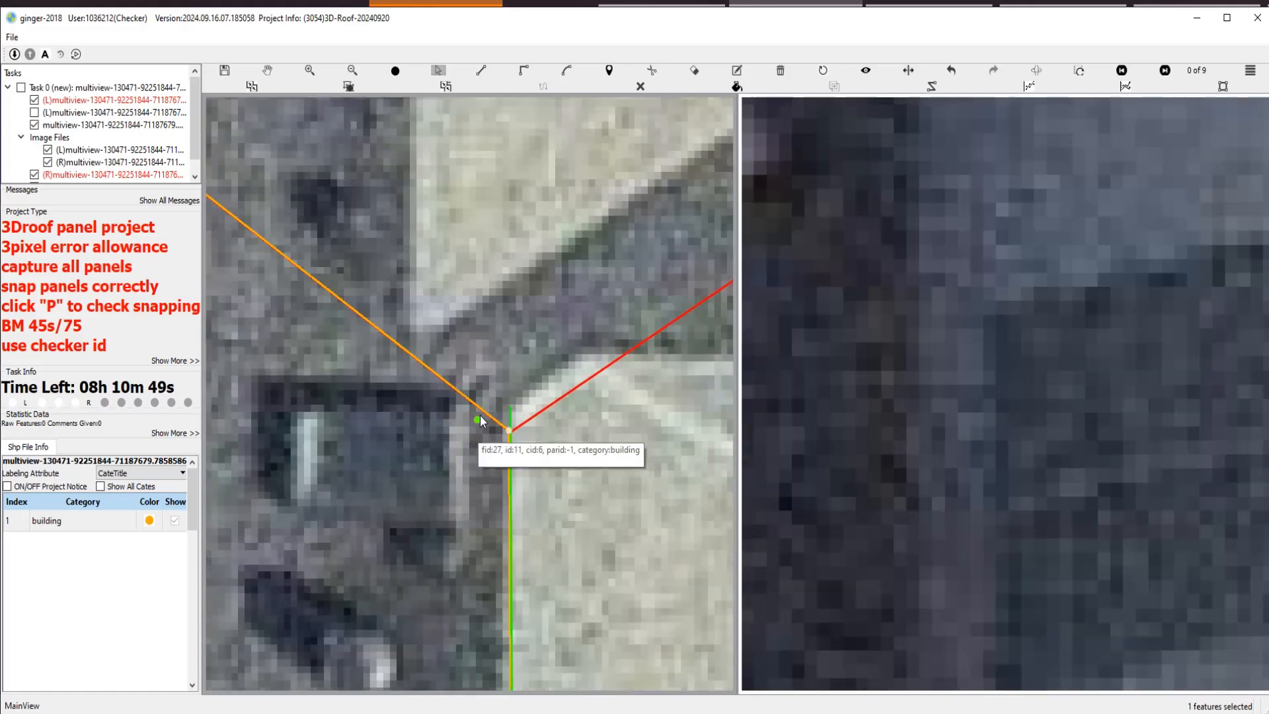
{"action": "left_click_drag", "start_coordinate": [485, 396], "coordinate": [529, 391]}
{"action": "scroll", "coordinate": [548, 422], "scroll_direction": "down", "scroll_amount": 8}
{"action": "key", "text": "space"}
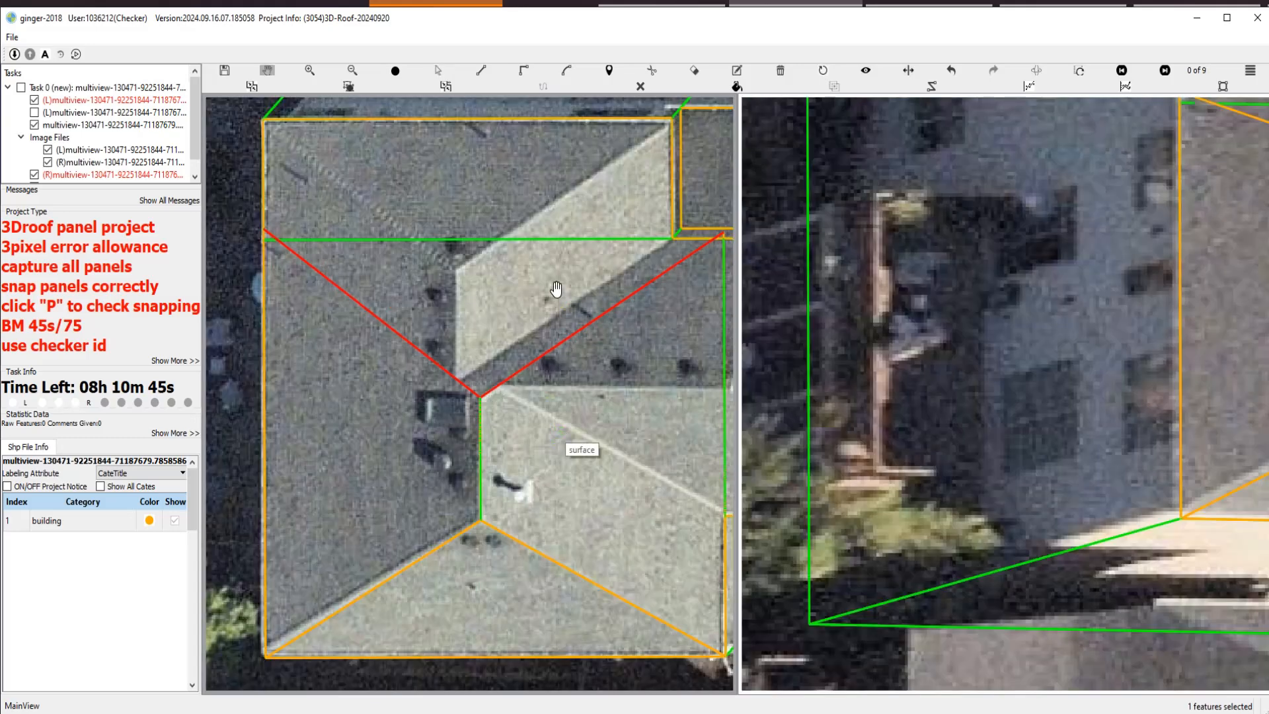
Move the driveway-side panel's upper corner down onto the level of the eave step.
{"action": "left_click_drag", "start_coordinate": [543, 317], "coordinate": [461, 341]}
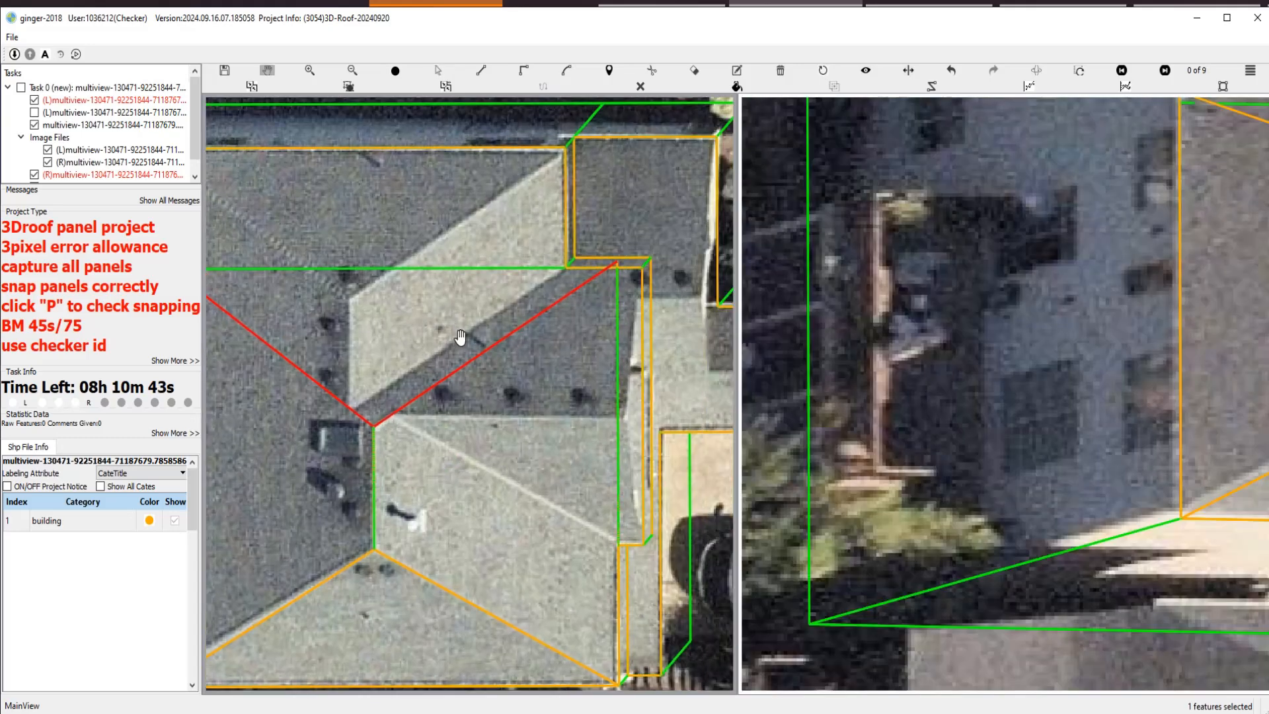
{"action": "scroll", "coordinate": [651, 283], "scroll_direction": "up", "scroll_amount": 5}
{"action": "key", "text": "space"}
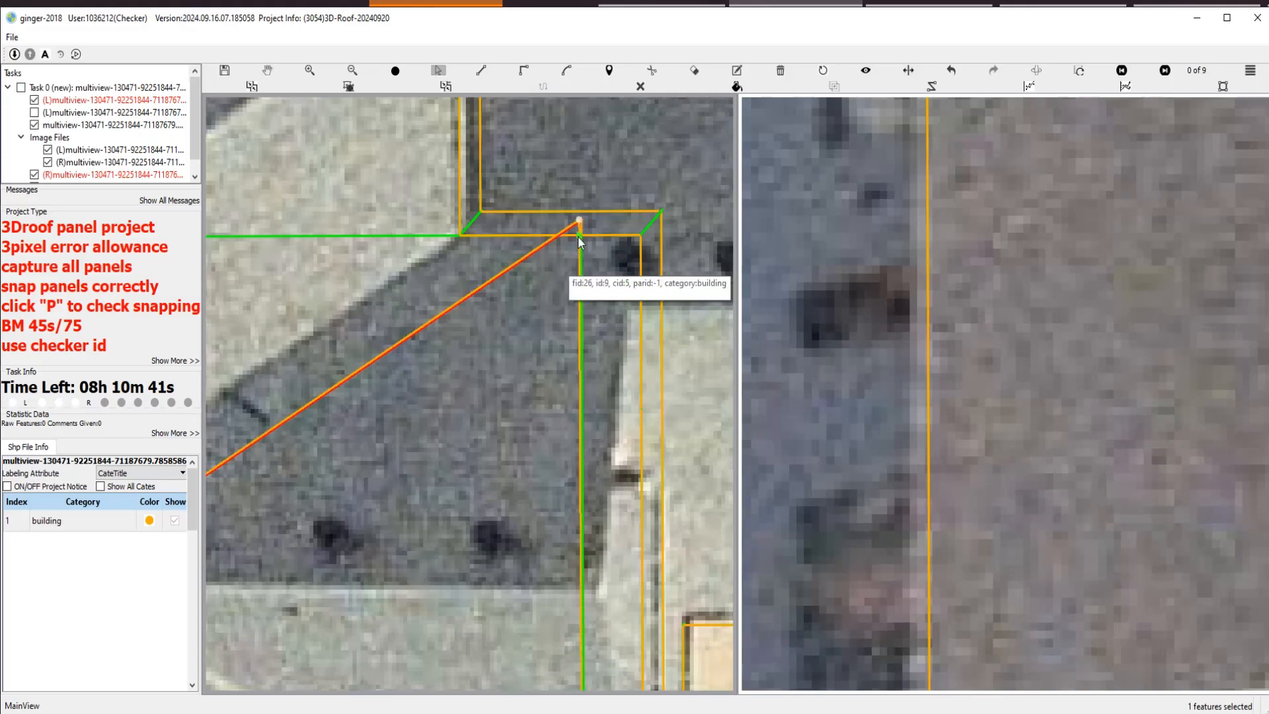
{"action": "scroll", "coordinate": [575, 284], "scroll_direction": "down", "scroll_amount": 6}
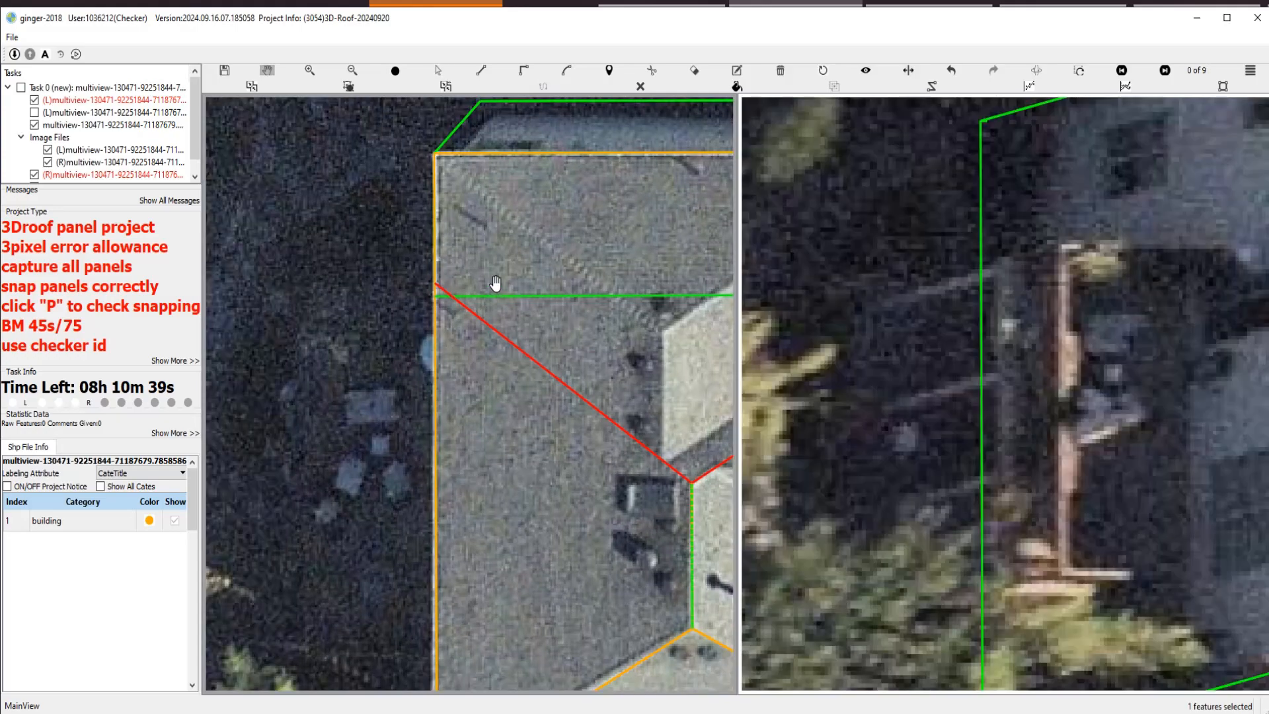
Snap the rear panel's upper corner to the point where the cross dividing line meets the rear eave.
{"action": "scroll", "coordinate": [416, 310], "scroll_direction": "up", "scroll_amount": 8}
{"action": "left_click_drag", "start_coordinate": [410, 312], "coordinate": [397, 303]}
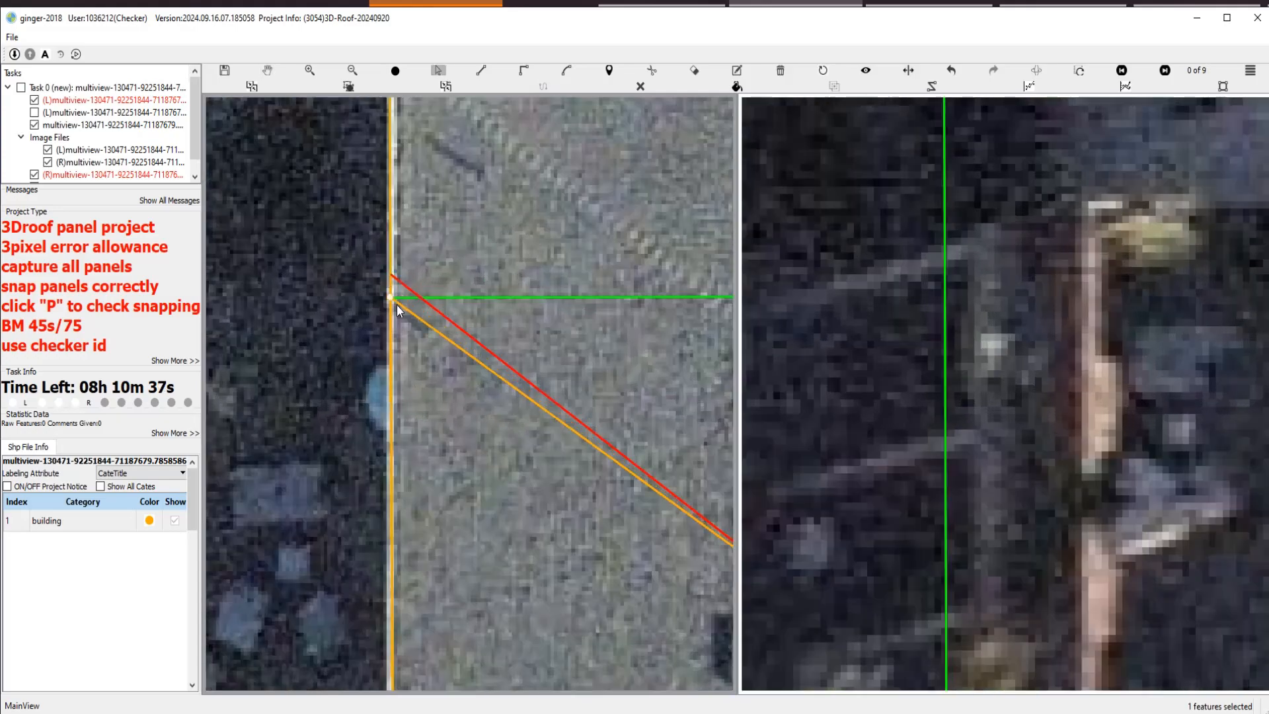
{"action": "scroll", "coordinate": [419, 326], "scroll_direction": "down", "scroll_amount": 8}
Redraw the second ridge line parallel to the rear eave, along the inner end of the light-coloured roof panel.
{"action": "scroll", "coordinate": [494, 431], "scroll_direction": "up", "scroll_amount": 3}
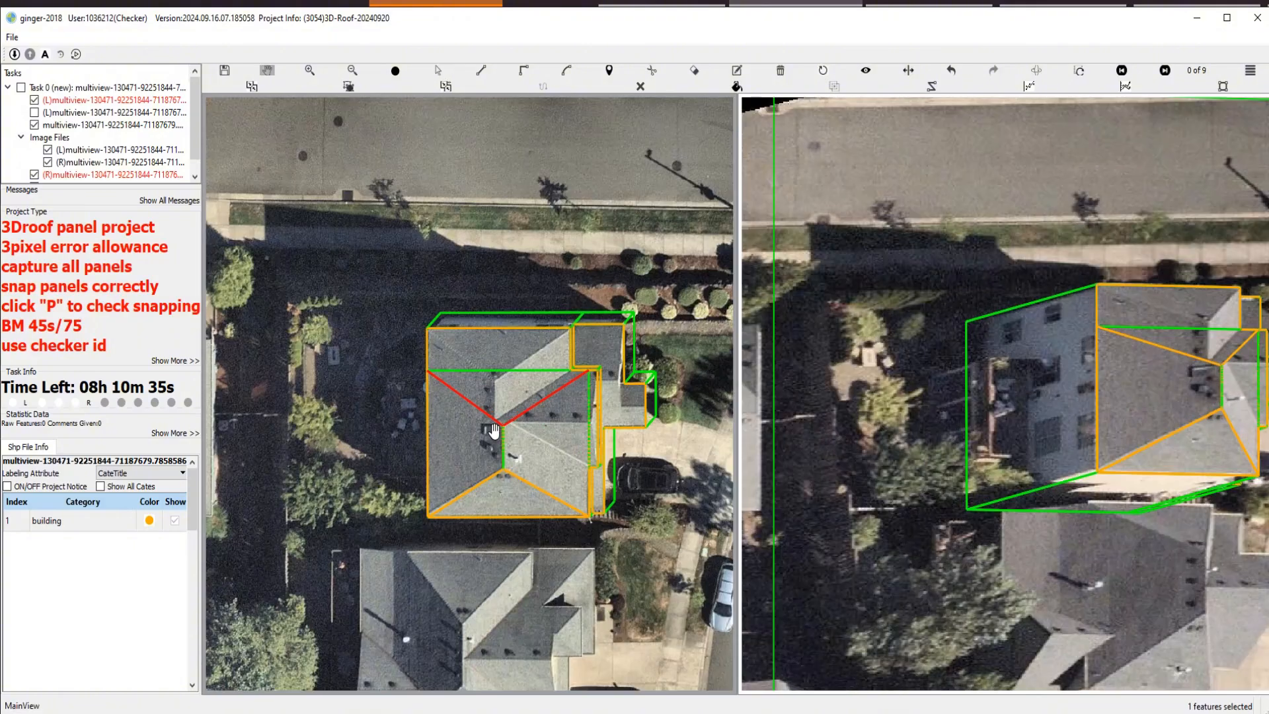
{"action": "key", "text": "space"}
{"action": "scroll", "coordinate": [494, 431], "scroll_direction": "up", "scroll_amount": 3}
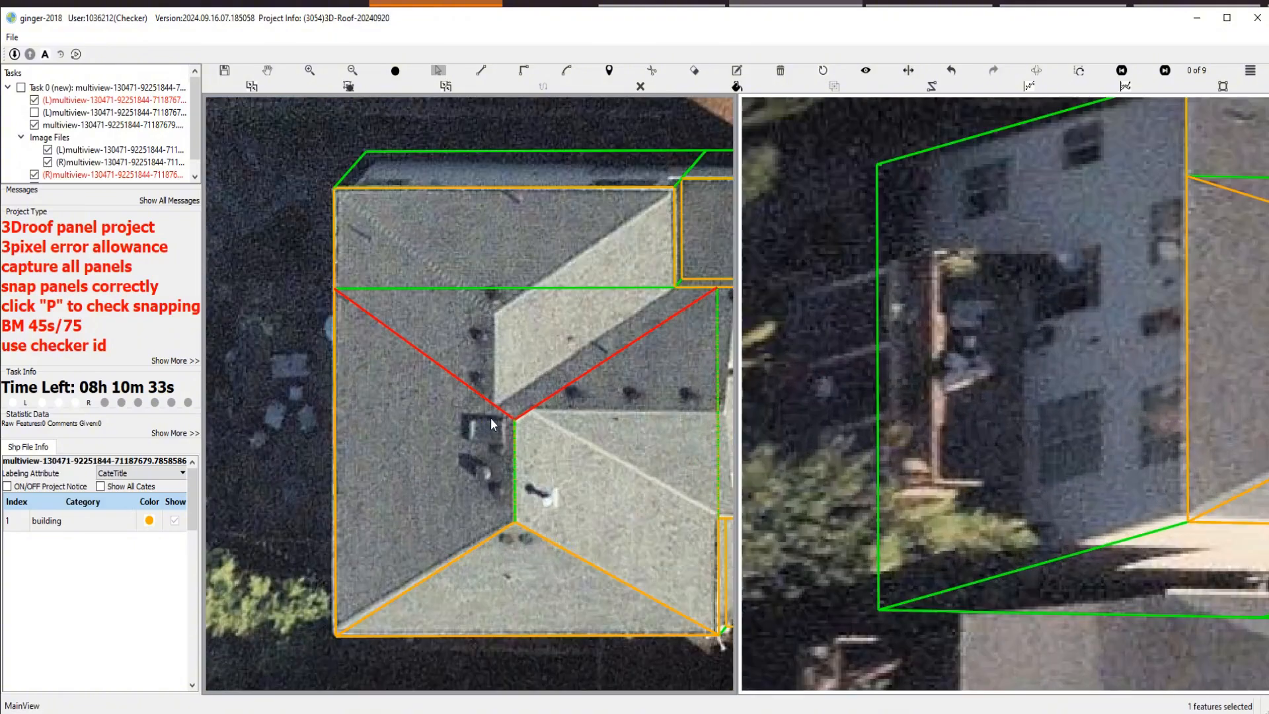
{"action": "scroll", "coordinate": [491, 418], "scroll_direction": "up", "scroll_amount": 2}
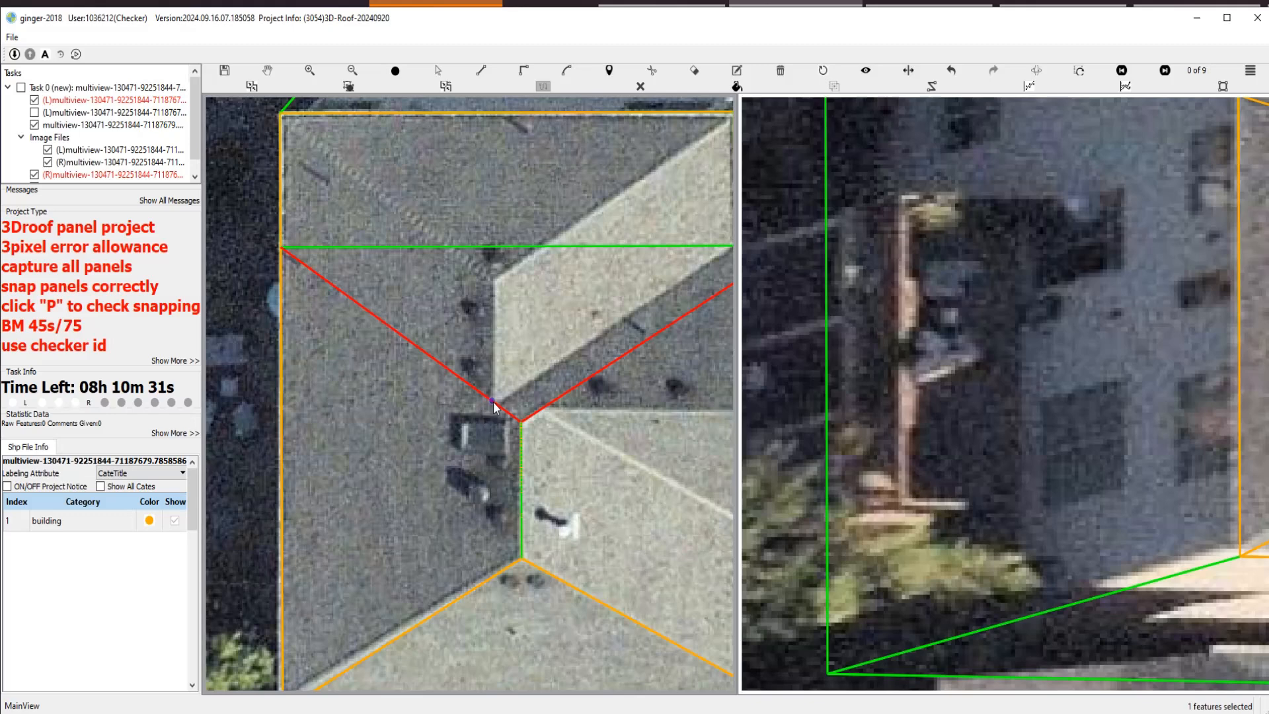
{"action": "left_click", "coordinate": [495, 401]}
{"action": "left_click", "coordinate": [494, 402]}
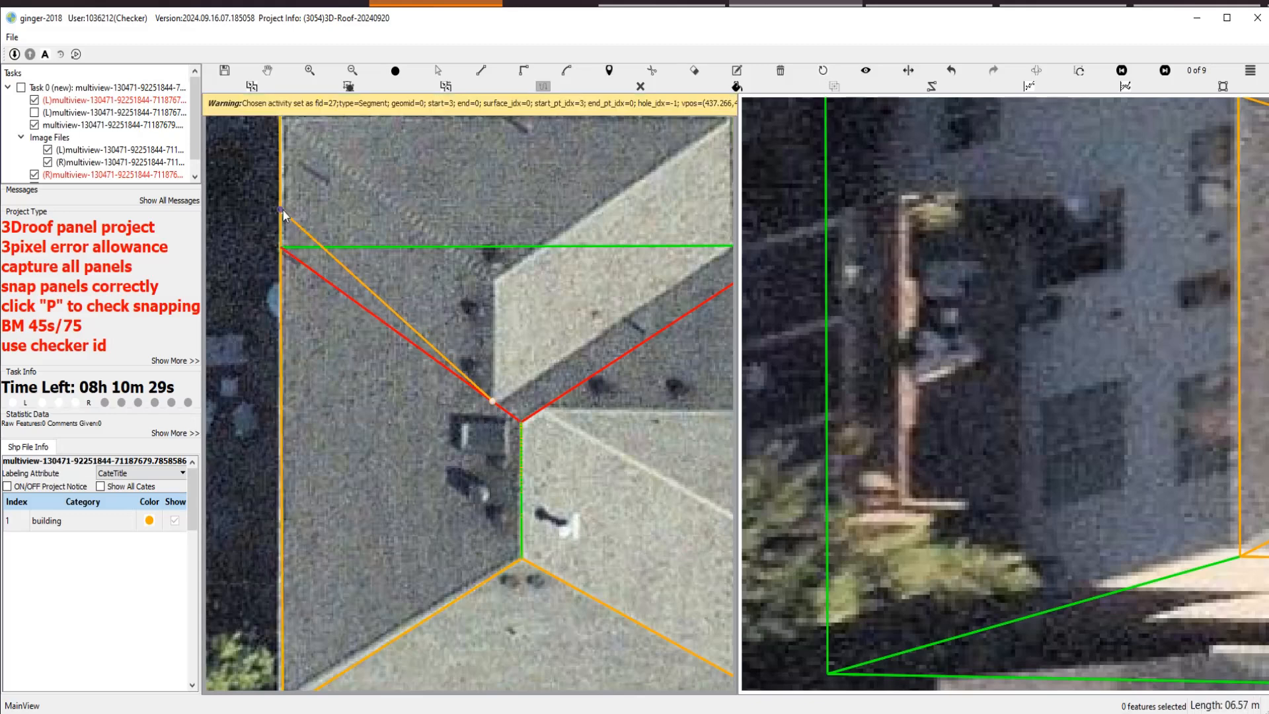
{"action": "left_click", "coordinate": [282, 207]}
{"action": "left_click", "coordinate": [493, 280]}
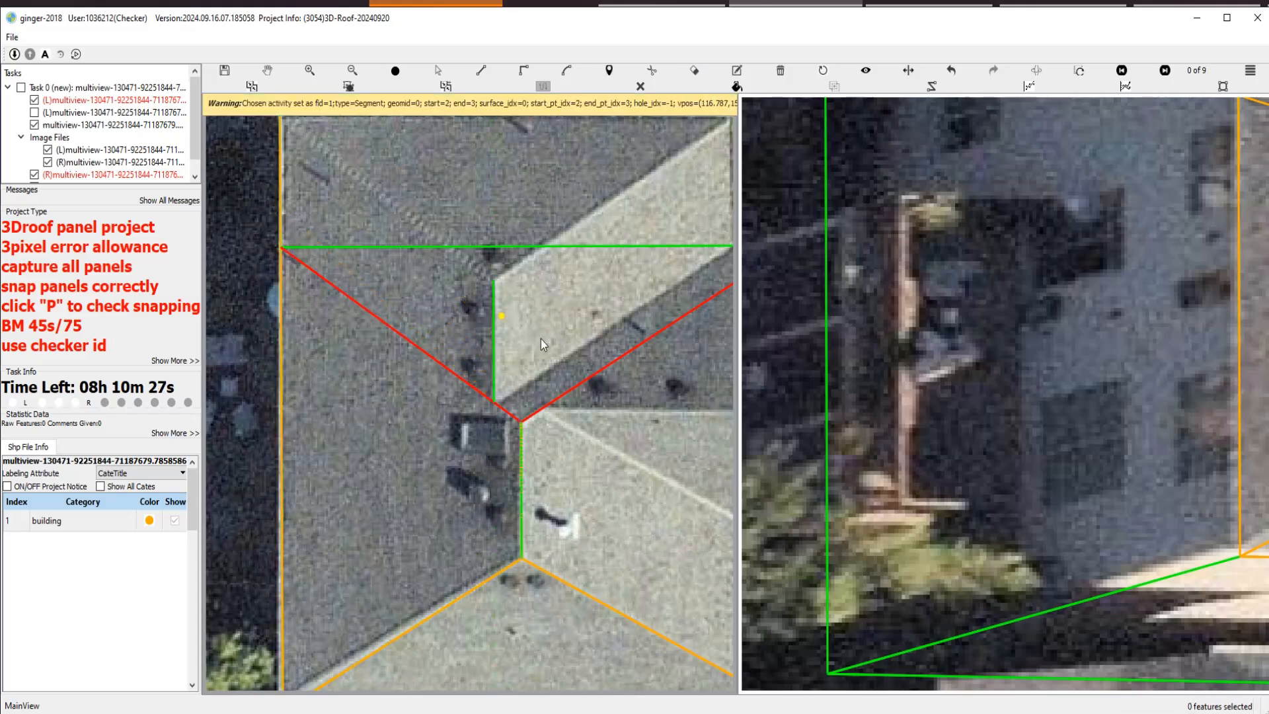
Add a vertex to the rear panel's hip edge at the lower end of the second ridge.
{"action": "scroll", "coordinate": [541, 339], "scroll_direction": "down", "scroll_amount": 3}
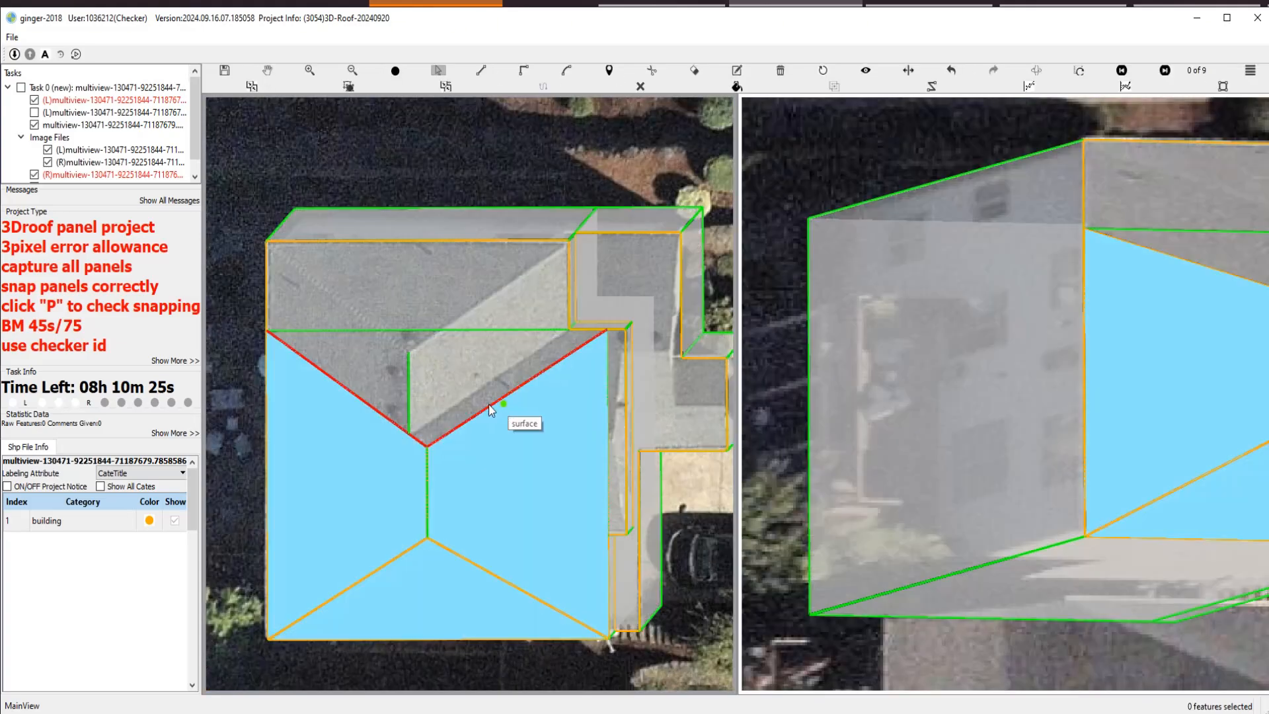
{"action": "scroll", "coordinate": [503, 406], "scroll_direction": "up", "scroll_amount": 2}
{"action": "left_click", "coordinate": [390, 451]}
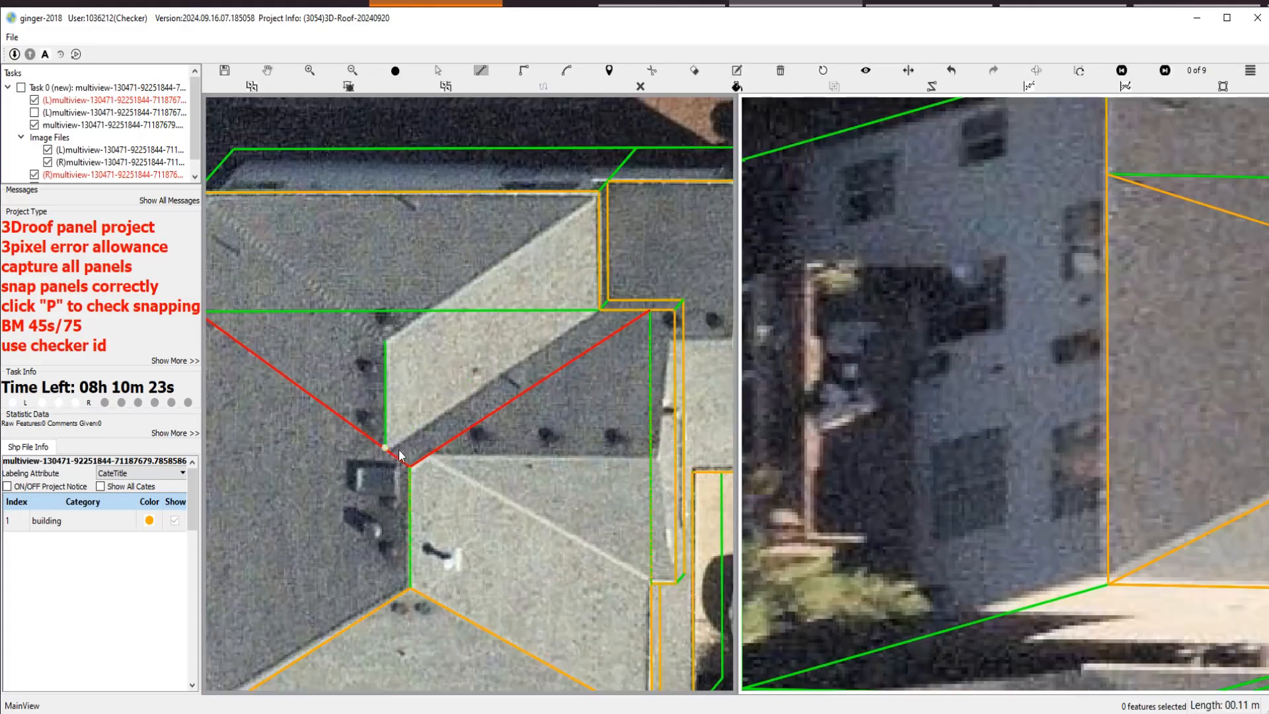
{"action": "key", "text": "Escape"}
{"action": "left_click", "coordinate": [372, 448]}
{"action": "left_click", "coordinate": [372, 450]}
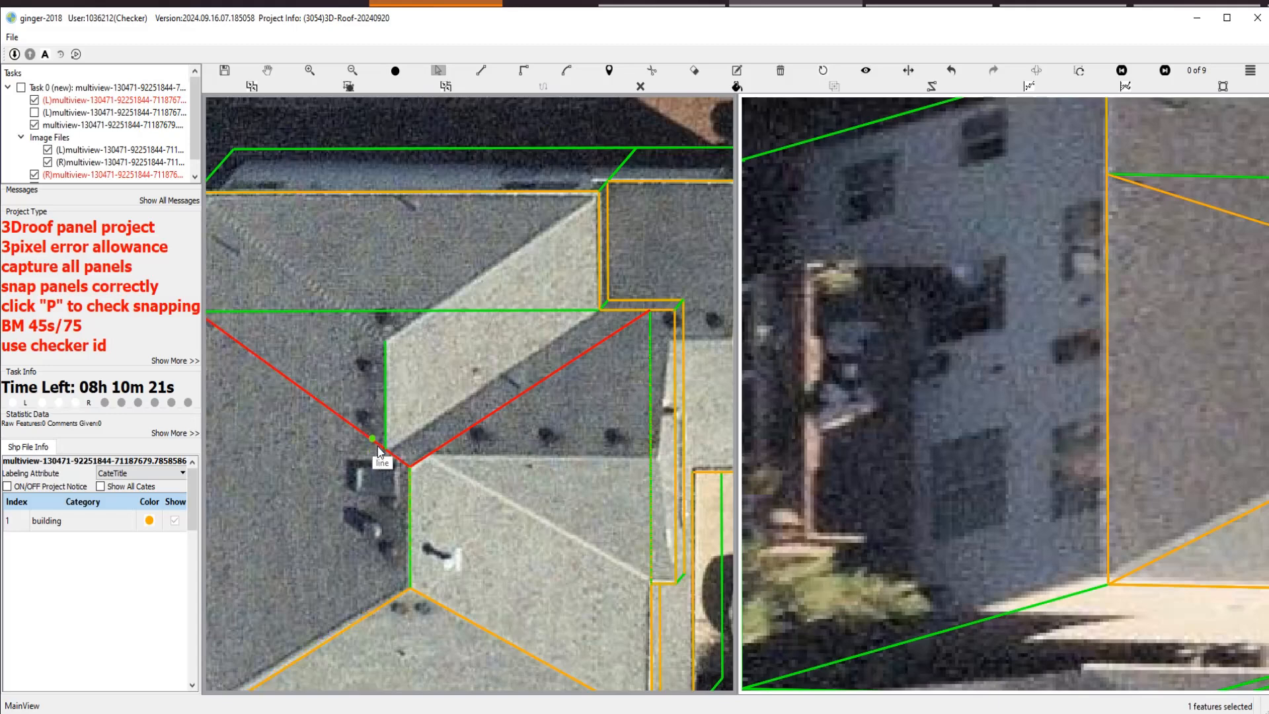
{"action": "left_click", "coordinate": [396, 463]}
{"action": "left_click", "coordinate": [397, 465]}
Draw the narrow dark panel from the second ridge's lower end, along the eave step, to the main ridge's upper end.
{"action": "left_click", "coordinate": [389, 456]}
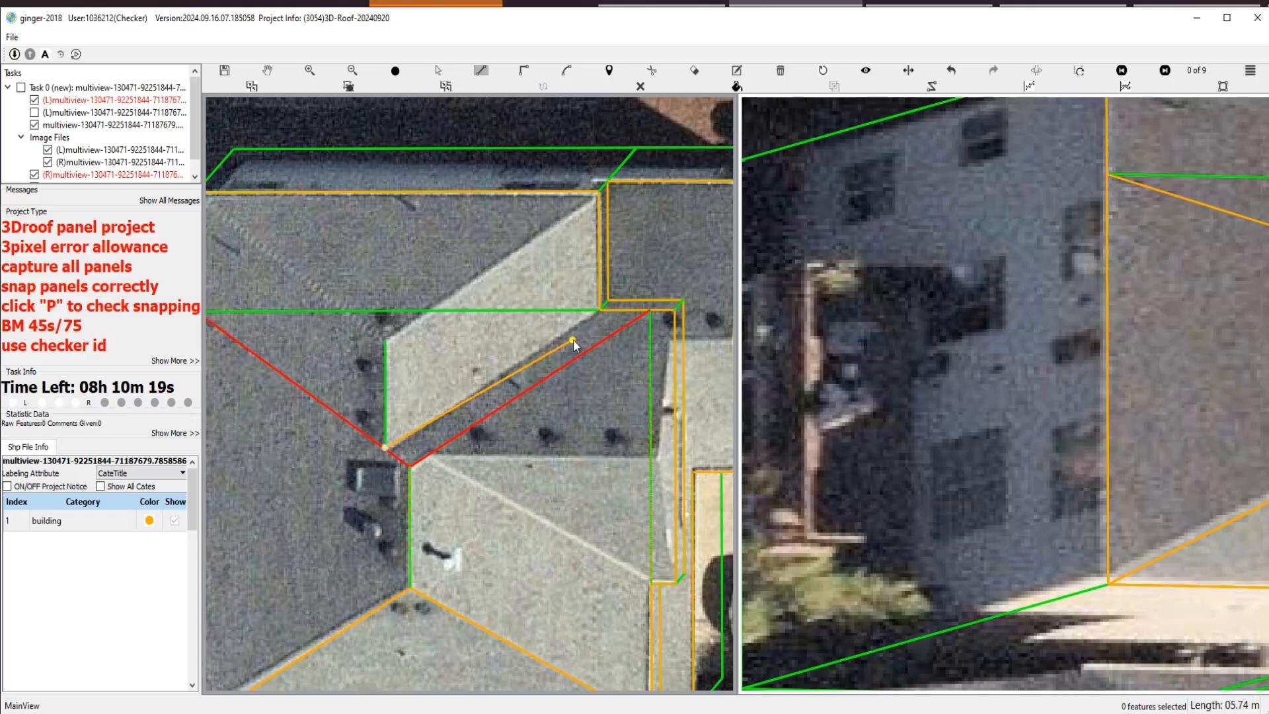
{"action": "left_click", "coordinate": [648, 310]}
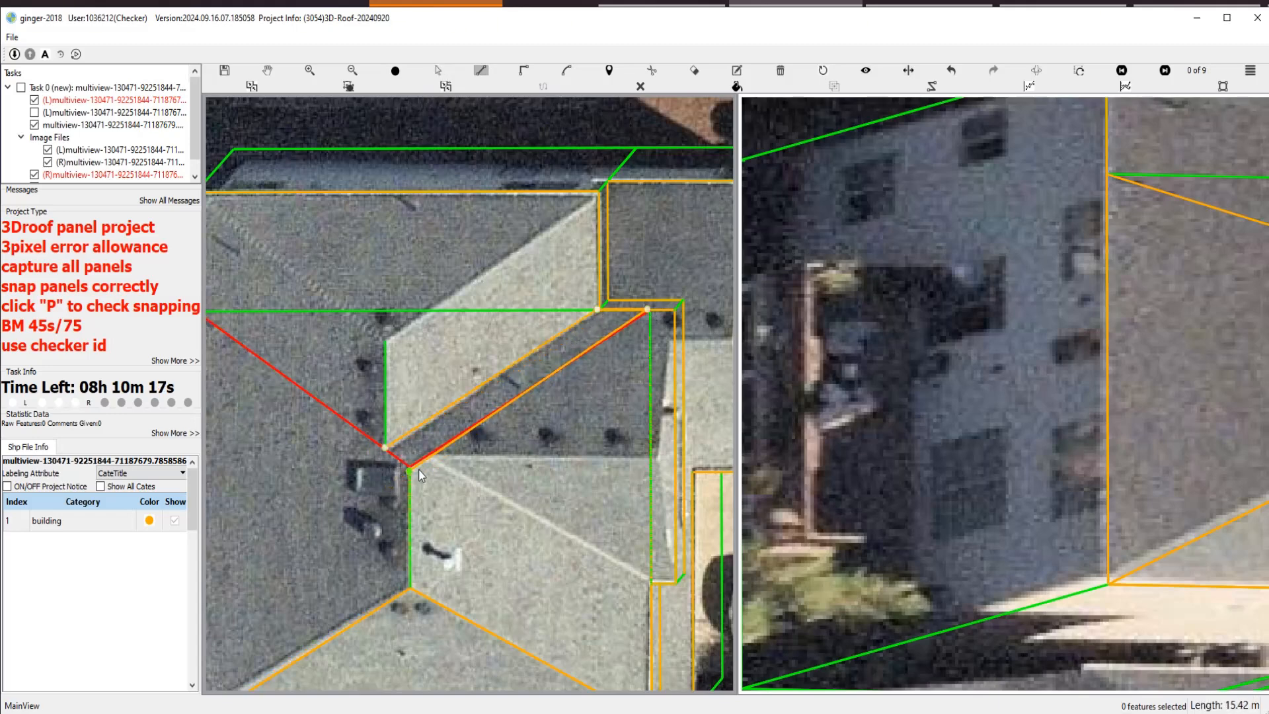
{"action": "scroll", "coordinate": [419, 473], "scroll_direction": "up", "scroll_amount": 2}
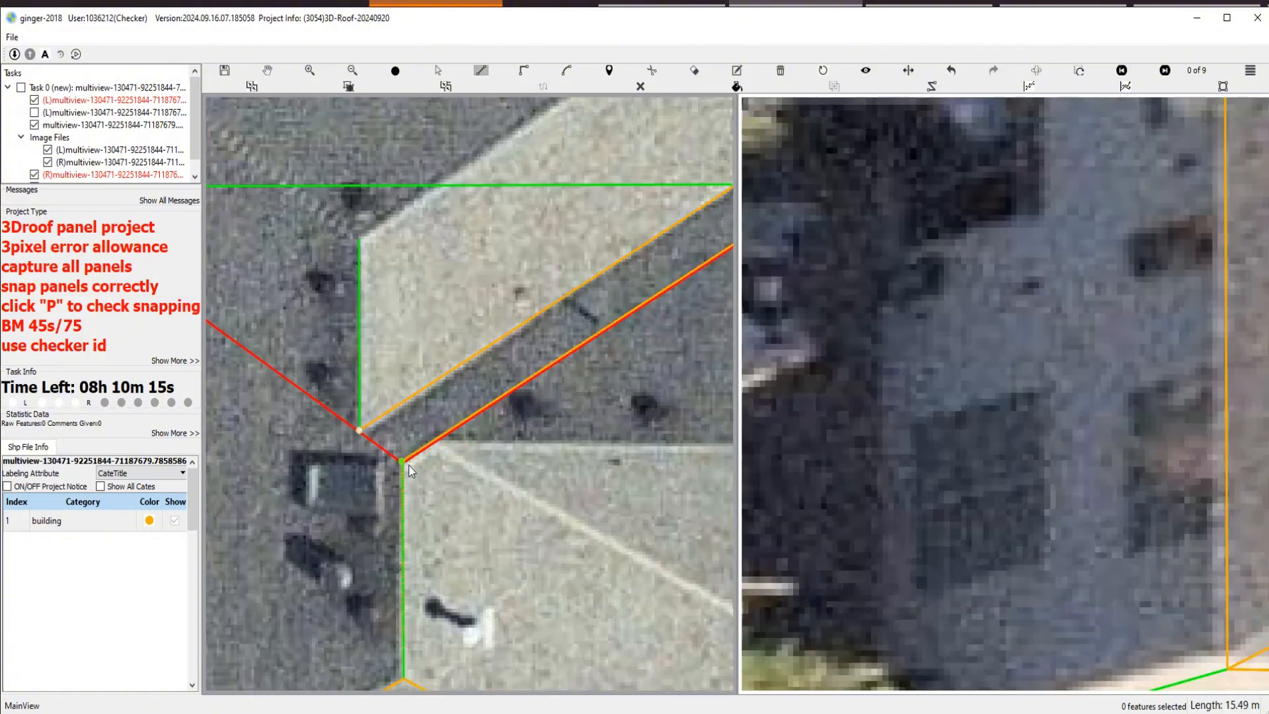
{"action": "double_click", "coordinate": [404, 464]}
{"action": "scroll", "coordinate": [404, 464], "scroll_direction": "down", "scroll_amount": 2}
{"action": "mouse_move", "coordinate": [405, 467]}
{"action": "left_mouse_down"}
{"action": "mouse_move", "coordinate": [438, 434]}
{"action": "mouse_move", "coordinate": [459, 544]}
{"action": "left_mouse_up"}
{"action": "key", "text": "Escape"}
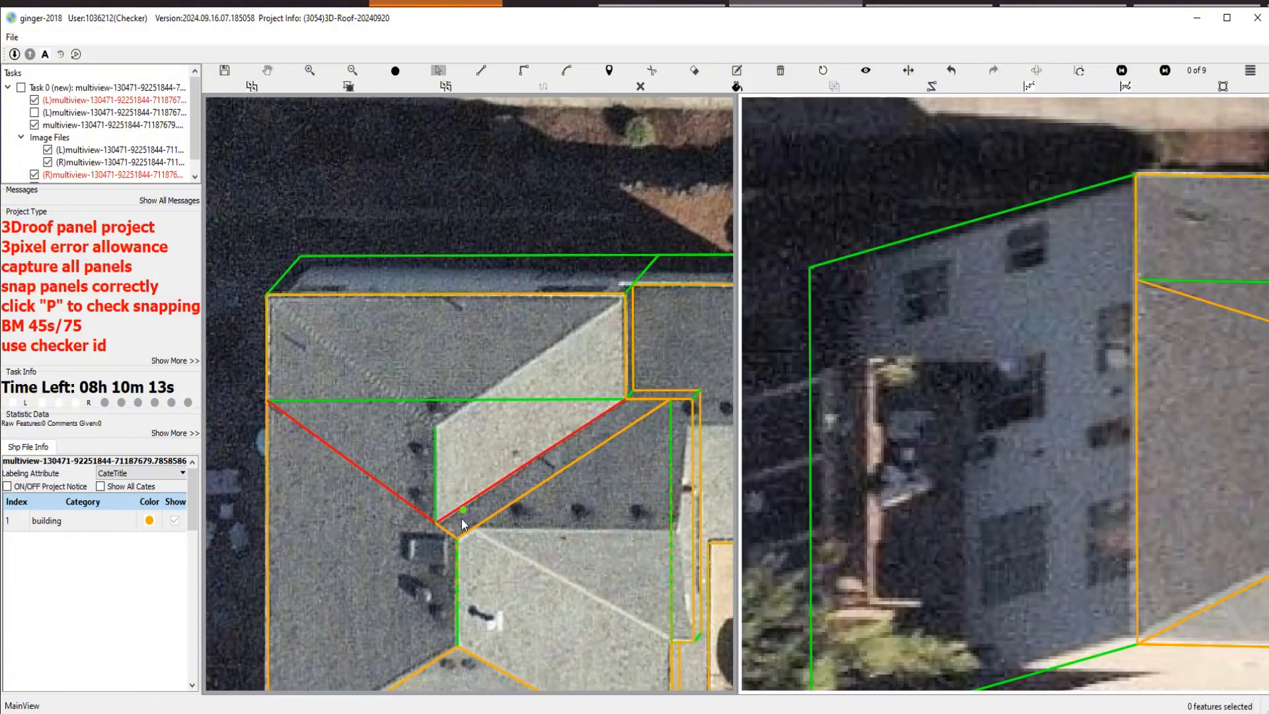
Trace the light-coloured roof panel from the second ridge's lower end, around its eave side, to the ridge's upper end.
{"action": "left_click", "coordinate": [440, 524]}
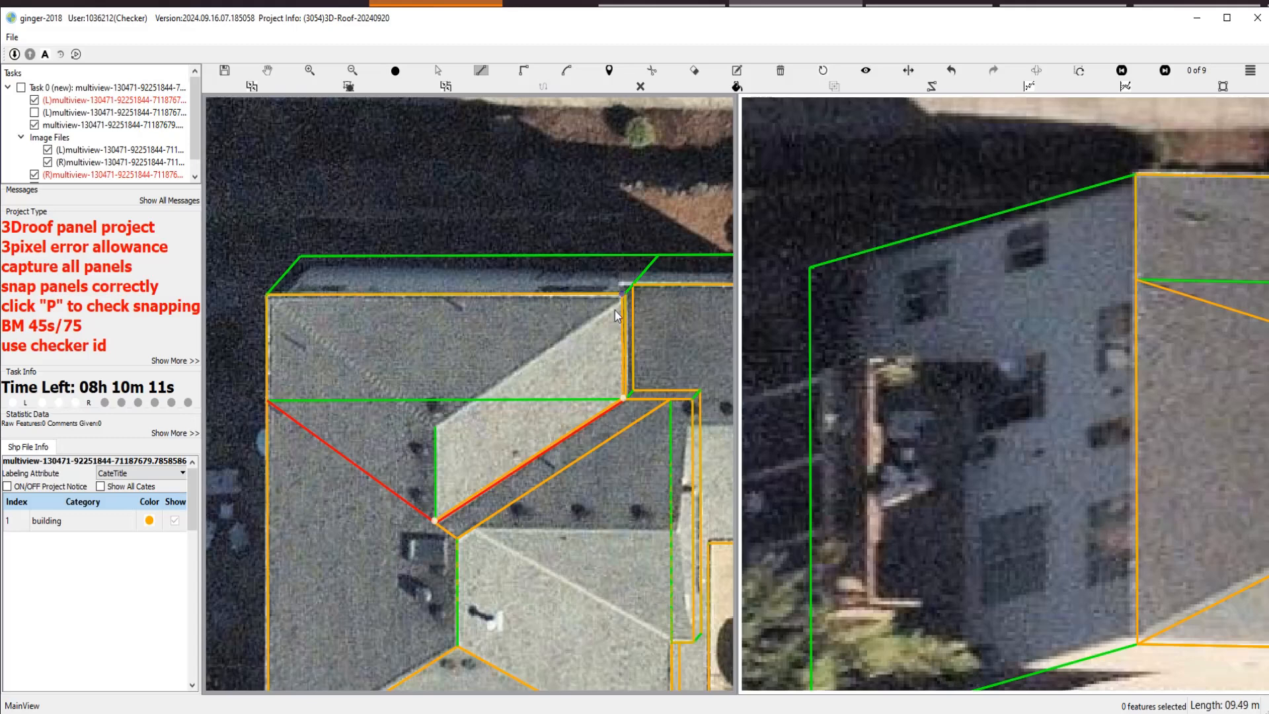
{"action": "left_click", "coordinate": [627, 295]}
{"action": "double_click", "coordinate": [435, 431]}
{"action": "key", "text": "Escape"}
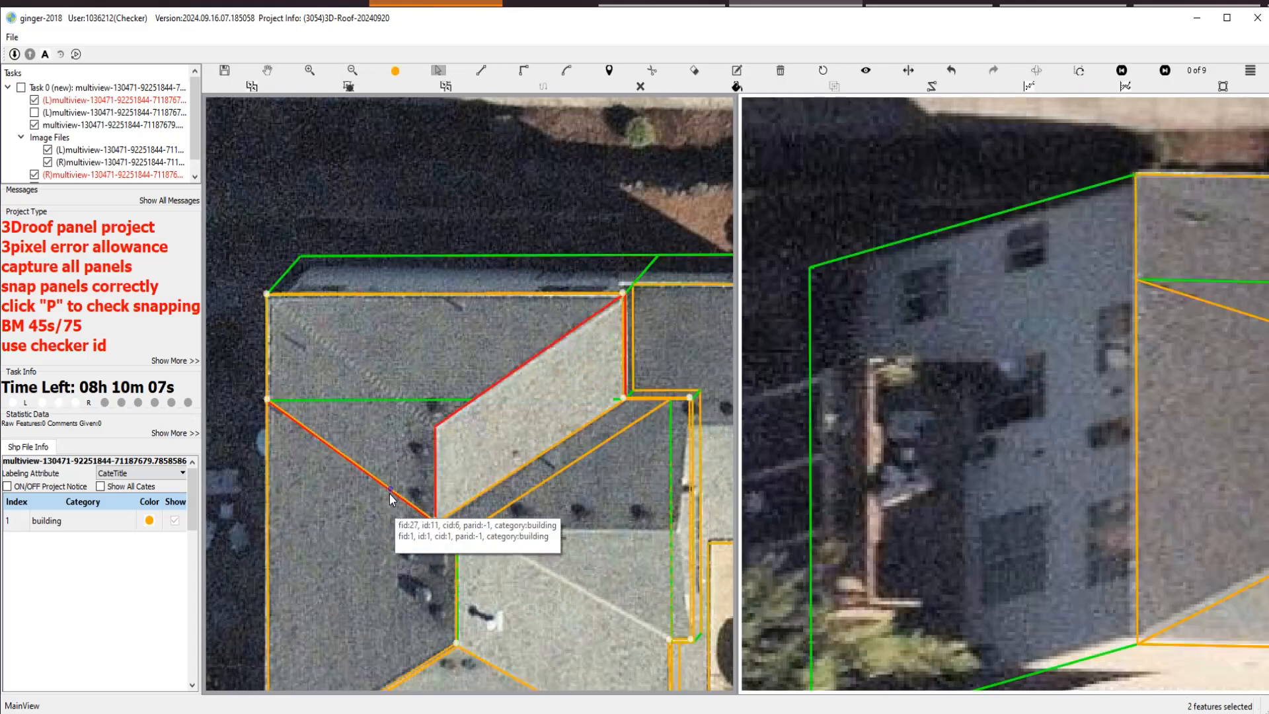
Move the rear panel's hip vertices to the second ridge's upper end and the rear eave corner, and start tracing the adjoining triangular panel.
{"action": "left_click", "coordinate": [390, 490]}
{"action": "left_click_drag", "start_coordinate": [390, 490], "coordinate": [434, 428]}
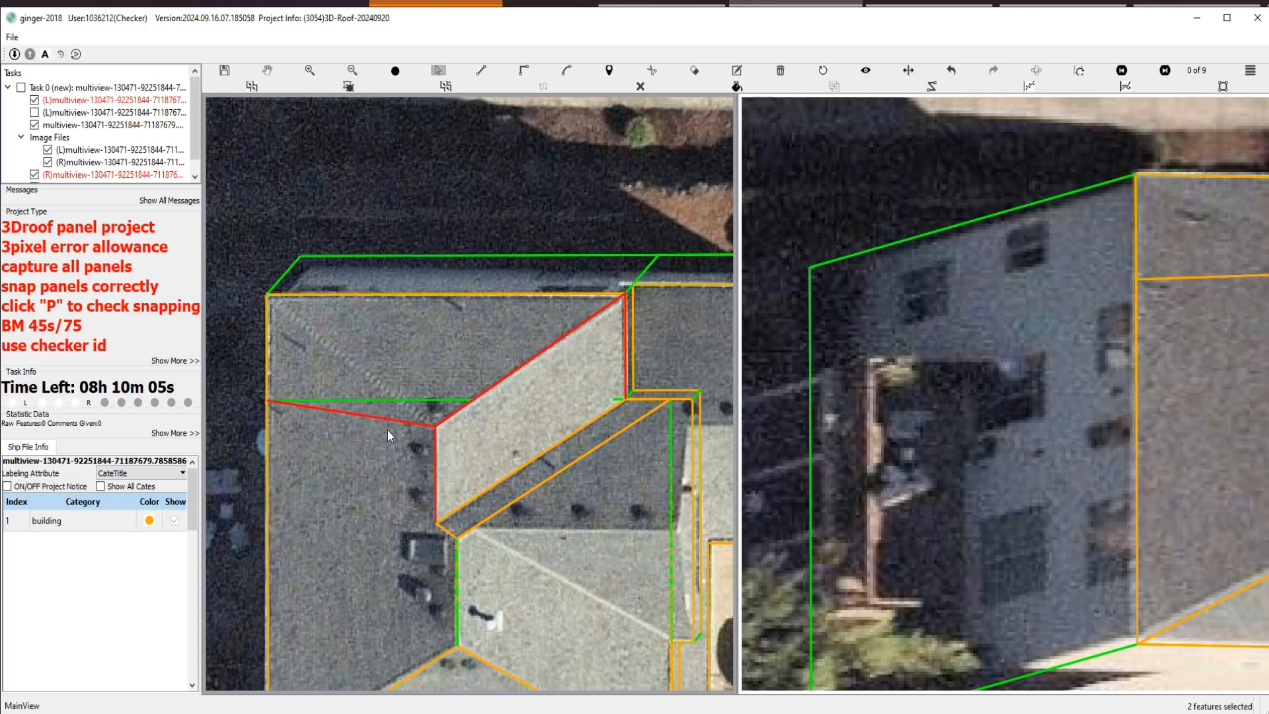
{"action": "left_click_drag", "start_coordinate": [267, 401], "coordinate": [267, 295]}
{"action": "left_click", "coordinate": [267, 295]}
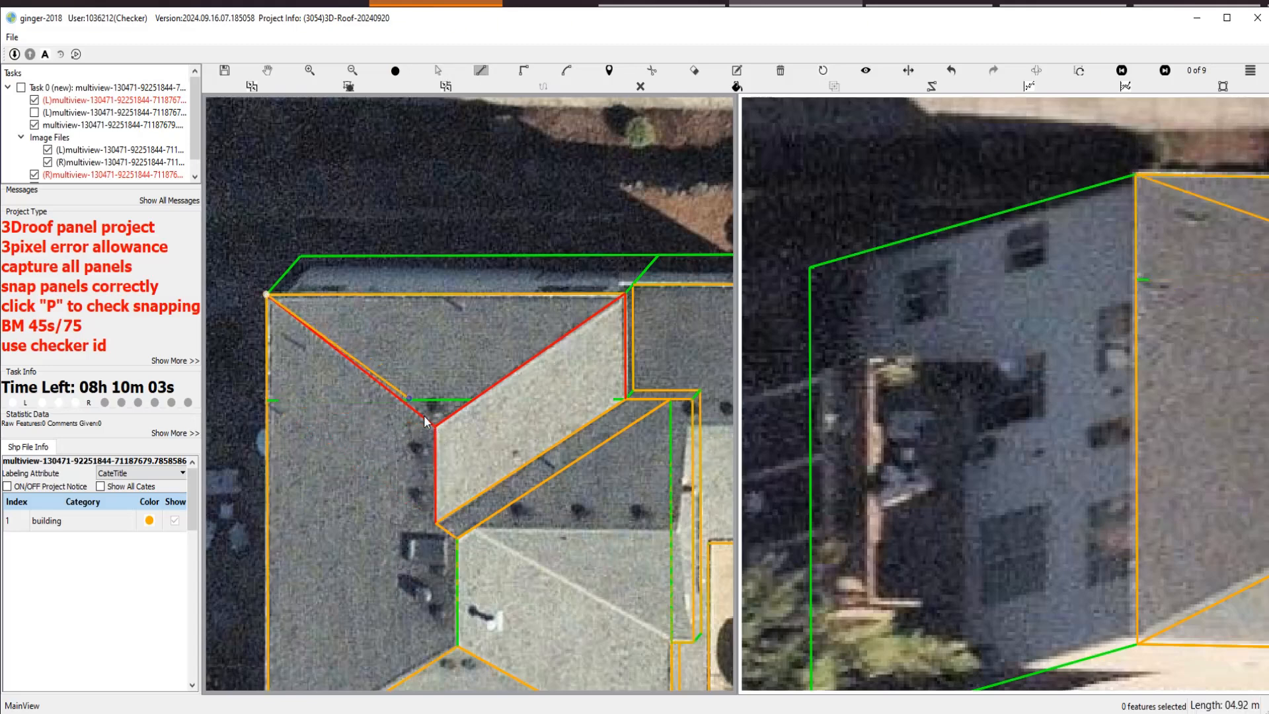
{"action": "left_click", "coordinate": [434, 426]}
{"action": "key", "text": "space"}
{"action": "key", "text": "space"}
Try to shift the rear panel's vertex at the second ridge's lower end slightly towards the light-coloured panel.
{"action": "scroll", "coordinate": [390, 442], "scroll_direction": "up", "scroll_amount": 1}
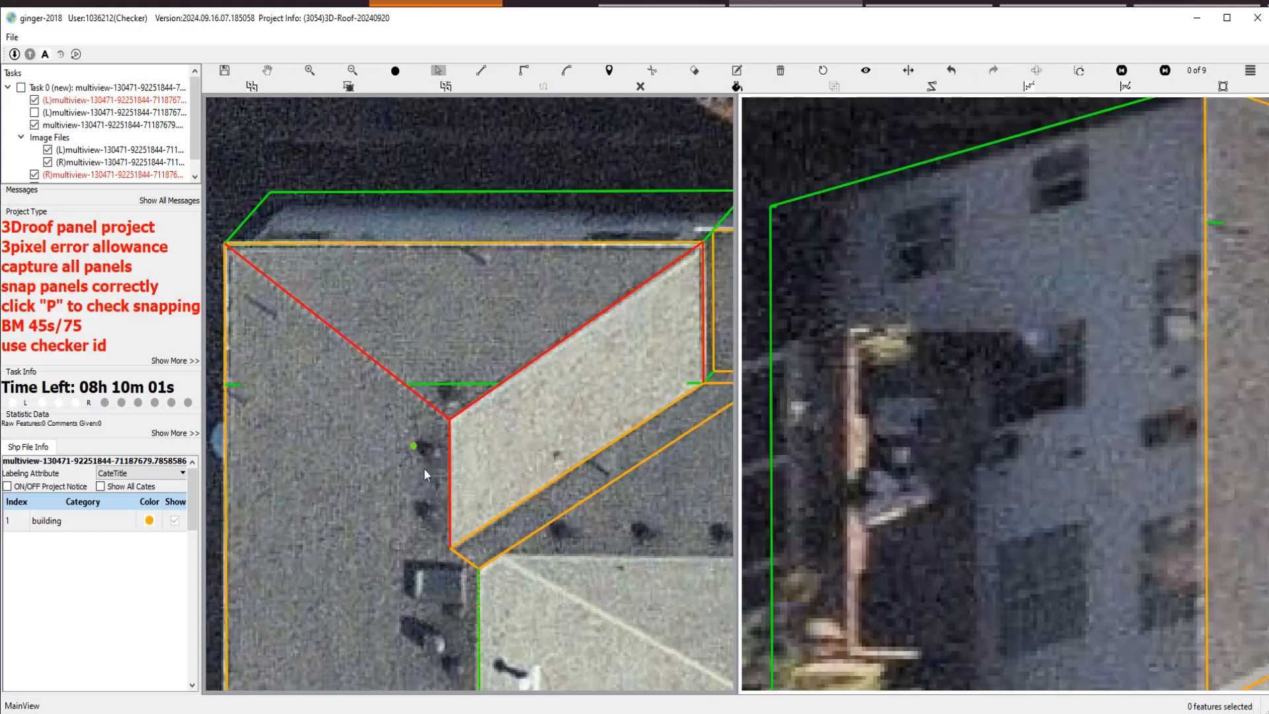
{"action": "scroll", "coordinate": [426, 479], "scroll_direction": "down", "scroll_amount": 1}
{"action": "scroll", "coordinate": [417, 441], "scroll_direction": "up", "scroll_amount": 2}
{"action": "left_click", "coordinate": [437, 446]}
{"action": "scroll", "coordinate": [476, 490], "scroll_direction": "up", "scroll_amount": 5}
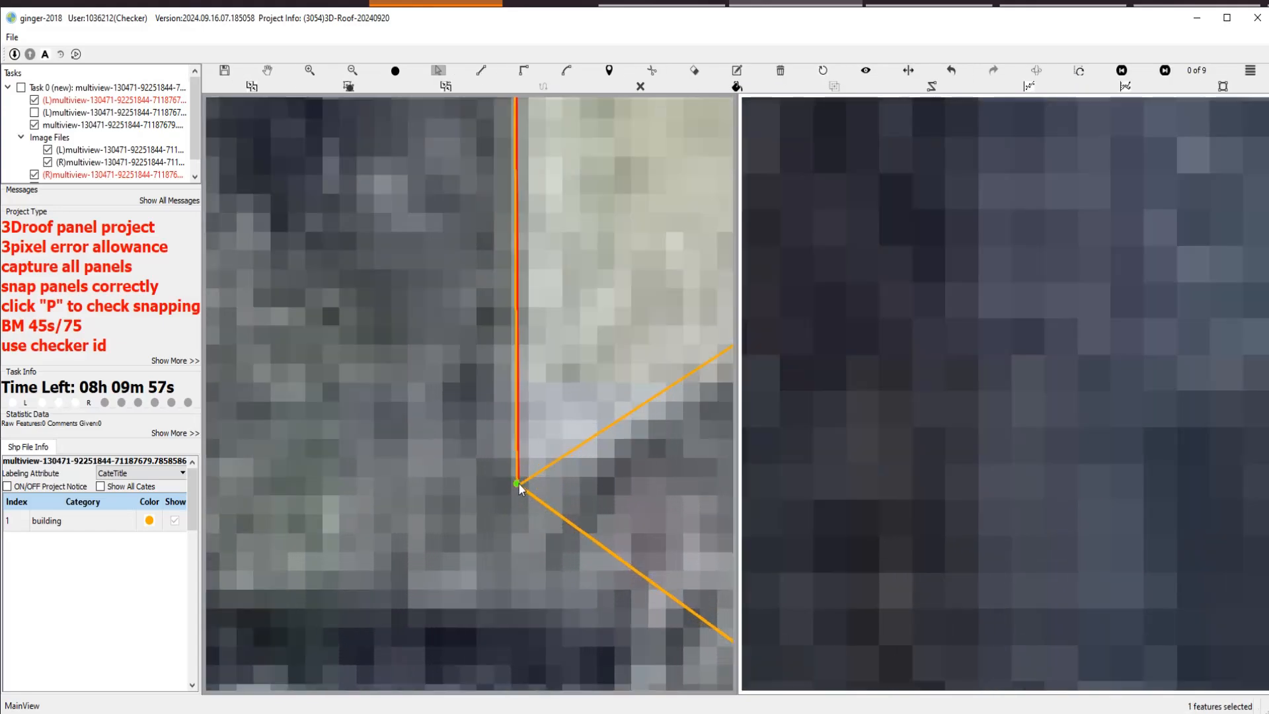
{"action": "mouse_move", "coordinate": [519, 486]}
{"action": "left_mouse_down"}
{"action": "mouse_move", "coordinate": [417, 497]}
{"action": "mouse_move", "coordinate": [505, 514]}
{"action": "mouse_move", "coordinate": [557, 469]}
{"action": "mouse_move", "coordinate": [527, 482]}
{"action": "left_mouse_up"}
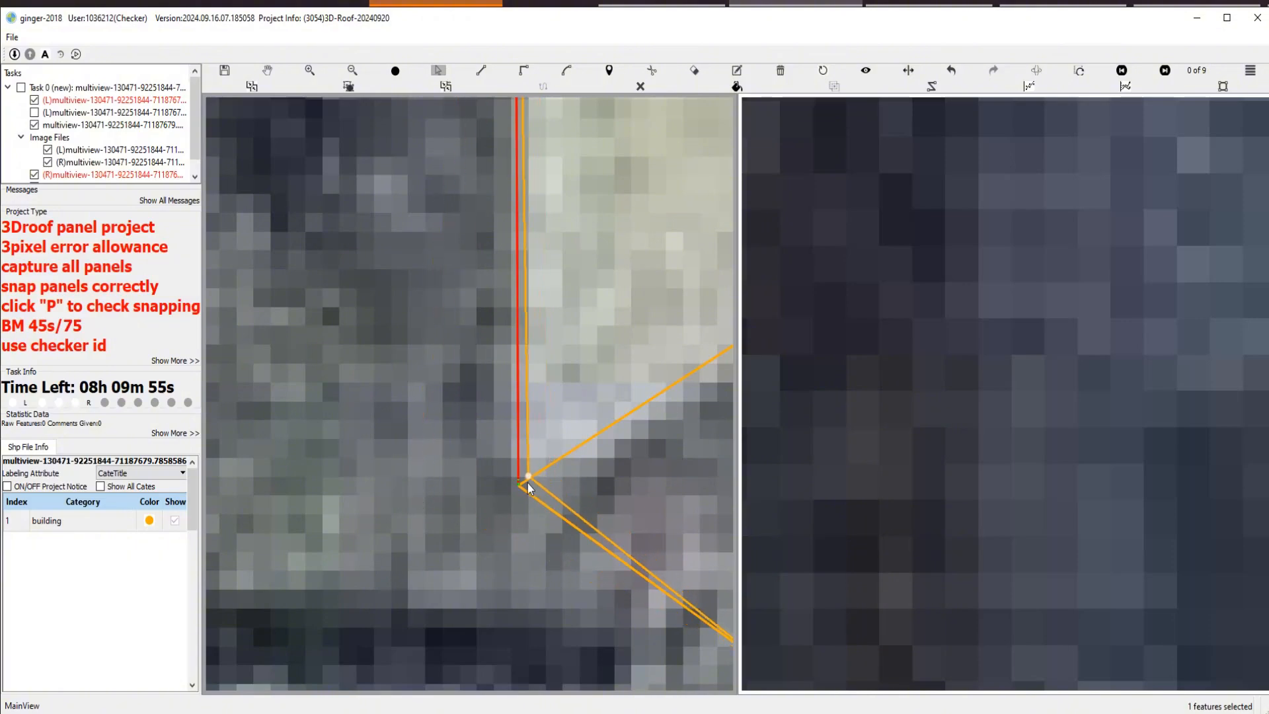
{"action": "scroll", "coordinate": [522, 512], "scroll_direction": "down", "scroll_amount": 4}
{"action": "scroll", "coordinate": [446, 490], "scroll_direction": "down", "scroll_amount": 3}
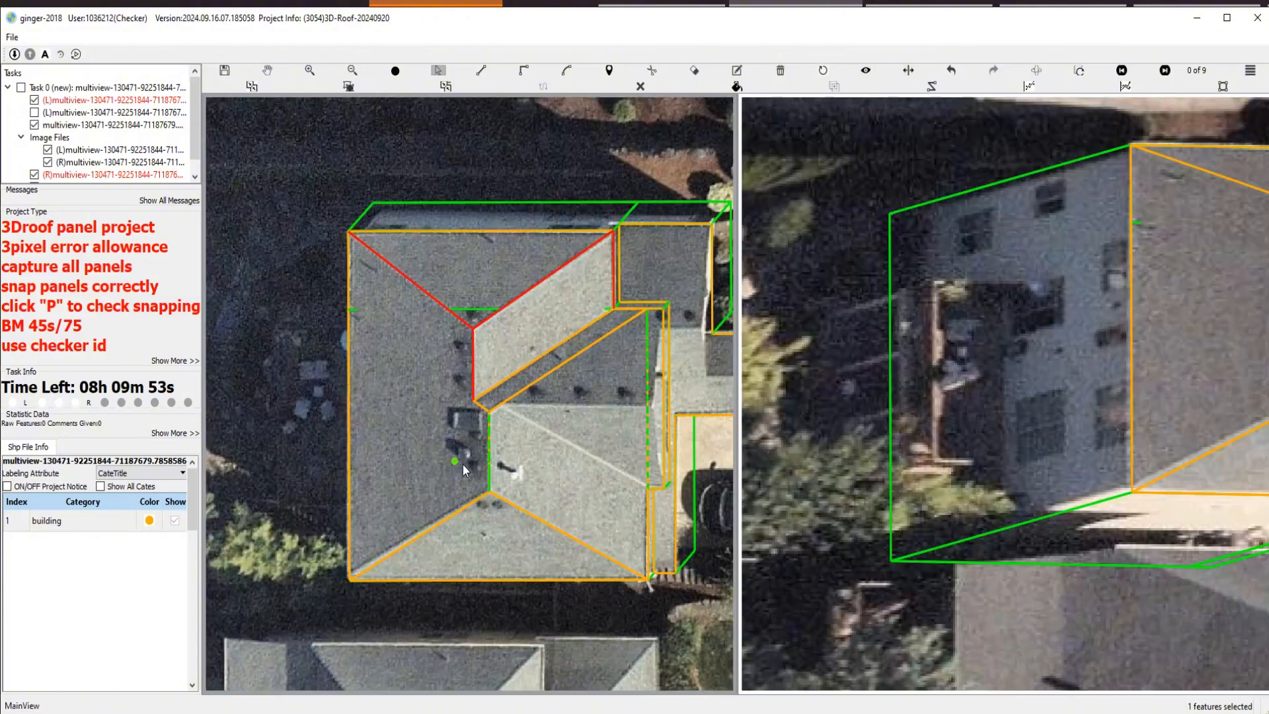
Undo the rear panel's vertex edits and the tracing of the light-coloured panel.
{"action": "scroll", "coordinate": [456, 366], "scroll_direction": "up", "scroll_amount": 2}
{"action": "scroll", "coordinate": [529, 370], "scroll_direction": "up", "scroll_amount": 2}
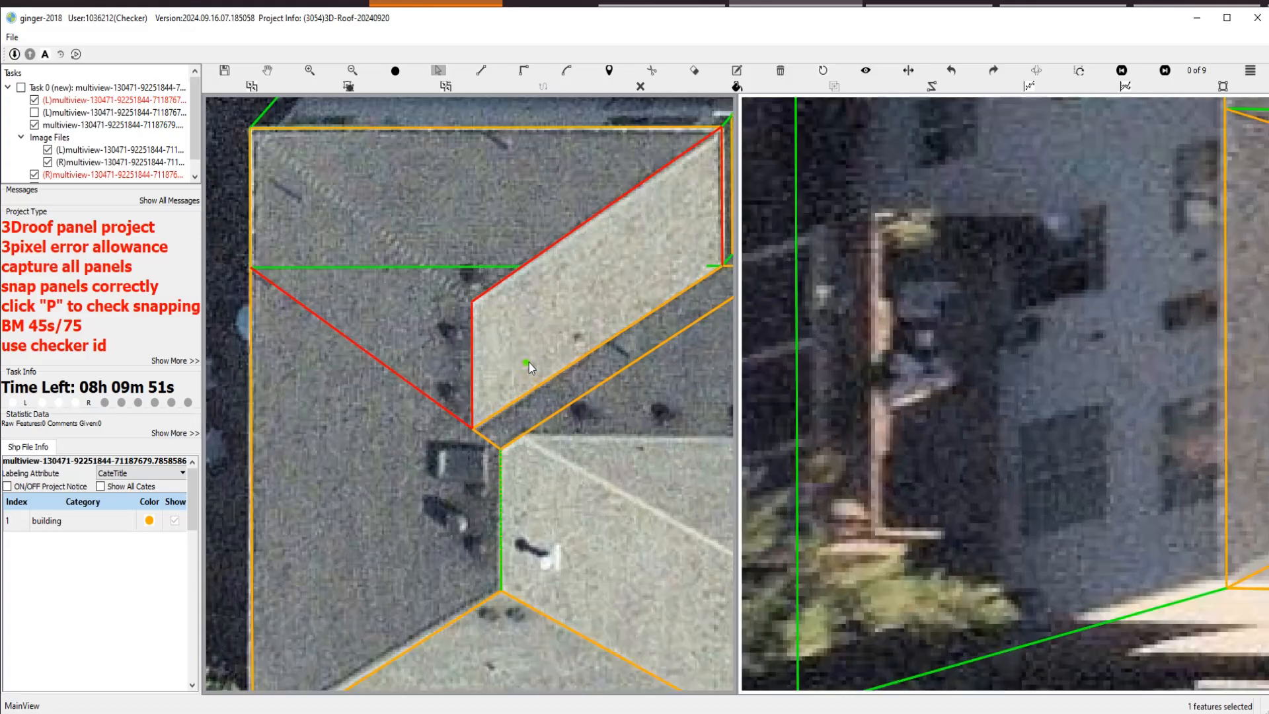
{"action": "scroll", "coordinate": [477, 421], "scroll_direction": "up", "scroll_amount": 2}
{"action": "scroll", "coordinate": [477, 421], "scroll_direction": "up", "scroll_amount": 1}
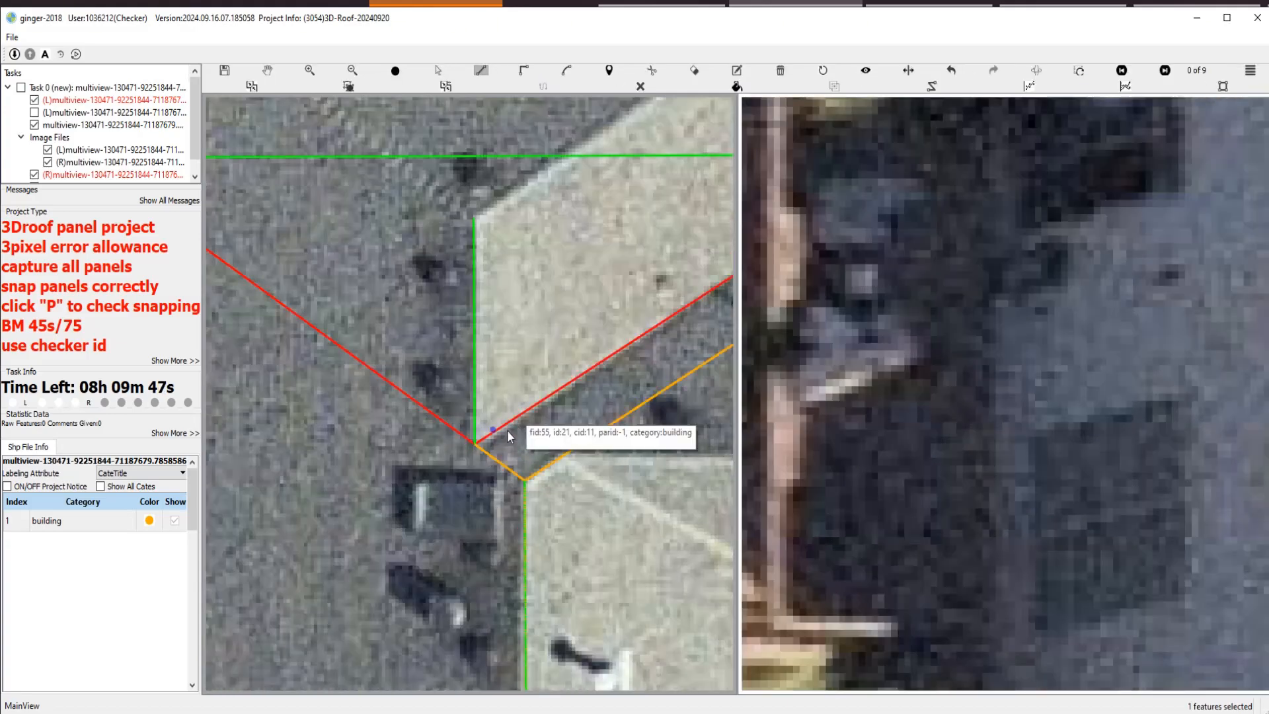
Redraw the light-coloured panel from the eave step through the second ridge's lower and upper ends to the eave corner.
{"action": "scroll", "coordinate": [506, 429], "scroll_direction": "down", "scroll_amount": 3}
{"action": "left_click", "coordinate": [642, 322]}
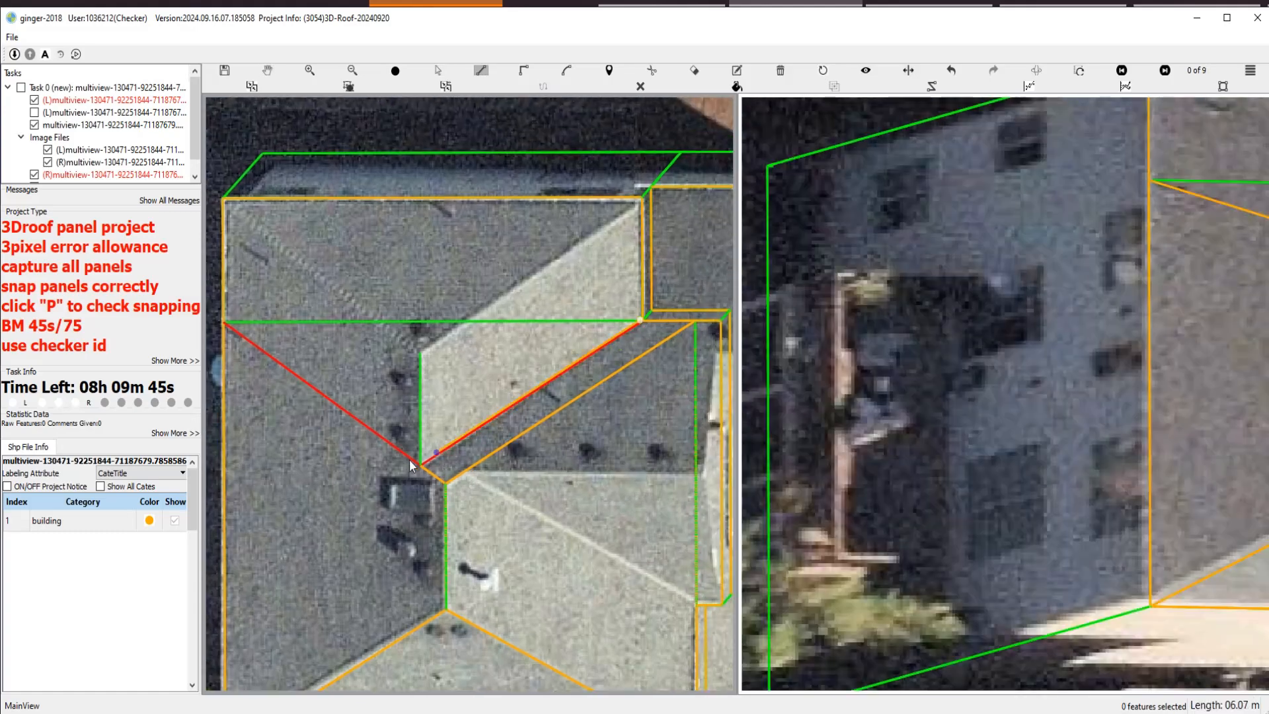
{"action": "scroll", "coordinate": [410, 466], "scroll_direction": "up", "scroll_amount": 3}
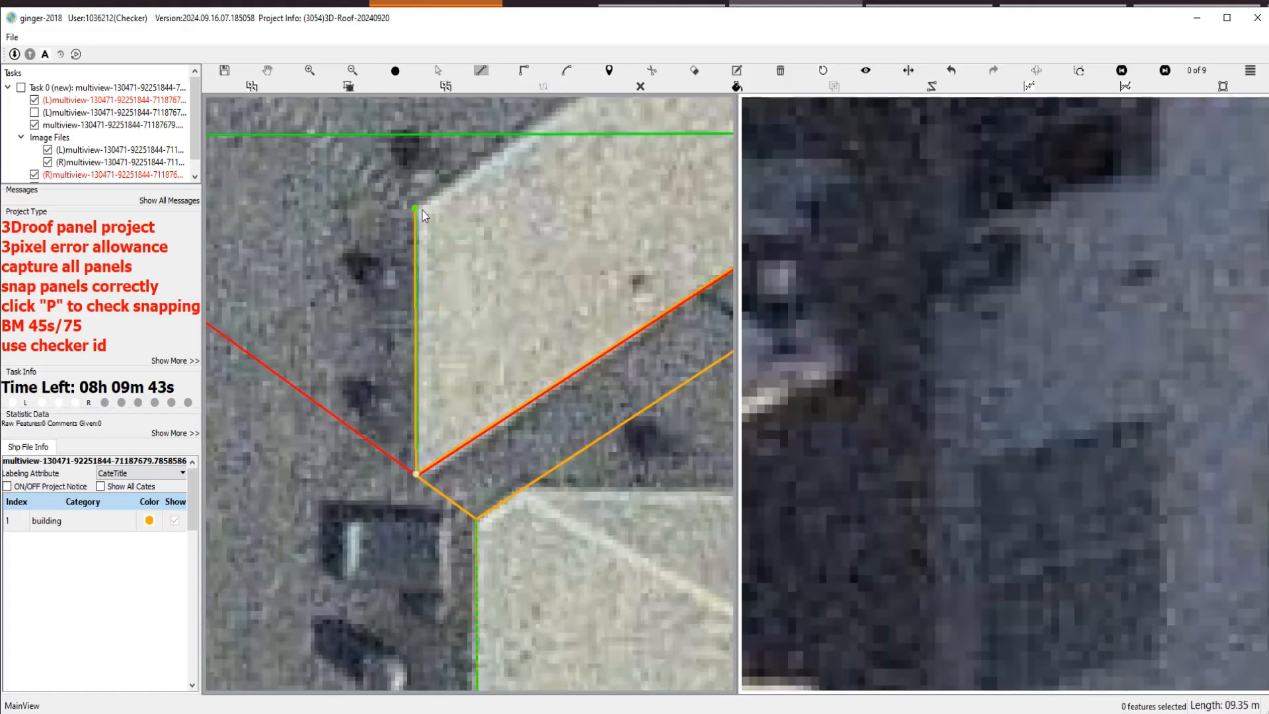
{"action": "scroll", "coordinate": [422, 217], "scroll_direction": "down", "scroll_amount": 3}
{"action": "scroll", "coordinate": [553, 222], "scroll_direction": "up", "scroll_amount": 3}
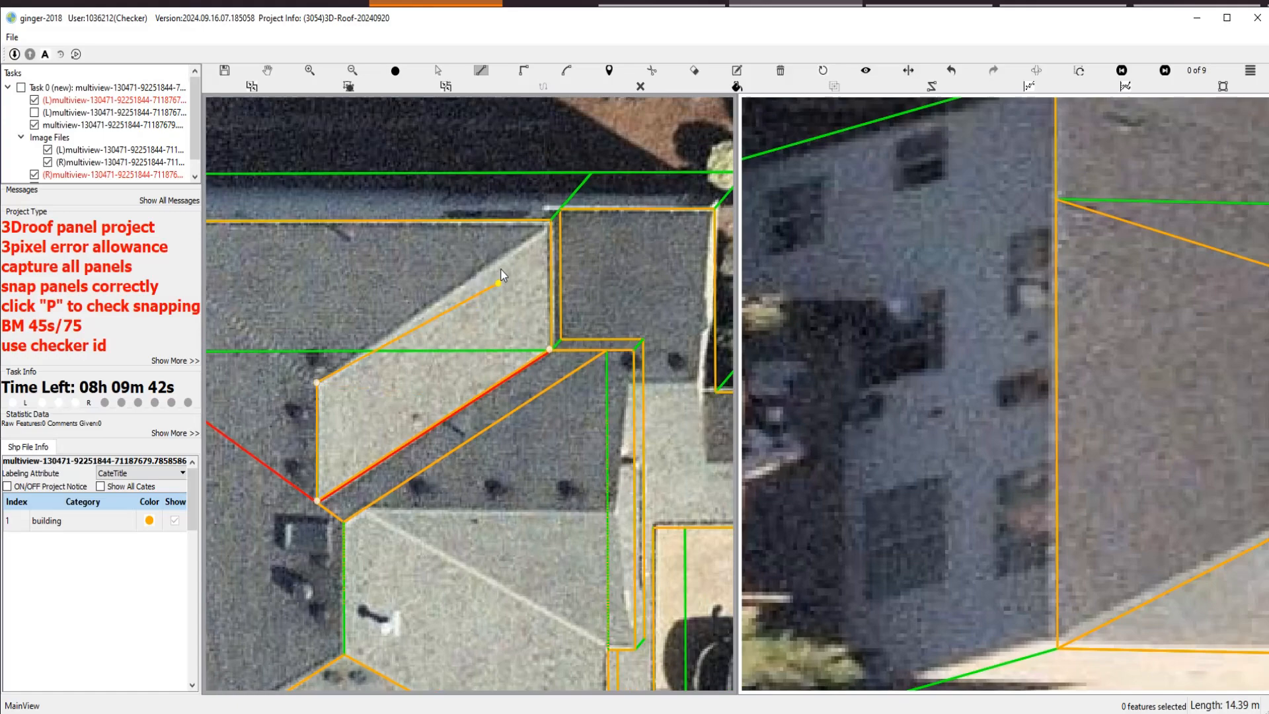
{"action": "right_click", "coordinate": [562, 224]}
{"action": "scroll", "coordinate": [522, 329], "scroll_direction": "down", "scroll_amount": 3}
{"action": "key", "text": "Escape"}
Reshape the rear panel's hip edge so it passes through the second ridge's upper end and meets the rear eave's outer corner.
{"action": "mouse_move", "coordinate": [291, 371]}
{"action": "left_mouse_down"}
{"action": "mouse_move", "coordinate": [447, 342]}
{"action": "mouse_move", "coordinate": [461, 353]}
{"action": "left_mouse_up"}
{"action": "scroll", "coordinate": [566, 385], "scroll_direction": "up", "scroll_amount": 2}
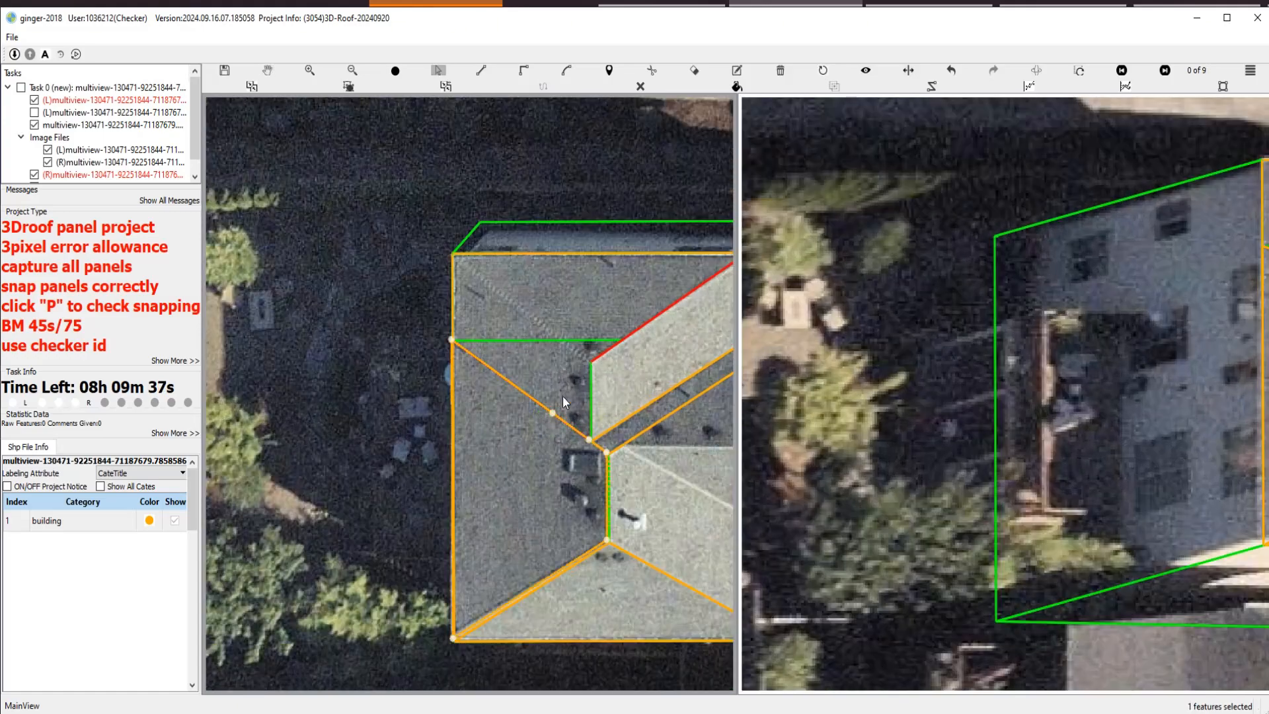
{"action": "left_click", "coordinate": [561, 395]}
{"action": "left_click", "coordinate": [598, 365]}
{"action": "scroll", "coordinate": [501, 371], "scroll_direction": "up", "scroll_amount": 1}
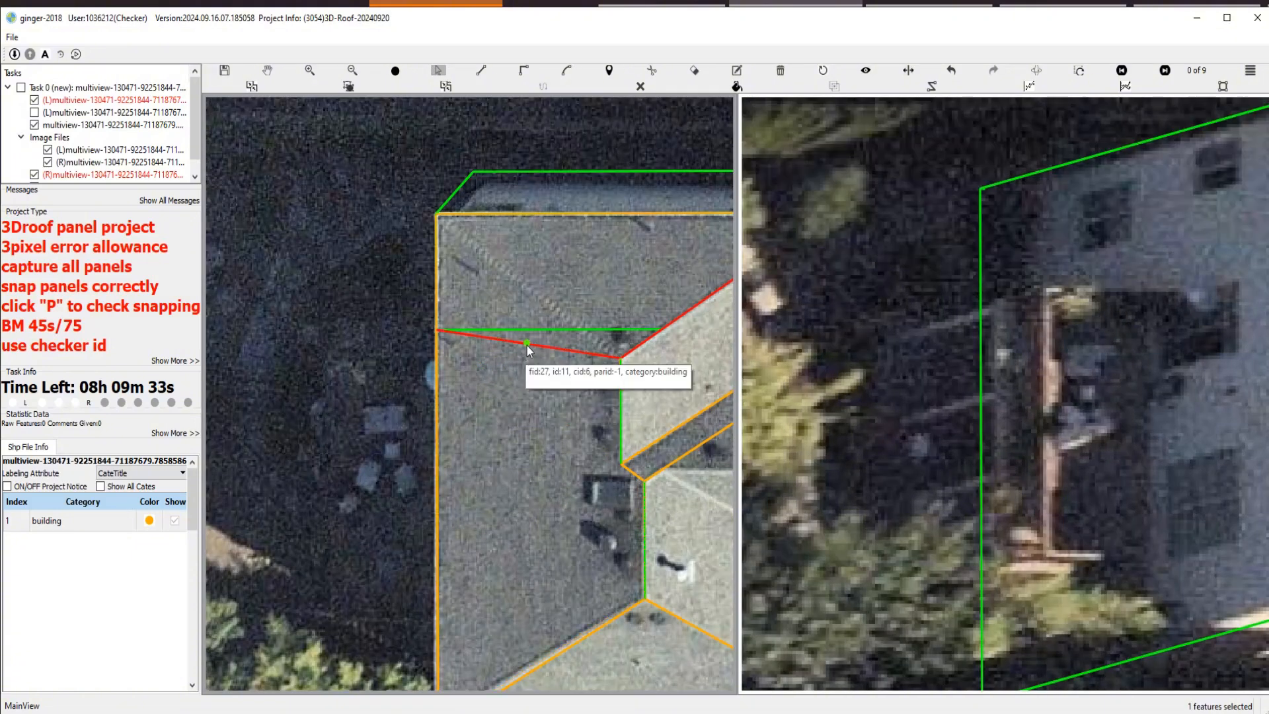
{"action": "left_click_drag", "start_coordinate": [529, 344], "coordinate": [436, 215]}
{"action": "left_click", "coordinate": [439, 209]}
{"action": "scroll", "coordinate": [582, 349], "scroll_direction": "down", "scroll_amount": 1}
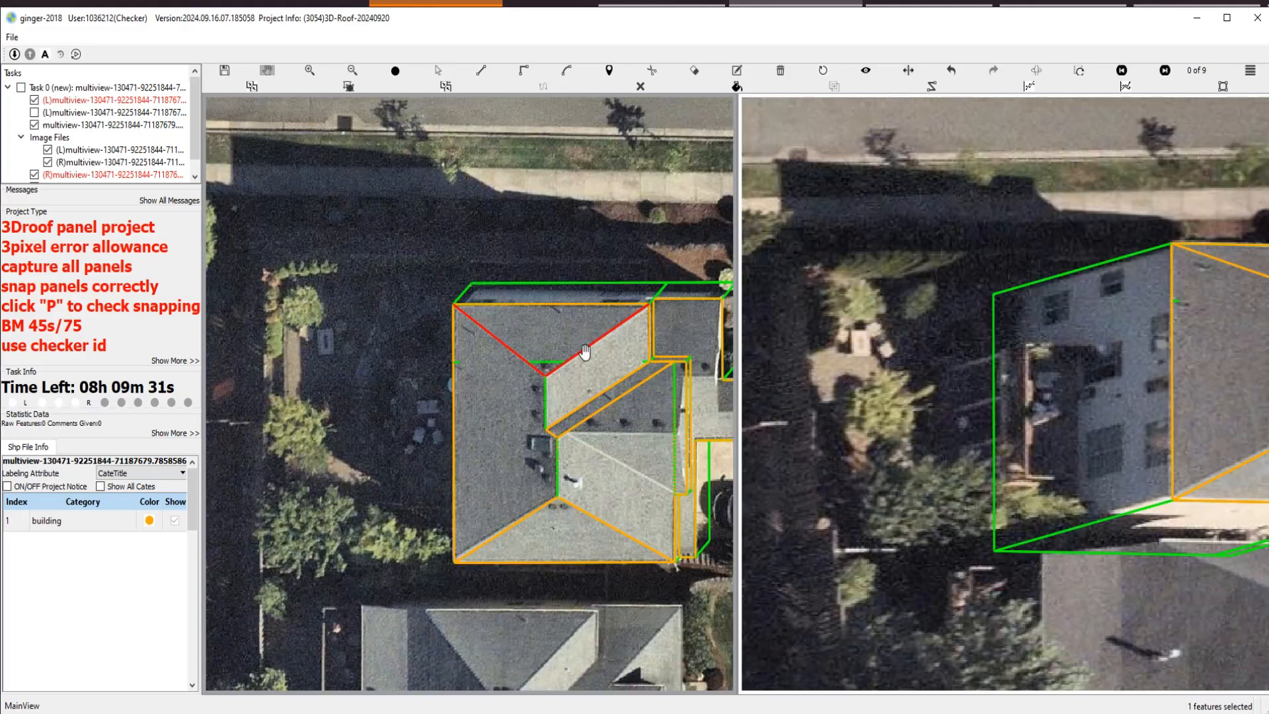
Draw the triangular hip panel between its eave corners and the second ridge's upper end in the 3D view.
{"action": "left_click_drag", "start_coordinate": [581, 349], "coordinate": [502, 355]}
{"action": "key", "text": "l"}
{"action": "left_click", "coordinate": [376, 313]}
{"action": "scroll", "coordinate": [436, 327], "scroll_direction": "up", "scroll_amount": 2}
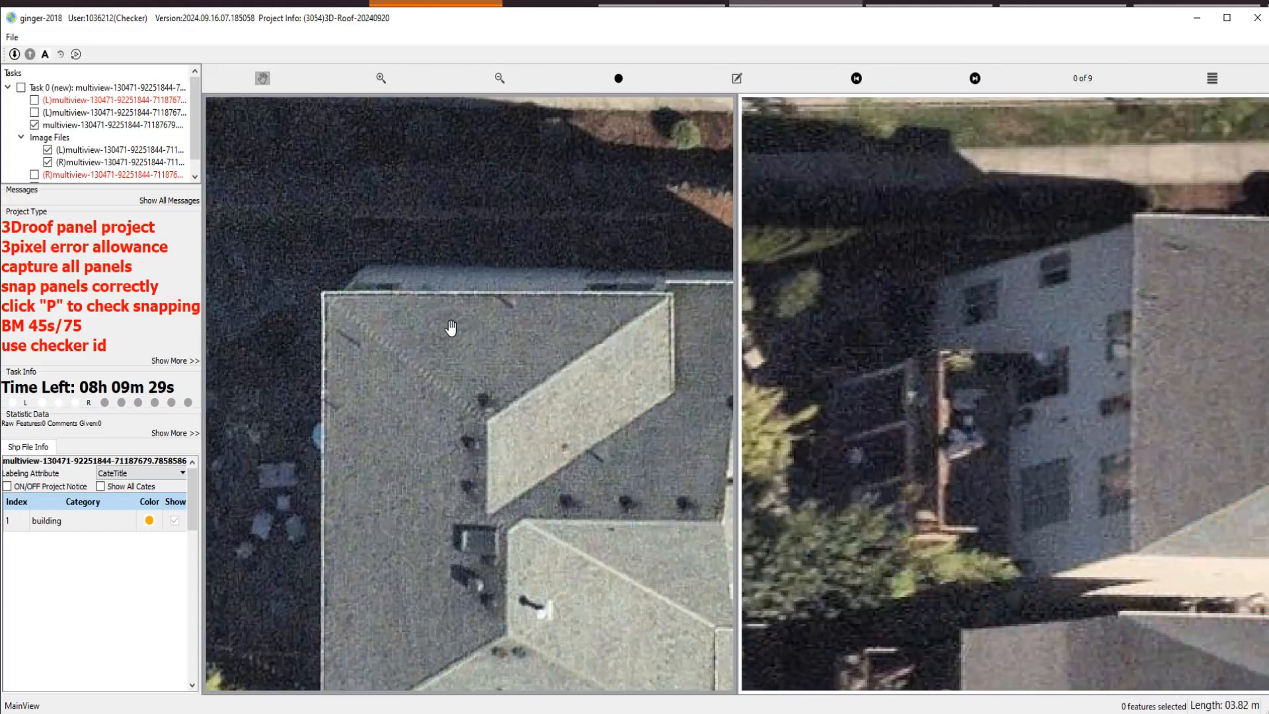
{"action": "left_click_drag", "start_coordinate": [441, 343], "coordinate": [467, 306]}
{"action": "scroll", "coordinate": [434, 370], "scroll_direction": "down", "scroll_amount": 3}
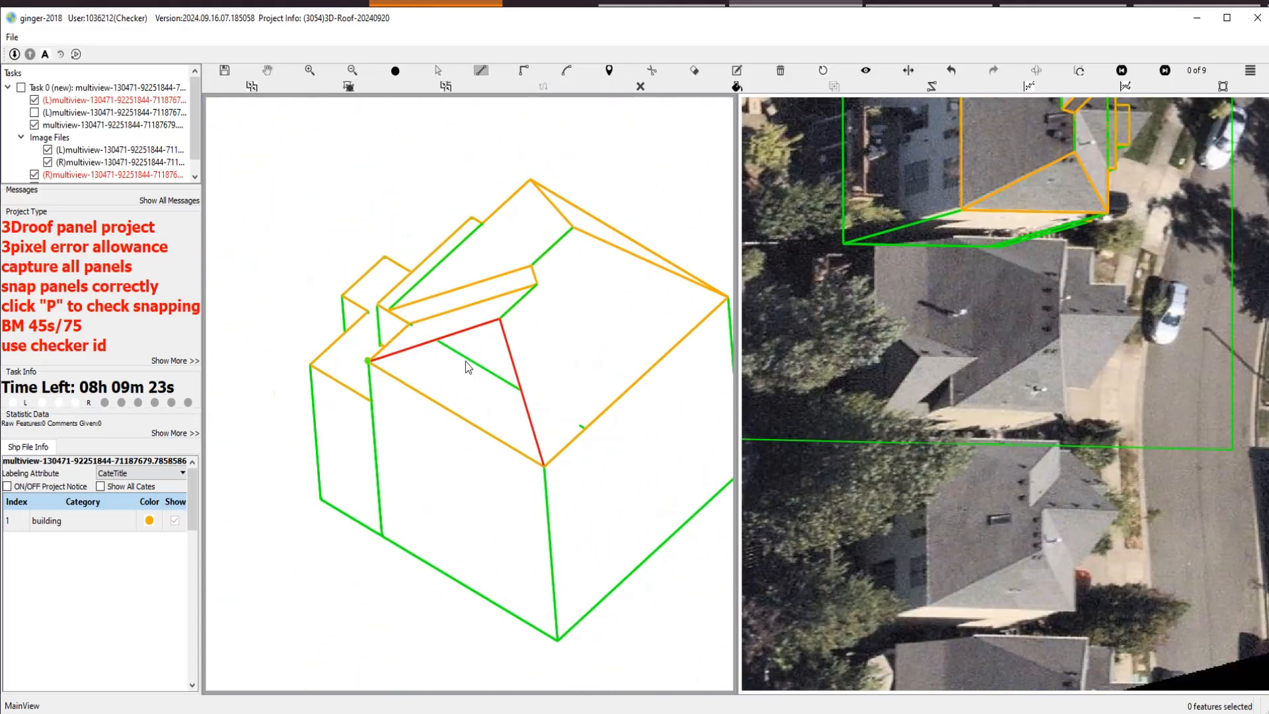
{"action": "left_click", "coordinate": [369, 362]}
{"action": "left_click", "coordinate": [500, 319]}
{"action": "double_click", "coordinate": [544, 469]}
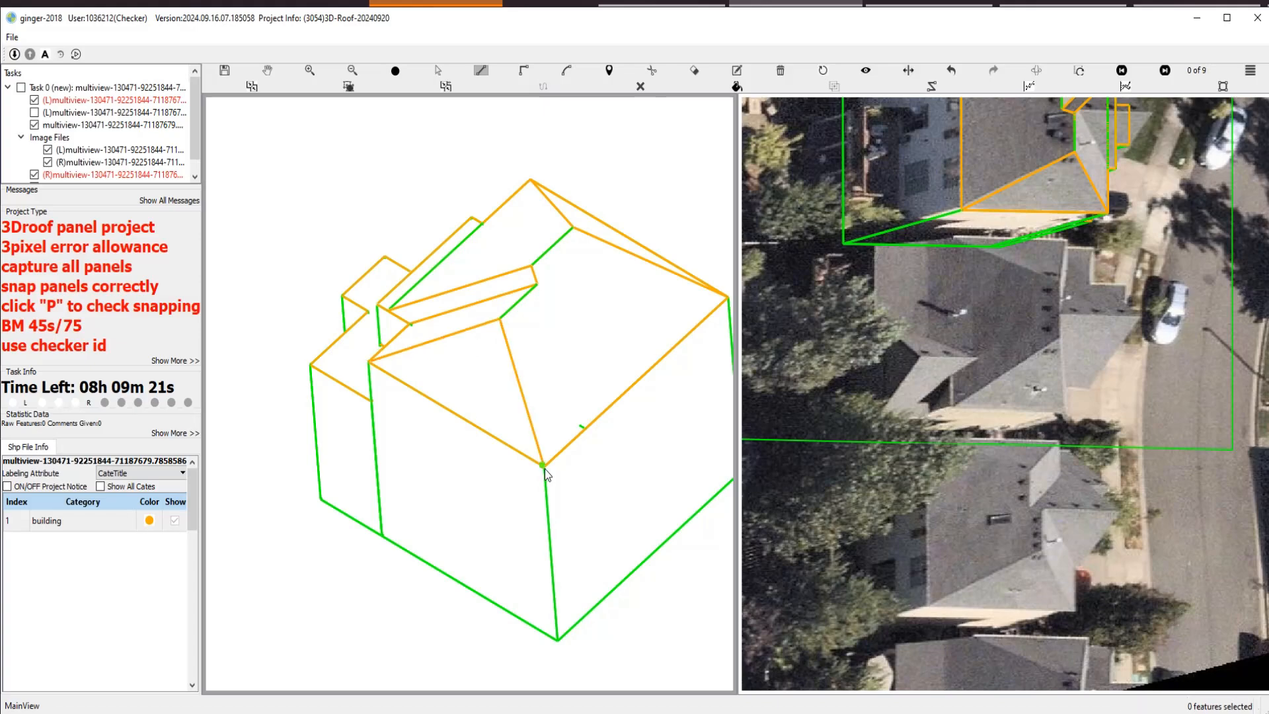
{"action": "key", "text": "r"}
{"action": "scroll", "coordinate": [526, 485], "scroll_direction": "up", "scroll_amount": 3}
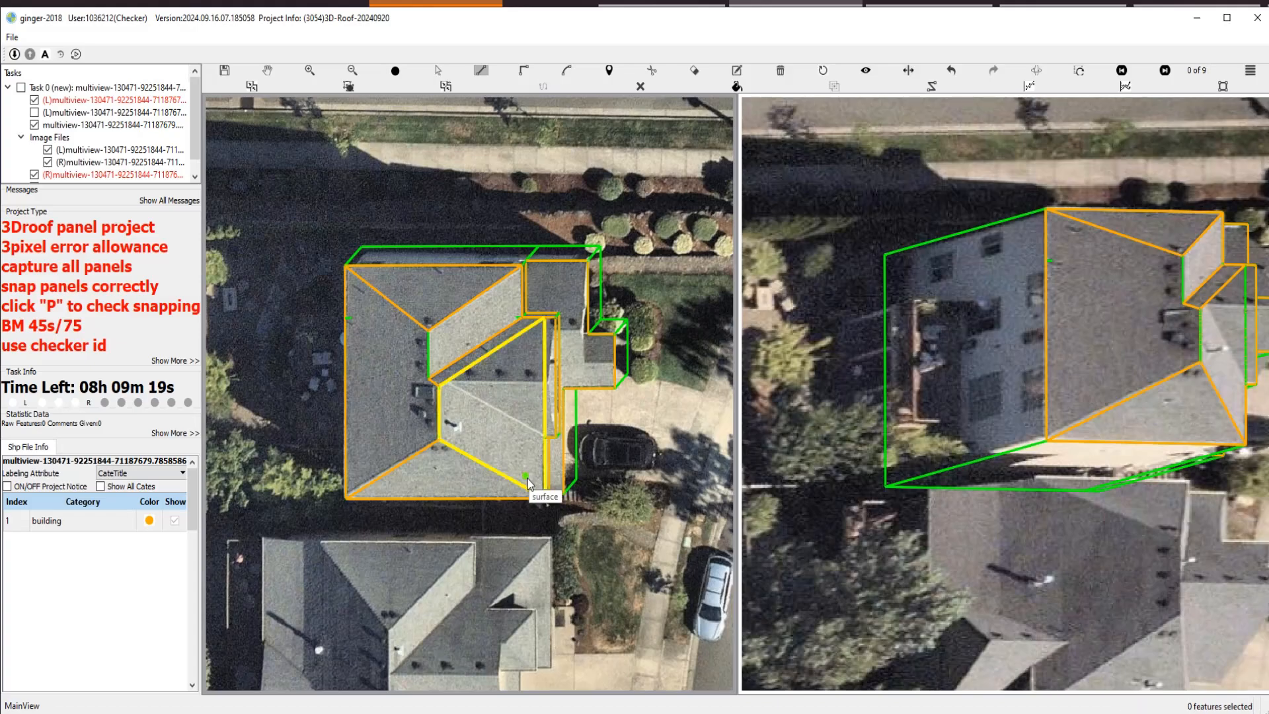
{"action": "scroll", "coordinate": [436, 397], "scroll_direction": "up", "scroll_amount": 3}
{"action": "key", "text": "space"}
{"action": "key", "text": "space"}
{"action": "left_click_drag", "start_coordinate": [521, 398], "coordinate": [434, 402]}
{"action": "scroll", "coordinate": [433, 402], "scroll_direction": "up", "scroll_amount": 2}
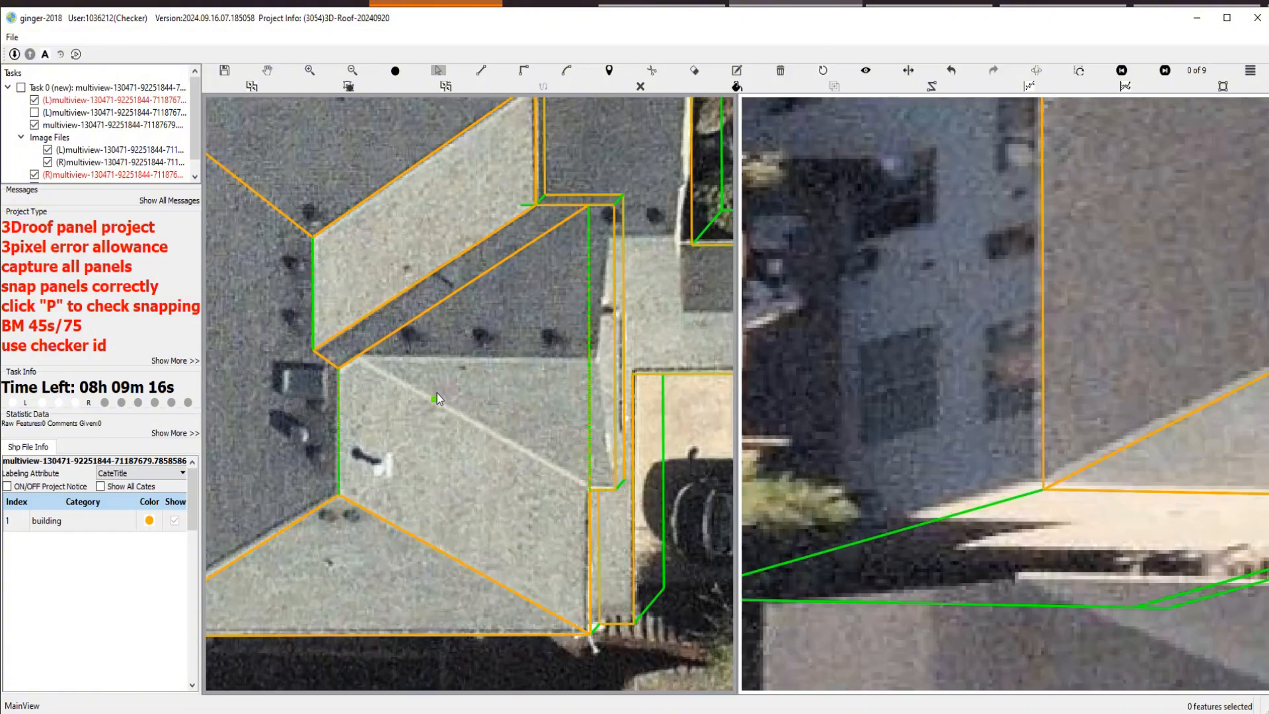
{"action": "left_click", "coordinate": [361, 357]}
{"action": "left_click", "coordinate": [604, 209]}
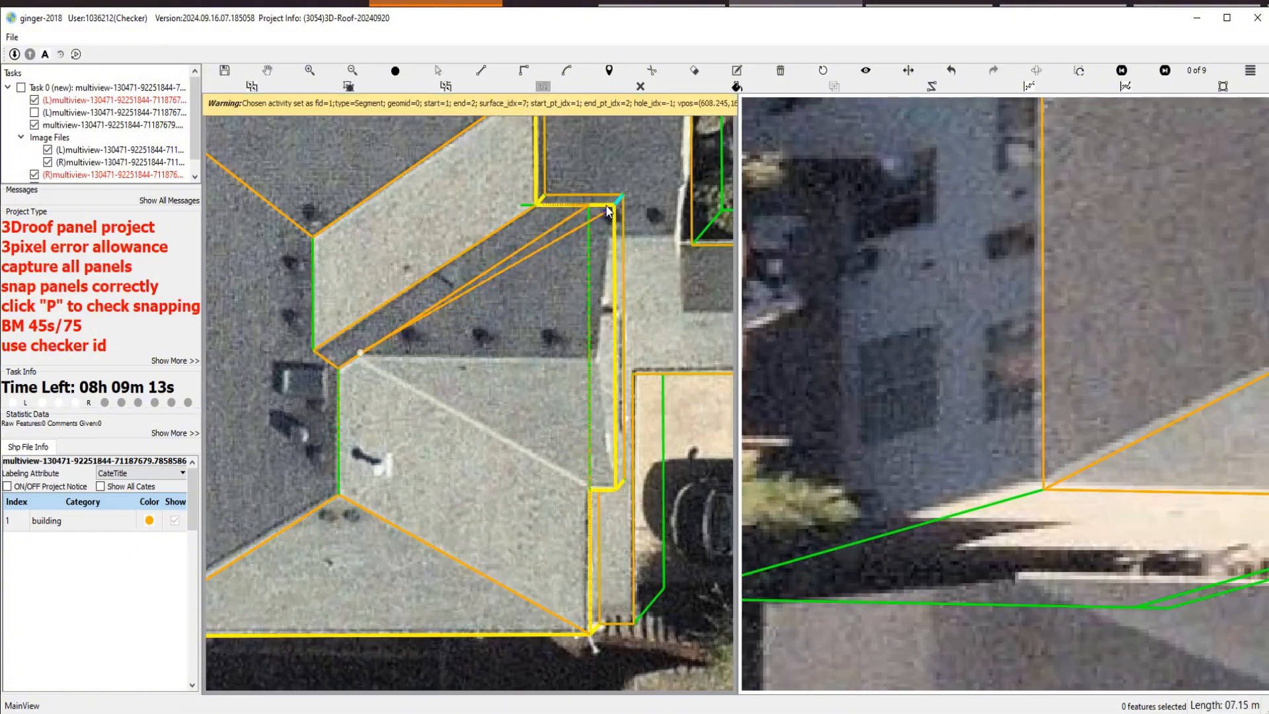
{"action": "left_click", "coordinate": [597, 354]}
{"action": "scroll", "coordinate": [340, 361], "scroll_direction": "up", "scroll_amount": 3}
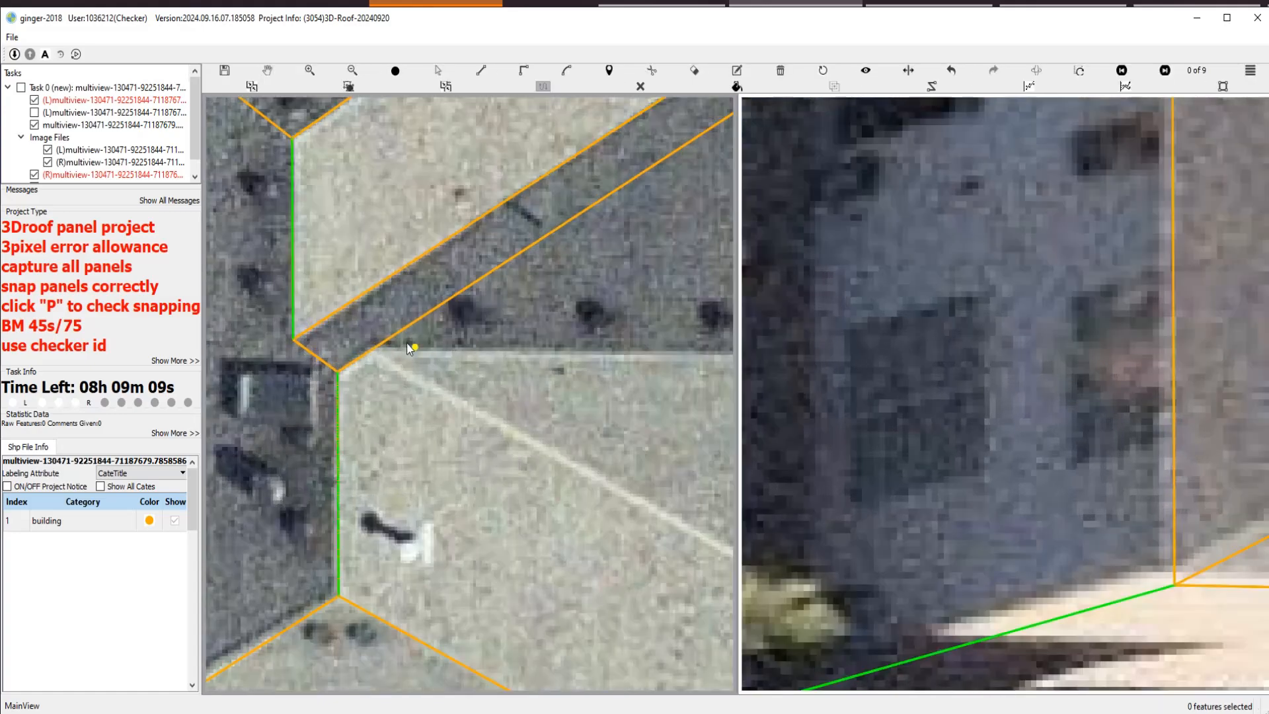
Draw the driveway-side gable's ridge line from the driveway panel's upper hip edge outwards, parallel to the triangular end panel's eave.
{"action": "left_click", "coordinate": [371, 353]}
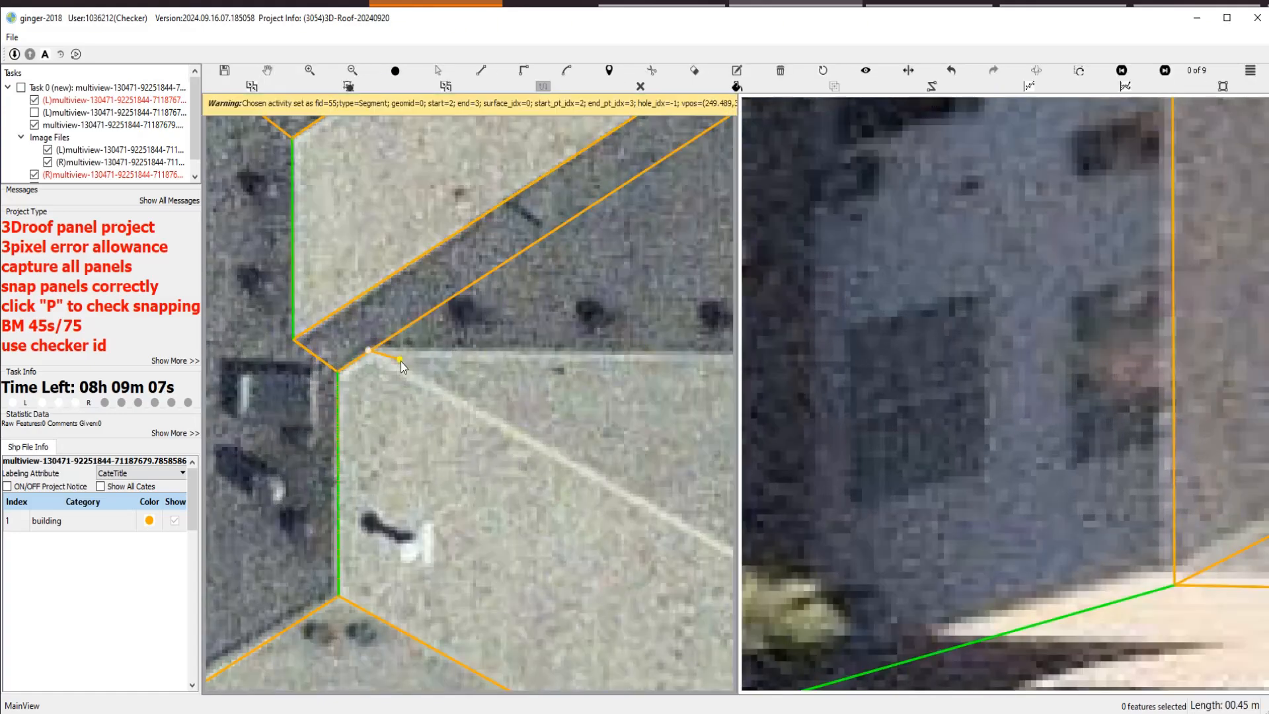
{"action": "scroll", "coordinate": [400, 361], "scroll_direction": "down", "scroll_amount": 3}
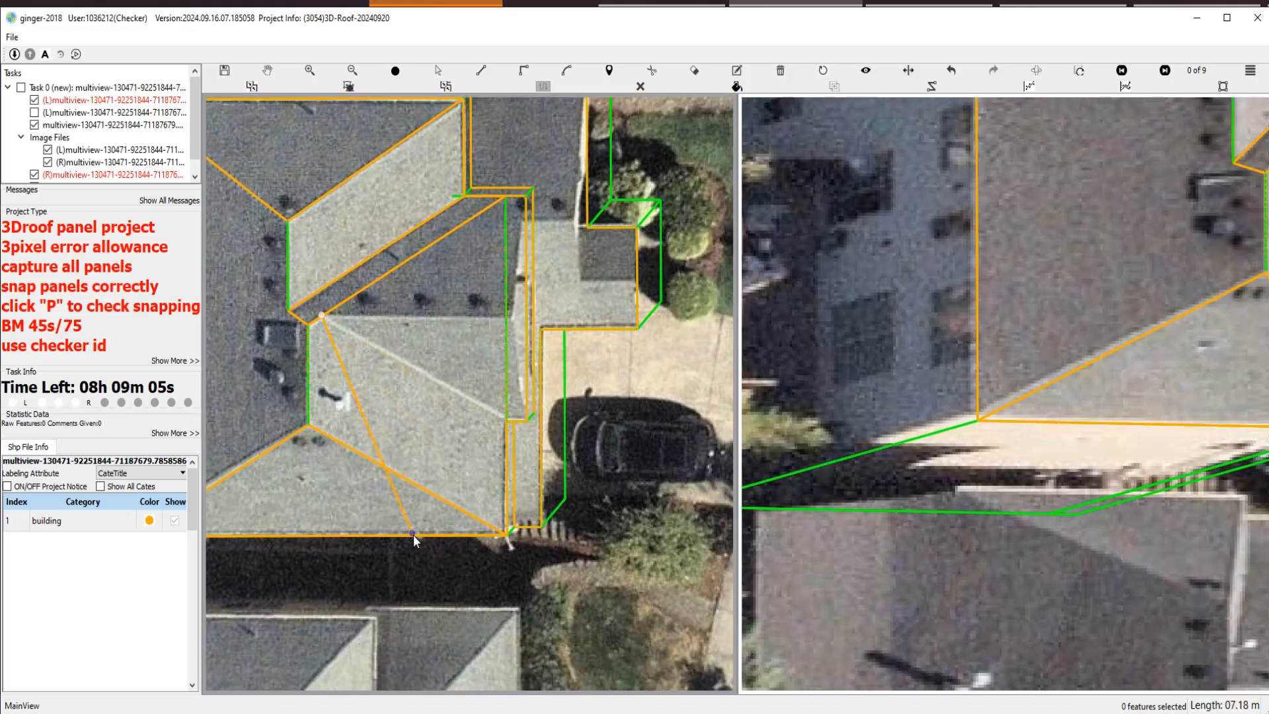
{"action": "left_click", "coordinate": [413, 534]}
{"action": "scroll", "coordinate": [462, 357], "scroll_direction": "up", "scroll_amount": 2}
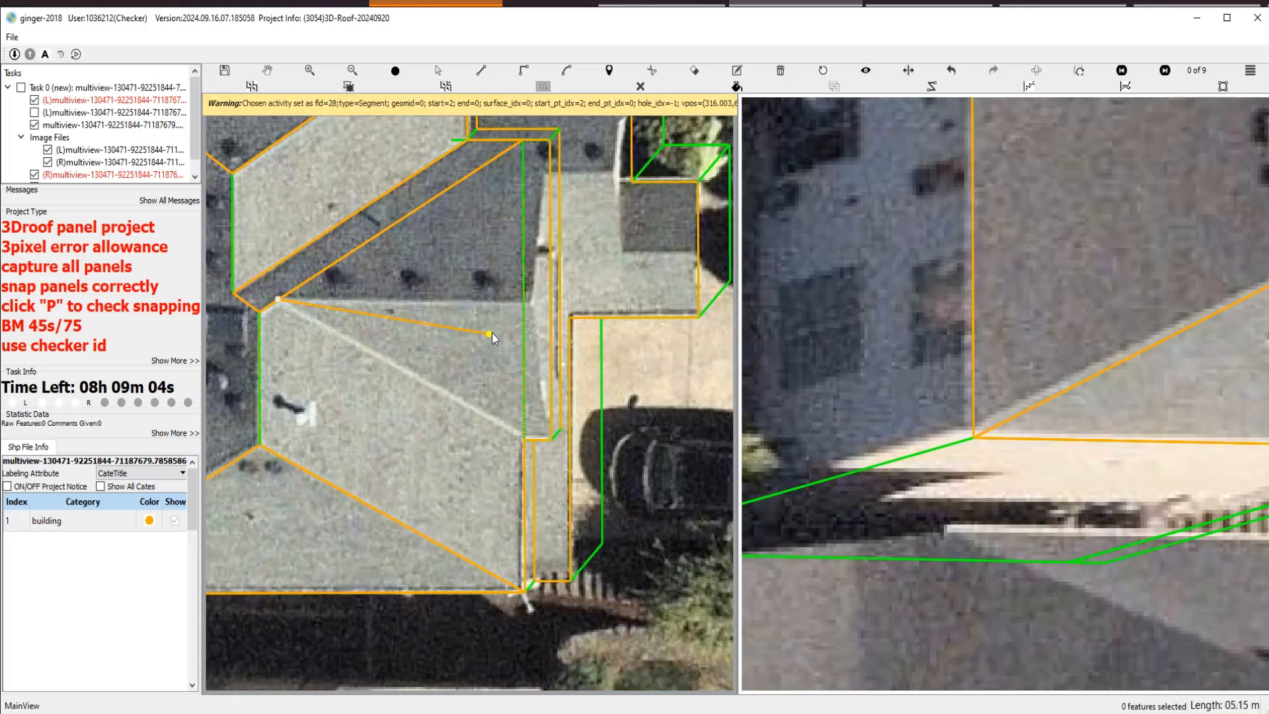
{"action": "left_click", "coordinate": [532, 303]}
{"action": "scroll", "coordinate": [547, 342], "scroll_direction": "down", "scroll_amount": 2}
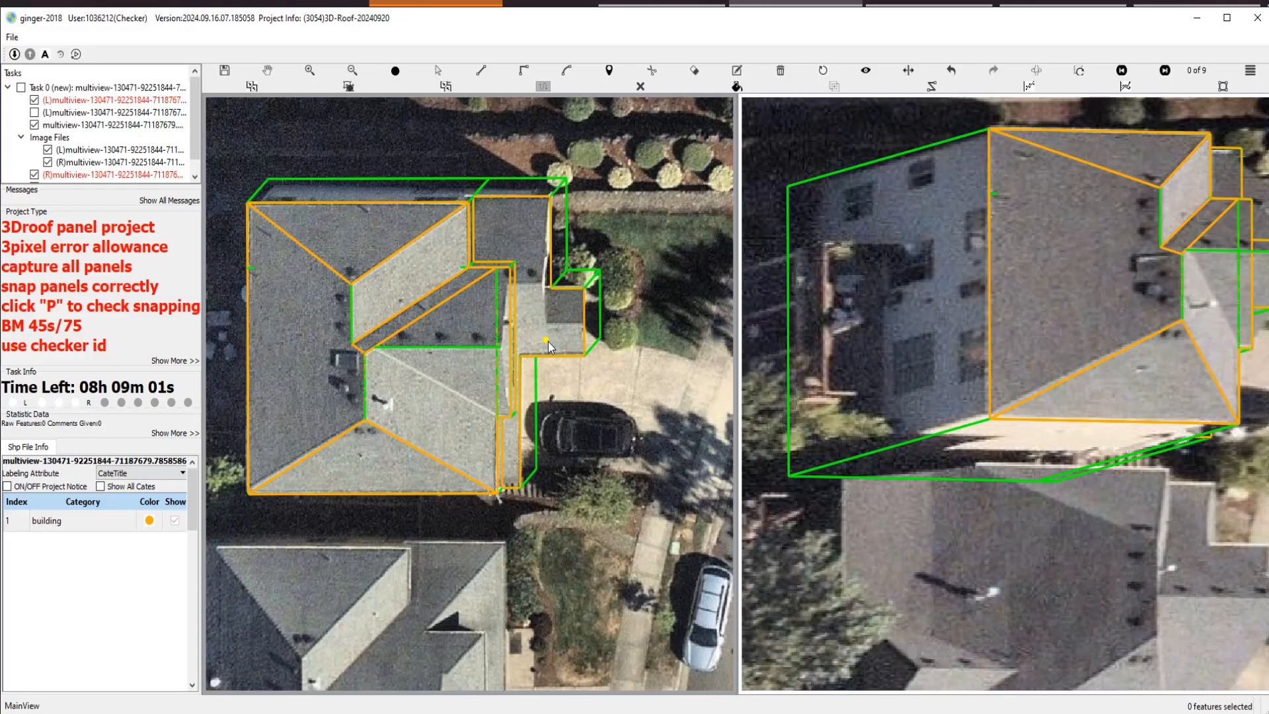
{"action": "scroll", "coordinate": [579, 361], "scroll_direction": "down", "scroll_amount": 1}
{"action": "scroll", "coordinate": [1162, 324], "scroll_direction": "up", "scroll_amount": 3}
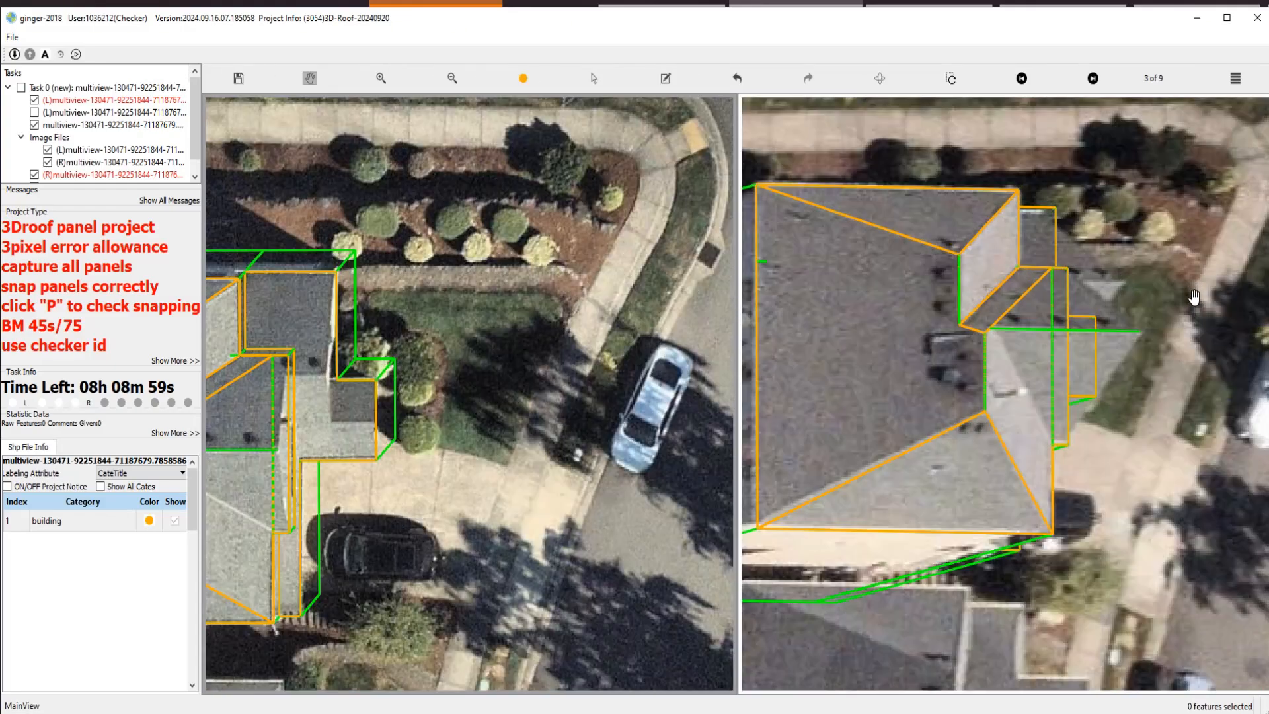
Reshape the light-coloured driveway panel with a vertex at the gable ridge's inner end and its outer corner moved to the eave step.
{"action": "scroll", "coordinate": [600, 368], "scroll_direction": "down", "scroll_amount": 1}
{"action": "scroll", "coordinate": [450, 461], "scroll_direction": "up", "scroll_amount": 5}
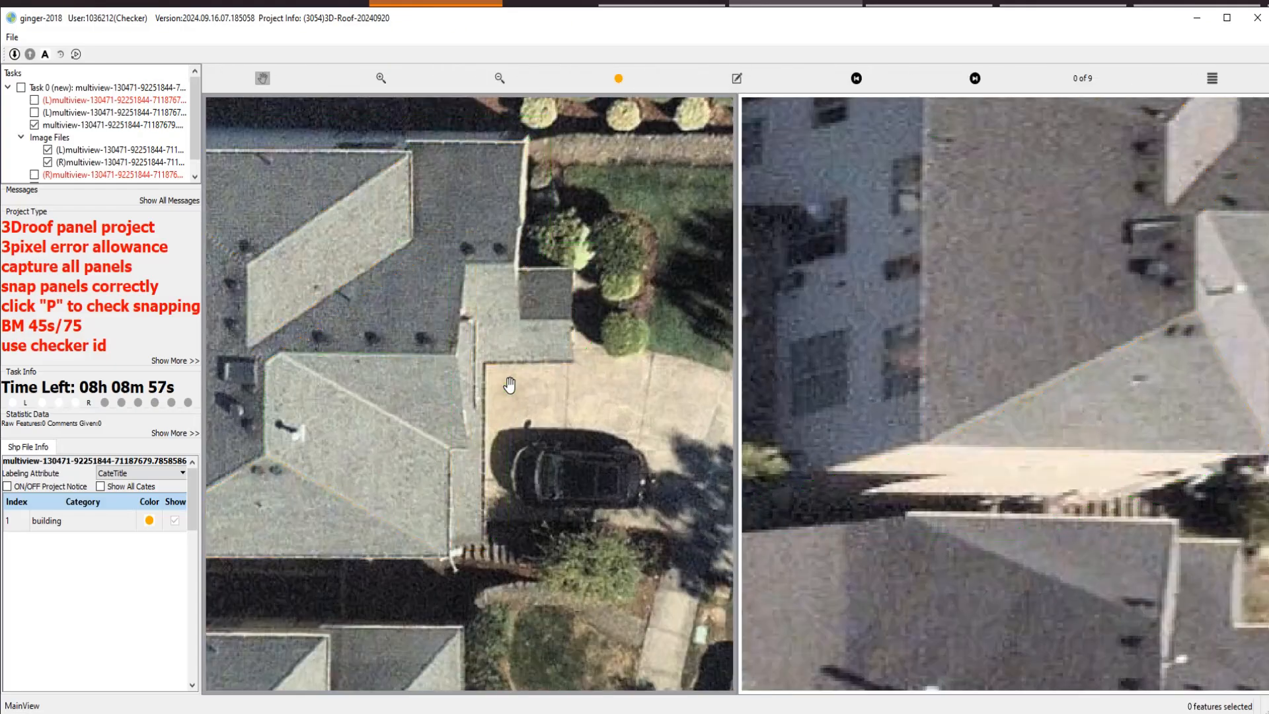
{"action": "left_click_drag", "start_coordinate": [384, 411], "coordinate": [387, 317]}
{"action": "scroll", "coordinate": [406, 318], "scroll_direction": "up", "scroll_amount": 2}
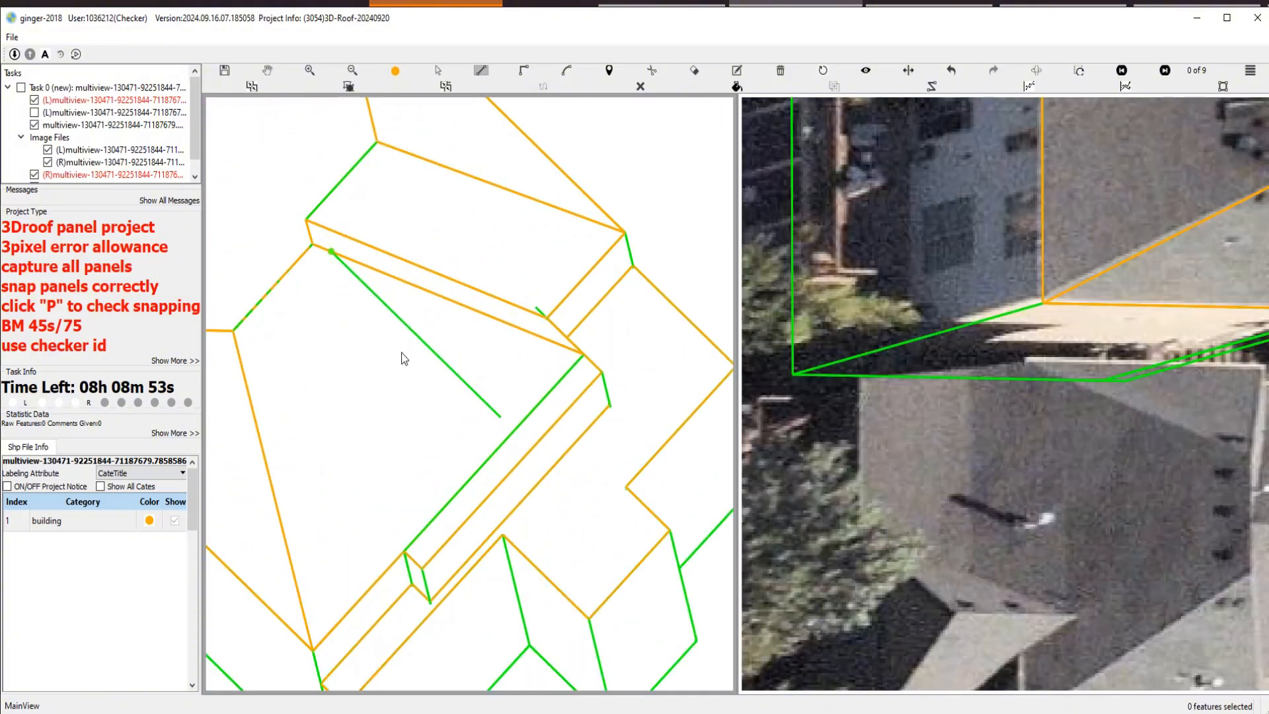
{"action": "left_click", "coordinate": [351, 424]}
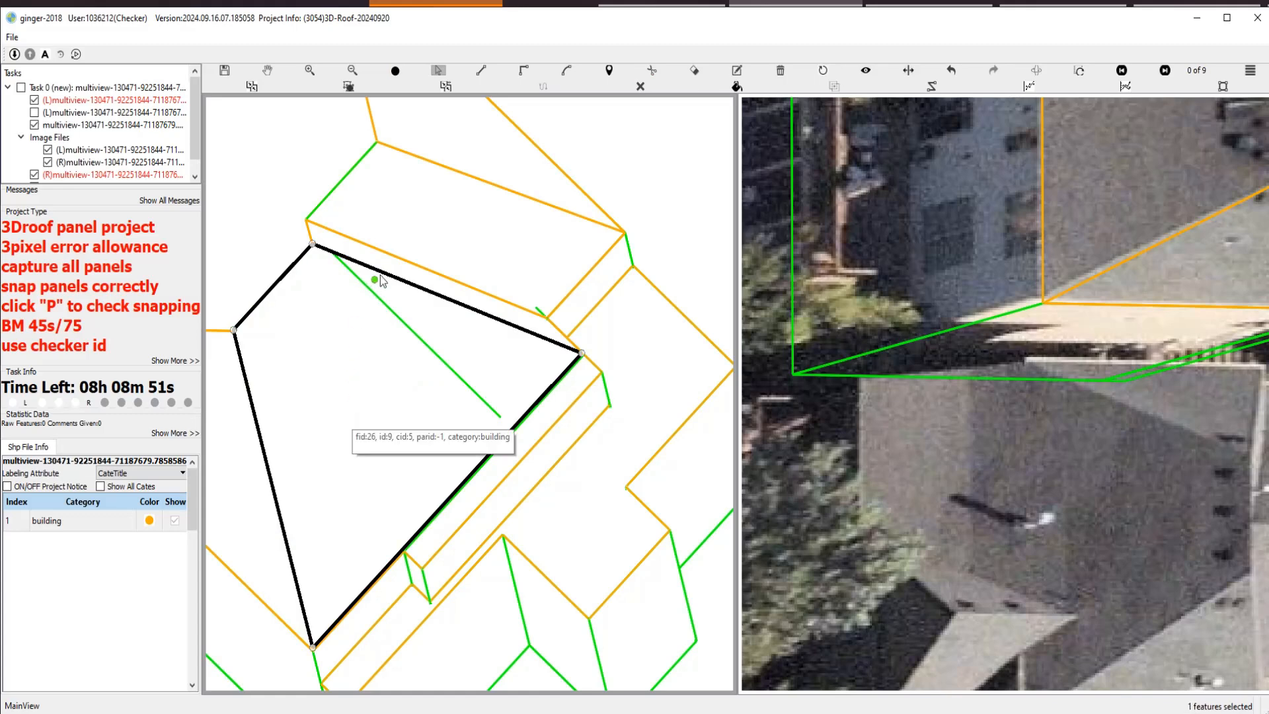
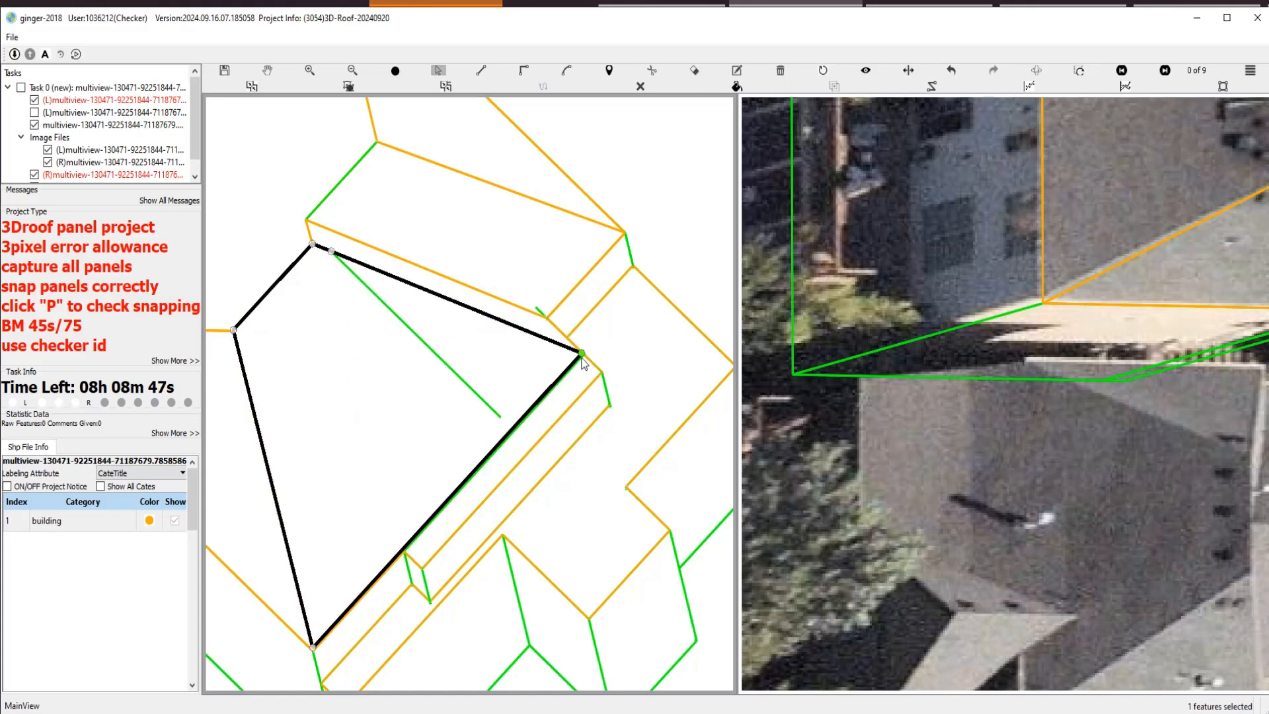
{"action": "left_click_drag", "start_coordinate": [582, 353], "coordinate": [405, 551]}
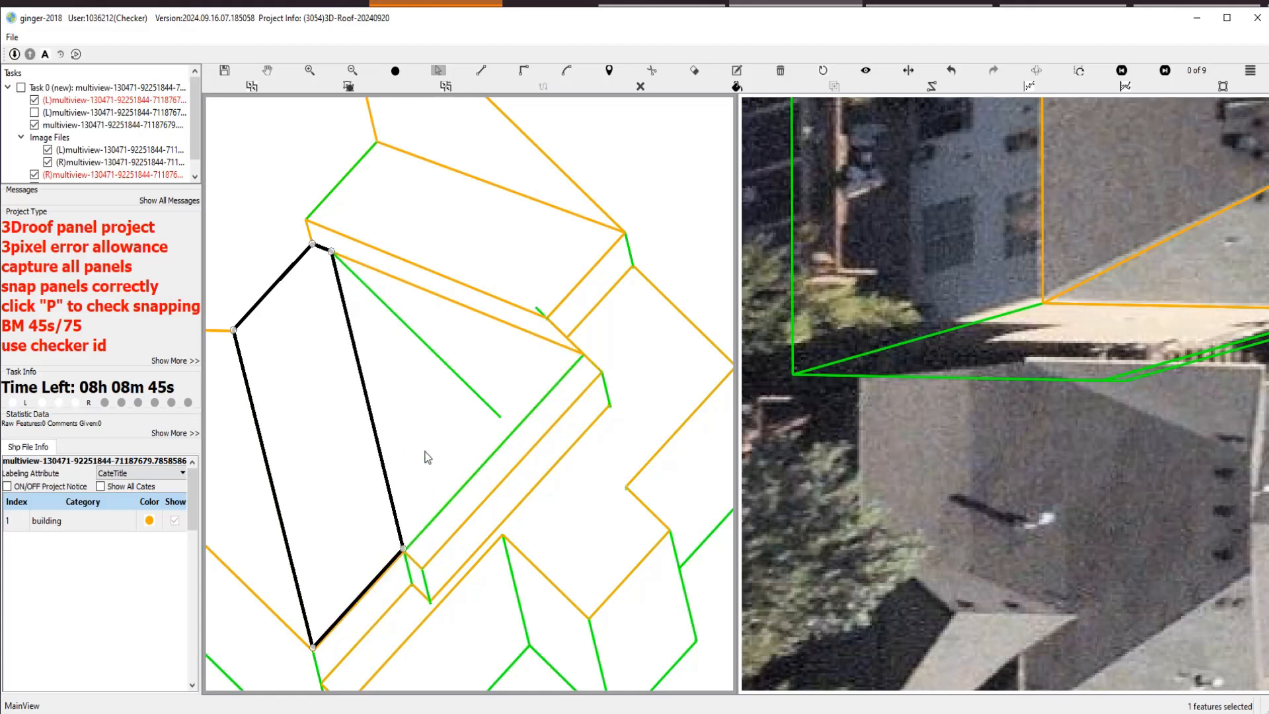
Draw the gable's light-coloured slope panel from the ridge's inner end through the valley's lower end and eave corner to the ridge's outer end.
{"action": "key", "text": "l"}
{"action": "left_click", "coordinate": [331, 253]}
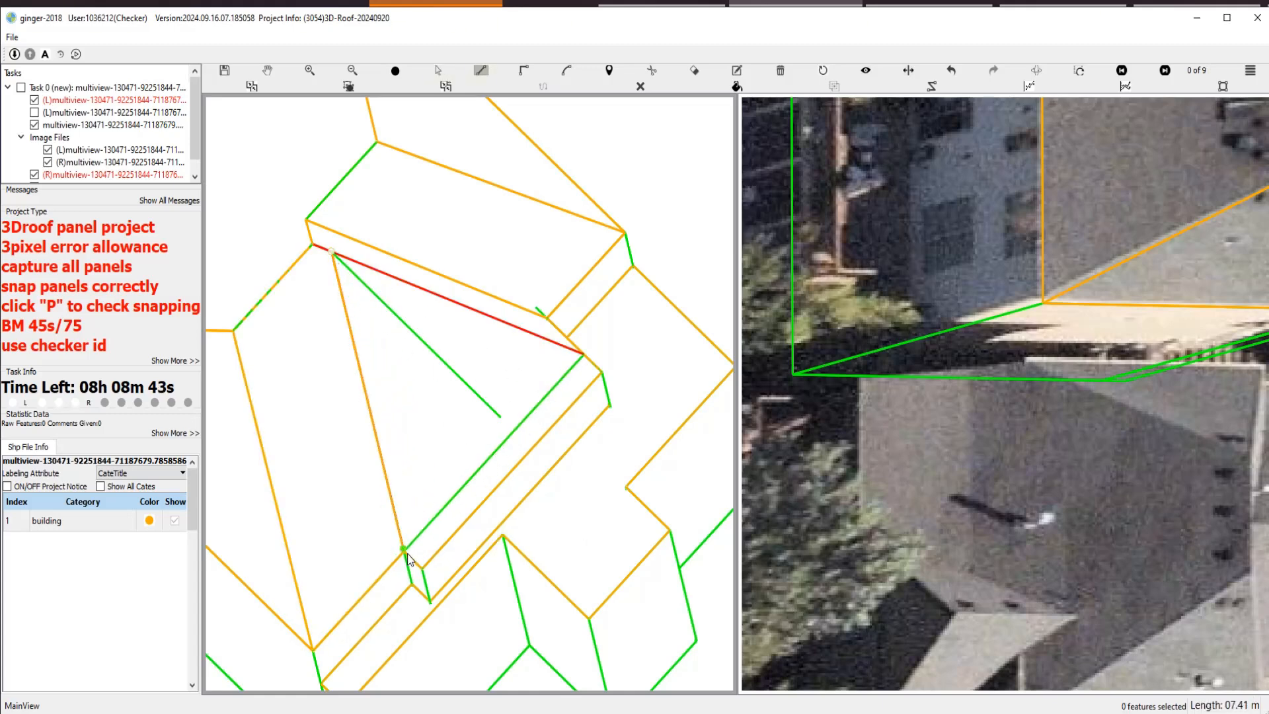
{"action": "left_click", "coordinate": [424, 574]}
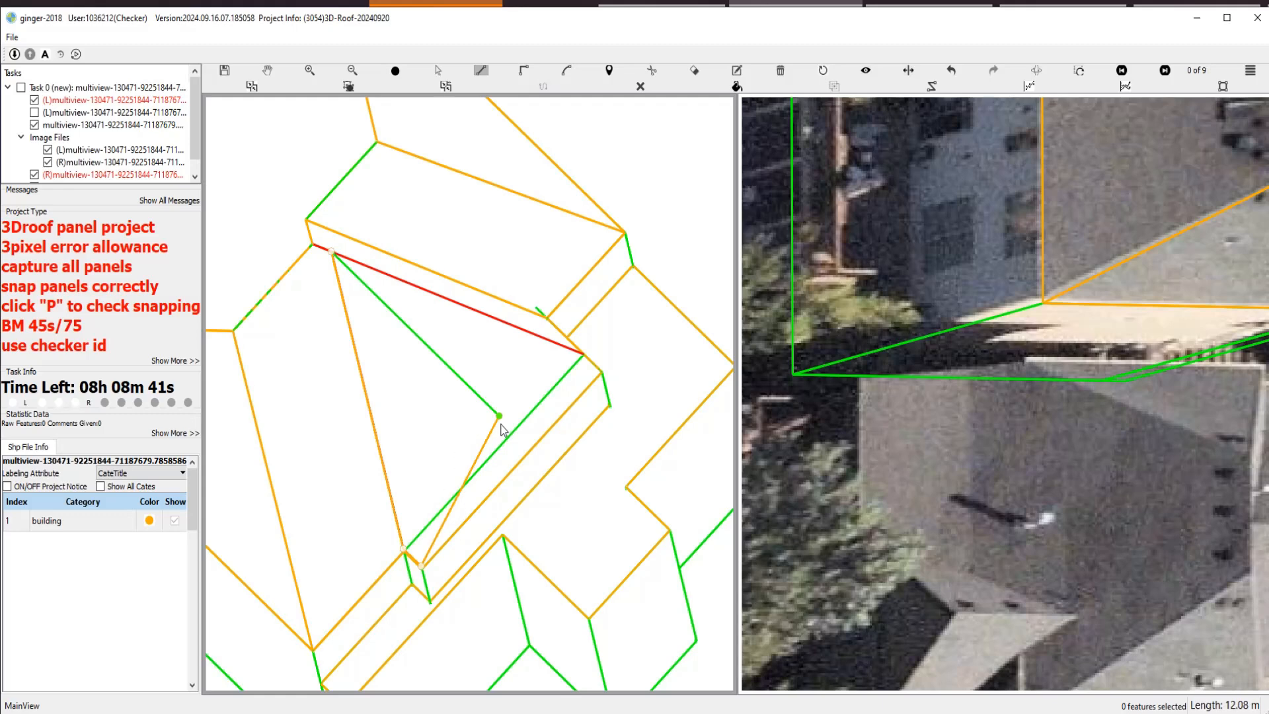
{"action": "right_click", "coordinate": [368, 298]}
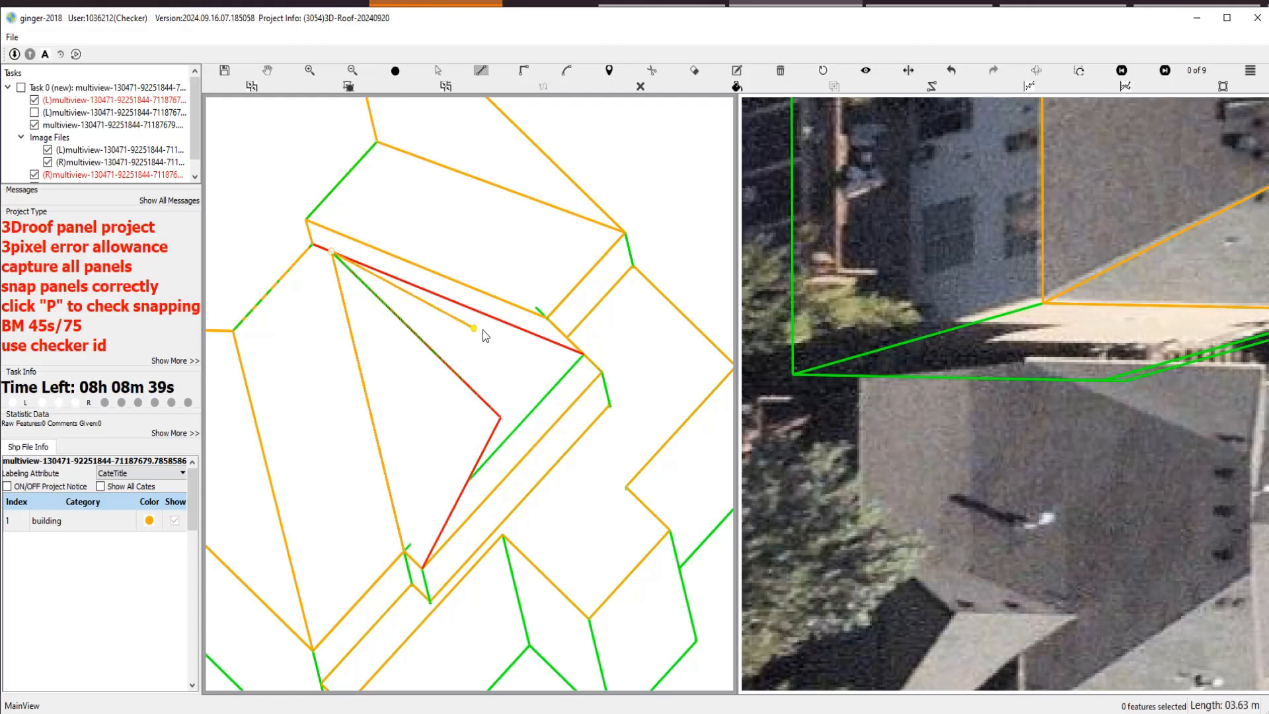
Add a vertex to the adjoining panel at the gable ridge's inner end and draw the gable's dark slope panel up to the ridge's outer end.
{"action": "left_click", "coordinate": [382, 275]}
{"action": "left_click_drag", "start_coordinate": [340, 256], "coordinate": [338, 256]}
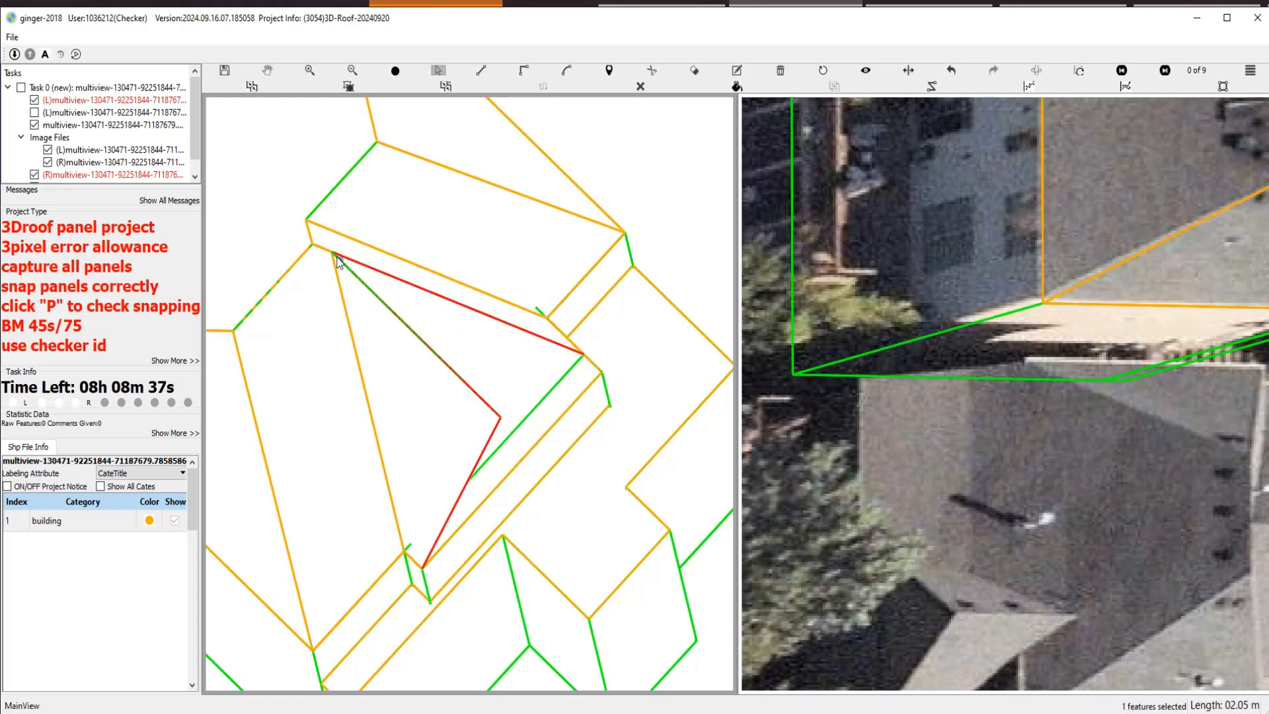
{"action": "key", "text": "l"}
{"action": "left_click", "coordinate": [335, 254]}
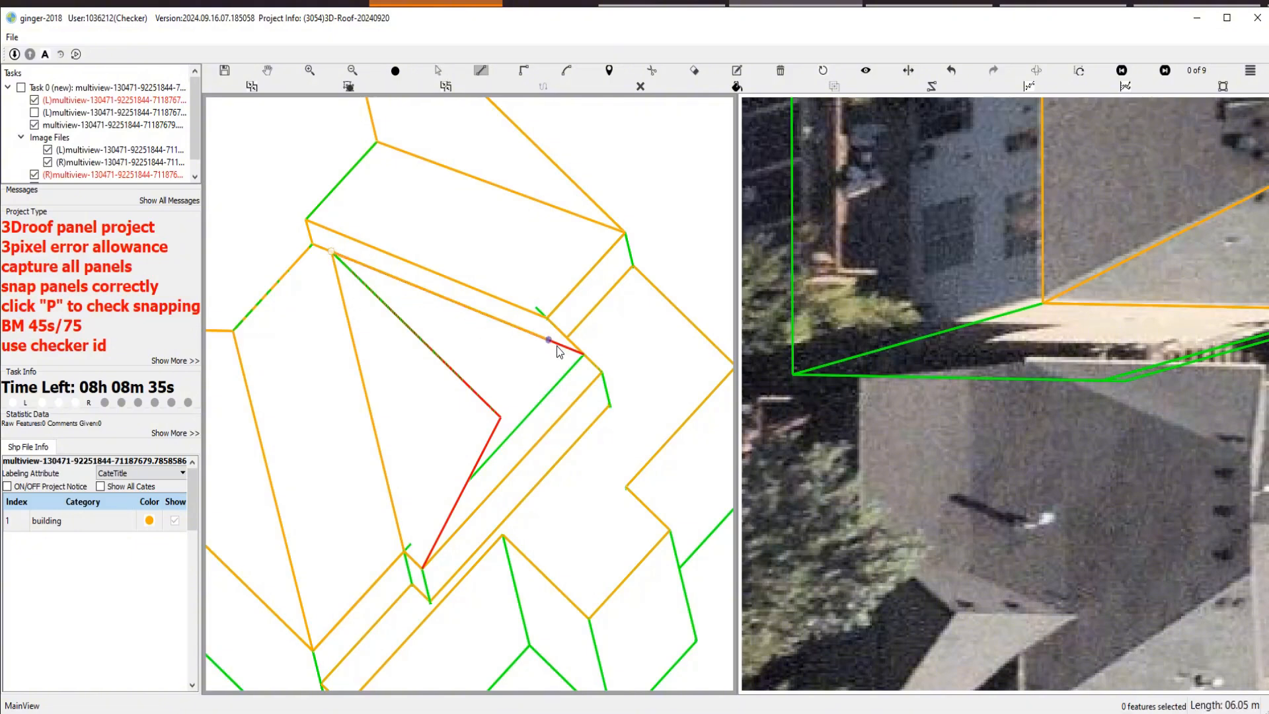
{"action": "left_click", "coordinate": [599, 380]}
{"action": "double_click", "coordinate": [502, 425]}
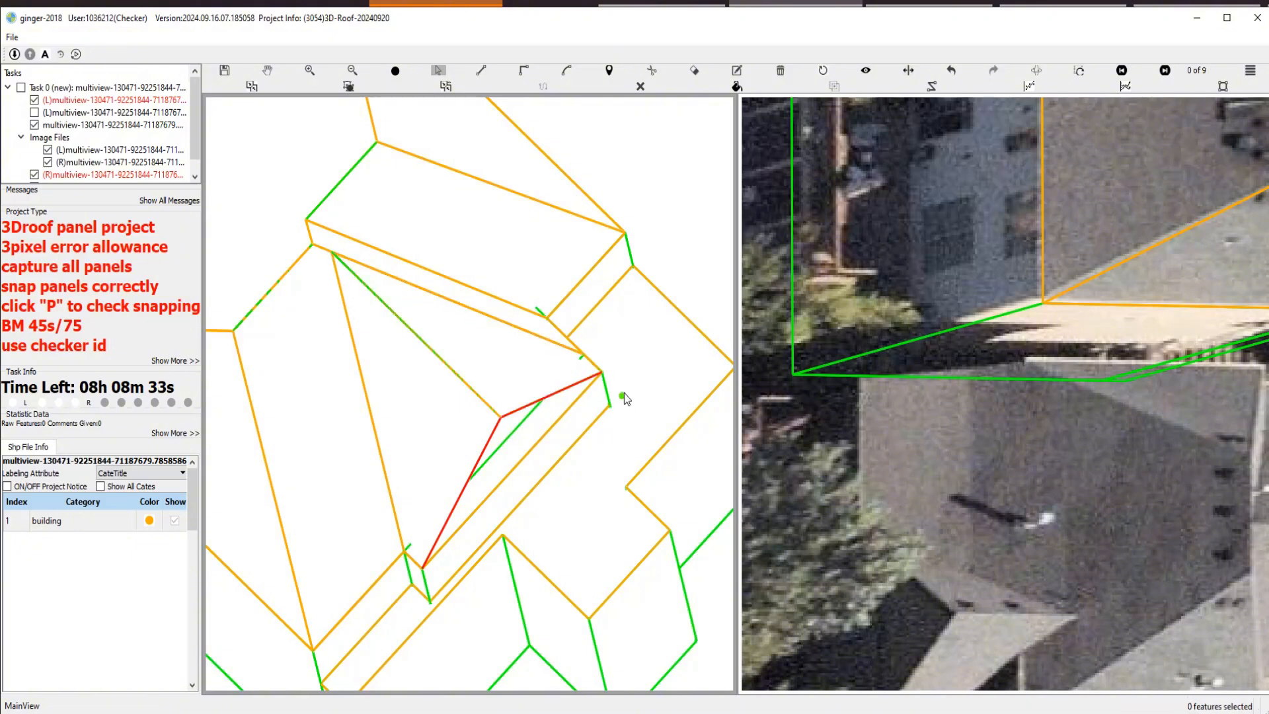
Draw the triangular end panel between the gable's two eave corners and the ridge's outer end, and check the panels' snapping.
{"action": "left_click", "coordinate": [603, 375]}
{"action": "left_click", "coordinate": [500, 422]}
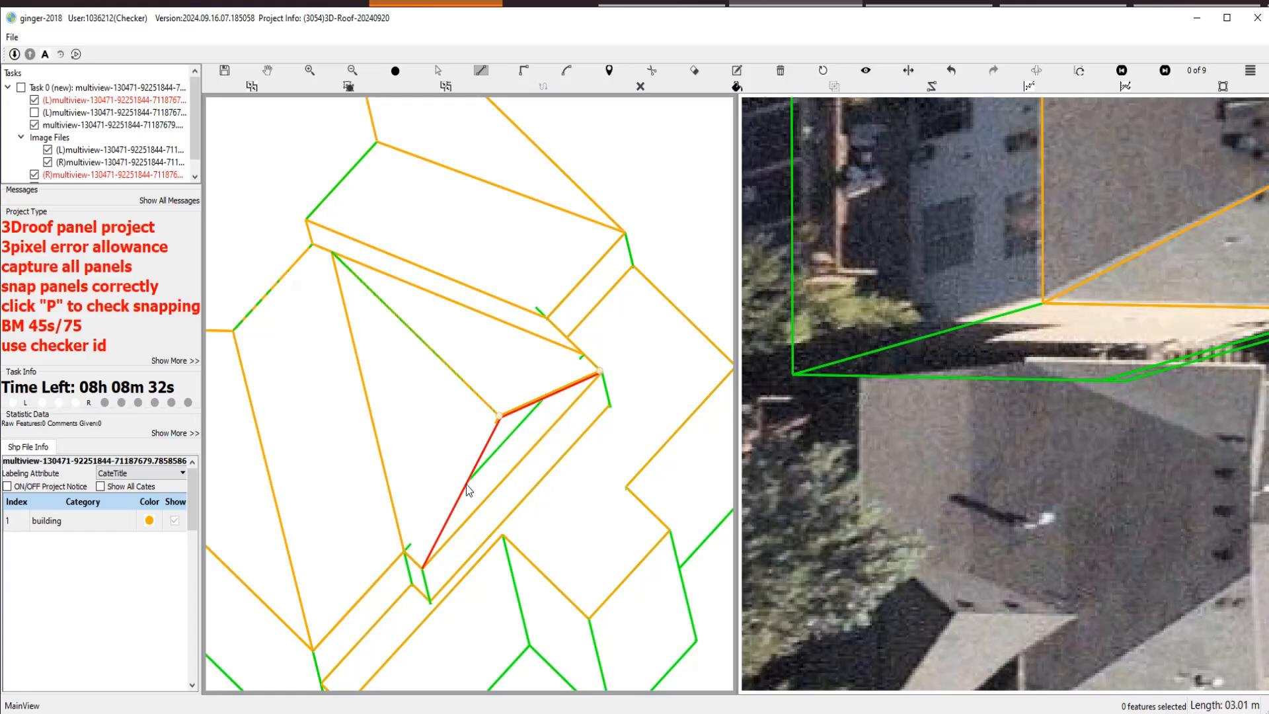
{"action": "double_click", "coordinate": [431, 575]}
{"action": "key", "text": "p"}
{"action": "key", "text": "p"}
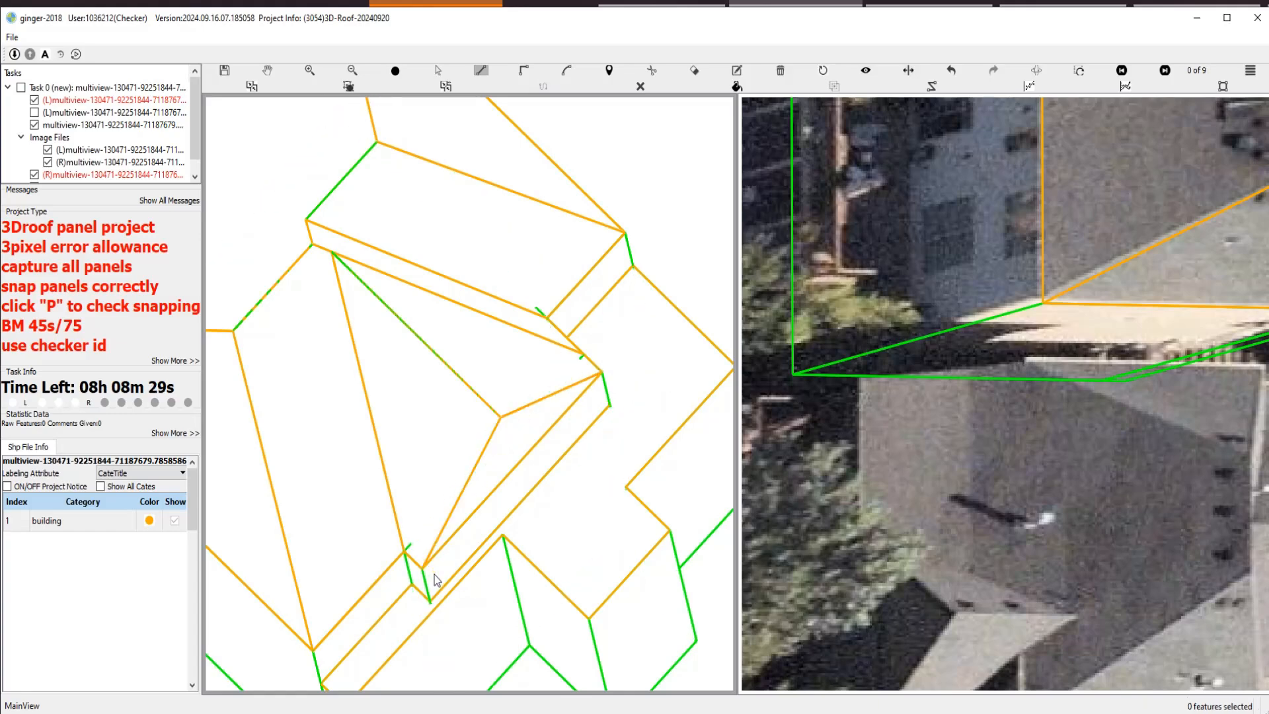
{"action": "key", "text": "p"}
Draw a construction line extending the lower roof's outer edge across the entry projection to its driveway-side eave.
{"action": "scroll", "coordinate": [466, 519], "scroll_direction": "up", "scroll_amount": 4}
{"action": "scroll", "coordinate": [486, 310], "scroll_direction": "up", "scroll_amount": 3}
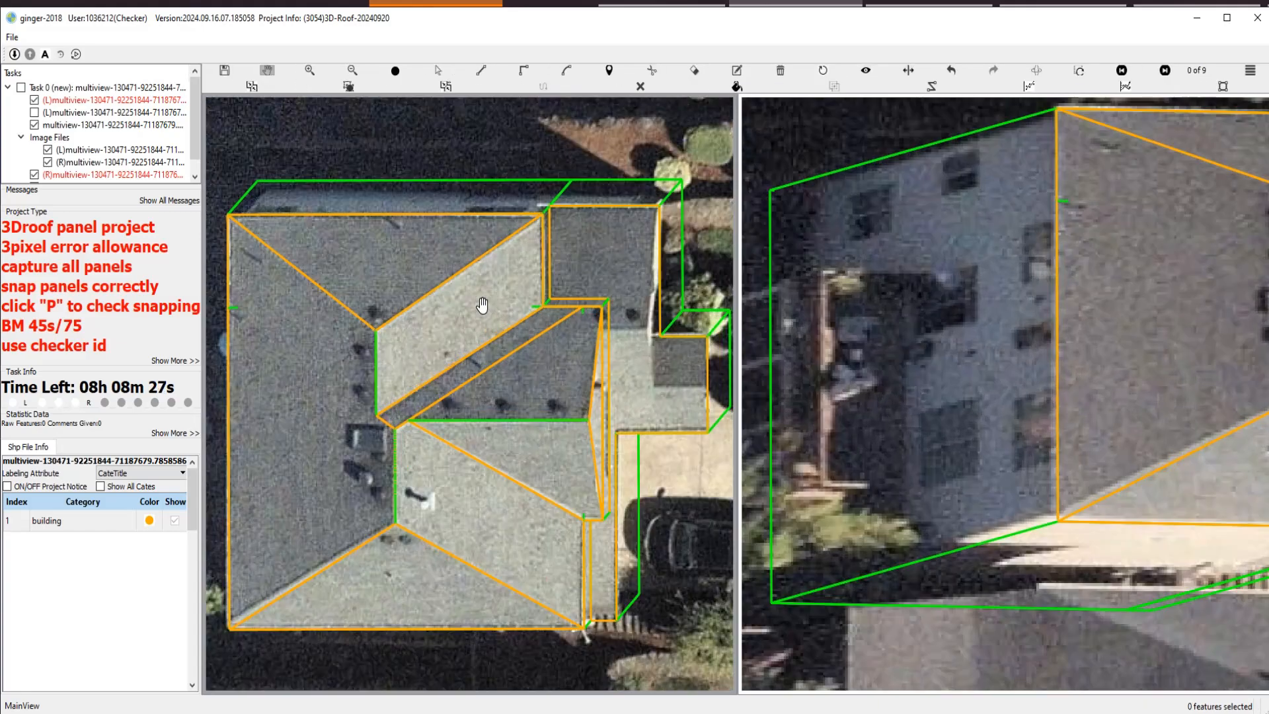
{"action": "scroll", "coordinate": [479, 318], "scroll_direction": "down", "scroll_amount": 5}
{"action": "scroll", "coordinate": [593, 385], "scroll_direction": "up", "scroll_amount": 4}
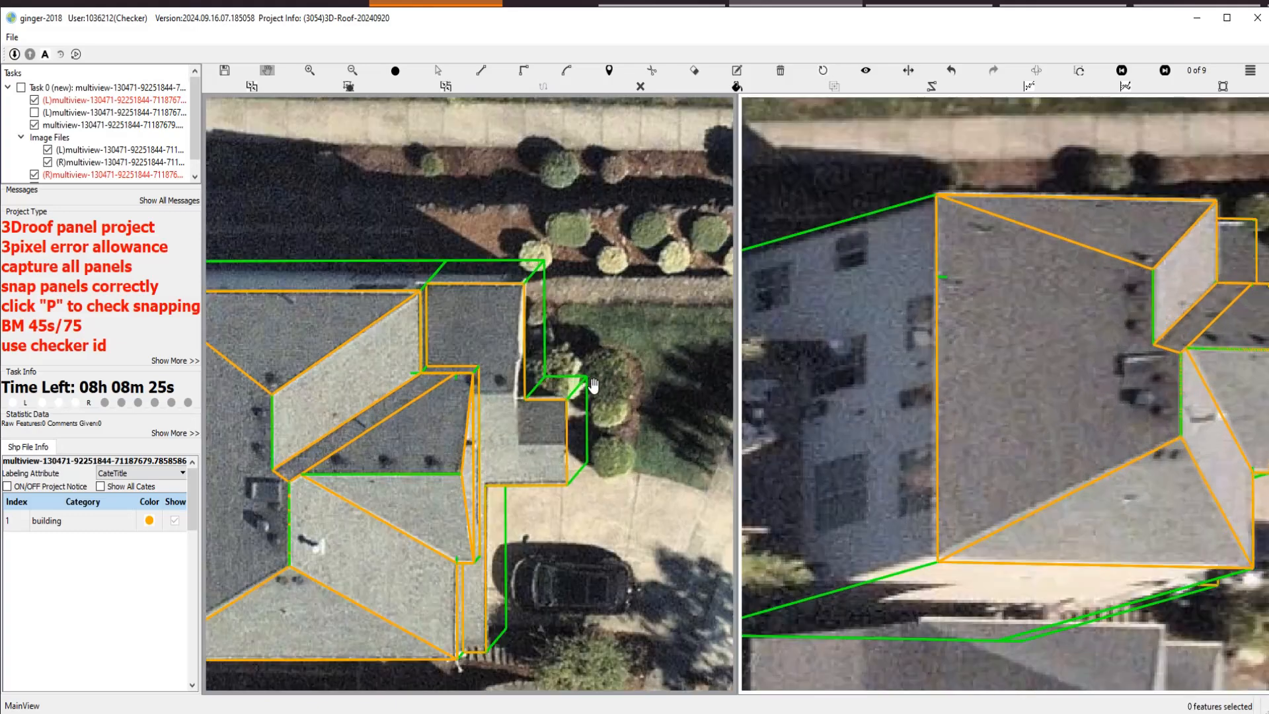
{"action": "scroll", "coordinate": [560, 455], "scroll_direction": "up", "scroll_amount": 2}
{"action": "left_click", "coordinate": [513, 346]}
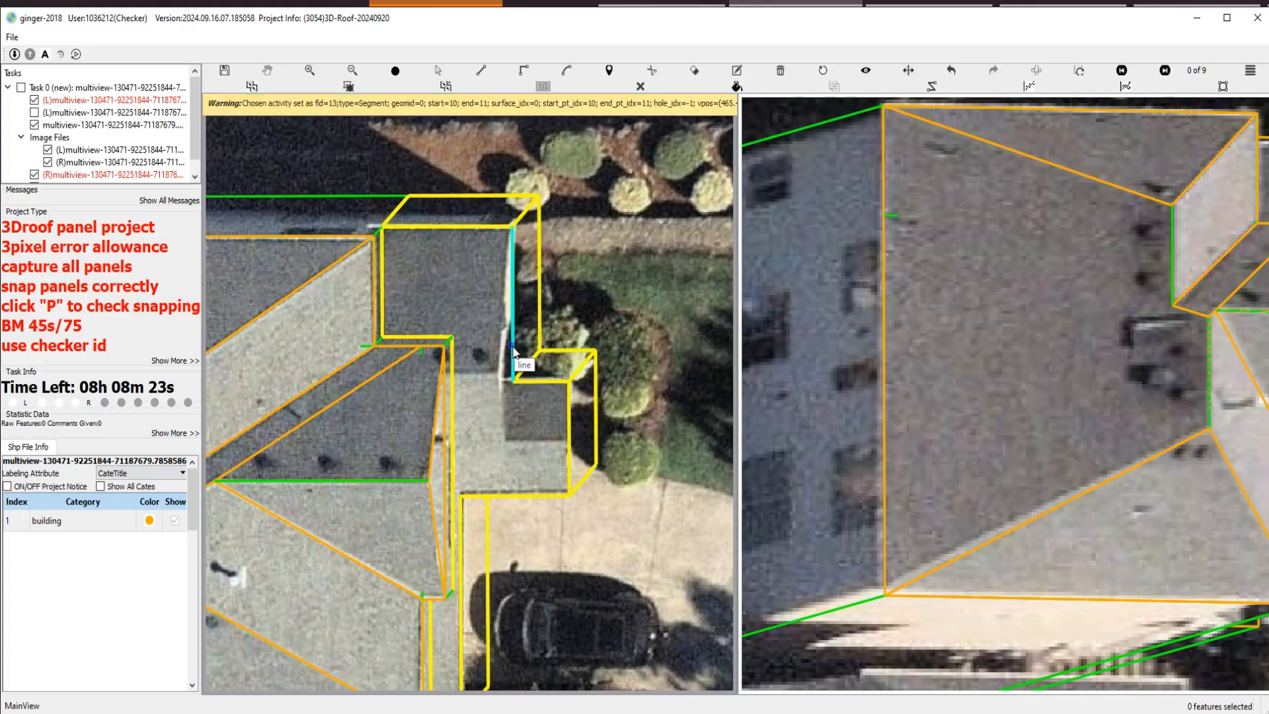
{"action": "left_click", "coordinate": [515, 502]}
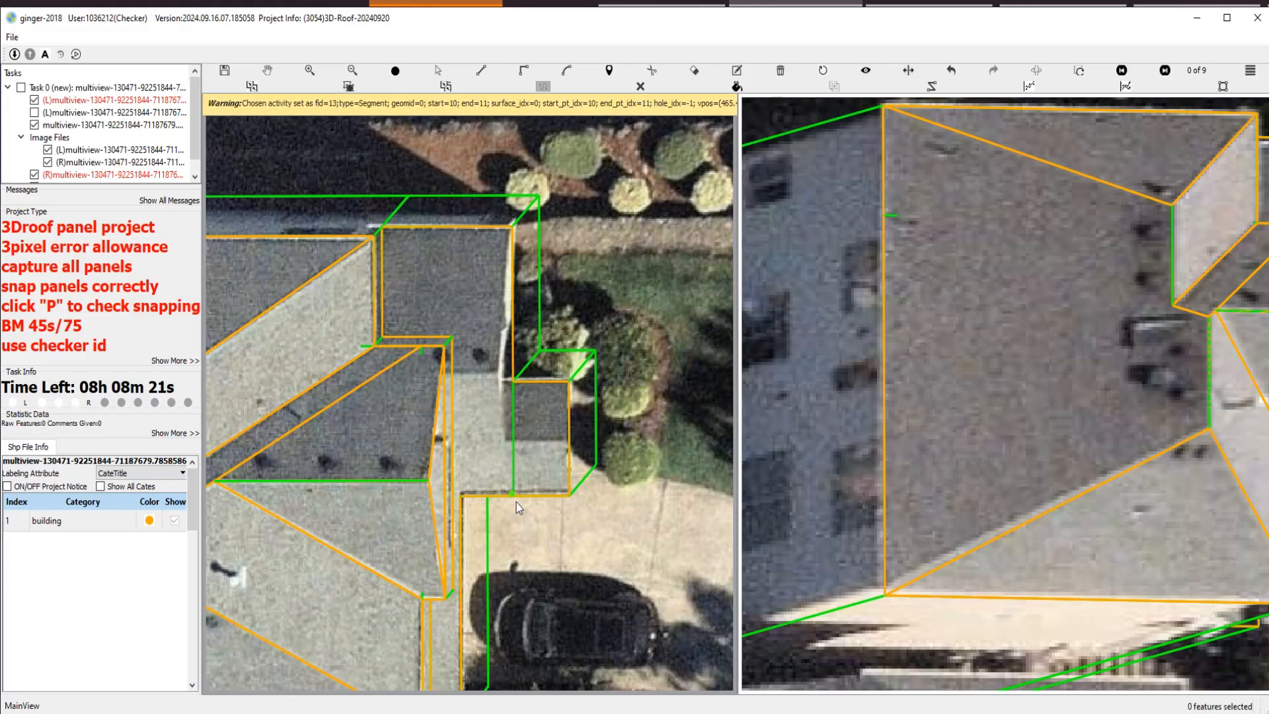
{"action": "scroll", "coordinate": [517, 502], "scroll_direction": "down", "scroll_amount": 1}
{"action": "scroll", "coordinate": [477, 408], "scroll_direction": "up", "scroll_amount": 1}
{"action": "key", "text": "Escape"}
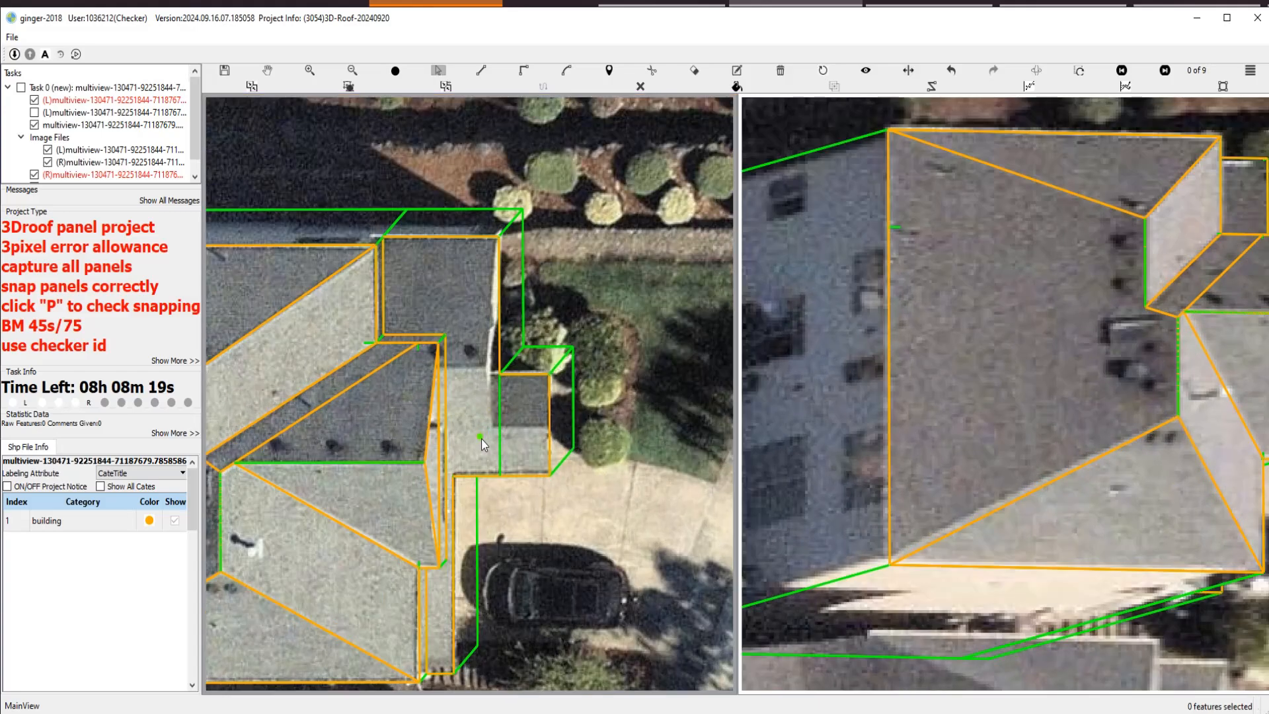
Draw construction lines extending the lower roof's driveway-side eave inwards and its inner edge beneath the main roof.
{"action": "left_click", "coordinate": [478, 474]}
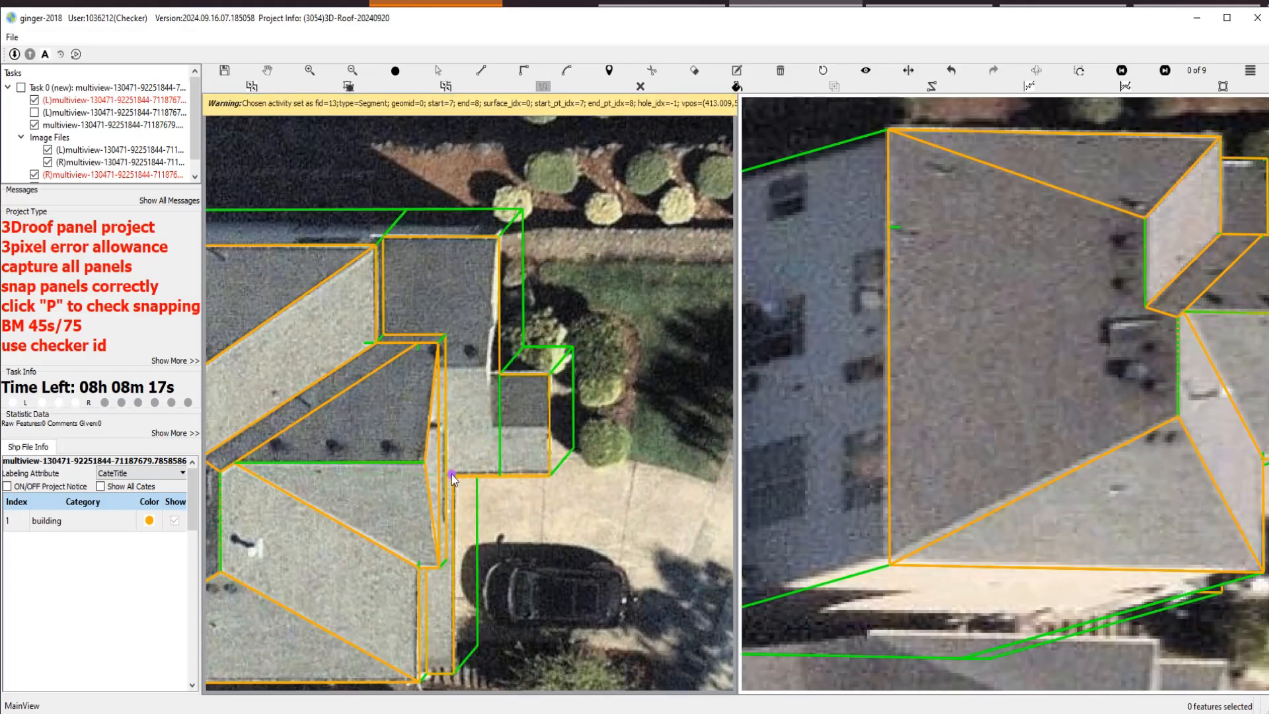
{"action": "key", "text": "Escape"}
{"action": "key", "text": "Escape"}
{"action": "left_click", "coordinate": [384, 308]}
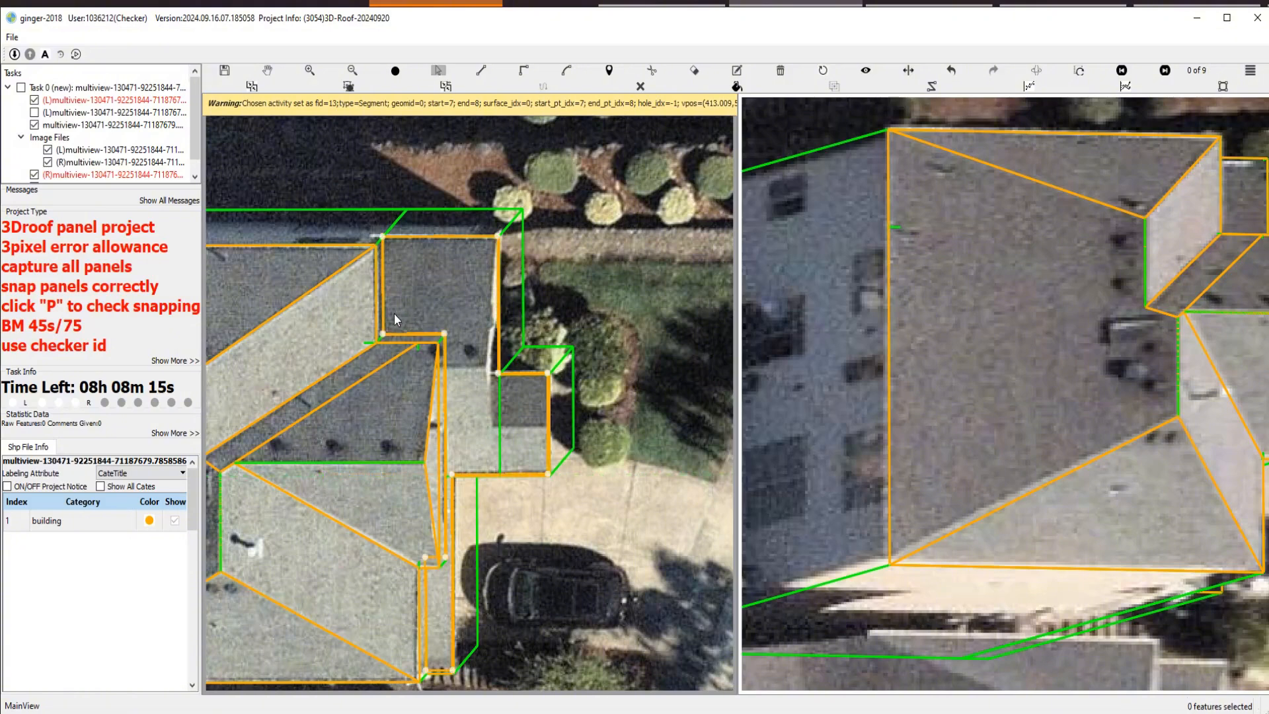
{"action": "left_click", "coordinate": [384, 298]}
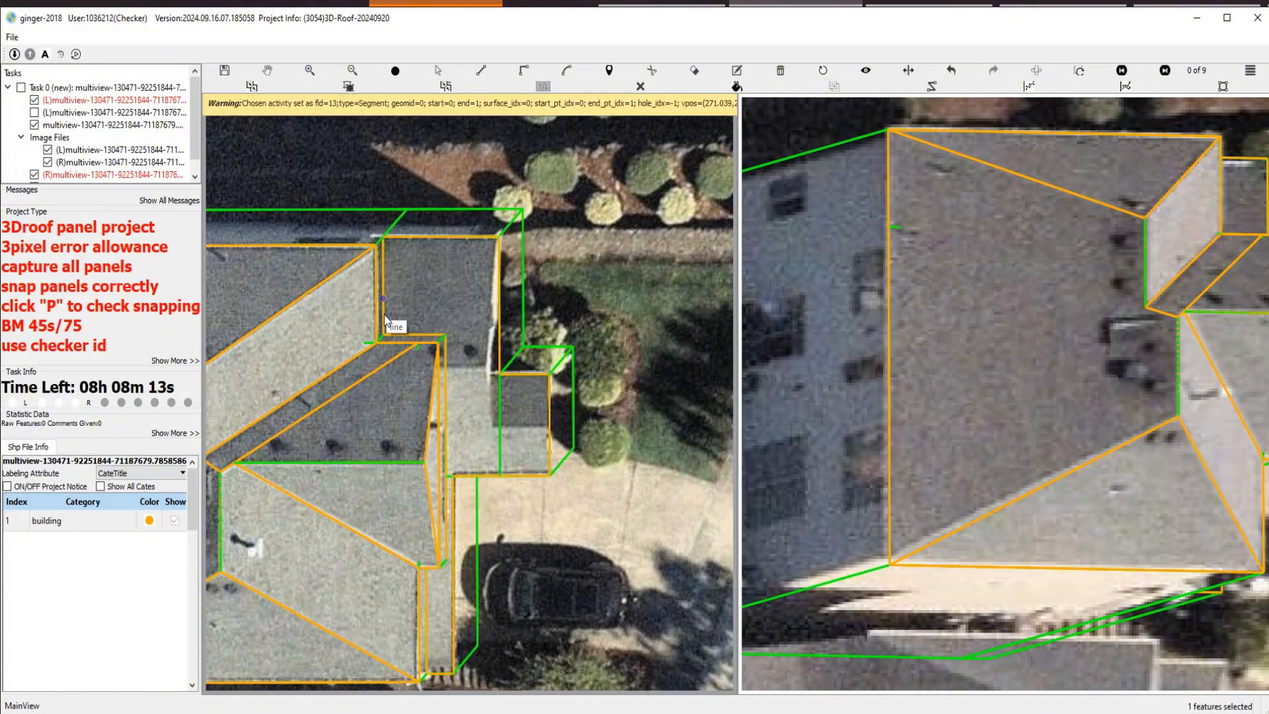
{"action": "left_click", "coordinate": [384, 335]}
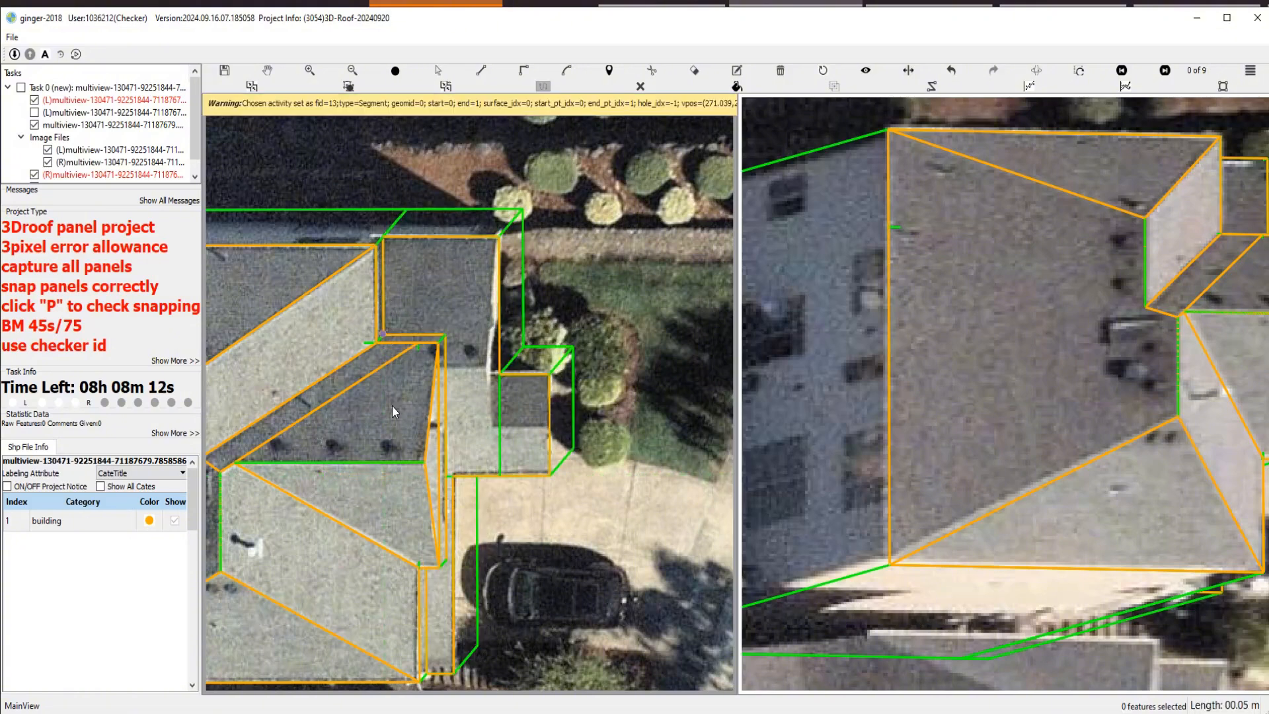
{"action": "left_click", "coordinate": [383, 474]}
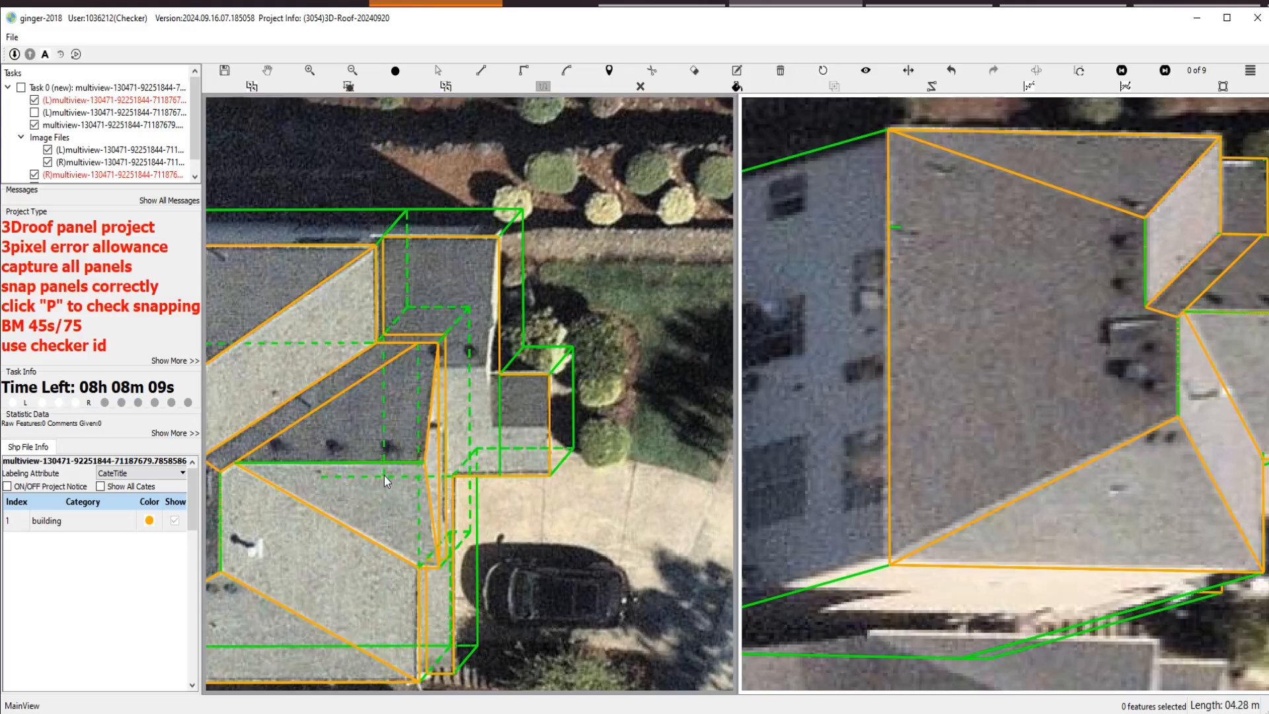
Compare the captured panels with the bare roof in the third and fourth comparison images, focusing on the lower roof and entry projection.
{"action": "scroll", "coordinate": [386, 474], "scroll_direction": "up", "scroll_amount": 1}
{"action": "key", "text": "ctrl+s"}
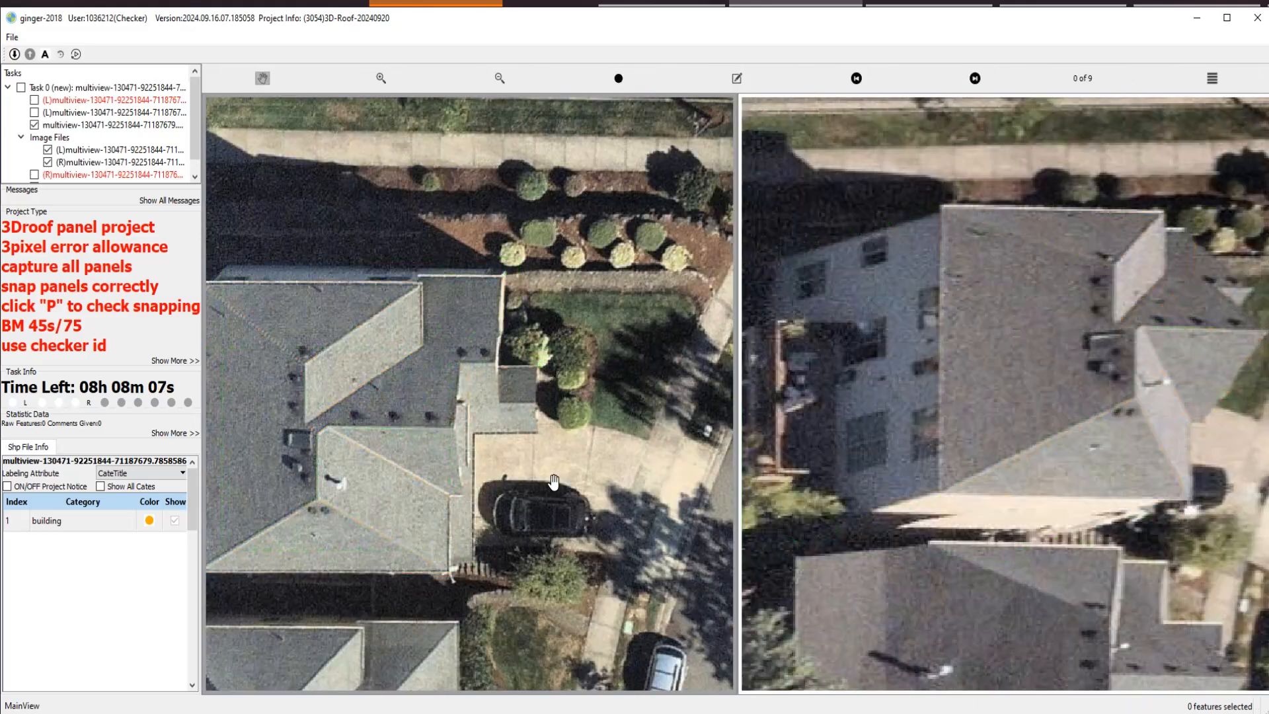
{"action": "scroll", "coordinate": [554, 482], "scroll_direction": "up", "scroll_amount": 1}
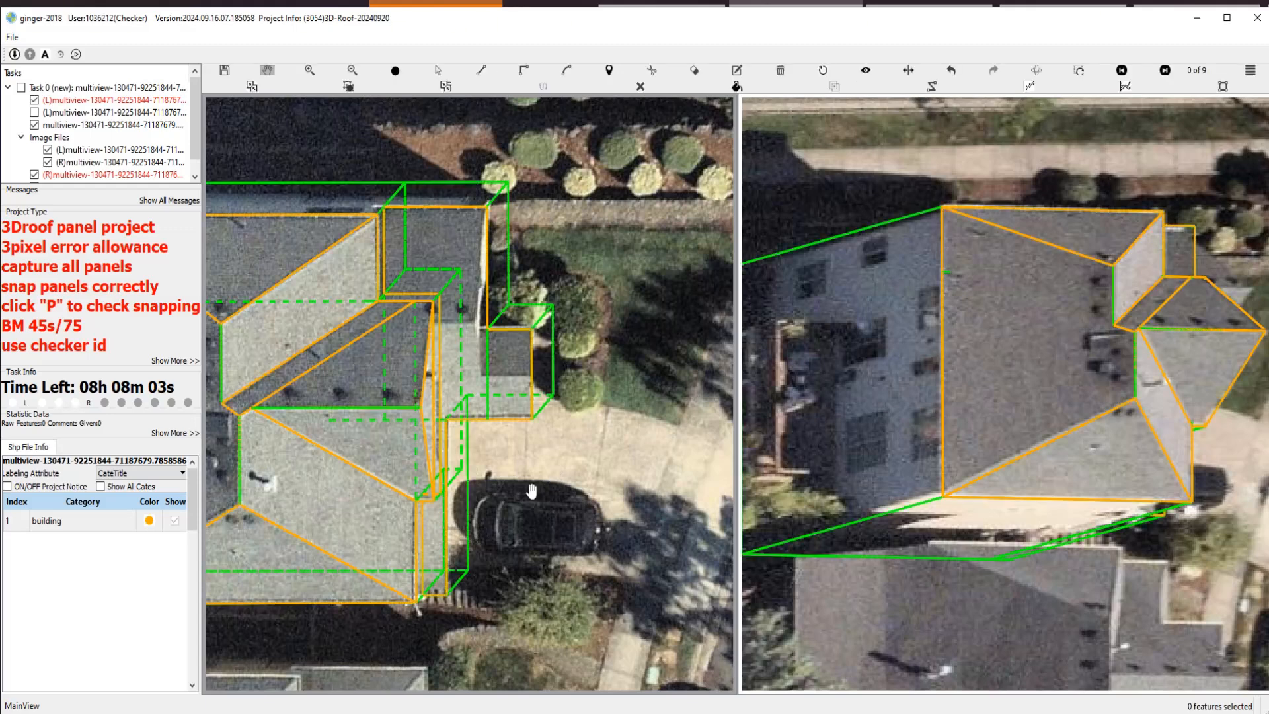
{"action": "scroll", "coordinate": [485, 446], "scroll_direction": "down", "scroll_amount": 5}
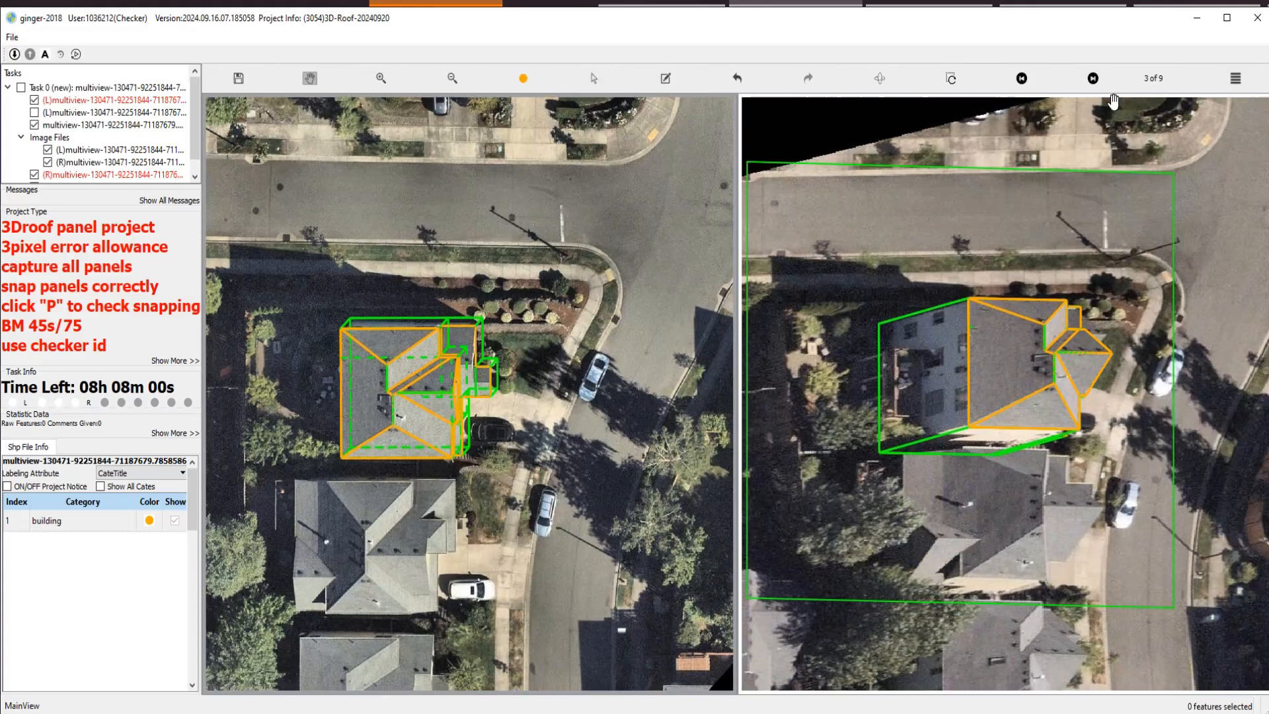
{"action": "left_click", "coordinate": [1092, 78]}
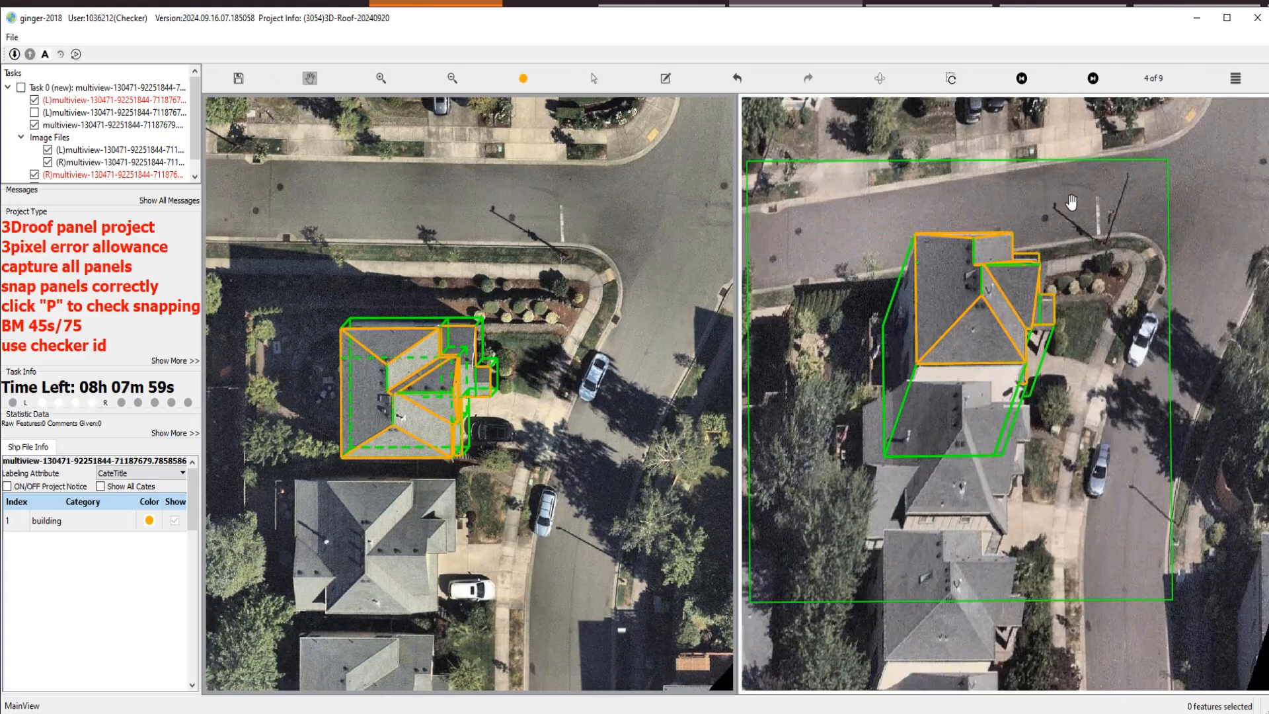
{"action": "scroll", "coordinate": [1068, 240], "scroll_direction": "up", "scroll_amount": 2}
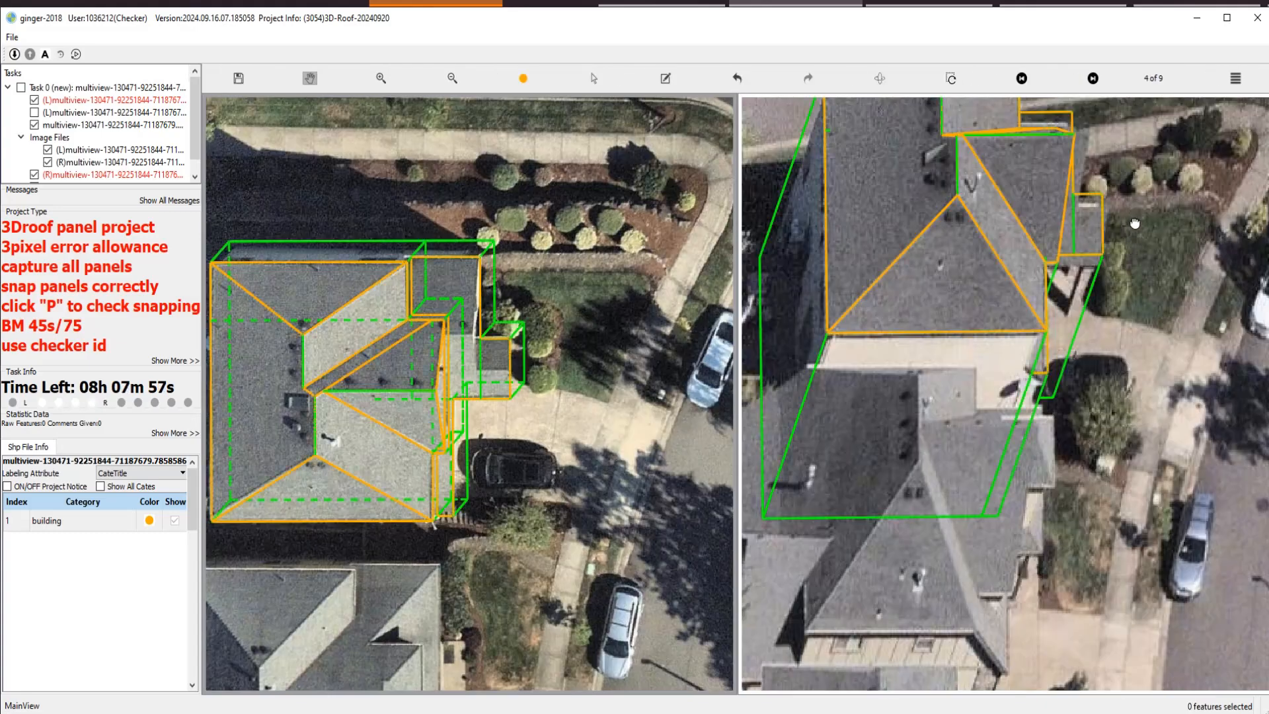
{"action": "scroll", "coordinate": [1058, 286], "scroll_direction": "up", "scroll_amount": 2}
{"action": "scroll", "coordinate": [1058, 286], "scroll_direction": "up", "scroll_amount": 2}
{"action": "left_click", "coordinate": [1100, 262]}
{"action": "scroll", "coordinate": [1100, 262], "scroll_direction": "down", "scroll_amount": 2}
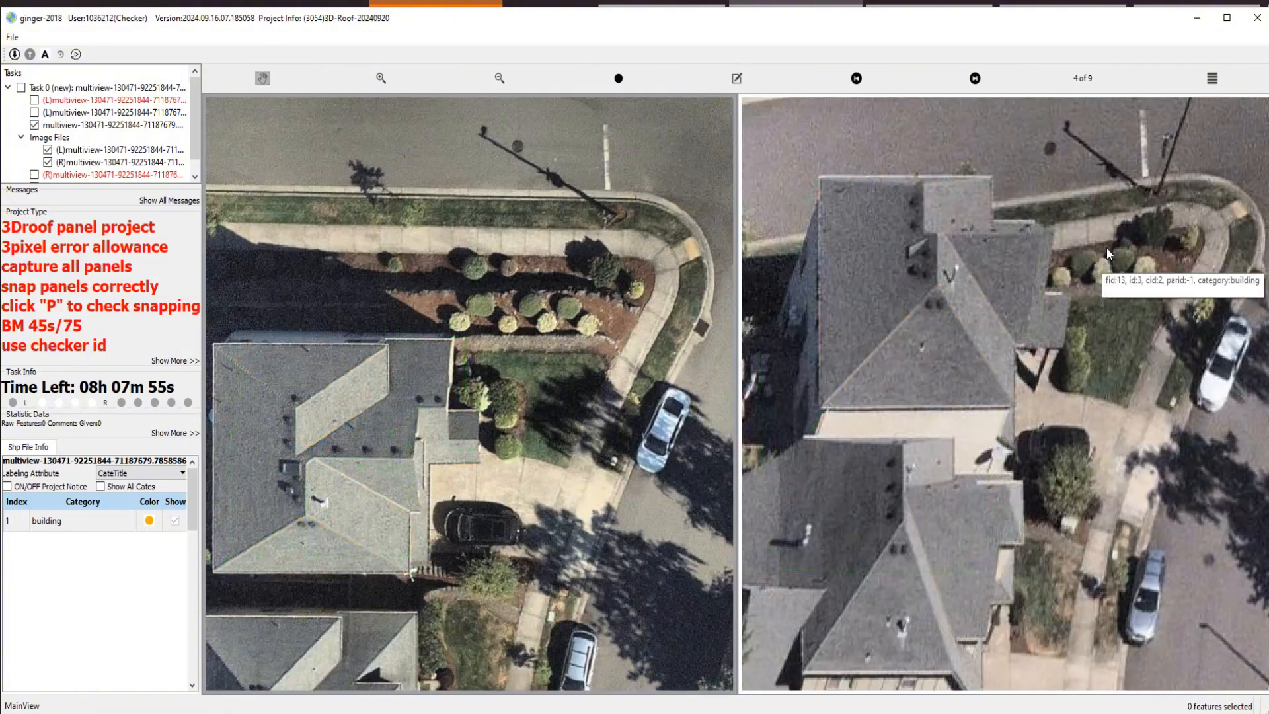
{"action": "scroll", "coordinate": [422, 359], "scroll_direction": "up", "scroll_amount": 2}
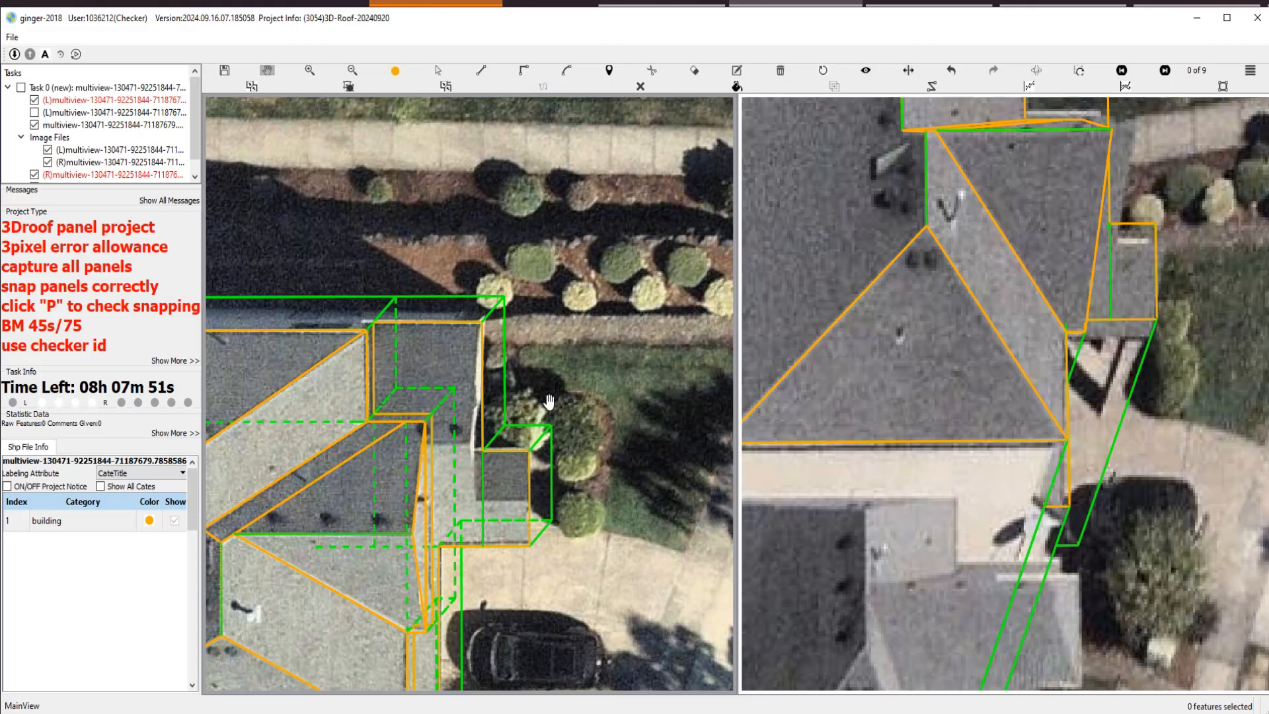
Delete the construction lines from the roof drawing, keeping the captured panels.
{"action": "left_click_drag", "start_coordinate": [442, 403], "coordinate": [442, 364]}
{"action": "left_click", "coordinate": [485, 454]}
{"action": "key", "text": "Delete"}
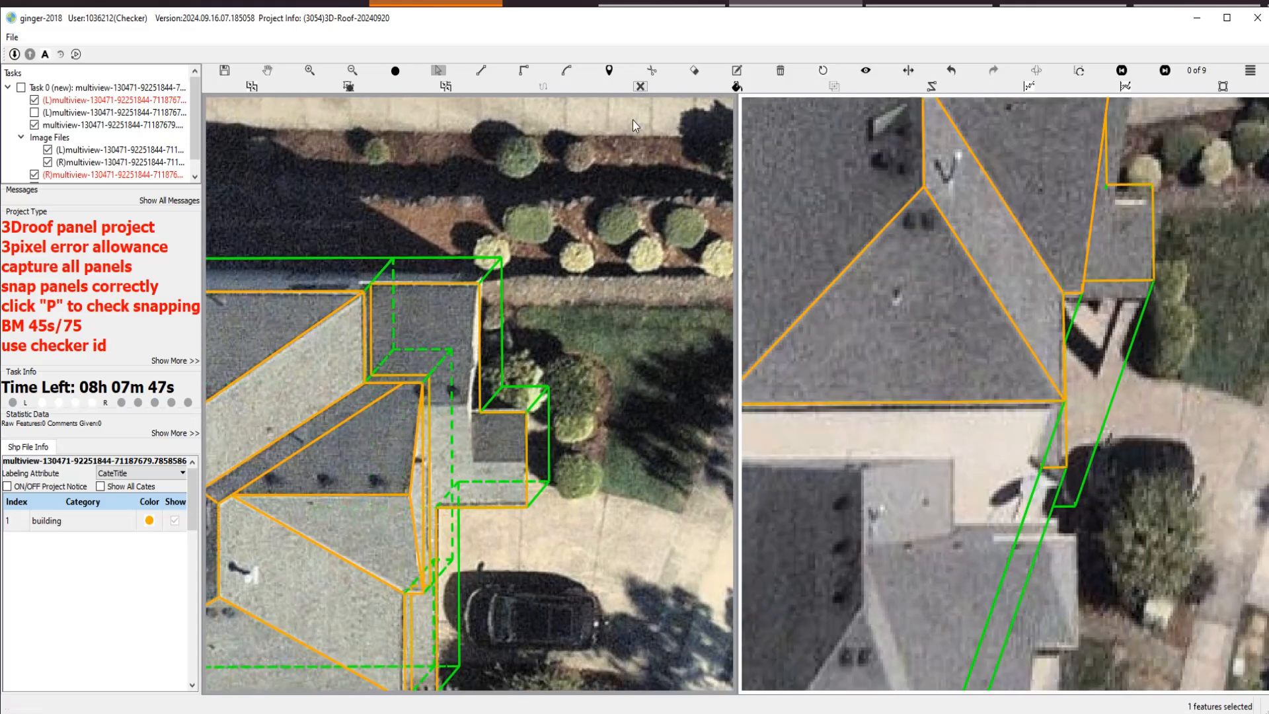
{"action": "scroll", "coordinate": [590, 368], "scroll_direction": "down", "scroll_amount": 3}
{"action": "scroll", "coordinate": [497, 415], "scroll_direction": "up", "scroll_amount": 2}
{"action": "left_click_drag", "start_coordinate": [496, 415], "coordinate": [536, 411]}
{"action": "left_click", "coordinate": [535, 417]}
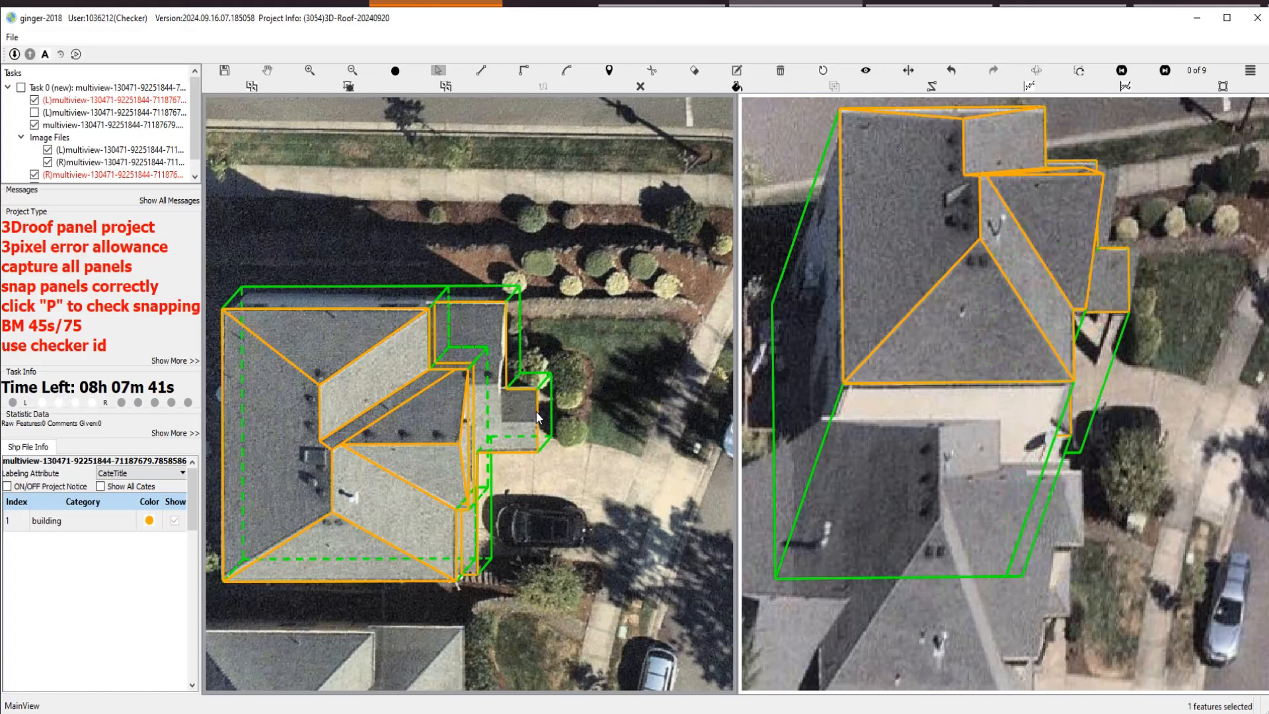
Examine the panels' fit against the house in the fifth and sixth comparison images.
{"action": "left_click", "coordinate": [1162, 72]}
{"action": "left_click", "coordinate": [1093, 78]}
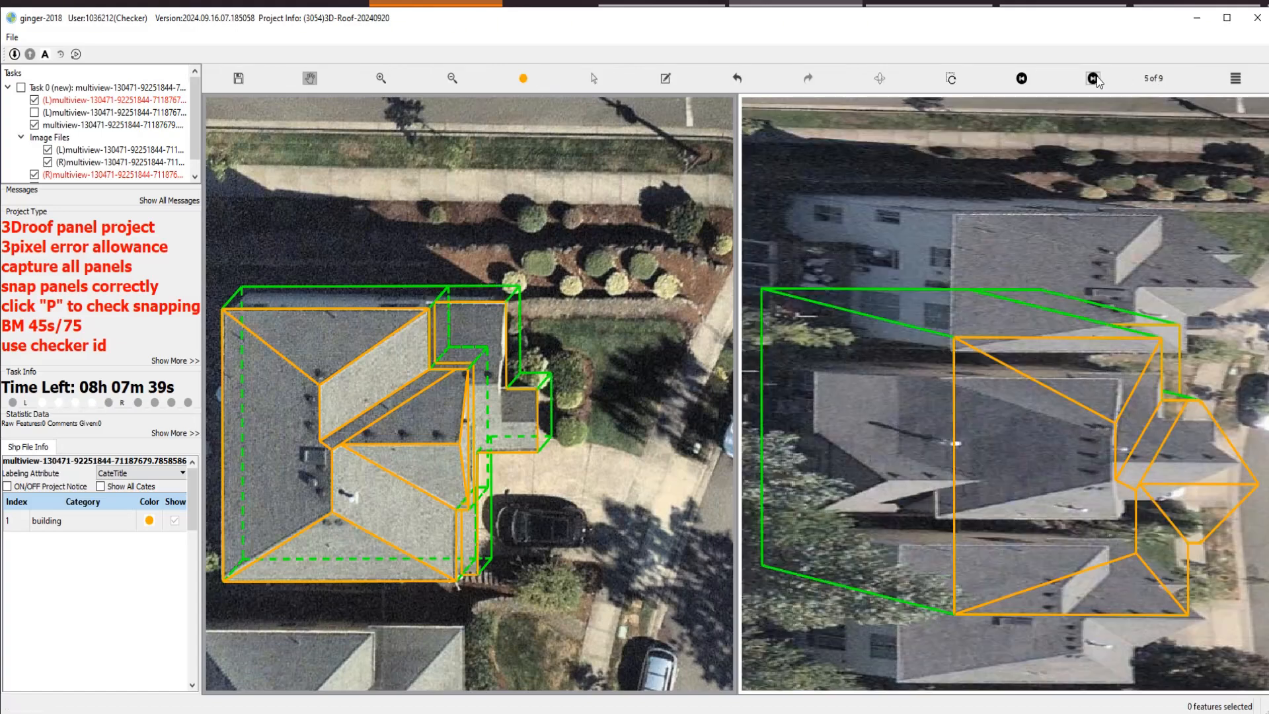
{"action": "scroll", "coordinate": [1134, 272], "scroll_direction": "down", "scroll_amount": 3}
{"action": "scroll", "coordinate": [1135, 276], "scroll_direction": "up", "scroll_amount": 3}
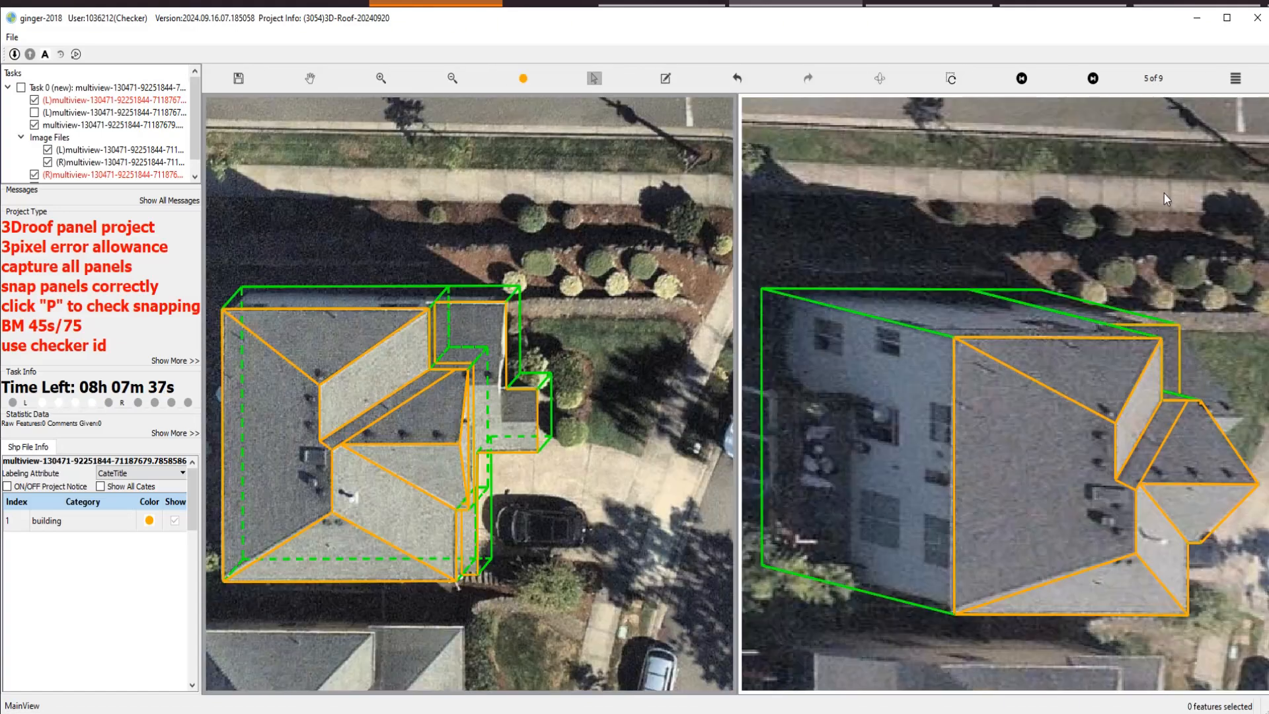
{"action": "key", "text": "Right"}
{"action": "scroll", "coordinate": [1138, 224], "scroll_direction": "down", "scroll_amount": 3}
{"action": "key", "text": "space"}
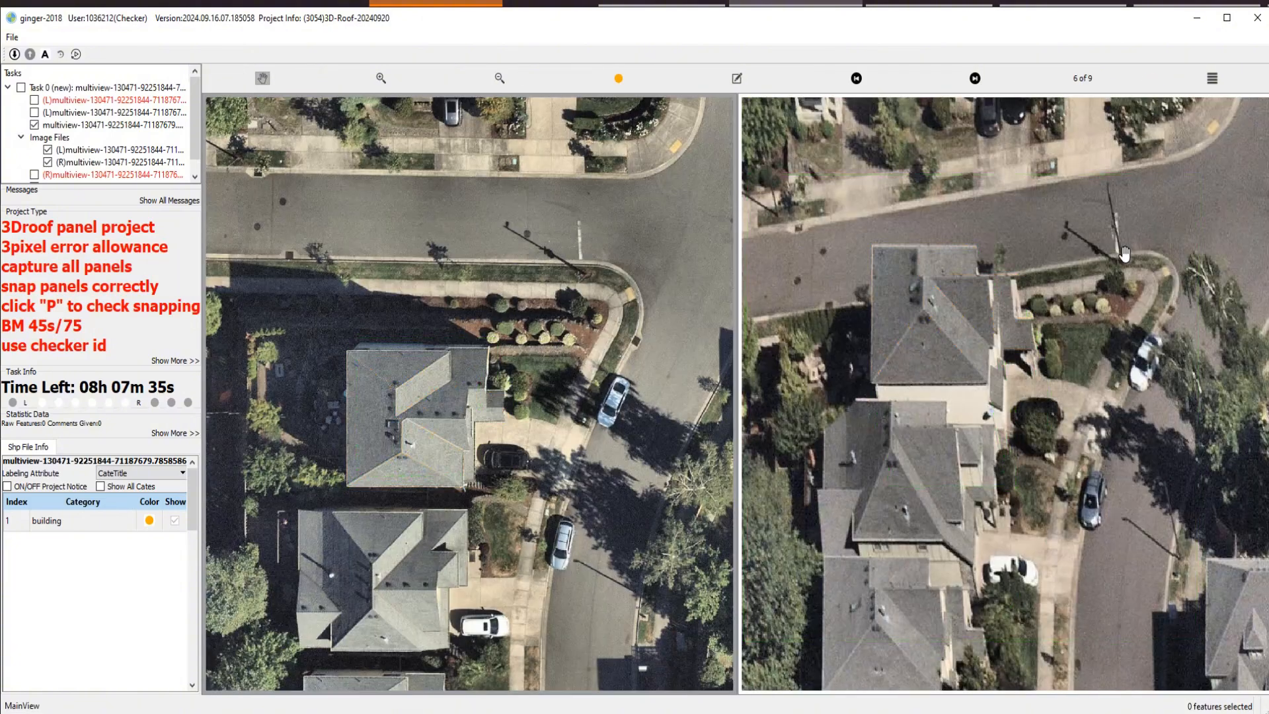
Examine the captured panels against the bare roof in the sixth comparison image and at the lower roof in the main image.
{"action": "key", "text": "space"}
{"action": "scroll", "coordinate": [1011, 362], "scroll_direction": "up", "scroll_amount": 3}
{"action": "key", "text": "space"}
{"action": "key", "text": "space"}
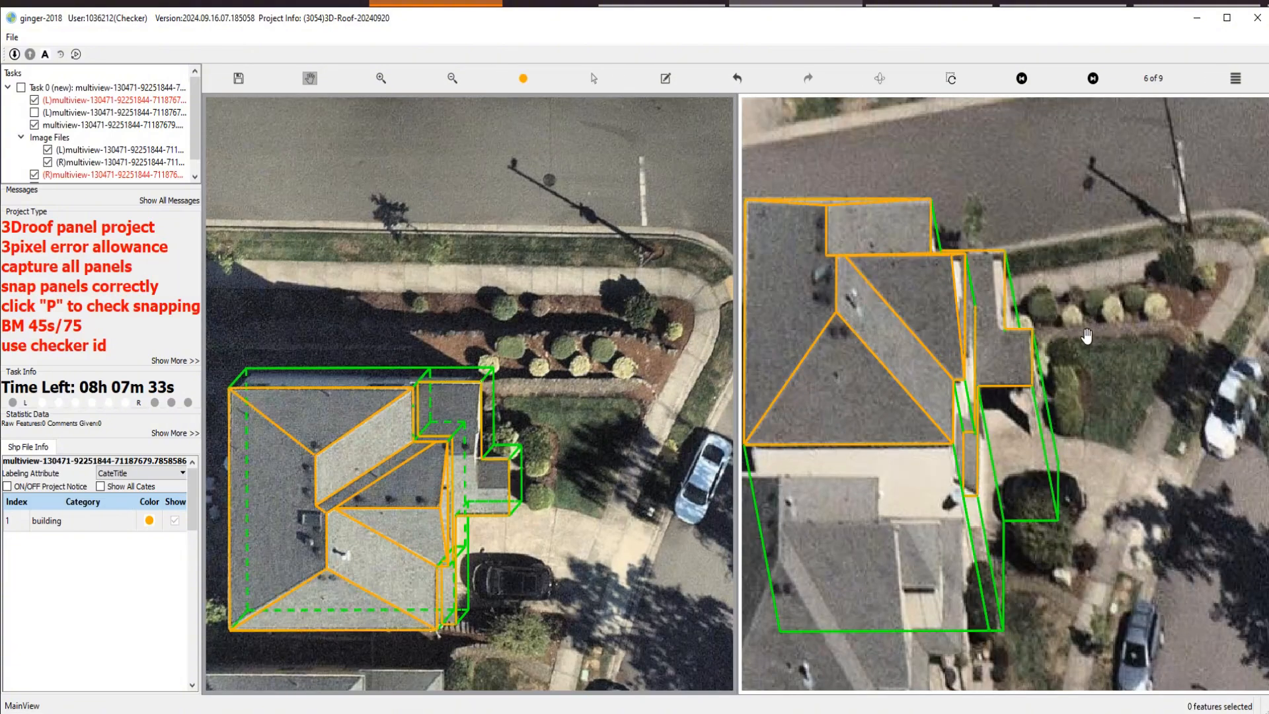
{"action": "scroll", "coordinate": [532, 590], "scroll_direction": "up", "scroll_amount": 2}
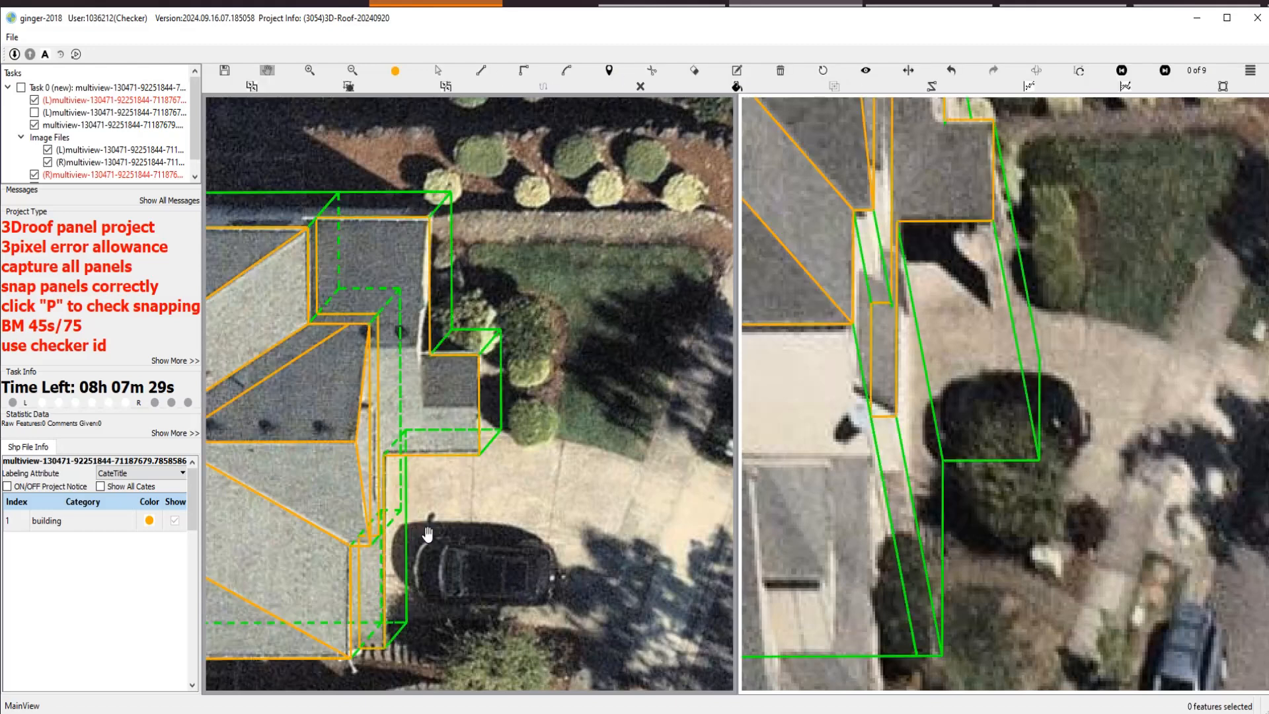
{"action": "left_click_drag", "start_coordinate": [427, 534], "coordinate": [380, 510]}
{"action": "left_click_drag", "start_coordinate": [302, 538], "coordinate": [218, 493]}
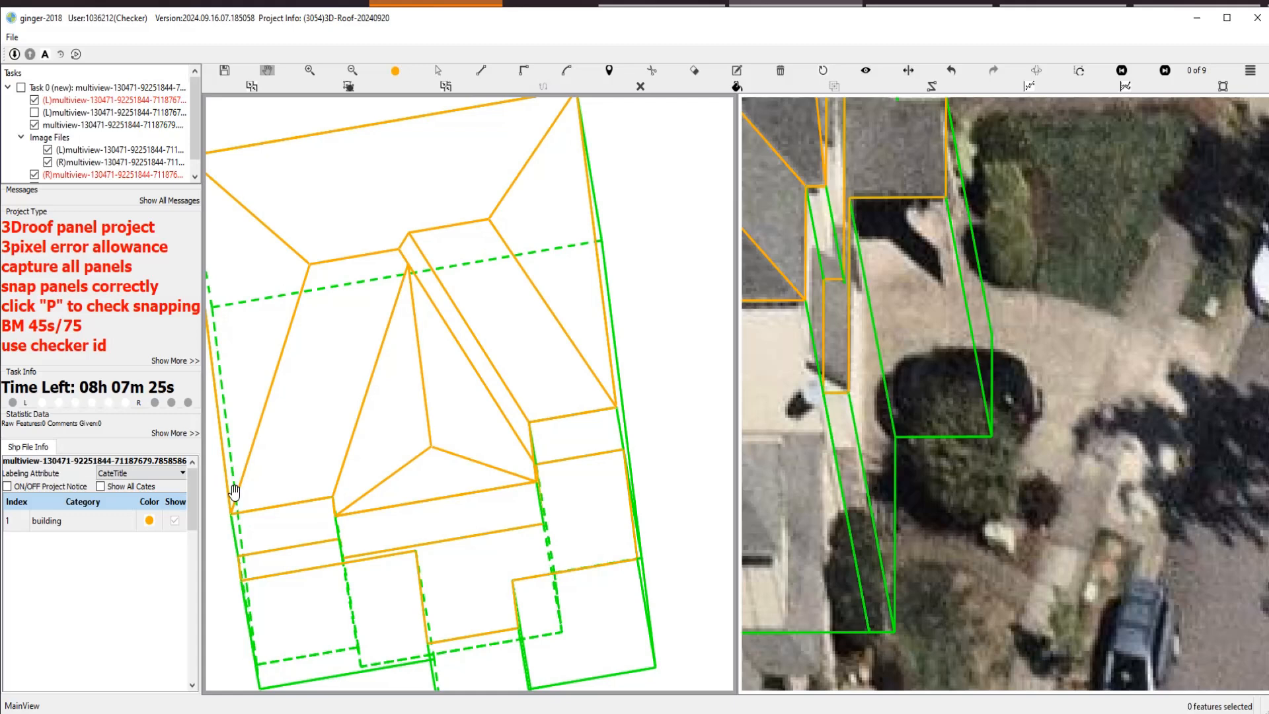
Draw a construction line extending the lower roof's inner edge beneath the main roof towards the driveway side.
{"action": "key", "text": "Escape"}
{"action": "scroll", "coordinate": [1036, 285], "scroll_direction": "up", "scroll_amount": 2}
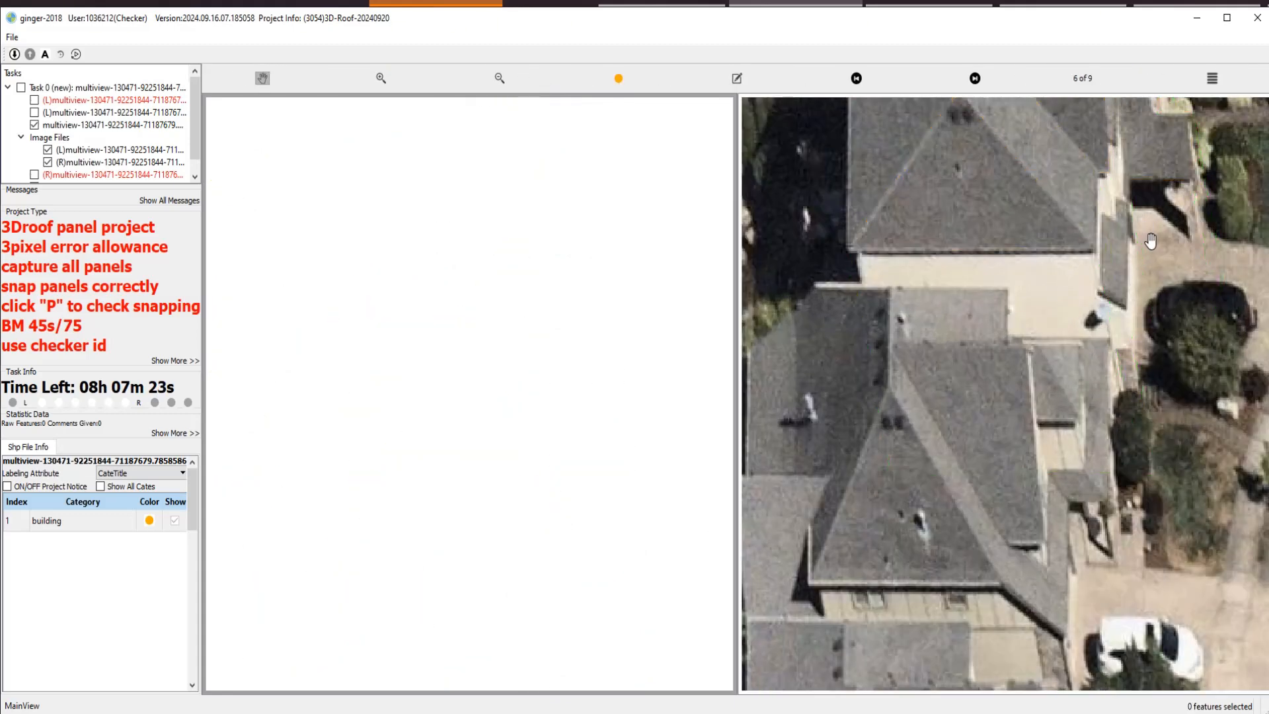
{"action": "key", "text": "e"}
{"action": "scroll", "coordinate": [441, 476], "scroll_direction": "up", "scroll_amount": 2}
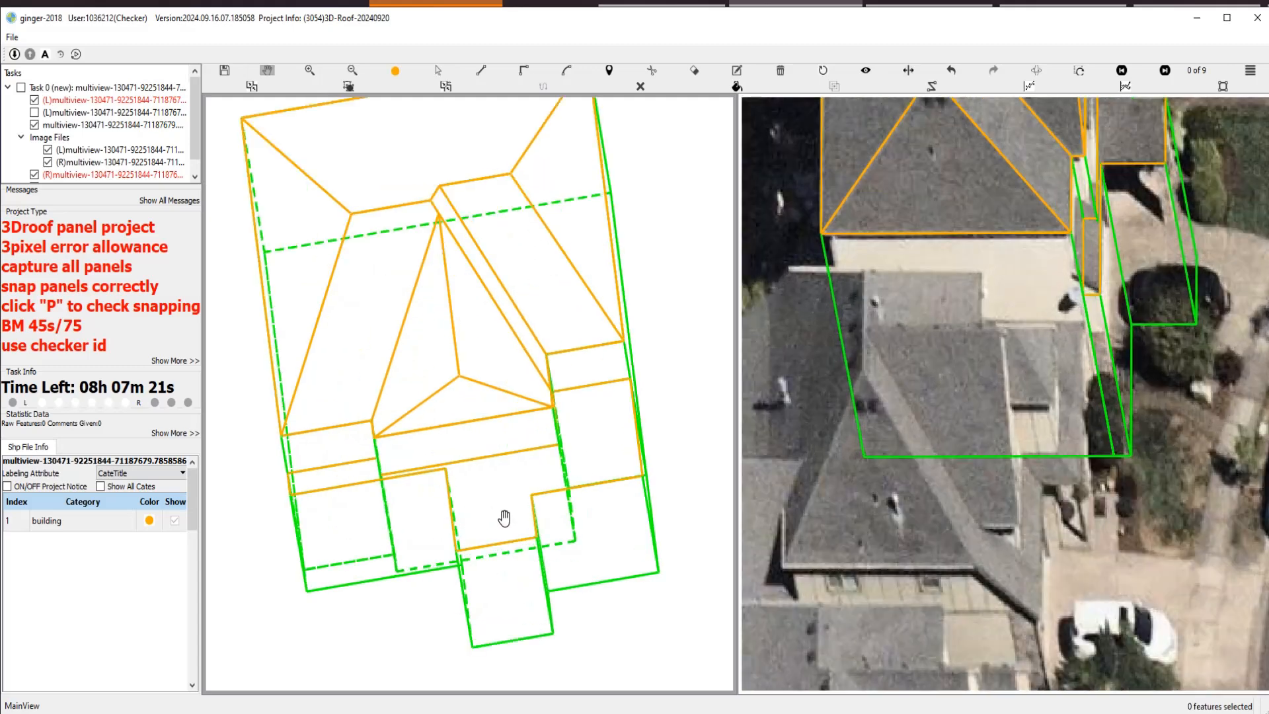
{"action": "left_click_drag", "start_coordinate": [505, 518], "coordinate": [503, 511]}
{"action": "scroll", "coordinate": [532, 474], "scroll_direction": "up", "scroll_amount": 1}
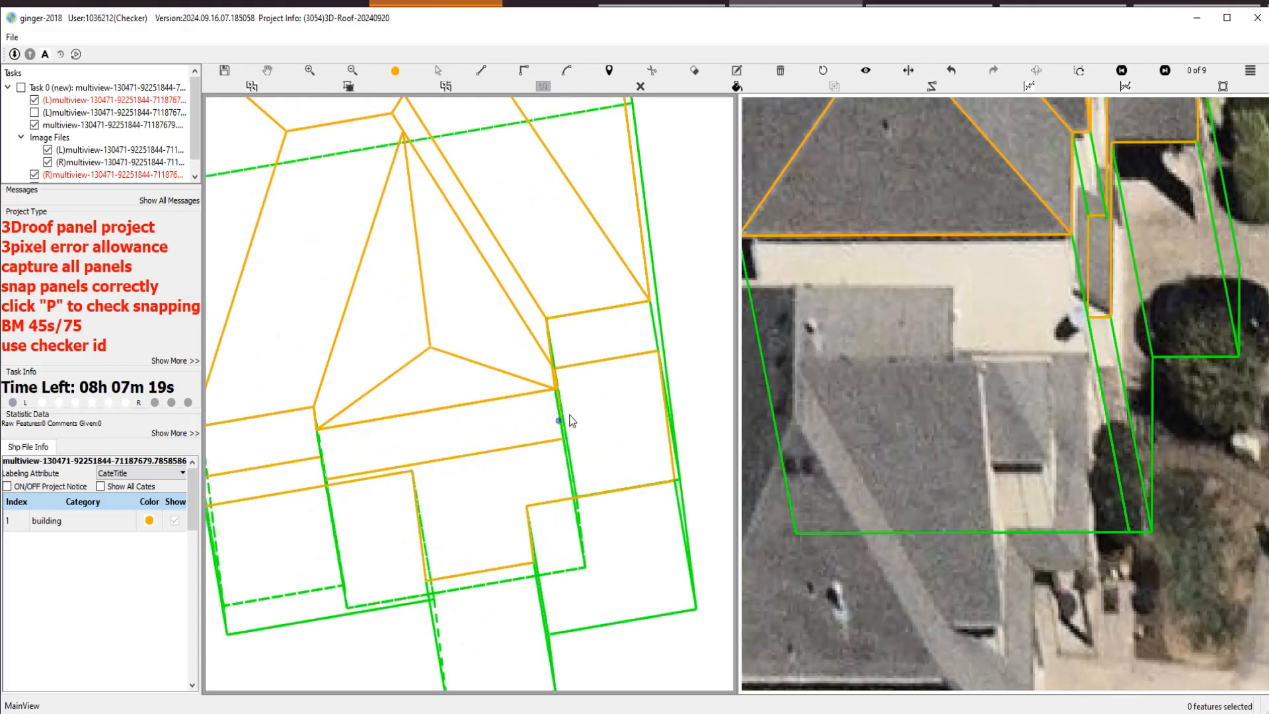
{"action": "left_click", "coordinate": [604, 366]}
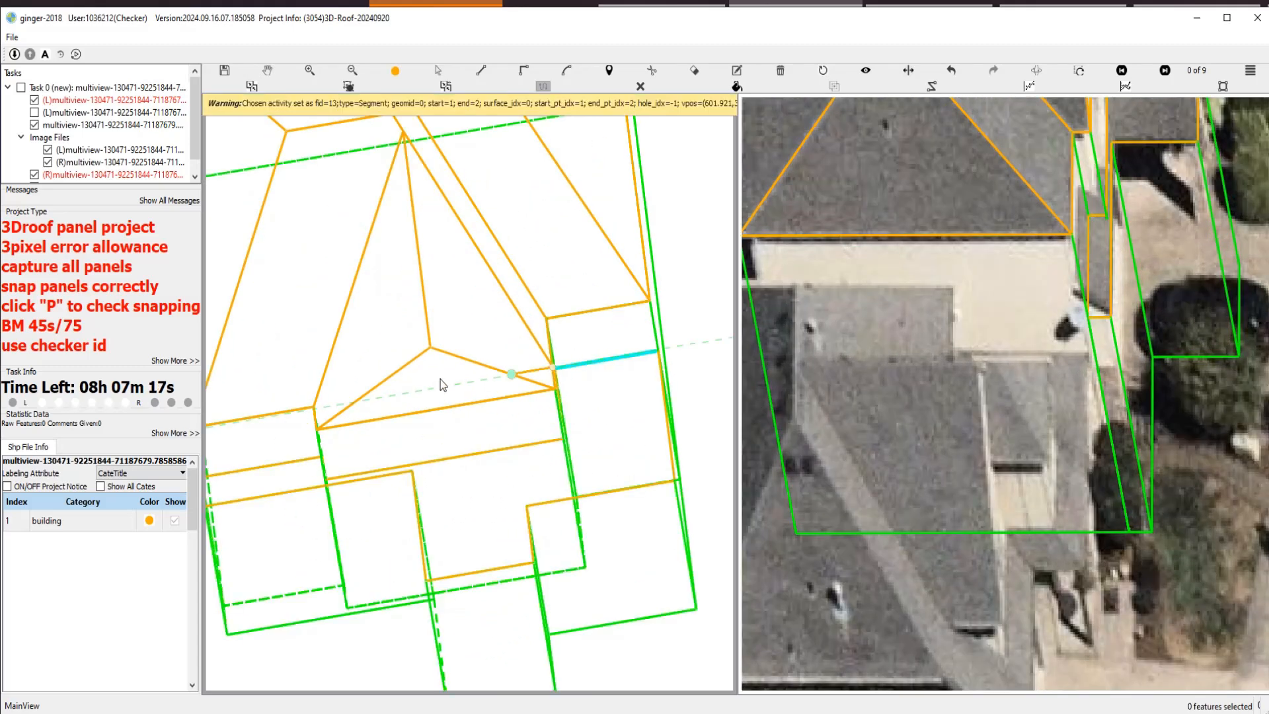
{"action": "left_click", "coordinate": [317, 407]}
Extend the lower roof's driveway-side eave inwards with a construction line that meets the inner edge's extension.
{"action": "scroll", "coordinate": [423, 390], "scroll_direction": "down", "scroll_amount": 3}
{"action": "scroll", "coordinate": [387, 338], "scroll_direction": "up", "scroll_amount": 3}
{"action": "key", "text": "s"}
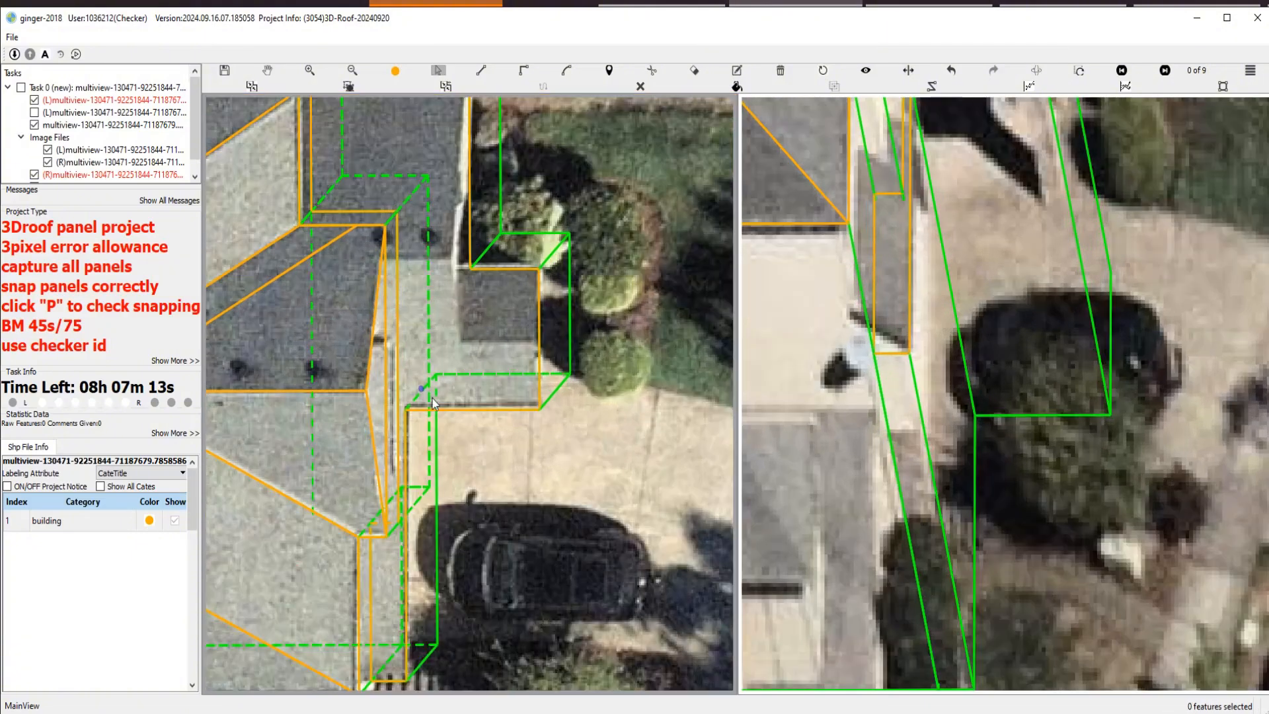
{"action": "left_click", "coordinate": [461, 409]}
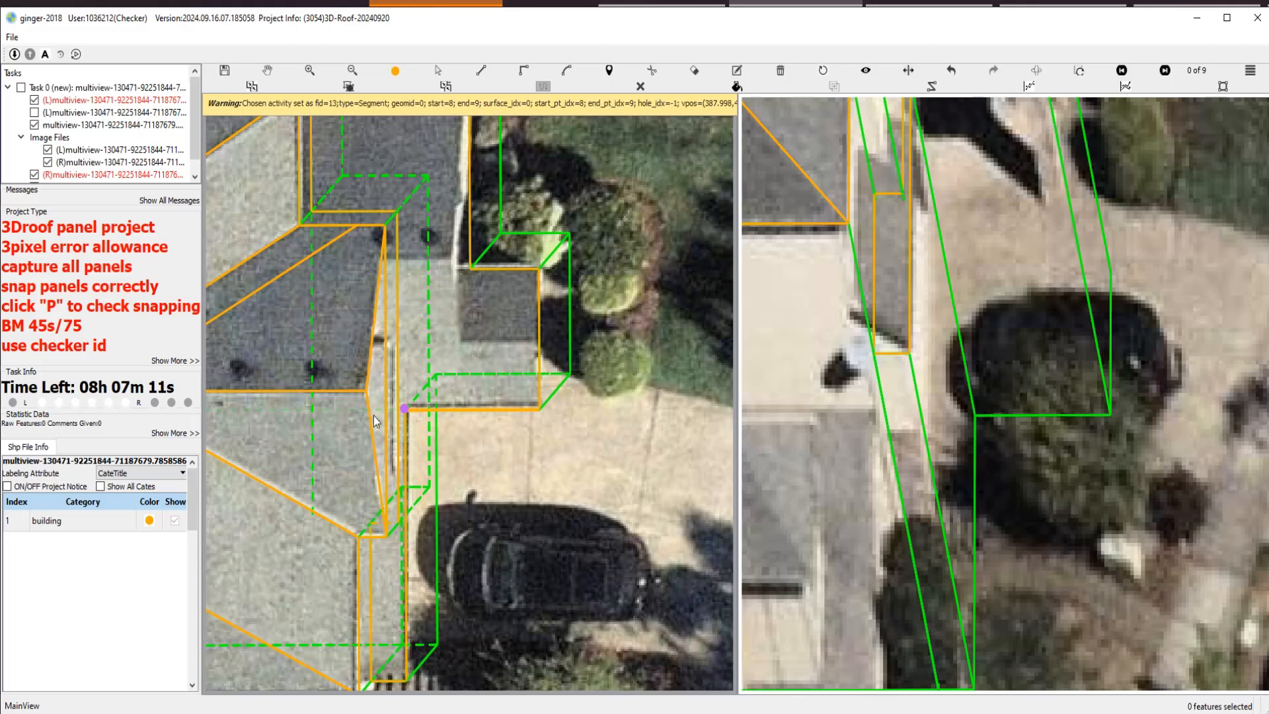
{"action": "left_click", "coordinate": [313, 409]}
Extend the lower roof's outer edge across the entry projection to the driveway-side eave with a construction line.
{"action": "scroll", "coordinate": [434, 407], "scroll_direction": "down", "scroll_amount": 3}
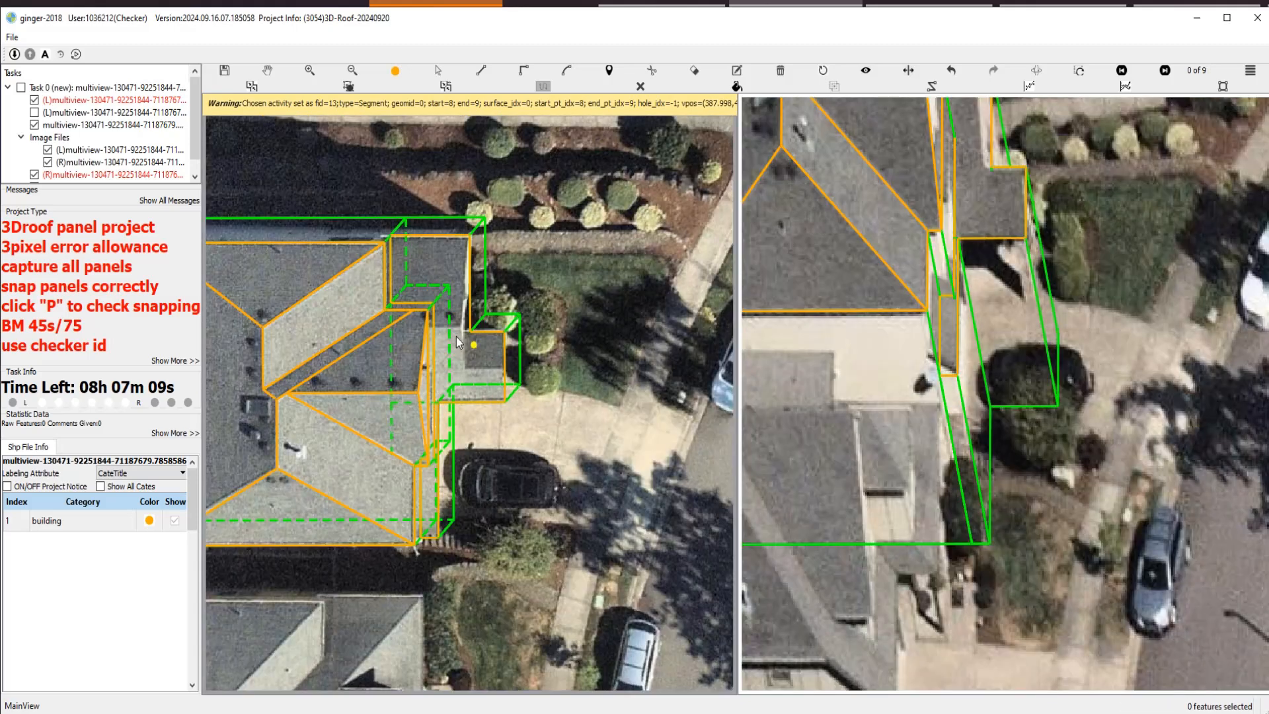
{"action": "scroll", "coordinate": [458, 342], "scroll_direction": "up", "scroll_amount": 3}
{"action": "key", "text": "s"}
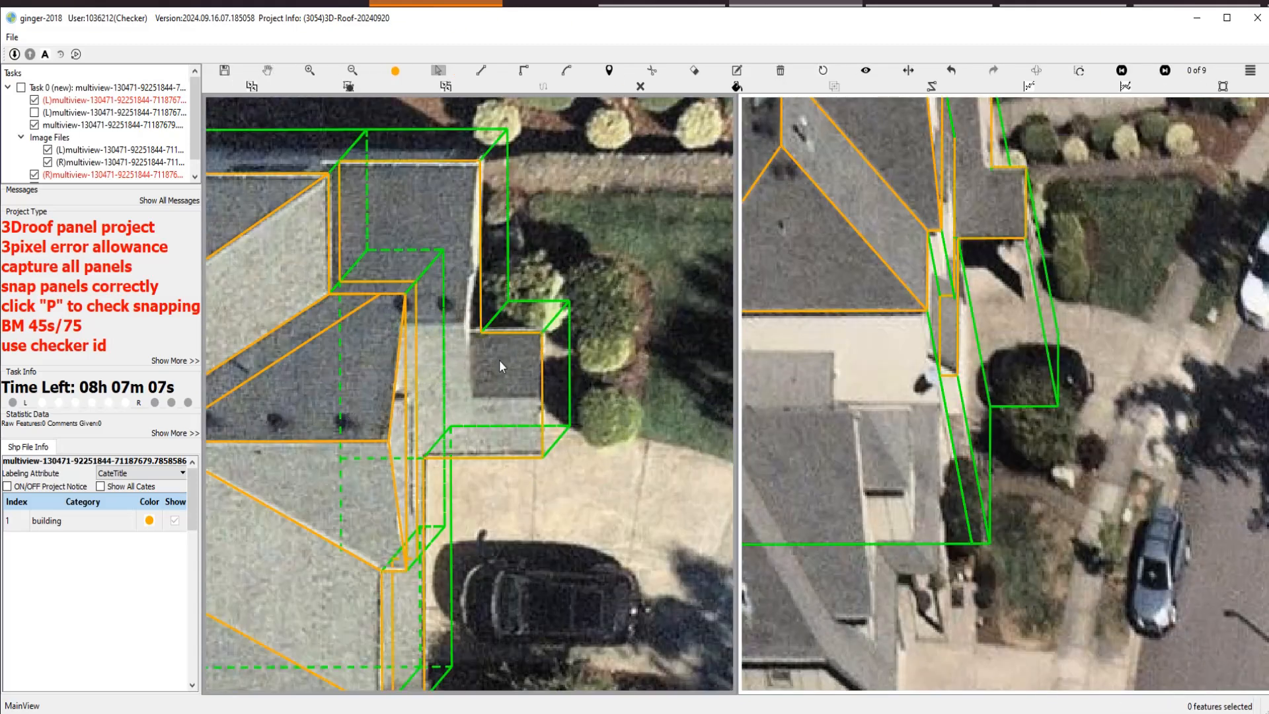
{"action": "key", "text": "t"}
{"action": "left_click", "coordinate": [481, 300]}
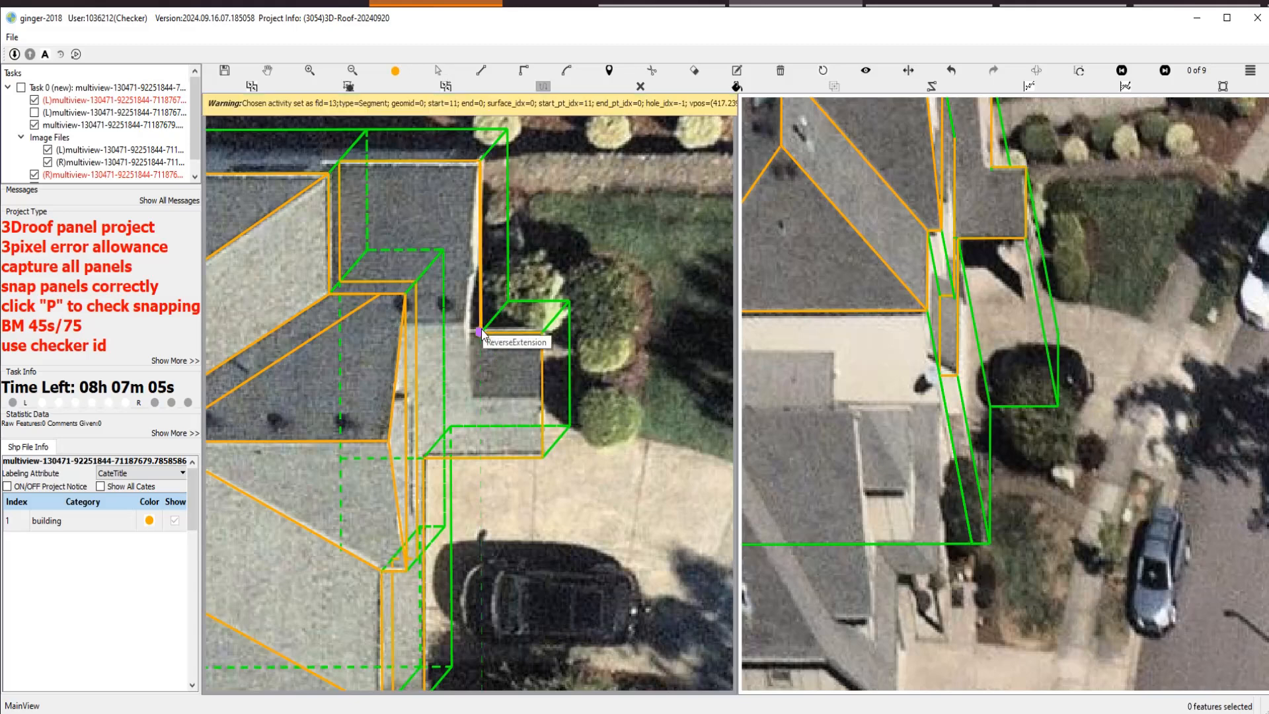
{"action": "left_click", "coordinate": [480, 331]}
{"action": "left_click", "coordinate": [485, 457]}
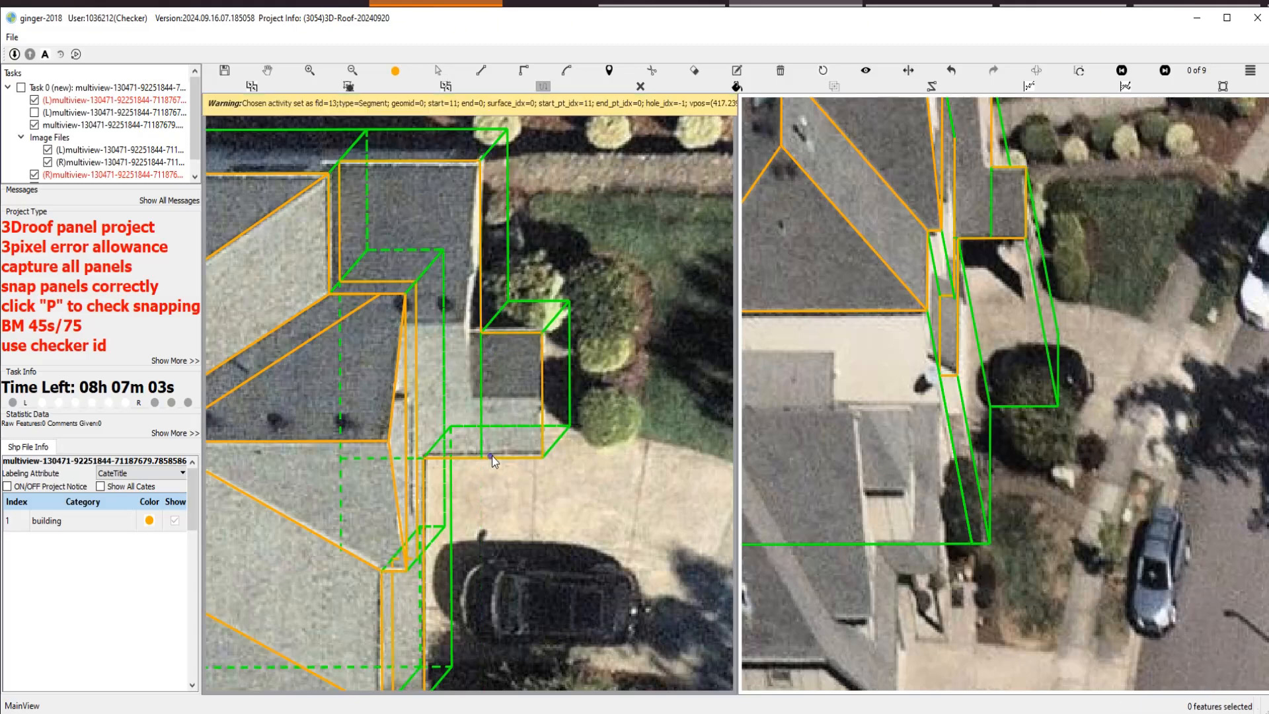
{"action": "left_click", "coordinate": [492, 455]}
{"action": "key", "text": "ctrl+s"}
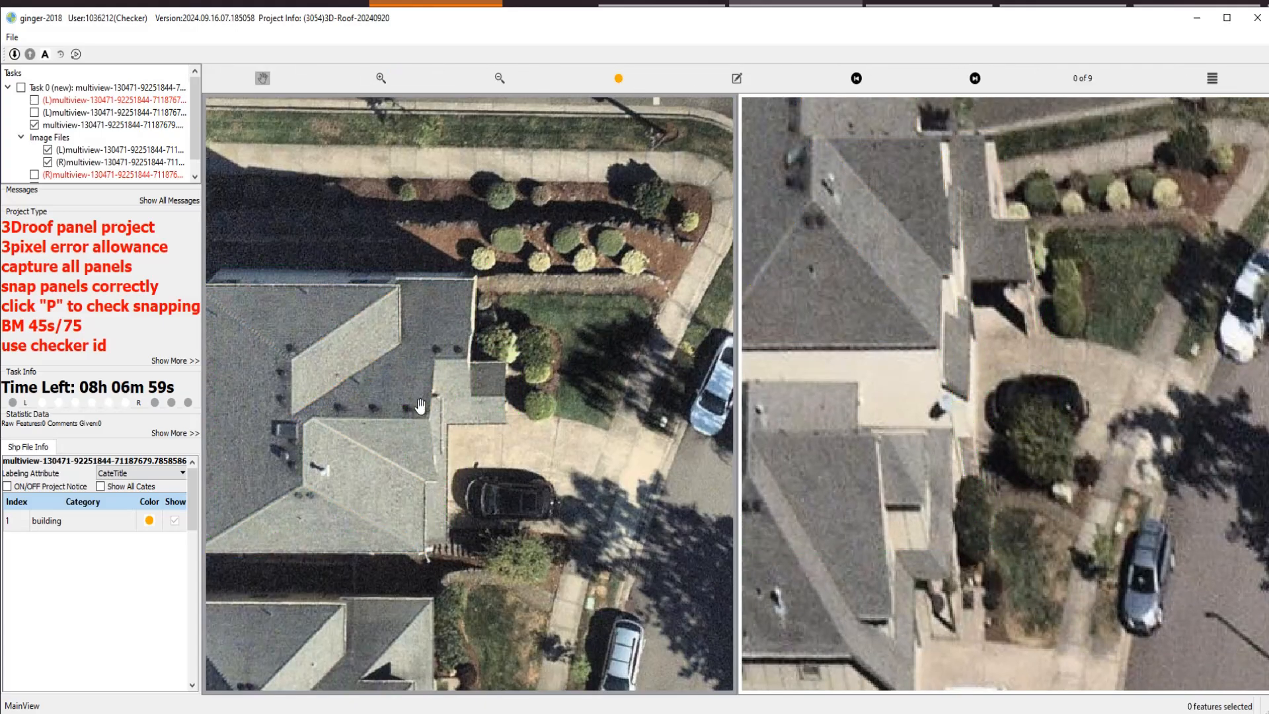
Draw a ridge line for the lower roof parallel to its street-side eave, from the outer end inwards beneath the main roof.
{"action": "scroll", "coordinate": [420, 382], "scroll_direction": "up", "scroll_amount": 3}
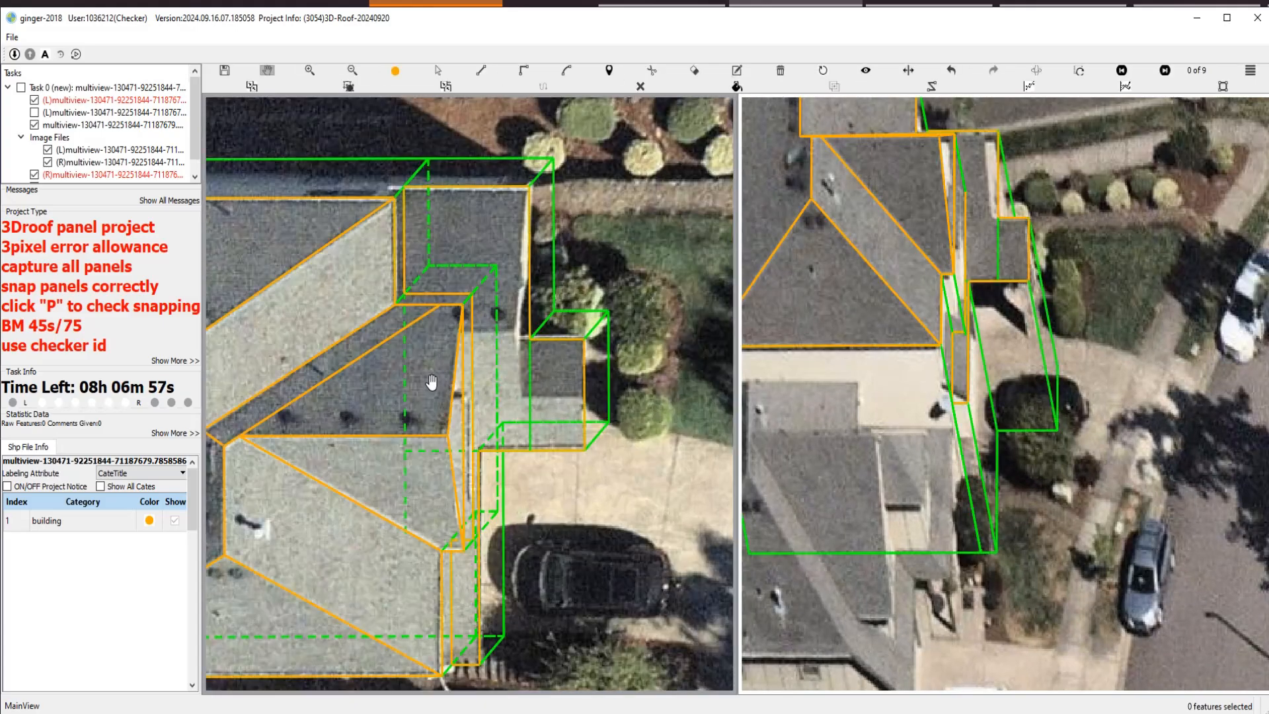
{"action": "scroll", "coordinate": [466, 355], "scroll_direction": "up", "scroll_amount": 1}
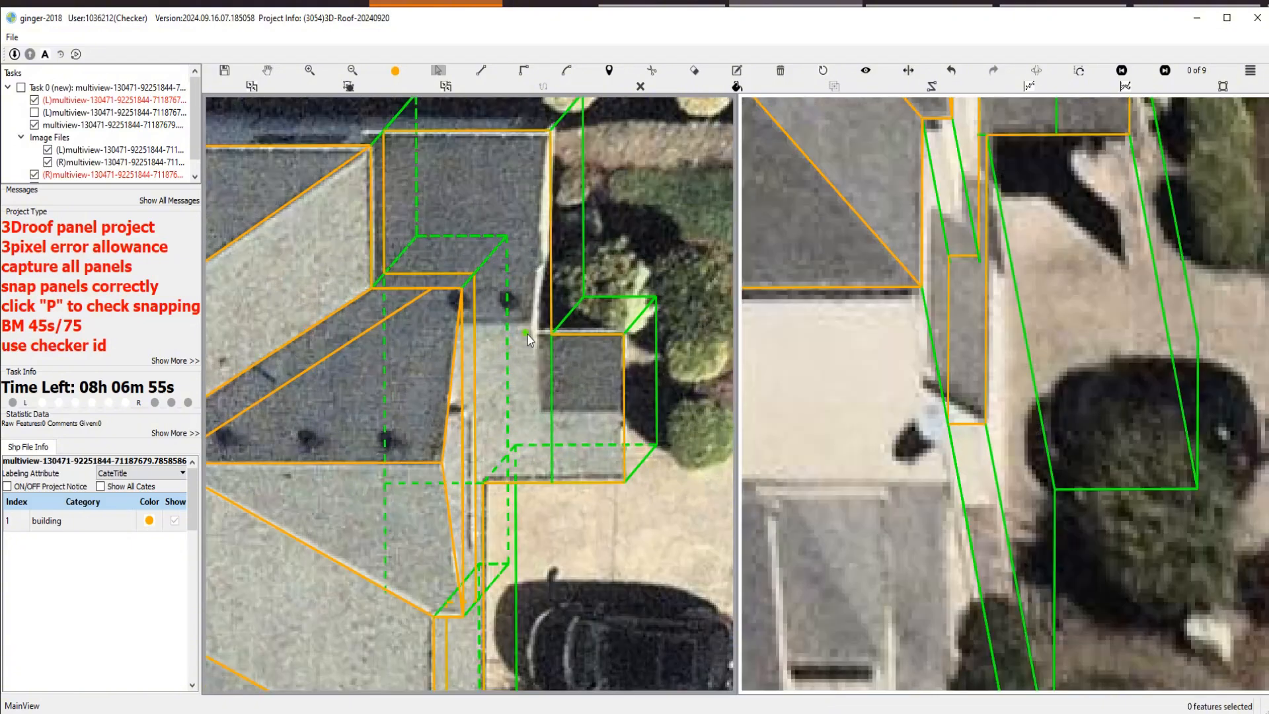
{"action": "left_click", "coordinate": [529, 327]}
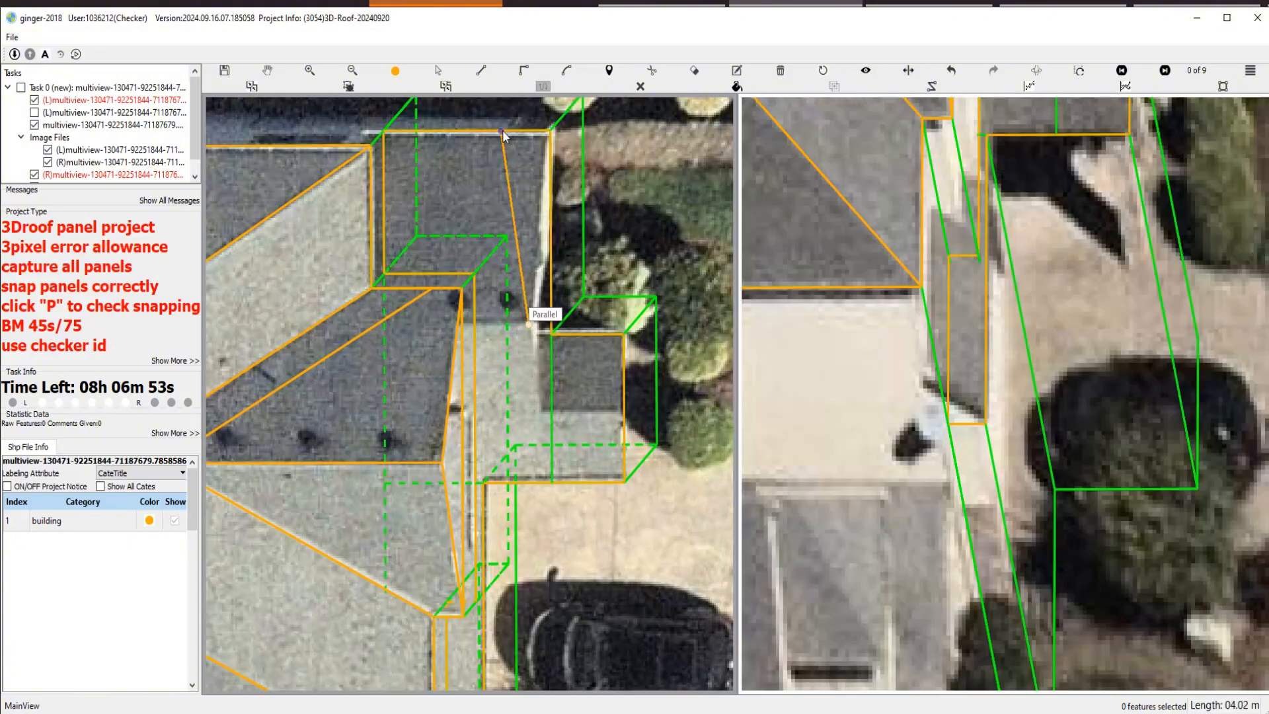
{"action": "left_click", "coordinate": [384, 326]}
{"action": "scroll", "coordinate": [415, 326], "scroll_direction": "down", "scroll_amount": 2}
{"action": "key", "text": "space"}
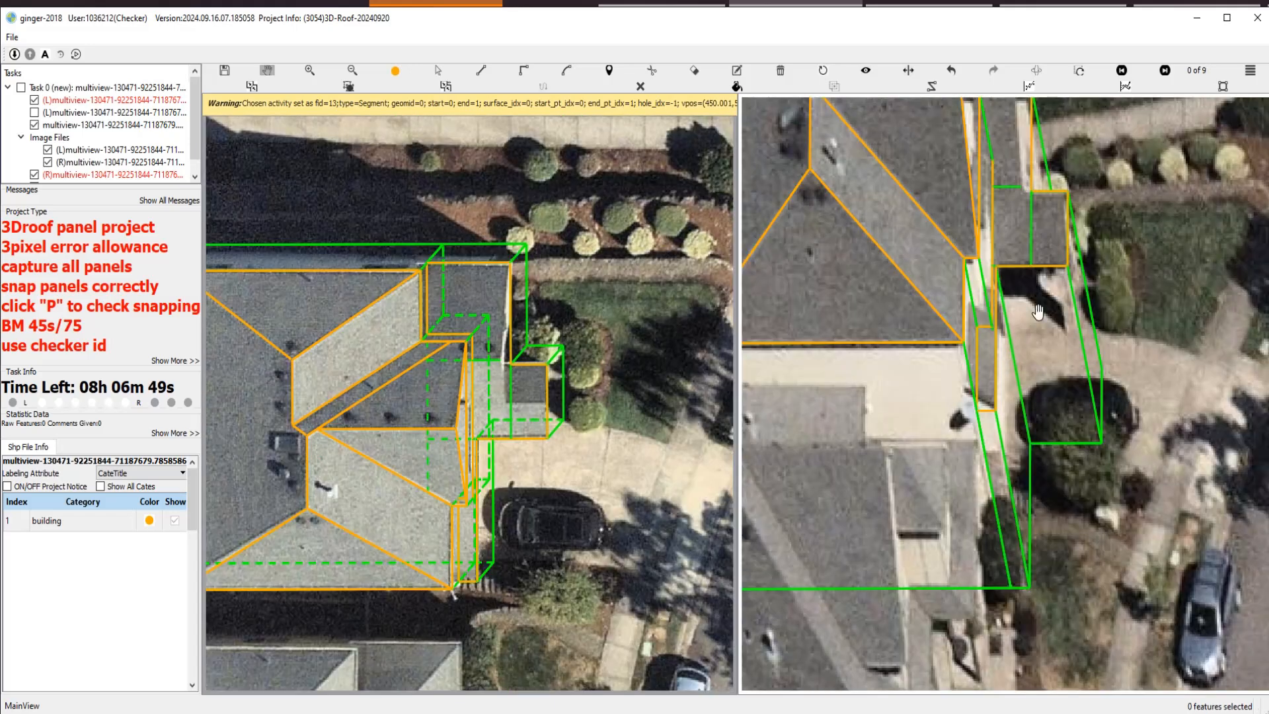
Compare the panels and construction lines with the house in the sixth and seventh comparison images.
{"action": "left_click_drag", "start_coordinate": [1099, 218], "coordinate": [1084, 395]}
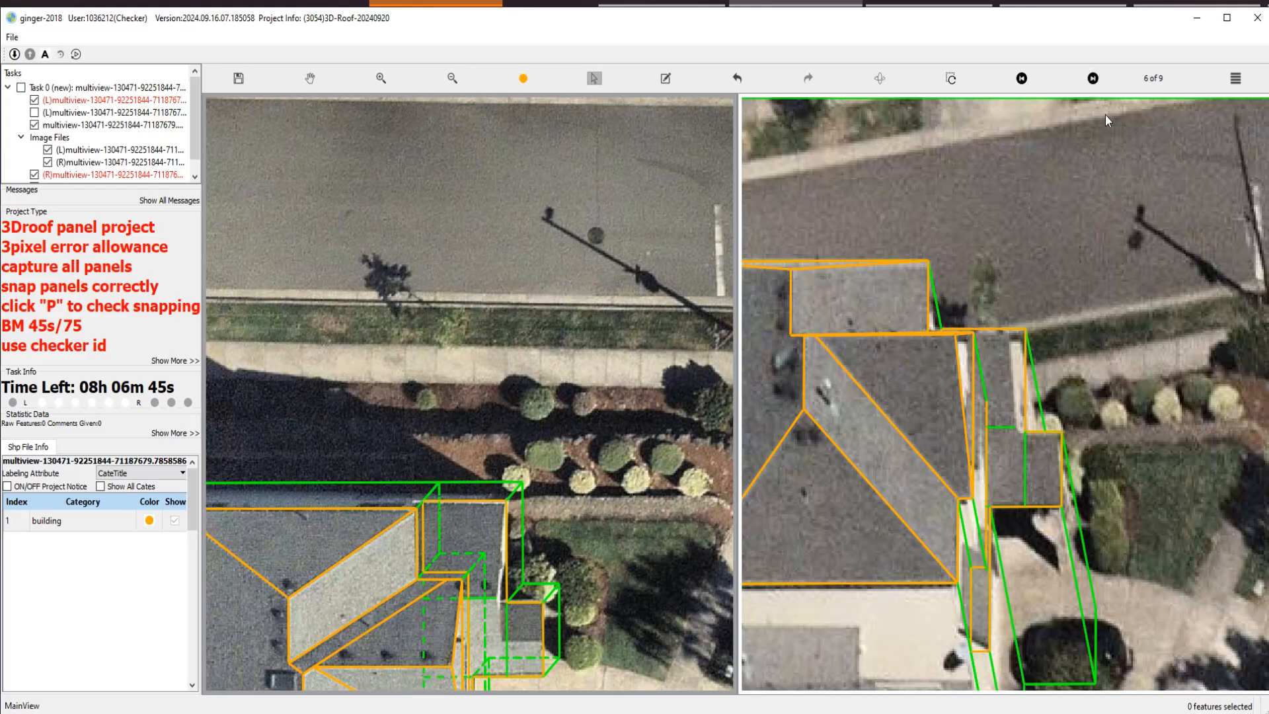
{"action": "left_click", "coordinate": [1092, 78]}
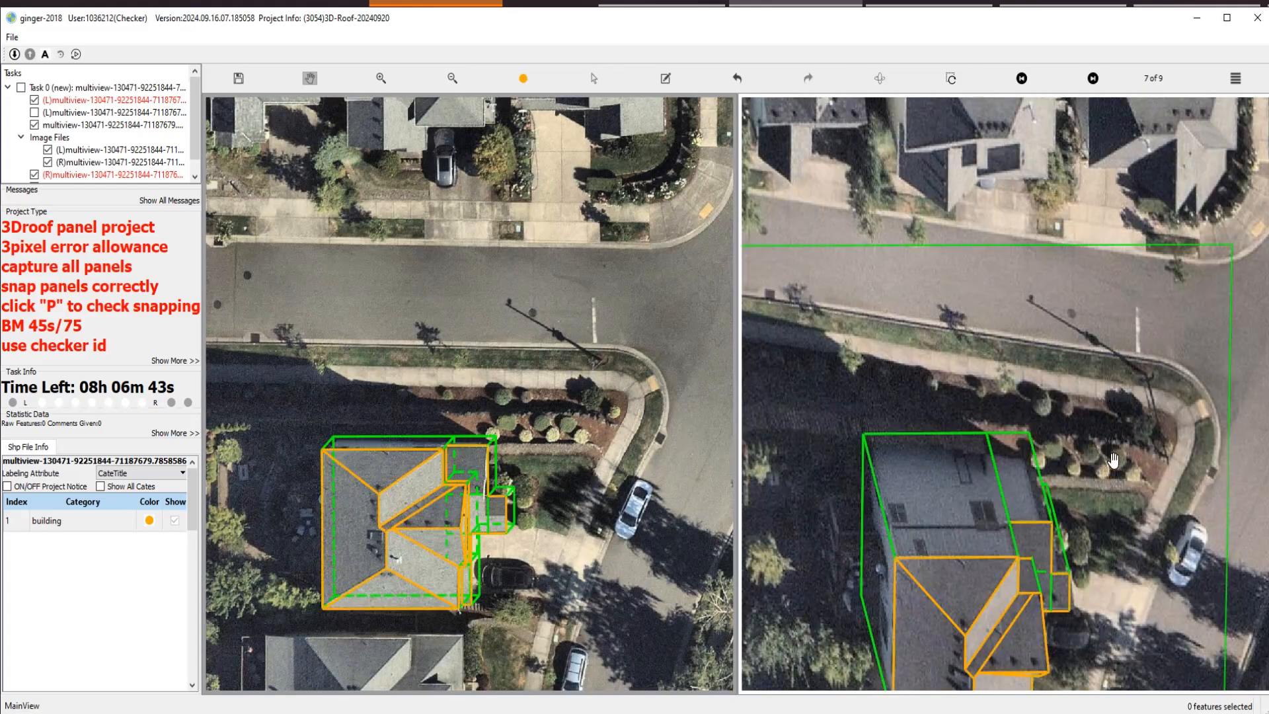
{"action": "left_click_drag", "start_coordinate": [1049, 652], "coordinate": [998, 456]}
{"action": "scroll", "coordinate": [998, 456], "scroll_direction": "up", "scroll_amount": 3}
{"action": "key", "text": "space"}
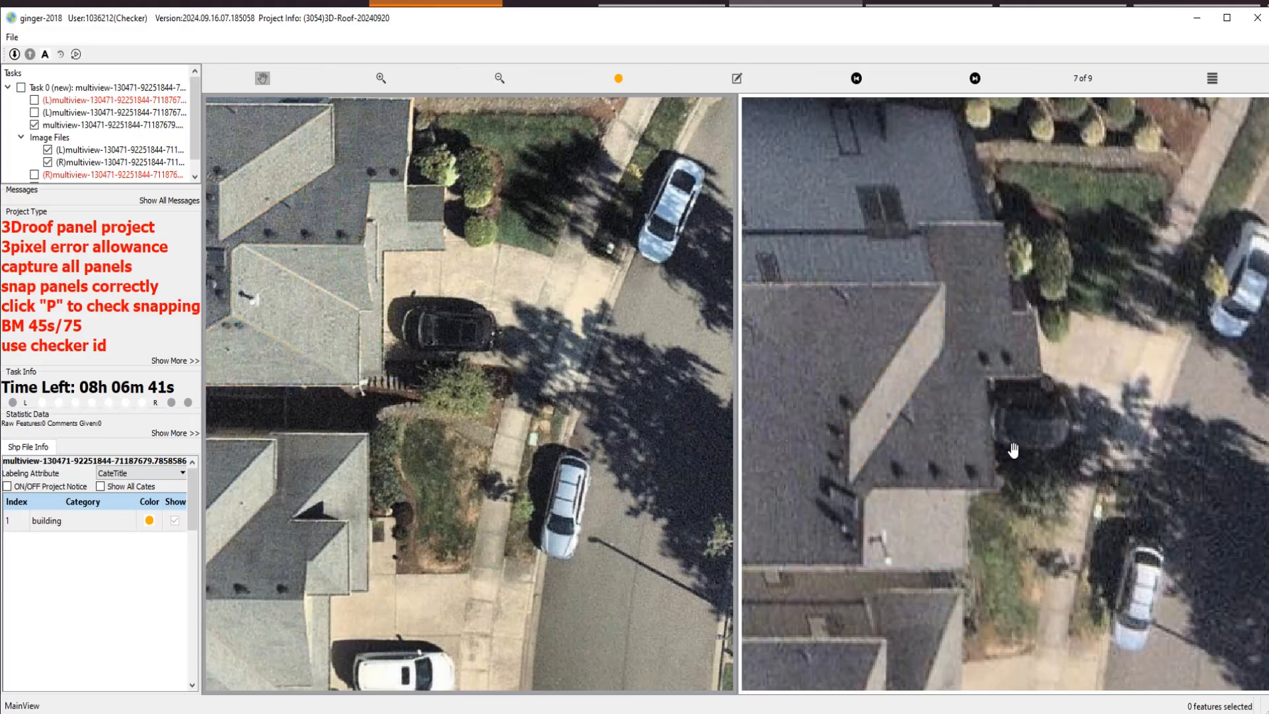
{"action": "key", "text": "space"}
{"action": "left_click_drag", "start_coordinate": [1088, 291], "coordinate": [1079, 338]}
{"action": "key", "text": "Escape"}
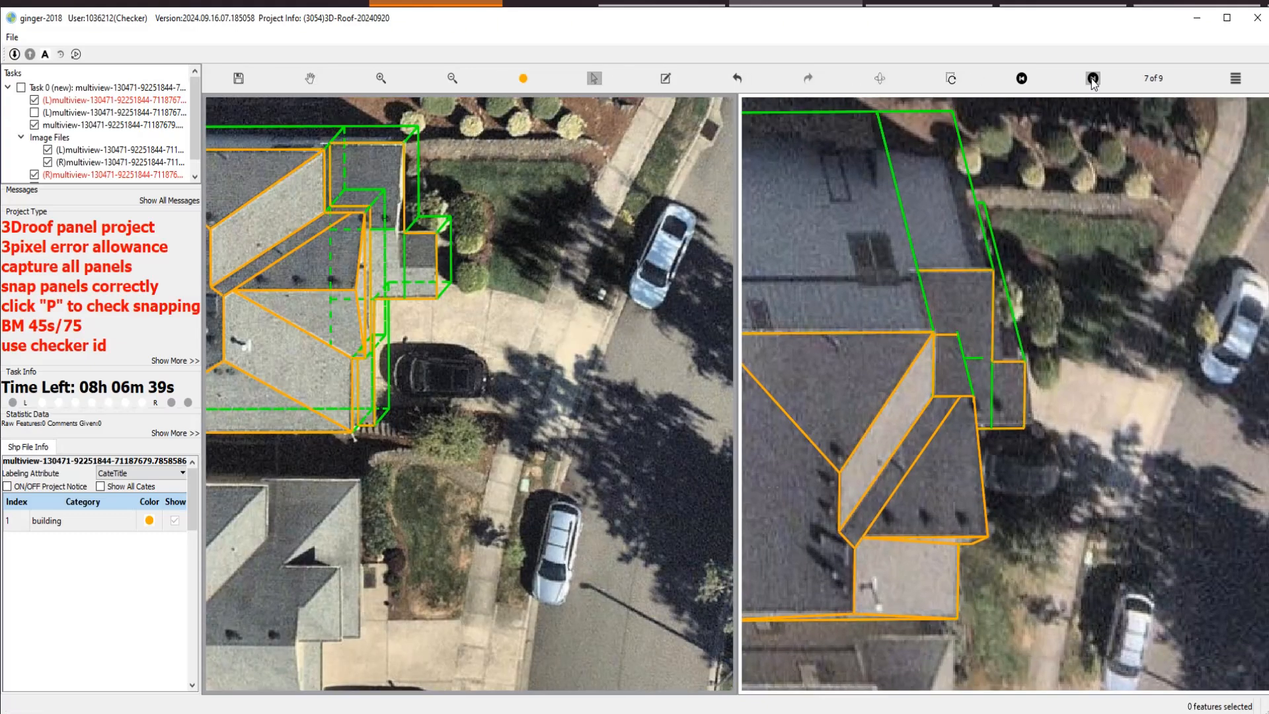
In the eighth comparison image, shift the construction ridge line towards the lower roof's actual ridge.
{"action": "left_click", "coordinate": [1093, 78]}
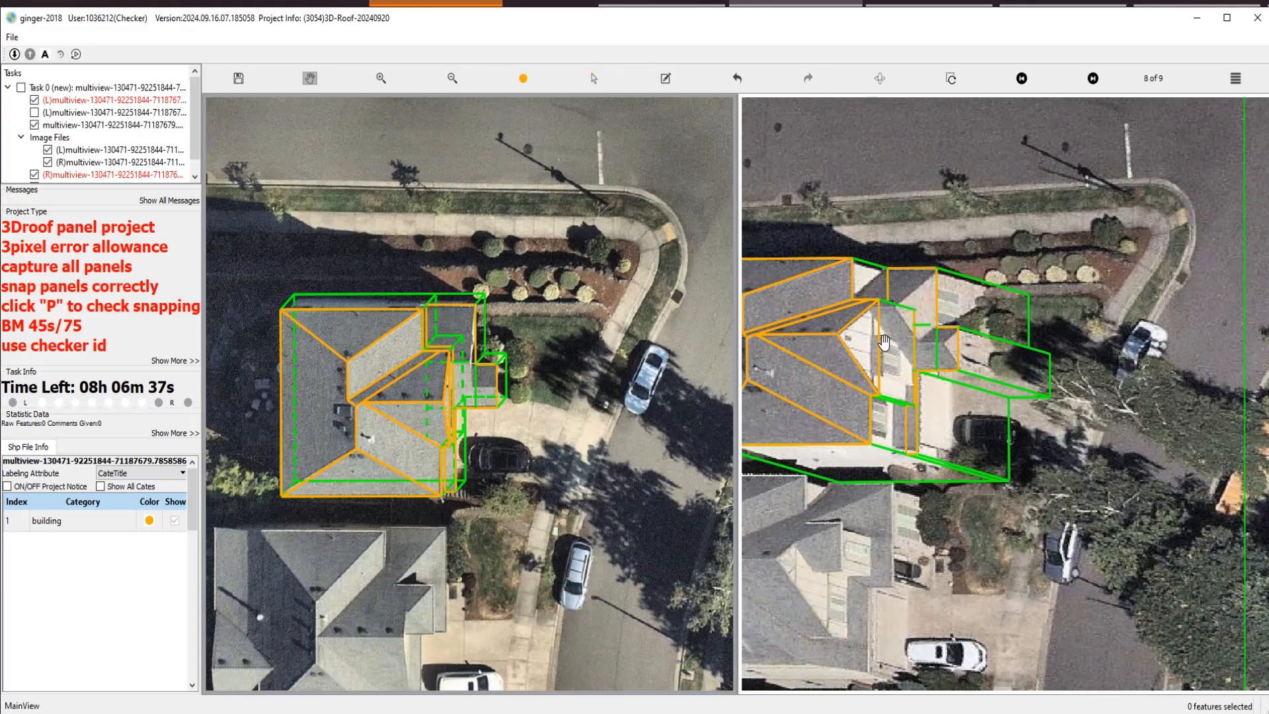
{"action": "scroll", "coordinate": [884, 342], "scroll_direction": "up", "scroll_amount": 3}
{"action": "key", "text": "space"}
{"action": "key", "text": "space"}
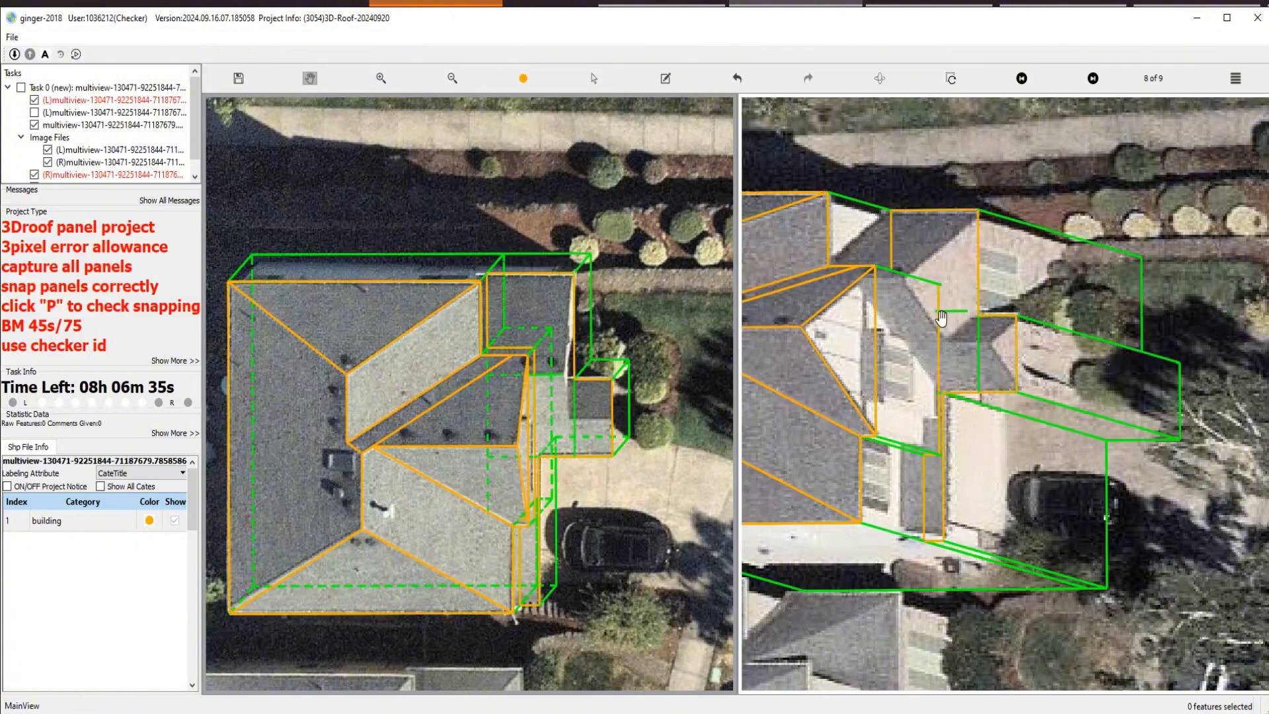
{"action": "scroll", "coordinate": [941, 318], "scroll_direction": "up", "scroll_amount": 3}
{"action": "key", "text": "Escape"}
{"action": "left_click", "coordinate": [965, 314]}
{"action": "left_click_drag", "start_coordinate": [960, 311], "coordinate": [862, 260]}
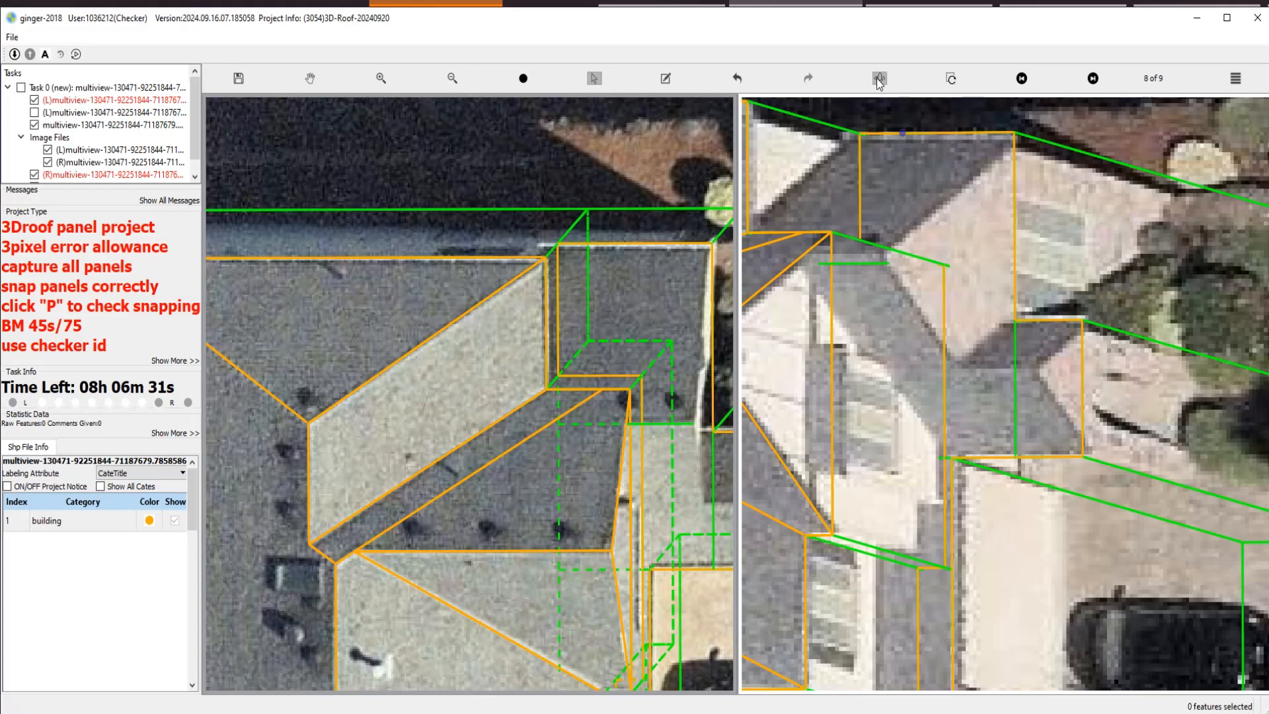
{"action": "left_click", "coordinate": [877, 78]}
Make the eighth image the main editing view and draw the lower roof's ridge line there, parallel to its street-side eave.
{"action": "key", "text": "space"}
{"action": "key", "text": "space"}
{"action": "left_click_drag", "start_coordinate": [334, 318], "coordinate": [450, 397]}
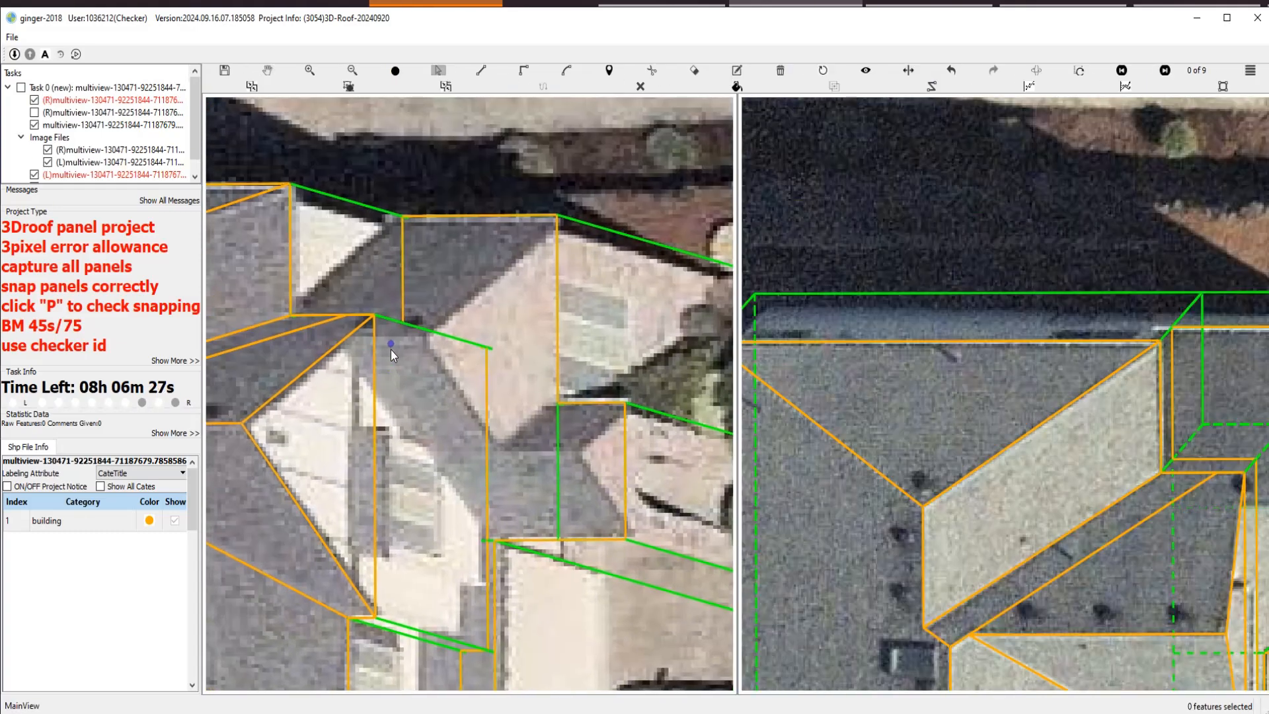
{"action": "left_click", "coordinate": [352, 330]}
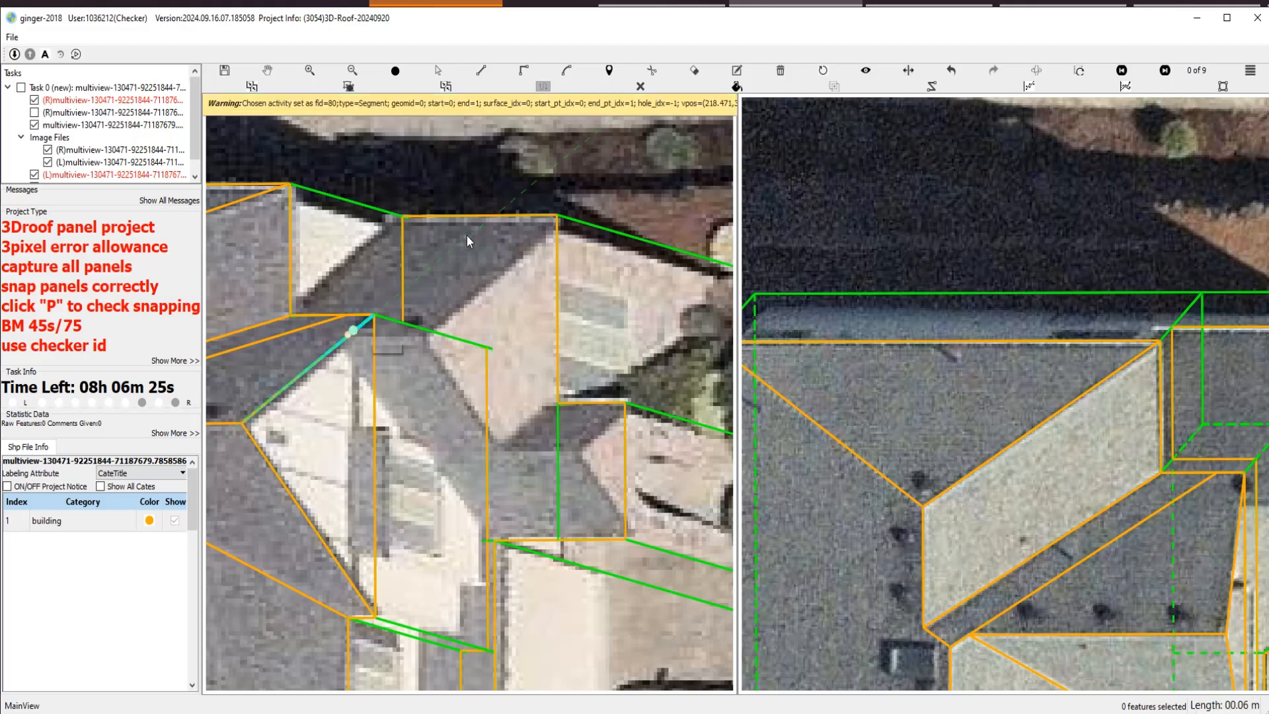
{"action": "left_click", "coordinate": [470, 218]}
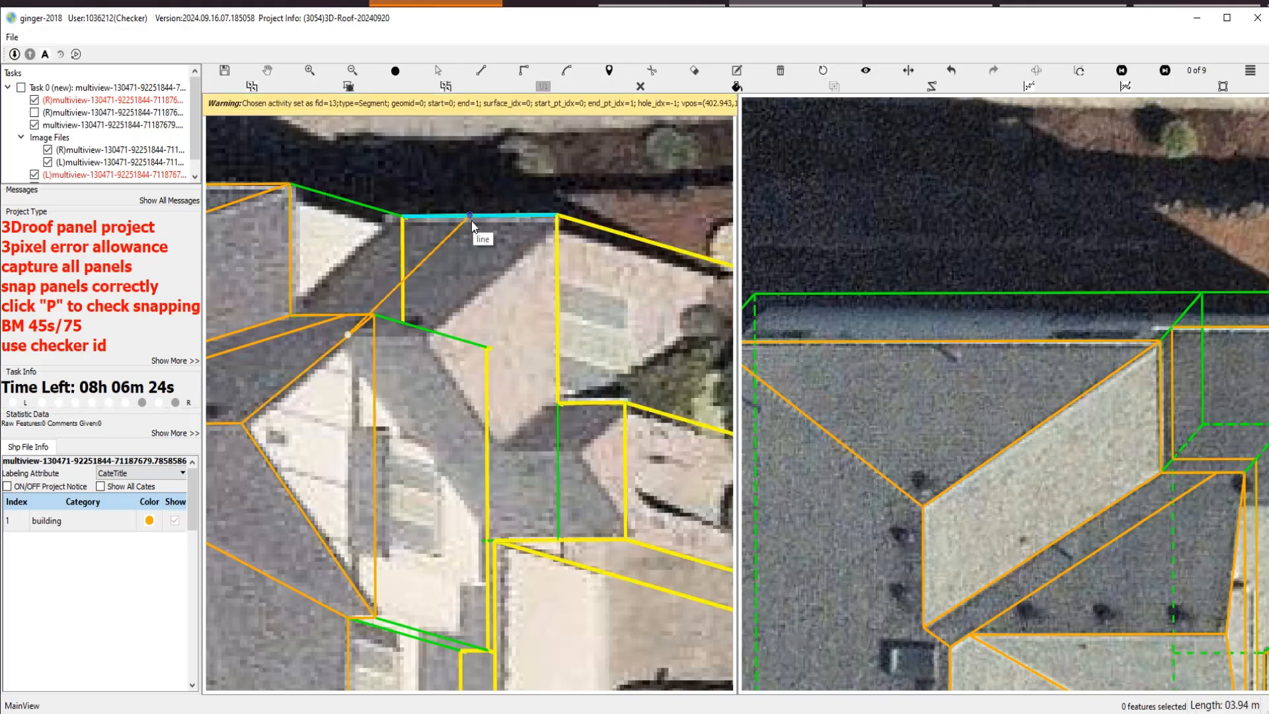
{"action": "left_click", "coordinate": [424, 334]}
{"action": "right_click", "coordinate": [425, 334]}
{"action": "scroll", "coordinate": [429, 336], "scroll_direction": "down", "scroll_amount": 1}
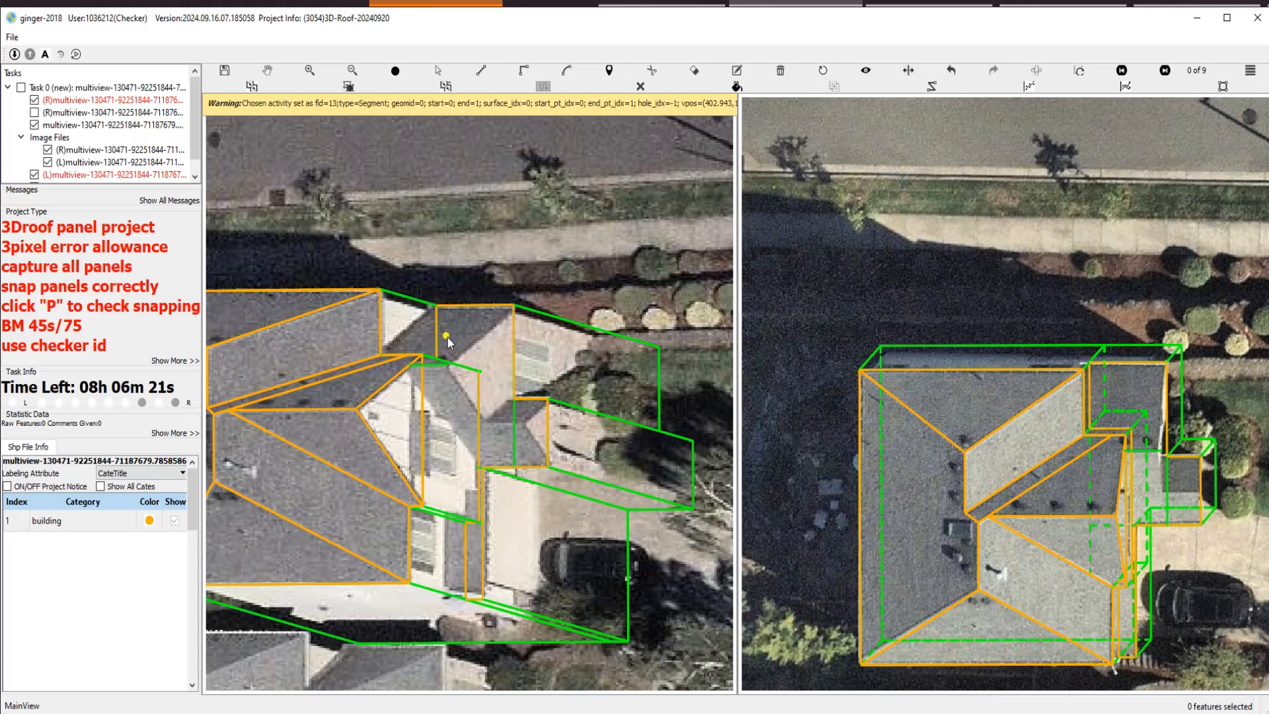
Draw the lower roof's driveway-side slope panel in the 3D view, snapping its four corners to the ridge line and extended eave.
{"action": "key", "text": "Escape"}
{"action": "scroll", "coordinate": [420, 430], "scroll_direction": "up", "scroll_amount": 1}
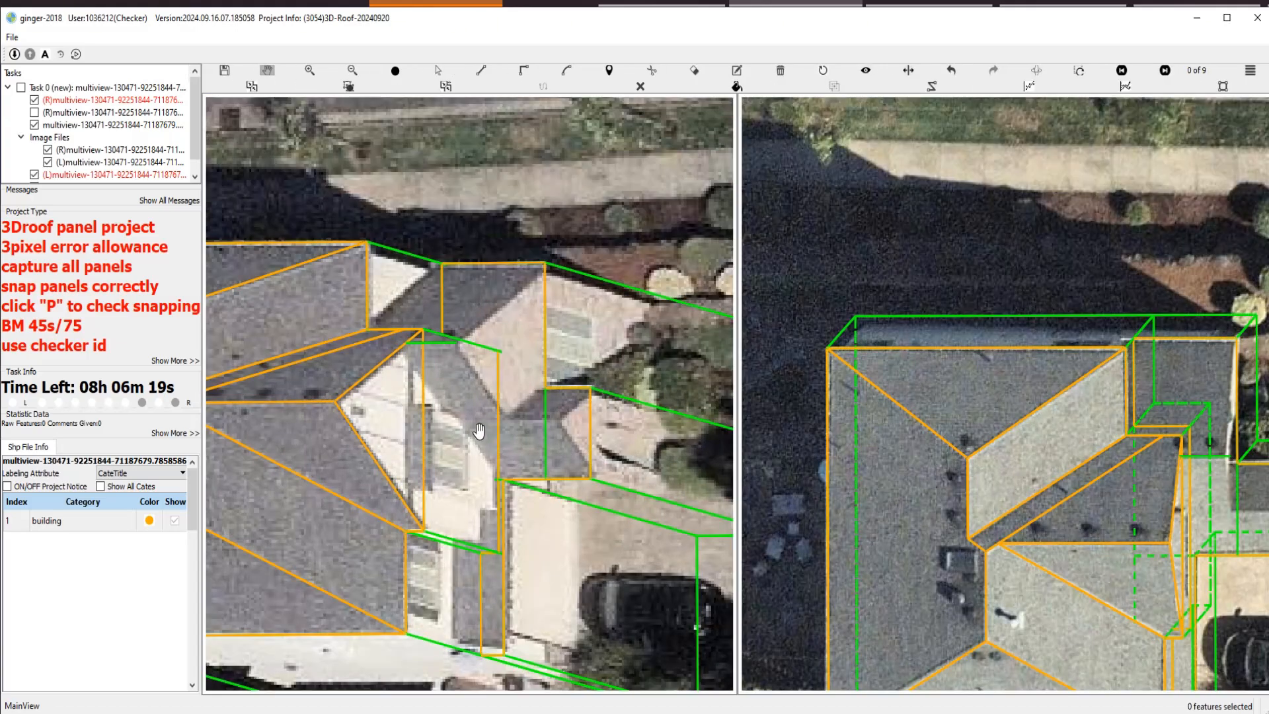
{"action": "left_click_drag", "start_coordinate": [480, 431], "coordinate": [464, 458]}
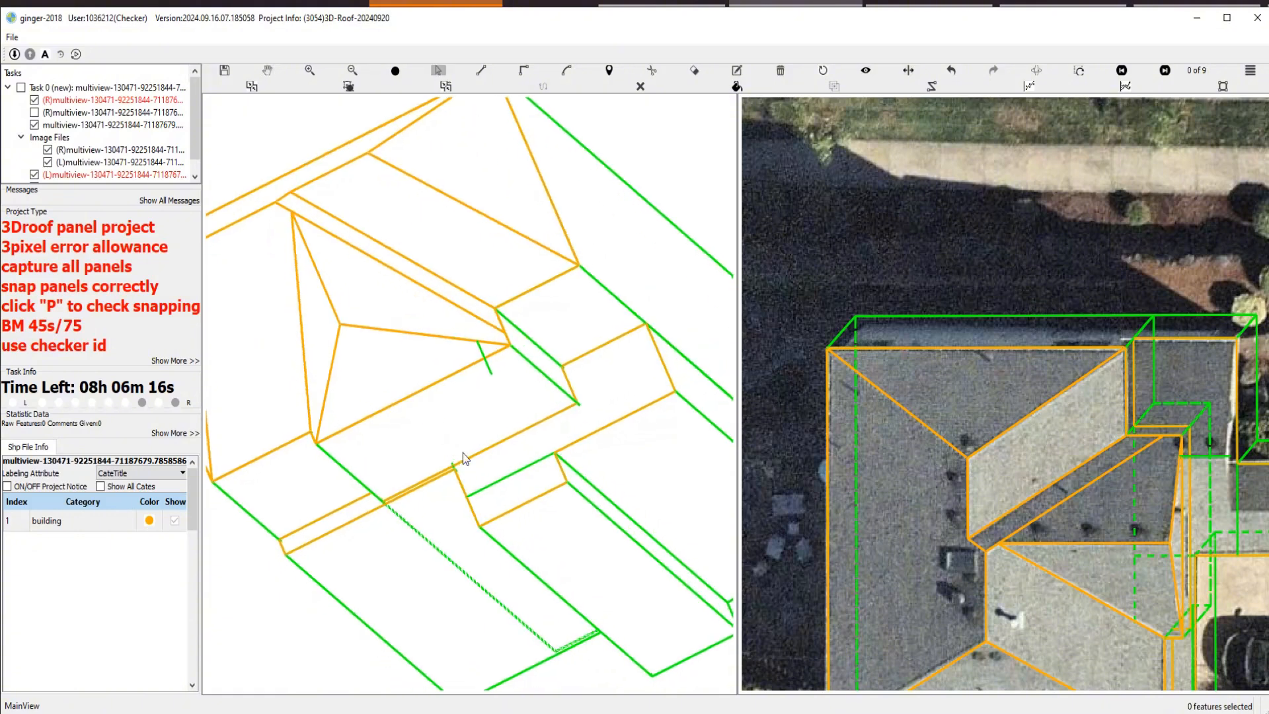
{"action": "left_click", "coordinate": [467, 495]}
{"action": "left_click", "coordinate": [487, 485]}
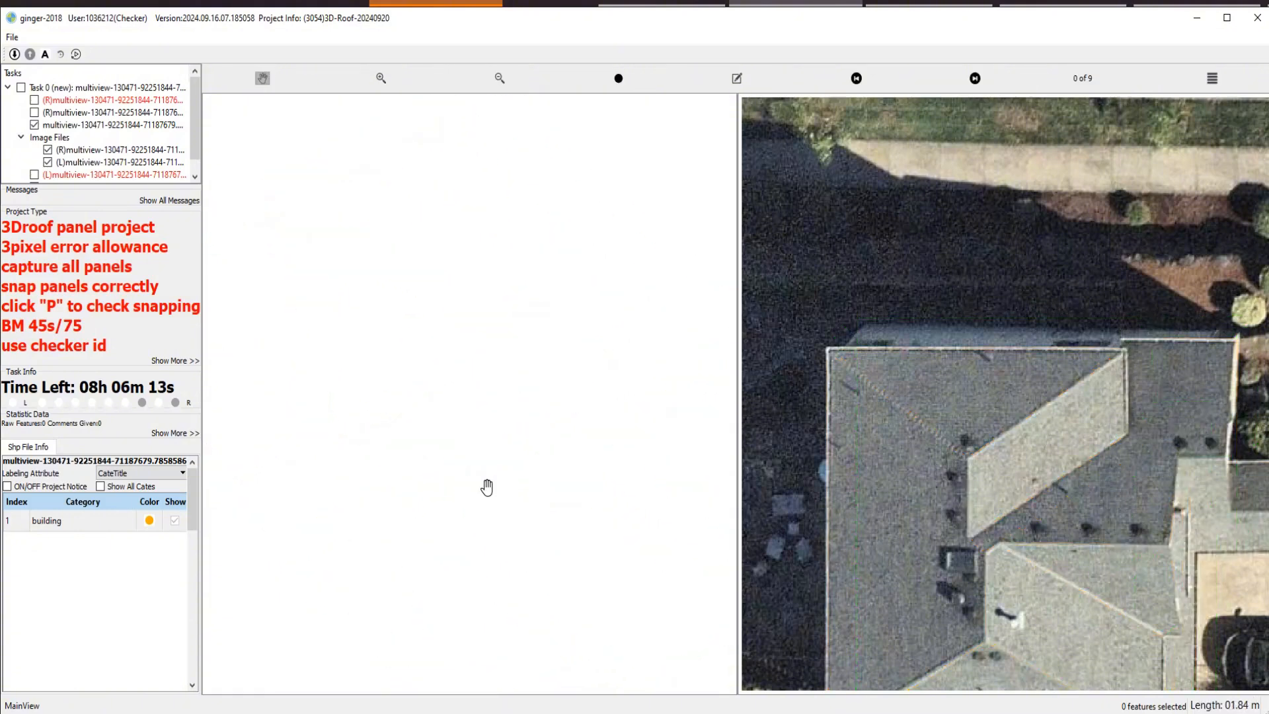
{"action": "left_click", "coordinate": [489, 374]}
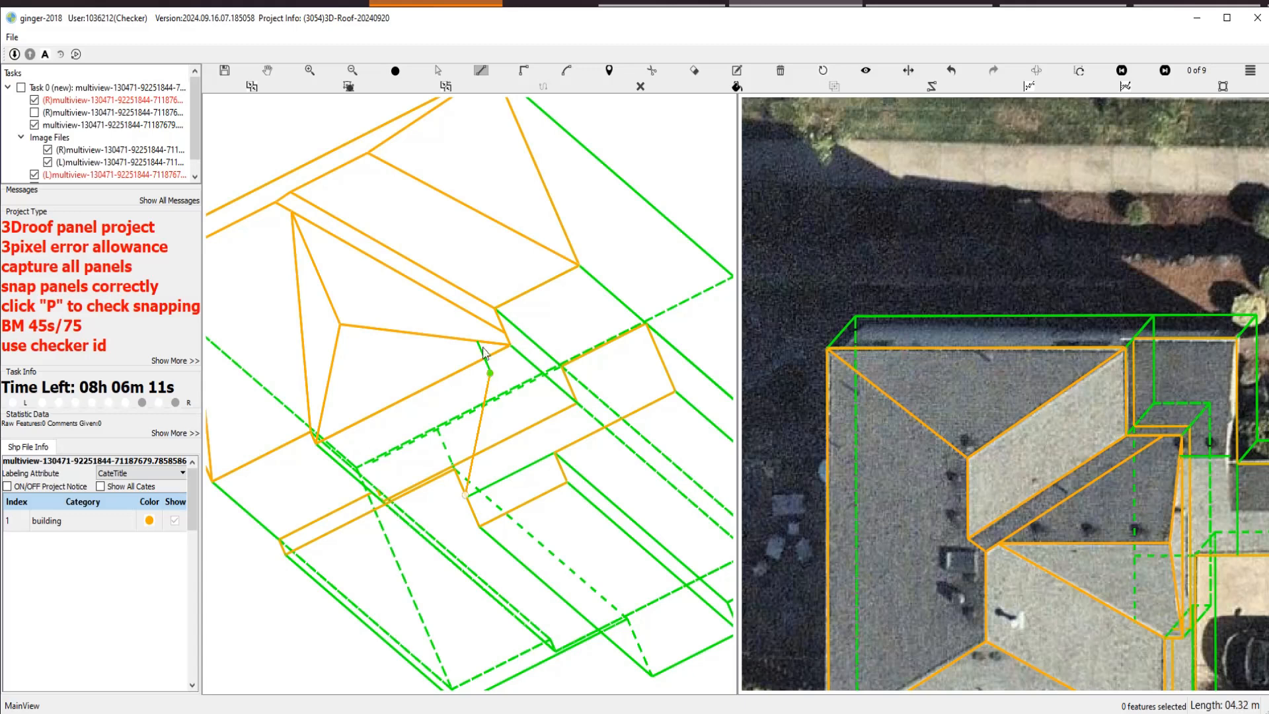
{"action": "left_click", "coordinate": [477, 352]}
{"action": "double_click", "coordinate": [439, 433]}
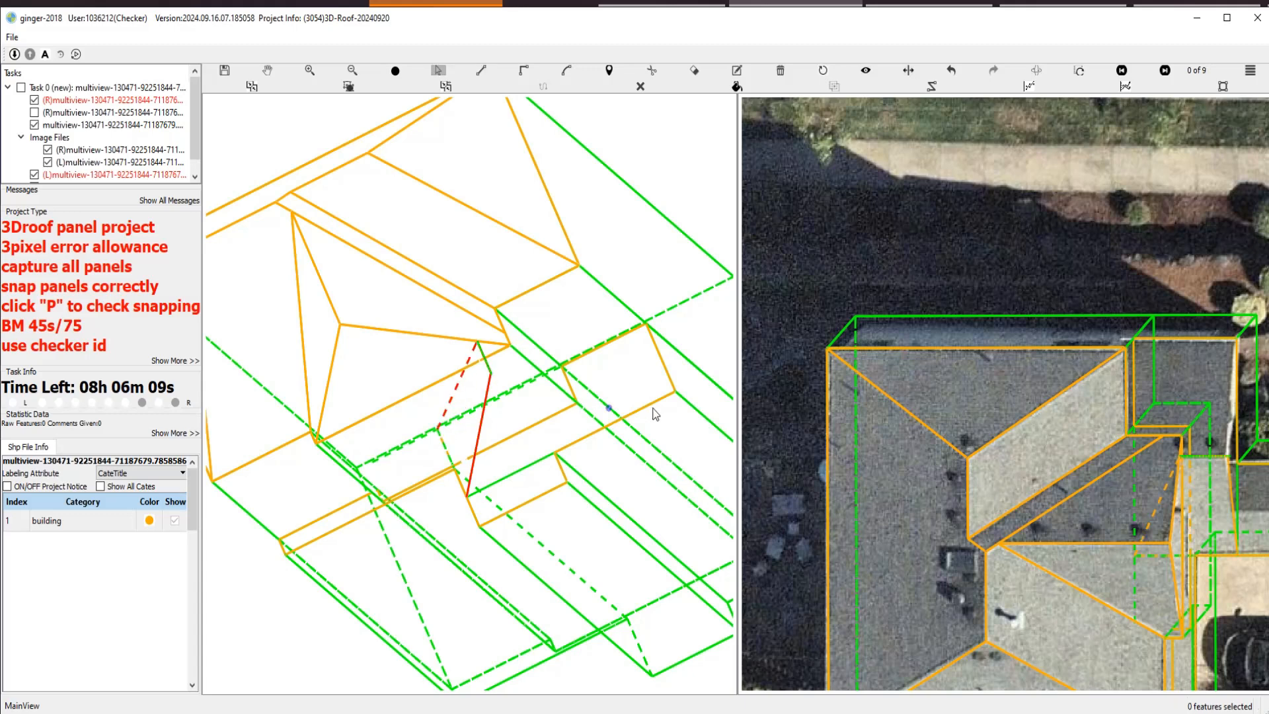
Draw the lower roof's street-side slope panel in the 3D view, snapping its corners to the street-side eave and the ridge line's ends.
{"action": "left_click", "coordinate": [671, 391]}
{"action": "left_click", "coordinate": [649, 330]}
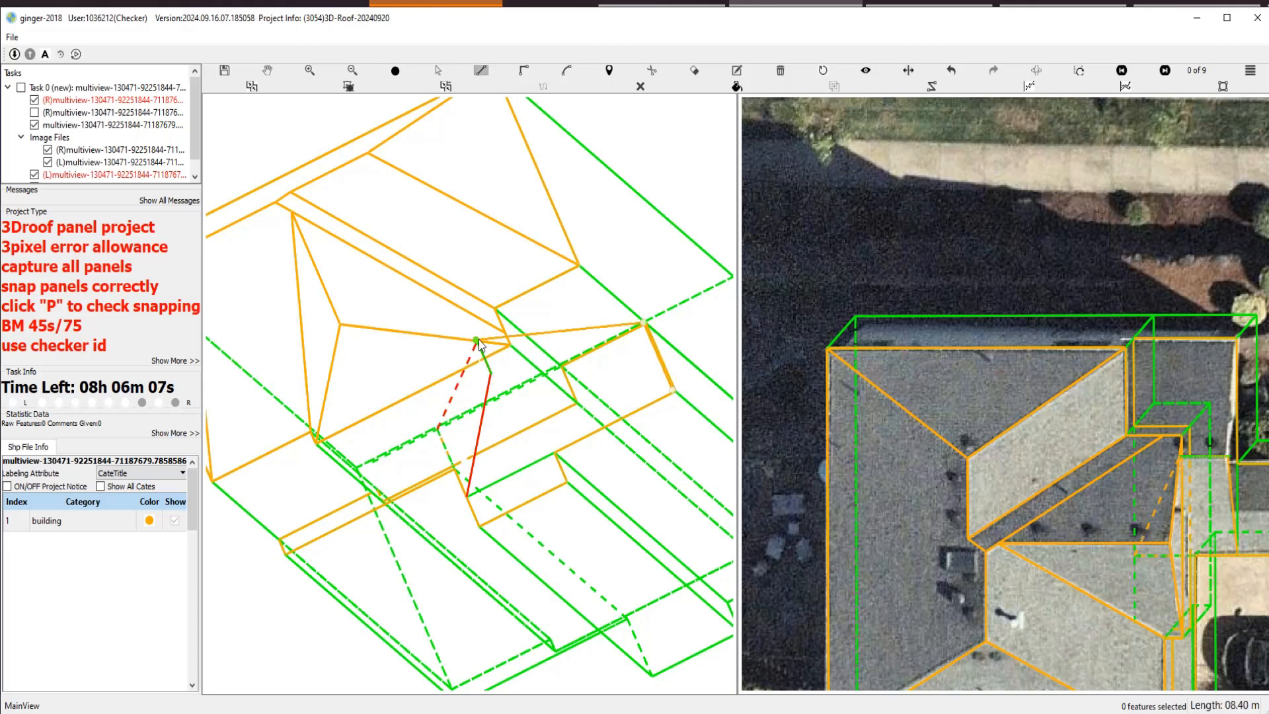
{"action": "left_click", "coordinate": [477, 340]}
{"action": "left_click", "coordinate": [491, 375]}
{"action": "right_click", "coordinate": [625, 394]}
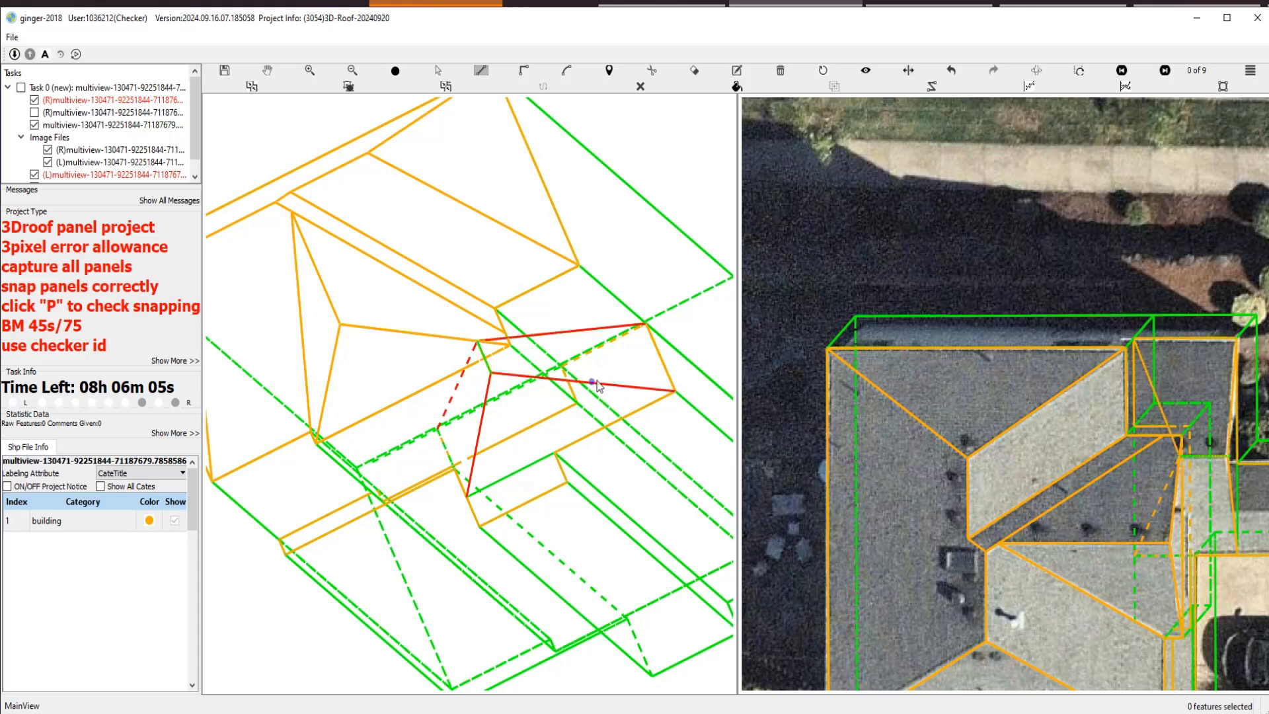
Examine the lower roof's two slope panels and their connecting edges from several angles in the 3D view.
{"action": "key", "text": "h"}
{"action": "key", "text": "space"}
{"action": "key", "text": "space"}
{"action": "left_click_drag", "start_coordinate": [603, 385], "coordinate": [506, 319]}
{"action": "scroll", "coordinate": [515, 327], "scroll_direction": "down", "scroll_amount": 4}
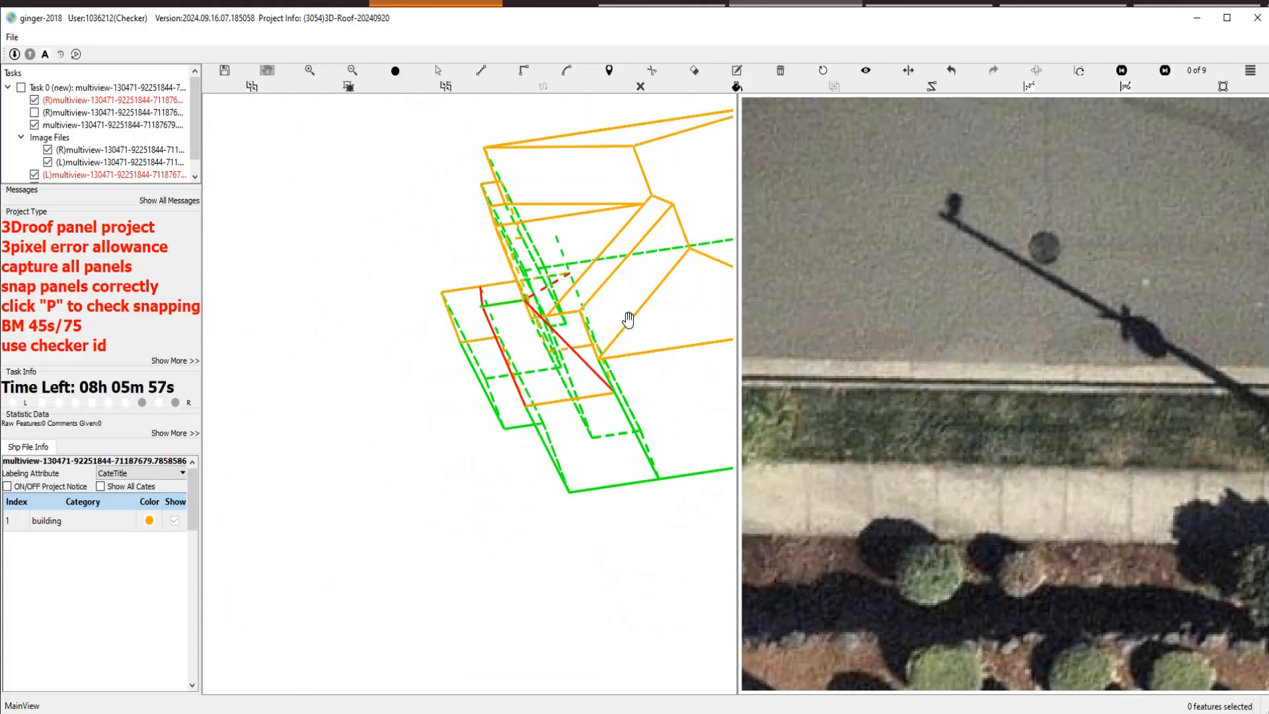
{"action": "left_click_drag", "start_coordinate": [629, 320], "coordinate": [572, 352]}
{"action": "scroll", "coordinate": [569, 351], "scroll_direction": "up", "scroll_amount": 3}
{"action": "key", "text": "space"}
{"action": "key", "text": "space"}
{"action": "key", "text": "s"}
{"action": "mouse_move", "coordinate": [565, 383]}
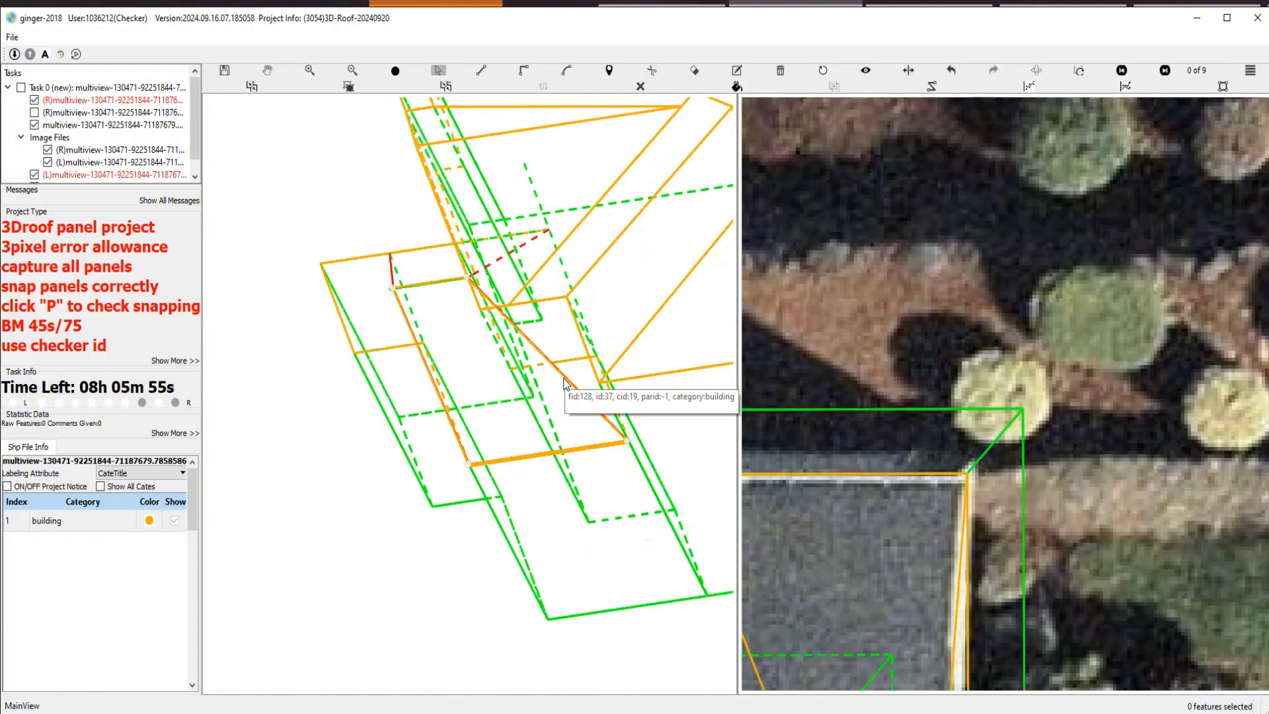
{"action": "key", "text": "space"}
{"action": "left_click_drag", "start_coordinate": [484, 363], "coordinate": [601, 368]}
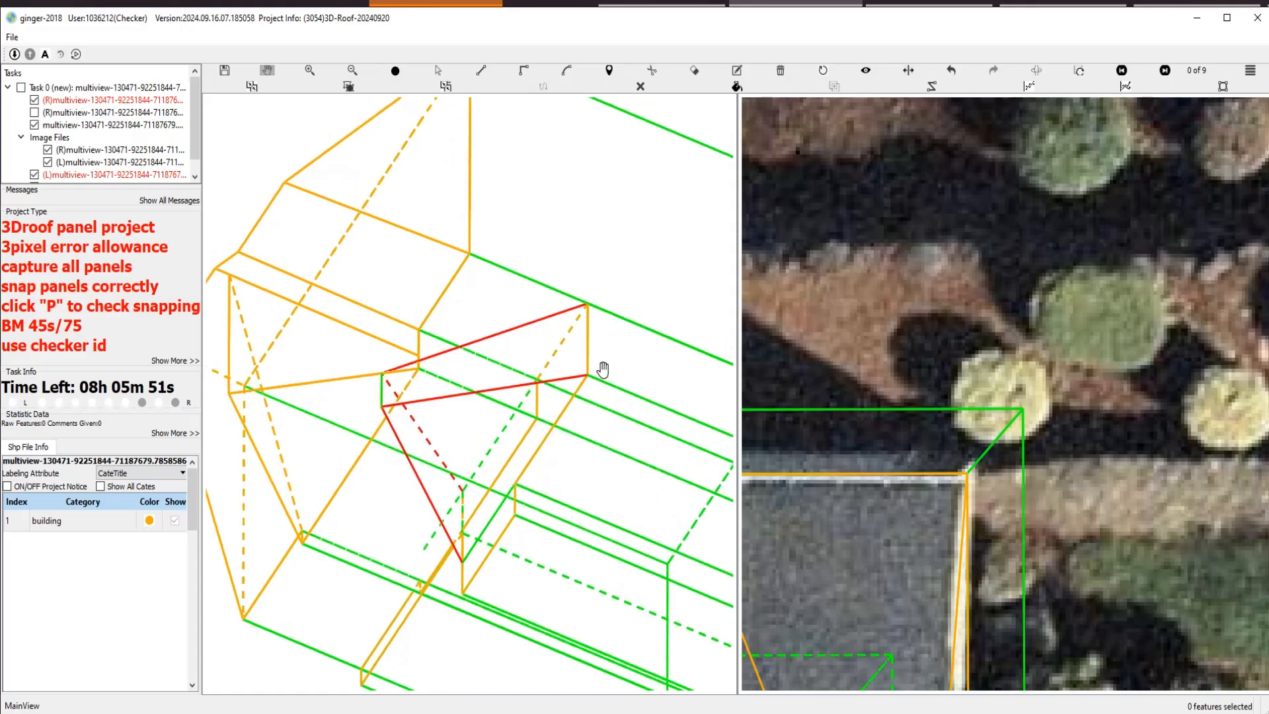
Remove the lower roof's street-side slope panel and extend its ridge line further towards the main roof in the aerial image.
{"action": "key", "text": "p"}
{"action": "scroll", "coordinate": [581, 363], "scroll_direction": "up", "scroll_amount": 4}
{"action": "left_click_drag", "start_coordinate": [611, 260], "coordinate": [581, 641]}
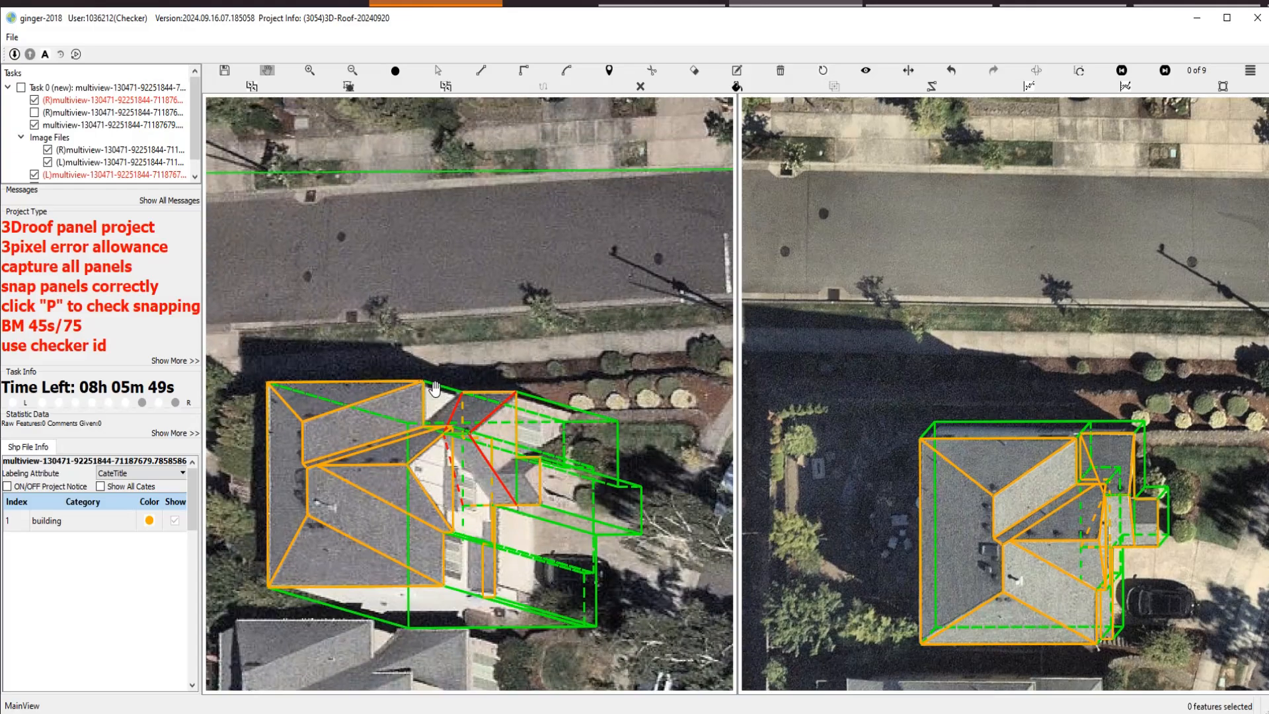
{"action": "key", "text": "space"}
{"action": "scroll", "coordinate": [463, 429], "scroll_direction": "up", "scroll_amount": 2}
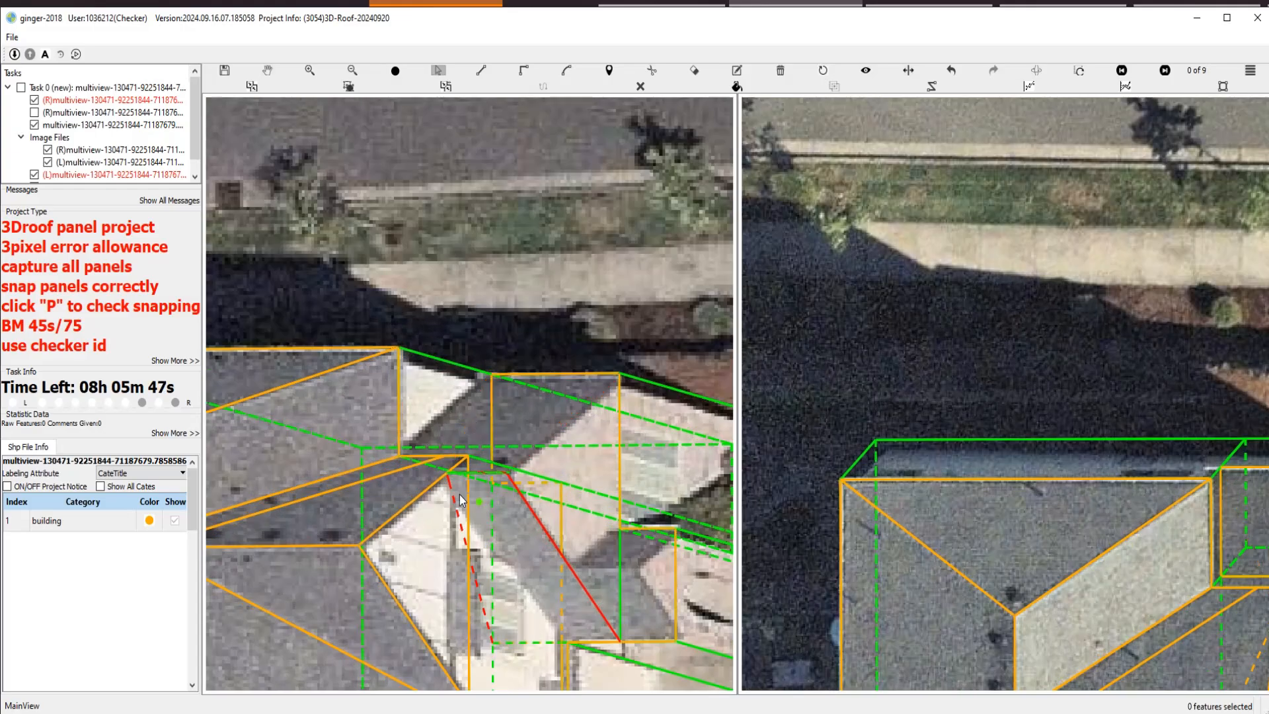
{"action": "scroll", "coordinate": [459, 489], "scroll_direction": "up", "scroll_amount": 2}
{"action": "key", "text": "s"}
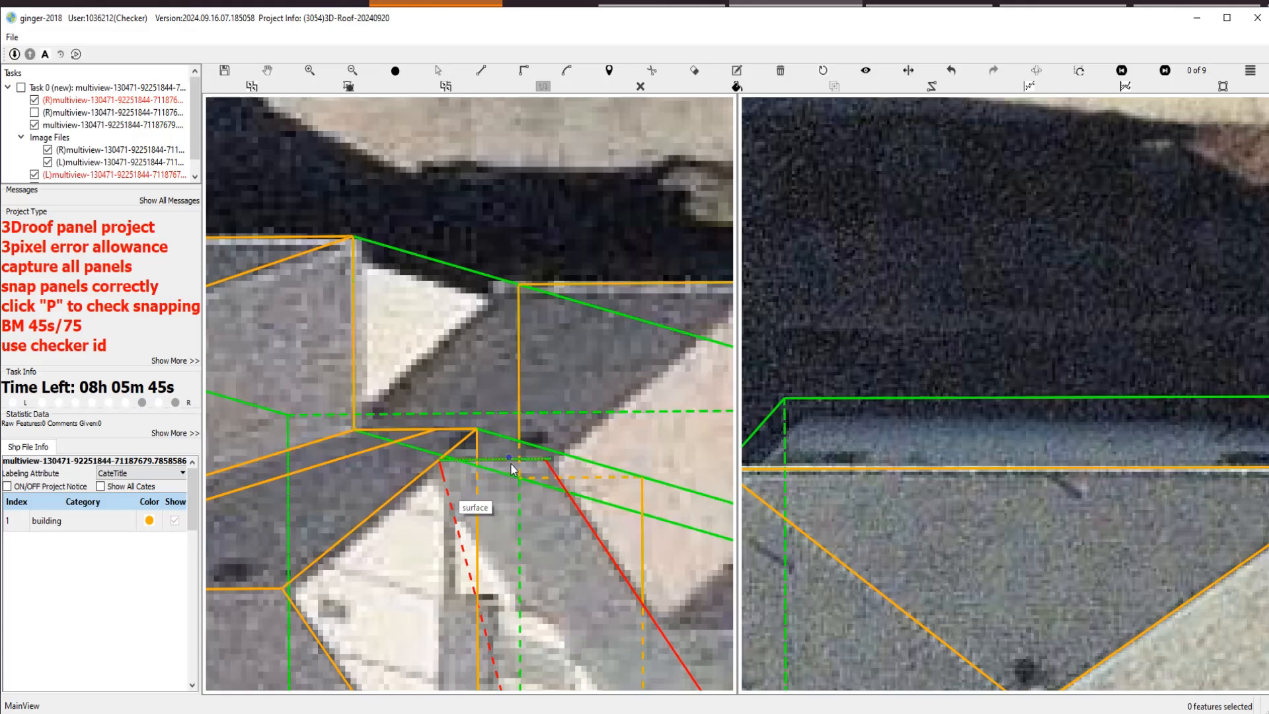
{"action": "left_click", "coordinate": [510, 461]}
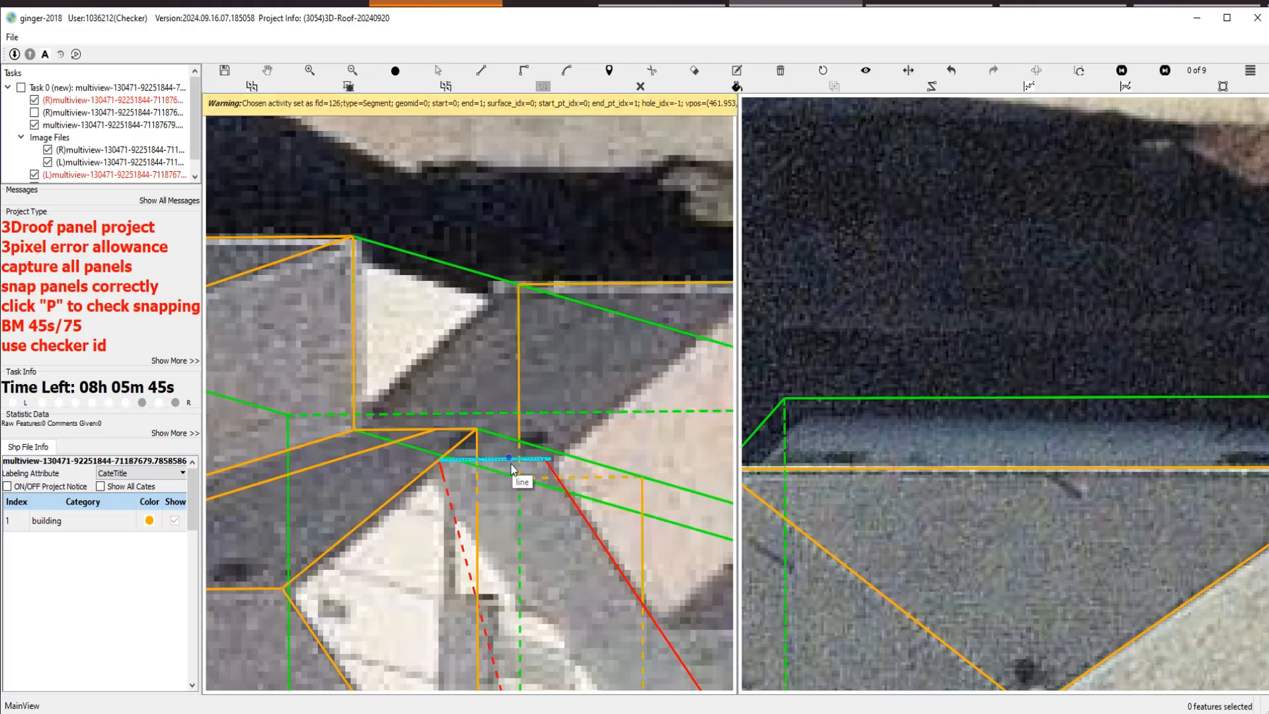
{"action": "left_click", "coordinate": [329, 462]}
{"action": "scroll", "coordinate": [529, 459], "scroll_direction": "up", "scroll_amount": 3}
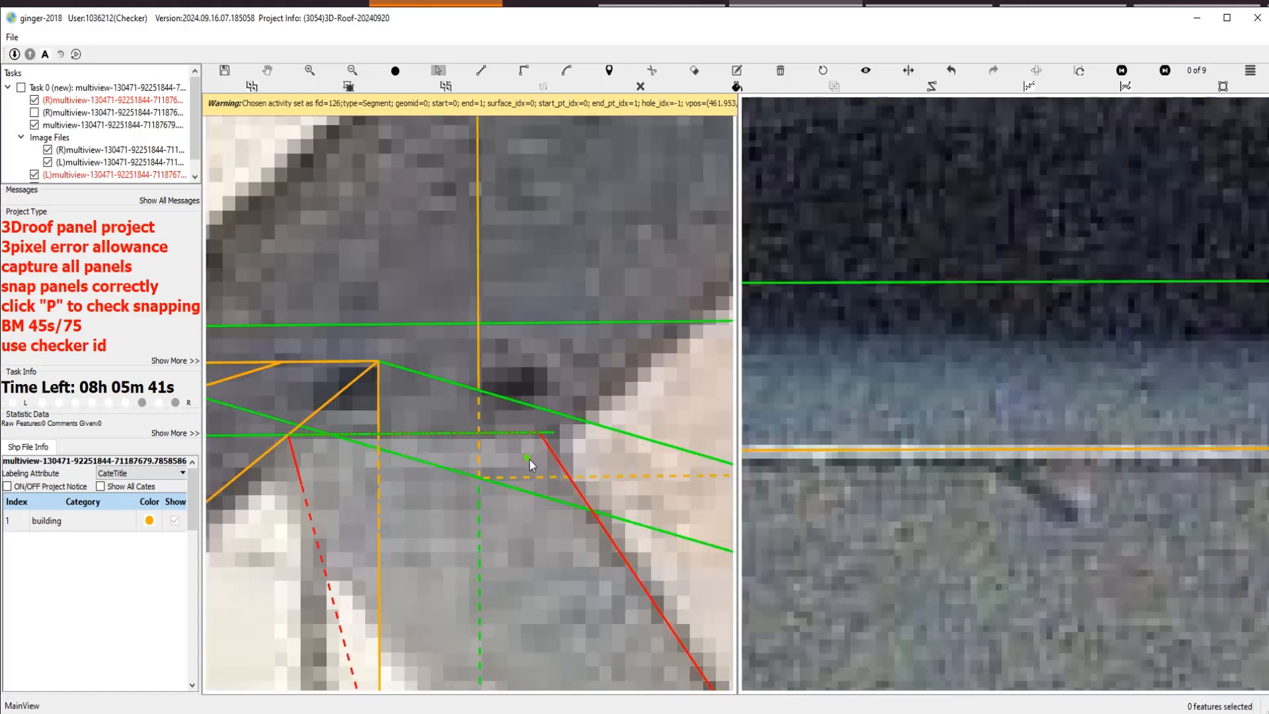
{"action": "scroll", "coordinate": [543, 441], "scroll_direction": "down", "scroll_amount": 3}
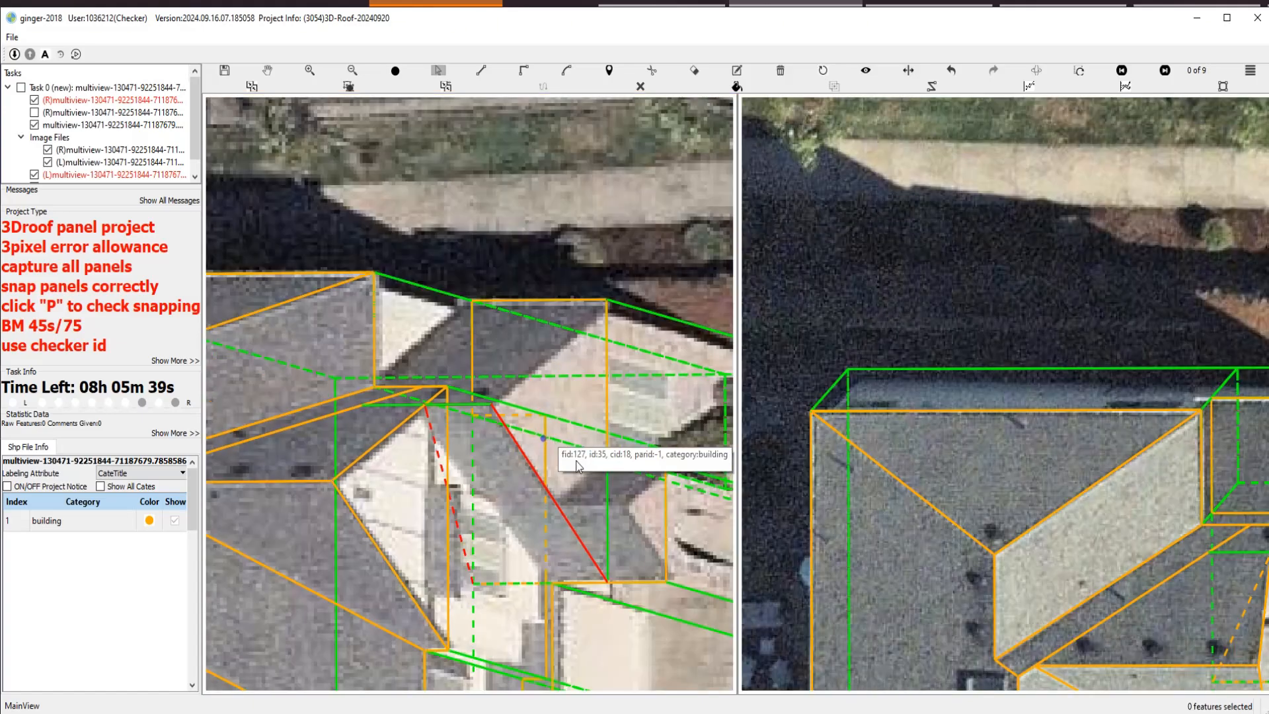
Move the driveway-side slope panel's house-side ridge corner to the end of the extended ridge line.
{"action": "scroll", "coordinate": [498, 465], "scroll_direction": "down", "scroll_amount": 3}
{"action": "scroll", "coordinate": [468, 446], "scroll_direction": "up", "scroll_amount": 4}
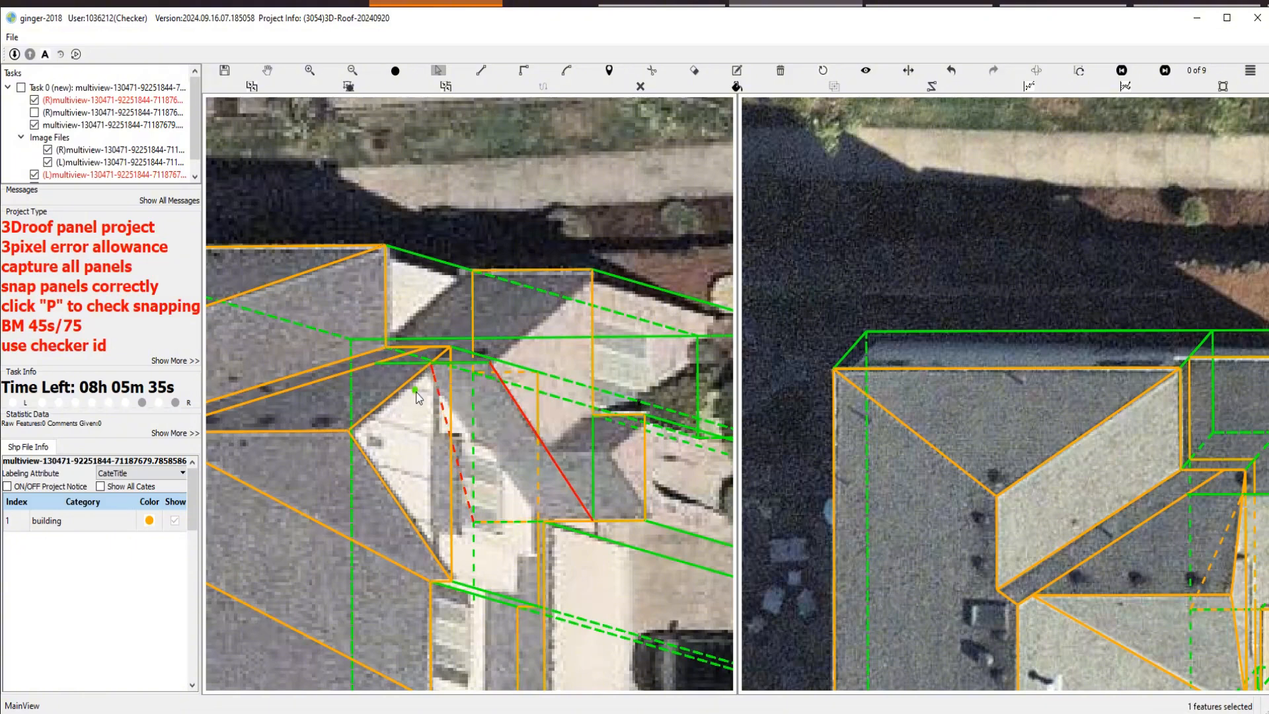
{"action": "scroll", "coordinate": [436, 401], "scroll_direction": "up", "scroll_amount": 1}
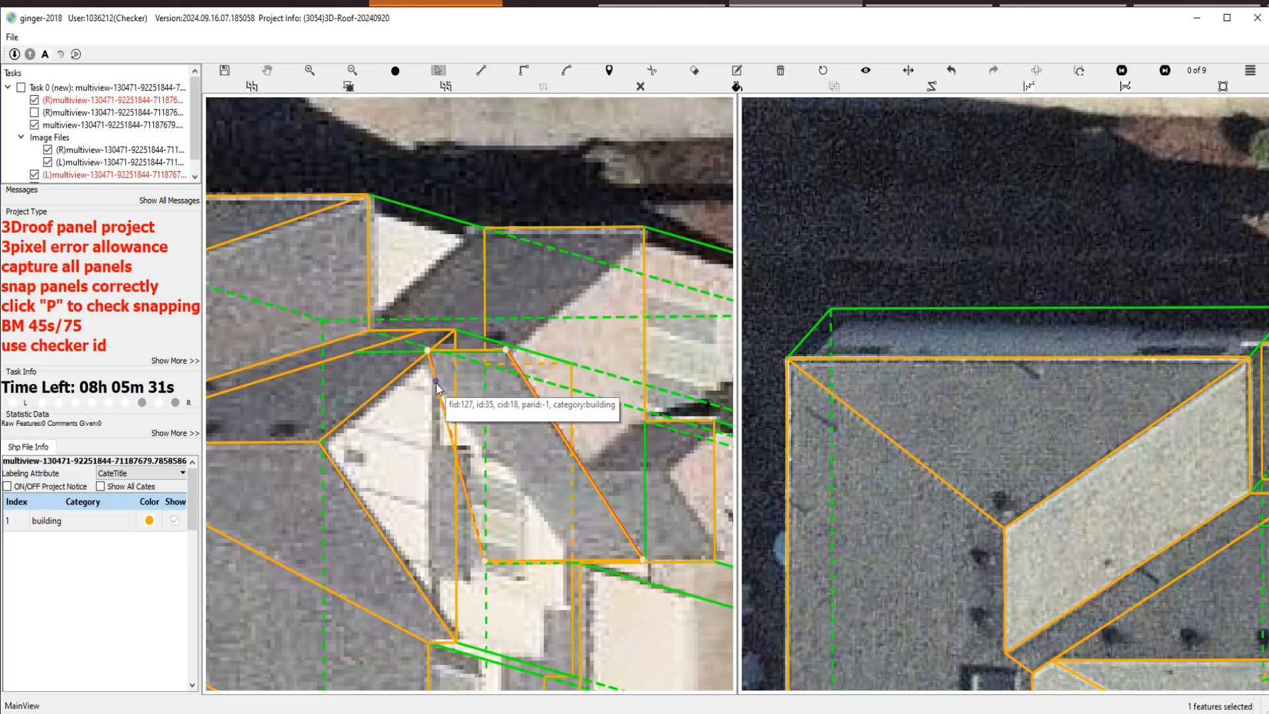
{"action": "left_click", "coordinate": [434, 389]}
{"action": "key", "text": "space"}
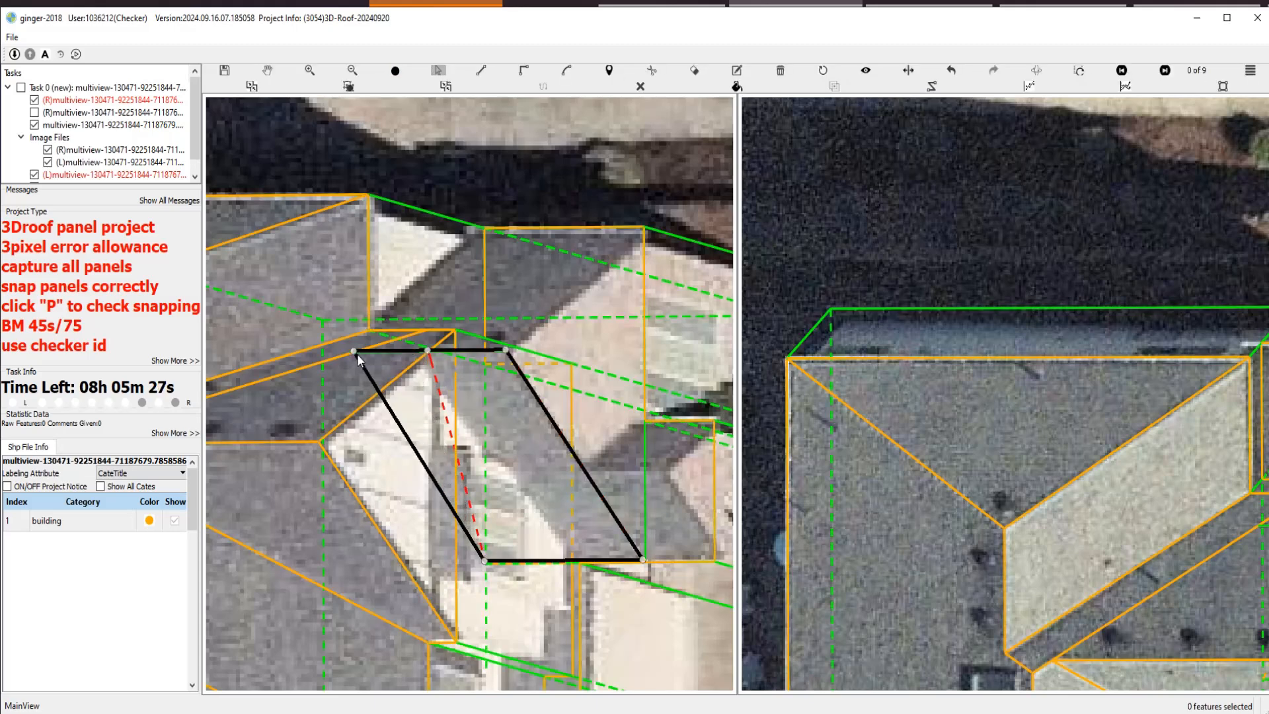
{"action": "scroll", "coordinate": [503, 411], "scroll_direction": "down", "scroll_amount": 3}
{"action": "scroll", "coordinate": [502, 419], "scroll_direction": "up", "scroll_amount": 2}
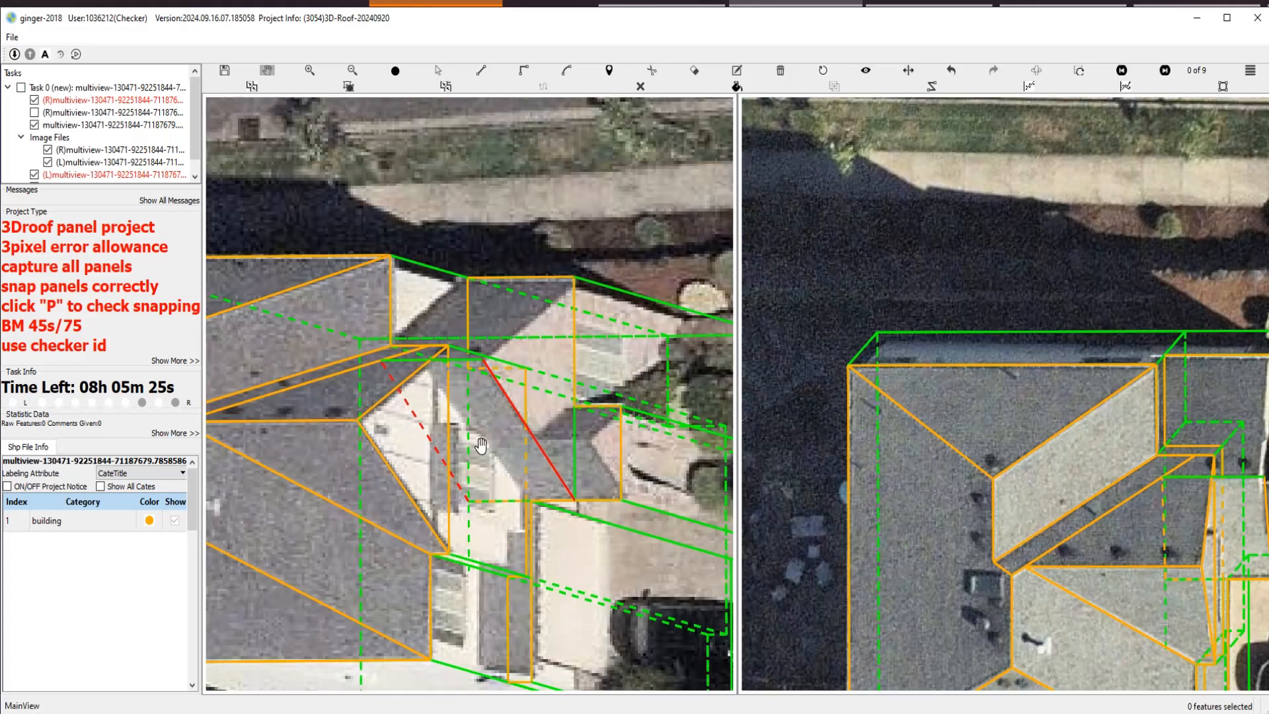
Draw the lower roof's street-side slope panel in the 3D view between the street-side eave and the full extended ridge line.
{"action": "left_click_drag", "start_coordinate": [475, 437], "coordinate": [407, 437]}
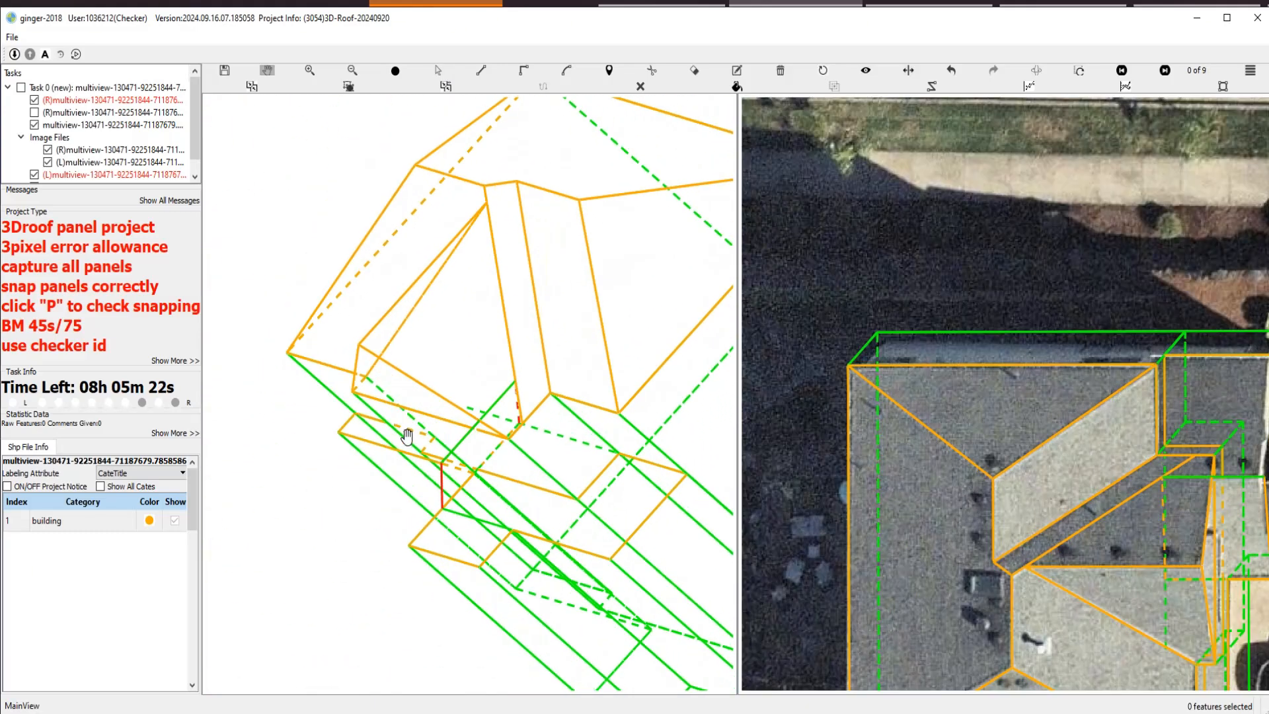
{"action": "left_click", "coordinate": [608, 560]}
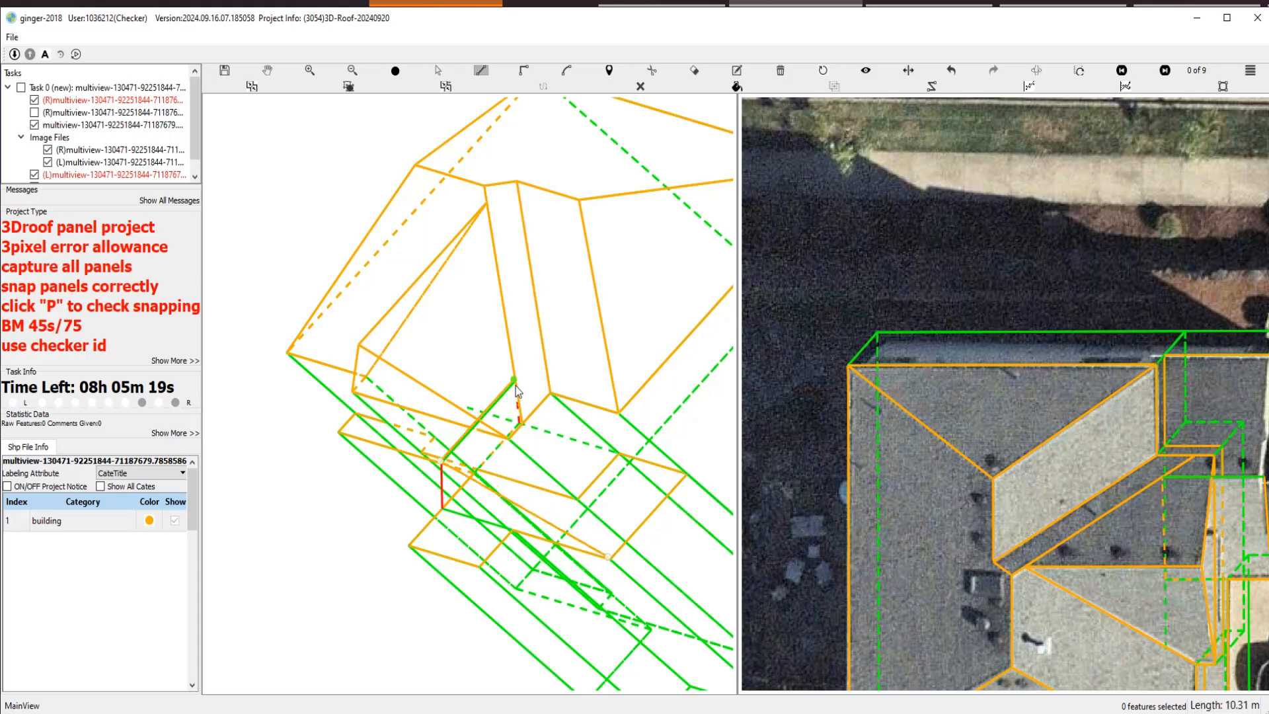
{"action": "left_click", "coordinate": [688, 489]}
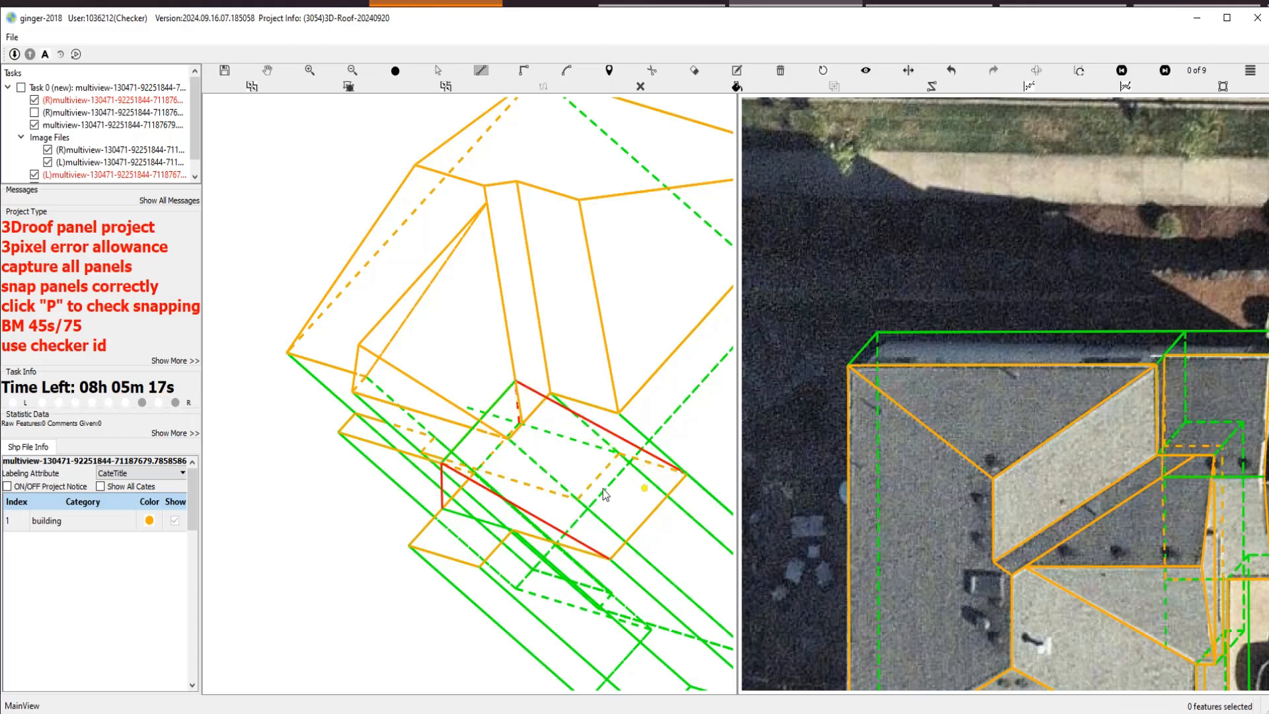
{"action": "left_click_drag", "start_coordinate": [562, 473], "coordinate": [503, 465]}
{"action": "scroll", "coordinate": [572, 358], "scroll_direction": "up", "scroll_amount": 3}
Close the lower roof's house-side gable end with a triangular panel snapped to the ridge end and both eave corners.
{"action": "key", "text": "l"}
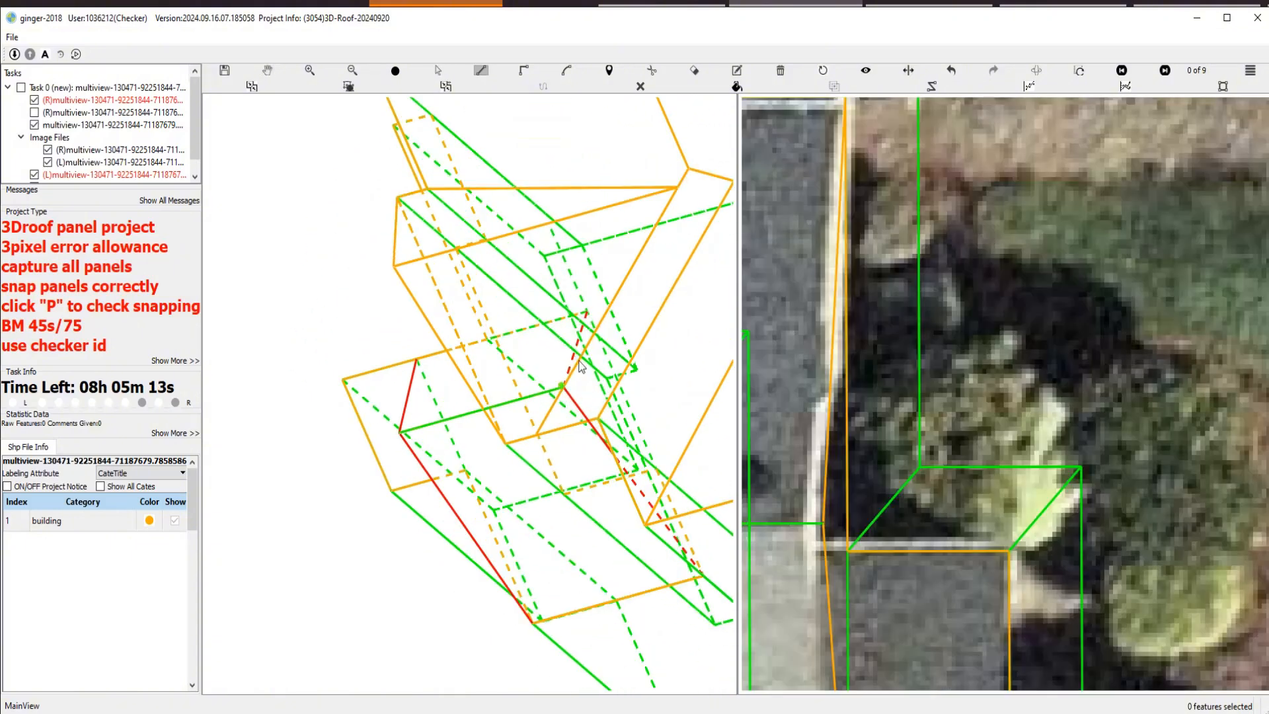
{"action": "left_click", "coordinate": [585, 310]}
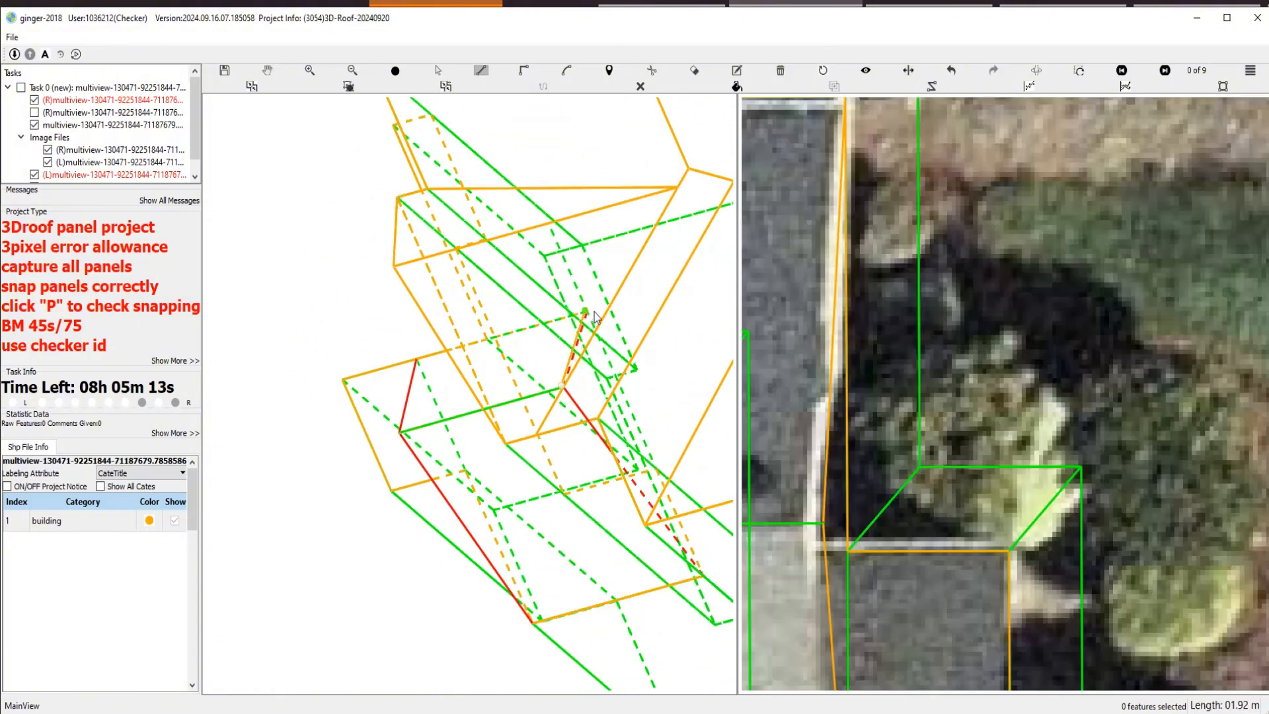
{"action": "double_click", "coordinate": [707, 577]}
{"action": "key", "text": "h"}
{"action": "scroll", "coordinate": [580, 464], "scroll_direction": "down", "scroll_amount": 3}
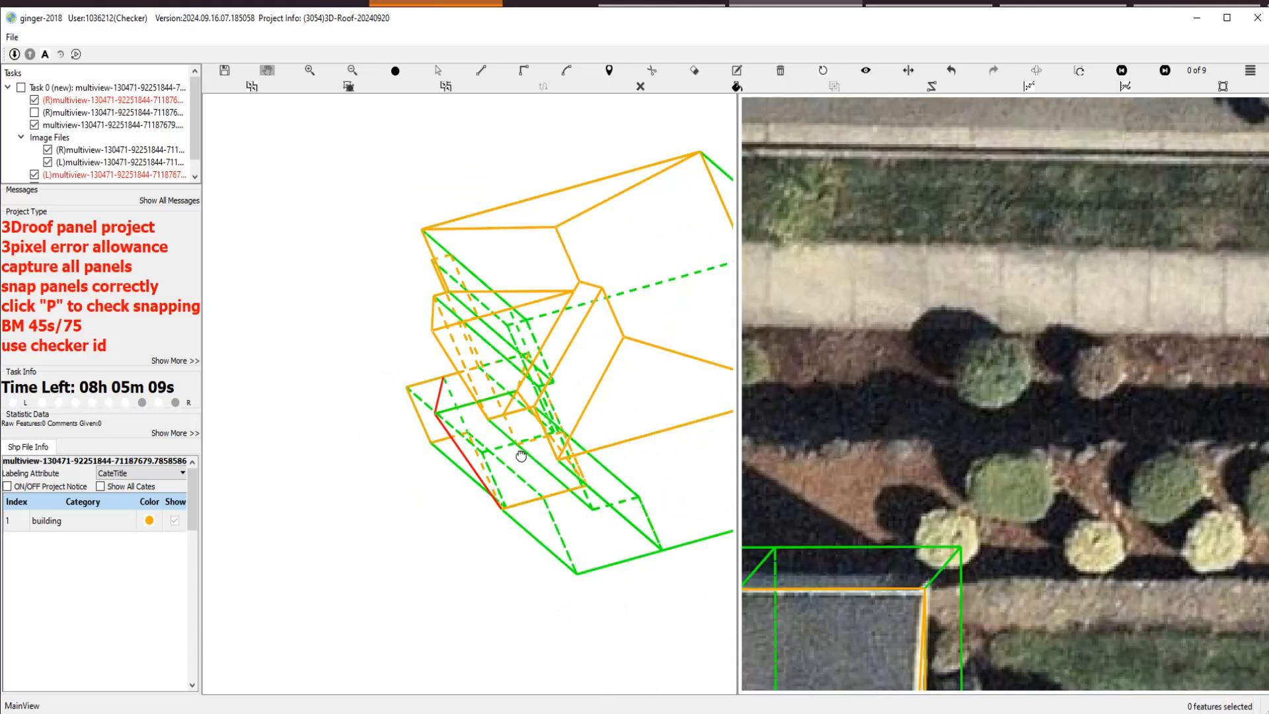
Close the lower roof's outer gable end with a triangular panel snapped to the ridge end and both eave corners.
{"action": "left_click_drag", "start_coordinate": [521, 456], "coordinate": [571, 458]}
{"action": "key", "text": "s"}
{"action": "key", "text": "l"}
{"action": "scroll", "coordinate": [569, 456], "scroll_direction": "up", "scroll_amount": 2}
{"action": "left_click", "coordinate": [572, 453]}
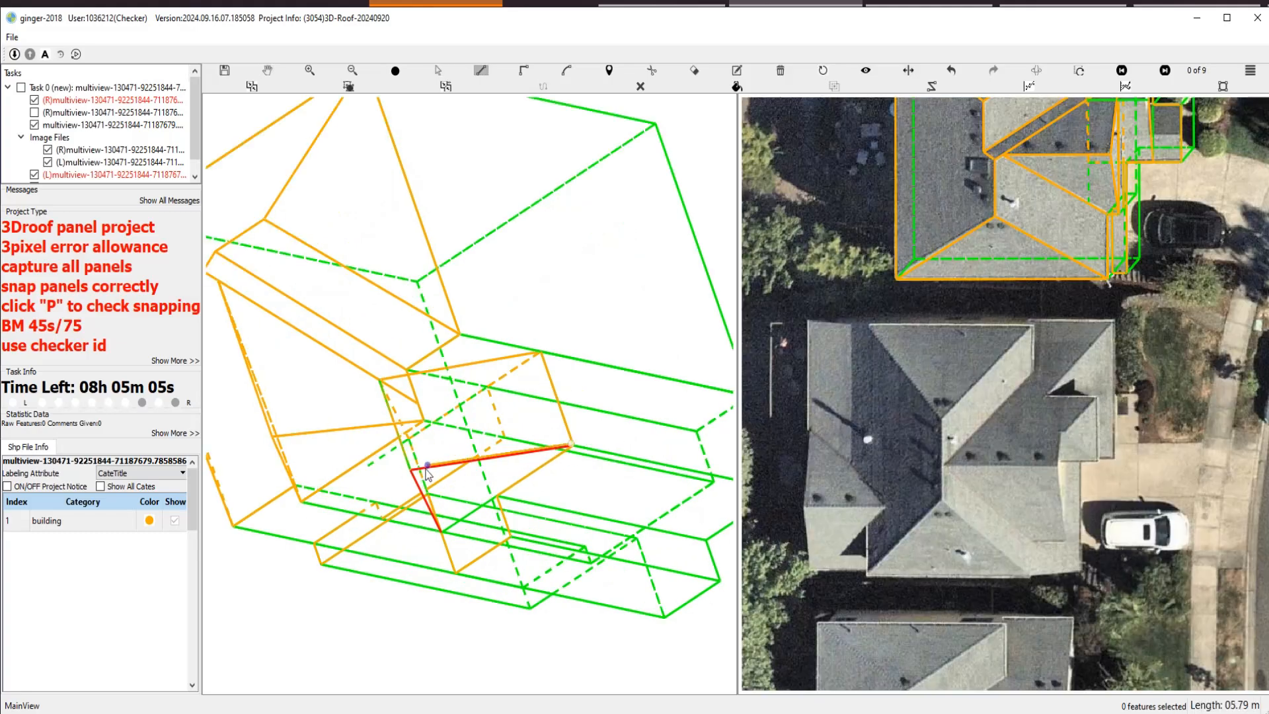
{"action": "right_click", "coordinate": [445, 536]}
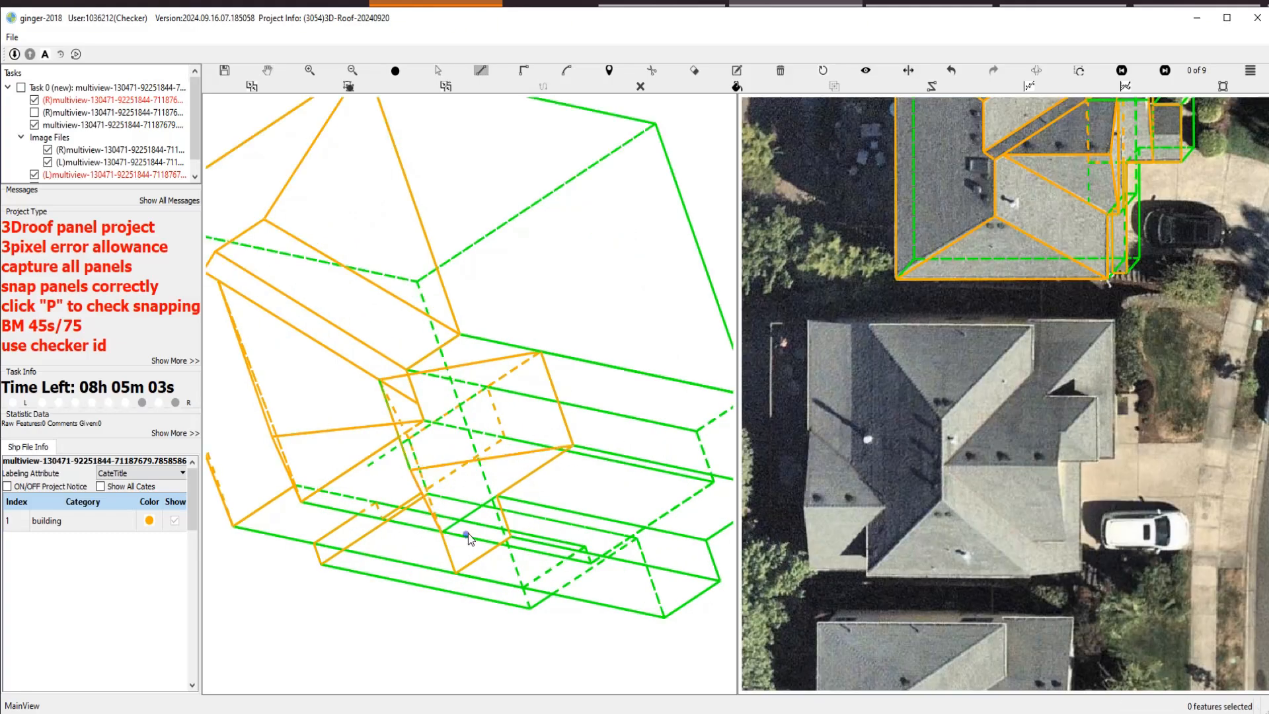
Return to the aerial image and draw a line about 0.25 m long on the lower roof's driveway-side eave beside the narrow roof strip.
{"action": "key", "text": "p"}
{"action": "scroll", "coordinate": [541, 458], "scroll_direction": "down", "scroll_amount": 4}
{"action": "left_click_drag", "start_coordinate": [580, 269], "coordinate": [571, 582]}
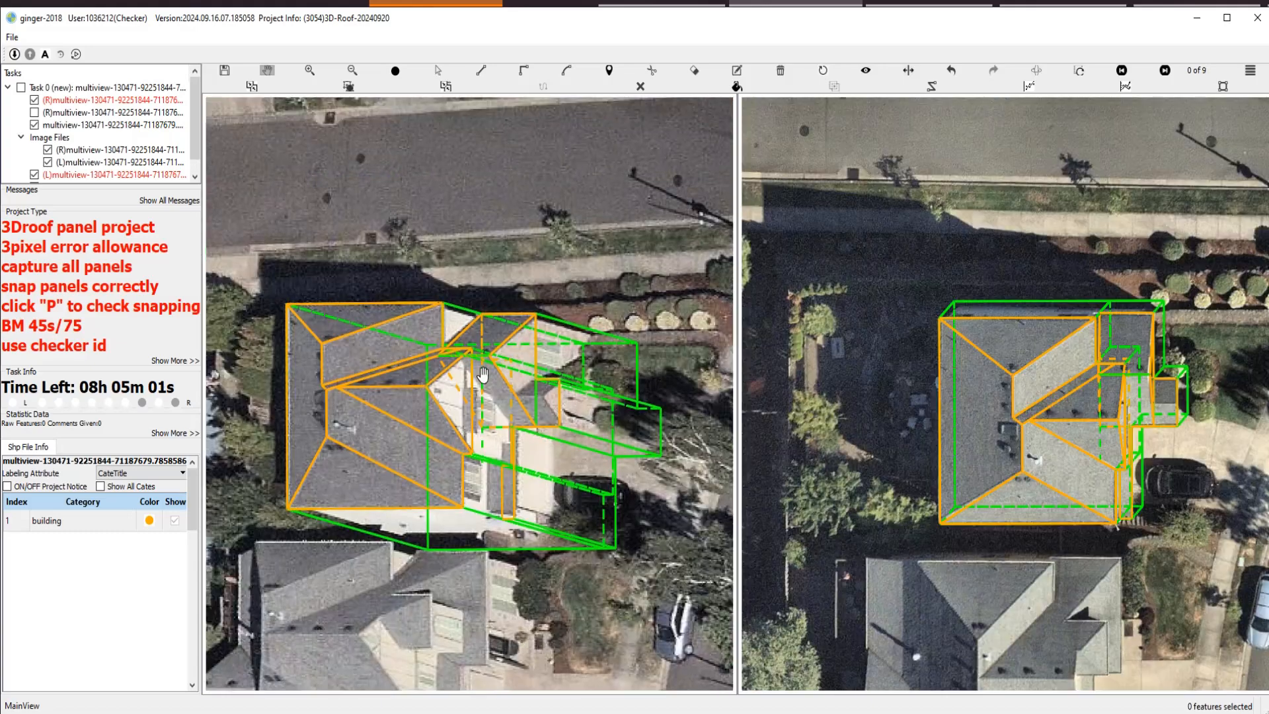
{"action": "scroll", "coordinate": [483, 377], "scroll_direction": "up", "scroll_amount": 3}
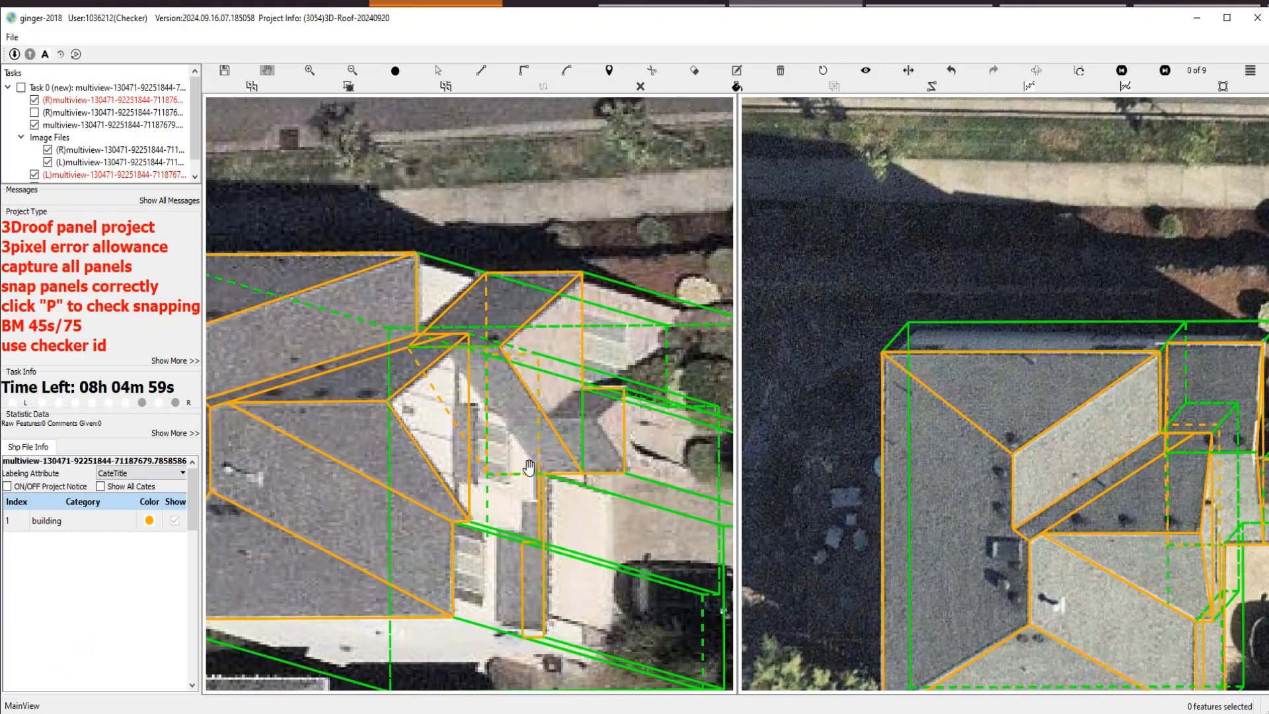
{"action": "key", "text": "space"}
{"action": "key", "text": "space"}
{"action": "key", "text": "space"}
{"action": "key", "text": "space"}
{"action": "scroll", "coordinate": [522, 468], "scroll_direction": "up", "scroll_amount": 6}
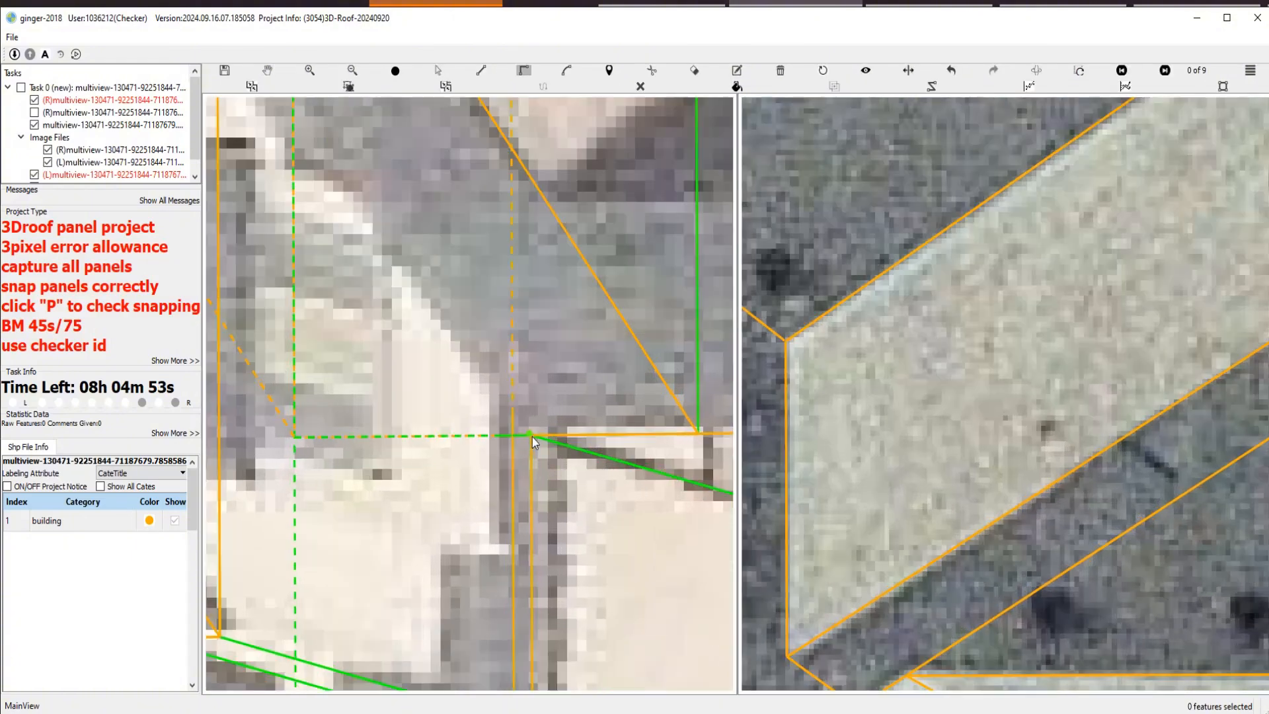
{"action": "left_click", "coordinate": [505, 435]}
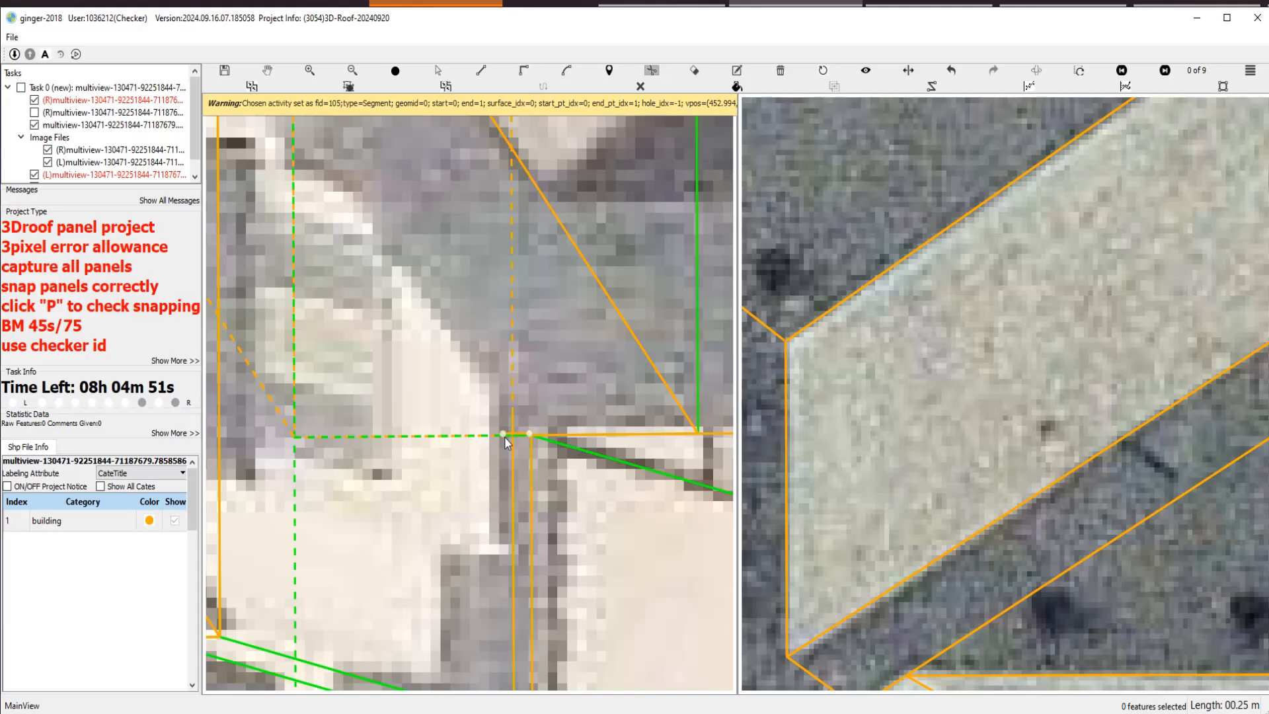
Compare the lower roof's slope panels and gable ends with the roof edges in both aerial images.
{"action": "scroll", "coordinate": [505, 441], "scroll_direction": "down", "scroll_amount": 6}
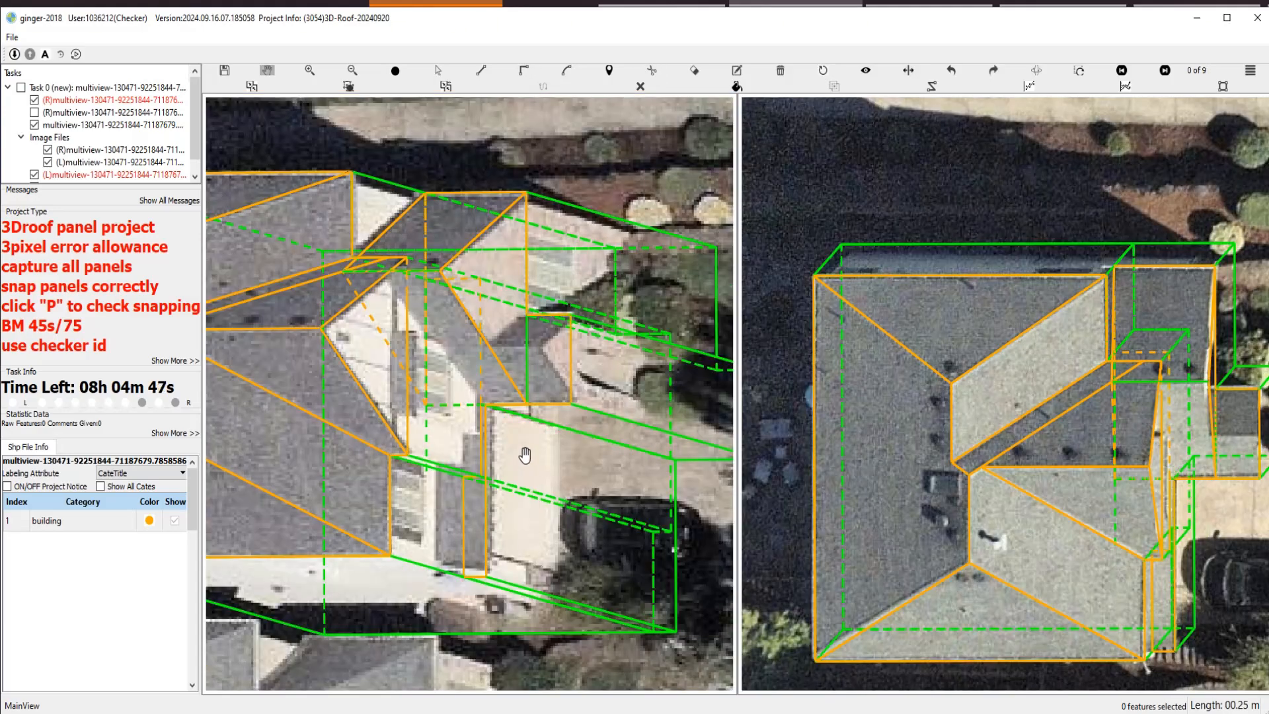
{"action": "scroll", "coordinate": [506, 424], "scroll_direction": "up", "scroll_amount": 2}
{"action": "scroll", "coordinate": [489, 438], "scroll_direction": "up", "scroll_amount": 3}
{"action": "scroll", "coordinate": [504, 419], "scroll_direction": "down", "scroll_amount": 4}
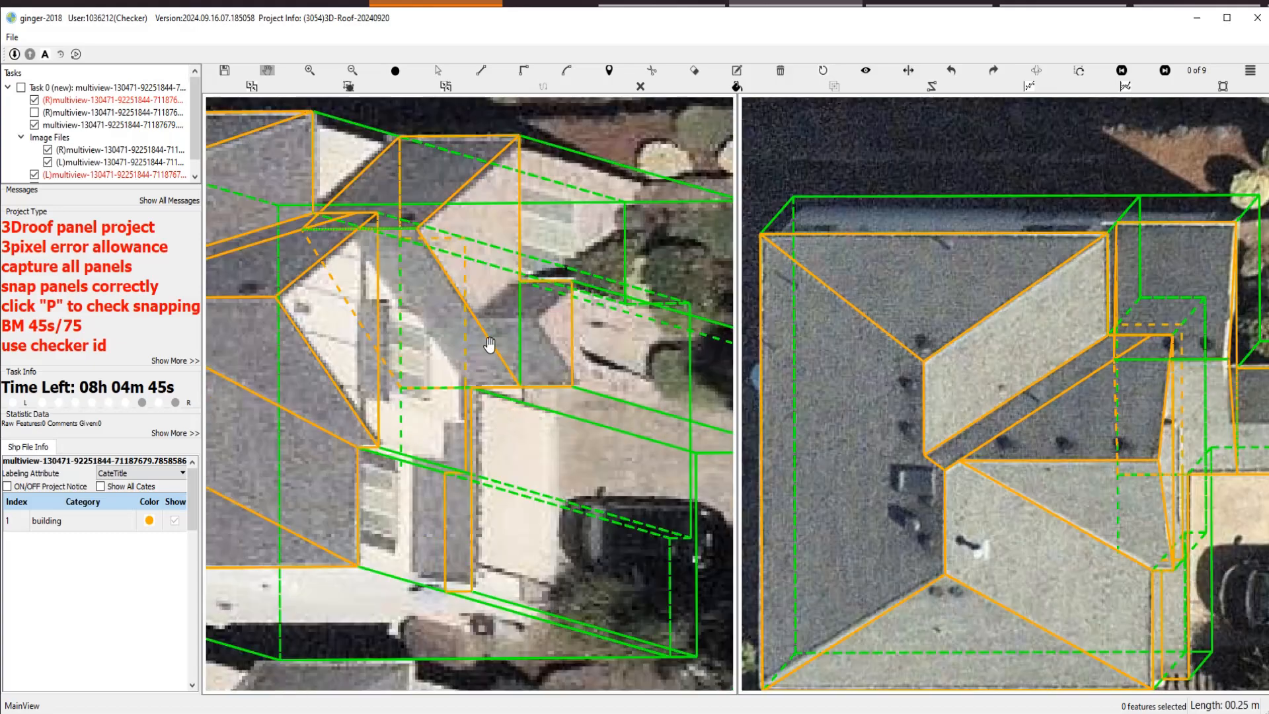
{"action": "left_click_drag", "start_coordinate": [466, 376], "coordinate": [470, 433]}
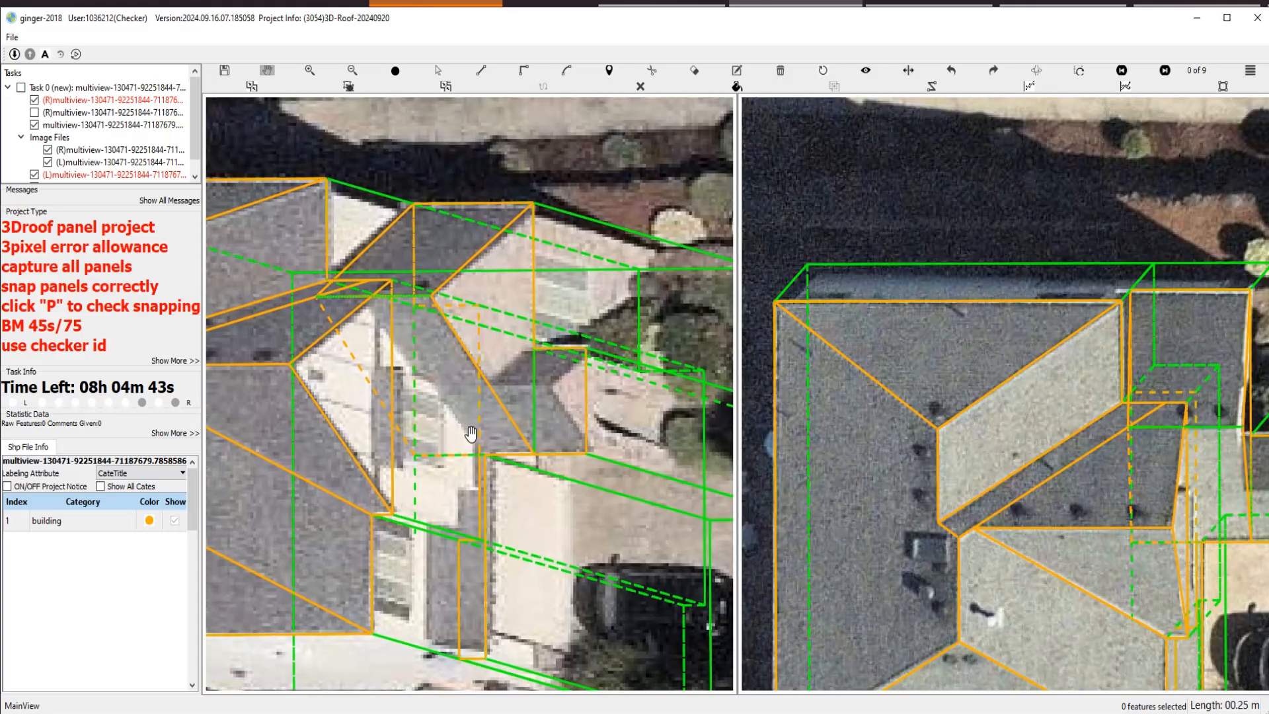
{"action": "scroll", "coordinate": [456, 387], "scroll_direction": "down", "scroll_amount": 2}
{"action": "scroll", "coordinate": [476, 375], "scroll_direction": "up", "scroll_amount": 2}
{"action": "key", "text": "s"}
{"action": "key", "text": "space"}
{"action": "key", "text": "space"}
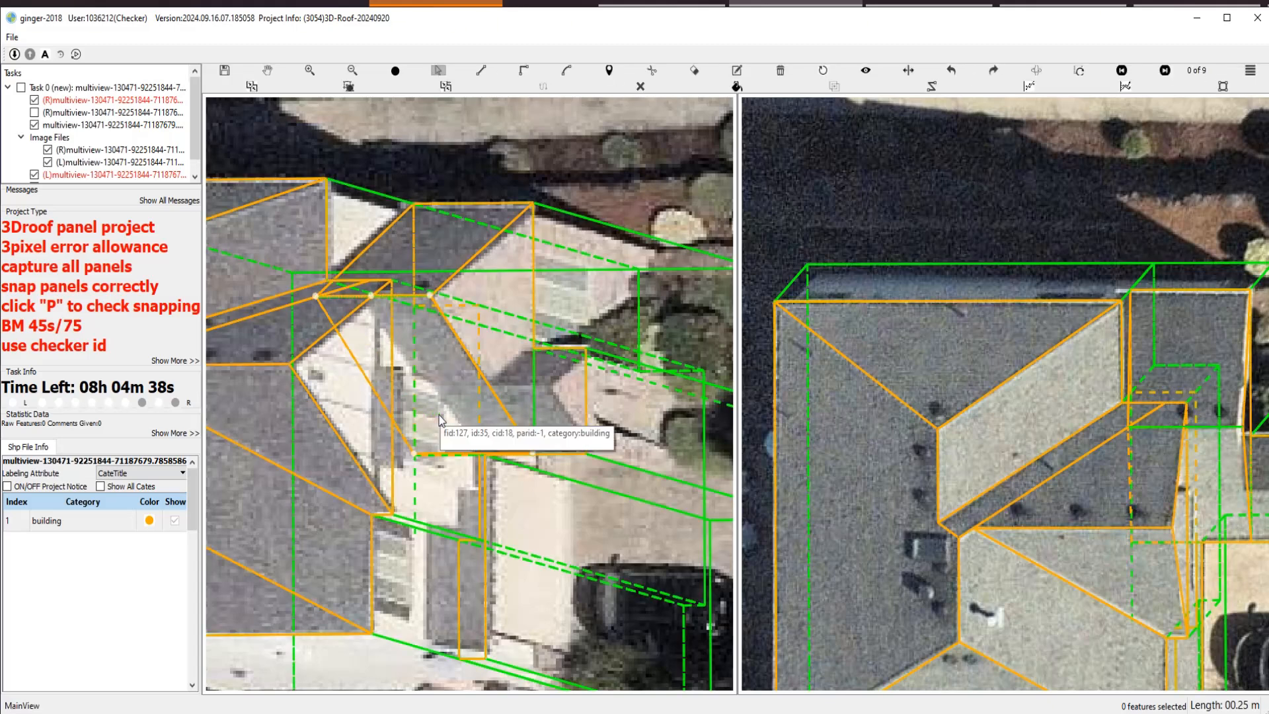
Select the lower roof's slope panels together with the adjoining roof panels and trim them where they meet.
{"action": "left_click", "coordinate": [363, 399], "text": "ctrl"}
{"action": "left_click", "coordinate": [390, 256], "text": "ctrl"}
{"action": "left_click", "coordinate": [360, 228], "text": "ctrl"}
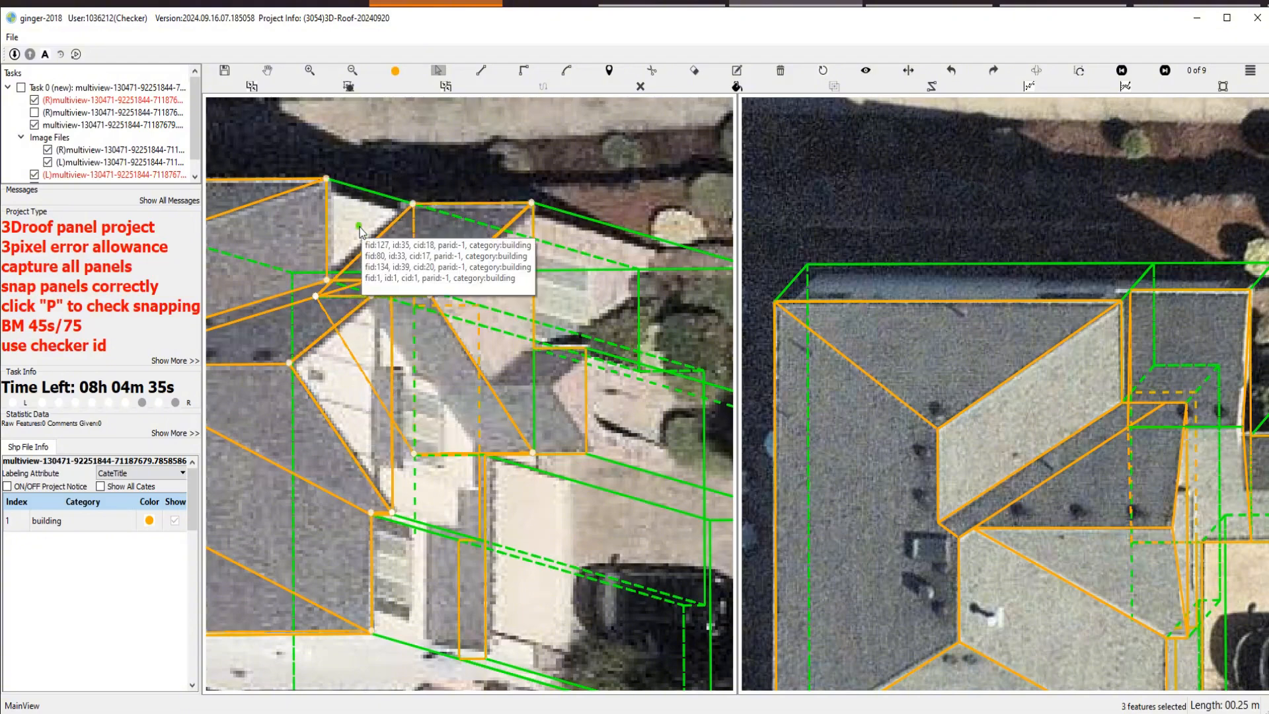
{"action": "key", "text": "p"}
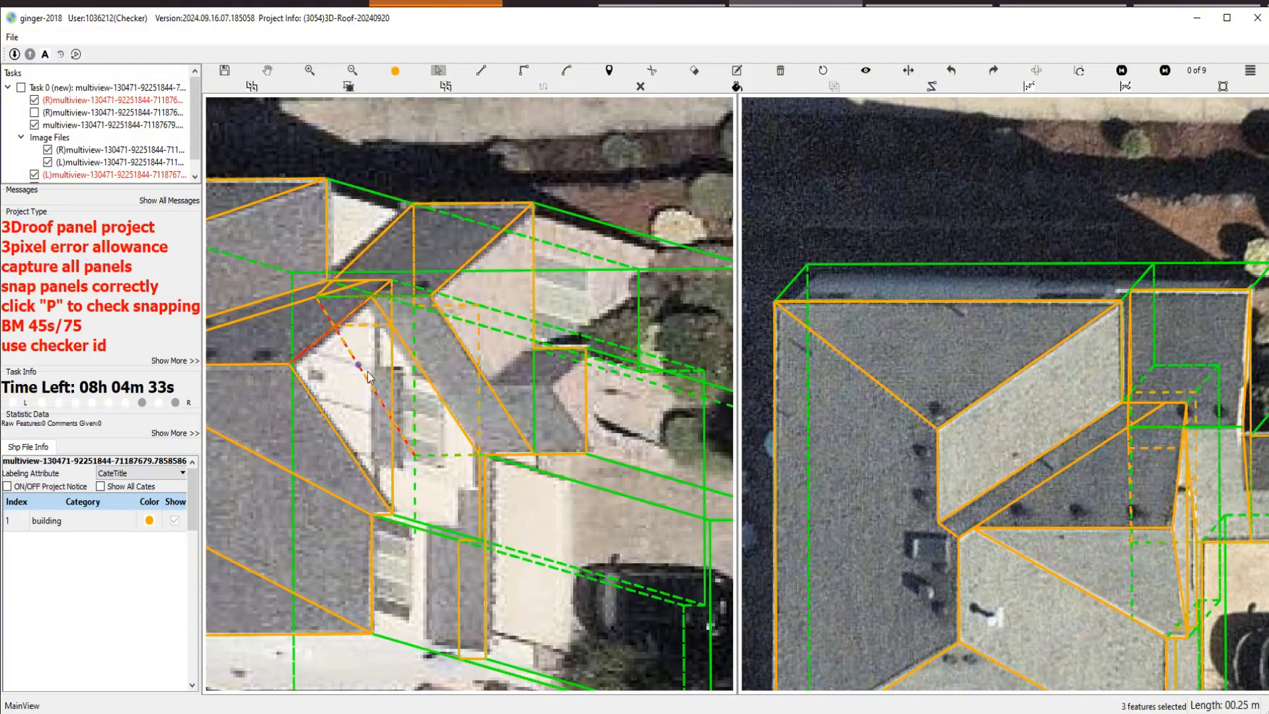
Select the triangular gable-end panel on the lower roof's house side.
{"action": "left_click", "coordinate": [368, 380], "text": "ctrl"}
{"action": "left_click", "coordinate": [357, 364]}
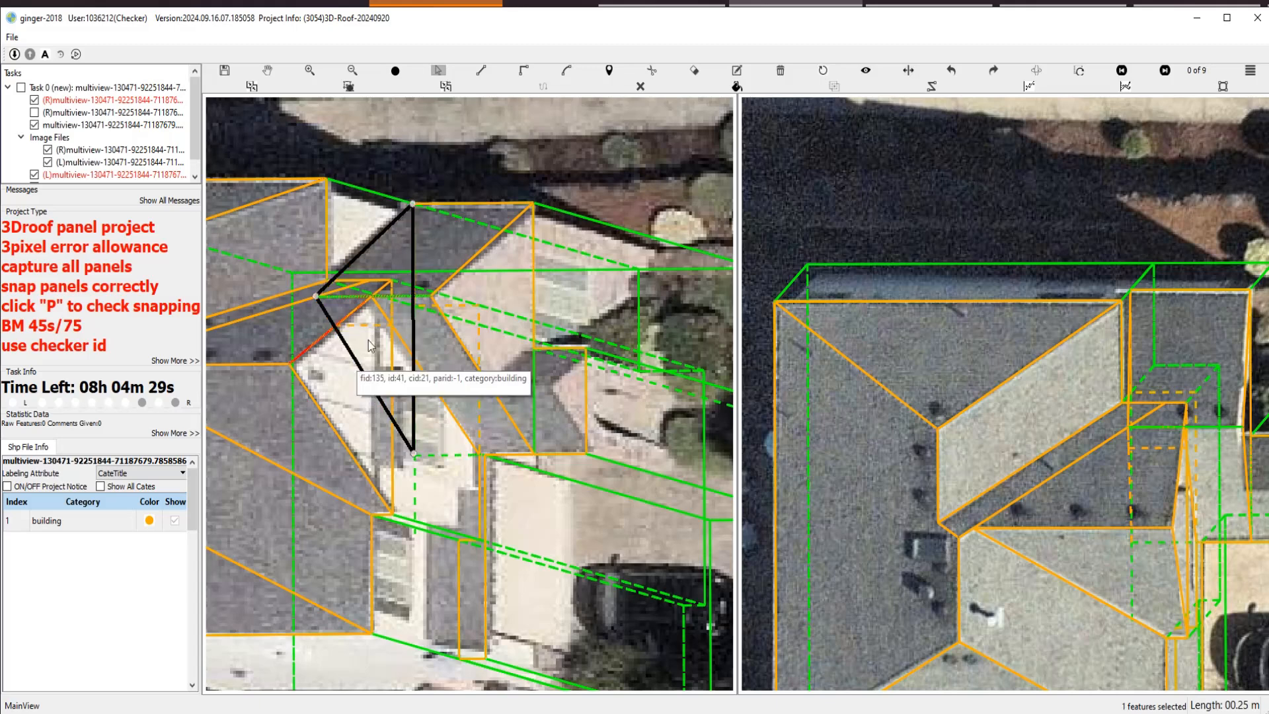
Examine the roof panels around the unsnapped red edge in the aerial image and compare their shared corners.
{"action": "left_click", "coordinate": [394, 254]}
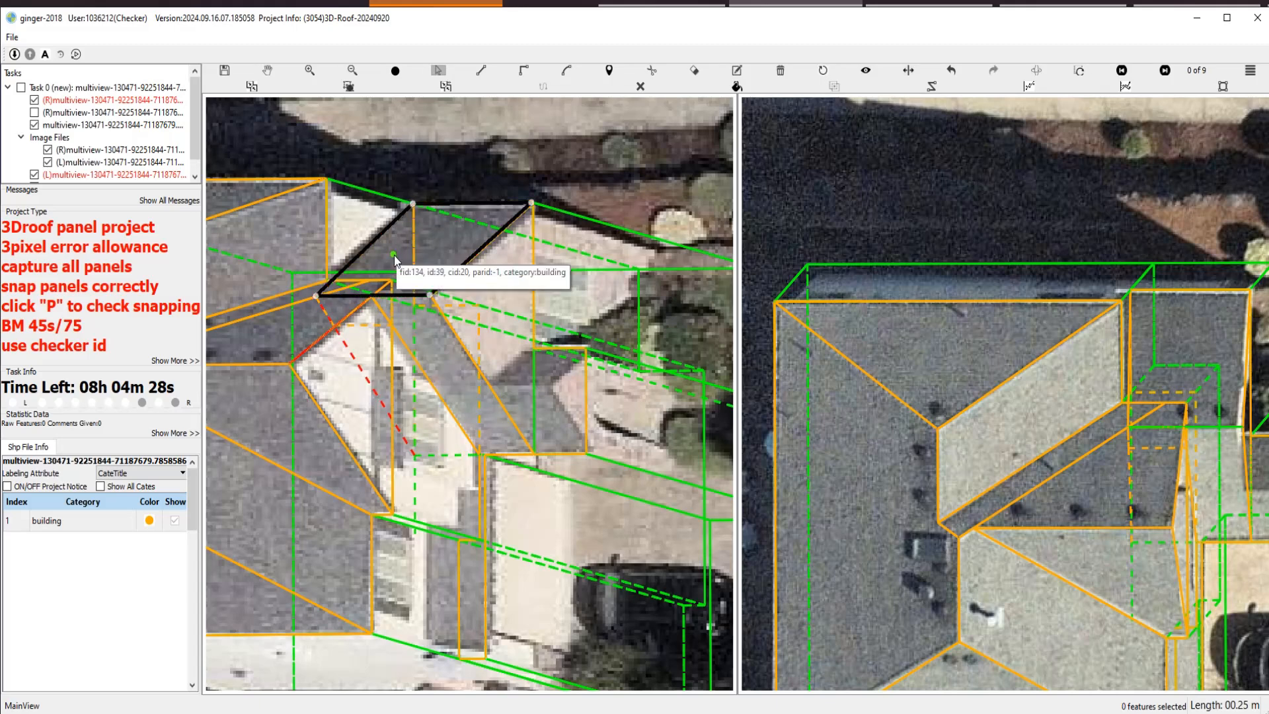
{"action": "left_click", "coordinate": [348, 235]}
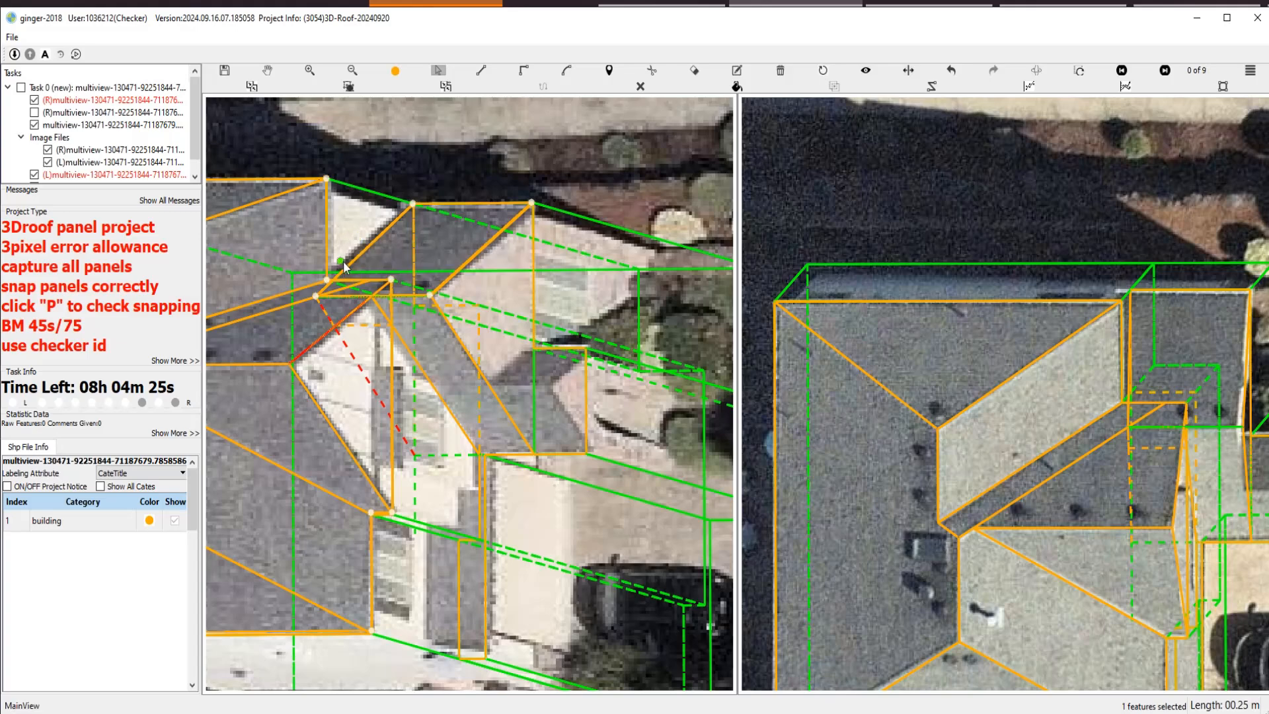
{"action": "scroll", "coordinate": [342, 259], "scroll_direction": "up", "scroll_amount": 2}
{"action": "left_click", "coordinate": [426, 357]}
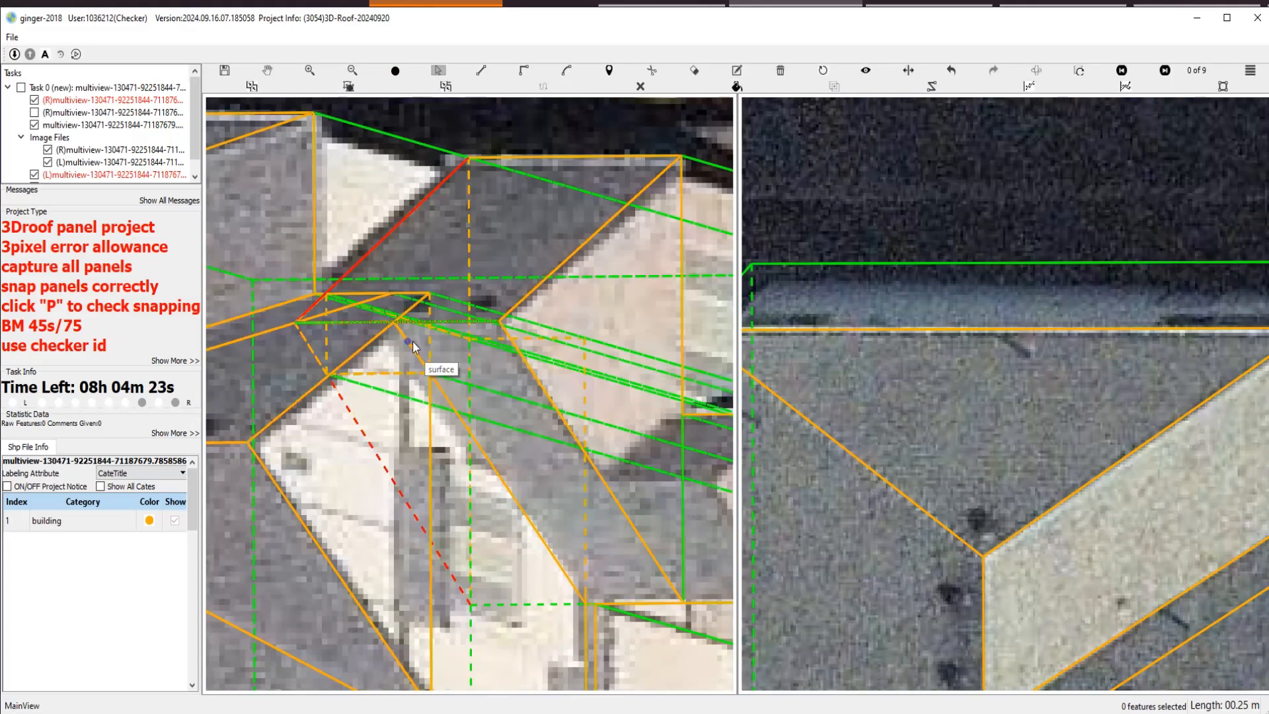
{"action": "scroll", "coordinate": [406, 350], "scroll_direction": "down", "scroll_amount": 5}
{"action": "scroll", "coordinate": [413, 370], "scroll_direction": "up", "scroll_amount": 5}
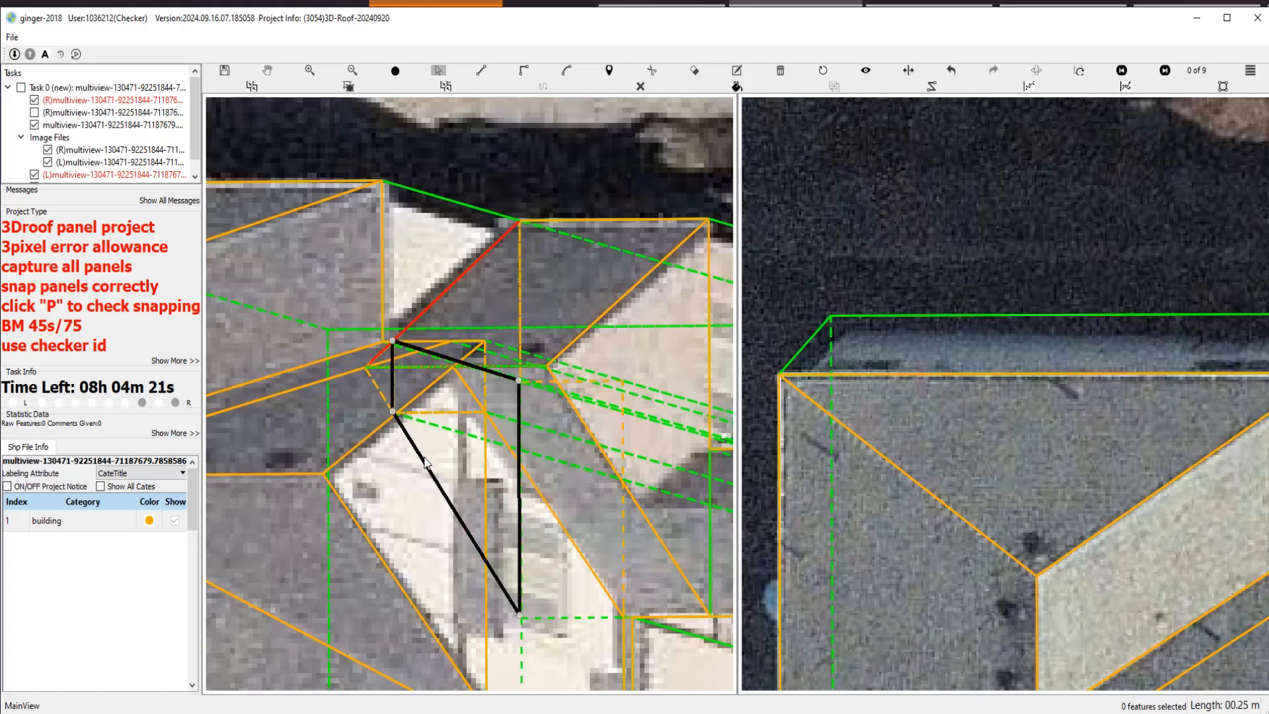
{"action": "scroll", "coordinate": [461, 465], "scroll_direction": "down", "scroll_amount": 3}
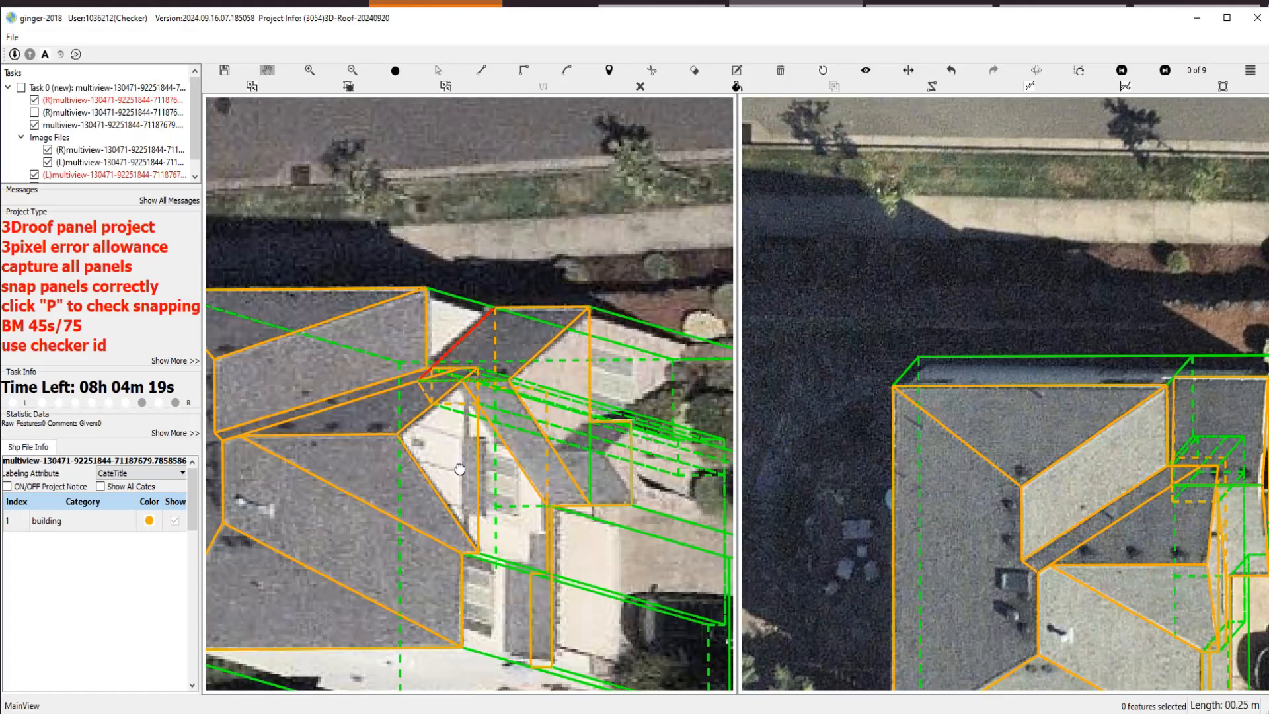
{"action": "left_click_drag", "start_coordinate": [458, 446], "coordinate": [581, 477]}
{"action": "scroll", "coordinate": [654, 509], "scroll_direction": "up", "scroll_amount": 2}
{"action": "key", "text": "s"}
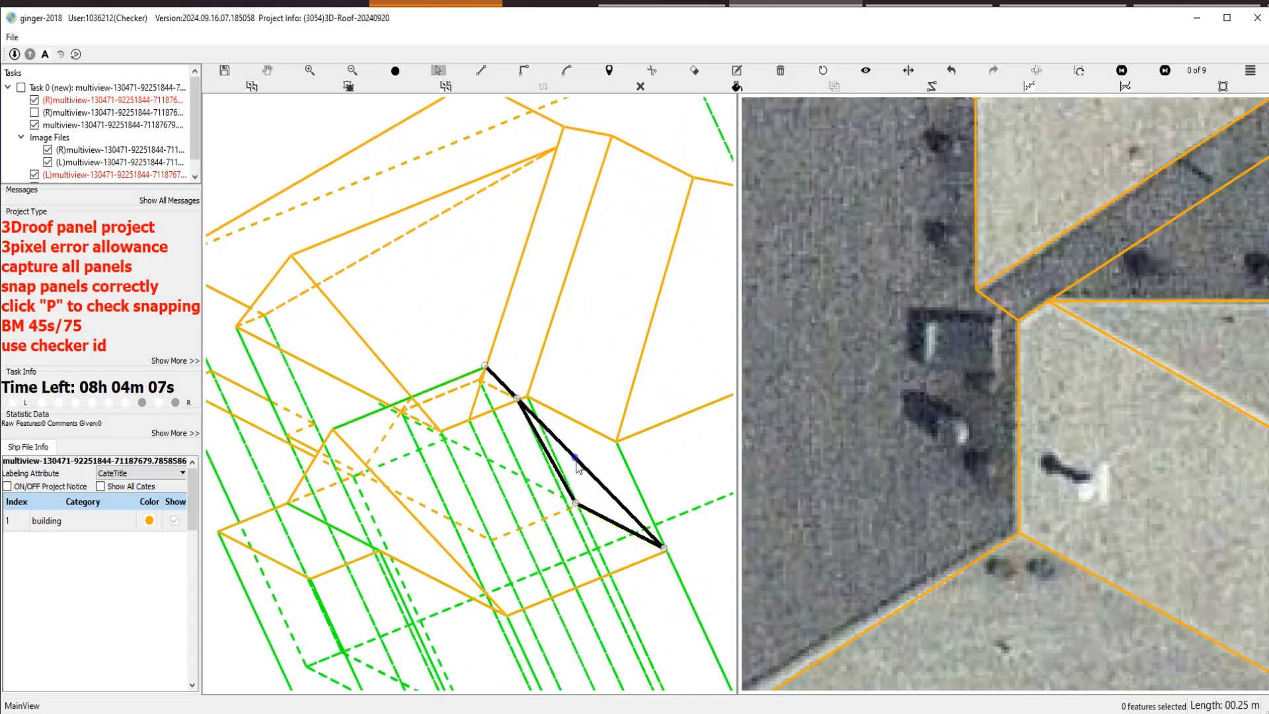
Inspect the narrow triangular panel beside the unsnapped red edge and its four-sided neighbour in the 3D wireframe.
{"action": "key", "text": "p"}
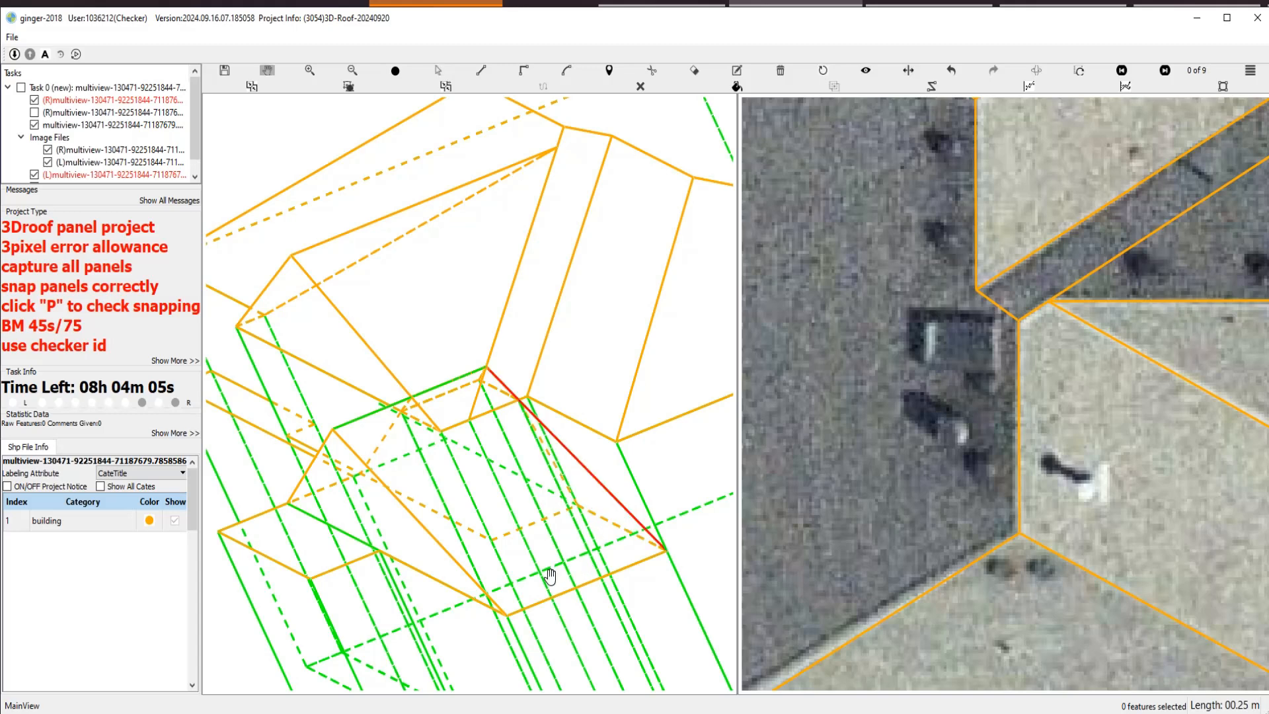
{"action": "scroll", "coordinate": [545, 556], "scroll_direction": "up", "scroll_amount": 2}
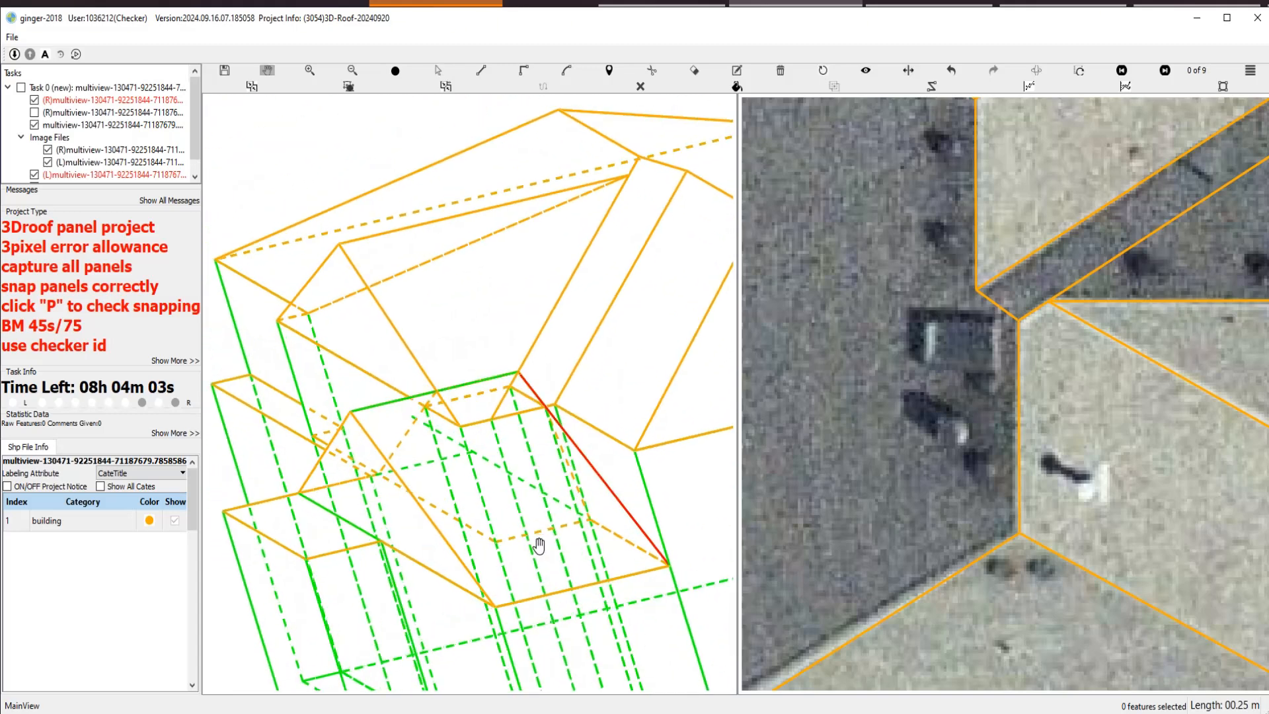
{"action": "key", "text": "s"}
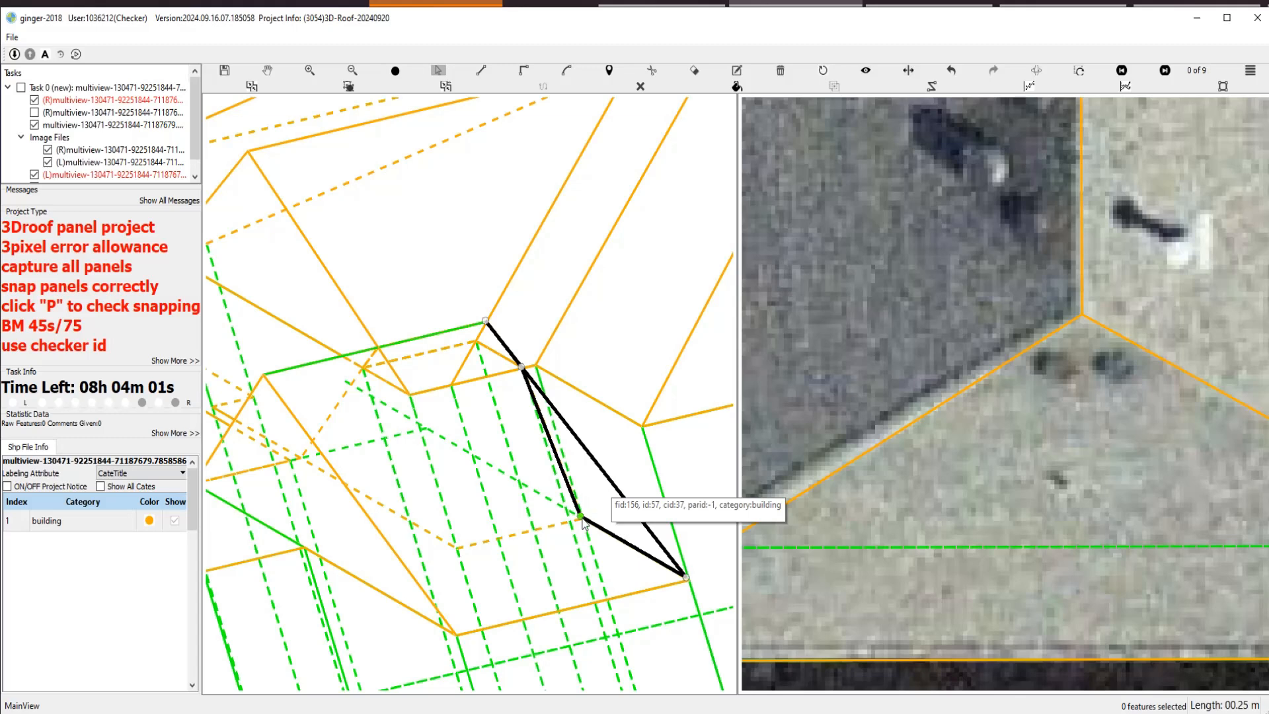
{"action": "key", "text": "Delete"}
{"action": "scroll", "coordinate": [602, 509], "scroll_direction": "down", "scroll_amount": 2}
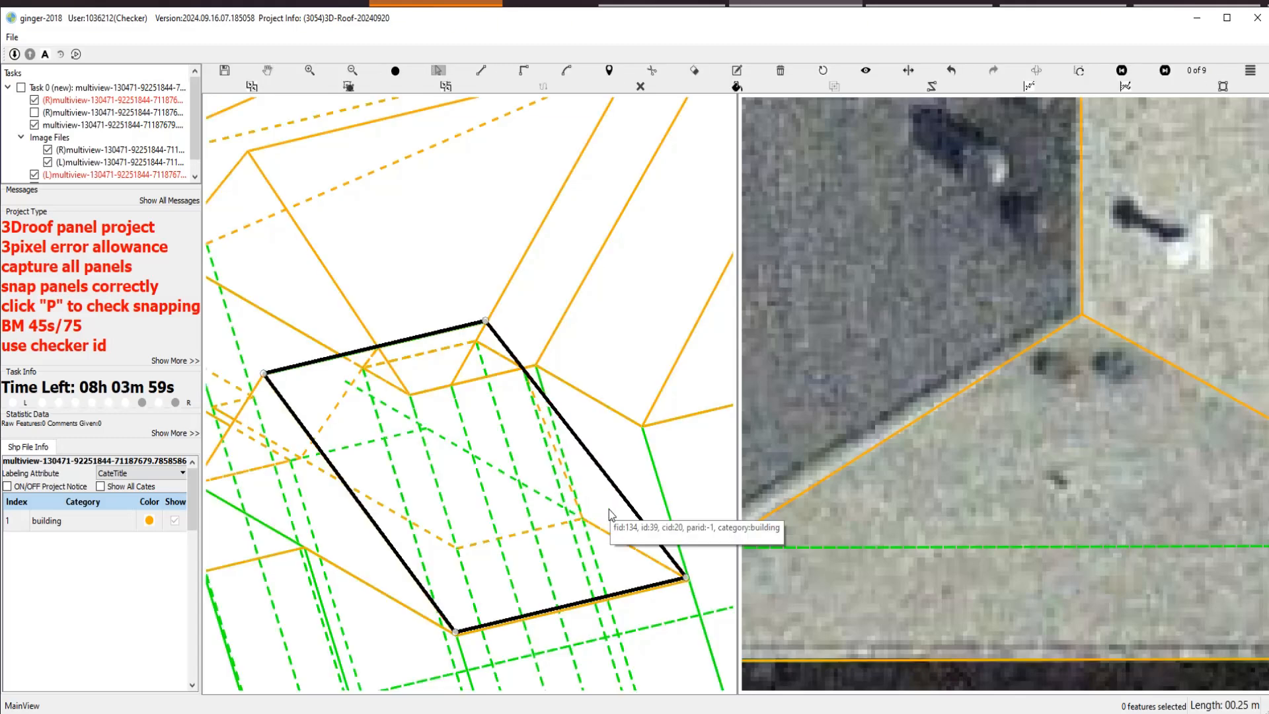
{"action": "scroll", "coordinate": [602, 509], "scroll_direction": "down", "scroll_amount": 3}
{"action": "scroll", "coordinate": [532, 431], "scroll_direction": "up", "scroll_amount": 2}
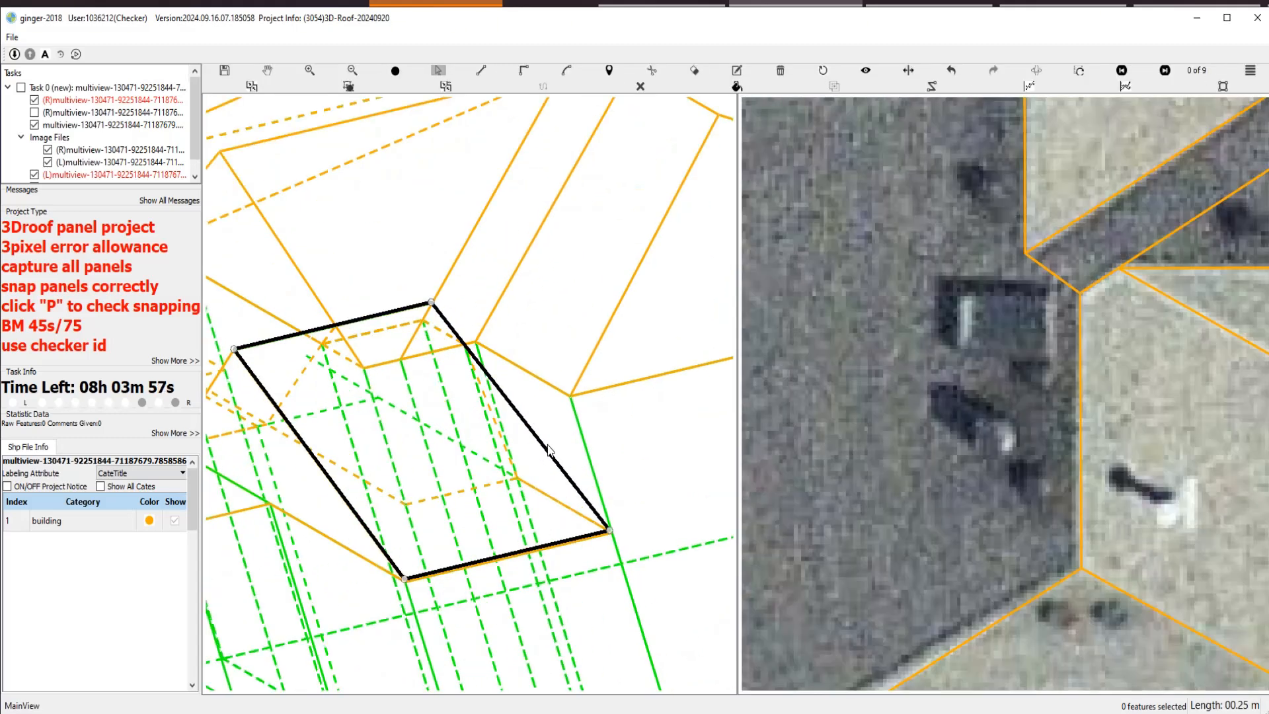
Try shifting the unsnapped side edge of the four-sided roof panel outward, then return it to its original position.
{"action": "left_click_drag", "start_coordinate": [547, 448], "coordinate": [585, 436]}
{"action": "scroll", "coordinate": [574, 472], "scroll_direction": "down", "scroll_amount": 2}
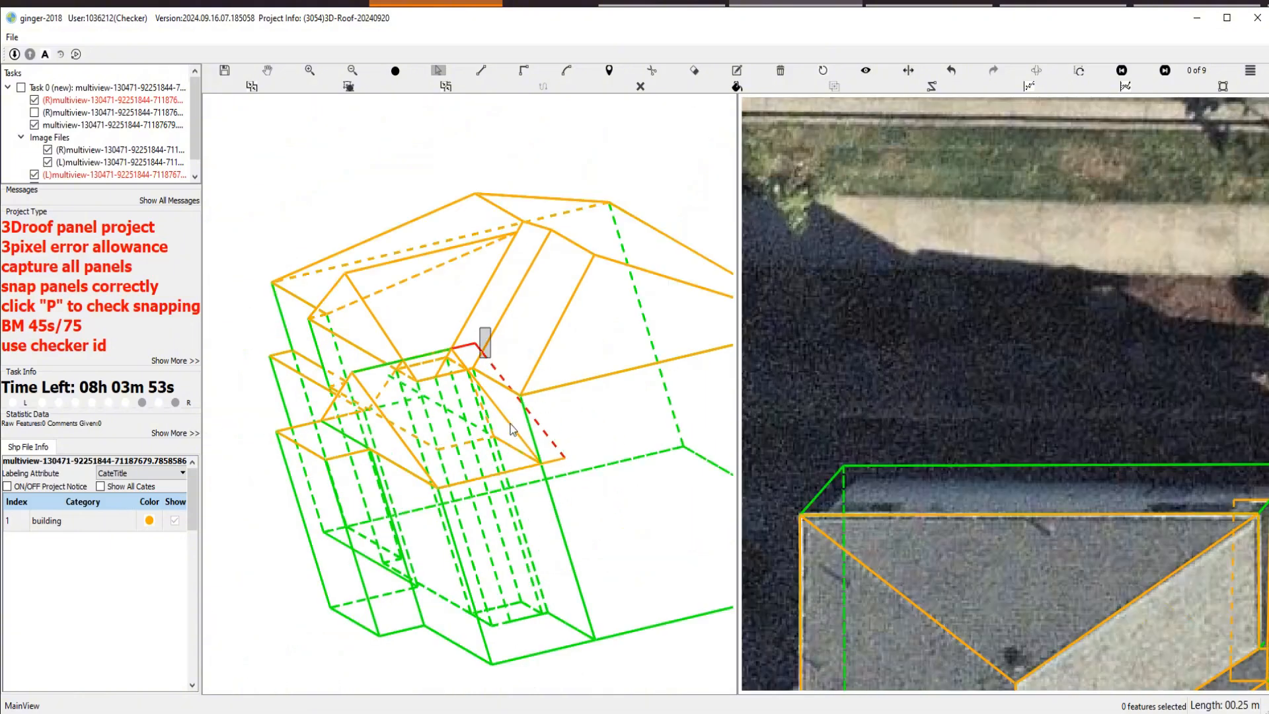
{"action": "key", "text": "p"}
{"action": "scroll", "coordinate": [514, 416], "scroll_direction": "up", "scroll_amount": 3}
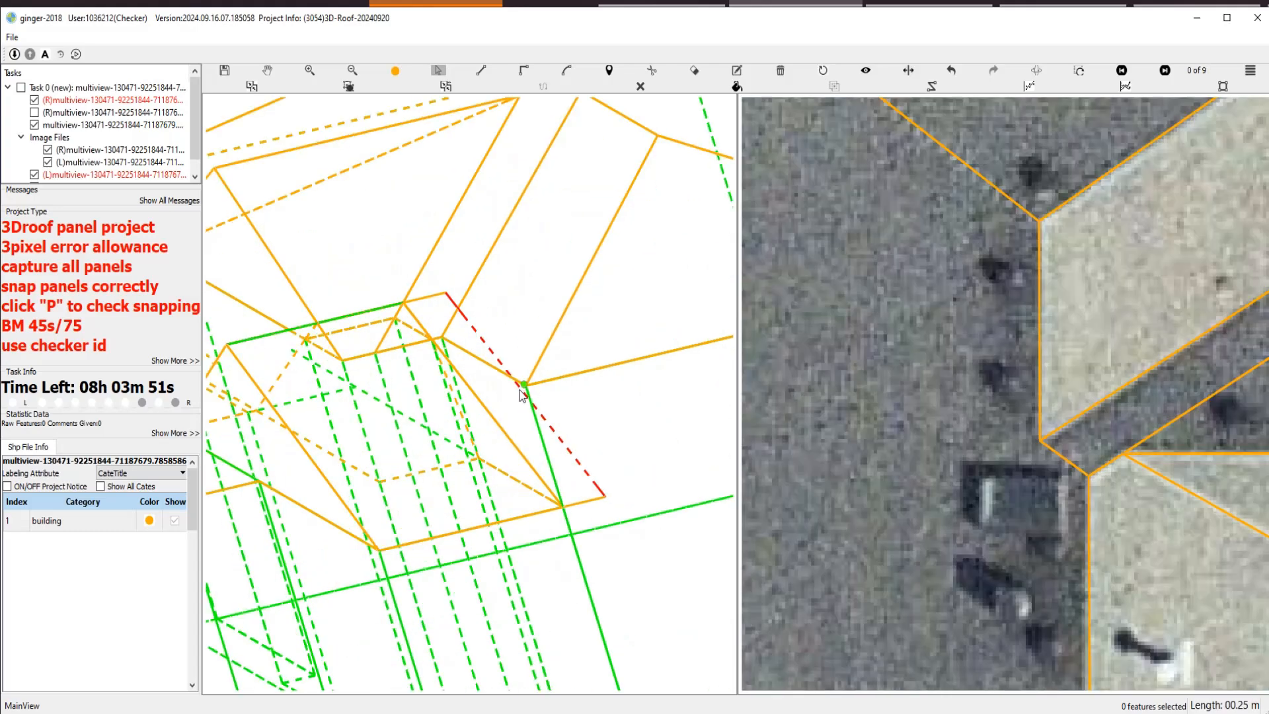
{"action": "left_click", "coordinate": [481, 337]}
{"action": "left_click_drag", "start_coordinate": [477, 333], "coordinate": [473, 387]}
{"action": "scroll", "coordinate": [472, 396], "scroll_direction": "down", "scroll_amount": 4}
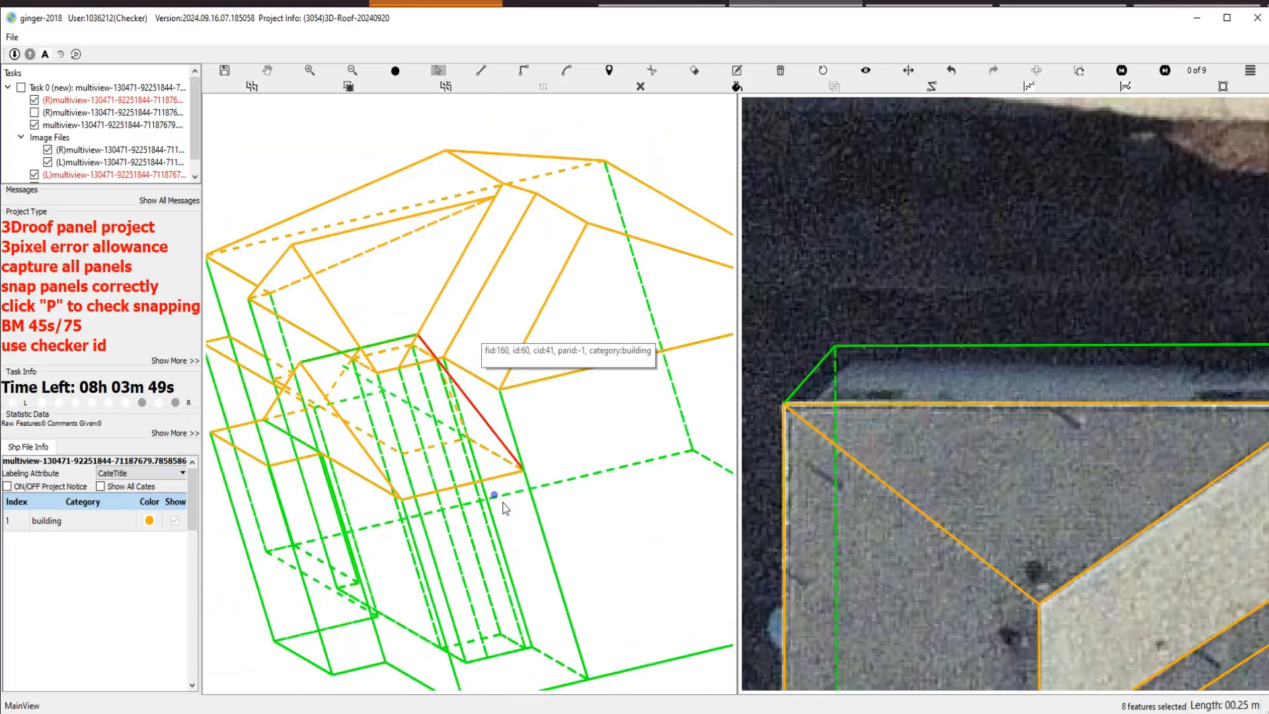
Examine from several angles how the roof and wall edges meet at the upper end of the unsnapped edge.
{"action": "scroll", "coordinate": [467, 481], "scroll_direction": "up", "scroll_amount": 2}
{"action": "key", "text": "space"}
{"action": "left_click_drag", "start_coordinate": [438, 443], "coordinate": [428, 256]}
{"action": "scroll", "coordinate": [428, 292], "scroll_direction": "up", "scroll_amount": 4}
{"action": "key", "text": "space"}
{"action": "left_click", "coordinate": [444, 351]}
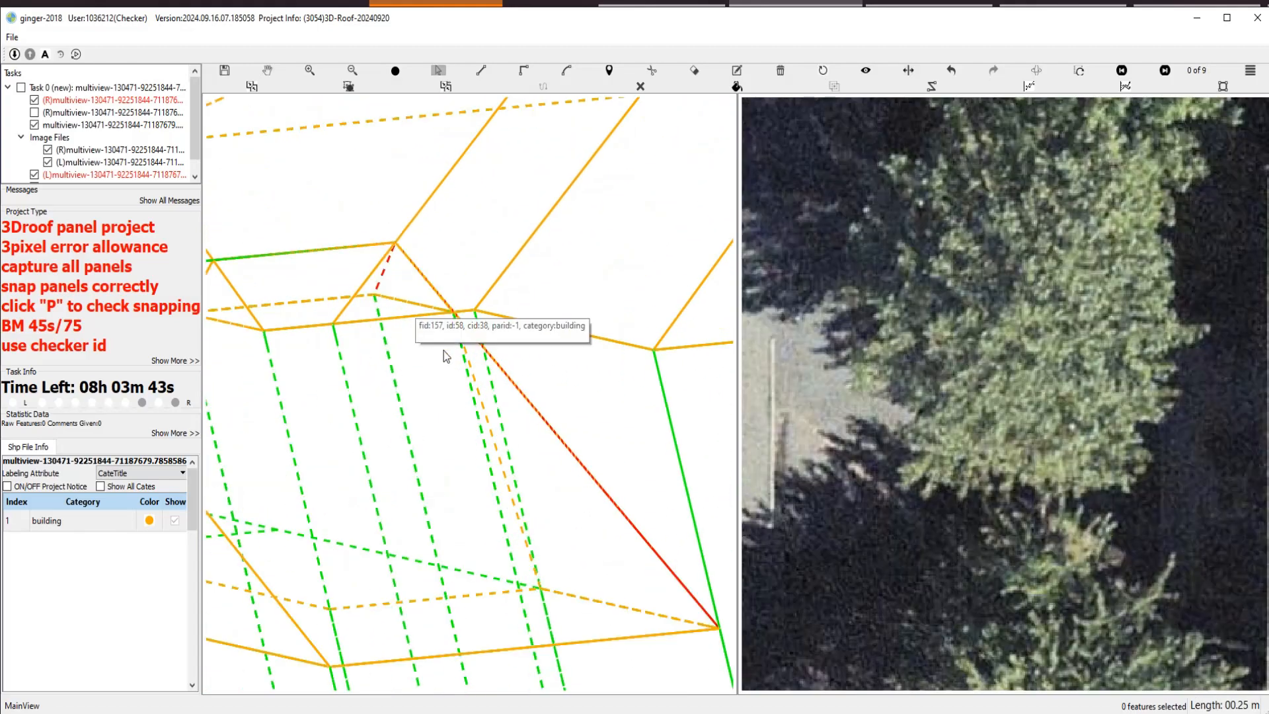
{"action": "scroll", "coordinate": [447, 361], "scroll_direction": "down", "scroll_amount": 4}
{"action": "scroll", "coordinate": [413, 345], "scroll_direction": "up", "scroll_amount": 2}
{"action": "key", "text": "space"}
{"action": "left_click_drag", "start_coordinate": [434, 438], "coordinate": [394, 409]}
{"action": "scroll", "coordinate": [436, 451], "scroll_direction": "down", "scroll_amount": 1}
{"action": "left_click_drag", "start_coordinate": [491, 492], "coordinate": [445, 442]}
{"action": "scroll", "coordinate": [445, 442], "scroll_direction": "up", "scroll_amount": 1}
{"action": "key", "text": "space"}
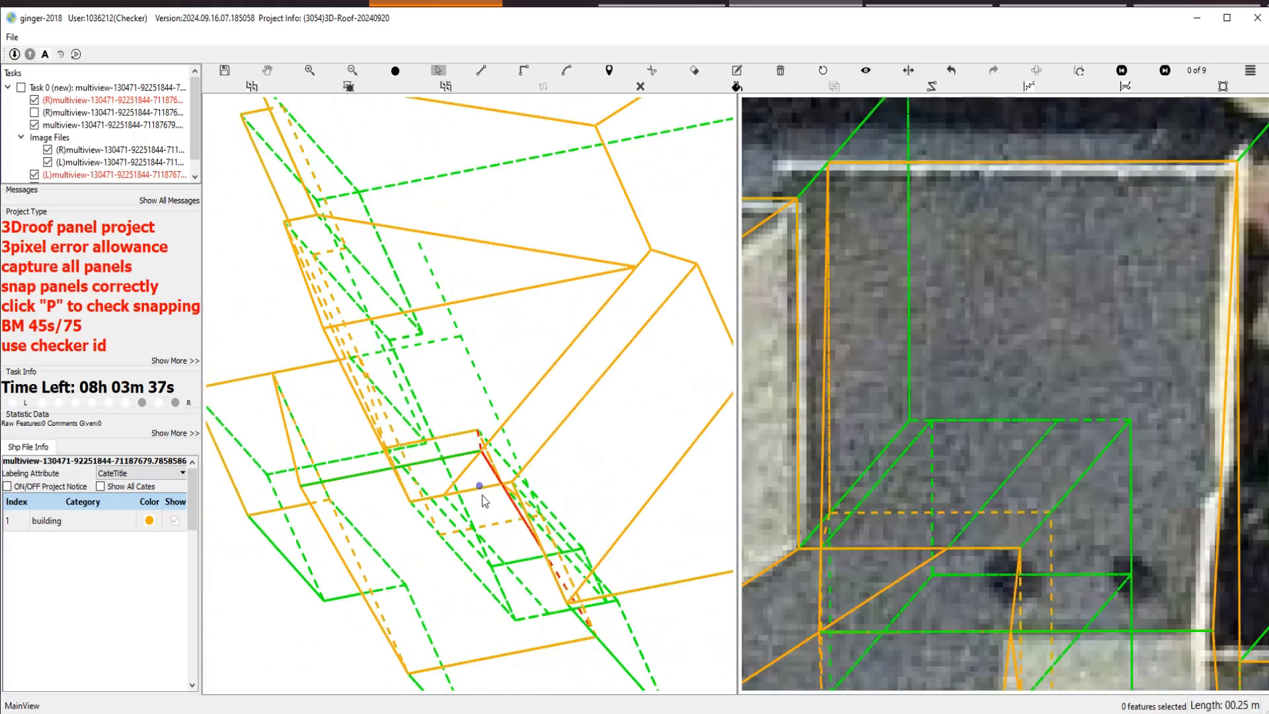
Delete the small roof piece extending past the green upper edge of the four-sided panel.
{"action": "left_click_drag", "start_coordinate": [463, 497], "coordinate": [408, 514]}
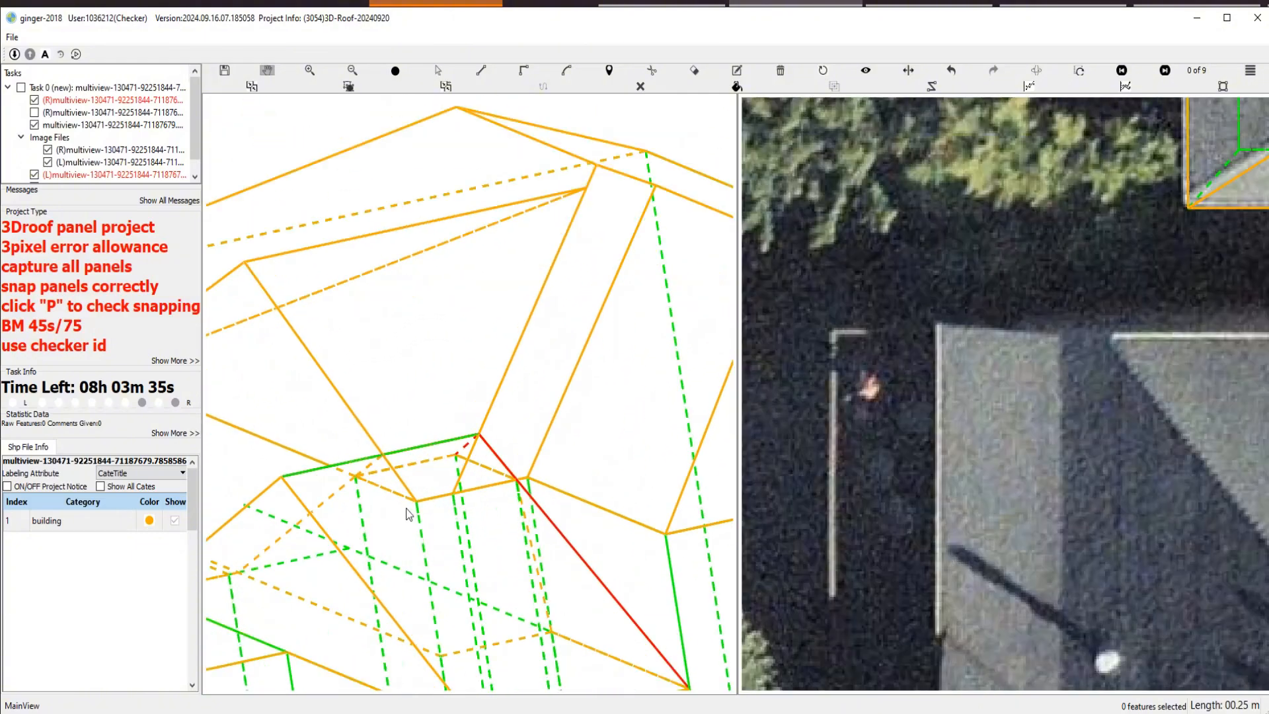
{"action": "left_click", "coordinate": [449, 500]}
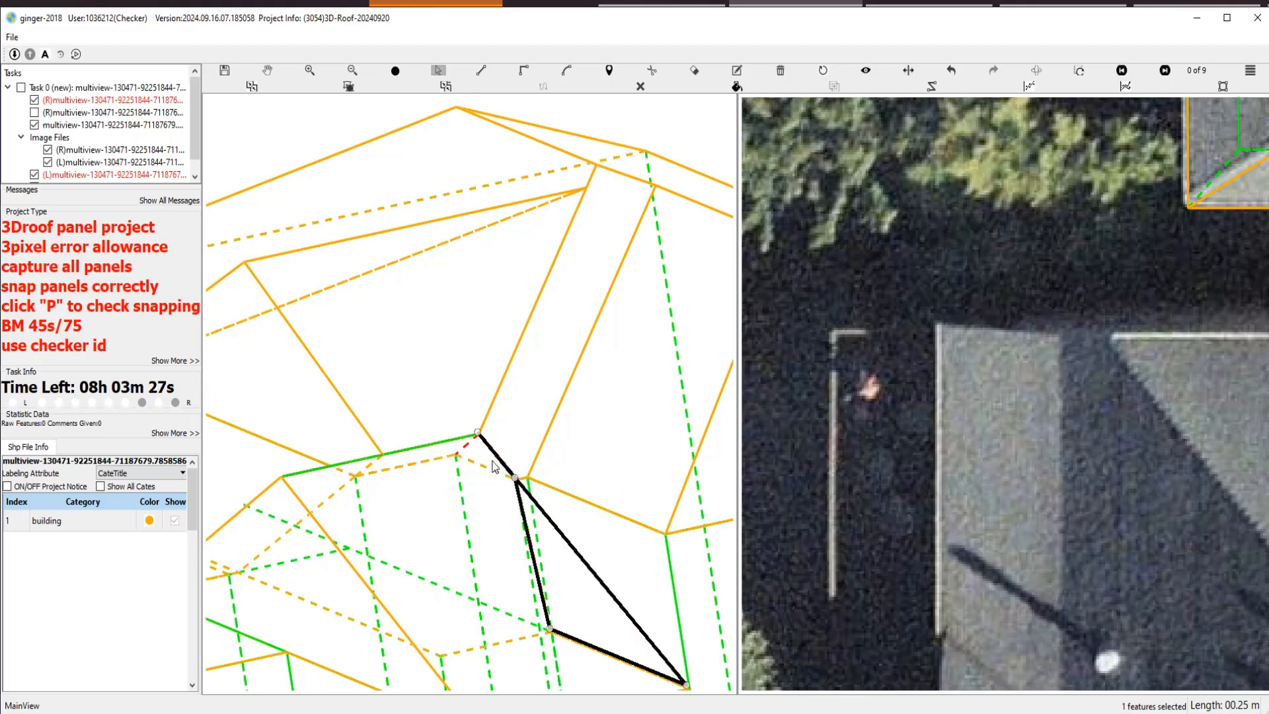
{"action": "scroll", "coordinate": [528, 533], "scroll_direction": "down", "scroll_amount": 2}
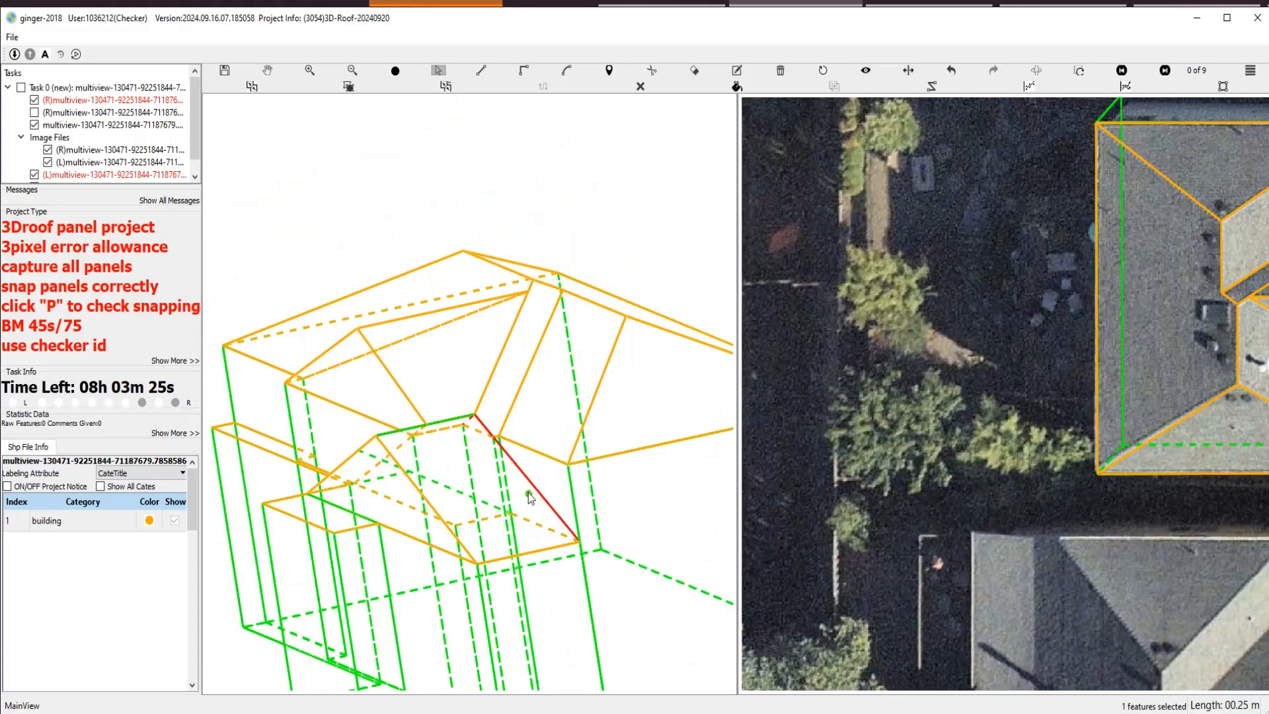
{"action": "scroll", "coordinate": [482, 430], "scroll_direction": "up", "scroll_amount": 4}
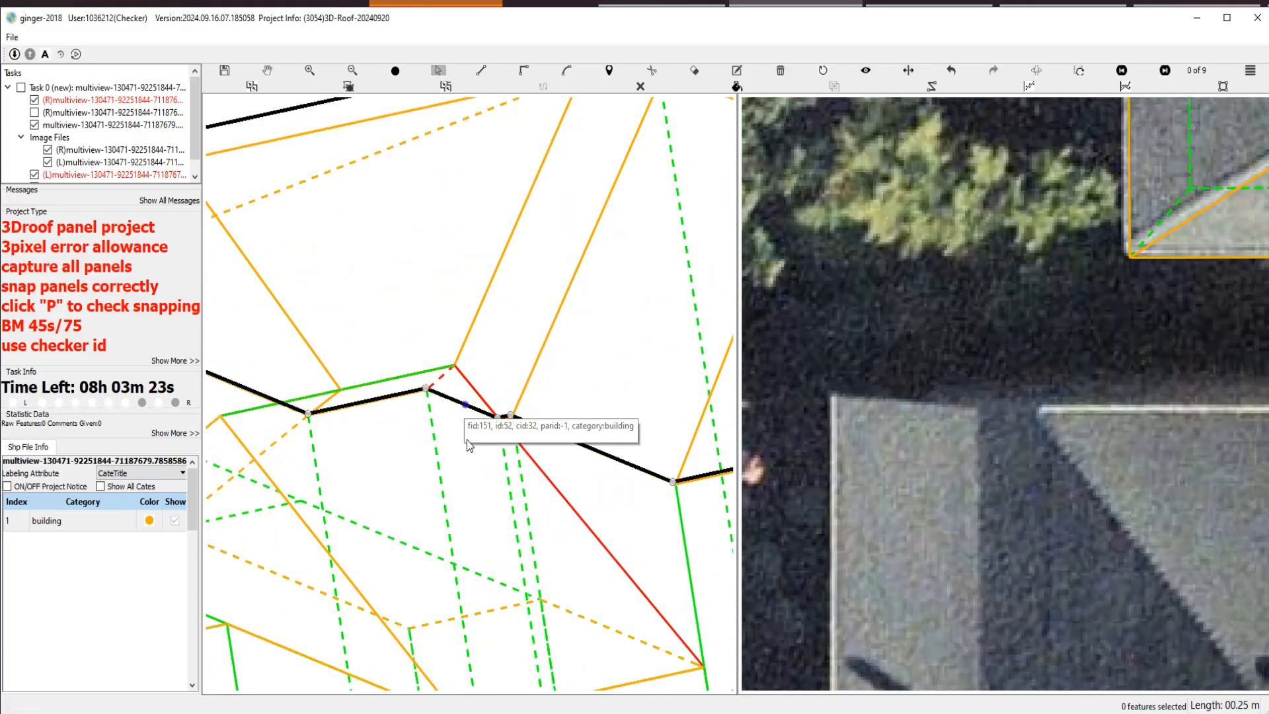
Inspect the small four-sided panel and the wall outline next to the upper corner of the unsnapped edge.
{"action": "scroll", "coordinate": [466, 434], "scroll_direction": "down", "scroll_amount": 3}
{"action": "key", "text": "Escape"}
{"action": "mouse_move", "coordinate": [467, 435]}
{"action": "left_mouse_down"}
{"action": "mouse_move", "coordinate": [403, 482]}
{"action": "mouse_move", "coordinate": [476, 423]}
{"action": "left_mouse_up"}
{"action": "scroll", "coordinate": [457, 398], "scroll_direction": "up", "scroll_amount": 3}
{"action": "key", "text": "s"}
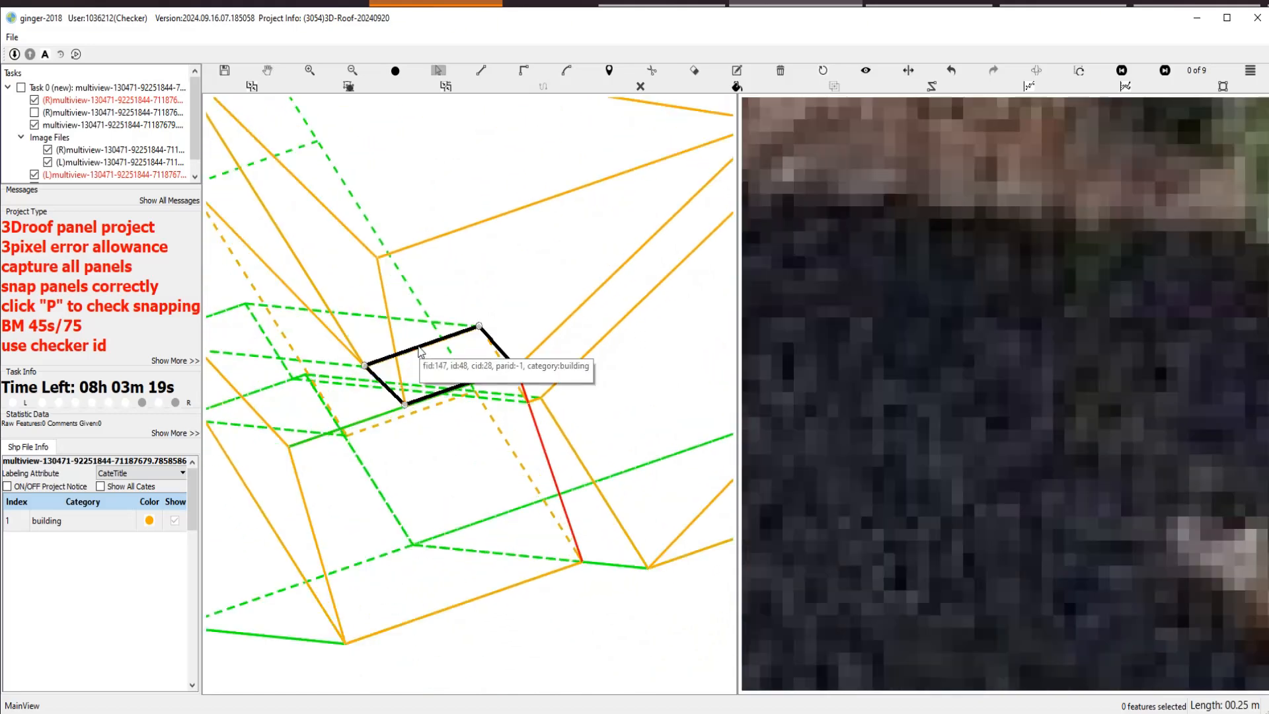
{"action": "left_click", "coordinate": [400, 399]}
{"action": "left_click", "coordinate": [401, 399]}
{"action": "scroll", "coordinate": [446, 411], "scroll_direction": "down", "scroll_amount": 1}
{"action": "key", "text": "Escape"}
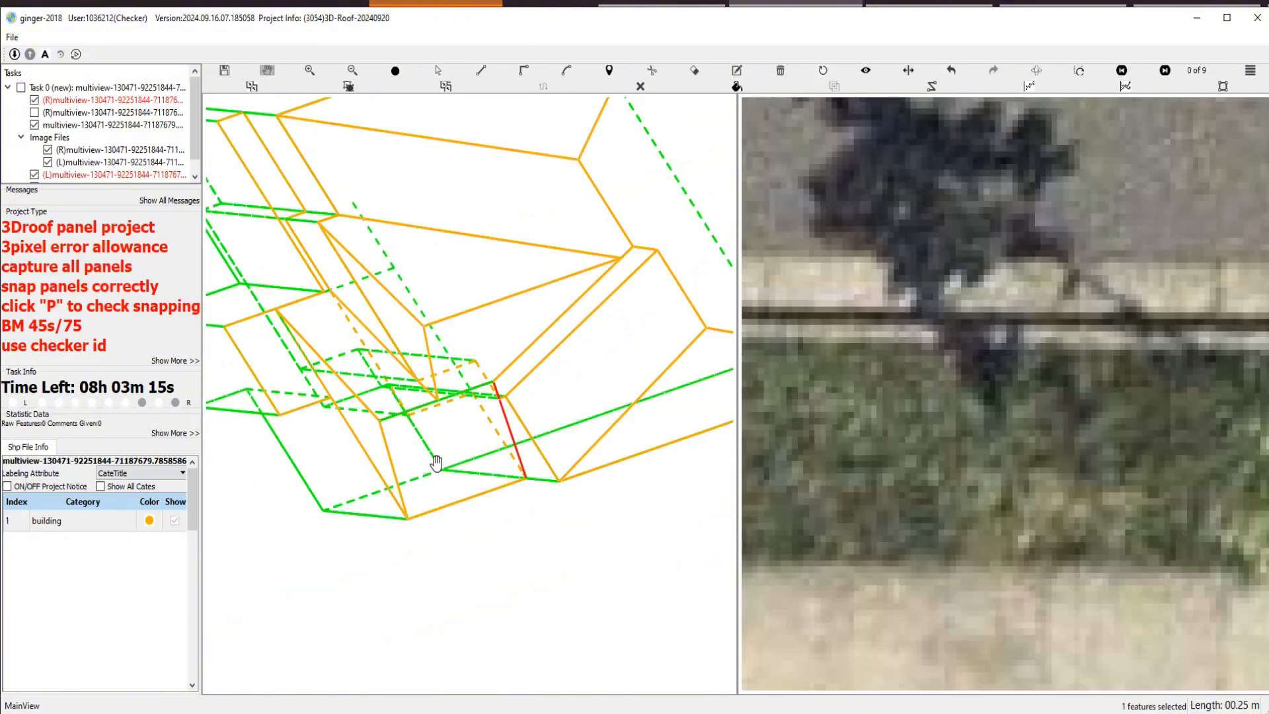
Compare the unsnapped edge in the 3D wireframe with the roof outlines in the aerial image.
{"action": "left_click_drag", "start_coordinate": [414, 442], "coordinate": [474, 433]}
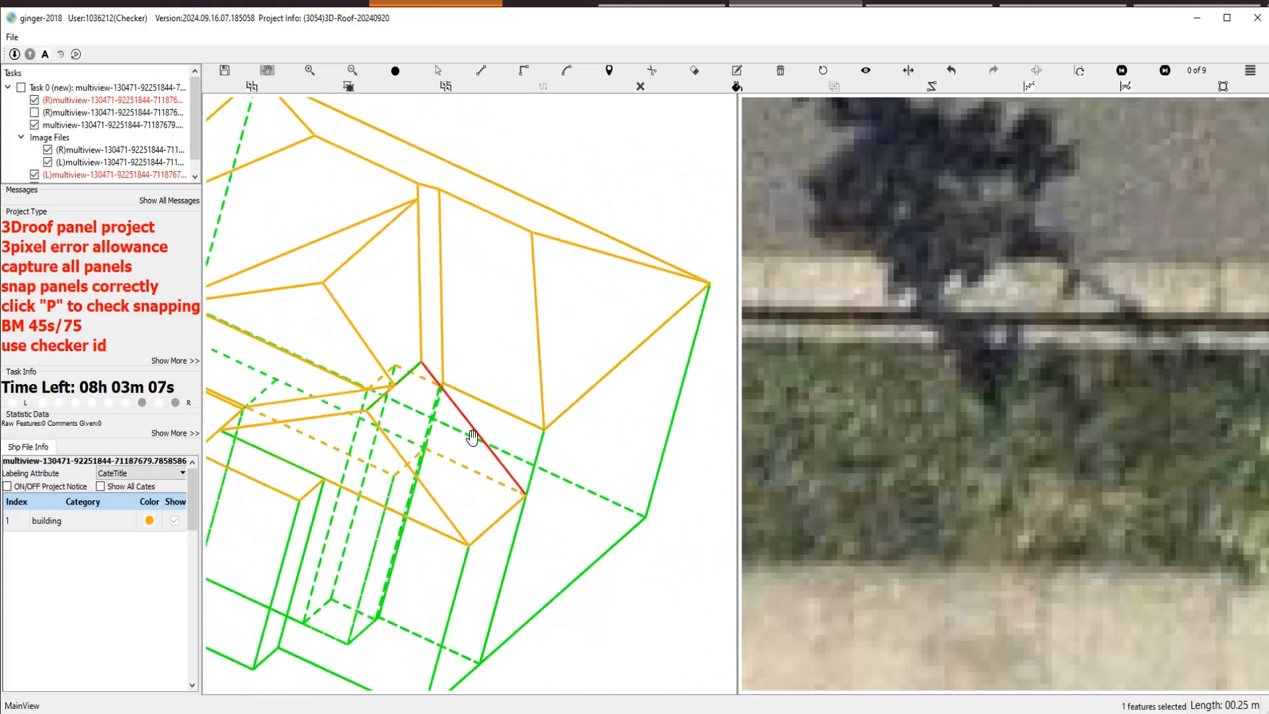
{"action": "scroll", "coordinate": [476, 434], "scroll_direction": "up", "scroll_amount": 1}
{"action": "key", "text": "p"}
{"action": "scroll", "coordinate": [469, 416], "scroll_direction": "up", "scroll_amount": 1}
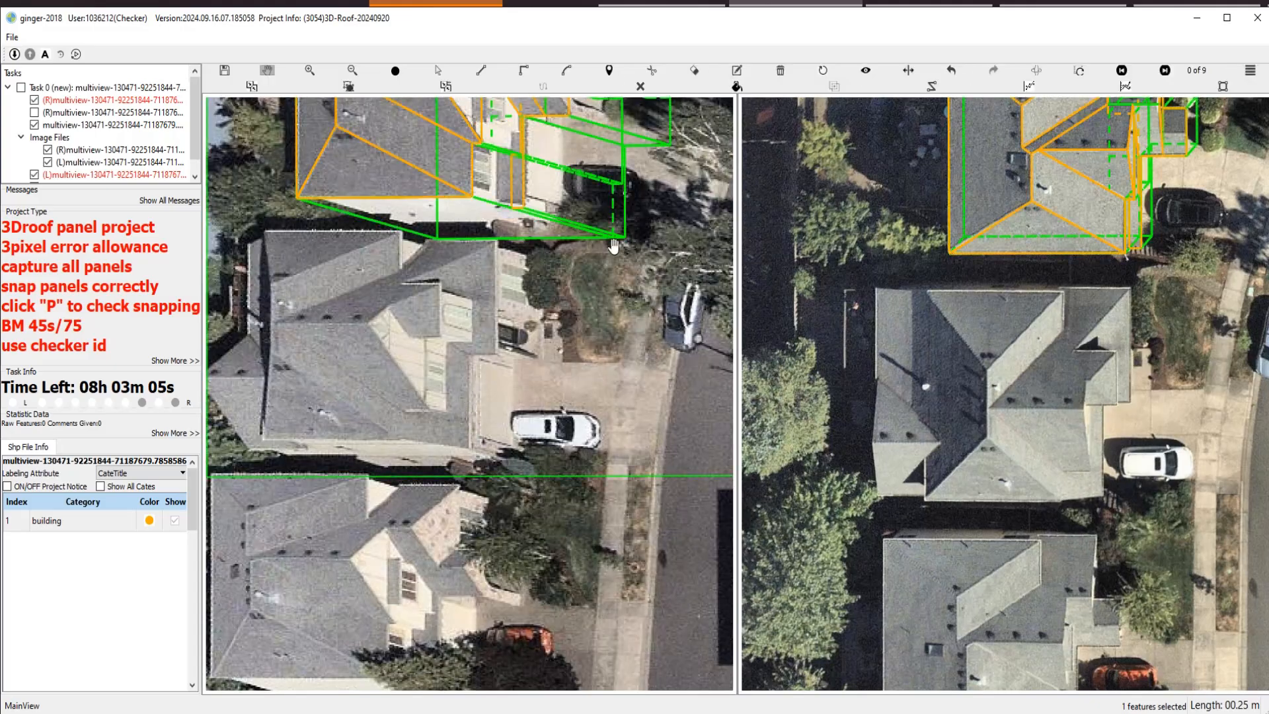
{"action": "left_click_drag", "start_coordinate": [614, 245], "coordinate": [553, 566]}
{"action": "scroll", "coordinate": [430, 338], "scroll_direction": "up", "scroll_amount": 3}
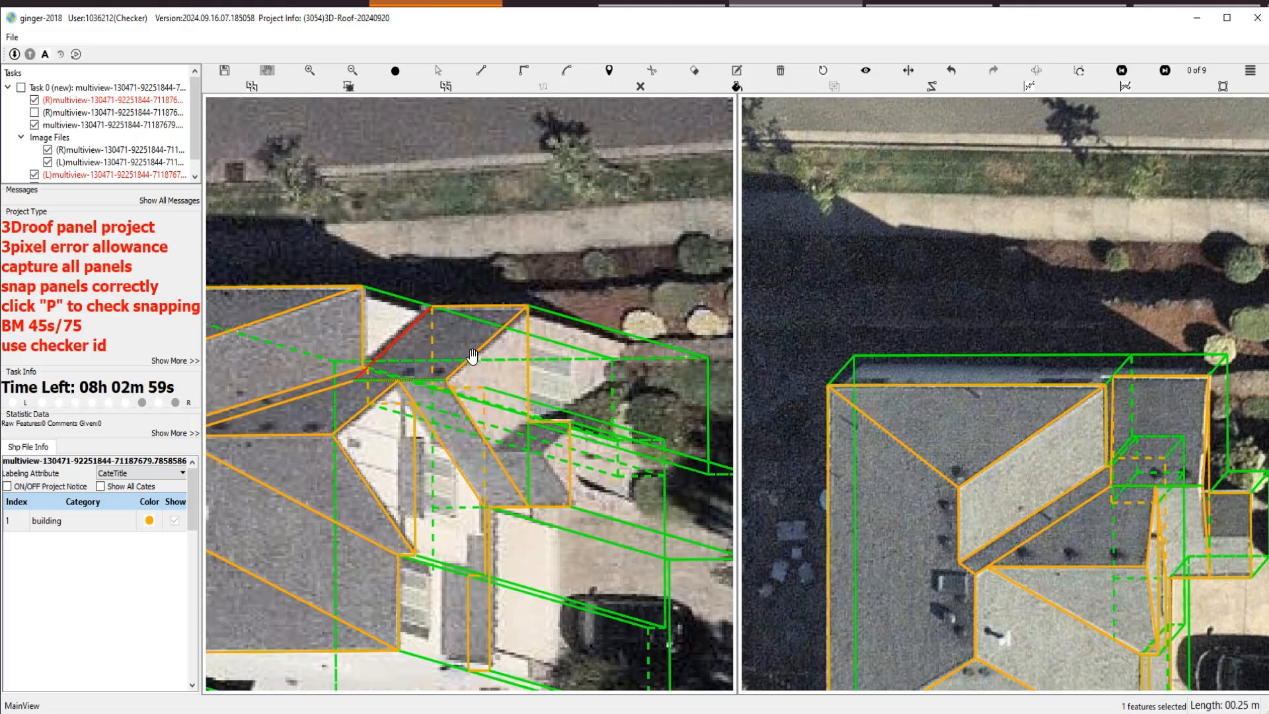
{"action": "scroll", "coordinate": [446, 374], "scroll_direction": "up", "scroll_amount": 1}
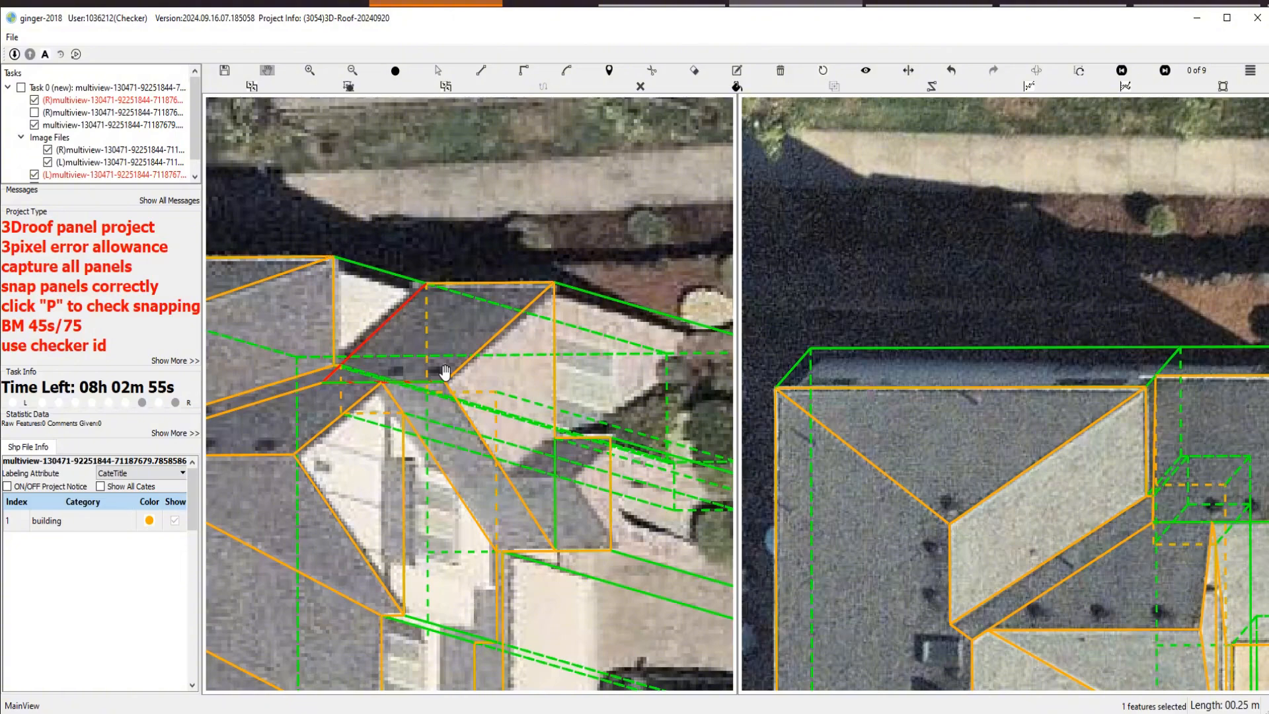
{"action": "scroll", "coordinate": [445, 372], "scroll_direction": "down", "scroll_amount": 3}
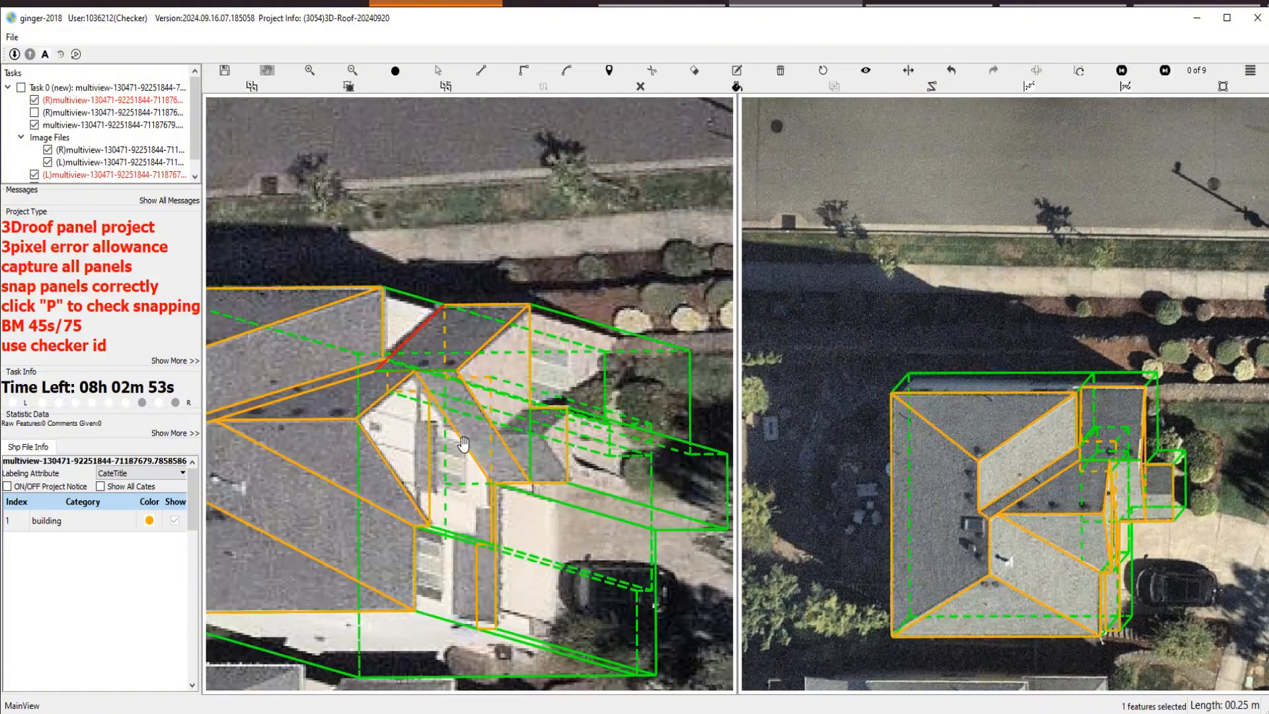
{"action": "scroll", "coordinate": [452, 463], "scroll_direction": "up", "scroll_amount": 1}
{"action": "scroll", "coordinate": [552, 396], "scroll_direction": "up", "scroll_amount": 2}
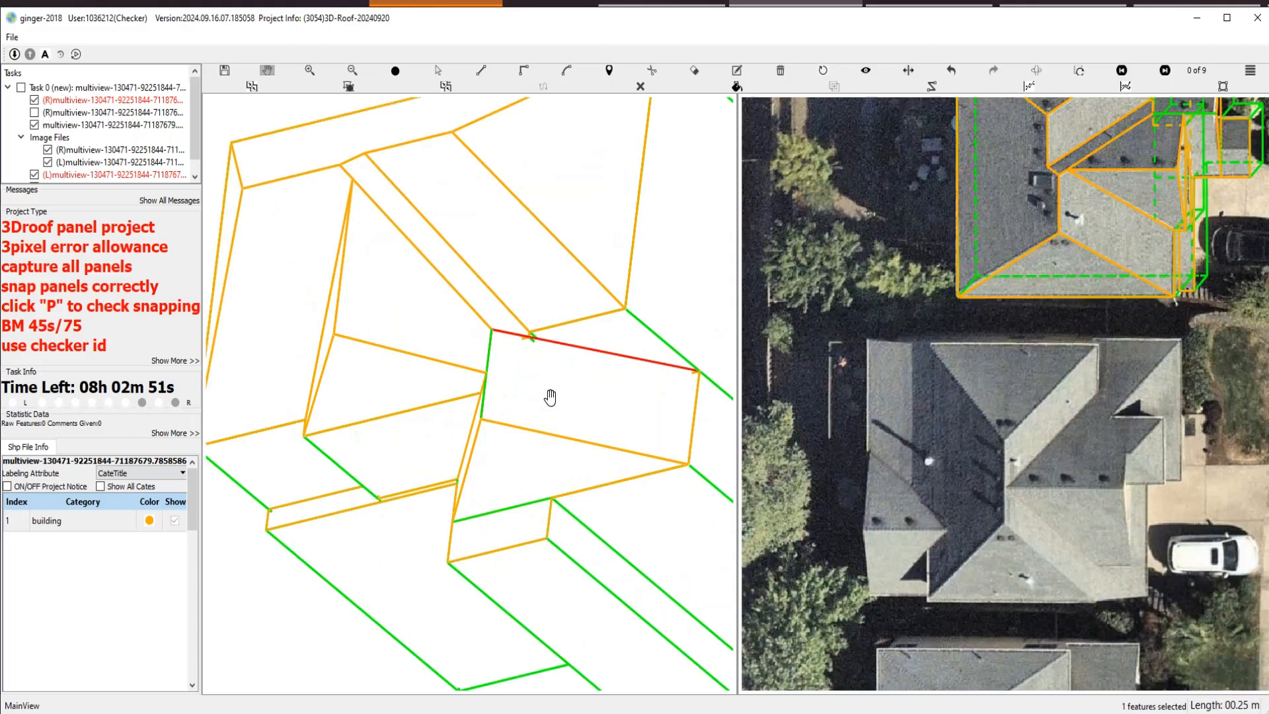
Move the unsnapped side edge of the four-sided roof panel outward, away from the adjoining roof corners.
{"action": "left_click_drag", "start_coordinate": [572, 419], "coordinate": [504, 407]}
{"action": "scroll", "coordinate": [520, 323], "scroll_direction": "up", "scroll_amount": 3}
{"action": "key", "text": "s"}
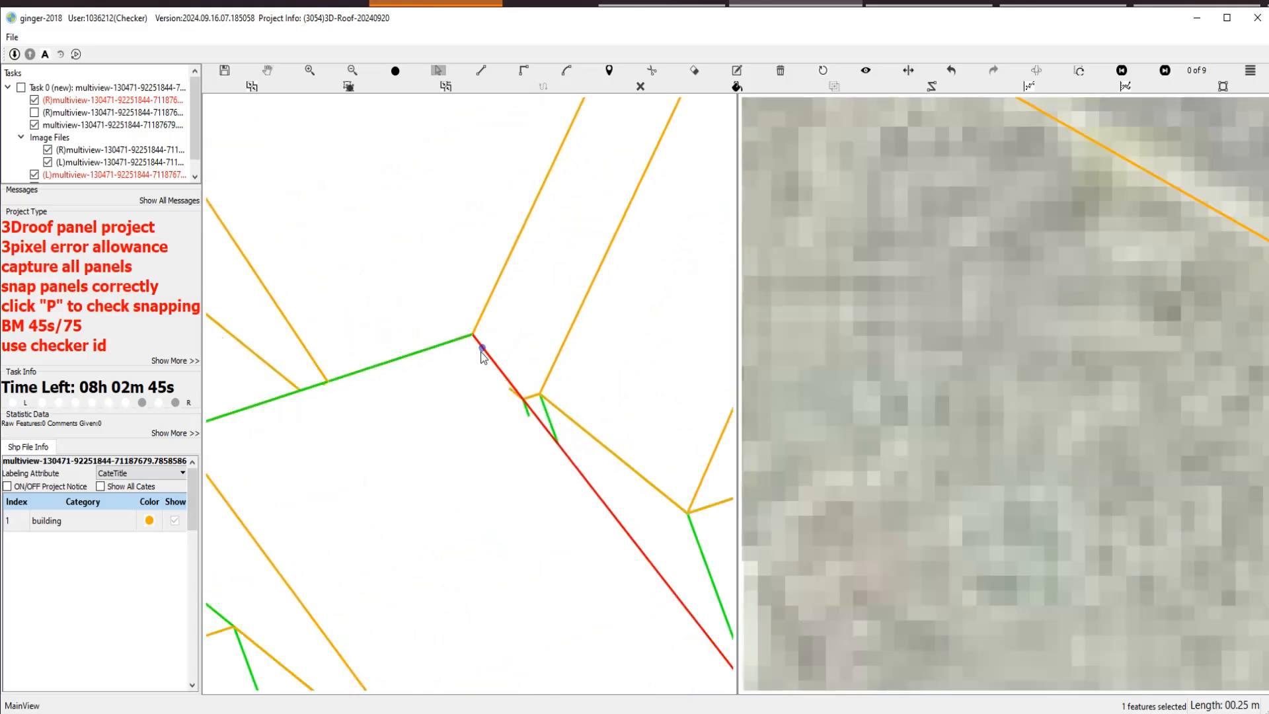
{"action": "scroll", "coordinate": [552, 482], "scroll_direction": "down", "scroll_amount": 3}
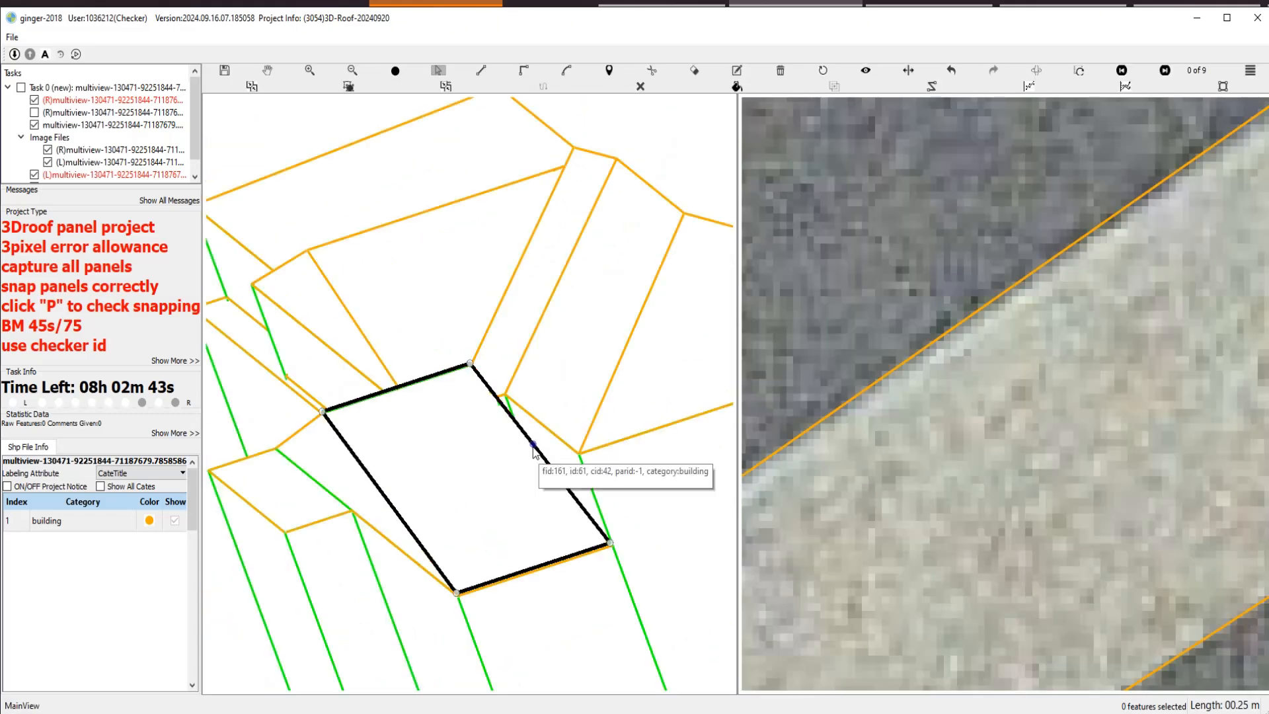
{"action": "scroll", "coordinate": [598, 446], "scroll_direction": "down", "scroll_amount": 3}
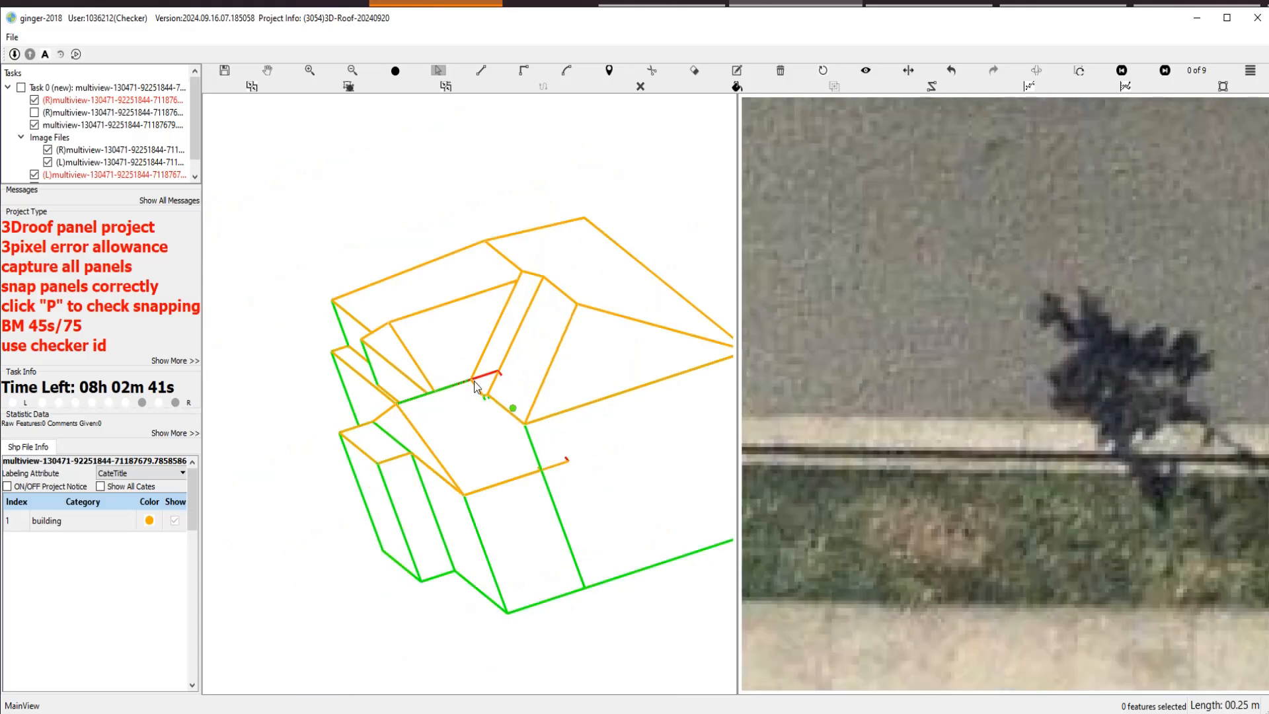
{"action": "scroll", "coordinate": [476, 386], "scroll_direction": "up", "scroll_amount": 5}
Inspect the features overlapping around the displaced side edge of the four-sided roof panel.
{"action": "left_click_drag", "start_coordinate": [445, 339], "coordinate": [593, 513]}
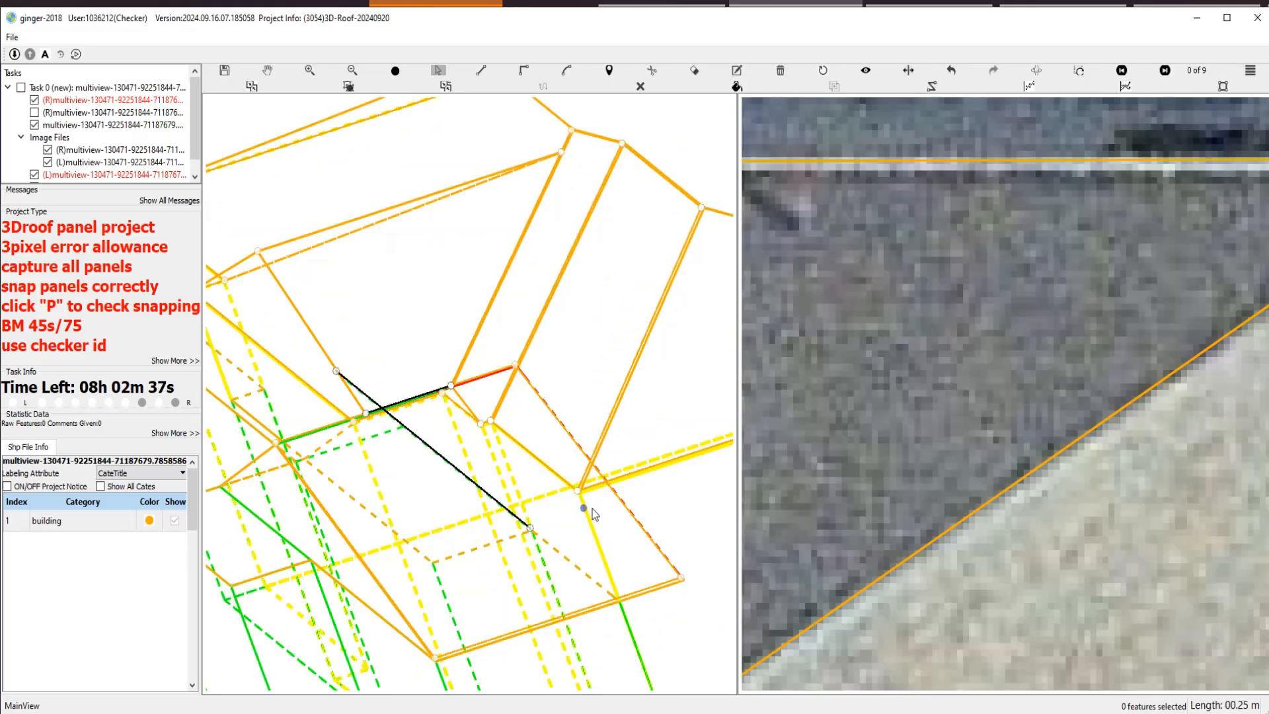
{"action": "left_click", "coordinate": [592, 513]}
{"action": "key", "text": "Tab"}
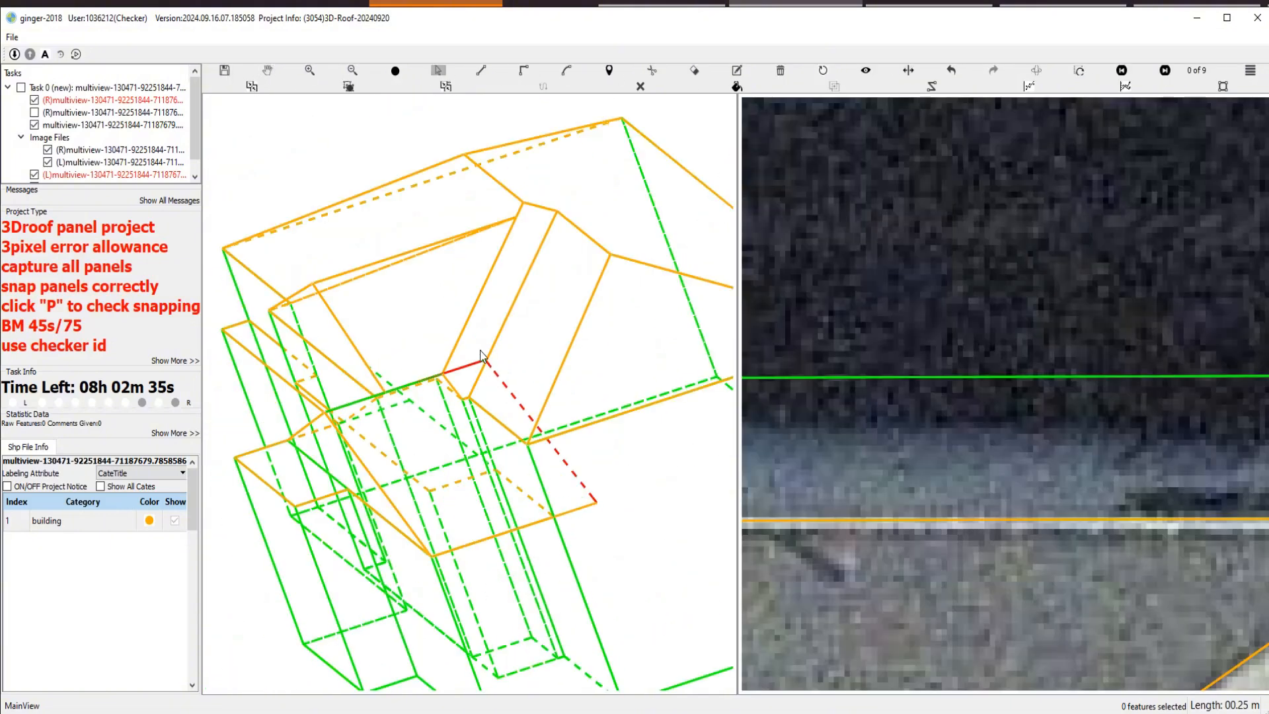
{"action": "left_click_drag", "start_coordinate": [449, 338], "coordinate": [566, 469]}
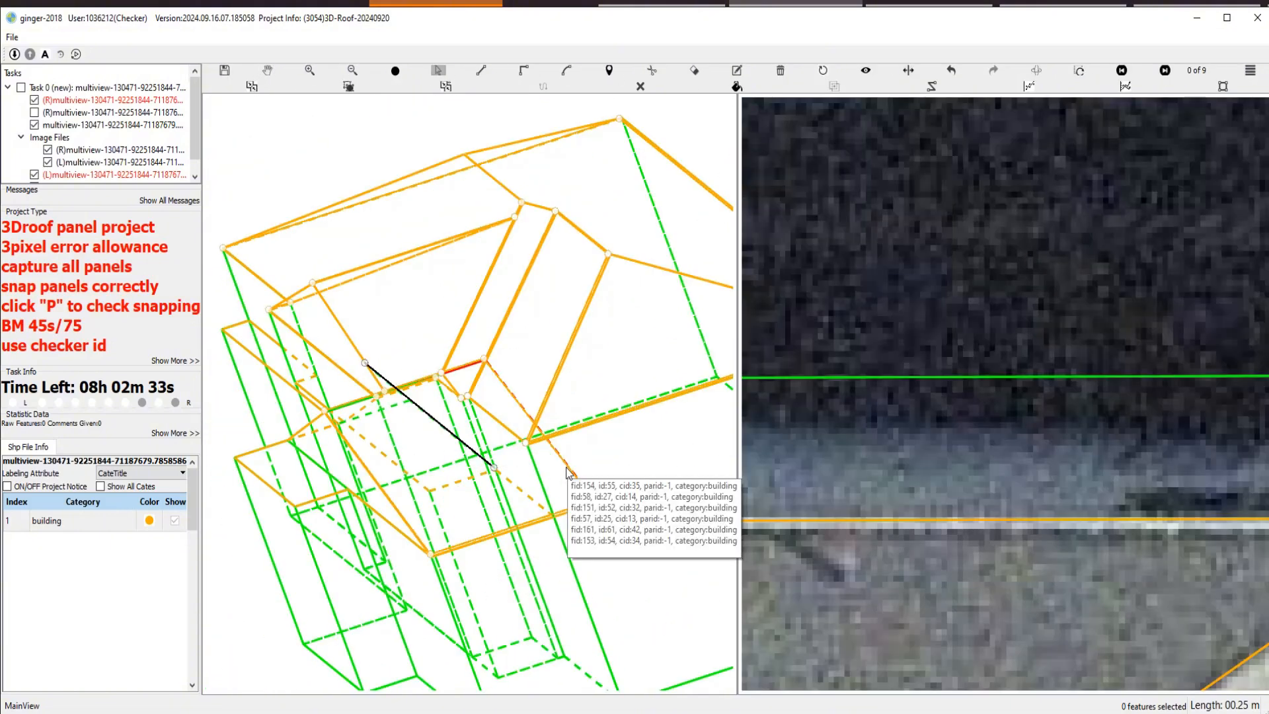
{"action": "scroll", "coordinate": [560, 463], "scroll_direction": "up", "scroll_amount": 3}
{"action": "left_click", "coordinate": [559, 455]}
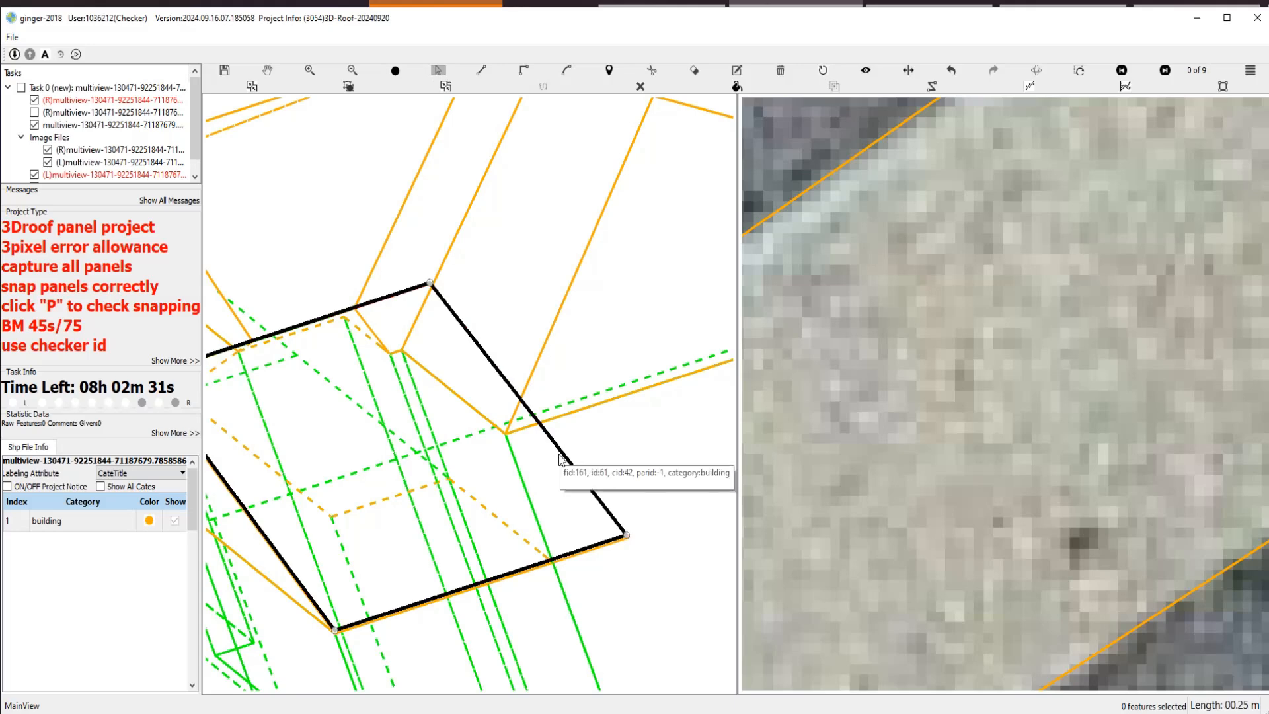
Select the displaced four-sided roof panel, the adjoining roof panels and the surrounding features in the 3D wireframe to check which outlines overlap.
{"action": "scroll", "coordinate": [559, 460], "scroll_direction": "down", "scroll_amount": 1}
{"action": "key", "text": "Escape"}
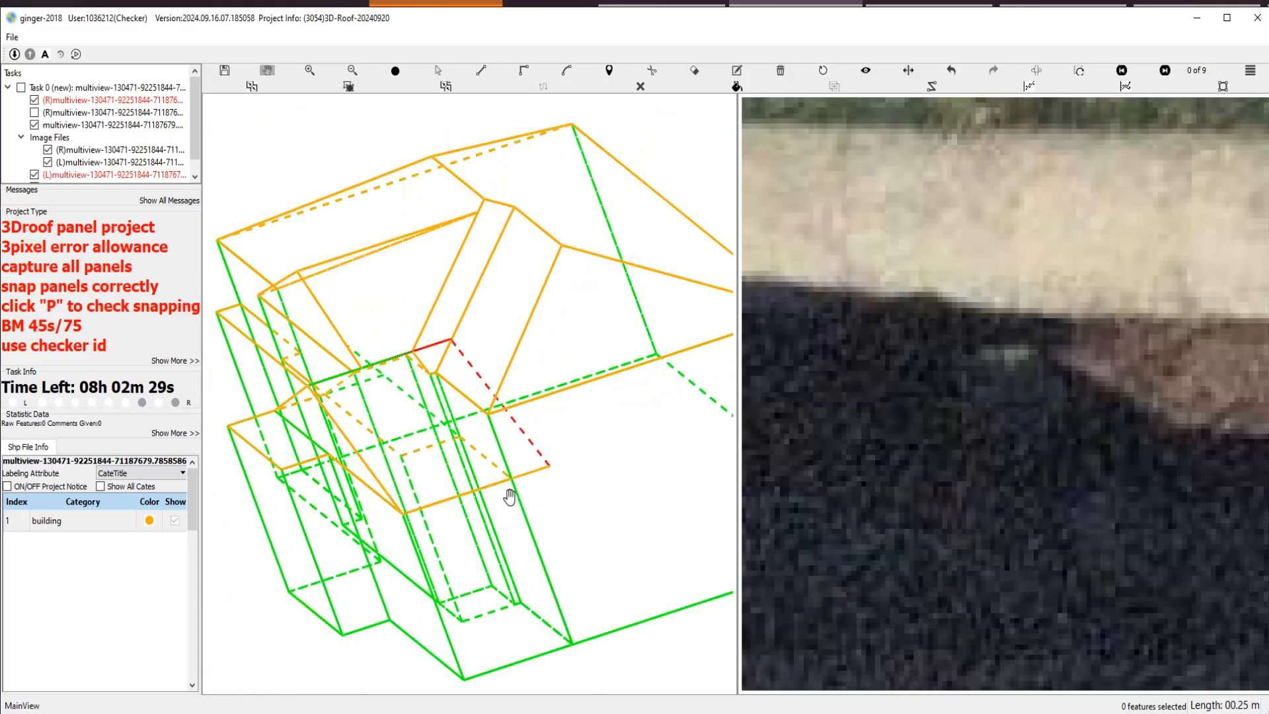
{"action": "mouse_move", "coordinate": [507, 469]}
{"action": "left_mouse_down"}
{"action": "mouse_move", "coordinate": [481, 481]}
{"action": "mouse_move", "coordinate": [498, 465]}
{"action": "left_mouse_up"}
{"action": "scroll", "coordinate": [522, 467], "scroll_direction": "up", "scroll_amount": 1}
{"action": "key", "text": "s"}
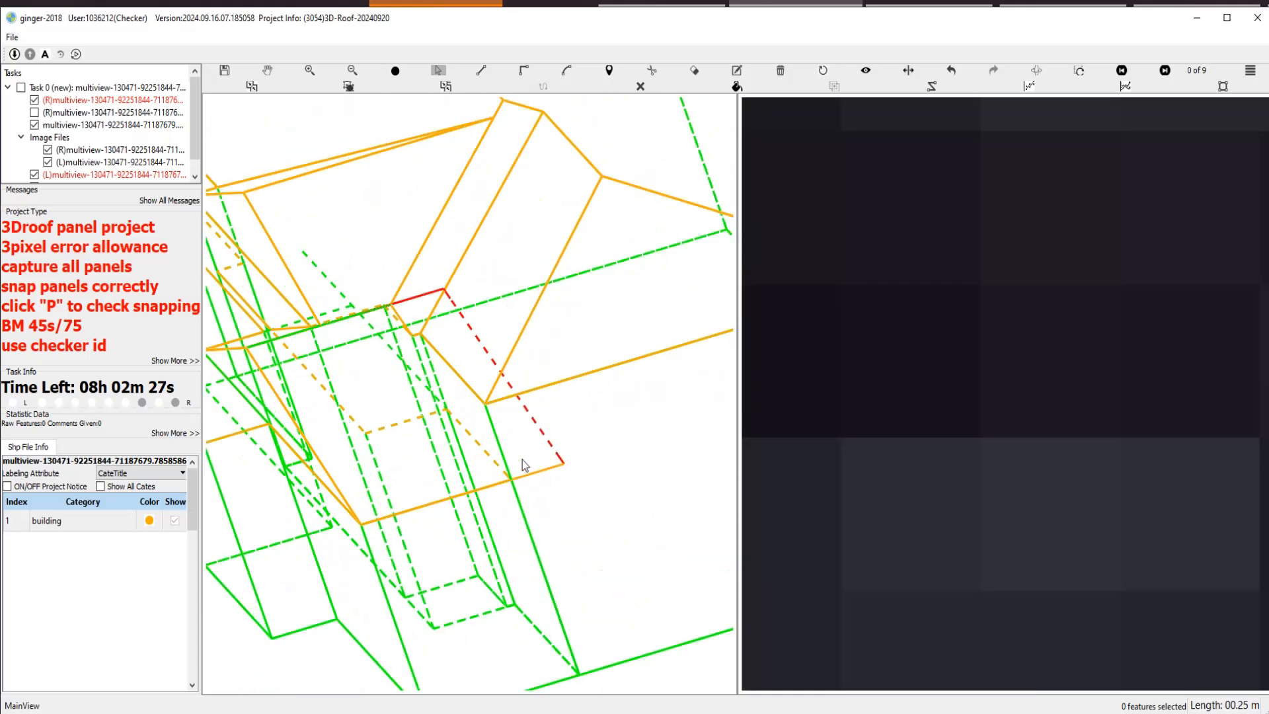
{"action": "left_click", "coordinate": [523, 464]}
{"action": "left_click", "coordinate": [593, 442], "text": "ctrl"}
{"action": "left_click", "coordinate": [501, 307], "text": "ctrl"}
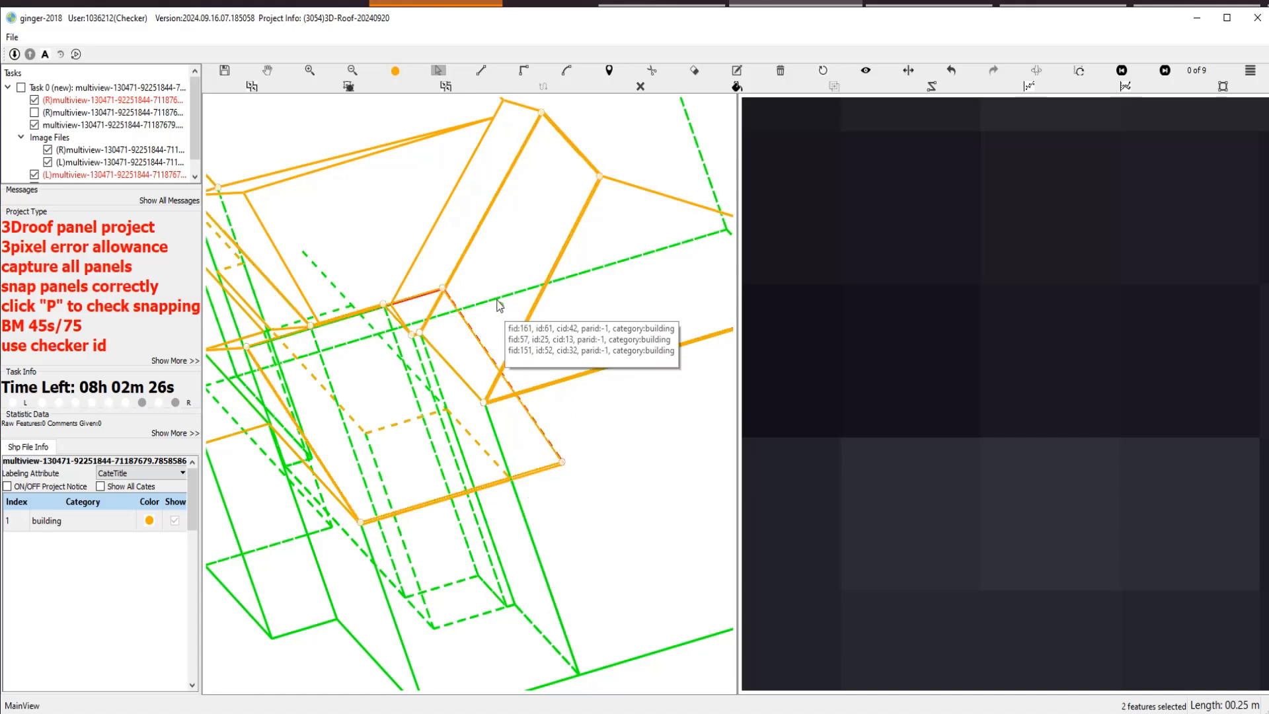
{"action": "left_click", "coordinate": [449, 245], "text": "ctrl"}
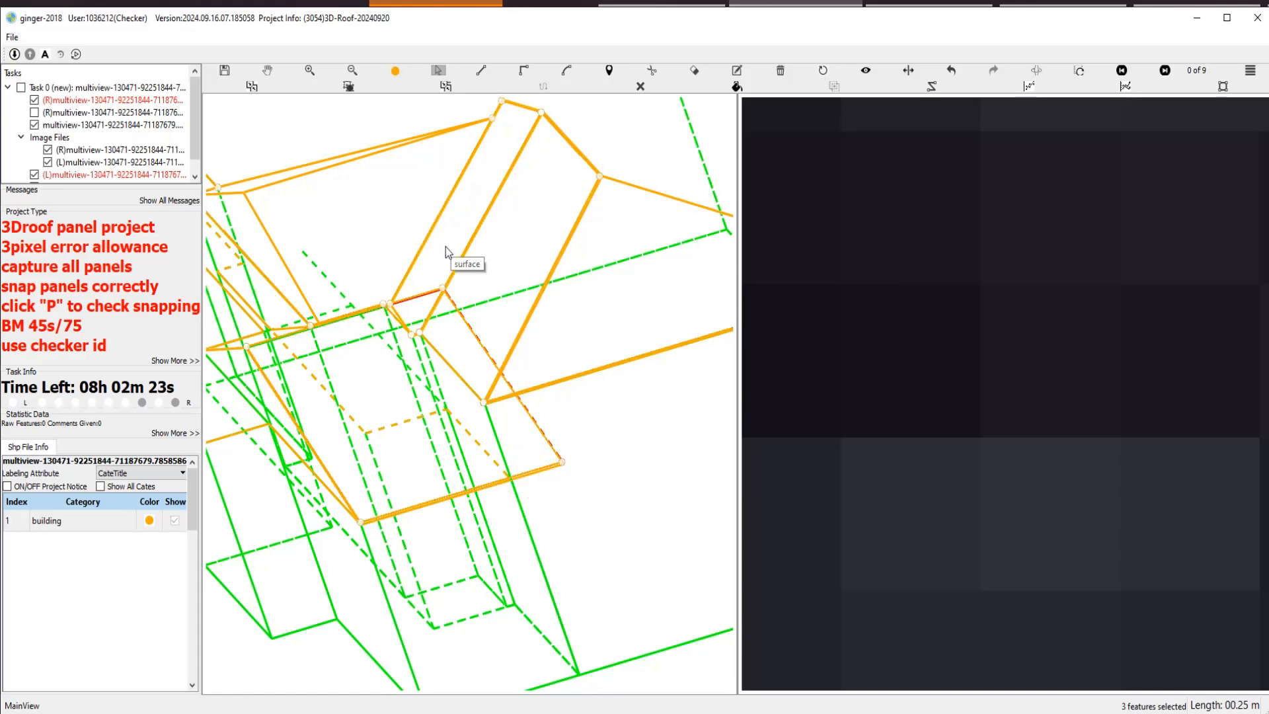
{"action": "left_click", "coordinate": [387, 256], "text": "ctrl"}
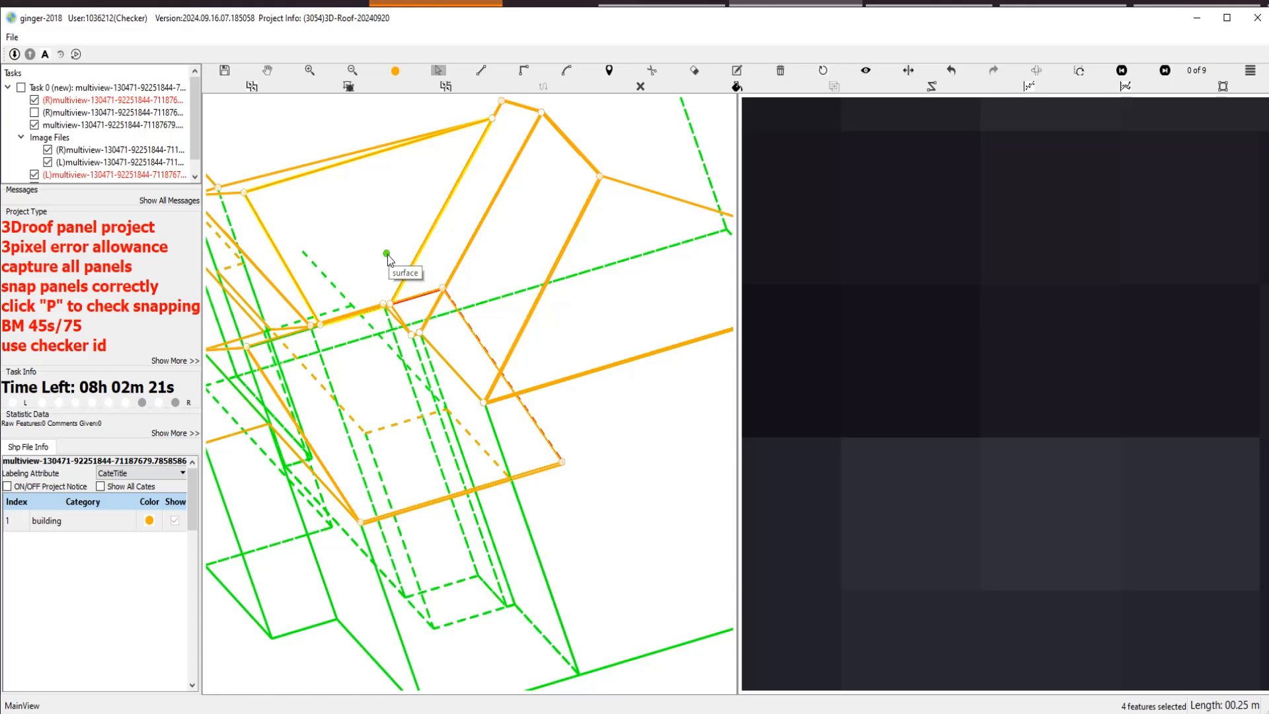
{"action": "left_click_drag", "start_coordinate": [377, 267], "coordinate": [543, 540]}
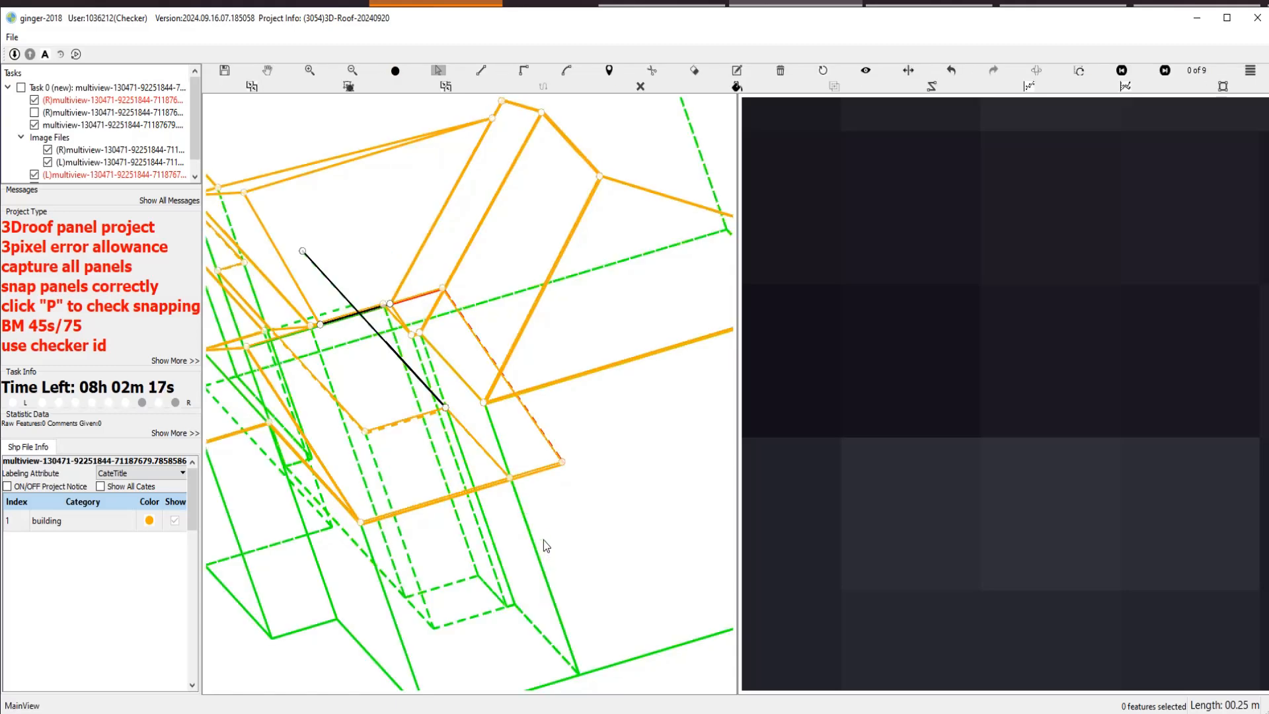
Undo the last two changes to the side edge of the four-sided roof panel.
{"action": "key", "text": "p"}
{"action": "key", "text": "p"}
{"action": "key", "text": "s"}
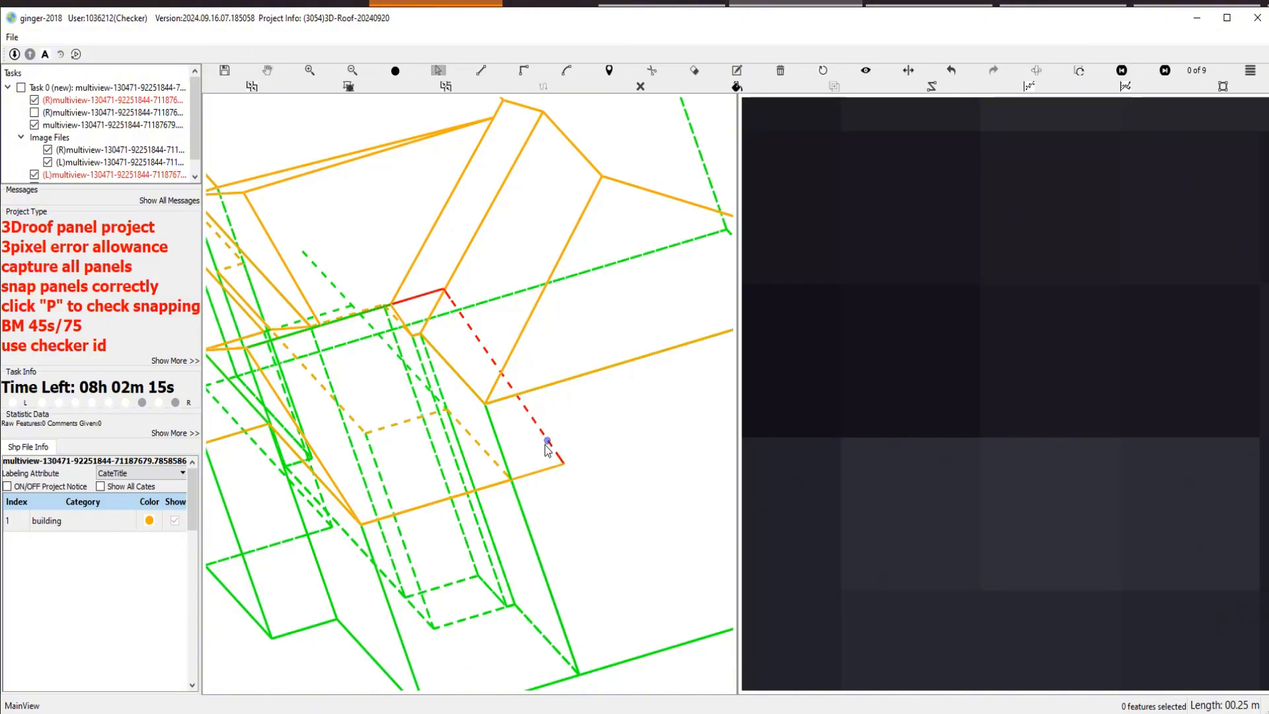
{"action": "scroll", "coordinate": [536, 475], "scroll_direction": "down", "scroll_amount": 3}
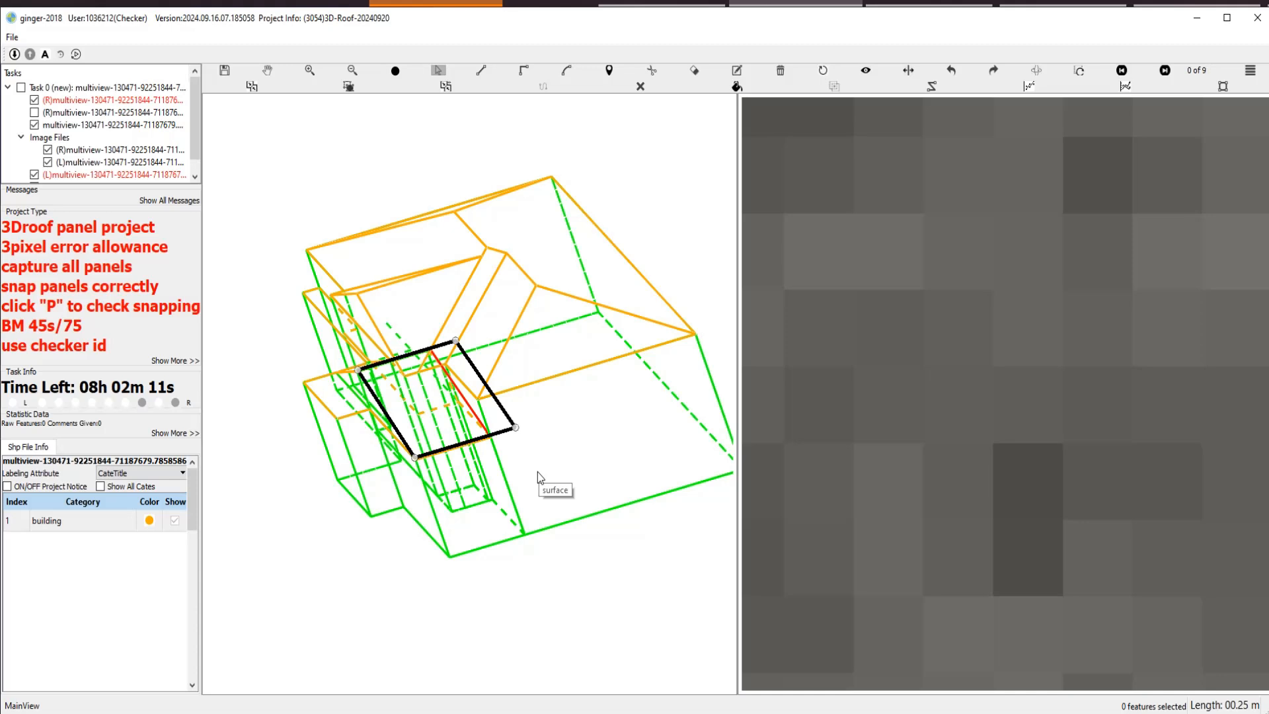
{"action": "key", "text": "ctrl+z"}
{"action": "key", "text": "ctrl+z"}
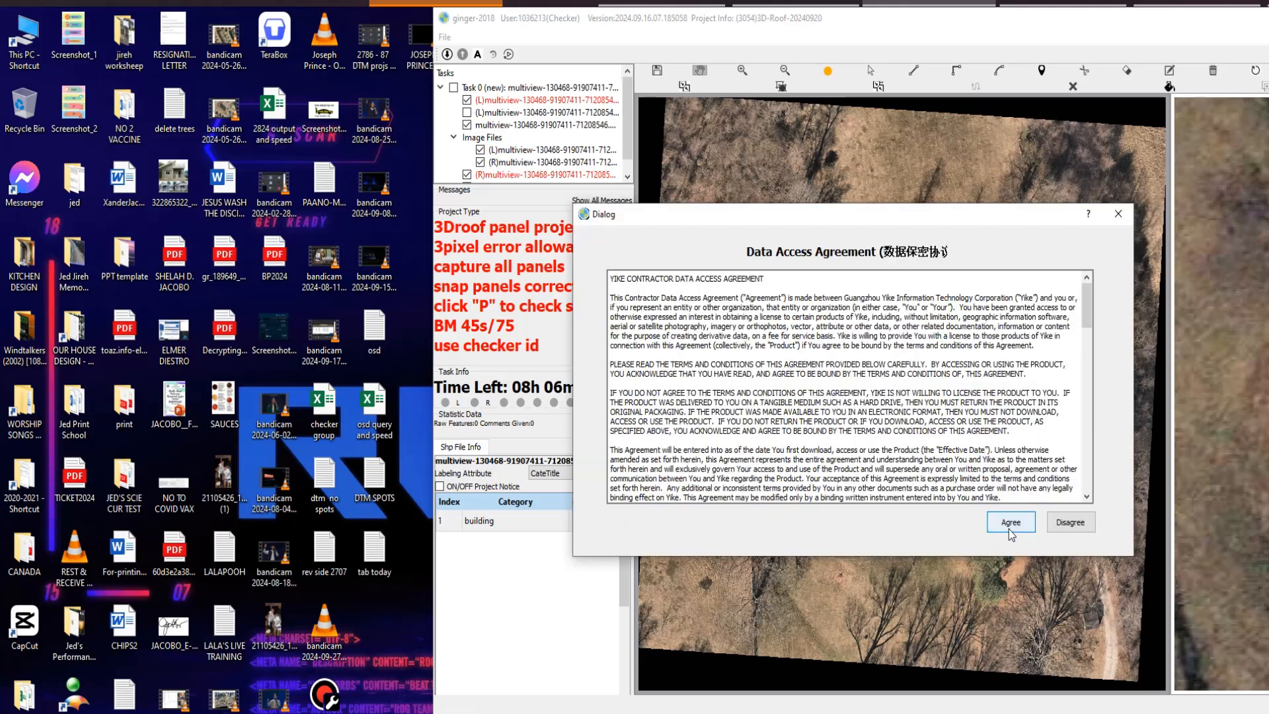
Accept the data access agreement, sign in with another saved checker account and dismiss the project description.
{"action": "left_click", "coordinate": [1009, 529]}
{"action": "left_click", "coordinate": [910, 359]}
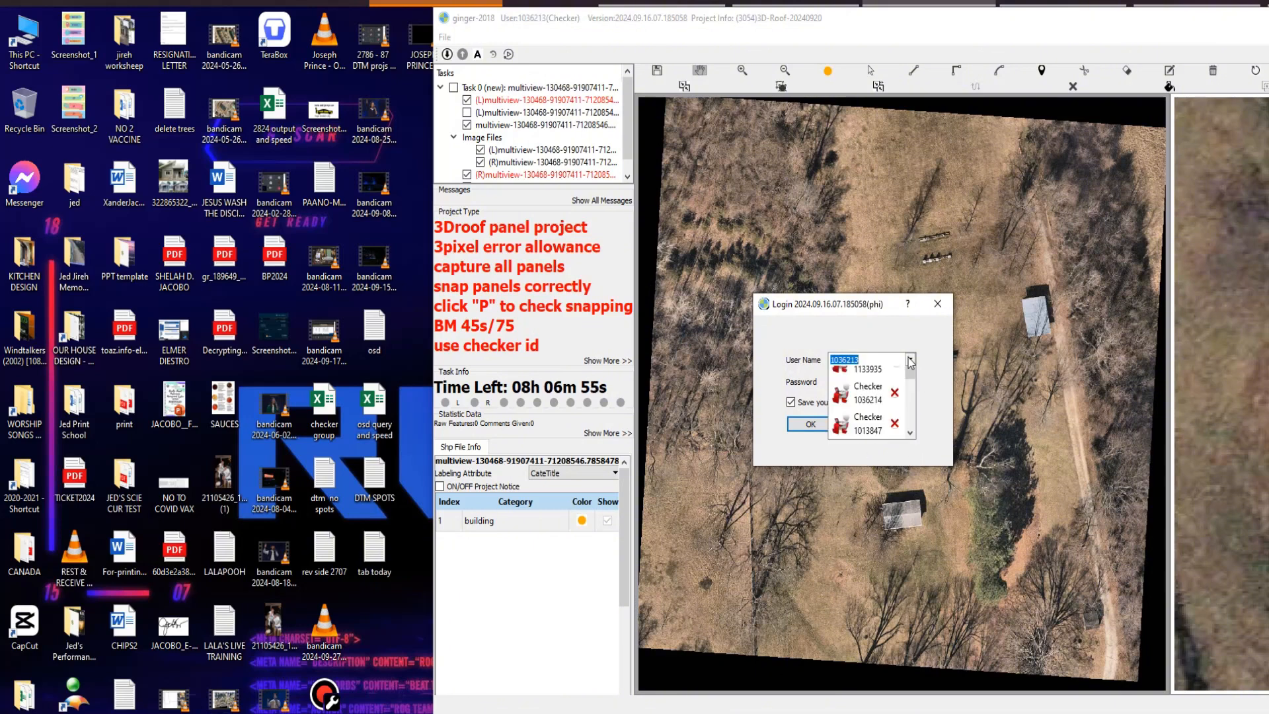
{"action": "left_click", "coordinate": [860, 426]}
{"action": "left_click", "coordinate": [812, 424]}
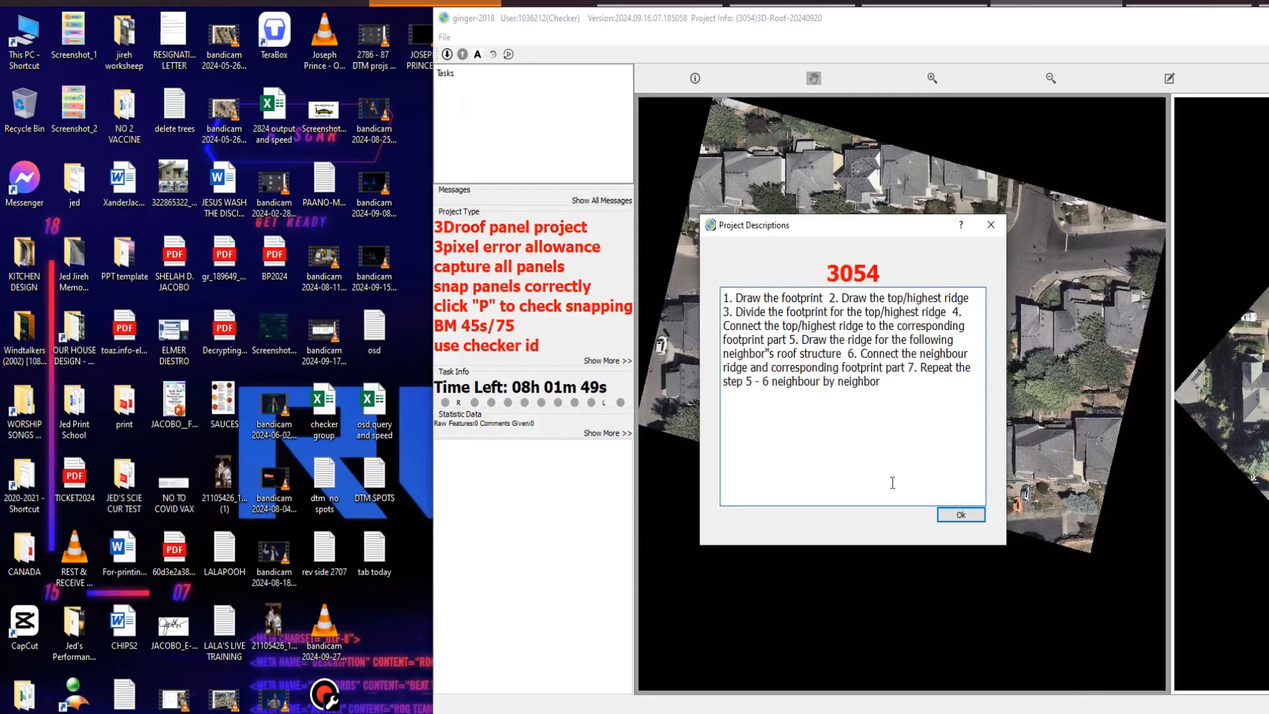
{"action": "key", "text": "Return"}
{"action": "left_click_drag", "start_coordinate": [968, 25], "coordinate": [297, 8]}
Delete the red unsnapped four-sided panel at the front of the house from the aerial image.
{"action": "scroll", "coordinate": [397, 386], "scroll_direction": "up", "scroll_amount": 8}
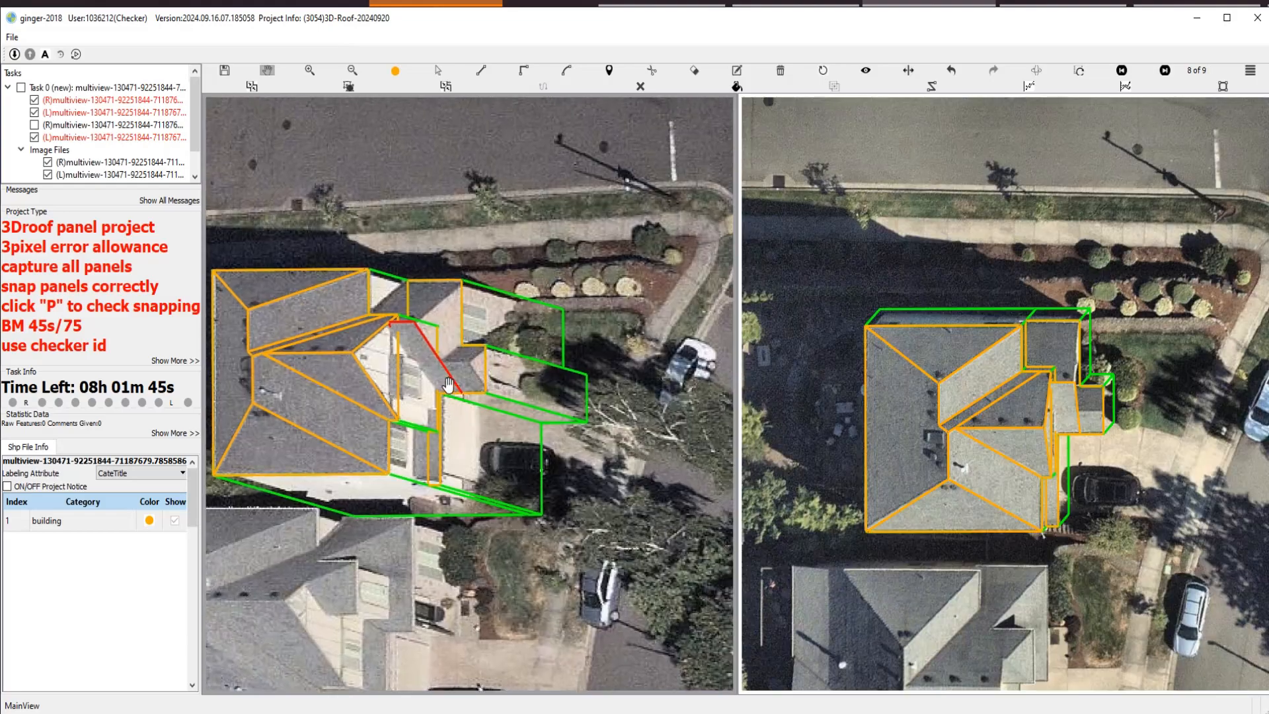
{"action": "scroll", "coordinate": [400, 314], "scroll_direction": "up", "scroll_amount": 2}
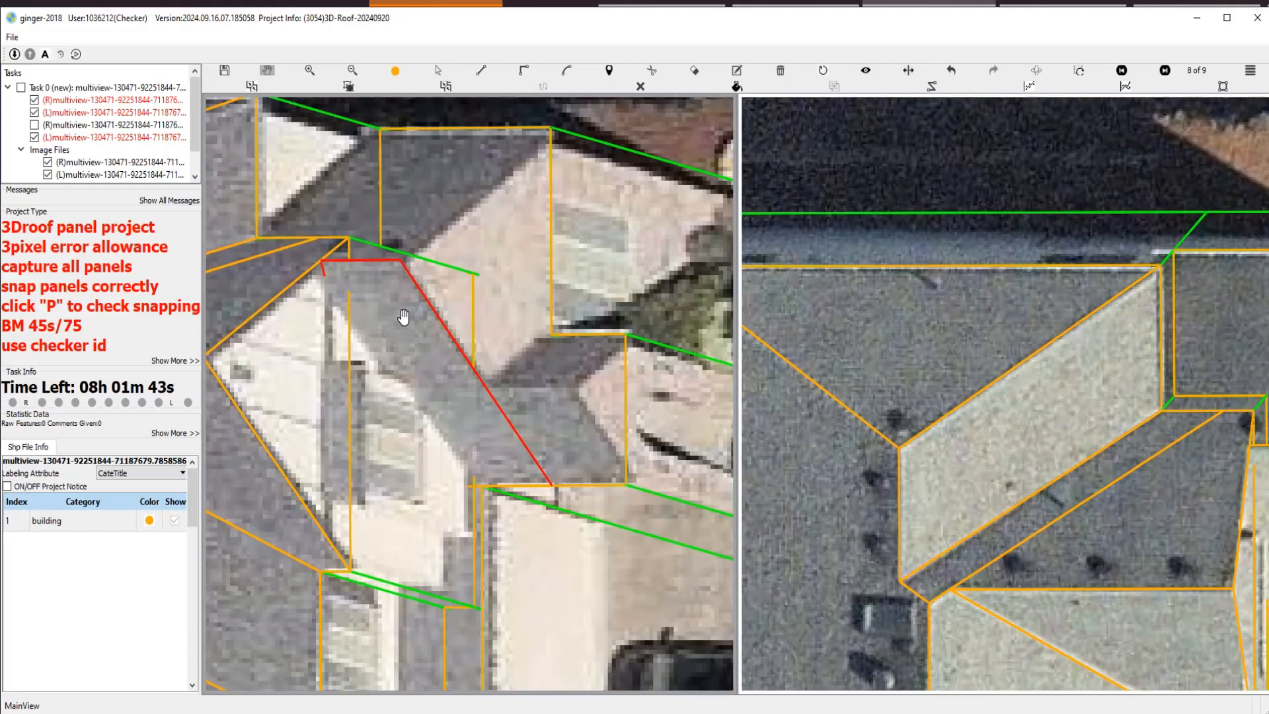
{"action": "key", "text": "s"}
{"action": "left_click", "coordinate": [366, 259]}
{"action": "key", "text": "Delete"}
{"action": "scroll", "coordinate": [459, 420], "scroll_direction": "down", "scroll_amount": 1}
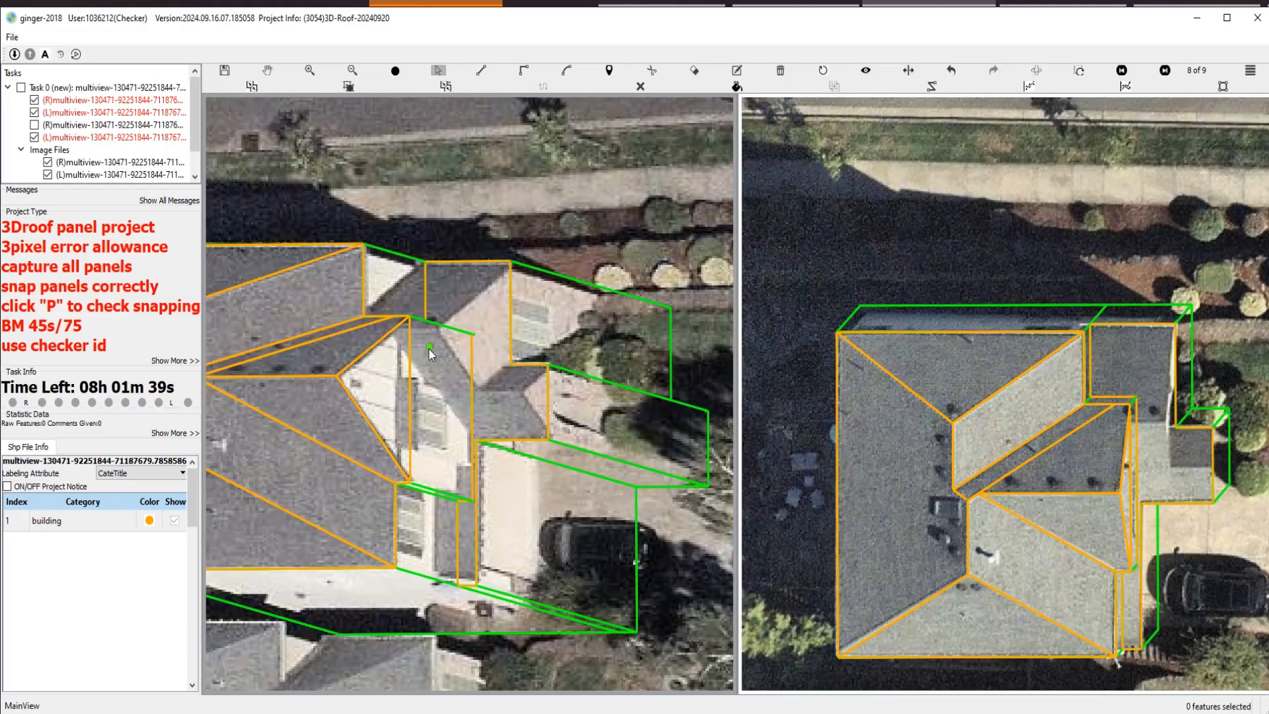
{"action": "scroll", "coordinate": [429, 347], "scroll_direction": "up", "scroll_amount": 1}
{"action": "key", "text": "p"}
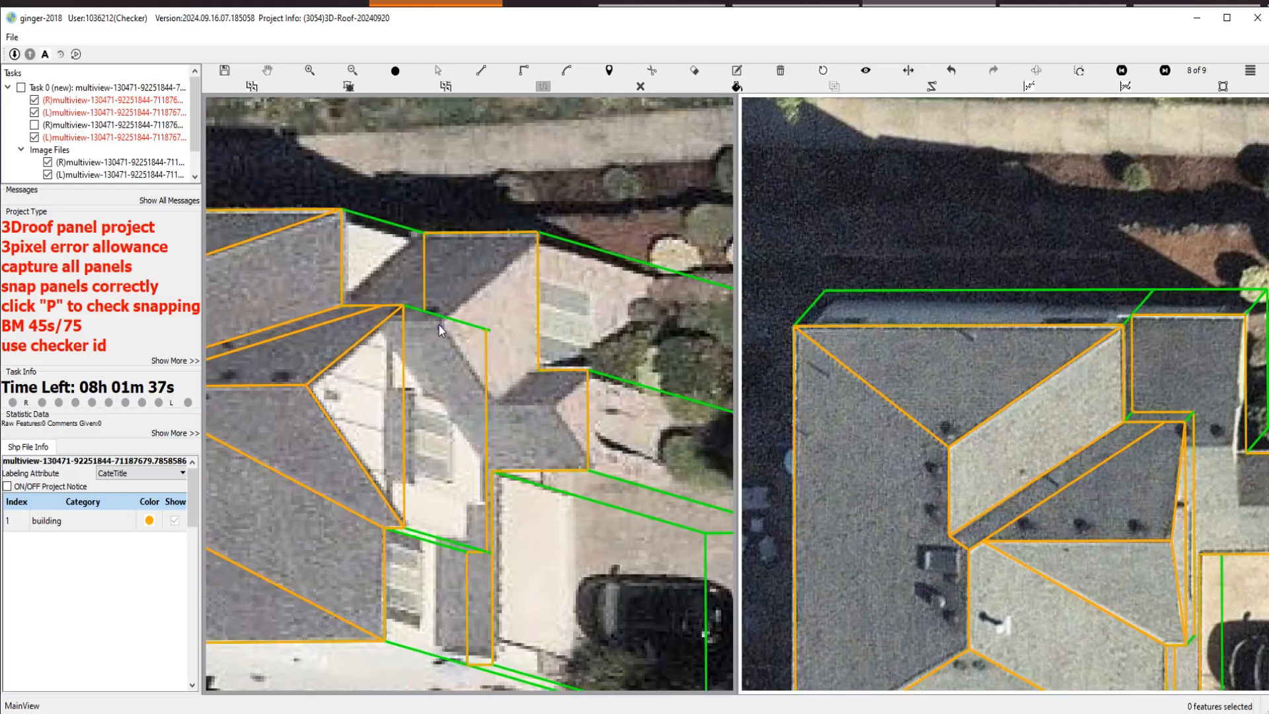
{"action": "scroll", "coordinate": [438, 324], "scroll_direction": "up", "scroll_amount": 2}
{"action": "scroll", "coordinate": [451, 336], "scroll_direction": "down", "scroll_amount": 3}
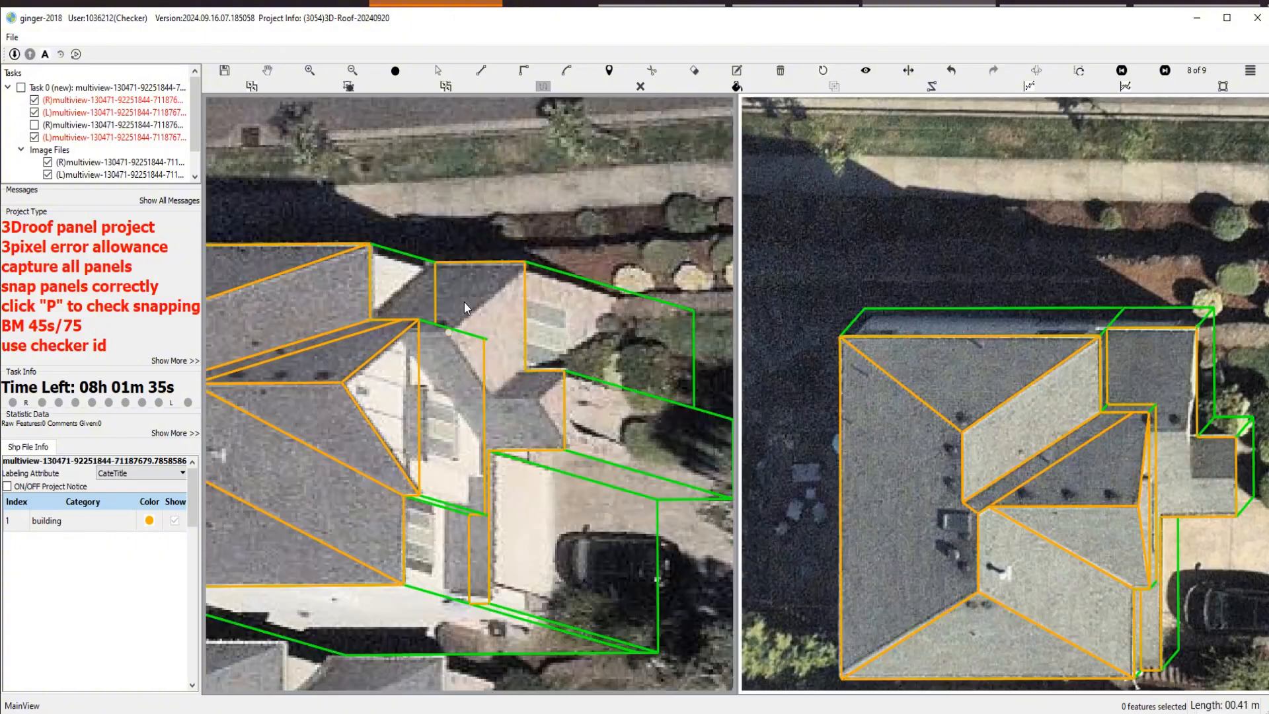
{"action": "left_click", "coordinate": [473, 262]}
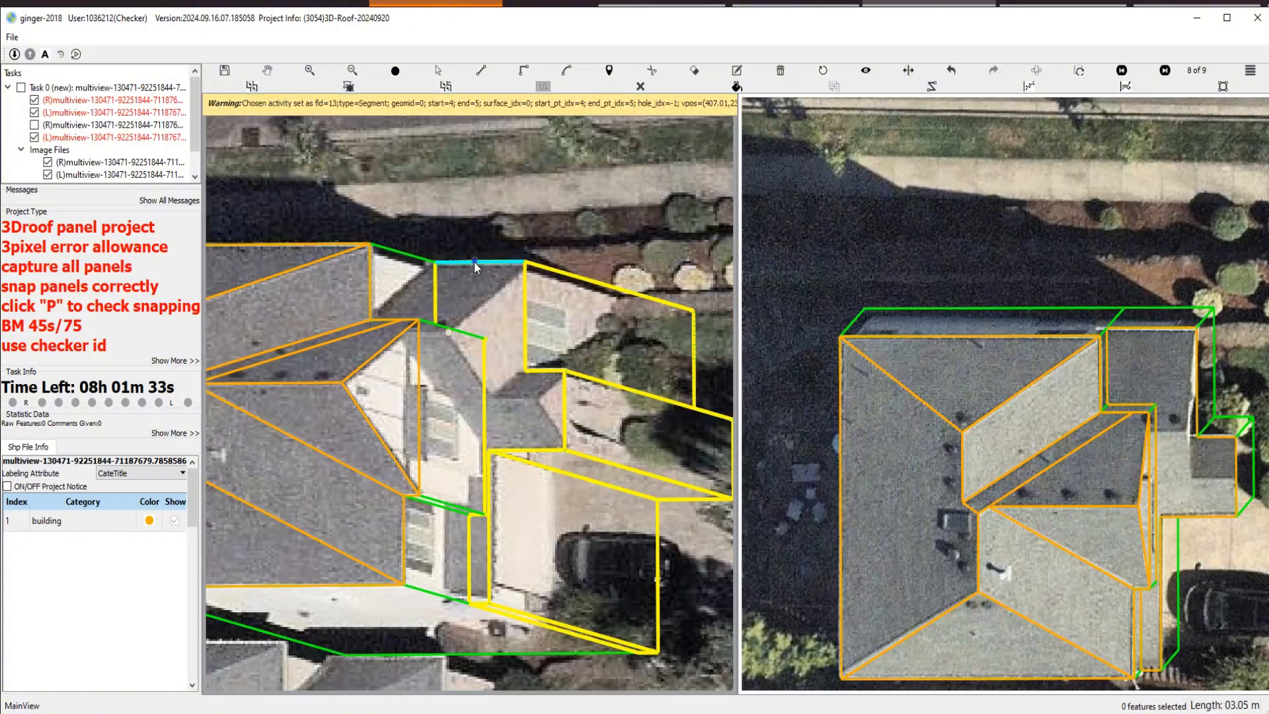
{"action": "key", "text": "Escape"}
{"action": "key", "text": "Escape"}
Try to draw a line parallel to the short side edge of the front roof outline in the 3D wireframe.
{"action": "key", "text": "Right"}
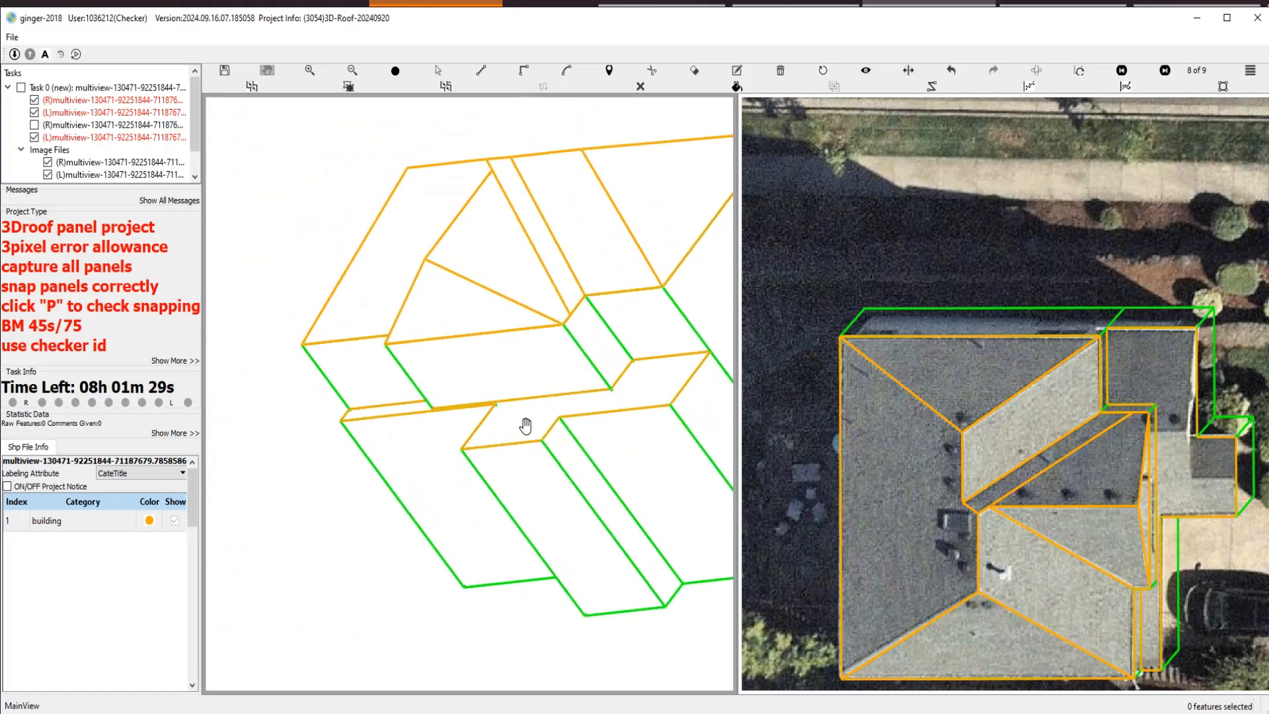
{"action": "scroll", "coordinate": [626, 377], "scroll_direction": "up", "scroll_amount": 3}
{"action": "left_click_drag", "start_coordinate": [626, 377], "coordinate": [516, 395]}
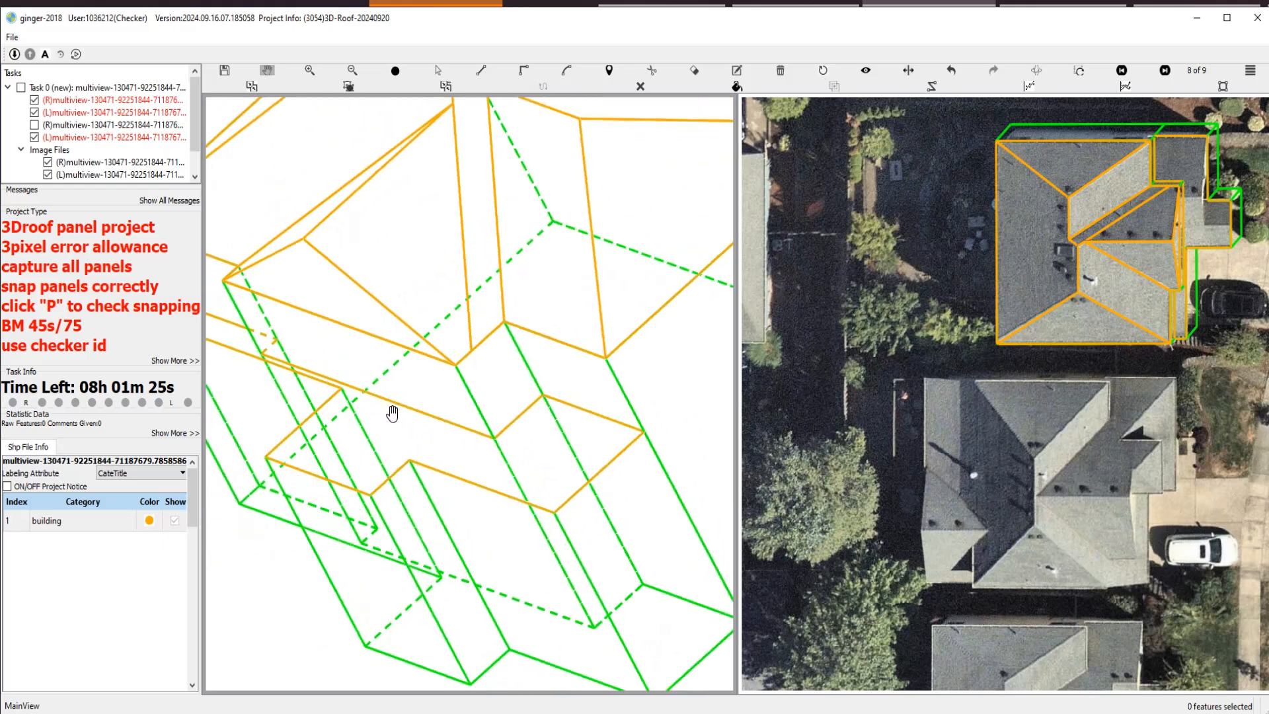
{"action": "key", "text": "p"}
{"action": "left_click", "coordinate": [328, 401]}
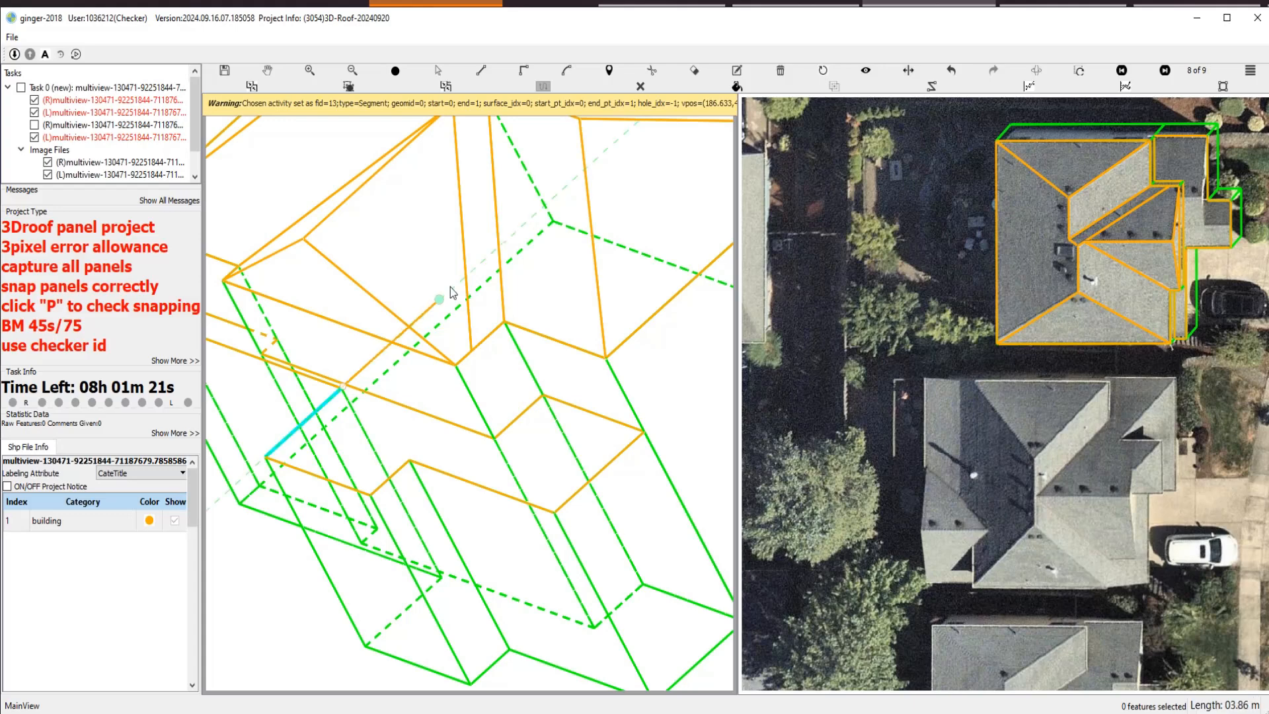
{"action": "left_click", "coordinate": [489, 254]}
{"action": "key", "text": "Escape"}
Try to draw a line from the upper inner corner of the front roof section down along its side edge.
{"action": "scroll", "coordinate": [502, 393], "scroll_direction": "down", "scroll_amount": 3}
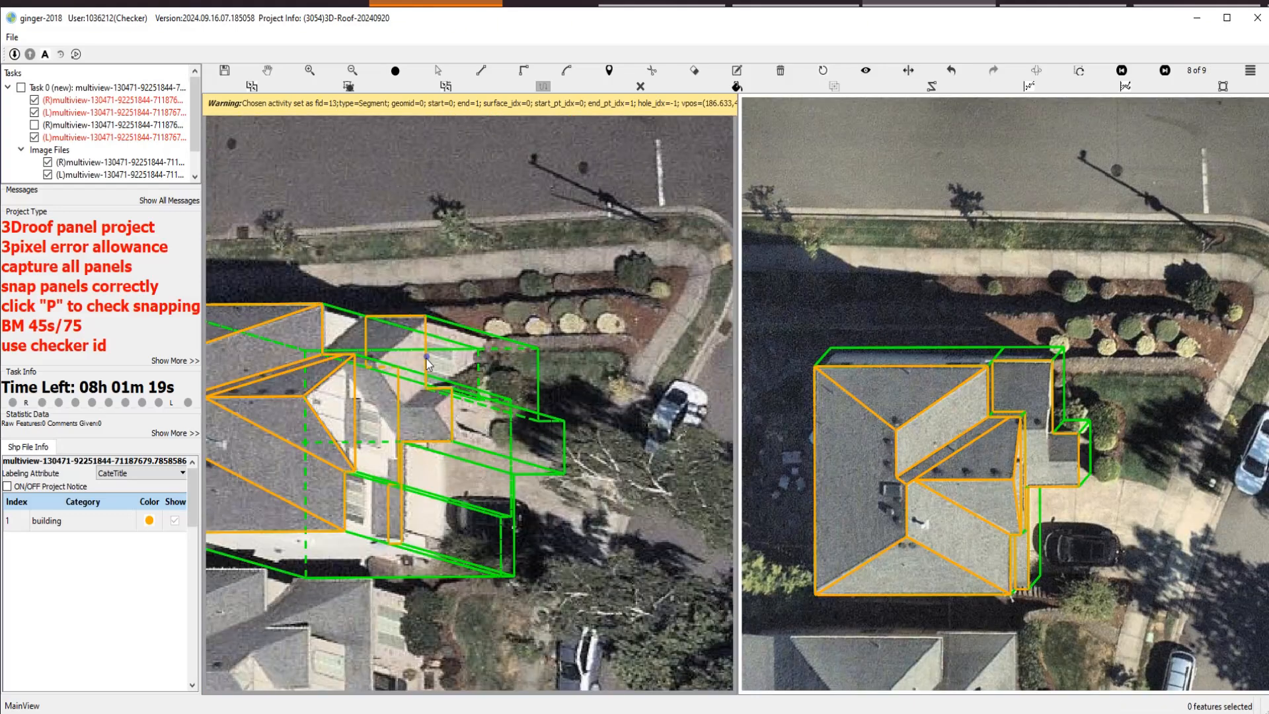
{"action": "scroll", "coordinate": [375, 326], "scroll_direction": "up", "scroll_amount": 5}
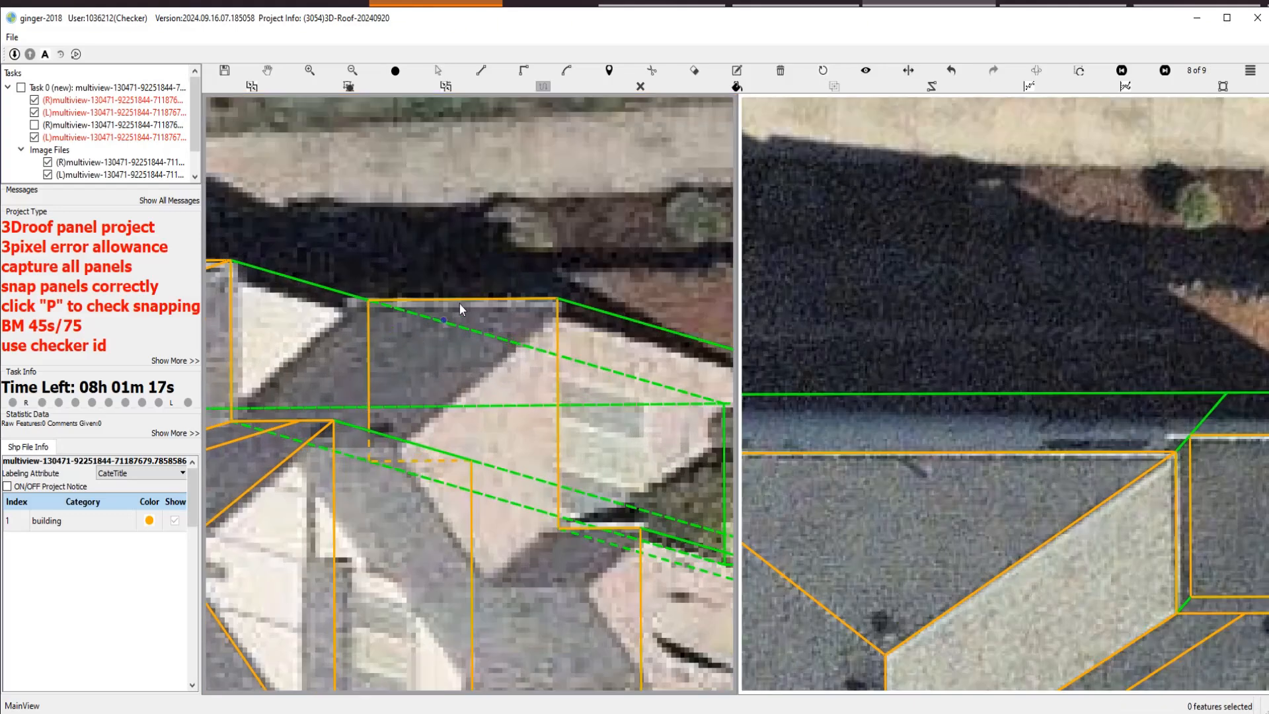
{"action": "left_click", "coordinate": [462, 300]}
{"action": "left_click", "coordinate": [366, 299]}
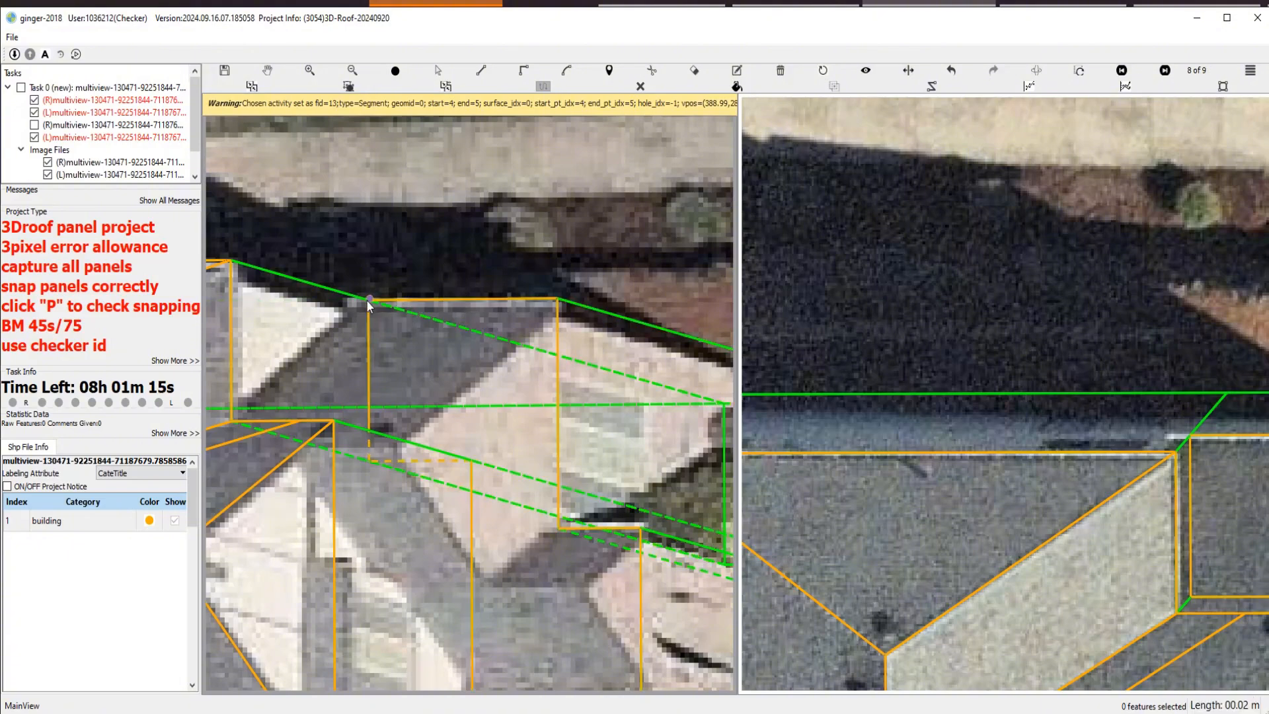
{"action": "scroll", "coordinate": [366, 300], "scroll_direction": "down", "scroll_amount": 4}
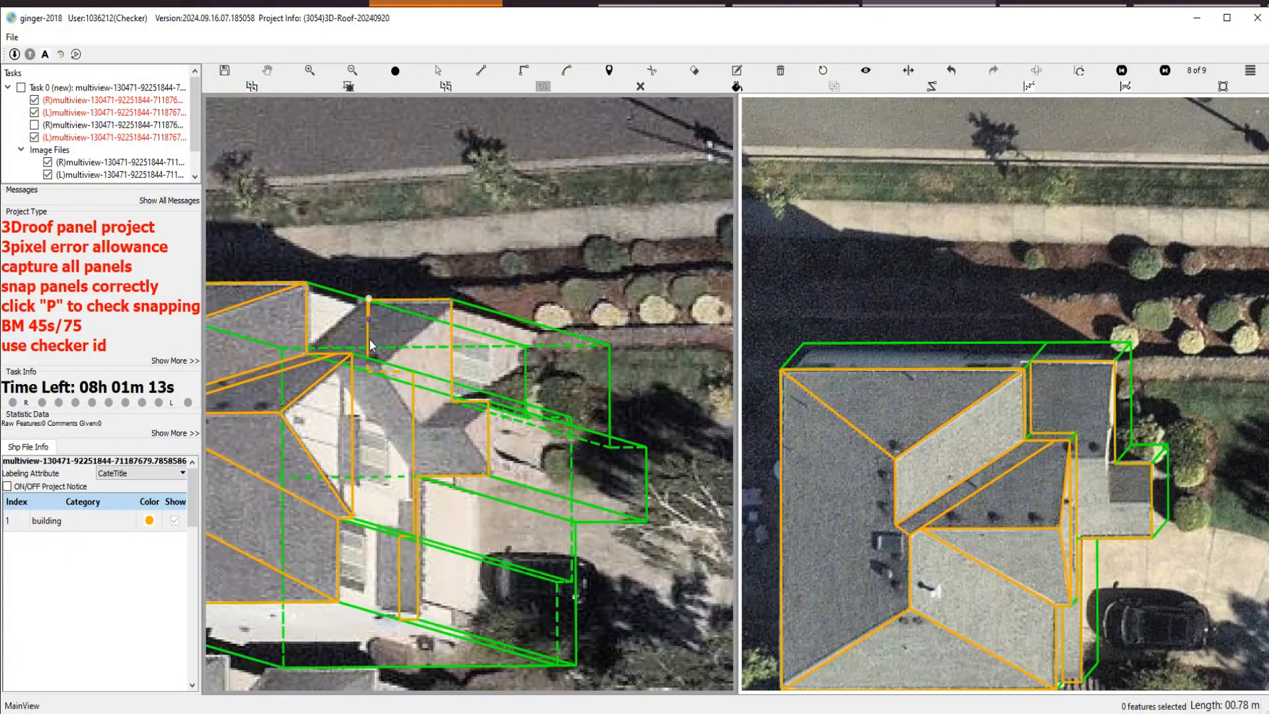
{"action": "key", "text": "space"}
{"action": "key", "text": "space"}
Try to draw an extension of the front roof section's inner side edge about 4.17 m long across the gable wall.
{"action": "scroll", "coordinate": [374, 340], "scroll_direction": "up", "scroll_amount": 1}
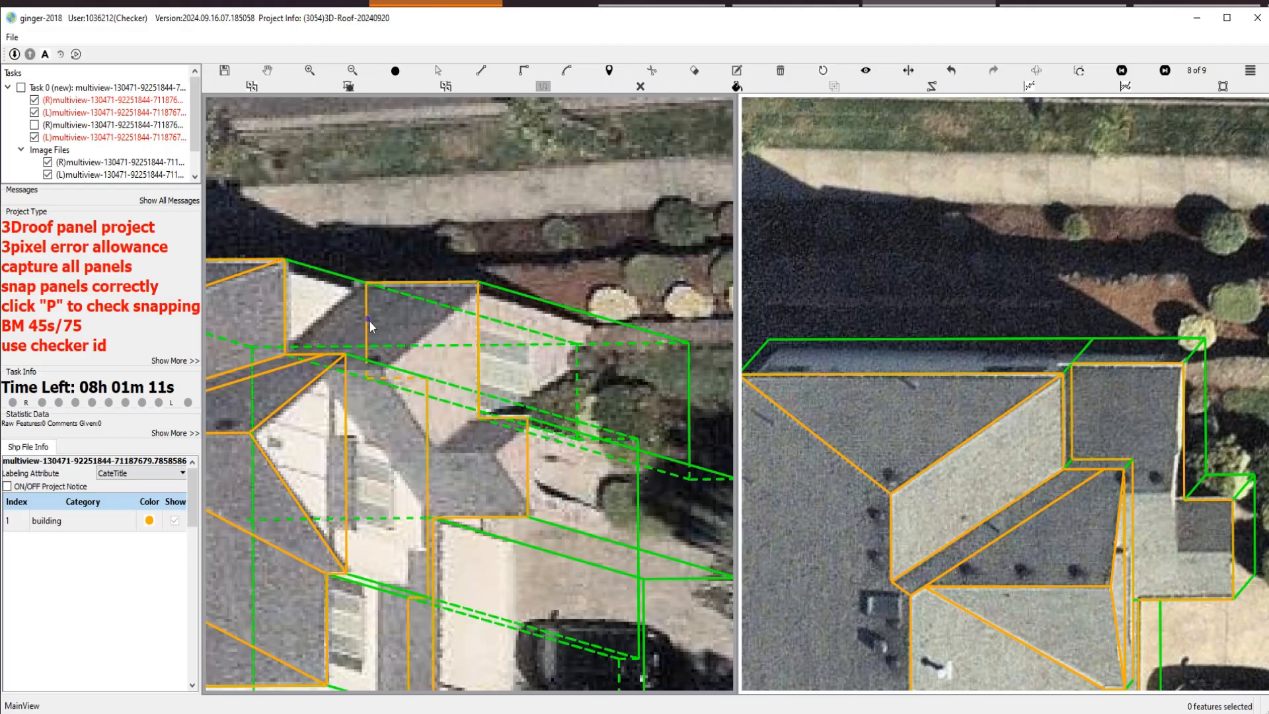
{"action": "left_click", "coordinate": [368, 323]}
{"action": "key", "text": "Escape"}
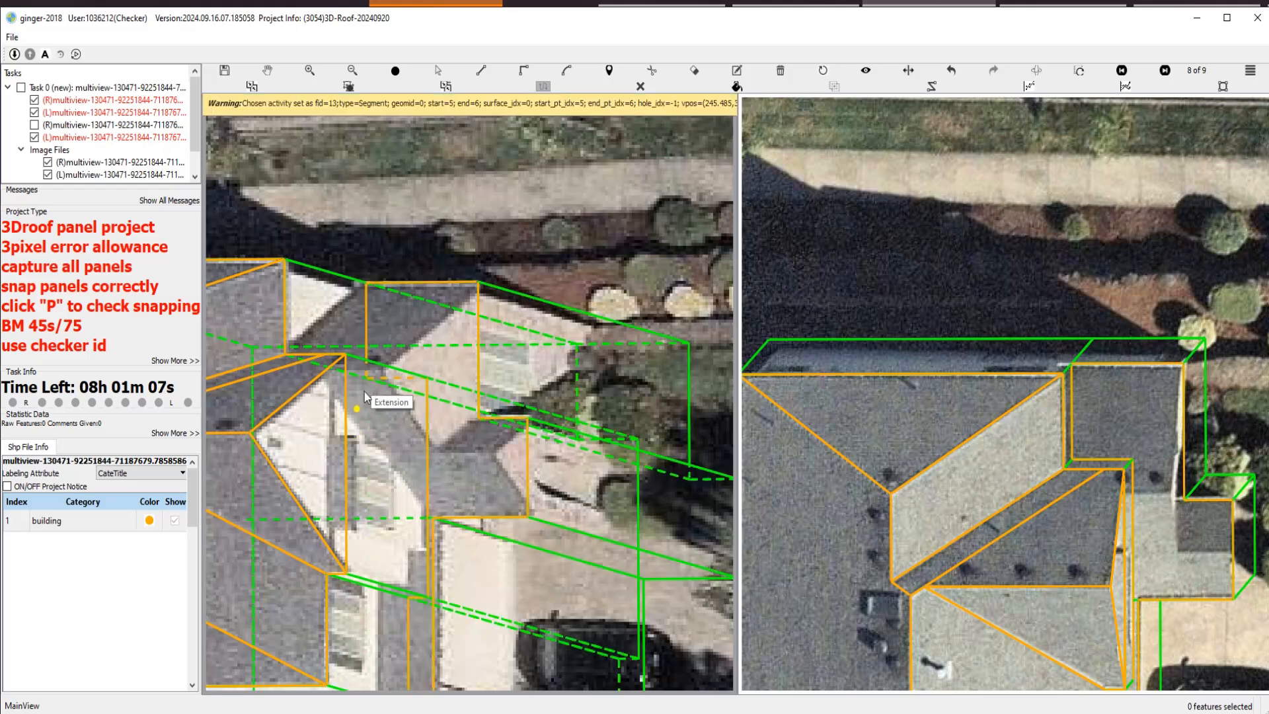
{"action": "left_click", "coordinate": [367, 383]}
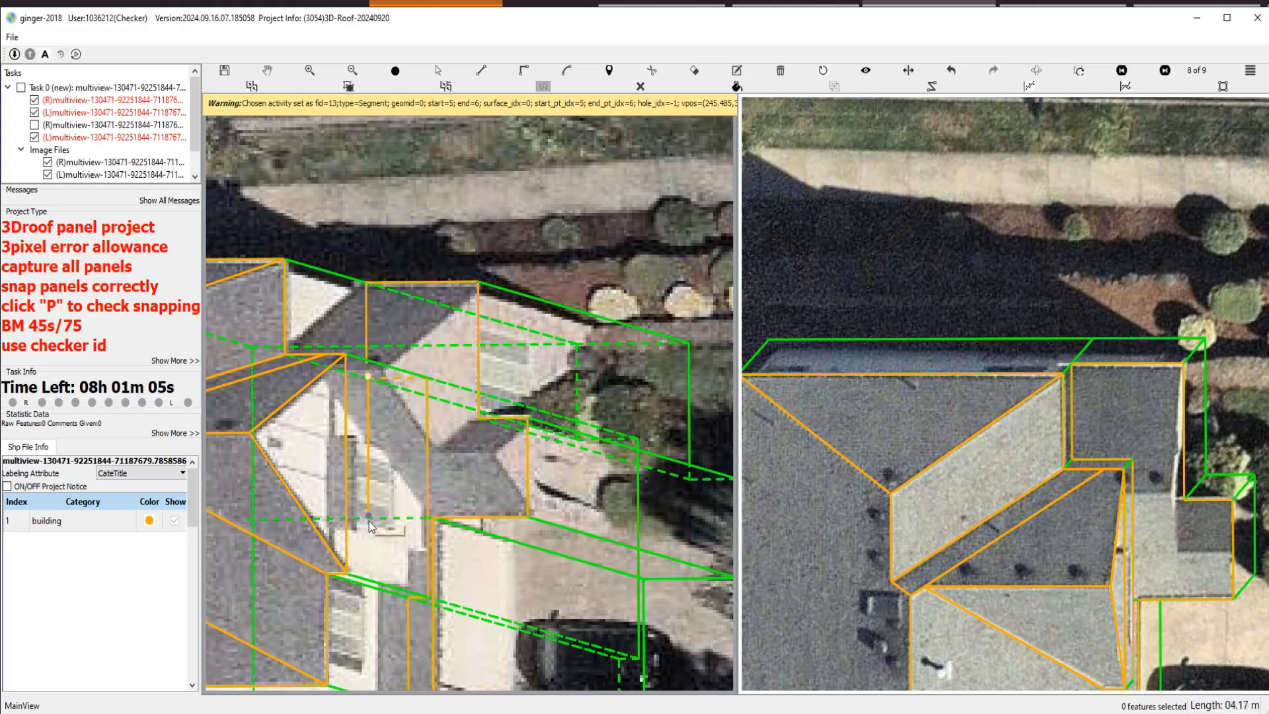
{"action": "key", "text": "Escape"}
Try to draw a line about 6.33 m long from the front roof valley onto the main roof, parallel to the front section's upper edge.
{"action": "scroll", "coordinate": [392, 499], "scroll_direction": "down", "scroll_amount": 3}
{"action": "scroll", "coordinate": [427, 428], "scroll_direction": "up", "scroll_amount": 2}
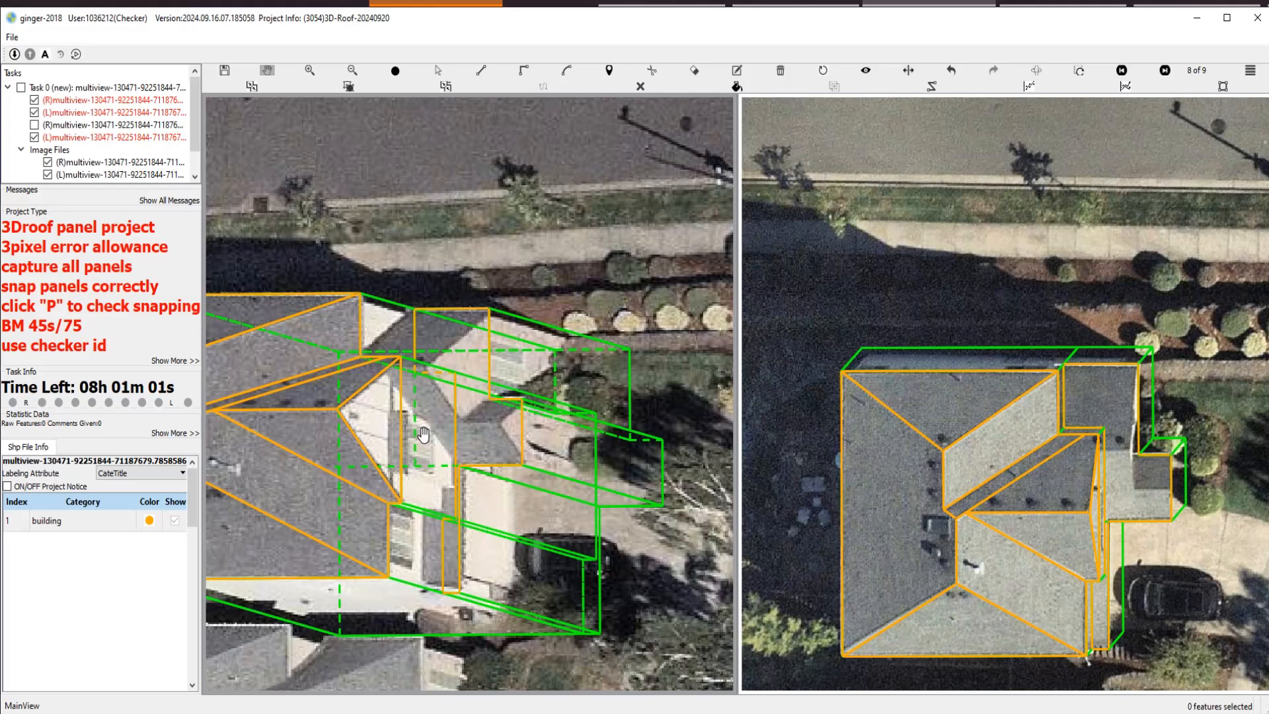
{"action": "scroll", "coordinate": [449, 455], "scroll_direction": "up", "scroll_amount": 3}
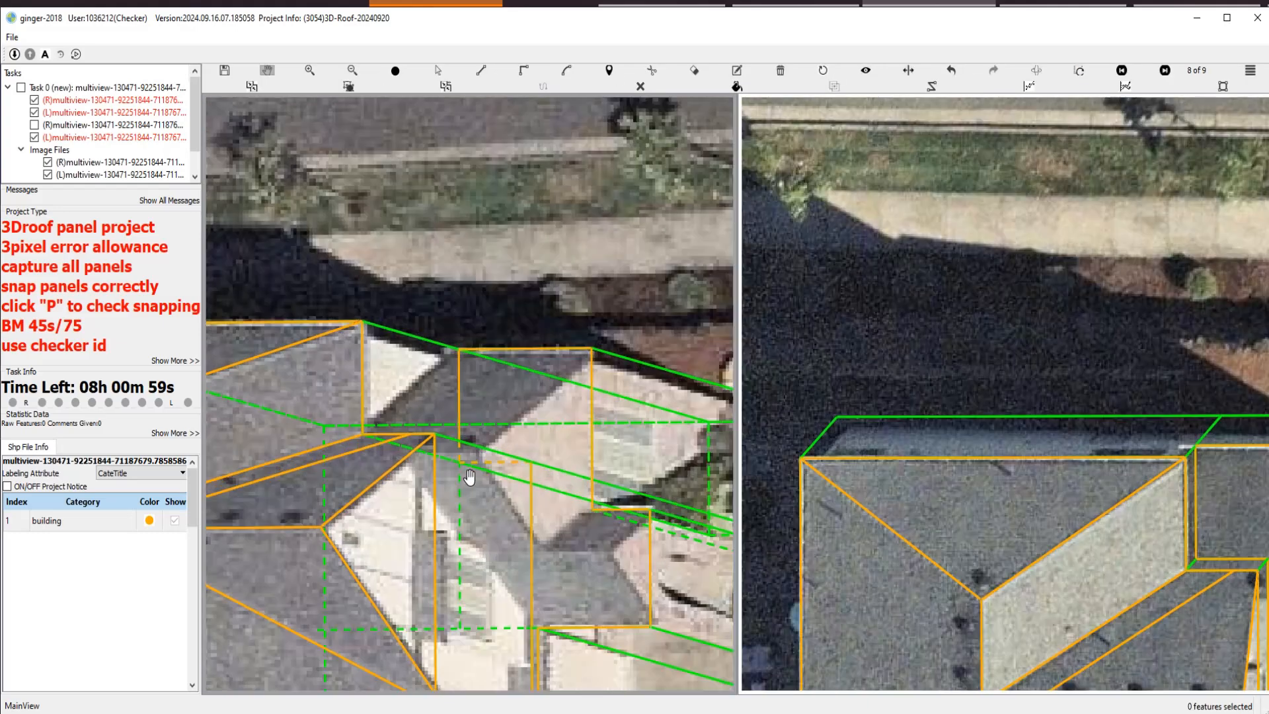
{"action": "key", "text": "s"}
{"action": "scroll", "coordinate": [479, 489], "scroll_direction": "up", "scroll_amount": 1}
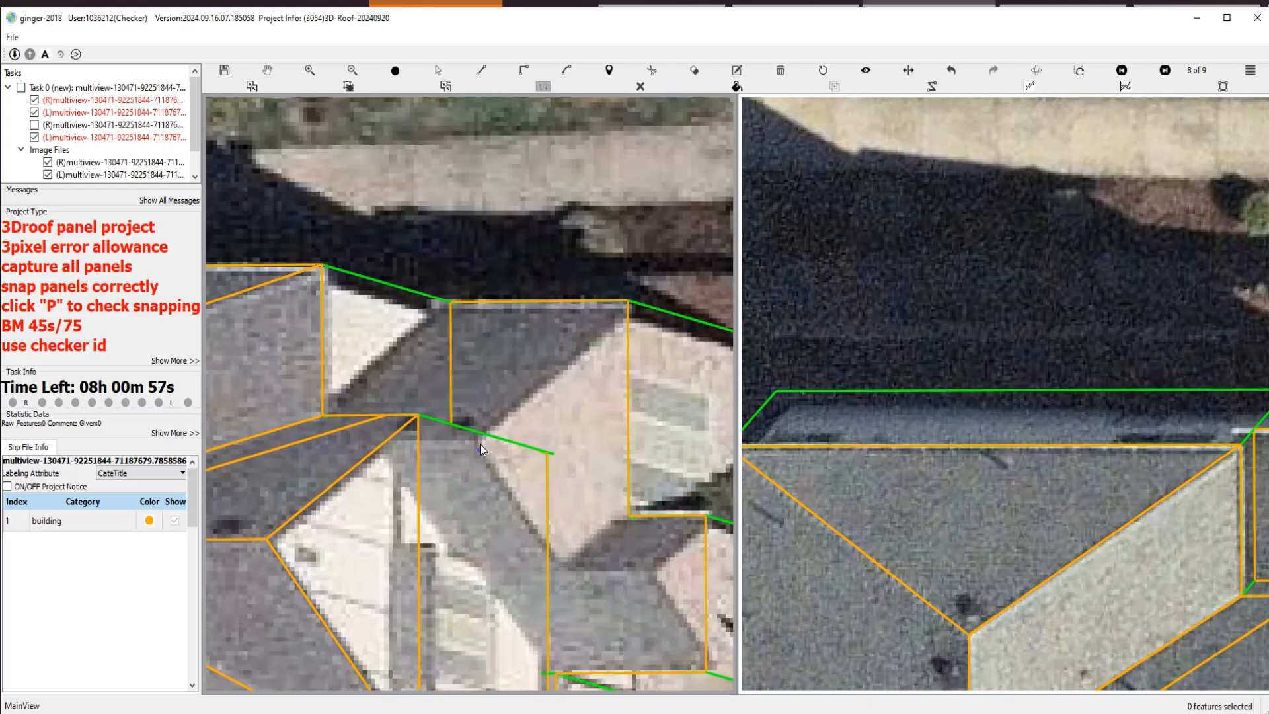
{"action": "left_click", "coordinate": [475, 444]}
{"action": "right_click", "coordinate": [510, 306]}
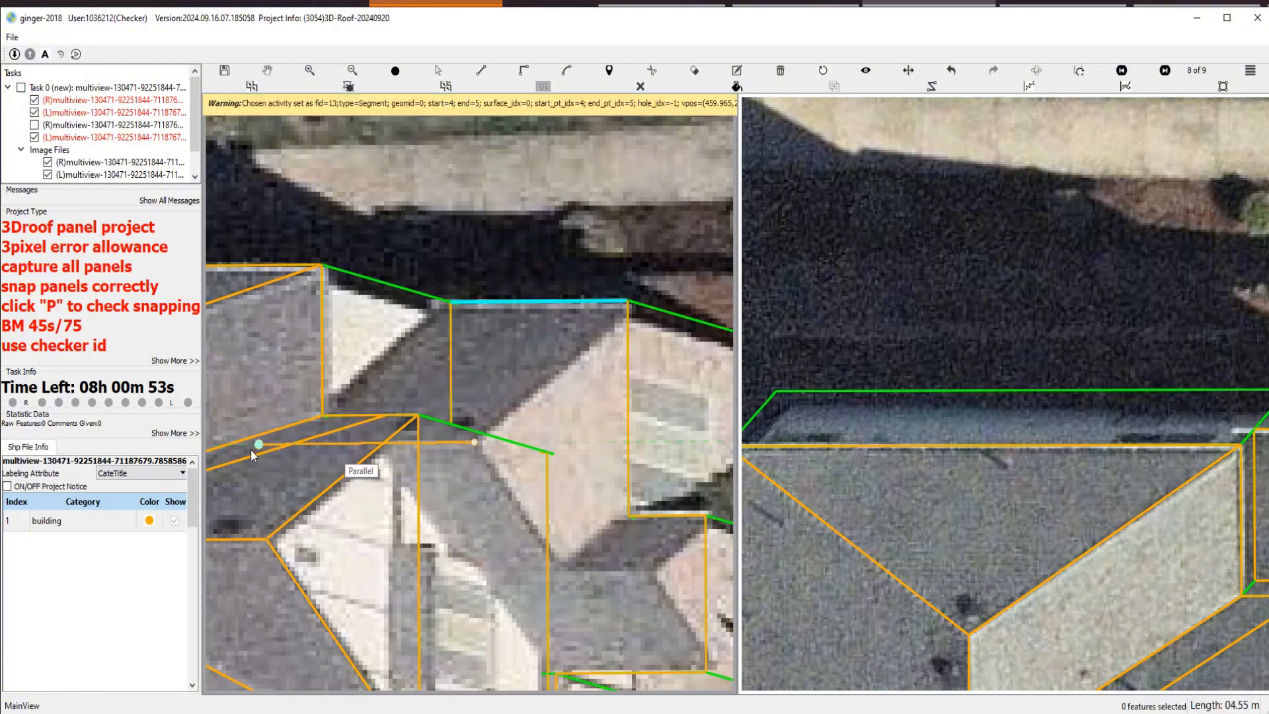
{"action": "scroll", "coordinate": [228, 446], "scroll_direction": "down", "scroll_amount": 1}
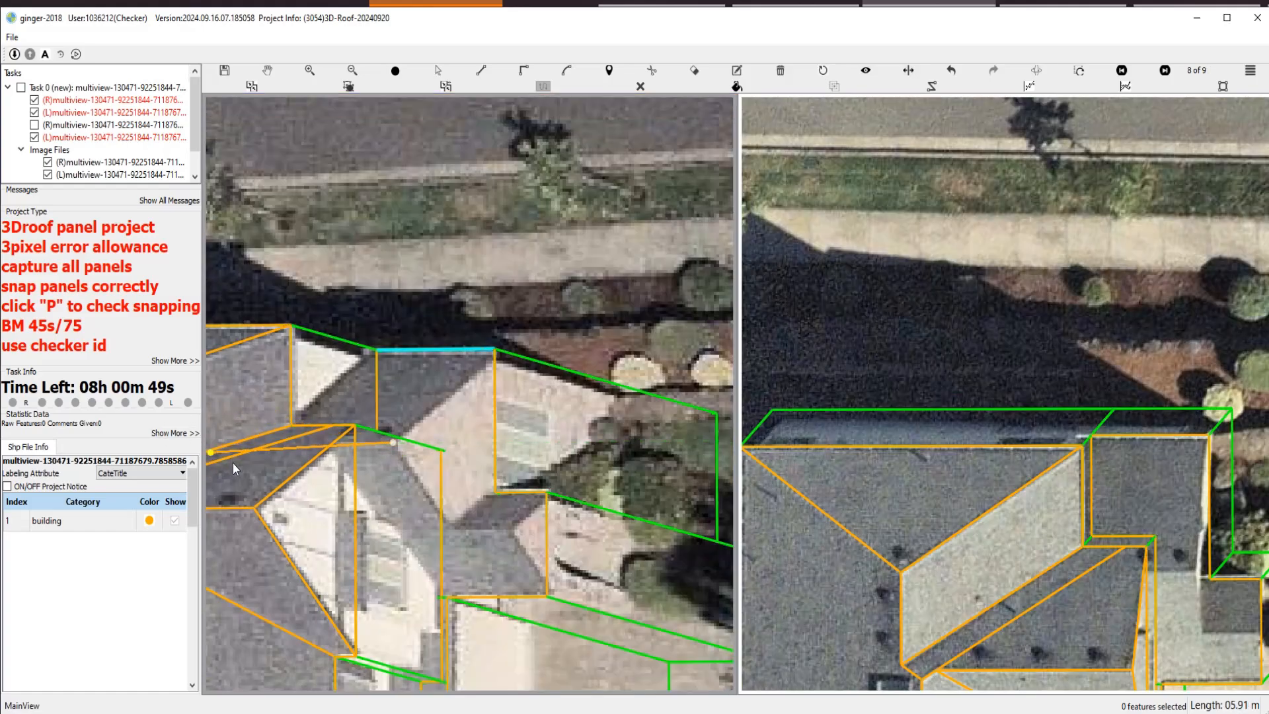
{"action": "left_click_drag", "start_coordinate": [233, 463], "coordinate": [417, 473]}
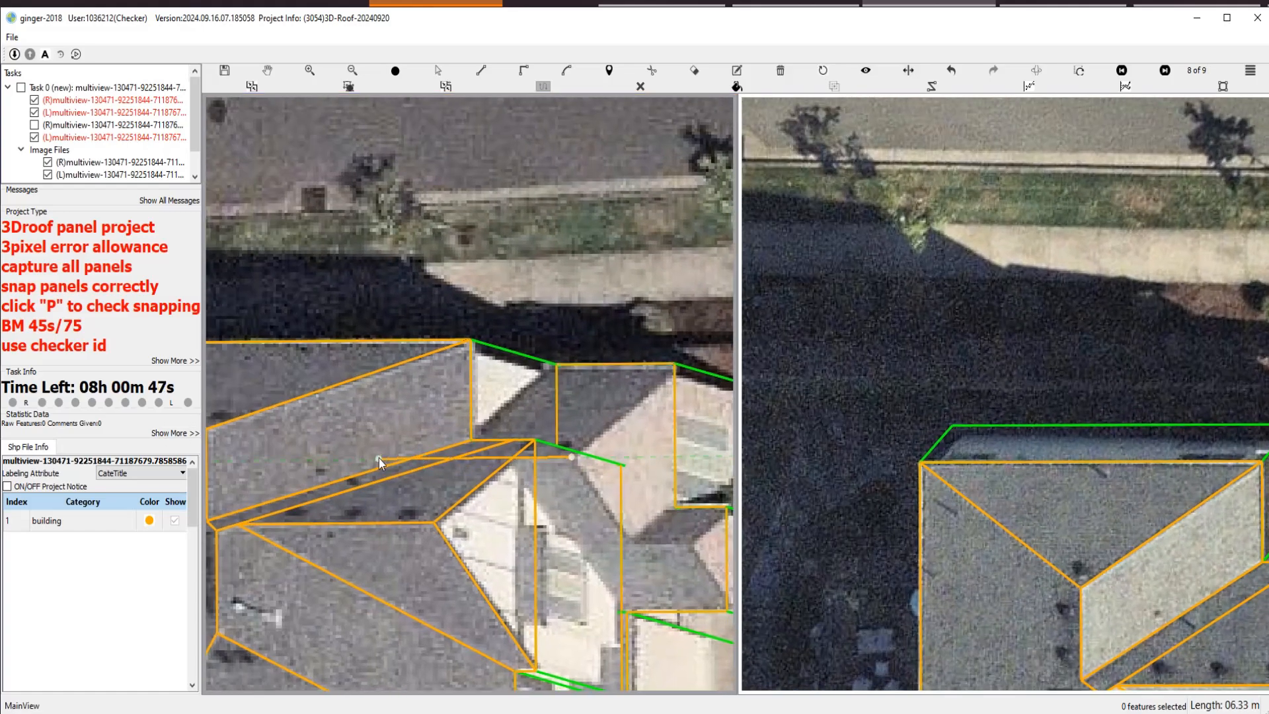
{"action": "key", "text": "Escape"}
Leave label editing and examine the front roof sections in both aerial images with the roof outlines hidden.
{"action": "scroll", "coordinate": [380, 458], "scroll_direction": "down", "scroll_amount": 2}
{"action": "key", "text": "Escape"}
{"action": "scroll", "coordinate": [1025, 441], "scroll_direction": "up", "scroll_amount": 1}
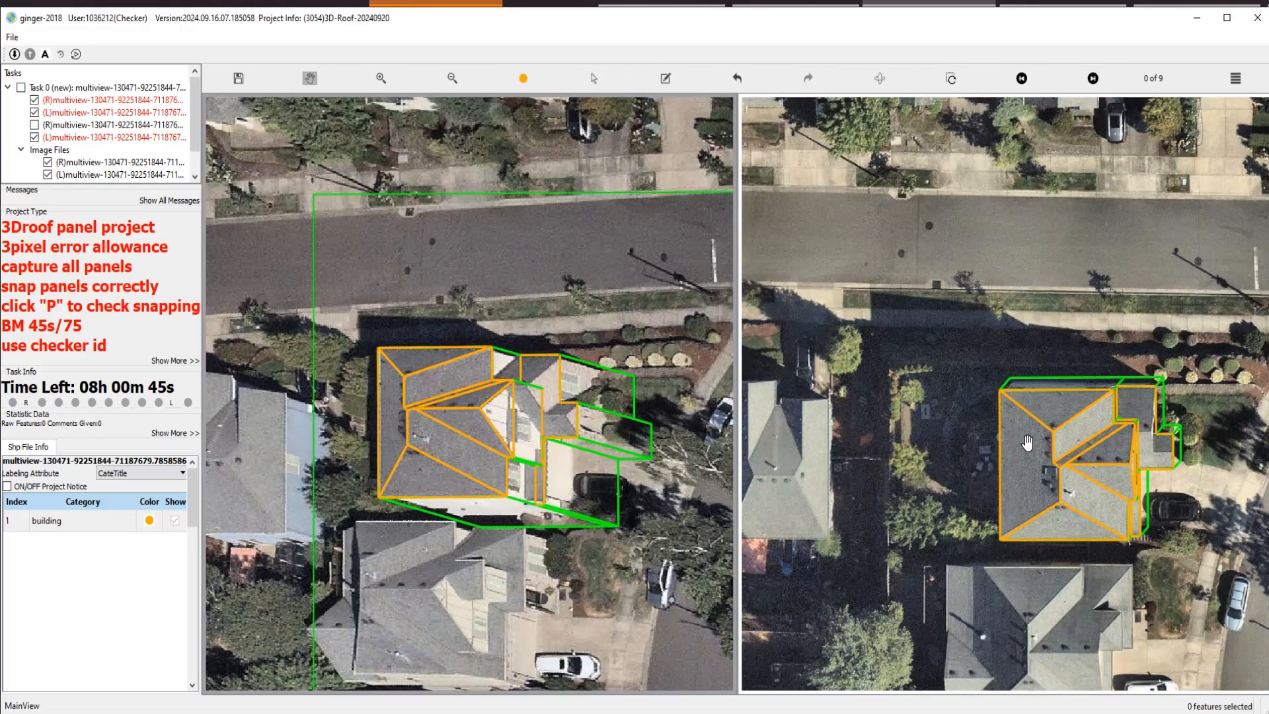
{"action": "scroll", "coordinate": [1031, 430], "scroll_direction": "up", "scroll_amount": 5}
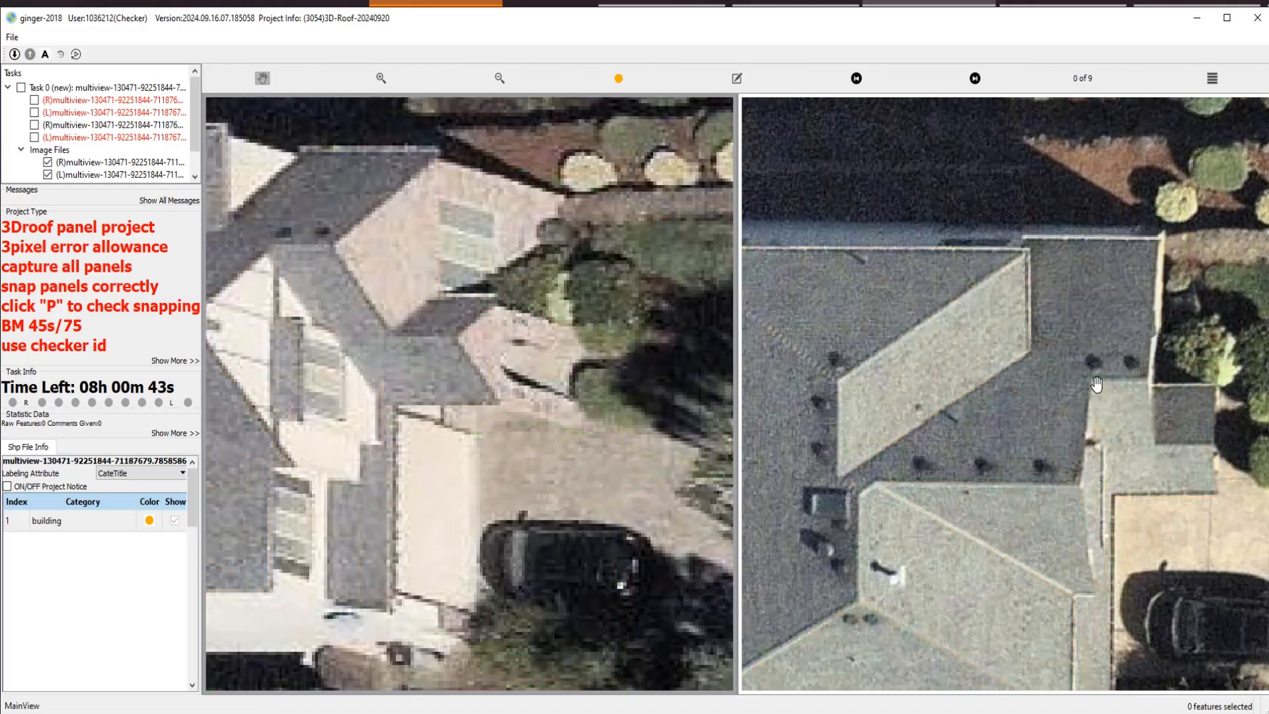
Show the roof outlines again and resume editing the labels of the house.
{"action": "left_click", "coordinate": [1053, 335]}
{"action": "left_click_drag", "start_coordinate": [1005, 337], "coordinate": [1101, 379]}
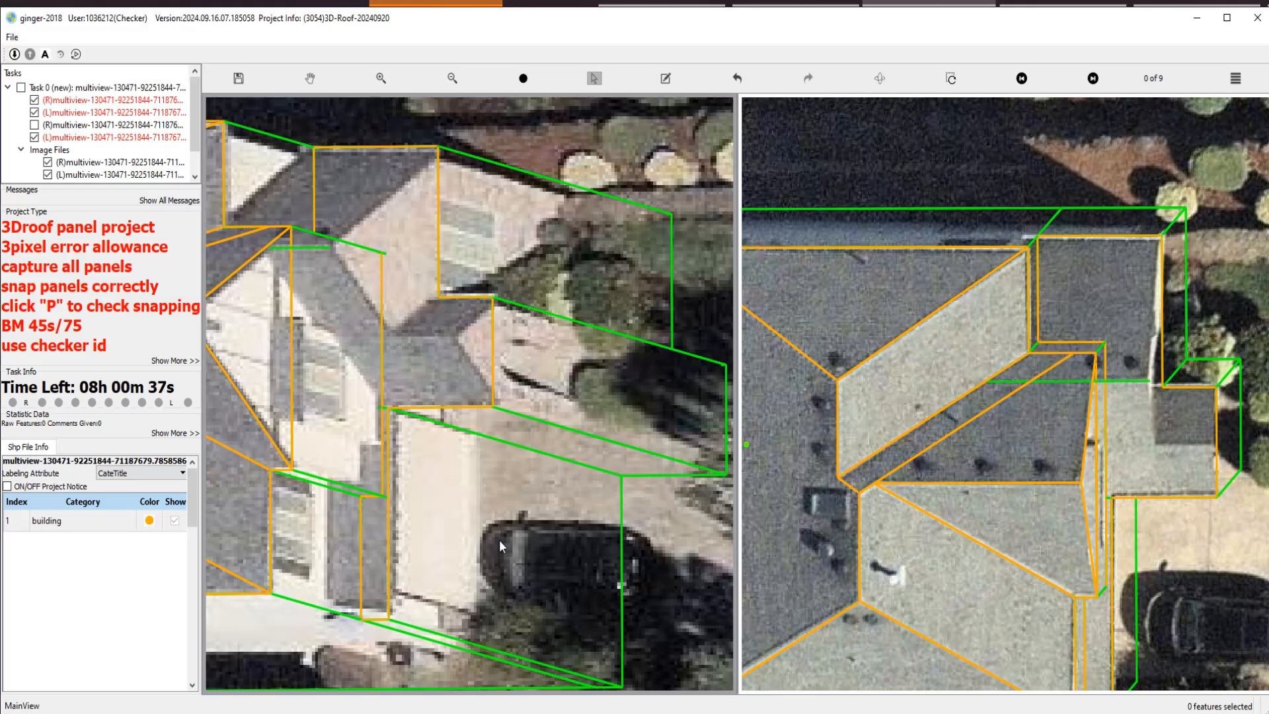
{"action": "key", "text": "ctrl+s"}
{"action": "scroll", "coordinate": [445, 386], "scroll_direction": "up", "scroll_amount": 3}
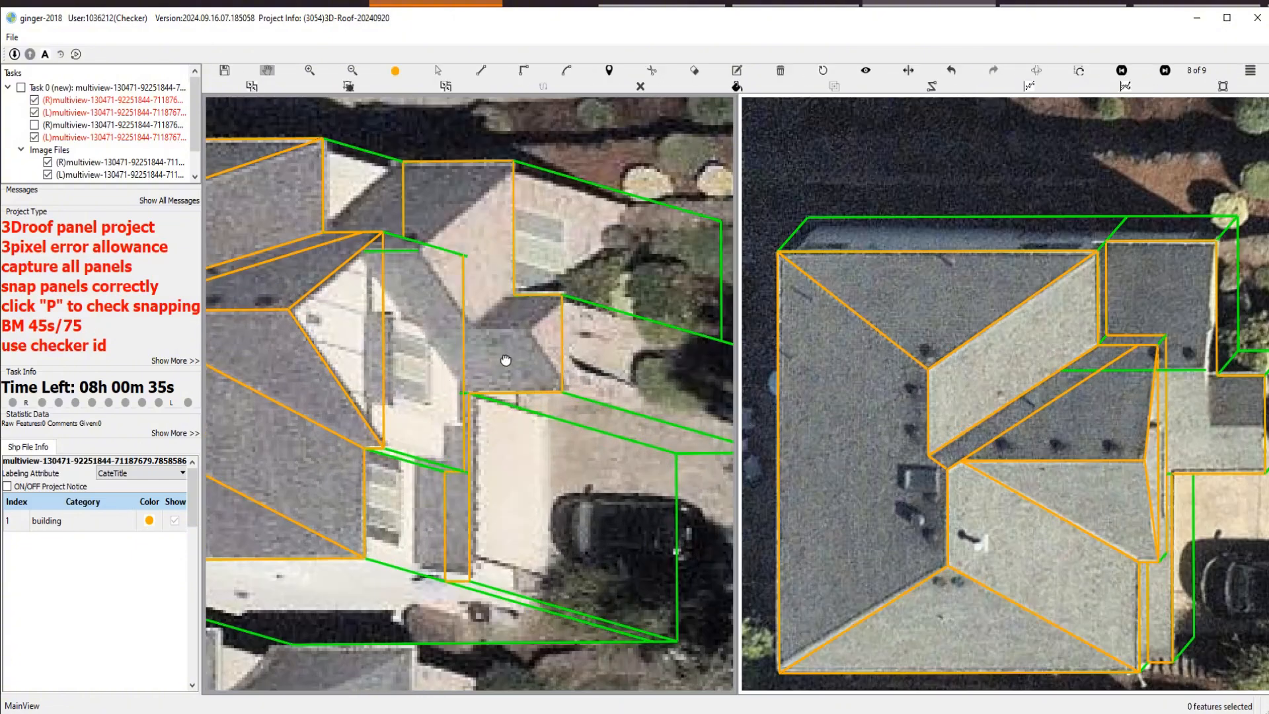
Draw a line about 2.87 m long across the small front roof section from its inner corner, parallel to its side edge.
{"action": "scroll", "coordinate": [505, 361], "scroll_direction": "up", "scroll_amount": 5}
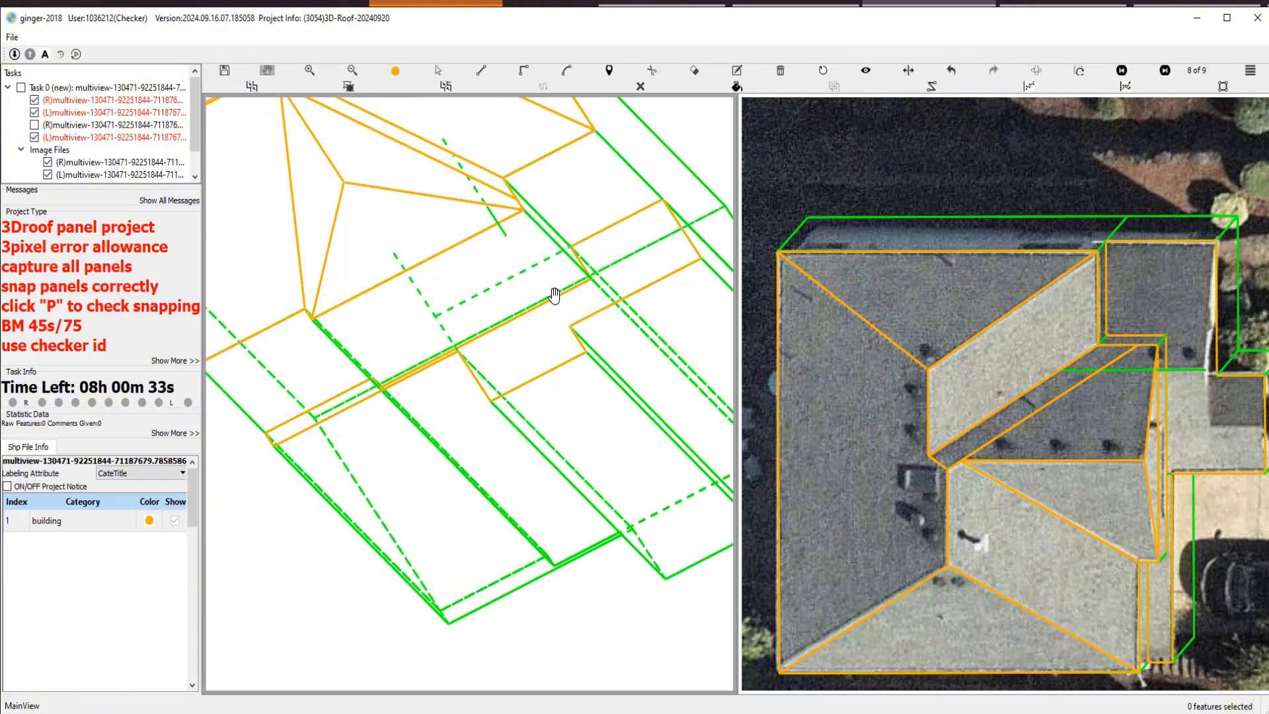
{"action": "left_click_drag", "start_coordinate": [530, 338], "coordinate": [561, 361]}
{"action": "key", "text": "p"}
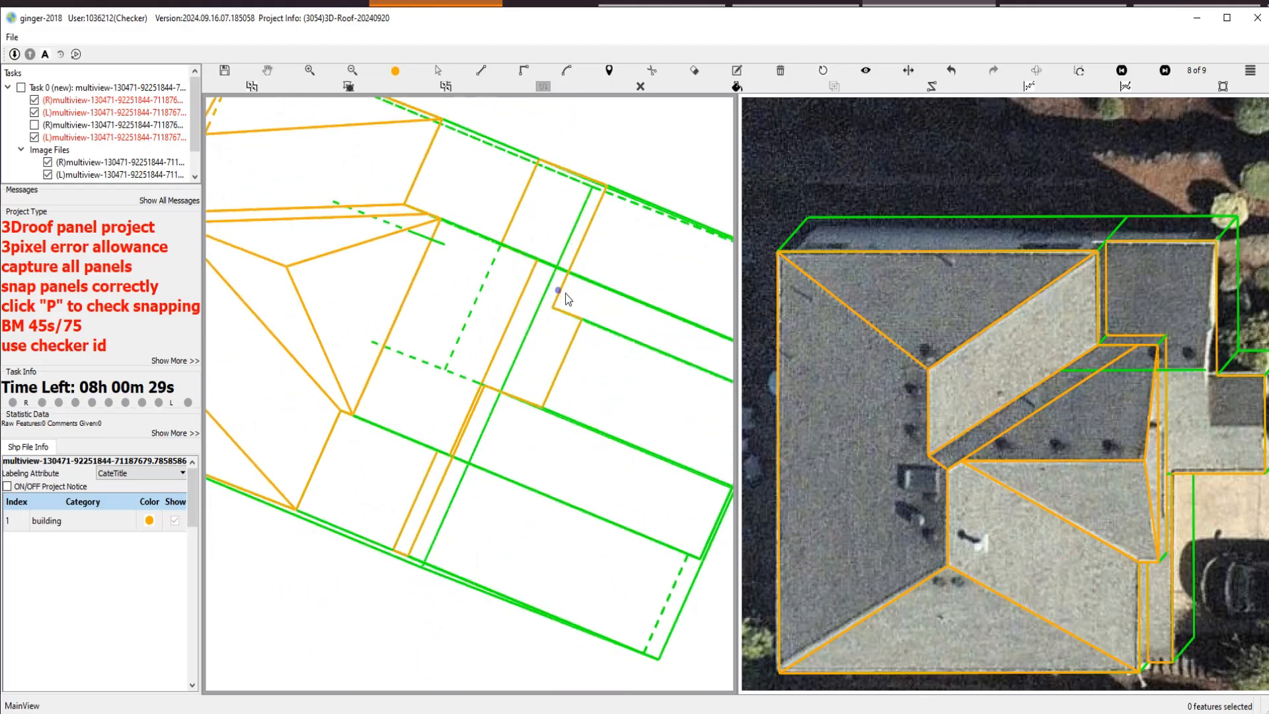
{"action": "left_click", "coordinate": [558, 295]}
{"action": "left_click", "coordinate": [510, 394]}
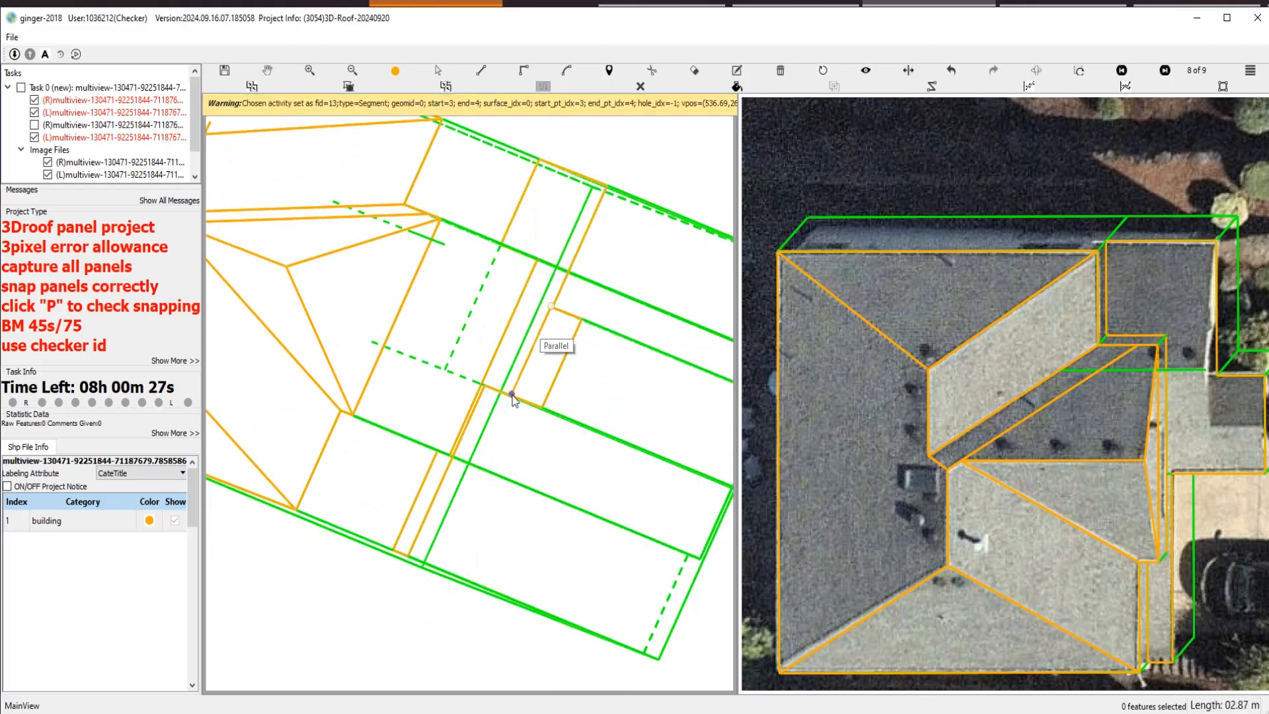
{"action": "key", "text": "p"}
{"action": "scroll", "coordinate": [513, 395], "scroll_direction": "down", "scroll_amount": 5}
{"action": "key", "text": "Escape"}
{"action": "scroll", "coordinate": [436, 317], "scroll_direction": "up", "scroll_amount": 2}
{"action": "scroll", "coordinate": [434, 316], "scroll_direction": "up", "scroll_amount": 3}
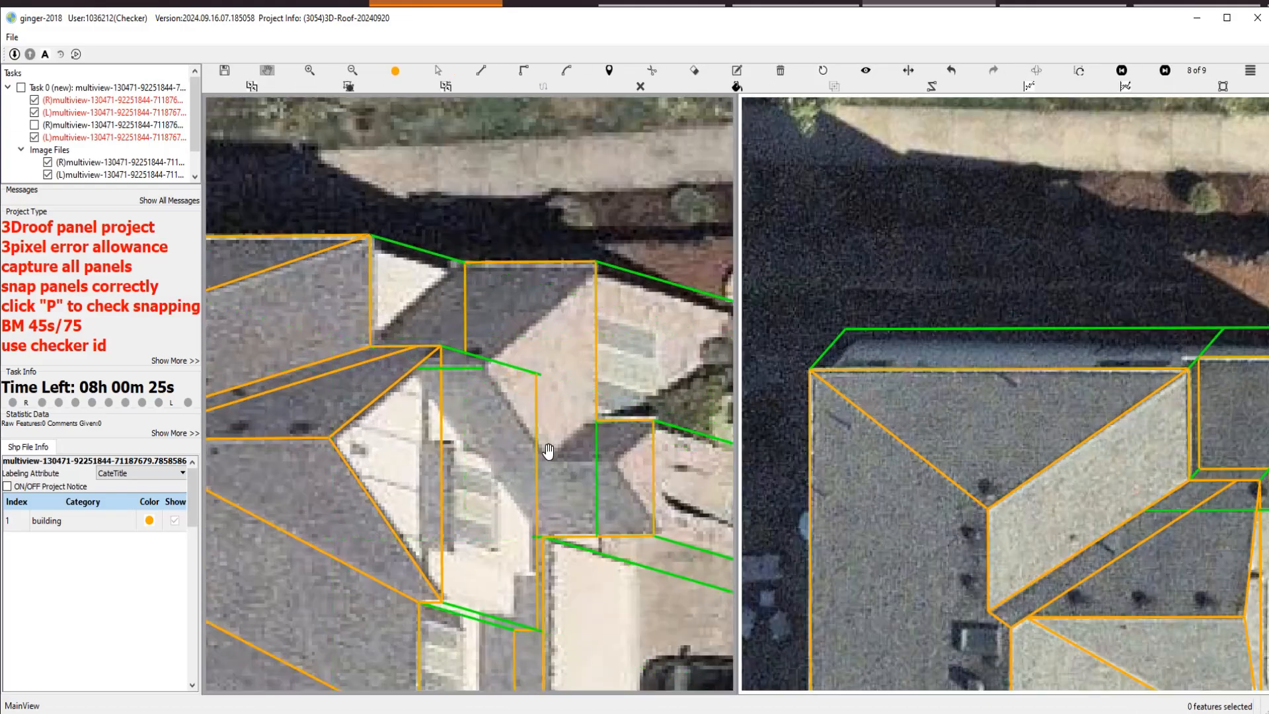
{"action": "scroll", "coordinate": [542, 450], "scroll_direction": "down", "scroll_amount": 4}
{"action": "scroll", "coordinate": [527, 453], "scroll_direction": "up", "scroll_amount": 3}
{"action": "key", "text": "s"}
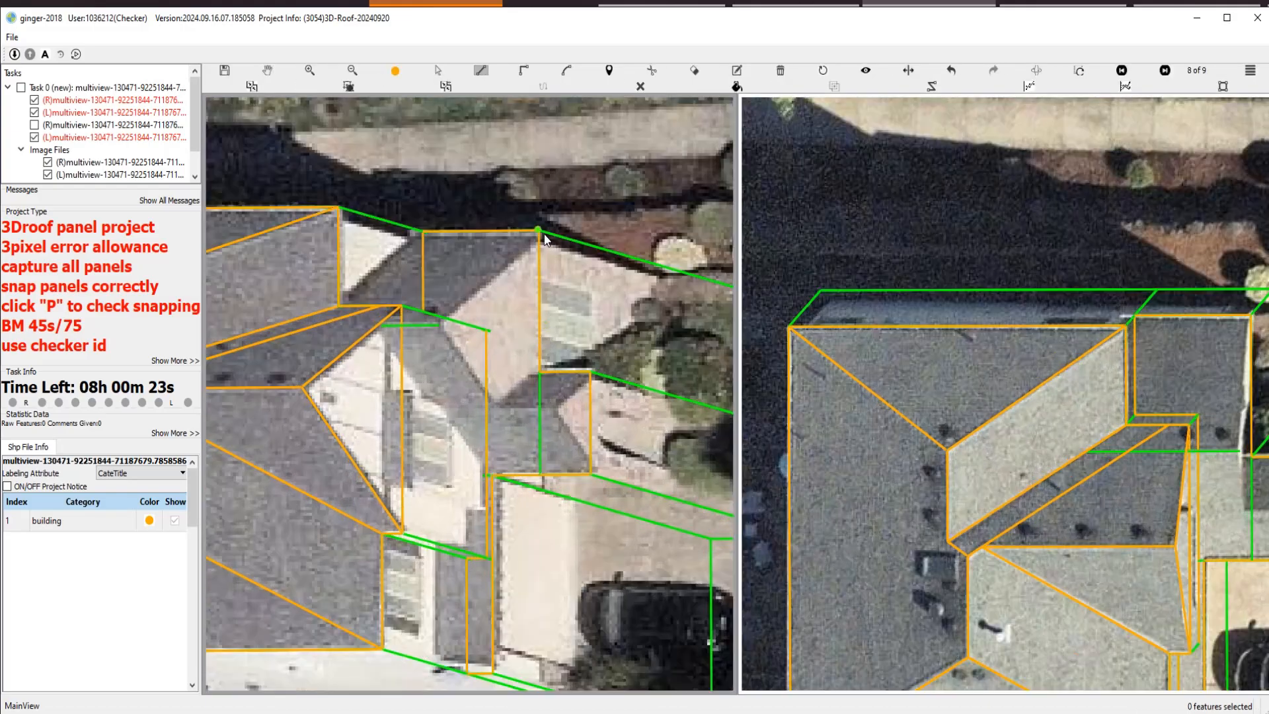
{"action": "left_click", "coordinate": [544, 237]}
{"action": "left_click", "coordinate": [444, 330]}
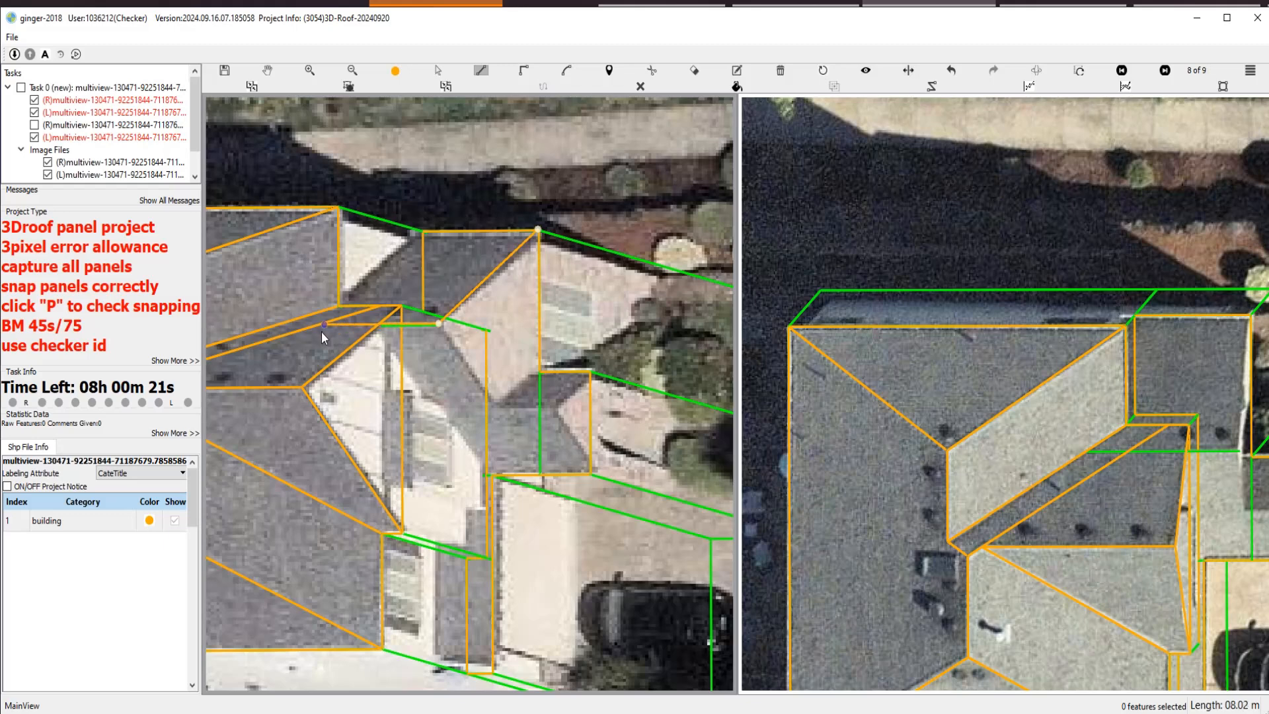
{"action": "key", "text": "shift"}
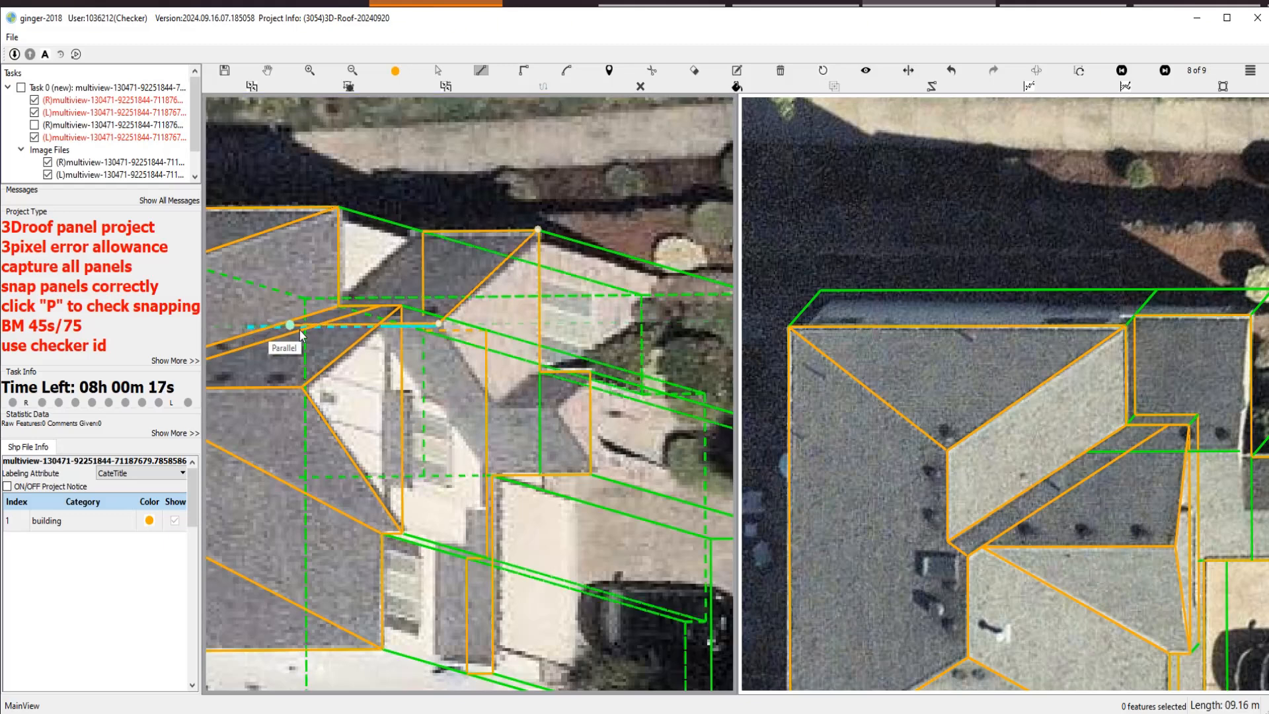
{"action": "key", "text": "Escape"}
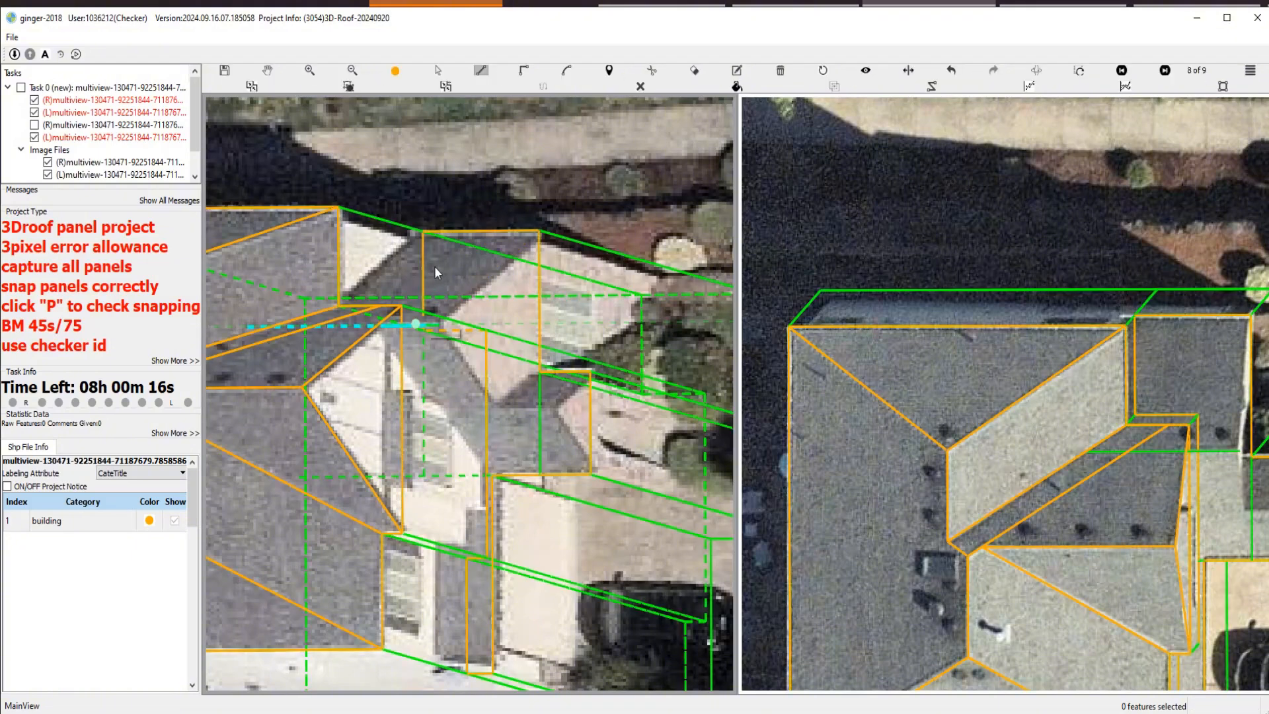
Try to draw the front gable's upper slope from the eave to the peak and back along the ridge onto the main roof.
{"action": "left_click", "coordinate": [421, 234]}
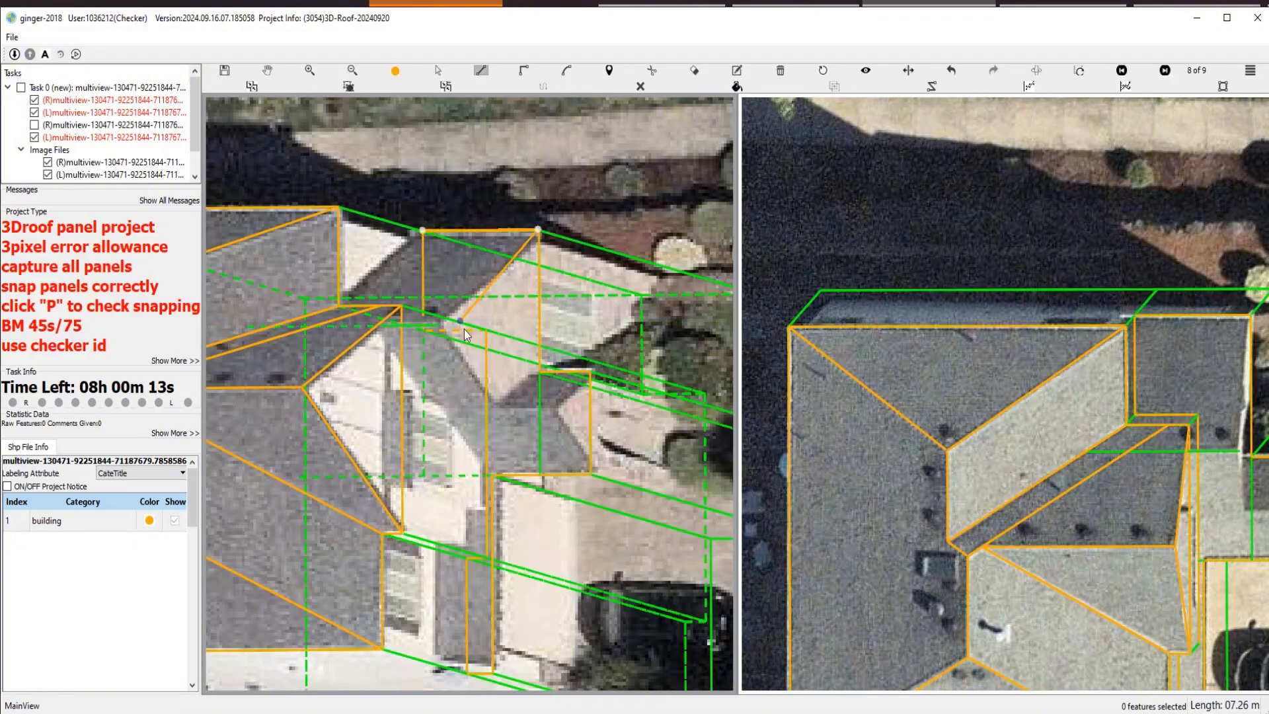
{"action": "left_click", "coordinate": [481, 329]}
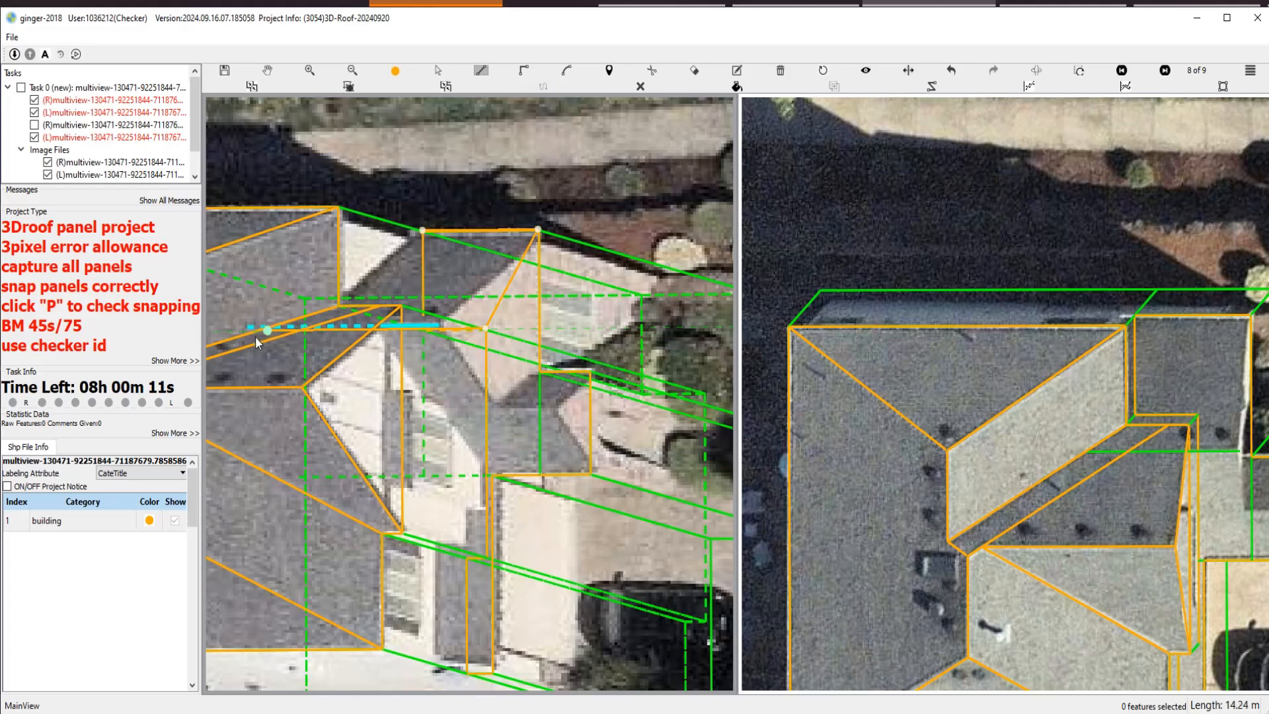
{"action": "scroll", "coordinate": [260, 326], "scroll_direction": "up", "scroll_amount": 2}
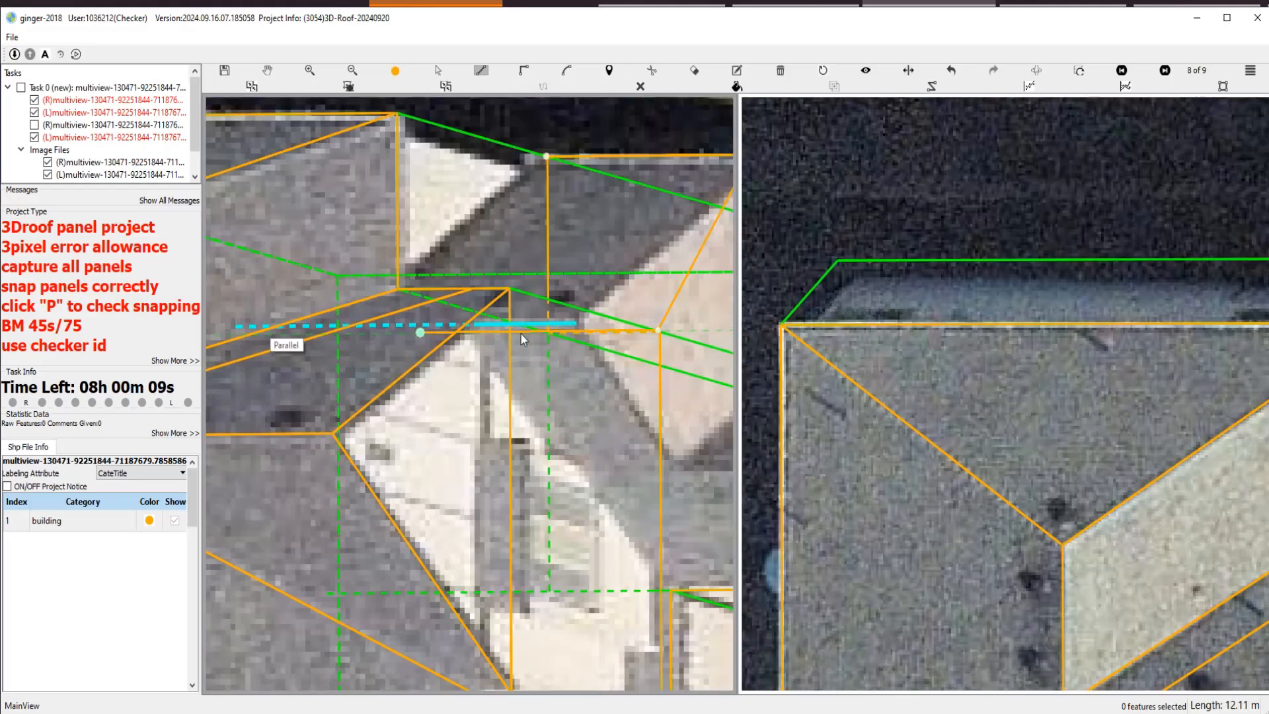
{"action": "scroll", "coordinate": [628, 337], "scroll_direction": "down", "scroll_amount": 5}
{"action": "scroll", "coordinate": [517, 349], "scroll_direction": "up", "scroll_amount": 3}
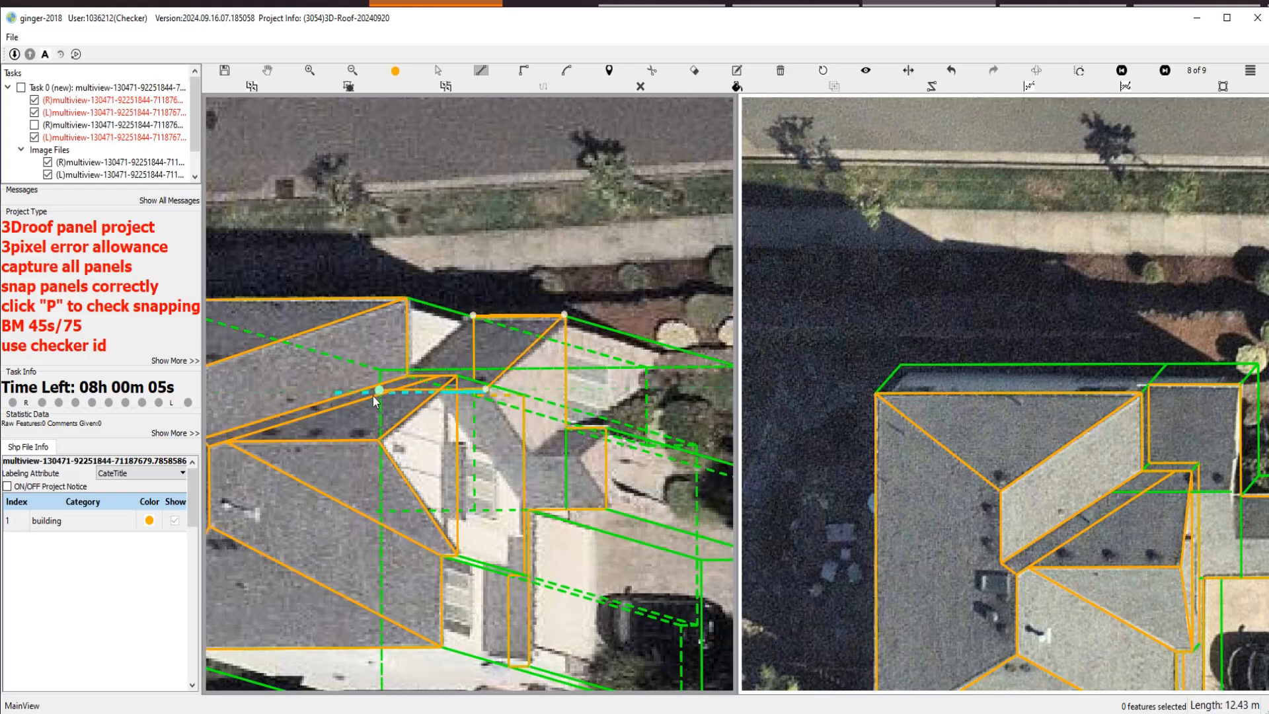
{"action": "scroll", "coordinate": [329, 388], "scroll_direction": "up", "scroll_amount": 3}
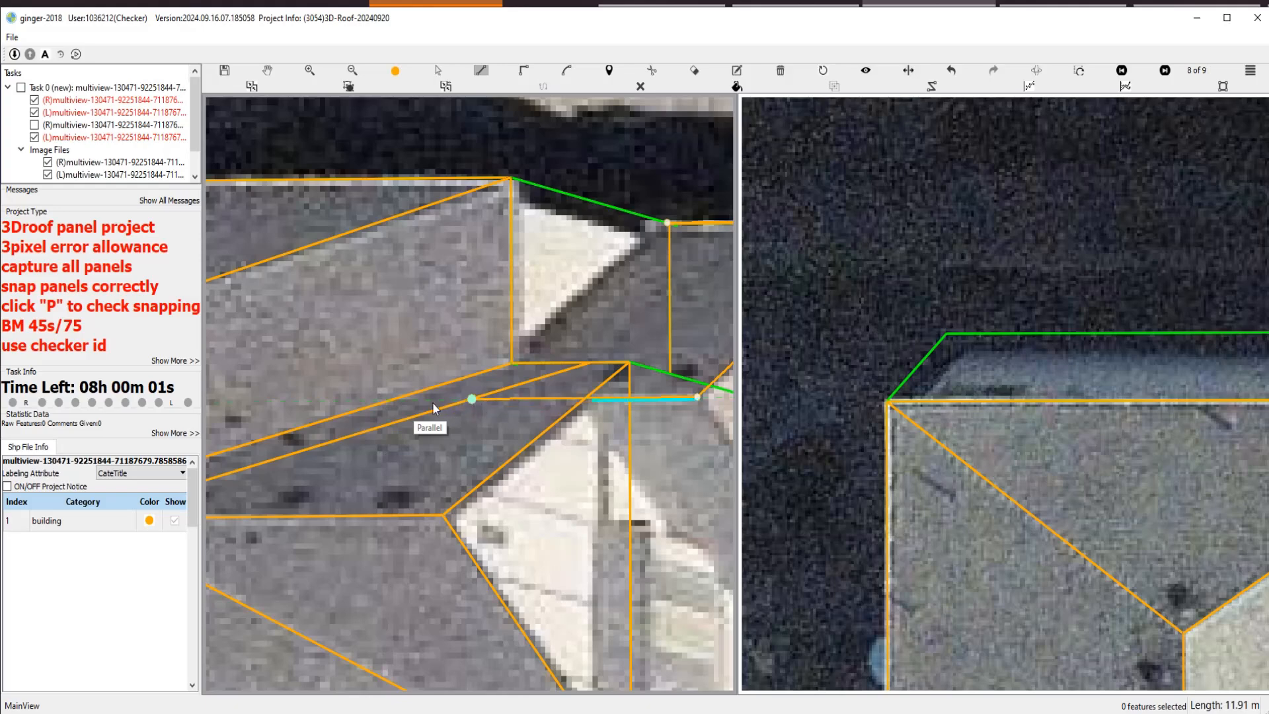
{"action": "key", "text": "Escape"}
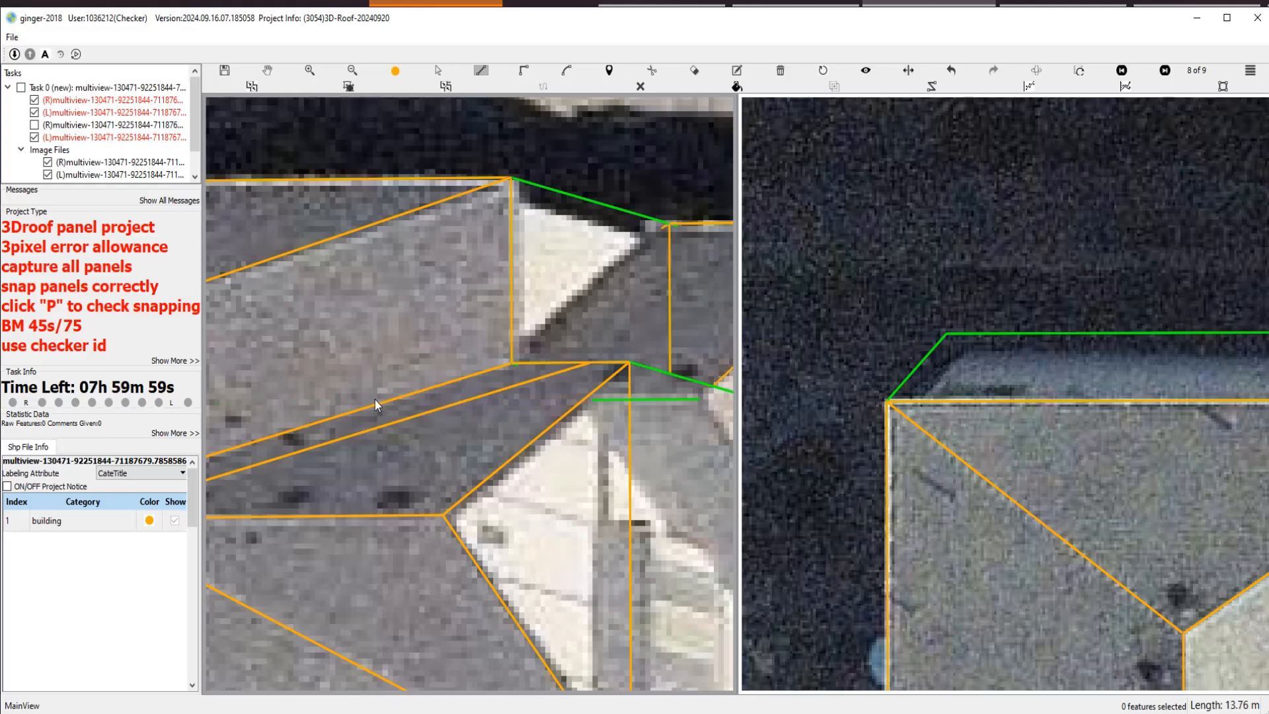
Move the drawn slope's rear ridge corner towards the front and delete that panel.
{"action": "scroll", "coordinate": [380, 397], "scroll_direction": "down", "scroll_amount": 3}
{"action": "scroll", "coordinate": [550, 337], "scroll_direction": "up", "scroll_amount": 3}
{"action": "key", "text": "s"}
{"action": "left_click", "coordinate": [547, 305]}
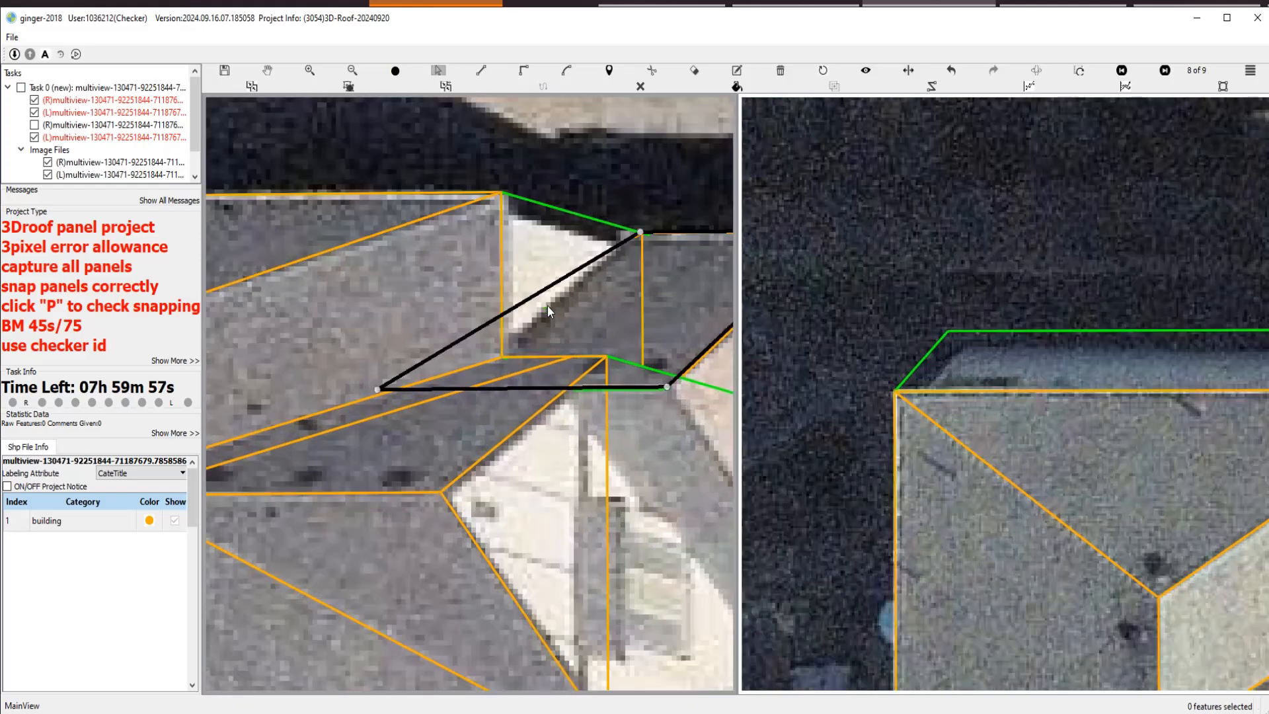
{"action": "left_click_drag", "start_coordinate": [379, 390], "coordinate": [446, 400]}
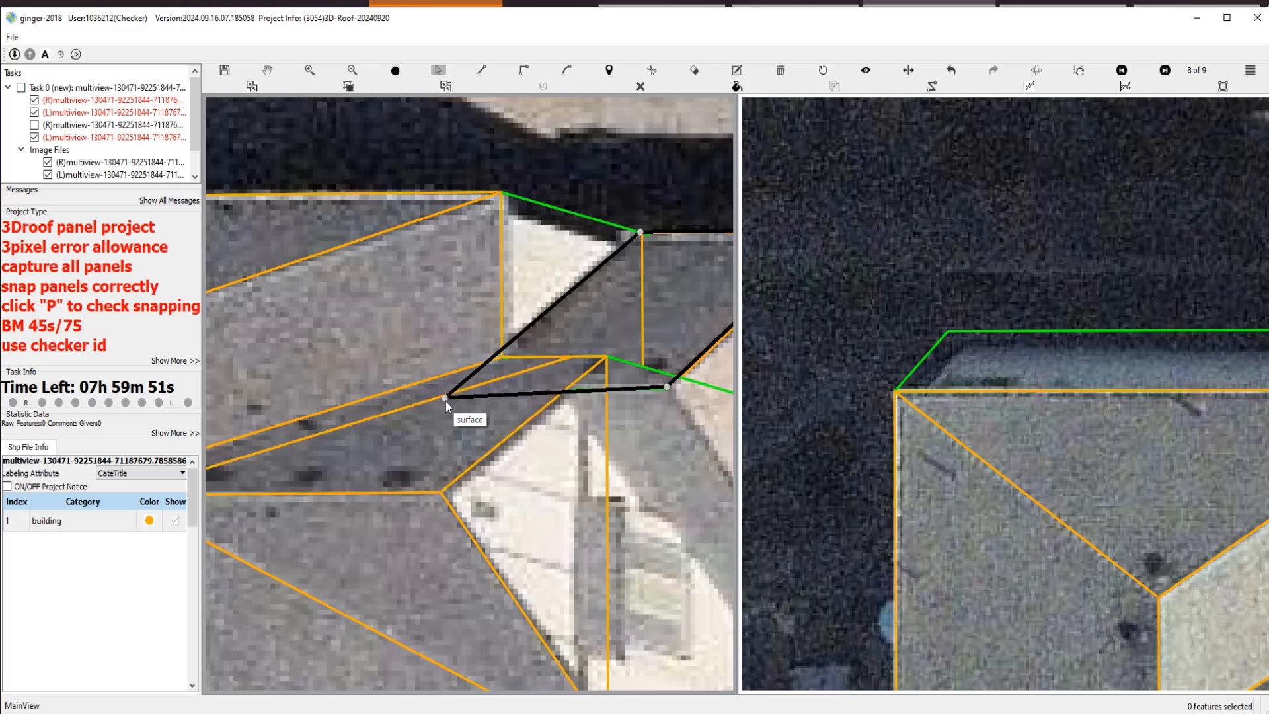
{"action": "key", "text": "Delete"}
Draw the front gable's upper slope as a four-cornered panel along the eave, sloping gable edge and ridge, ending on the main roof.
{"action": "scroll", "coordinate": [582, 418], "scroll_direction": "down", "scroll_amount": 2}
{"action": "scroll", "coordinate": [605, 345], "scroll_direction": "up", "scroll_amount": 1}
{"action": "key", "text": "l"}
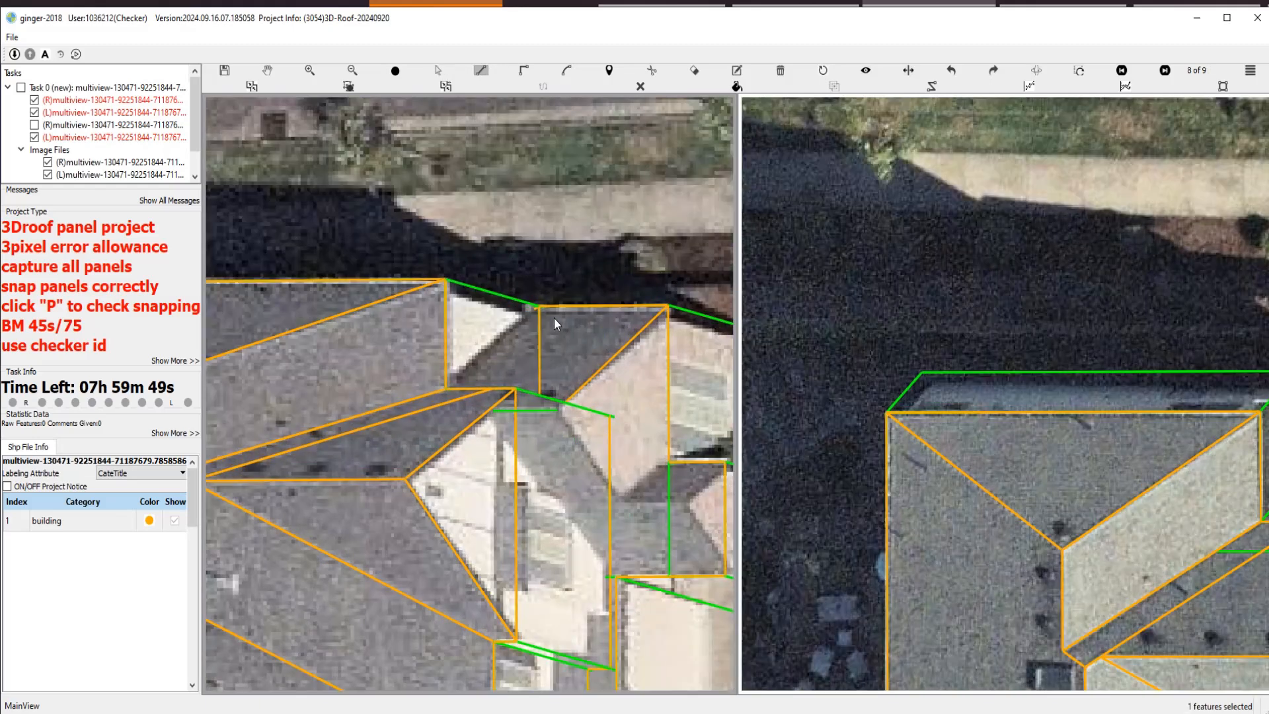
{"action": "left_click", "coordinate": [539, 306]}
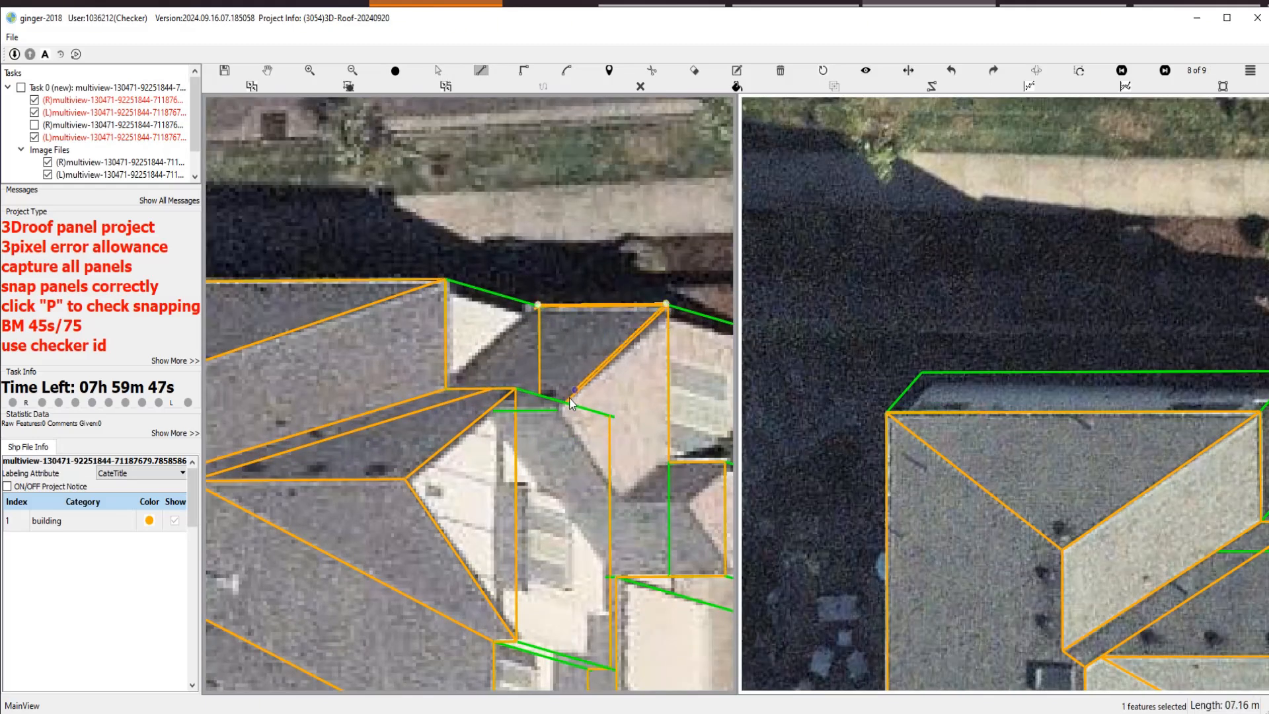
{"action": "left_click", "coordinate": [554, 409]}
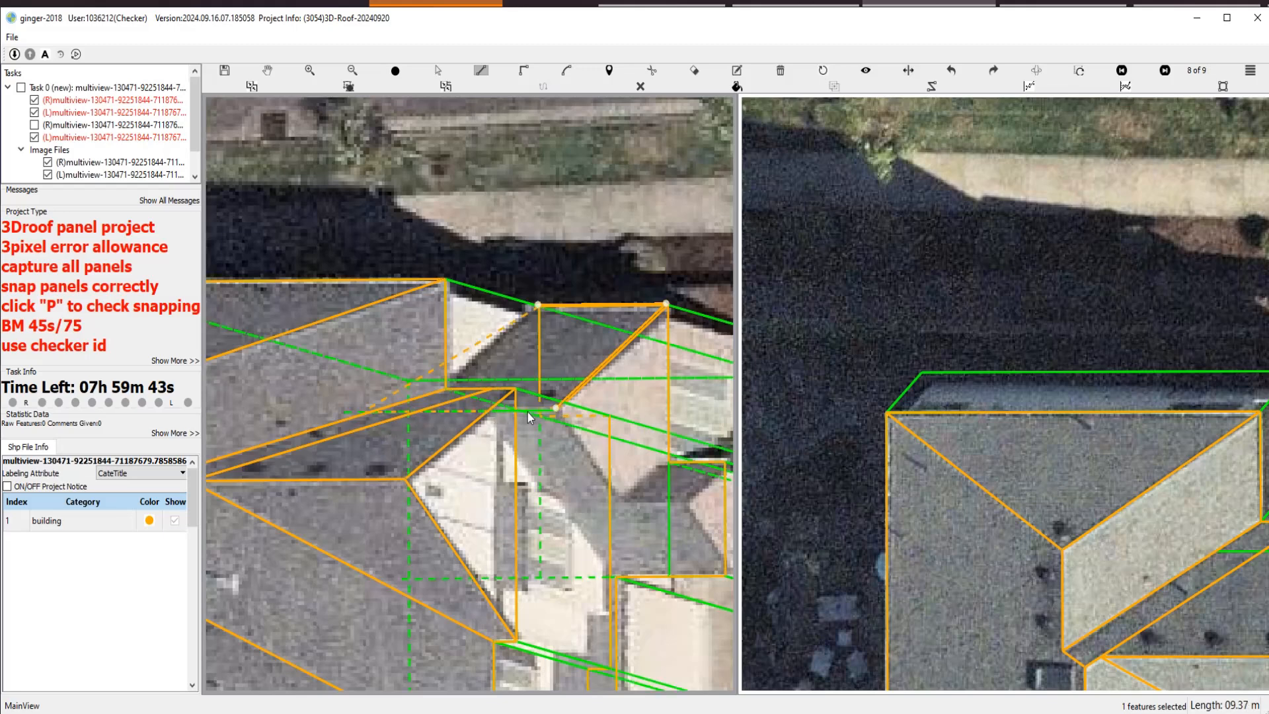
{"action": "scroll", "coordinate": [408, 415], "scroll_direction": "up", "scroll_amount": 3}
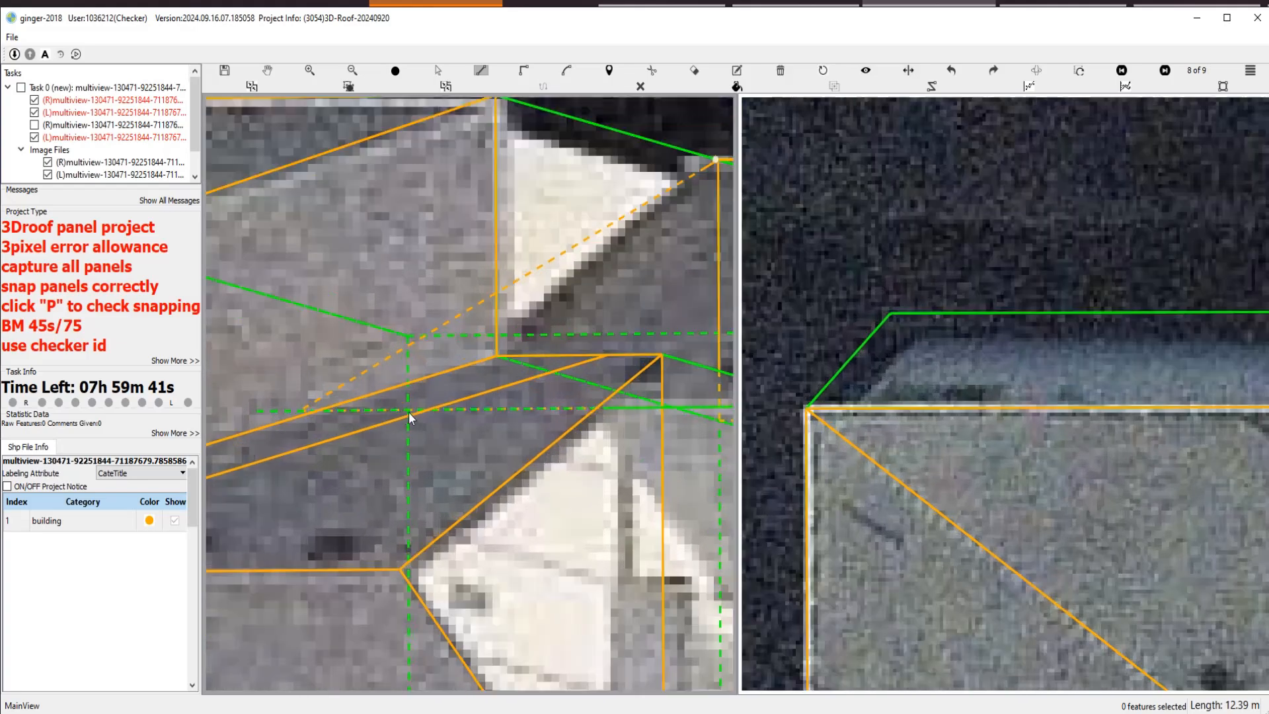
{"action": "left_click", "coordinate": [348, 408]}
{"action": "right_click", "coordinate": [348, 408]}
{"action": "scroll", "coordinate": [472, 396], "scroll_direction": "down", "scroll_amount": 1}
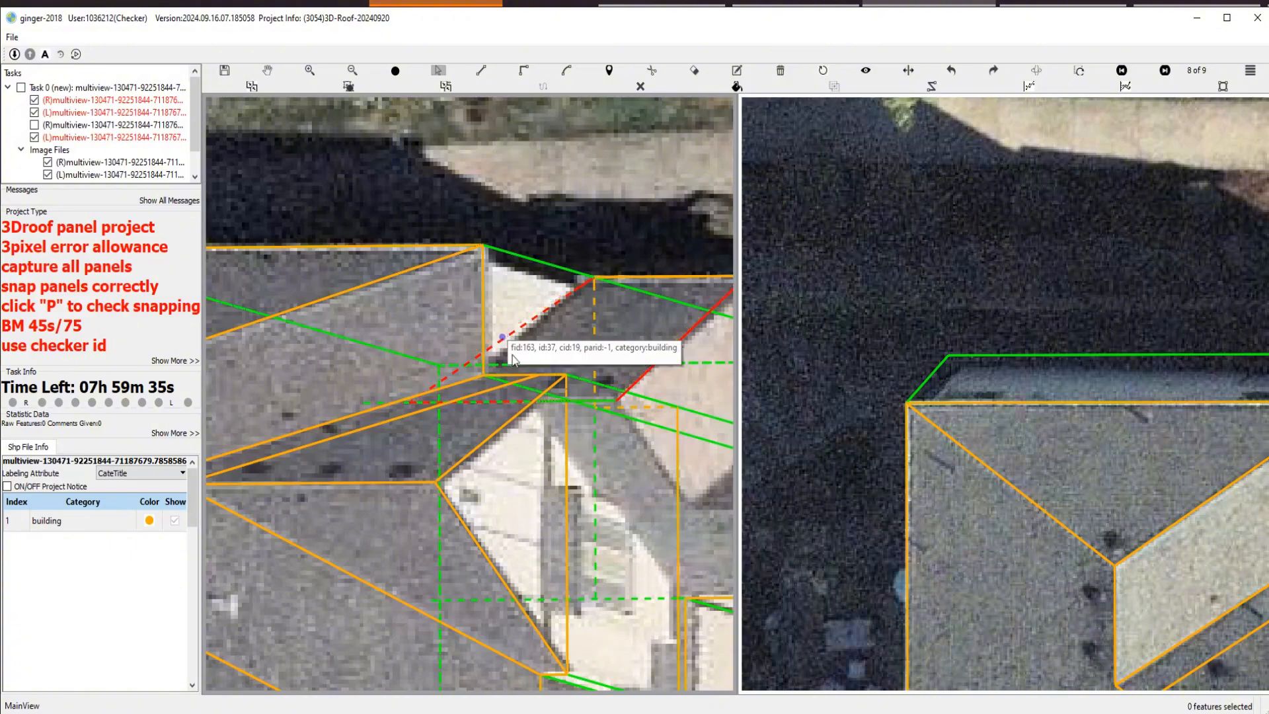
Draw the front gable's lower slope from the peak to the eave corners and back to the ridge's rear end.
{"action": "scroll", "coordinate": [520, 467], "scroll_direction": "down", "scroll_amount": 2}
{"action": "scroll", "coordinate": [482, 420], "scroll_direction": "up", "scroll_amount": 1}
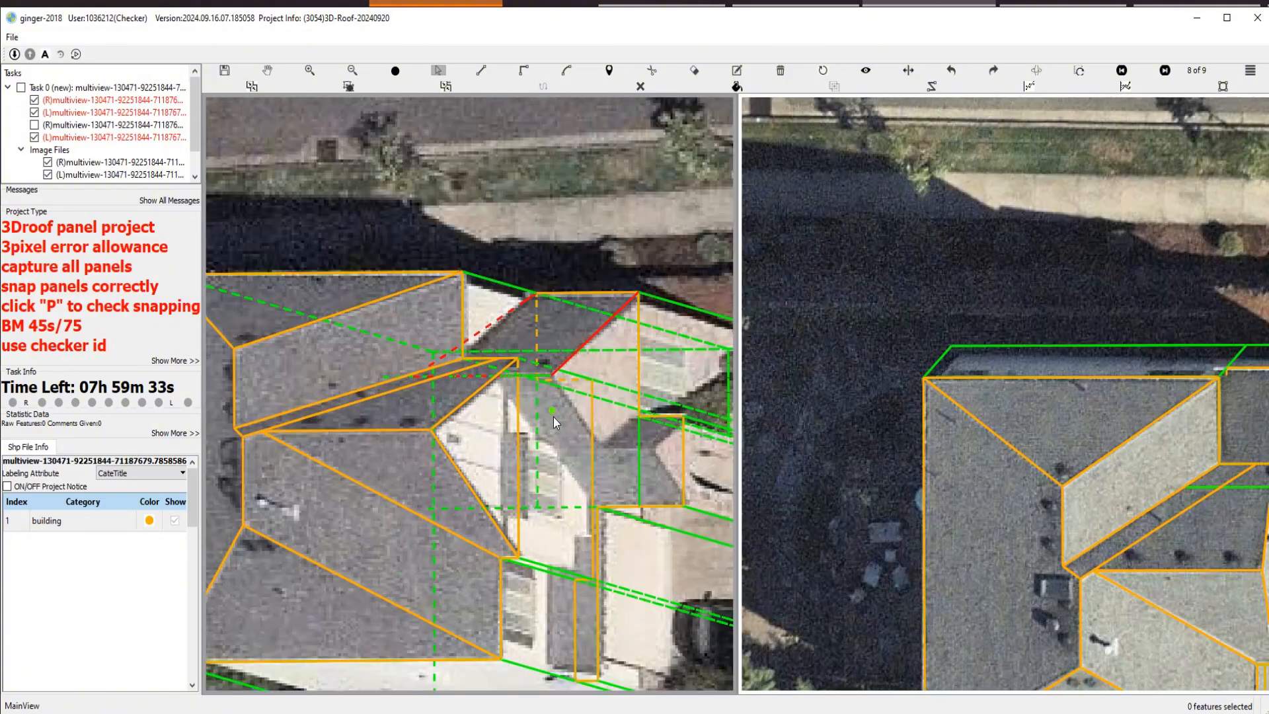
{"action": "left_click", "coordinate": [554, 382]}
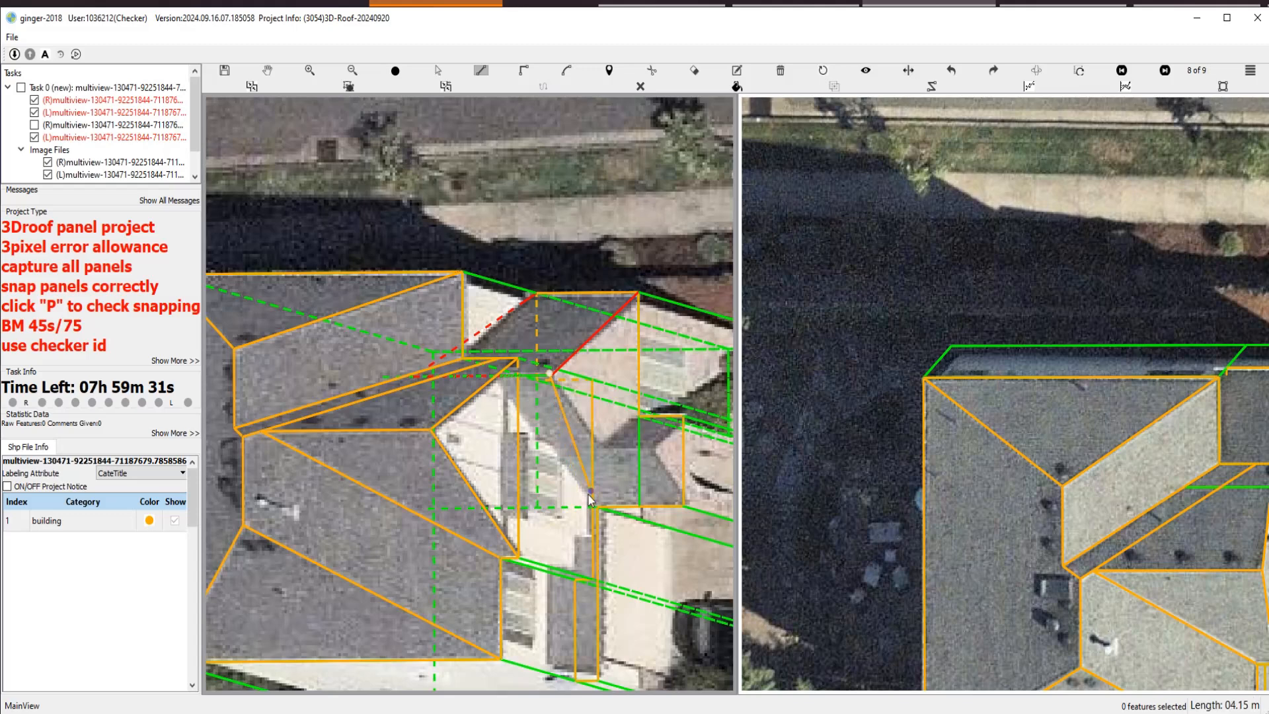
{"action": "left_click", "coordinate": [545, 510]}
{"action": "key", "text": "a"}
{"action": "scroll", "coordinate": [426, 391], "scroll_direction": "up", "scroll_amount": 2}
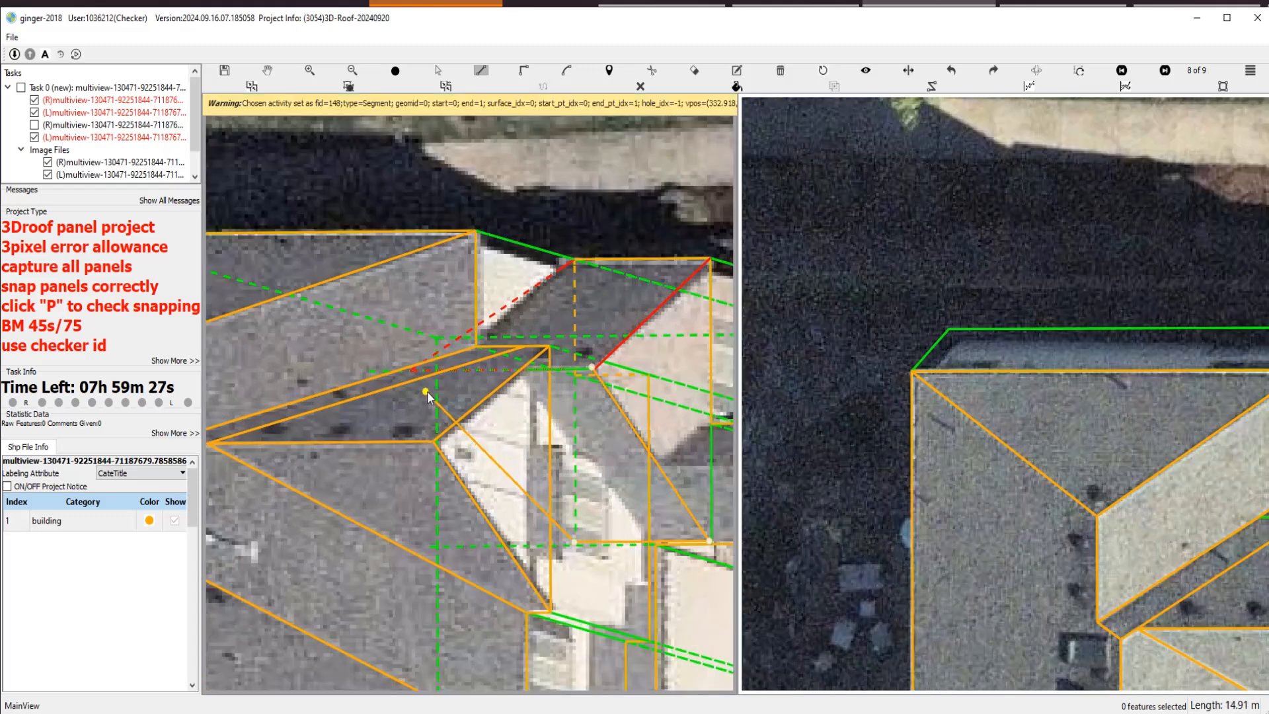
{"action": "scroll", "coordinate": [427, 392], "scroll_direction": "up", "scroll_amount": 2}
{"action": "left_click", "coordinate": [409, 365]}
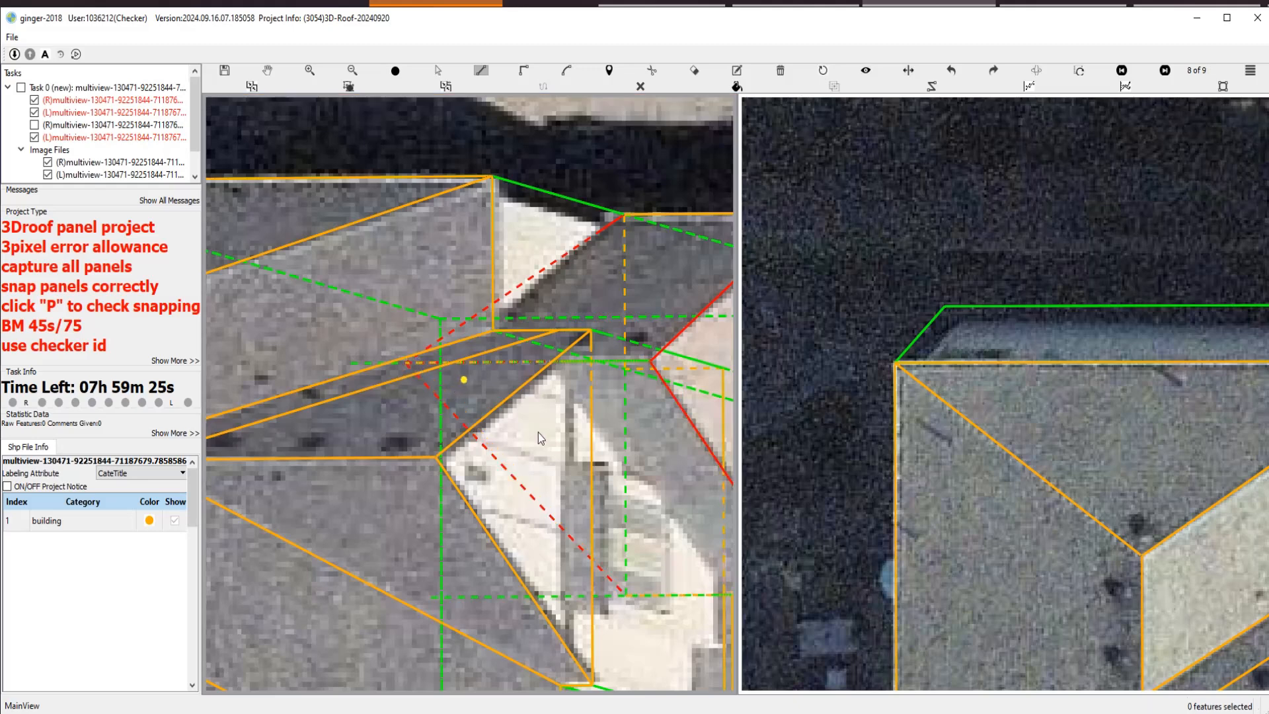
Trace the valley edges of both gable slopes from the upper eave corner through the rear ridge end to the lower eave corner.
{"action": "scroll", "coordinate": [538, 432], "scroll_direction": "down", "scroll_amount": 3}
{"action": "scroll", "coordinate": [536, 294], "scroll_direction": "up", "scroll_amount": 2}
{"action": "left_click", "coordinate": [537, 294]}
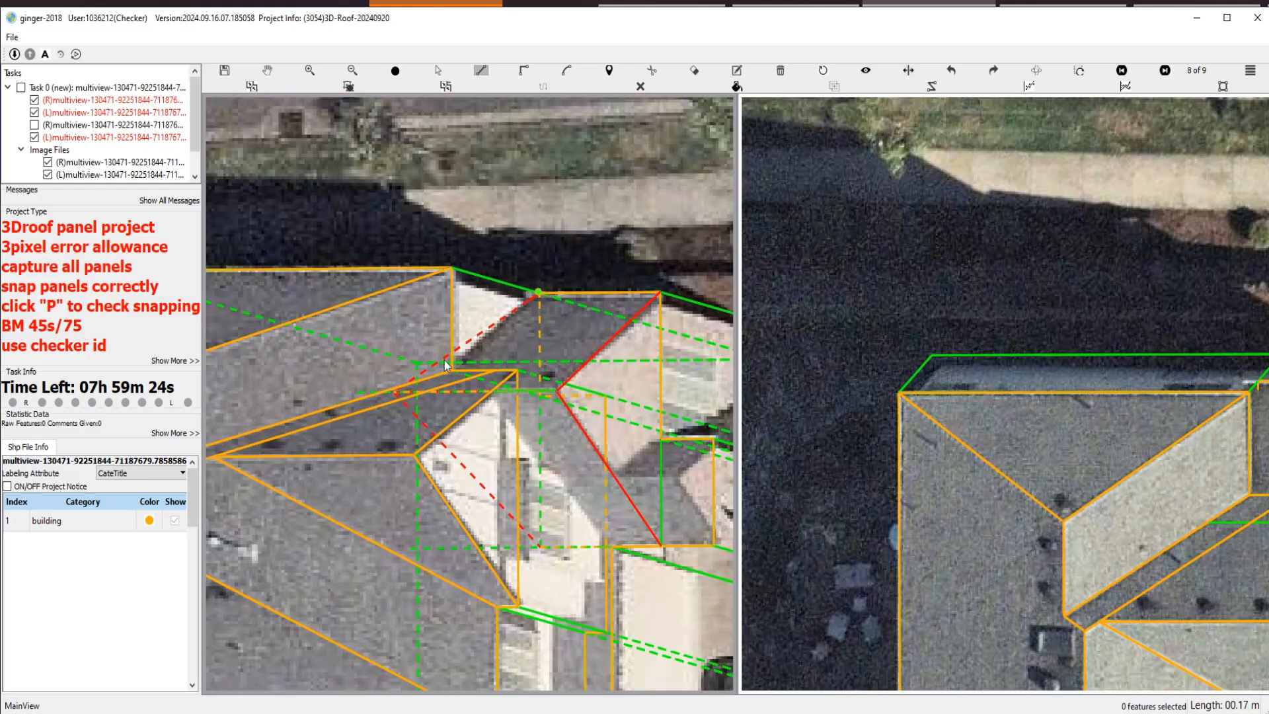
{"action": "left_click", "coordinate": [394, 392]}
{"action": "left_click", "coordinate": [549, 534]}
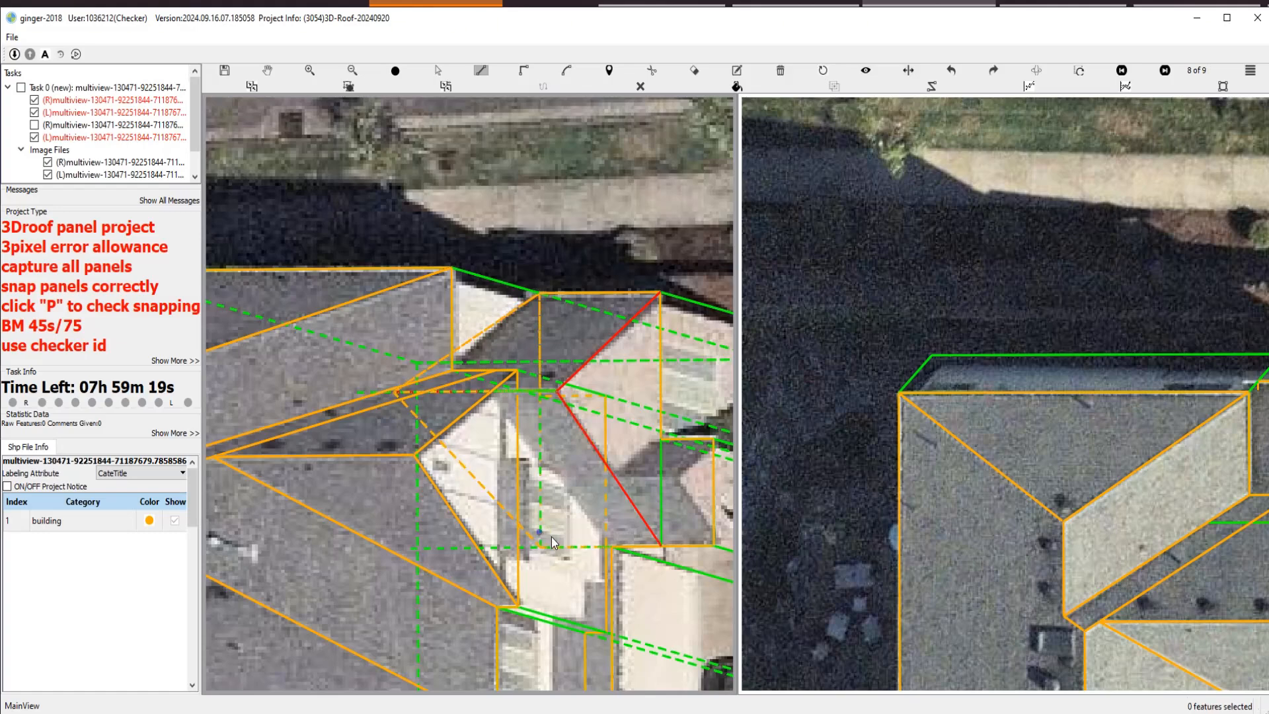
Trace the front edges of the gable between its peak and both eave corners in a rotated 3D view.
{"action": "scroll", "coordinate": [549, 535], "scroll_direction": "down", "scroll_amount": 3}
{"action": "scroll", "coordinate": [535, 465], "scroll_direction": "up", "scroll_amount": 2}
{"action": "left_click_drag", "start_coordinate": [517, 465], "coordinate": [438, 460]}
{"action": "scroll", "coordinate": [439, 461], "scroll_direction": "up", "scroll_amount": 1}
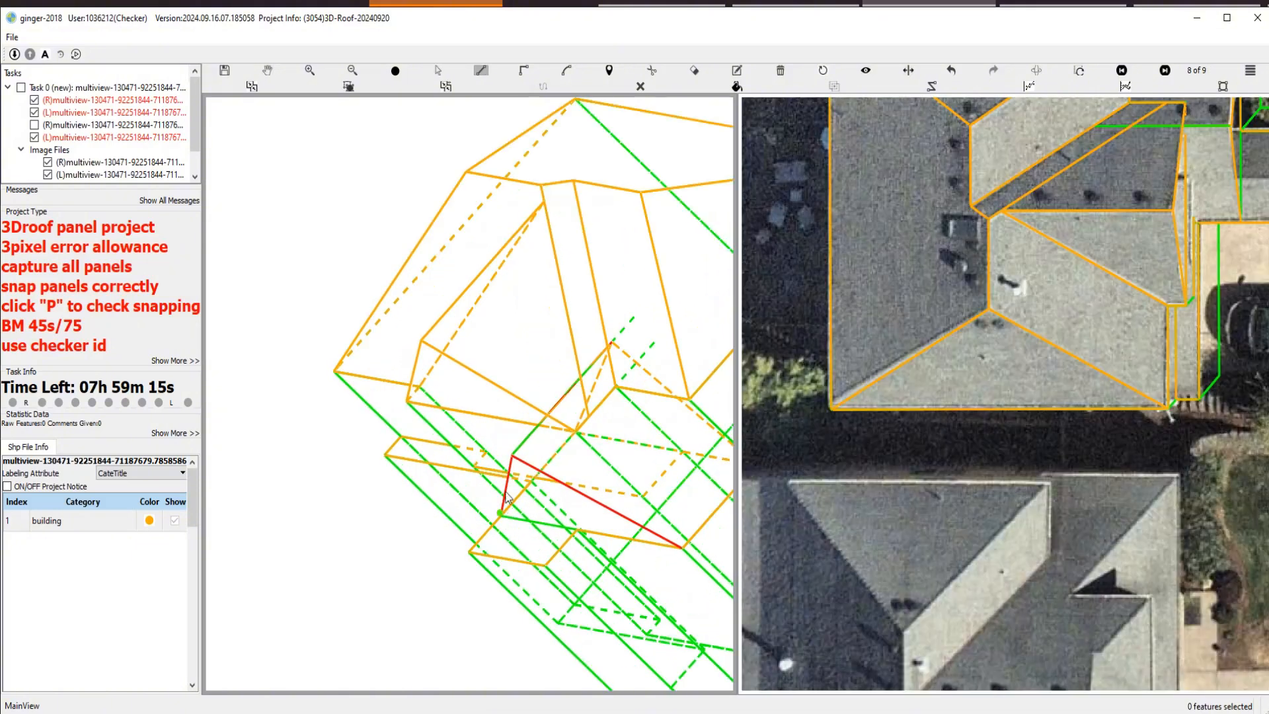
{"action": "left_click", "coordinate": [512, 453]}
{"action": "left_click", "coordinate": [501, 513]}
{"action": "left_click", "coordinate": [512, 454]}
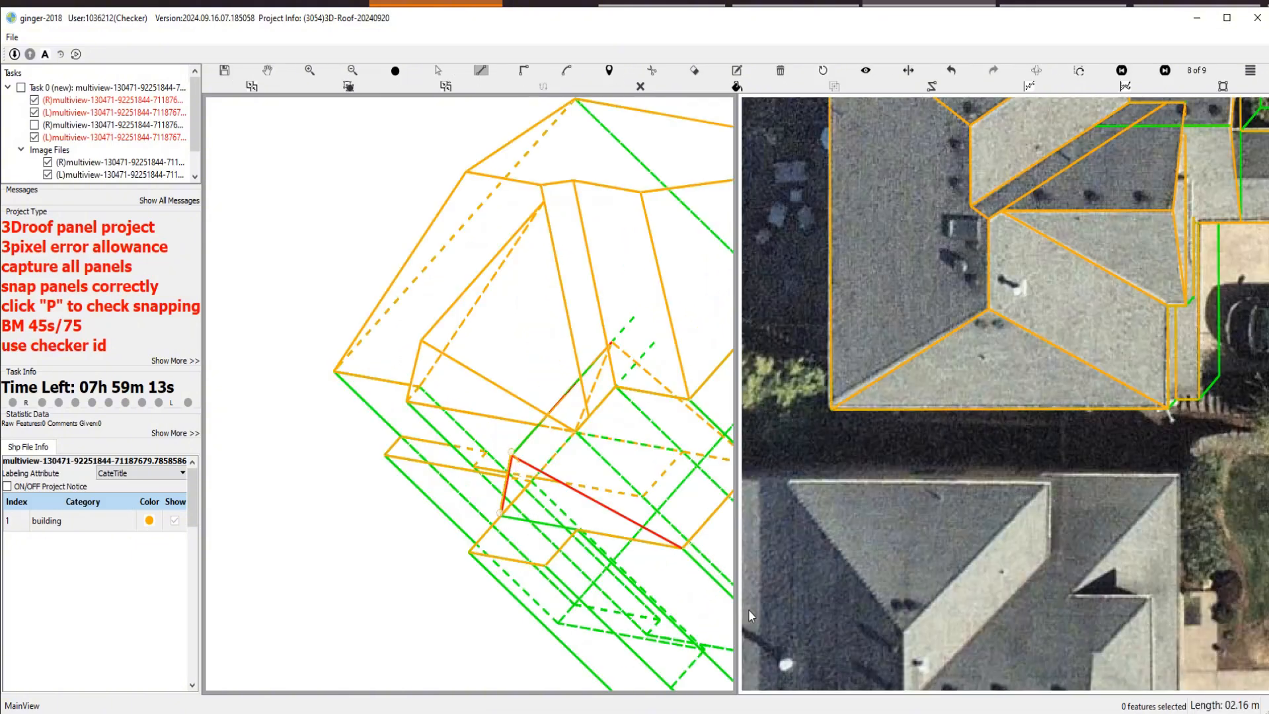
{"action": "double_click", "coordinate": [681, 551]}
Trace the front gable's sloping edge between the lower eave corner and the peak, closing the front outline.
{"action": "scroll", "coordinate": [586, 461], "scroll_direction": "down", "scroll_amount": 2}
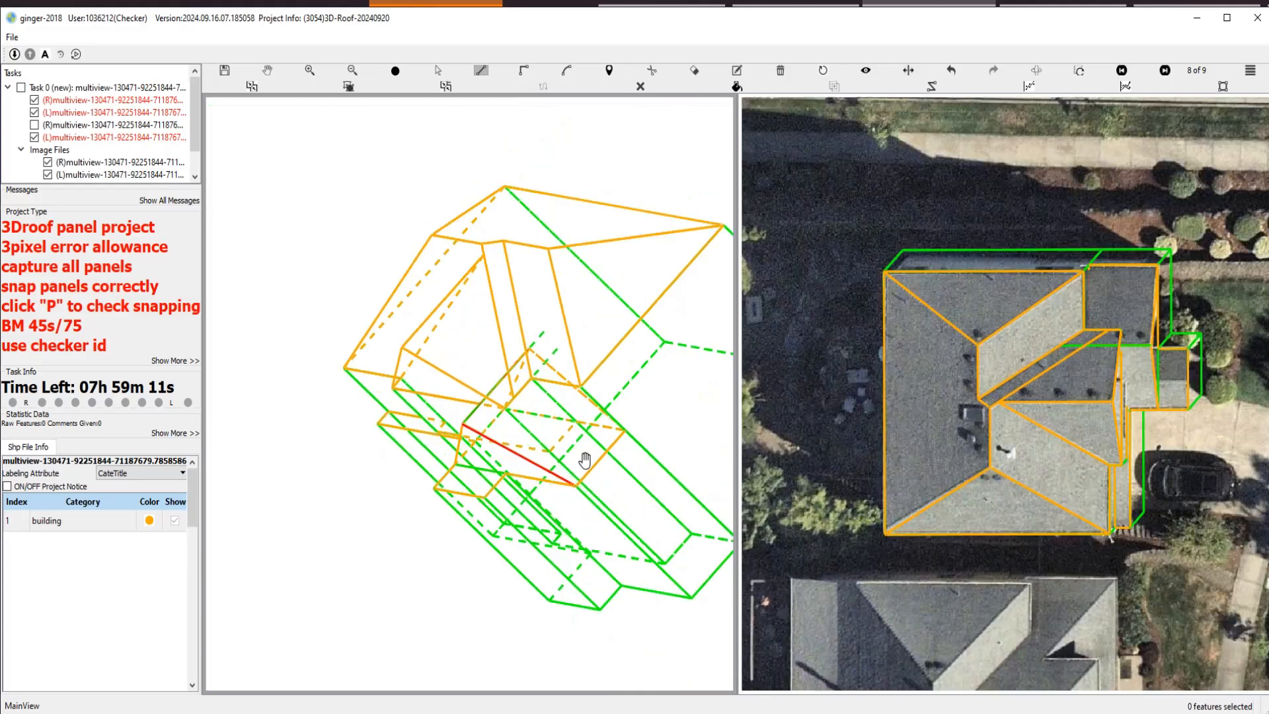
{"action": "scroll", "coordinate": [586, 460], "scroll_direction": "up", "scroll_amount": 3}
{"action": "left_click", "coordinate": [624, 500]}
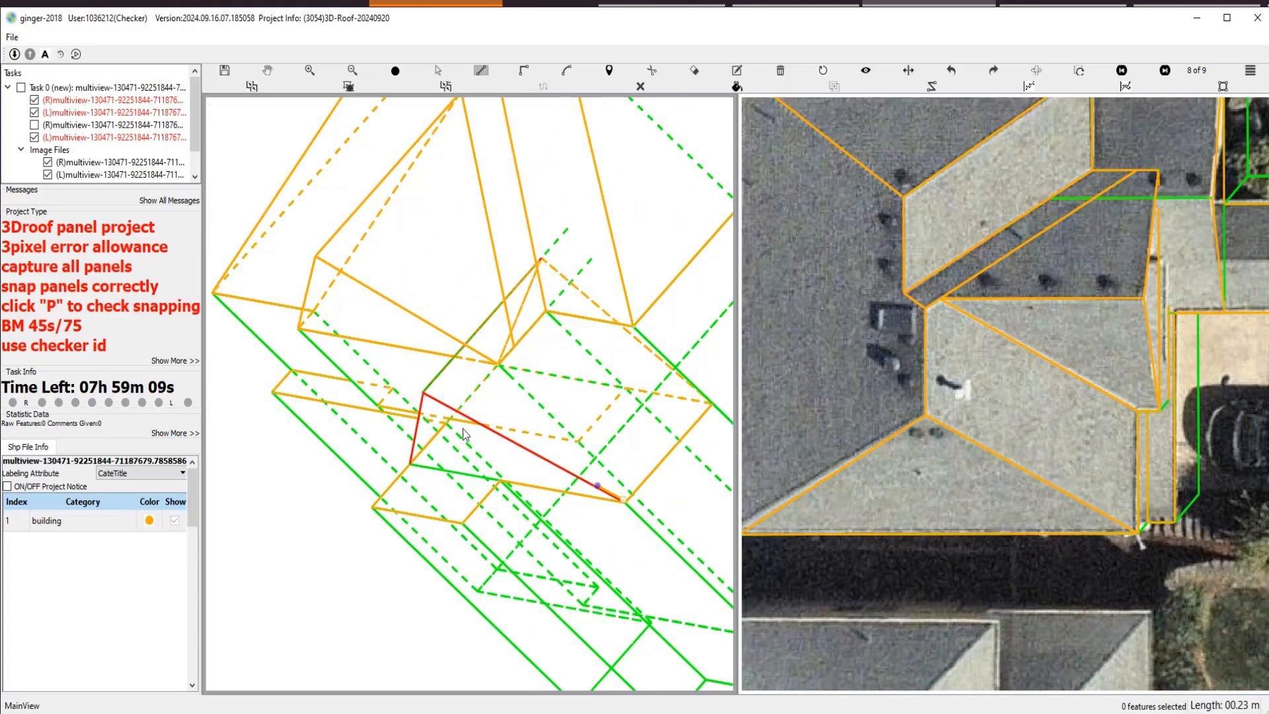
{"action": "left_click", "coordinate": [423, 393]}
{"action": "key", "text": "Escape"}
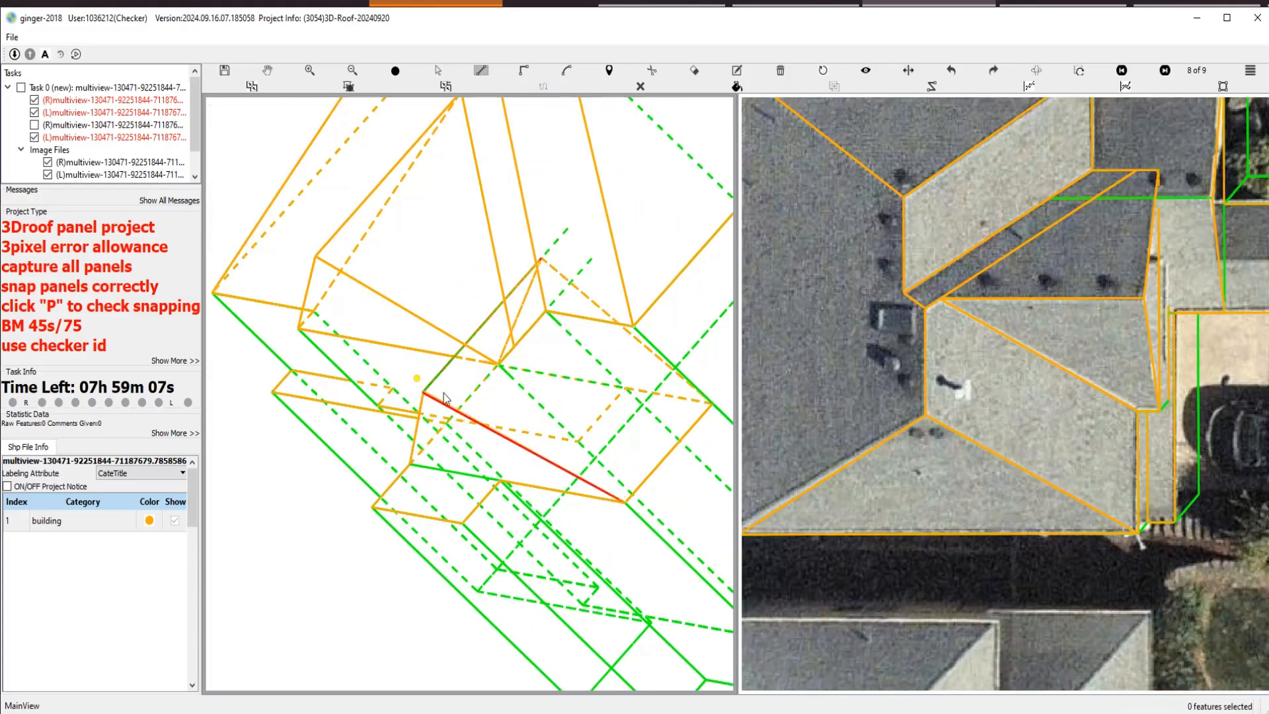
Examine the snapping at the front gable's peak up close and its edges from several rotated 3D views.
{"action": "scroll", "coordinate": [433, 389], "scroll_direction": "up", "scroll_amount": 6}
{"action": "key", "text": "Escape"}
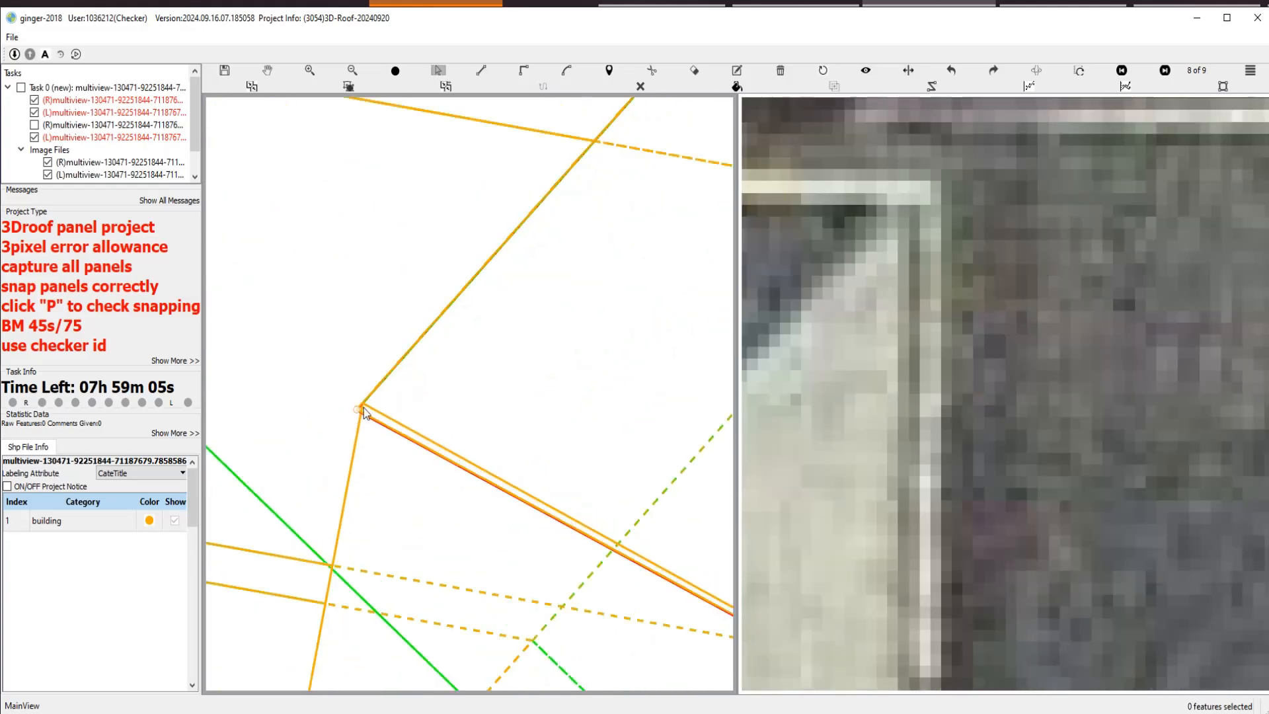
{"action": "scroll", "coordinate": [438, 448], "scroll_direction": "down", "scroll_amount": 6}
{"action": "key", "text": "h"}
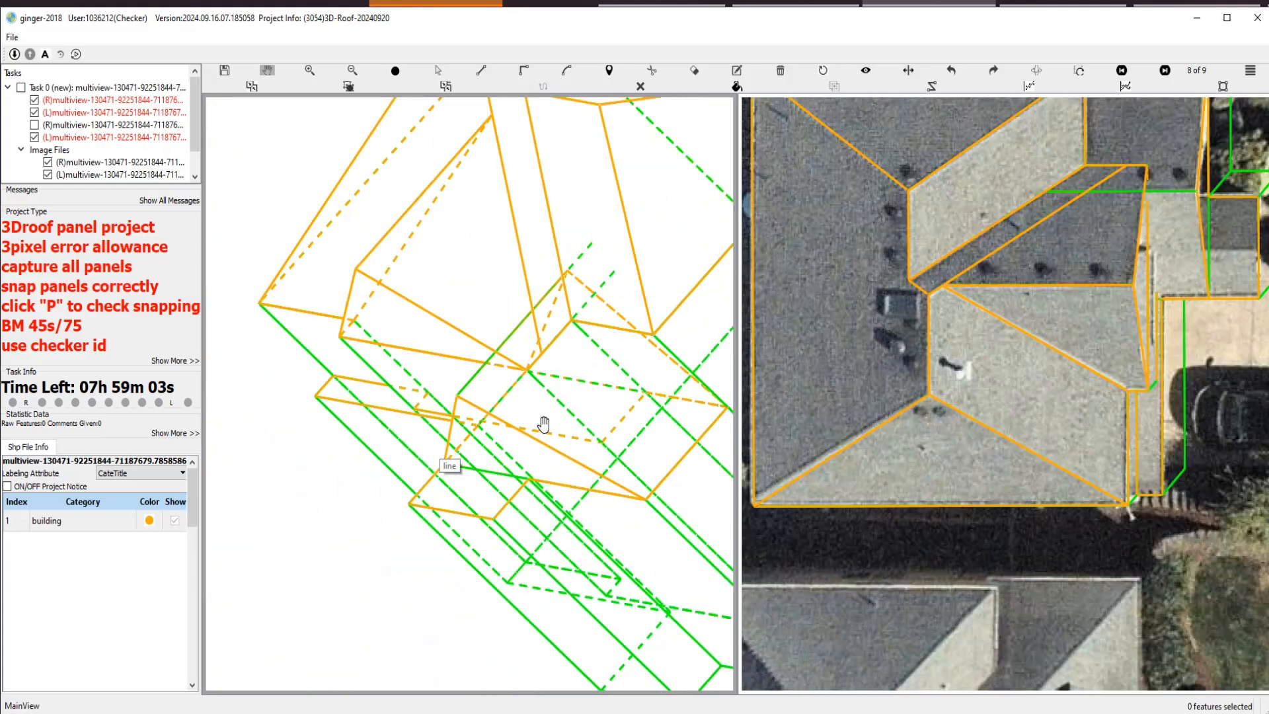
{"action": "left_click_drag", "start_coordinate": [556, 397], "coordinate": [583, 415]}
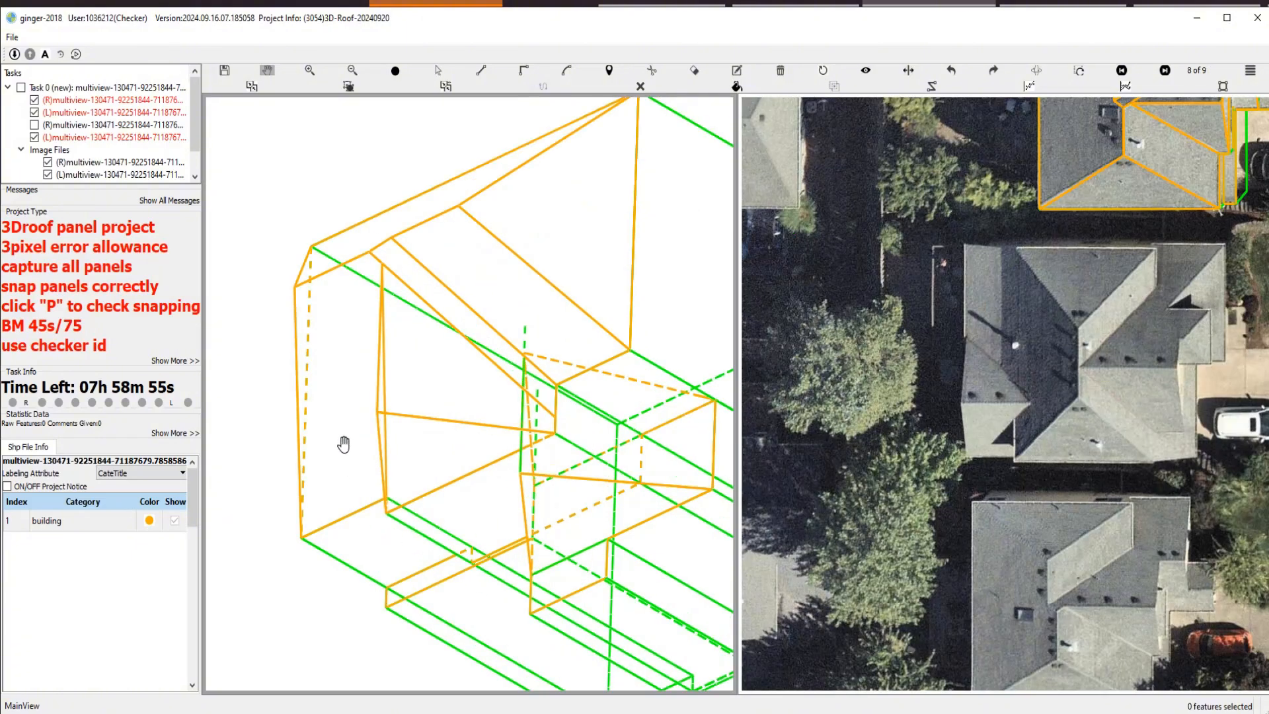
{"action": "left_click_drag", "start_coordinate": [343, 442], "coordinate": [410, 396]}
{"action": "scroll", "coordinate": [409, 397], "scroll_direction": "up", "scroll_amount": 1}
{"action": "key", "text": "Escape"}
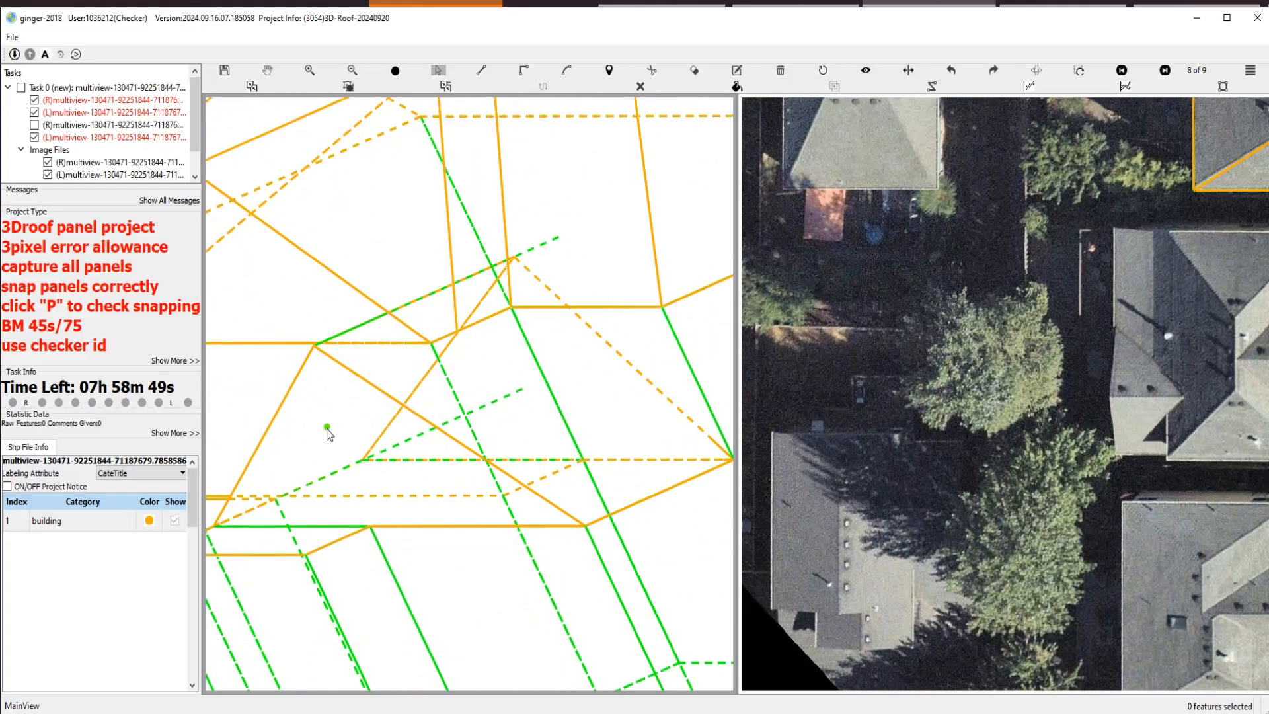
{"action": "scroll", "coordinate": [351, 440], "scroll_direction": "down", "scroll_amount": 3}
{"action": "scroll", "coordinate": [359, 458], "scroll_direction": "up", "scroll_amount": 2}
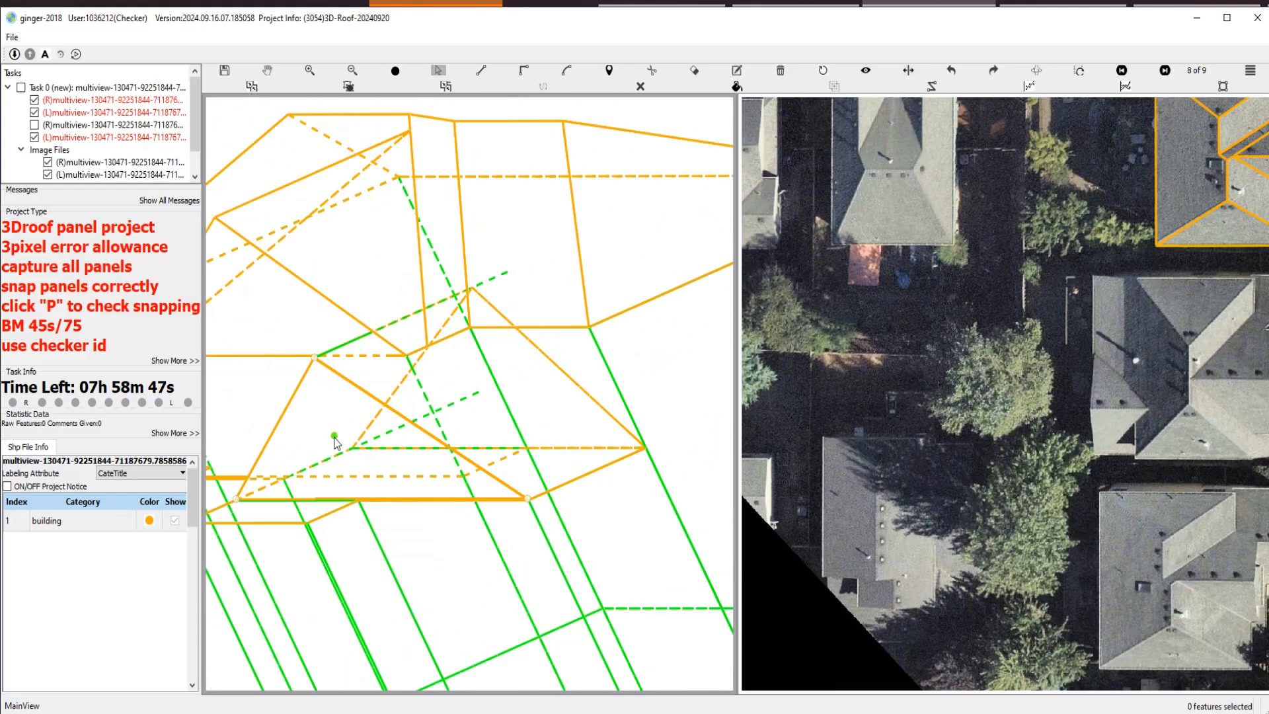
Select the gable slopes together with the adjoining main roof panels and split them as surfaces where they intersect.
{"action": "left_click", "coordinate": [363, 461]}
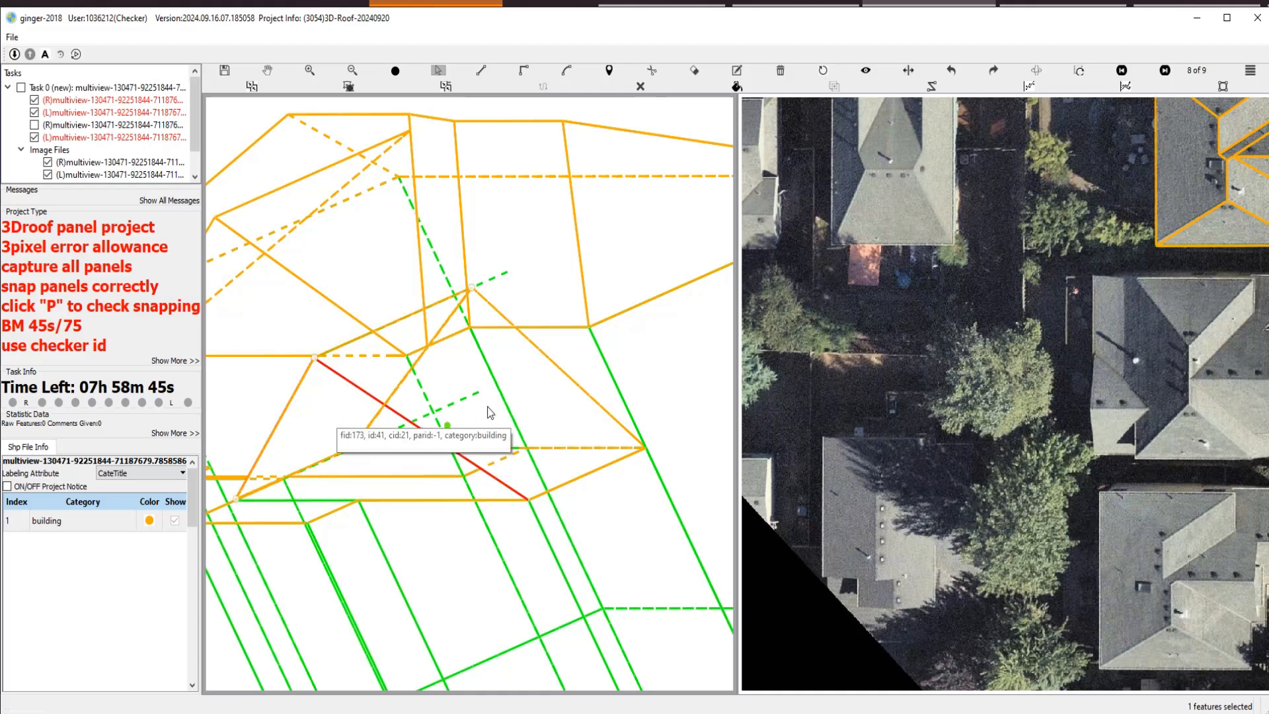
{"action": "key", "text": "p"}
{"action": "left_click", "coordinate": [388, 258], "text": "ctrl"}
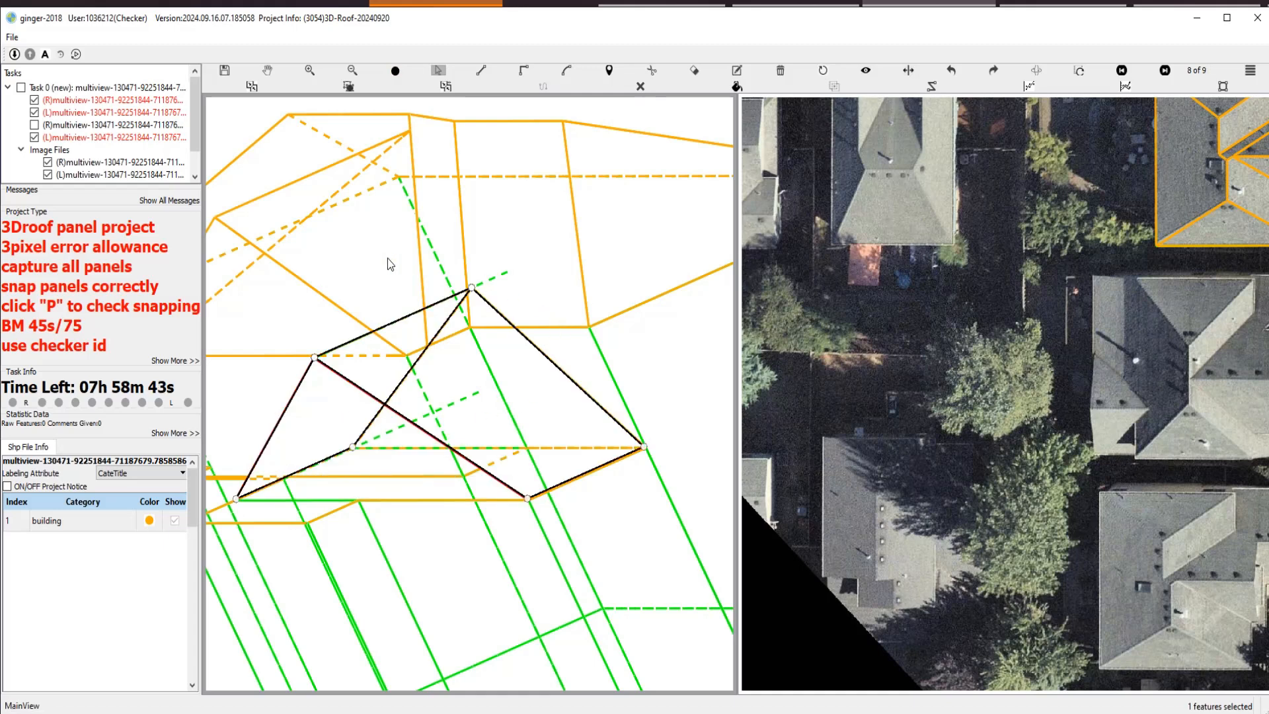
{"action": "left_click", "coordinate": [307, 315], "text": "ctrl"}
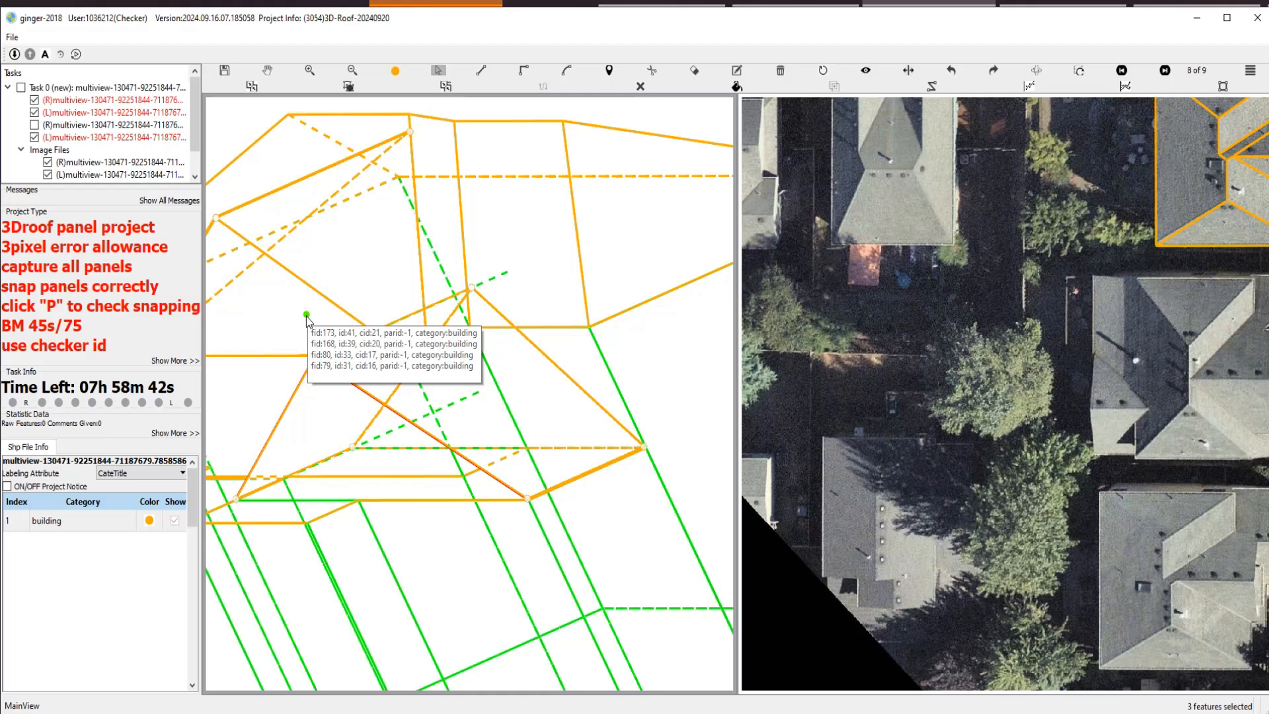
{"action": "left_click", "coordinate": [454, 241], "text": "ctrl"}
{"action": "left_click", "coordinate": [506, 250], "text": "ctrl"}
{"action": "left_click", "coordinate": [577, 351], "text": "ctrl"}
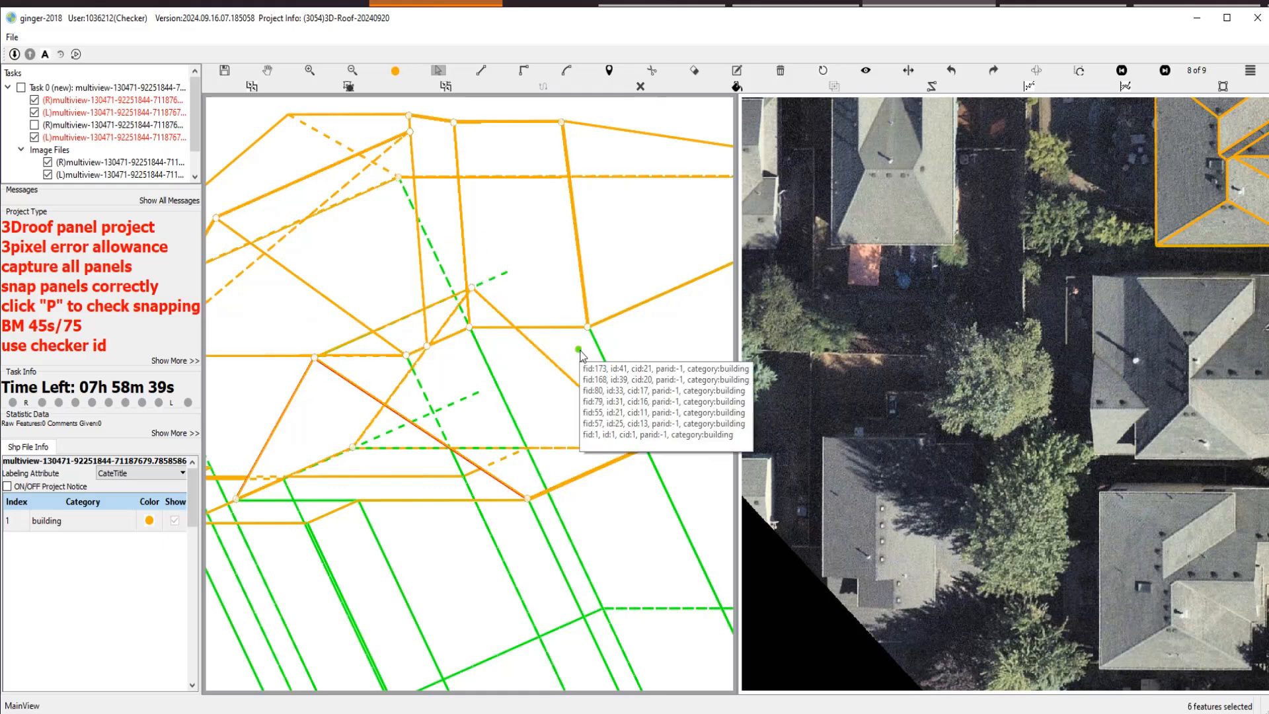
{"action": "key", "text": "p"}
{"action": "scroll", "coordinate": [469, 431], "scroll_direction": "down", "scroll_amount": 1}
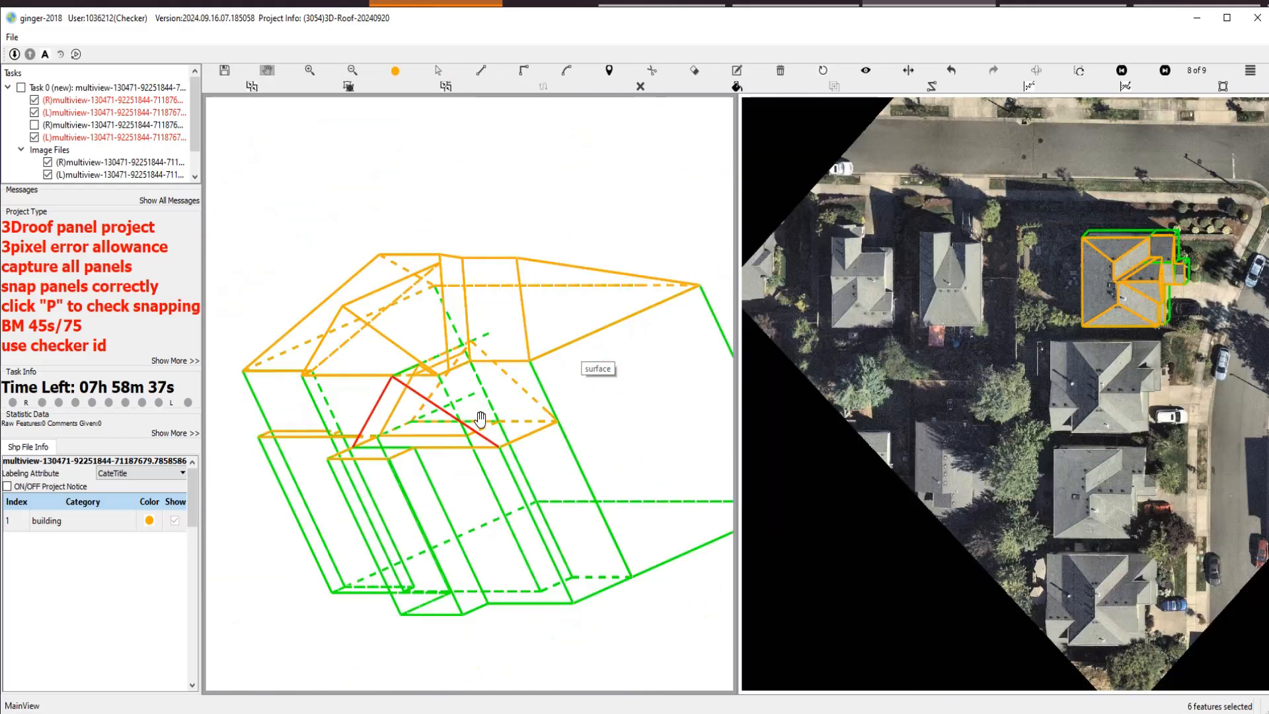
Delete the four-cornered piece of the gable slope that extends beneath the main roof.
{"action": "left_click_drag", "start_coordinate": [488, 405], "coordinate": [459, 349]}
{"action": "left_click", "coordinate": [457, 350]}
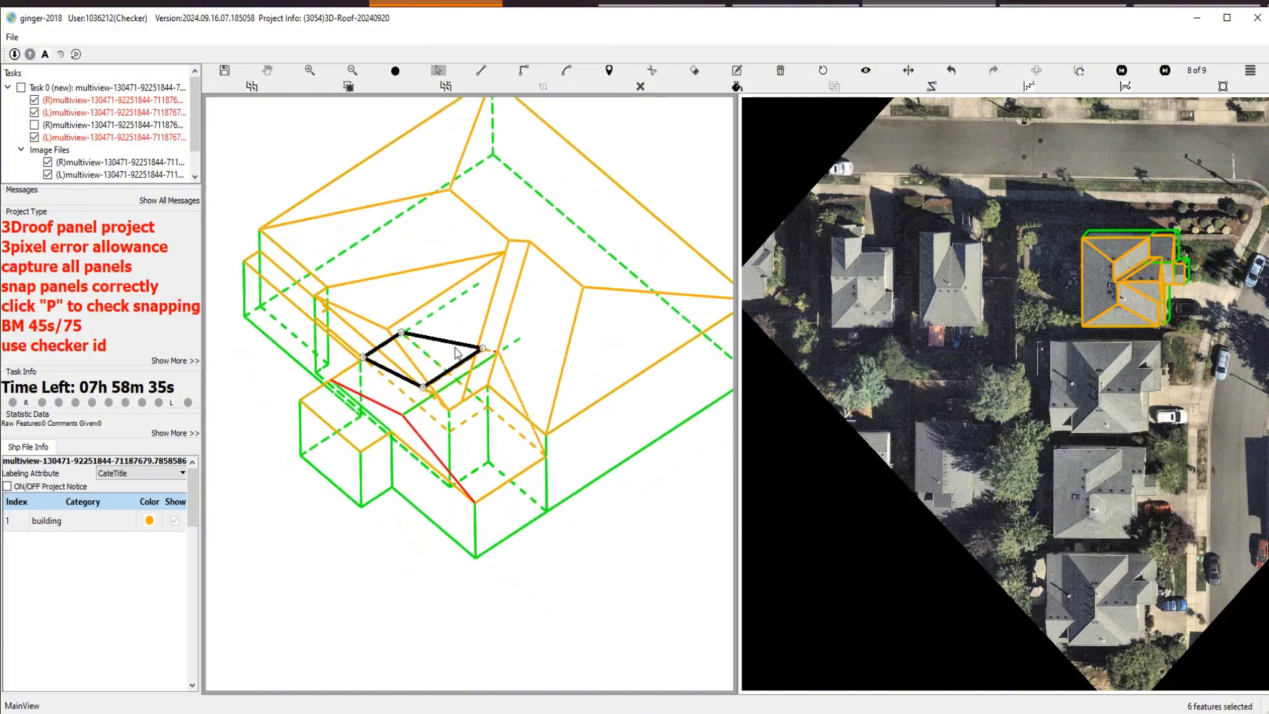
{"action": "key", "text": "Delete"}
{"action": "scroll", "coordinate": [468, 382], "scroll_direction": "up", "scroll_amount": 3}
{"action": "left_click", "coordinate": [460, 337]}
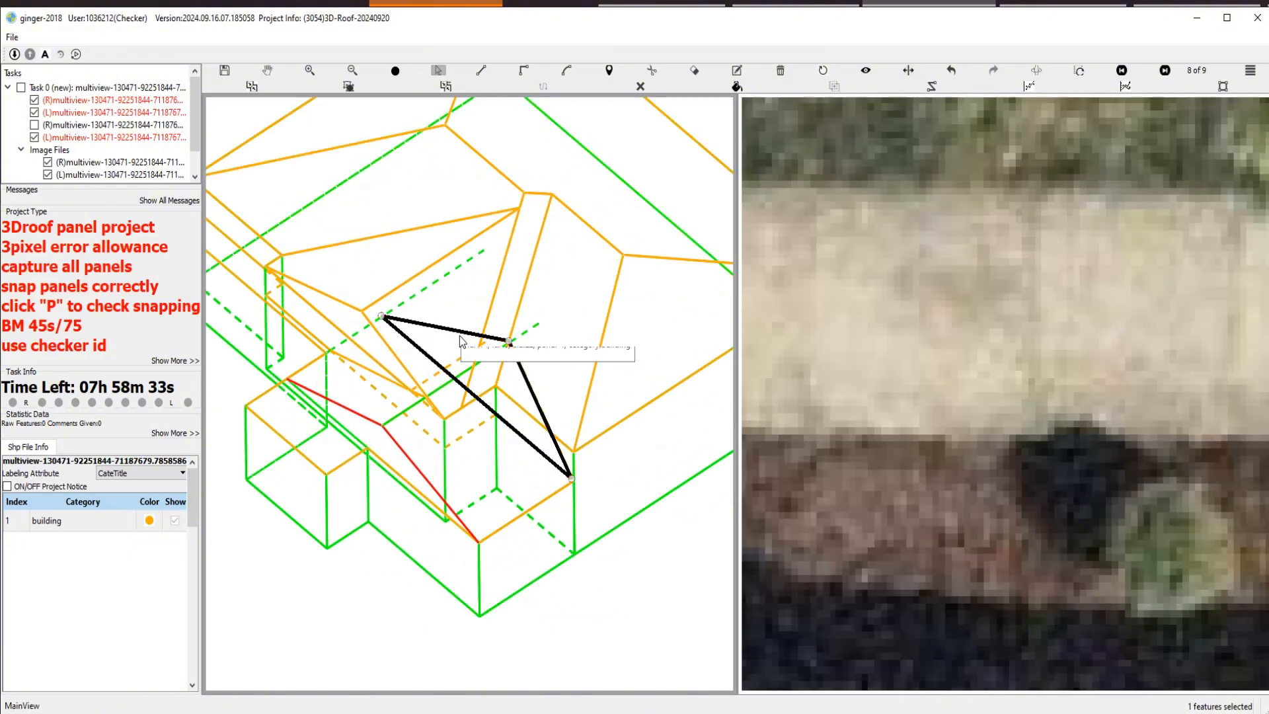
Select the triangular gable piece along with the surrounding roof panels and split them at their intersections.
{"action": "left_click", "coordinate": [533, 394]}
{"action": "left_click", "coordinate": [569, 385], "text": "ctrl"}
{"action": "left_click", "coordinate": [504, 320], "text": "ctrl"}
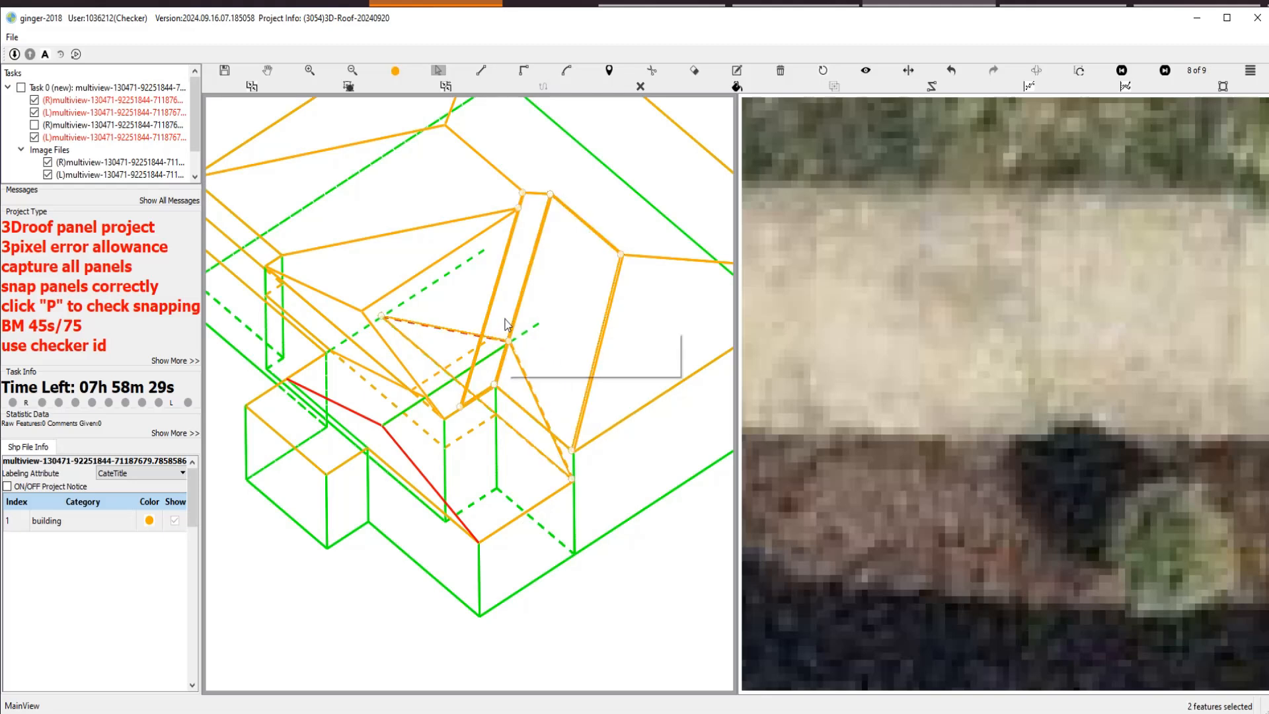
{"action": "left_click", "coordinate": [472, 306], "text": "ctrl"}
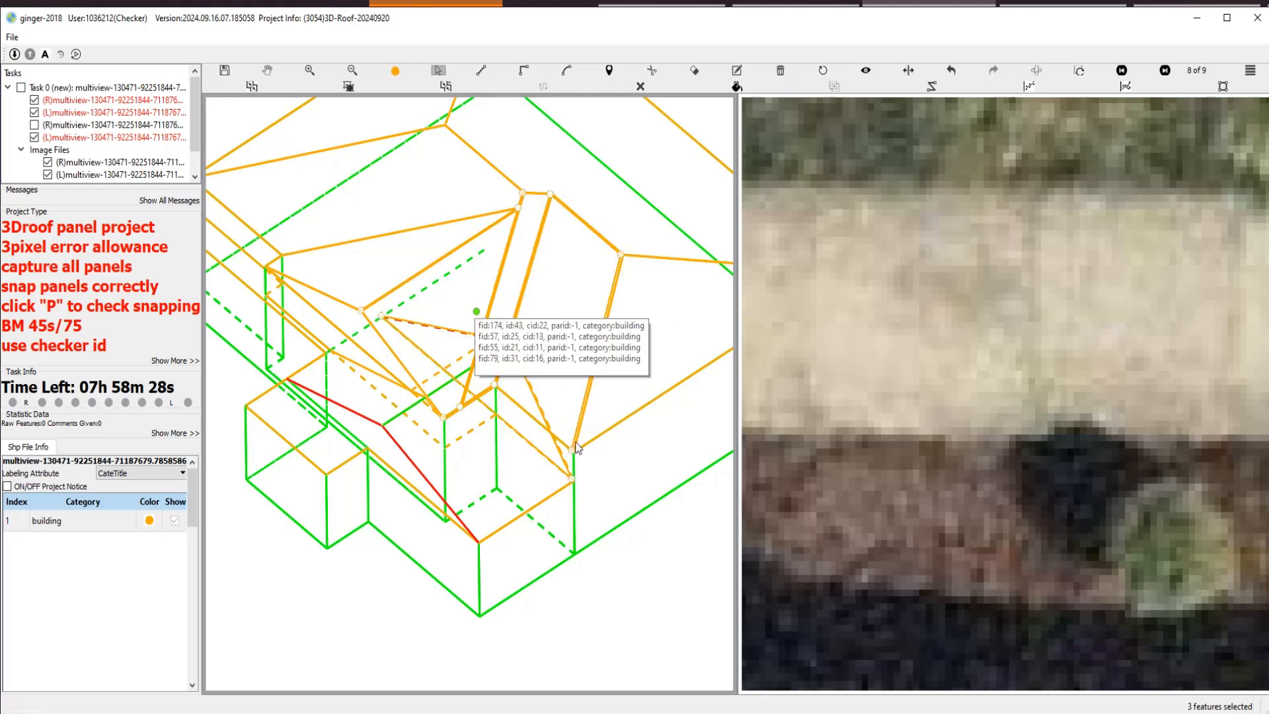
{"action": "left_click", "coordinate": [521, 490], "text": "ctrl"}
{"action": "left_click", "coordinate": [606, 486], "text": "ctrl"}
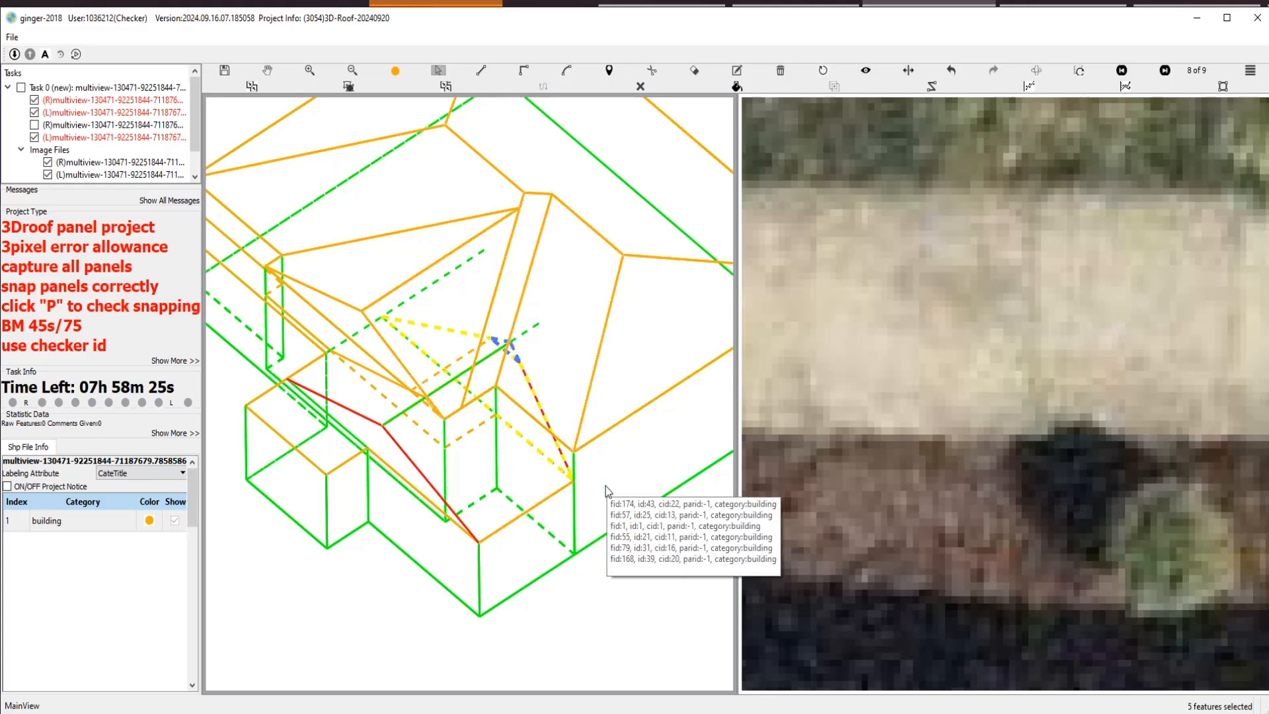
Remove the small tip piece at the rear ridge end and check the remaining piece beneath the main roof.
{"action": "scroll", "coordinate": [493, 341], "scroll_direction": "up", "scroll_amount": 4}
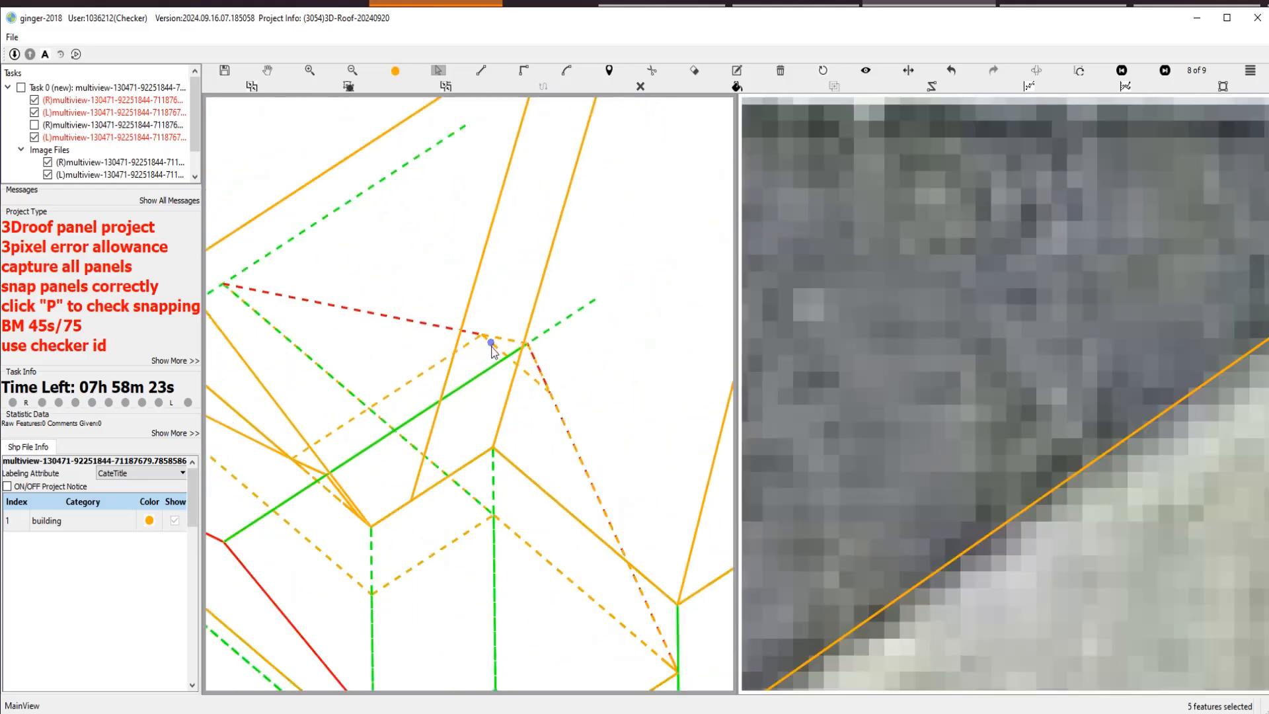
{"action": "left_click", "coordinate": [491, 347], "text": "ctrl"}
{"action": "left_click", "coordinate": [429, 330]}
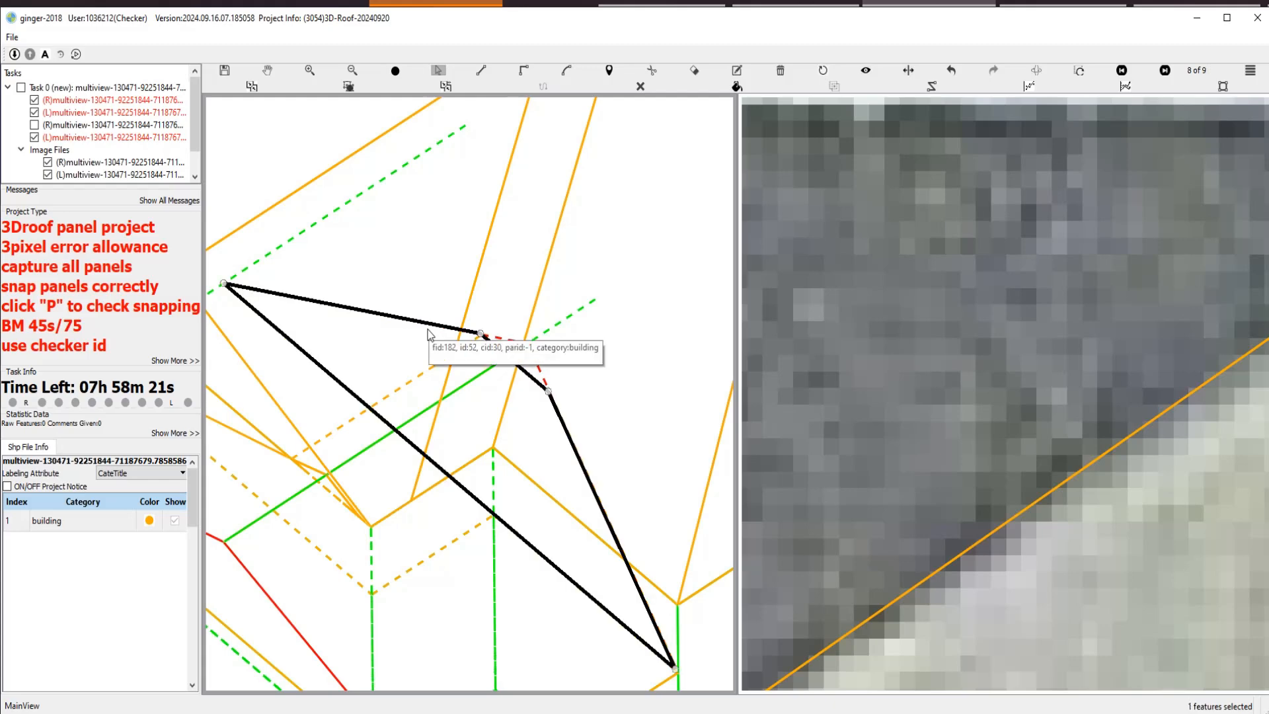
{"action": "scroll", "coordinate": [430, 337], "scroll_direction": "down", "scroll_amount": 3}
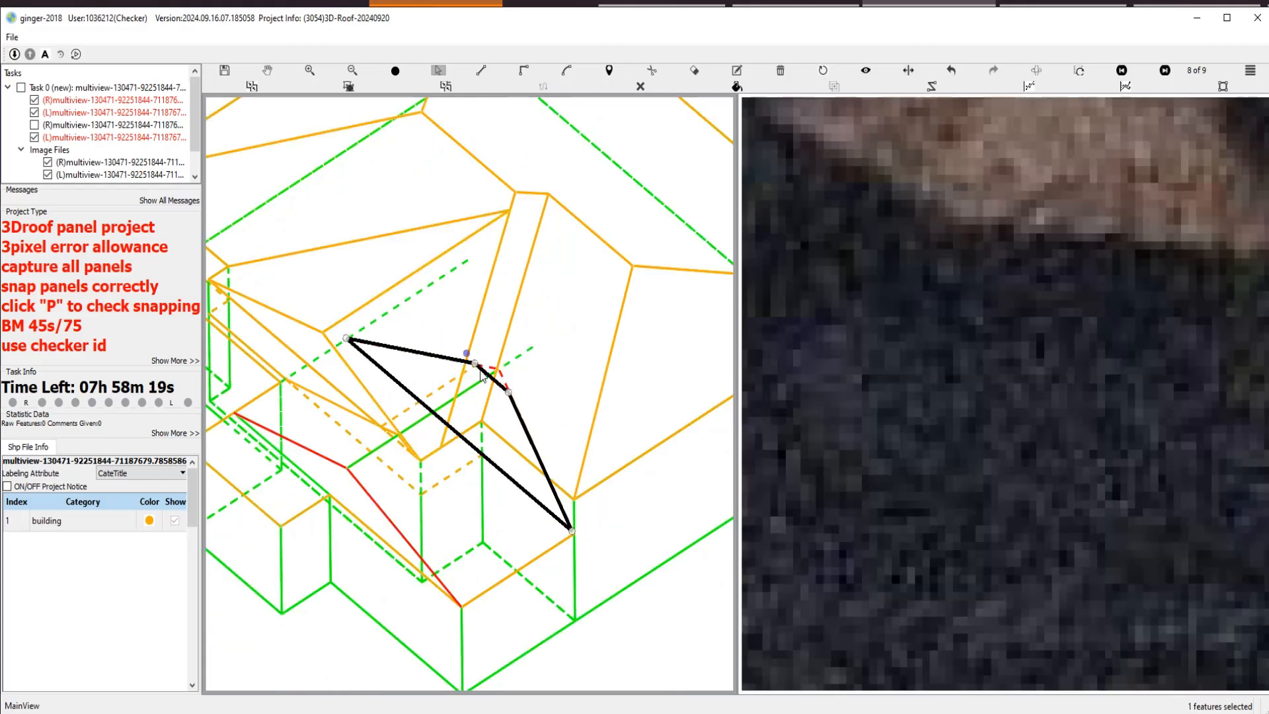
{"action": "scroll", "coordinate": [538, 398], "scroll_direction": "up", "scroll_amount": 1}
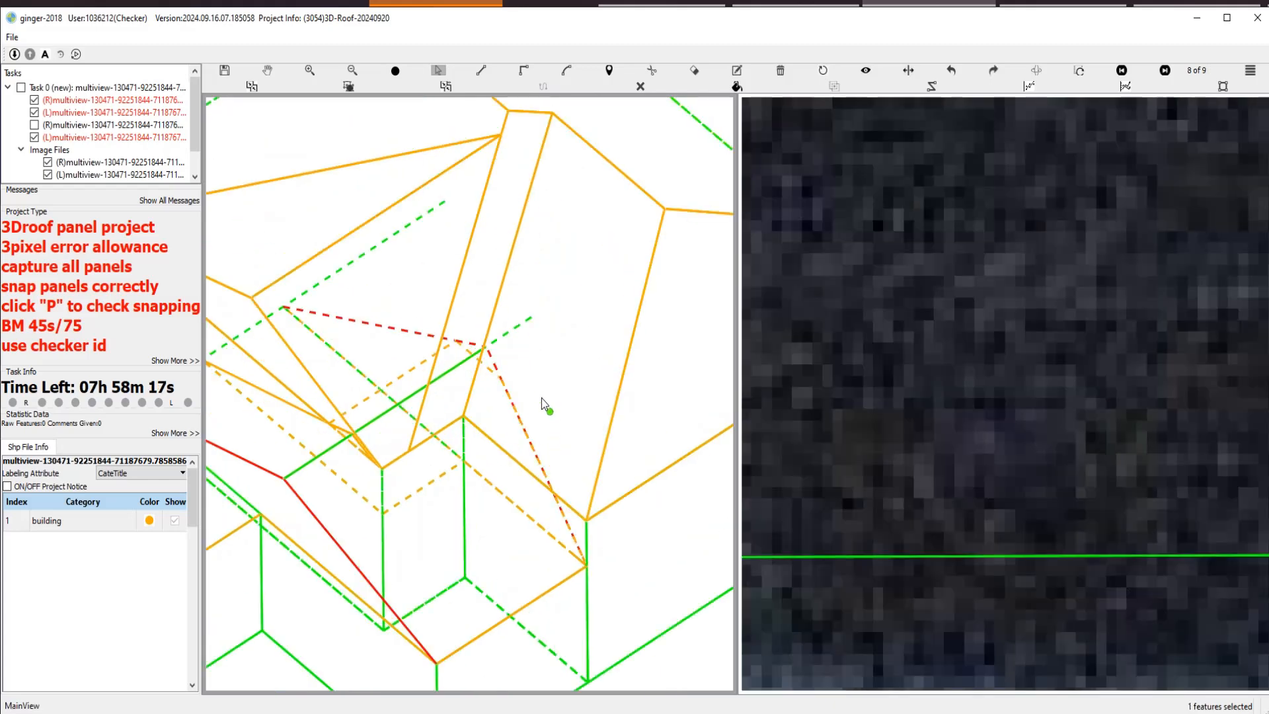
Split the gable's eave-side panels against their neighbours and delete the leftover hidden piece joining the two eave corners.
{"action": "left_click_drag", "start_coordinate": [574, 576], "coordinate": [581, 609]}
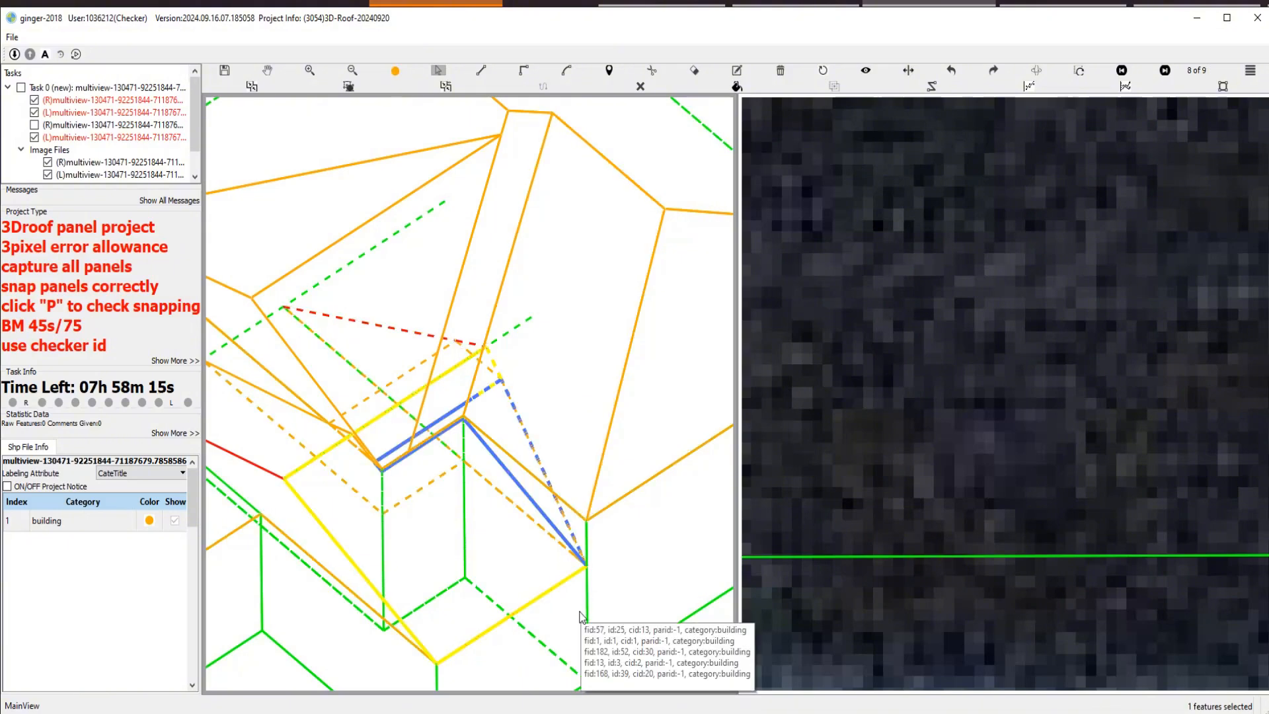
{"action": "left_click", "coordinate": [506, 395]}
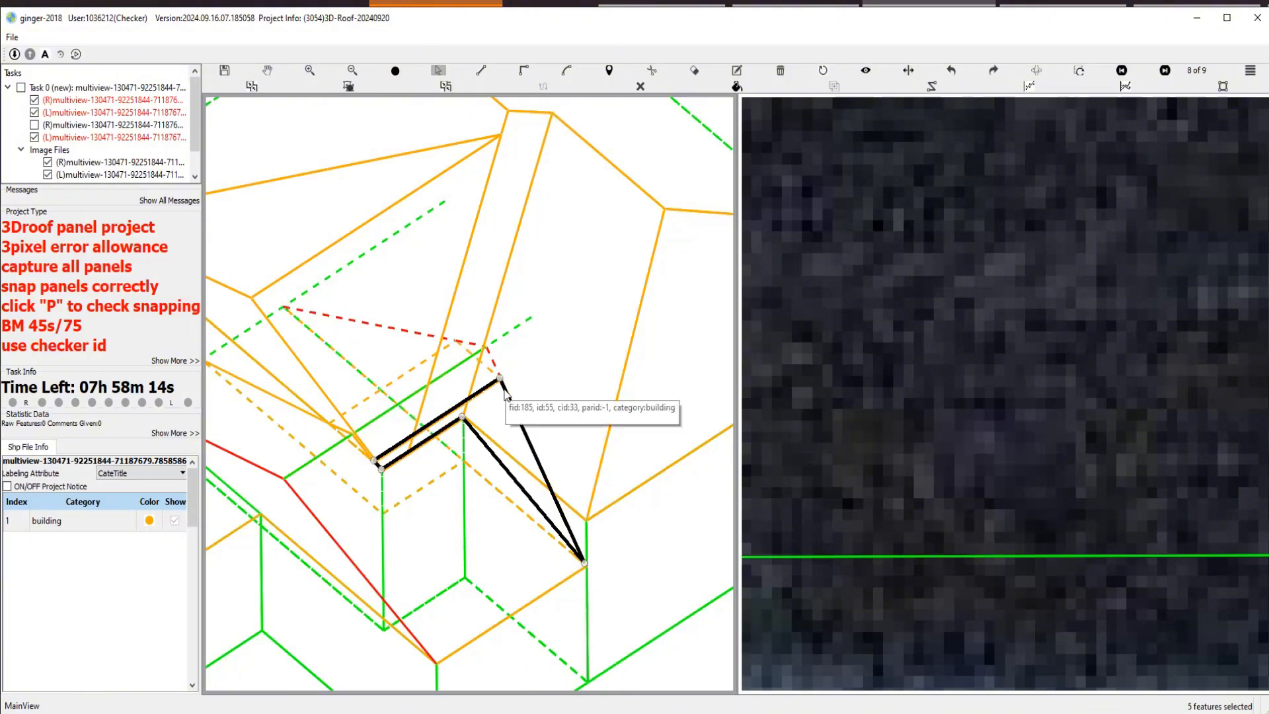
{"action": "left_click", "coordinate": [547, 442]}
{"action": "left_click", "coordinate": [520, 422]}
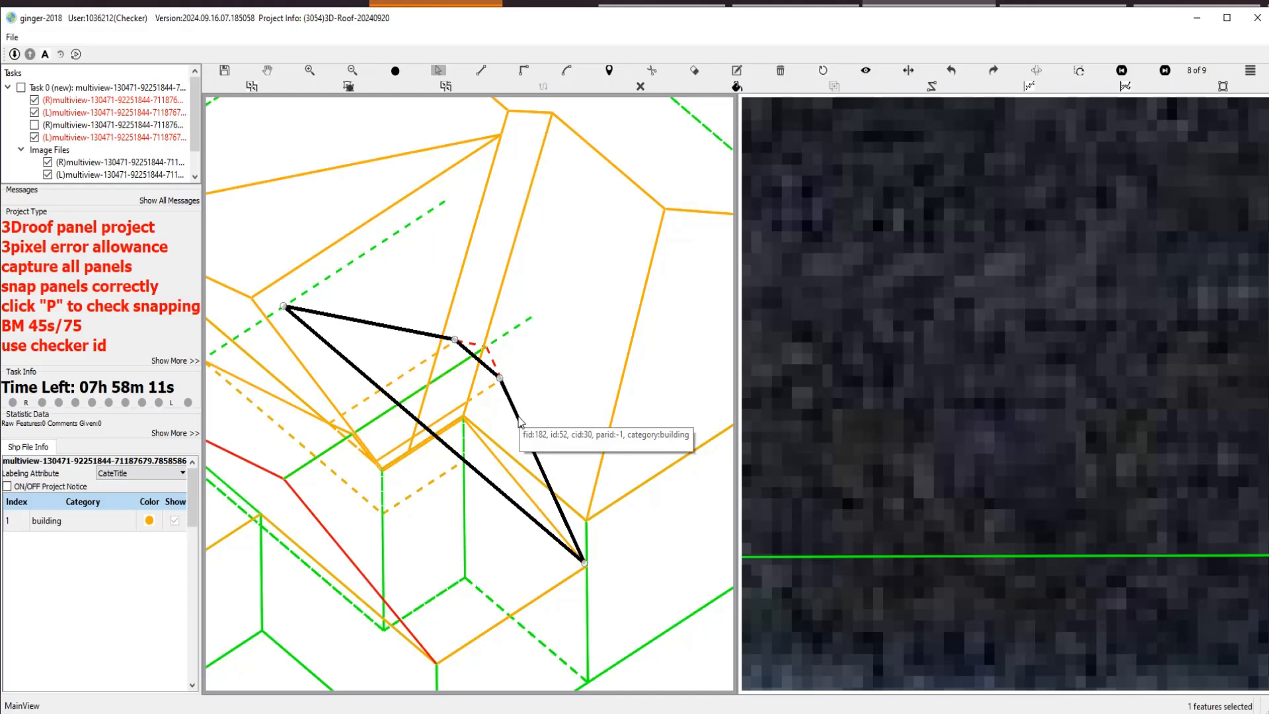
{"action": "left_click", "coordinate": [518, 416]}
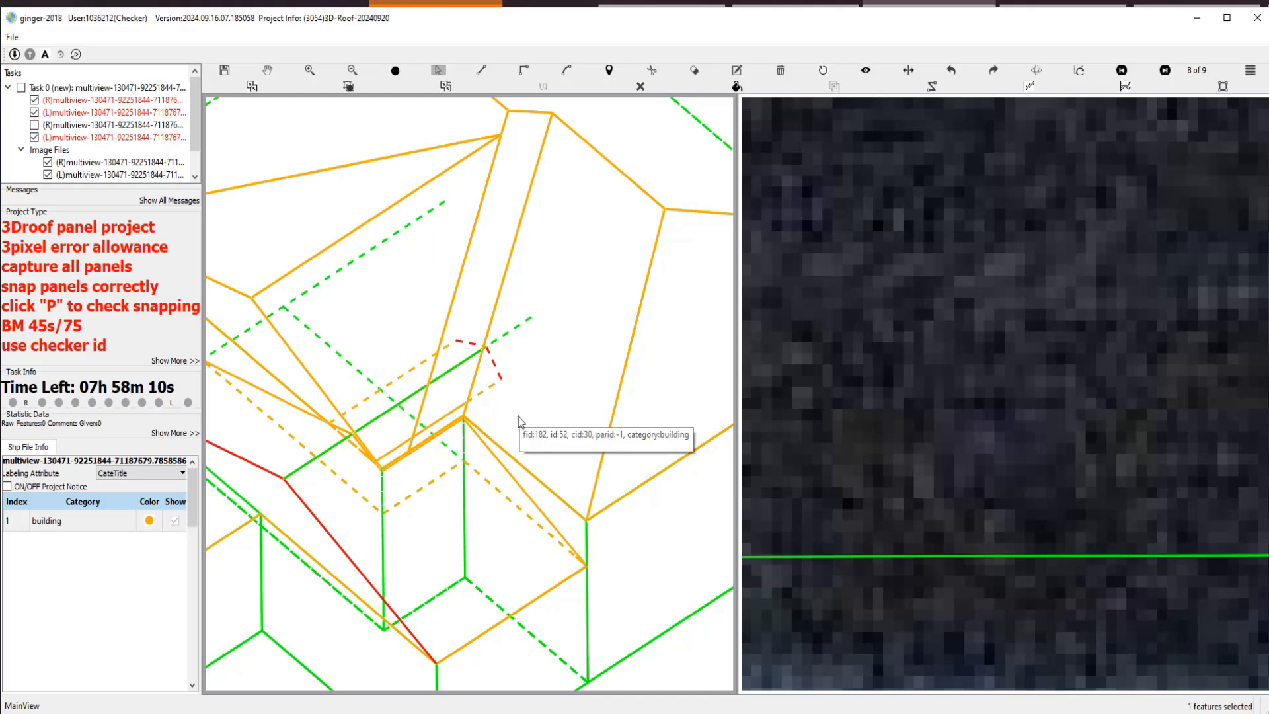
{"action": "left_click", "coordinate": [500, 372]}
{"action": "left_click", "coordinate": [482, 394]}
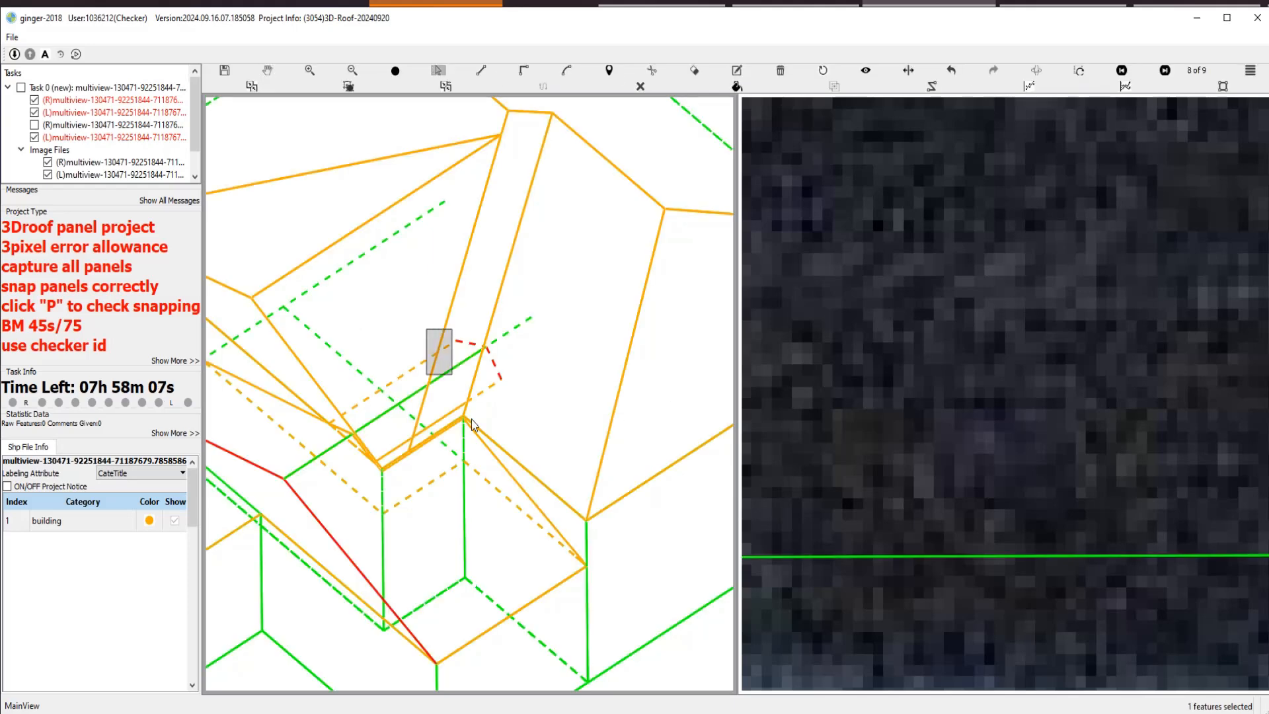
Examine the trimmed front gable against the aerial image and from another 3D angle, including its rear ridge end.
{"action": "scroll", "coordinate": [395, 392], "scroll_direction": "down", "scroll_amount": 2}
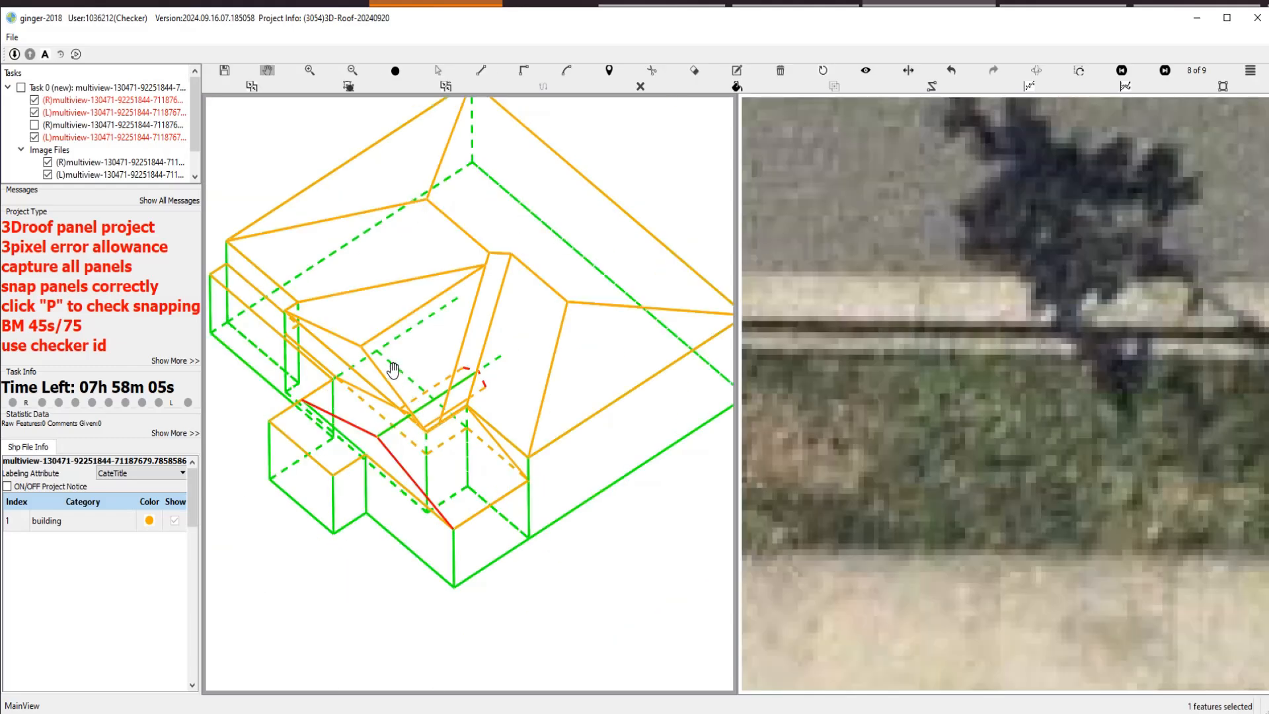
{"action": "key", "text": "p"}
{"action": "key", "text": "ctrl+z"}
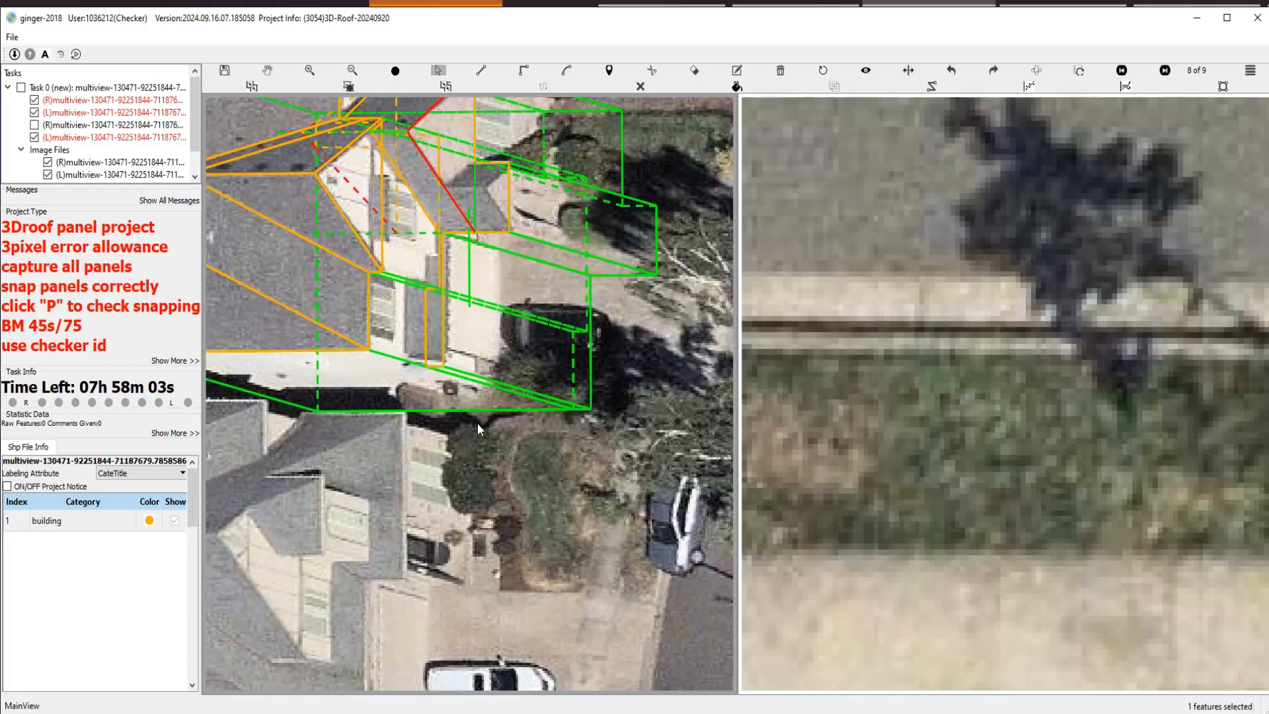
{"action": "key", "text": "space"}
{"action": "scroll", "coordinate": [531, 351], "scroll_direction": "up", "scroll_amount": 1}
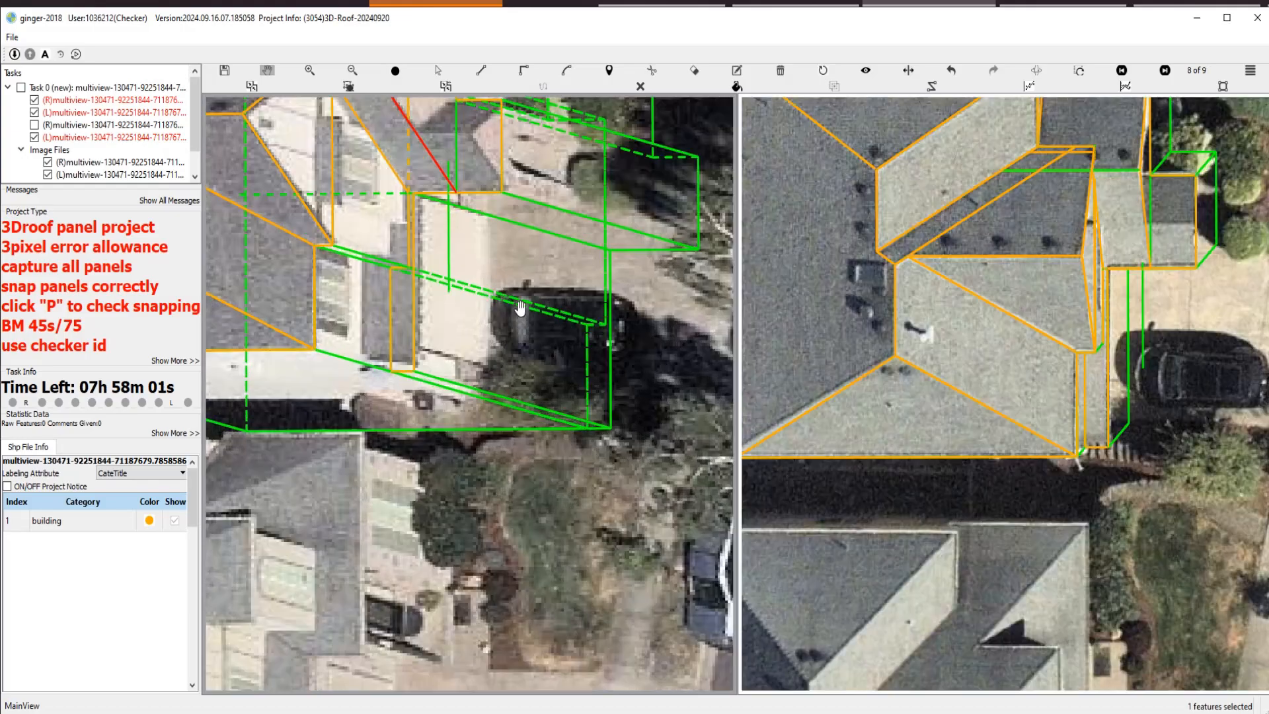
{"action": "left_click_drag", "start_coordinate": [430, 204], "coordinate": [368, 410]}
{"action": "scroll", "coordinate": [371, 360], "scroll_direction": "up", "scroll_amount": 2}
{"action": "key", "text": "s"}
{"action": "left_click", "coordinate": [355, 359]}
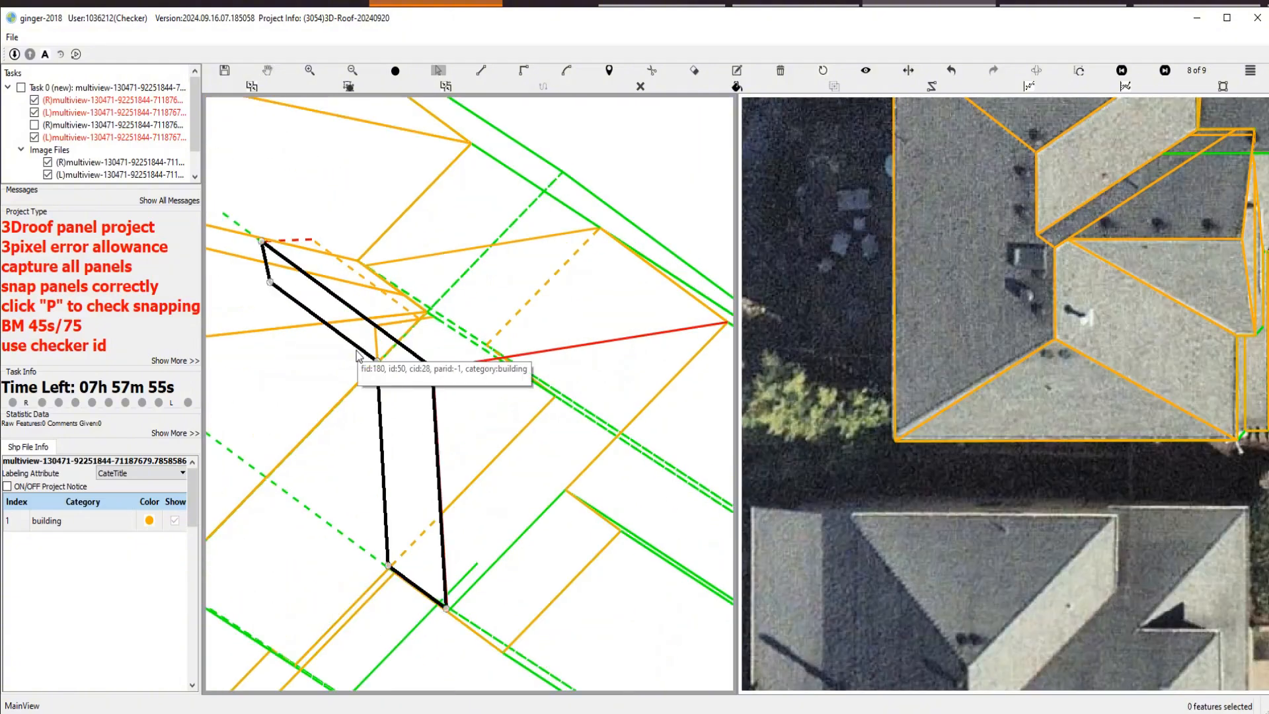
{"action": "key", "text": "h"}
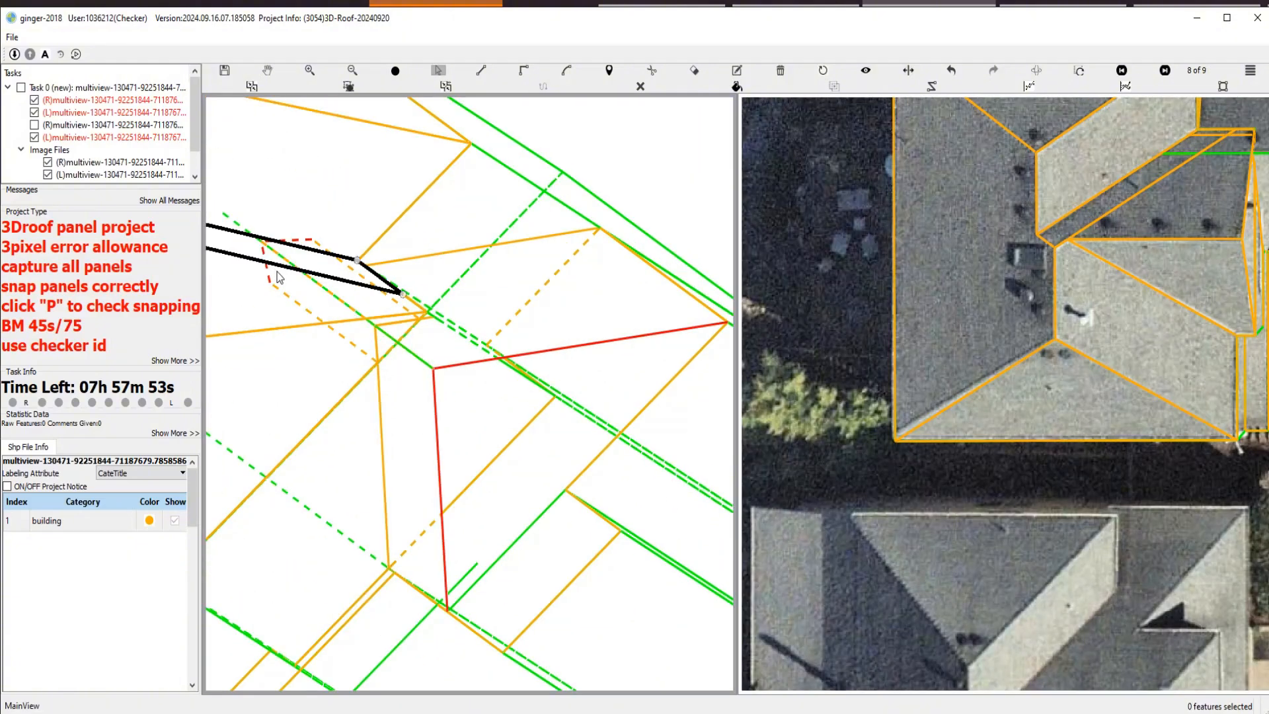
{"action": "scroll", "coordinate": [292, 298], "scroll_direction": "down", "scroll_amount": 2}
{"action": "scroll", "coordinate": [360, 357], "scroll_direction": "up", "scroll_amount": 2}
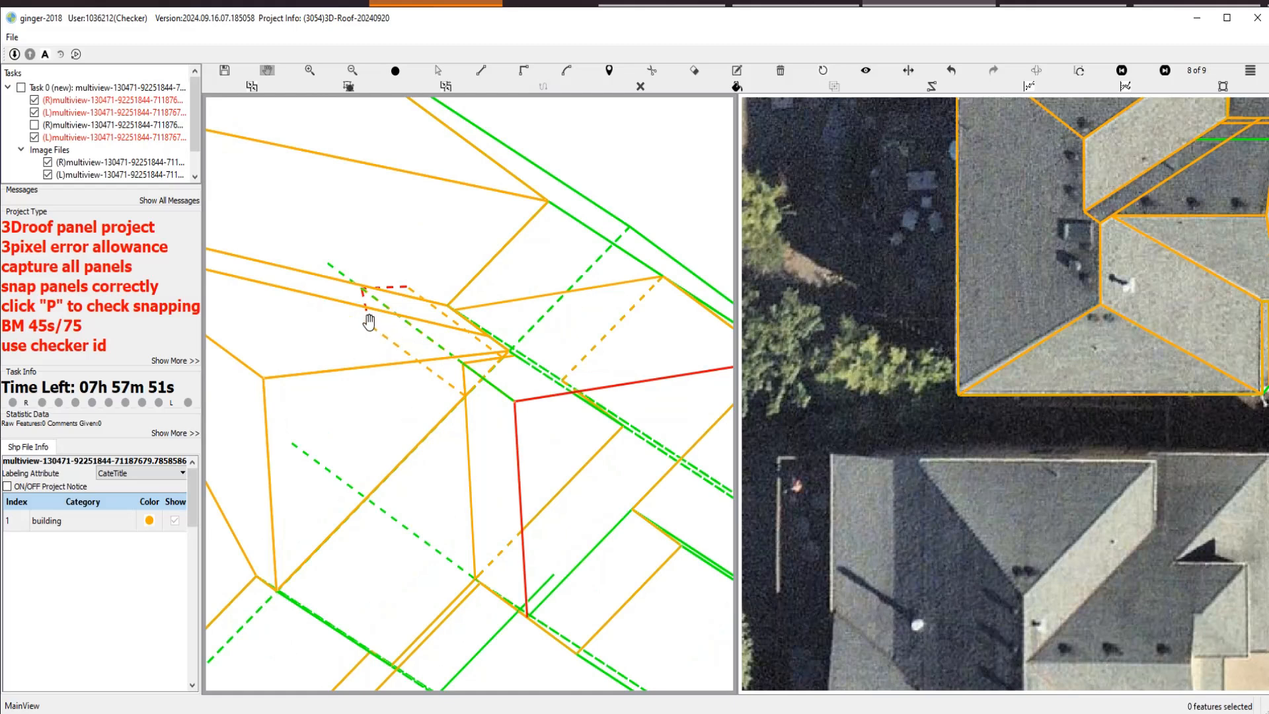
Pull the front gable's near slope panel back from beneath the main roof, moving its rear ridge corner to the roof intersection.
{"action": "key", "text": "s"}
{"action": "scroll", "coordinate": [379, 325], "scroll_direction": "up", "scroll_amount": 1}
{"action": "scroll", "coordinate": [355, 276], "scroll_direction": "up", "scroll_amount": 1}
{"action": "left_click", "coordinate": [356, 279]}
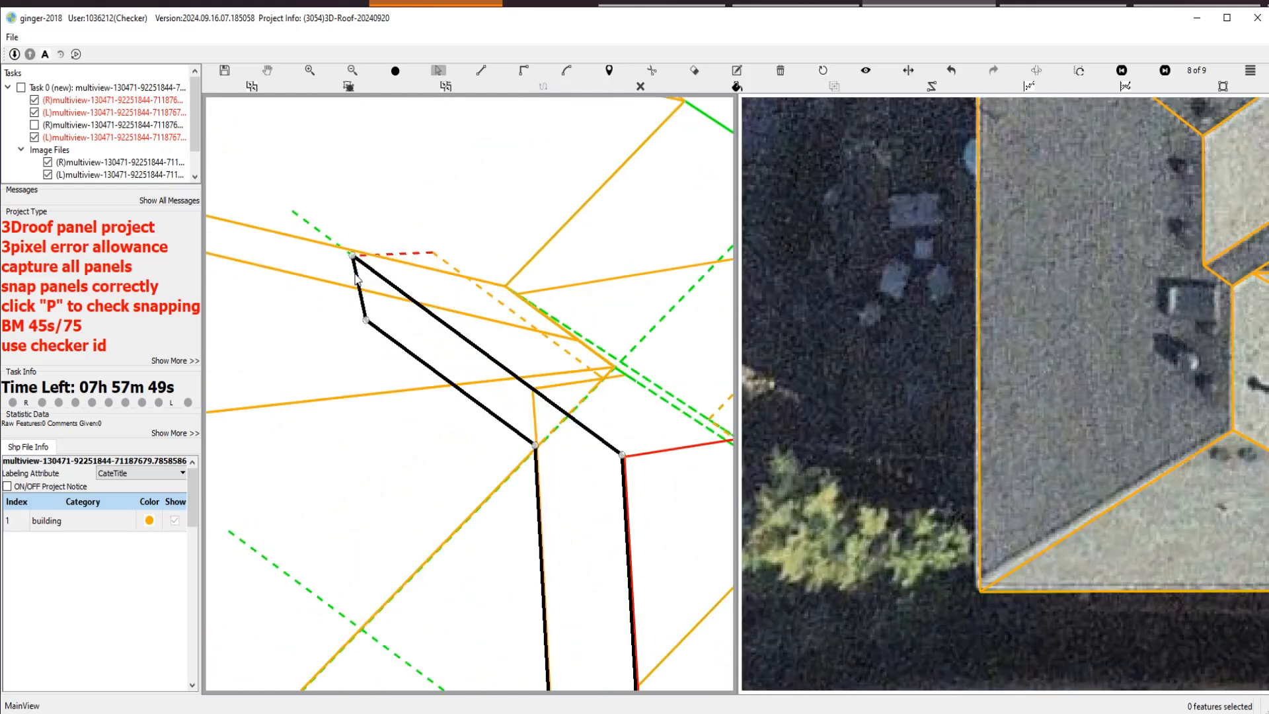
{"action": "left_click_drag", "start_coordinate": [356, 278], "coordinate": [529, 436]}
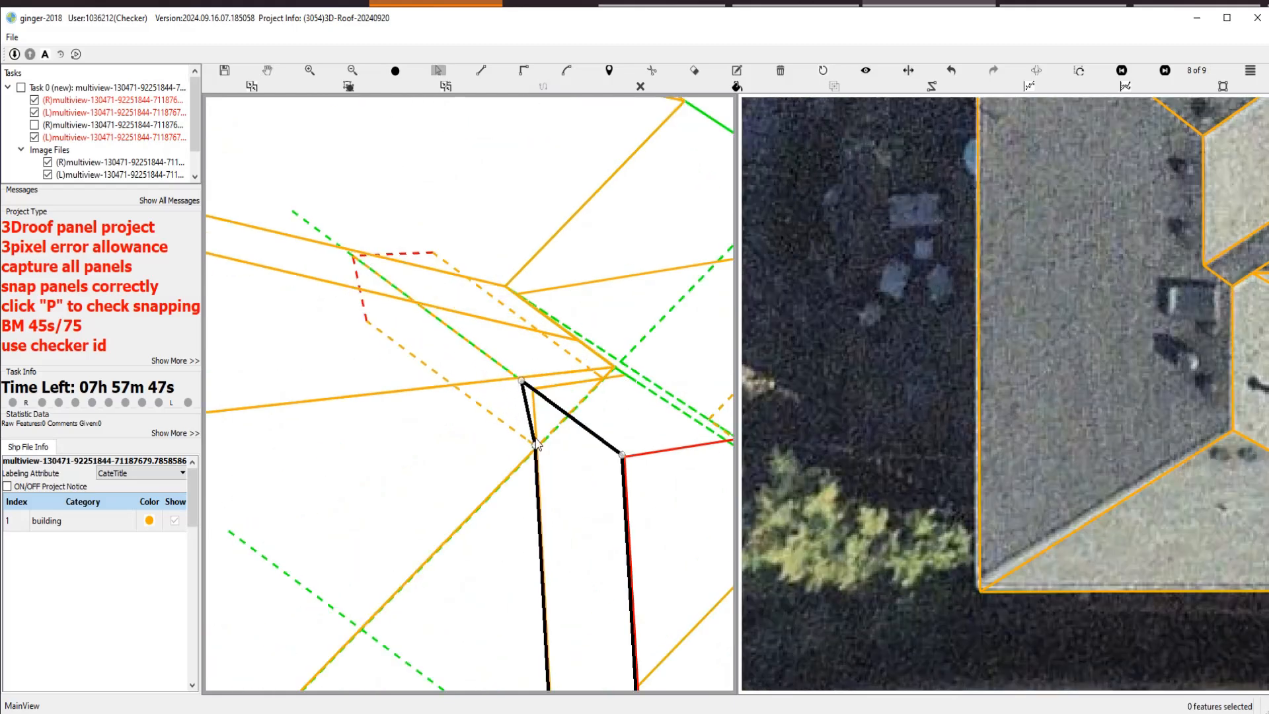
{"action": "scroll", "coordinate": [529, 390], "scroll_direction": "up", "scroll_amount": 2}
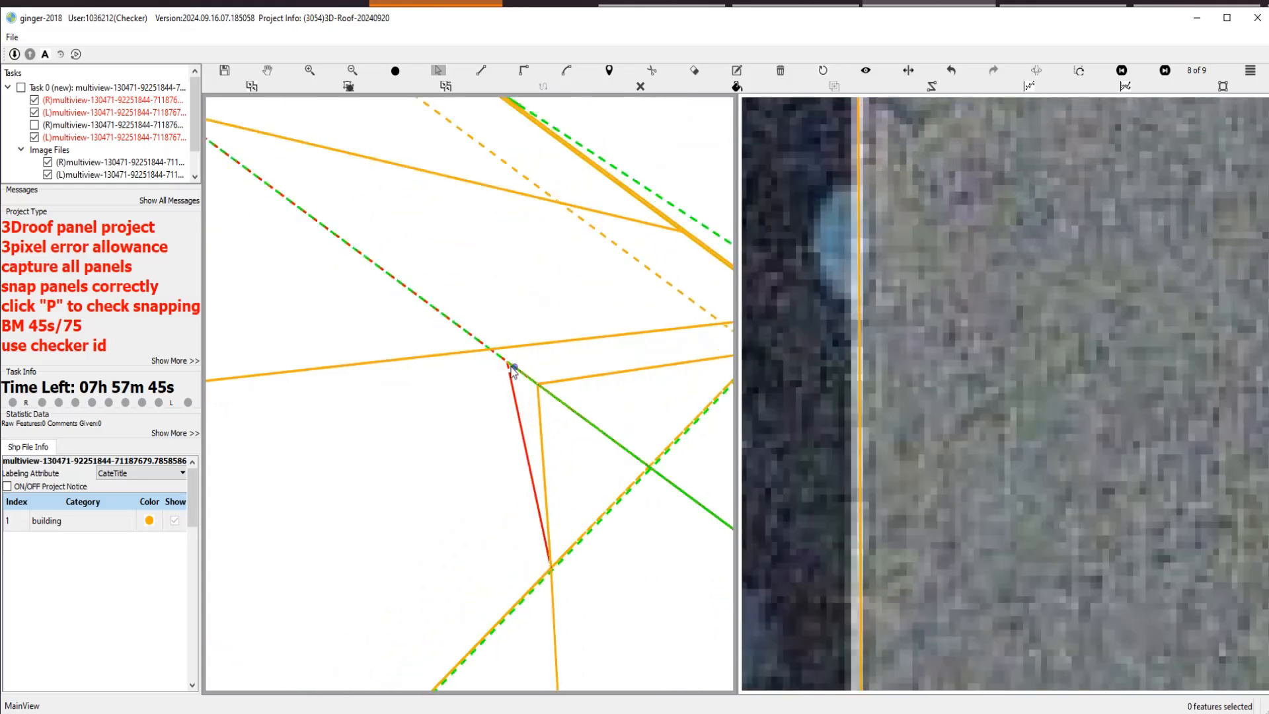
Move the rear ridge corner of the gable's opposite slope panel to the same point where the ridge meets the main roof.
{"action": "left_click", "coordinate": [514, 370]}
{"action": "scroll", "coordinate": [555, 455], "scroll_direction": "down", "scroll_amount": 2}
{"action": "scroll", "coordinate": [555, 454], "scroll_direction": "down", "scroll_amount": 2}
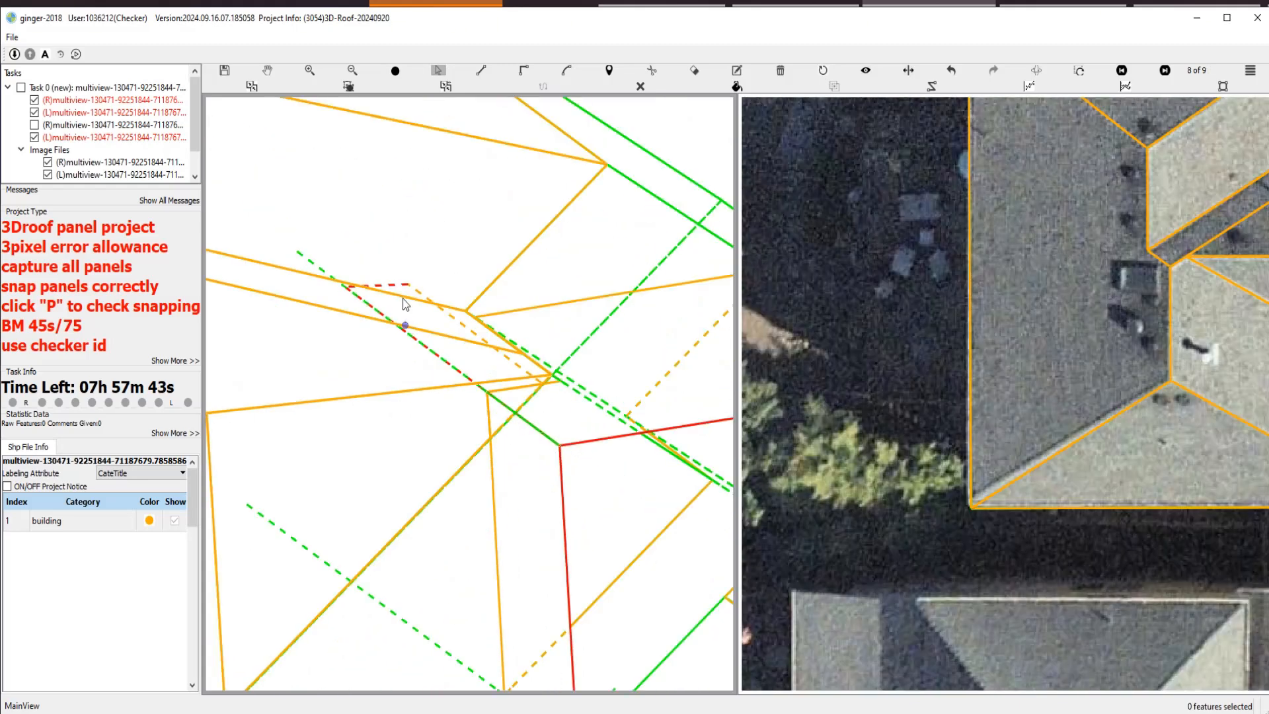
{"action": "scroll", "coordinate": [389, 271], "scroll_direction": "up", "scroll_amount": 2}
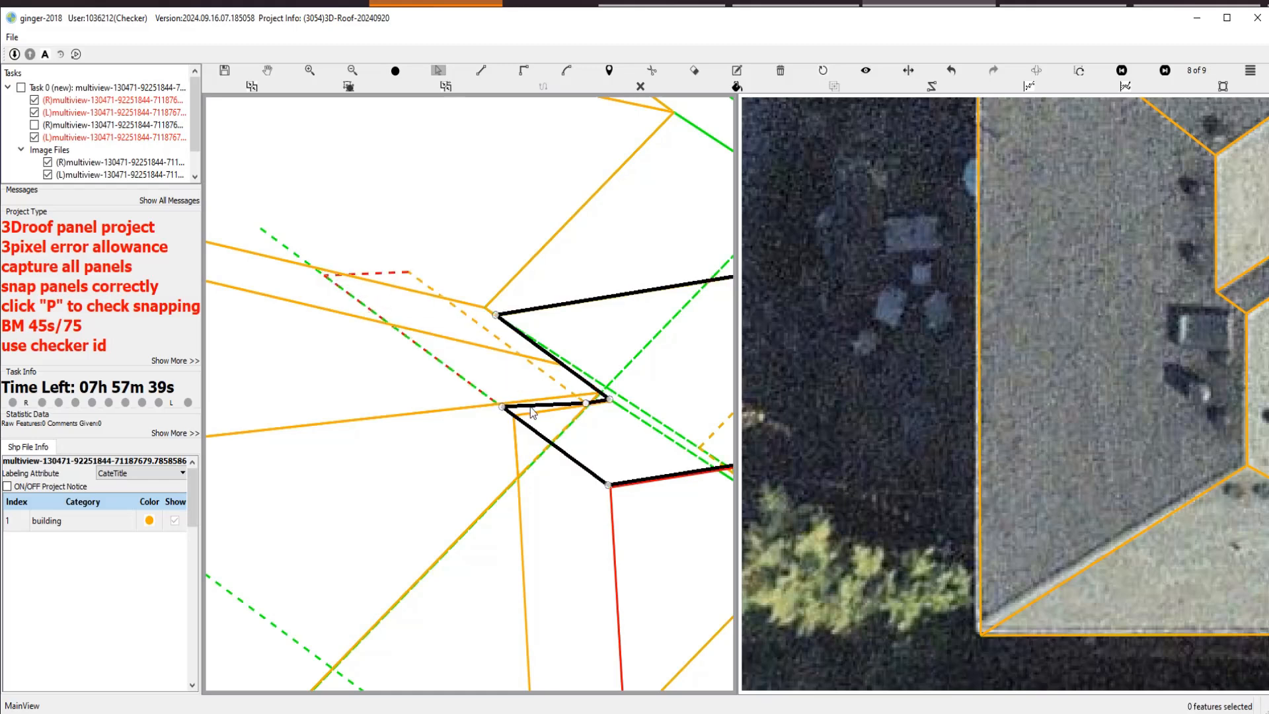
{"action": "scroll", "coordinate": [529, 411], "scroll_direction": "up", "scroll_amount": 3}
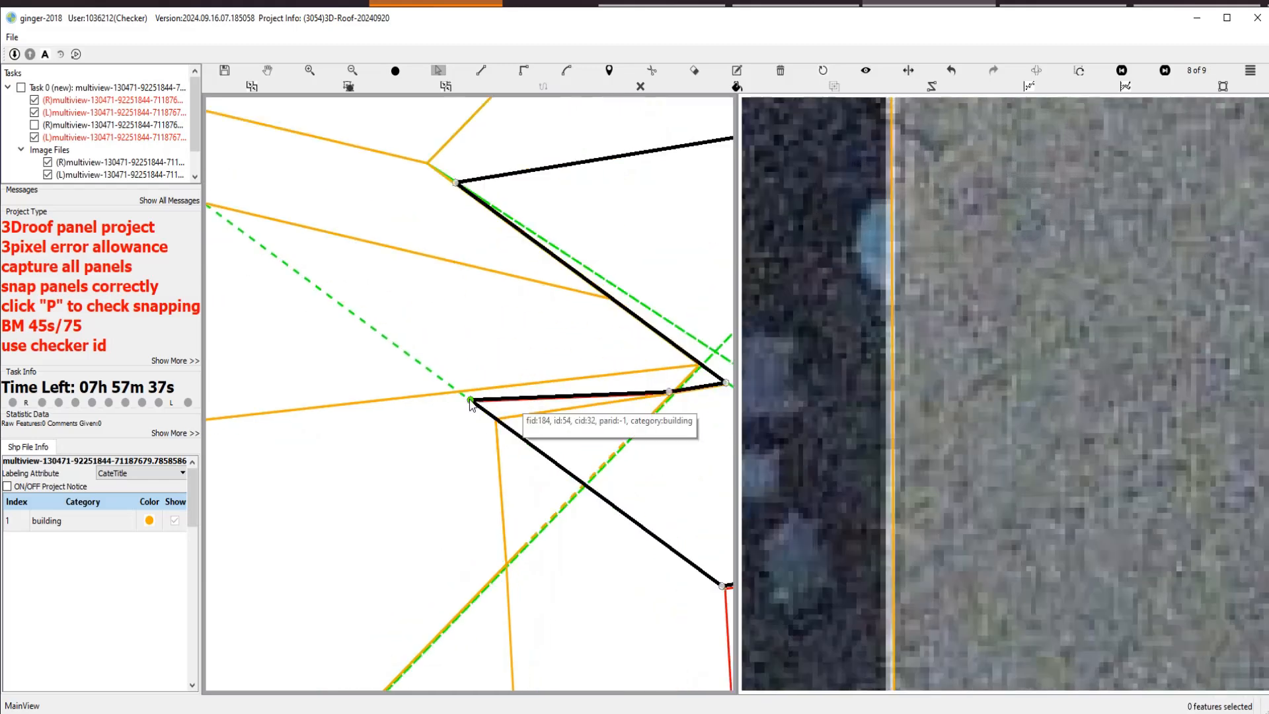
{"action": "scroll", "coordinate": [562, 455], "scroll_direction": "down", "scroll_amount": 3}
{"action": "middle_click", "coordinate": [572, 453]}
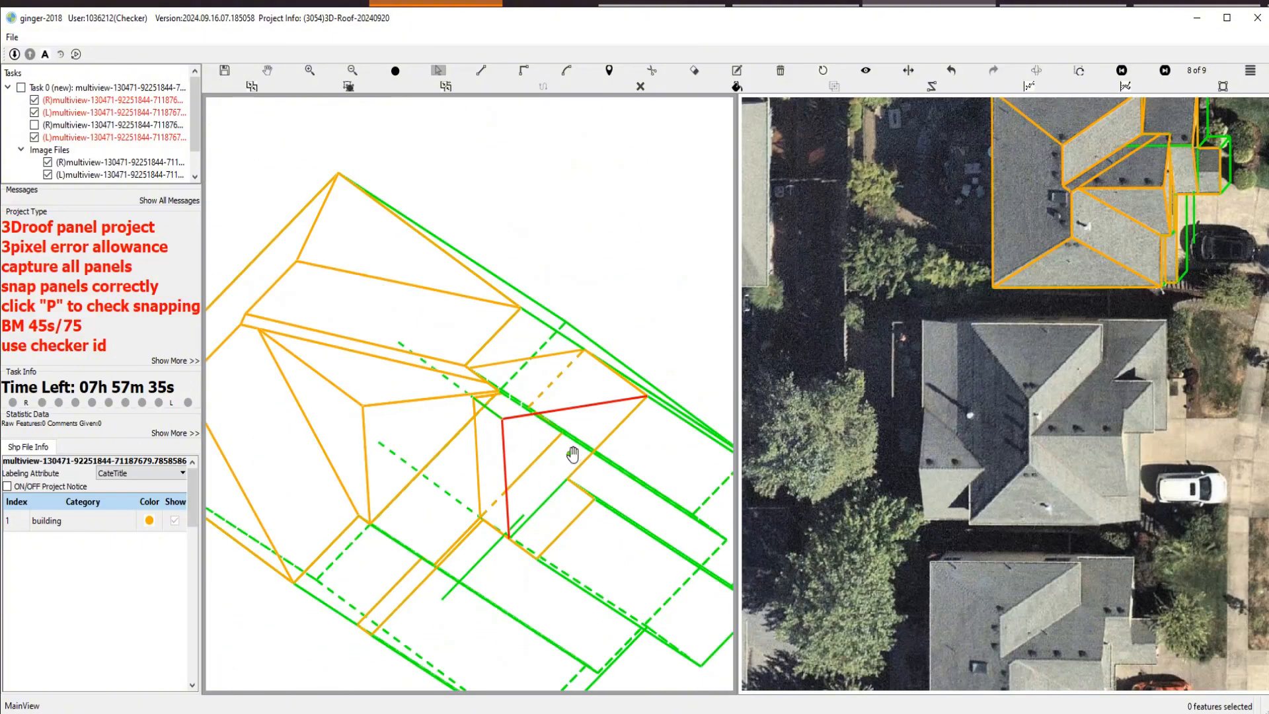
Draw the gable's triangular front face from one front eave corner over the ridge end to the other eave corner.
{"action": "scroll", "coordinate": [607, 419], "scroll_direction": "up", "scroll_amount": 2}
{"action": "key", "text": "l"}
{"action": "left_click", "coordinate": [681, 383]}
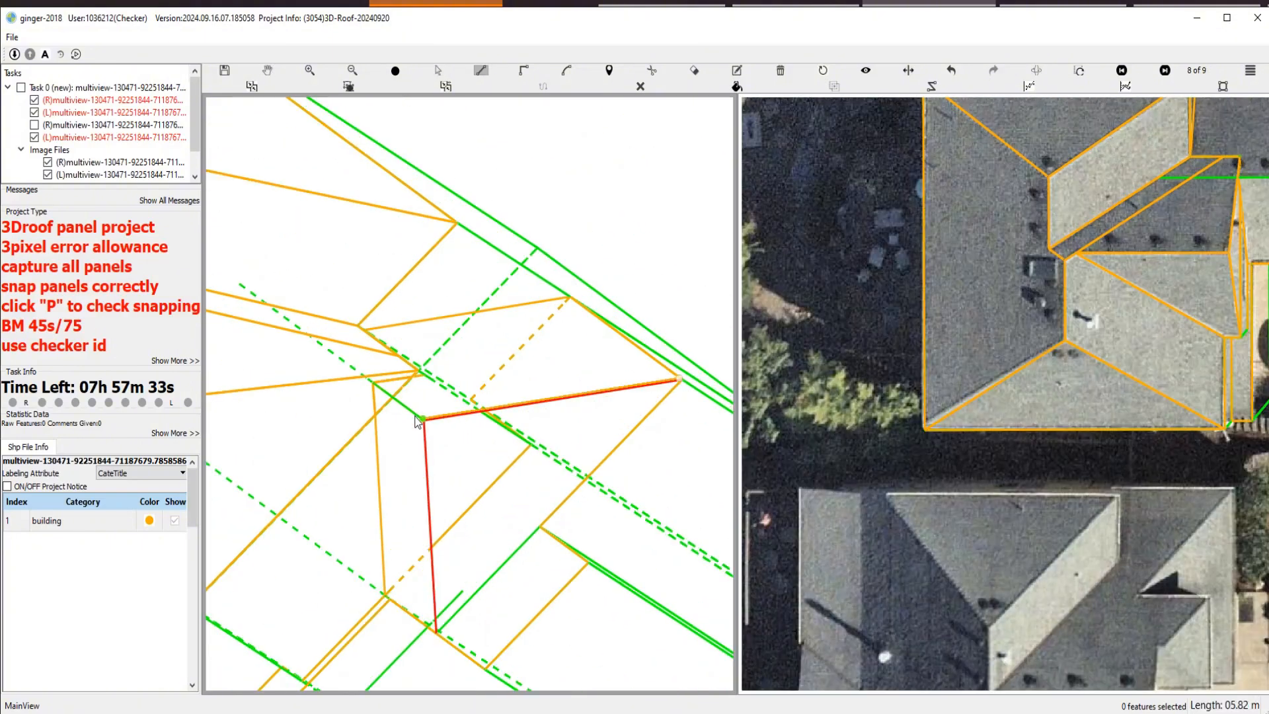
{"action": "left_click", "coordinate": [422, 419]}
{"action": "double_click", "coordinate": [485, 641]}
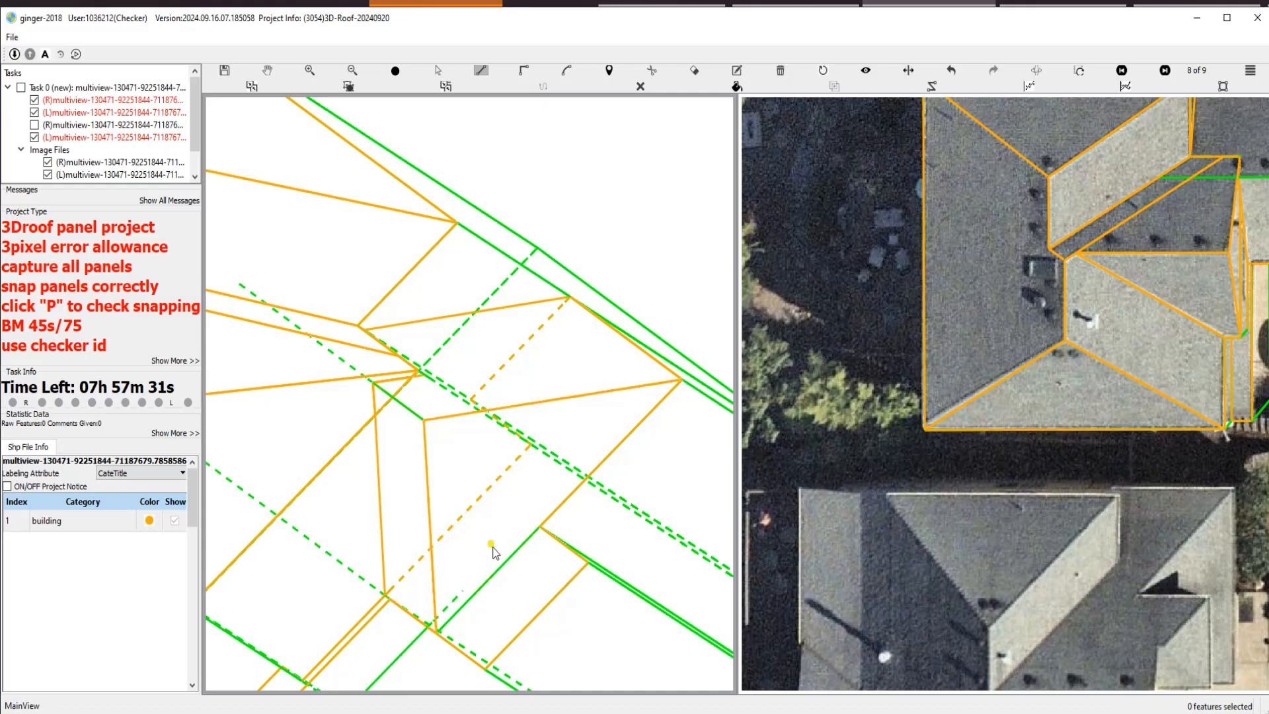
Examine the corrected front gable over the aerial image, including panel snapping and the neighbouring roof projections.
{"action": "scroll", "coordinate": [492, 522], "scroll_direction": "down", "scroll_amount": 2}
{"action": "key", "text": "r"}
{"action": "scroll", "coordinate": [497, 429], "scroll_direction": "up", "scroll_amount": 3}
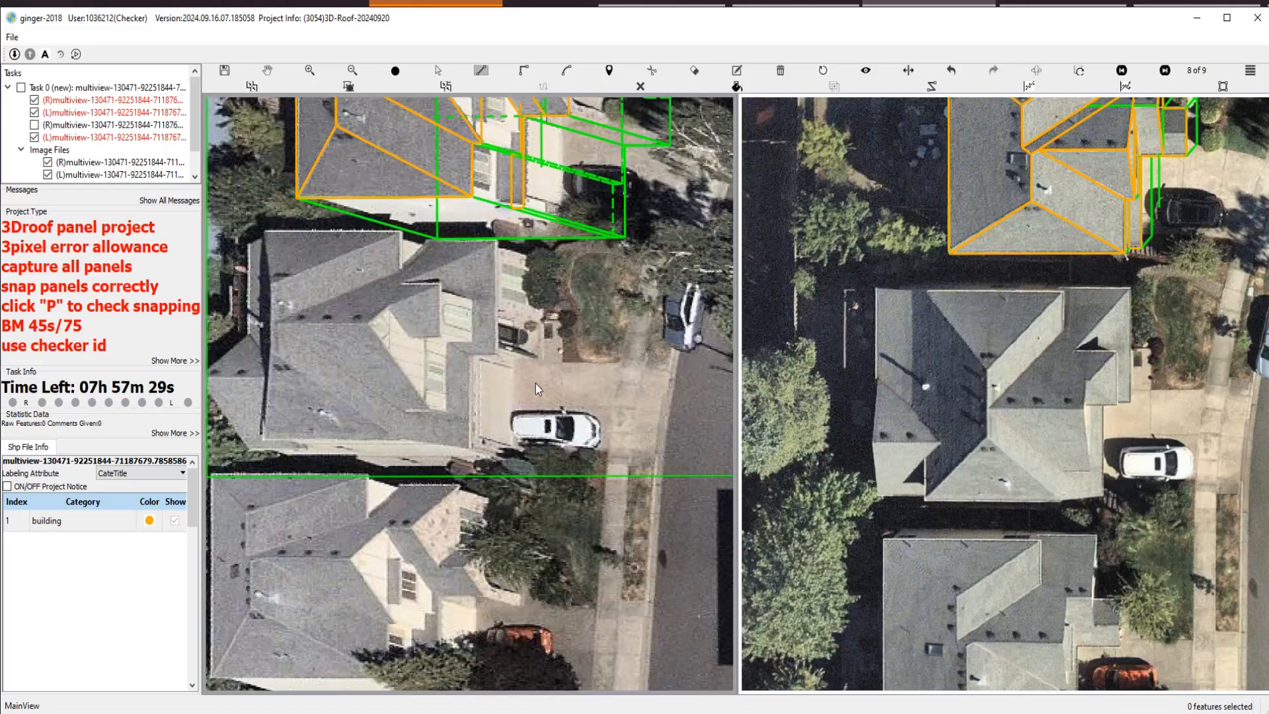
{"action": "key", "text": "h"}
{"action": "left_click_drag", "start_coordinate": [572, 250], "coordinate": [581, 534]}
{"action": "key", "text": "p"}
{"action": "scroll", "coordinate": [498, 374], "scroll_direction": "up", "scroll_amount": 3}
{"action": "key", "text": "p"}
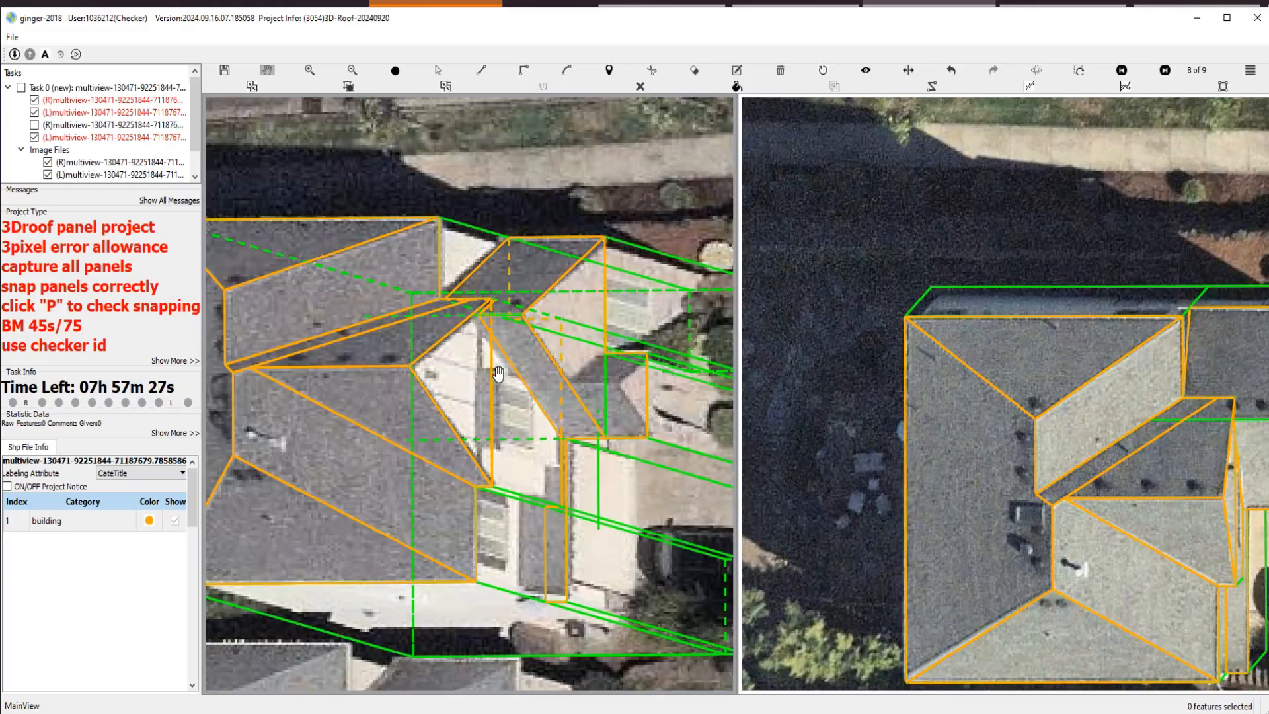
{"action": "key", "text": "r"}
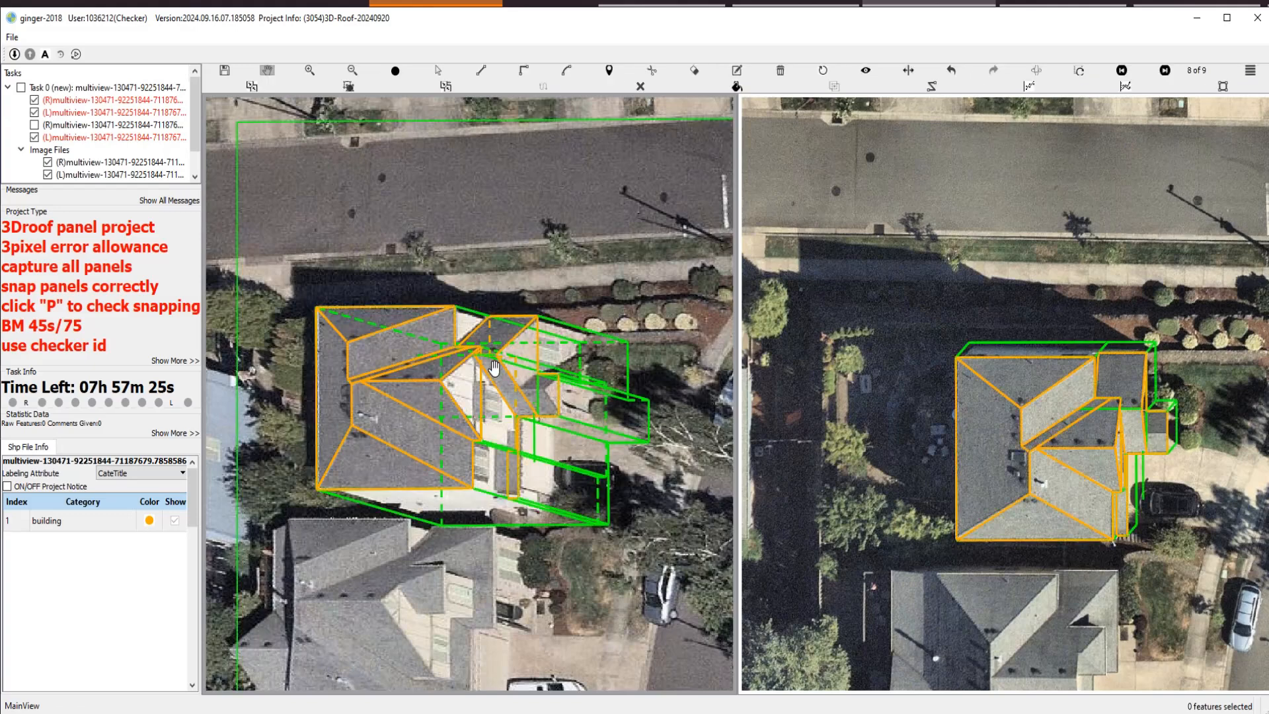
{"action": "scroll", "coordinate": [531, 343], "scroll_direction": "up", "scroll_amount": 2}
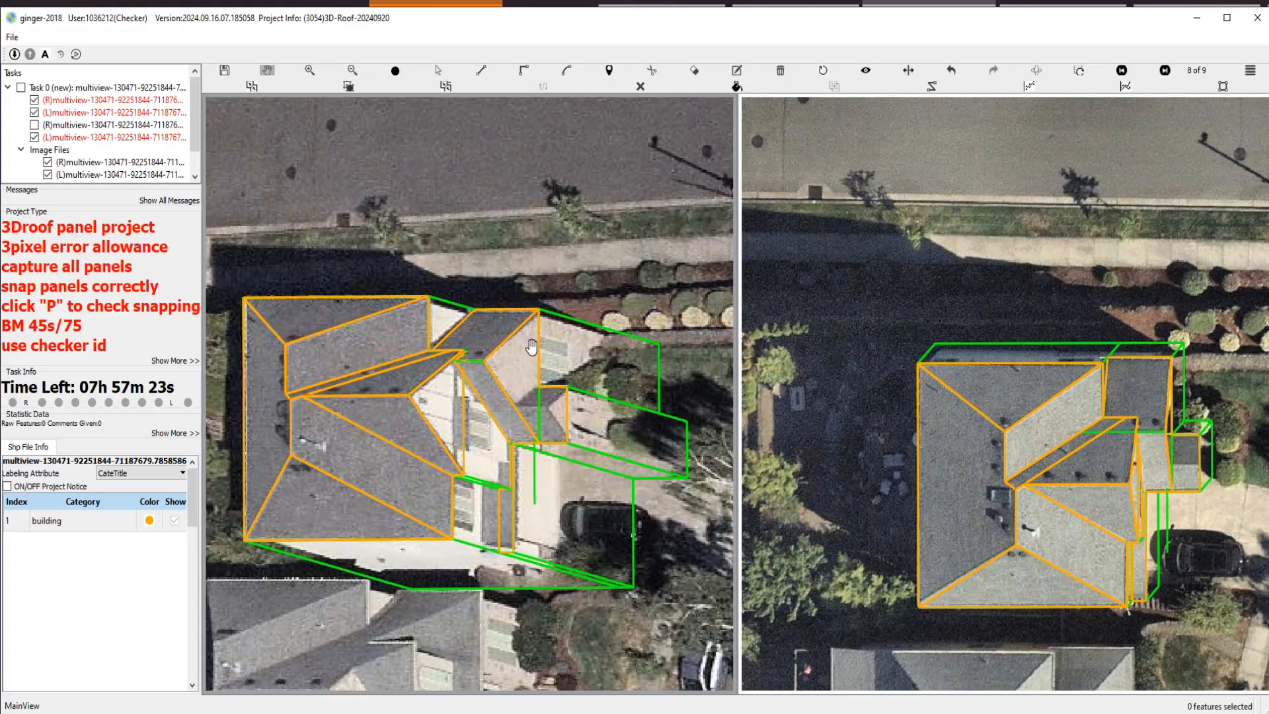
{"action": "scroll", "coordinate": [527, 393], "scroll_direction": "up", "scroll_amount": 1}
{"action": "scroll", "coordinate": [562, 433], "scroll_direction": "up", "scroll_amount": 1}
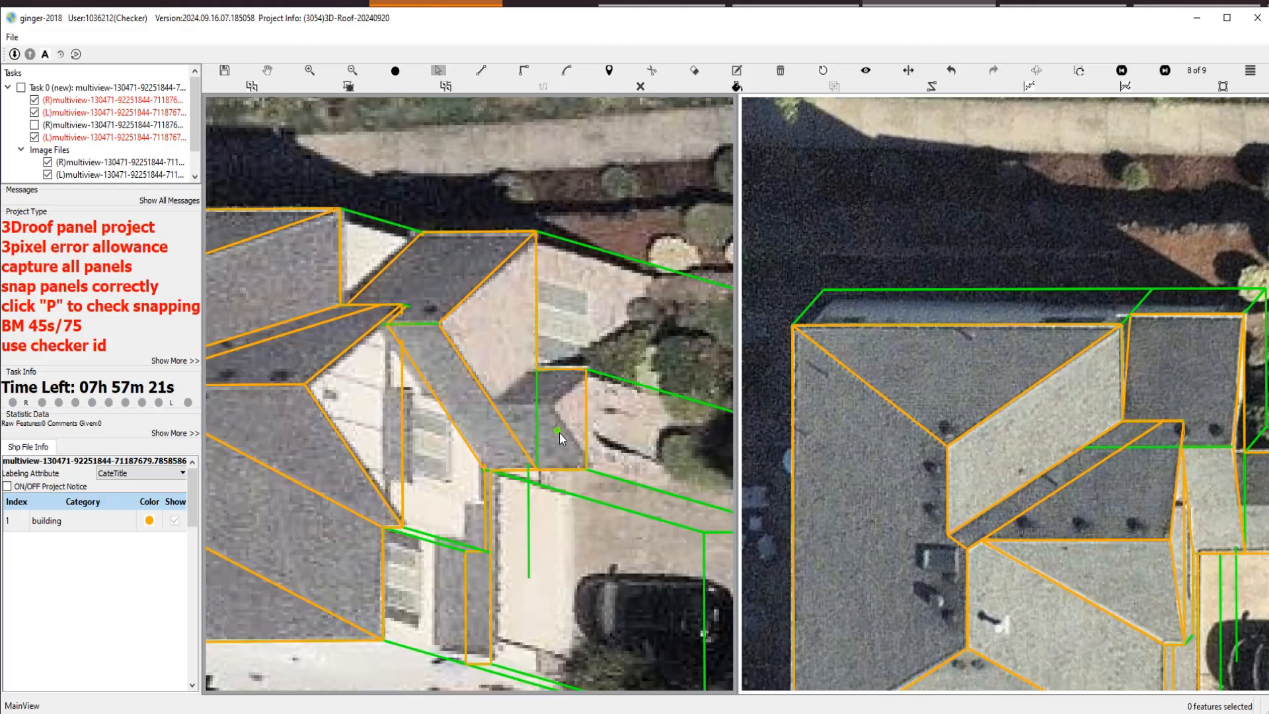
Draw the small front gable's ridge line about 2 m long from the large gable's sloped front edge, parallel to the small eave.
{"action": "key", "text": "t"}
{"action": "left_click", "coordinate": [493, 403]}
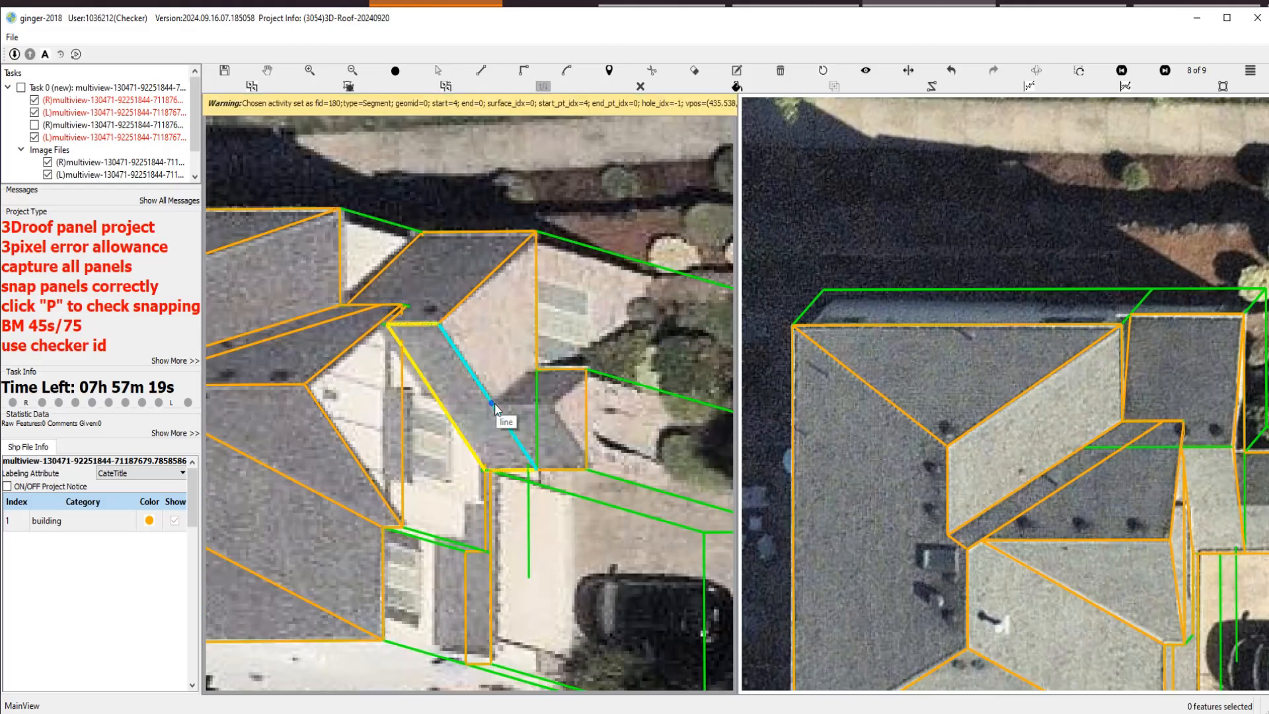
{"action": "left_click", "coordinate": [557, 374]}
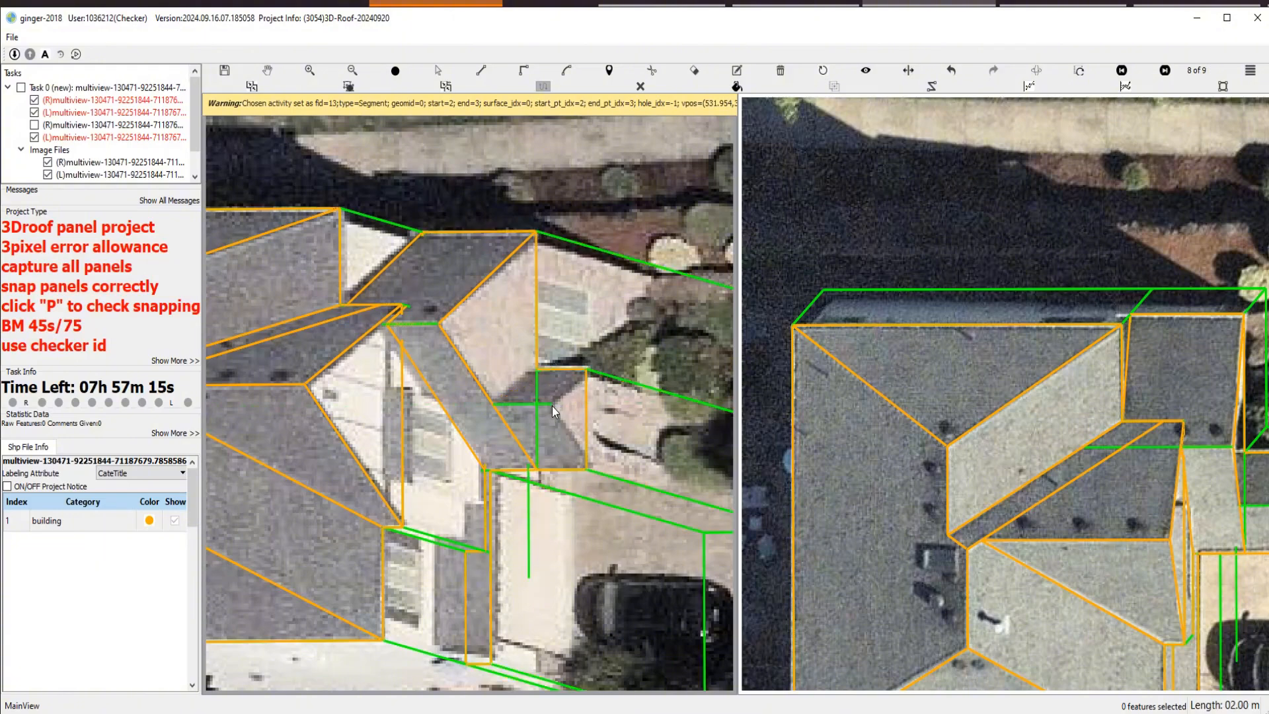
{"action": "scroll", "coordinate": [554, 411], "scroll_direction": "down", "scroll_amount": 3}
{"action": "scroll", "coordinate": [536, 415], "scroll_direction": "up", "scroll_amount": 4}
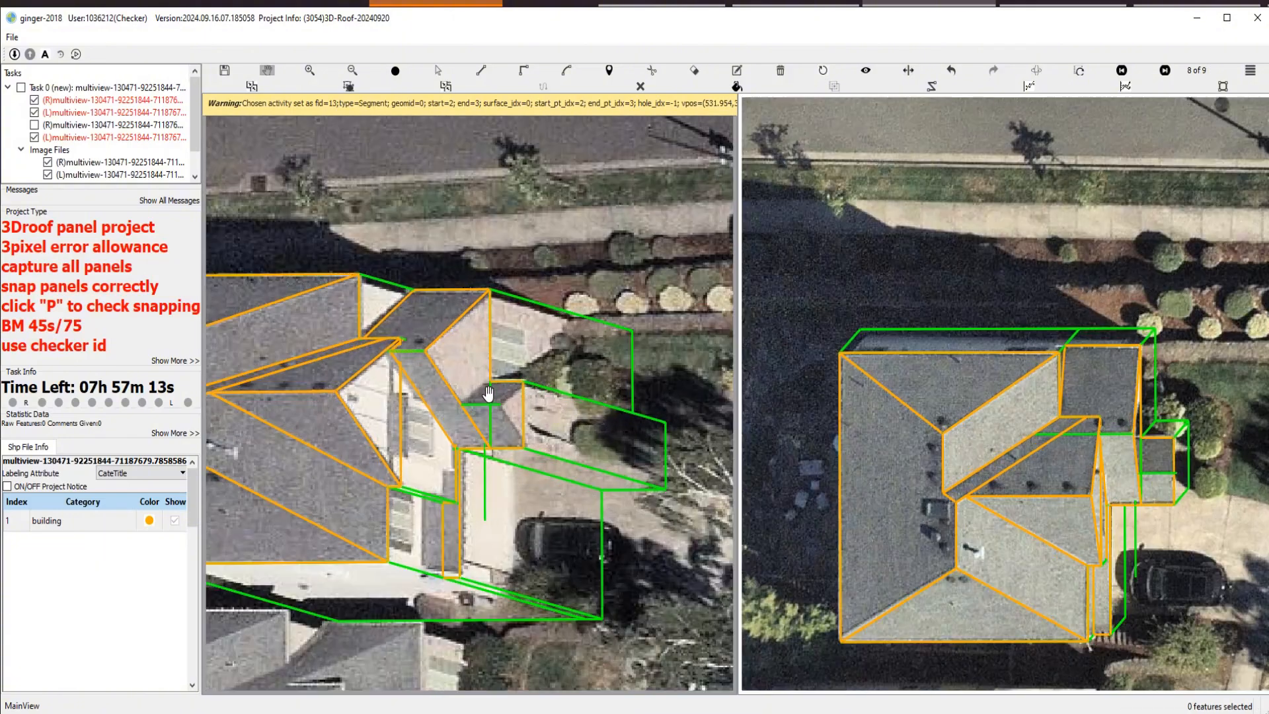
{"action": "key", "text": "l"}
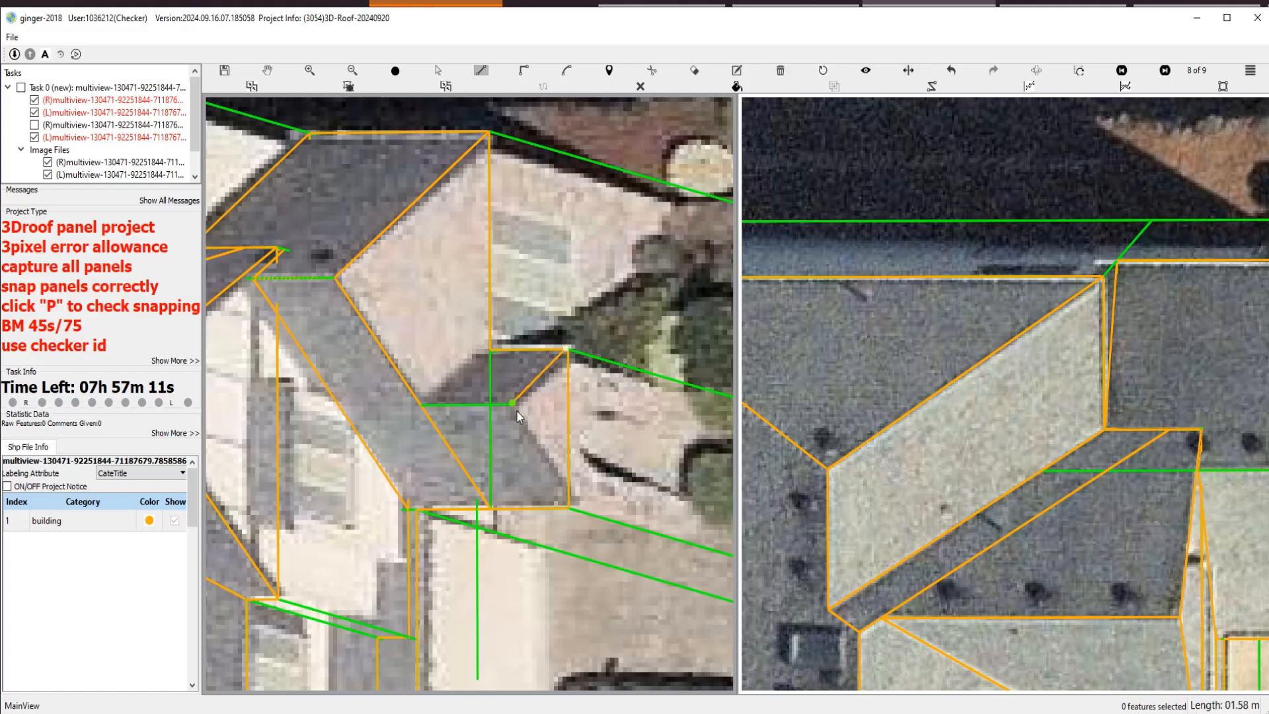
{"action": "key", "text": "s"}
{"action": "scroll", "coordinate": [539, 416], "scroll_direction": "up", "scroll_amount": 1}
{"action": "scroll", "coordinate": [564, 391], "scroll_direction": "down", "scroll_amount": 4}
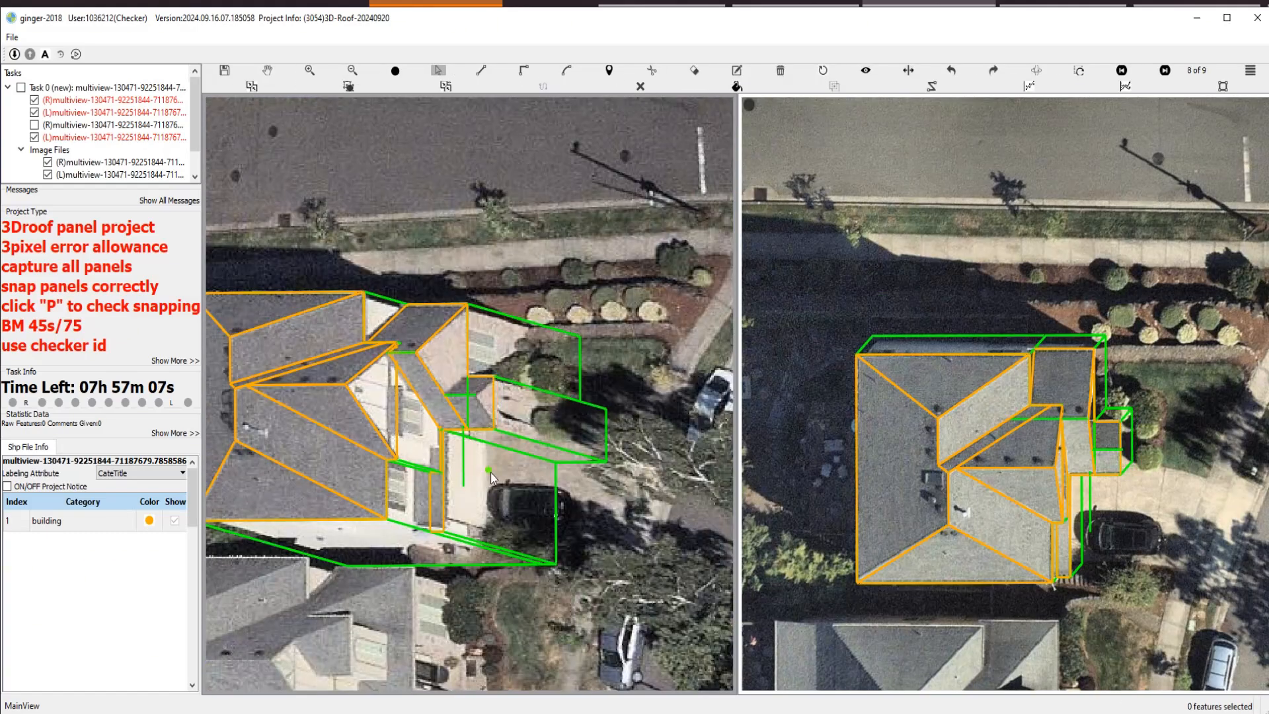
{"action": "scroll", "coordinate": [493, 474], "scroll_direction": "up", "scroll_amount": 3}
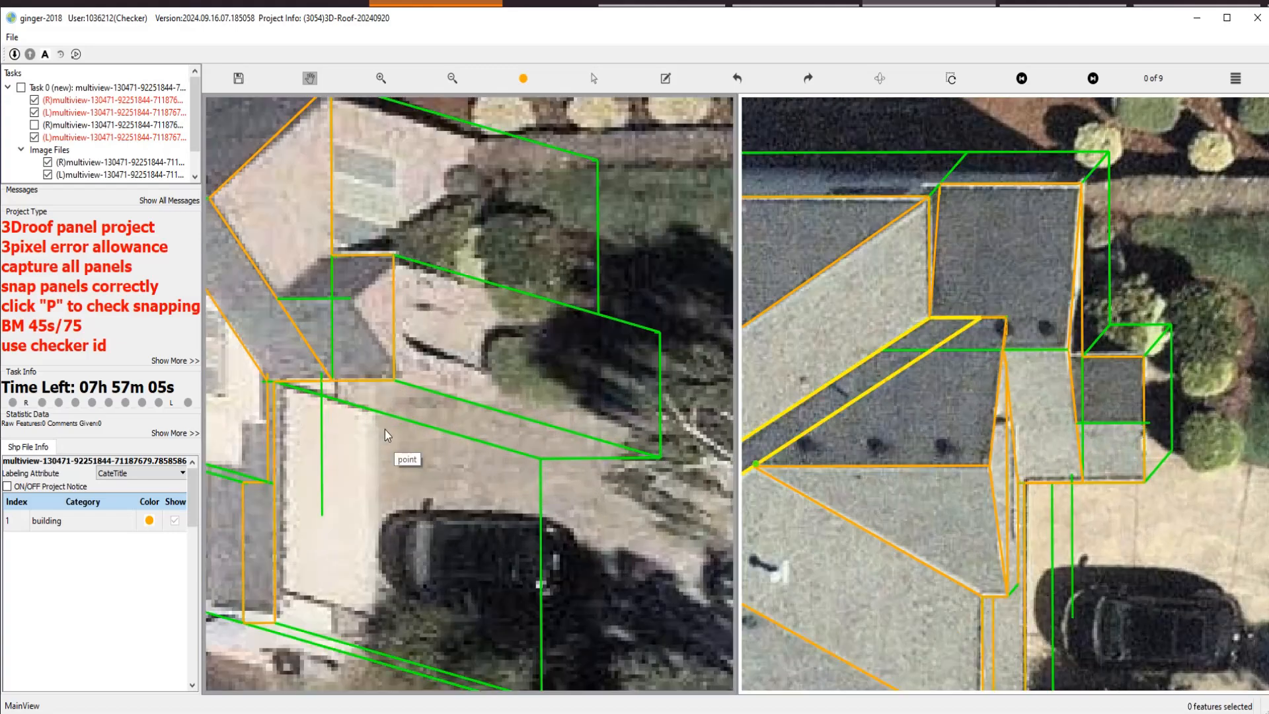
Draw the small gable's triangular front face from its first eave corner through the ridge end to the opposite eave corner.
{"action": "scroll", "coordinate": [385, 430], "scroll_direction": "up", "scroll_amount": 1}
{"action": "left_click_drag", "start_coordinate": [360, 264], "coordinate": [433, 347]}
{"action": "key", "text": "e"}
{"action": "key", "text": "l"}
{"action": "left_click", "coordinate": [478, 281]}
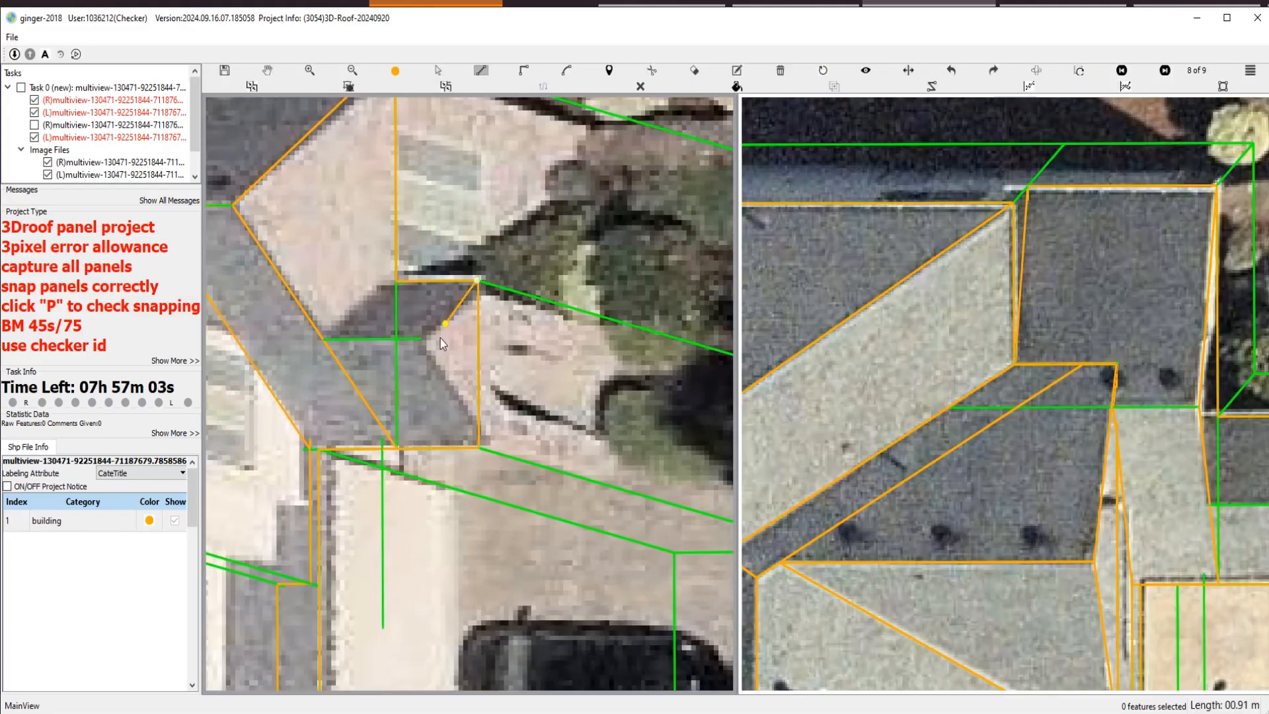
{"action": "left_click", "coordinate": [420, 337]}
{"action": "left_click", "coordinate": [480, 448]}
{"action": "right_click", "coordinate": [483, 449]}
Draw the small gable's shaded slope as a four-cornered panel between its ridge and the eave adjoining the large gable.
{"action": "scroll", "coordinate": [497, 451], "scroll_direction": "down", "scroll_amount": 4}
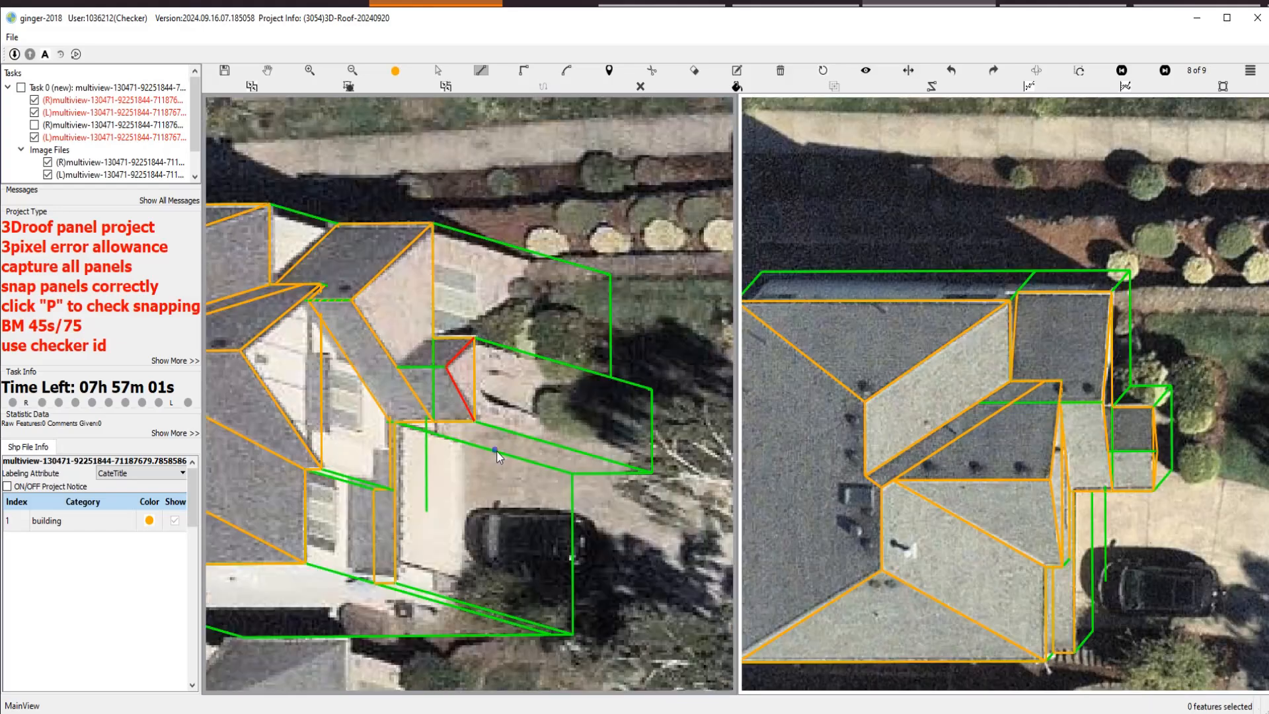
{"action": "left_click", "coordinate": [496, 450]}
{"action": "scroll", "coordinate": [456, 351], "scroll_direction": "up", "scroll_amount": 4}
{"action": "key", "text": "l"}
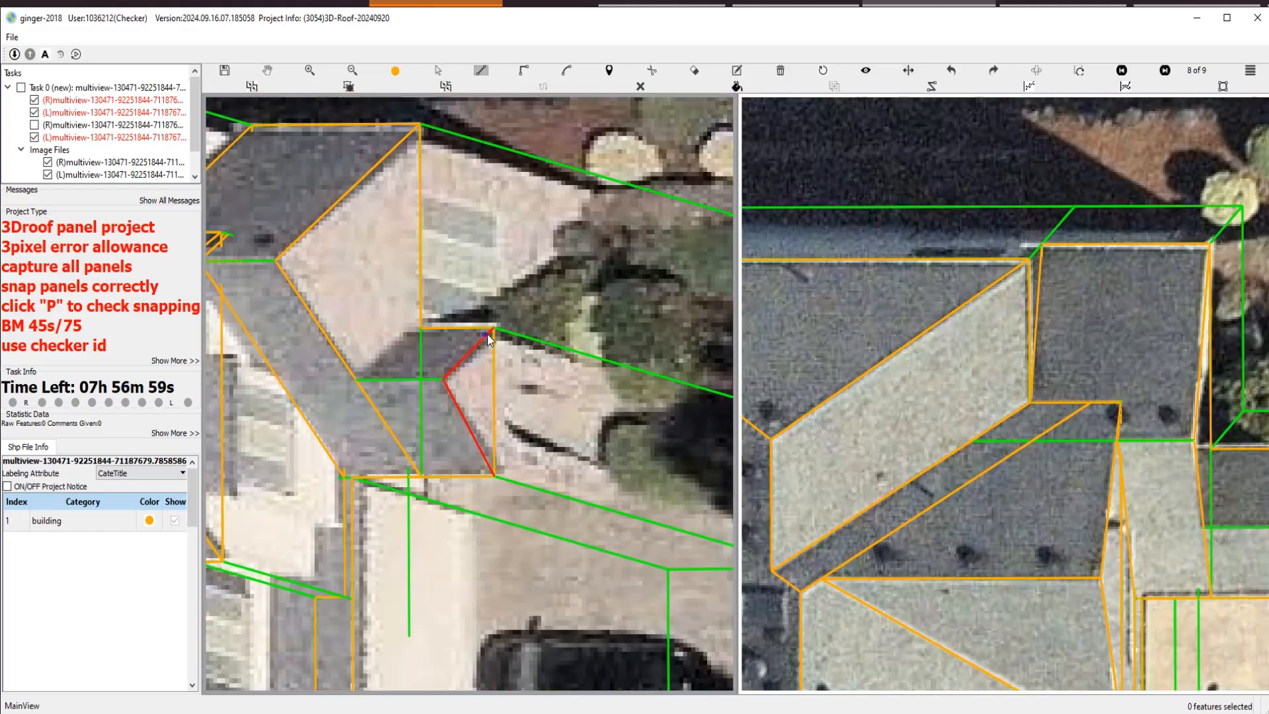
{"action": "left_click", "coordinate": [493, 329]}
{"action": "left_click", "coordinate": [355, 379]}
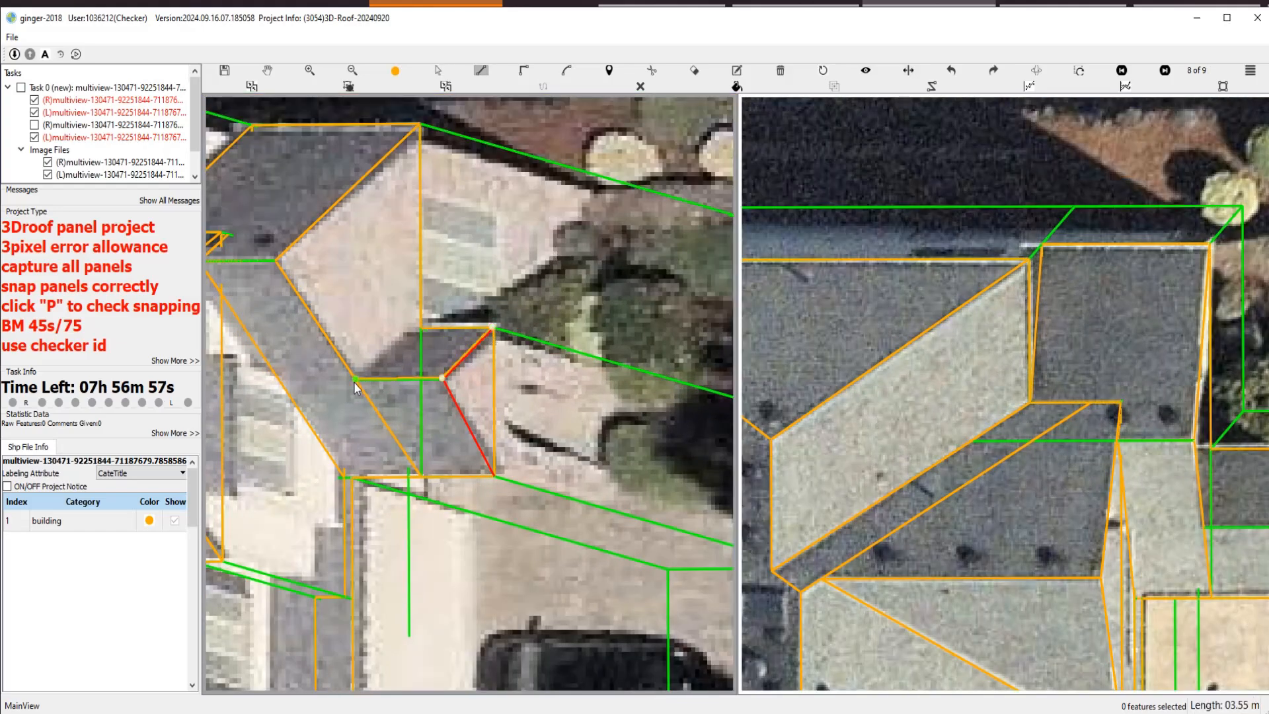
{"action": "double_click", "coordinate": [425, 329]}
Try to reshape the large gable's front face by moving its lower corner to the small ridge's rear end and adding an eave vertex.
{"action": "left_click", "coordinate": [368, 320]}
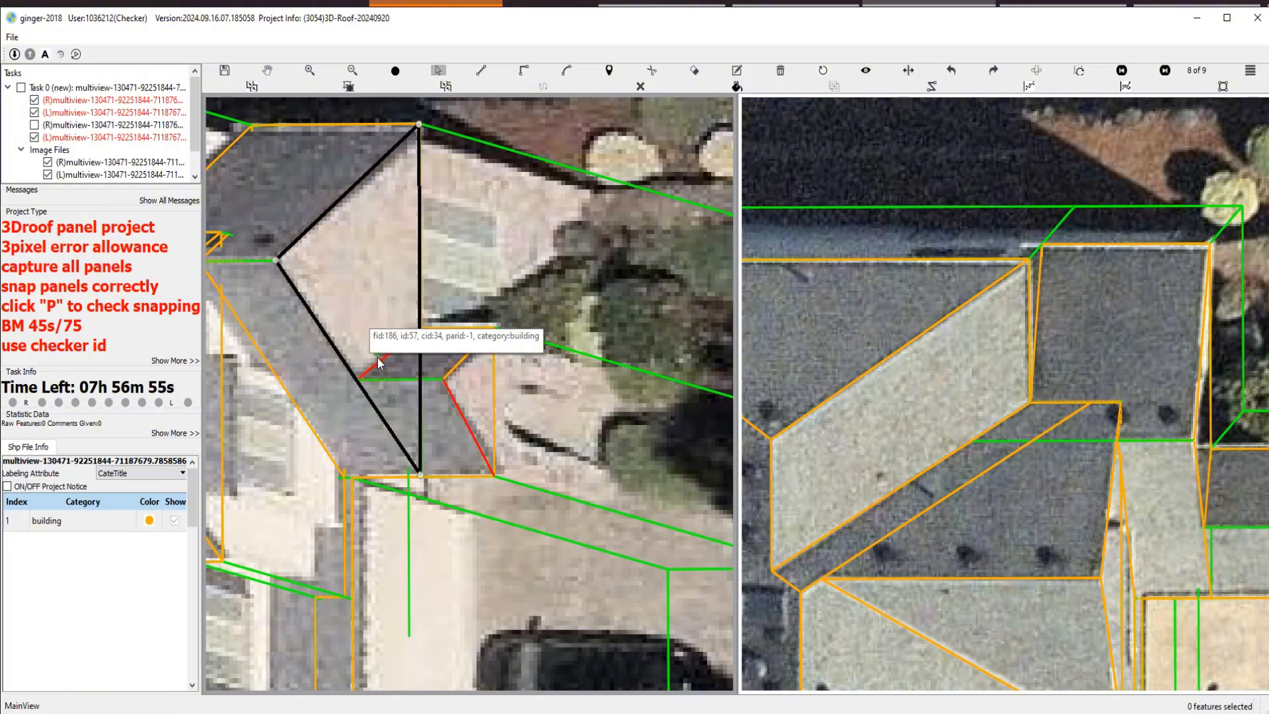
{"action": "left_click_drag", "start_coordinate": [420, 475], "coordinate": [357, 379]}
{"action": "left_click", "coordinate": [370, 296]}
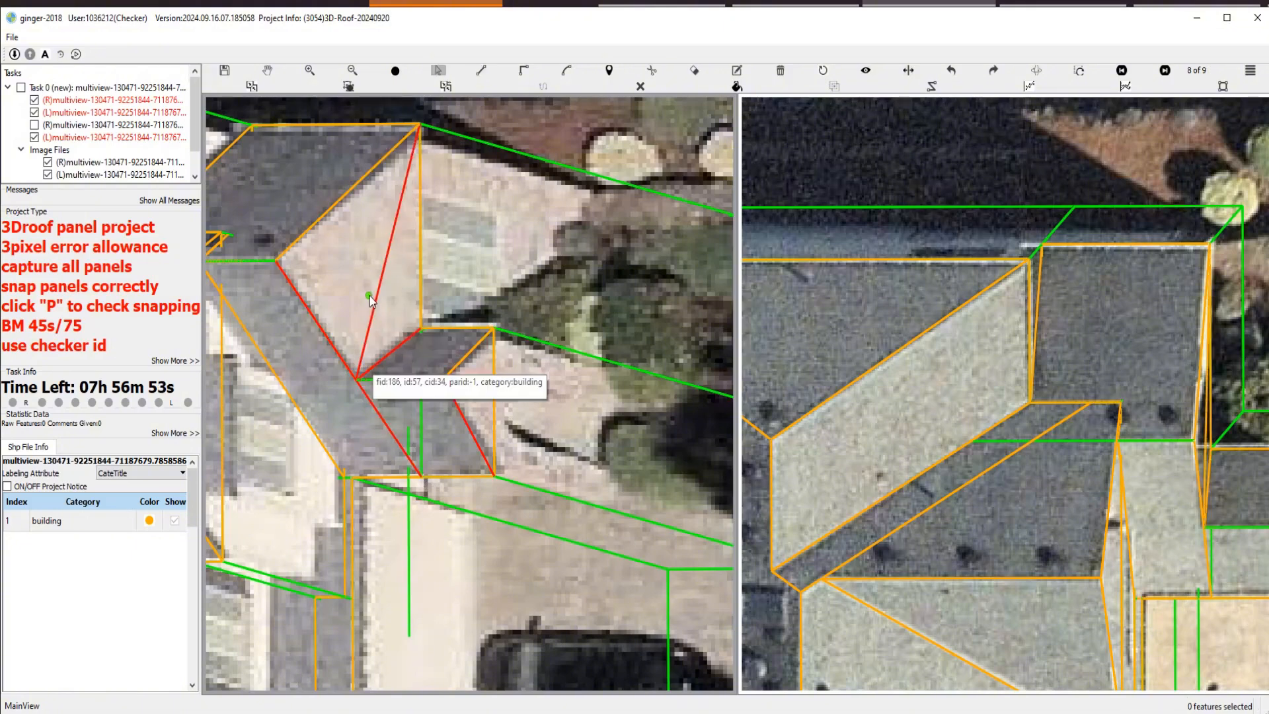
{"action": "left_click", "coordinate": [378, 301]}
{"action": "left_click_drag", "start_coordinate": [378, 301], "coordinate": [424, 330]}
{"action": "left_click", "coordinate": [421, 356]}
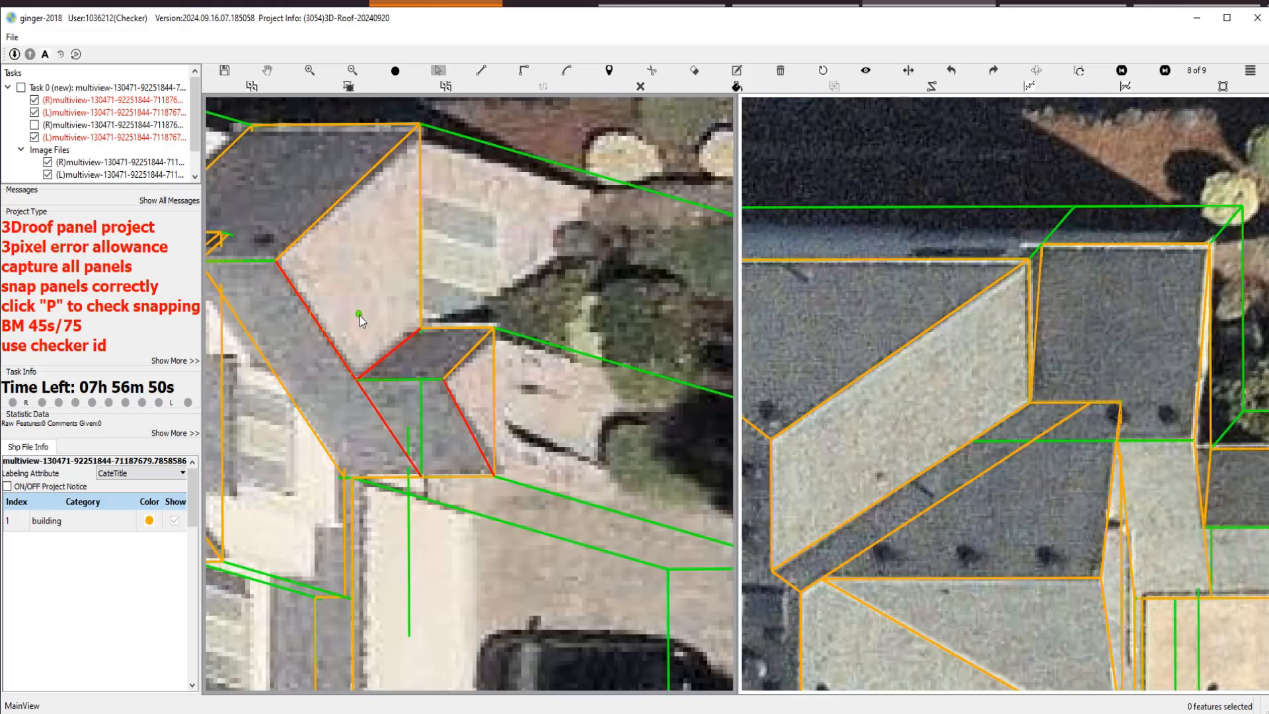
{"action": "left_click", "coordinate": [359, 318]}
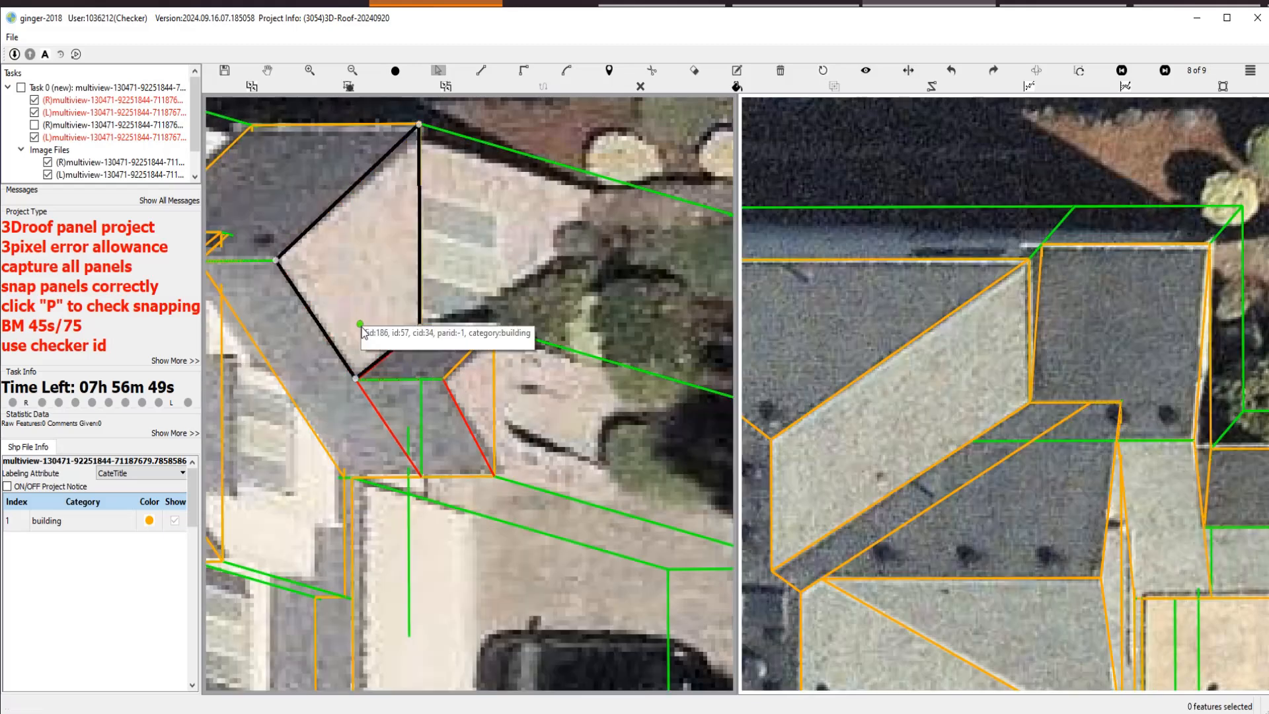
Delete the large gable's front face and redraw it with four corners, ending at the small gable's rear ridge and eave points.
{"action": "key", "text": "Delete"}
{"action": "key", "text": "l"}
{"action": "left_click", "coordinate": [274, 261]}
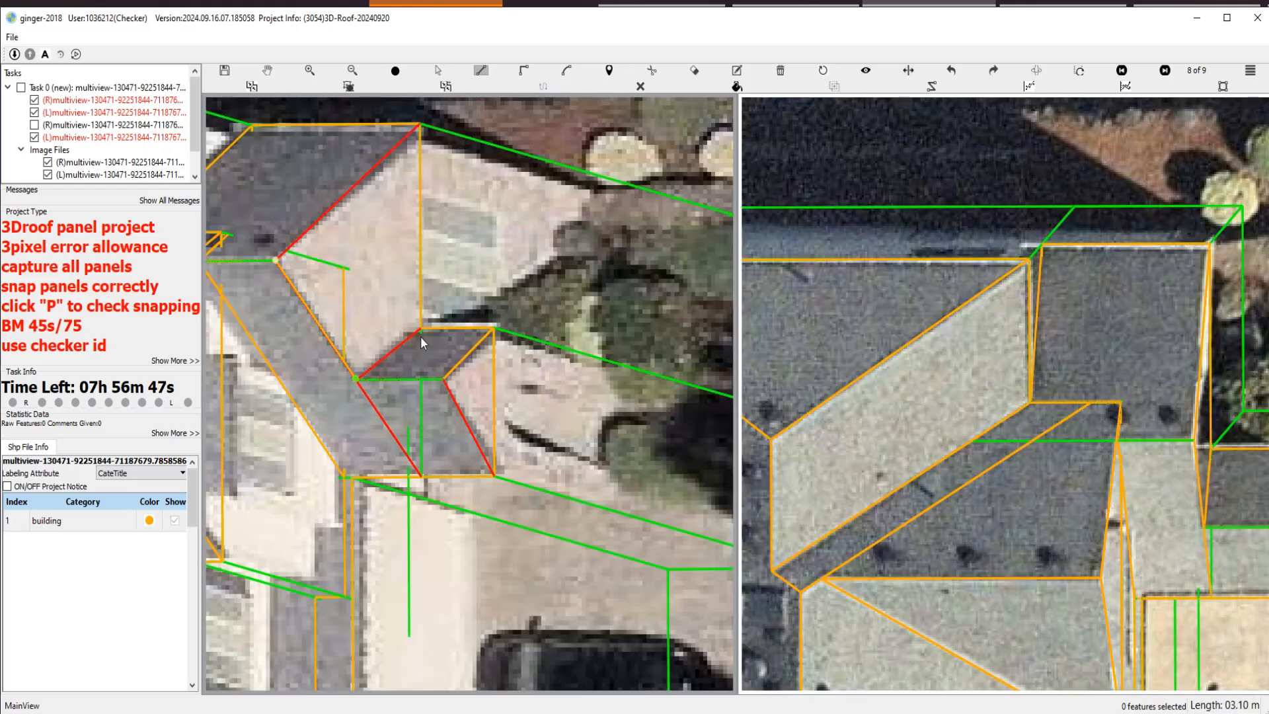
{"action": "double_click", "coordinate": [421, 125]}
{"action": "scroll", "coordinate": [363, 348], "scroll_direction": "up", "scroll_amount": 2}
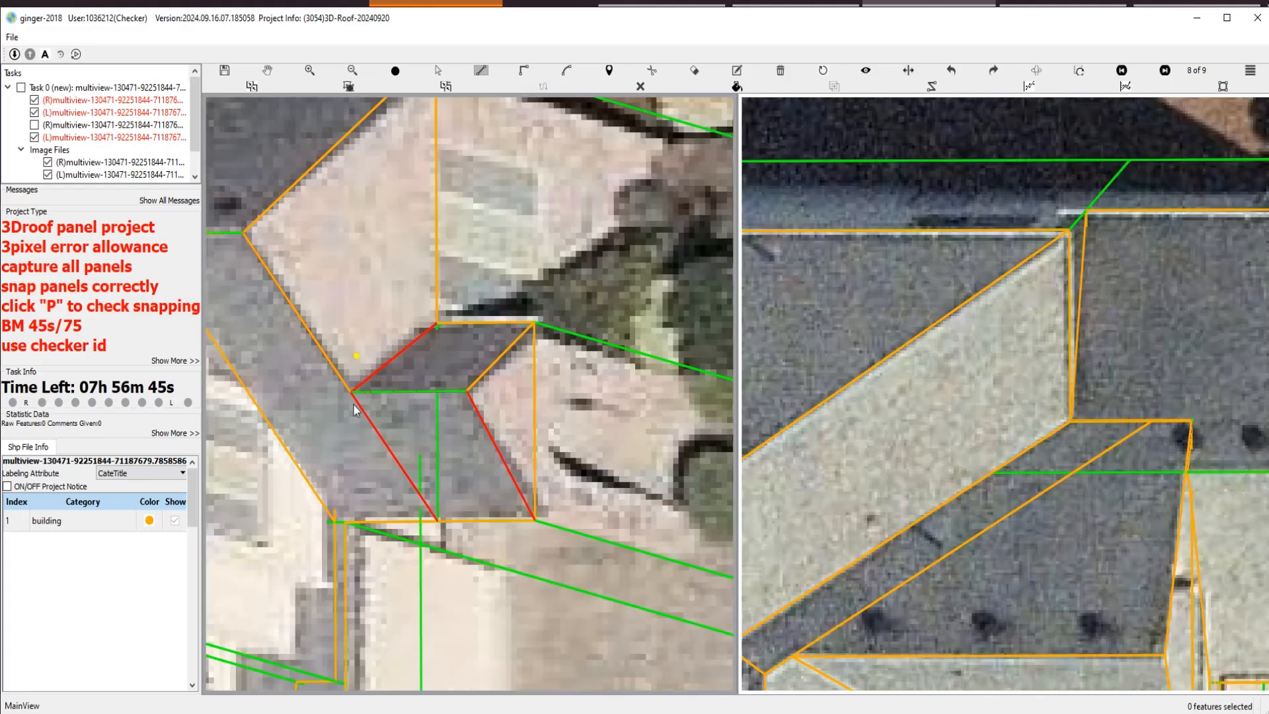
Extend the large gable's slope panel over the small gable's adjoining slope, reaching the small ridge's front end and the outer eave corner.
{"action": "key", "text": "Delete"}
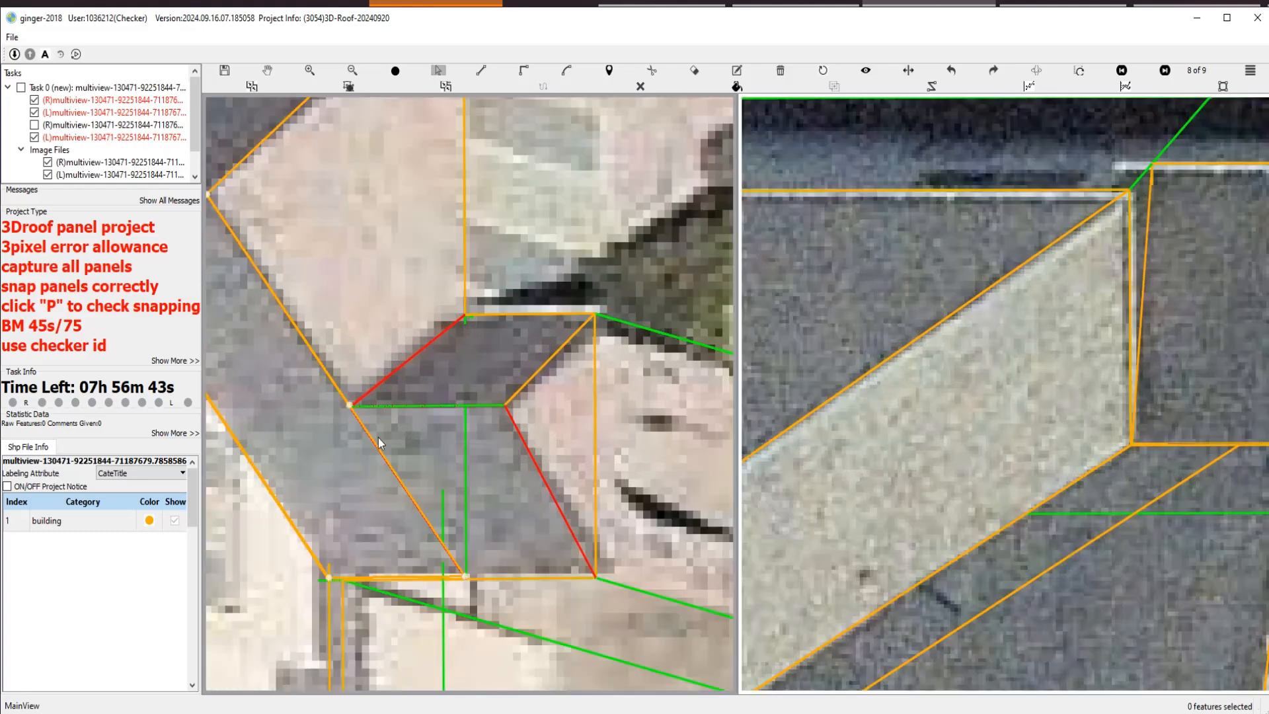
{"action": "scroll", "coordinate": [494, 448], "scroll_direction": "down", "scroll_amount": 2}
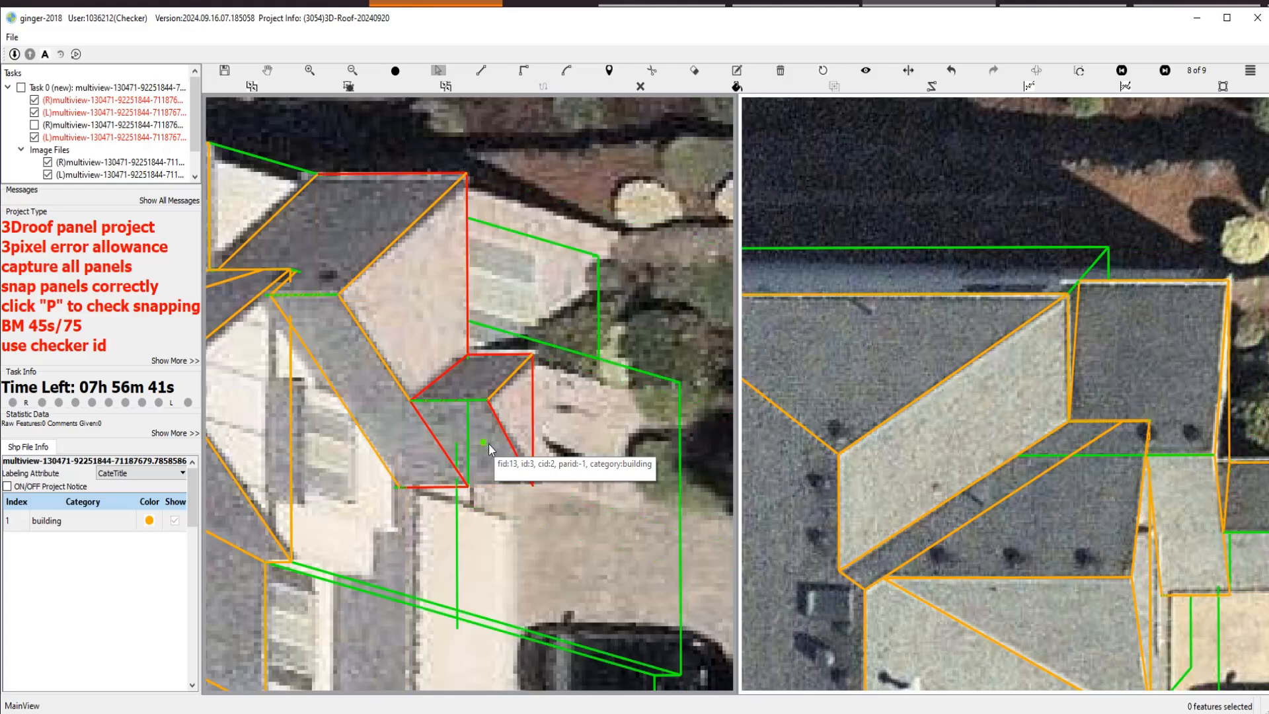
{"action": "scroll", "coordinate": [489, 444], "scroll_direction": "up", "scroll_amount": 1}
{"action": "scroll", "coordinate": [394, 468], "scroll_direction": "up", "scroll_amount": 1}
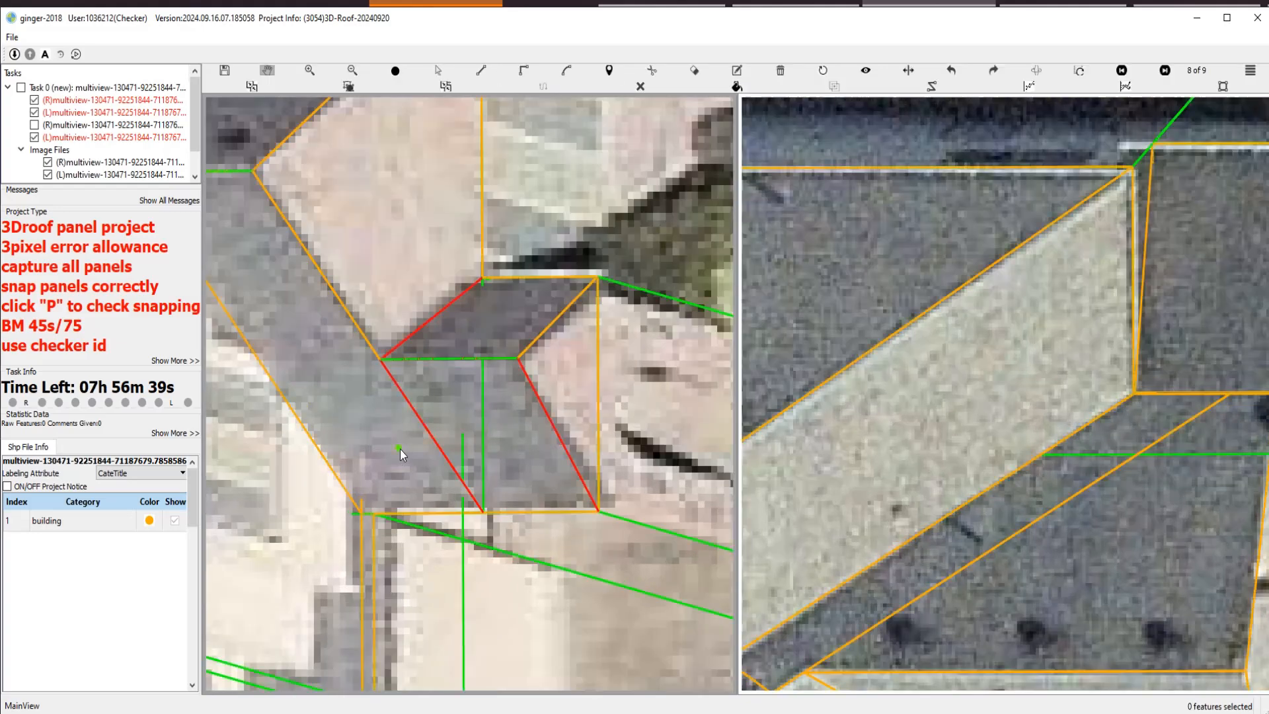
{"action": "left_click_drag", "start_coordinate": [409, 402], "coordinate": [517, 357]}
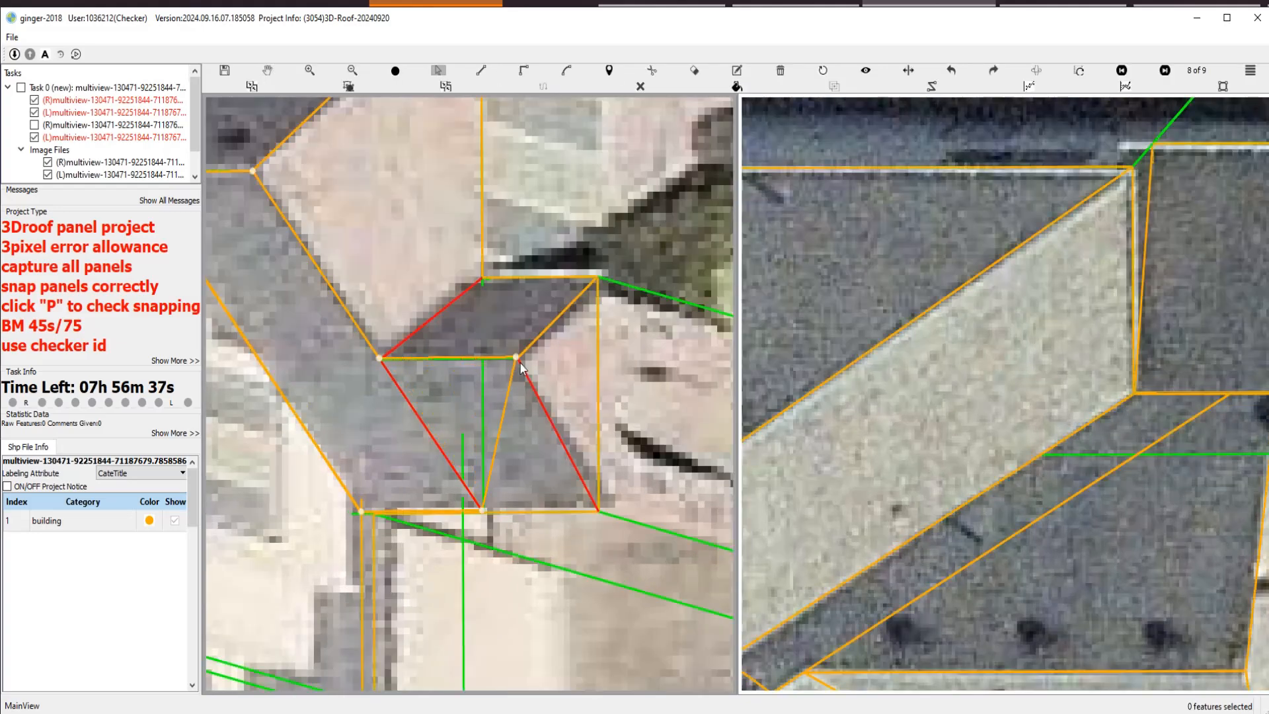
{"action": "left_click_drag", "start_coordinate": [505, 417], "coordinate": [600, 510]}
{"action": "scroll", "coordinate": [472, 374], "scroll_direction": "down", "scroll_amount": 3}
{"action": "scroll", "coordinate": [475, 351], "scroll_direction": "up", "scroll_amount": 3}
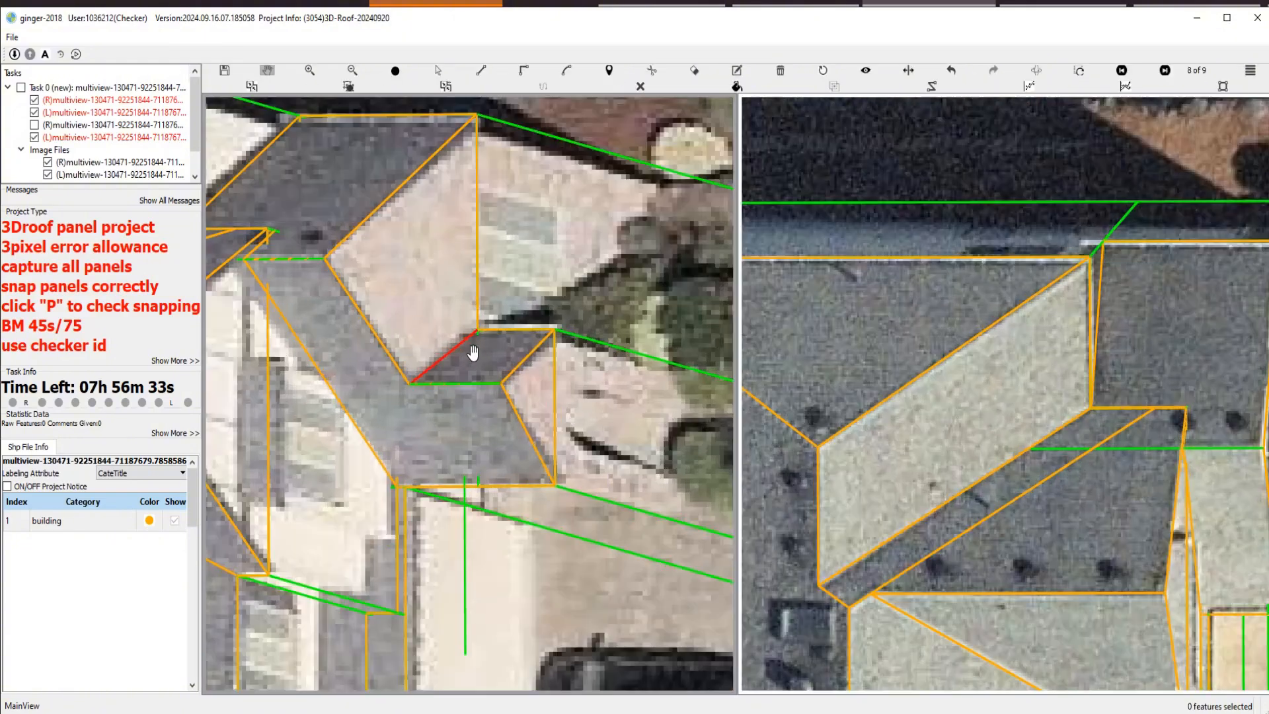
Redraw the small gable's shaded slope as a four-cornered panel from the ridge's rear end along the eave to the ridge's front end.
{"action": "left_click", "coordinate": [511, 365]}
{"action": "key", "text": "l"}
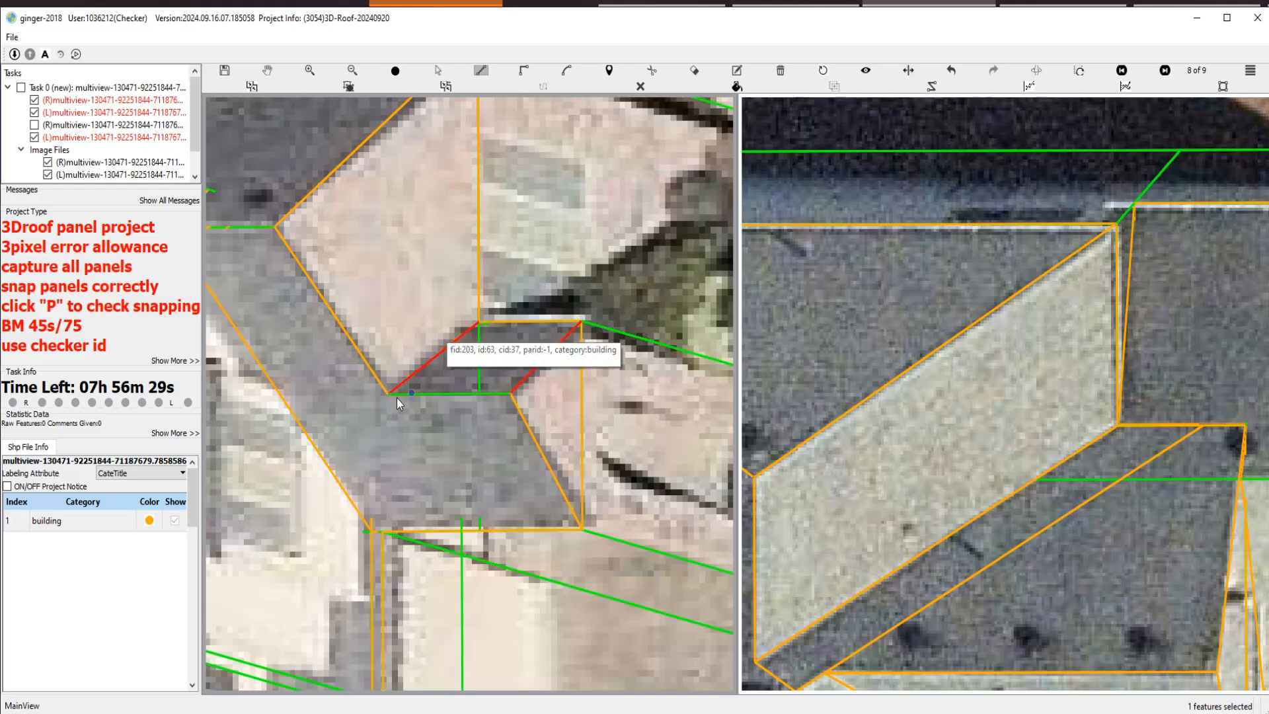
{"action": "left_click", "coordinate": [388, 394]}
{"action": "left_click", "coordinate": [479, 321]}
{"action": "left_click", "coordinate": [580, 320]}
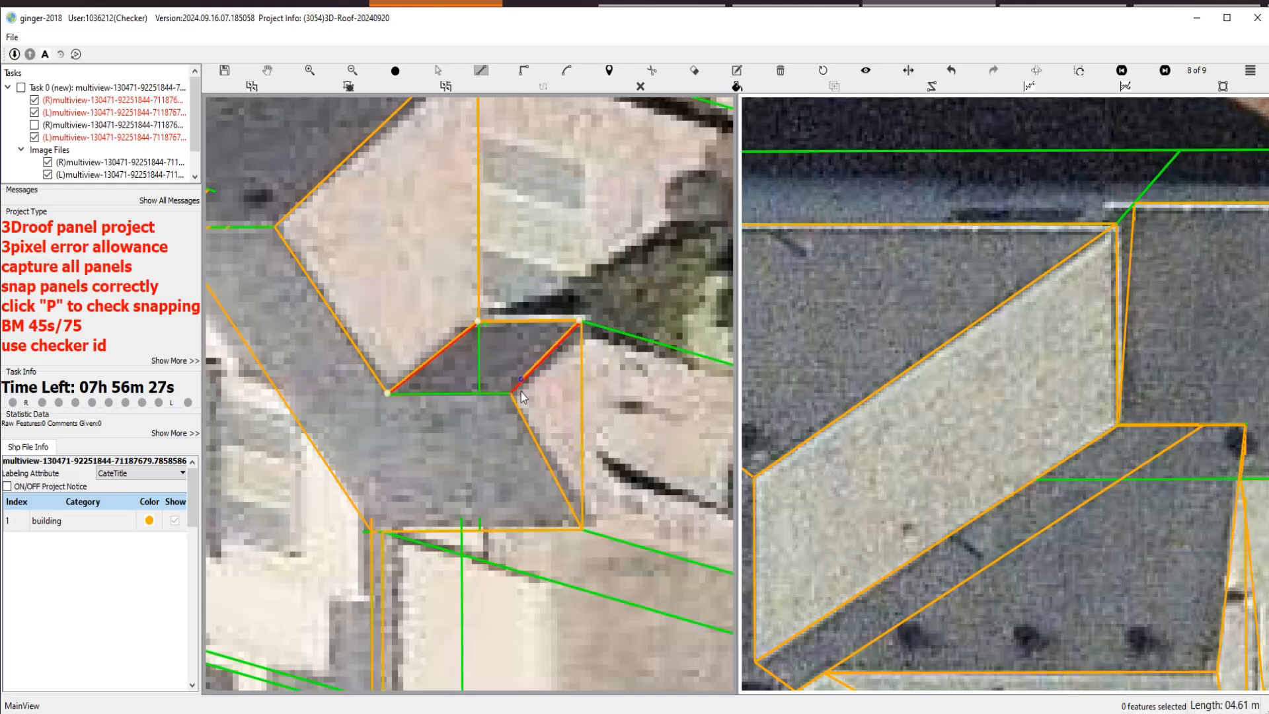
{"action": "double_click", "coordinate": [541, 390]}
Examine the narrow lean-to roof strip above the garage door against the imagery, with the outlines hidden and shown.
{"action": "scroll", "coordinate": [552, 401], "scroll_direction": "down", "scroll_amount": 2}
{"action": "key", "text": "h"}
{"action": "left_click_drag", "start_coordinate": [464, 437], "coordinate": [445, 374]}
{"action": "scroll", "coordinate": [446, 374], "scroll_direction": "down", "scroll_amount": 5}
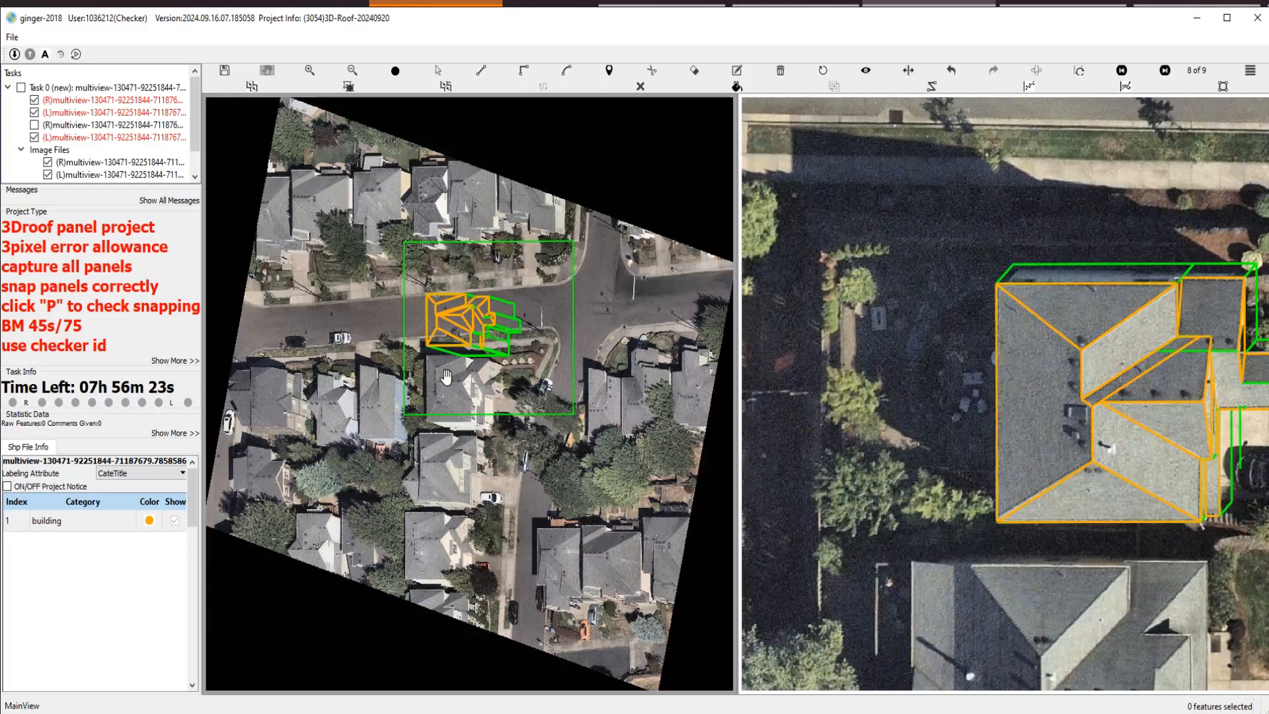
{"action": "scroll", "coordinate": [447, 373], "scroll_direction": "up", "scroll_amount": 3}
{"action": "left_click_drag", "start_coordinate": [497, 179], "coordinate": [487, 374]}
{"action": "scroll", "coordinate": [494, 380], "scroll_direction": "up", "scroll_amount": 5}
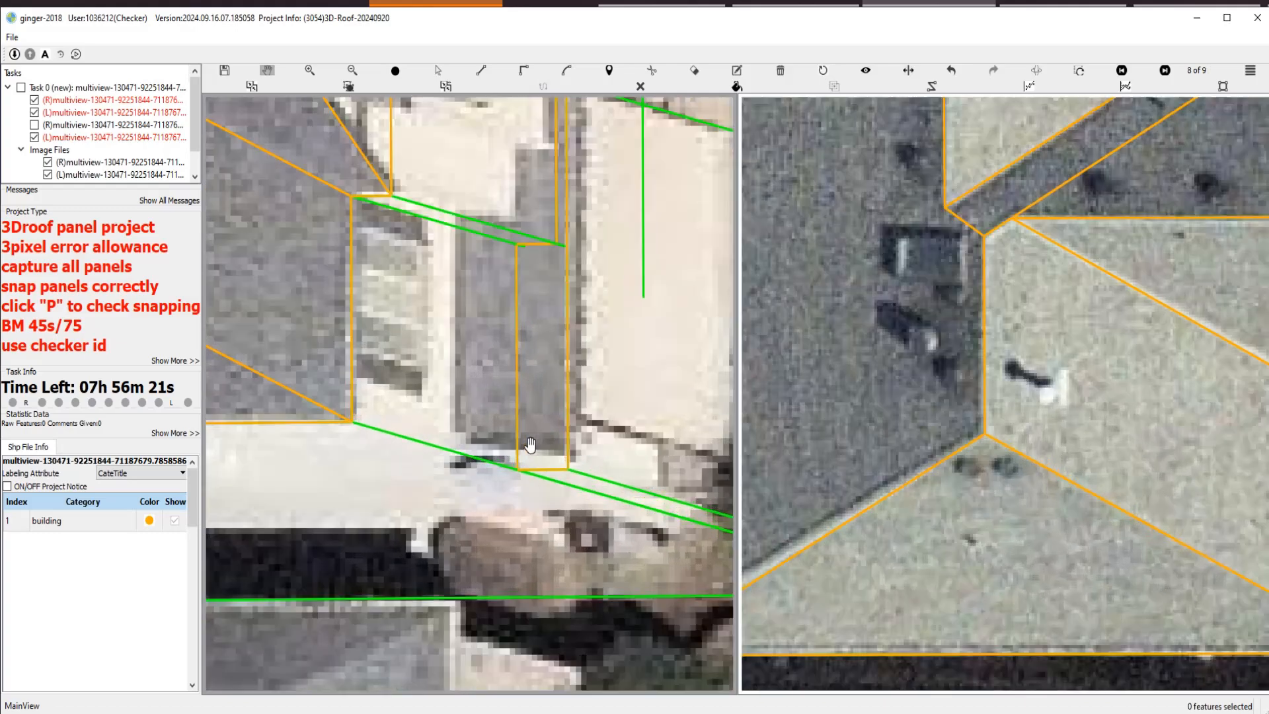
{"action": "key", "text": "s"}
{"action": "scroll", "coordinate": [535, 450], "scroll_direction": "down", "scroll_amount": 2}
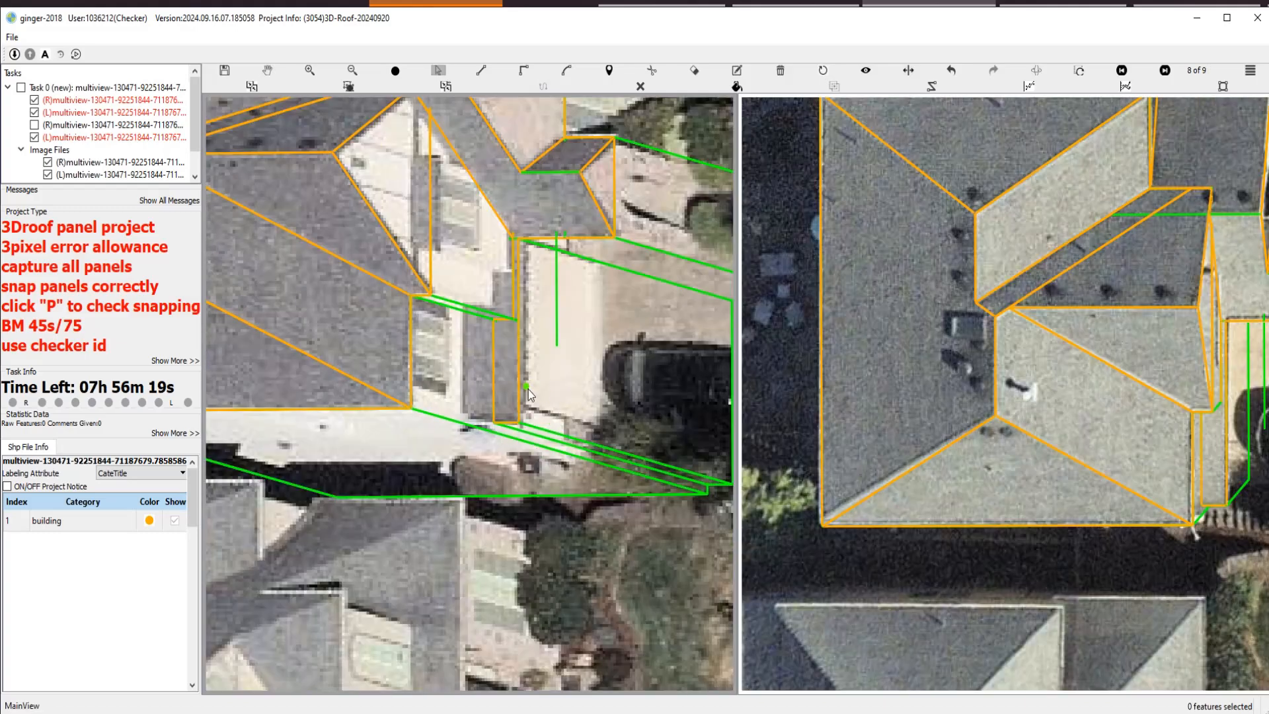
{"action": "key", "text": "h"}
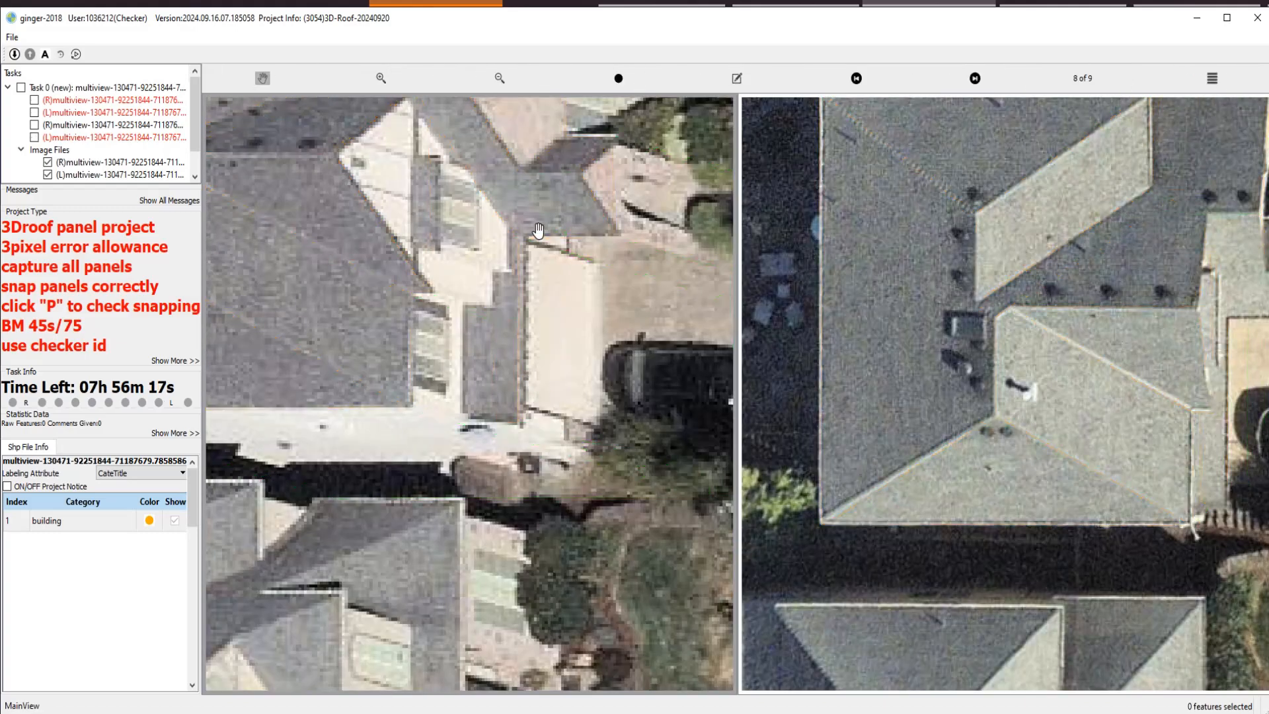
{"action": "scroll", "coordinate": [516, 336], "scroll_direction": "up", "scroll_amount": 2}
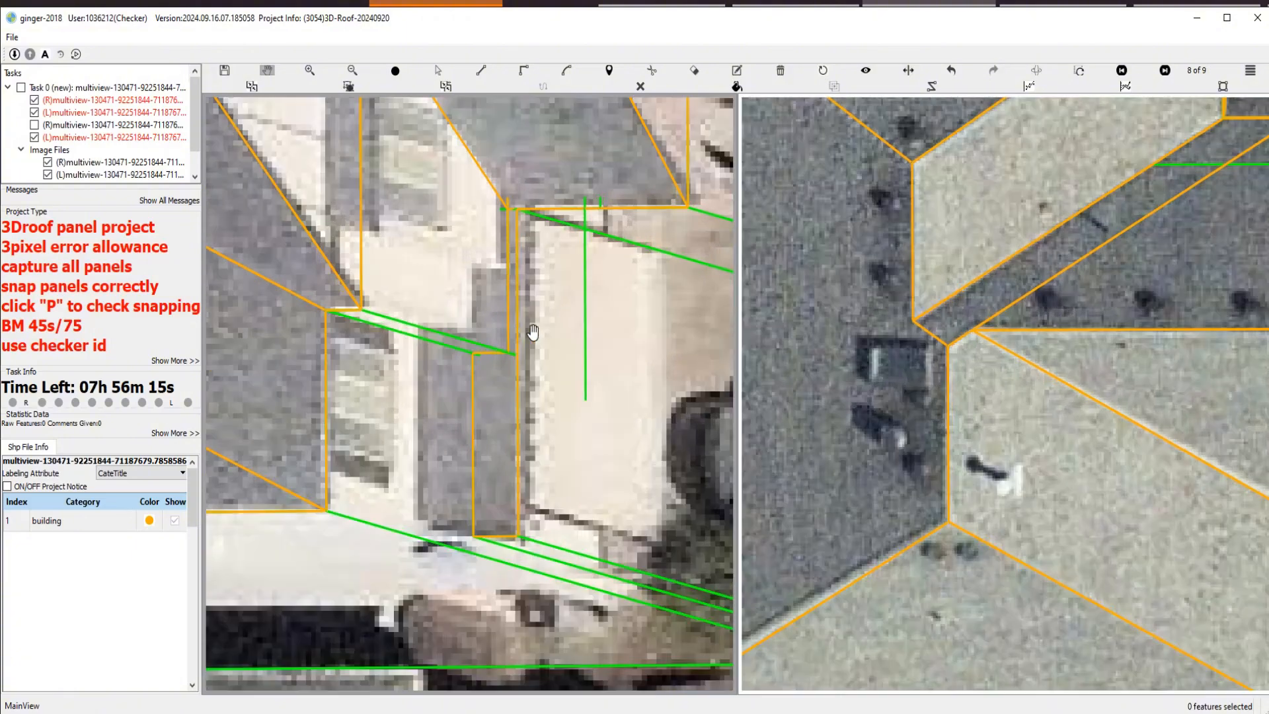
{"action": "scroll", "coordinate": [530, 331], "scroll_direction": "down", "scroll_amount": 2}
{"action": "scroll", "coordinate": [524, 309], "scroll_direction": "up", "scroll_amount": 3}
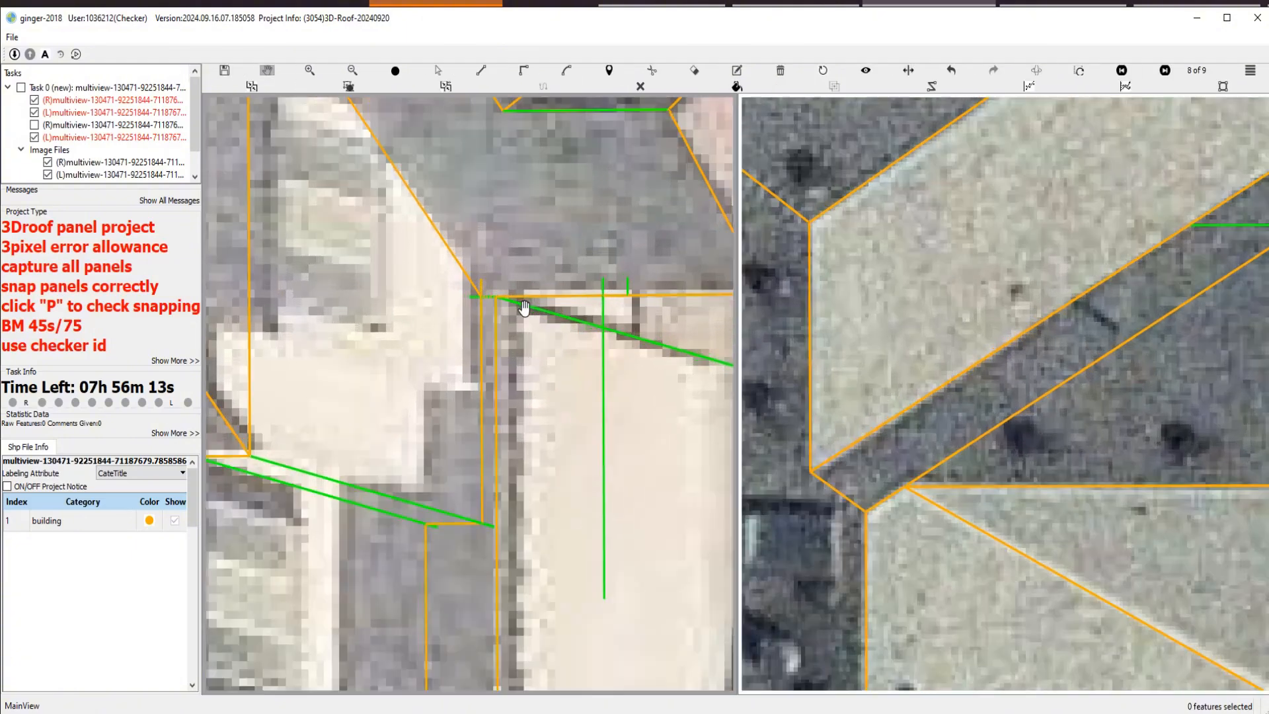
{"action": "scroll", "coordinate": [523, 308], "scroll_direction": "down", "scroll_amount": 1}
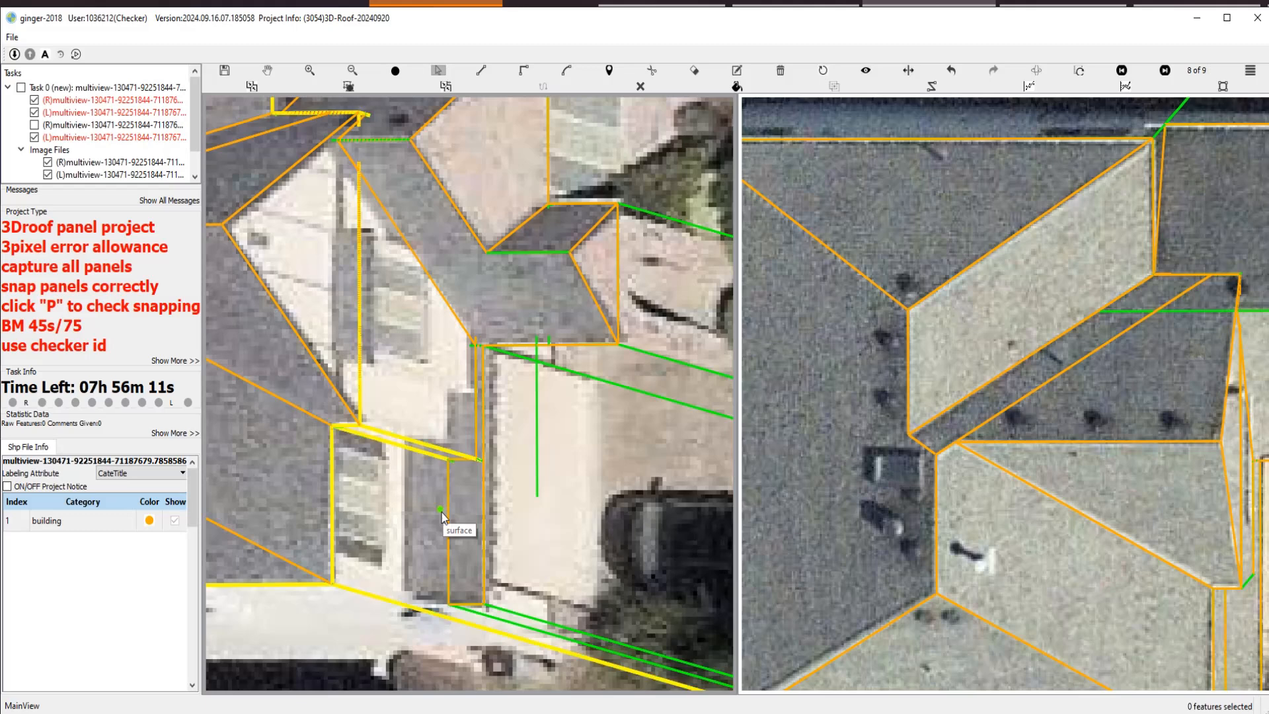
Draw guide lines extending the lean-to strip's inner edge and the adjoining gable's eave line until they cross.
{"action": "key", "text": "v"}
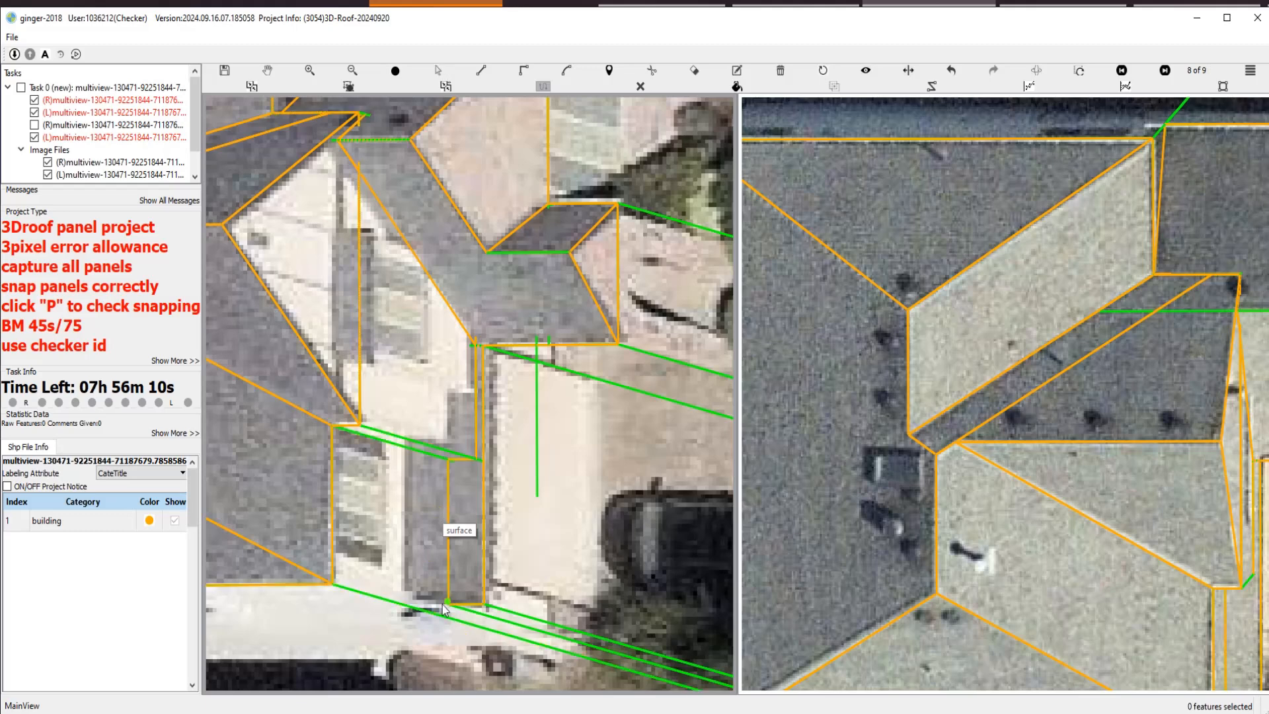
{"action": "left_click", "coordinate": [448, 470]}
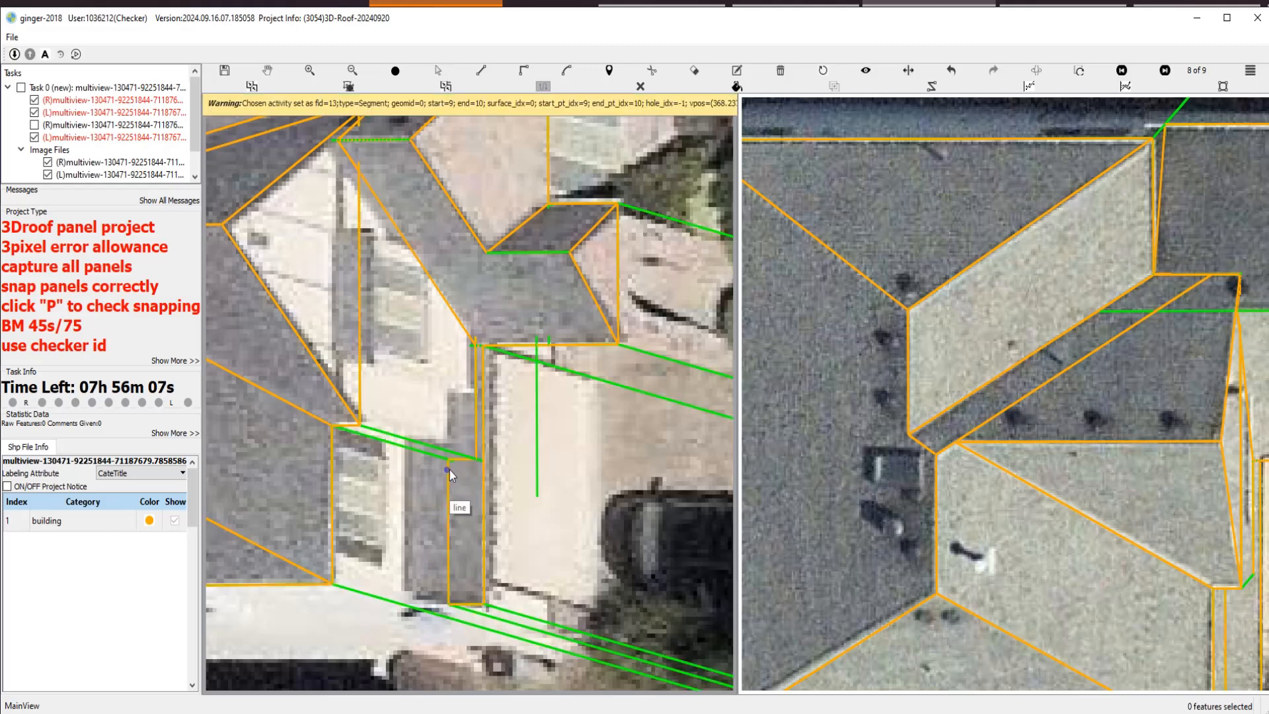
{"action": "left_click", "coordinate": [446, 457]}
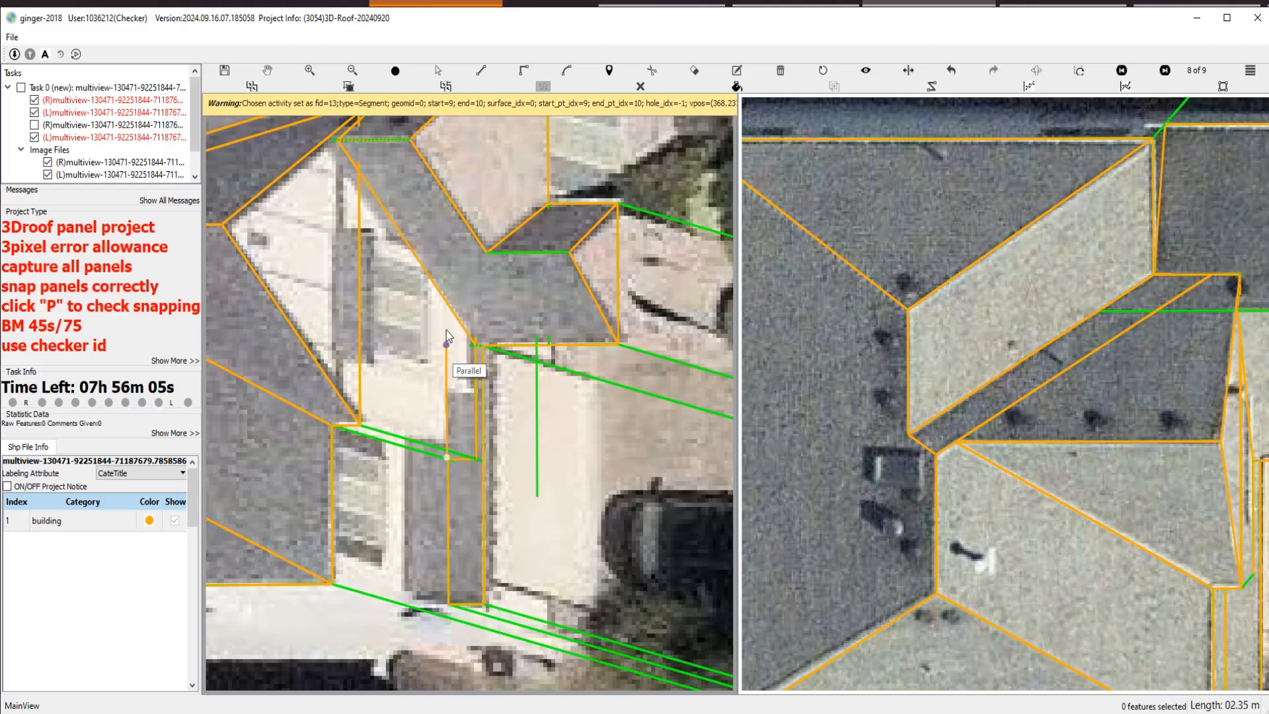
{"action": "left_click", "coordinate": [448, 232]}
{"action": "scroll", "coordinate": [471, 340], "scroll_direction": "up", "scroll_amount": 1}
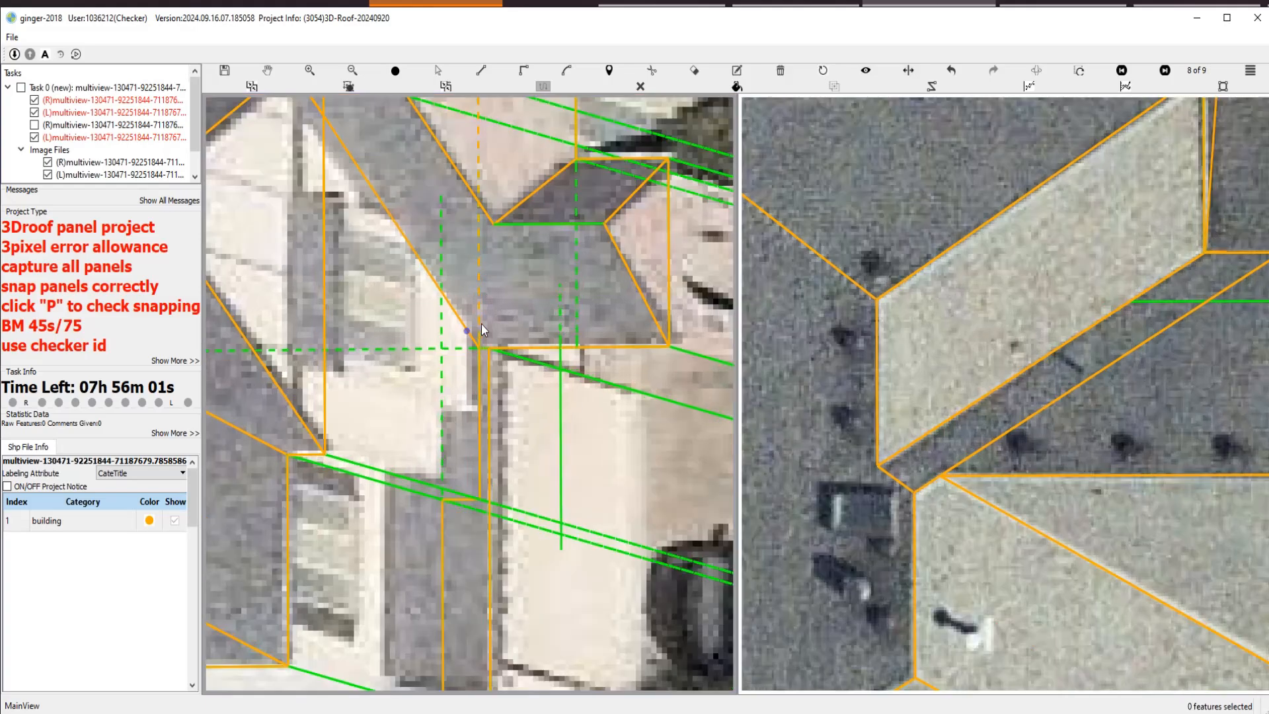
{"action": "scroll", "coordinate": [481, 323], "scroll_direction": "up", "scroll_amount": 1}
{"action": "left_click", "coordinate": [526, 365]}
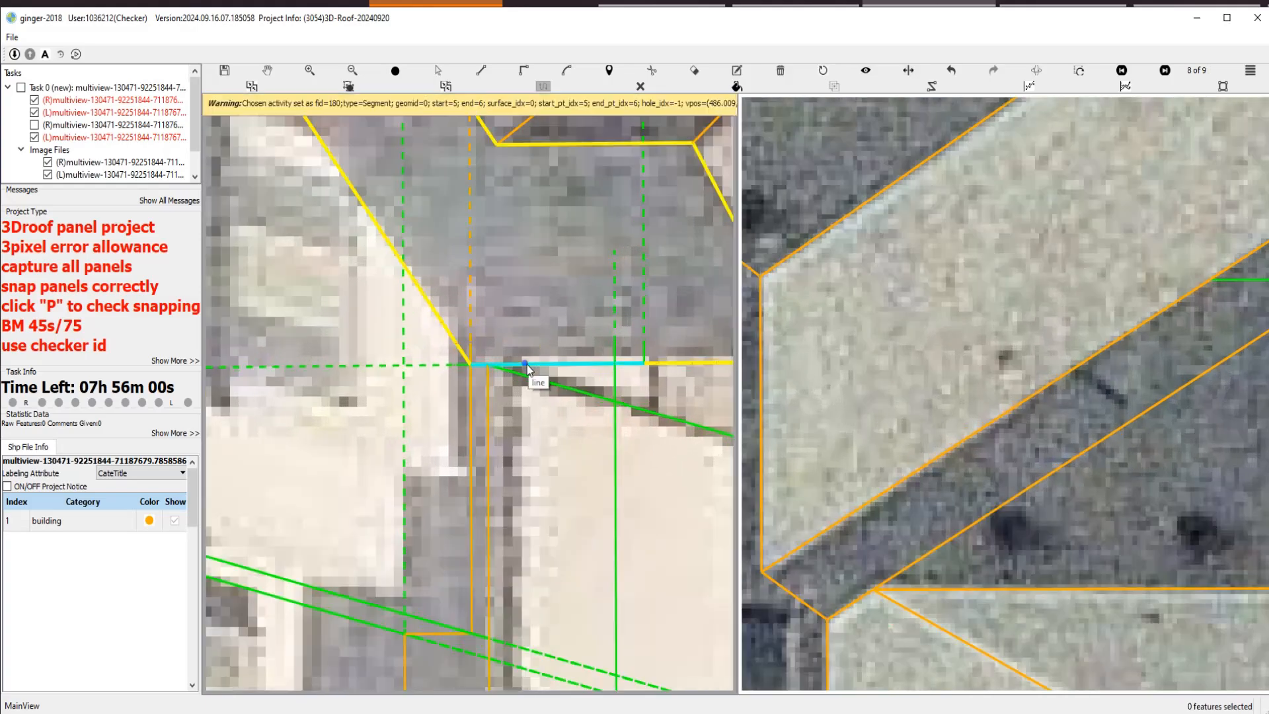
{"action": "left_click", "coordinate": [489, 365]}
{"action": "scroll", "coordinate": [454, 470], "scroll_direction": "down", "scroll_amount": 2}
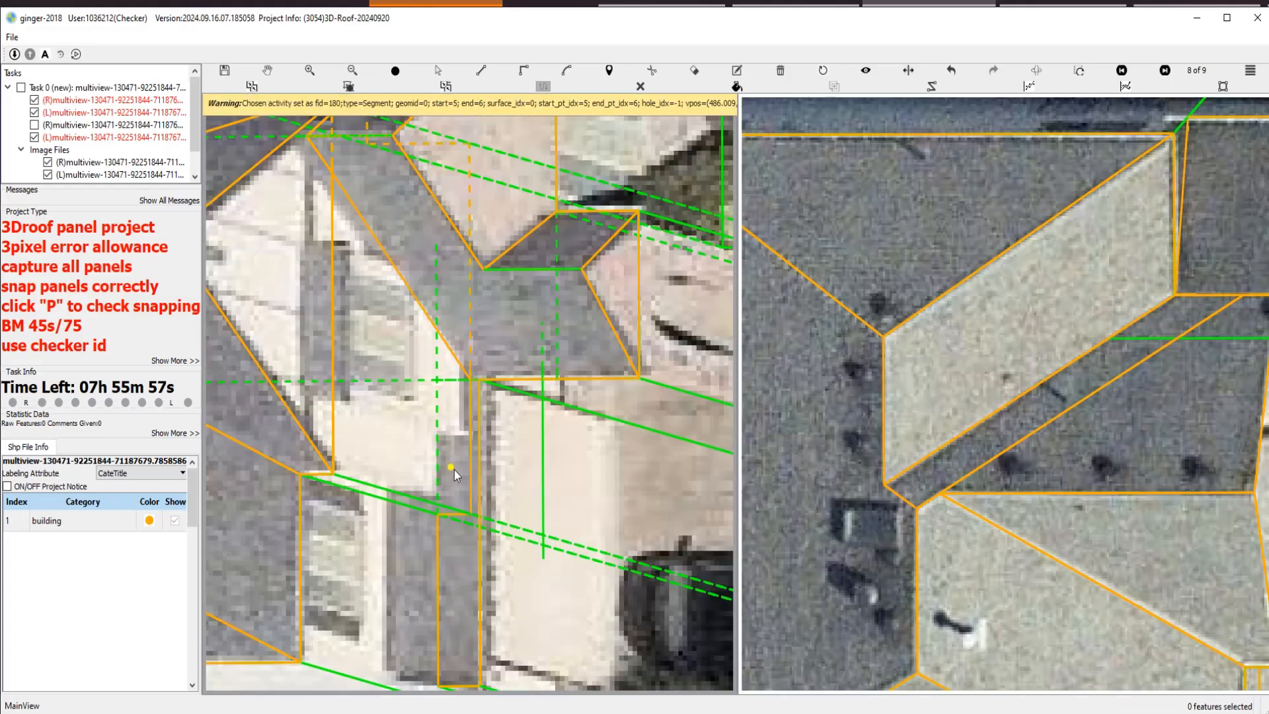
Draw the triangular end face at the lean-to strip's free end, from its two base corners up to the wall.
{"action": "scroll", "coordinate": [477, 502], "scroll_direction": "down", "scroll_amount": 2}
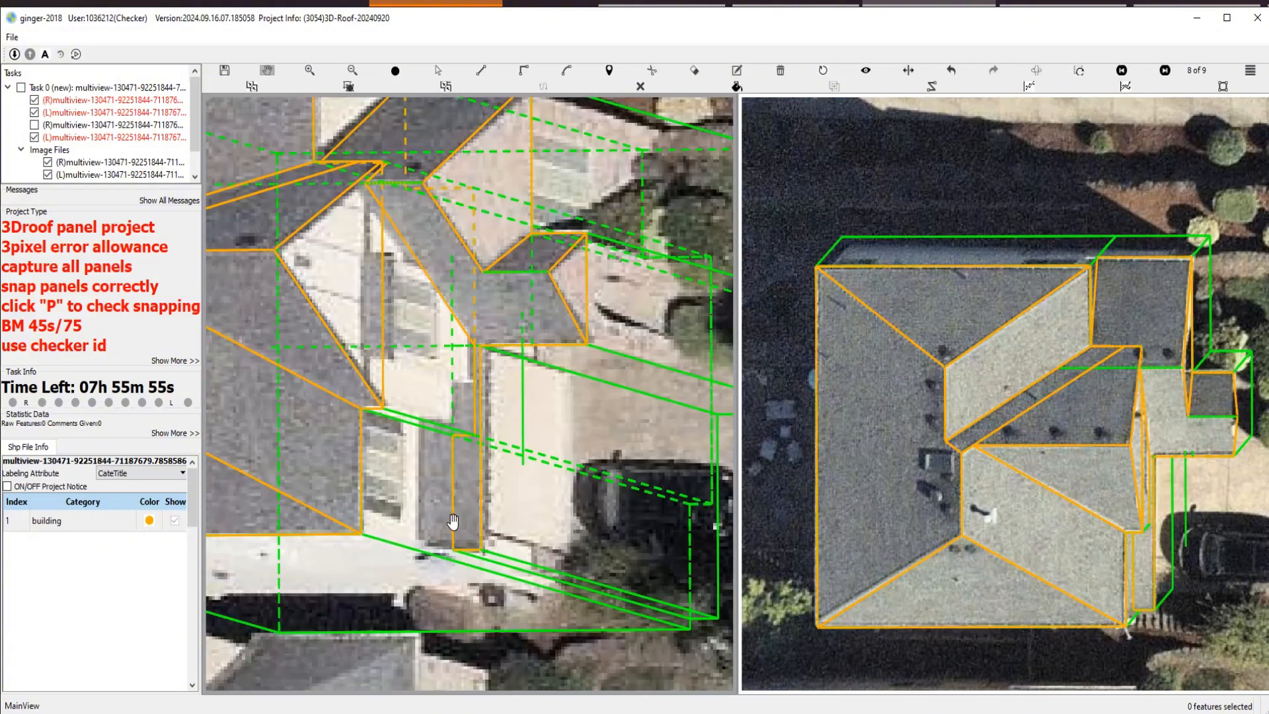
{"action": "scroll", "coordinate": [456, 522], "scroll_direction": "up", "scroll_amount": 3}
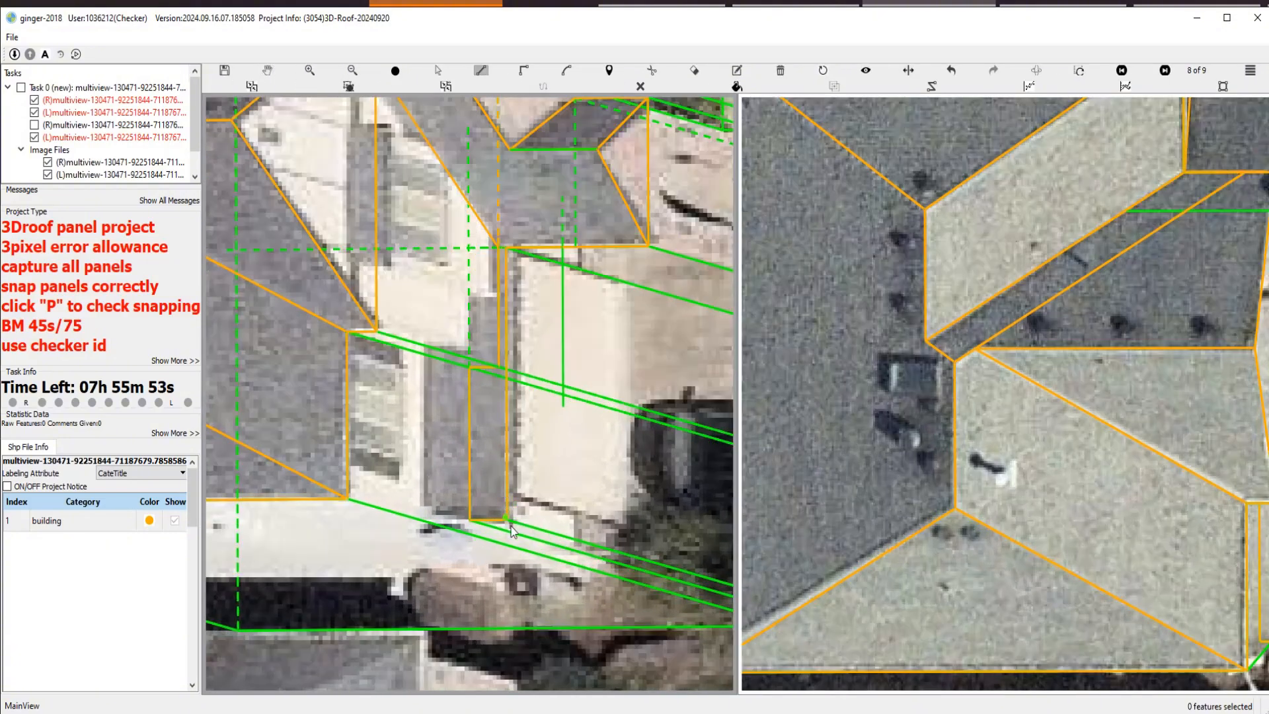
{"action": "left_click", "coordinate": [510, 526]}
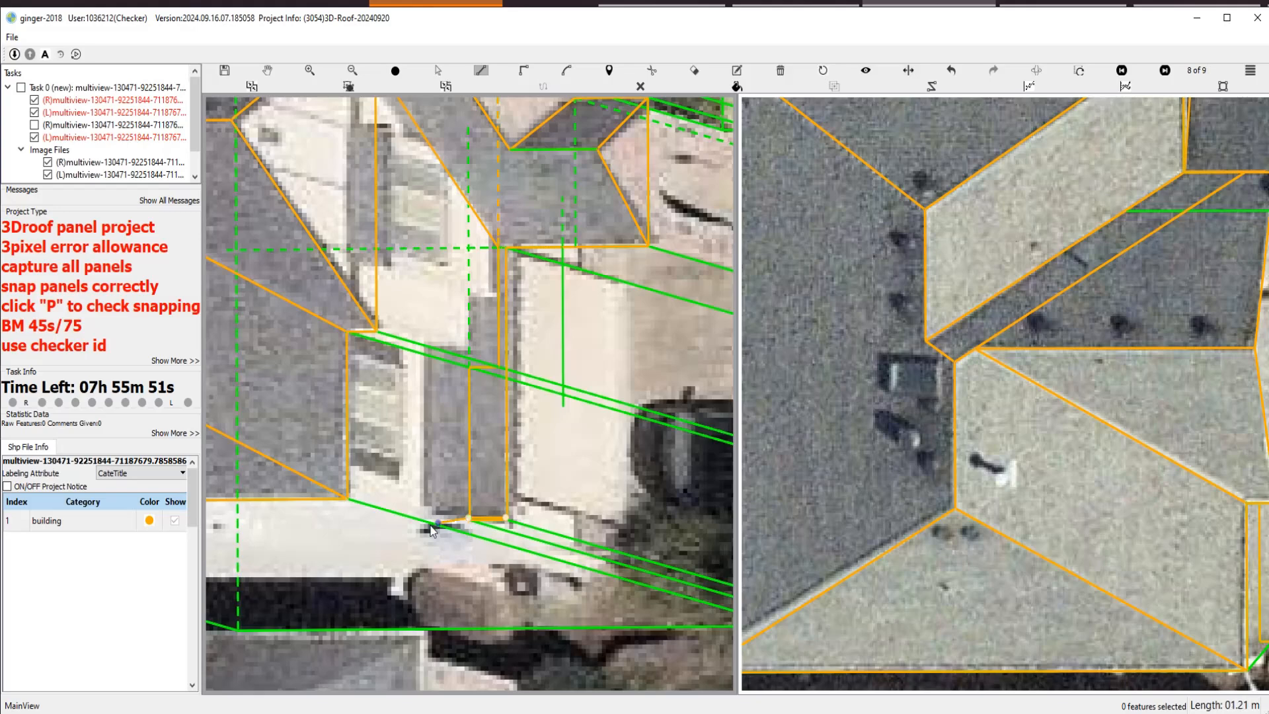
{"action": "left_click", "coordinate": [426, 529]}
{"action": "scroll", "coordinate": [429, 526], "scroll_direction": "up", "scroll_amount": 3}
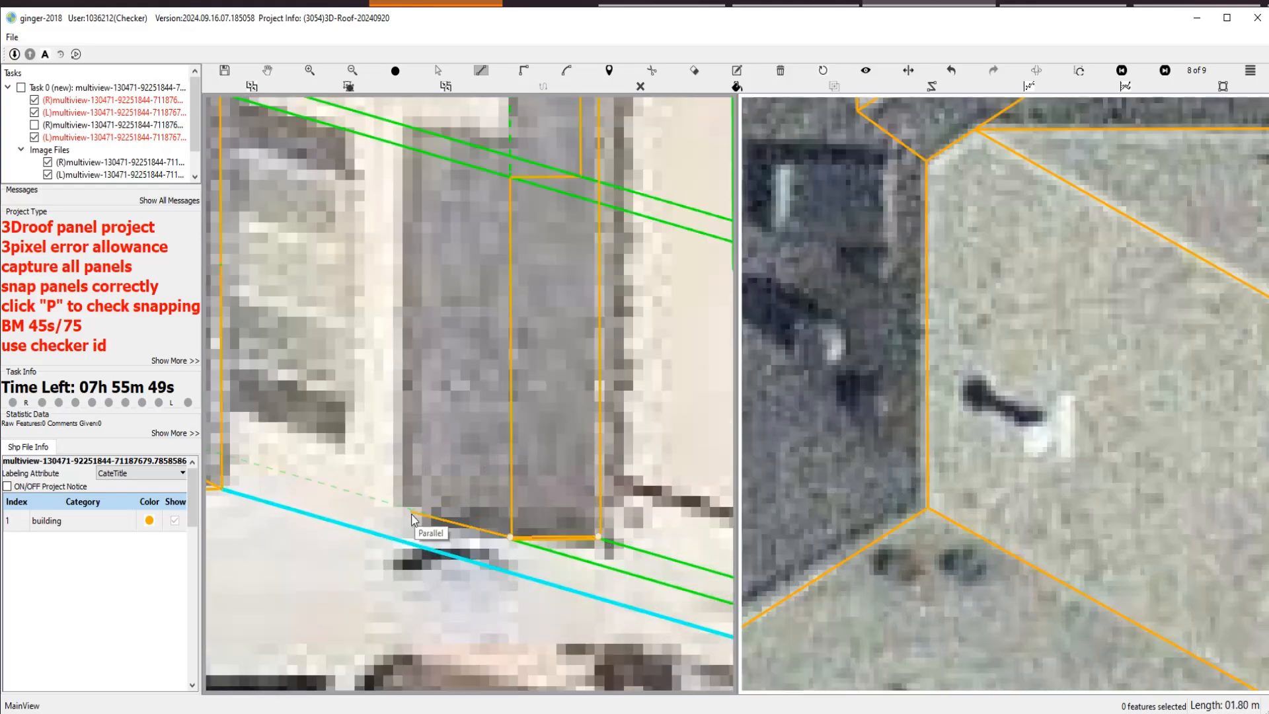
{"action": "double_click", "coordinate": [398, 503]}
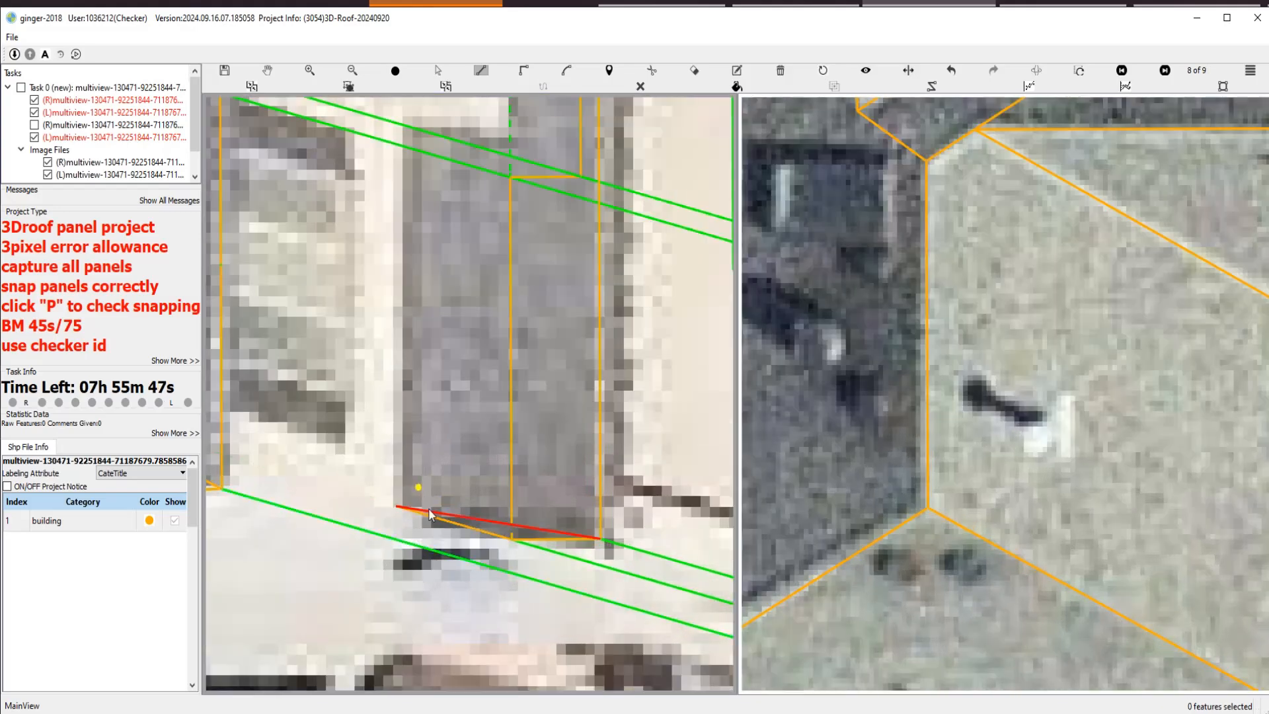
{"action": "scroll", "coordinate": [441, 568], "scroll_direction": "down", "scroll_amount": 1}
Draw the lean-to's sloping surface as a four-cornered panel, keeping its wall edge parallel to the house eave and ending at the gable eave corner.
{"action": "key", "text": "s"}
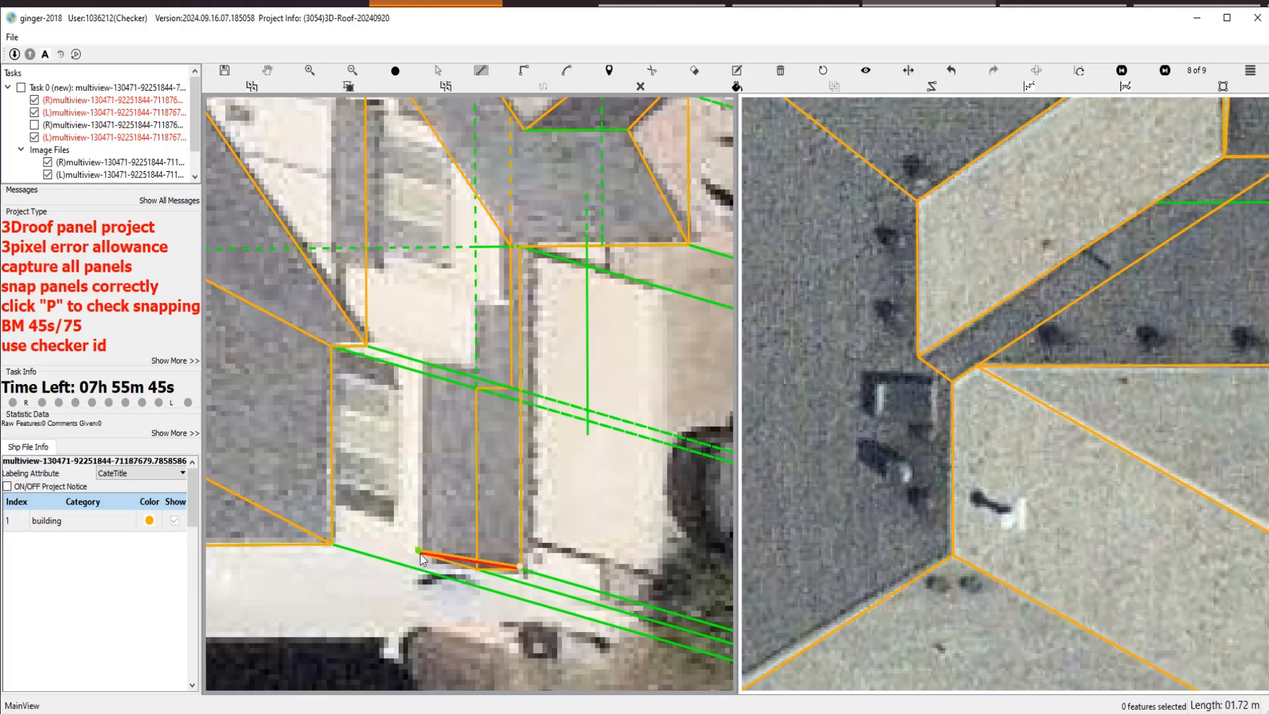
{"action": "left_click", "coordinate": [417, 549]}
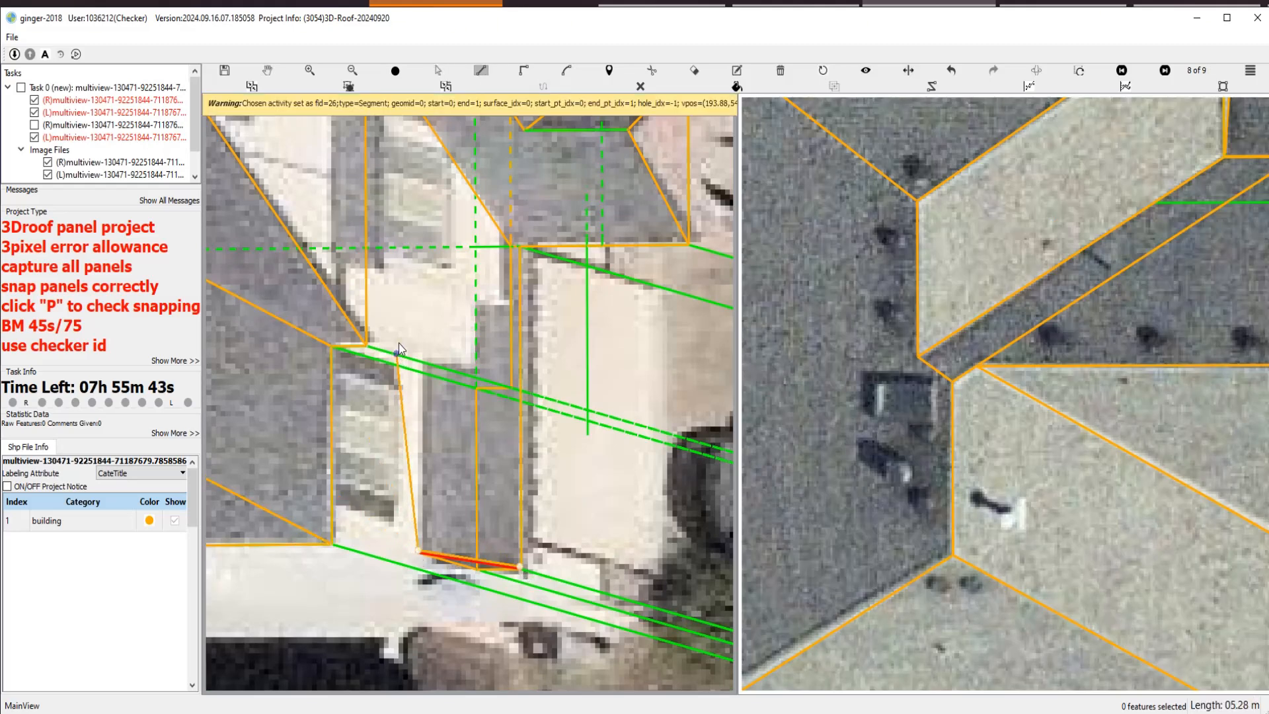
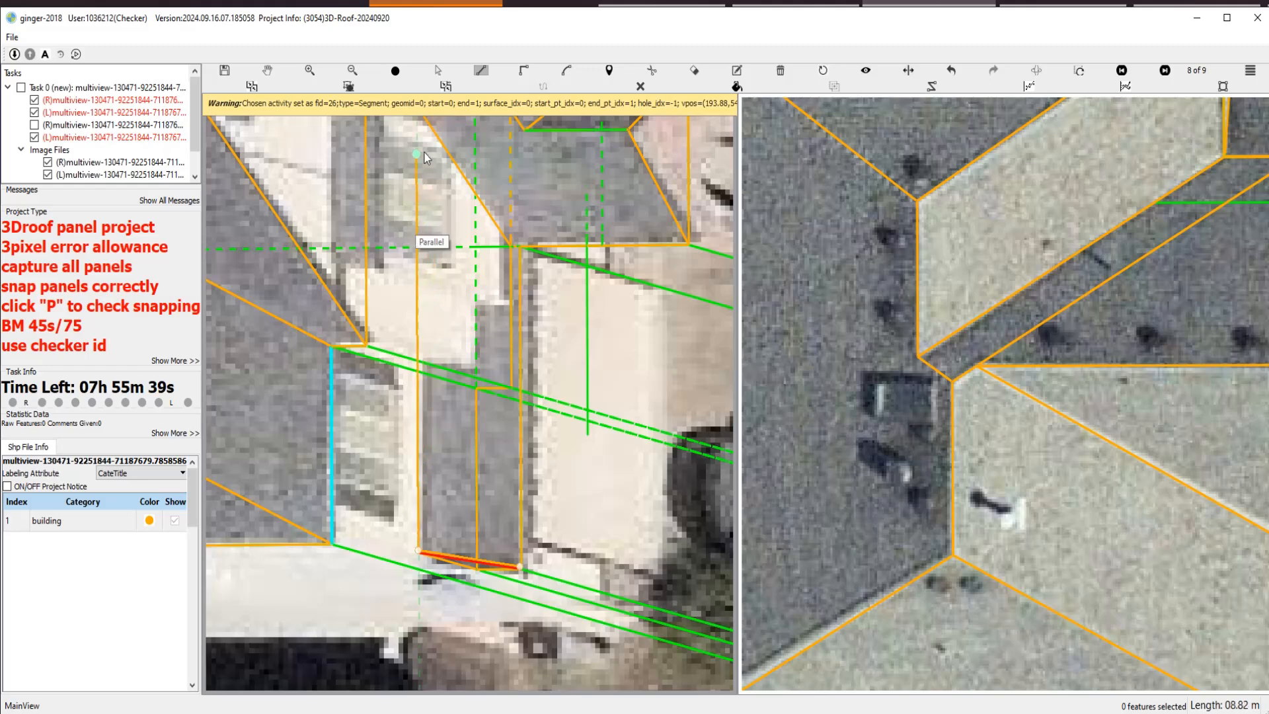
{"action": "left_click_drag", "start_coordinate": [415, 133], "coordinate": [437, 276]}
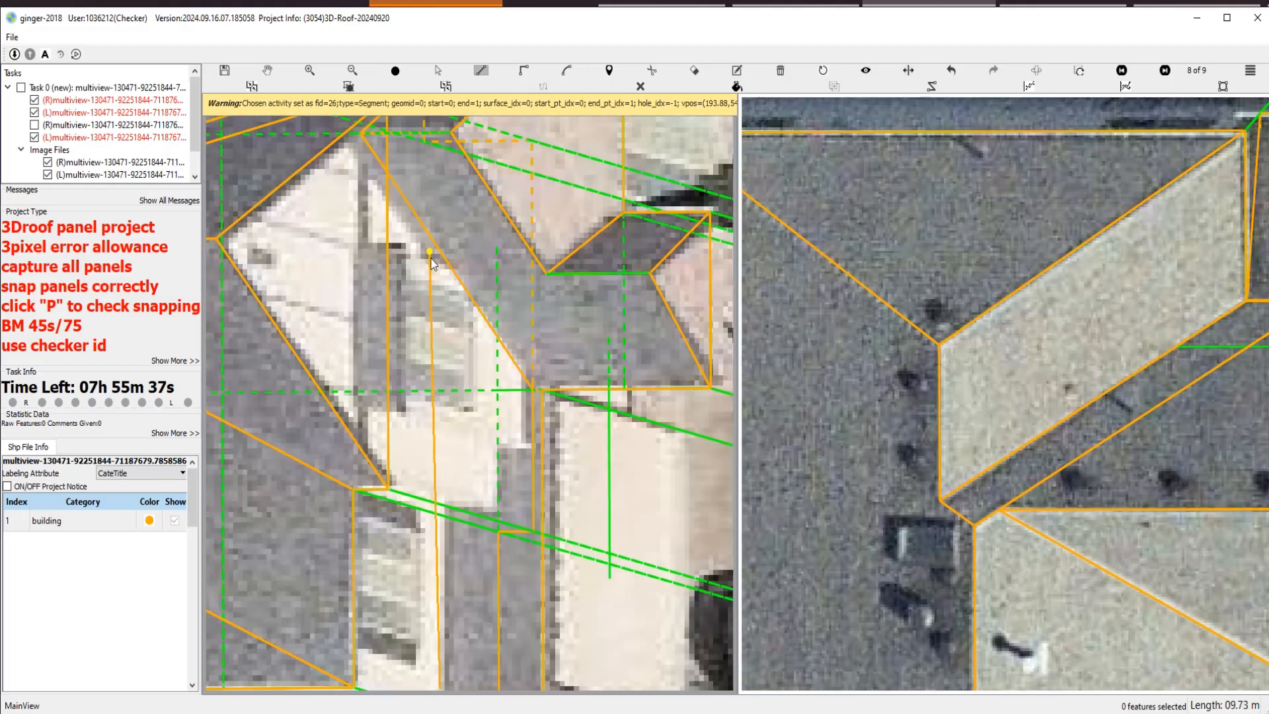
{"action": "left_click", "coordinate": [438, 250]}
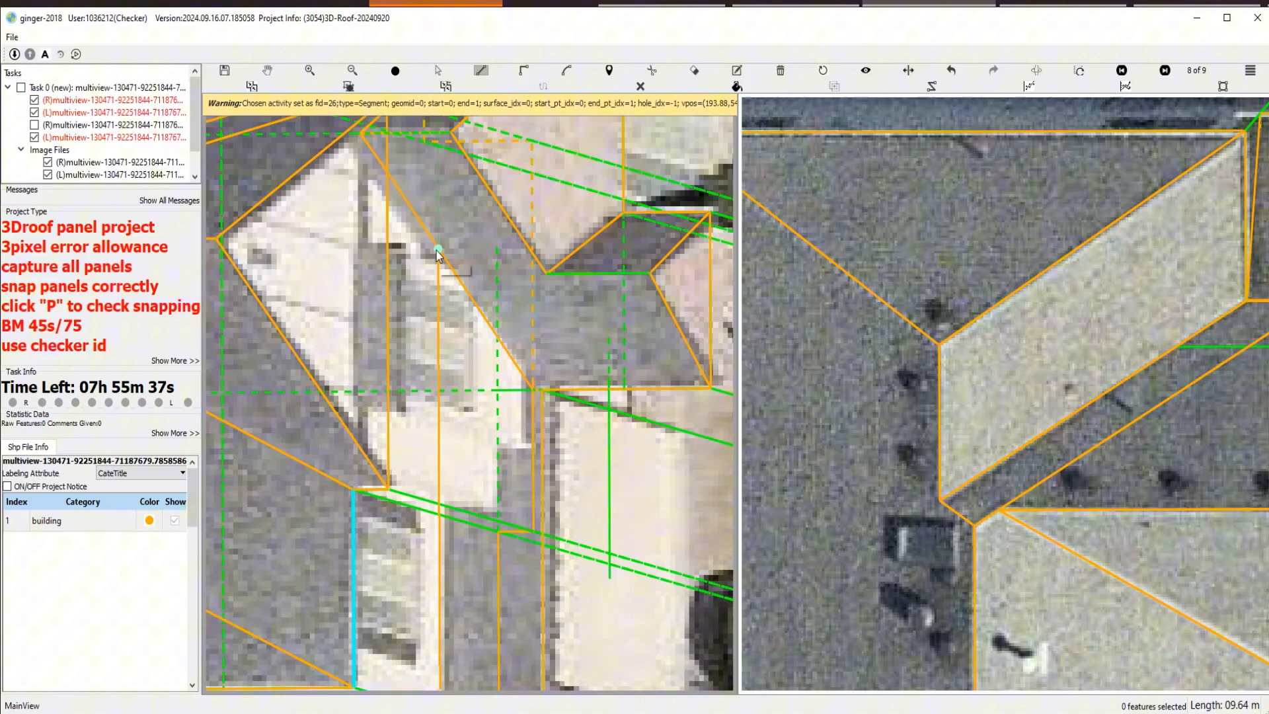
{"action": "double_click", "coordinate": [547, 391]}
Draw the triangular end face at the lean-to's gable end through the eave corner, the guide-line crossing and the slope's wall-side corner.
{"action": "scroll", "coordinate": [541, 396], "scroll_direction": "up", "scroll_amount": 3}
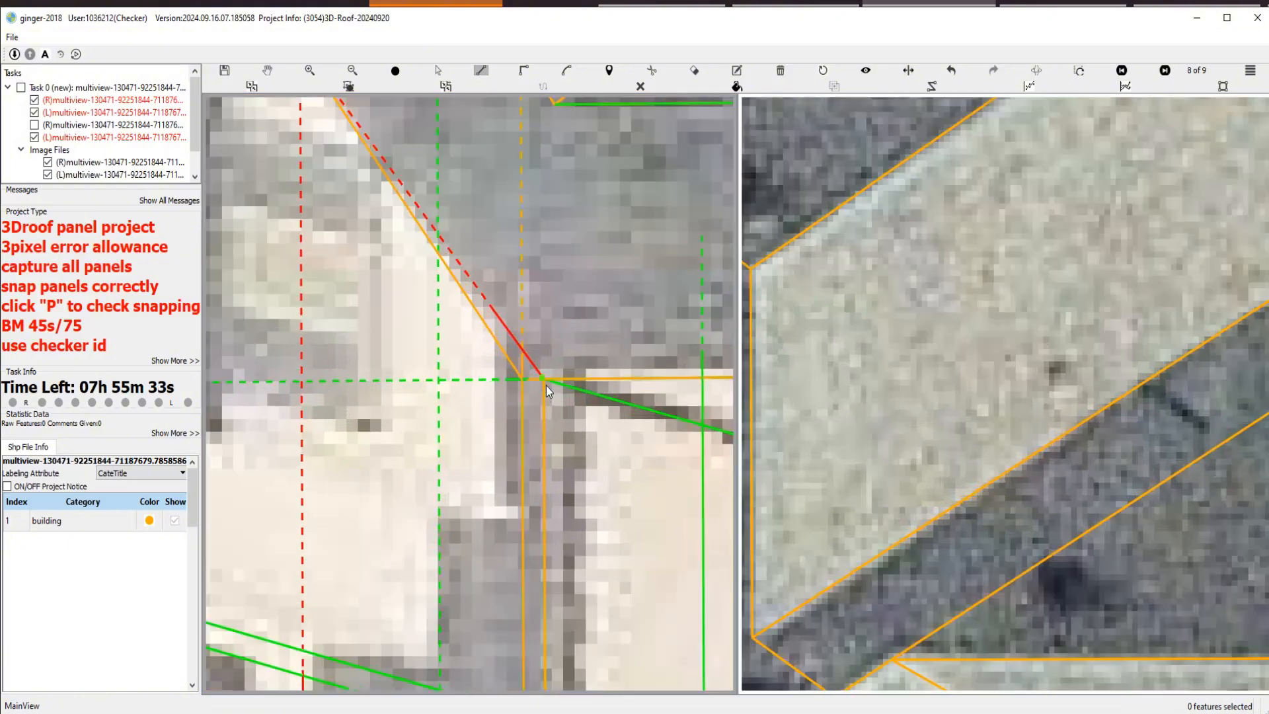
{"action": "left_click", "coordinate": [546, 386]}
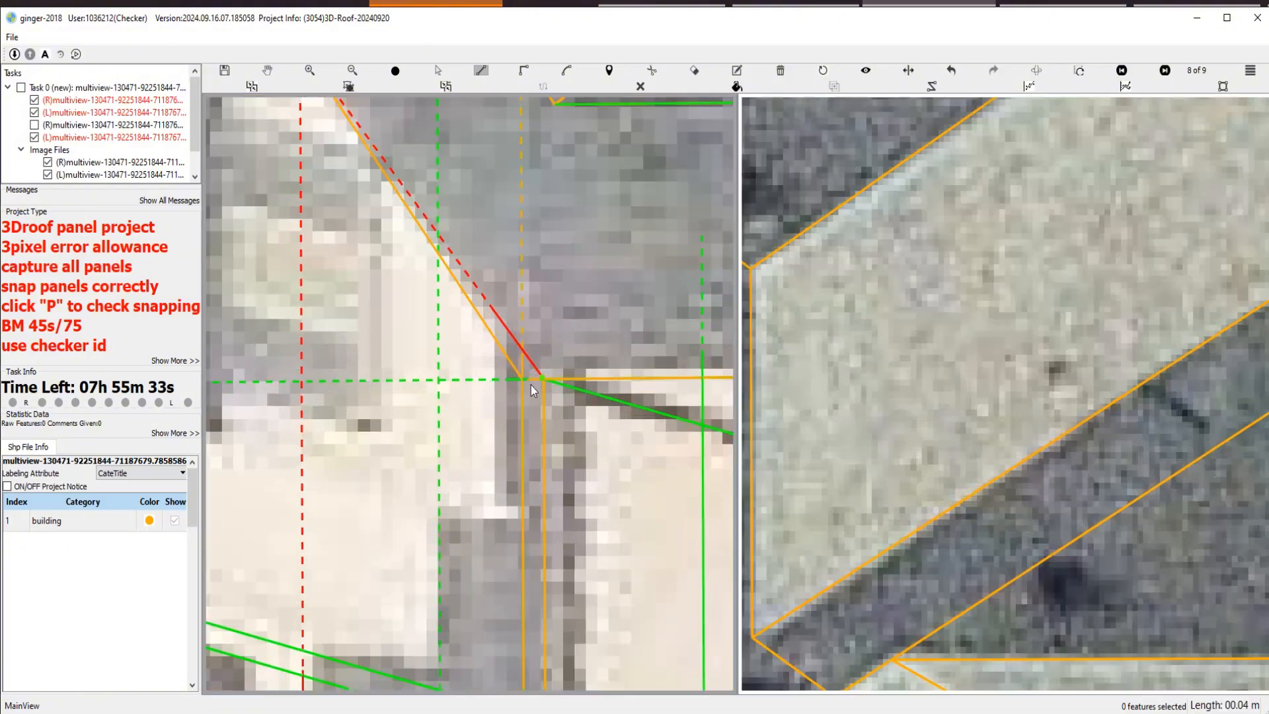
{"action": "left_click", "coordinate": [446, 393]}
{"action": "mouse_move", "coordinate": [628, 401]}
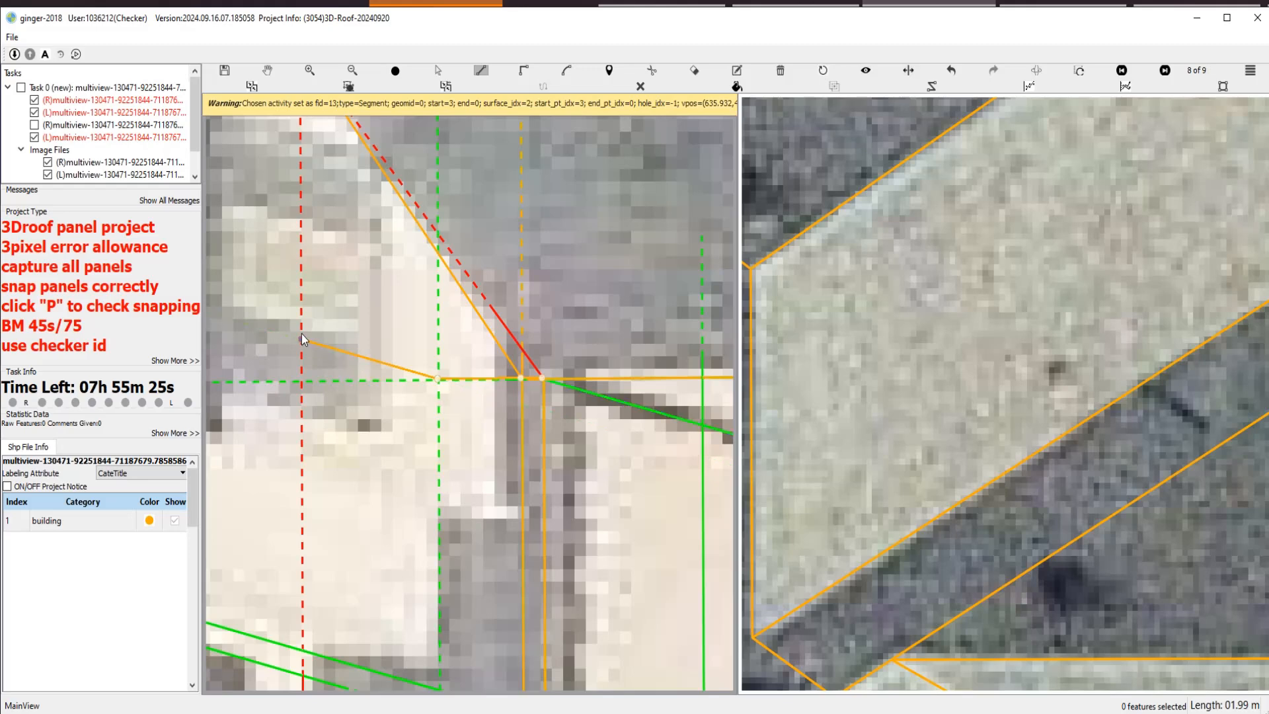
{"action": "right_click", "coordinate": [353, 365]}
{"action": "scroll", "coordinate": [370, 350], "scroll_direction": "down", "scroll_amount": 3}
{"action": "left_click_drag", "start_coordinate": [381, 345], "coordinate": [398, 356]}
{"action": "scroll", "coordinate": [399, 347], "scroll_direction": "up", "scroll_amount": 2}
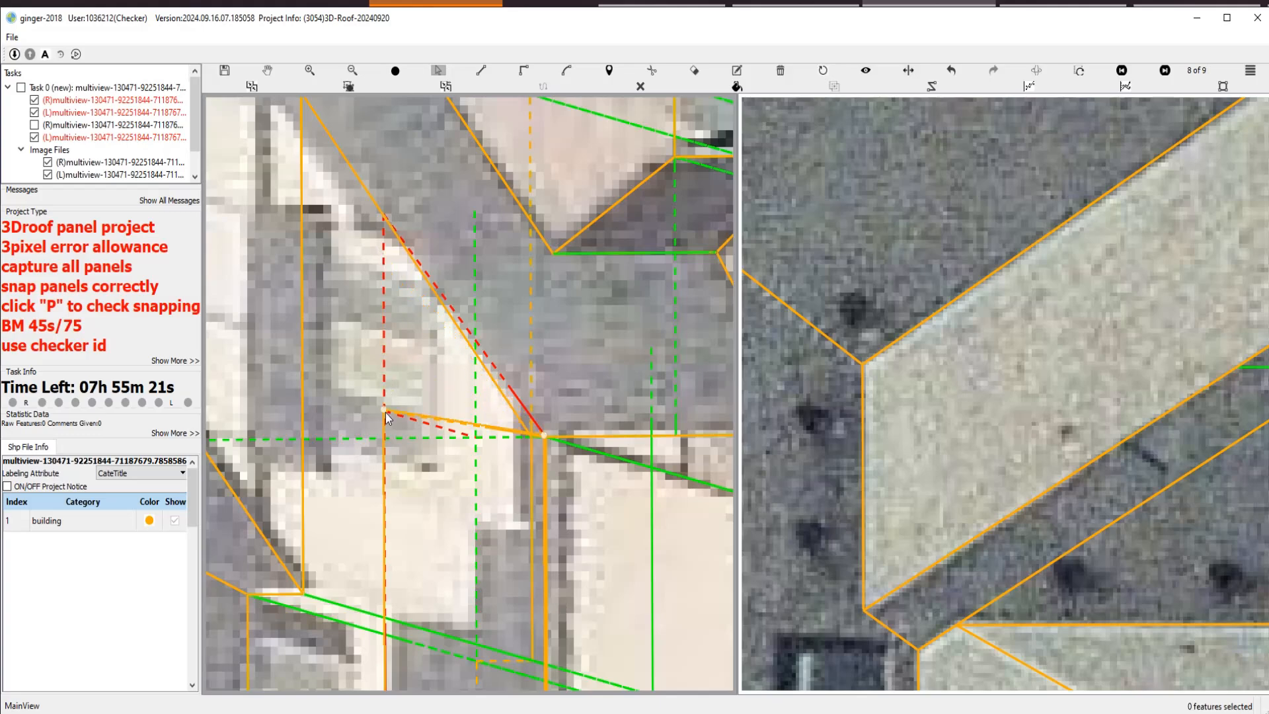
Move the lean-to slope's wall-side edge outward in the 3D wireframe to meet the house wall line.
{"action": "scroll", "coordinate": [486, 486], "scroll_direction": "down", "scroll_amount": 2}
{"action": "scroll", "coordinate": [486, 487], "scroll_direction": "down", "scroll_amount": 3}
{"action": "key", "text": "space"}
{"action": "scroll", "coordinate": [468, 508], "scroll_direction": "up", "scroll_amount": 3}
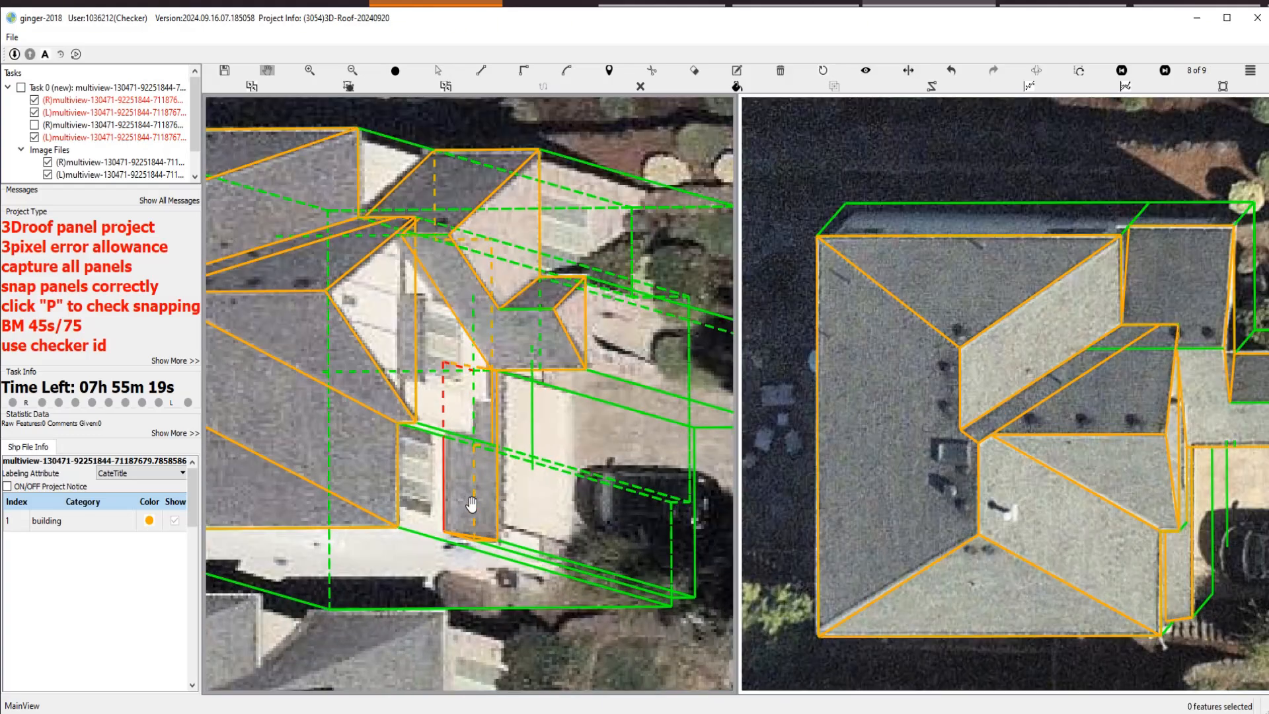
{"action": "left_click_drag", "start_coordinate": [467, 490], "coordinate": [487, 439]}
{"action": "scroll", "coordinate": [442, 466], "scroll_direction": "up", "scroll_amount": 5}
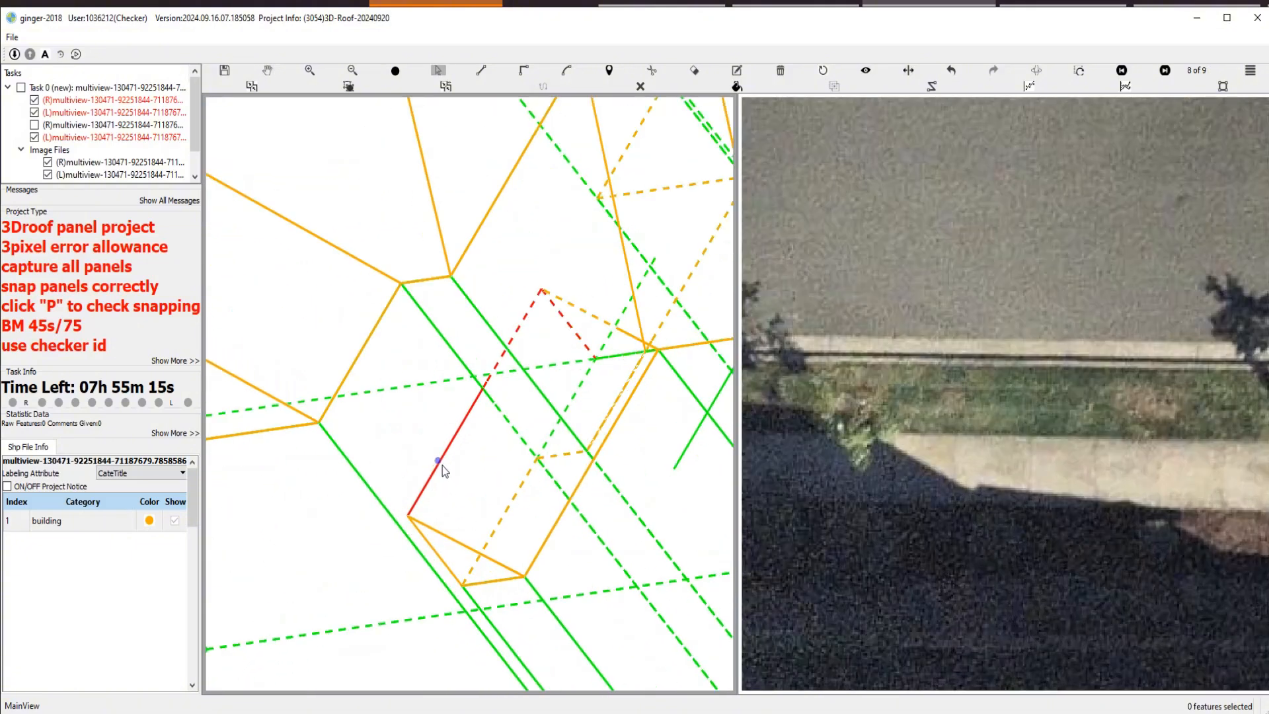
{"action": "left_click_drag", "start_coordinate": [419, 460], "coordinate": [414, 457]}
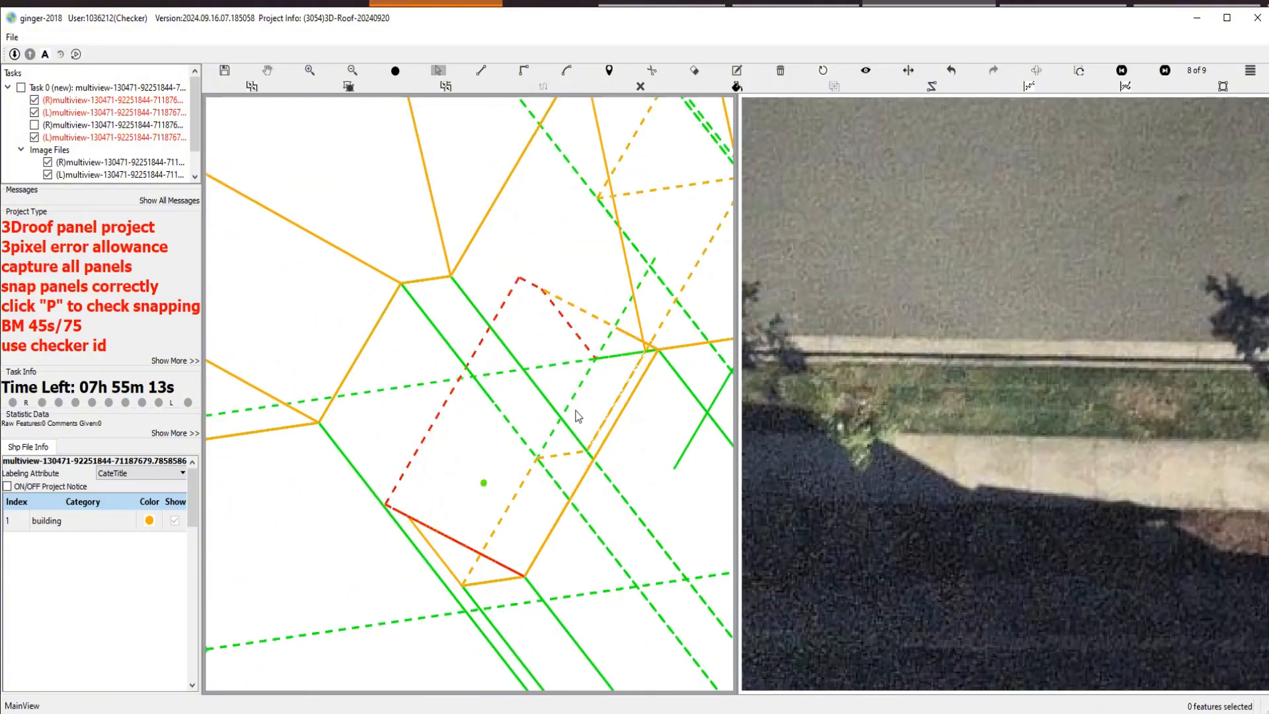
Snap the upper corner of the triangular end face at the gable end to the lean-to slope's shifted wall-side corner.
{"action": "scroll", "coordinate": [469, 397], "scroll_direction": "down", "scroll_amount": 3}
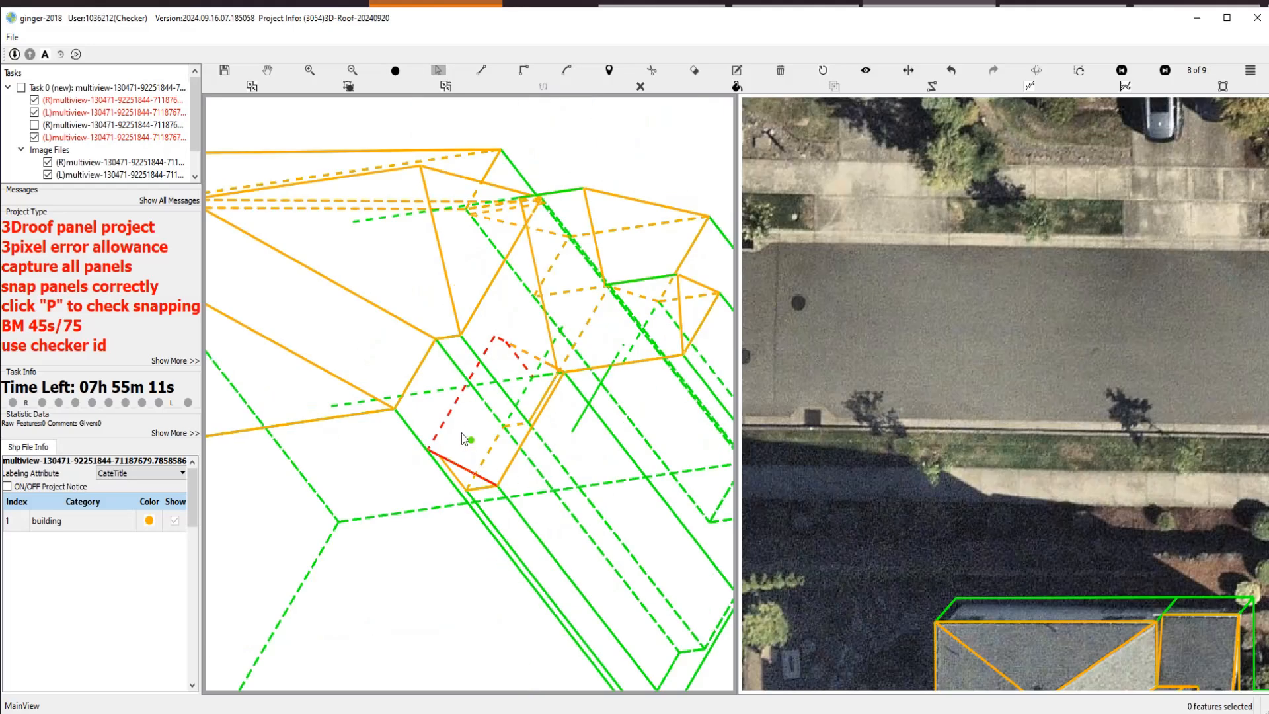
{"action": "scroll", "coordinate": [517, 355], "scroll_direction": "up", "scroll_amount": 3}
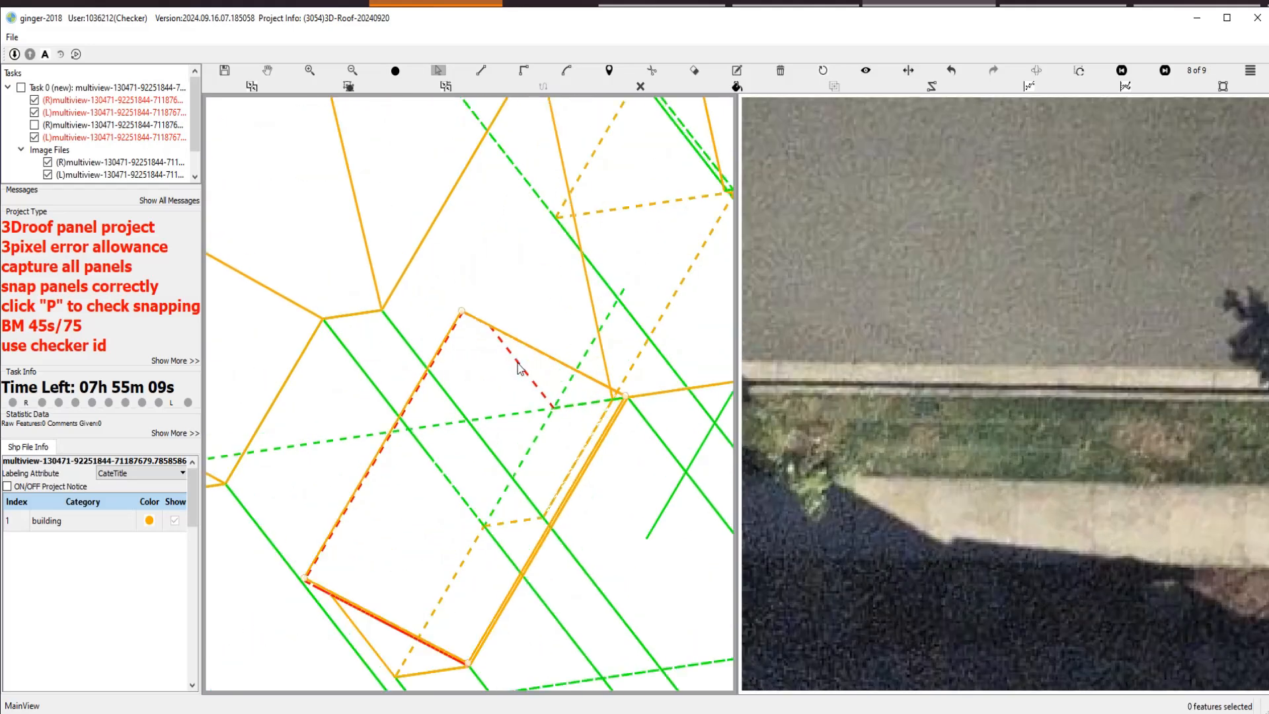
{"action": "left_click_drag", "start_coordinate": [512, 355], "coordinate": [489, 355]}
{"action": "scroll", "coordinate": [487, 390], "scroll_direction": "down", "scroll_amount": 3}
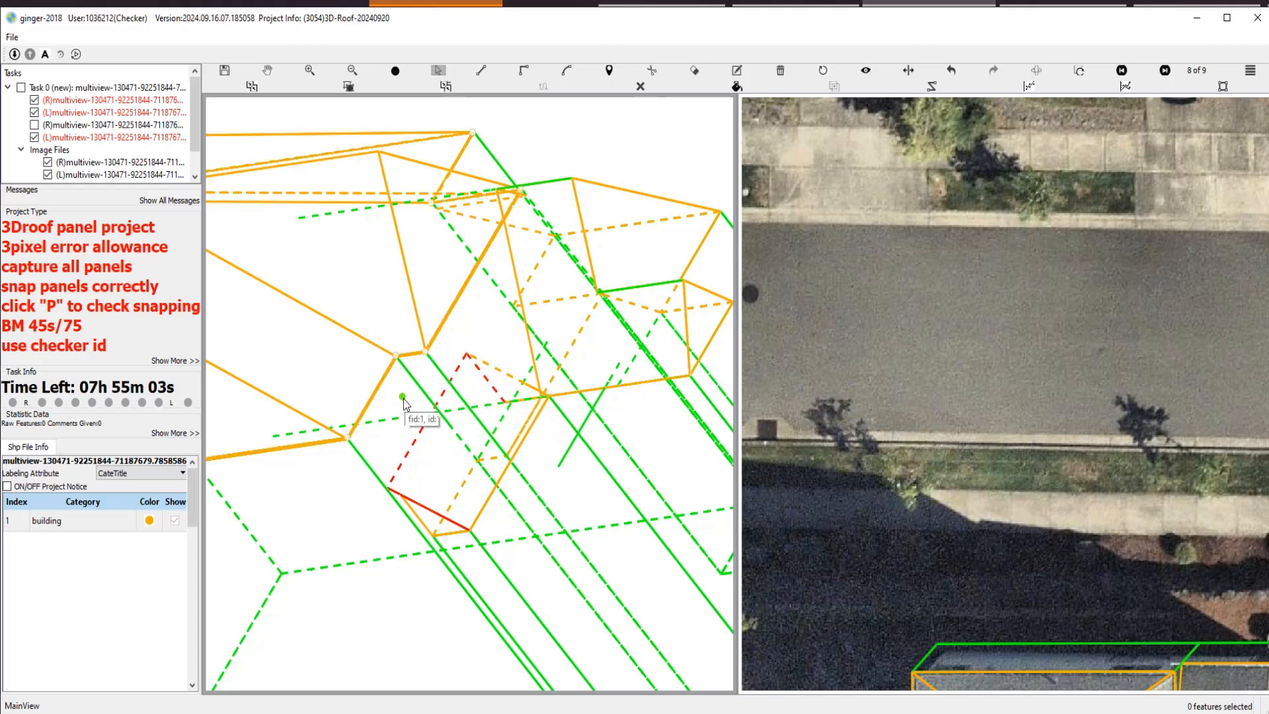
Delete the stray panel outlined behind the lean-to slope and the misplaced triangular end face at the gable end.
{"action": "scroll", "coordinate": [445, 383], "scroll_direction": "up", "scroll_amount": 2}
{"action": "left_click", "coordinate": [468, 332]}
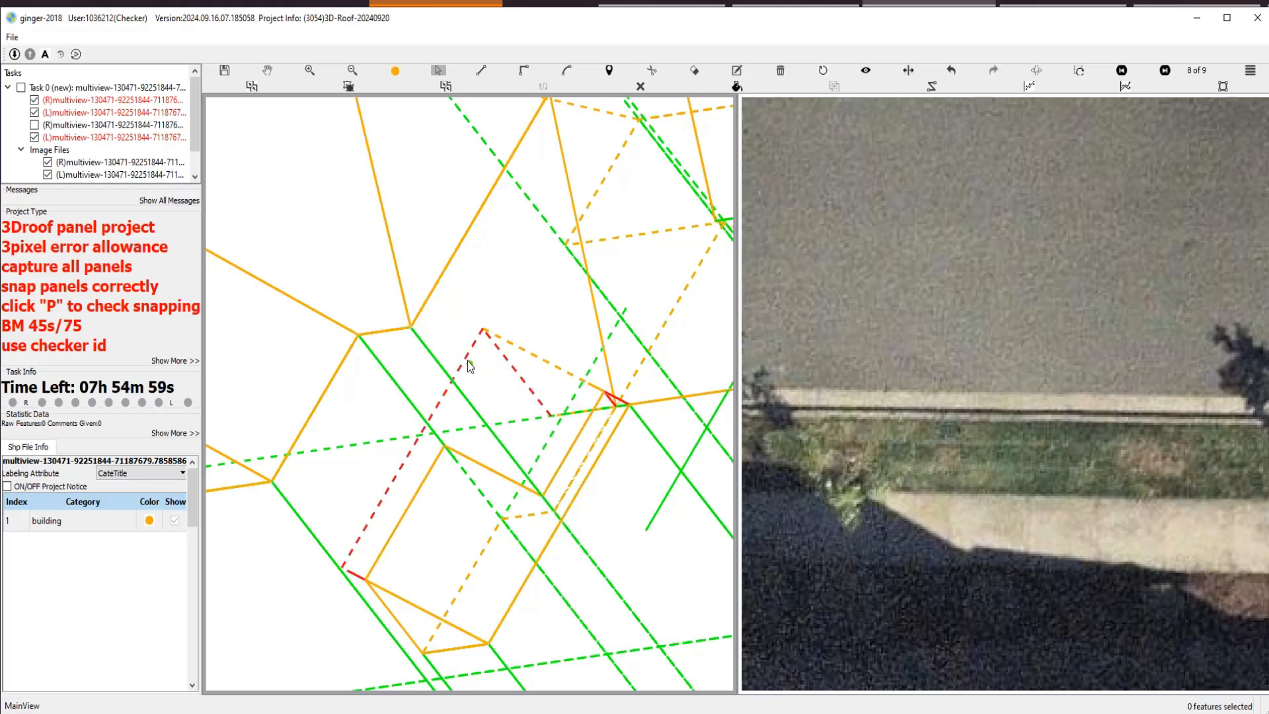
{"action": "left_click", "coordinate": [466, 358]}
{"action": "key", "text": "Delete"}
{"action": "left_click", "coordinate": [504, 362]}
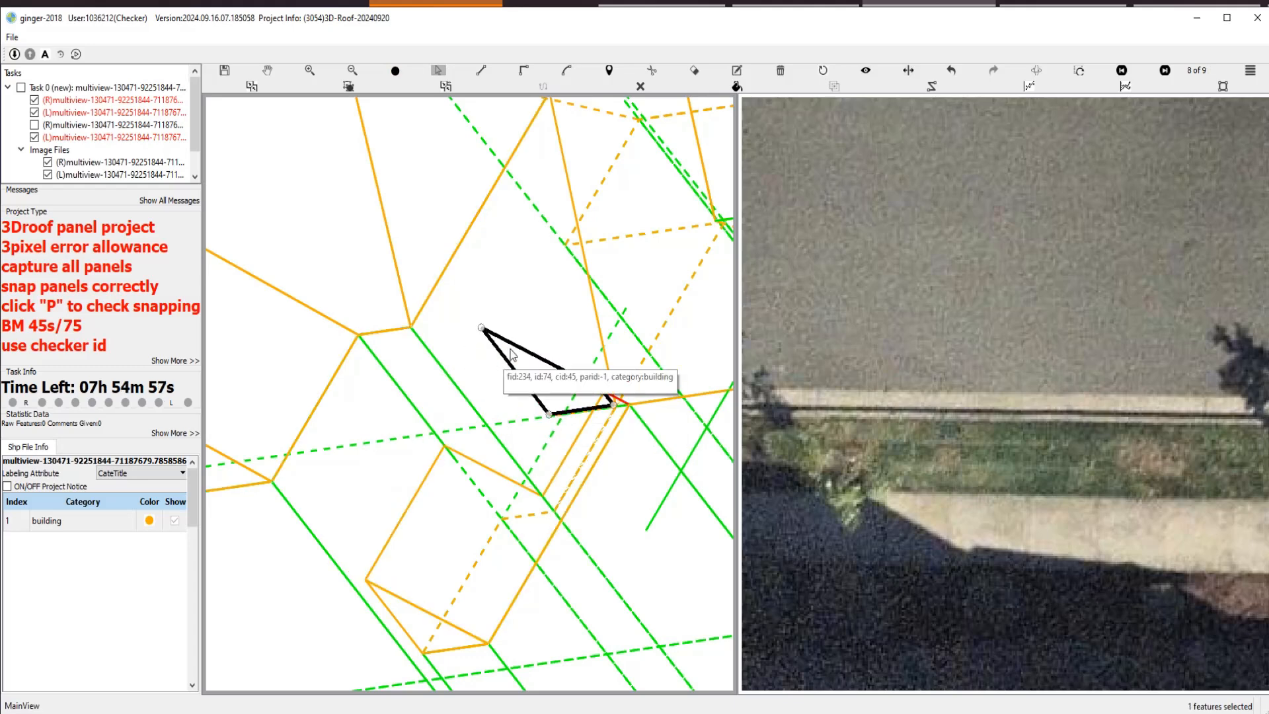
{"action": "key", "text": "Delete"}
Redraw the small triangular end face between the eave corner, the guide-line crossing and the lean-to slope's wall-side corner.
{"action": "scroll", "coordinate": [659, 406], "scroll_direction": "up", "scroll_amount": 4}
{"action": "key", "text": "h"}
{"action": "scroll", "coordinate": [557, 447], "scroll_direction": "down", "scroll_amount": 2}
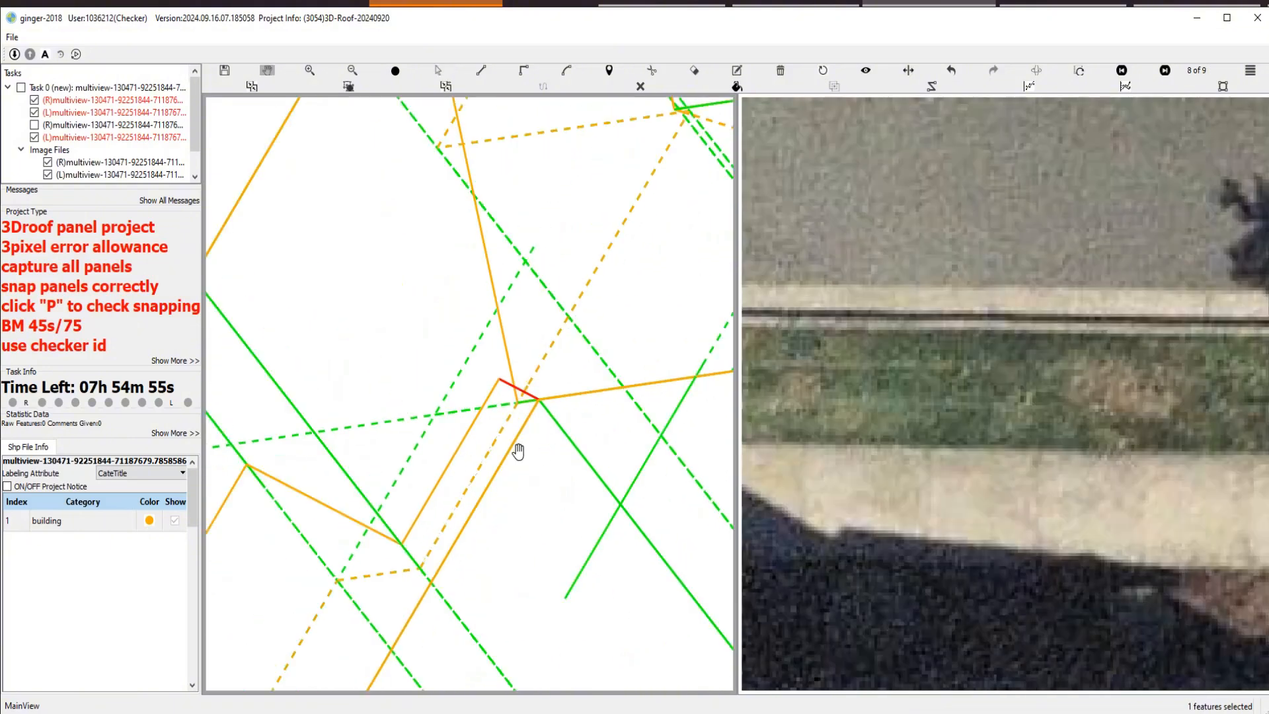
{"action": "scroll", "coordinate": [511, 405], "scroll_direction": "up", "scroll_amount": 2}
{"action": "key", "text": "l"}
{"action": "left_click", "coordinate": [563, 391]}
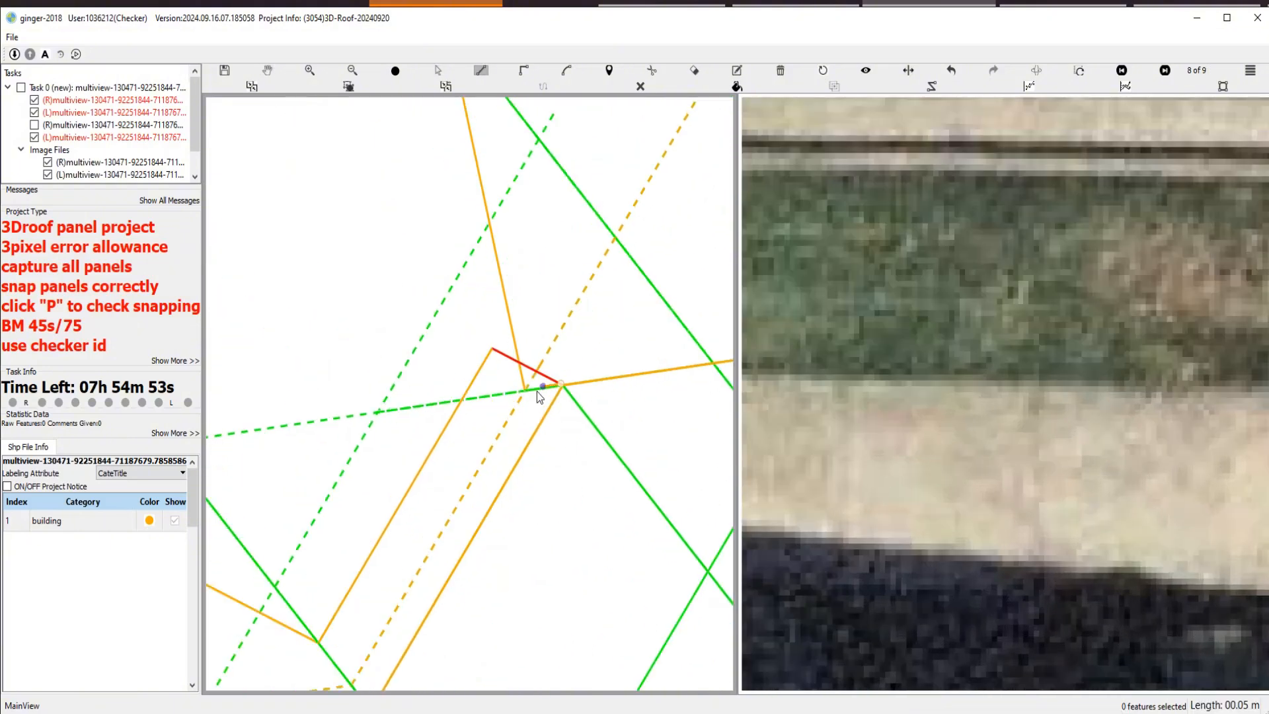
{"action": "left_click", "coordinate": [527, 392]}
{"action": "left_click", "coordinate": [493, 351]}
{"action": "right_click", "coordinate": [538, 413]}
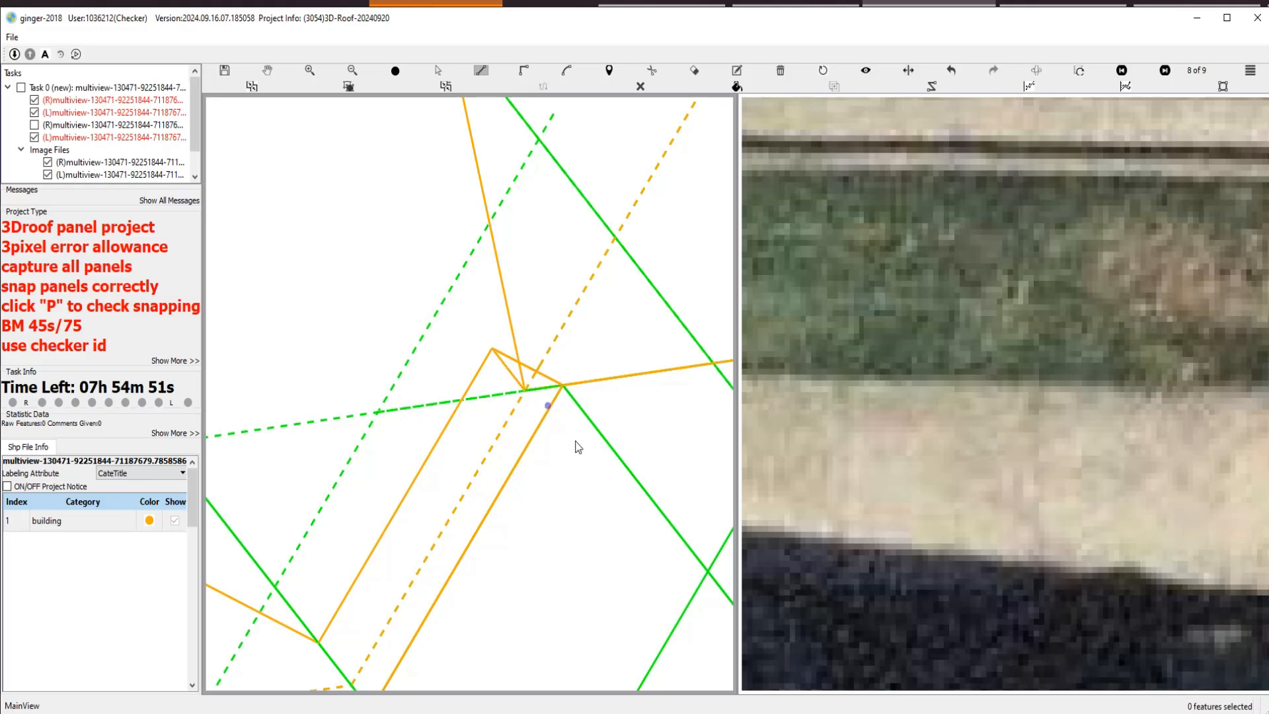
Draw a short guide line from the lean-to slope's wall-side corner, parallel to its long edge, up to the gable slope's edge.
{"action": "scroll", "coordinate": [575, 444], "scroll_direction": "down", "scroll_amount": 2}
{"action": "scroll", "coordinate": [527, 453], "scroll_direction": "down", "scroll_amount": 2}
{"action": "scroll", "coordinate": [464, 386], "scroll_direction": "up", "scroll_amount": 4}
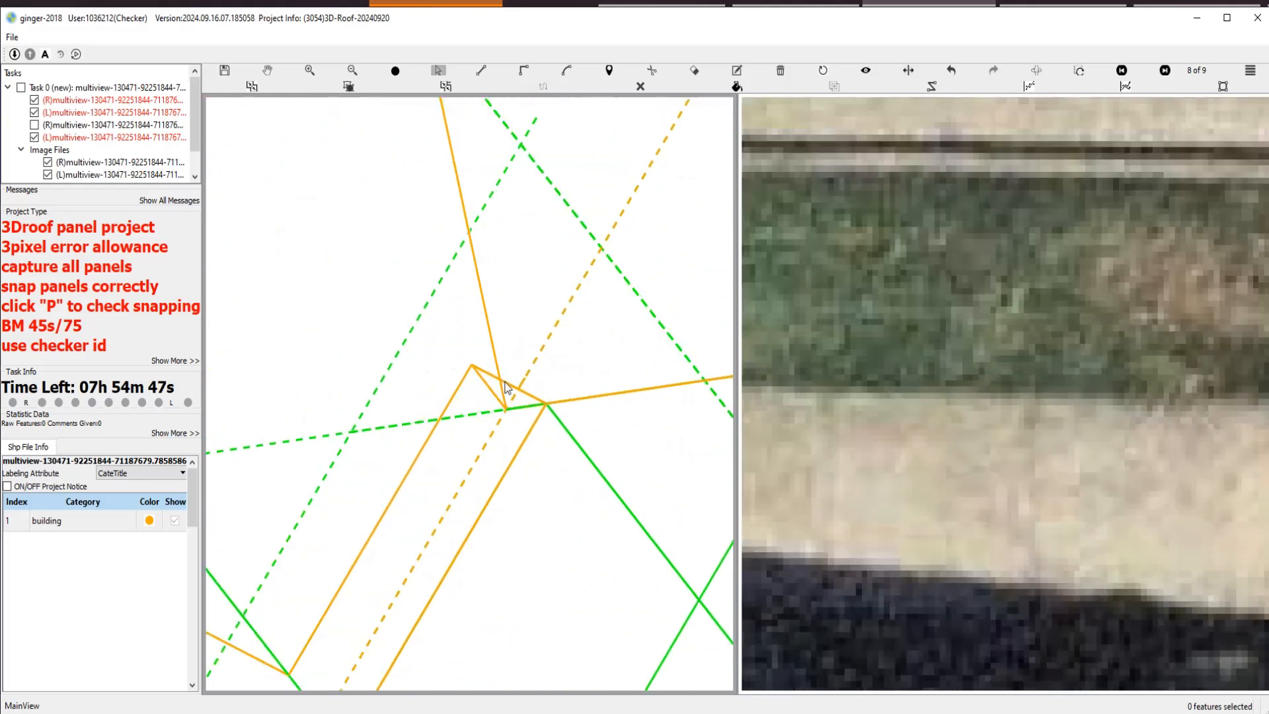
{"action": "scroll", "coordinate": [482, 393], "scroll_direction": "up", "scroll_amount": 1}
{"action": "left_click", "coordinate": [450, 394]}
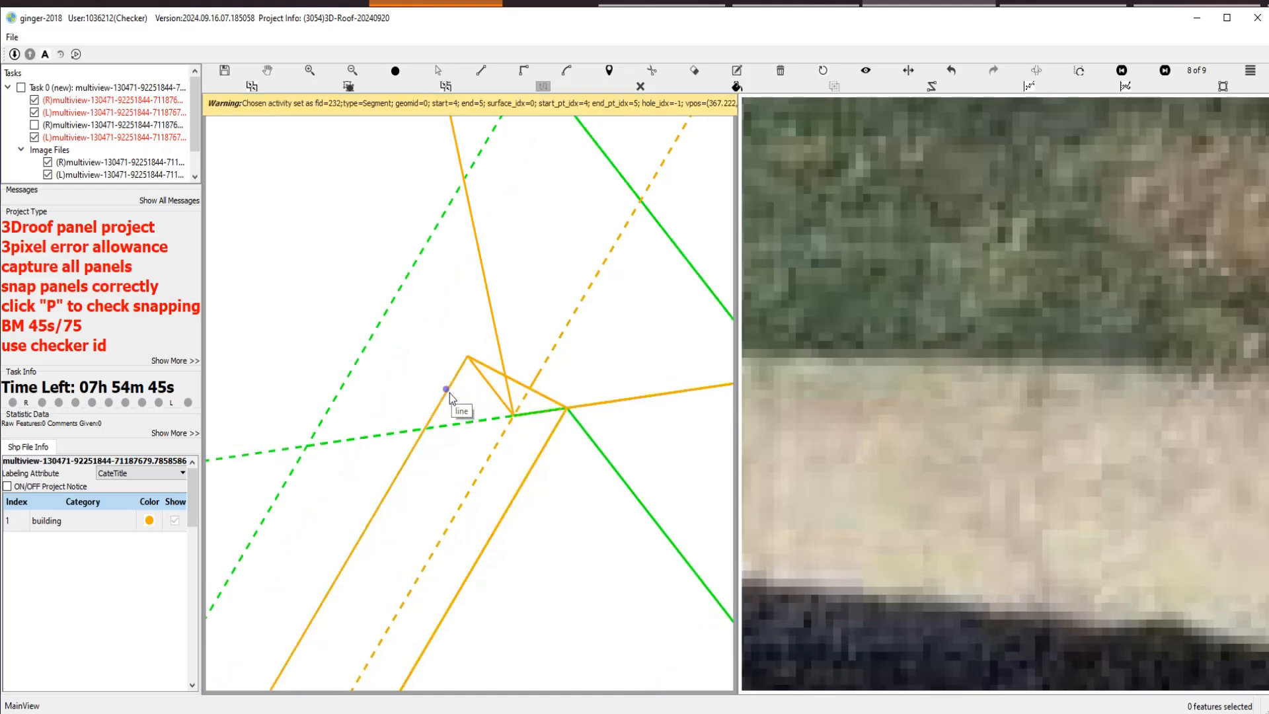
{"action": "left_click", "coordinate": [466, 356]}
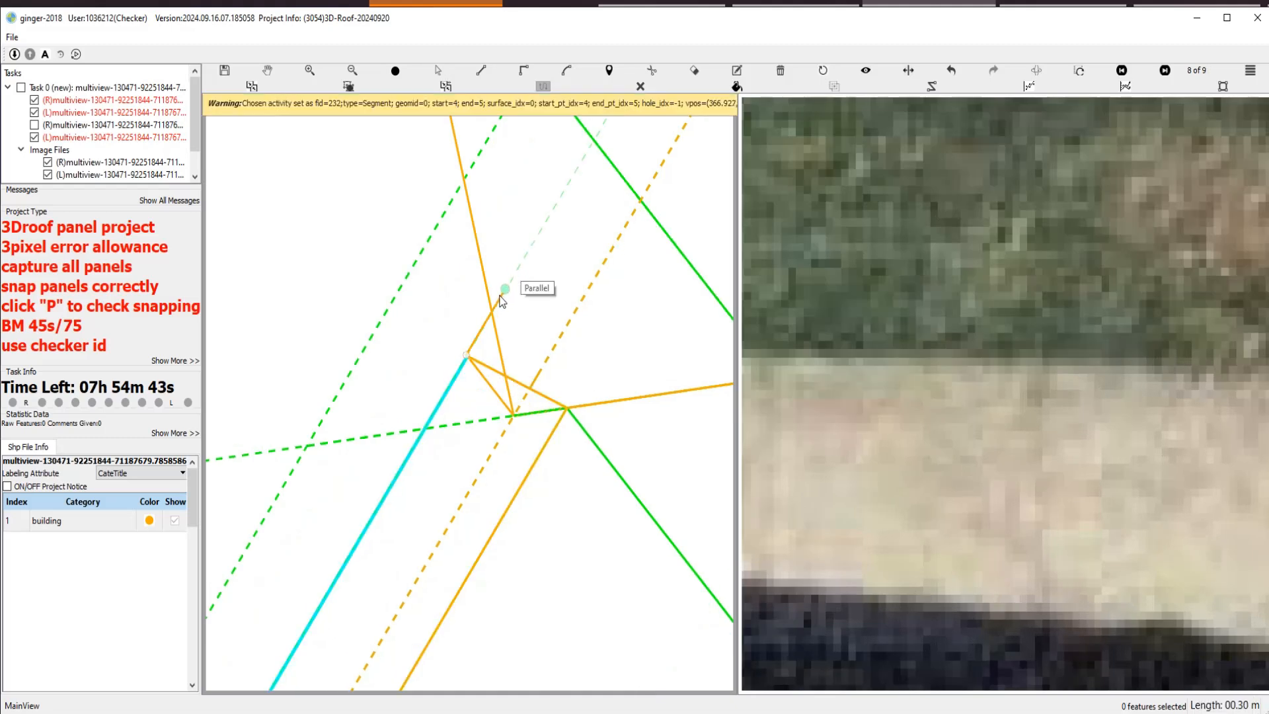
{"action": "left_click", "coordinate": [490, 322]}
{"action": "scroll", "coordinate": [504, 360], "scroll_direction": "down", "scroll_amount": 3}
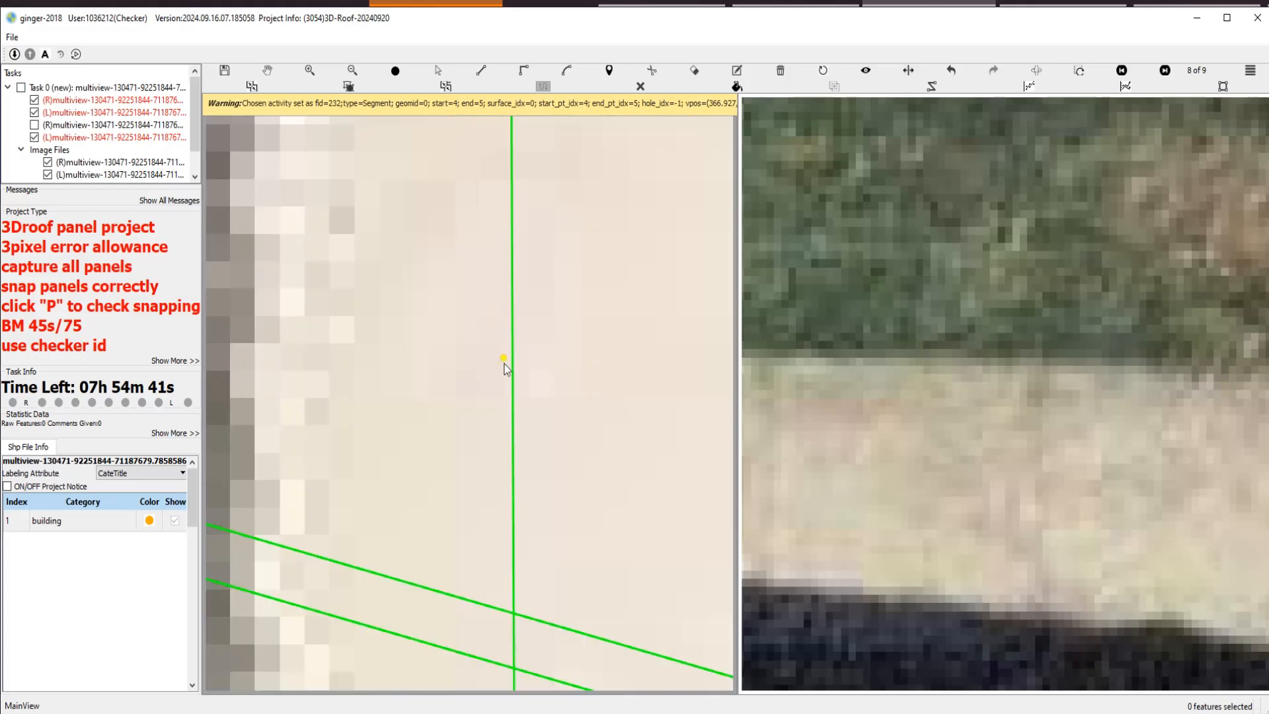
Delete the small triangular end face at the lean-to's gable end.
{"action": "scroll", "coordinate": [452, 357], "scroll_direction": "down", "scroll_amount": 3}
{"action": "left_click_drag", "start_coordinate": [453, 357], "coordinate": [467, 377]}
{"action": "scroll", "coordinate": [538, 423], "scroll_direction": "up", "scroll_amount": 3}
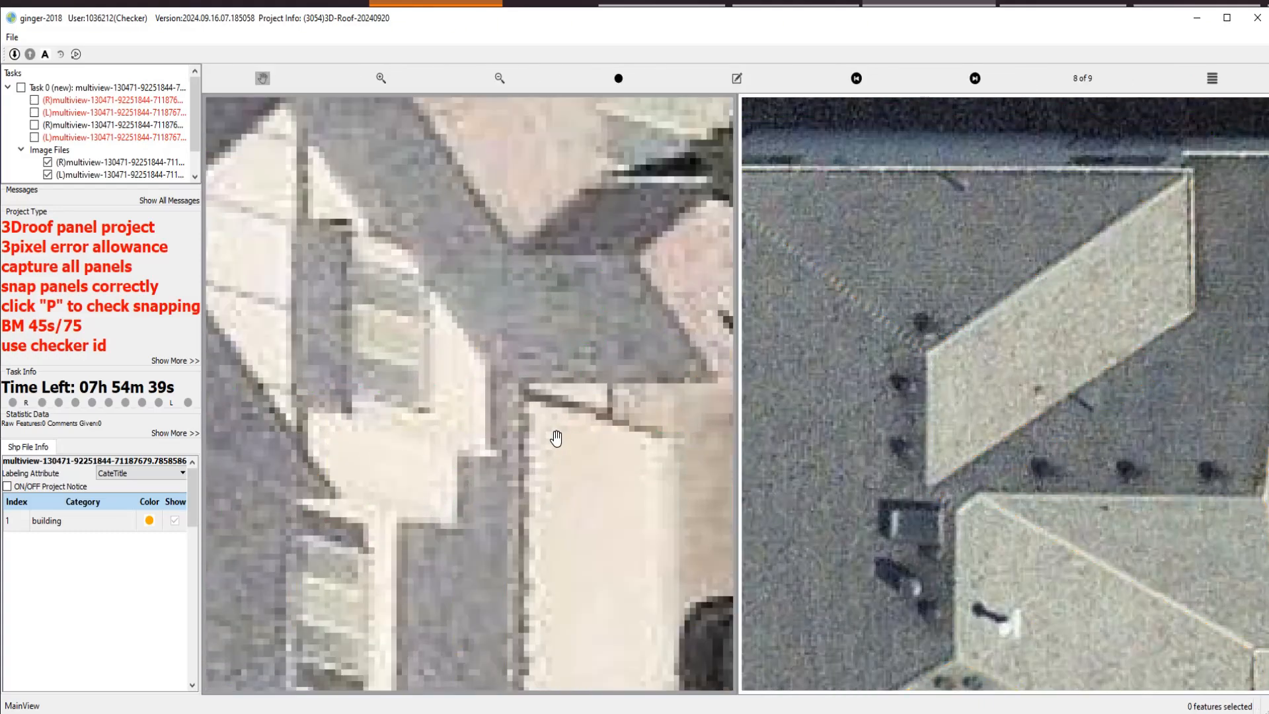
{"action": "scroll", "coordinate": [491, 396], "scroll_direction": "up", "scroll_amount": 2}
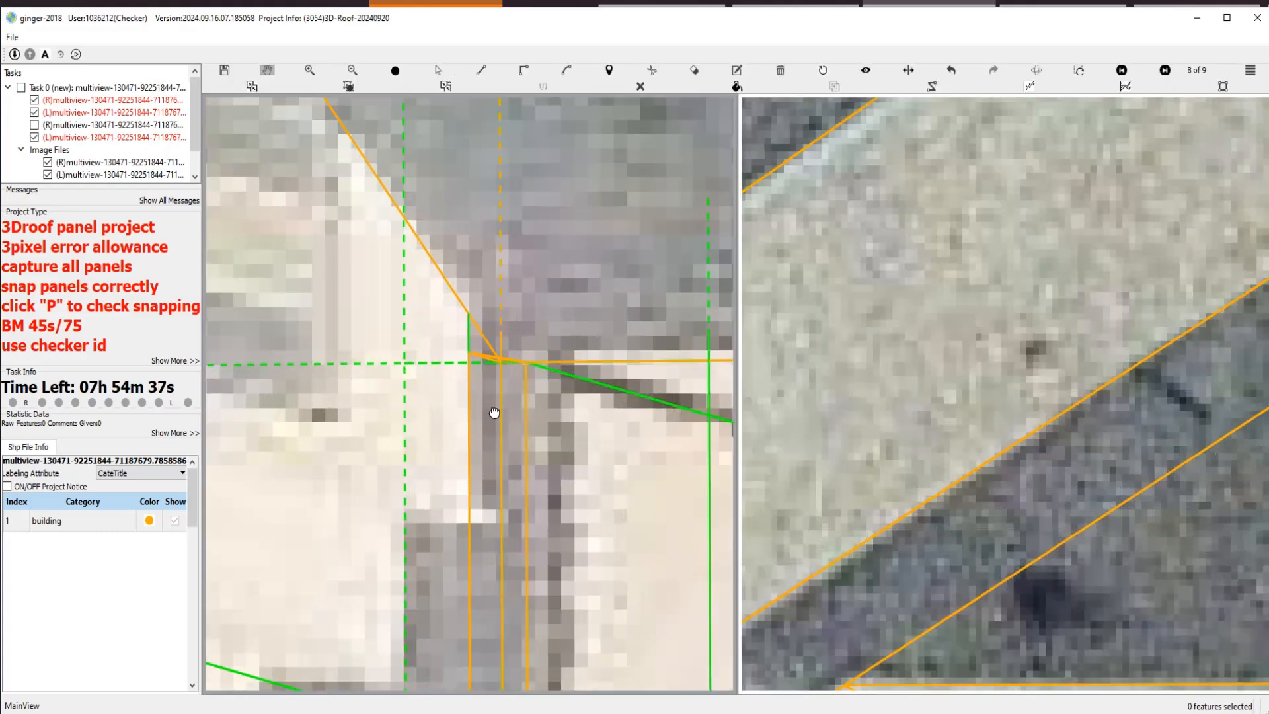
{"action": "left_click_drag", "start_coordinate": [495, 412], "coordinate": [462, 383]}
{"action": "scroll", "coordinate": [516, 351], "scroll_direction": "up", "scroll_amount": 3}
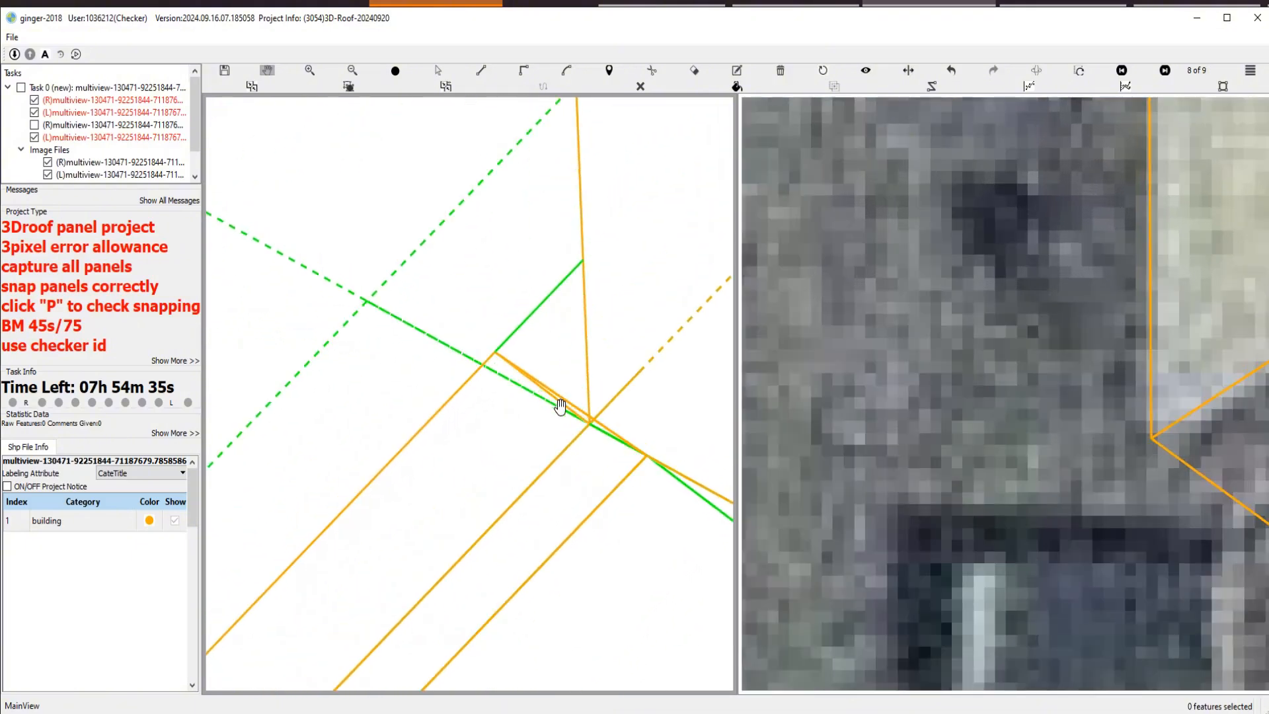
{"action": "key", "text": "s"}
{"action": "left_click", "coordinate": [553, 386]}
{"action": "scroll", "coordinate": [588, 405], "scroll_direction": "down", "scroll_amount": 2}
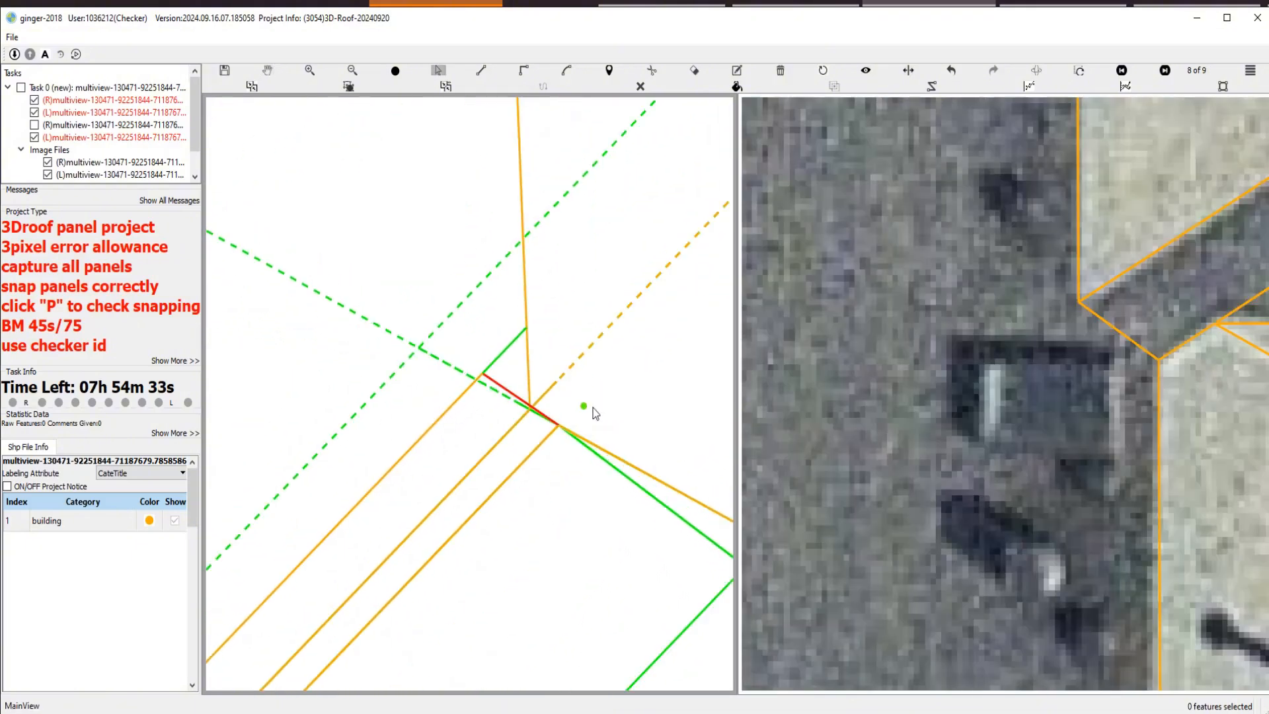
Move the lean-to slope's wall-side corner along the short guide line onto the gable slope's edge.
{"action": "key", "text": "h"}
{"action": "scroll", "coordinate": [524, 420], "scroll_direction": "up", "scroll_amount": 1}
{"action": "left_click_drag", "start_coordinate": [545, 363], "coordinate": [493, 425]}
{"action": "scroll", "coordinate": [502, 404], "scroll_direction": "up", "scroll_amount": 2}
{"action": "key", "text": "s"}
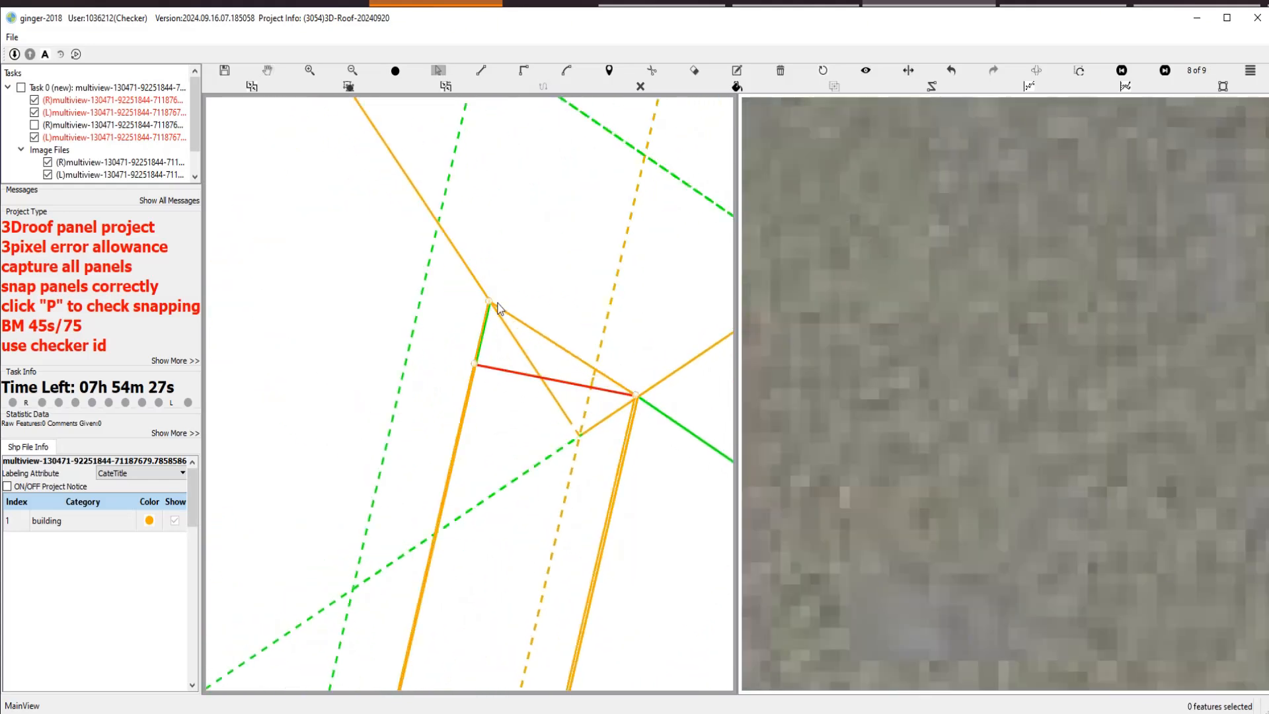
{"action": "scroll", "coordinate": [564, 360], "scroll_direction": "down", "scroll_amount": 1}
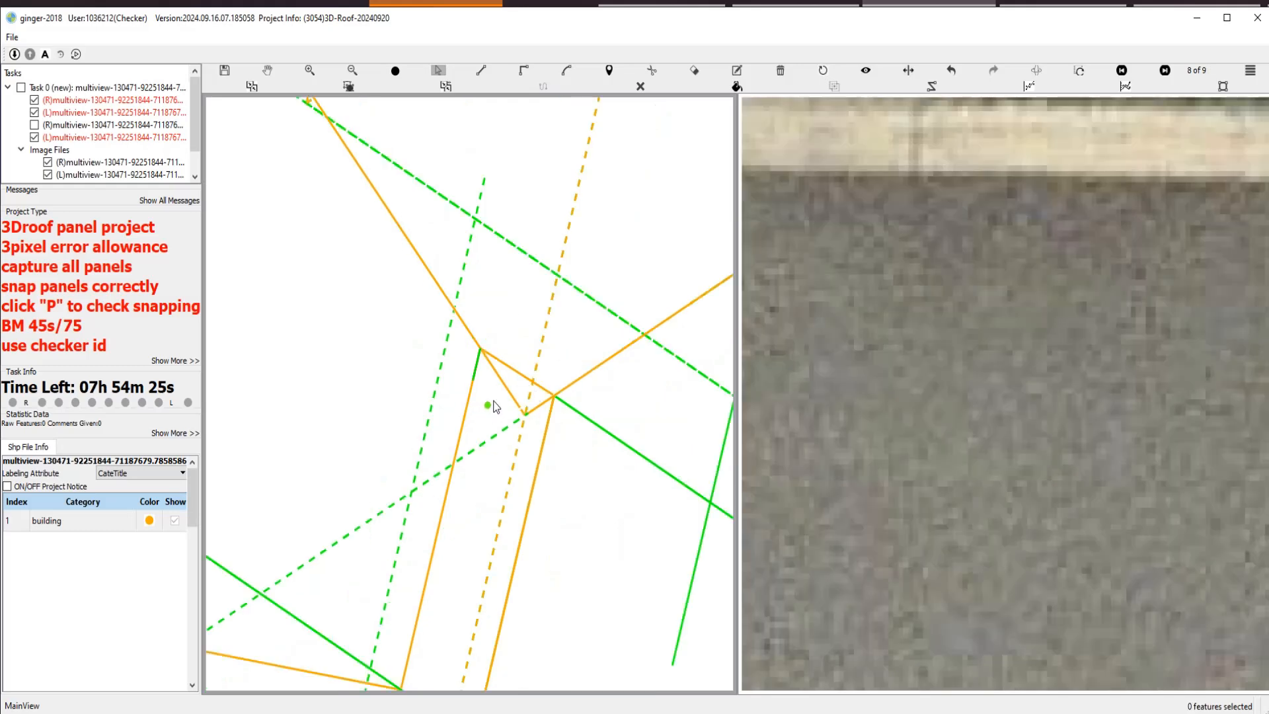
{"action": "scroll", "coordinate": [495, 403], "scroll_direction": "up", "scroll_amount": 2}
{"action": "scroll", "coordinate": [553, 420], "scroll_direction": "down", "scroll_amount": 2}
Move the gable slope's lower corner from the guide-line crossing onto the lean-to's eave corner so both panels share the end edge.
{"action": "key", "text": "space"}
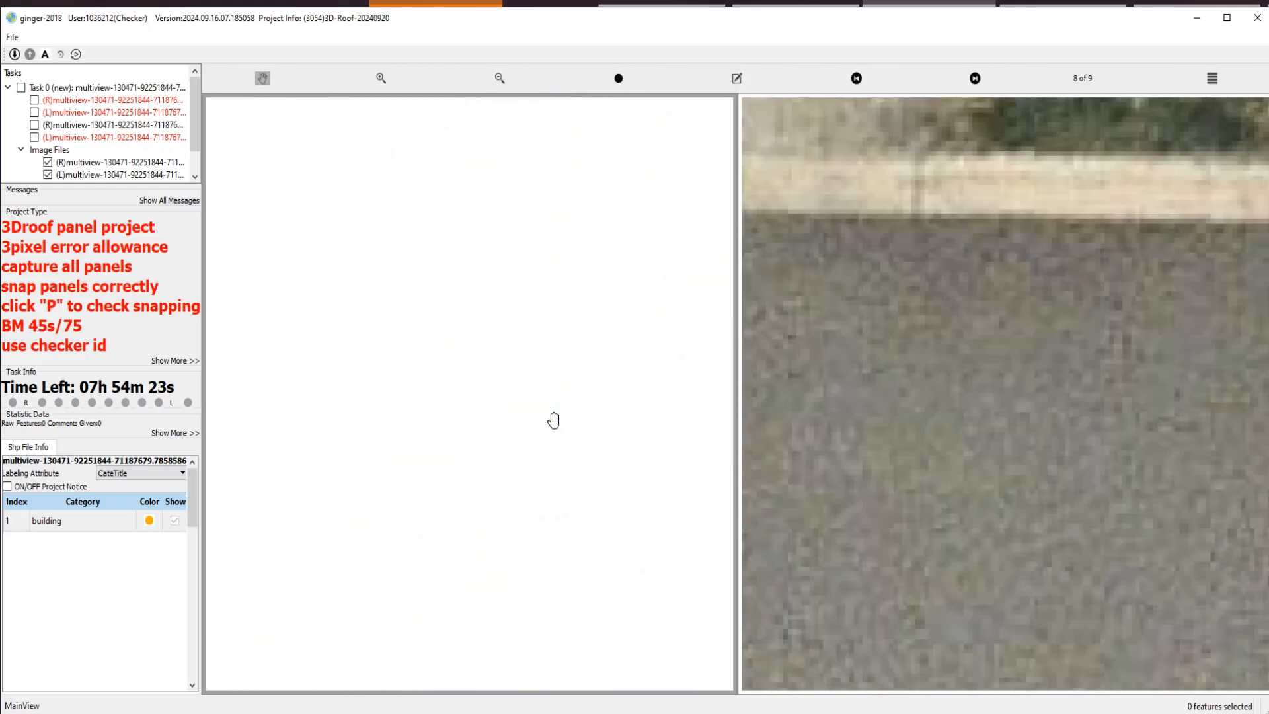
{"action": "scroll", "coordinate": [531, 401], "scroll_direction": "up", "scroll_amount": 2}
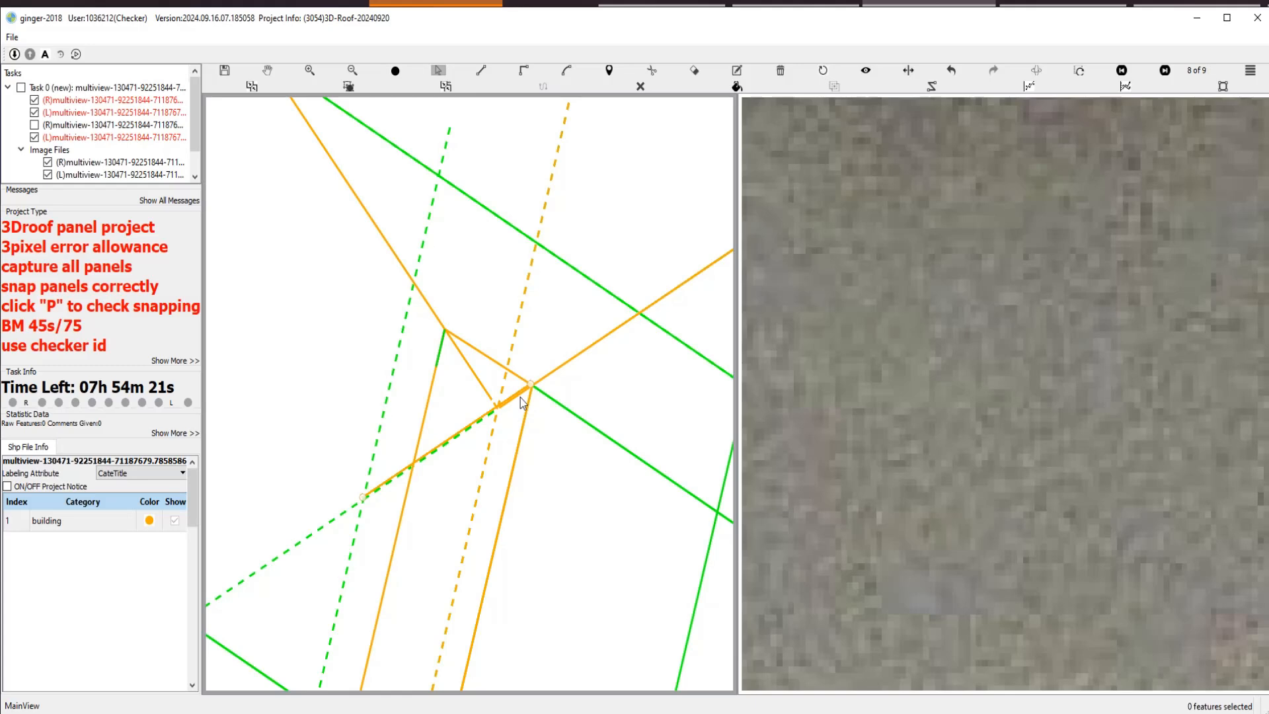
{"action": "scroll", "coordinate": [520, 398], "scroll_direction": "down", "scroll_amount": 3}
{"action": "left_click", "coordinate": [553, 304]}
{"action": "scroll", "coordinate": [493, 383], "scroll_direction": "up", "scroll_amount": 3}
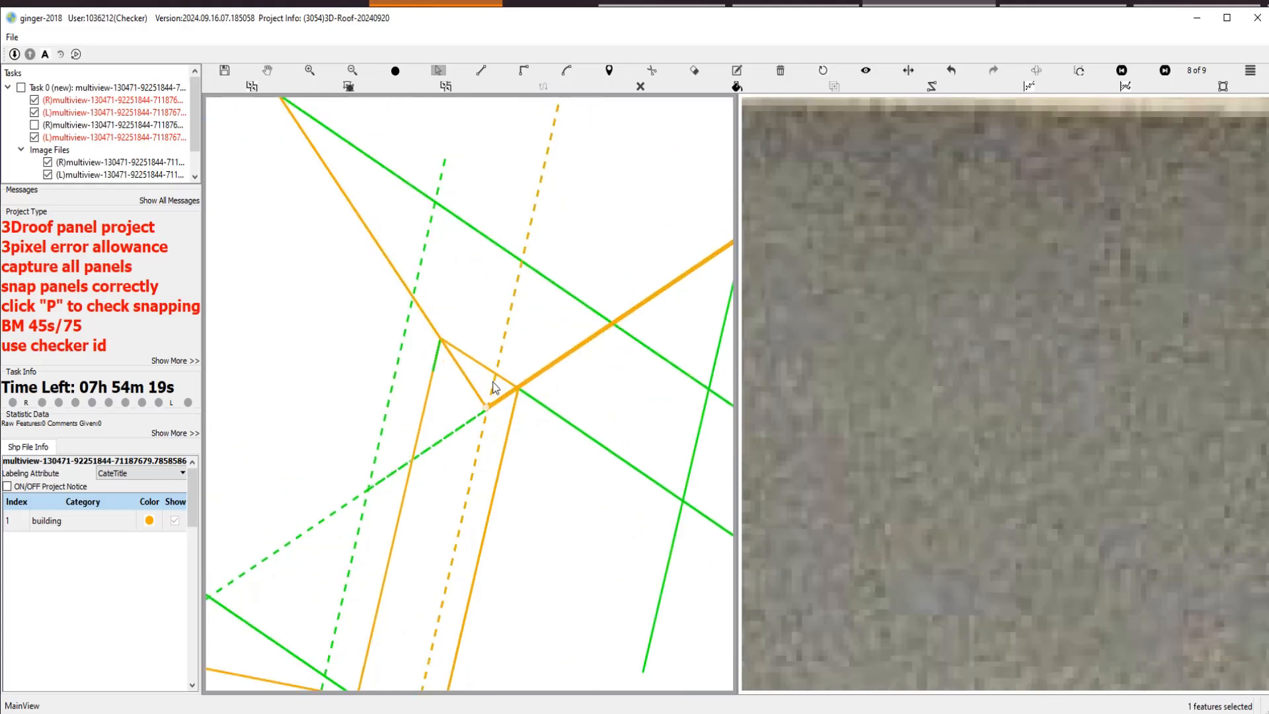
{"action": "scroll", "coordinate": [494, 386], "scroll_direction": "up", "scroll_amount": 2}
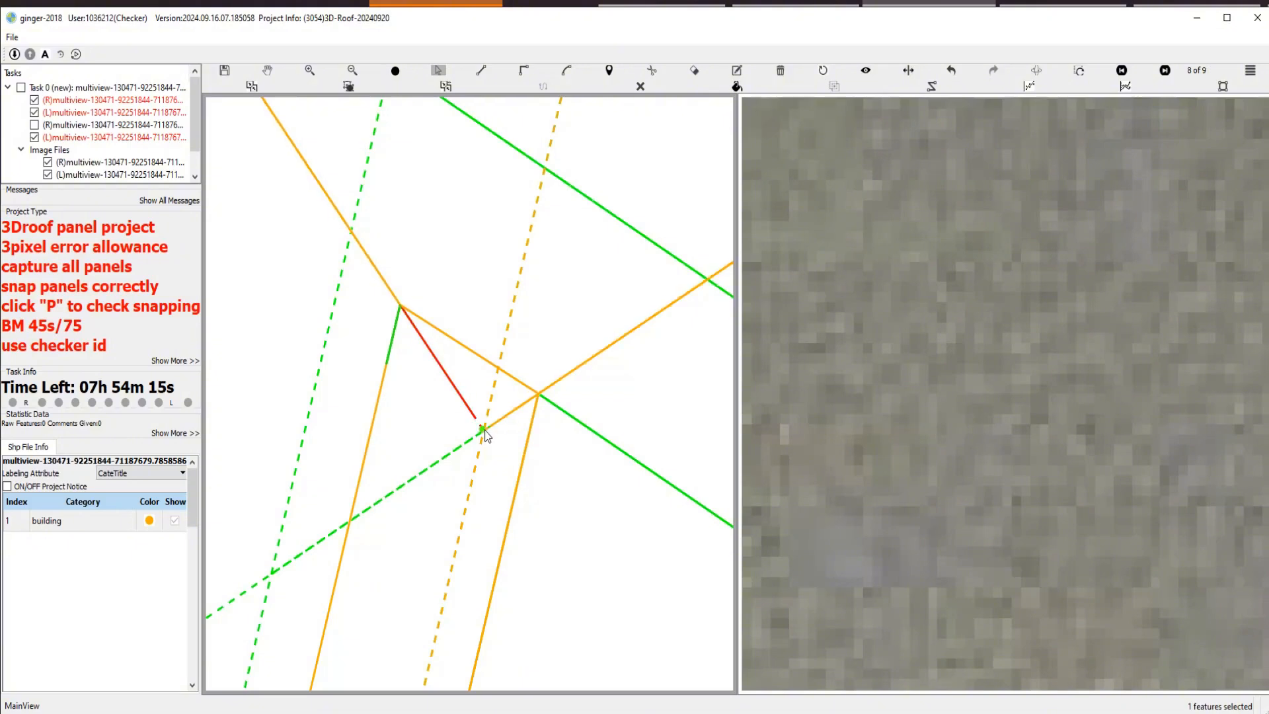
{"action": "left_click_drag", "start_coordinate": [483, 429], "coordinate": [549, 406]}
{"action": "scroll", "coordinate": [541, 420], "scroll_direction": "down", "scroll_amount": 3}
{"action": "scroll", "coordinate": [522, 433], "scroll_direction": "down", "scroll_amount": 3}
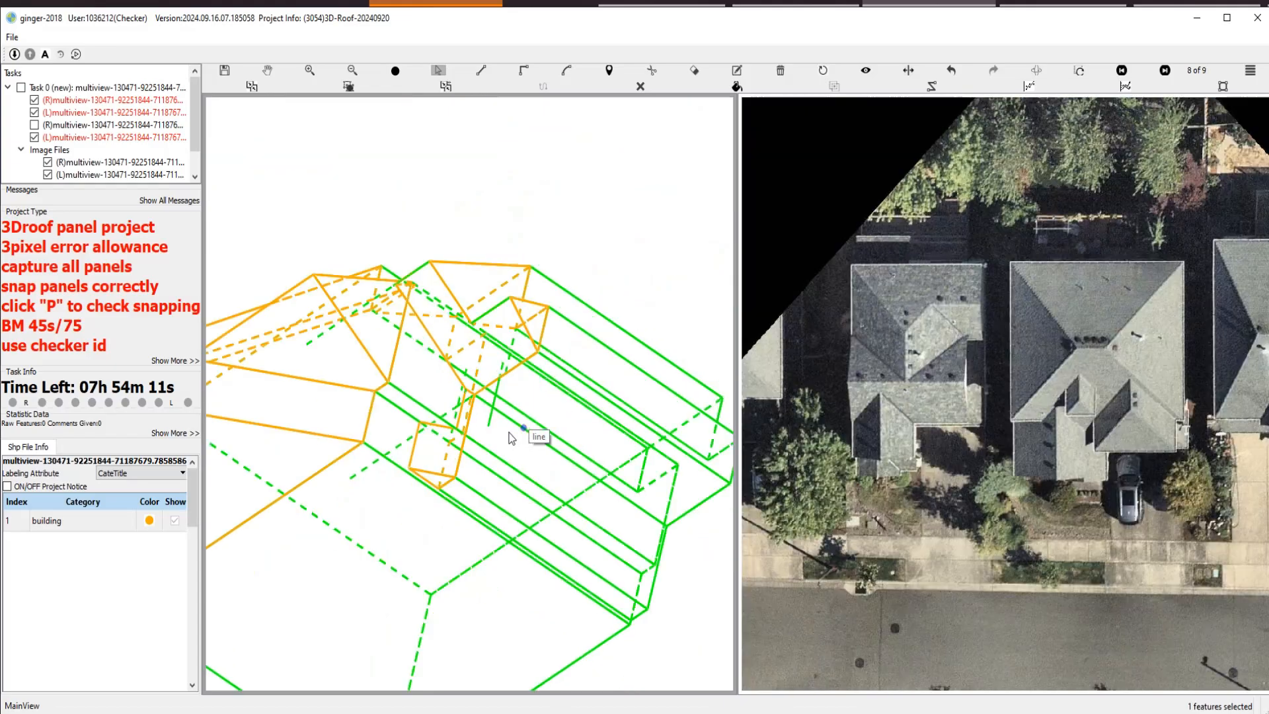
Clear the temporary guide lines and fix the short unsnapped stretch at the gable end of the lean-to's wall edge.
{"action": "key", "text": "r"}
{"action": "key", "text": "space"}
{"action": "left_click_drag", "start_coordinate": [519, 119], "coordinate": [515, 350]}
{"action": "scroll", "coordinate": [514, 350], "scroll_direction": "up", "scroll_amount": 2}
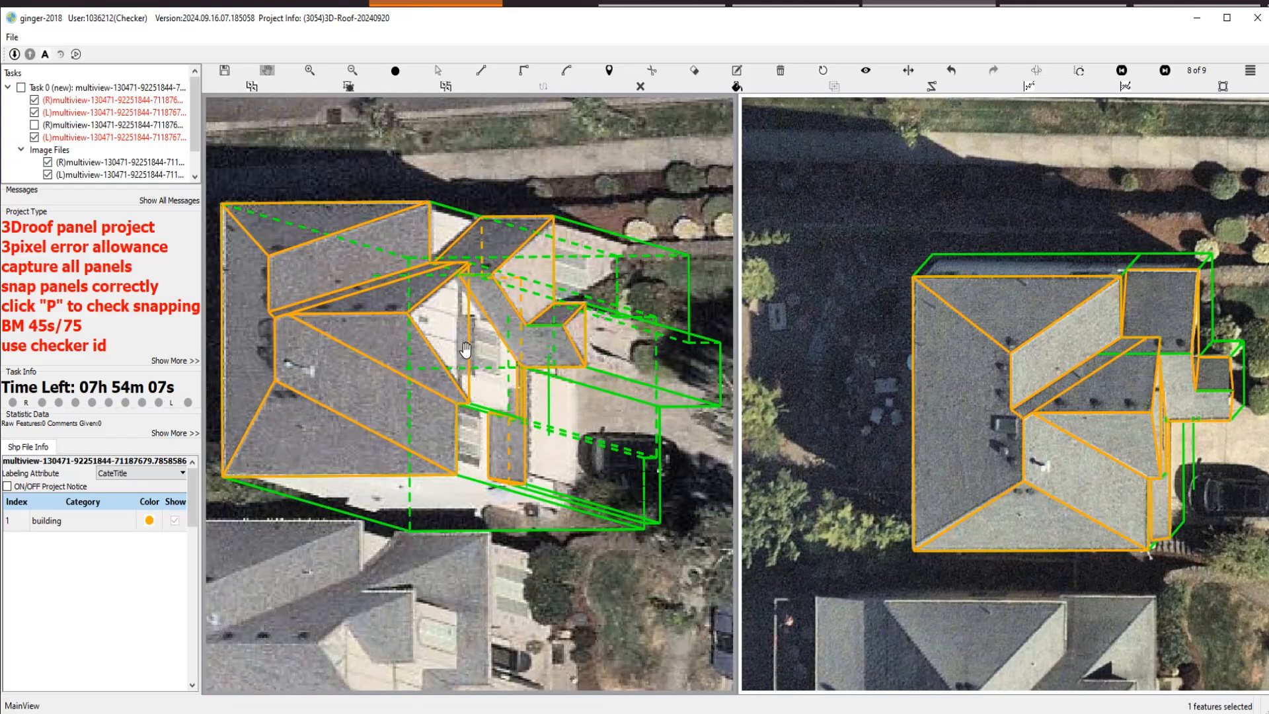
{"action": "scroll", "coordinate": [465, 350], "scroll_direction": "up", "scroll_amount": 5}
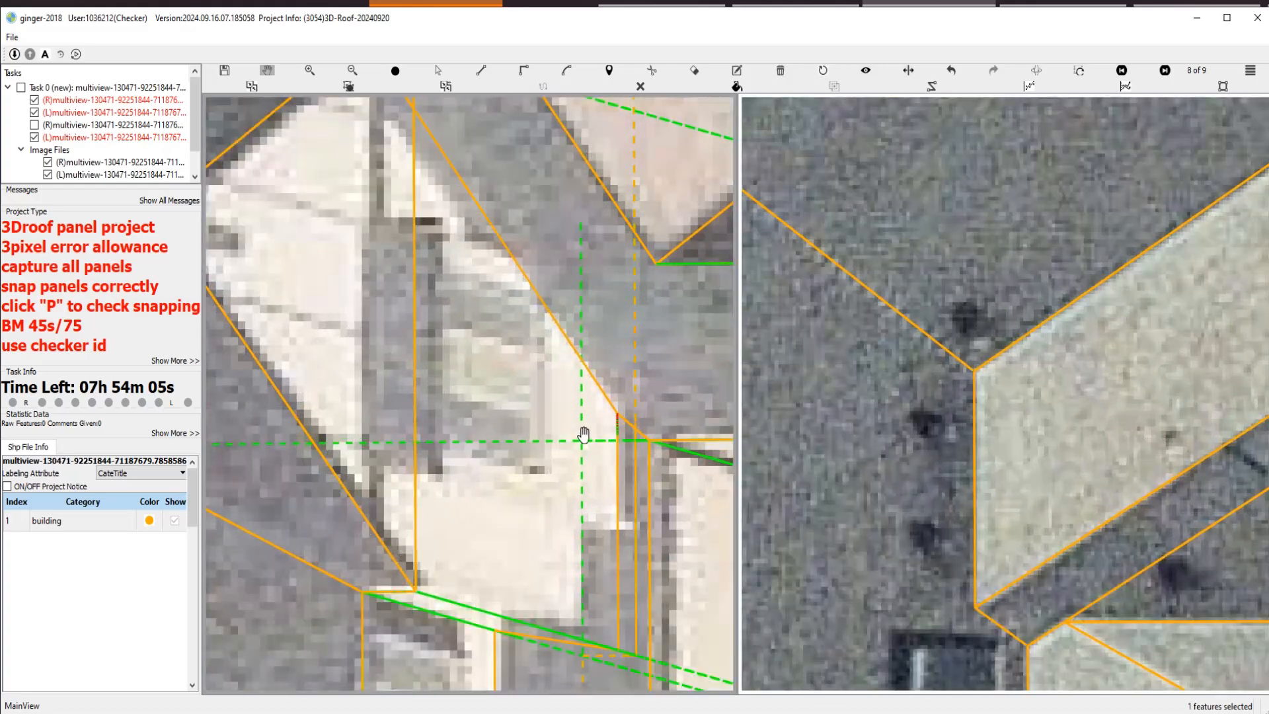
{"action": "scroll", "coordinate": [583, 433], "scroll_direction": "up", "scroll_amount": 5}
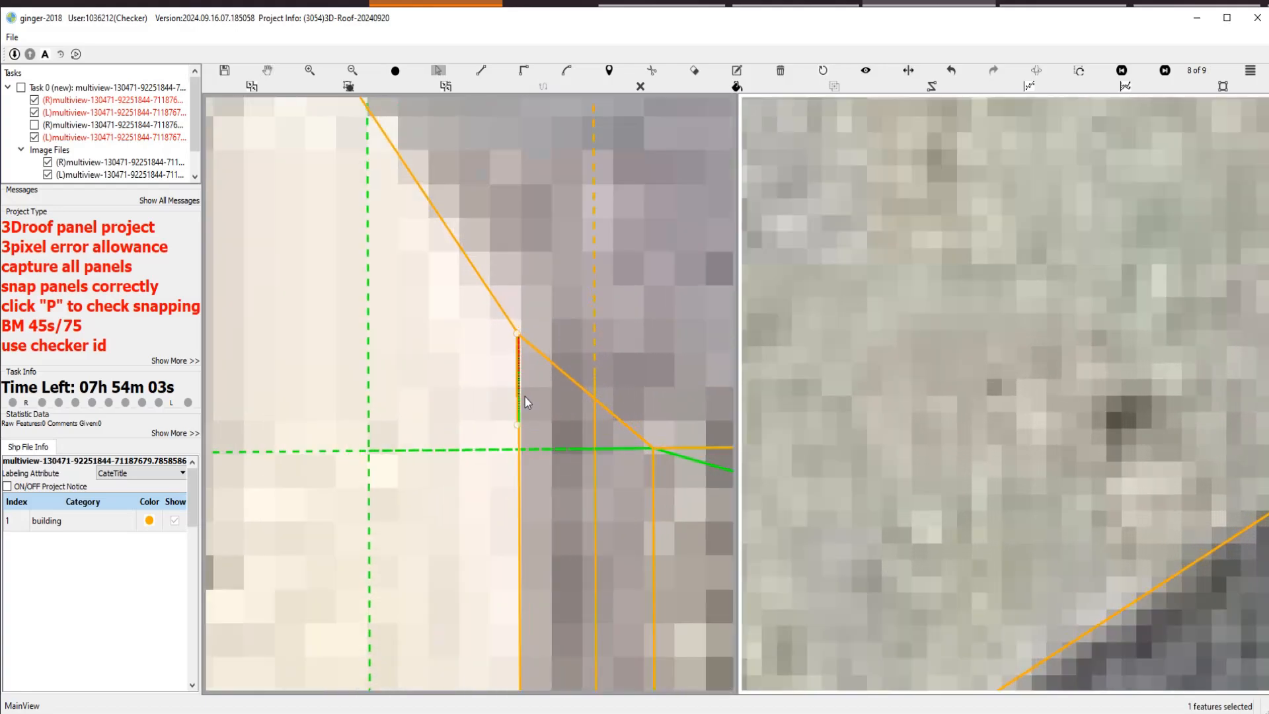
{"action": "left_click", "coordinate": [643, 87]}
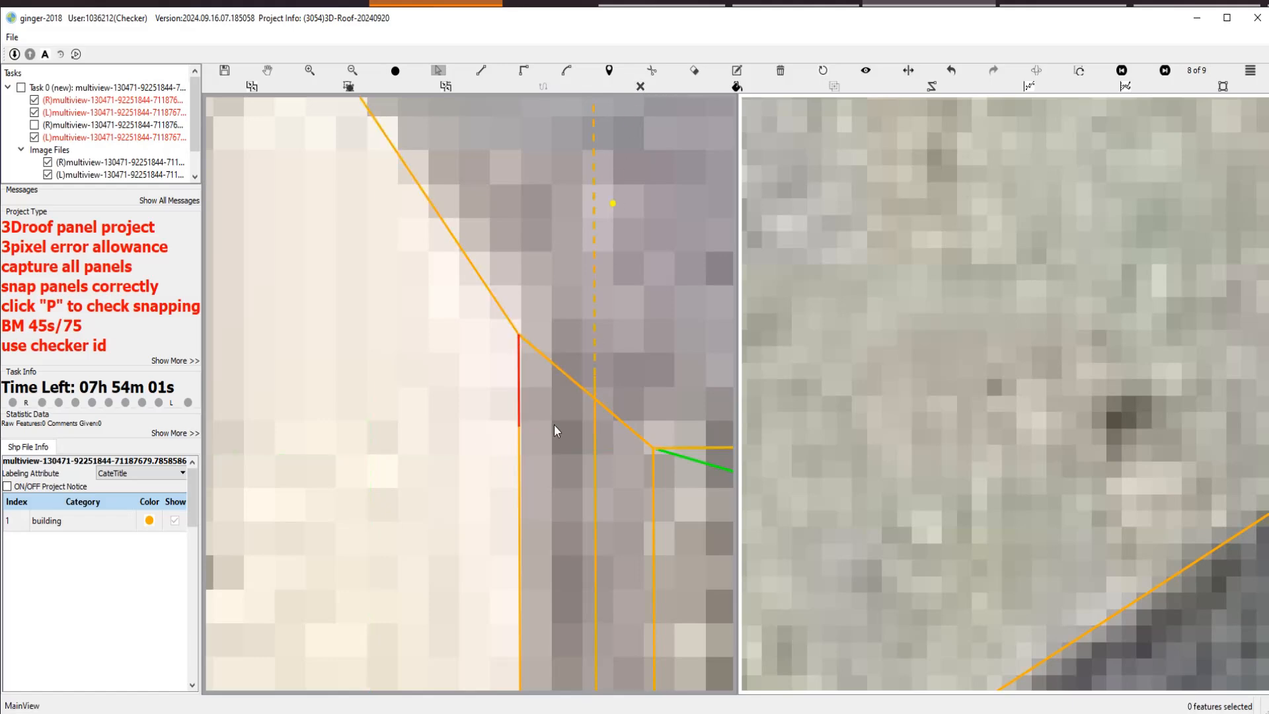
{"action": "scroll", "coordinate": [526, 386], "scroll_direction": "up", "scroll_amount": 2}
{"action": "scroll", "coordinate": [527, 397], "scroll_direction": "down", "scroll_amount": 2}
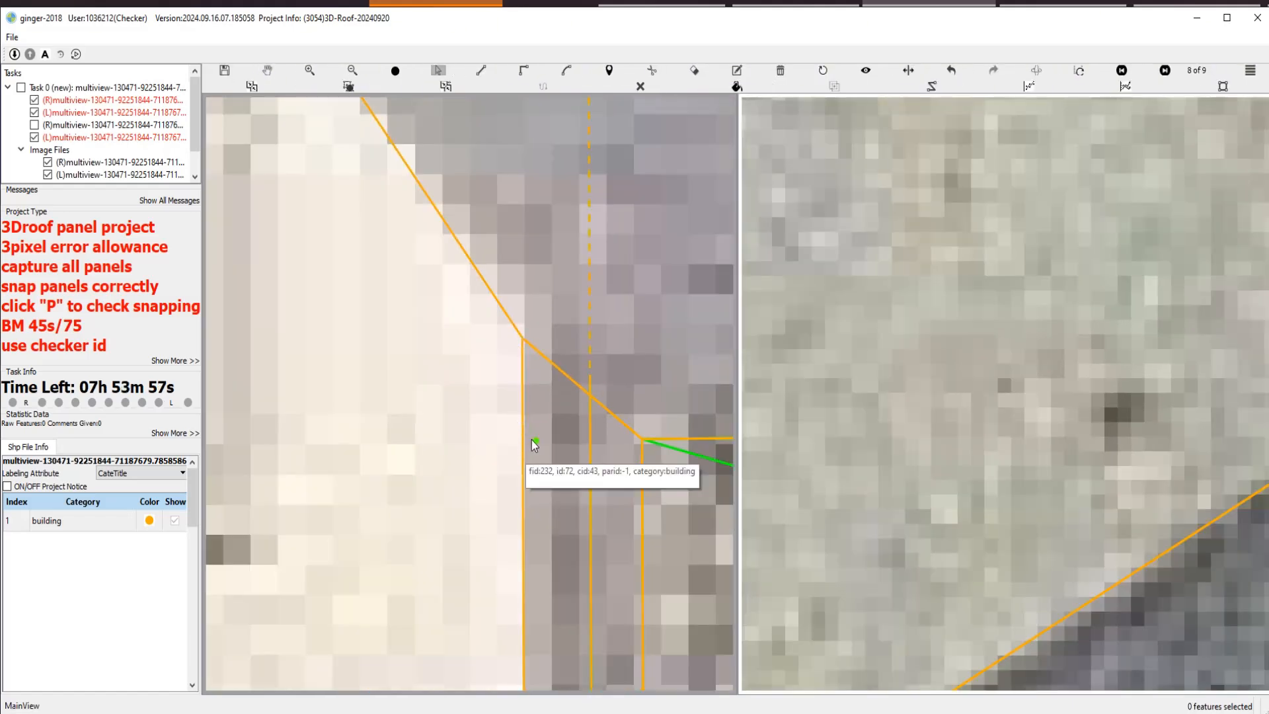
Examine the corrected gable and lean-to panels against the roof in both aerial images.
{"action": "scroll", "coordinate": [531, 438], "scroll_direction": "down", "scroll_amount": 2}
{"action": "scroll", "coordinate": [548, 444], "scroll_direction": "down", "scroll_amount": 3}
{"action": "scroll", "coordinate": [463, 393], "scroll_direction": "up", "scroll_amount": 2}
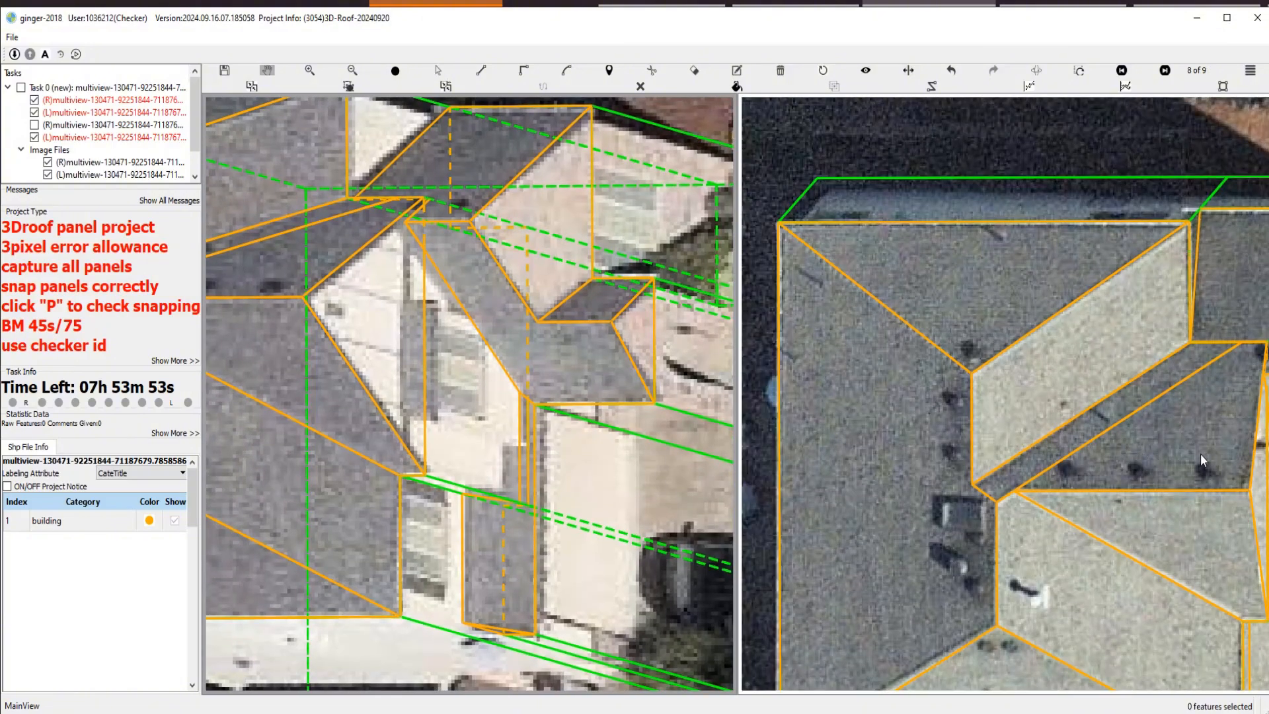
{"action": "left_click_drag", "start_coordinate": [1200, 454], "coordinate": [1070, 433]}
{"action": "scroll", "coordinate": [1089, 434], "scroll_direction": "down", "scroll_amount": 3}
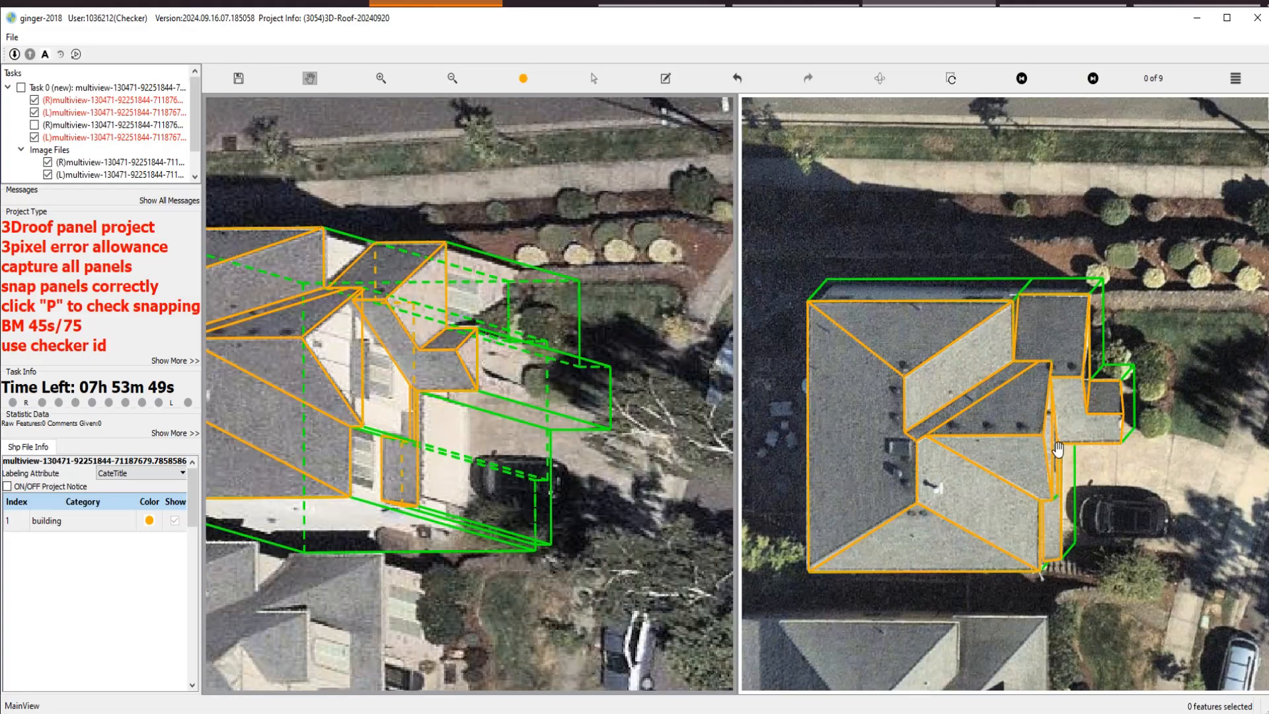
{"action": "scroll", "coordinate": [569, 415], "scroll_direction": "up", "scroll_amount": 1}
{"action": "scroll", "coordinate": [461, 424], "scroll_direction": "down", "scroll_amount": 3}
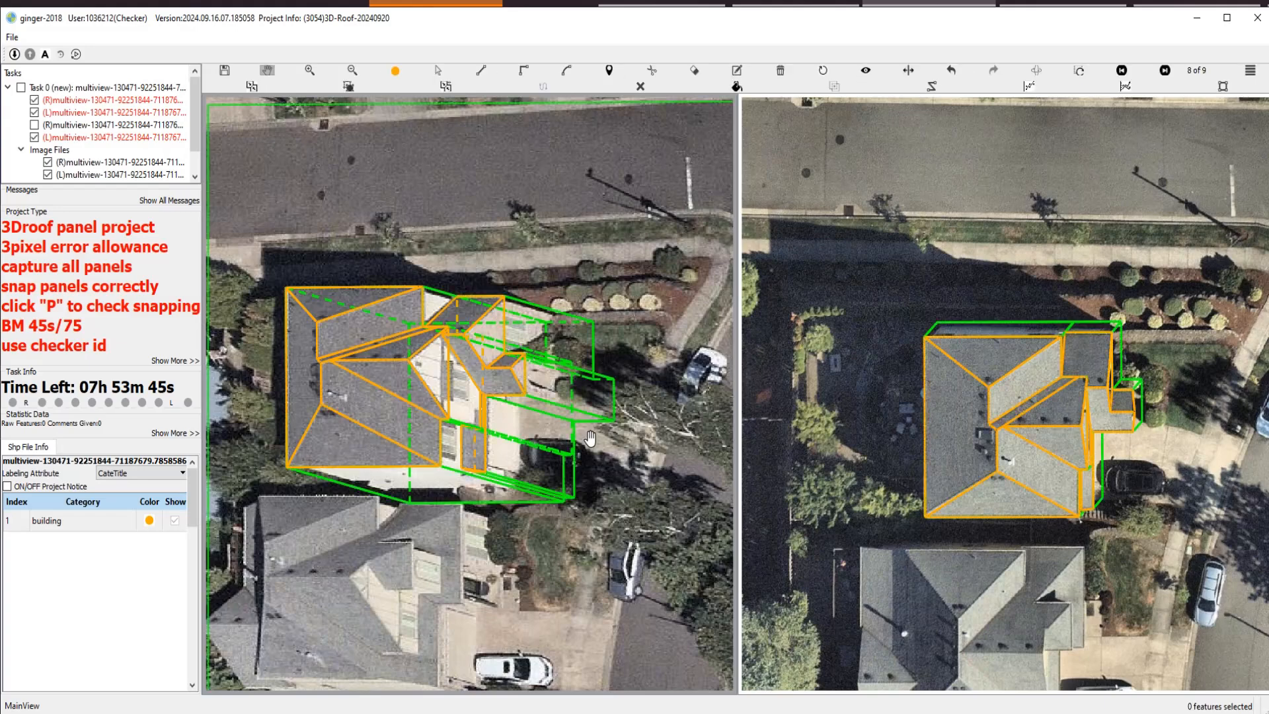
Outline the small roof strip on the gable wall with a three-sided guide, its sides parallel to the neighbouring panel's short edge and the gable's wall edge.
{"action": "scroll", "coordinate": [346, 402], "scroll_direction": "up", "scroll_amount": 4}
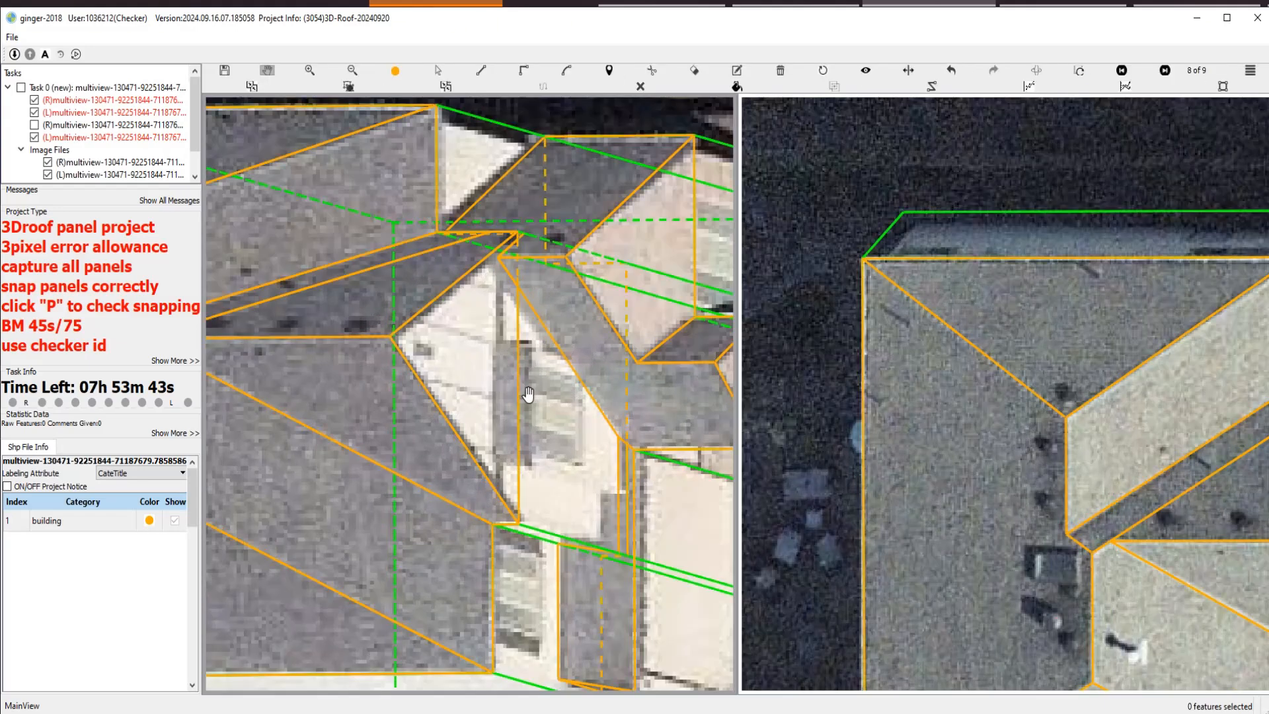
{"action": "scroll", "coordinate": [474, 398], "scroll_direction": "up", "scroll_amount": 2}
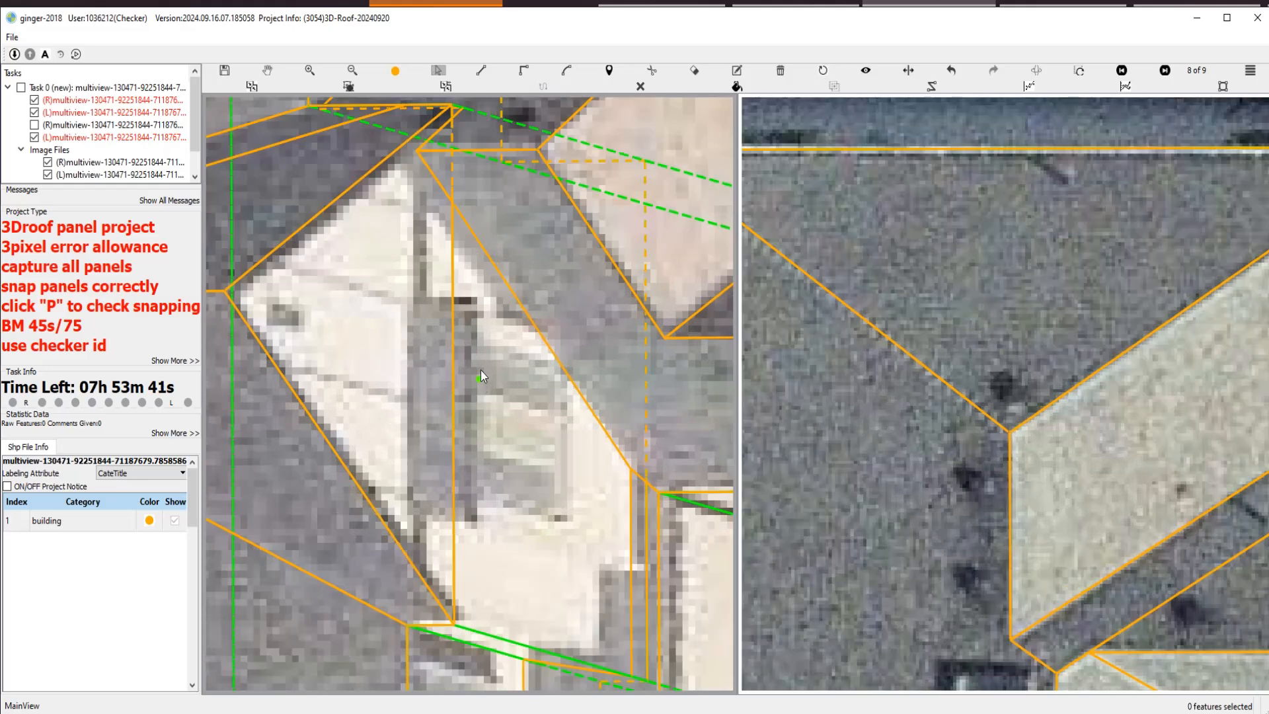
{"action": "key", "text": "z"}
{"action": "left_click", "coordinate": [415, 295]}
{"action": "right_click", "coordinate": [515, 152]}
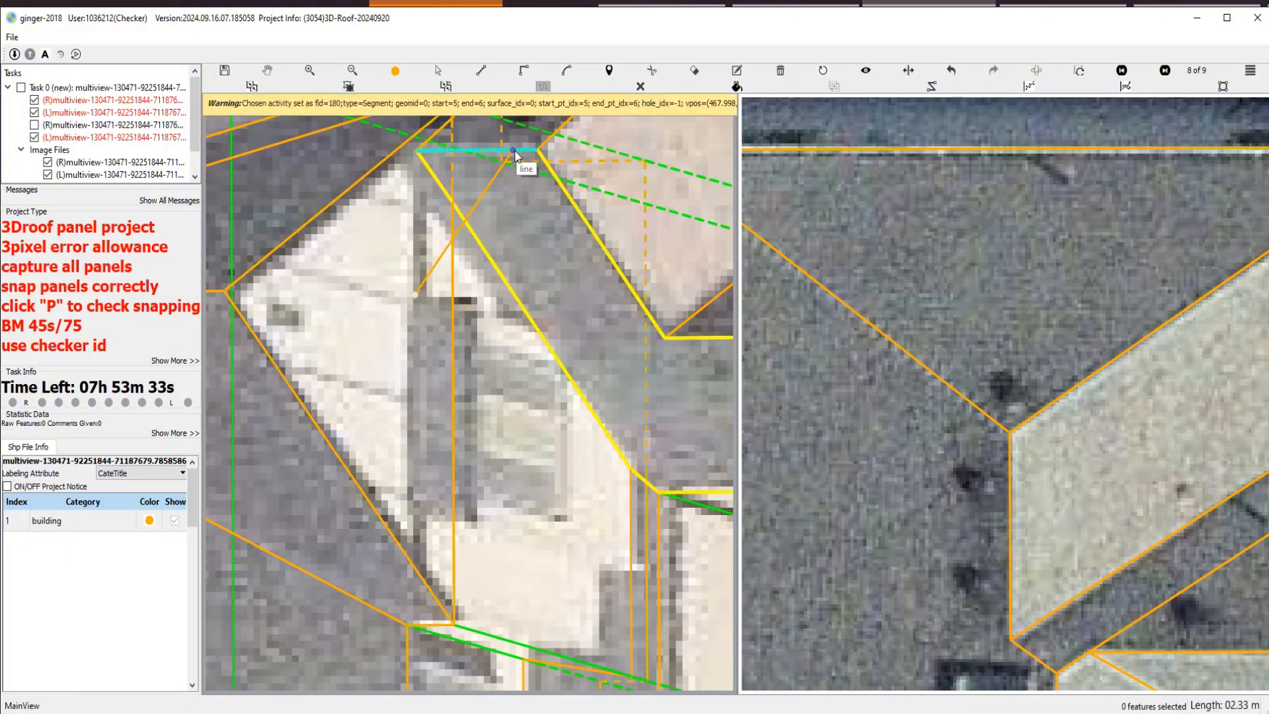
{"action": "left_click", "coordinate": [477, 300]}
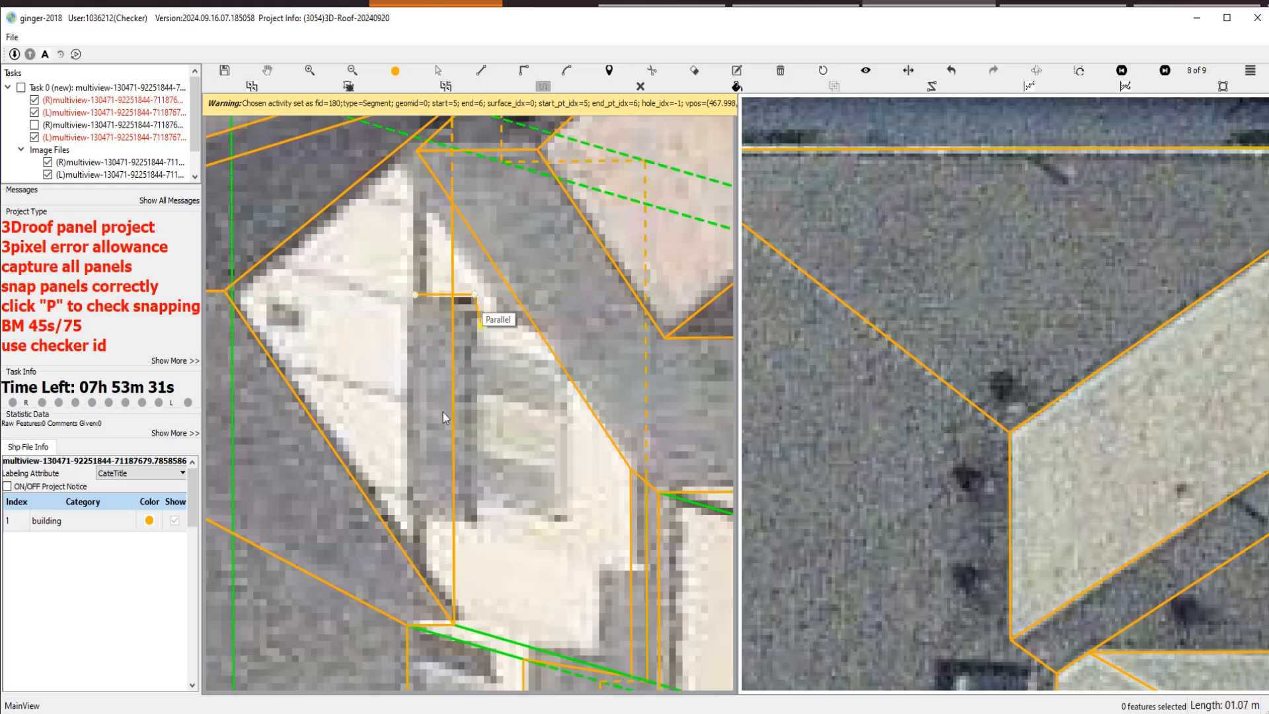
{"action": "right_click", "coordinate": [455, 508]}
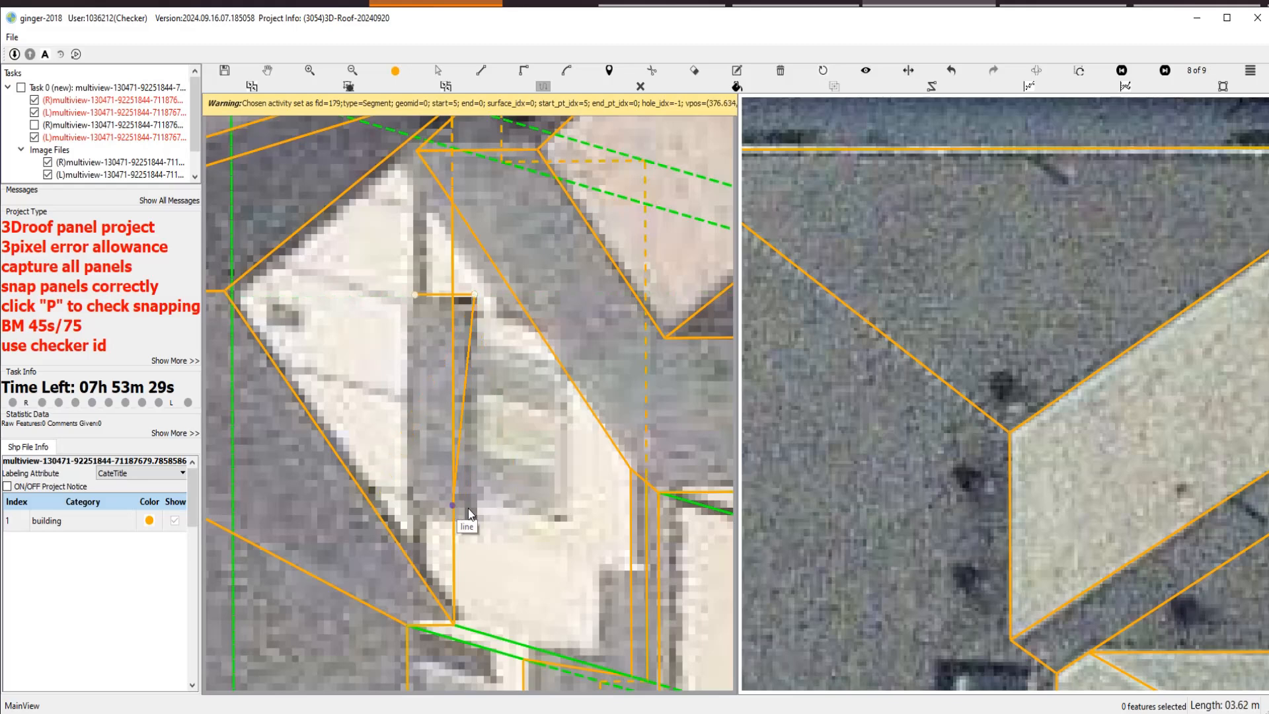
{"action": "left_click", "coordinate": [473, 525]}
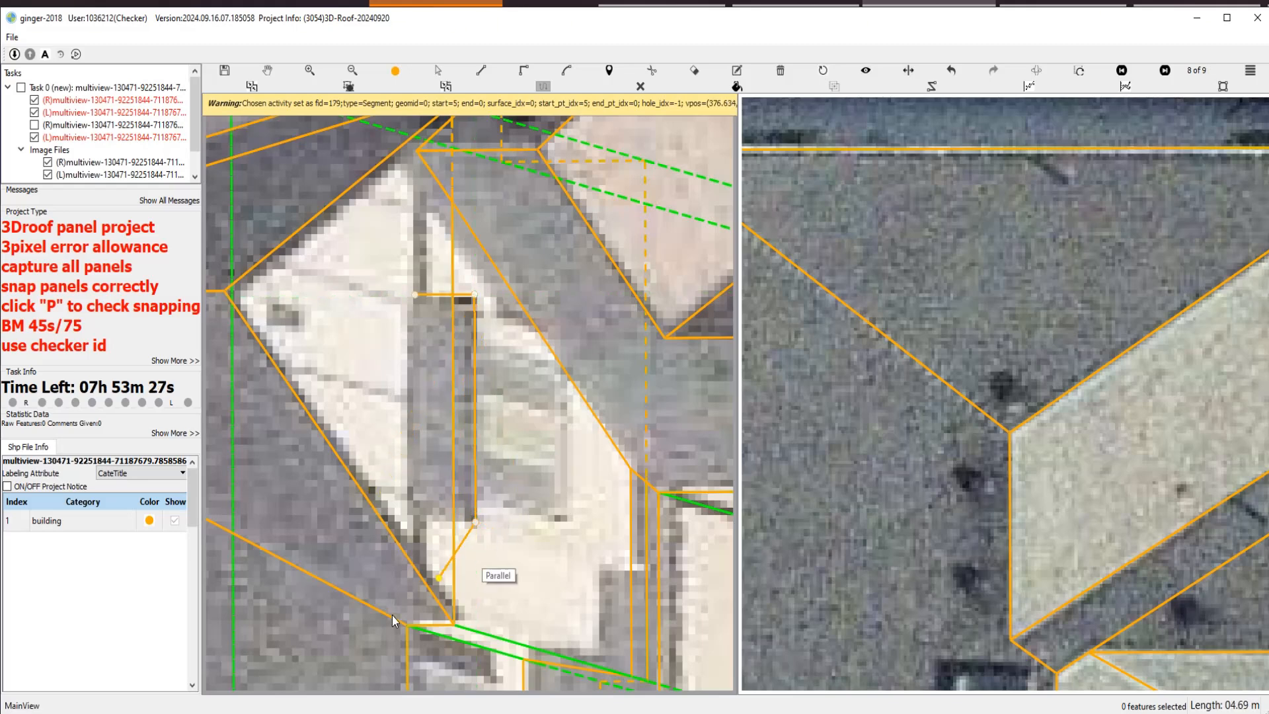
{"action": "right_click", "coordinate": [527, 160]}
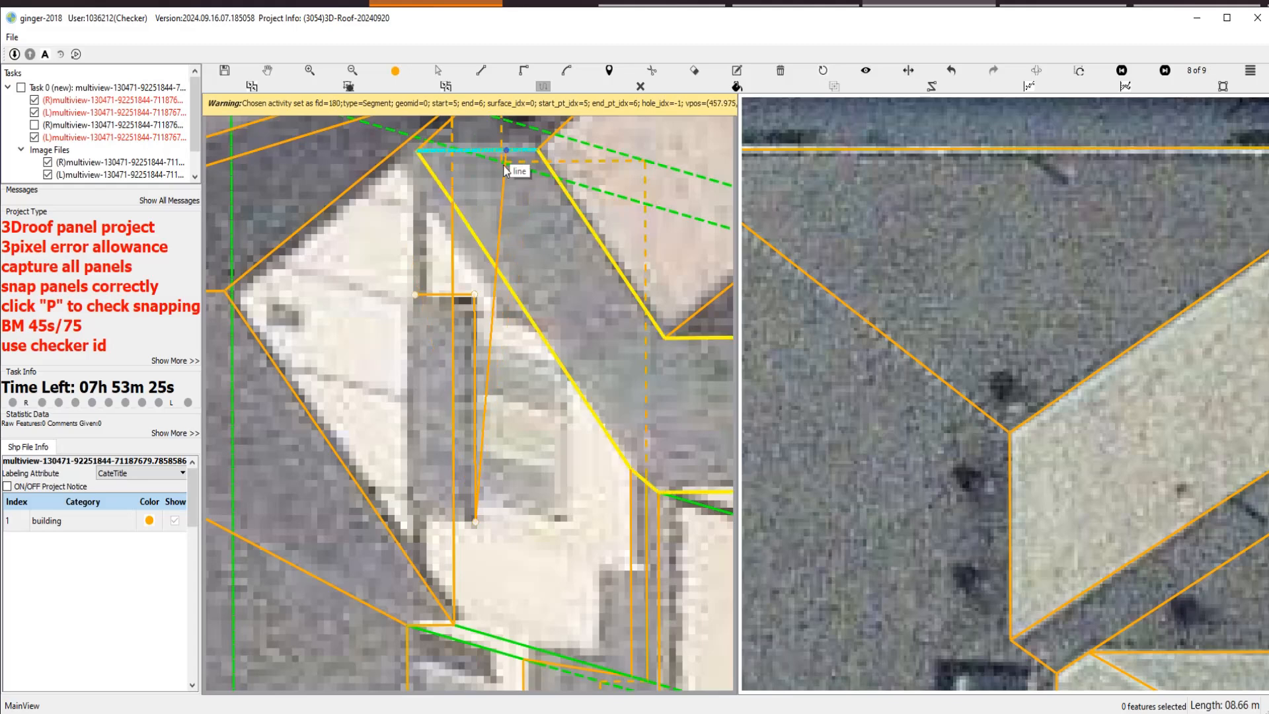
{"action": "double_click", "coordinate": [415, 522]}
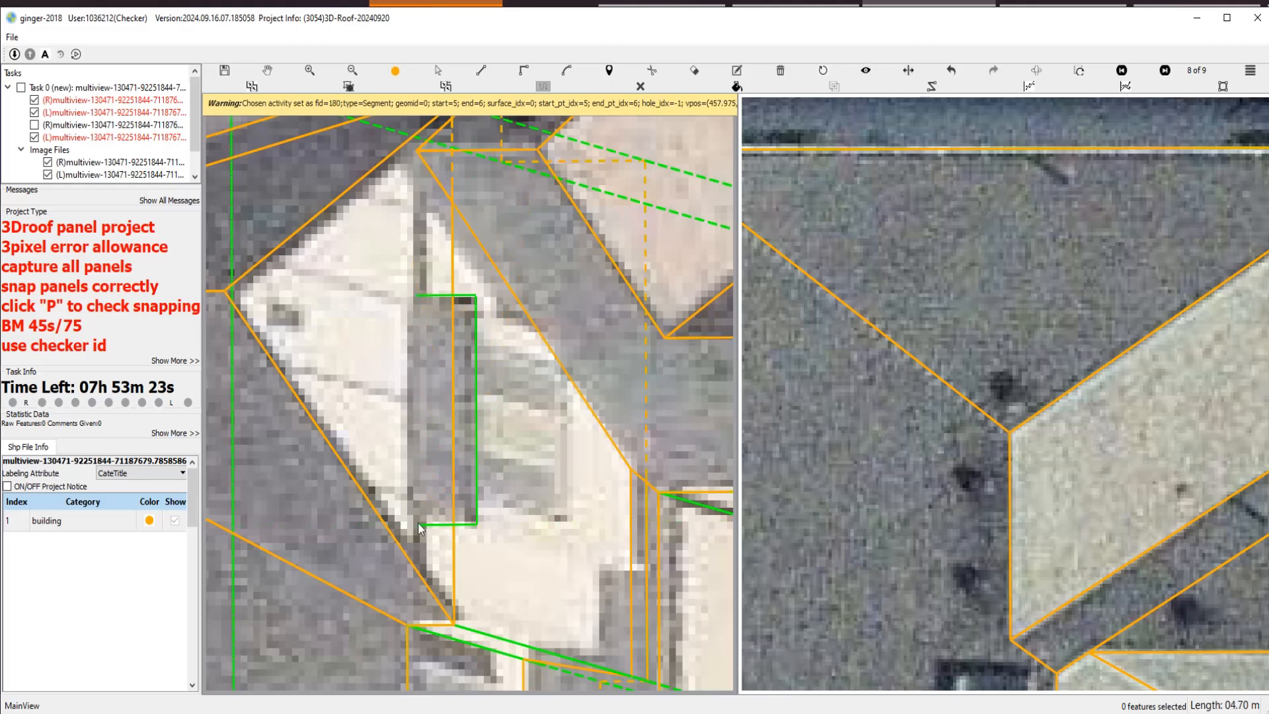
{"action": "scroll", "coordinate": [499, 483], "scroll_direction": "down", "scroll_amount": 1}
{"action": "scroll", "coordinate": [503, 476], "scroll_direction": "down", "scroll_amount": 1}
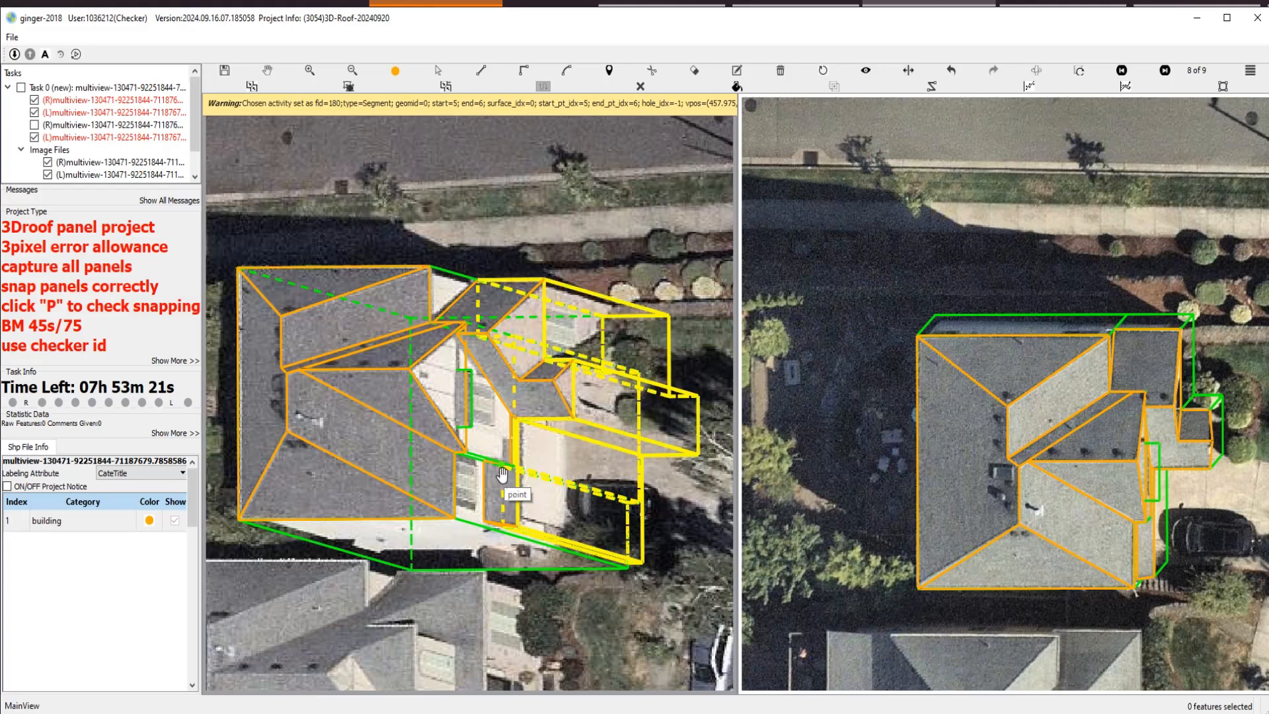
{"action": "key", "text": "Escape"}
Move the strip's guide outline in the second aerial image back beside the gable's wall edge to match the roof strip.
{"action": "scroll", "coordinate": [1007, 495], "scroll_direction": "up", "scroll_amount": 2}
{"action": "scroll", "coordinate": [1140, 464], "scroll_direction": "up", "scroll_amount": 1}
{"action": "left_click_drag", "start_coordinate": [1245, 475], "coordinate": [1074, 484]}
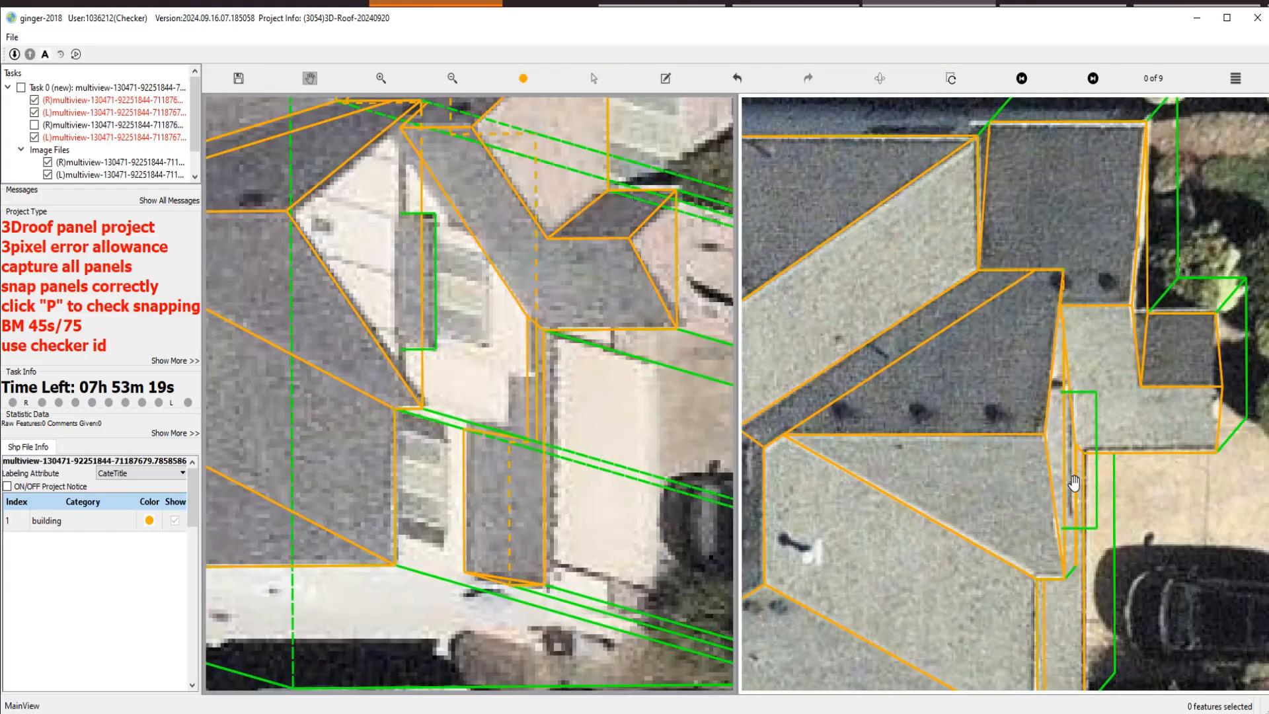
{"action": "scroll", "coordinate": [1085, 471], "scroll_direction": "up", "scroll_amount": 2}
{"action": "key", "text": "s"}
{"action": "left_click", "coordinate": [1096, 391]}
{"action": "left_click_drag", "start_coordinate": [1095, 391], "coordinate": [1048, 386]}
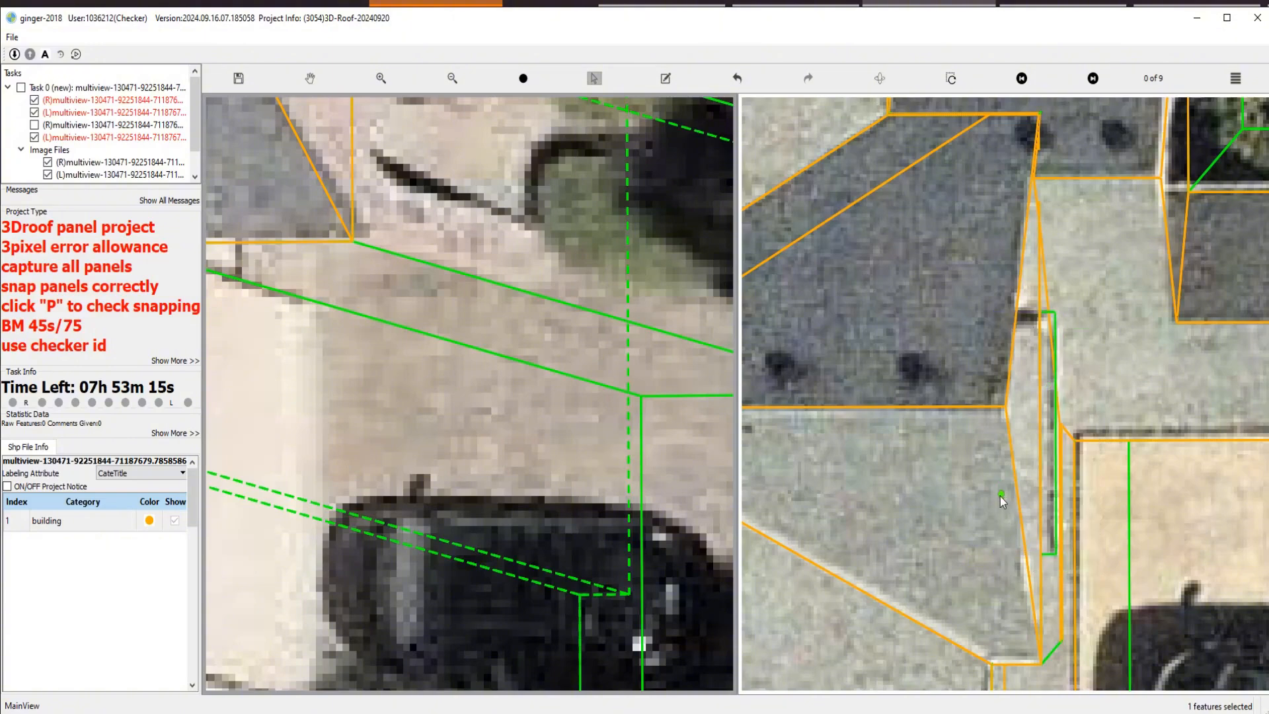
{"action": "scroll", "coordinate": [999, 495], "scroll_direction": "down", "scroll_amount": 2}
{"action": "scroll", "coordinate": [576, 428], "scroll_direction": "down", "scroll_amount": 3}
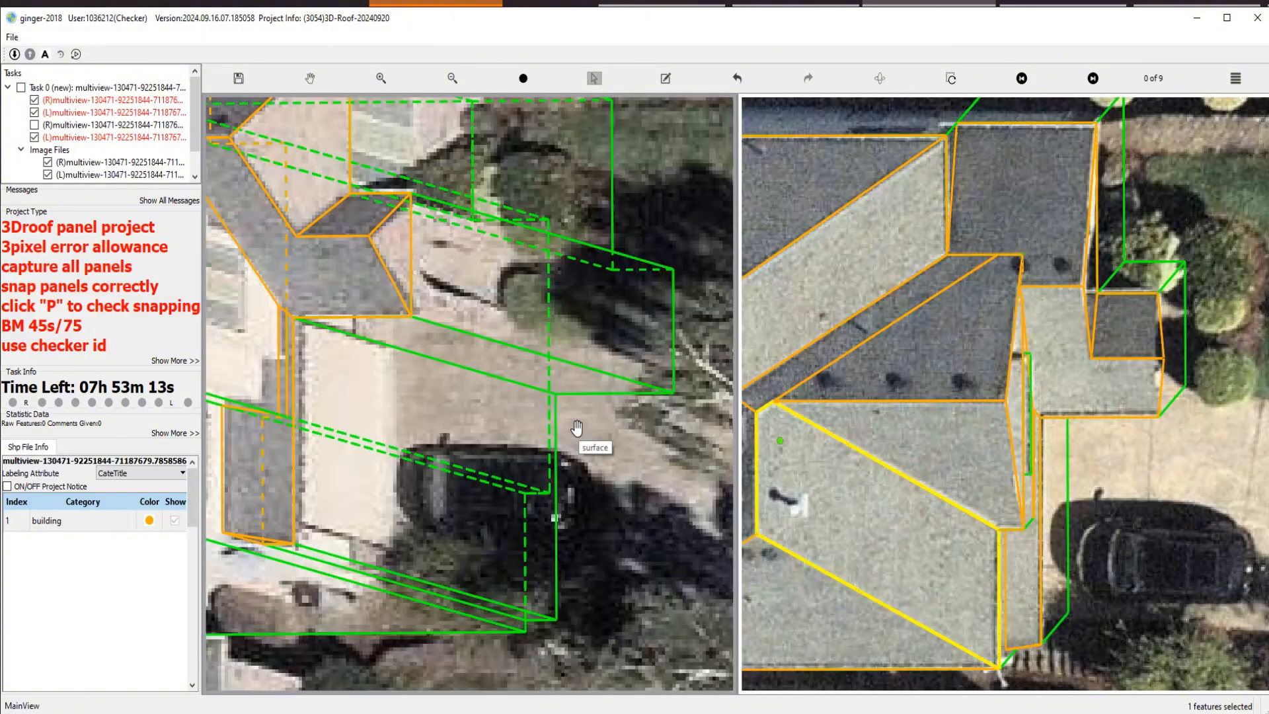
{"action": "scroll", "coordinate": [356, 409], "scroll_direction": "up", "scroll_amount": 5}
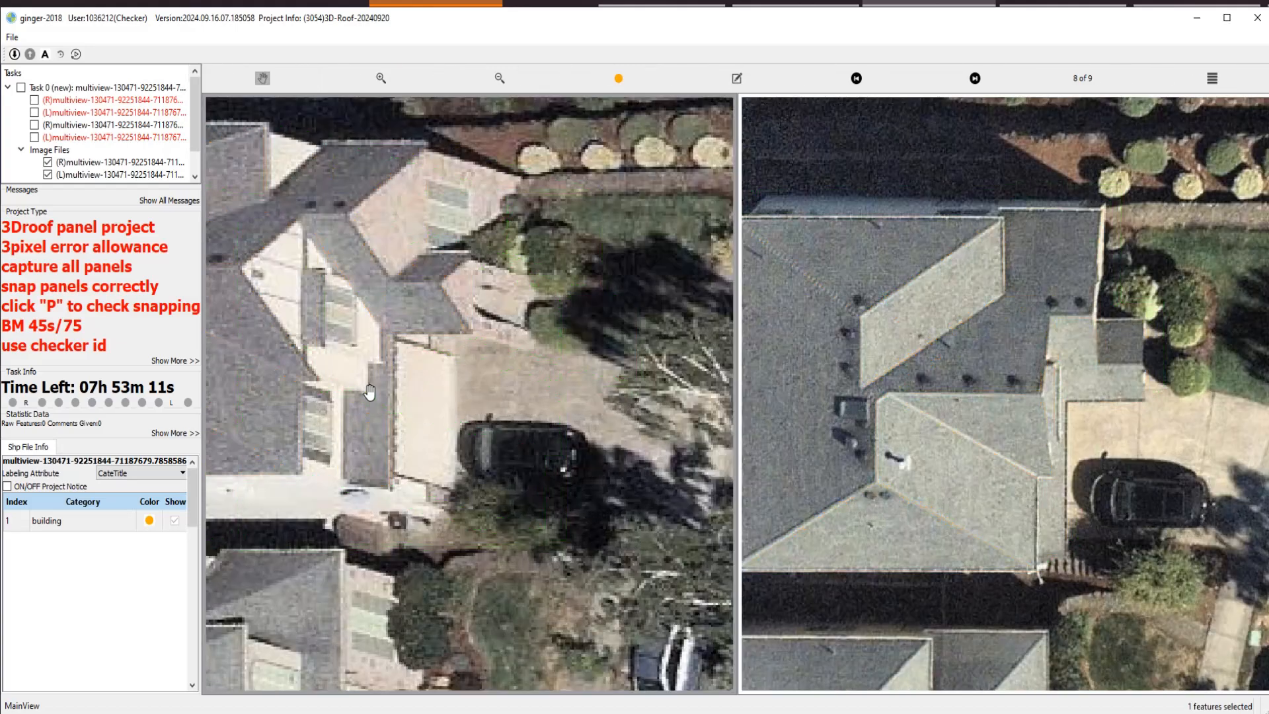
{"action": "scroll", "coordinate": [376, 371], "scroll_direction": "up", "scroll_amount": 3}
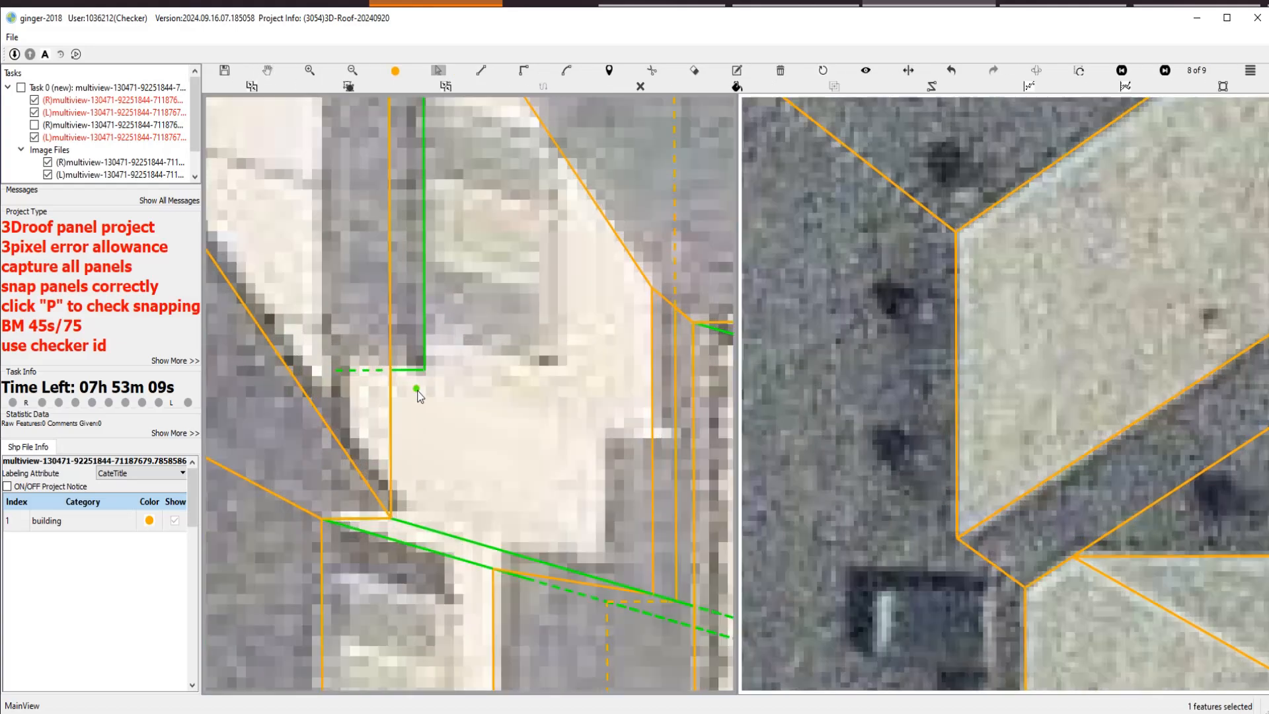
{"action": "key", "text": "l"}
{"action": "left_click", "coordinate": [424, 369]}
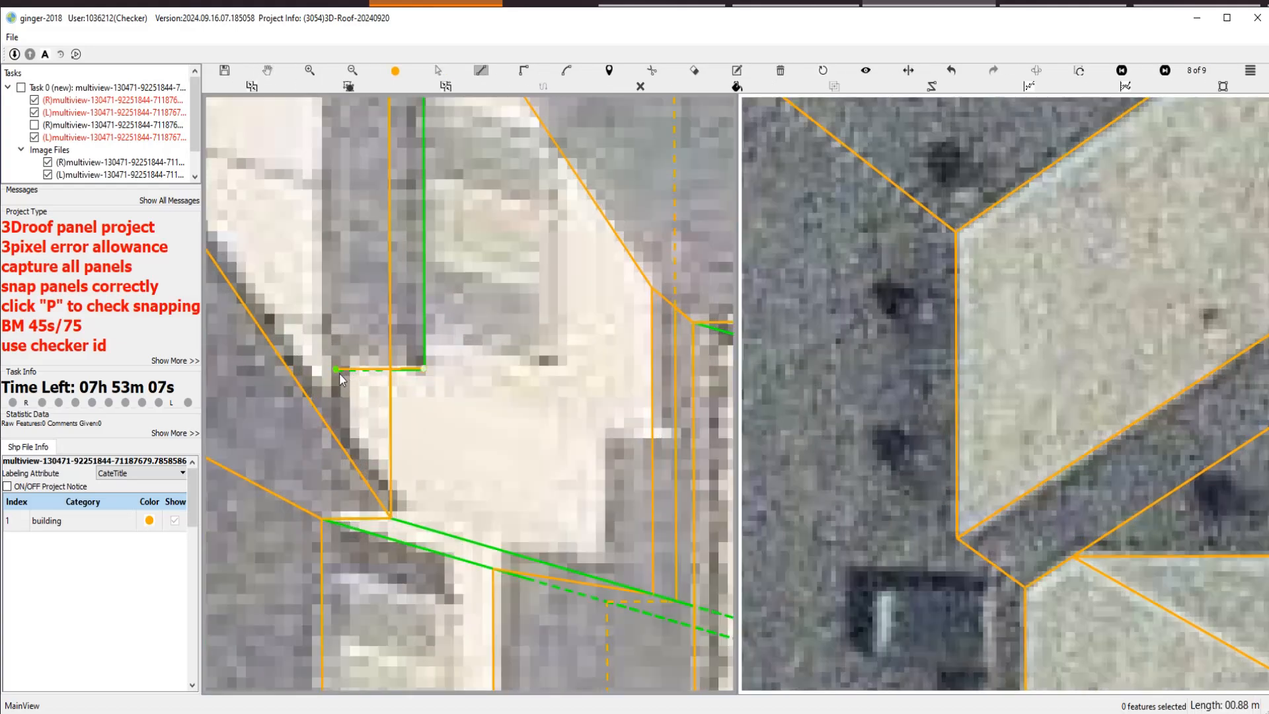
{"action": "scroll", "coordinate": [342, 375], "scroll_direction": "down", "scroll_amount": 3}
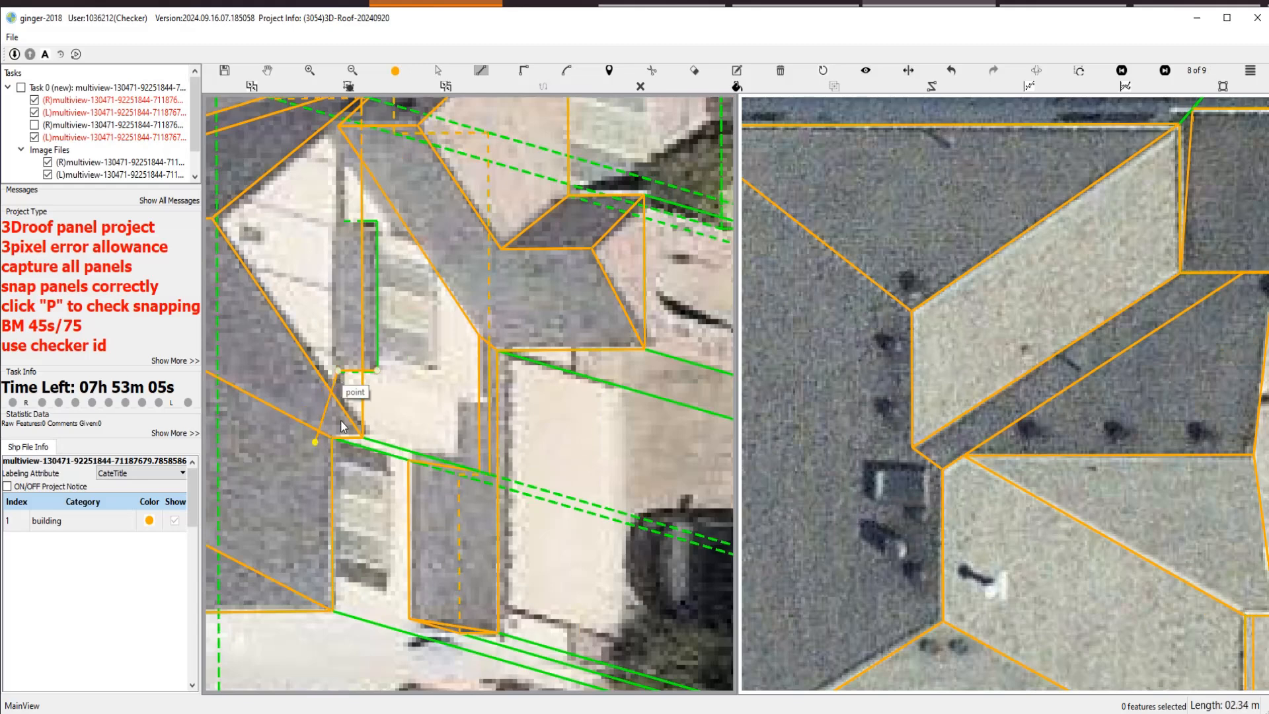
{"action": "key", "text": "Escape"}
{"action": "scroll", "coordinate": [365, 228], "scroll_direction": "up", "scroll_amount": 4}
{"action": "key", "text": "l"}
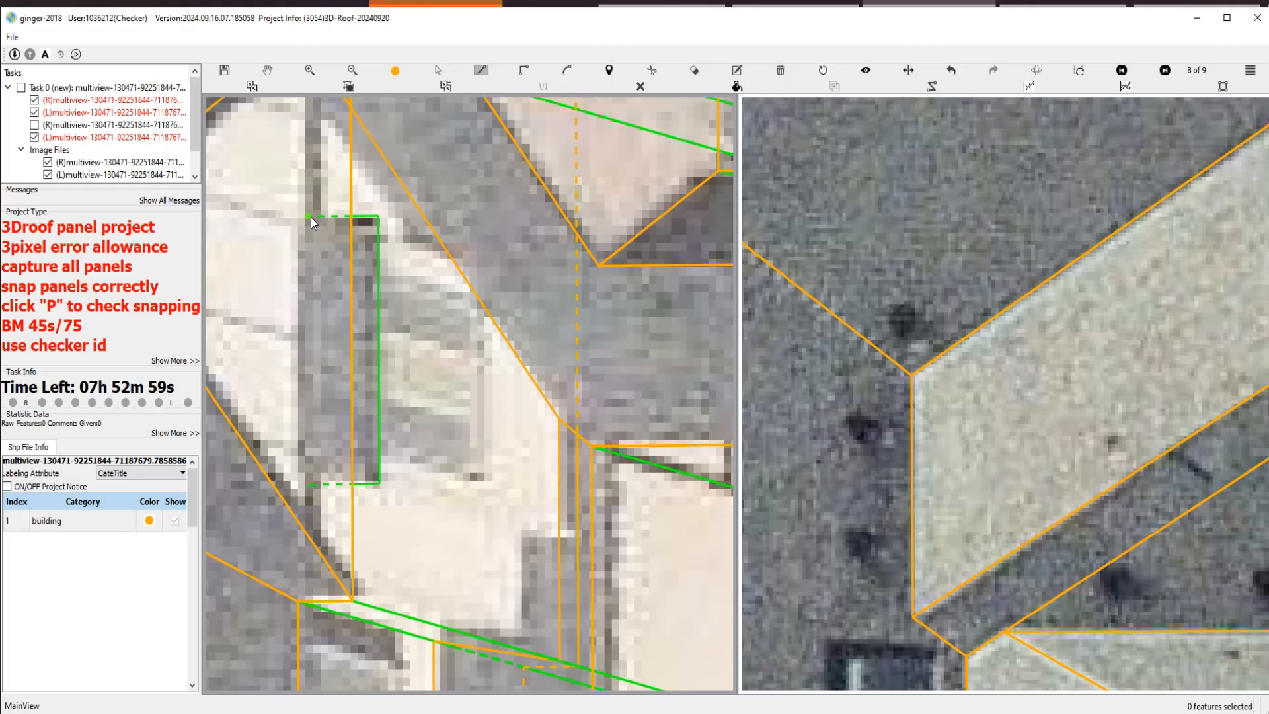
{"action": "scroll", "coordinate": [310, 217], "scroll_direction": "down", "scroll_amount": 3}
{"action": "scroll", "coordinate": [426, 443], "scroll_direction": "up", "scroll_amount": 2}
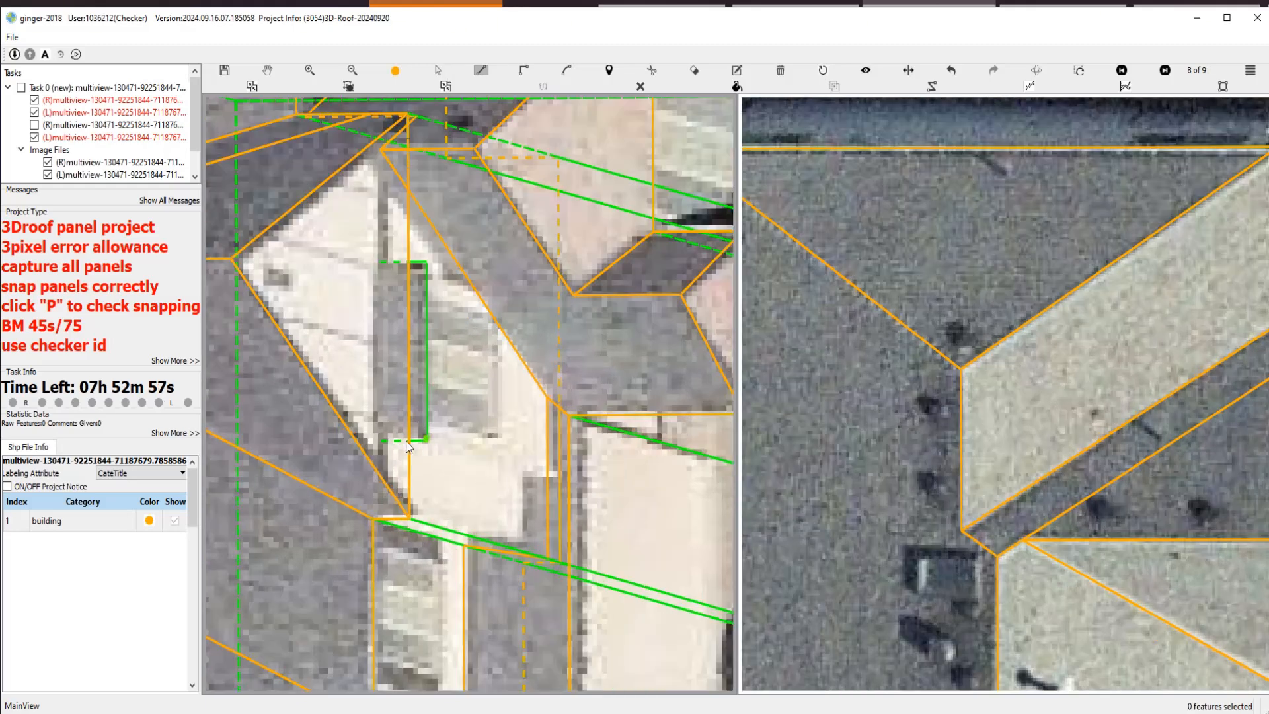
{"action": "left_click", "coordinate": [381, 441]}
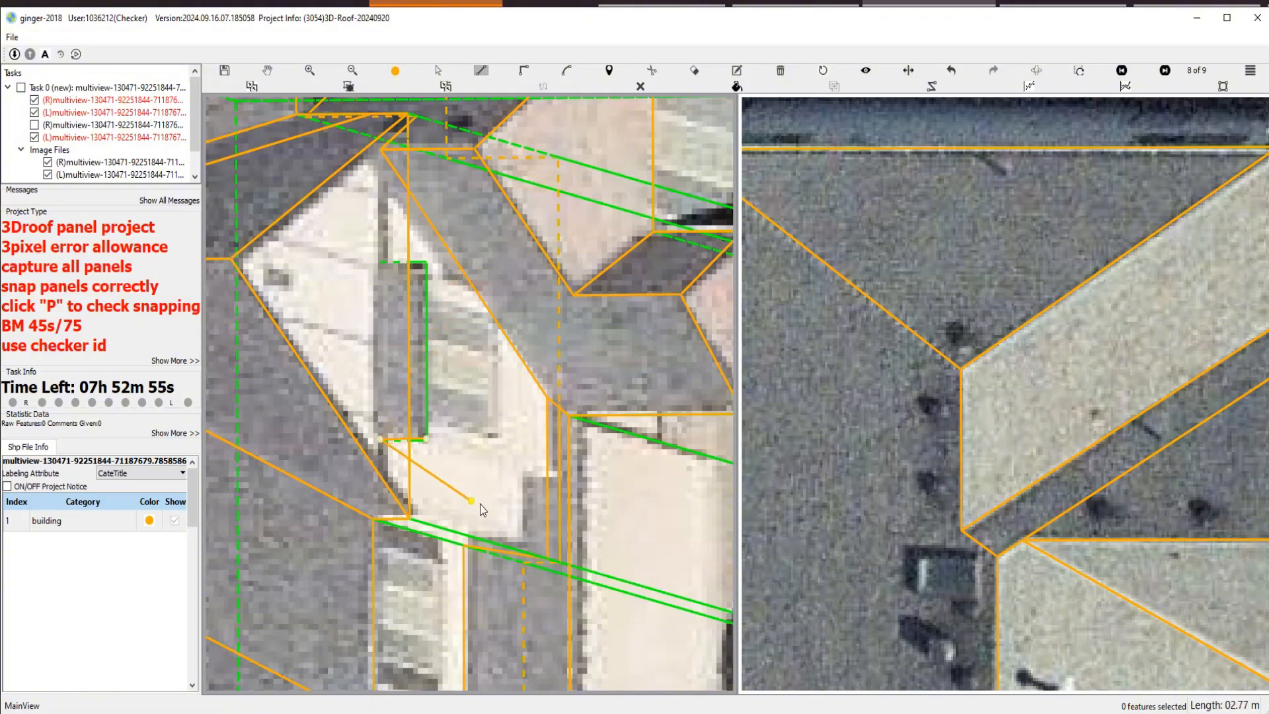
{"action": "left_click", "coordinate": [589, 168]}
{"action": "scroll", "coordinate": [386, 443], "scroll_direction": "up", "scroll_amount": 3}
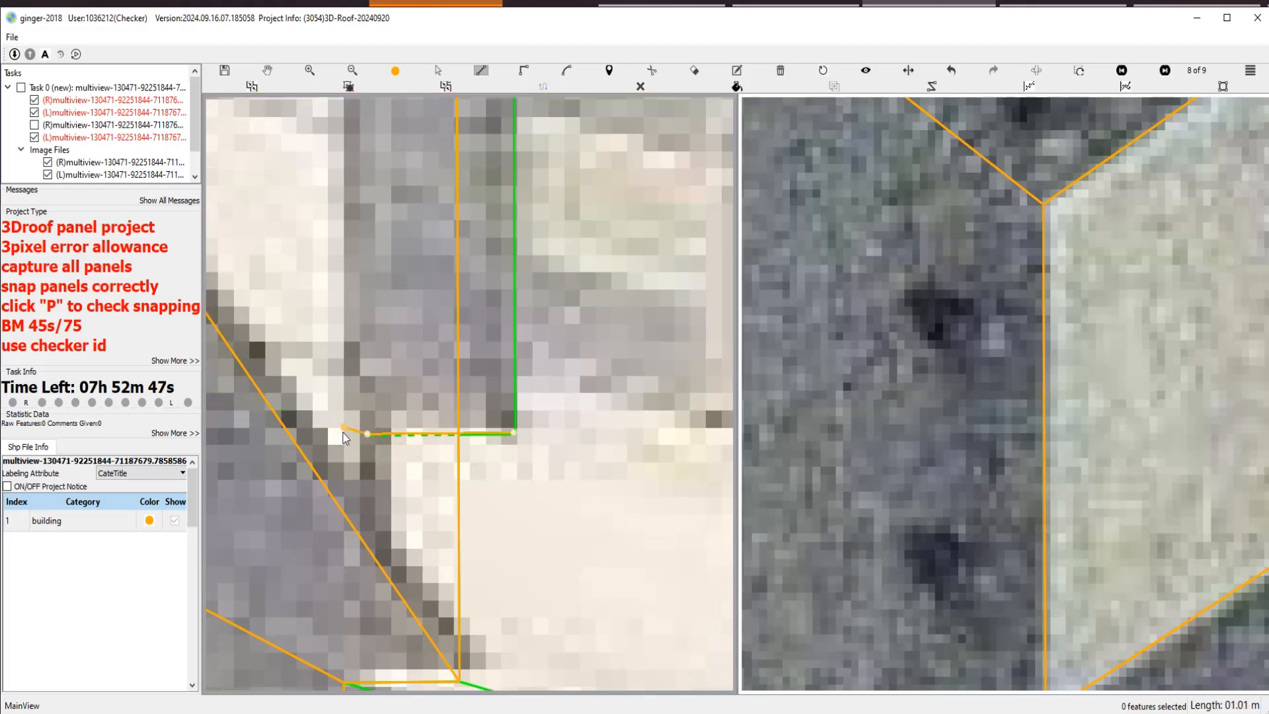
{"action": "scroll", "coordinate": [422, 425], "scroll_direction": "down", "scroll_amount": 6}
{"action": "key", "text": "Escape"}
Examine the strip's guide outline against the gable and lean-to panels in the rotated 3D view and the aerial image.
{"action": "scroll", "coordinate": [442, 301], "scroll_direction": "up", "scroll_amount": 1}
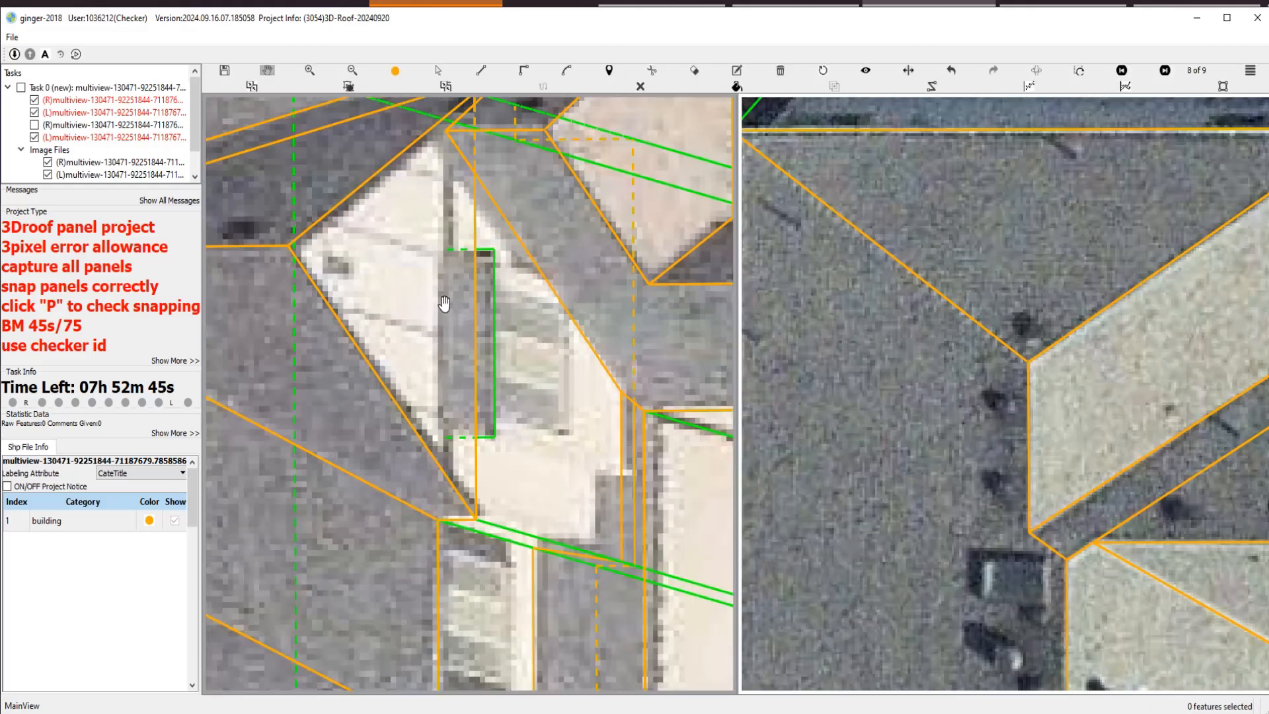
{"action": "scroll", "coordinate": [444, 303], "scroll_direction": "up", "scroll_amount": 1}
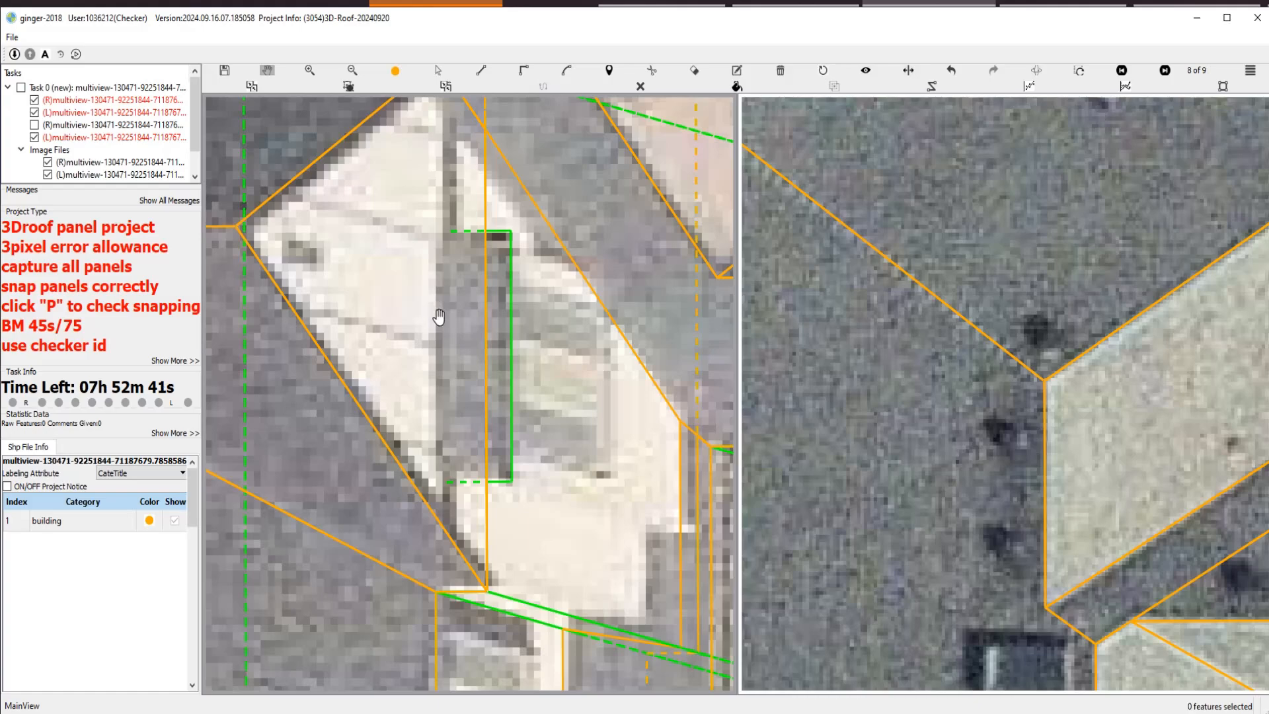
{"action": "scroll", "coordinate": [439, 318], "scroll_direction": "down", "scroll_amount": 3}
{"action": "scroll", "coordinate": [436, 332], "scroll_direction": "up", "scroll_amount": 6}
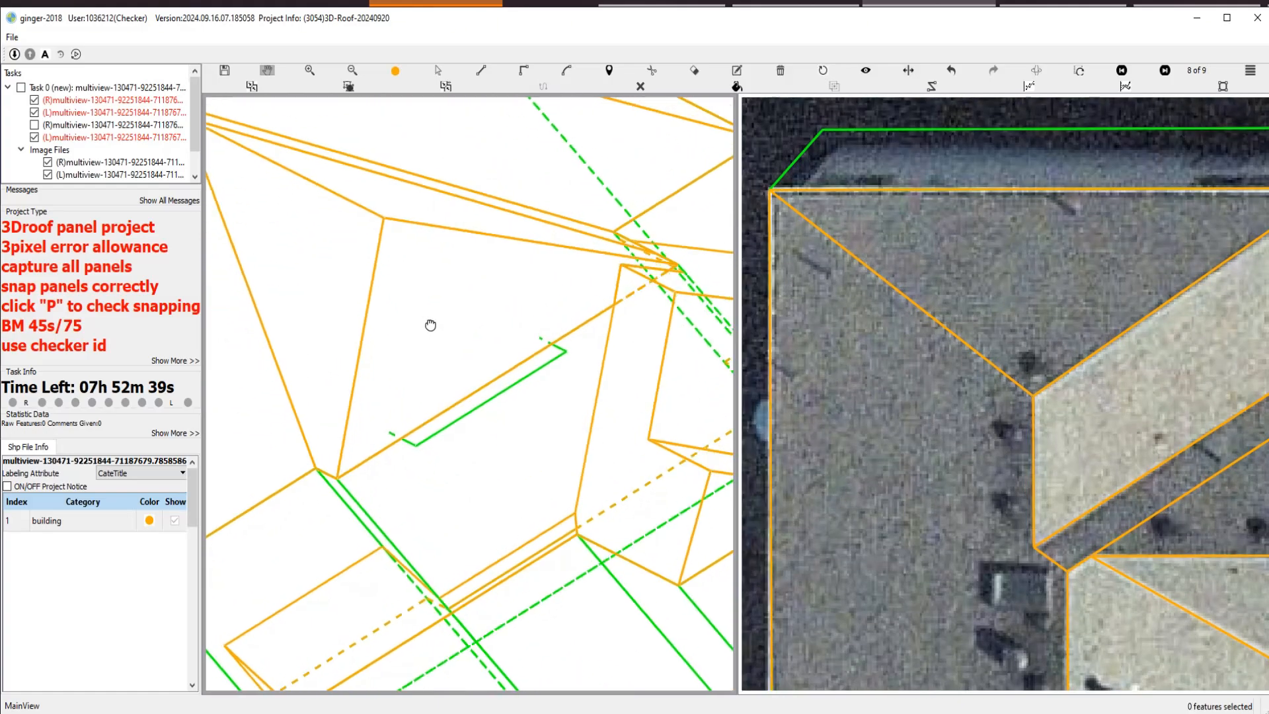
{"action": "left_click_drag", "start_coordinate": [430, 325], "coordinate": [433, 292]}
{"action": "key", "text": "p"}
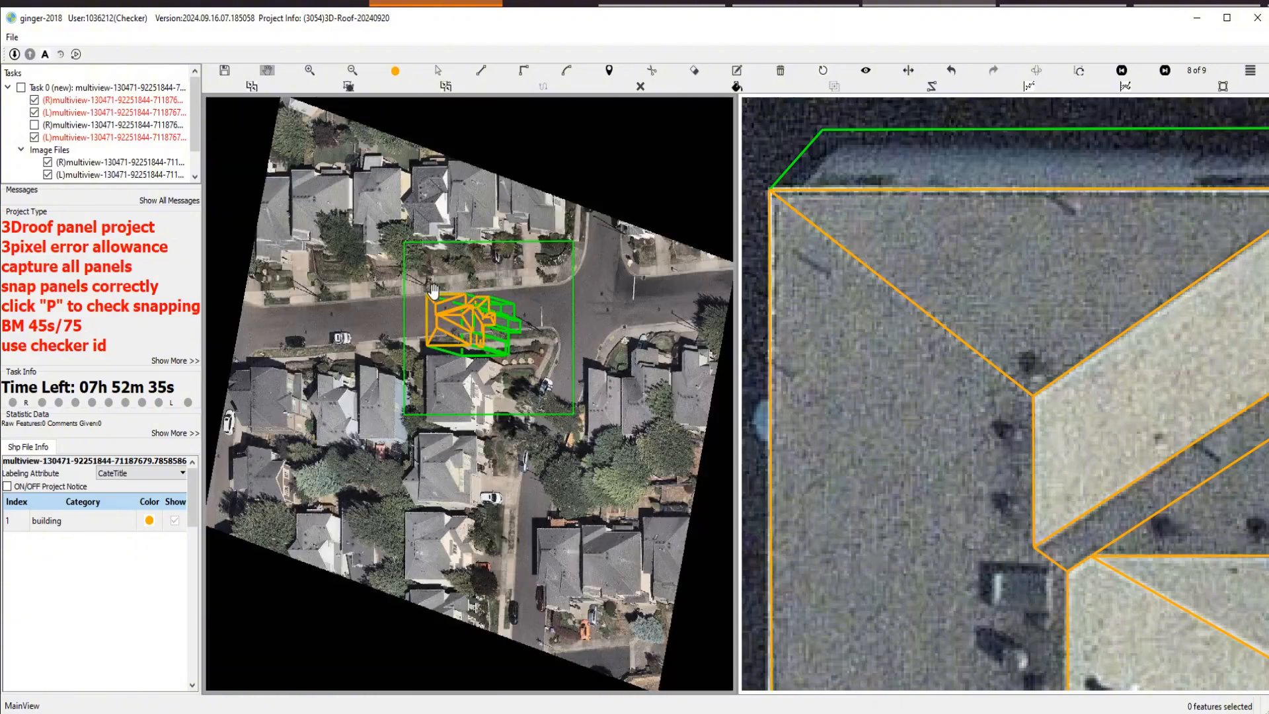
{"action": "scroll", "coordinate": [433, 290], "scroll_direction": "up", "scroll_amount": 8}
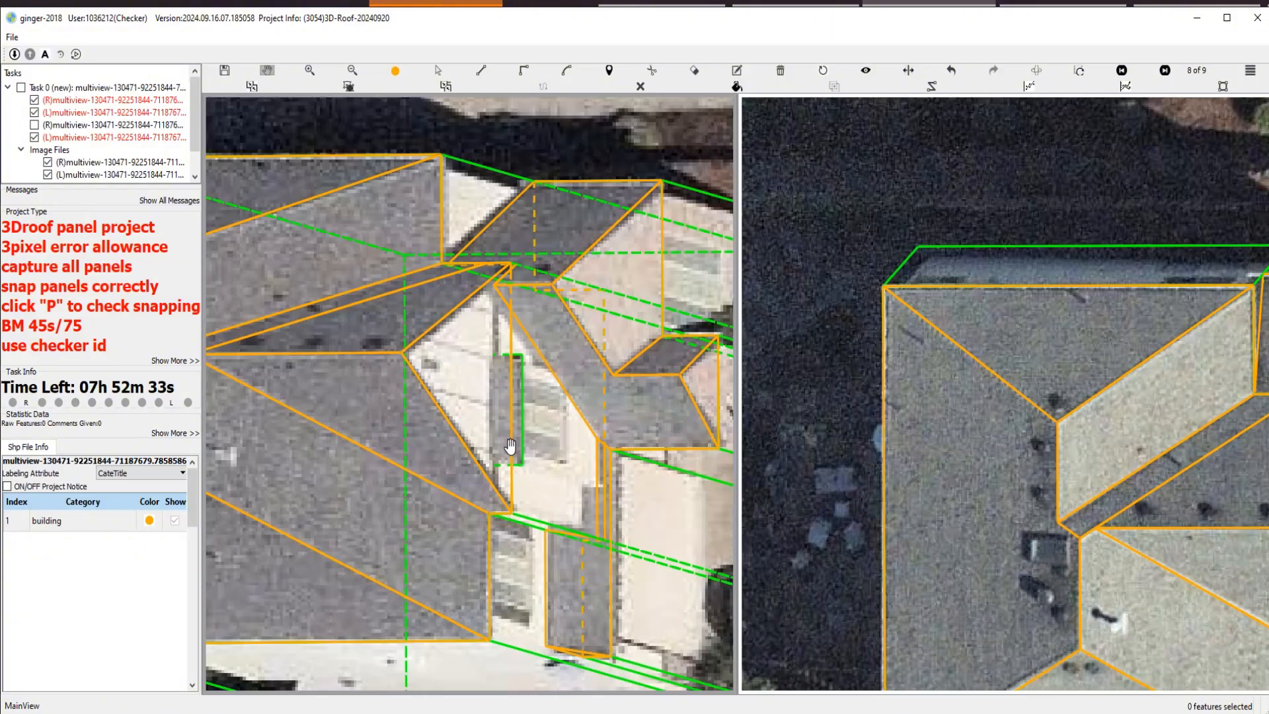
Replace the strip's guide with a three-sided outline that starts and ends on the gable's wall edge, parallel to that edge and the gable's eave line.
{"action": "scroll", "coordinate": [535, 422], "scroll_direction": "up", "scroll_amount": 2}
{"action": "scroll", "coordinate": [527, 412], "scroll_direction": "up", "scroll_amount": 2}
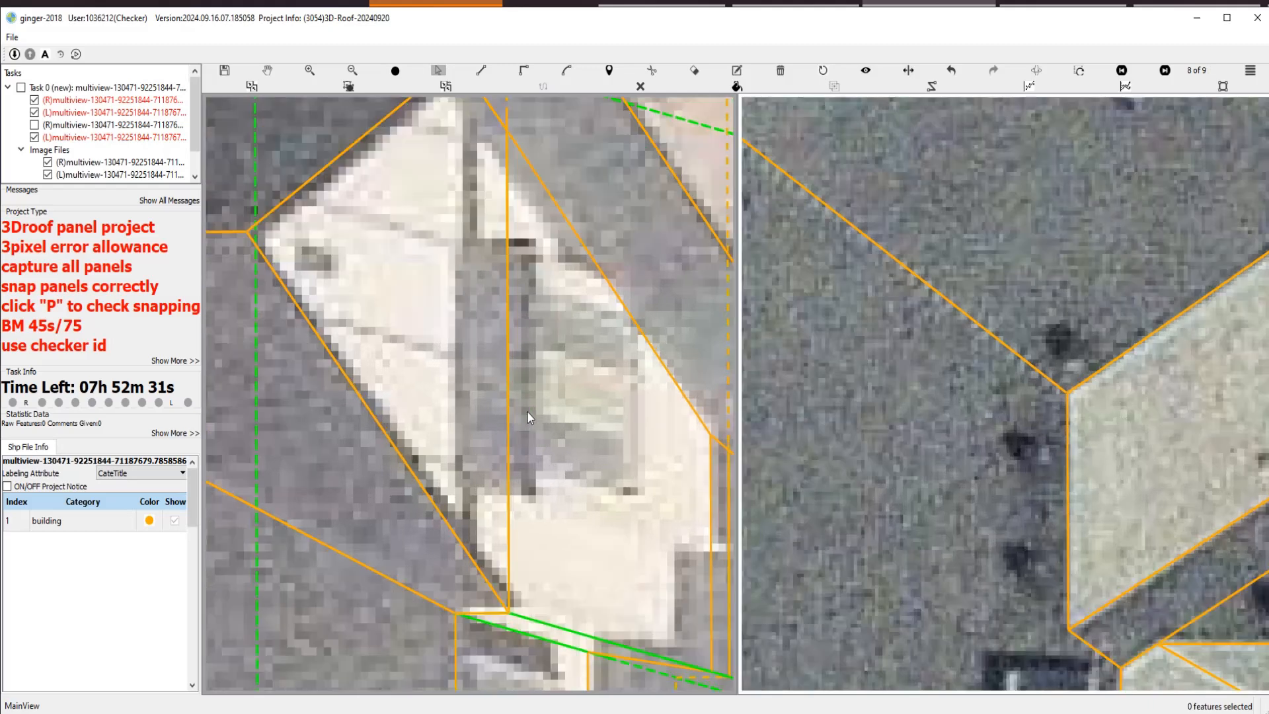
{"action": "key", "text": "s"}
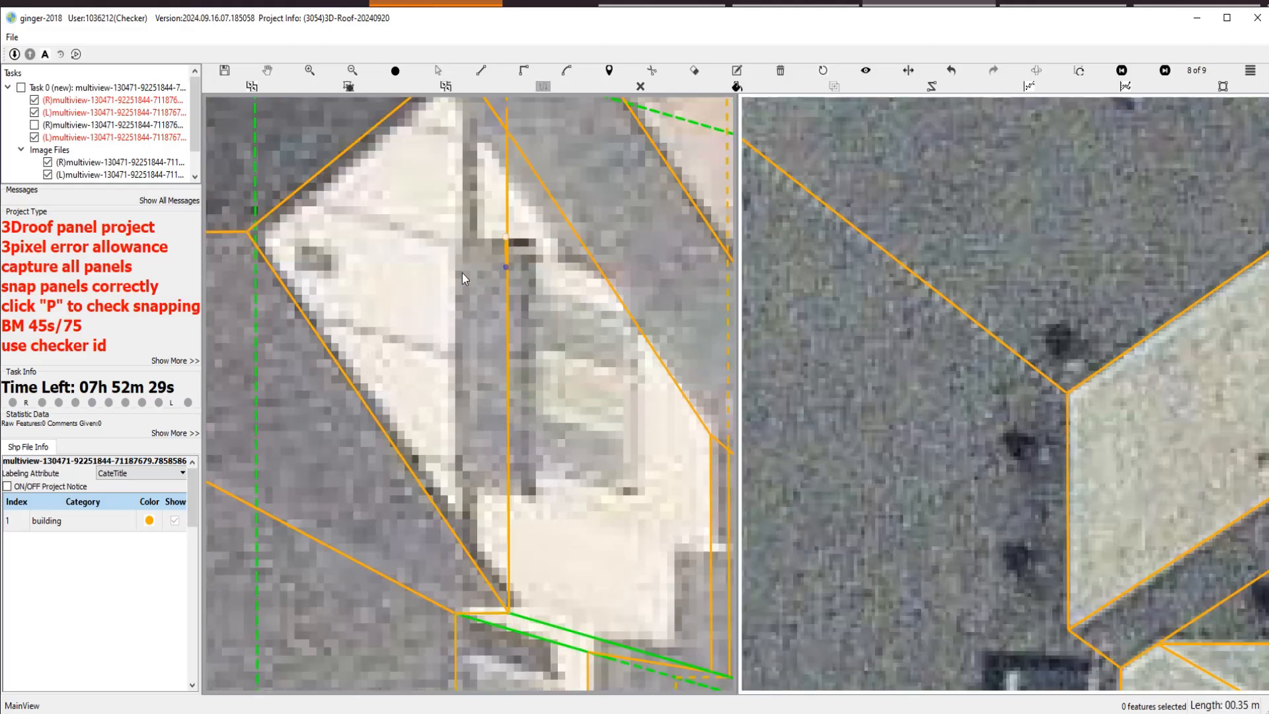
{"action": "scroll", "coordinate": [462, 272], "scroll_direction": "down", "scroll_amount": 2}
{"action": "left_click", "coordinate": [255, 244]}
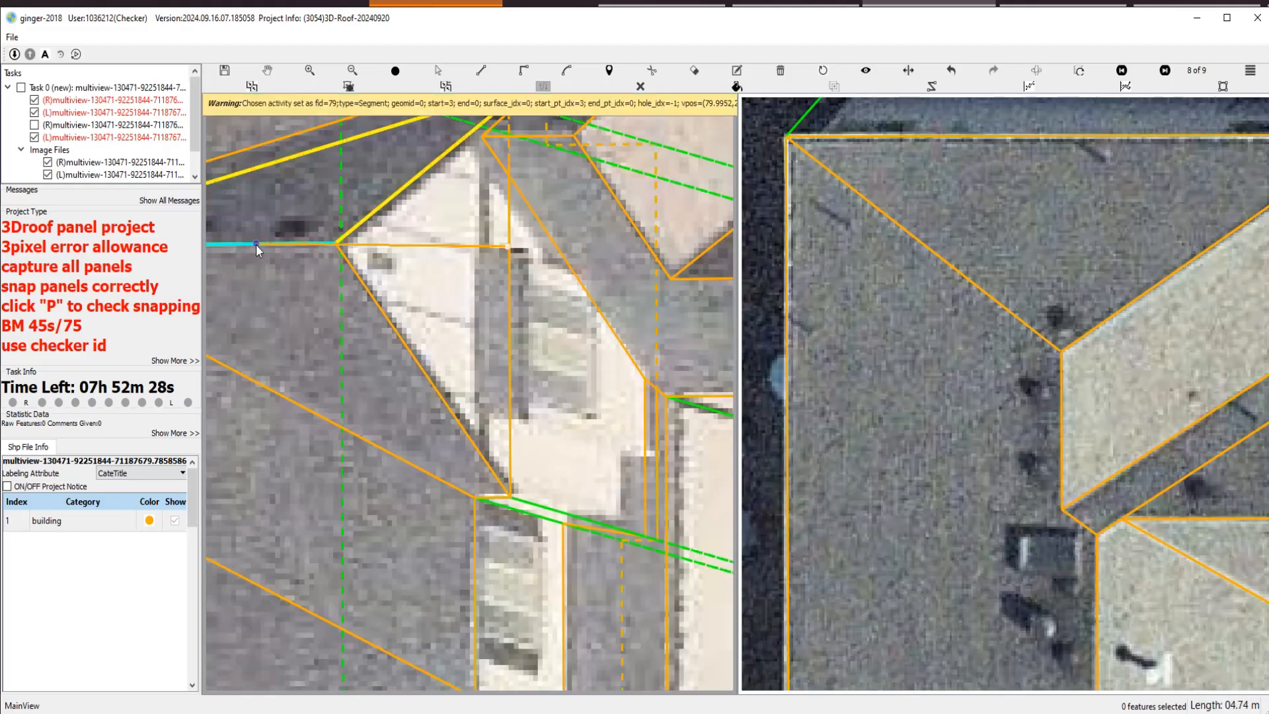
{"action": "left_click", "coordinate": [526, 249]}
{"action": "left_click", "coordinate": [510, 284]}
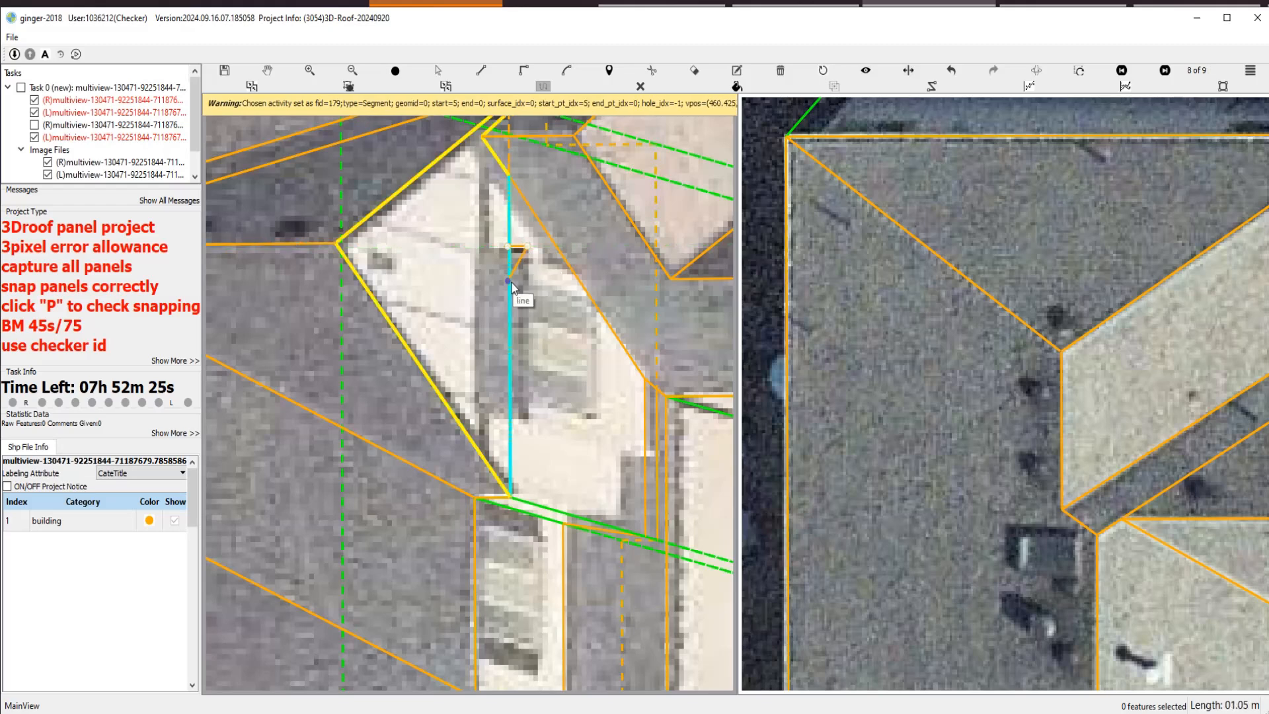
{"action": "left_click", "coordinate": [534, 423]}
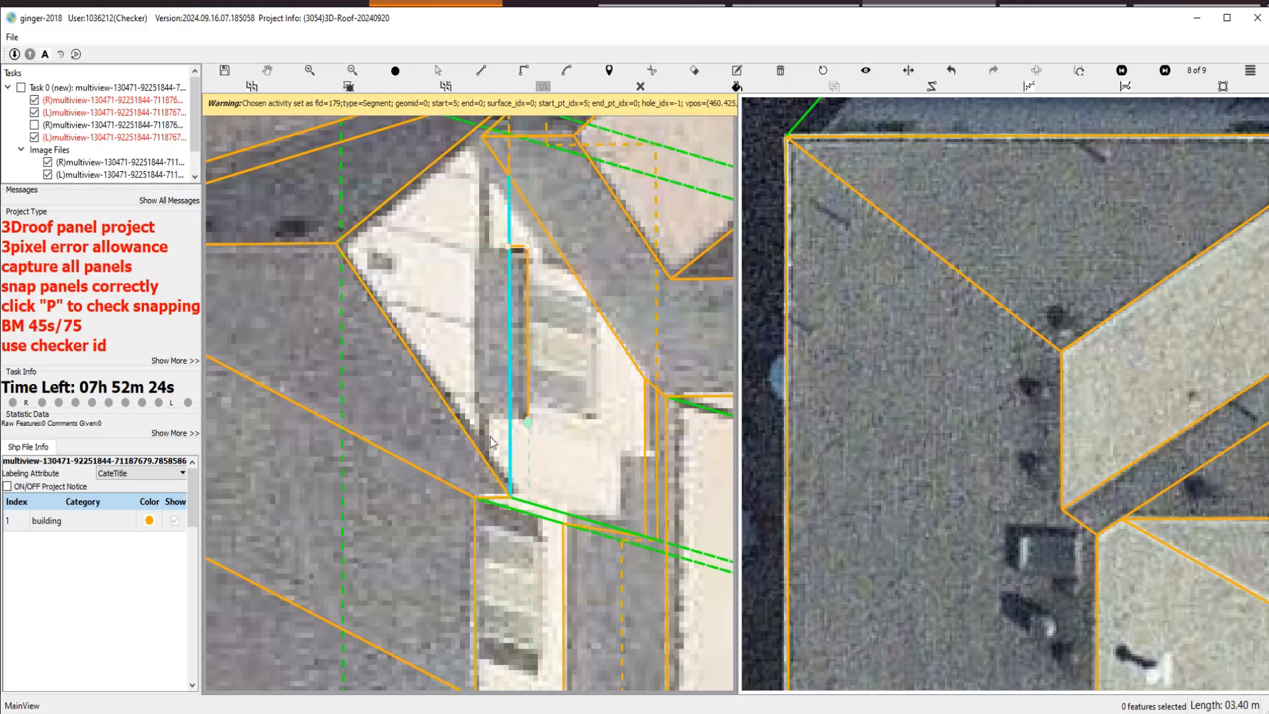
{"action": "left_click", "coordinate": [296, 249]}
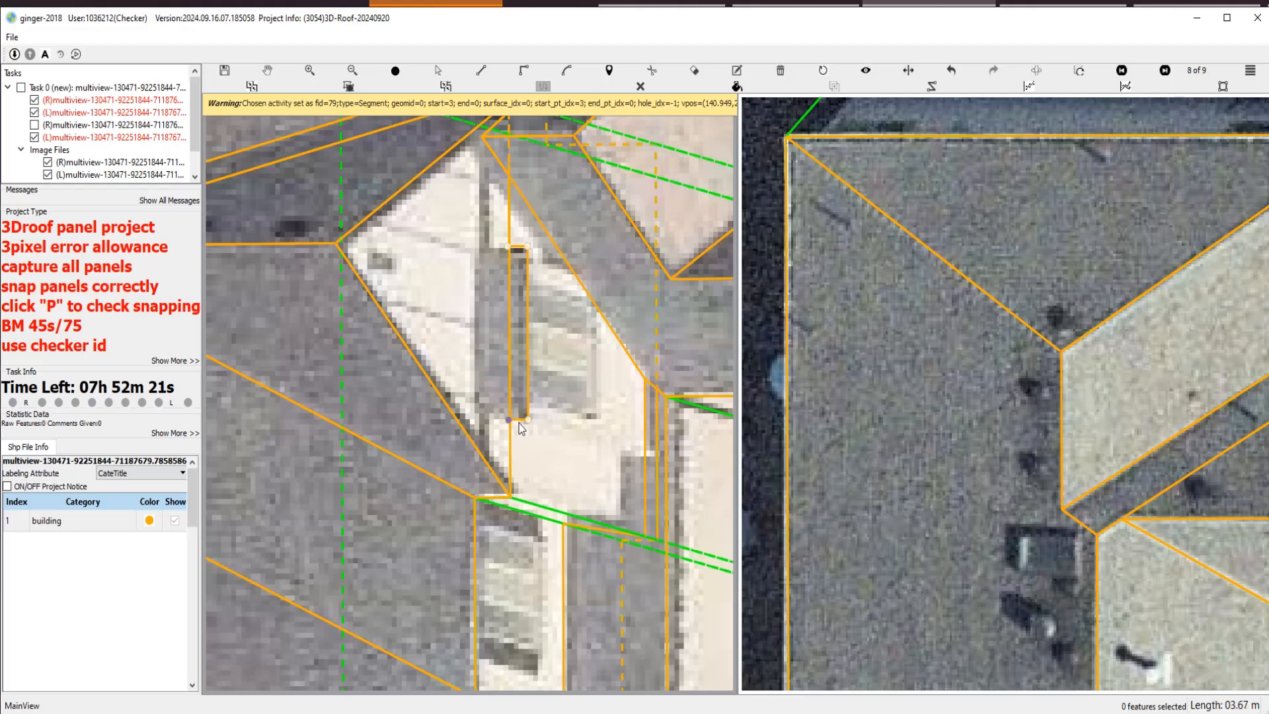
{"action": "left_click", "coordinate": [513, 422]}
{"action": "scroll", "coordinate": [520, 425], "scroll_direction": "up", "scroll_amount": 2}
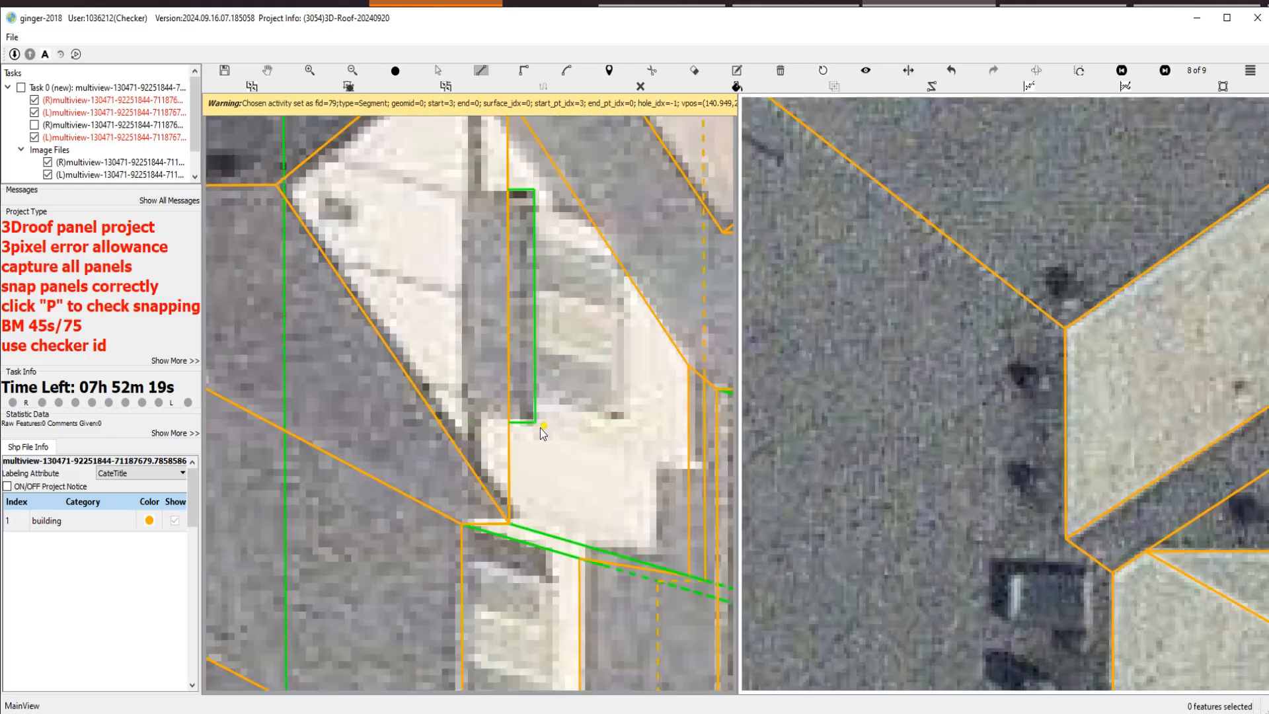
Outline the roof strip across the gable slope, with sides parallel to the gable's eave line and wall edge, closing at the strip's upper corner.
{"action": "left_click", "coordinate": [507, 421]}
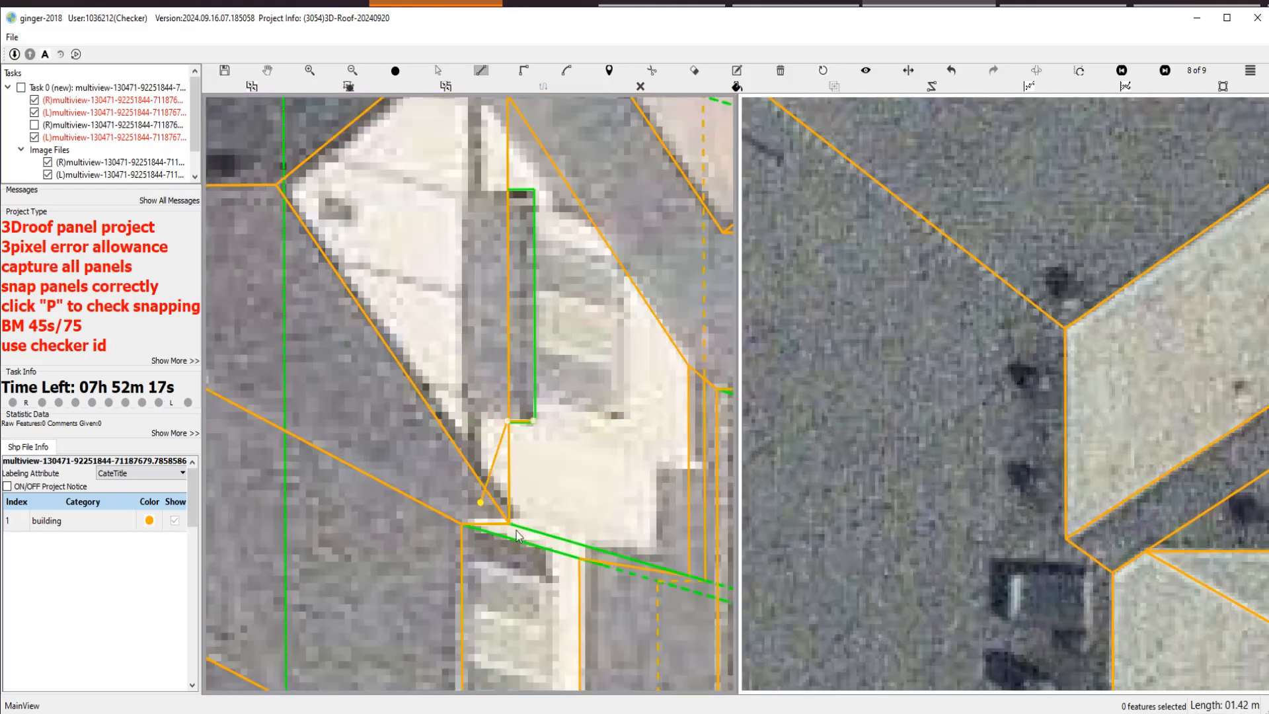
{"action": "left_click", "coordinate": [544, 536]}
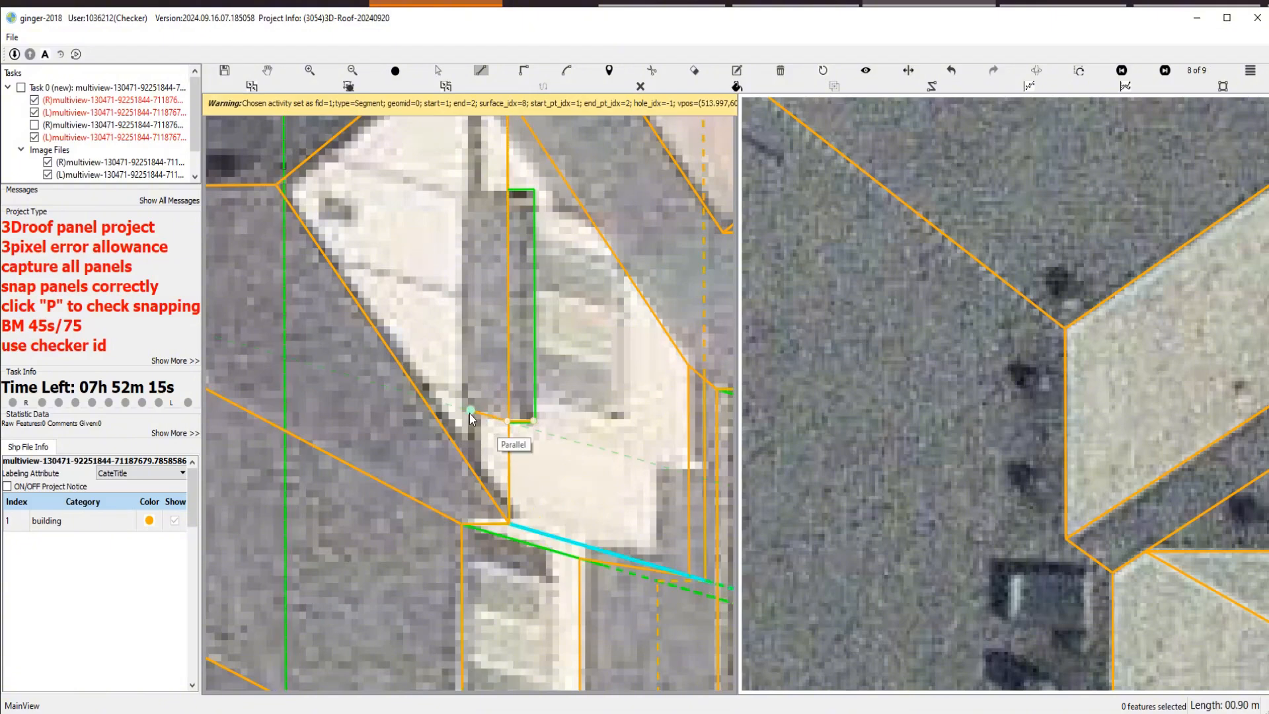
{"action": "left_click", "coordinate": [468, 411]}
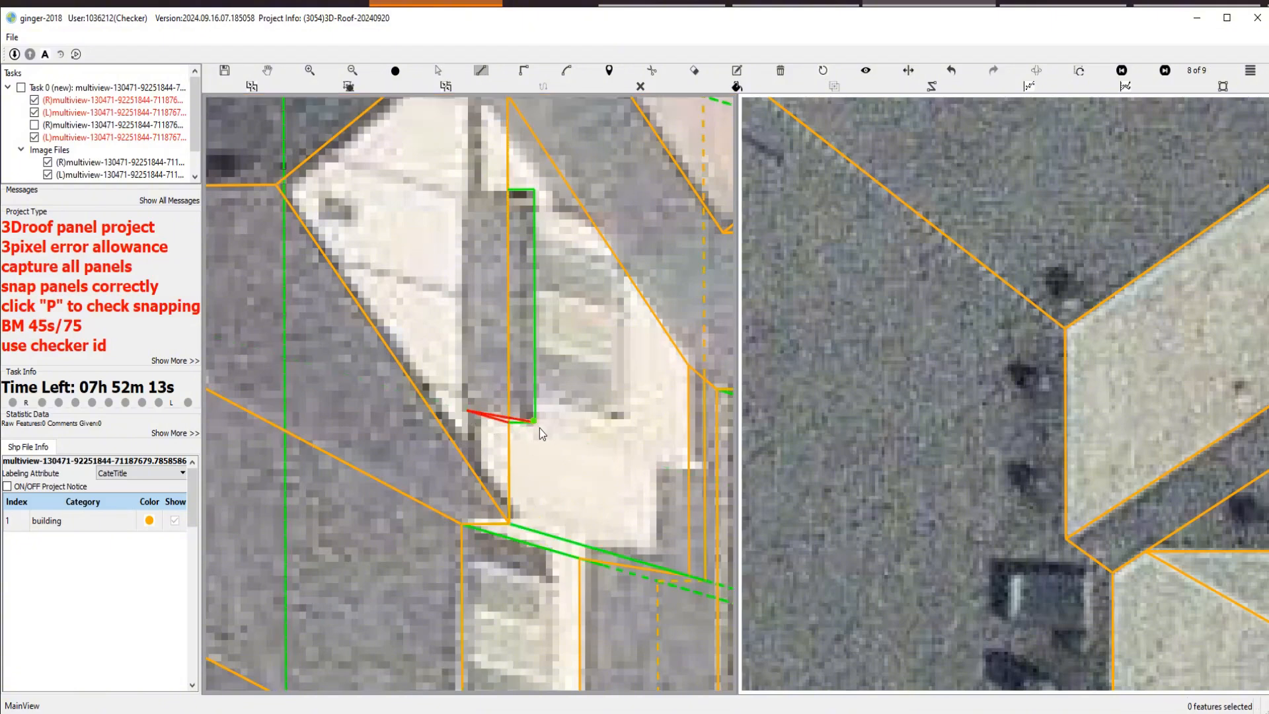
{"action": "left_click", "coordinate": [469, 411]}
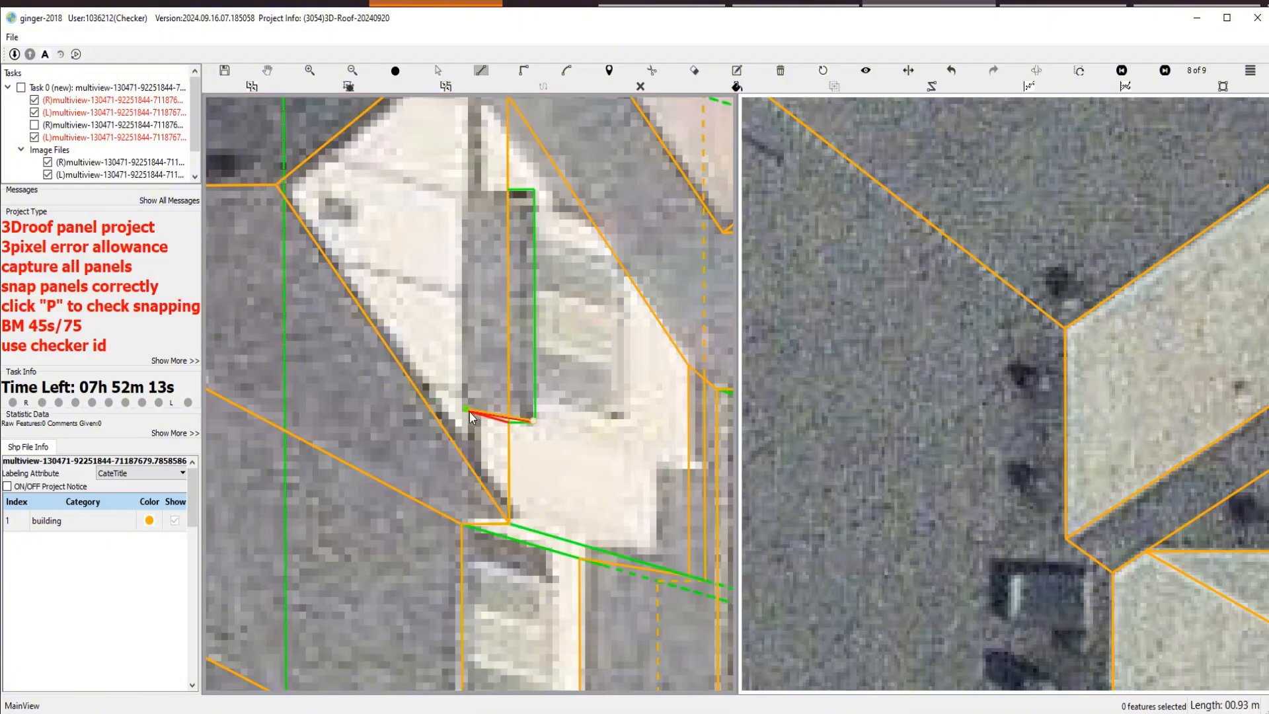
{"action": "left_click", "coordinate": [508, 461]}
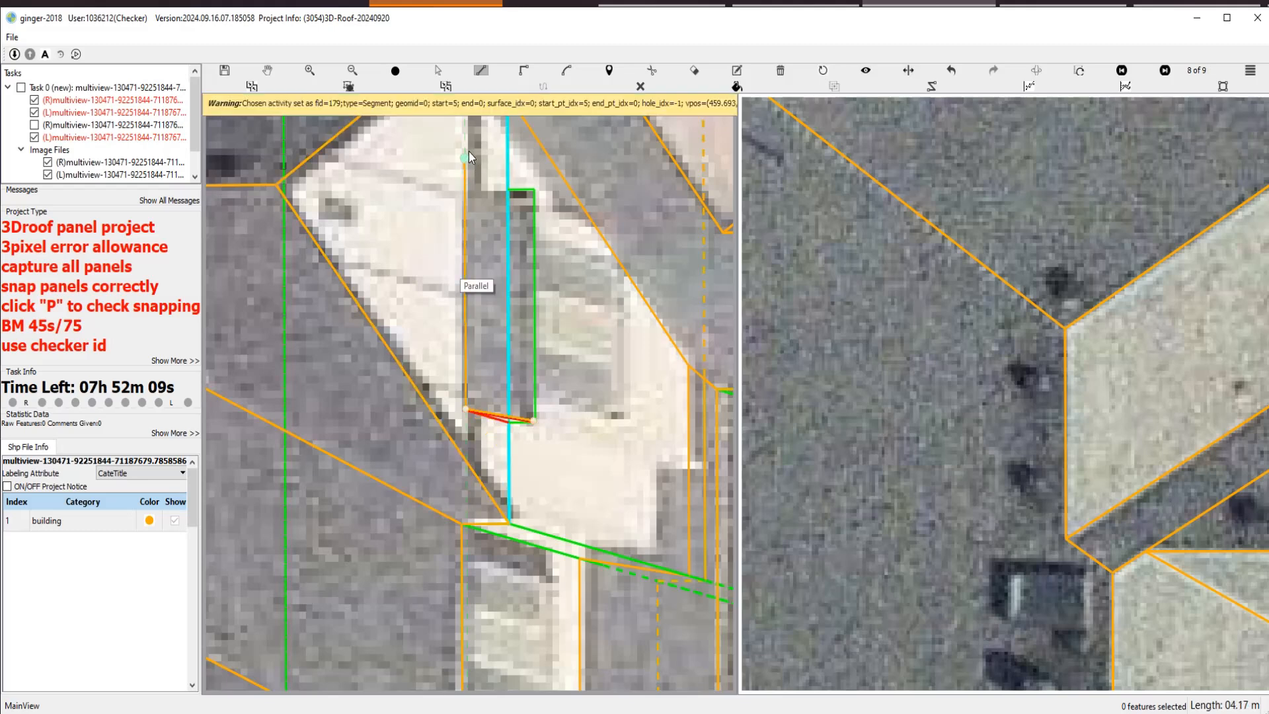
{"action": "left_click", "coordinate": [466, 145]}
{"action": "left_click", "coordinate": [533, 190]}
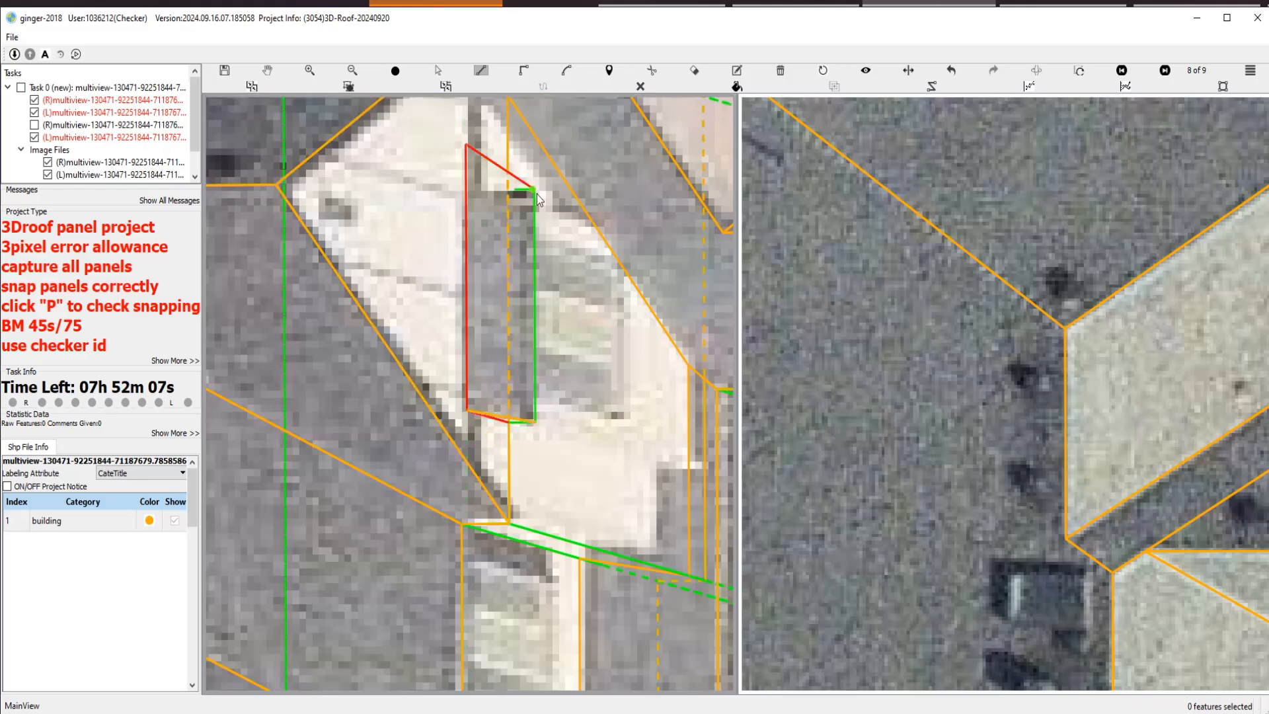
Outline the strip's upper end across the gable's wall edge, running parallel to the eave line to the strip's long outer edge.
{"action": "scroll", "coordinate": [537, 199], "scroll_direction": "up", "scroll_amount": 1}
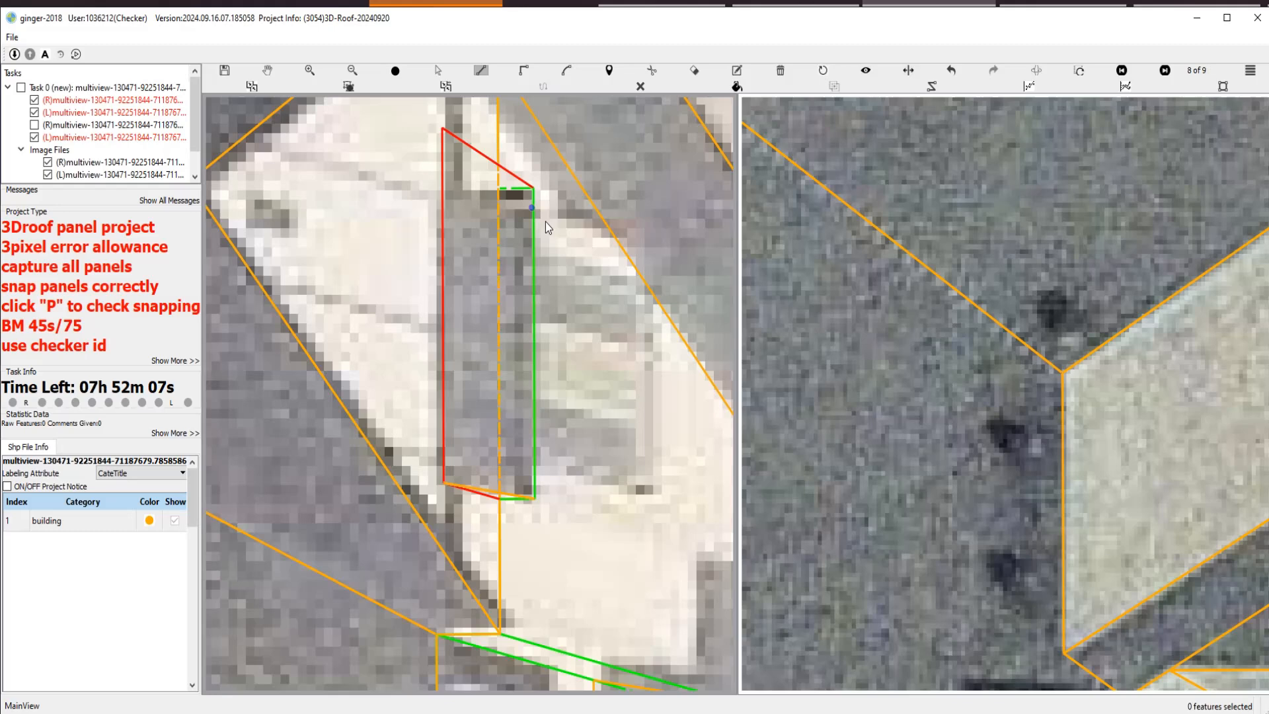
{"action": "left_click", "coordinate": [532, 189]}
{"action": "left_click", "coordinate": [498, 189]}
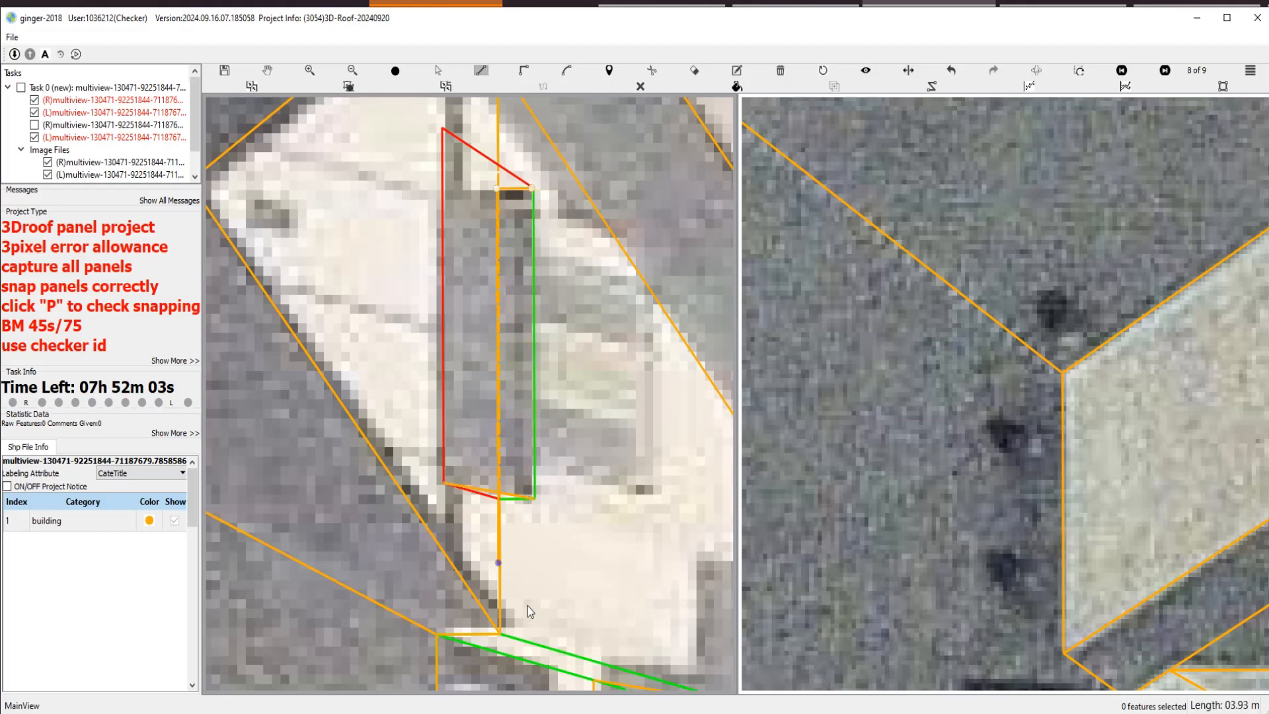
{"action": "left_click", "coordinate": [524, 640]}
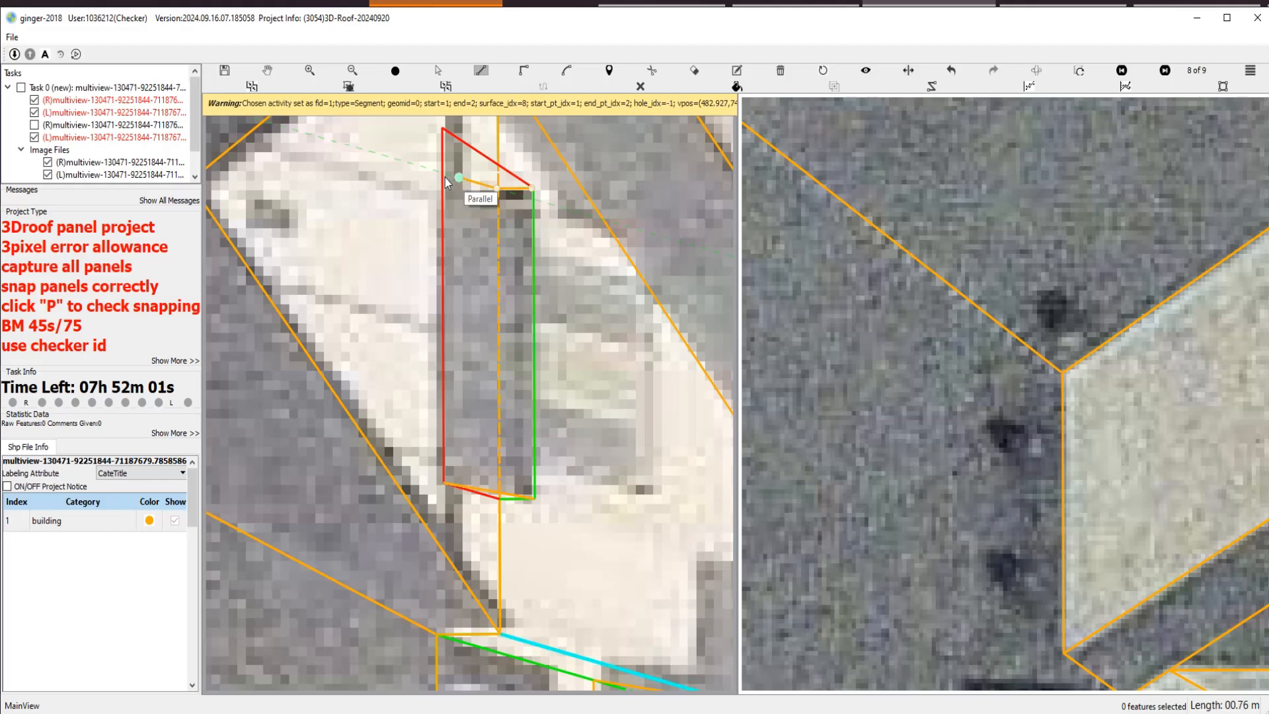
{"action": "double_click", "coordinate": [446, 177]}
{"action": "scroll", "coordinate": [459, 161], "scroll_direction": "up", "scroll_amount": 1}
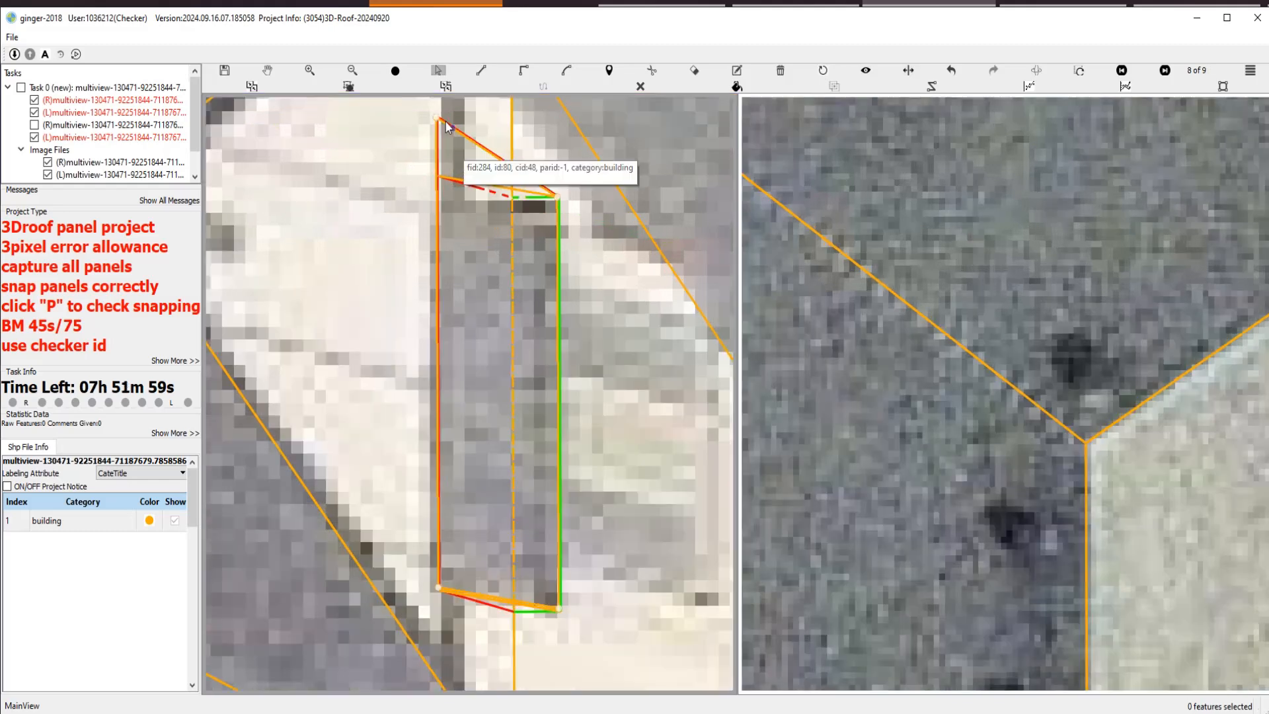
Compare the strip's shape with the roof in the aerial image while the outlines are hidden.
{"action": "scroll", "coordinate": [470, 456], "scroll_direction": "down", "scroll_amount": 1}
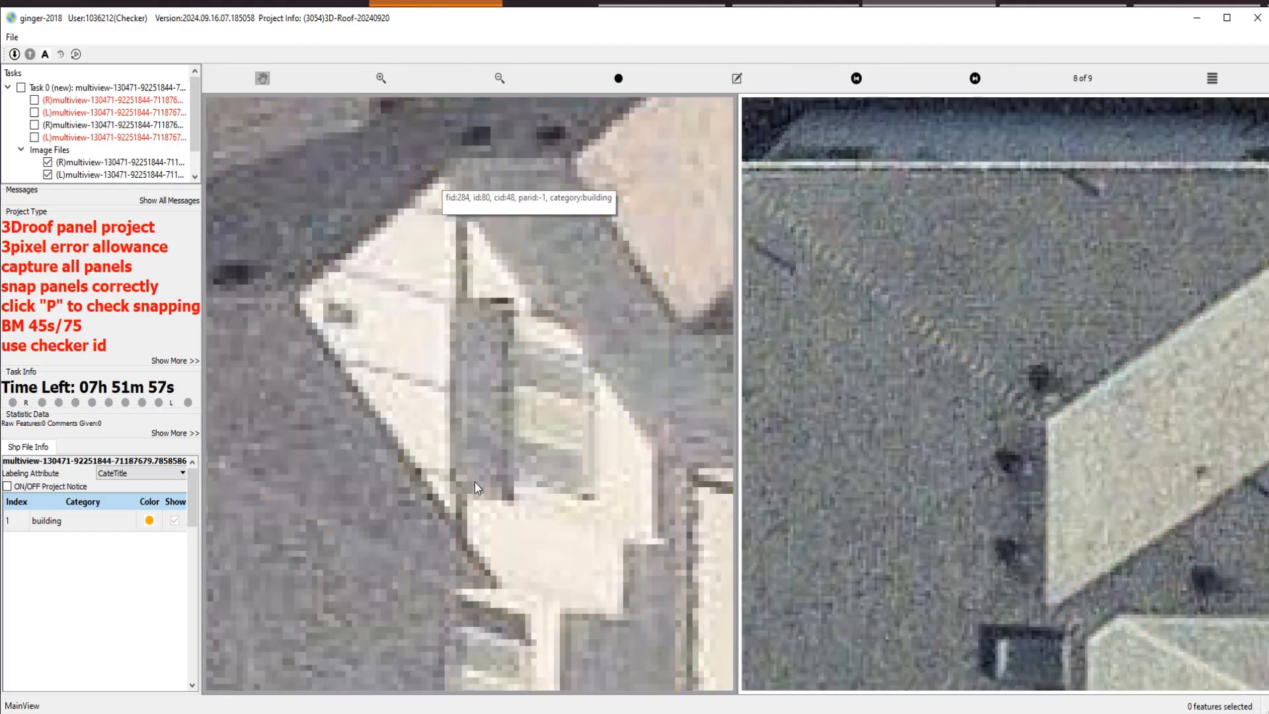
{"action": "scroll", "coordinate": [459, 458], "scroll_direction": "up", "scroll_amount": 1}
{"action": "key", "text": "space"}
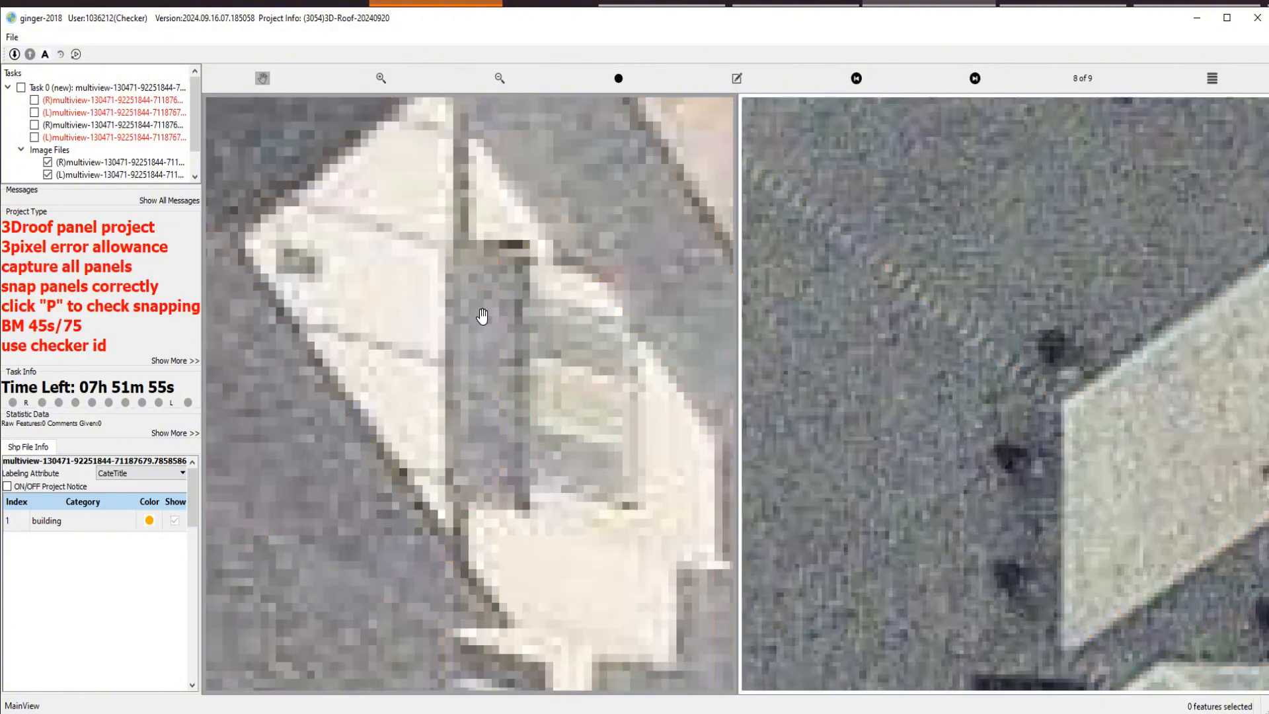
{"action": "scroll", "coordinate": [487, 382], "scroll_direction": "down", "scroll_amount": 2}
{"action": "key", "text": "space"}
{"action": "scroll", "coordinate": [489, 384], "scroll_direction": "up", "scroll_amount": 1}
Examine the strip's end faces and corner joints against the gable wall edge in the rotated 3D view.
{"action": "left_click_drag", "start_coordinate": [484, 366], "coordinate": [407, 381]}
{"action": "scroll", "coordinate": [394, 384], "scroll_direction": "up", "scroll_amount": 3}
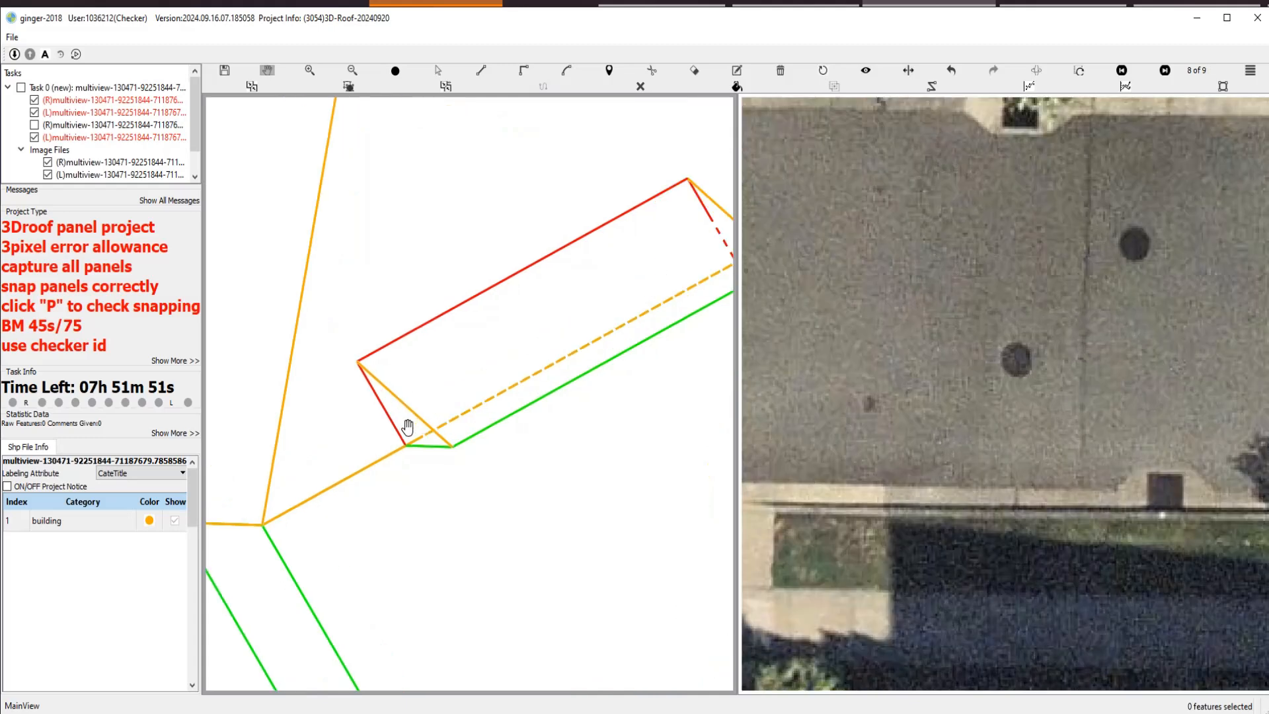
{"action": "key", "text": "s"}
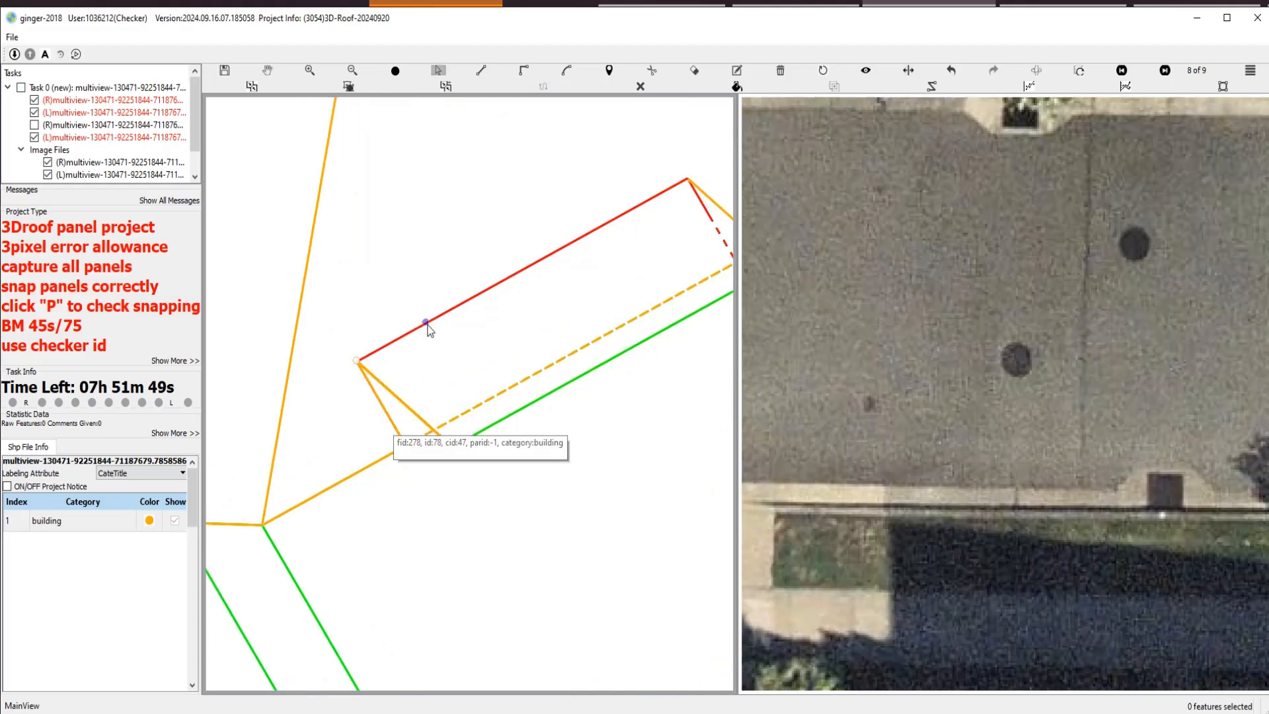
{"action": "scroll", "coordinate": [418, 357], "scroll_direction": "down", "scroll_amount": 3}
{"action": "scroll", "coordinate": [427, 407], "scroll_direction": "up", "scroll_amount": 3}
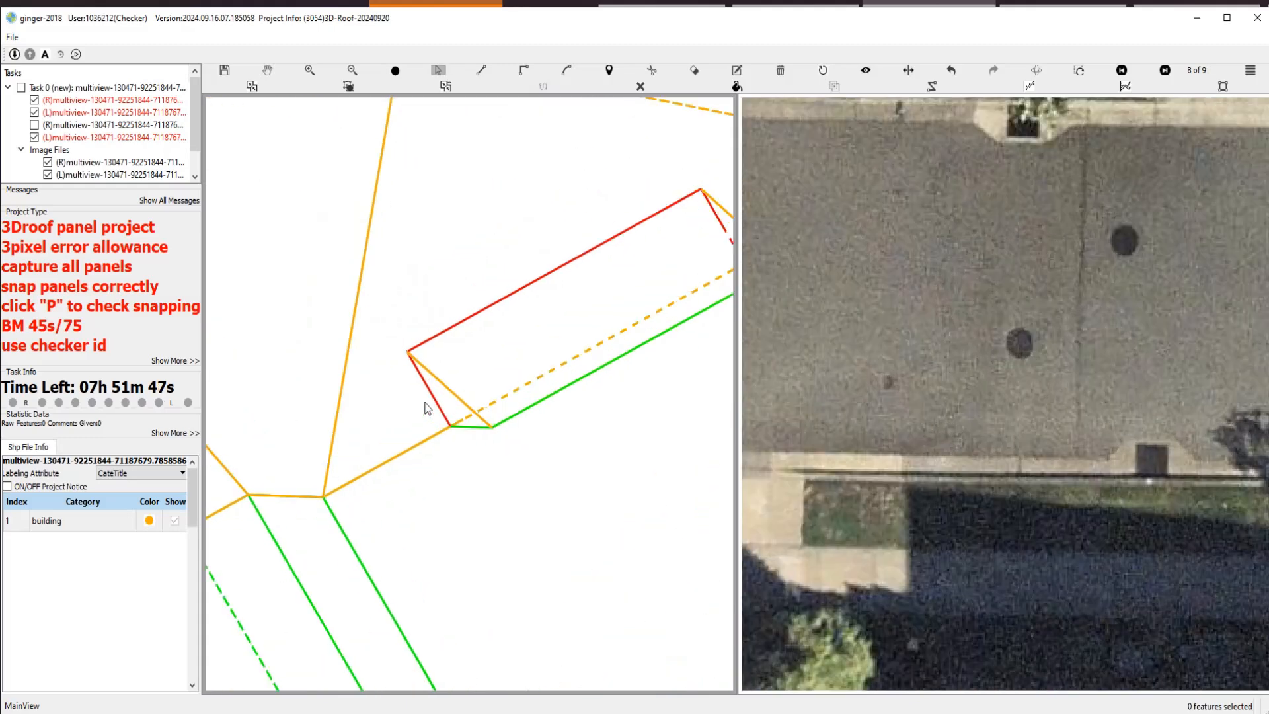
{"action": "scroll", "coordinate": [430, 395], "scroll_direction": "down", "scroll_amount": 5}
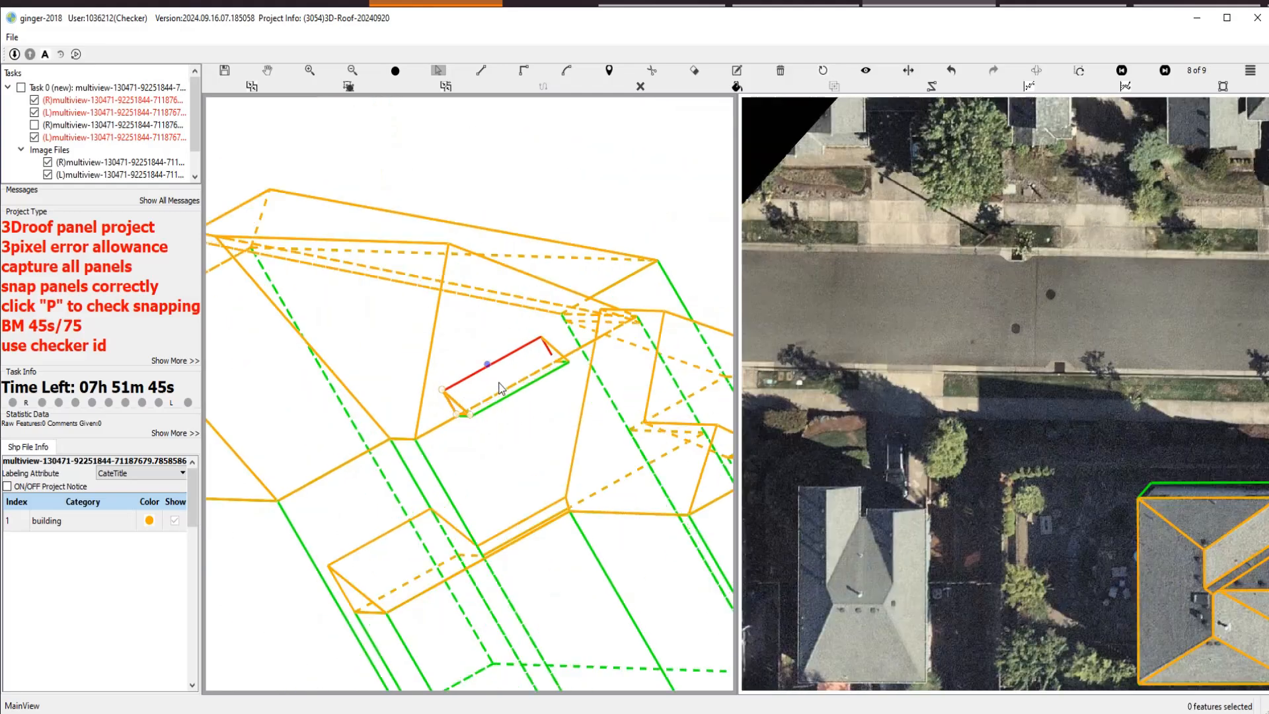
{"action": "scroll", "coordinate": [489, 376], "scroll_direction": "up", "scroll_amount": 3}
{"action": "left_click_drag", "start_coordinate": [491, 390], "coordinate": [442, 402]}
{"action": "scroll", "coordinate": [386, 411], "scroll_direction": "up", "scroll_amount": 4}
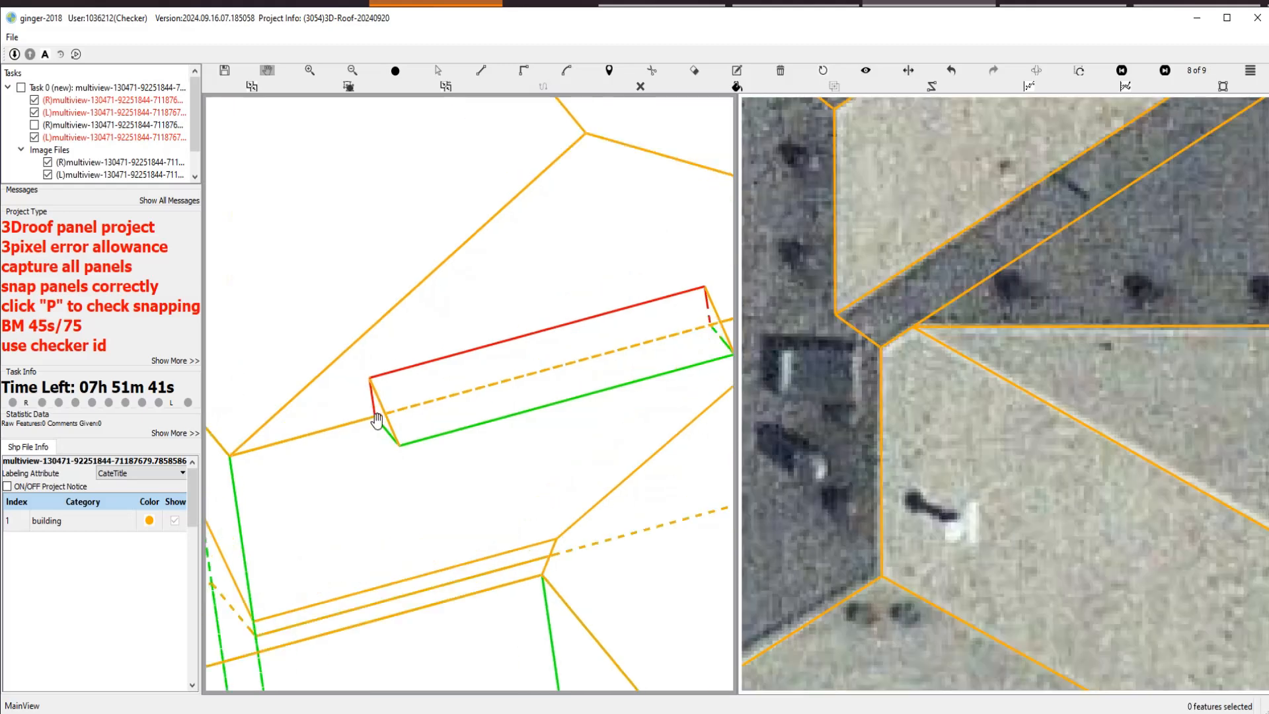
Align the strip's lower outer corner so its end face meets the long outer edge.
{"action": "key", "text": "s"}
{"action": "left_click_drag", "start_coordinate": [358, 389], "coordinate": [355, 387]}
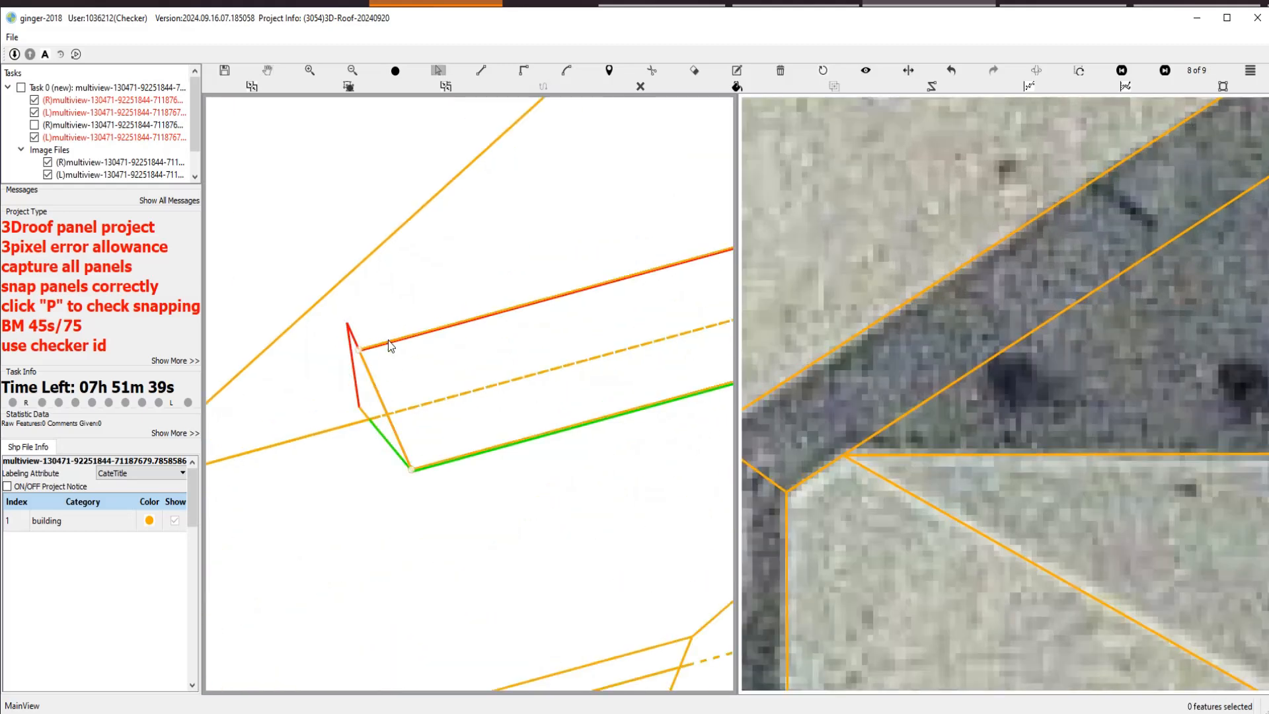
{"action": "left_click_drag", "start_coordinate": [390, 343], "coordinate": [377, 320]}
{"action": "scroll", "coordinate": [524, 365], "scroll_direction": "down", "scroll_amount": 3}
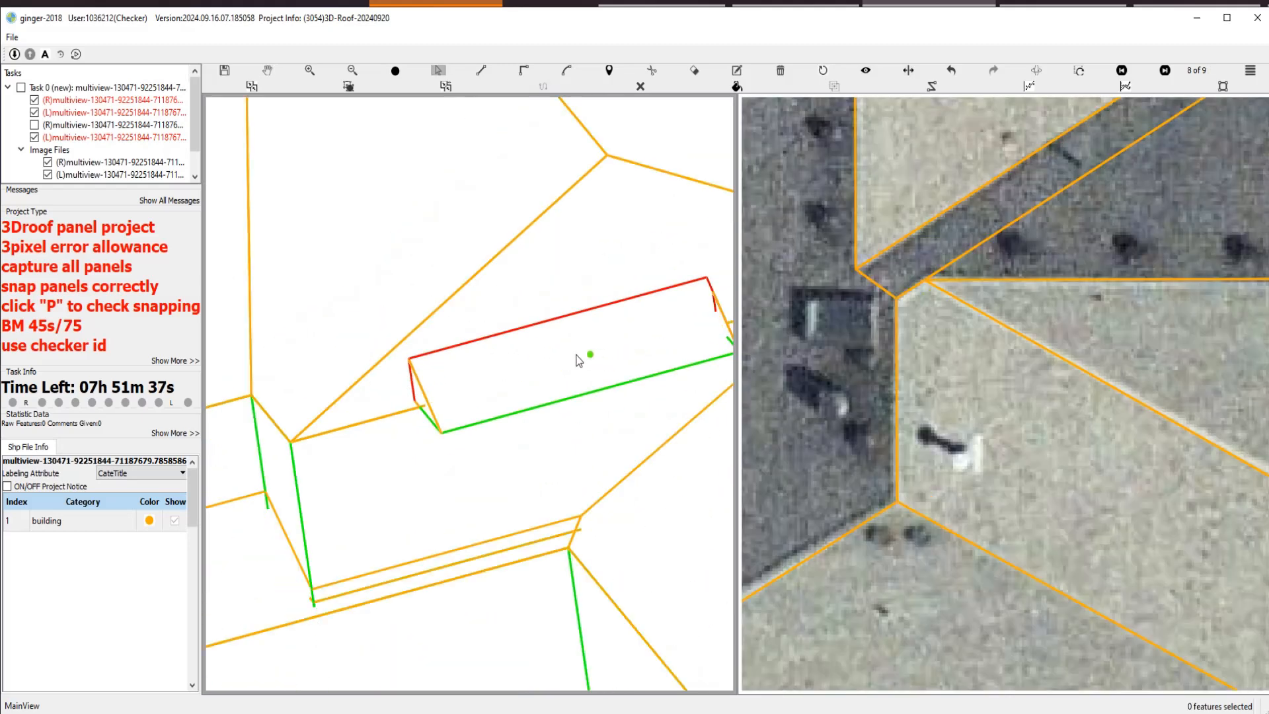
Align the strip's upper outer corner so the end face and long outer edge meet at one point.
{"action": "key", "text": "h"}
{"action": "left_click_drag", "start_coordinate": [566, 351], "coordinate": [440, 364]}
{"action": "scroll", "coordinate": [603, 319], "scroll_direction": "up", "scroll_amount": 4}
{"action": "key", "text": "s"}
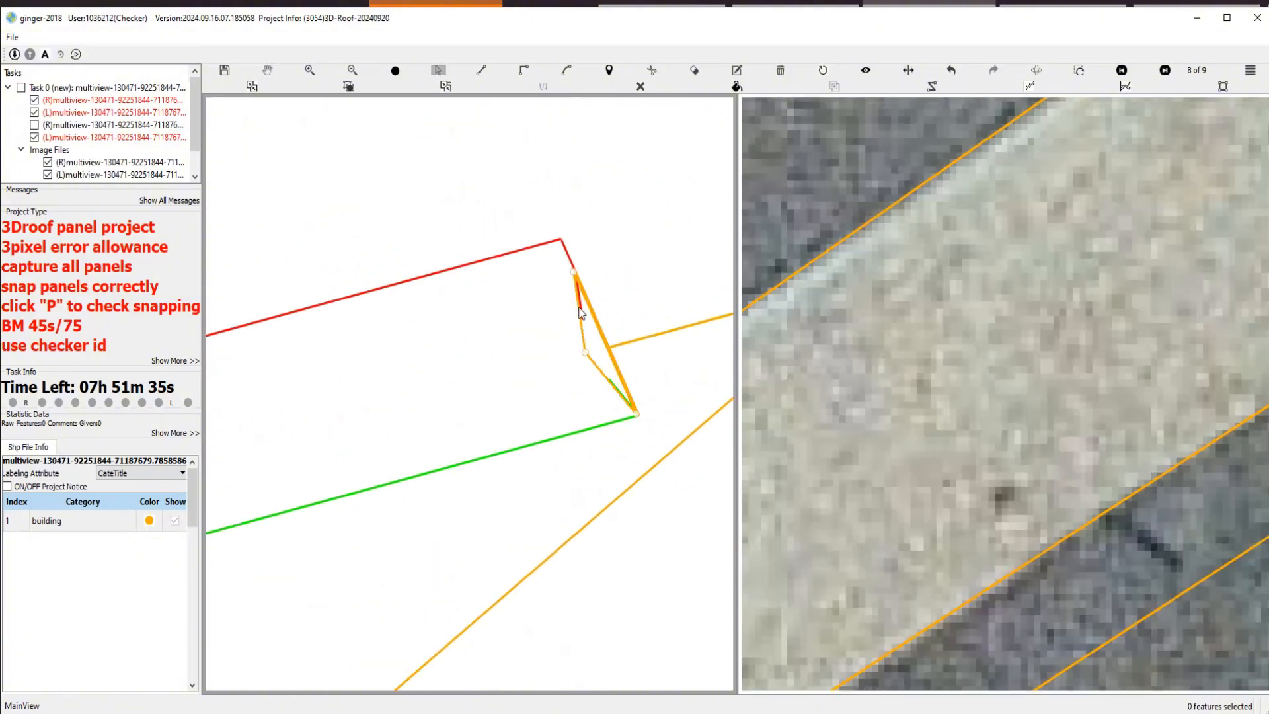
{"action": "scroll", "coordinate": [583, 320], "scroll_direction": "up", "scroll_amount": 3}
{"action": "scroll", "coordinate": [583, 315], "scroll_direction": "down", "scroll_amount": 5}
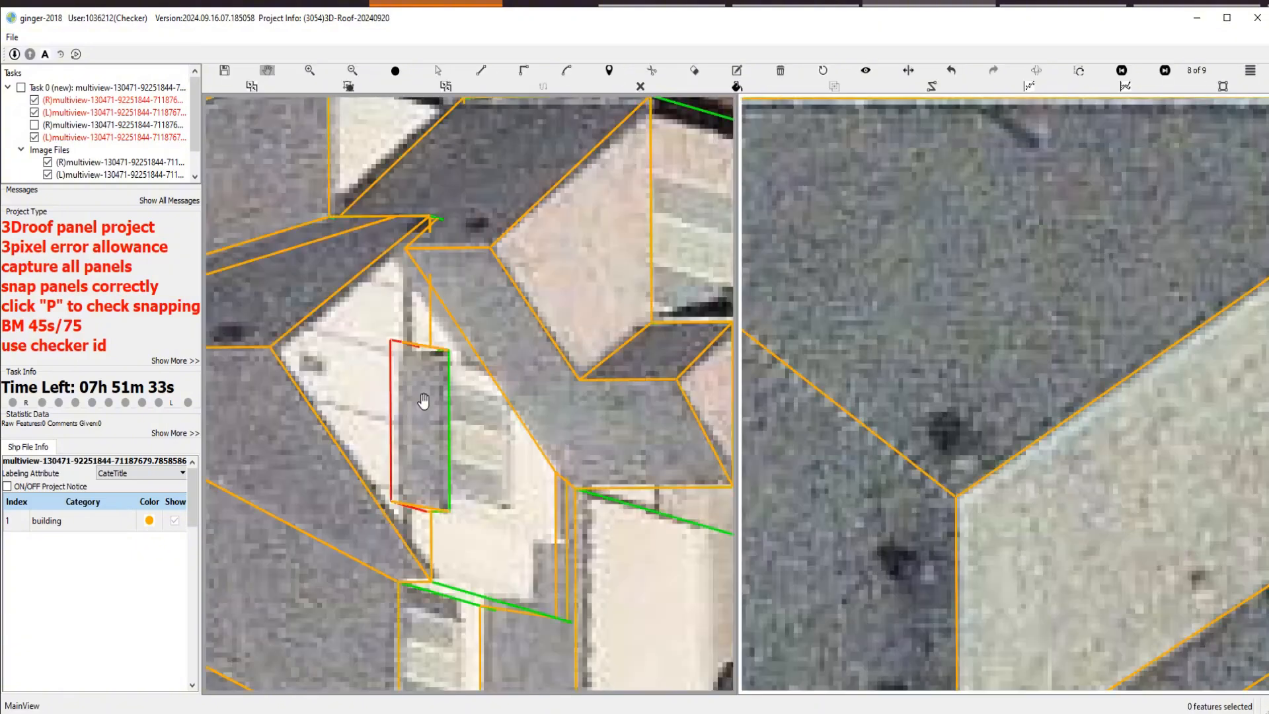
{"action": "scroll", "coordinate": [425, 368], "scroll_direction": "up", "scroll_amount": 2}
{"action": "key", "text": "h"}
{"action": "left_click_drag", "start_coordinate": [425, 368], "coordinate": [391, 316]}
{"action": "left_click_drag", "start_coordinate": [354, 360], "coordinate": [267, 331]}
{"action": "scroll", "coordinate": [512, 355], "scroll_direction": "up", "scroll_amount": 3}
{"action": "key", "text": "s"}
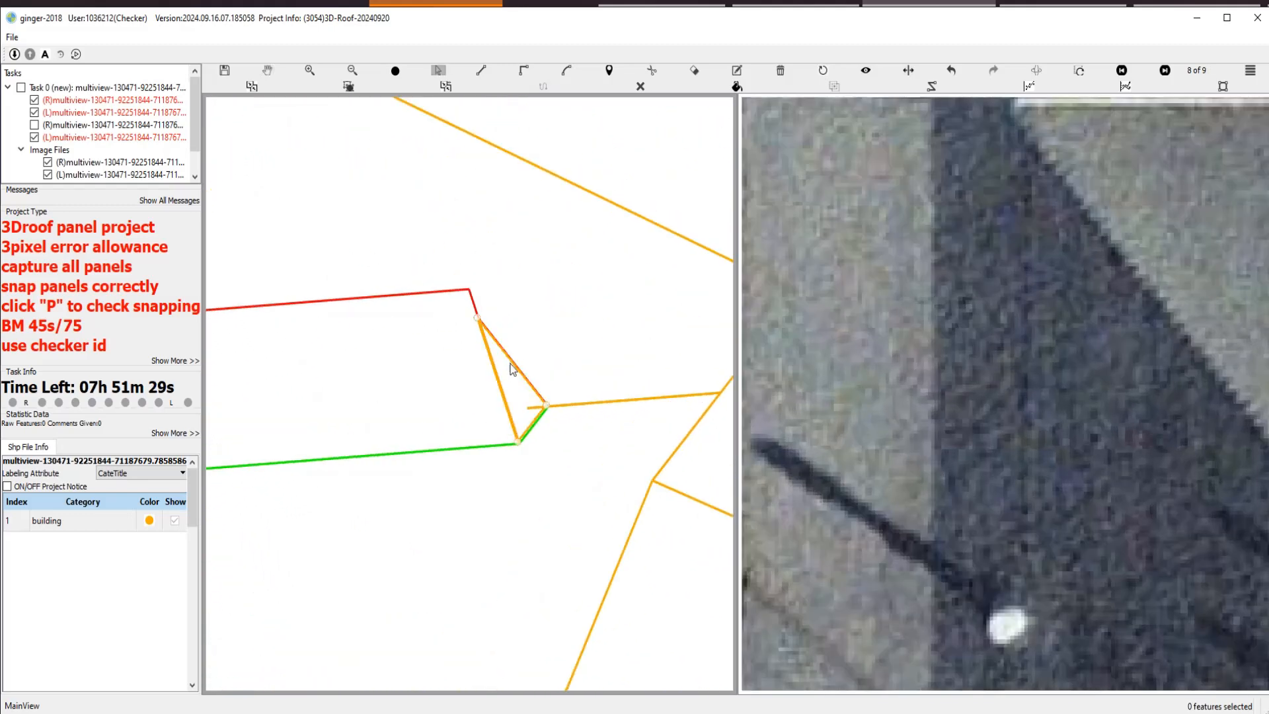
{"action": "scroll", "coordinate": [469, 396], "scroll_direction": "down", "scroll_amount": 5}
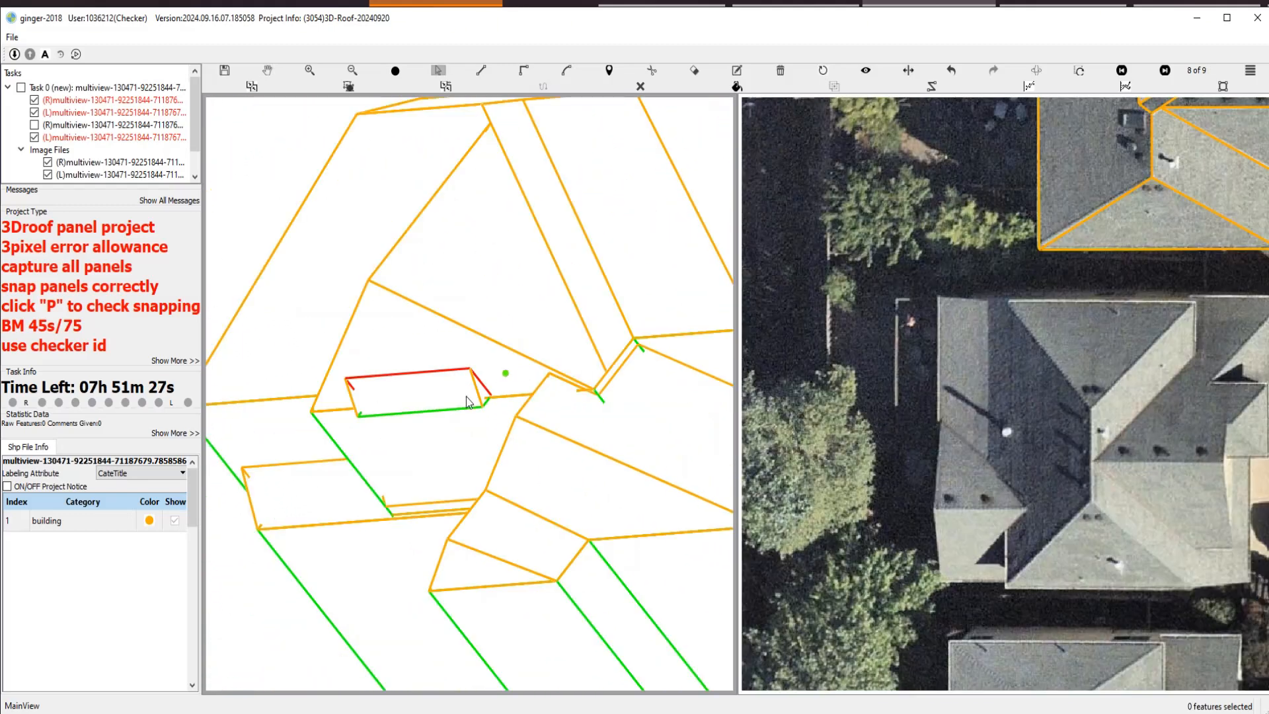
Select the strip's features together and clear the thin sliver along its long outer edge.
{"action": "key", "text": "h"}
{"action": "scroll", "coordinate": [388, 403], "scroll_direction": "up", "scroll_amount": 1}
{"action": "key", "text": "s"}
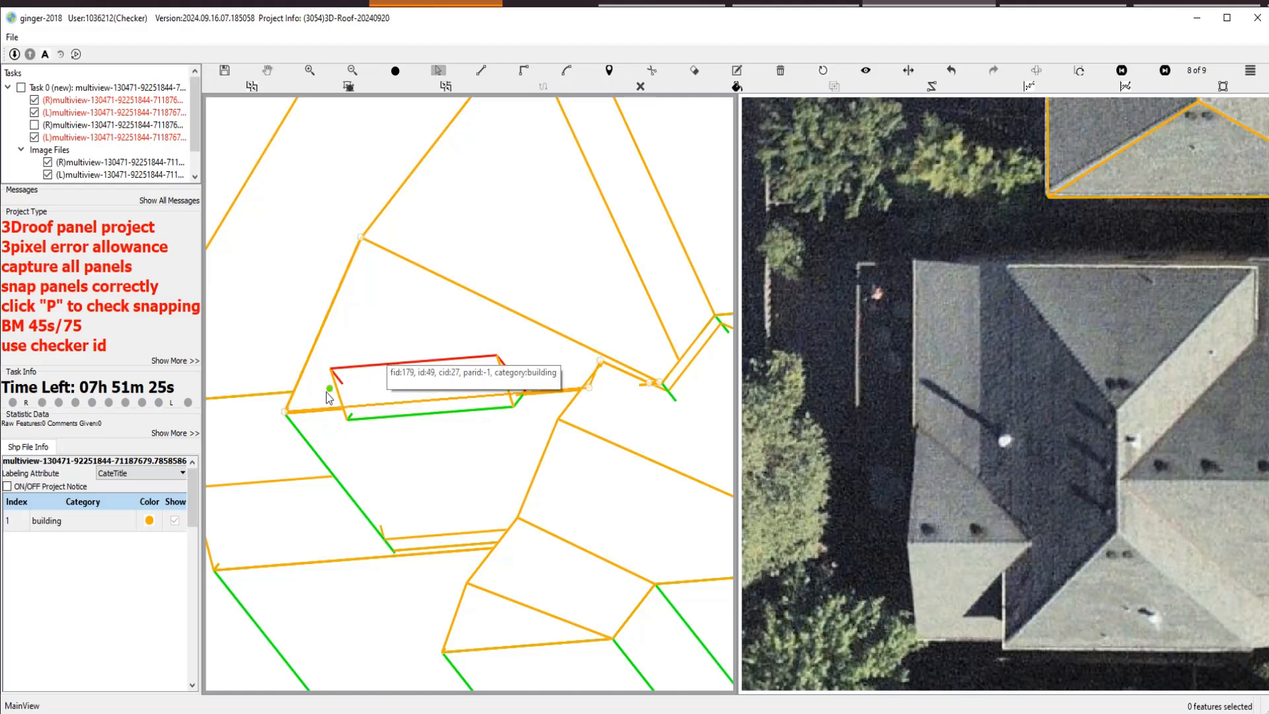
{"action": "scroll", "coordinate": [396, 367], "scroll_direction": "up", "scroll_amount": 1}
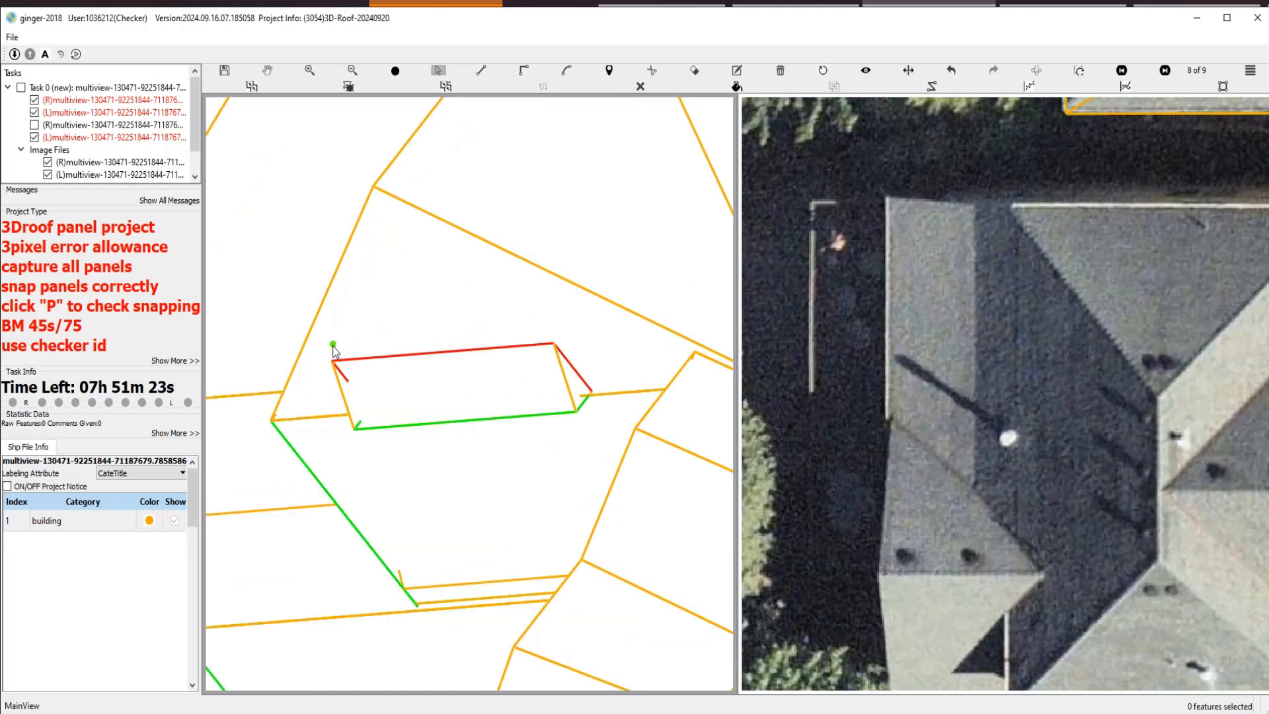
{"action": "left_click_drag", "start_coordinate": [333, 346], "coordinate": [586, 395]}
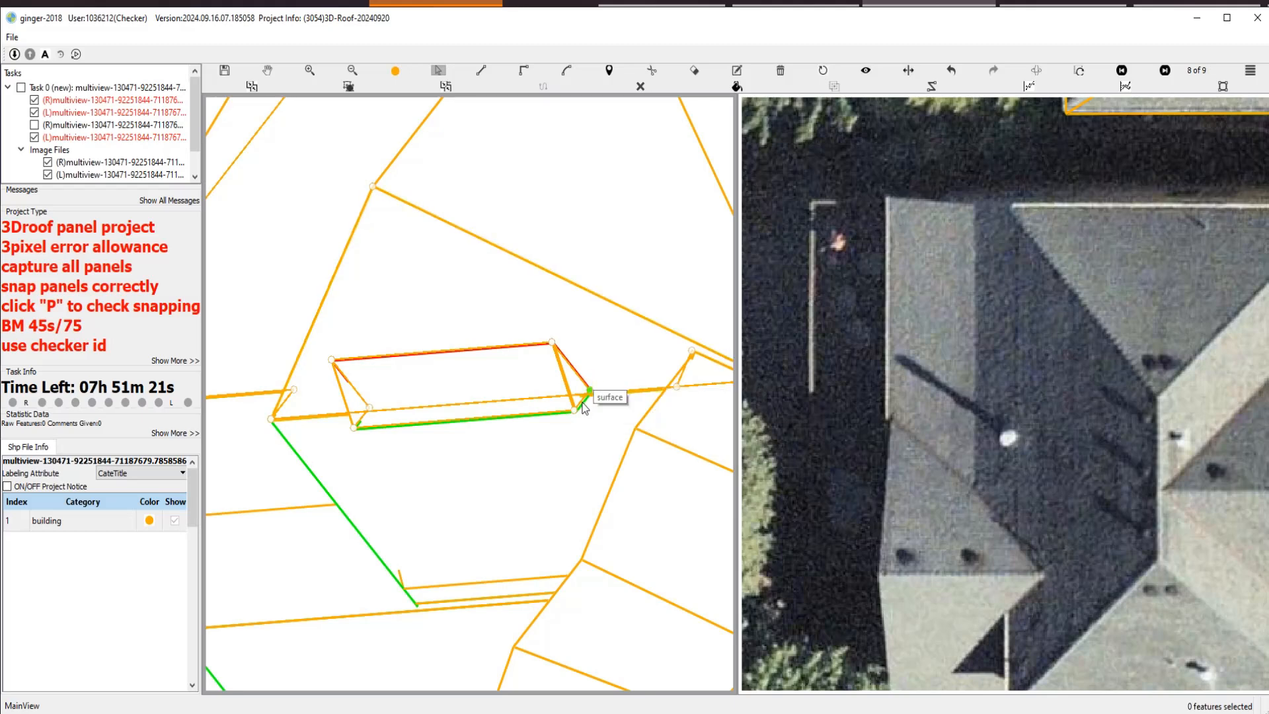
{"action": "left_click", "coordinate": [491, 354]}
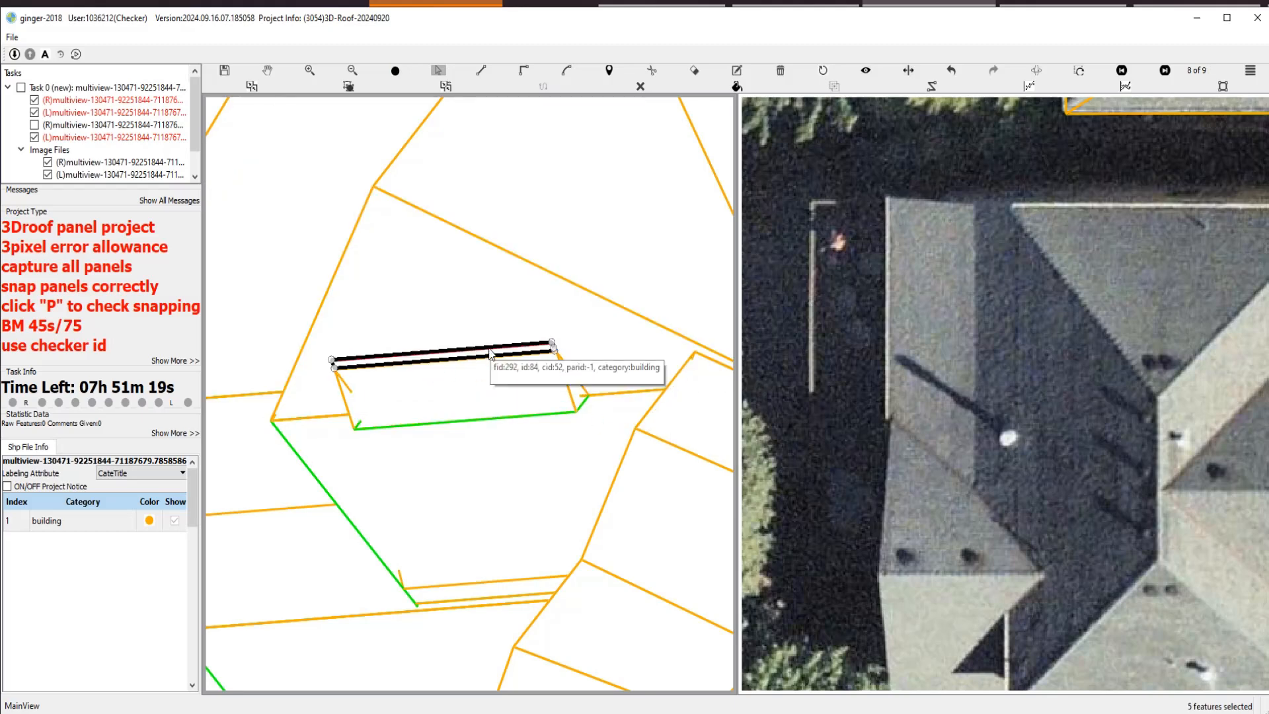
{"action": "scroll", "coordinate": [555, 375], "scroll_direction": "up", "scroll_amount": 2}
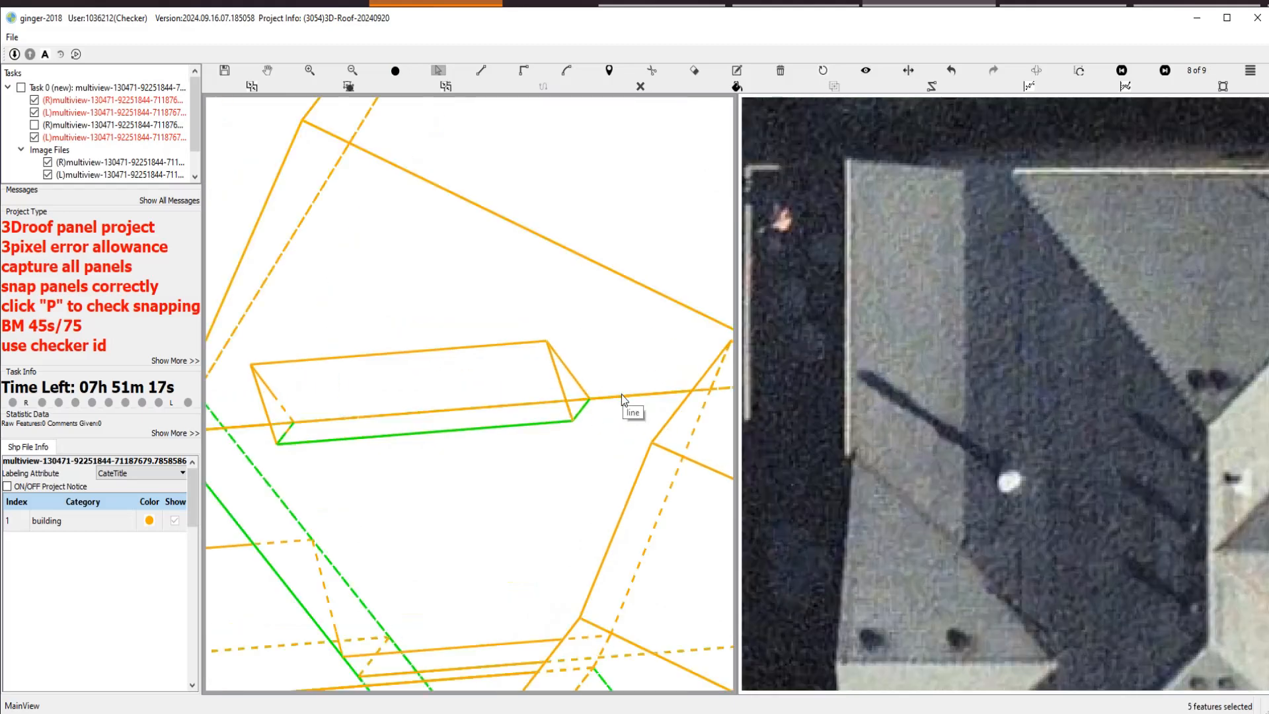
Reshape the gable slope's wall edge to follow the strip's ends and long outer edge, snapping it to both outer corners.
{"action": "left_click", "coordinate": [492, 417]}
{"action": "scroll", "coordinate": [492, 417], "scroll_direction": "down", "scroll_amount": 3}
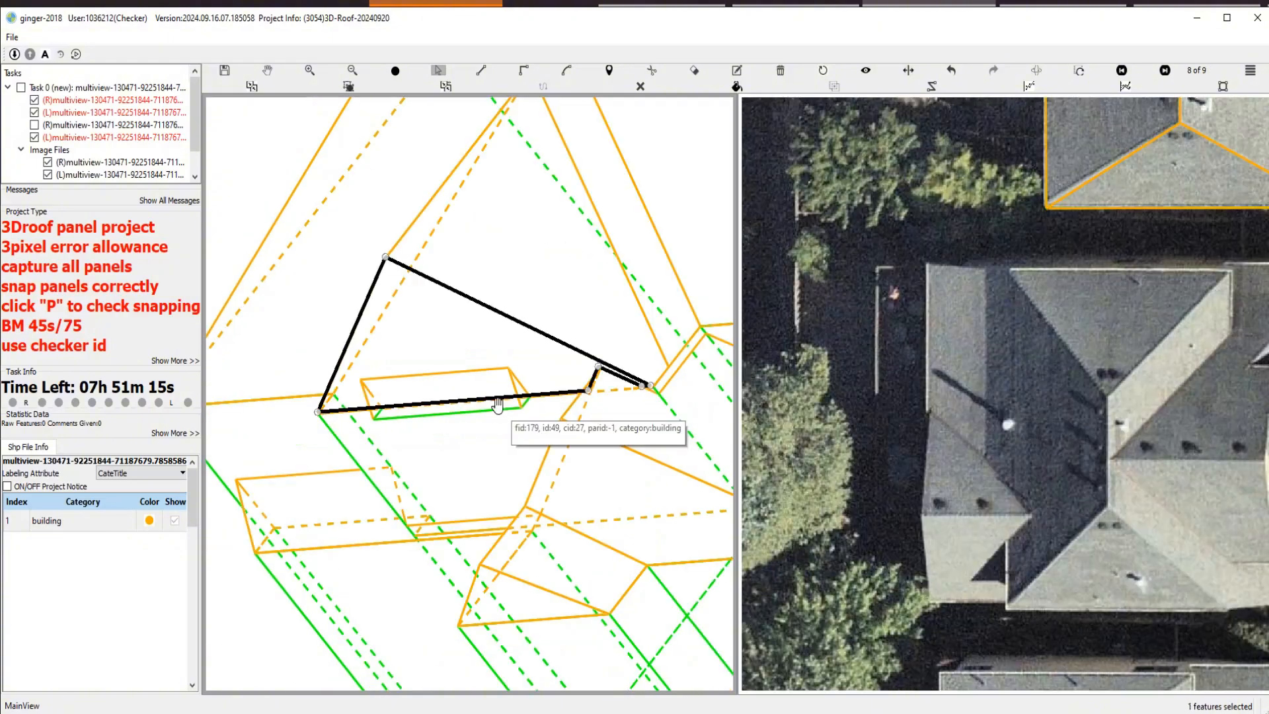
{"action": "scroll", "coordinate": [378, 404], "scroll_direction": "up", "scroll_amount": 2}
{"action": "scroll", "coordinate": [379, 403], "scroll_direction": "up", "scroll_amount": 3}
{"action": "scroll", "coordinate": [467, 405], "scroll_direction": "down", "scroll_amount": 1}
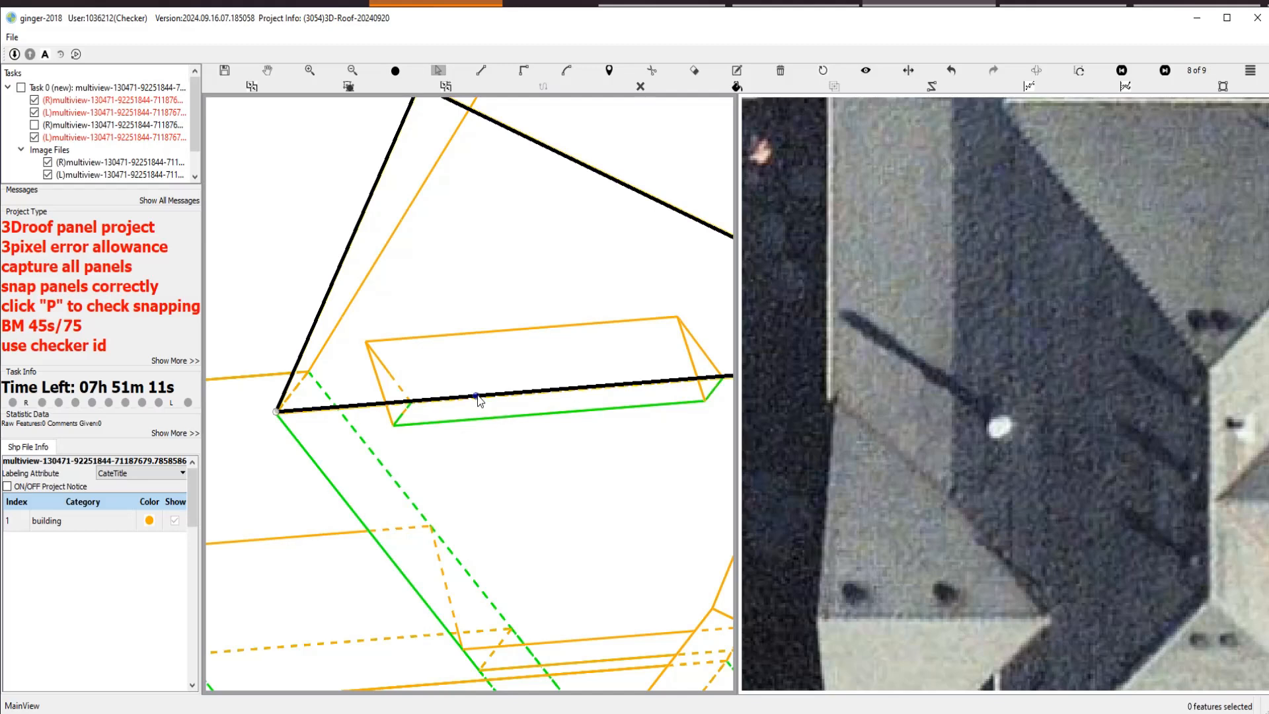
{"action": "left_click", "coordinate": [477, 399]}
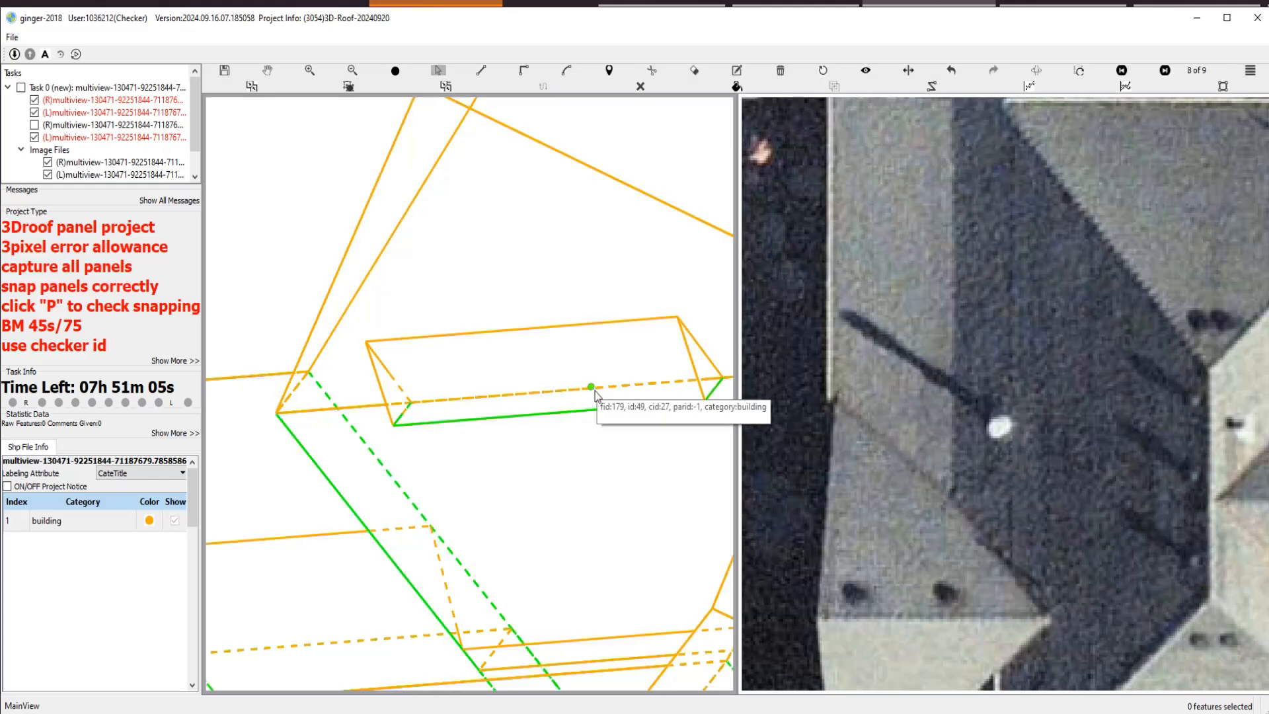
{"action": "mouse_move", "coordinate": [591, 387]}
{"action": "left_mouse_down"}
{"action": "mouse_move", "coordinate": [656, 347]}
{"action": "mouse_move", "coordinate": [677, 317]}
{"action": "left_mouse_up"}
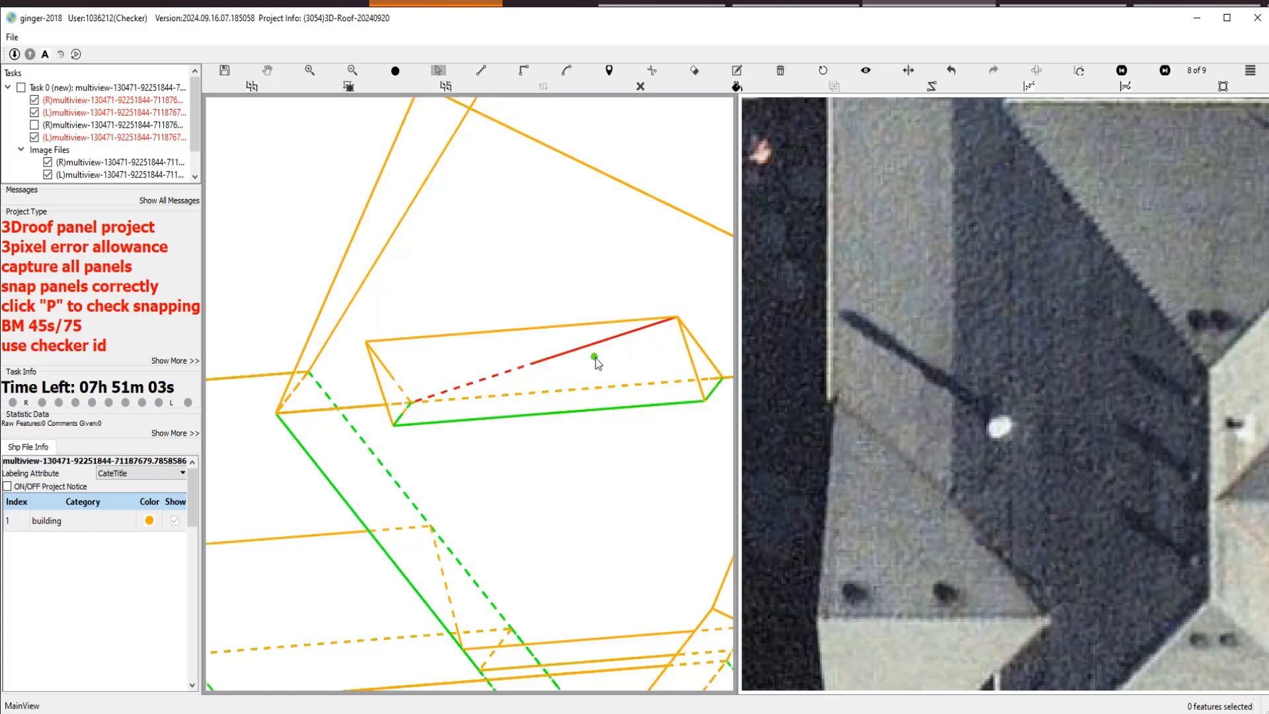
{"action": "left_click_drag", "start_coordinate": [583, 345], "coordinate": [366, 342]}
{"action": "left_click", "coordinate": [477, 399]}
{"action": "scroll", "coordinate": [533, 421], "scroll_direction": "down", "scroll_amount": 1}
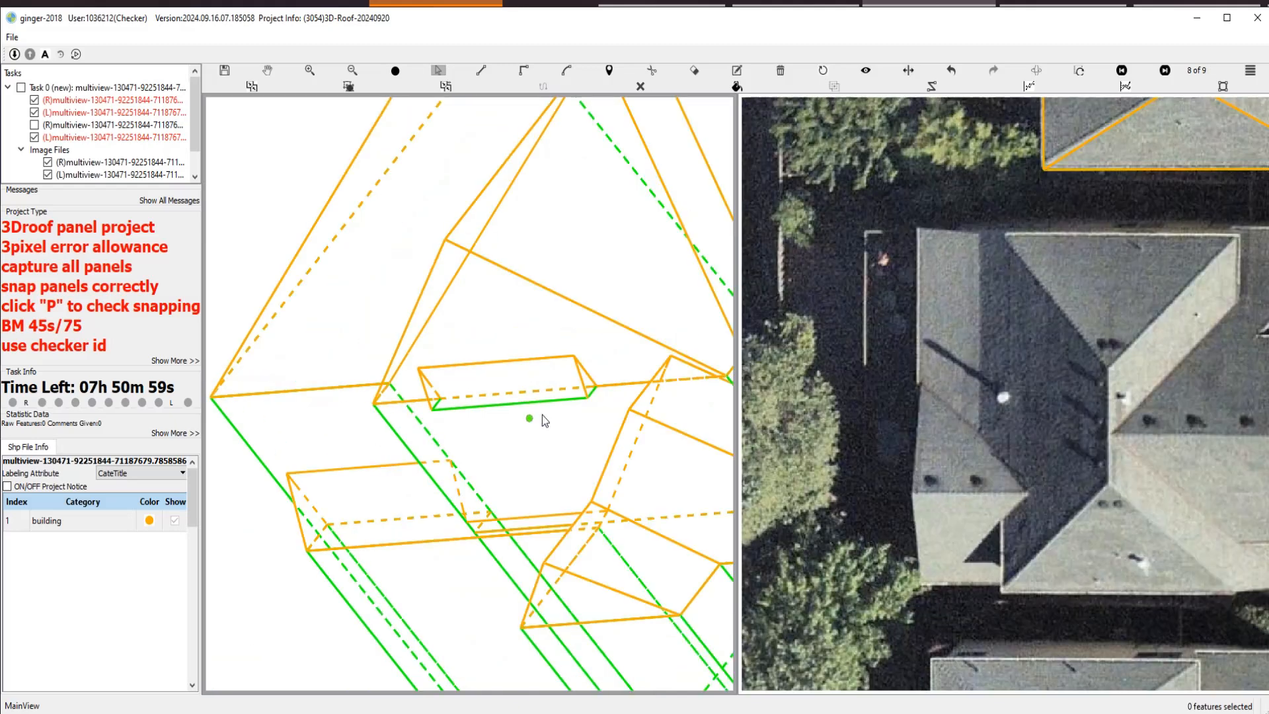
Check the panel snapping by selecting the gable slope and the adjoining main roof panel in the 3D view.
{"action": "key", "text": "p"}
{"action": "scroll", "coordinate": [615, 357], "scroll_direction": "up", "scroll_amount": 1}
{"action": "key", "text": "s"}
{"action": "left_click", "coordinate": [593, 351]}
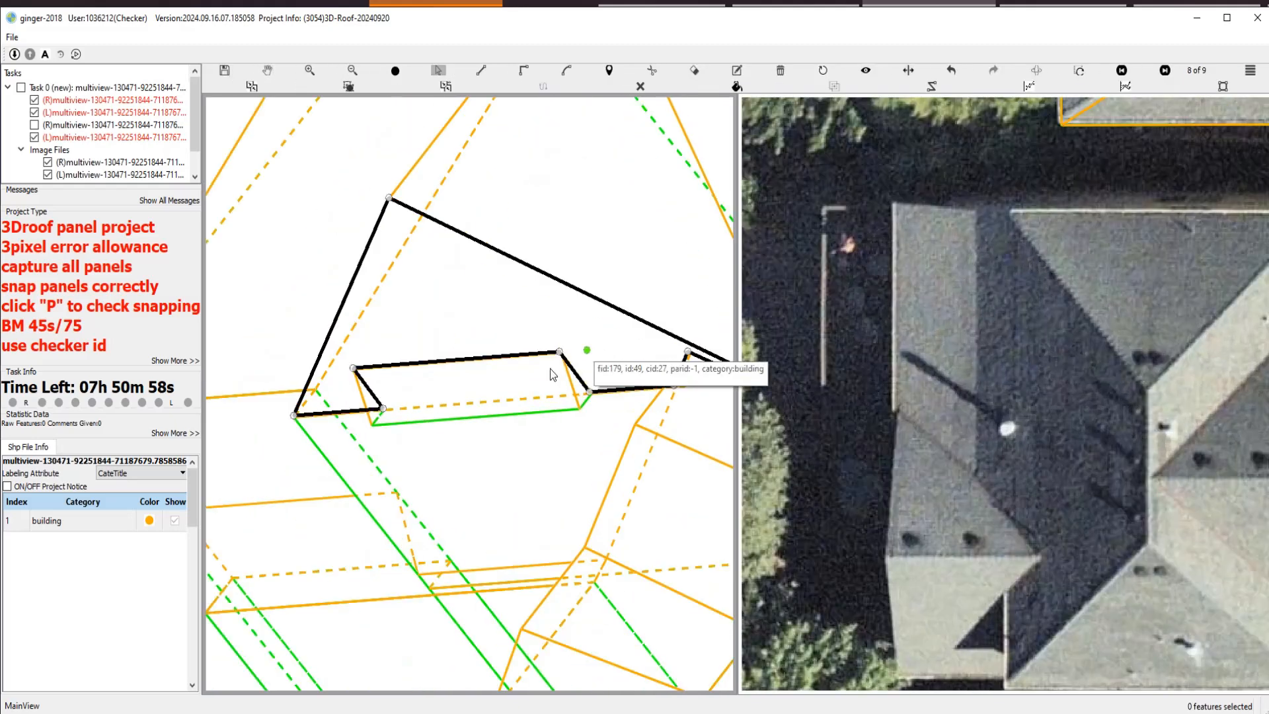
{"action": "left_click", "coordinate": [475, 398]}
{"action": "scroll", "coordinate": [588, 459], "scroll_direction": "down", "scroll_amount": 1}
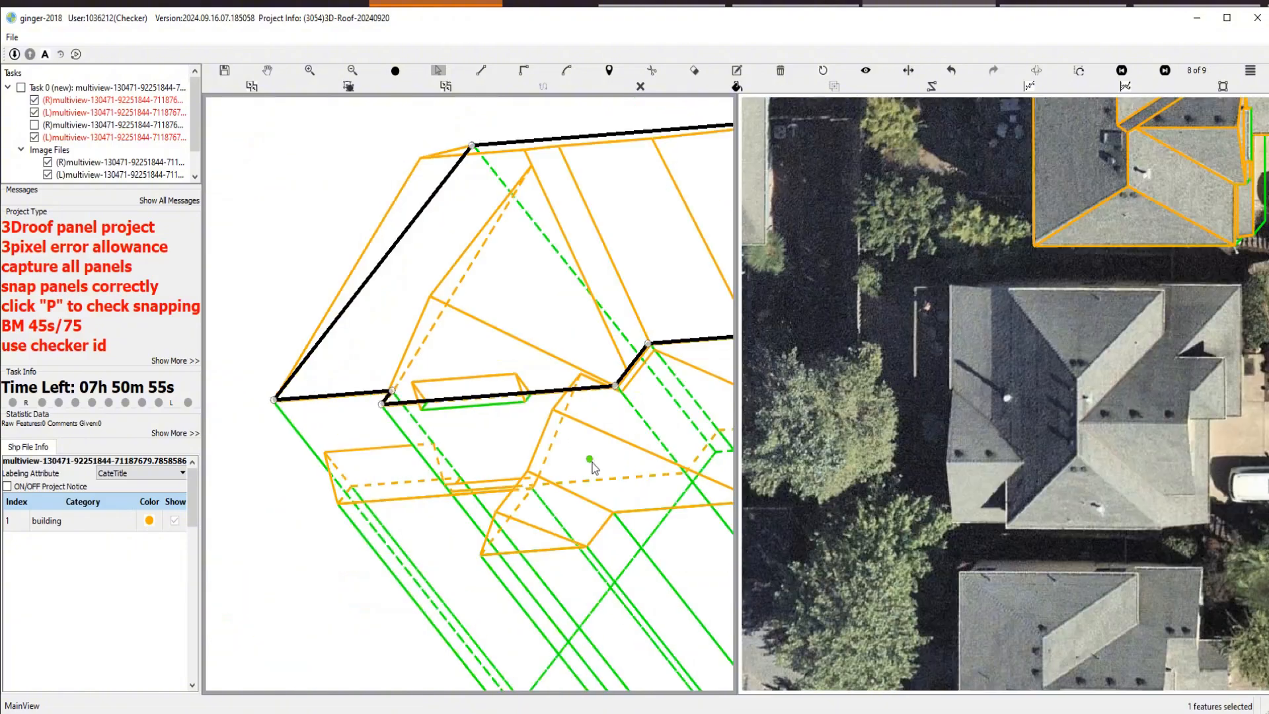
Examine the finished roof panels against both aerial images, with the overlay shown and hidden, at close and wide range.
{"action": "key", "text": "p"}
{"action": "scroll", "coordinate": [569, 431], "scroll_direction": "up", "scroll_amount": 2}
{"action": "key", "text": "p"}
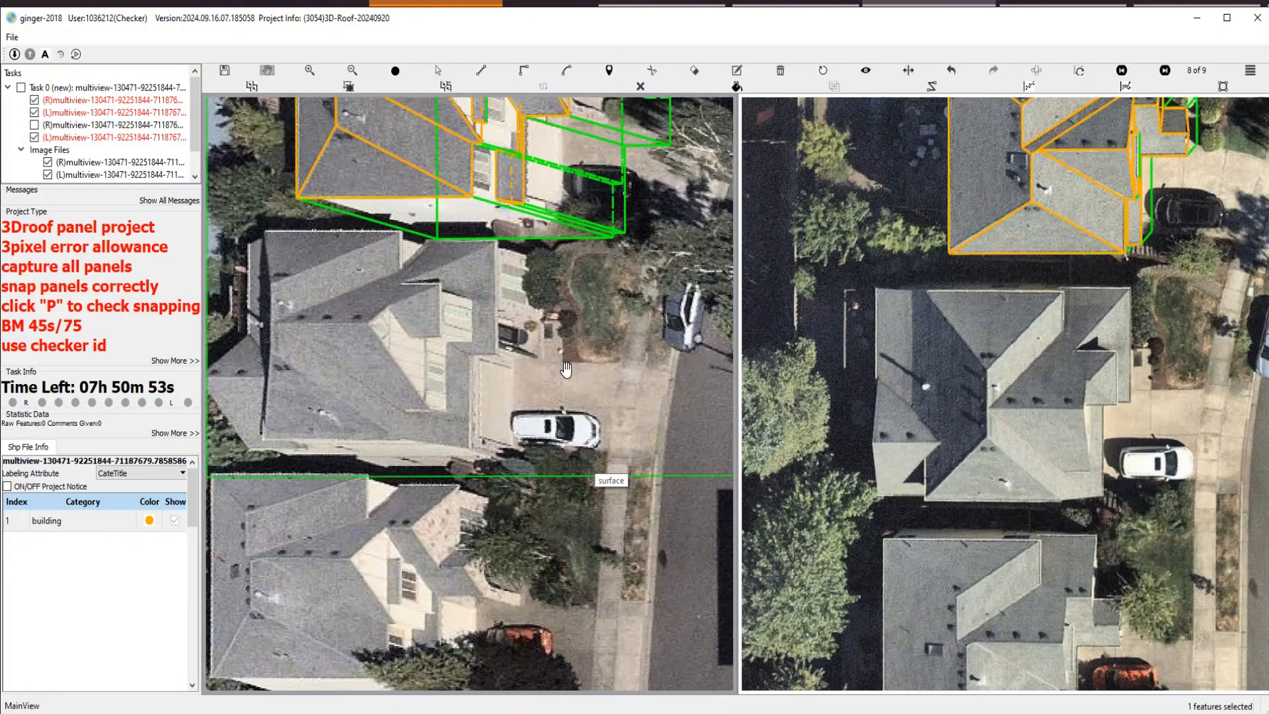
{"action": "left_click_drag", "start_coordinate": [566, 370], "coordinate": [568, 651]}
{"action": "scroll", "coordinate": [489, 377], "scroll_direction": "up", "scroll_amount": 1}
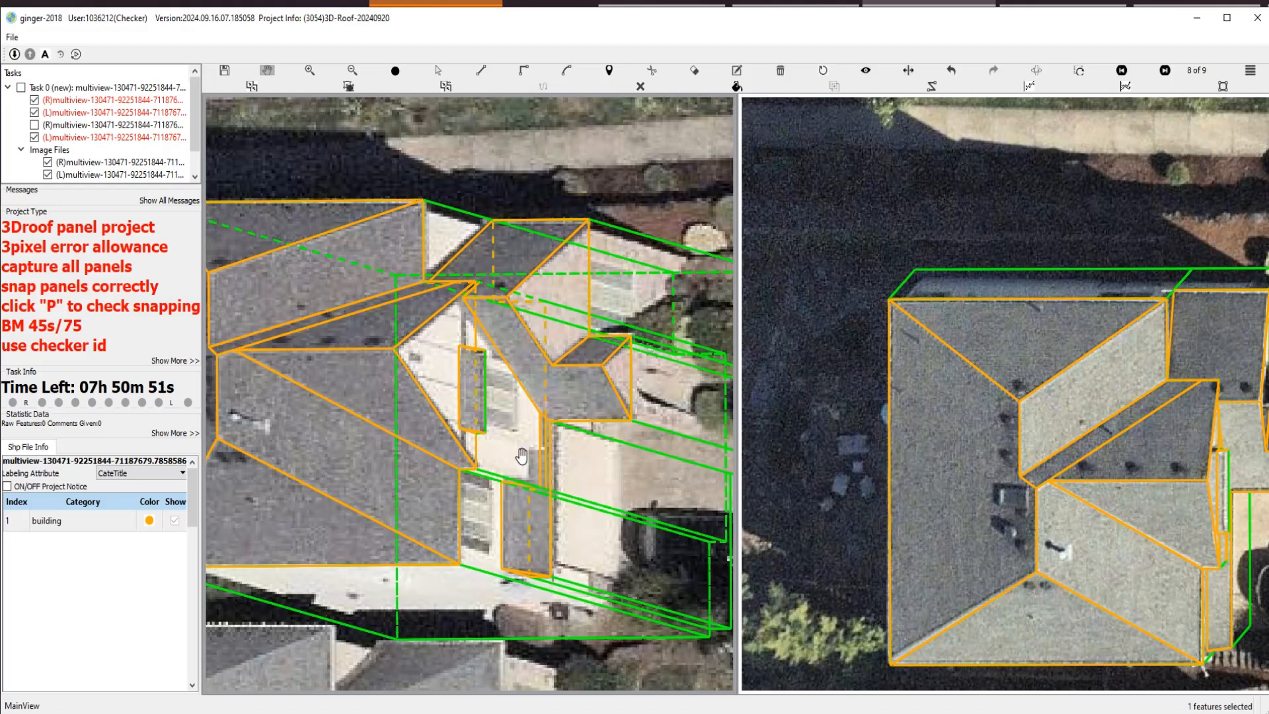
{"action": "scroll", "coordinate": [532, 456], "scroll_direction": "down", "scroll_amount": 1}
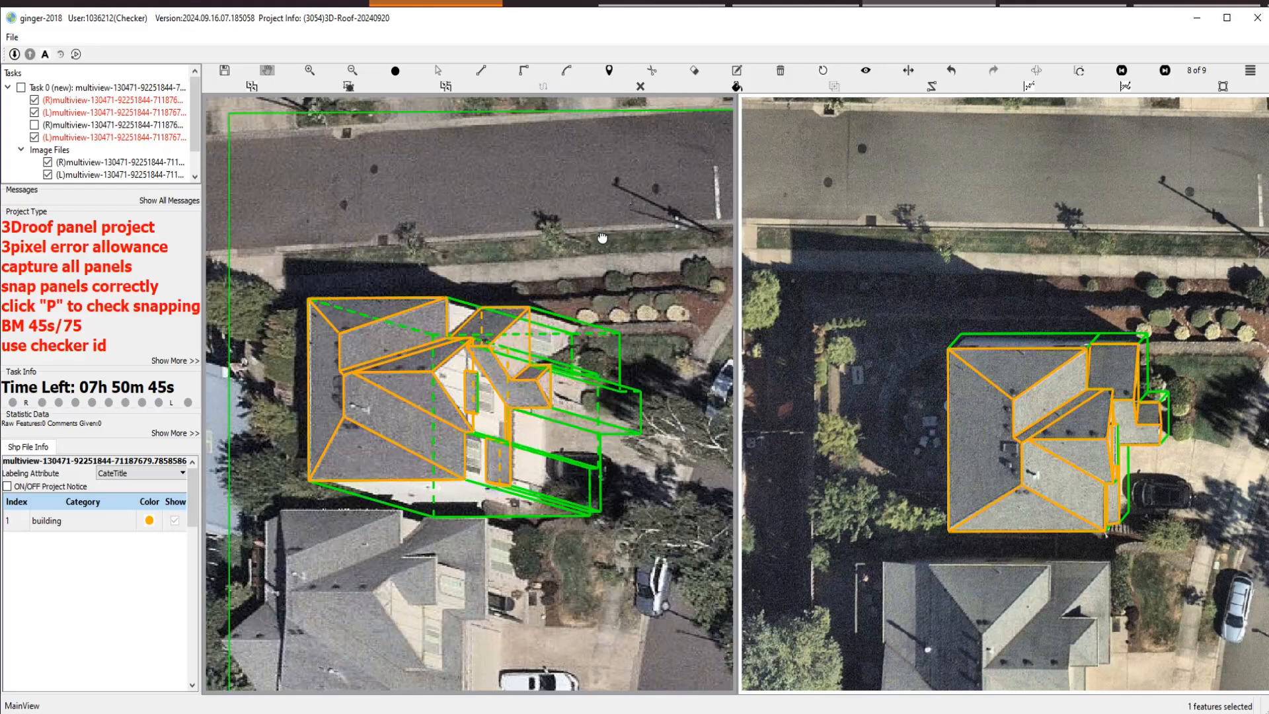
{"action": "scroll", "coordinate": [603, 238], "scroll_direction": "up", "scroll_amount": 2}
{"action": "key", "text": "space"}
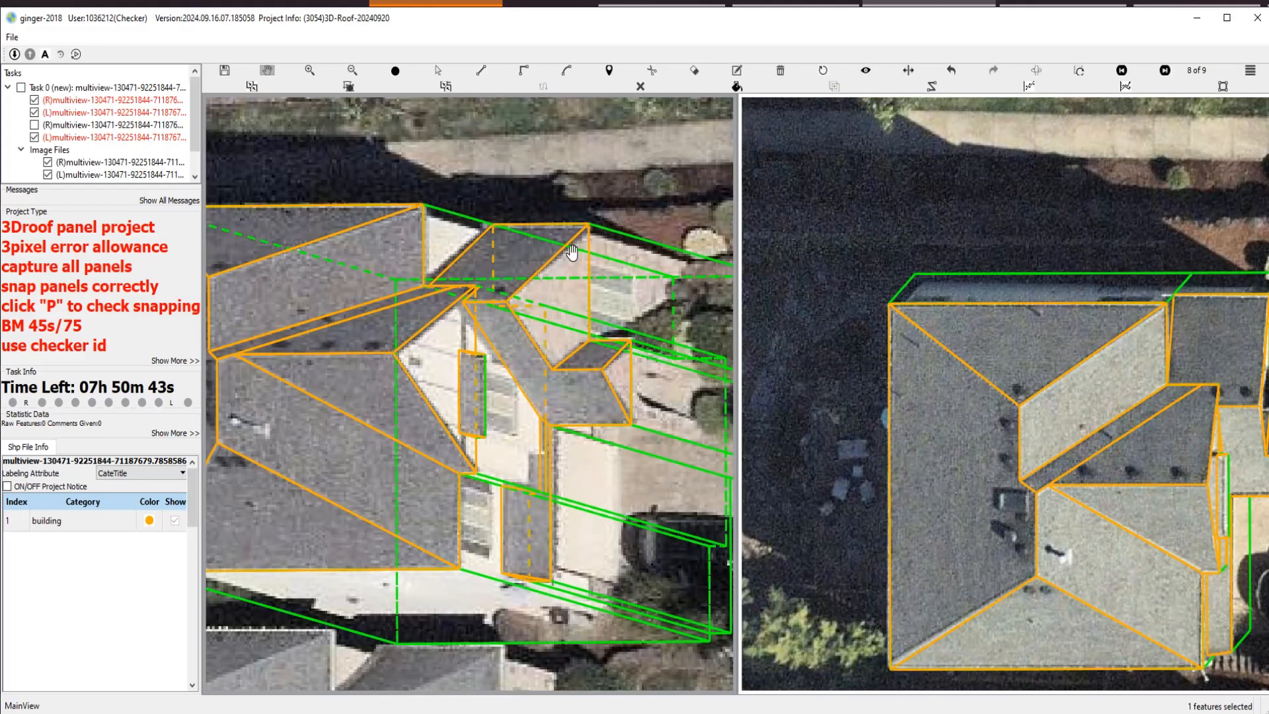
{"action": "left_click_drag", "start_coordinate": [492, 170], "coordinate": [609, 190]}
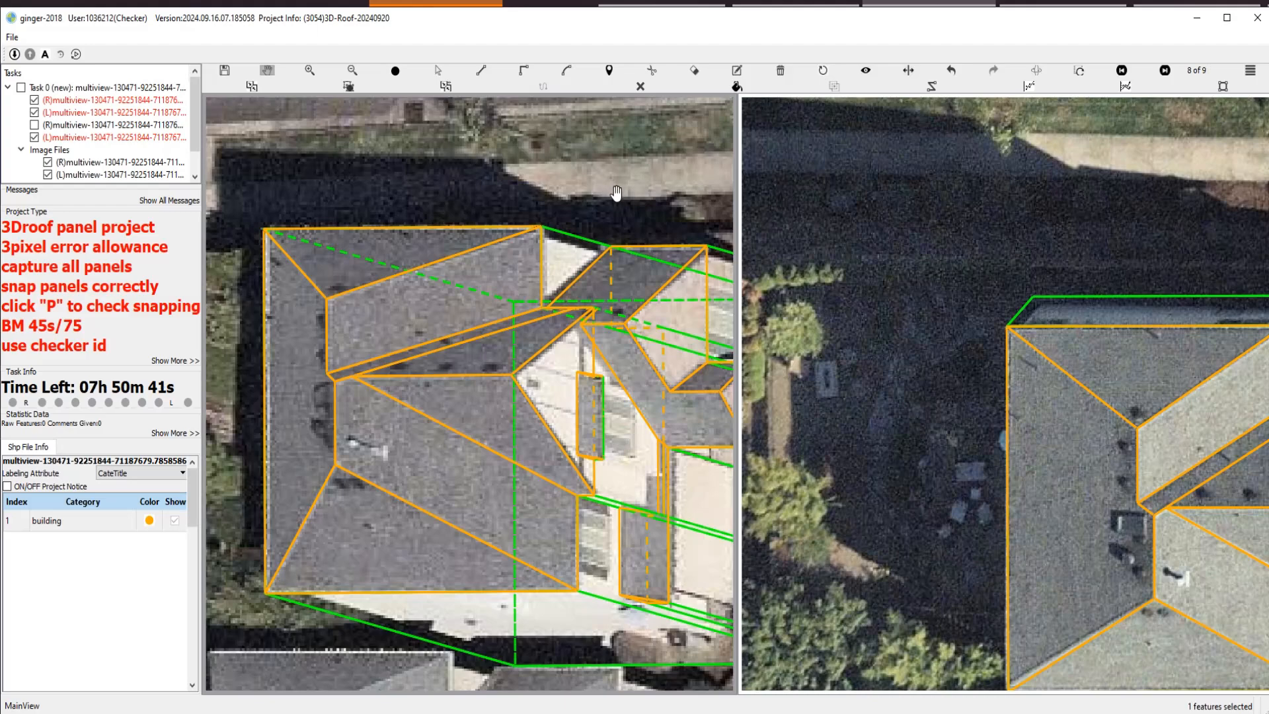
{"action": "scroll", "coordinate": [482, 417], "scroll_direction": "down", "scroll_amount": 2}
{"action": "scroll", "coordinate": [480, 423], "scroll_direction": "down", "scroll_amount": 2}
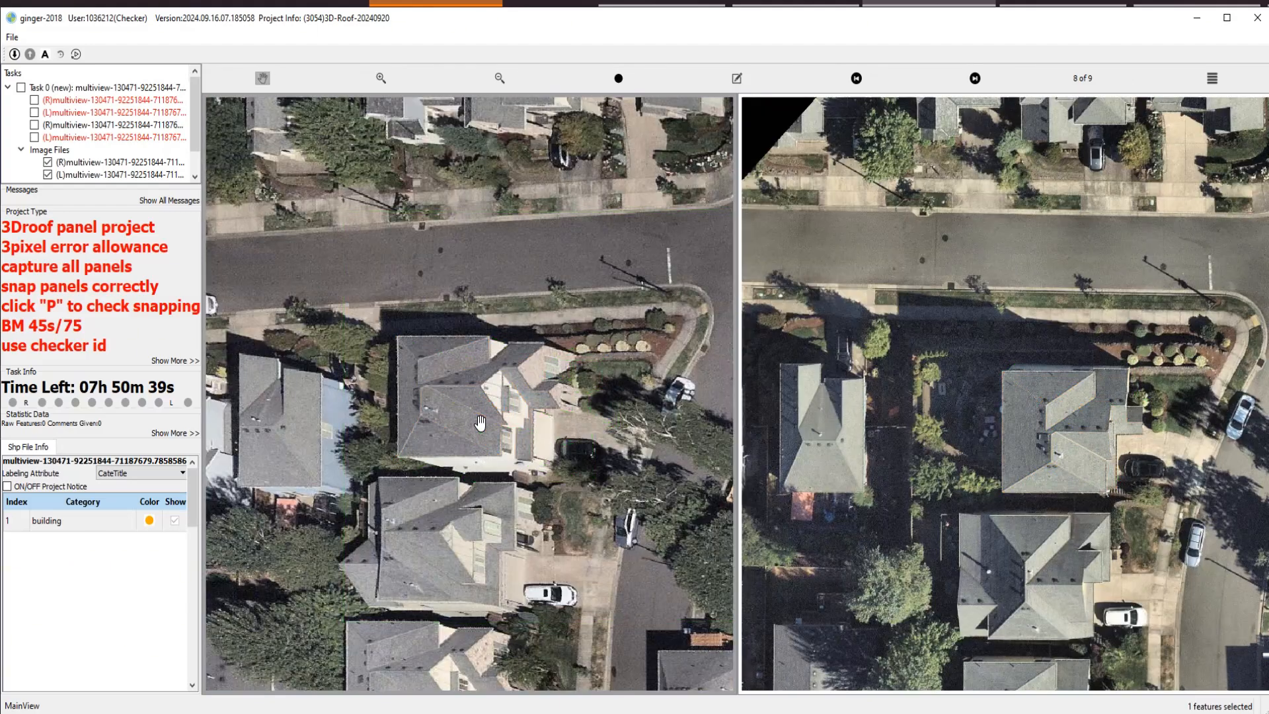
{"action": "key", "text": "space"}
{"action": "scroll", "coordinate": [540, 423], "scroll_direction": "up", "scroll_amount": 2}
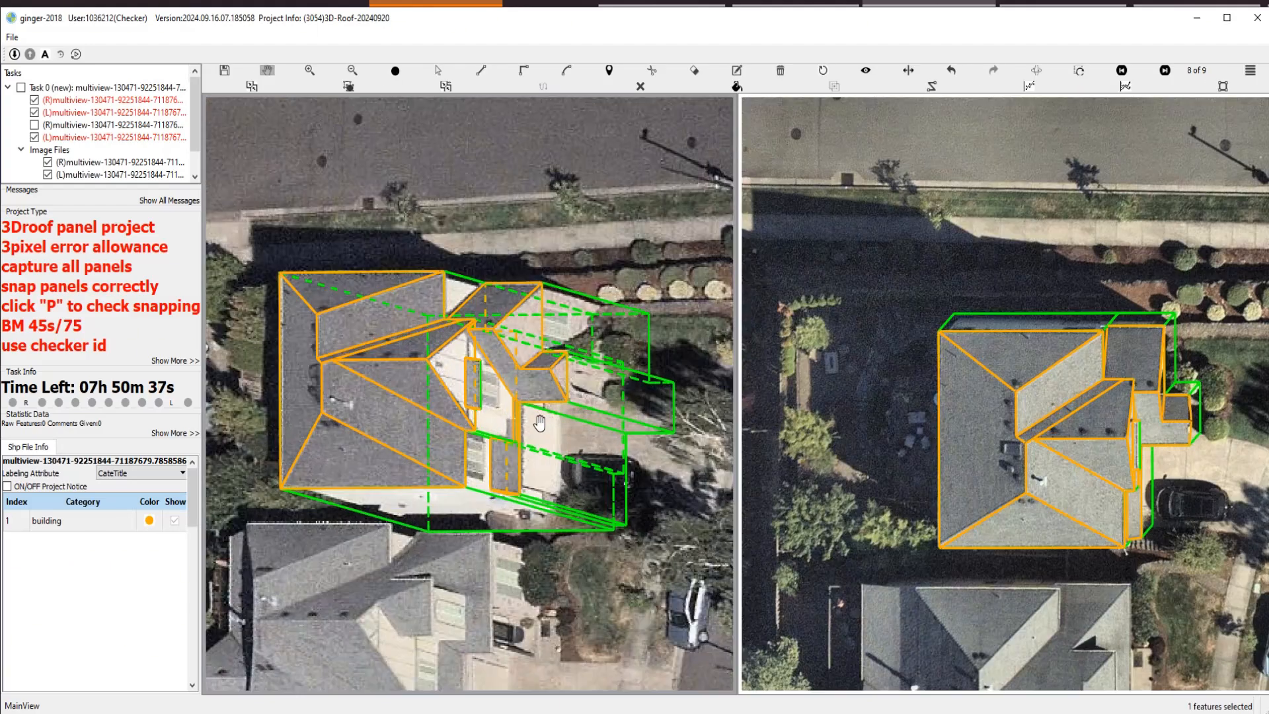
{"action": "left_click_drag", "start_coordinate": [535, 421], "coordinate": [523, 394]}
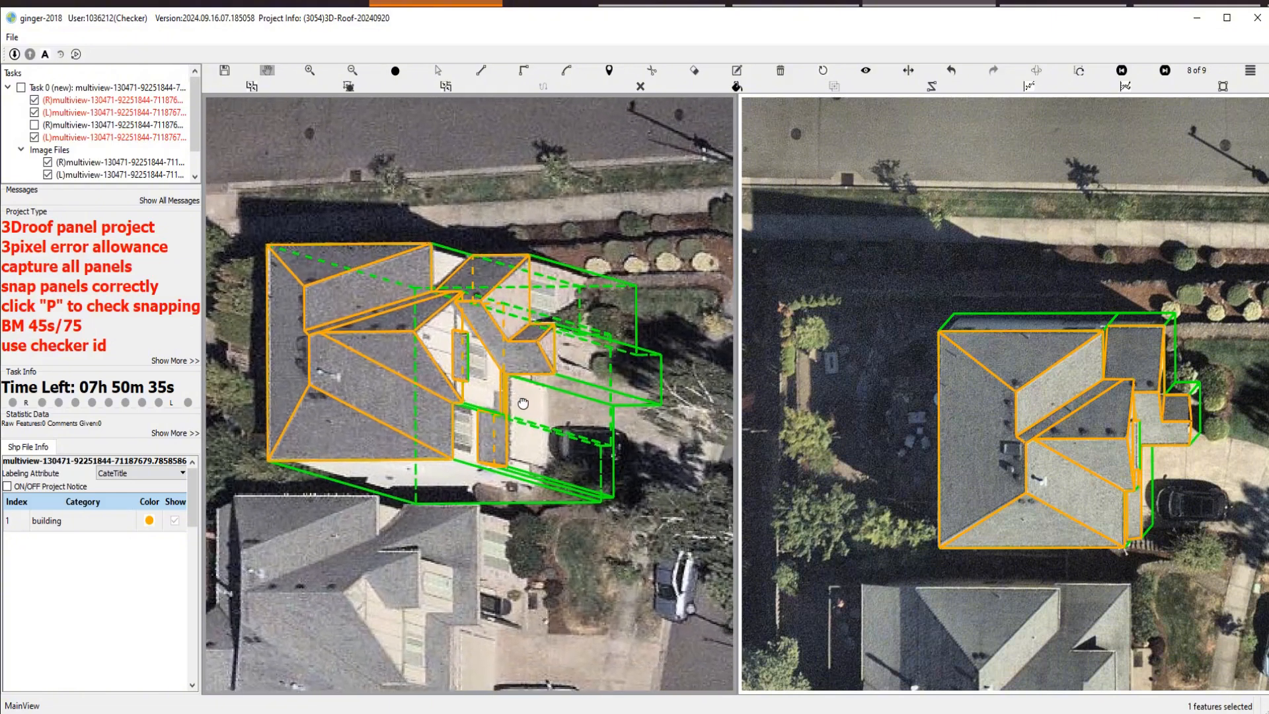
Select the main house outline and the front extension outline together and group them as one building.
{"action": "scroll", "coordinate": [438, 481], "scroll_direction": "up", "scroll_amount": 1}
{"action": "key", "text": "s"}
{"action": "left_click", "coordinate": [458, 494]}
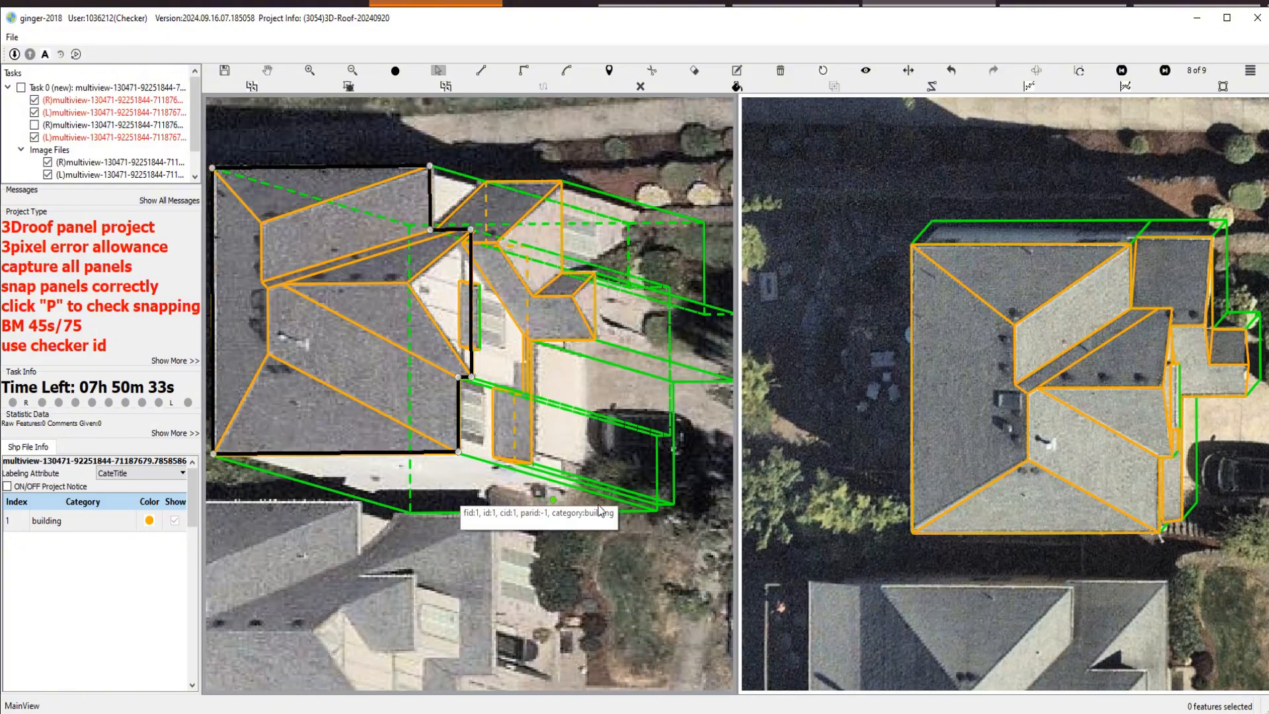
{"action": "left_click", "coordinate": [578, 459]}
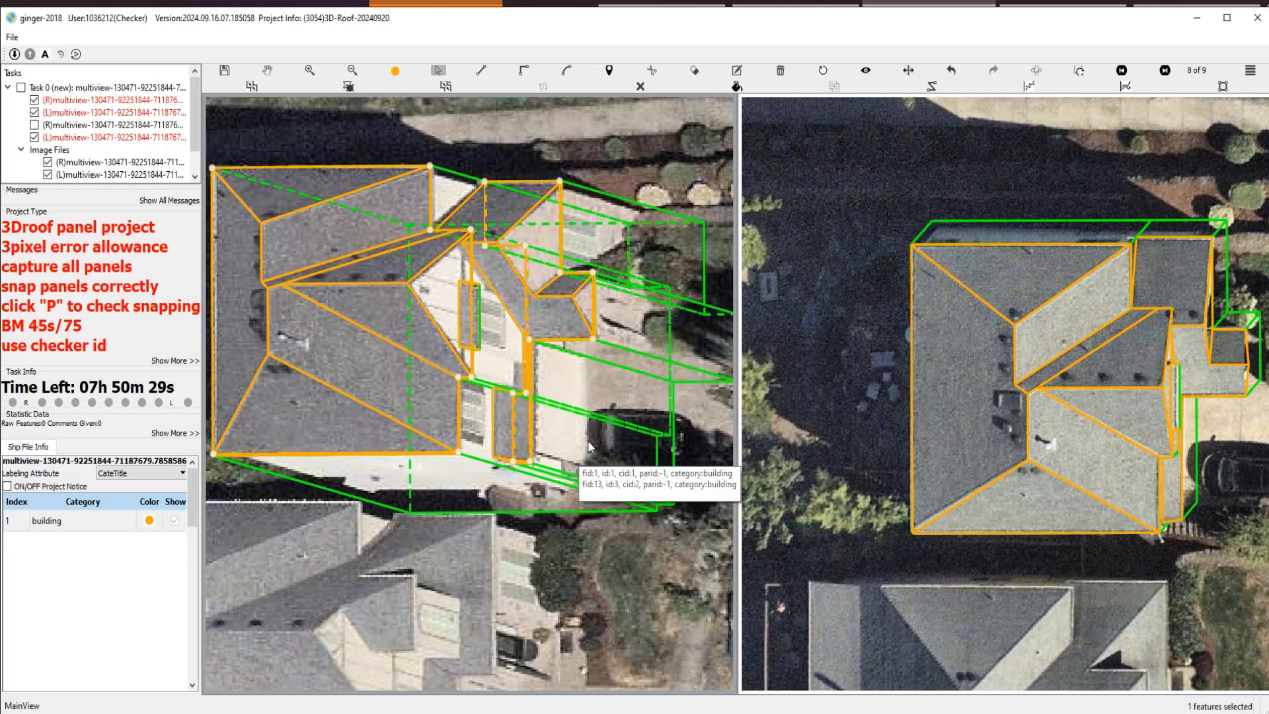
{"action": "left_click", "coordinate": [606, 243]}
{"action": "left_click", "coordinate": [666, 244]}
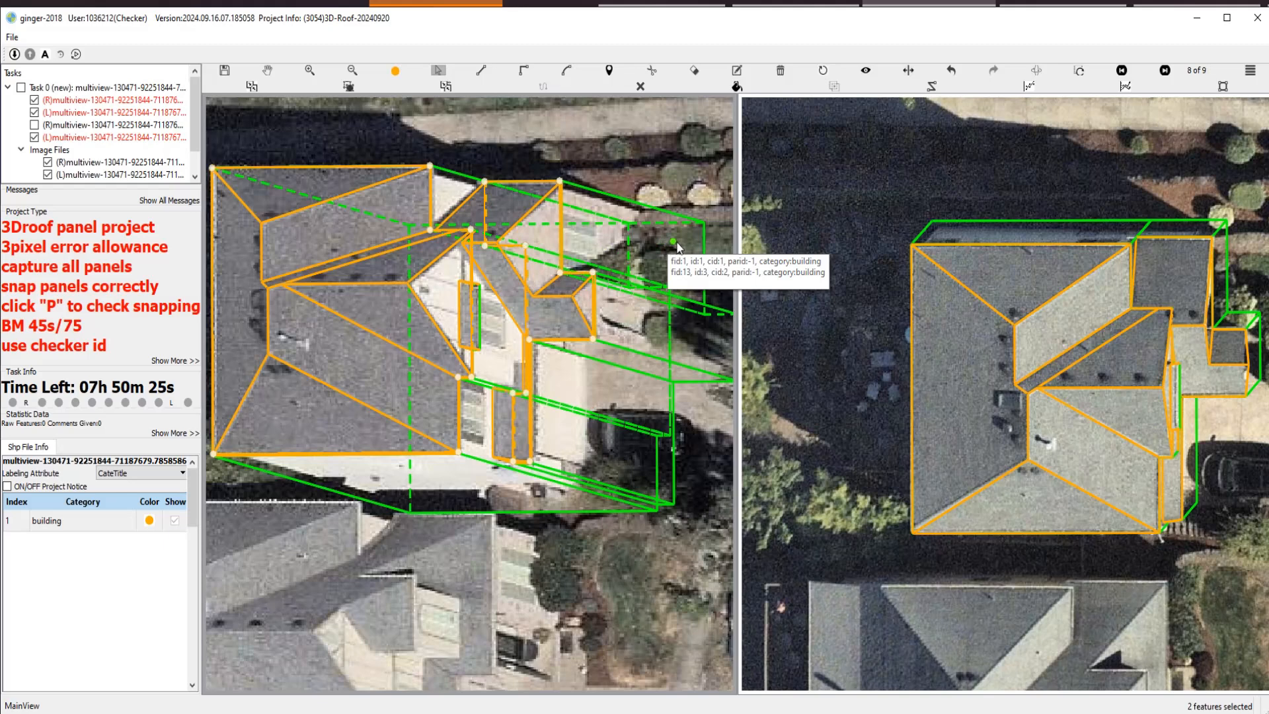
{"action": "key", "text": "ctrl+v"}
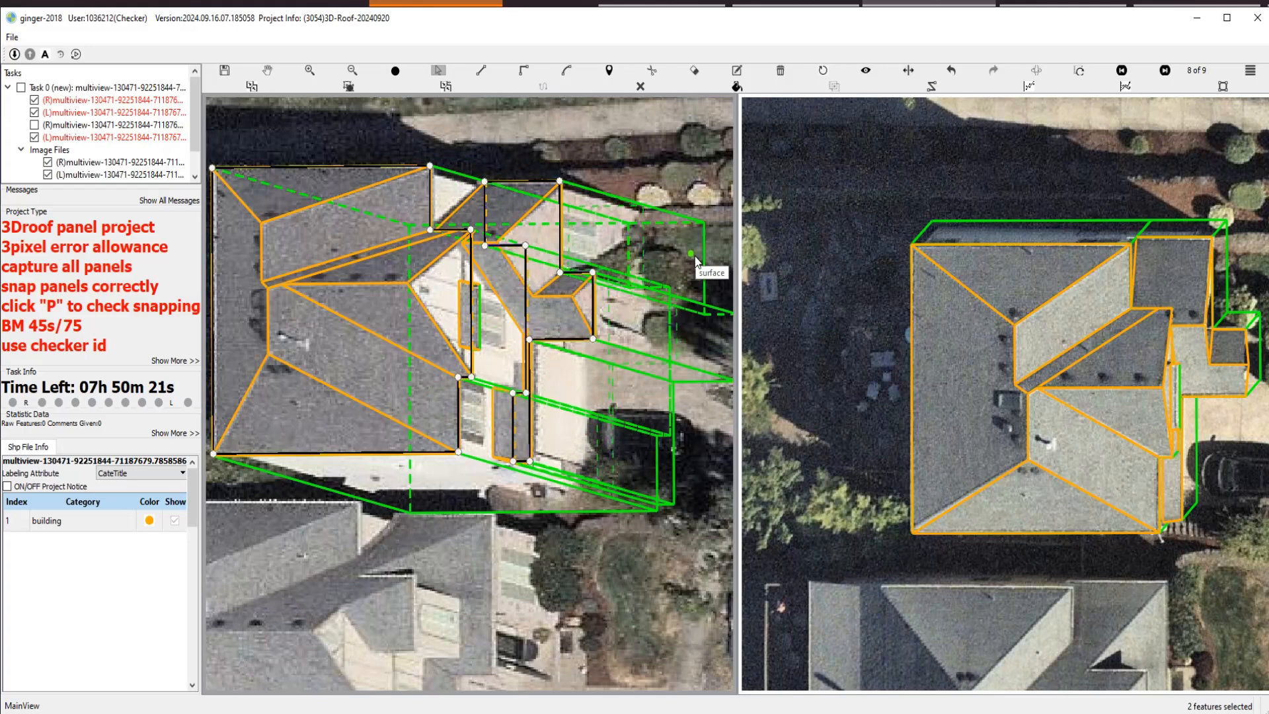
{"action": "left_click", "coordinate": [694, 257]}
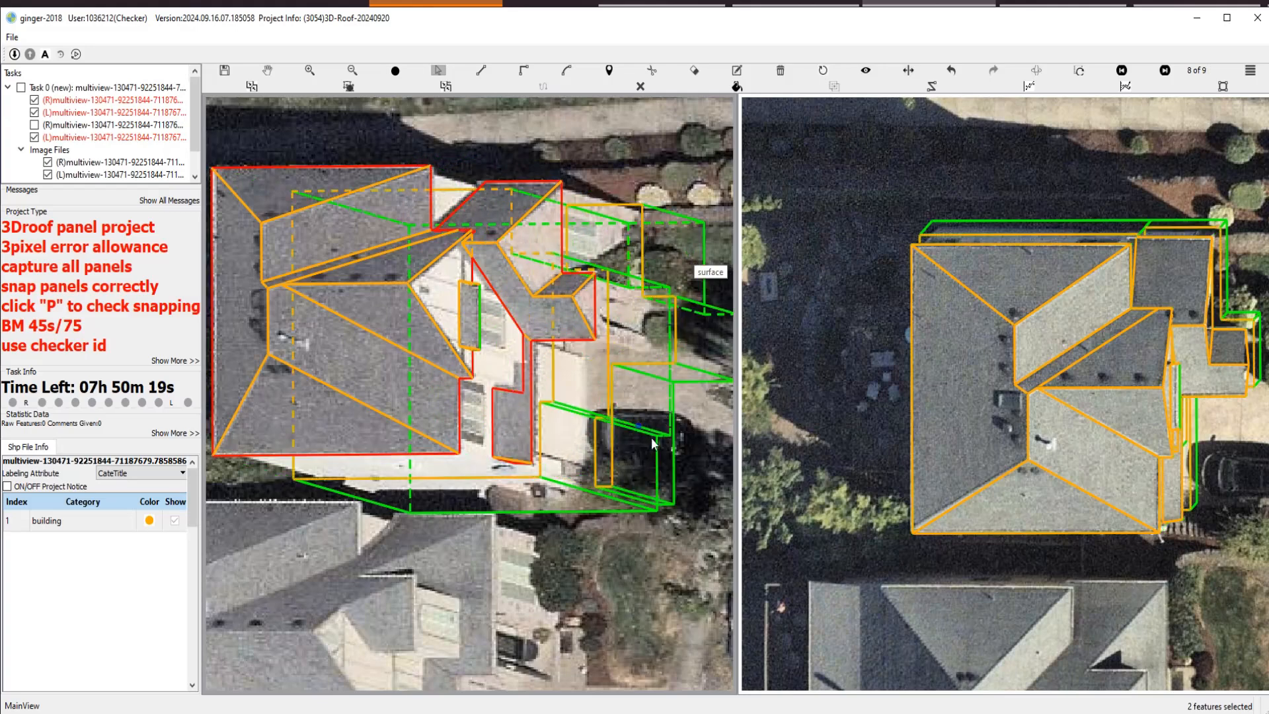
{"action": "scroll", "coordinate": [656, 433], "scroll_direction": "down", "scroll_amount": 2}
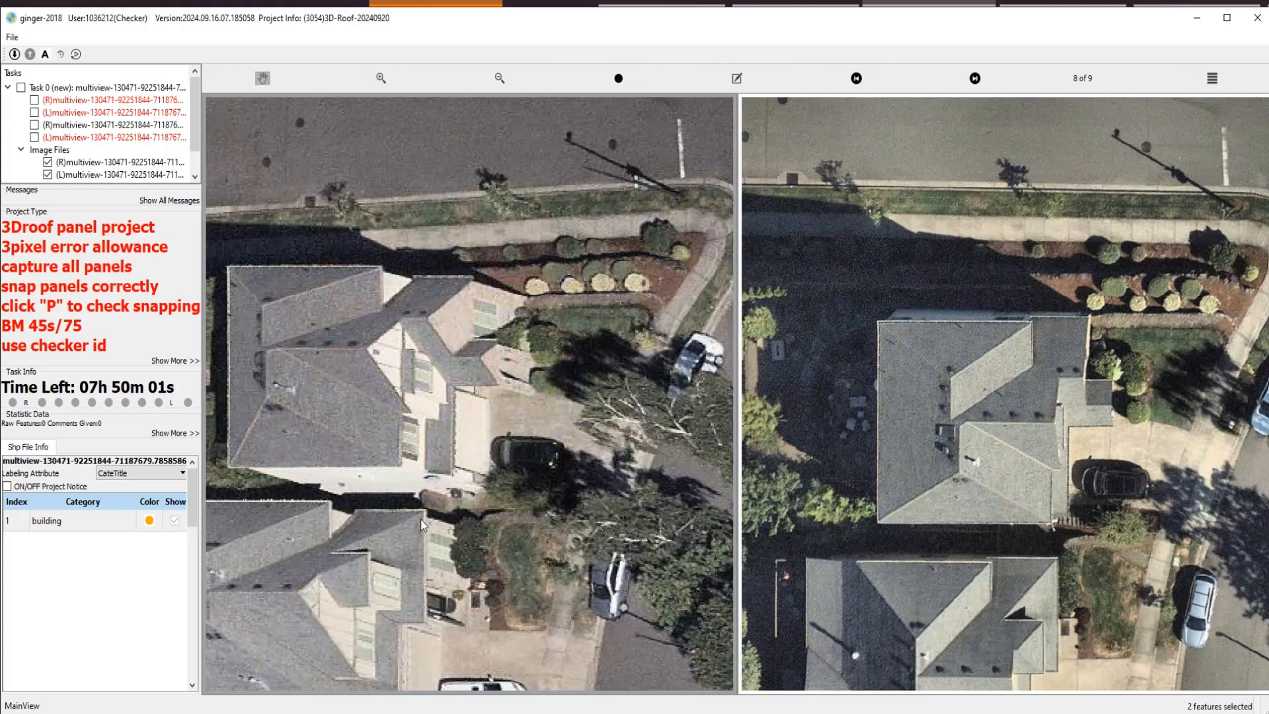
Shorten the grouped building's walls so its base sits closer to the ground line at the driveway side.
{"action": "left_click", "coordinate": [518, 474]}
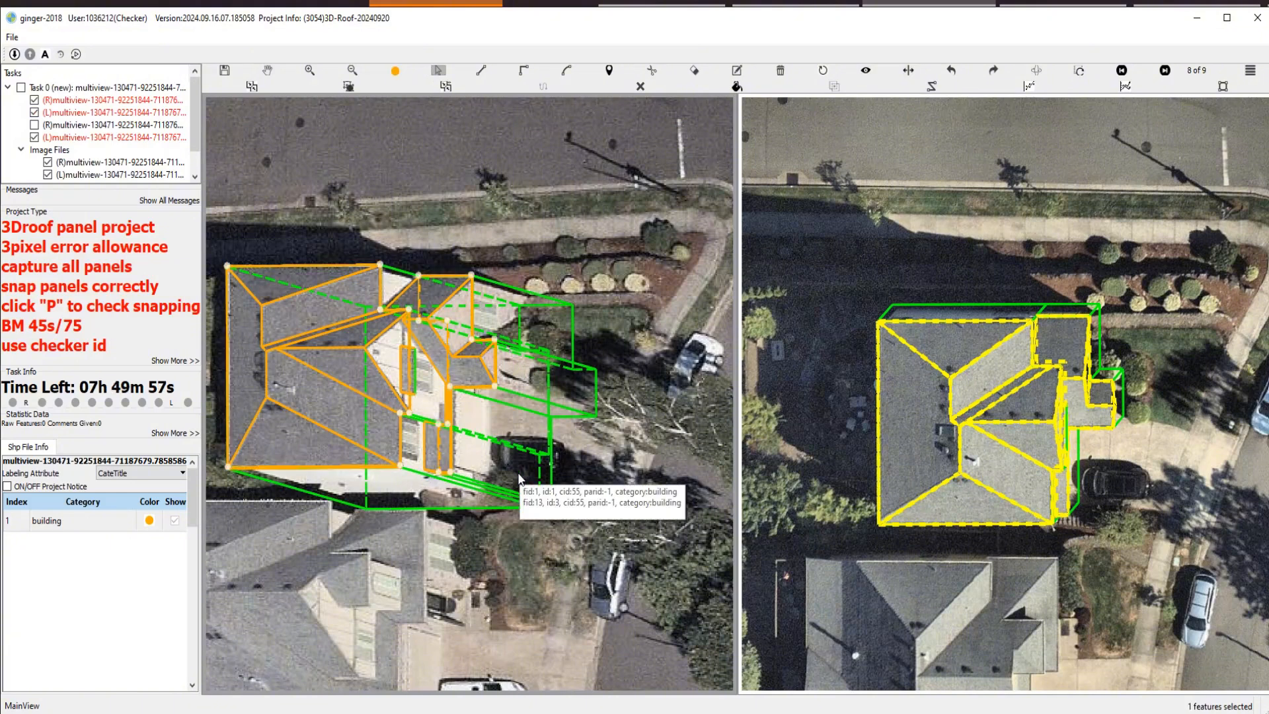
{"action": "left_click", "coordinate": [529, 424]}
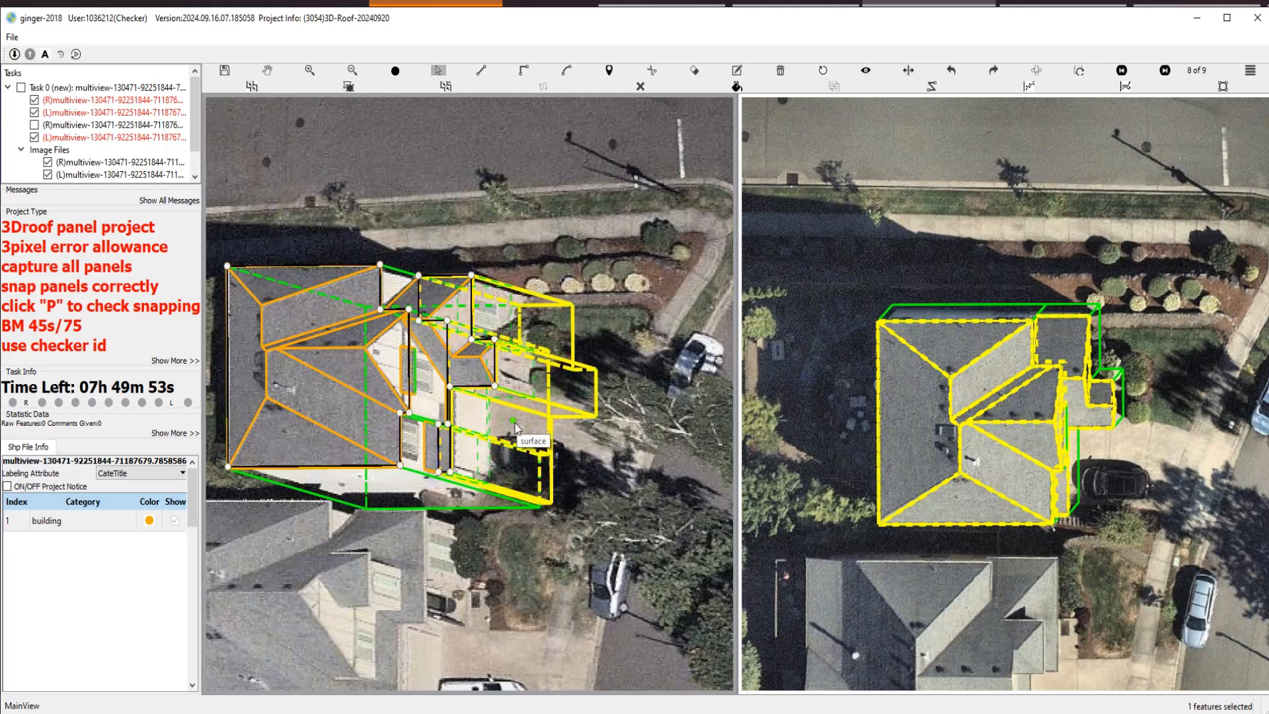
{"action": "left_click", "coordinate": [522, 423]}
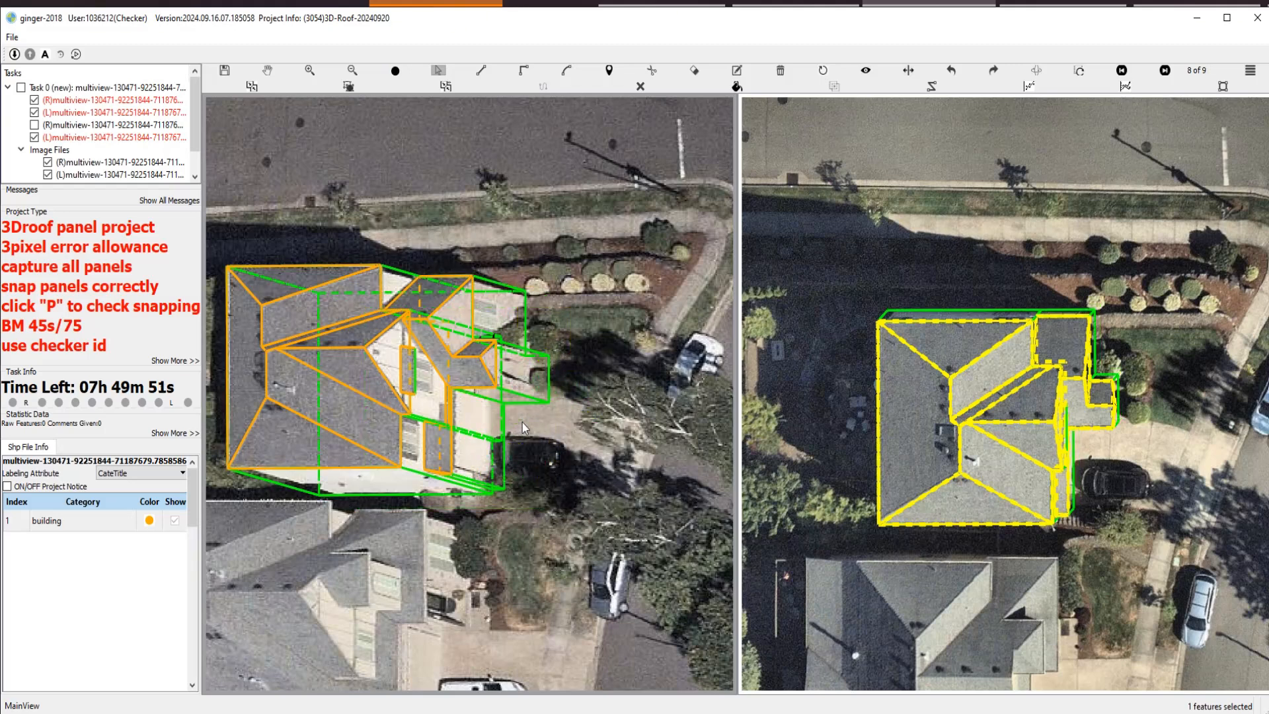
{"action": "key", "text": "space"}
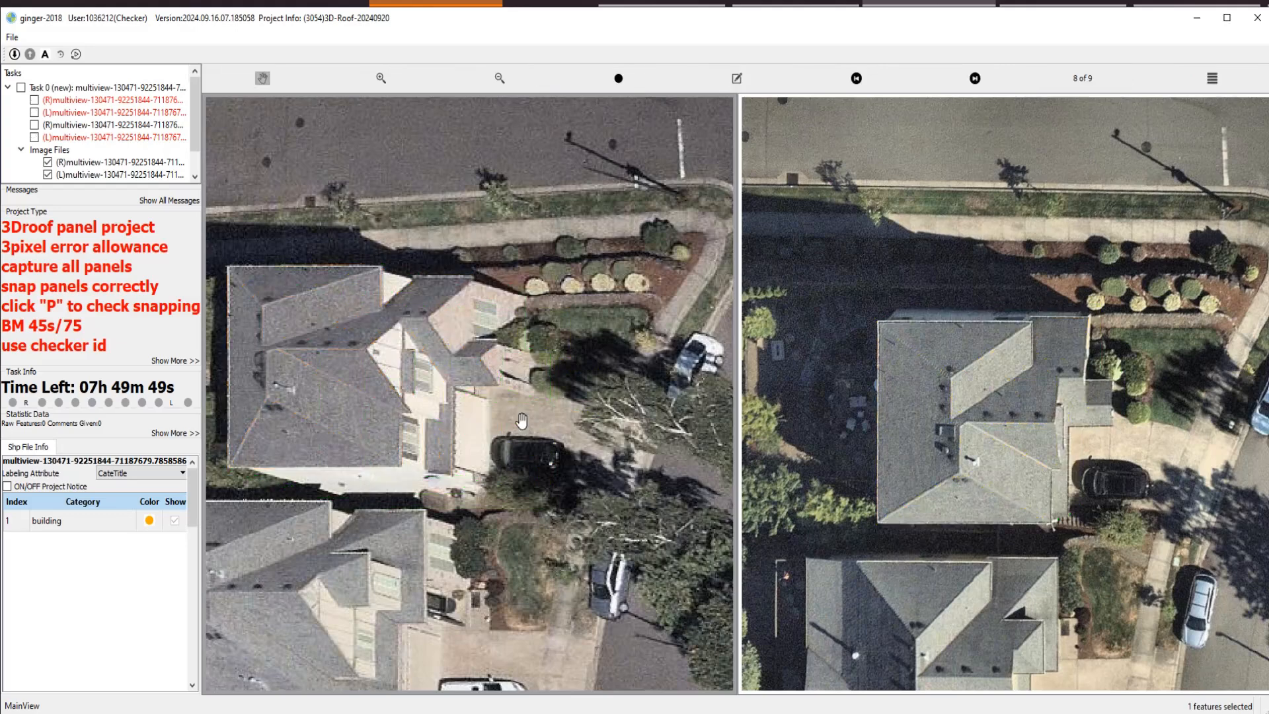
{"action": "key", "text": "space"}
{"action": "scroll", "coordinate": [467, 491], "scroll_direction": "up", "scroll_amount": 1}
Raise the building's base slightly more and compare the wall bottoms with the bare aerial image.
{"action": "key", "text": "s"}
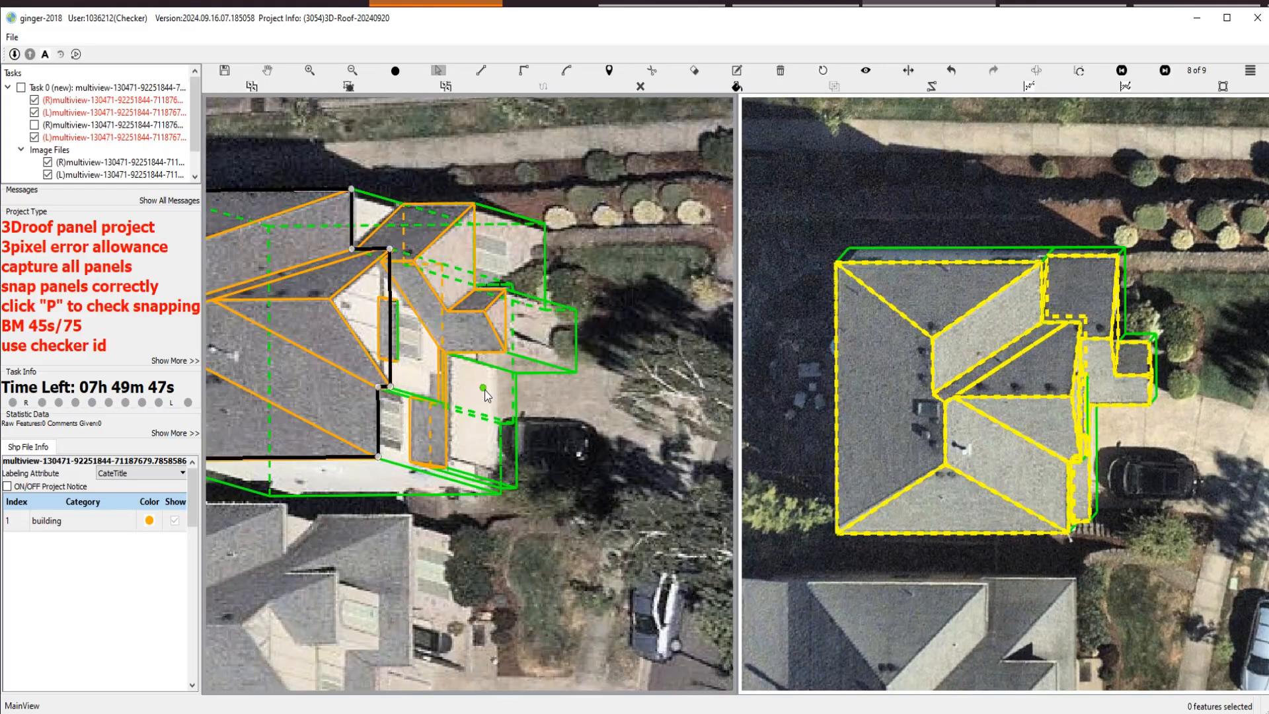
{"action": "scroll", "coordinate": [479, 396], "scroll_direction": "up", "scroll_amount": 1}
{"action": "left_click", "coordinate": [580, 327]}
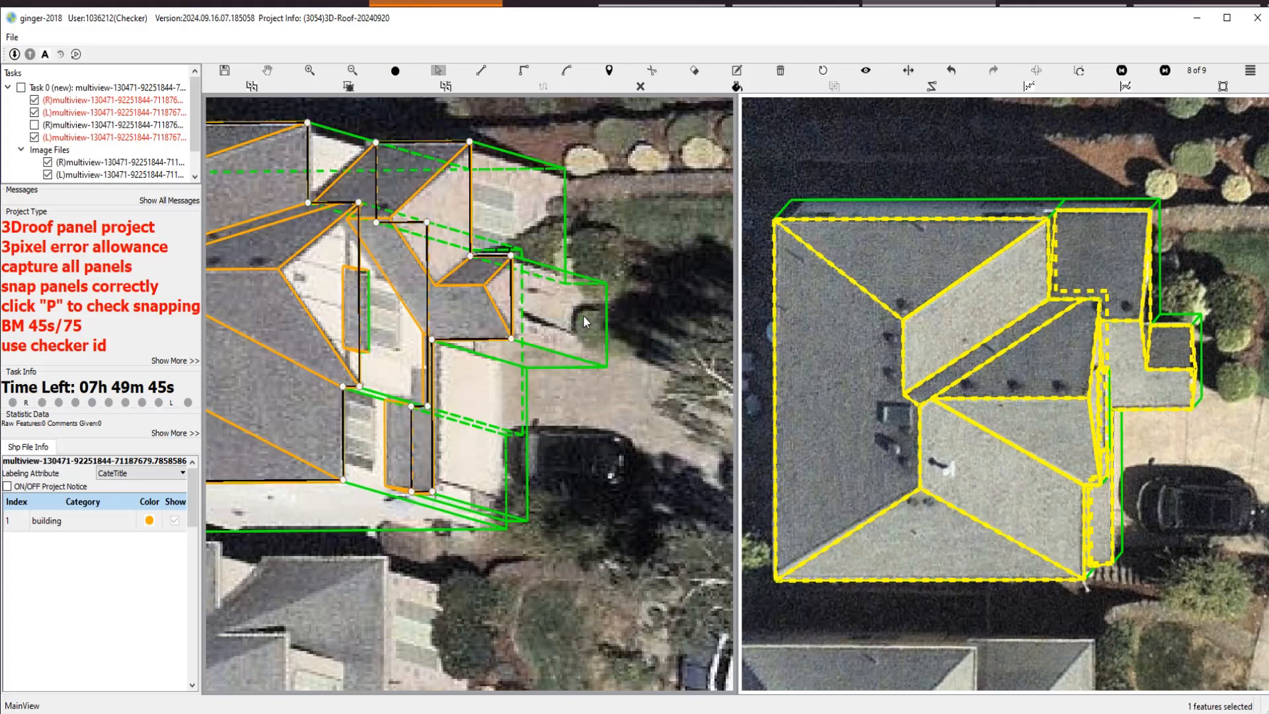
{"action": "key", "text": "space"}
{"action": "key", "text": "space"}
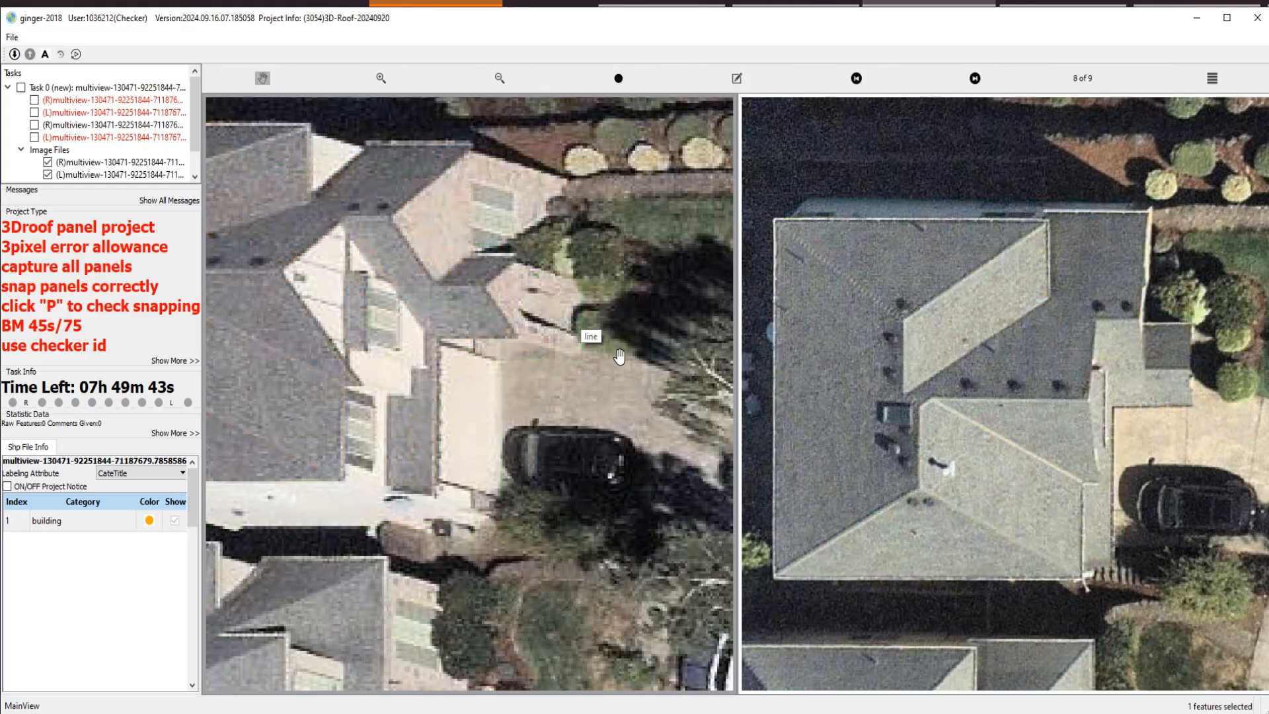
{"action": "key", "text": "space"}
{"action": "key", "text": "space"}
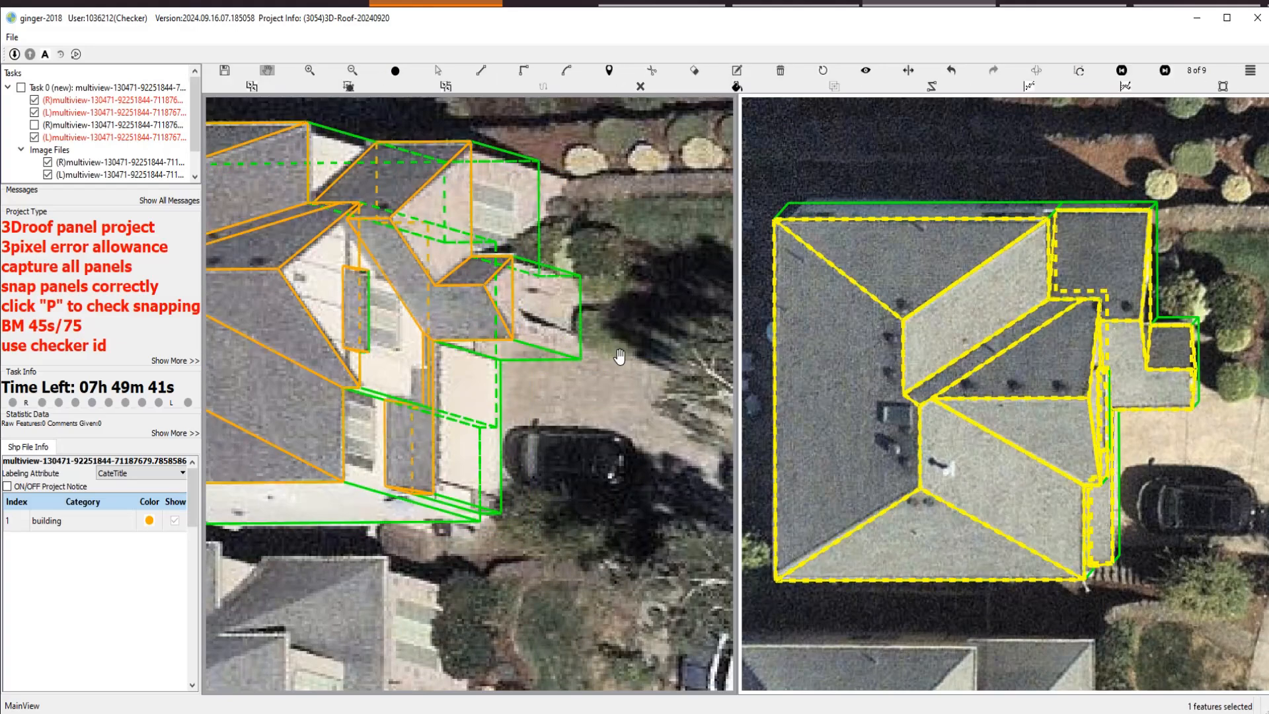
{"action": "key", "text": "space"}
{"action": "key", "text": "space"}
Fine-tune the building's base height from the front extension and check the whole house against the image.
{"action": "key", "text": "s"}
{"action": "left_click", "coordinate": [490, 392]}
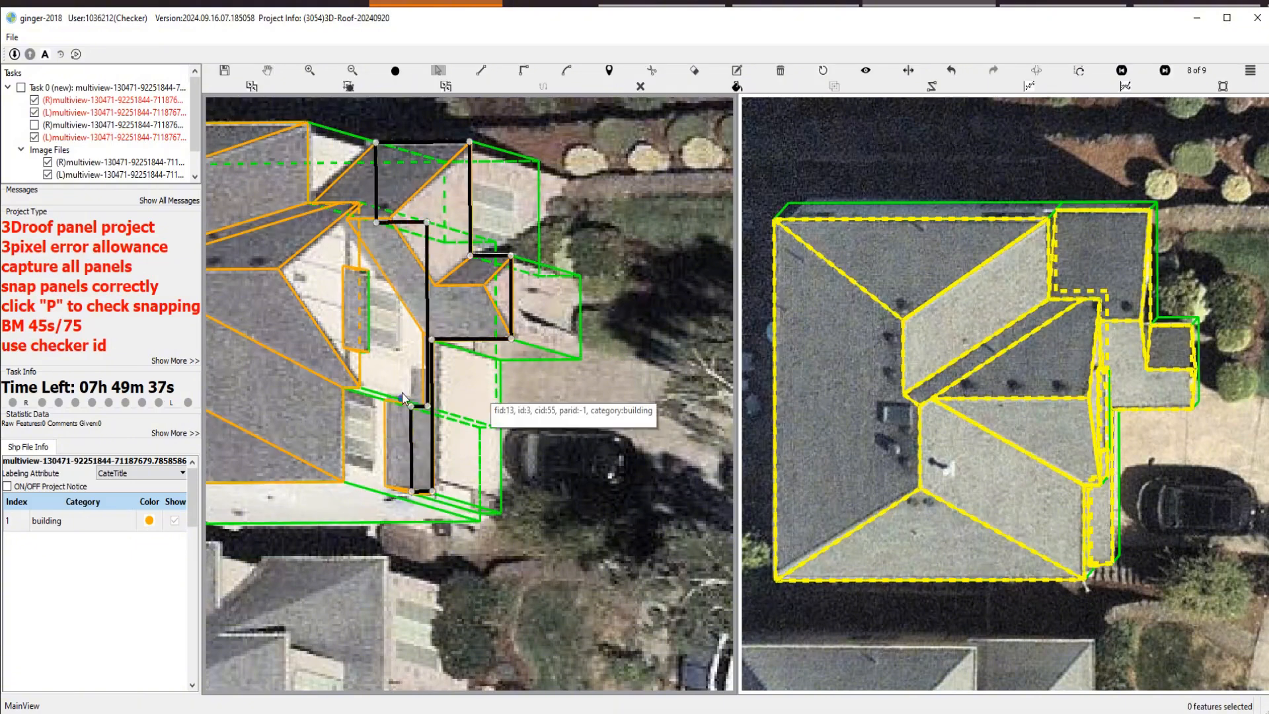
{"action": "key", "text": "space"}
{"action": "key", "text": "space"}
{"action": "left_click", "coordinate": [344, 513]}
{"action": "left_click", "coordinate": [477, 395]}
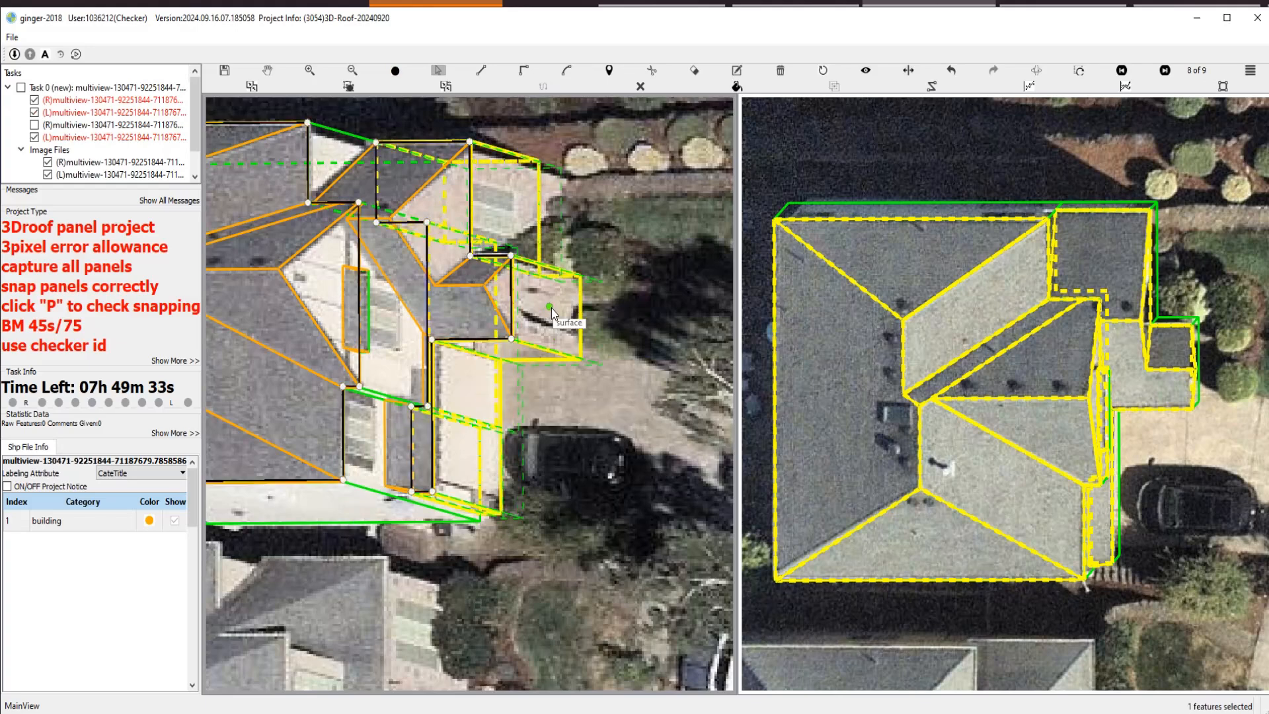
{"action": "scroll", "coordinate": [551, 308], "scroll_direction": "down", "scroll_amount": 3}
{"action": "key", "text": "space"}
{"action": "key", "text": "space"}
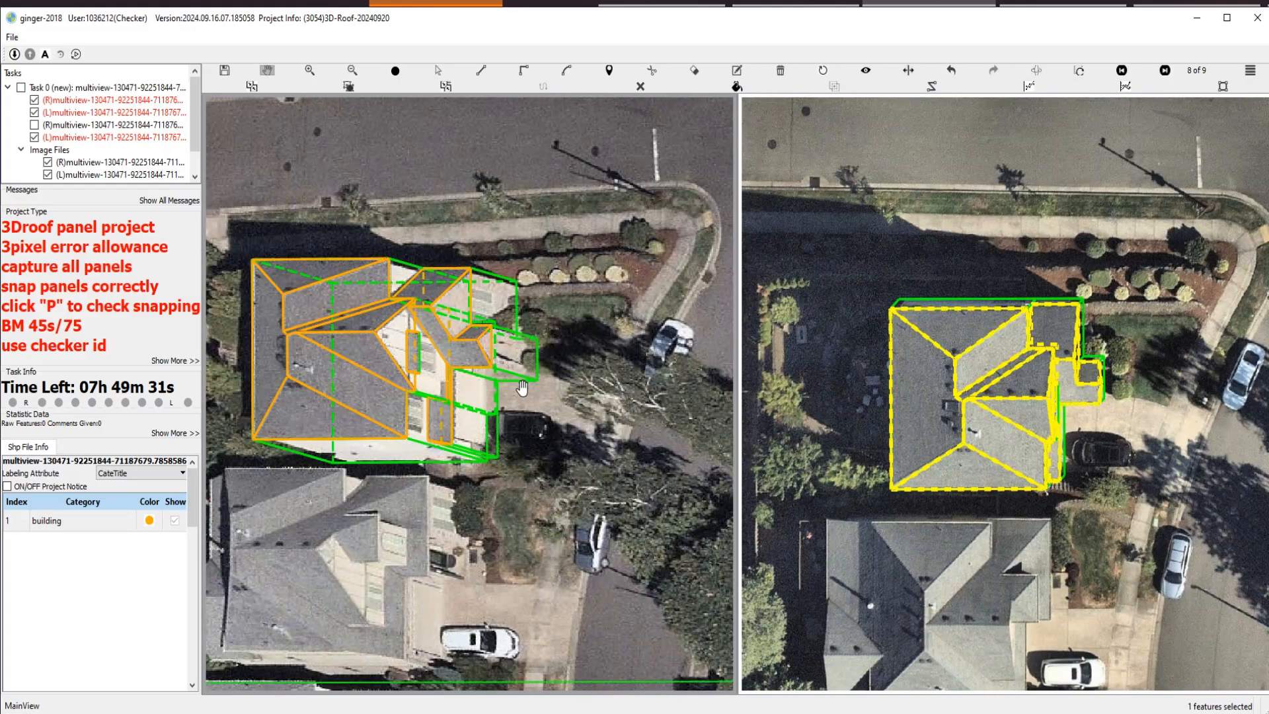
Swap the two aerial images and bring up image 9 of 9 beside the reference view to compare the roof and base.
{"action": "left_click", "coordinate": [1107, 210]}
{"action": "key", "text": "s"}
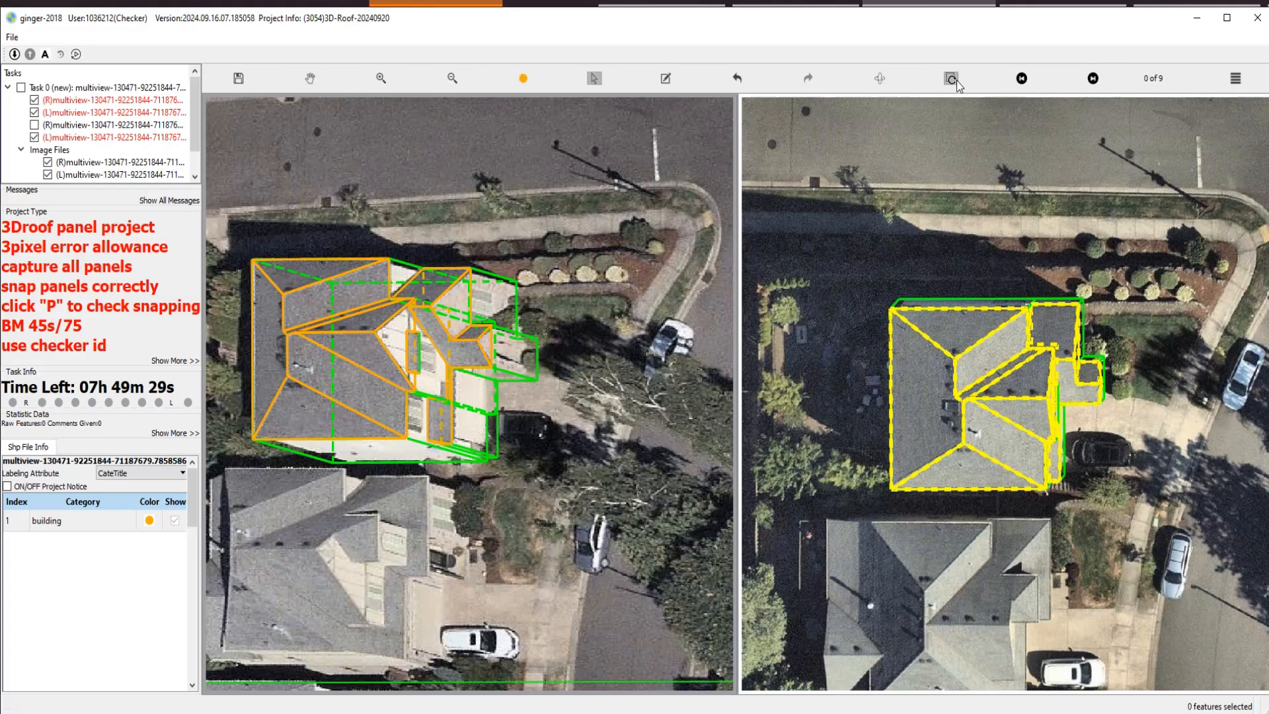
{"action": "left_click", "coordinate": [956, 80]}
{"action": "left_click", "coordinate": [608, 391]}
{"action": "key", "text": "space"}
{"action": "key", "text": "space"}
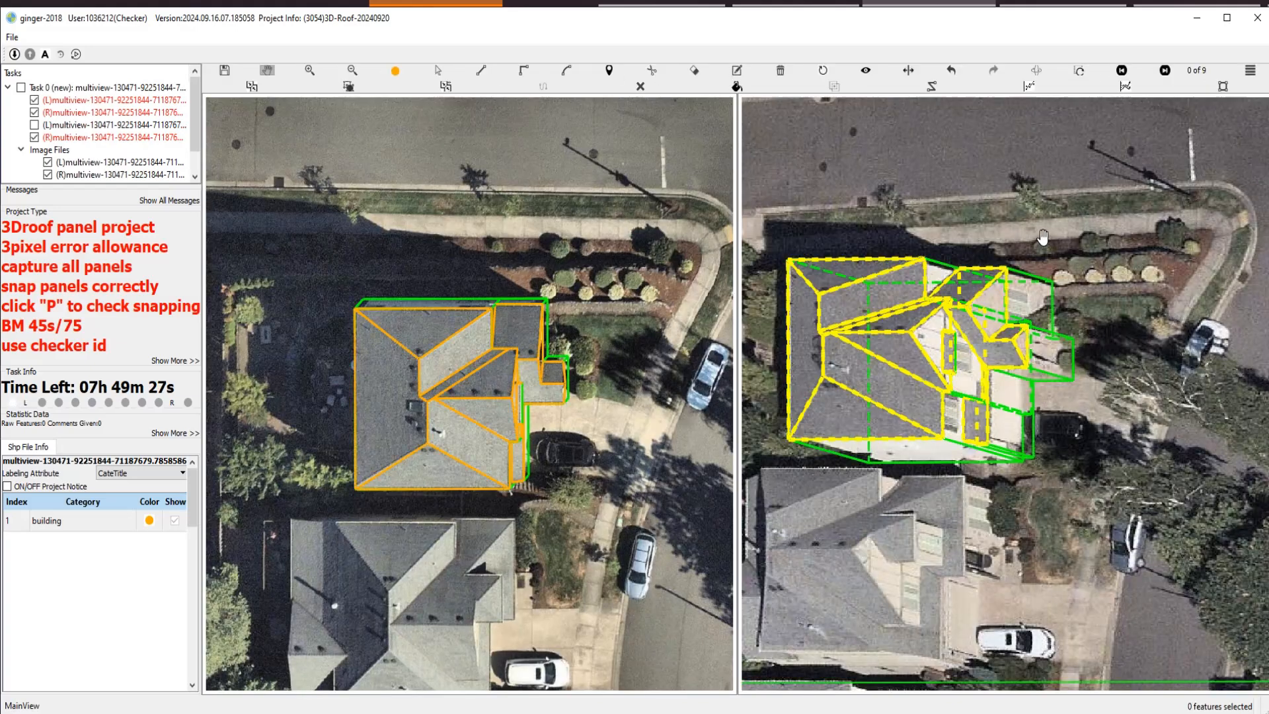
{"action": "left_click_drag", "start_coordinate": [1088, 217], "coordinate": [1091, 211]}
{"action": "left_click", "coordinate": [1093, 78]}
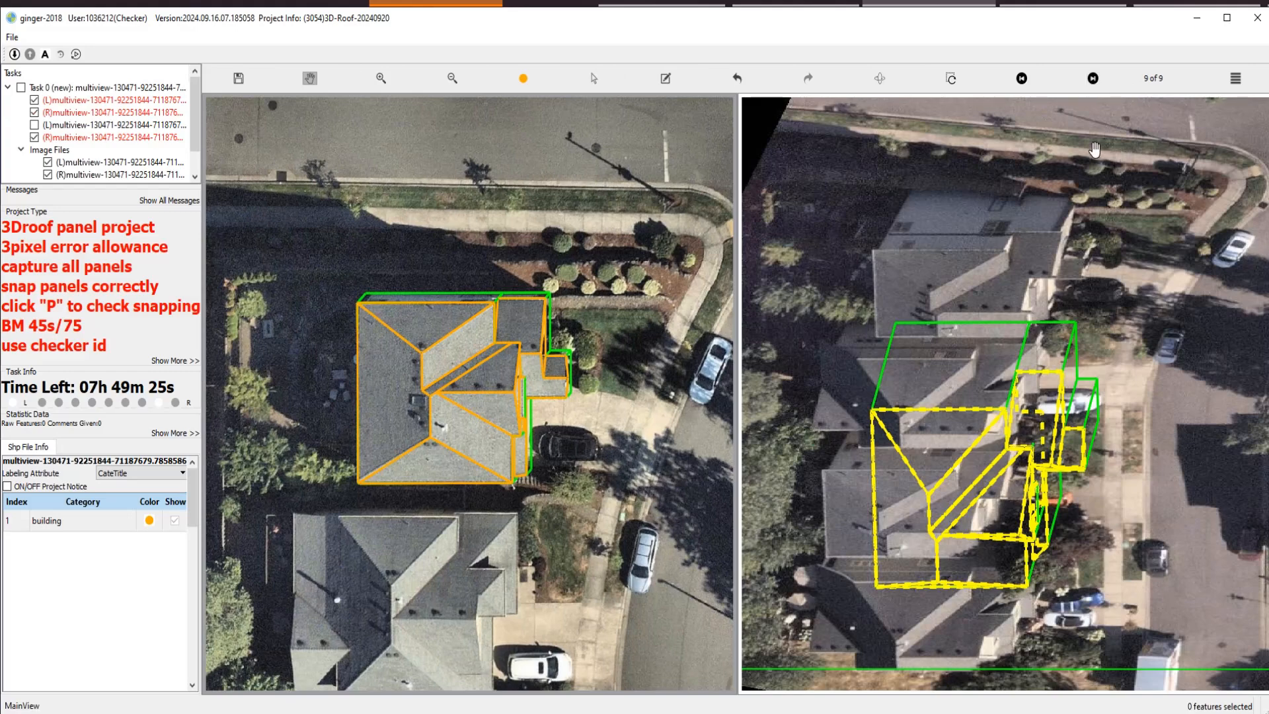
{"action": "key", "text": "space"}
{"action": "key", "text": "space"}
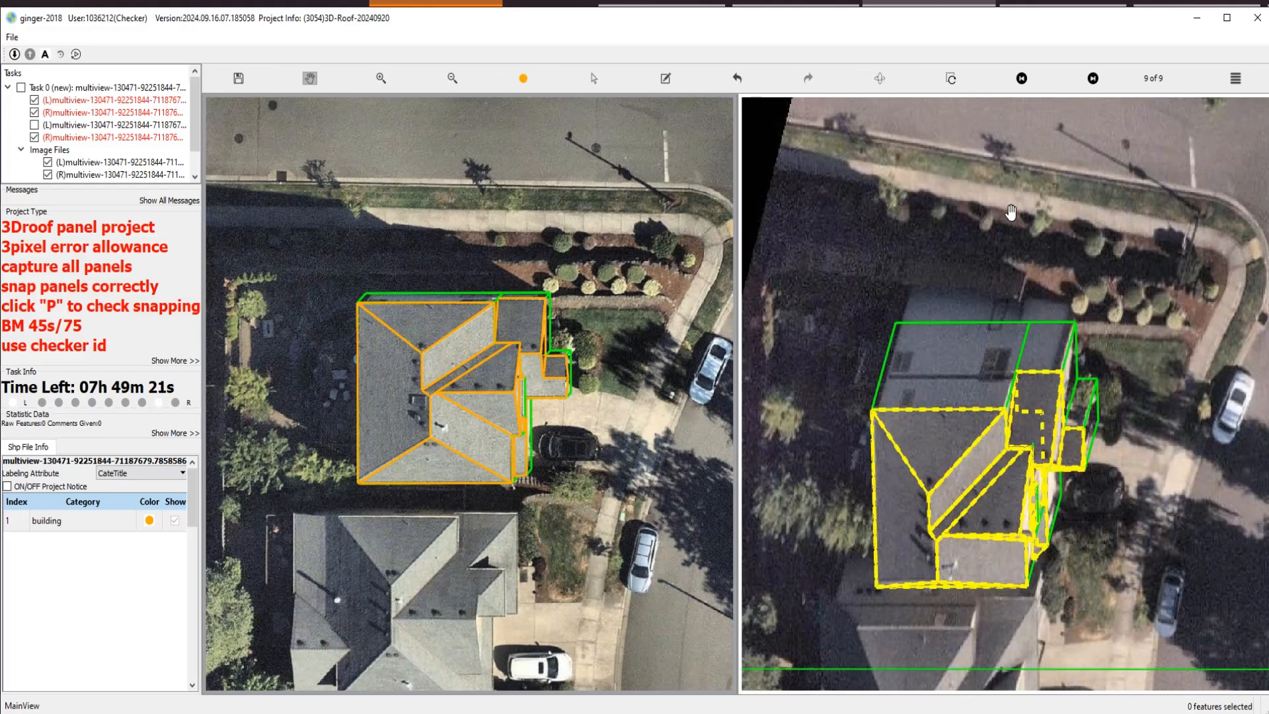
Swap the images back and extend the building's walls until the base meets the ground in image 9.
{"action": "left_click", "coordinate": [950, 78]}
{"action": "left_click", "coordinate": [879, 78]}
{"action": "key", "text": "space"}
{"action": "key", "text": "space"}
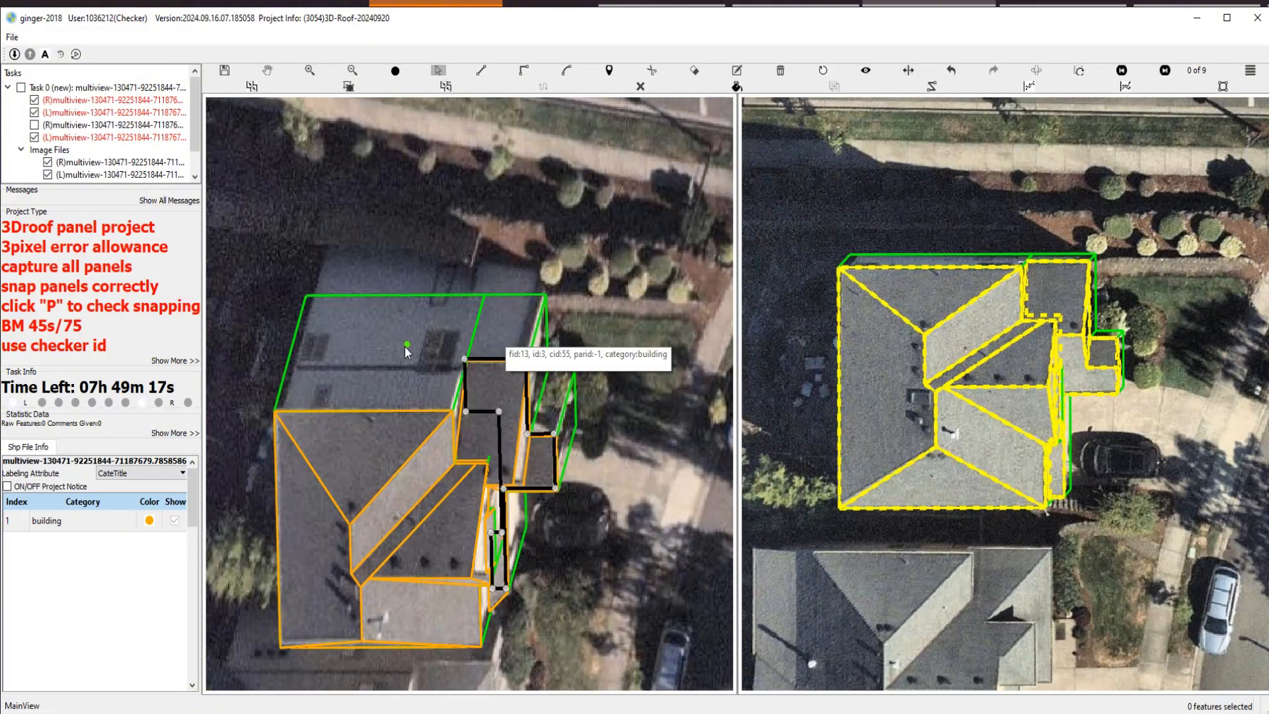
{"action": "left_click", "coordinate": [408, 345]}
{"action": "scroll", "coordinate": [411, 336], "scroll_direction": "up", "scroll_amount": 6}
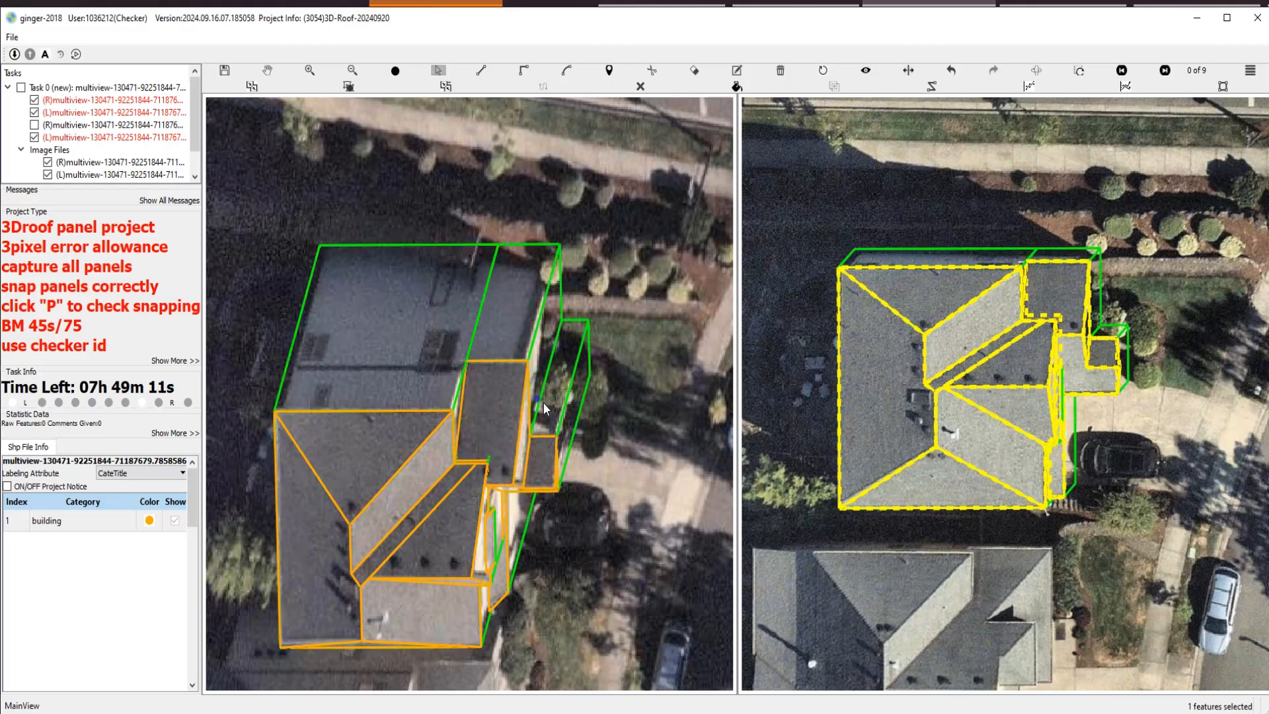
Swap the views again and bring up image 1 of 9 to examine how the building outline fits.
{"action": "scroll", "coordinate": [470, 395], "scroll_direction": "down", "scroll_amount": 2}
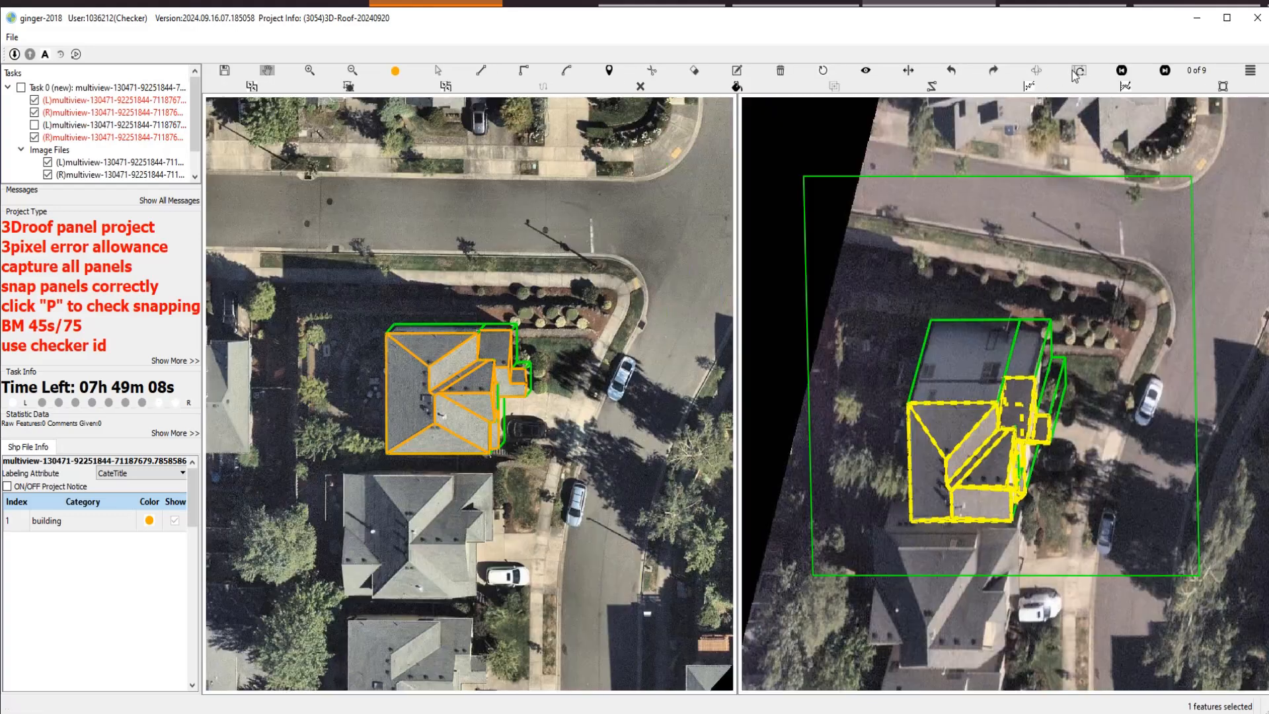
{"action": "left_click", "coordinate": [1079, 71]}
{"action": "scroll", "coordinate": [1075, 271], "scroll_direction": "up", "scroll_amount": 2}
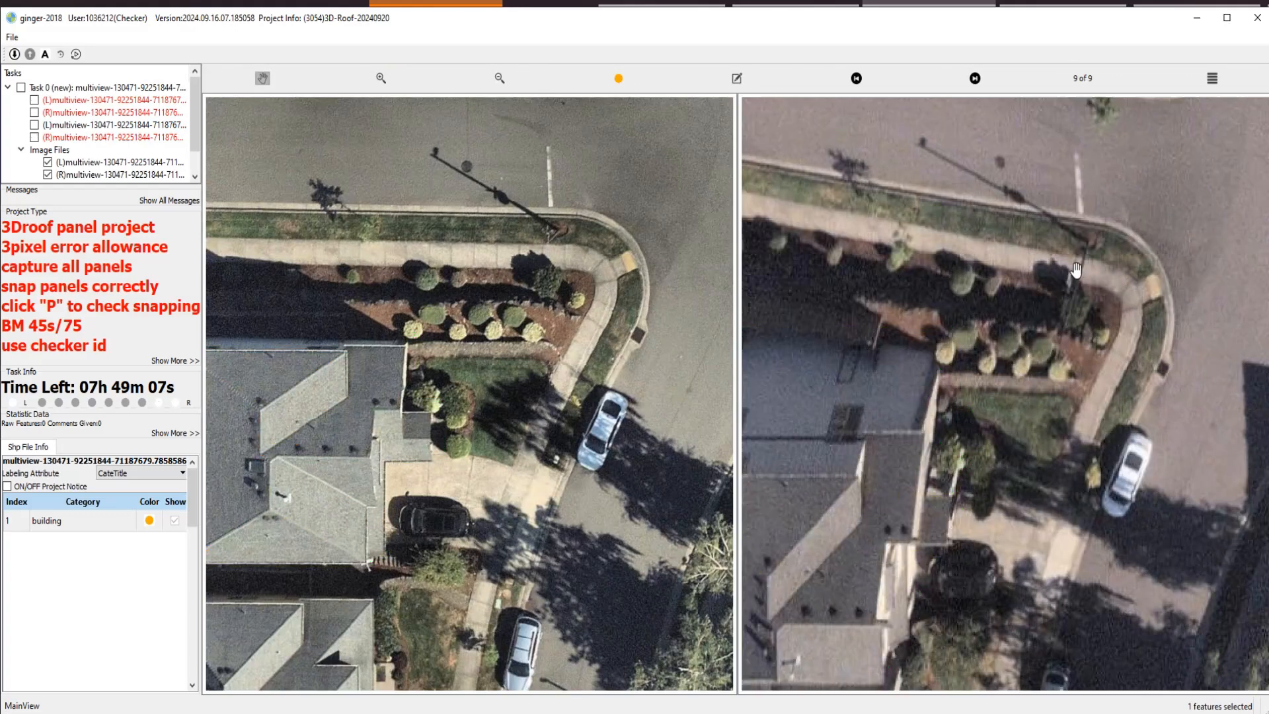
{"action": "left_click", "coordinate": [1093, 78]}
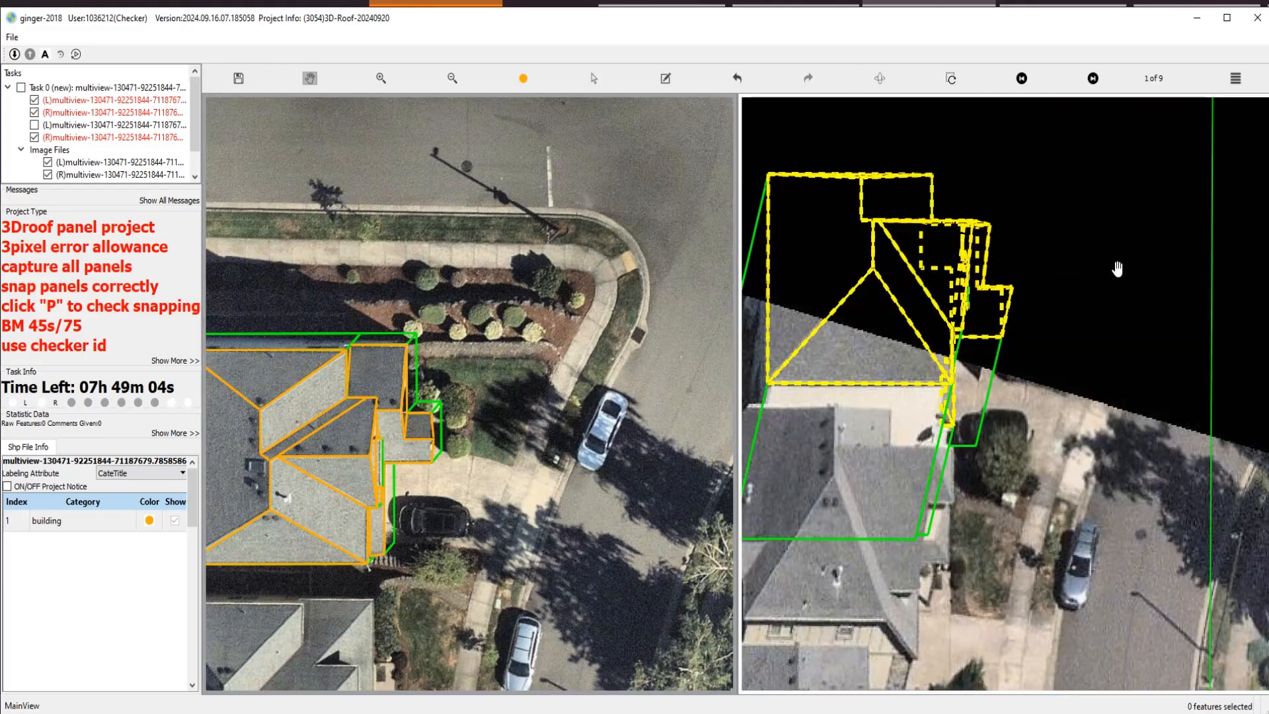
{"action": "scroll", "coordinate": [1117, 271], "scroll_direction": "down", "scroll_amount": 2}
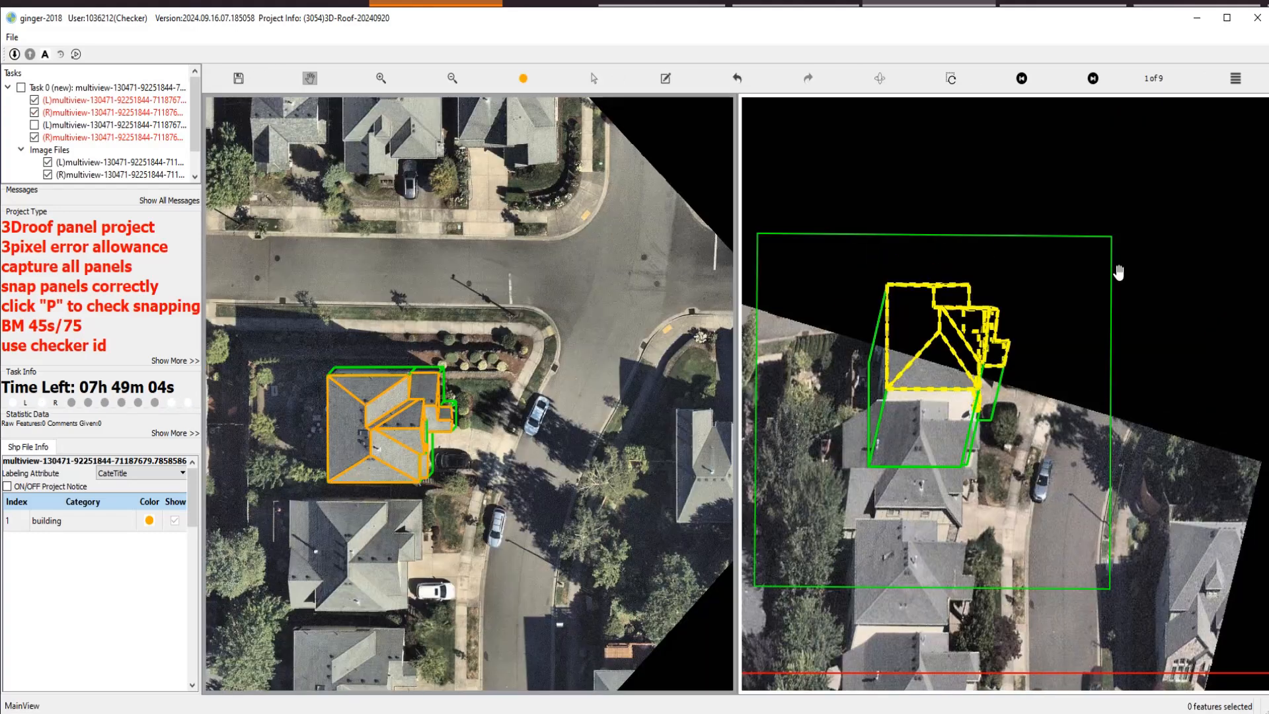
Bring up image 3 of 9 and swap it with the reference view to edit the rear of the house.
{"action": "left_click", "coordinate": [1092, 78]}
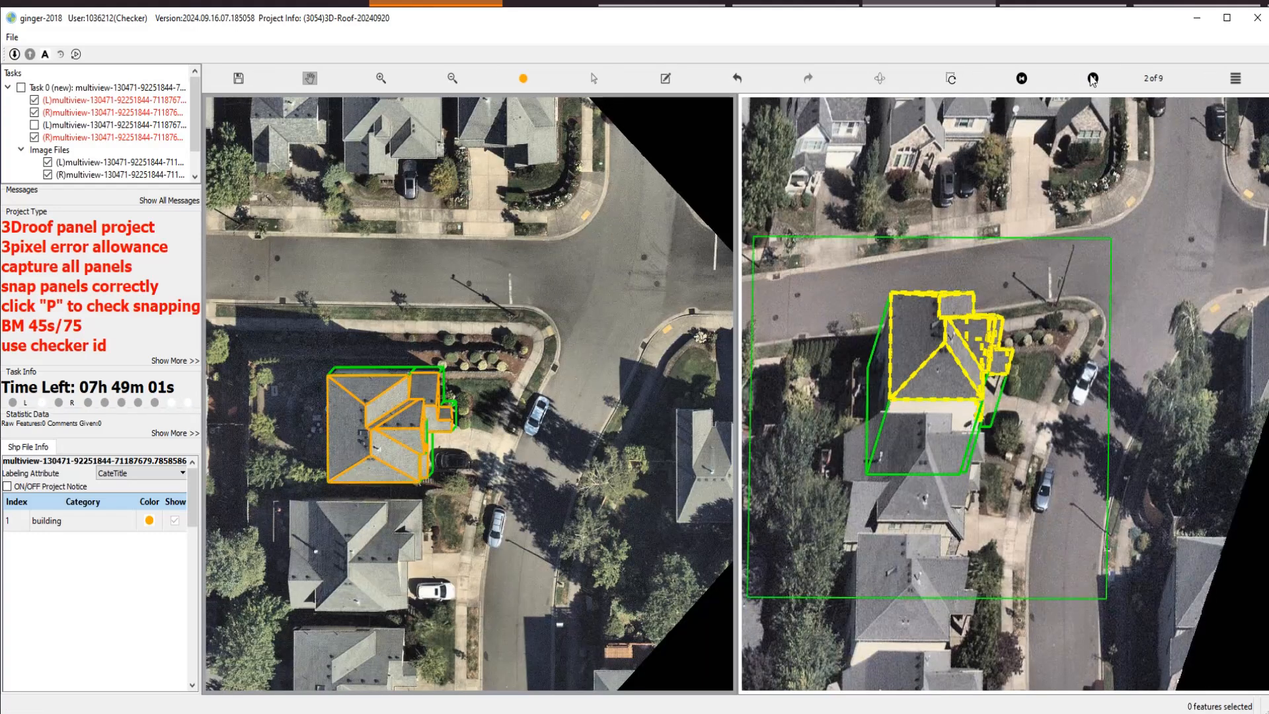
{"action": "left_click", "coordinate": [1089, 75]}
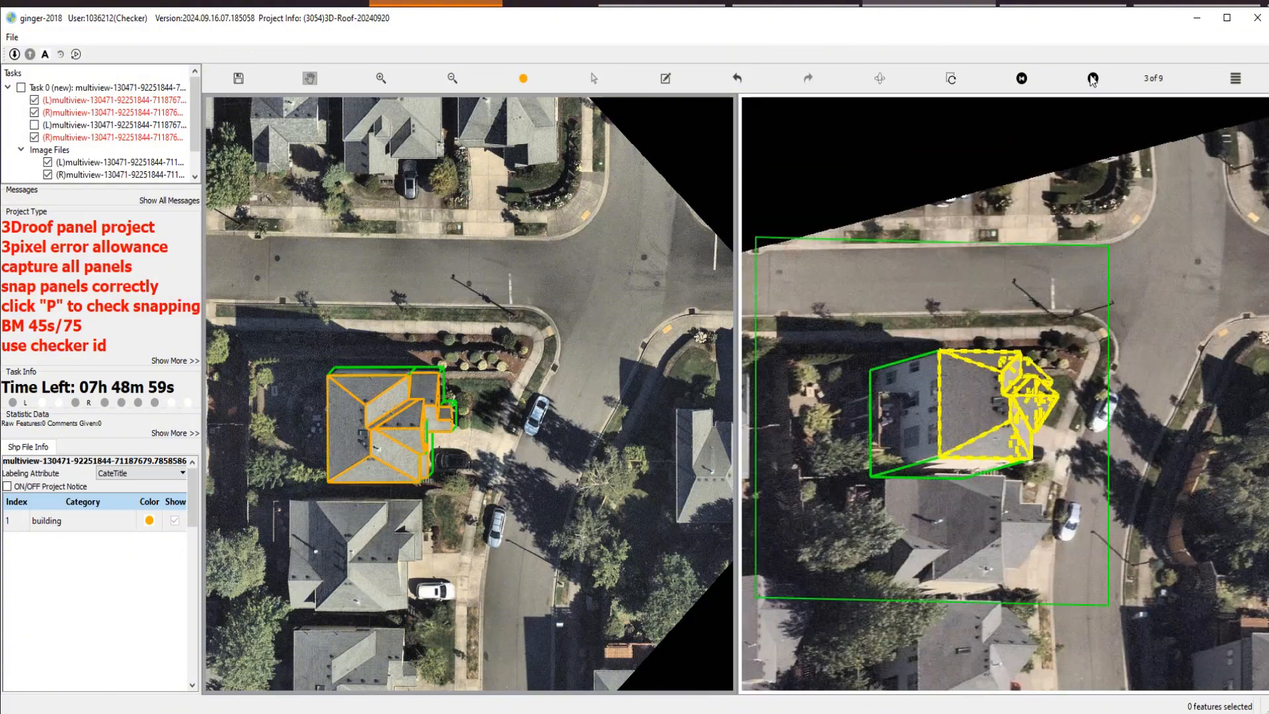
{"action": "scroll", "coordinate": [925, 447], "scroll_direction": "up", "scroll_amount": 2}
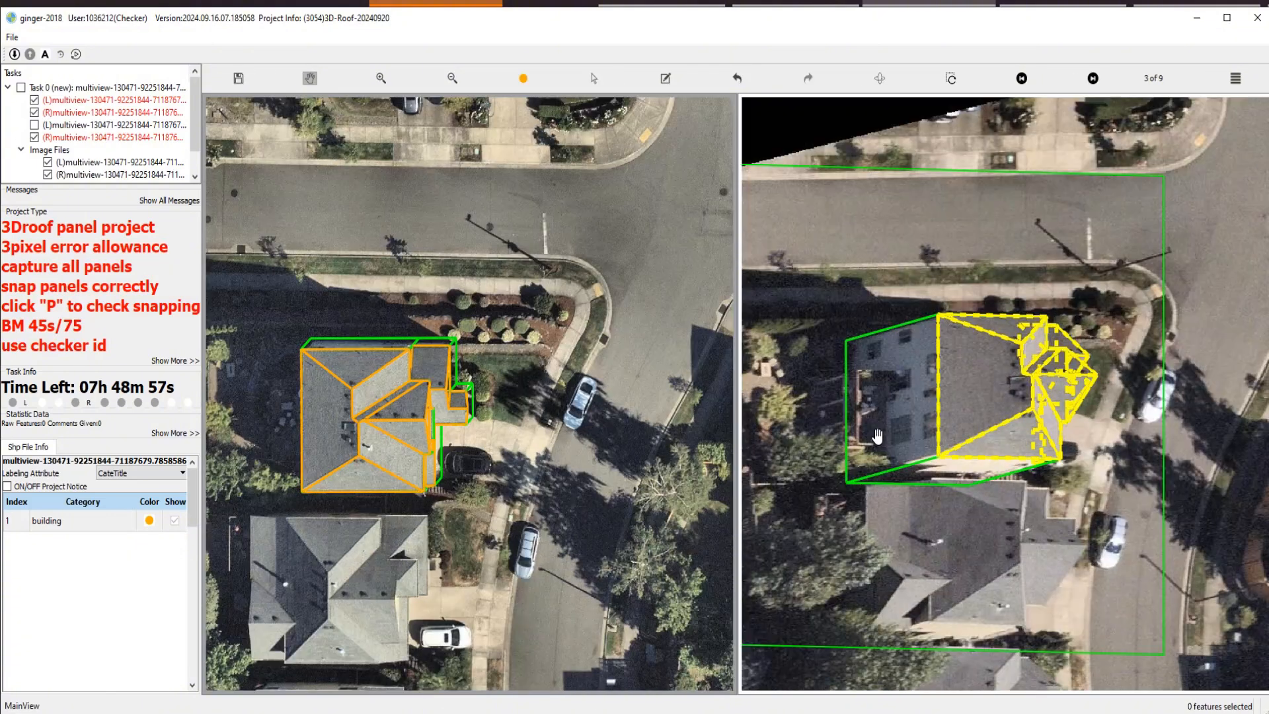
{"action": "key", "text": "Escape"}
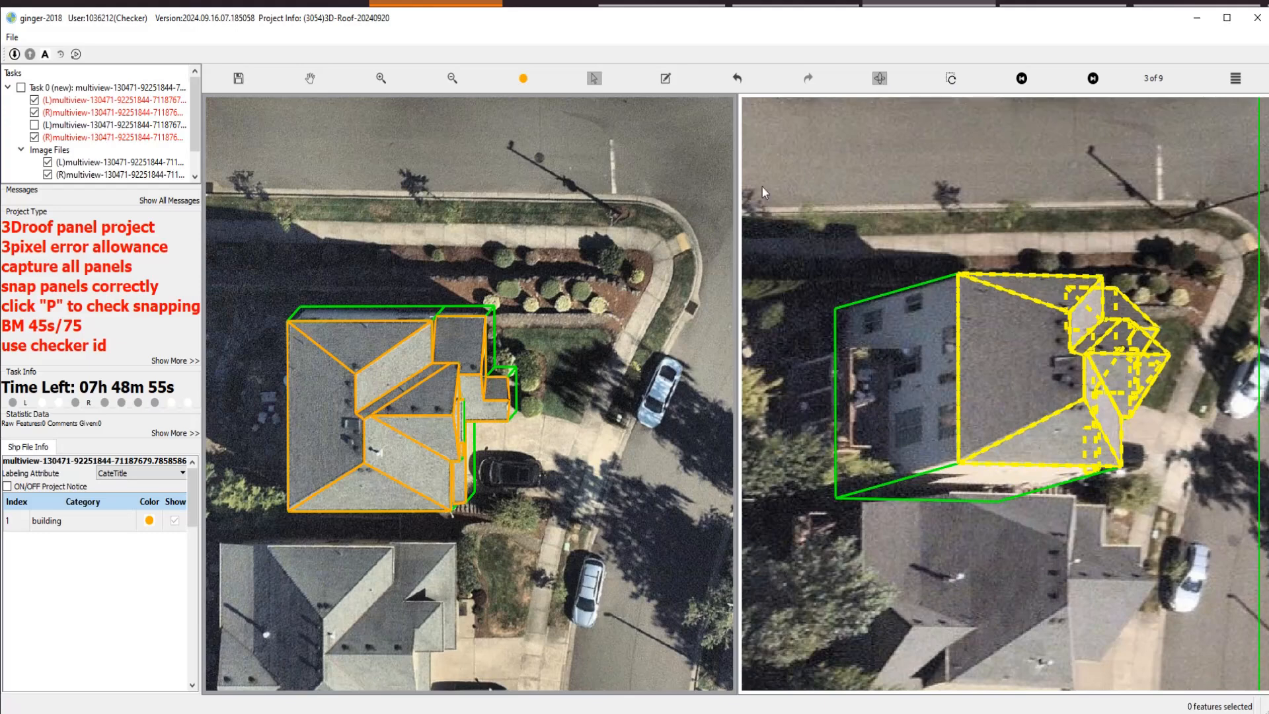
{"action": "key", "text": "Tab"}
{"action": "scroll", "coordinate": [273, 403], "scroll_direction": "up", "scroll_amount": 1}
{"action": "key", "text": "Escape"}
{"action": "key", "text": "p"}
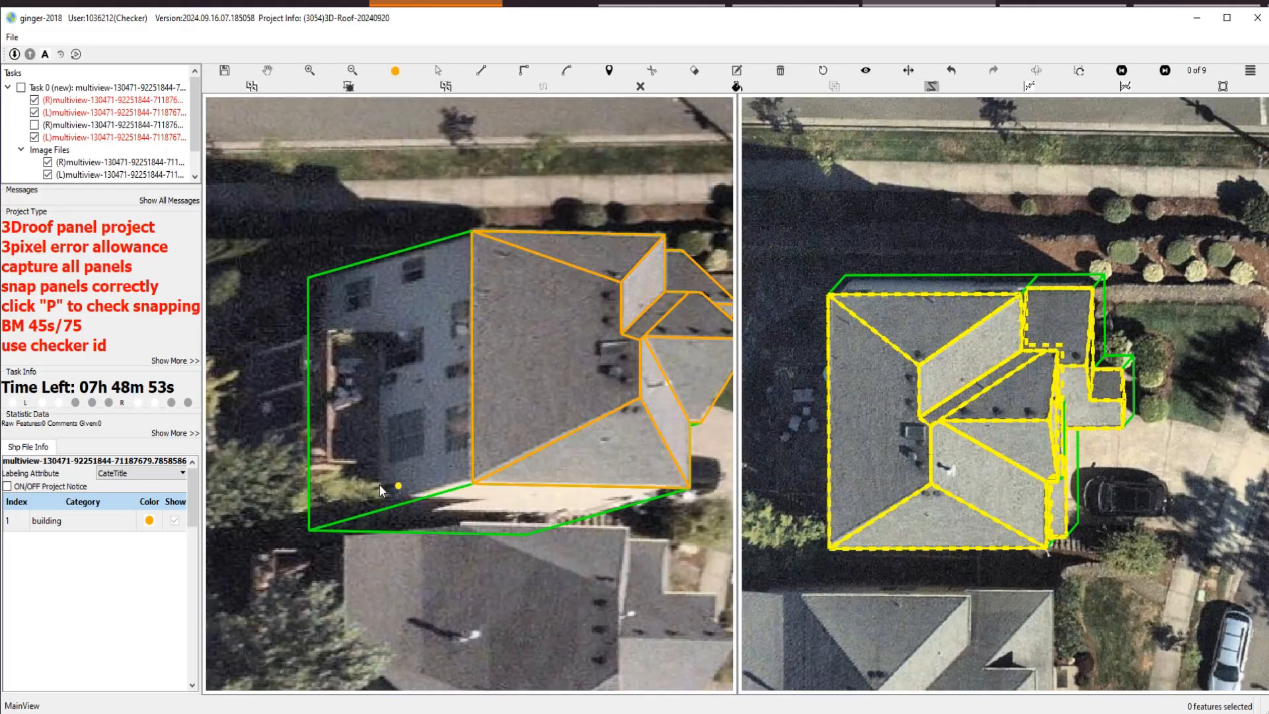
Outline the deck behind the house with a four-sided building panel, about 18.5 m in total line length.
{"action": "left_click", "coordinate": [376, 461]}
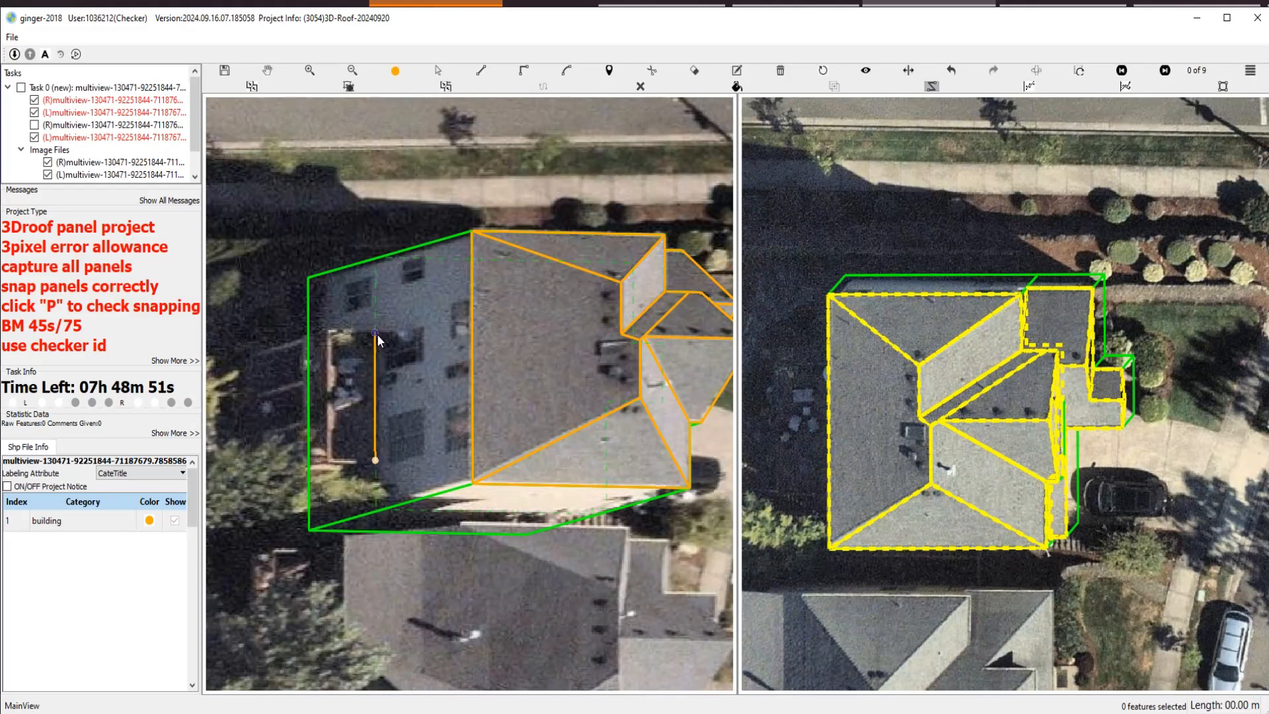
{"action": "left_click", "coordinate": [376, 333]}
{"action": "left_click", "coordinate": [328, 342]}
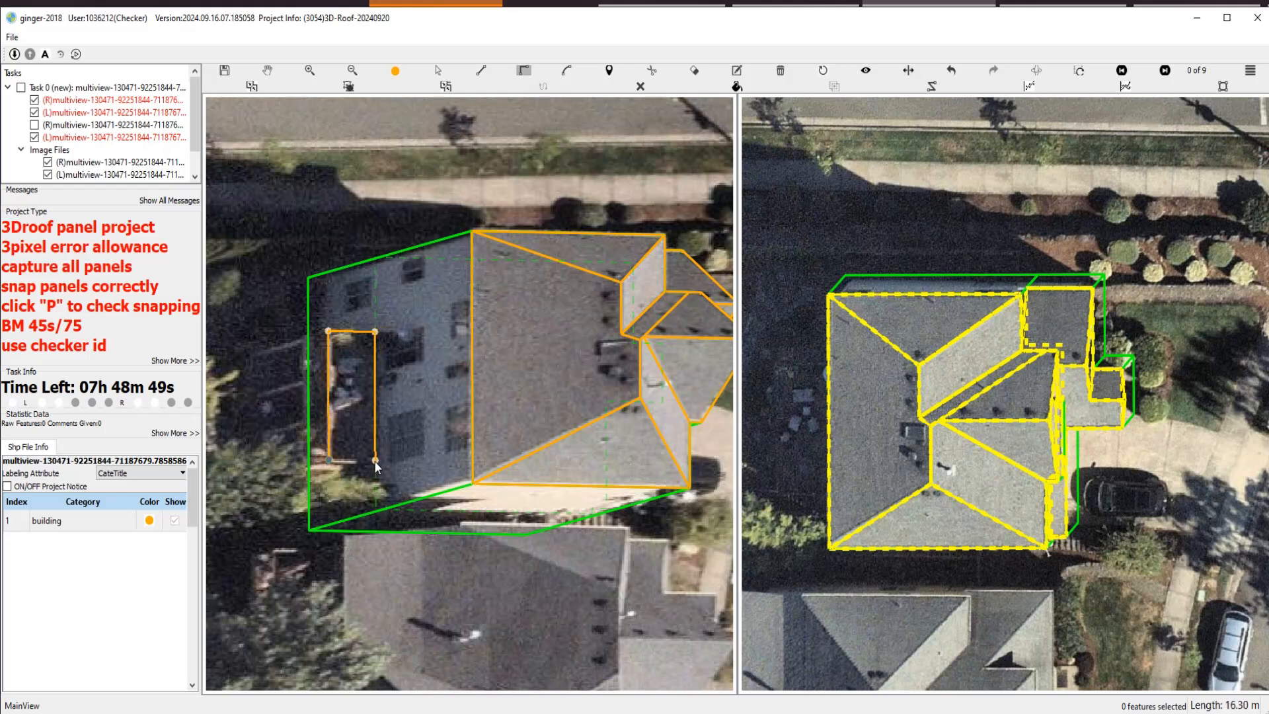
{"action": "left_click", "coordinate": [375, 461]}
{"action": "key", "text": "ctrl+s"}
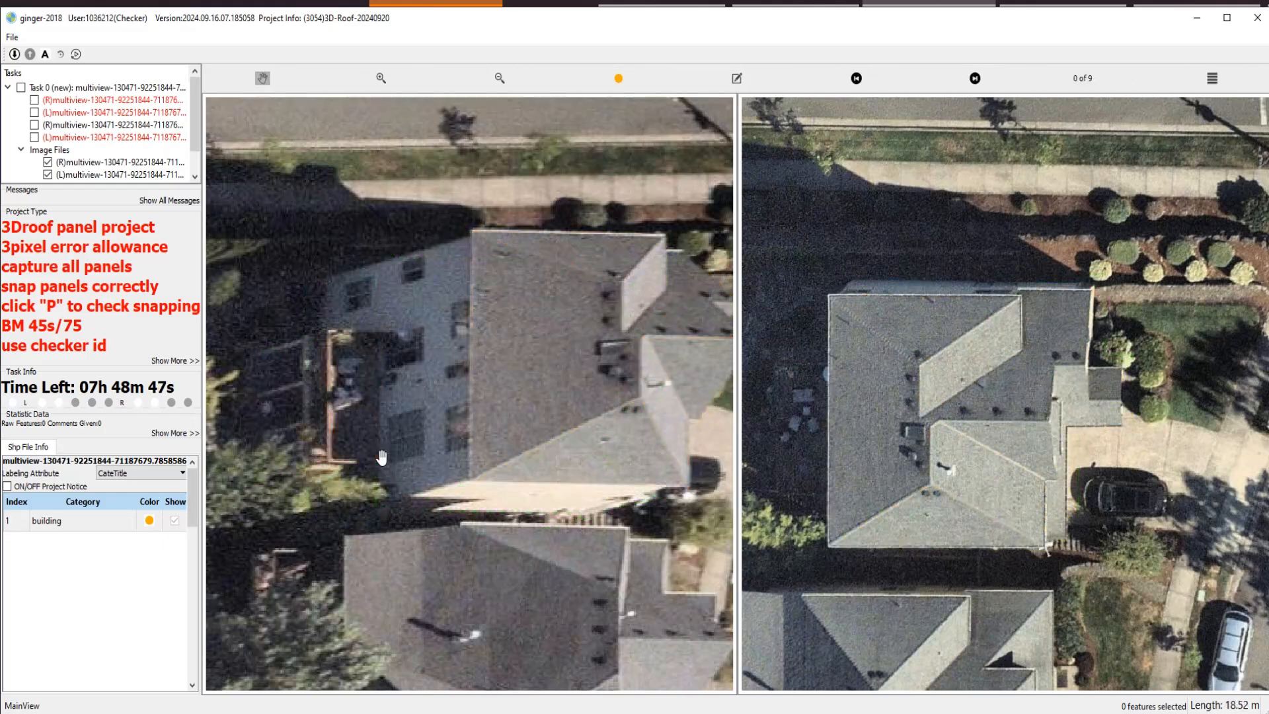
Hide the outlines to examine the rear deck in the bare images, and show them again.
{"action": "key", "text": "space"}
{"action": "left_click_drag", "start_coordinate": [357, 424], "coordinate": [399, 430]}
{"action": "scroll", "coordinate": [391, 425], "scroll_direction": "up", "scroll_amount": 2}
{"action": "key", "text": "space"}
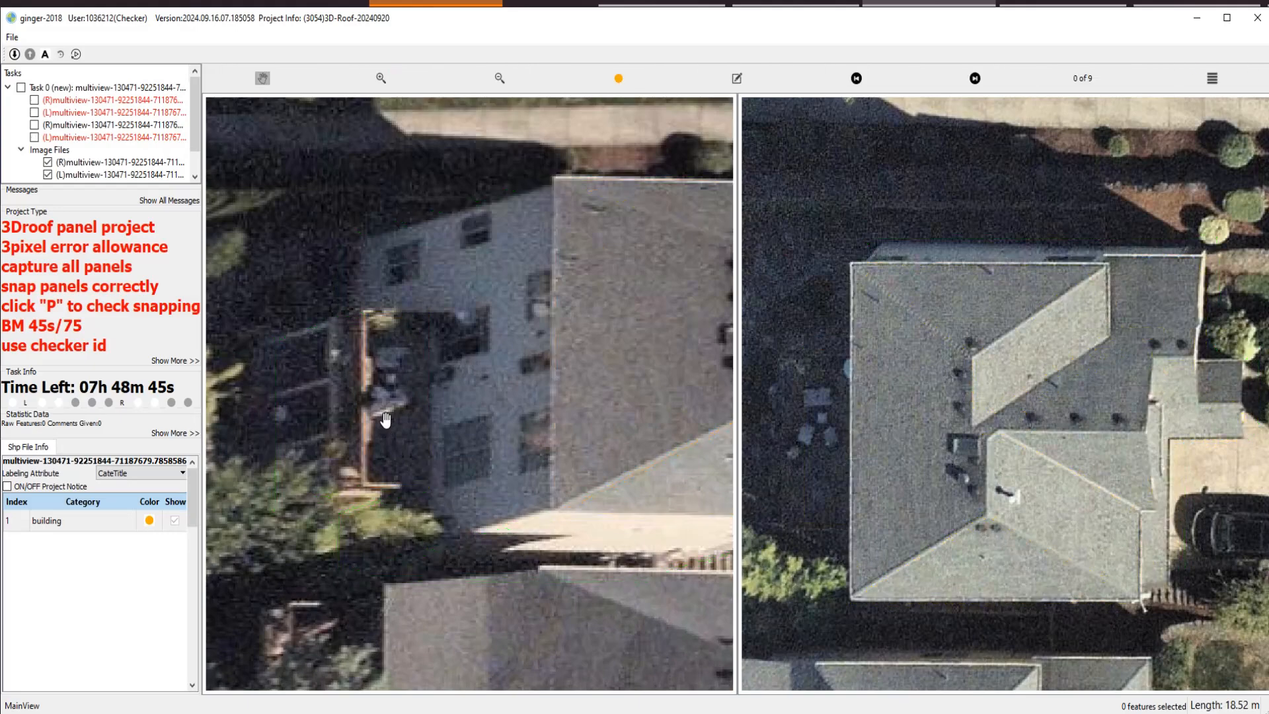
{"action": "key", "text": "space"}
{"action": "scroll", "coordinate": [396, 429], "scroll_direction": "down", "scroll_amount": 4}
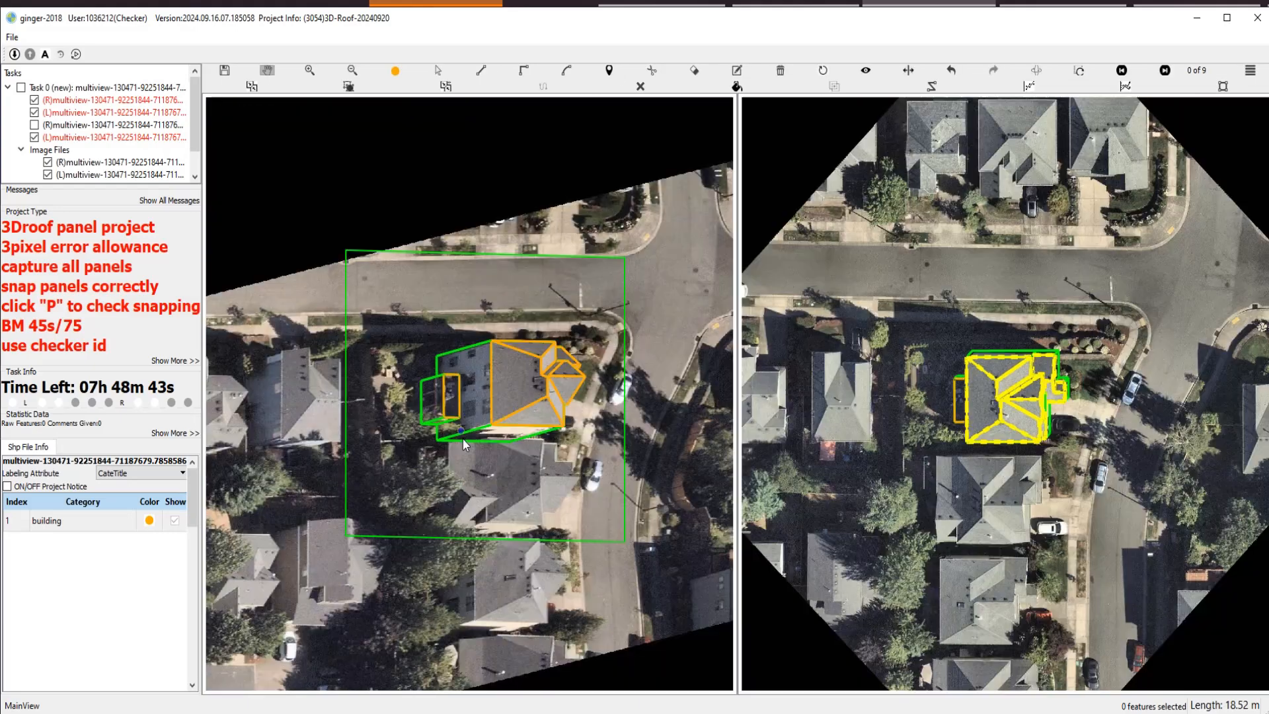
Bring up image 6 of 9 beside the edited view and compare the deck with the outlines on and off.
{"action": "key", "text": "Escape"}
{"action": "left_click", "coordinate": [1166, 74]}
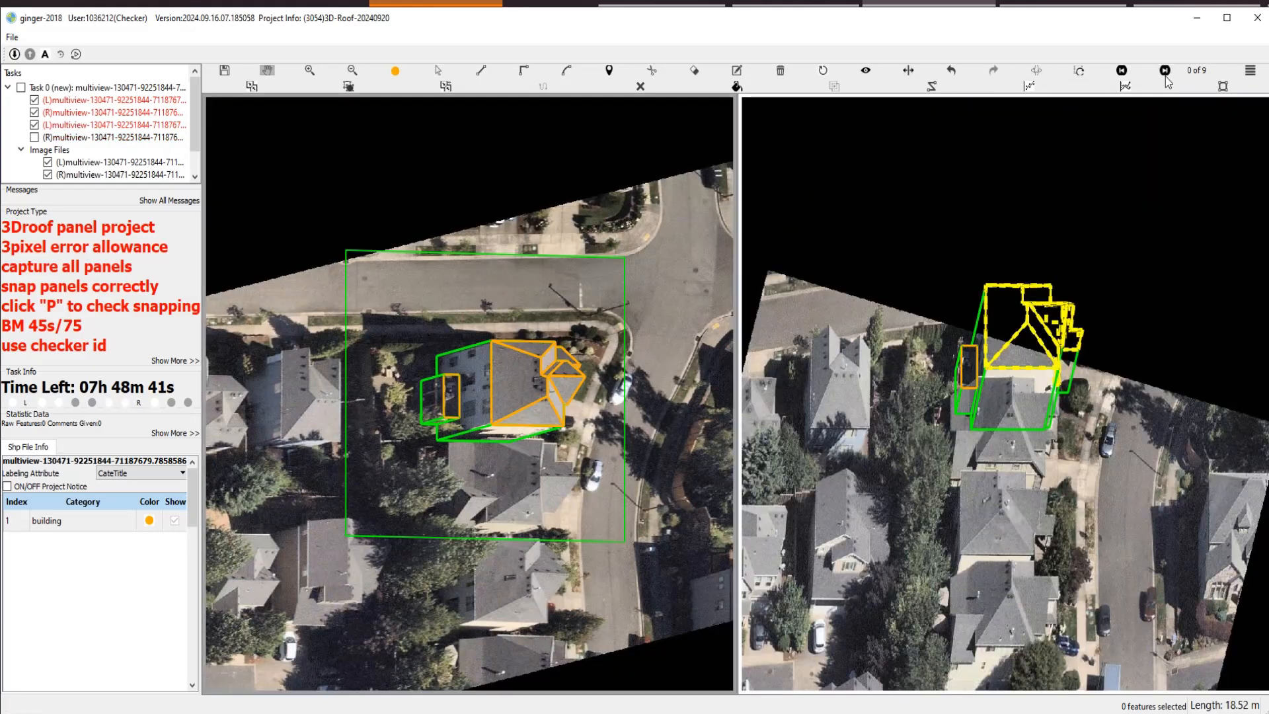
{"action": "scroll", "coordinate": [969, 360], "scroll_direction": "up", "scroll_amount": 3}
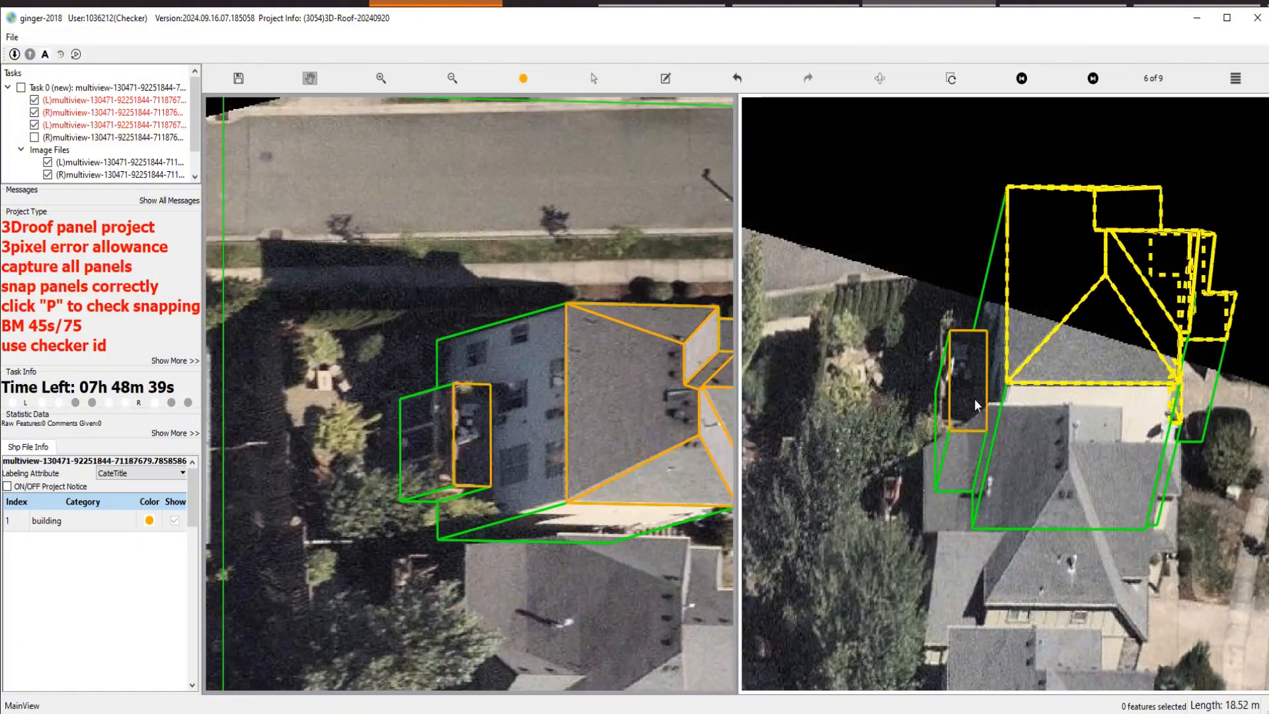
{"action": "key", "text": "Tab"}
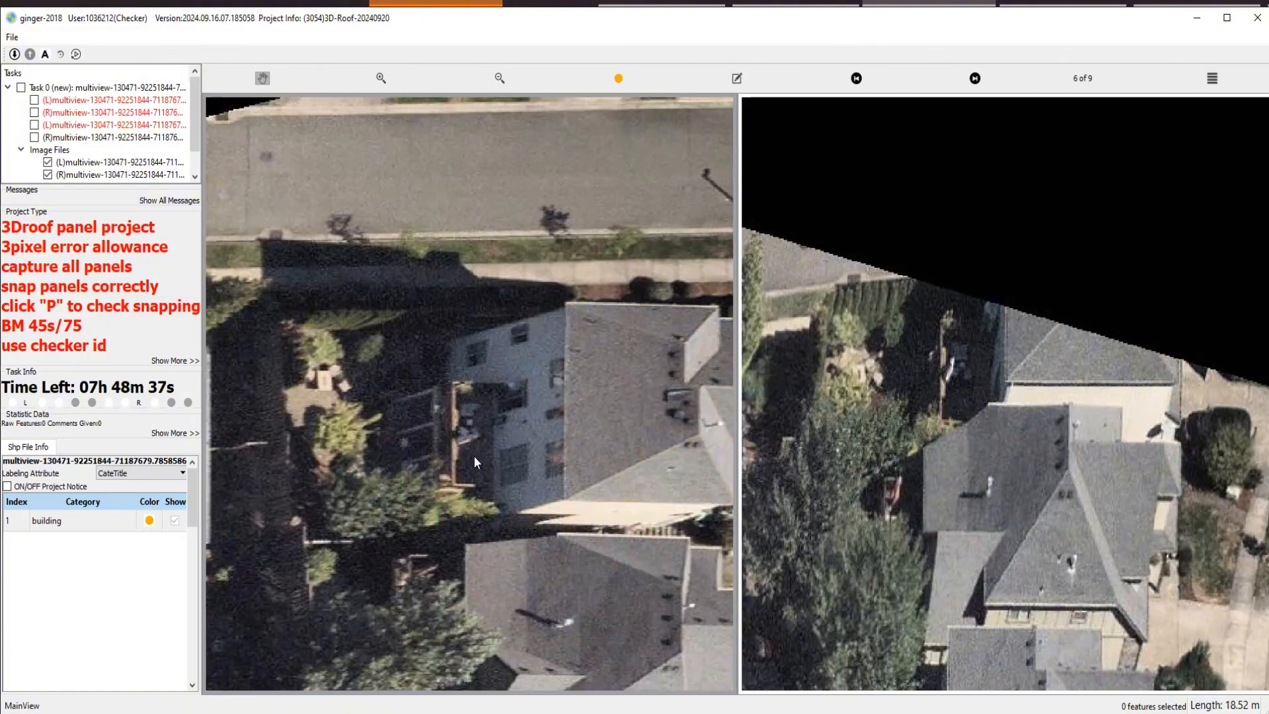
{"action": "key", "text": "Tab"}
Widen the deck panel toward the rear wall of the house and adjust its height.
{"action": "scroll", "coordinate": [461, 448], "scroll_direction": "up", "scroll_amount": 2}
{"action": "left_click", "coordinate": [447, 396]}
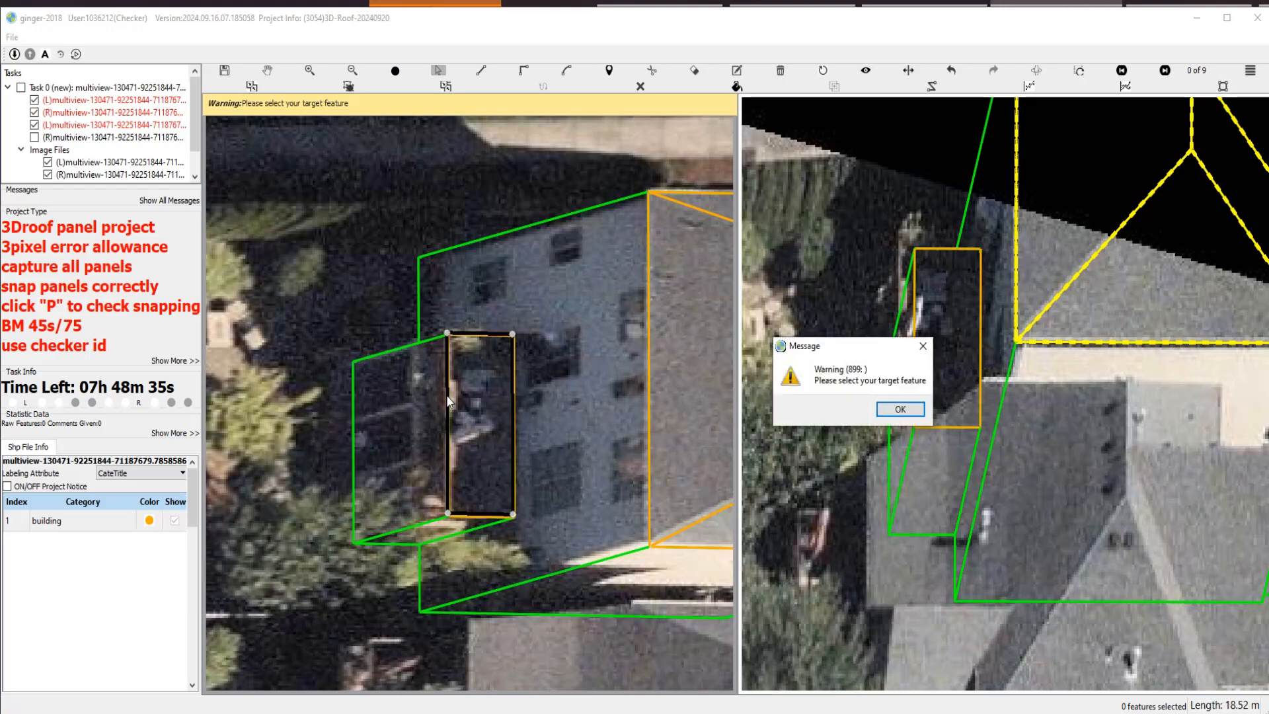
{"action": "key", "text": "Return"}
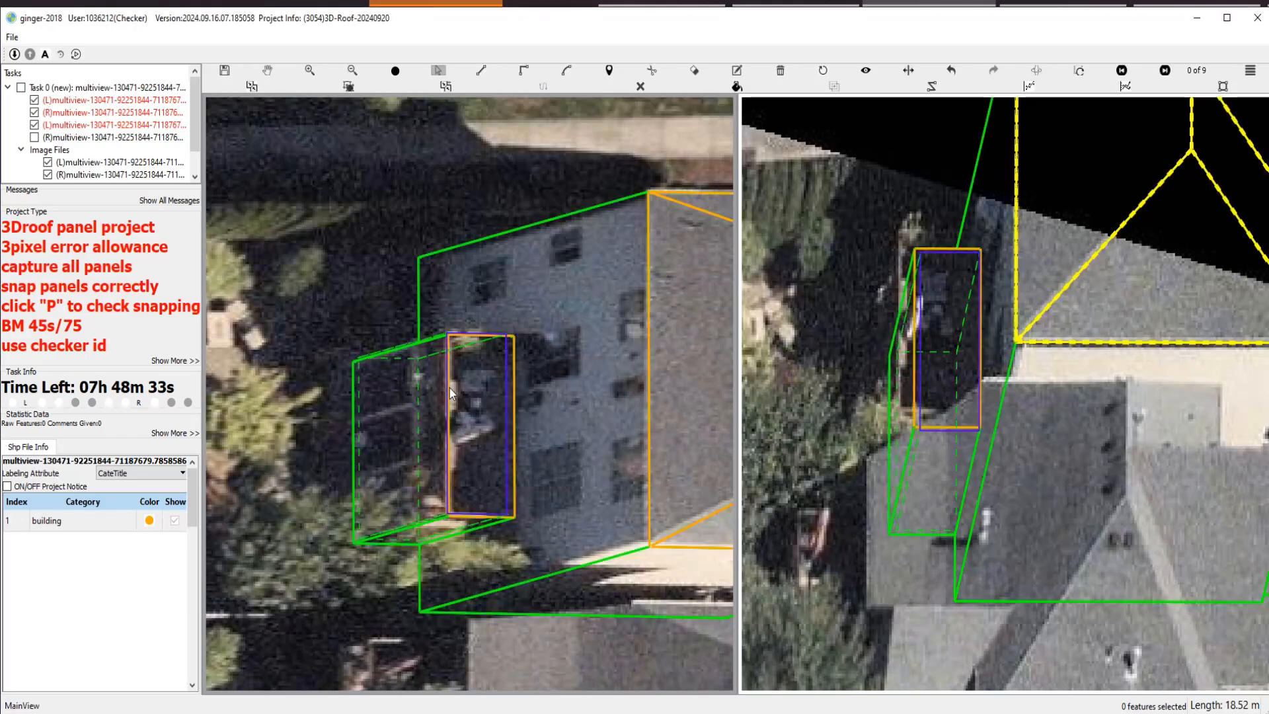
{"action": "left_click", "coordinate": [449, 378]}
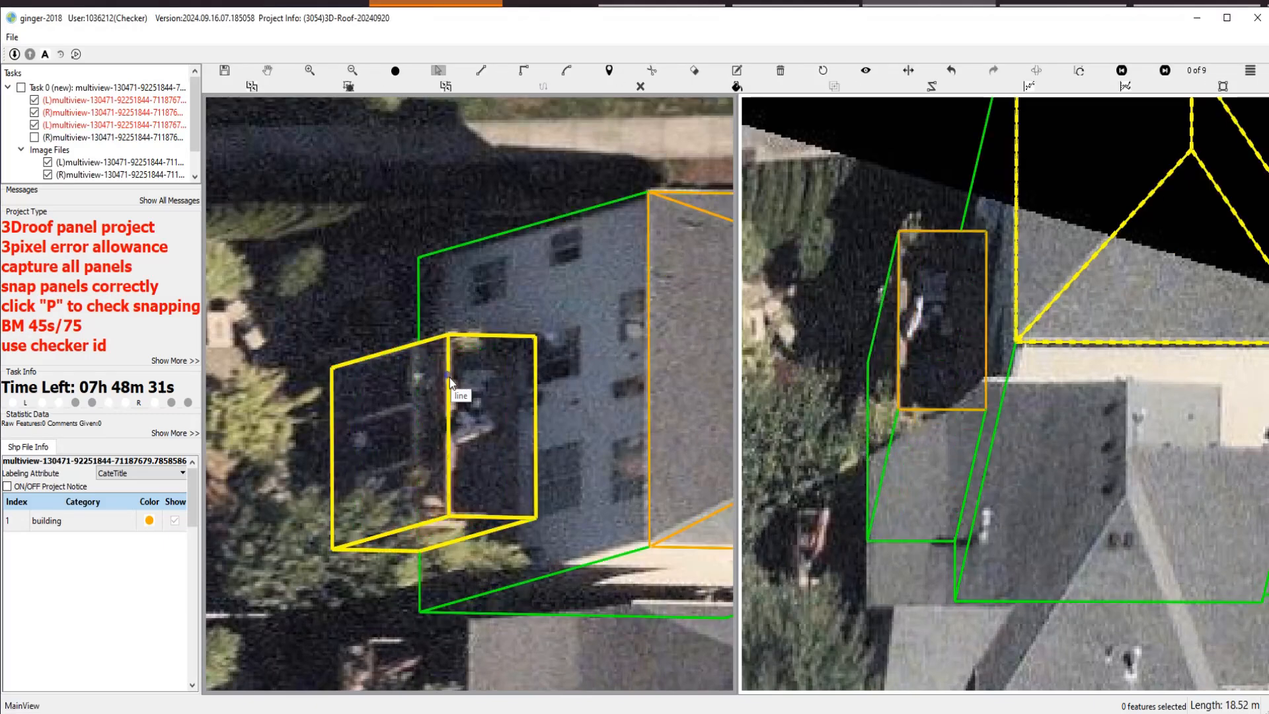
Fine-tune the deck panel's surface and outer edge against the railing visible in the two images.
{"action": "scroll", "coordinate": [452, 368], "scroll_direction": "up", "scroll_amount": 2}
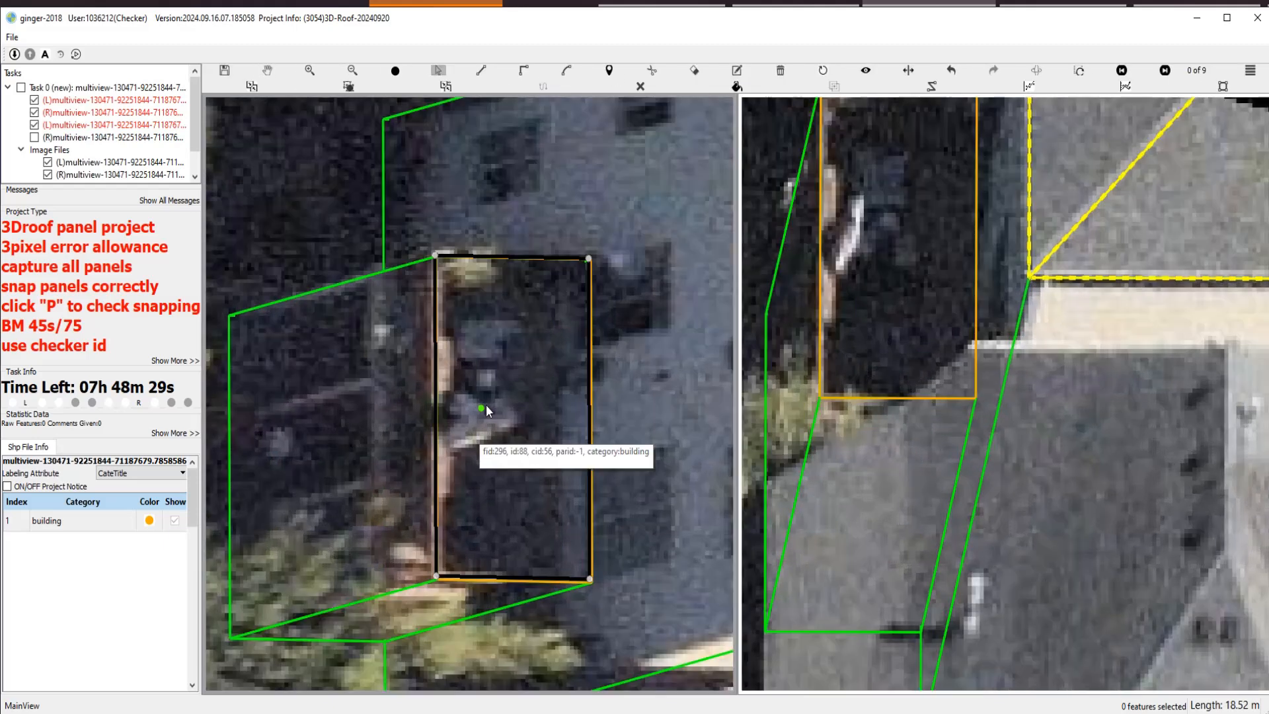
{"action": "scroll", "coordinate": [483, 406], "scroll_direction": "up", "scroll_amount": 3}
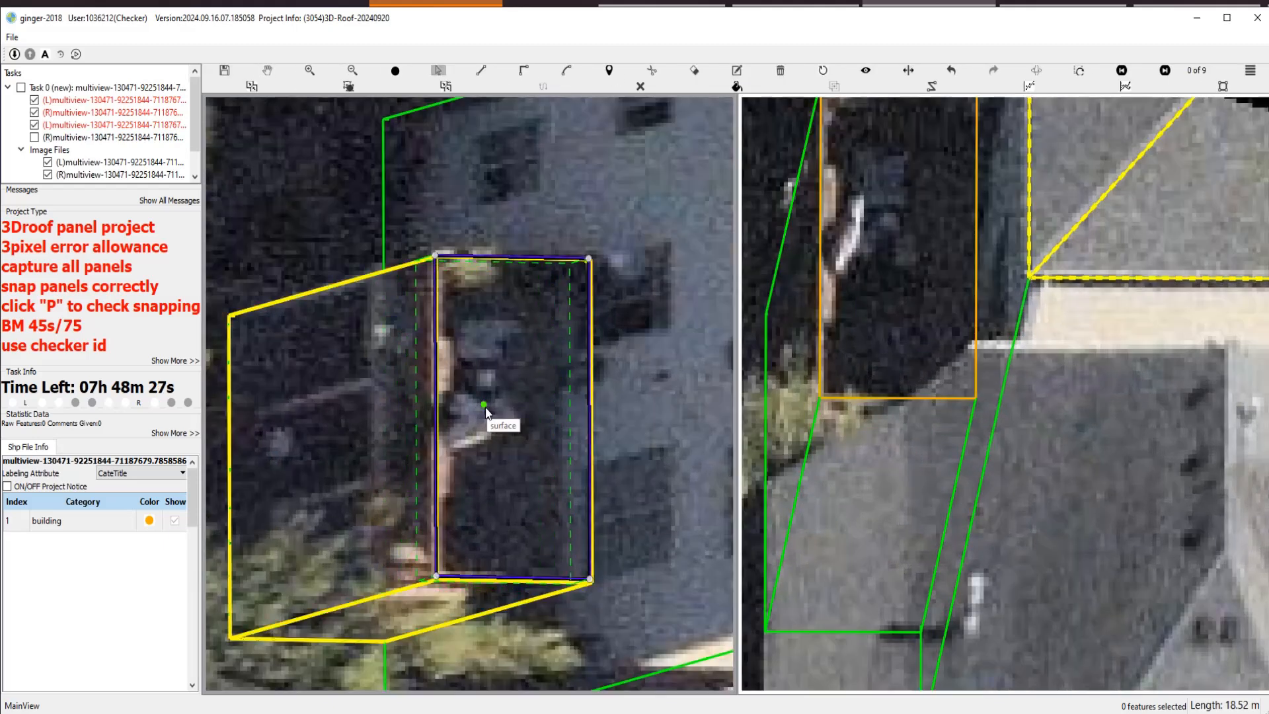
{"action": "scroll", "coordinate": [478, 405], "scroll_direction": "down", "scroll_amount": 3}
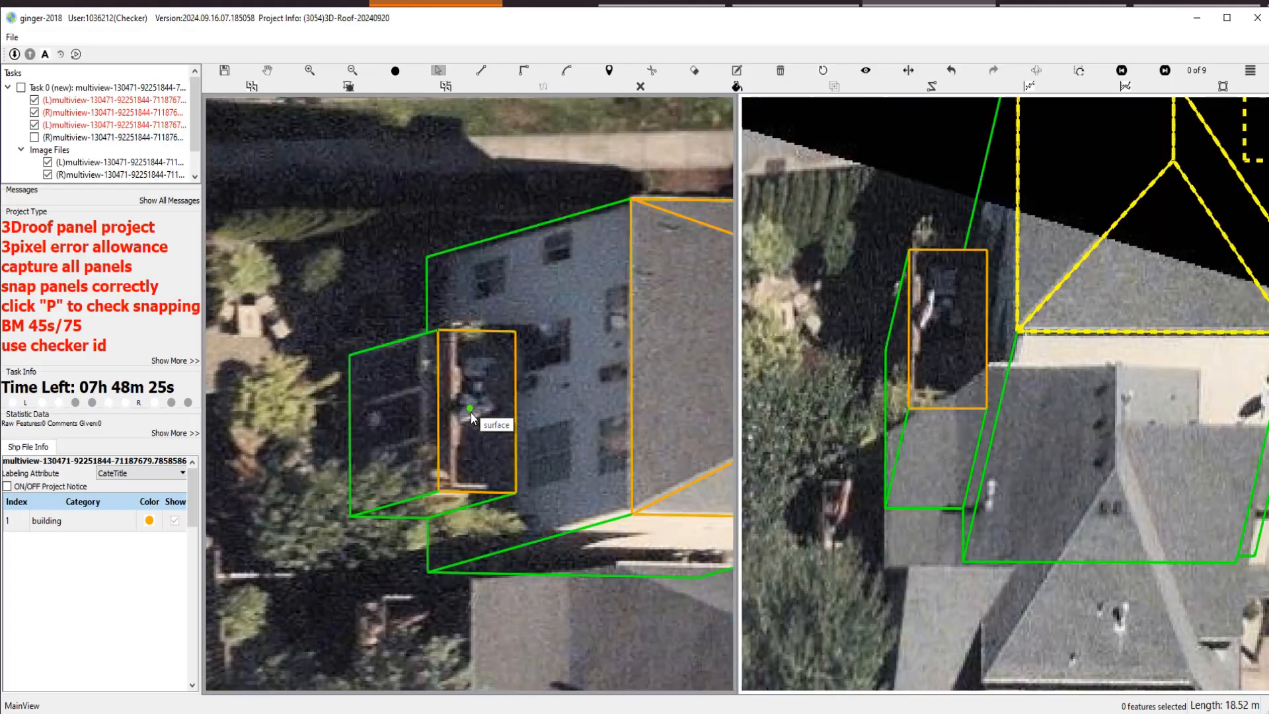
{"action": "scroll", "coordinate": [453, 411], "scroll_direction": "up", "scroll_amount": 3}
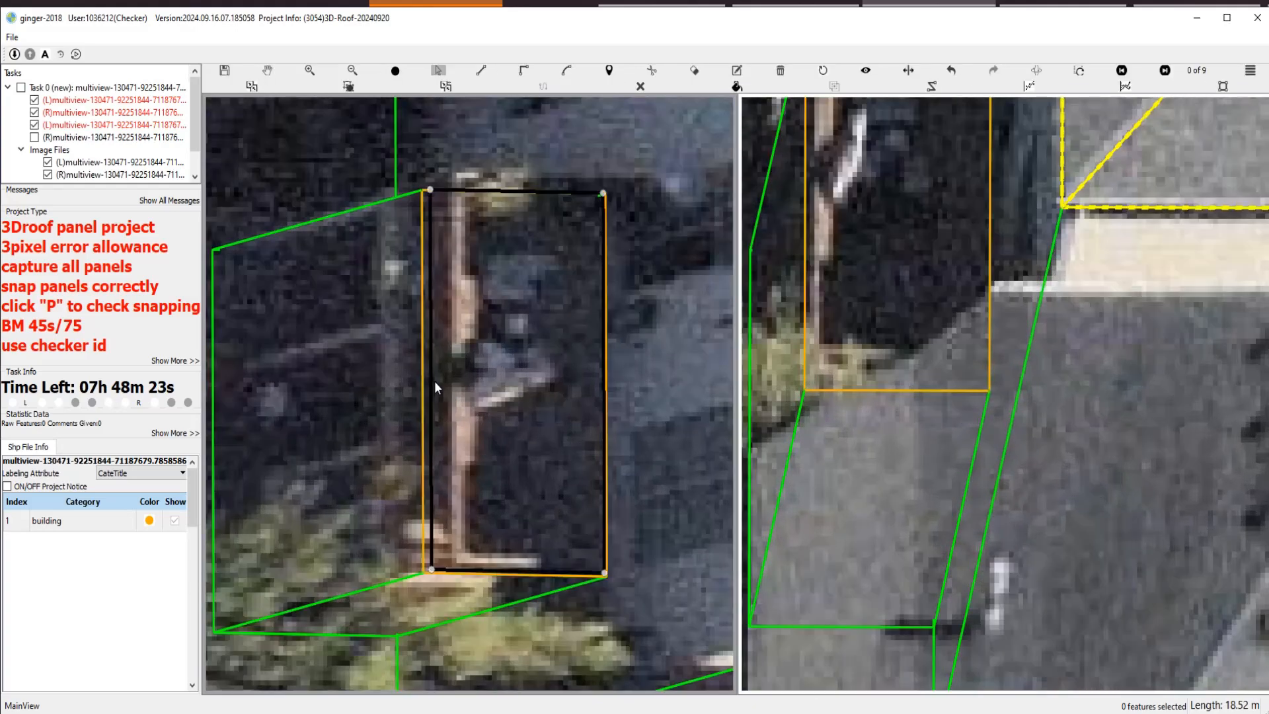
{"action": "scroll", "coordinate": [434, 381], "scroll_direction": "down", "scroll_amount": 3}
{"action": "scroll", "coordinate": [435, 384], "scroll_direction": "down", "scroll_amount": 3}
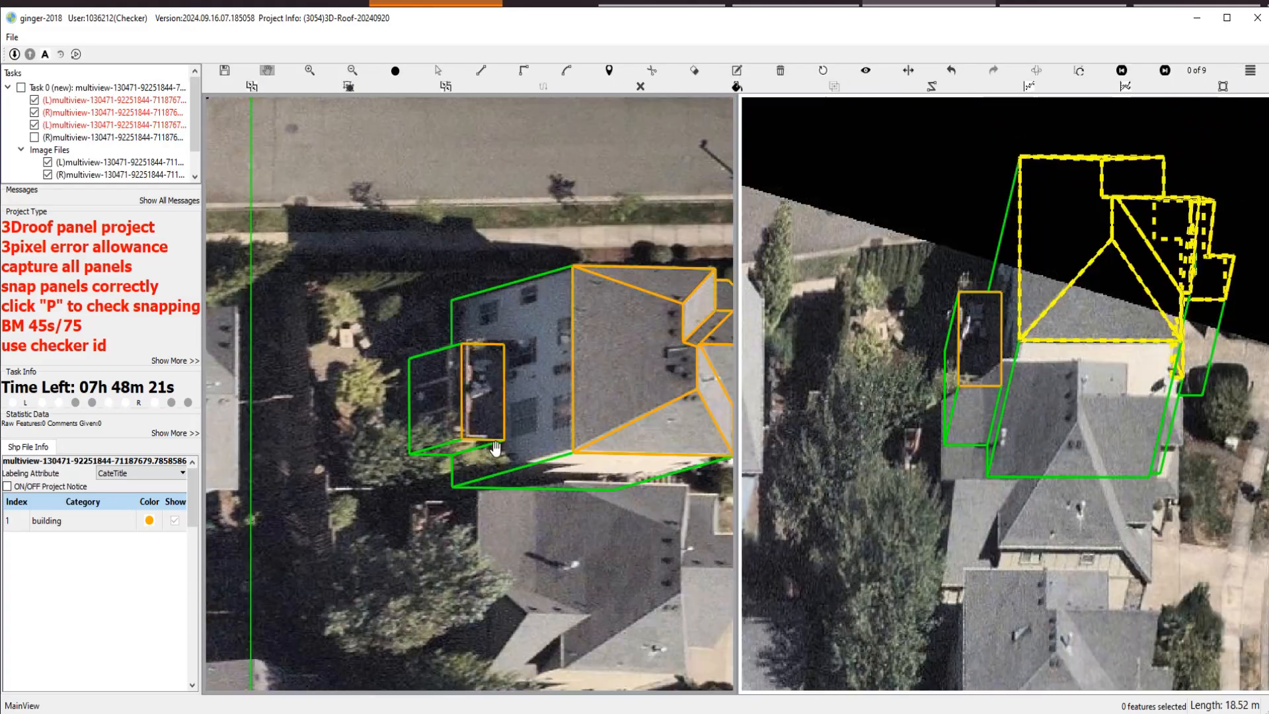
Step through the comparison images to 9 of 9 and examine how the house and deck outlines fit.
{"action": "scroll", "coordinate": [463, 393], "scroll_direction": "down", "scroll_amount": 3}
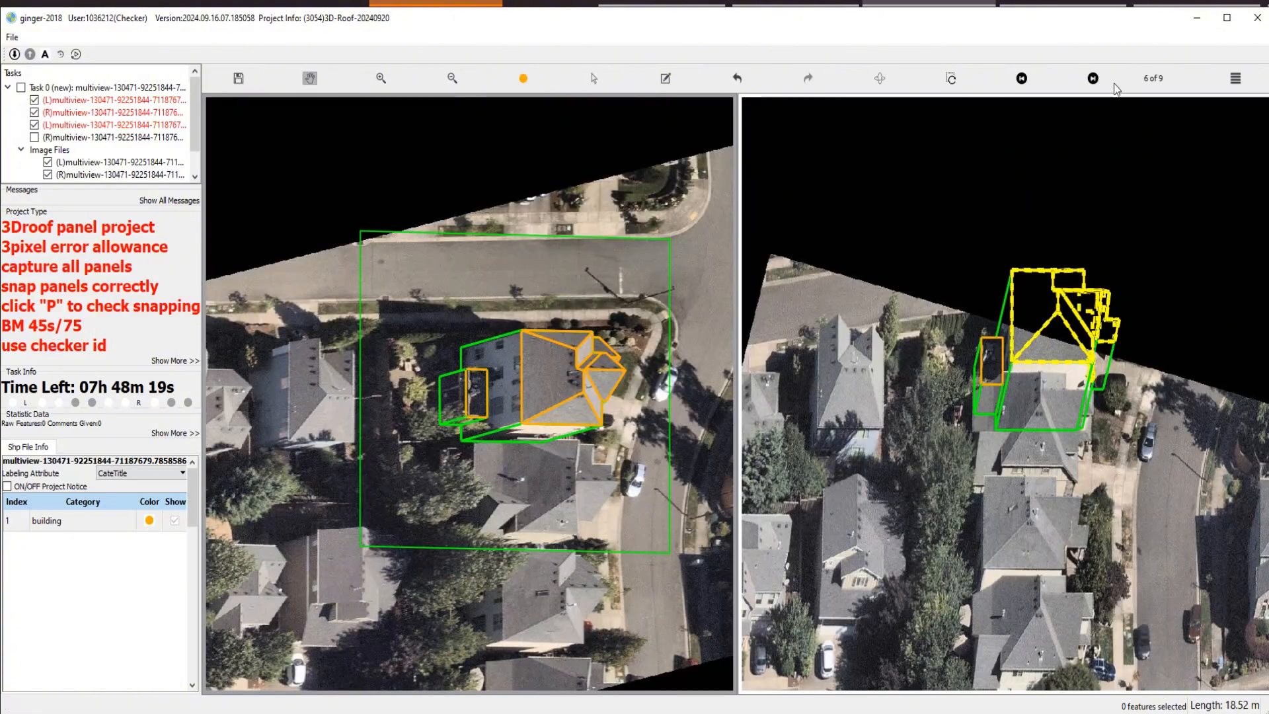
{"action": "left_click", "coordinate": [1094, 79]}
{"action": "left_click", "coordinate": [1093, 80]}
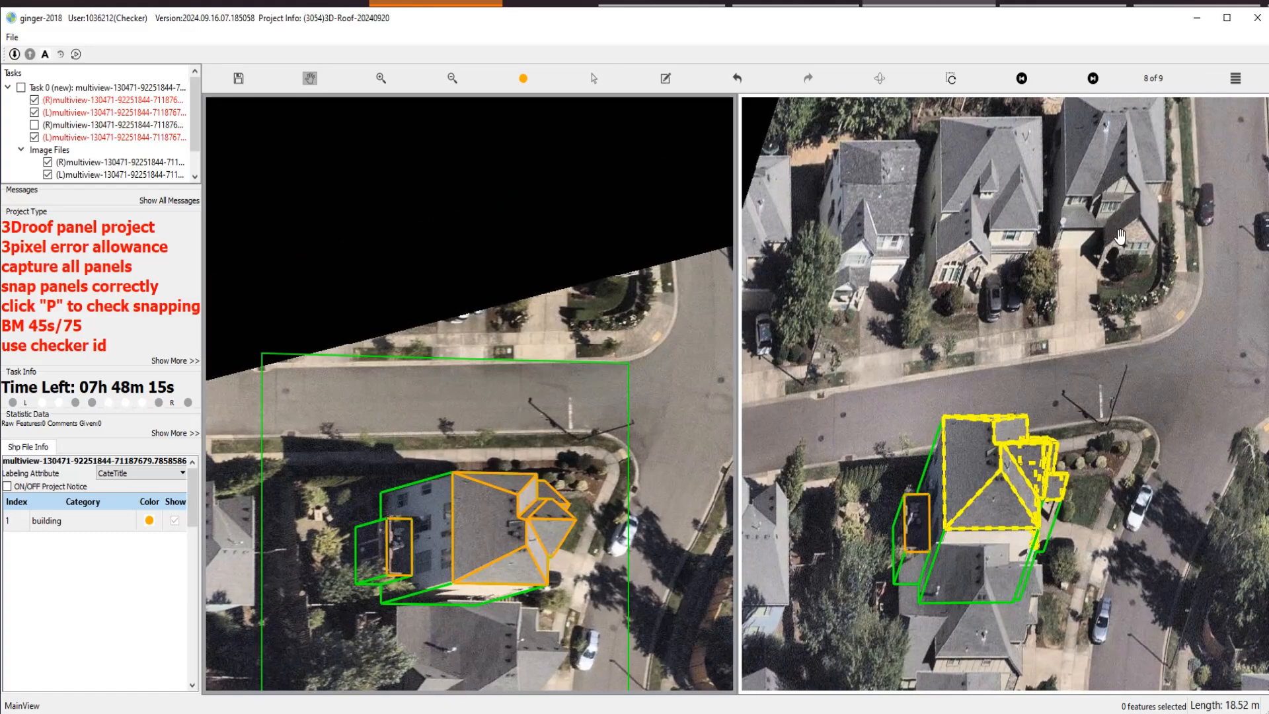
{"action": "left_click", "coordinate": [1094, 80]}
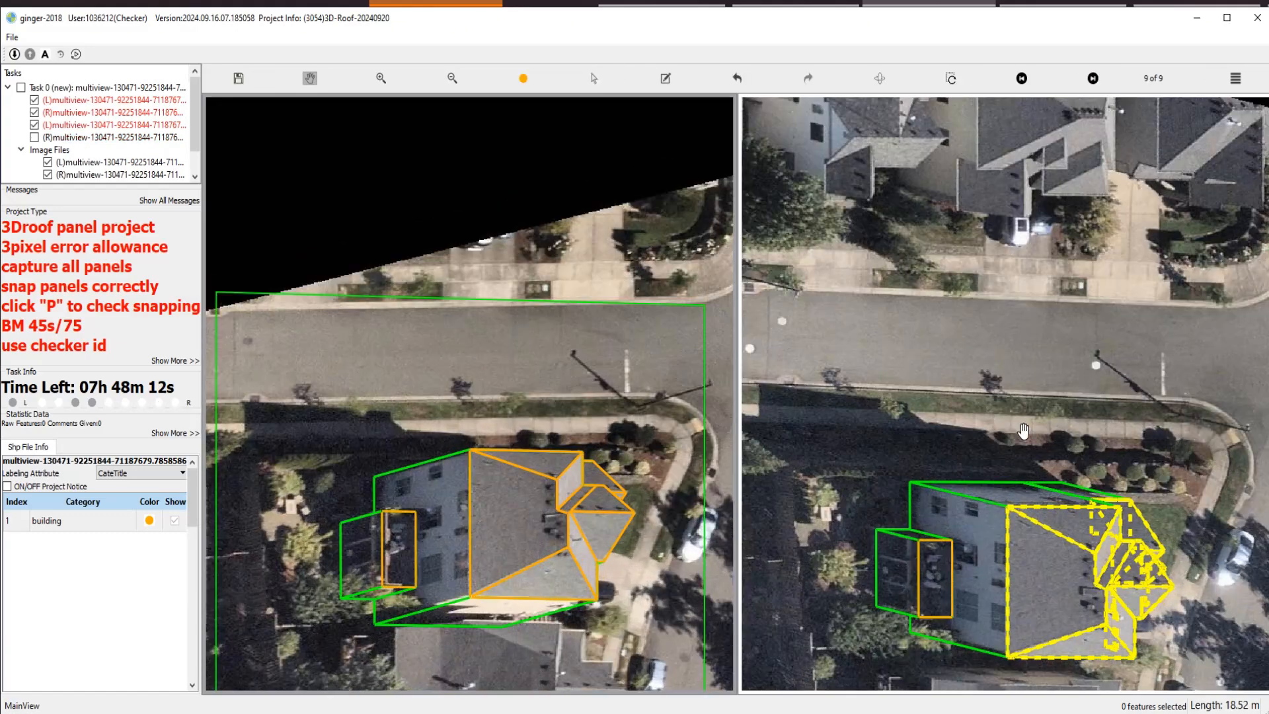
{"action": "left_click_drag", "start_coordinate": [1023, 431], "coordinate": [988, 250]}
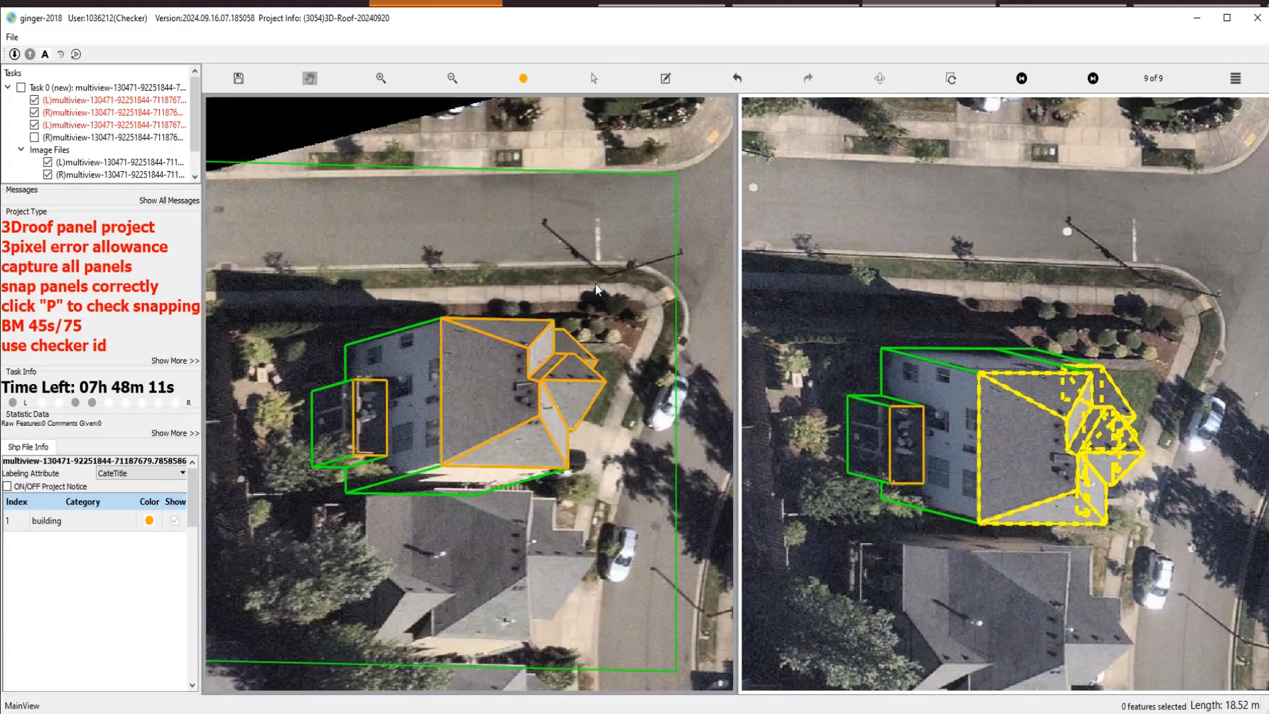
Group all the house and deck outlines as one building and swap the overhead reference image back in.
{"action": "key", "text": "s"}
{"action": "left_click_drag", "start_coordinate": [269, 258], "coordinate": [682, 573]}
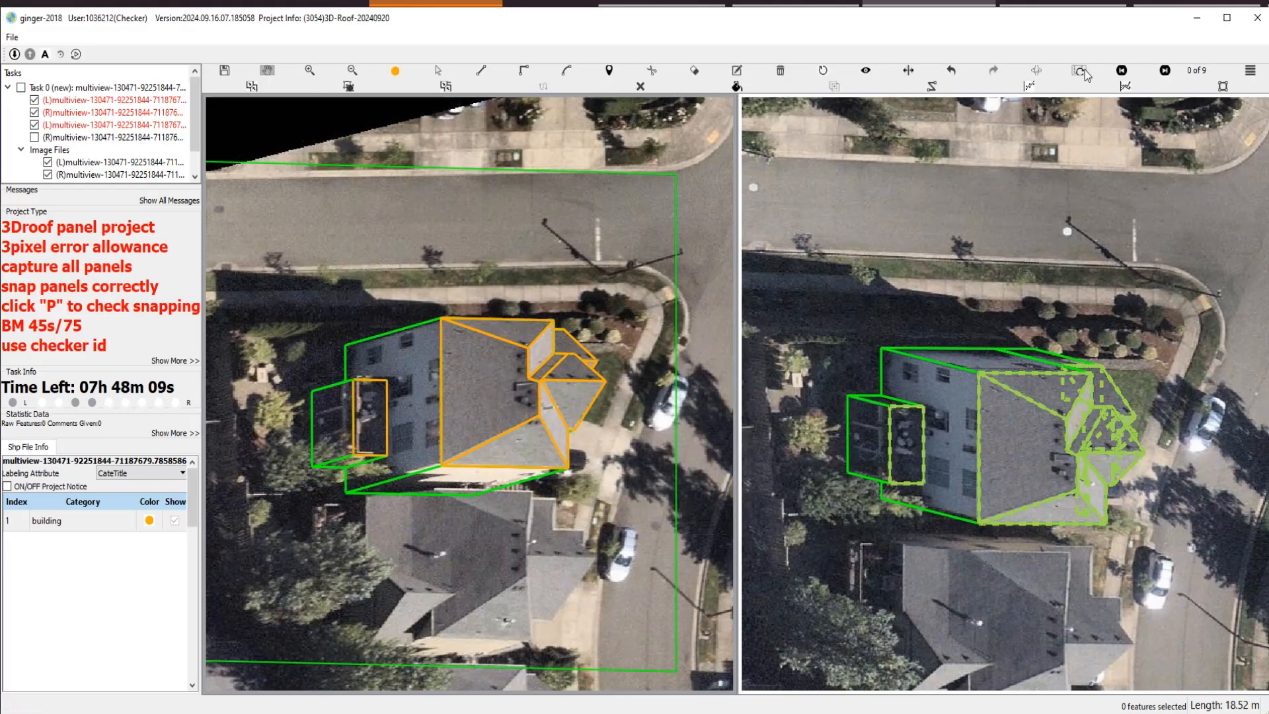
{"action": "left_click", "coordinate": [1079, 71]}
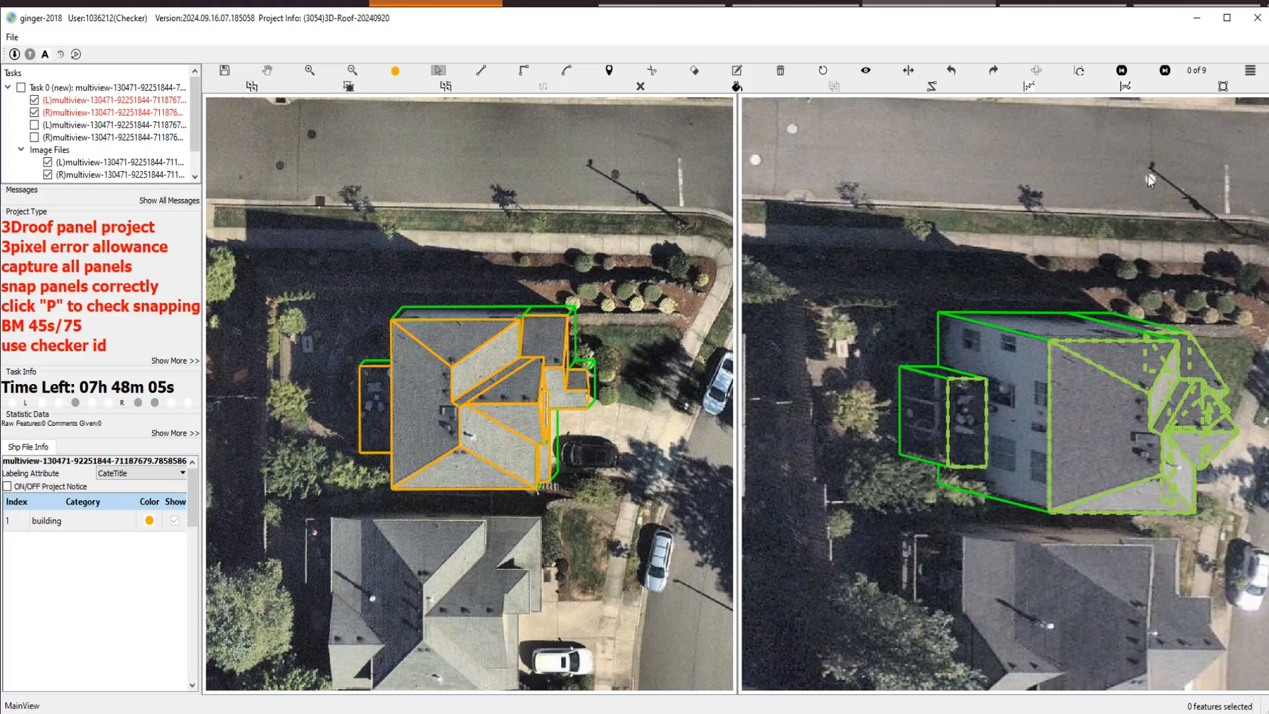
{"action": "left_click", "coordinate": [1150, 180]}
Step back through the comparison images to 1 of 9 and on to the next one to examine the grouped building.
{"action": "left_click", "coordinate": [1022, 79]}
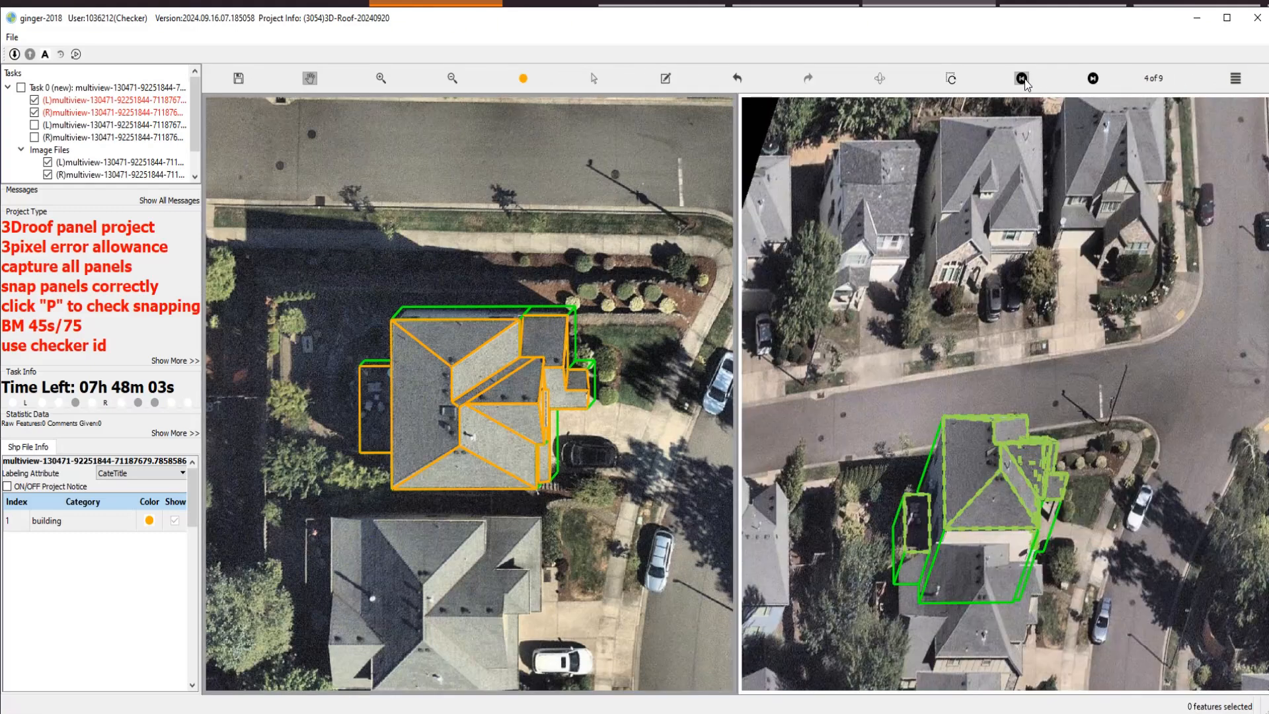
{"action": "left_click", "coordinate": [1022, 79]}
{"action": "left_click", "coordinate": [1022, 79]}
{"action": "left_click", "coordinate": [1022, 79]}
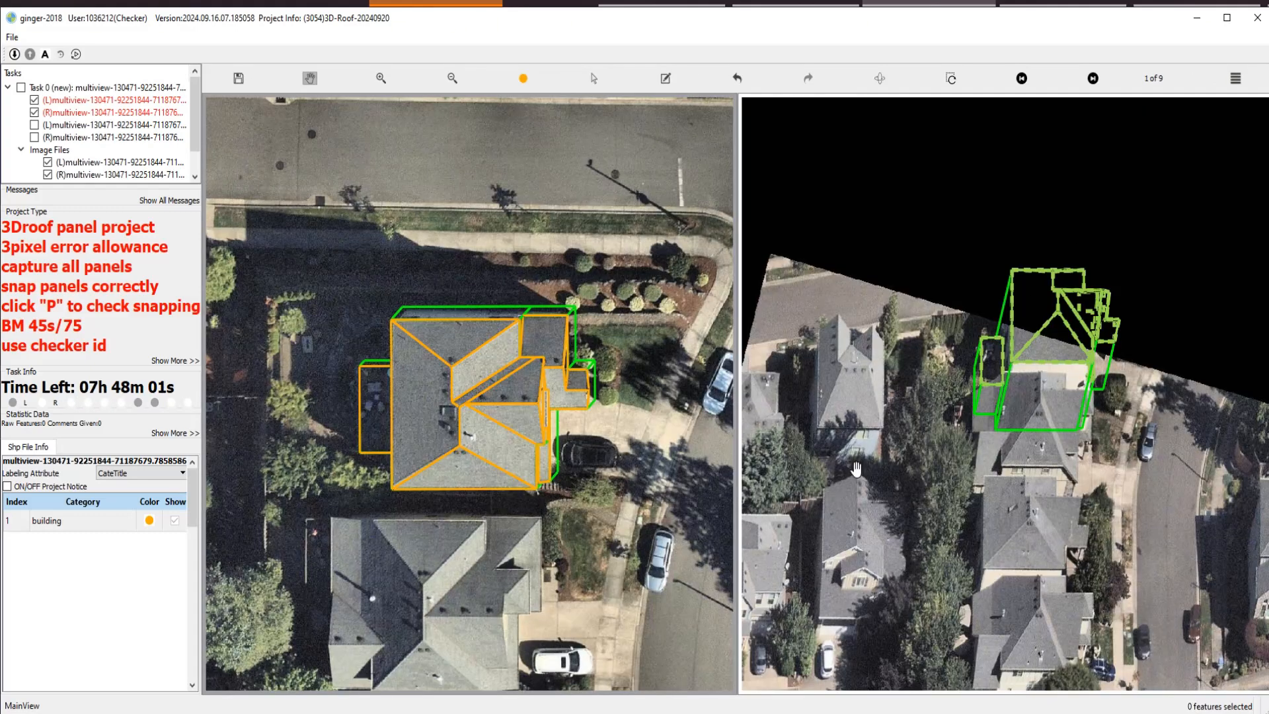
{"action": "left_click", "coordinate": [1022, 78]}
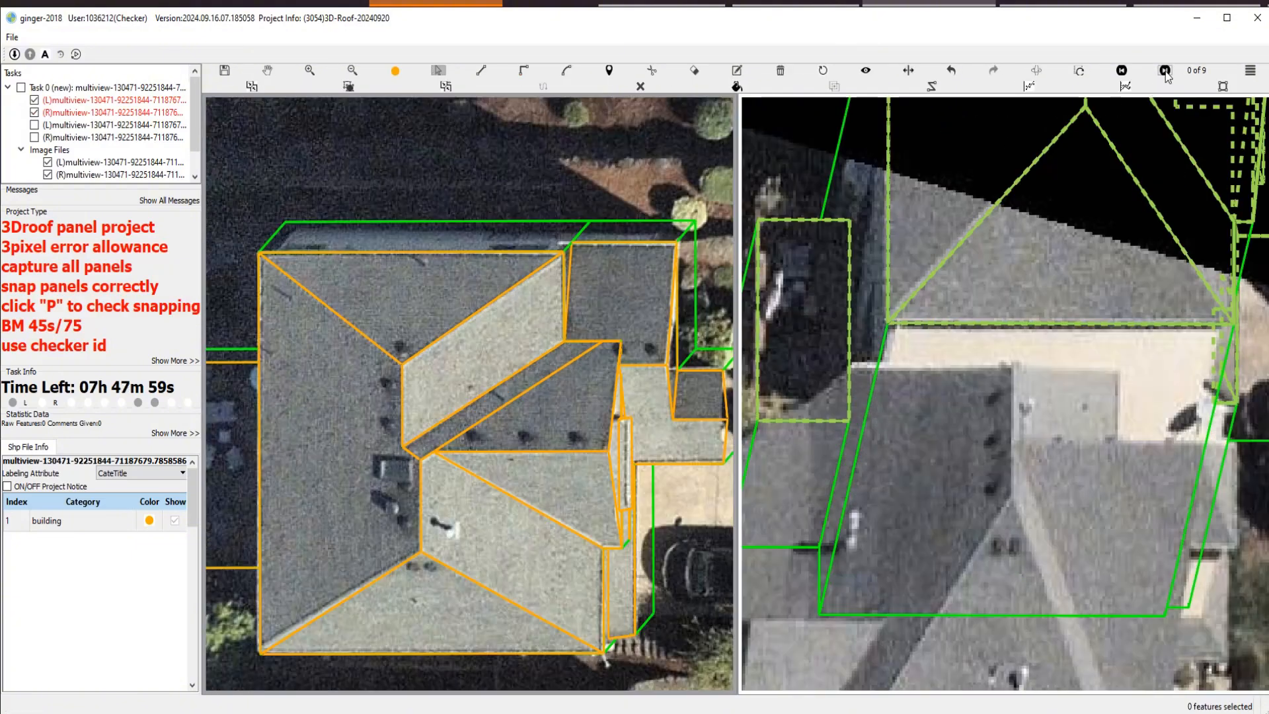
{"action": "left_click", "coordinate": [1165, 70]}
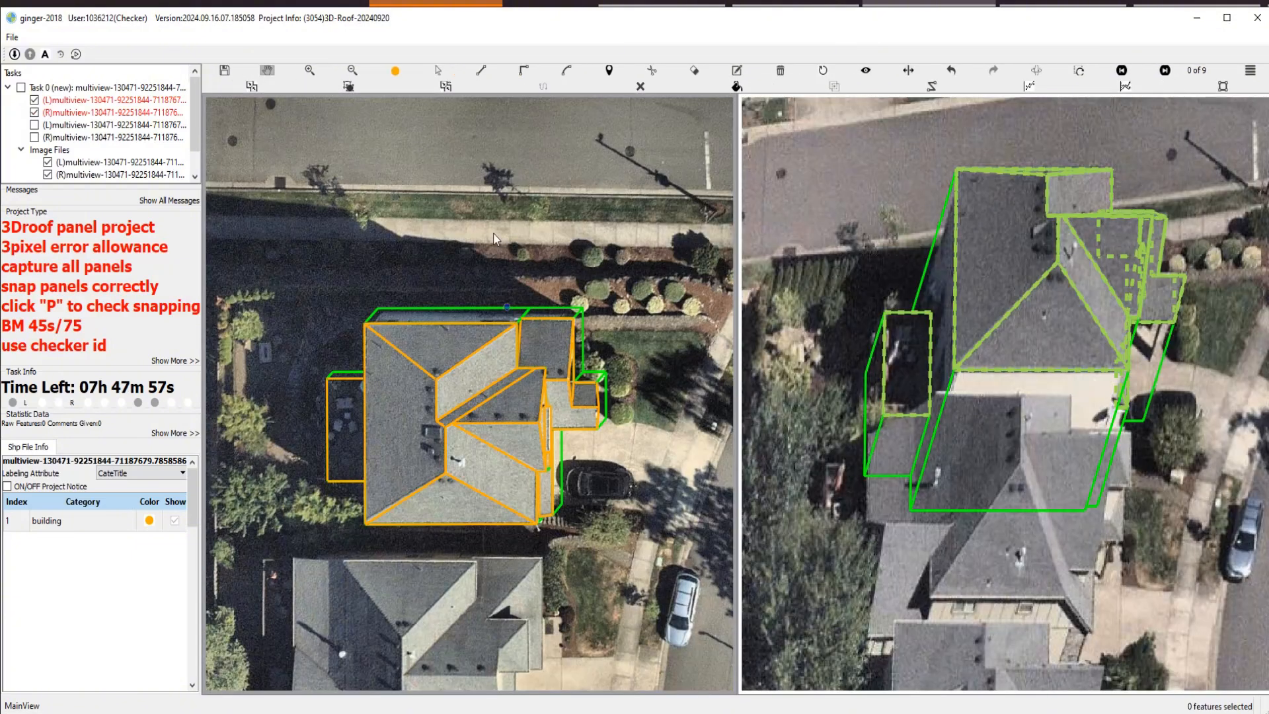
{"action": "scroll", "coordinate": [447, 366], "scroll_direction": "up", "scroll_amount": 2}
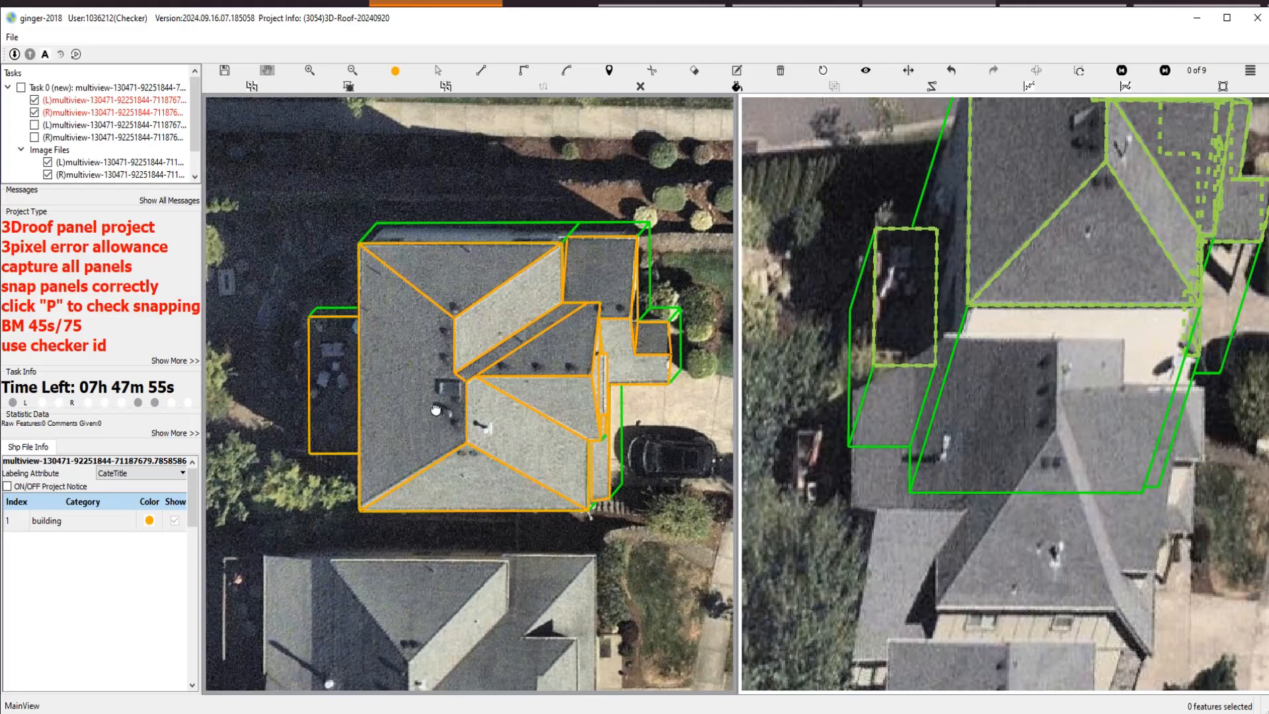
Orbit the building in 3D to inspect the roof panels, walls and deck from several sides.
{"action": "left_click_drag", "start_coordinate": [435, 410], "coordinate": [422, 301]}
{"action": "scroll", "coordinate": [526, 468], "scroll_direction": "up", "scroll_amount": 2}
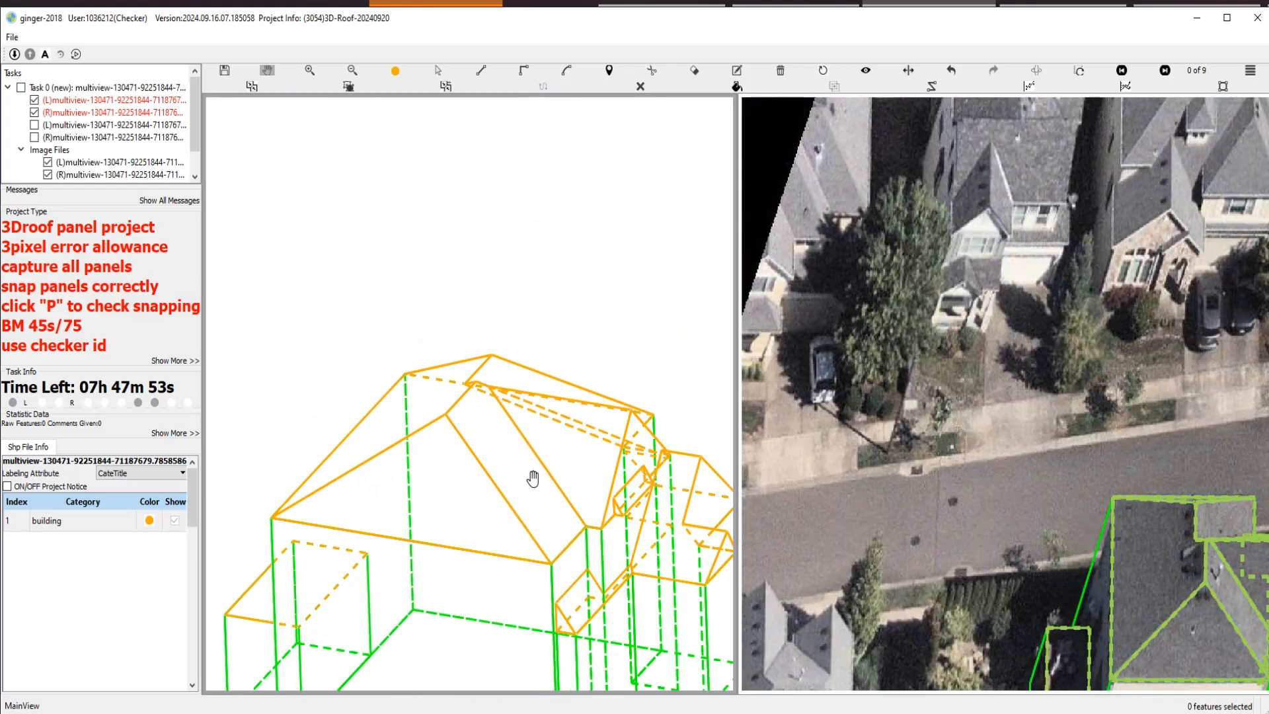
{"action": "left_click_drag", "start_coordinate": [528, 487], "coordinate": [474, 476]}
{"action": "scroll", "coordinate": [493, 477], "scroll_direction": "down", "scroll_amount": 2}
{"action": "left_click_drag", "start_coordinate": [558, 564], "coordinate": [257, 510]}
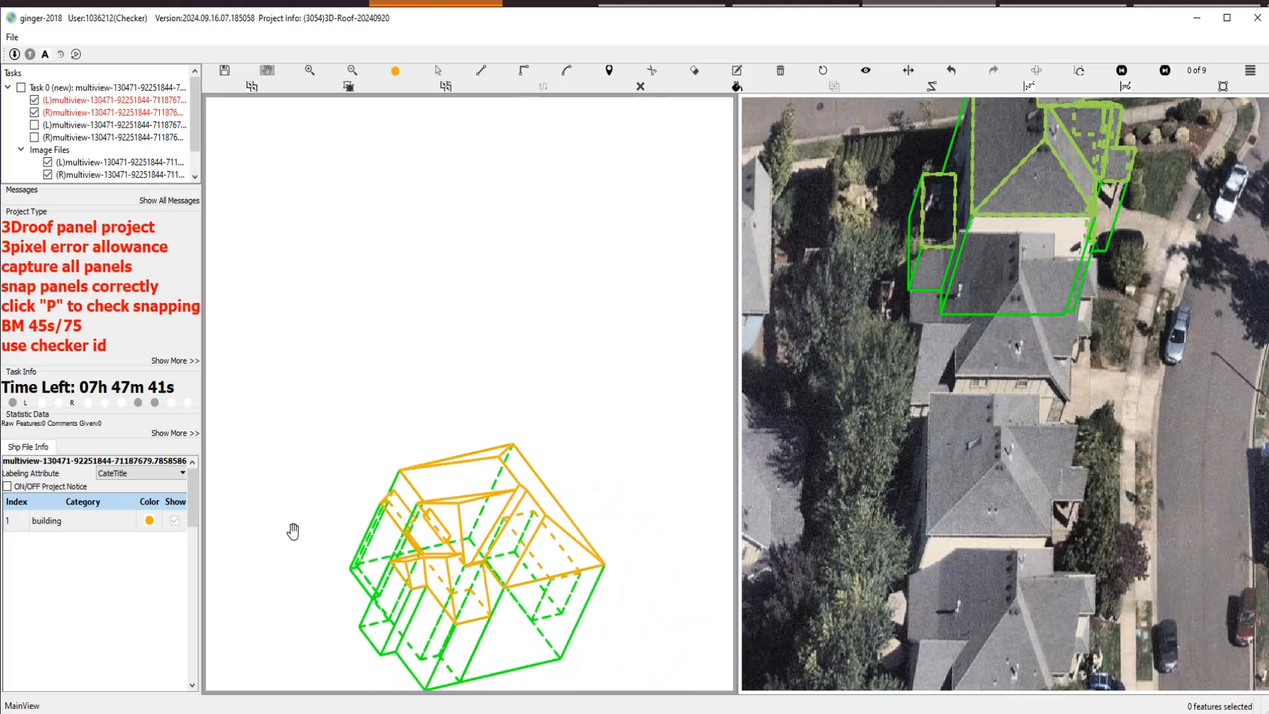
Check the panel snapping in the overhead view, save the building and start submitting the task.
{"action": "key", "text": "p"}
{"action": "scroll", "coordinate": [583, 479], "scroll_direction": "up", "scroll_amount": 4}
{"action": "scroll", "coordinate": [593, 490], "scroll_direction": "down", "scroll_amount": 3}
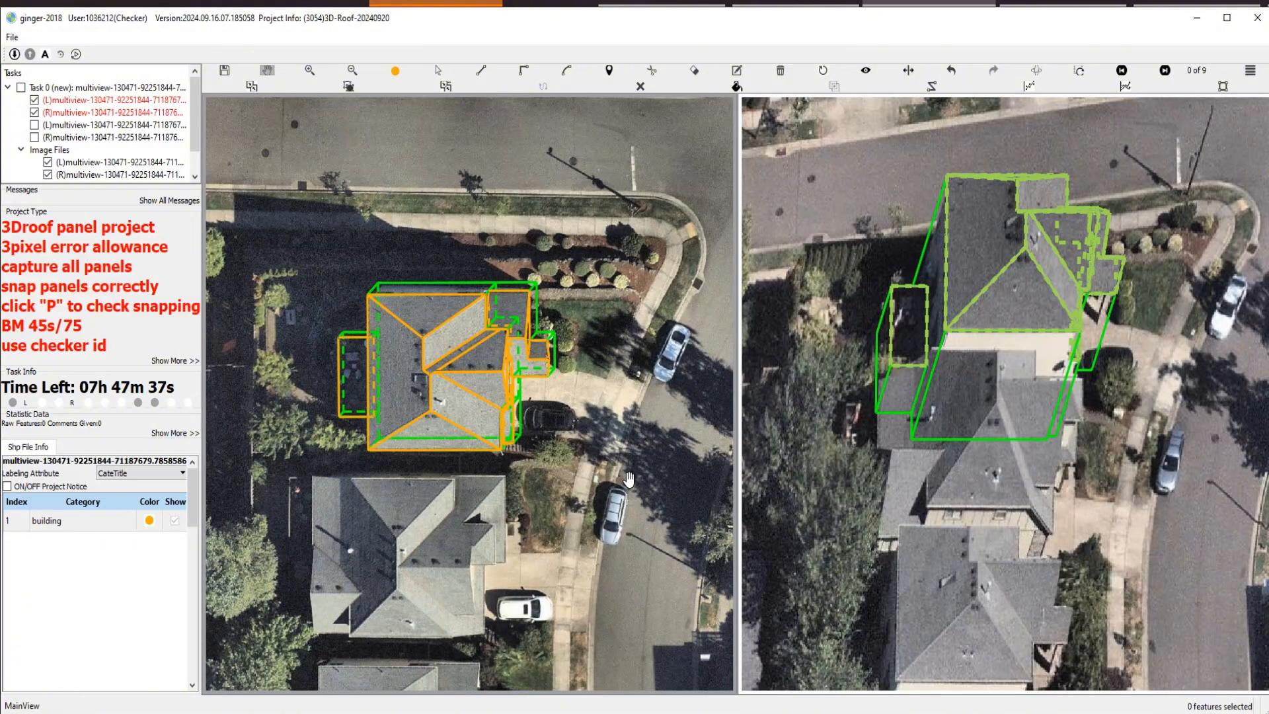
{"action": "key", "text": "ctrl+s"}
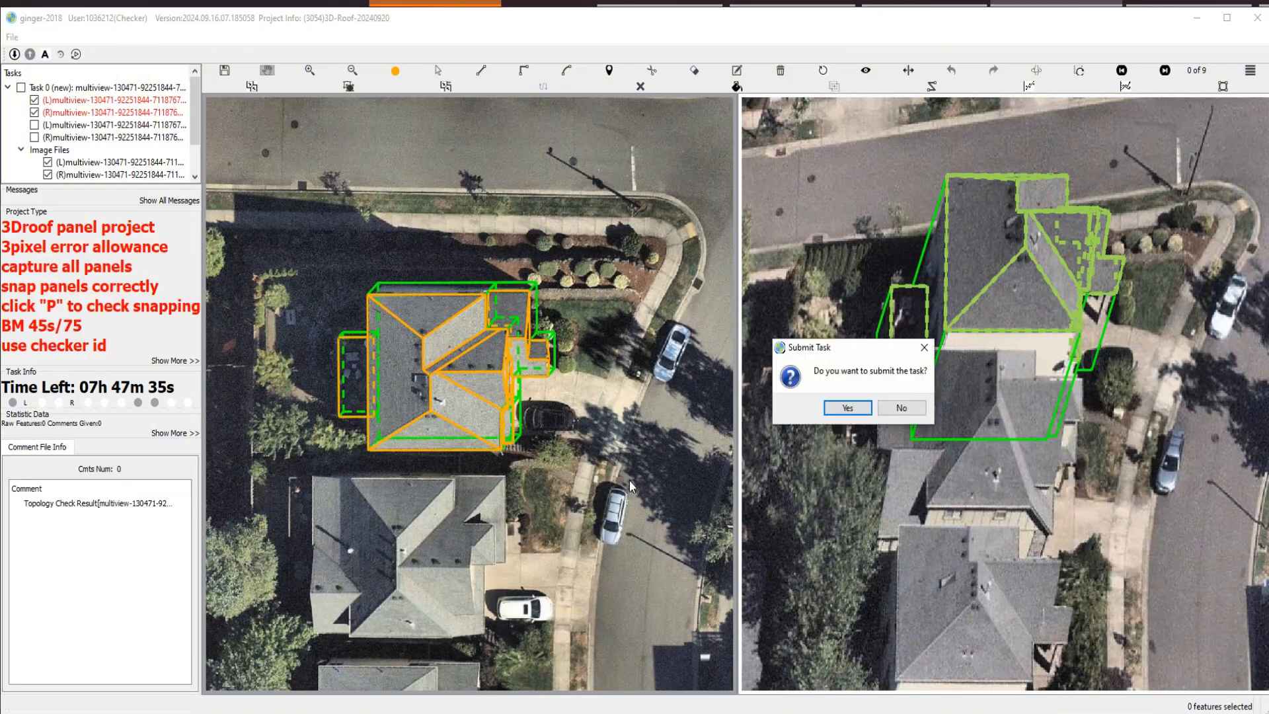